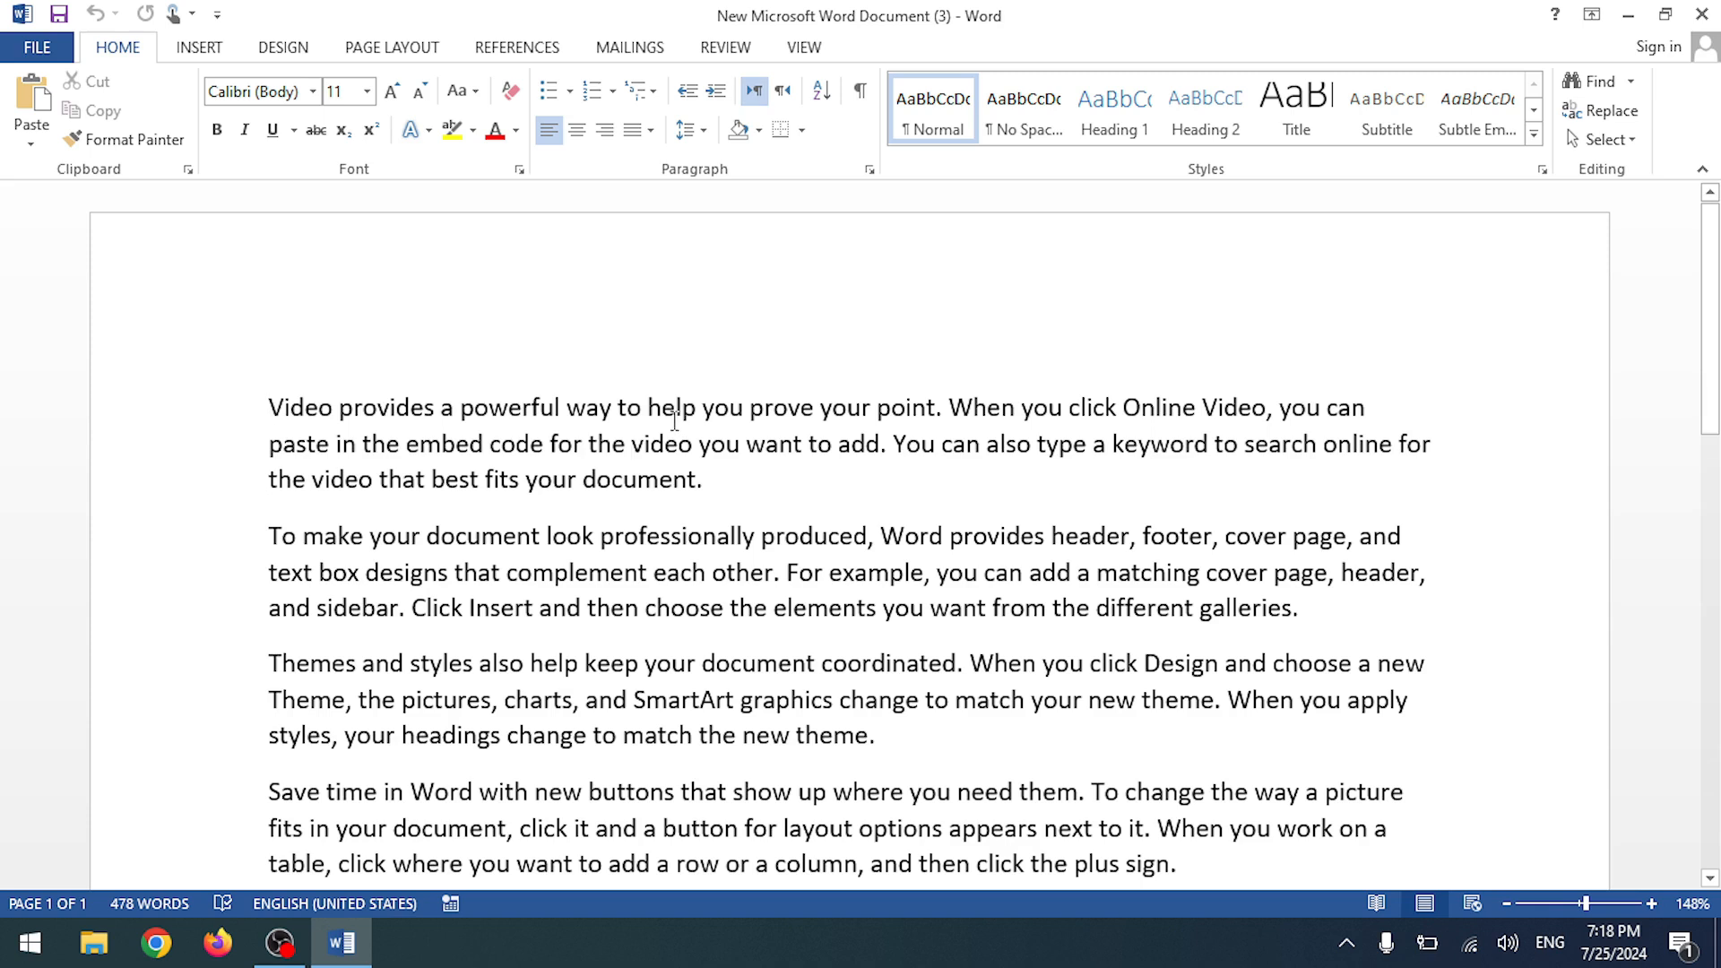
- Scroll through the sample-text document, then close Word to reveal the desktop
scroll(972, 388, down, 4)
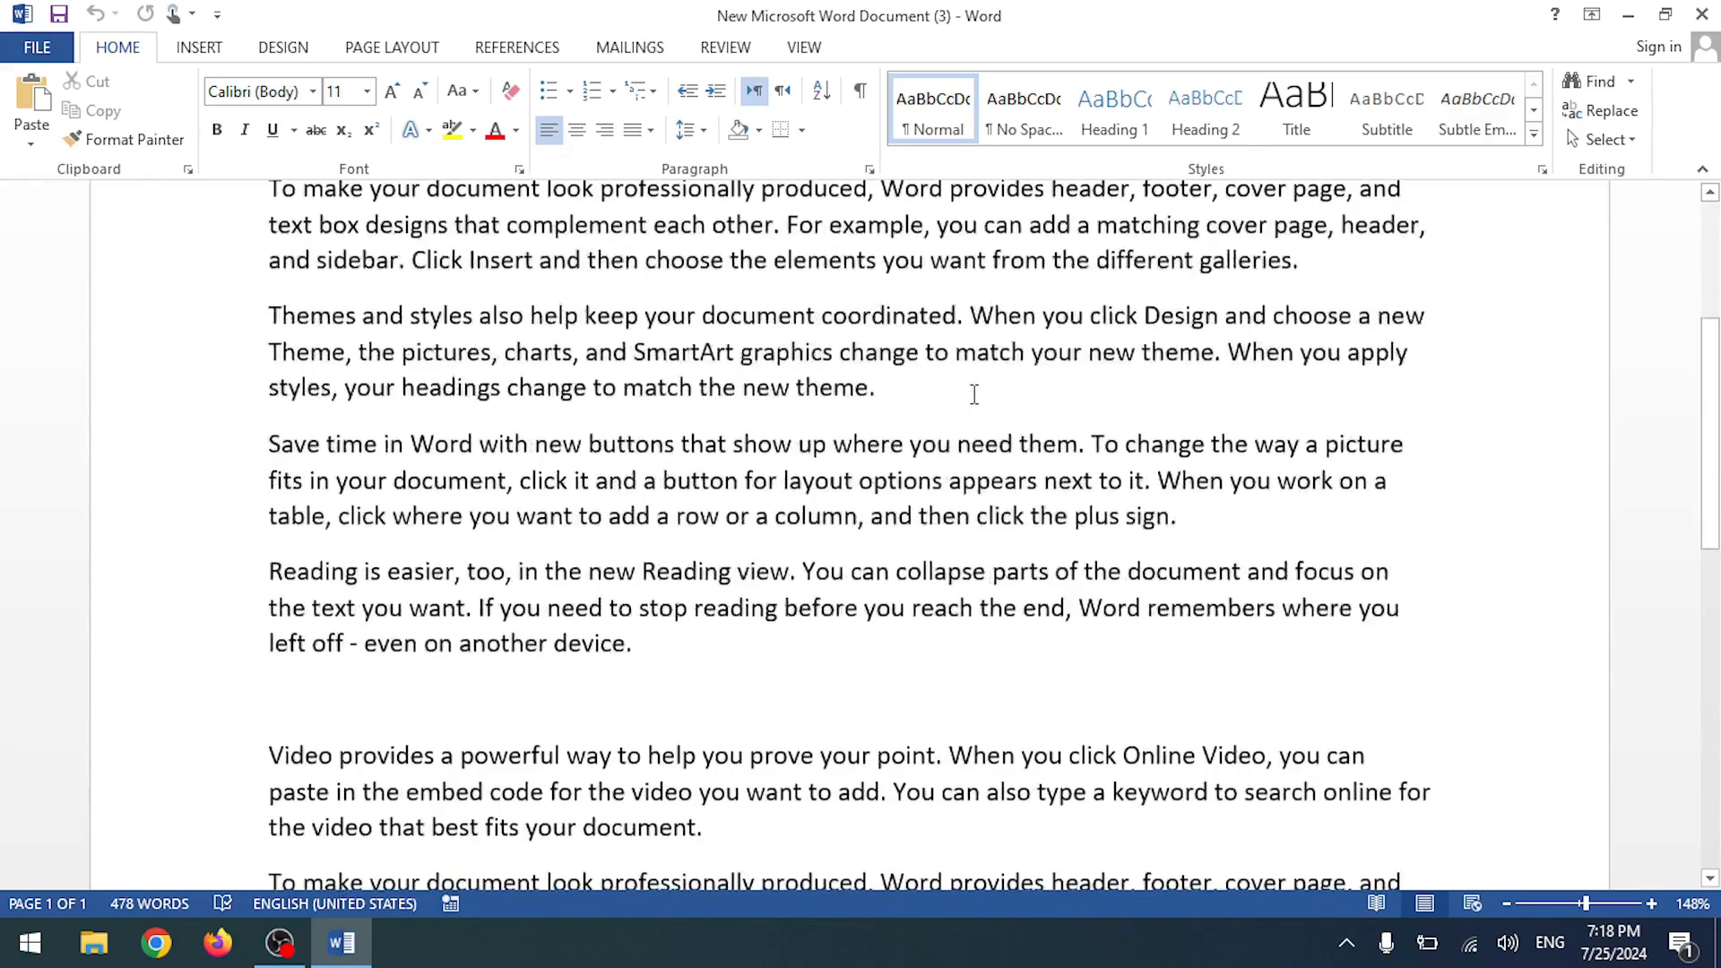
scroll(1046, 389, up, 4)
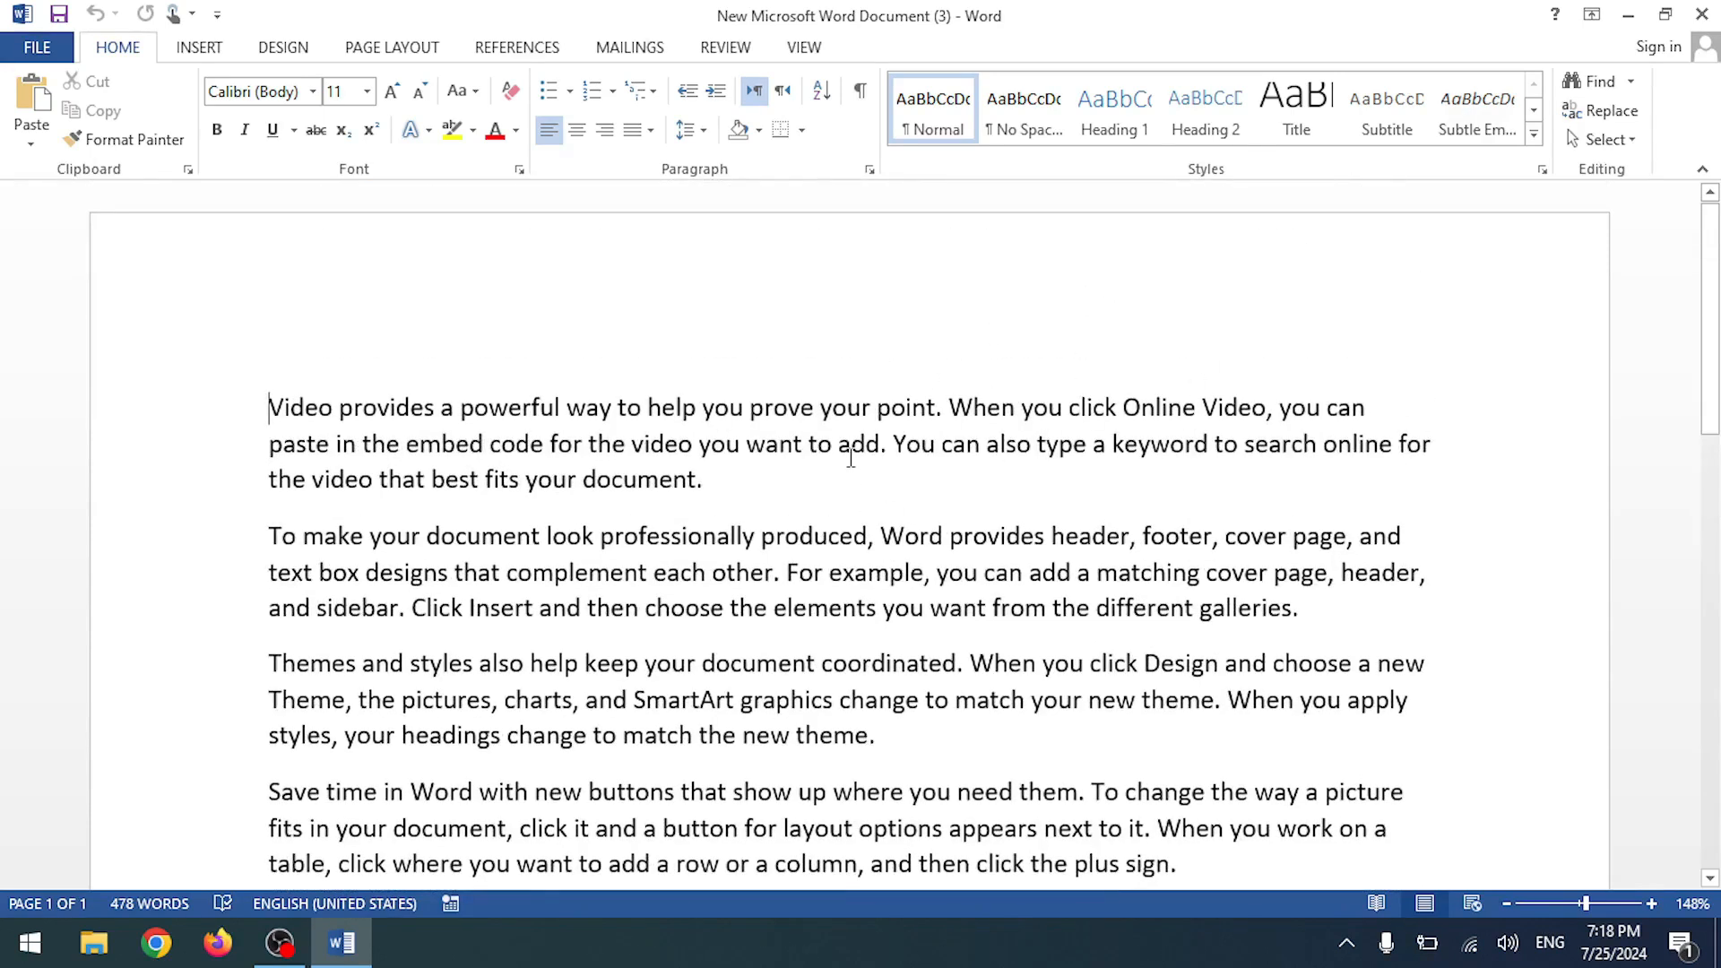
scroll(850, 457, down, 4)
scroll(860, 439, up, 2)
scroll(869, 430, down, 3)
scroll(890, 412, up, 6)
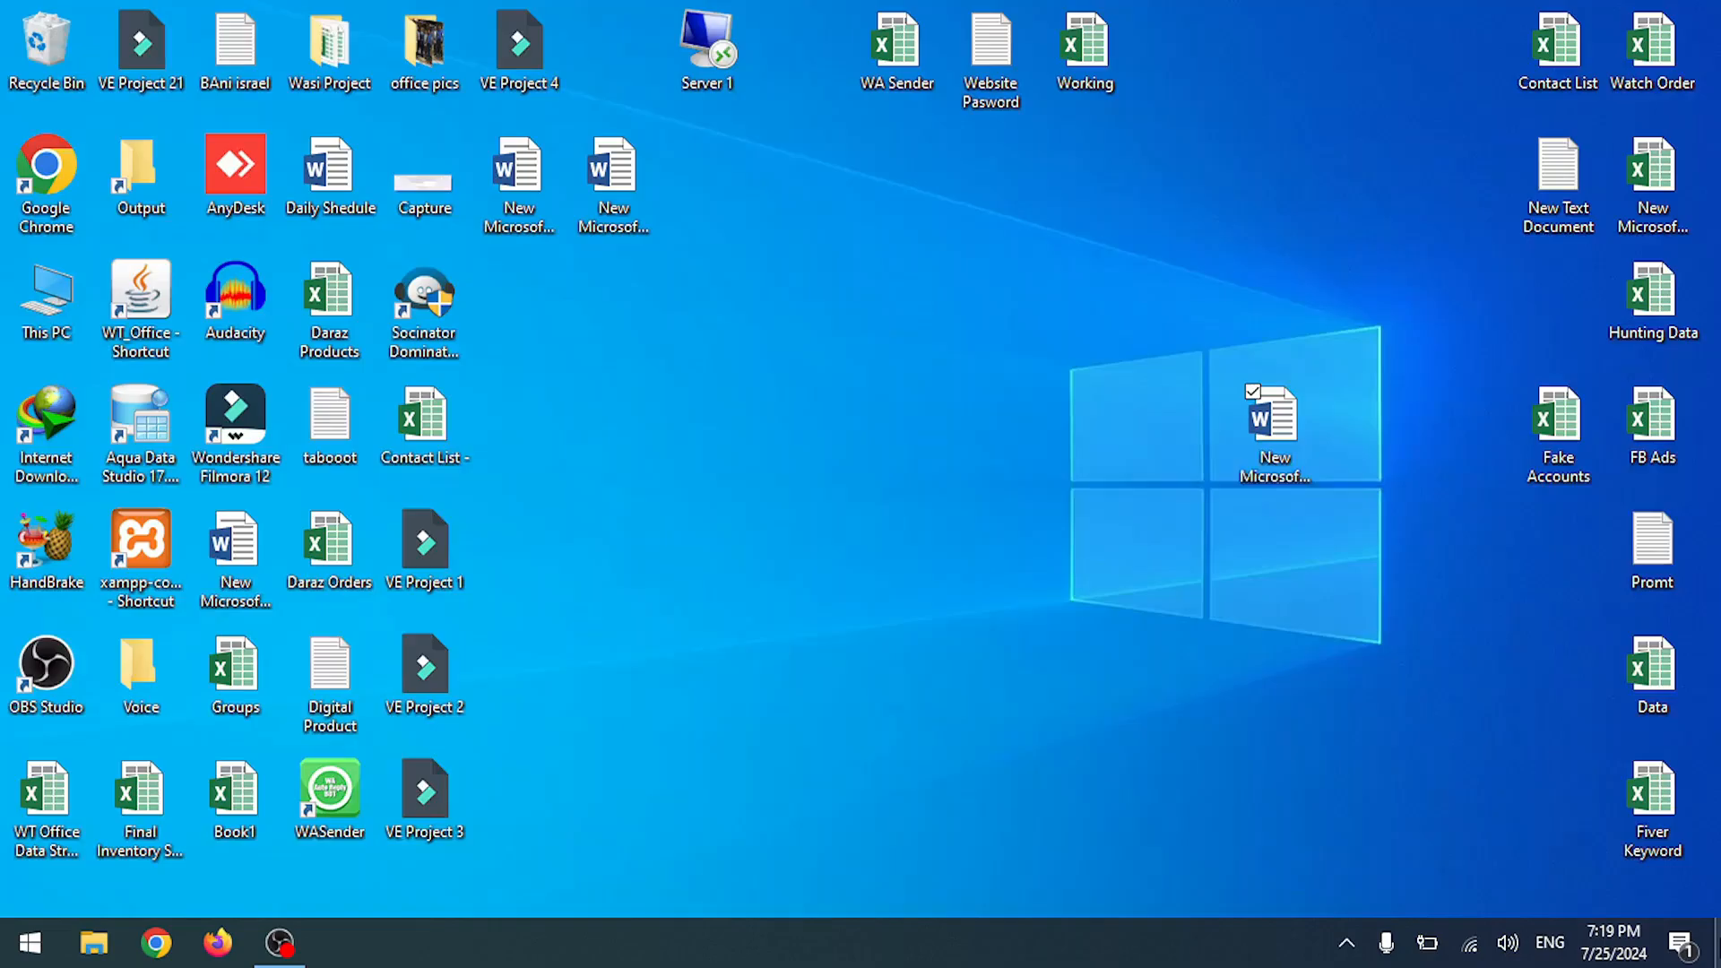
click(761, 442)
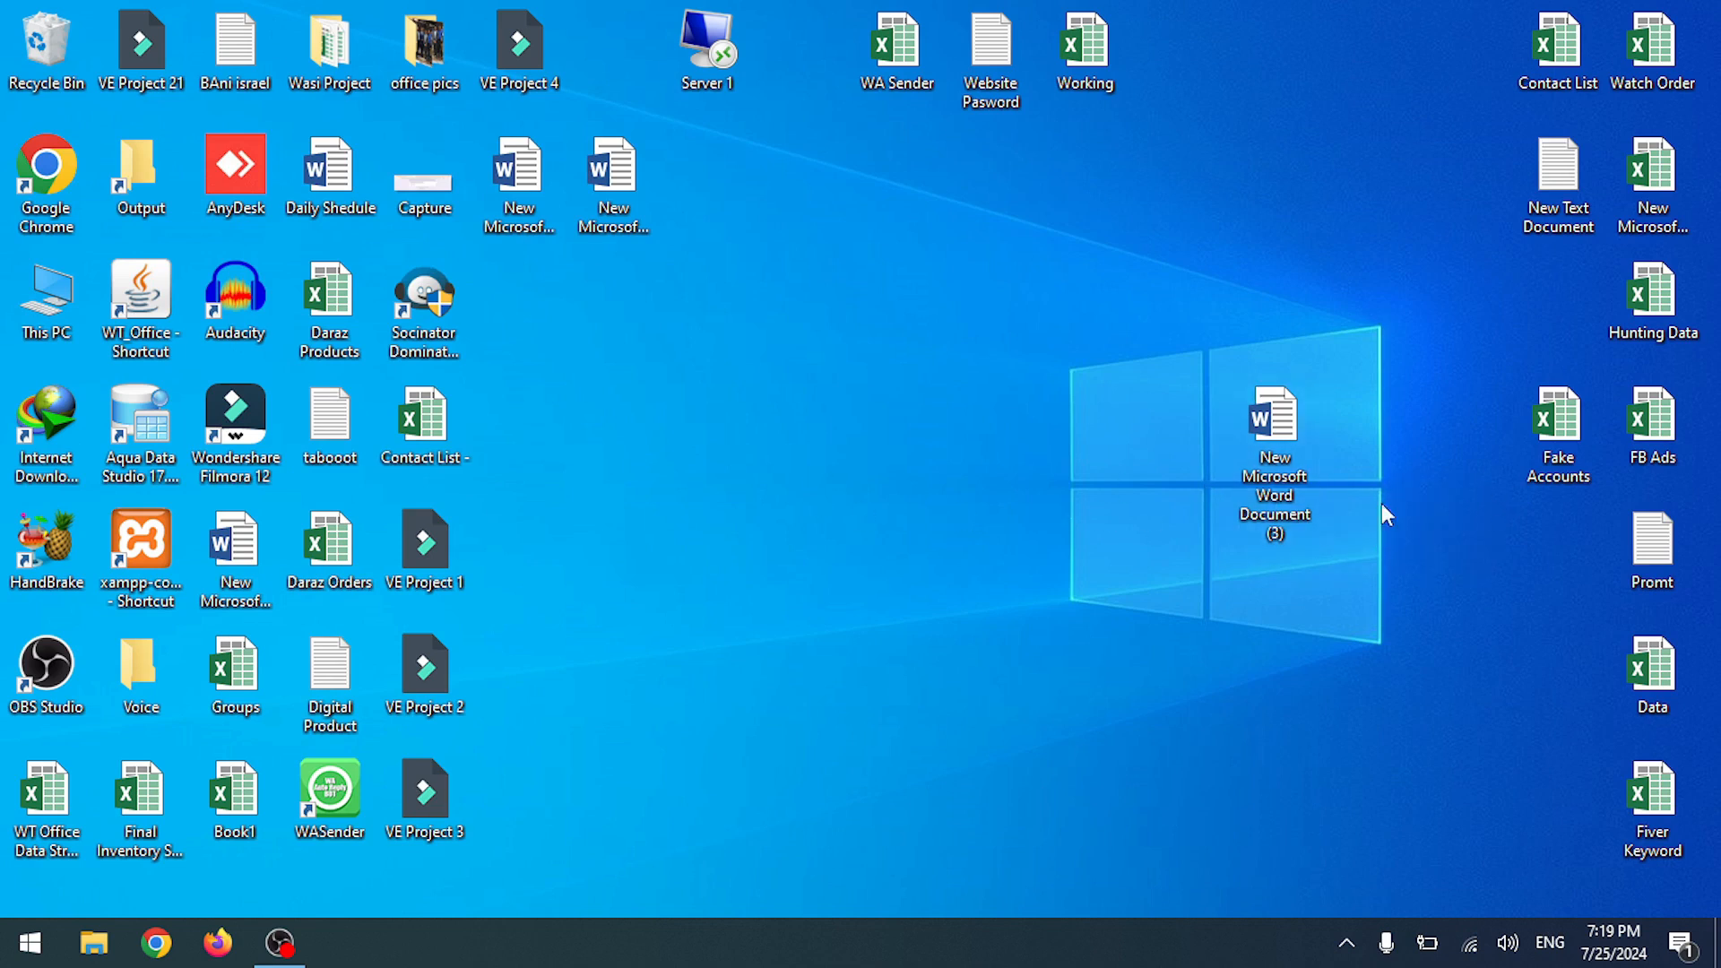
- Move the New Microsoft Word Document (3) icon to the top row and browse the Start app list
drag(1286, 475, 1317, 73)
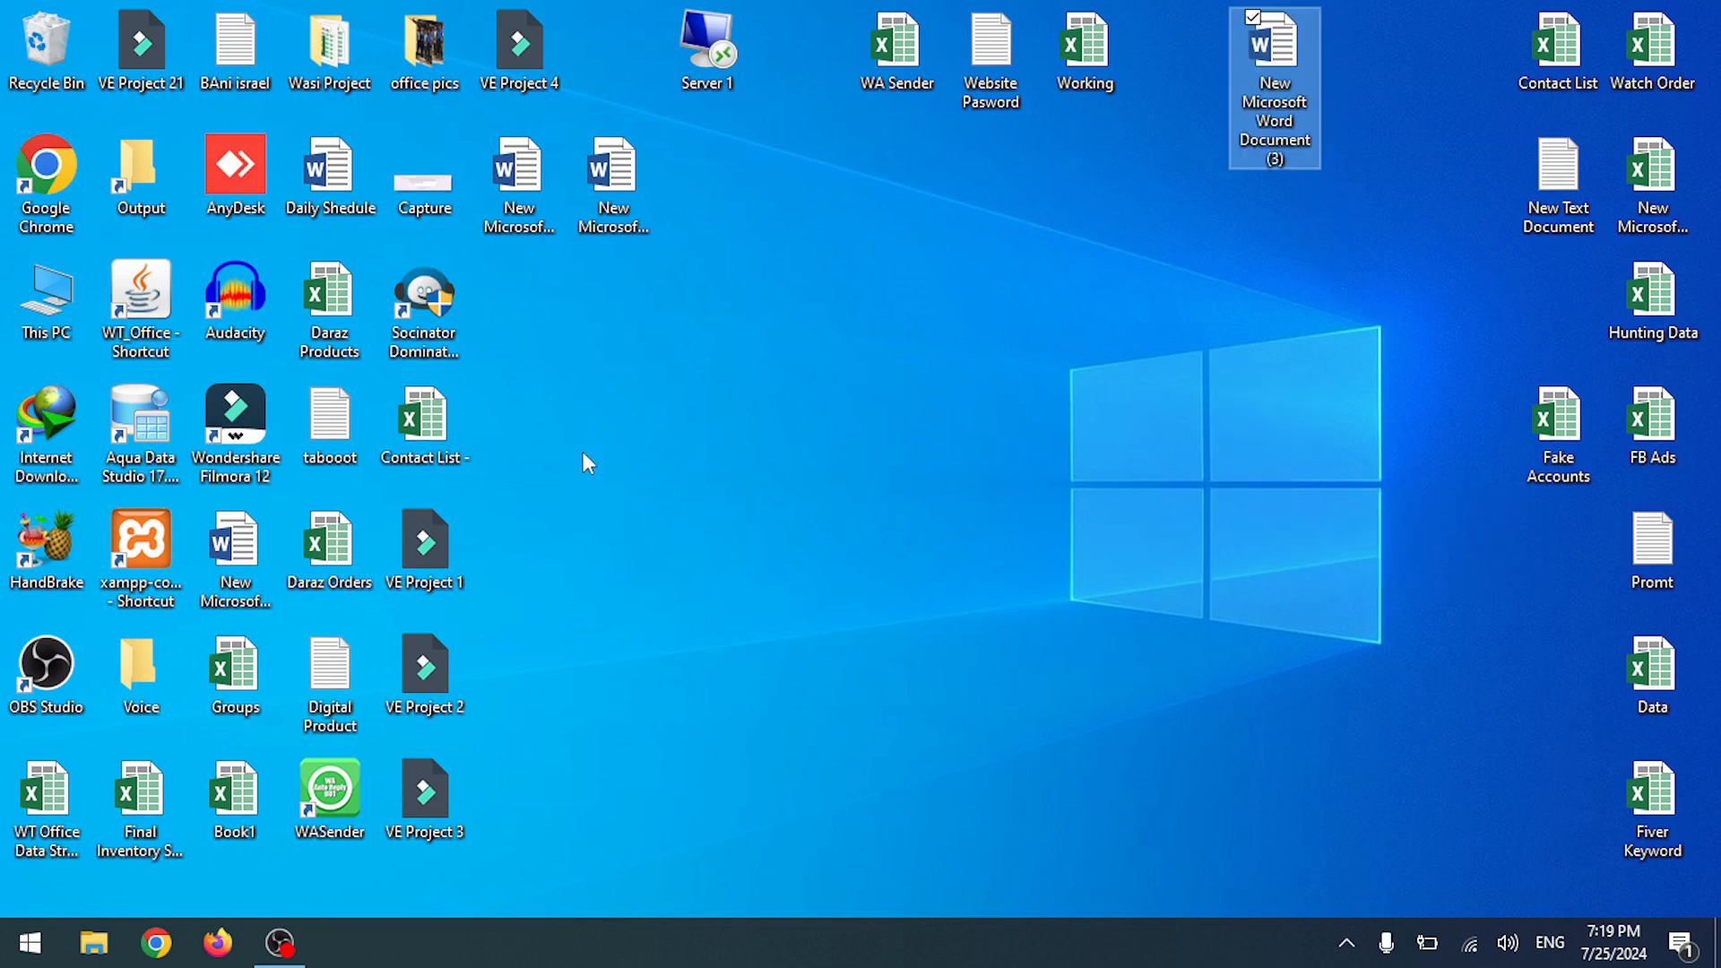
click(12, 959)
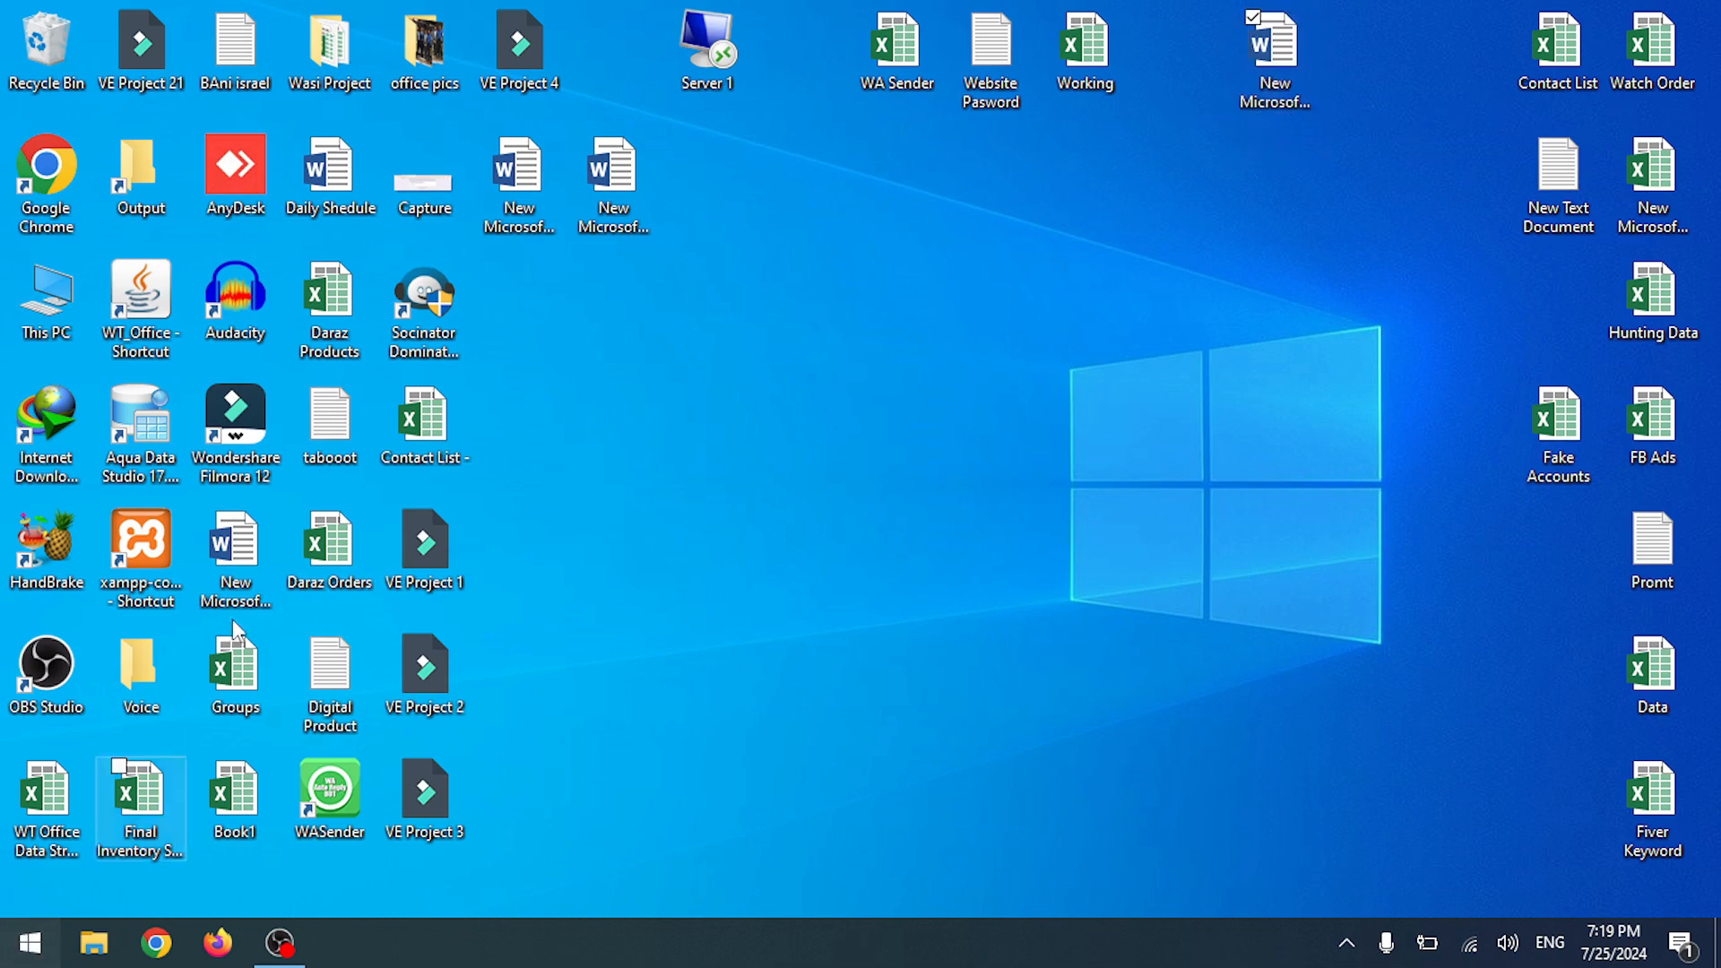
scroll(207, 479, down, 5)
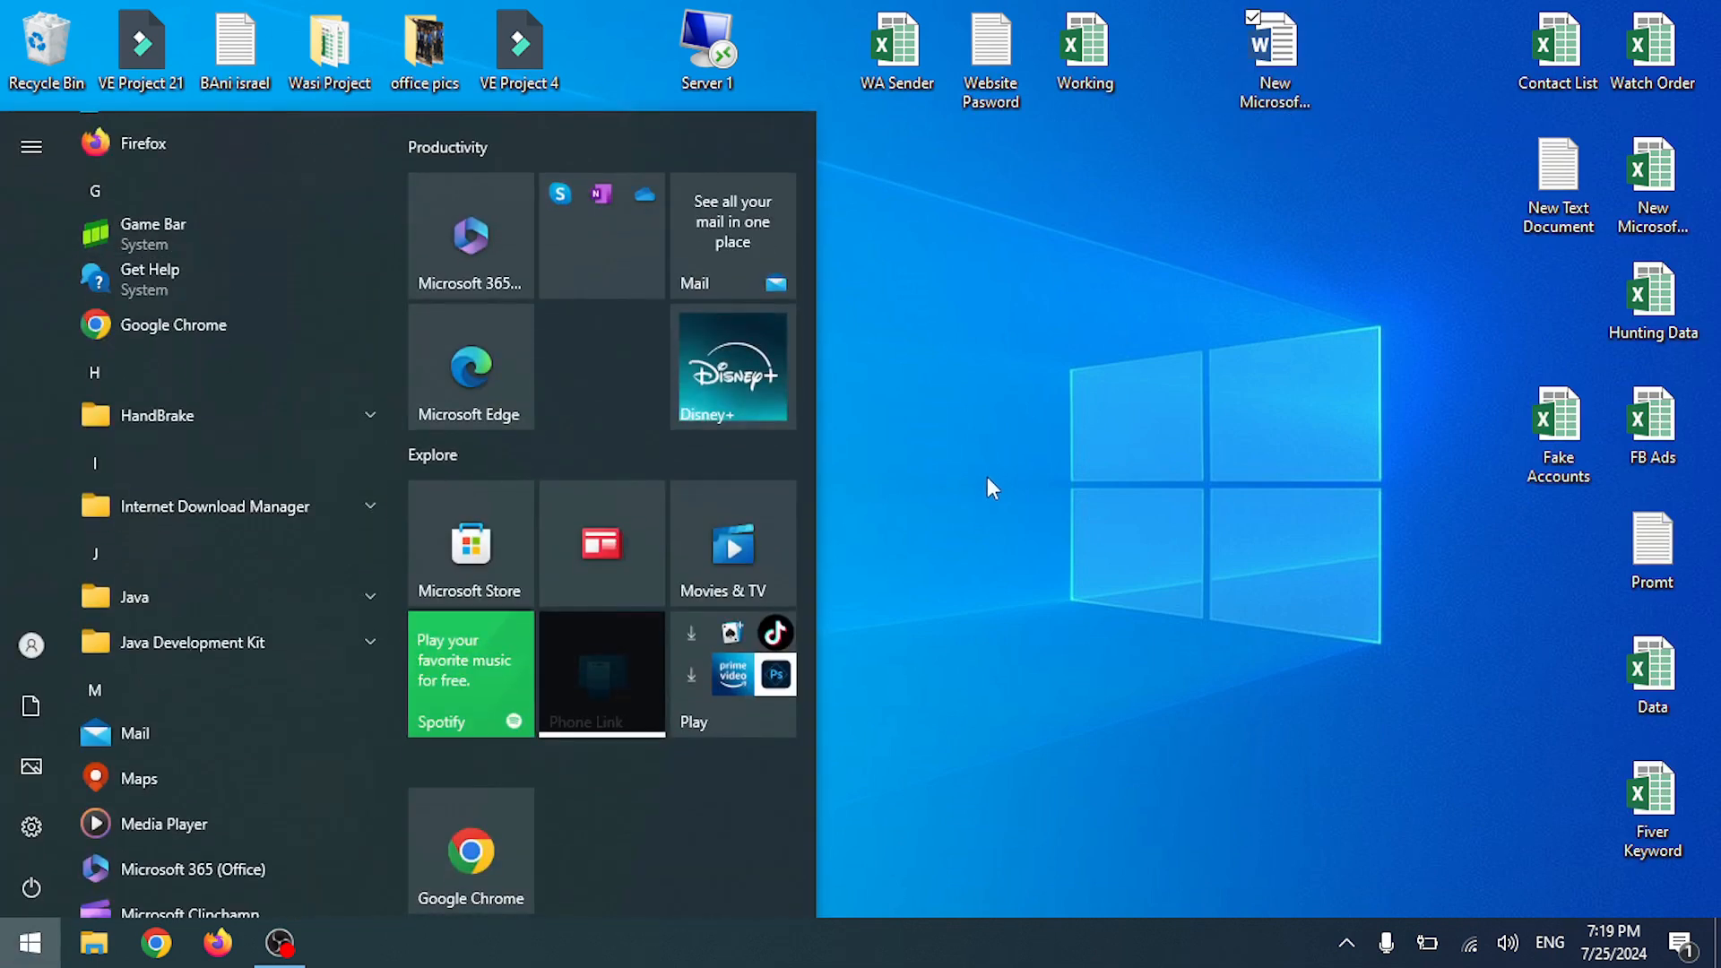
scroll(197, 565, down, 5)
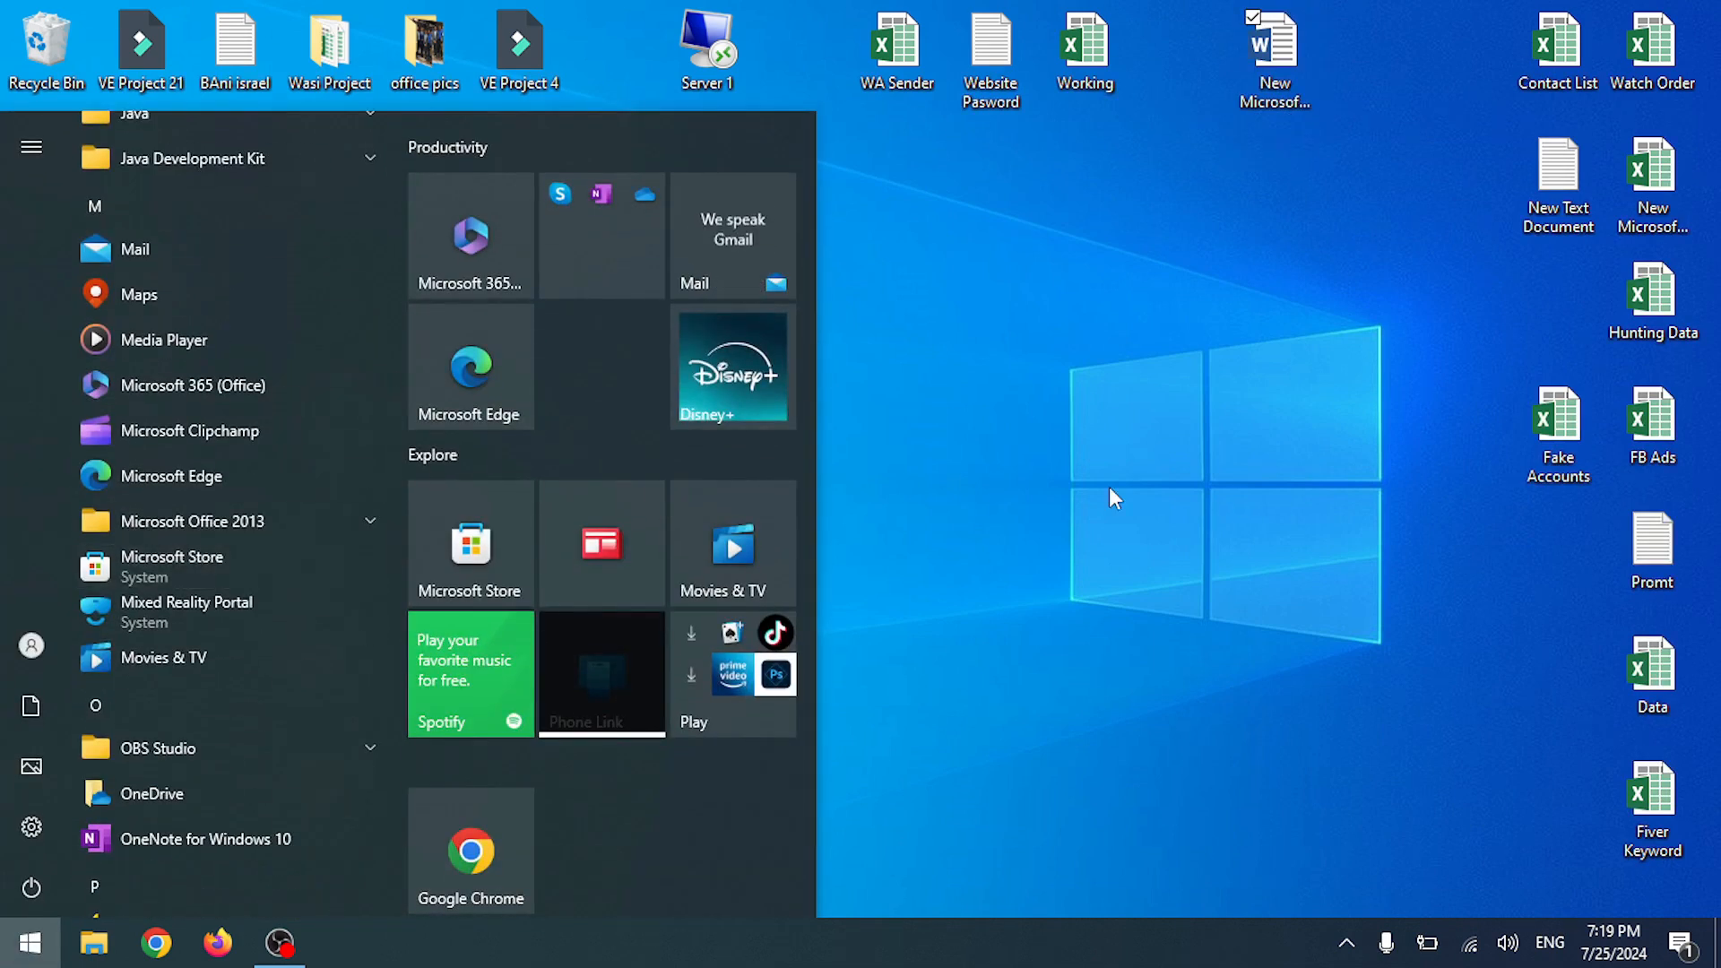
click(1109, 487)
- Reopen Start, browse the apps, and search 'word' to find Word 2013
key(super)
scroll(197, 648, down, 8)
scroll(202, 651, down, 10)
scroll(204, 648, up, 9)
scroll(208, 642, up, 8)
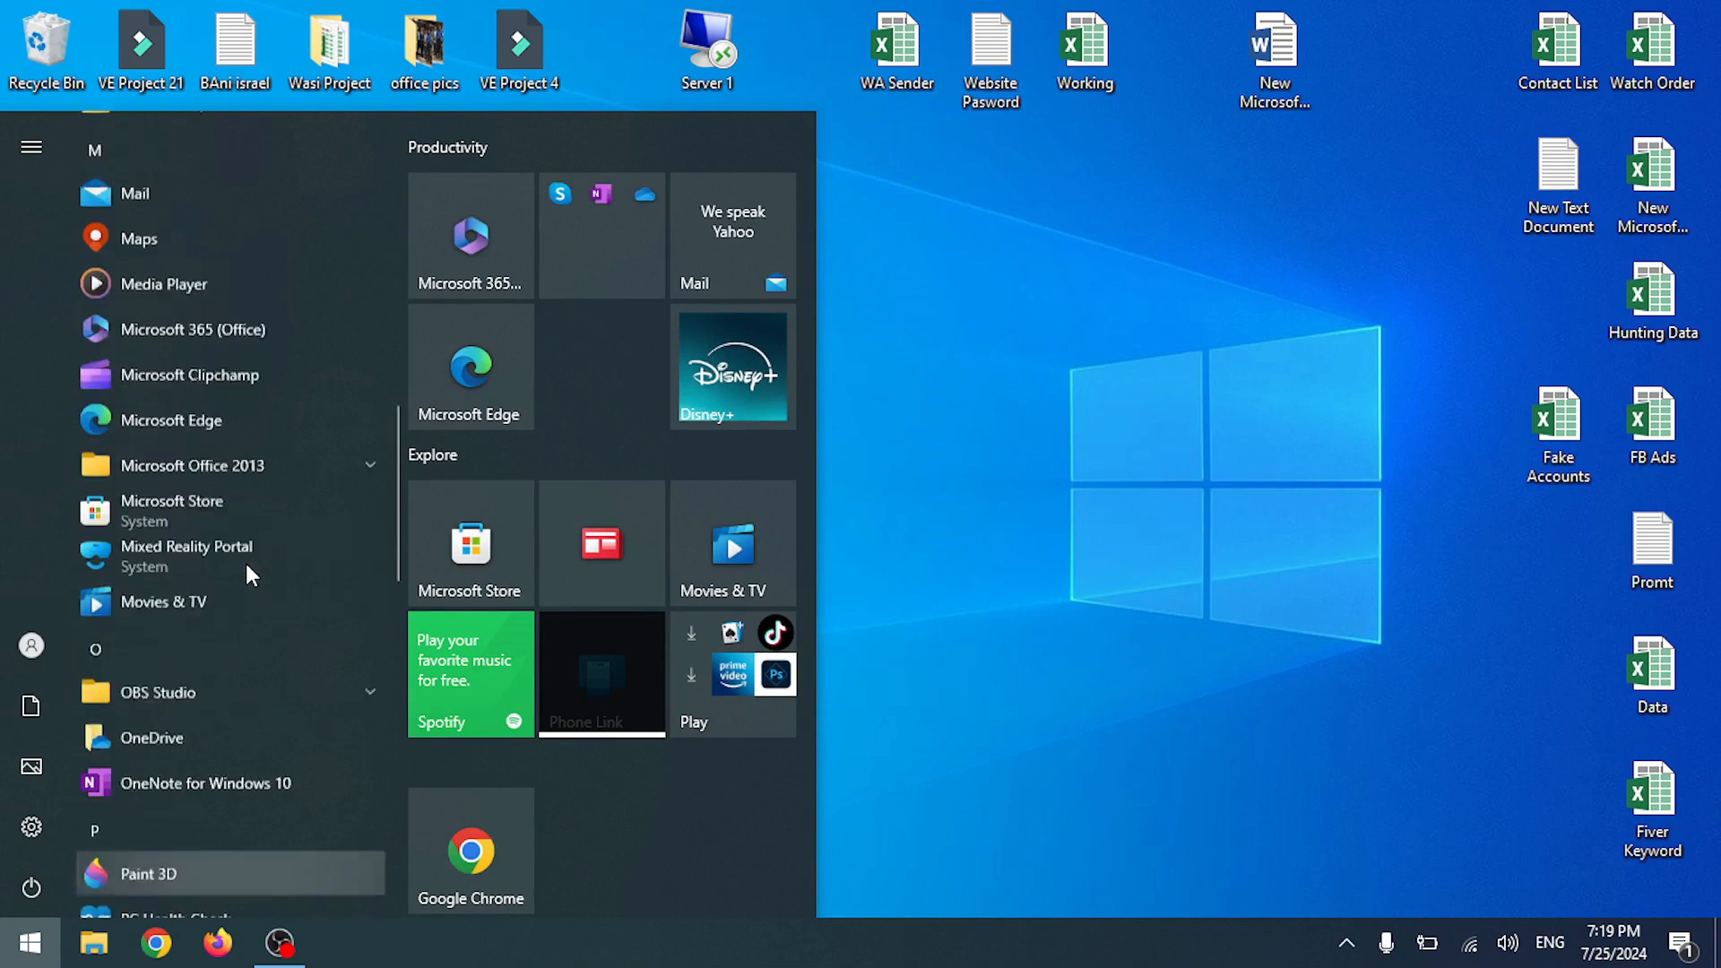
scroll(231, 535, up, 5)
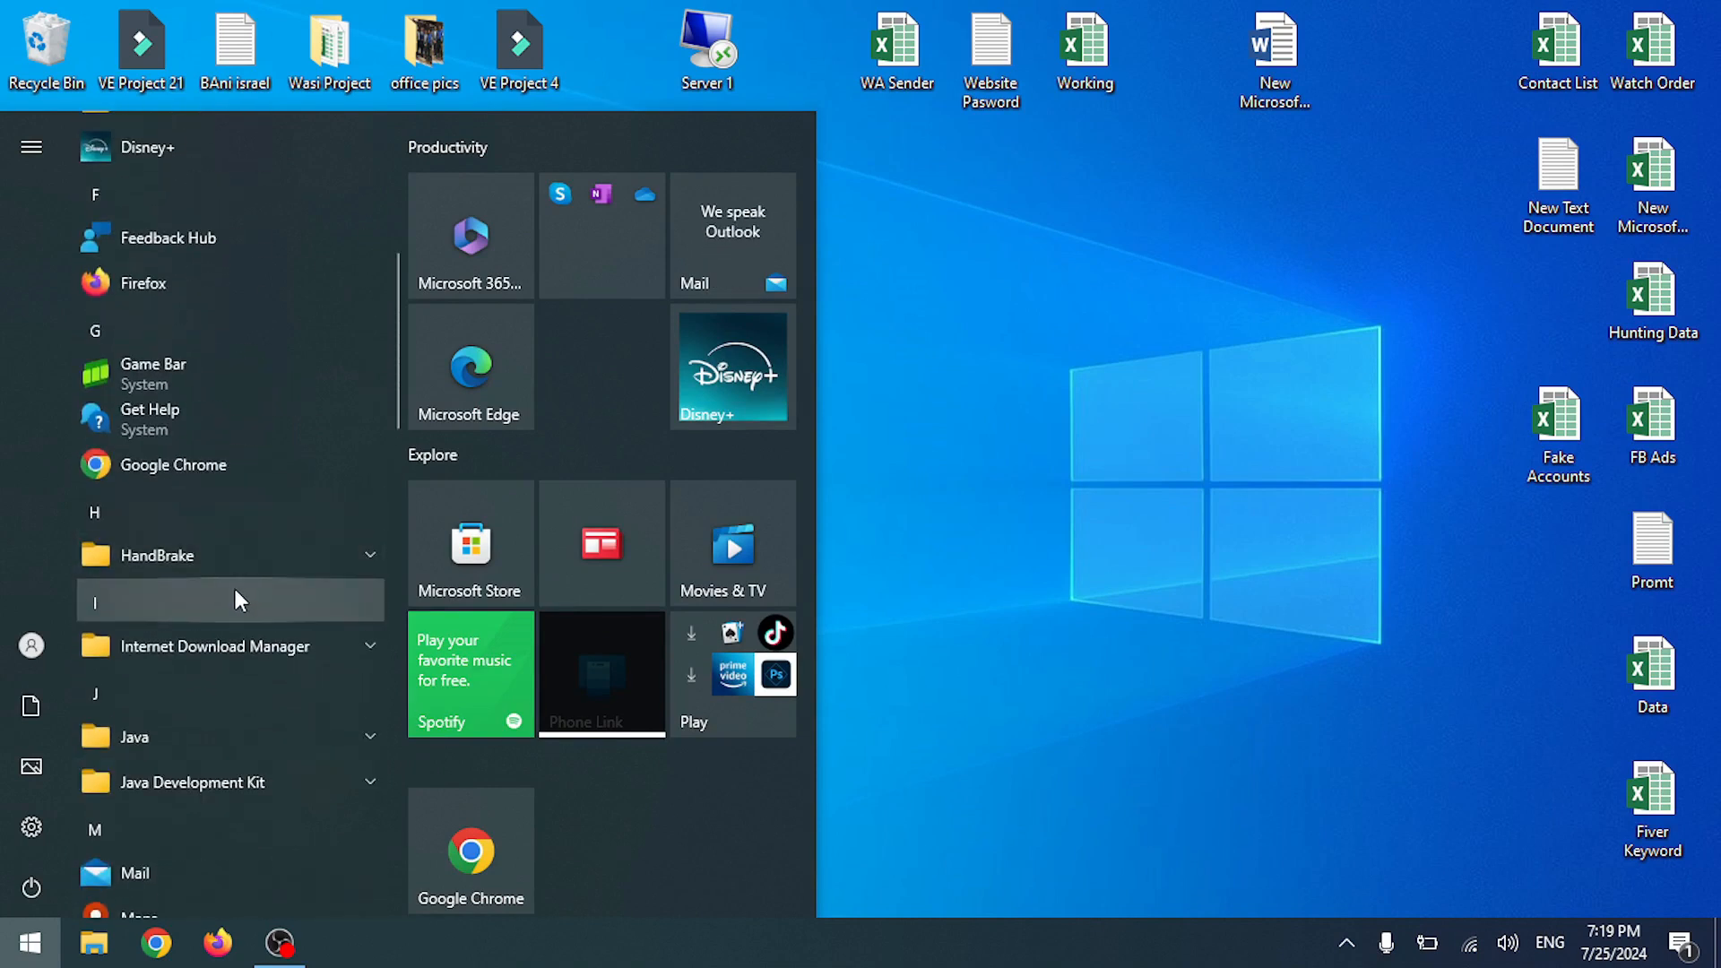
text(word)
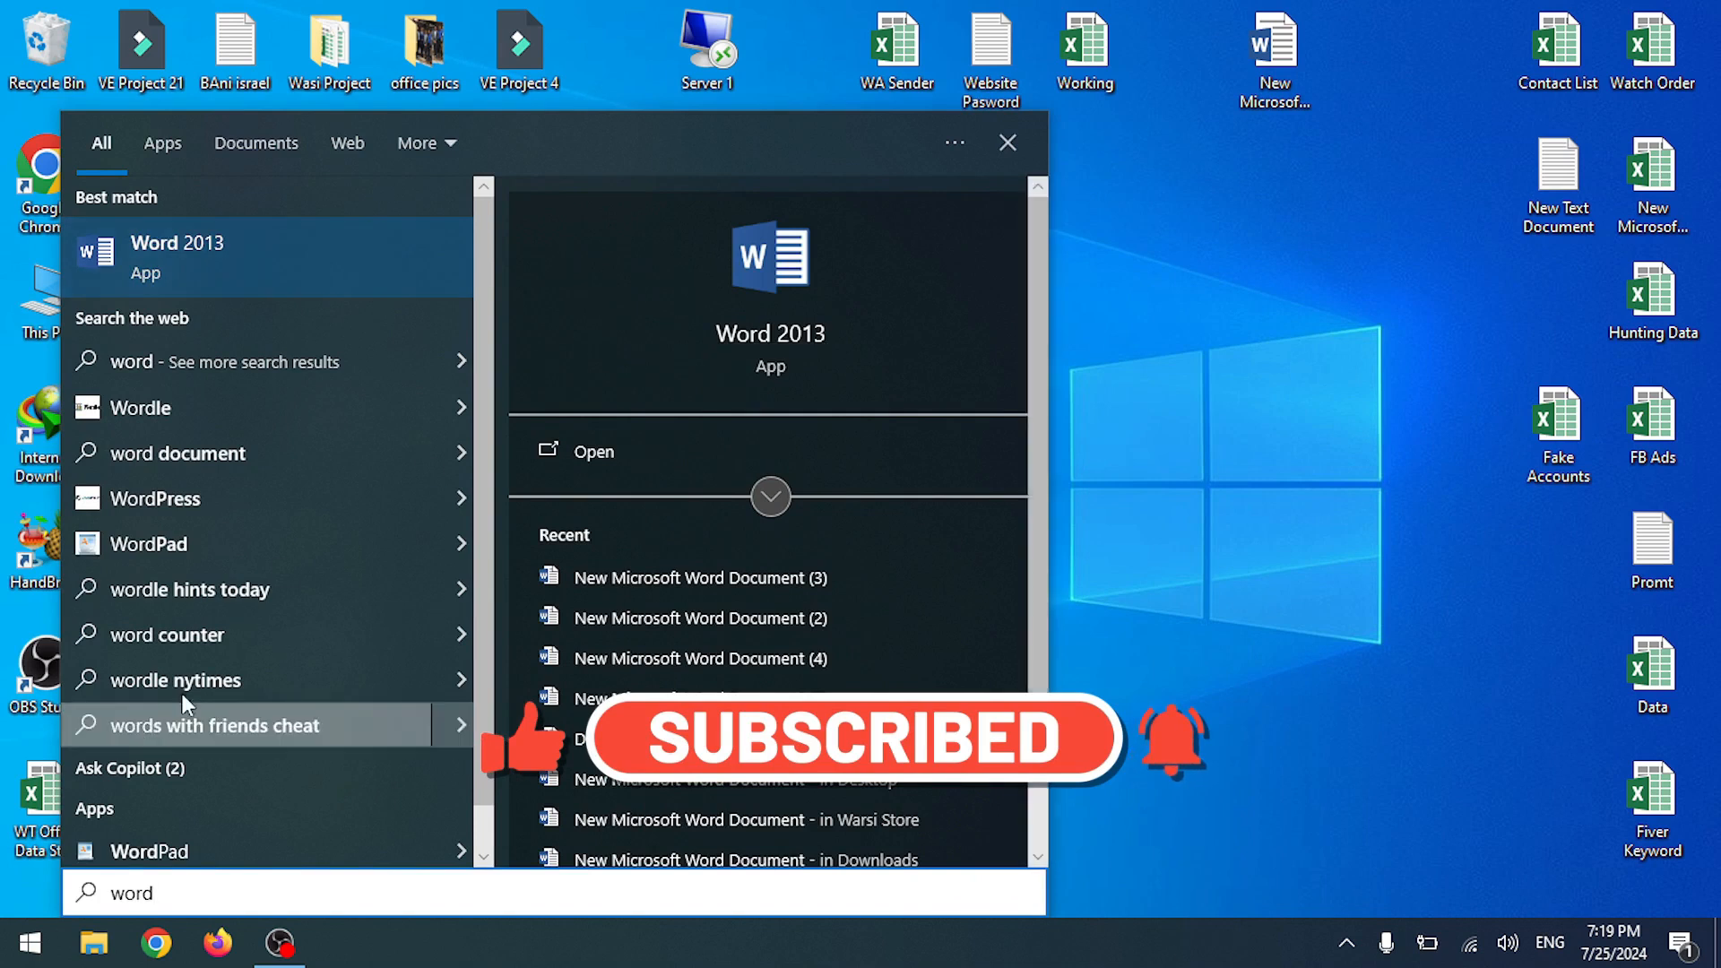
scroll(181, 694, down, 1)
click(1007, 142)
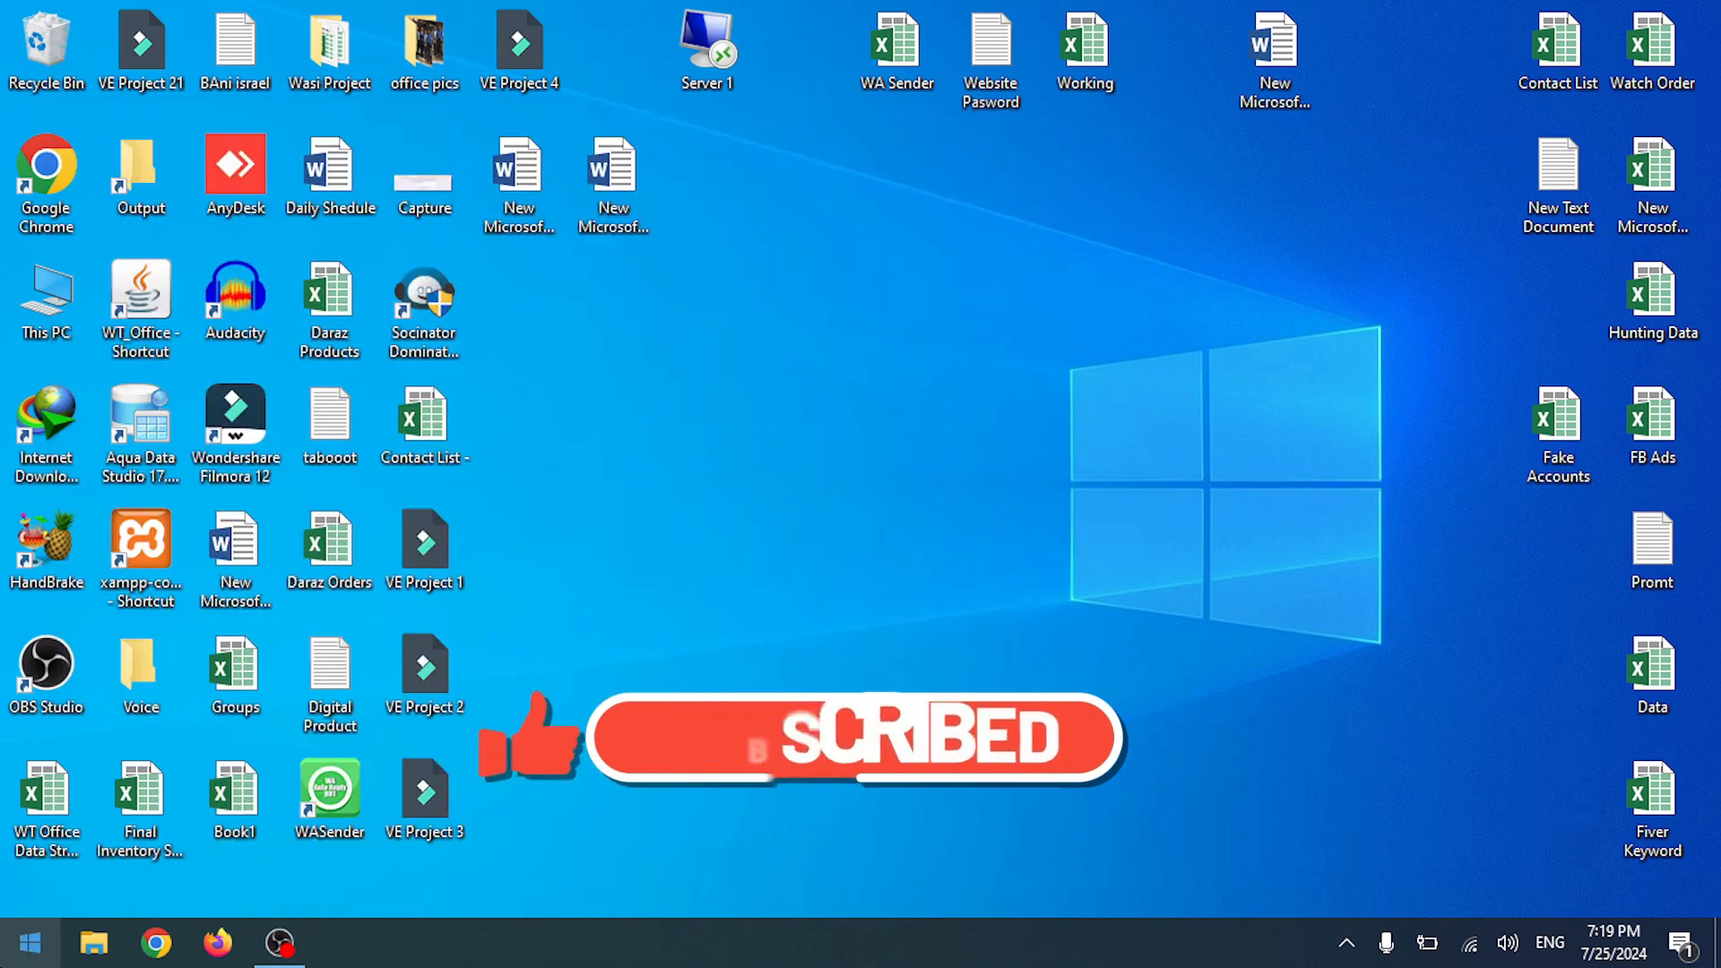
click(30, 942)
scroll(211, 583, down, 12)
scroll(211, 591, up, 6)
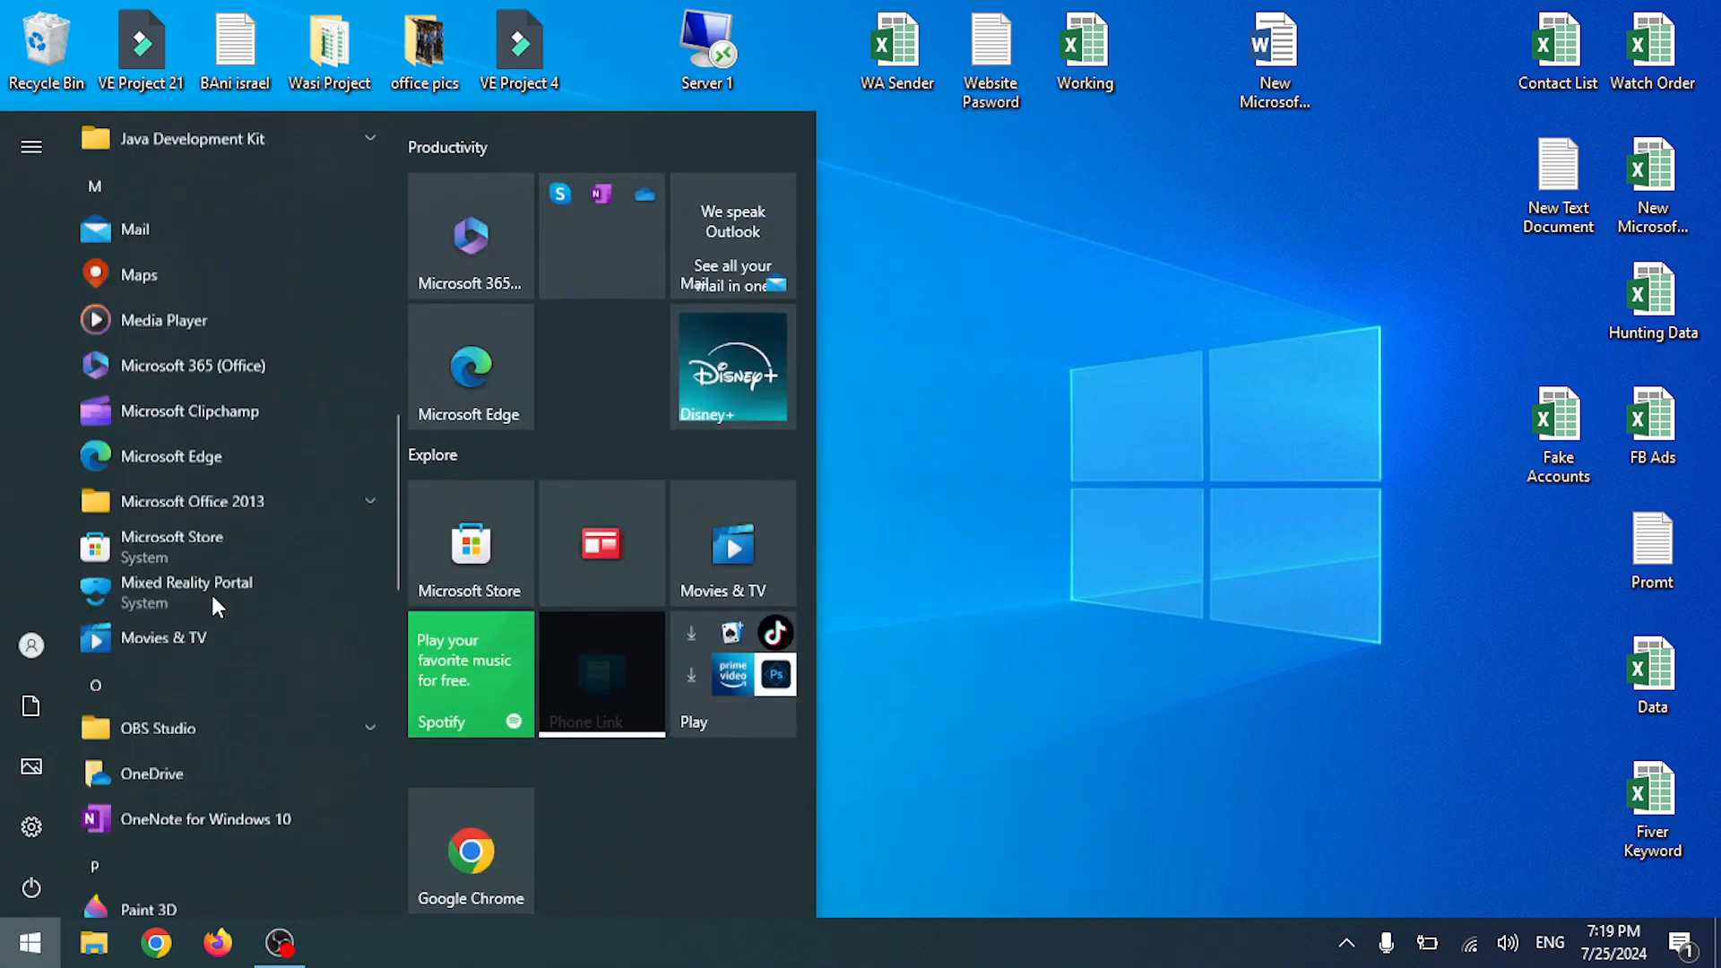
scroll(211, 594, down, 8)
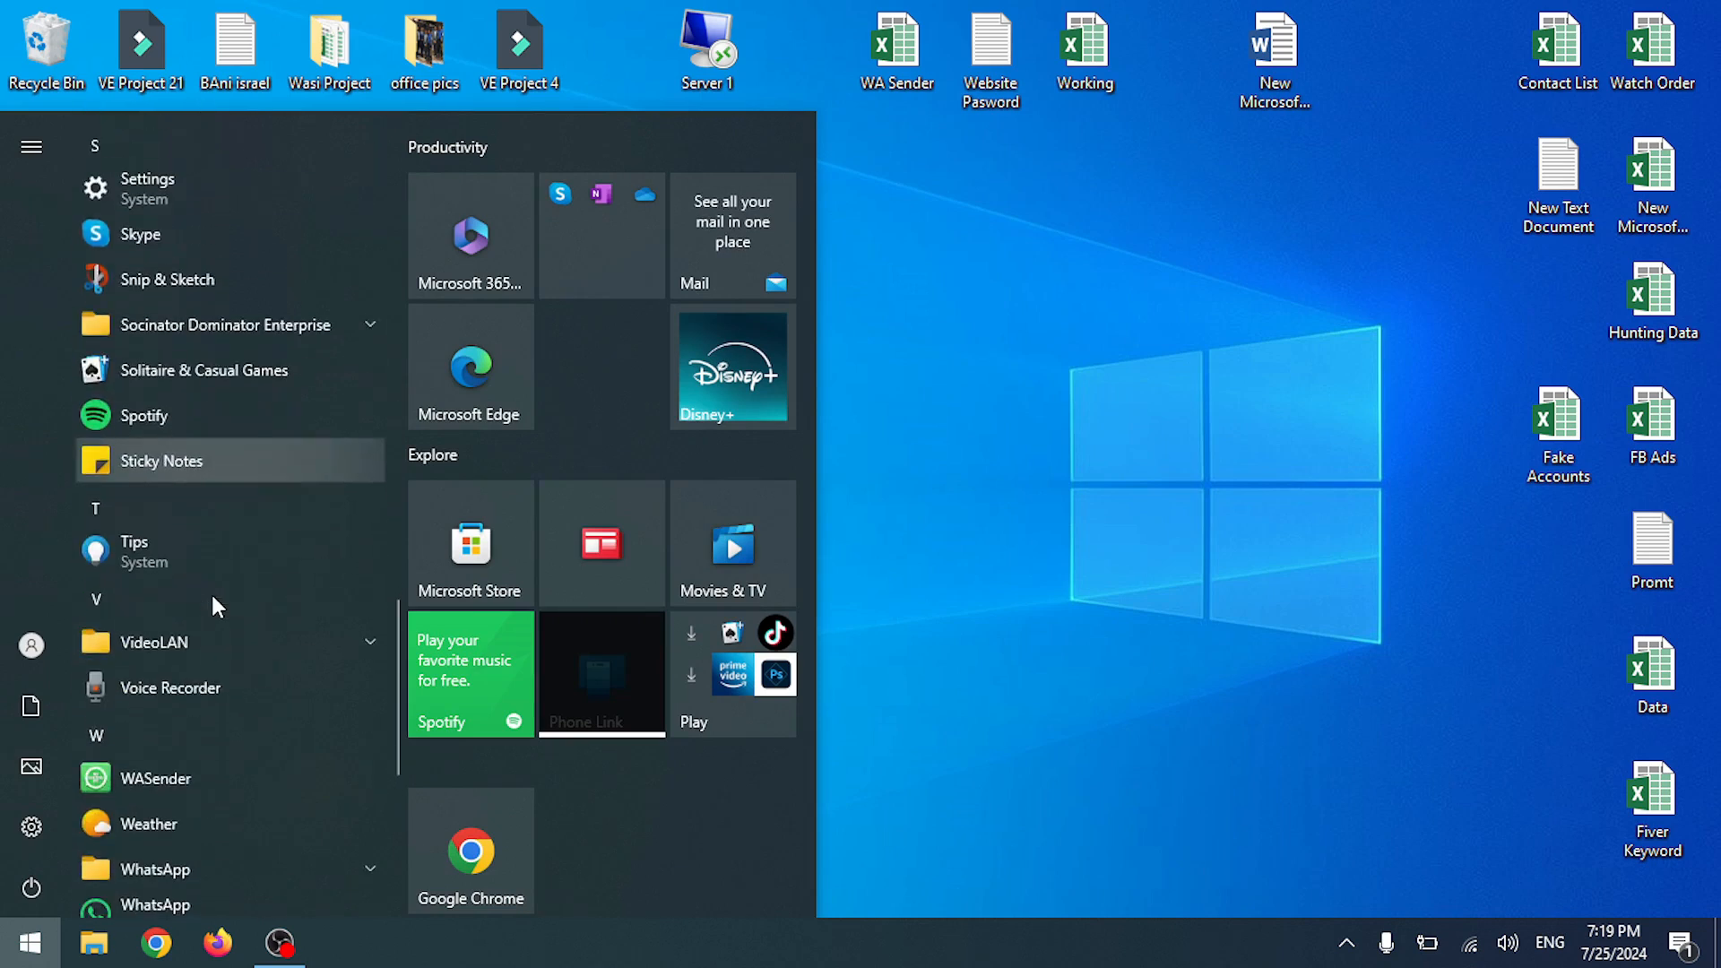
scroll(206, 605, down, 6)
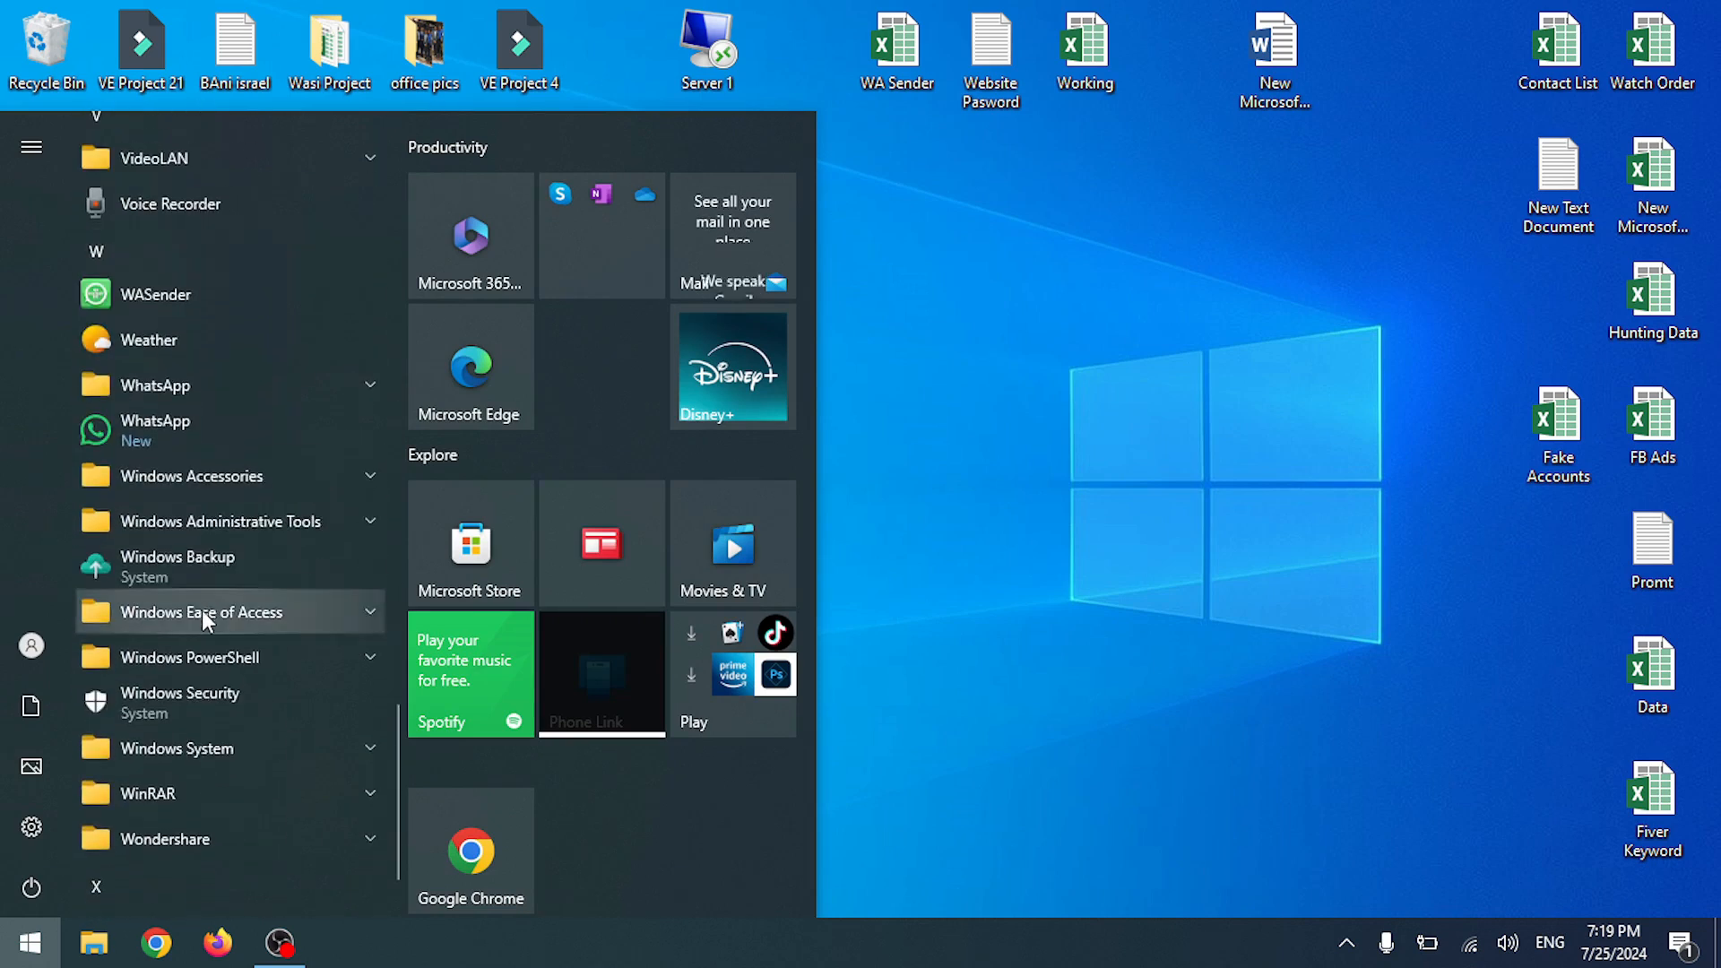
scroll(225, 733, up, 6)
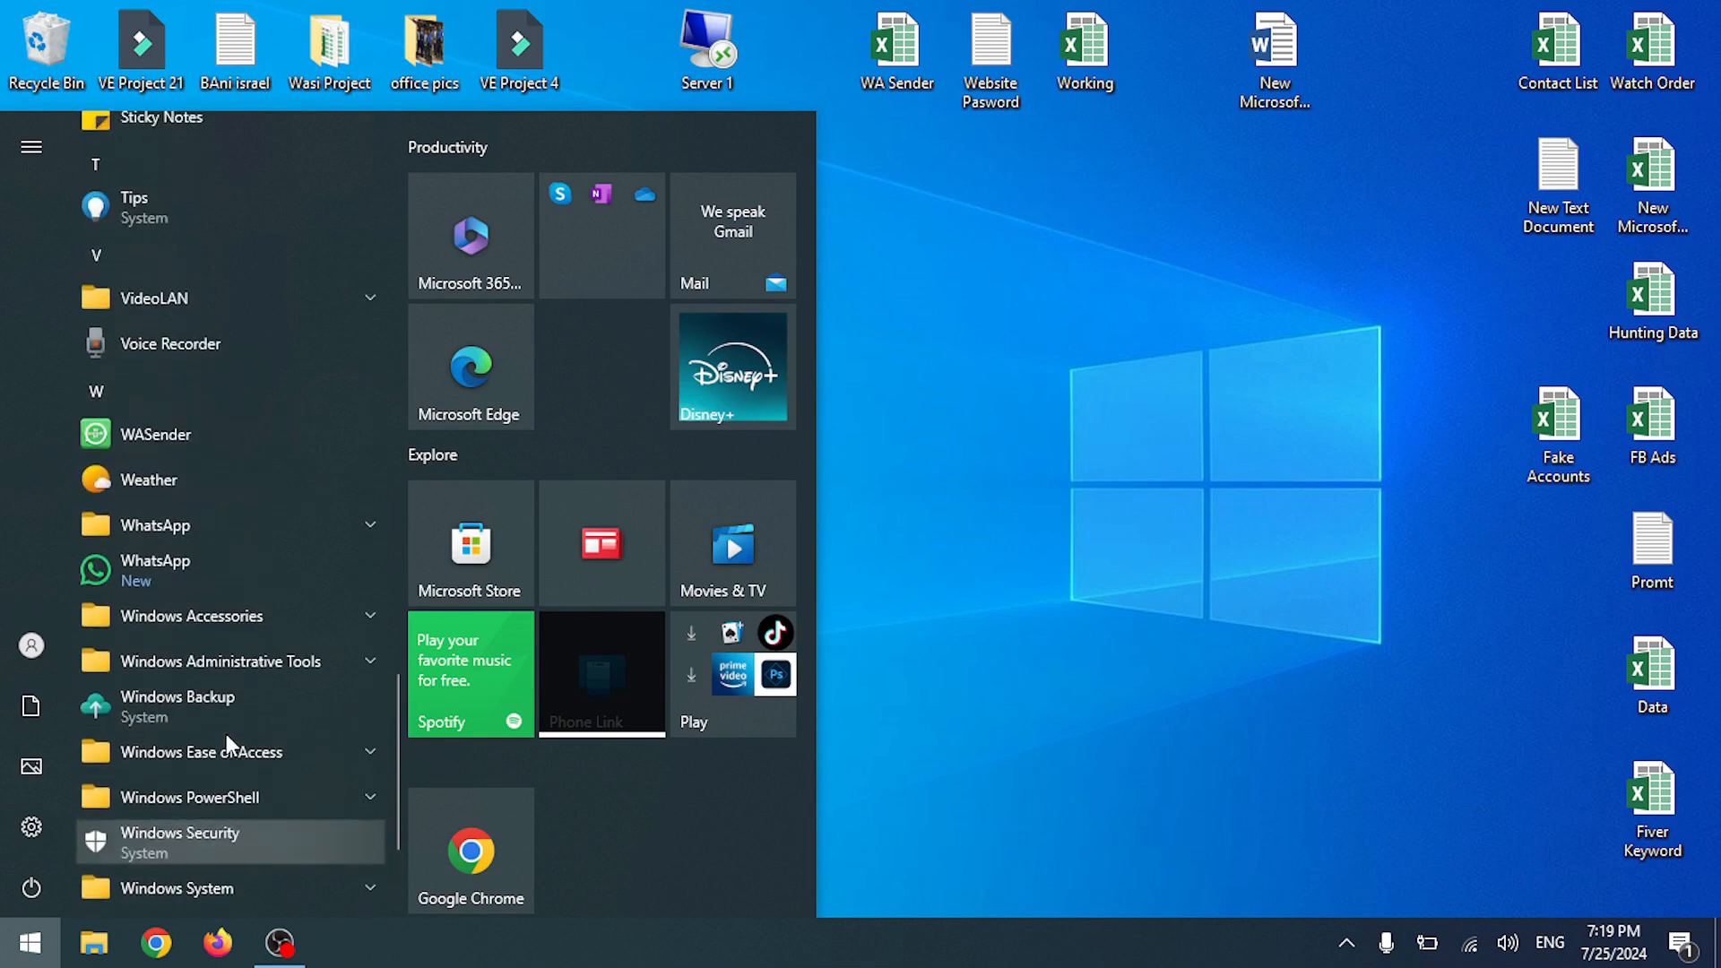
scroll(228, 692, up, 8)
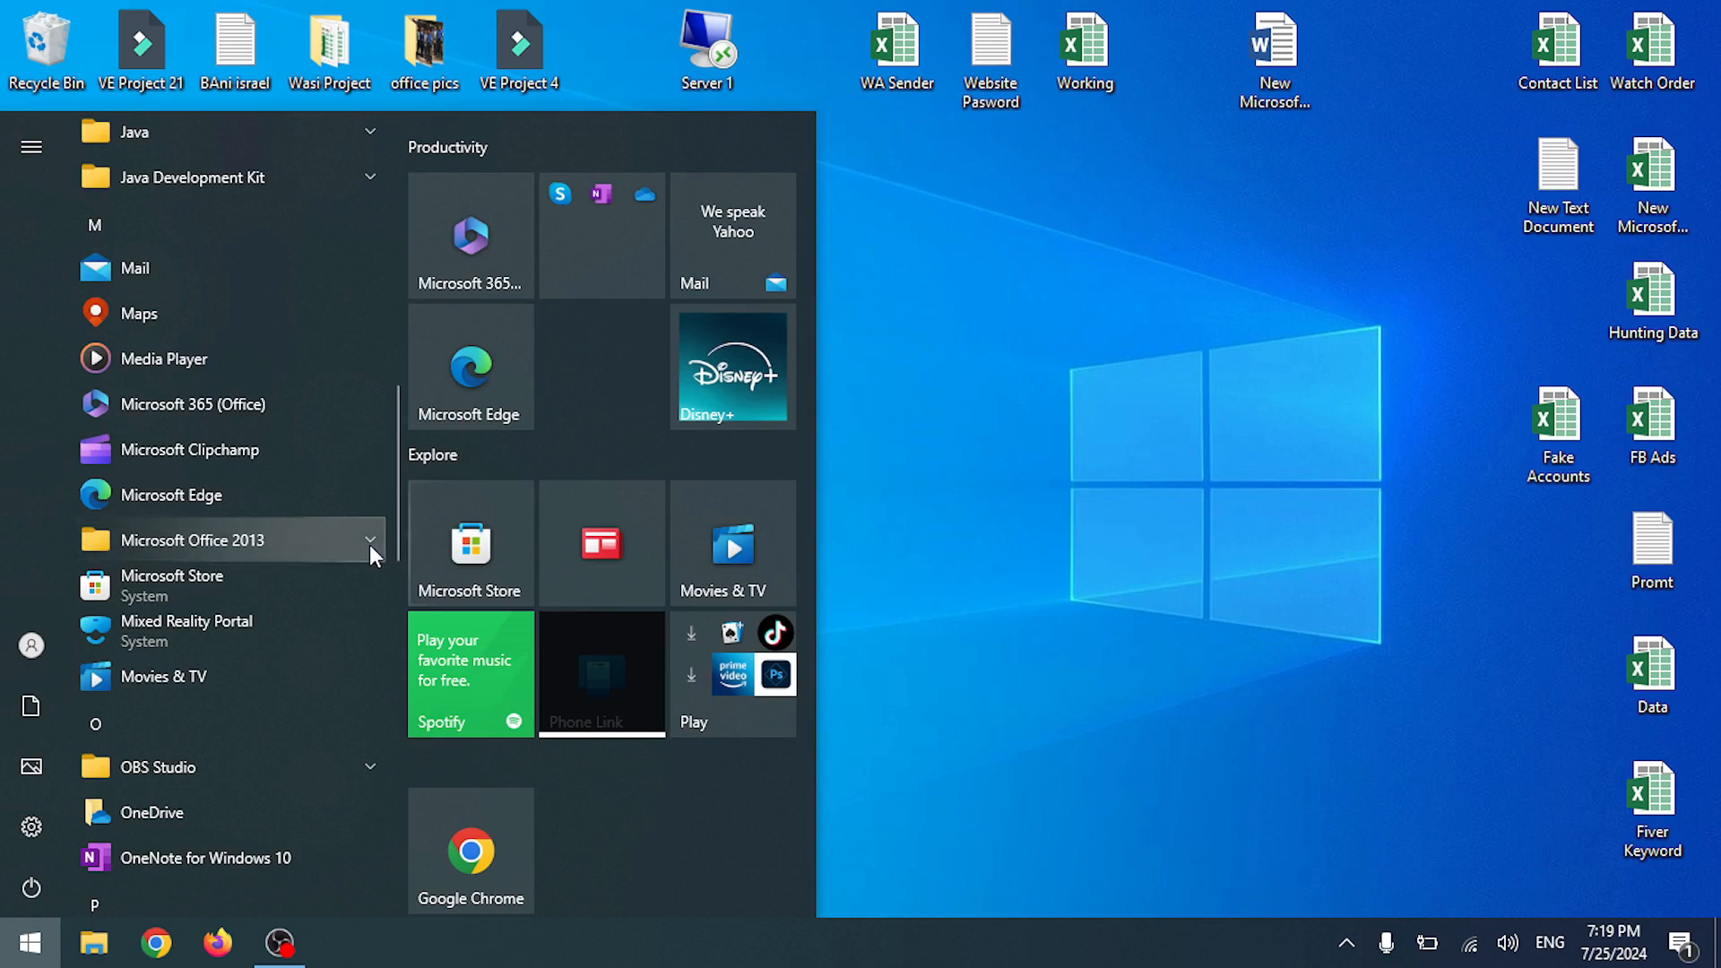
click(370, 543)
scroll(273, 686, down, 3)
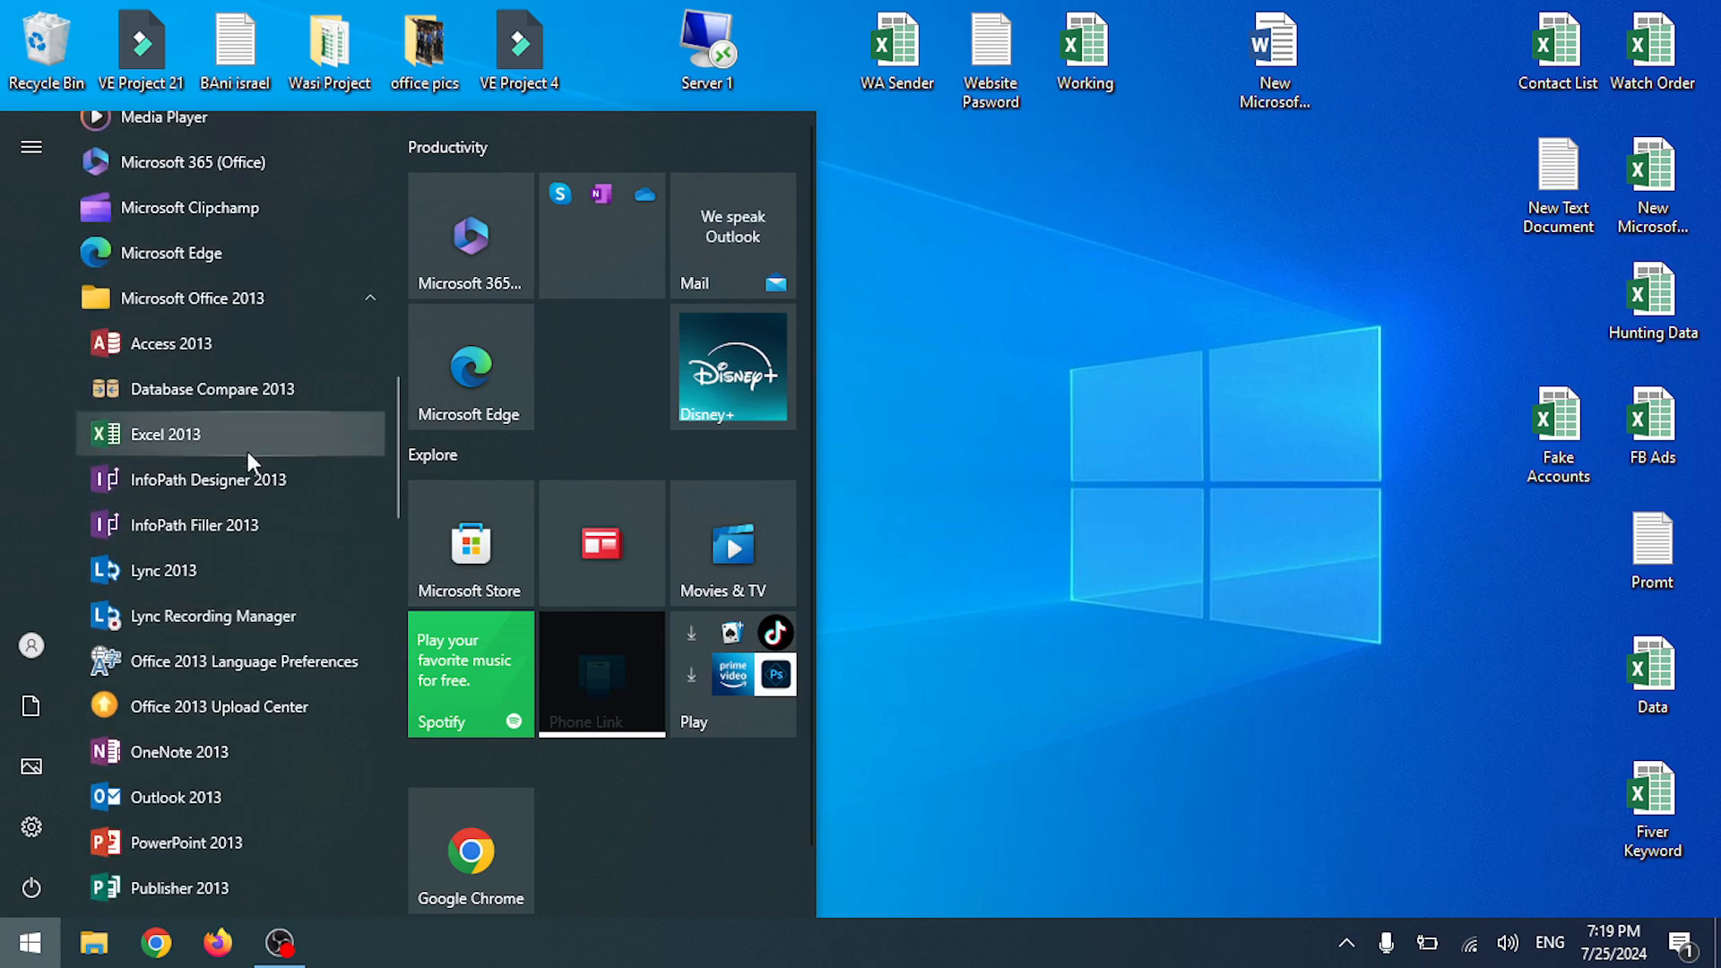
scroll(195, 816, down, 4)
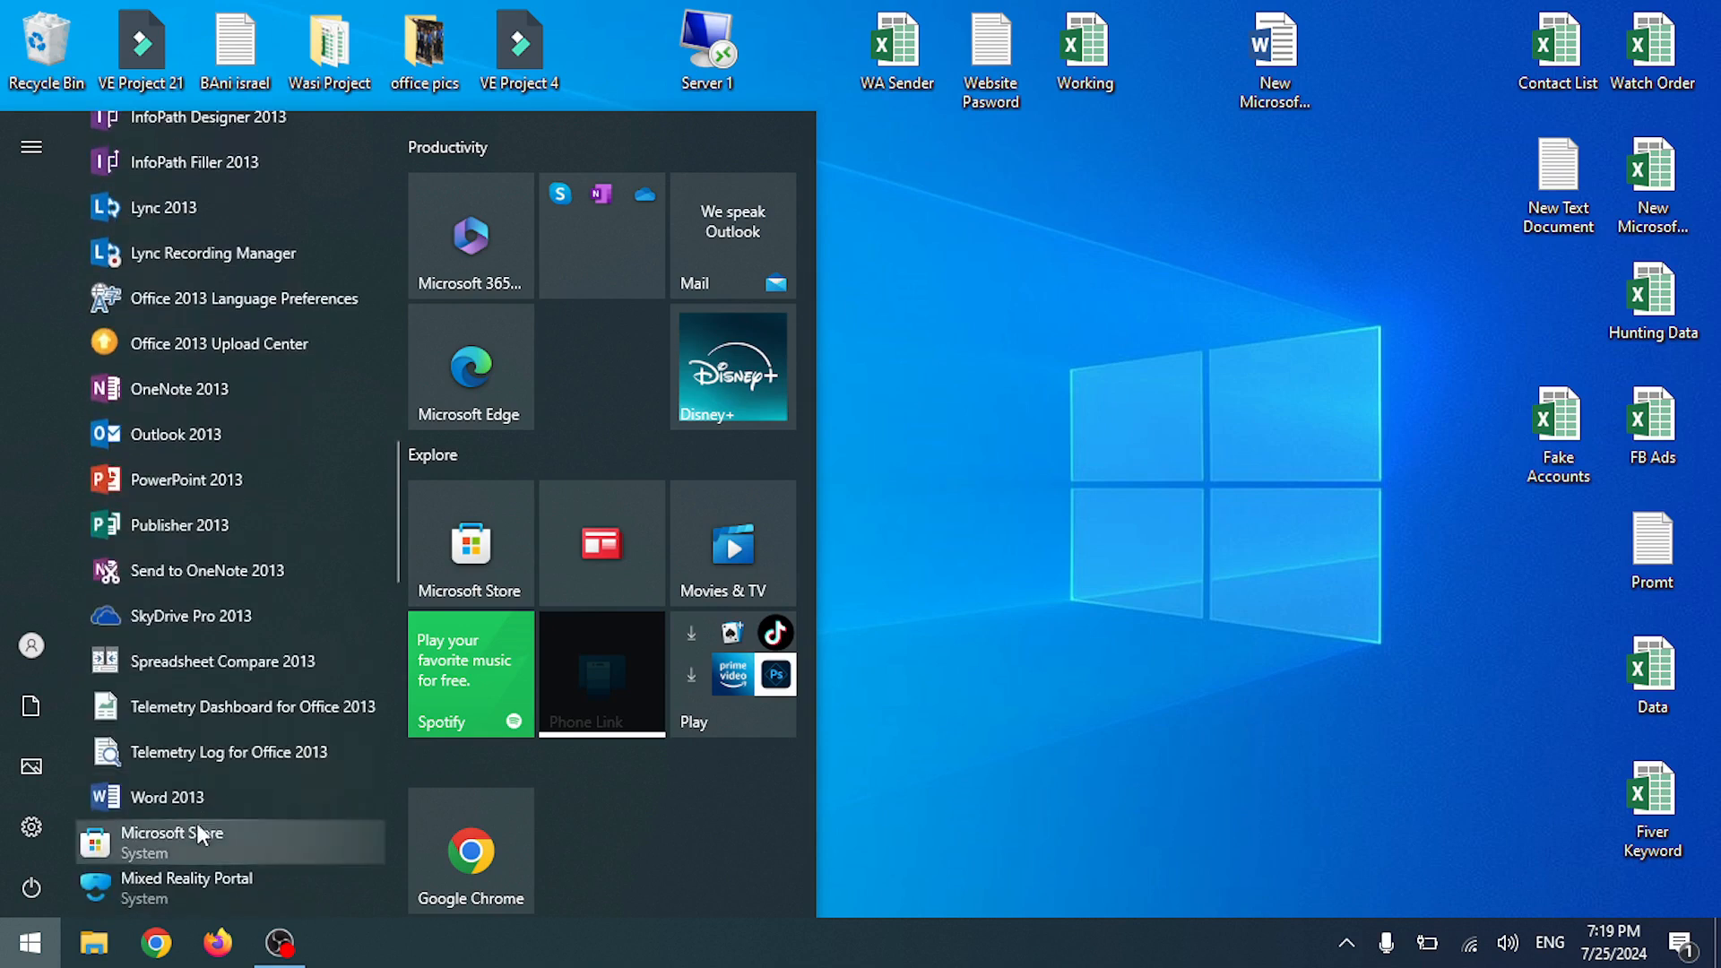
- Launch Word 2013 by running 'winword' from the Run dialog
click(954, 378)
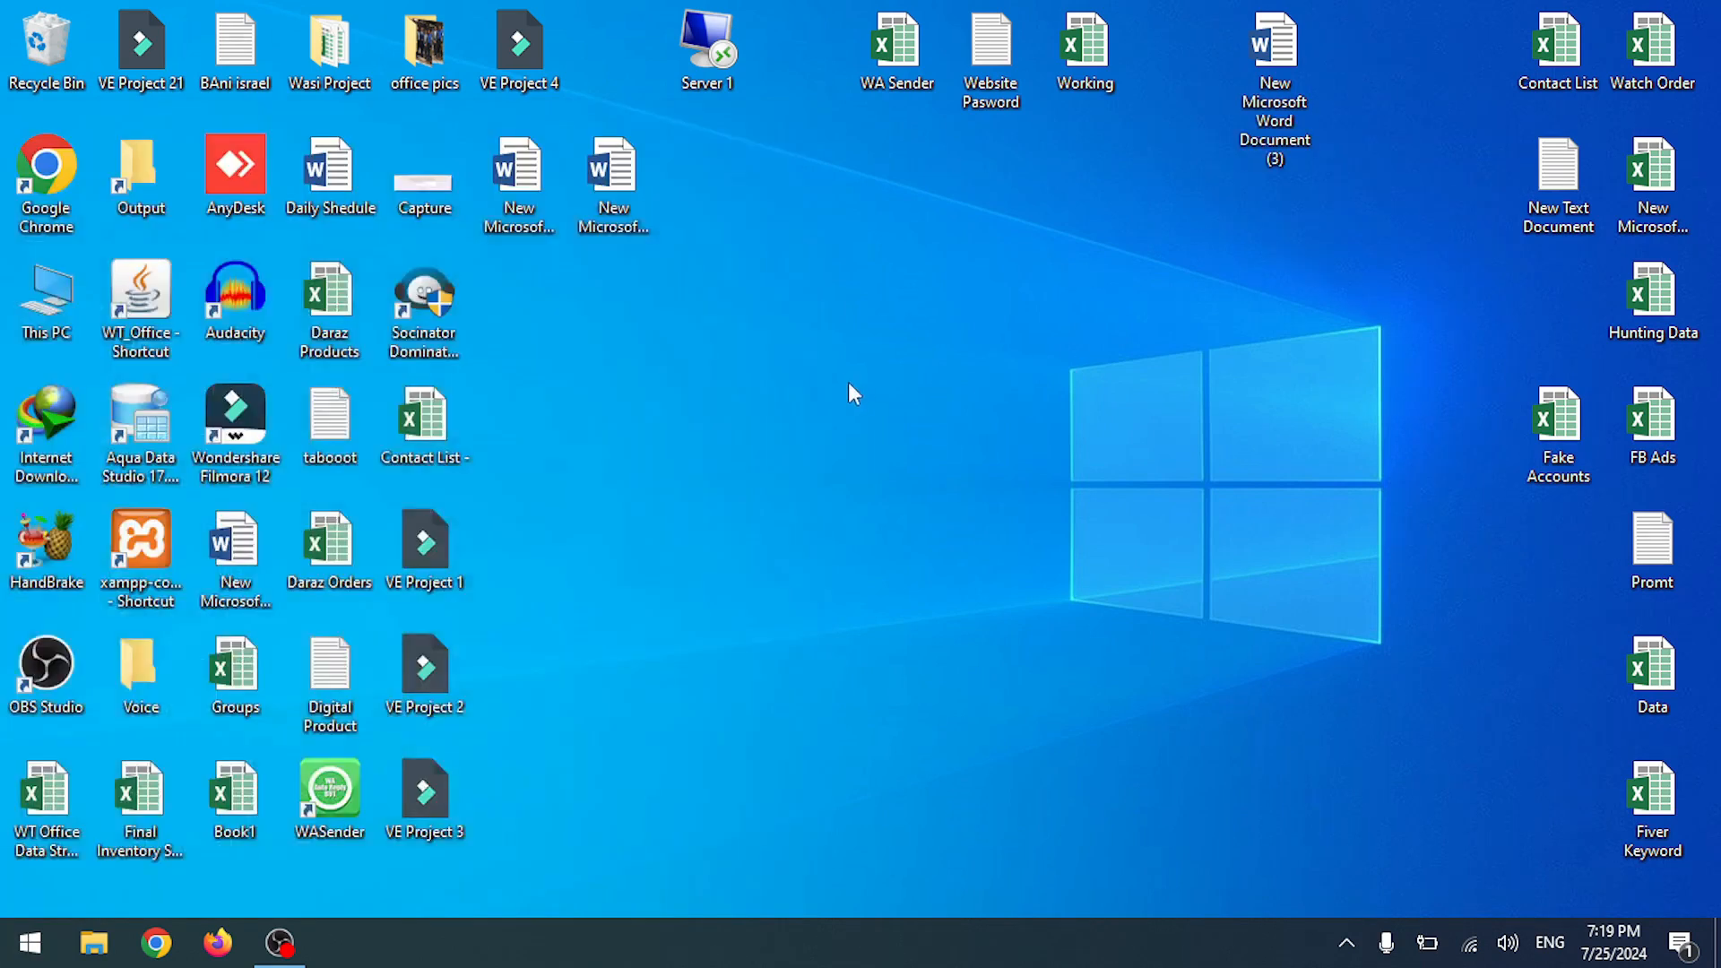
right_click(773, 430)
mouse_move(636, 638)
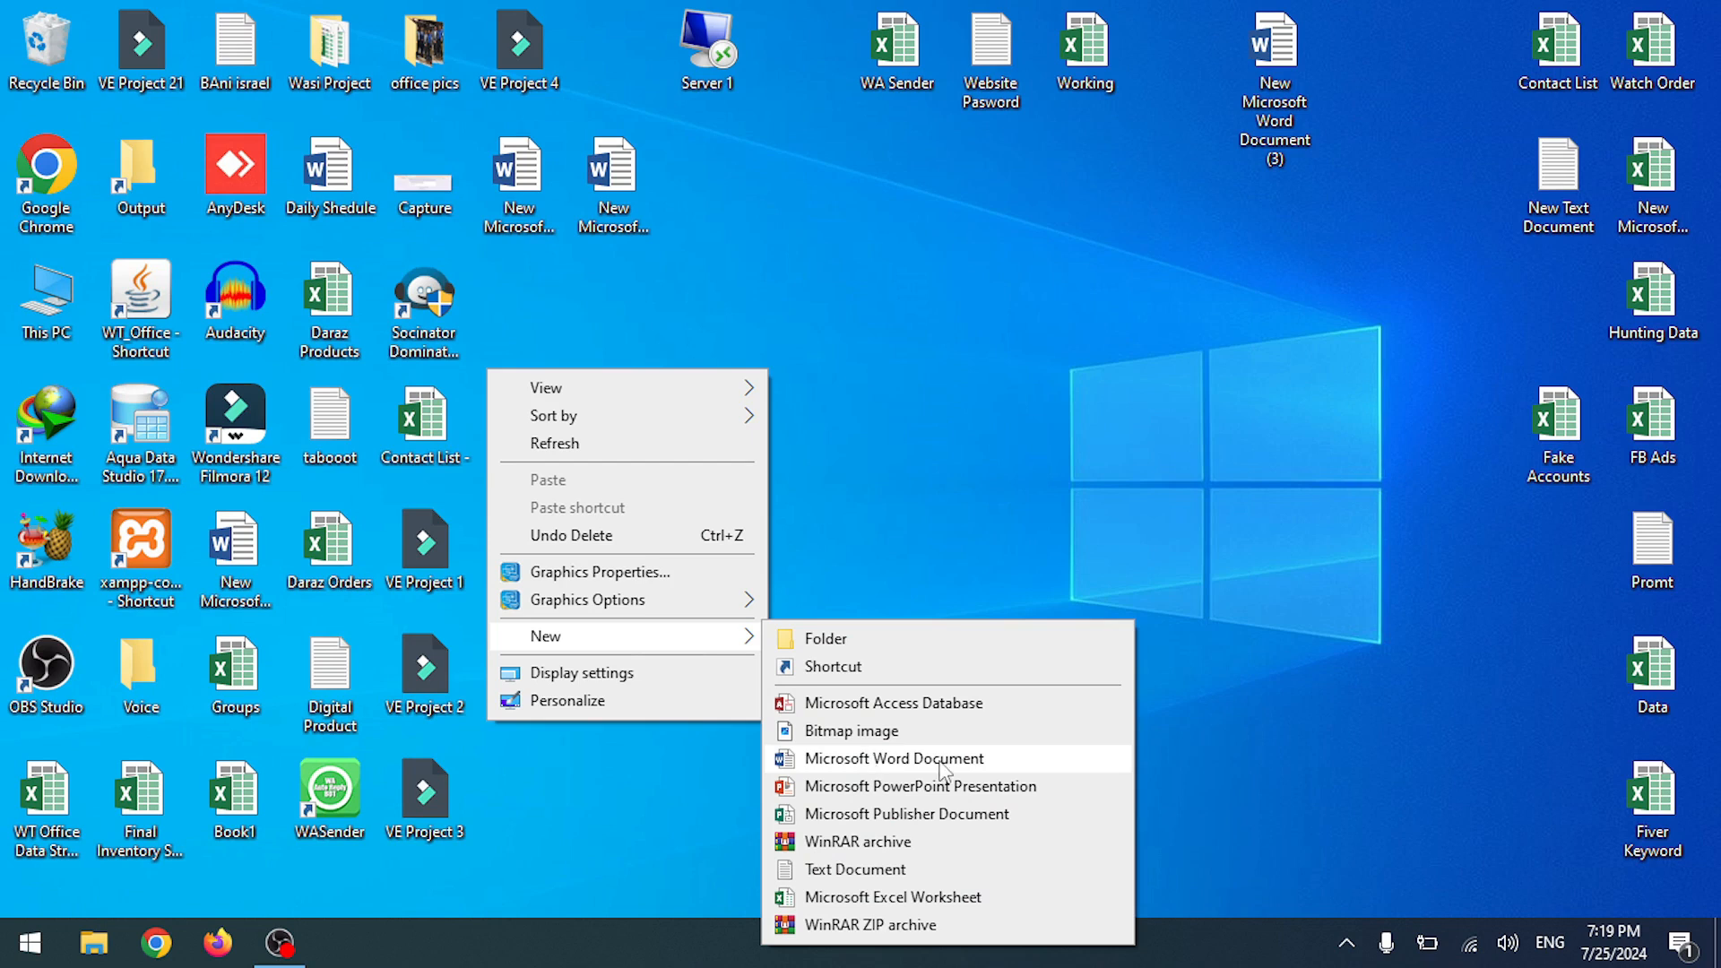
click(948, 373)
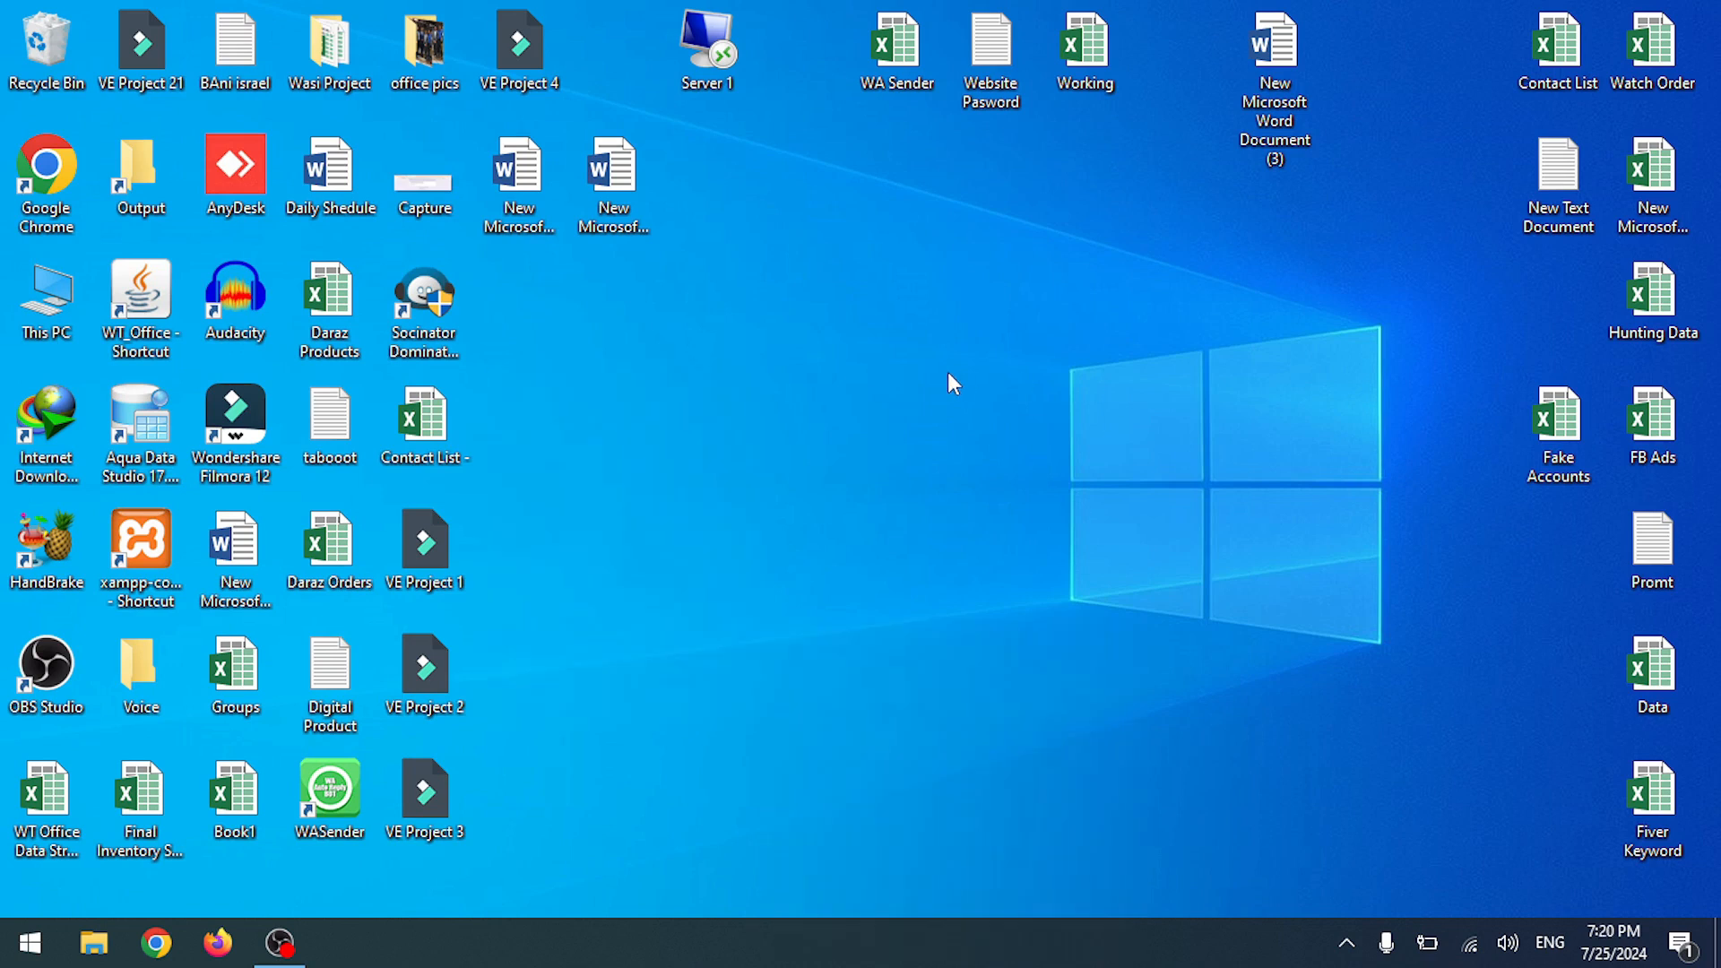
click(9, 959)
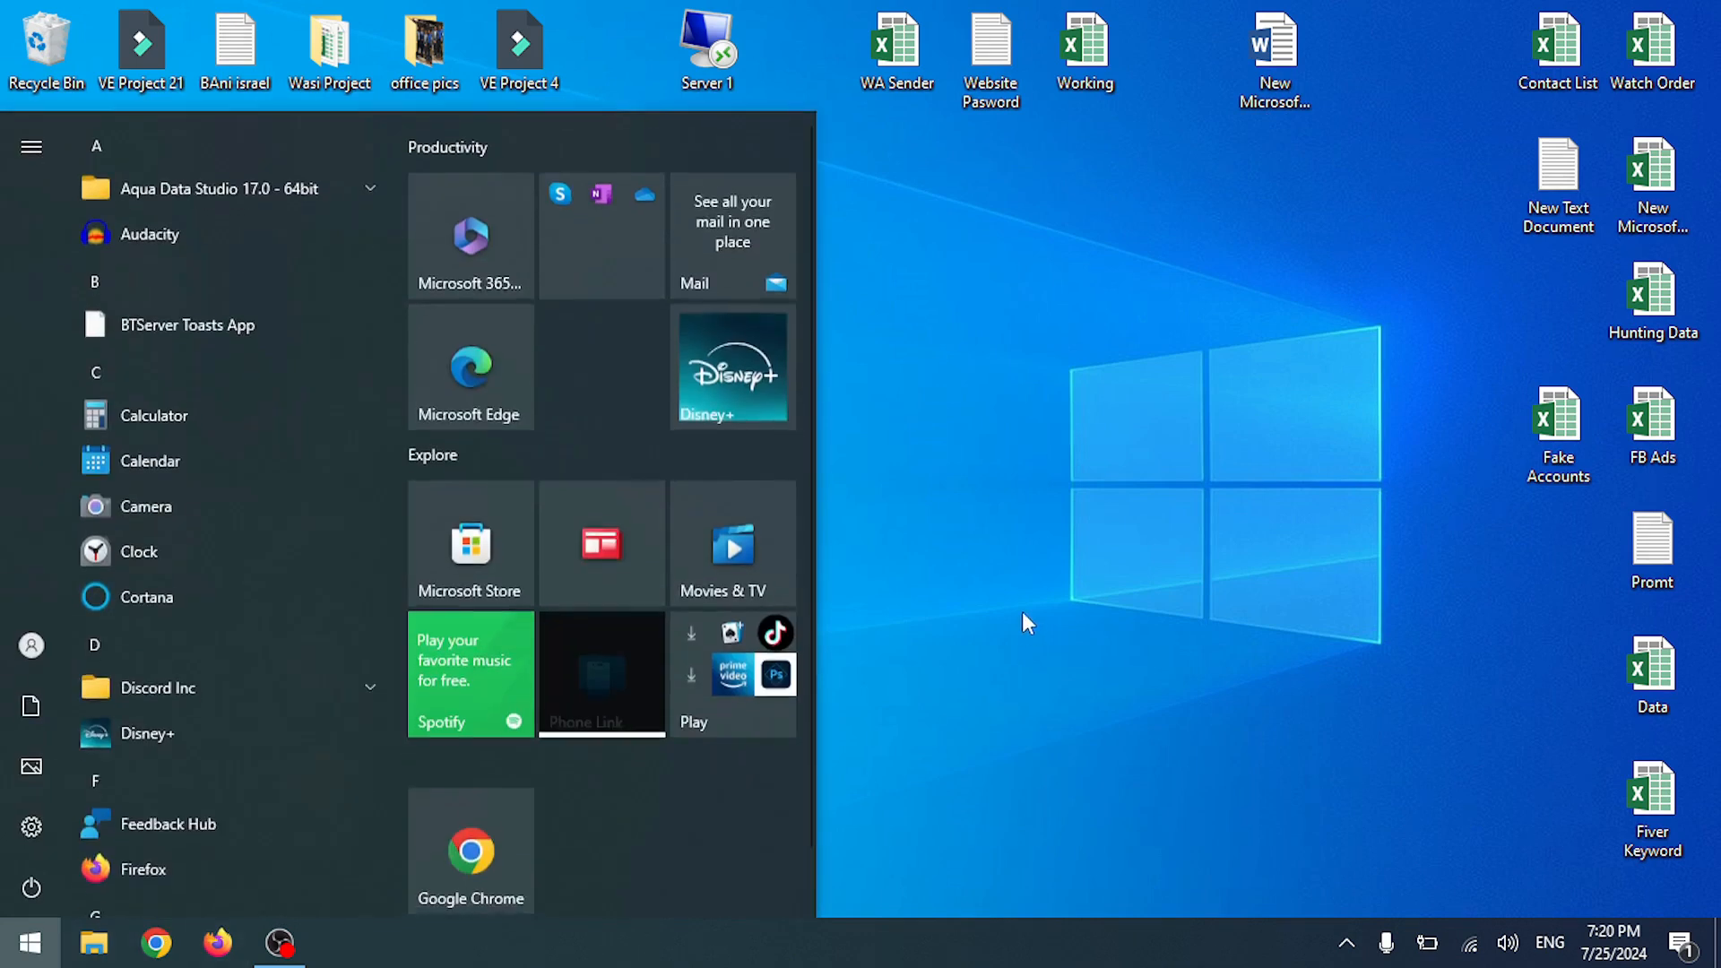
click(1021, 612)
key(super+r)
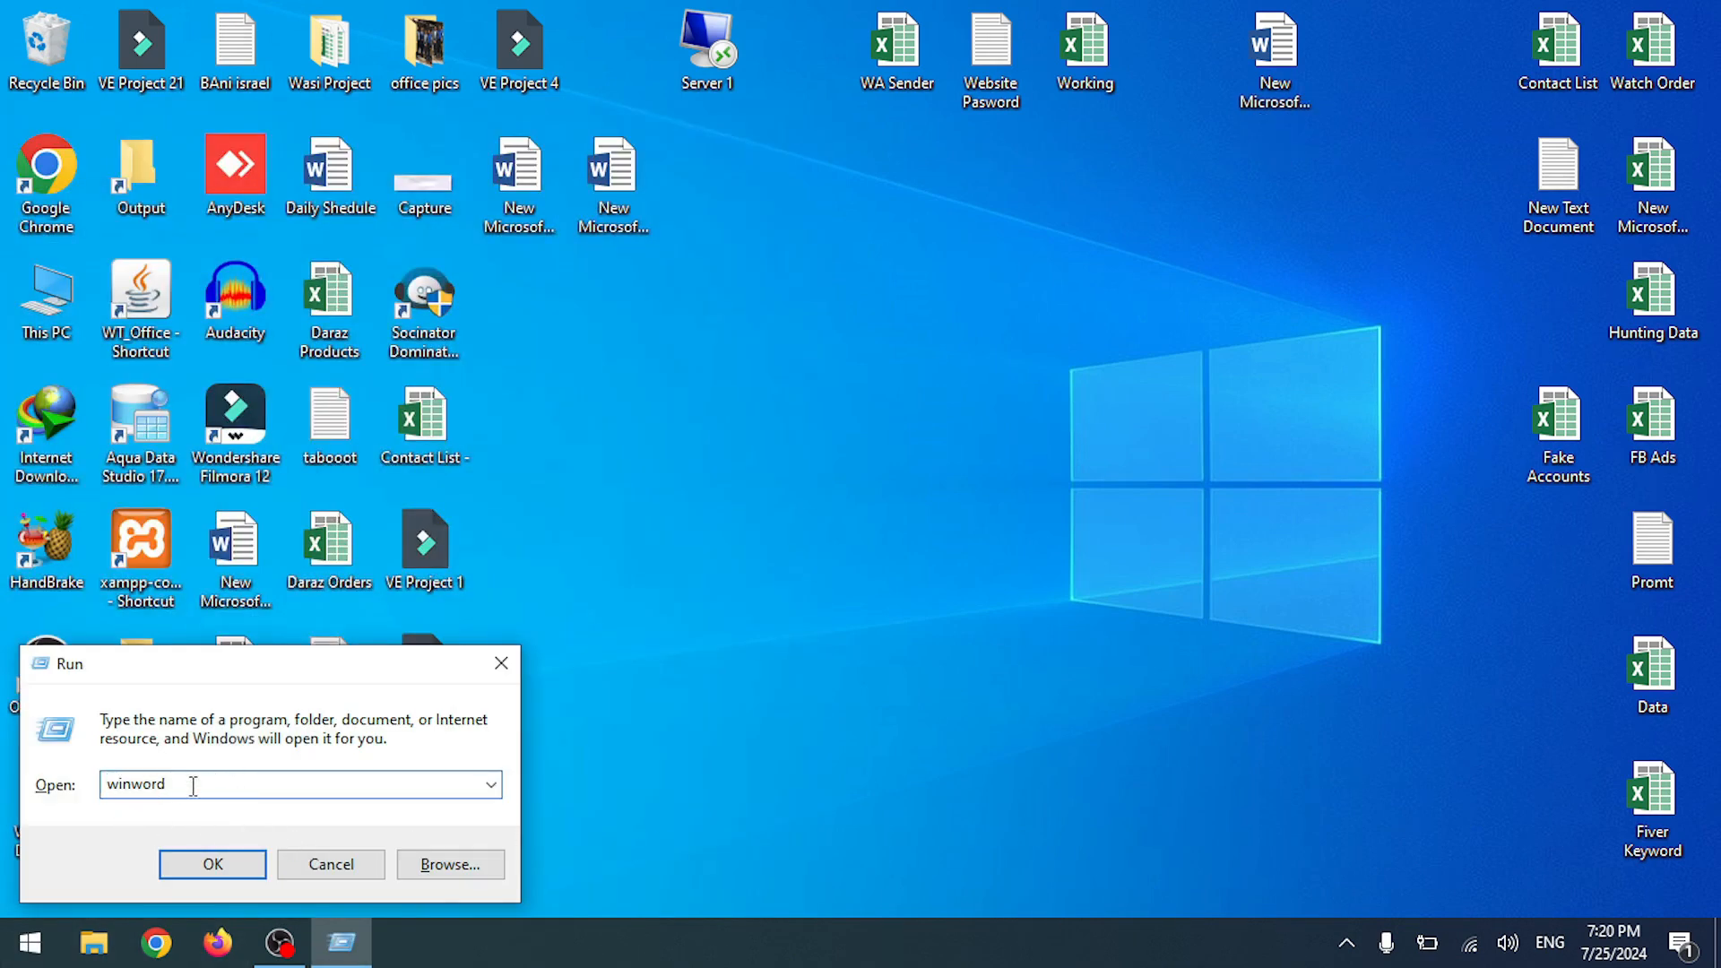
click(194, 867)
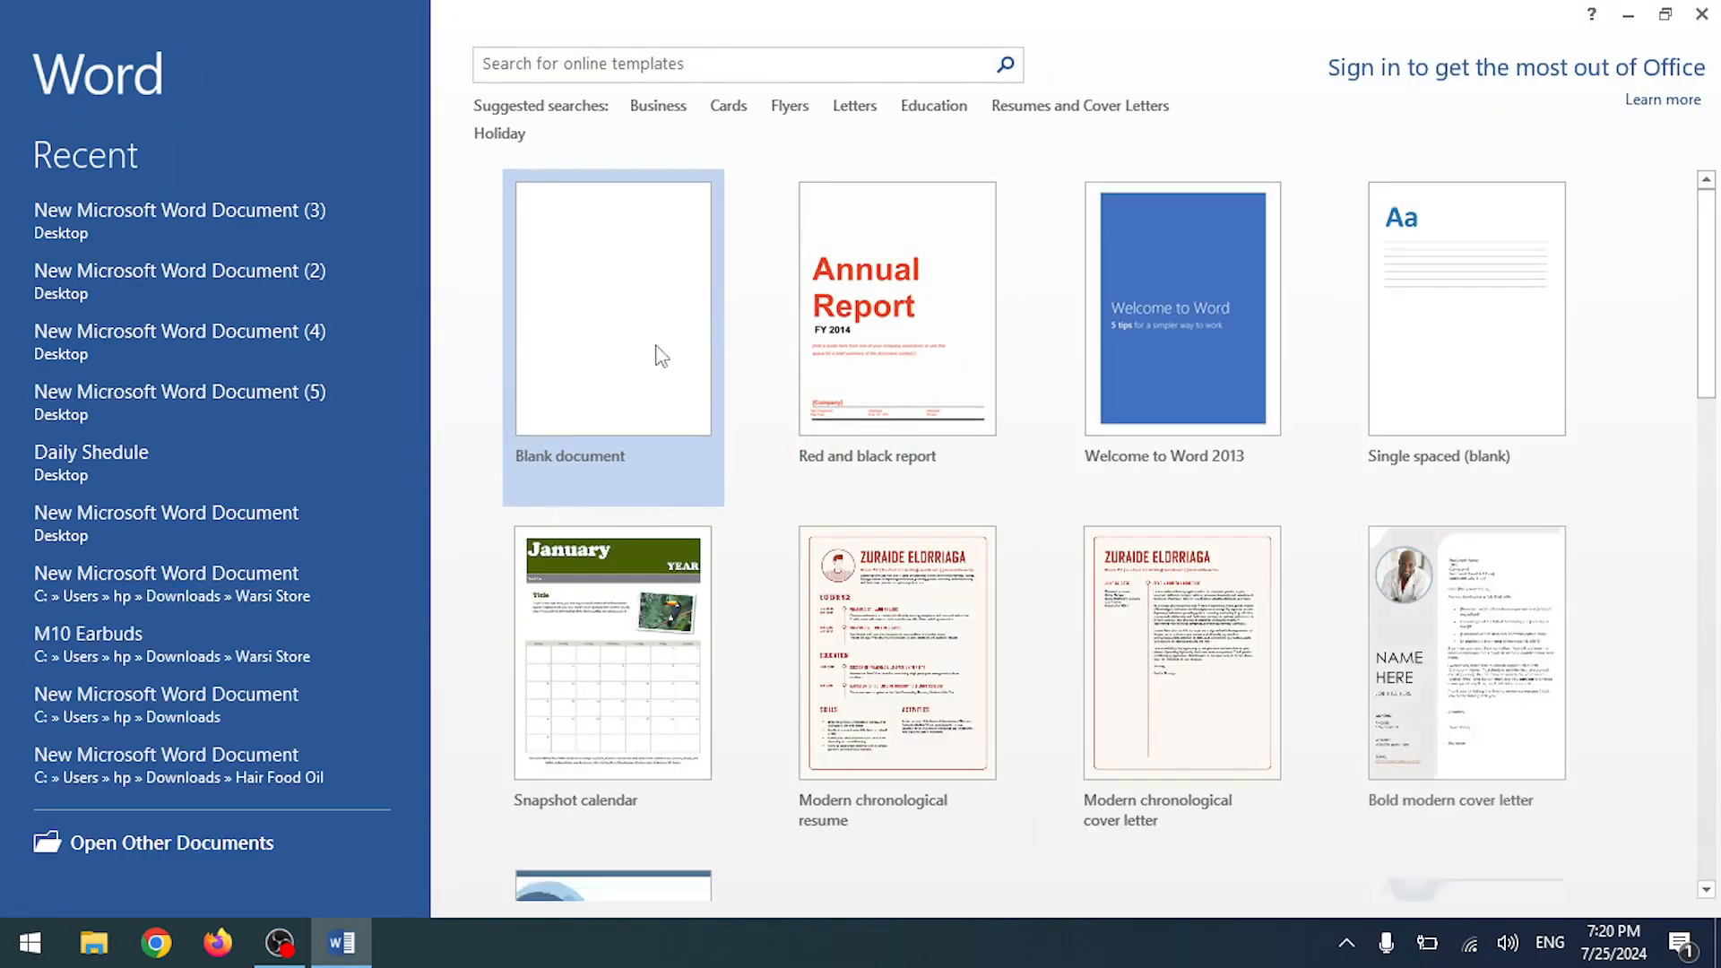
scroll(1297, 548, down, 3)
scroll(1296, 548, up, 3)
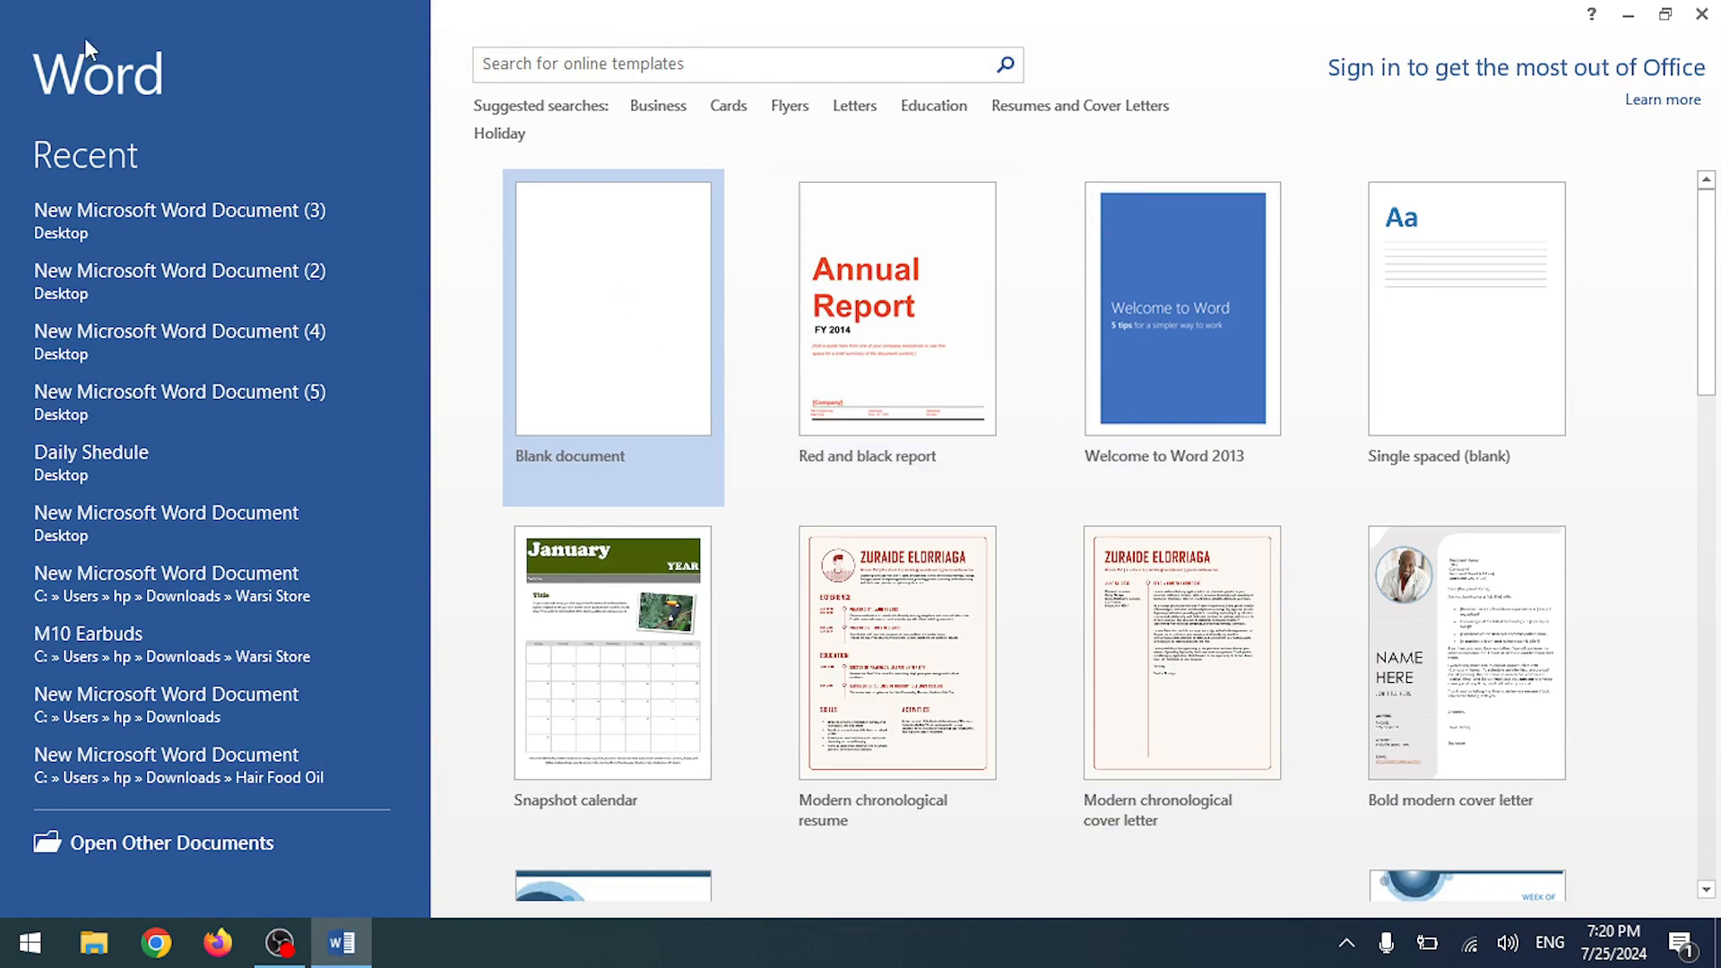
scroll(773, 442, down, 7)
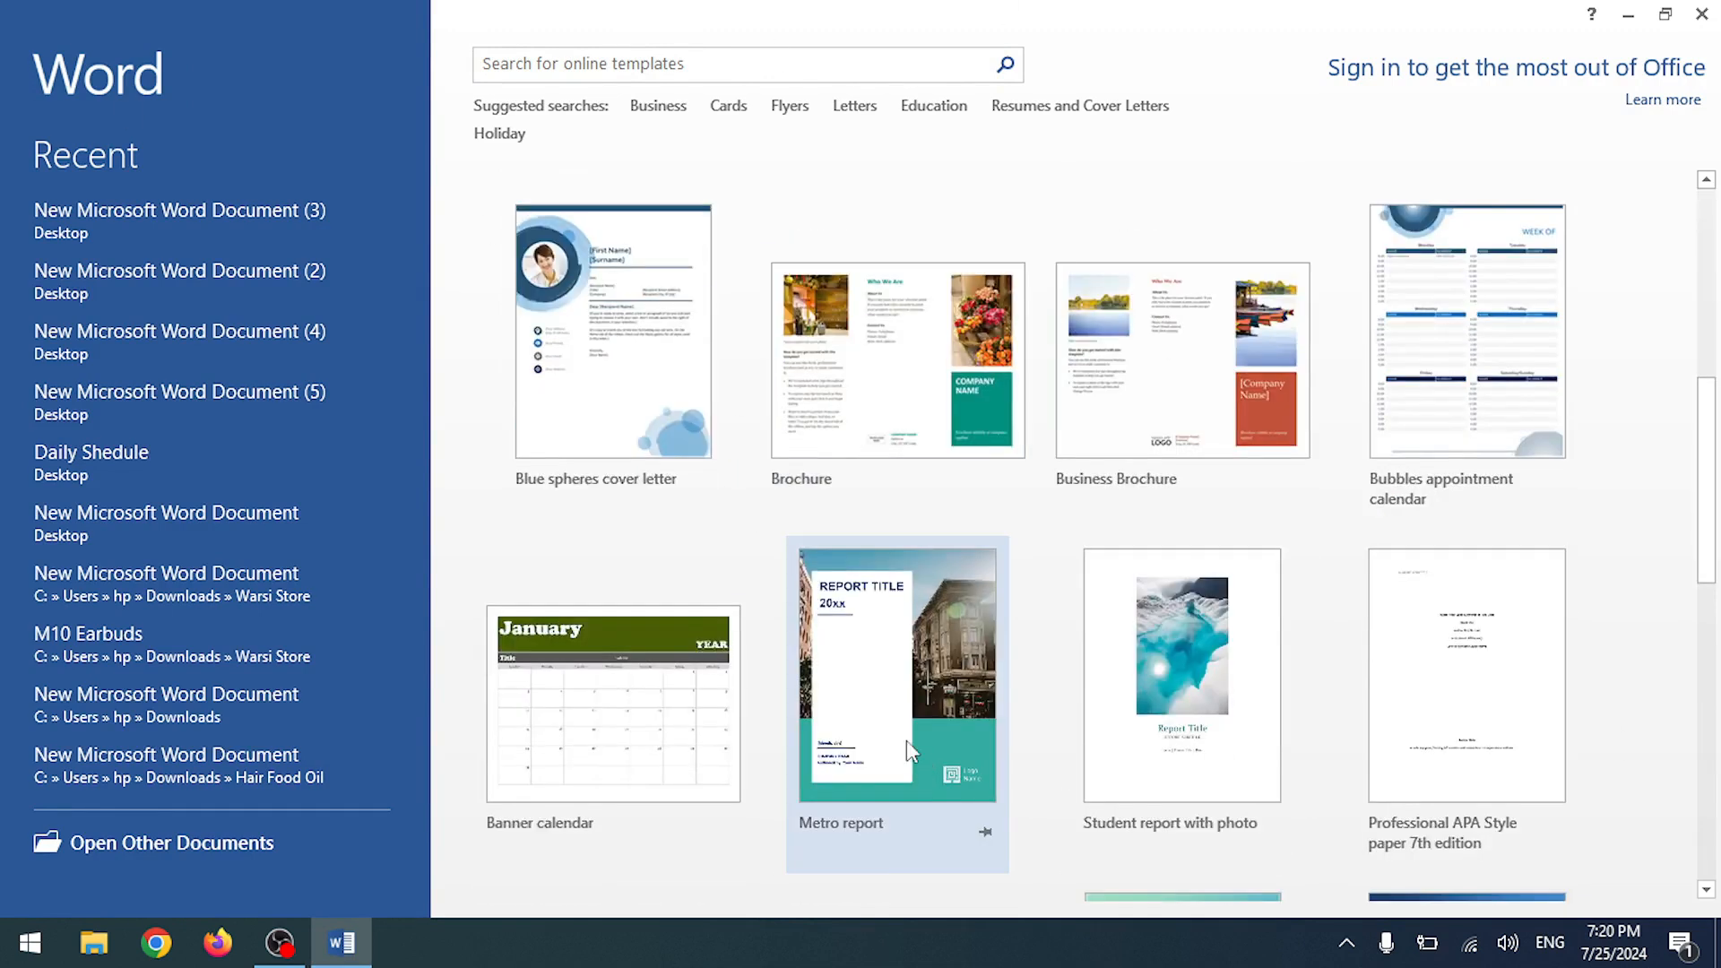
scroll(968, 661, up, 5)
scroll(968, 662, up, 2)
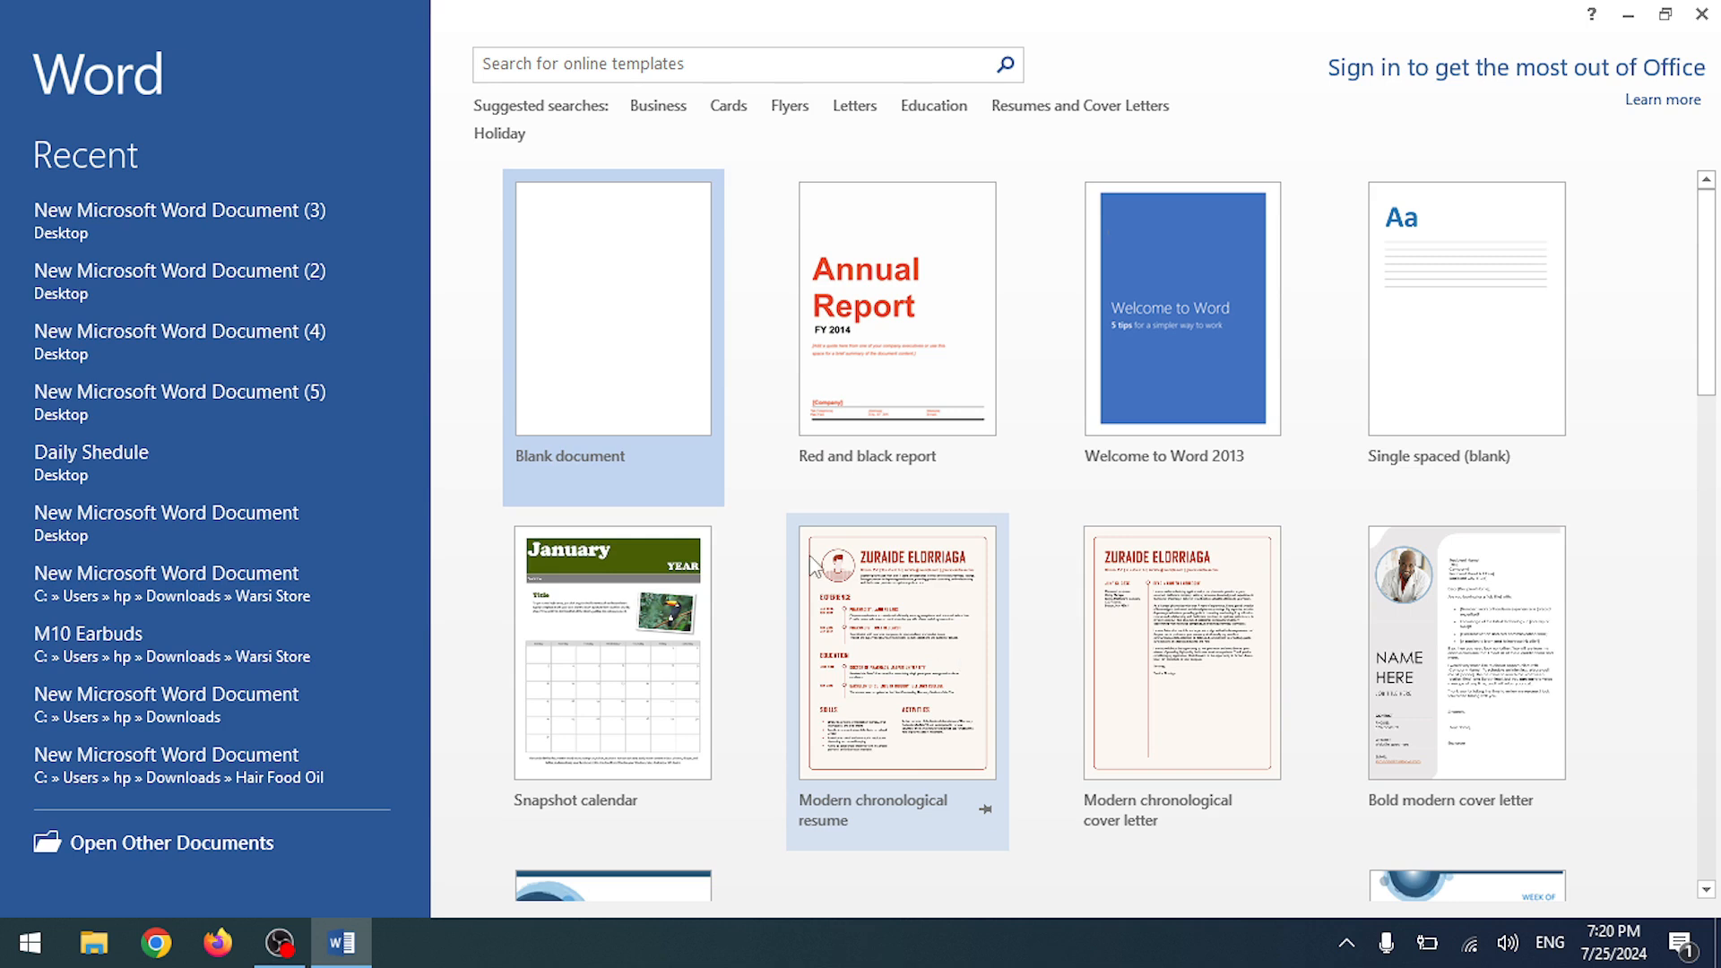
scroll(812, 564, down, 12)
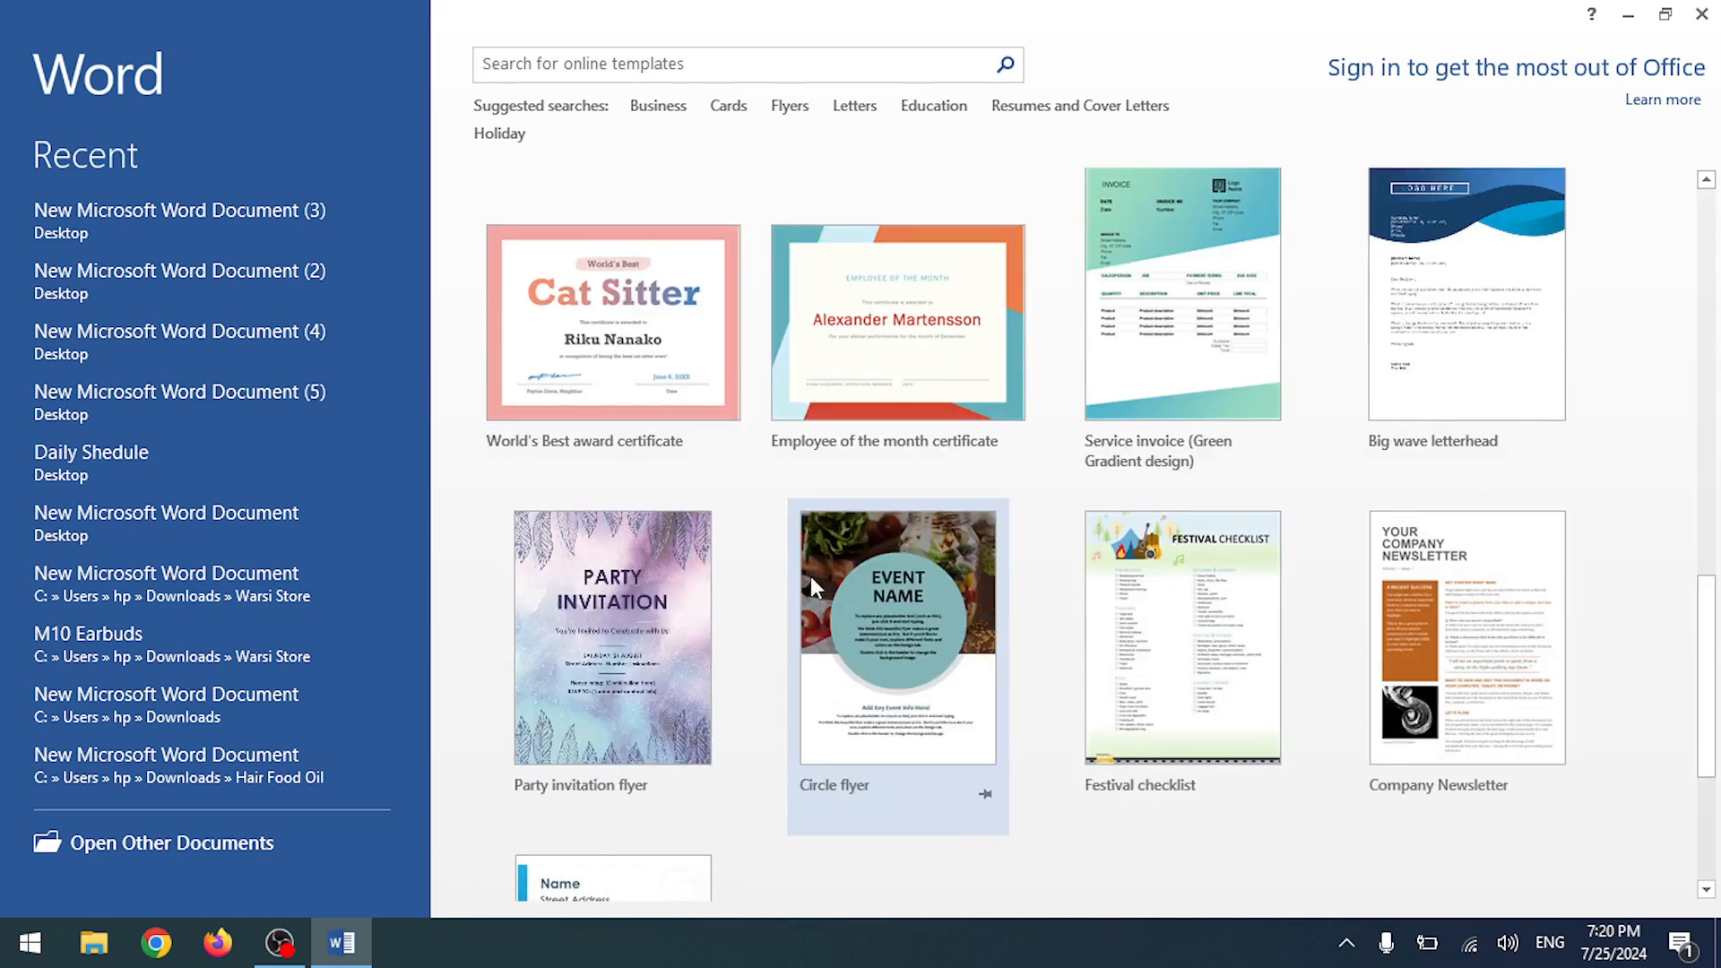
scroll(788, 574, down, 4)
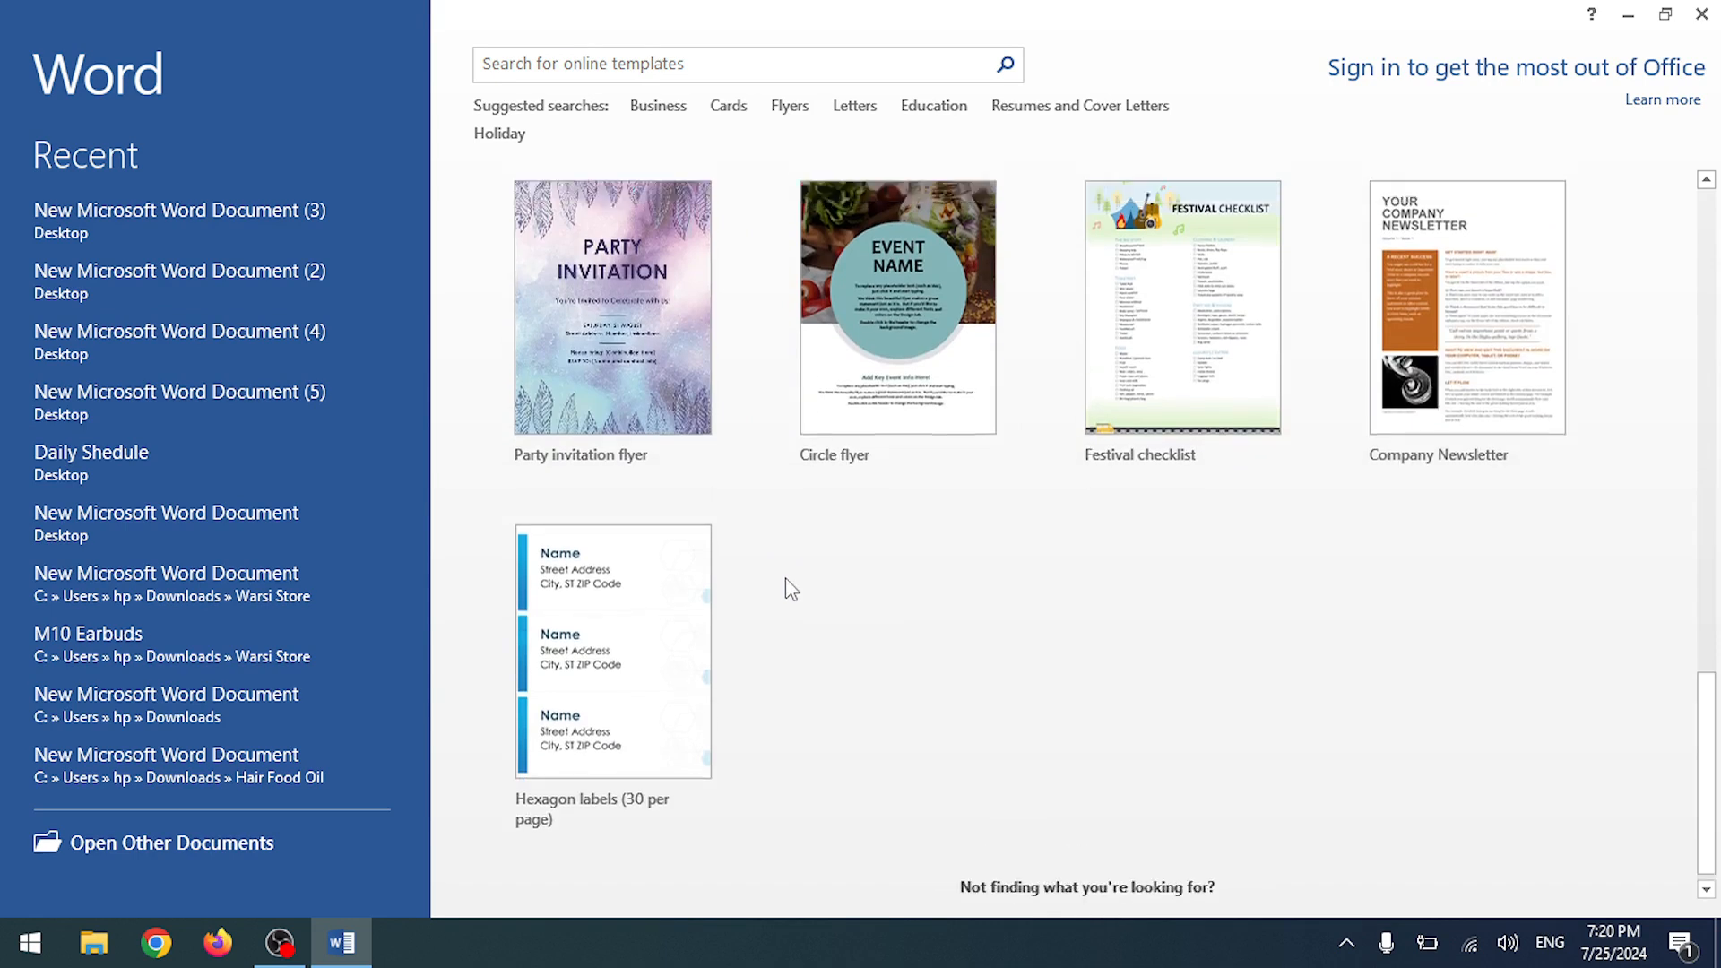
scroll(785, 577, up, 12)
scroll(781, 579, up, 3)
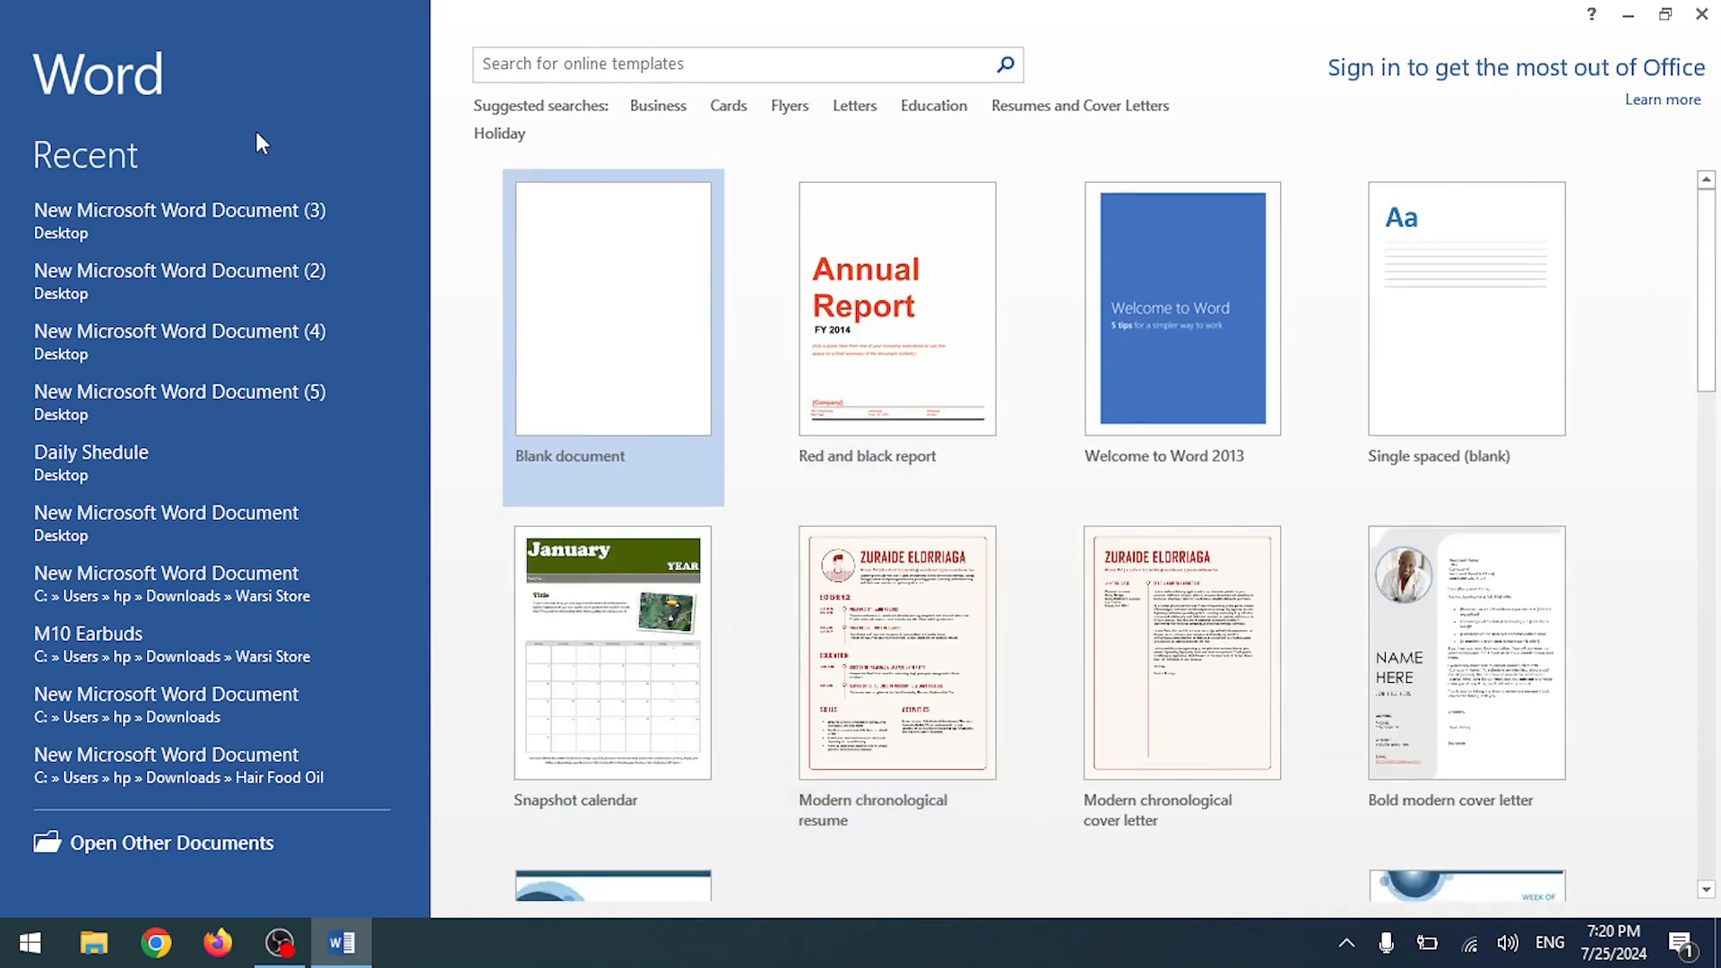
scroll(773, 499, down, 9)
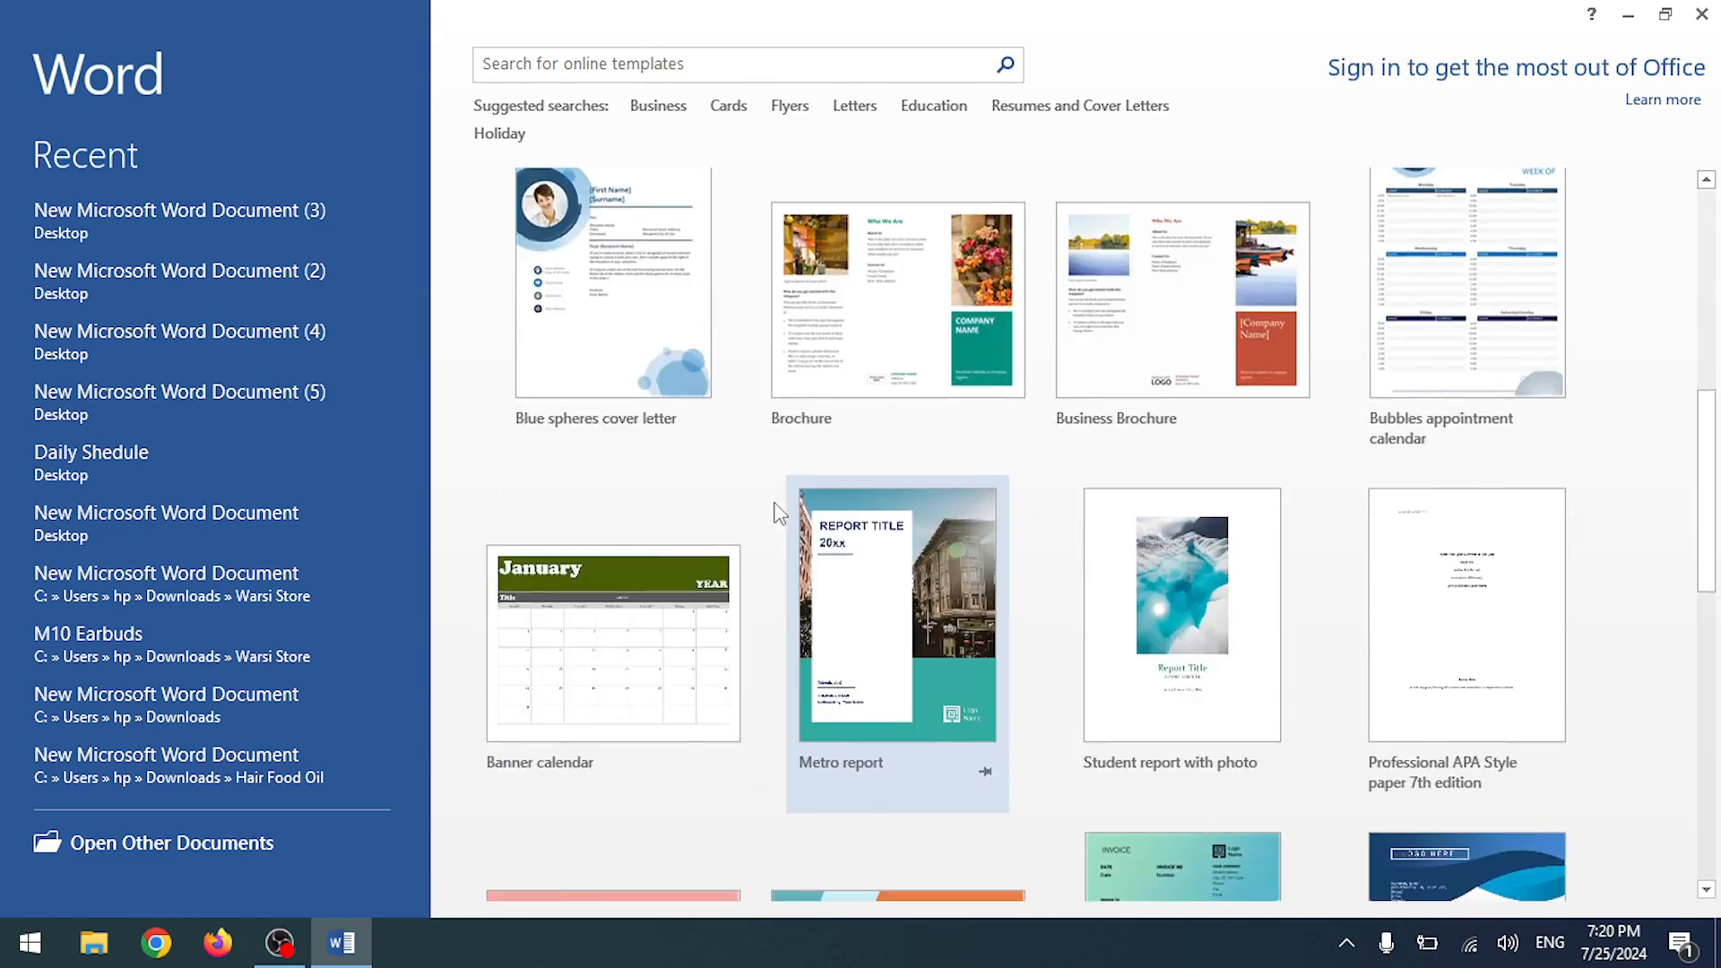
scroll(772, 523, down, 6)
scroll(772, 522, up, 9)
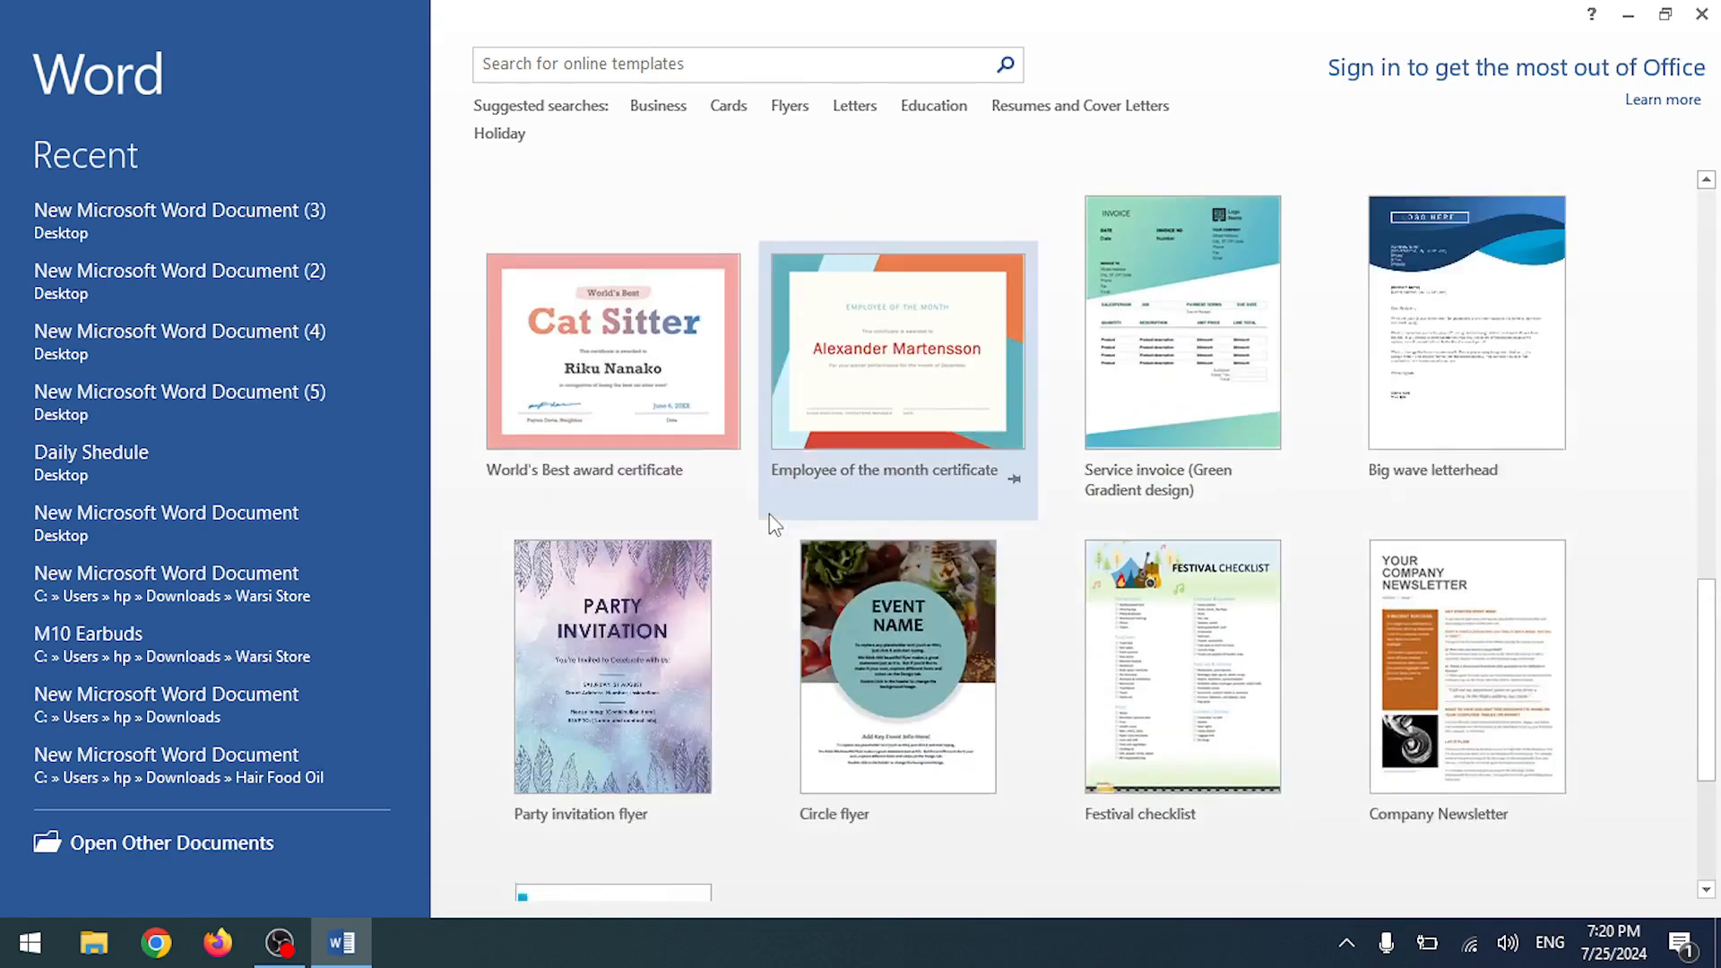
scroll(774, 525, up, 6)
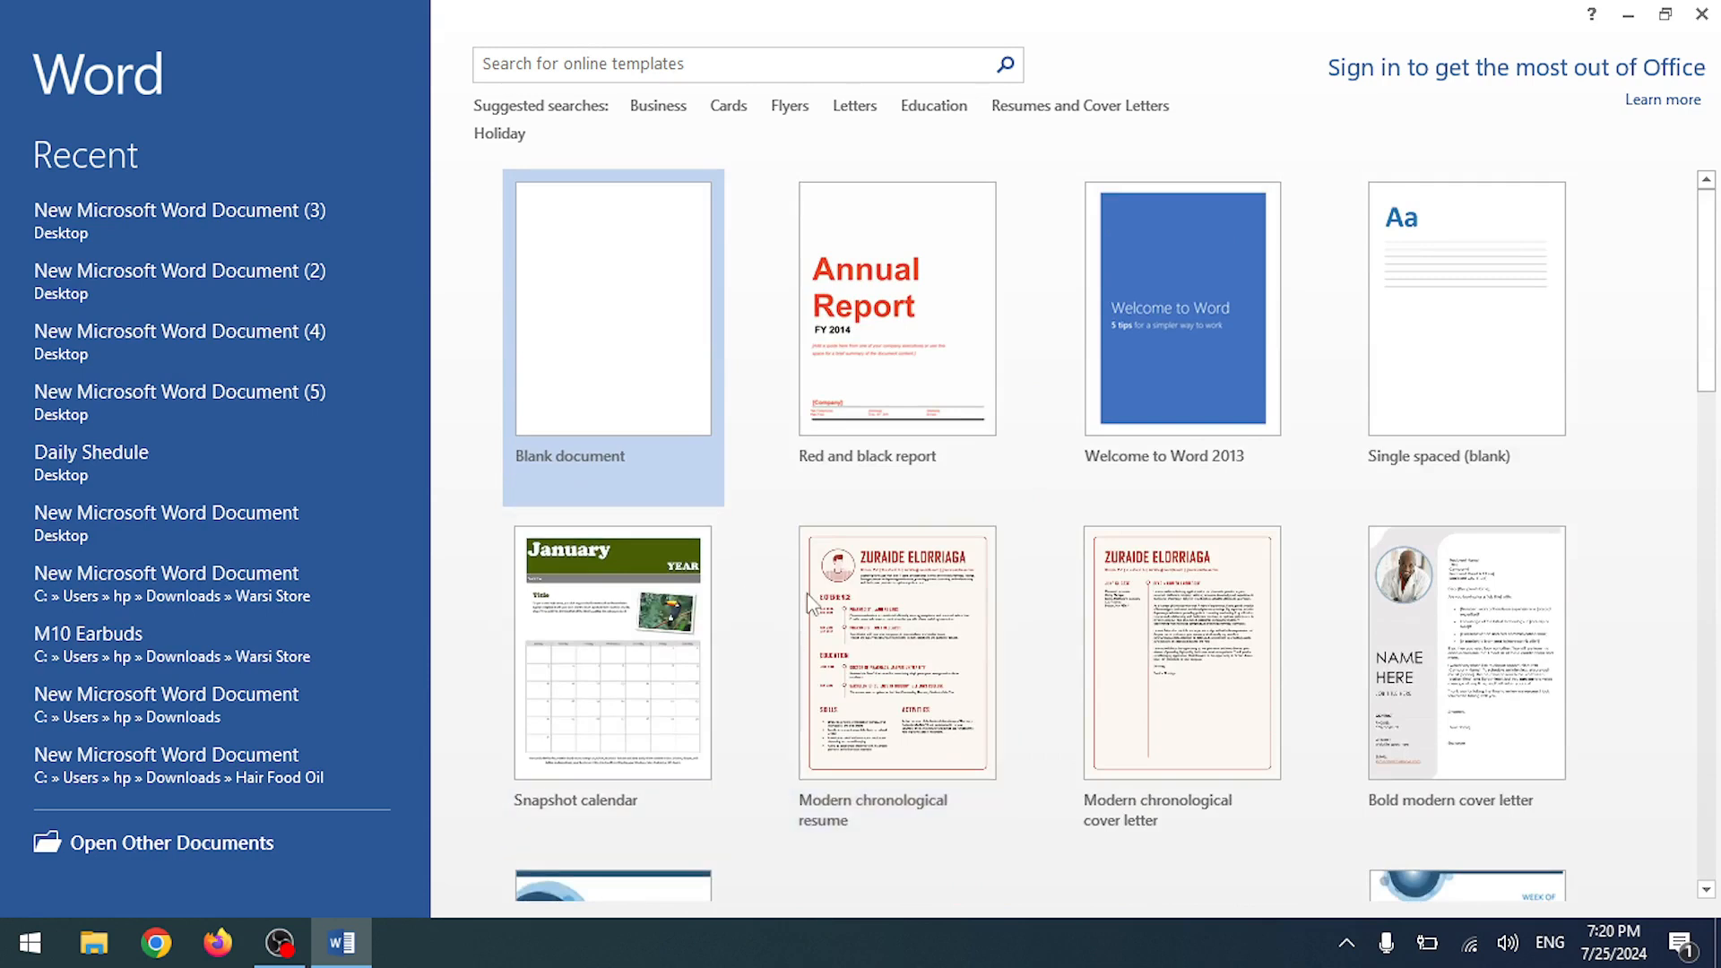
scroll(811, 596, down, 4)
scroll(811, 598, down, 2)
scroll(814, 599, up, 6)
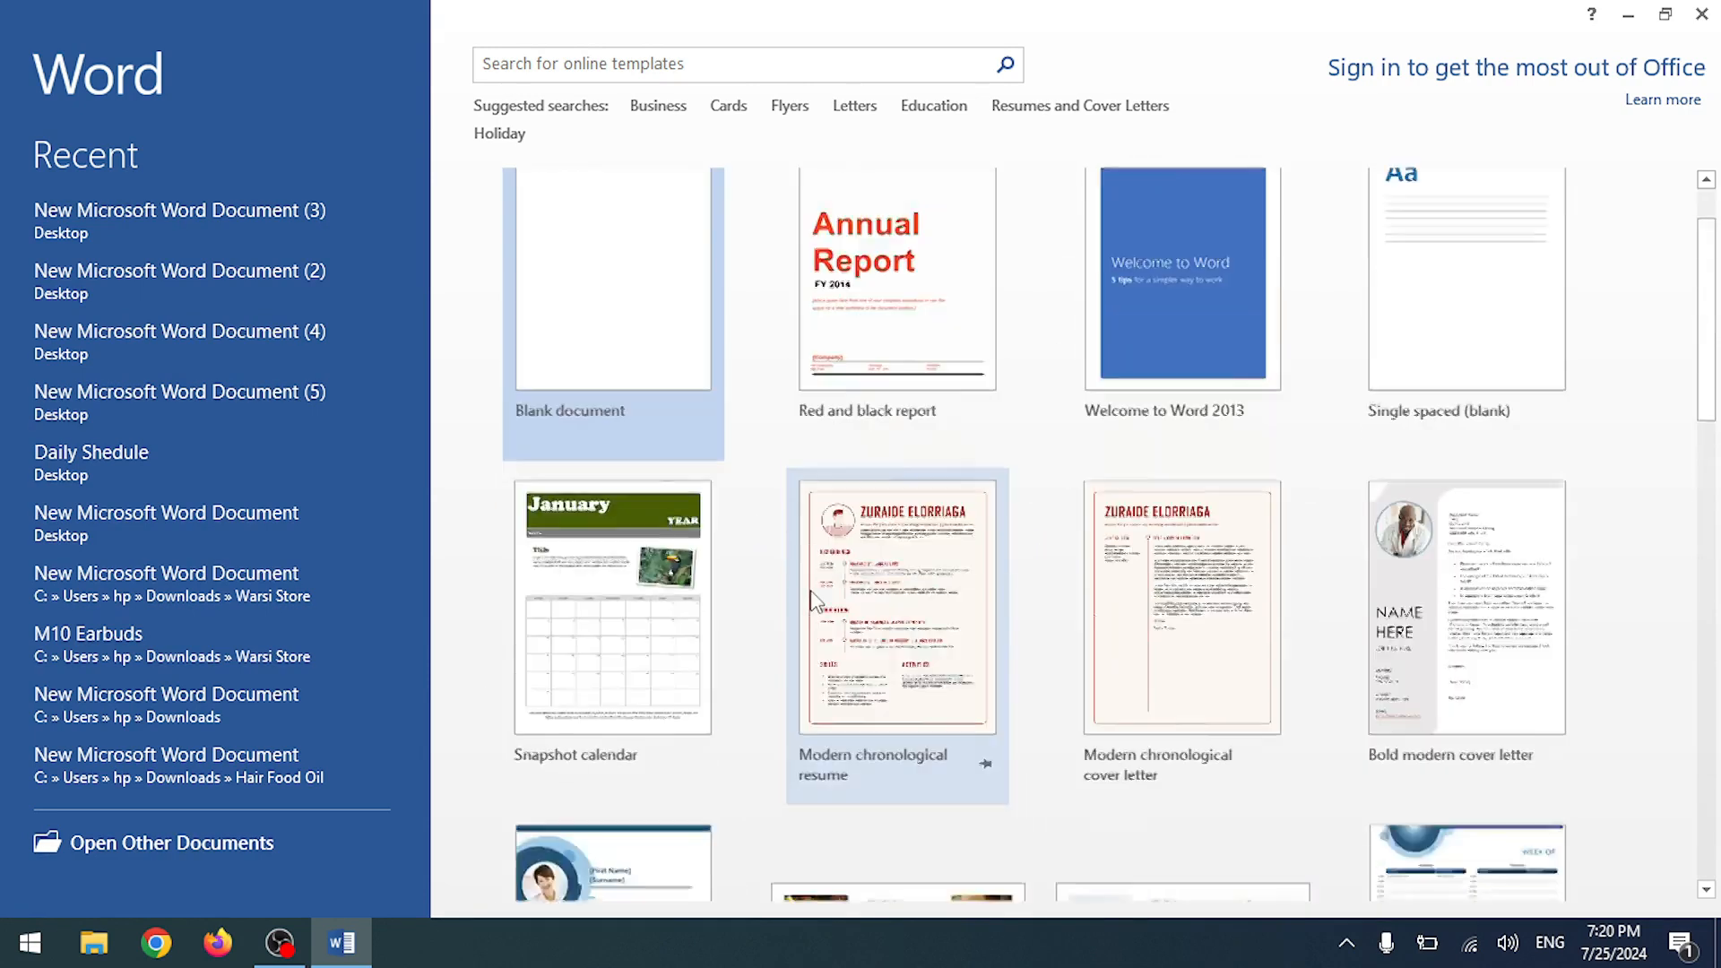
- Close Word's start screen and refresh the desktop icons
click(1715, 13)
right_click(764, 377)
click(616, 453)
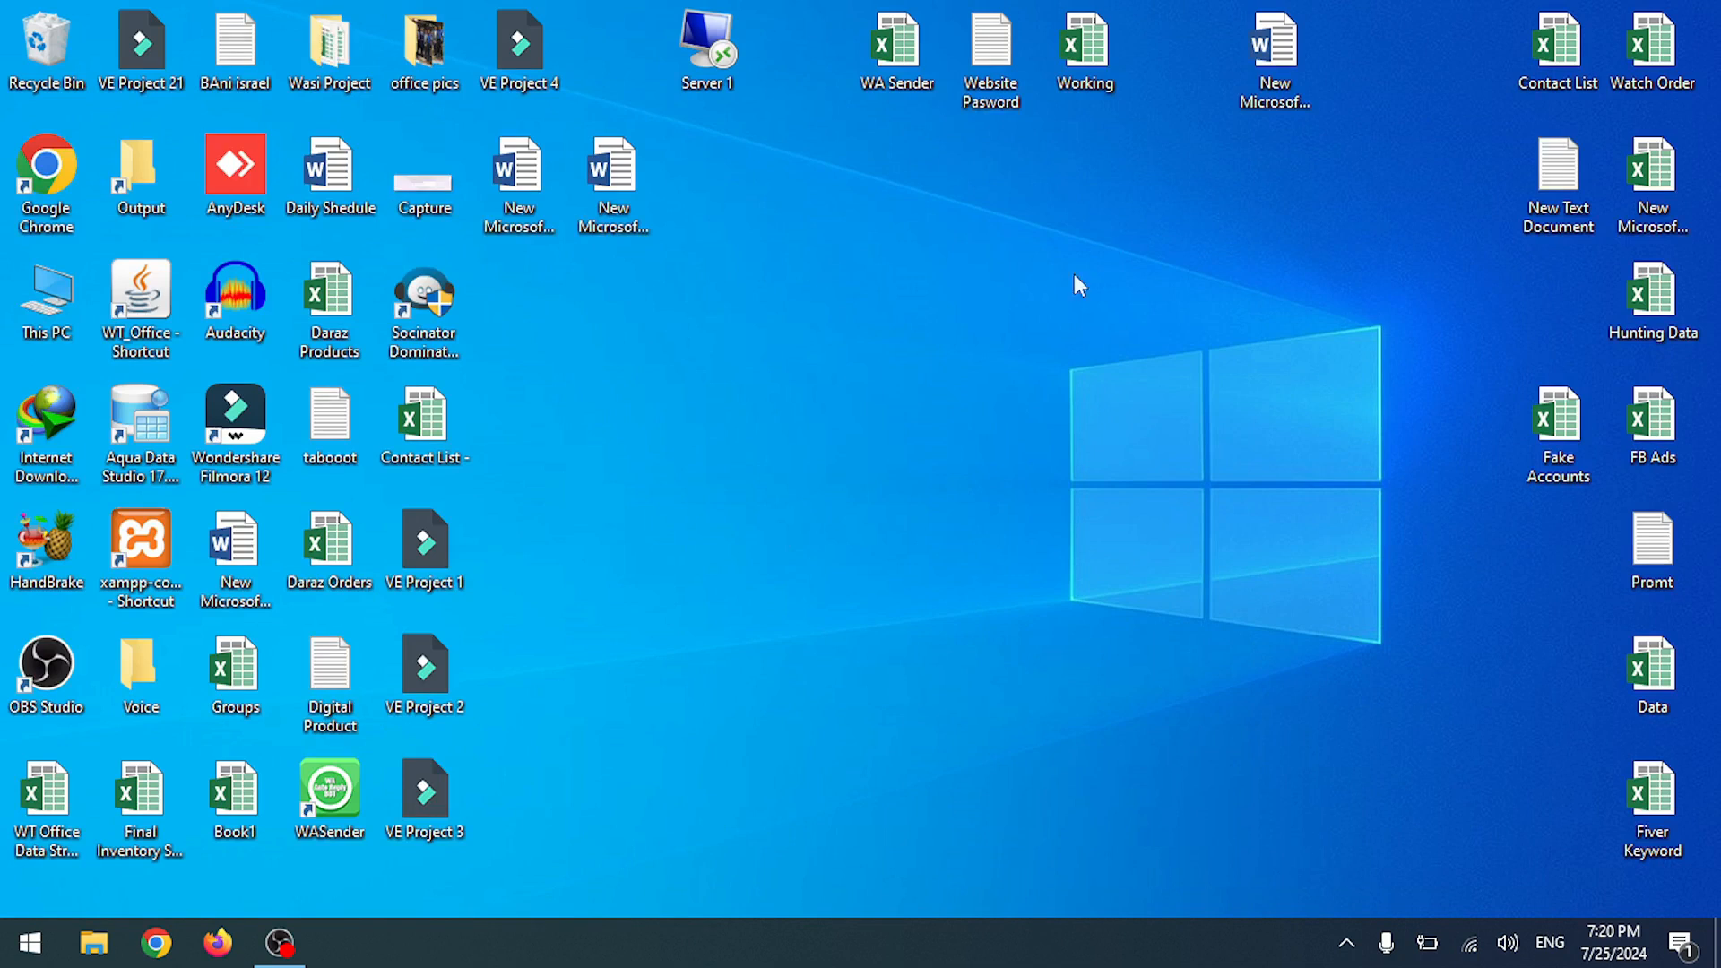
- Open New Microsoft Word Document (3) and scroll through its sample paragraphs
double_click(1268, 99)
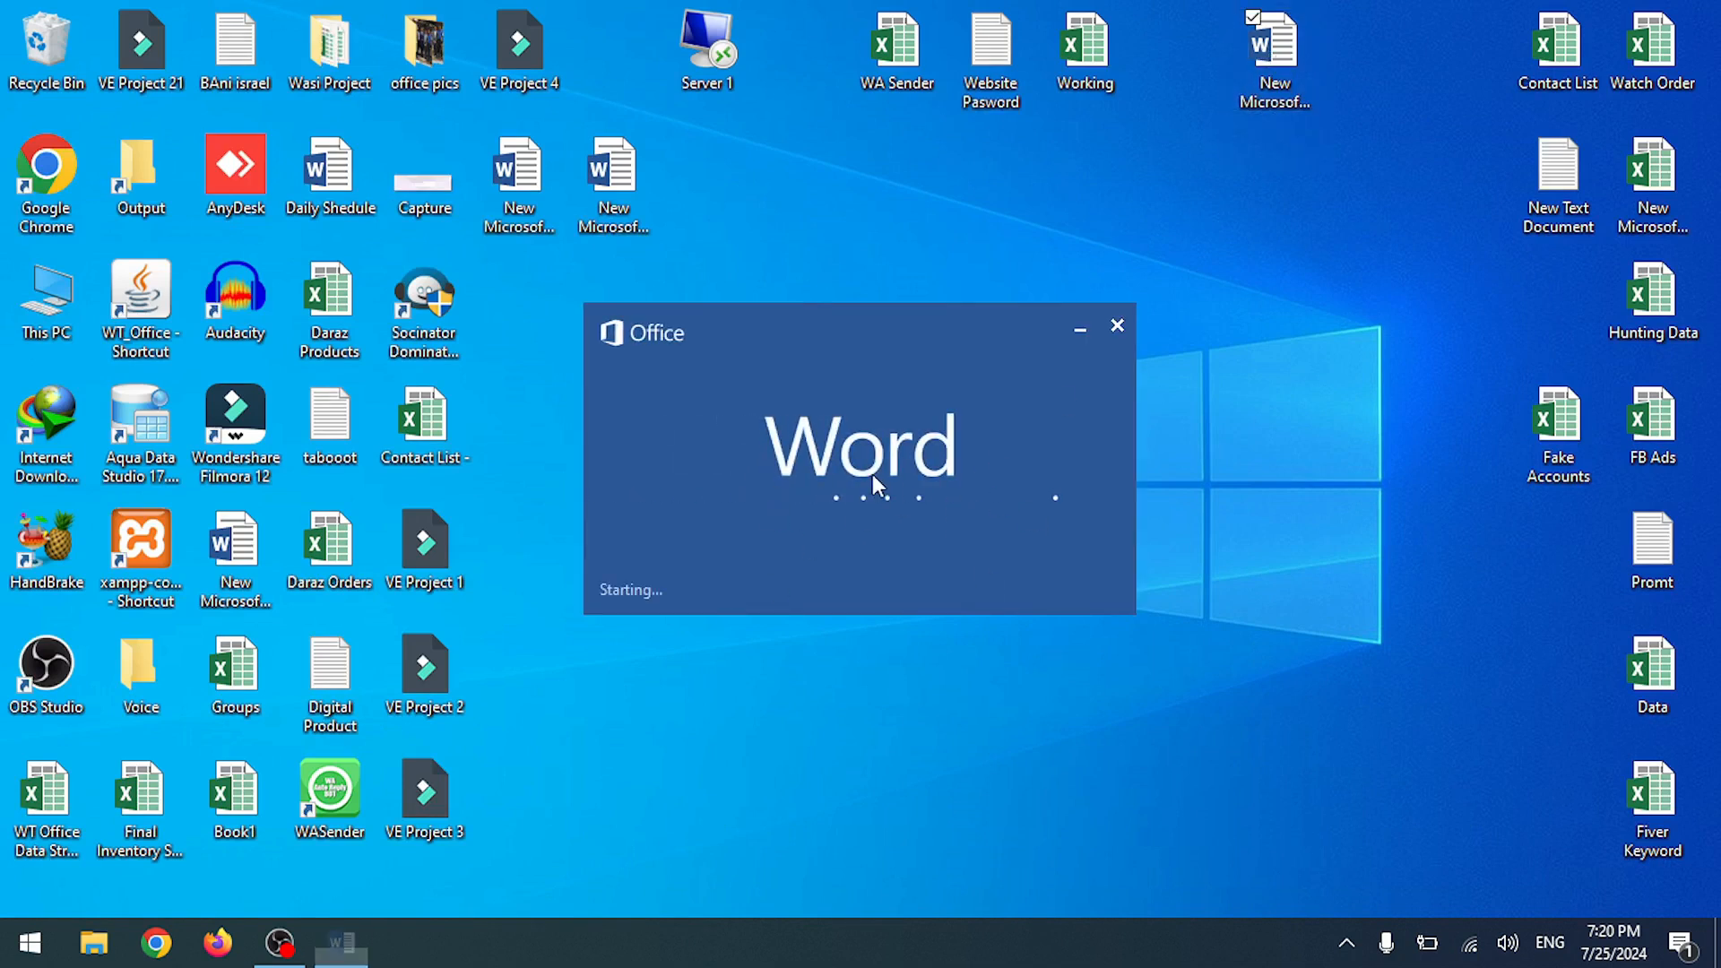
scroll(500, 511, down, 5)
scroll(515, 518, up, 5)
scroll(515, 520, up, 1)
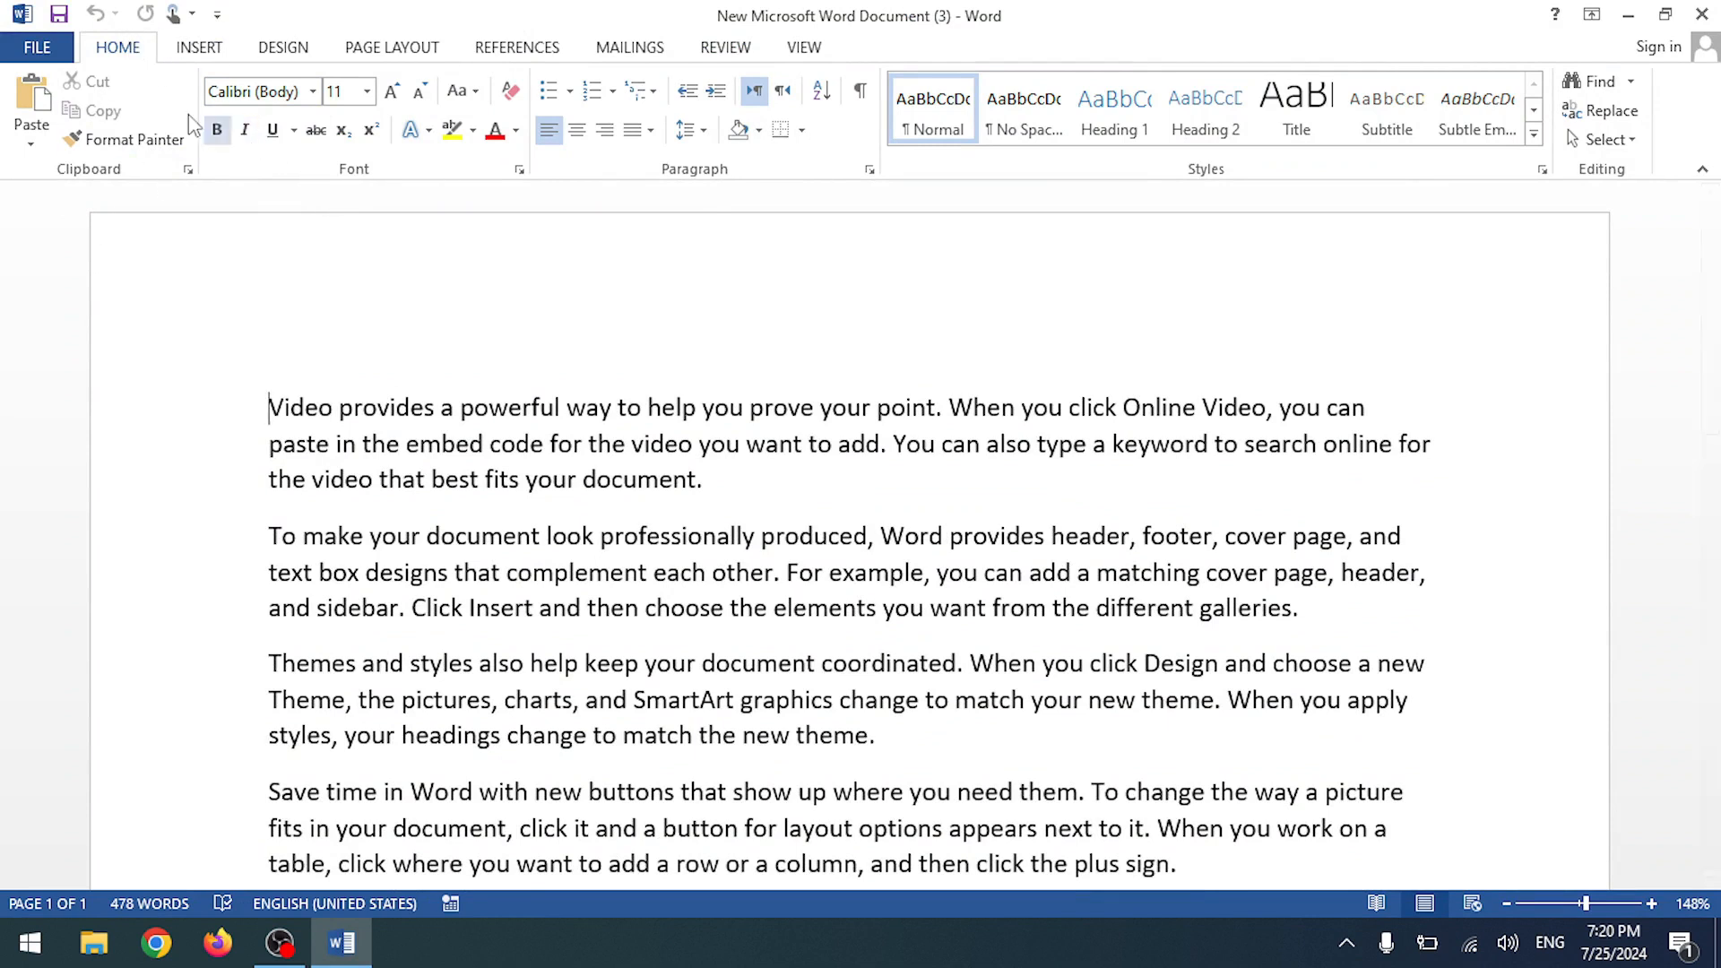
click(312, 90)
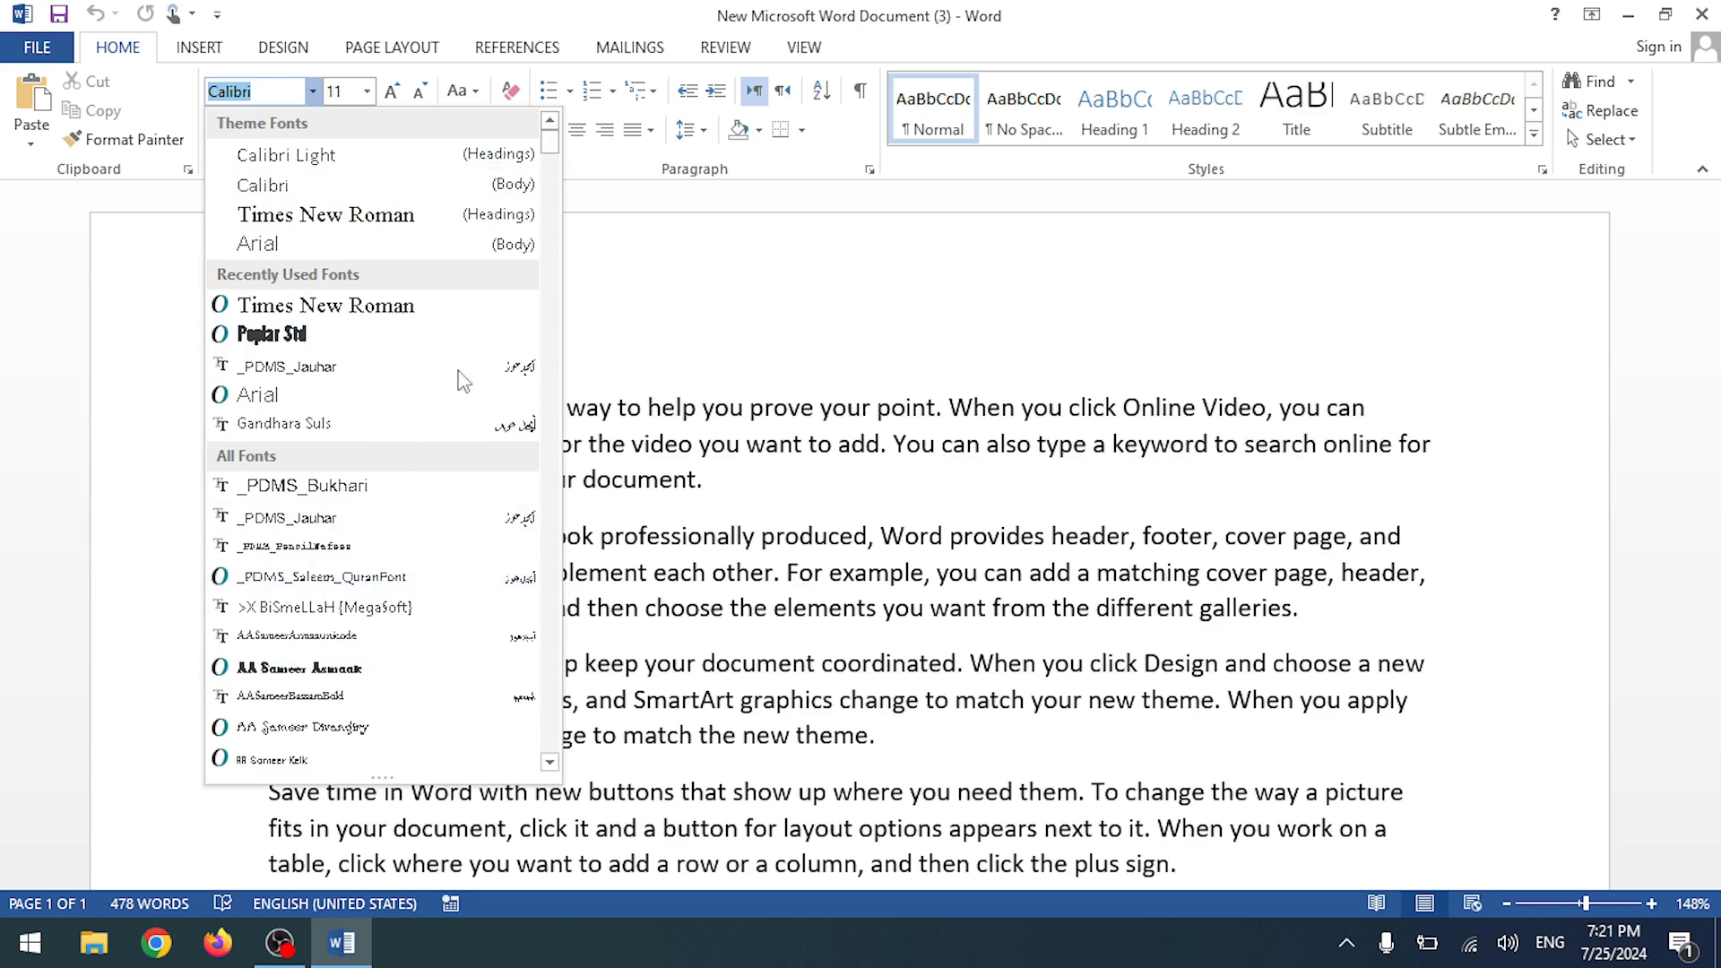
scroll(421, 627, down, 5)
scroll(426, 572, down, 5)
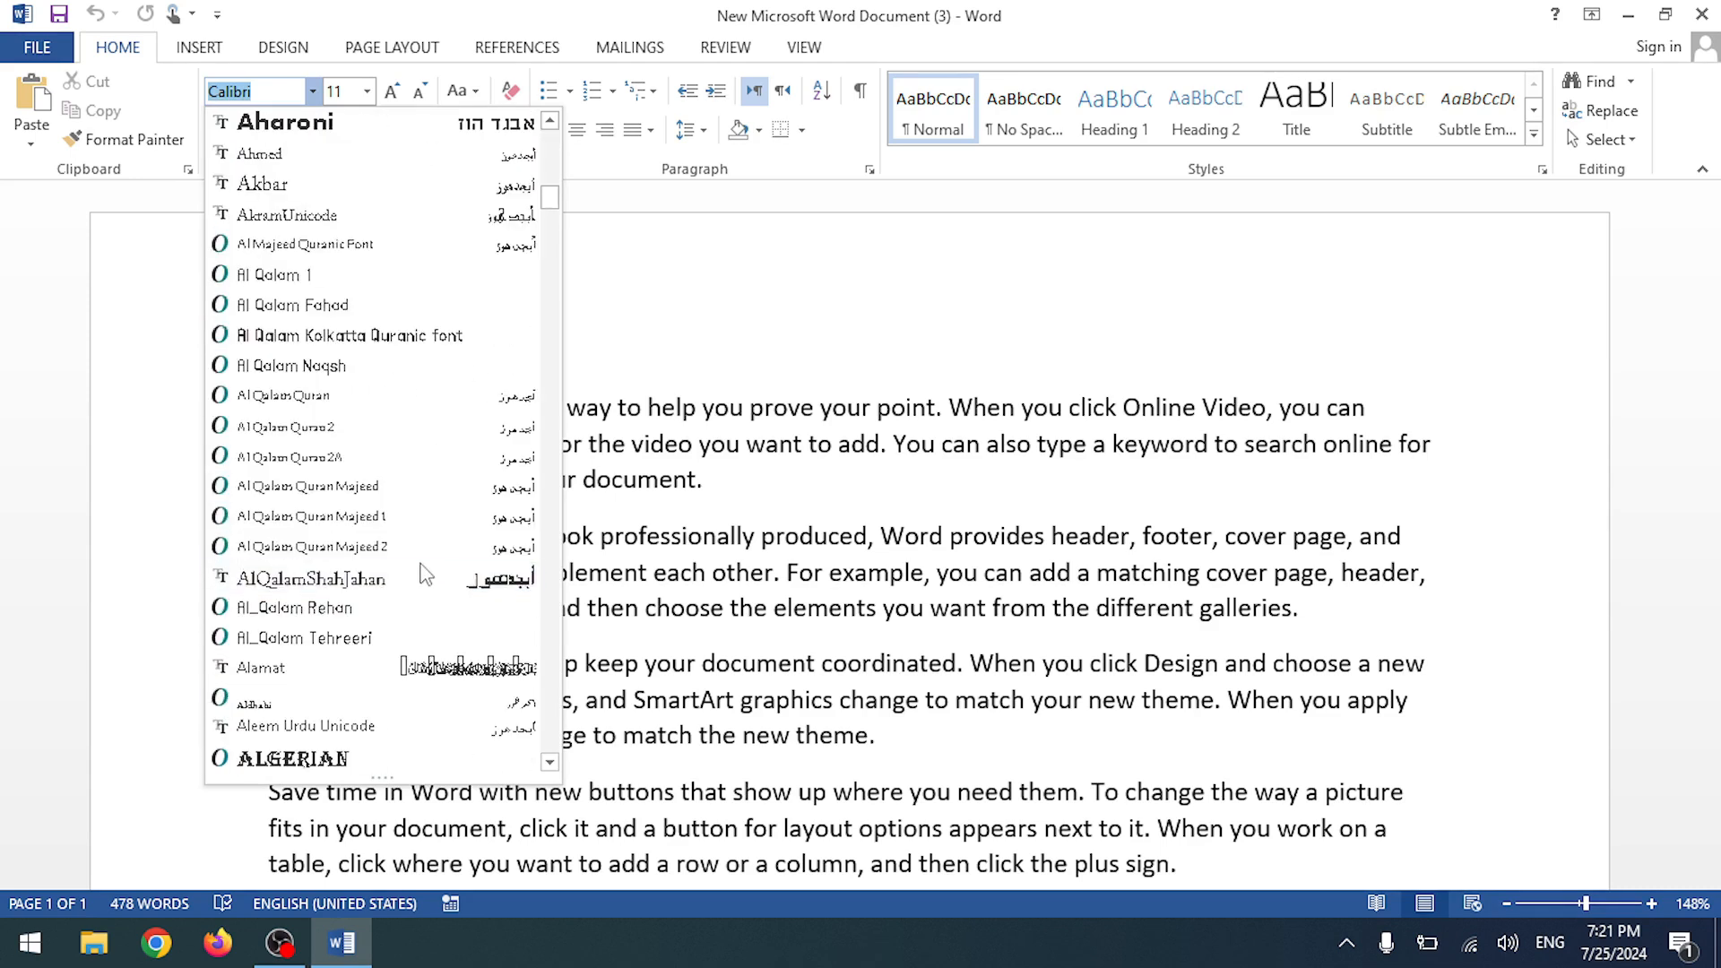
scroll(423, 571, up, 3)
scroll(497, 529, down, 2)
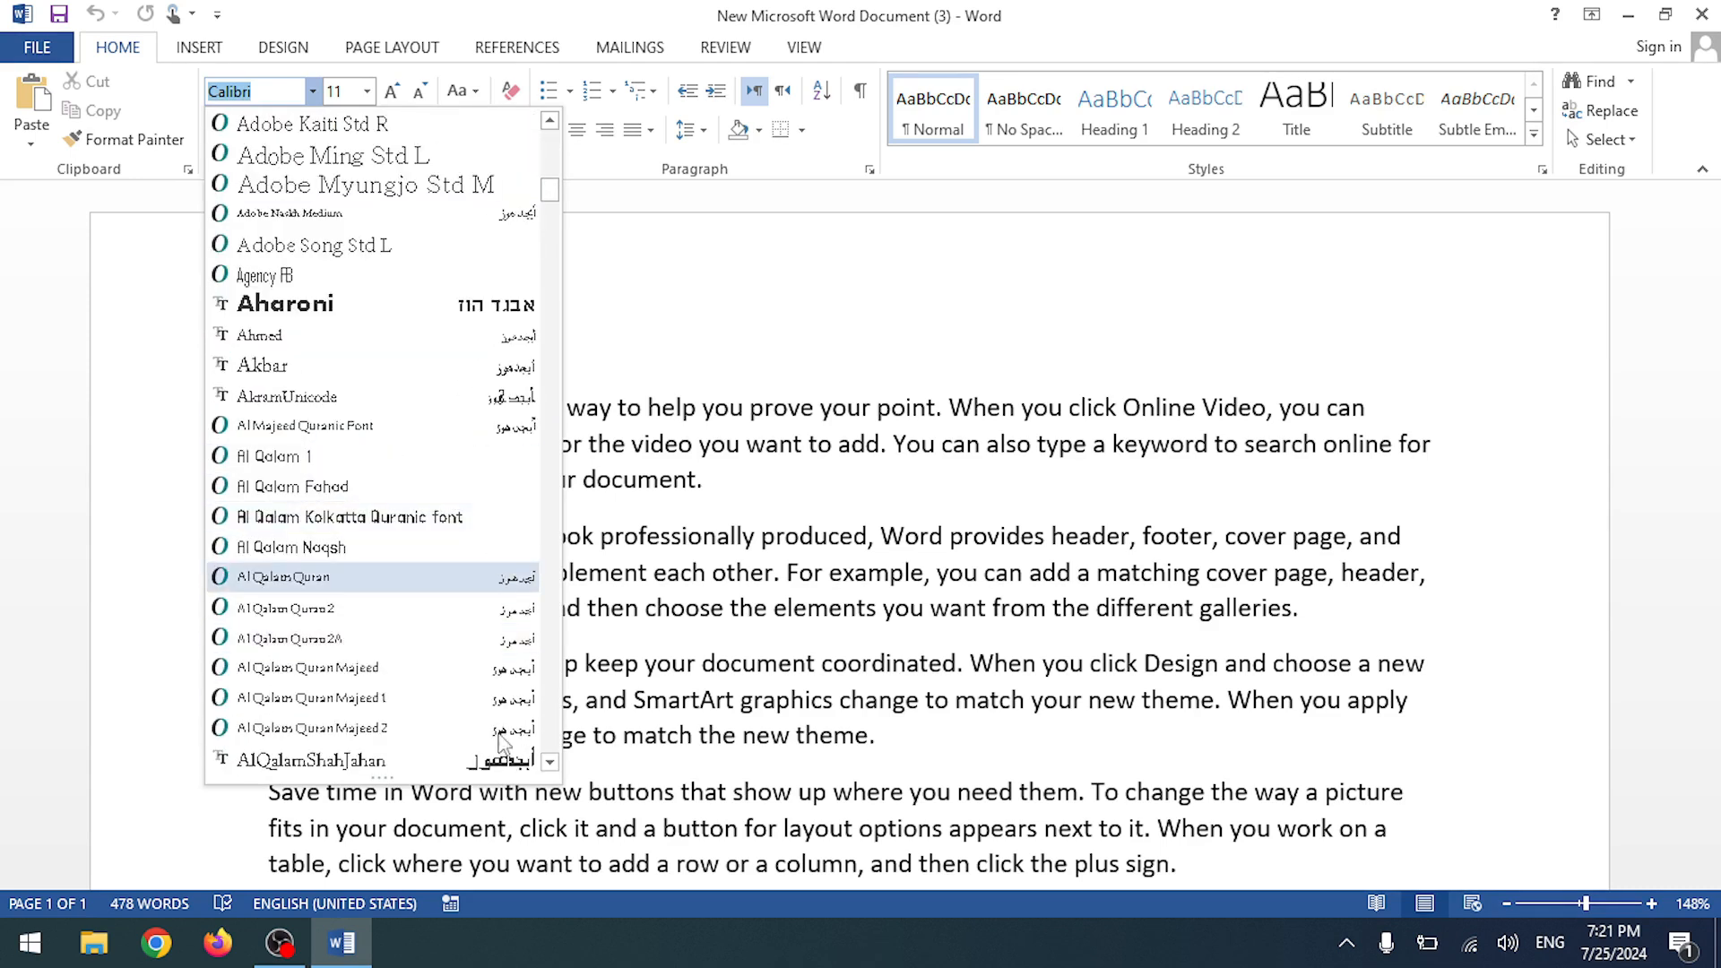
scroll(480, 460, up, 8)
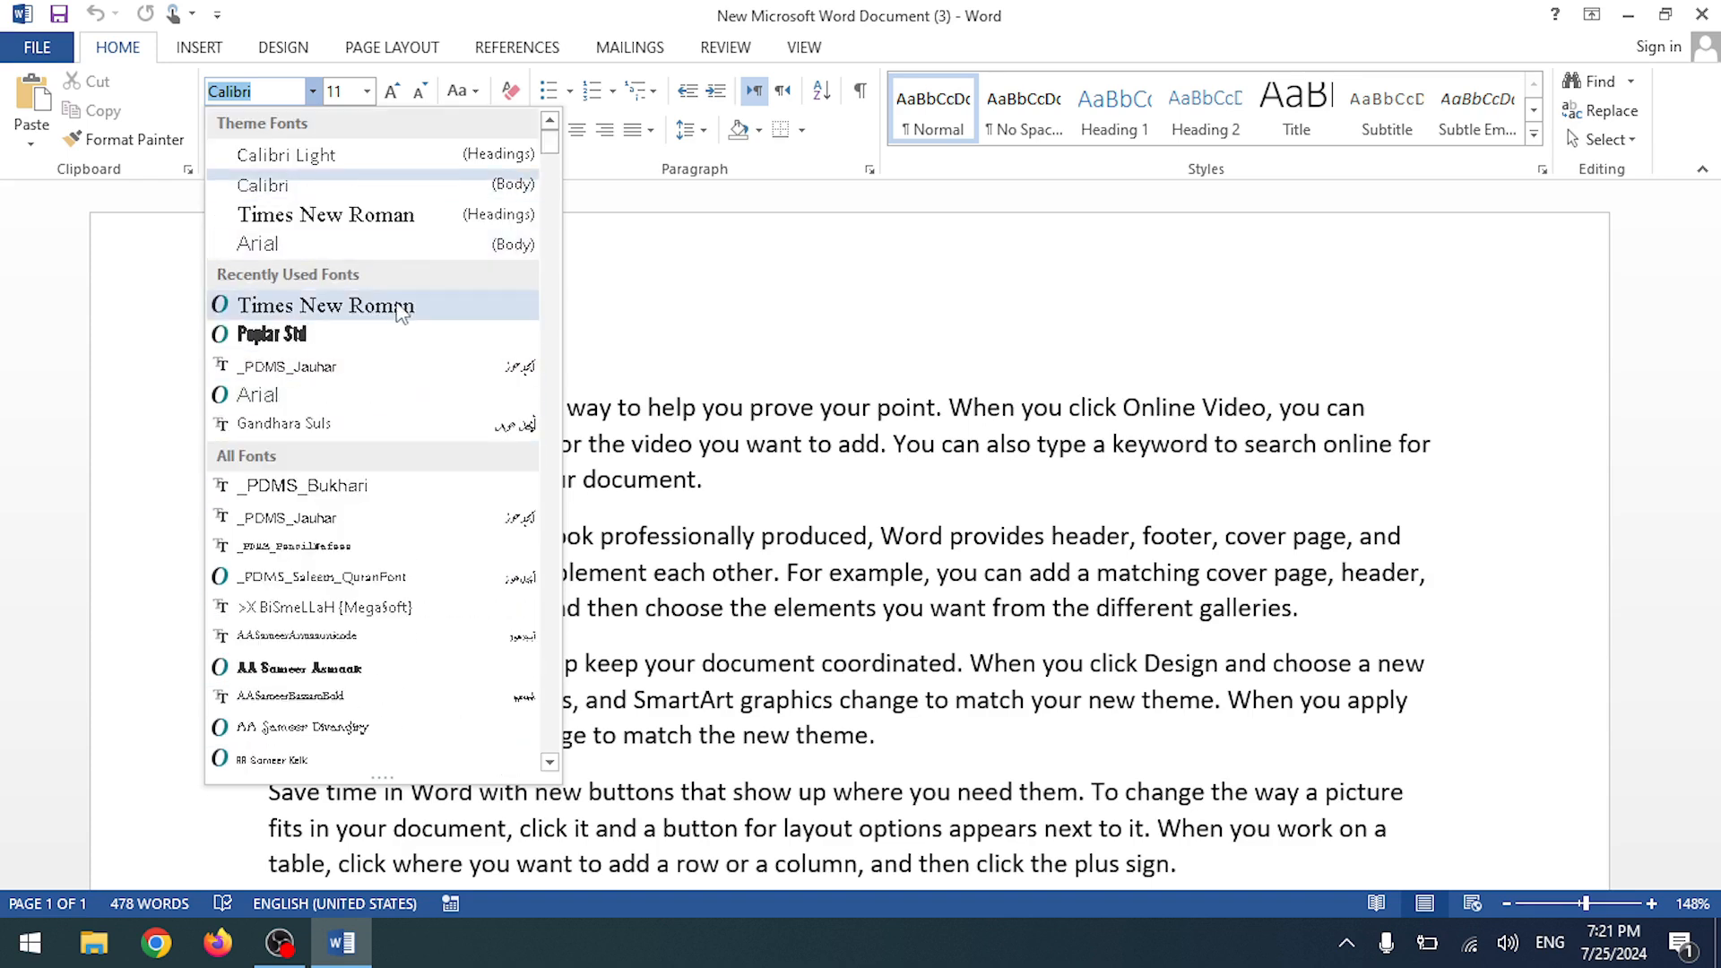
click(617, 262)
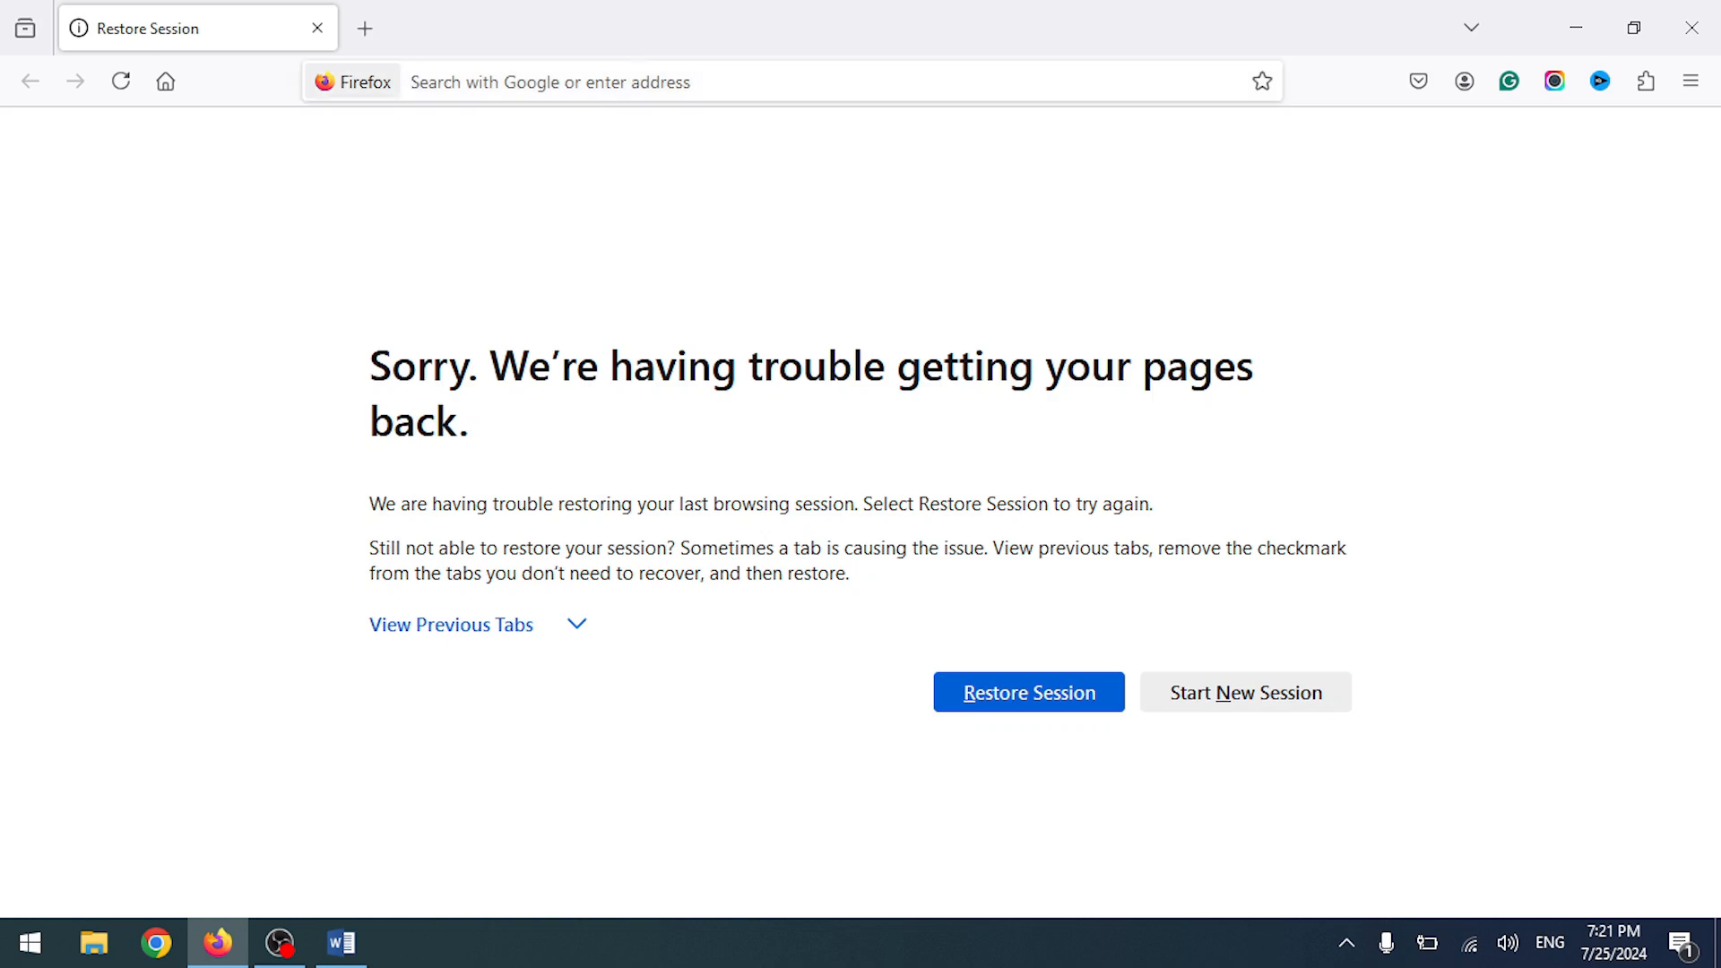
- Go to the Google homepage and search for 'urdu fonts'
click(664, 81)
text(google.com/)
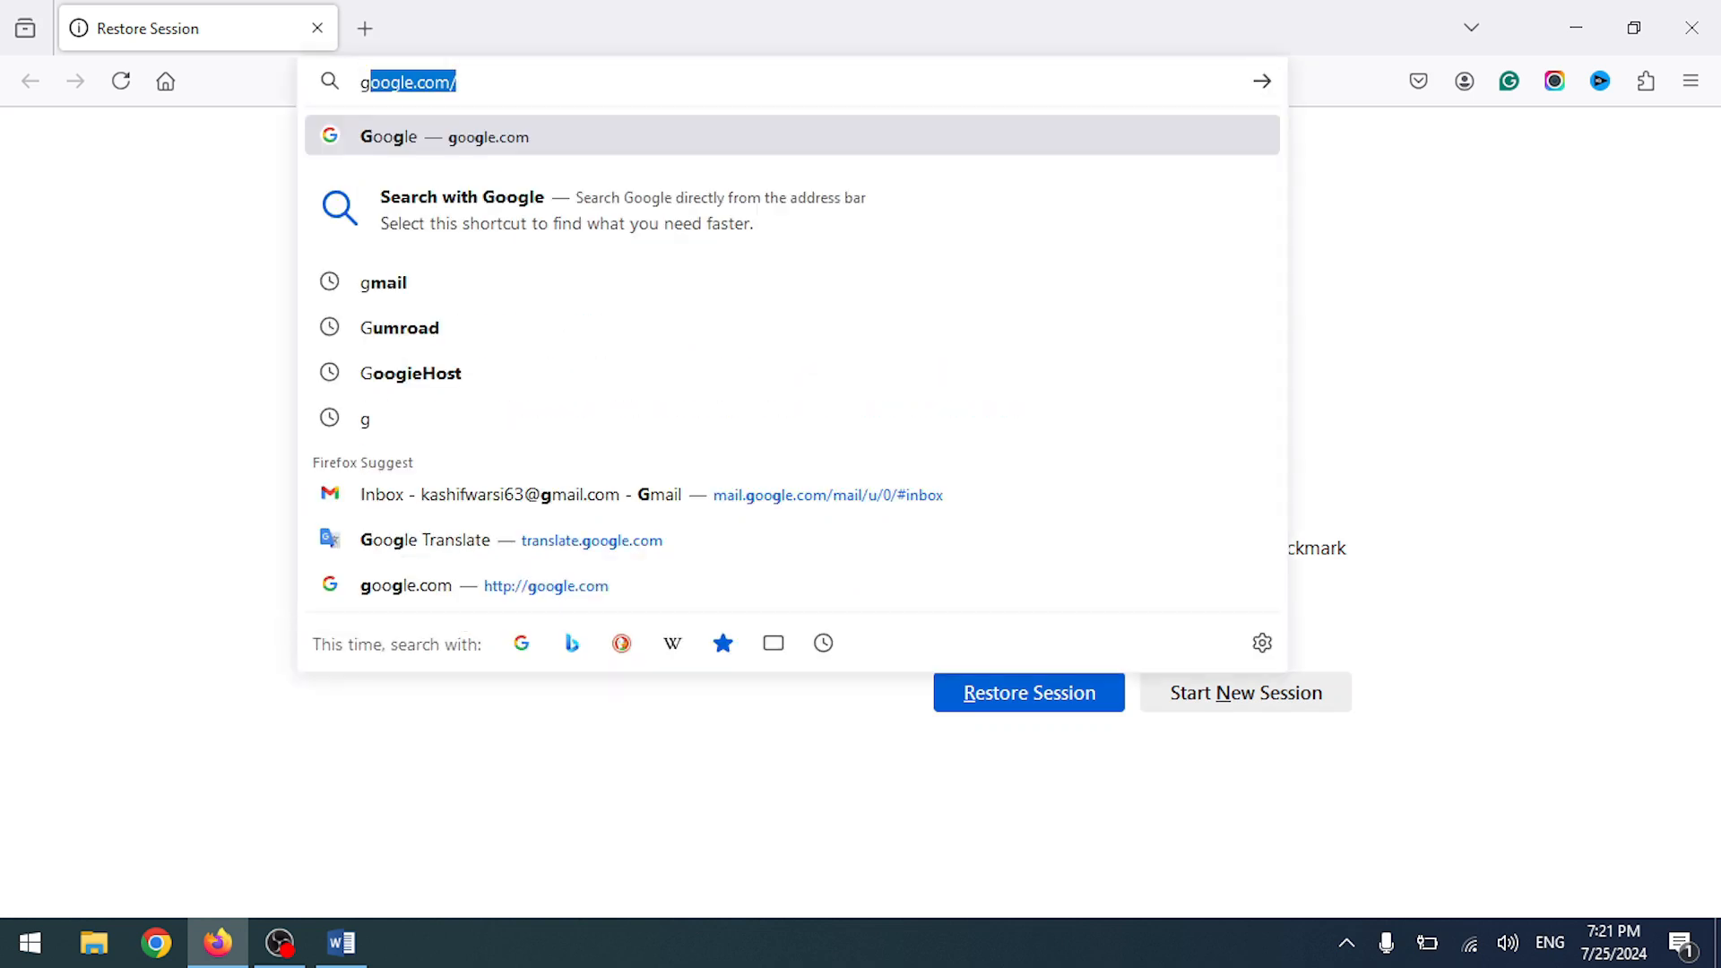
key(Return)
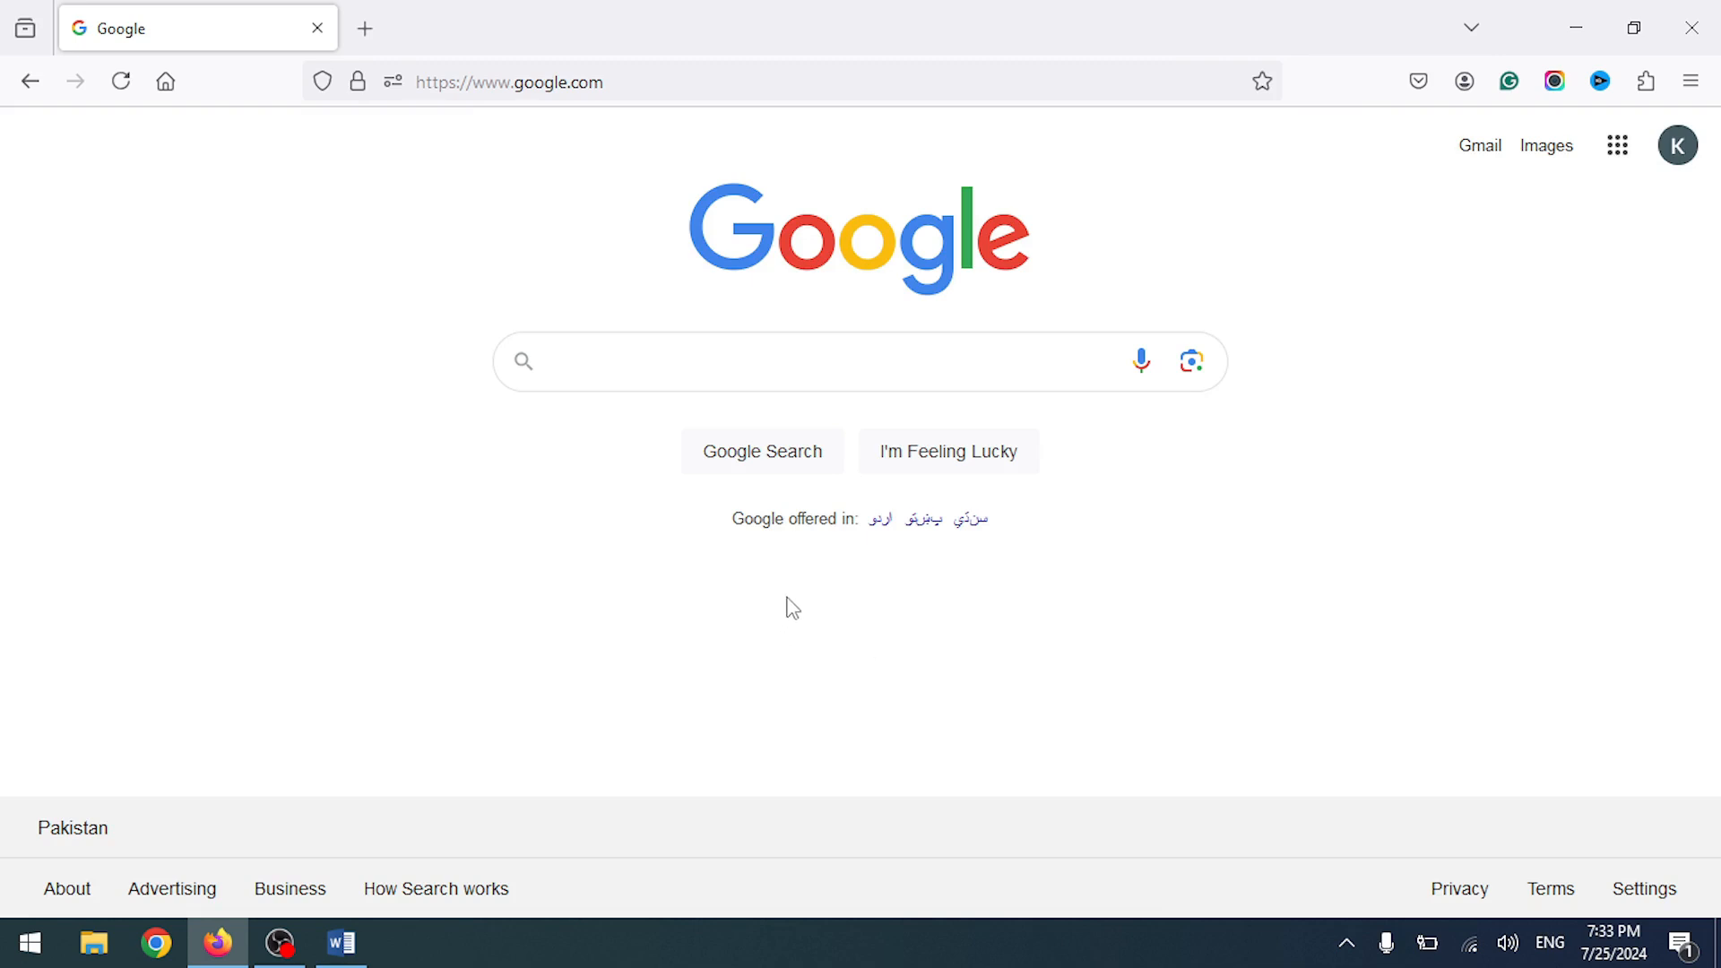
click(778, 354)
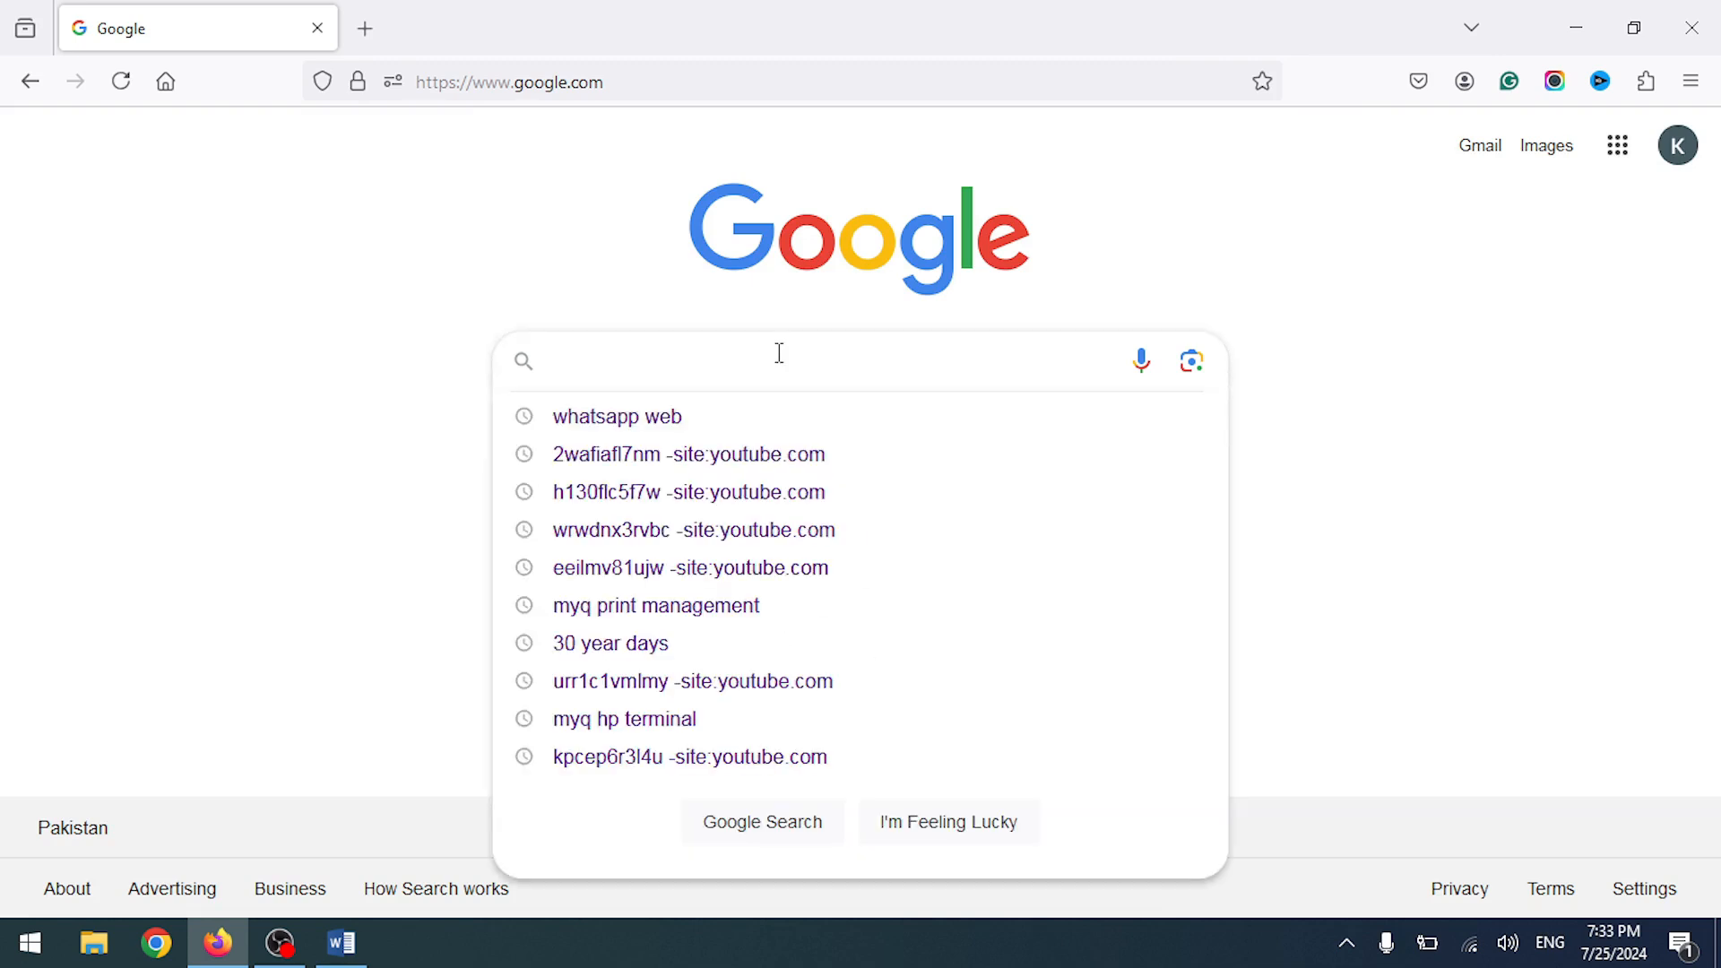
text(urdu text)
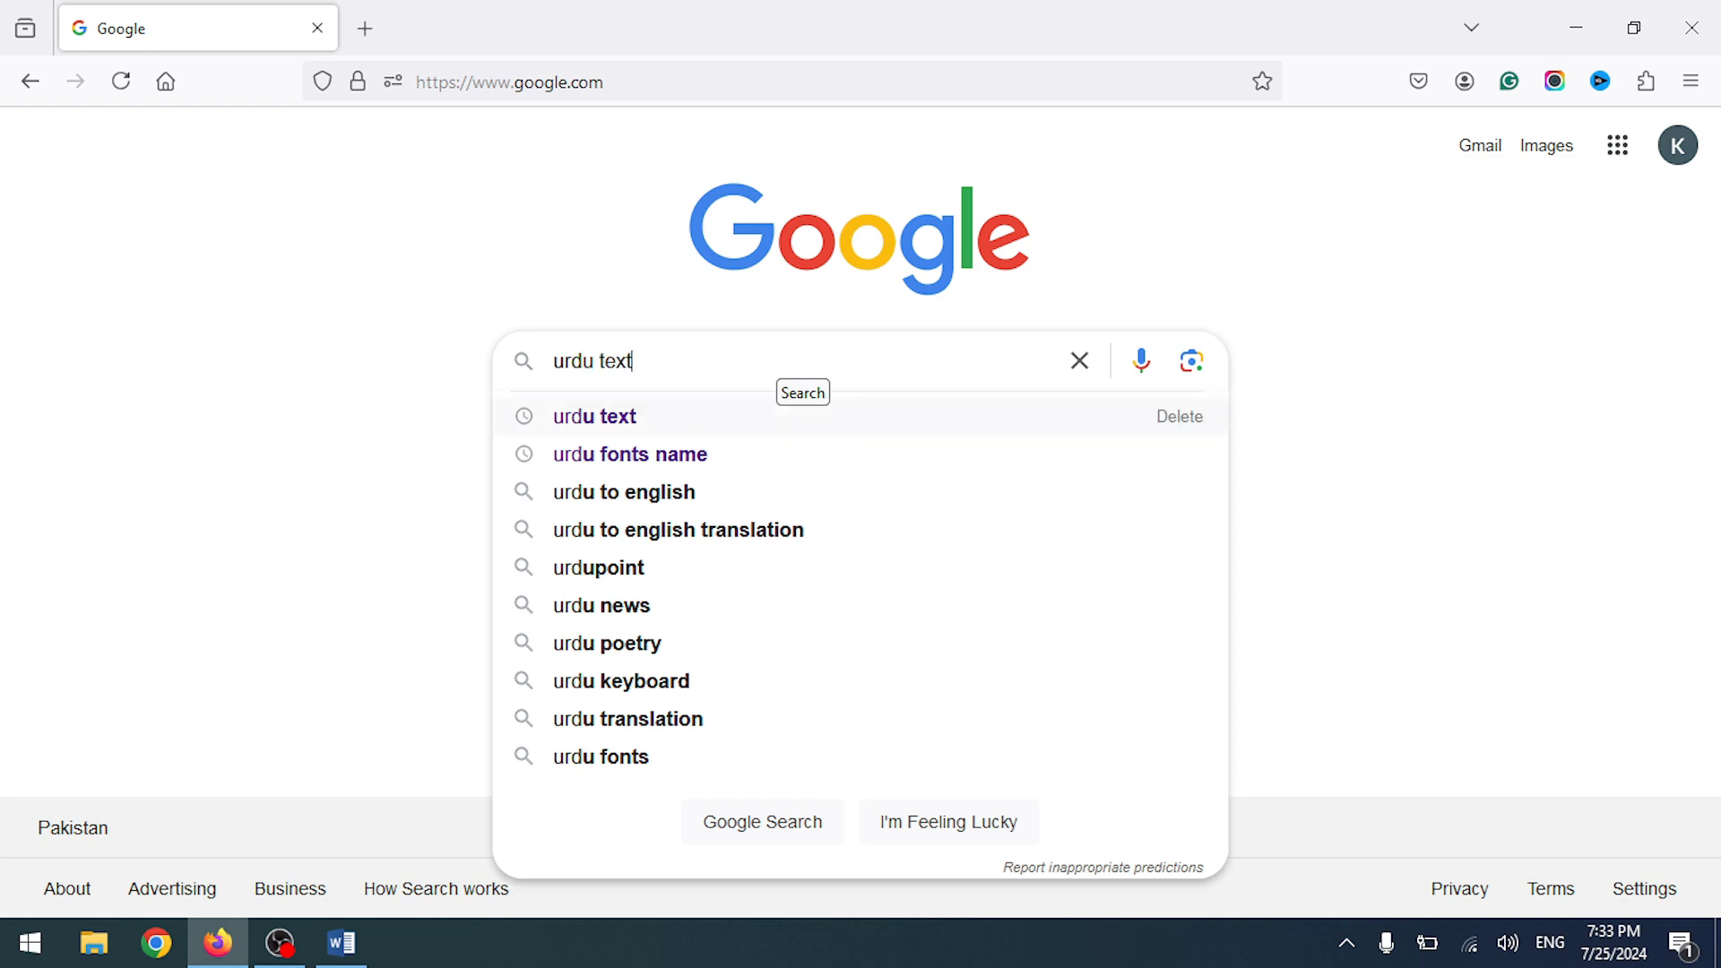
key(BackSpace)
key(BackSpace)
key(BackSpace)
key(BackSpace)
text(font)
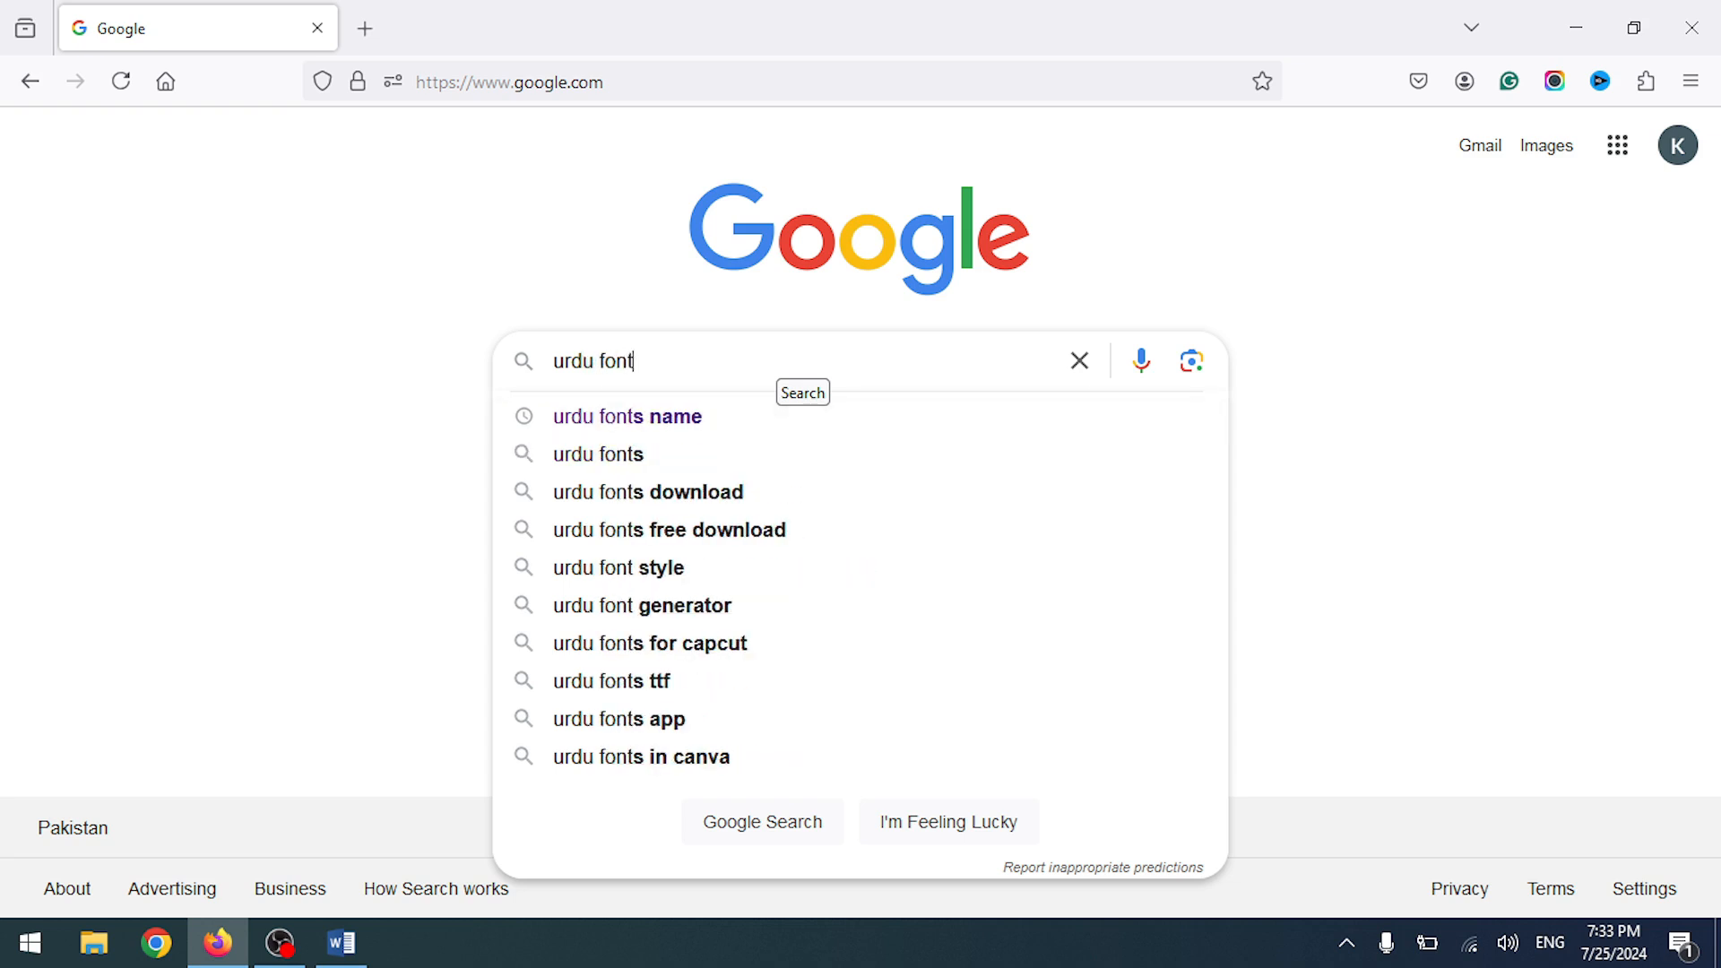
text(s)
key(Return)
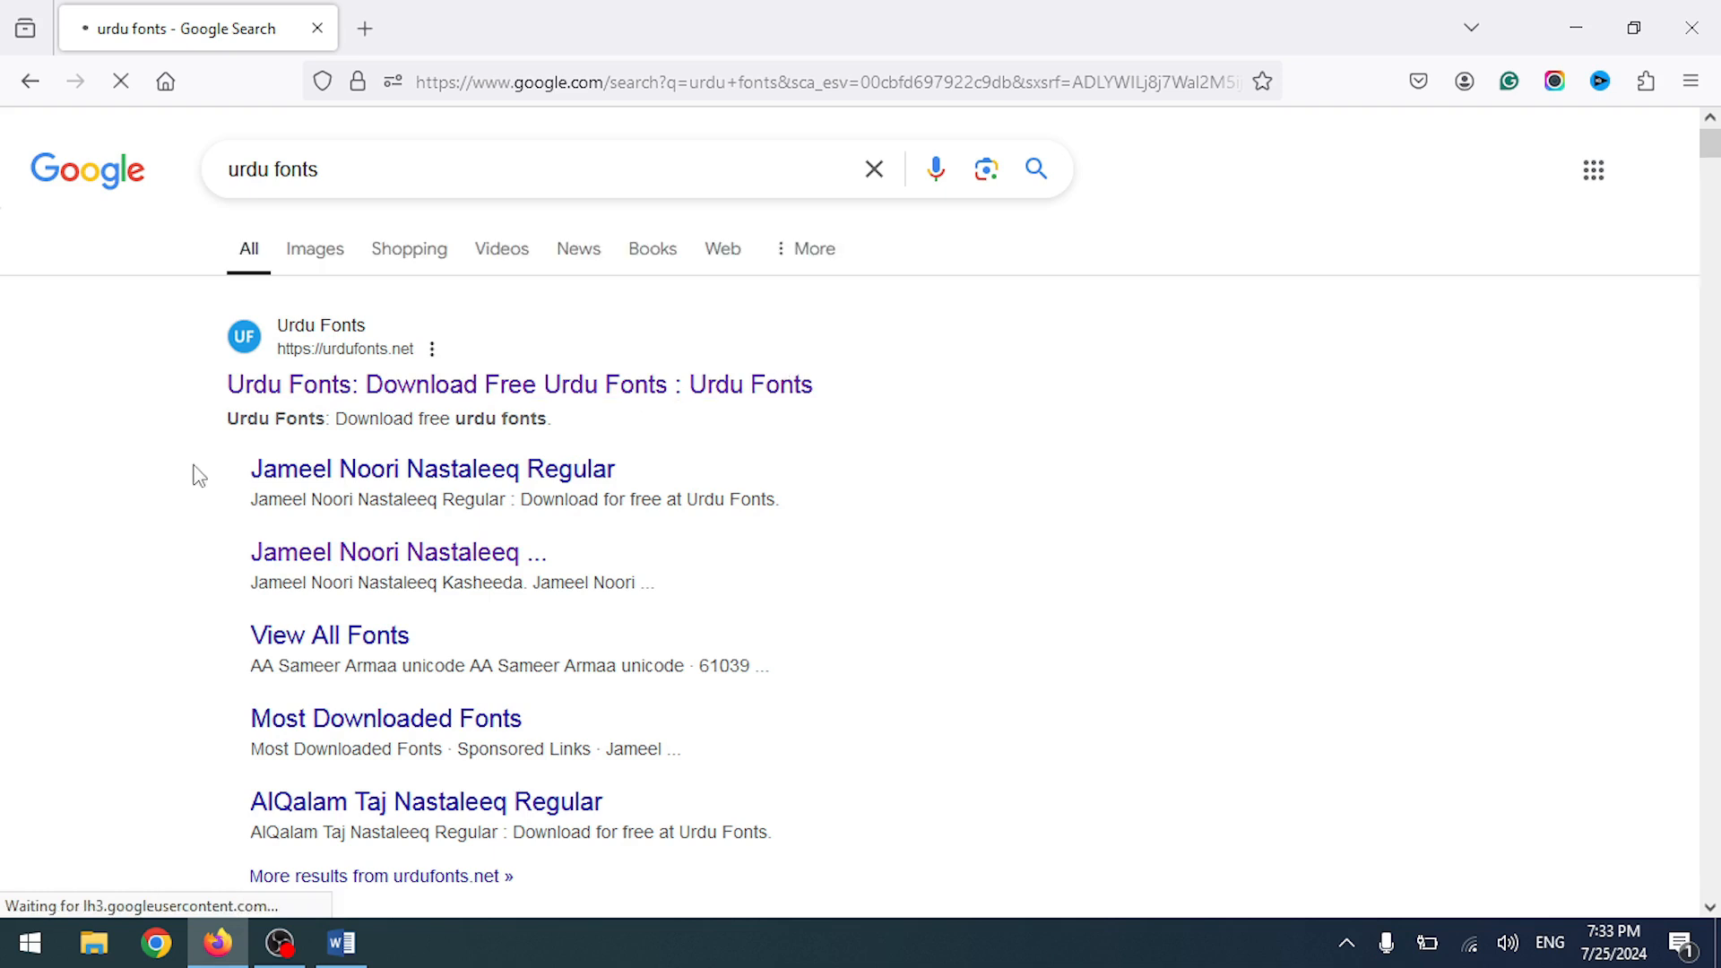
- Open the urdufonts.net result and scroll through its font listing
click(545, 386)
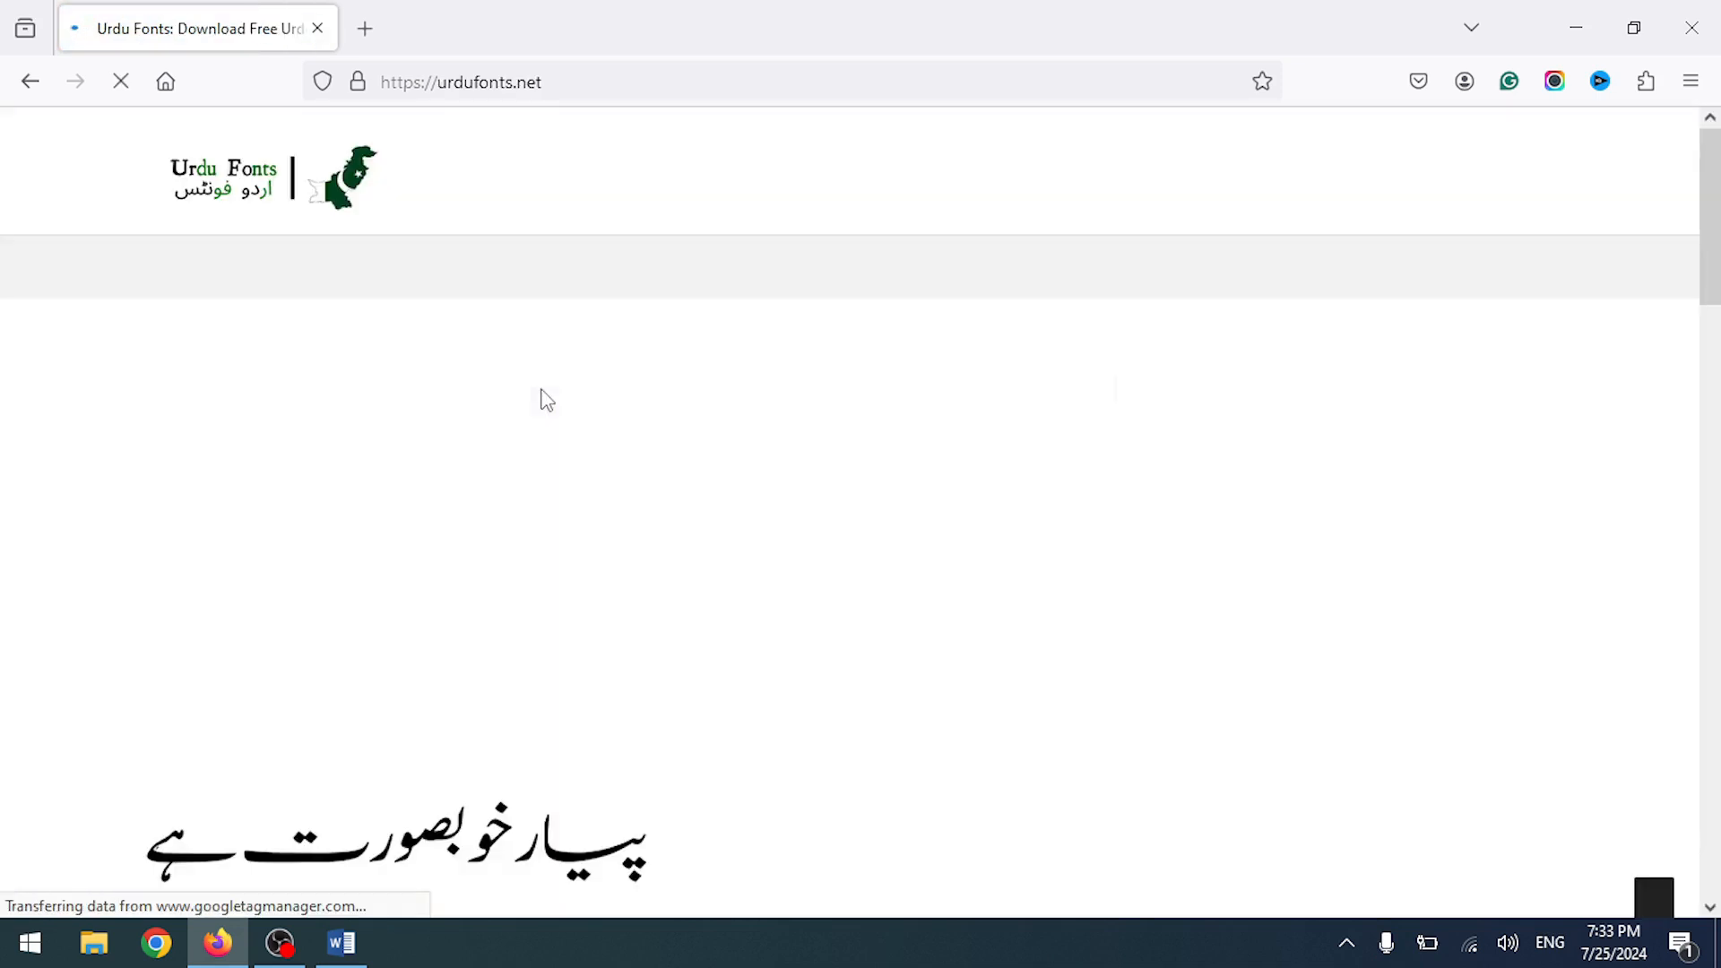
scroll(536, 428, down, 5)
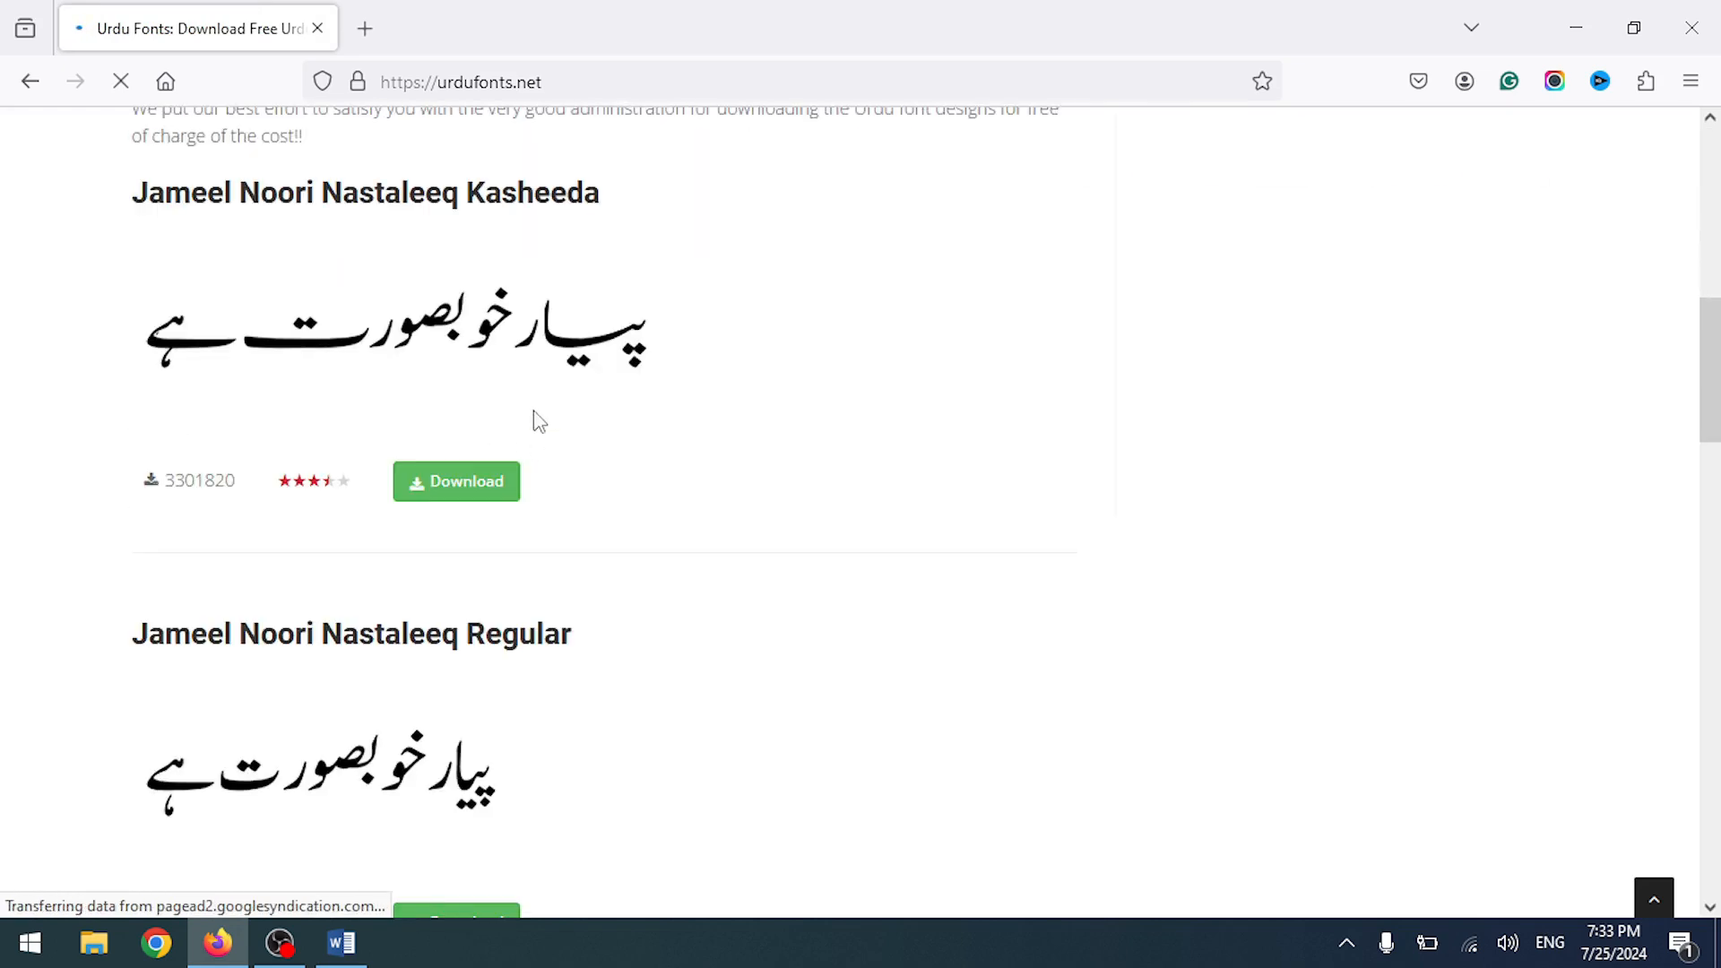
scroll(189, 399, down, 3)
scroll(484, 434, down, 1)
scroll(484, 433, up, 4)
scroll(388, 480, down, 4)
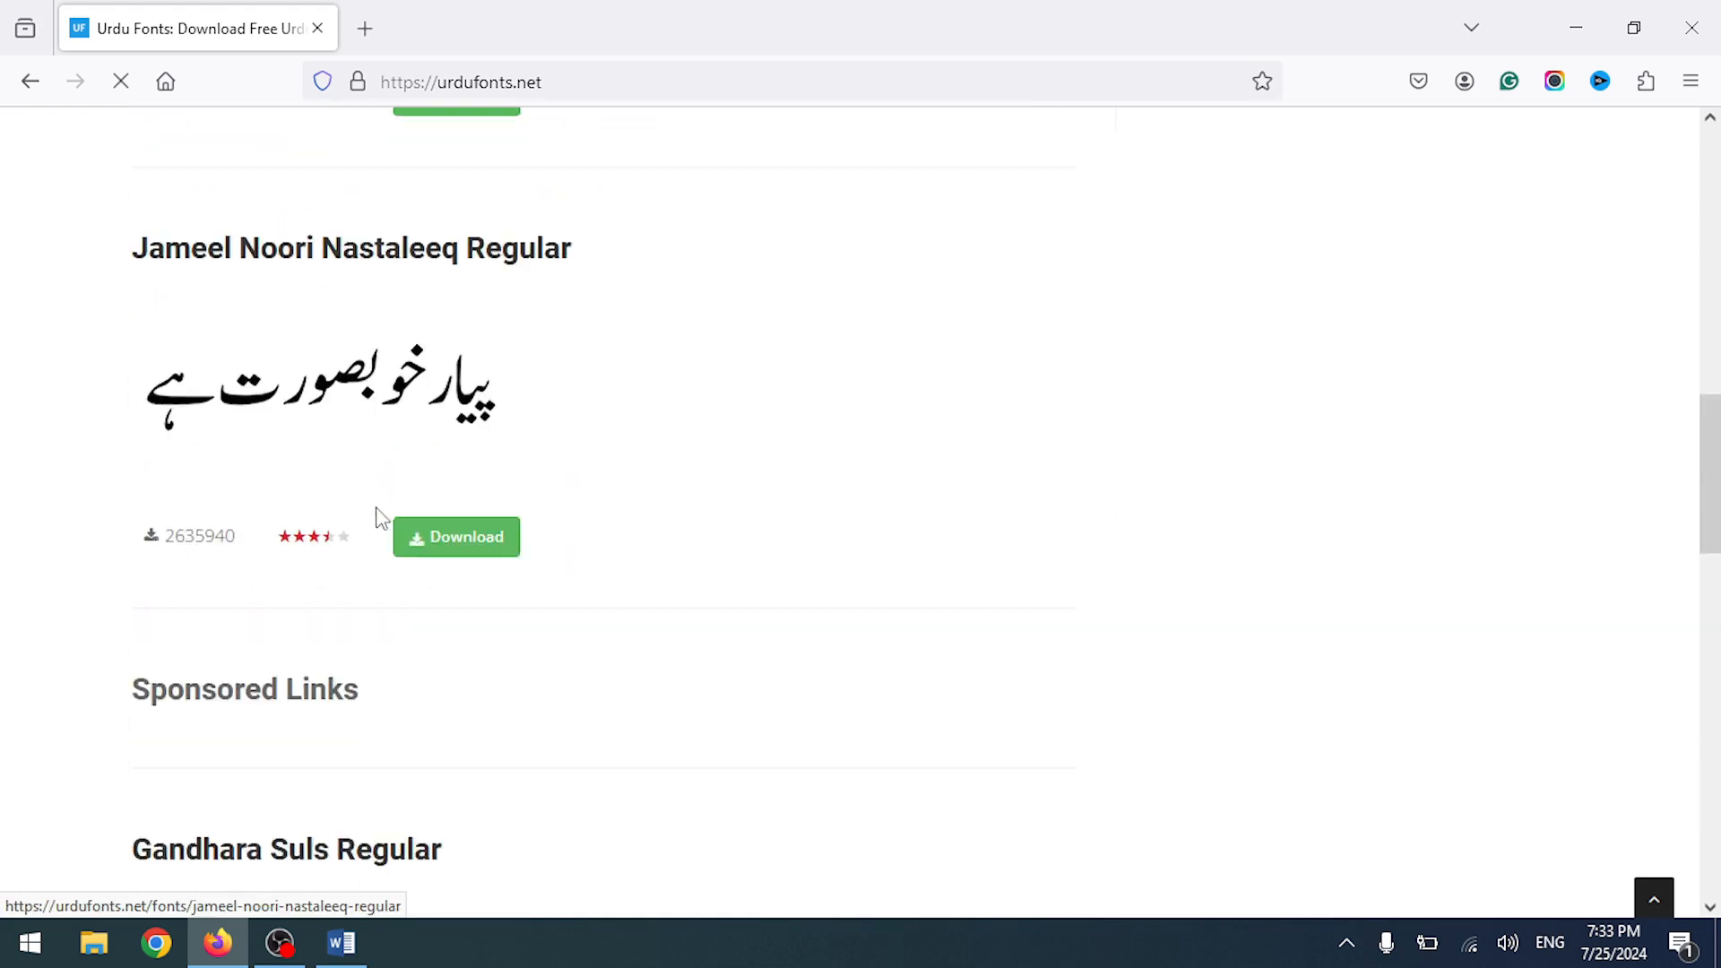
scroll(589, 446, down, 3)
scroll(404, 568, down, 4)
scroll(461, 453, up, 6)
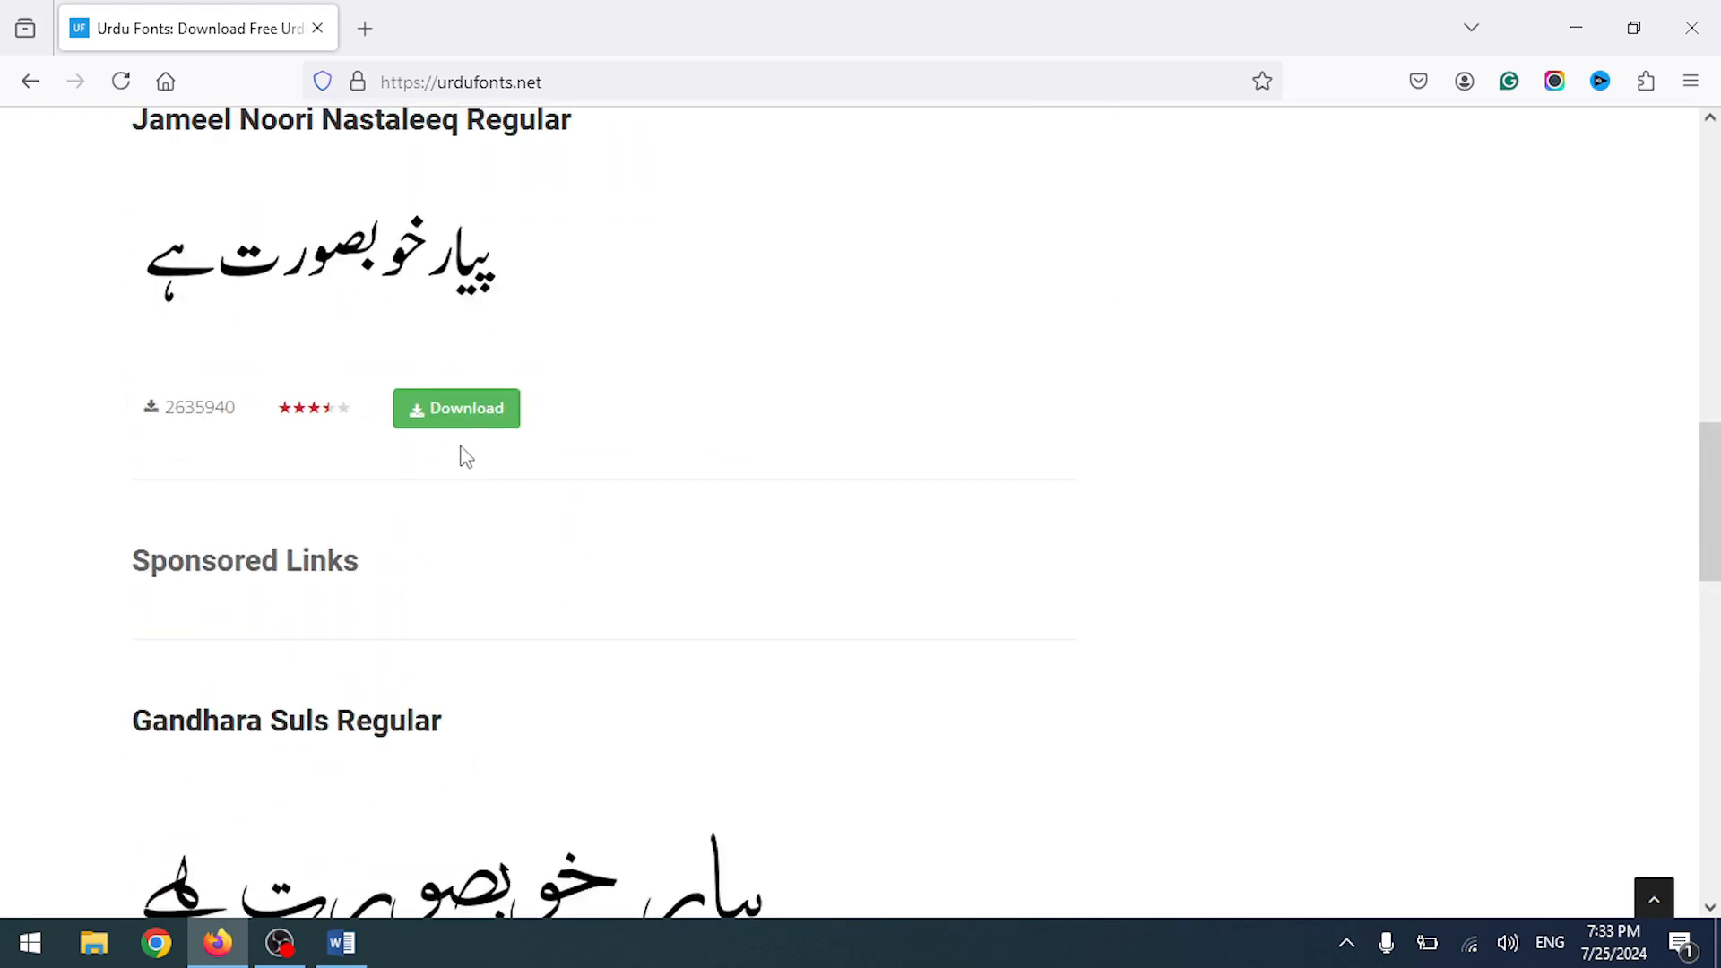
- Download the Jameel Noori Nastaleeq Regular font, dismissing the advertisement on the way
click(468, 423)
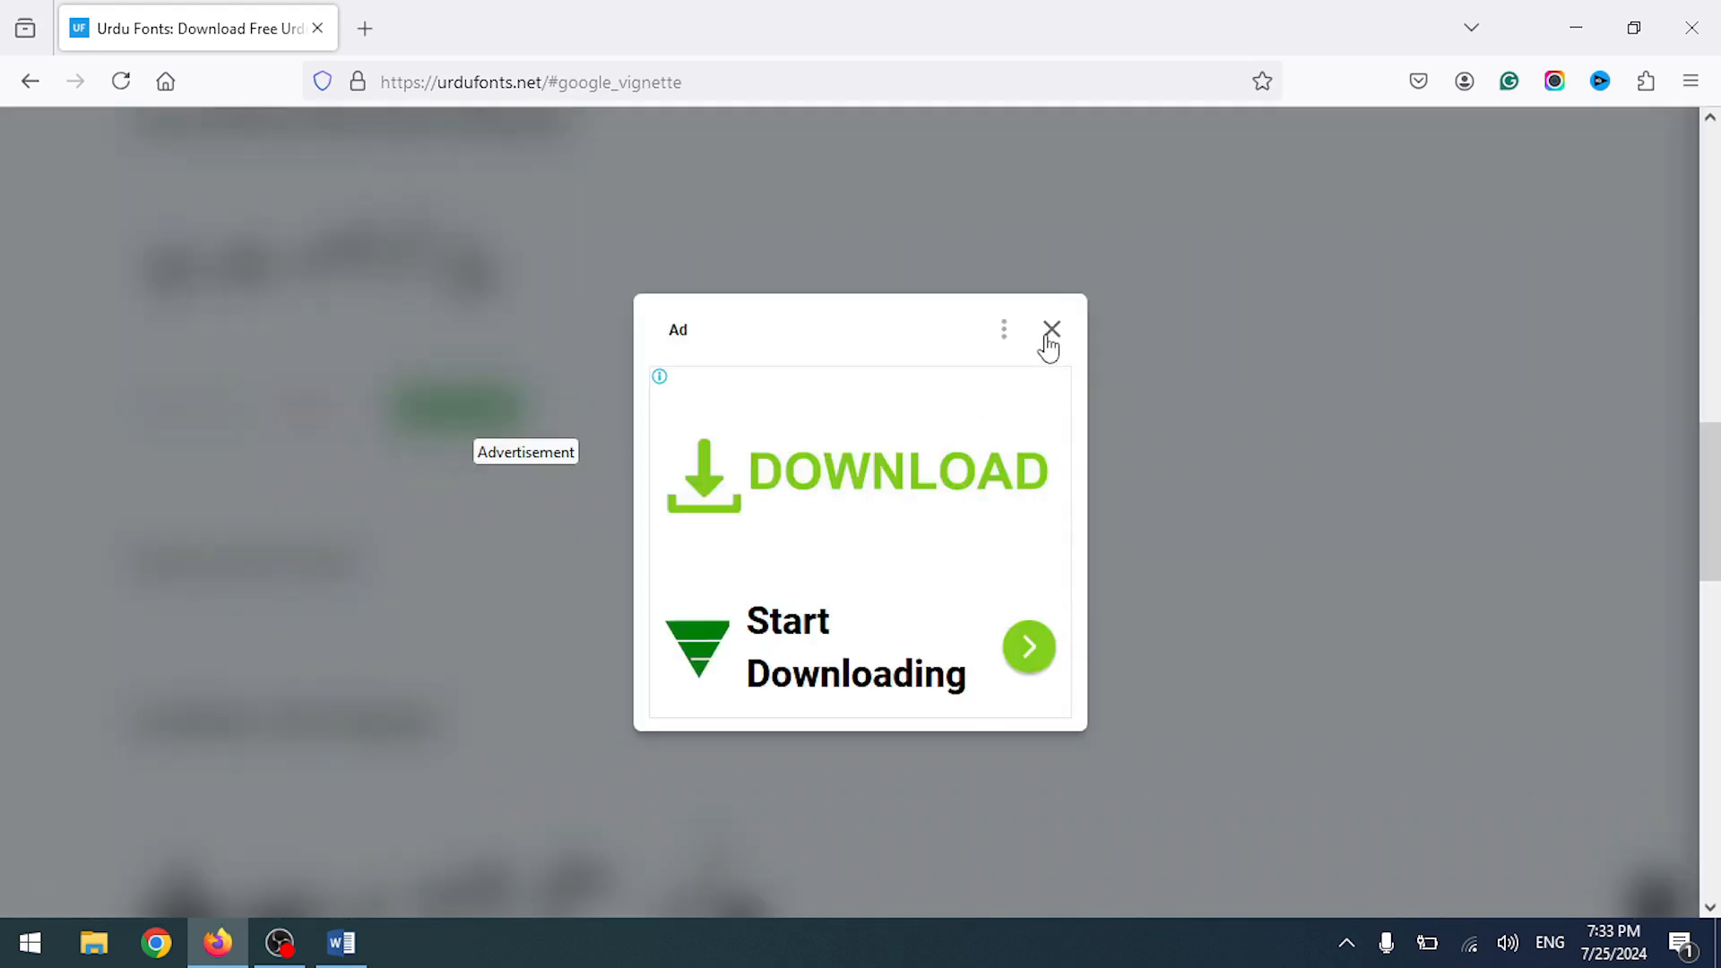
click(1048, 333)
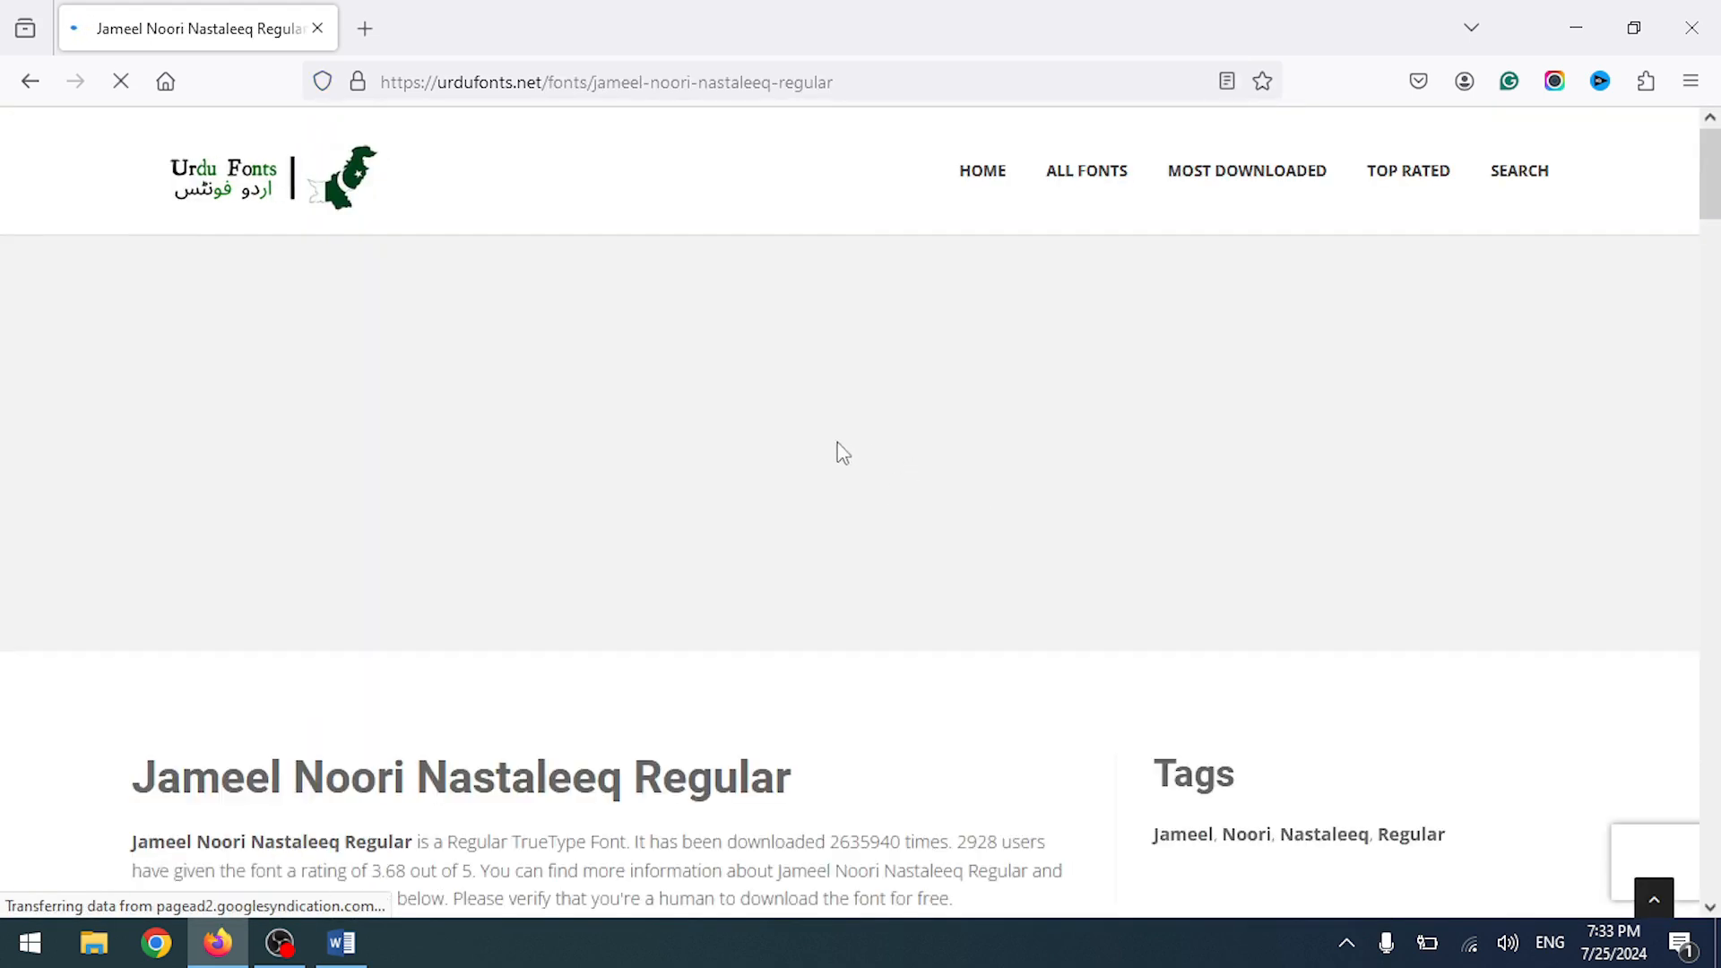
scroll(842, 452, down, 5)
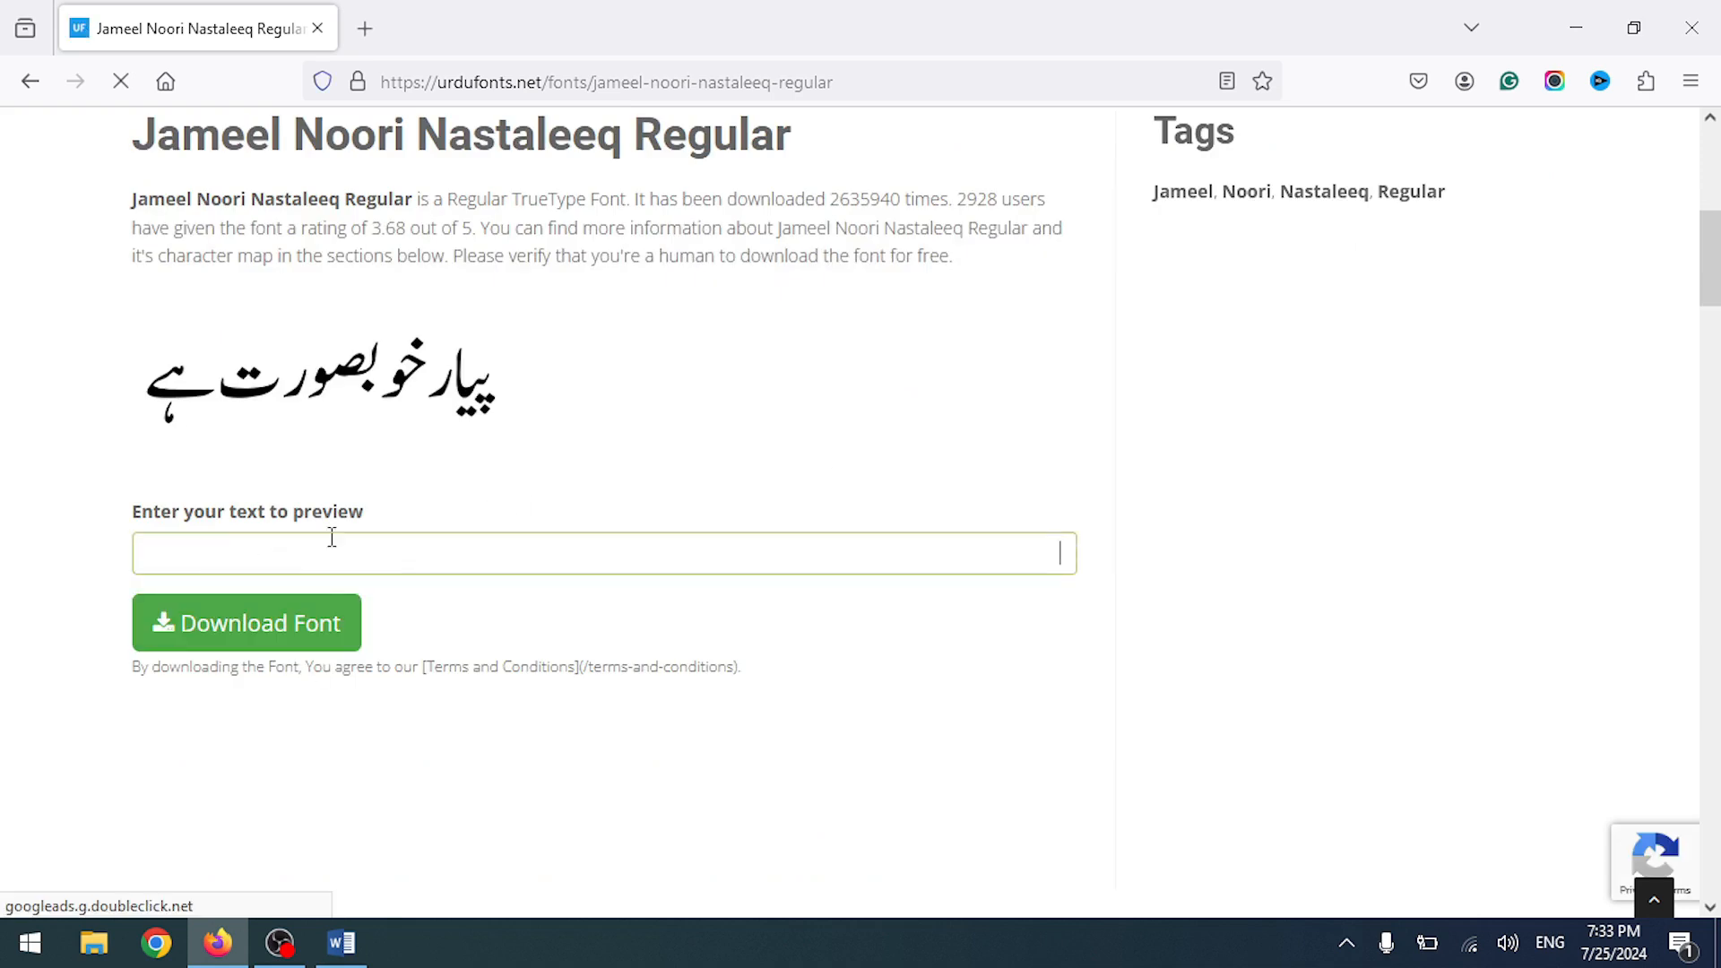
click(318, 644)
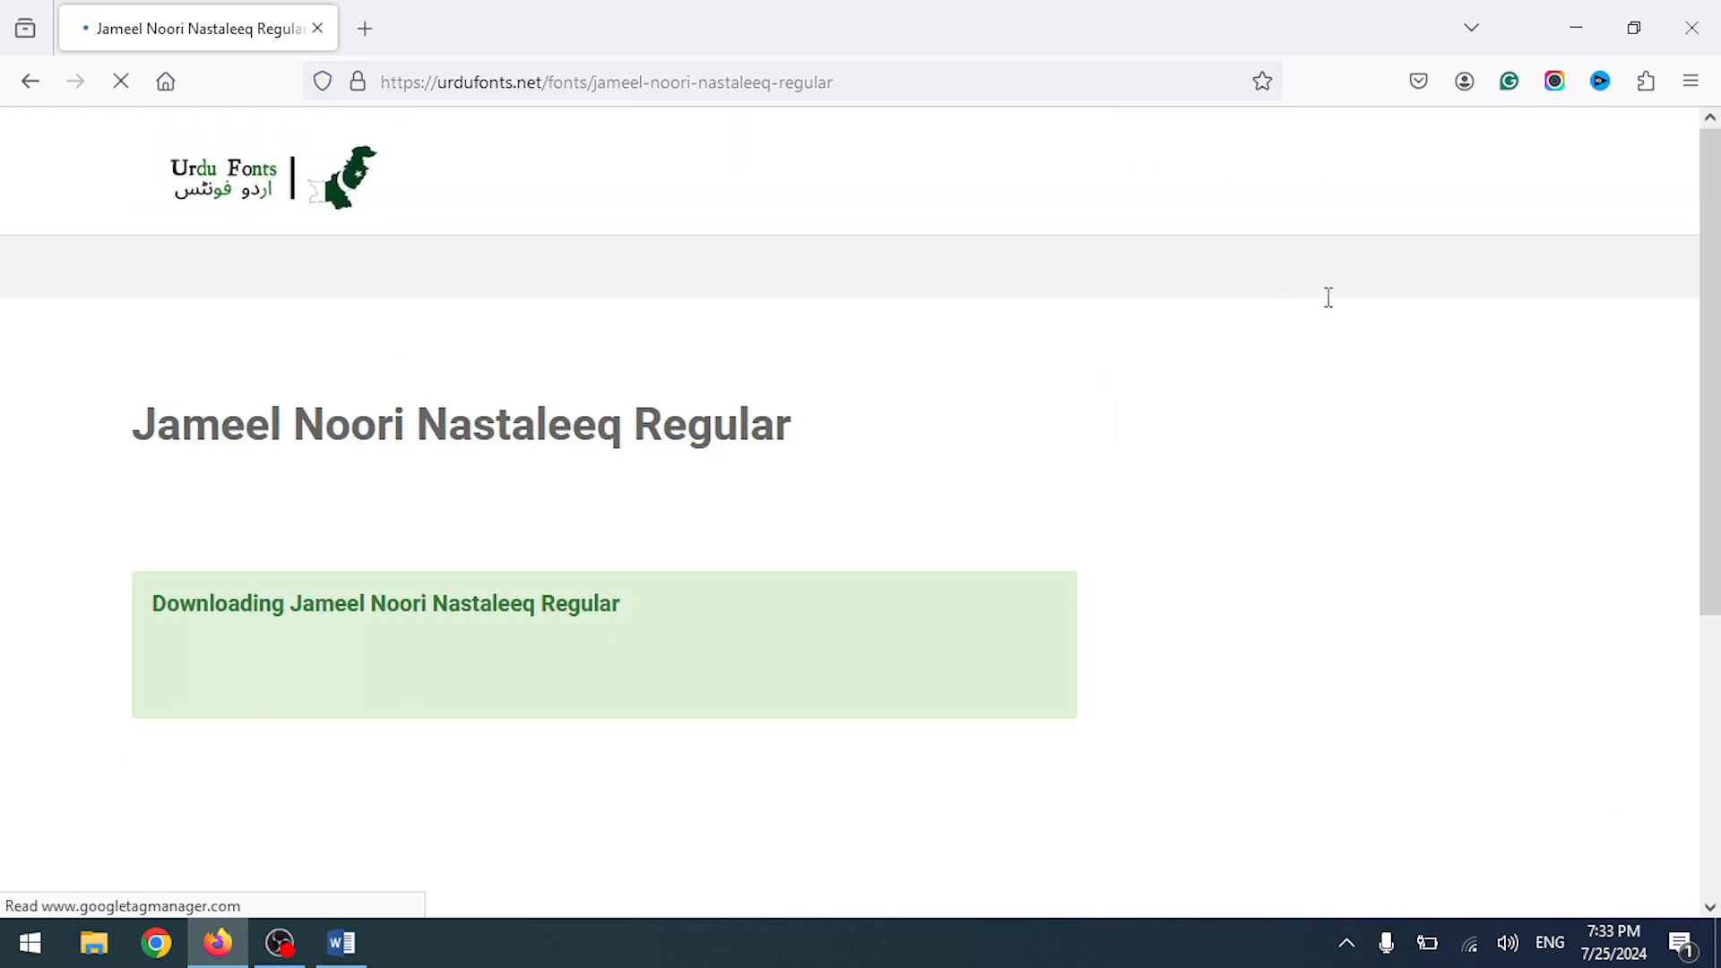
scroll(1206, 423, down, 5)
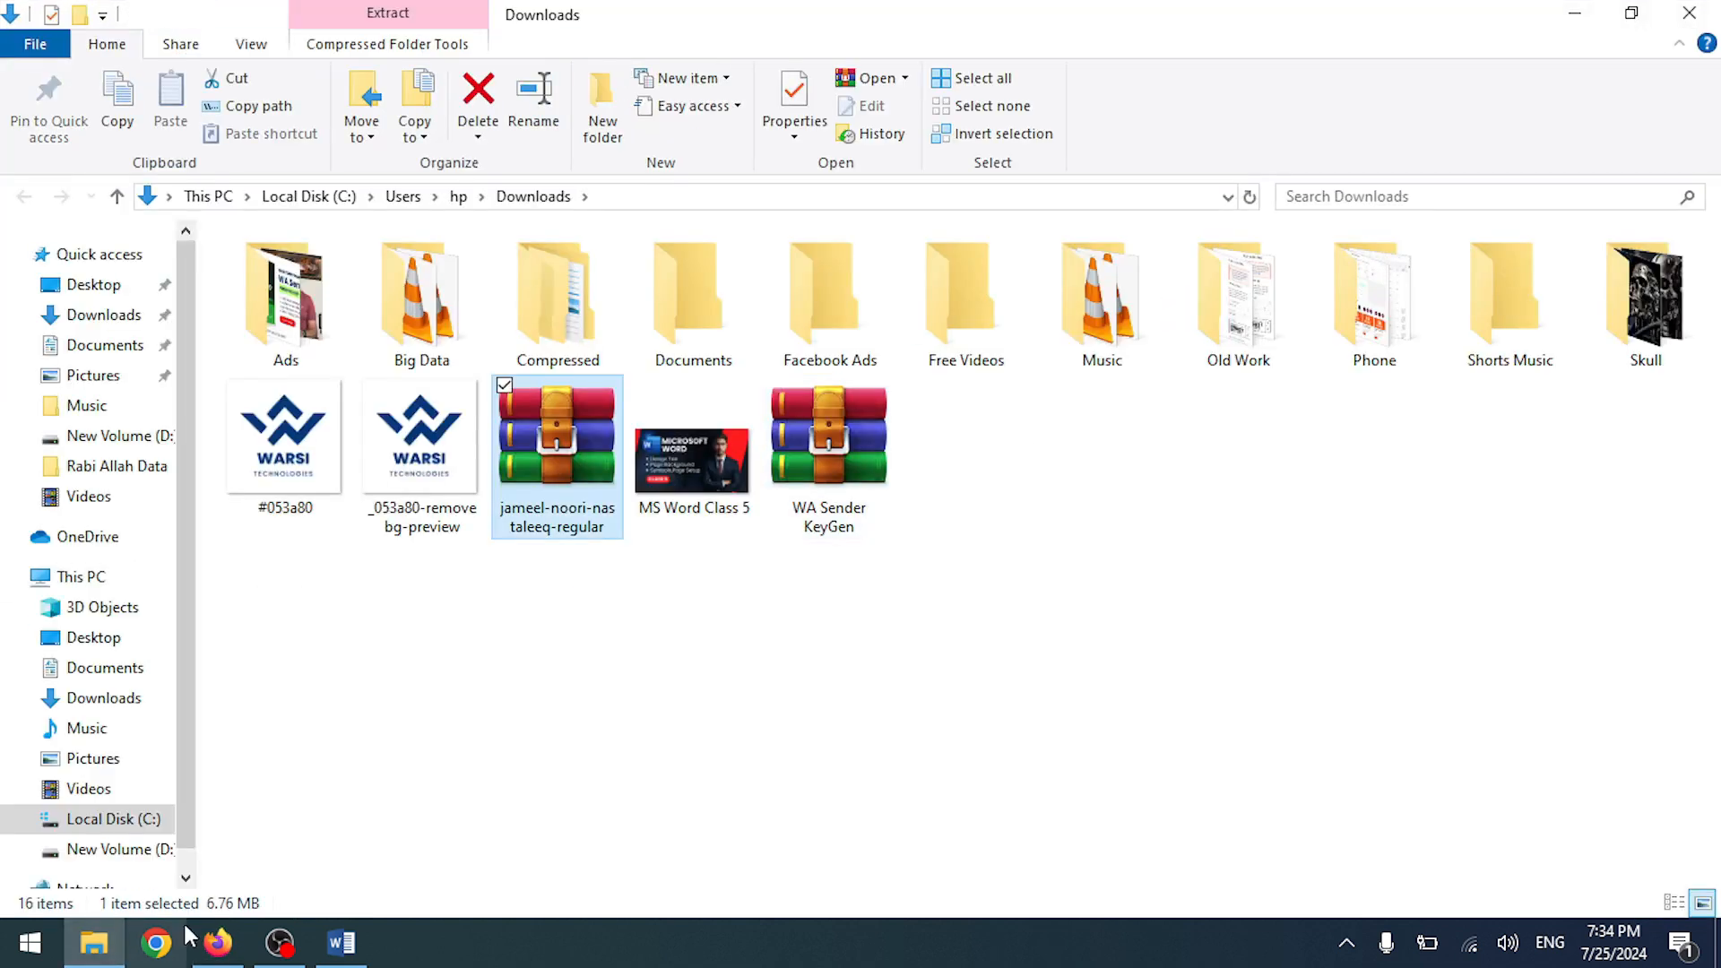
- Go back to the Jameel Noori Nastaleeq Regular page with its Urdu preview
click(216, 943)
scroll(364, 372, up, 2)
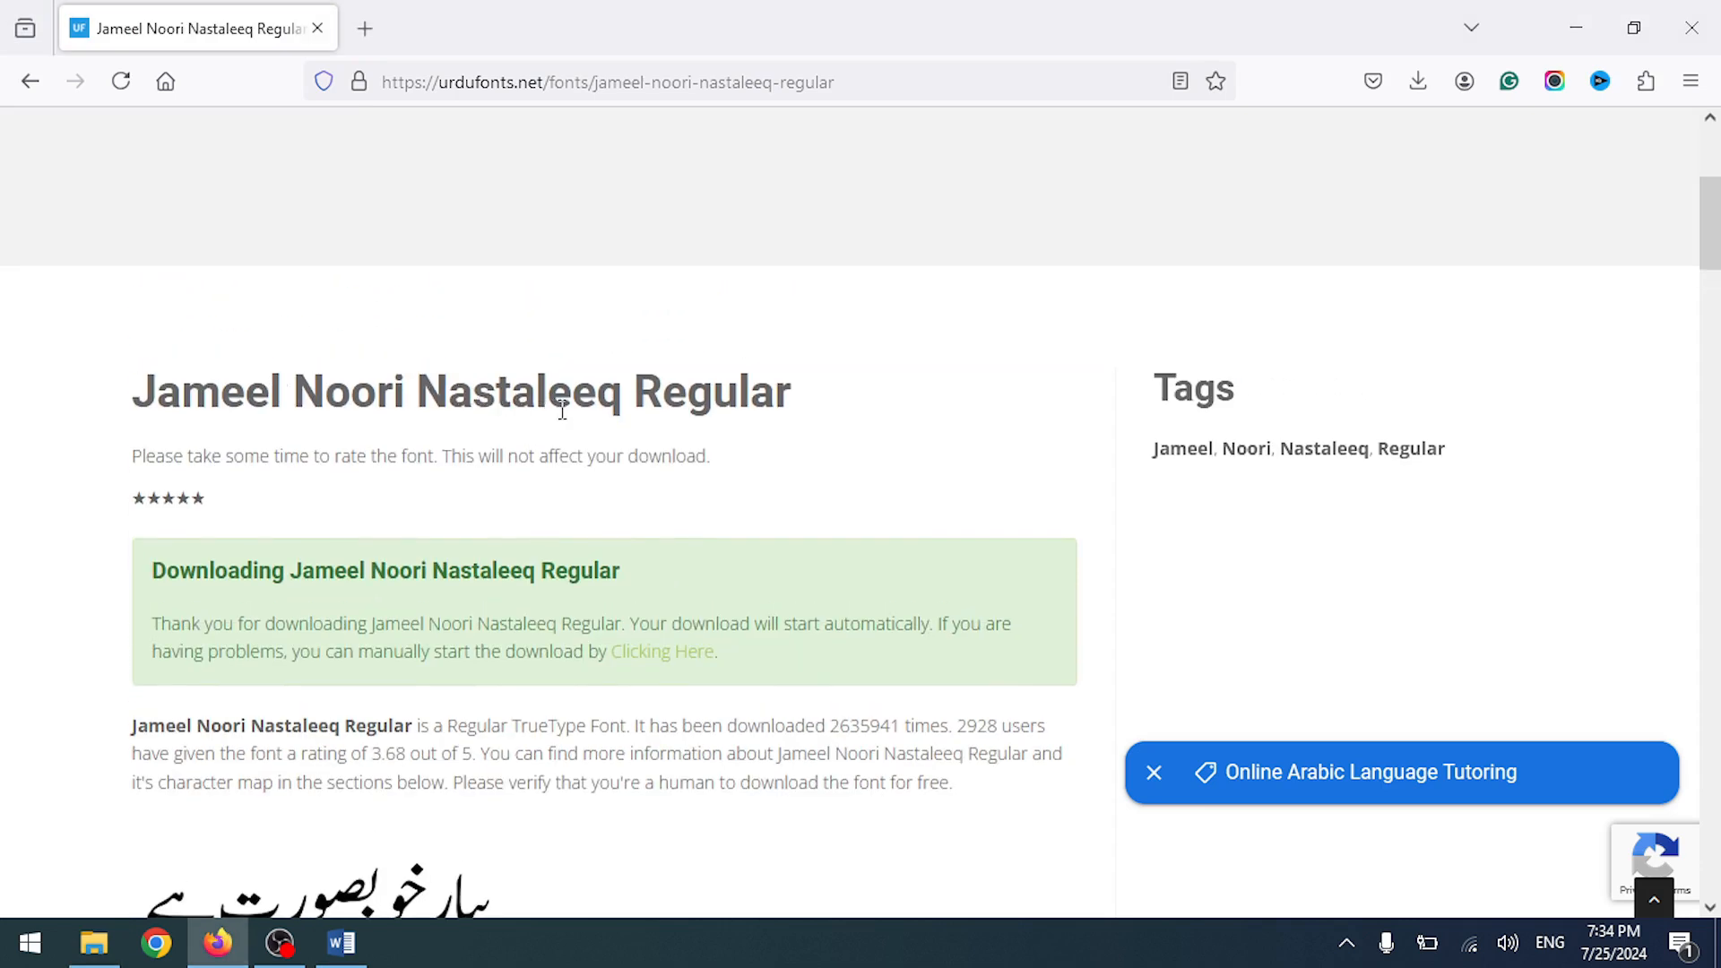
scroll(801, 439, down, 12)
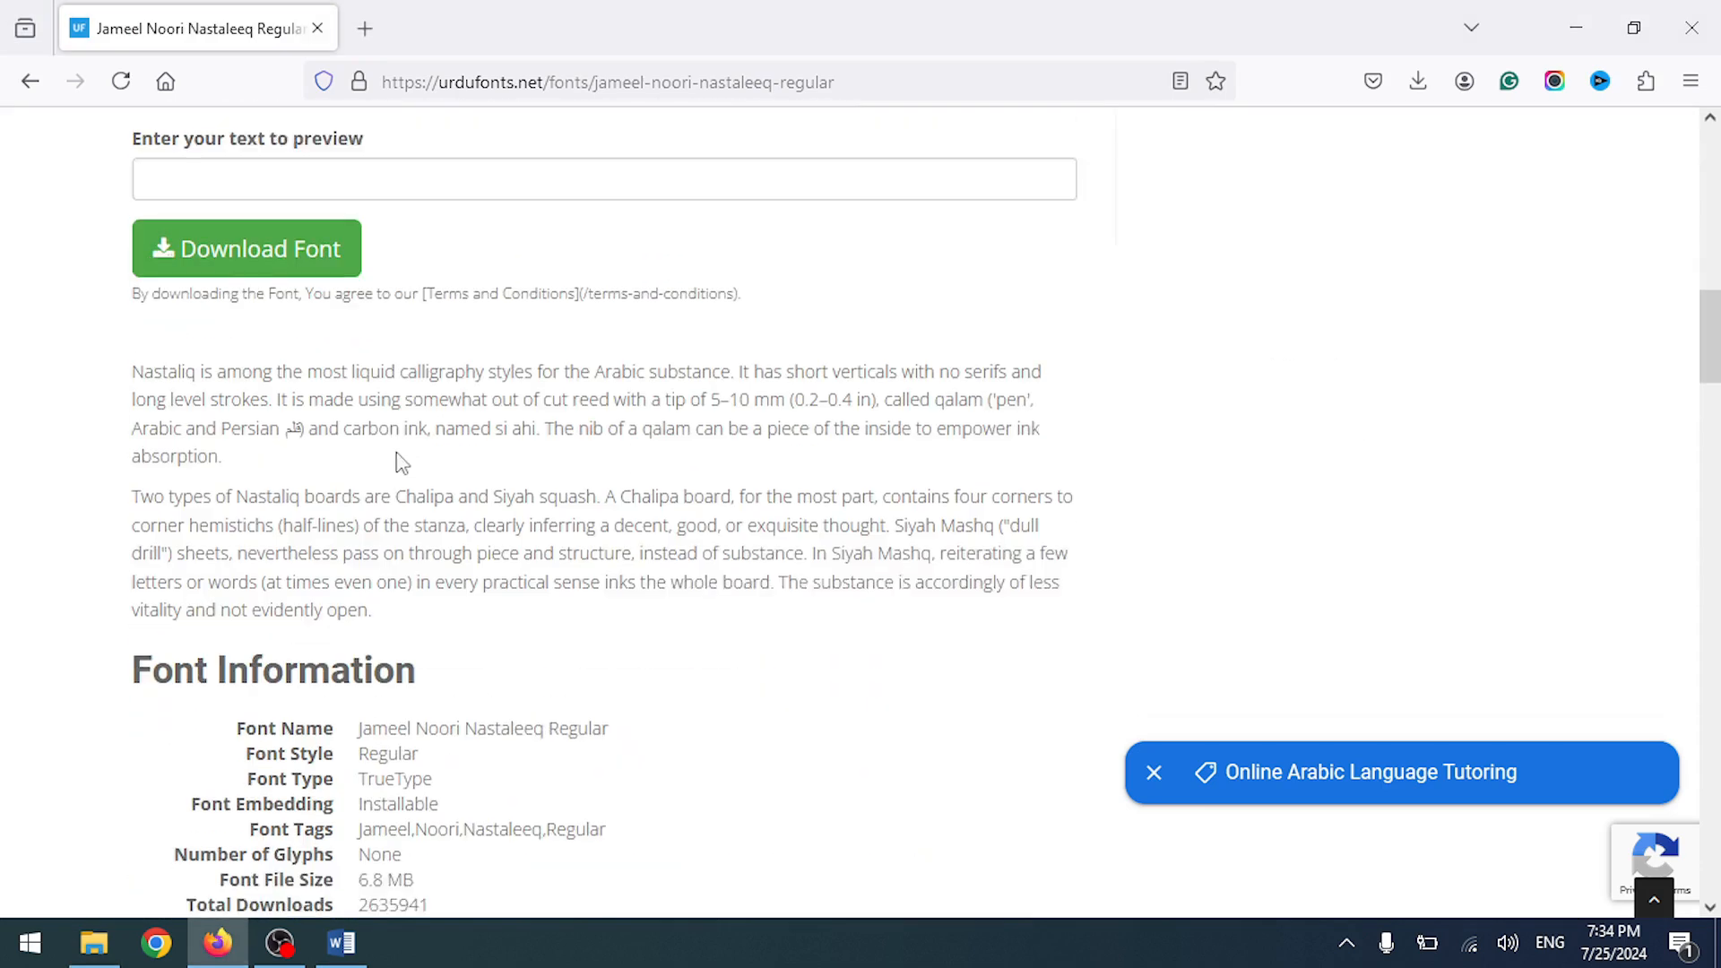
scroll(442, 404, up, 6)
scroll(446, 397, up, 8)
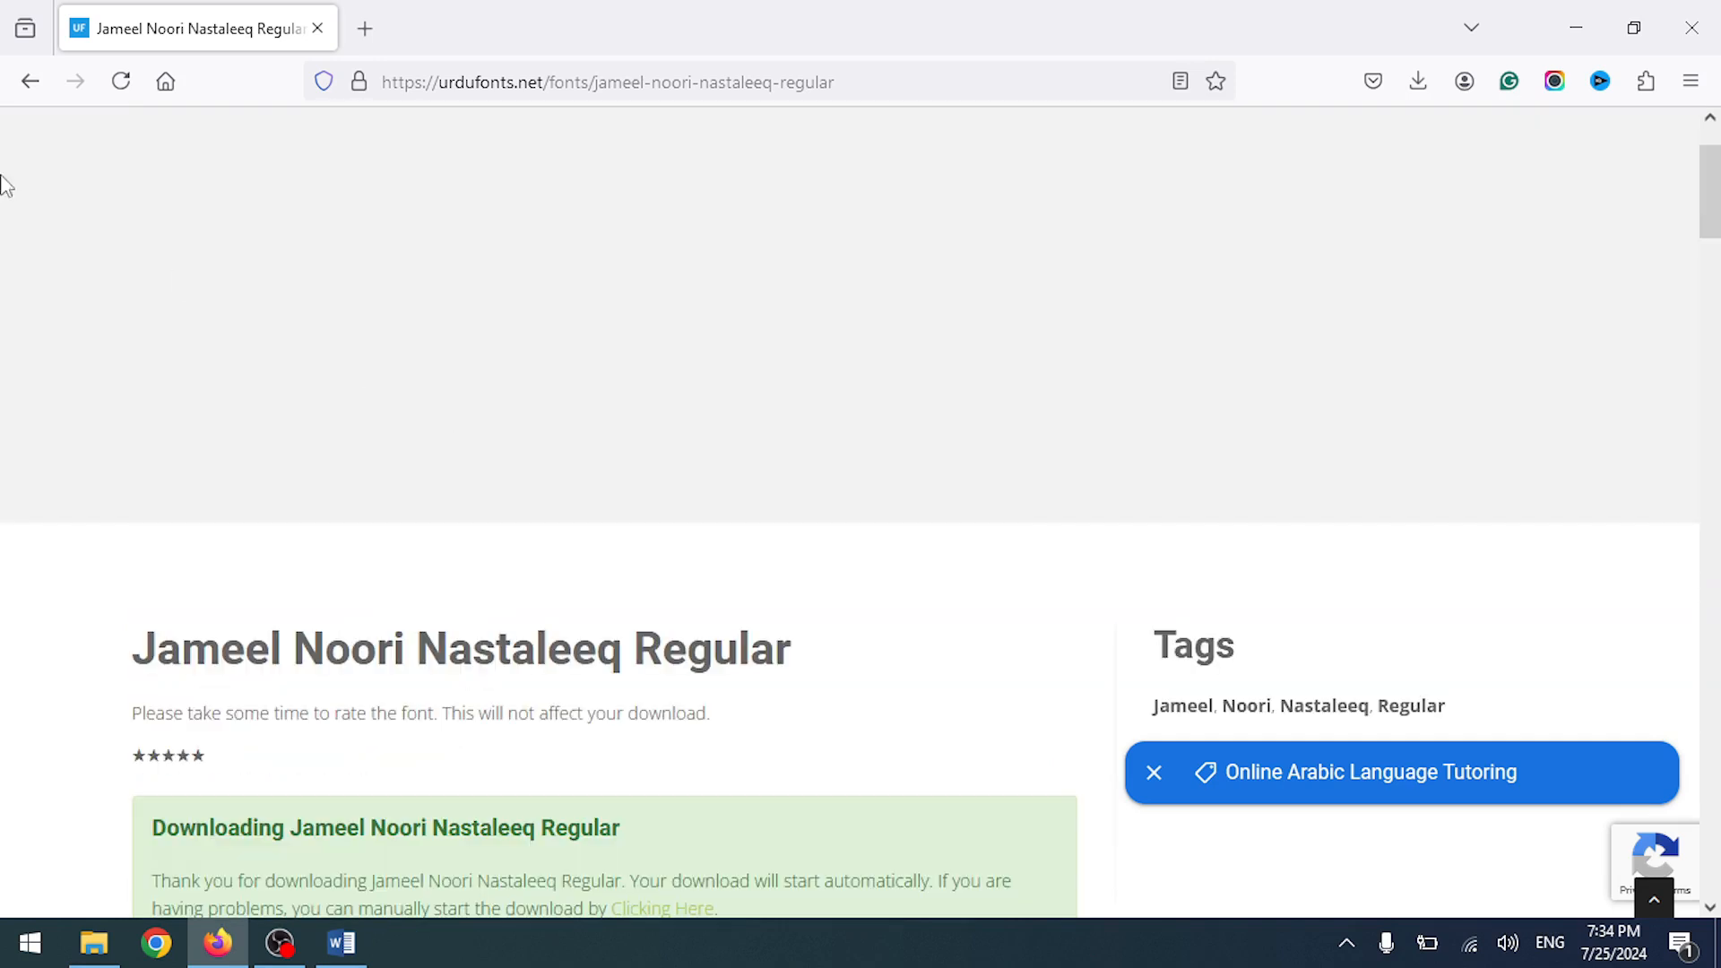
click(20, 93)
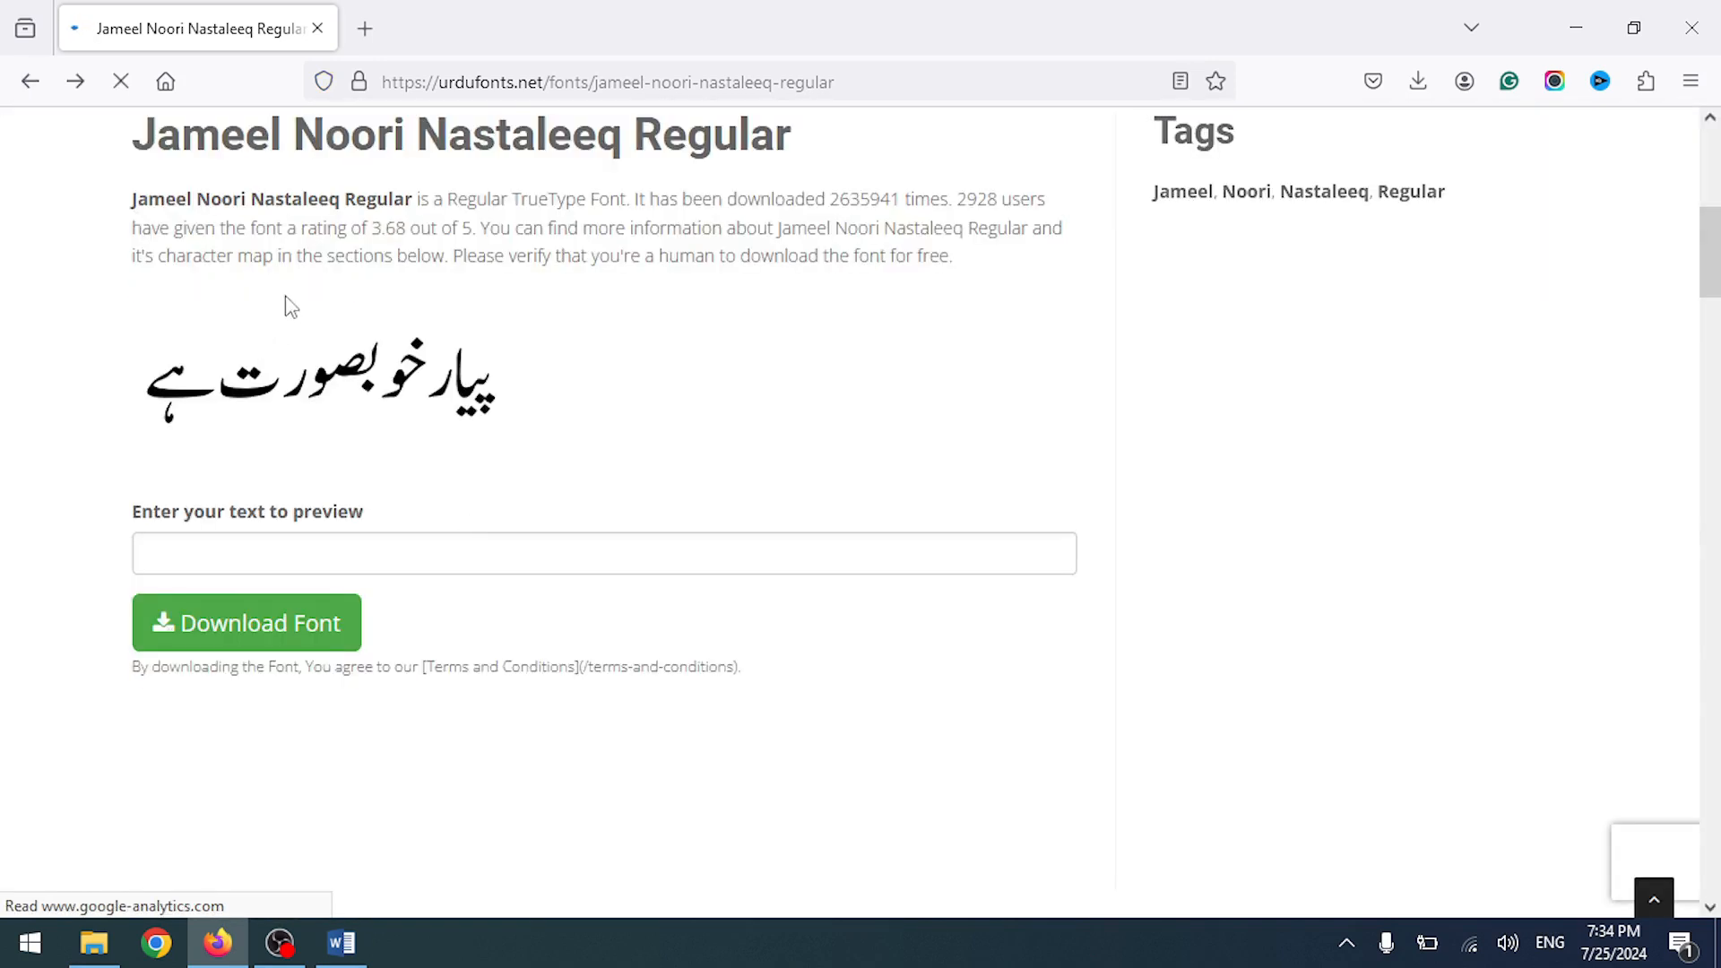
scroll(537, 442, down, 5)
scroll(531, 448, down, 5)
scroll(519, 449, up, 15)
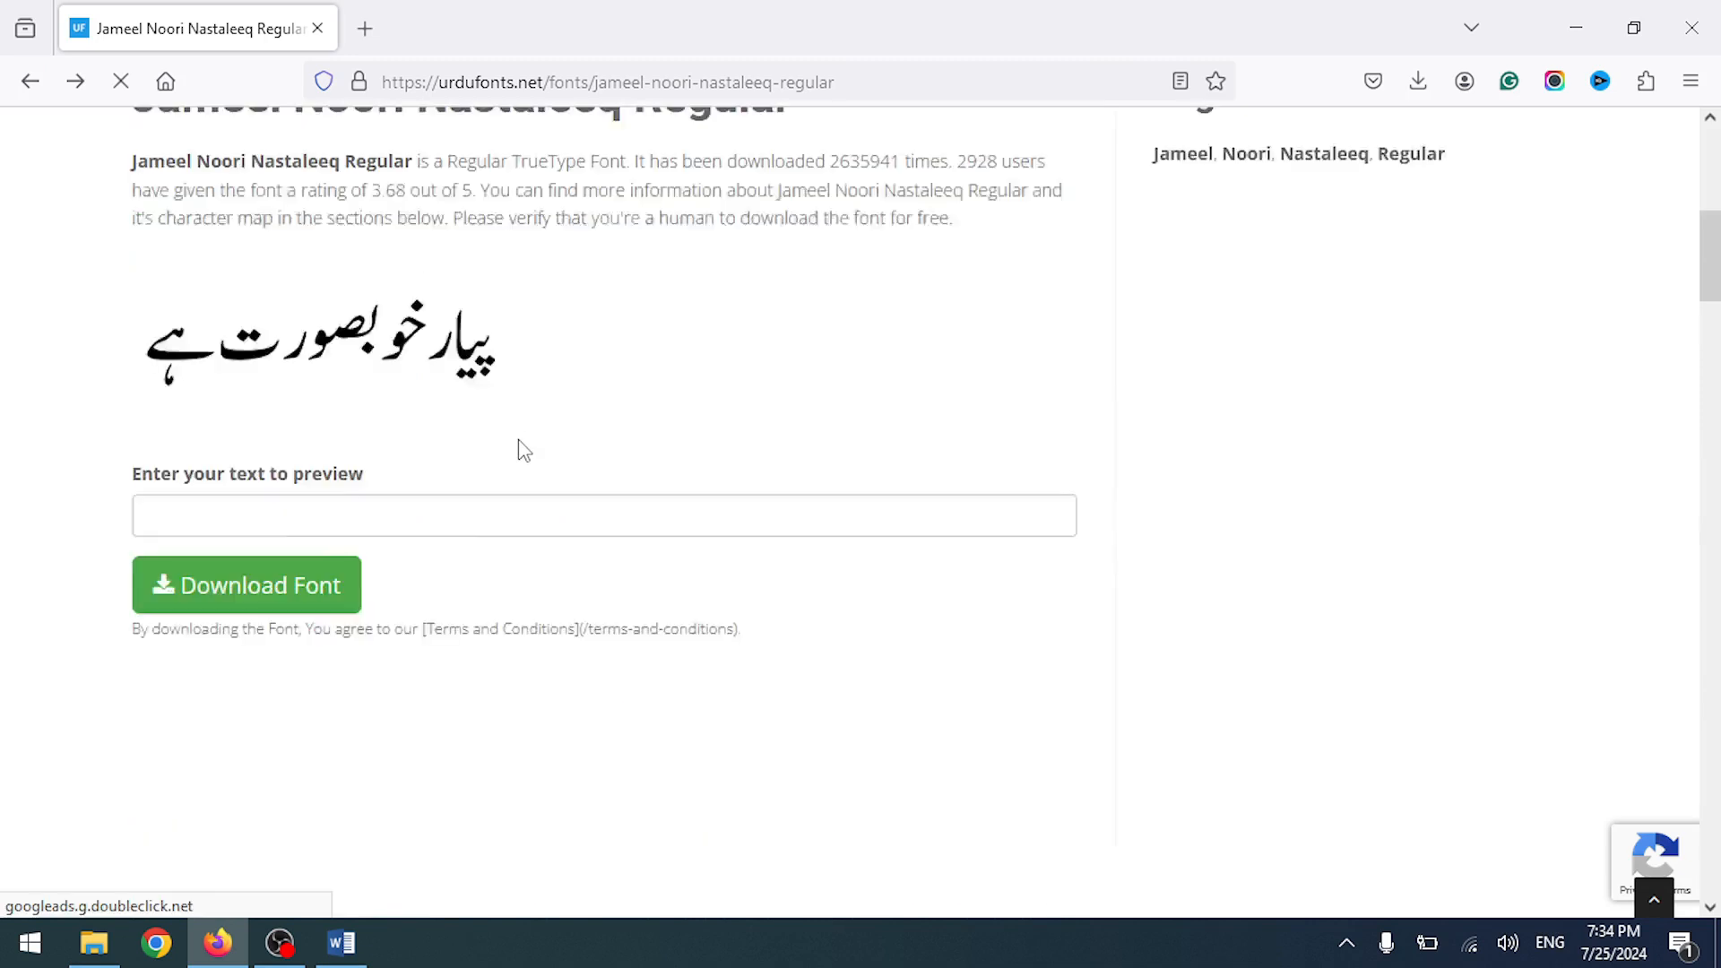
scroll(618, 717, down, 5)
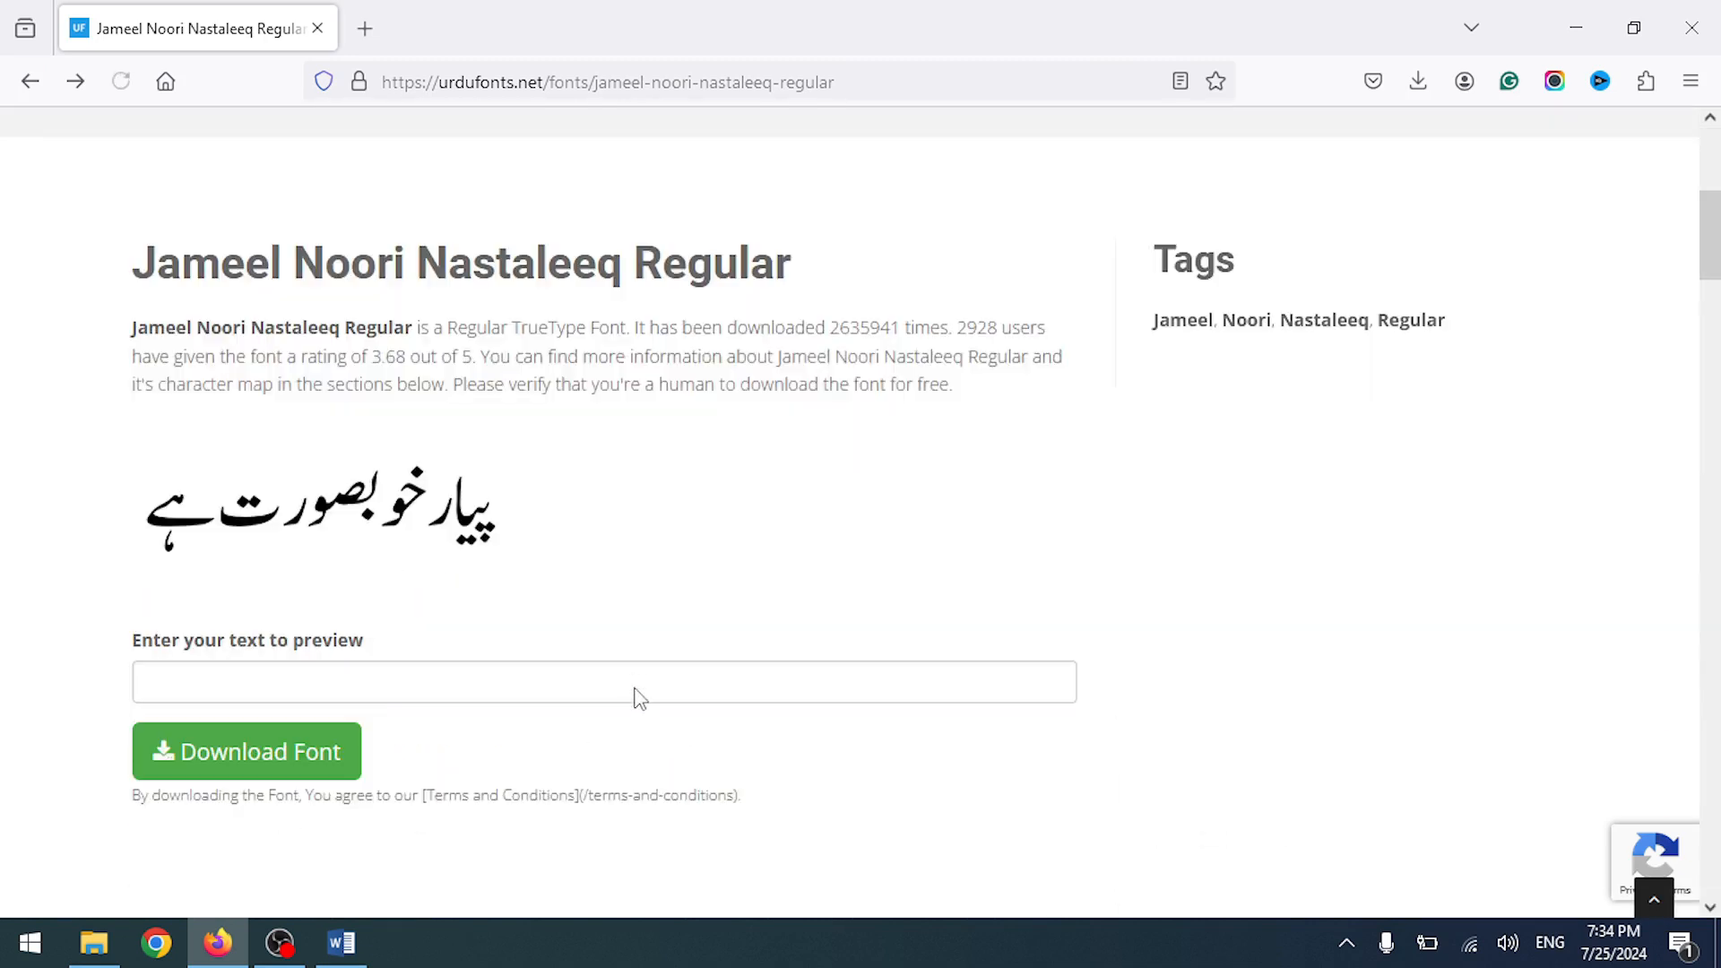
- View the font zip's folder in WinRAR, then extract it to jameel-noori-nastaleeq-regular
click(1420, 82)
click(1404, 146)
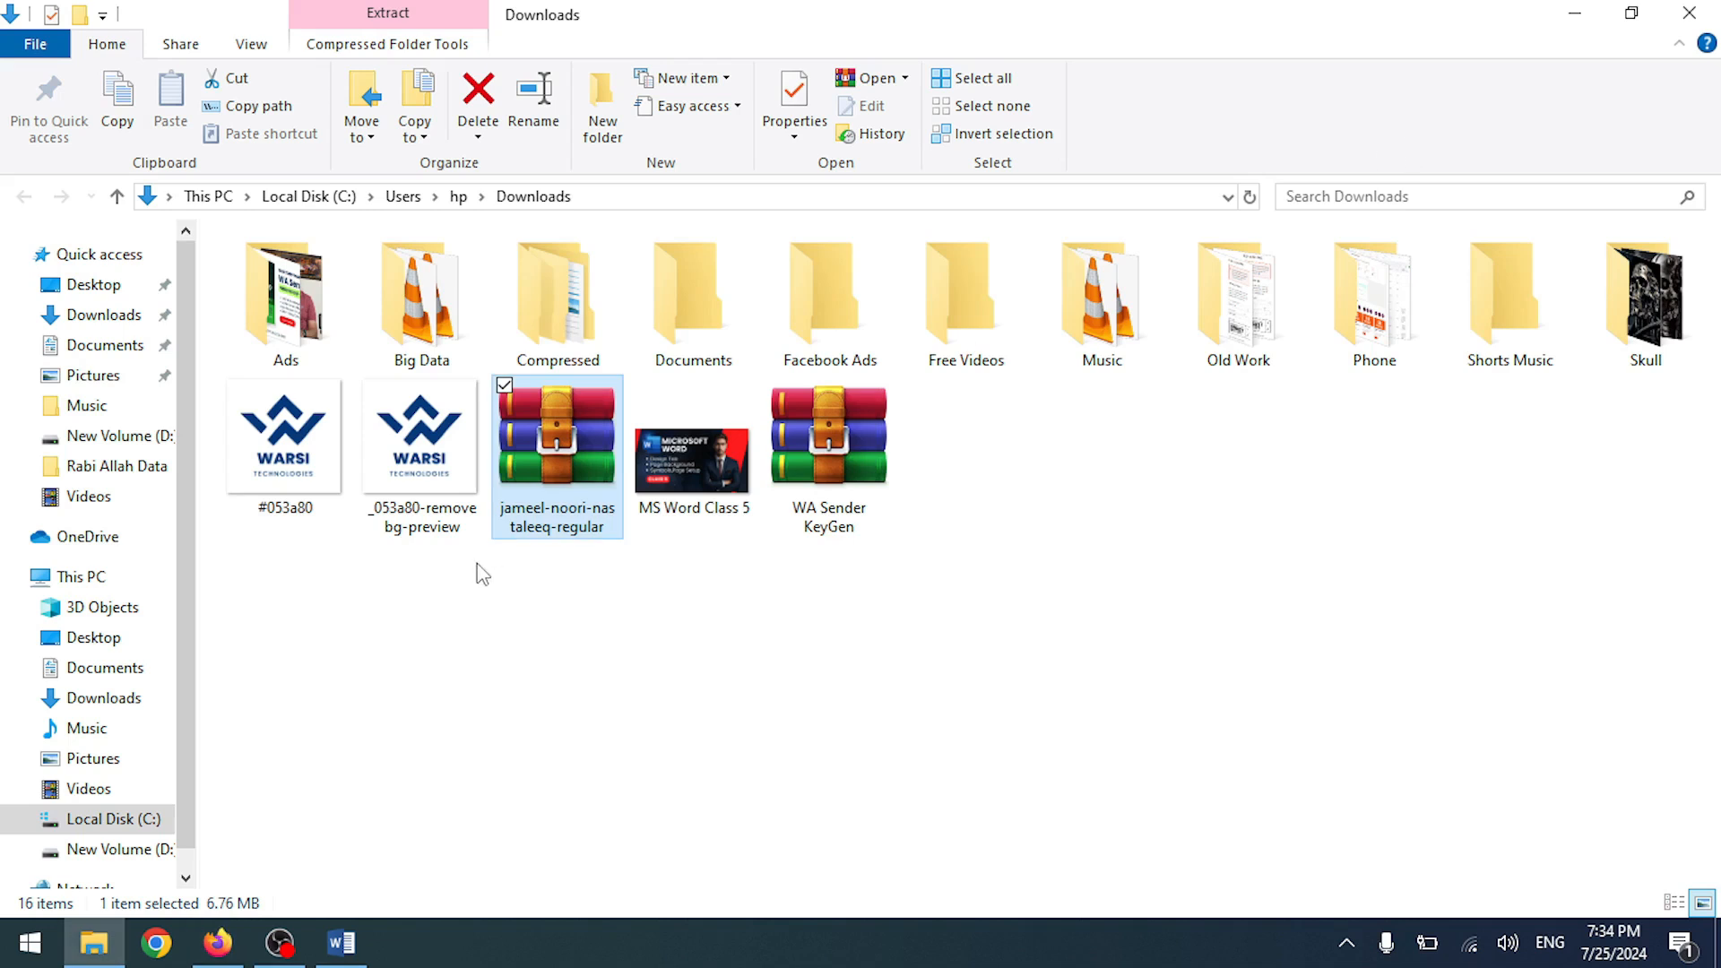
double_click(557, 449)
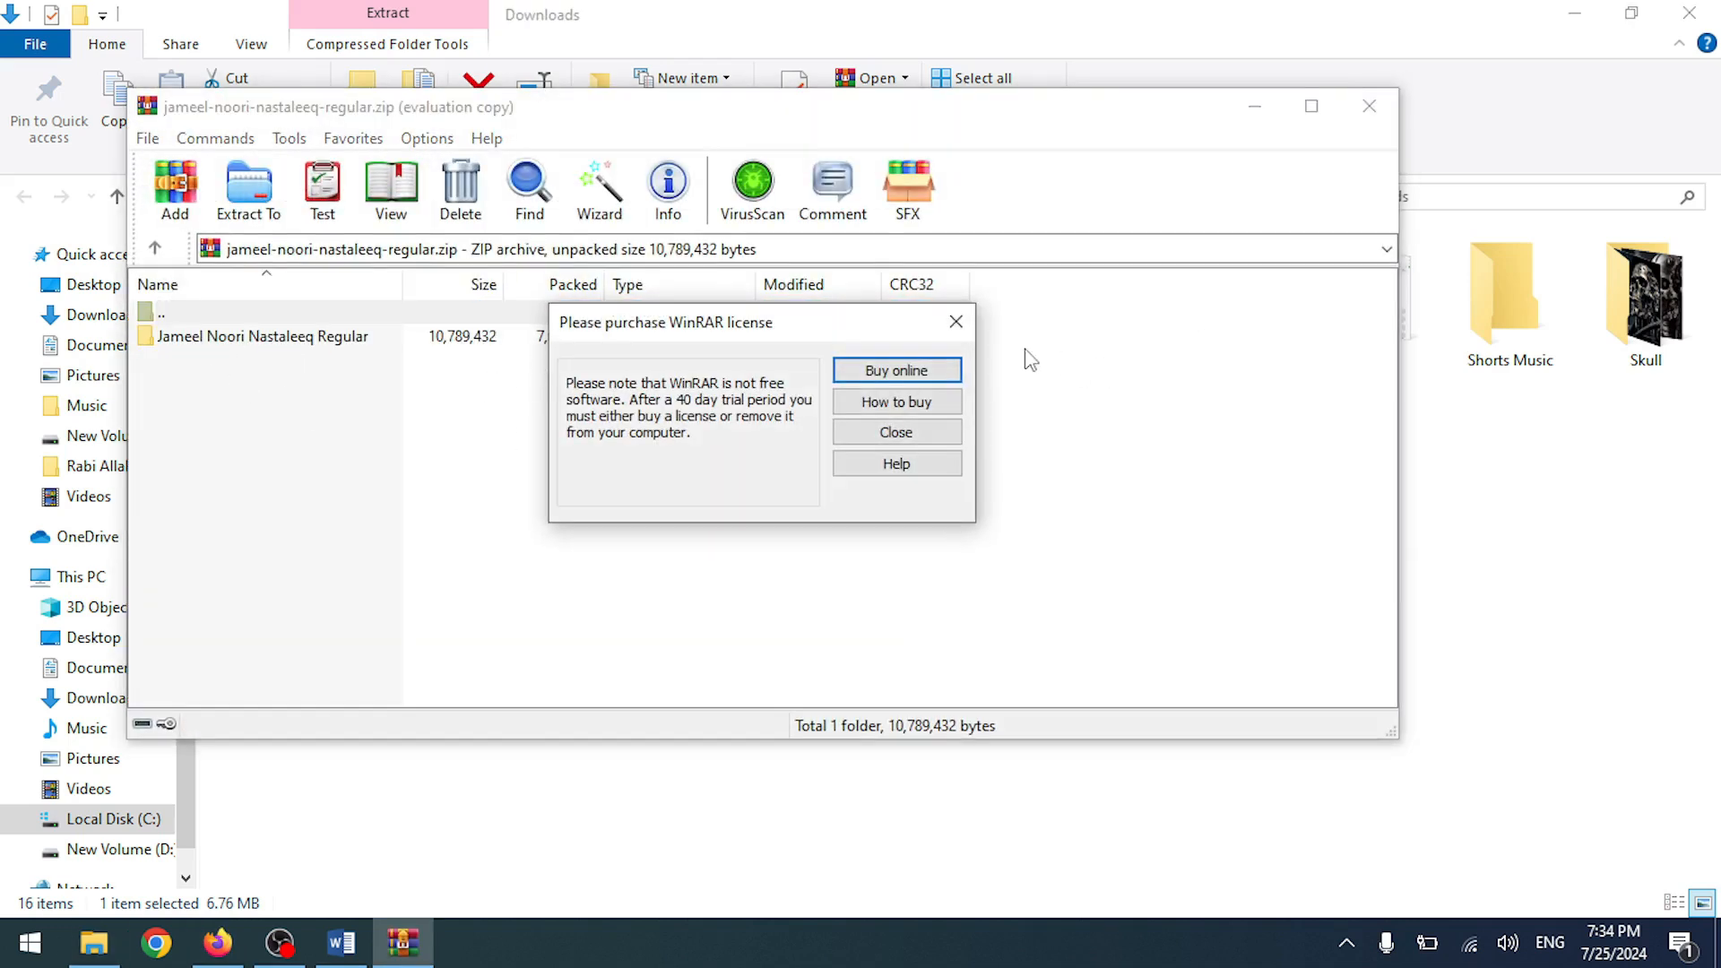
click(962, 321)
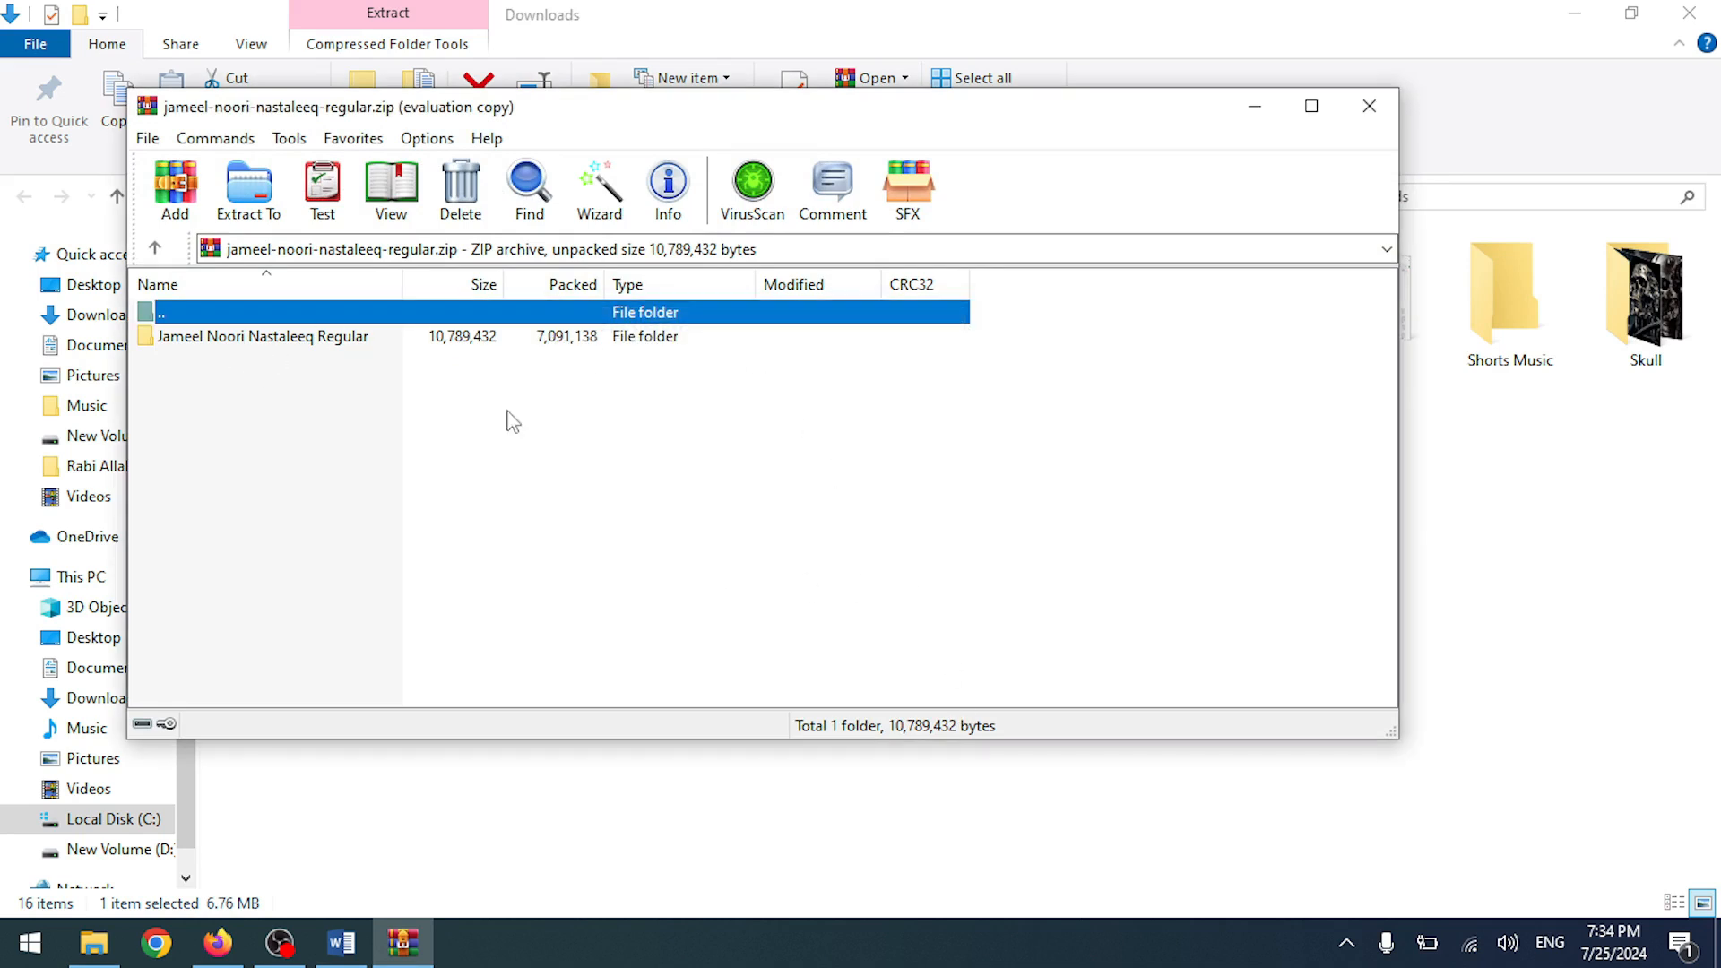
double_click(470, 345)
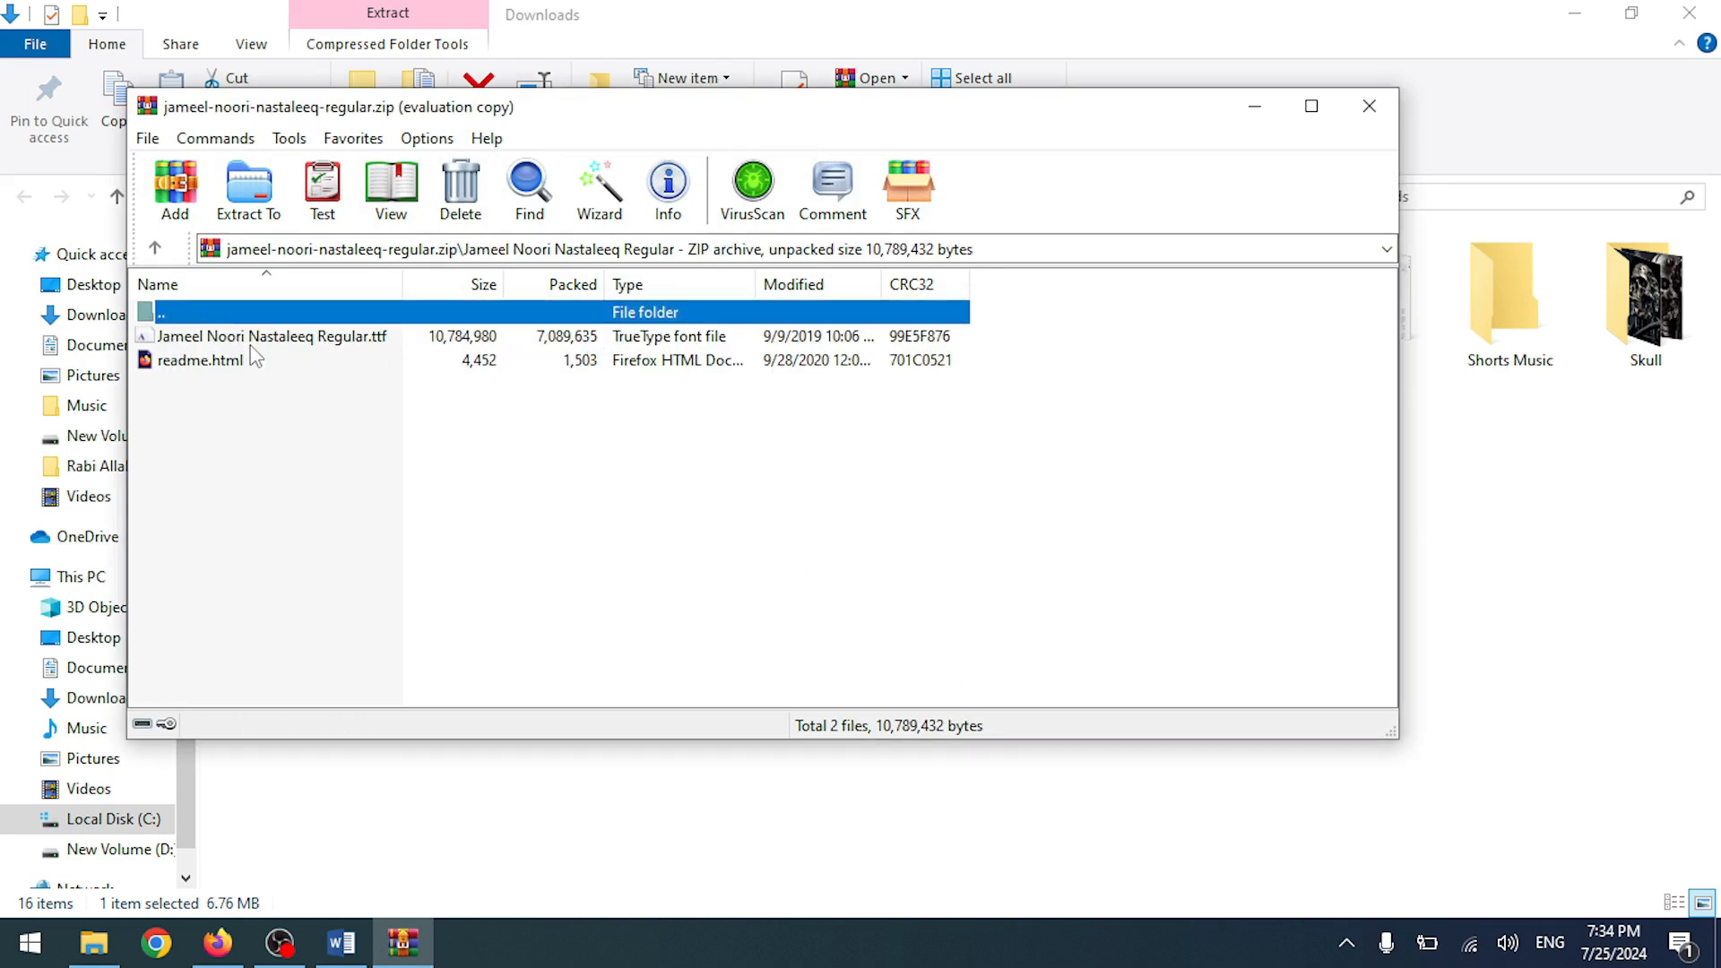
click(1369, 106)
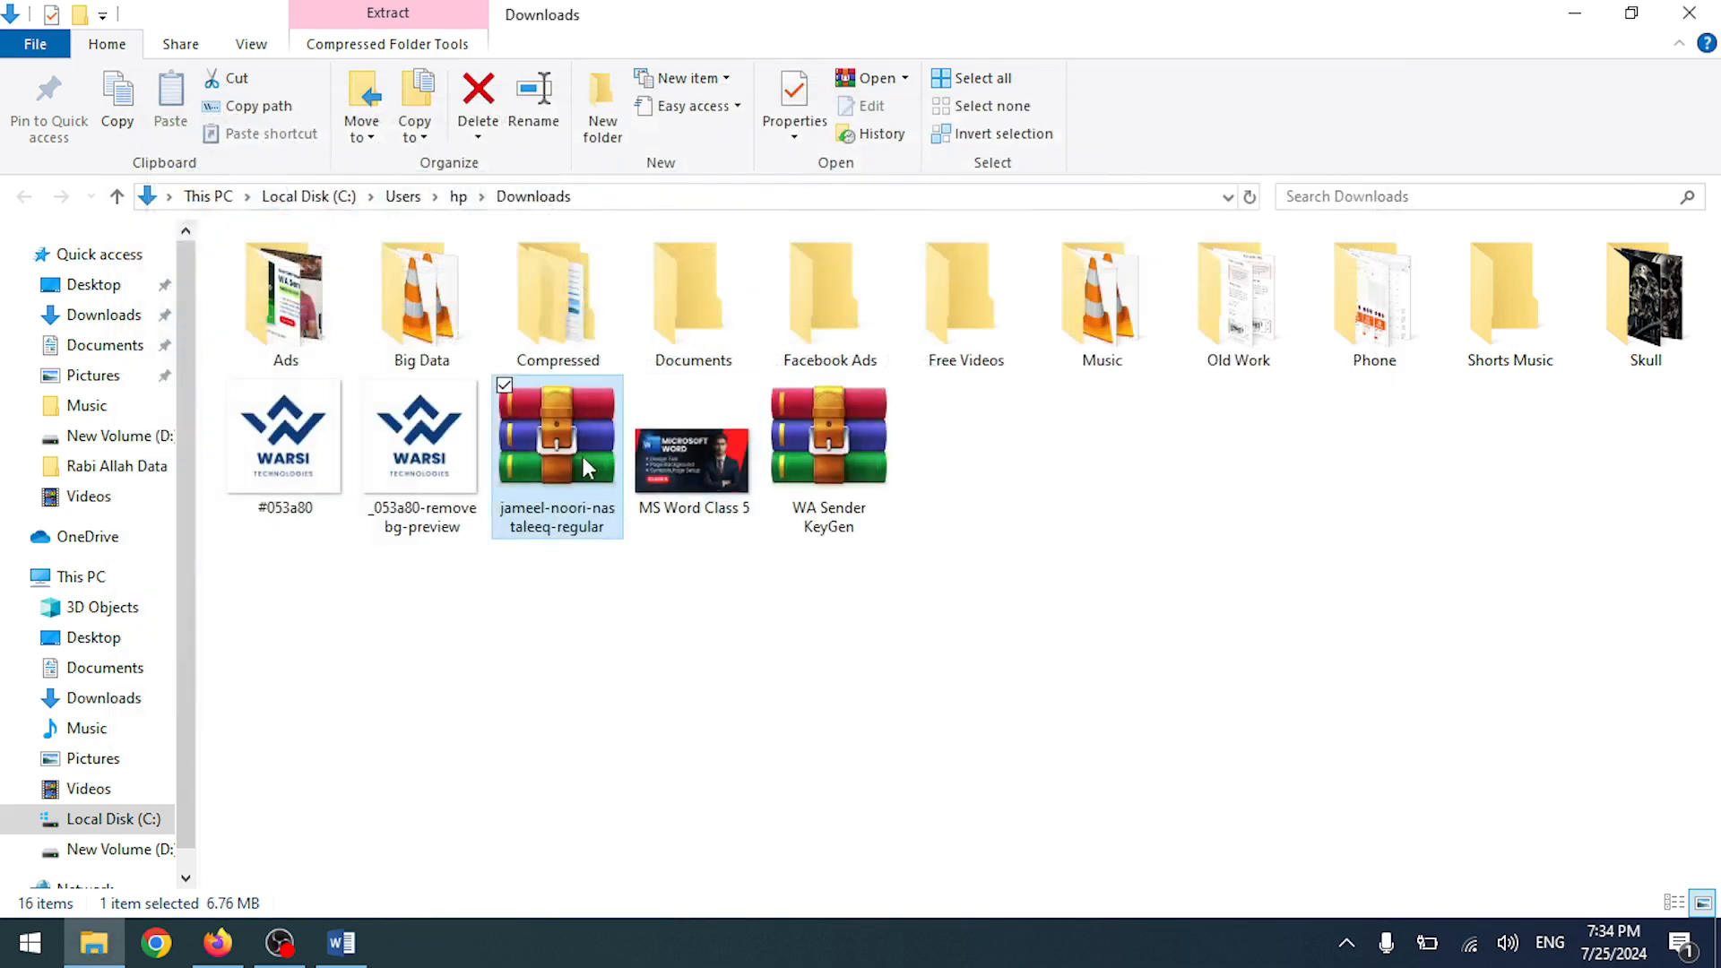
right_click(570, 538)
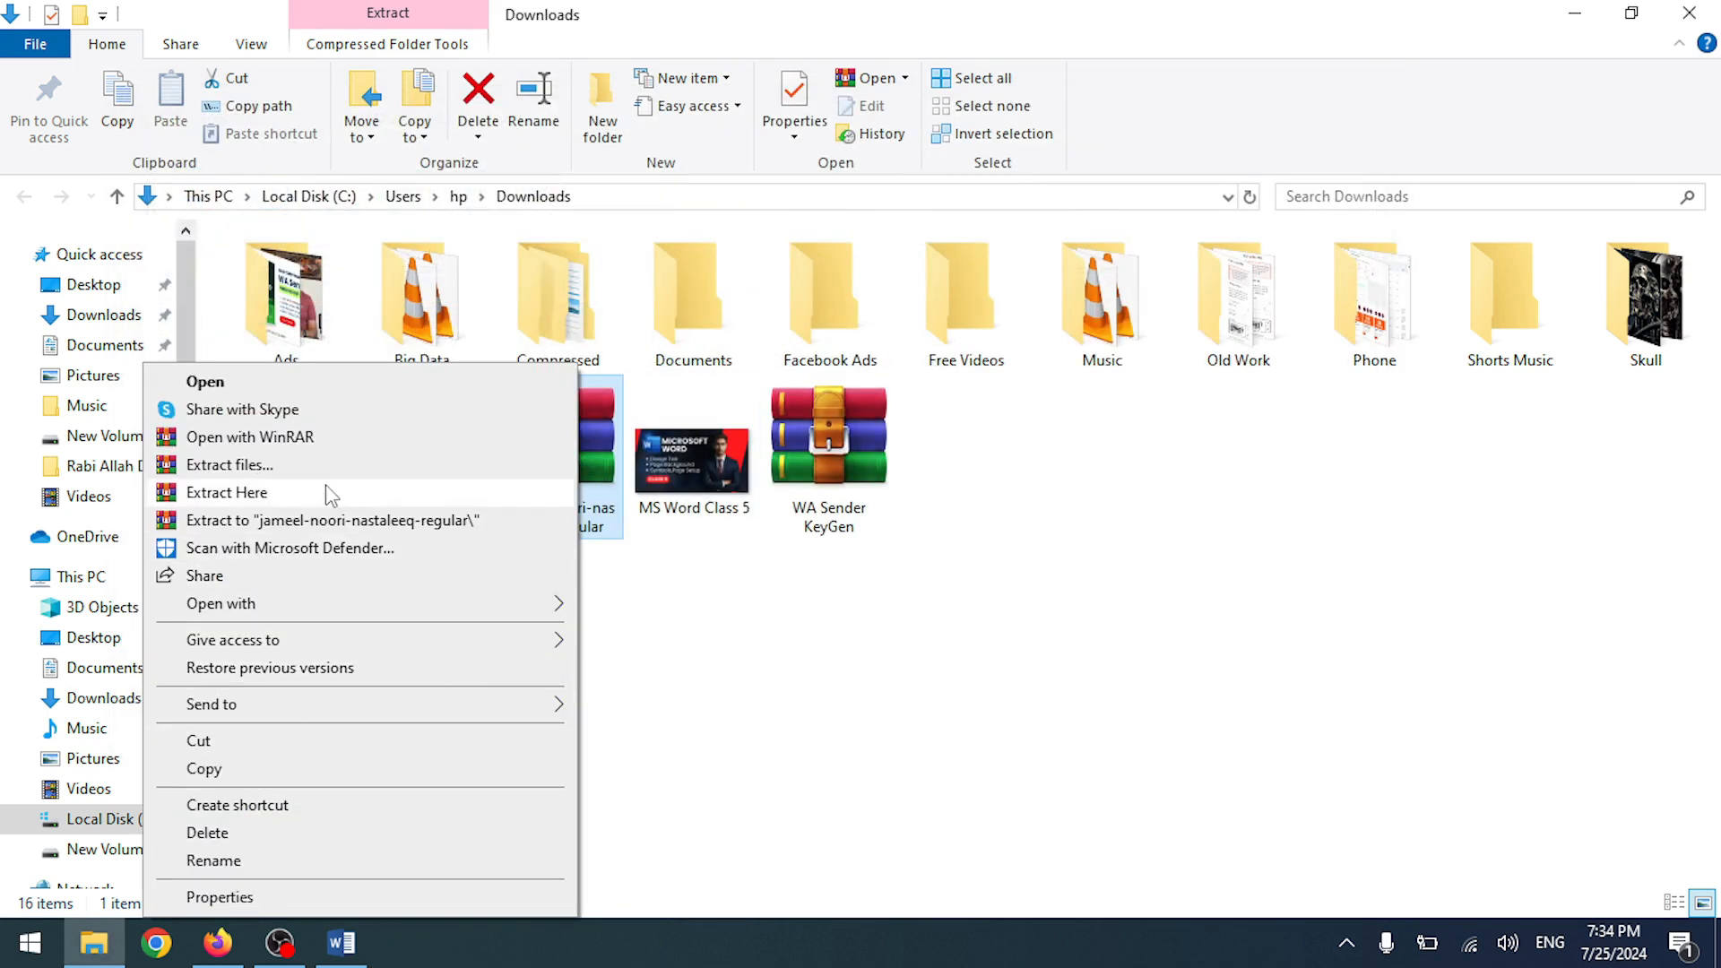
click(331, 520)
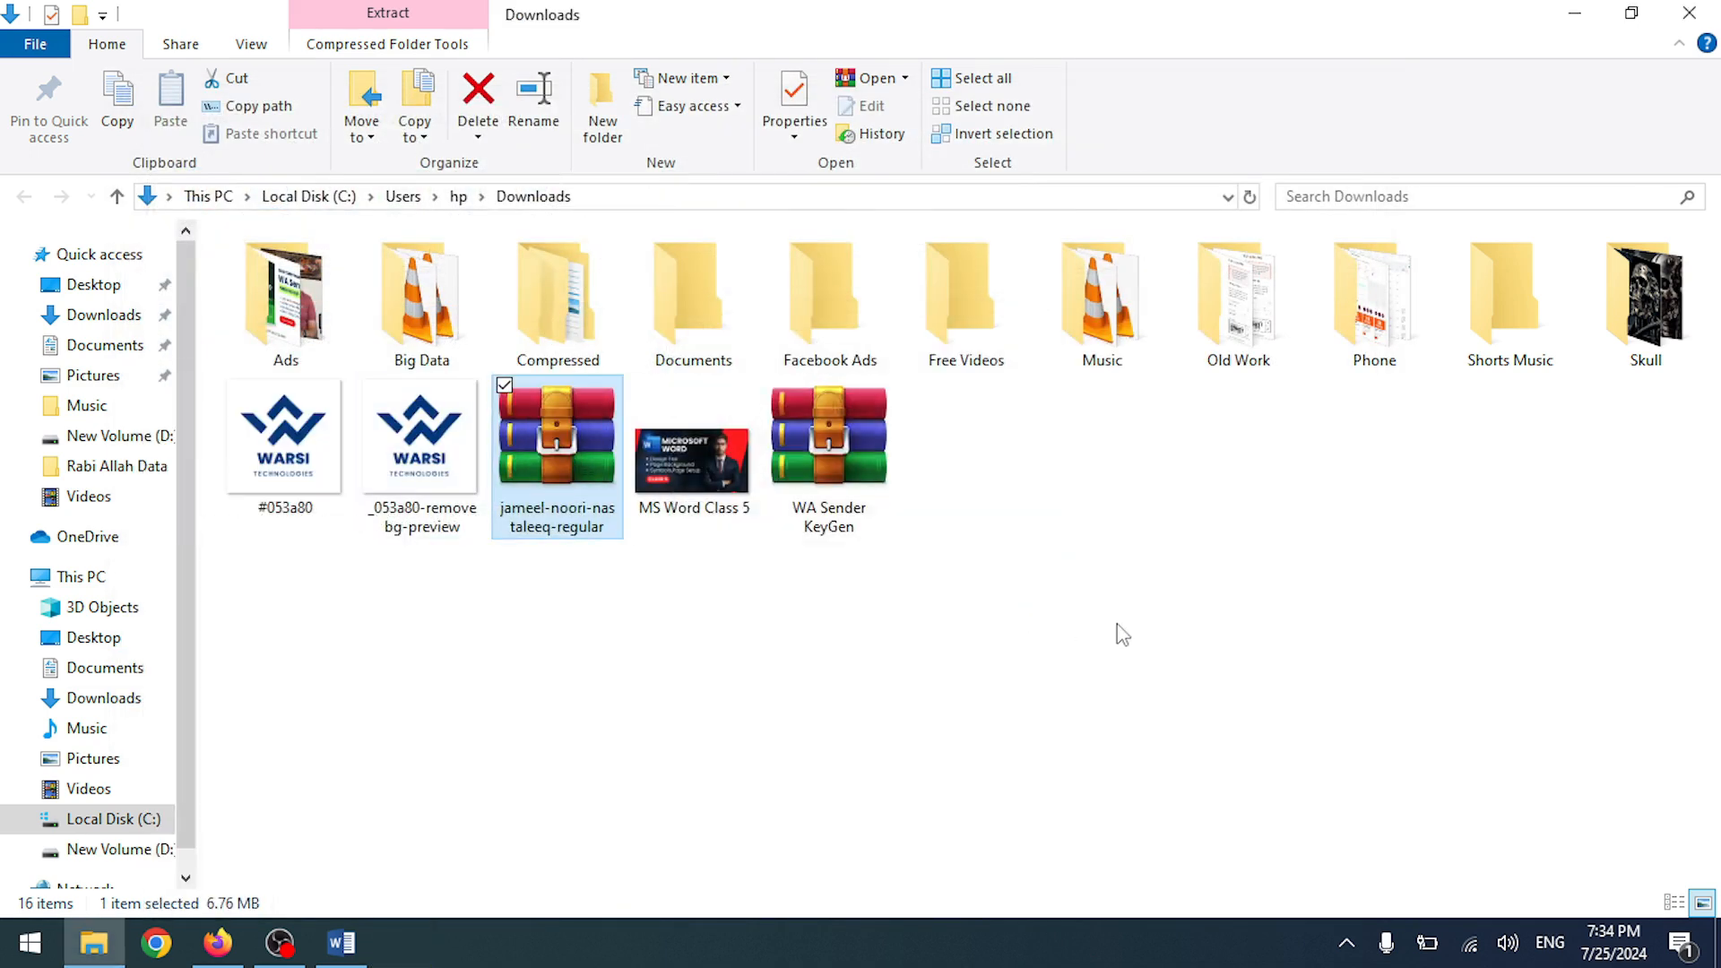
- Open the extracted folder and preview Jameel Noori Nastaleeq Regular.ttf in Font Viewer
double_click(1071, 306)
double_click(300, 275)
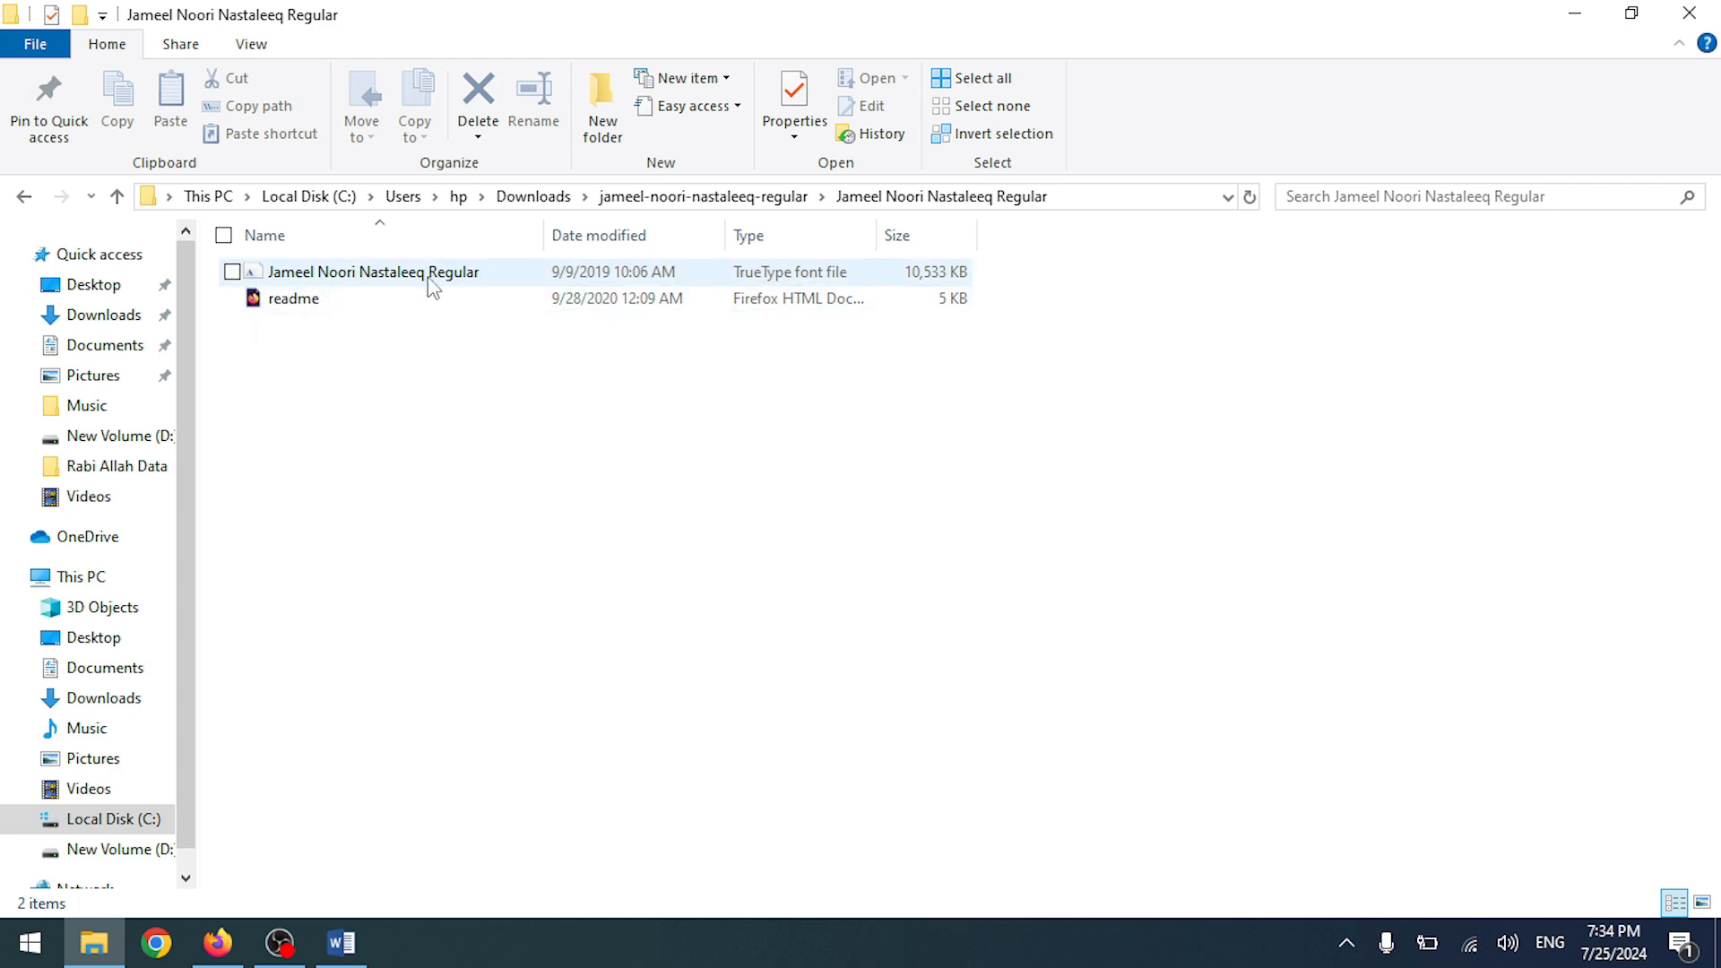
double_click(367, 275)
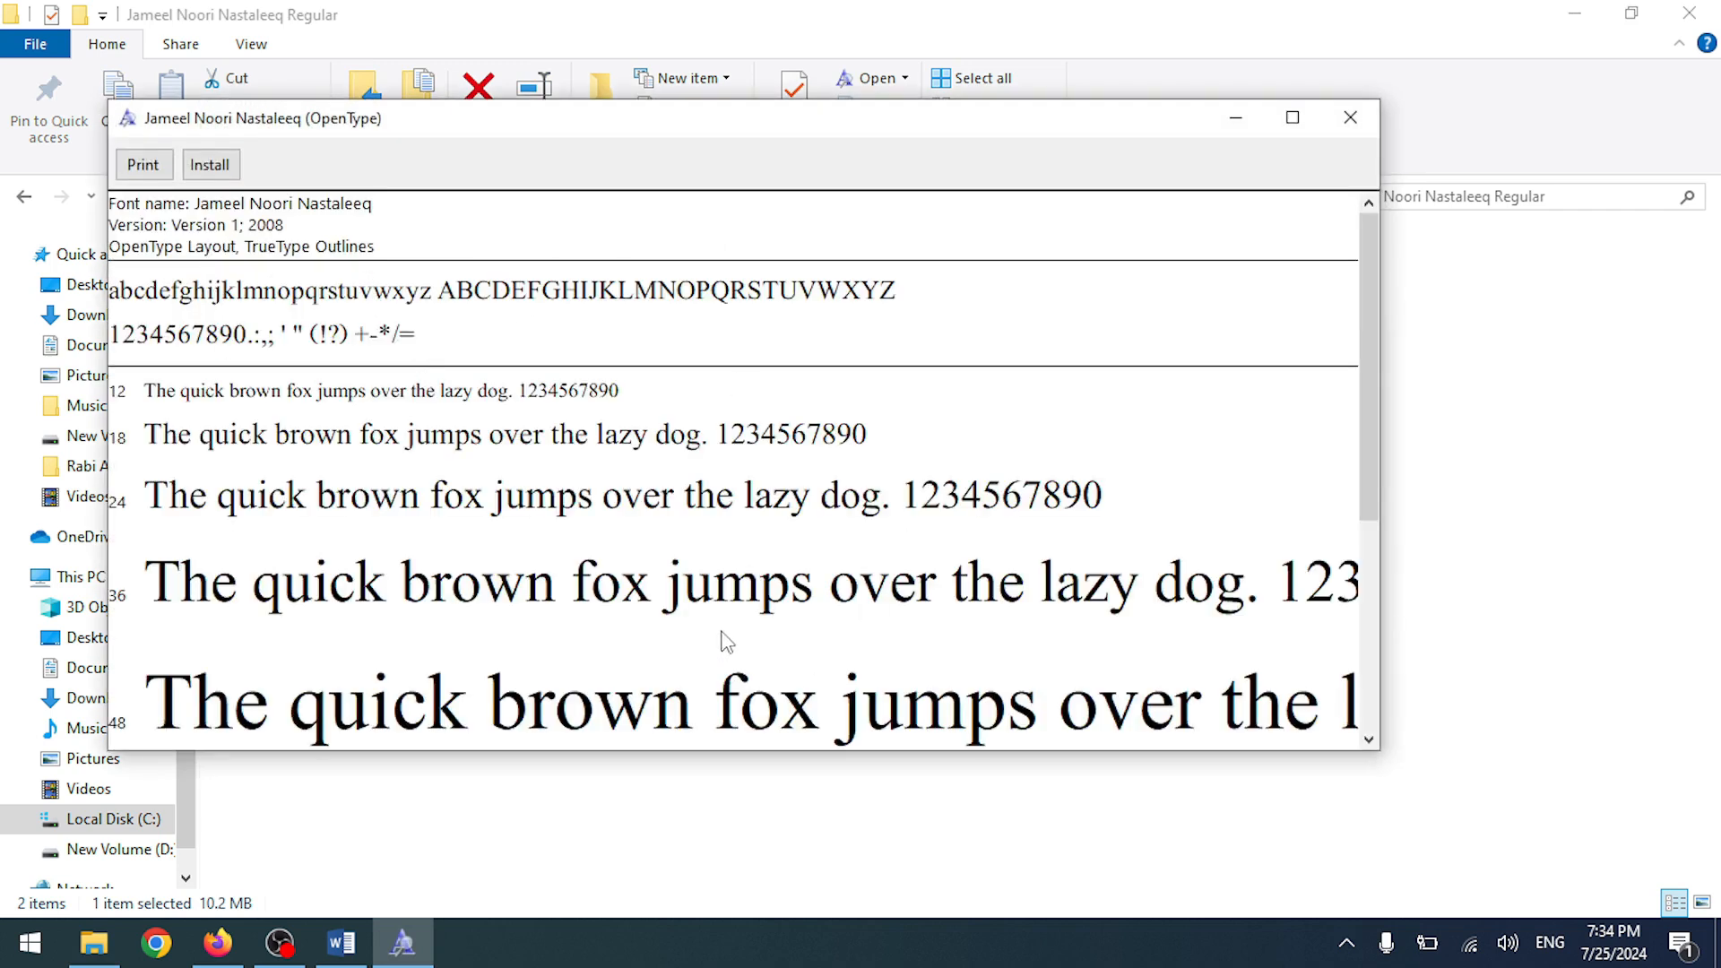
- Install the font, replacing the existing copy, and return to the Word document
click(199, 168)
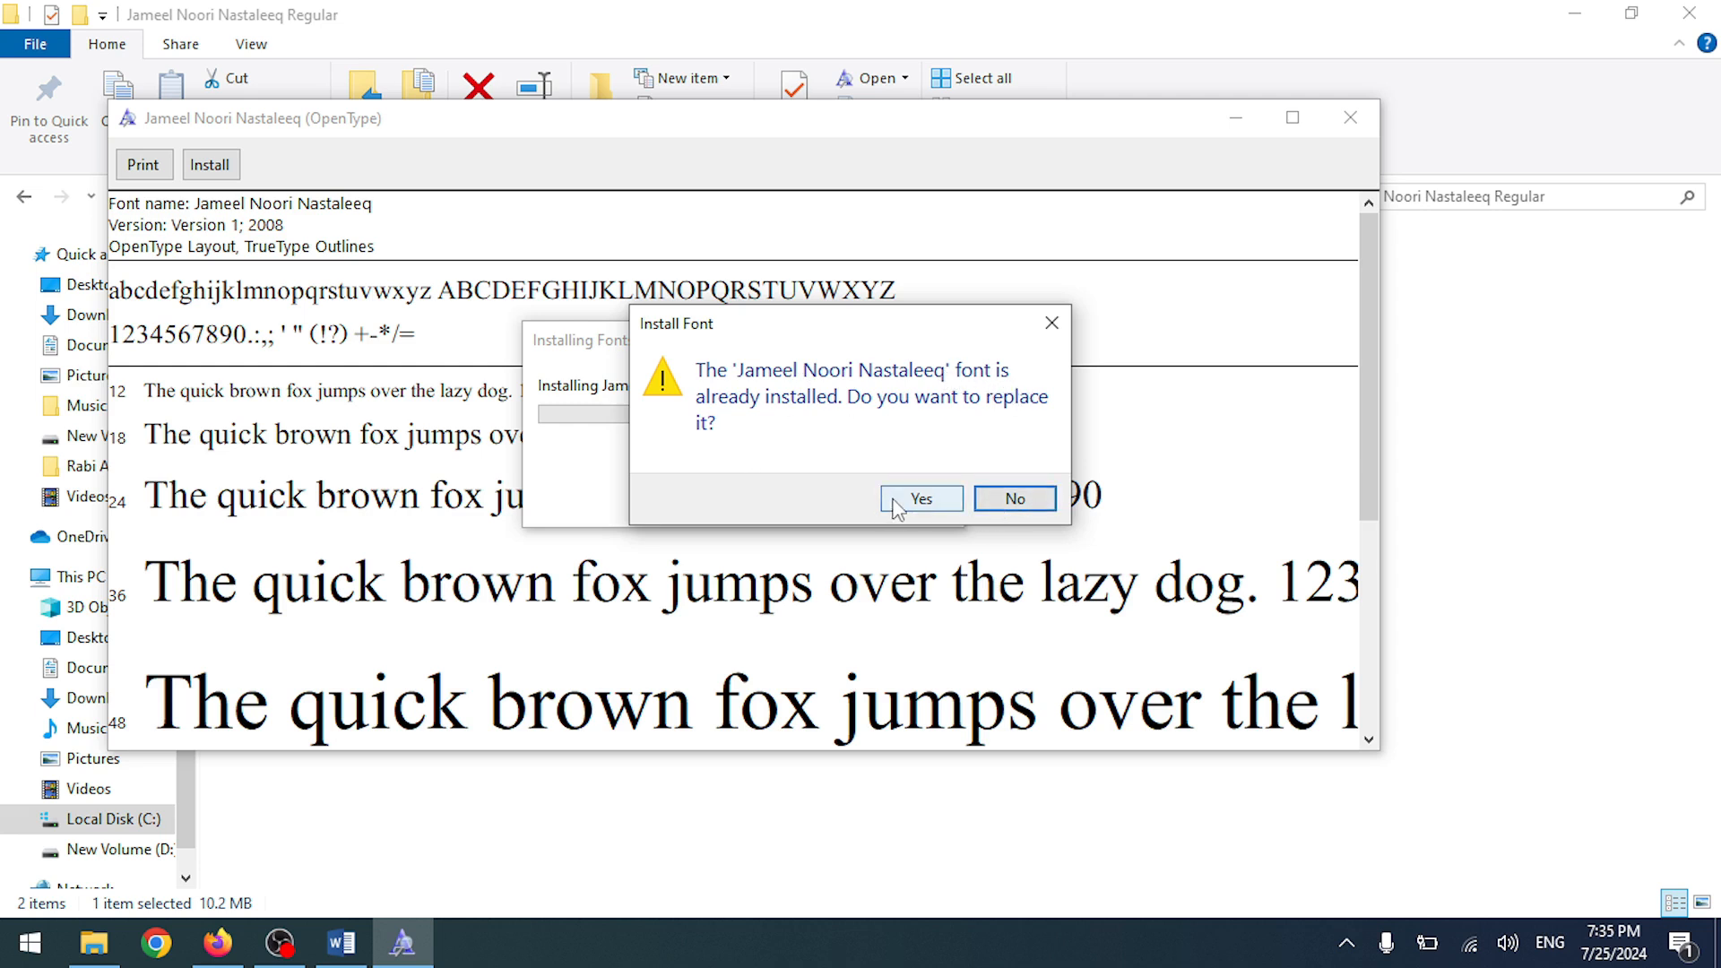
click(1011, 499)
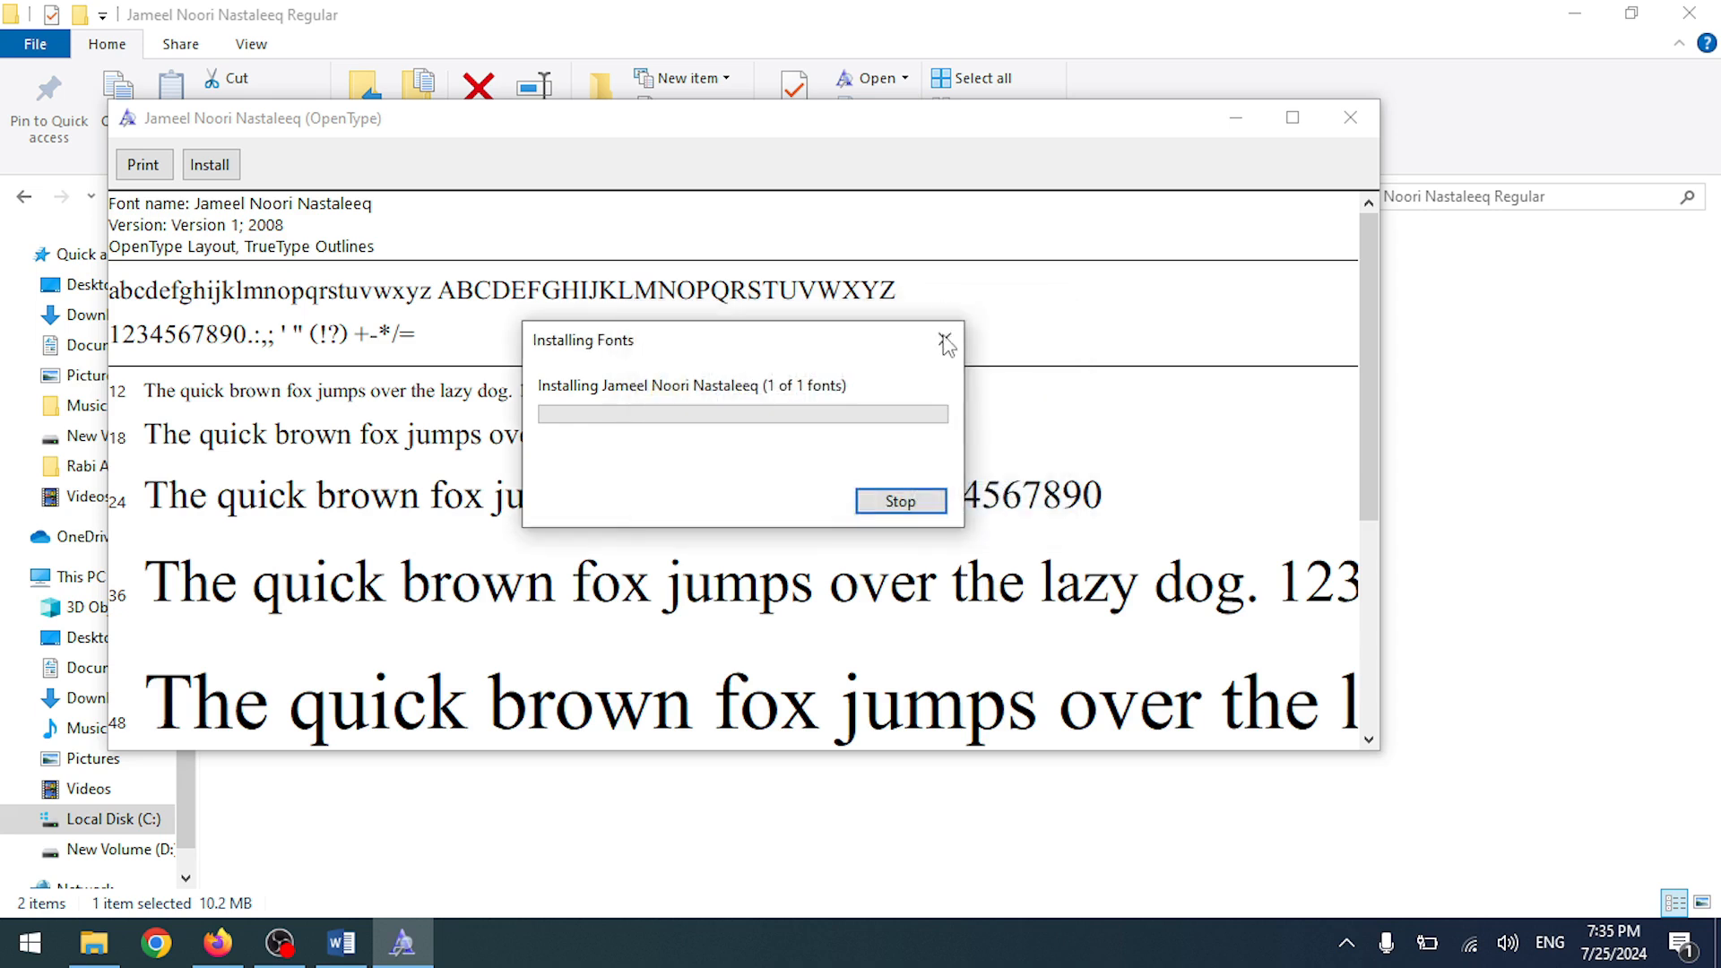
click(901, 501)
click(1350, 118)
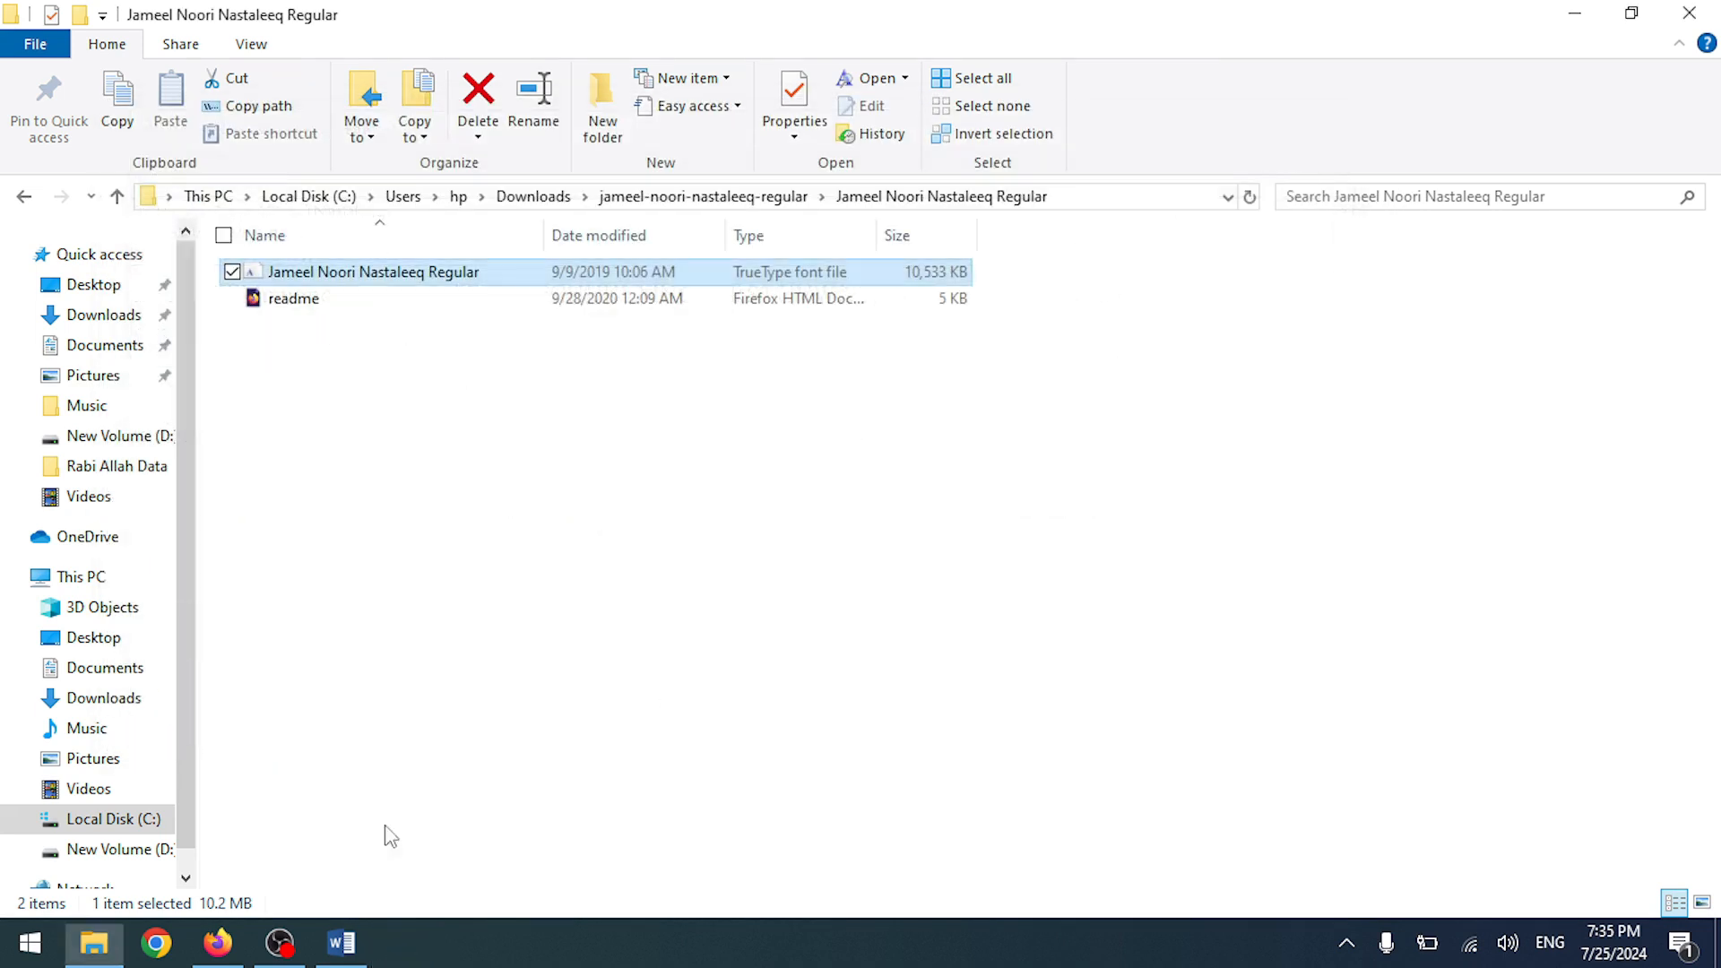
click(339, 943)
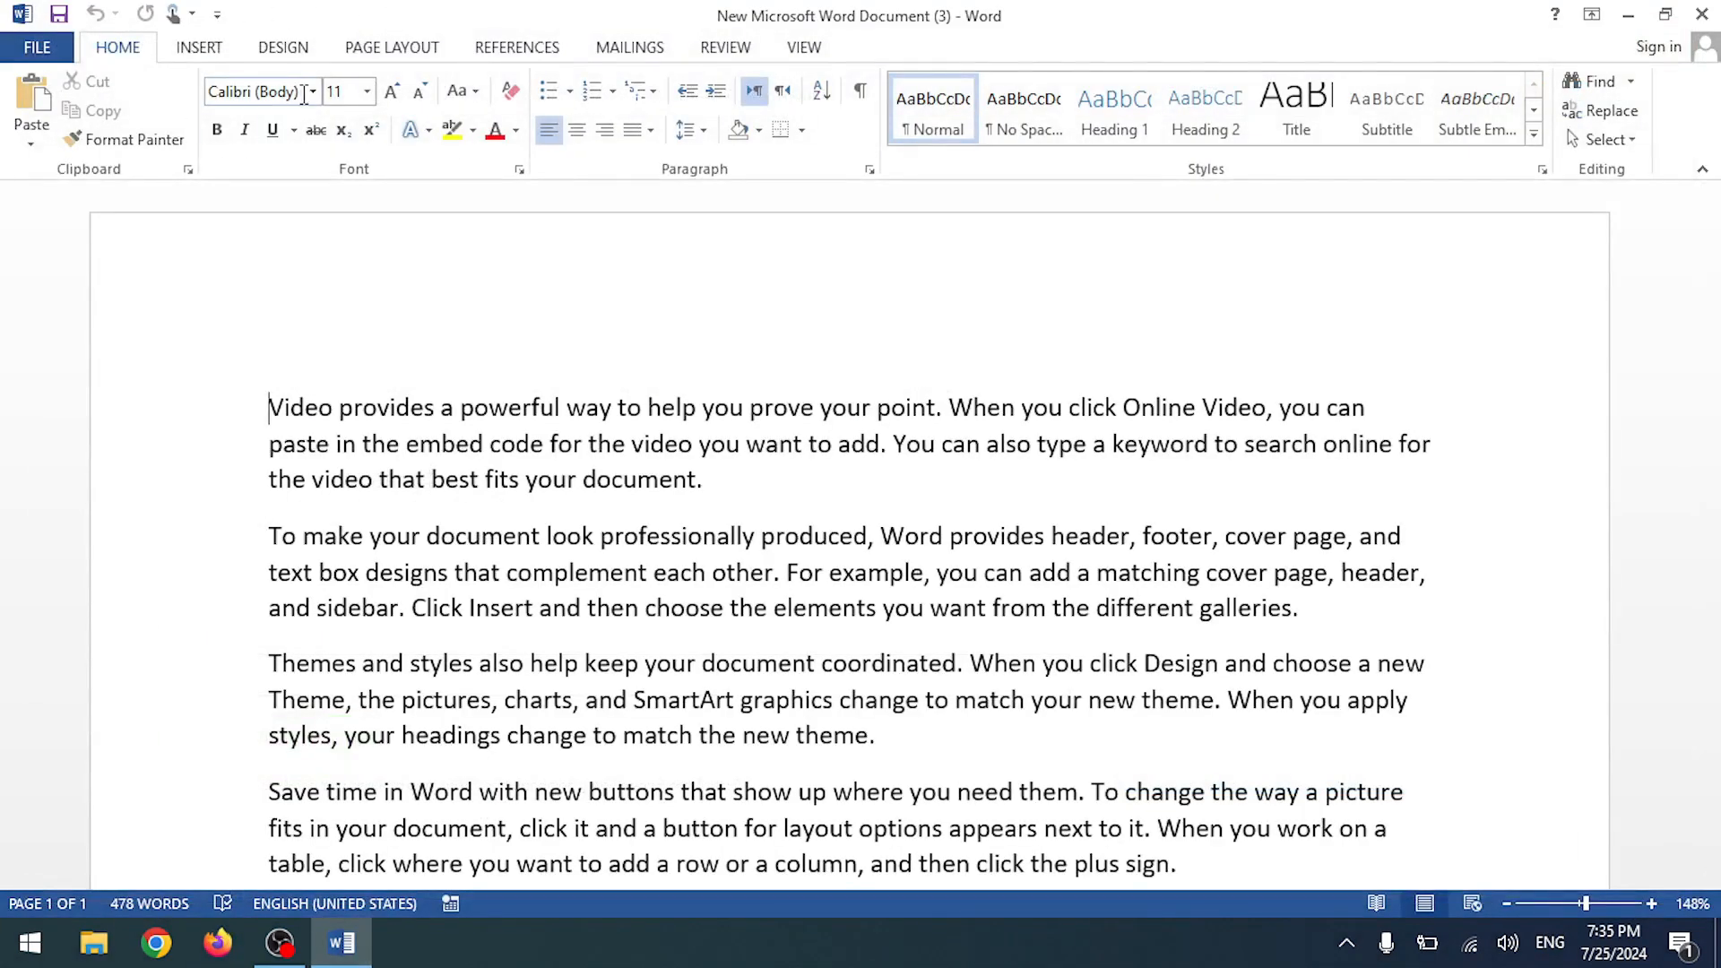
click(312, 90)
scroll(321, 367, down, 20)
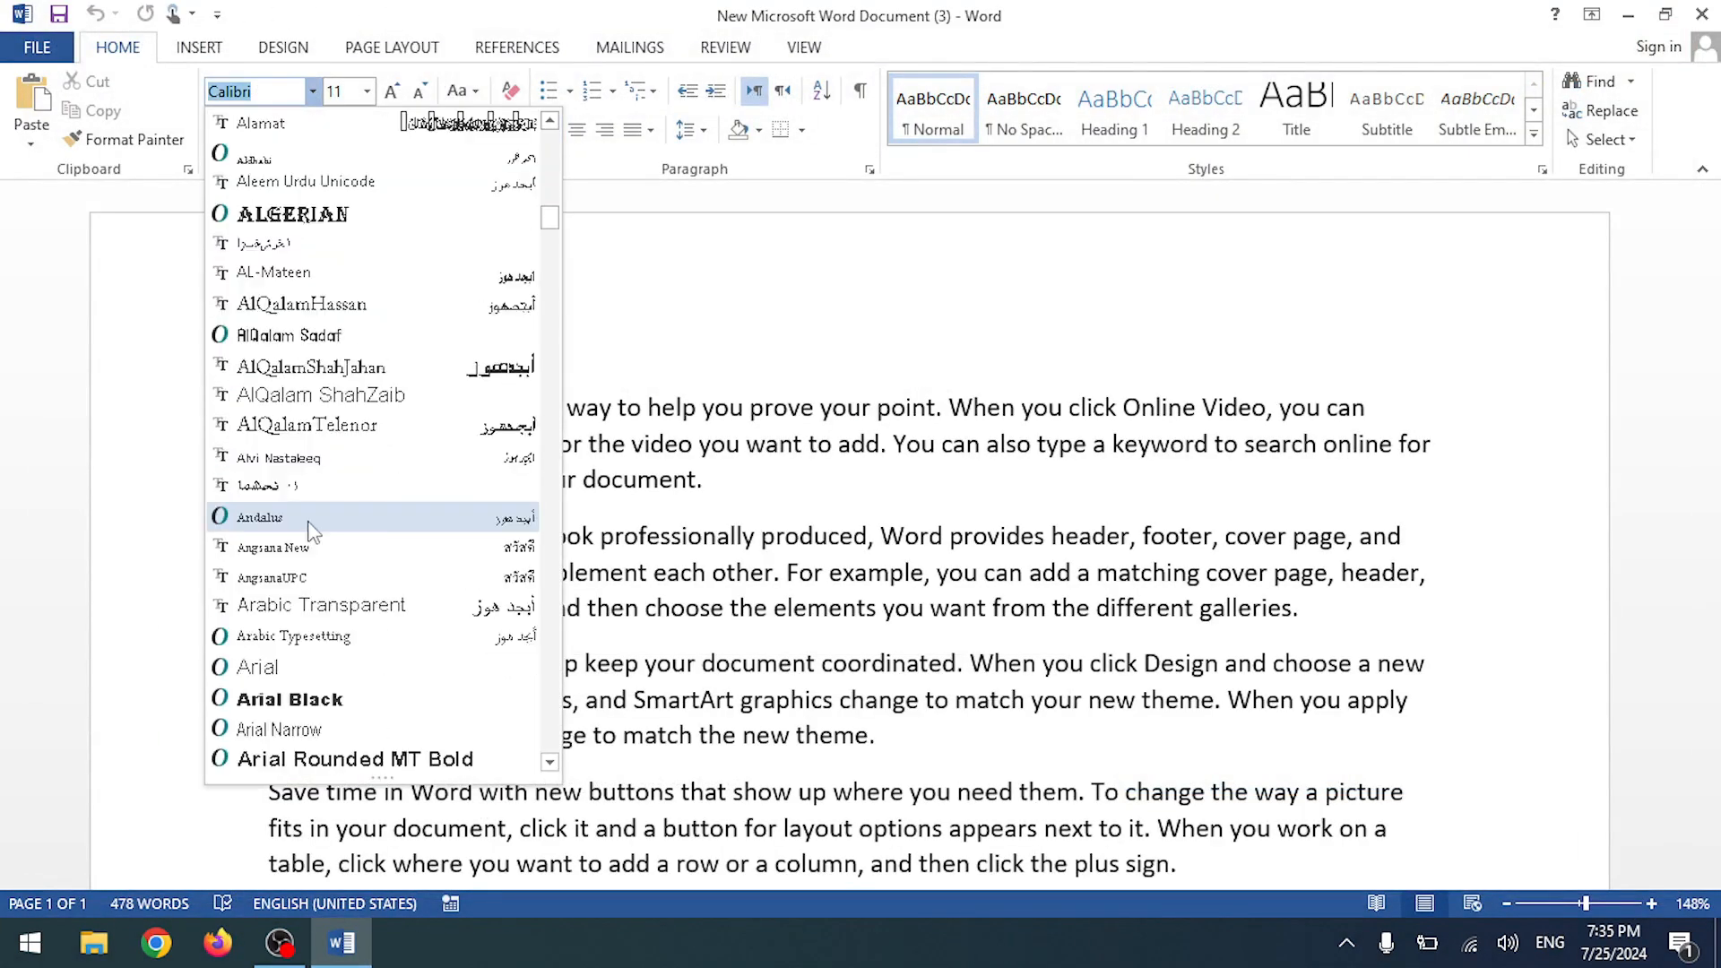
scroll(309, 554, down, 9)
scroll(307, 542, up, 13)
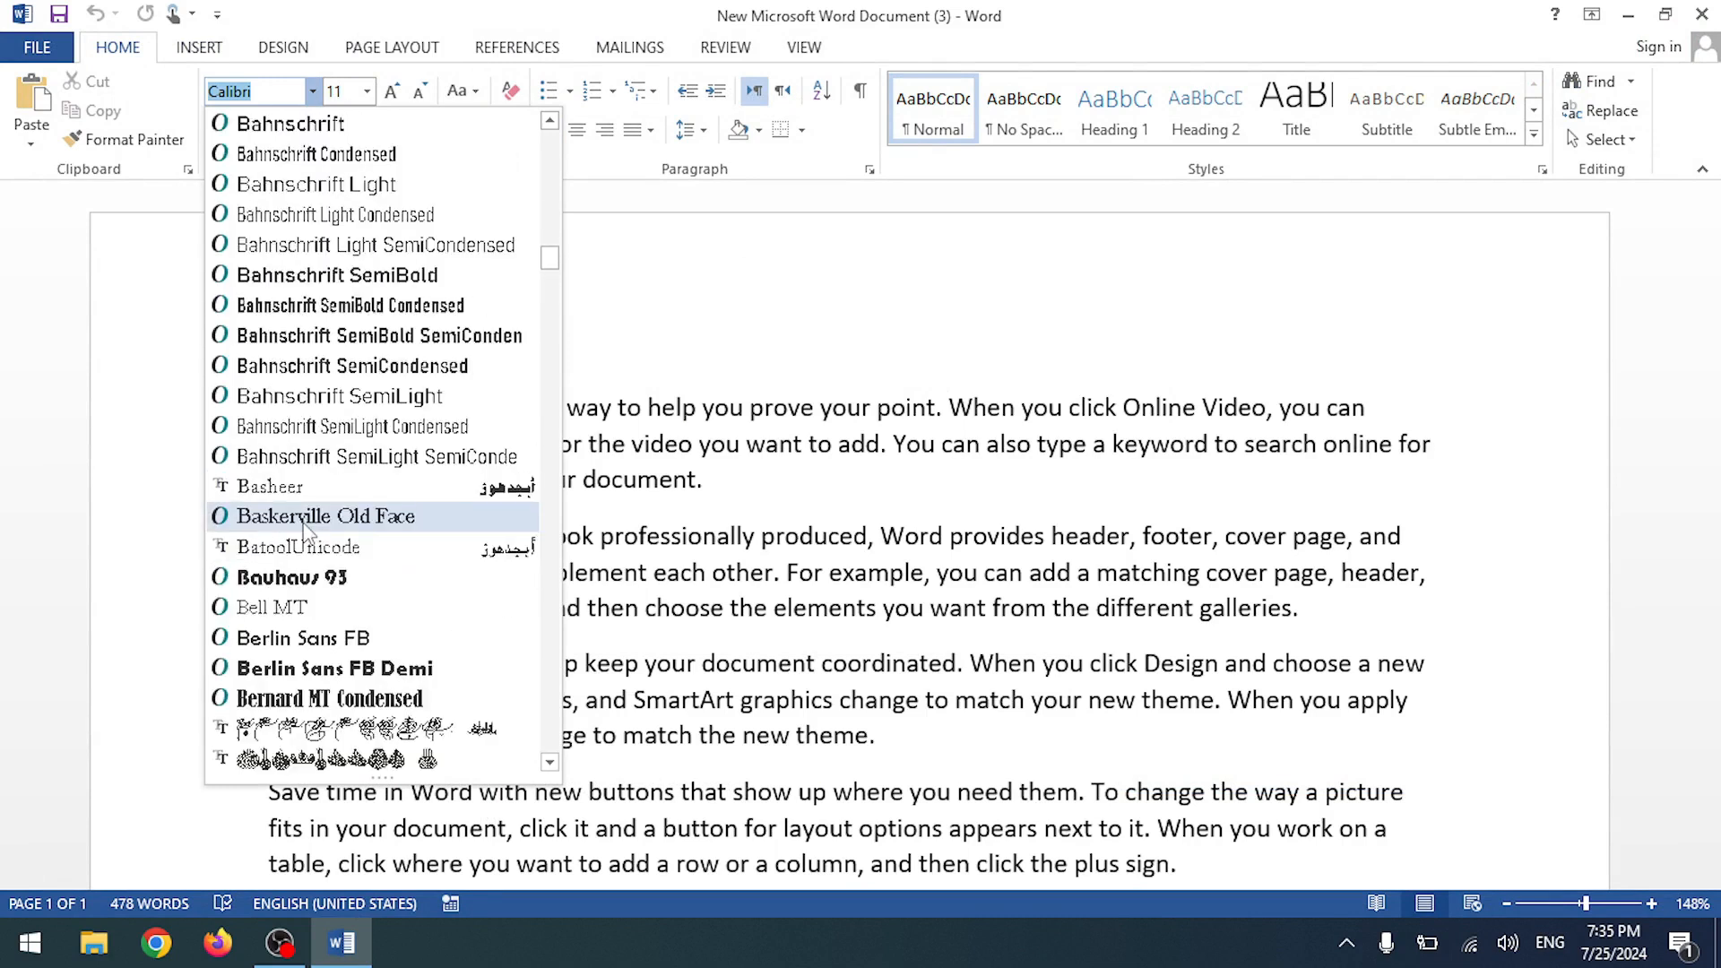
scroll(305, 529, up, 8)
scroll(304, 529, down, 3)
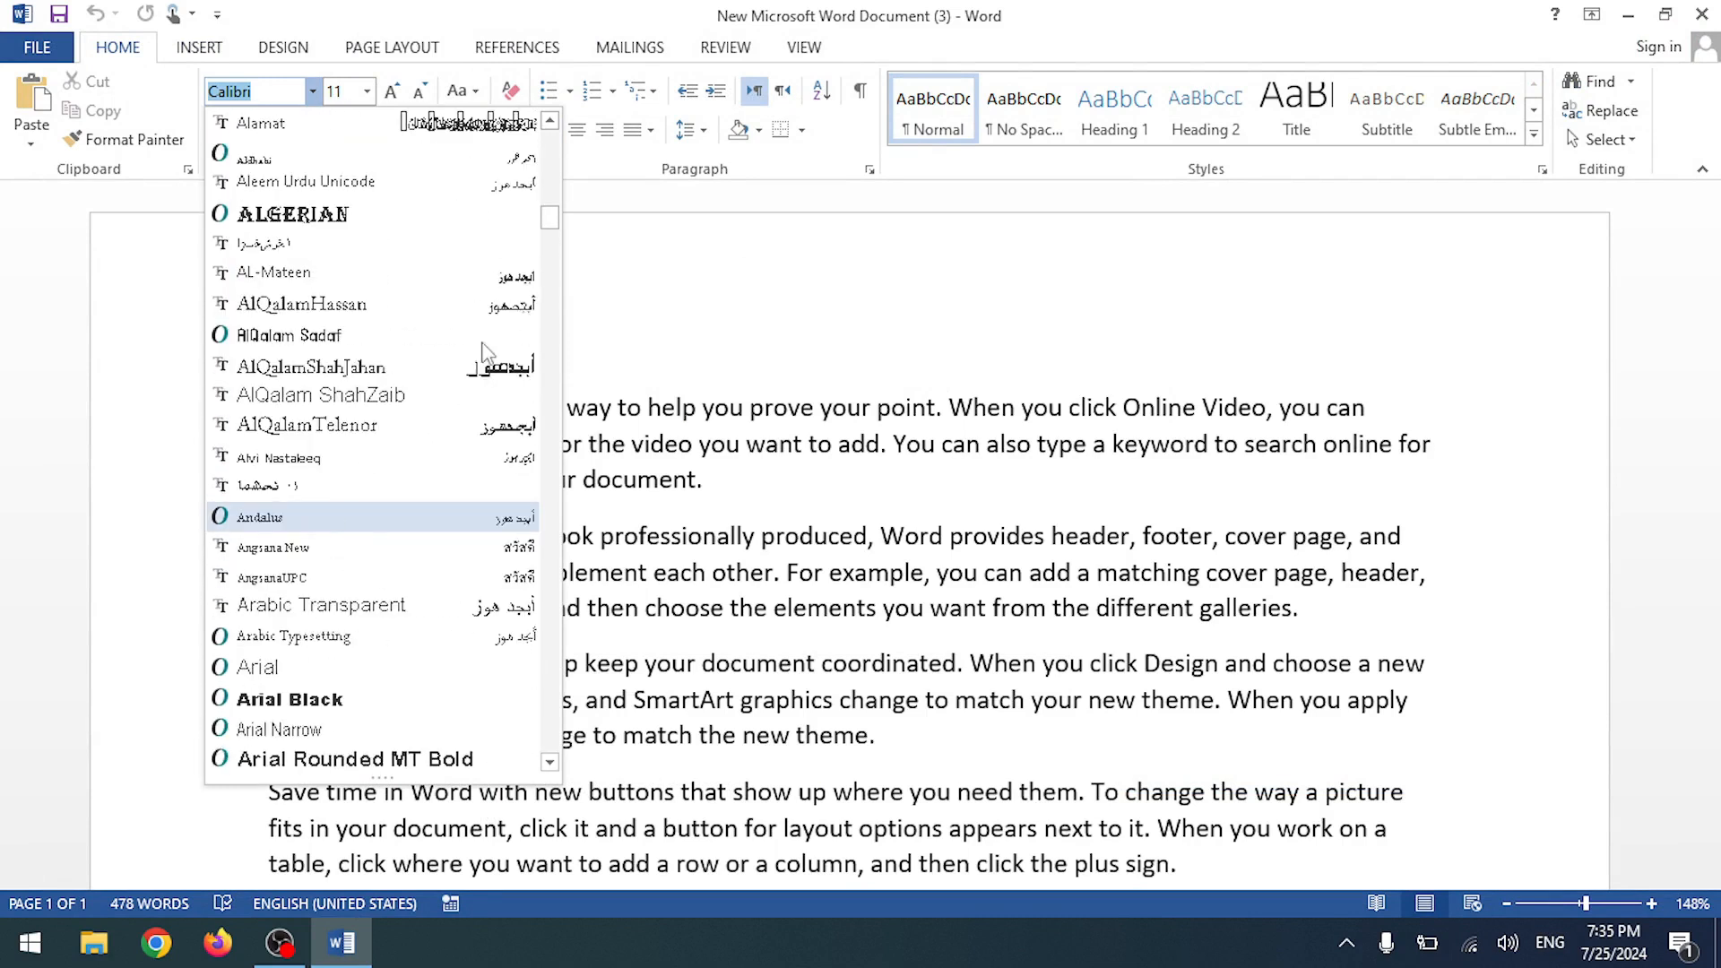
drag(549, 223, 551, 125)
click(687, 276)
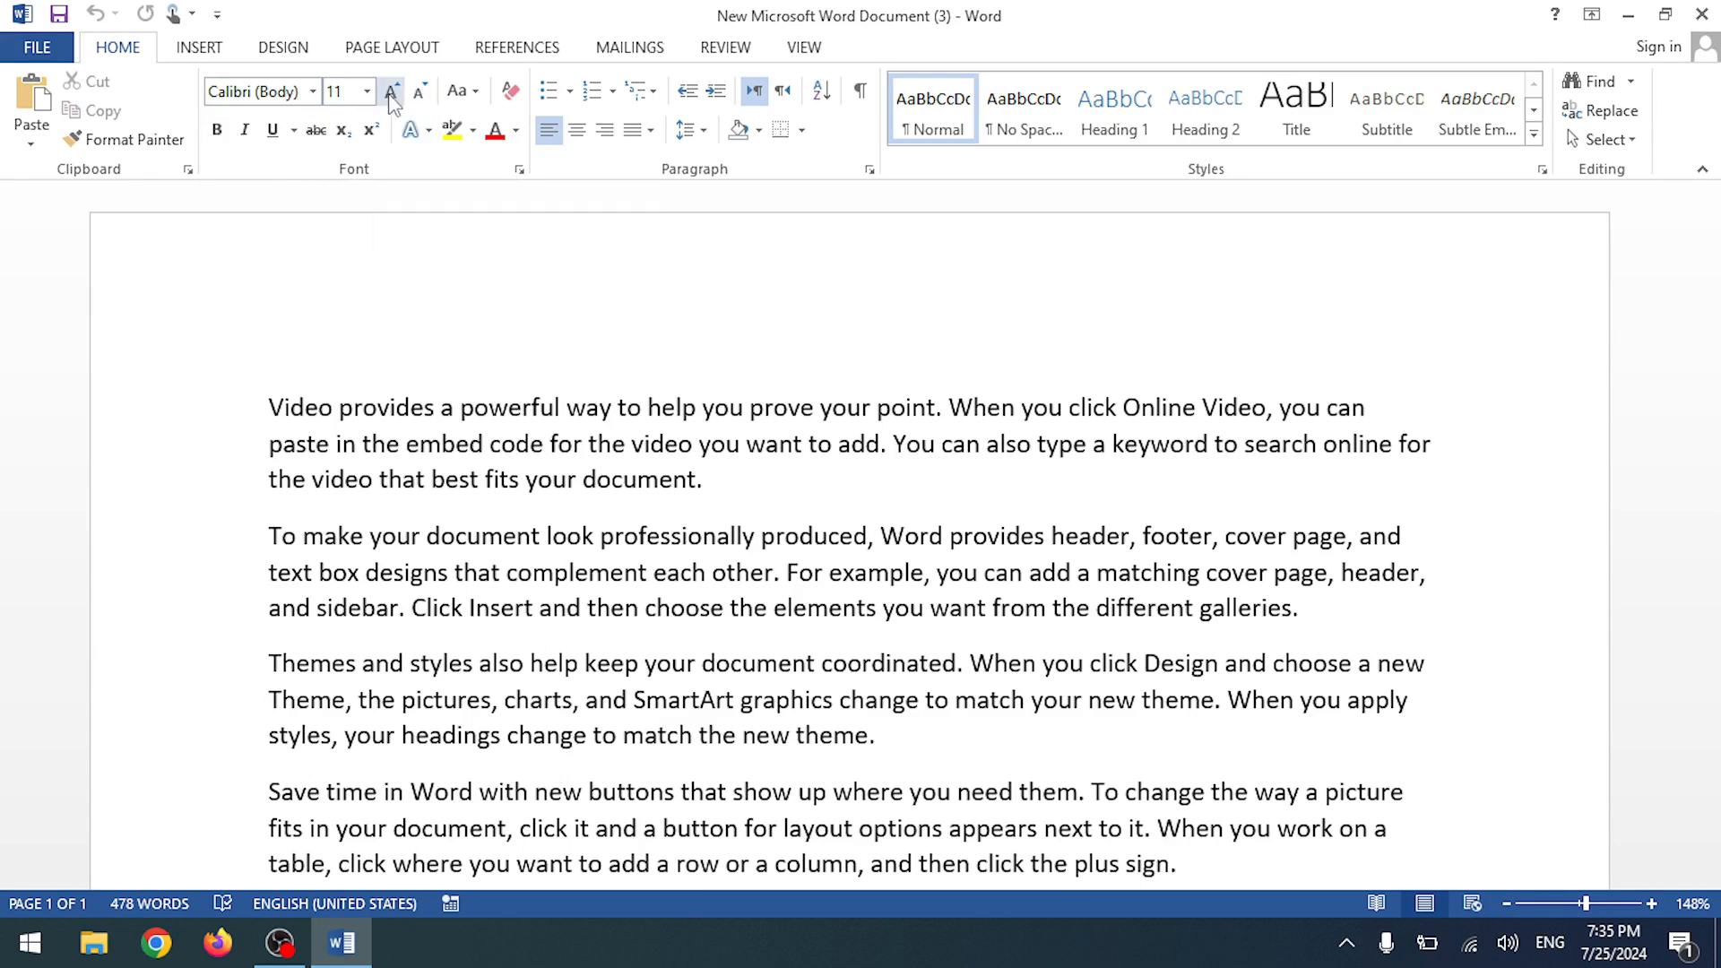
click(365, 93)
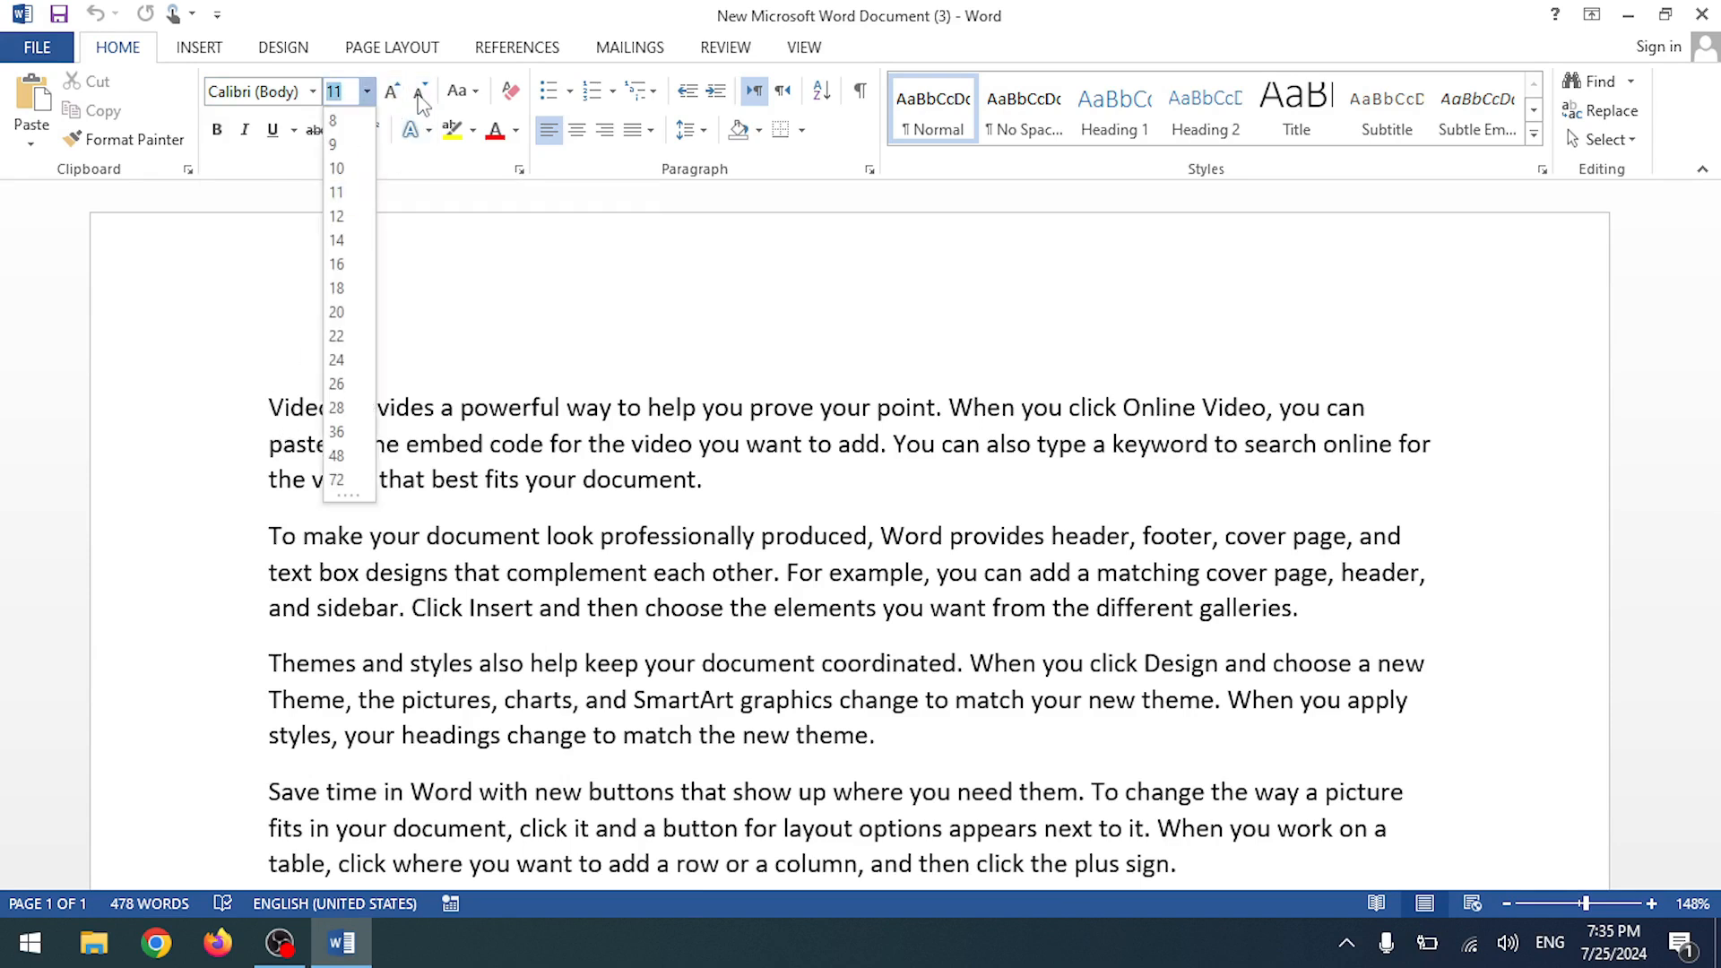
click(482, 302)
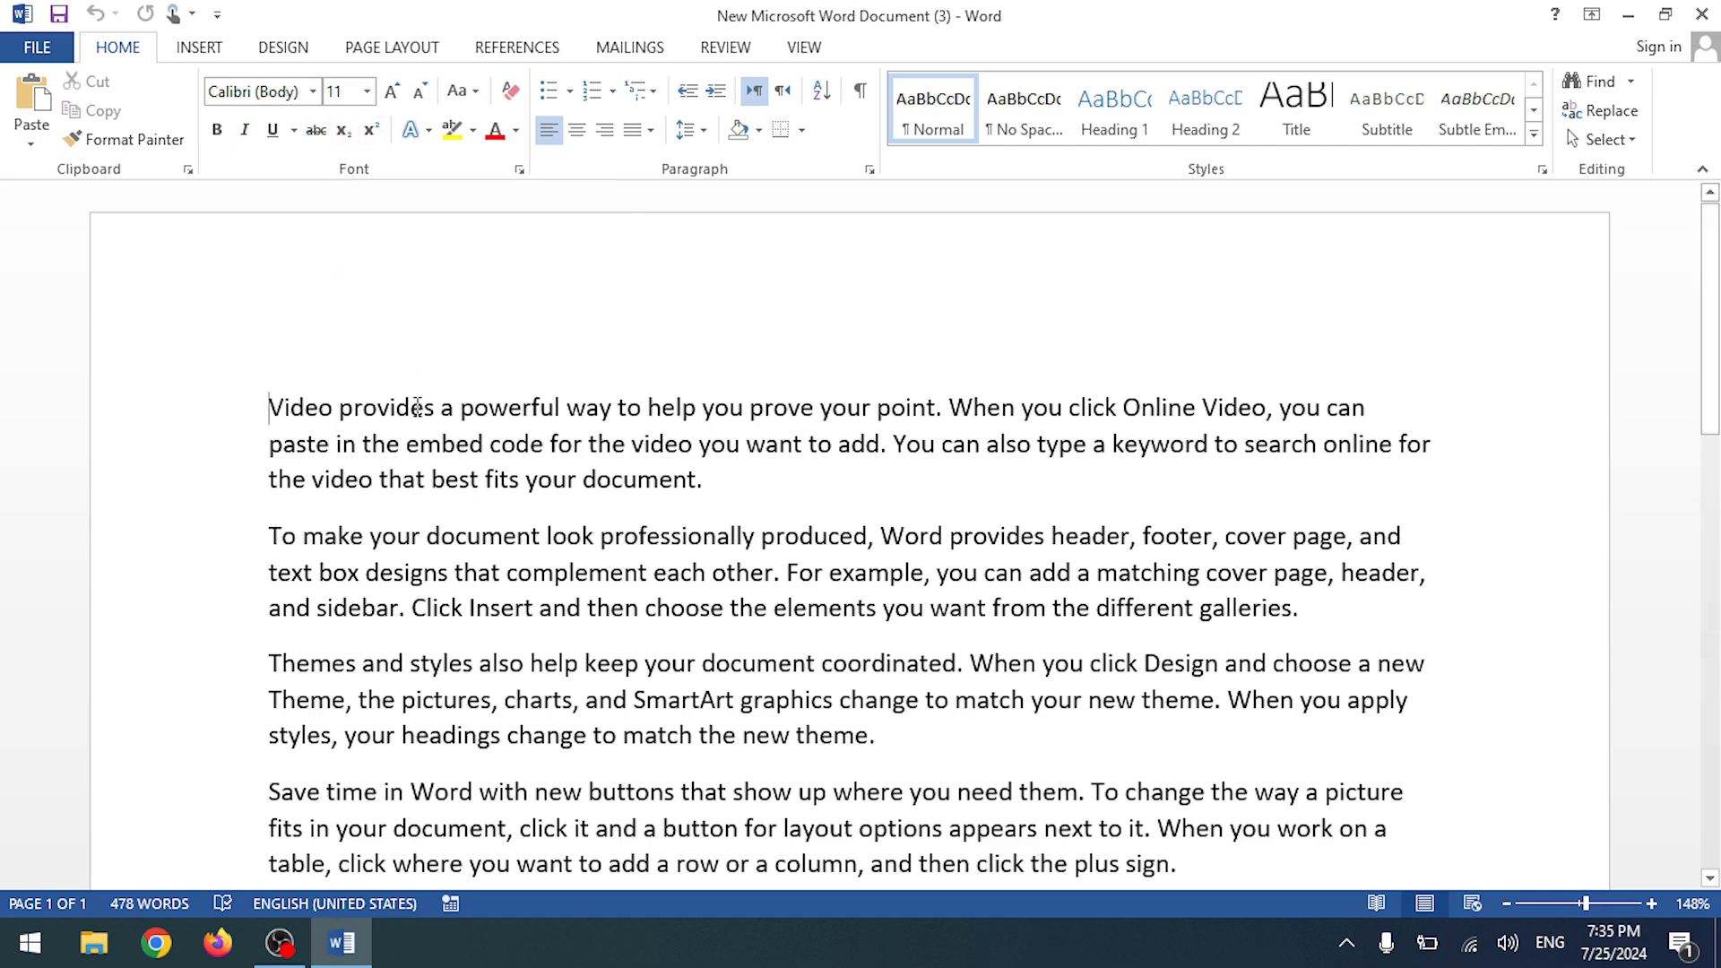
double_click(431, 409)
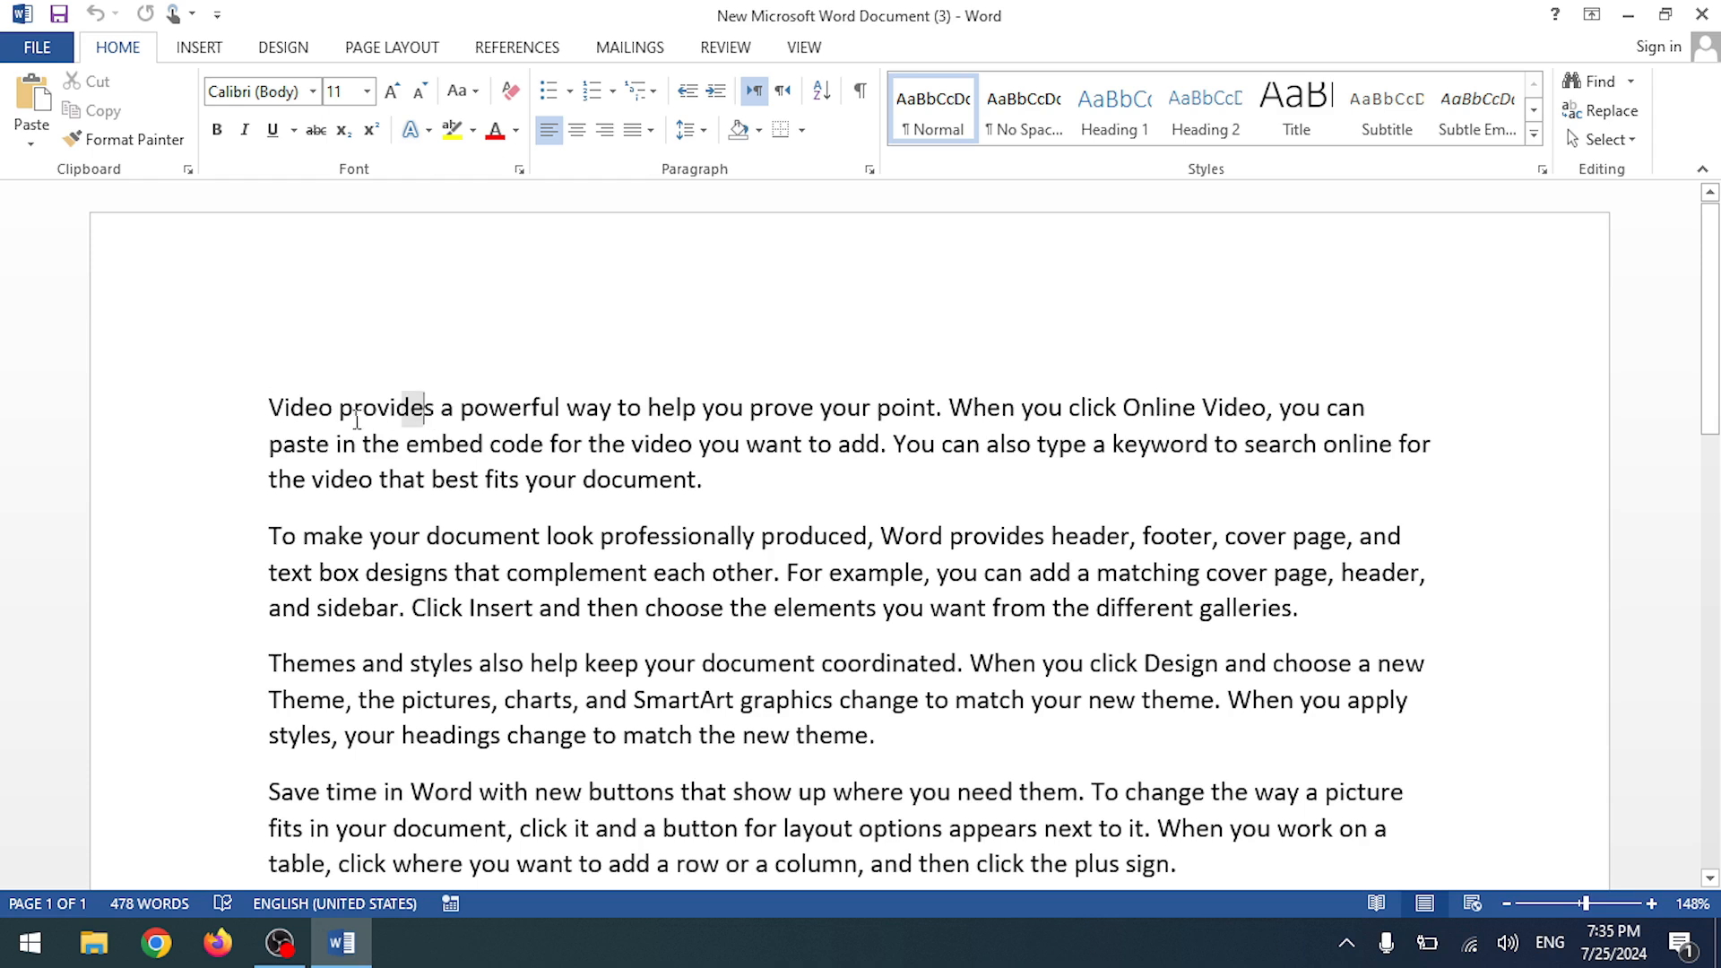
click(429, 410)
- Add empty lines above the first paragraph and try subscript then superscript on the A of 25A
key(Return)
key(Return)
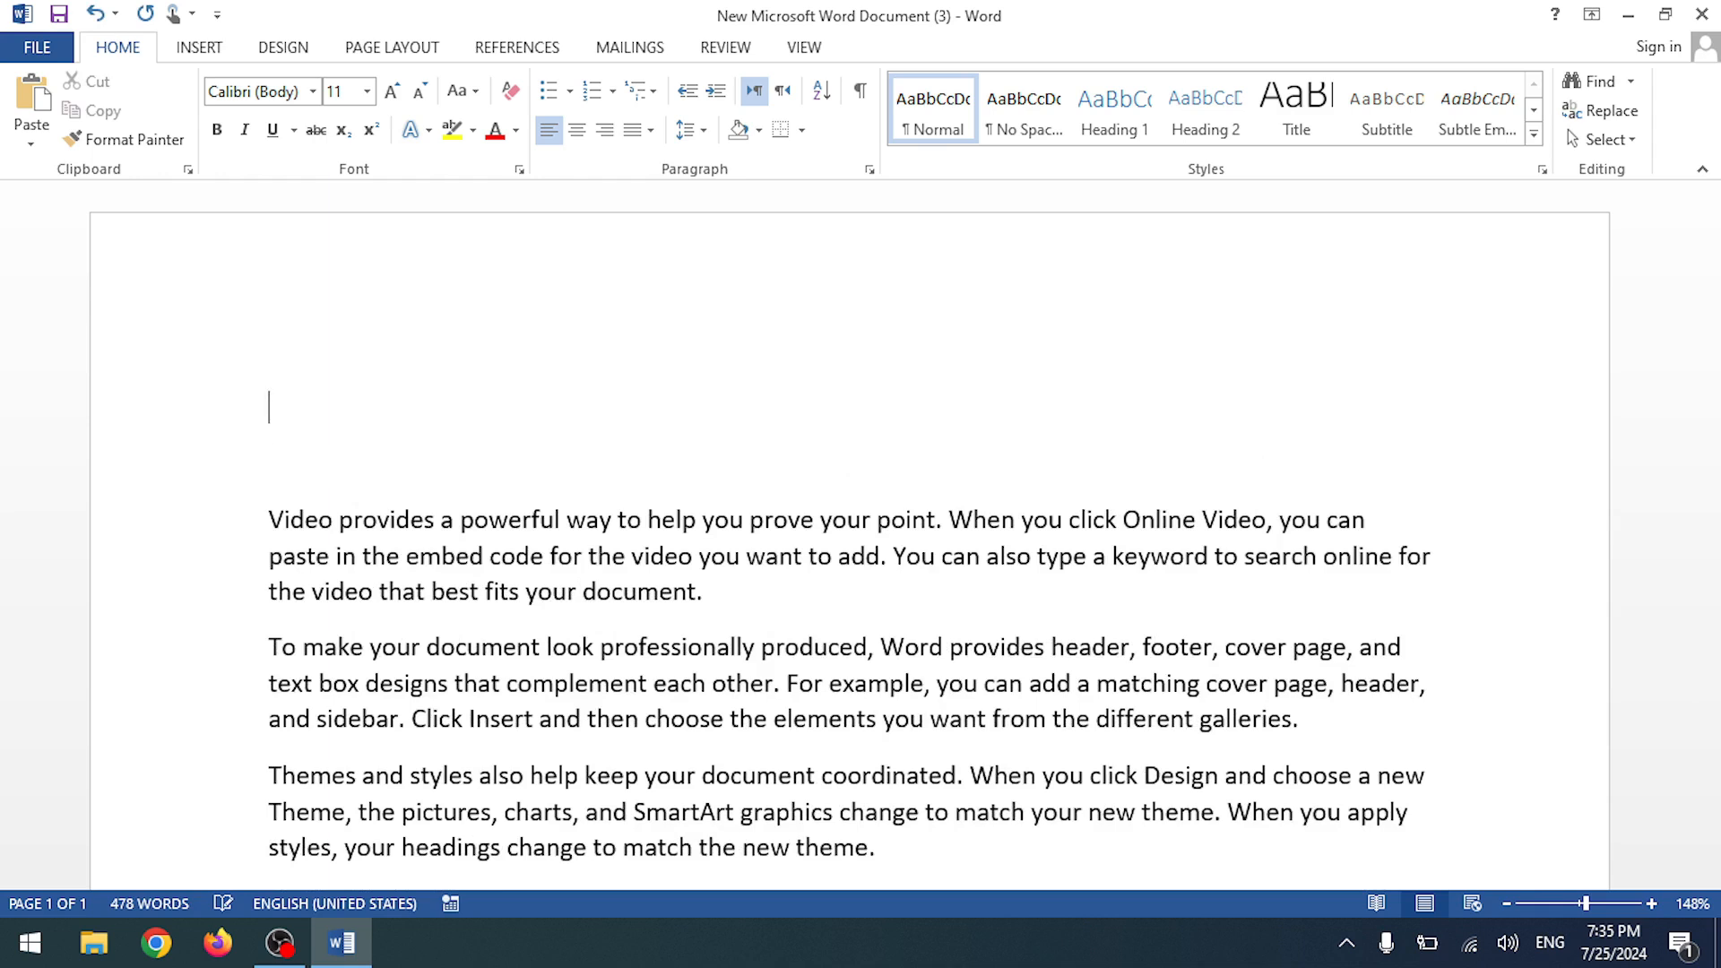
text(25A)
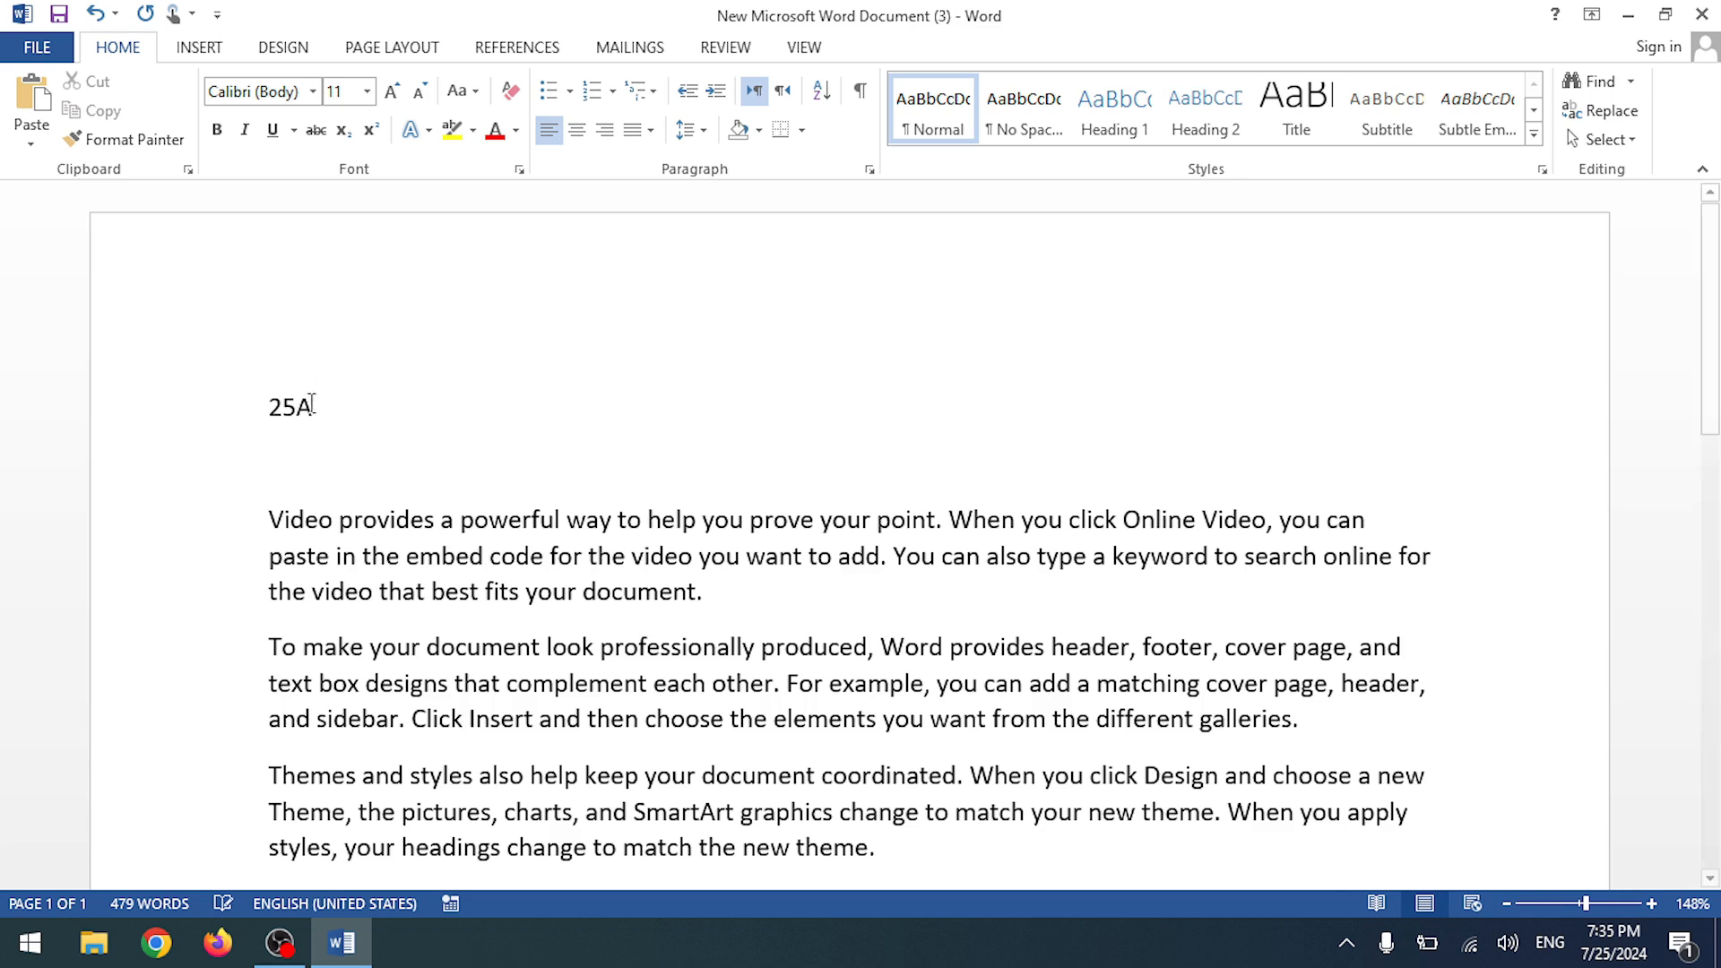
mouse_move(316, 408)
mouse_down()
mouse_move(280, 414)
mouse_move(299, 413)
mouse_up()
click(343, 130)
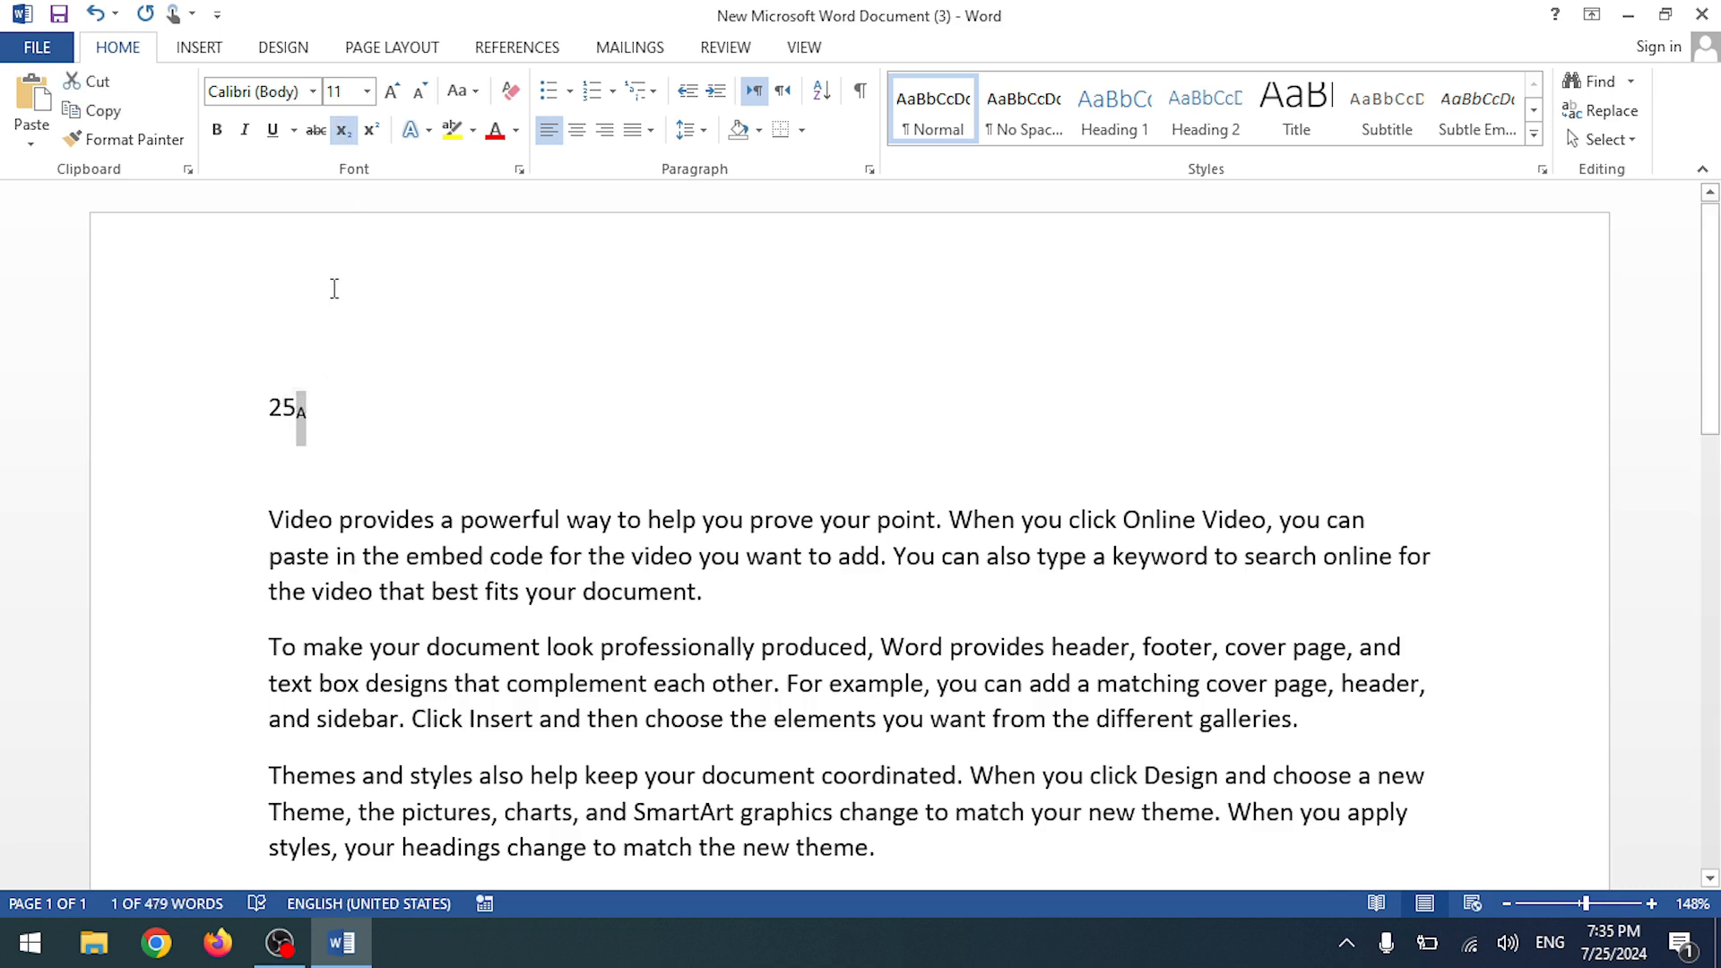
key(Down)
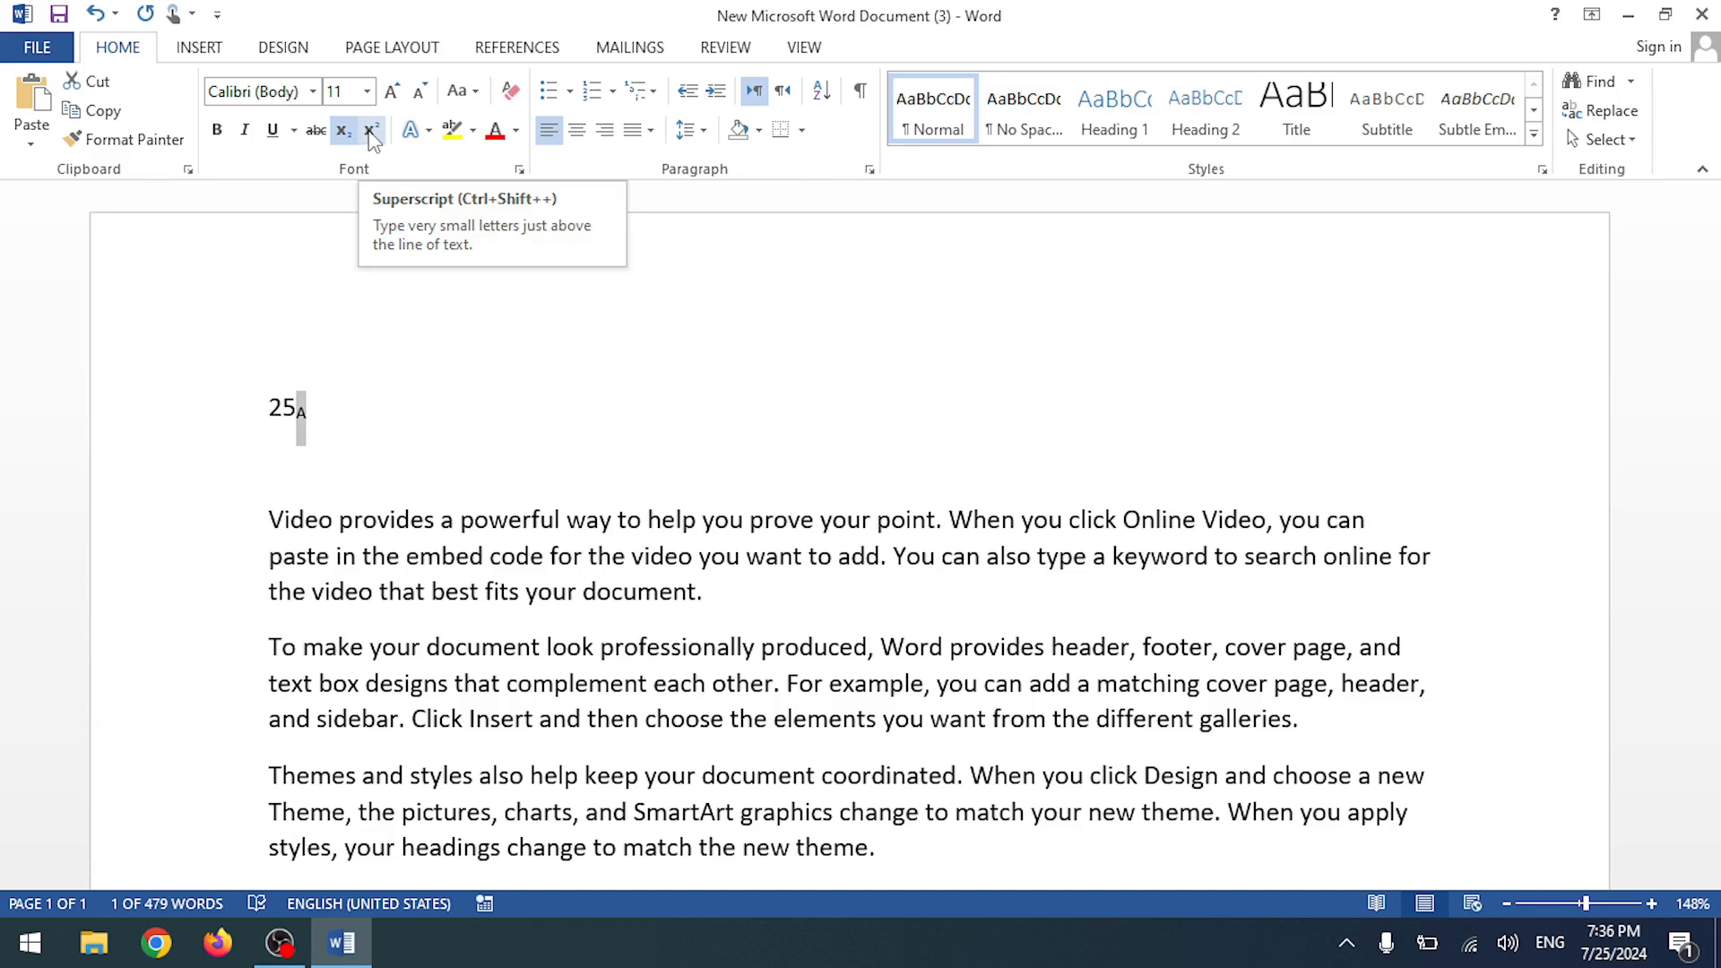
click(370, 131)
click(307, 422)
- Delete the 25A text, leaving an empty line
drag(269, 406, 310, 396)
click(310, 396)
key(BackSpace)
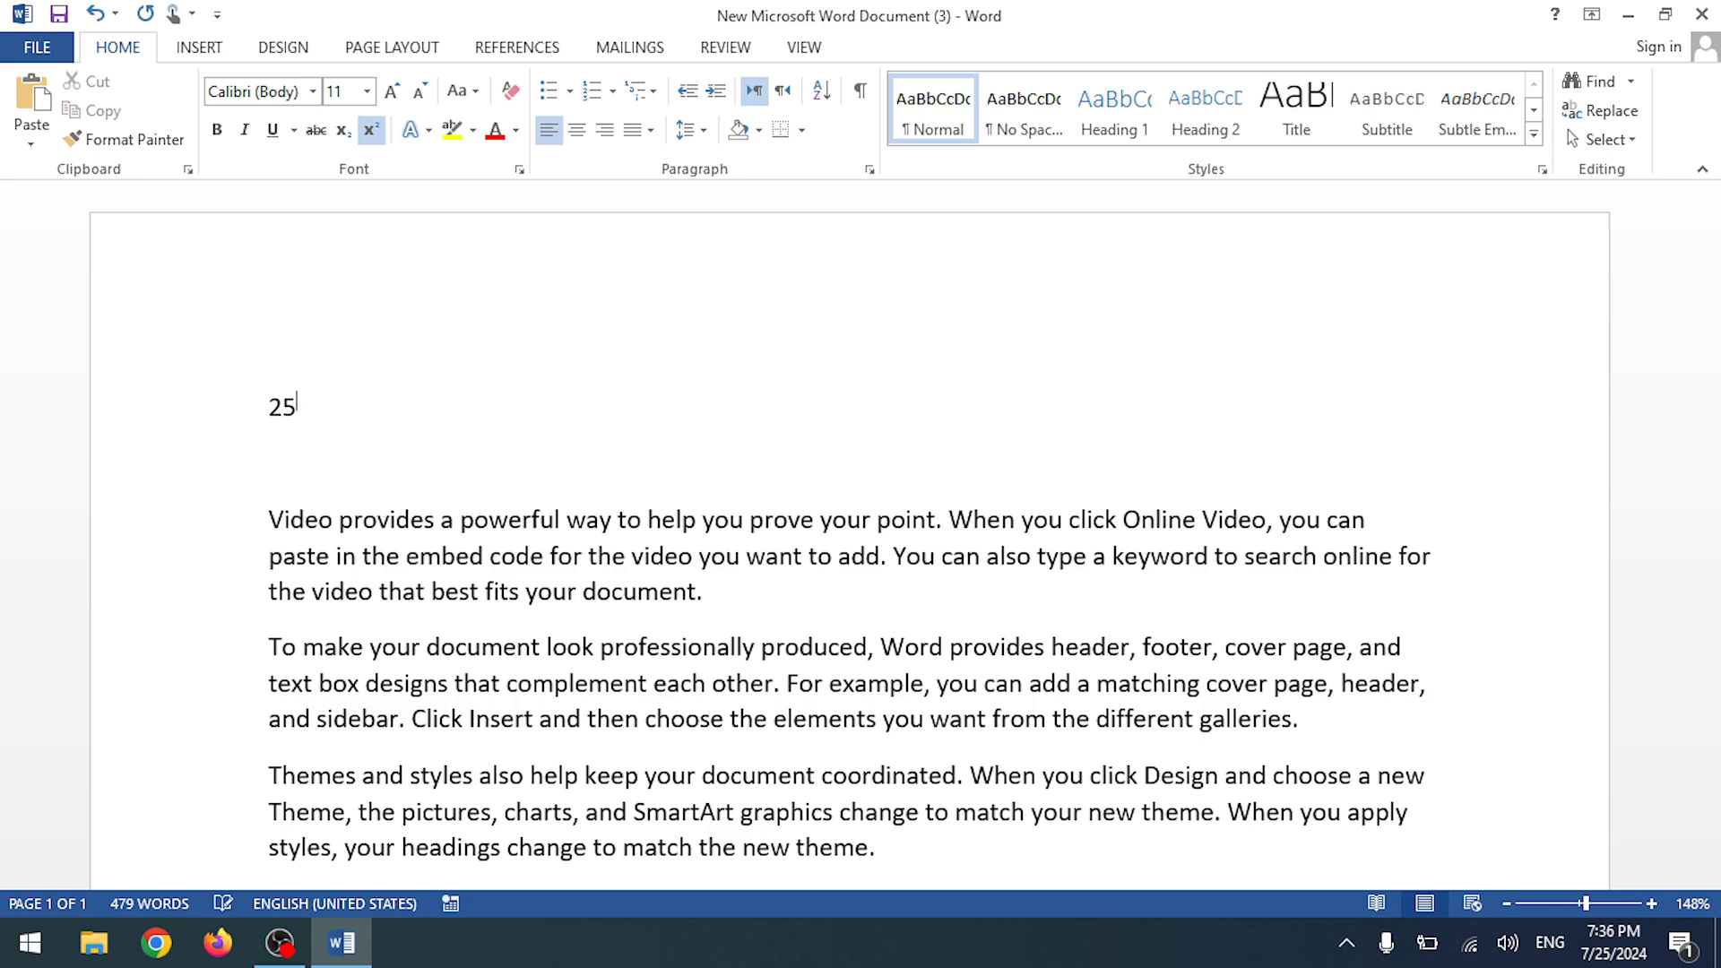
key(BackSpace)
key(BackSpace)
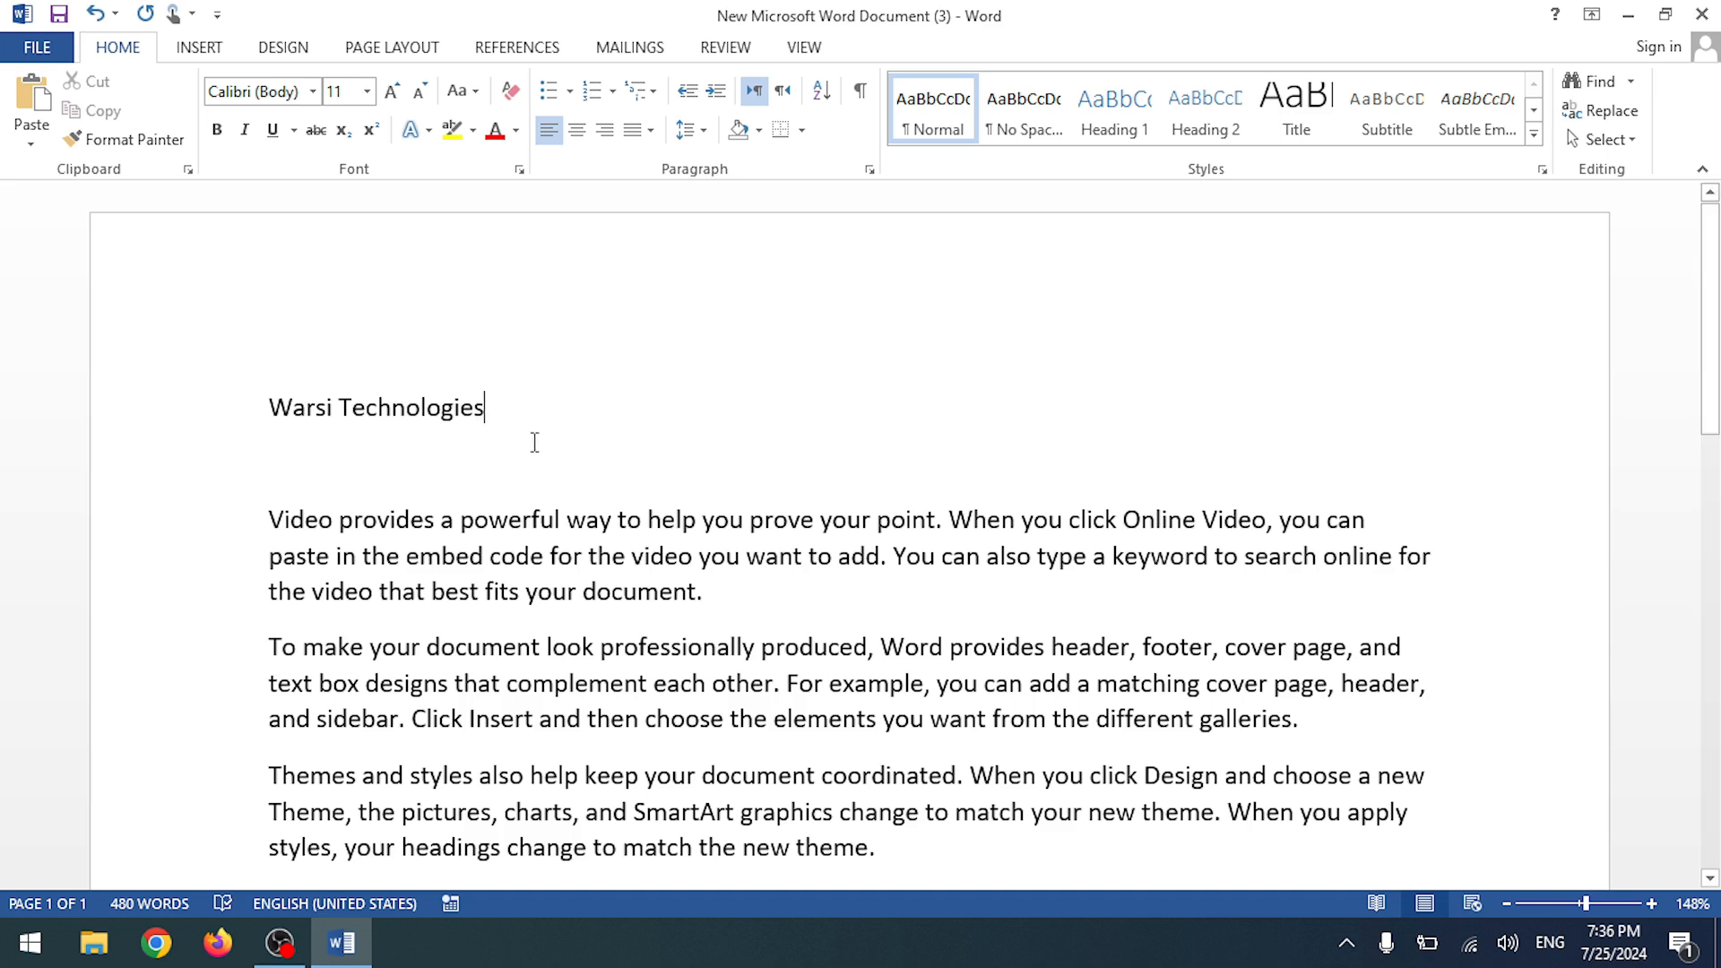
- Type TM as a superscript ™ after Warsi Technologies, then delete that whole line
text(TM)
key(shift+Left)
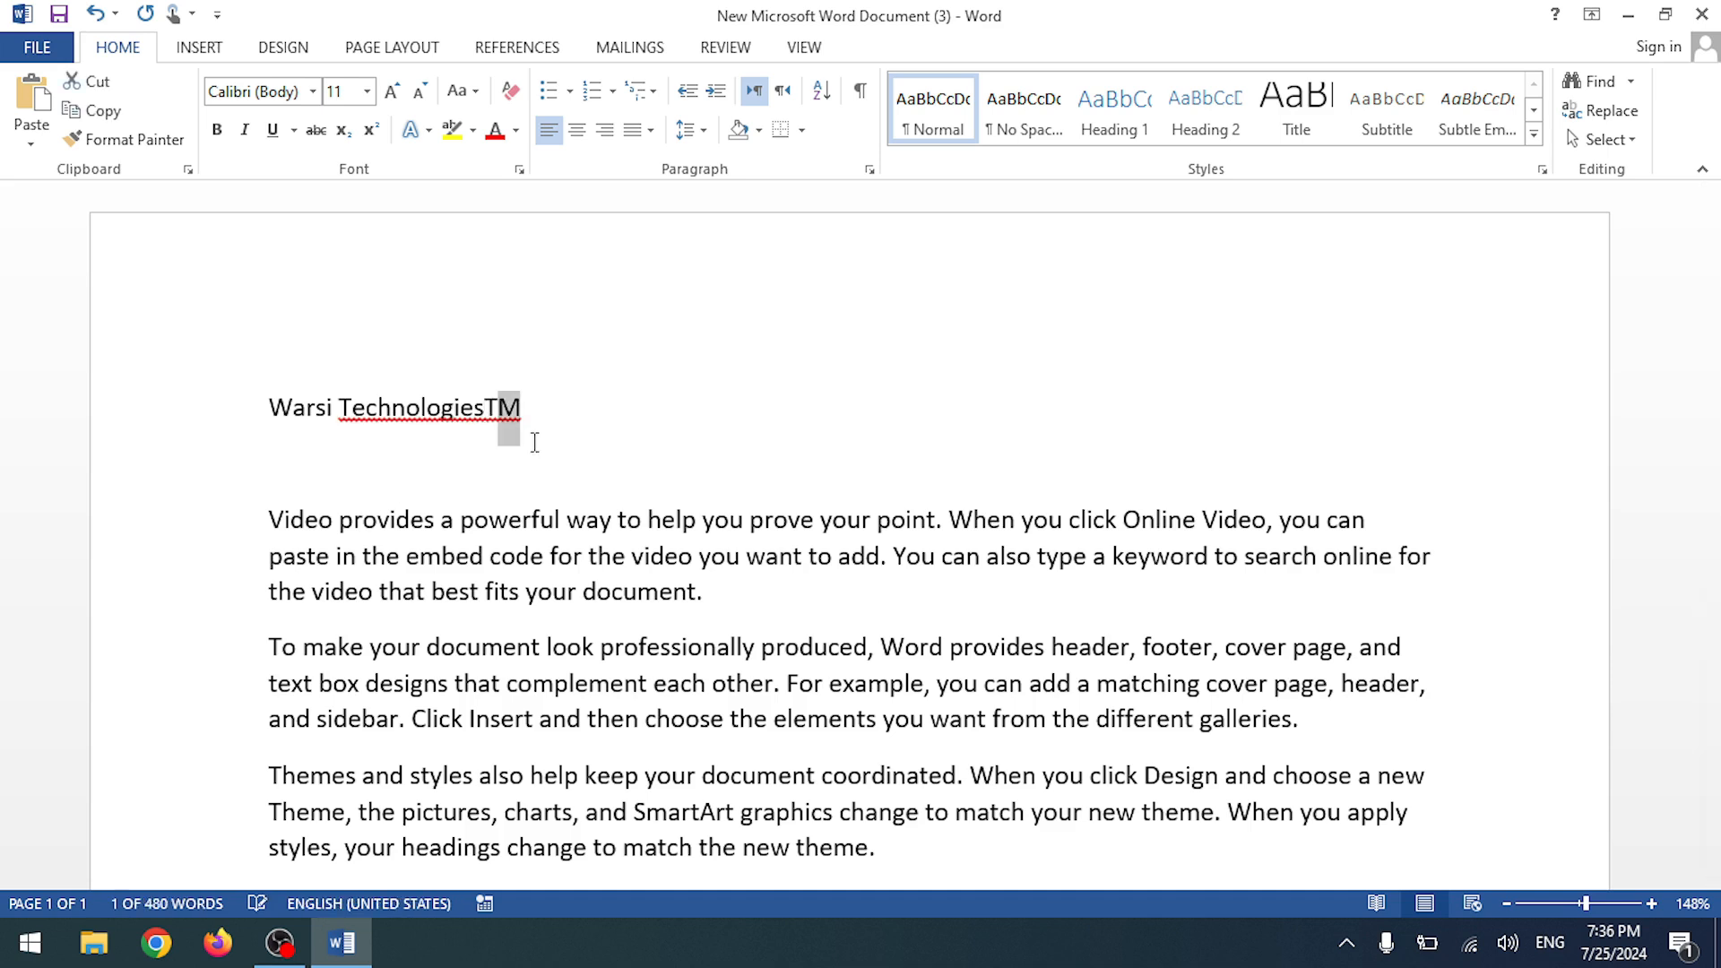
key(shift+Left)
click(370, 130)
click(583, 479)
click(226, 403)
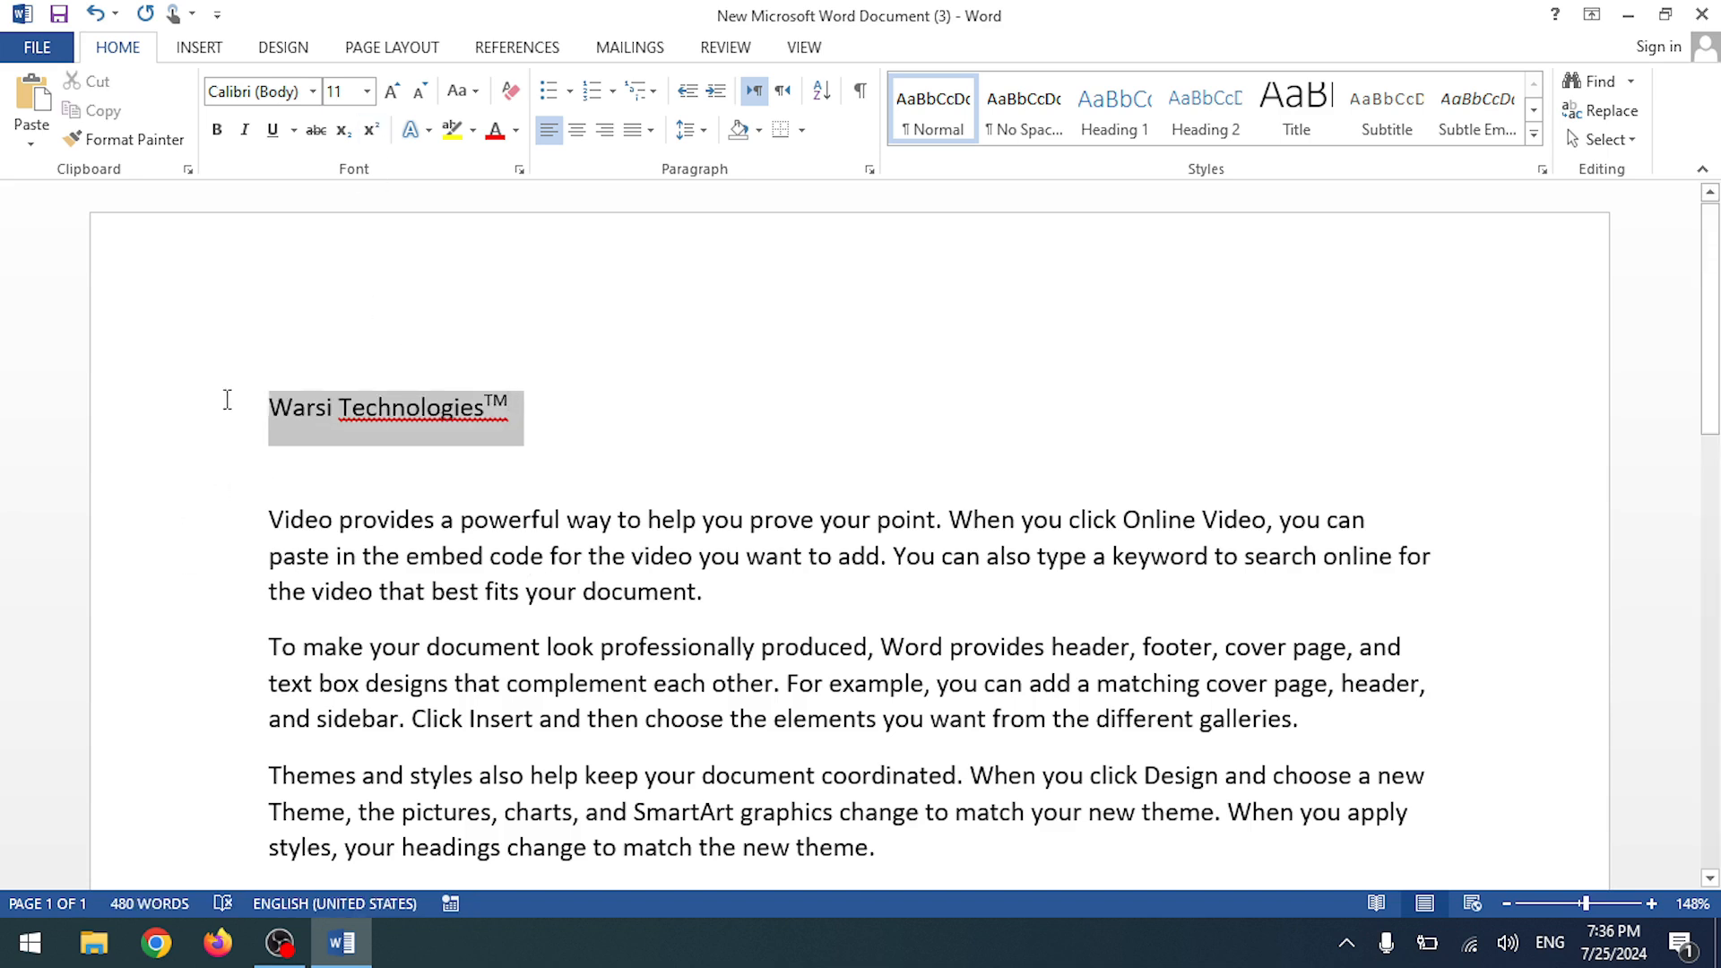
key(Delete)
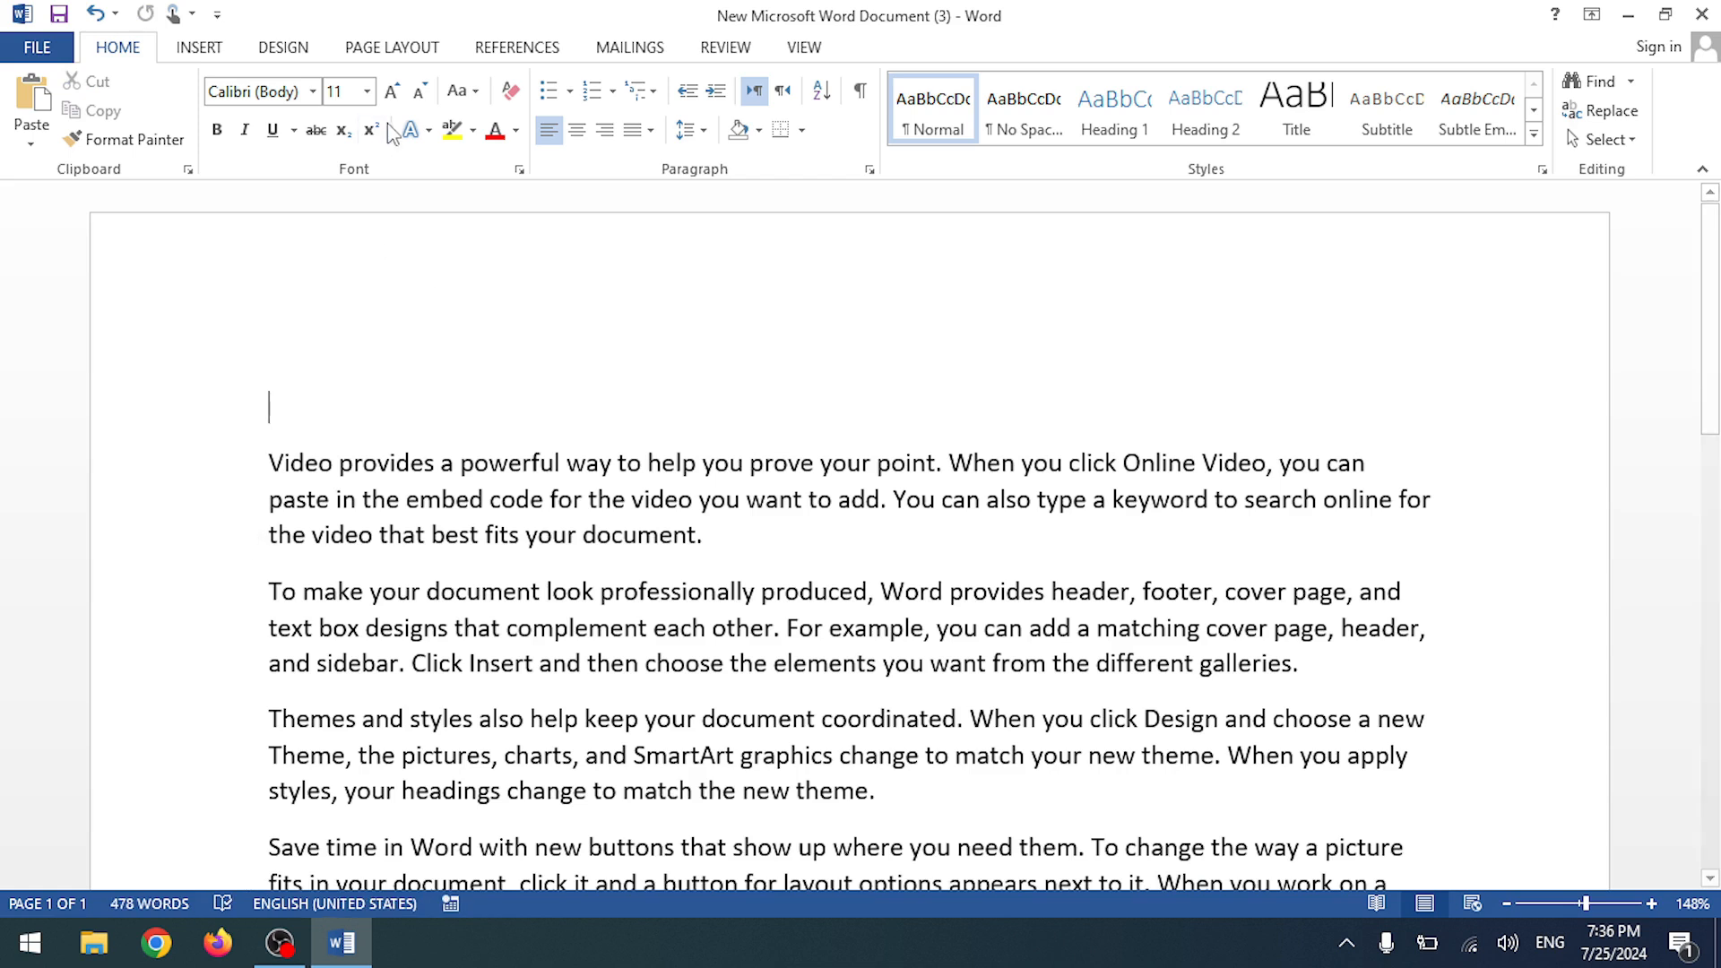
click(415, 129)
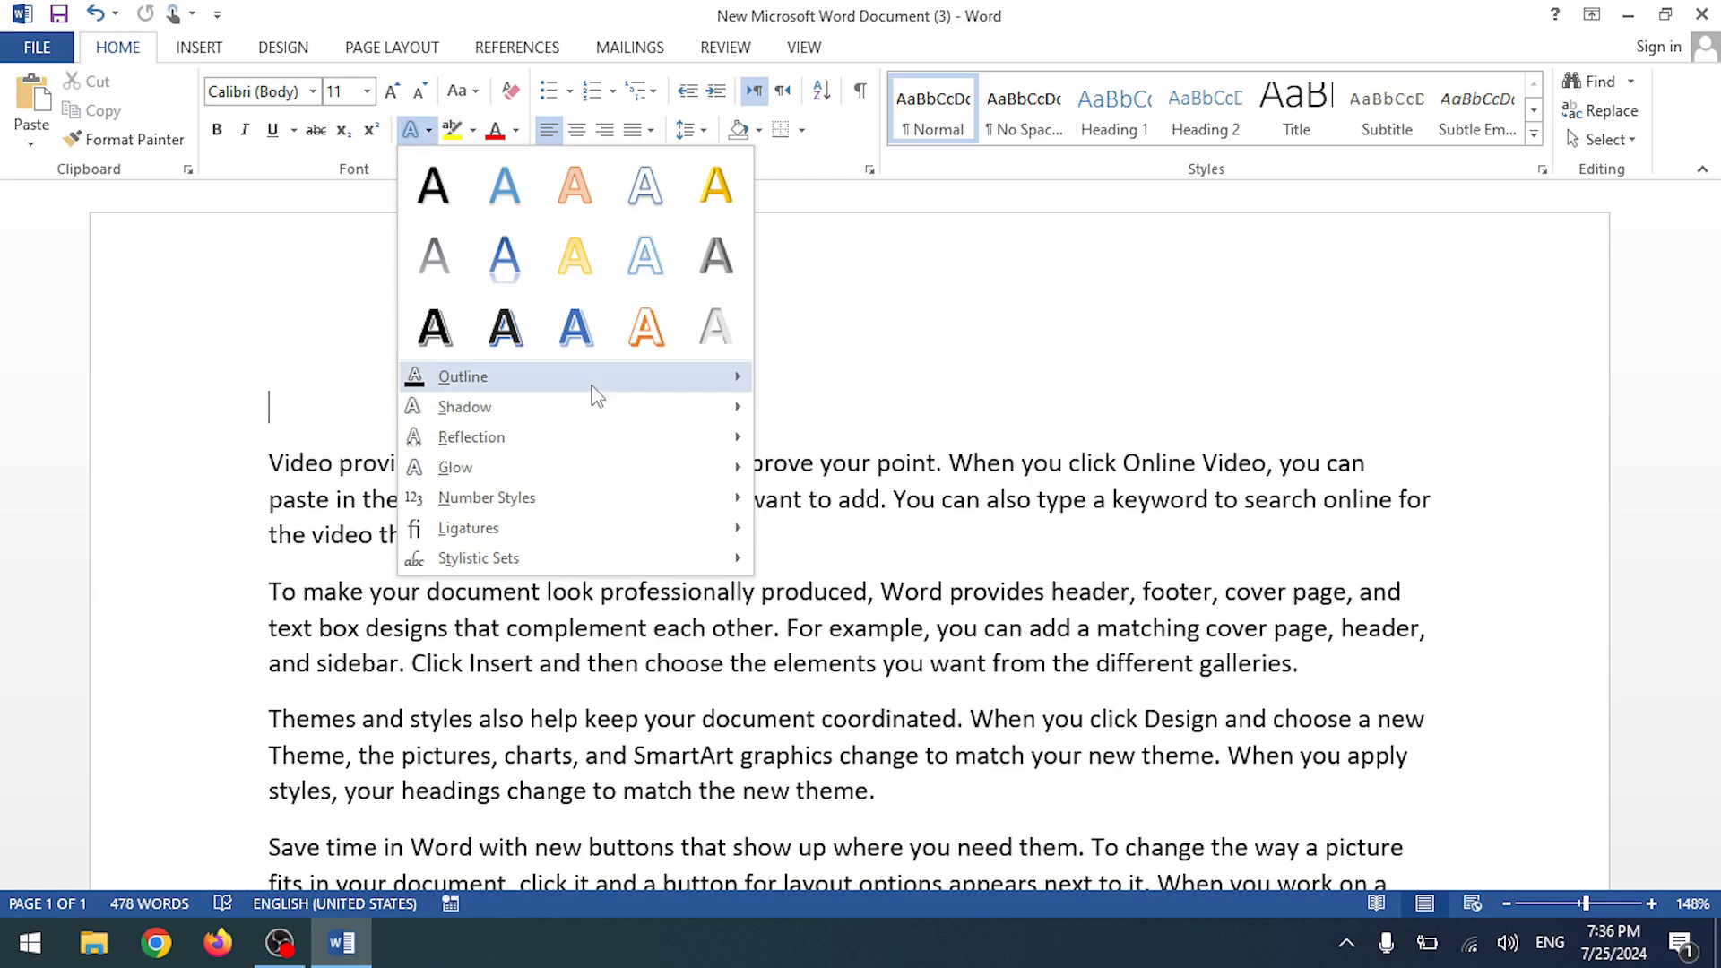
click(381, 262)
click(474, 132)
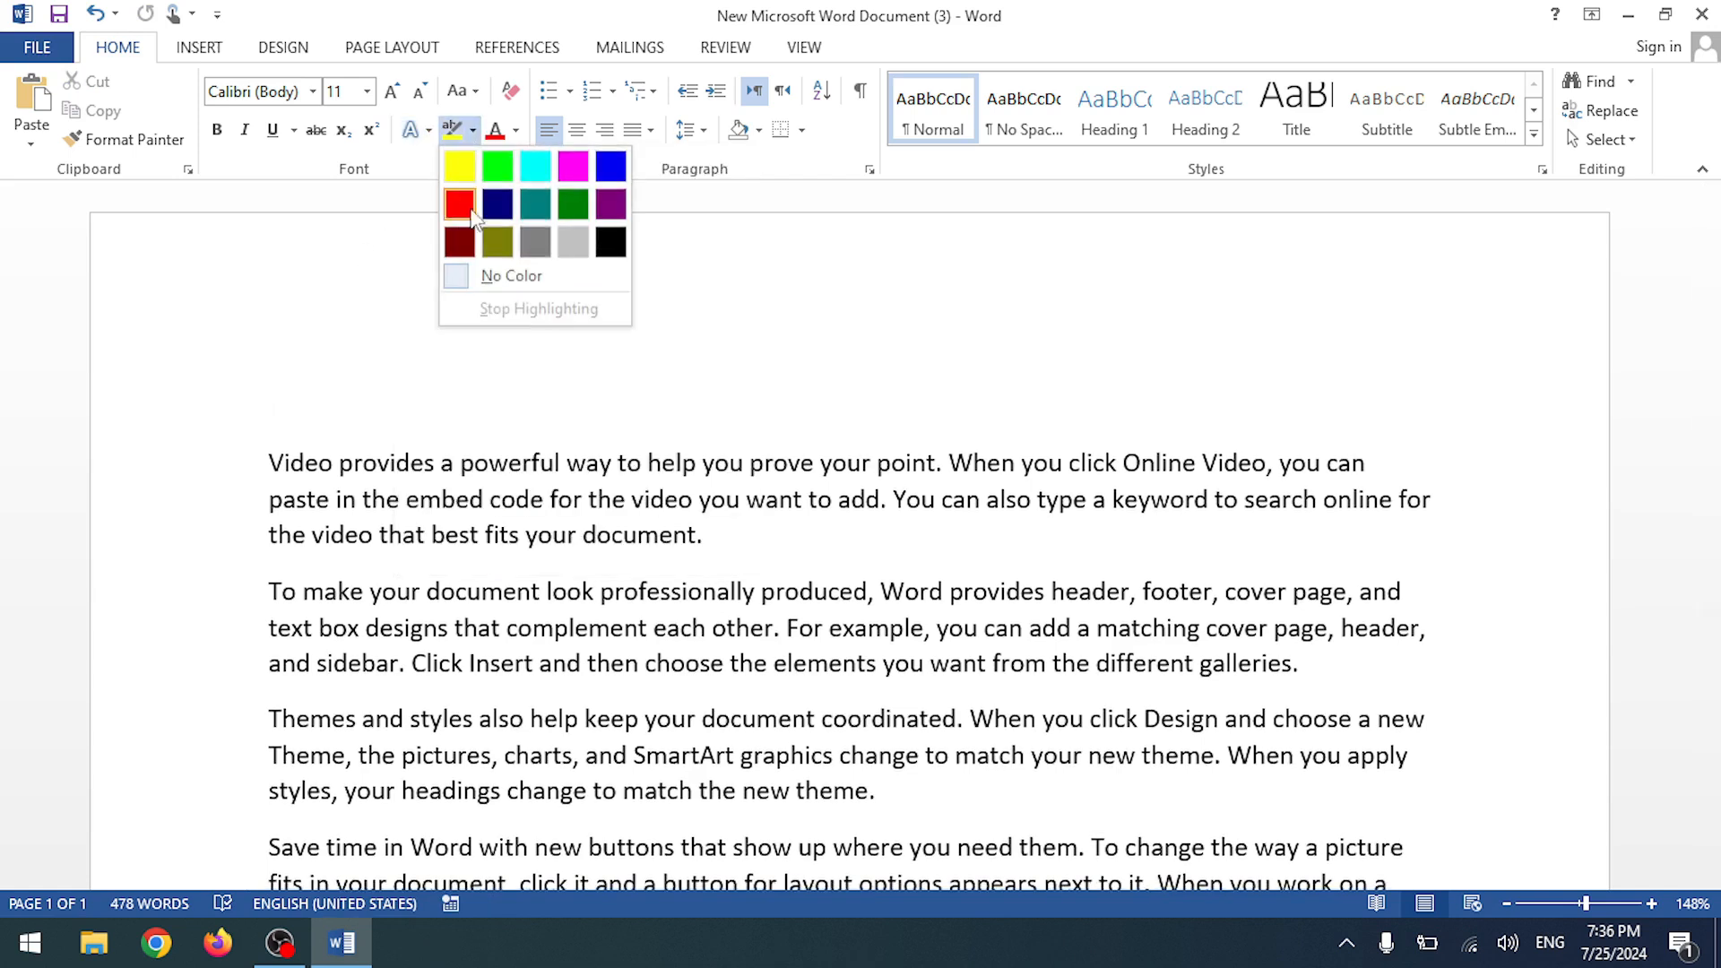
click(300, 261)
click(516, 133)
click(388, 288)
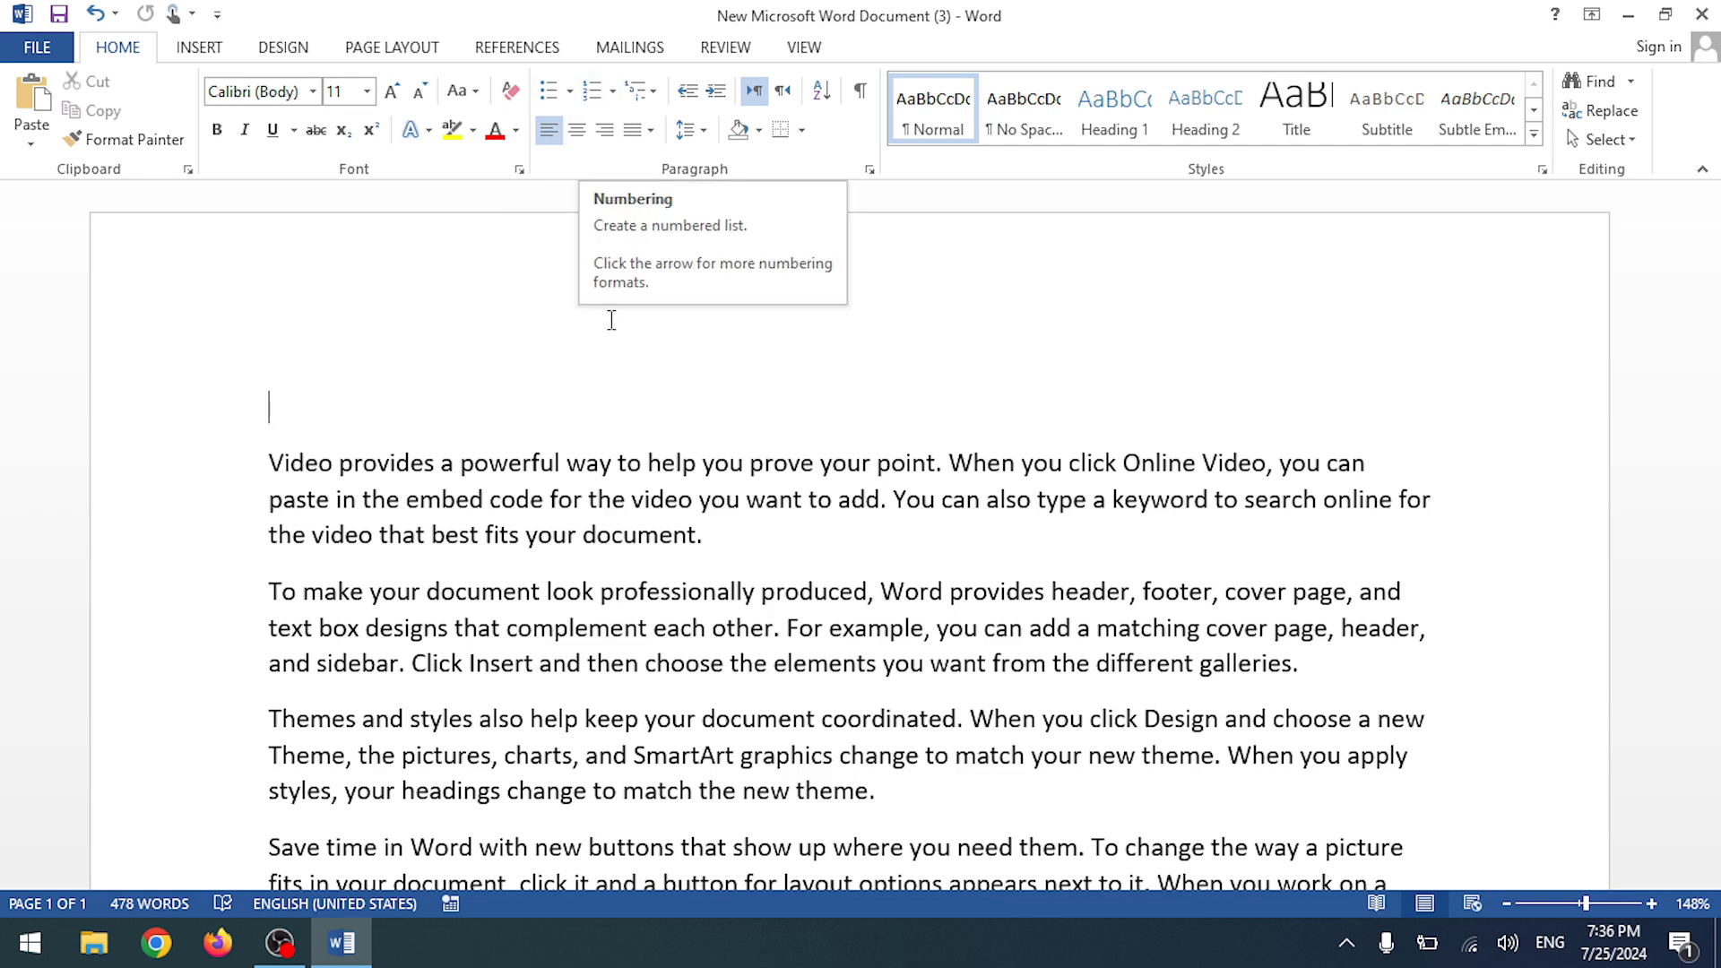
click(653, 97)
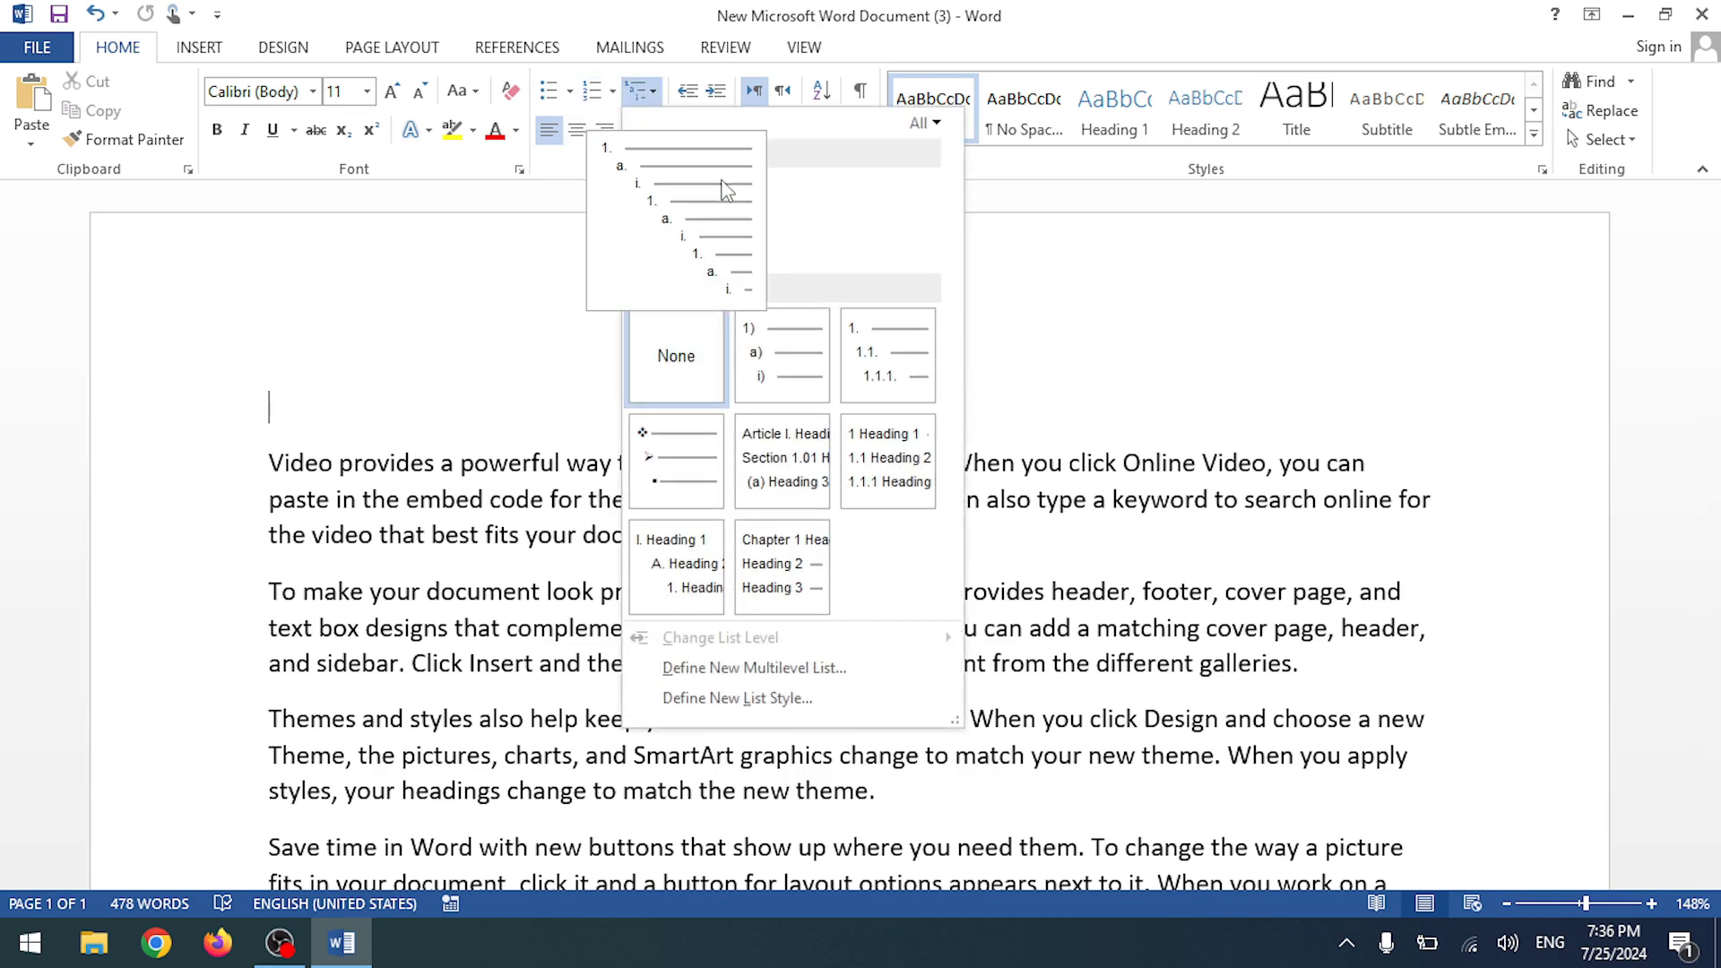
click(427, 323)
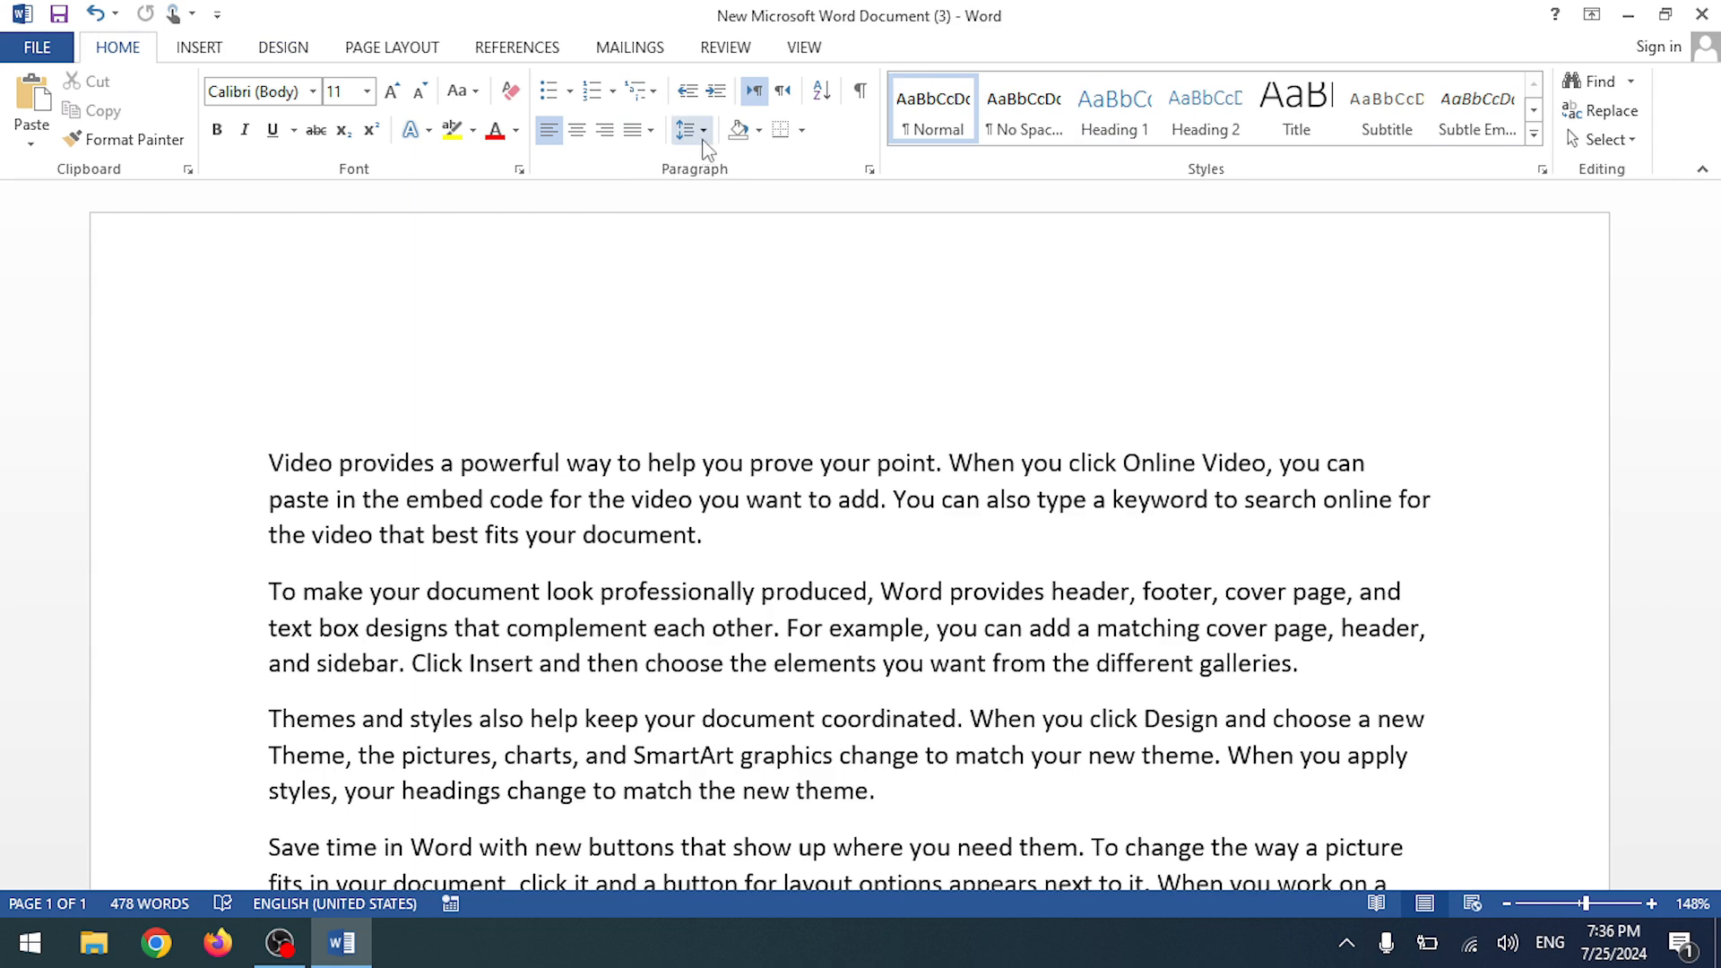
- Preview Shading colours without applying any, select the first 'Video provides' paragraph, and show its border options
click(758, 130)
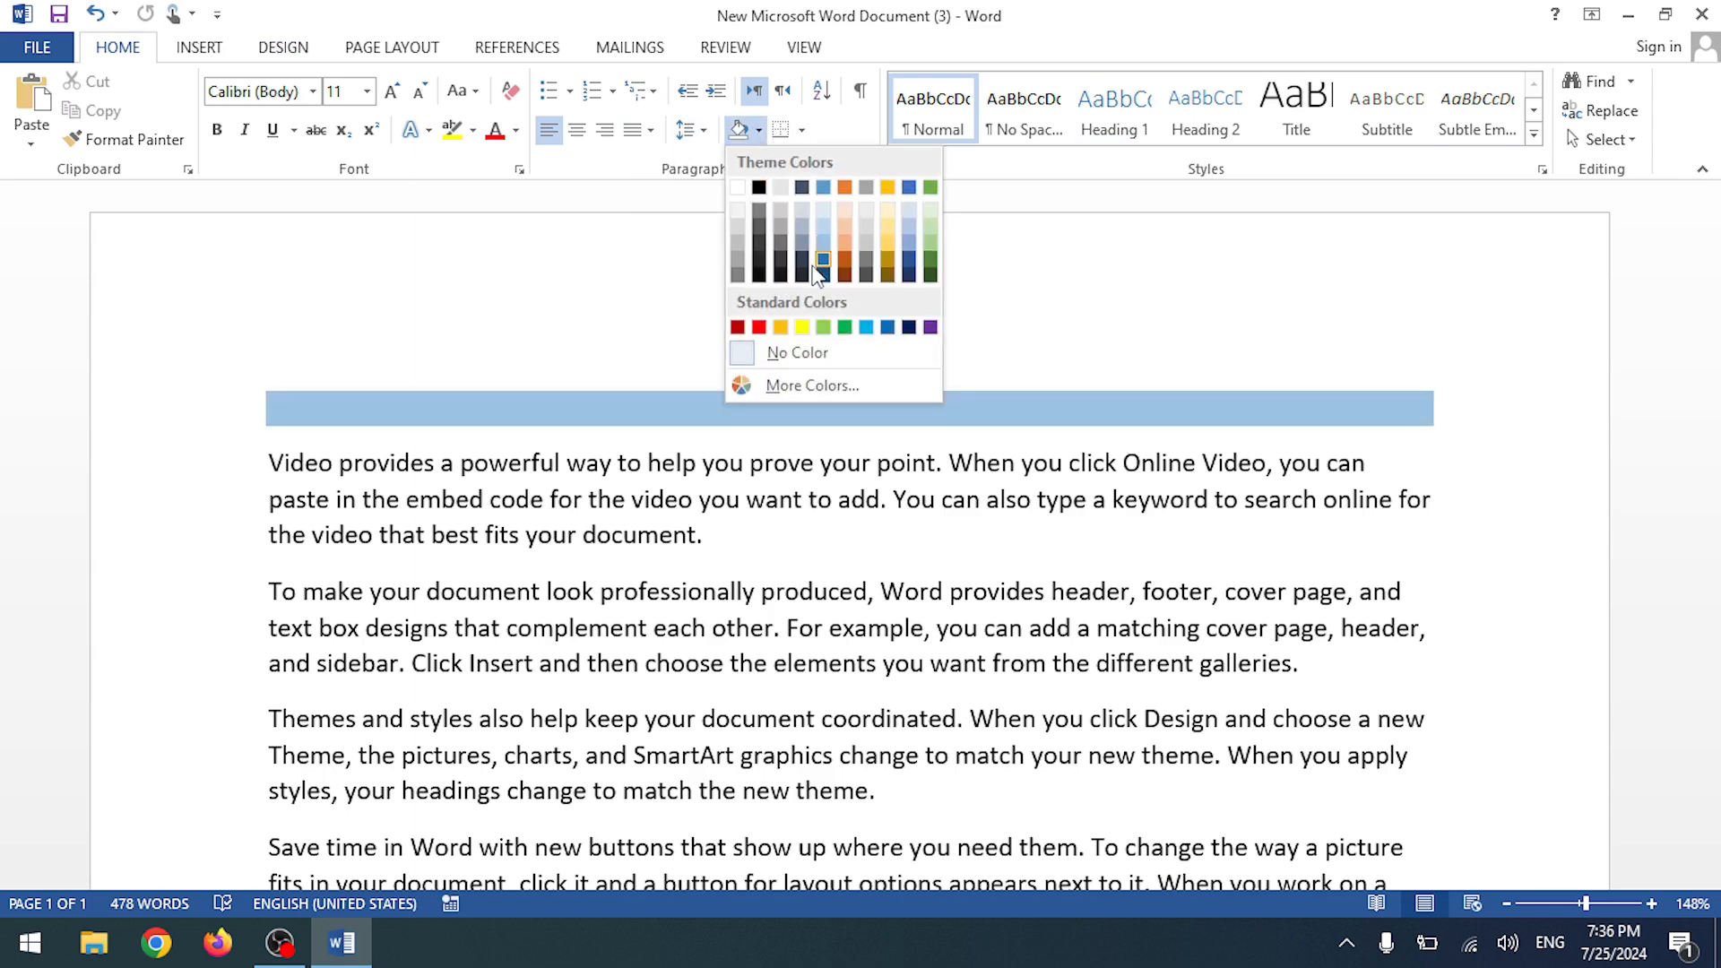
click(285, 473)
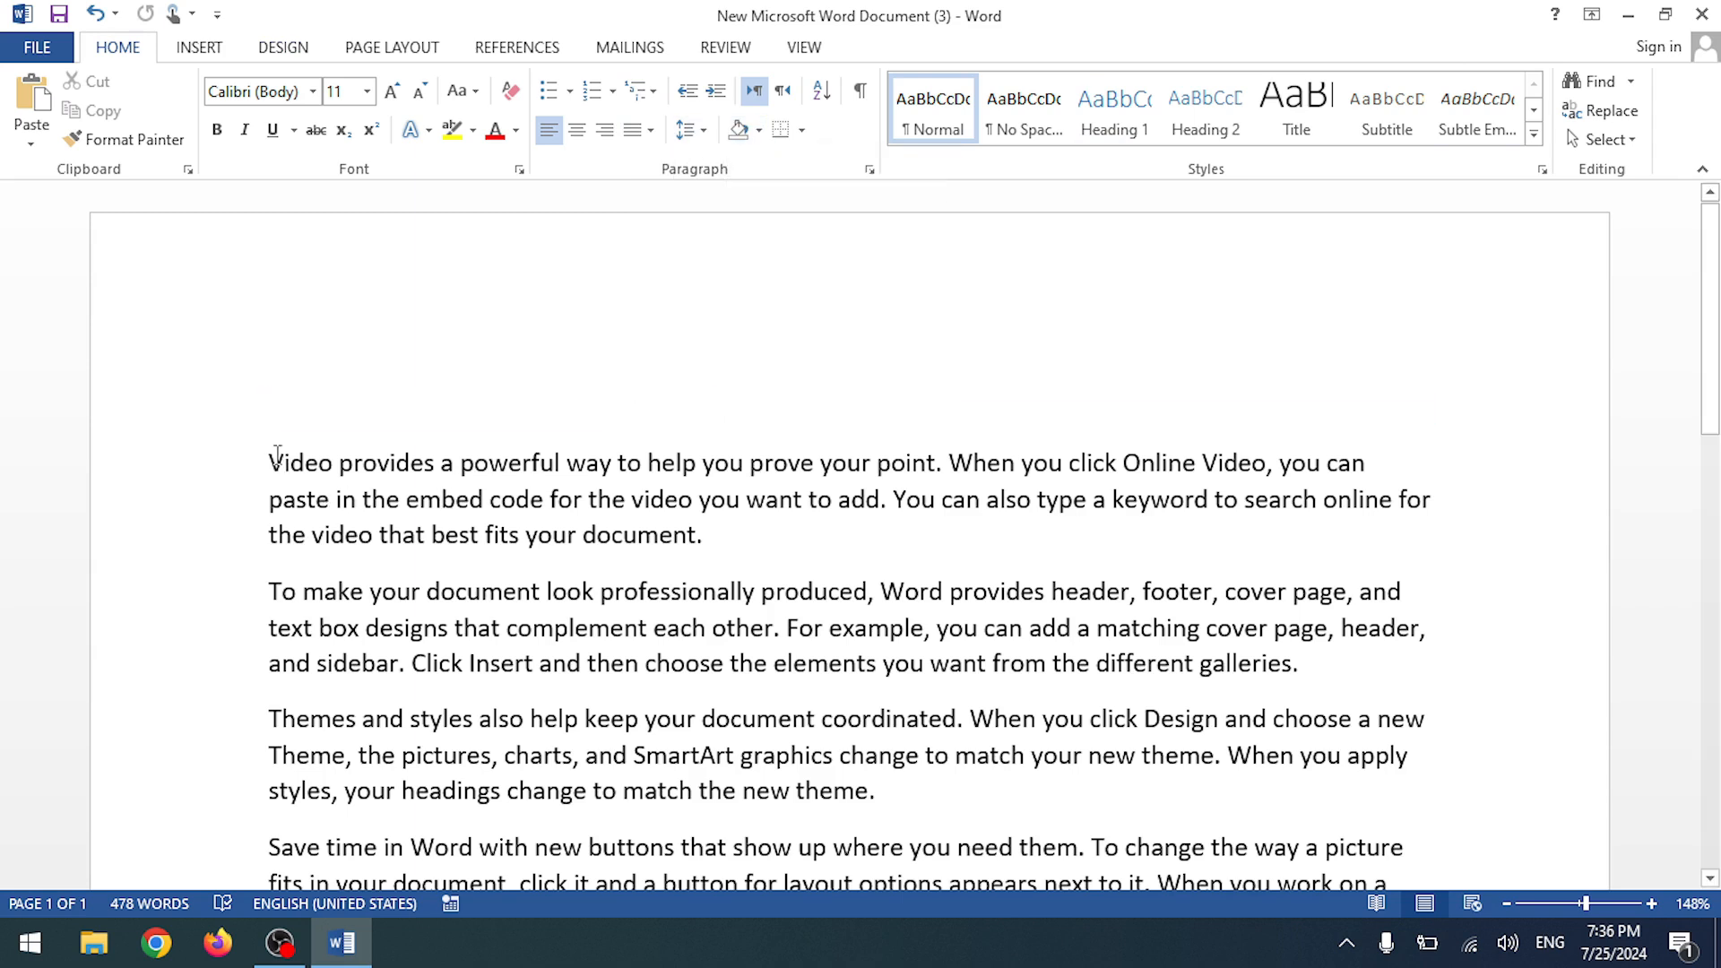
drag(277, 454, 708, 536)
click(758, 130)
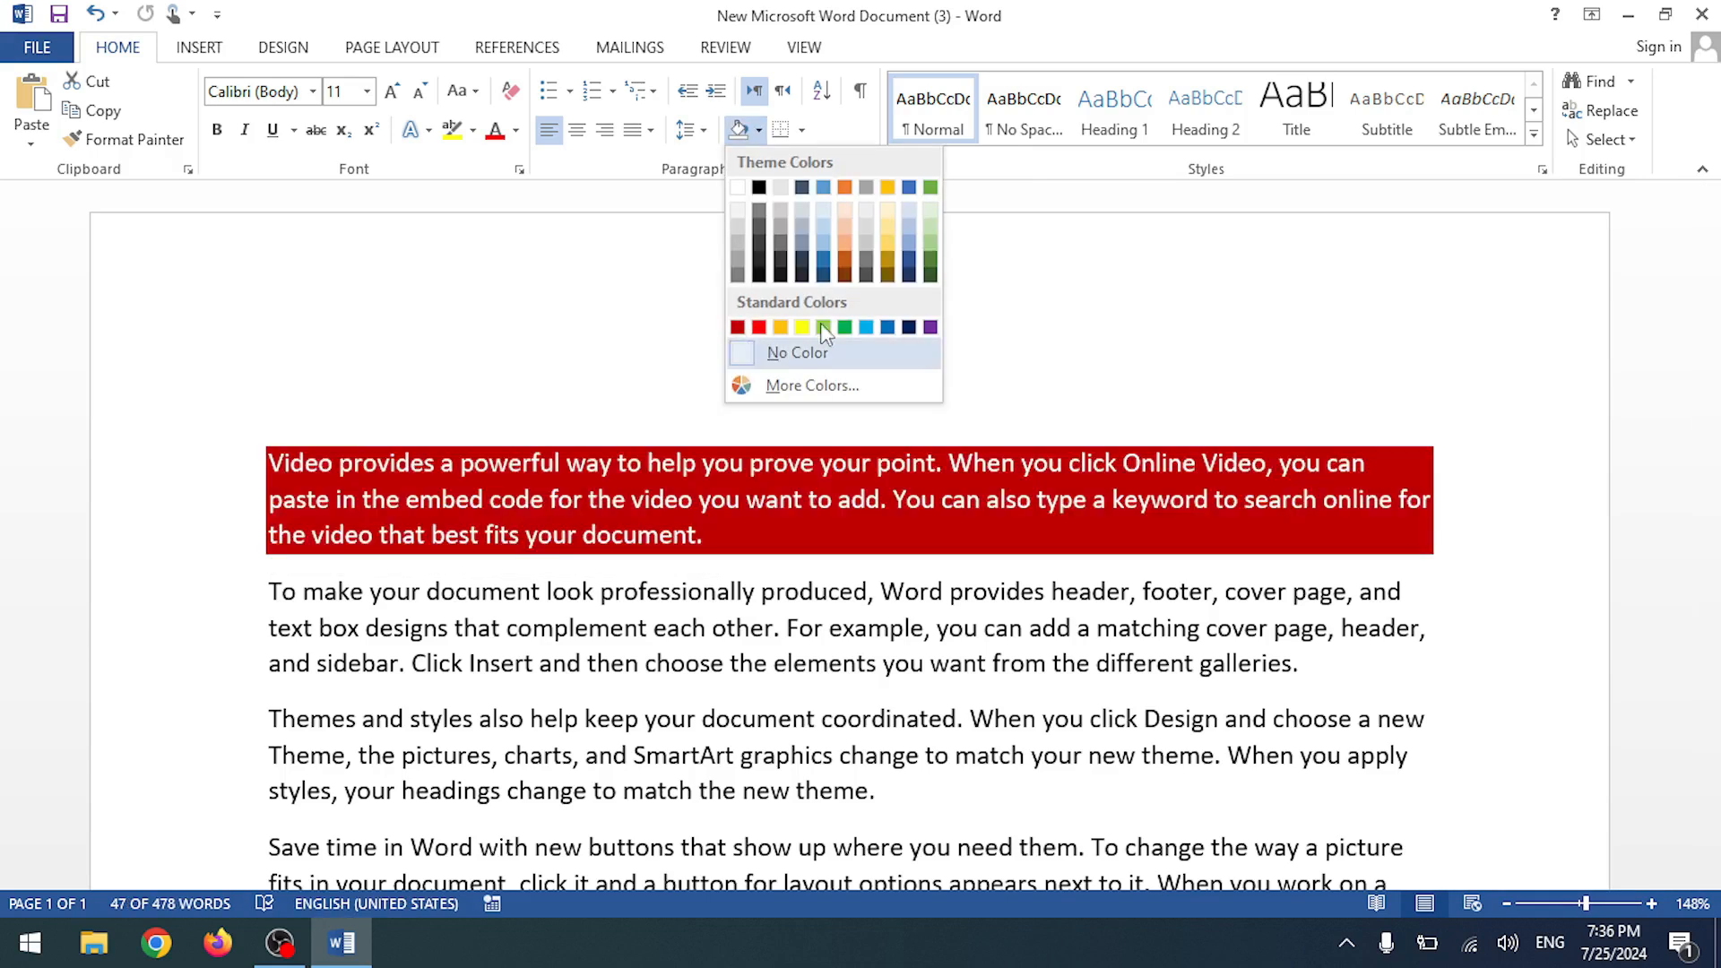
click(526, 284)
click(802, 130)
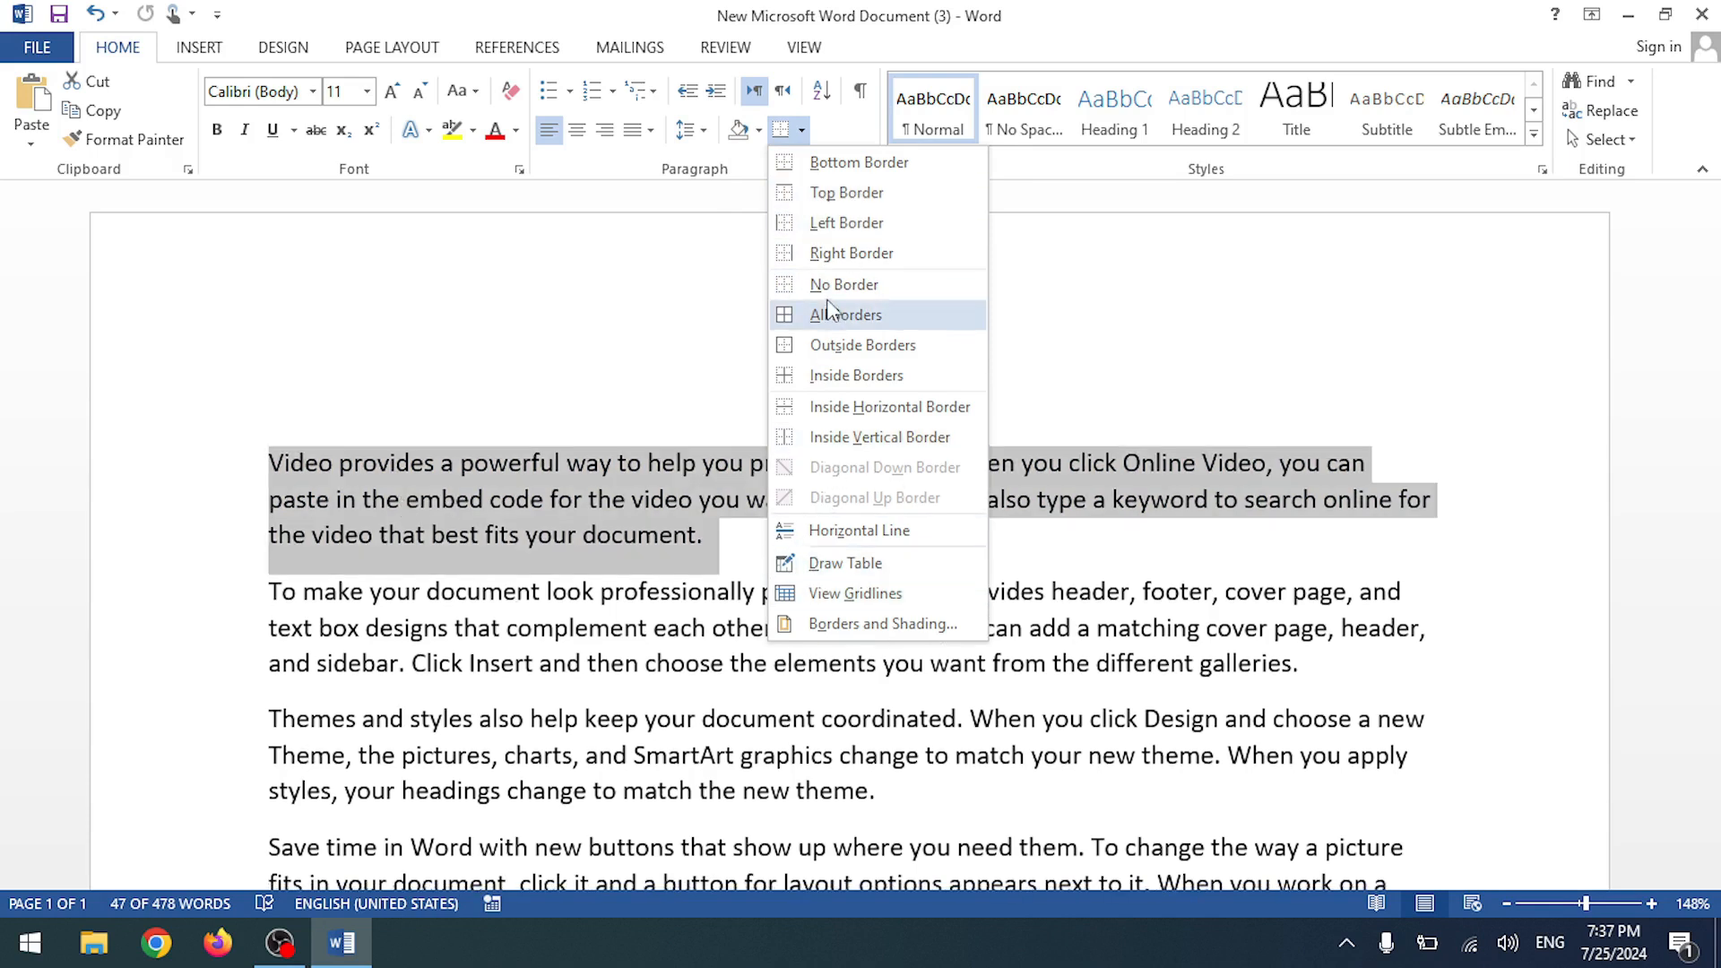
- Box the first 'Video provides' paragraph and review the Borders and Shading options
click(832, 348)
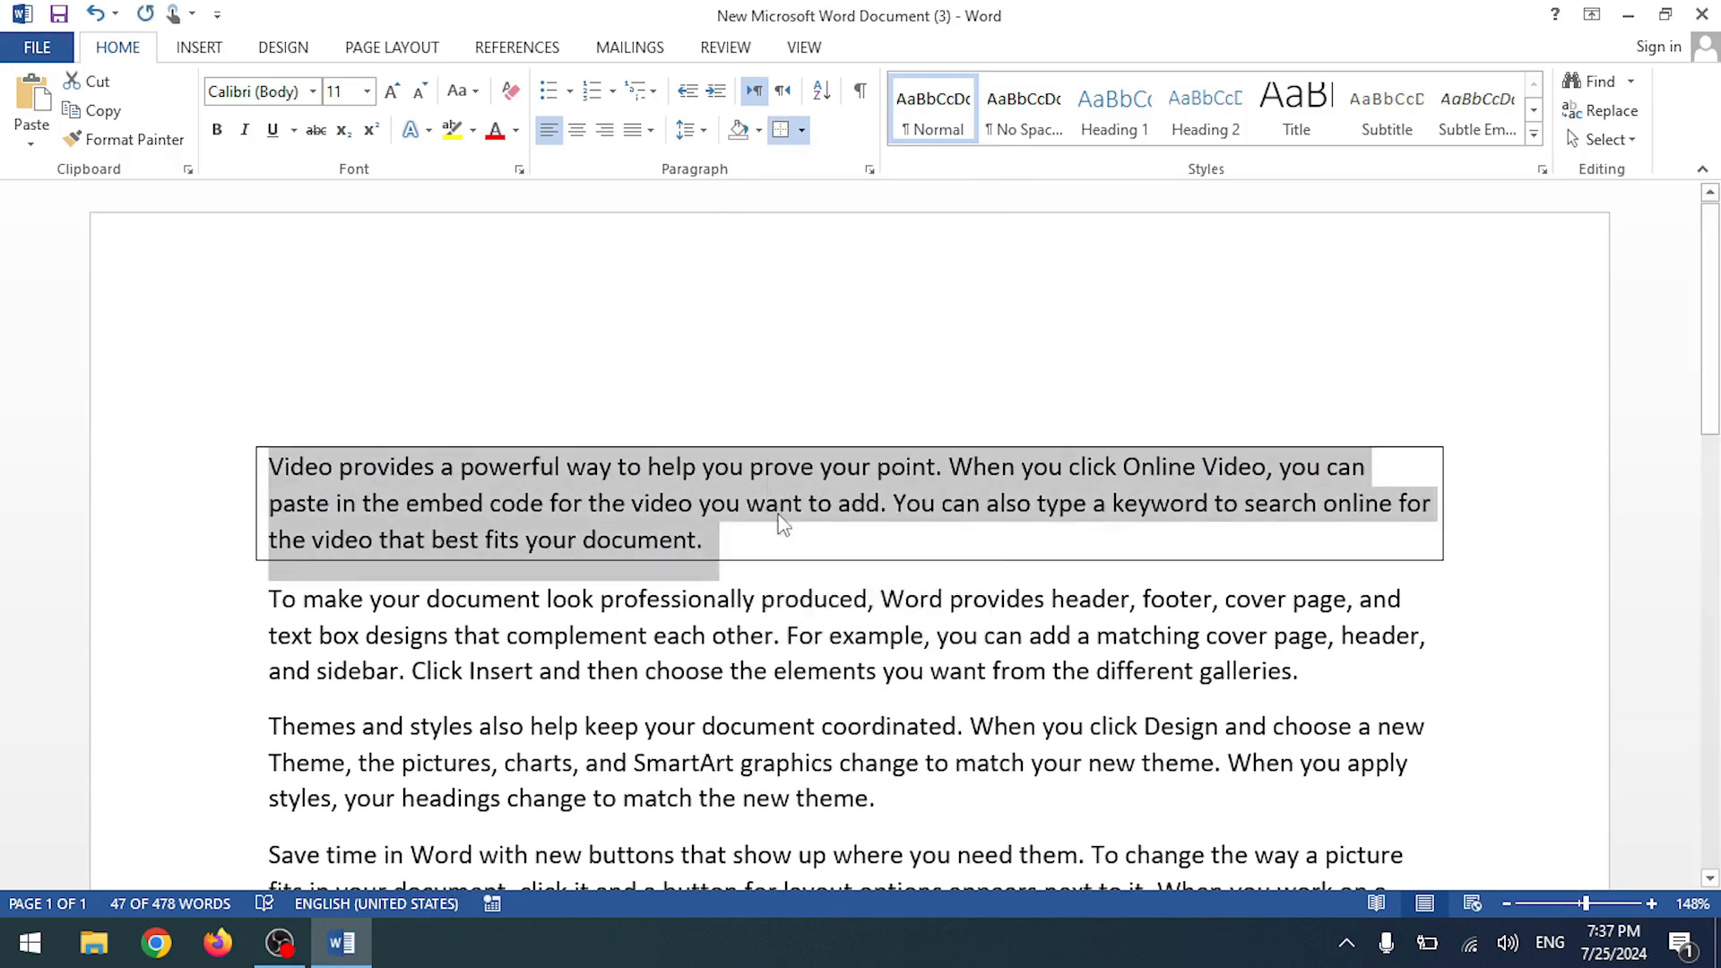
click(802, 130)
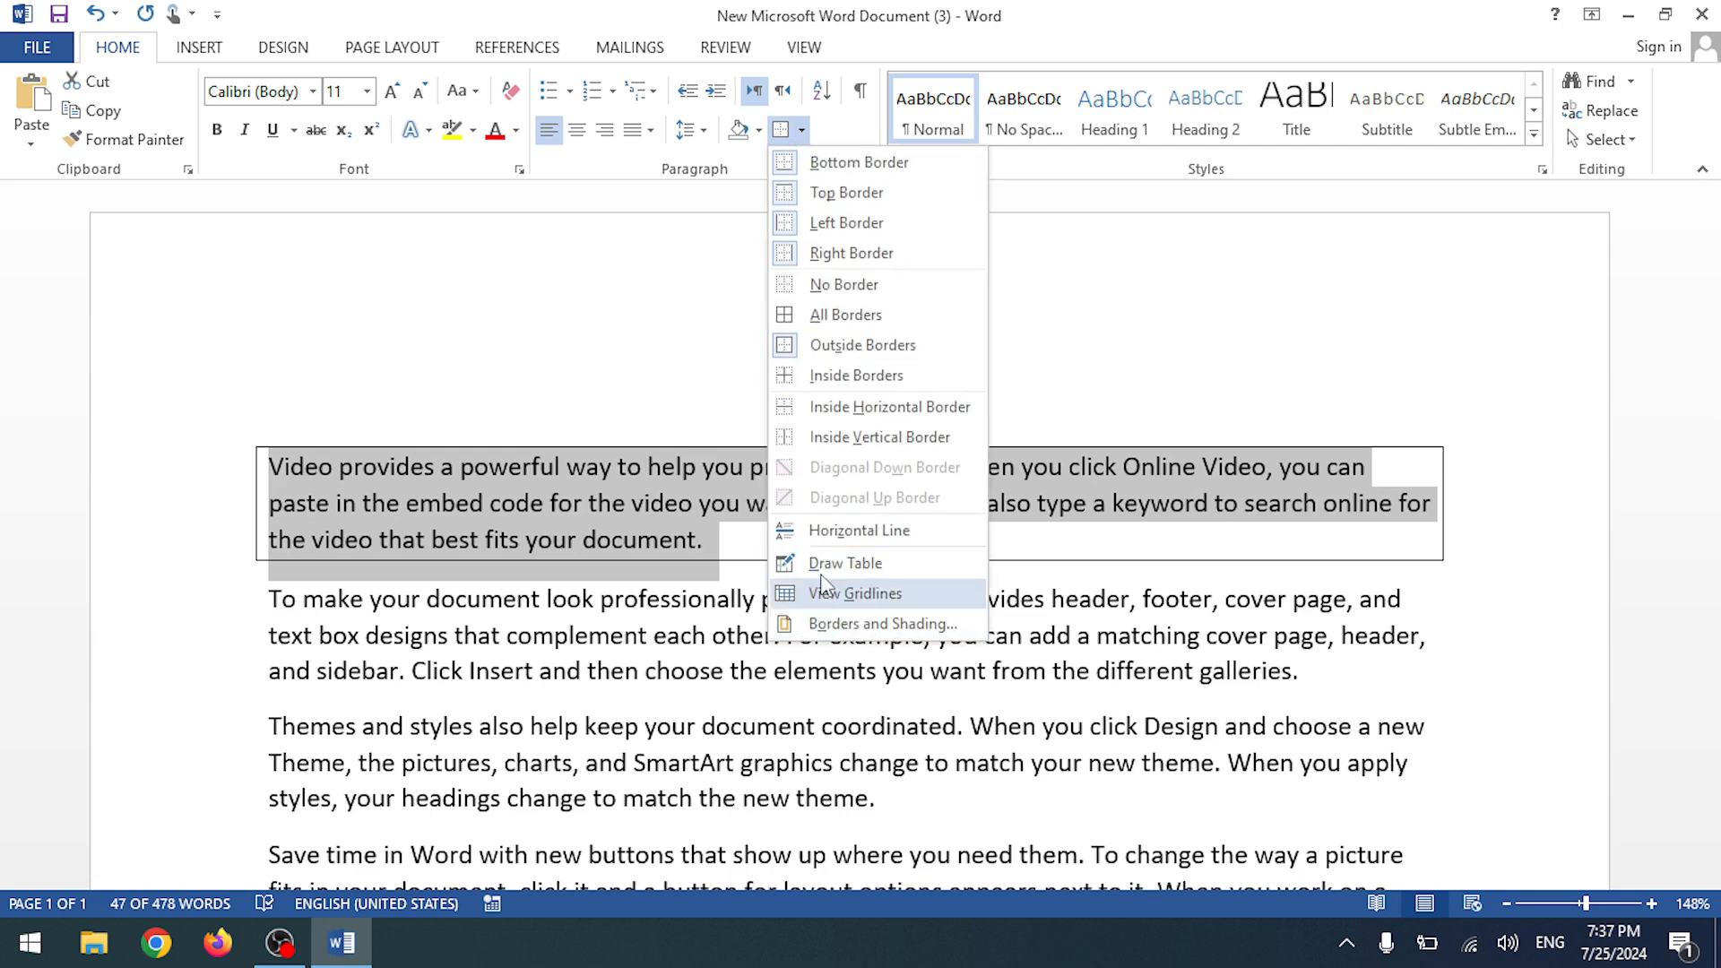
click(823, 626)
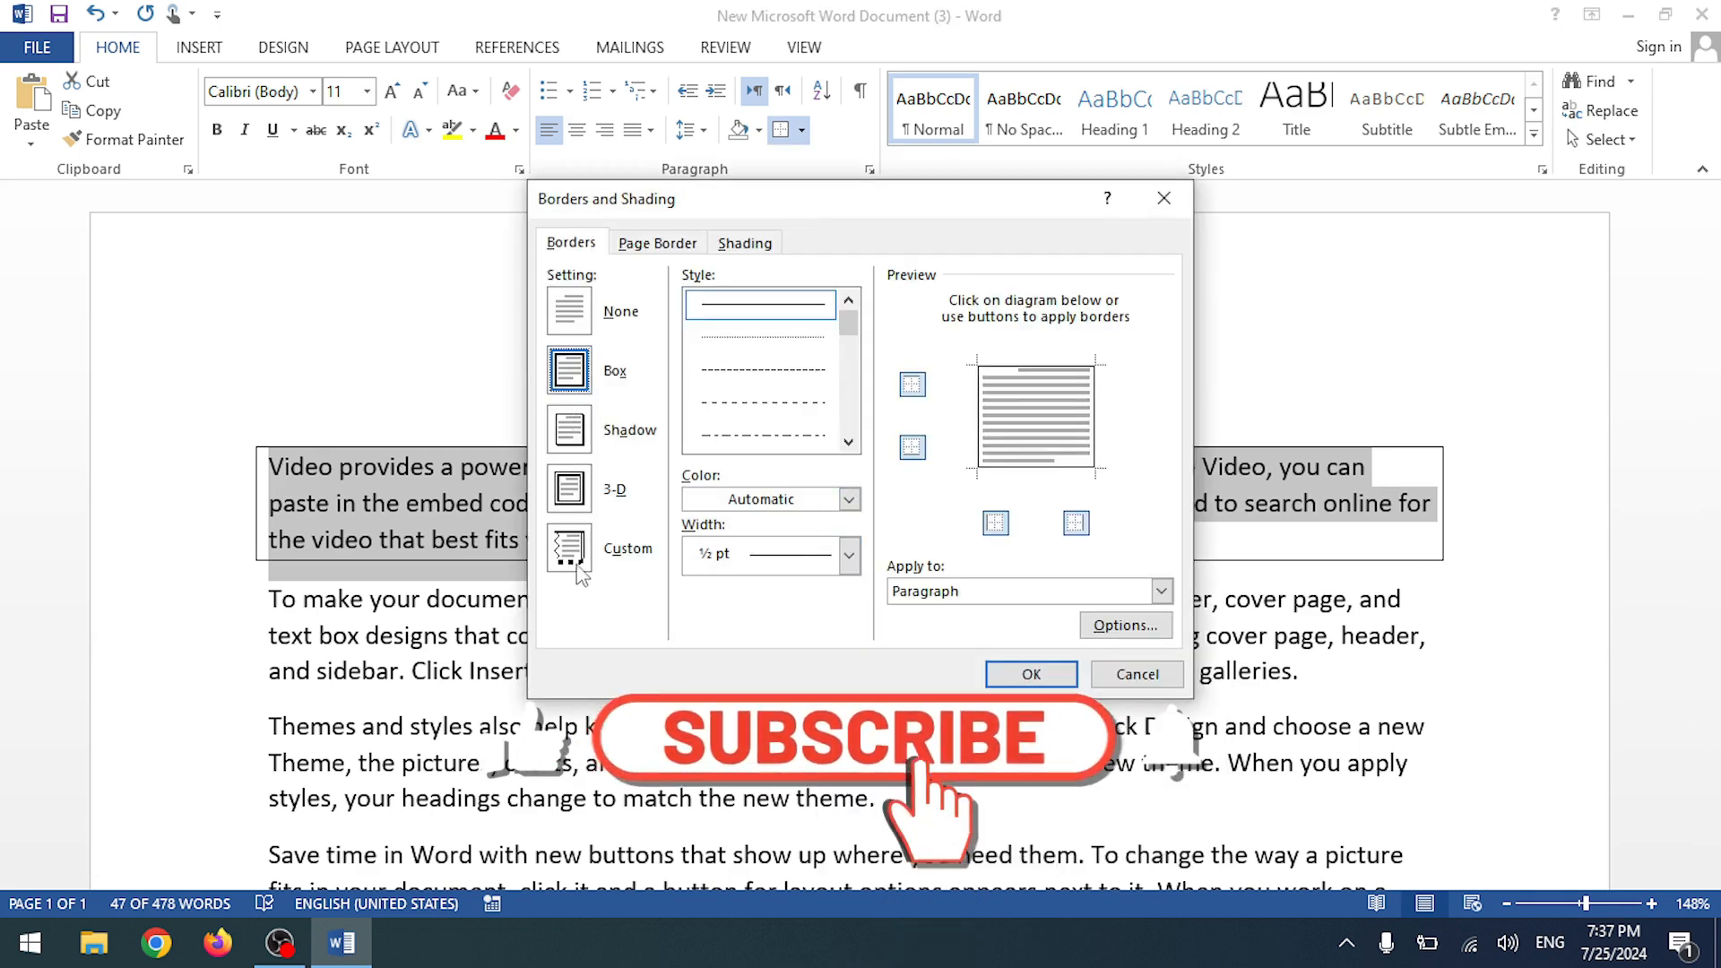
click(1126, 626)
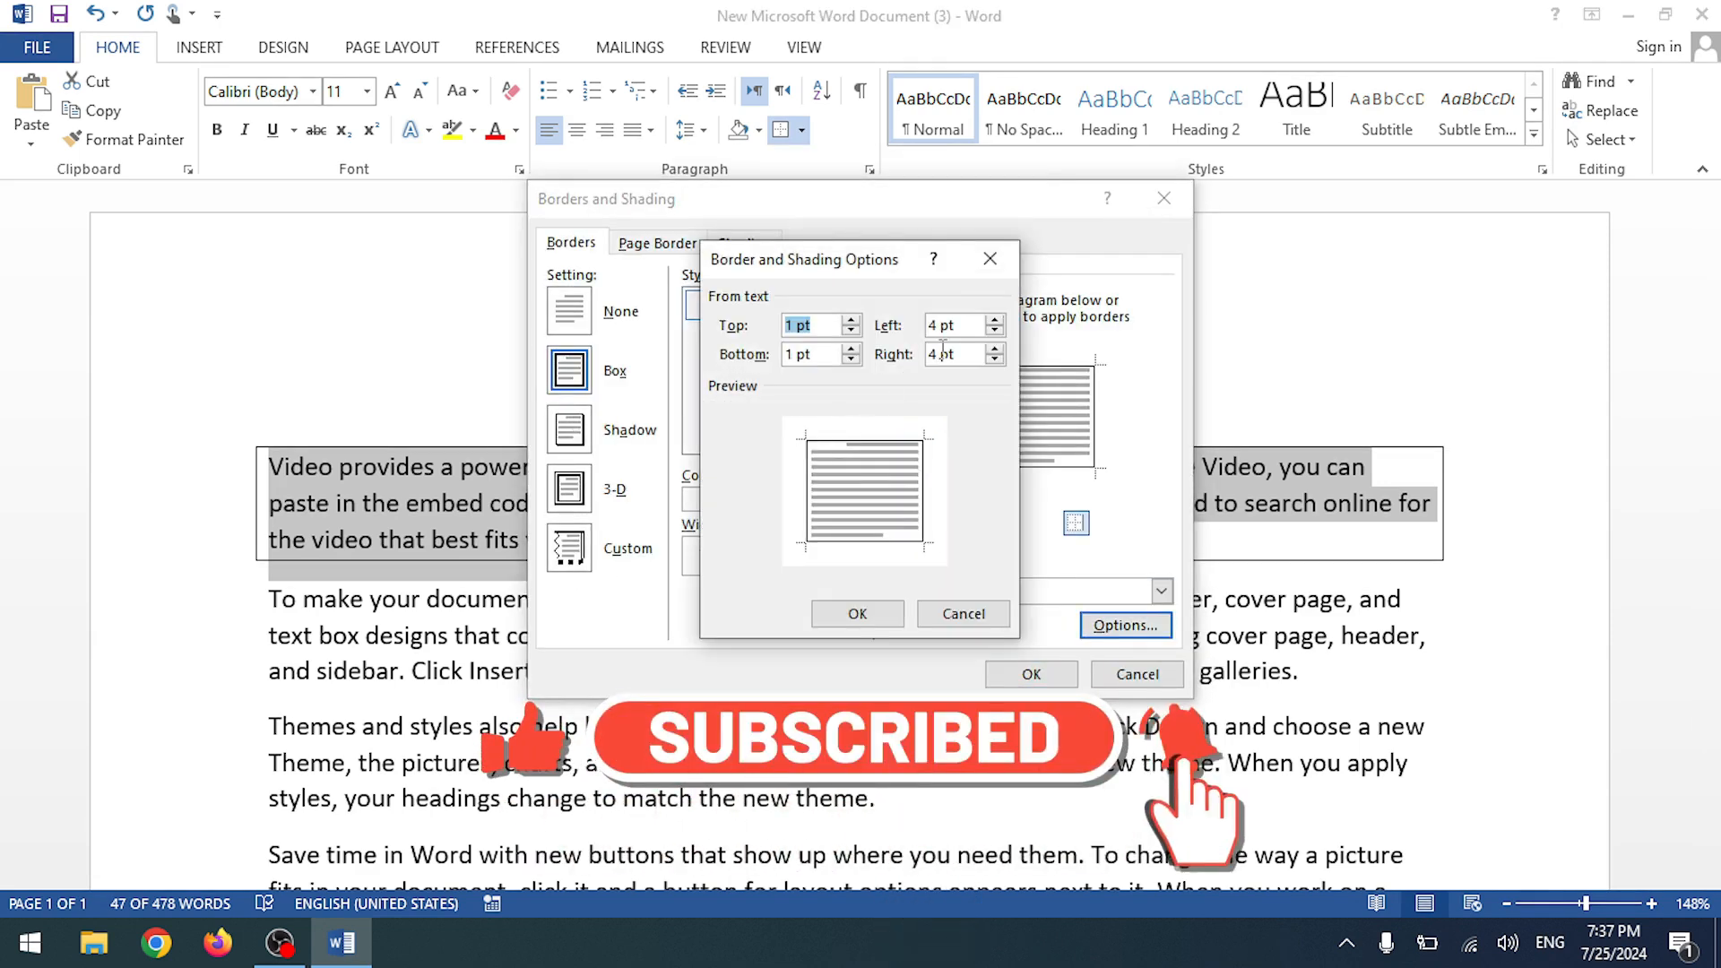
click(989, 259)
click(658, 243)
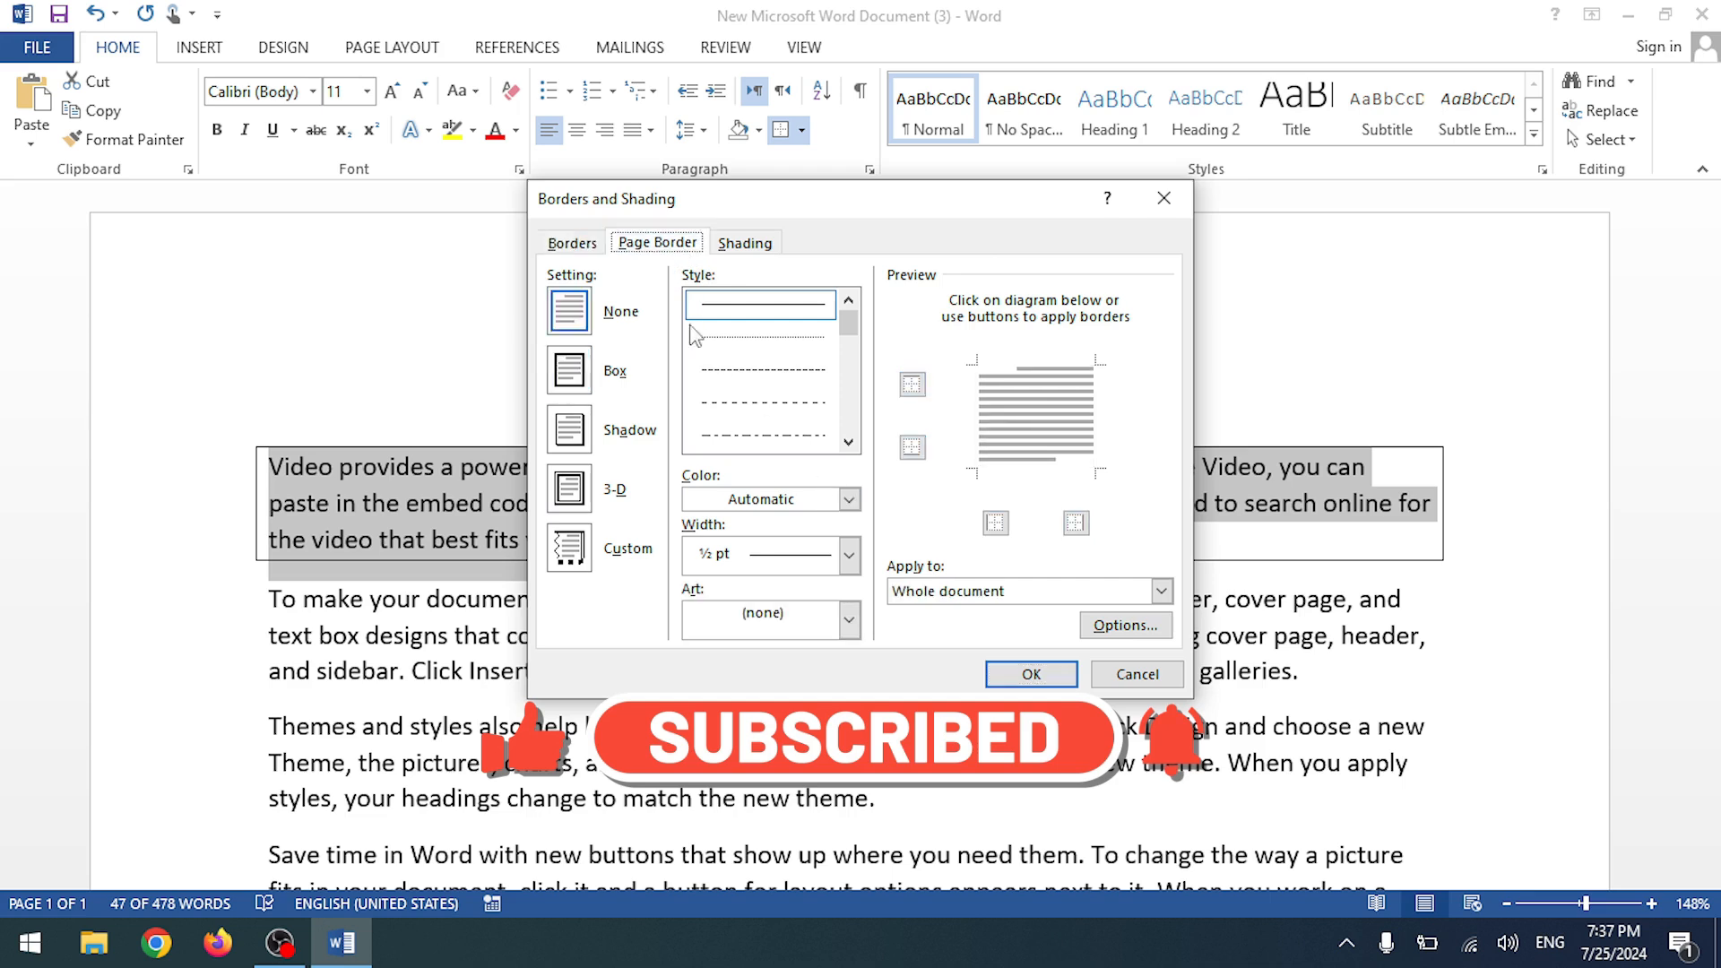
click(573, 245)
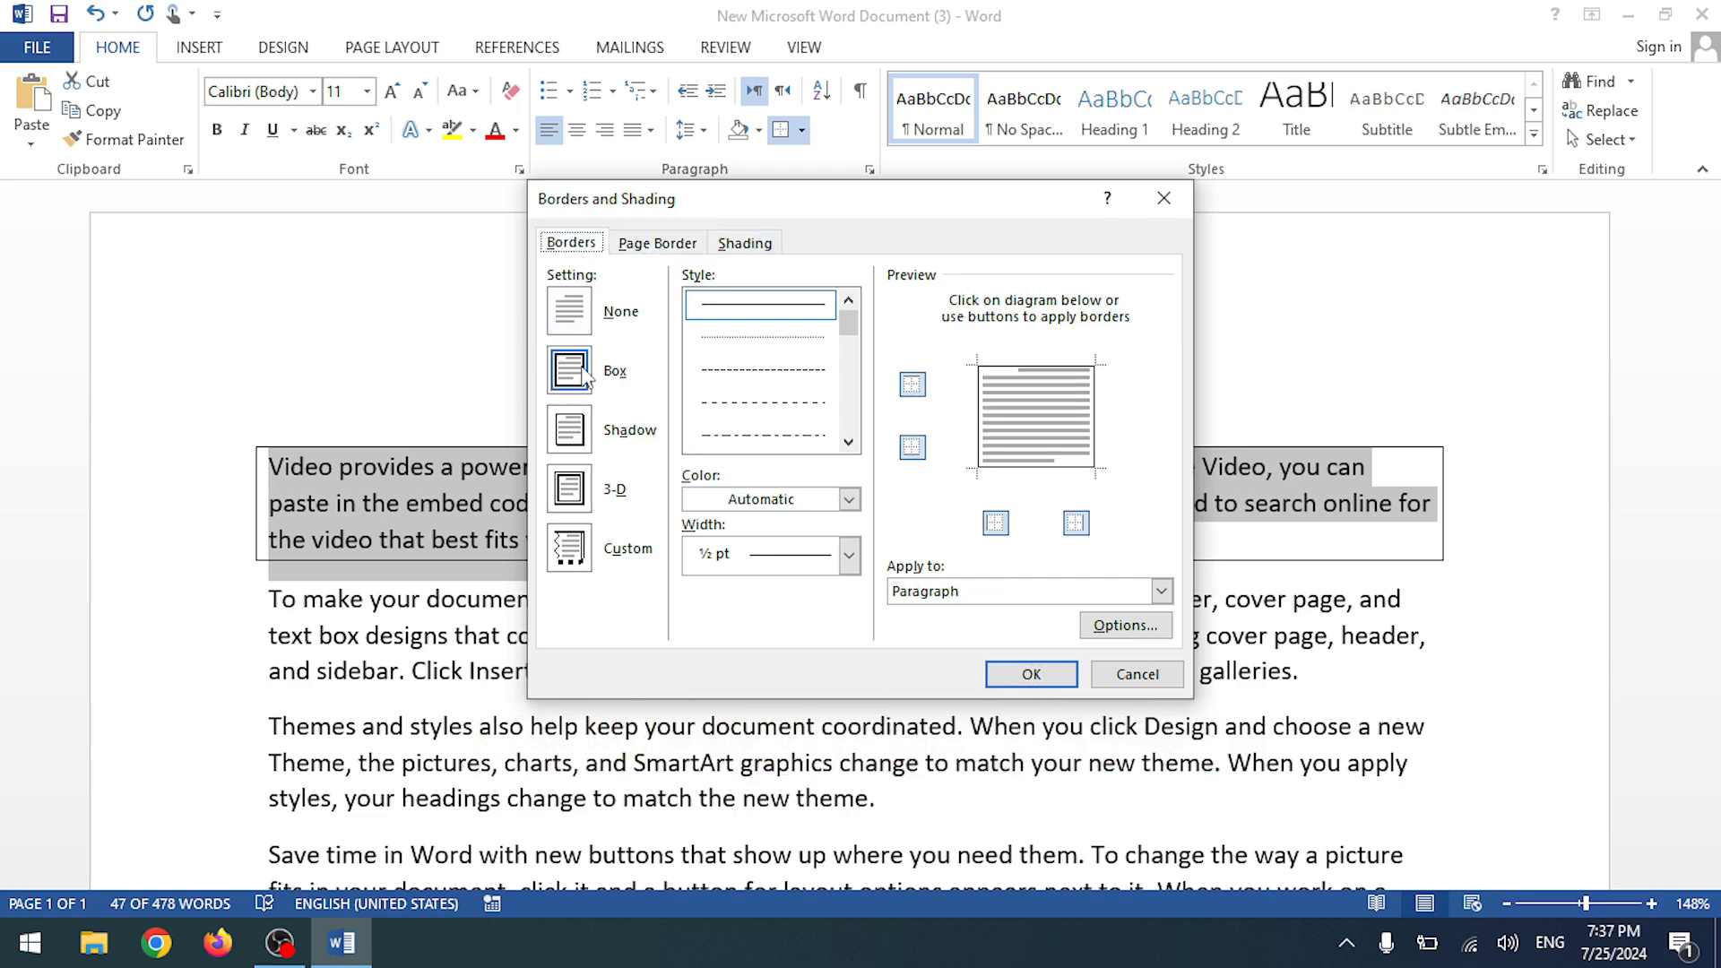
- Make the paragraph border red, then return to the empty line above the paragraph
click(848, 499)
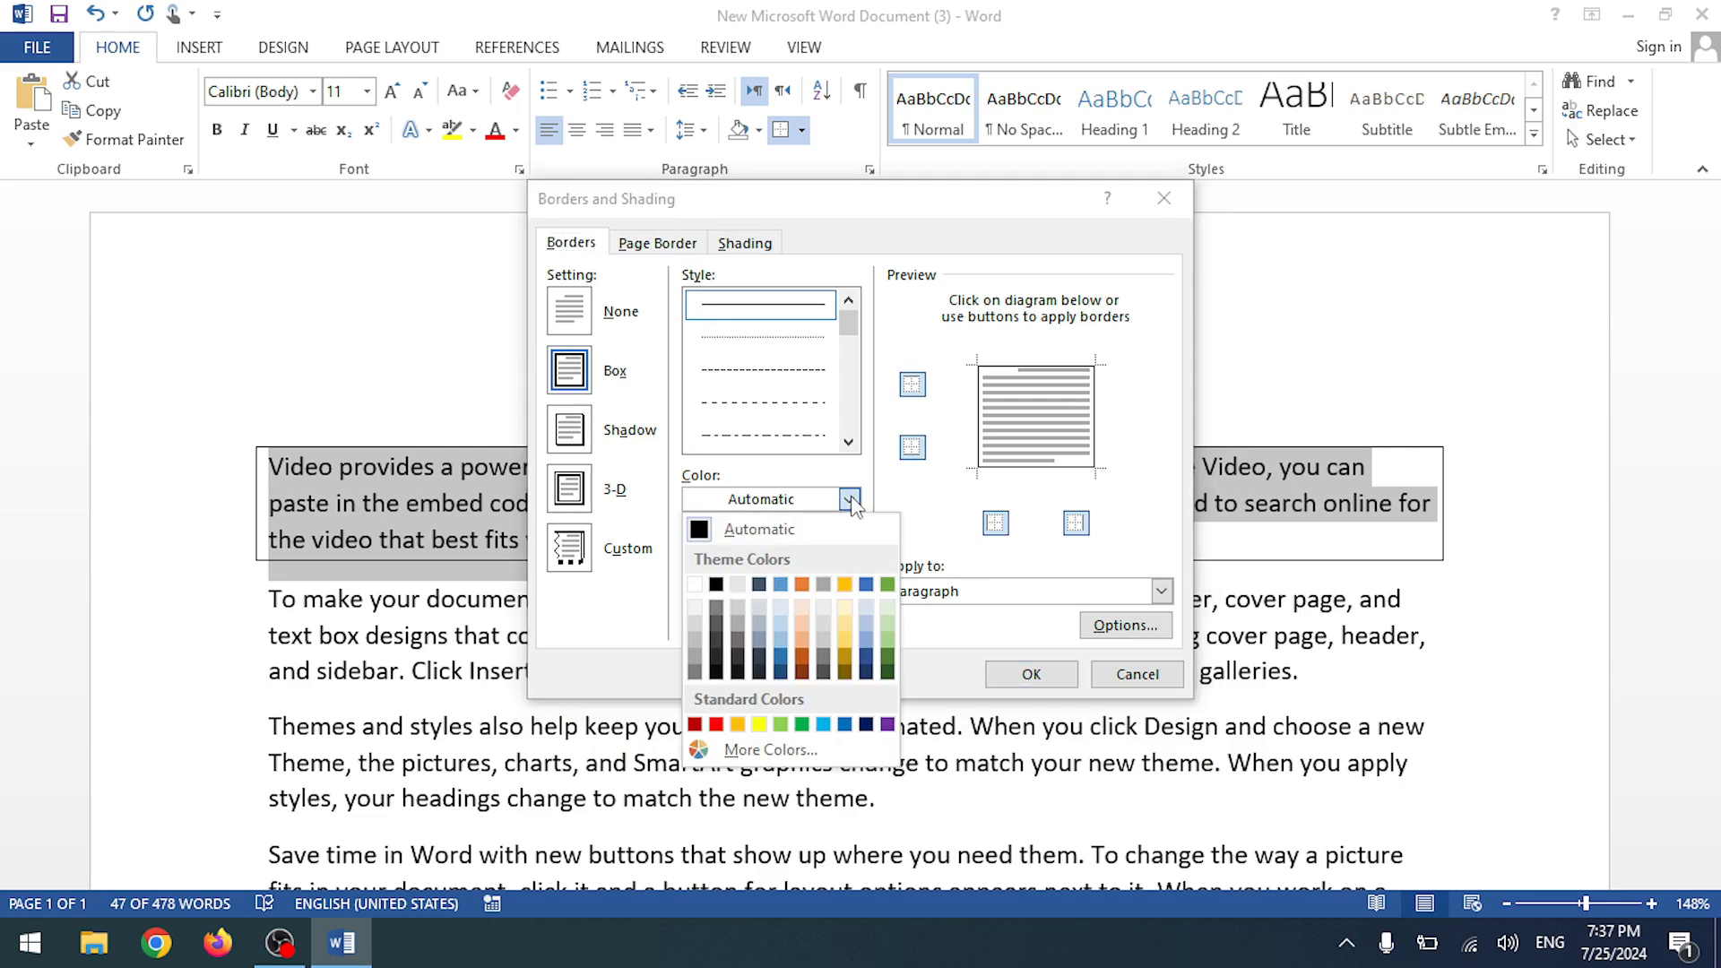
click(716, 725)
click(1031, 674)
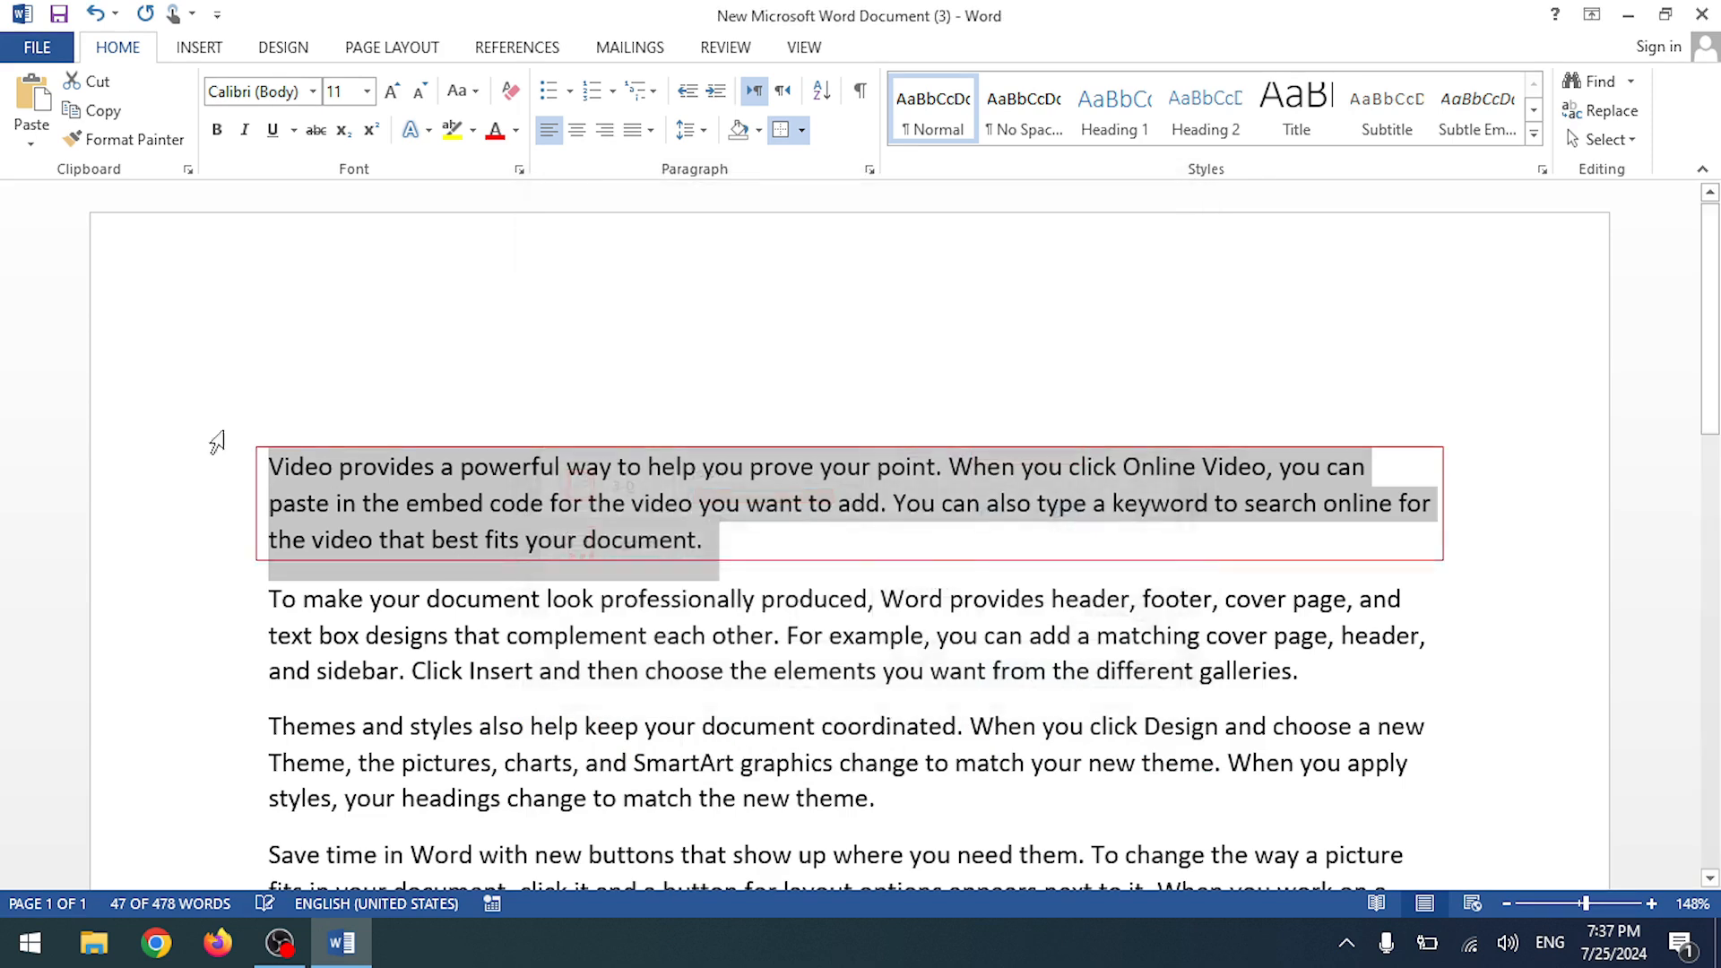
click(740, 595)
drag(717, 538, 276, 467)
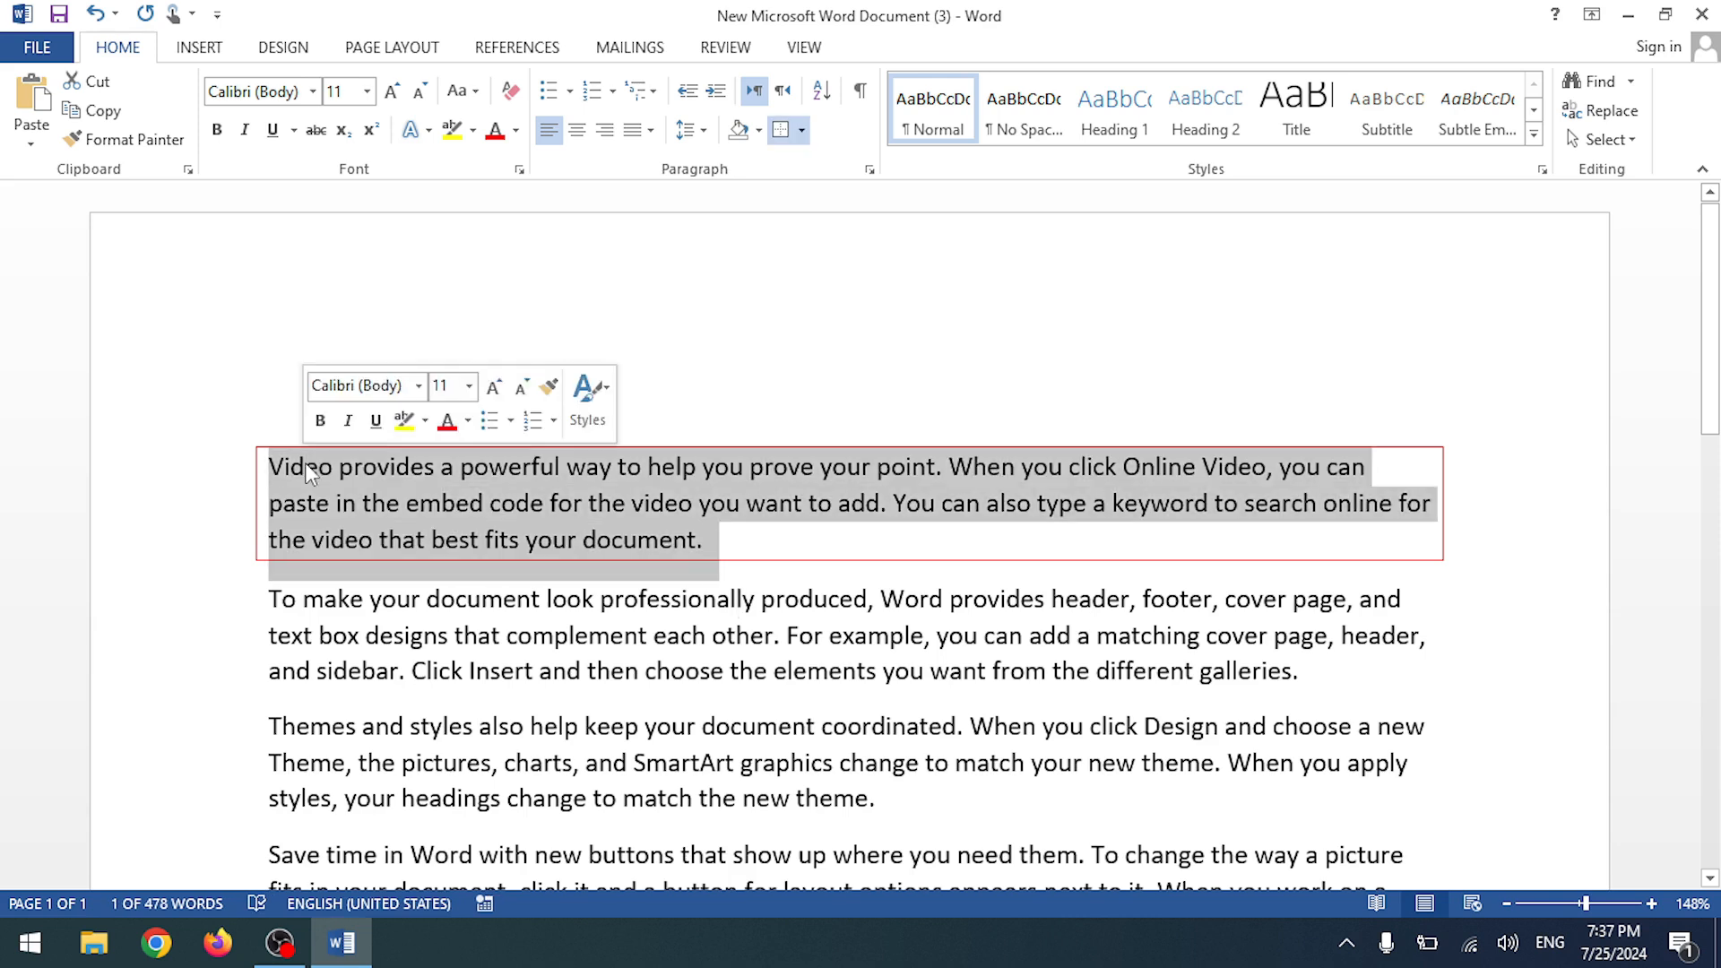
click(730, 254)
- Undo the red border with Ctrl+Z and start the 'What is Computer?' line on the empty top line
key(ctrl+z)
key(ctrl+z)
key(ctrl+z)
key(ctrl+z)
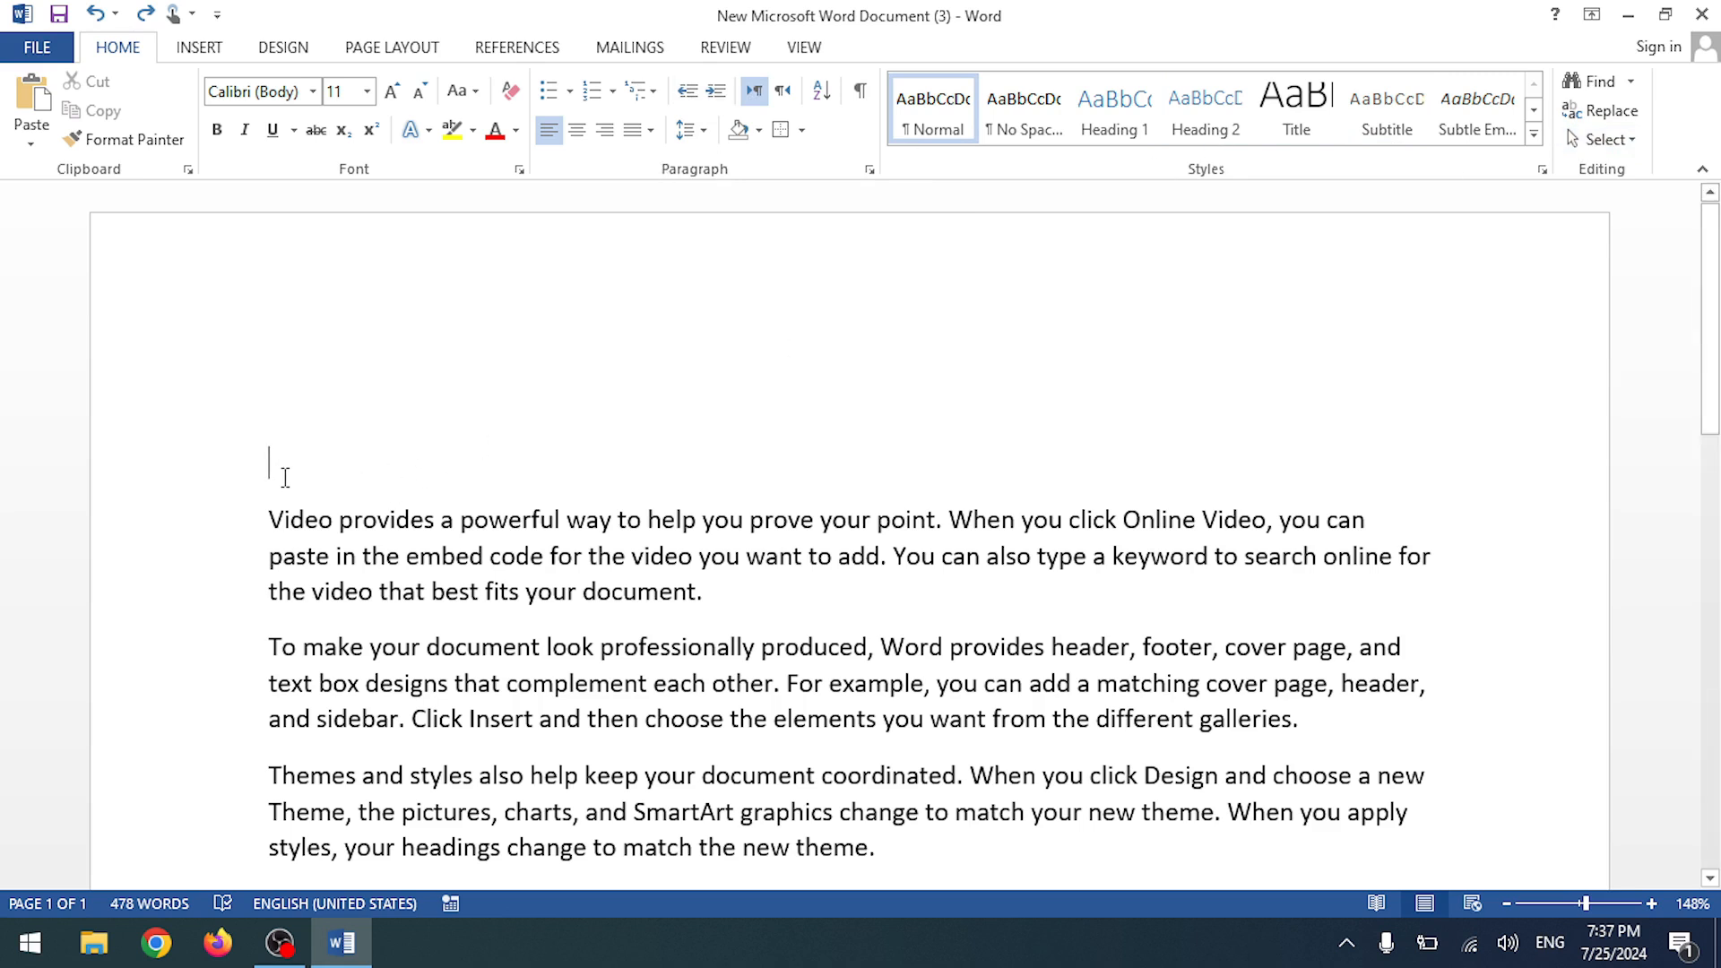
scroll(332, 502, down, 5)
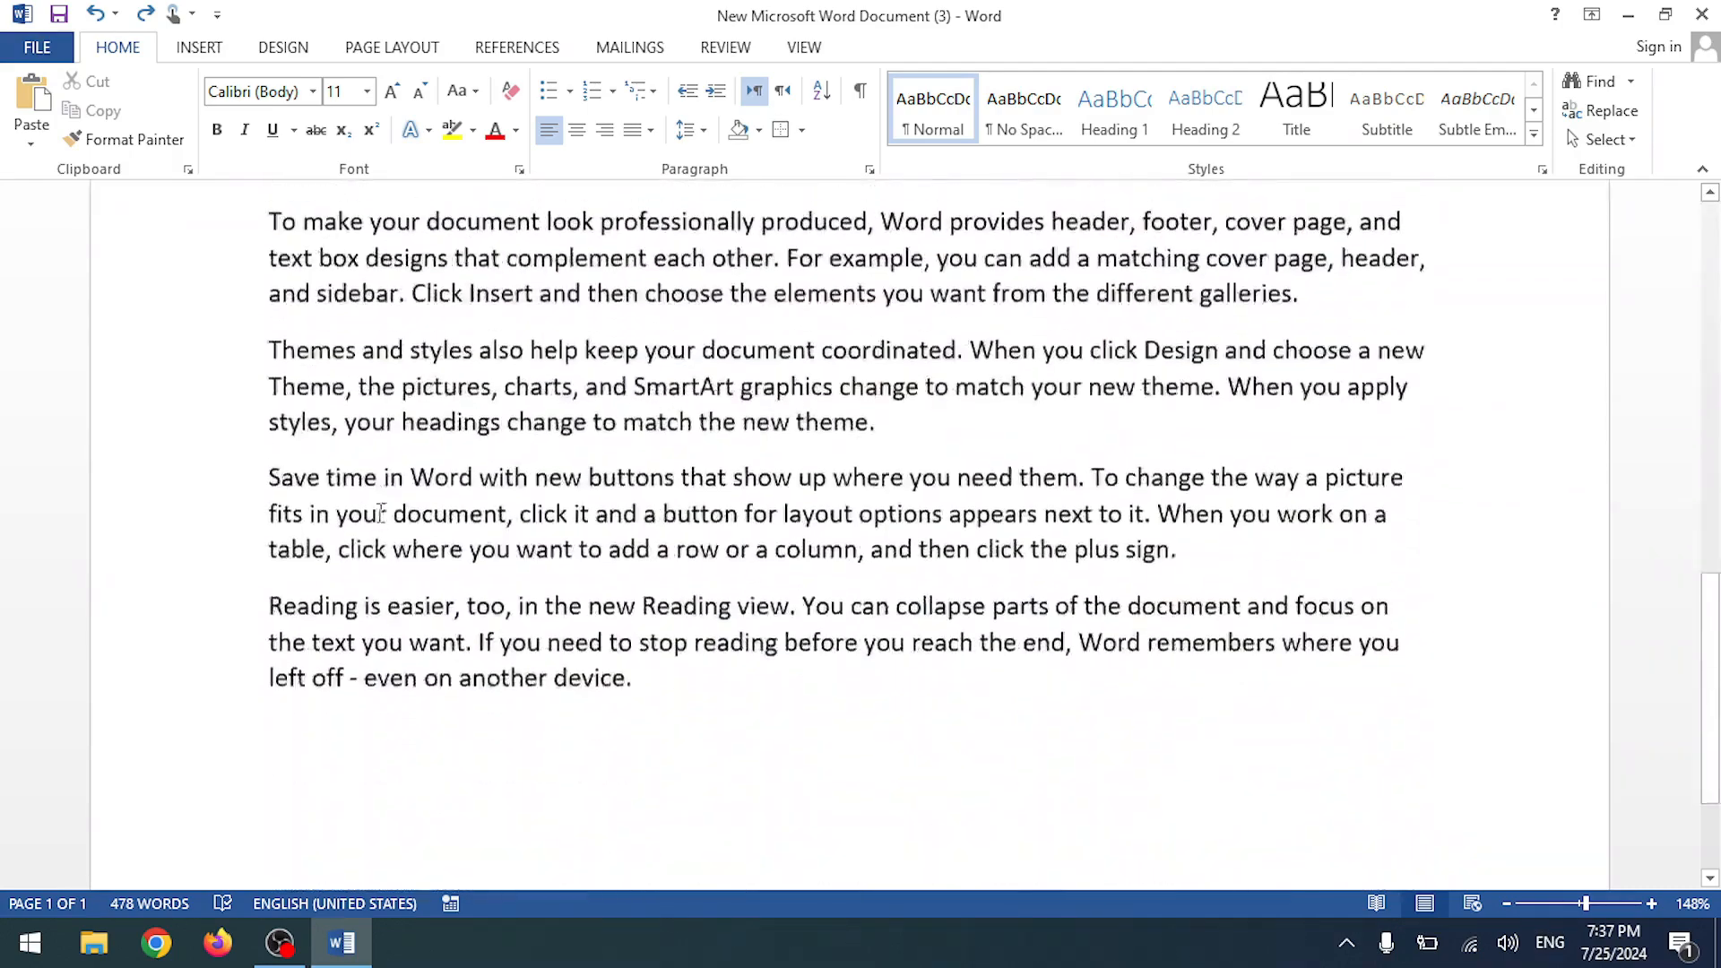
scroll(380, 511, up, 4)
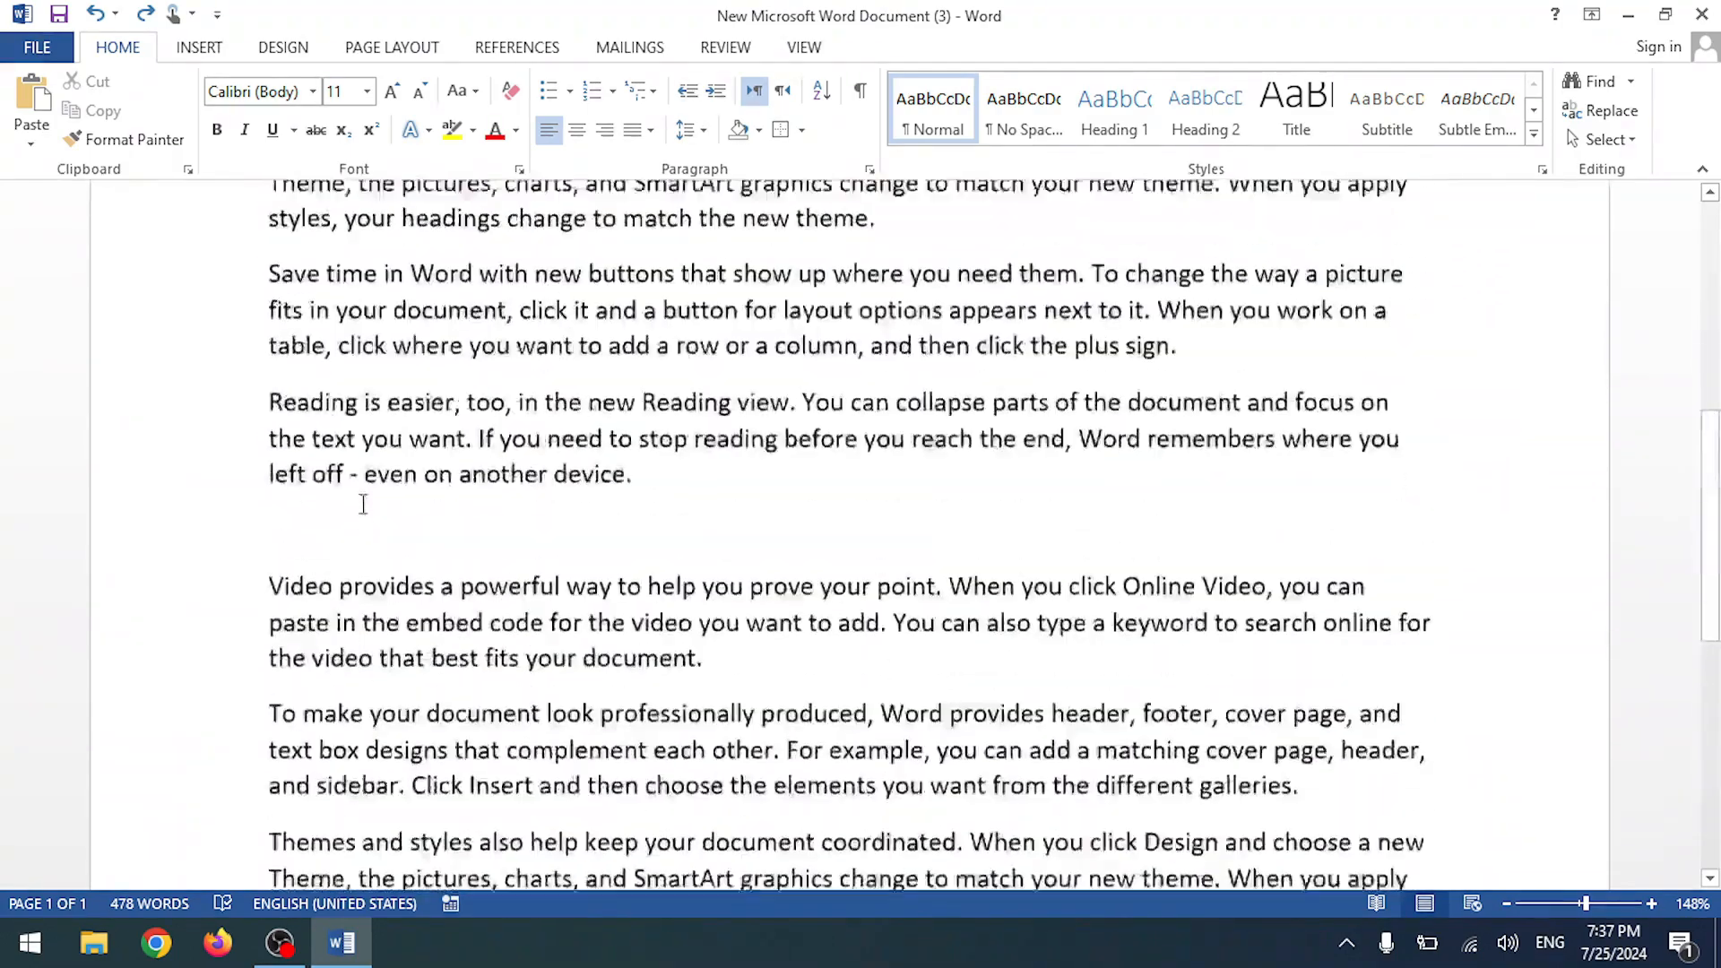
click(337, 410)
text(Heading 1)
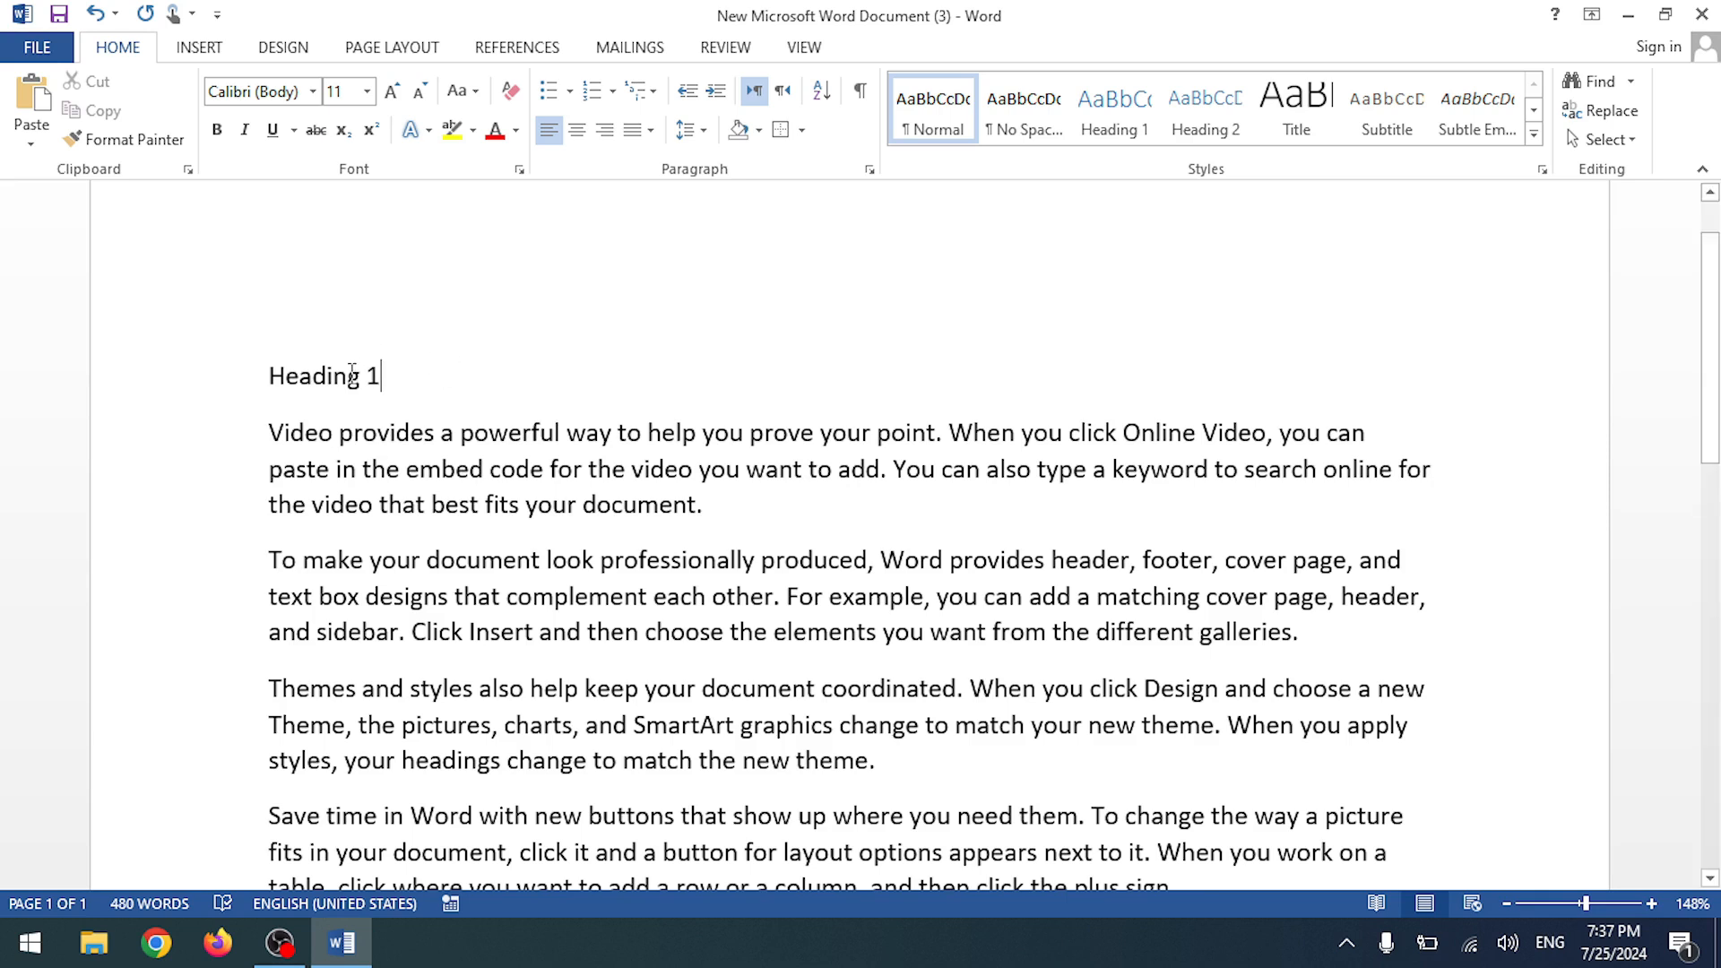
key(BackSpace)
key(BackSpace)
key(BackSpace)
key(BackSpace)
key(BackSpace)
key(BackSpace)
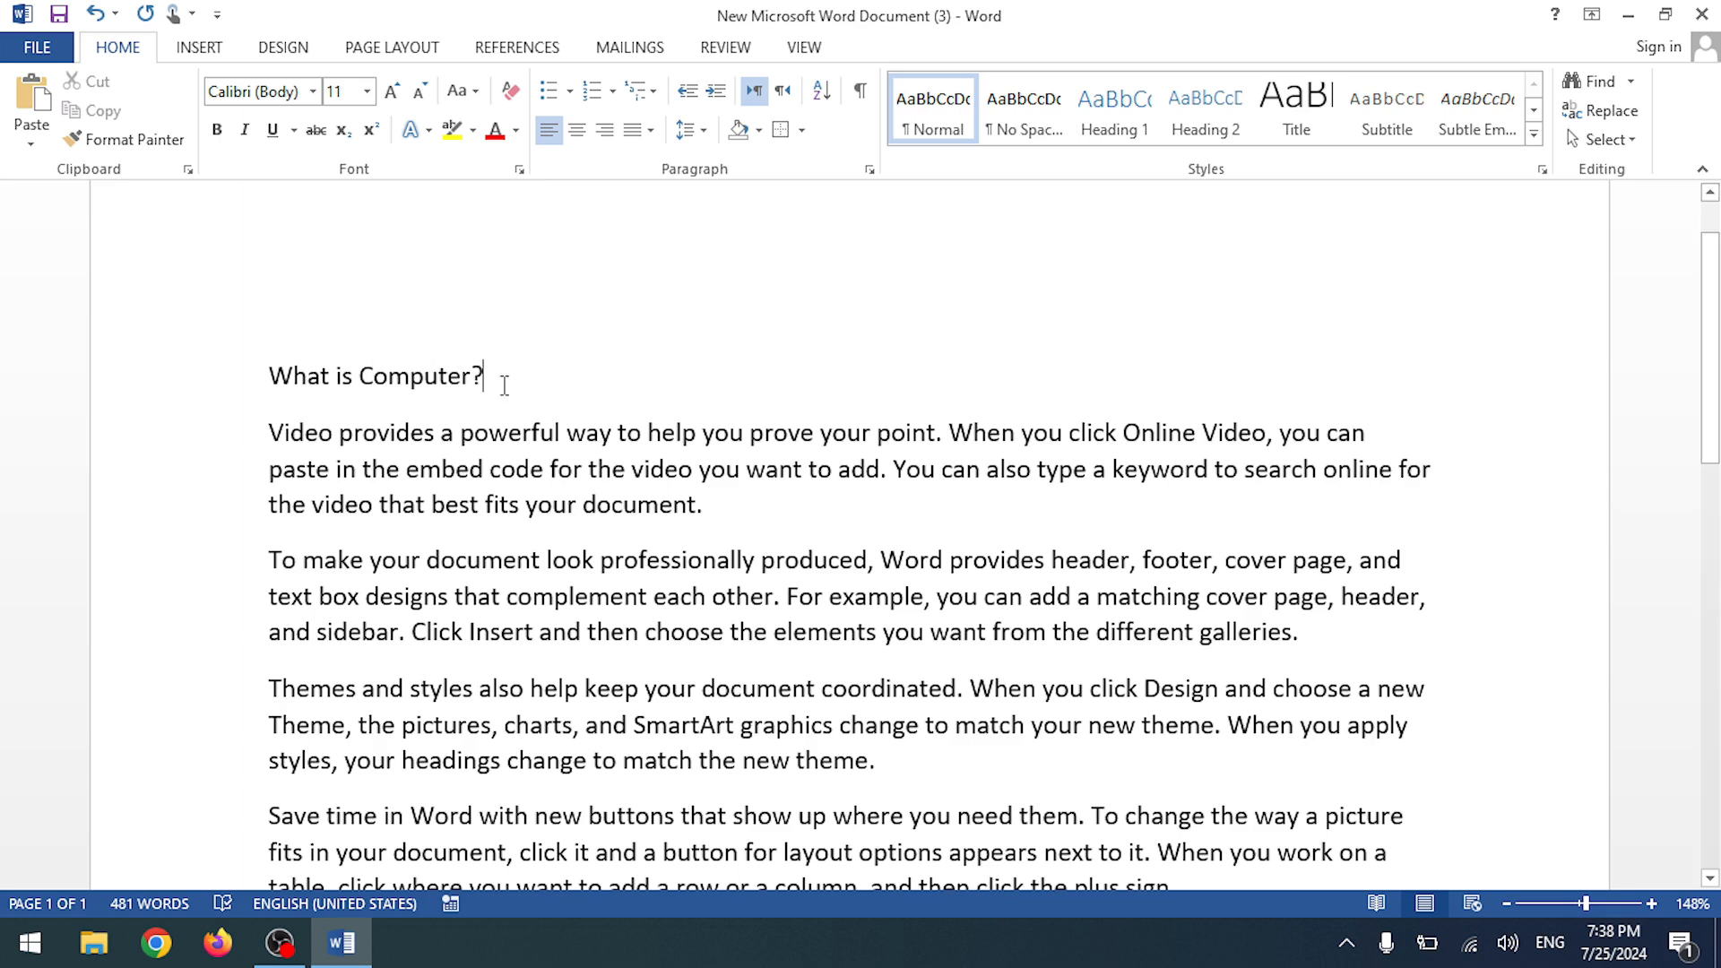
- Apply the Heading 1 style to the 'What is Computer?' line
drag(493, 370, 267, 375)
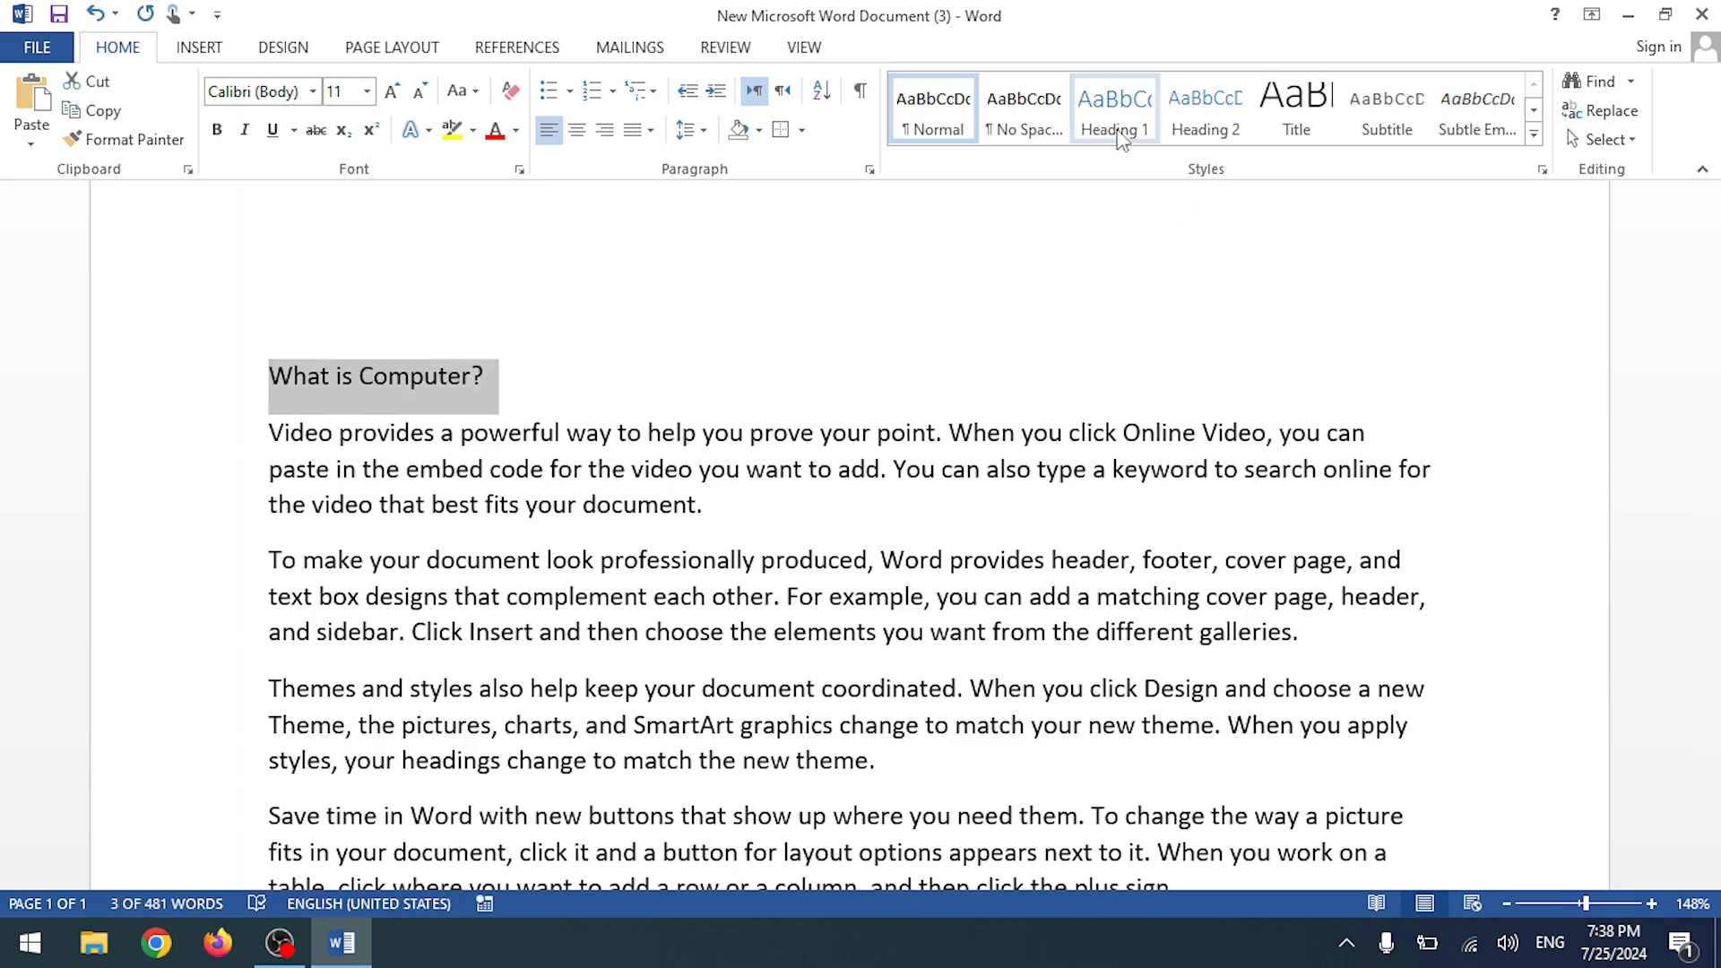
click(1119, 131)
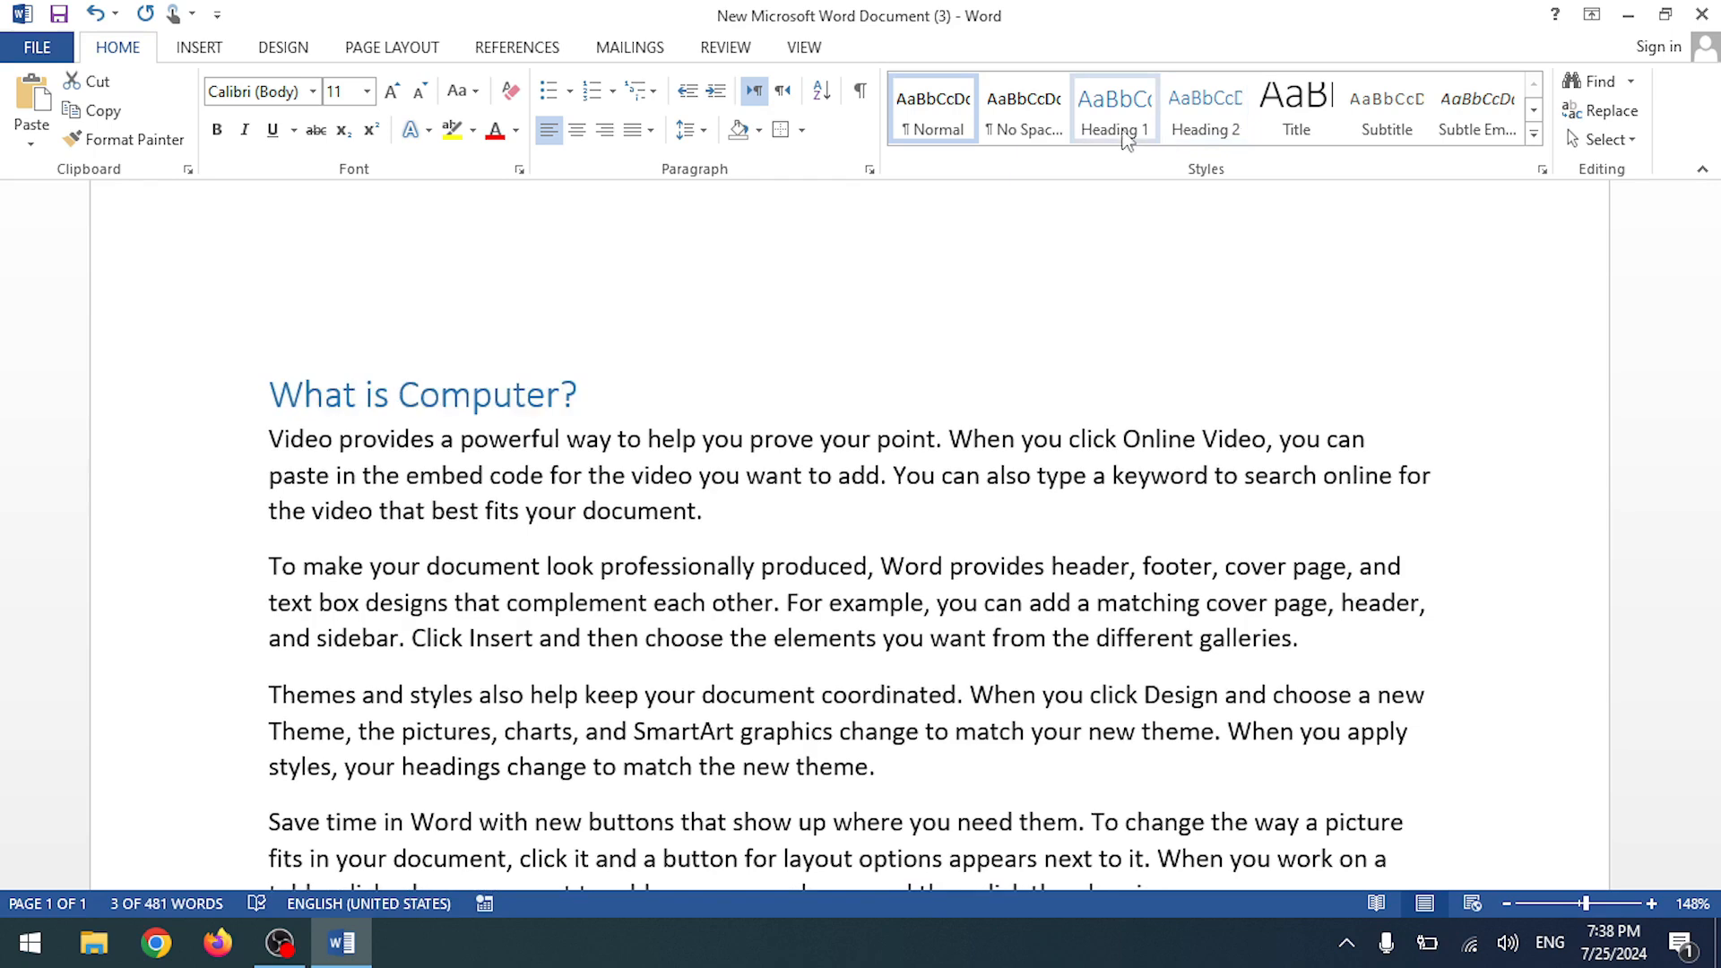
scroll(605, 457, down, 5)
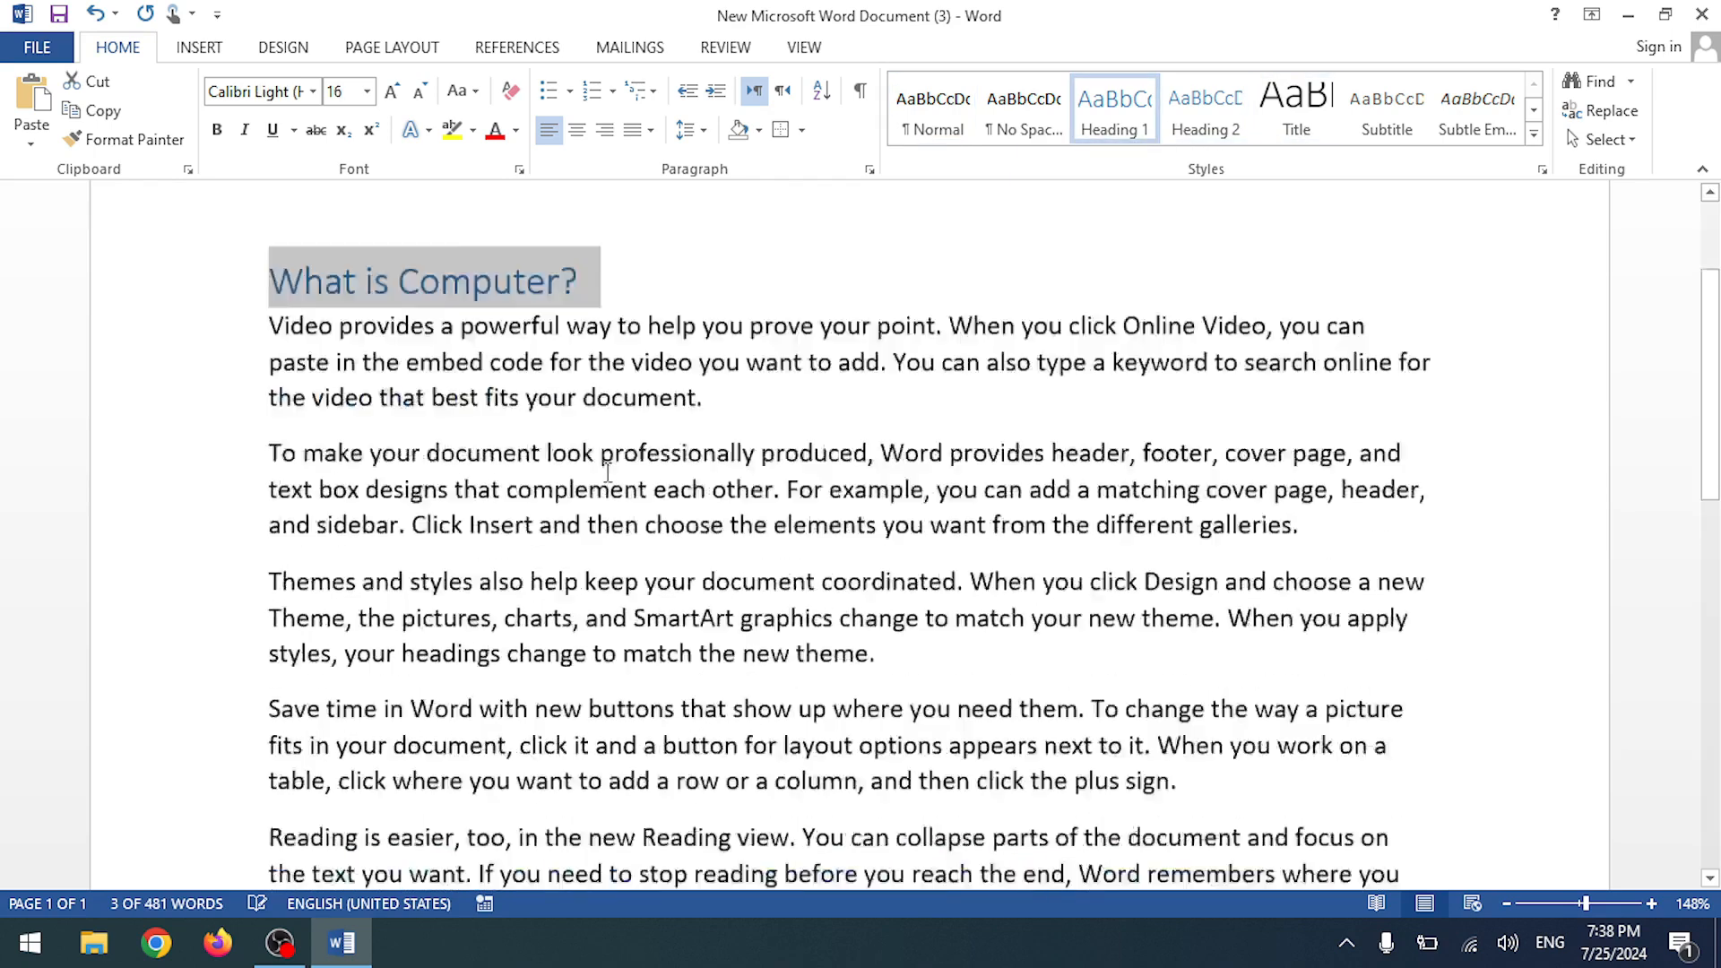
scroll(605, 458, up, 5)
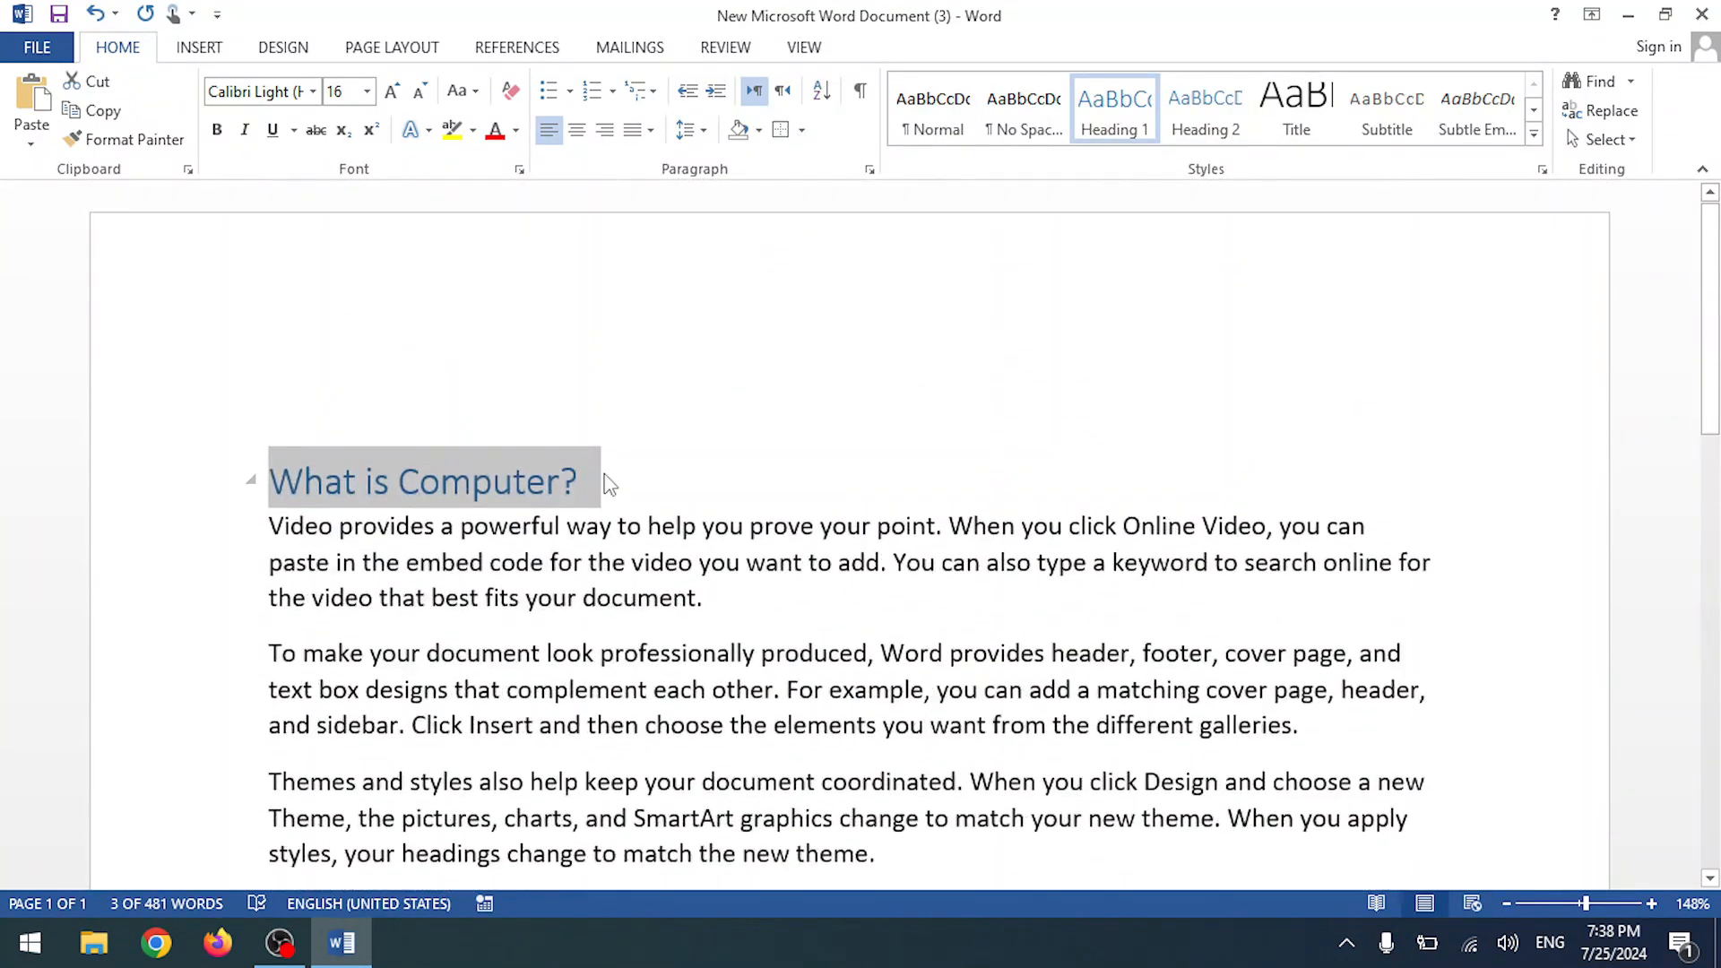
click(605, 484)
click(189, 481)
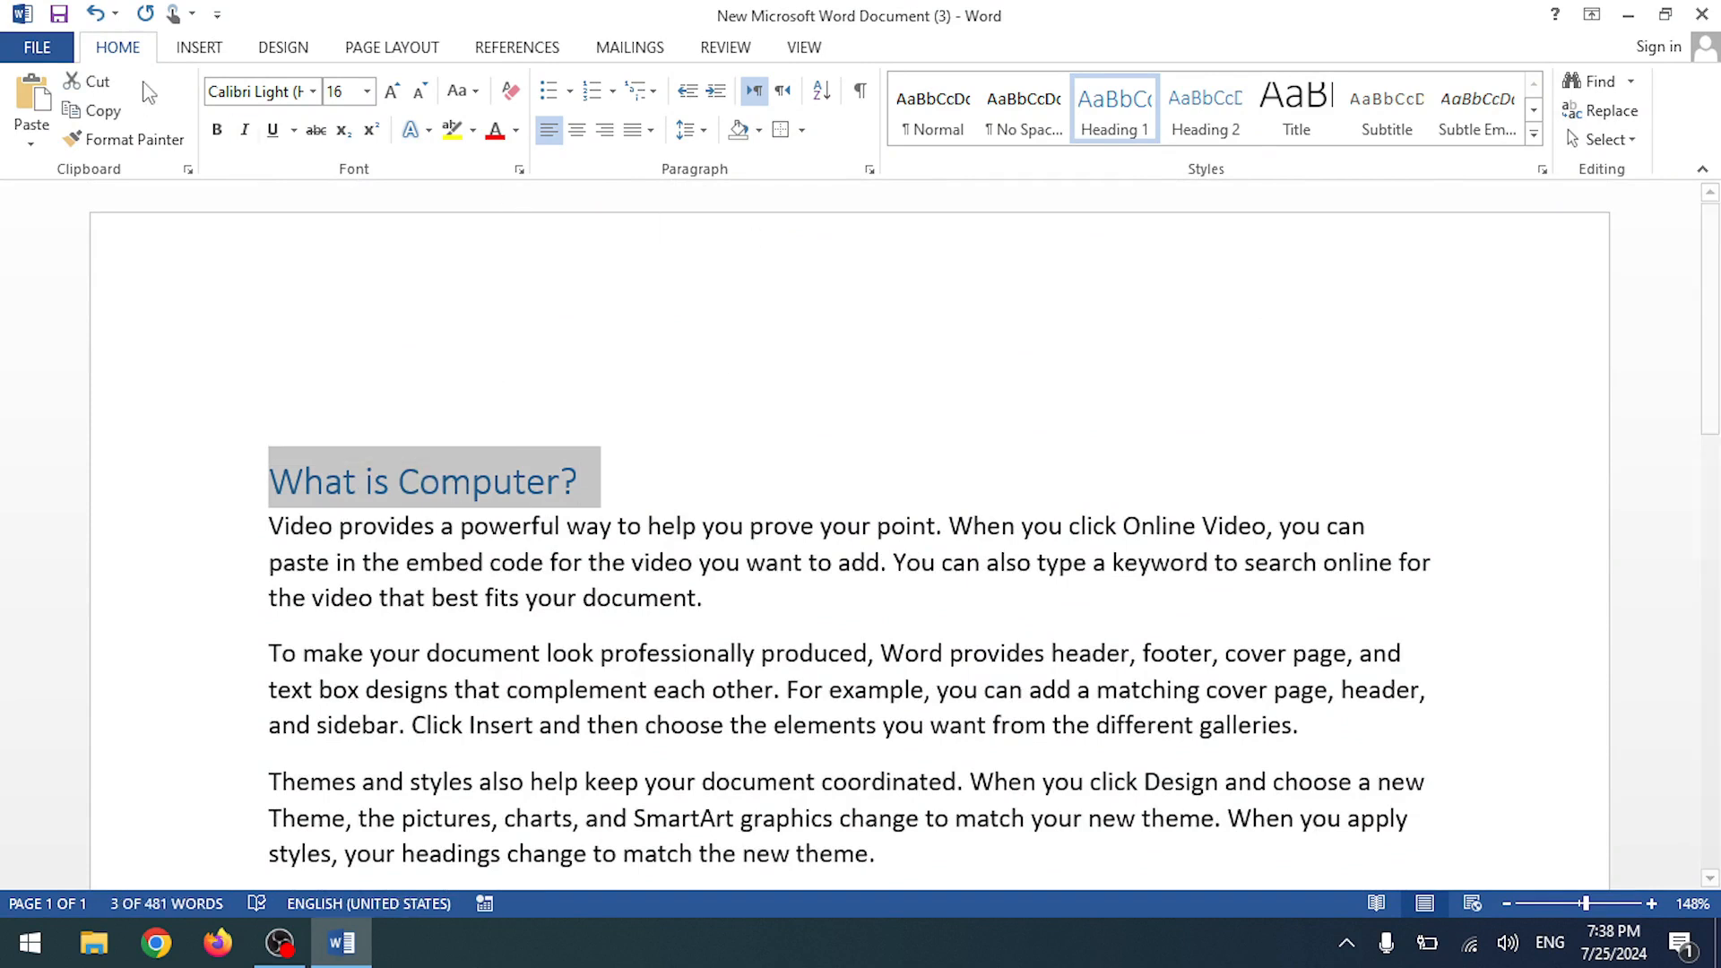
- With the heading selected, bring up Modify Style for Heading 1 from the Styles gallery
click(633, 48)
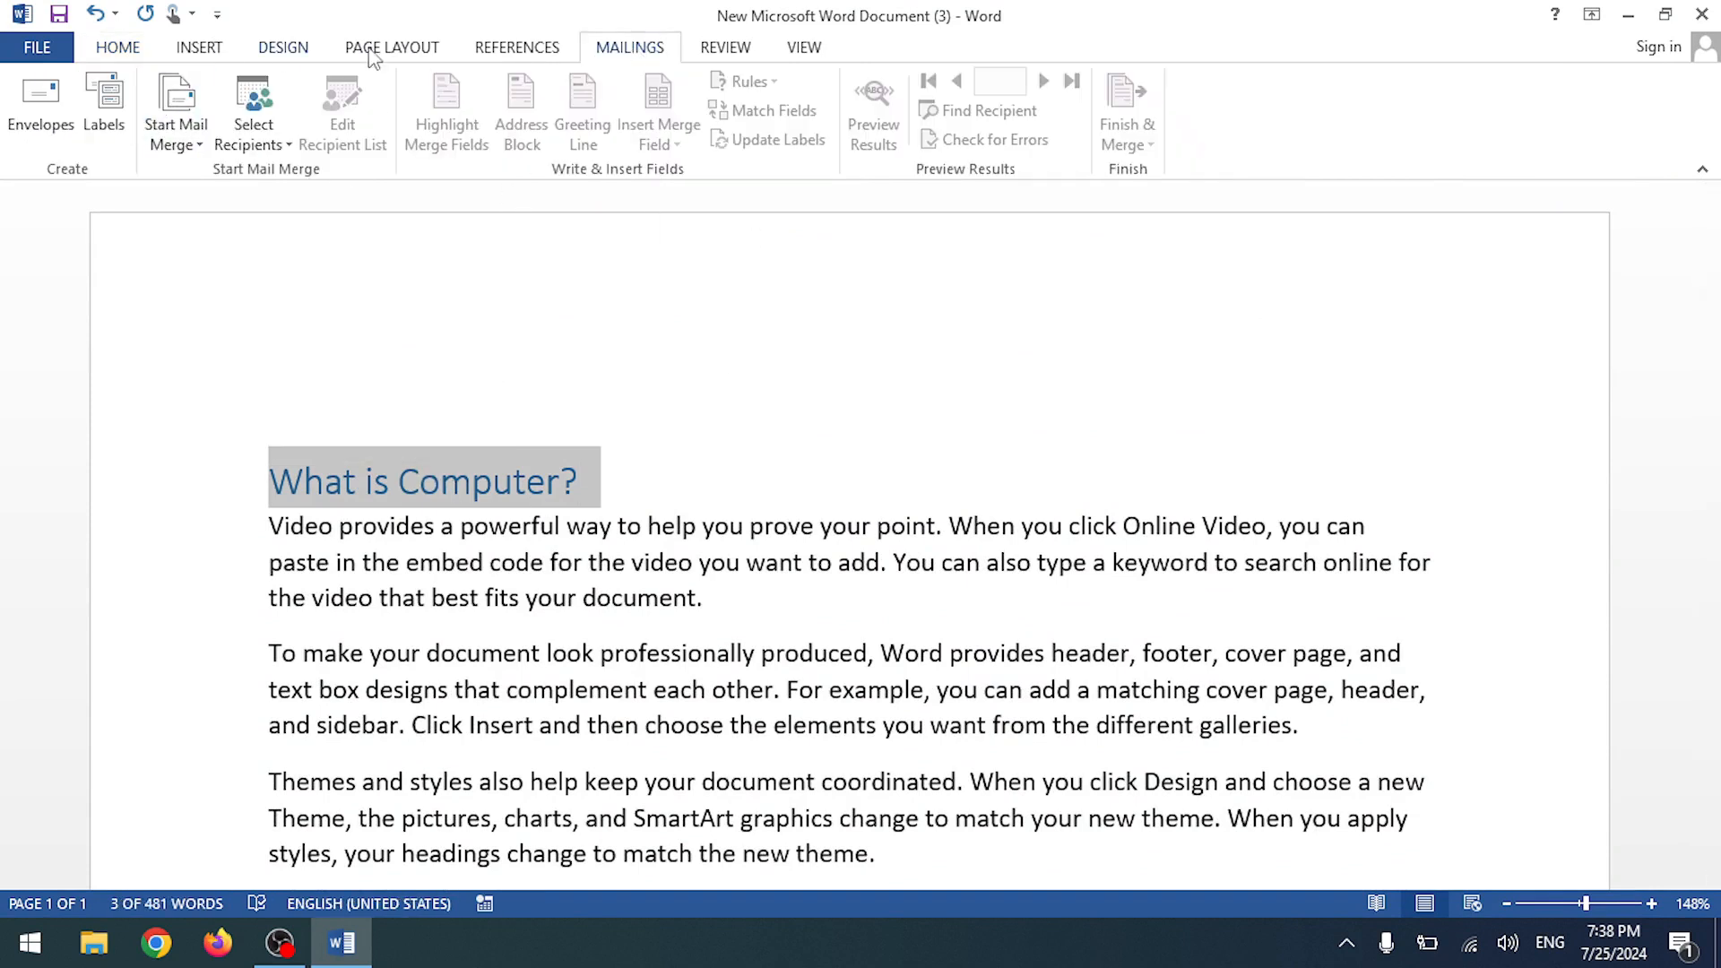
click(514, 49)
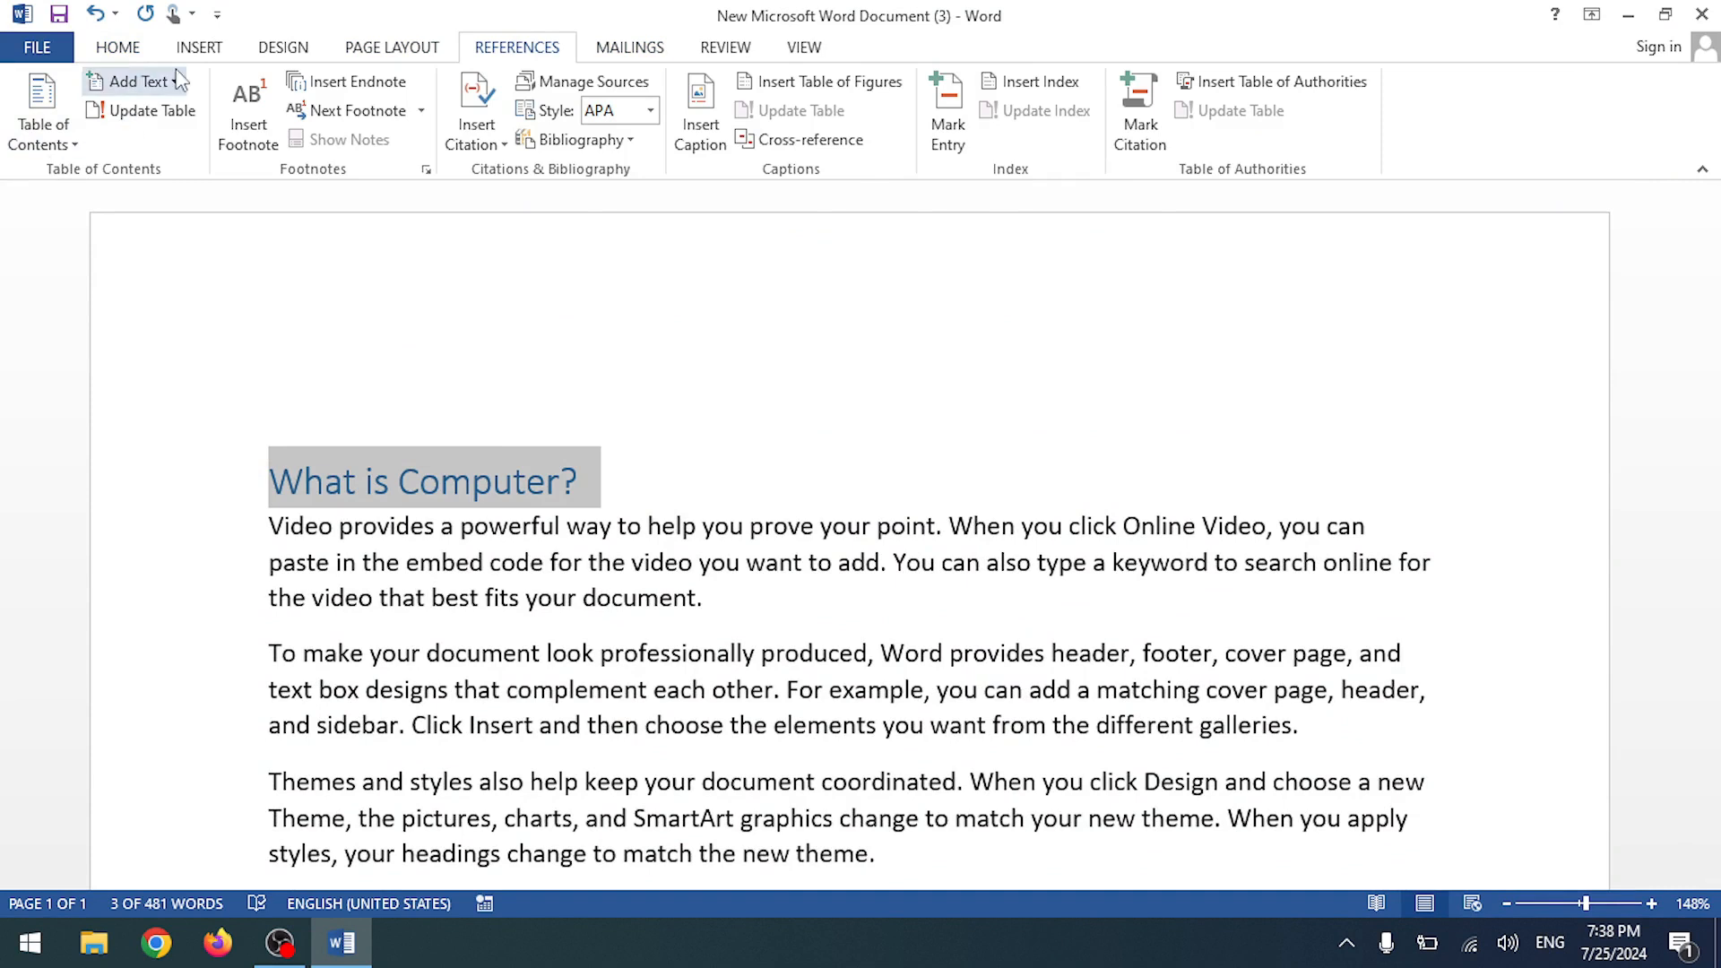
click(121, 50)
click(582, 482)
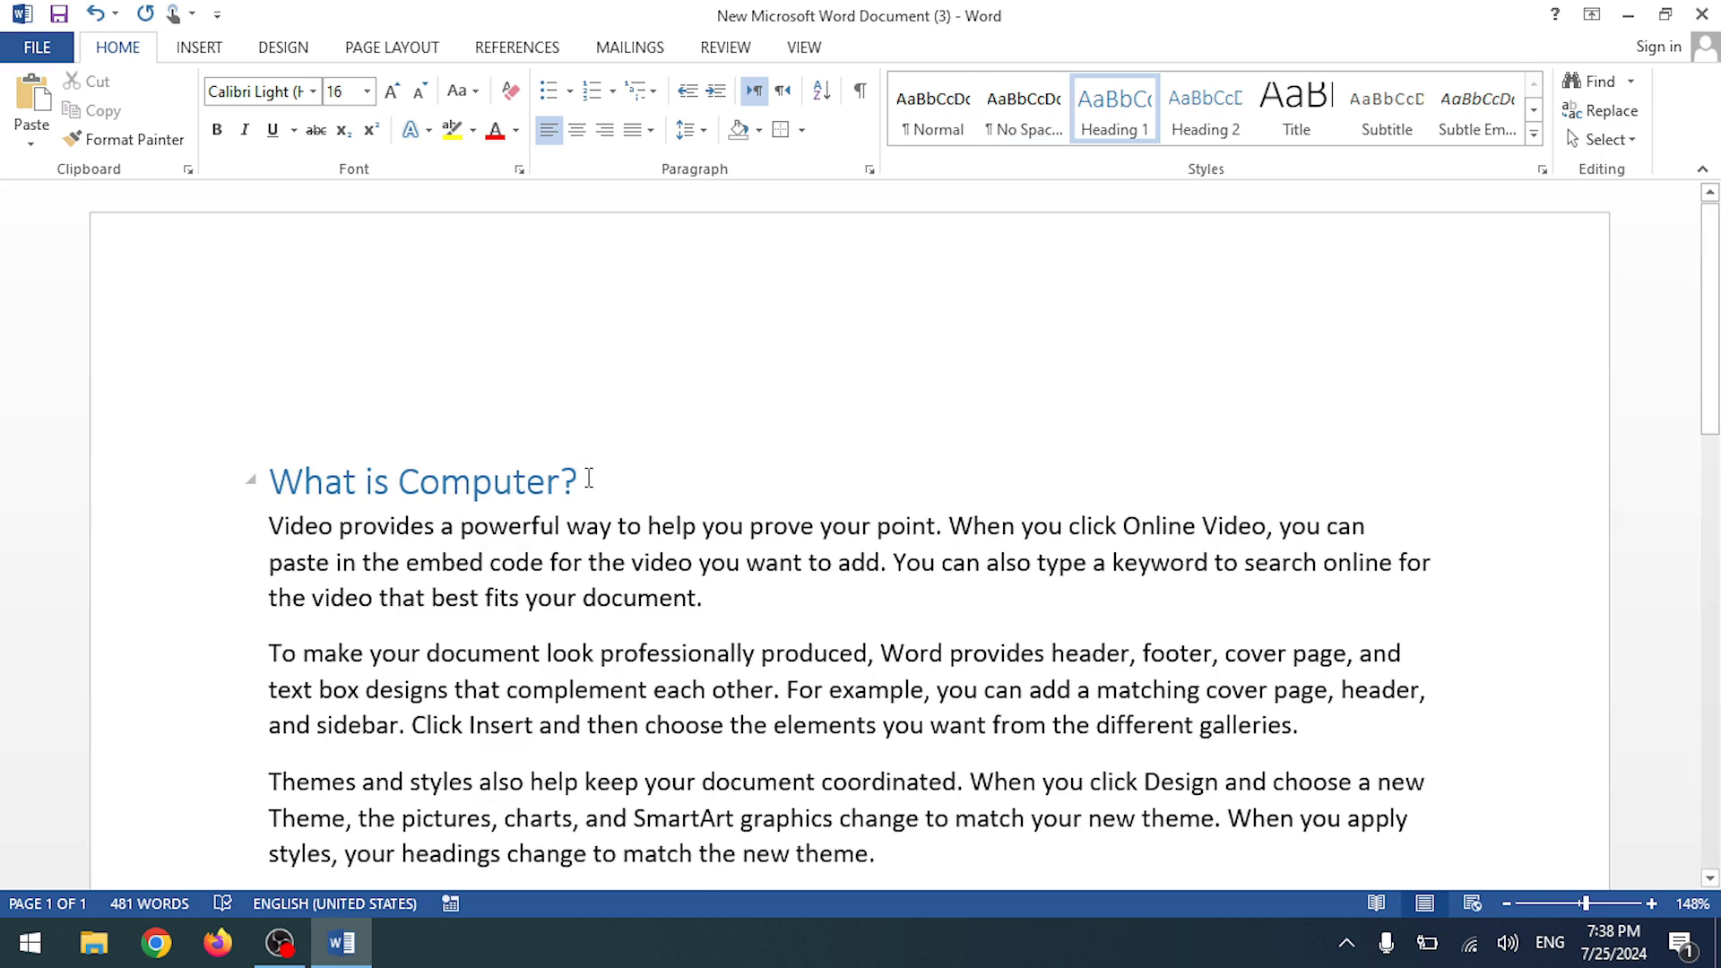
drag(589, 481, 269, 482)
right_click(1114, 121)
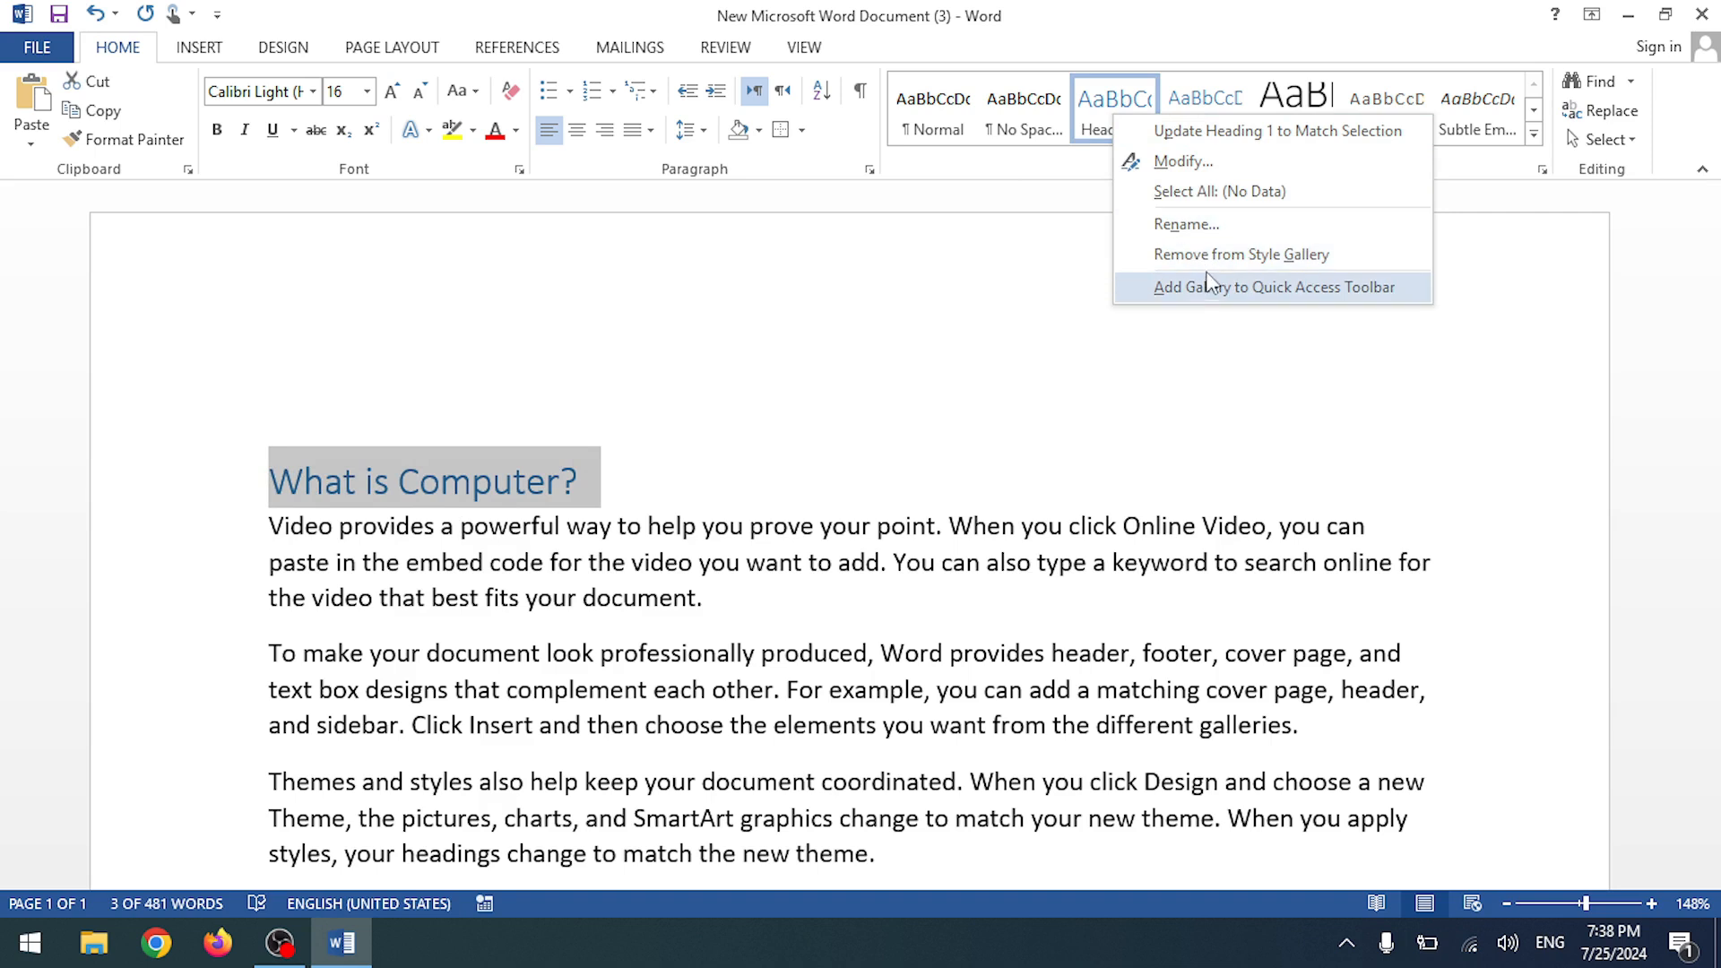
click(1183, 161)
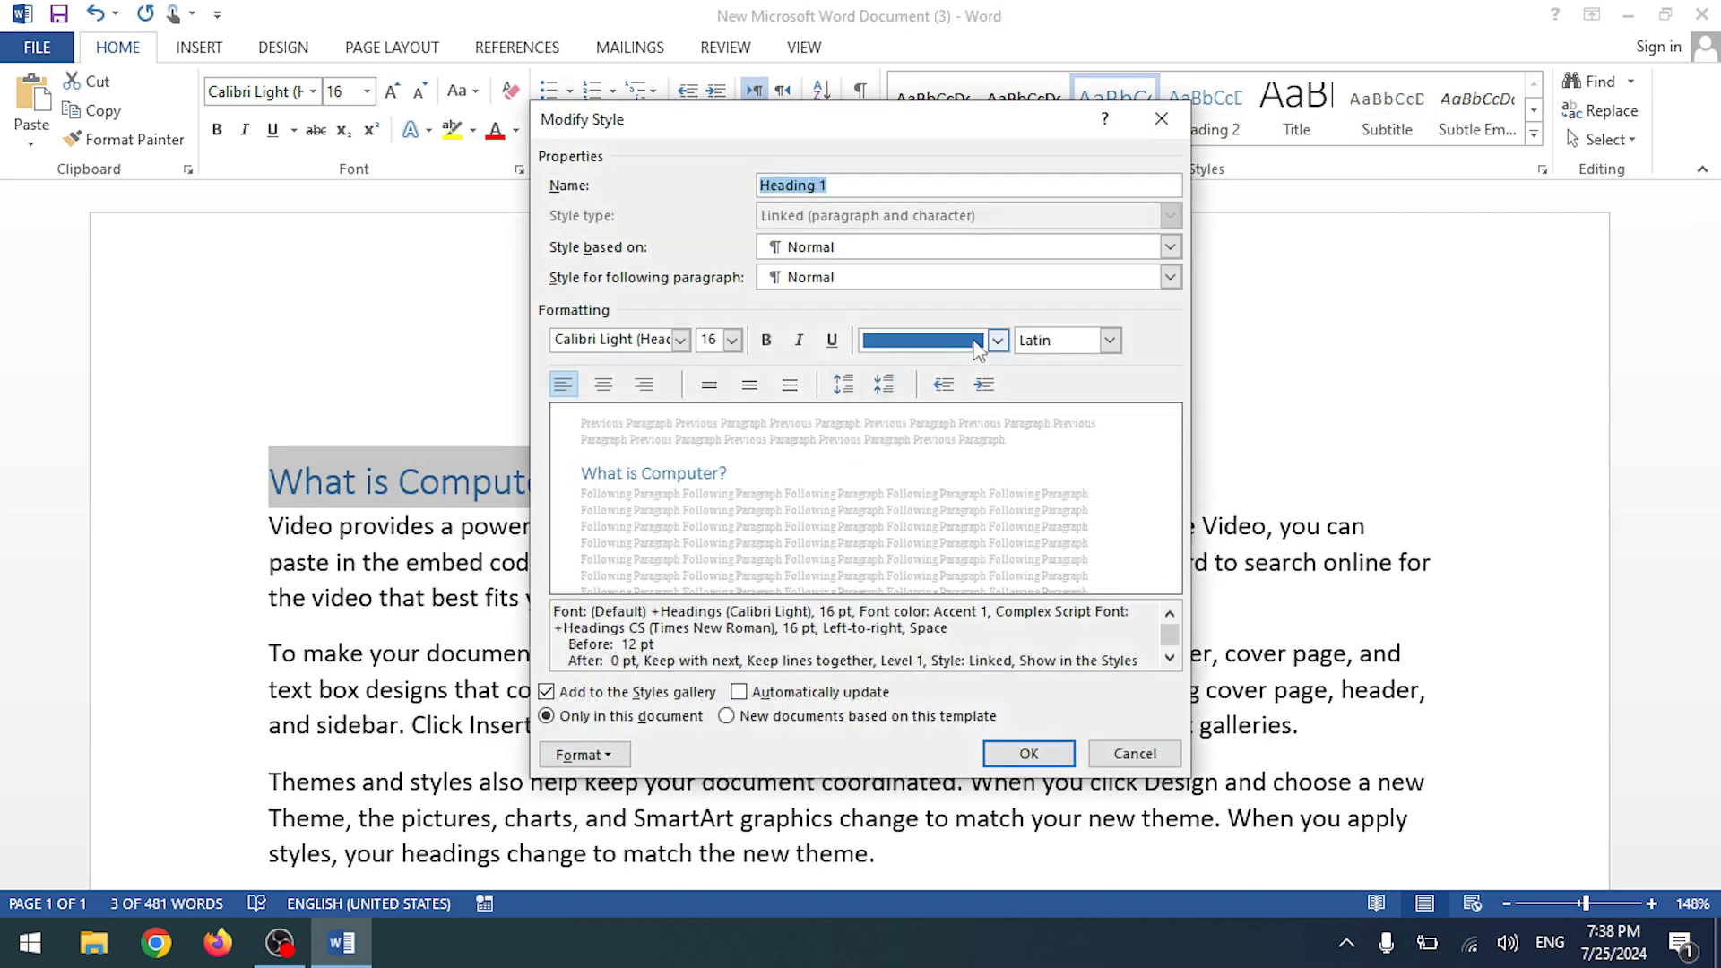
- Set the Heading 1 style's font colour to Black (Text 1)
click(998, 340)
click(912, 429)
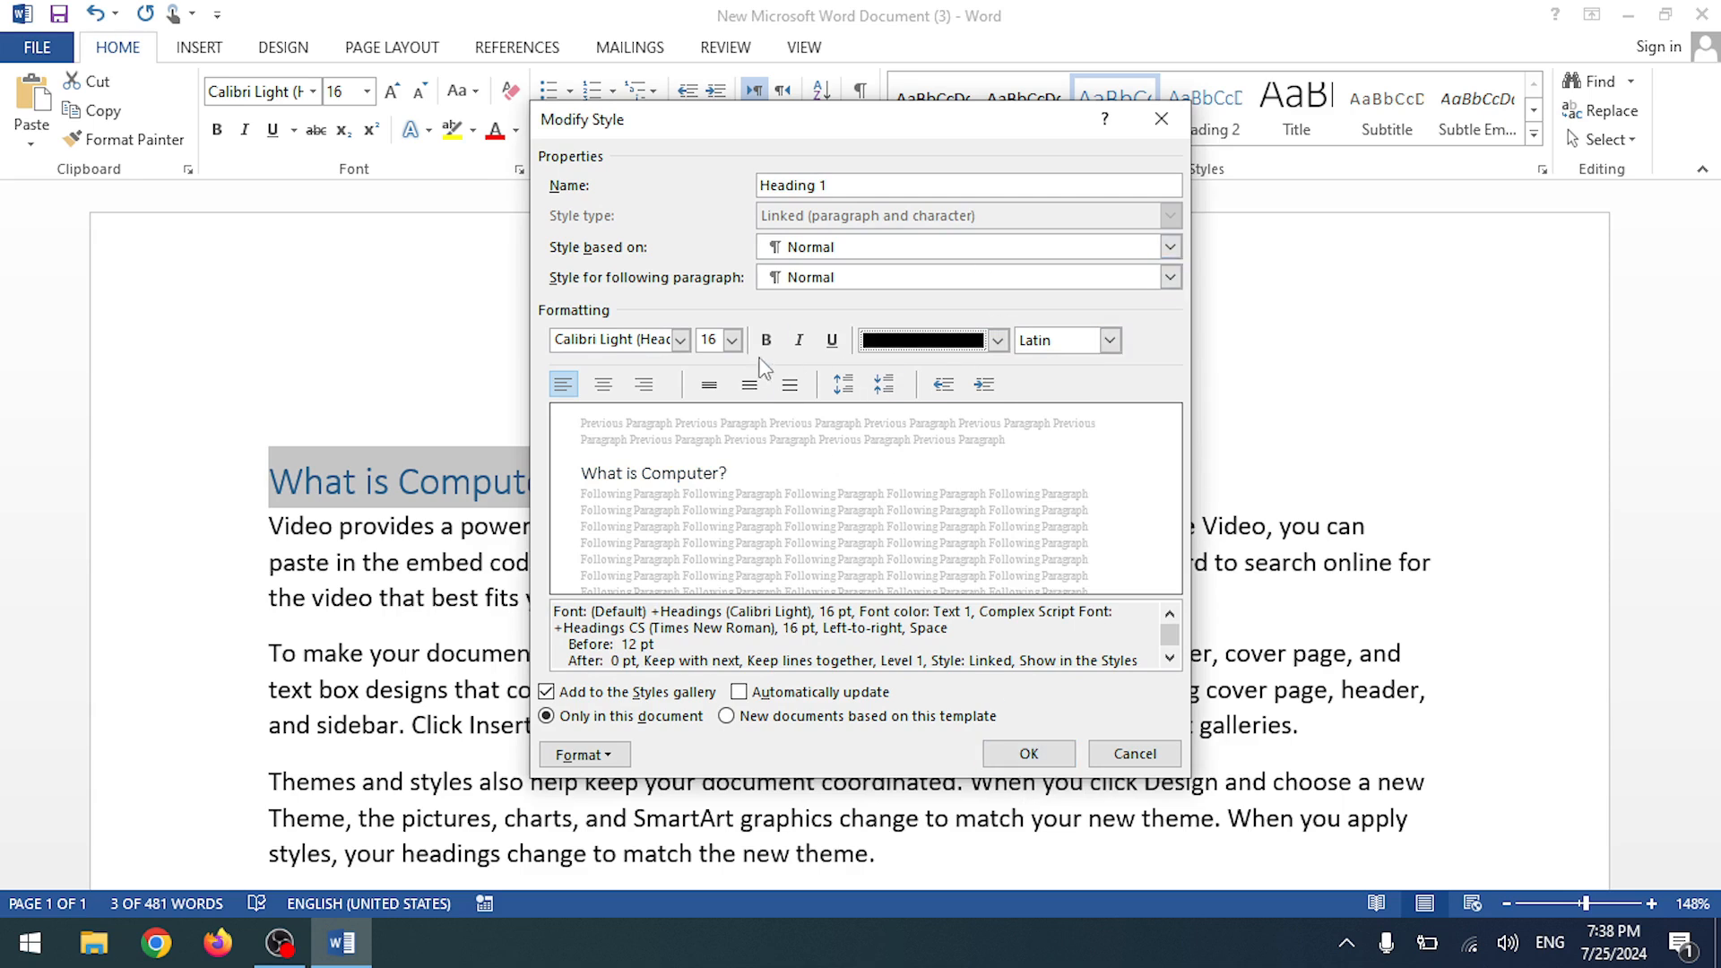
click(1029, 752)
- Undo the heading so 'What is Computer?' is Normal text again, then reselect the line
click(325, 482)
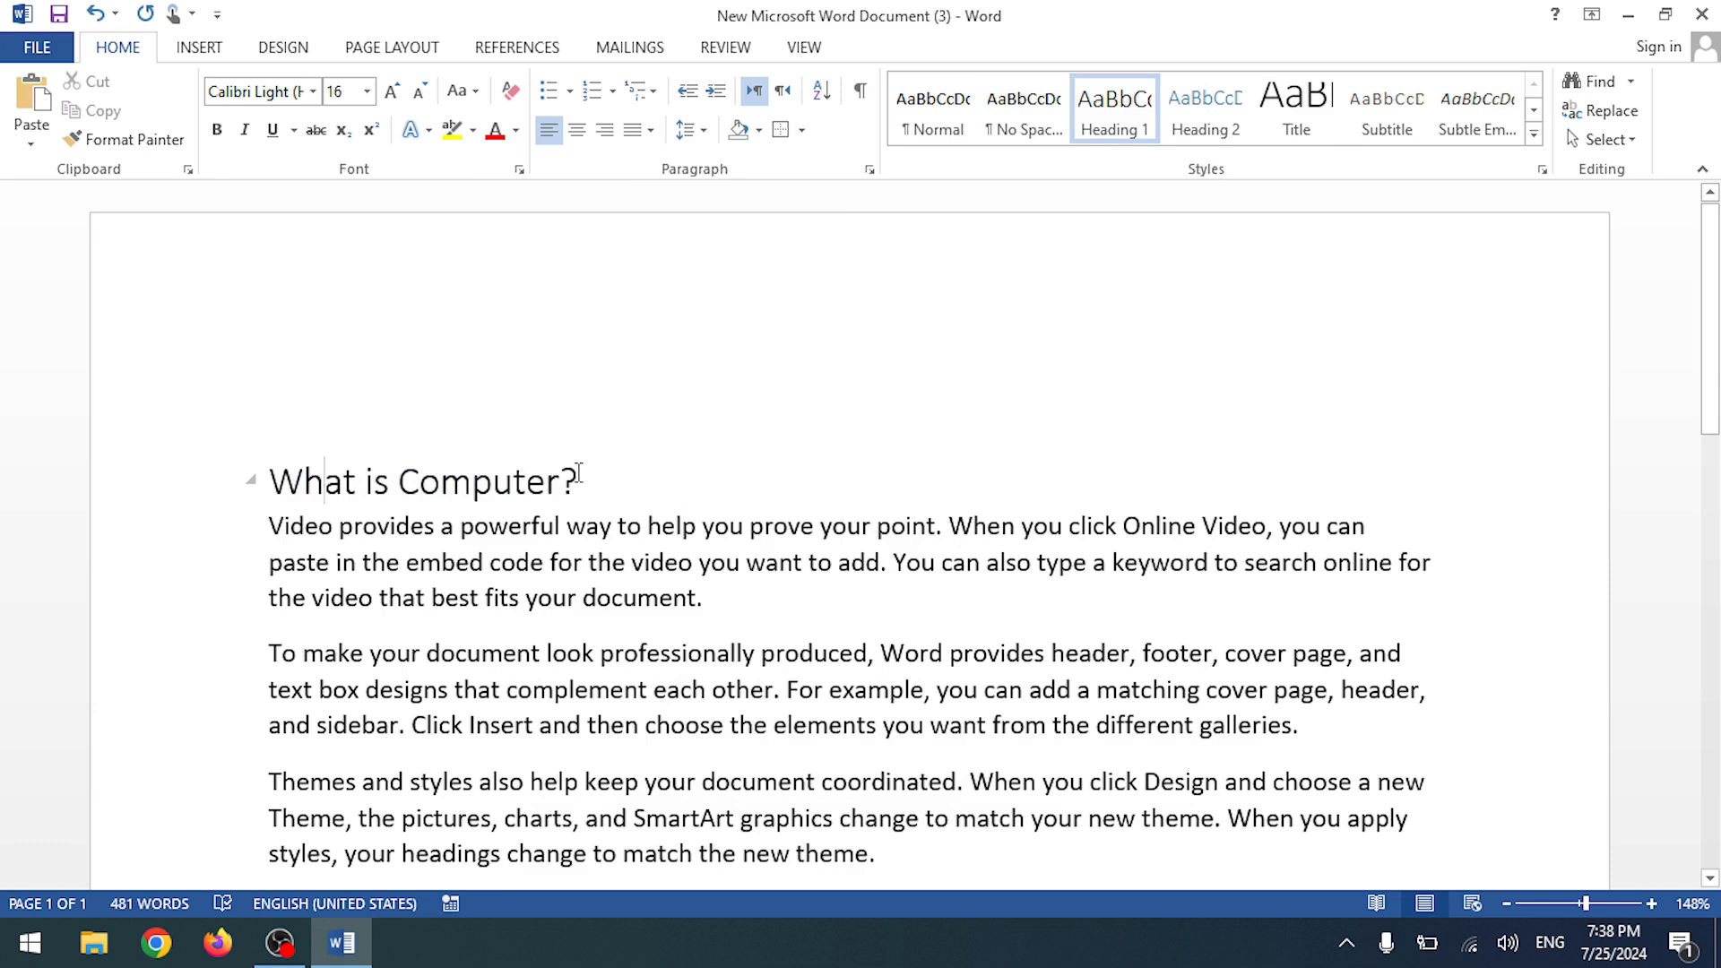
drag(579, 474, 268, 482)
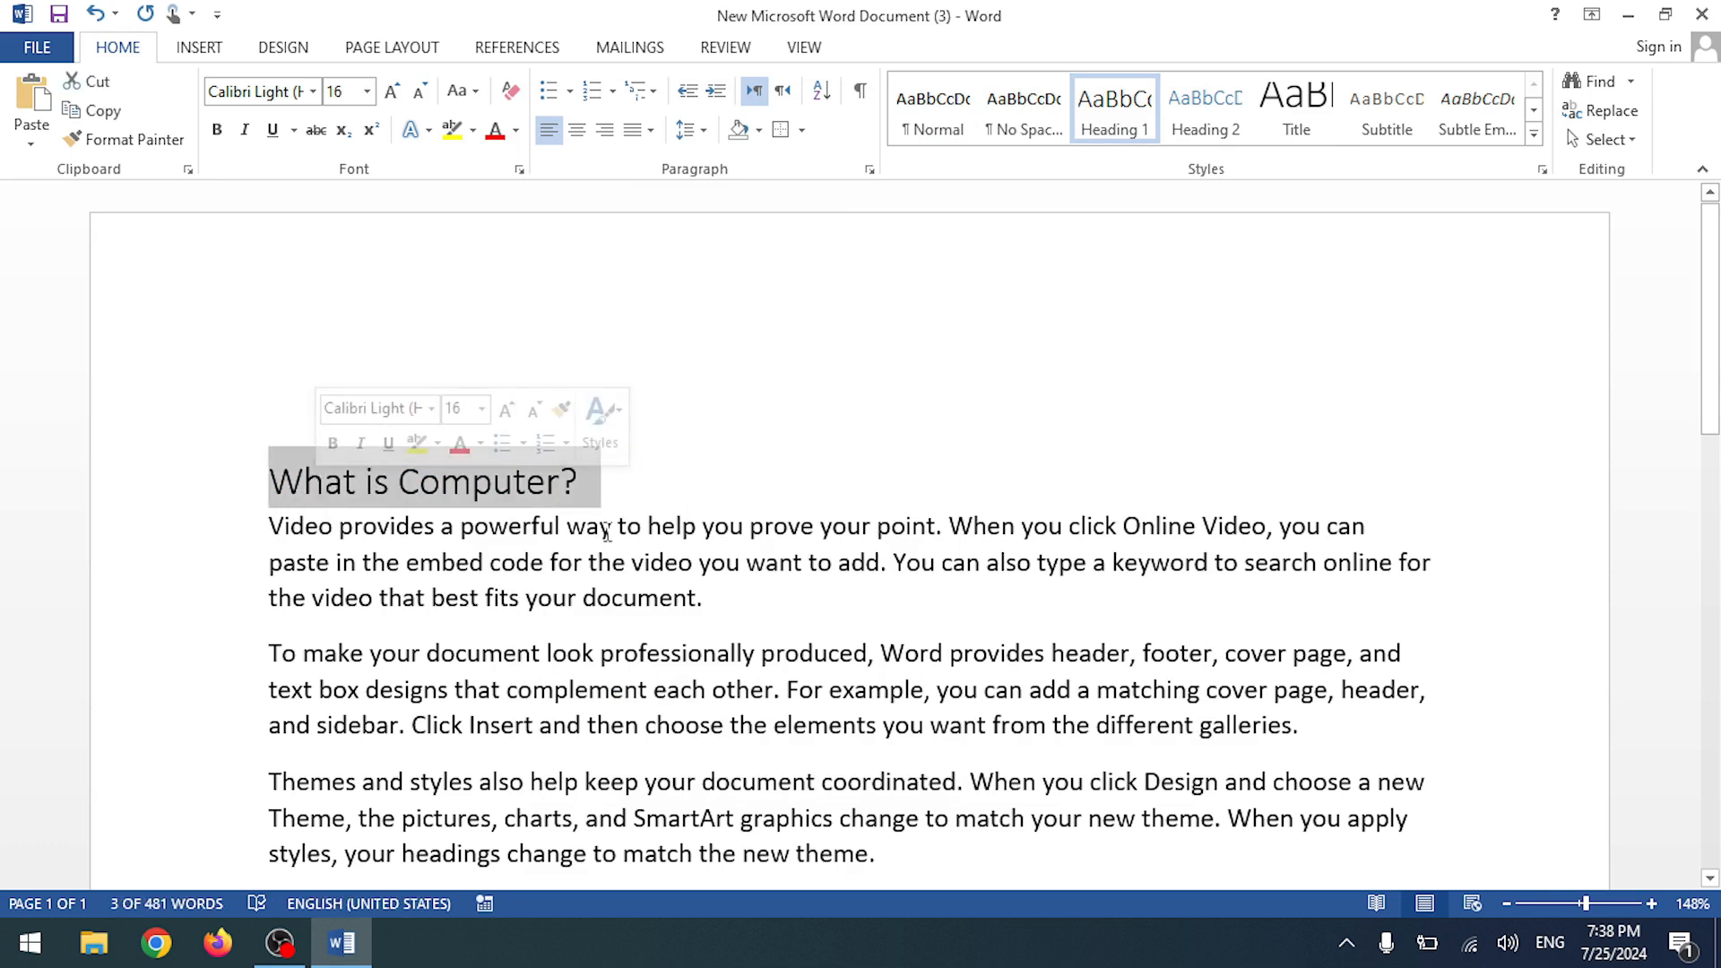
key(ctrl+z)
click(391, 471)
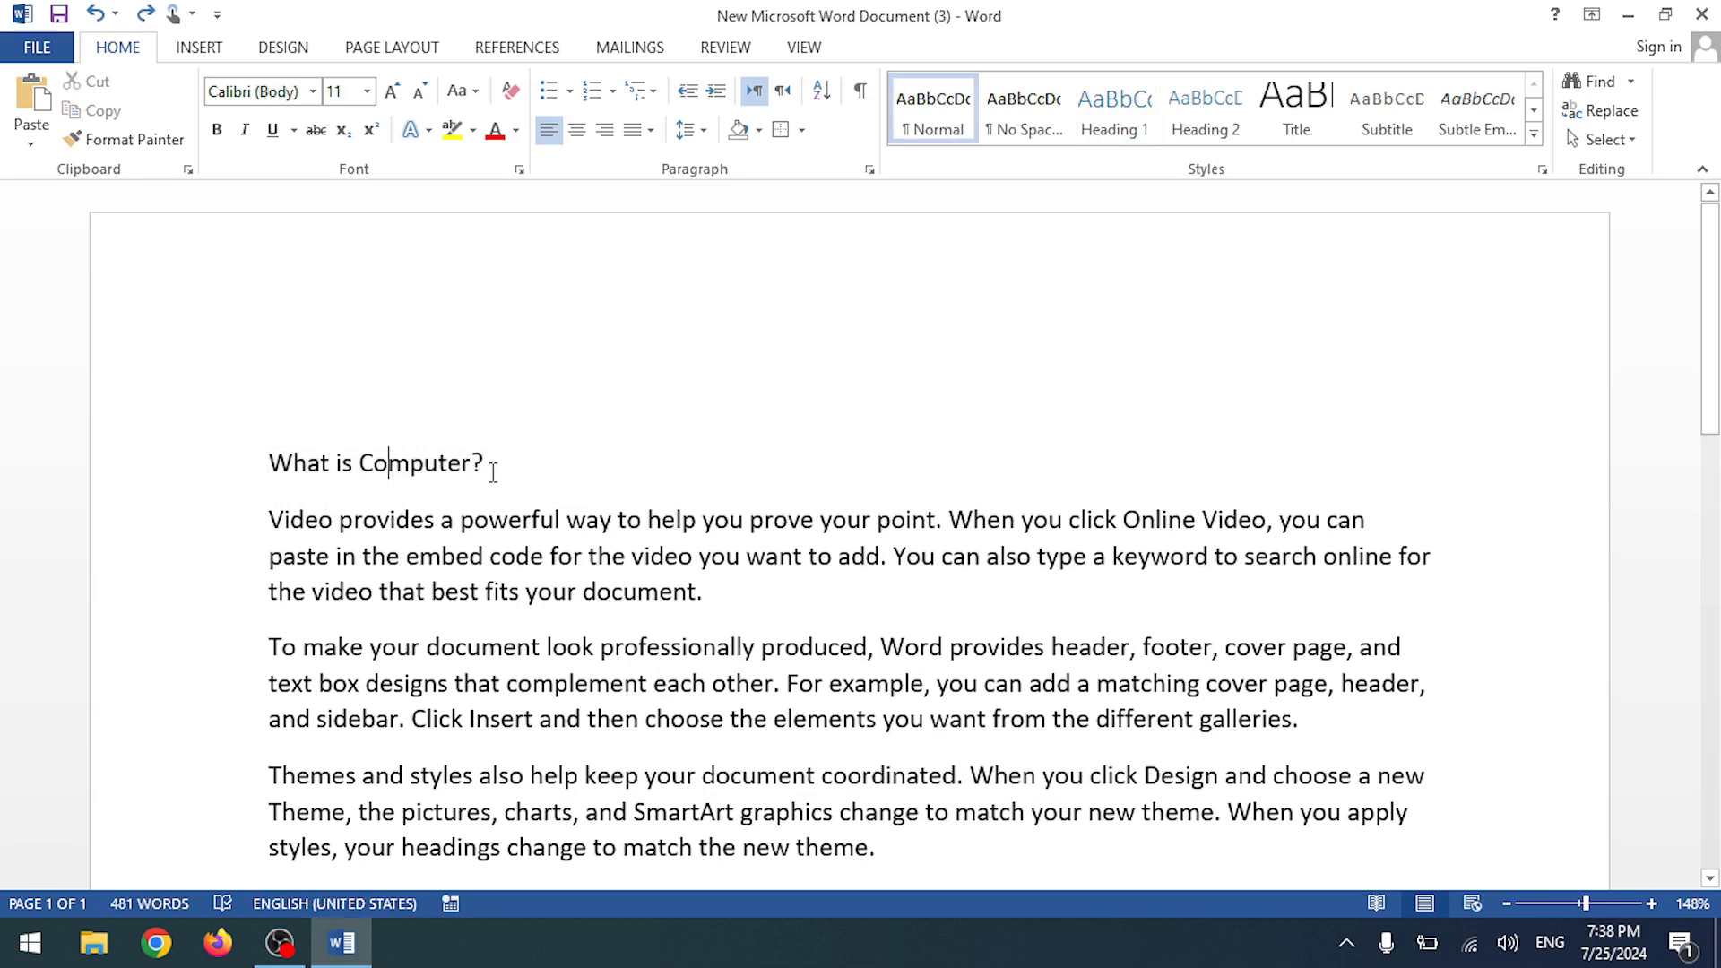
double_click(382, 467)
click(450, 465)
drag(481, 473, 260, 457)
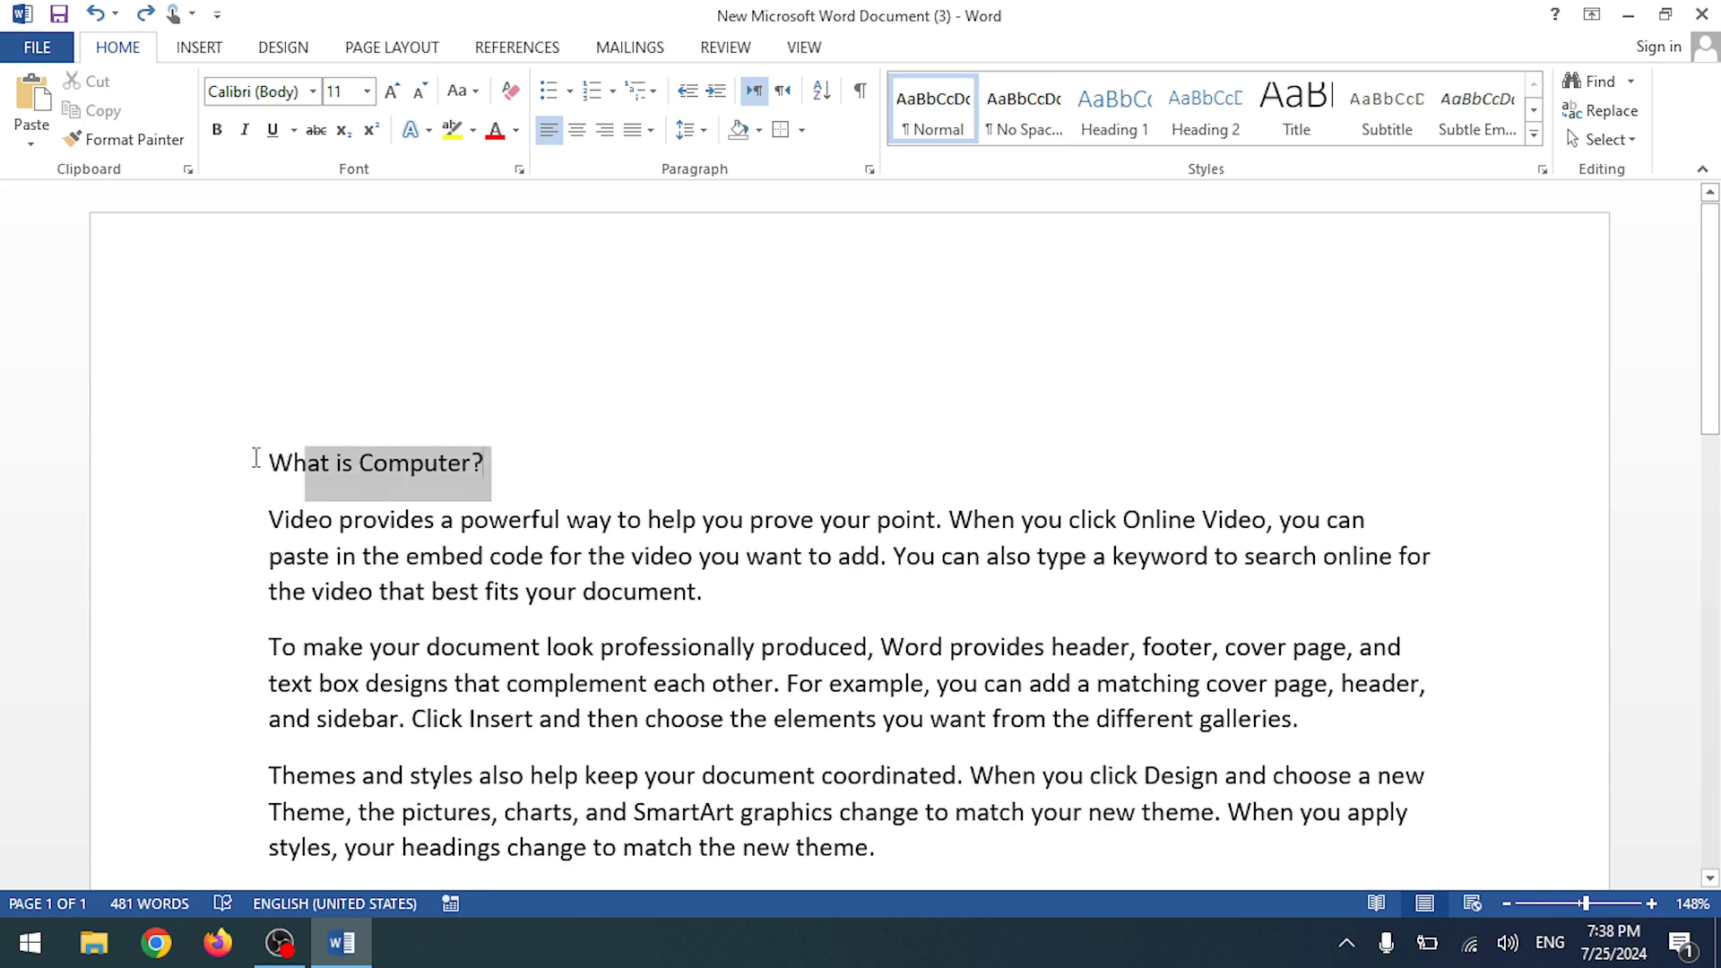
- Restyle 'What is Computer?' as Heading 1 (blue Calibri Light 16), then select and delete it
click(1114, 120)
click(460, 526)
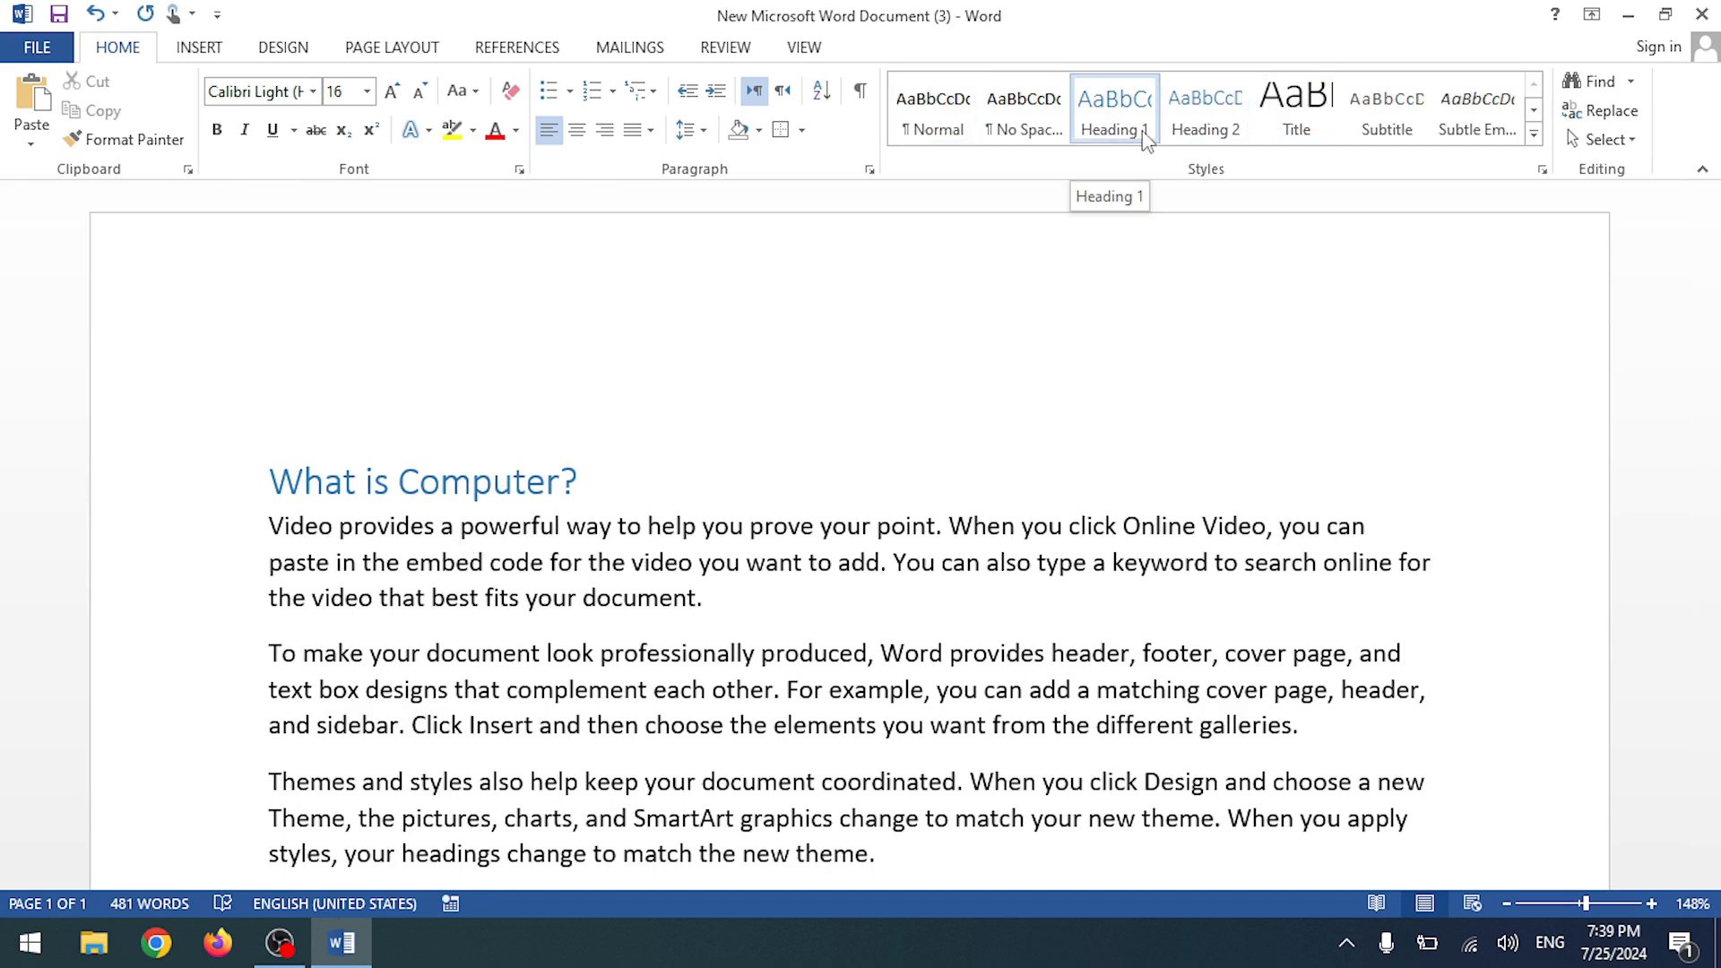
click(746, 562)
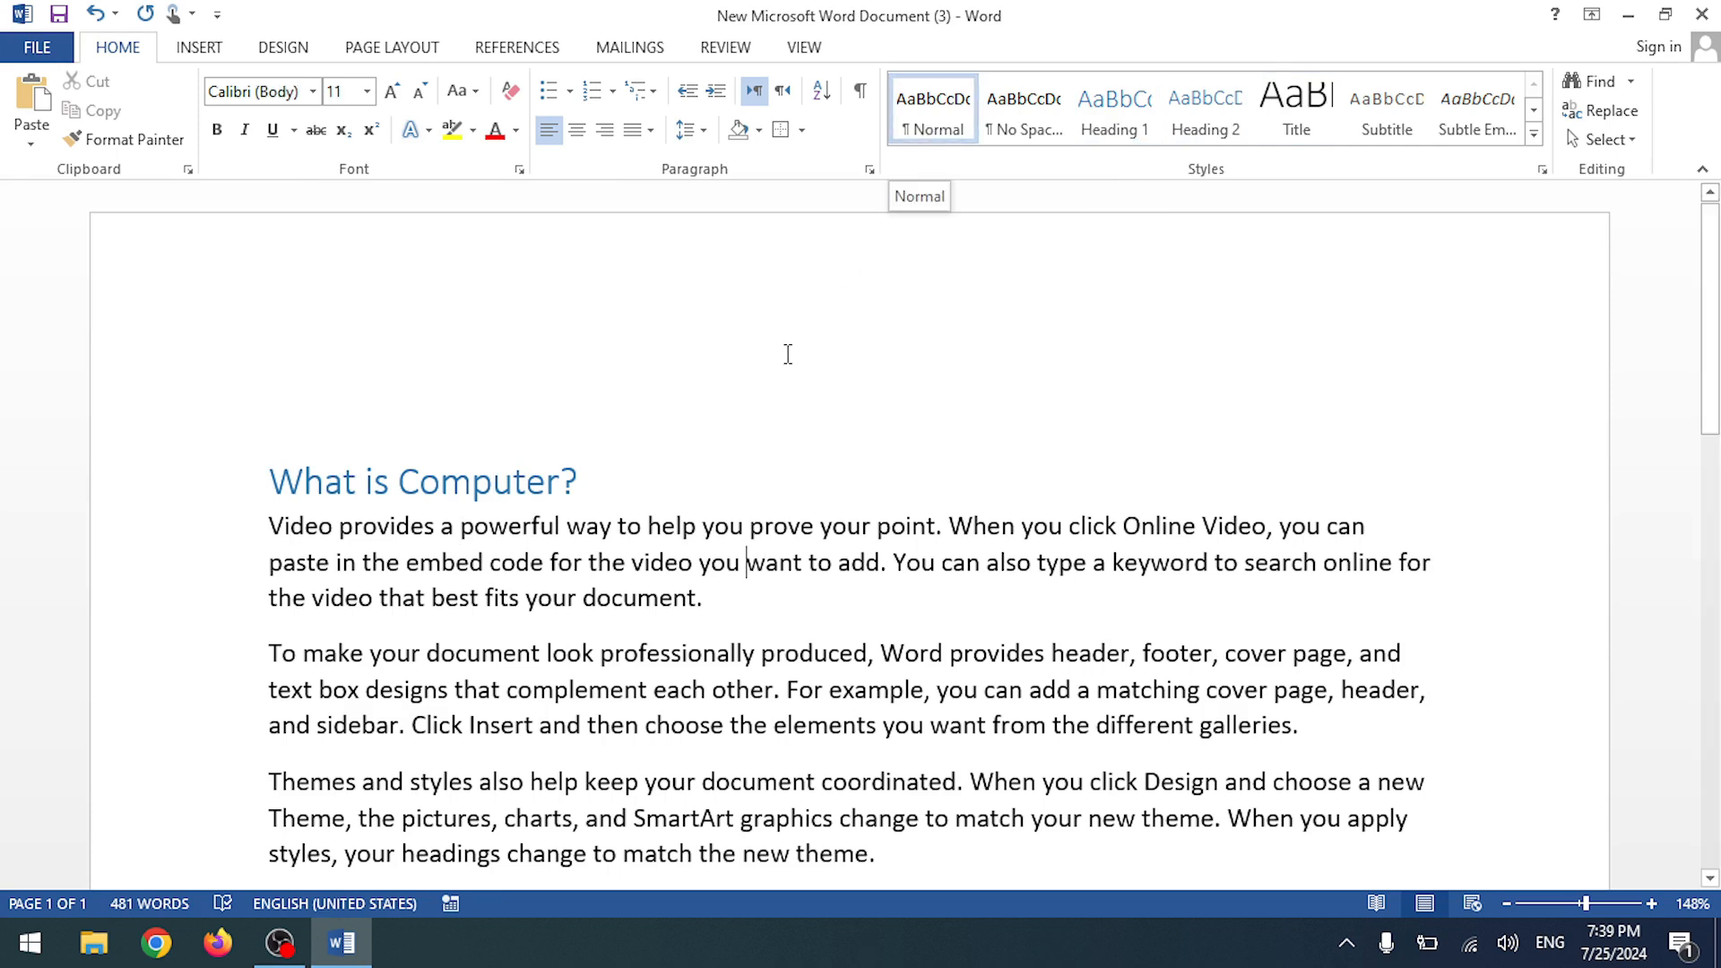
click(542, 481)
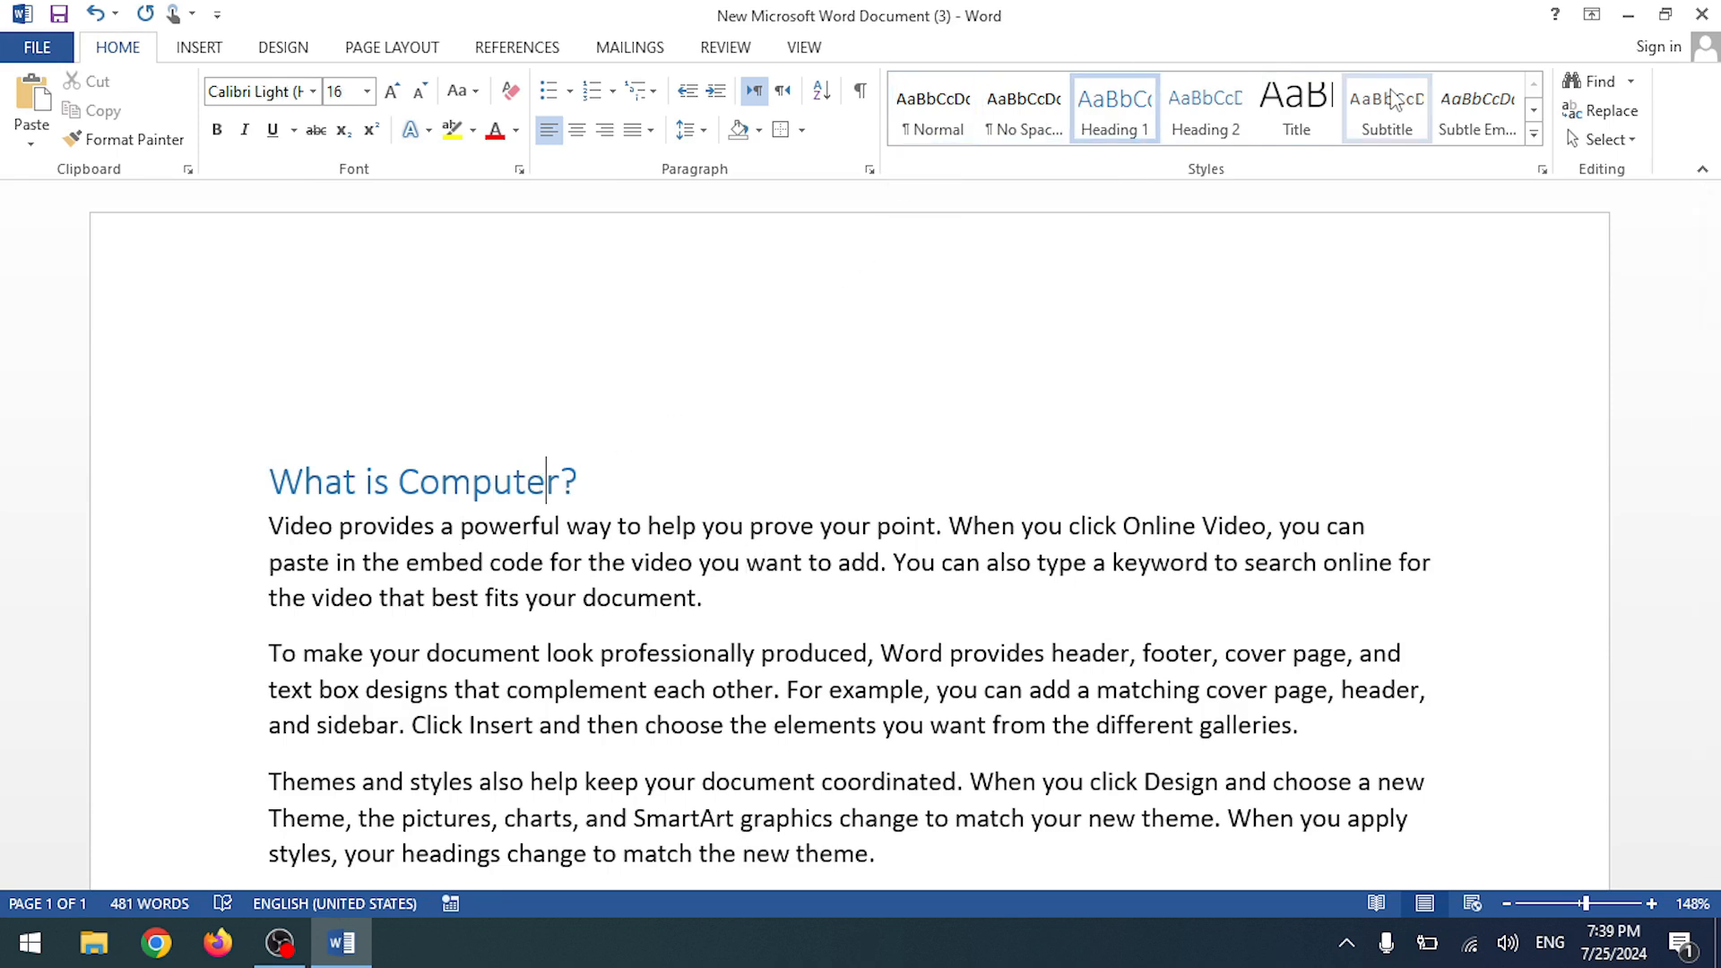
click(382, 652)
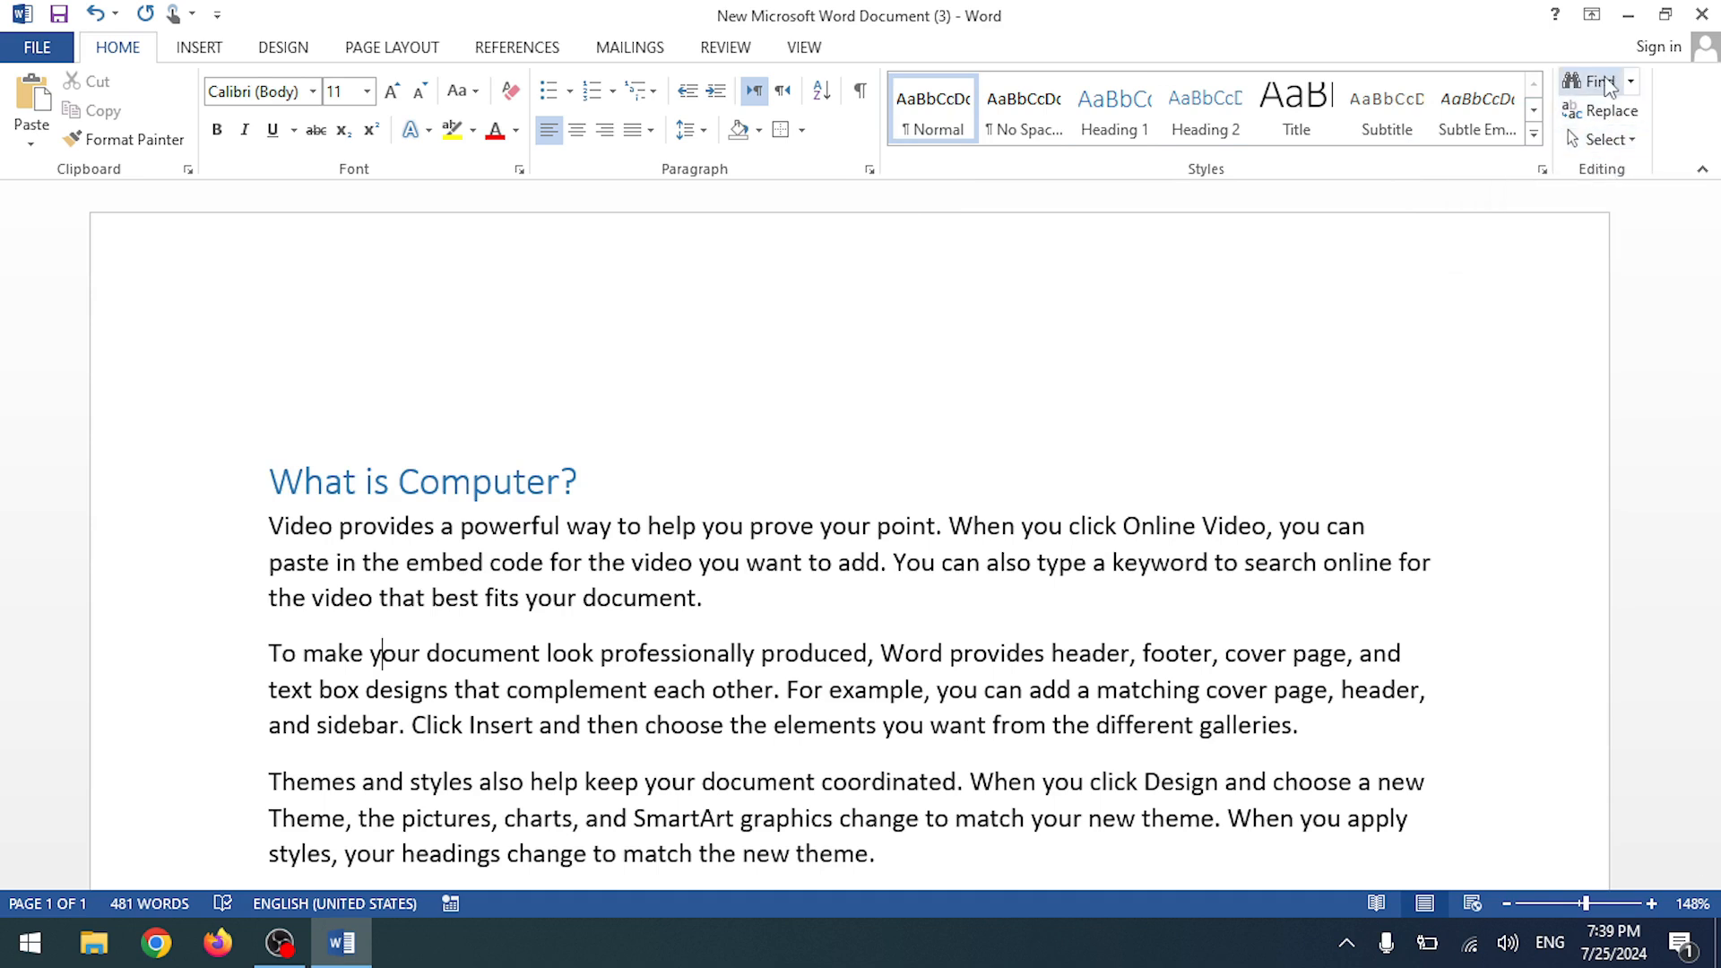
drag(599, 472, 173, 476)
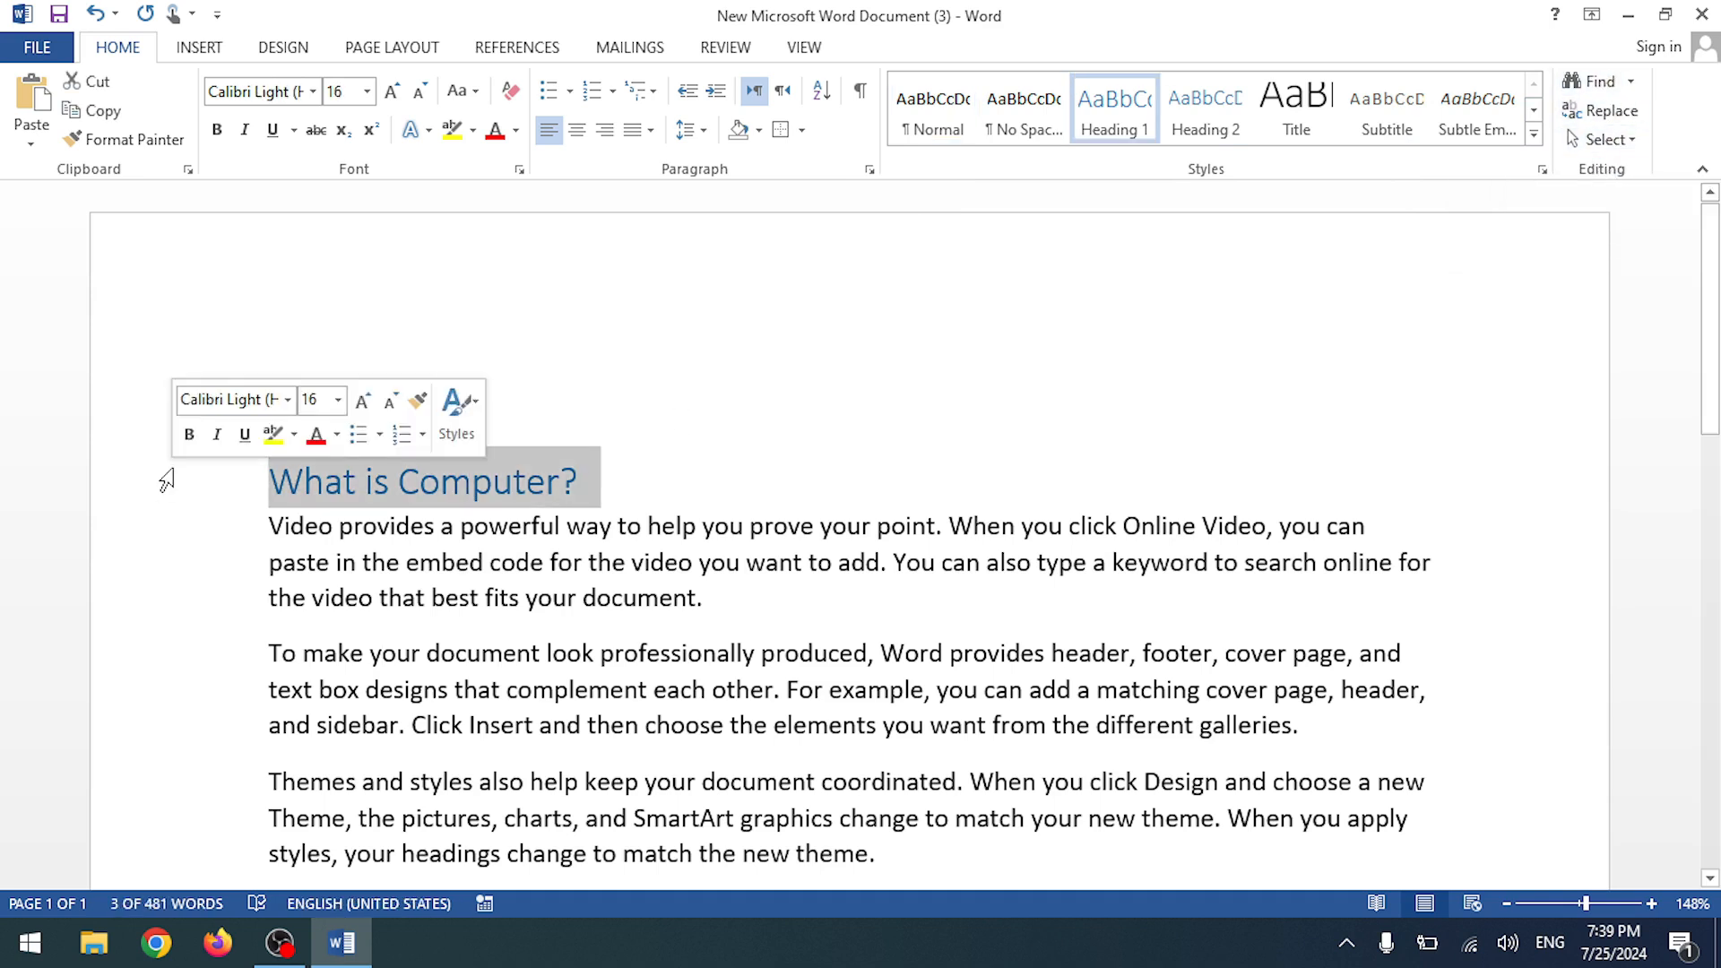
key(Delete)
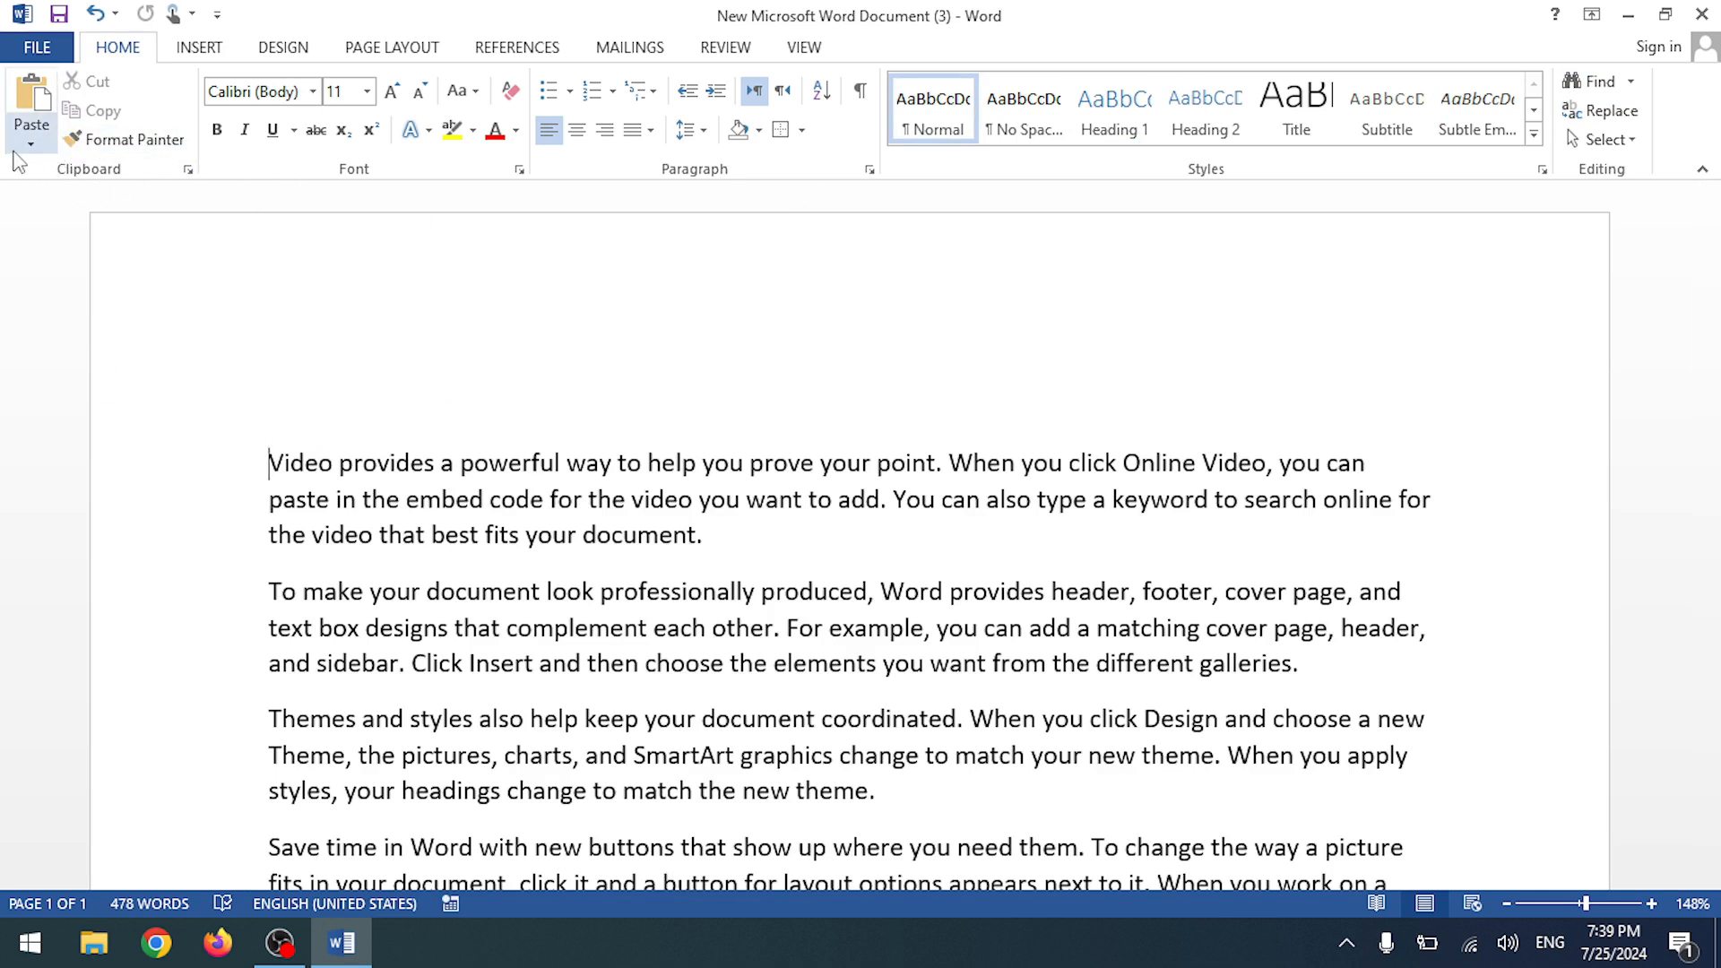
- Add 'Video provides a powerful' as a new paragraph at the end of the document
scroll(404, 518, down, 3)
scroll(403, 518, up, 4)
scroll(358, 484, down, 2)
scroll(292, 444, up, 2)
drag(277, 460, 563, 464)
key(ctrl+c)
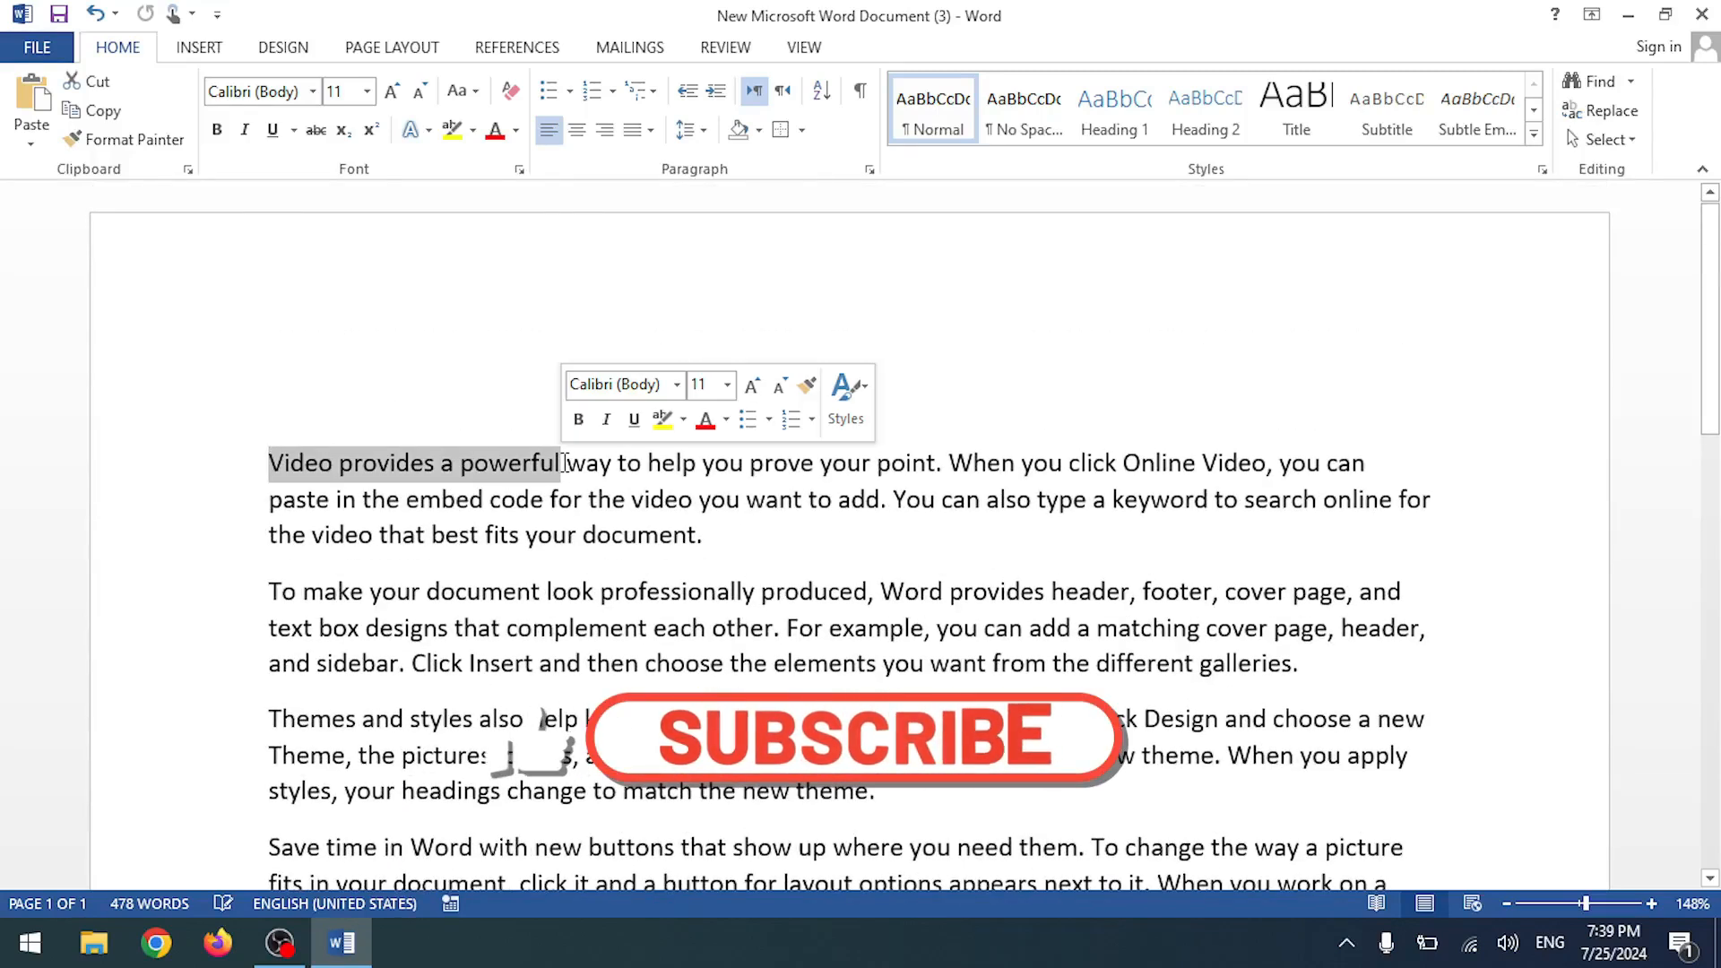
scroll(542, 722, down, 3)
scroll(542, 722, down, 10)
click(648, 448)
key(Return)
key(Return)
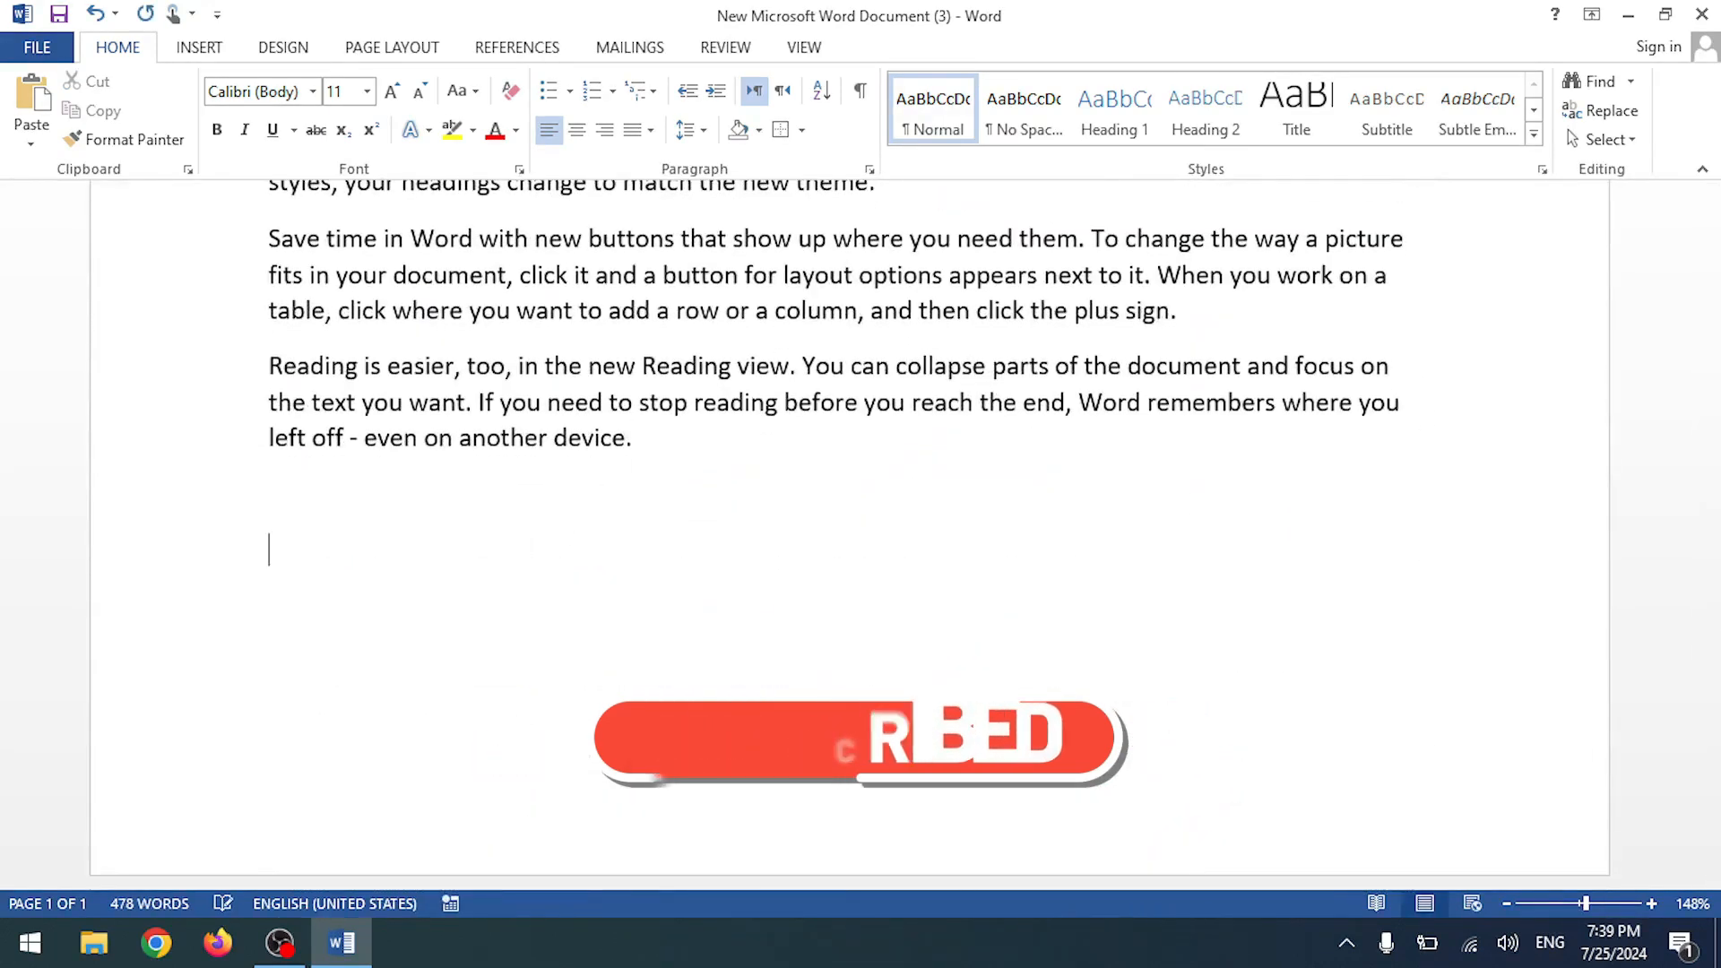
text(Video provides a powerful)
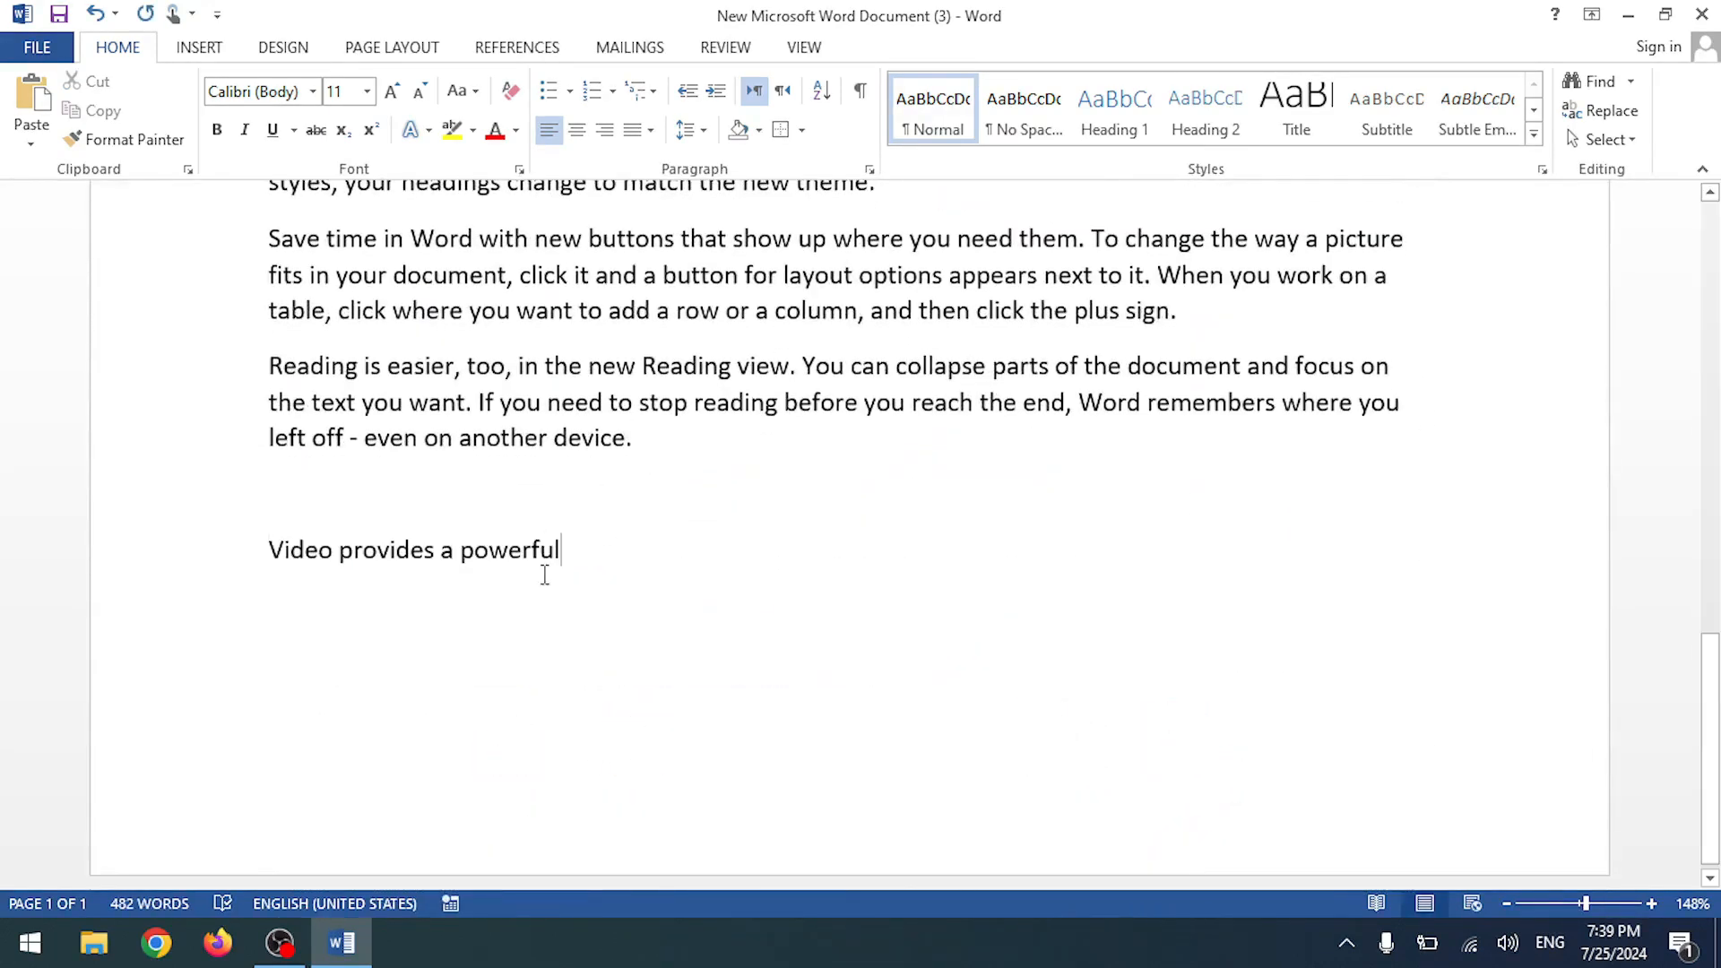
scroll(534, 504, up, 3)
scroll(538, 509, down, 4)
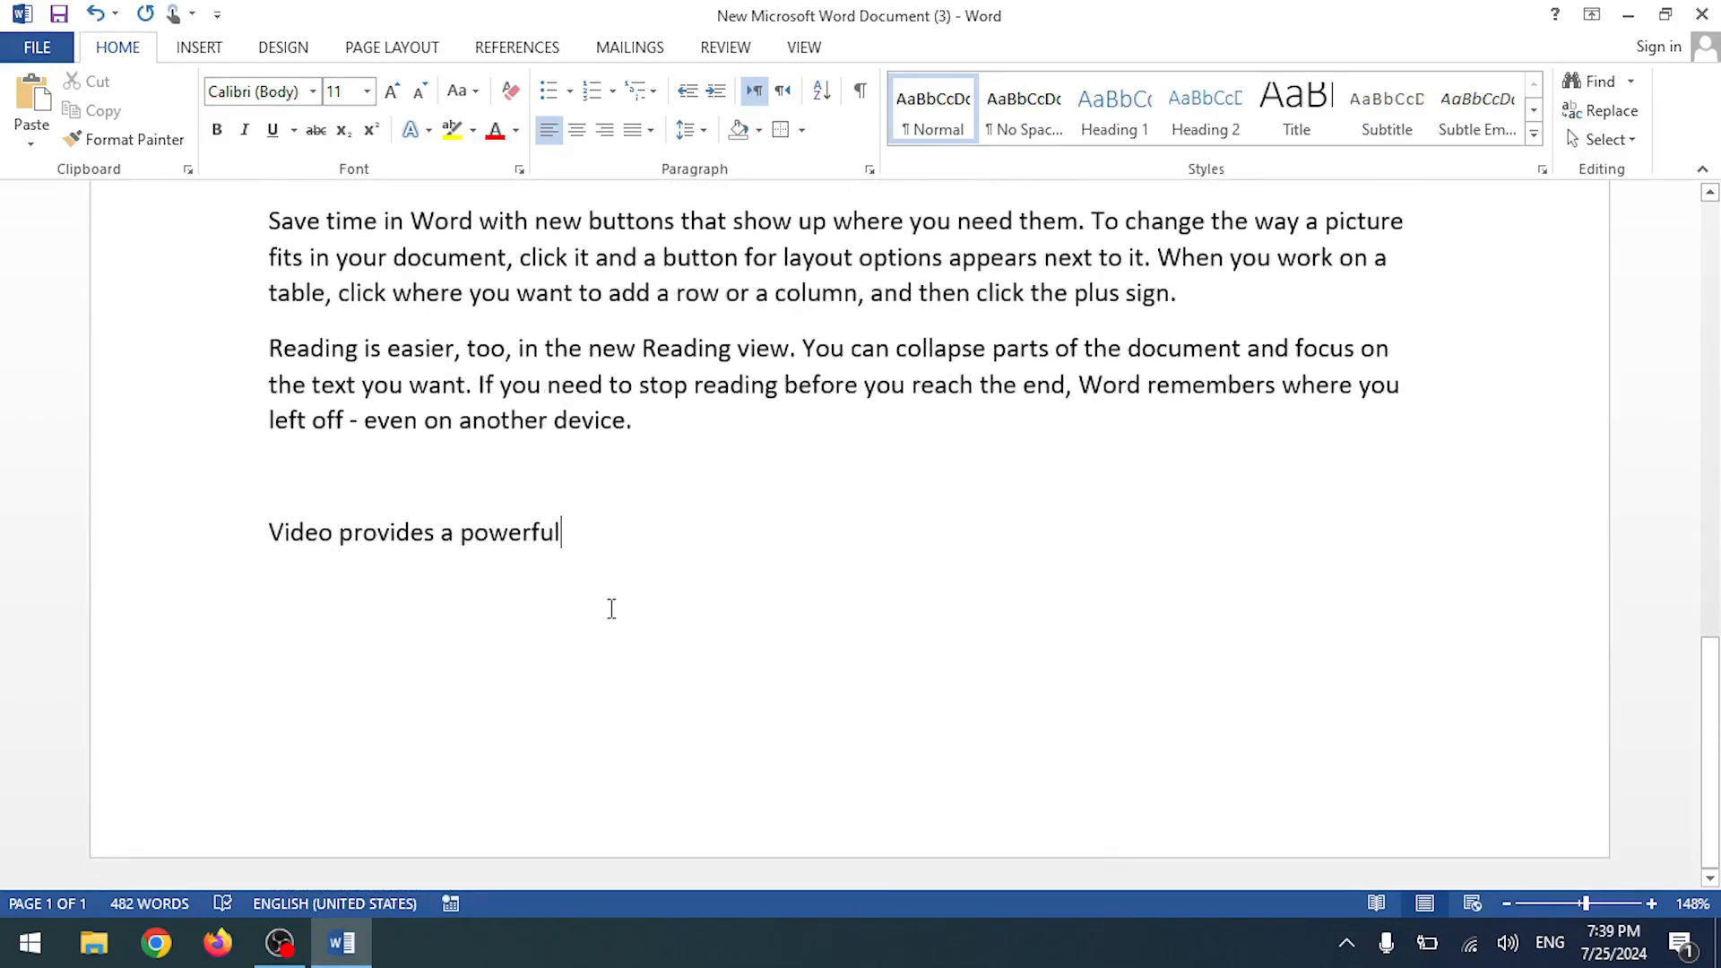
- Paste the copied phrase into a new blank document and remove the typed copy from the sample
key(ctrl+n)
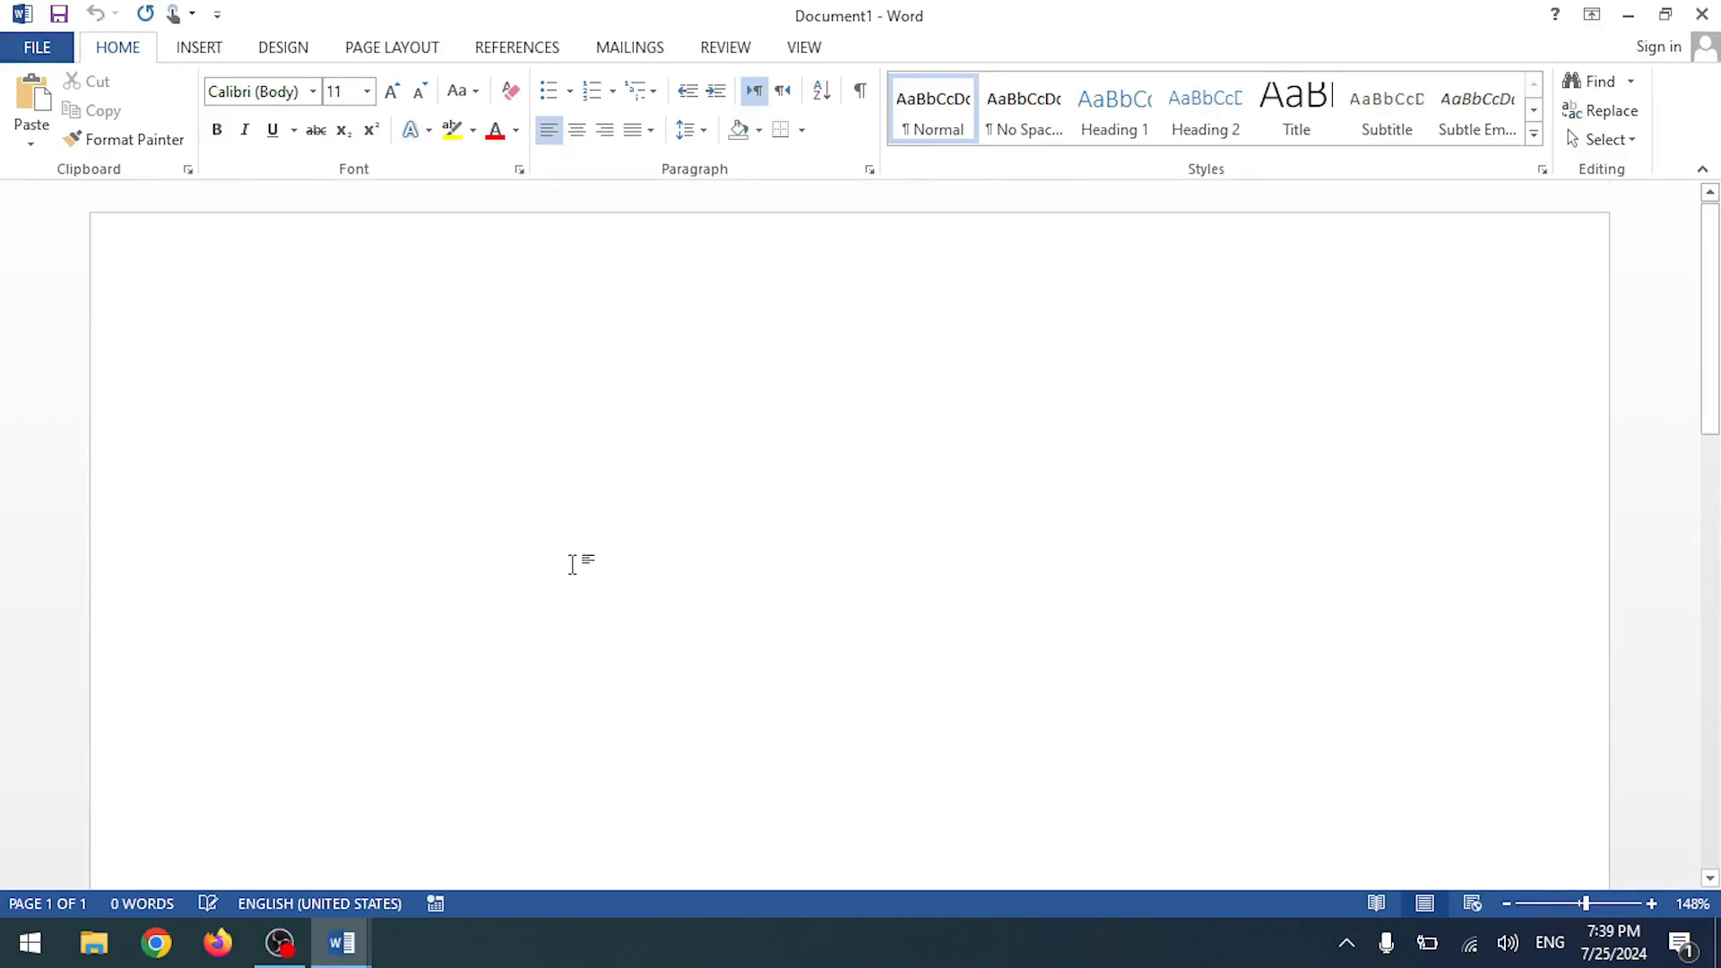
key(ctrl+v)
key(alt+Tab)
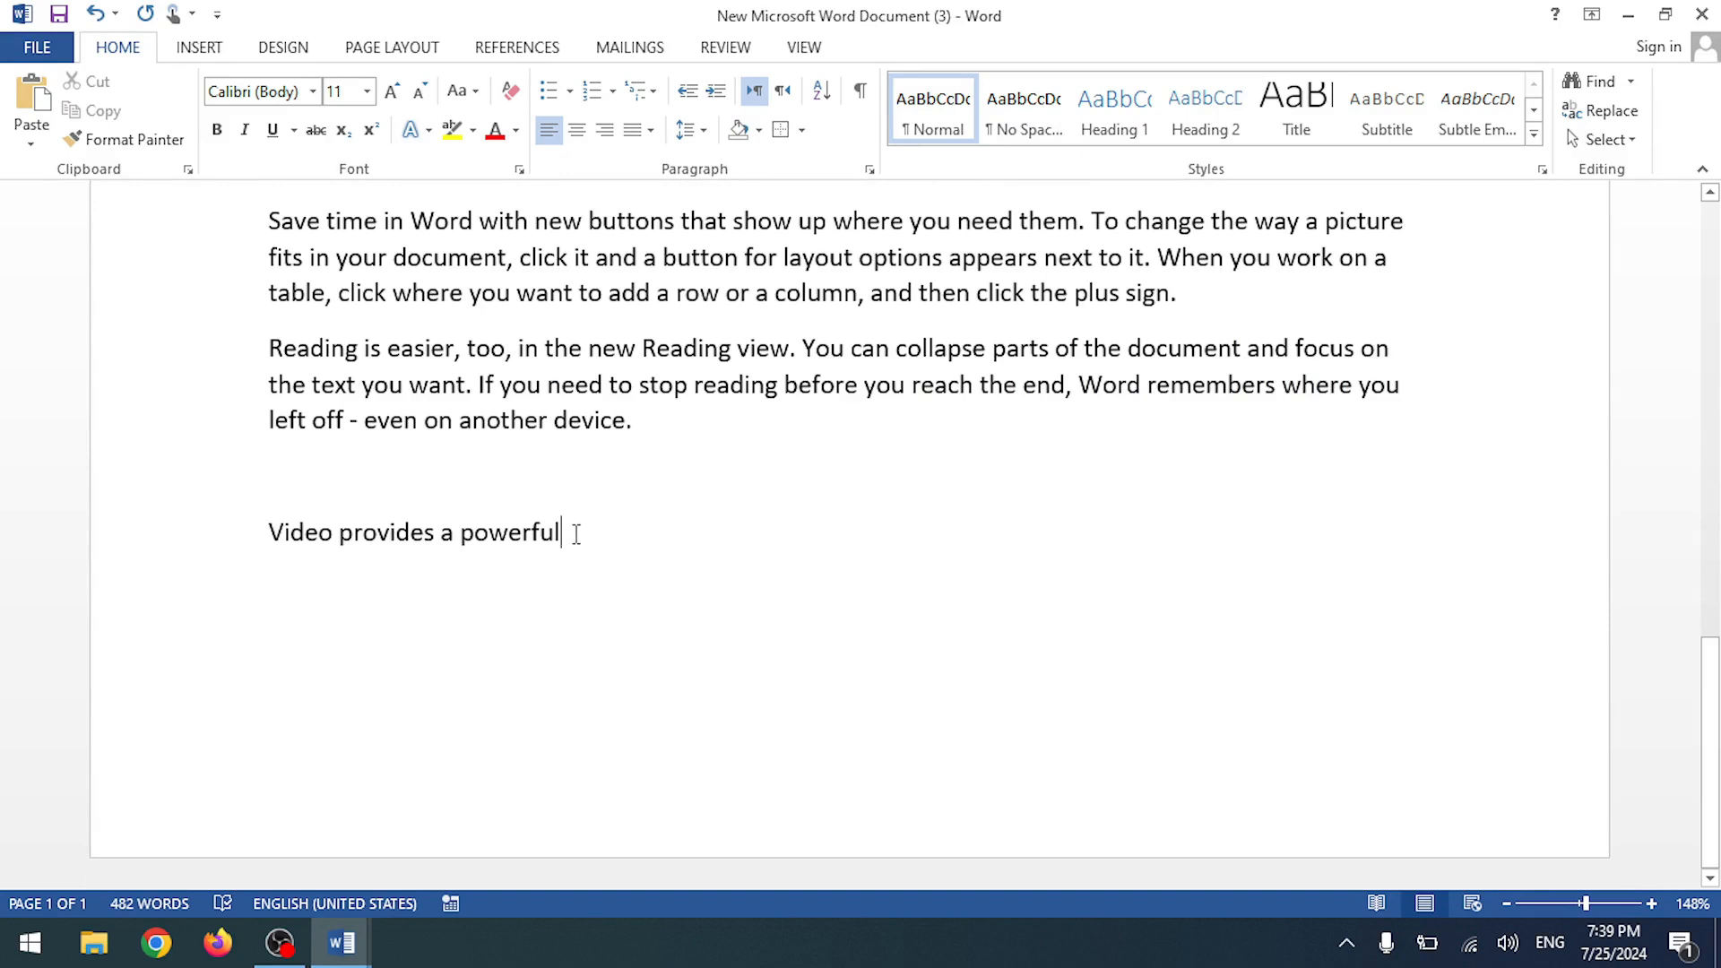
drag(575, 533, 266, 527)
key(BackSpace)
key(BackSpace)
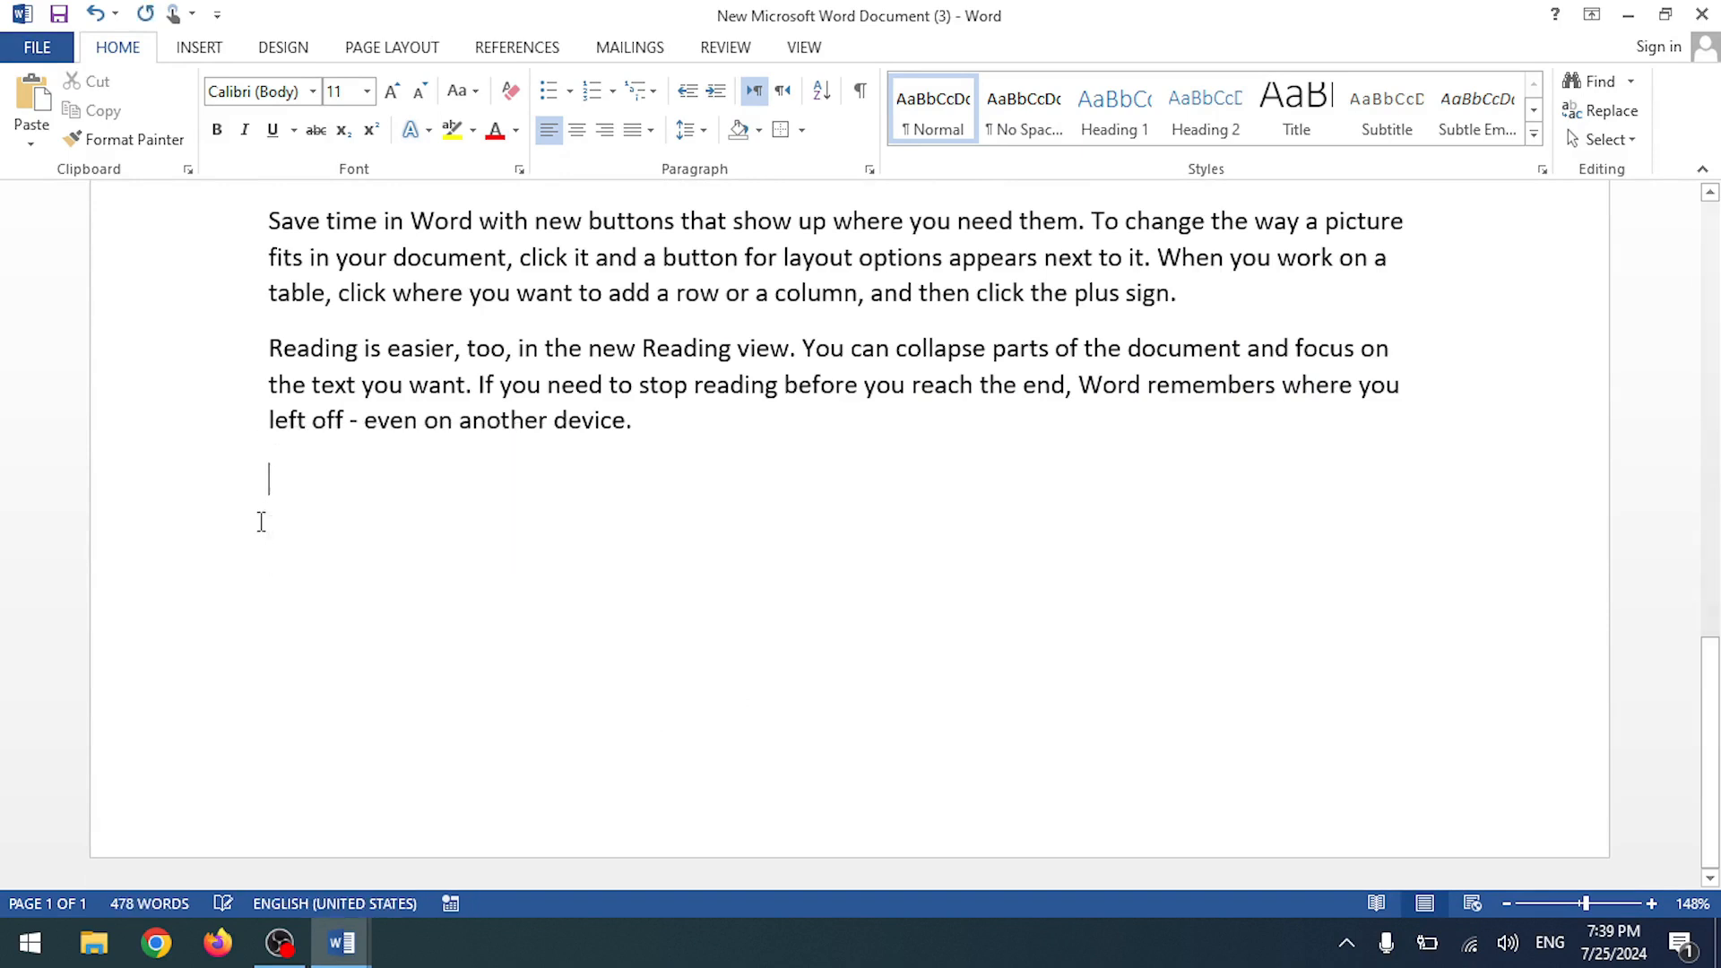
- Paste 'paste in the embed' on a new line in the new document, then select 'to add. You'
scroll(260, 522, up, 6)
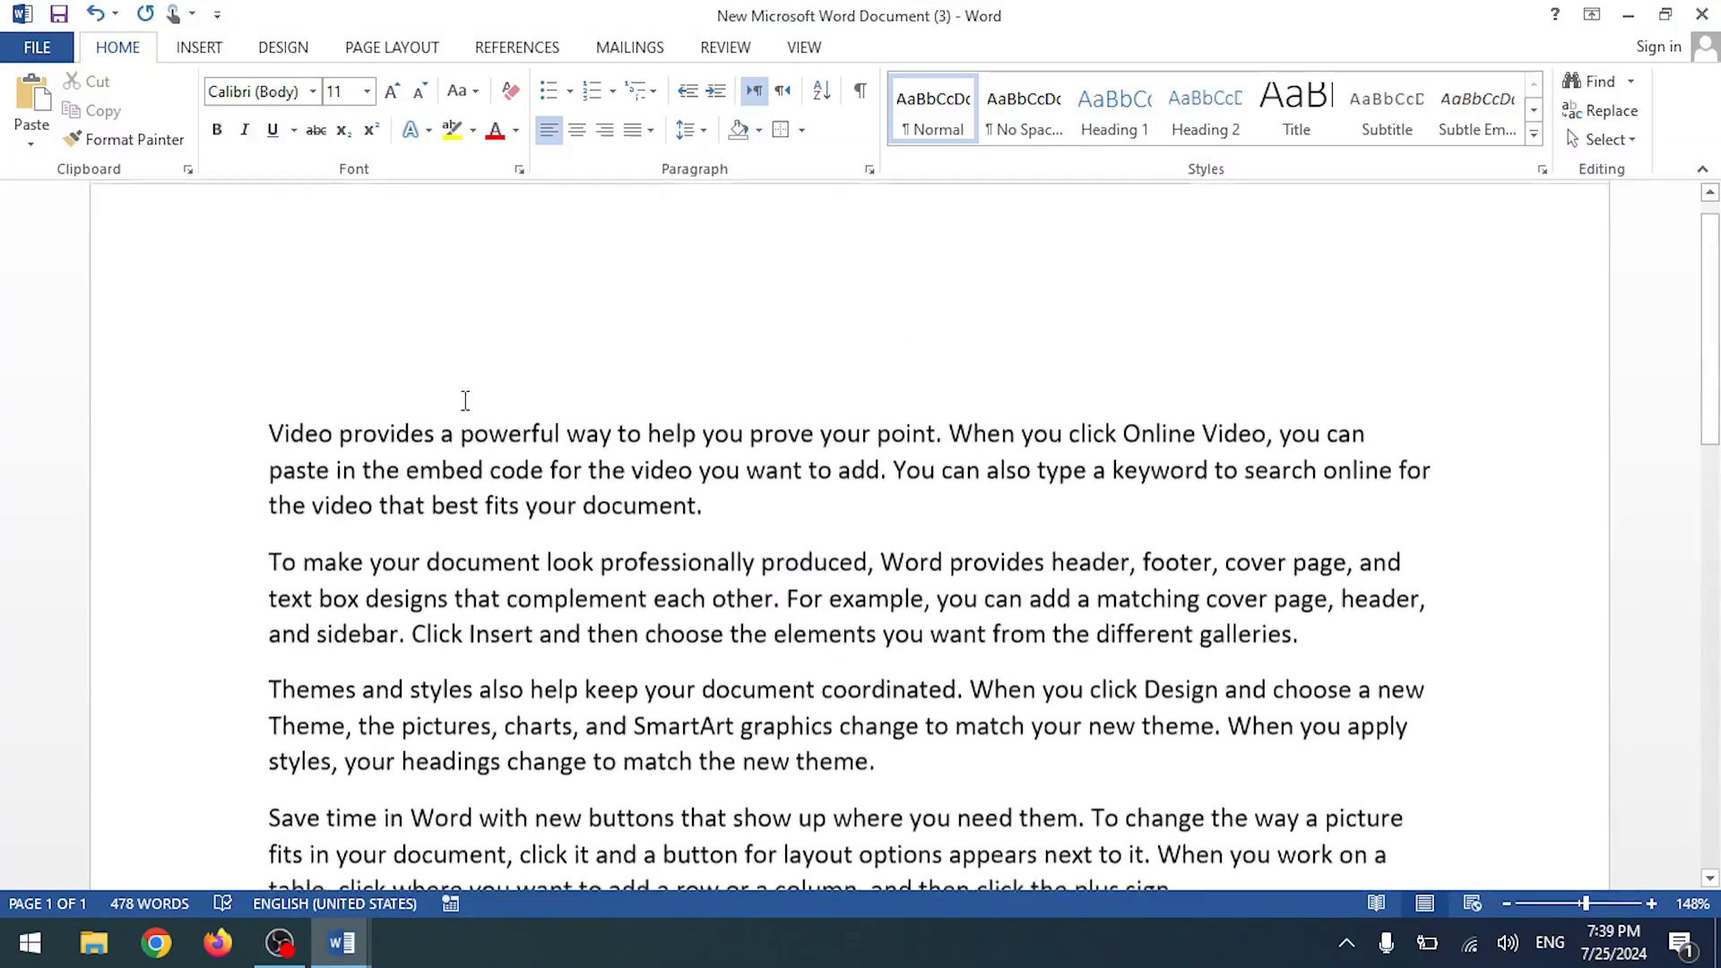
drag(276, 478, 446, 475)
key(ctrl+c)
key(alt+Tab)
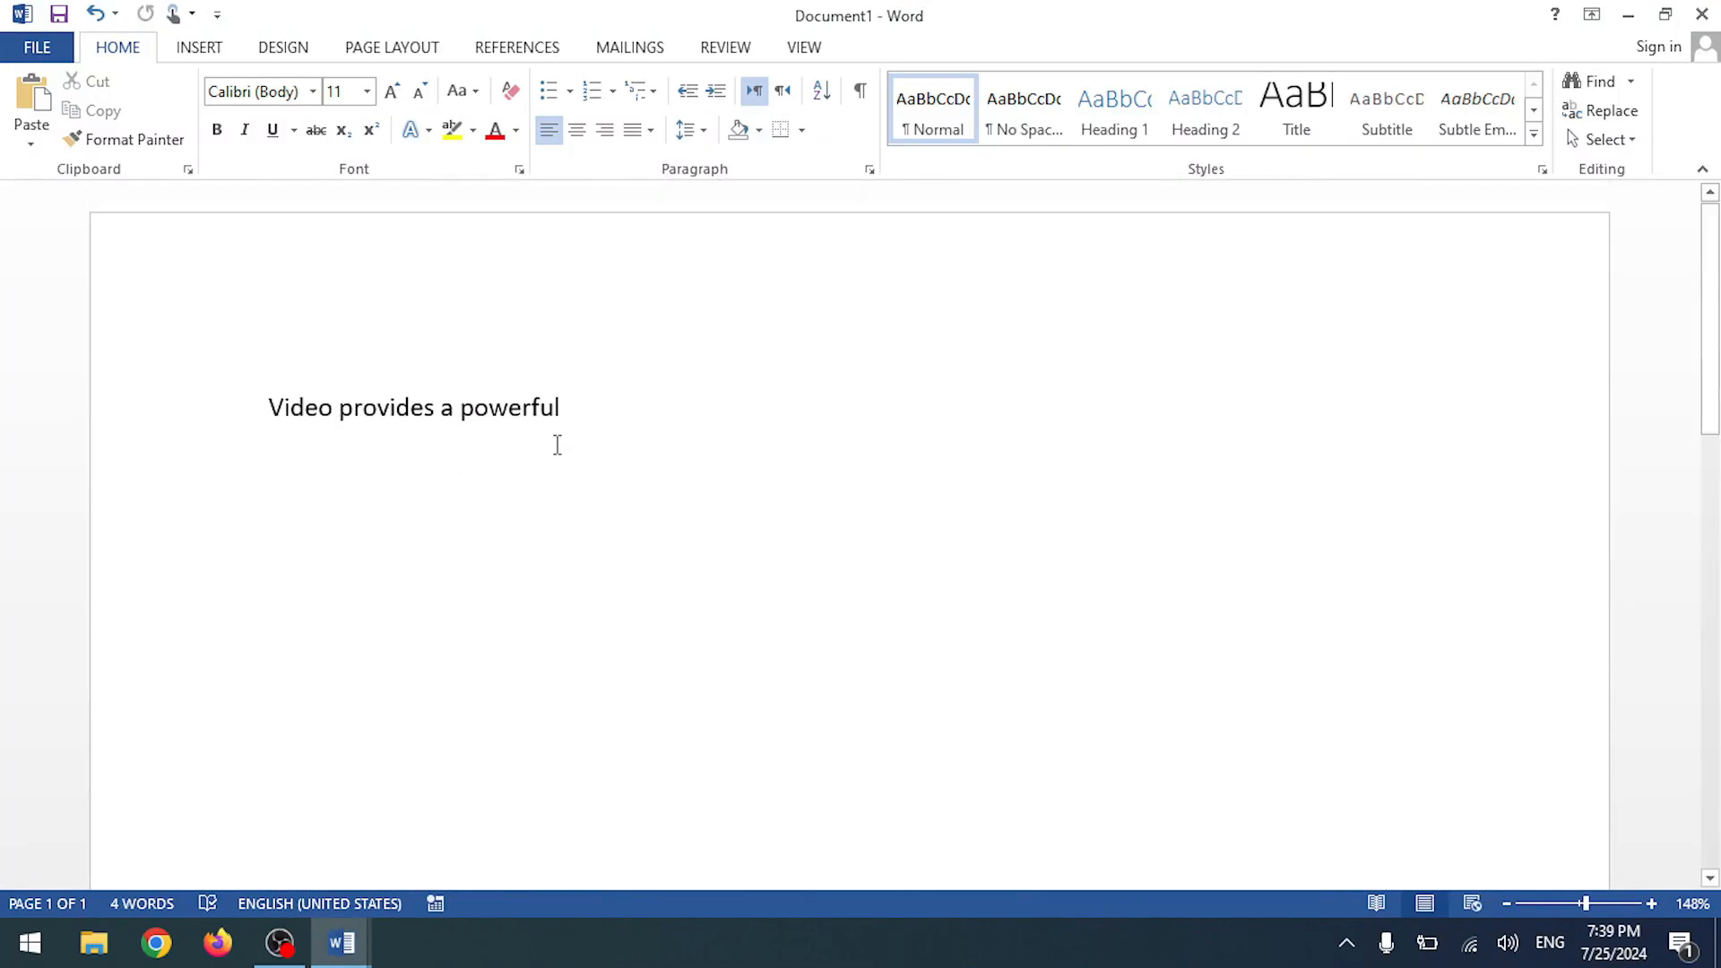
key(Return)
key(ctrl+v)
key(alt+Tab)
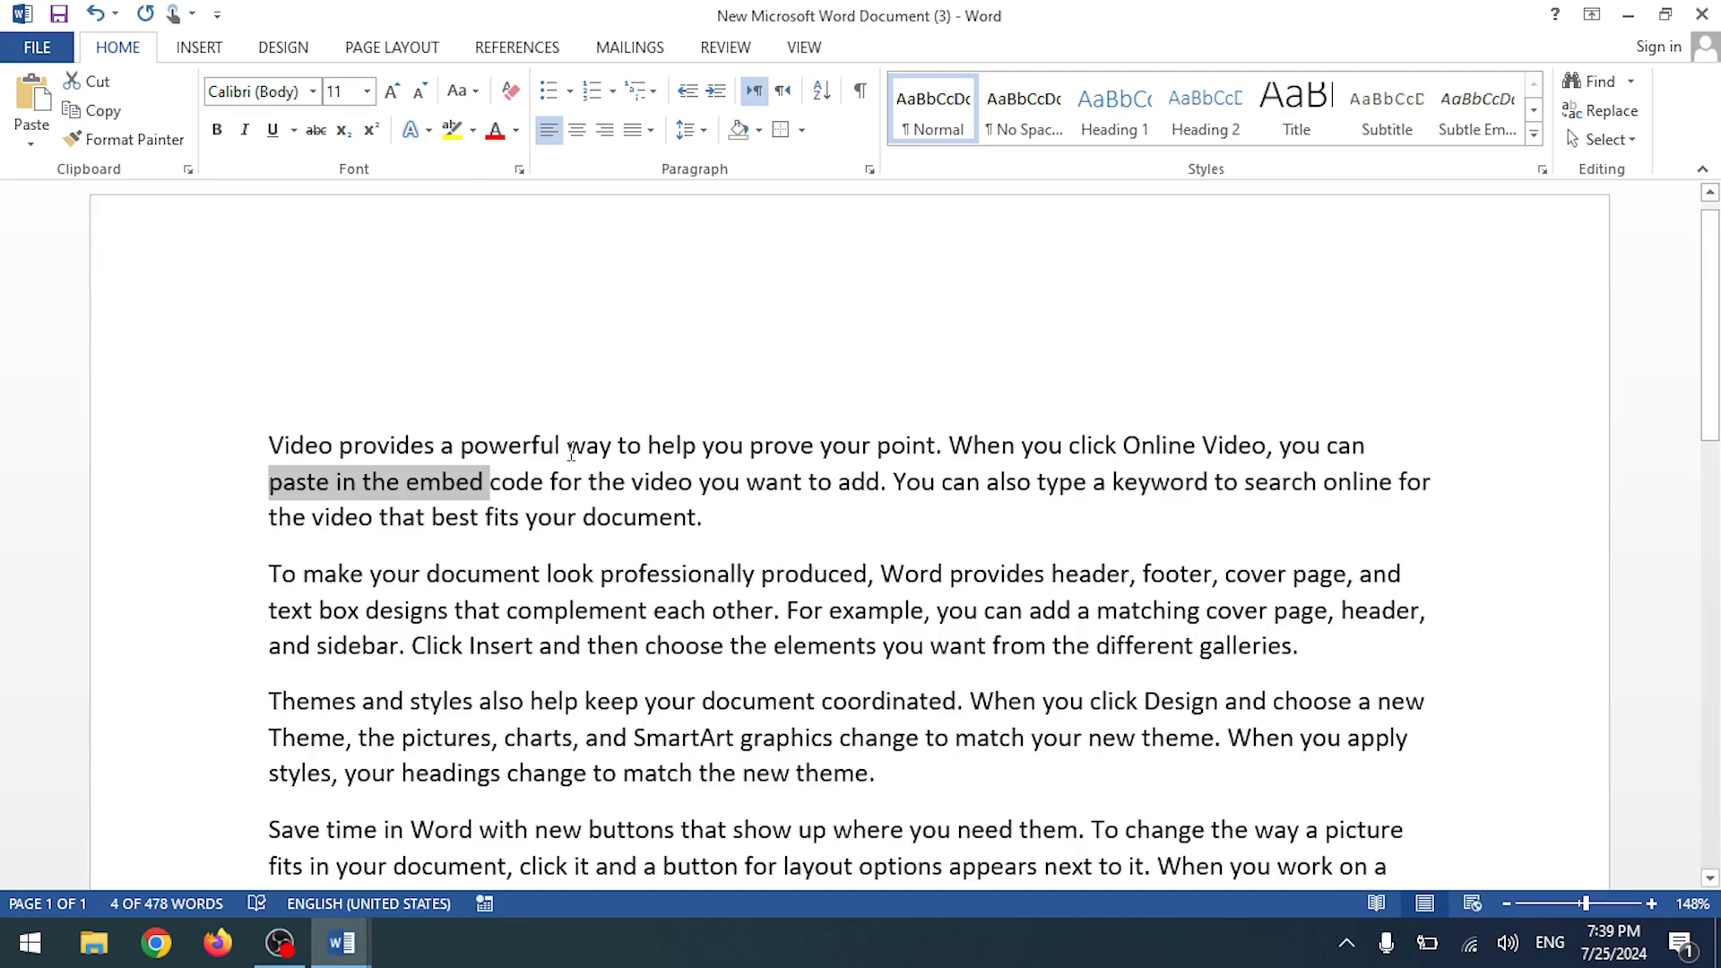
drag(817, 475, 946, 468)
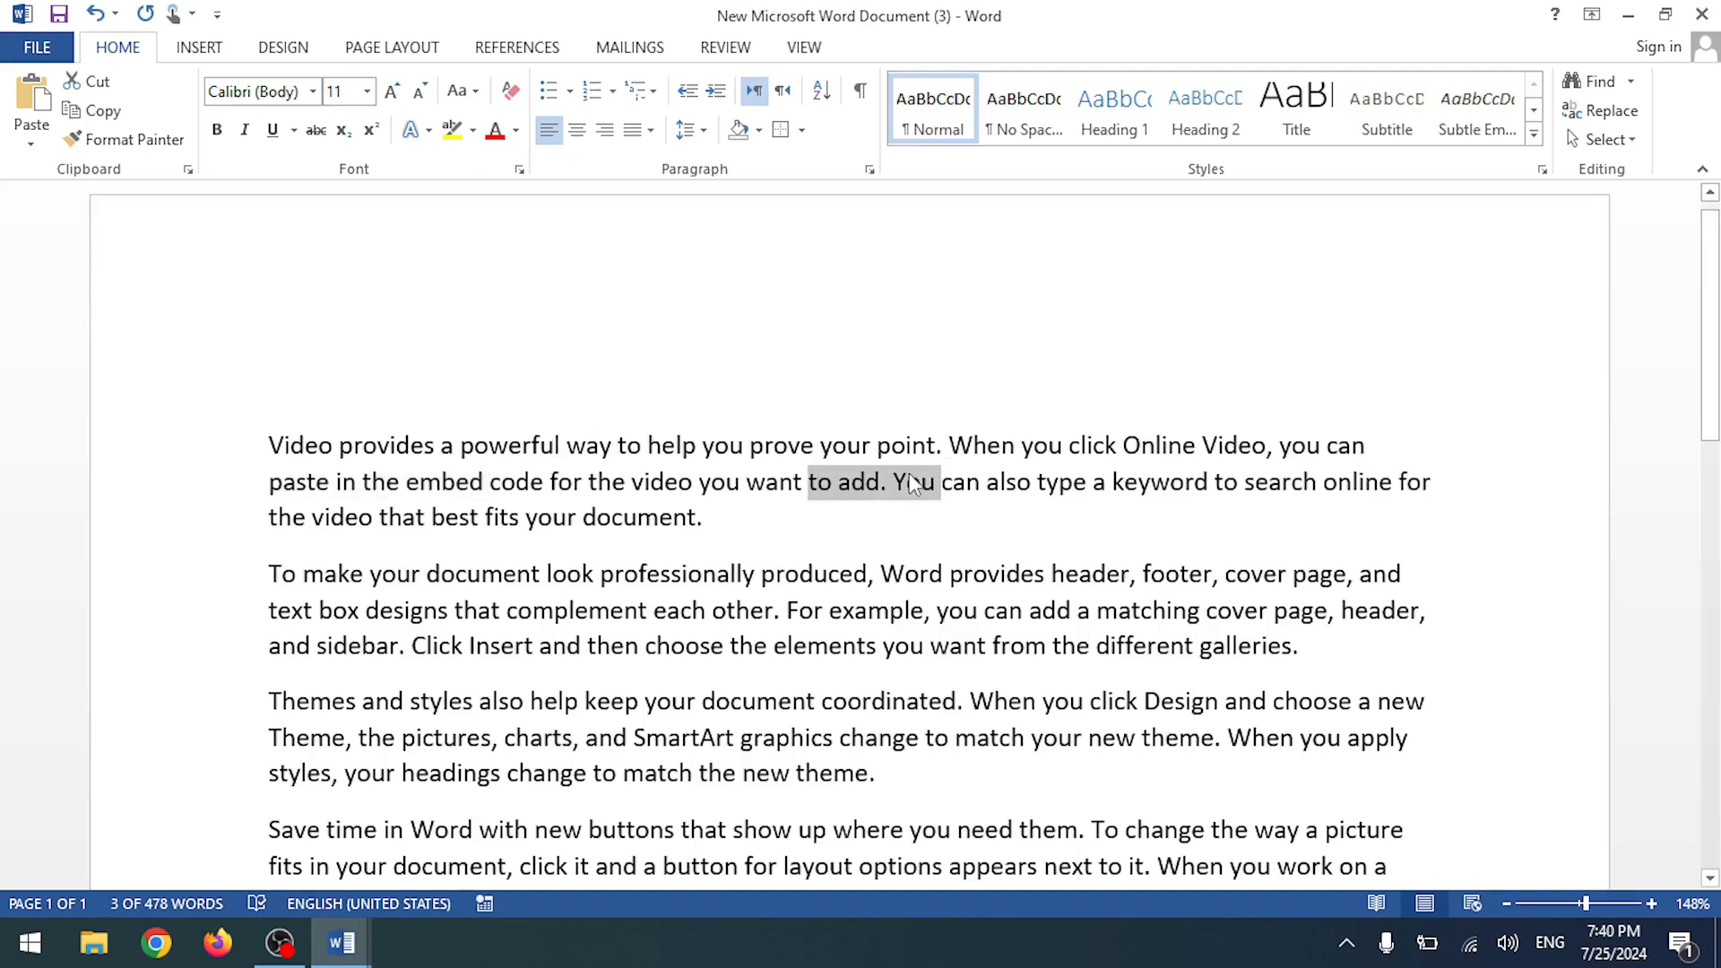
key(alt+Tab)
key(alt+Tab)
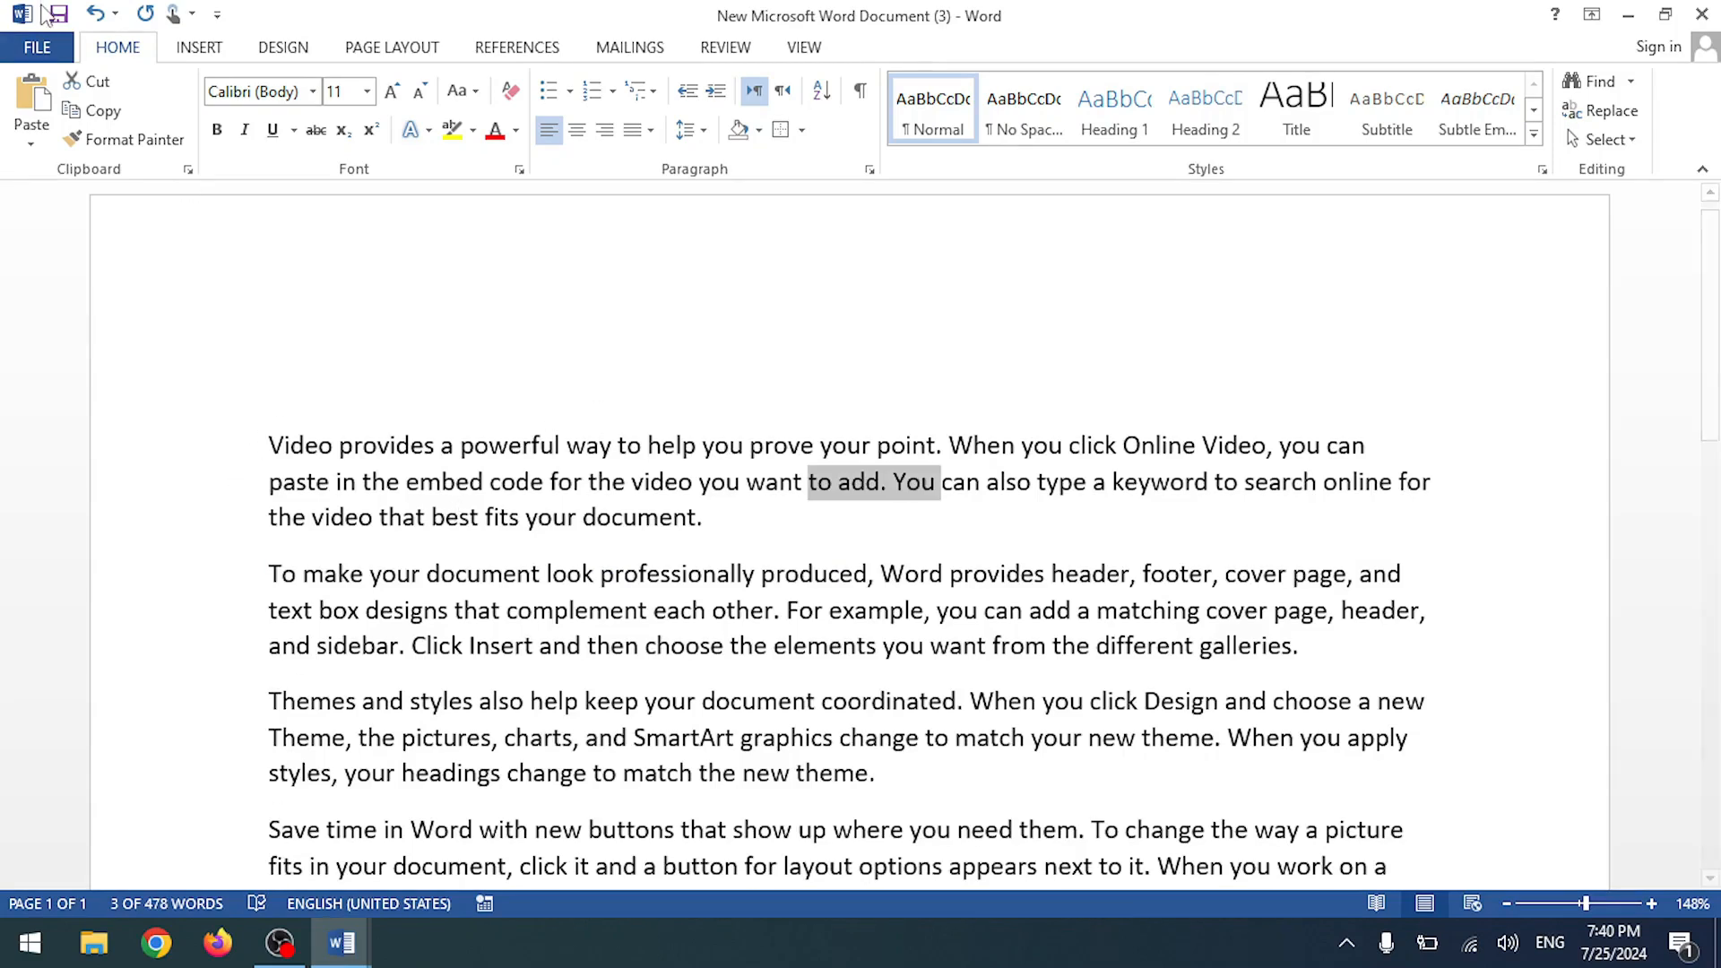
- Copy 'Video provides' and 'prove your point' into the Clipboard pane, then clear all items
click(188, 170)
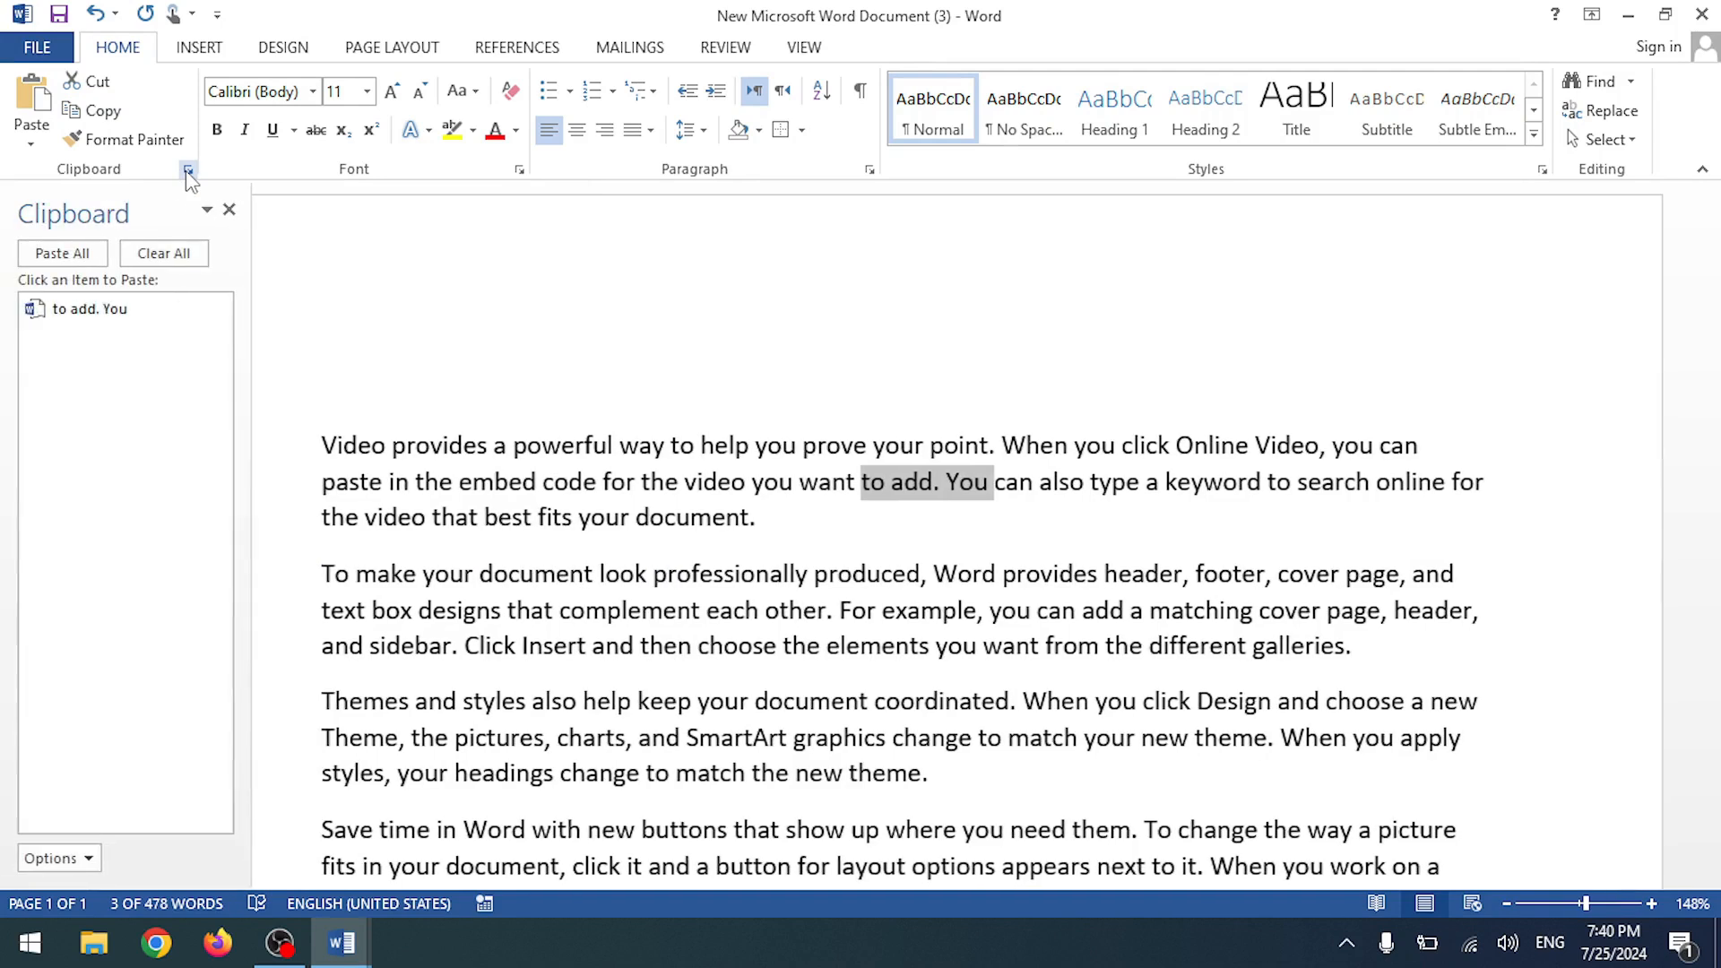
click(346, 452)
drag(328, 446, 493, 446)
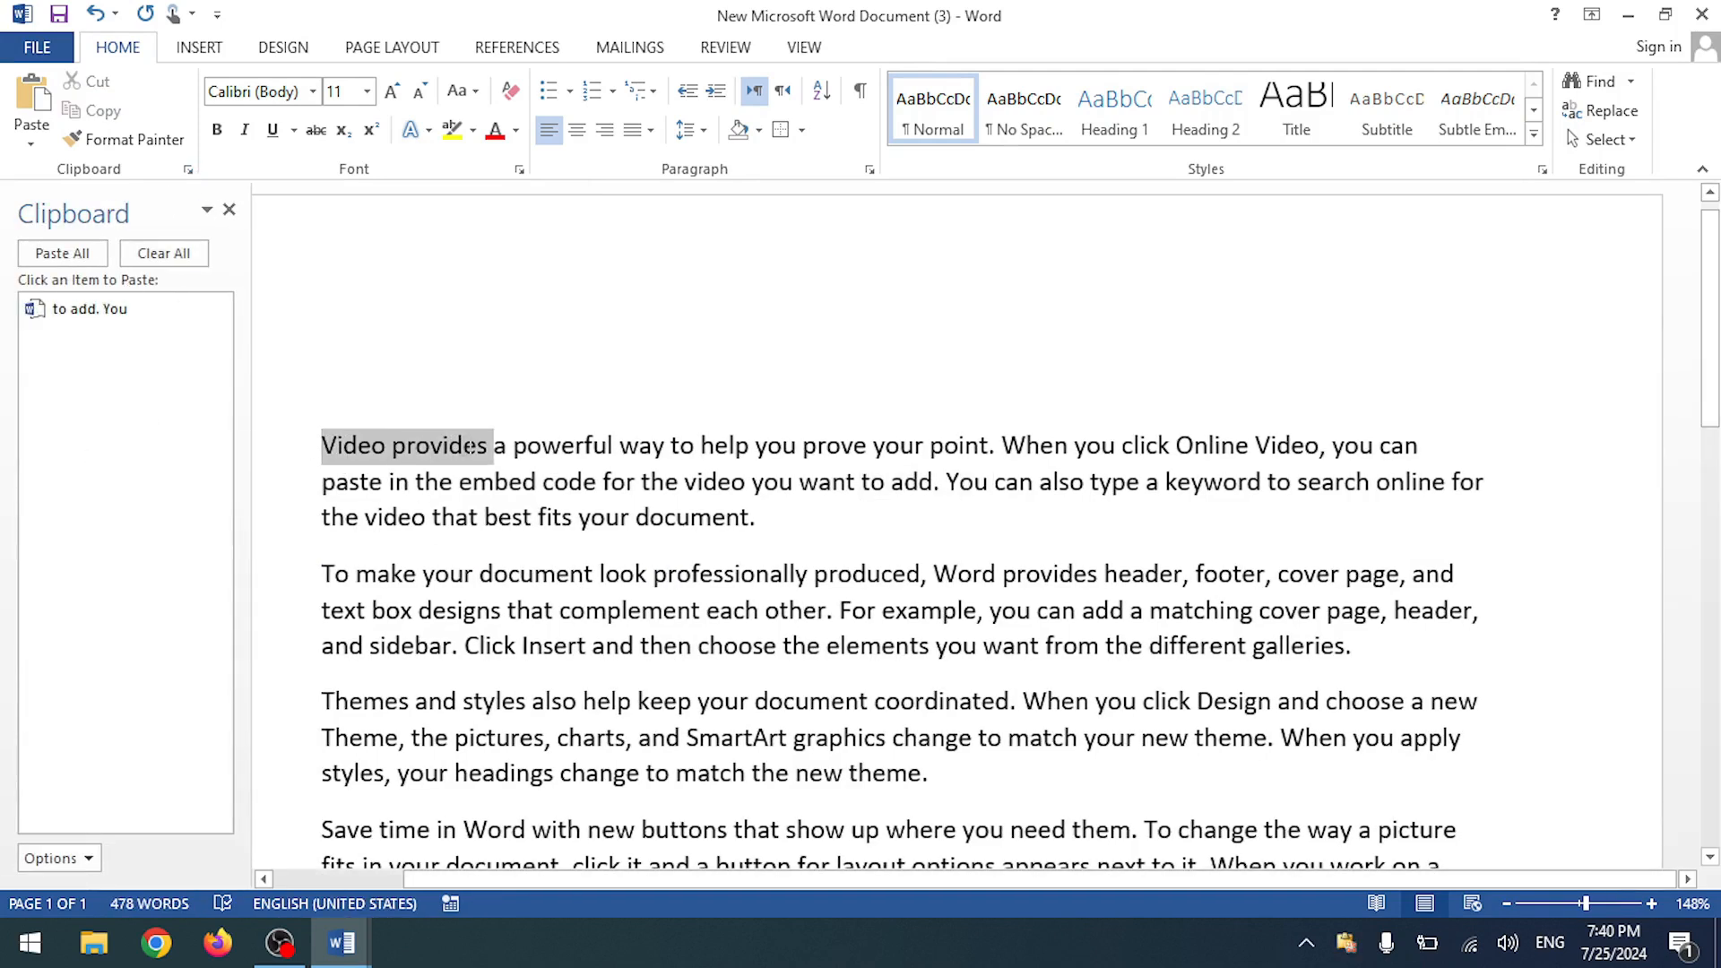
key(ctrl+c)
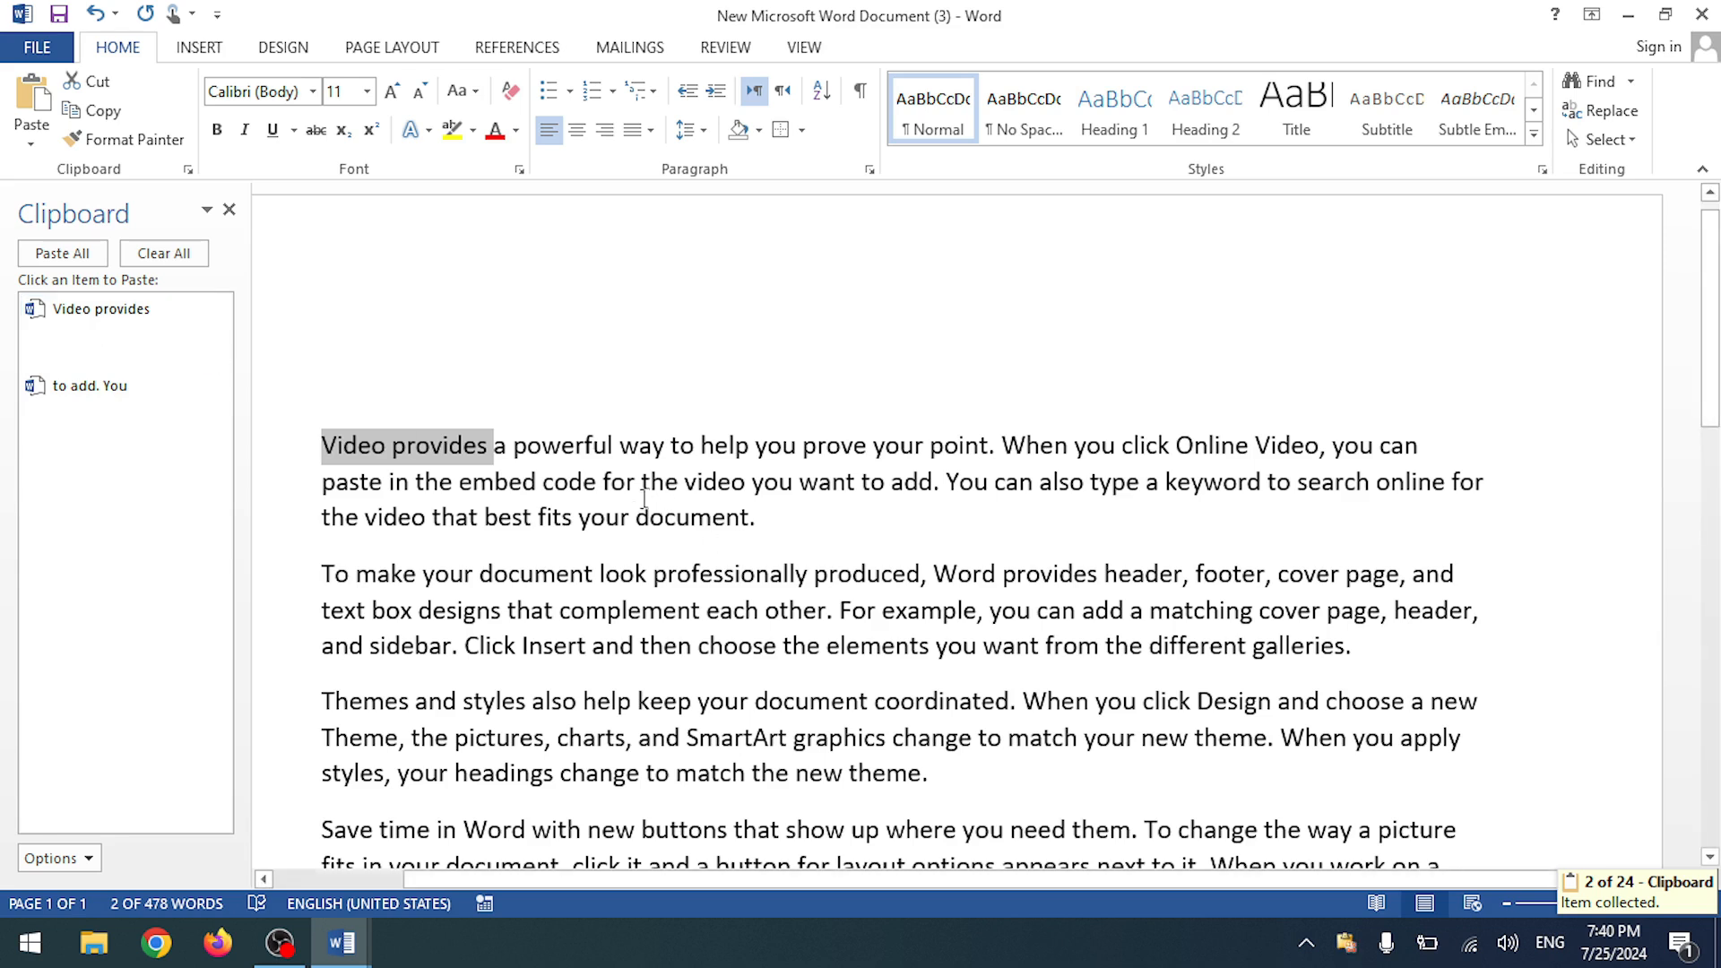
drag(807, 448, 976, 449)
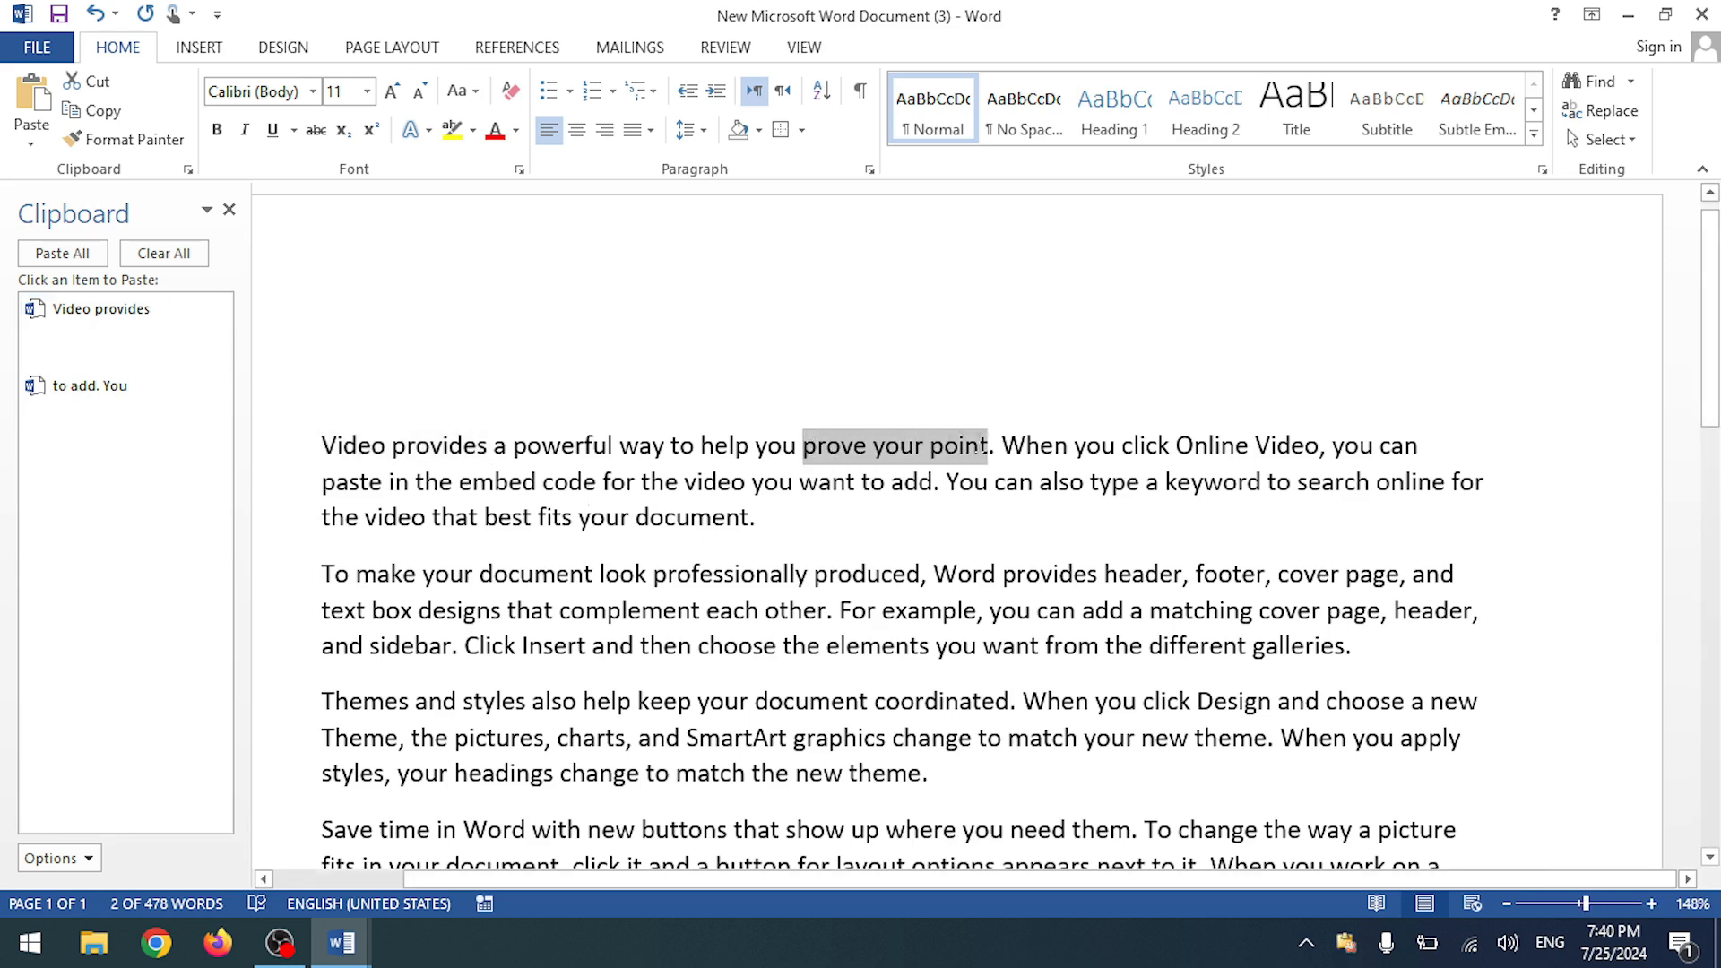
key(ctrl+c)
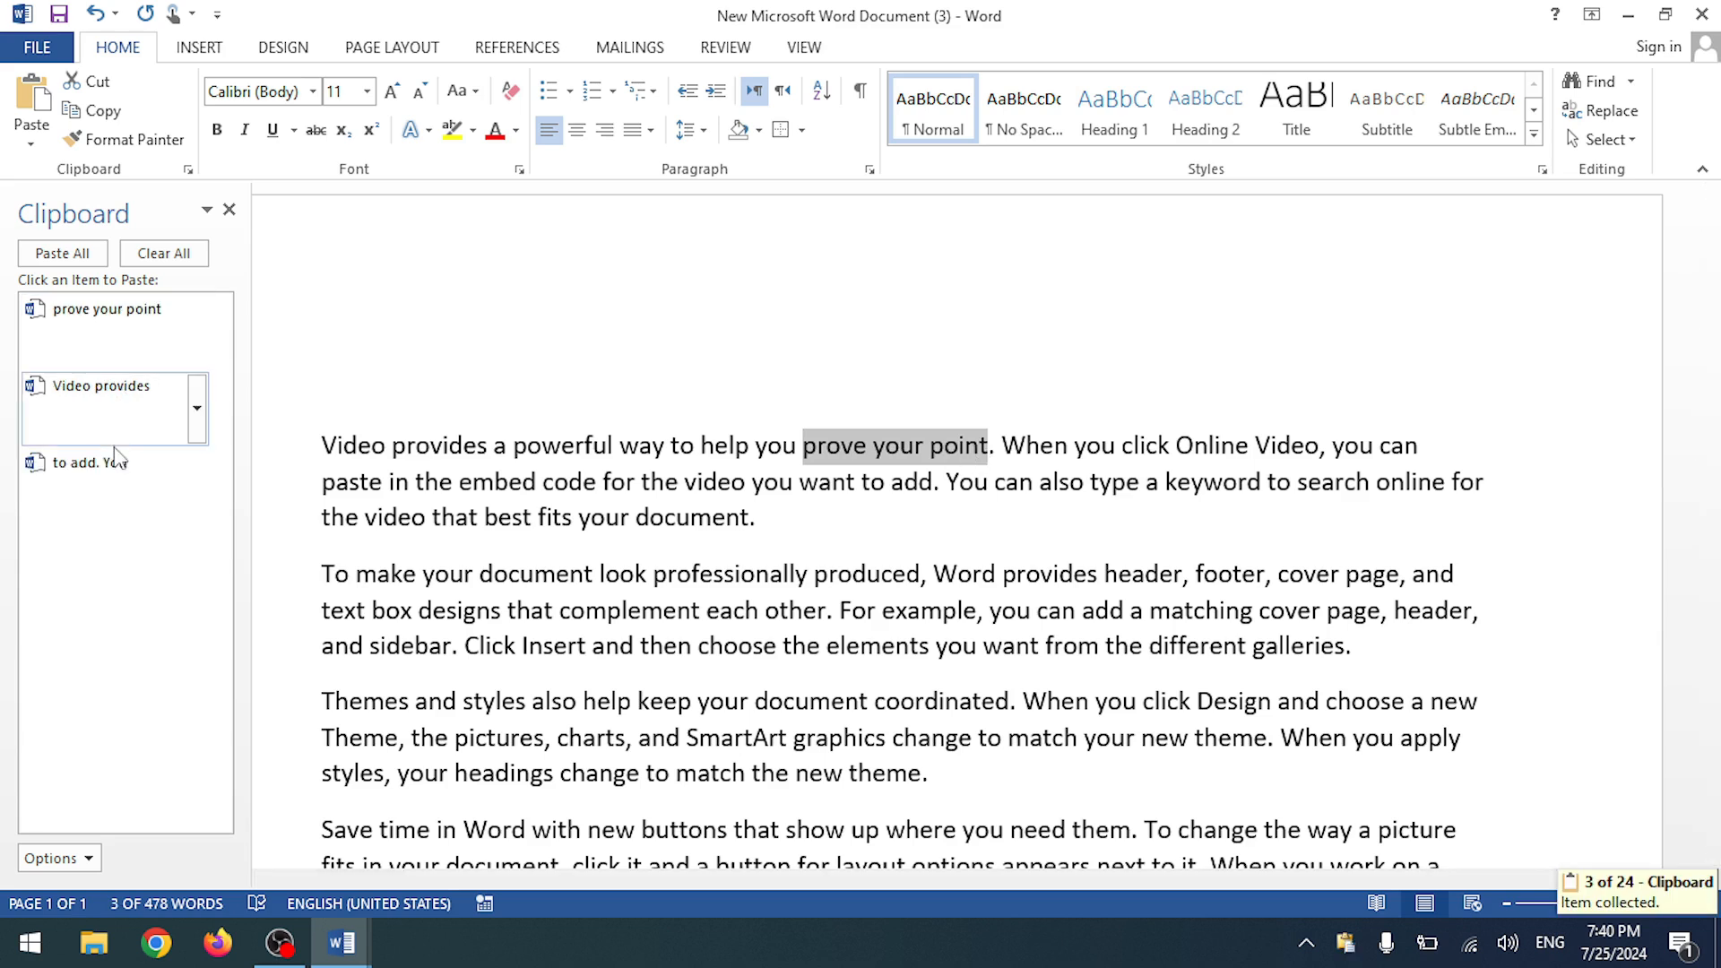
click(164, 254)
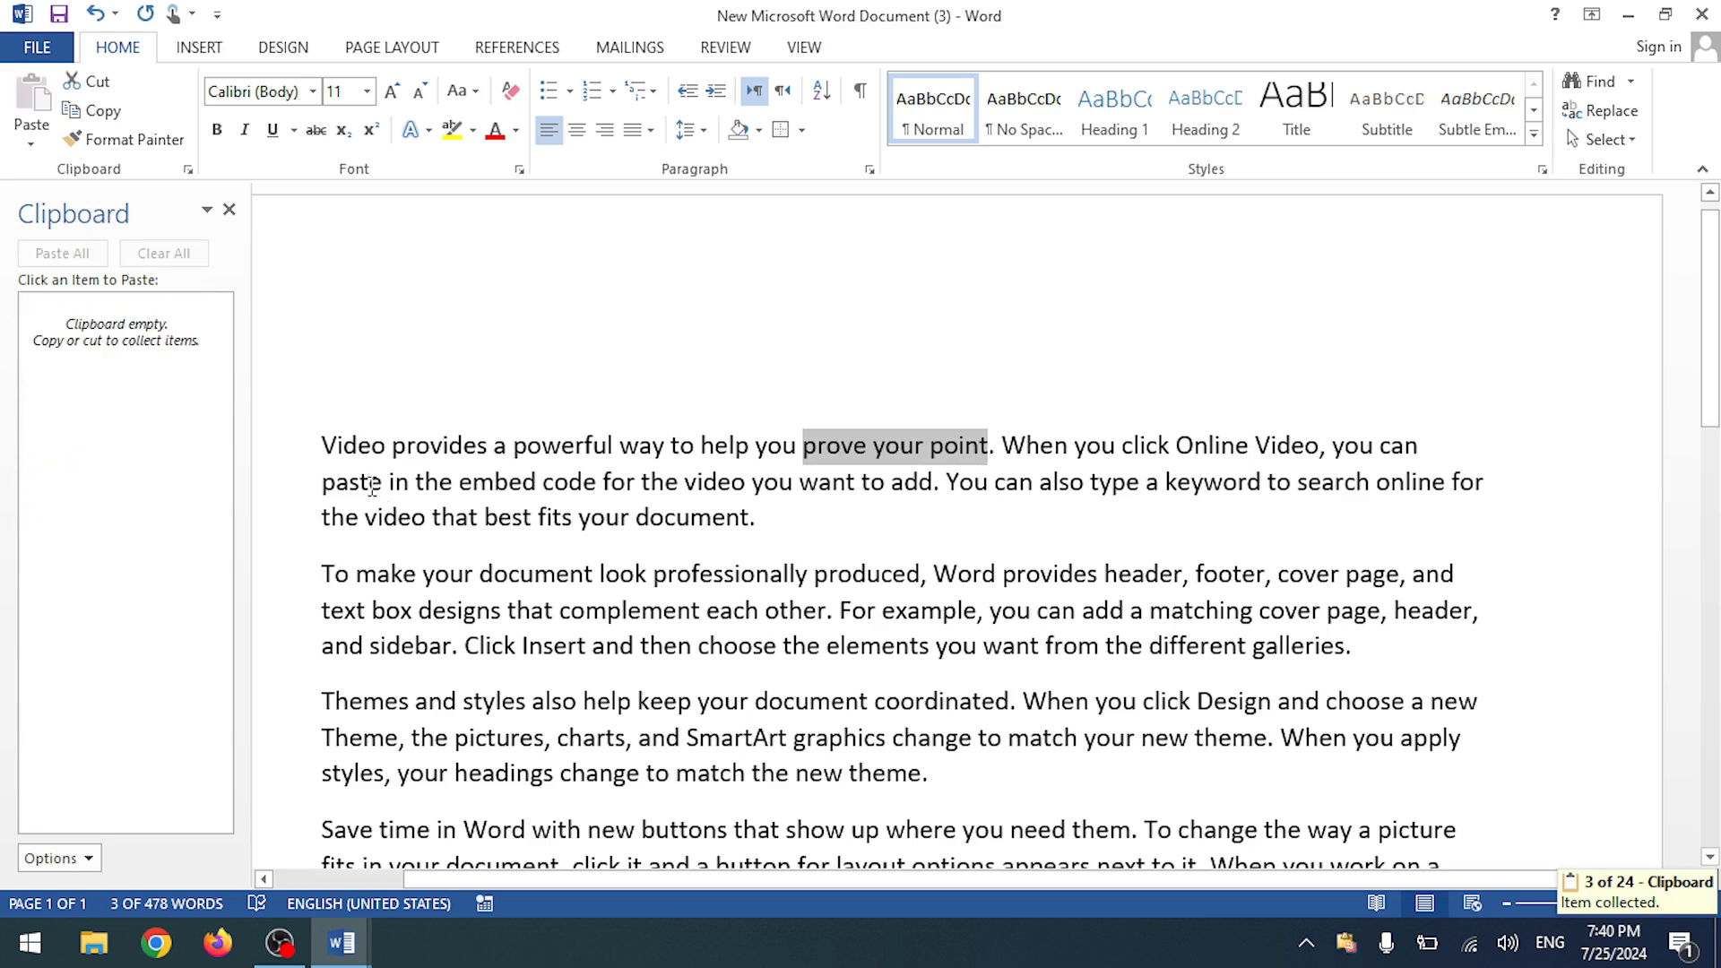
- Collect 'Video provides a powerful', 'prove your point', 'header, footer, cover', 'Themes and styles also help keep', then switch to Document1
drag(327, 448, 616, 453)
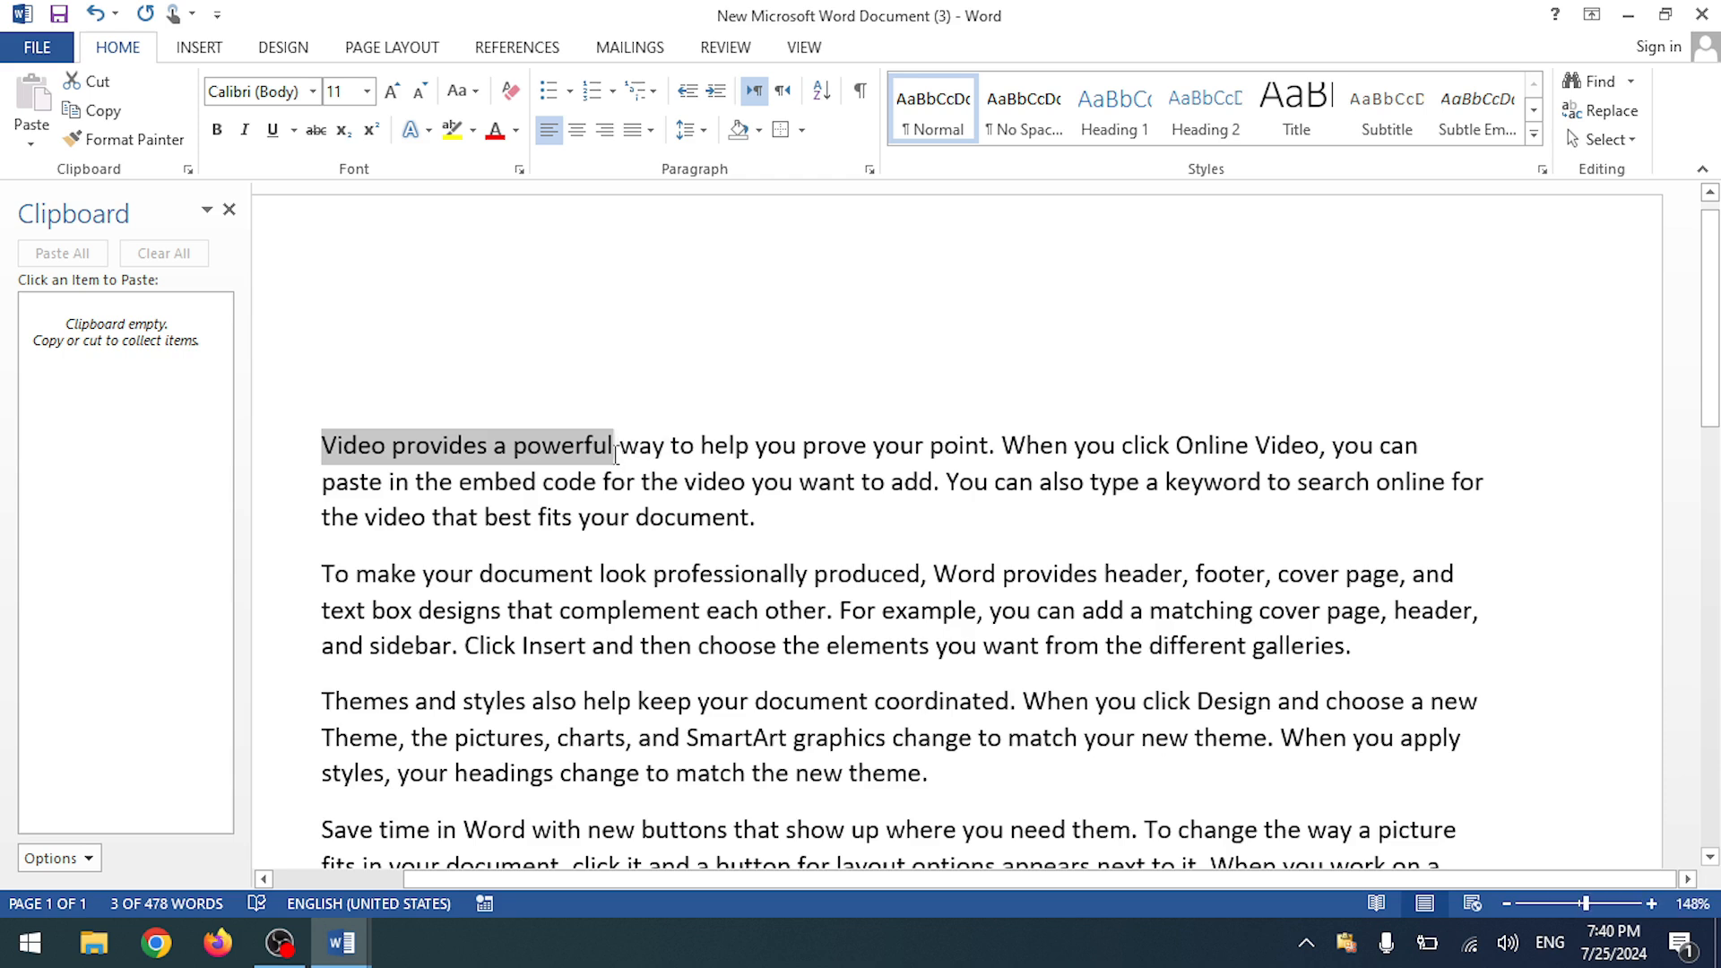
key(ctrl+c)
click(856, 484)
drag(808, 448, 986, 451)
key(ctrl+c)
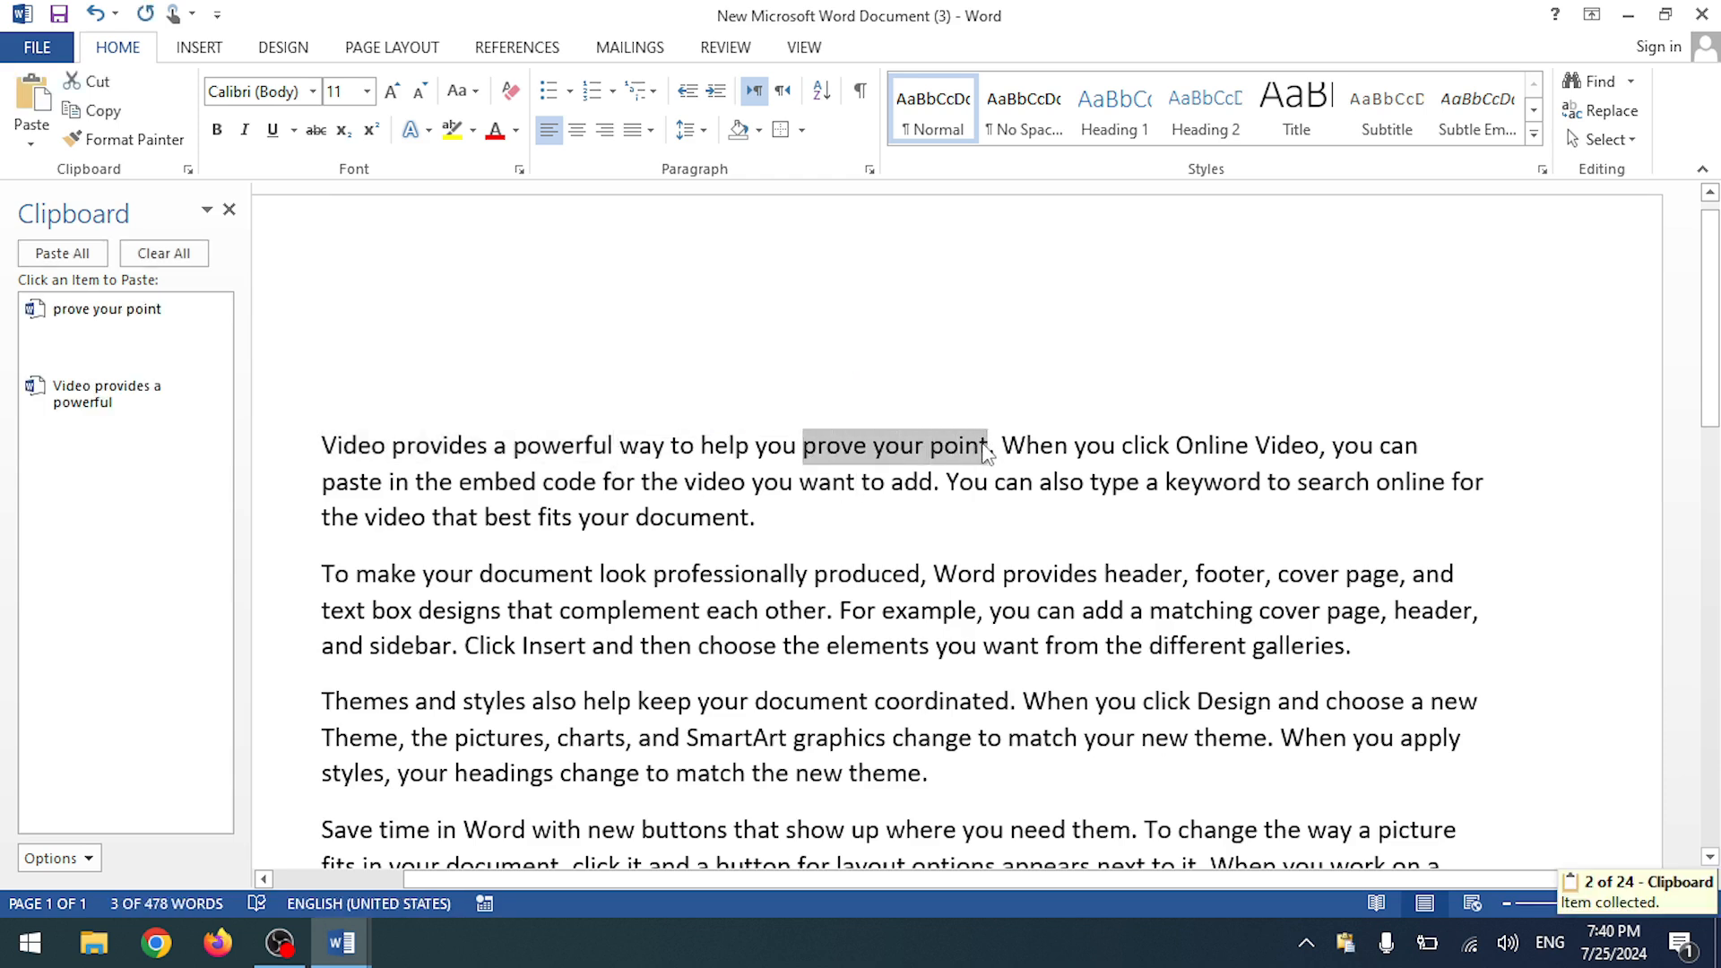
drag(1116, 574, 1342, 575)
key(ctrl+c)
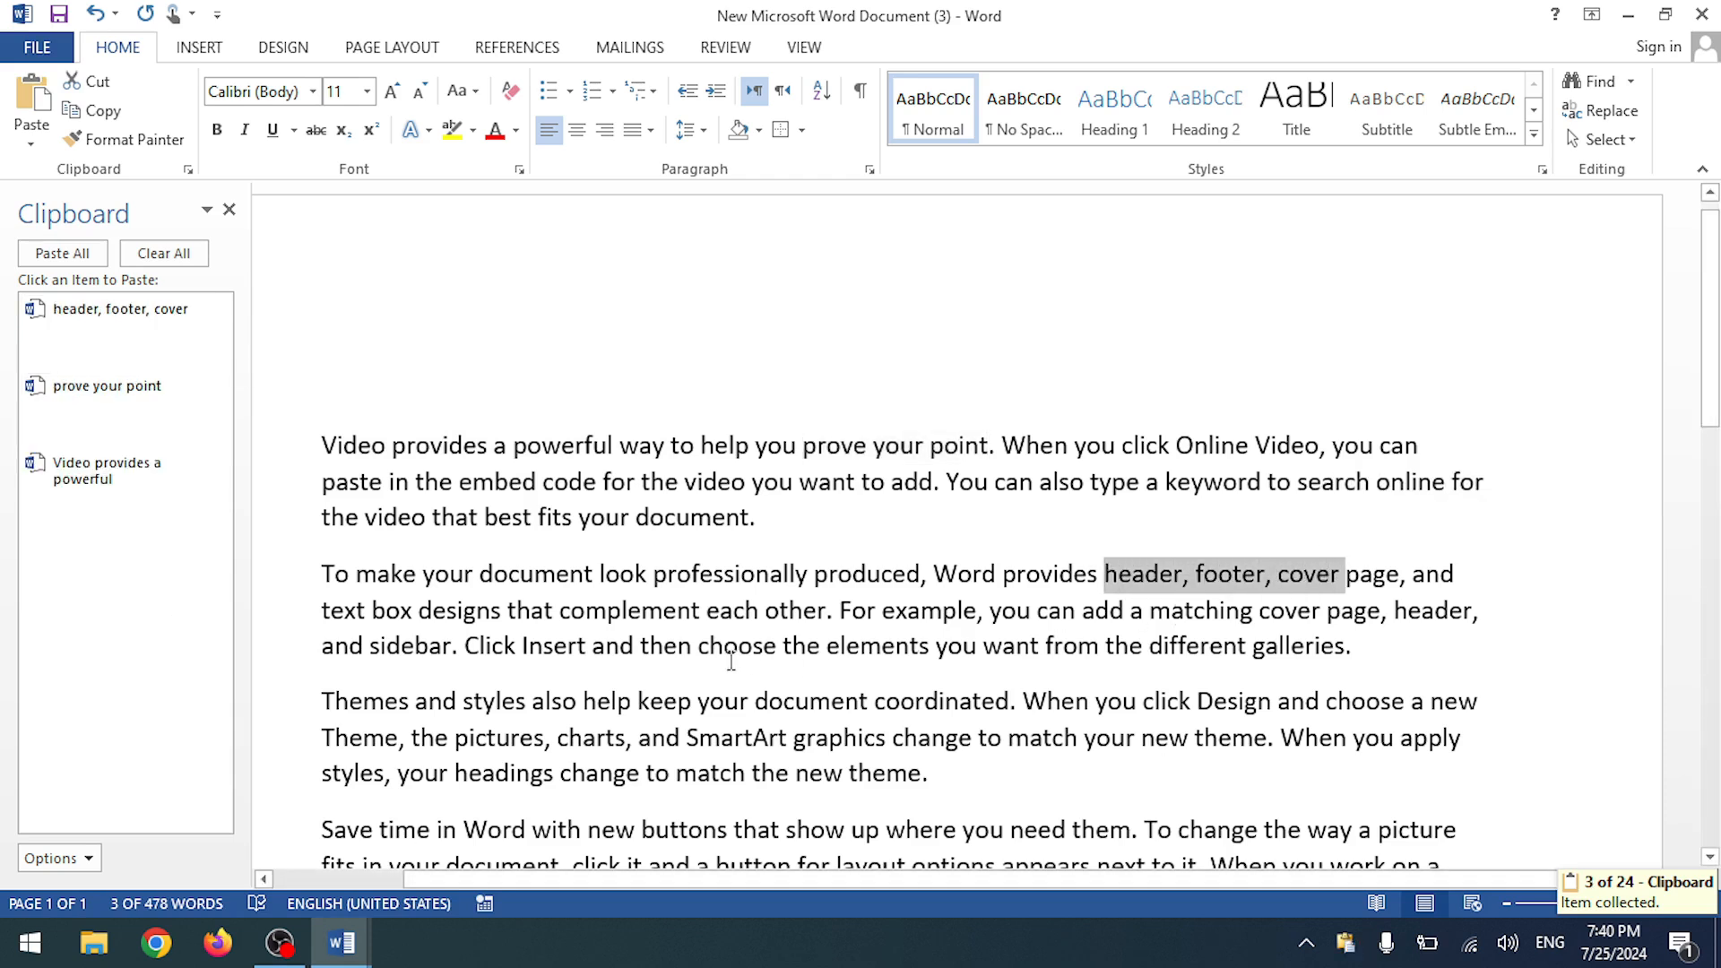
click(727, 652)
drag(324, 703, 698, 703)
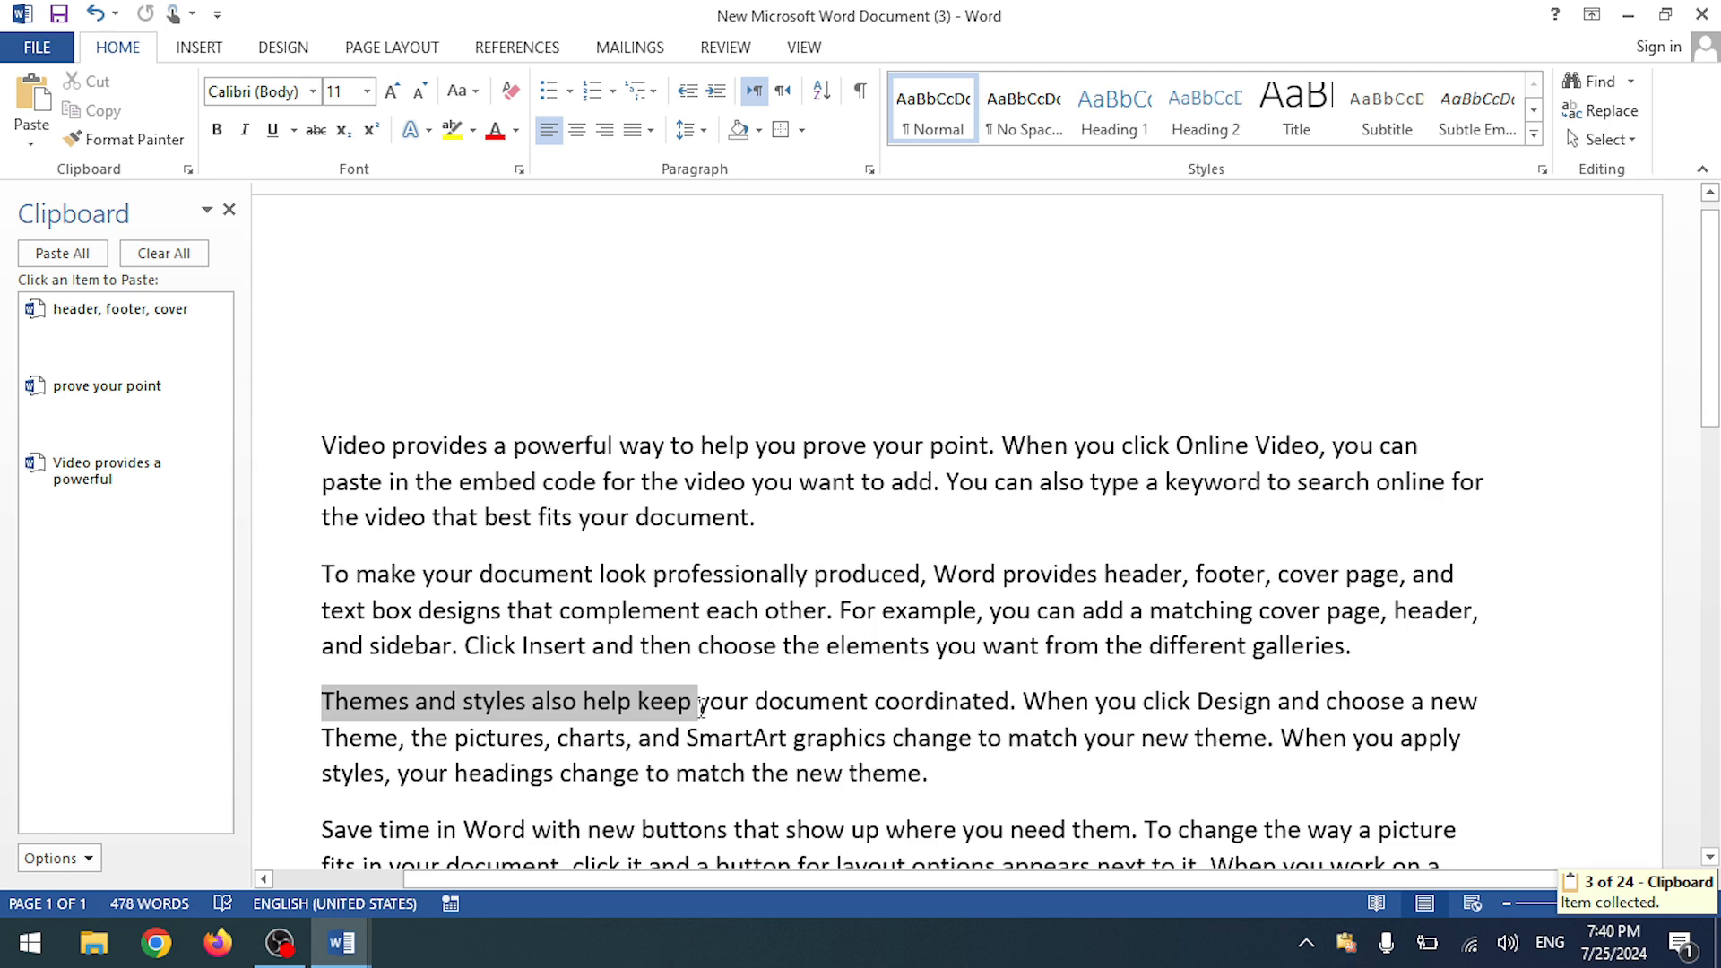
key(ctrl+c)
mouse_move(340, 943)
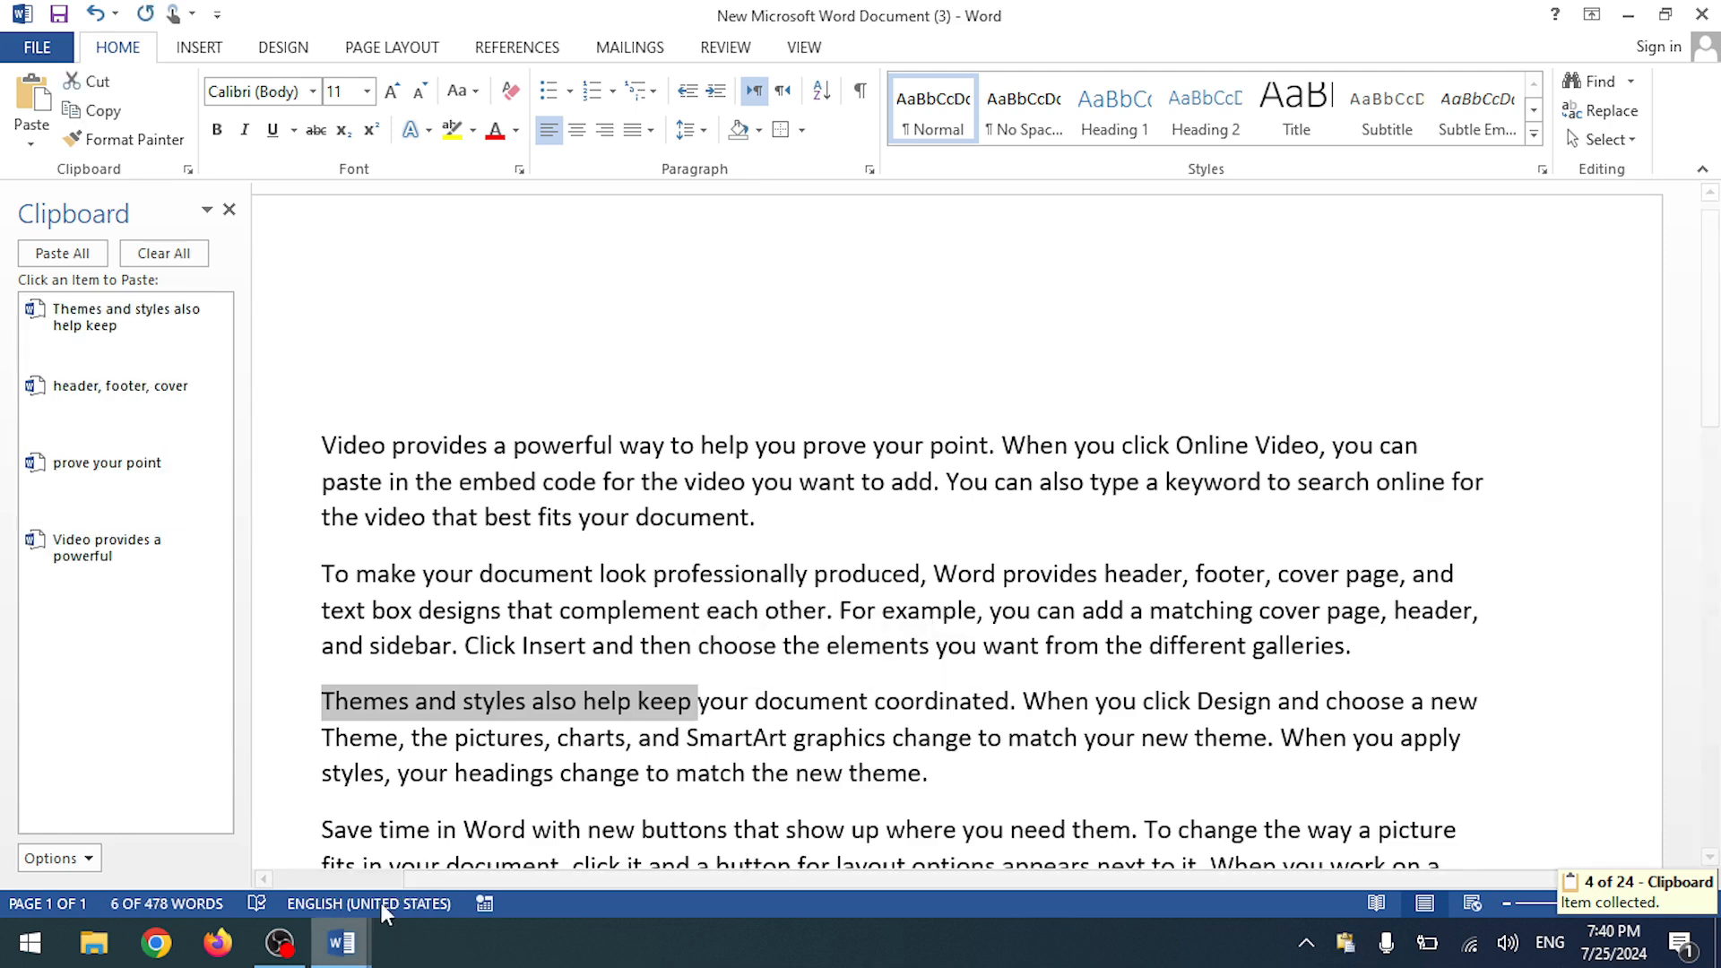
click(377, 889)
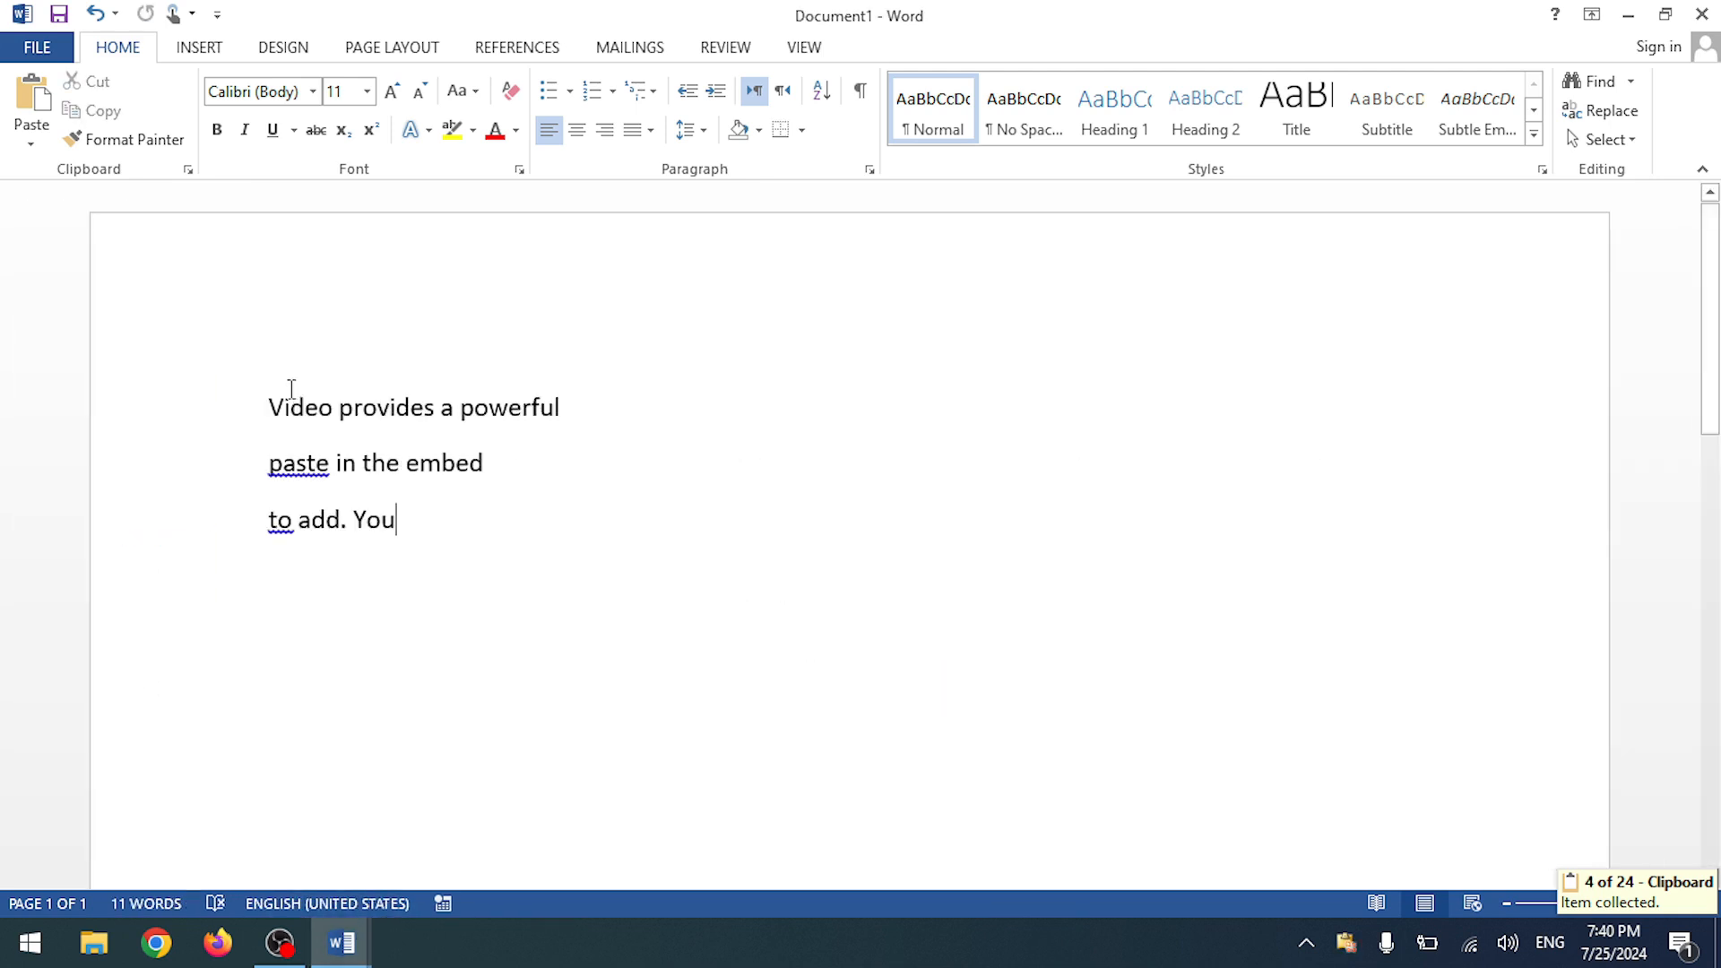
- Clear Document1's three lines, paste all four clipboard items, then delete the pasted line
click(187, 170)
drag(518, 600, 277, 377)
key(Delete)
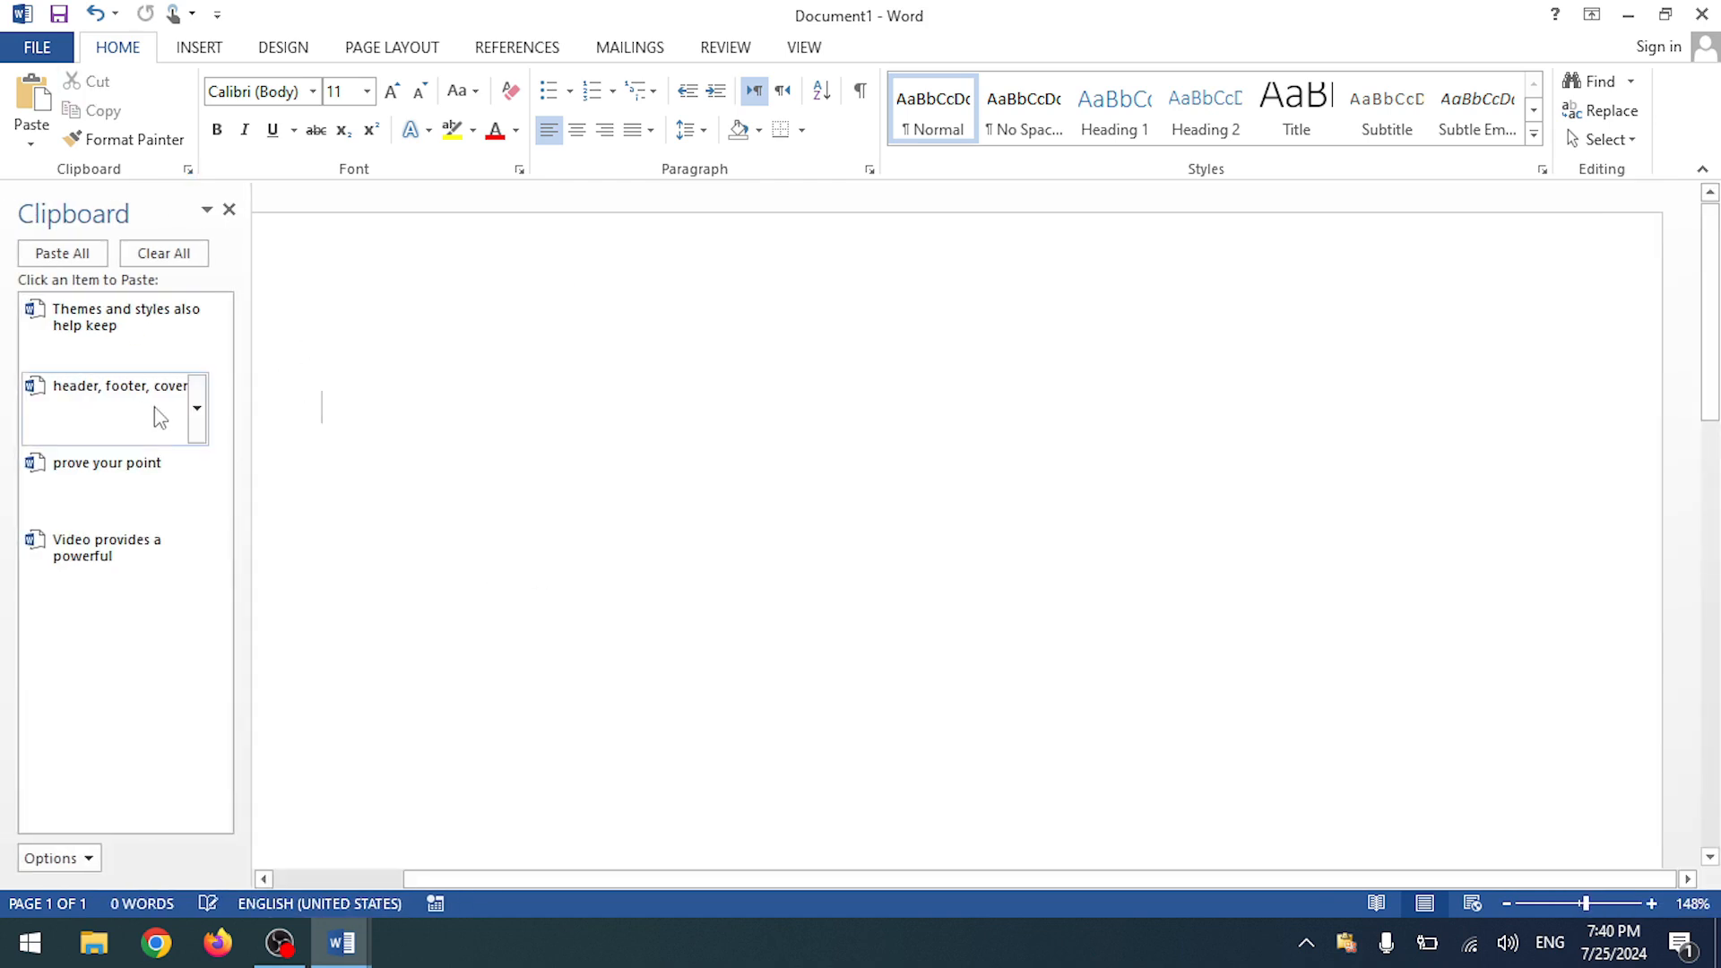
click(131, 347)
click(117, 401)
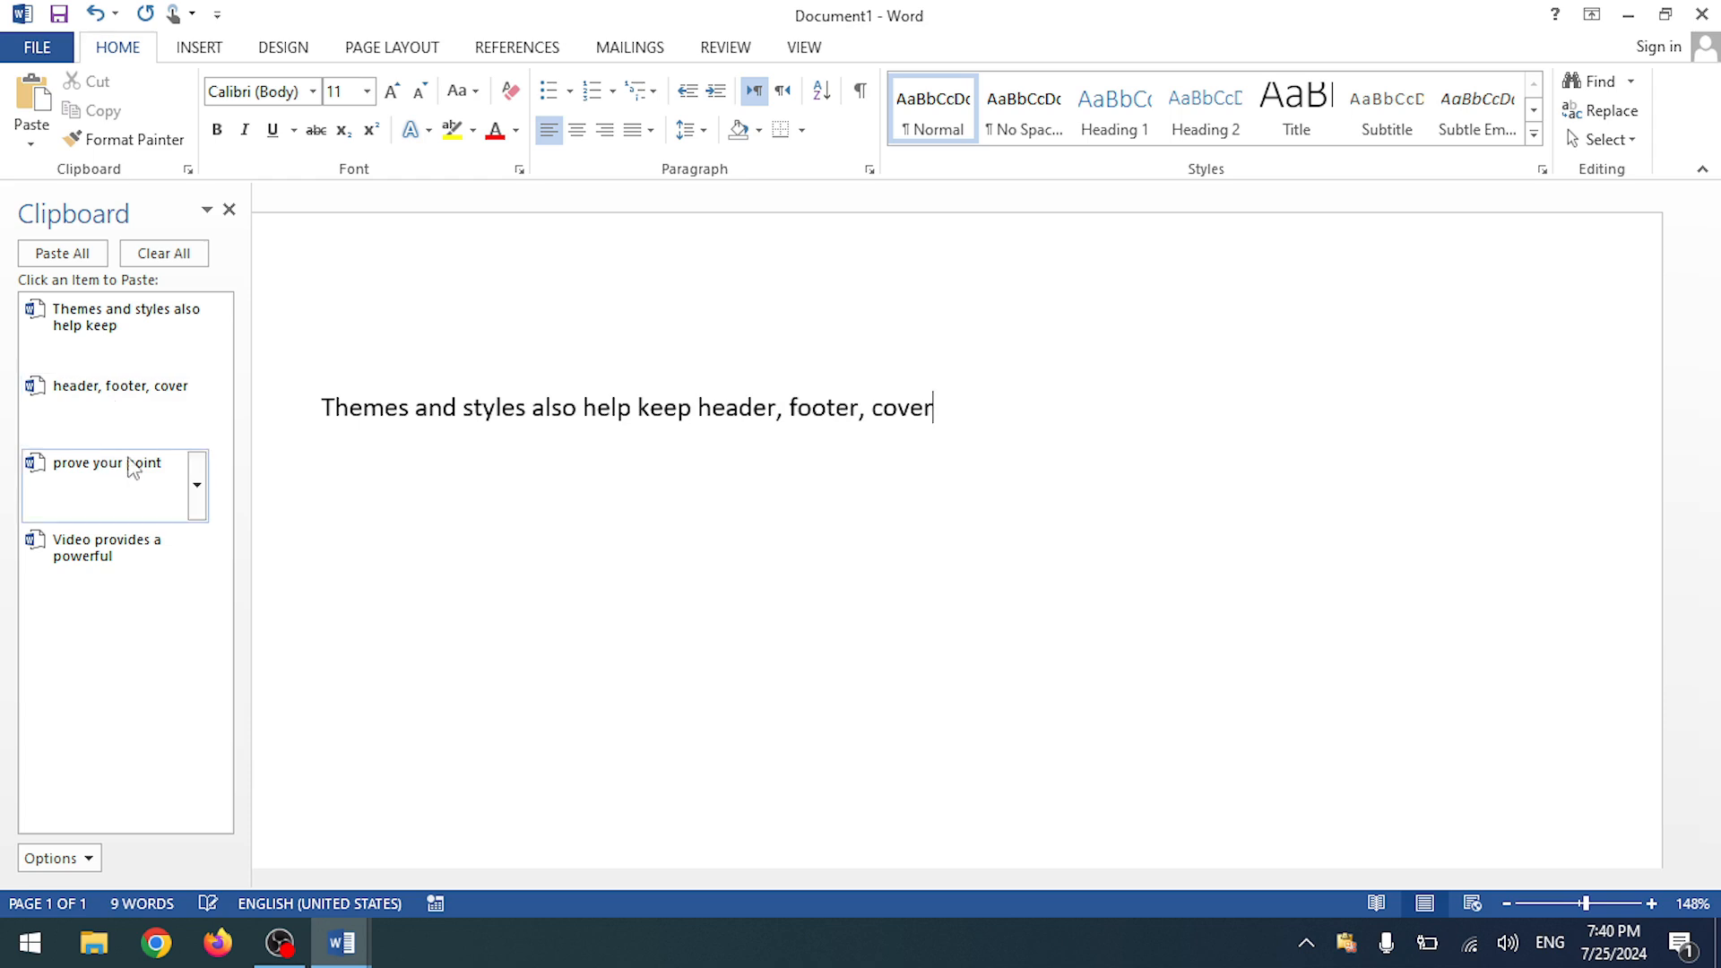
click(95, 491)
click(126, 580)
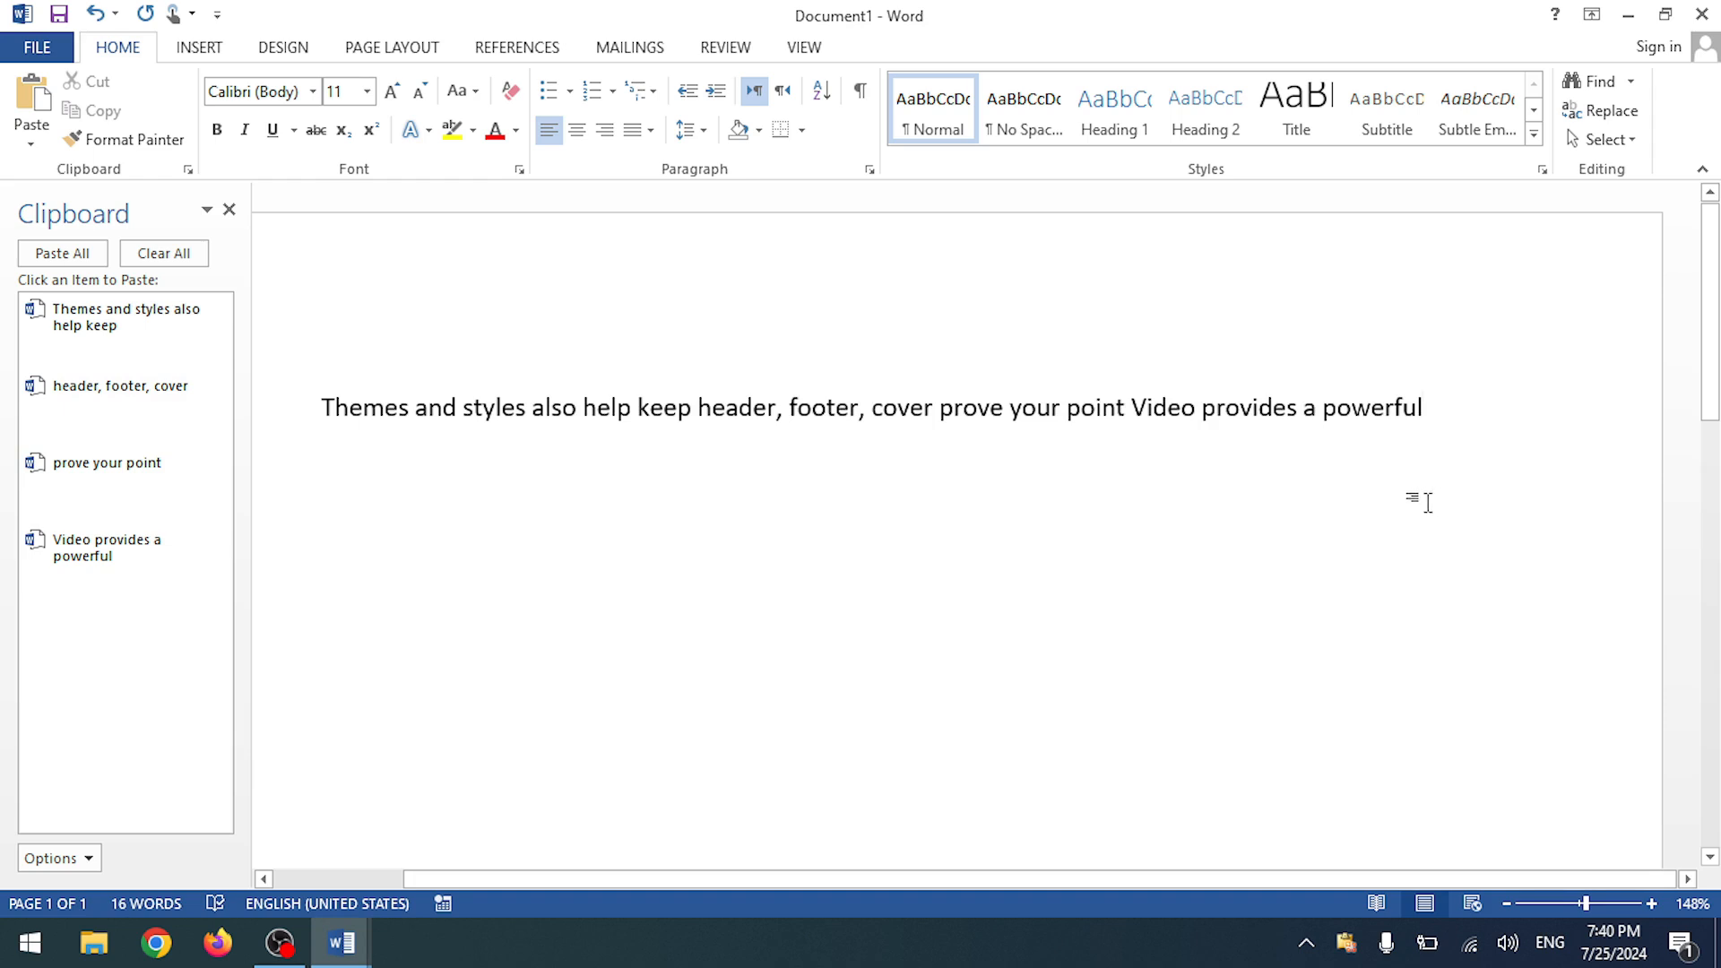
drag(347, 414, 1644, 403)
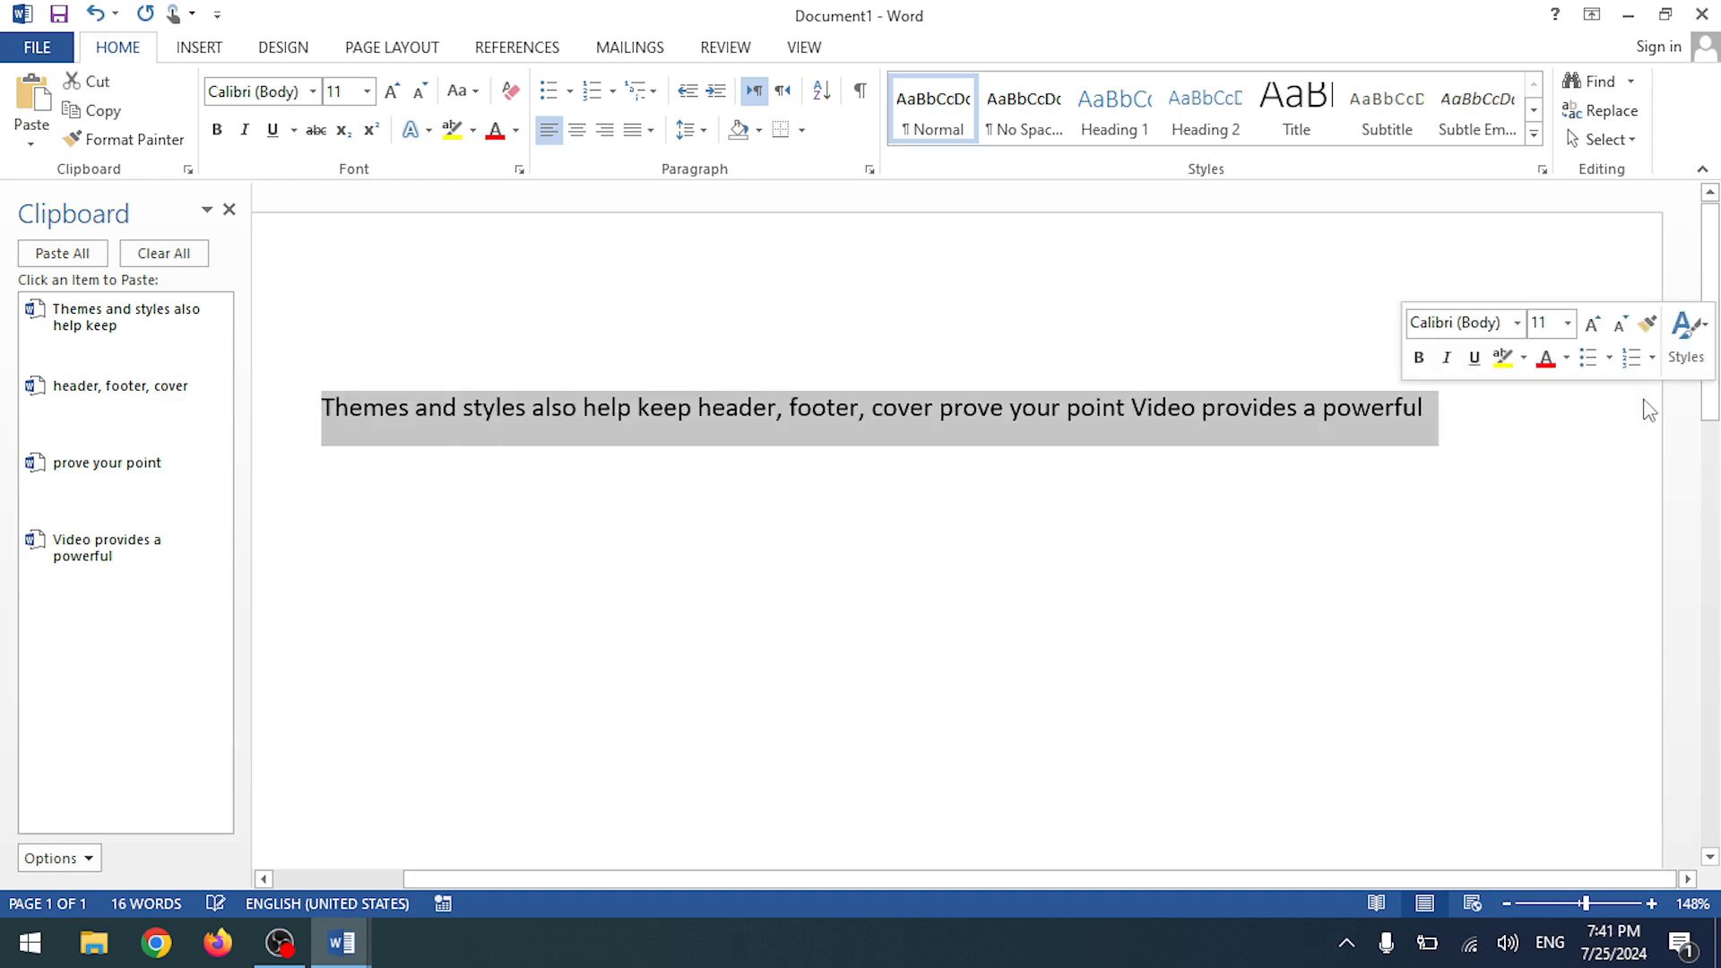
key(Delete)
- Paste 'Themes and styles also help keep', then 'header, footer, cover' and 'prove your point' below, and delete everything
click(173, 319)
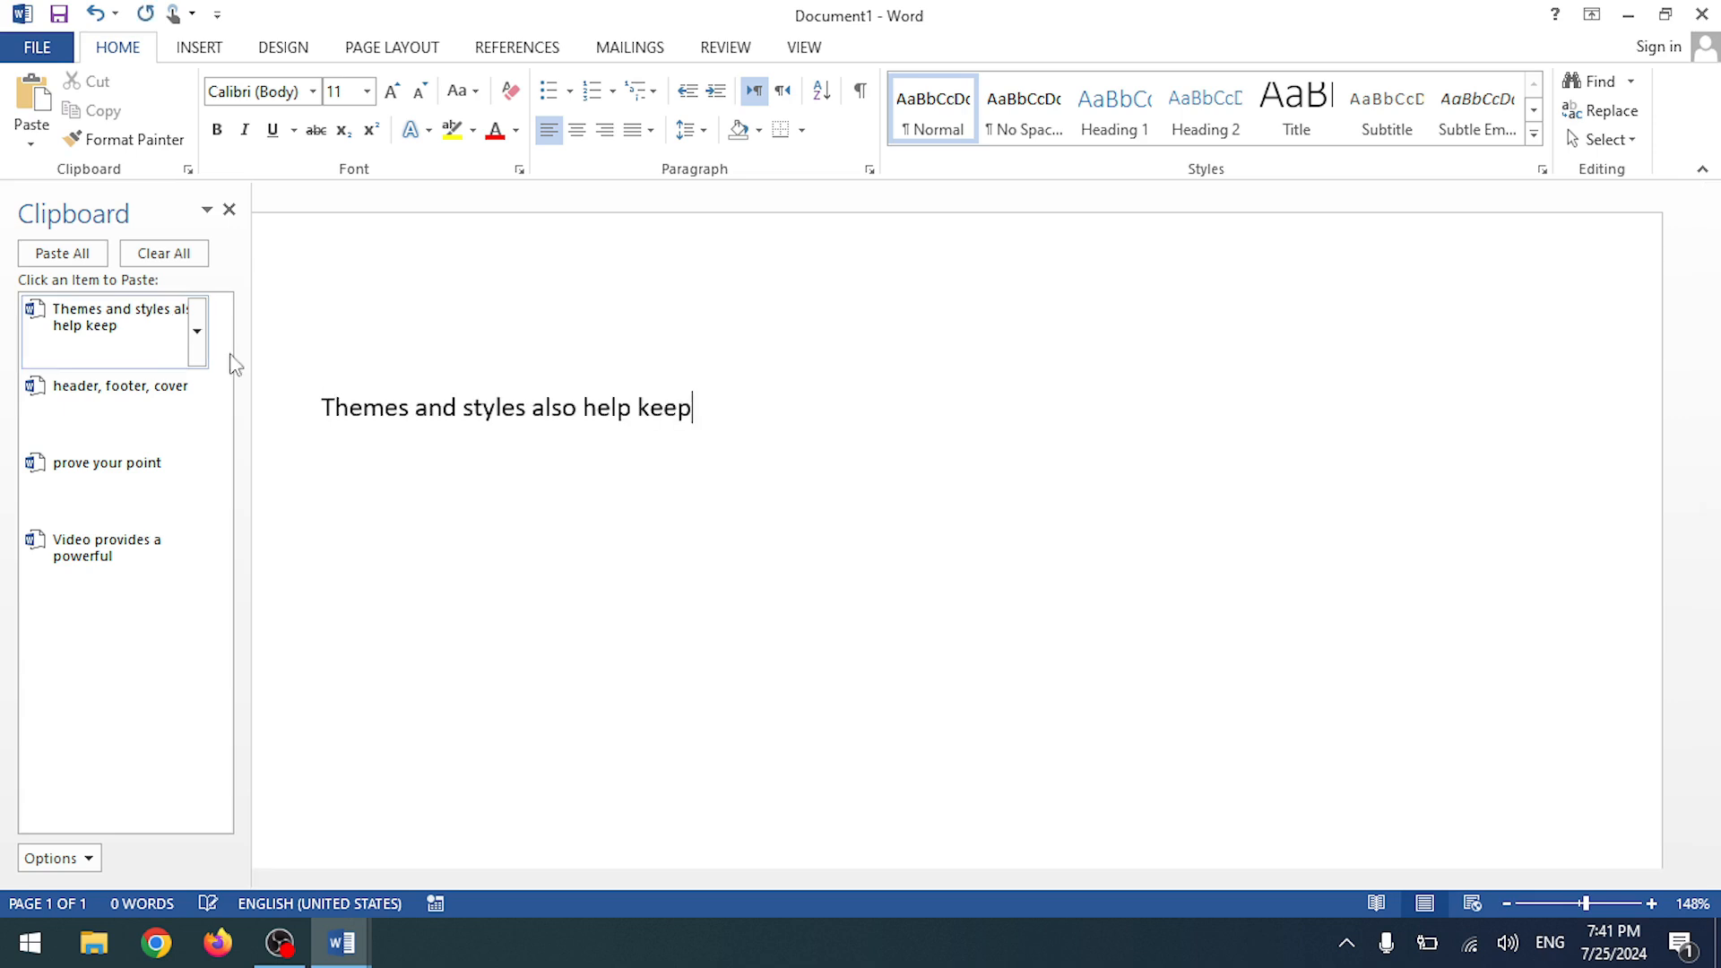
key(Return)
click(112, 414)
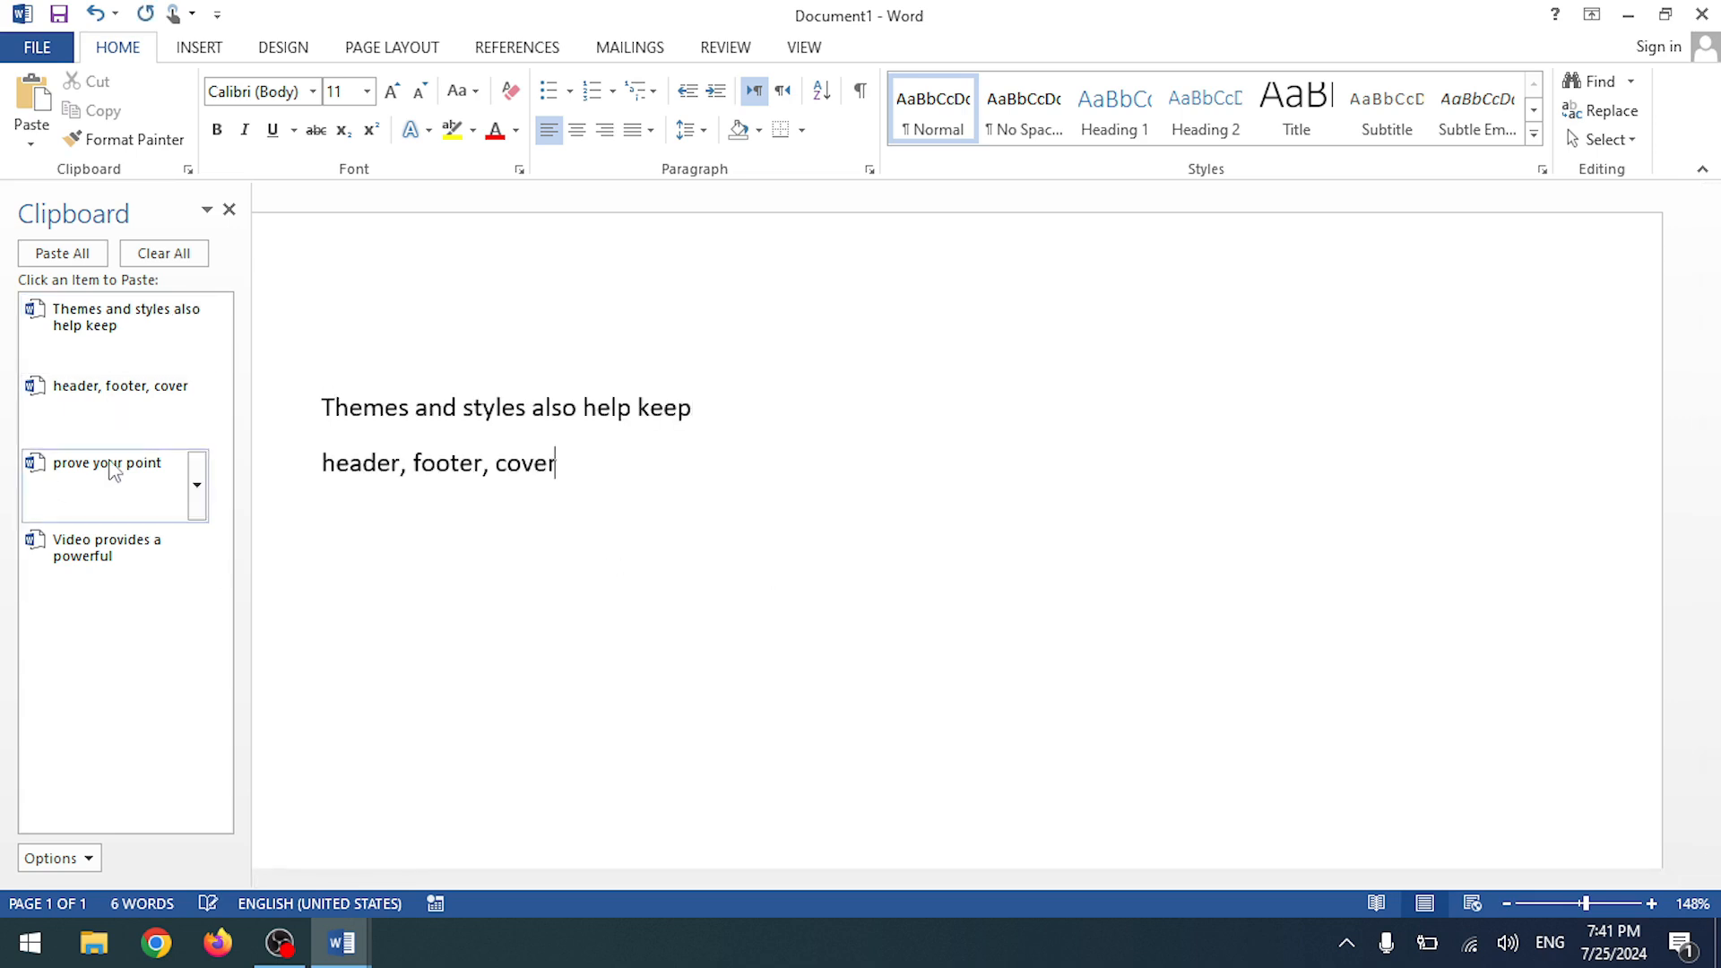
click(112, 466)
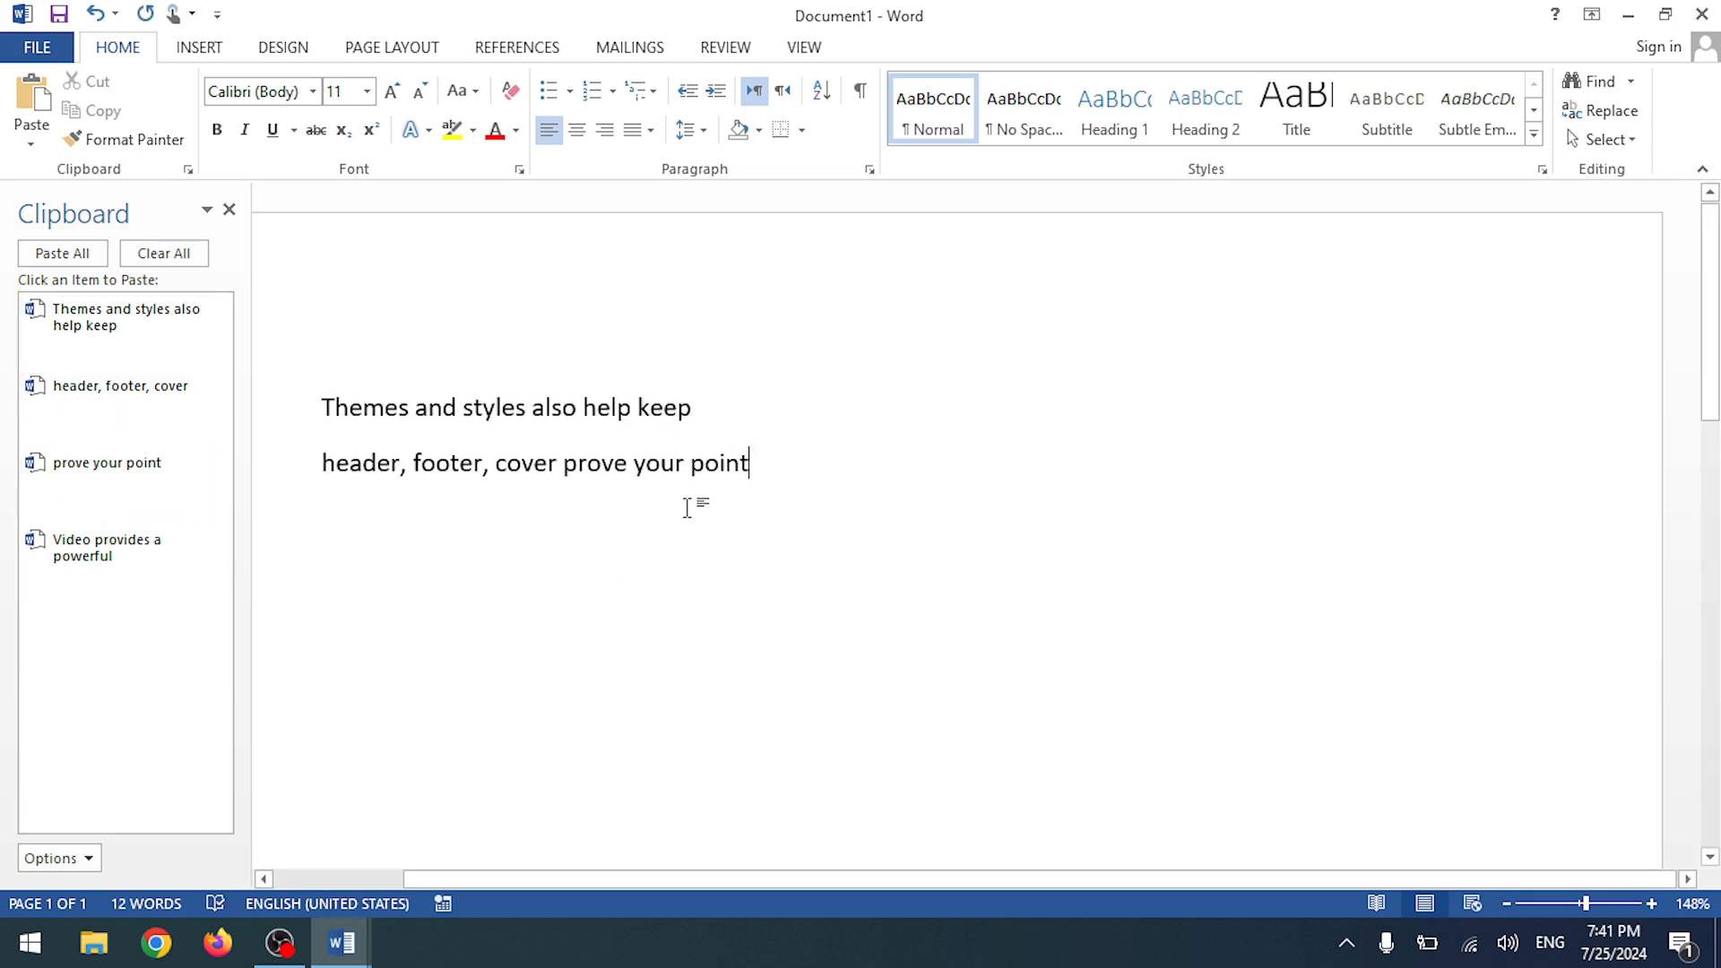
key(ctrl+a)
key(Delete)
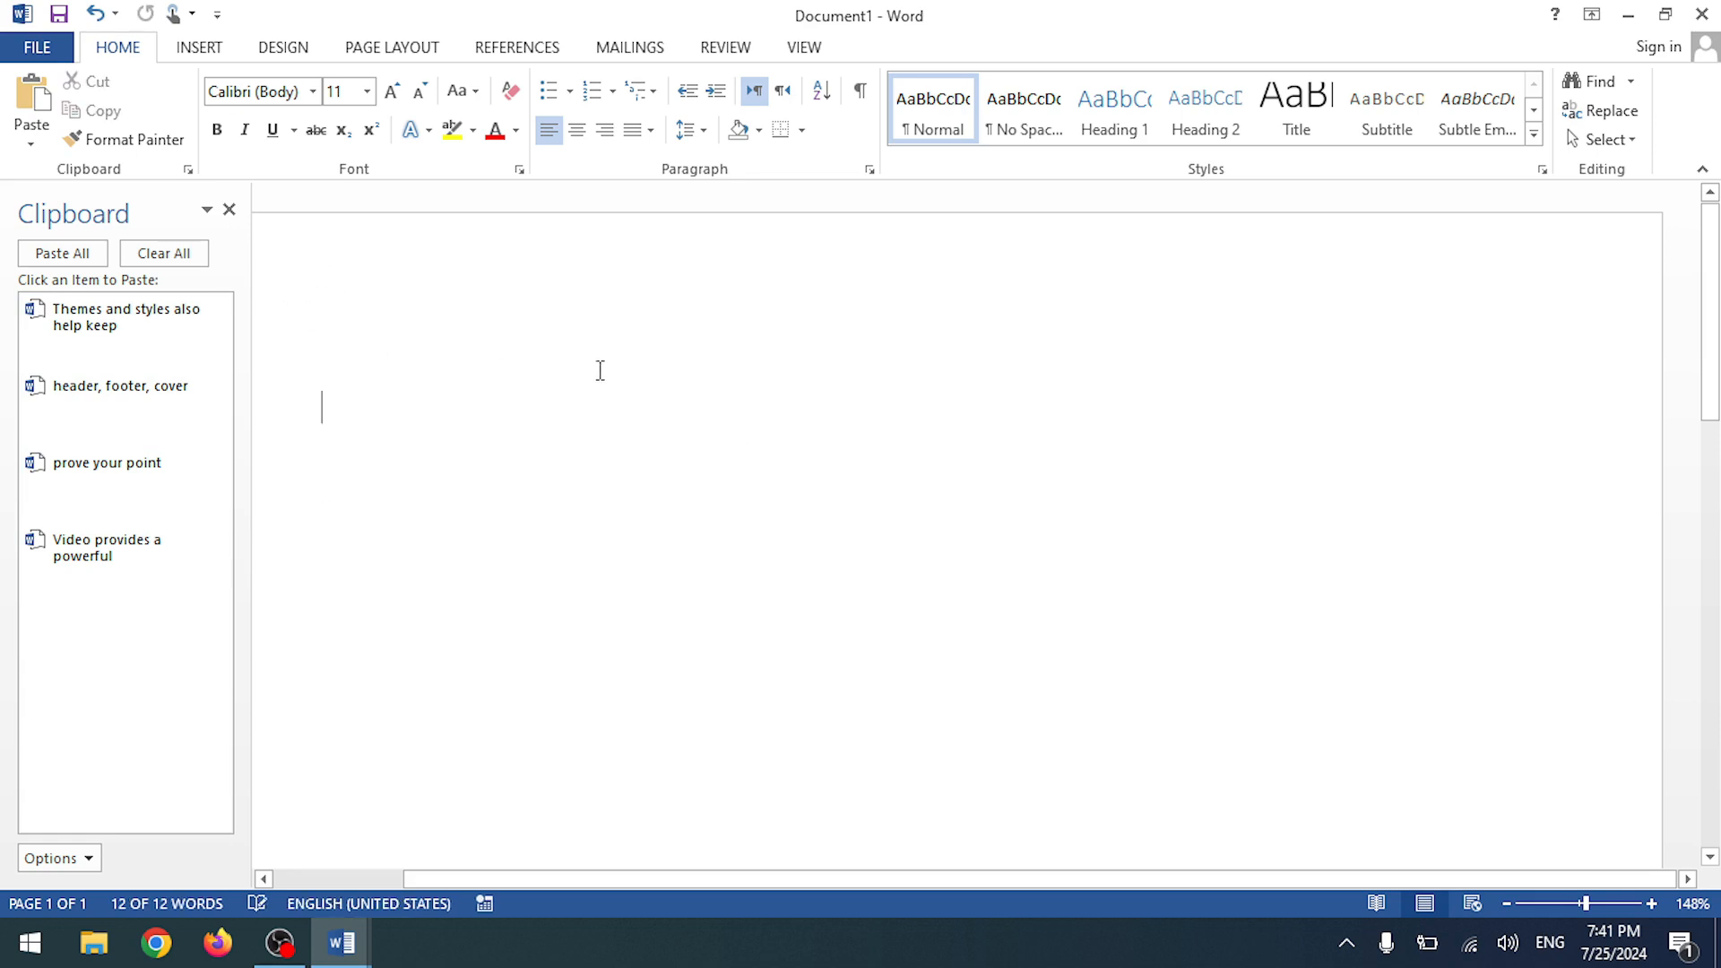
- Close the Clipboard pane and close Document1 without saving
click(231, 213)
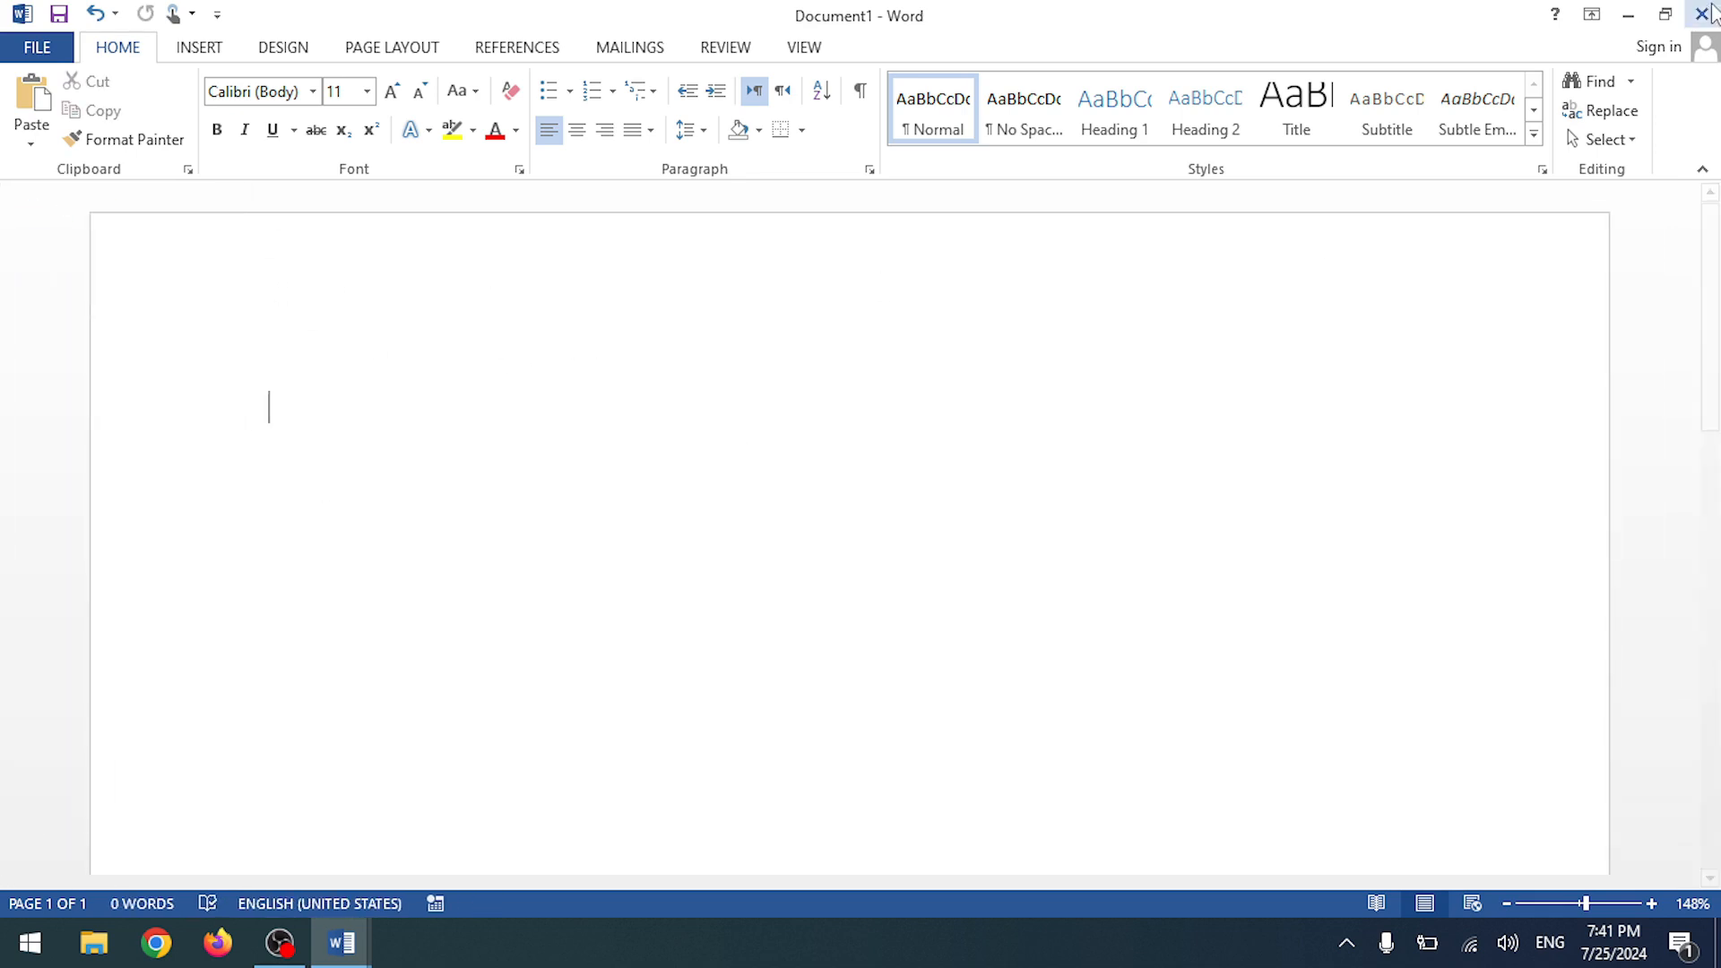
key(alt+F4)
click(825, 509)
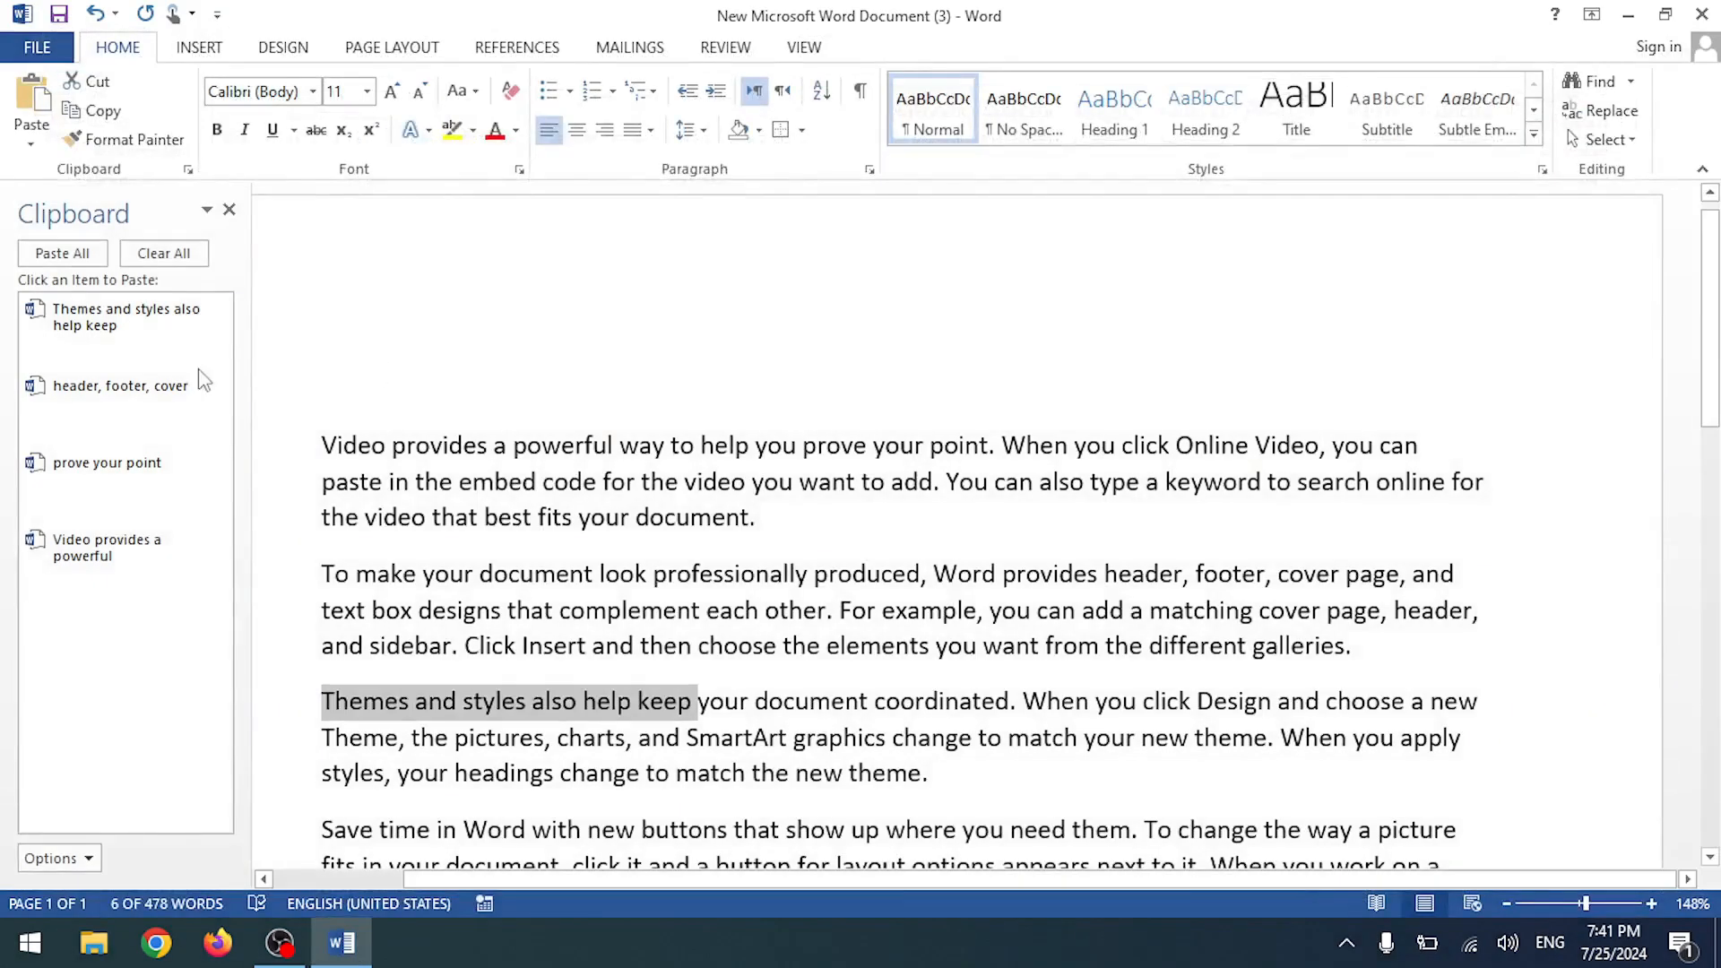
- Hide the Clipboard pane and preview the Paste dropdown options without pasting anything
click(231, 213)
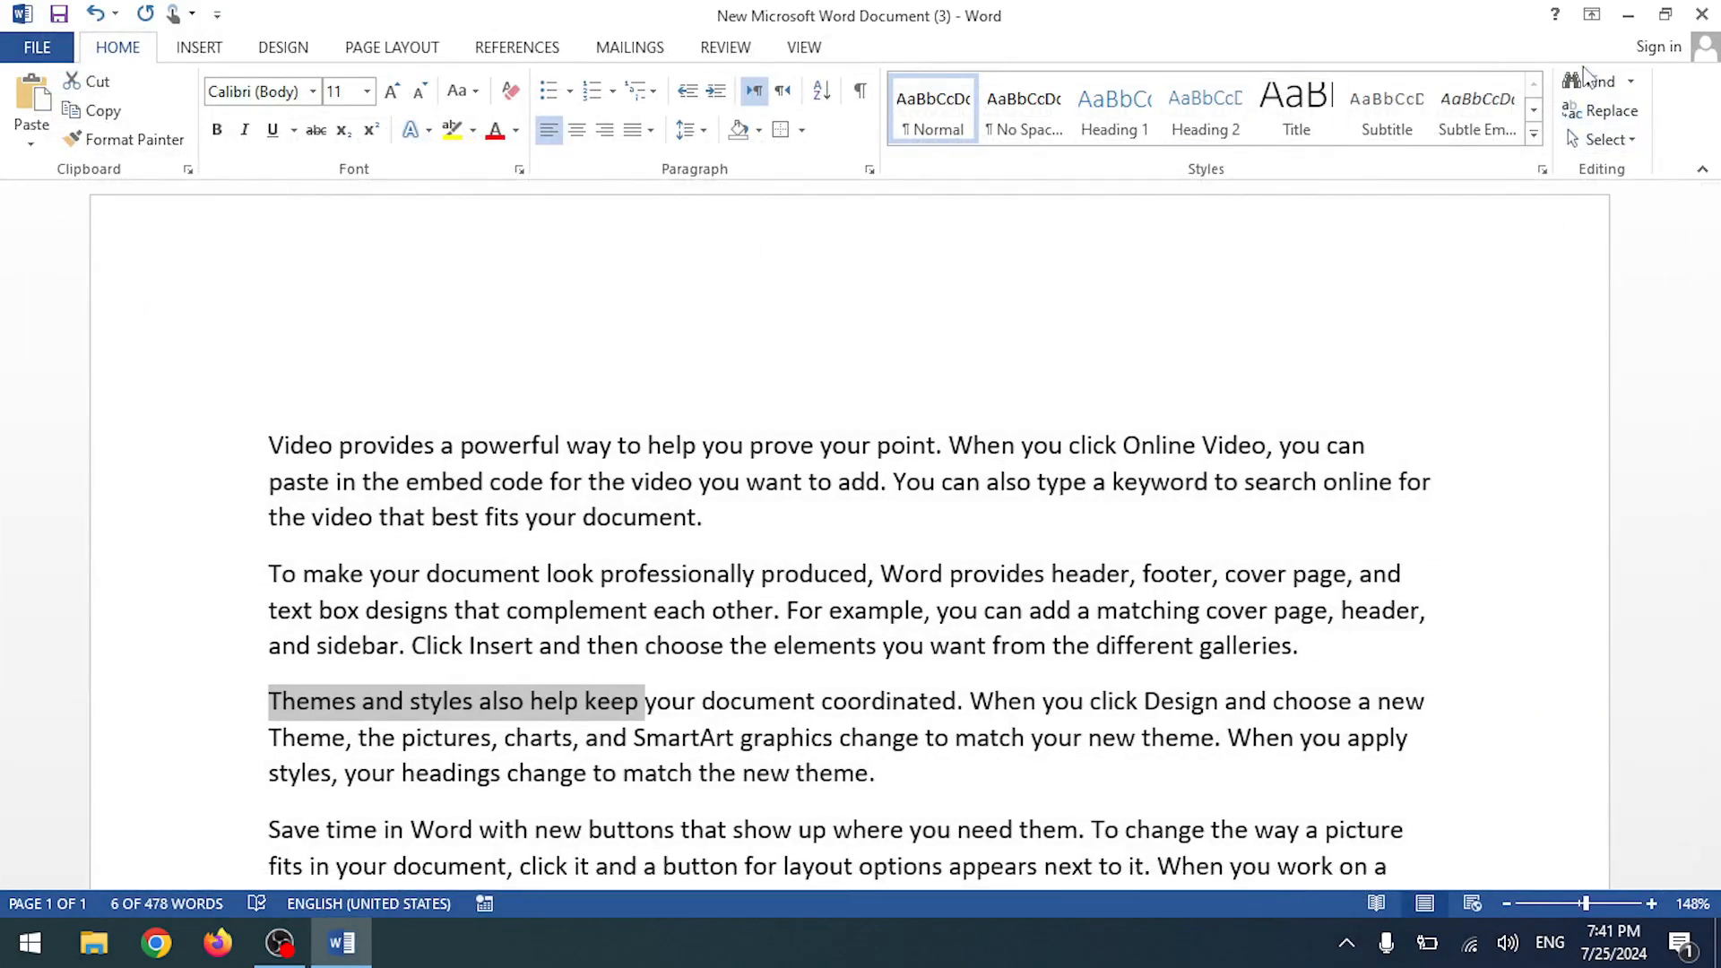
click(31, 143)
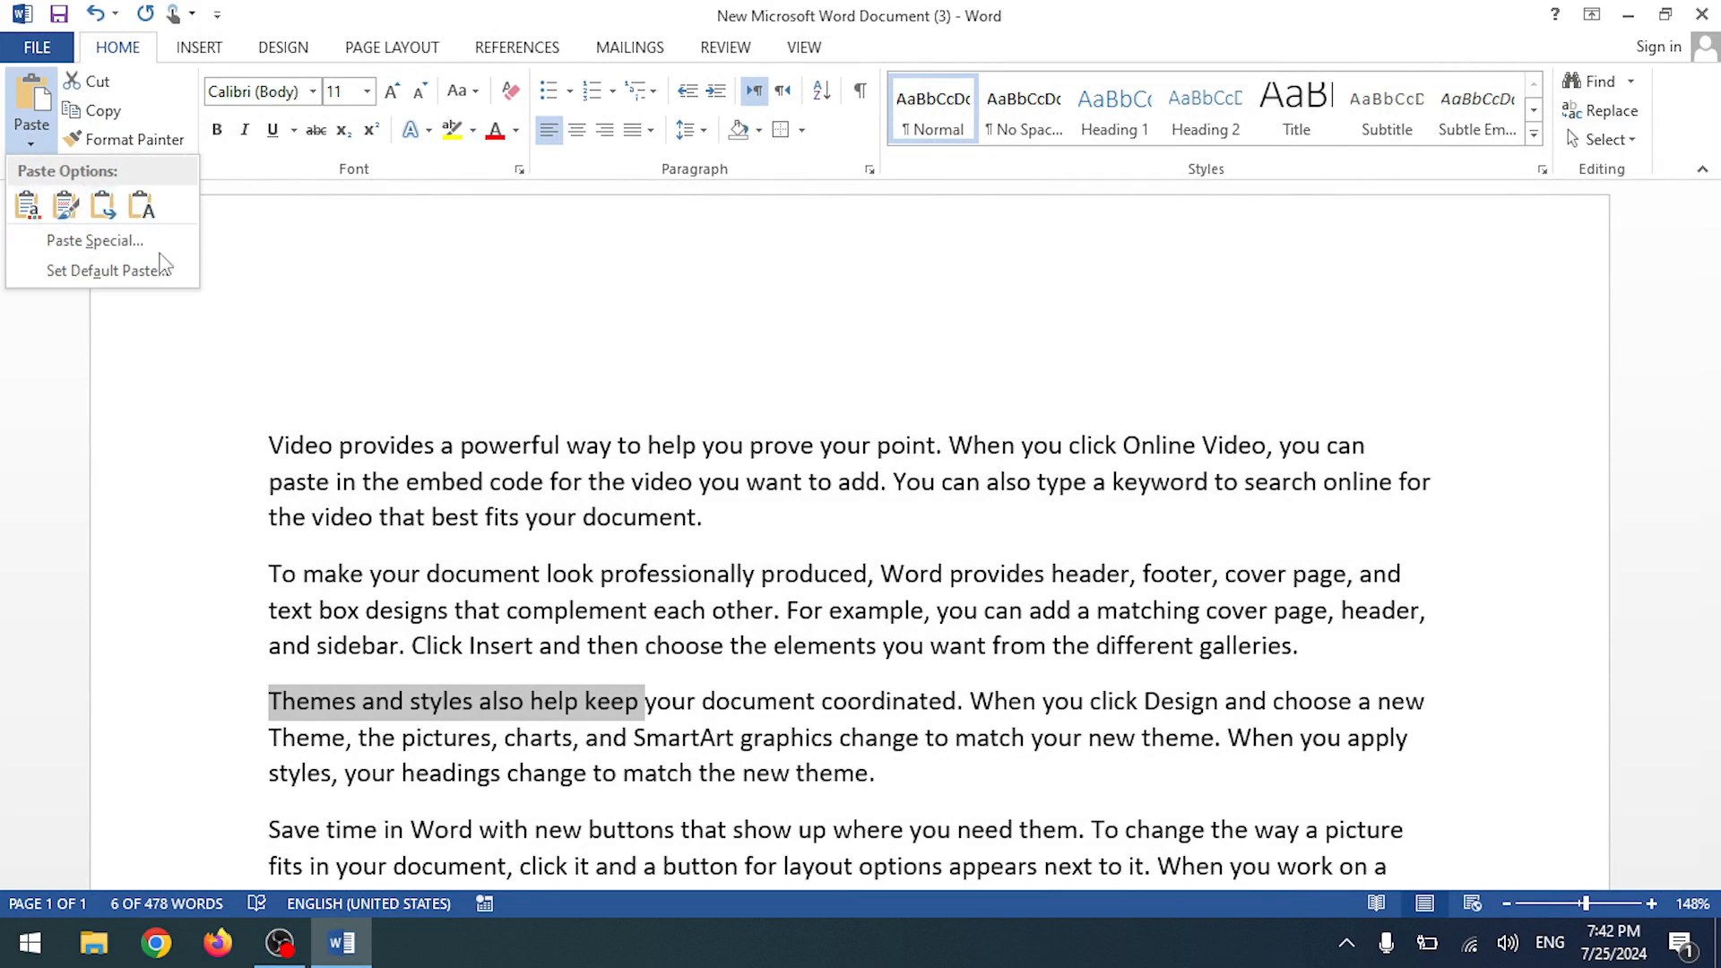
click(372, 489)
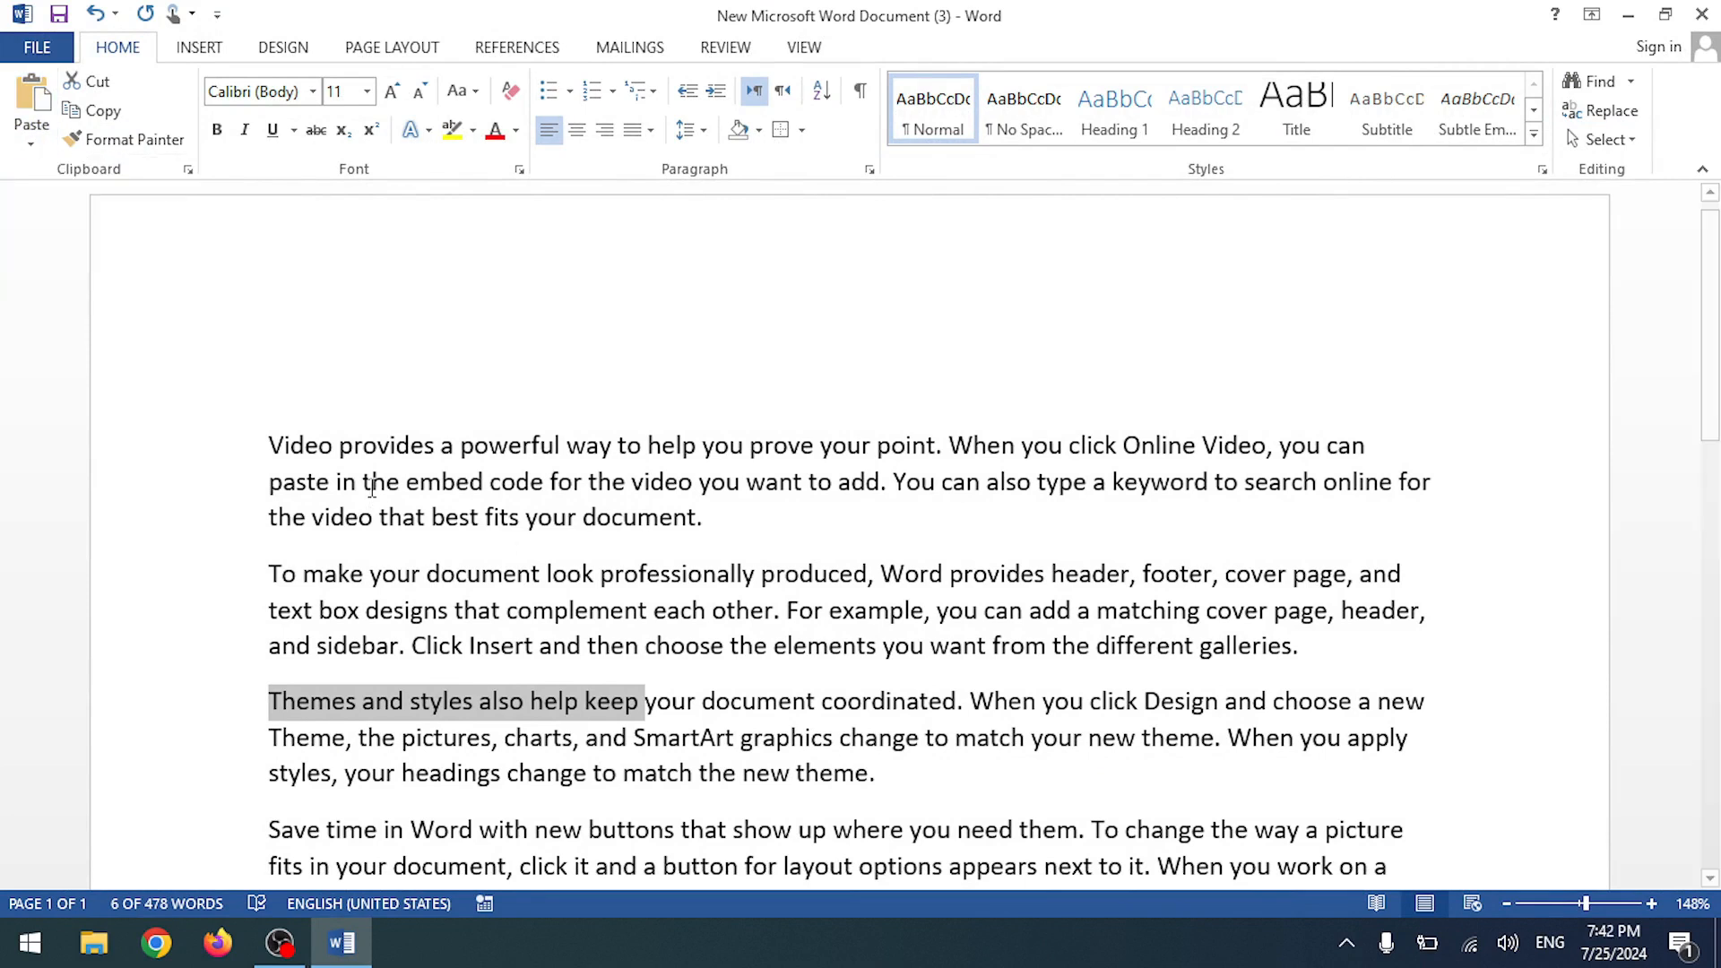
click(31, 143)
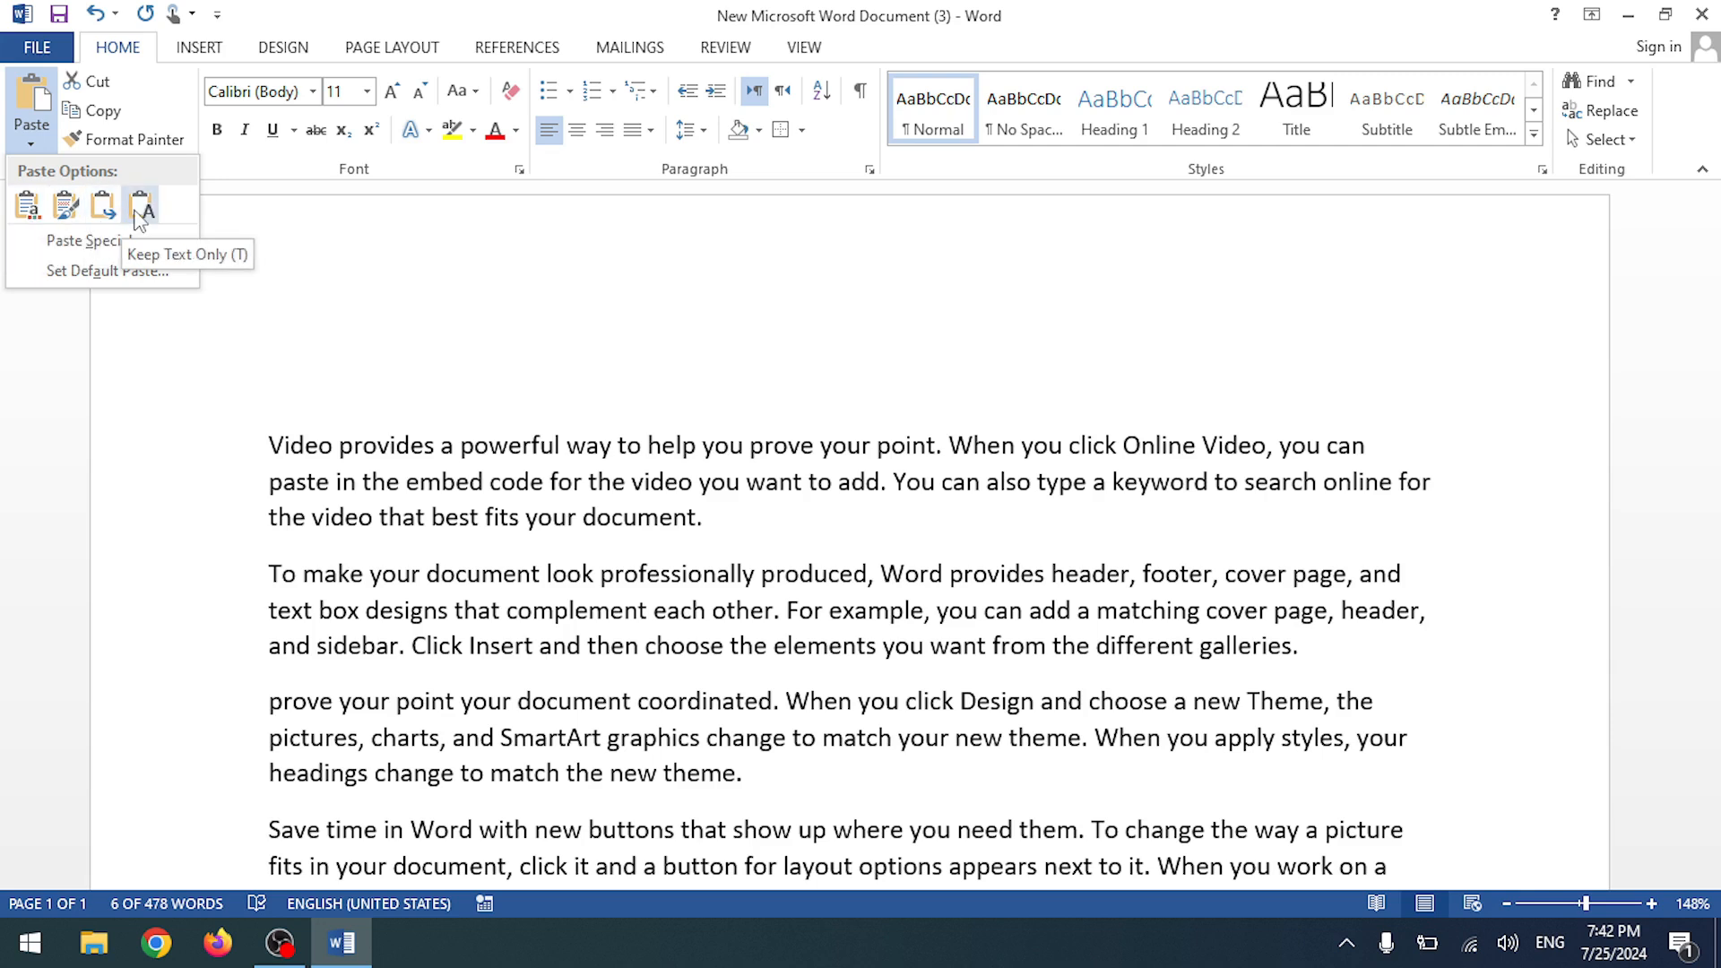
click(477, 385)
click(688, 399)
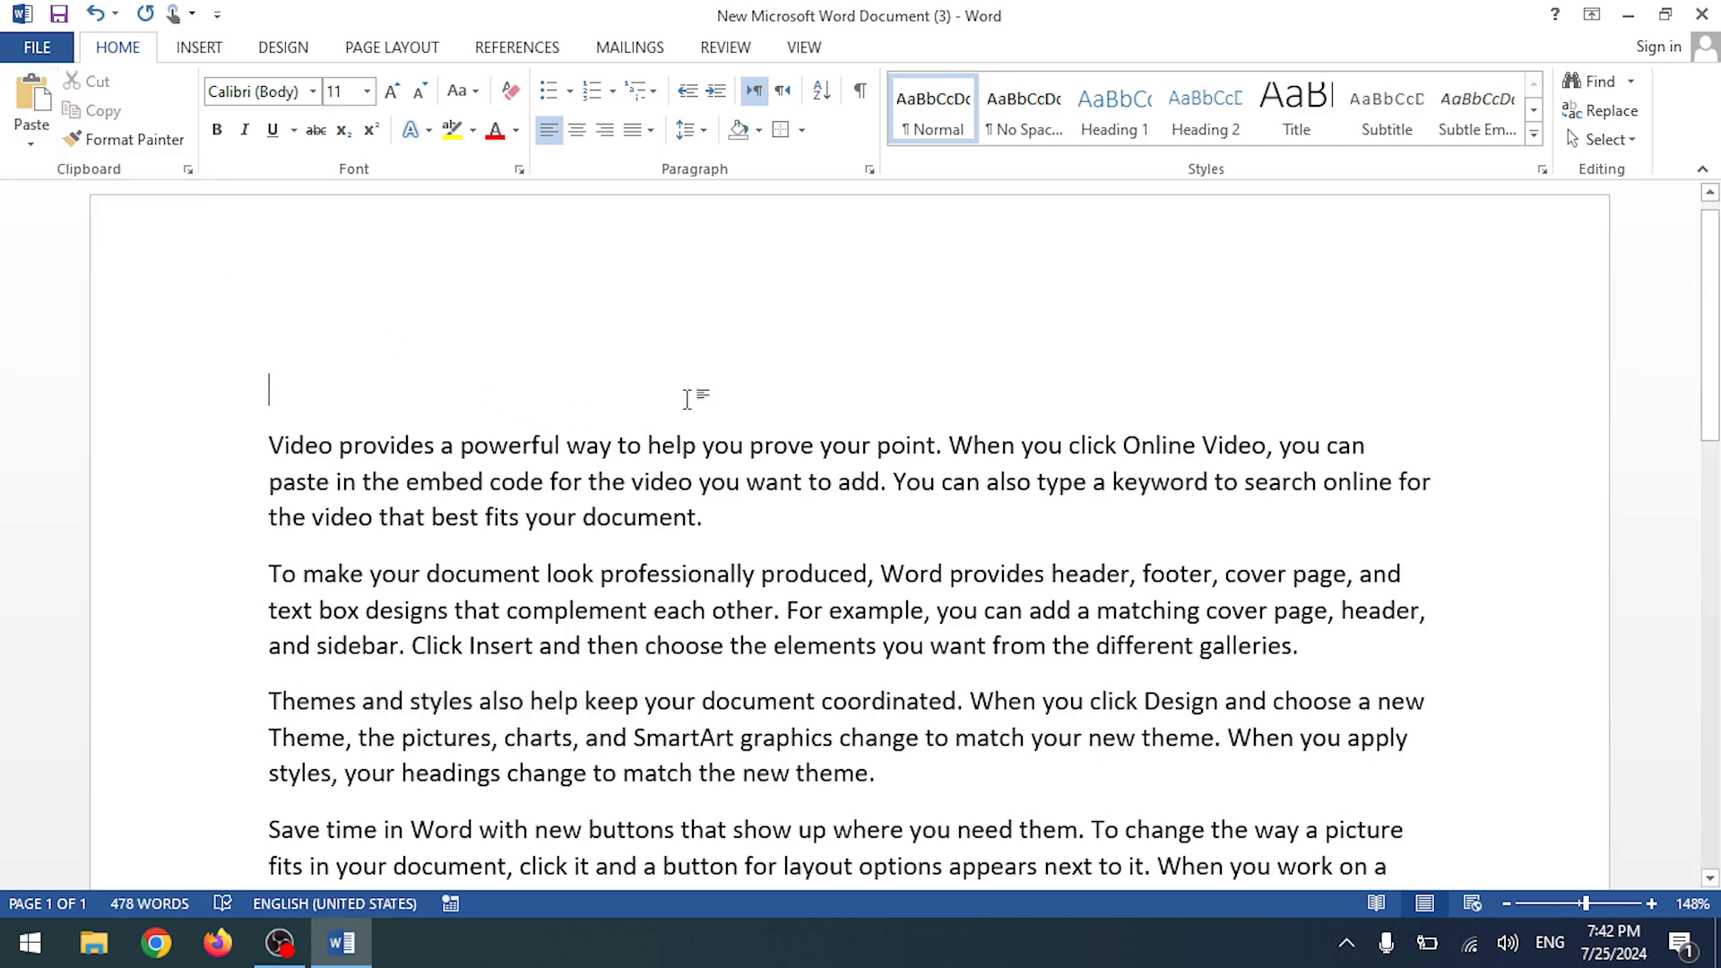
- In Firefox, search Google for 'lorem ipsum'
click(217, 941)
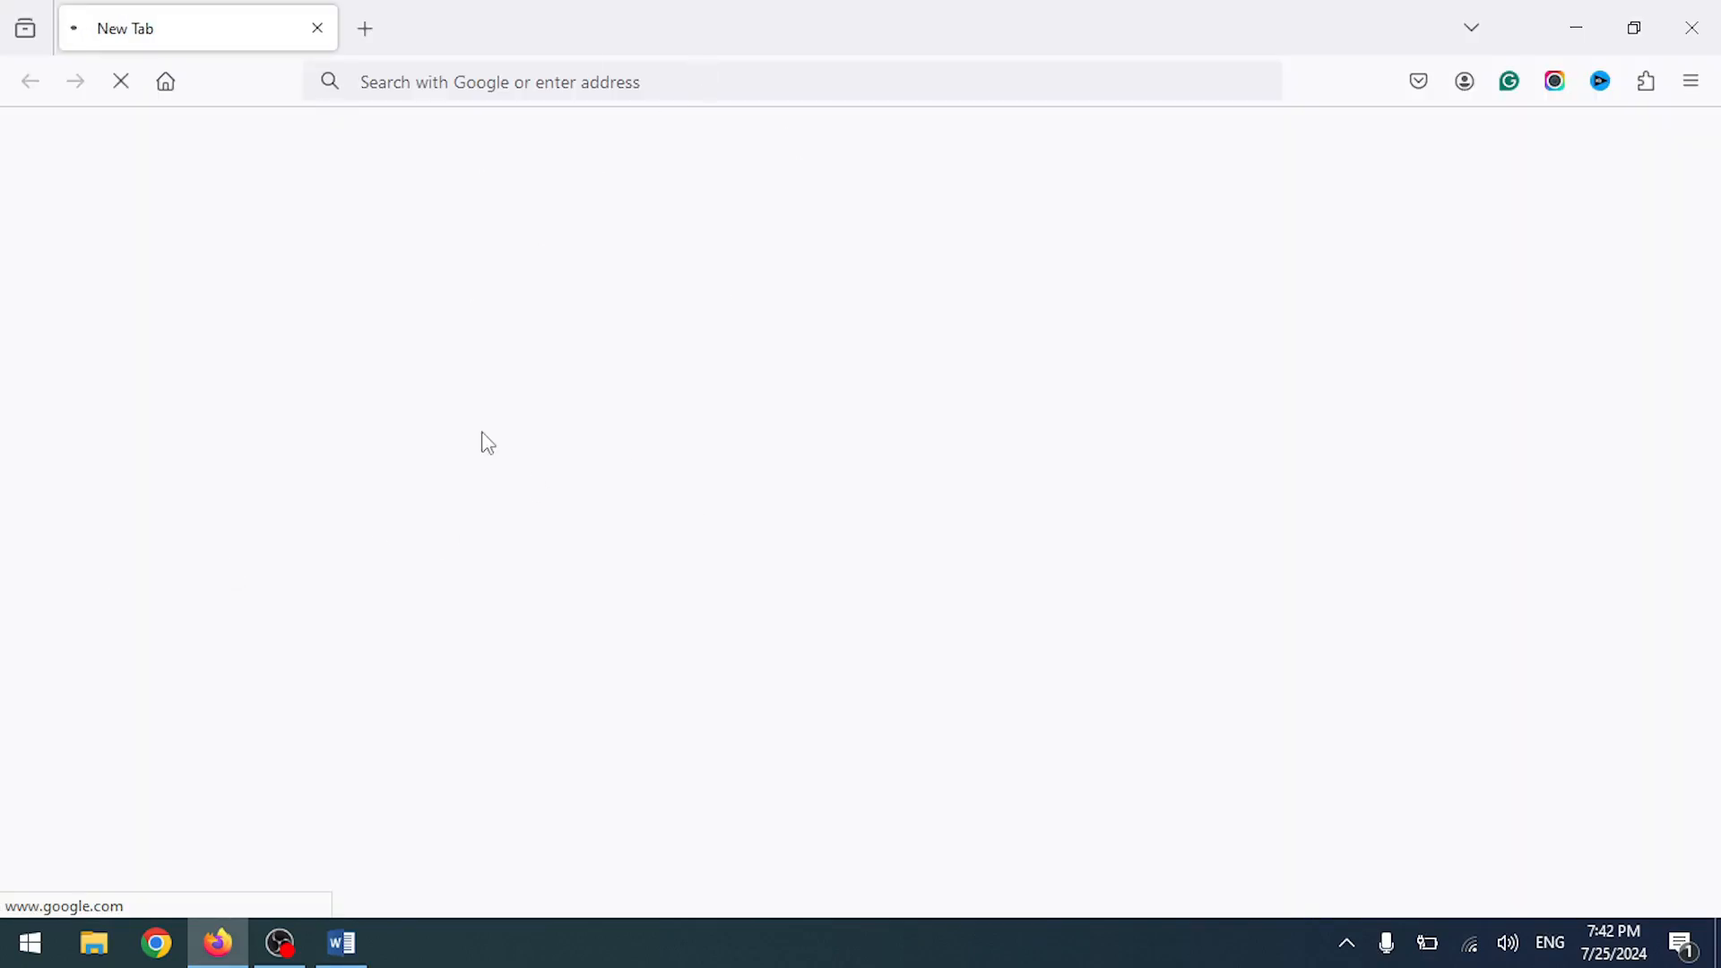
click(678, 317)
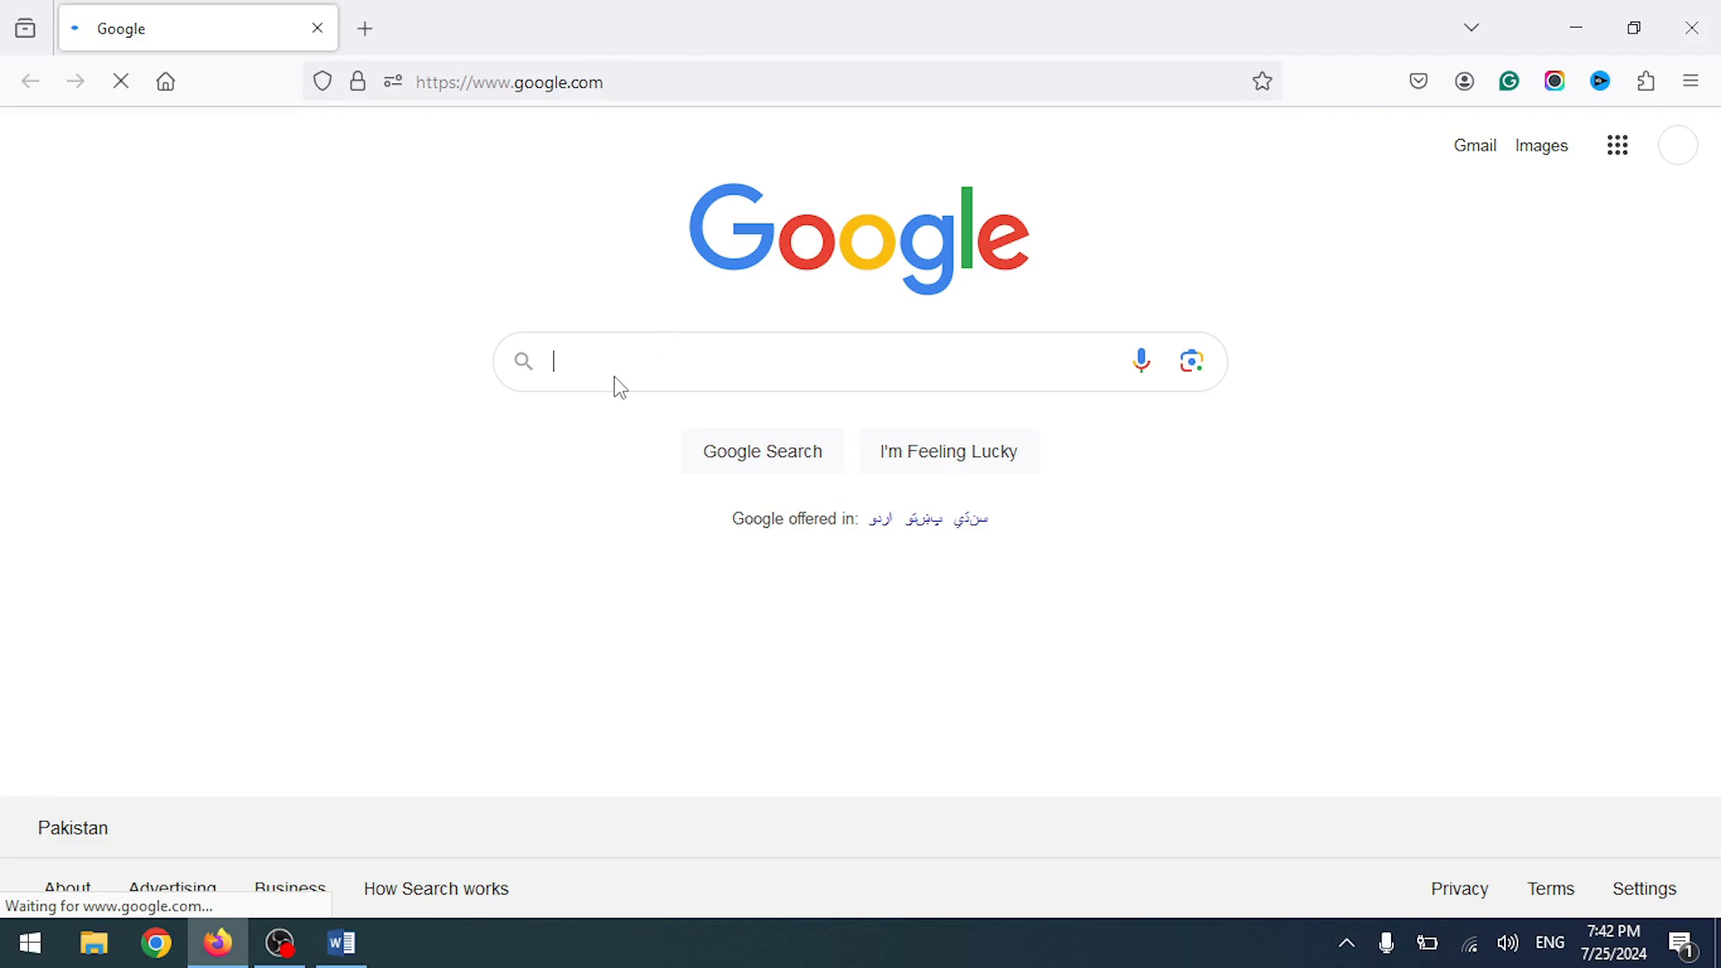
text(lorem)
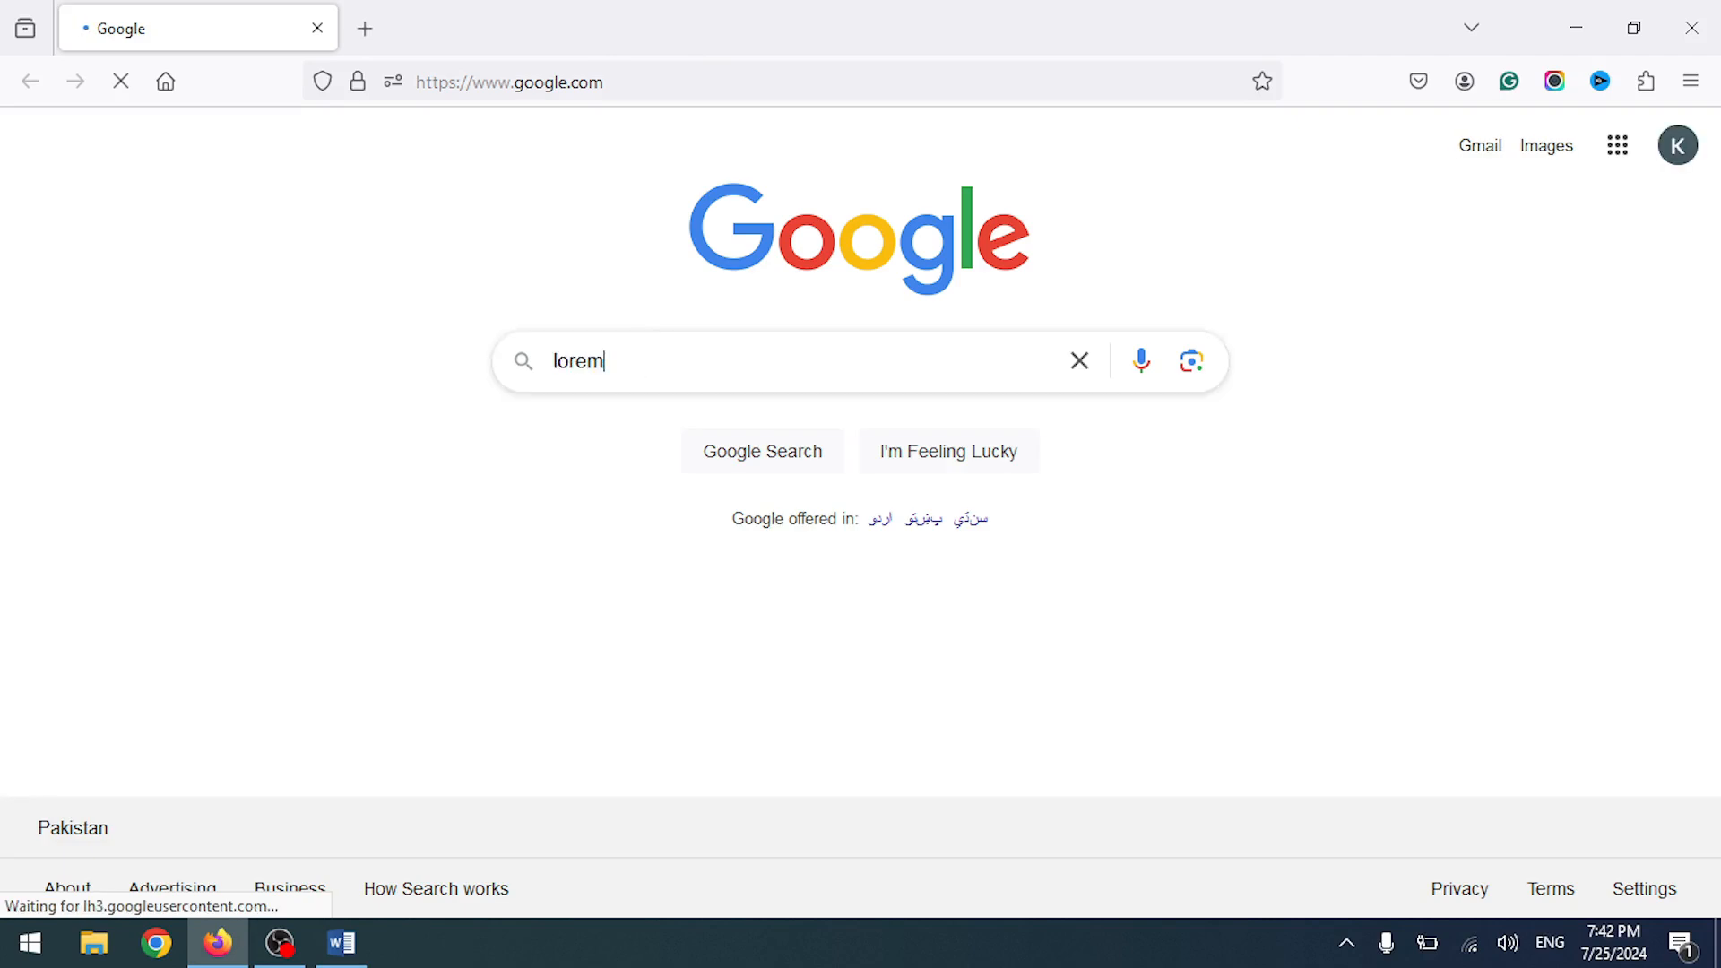
text( ipsum)
key(Return)
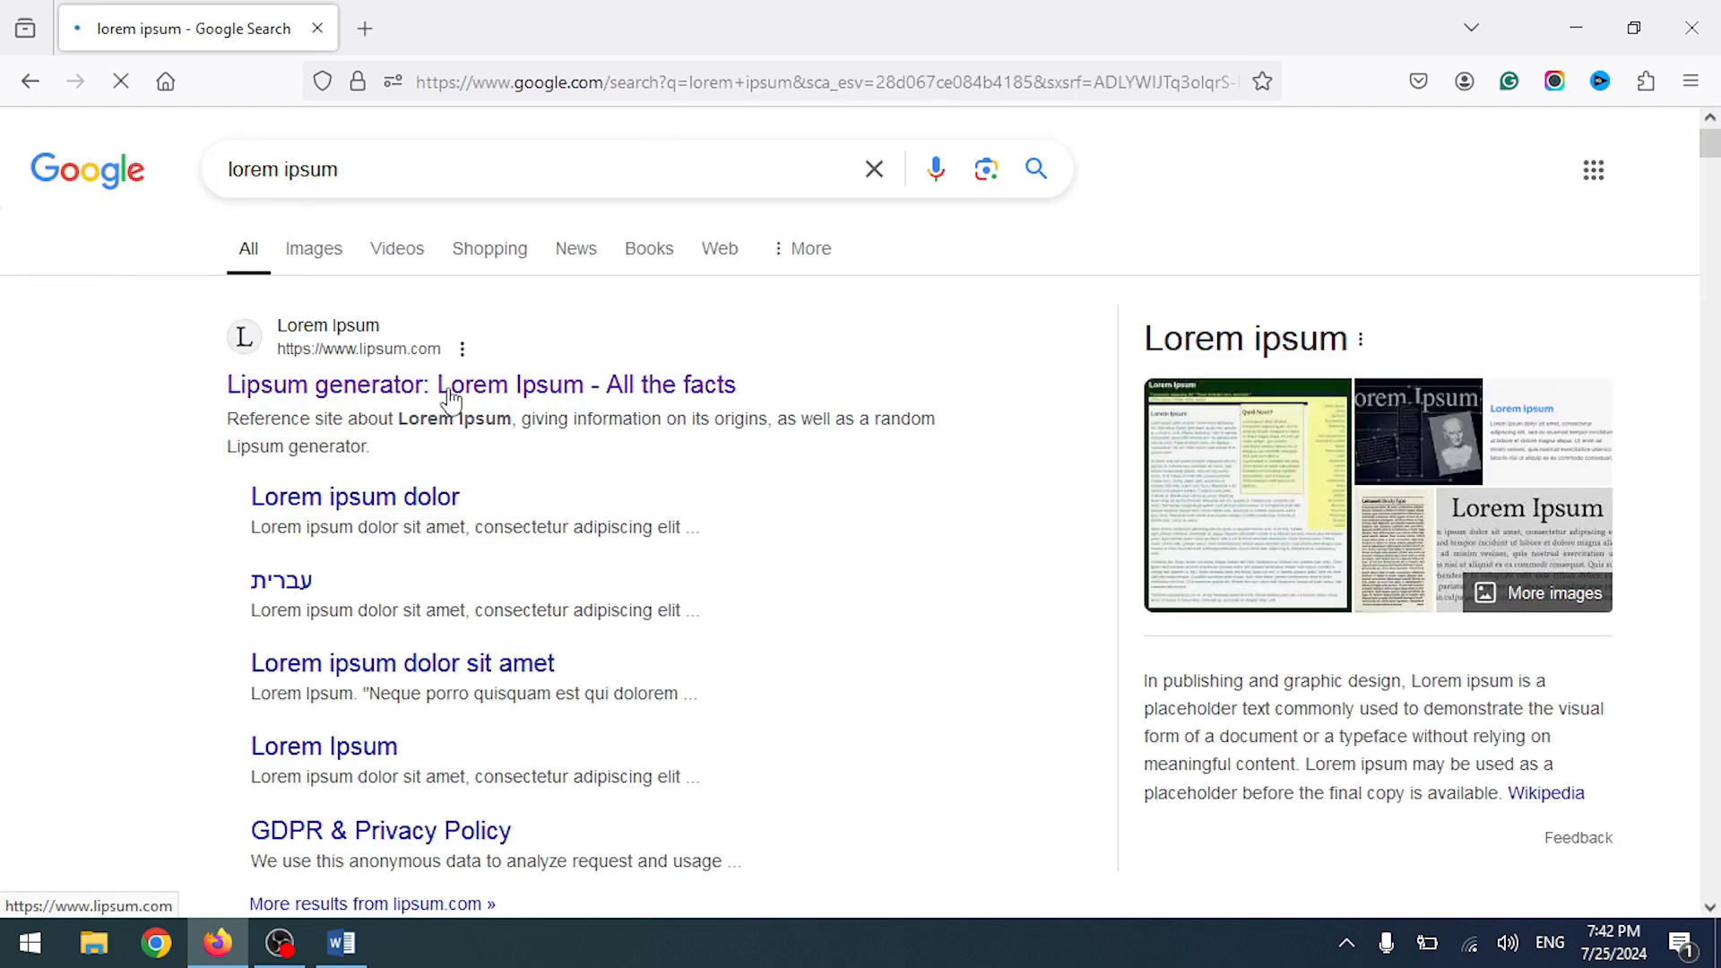
- Open lipsum.com and select the 'What is Lorem Ipsum?' heading and its paragraph
click(448, 393)
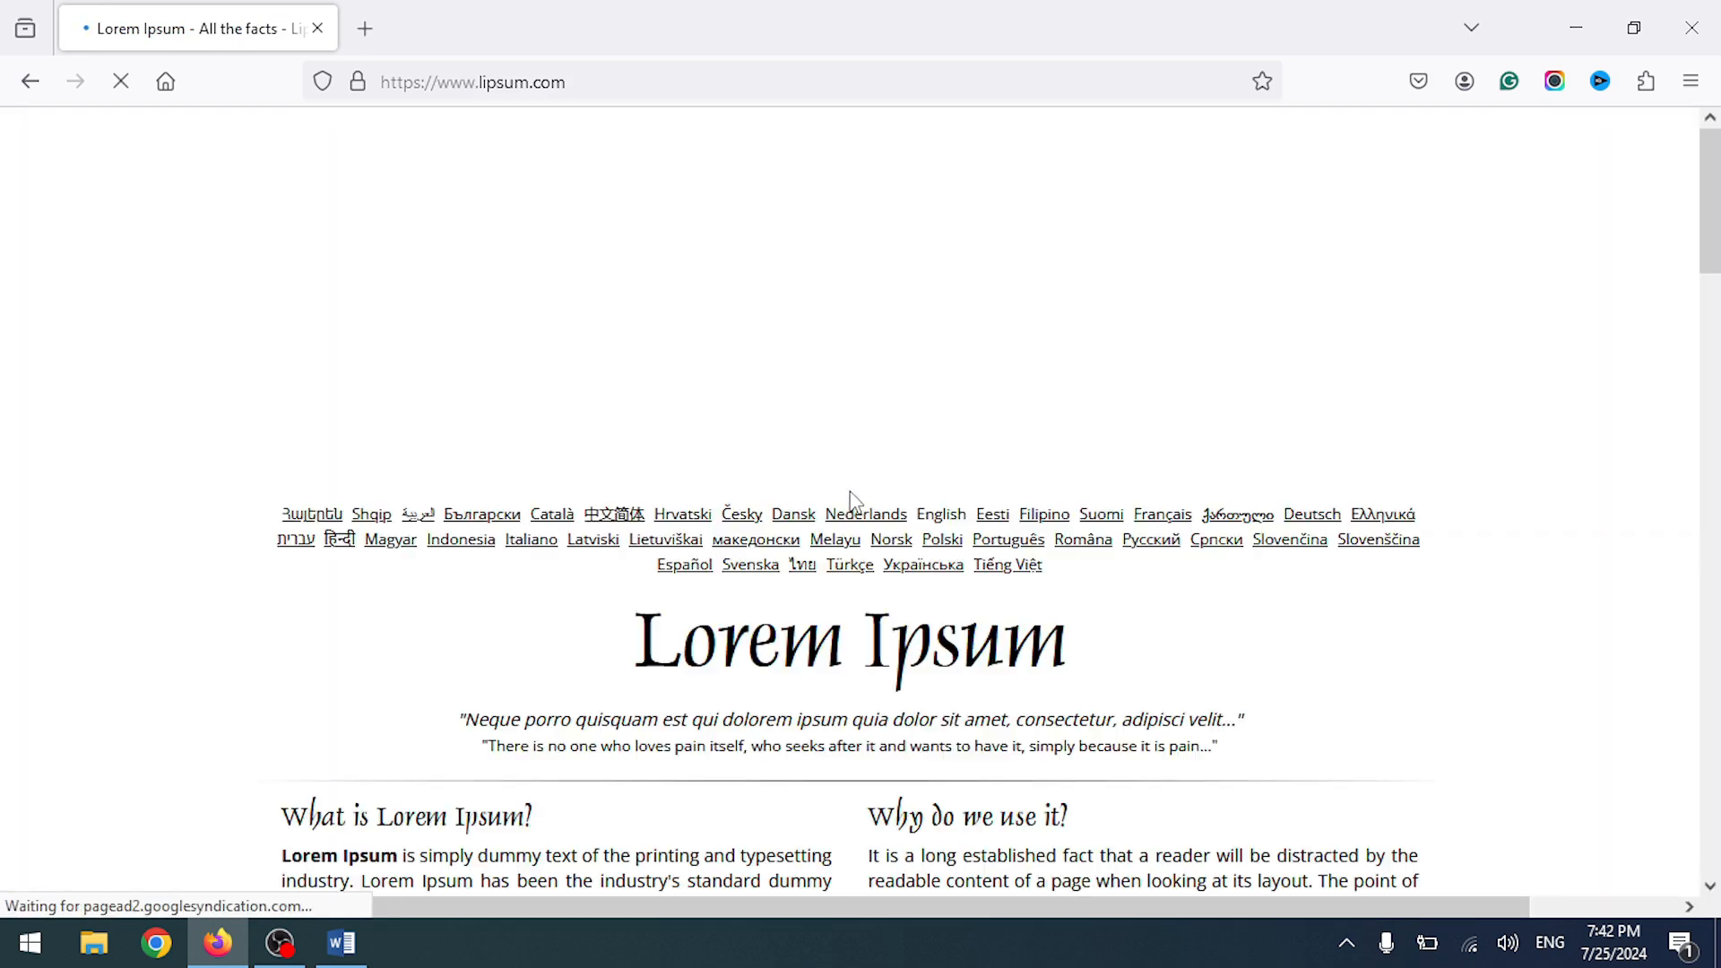
scroll(199, 387, down, 5)
drag(281, 167, 823, 413)
key(ctrl+c)
key(alt+Tab)
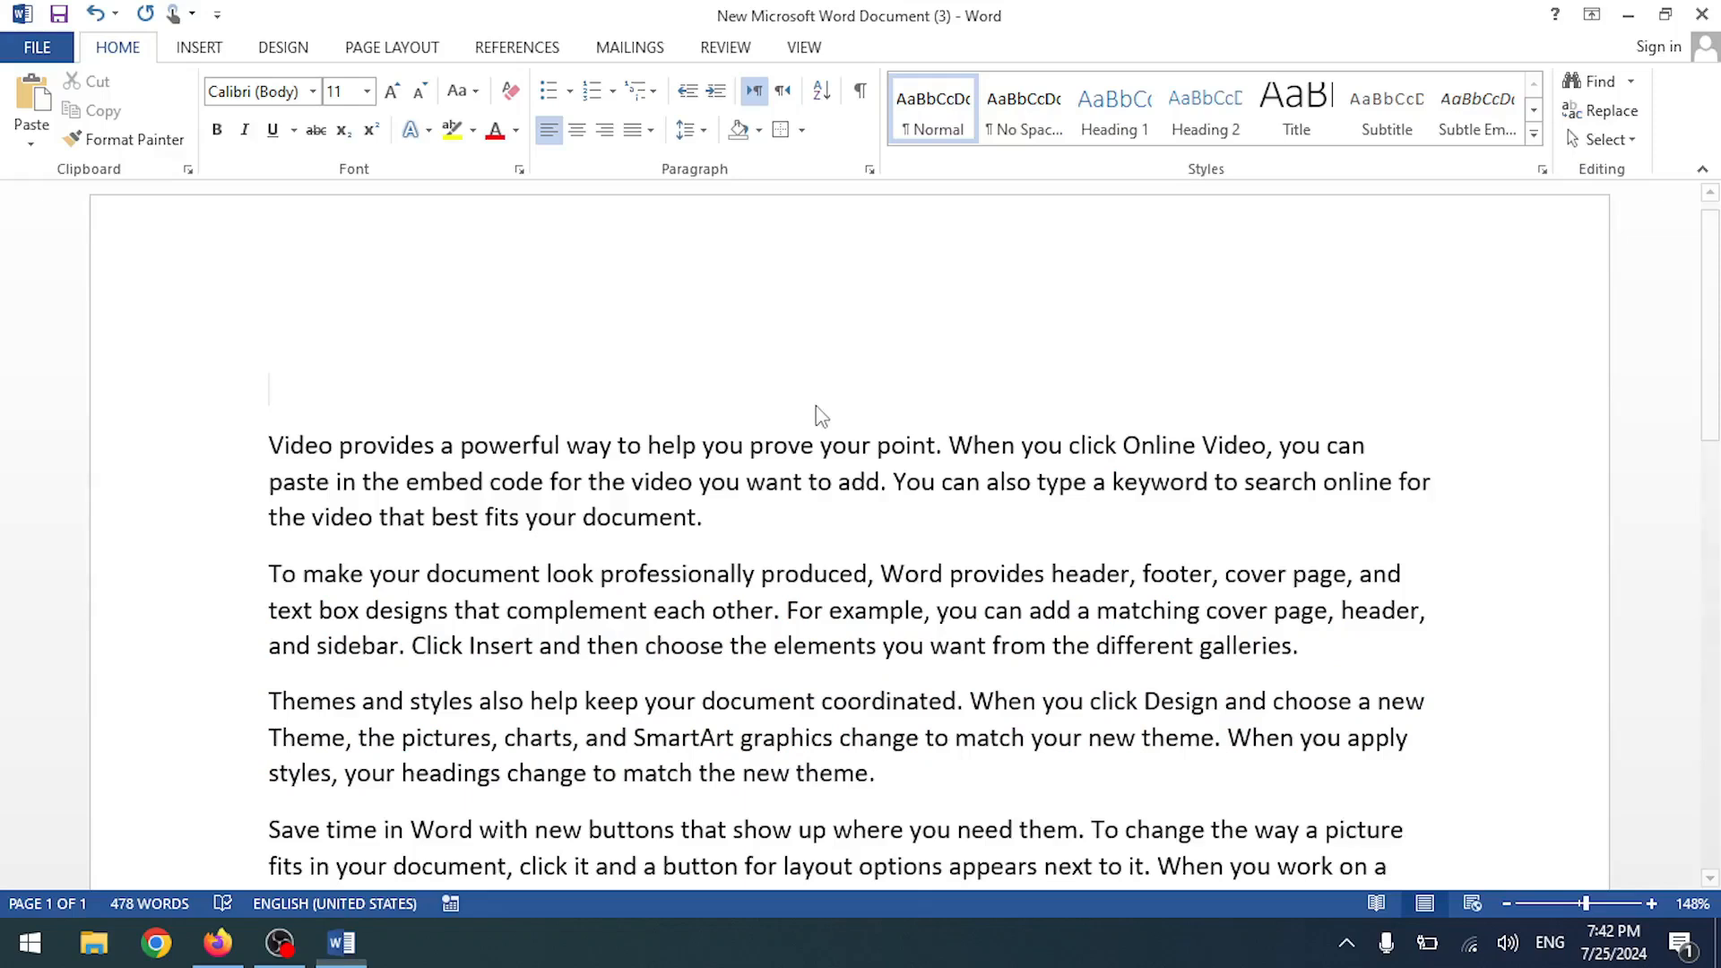
key(ctrl+v)
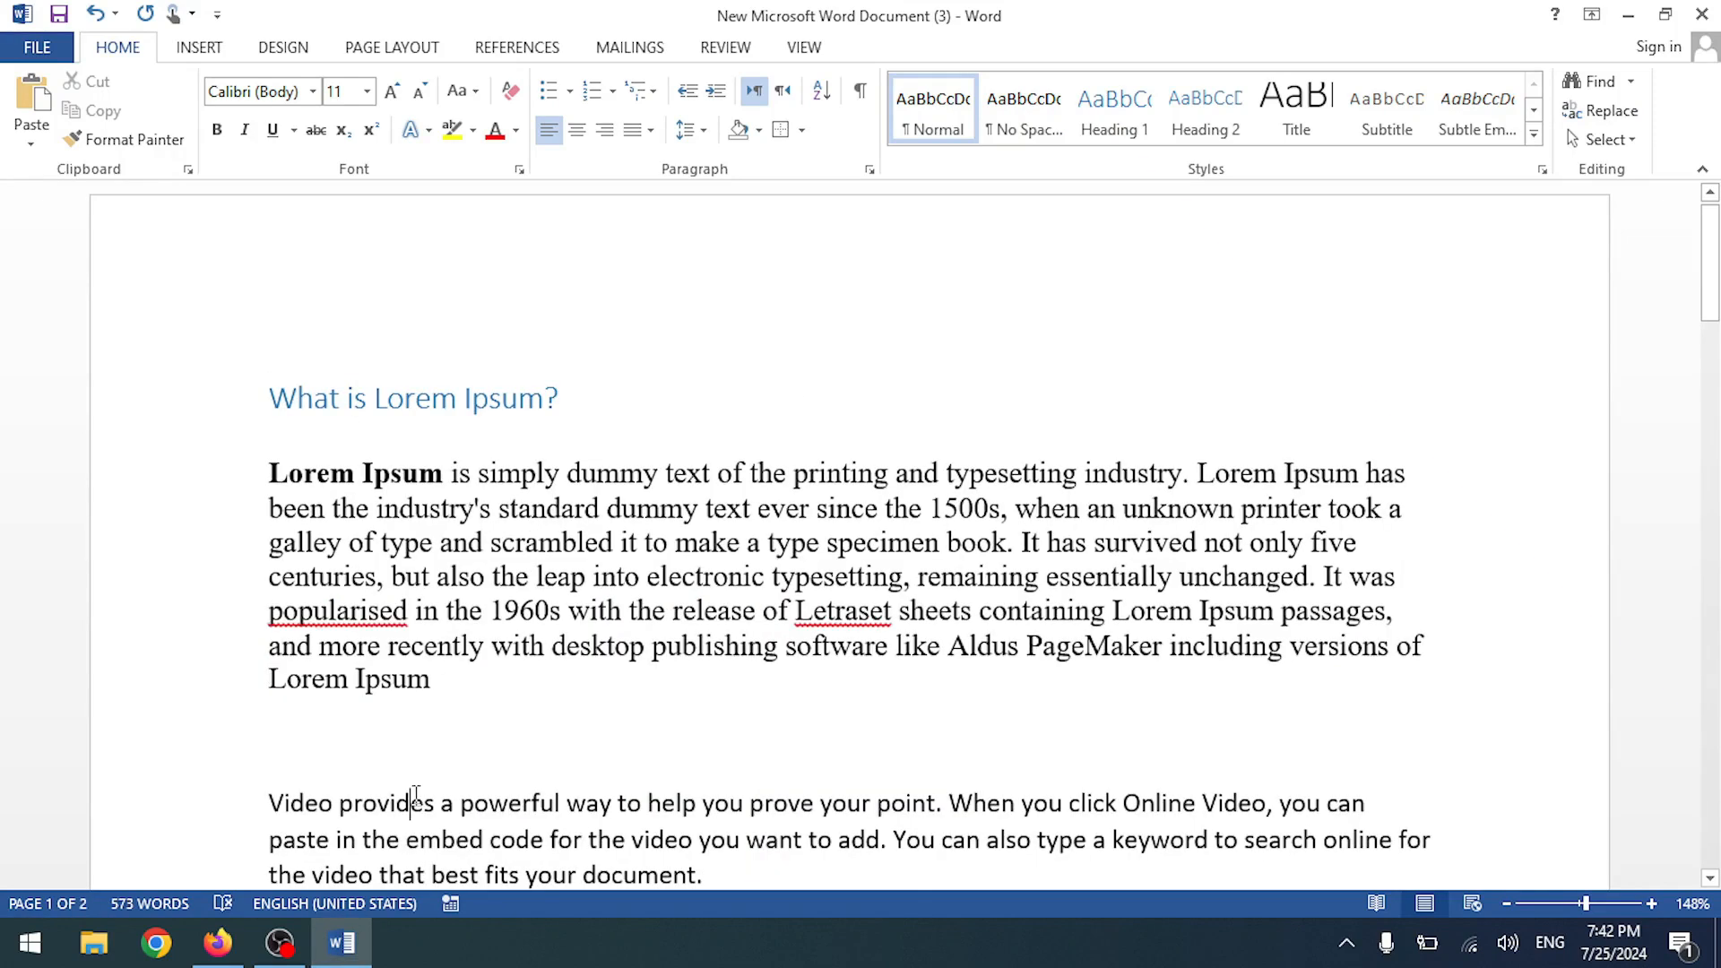
click(473, 584)
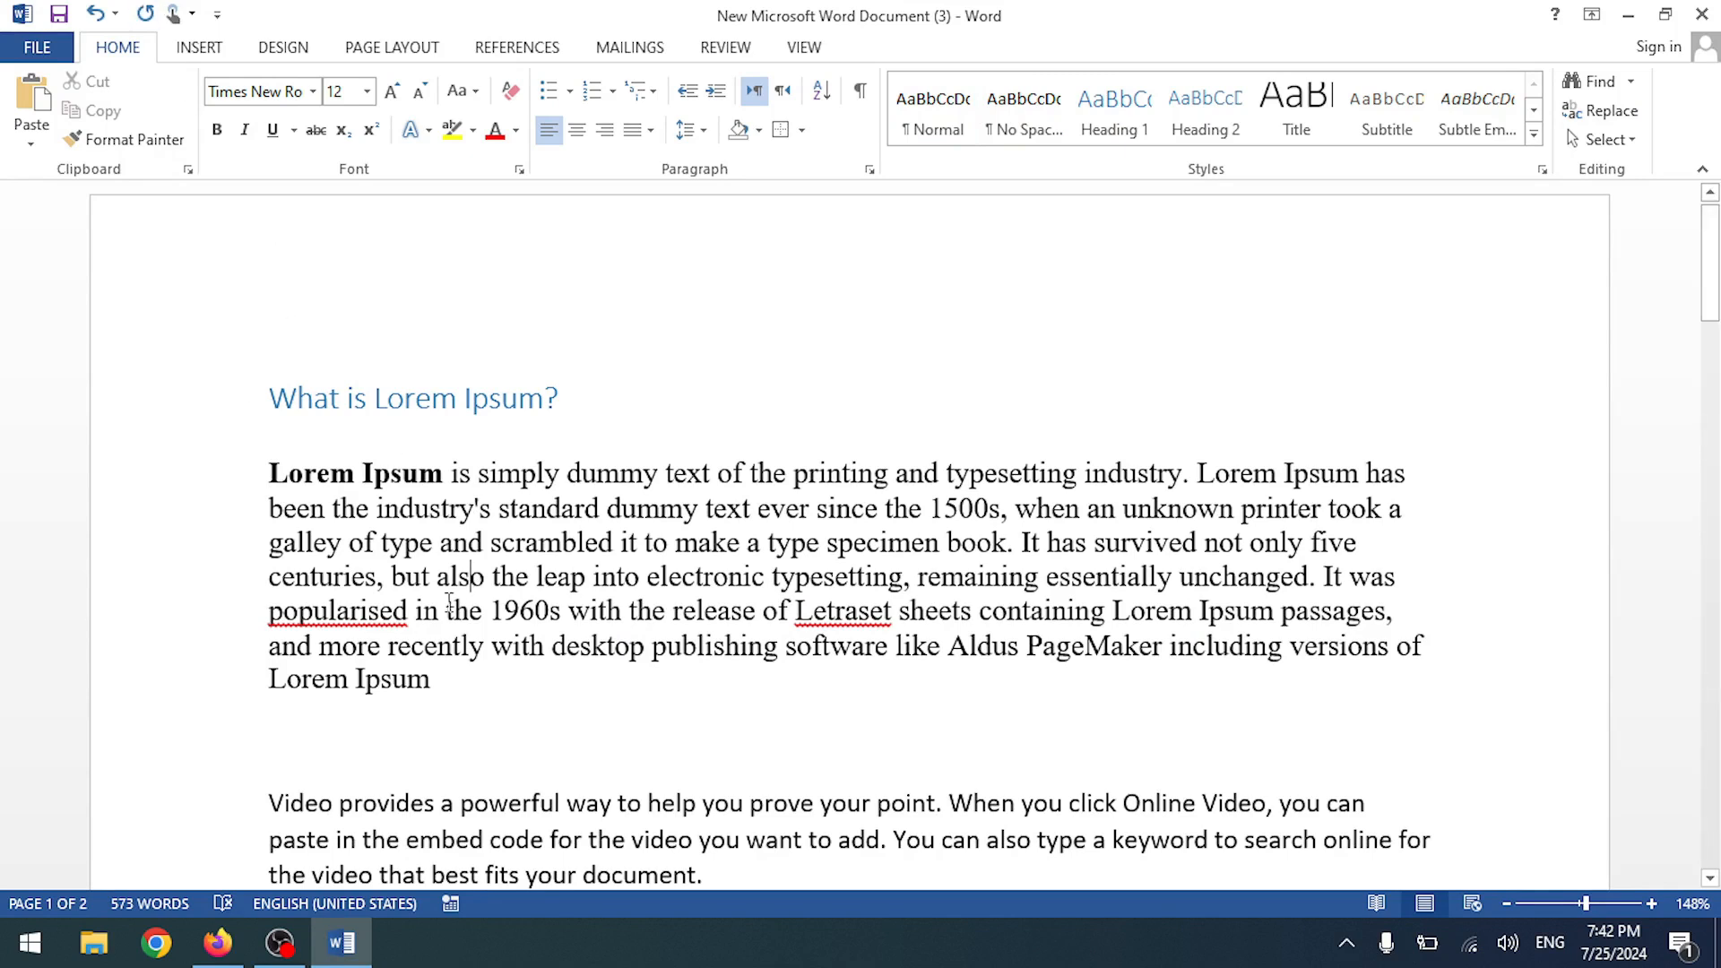
click(315, 399)
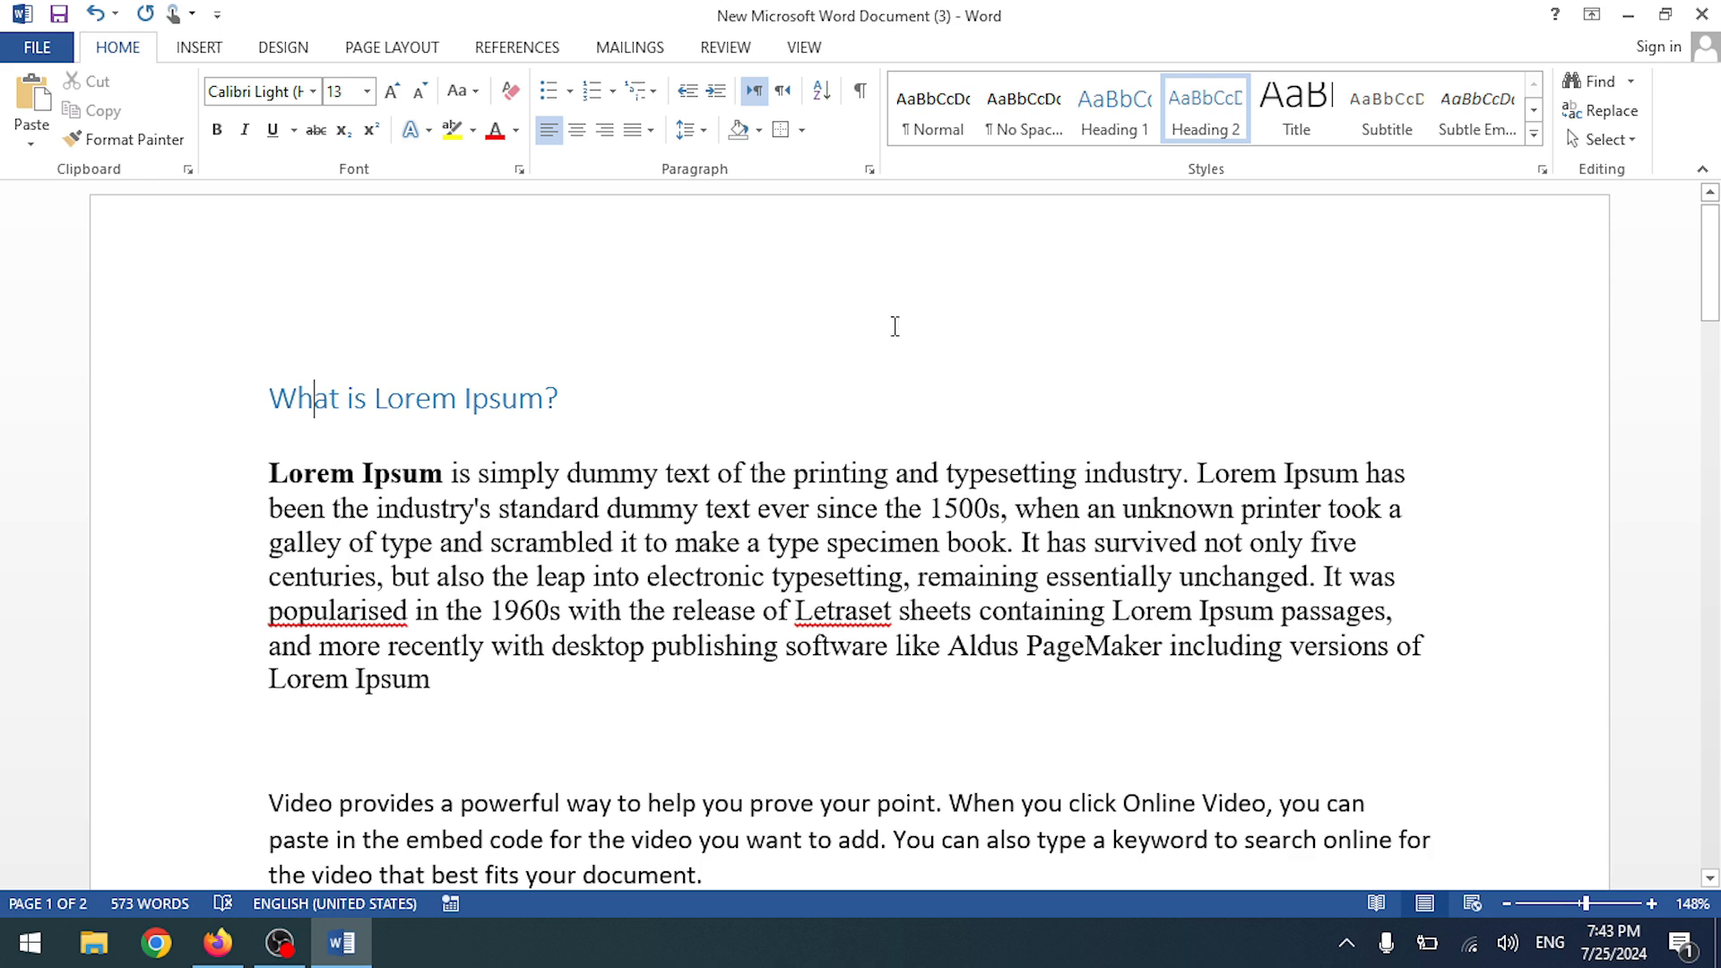
click(508, 544)
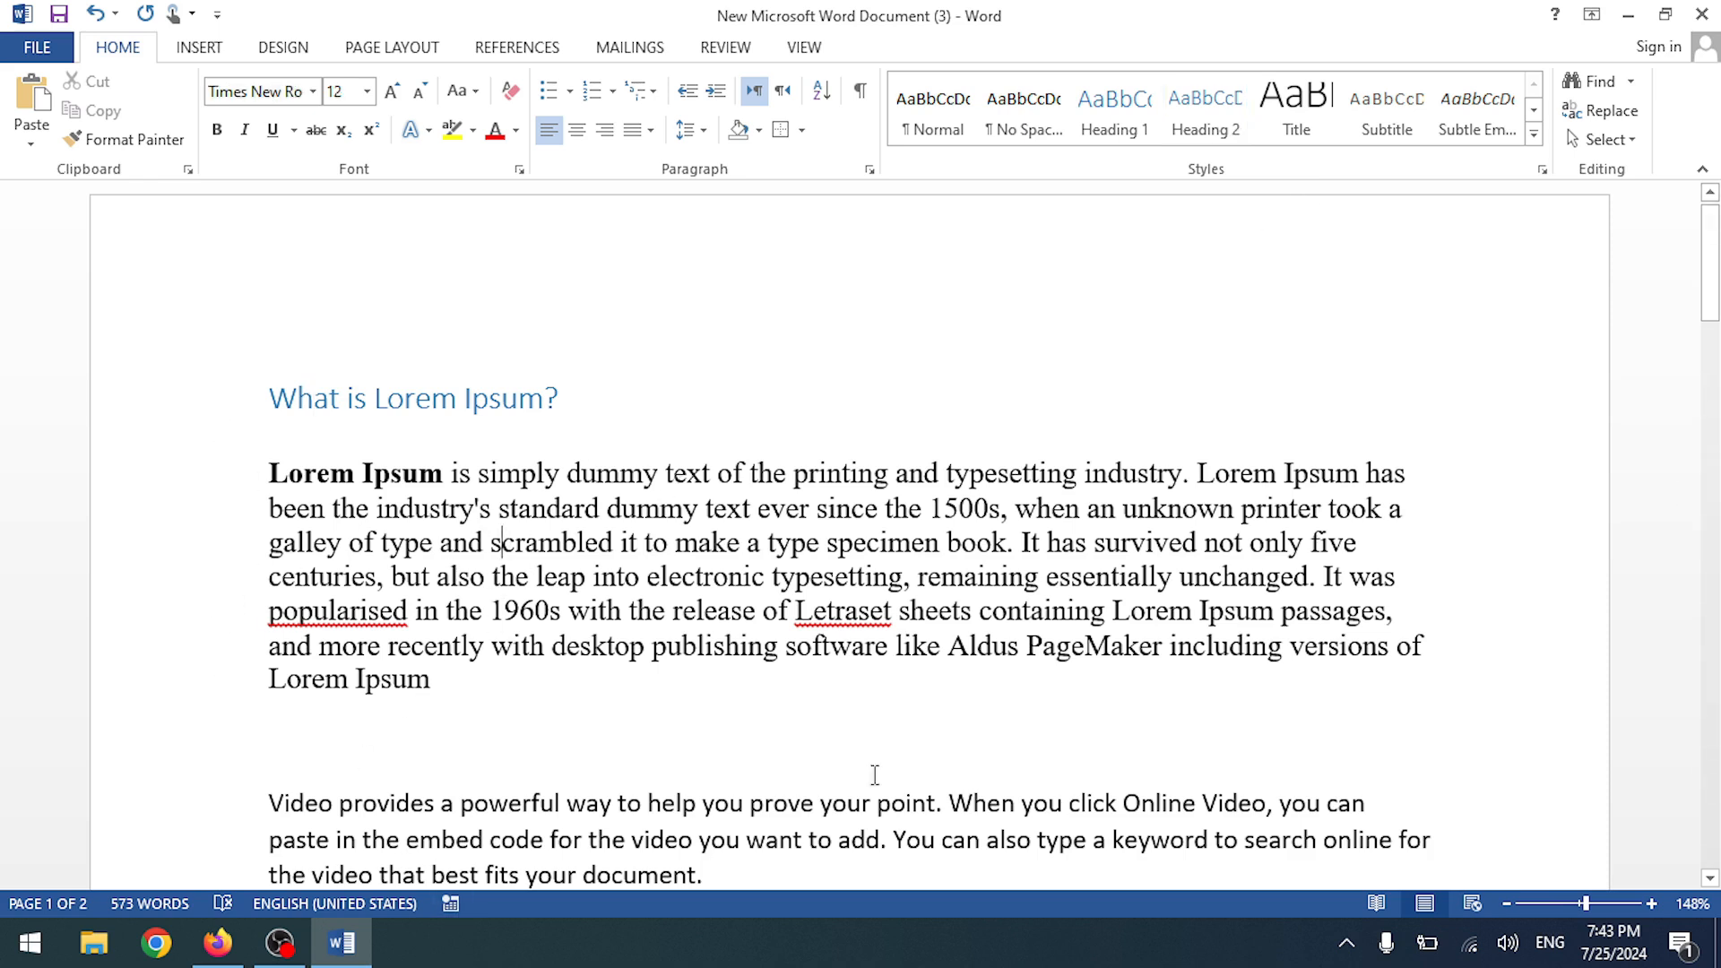
key(ctrl+z)
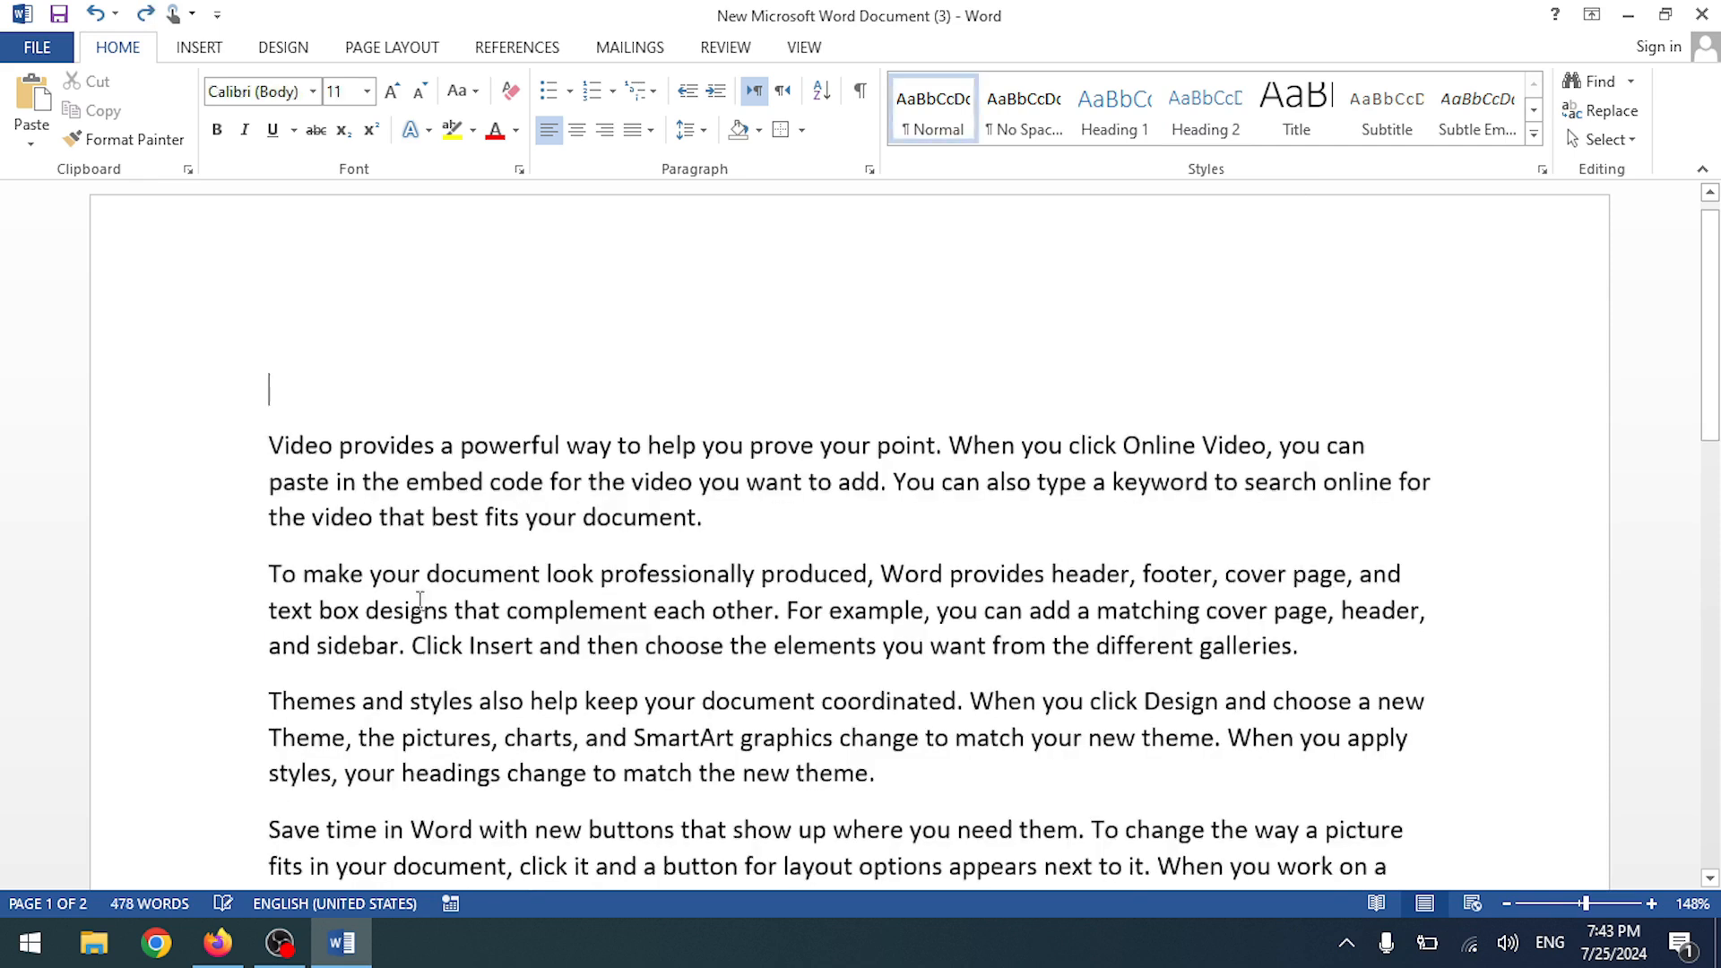
right_click(268, 396)
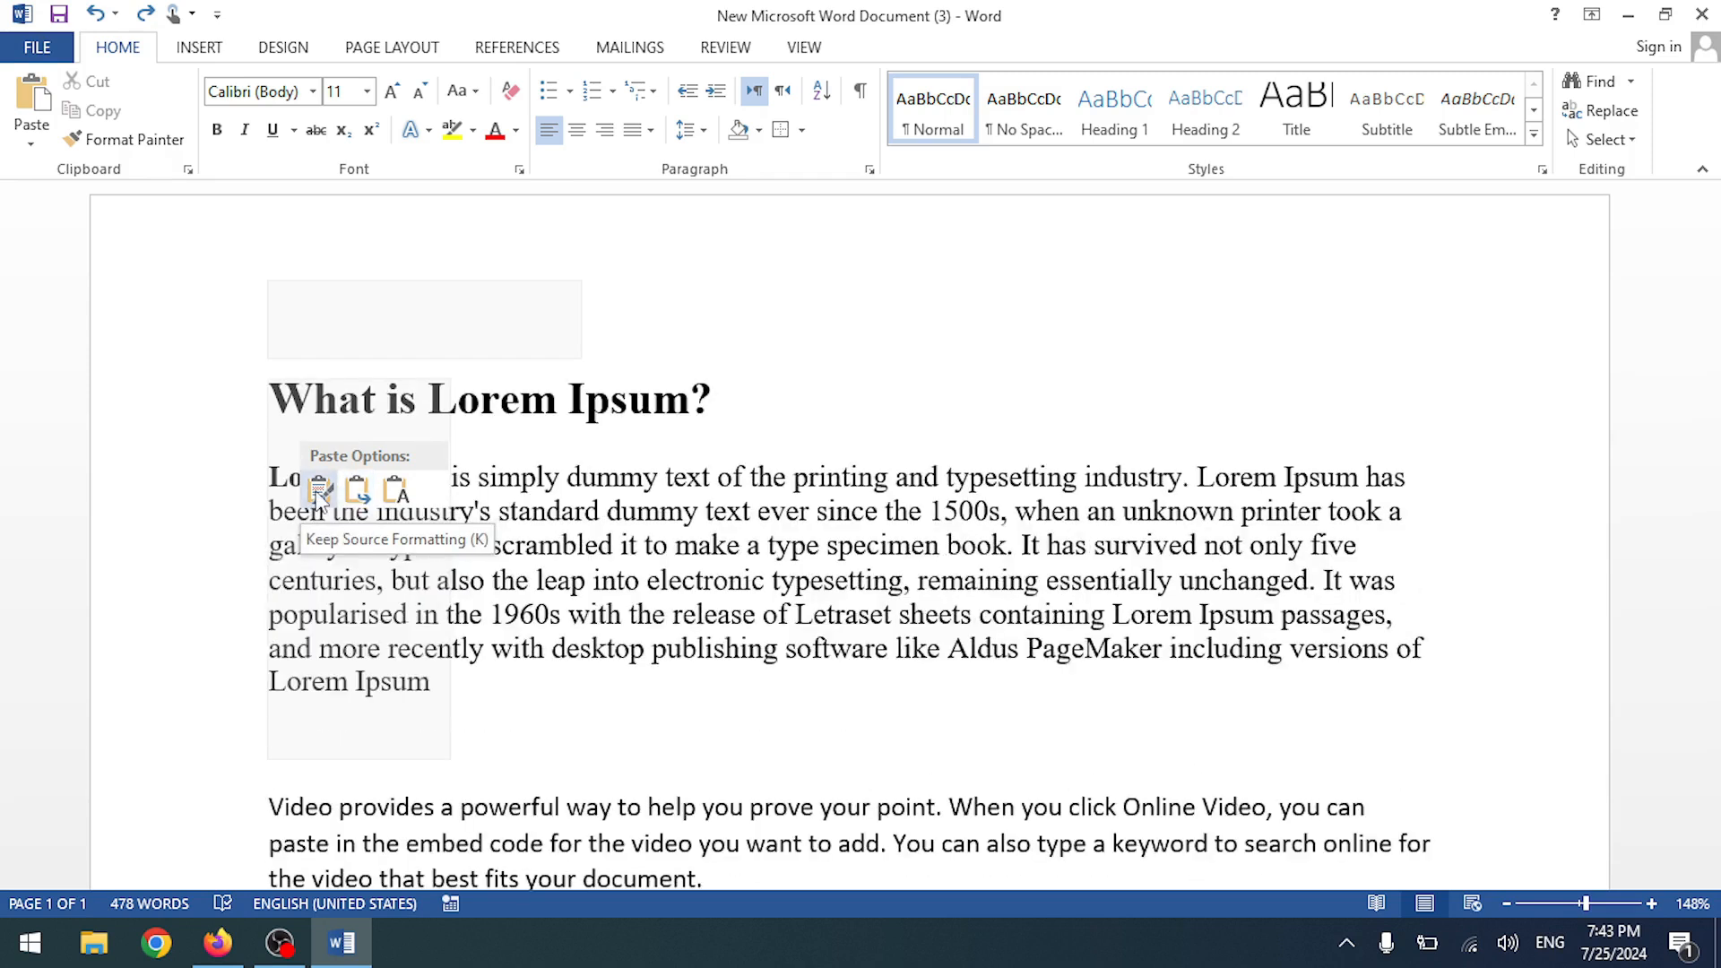
click(722, 403)
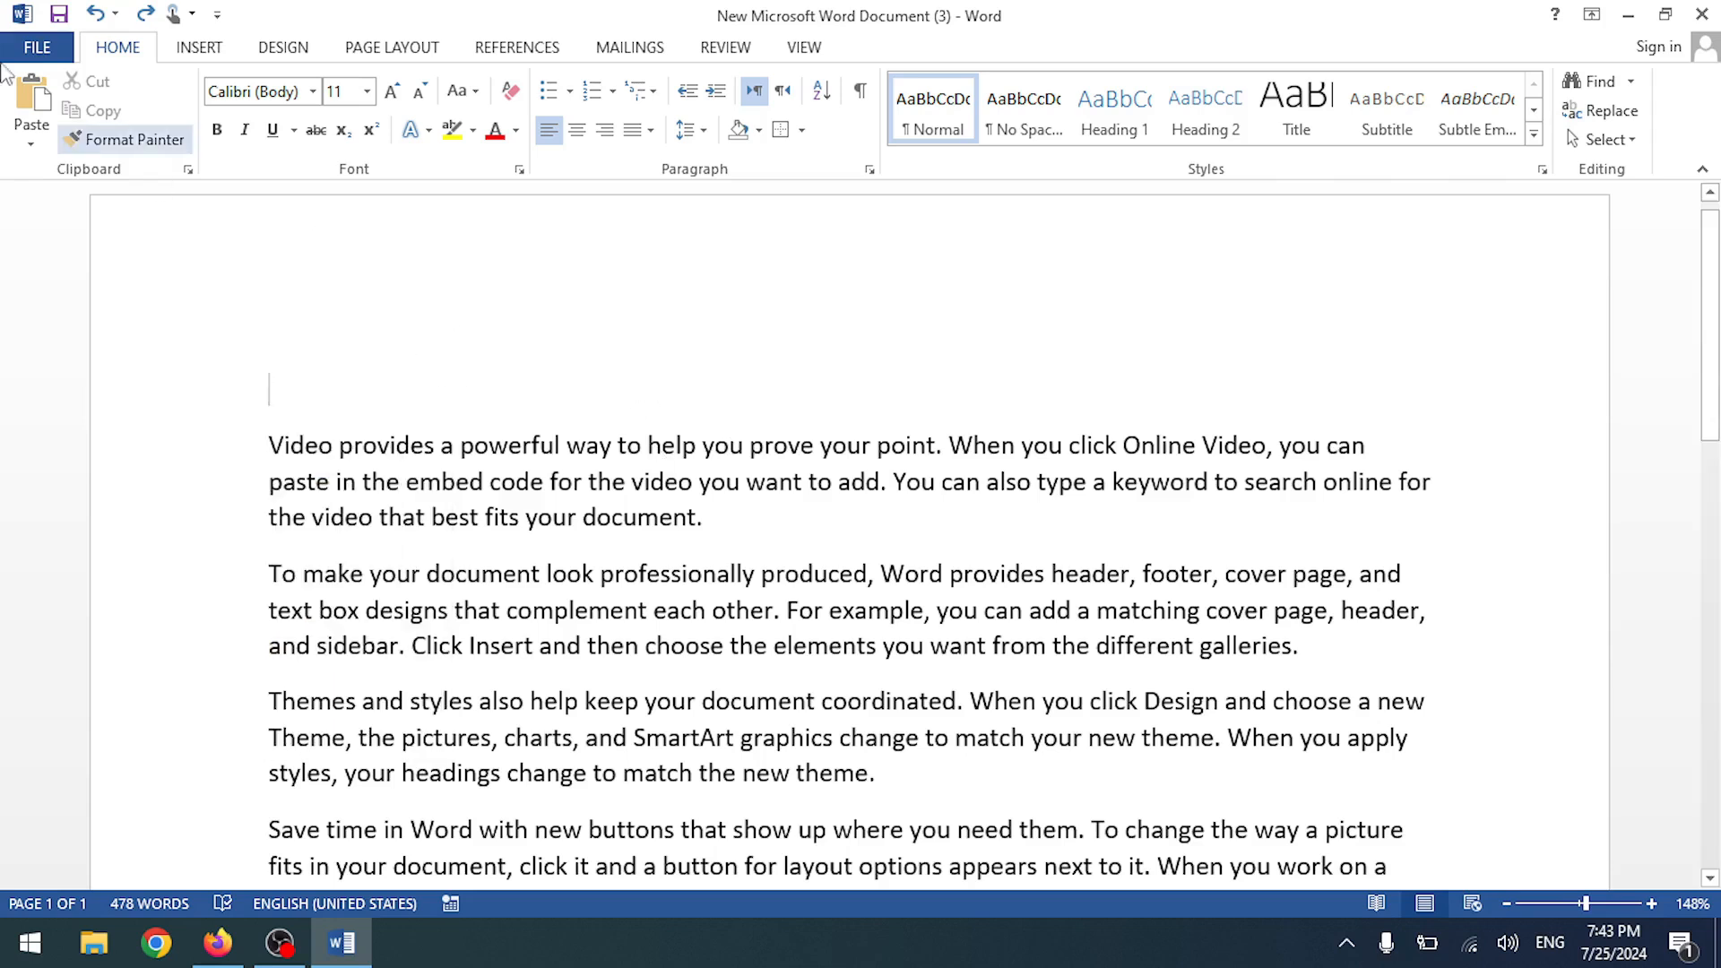
- Search the document for 'powerful' in the Navigation pane, listing its 2 matches
click(1604, 82)
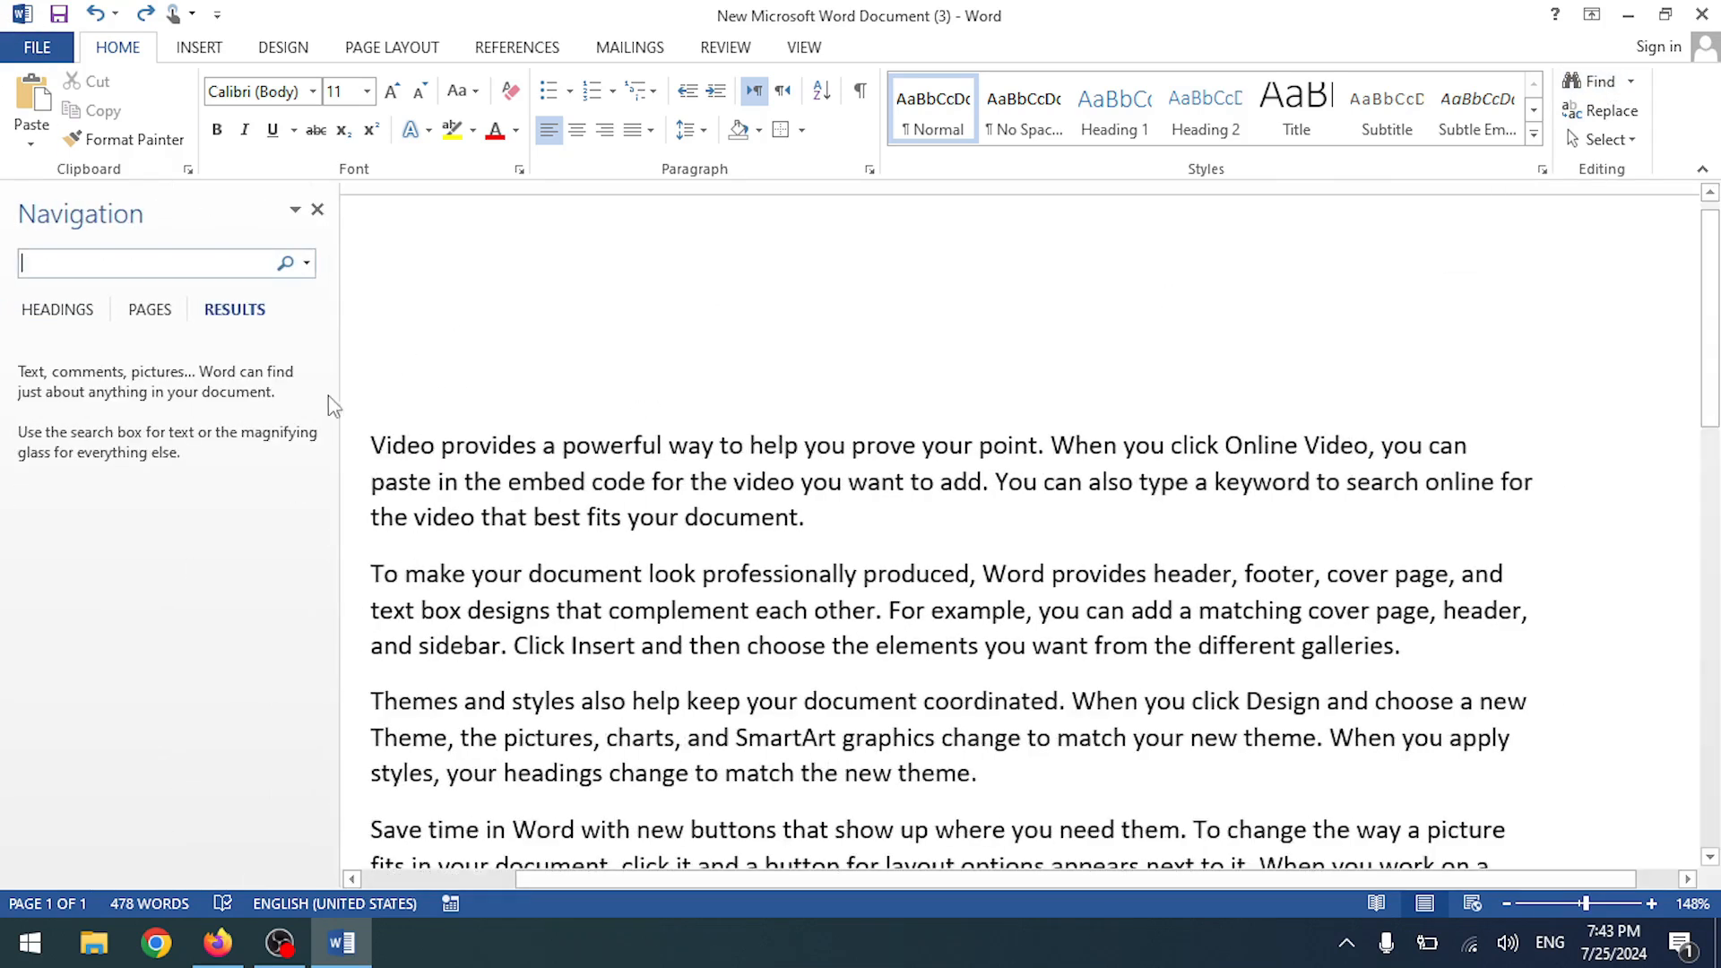
scroll(683, 507, down, 7)
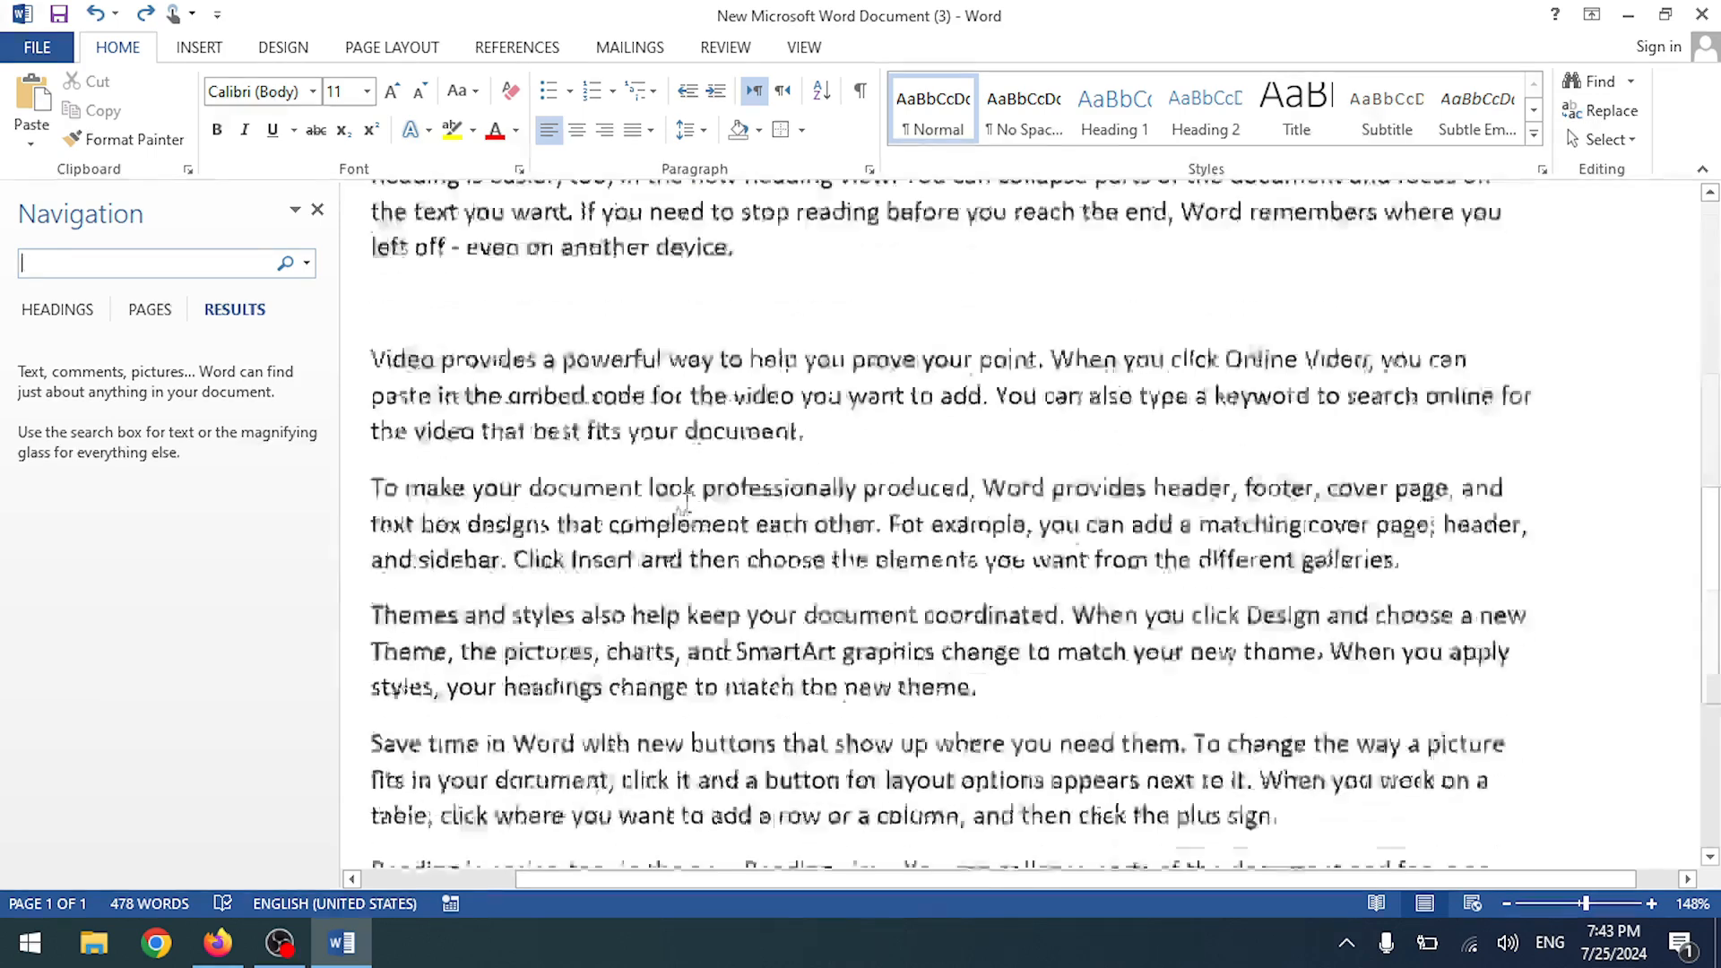
scroll(686, 506, up, 3)
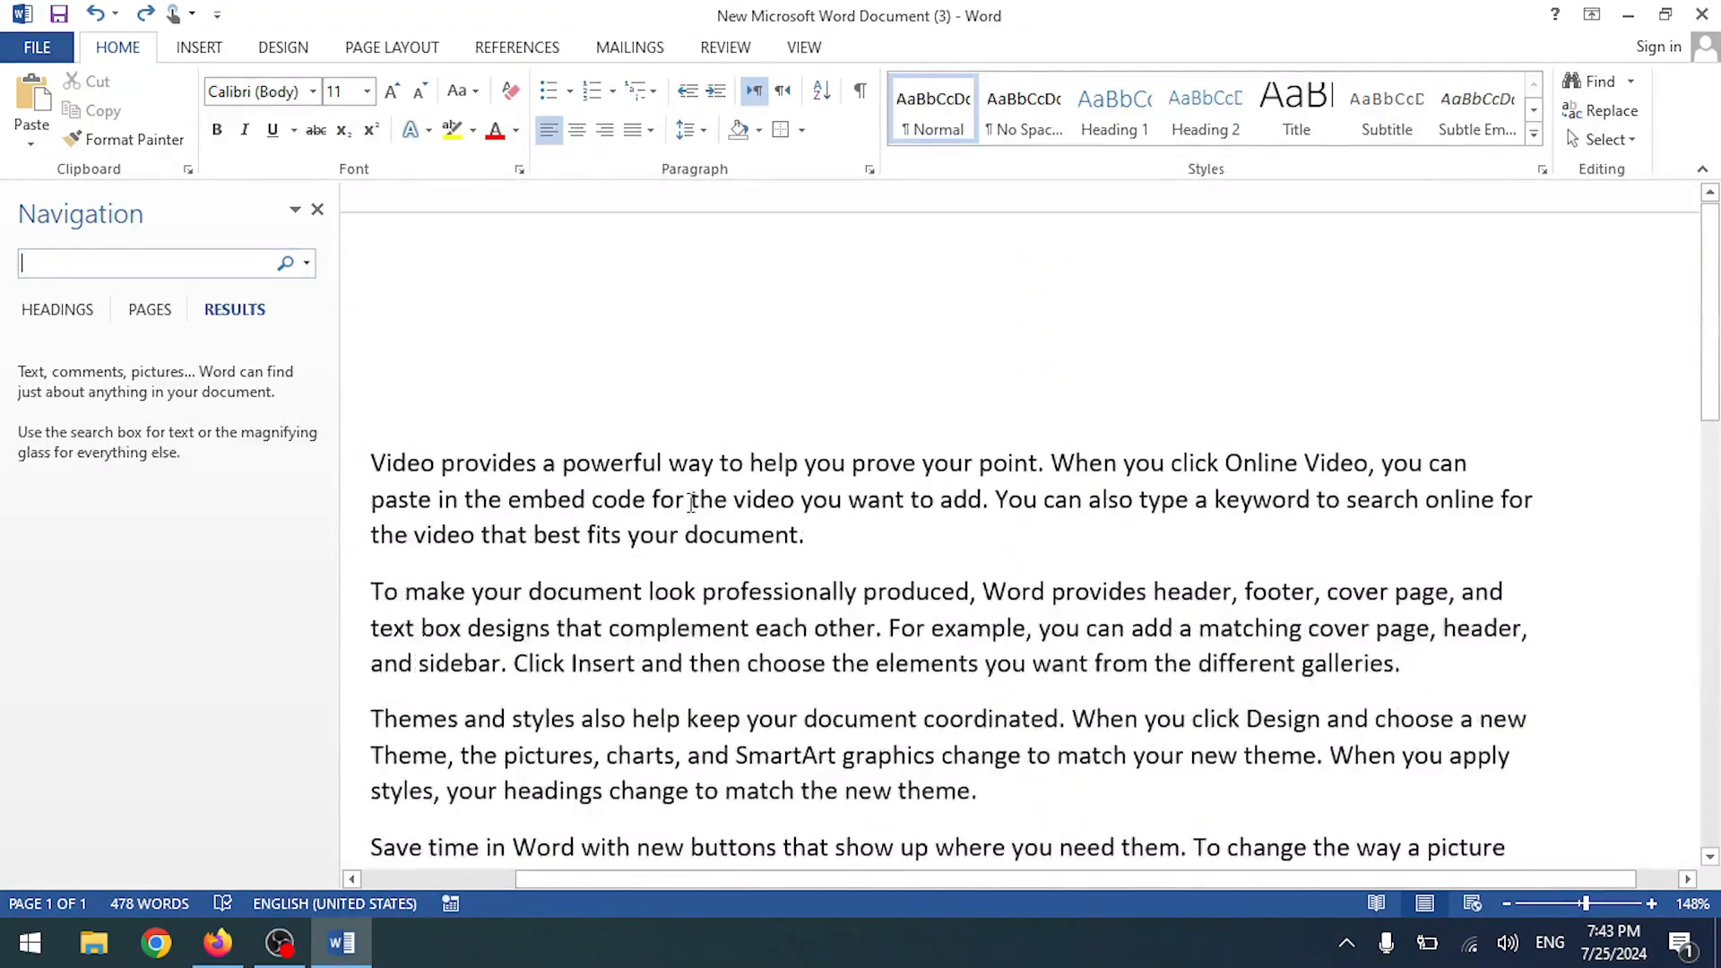
drag(560, 462, 663, 463)
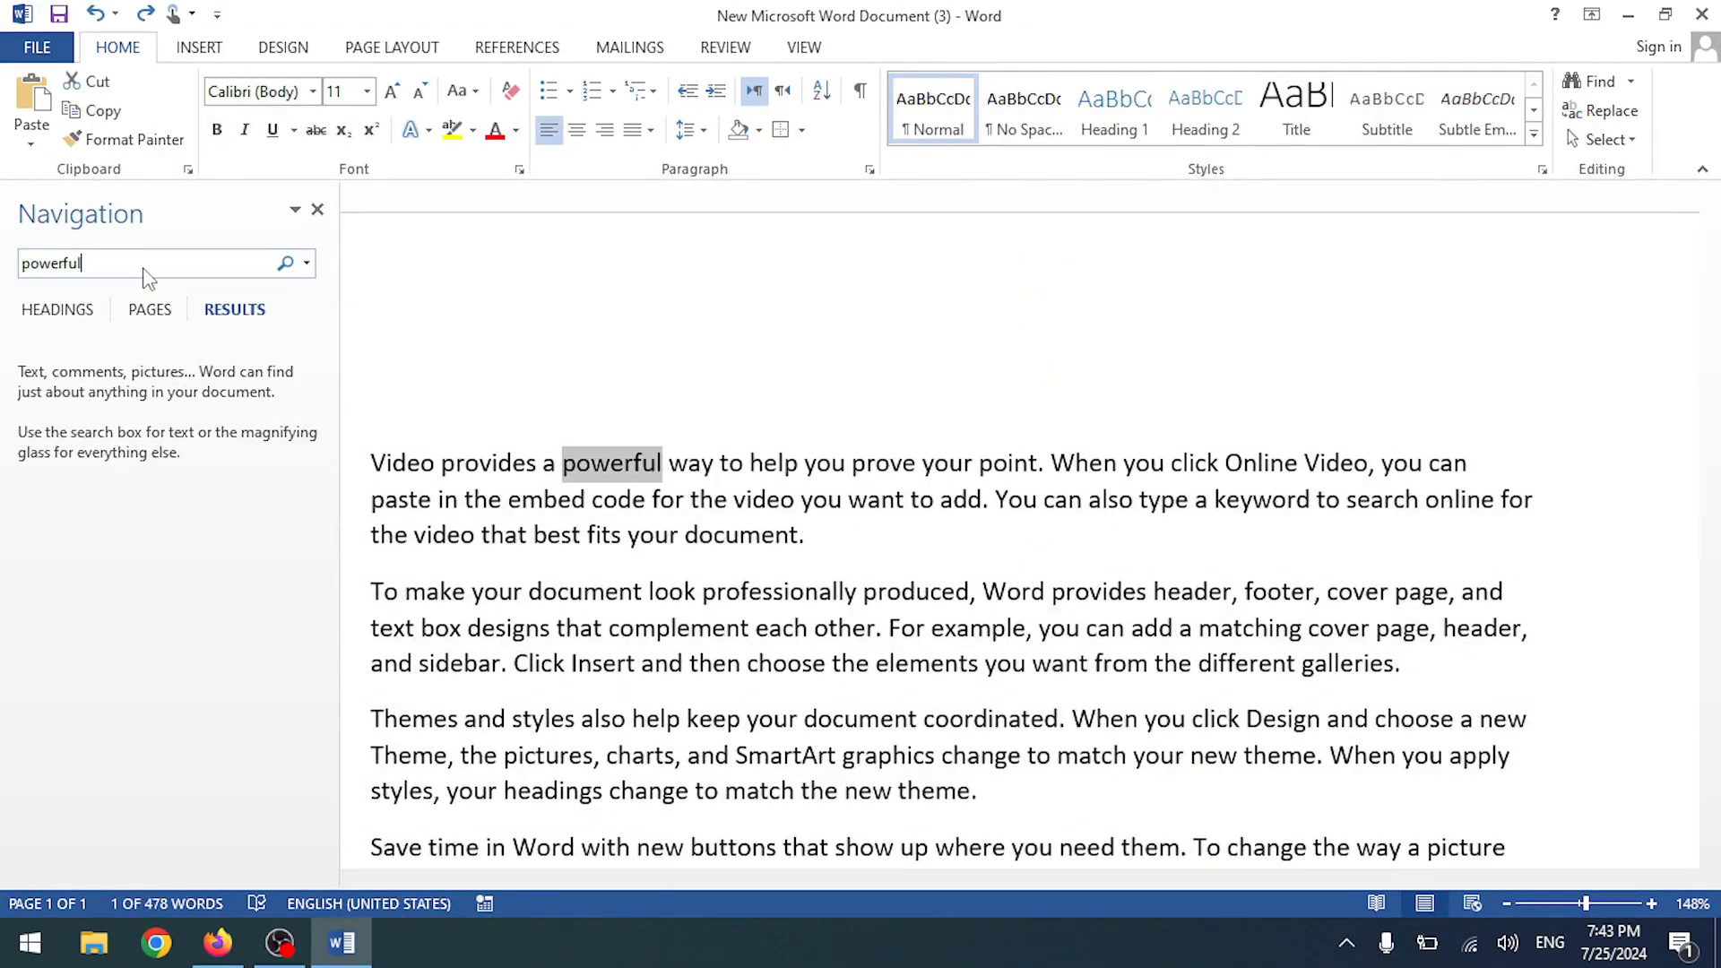
key(ctrl+f)
scroll(606, 592, down, 4)
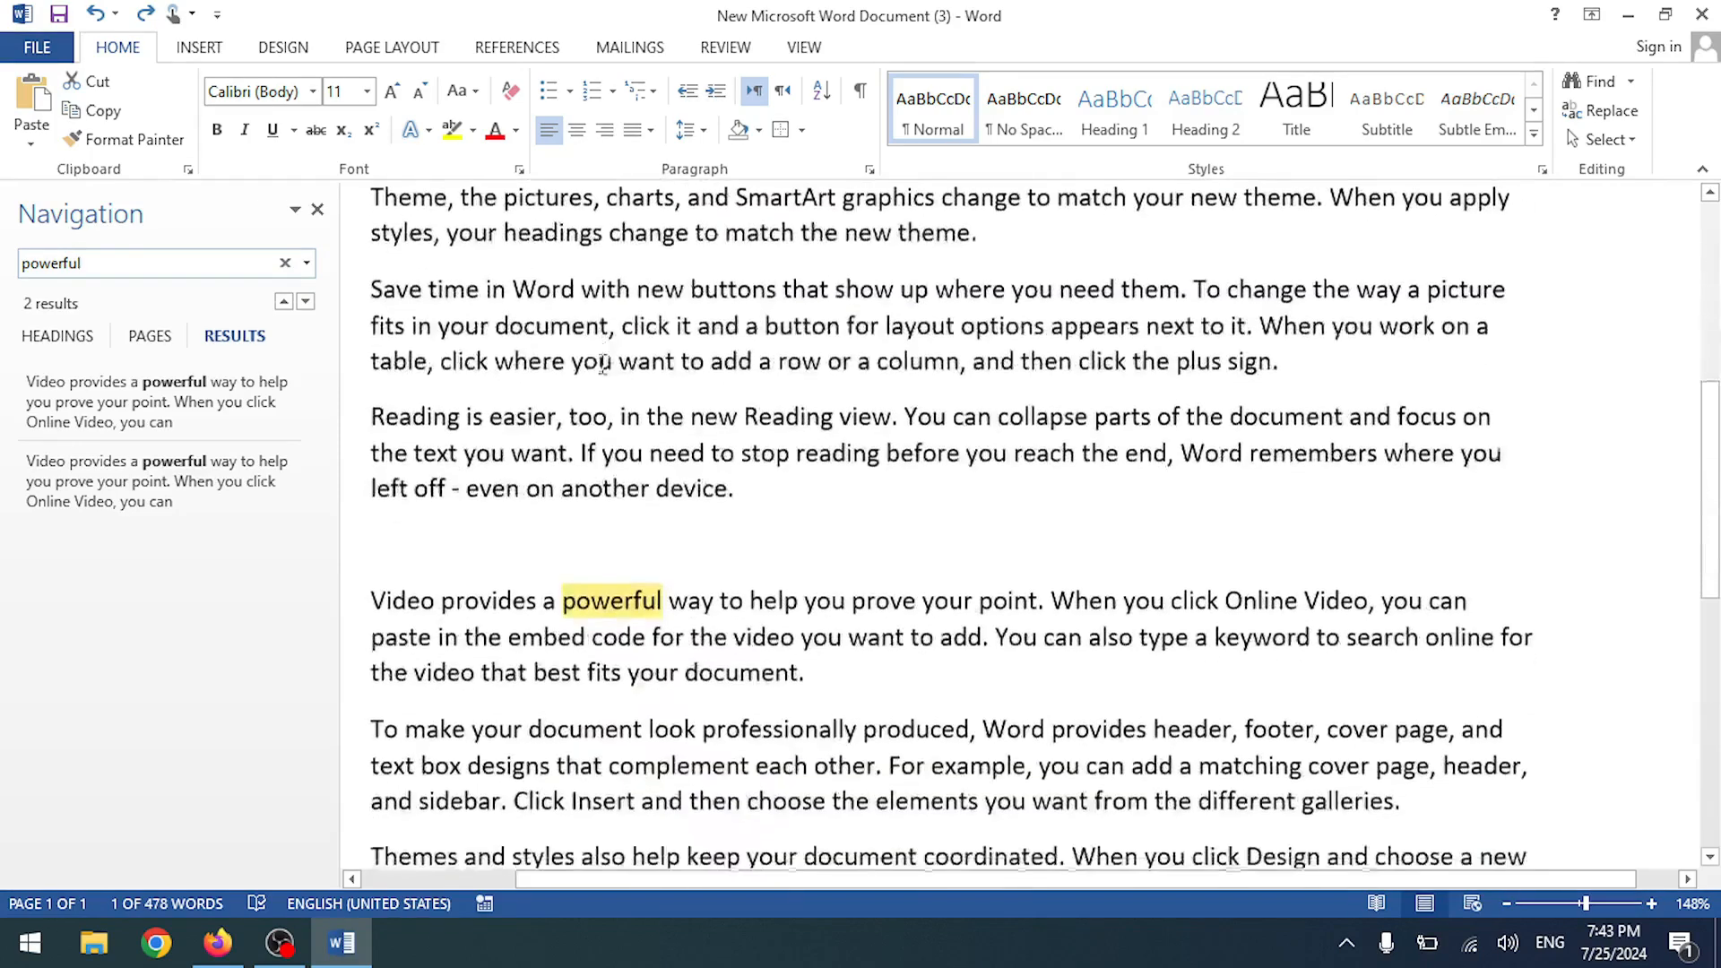
scroll(607, 592, down, 9)
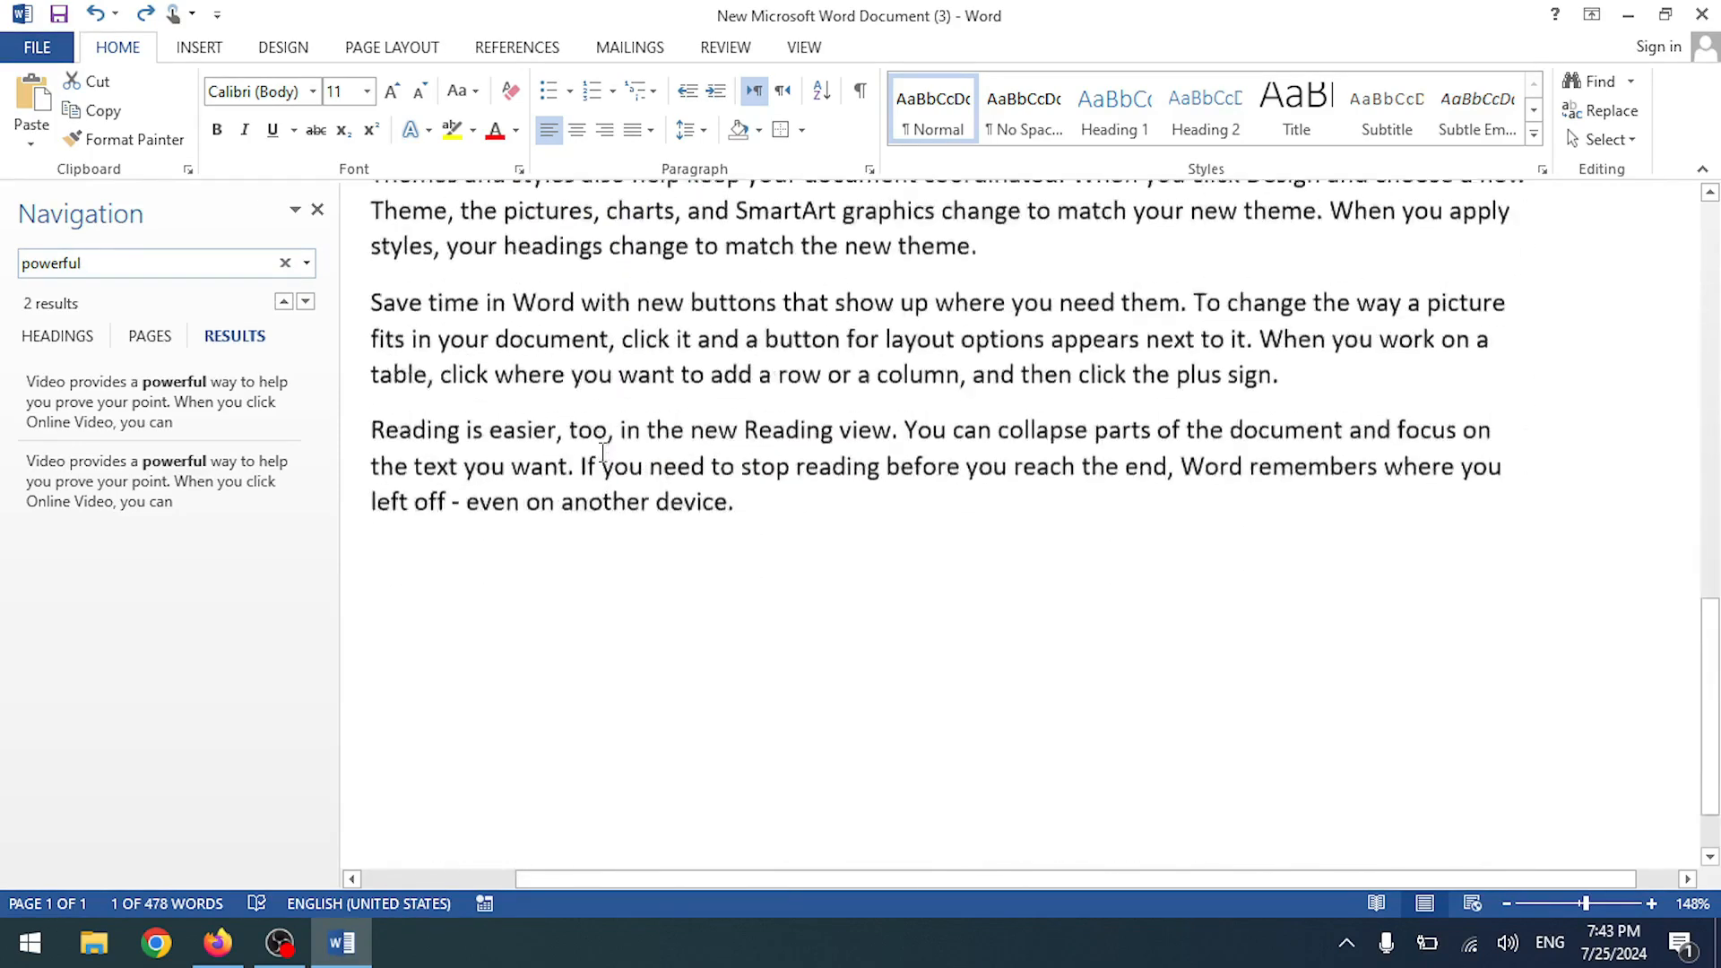
scroll(602, 453, up, 8)
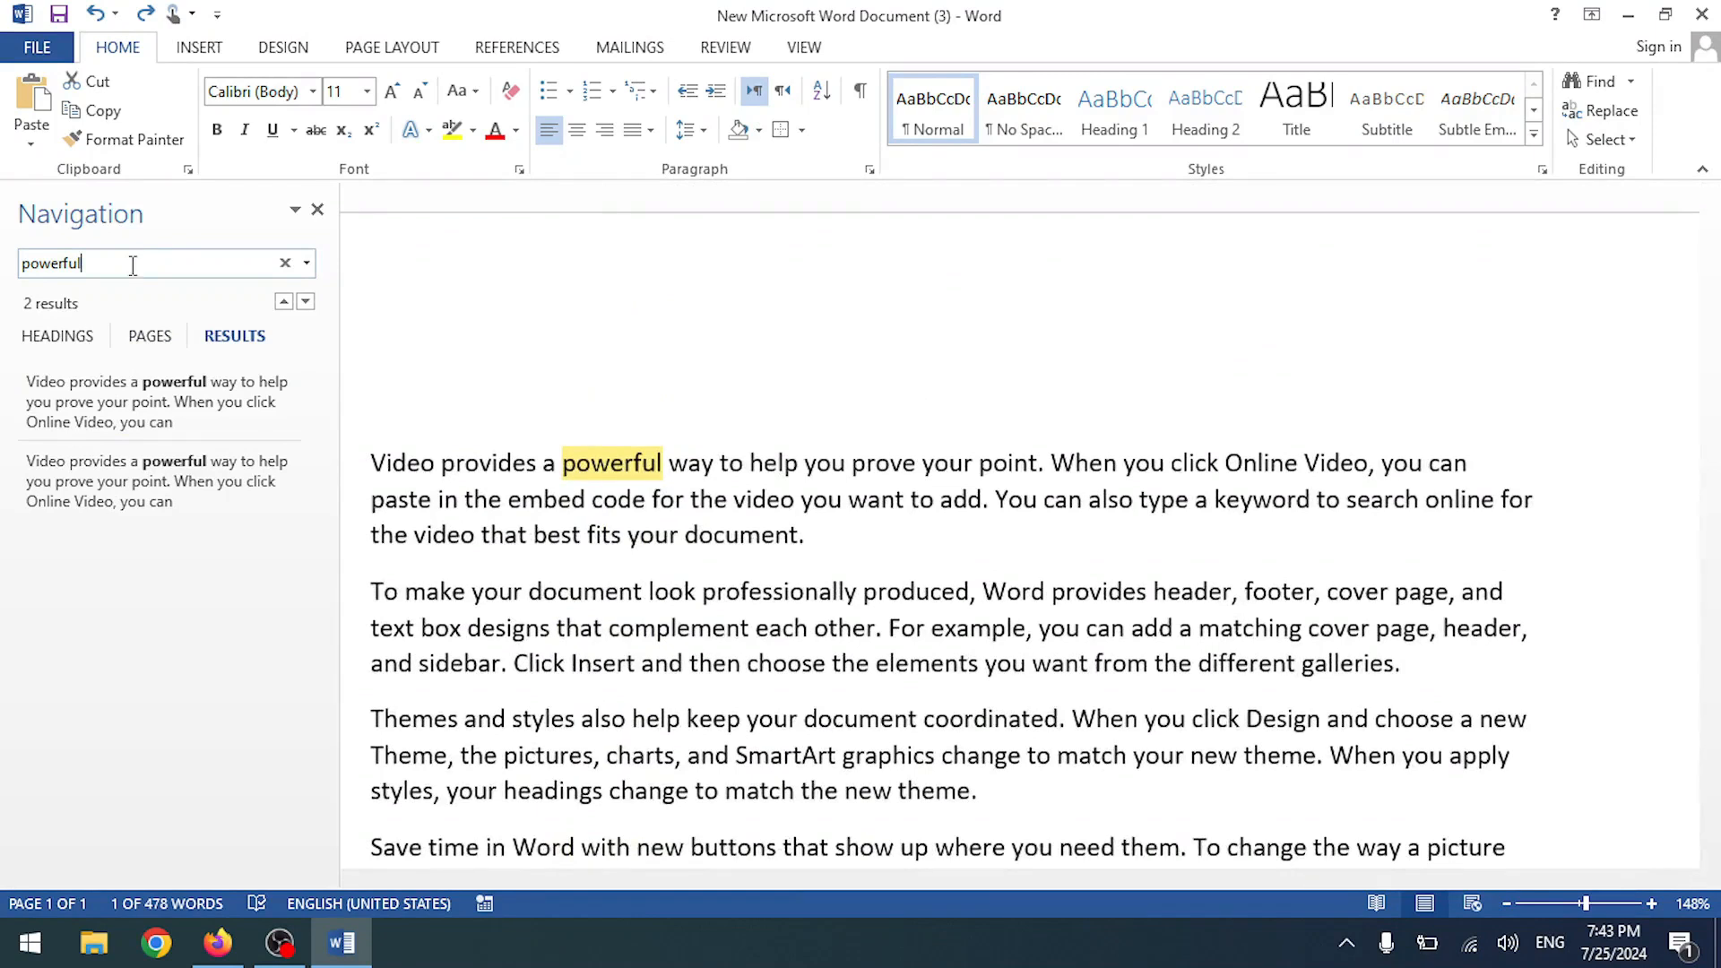
drag(135, 263, 1, 278)
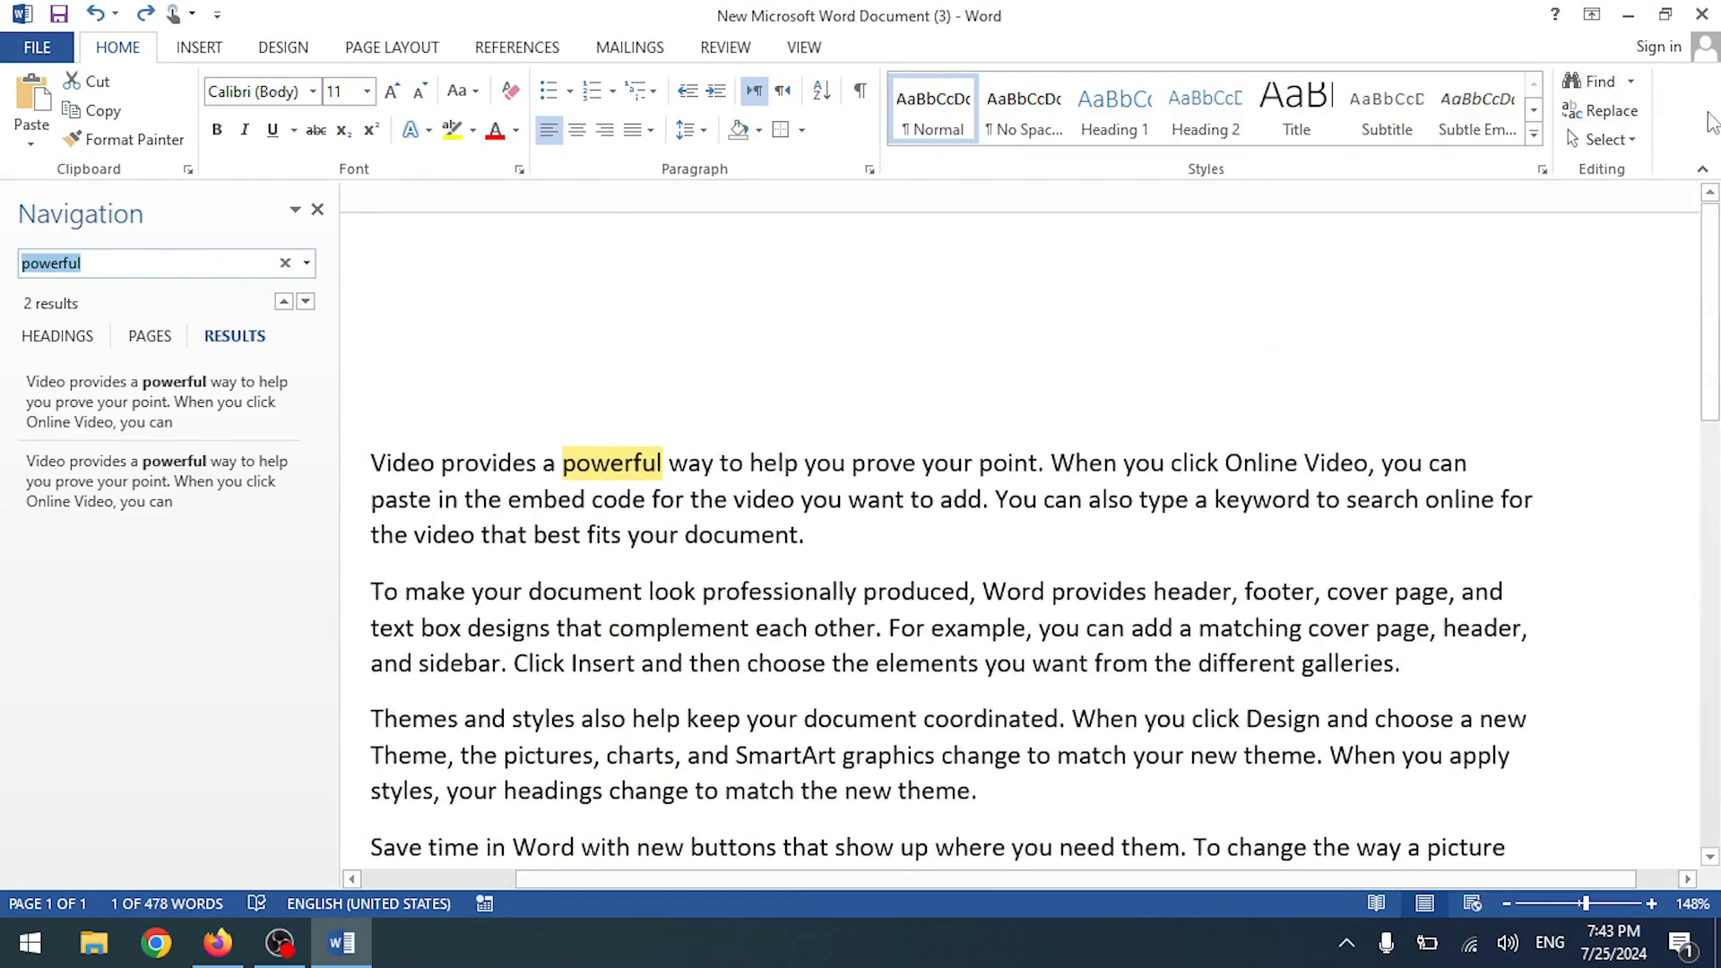
- Find the next 'powerful' in the advanced Find dialog, then close the dialog and search pane
click(1630, 80)
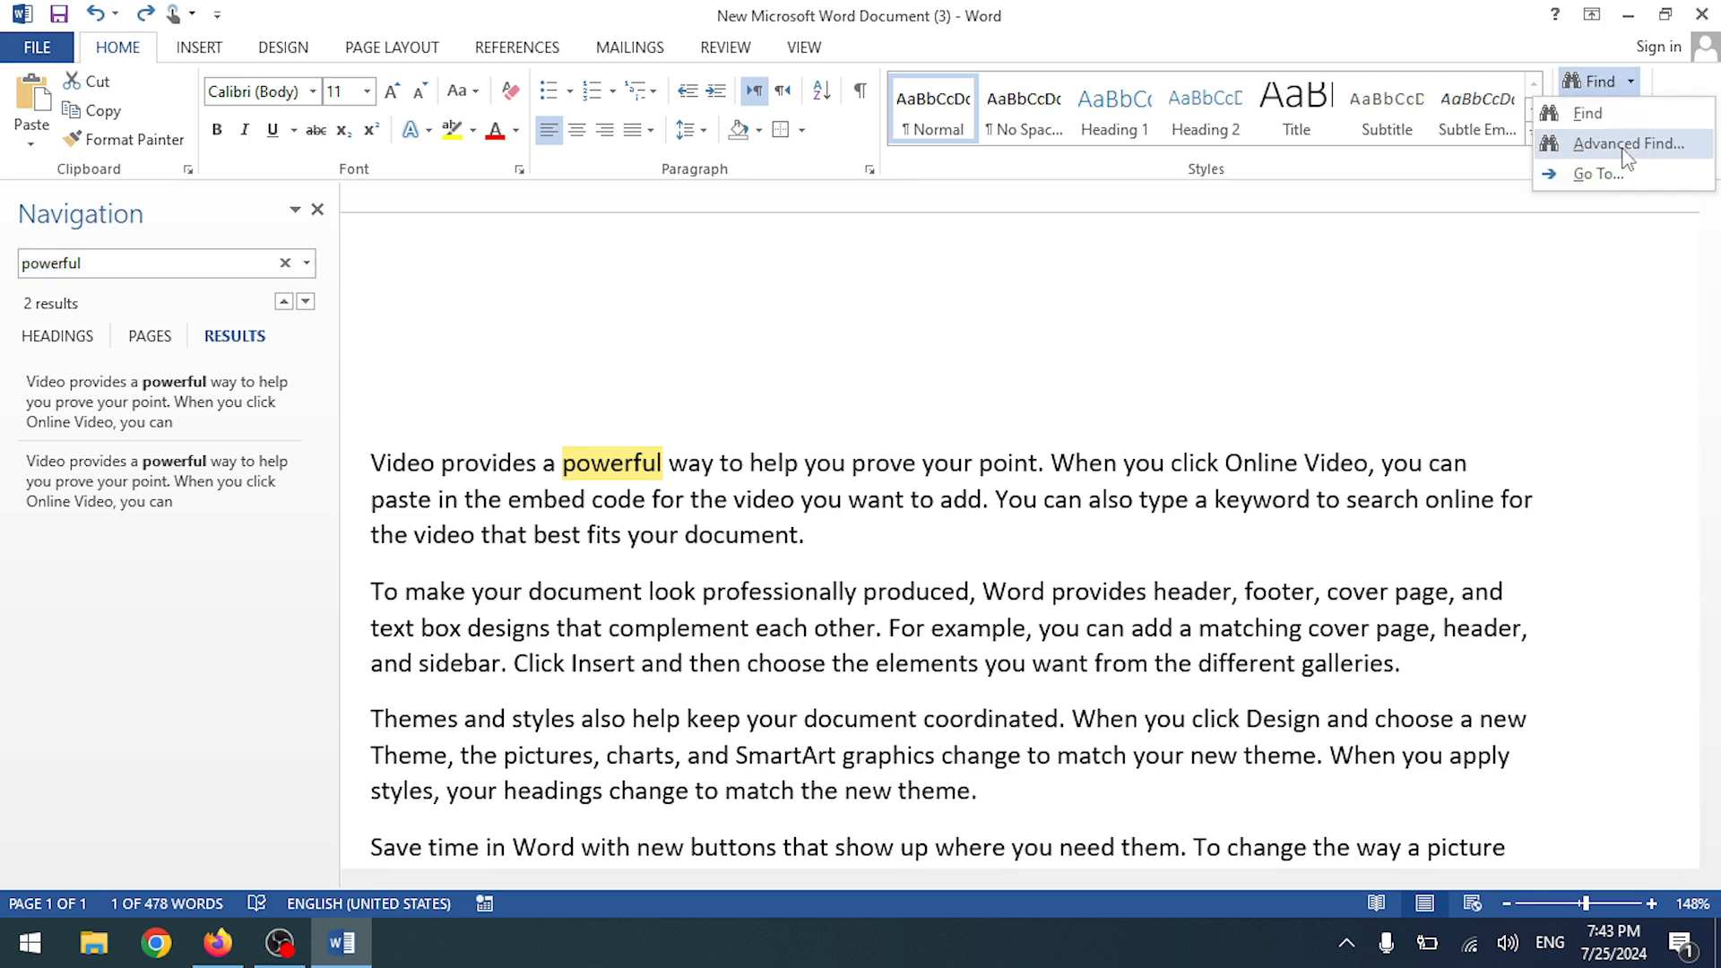
click(1626, 143)
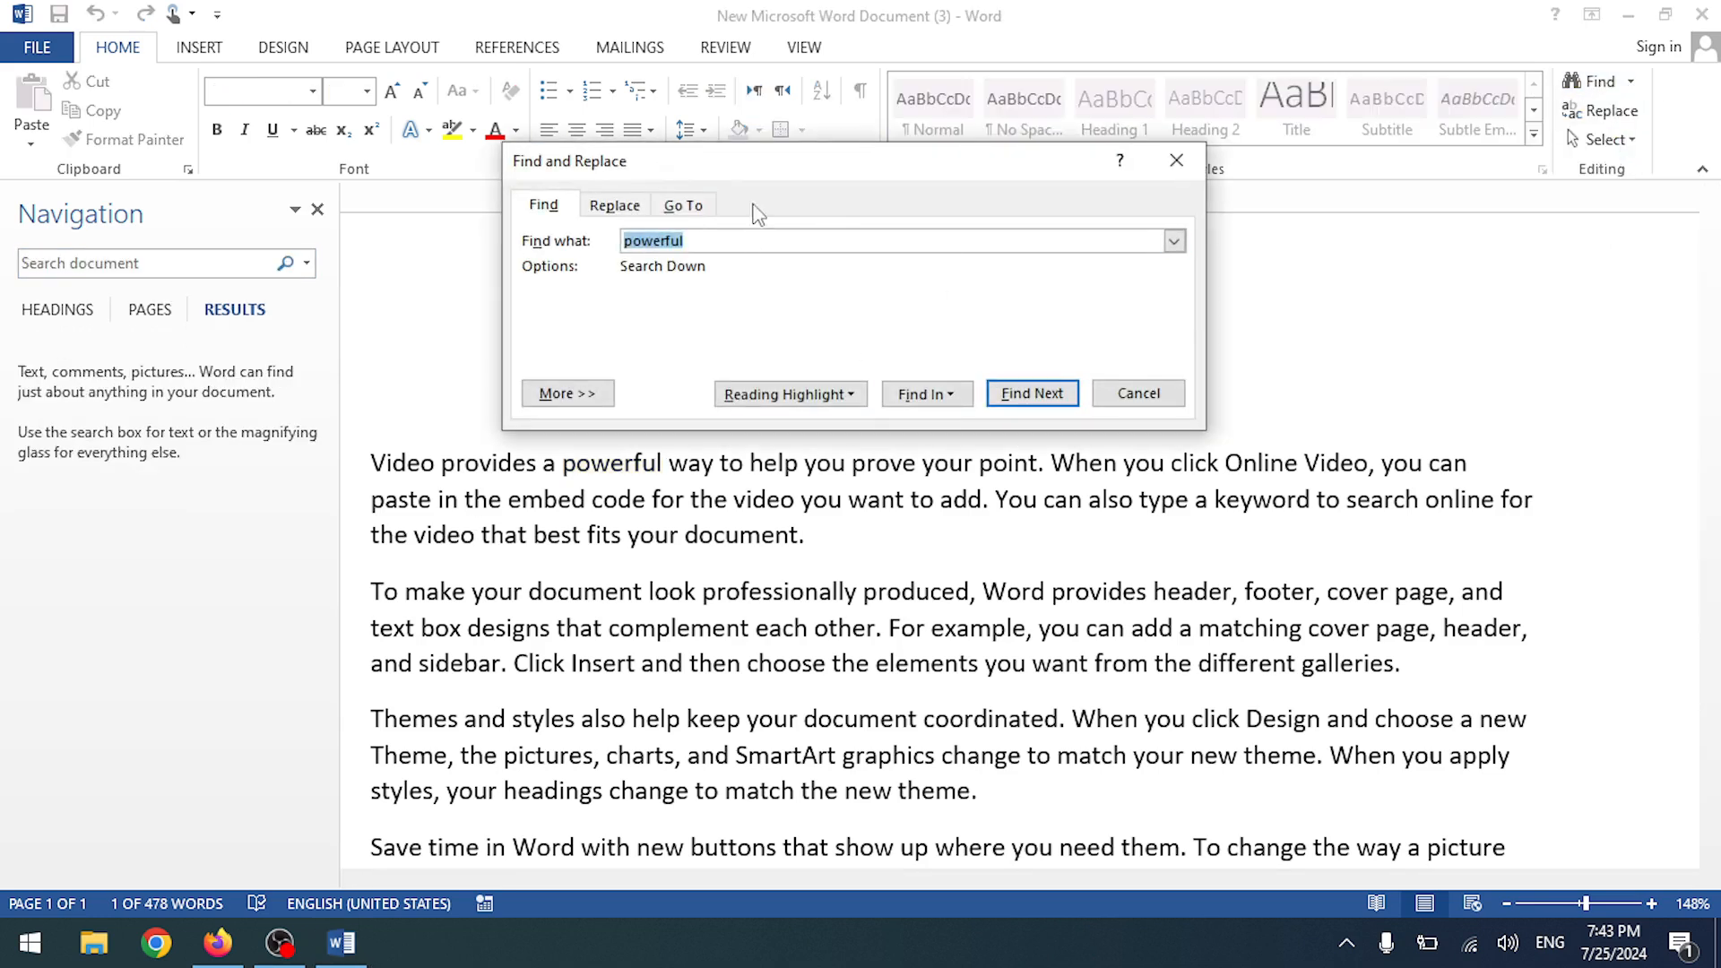
key(Return)
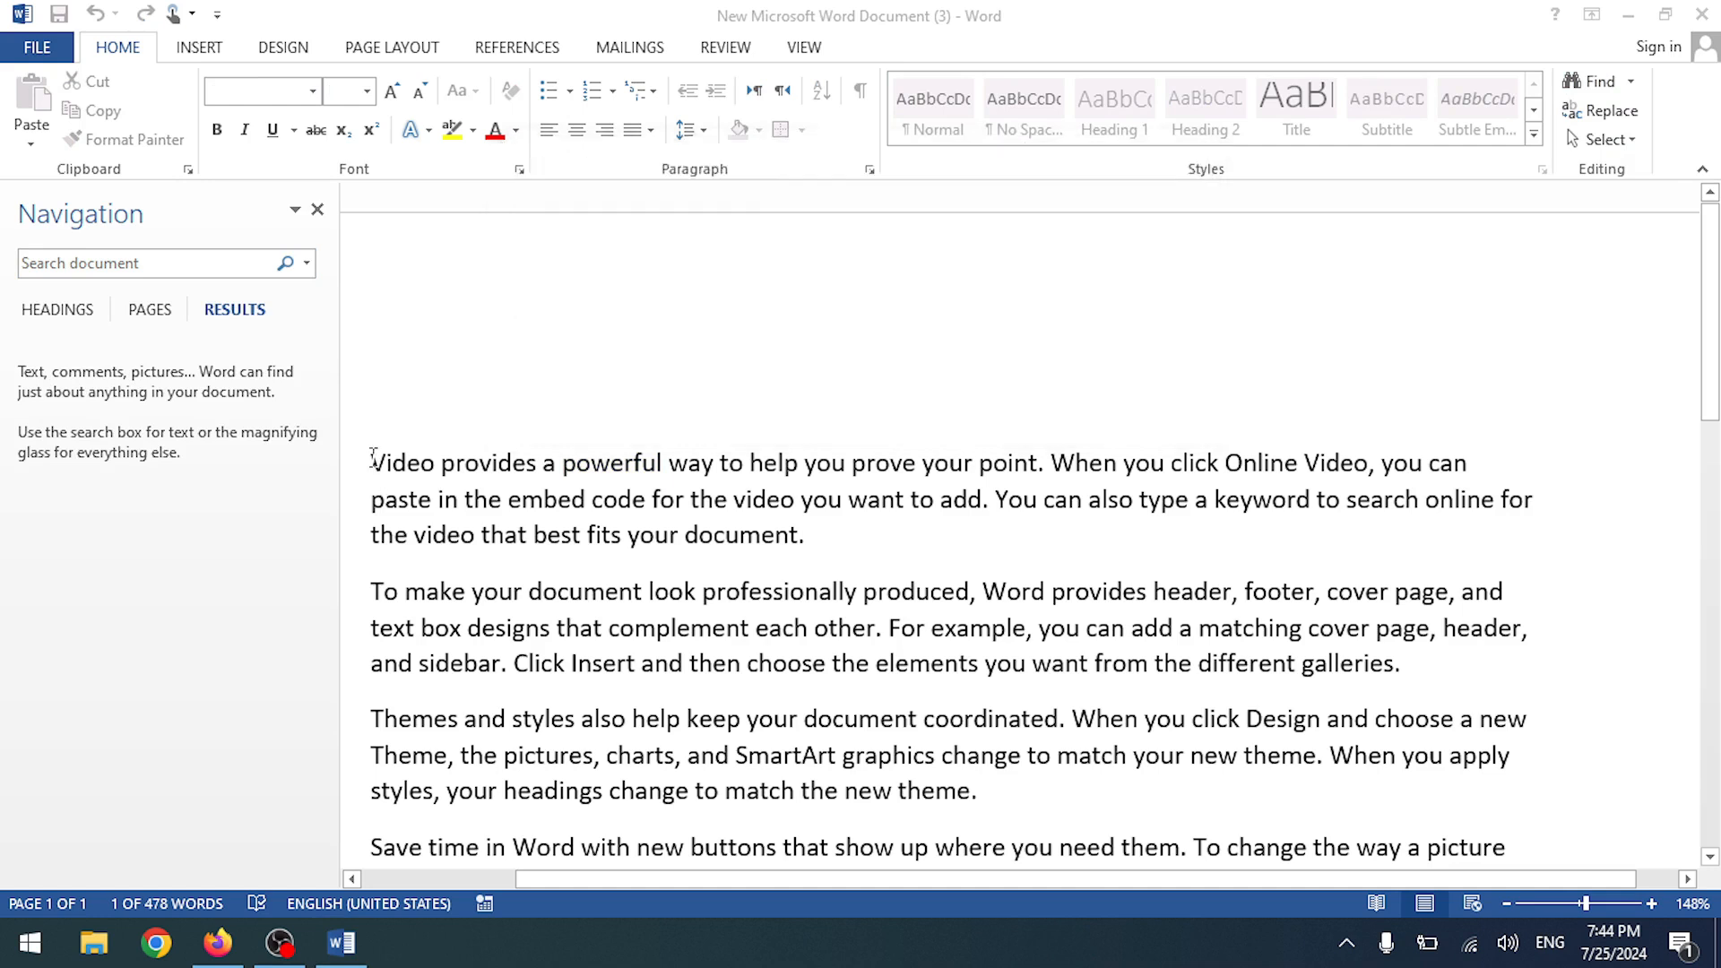
click(1125, 391)
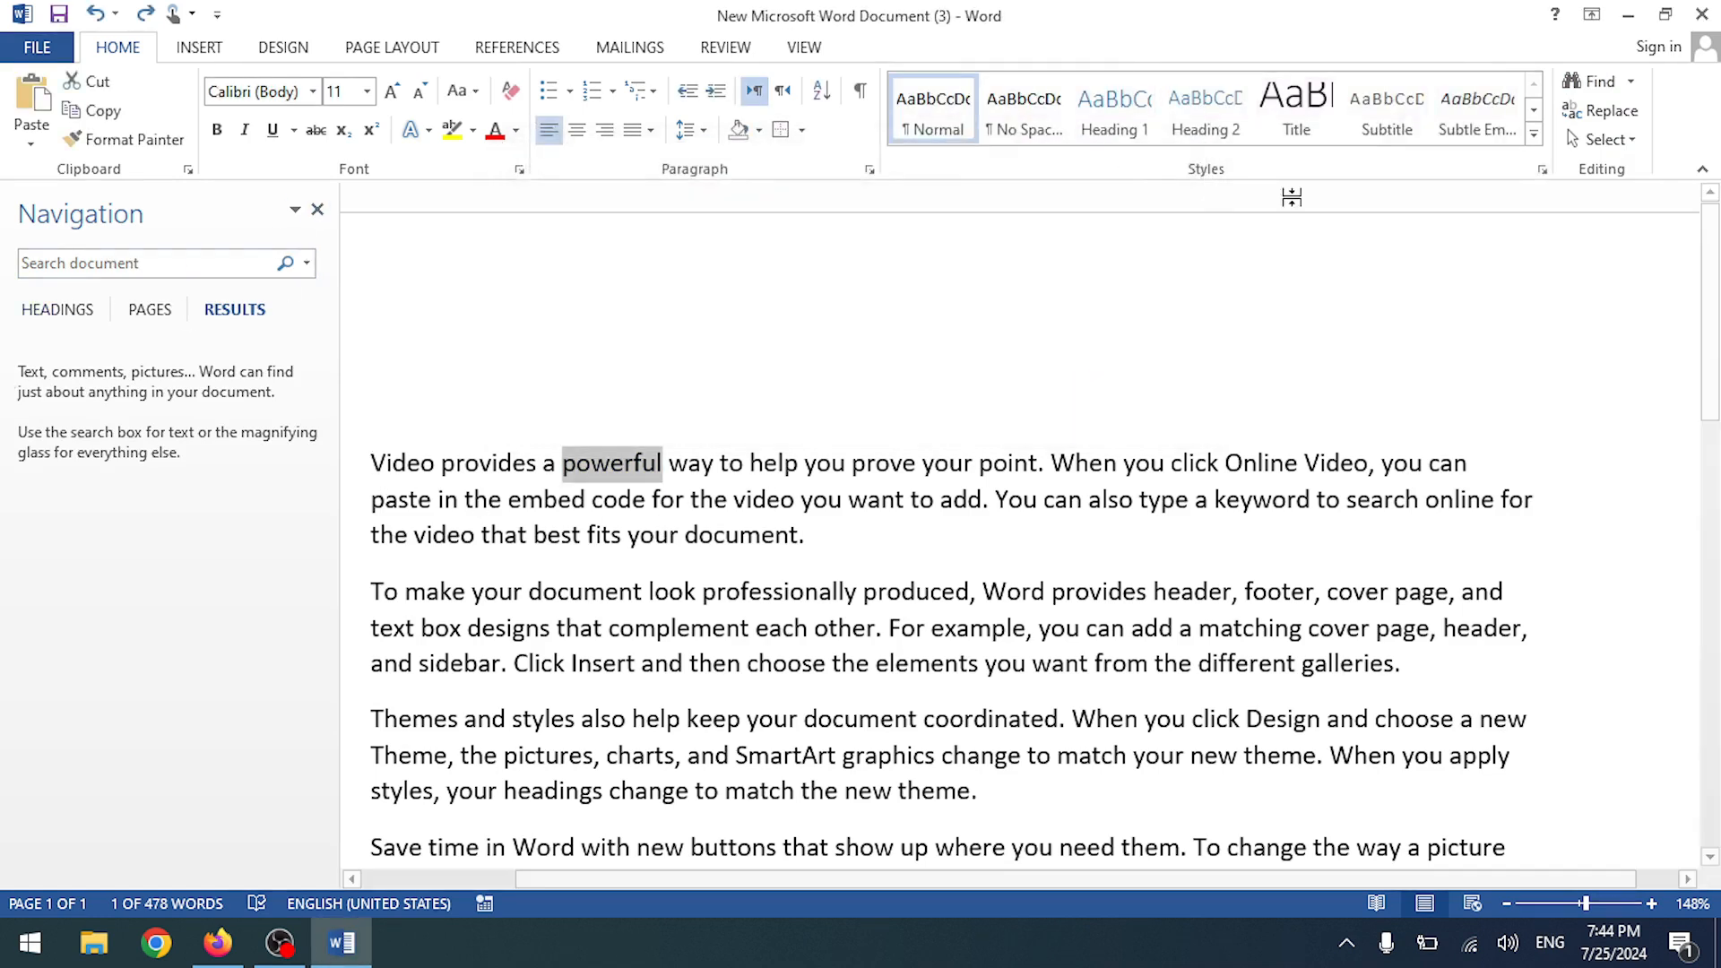
scroll(841, 614, down, 3)
scroll(841, 614, up, 3)
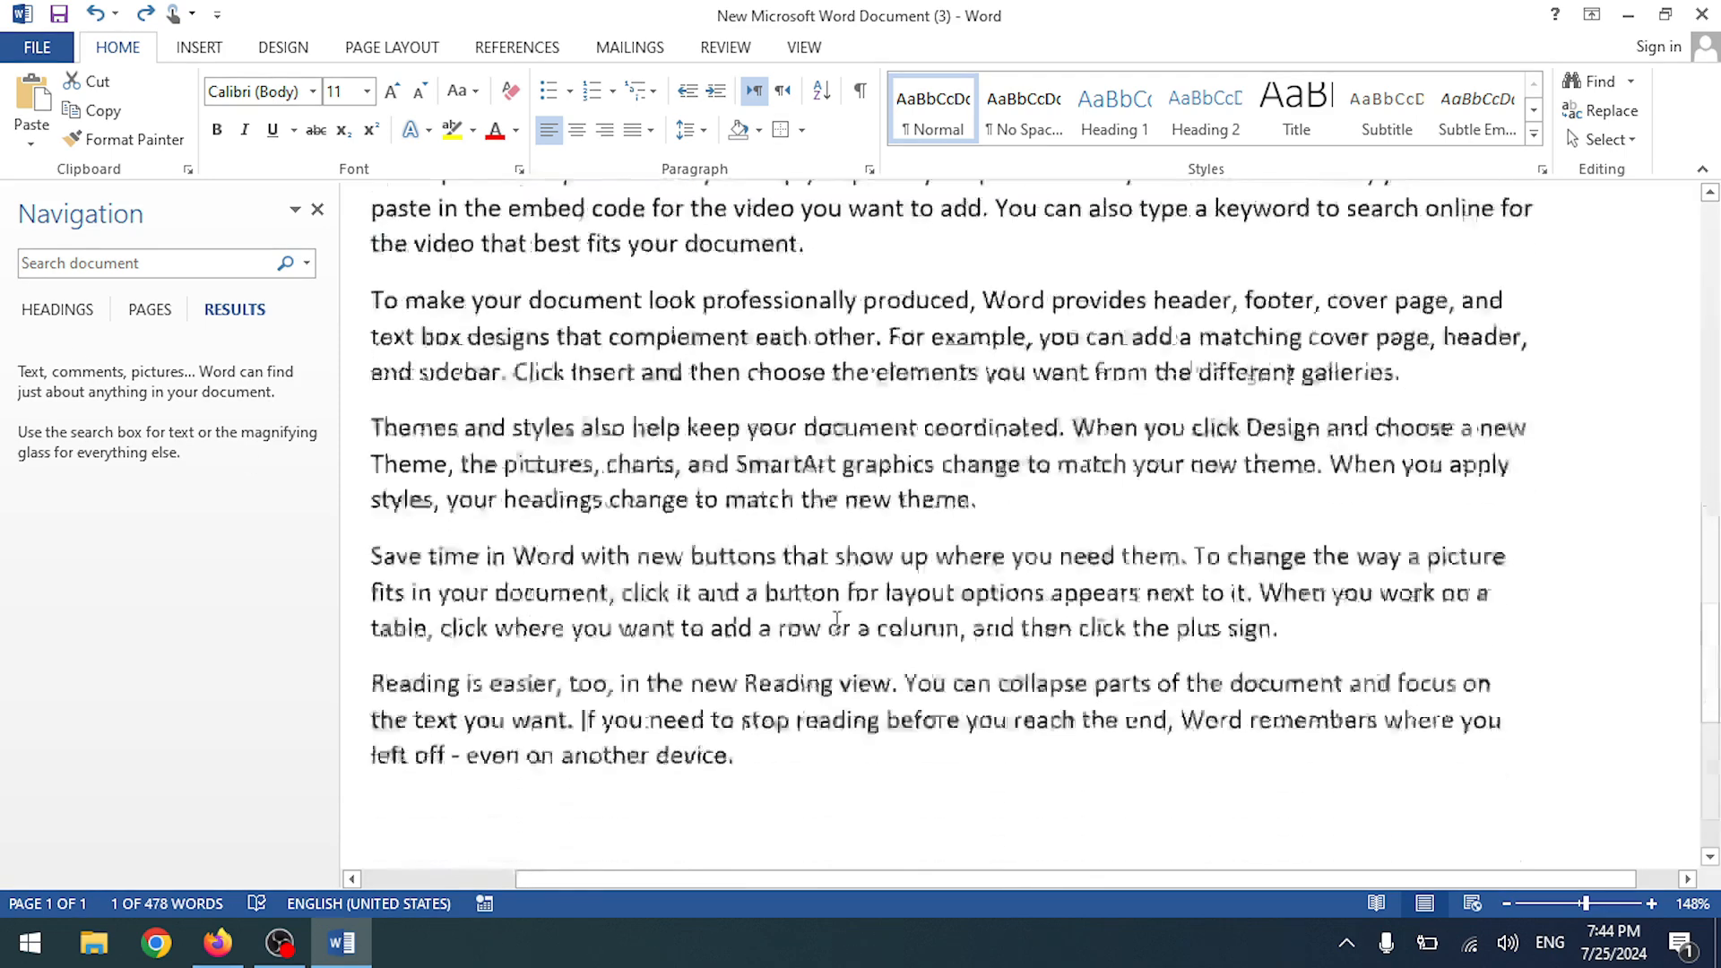
click(319, 209)
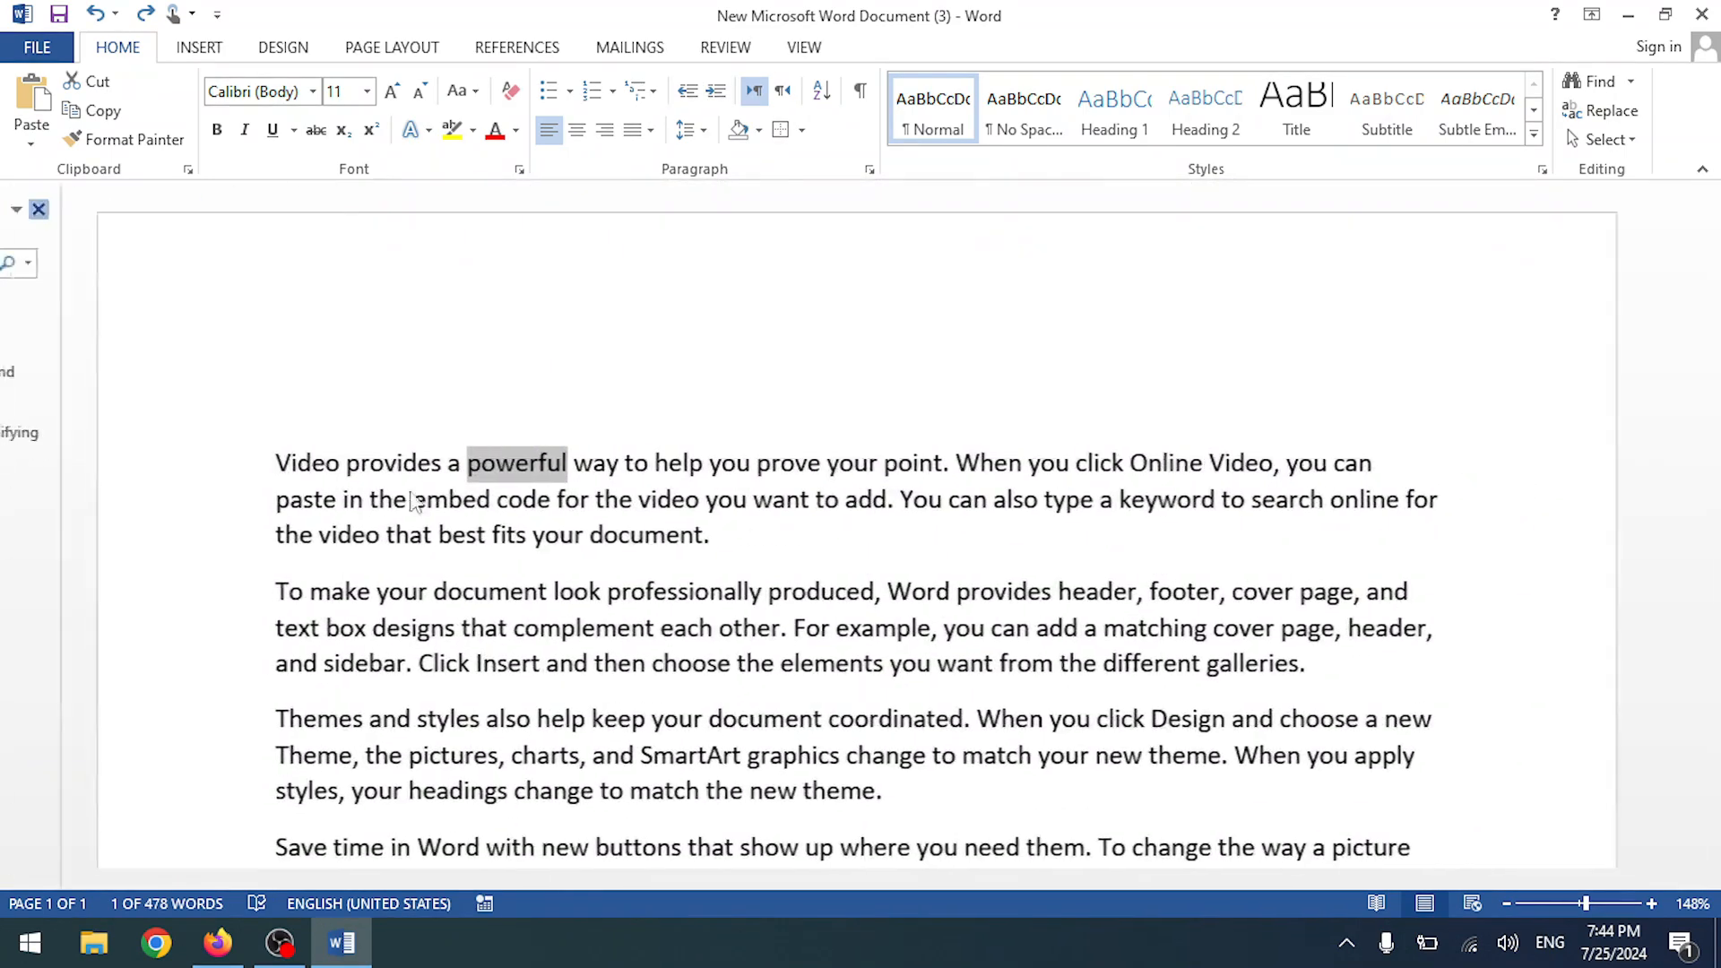
- Select the first four paragraphs and limit the advanced search to the current selection
scroll(324, 506, down, 2)
drag(268, 287, 1228, 749)
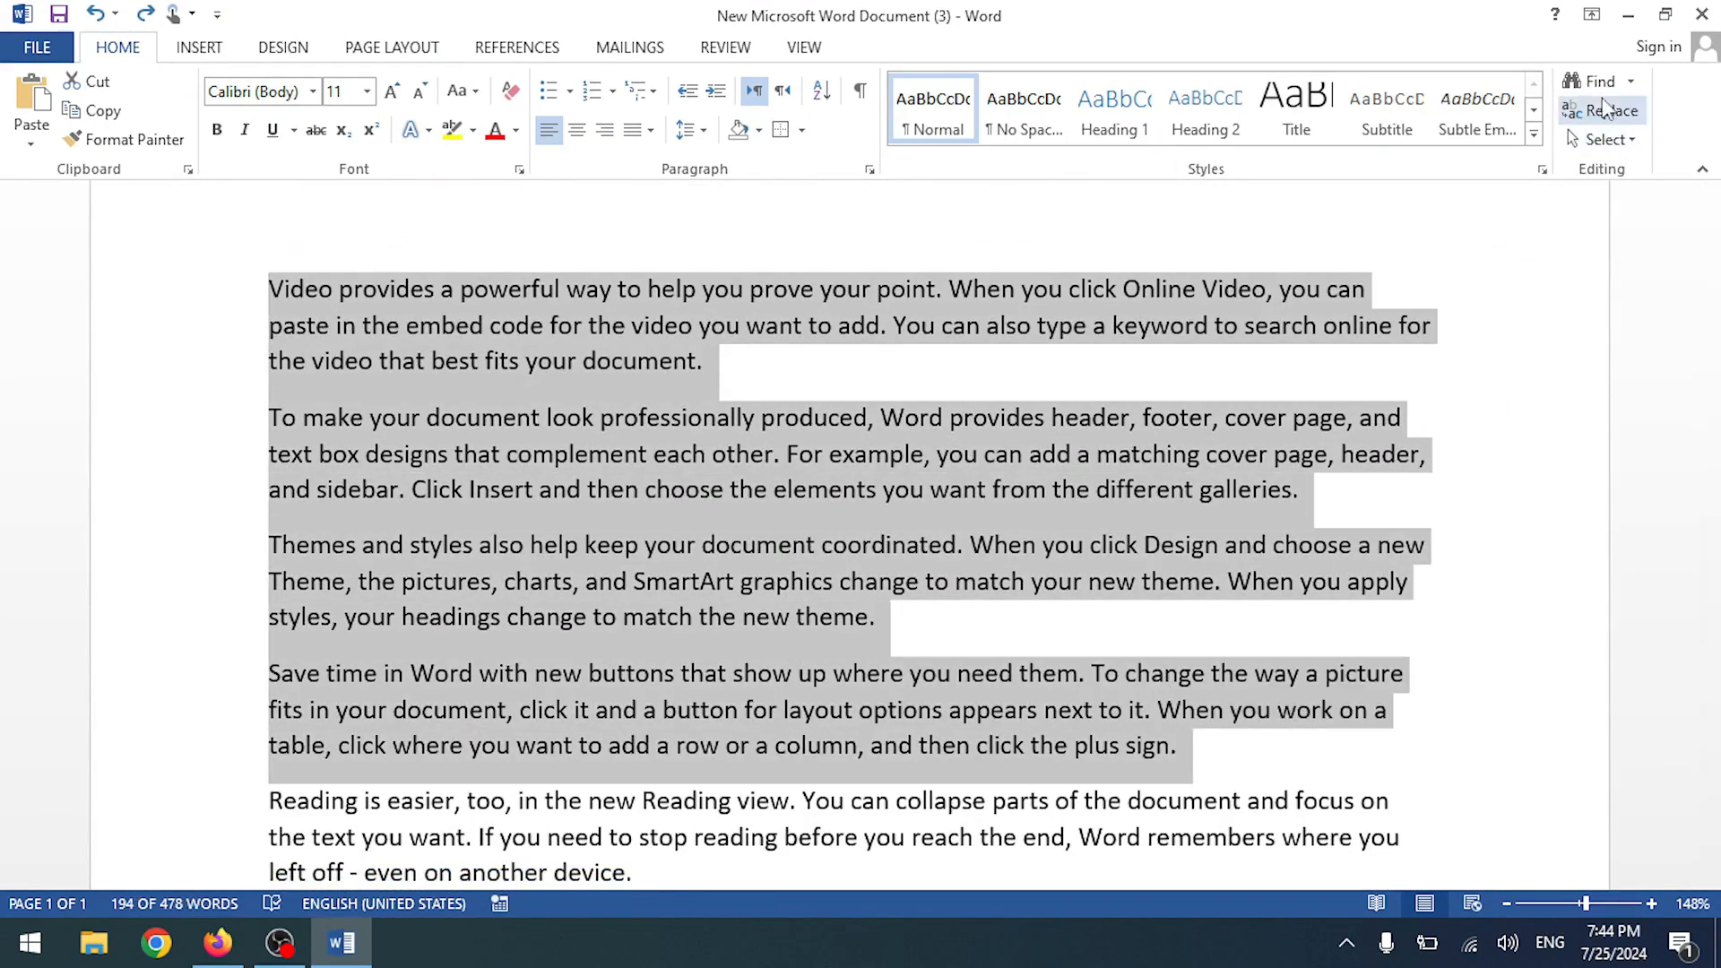
click(1630, 81)
click(1592, 146)
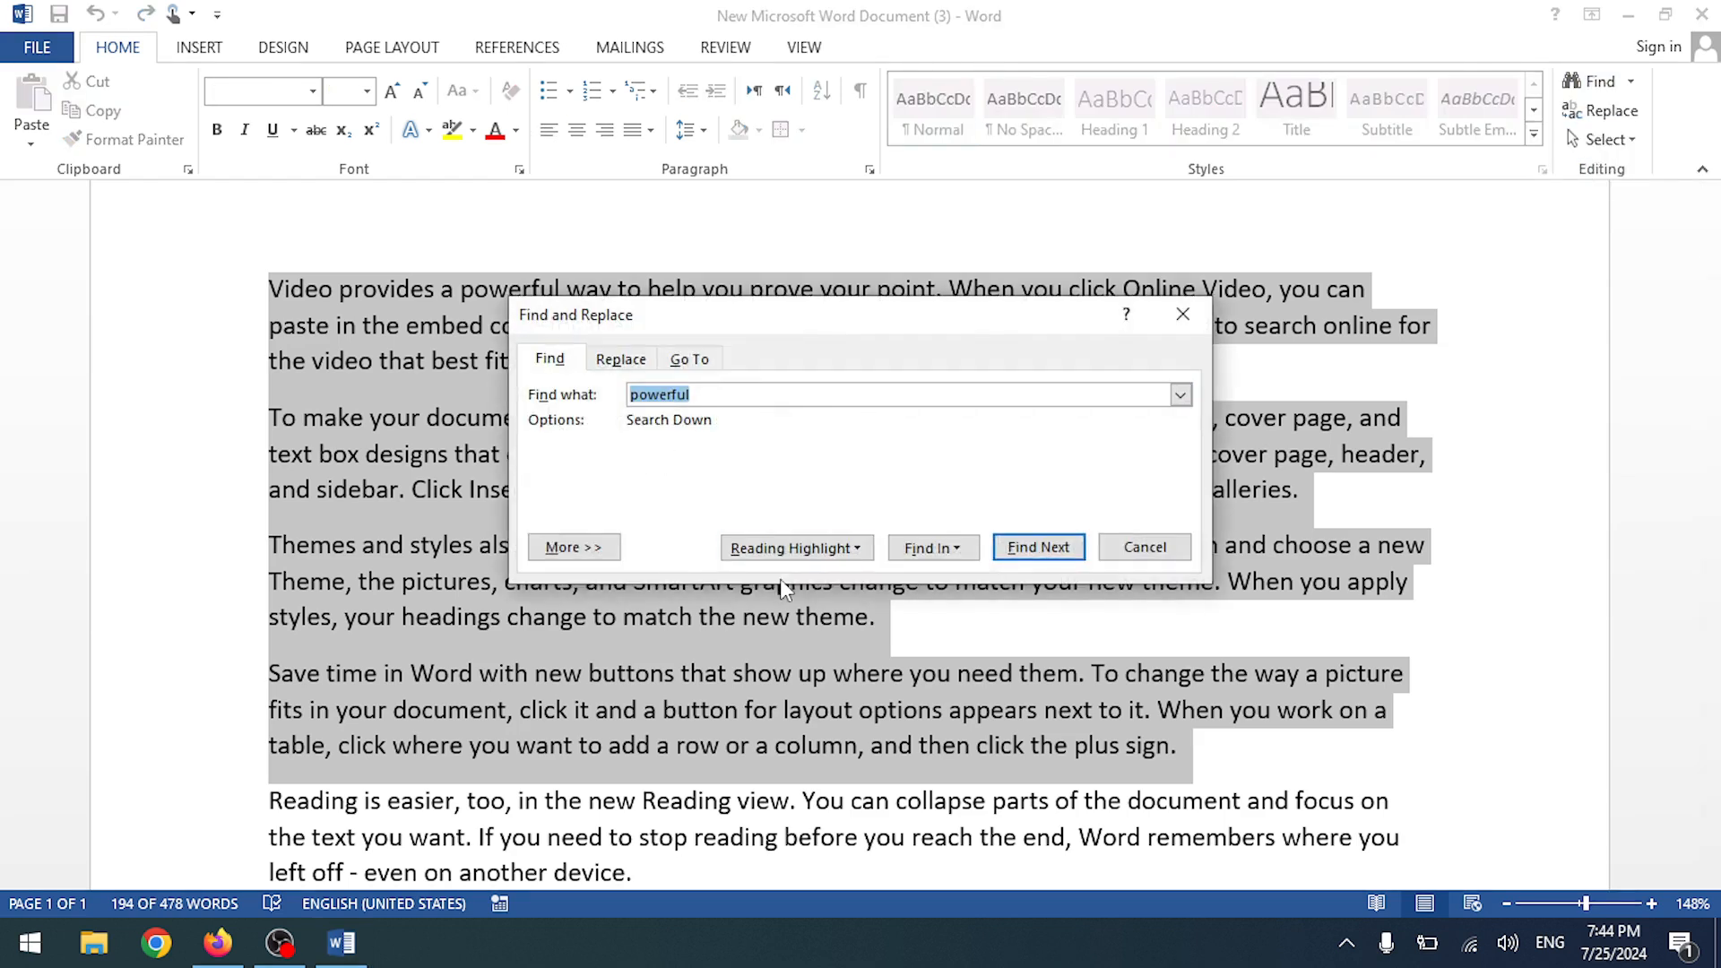
click(822, 549)
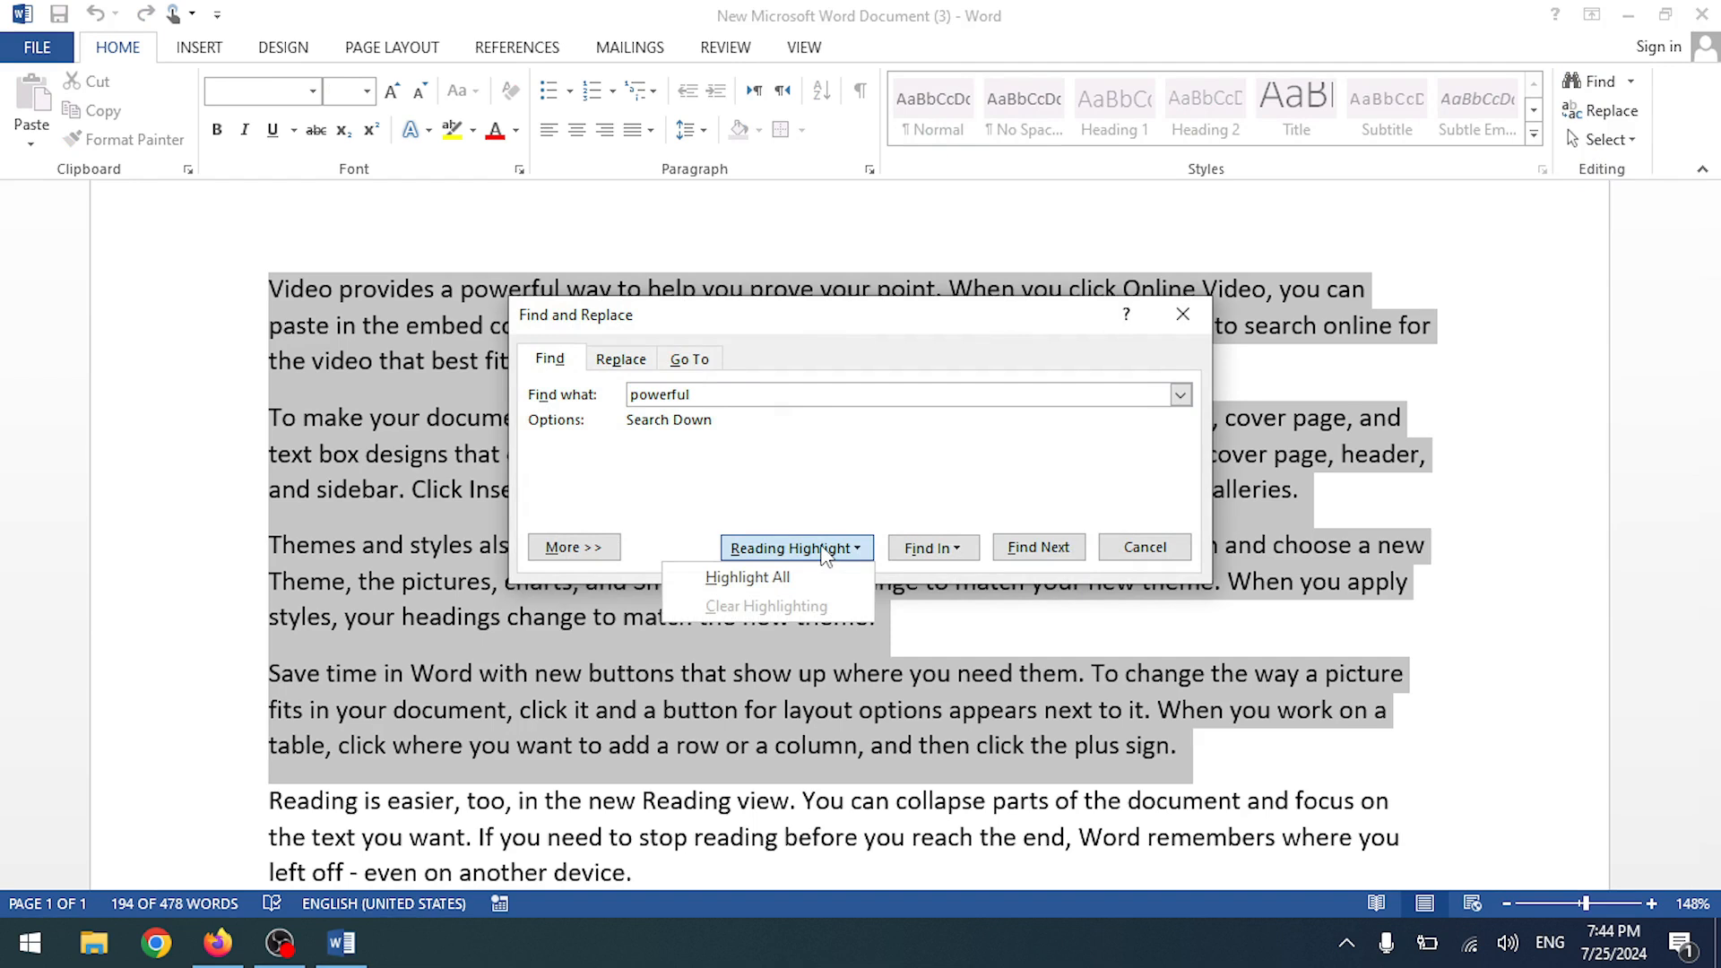
click(932, 549)
click(932, 549)
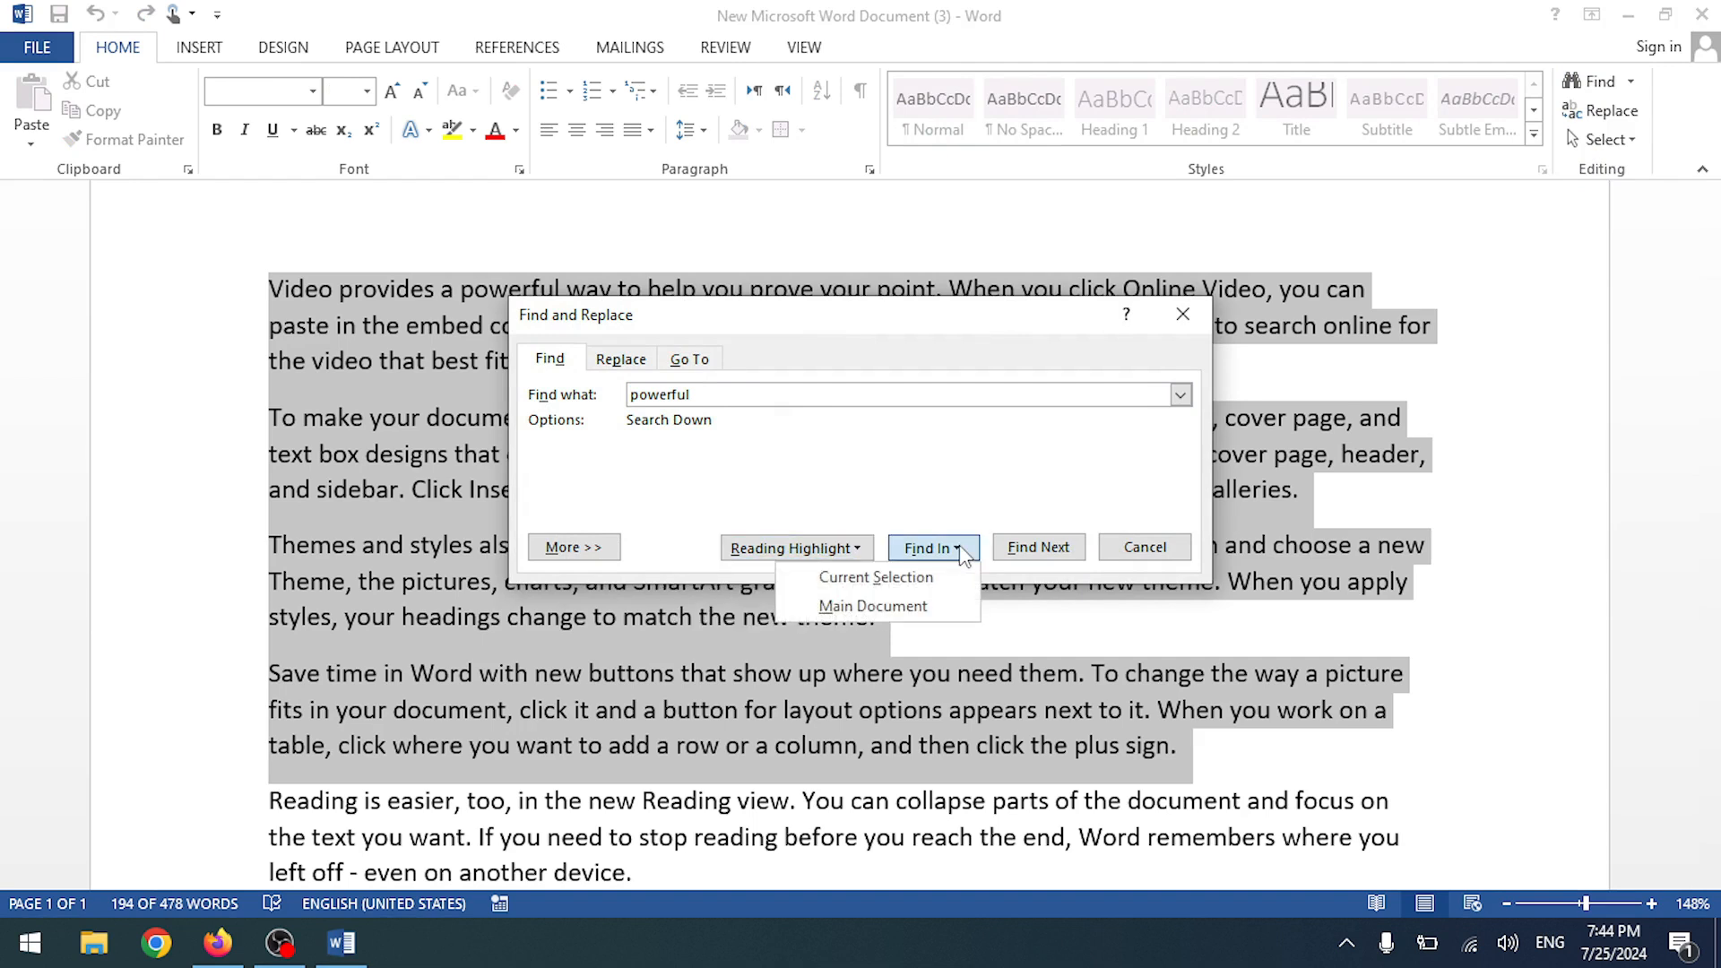
click(925, 577)
- Highlight all occurrences of 'powerful' with Reading Highlight > Highlight All
click(763, 398)
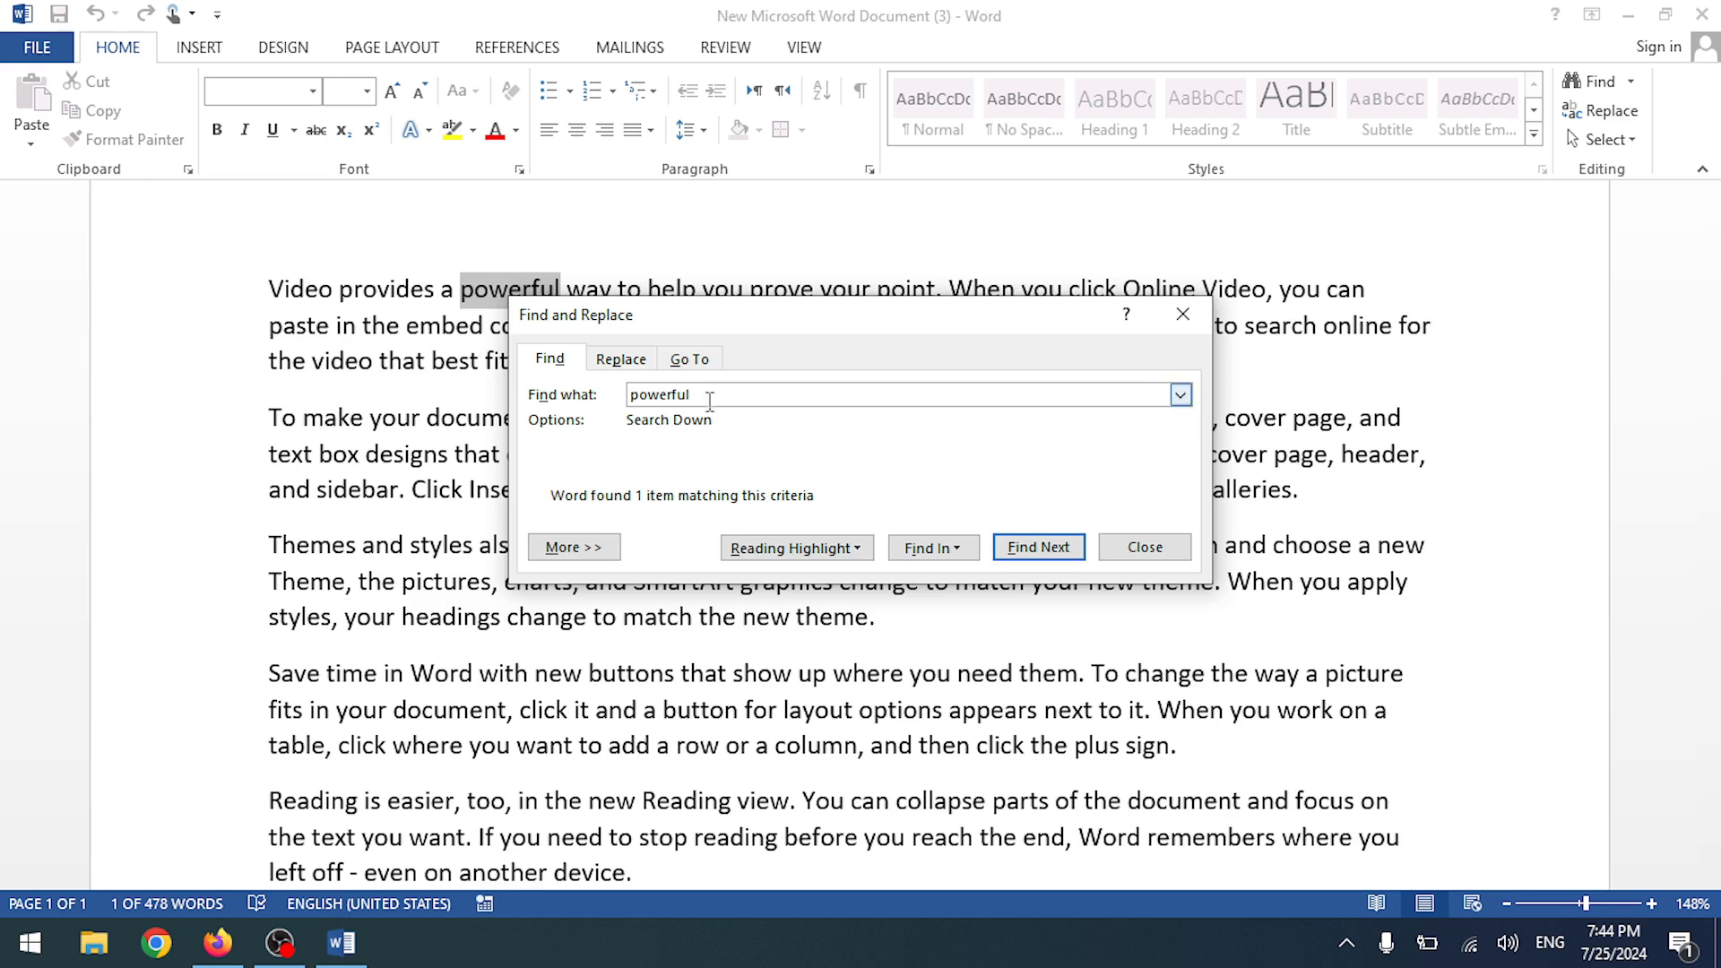
click(537, 548)
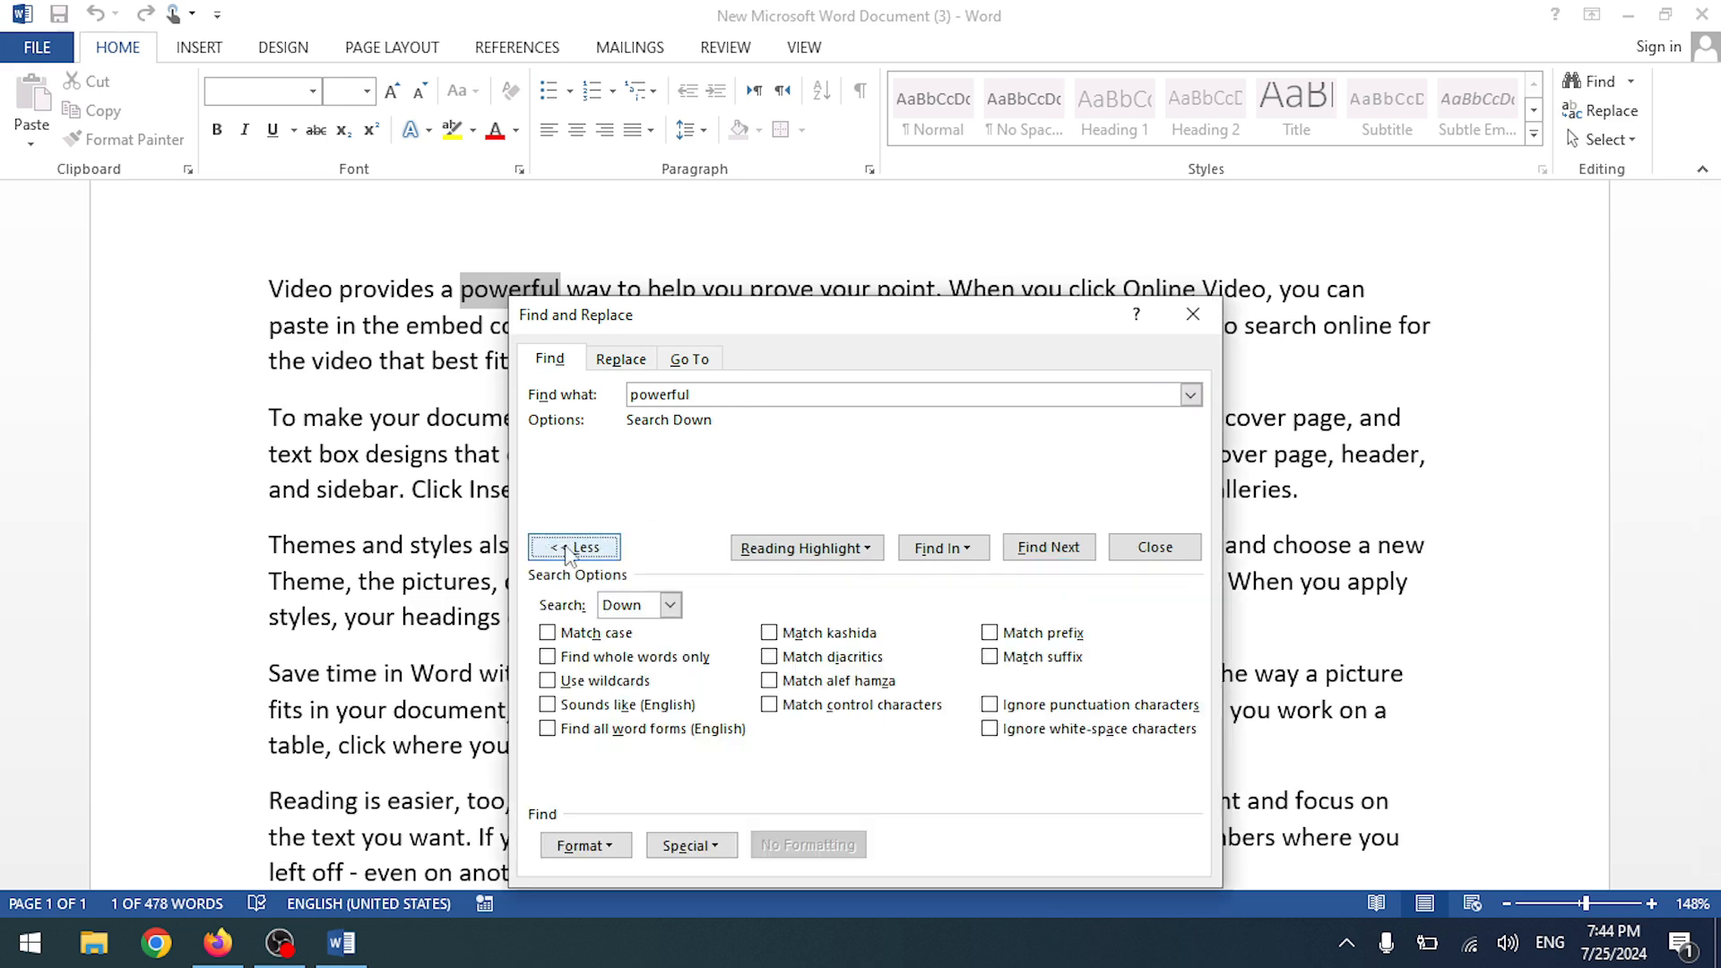
click(596, 553)
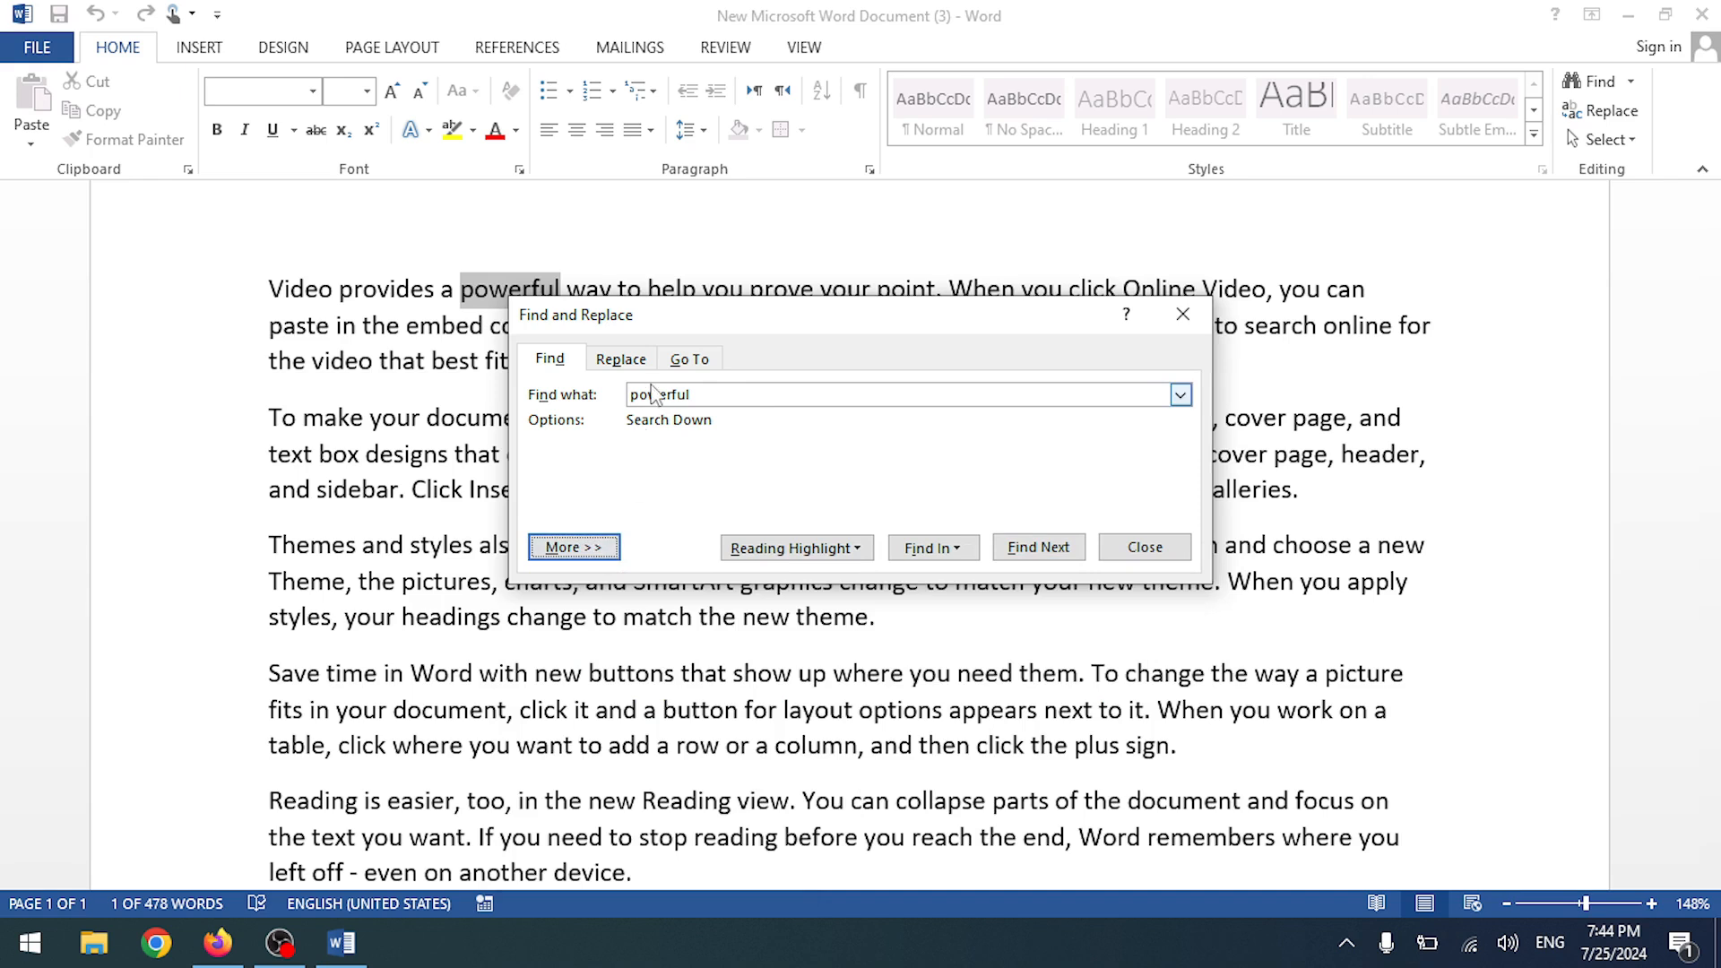
click(826, 548)
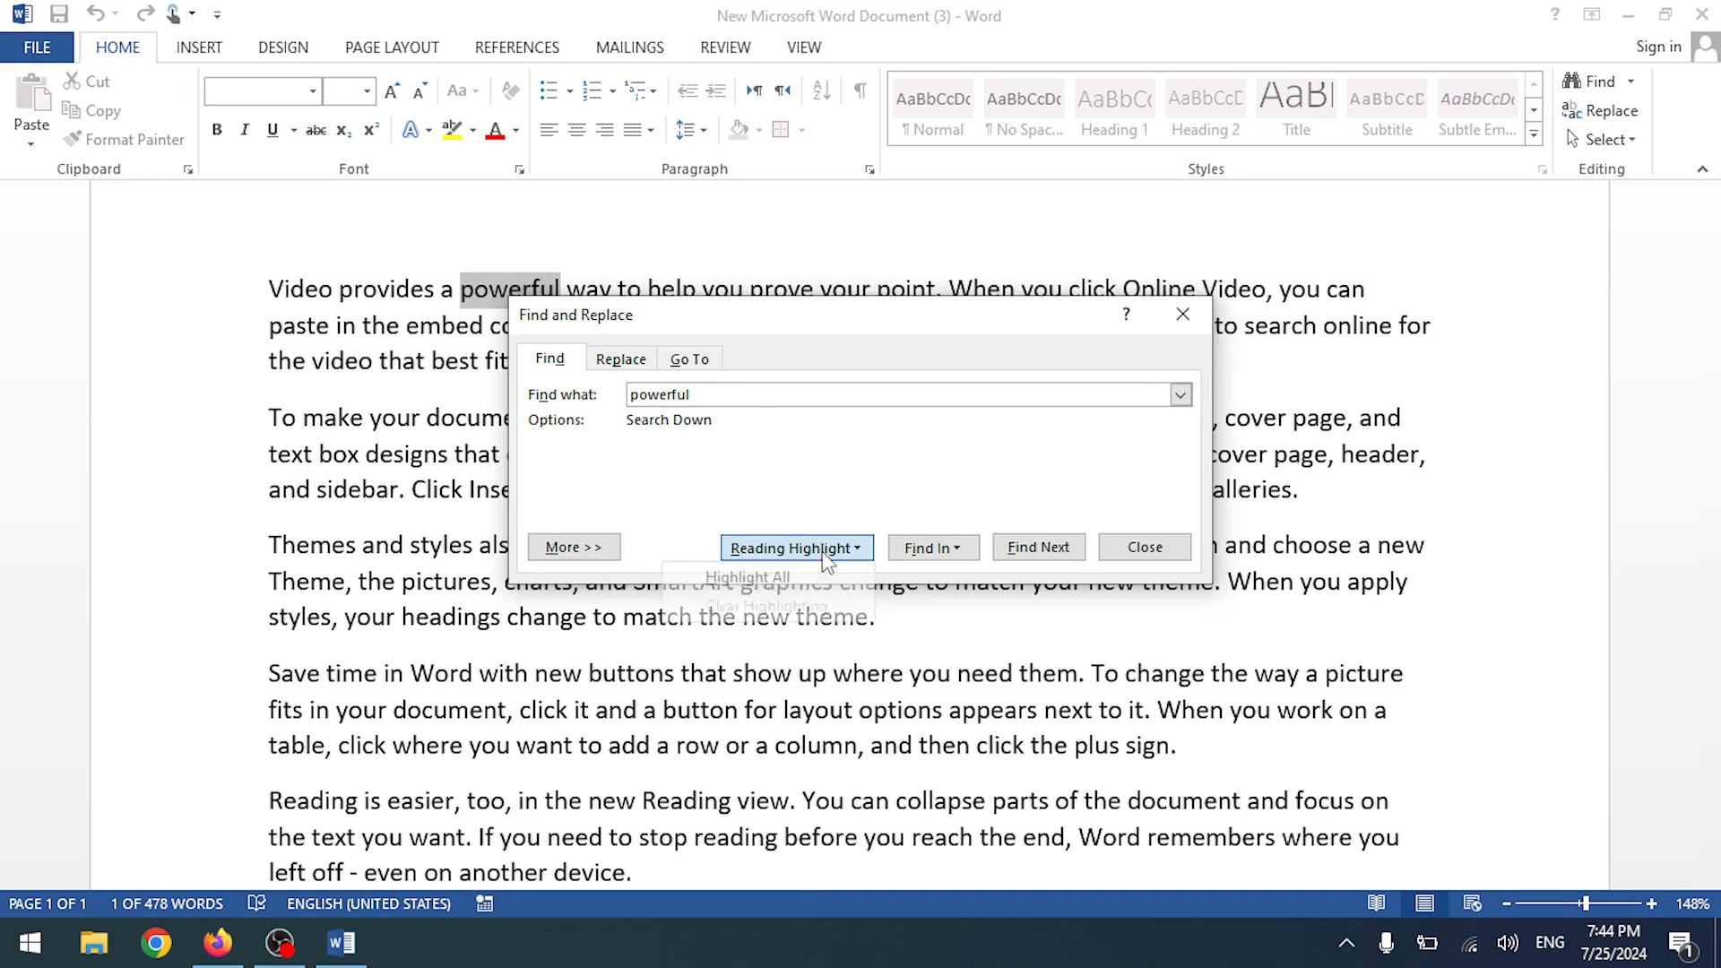
click(769, 579)
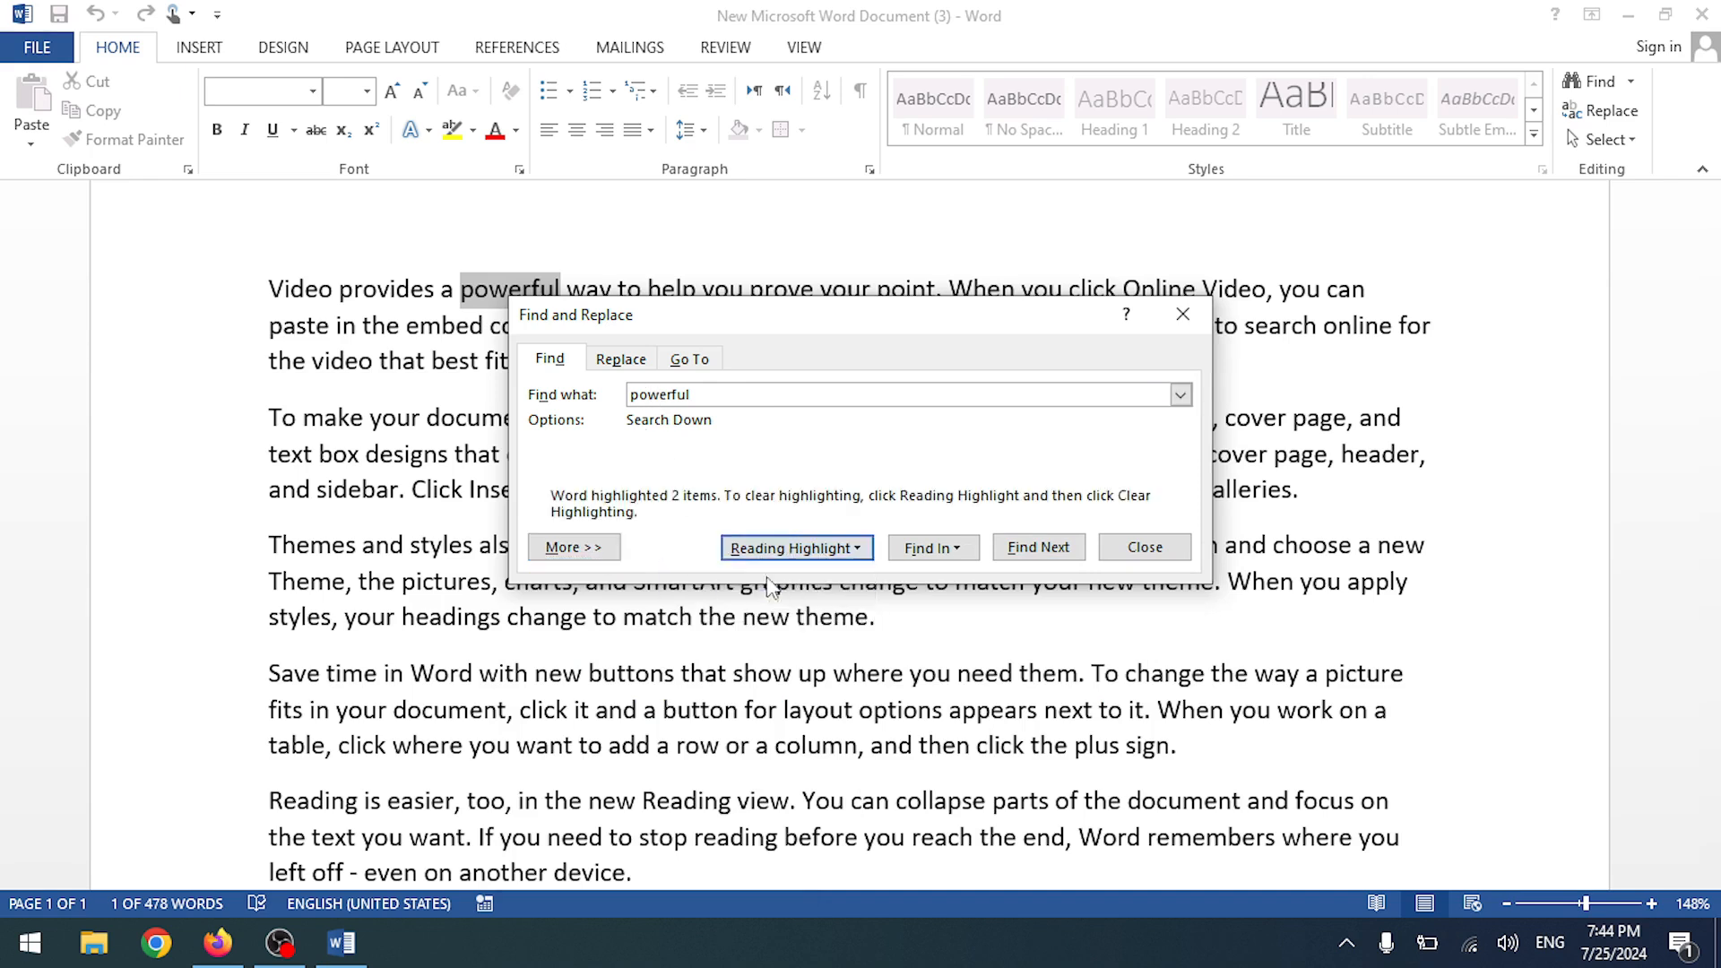
- Clear the reading highlighting from the 'powerful' matches
drag(796, 326, 943, 485)
scroll(448, 396, down, 6)
scroll(448, 396, up, 6)
click(897, 706)
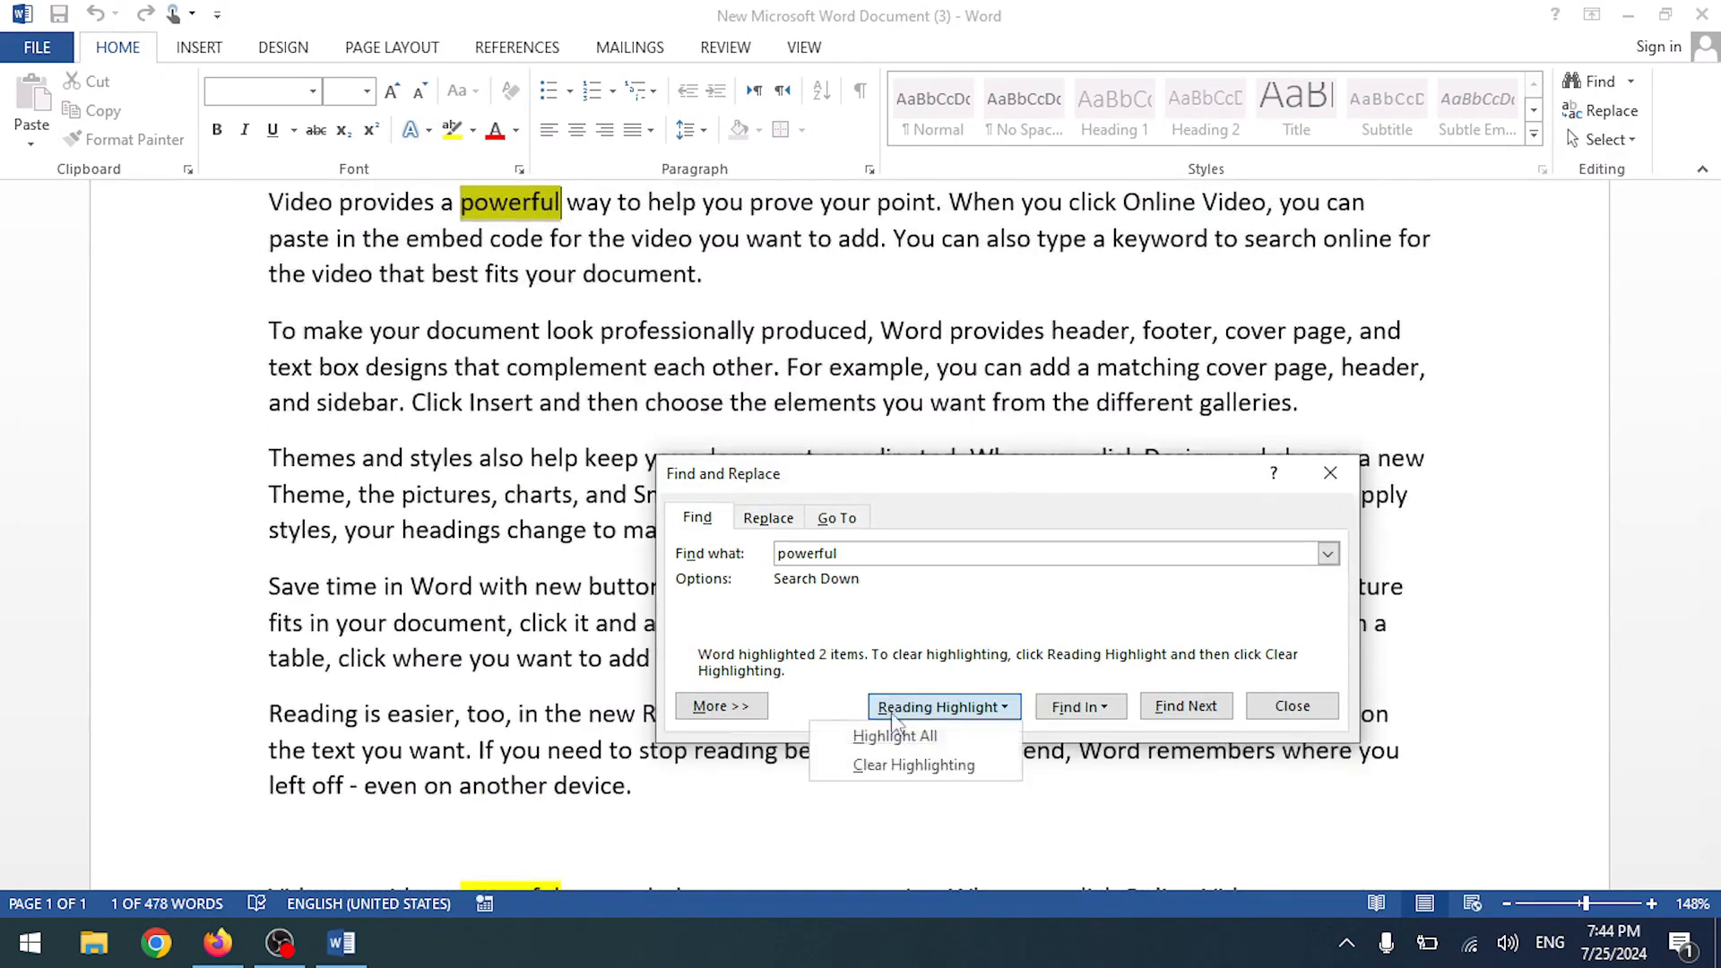
click(908, 768)
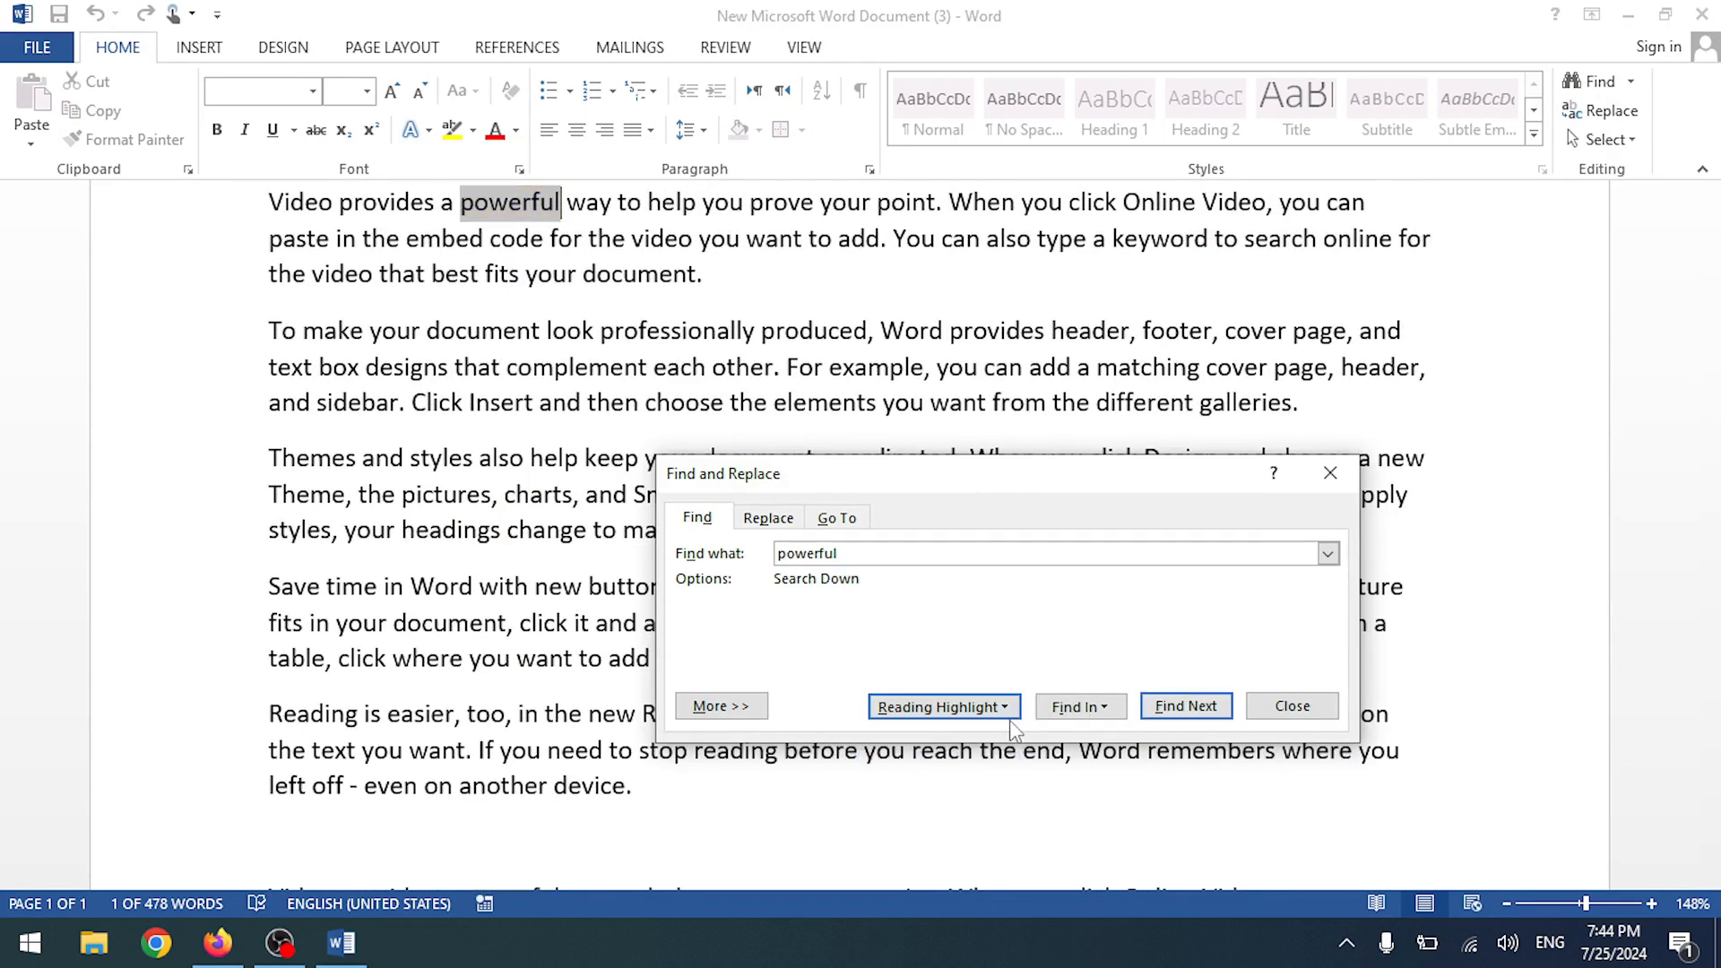
click(1008, 708)
click(1006, 707)
- Search the main document for 'powerful', find the next match, and close the Find dialog
click(1080, 706)
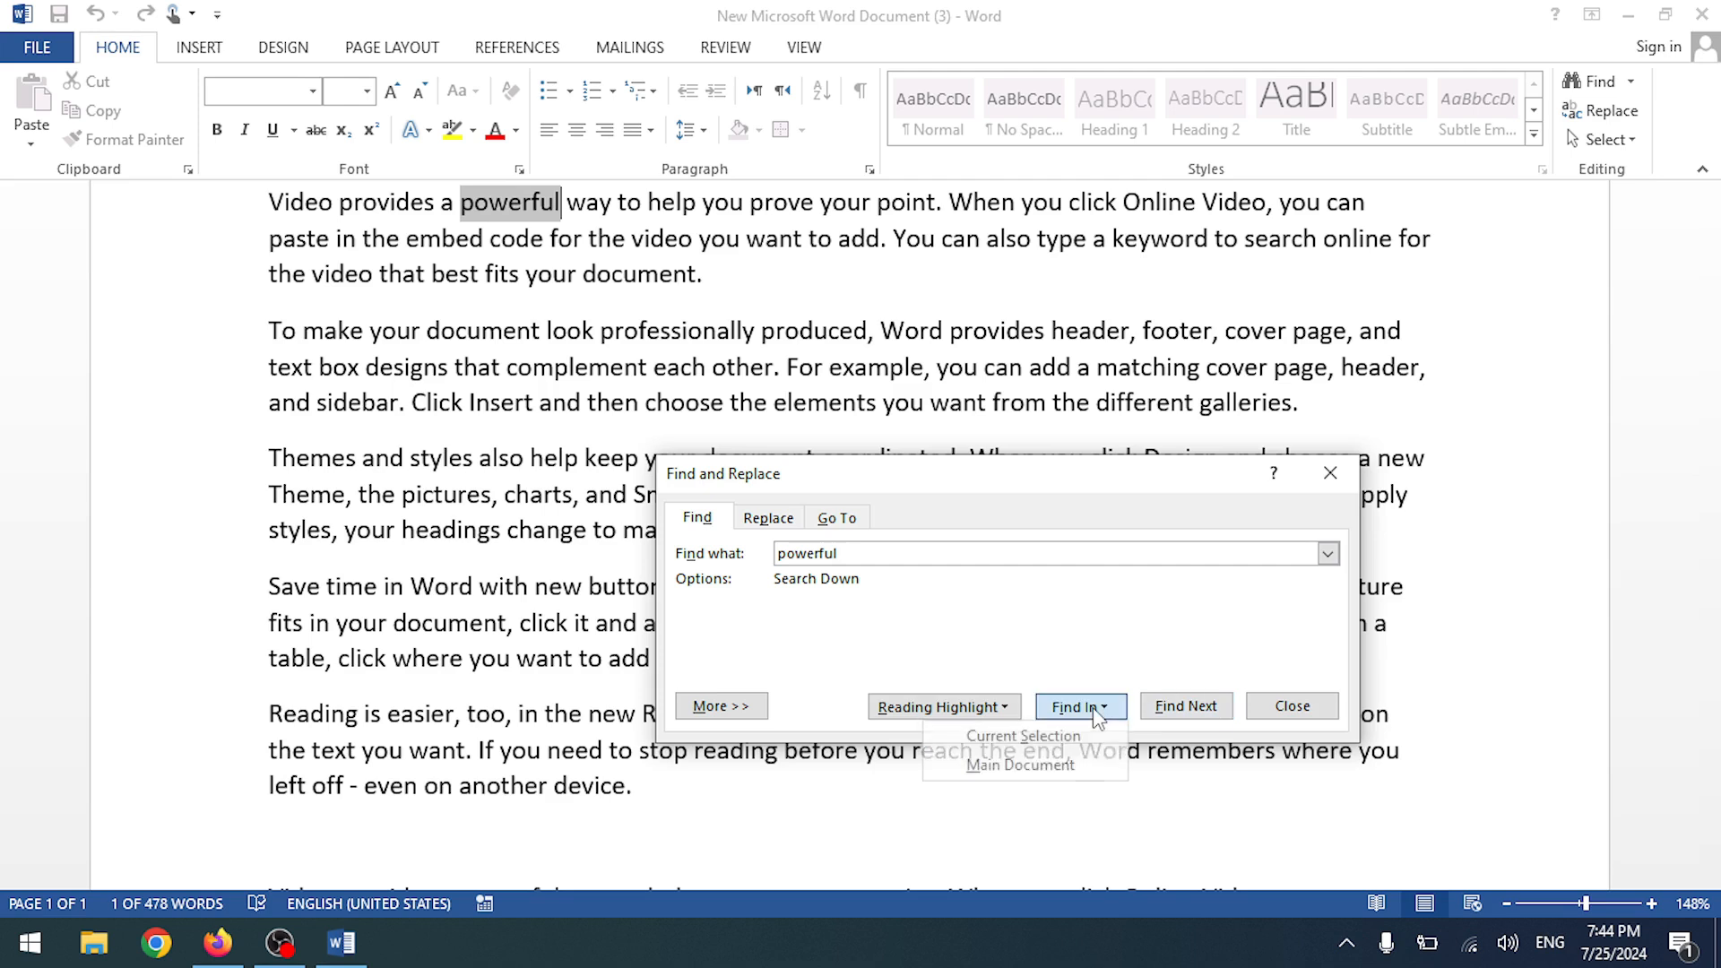
click(1022, 736)
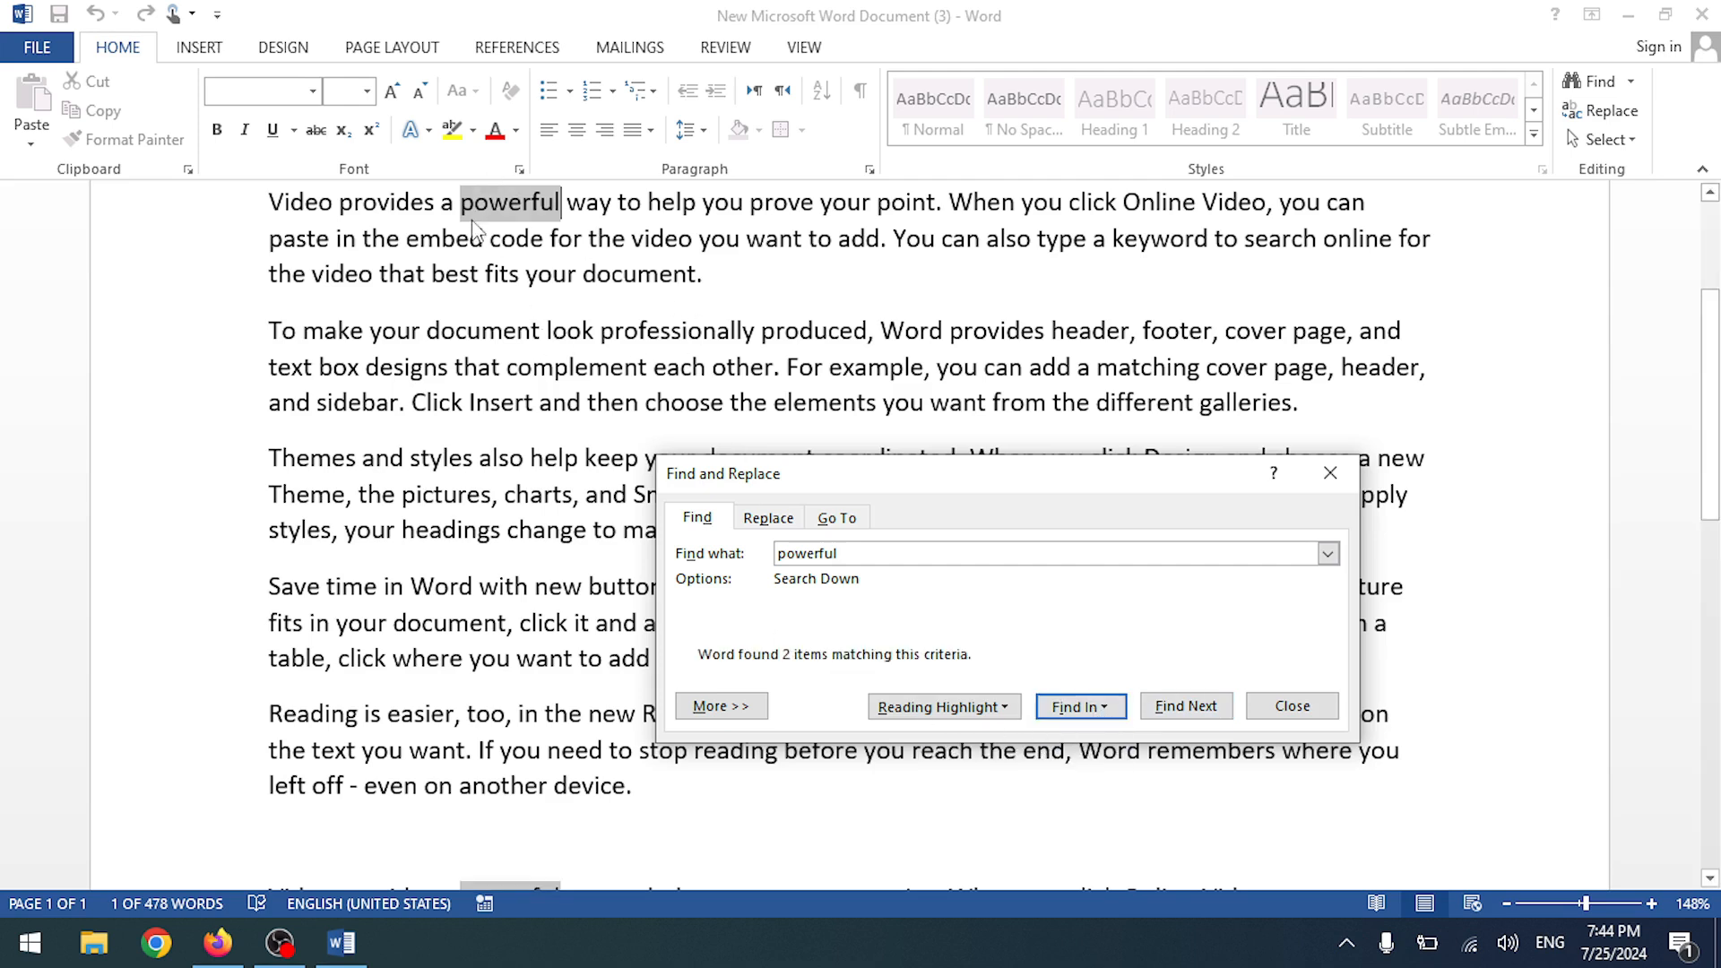
scroll(618, 433, up, 2)
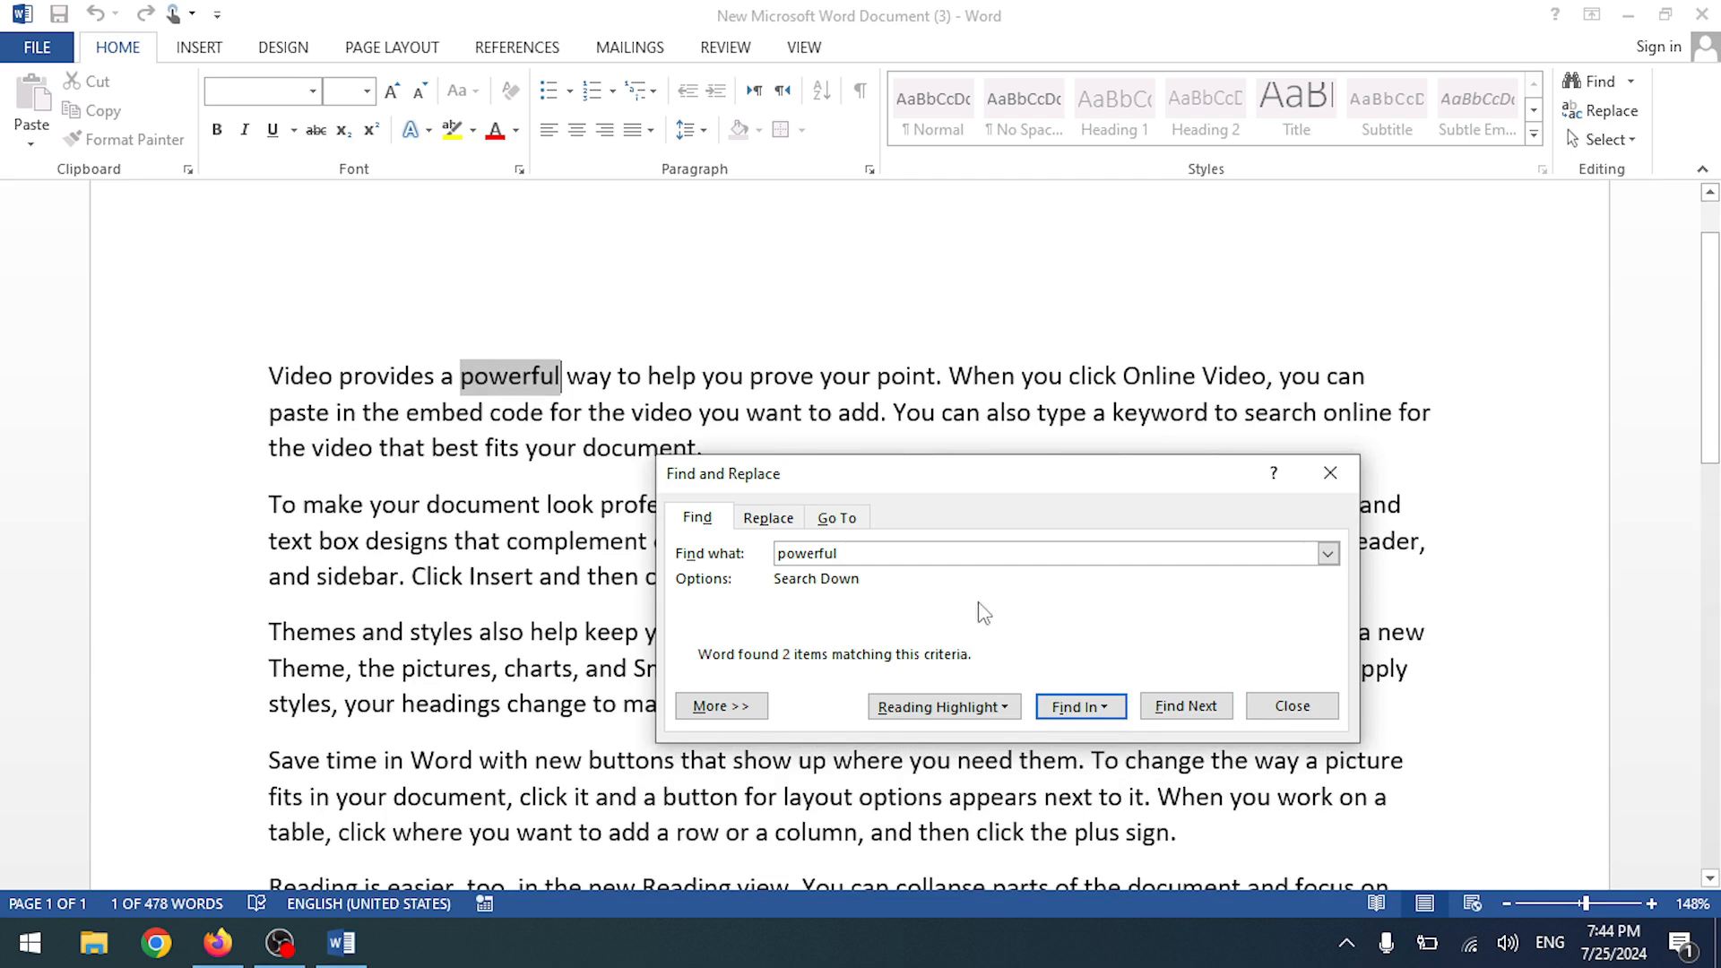
click(1195, 713)
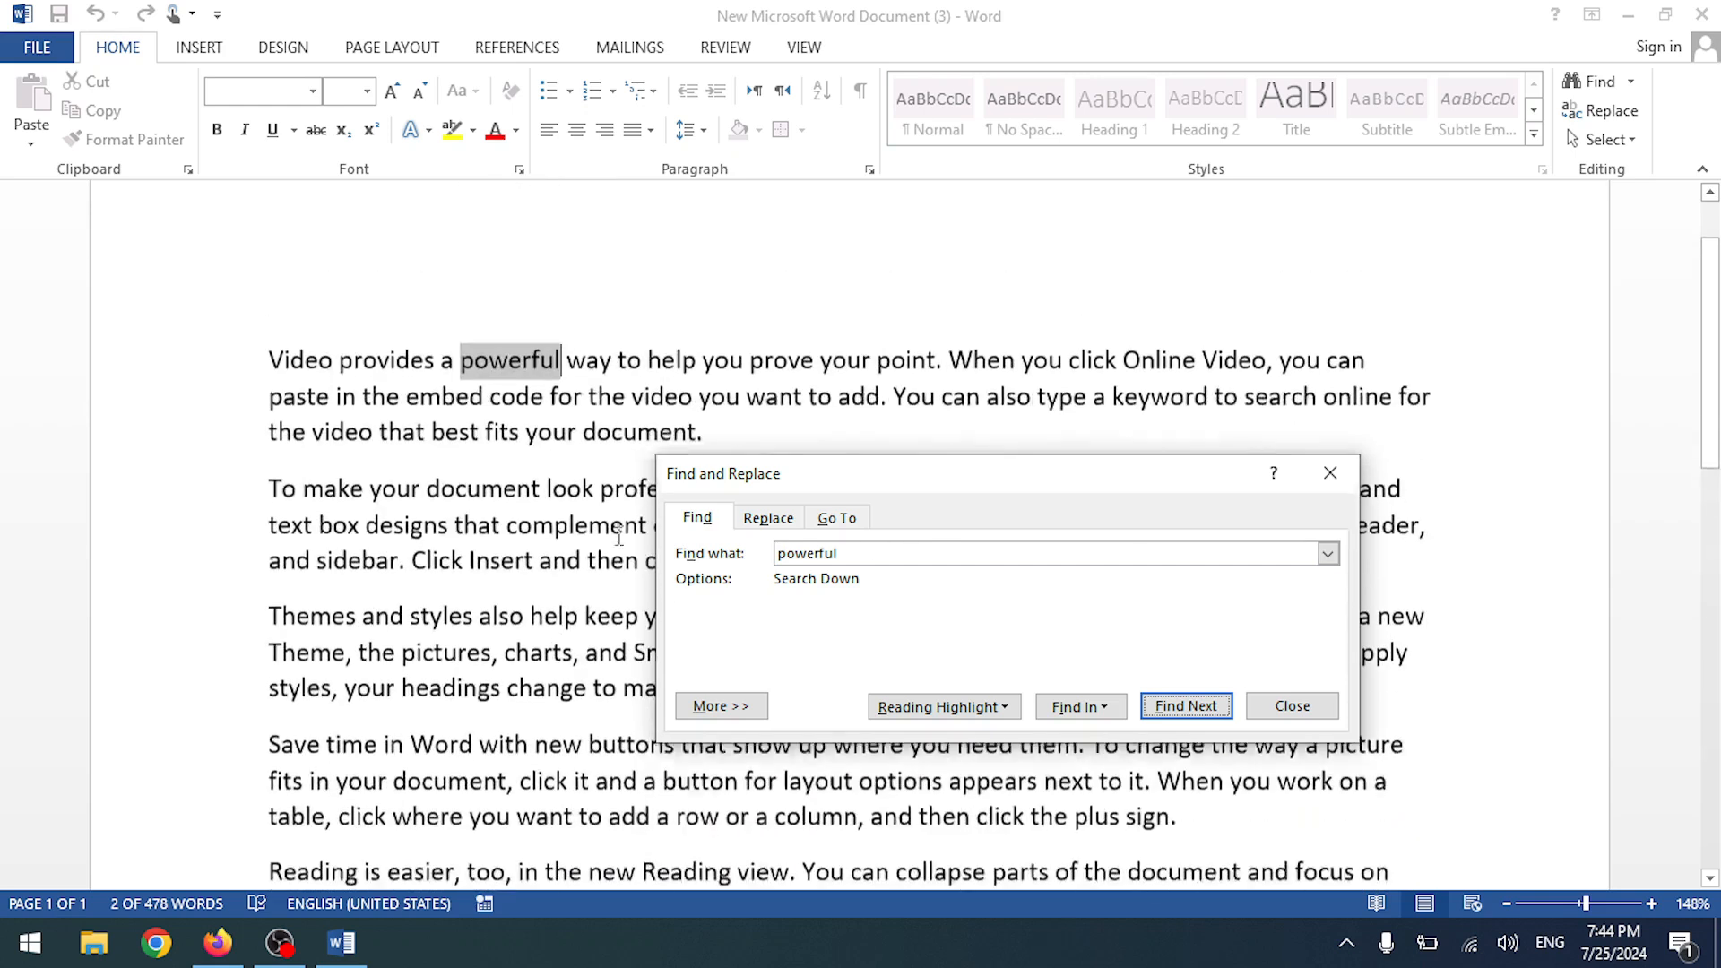
drag(914, 557, 699, 550)
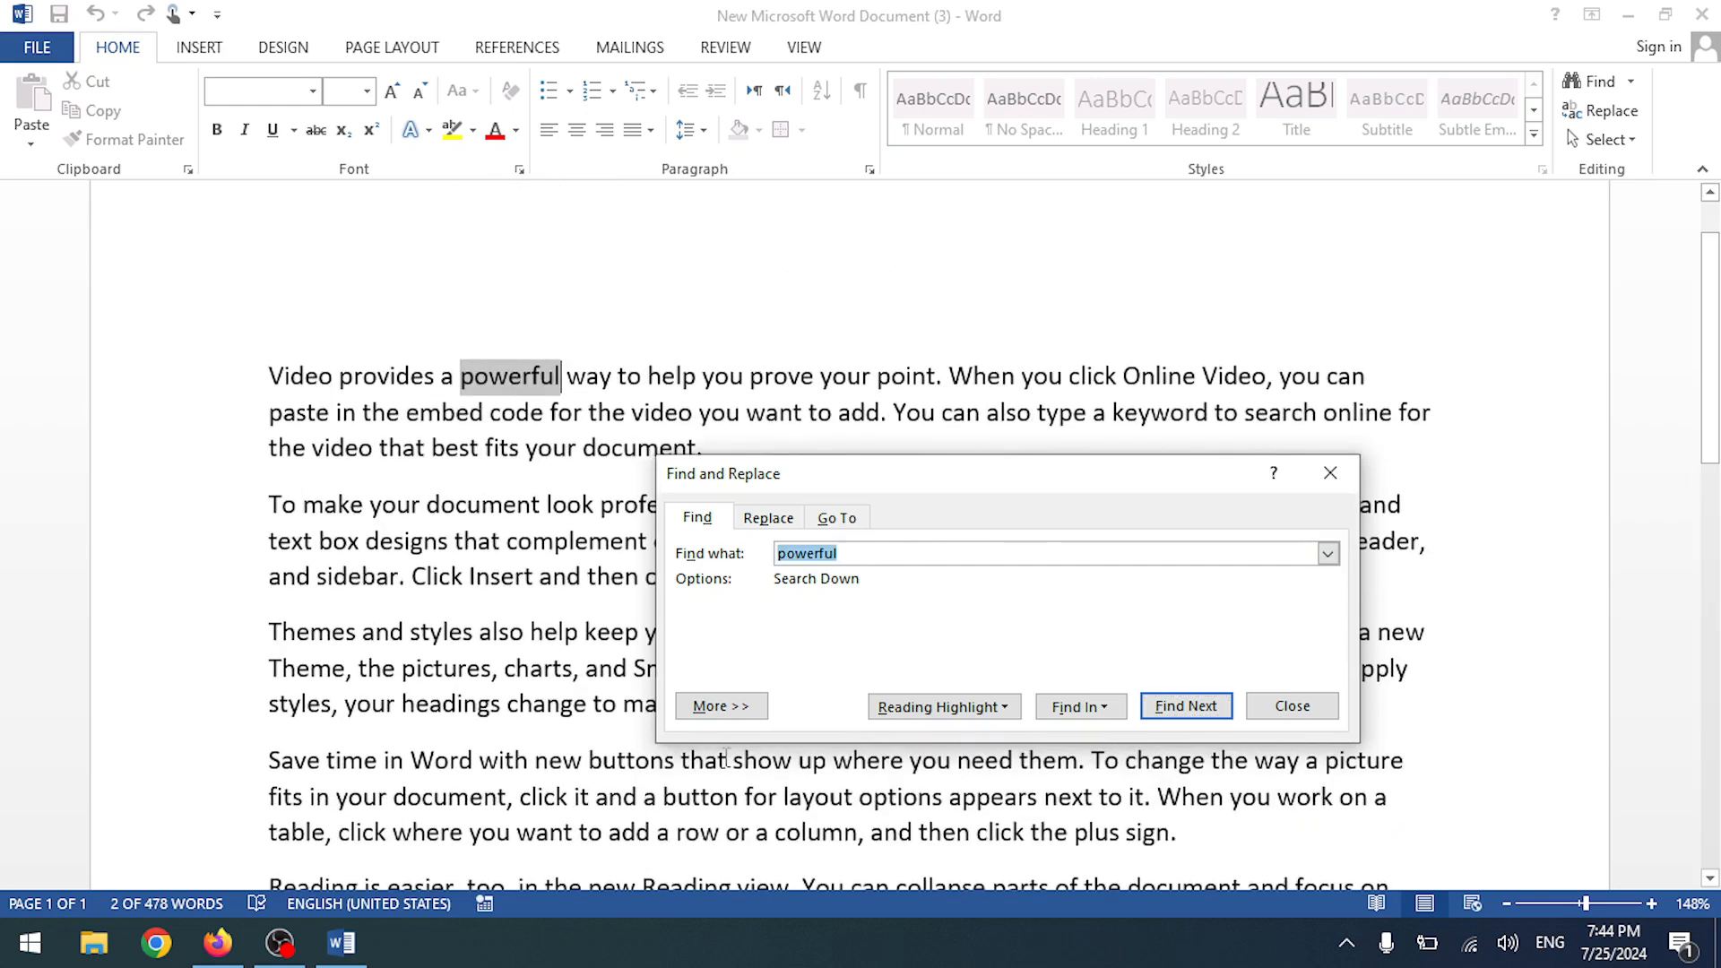
click(1292, 707)
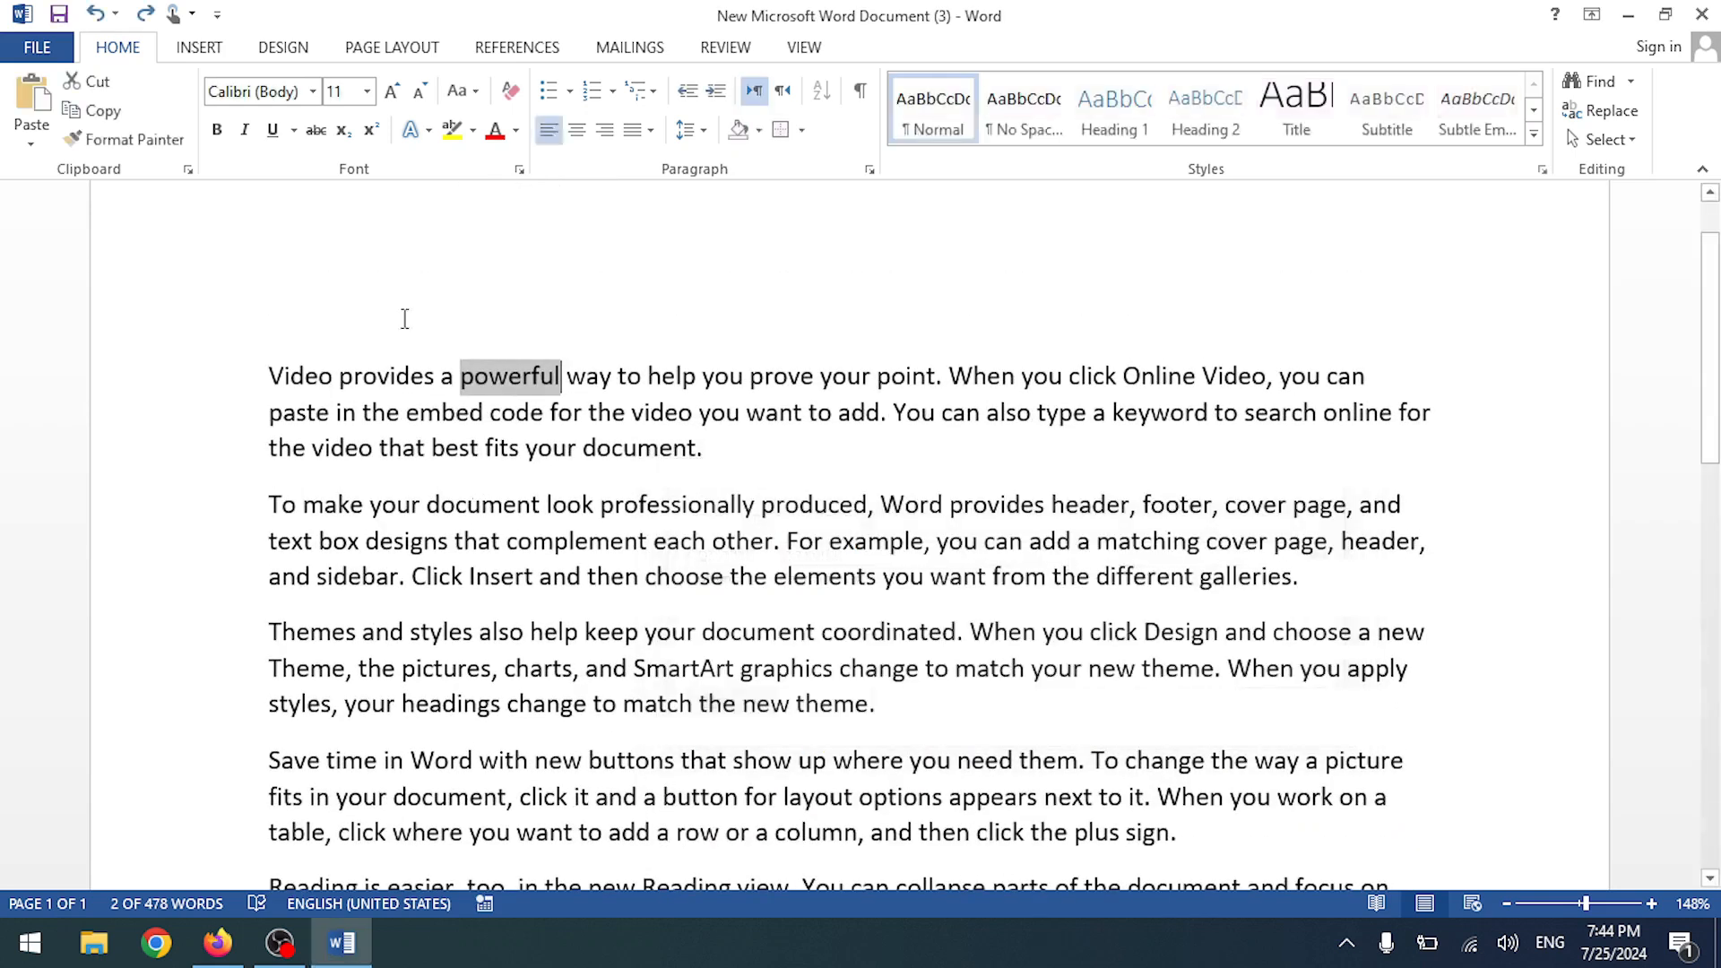
- Open Replace with 'powerful' as the text to find and an empty replacement
click(491, 412)
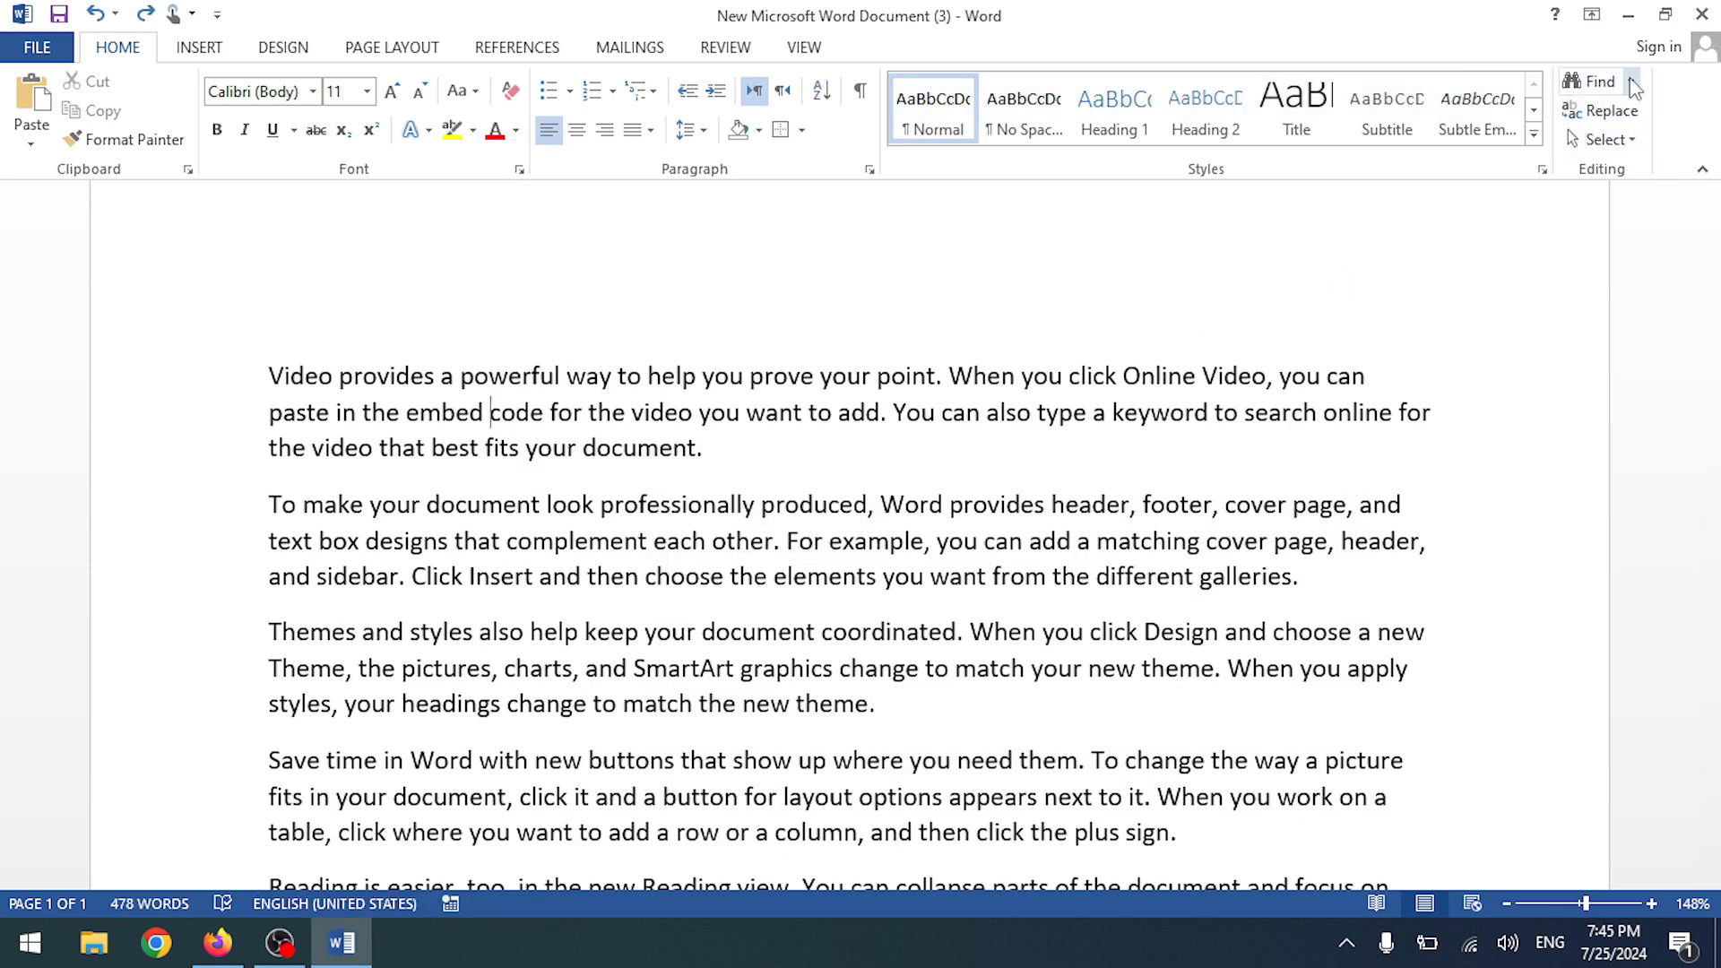
scroll(789, 349, down, 3)
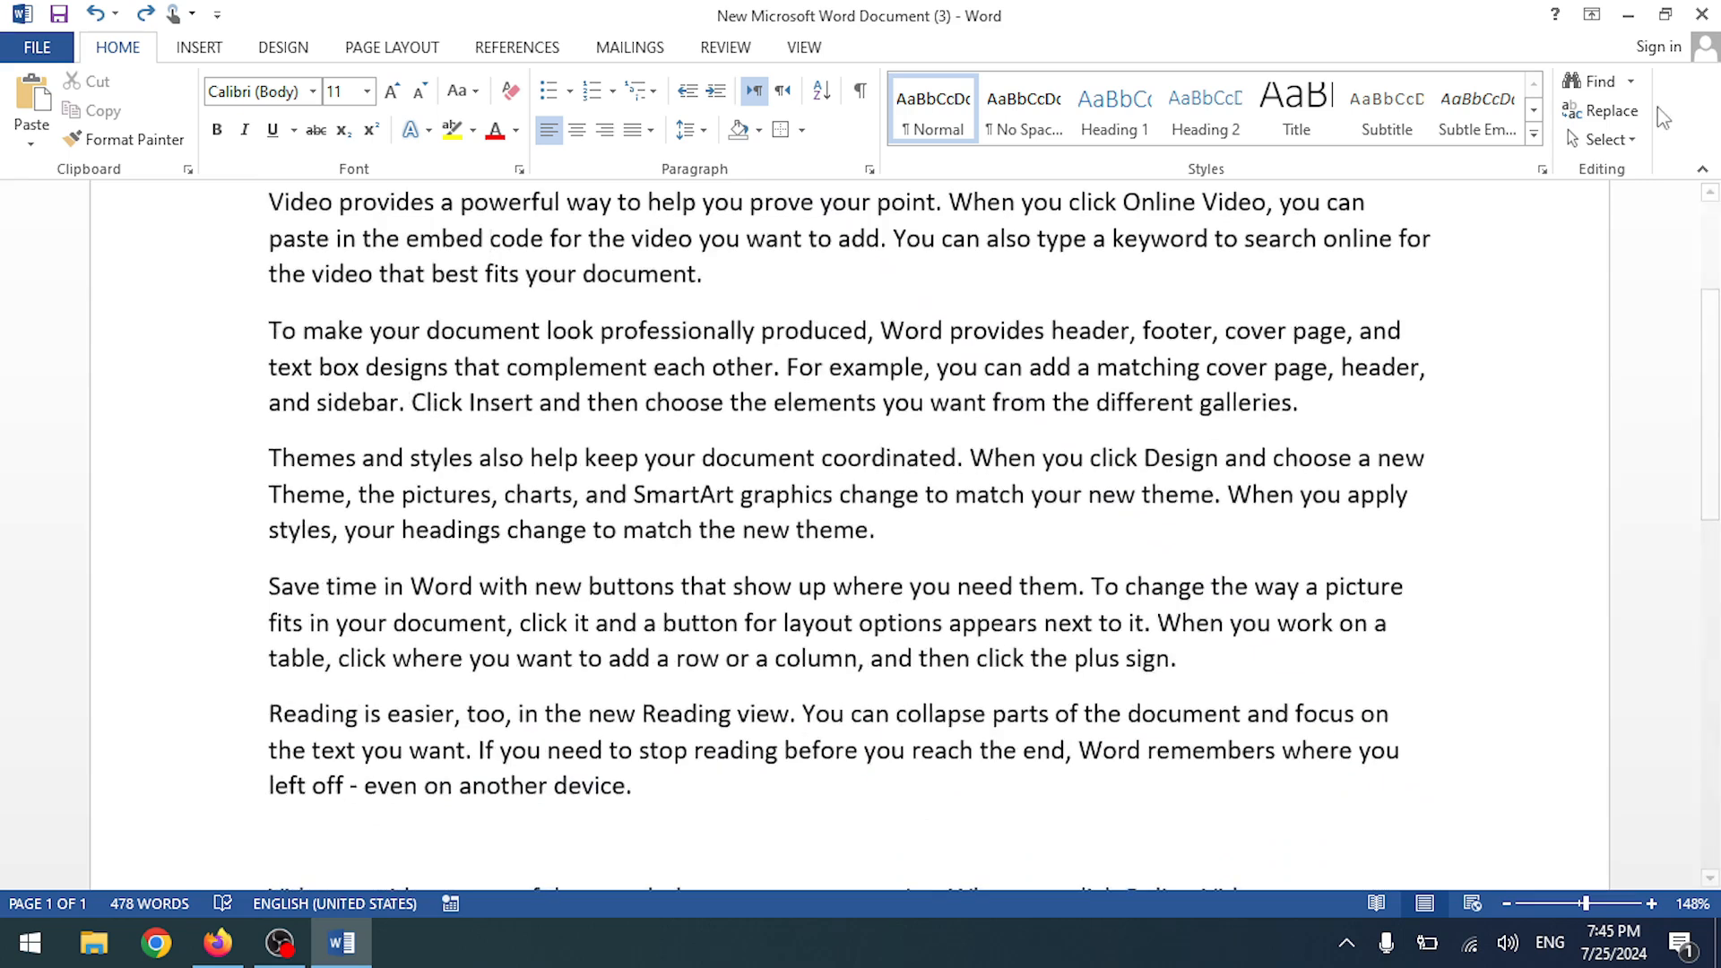
click(1601, 110)
scroll(576, 389, up, 4)
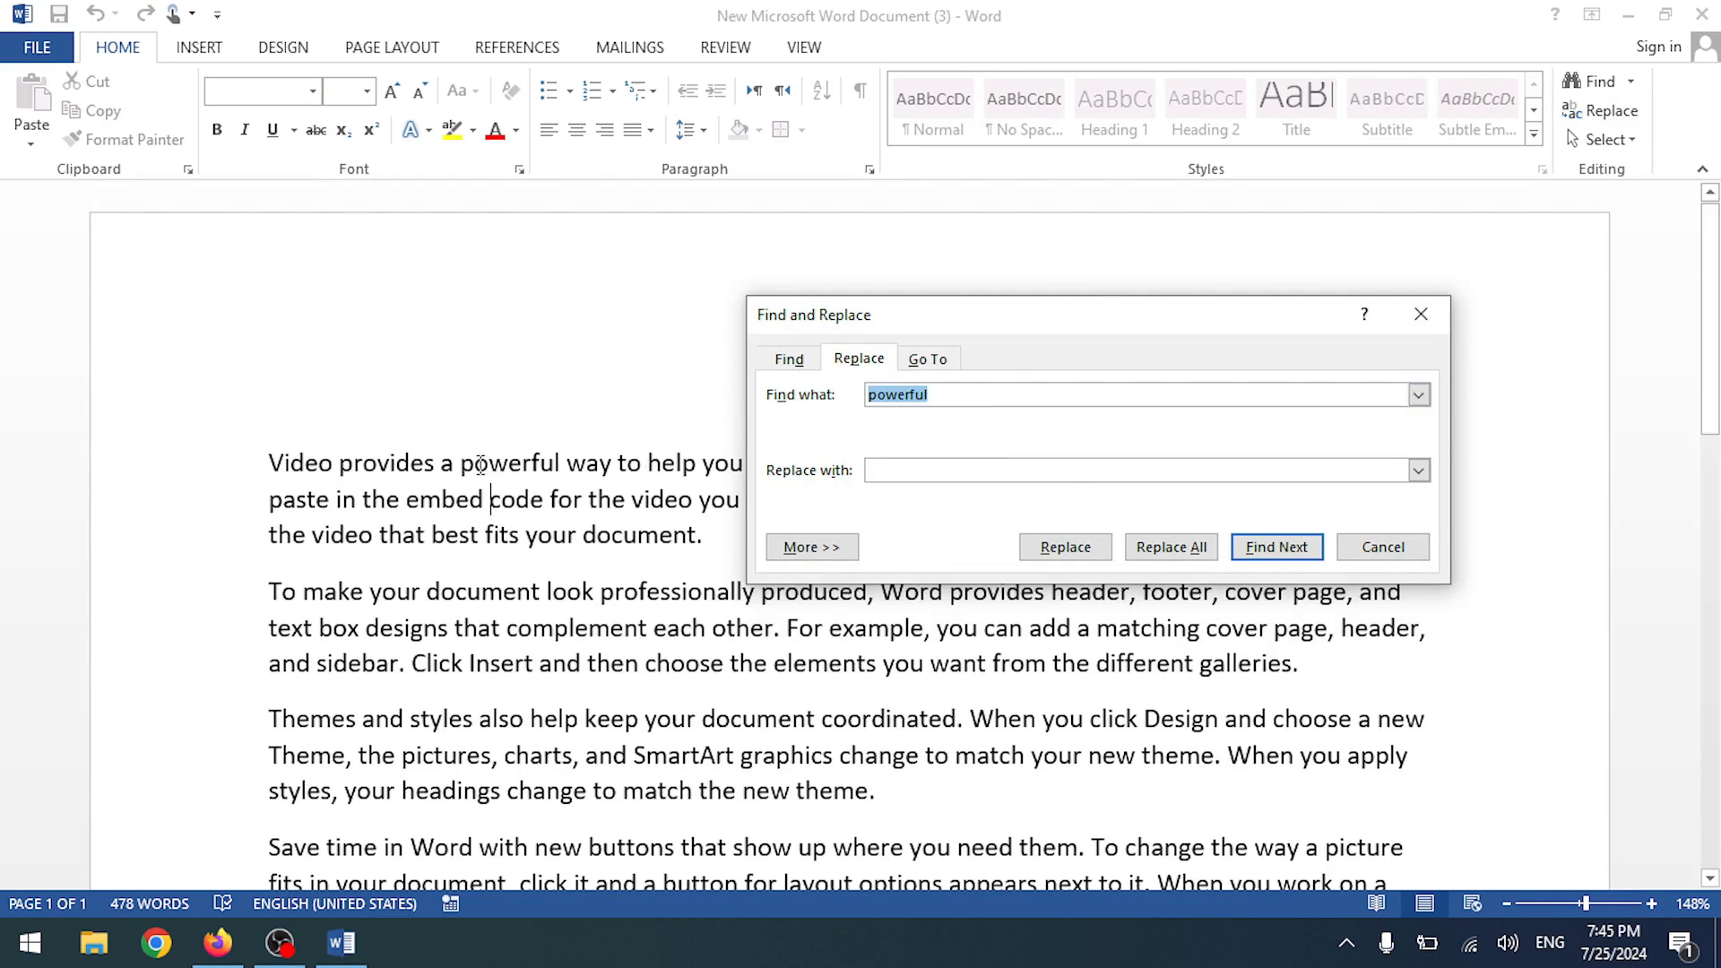
- Enter 'Normal' as the replacement and step through the next 'powerful' matches
click(542, 464)
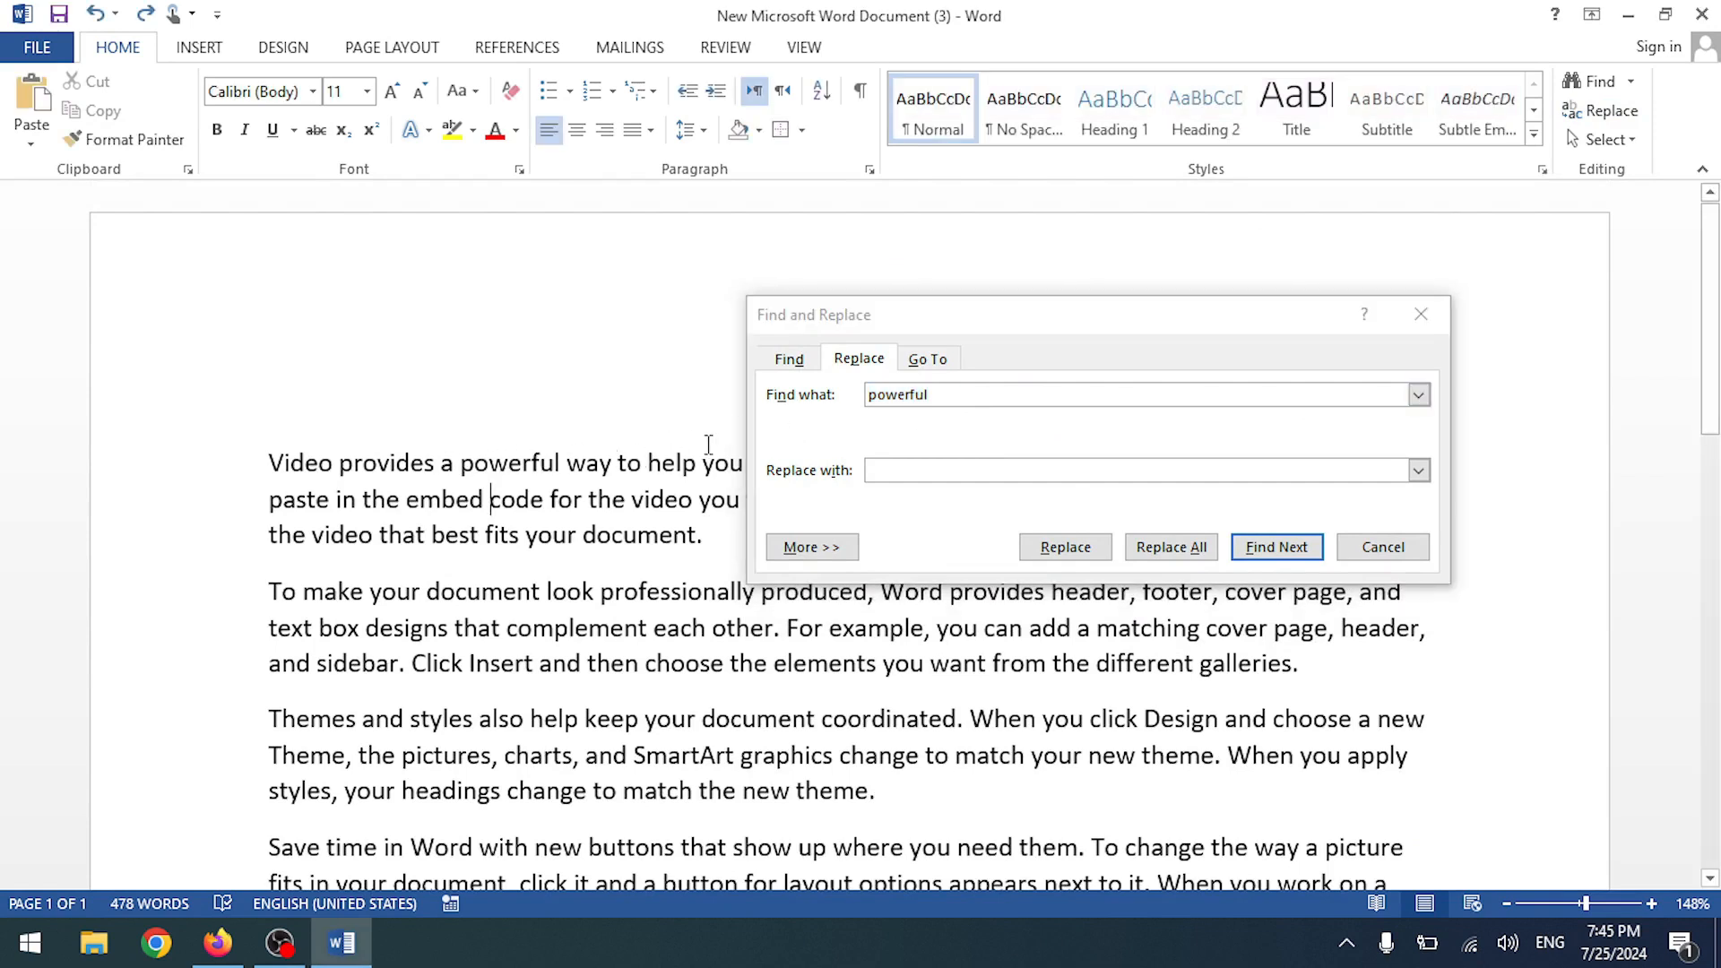
scroll(600, 463, down, 5)
scroll(593, 466, up, 5)
click(1044, 399)
click(904, 468)
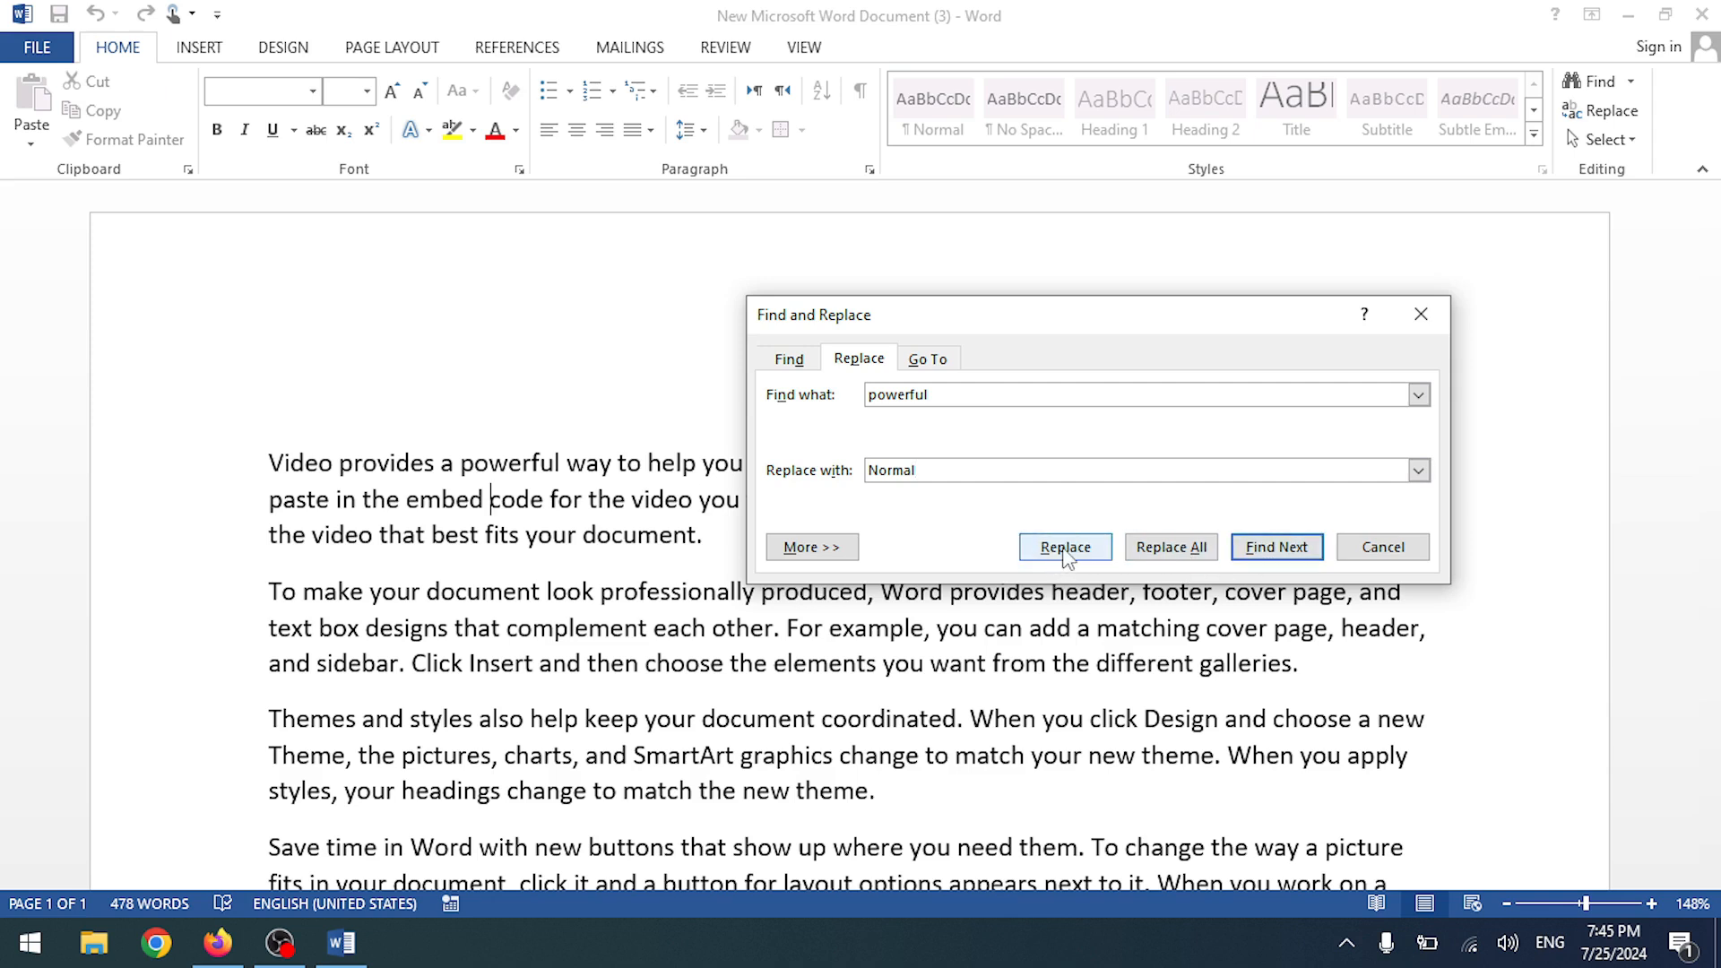
click(1271, 556)
click(1275, 549)
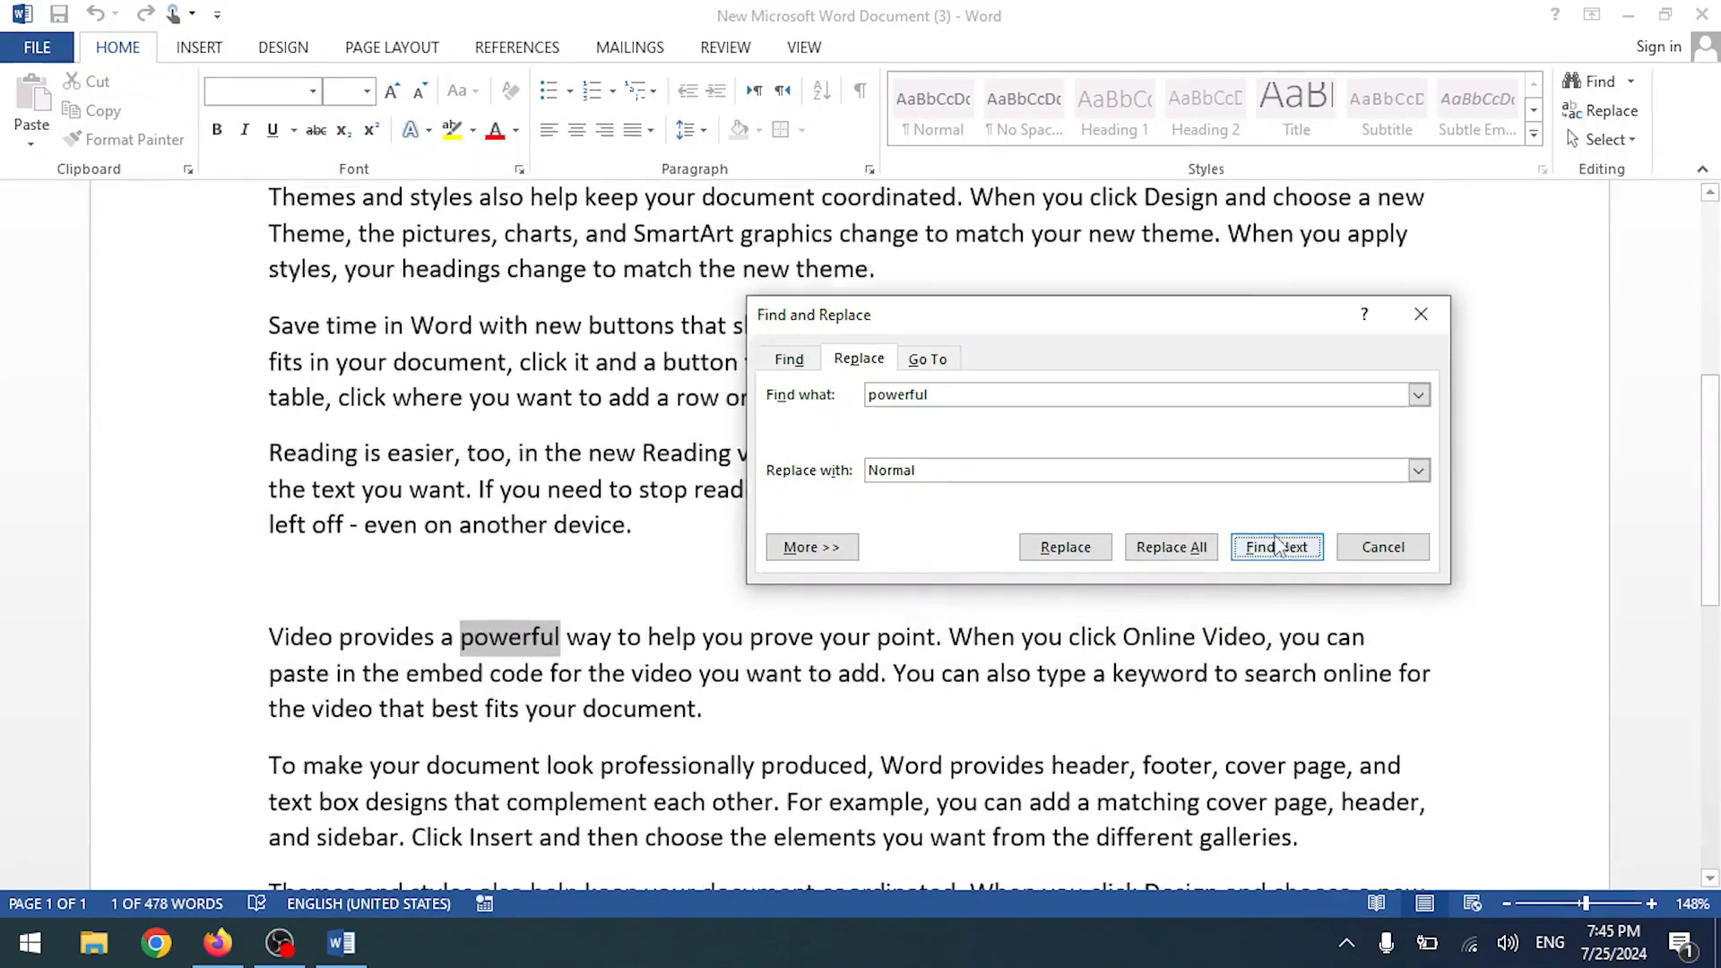
click(1278, 556)
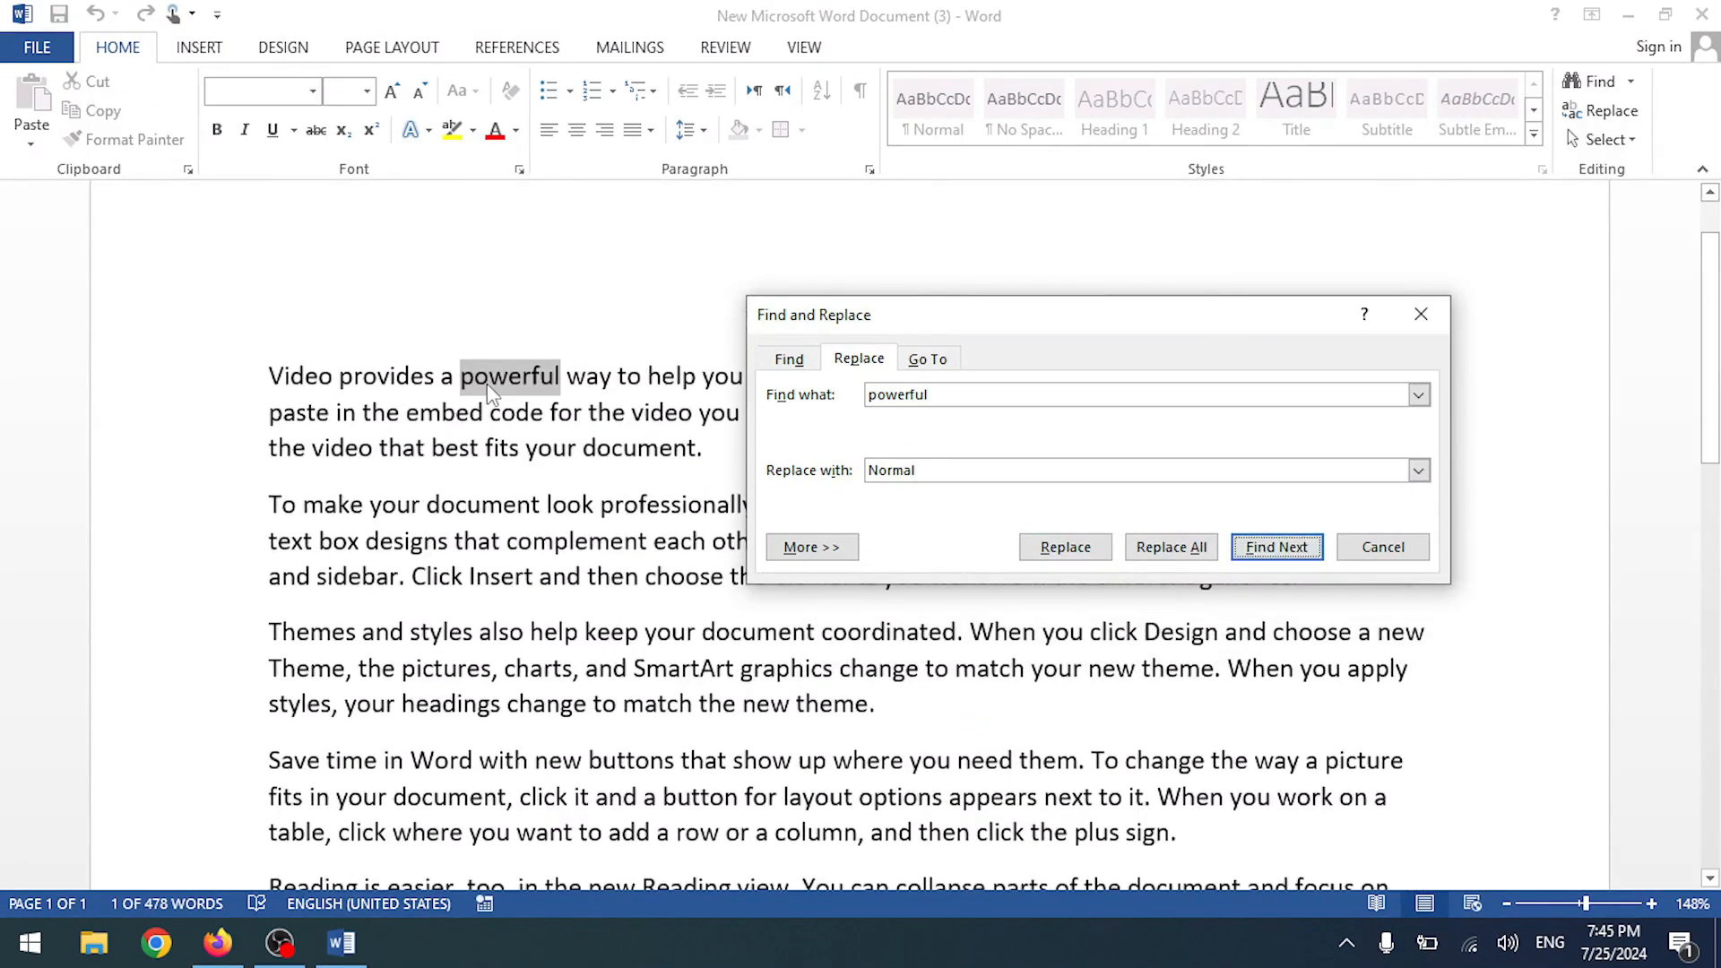
- Switch between Find and Replace tabs, browse the Format and Special menus, then close the dialog
click(789, 360)
click(843, 361)
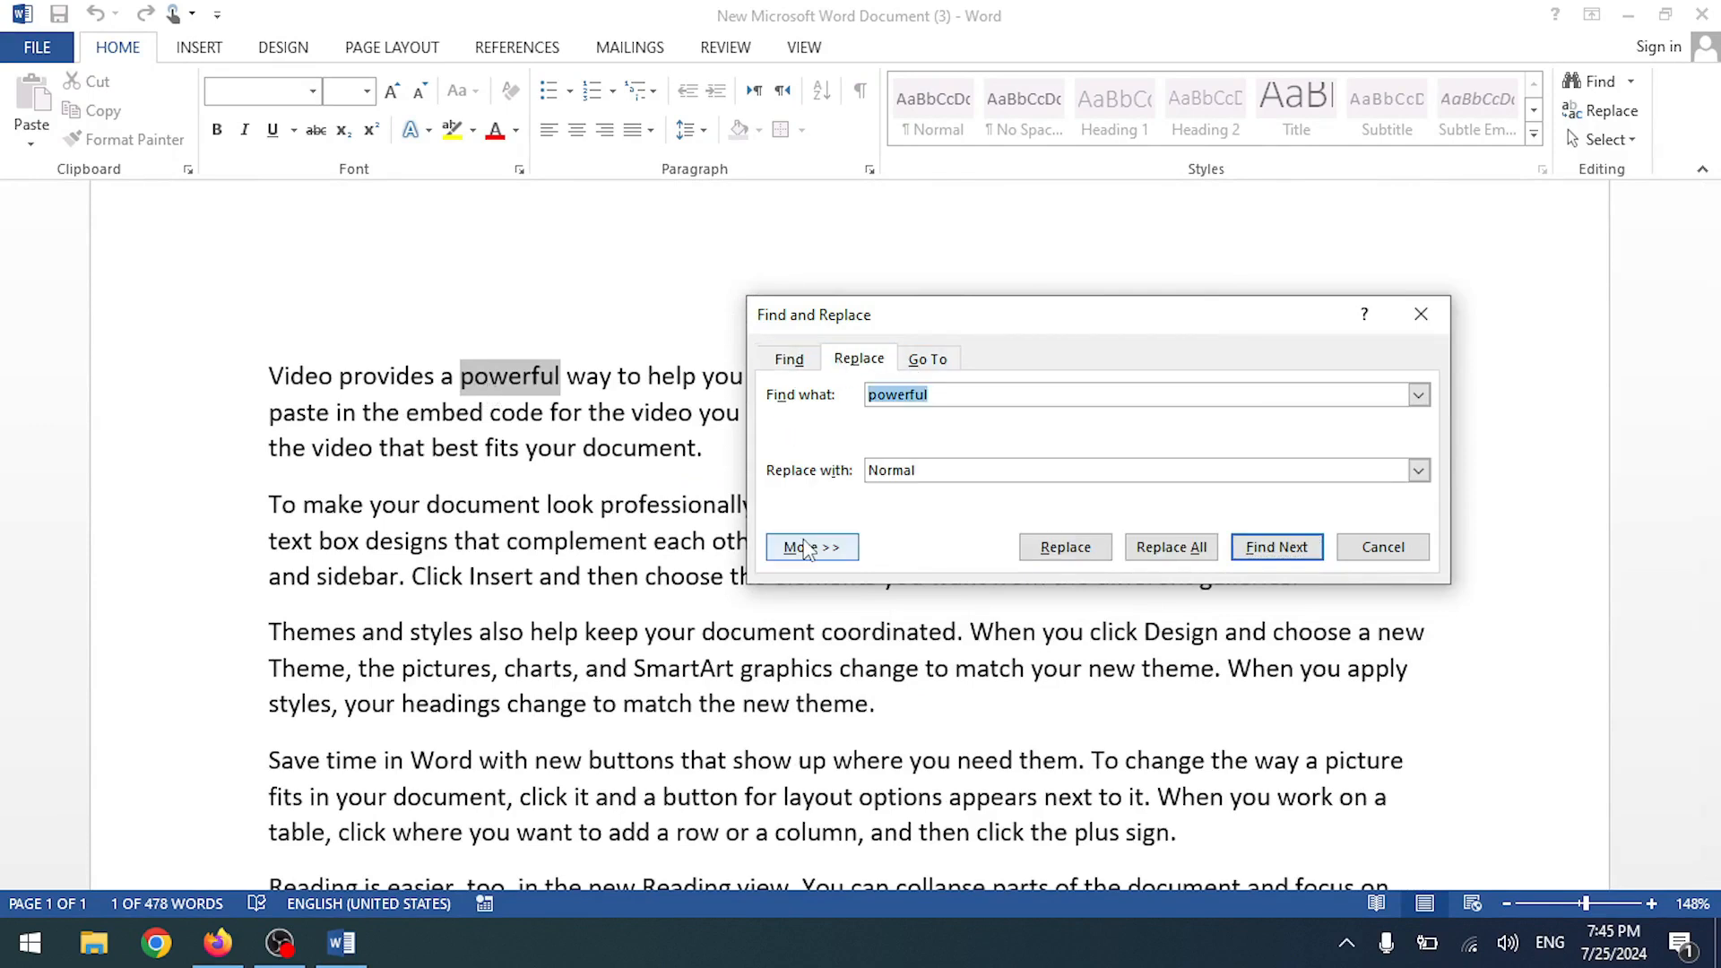
click(810, 547)
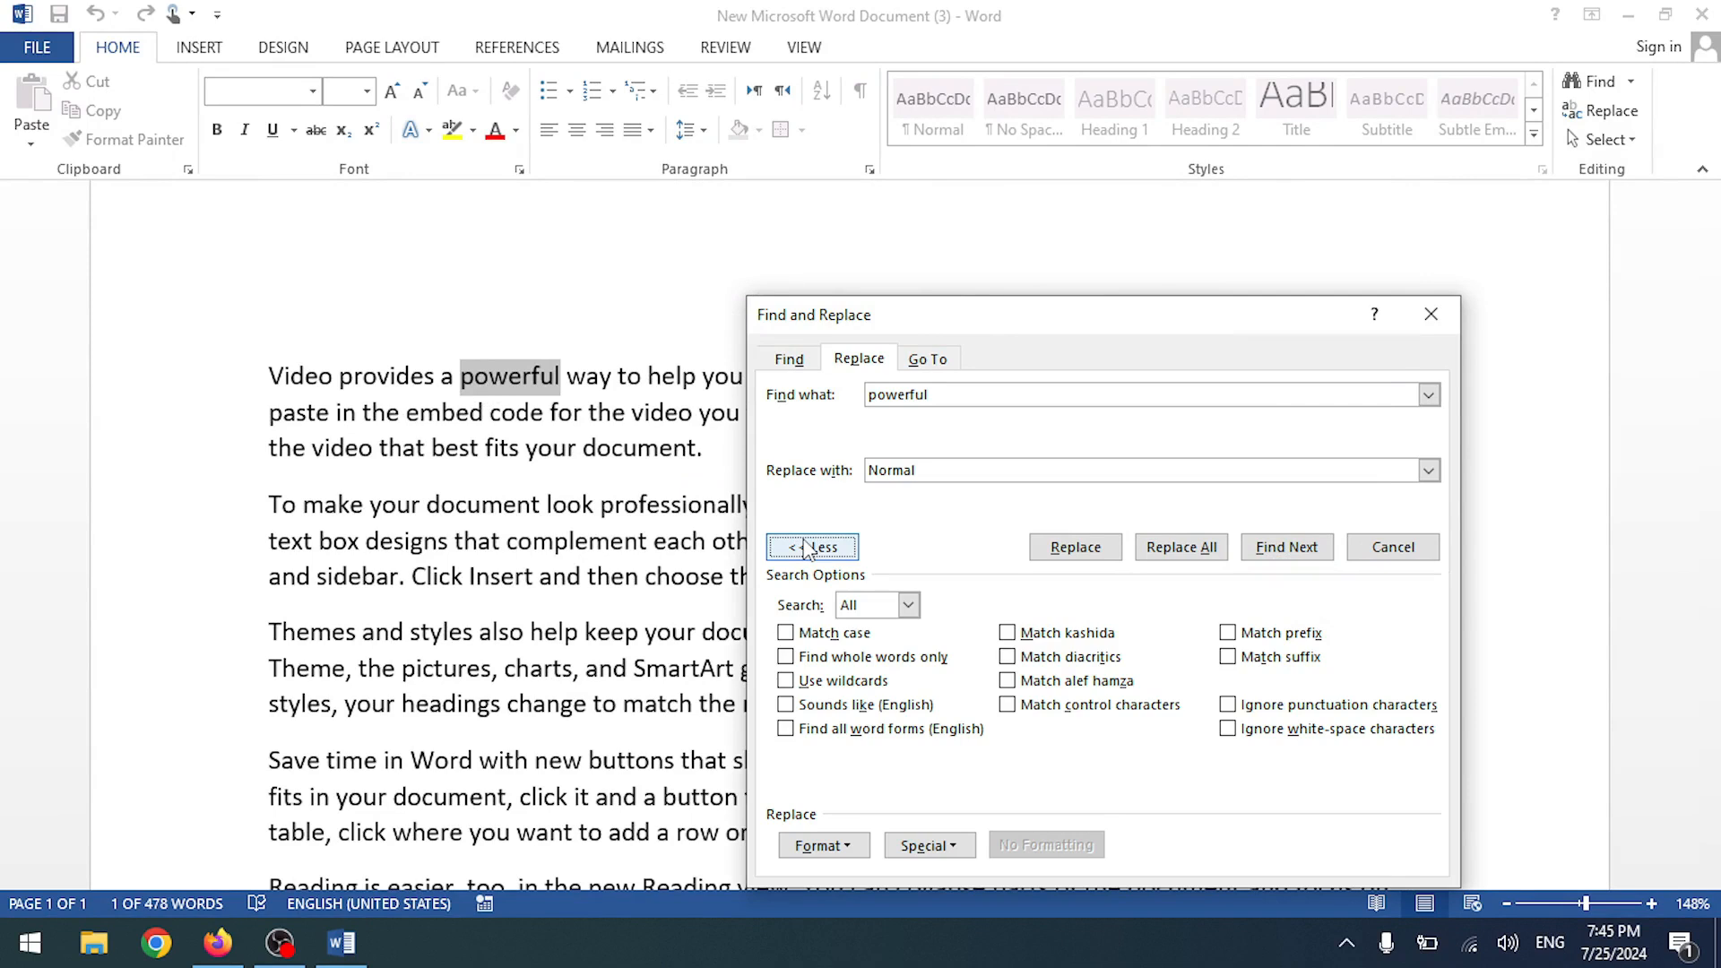
click(823, 846)
click(851, 848)
click(952, 854)
click(932, 849)
click(859, 852)
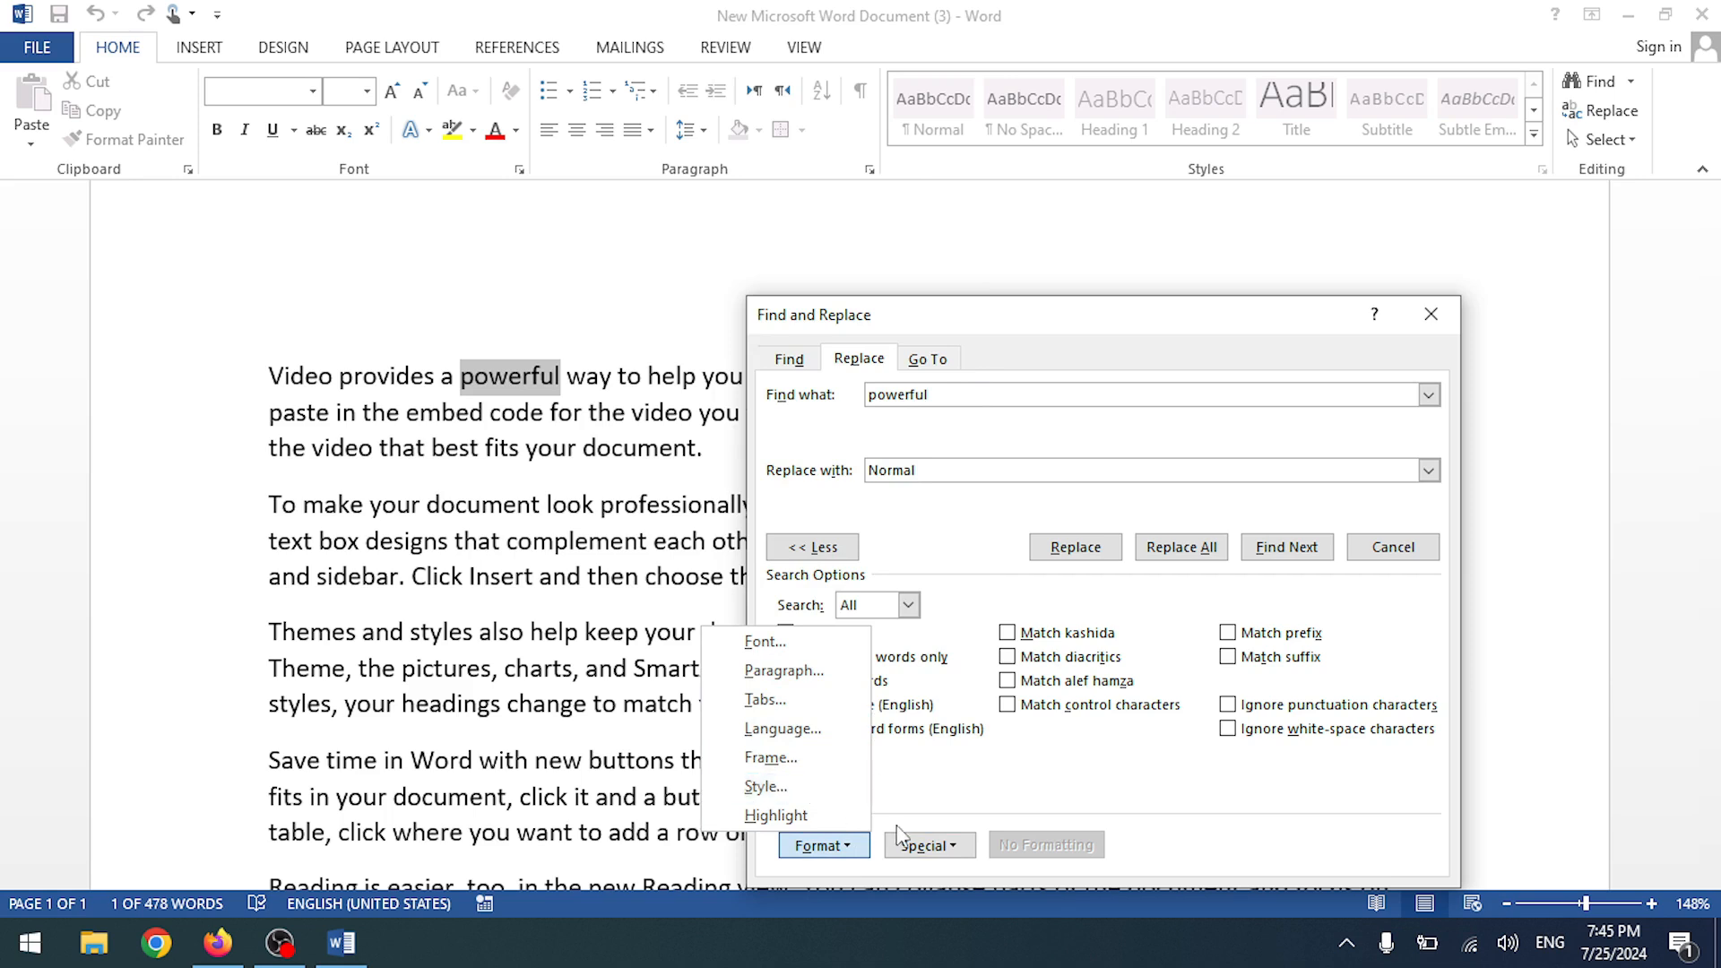
click(923, 794)
click(789, 371)
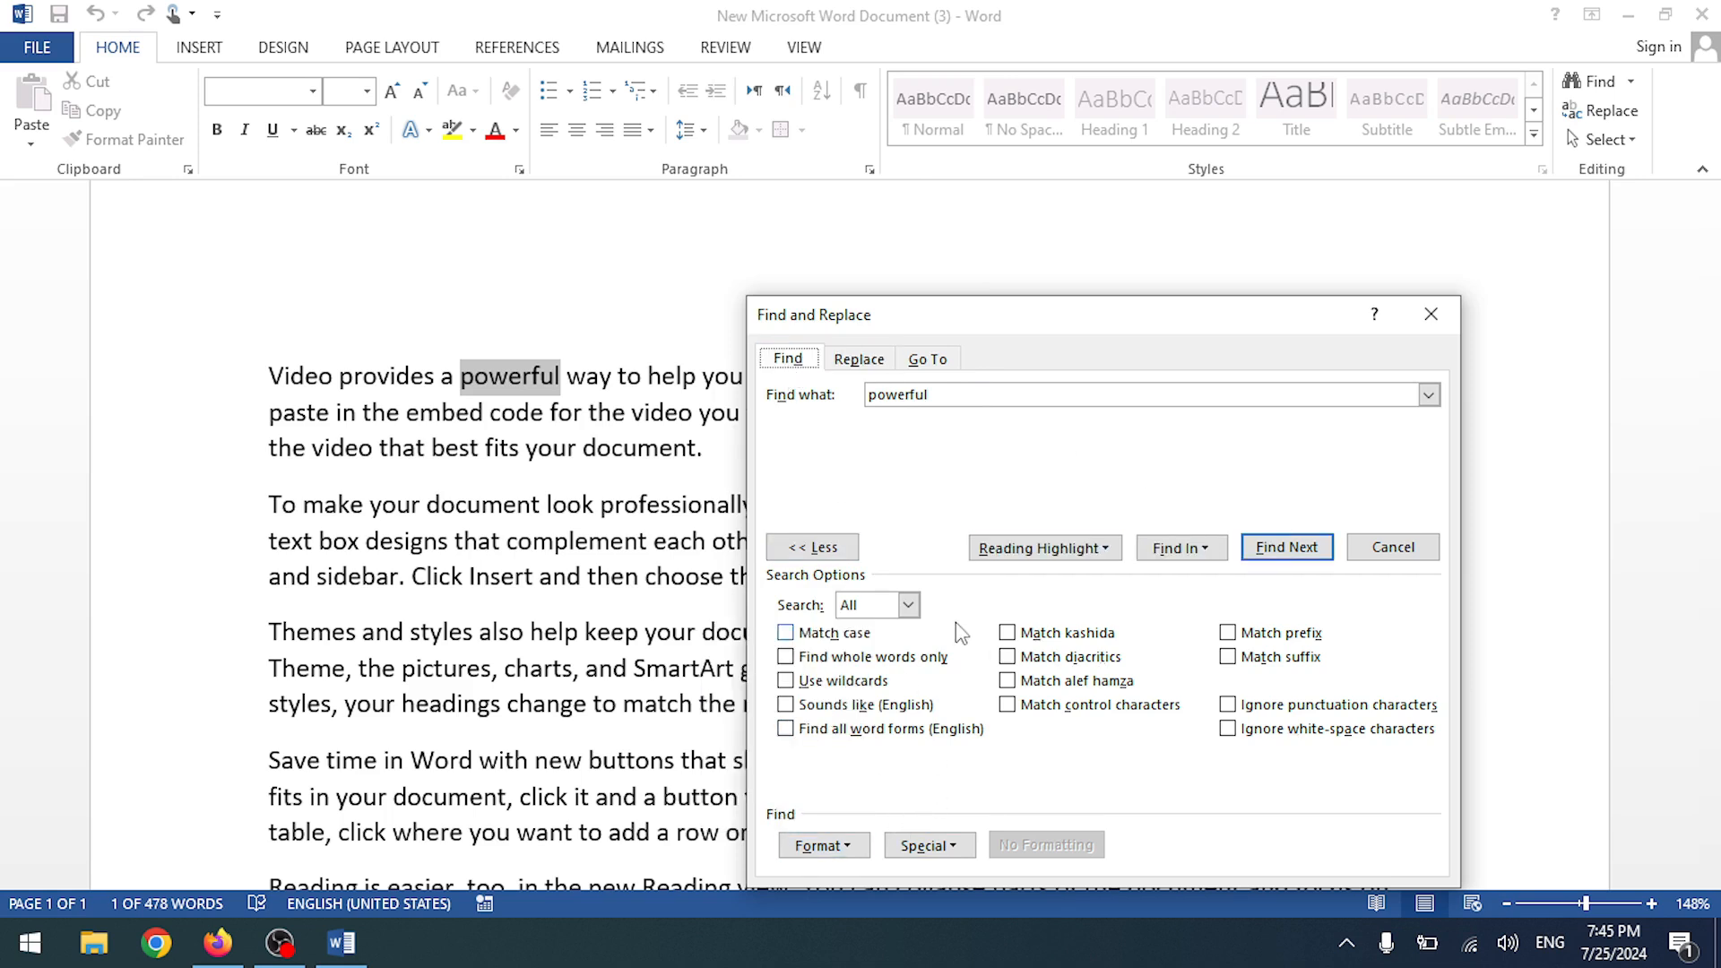
click(887, 366)
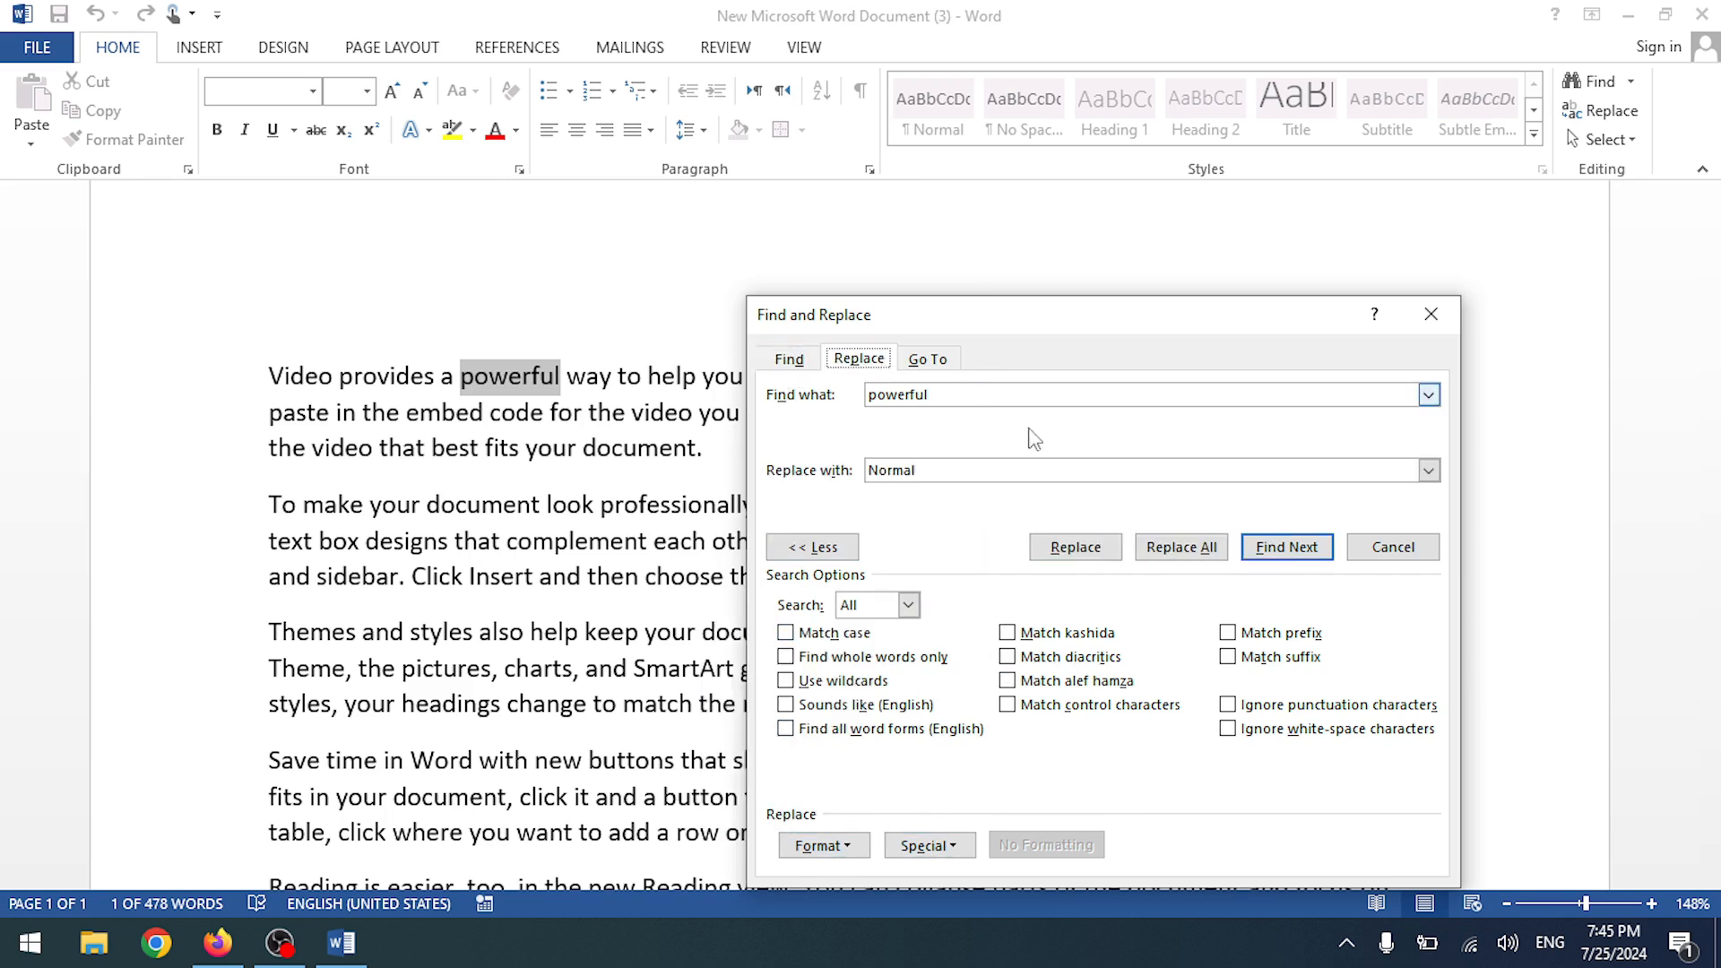
click(1430, 313)
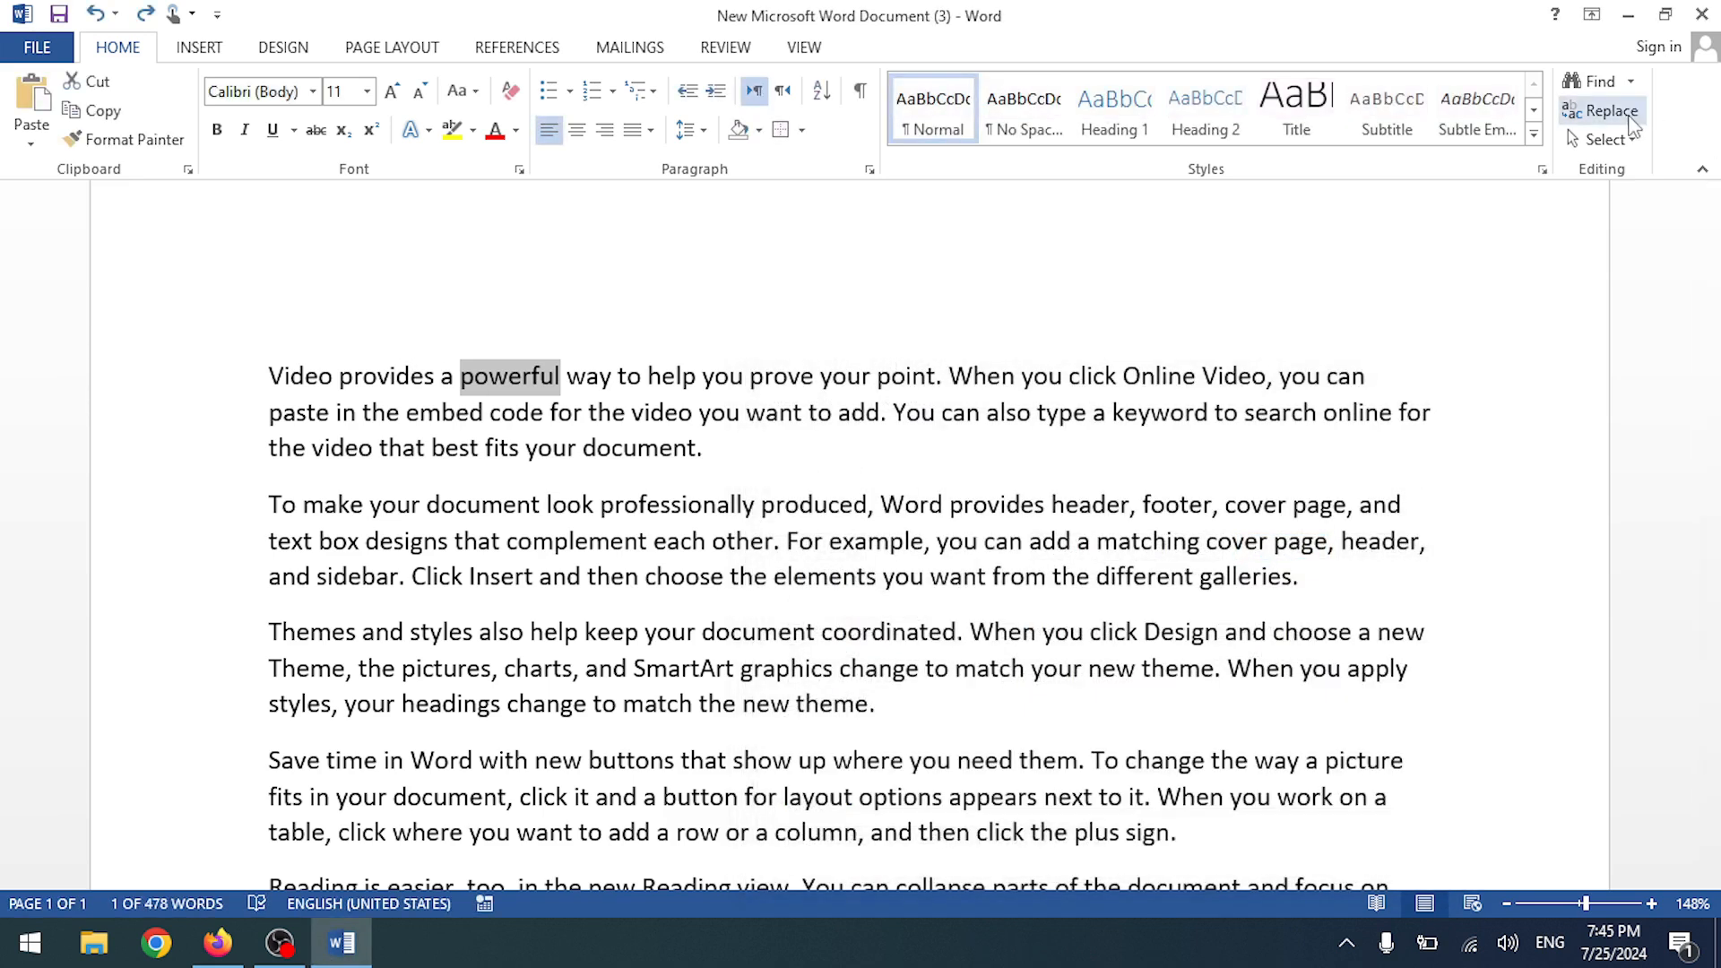
- Replace the current 'powerful' with 'Normal' and close the dialog
click(1602, 111)
click(839, 554)
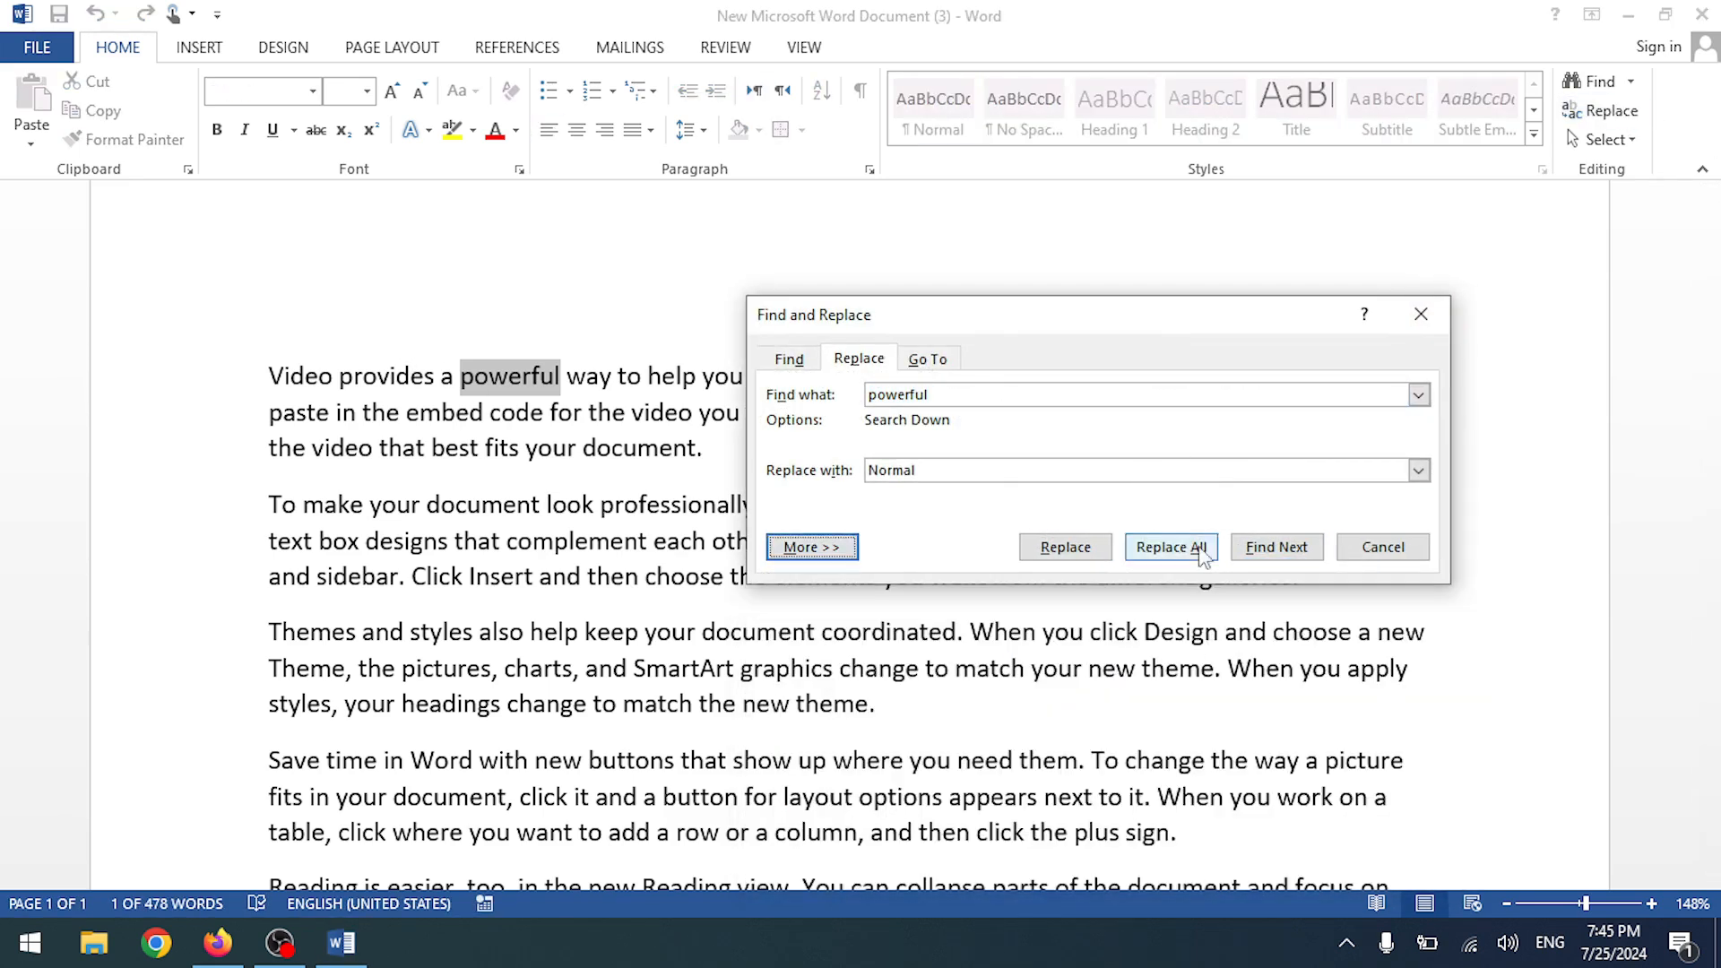
drag(992, 334, 922, 262)
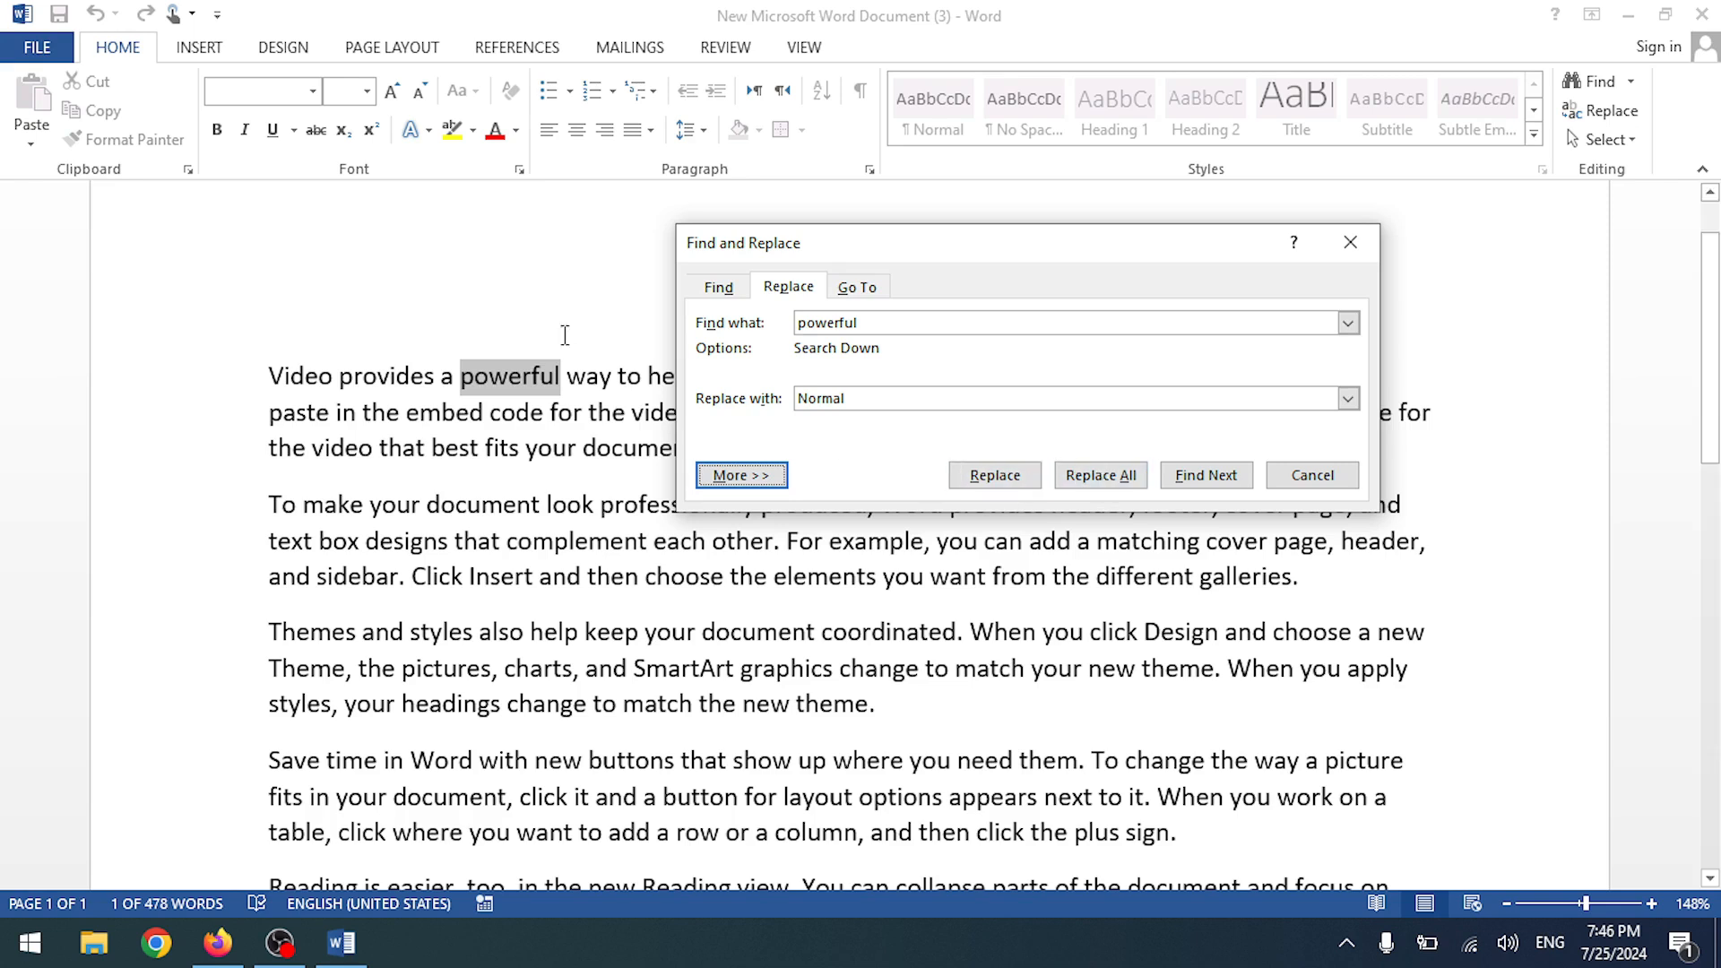
click(991, 478)
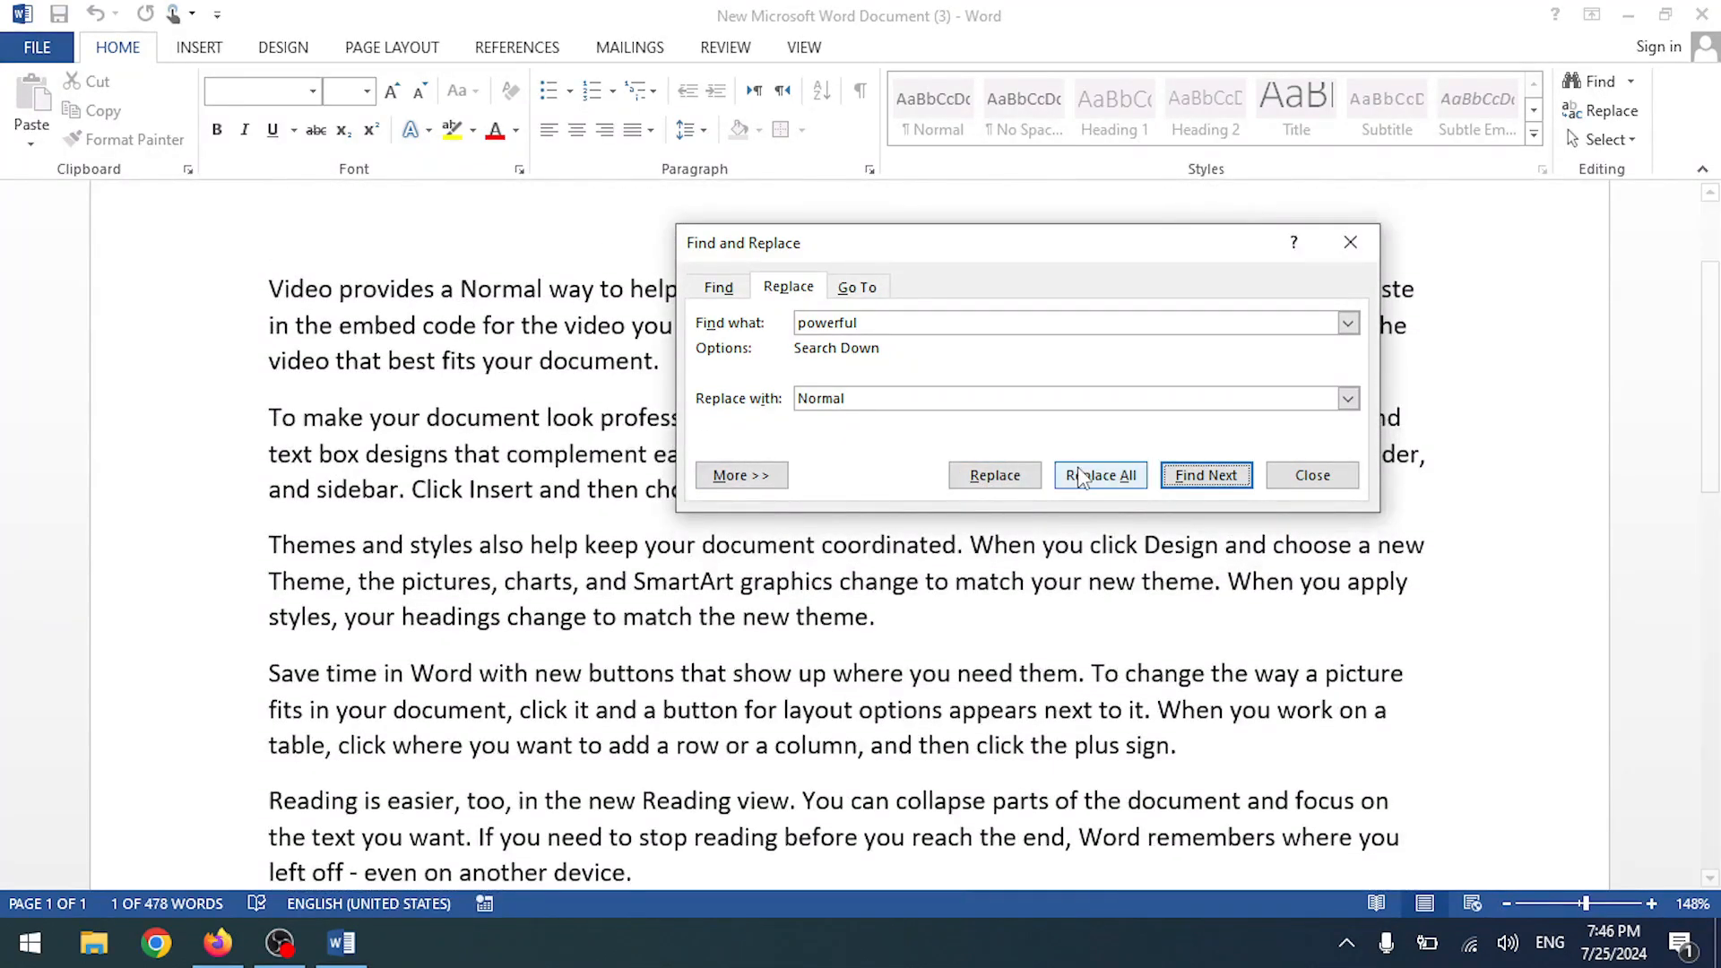
scroll(660, 466, down, 3)
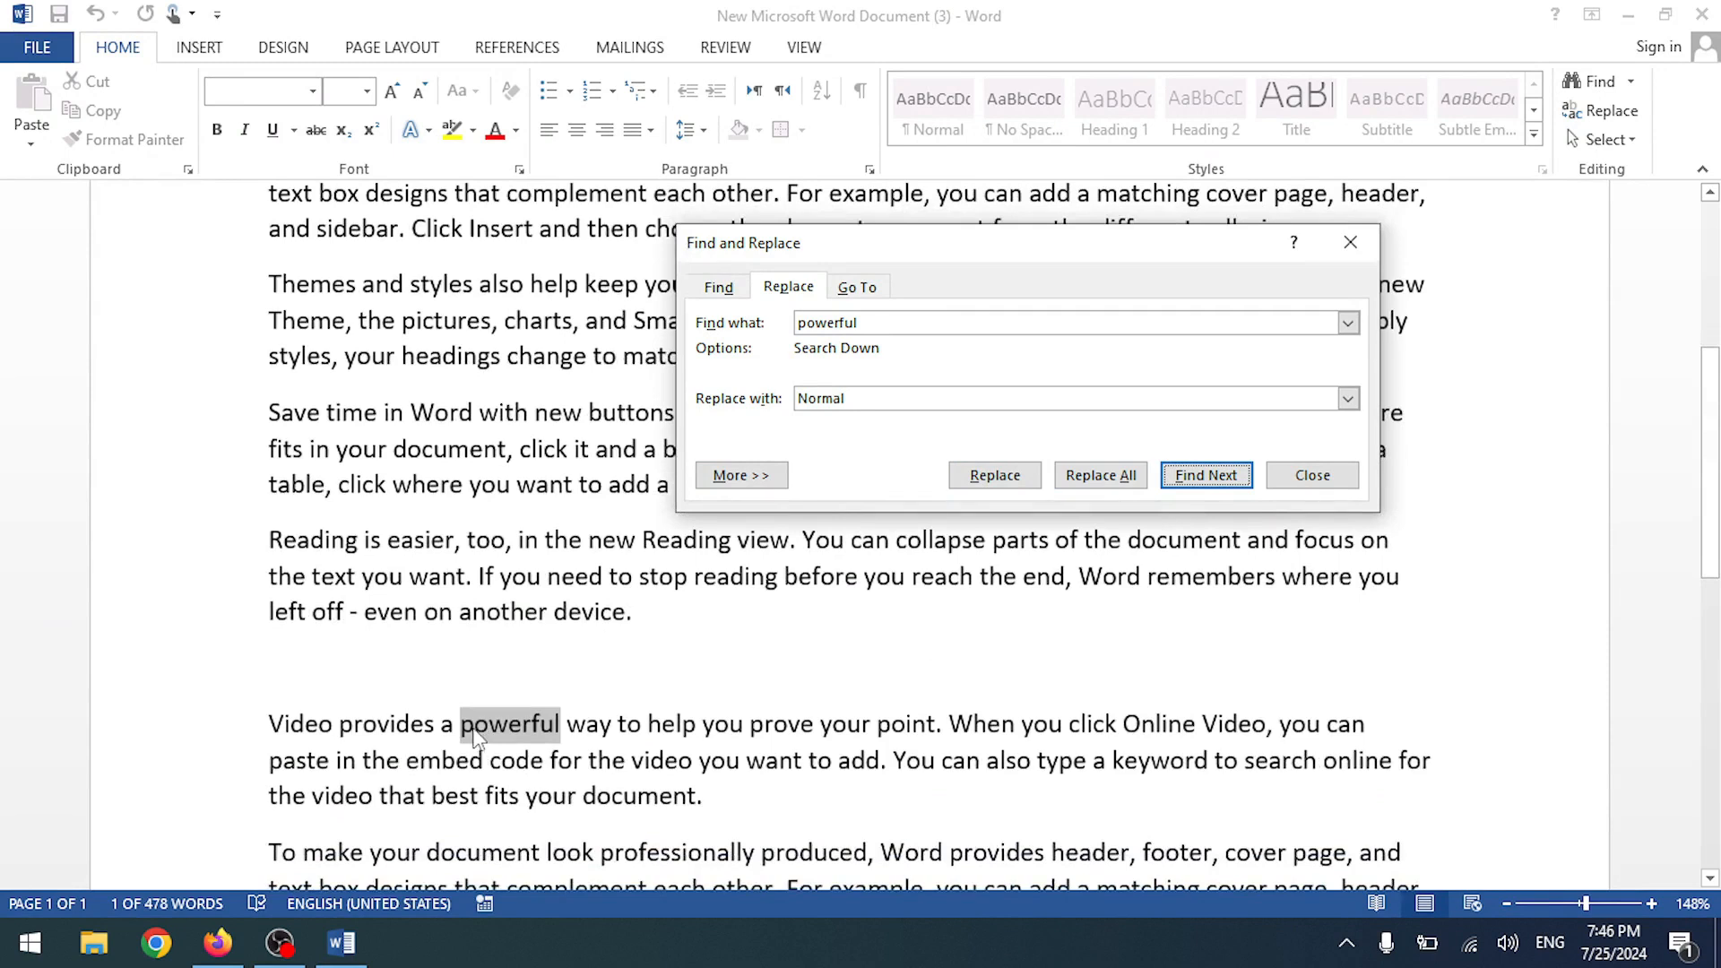
click(1345, 247)
scroll(665, 487, down, 5)
scroll(628, 408, up, 2)
scroll(582, 573, down, 4)
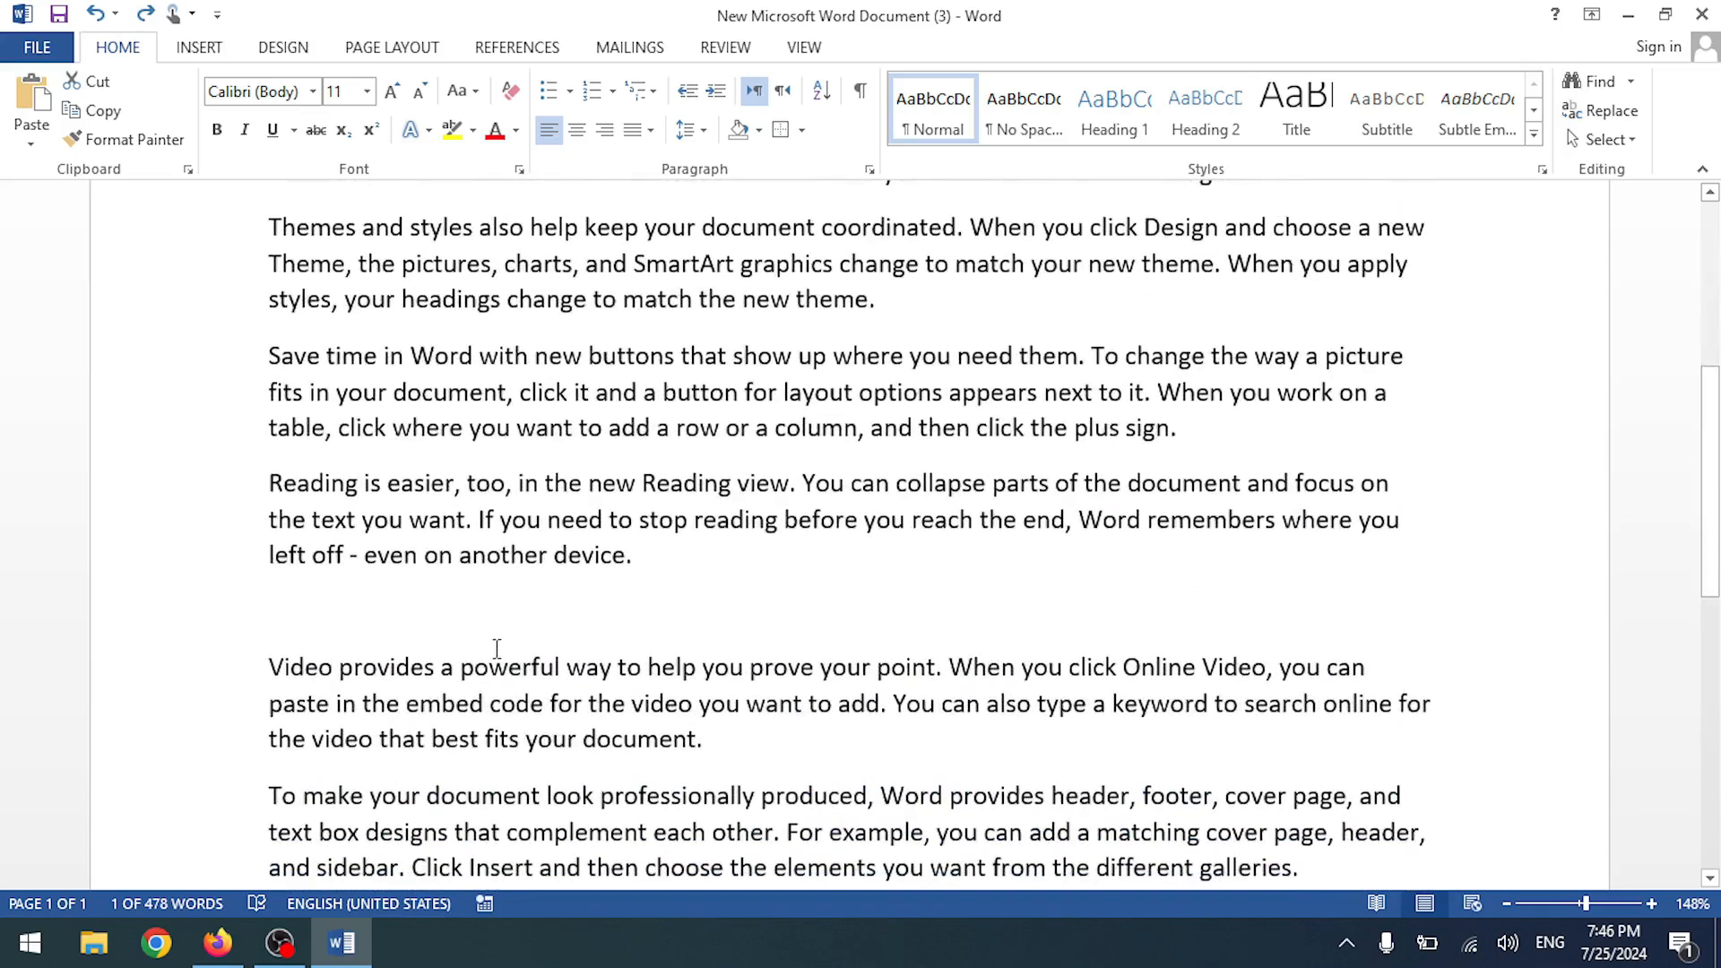
scroll(496, 647, up, 8)
- Replace All remaining 'powerful' with 'Normal', continuing from the beginning, then close
click(1602, 110)
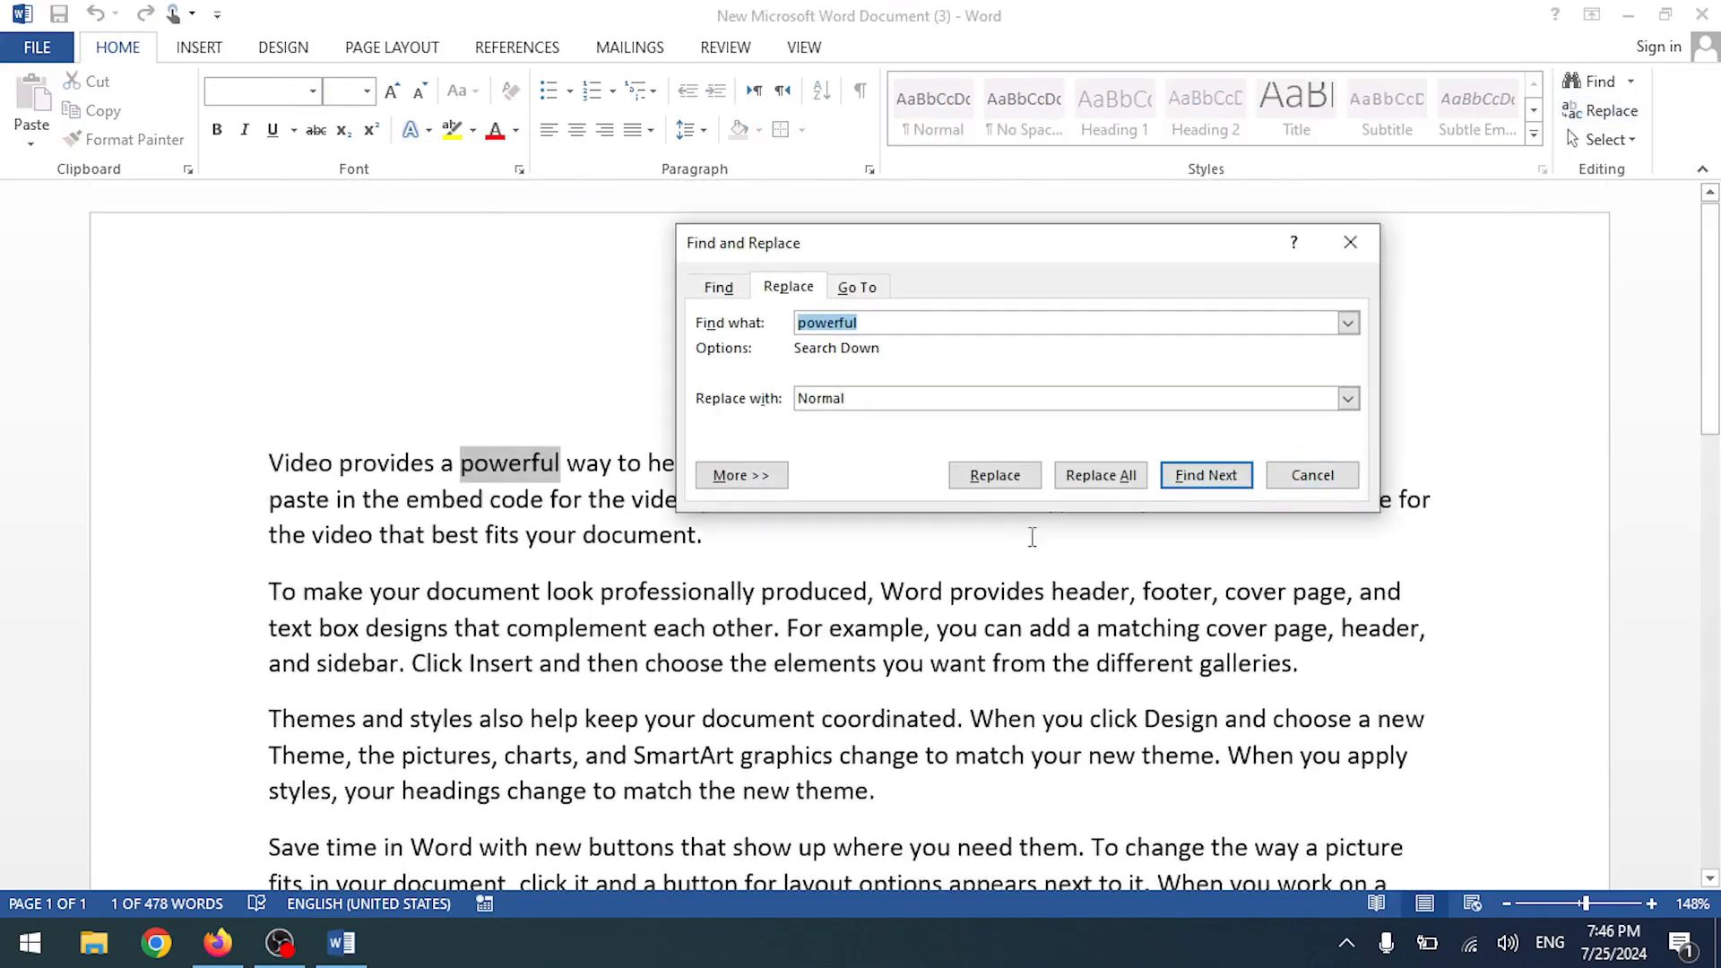
click(874, 402)
click(1102, 475)
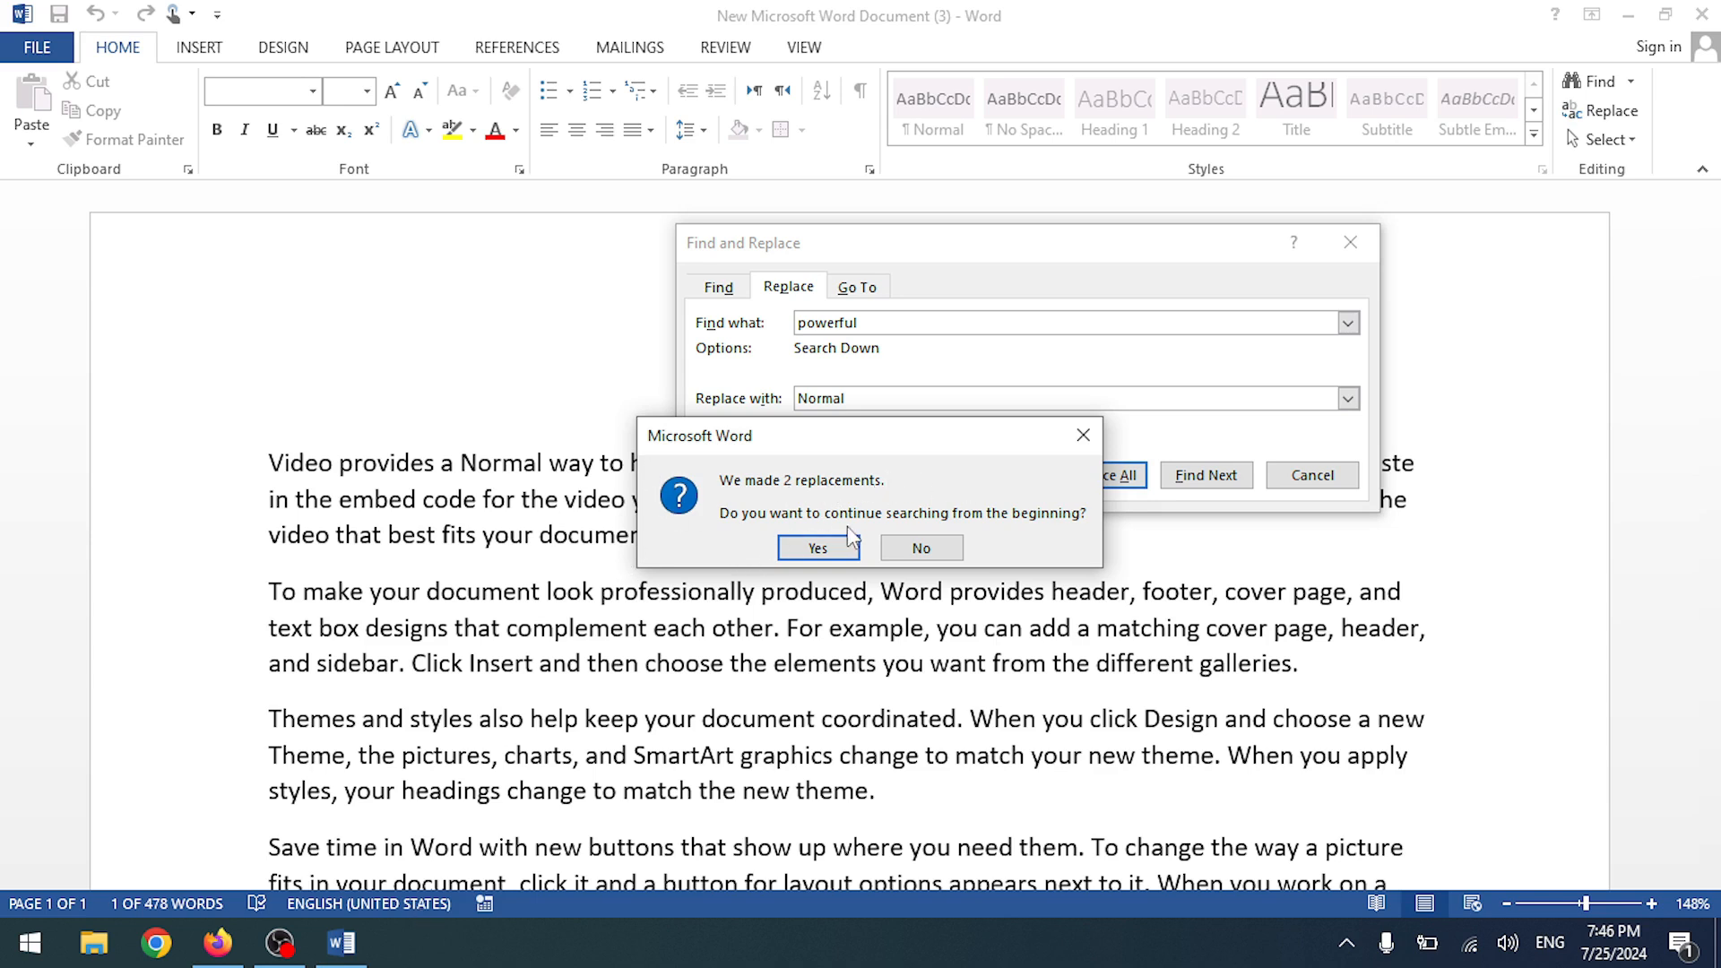
click(818, 547)
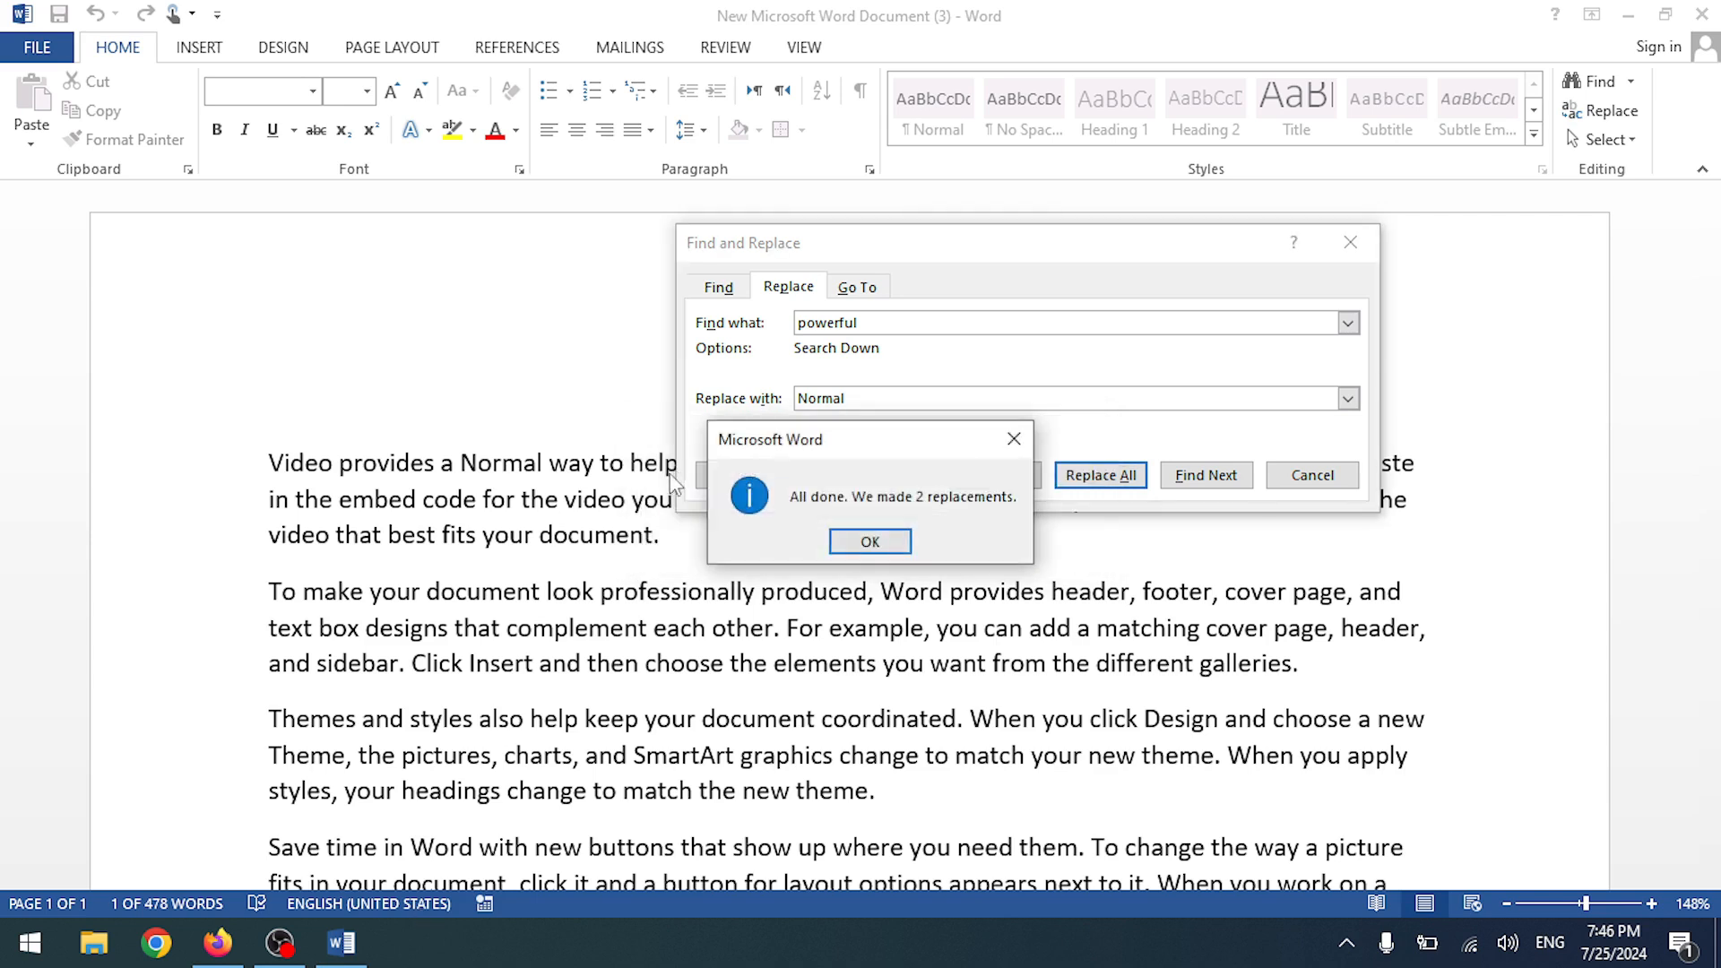
click(862, 546)
scroll(528, 663, down, 4)
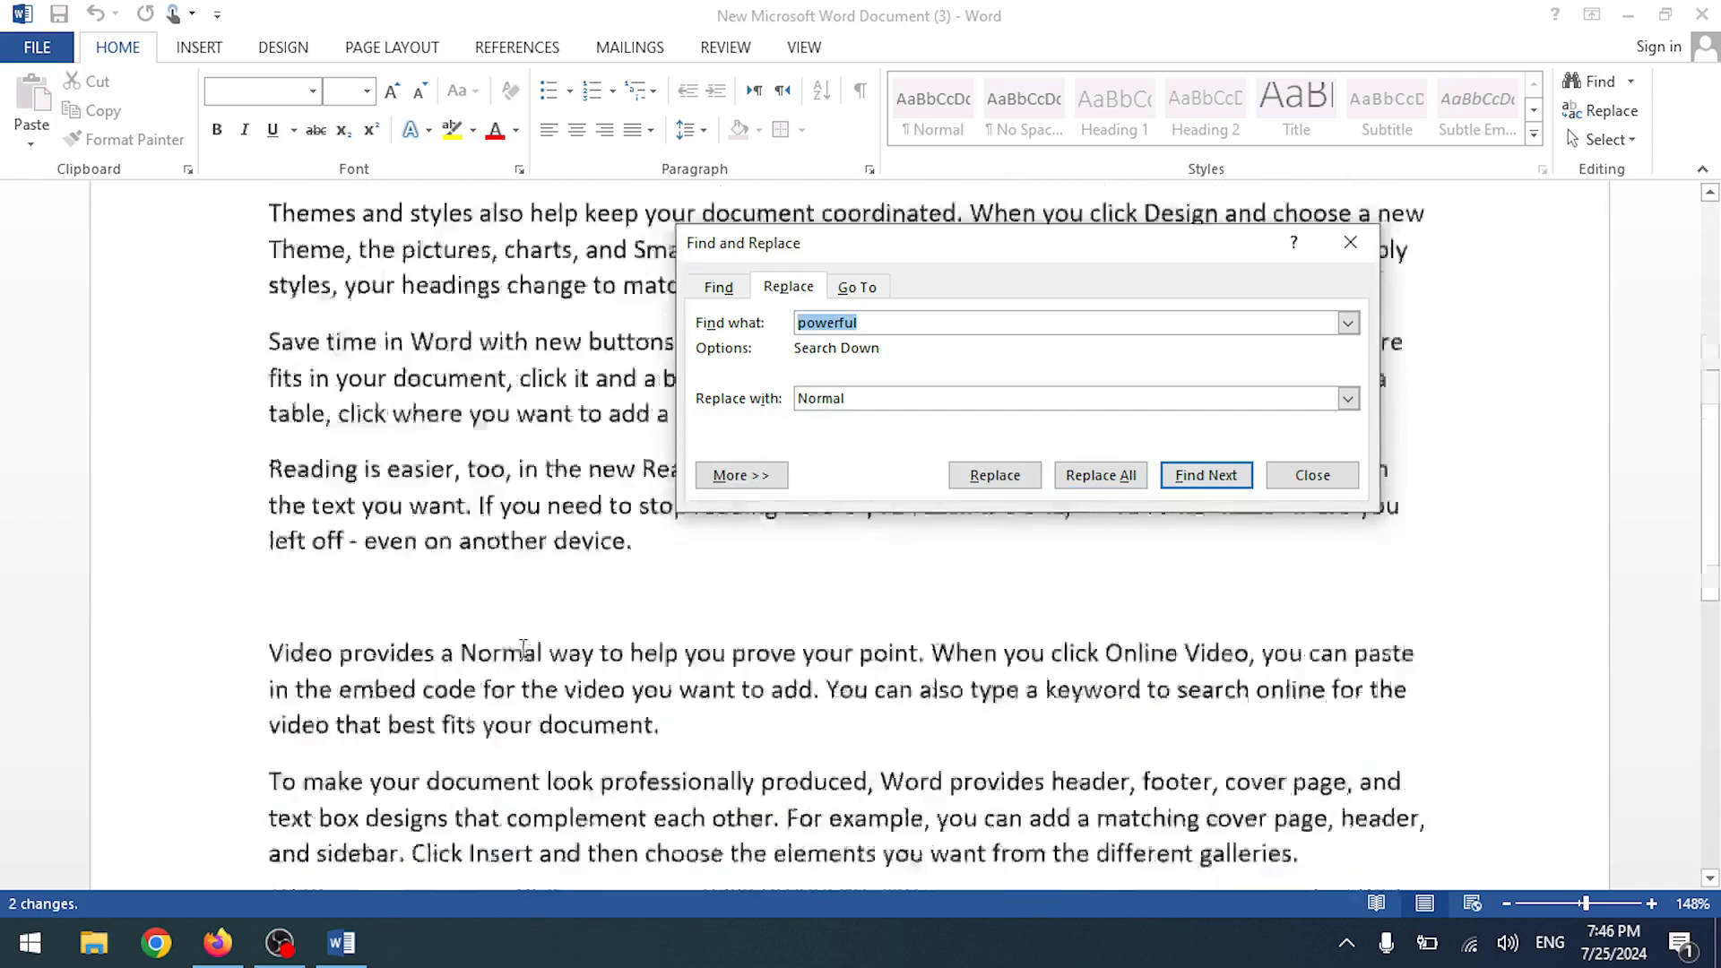
click(1317, 477)
scroll(1053, 380, down, 2)
- Select the entire document with Select > Select All, then clear the selection
click(1631, 142)
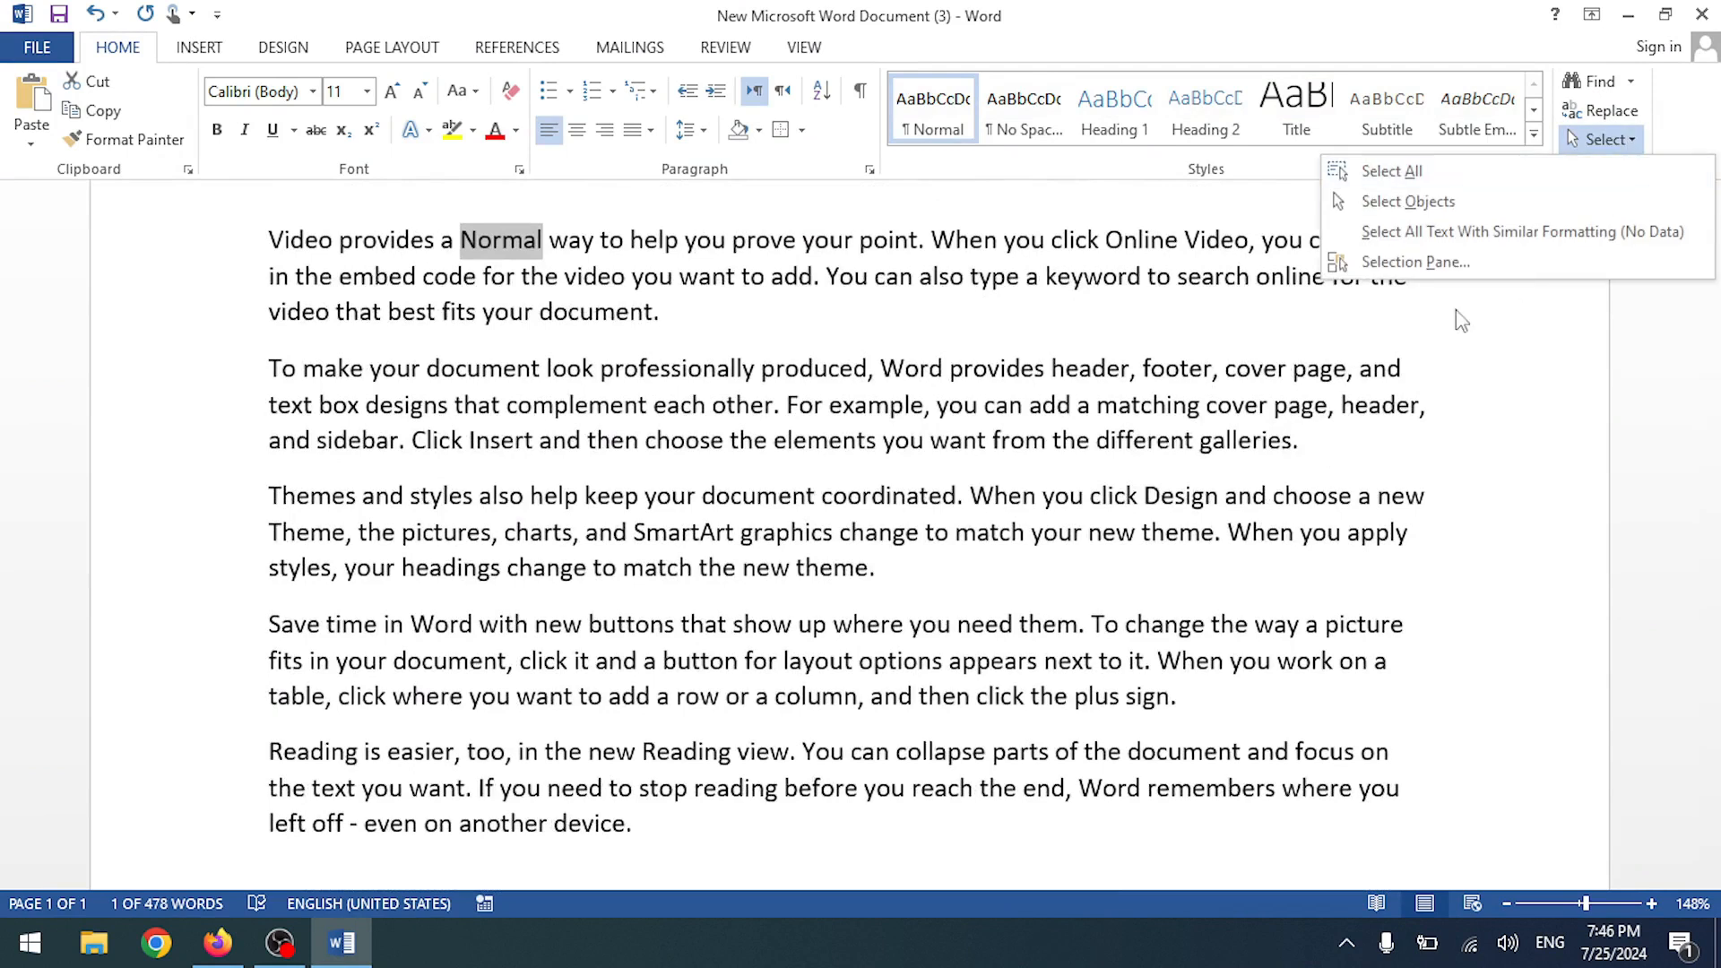
click(1481, 175)
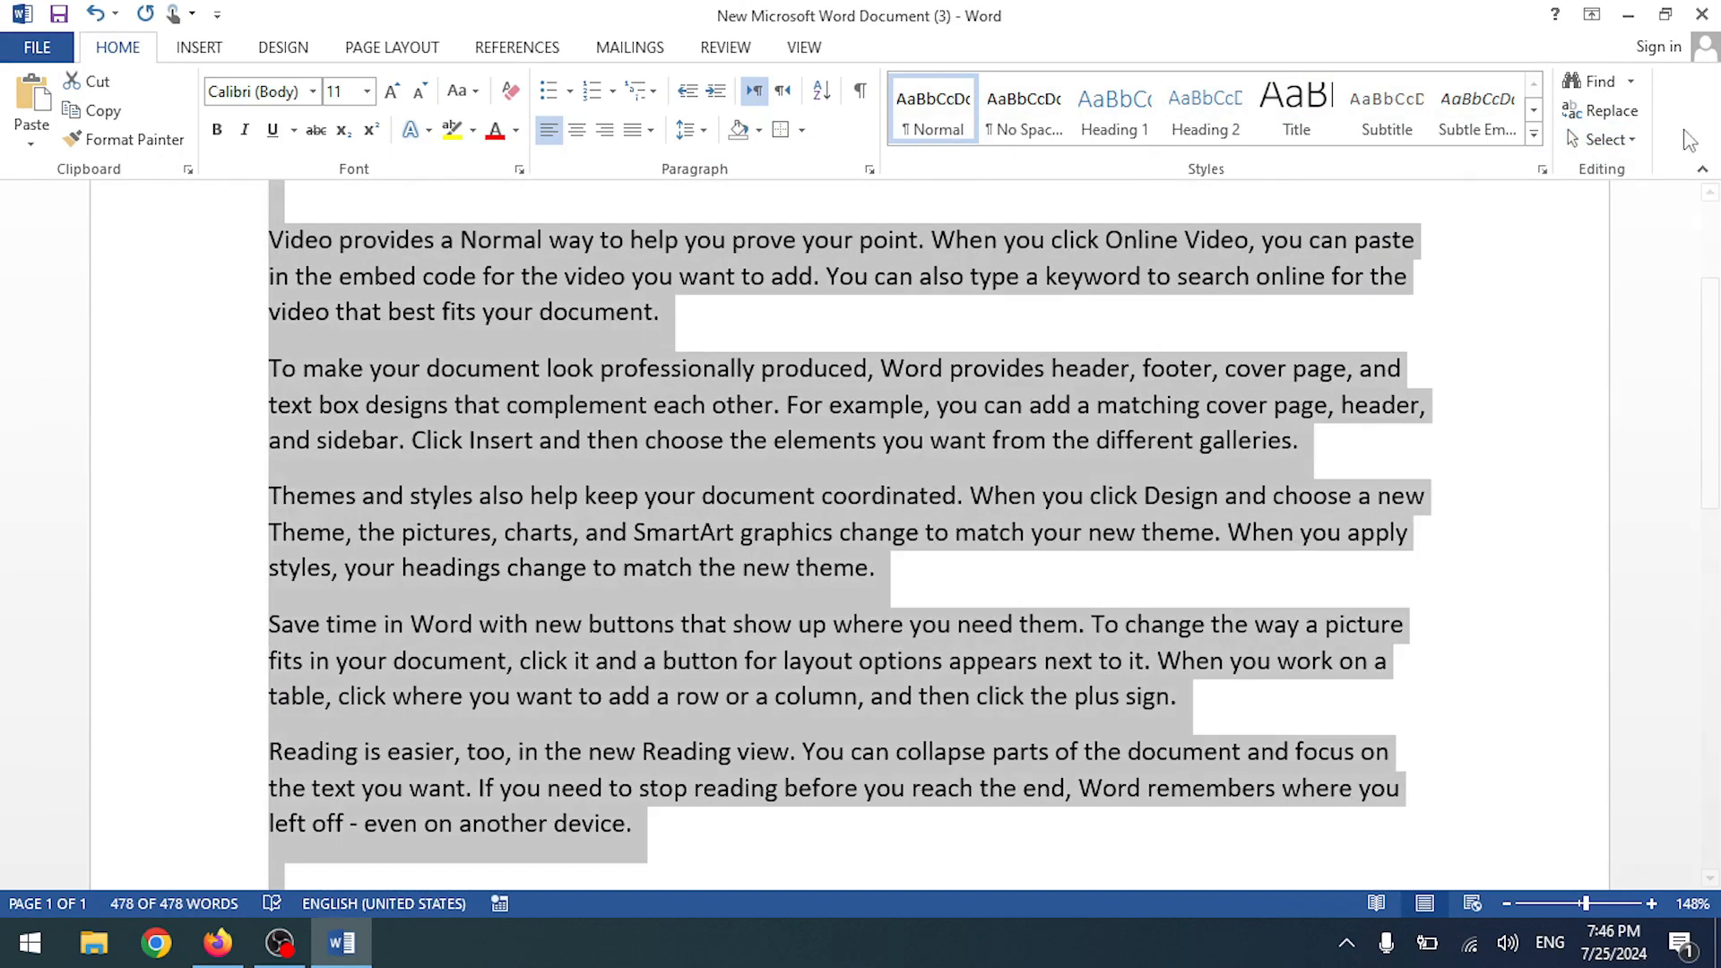
click(1604, 139)
click(1232, 448)
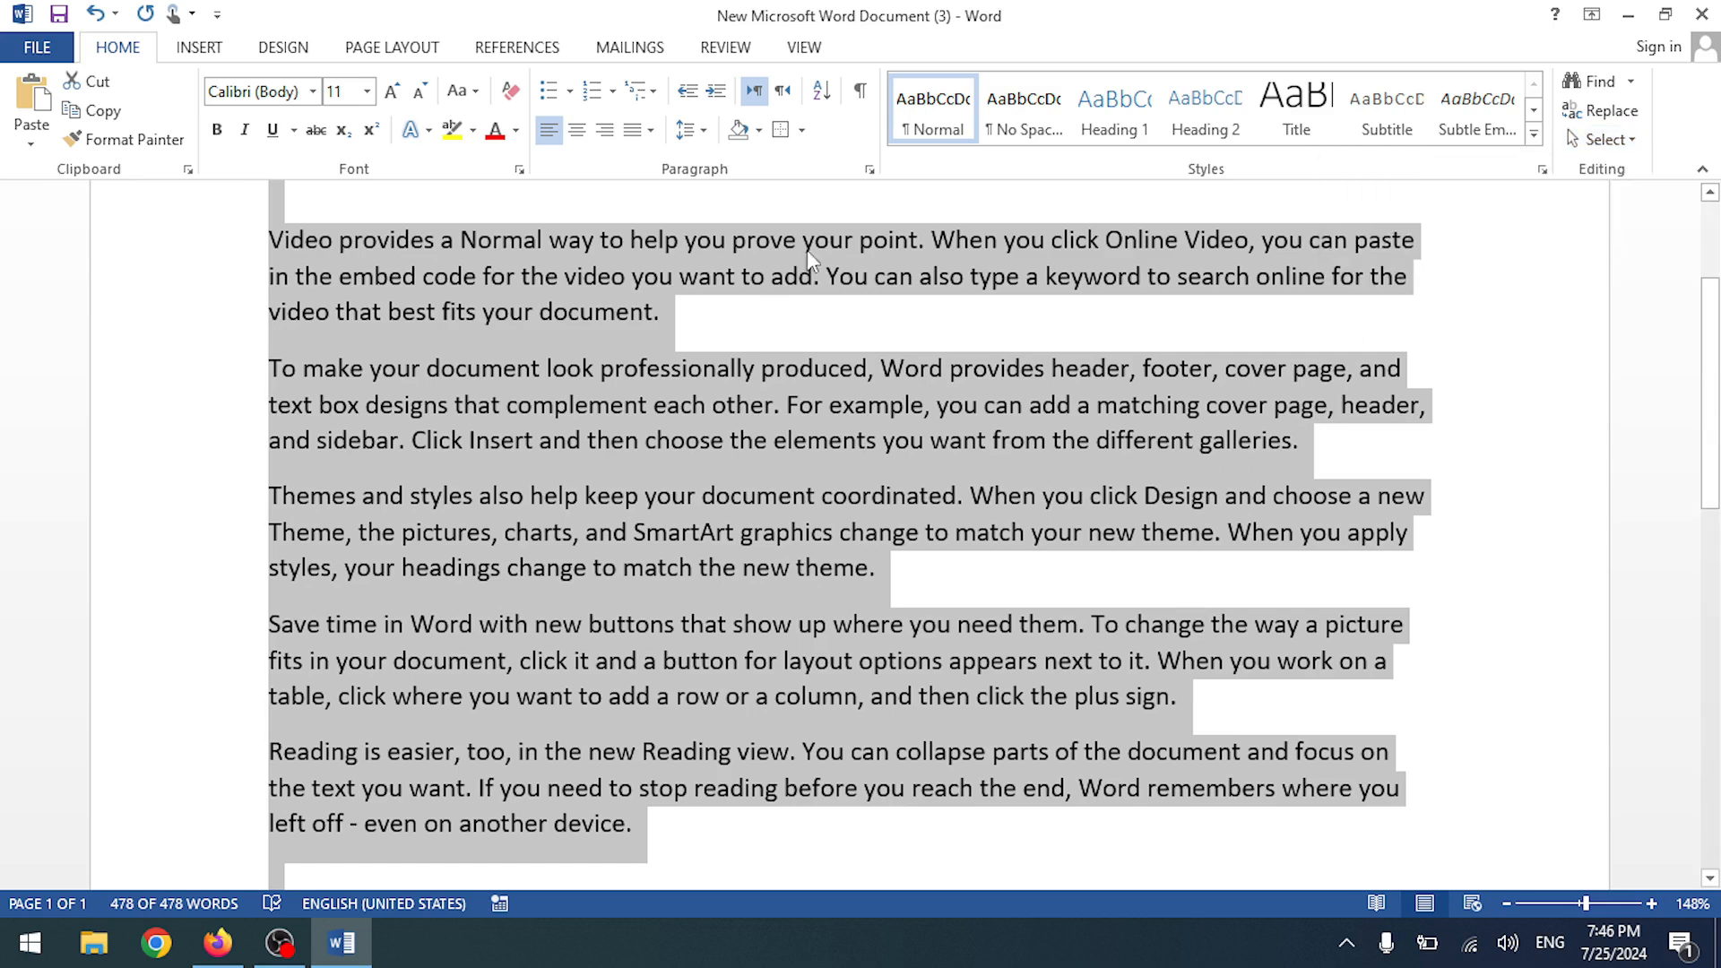
click(809, 248)
scroll(1235, 291, up, 2)
scroll(1238, 289, up, 1)
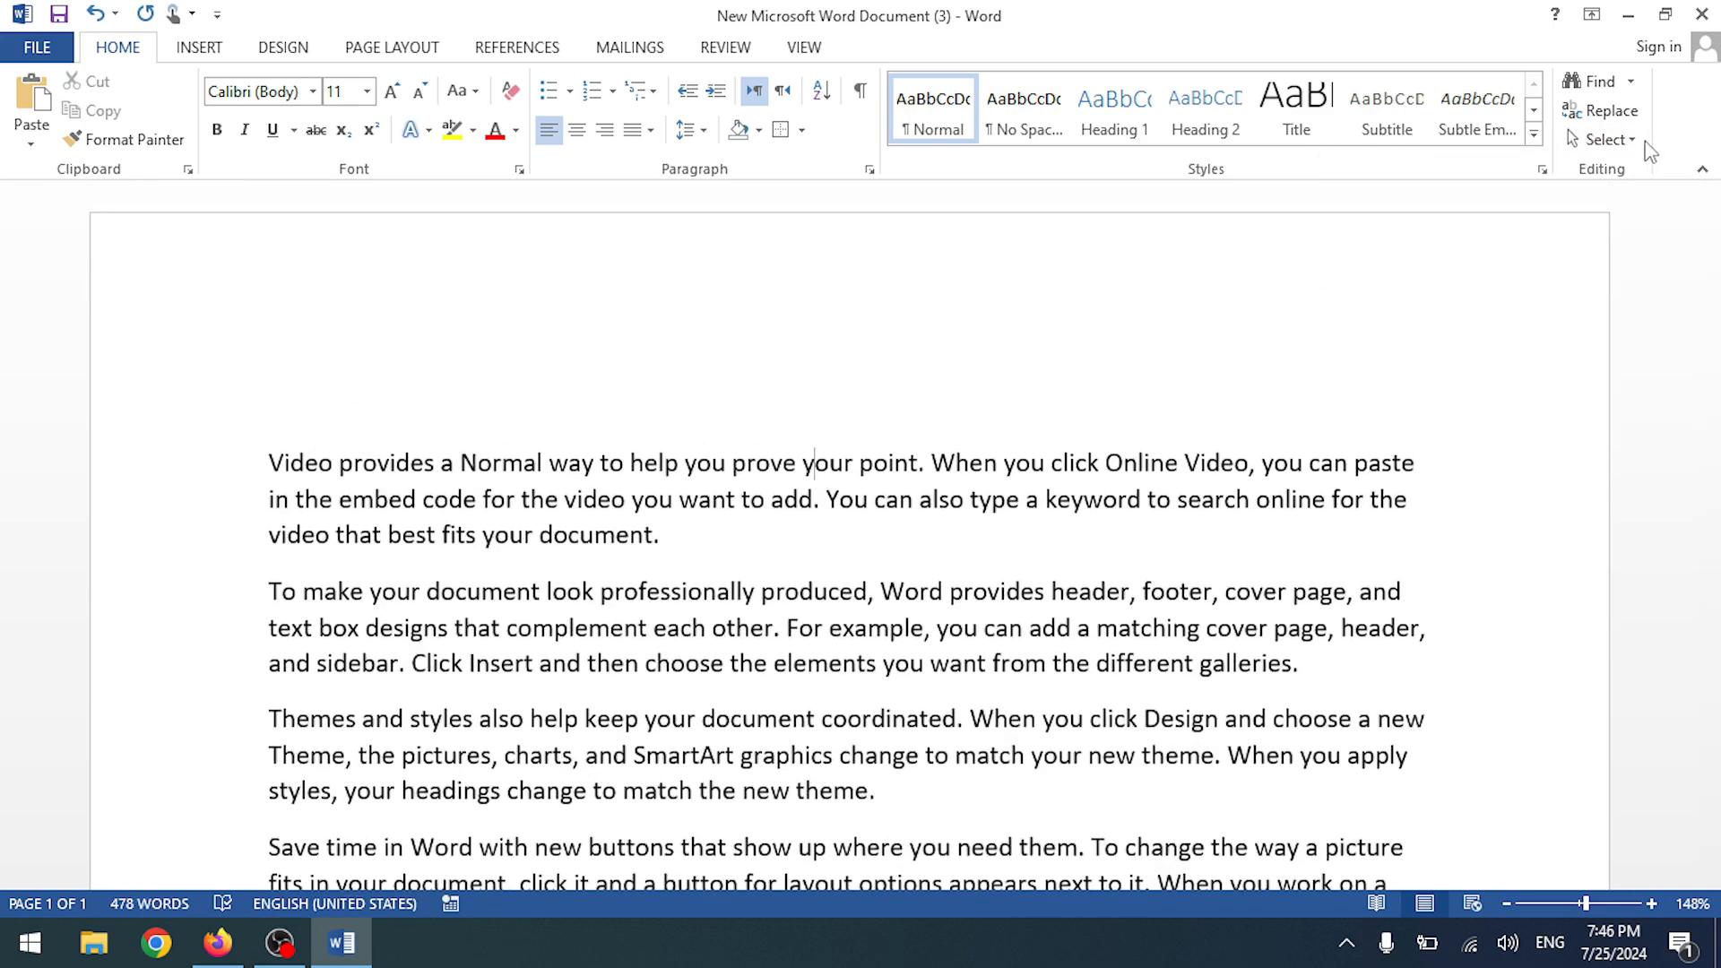
- Open and close the Selection Pane, then type 'Heading 1' on the empty first line
click(1611, 140)
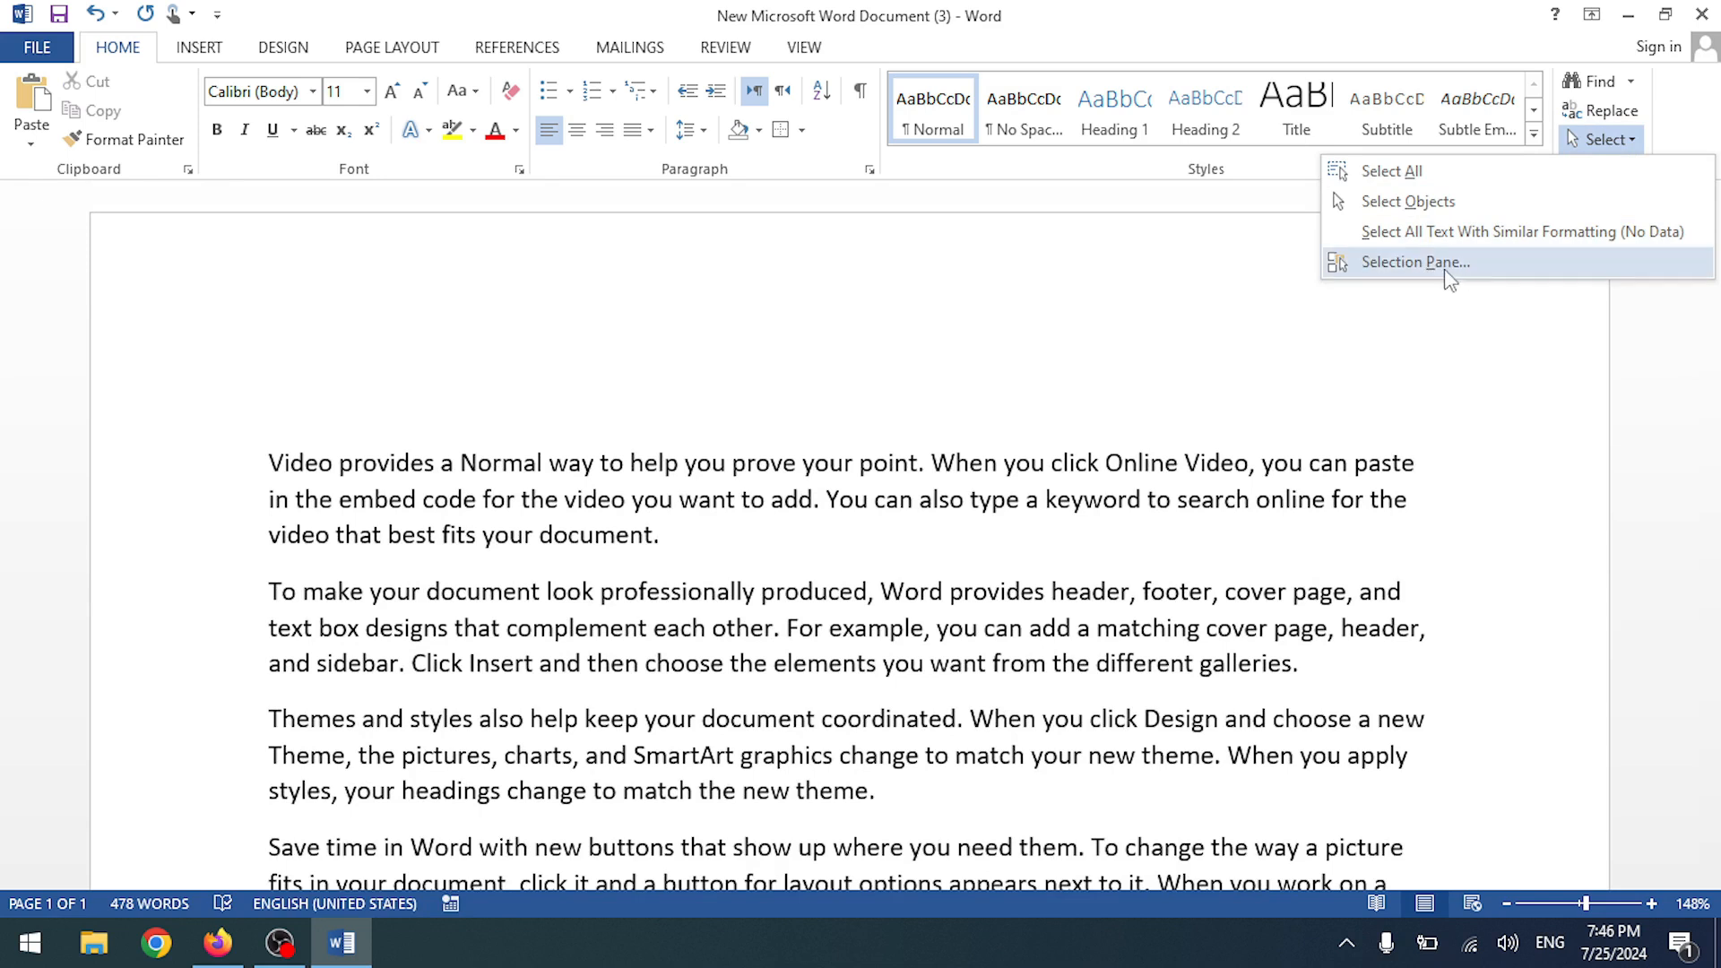
click(1413, 263)
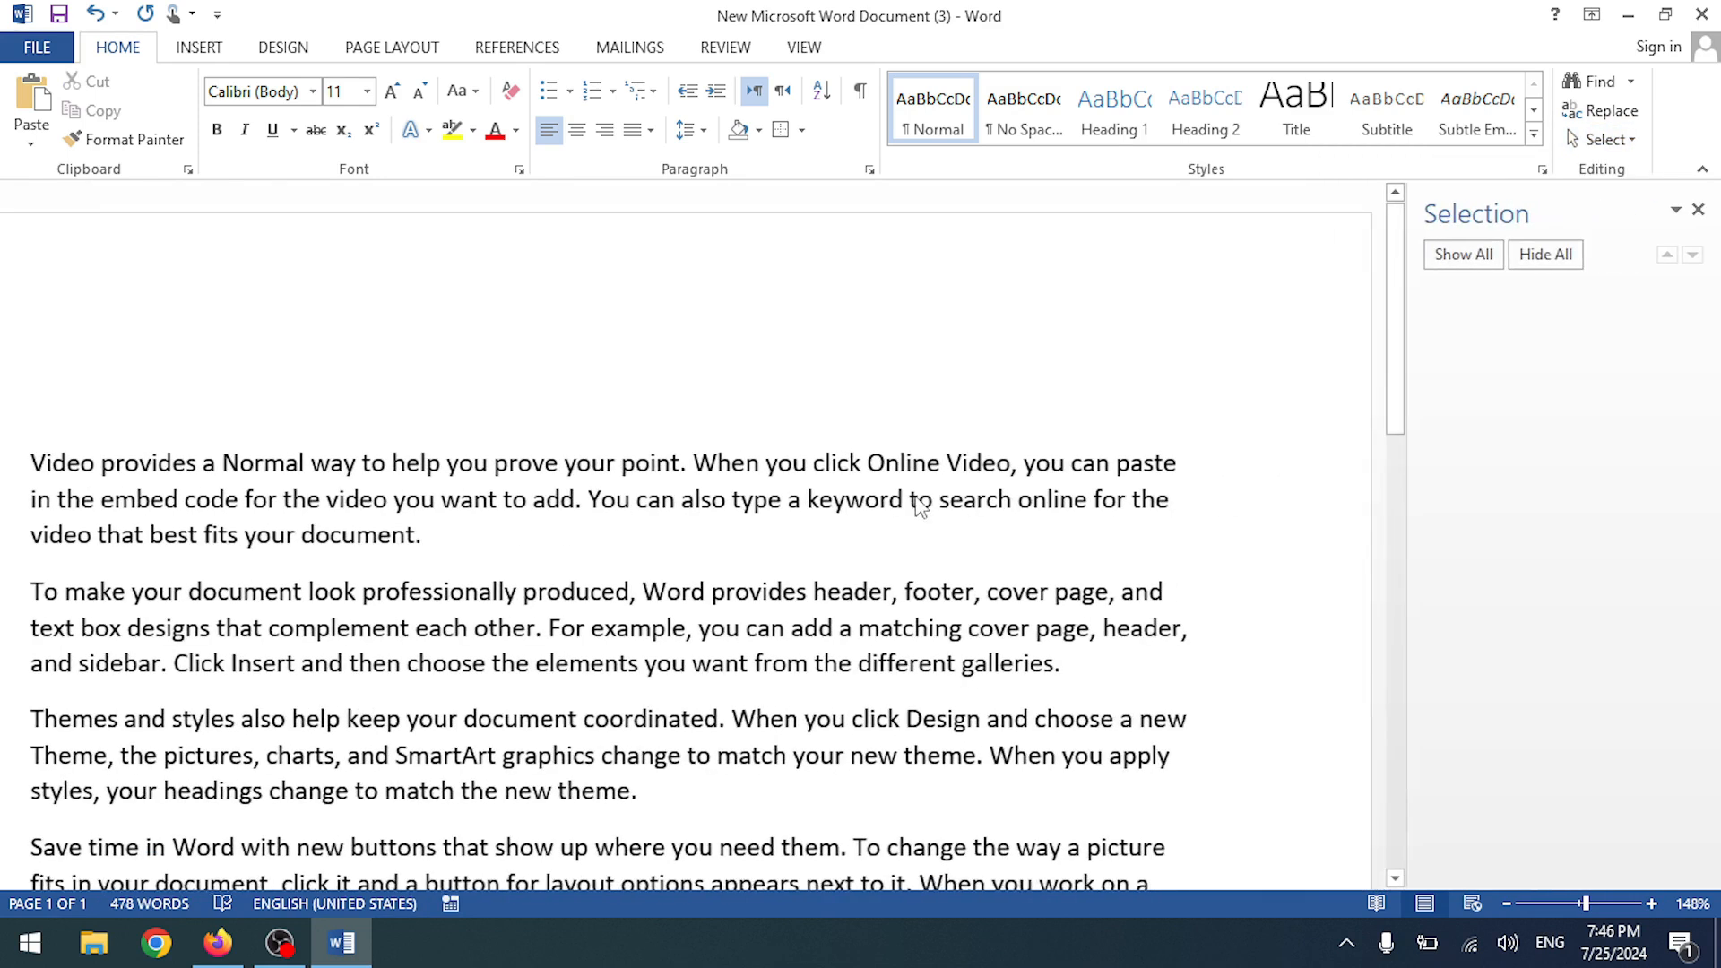
drag(788, 476, 1434, 499)
click(1697, 208)
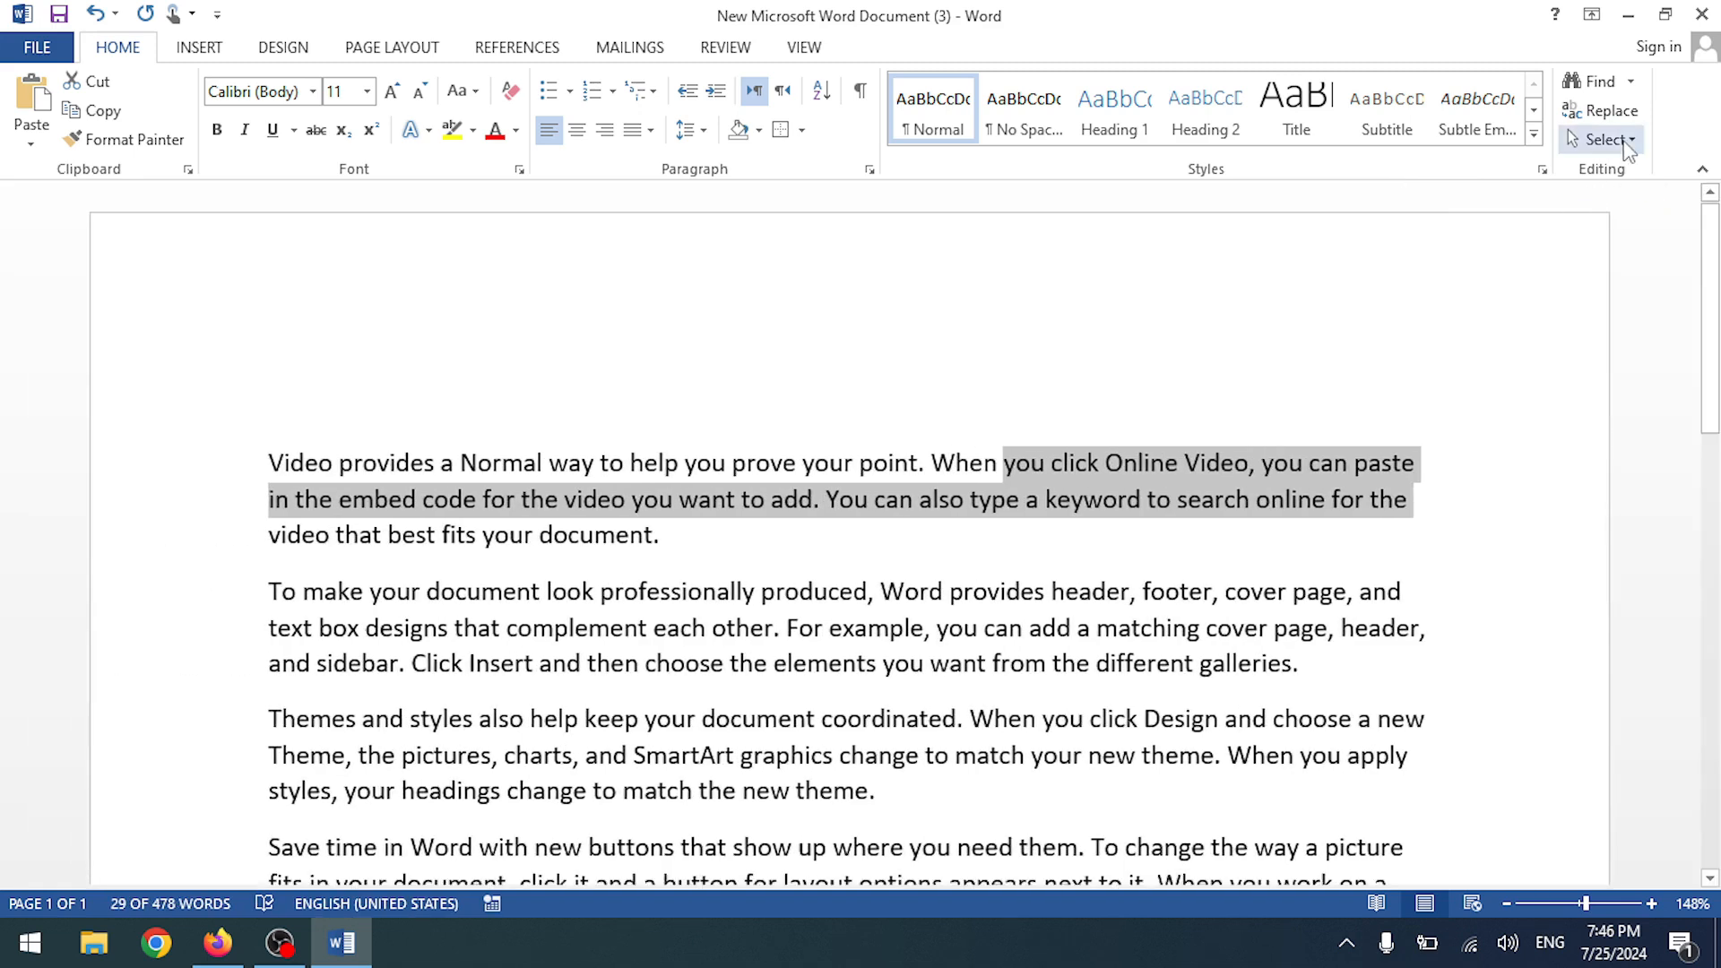
click(1604, 140)
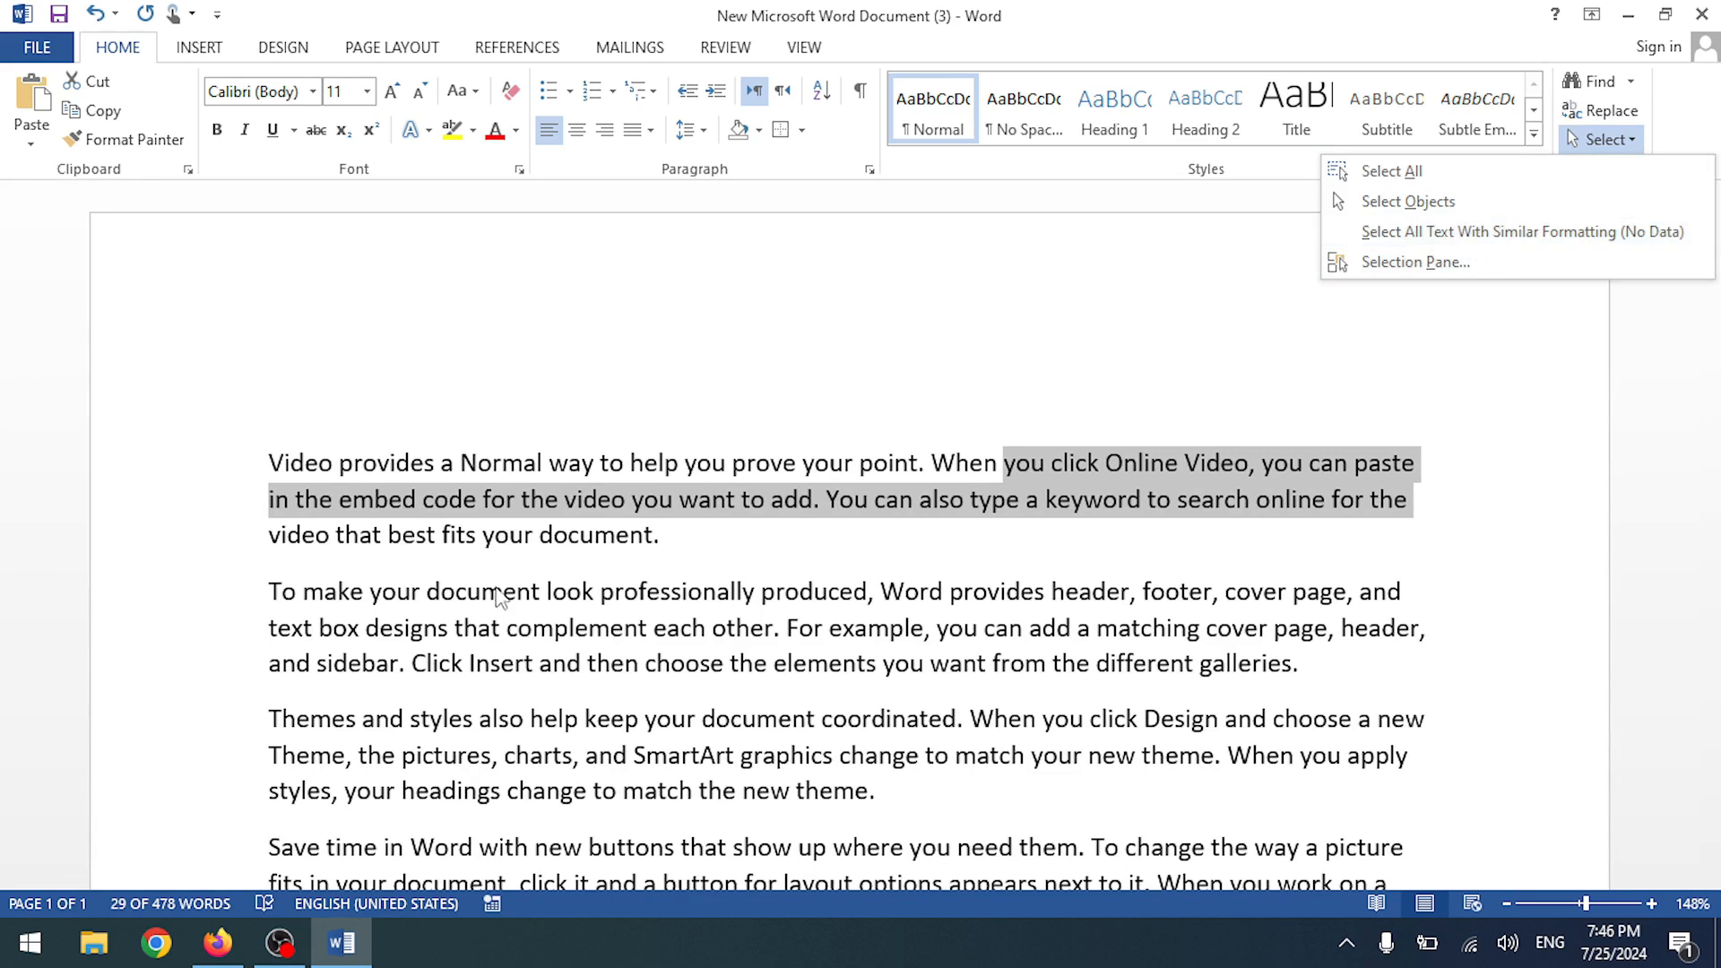
click(562, 550)
click(328, 432)
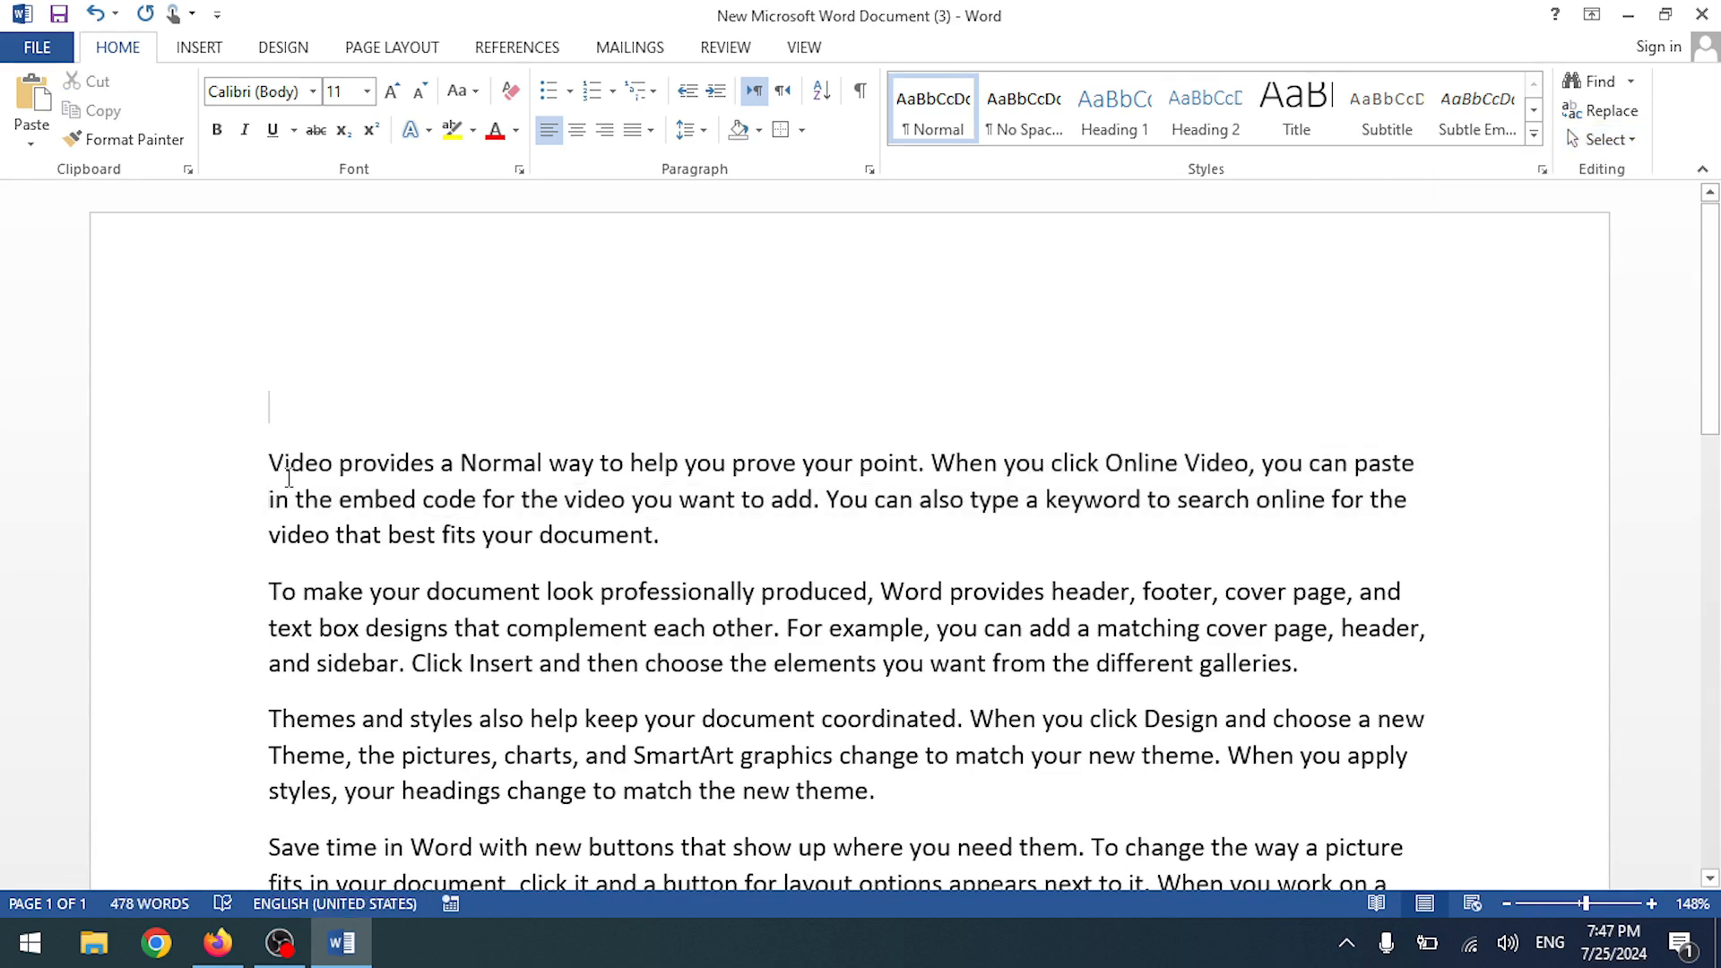
text(Head)
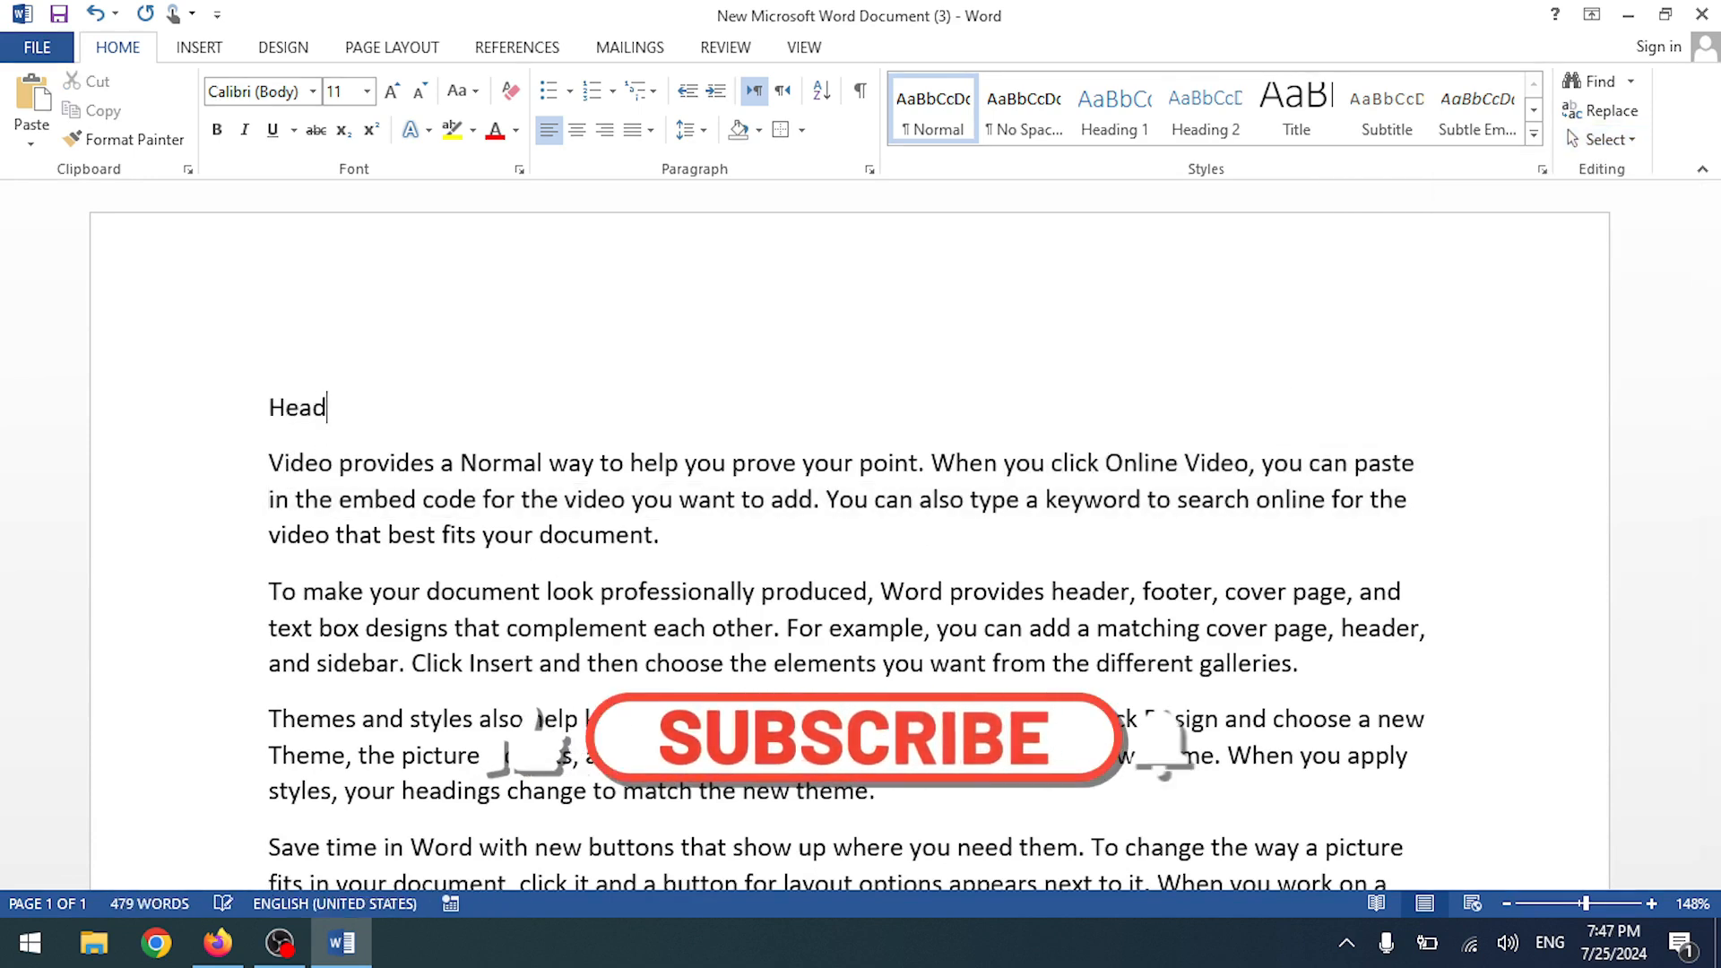
text(ing 1)
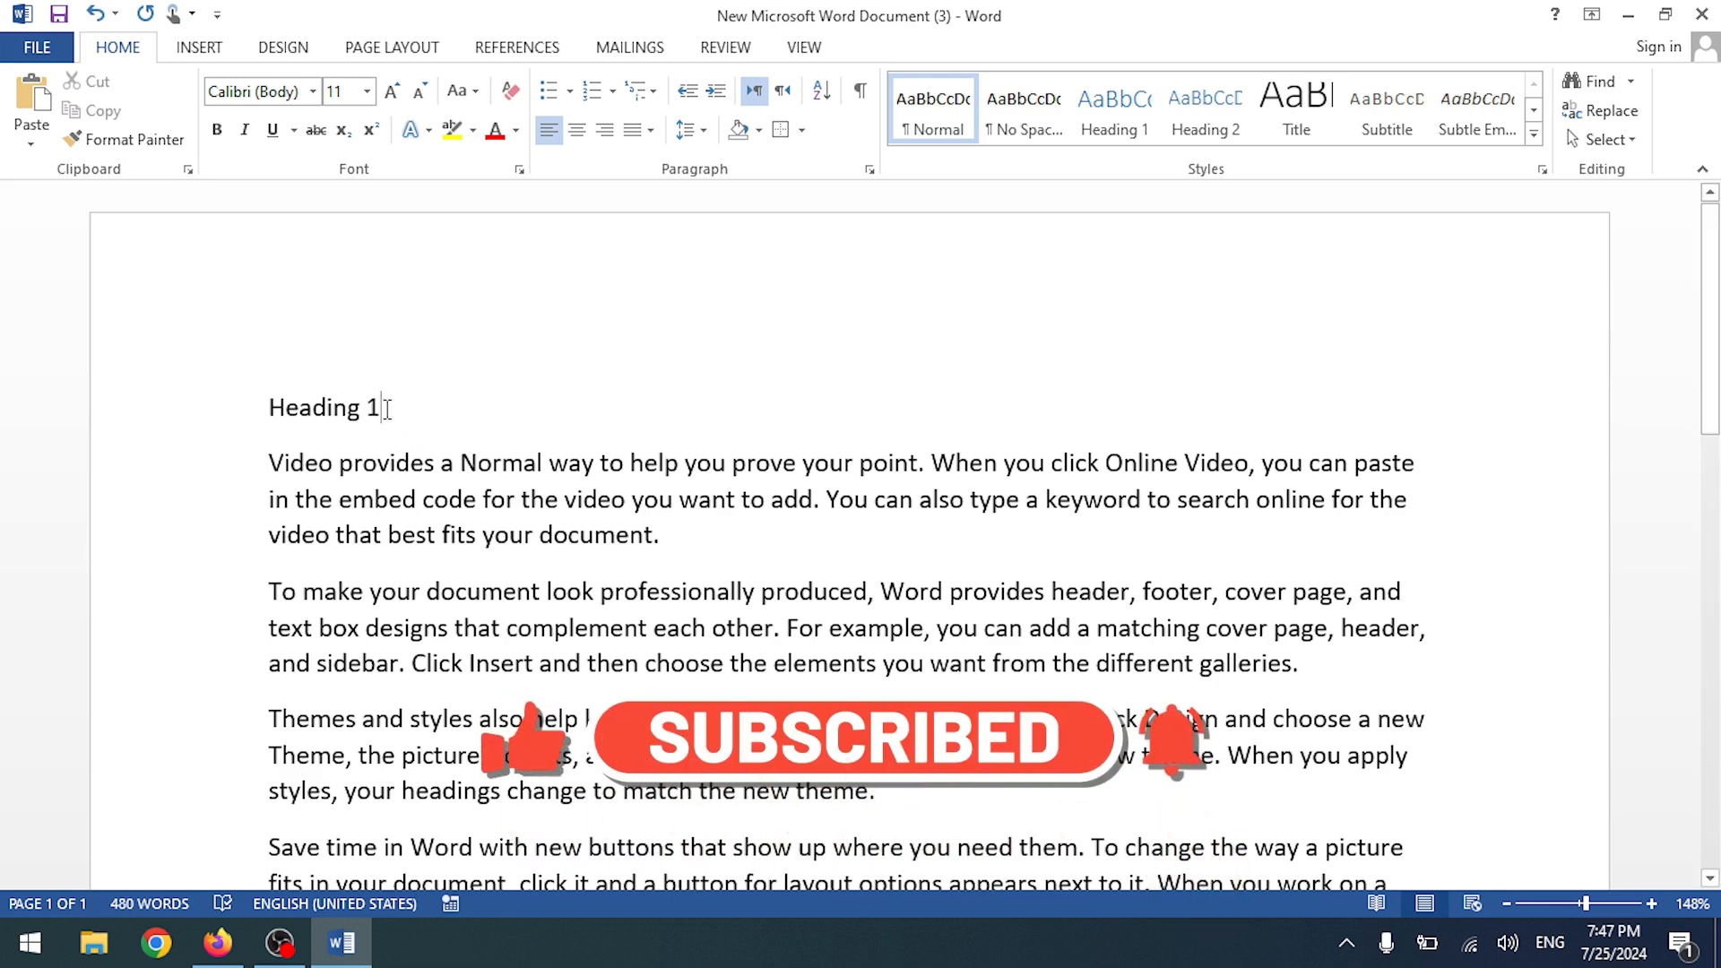
- Apply the Heading 1 style to the 'Heading 1' line
drag(387, 408, 281, 412)
key(ctrl+c)
click(1101, 112)
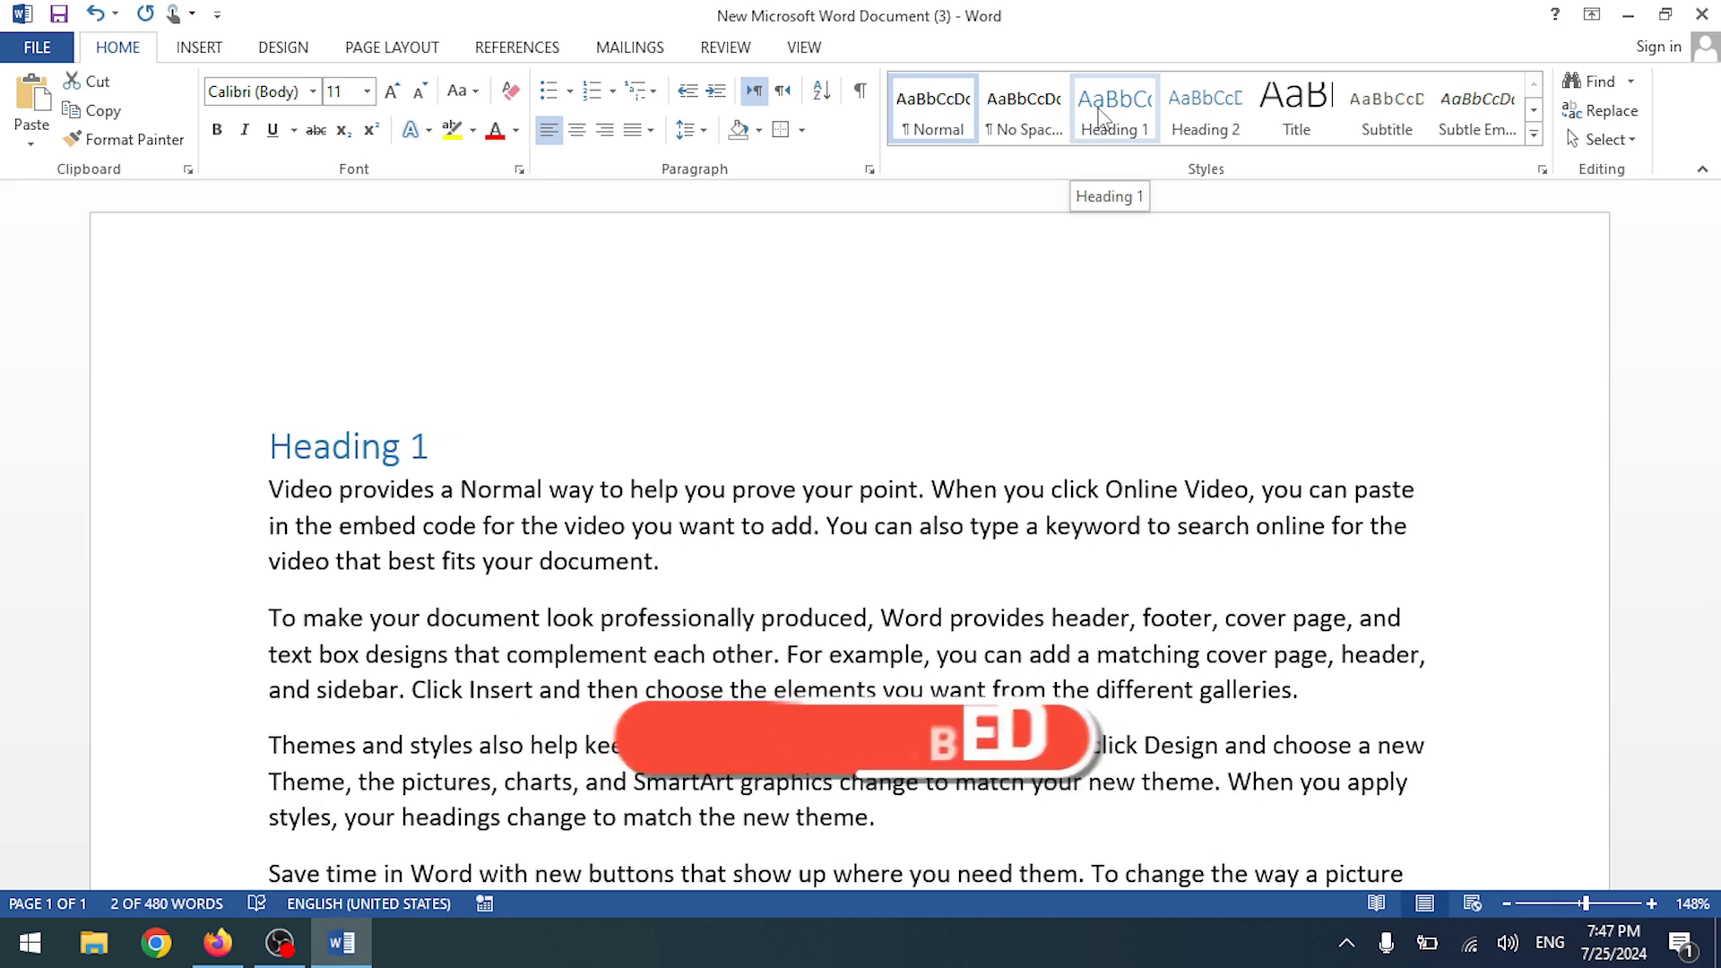
scroll(463, 610, down, 1)
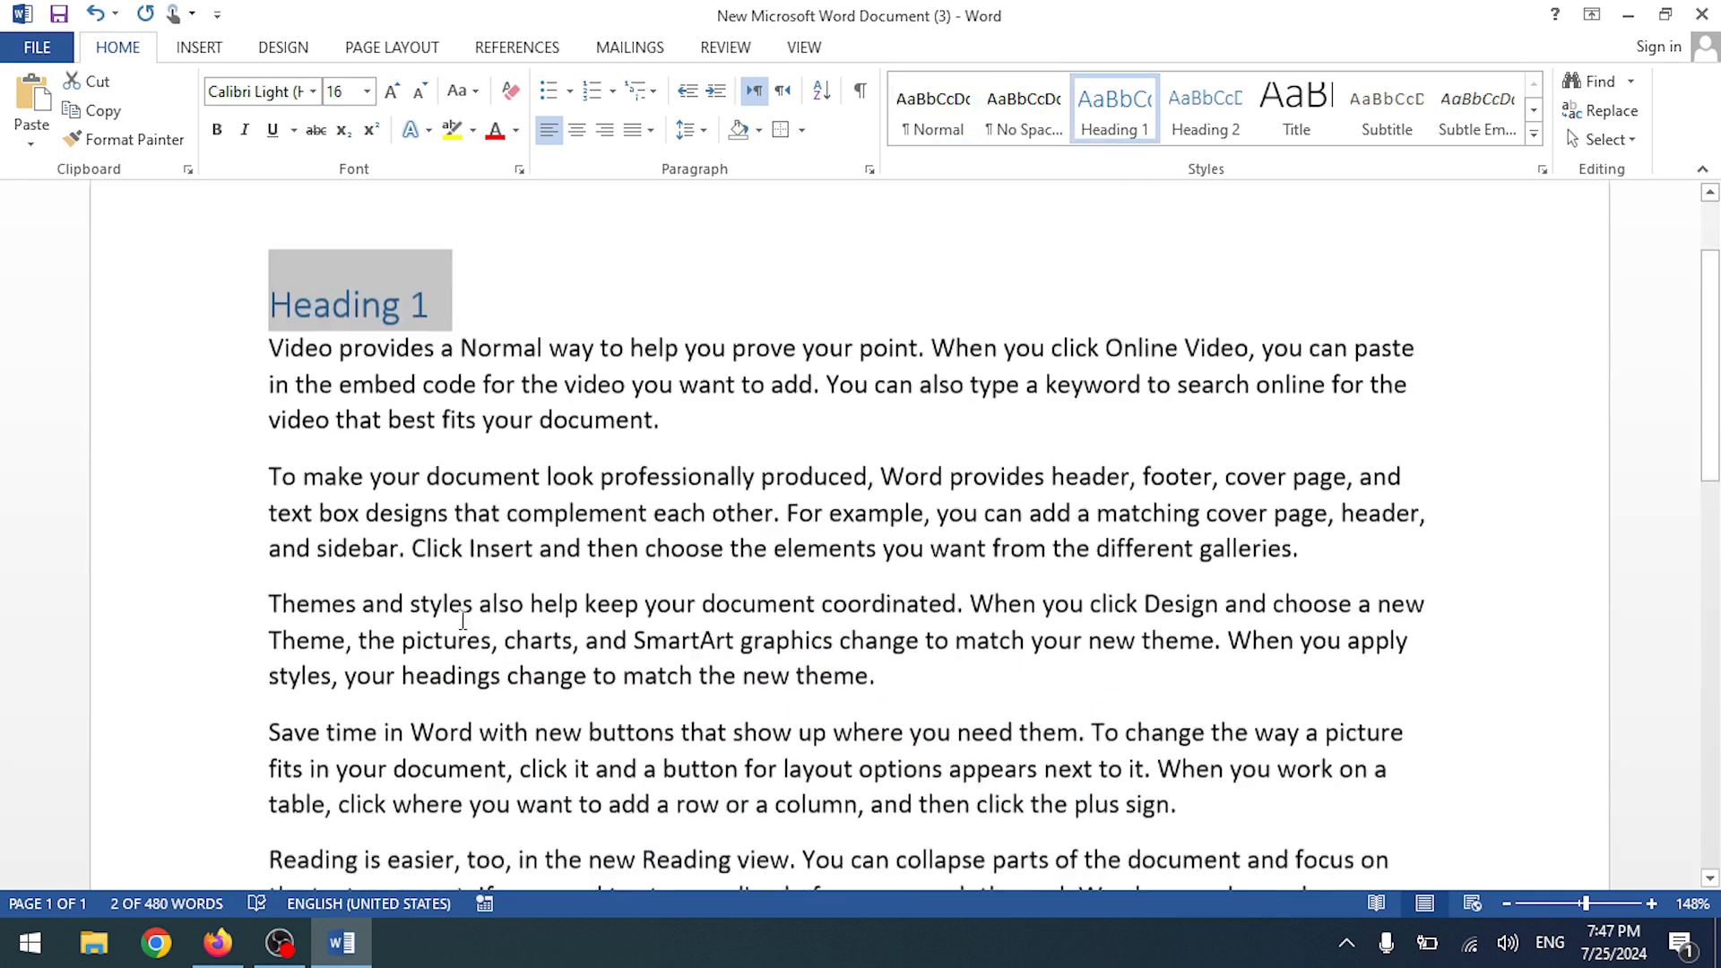
- Paste the heading onto new lines after the first, second and third paragraphs
click(303, 389)
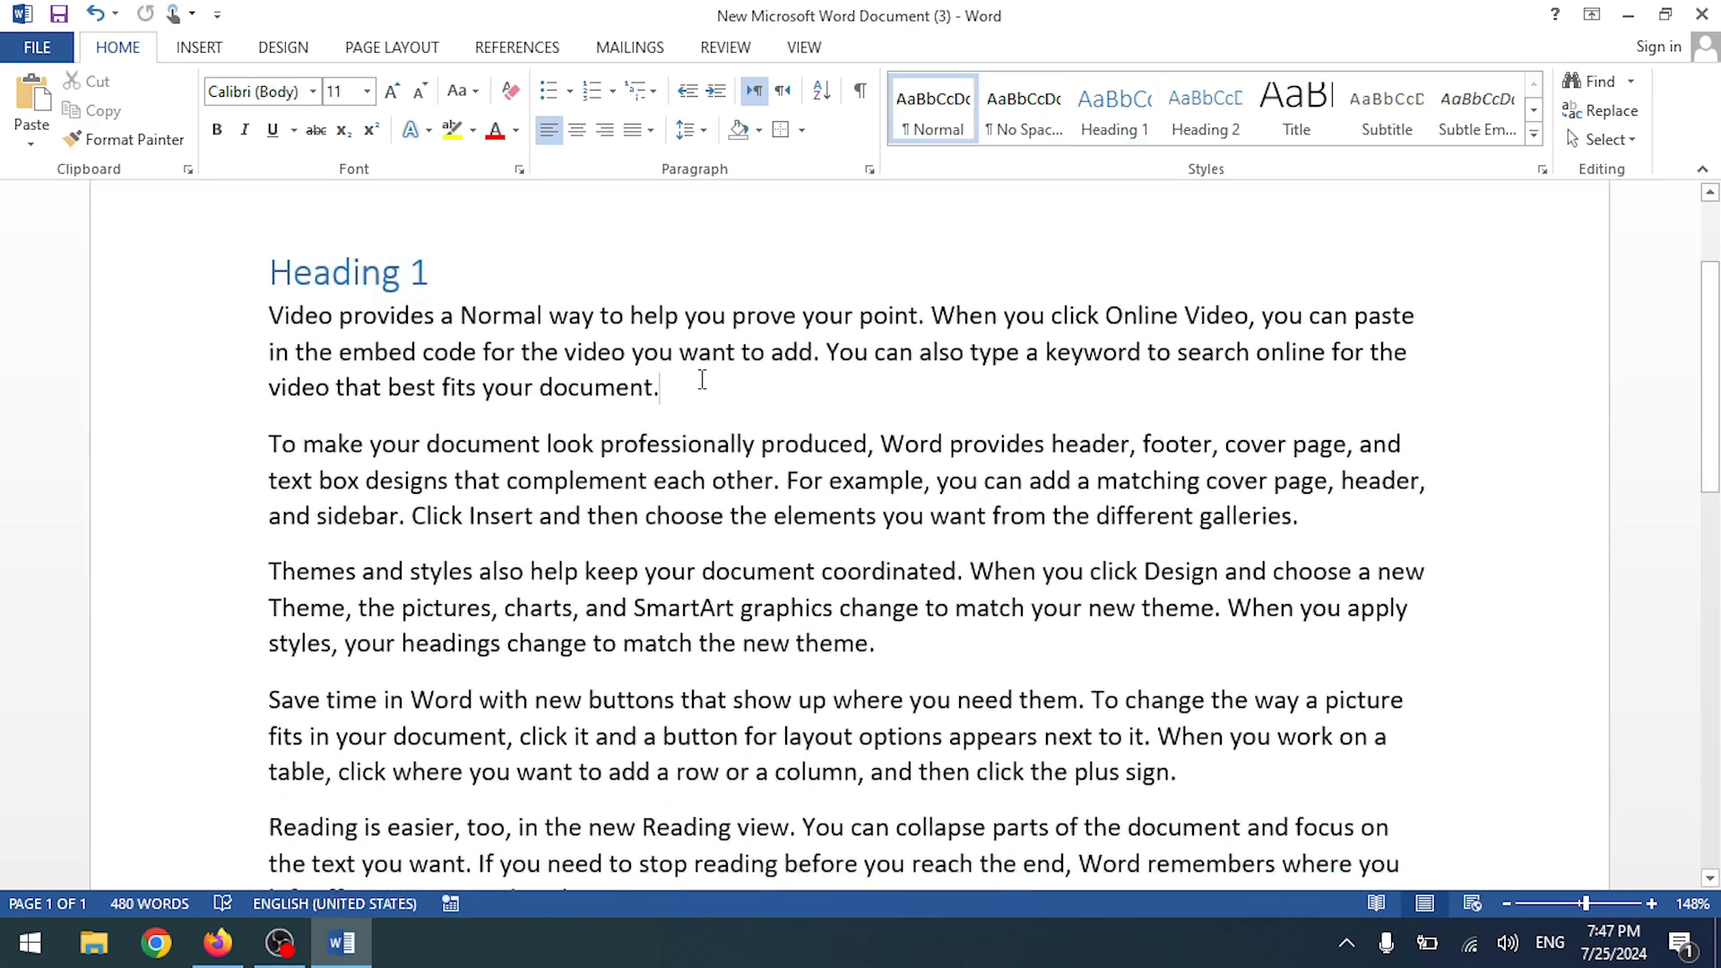
key(Return)
key(ctrl+v)
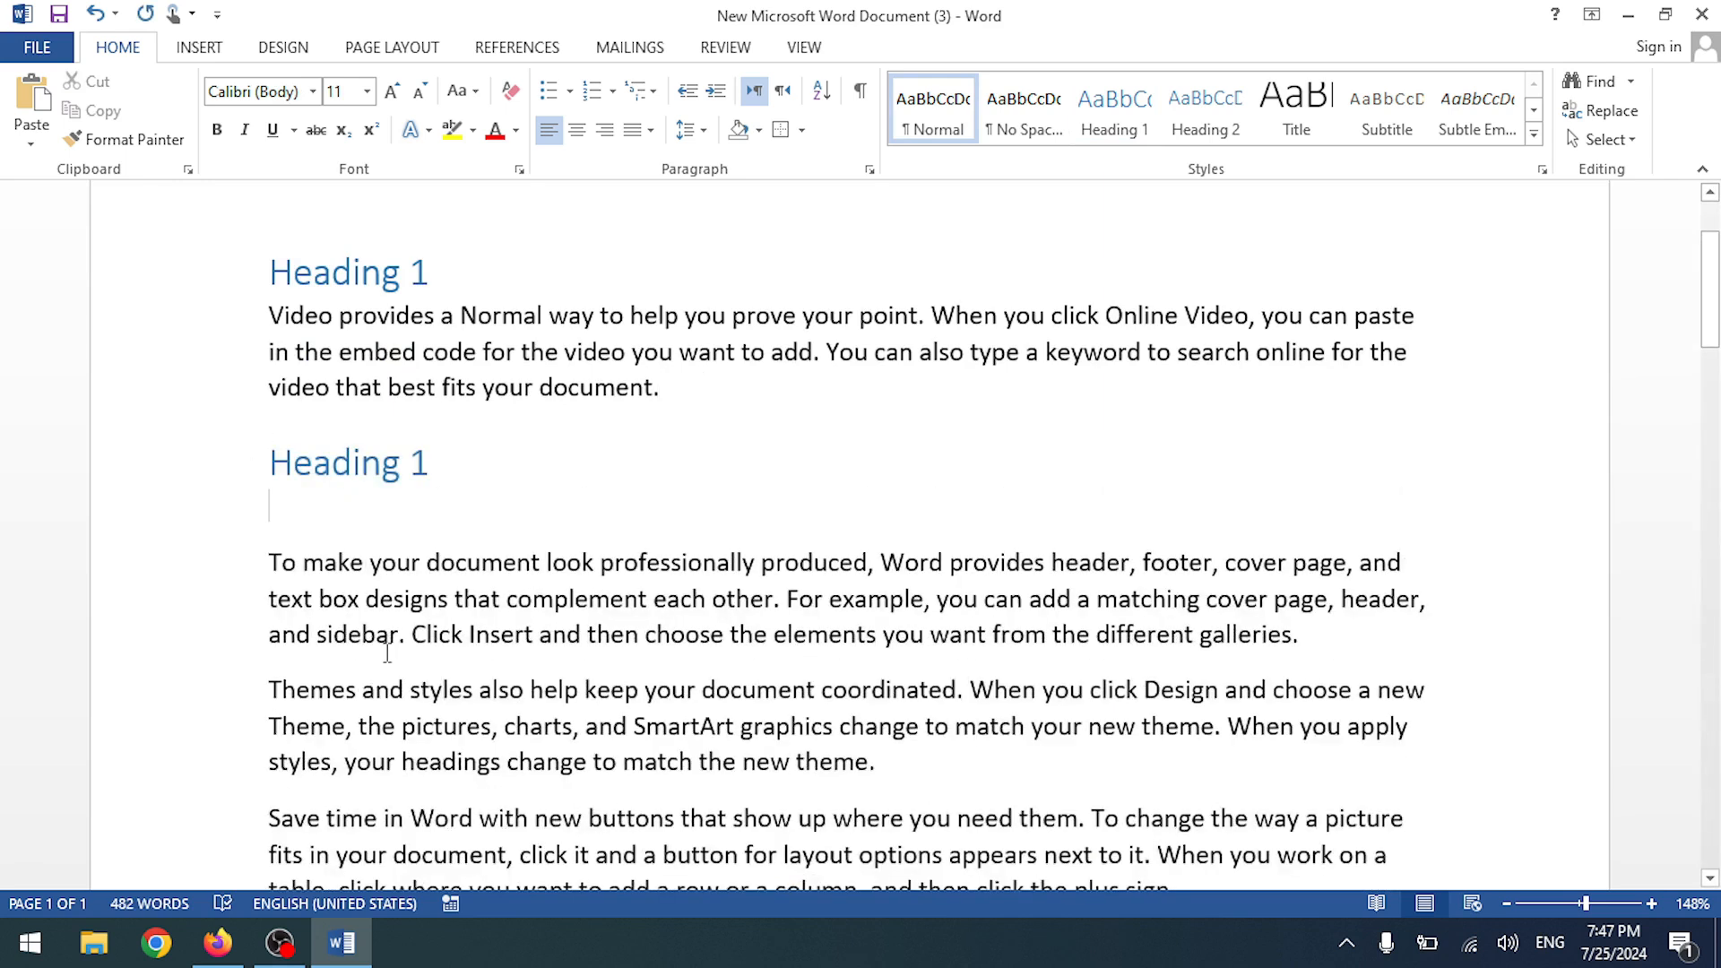
key(Return)
key(ctrl+v)
scroll(1147, 744, down, 1)
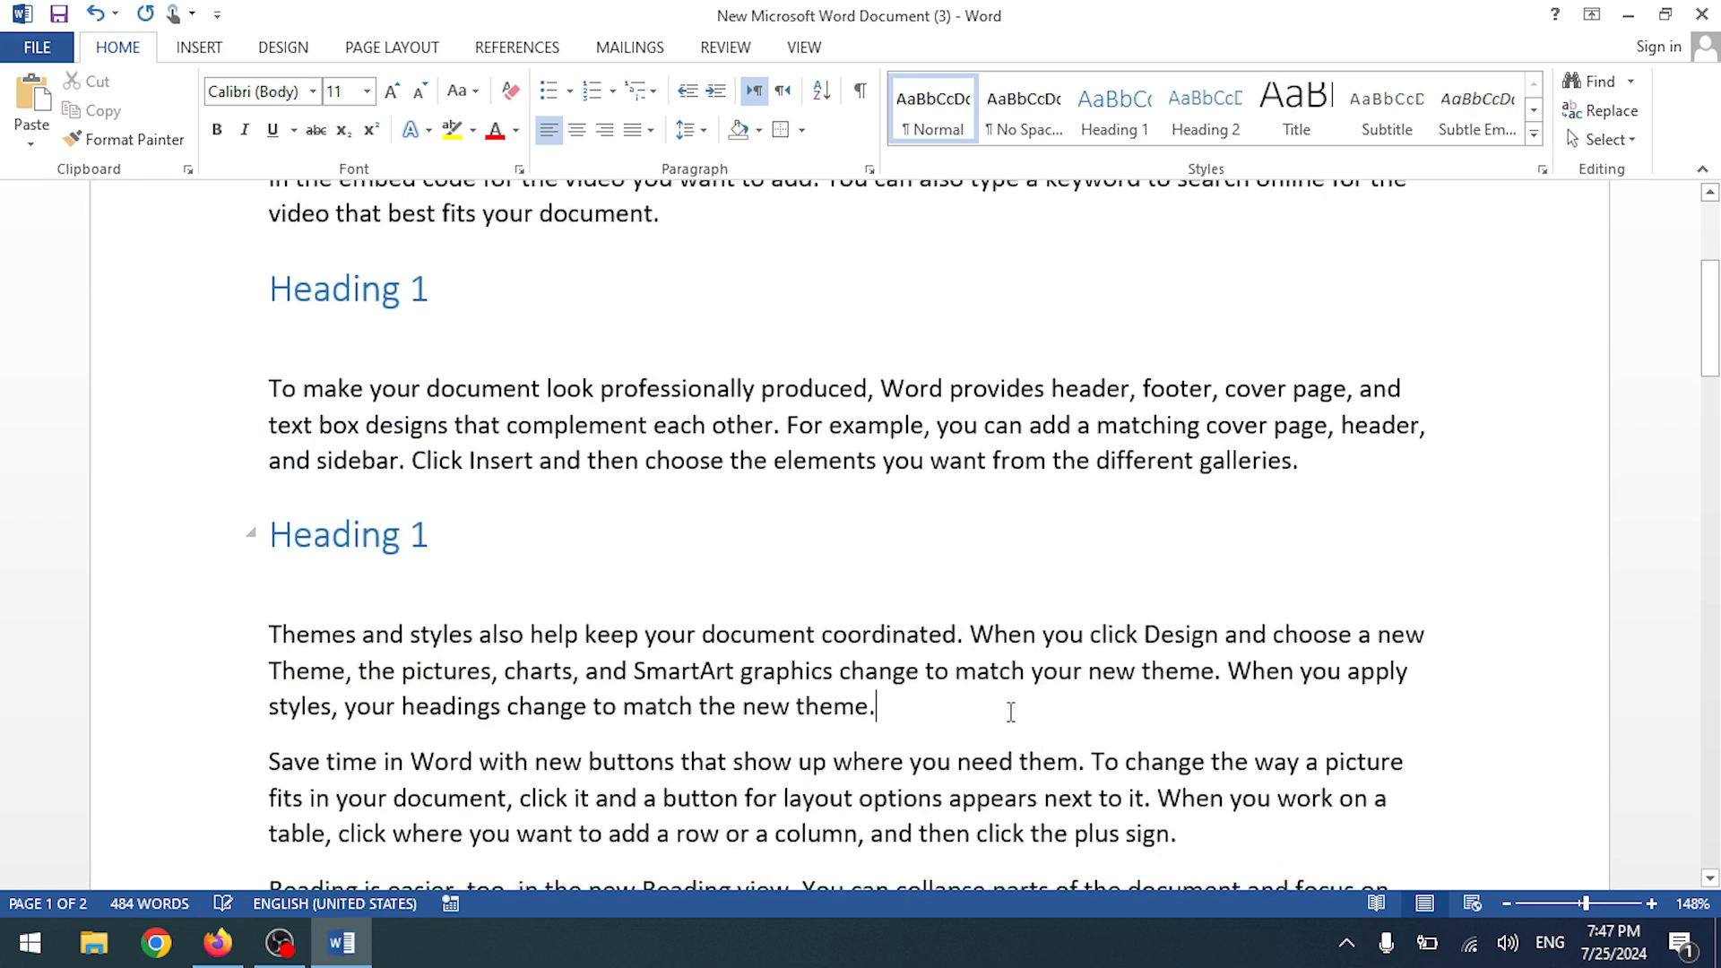
key(Return)
key(ctrl+v)
- Compare the heading's style with the body paragraph's style
scroll(430, 622, up, 2)
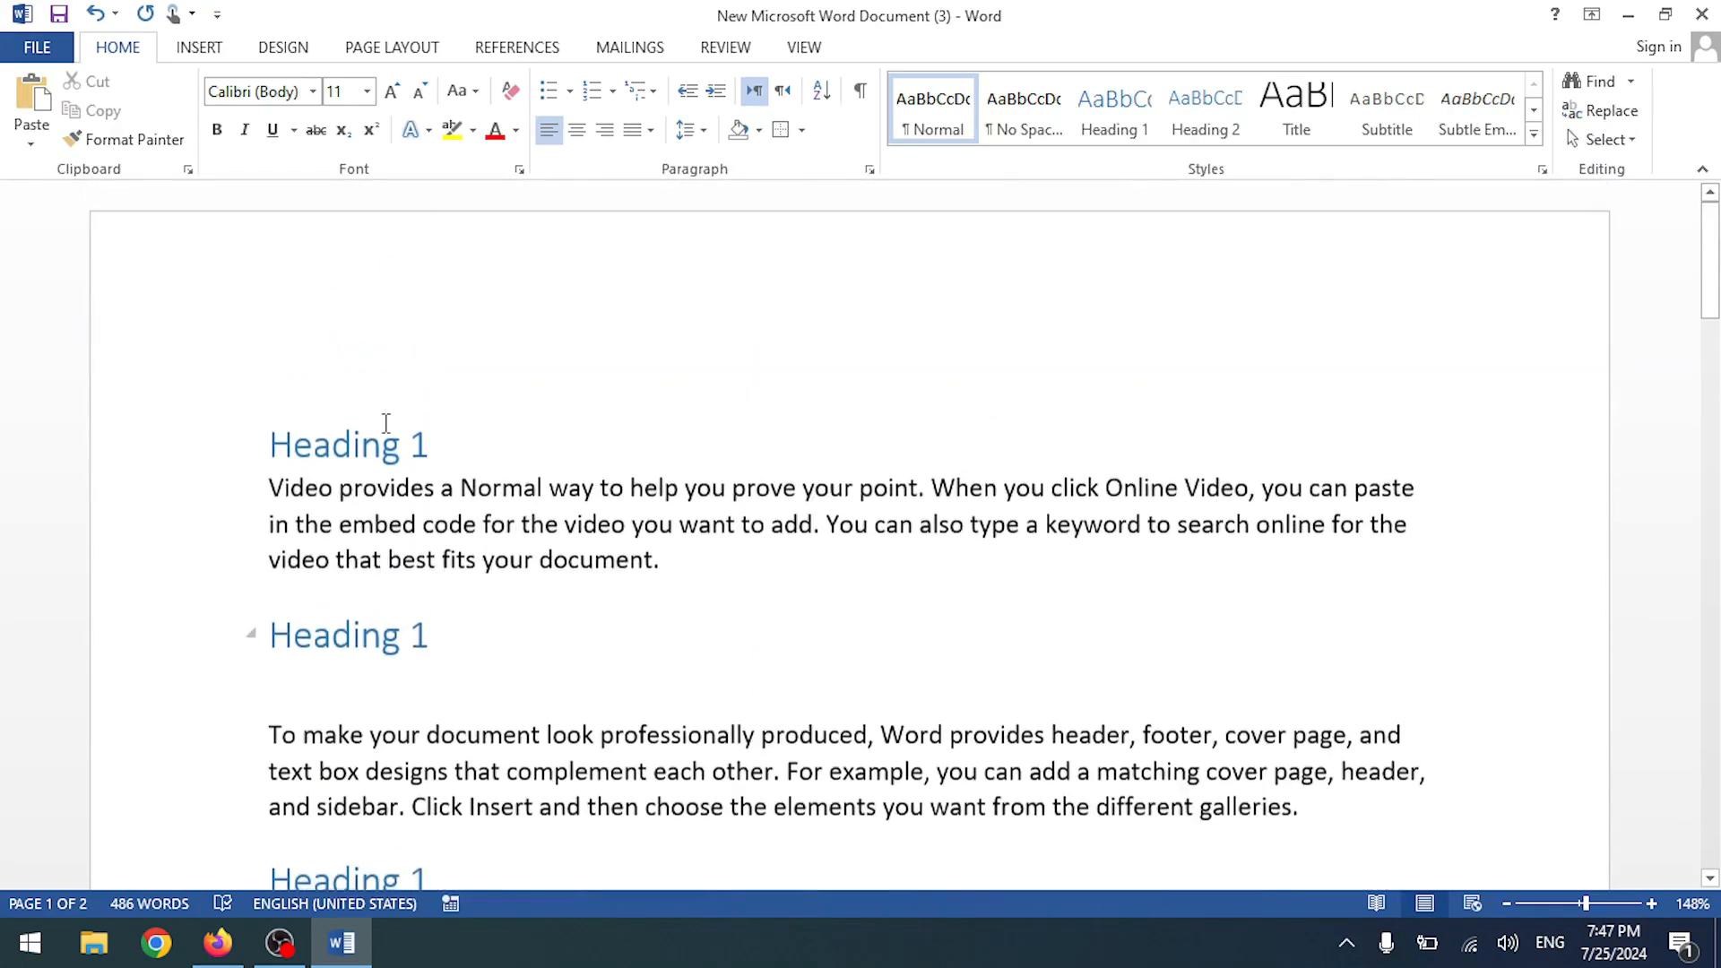
click(373, 445)
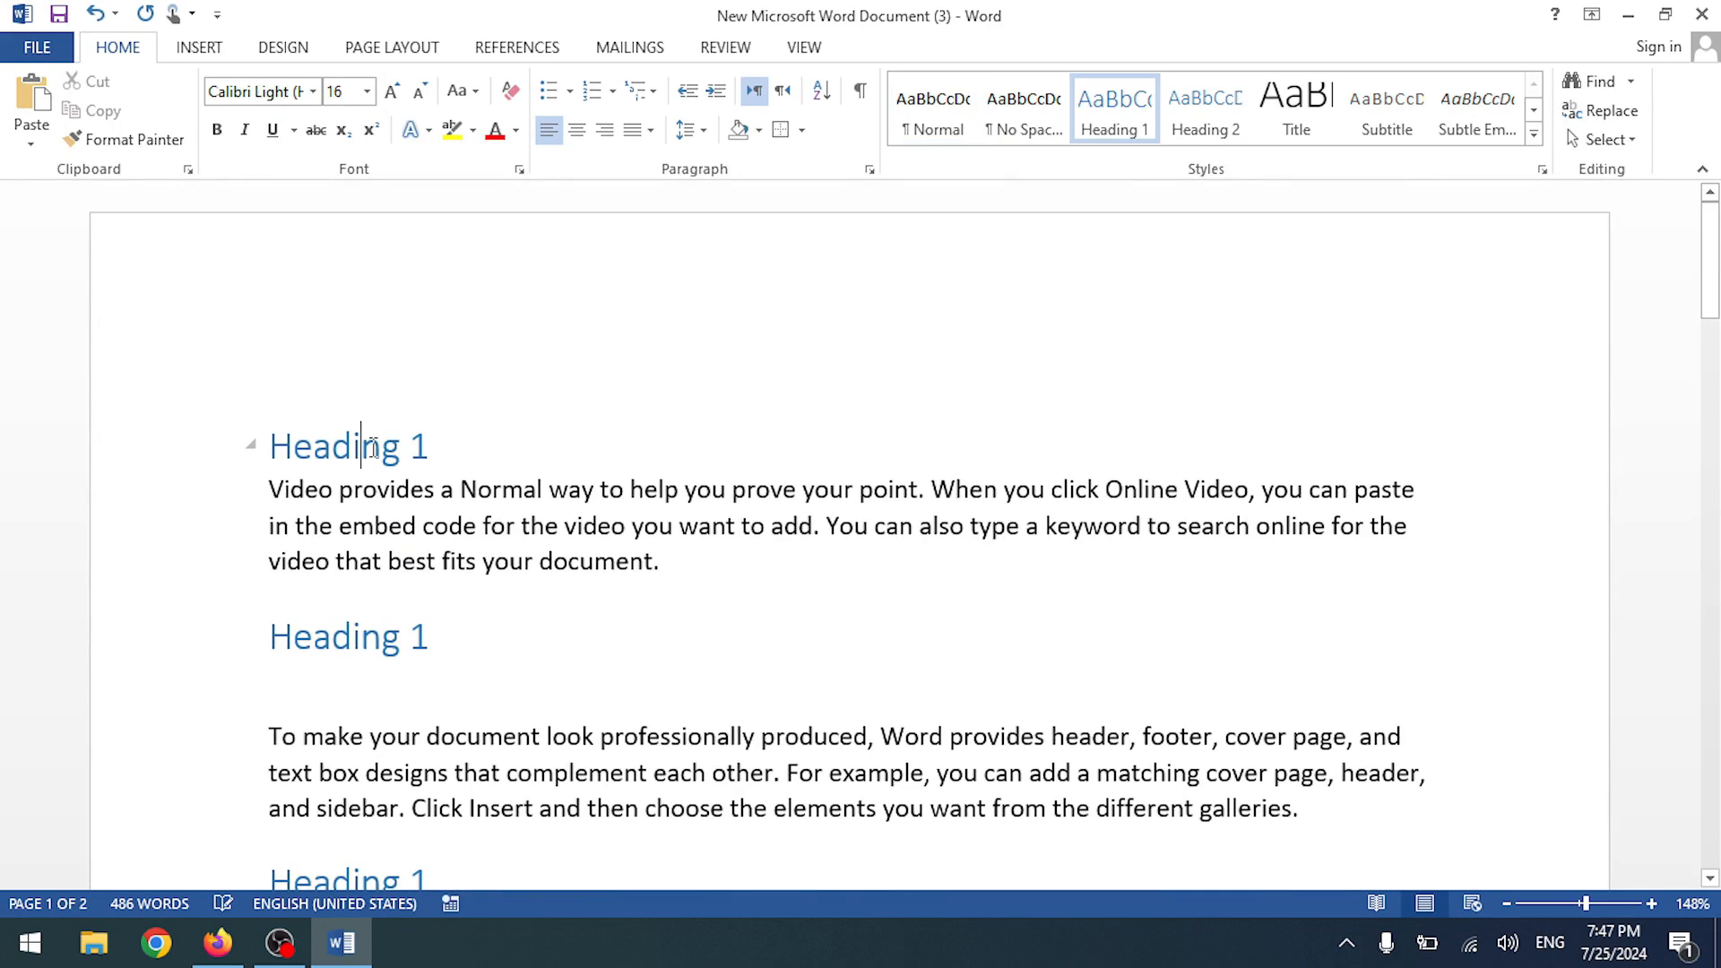
click(597, 495)
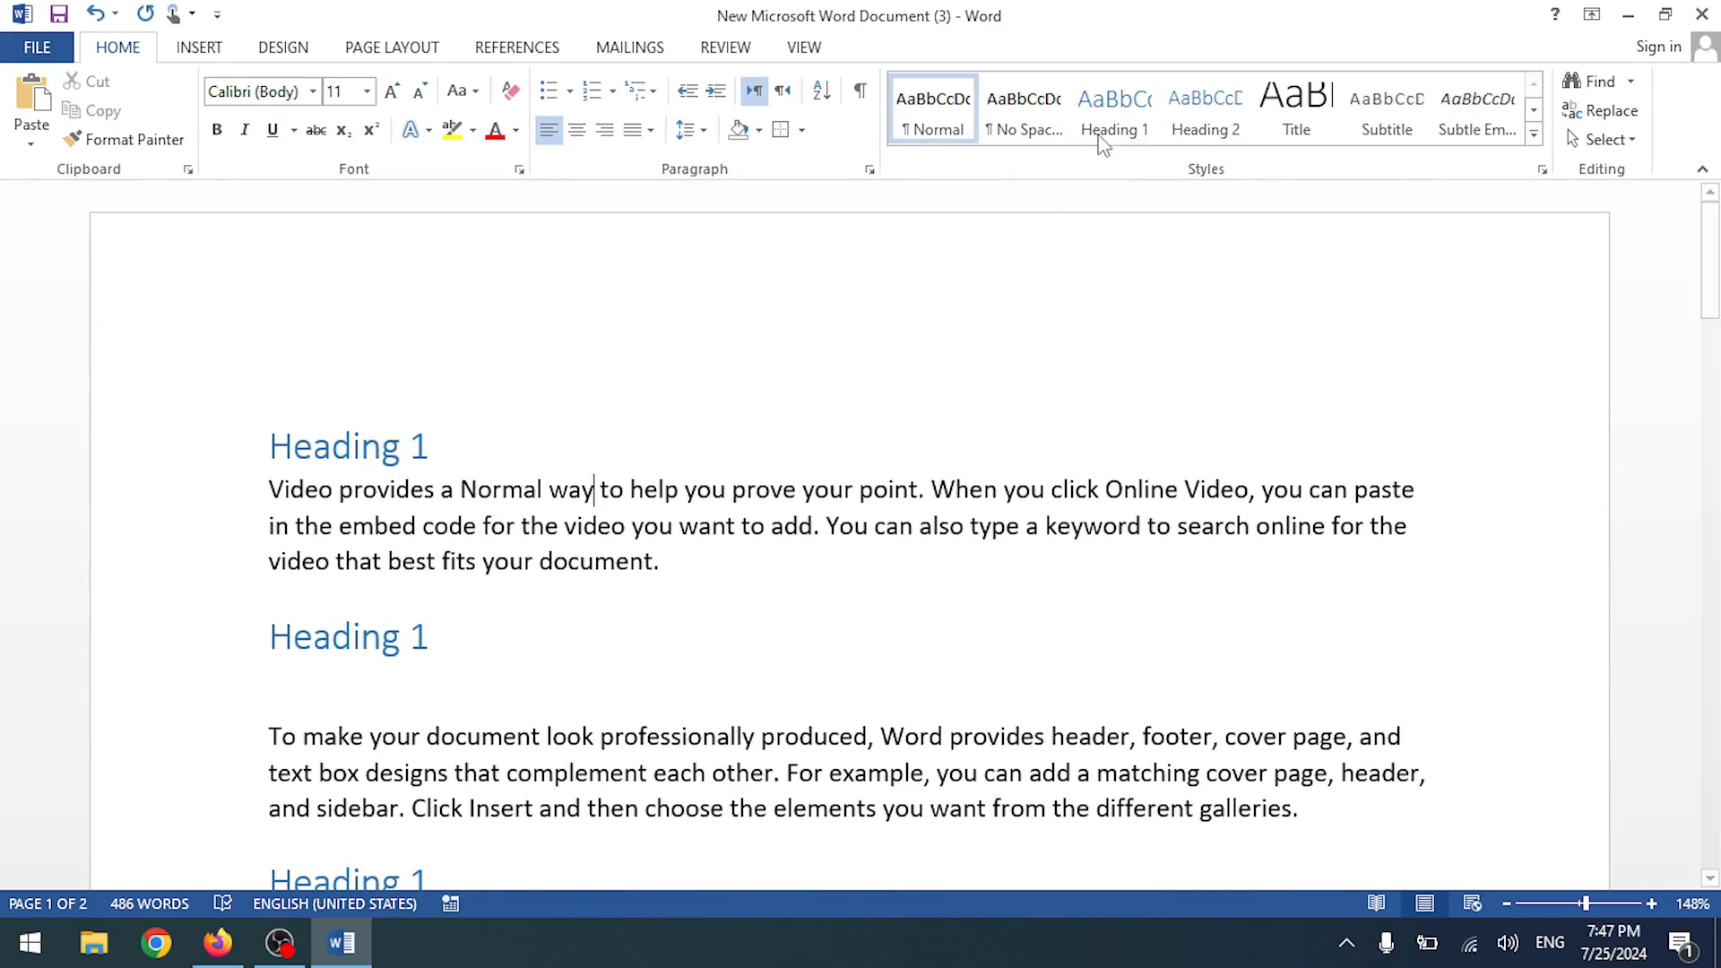
click(380, 446)
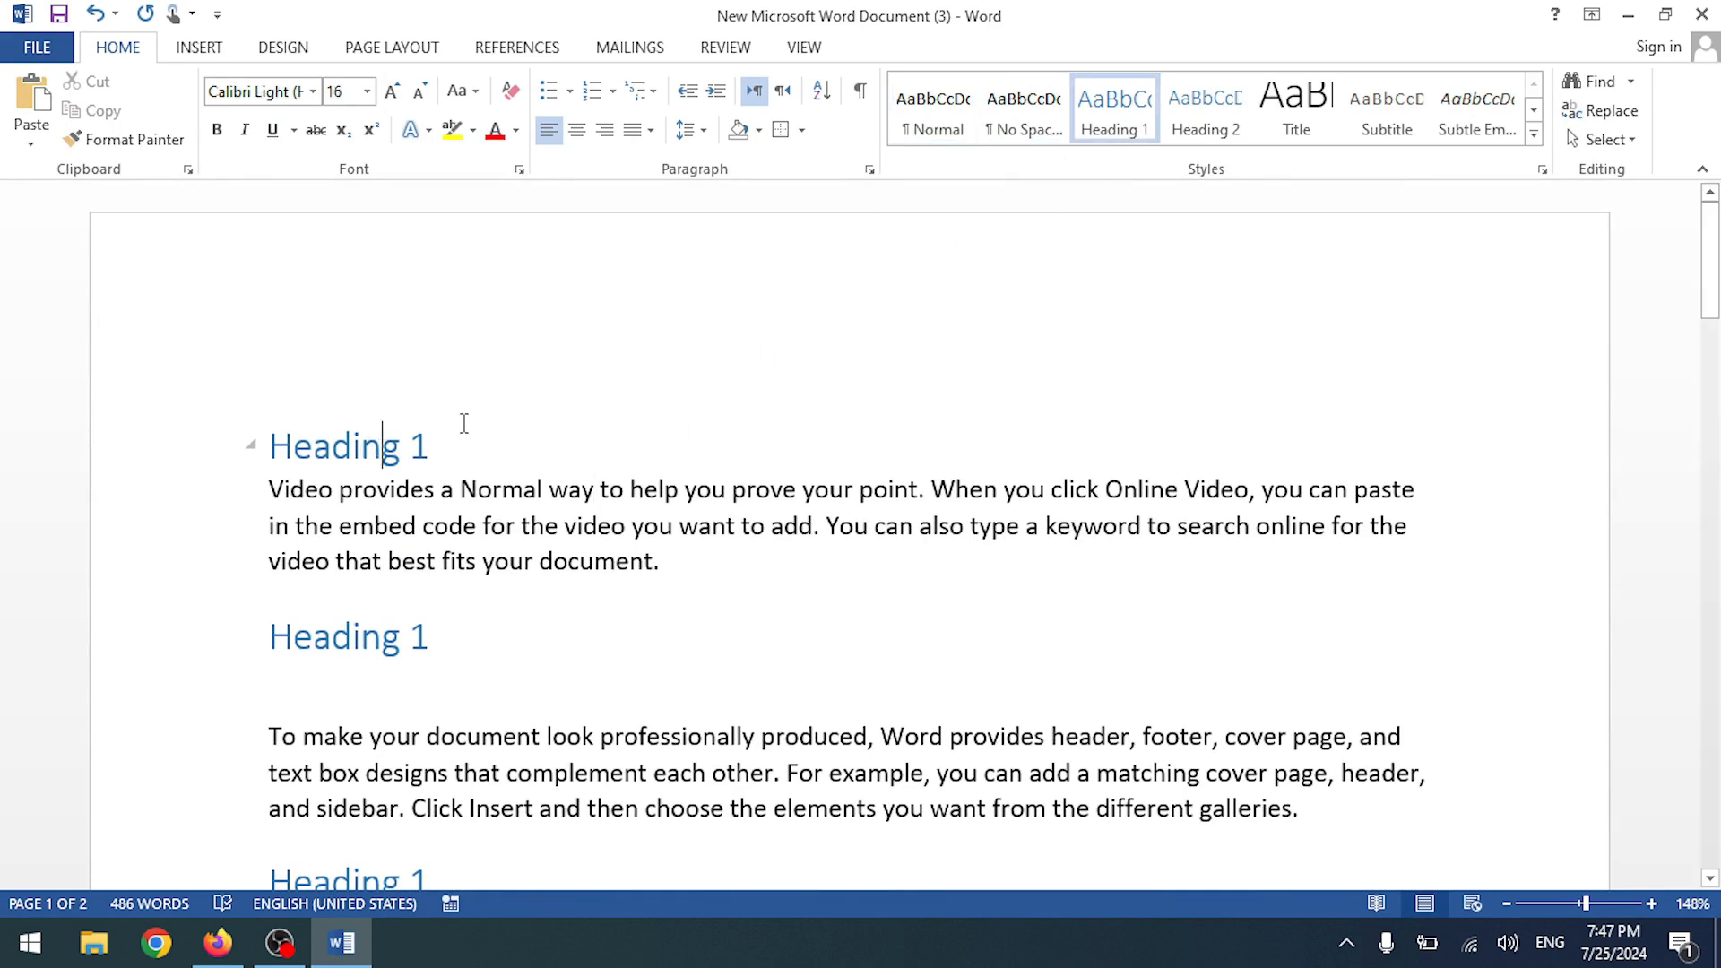
scroll(391, 372, down, 1)
scroll(361, 596, down, 4)
scroll(361, 584, up, 4)
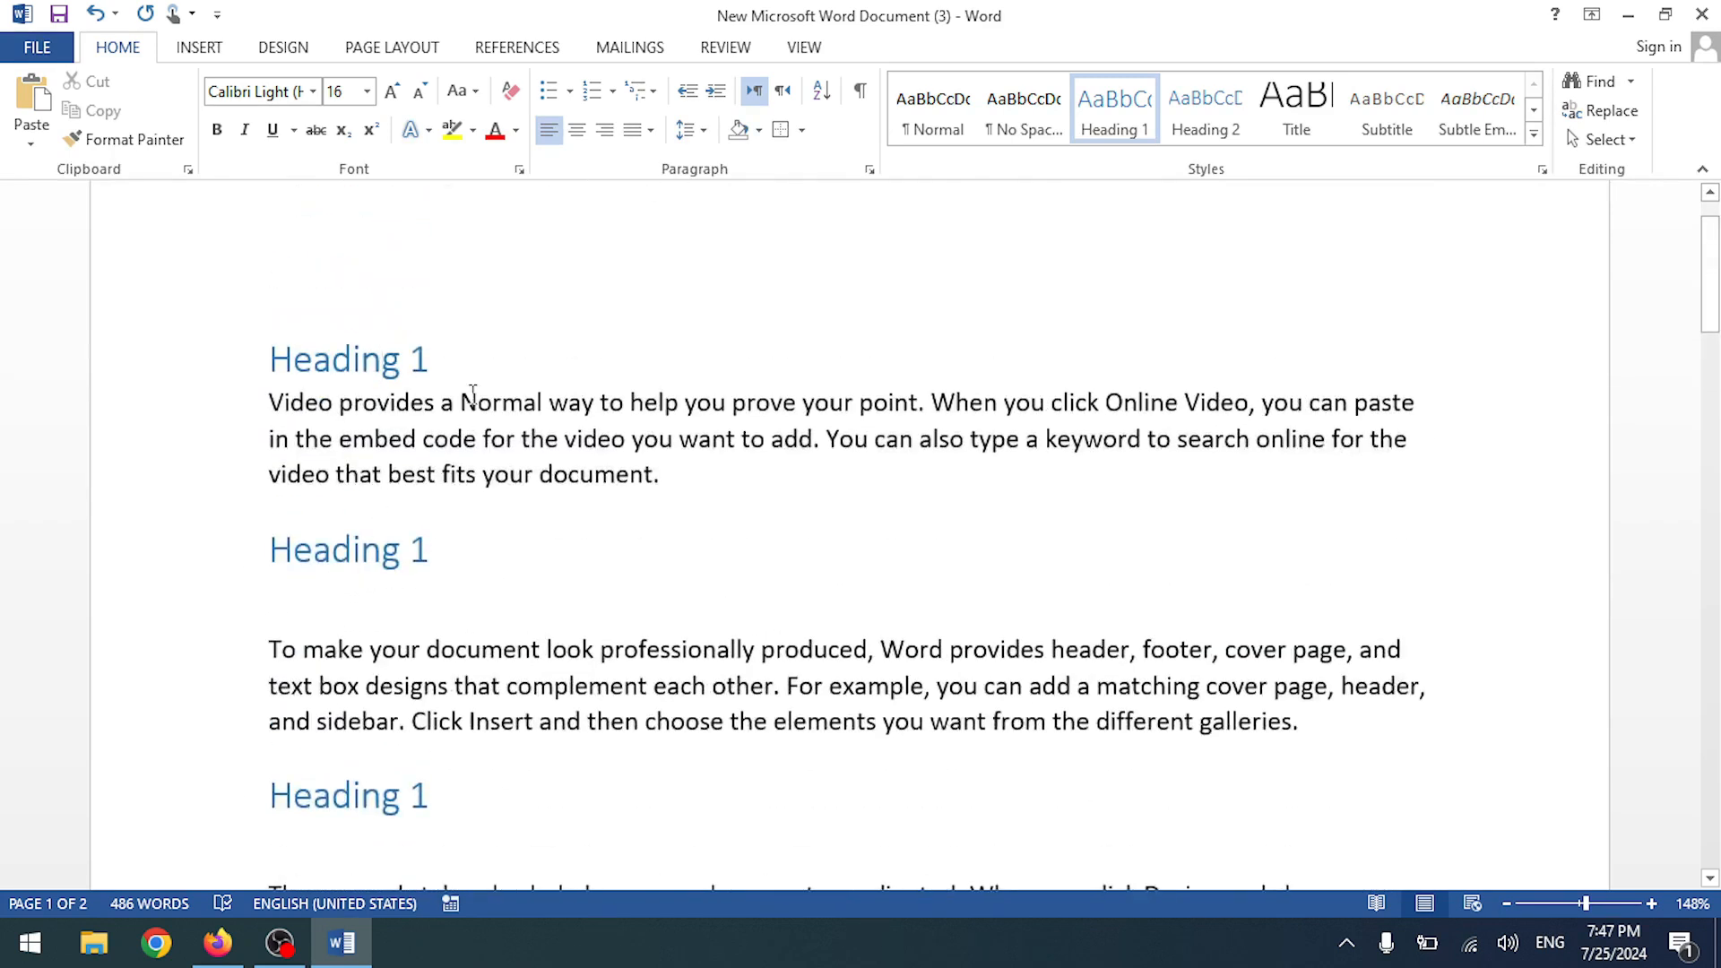
triple_click(443, 359)
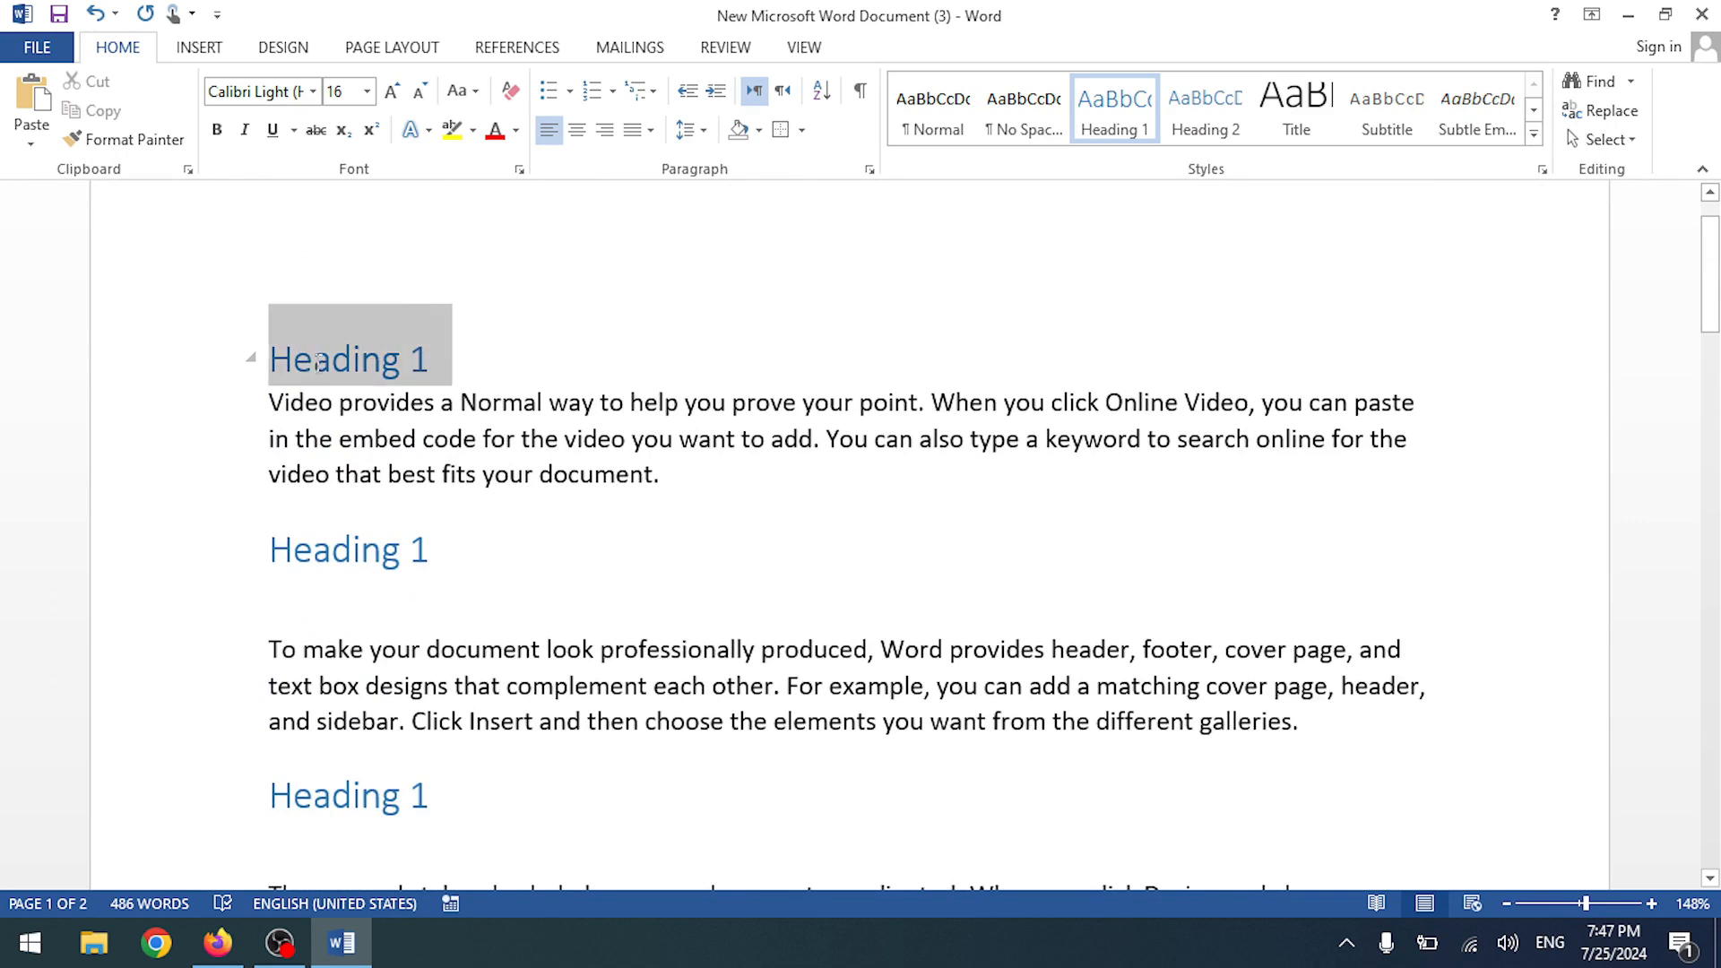
shift+click(361, 551)
click(431, 546)
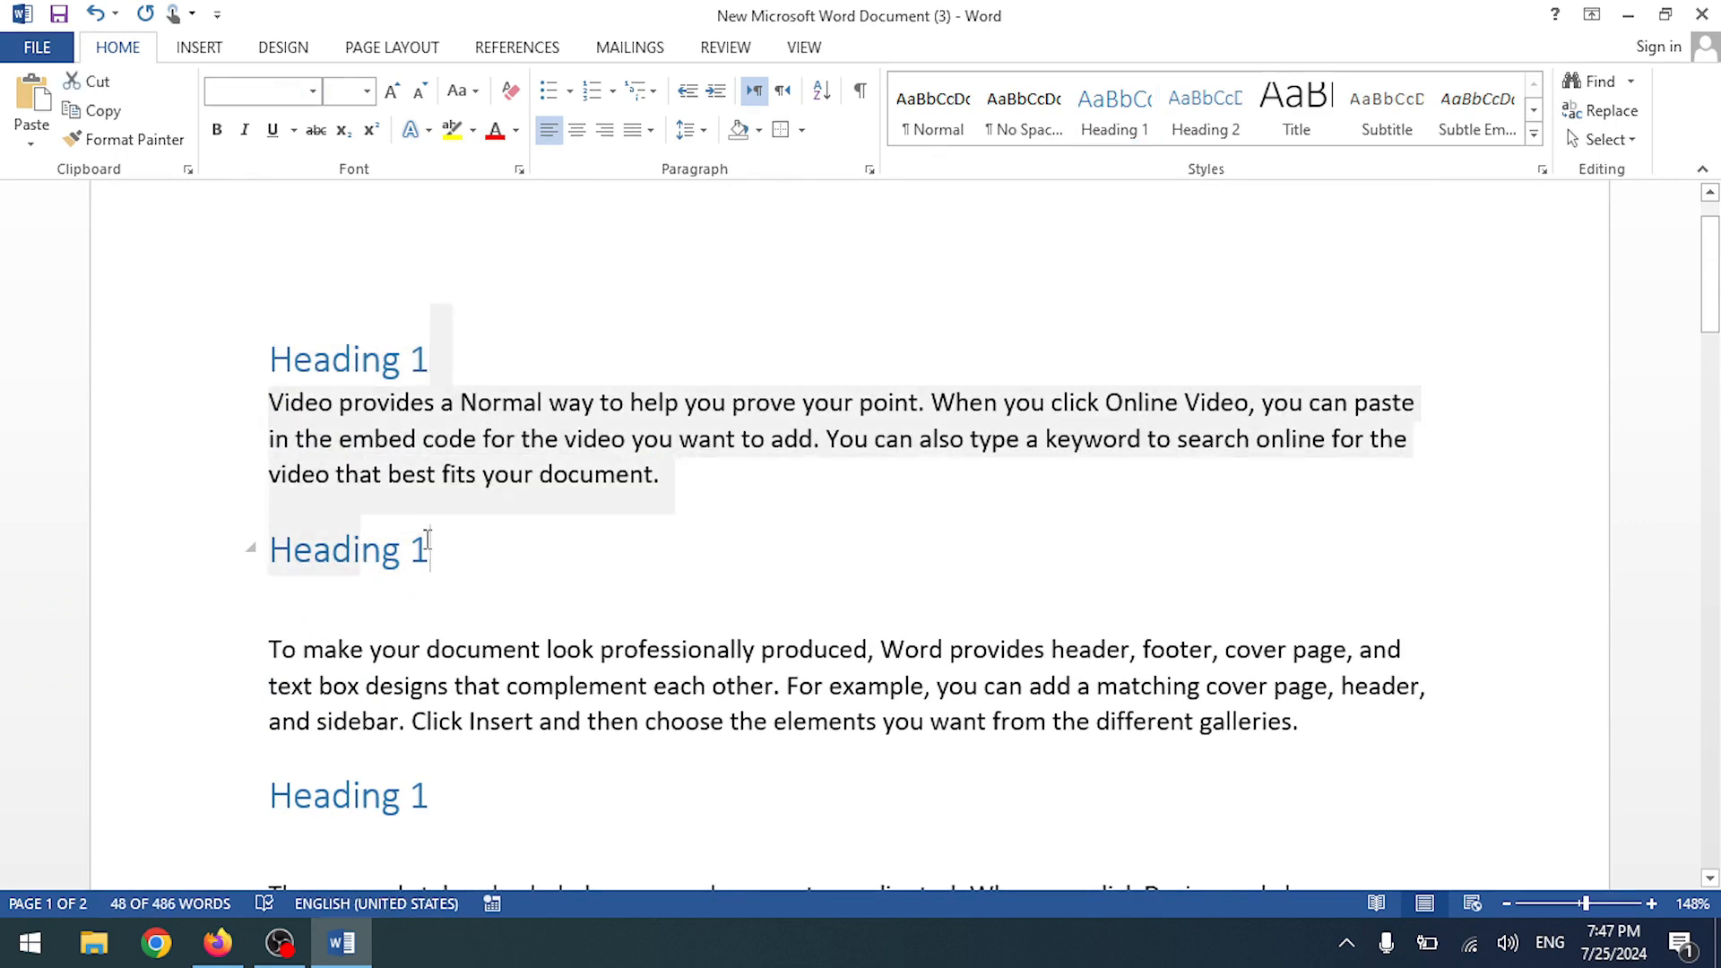
triple_click(433, 357)
ctrl+triple_click(450, 548)
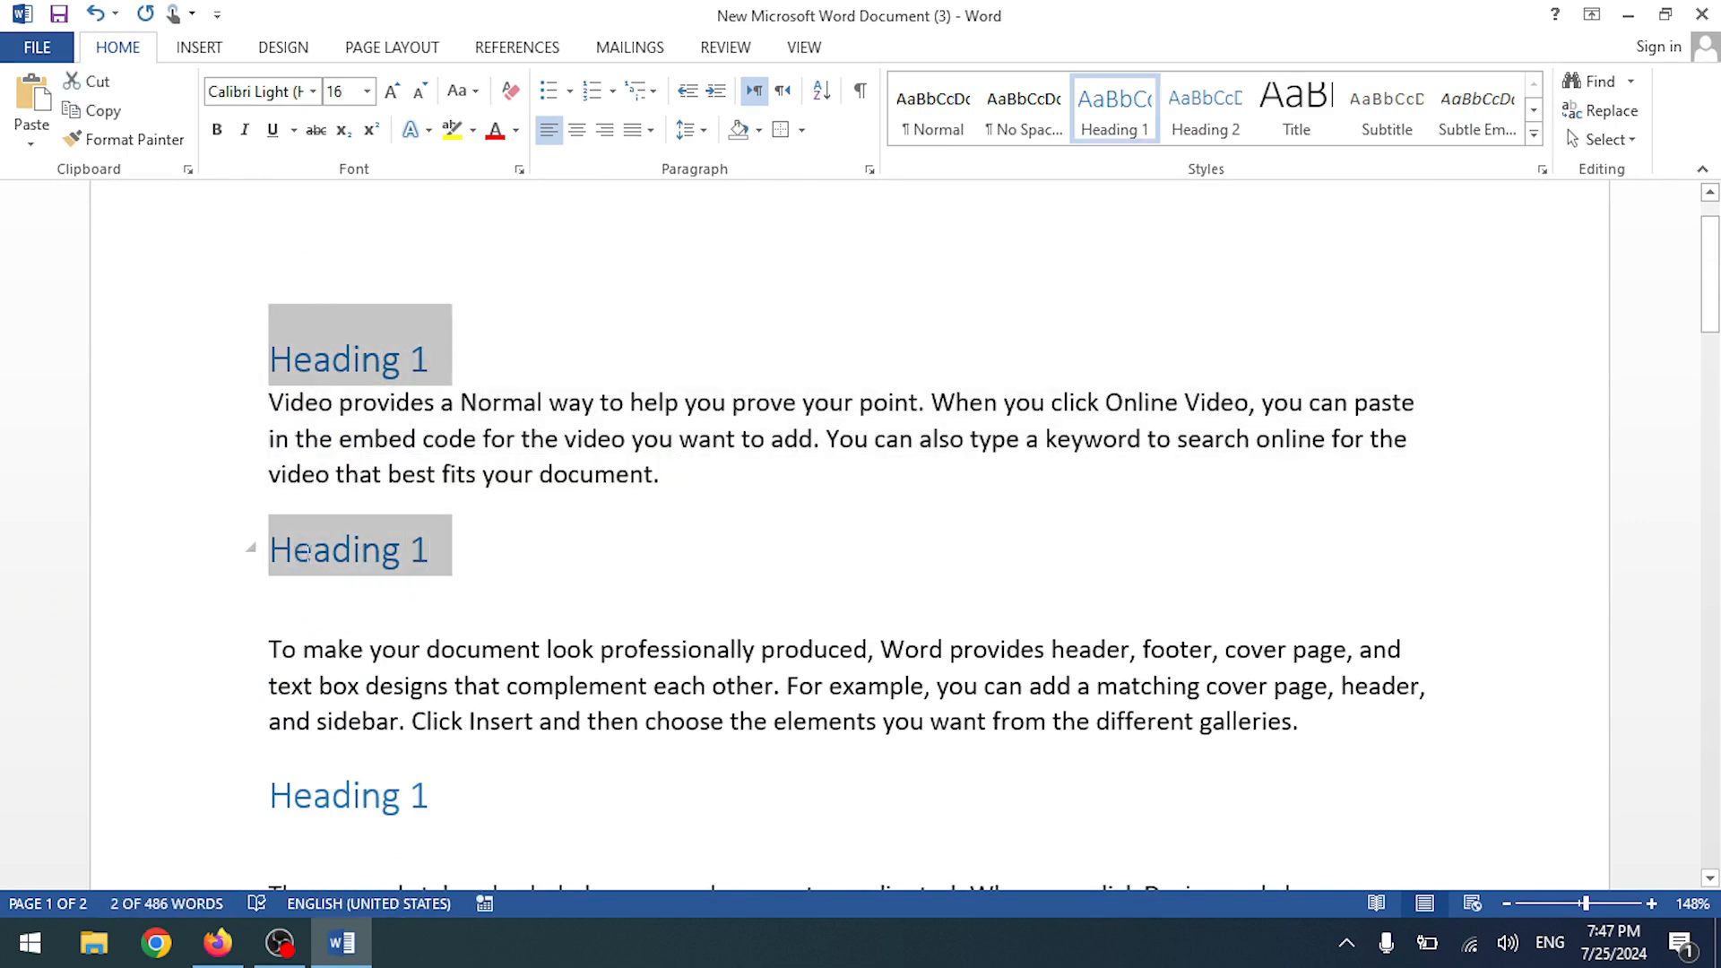
ctrl+triple_click(432, 800)
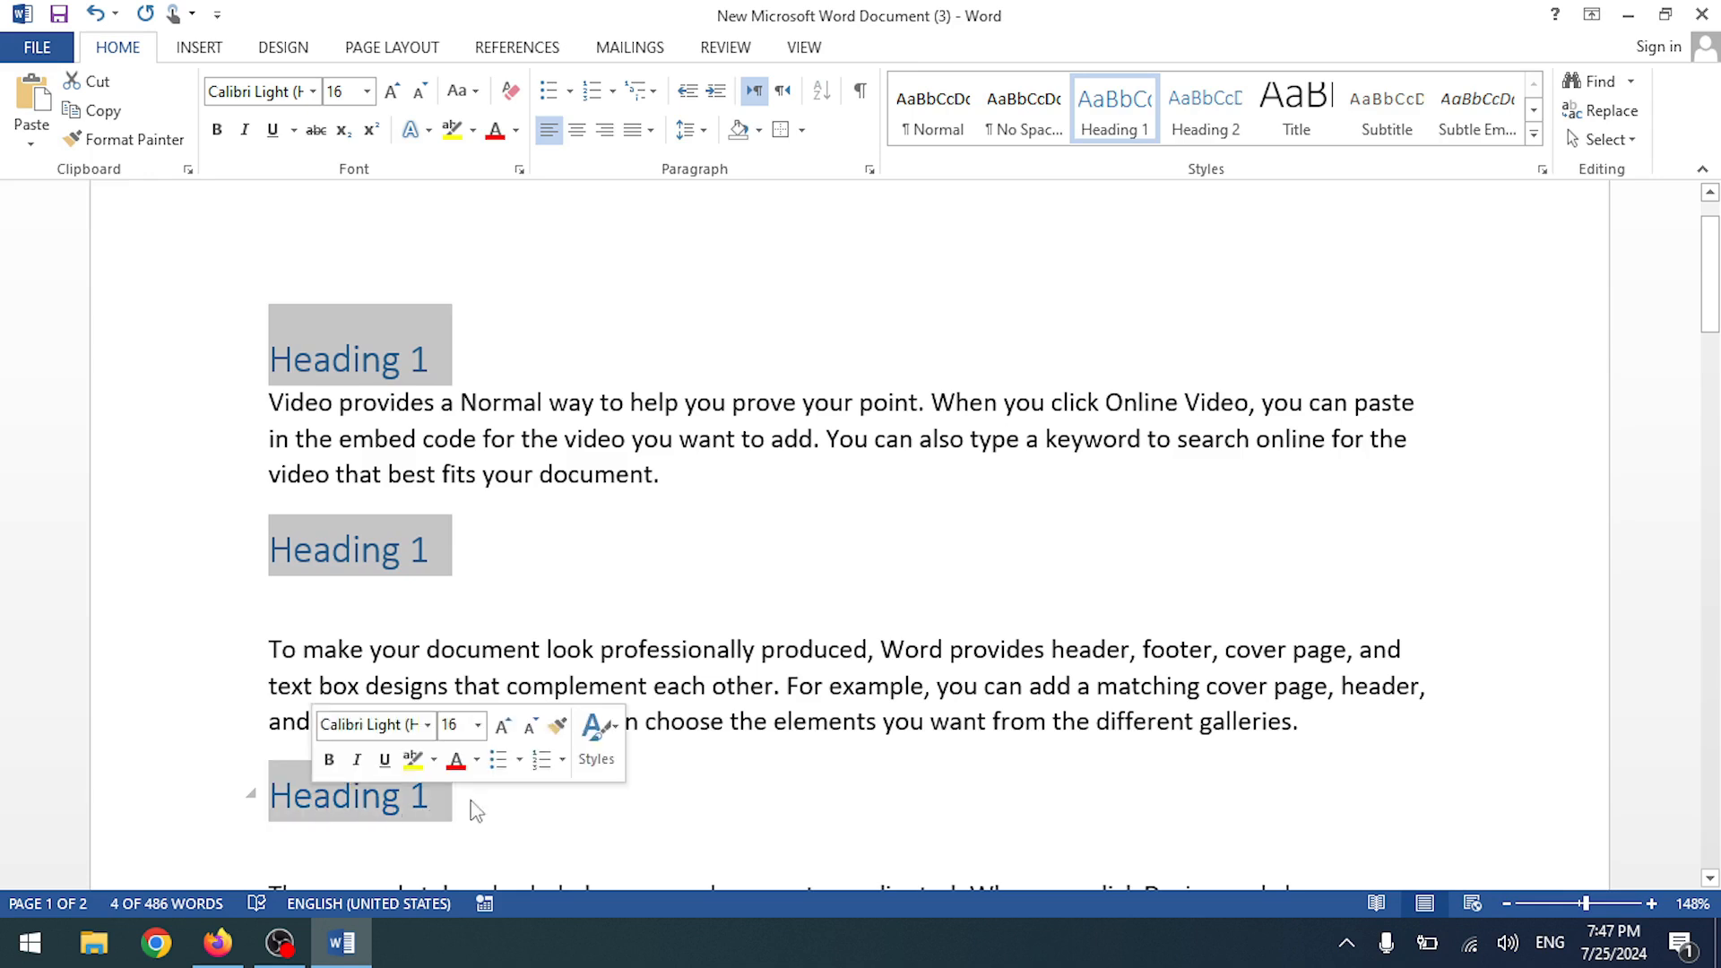
click(380, 350)
click(1608, 142)
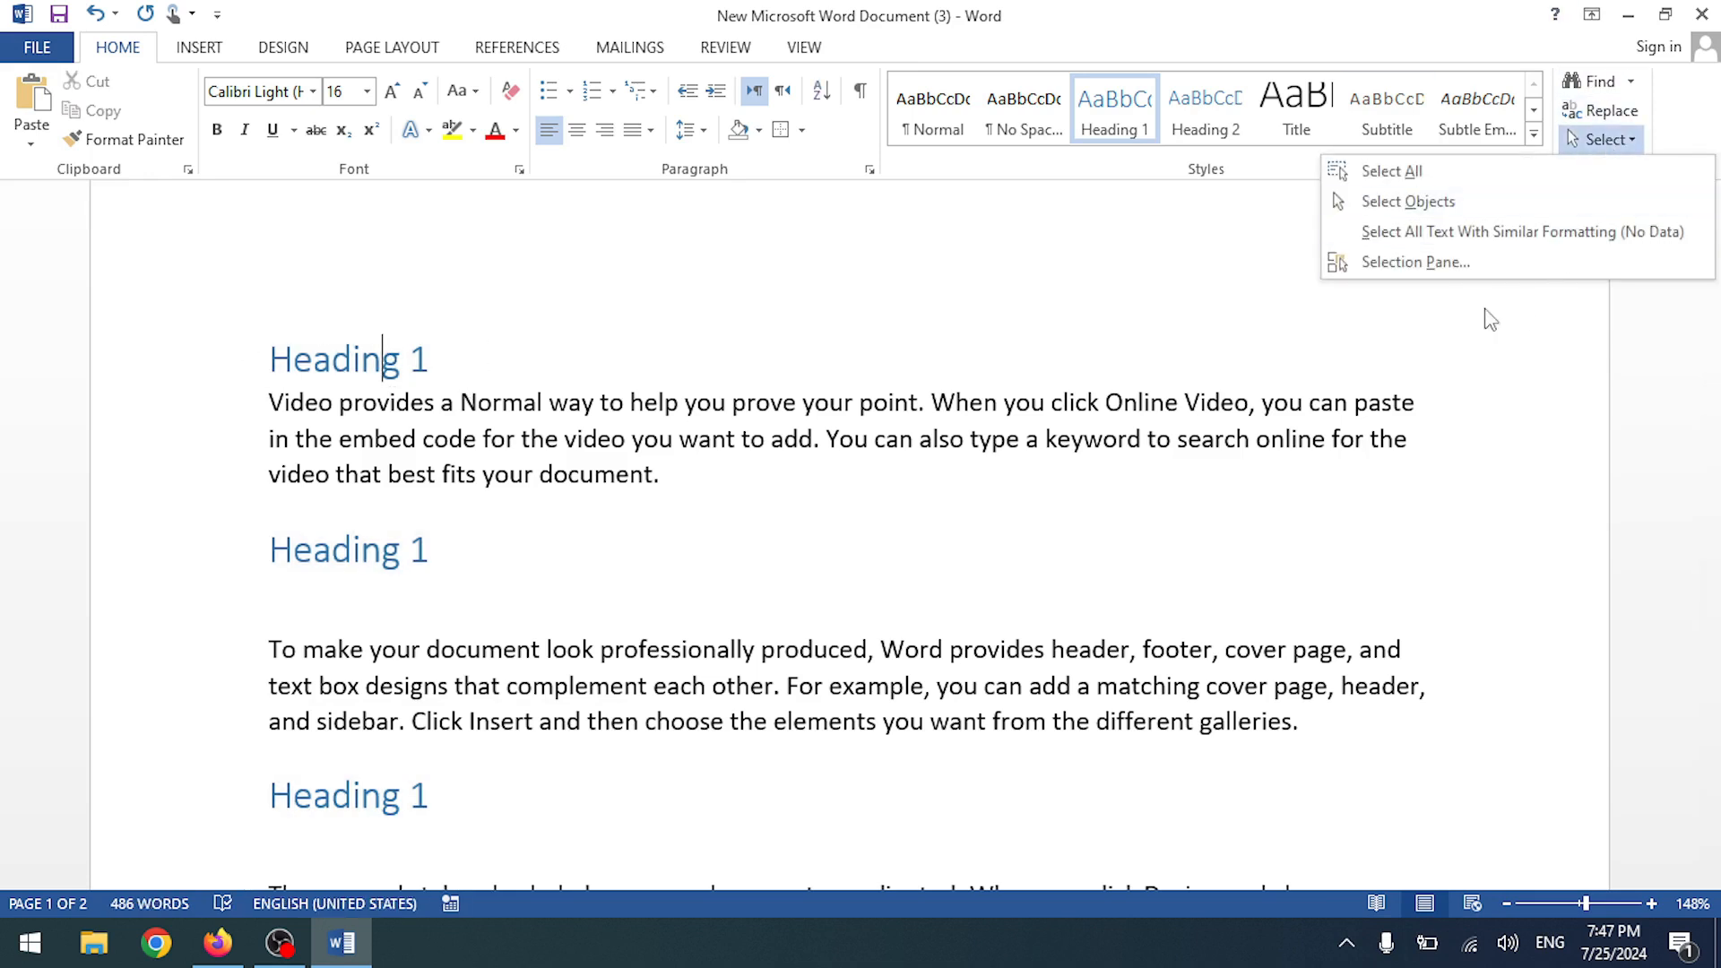
click(1583, 233)
scroll(410, 484, down, 15)
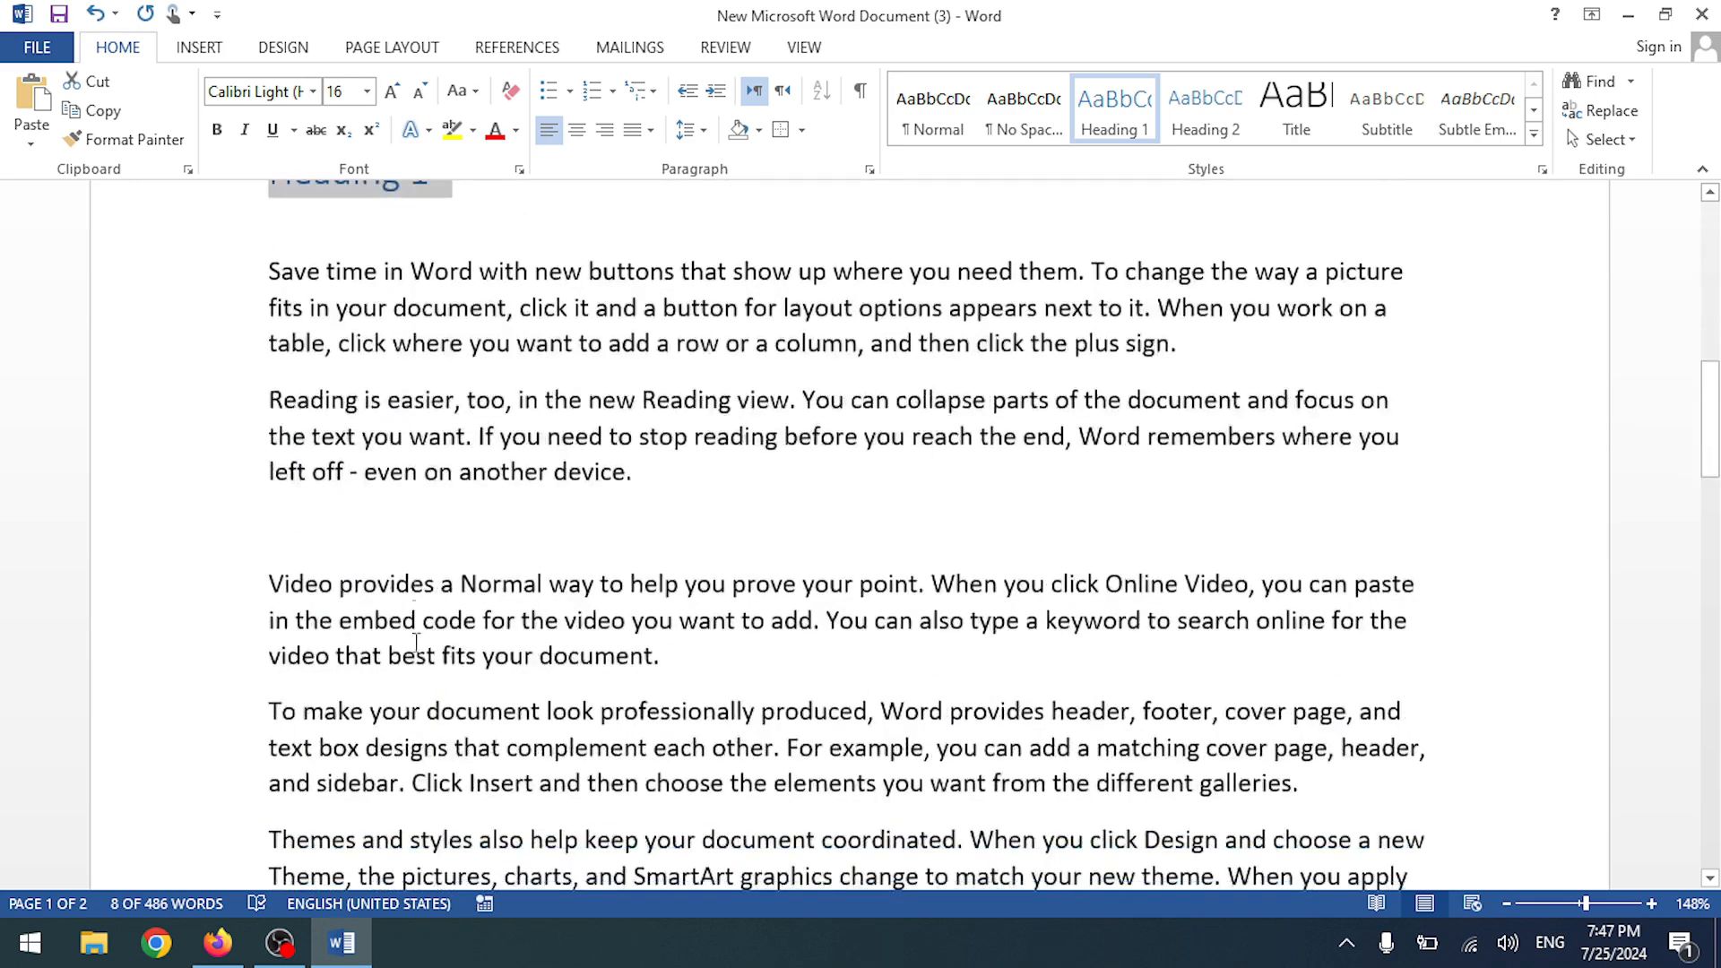
scroll(333, 681, down, 5)
scroll(348, 688, up, 9)
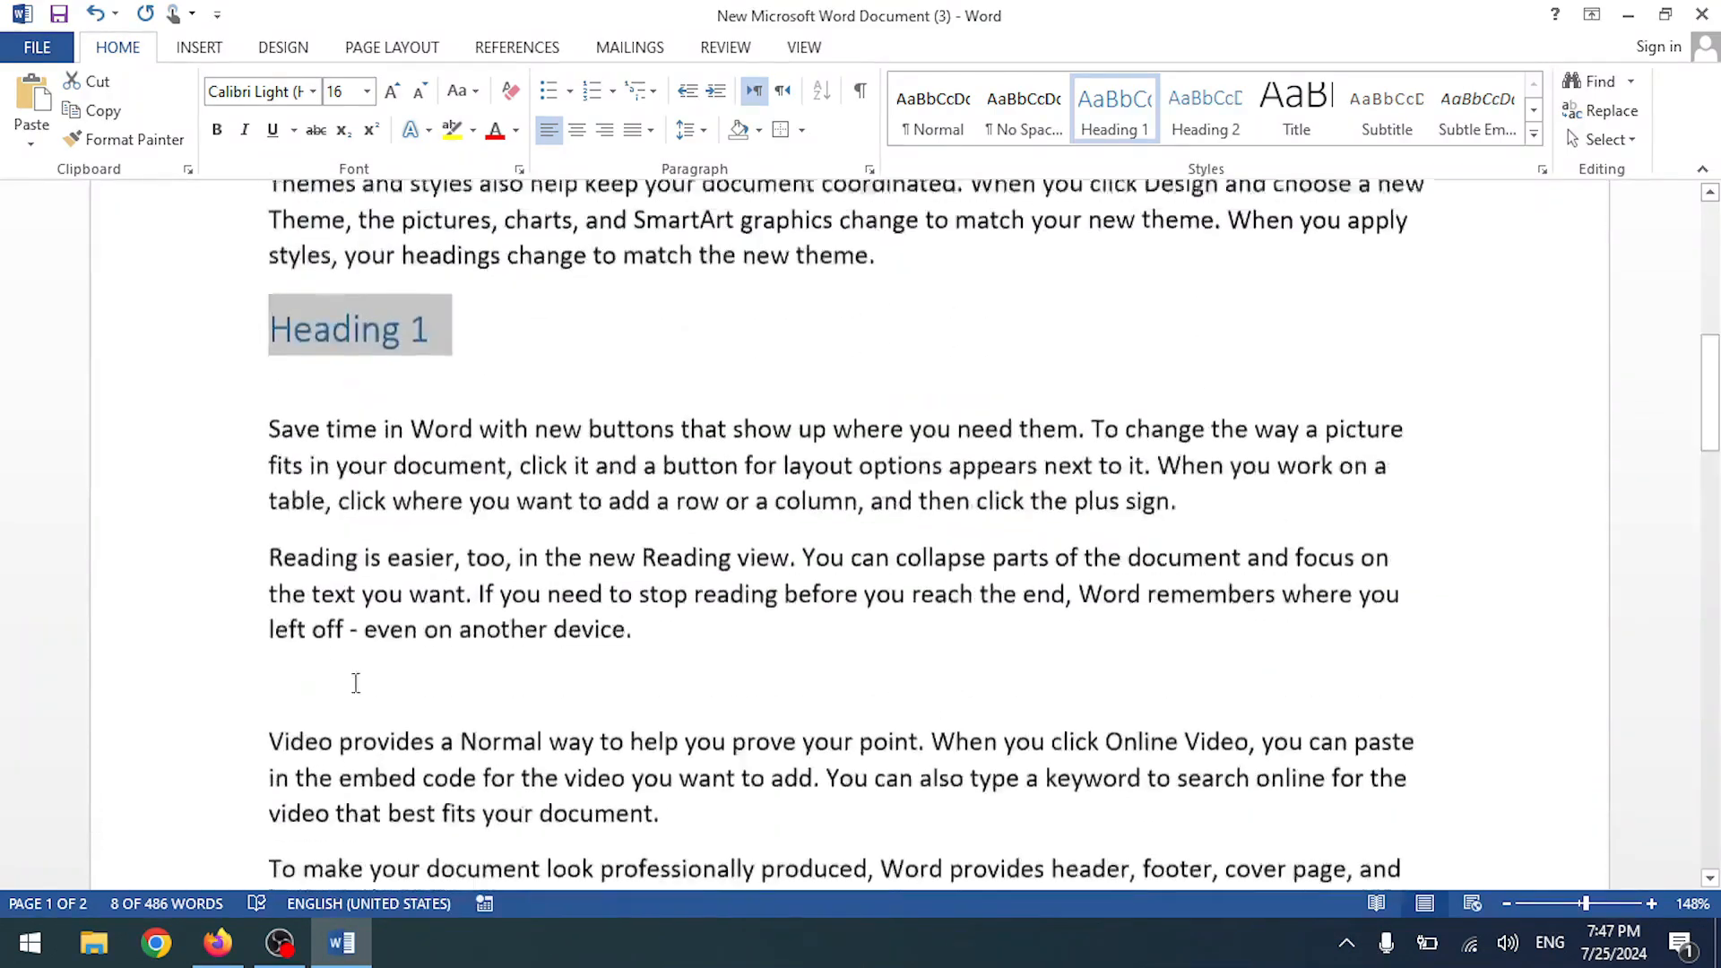
click(479, 278)
click(480, 343)
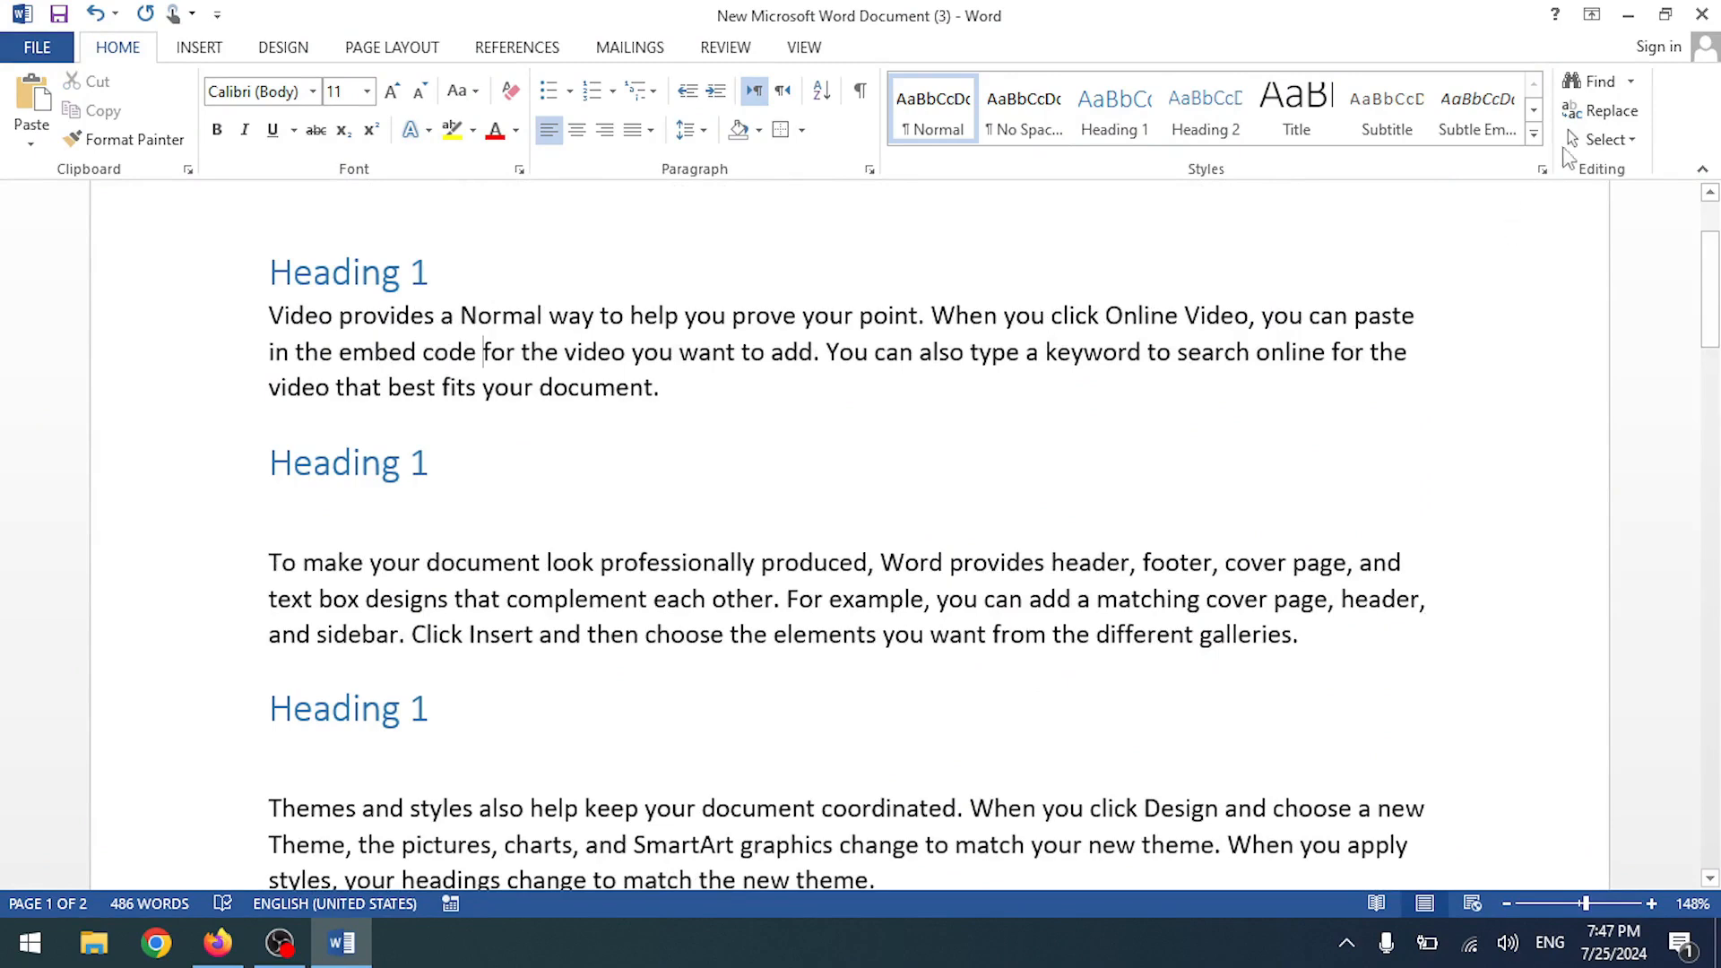
click(1603, 139)
click(1443, 230)
scroll(461, 384, down, 3)
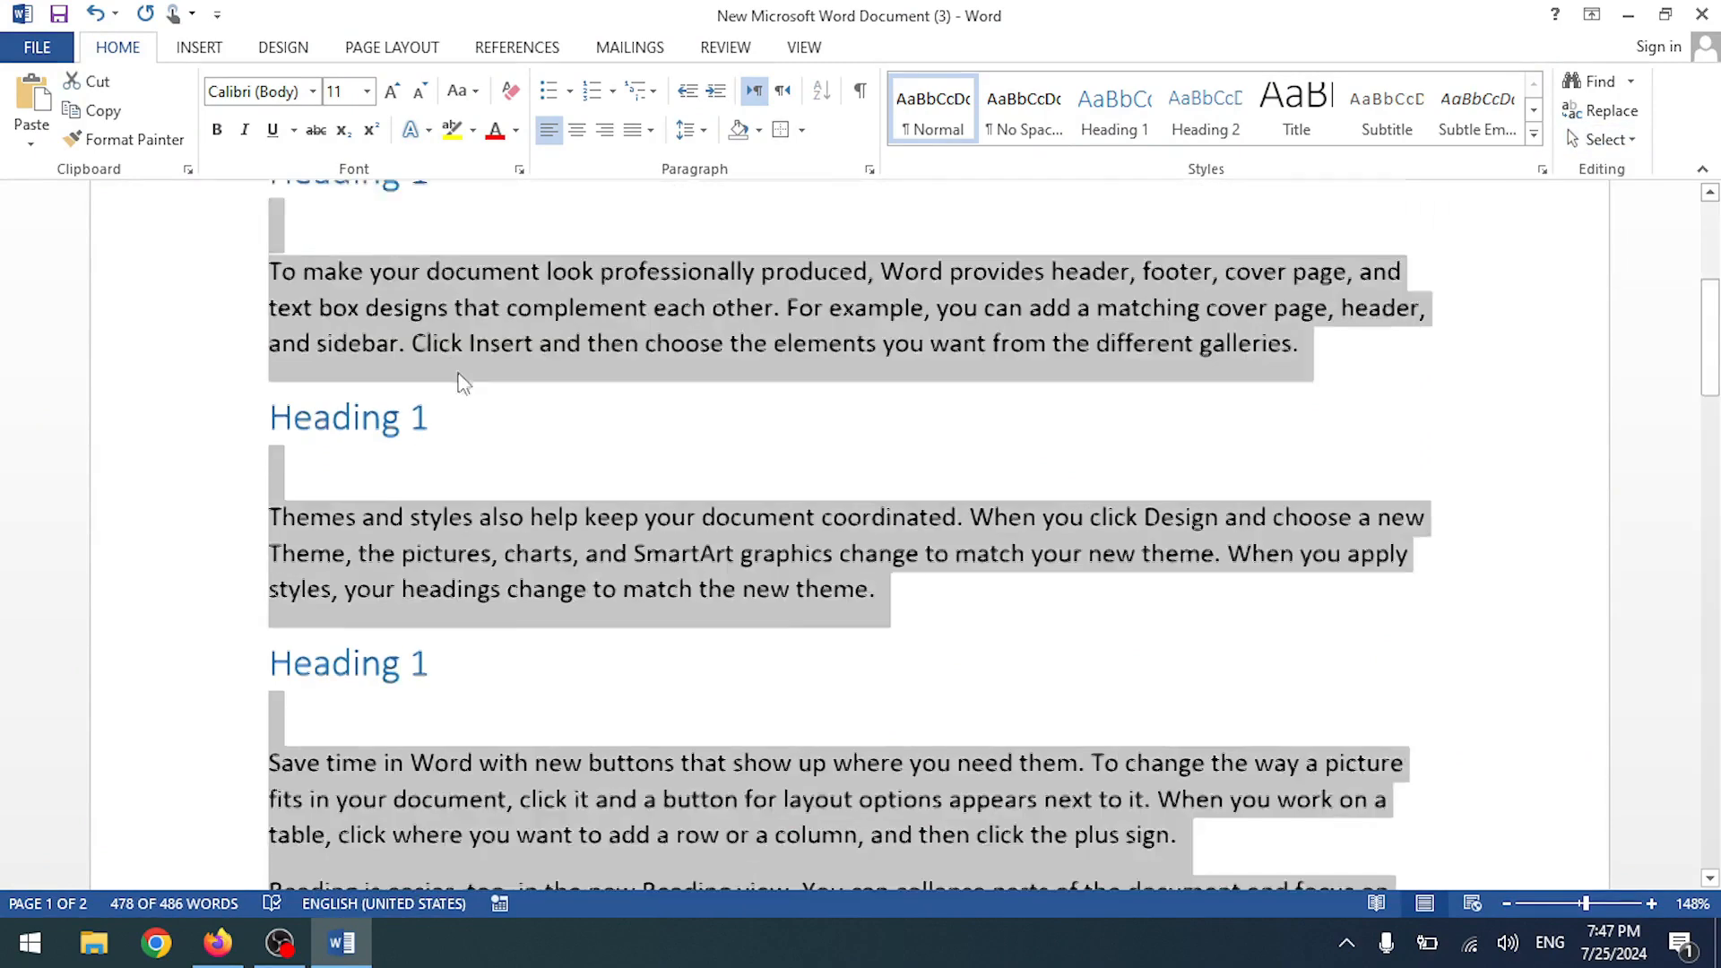
scroll(461, 383, down, 6)
scroll(453, 802, up, 8)
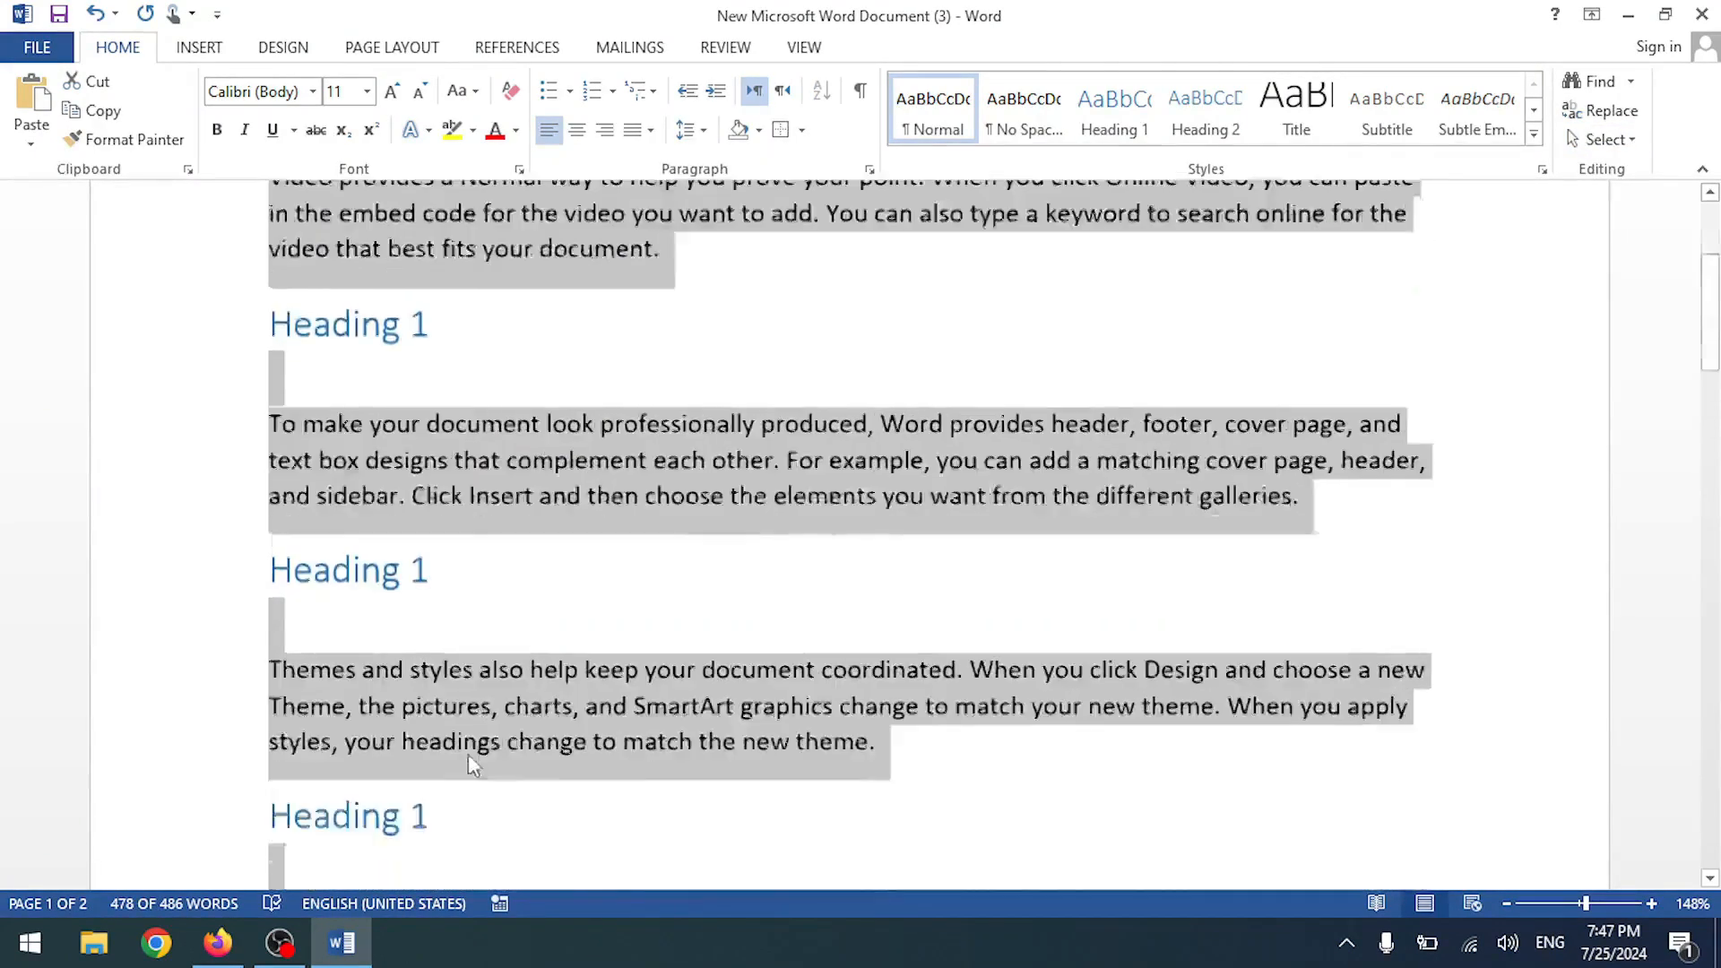
scroll(468, 762, up, 3)
click(434, 446)
click(1603, 139)
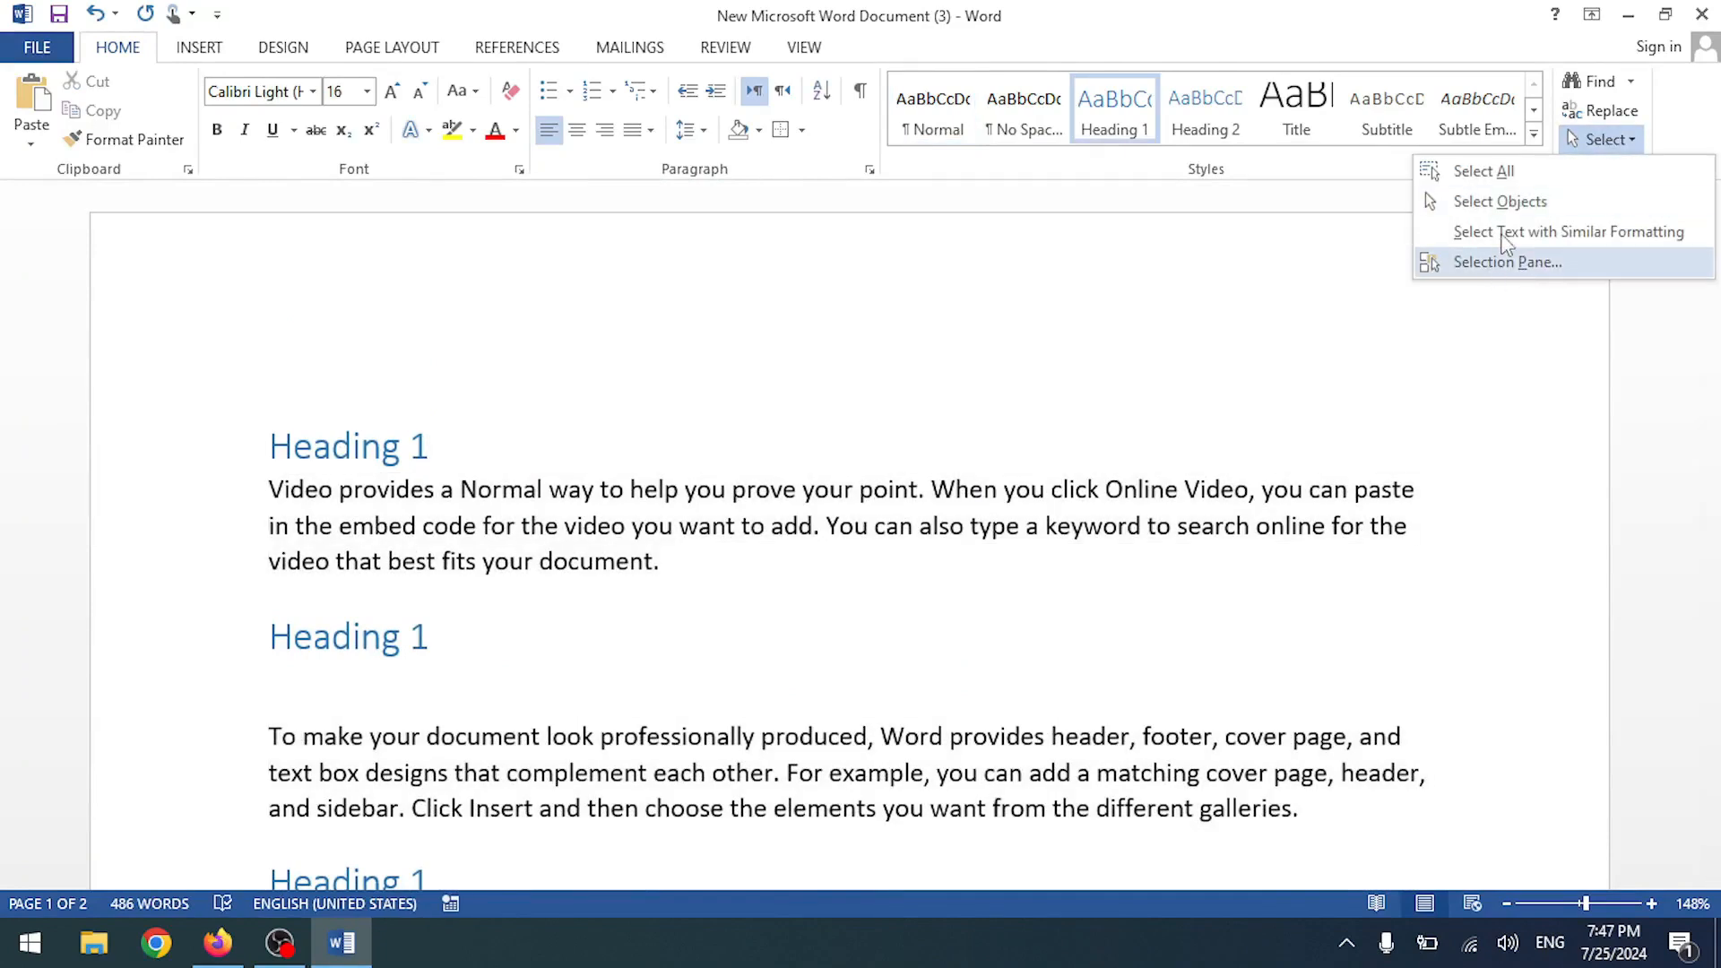
click(477, 449)
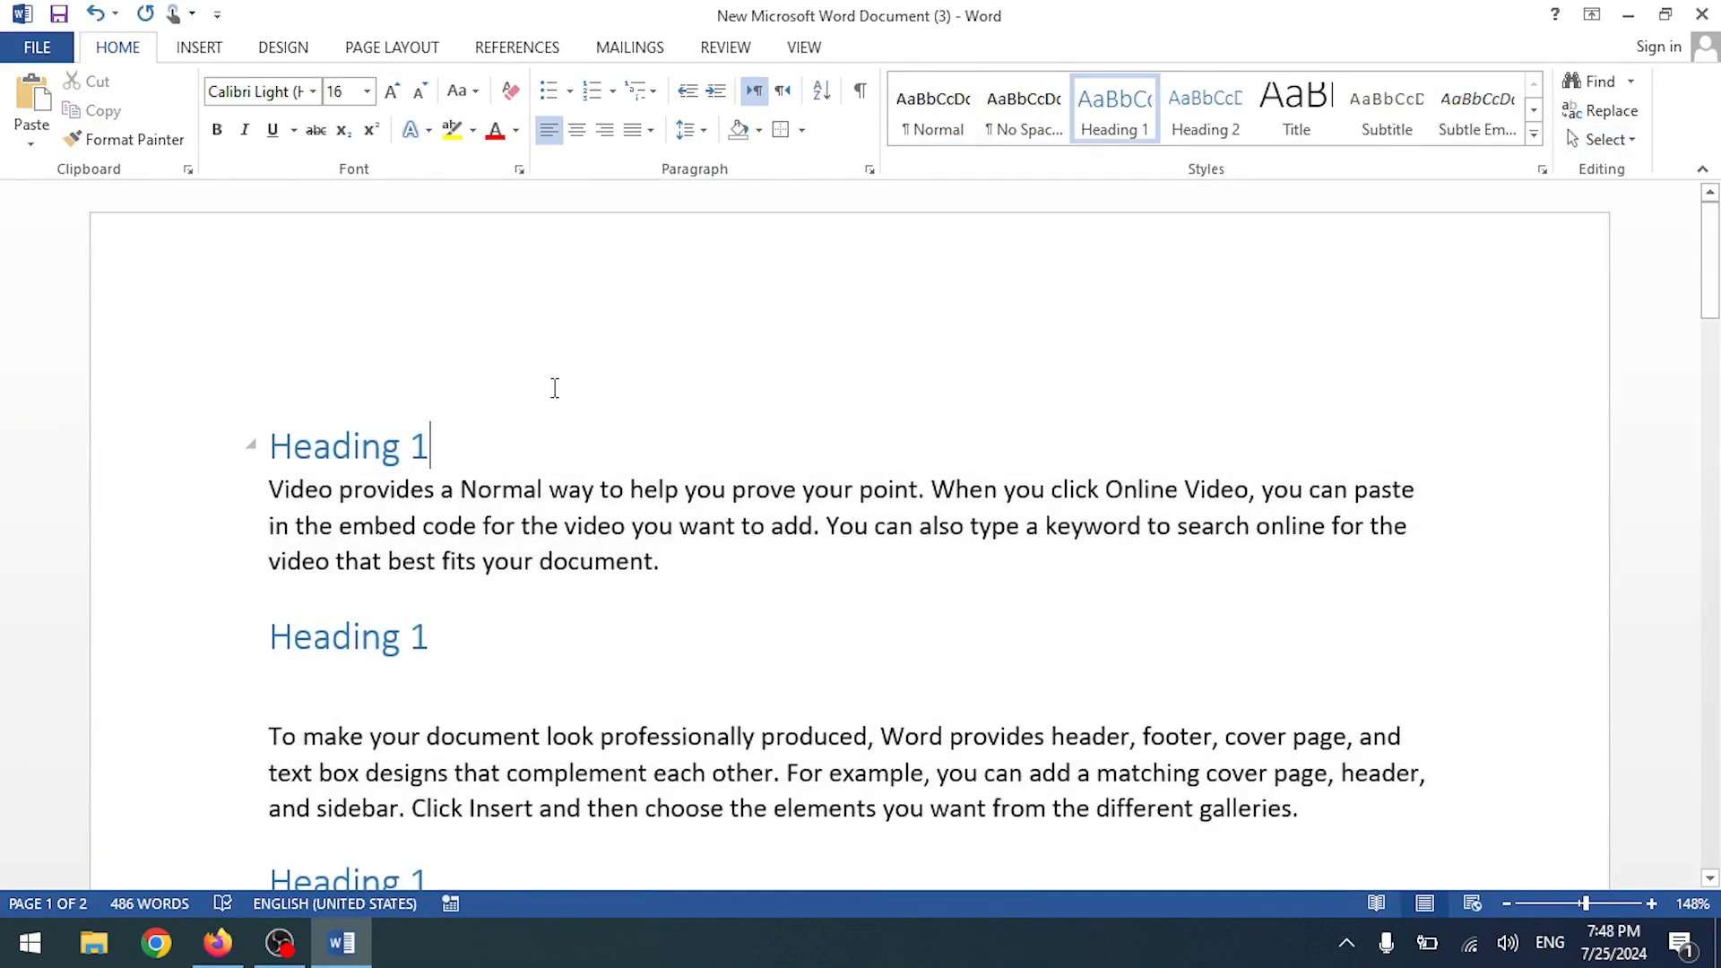
- Draw a rectangle shape over the first body paragraph
click(216, 54)
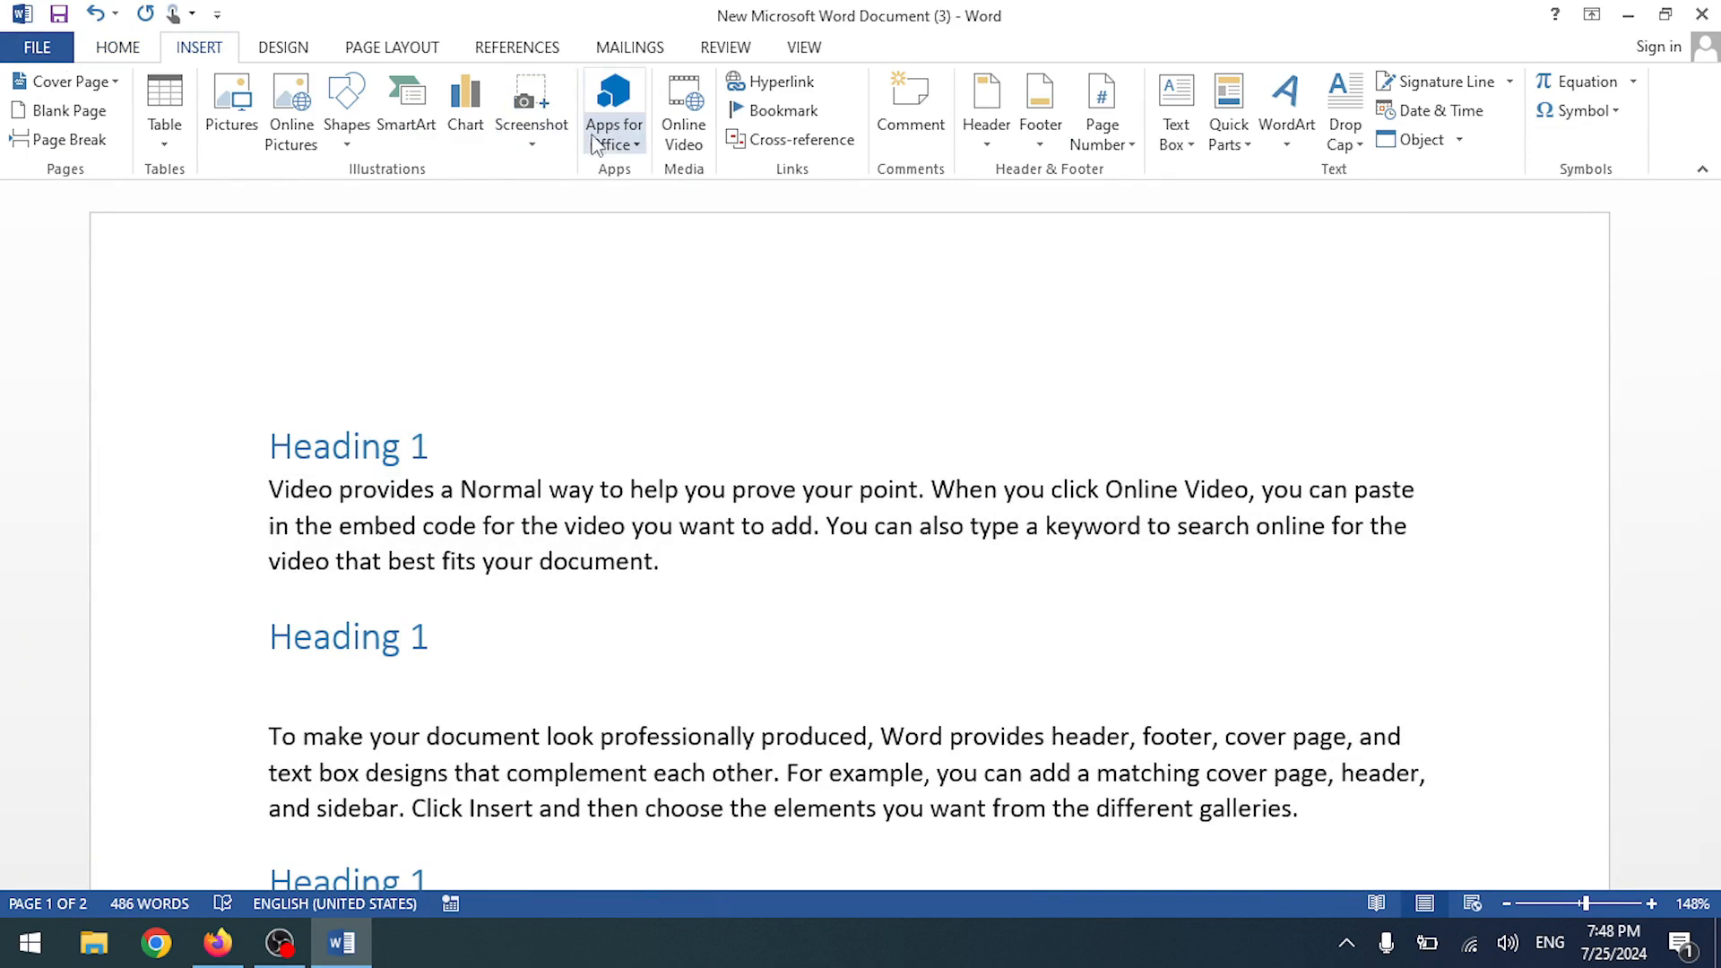
click(346, 143)
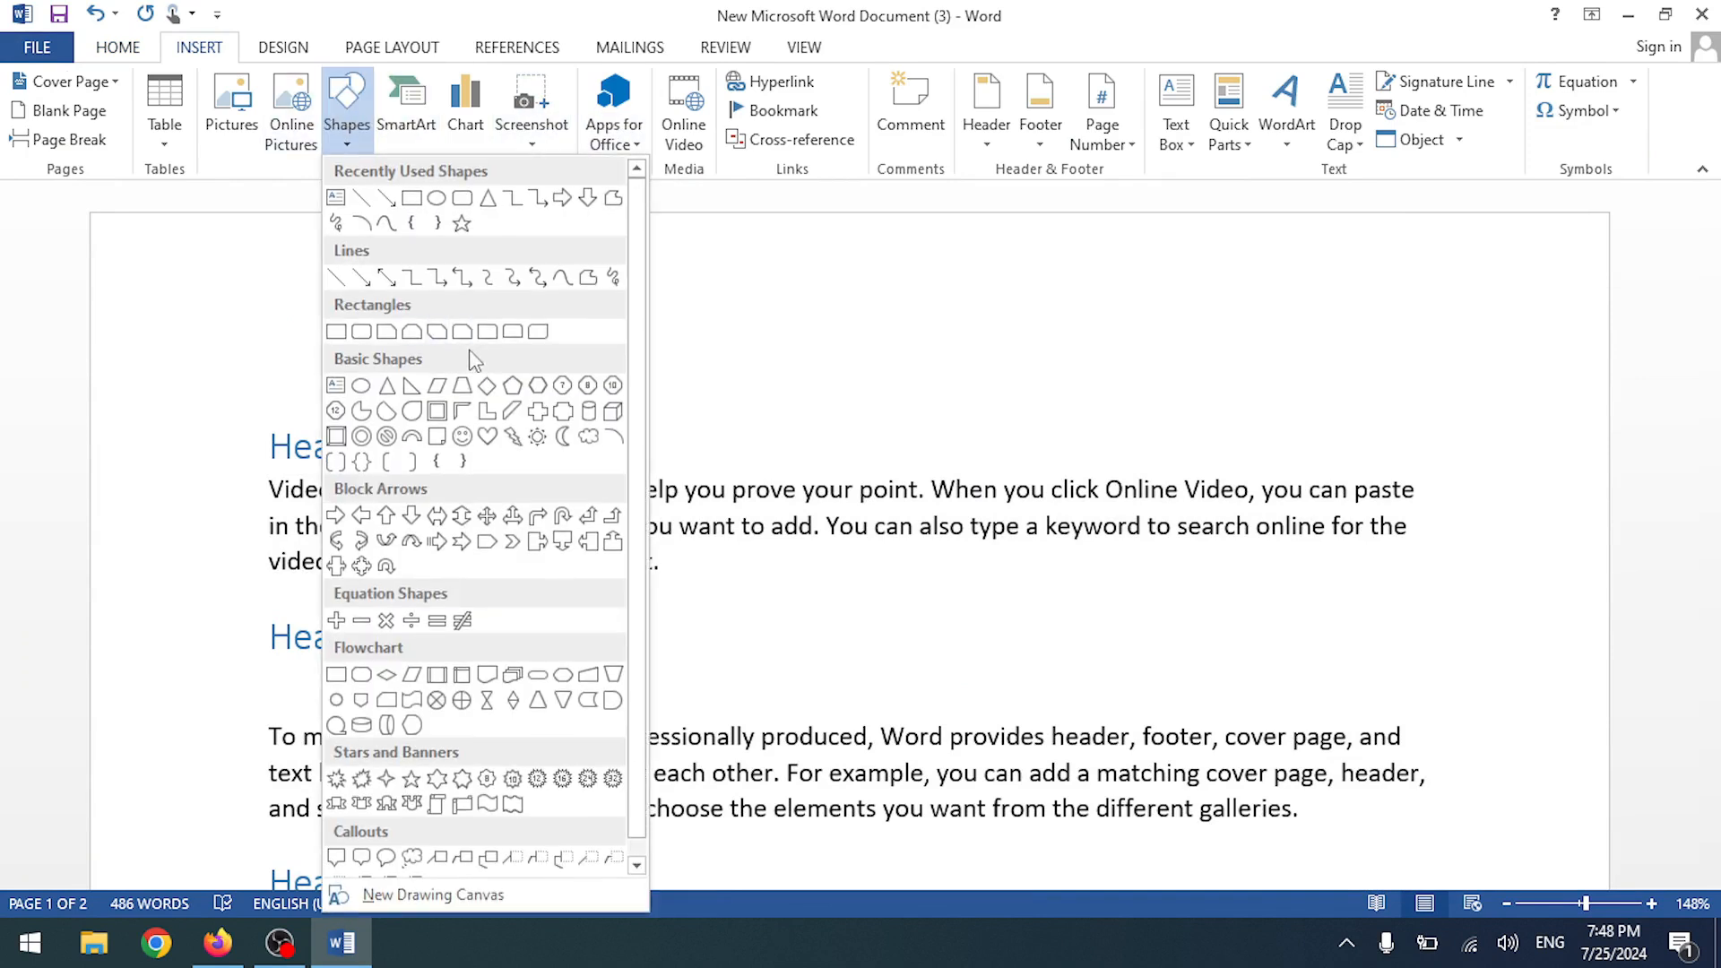
click(487, 332)
drag(649, 467, 967, 555)
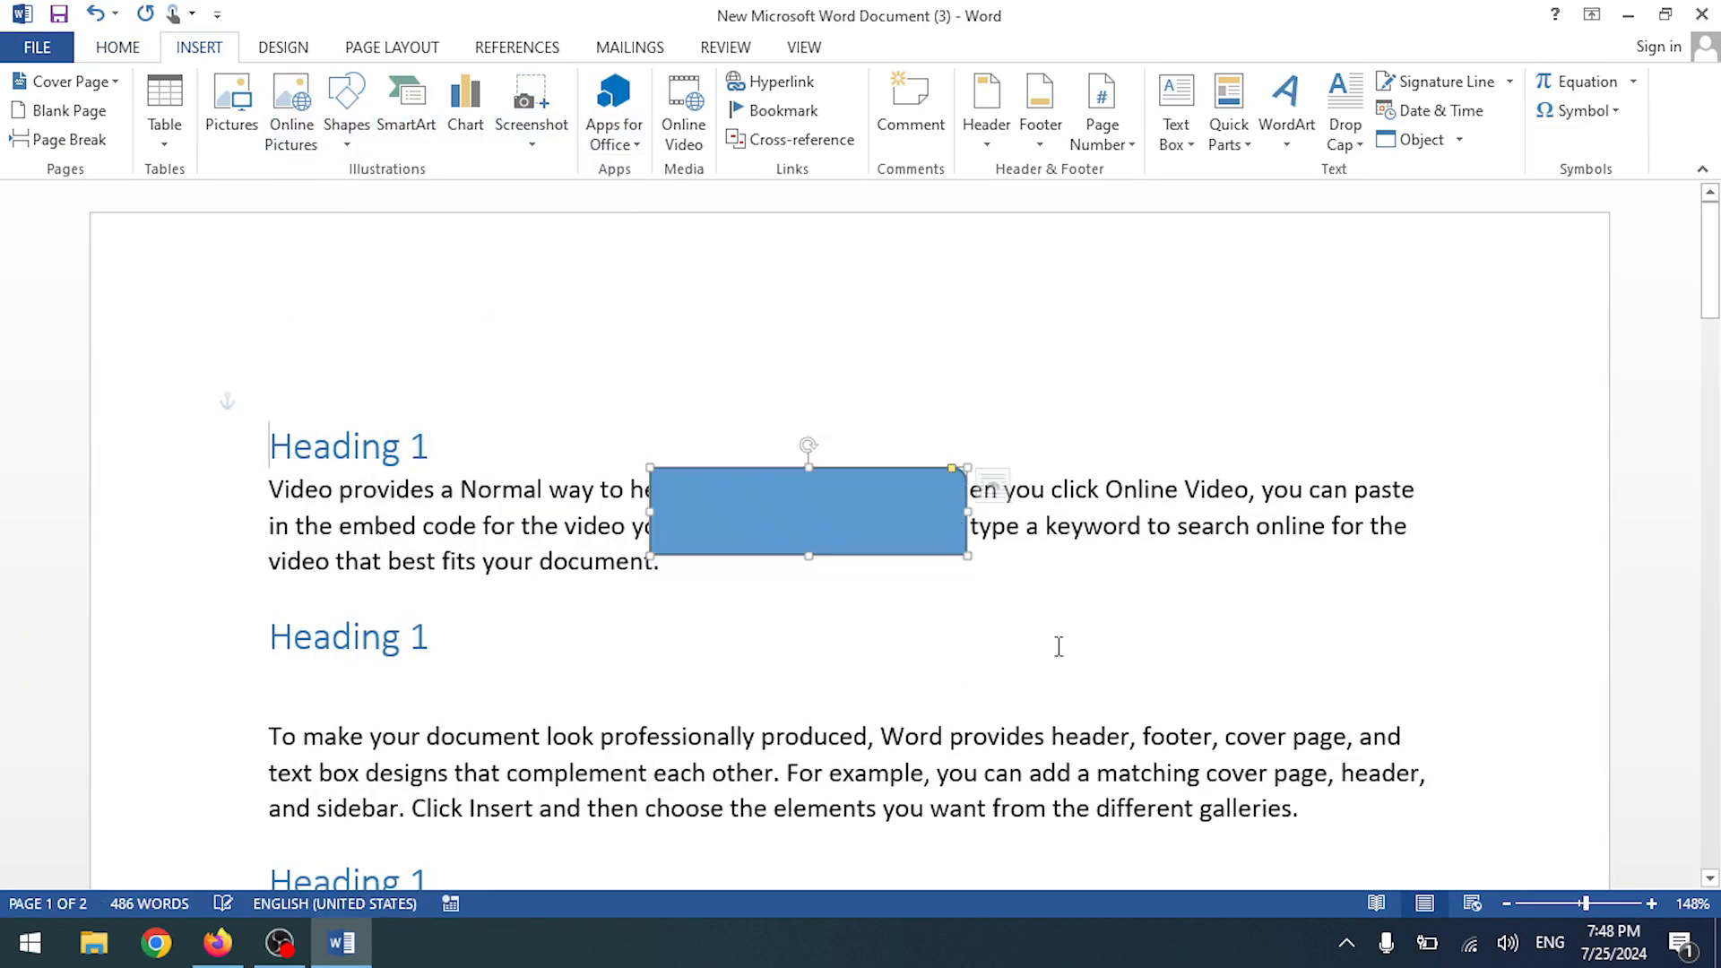
click(1049, 647)
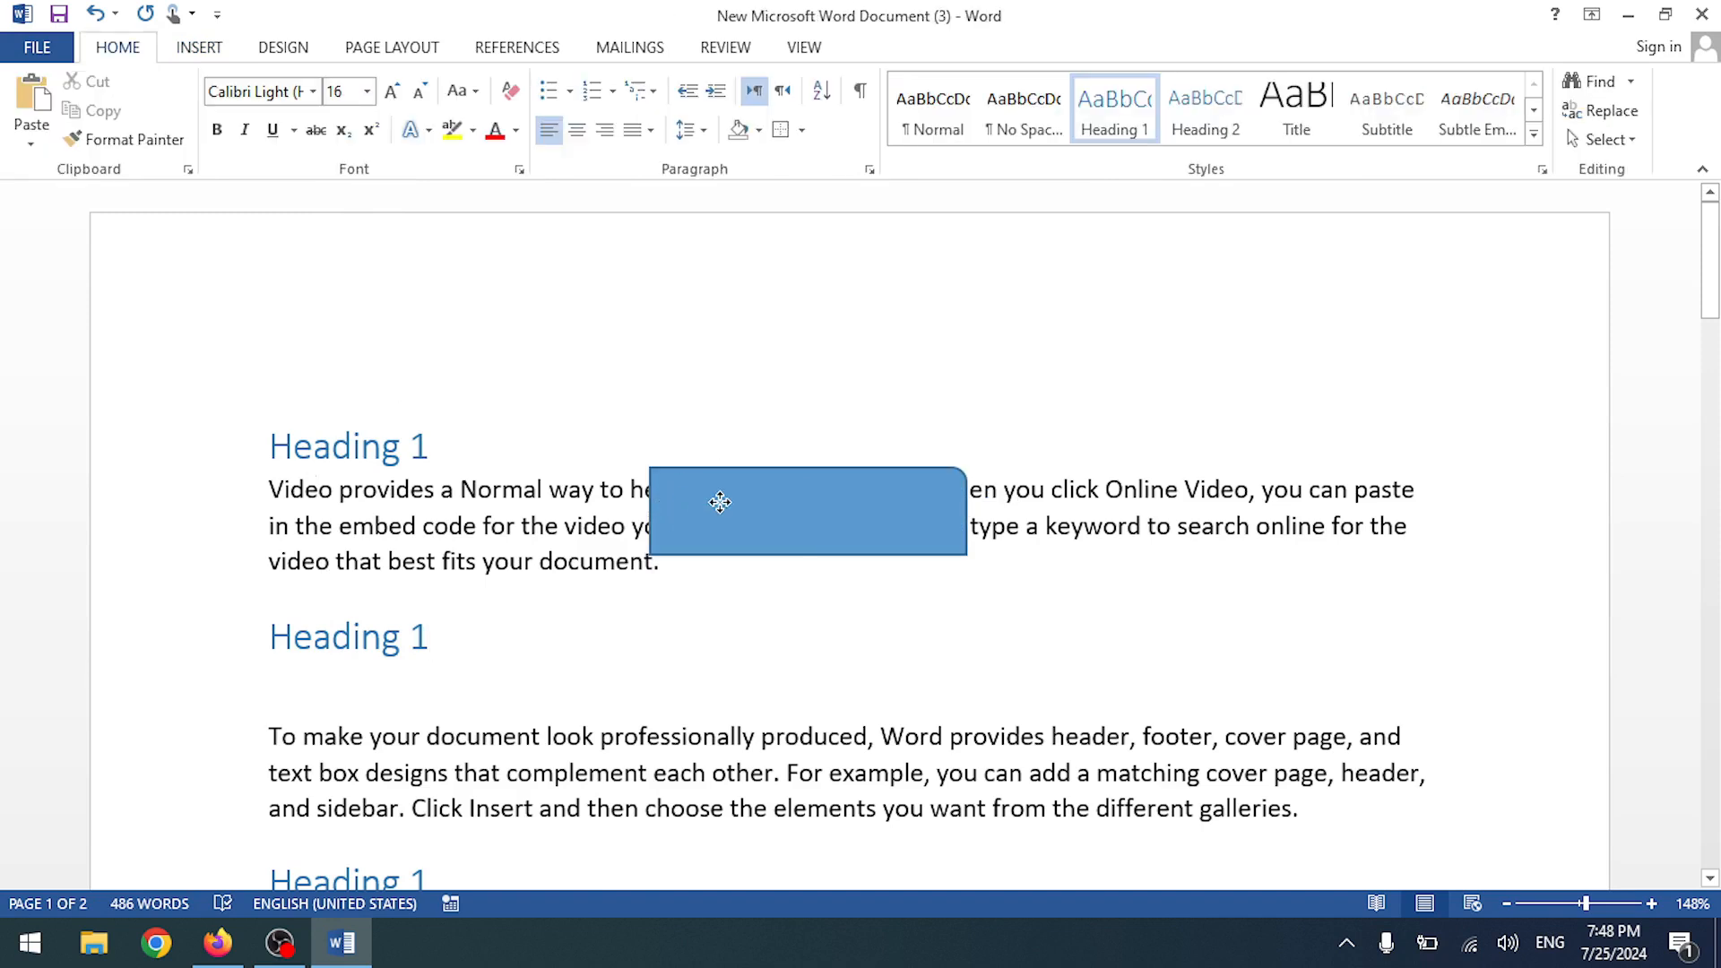
drag(720, 501, 668, 503)
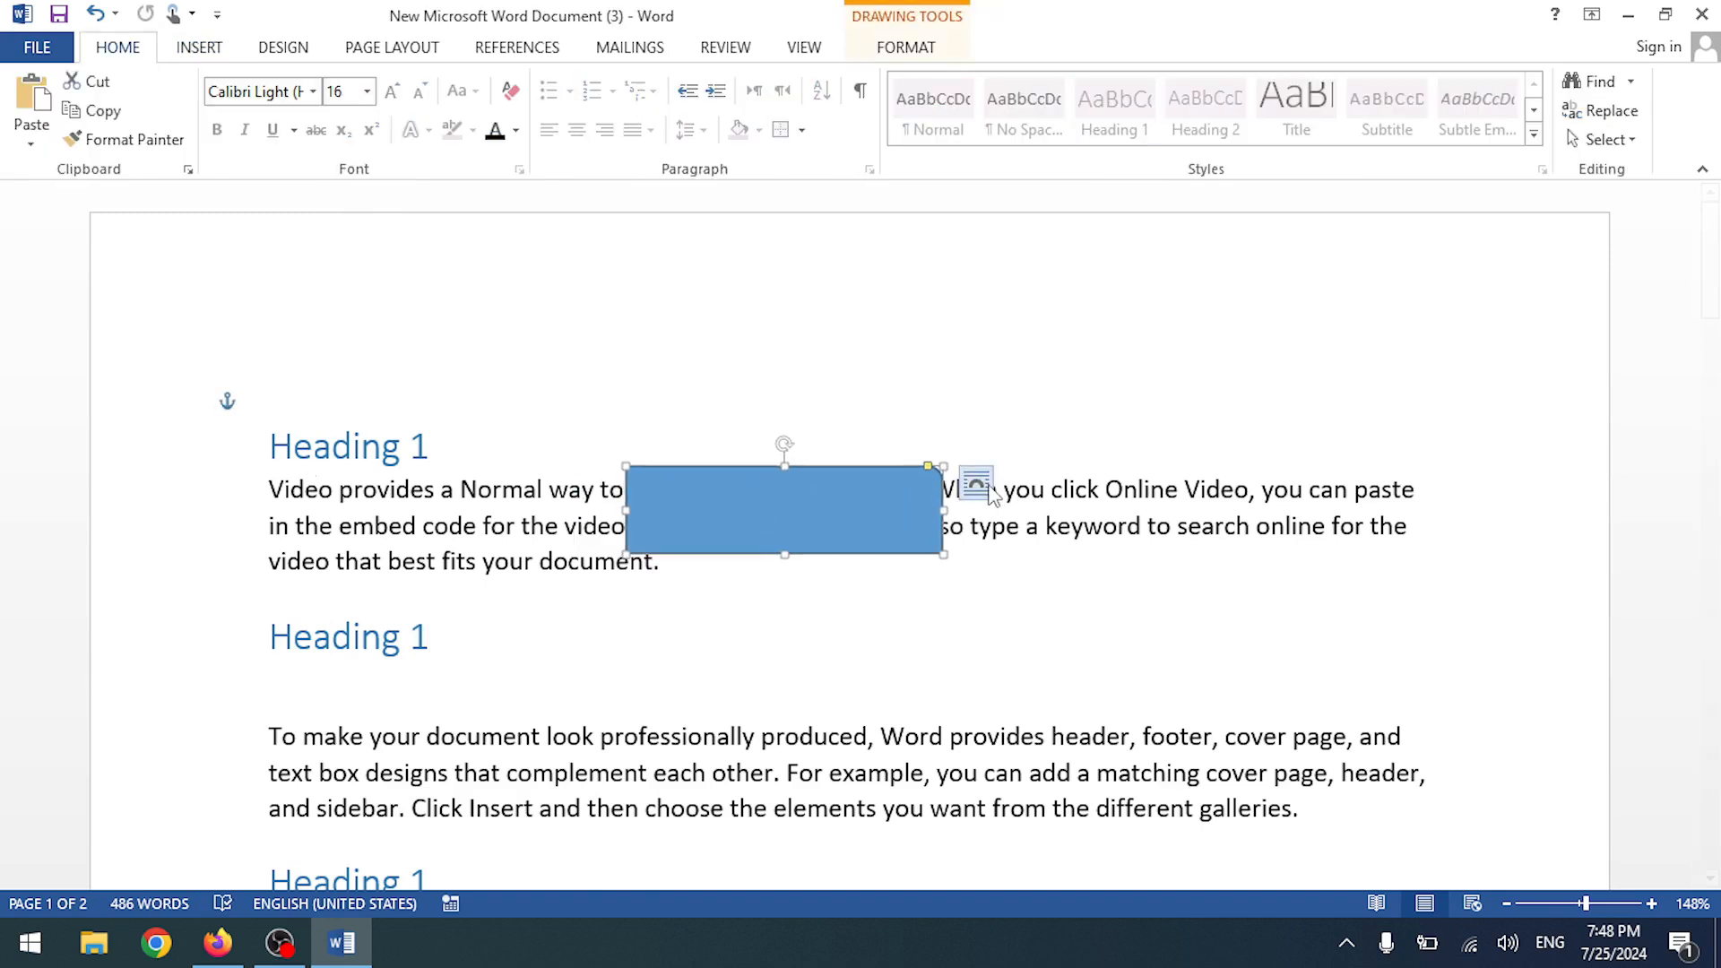
- Set the rectangle's Layout Options text wrapping to Behind Text
click(986, 489)
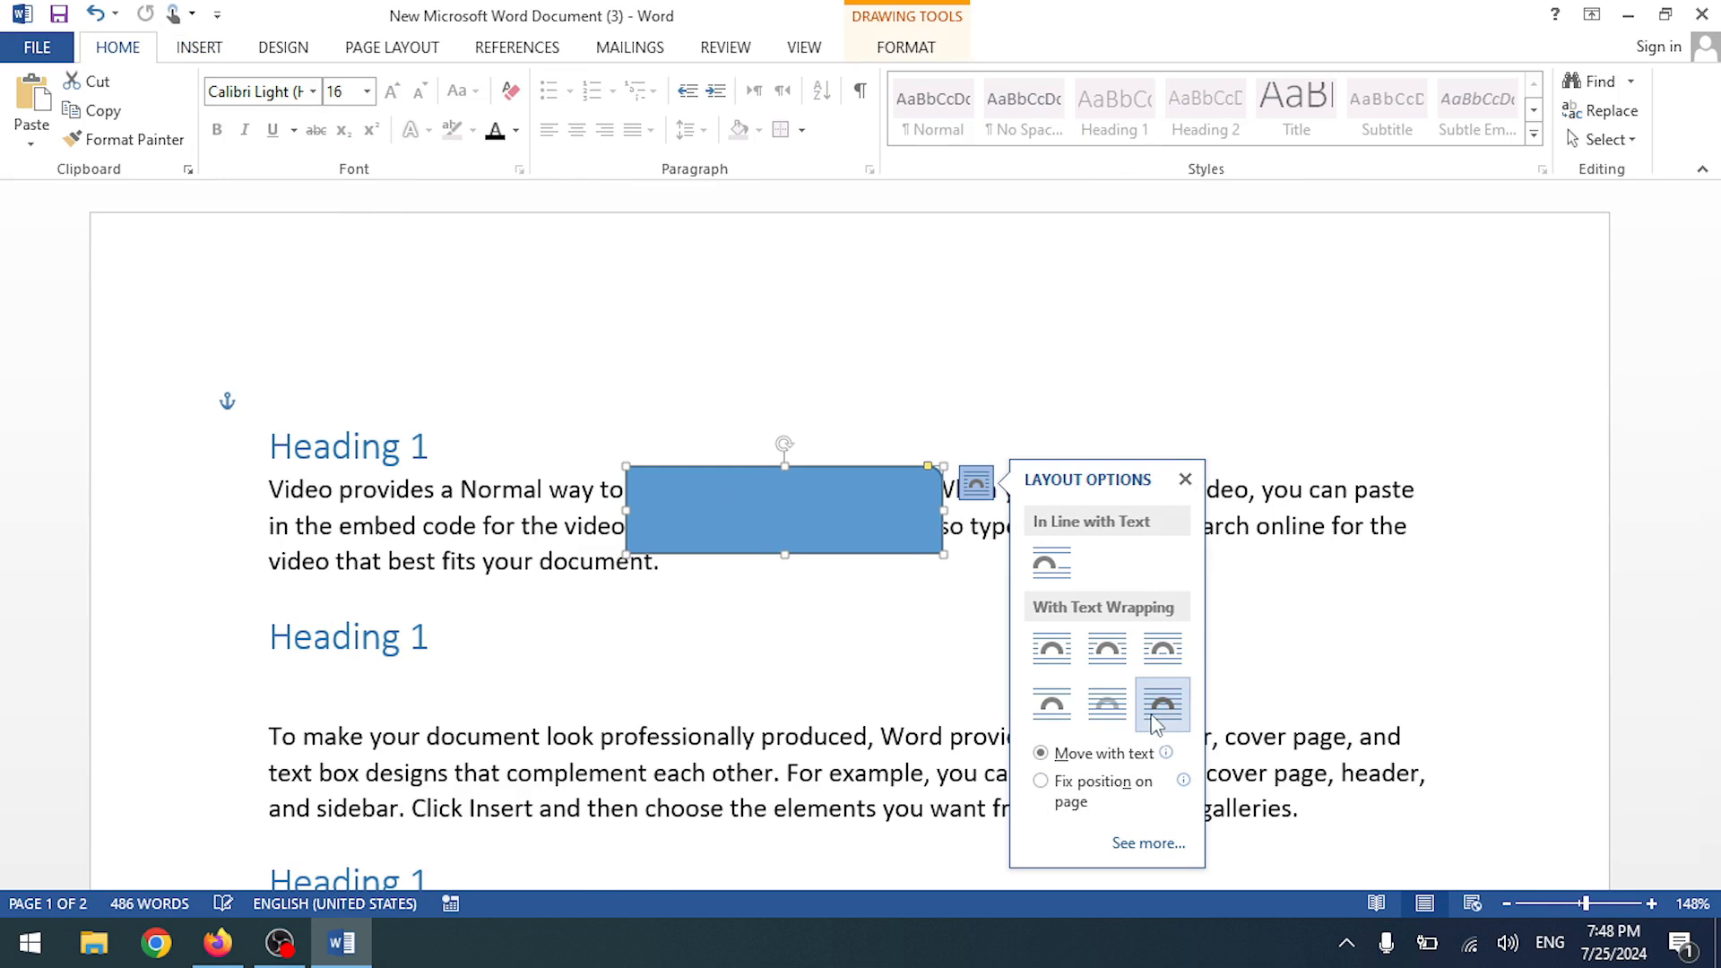
click(1108, 705)
click(773, 627)
click(603, 516)
click(548, 497)
drag(827, 527, 907, 562)
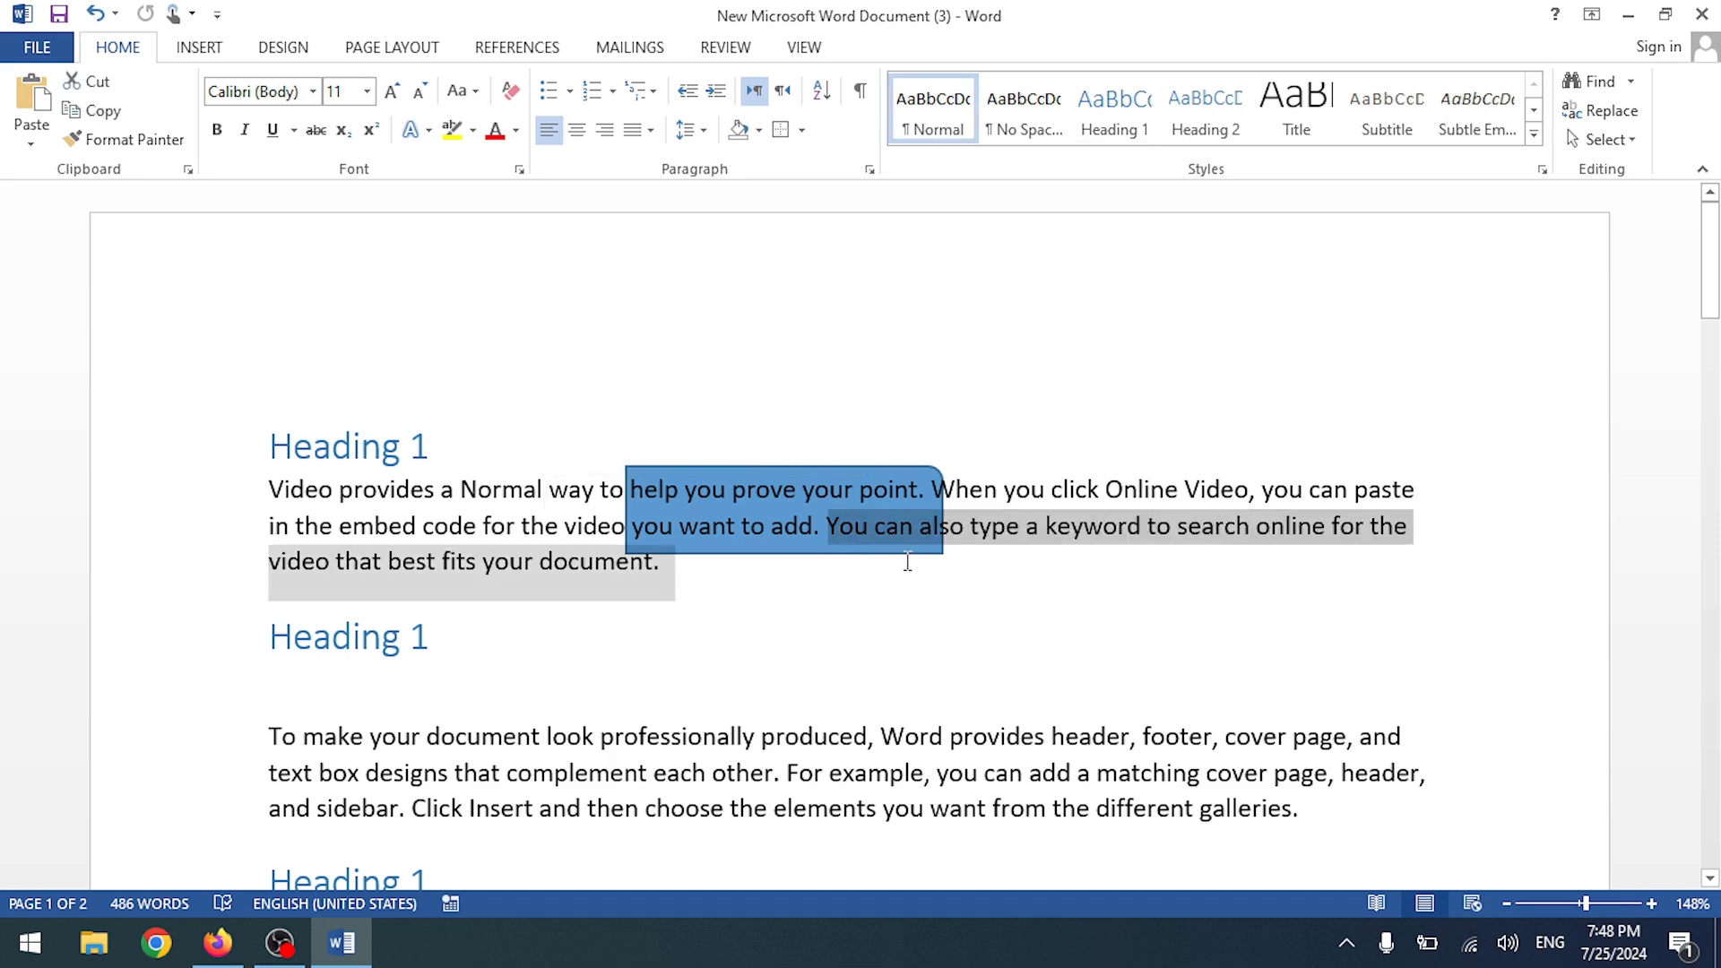
- Drag the rectangle down onto the 'To make your document look professionally produced' paragraph
click(665, 491)
mouse_move(699, 469)
mouse_down()
mouse_move(703, 506)
mouse_move(697, 489)
mouse_up()
mouse_move(744, 576)
mouse_down()
mouse_move(754, 519)
mouse_move(696, 708)
mouse_move(693, 792)
mouse_up()
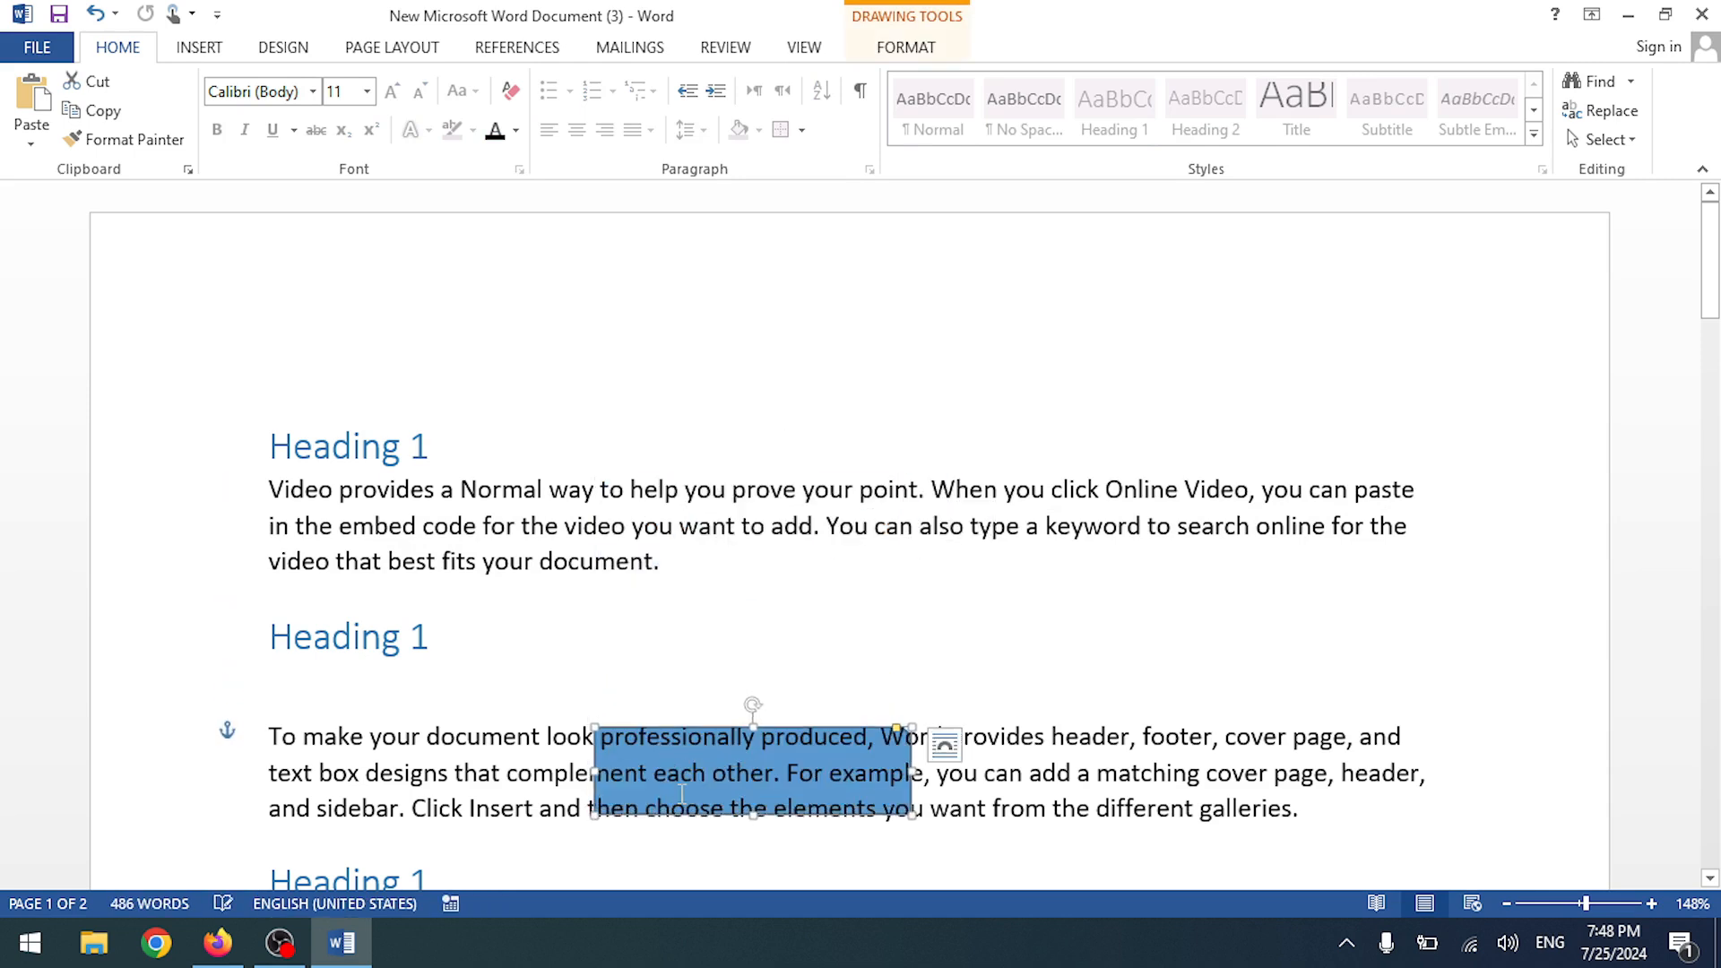
click(536, 774)
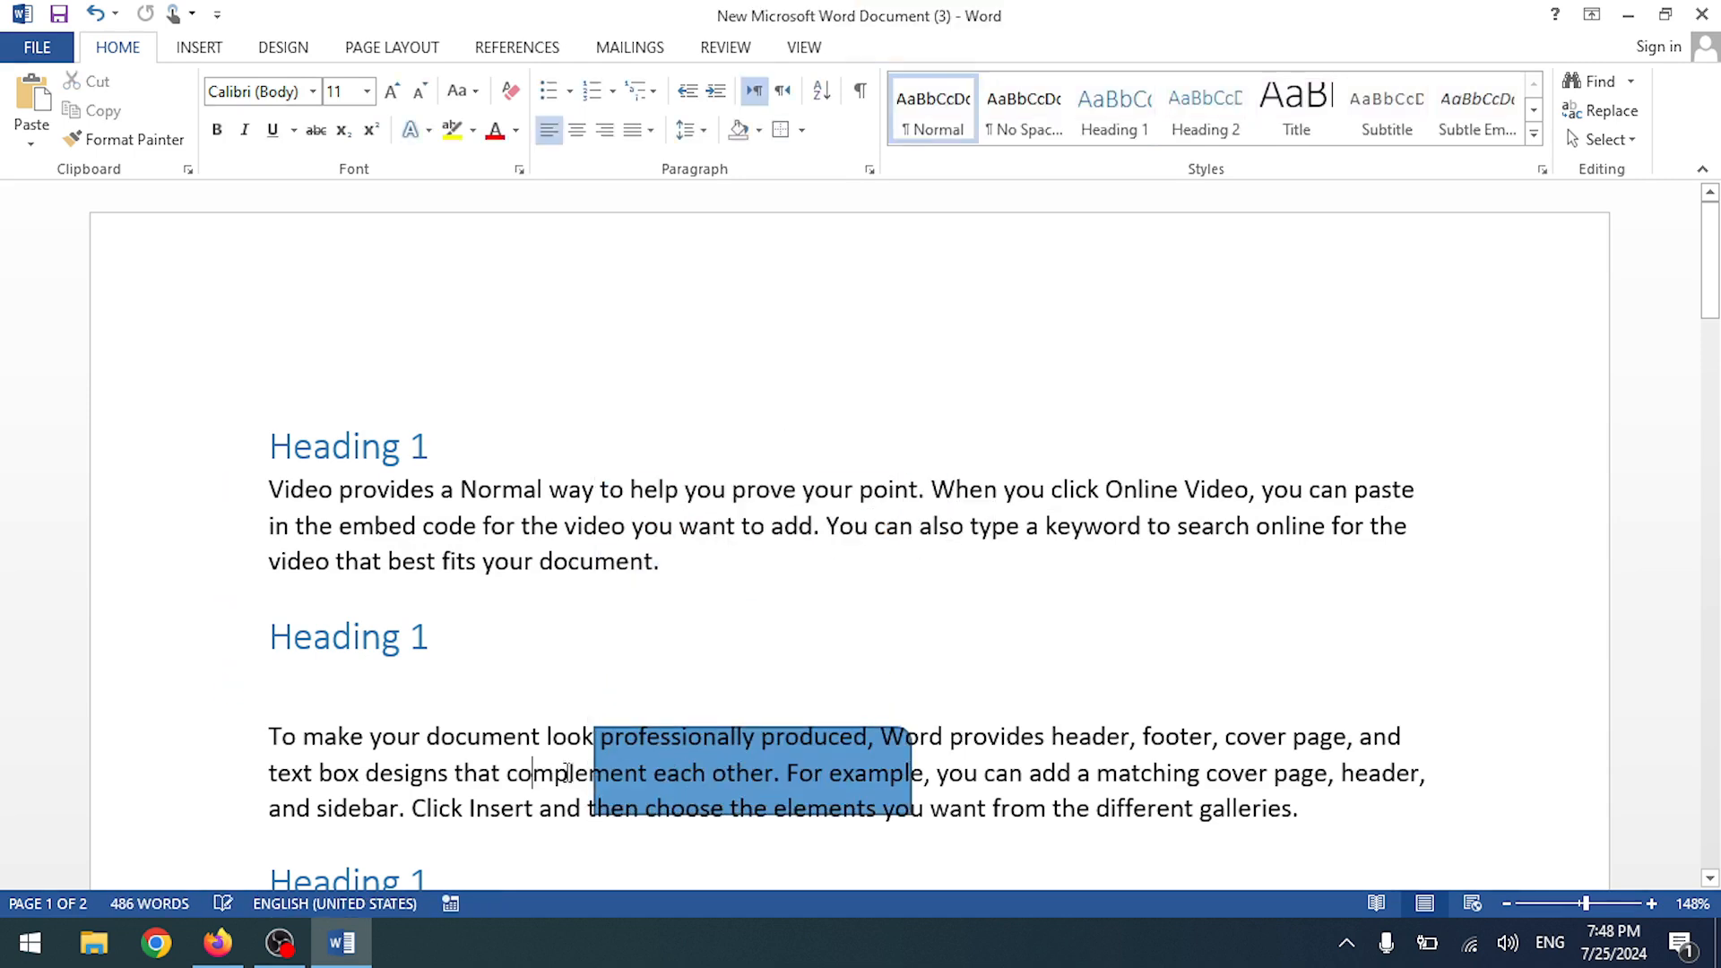
- Select a word, part of 'look', and the whole second paragraph behind the rectangle
double_click(616, 746)
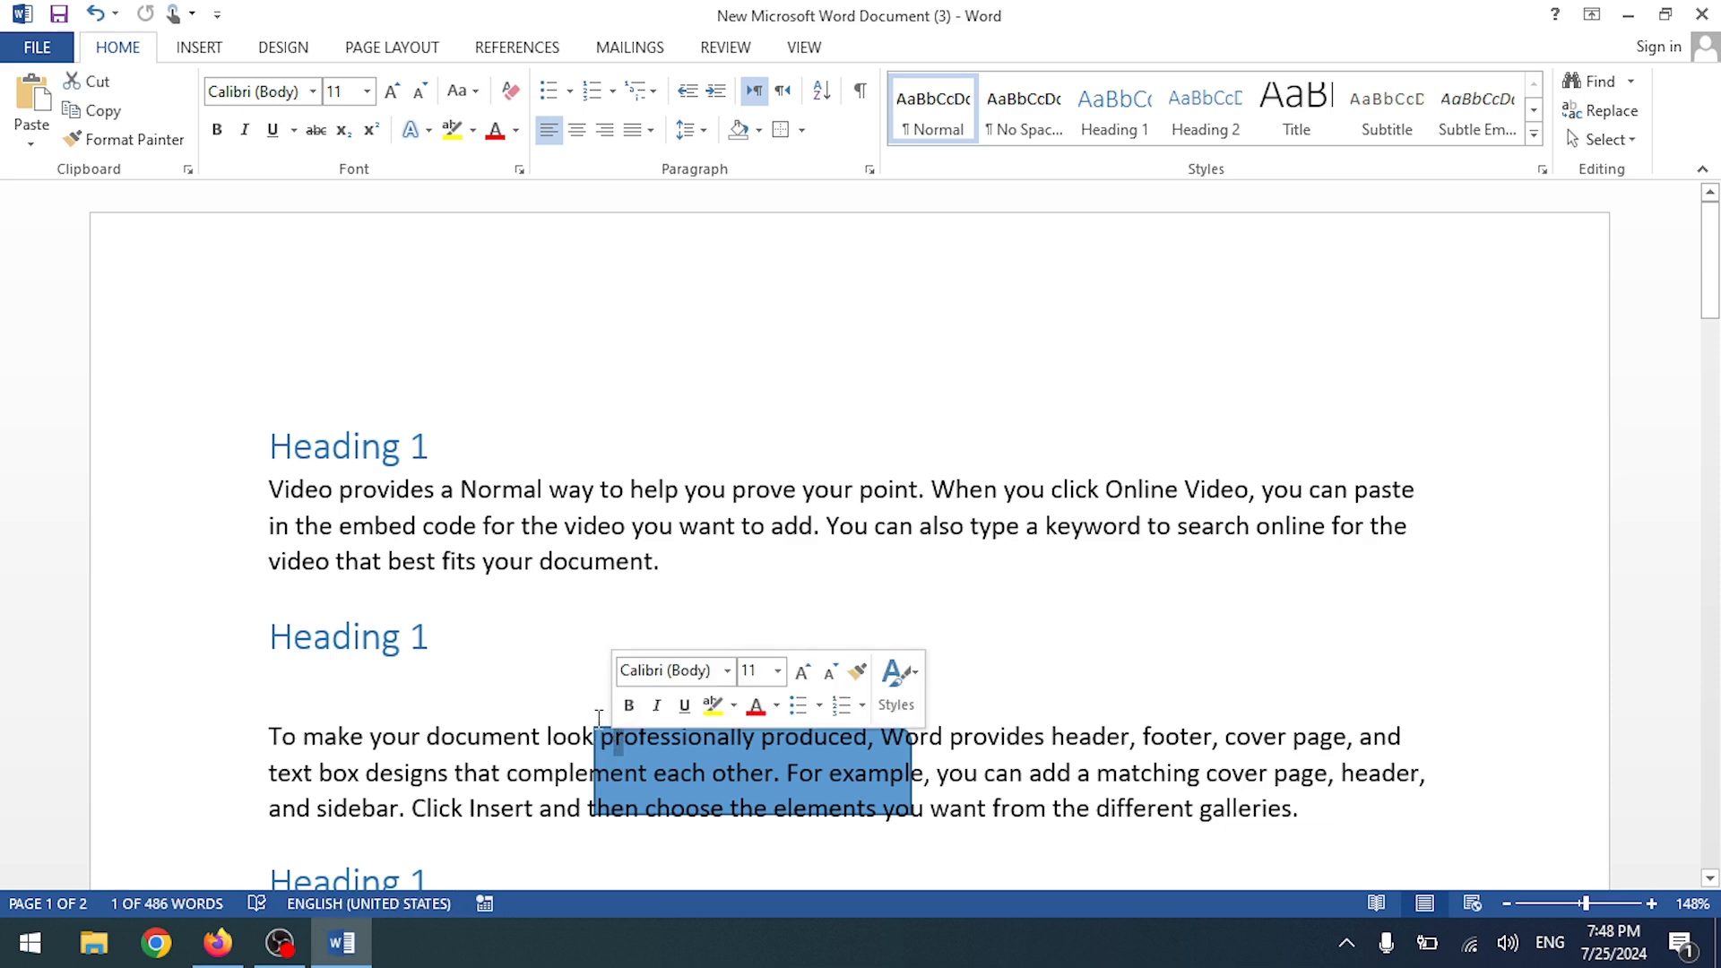
click(600, 731)
drag(600, 730, 569, 724)
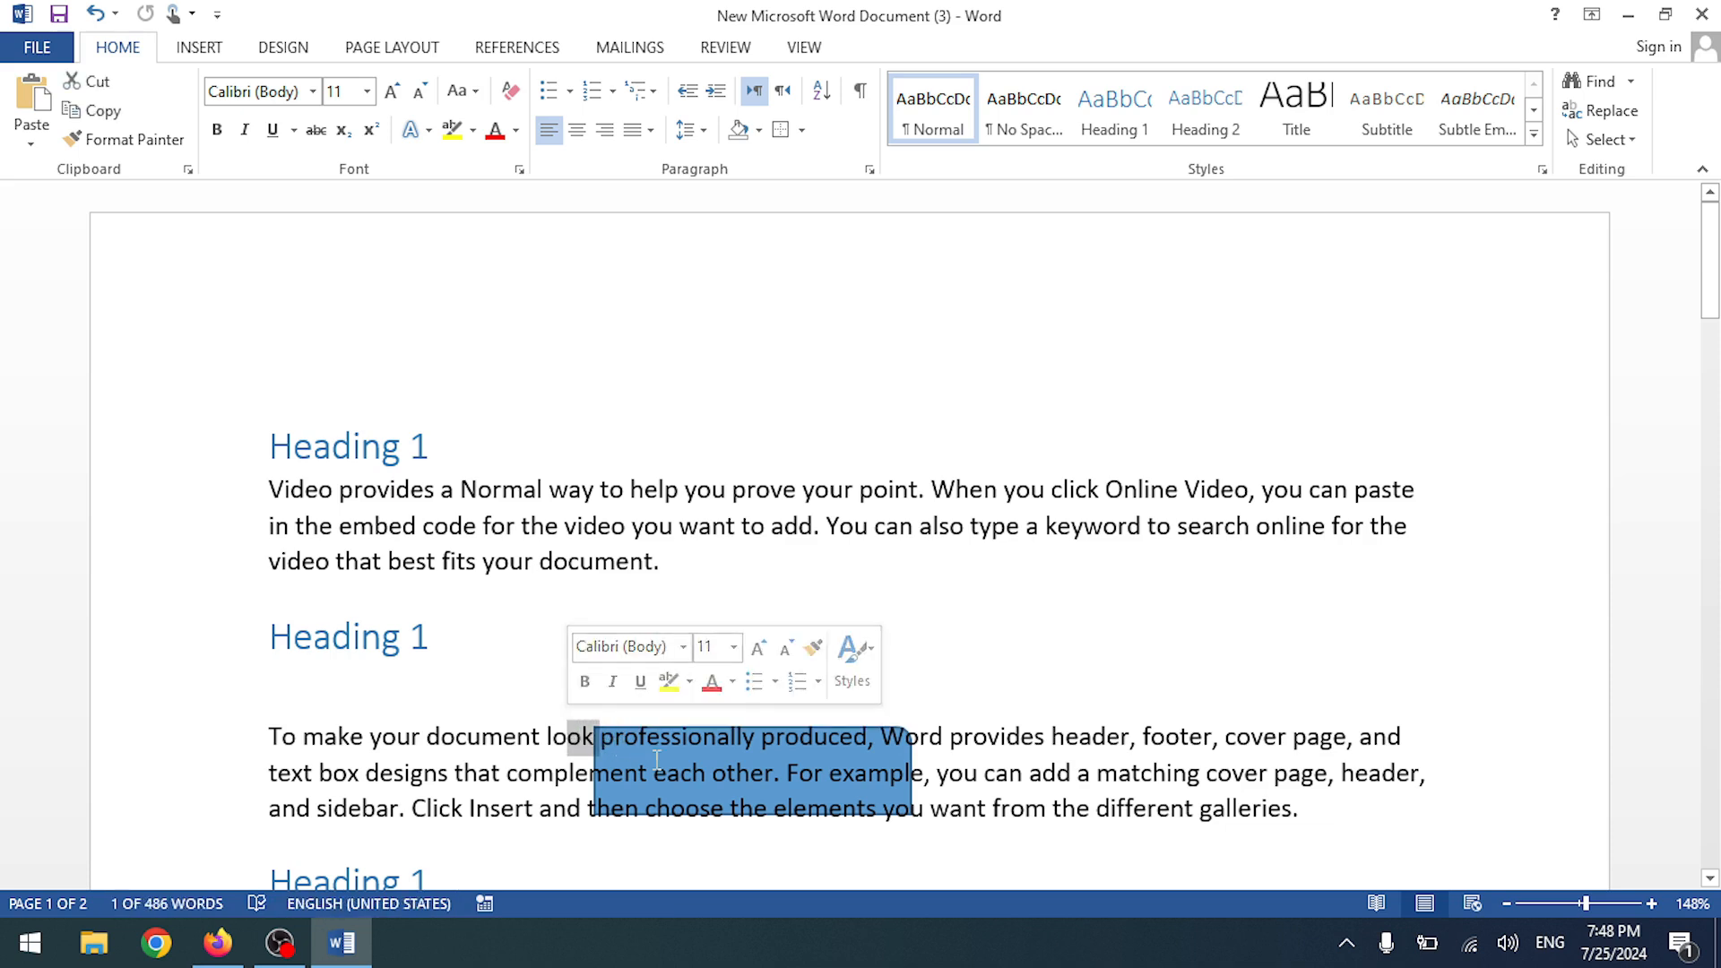
triple_click(663, 816)
click(854, 776)
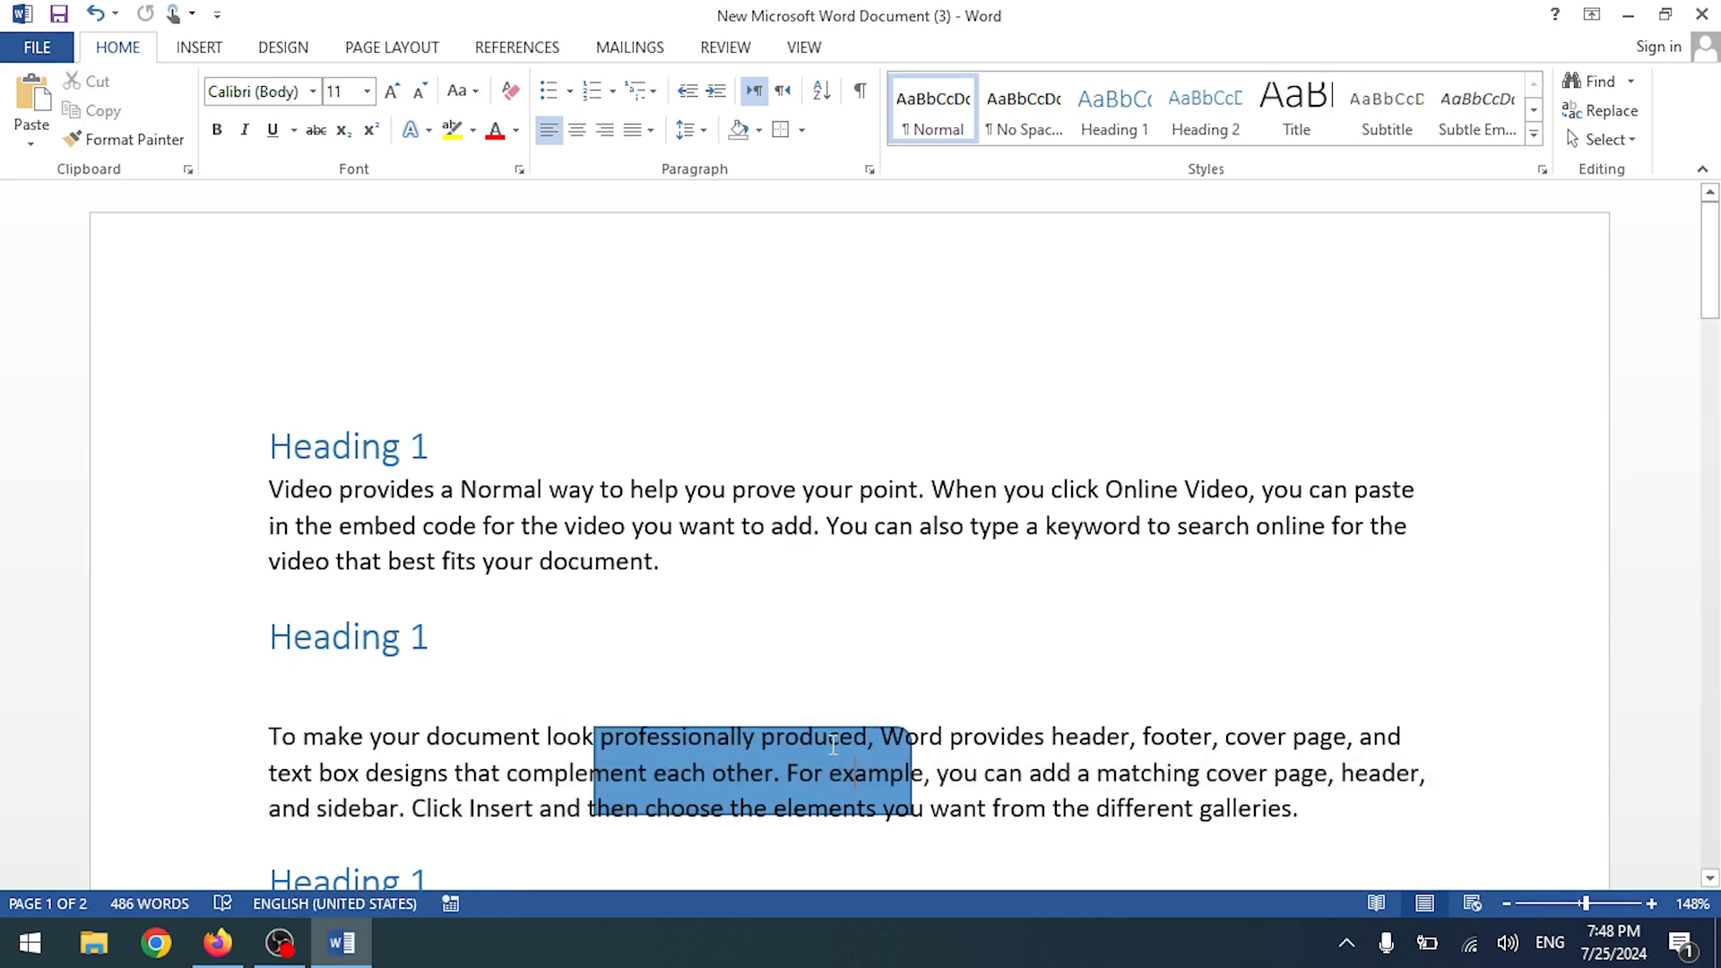
- With Select Objects mode on, move the blue rectangle above the first Heading 1, then delete it
click(1603, 139)
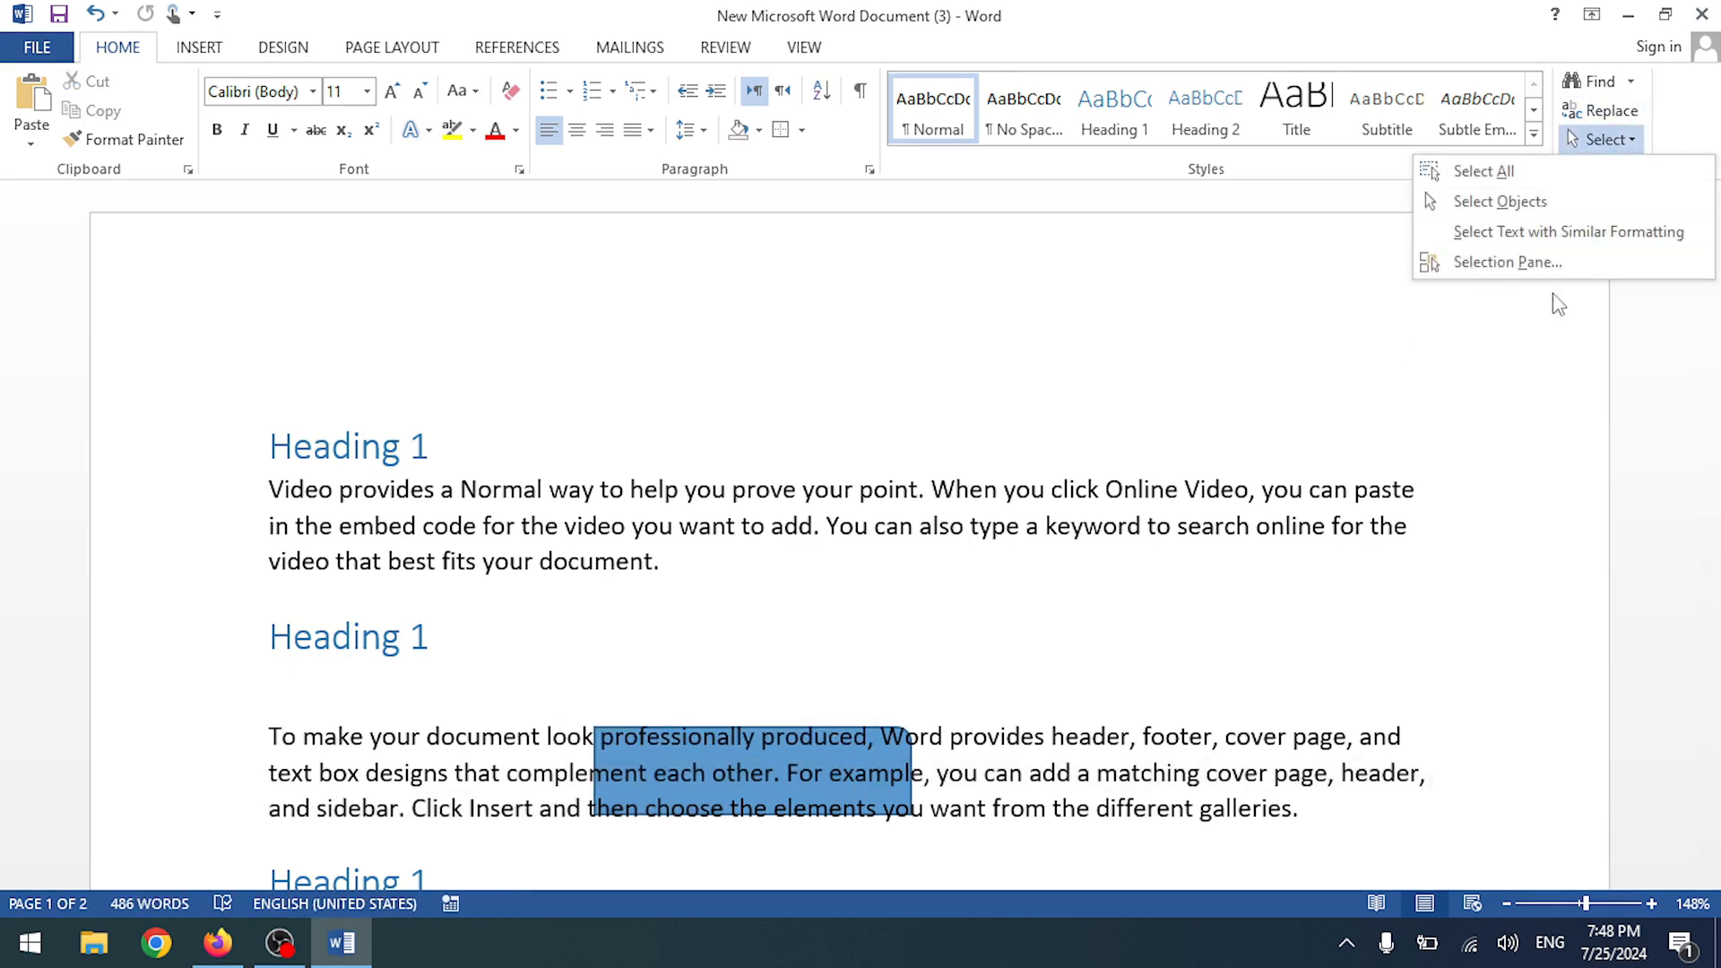
click(1495, 204)
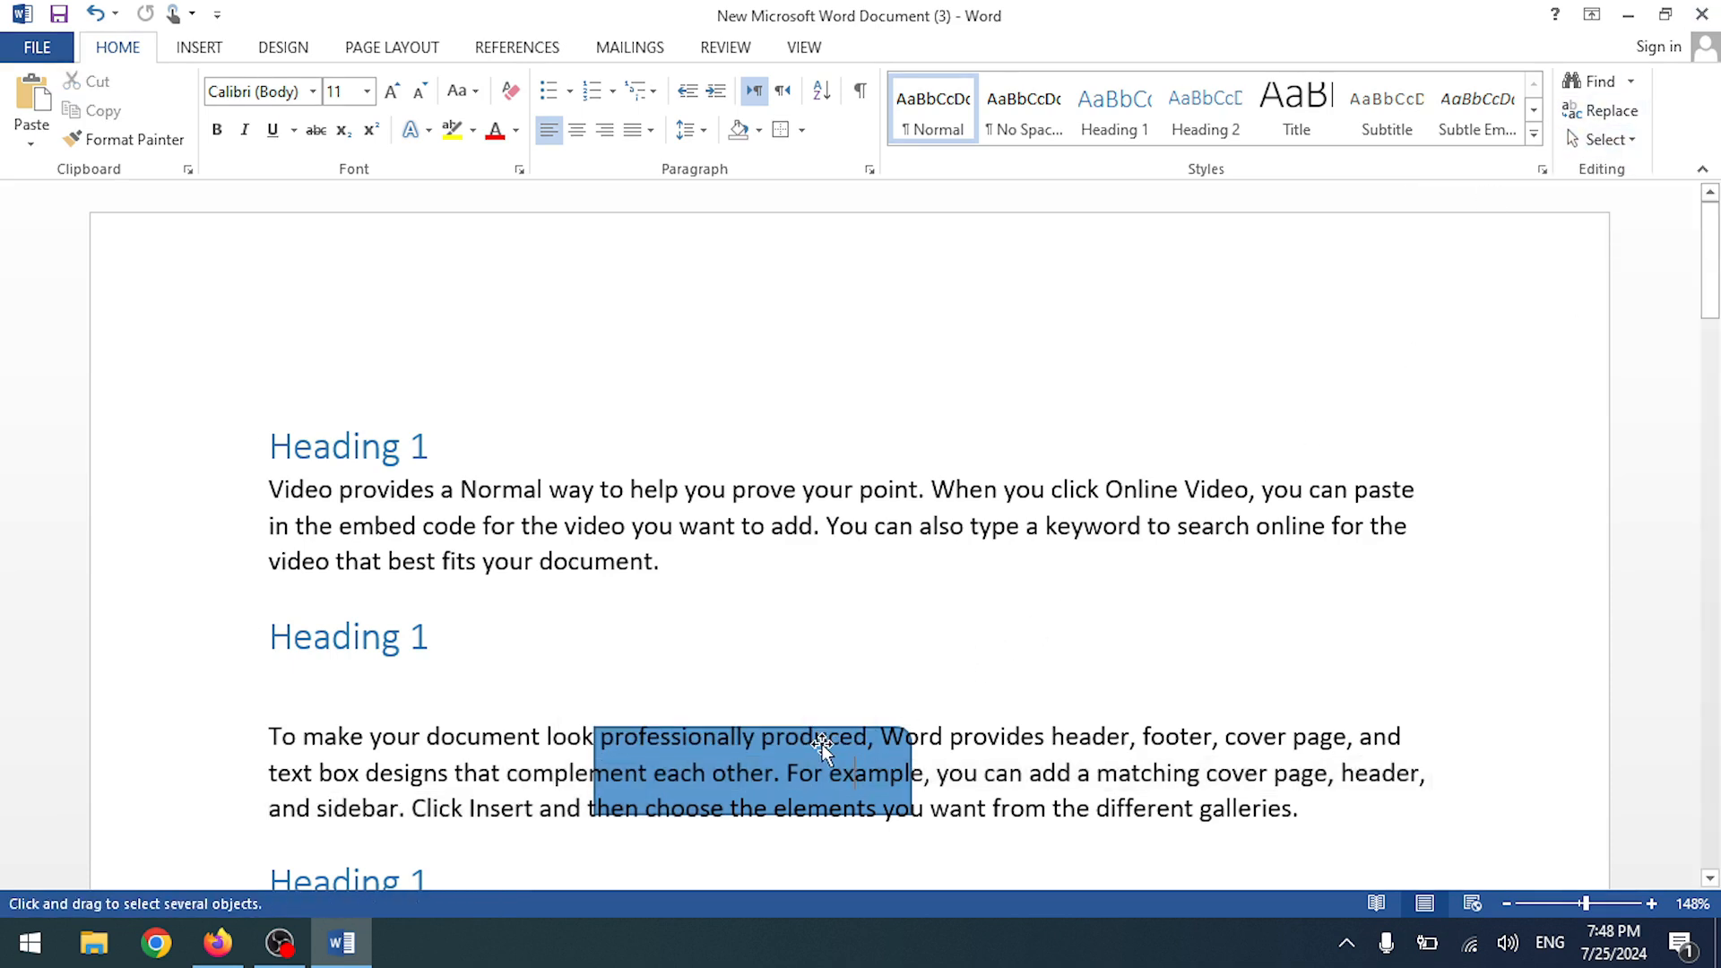
mouse_move(821, 744)
mouse_down()
mouse_move(852, 565)
mouse_move(924, 350)
mouse_up()
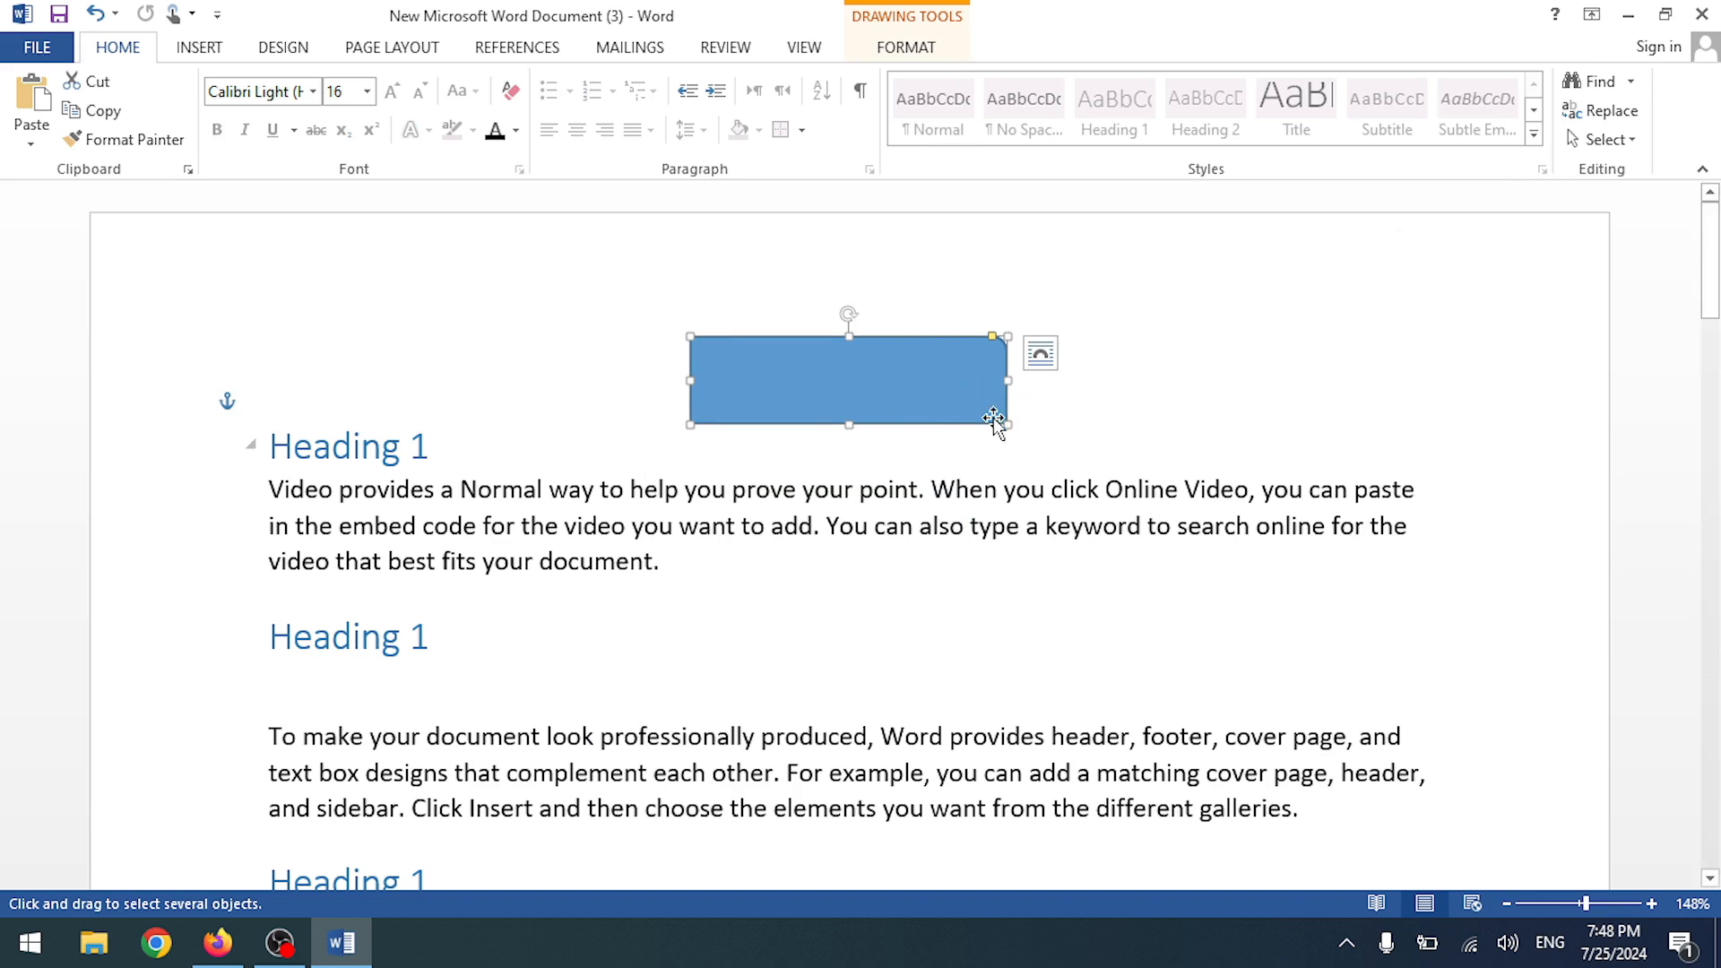
key(Delete)
scroll(959, 427, down, 2)
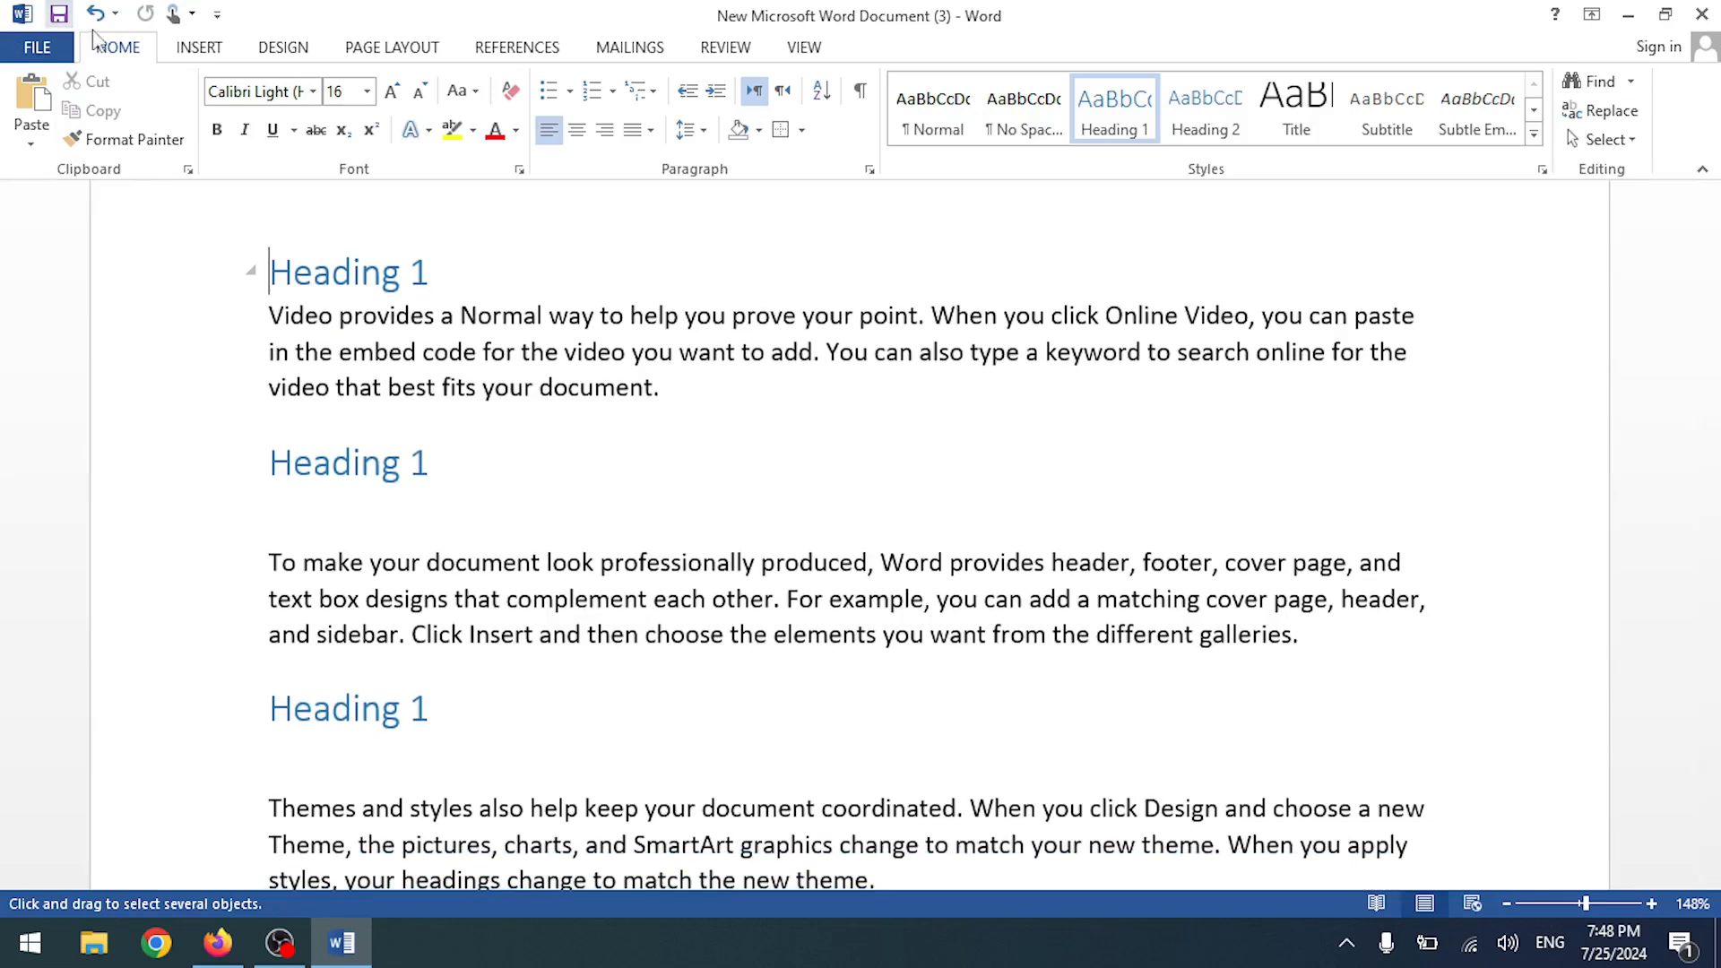
click(199, 47)
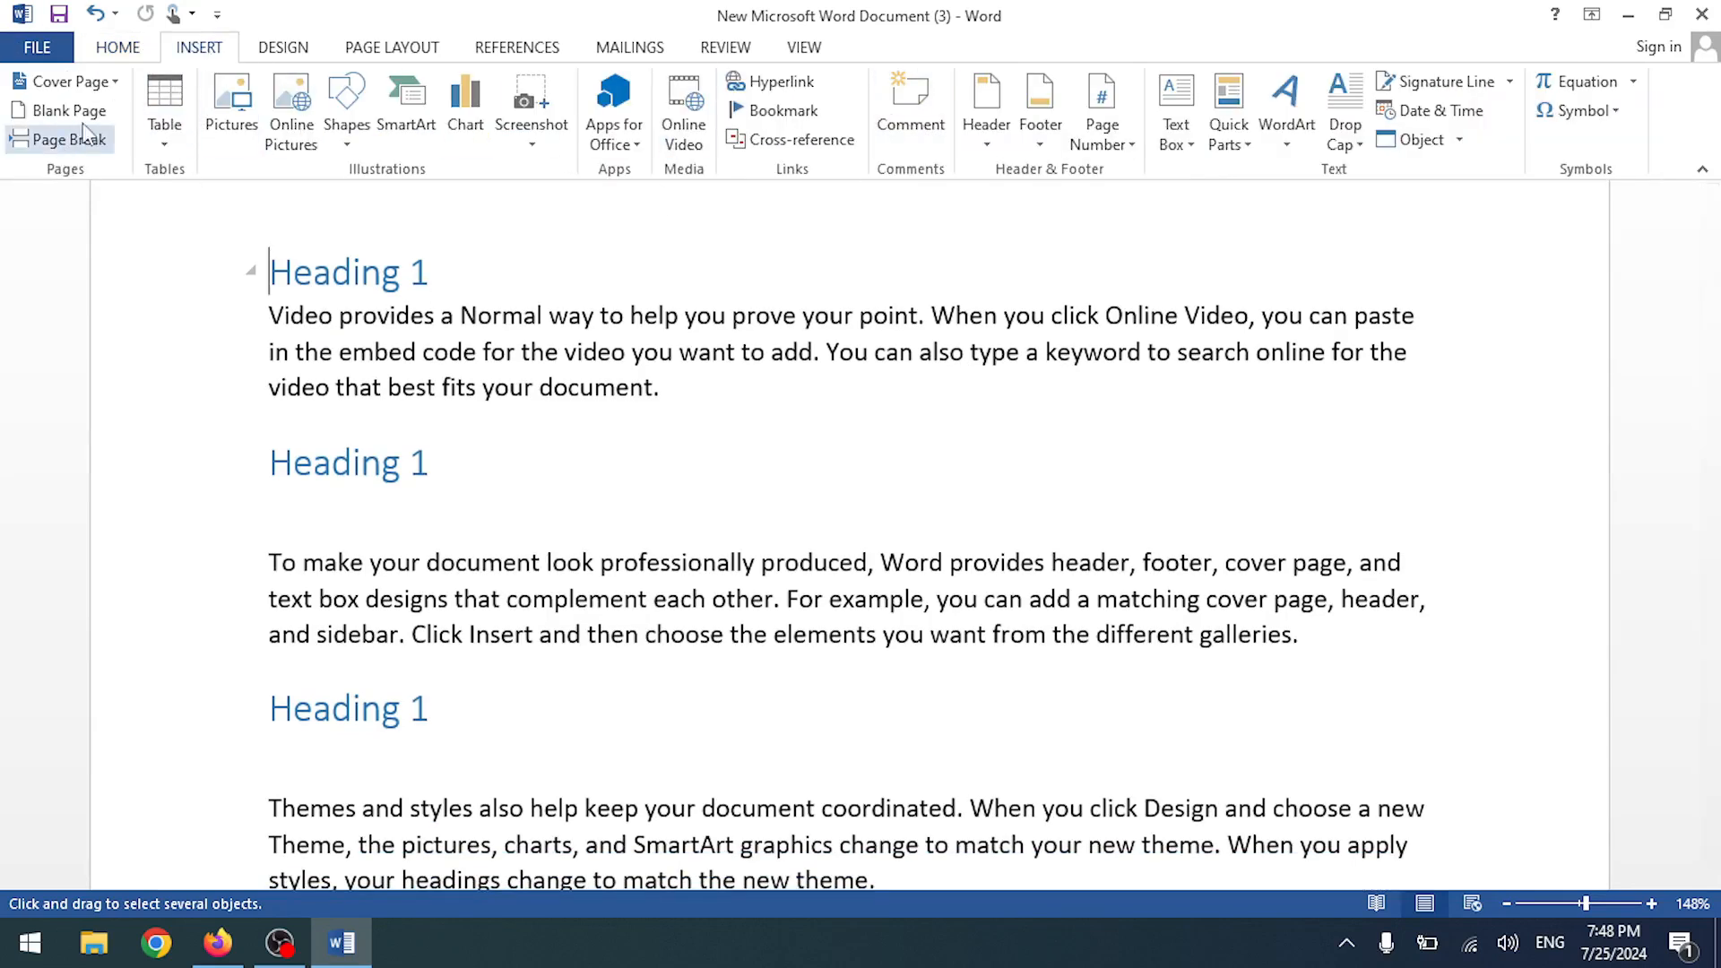
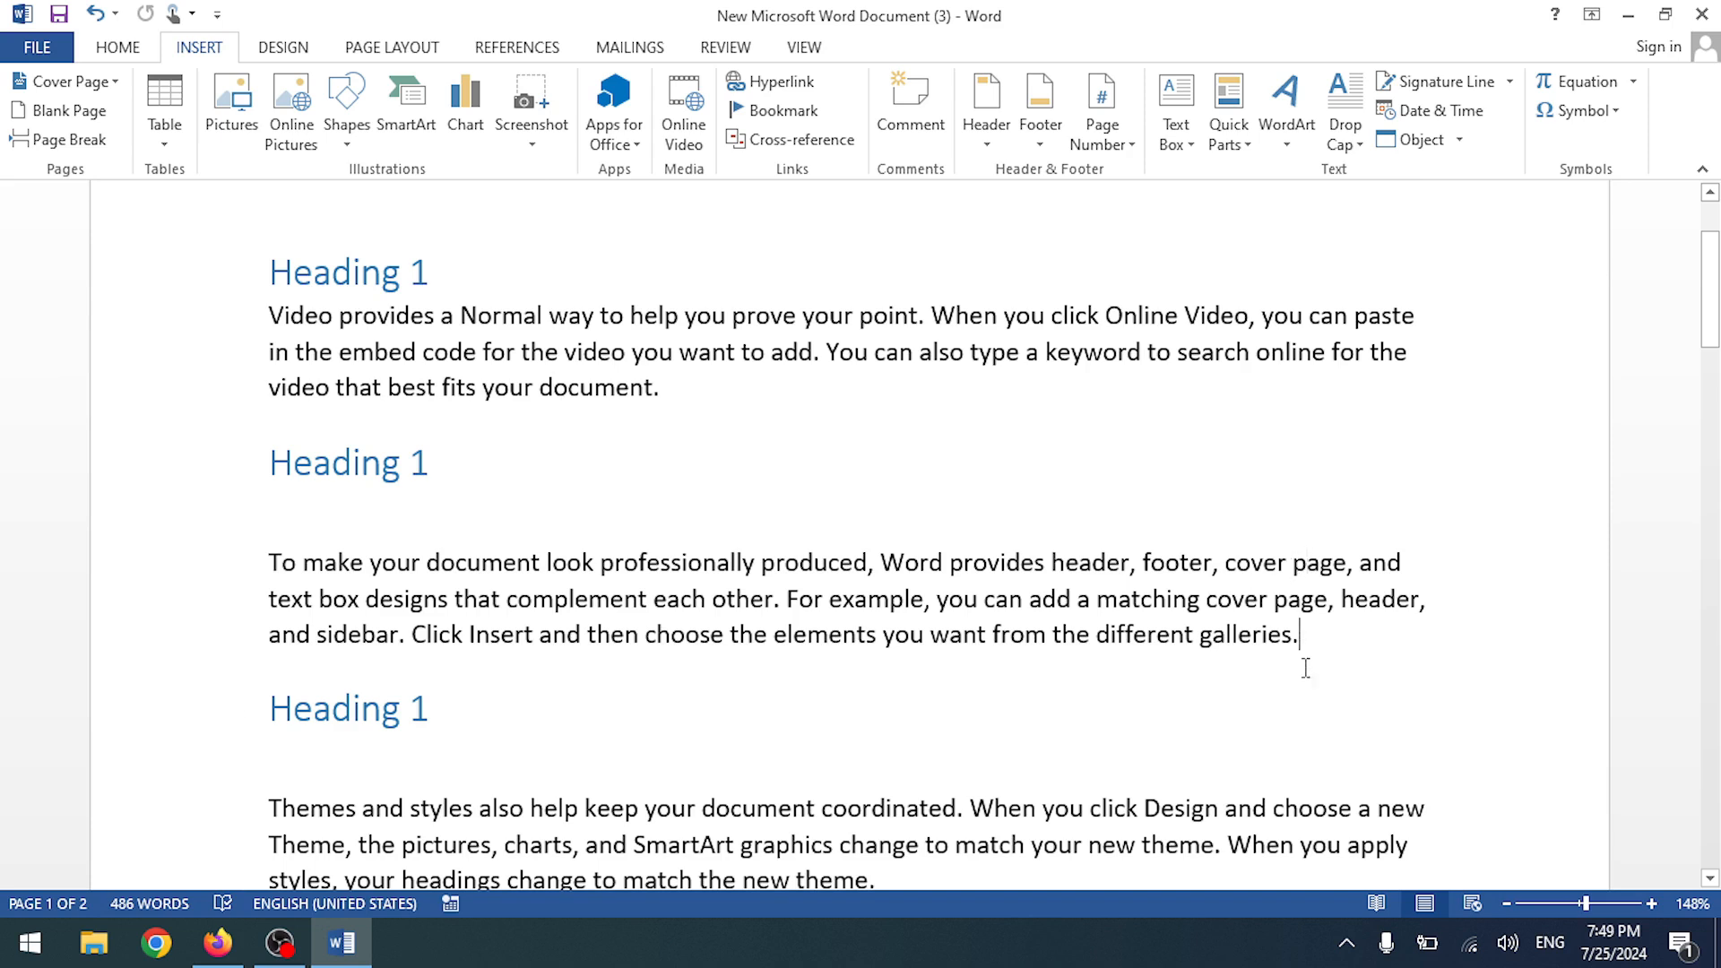
- Insert a page break after the galleries paragraph, then undo it
click(63, 139)
scroll(985, 556, down, 3)
scroll(978, 554, up, 12)
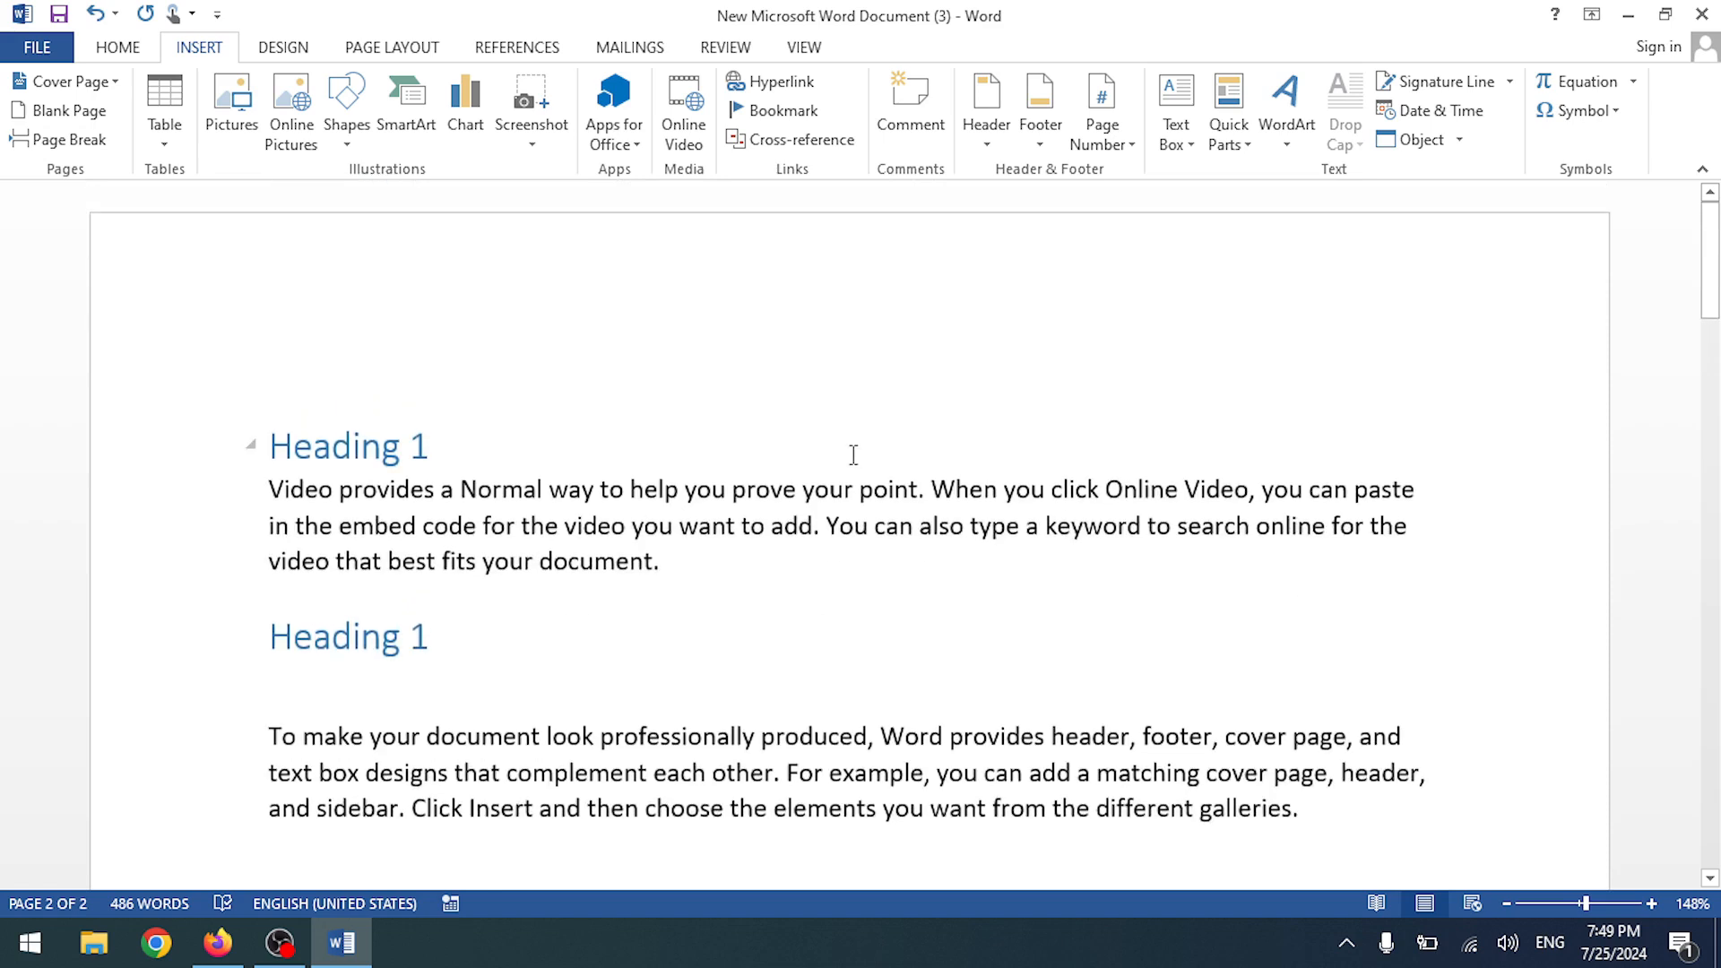
key(ctrl+z)
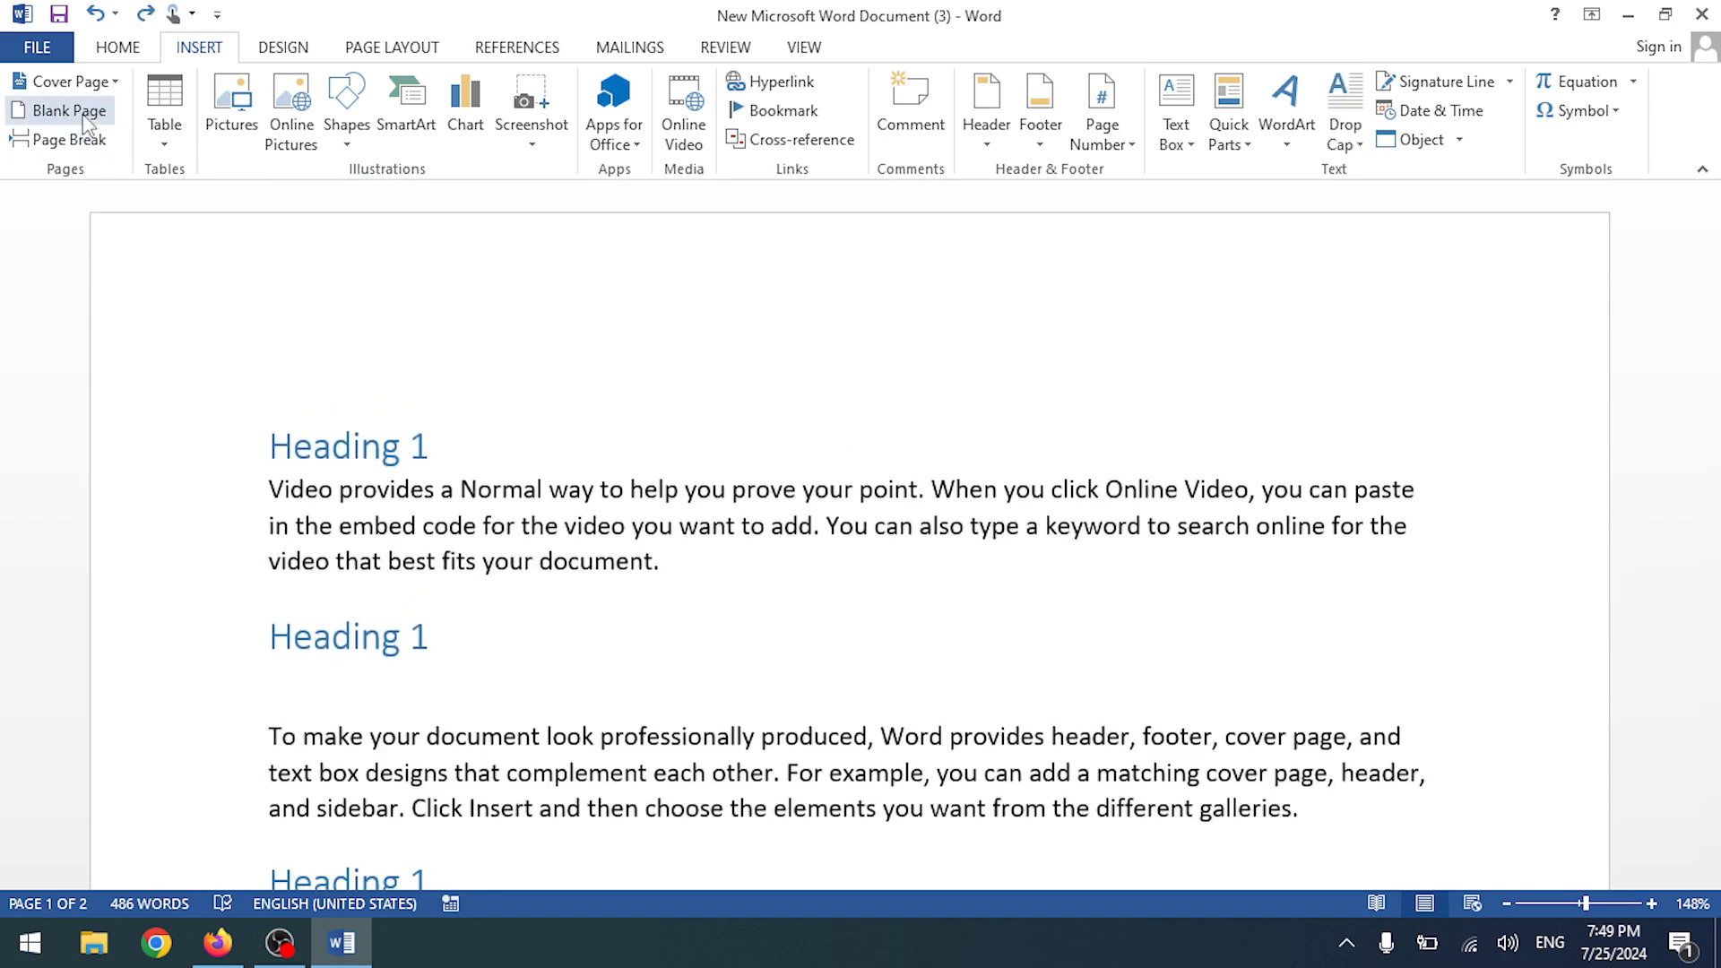
- Insert a blank page, undo it, and bring up the cover page designs
click(69, 110)
key(ctrl+z)
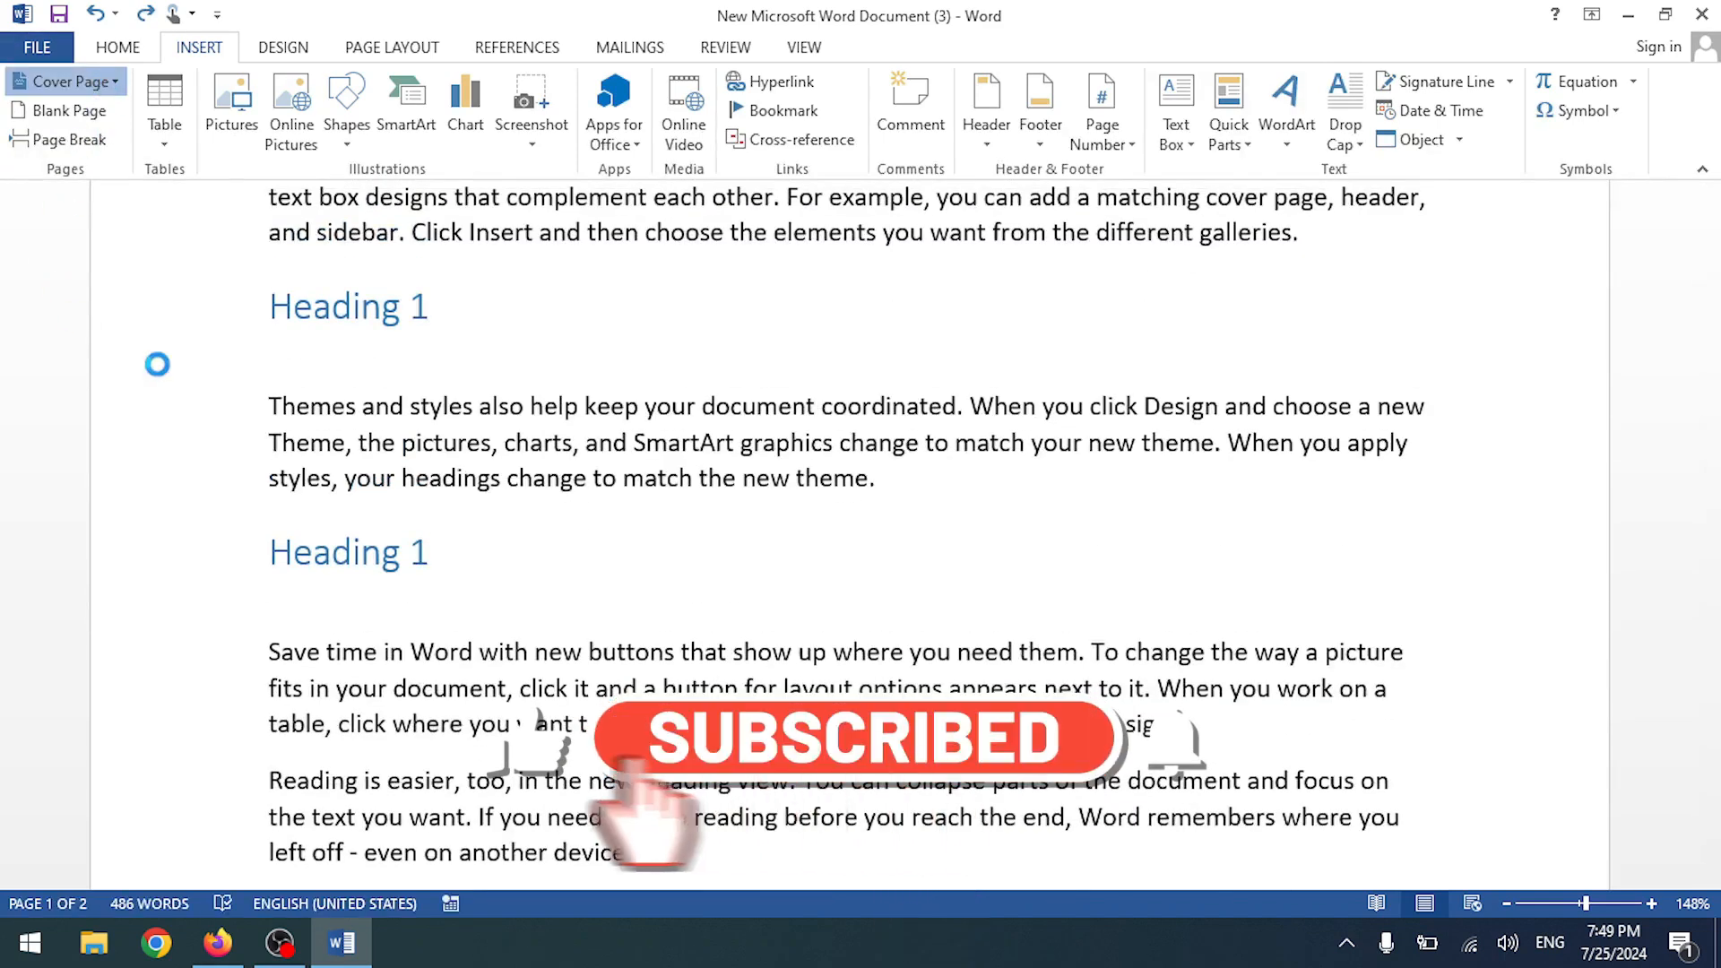
click(70, 81)
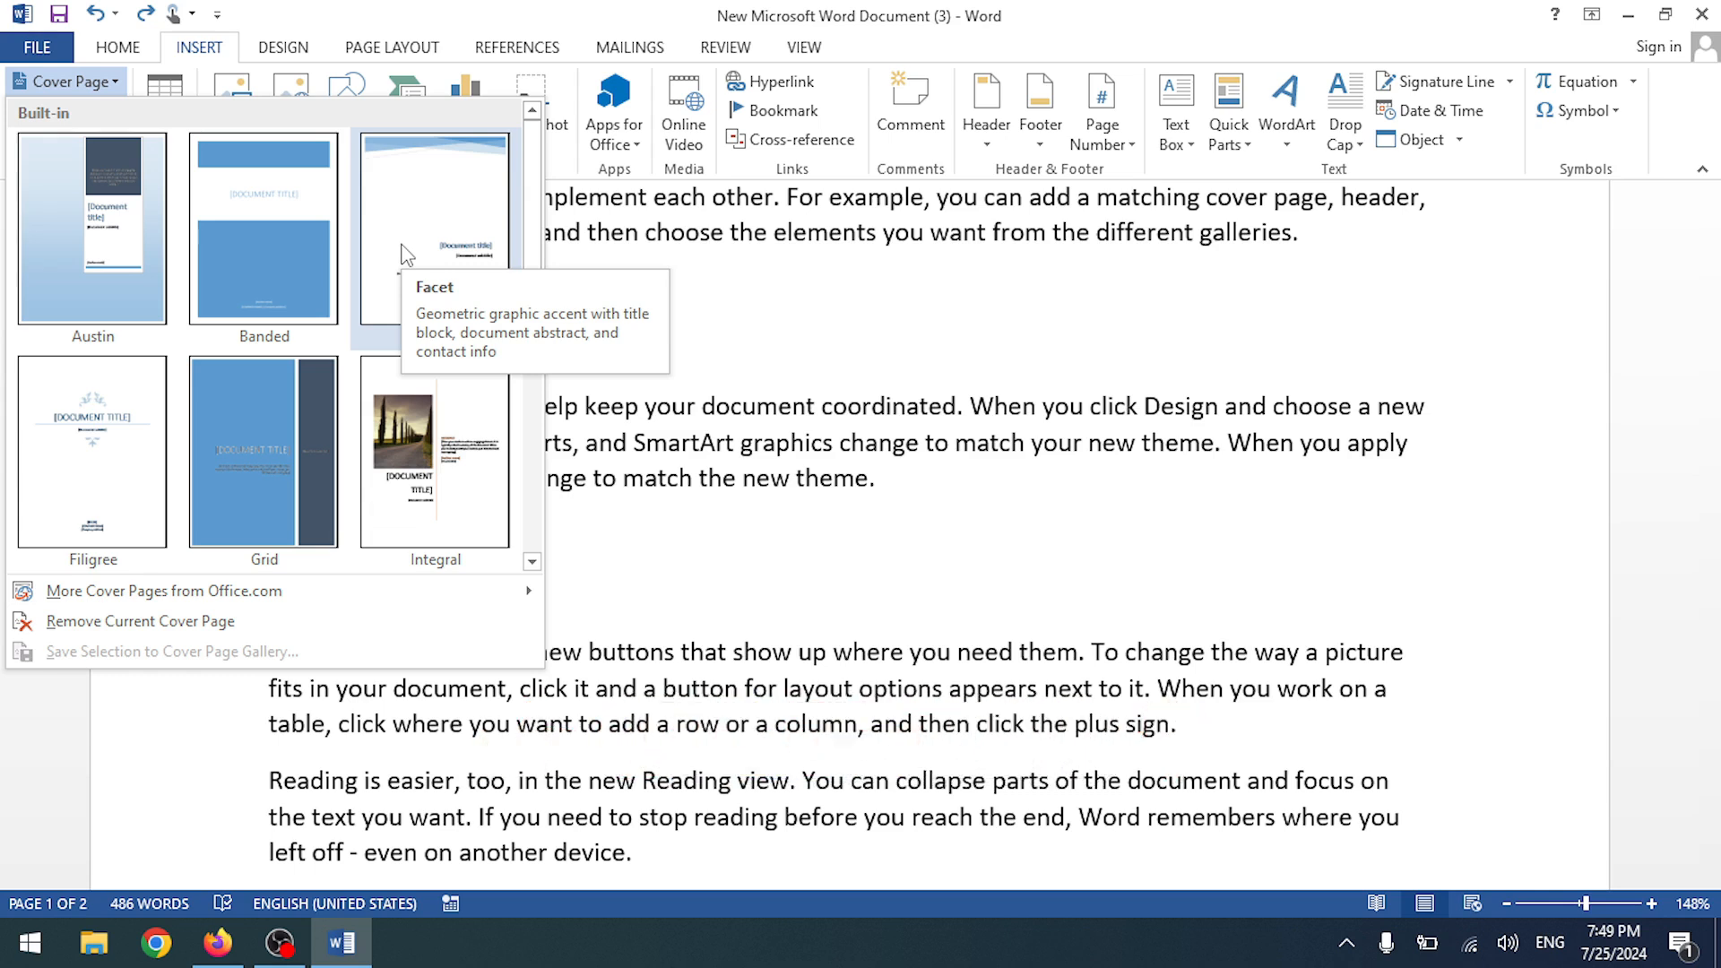
- Insert the Facet cover page, review the pages, then undo it
click(407, 235)
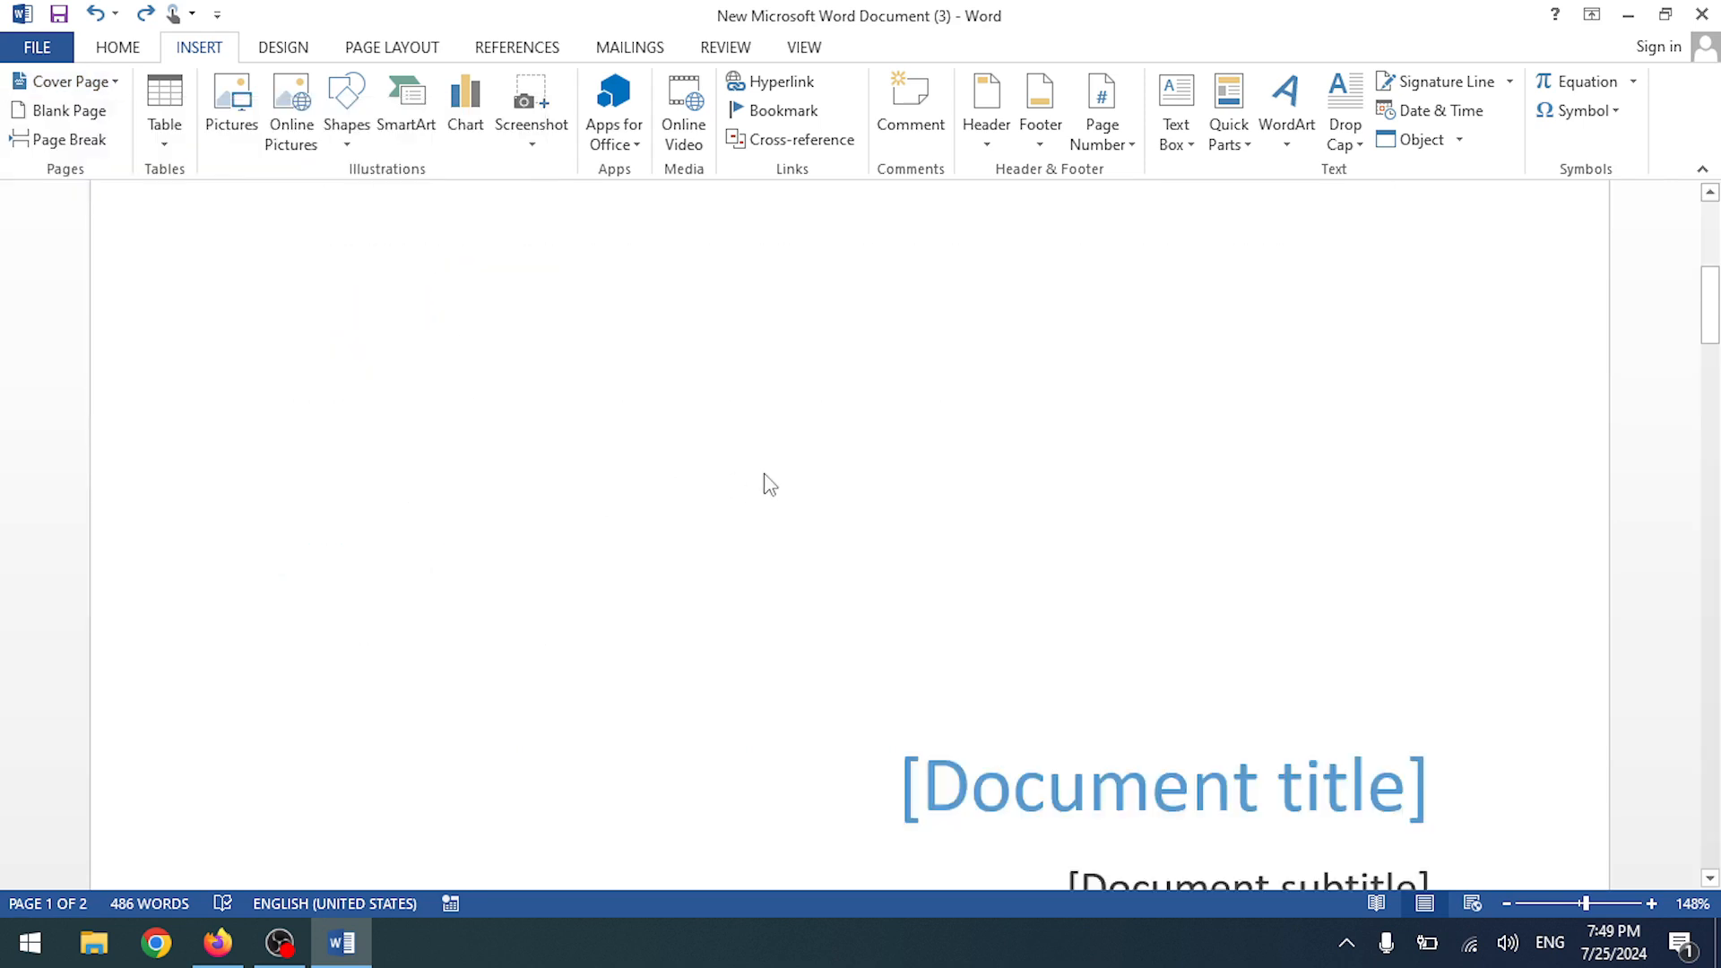
scroll(1146, 613, up, 3)
scroll(1124, 603, down, 4)
scroll(1123, 602, up, 6)
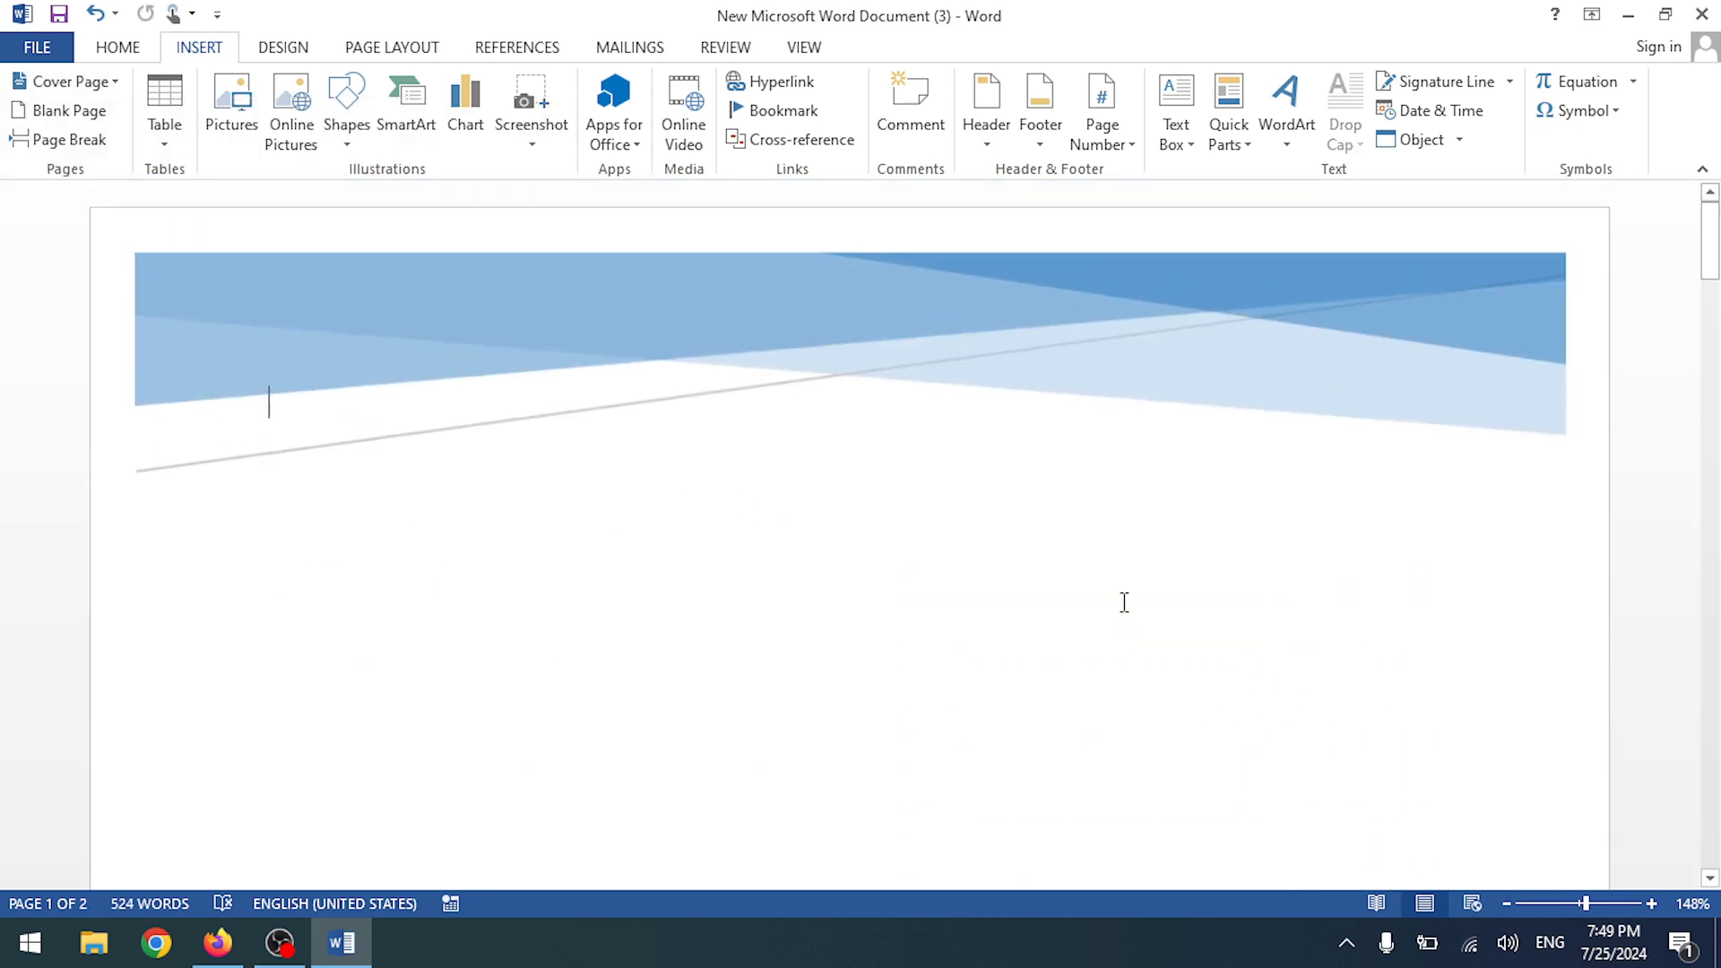
scroll(1123, 602, down, 5)
scroll(1124, 602, down, 5)
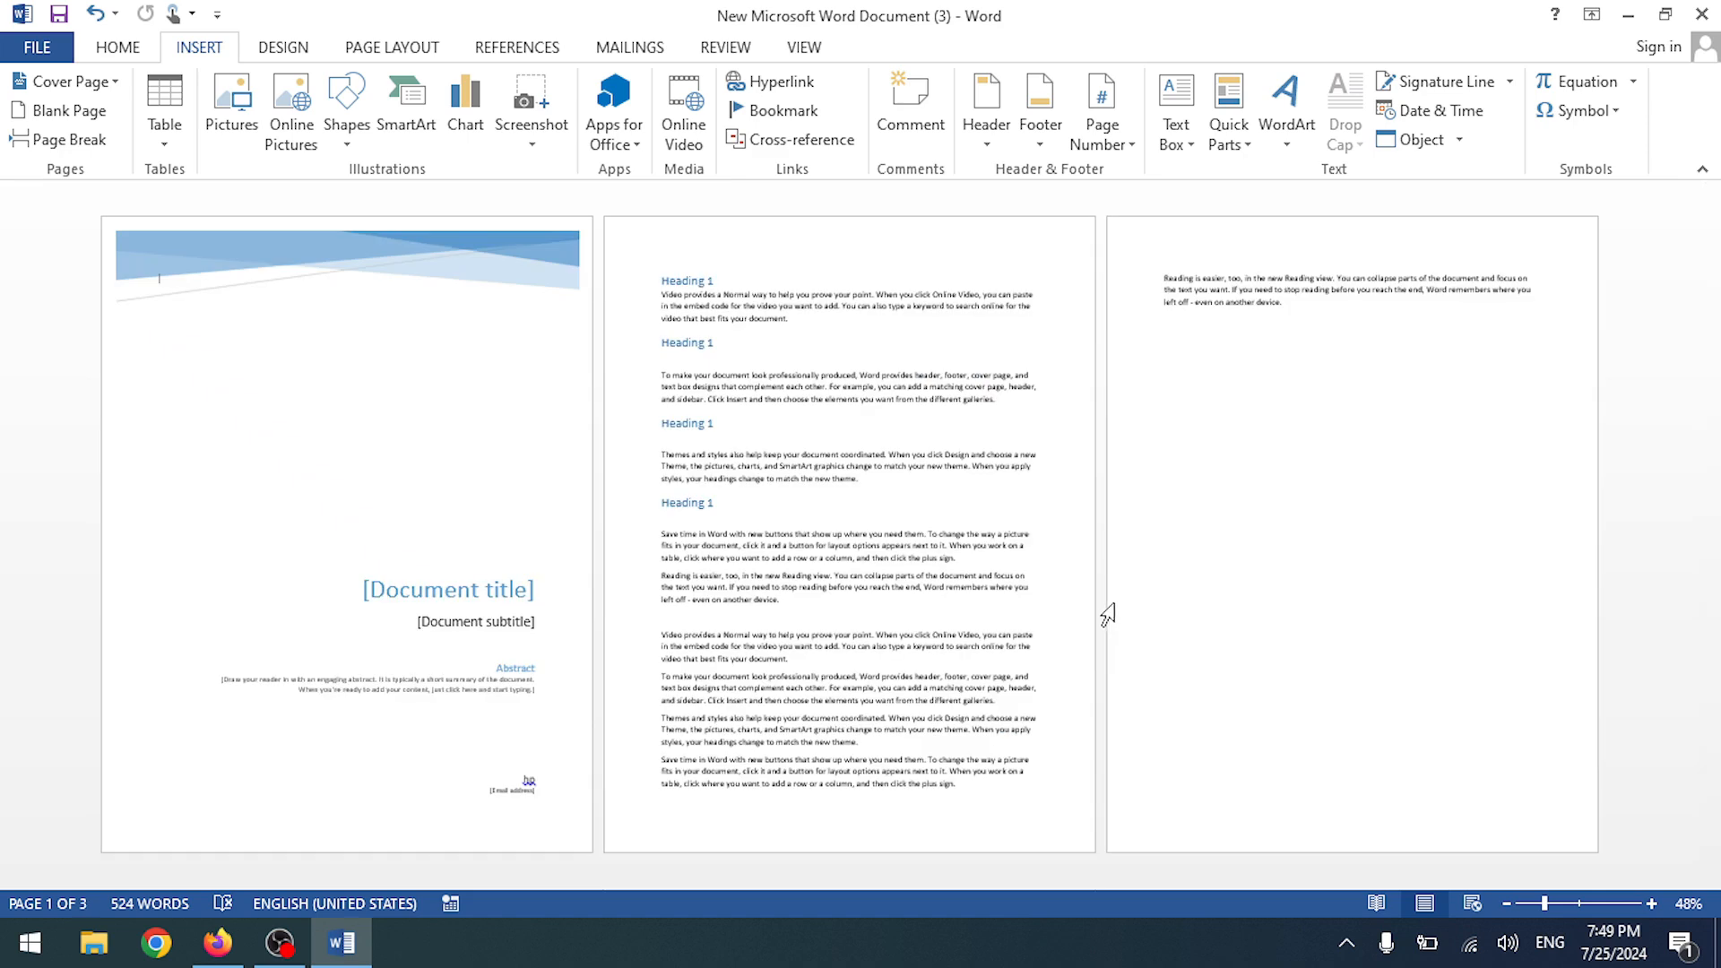
scroll(562, 507, up, 9)
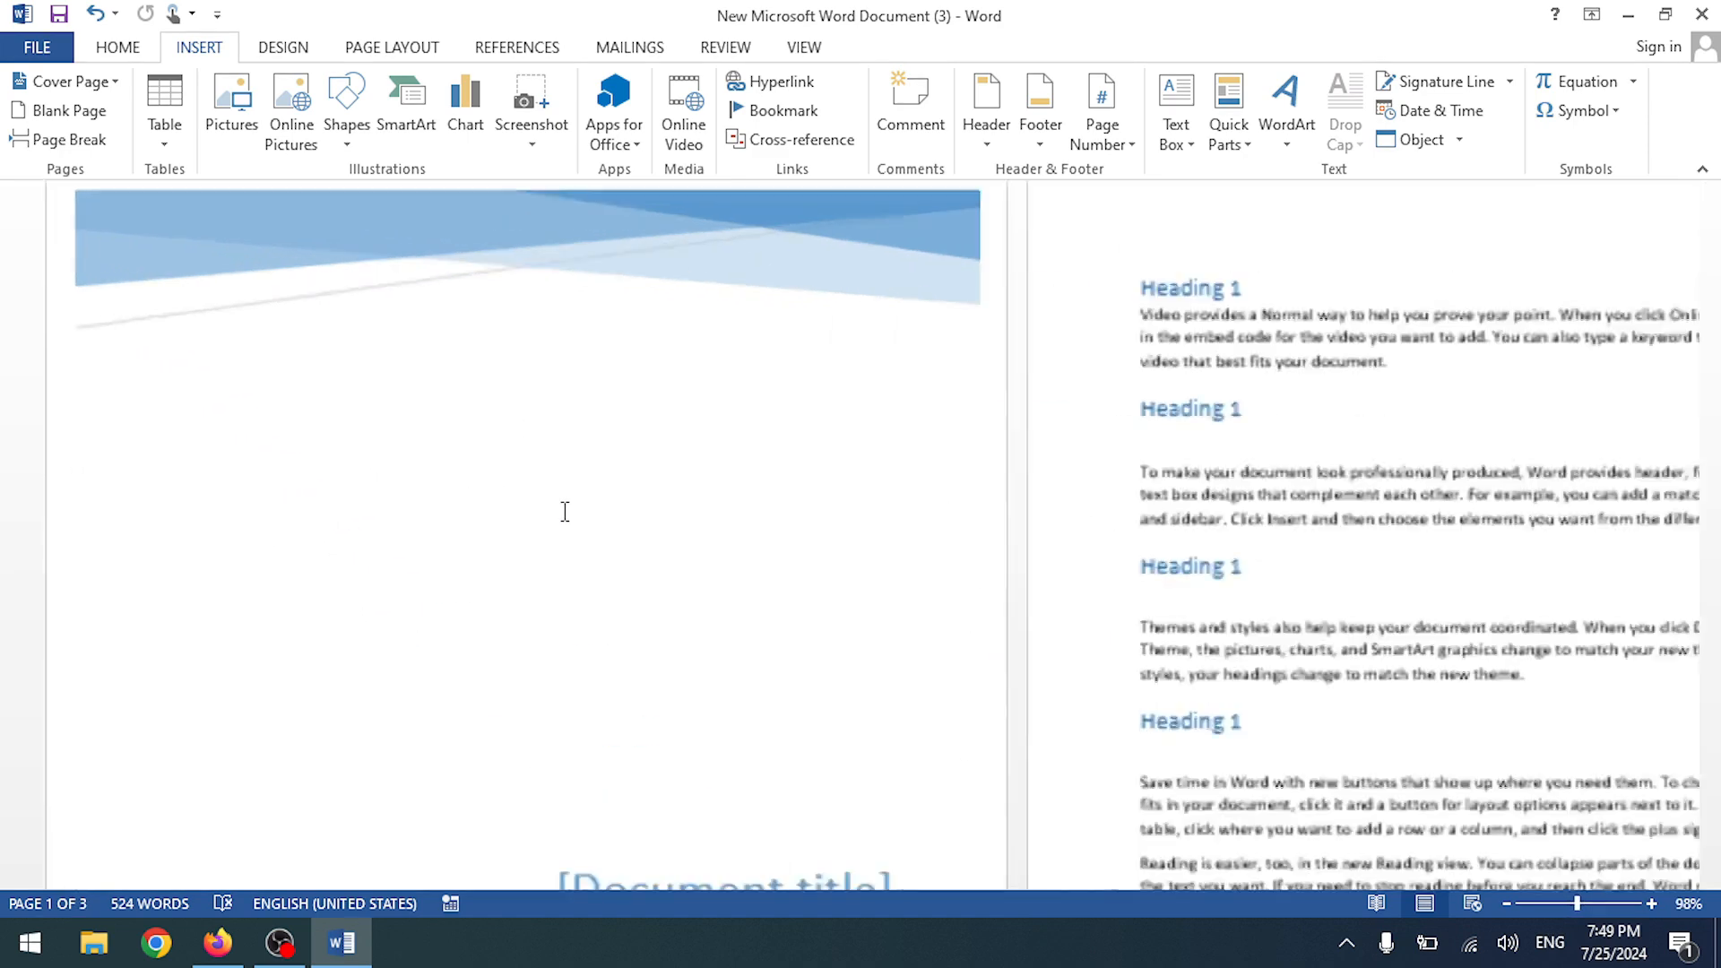
scroll(591, 509, down, 3)
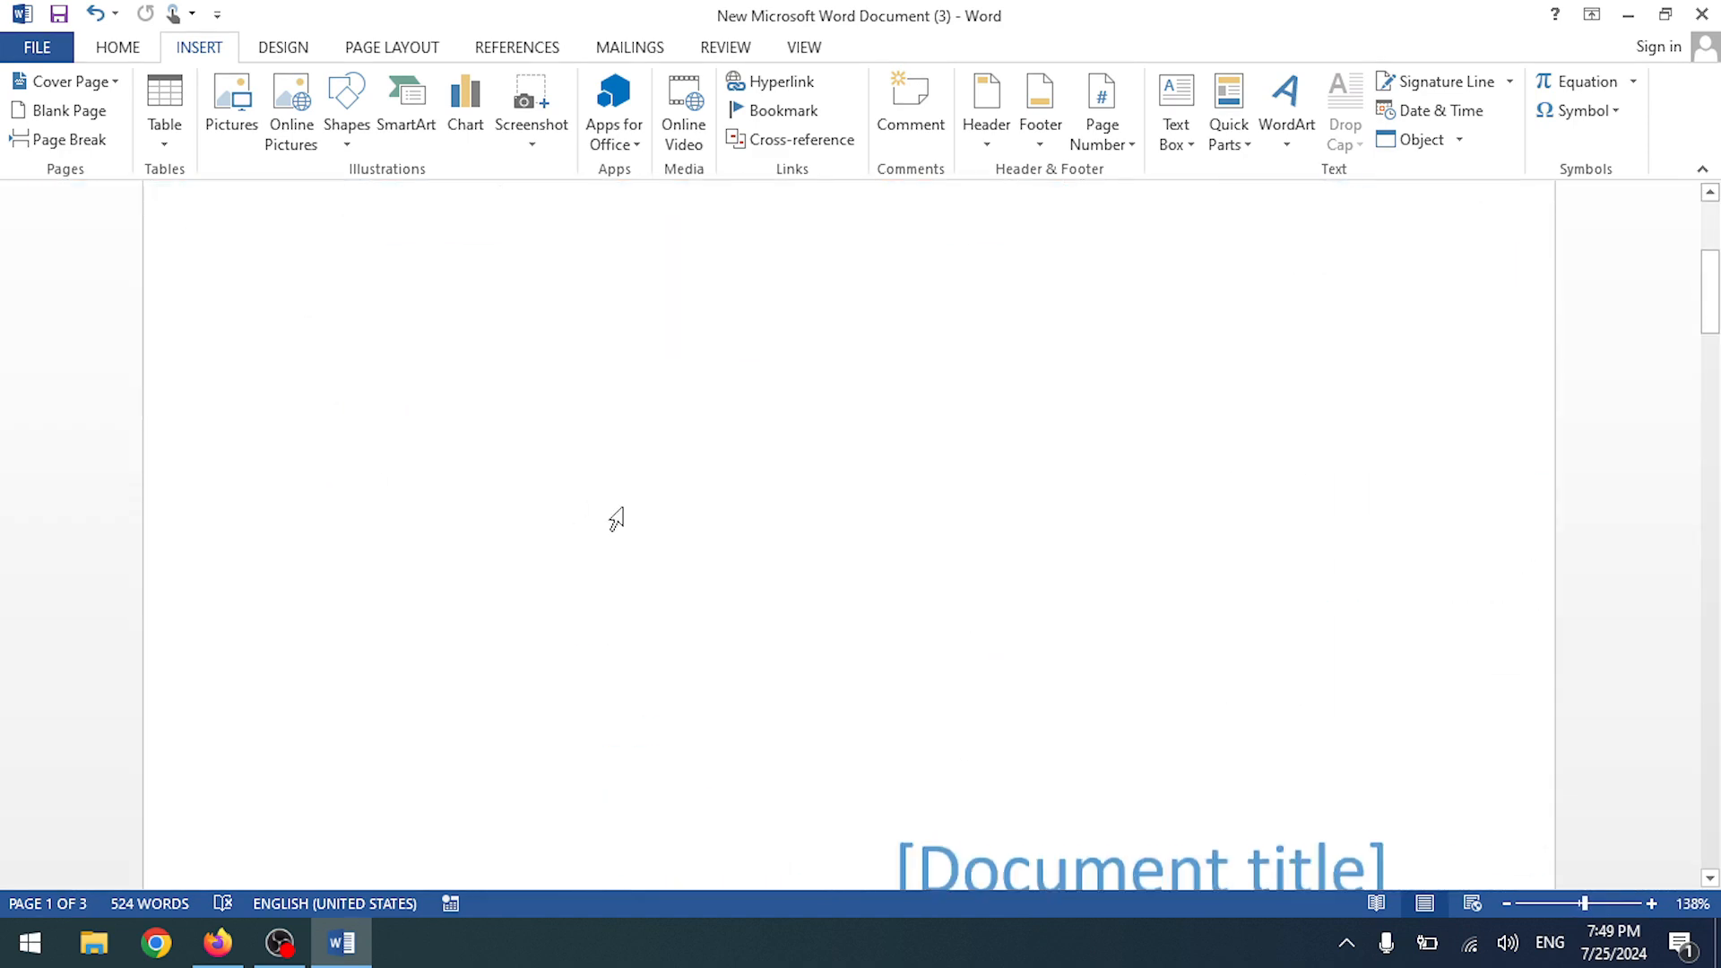
key(ctrl+z)
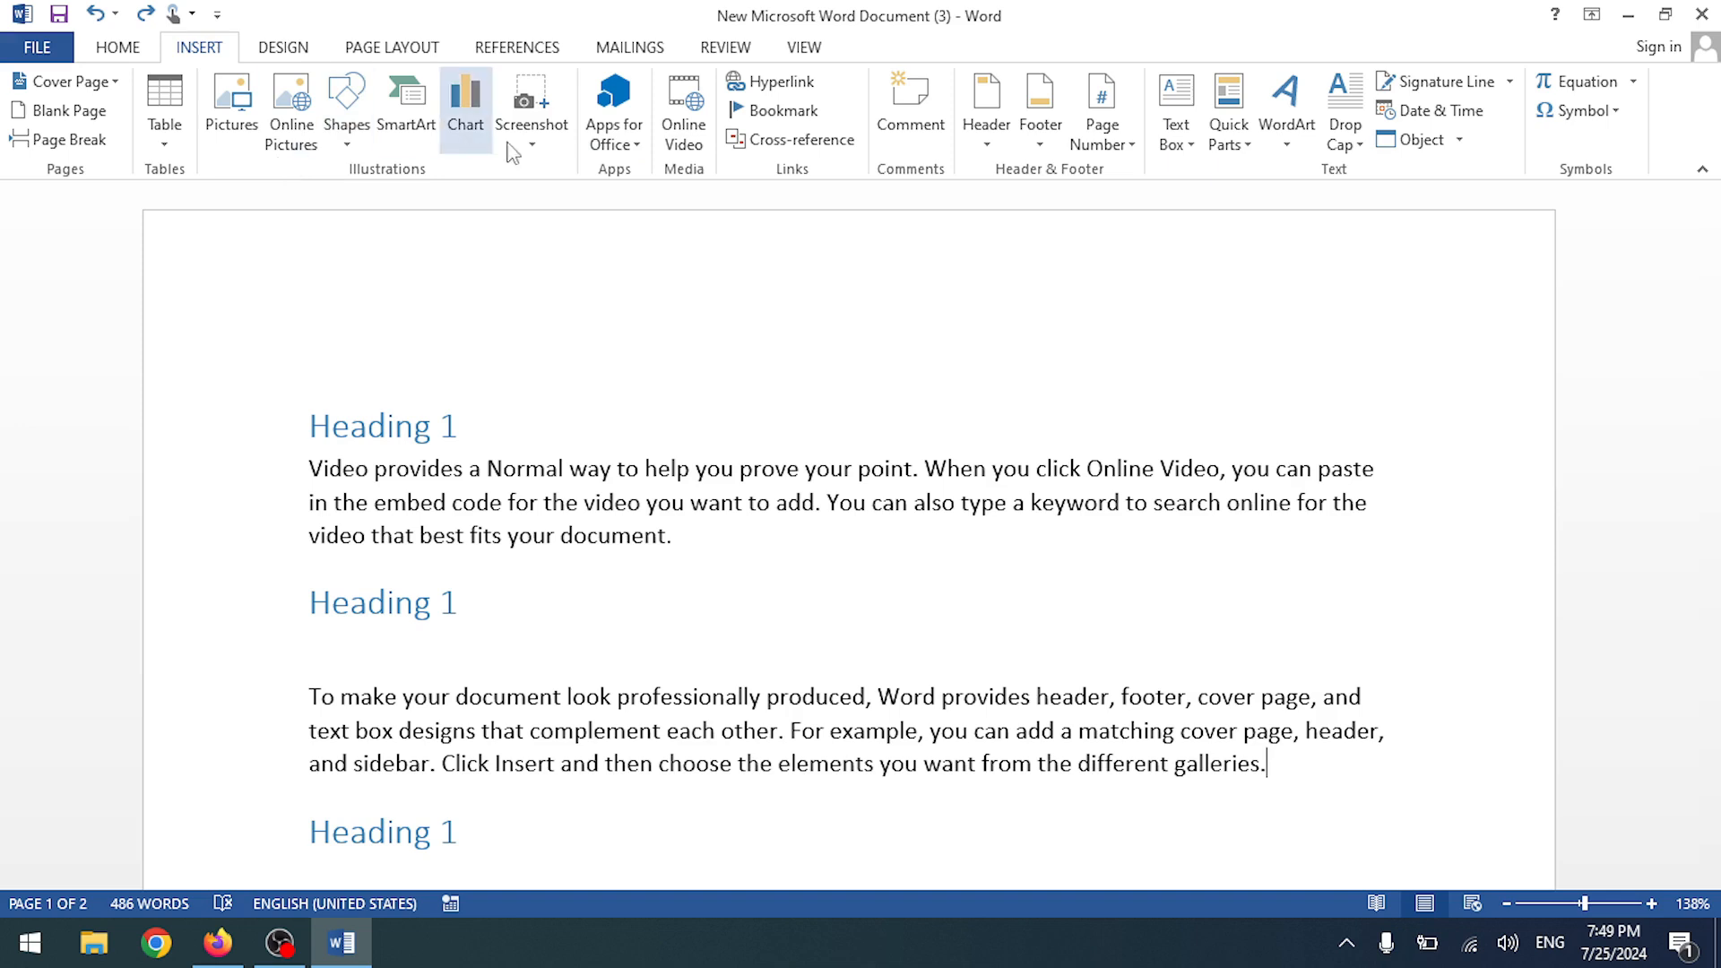
- Look through the Design options and the margin presets without changing anything
click(285, 48)
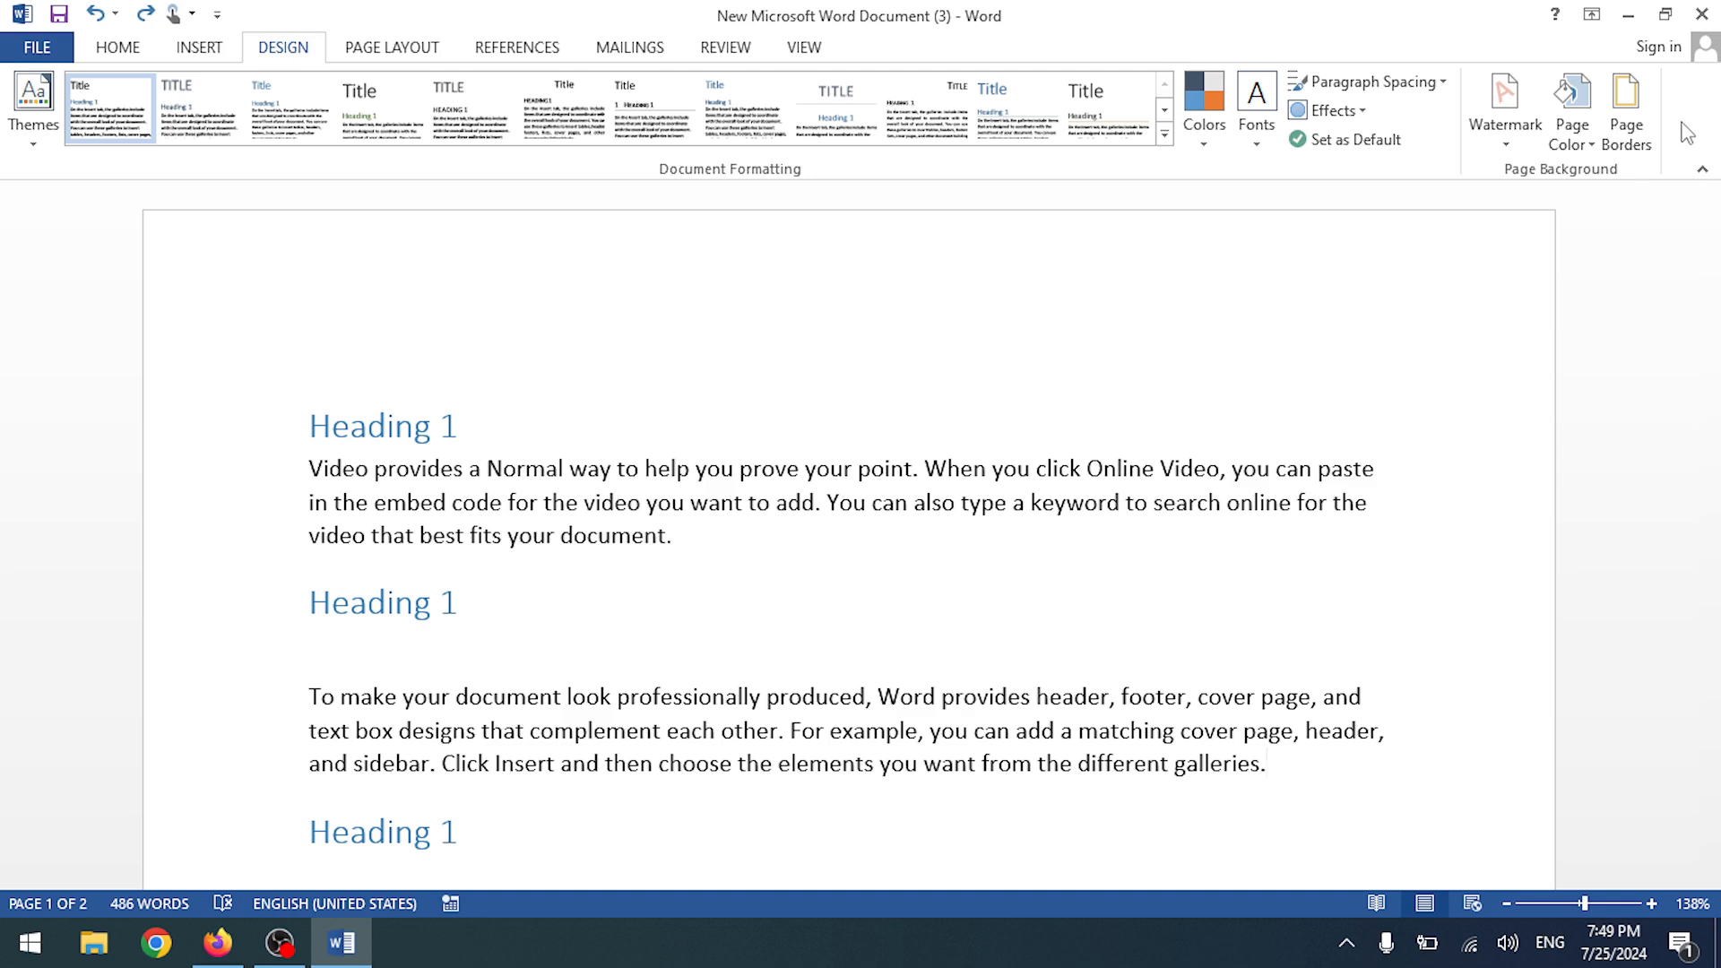
click(365, 61)
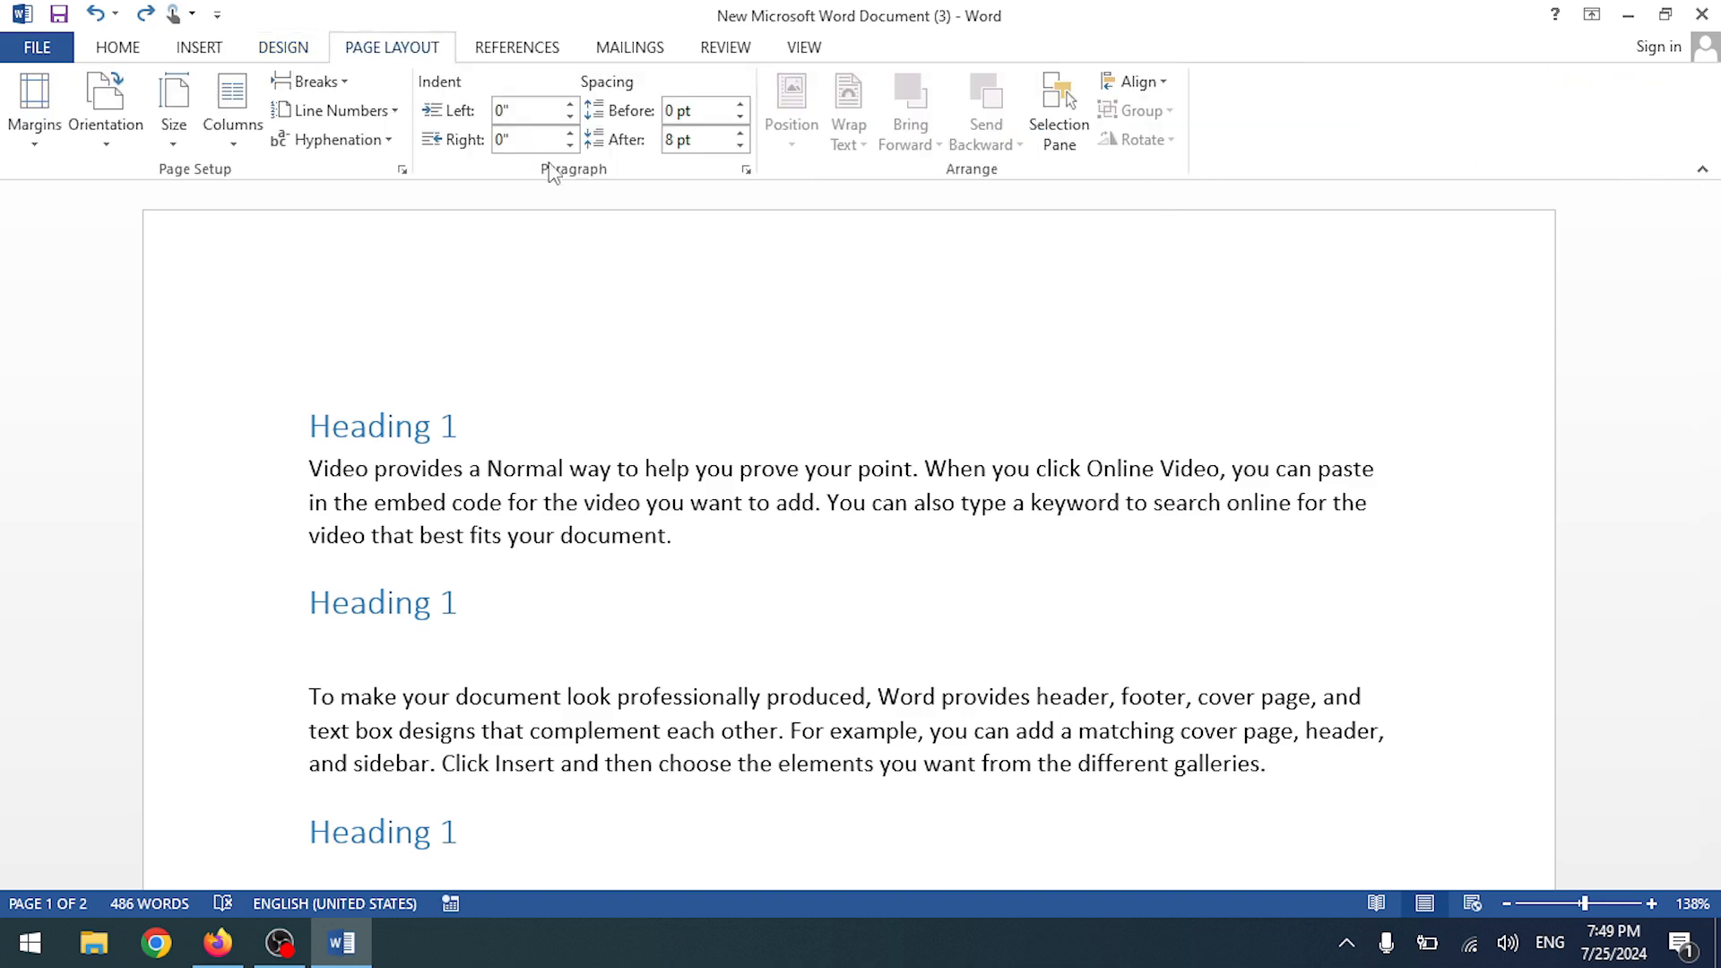
click(29, 148)
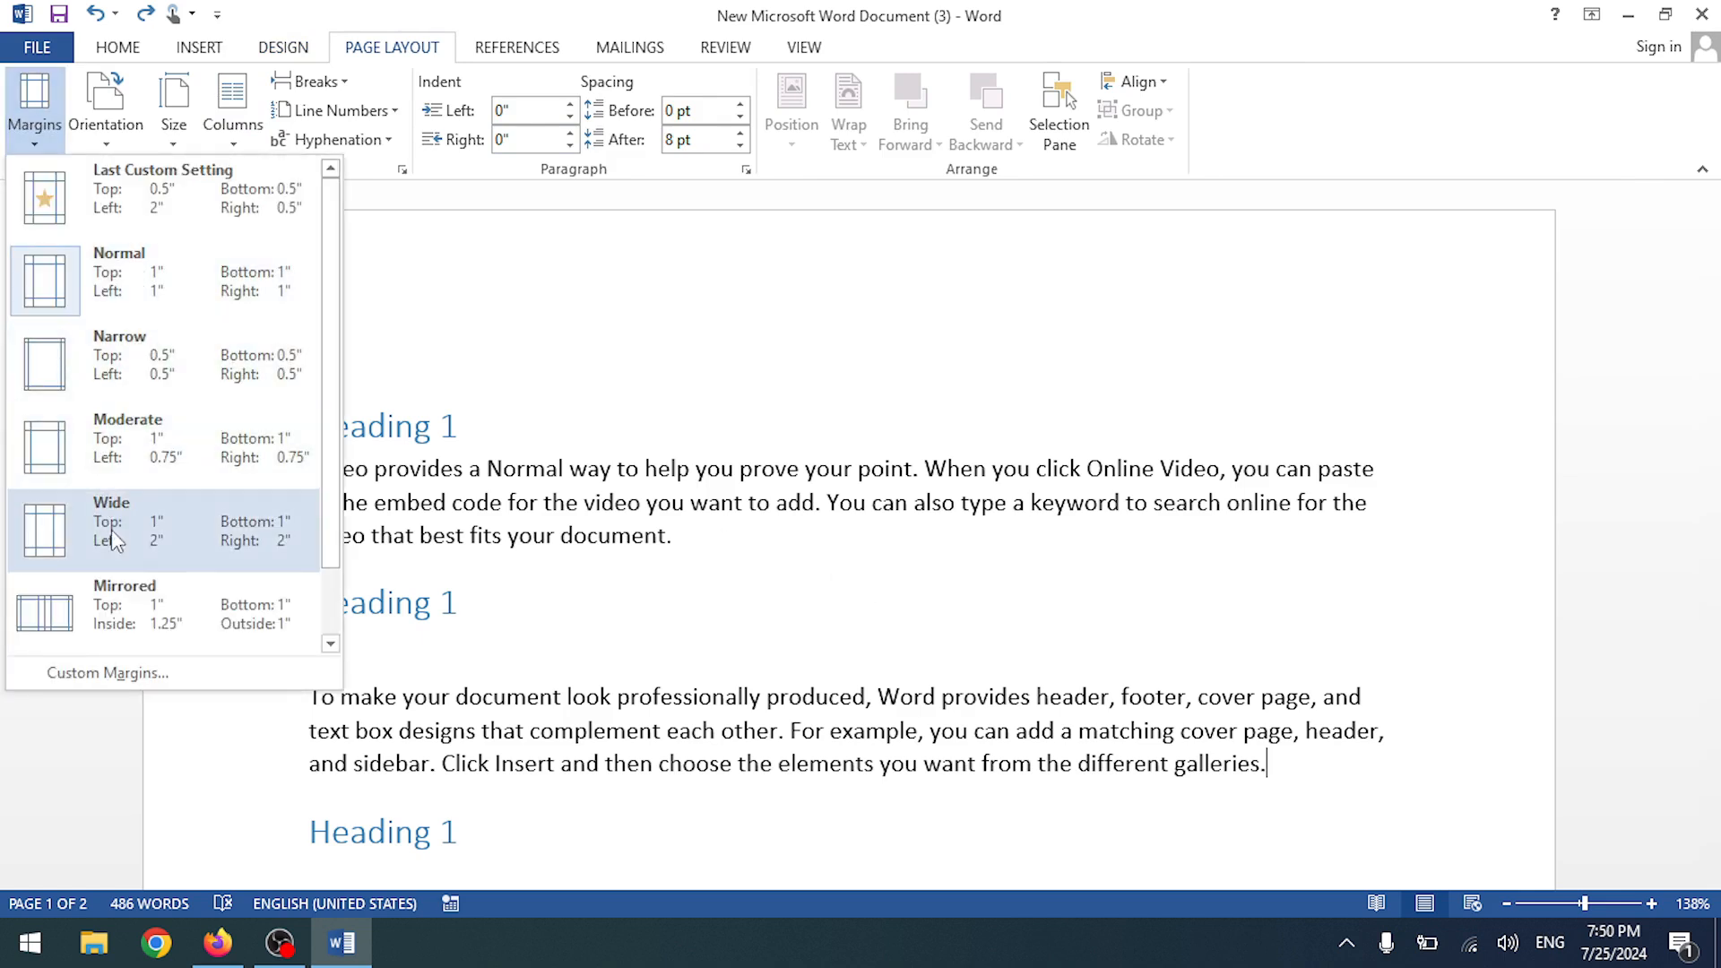
click(482, 325)
click(309, 430)
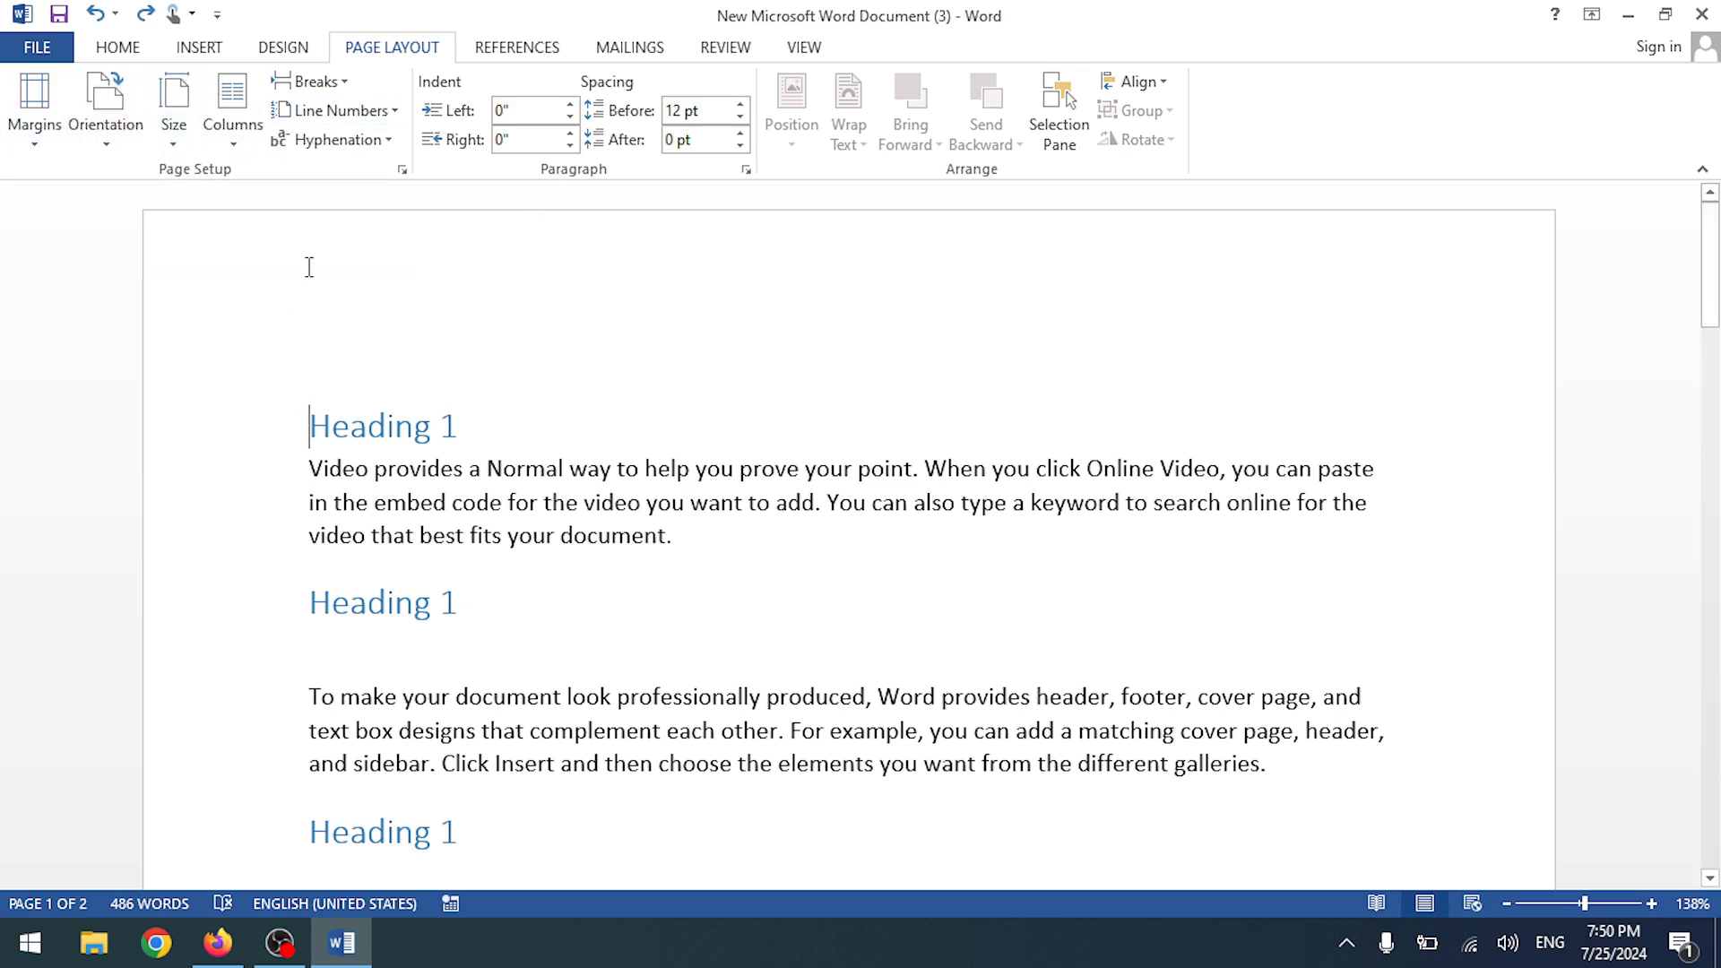
- Set the paper size to A4 and apply Narrow 0.5" margins
click(174, 112)
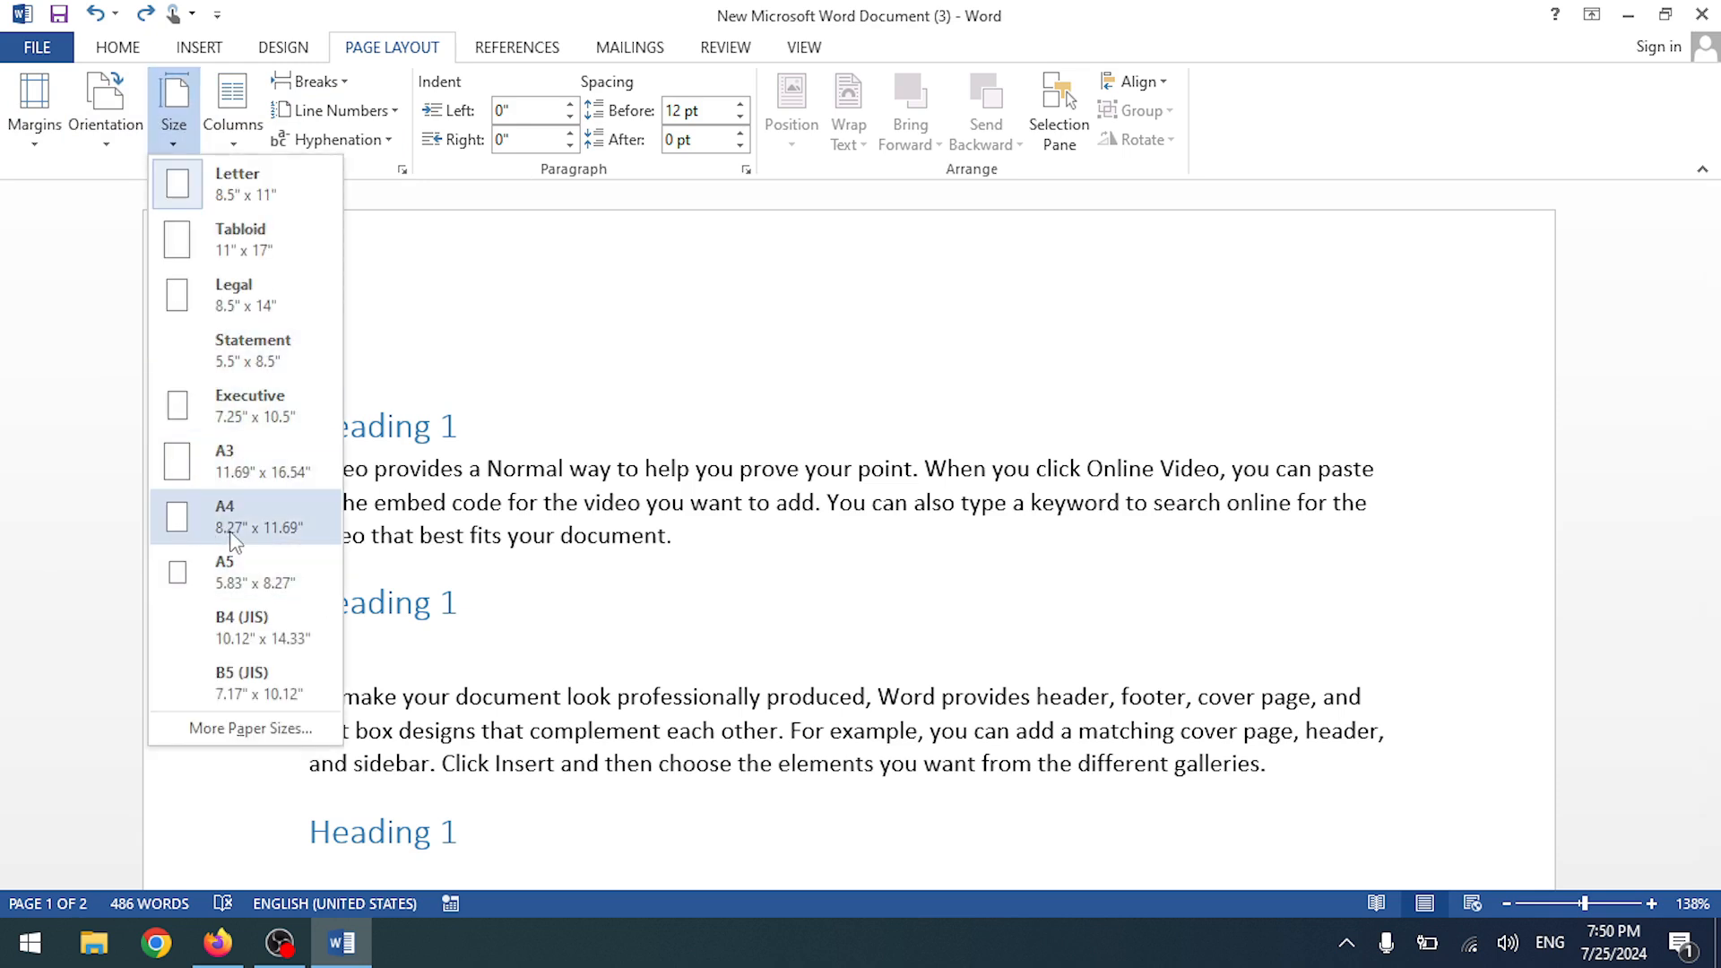
click(231, 528)
scroll(444, 287, down, 10)
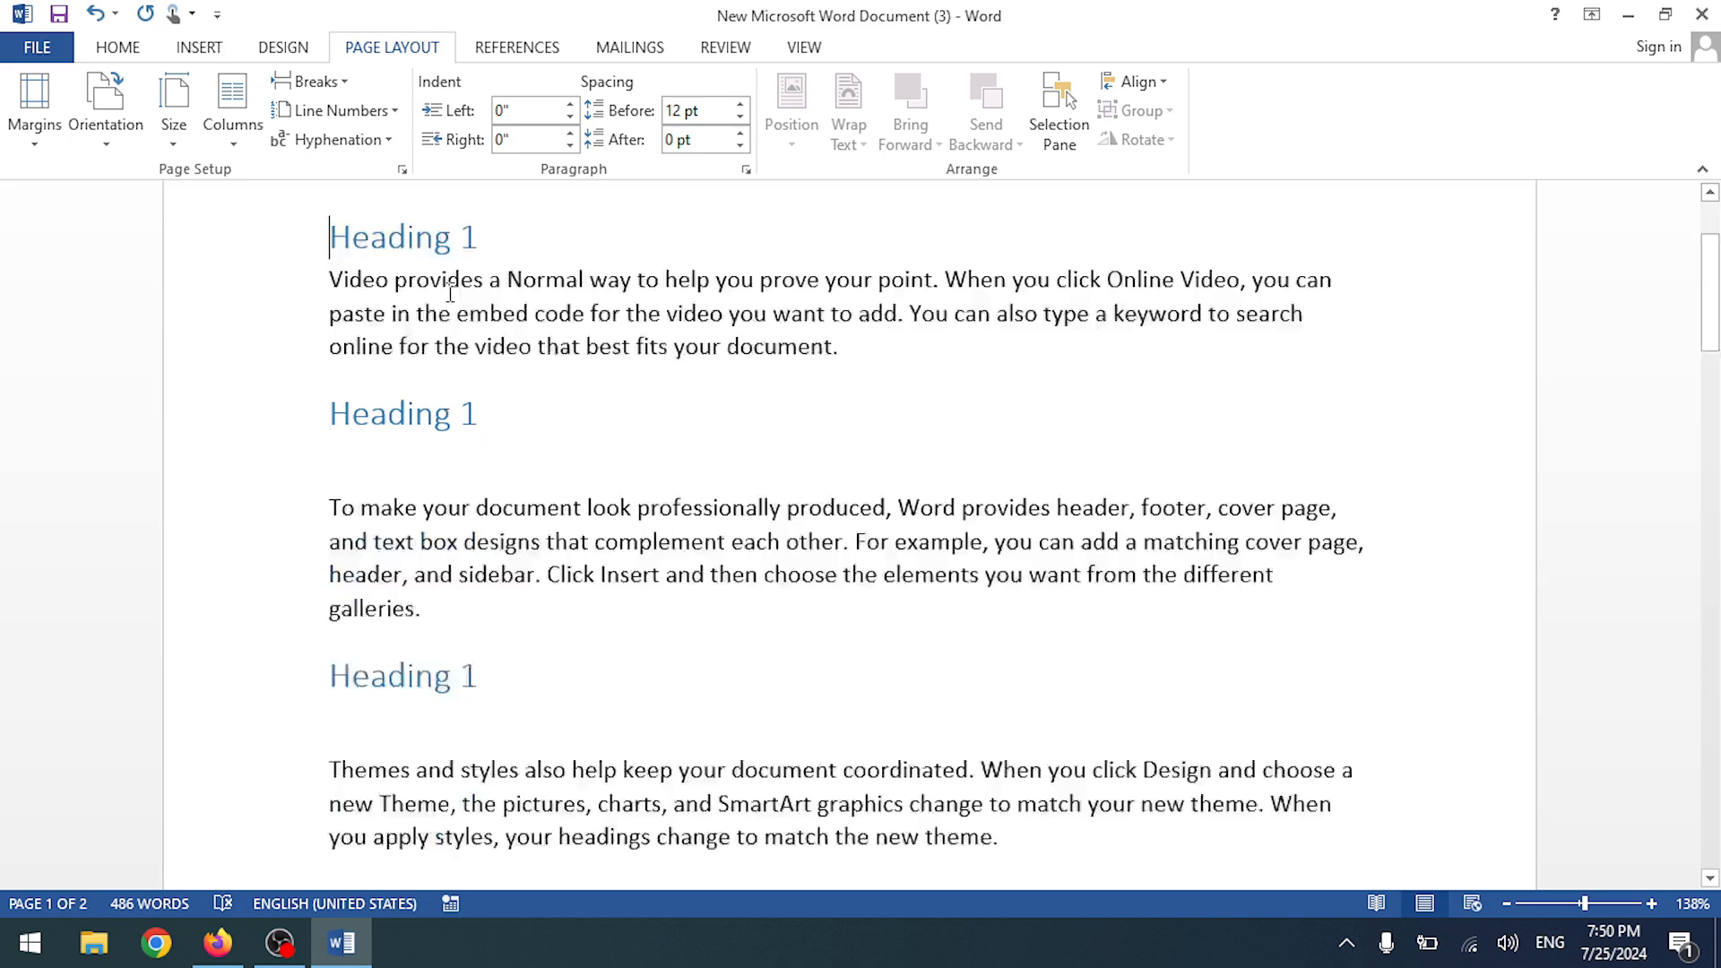
scroll(453, 300, up, 10)
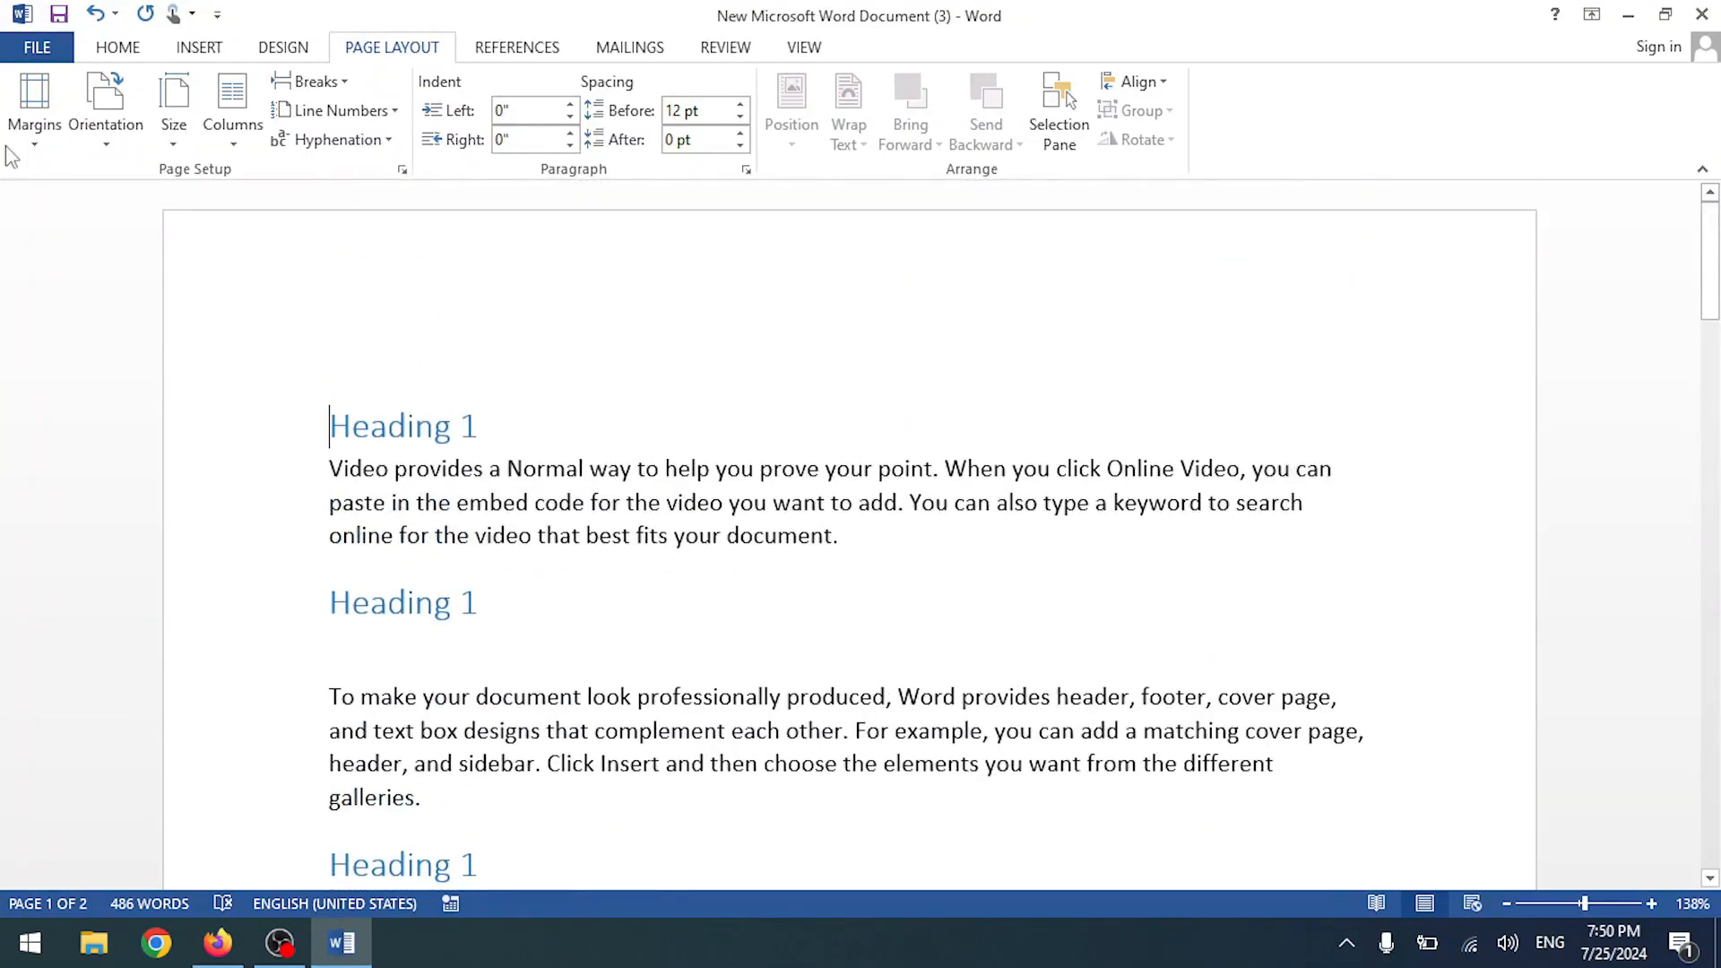
click(34, 107)
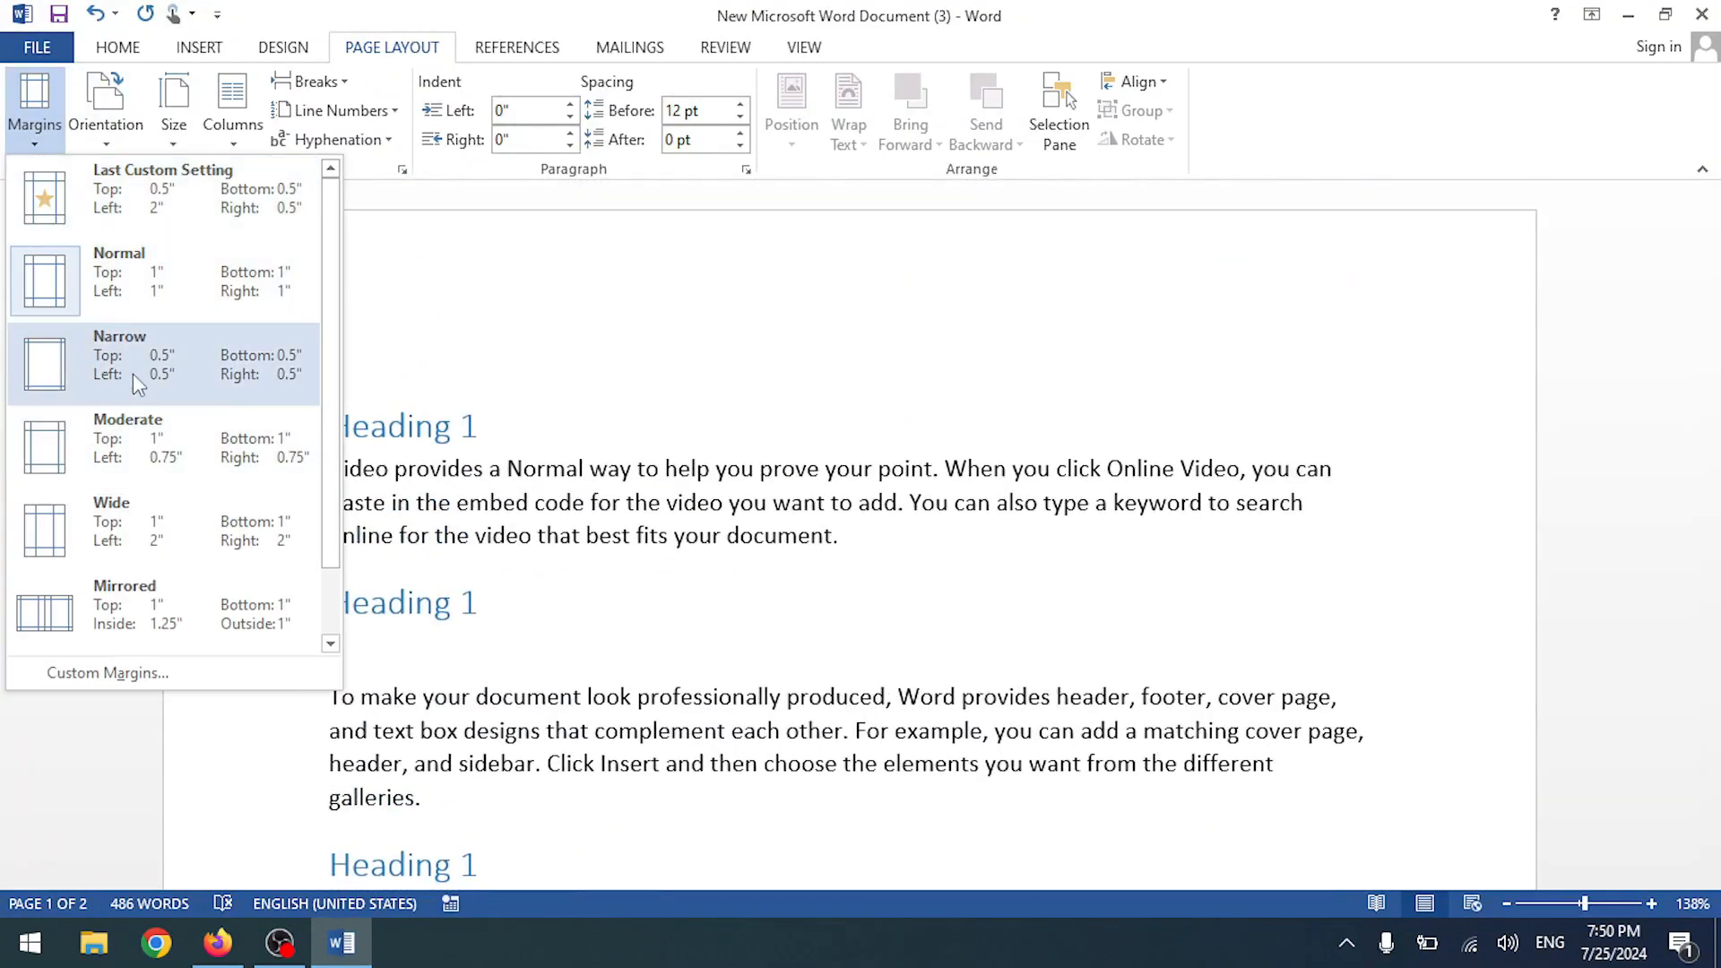
click(97, 383)
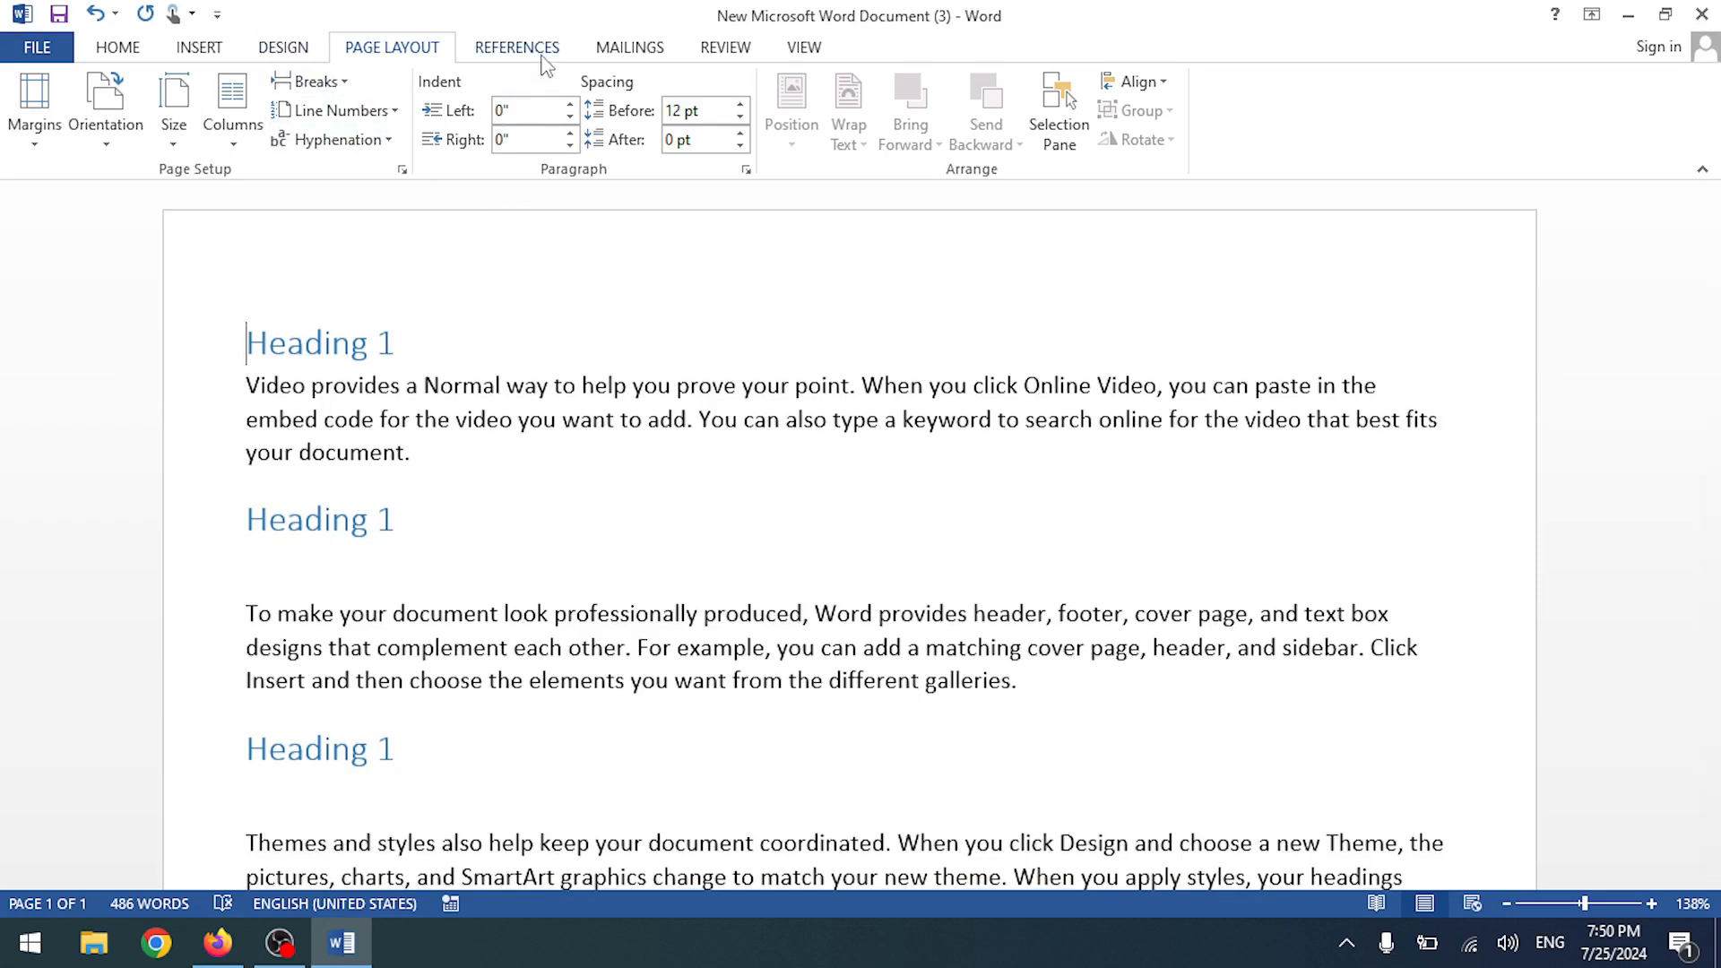
- Show the ruler and drag the top margin boundary upward so text starts higher
click(804, 50)
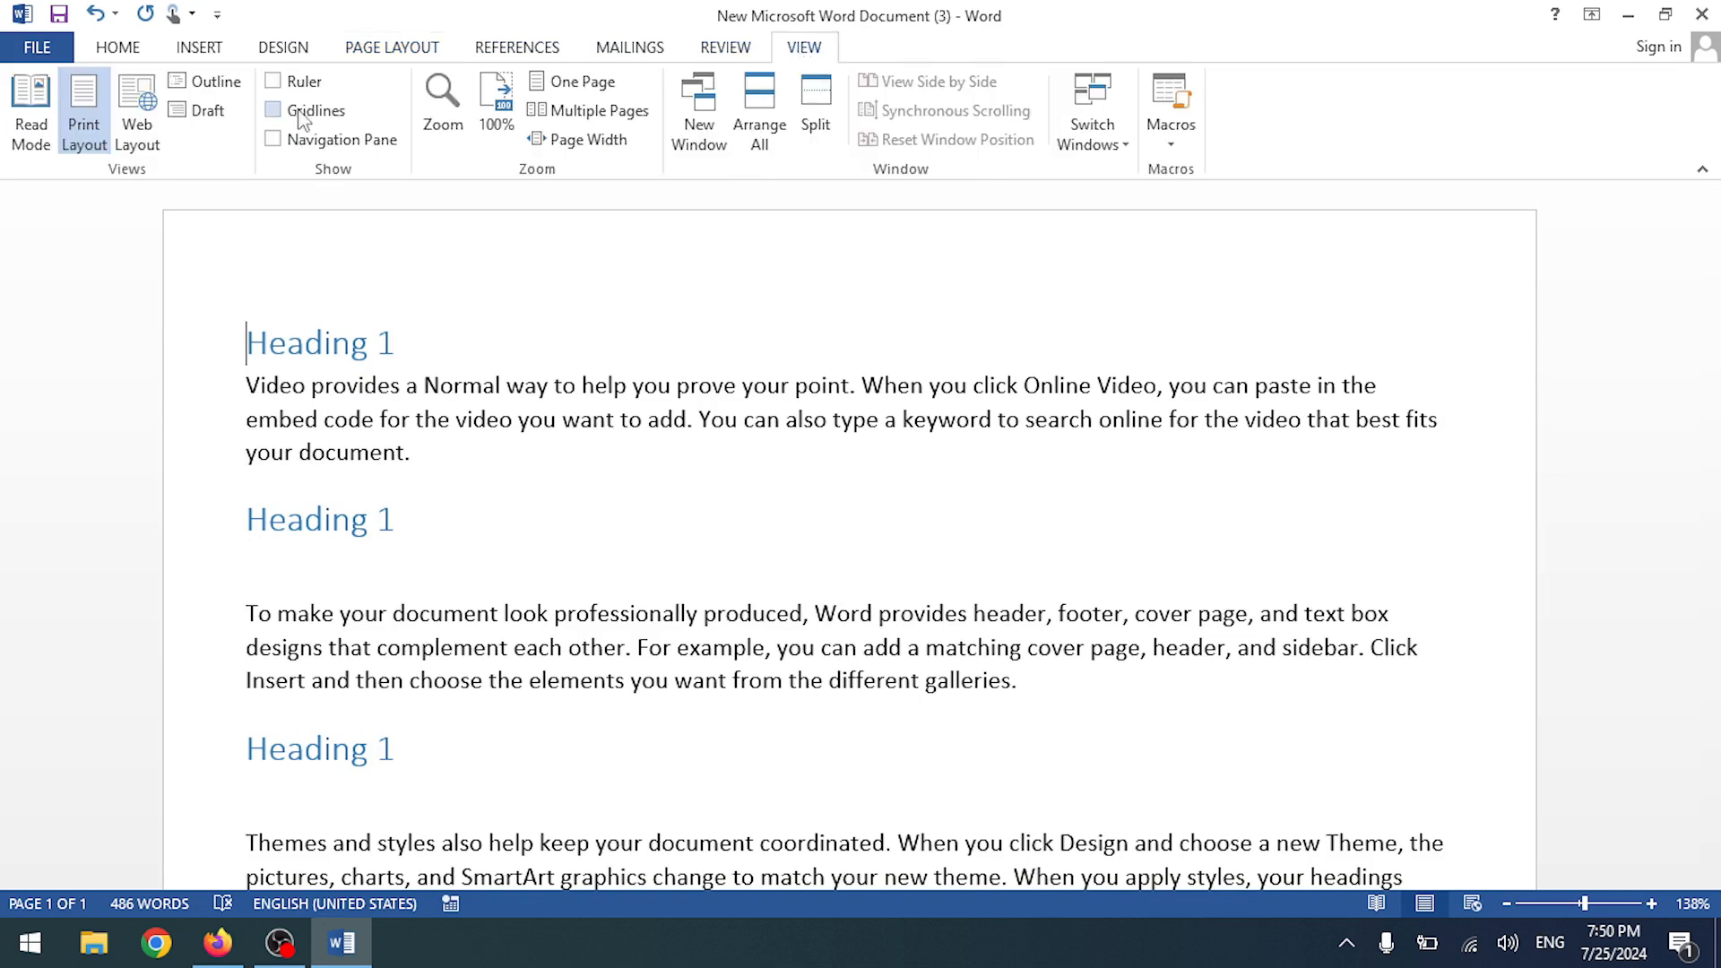
click(272, 81)
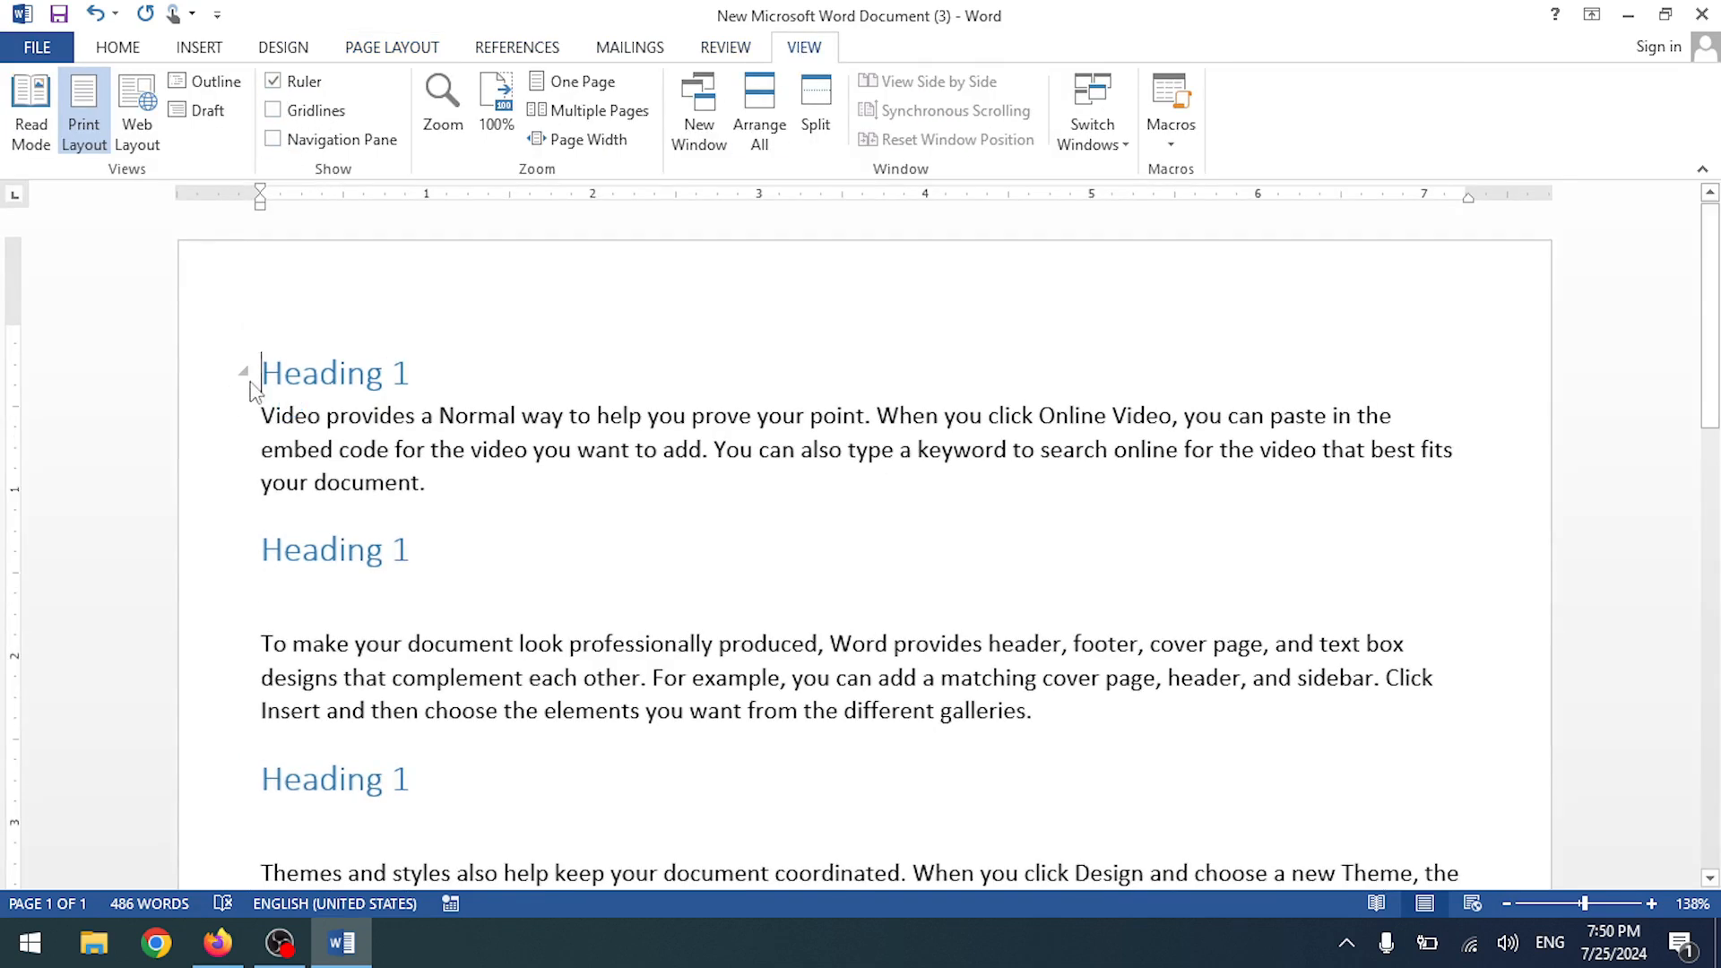
drag(13, 328, 28, 273)
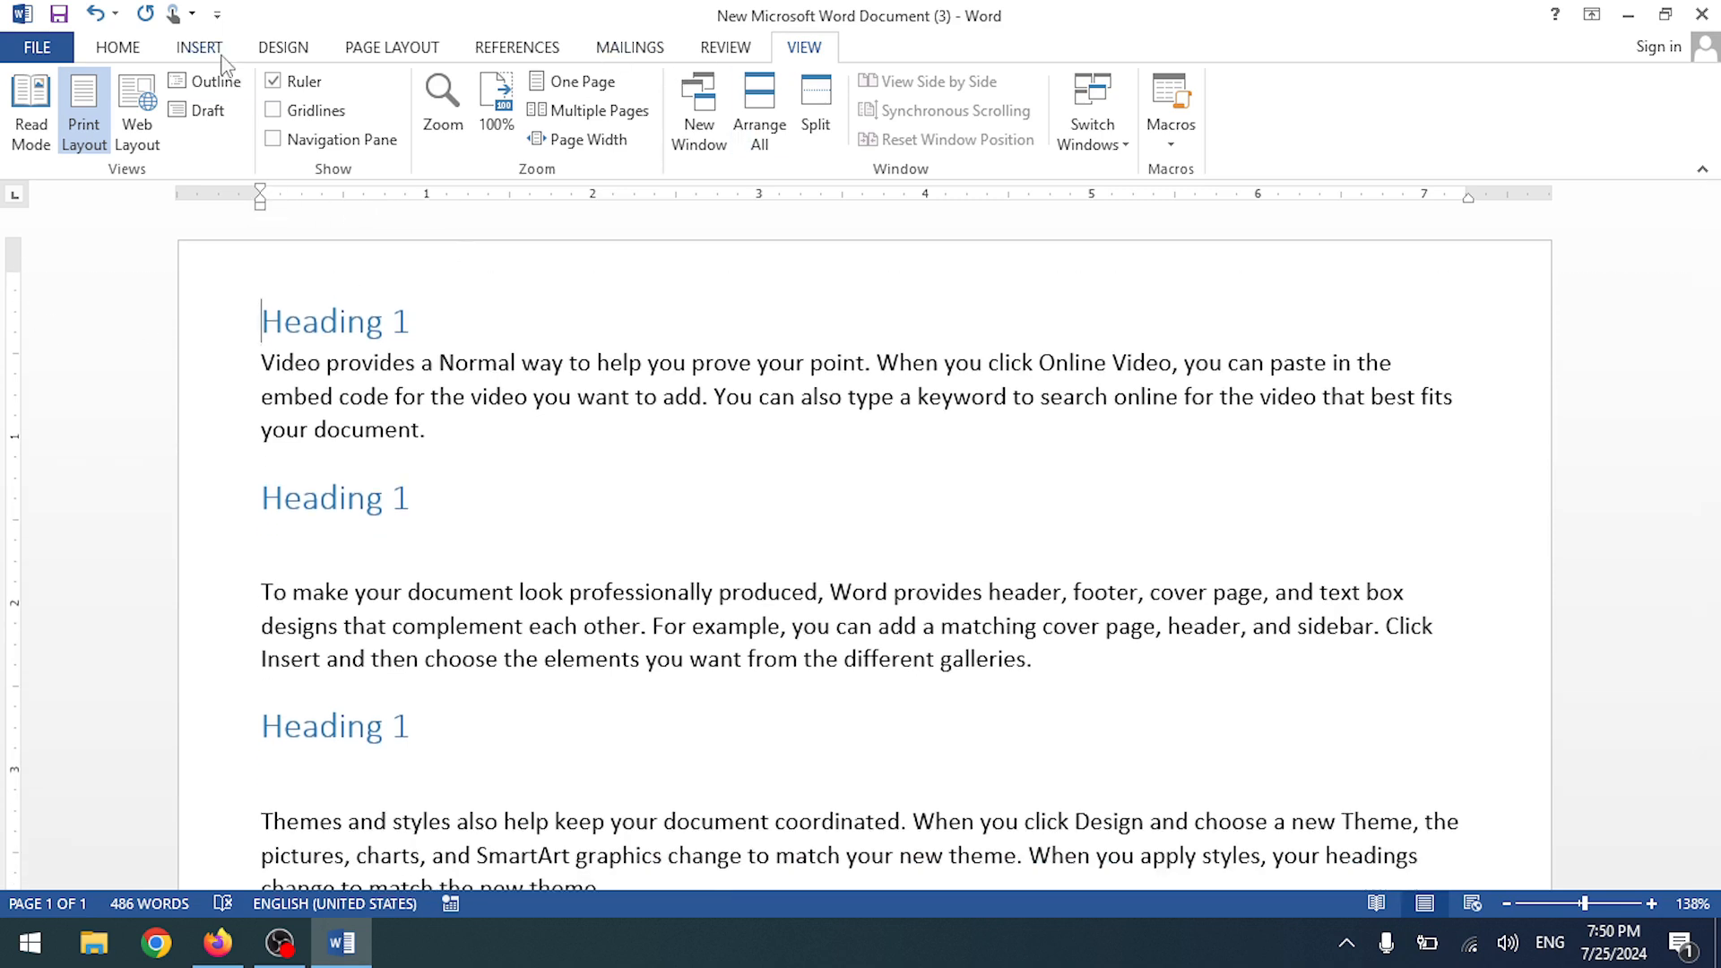
click(117, 48)
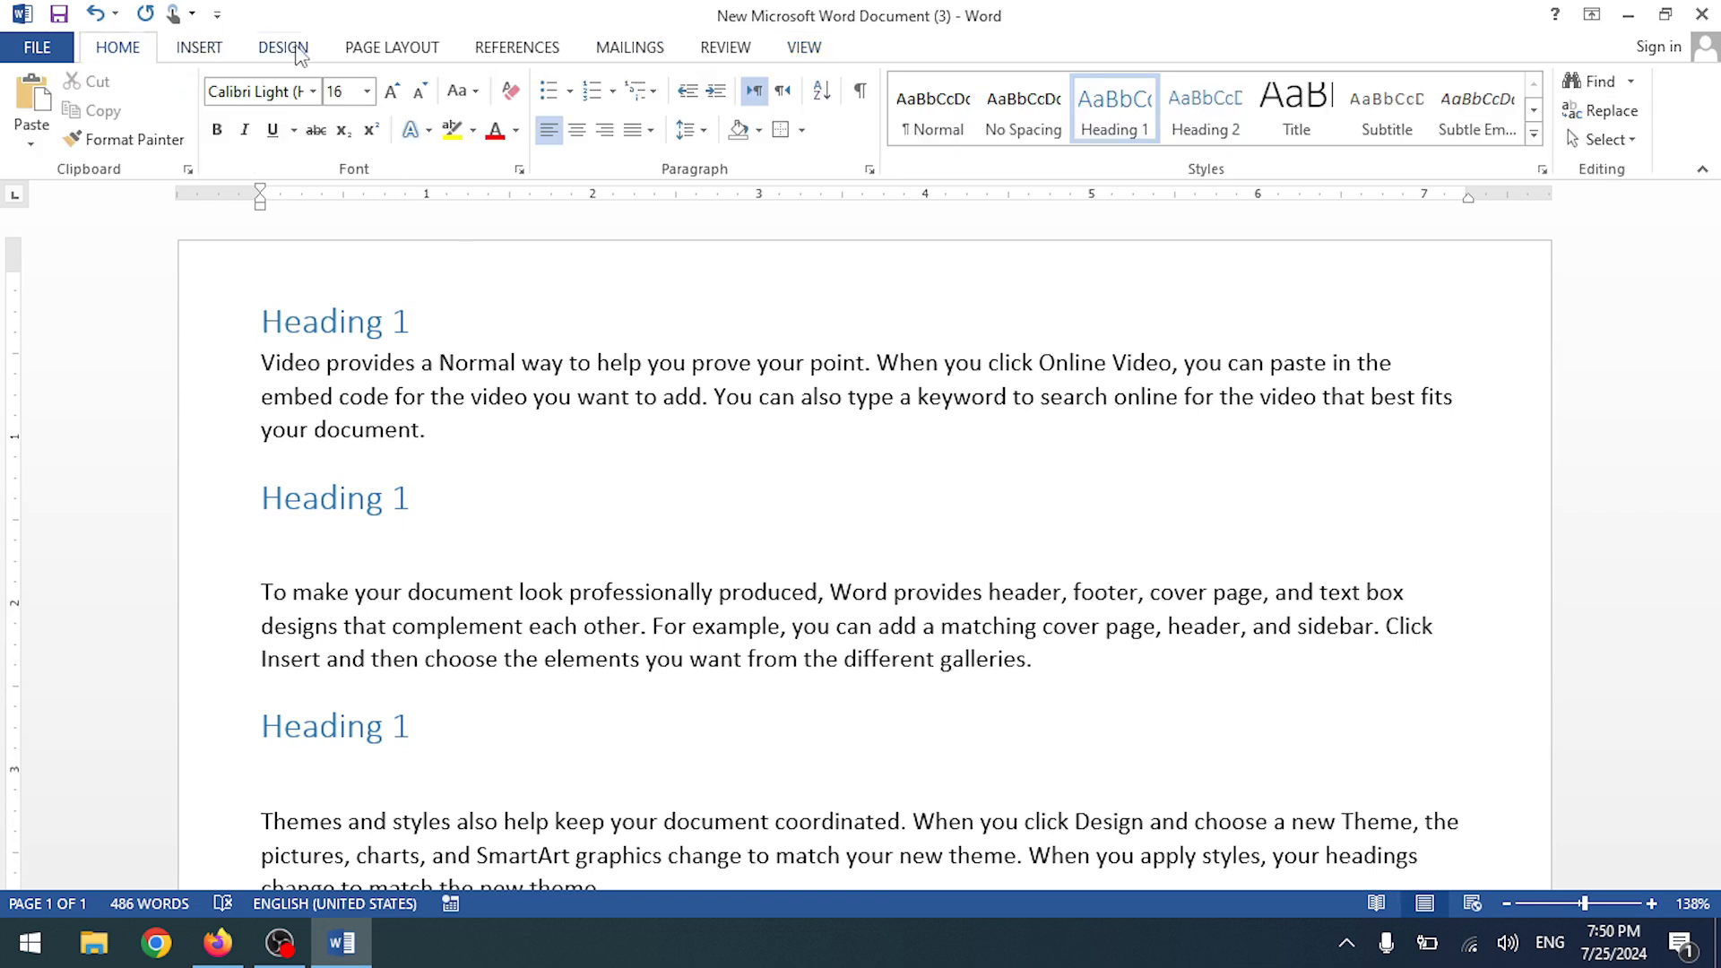
click(298, 52)
click(392, 47)
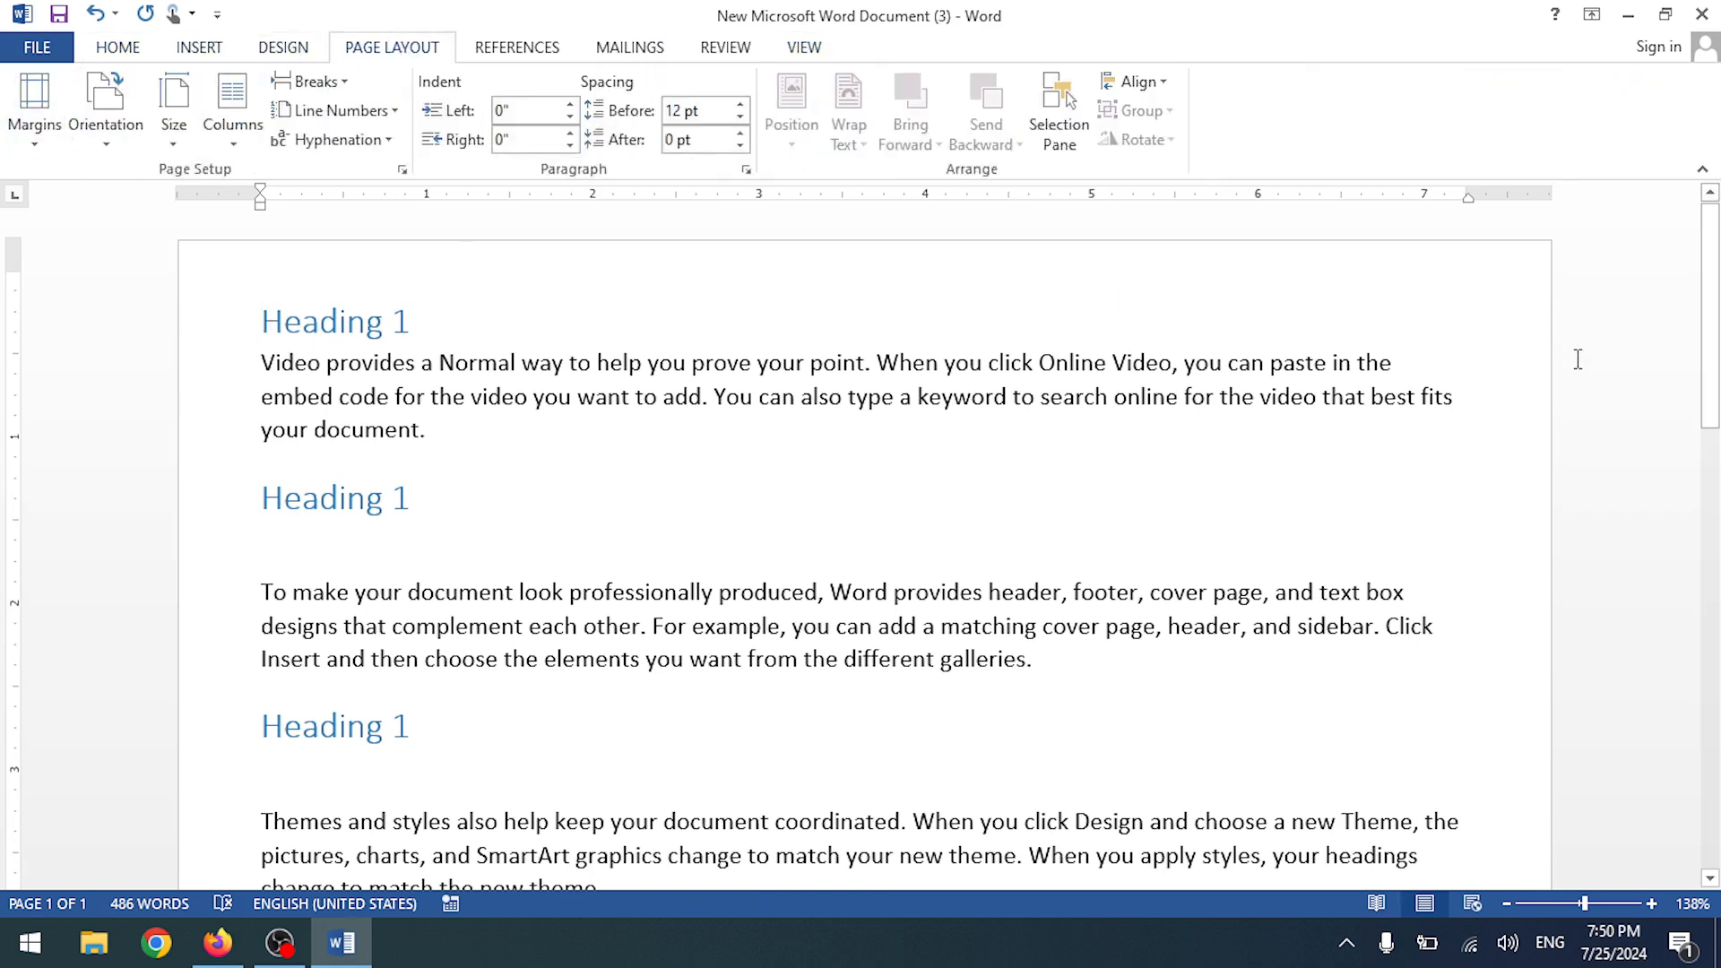
- Delete every Heading 1 line, including those above the Themes and Save time paragraphs
scroll(1498, 714, down, 15)
scroll(564, 560, up, 15)
scroll(573, 534, down, 3)
scroll(538, 524, up, 3)
key(Delete)
click(146, 312)
key(Delete)
scroll(409, 619, down, 1)
click(54, 529)
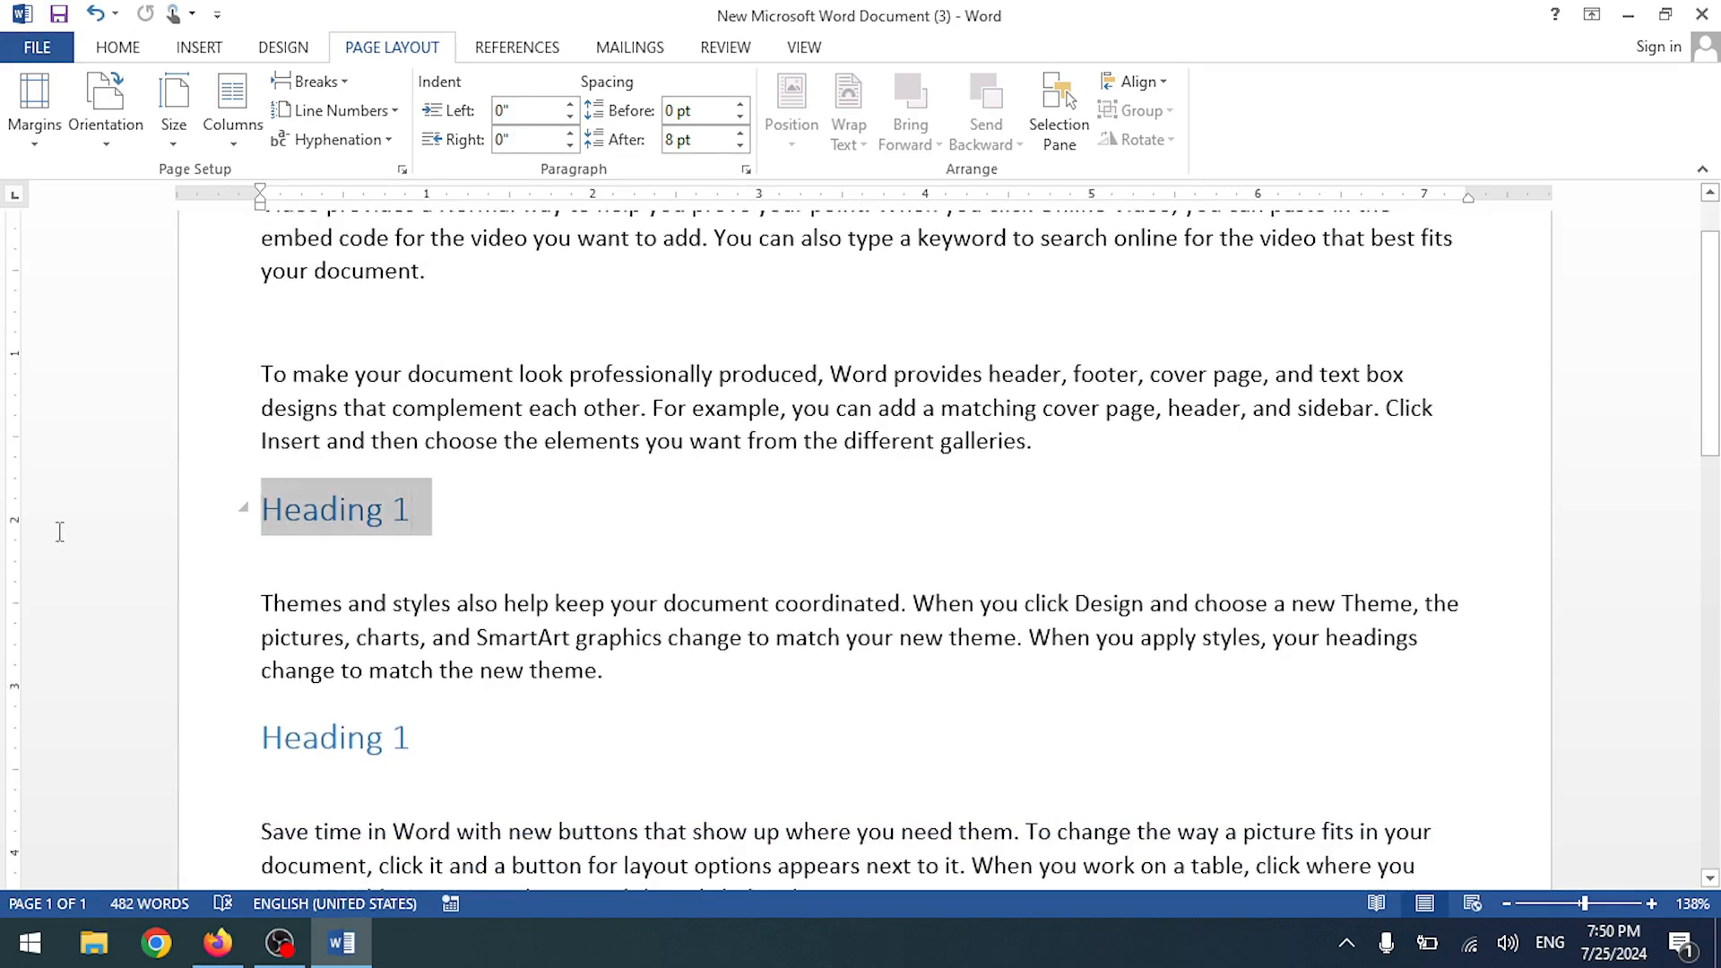
key(Delete)
click(186, 683)
key(BackSpace)
- Remove the leftover empty lines after 'theme.', the galleries paragraph and 'device.'
scroll(525, 780, down, 1)
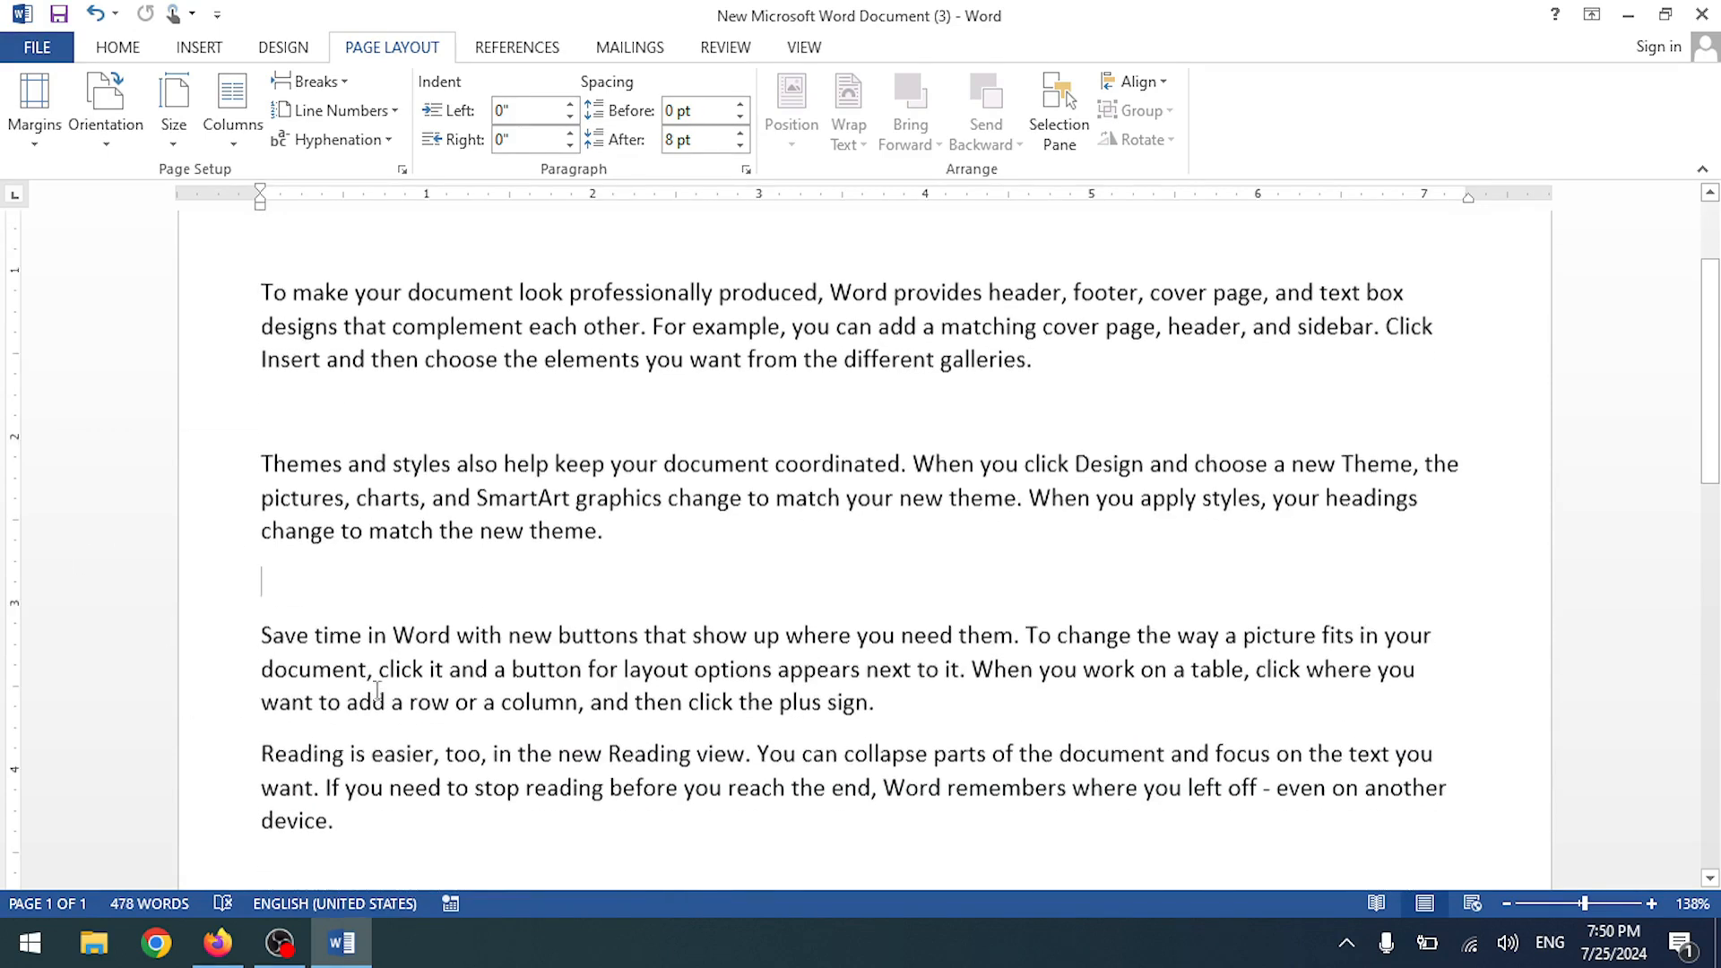
key(BackSpace)
key(BackSpace)
scroll(341, 412, up, 3)
click(323, 392)
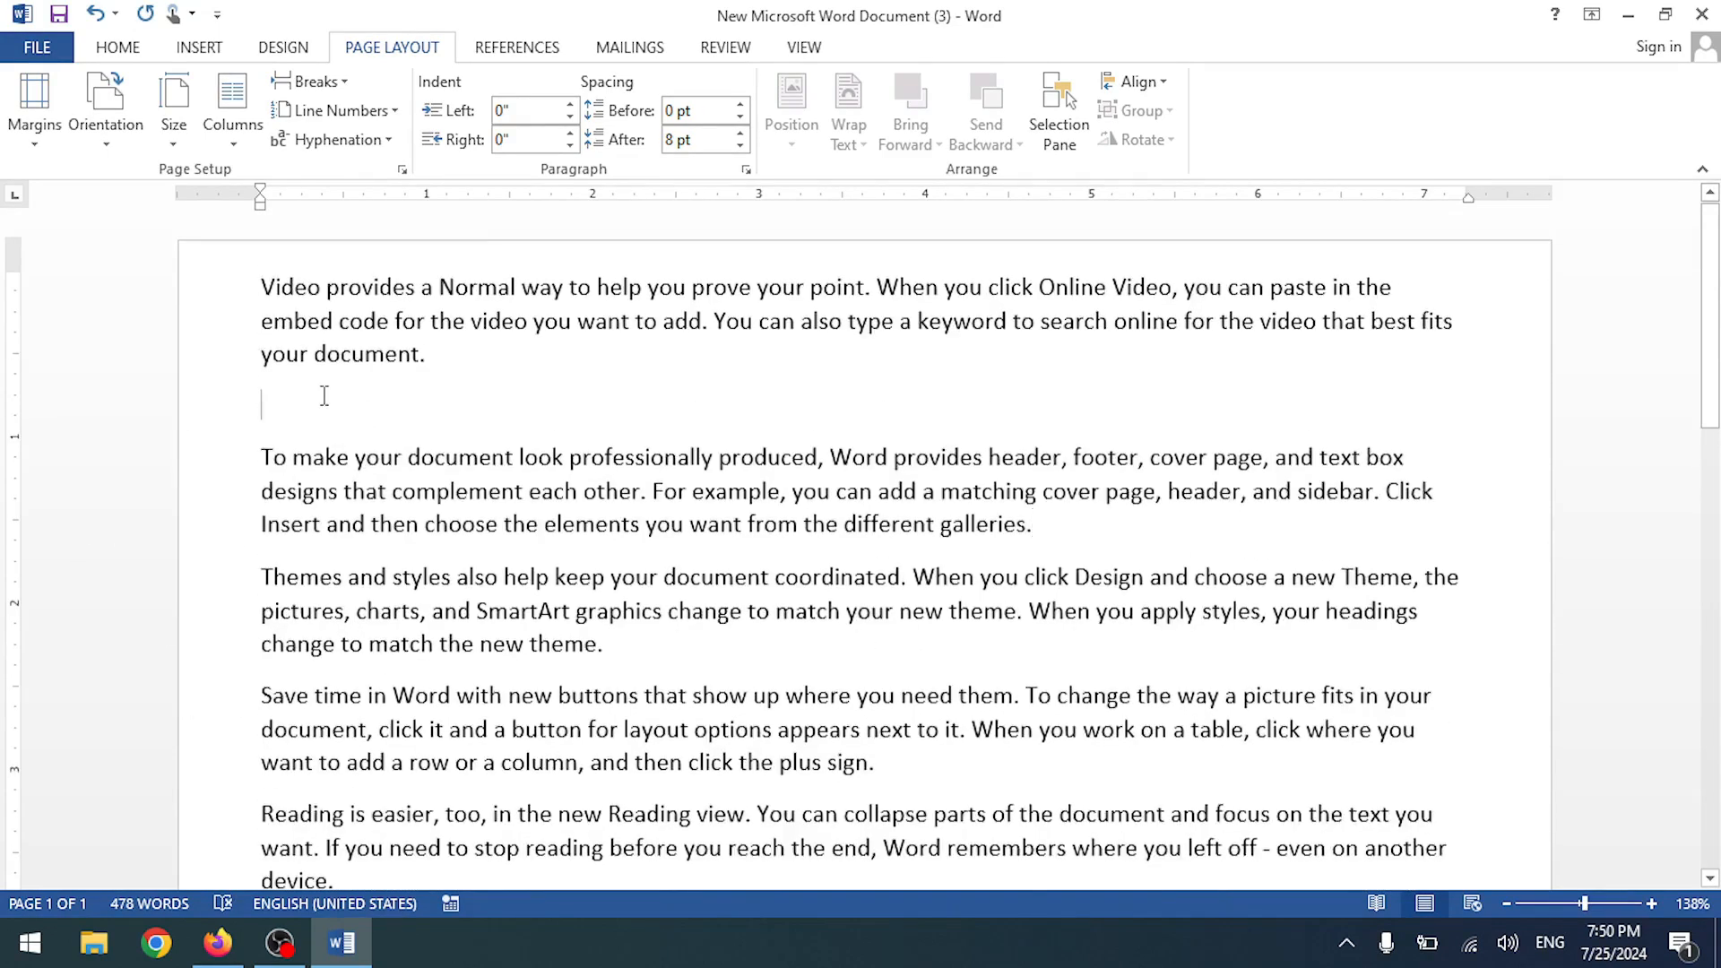
key(BackSpace)
scroll(517, 695, down, 4)
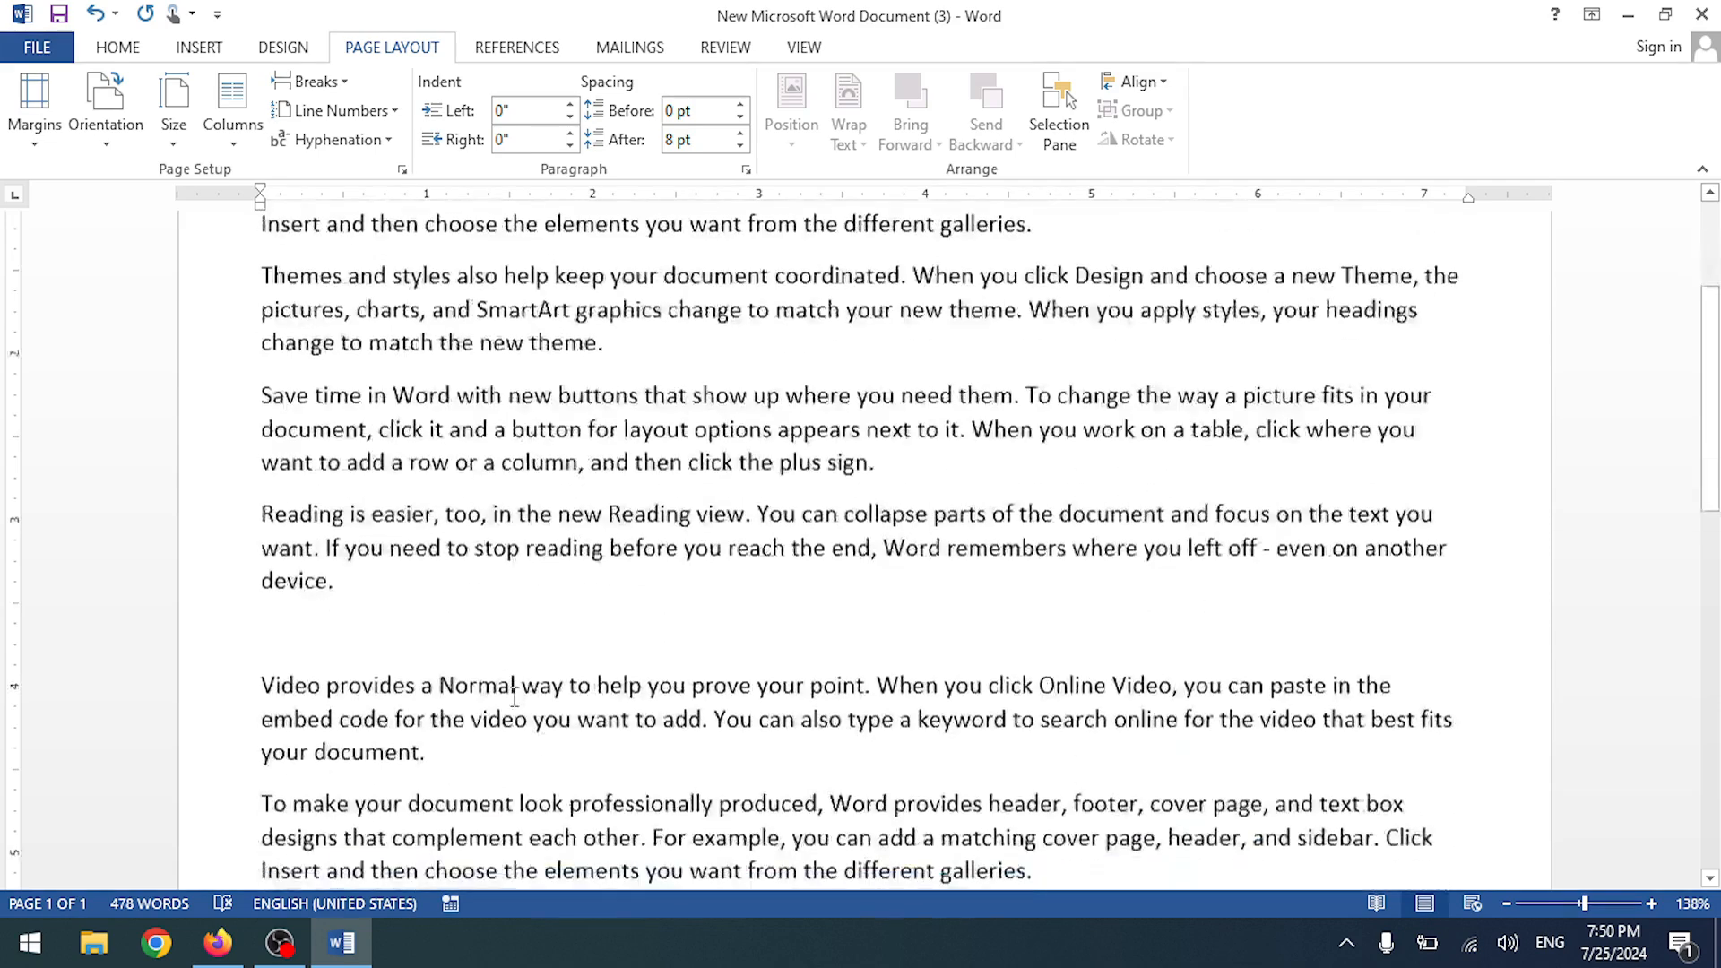
key(BackSpace)
scroll(449, 602, down, 9)
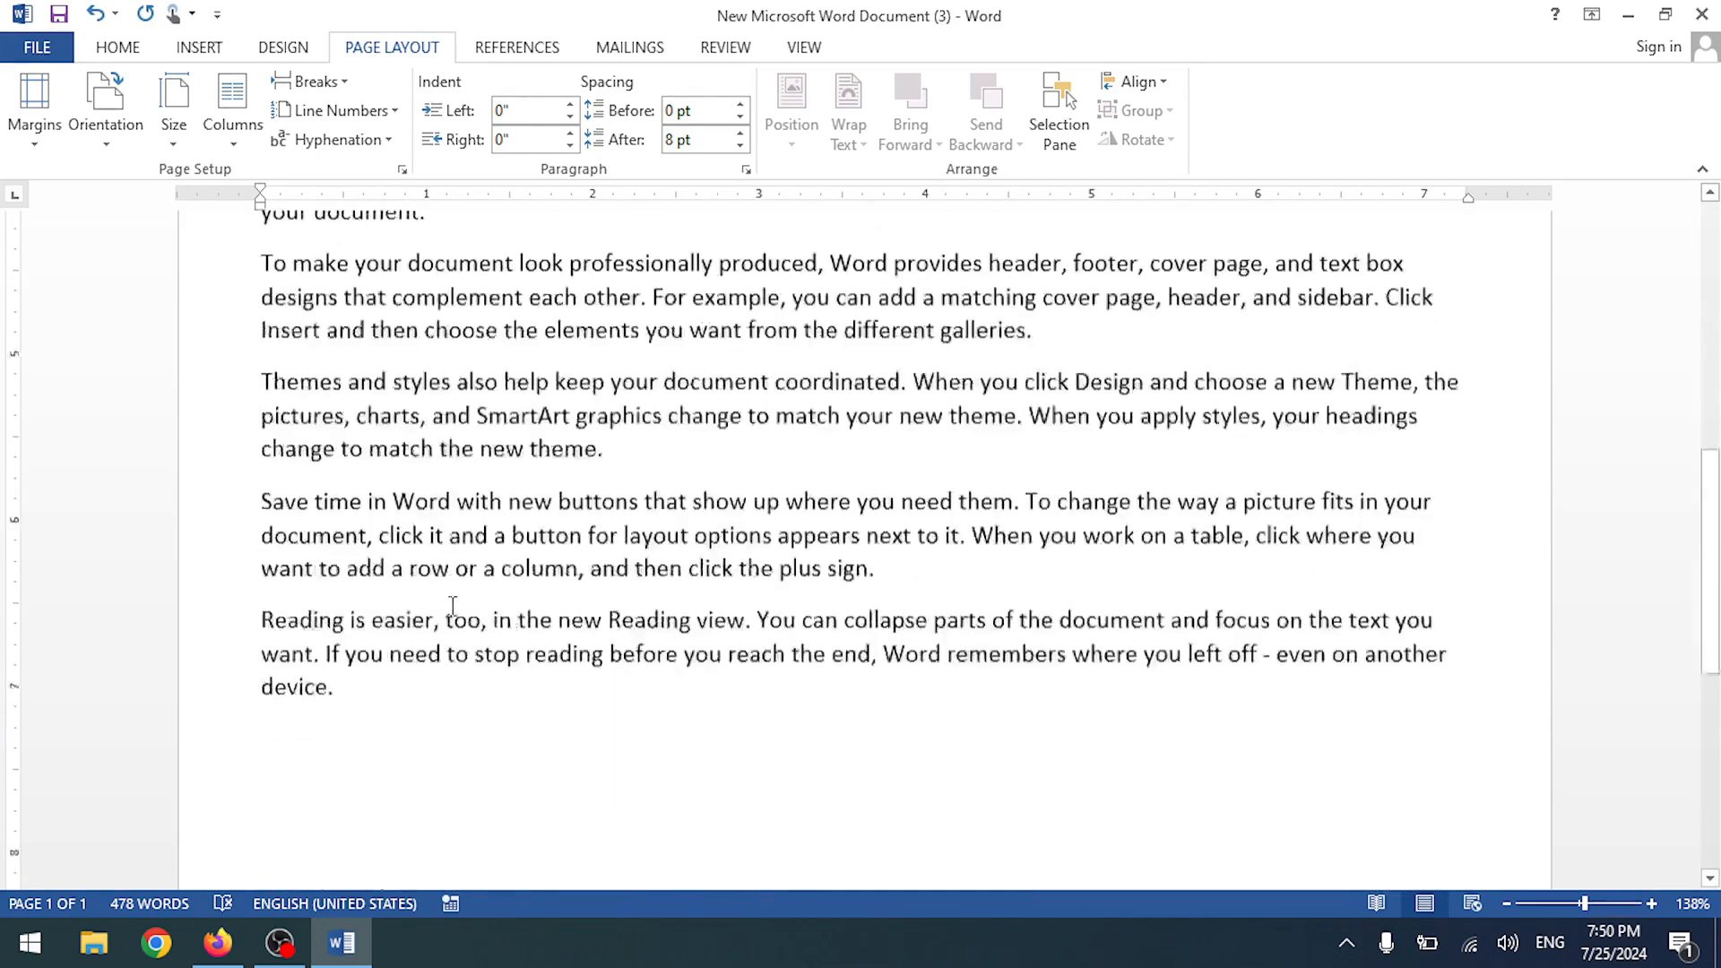
scroll(453, 607, up, 4)
scroll(453, 607, up, 2)
scroll(134, 403, up, 10)
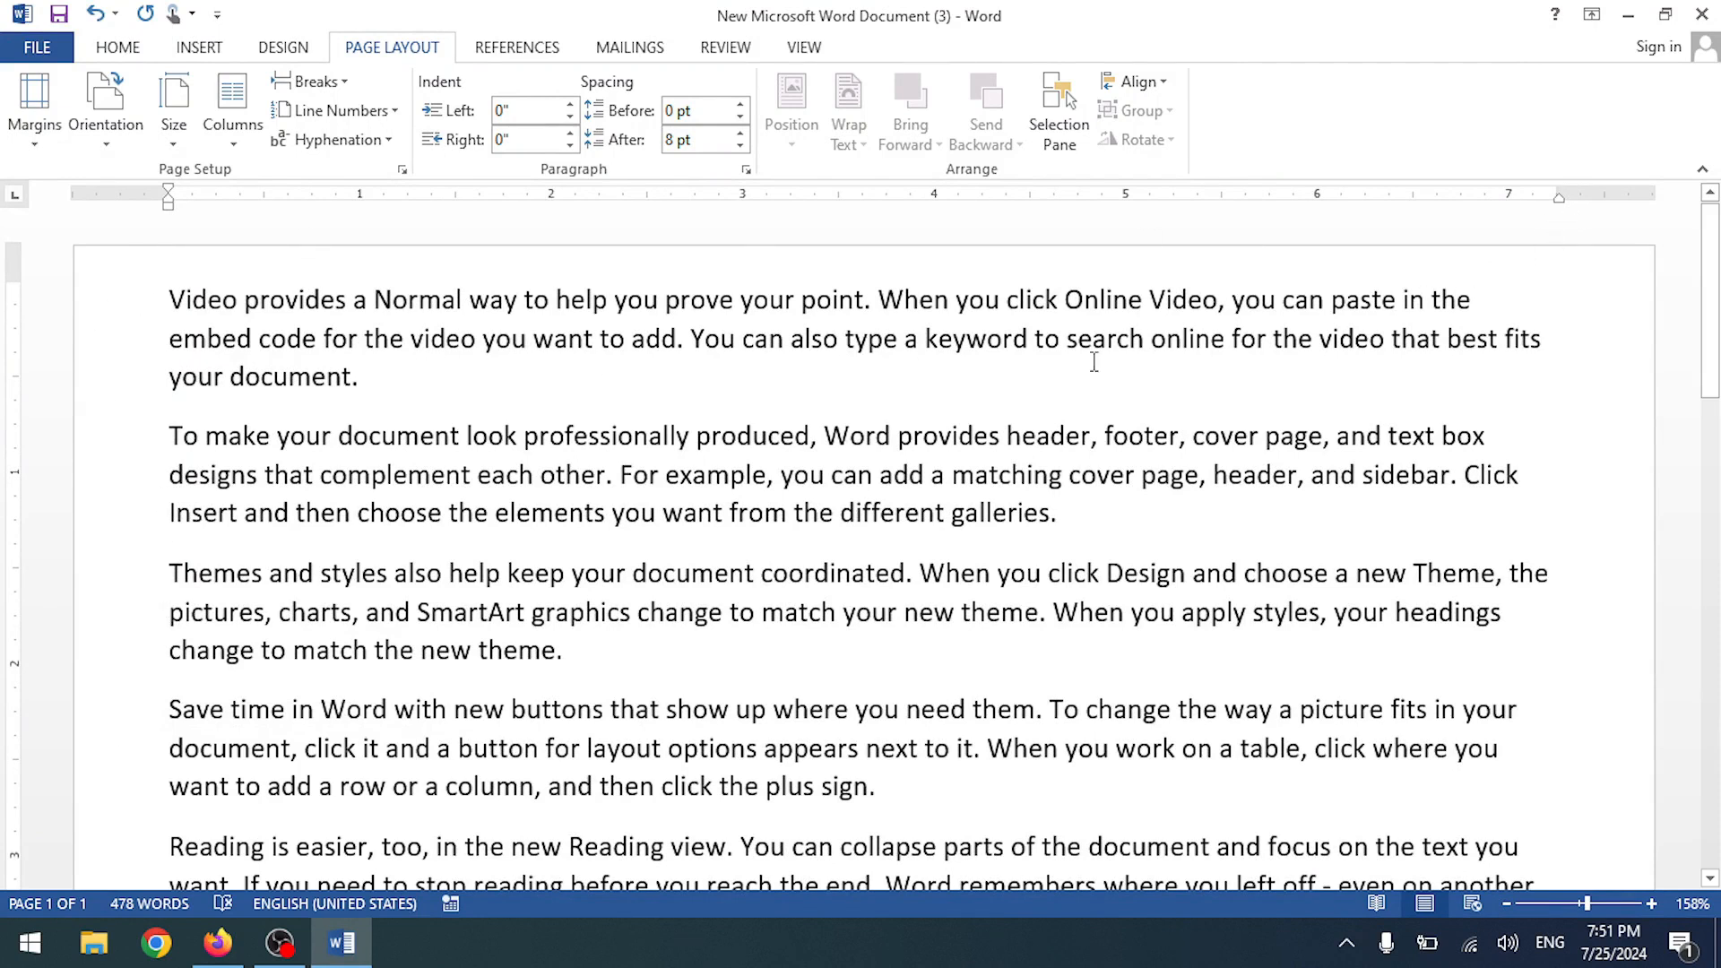
- Widen the gutter to 1" in Custom Margins
scroll(406, 428, up, 3)
scroll(395, 421, down, 4)
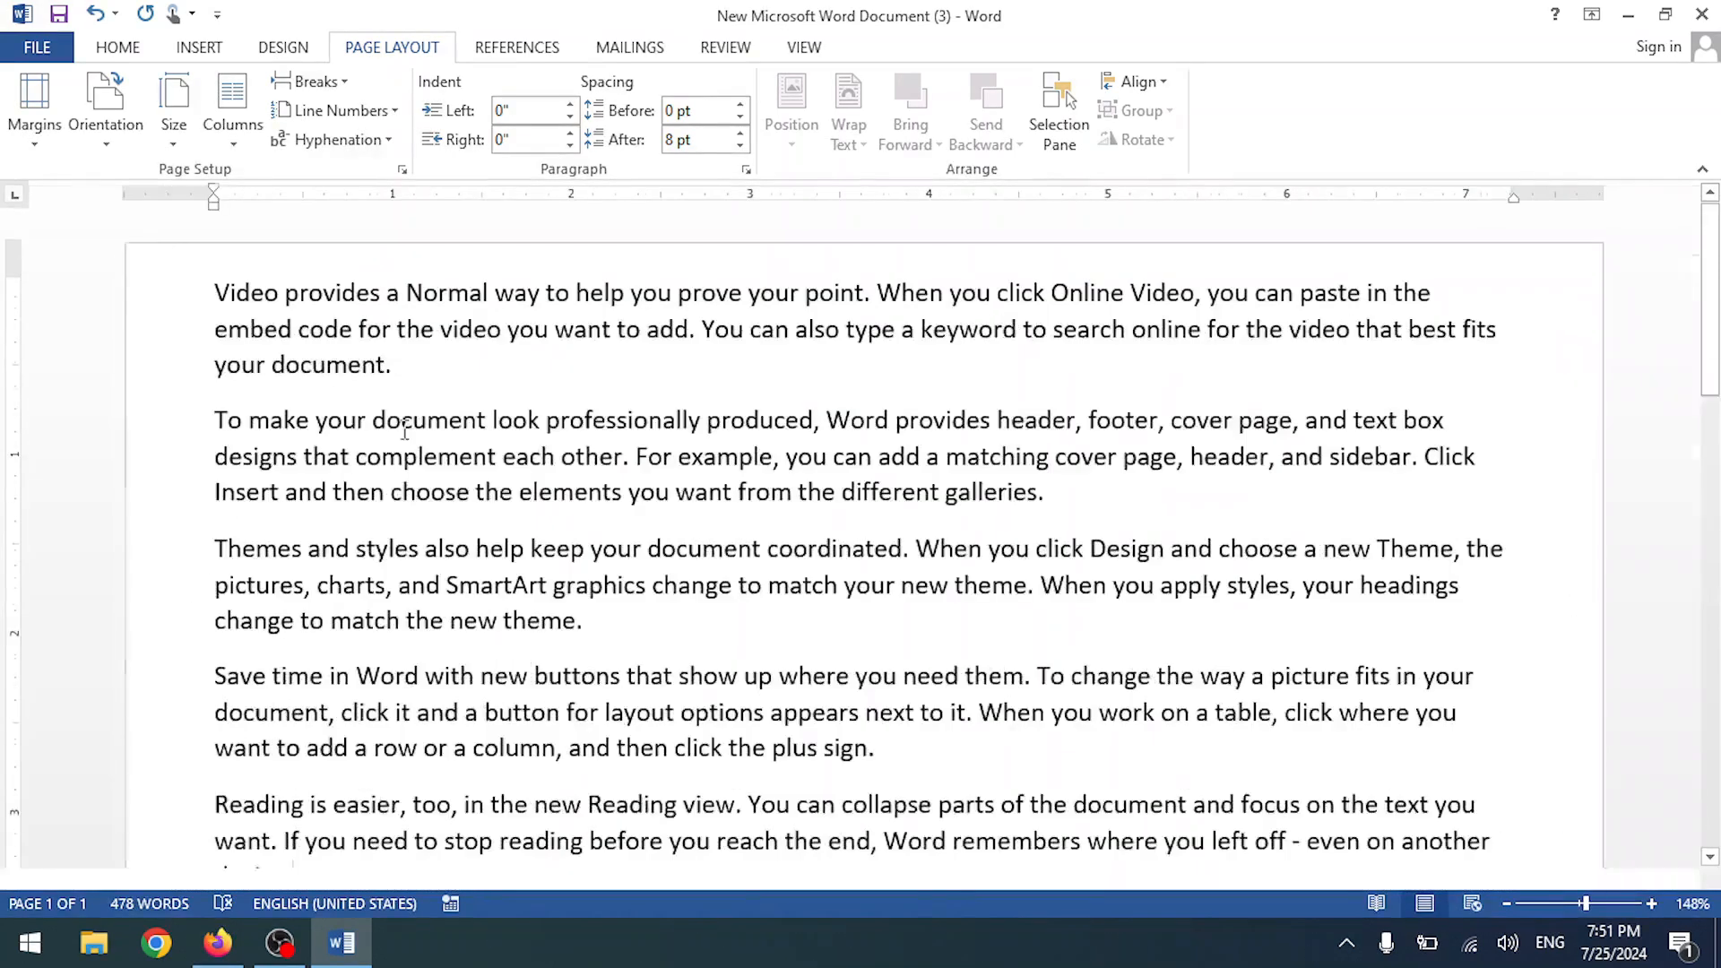
click(34, 103)
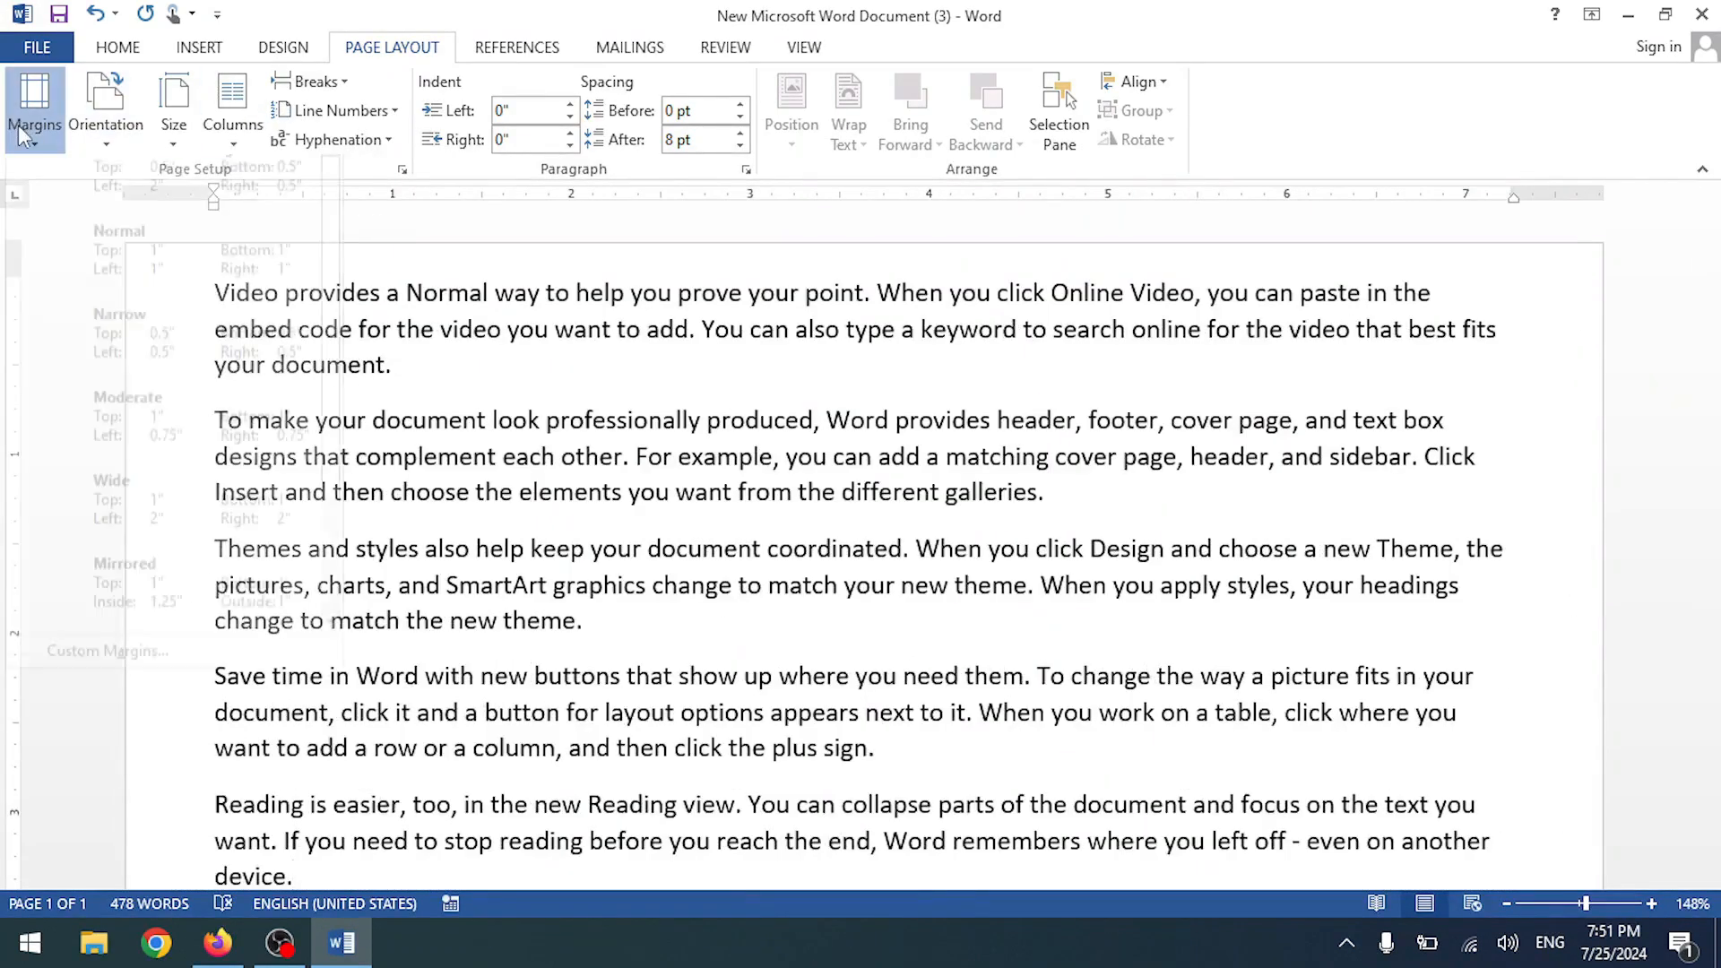
click(120, 680)
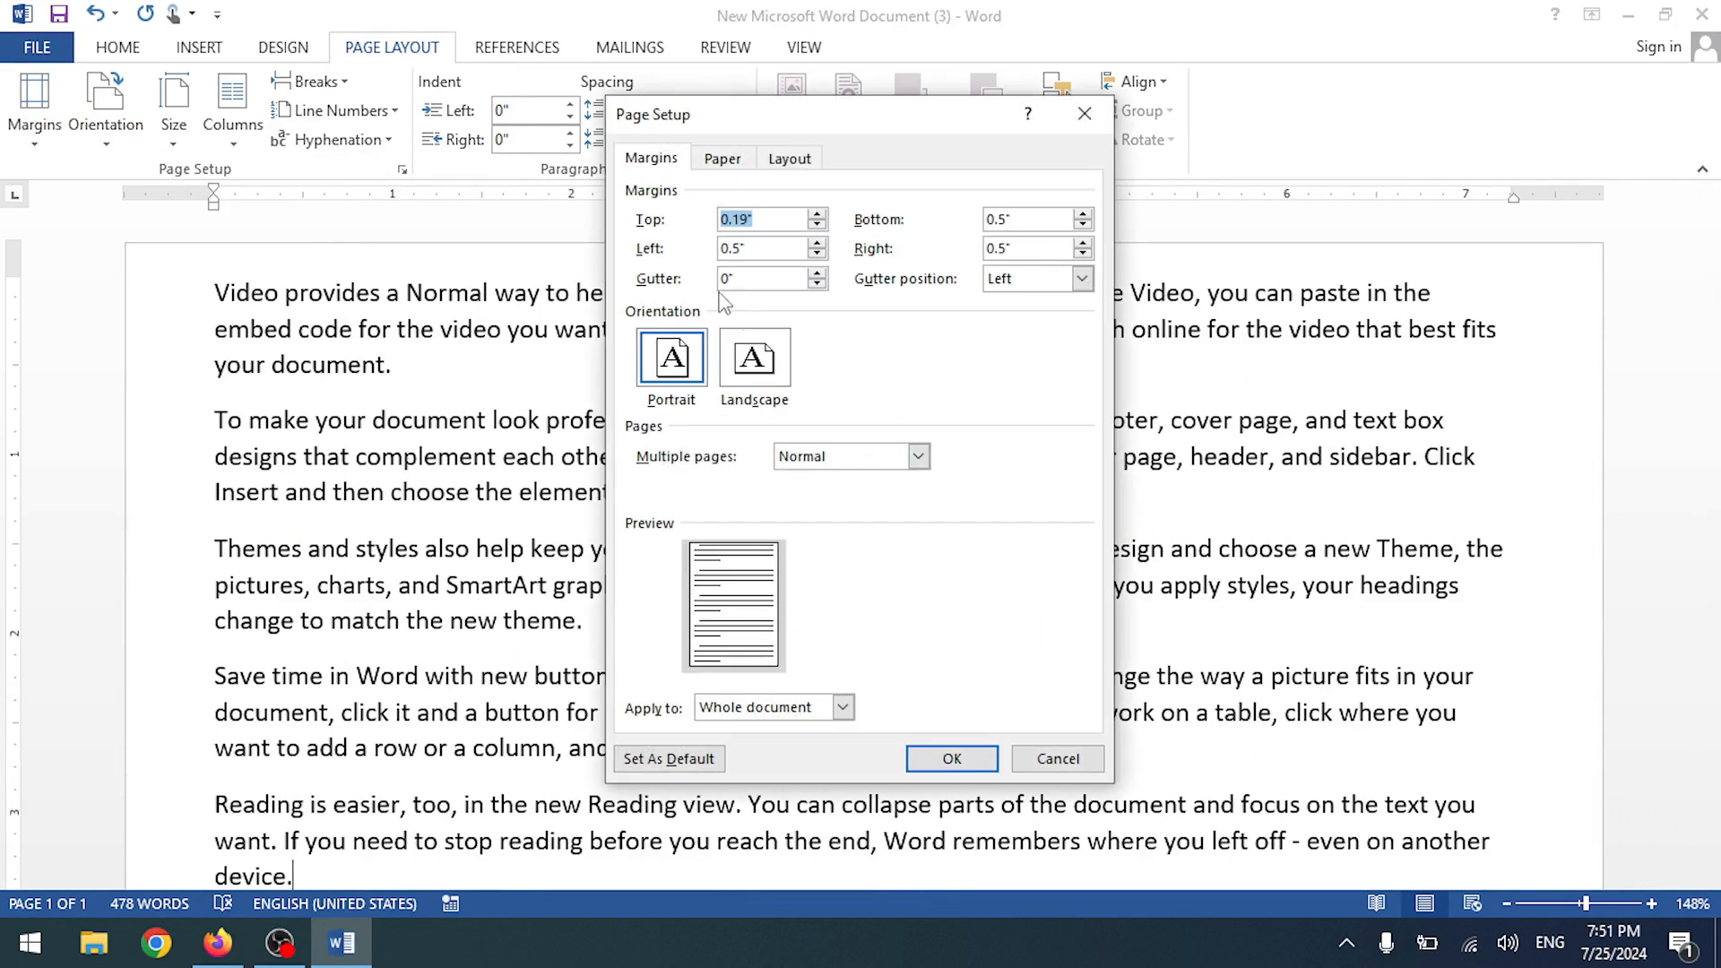
click(816, 274)
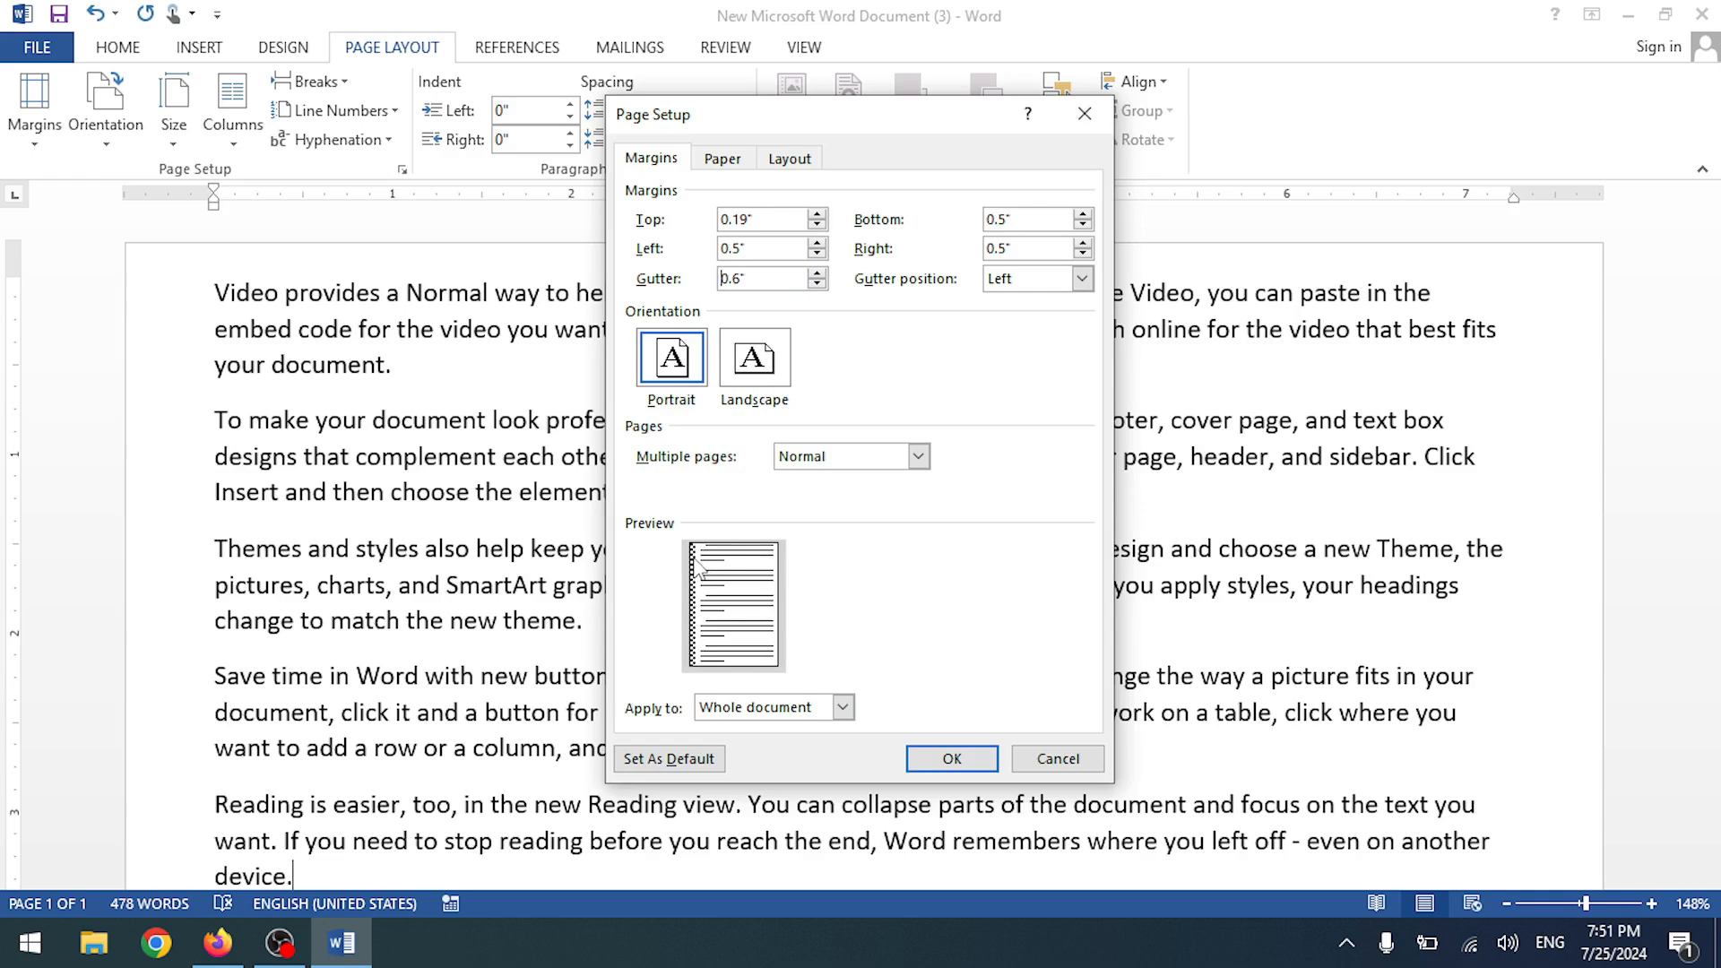
click(814, 272)
click(814, 273)
click(816, 272)
click(816, 272)
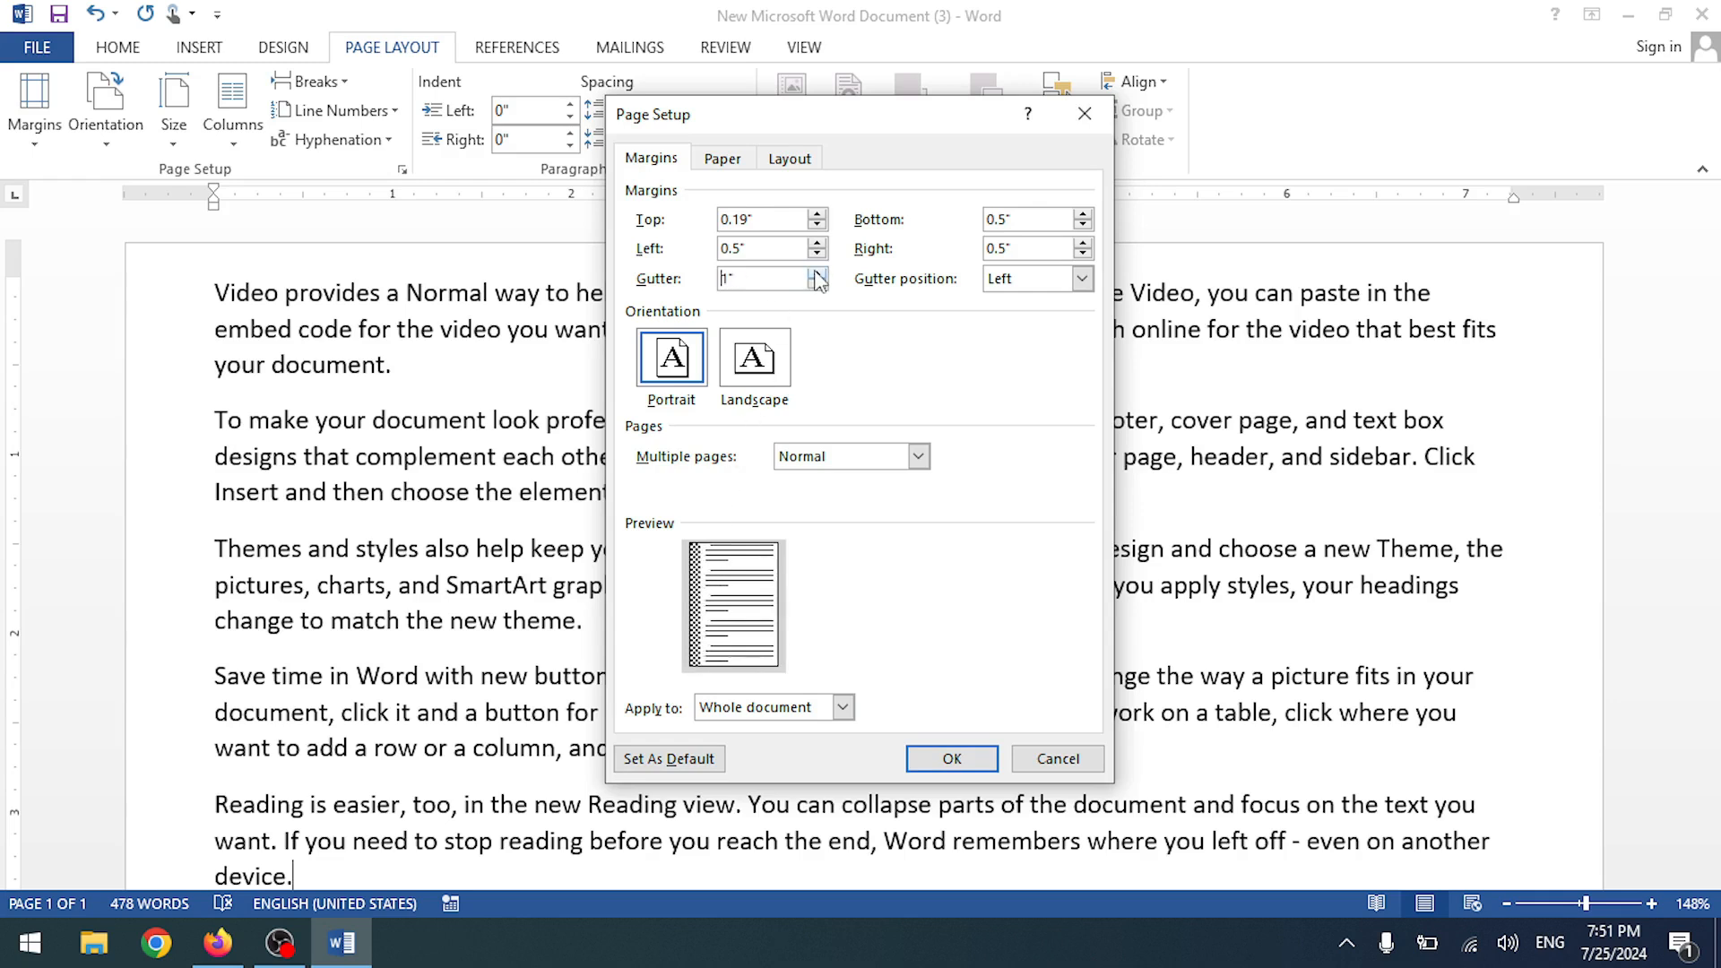
click(955, 762)
scroll(431, 448, up, 1)
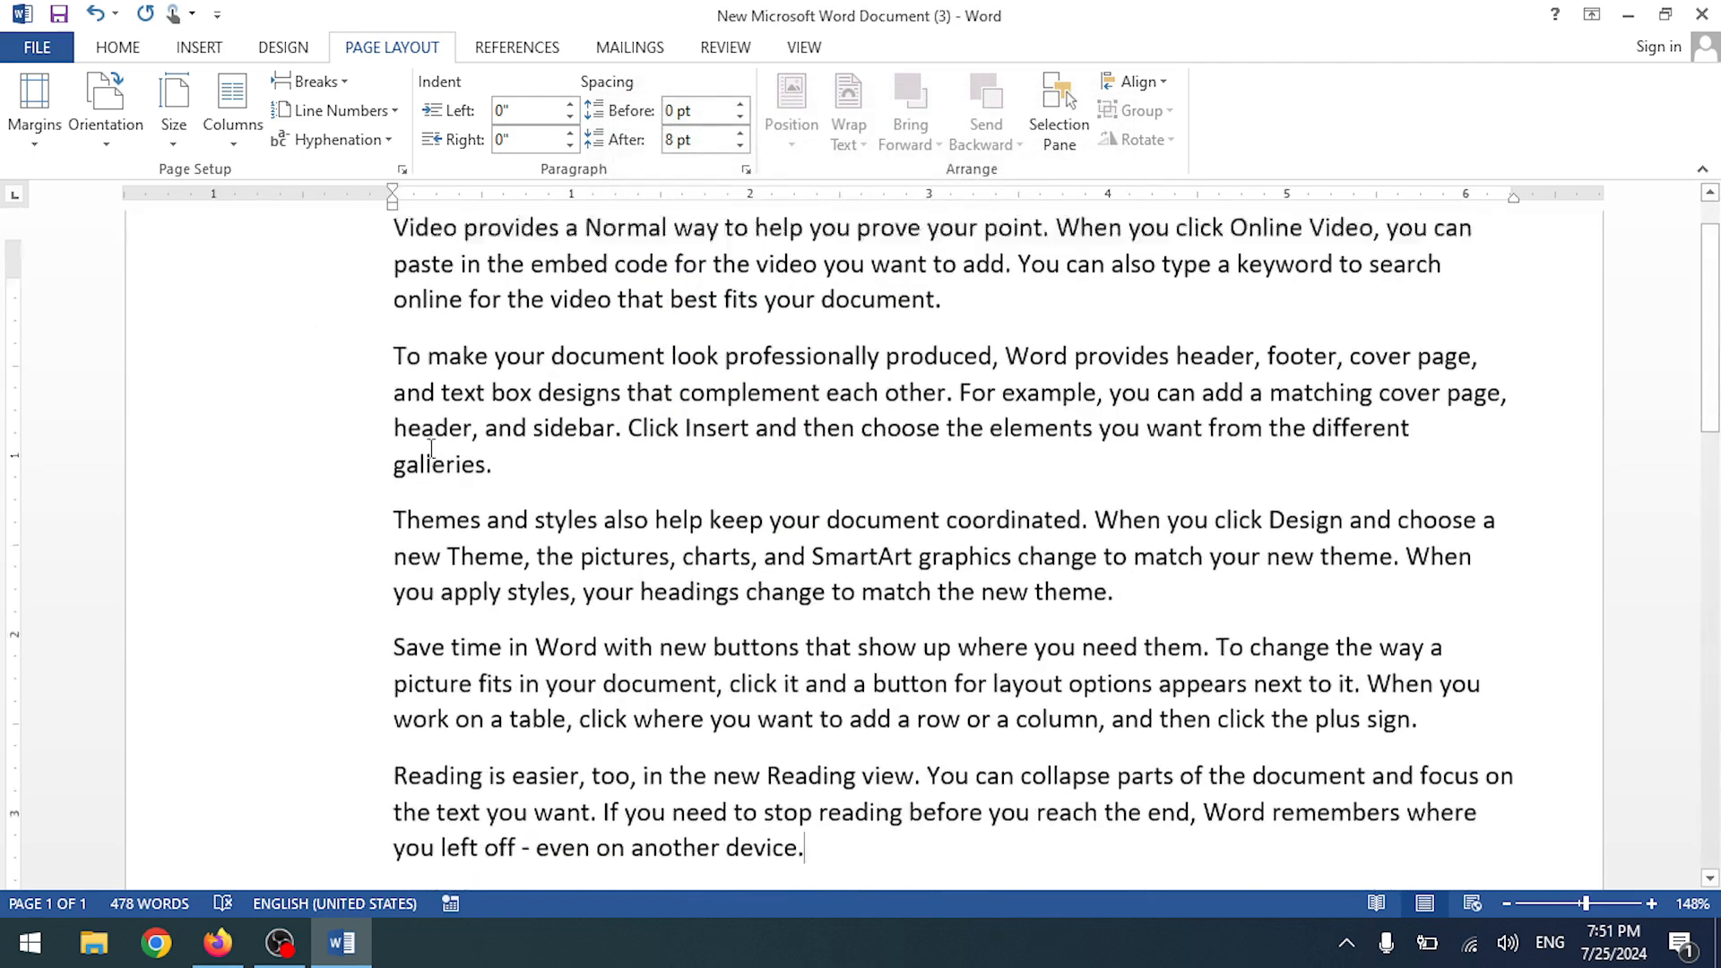
scroll(272, 269, up, 1)
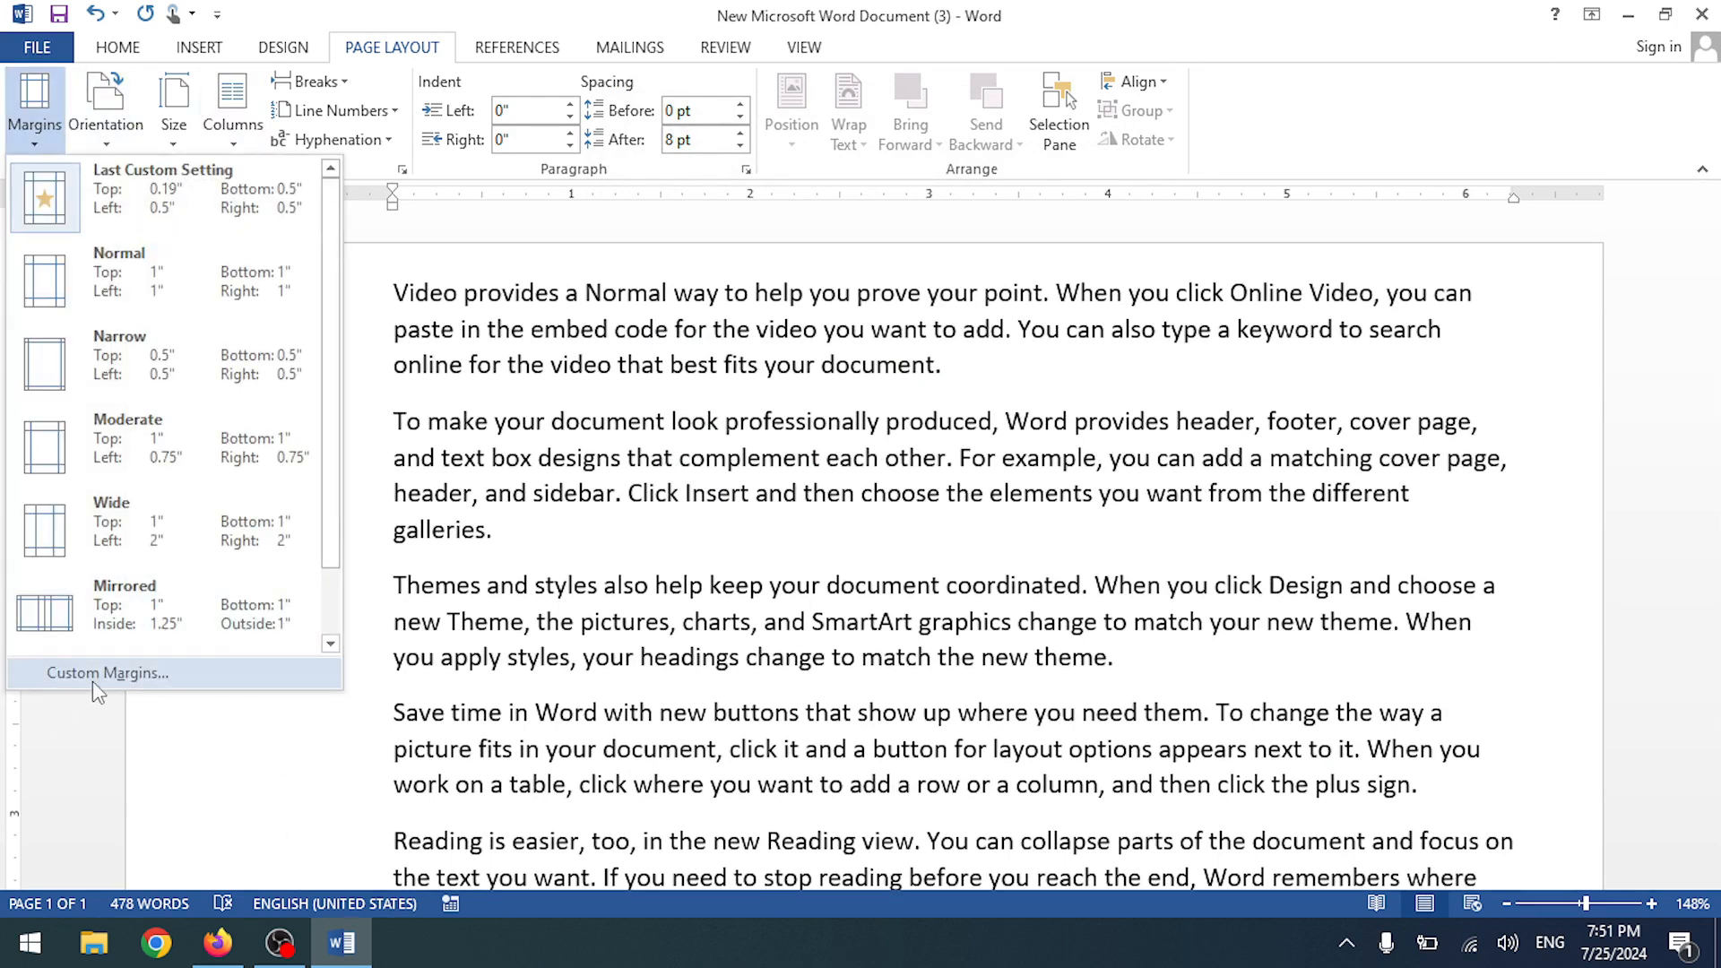
- Set the gutter position to Top
click(99, 674)
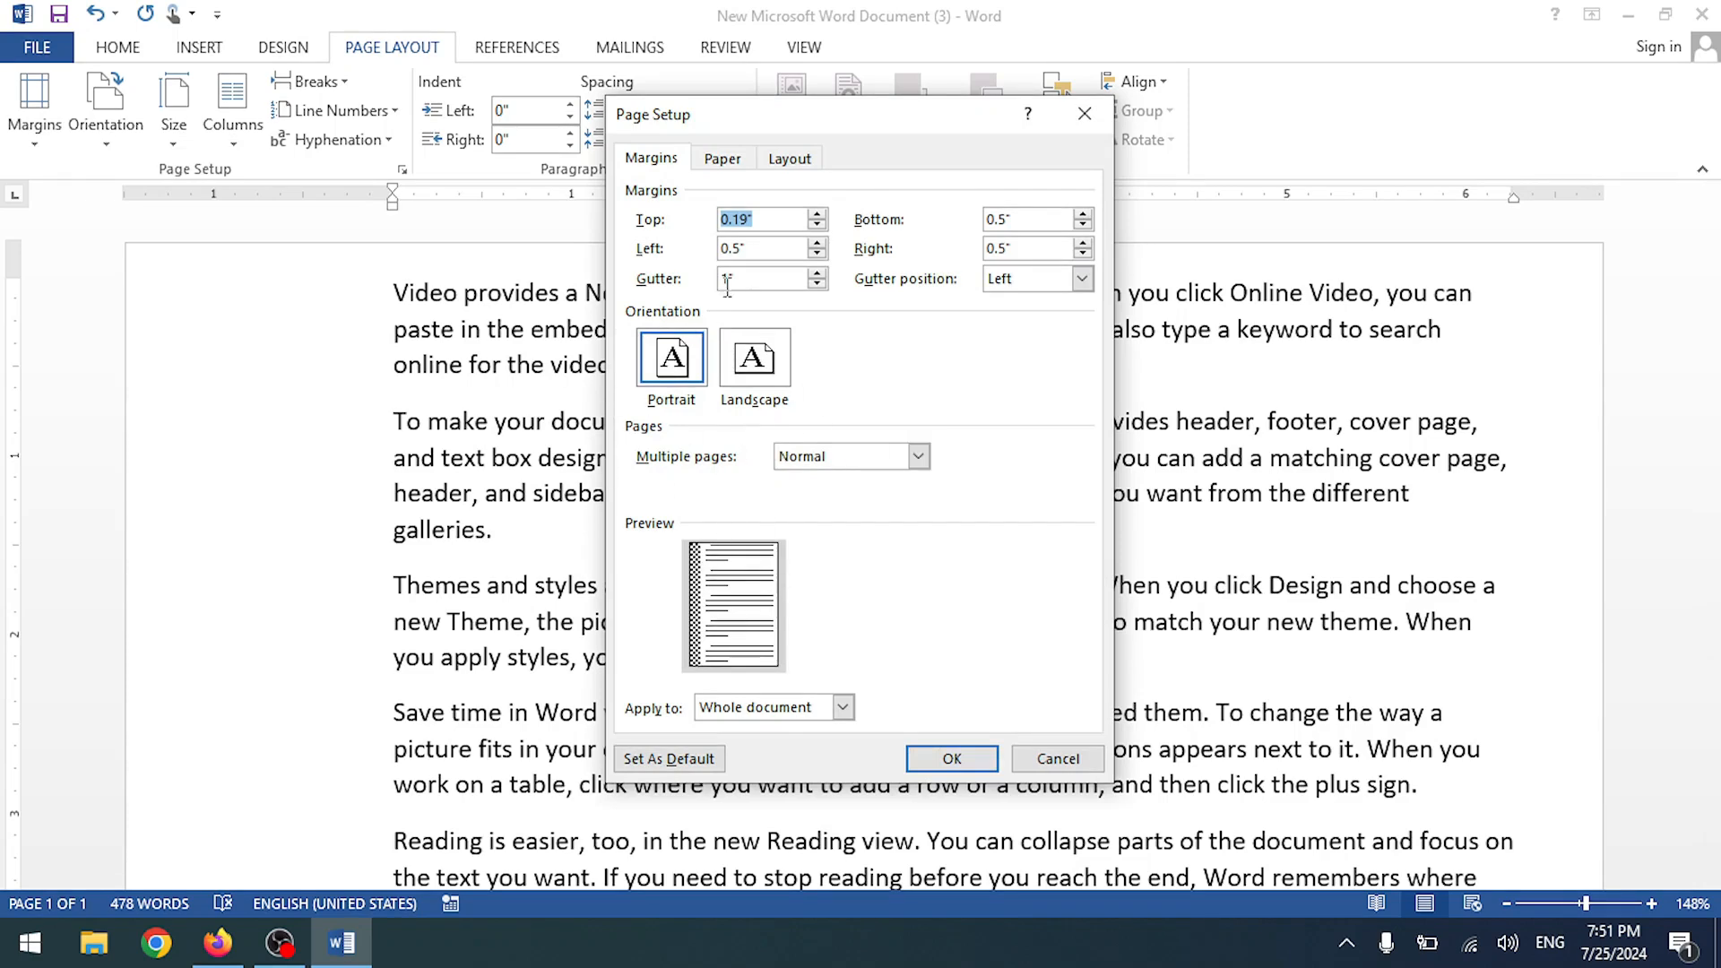
click(1082, 278)
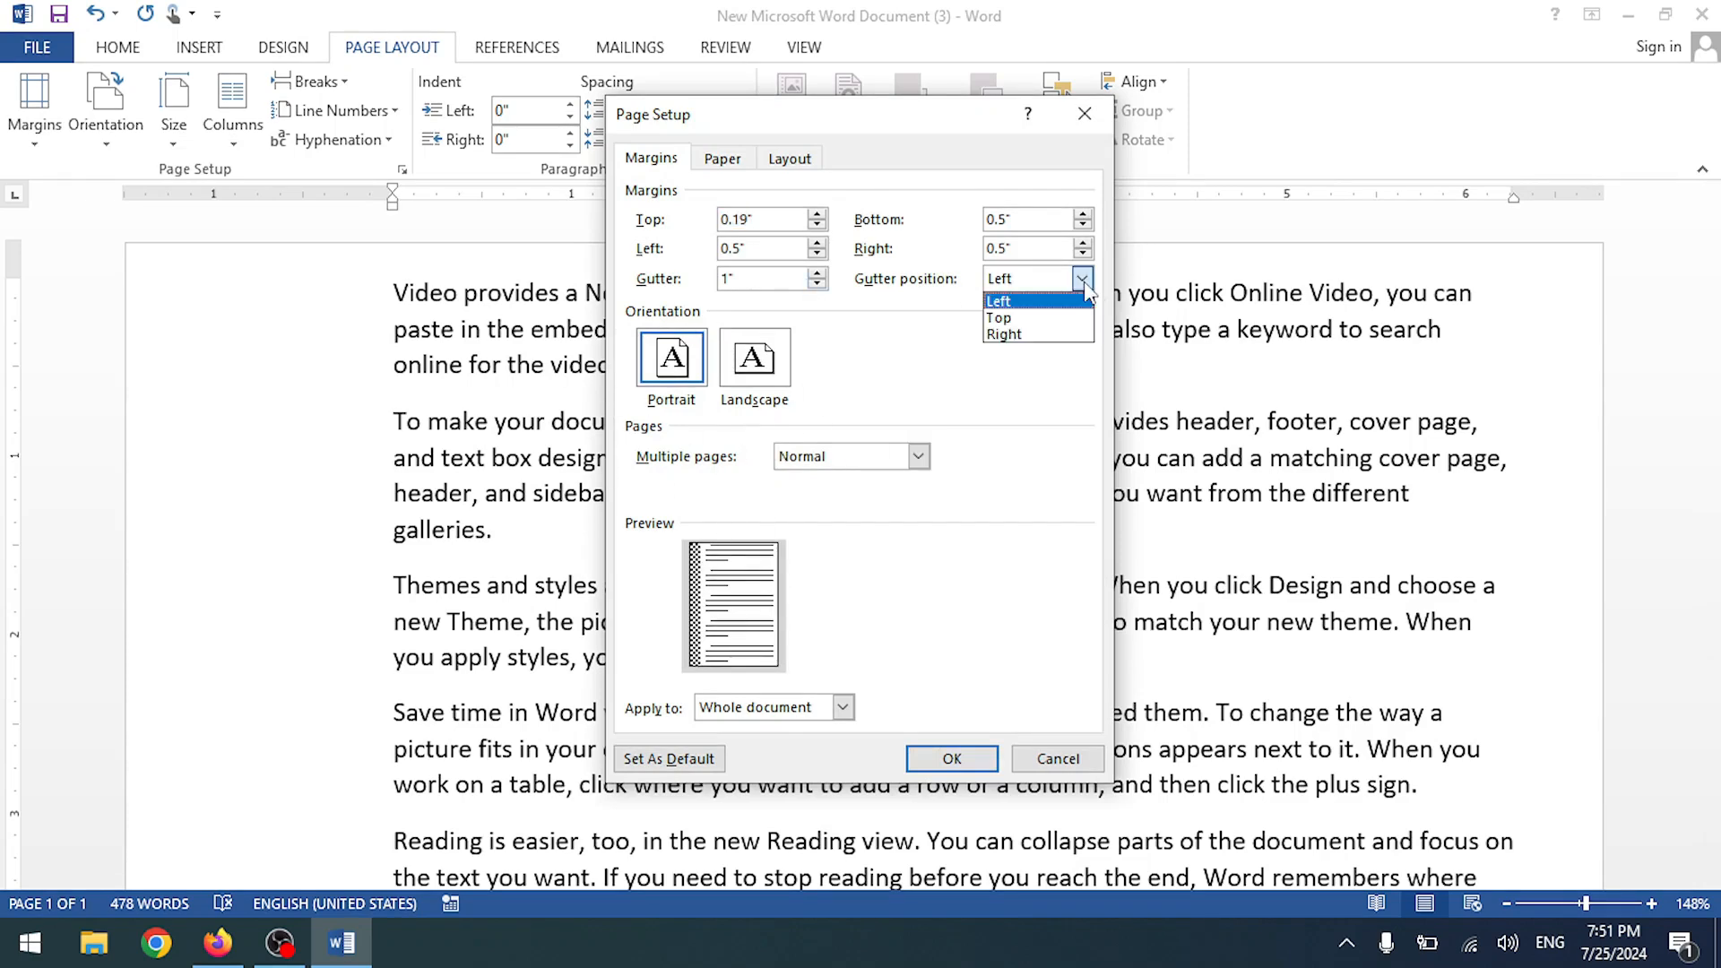
click(1026, 313)
click(943, 758)
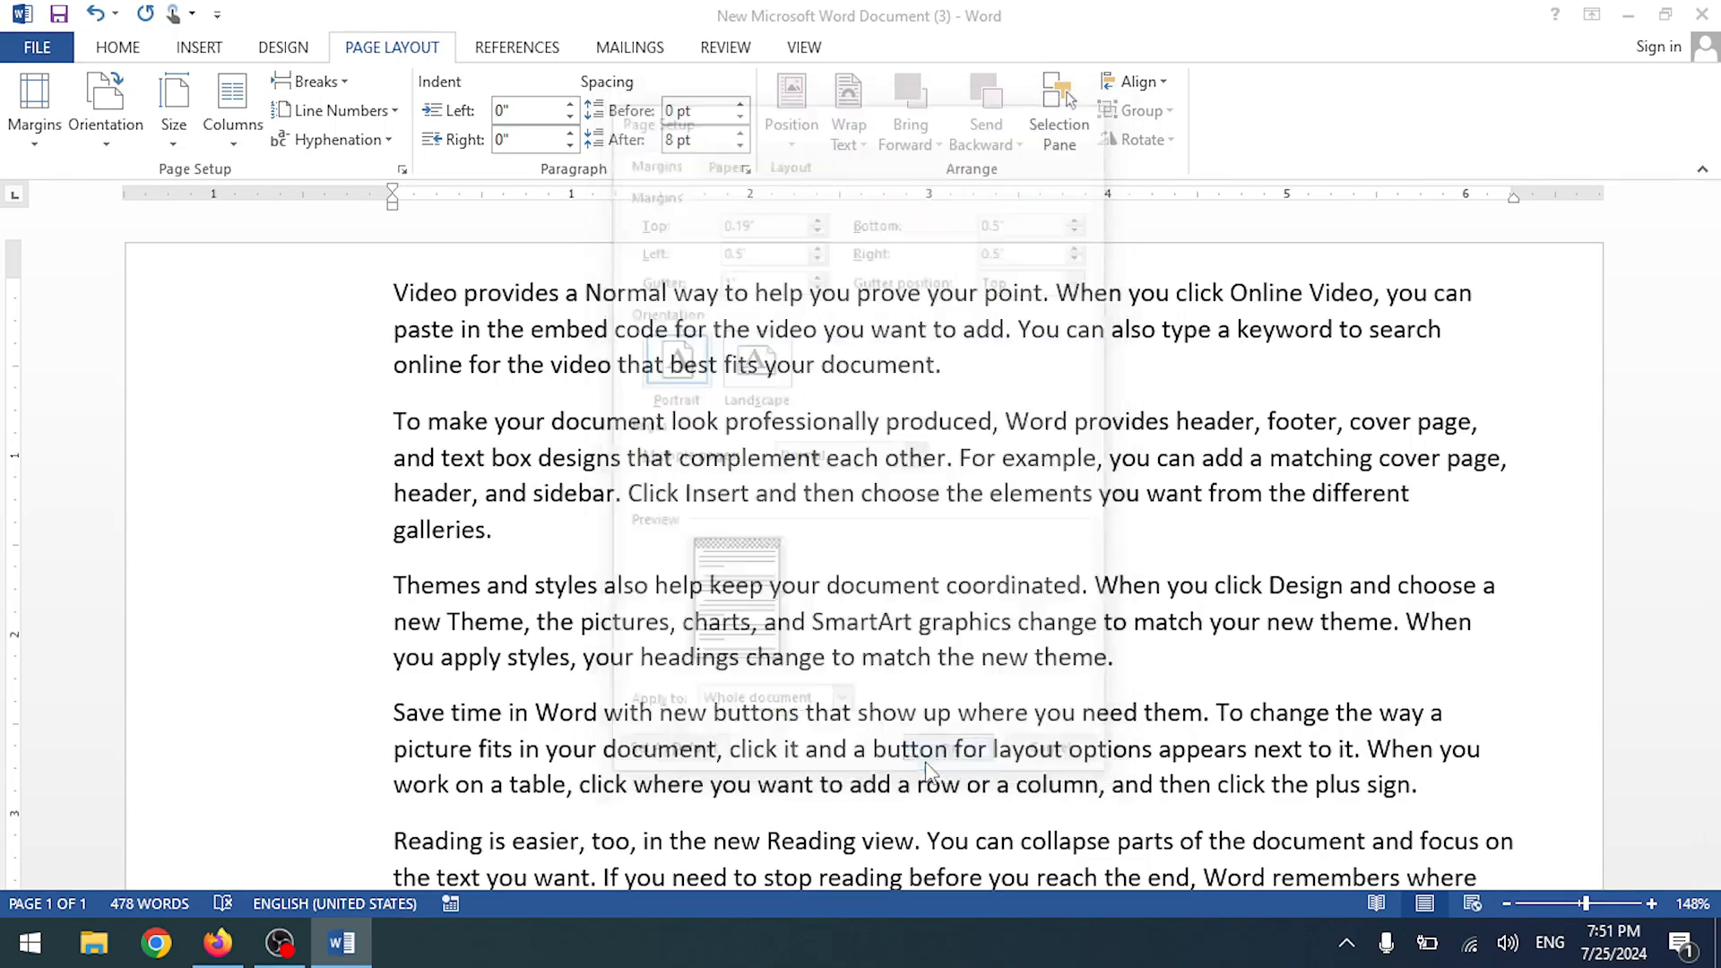
scroll(896, 538, up, 3)
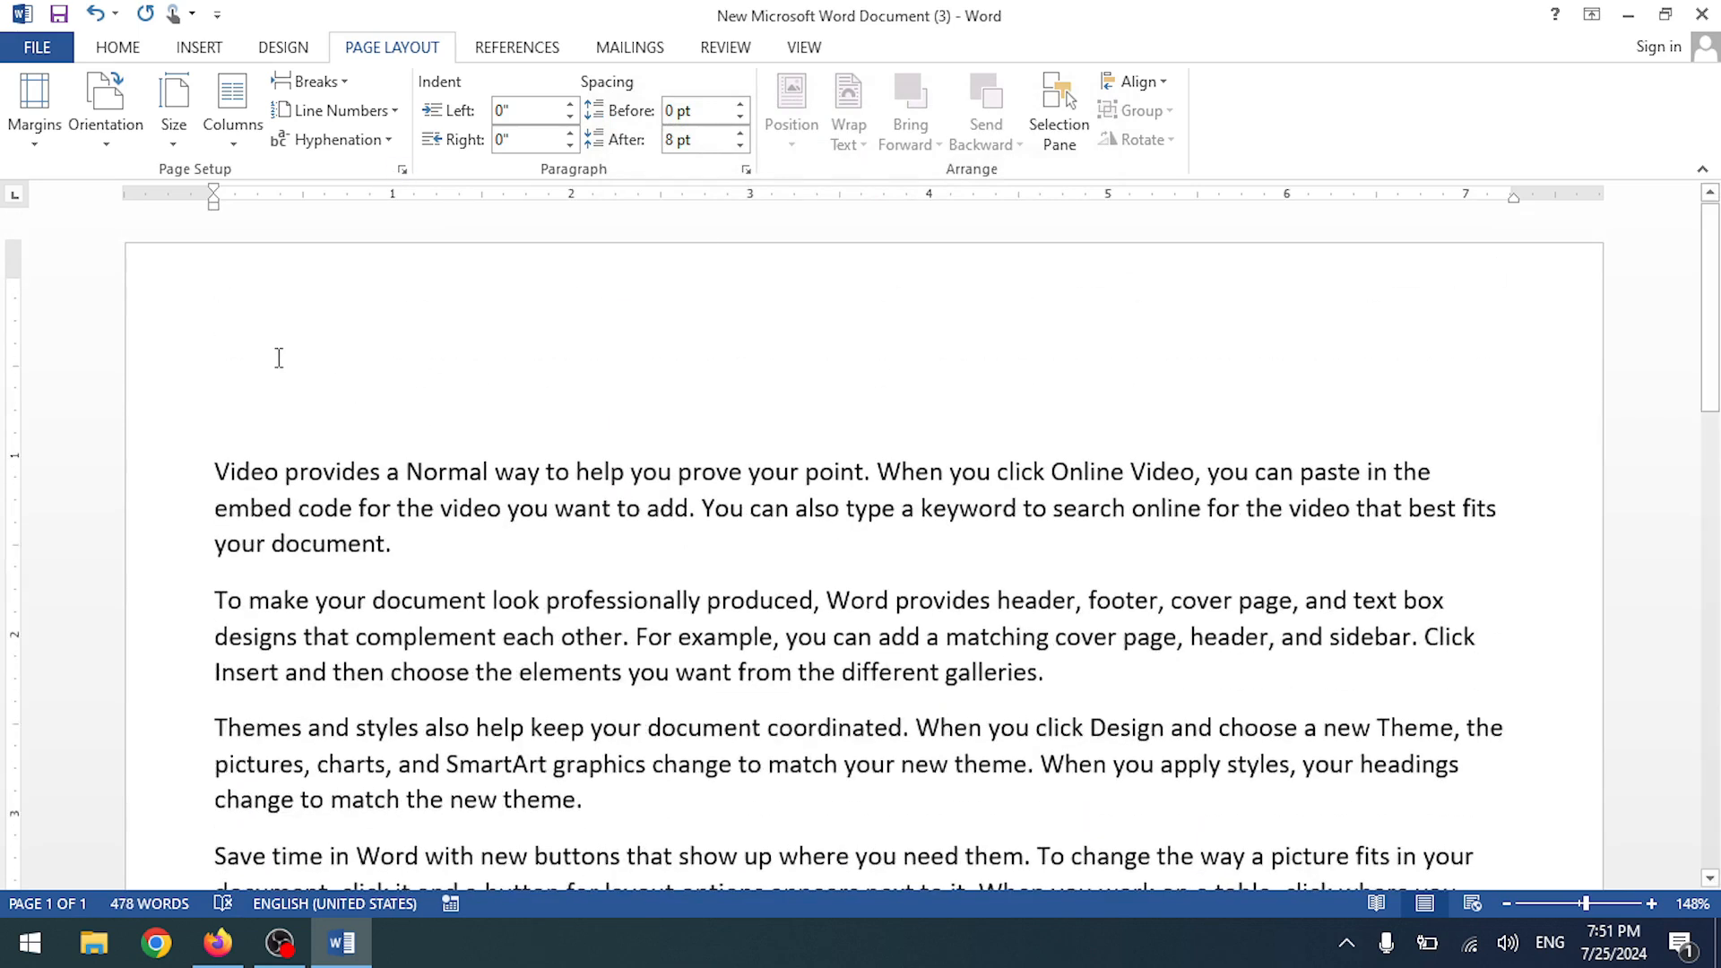
scroll(390, 330, down, 3)
scroll(317, 332, up, 3)
- Set the gutter back to 0 and drag the top margin down slightly
scroll(233, 598, down, 10)
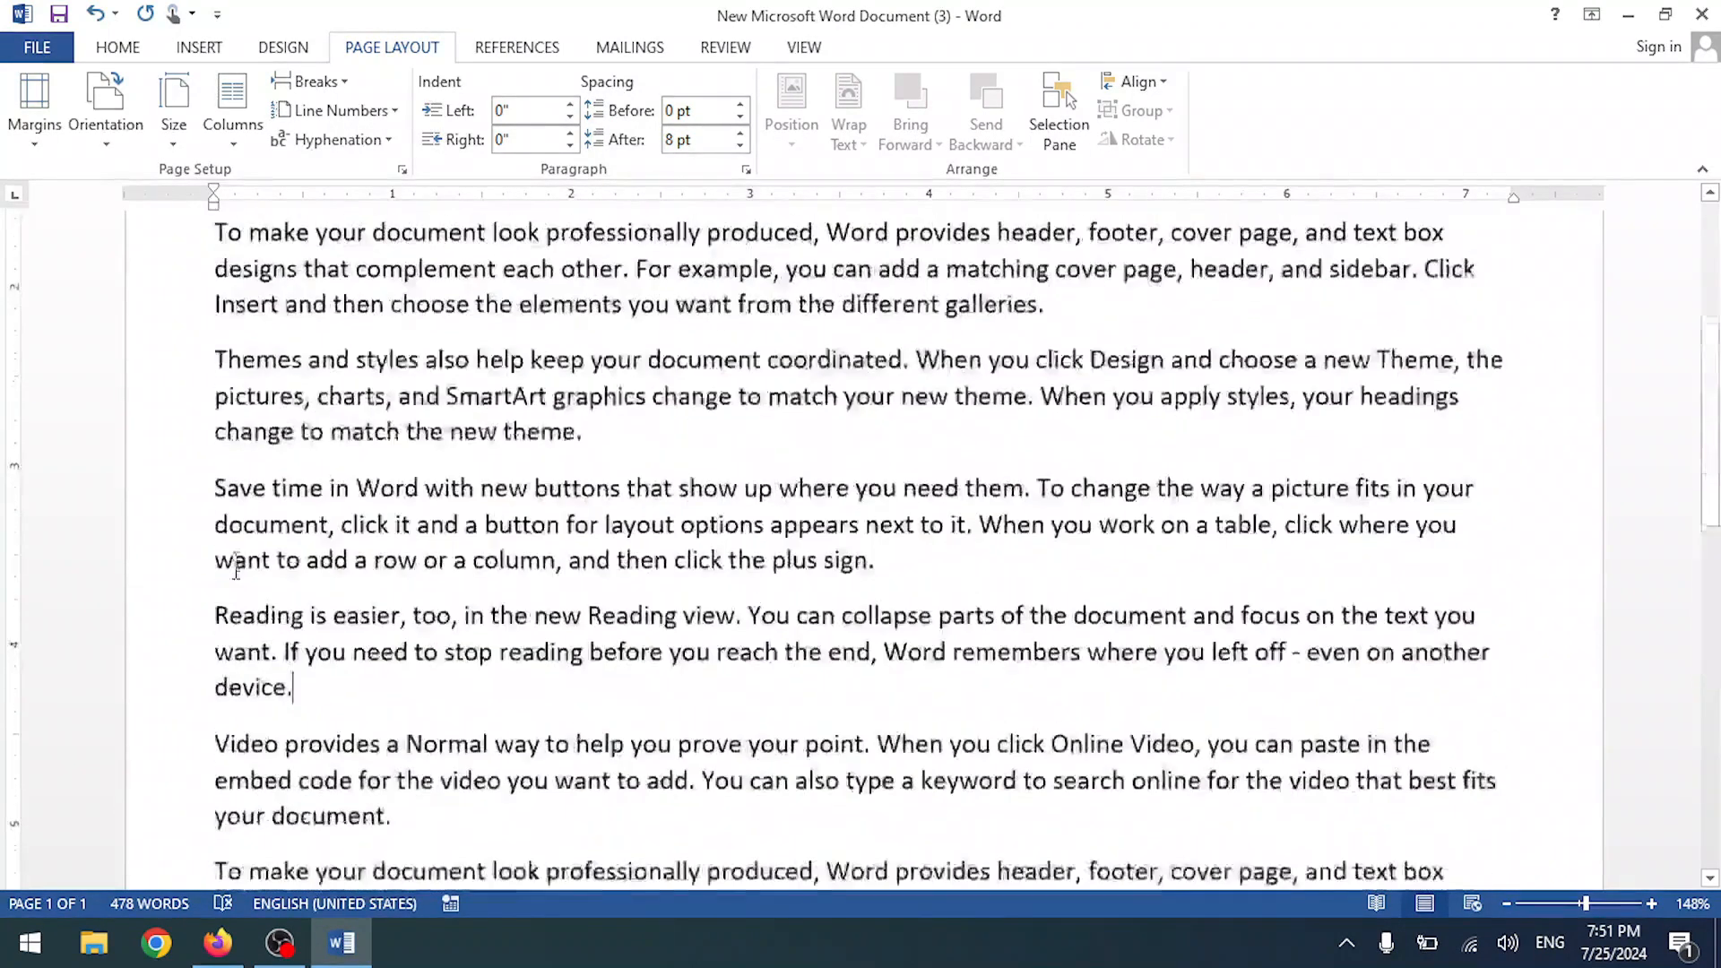
scroll(233, 597, up, 10)
click(52, 144)
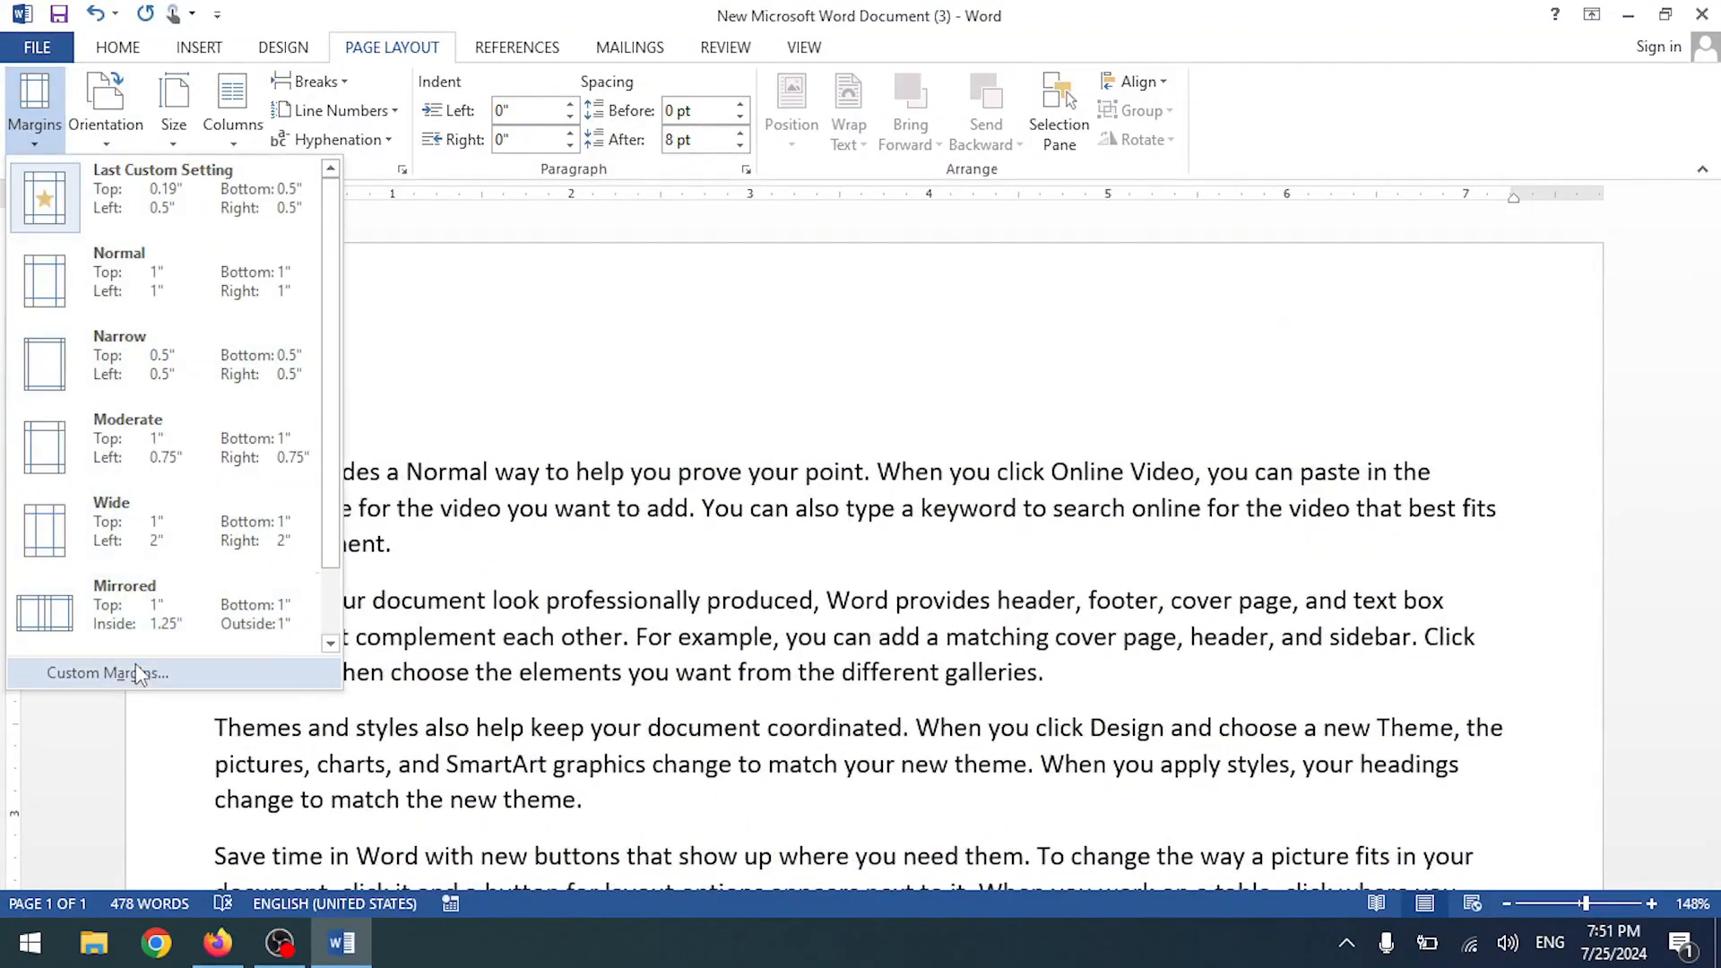
click(136, 668)
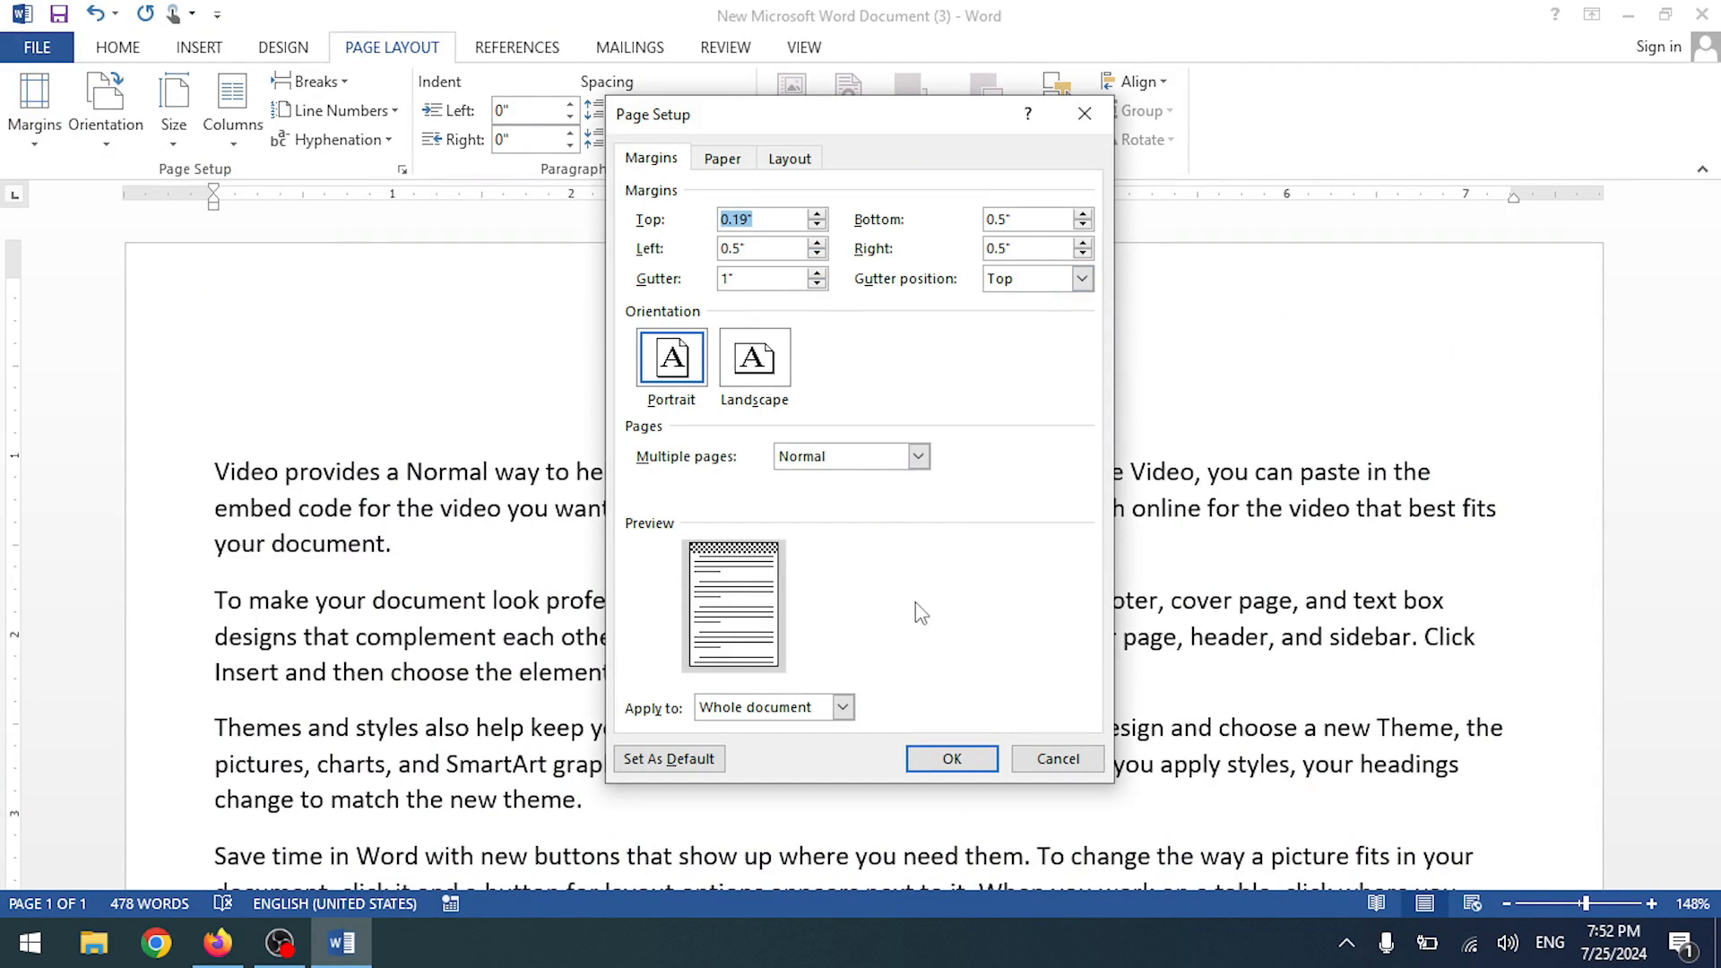
drag(757, 278, 653, 285)
text(0)
click(1031, 280)
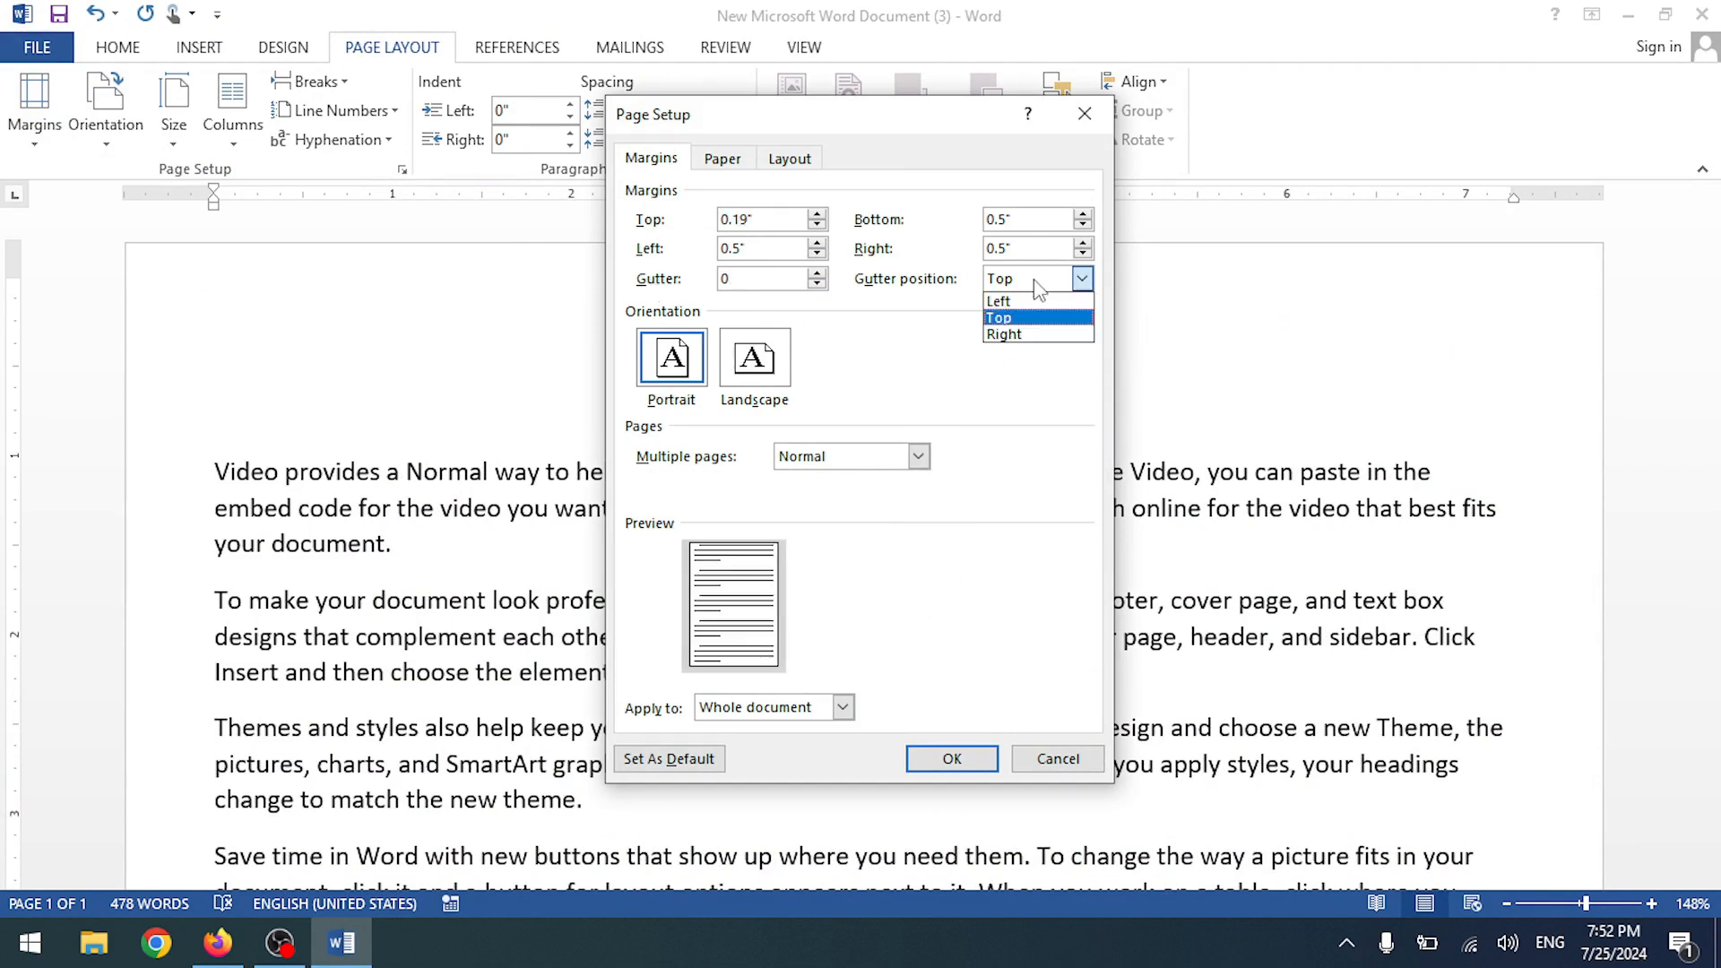
click(1027, 318)
click(951, 759)
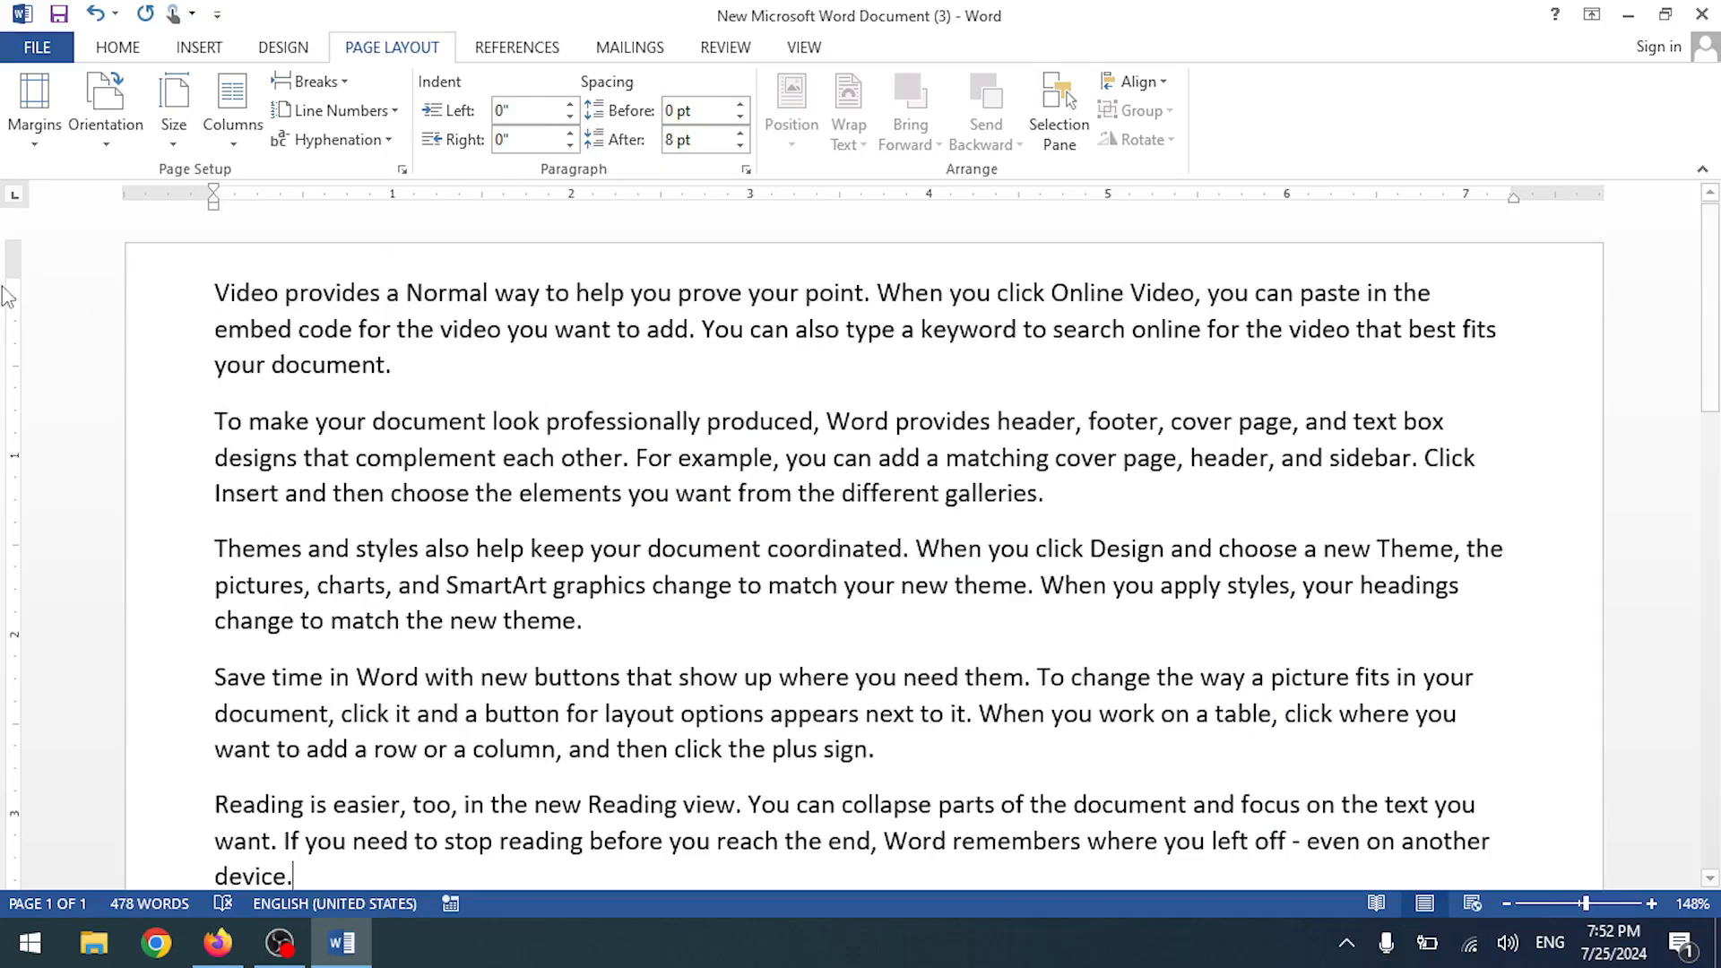
drag(13, 279, 13, 323)
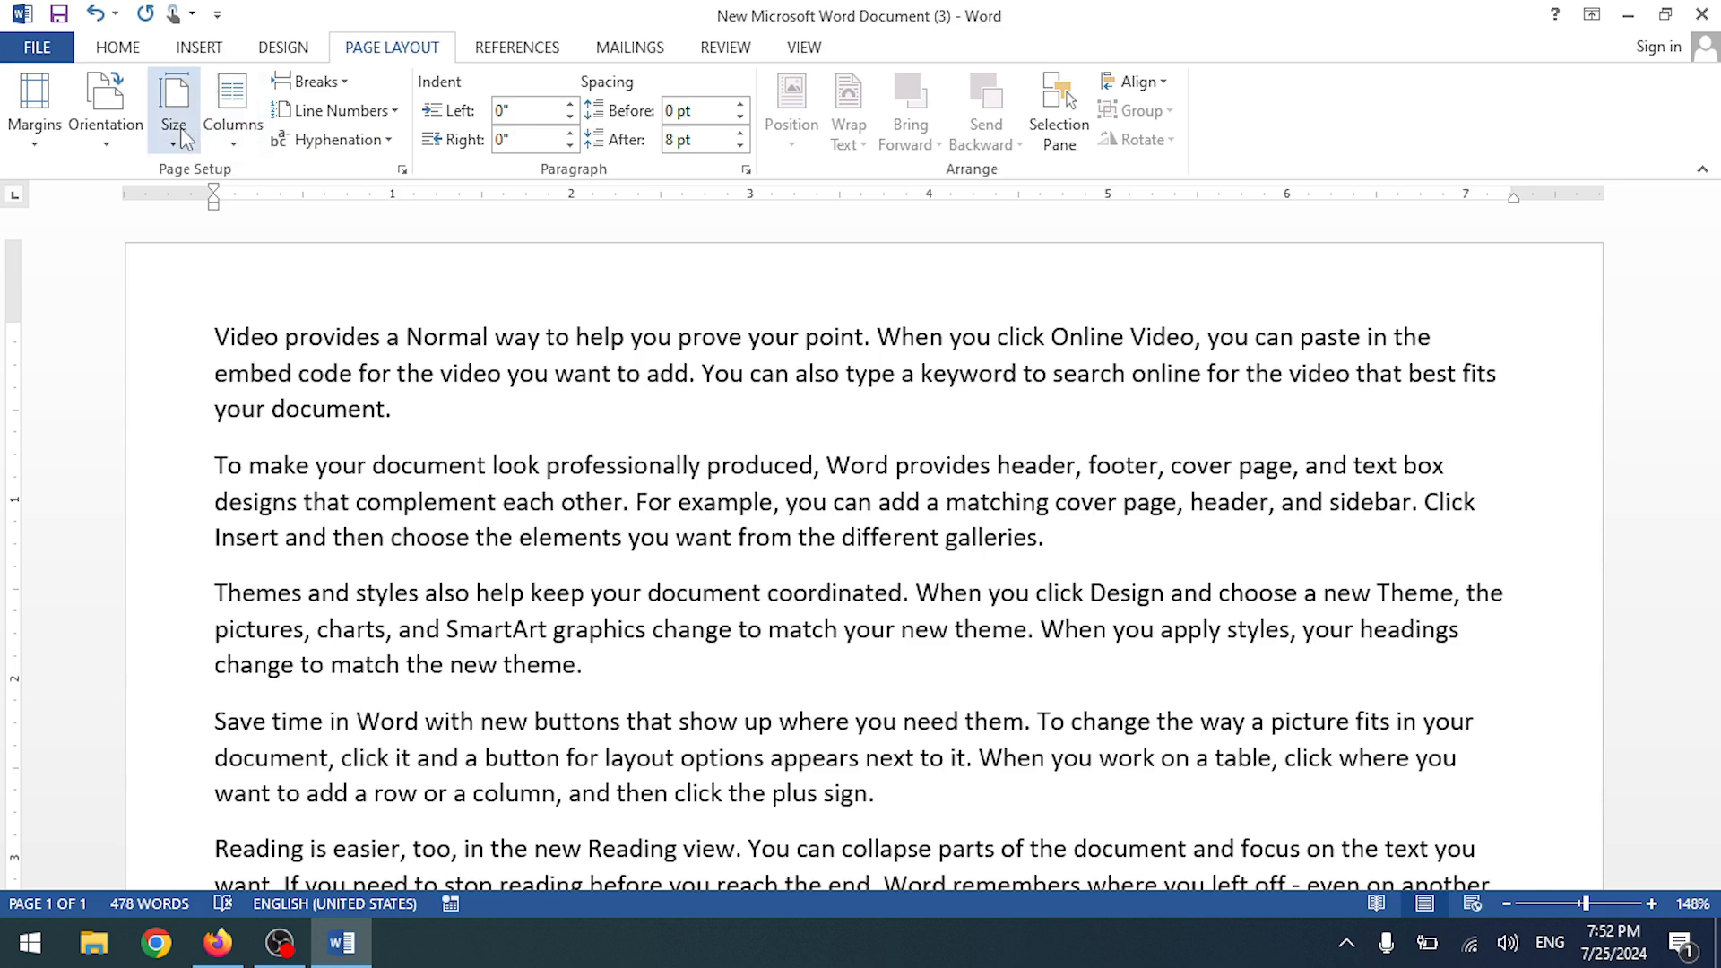
- Lay the text out in two columns
click(235, 133)
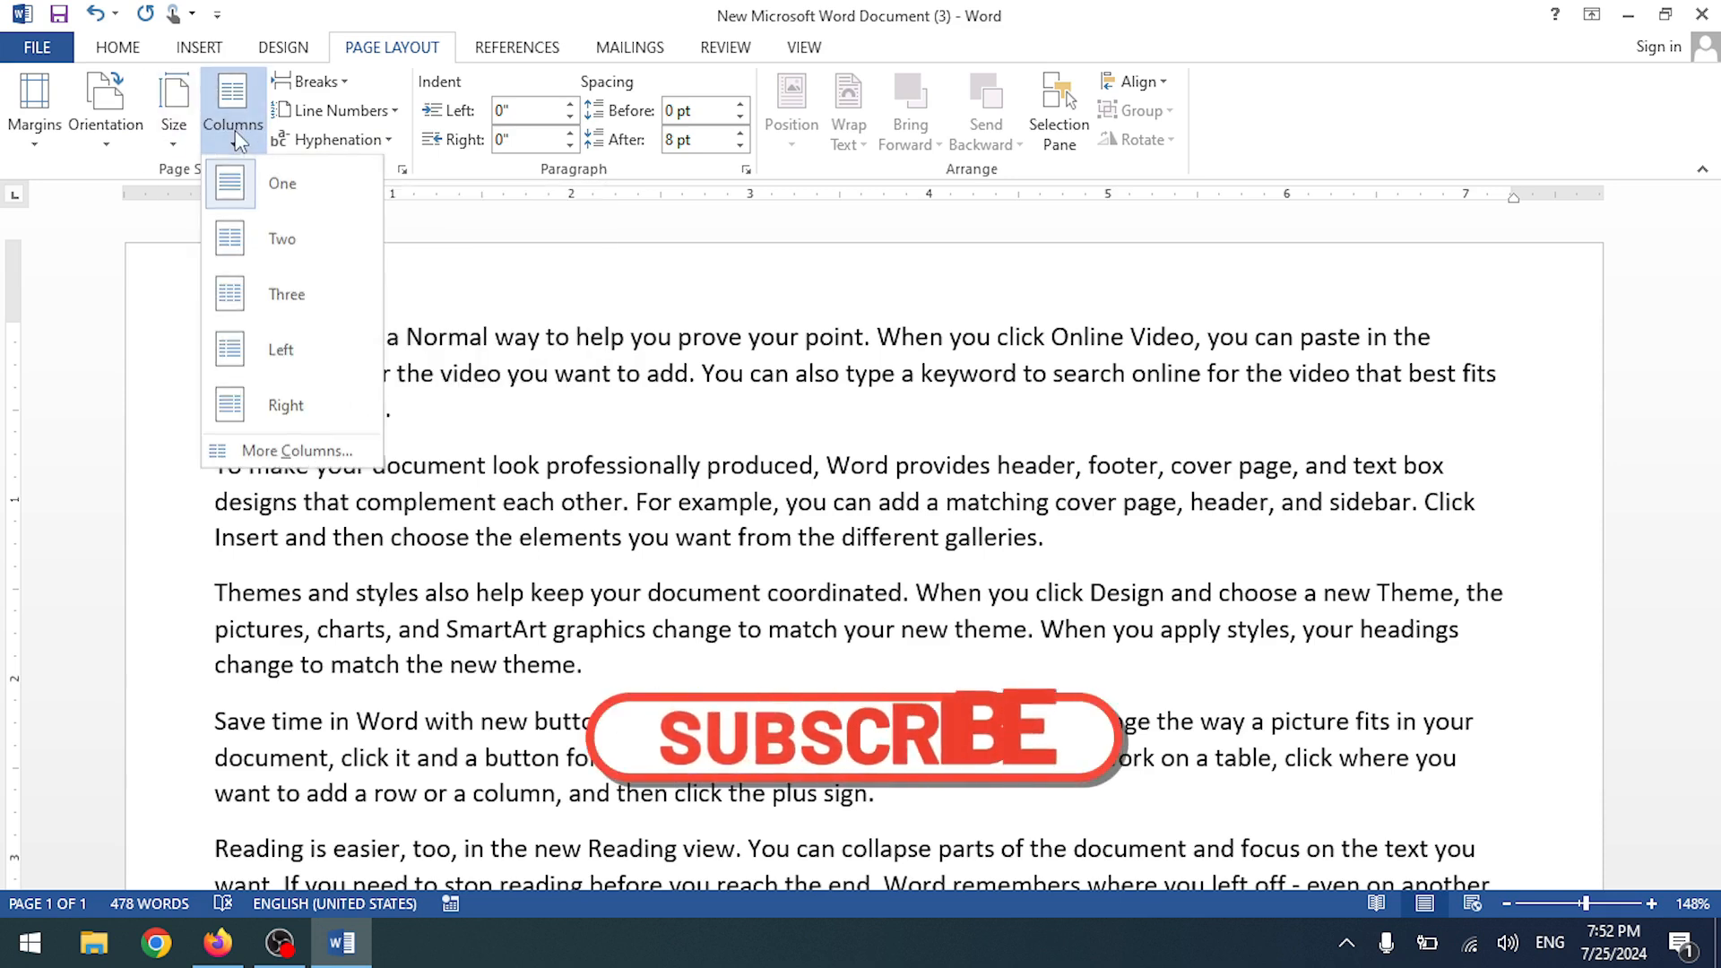
click(285, 239)
scroll(742, 502, up, 4)
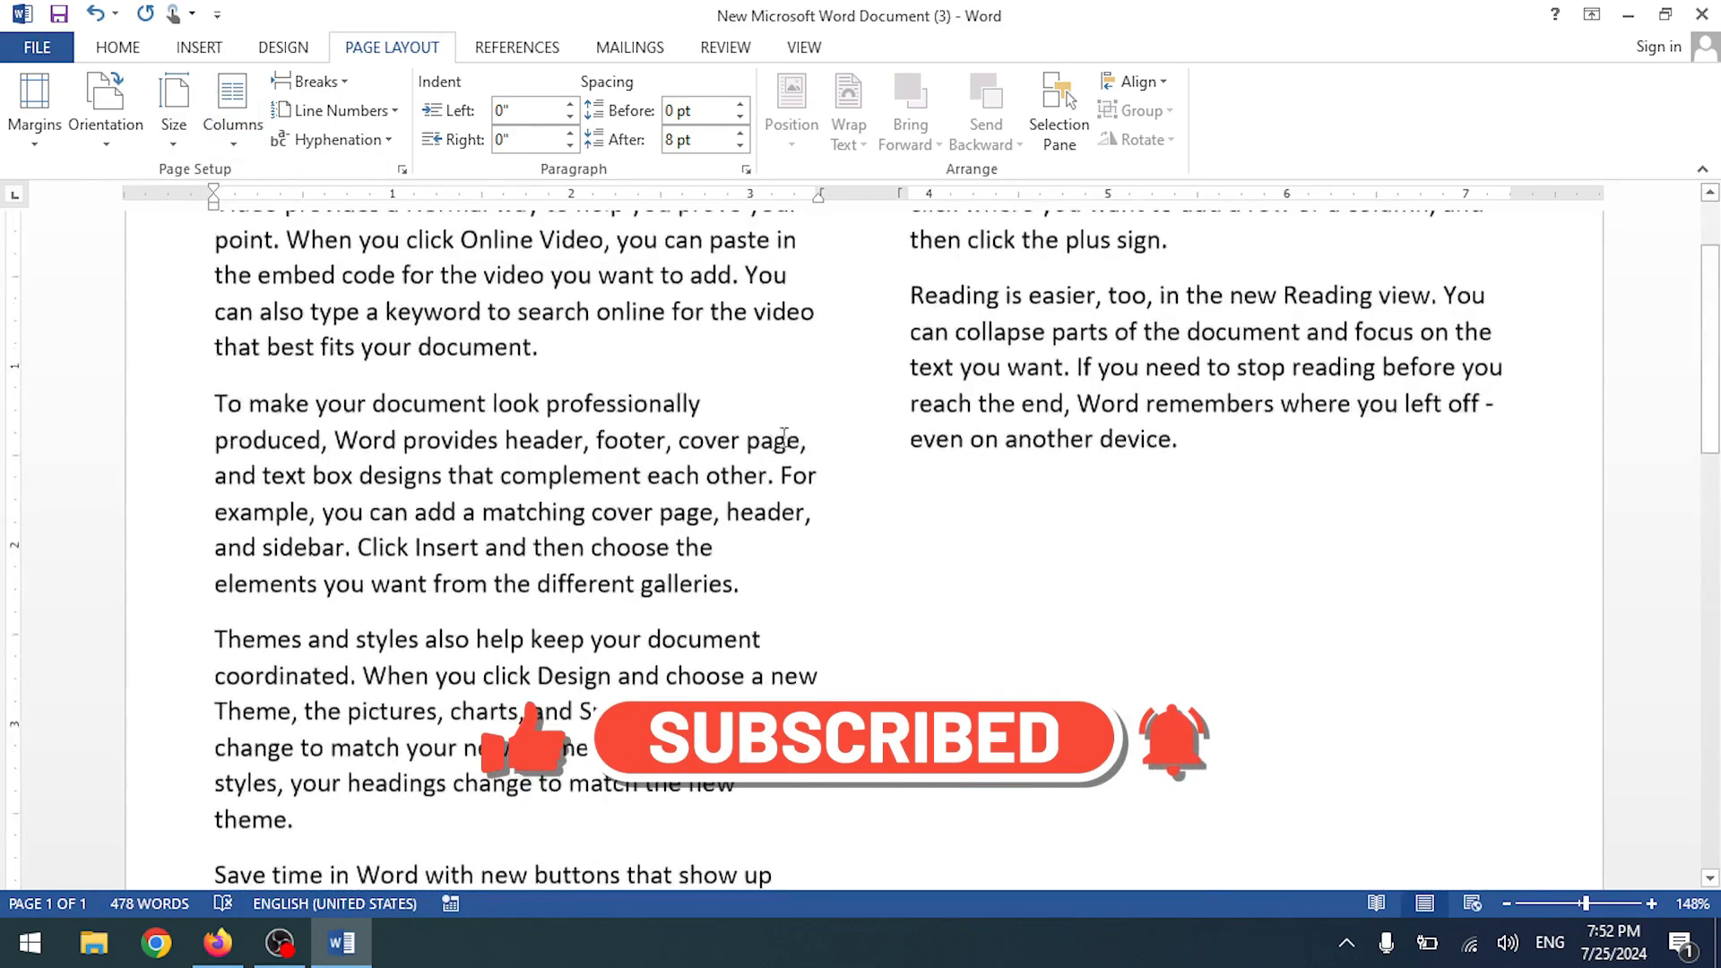
scroll(876, 423, down, 1)
scroll(877, 423, down, 2)
scroll(883, 427, down, 6)
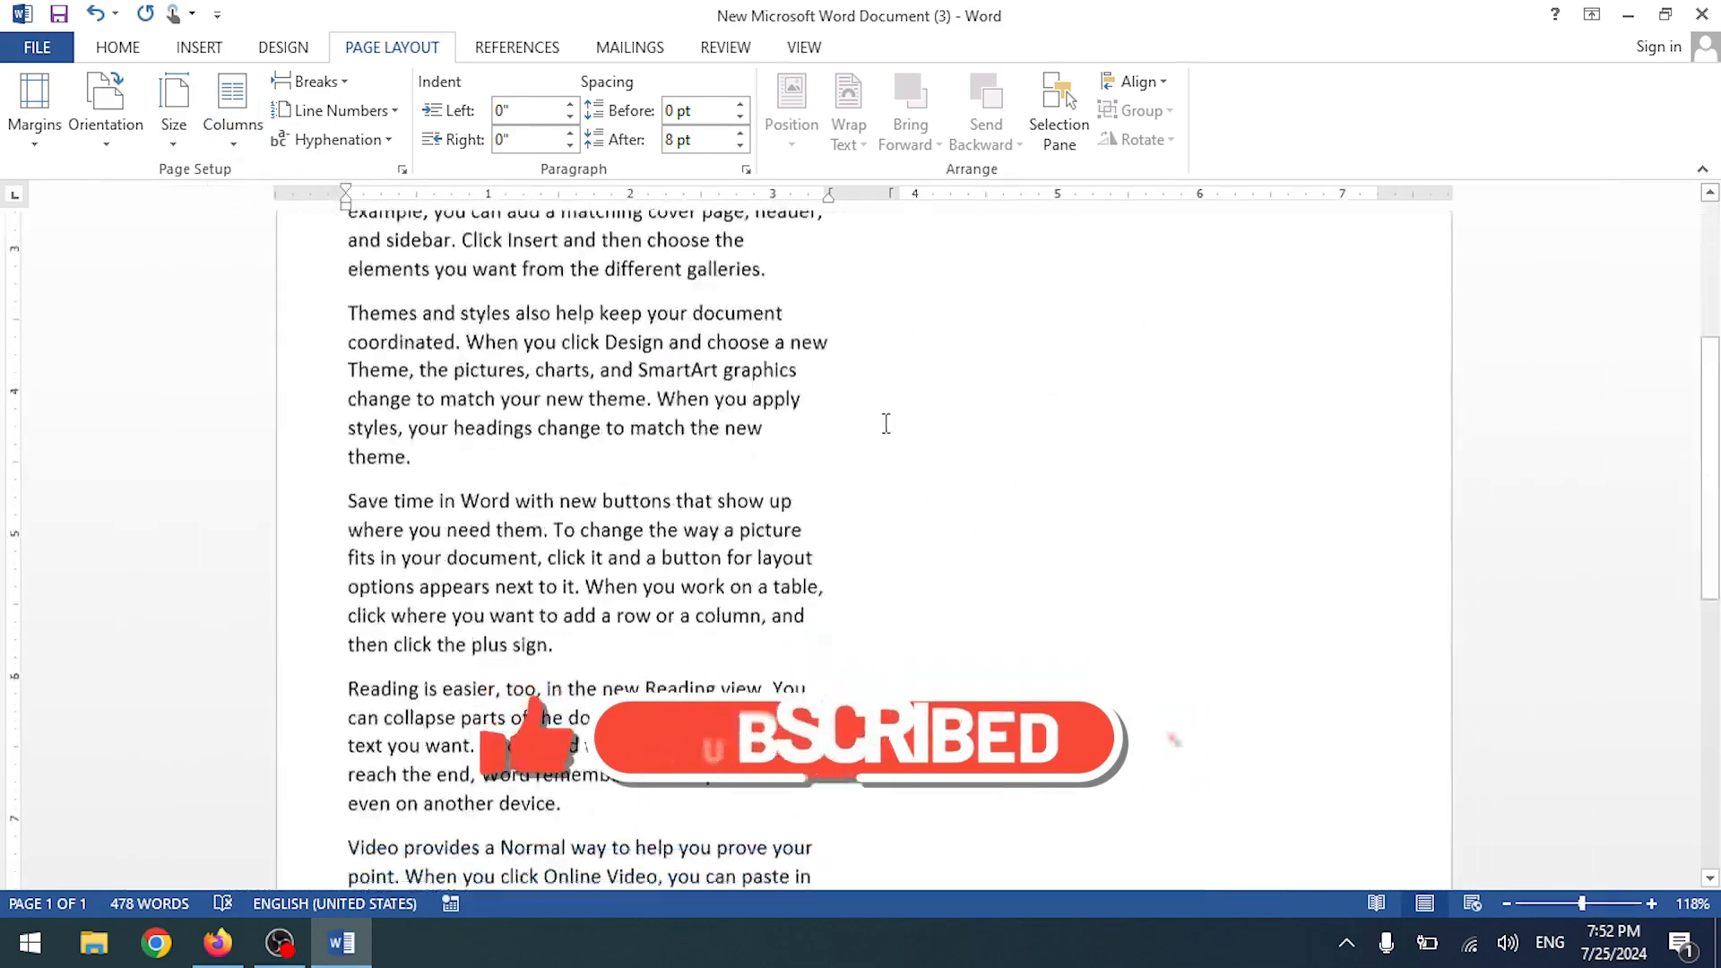
scroll(387, 653, up, 5)
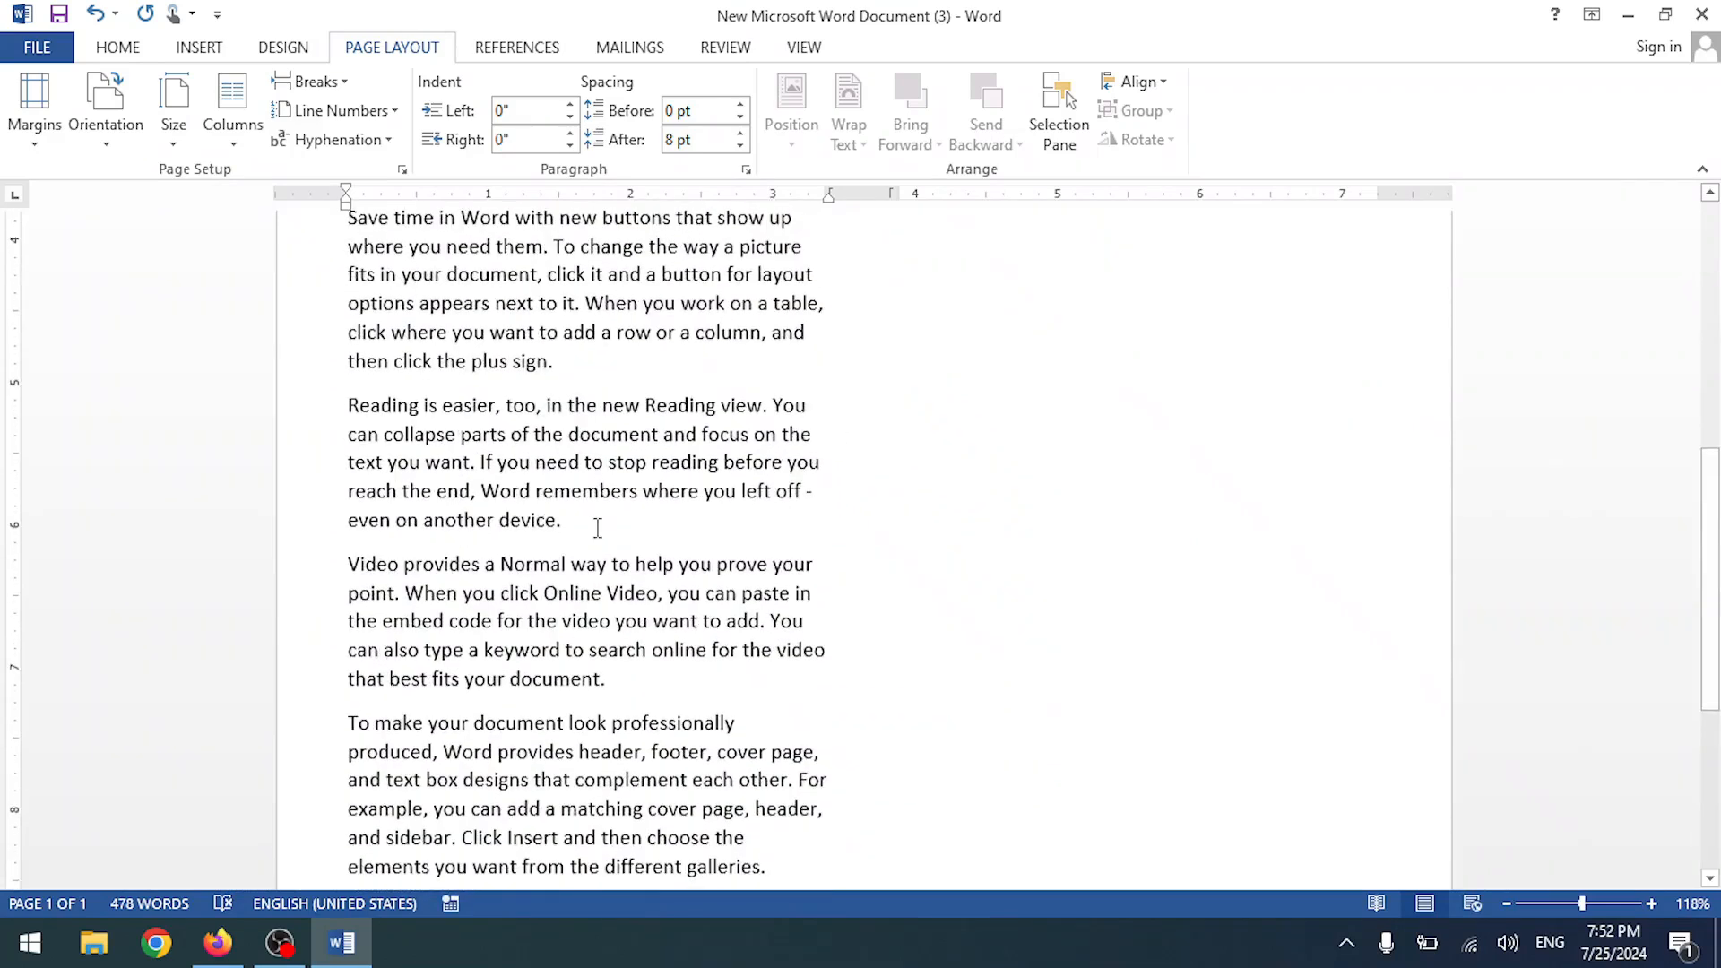
- Add blank lines after the last paragraph, then delete them again
key(Return)
key(Return)
key(Return)
key(Return)
key(Return)
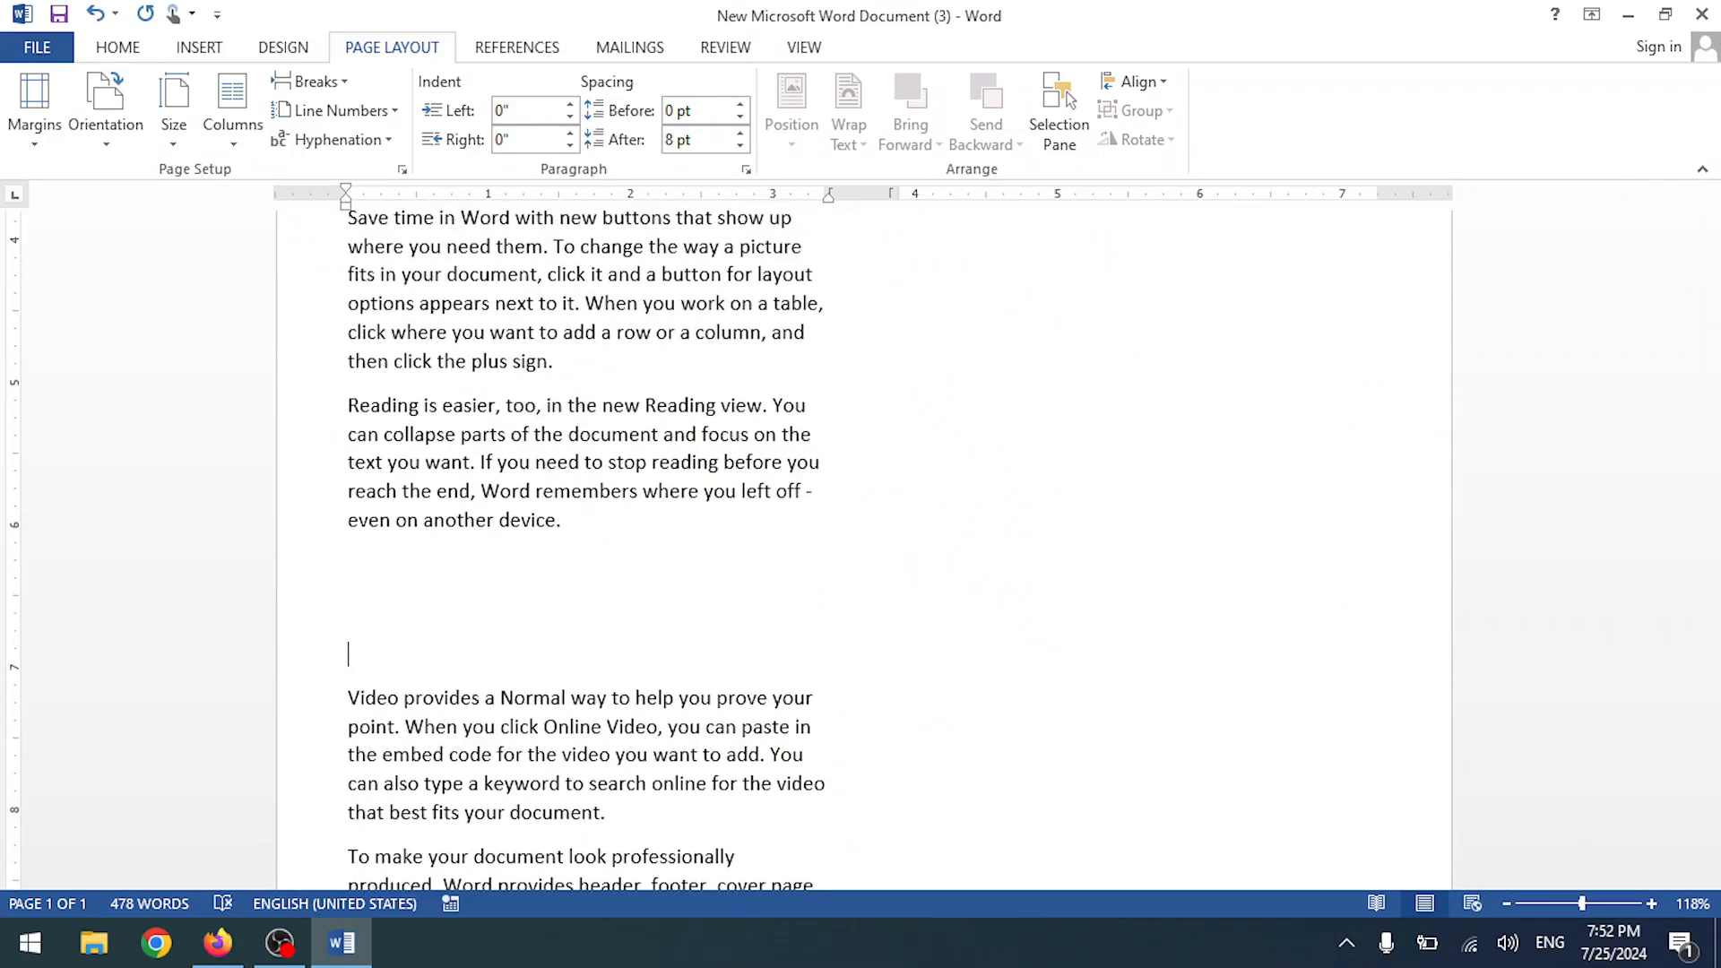
scroll(763, 491, up, 1)
key(Return)
key(Return)
key(Return)
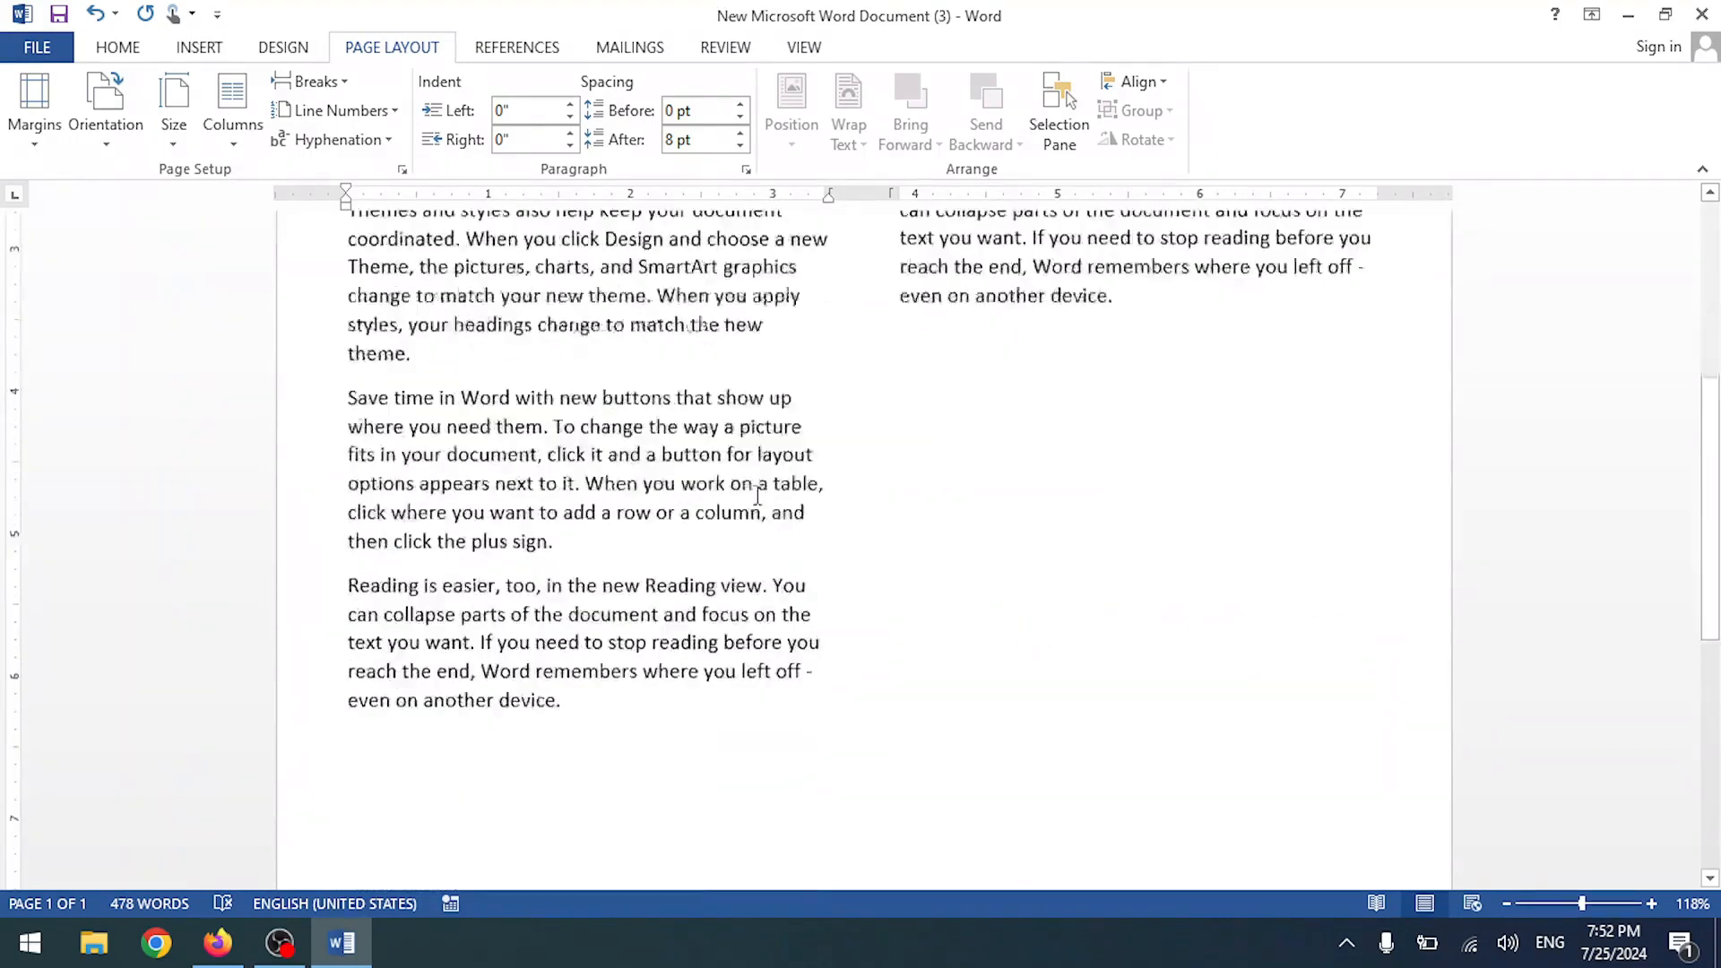
scroll(749, 500, up, 9)
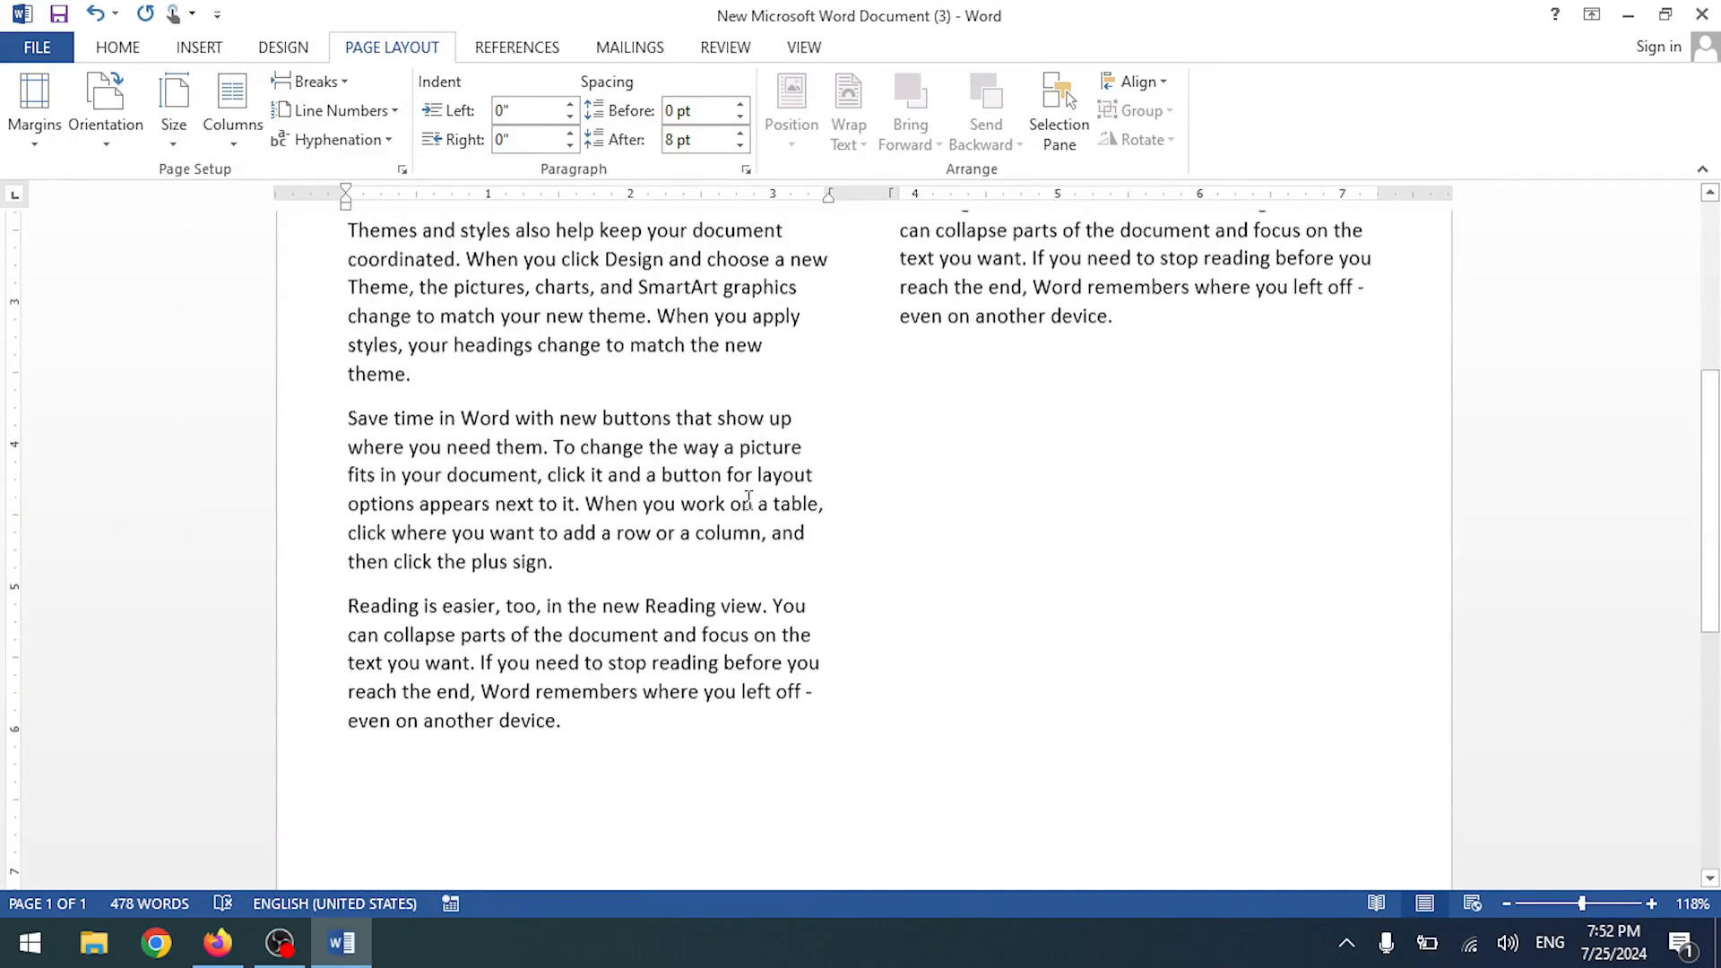
scroll(942, 429, up, 6)
scroll(942, 428, down, 10)
drag(366, 597, 323, 468)
key(BackSpace)
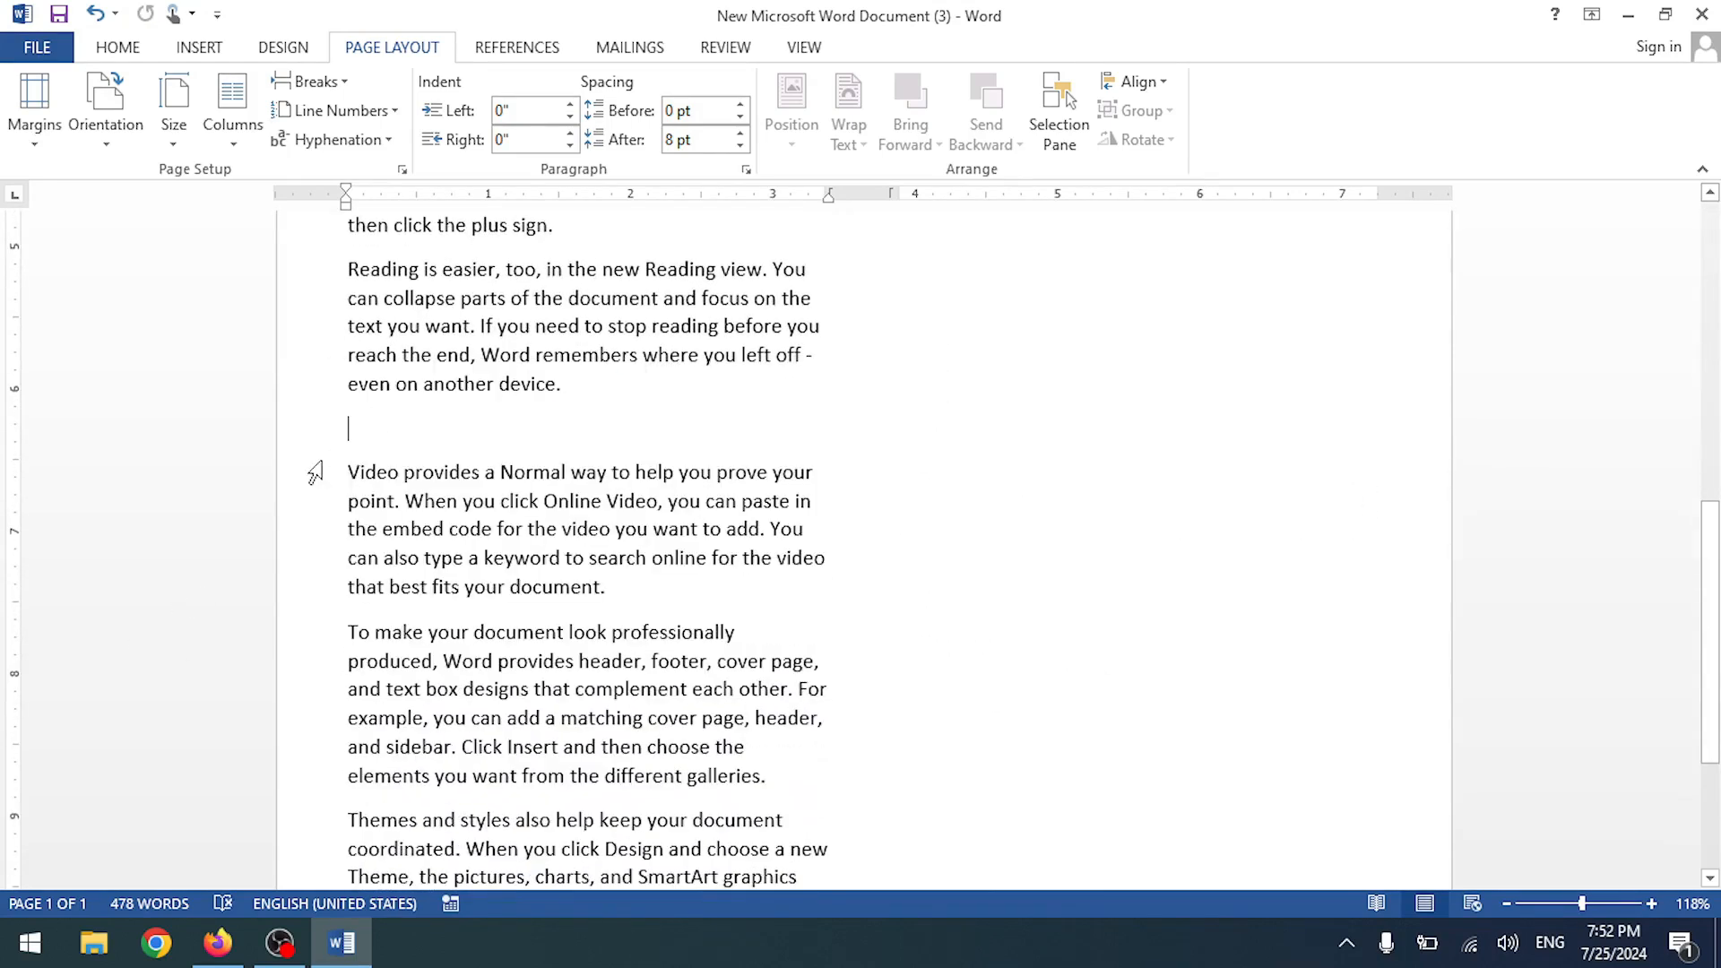
key(BackSpace)
- Paste copies of the 'Video provides' and 'To make' paragraphs, including before Themes
drag(348, 421, 722, 744)
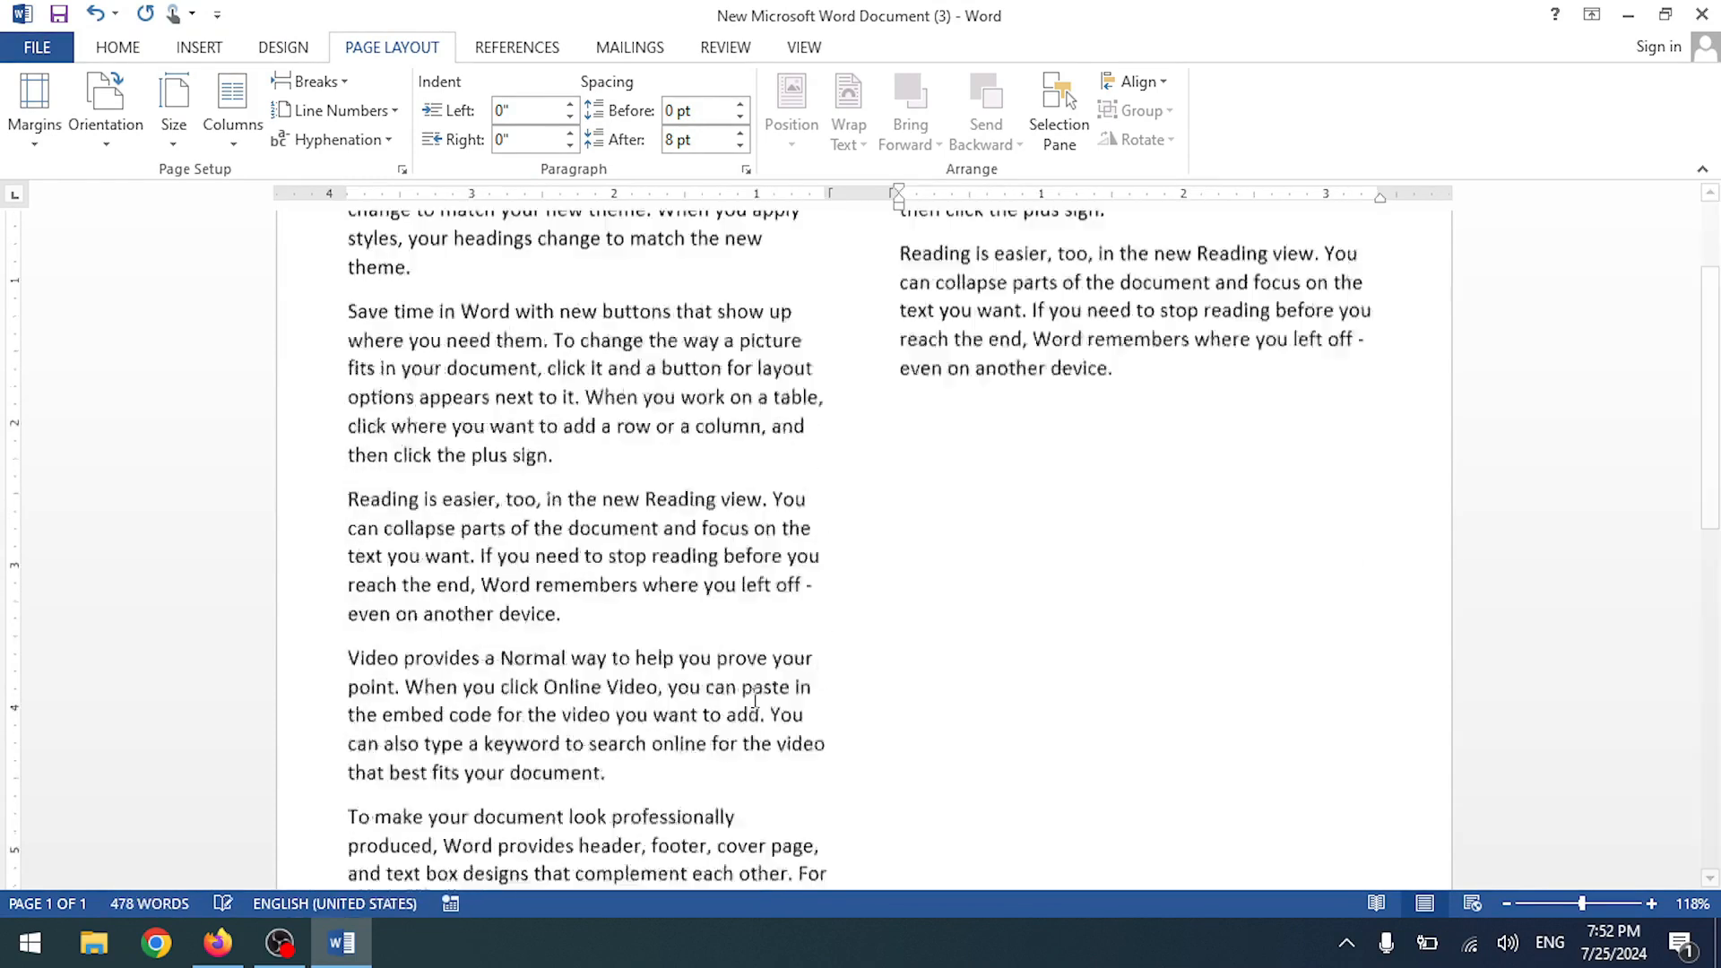
text(Video provides a Normal way to help you prove your point. When you click Online Video, you can paste in the embed code for the video you want to add. You can also type a keyword to search online for the video that best fits your document. To make your document look professionally produced, Word provides header, footer, cover page, and text box designs that complement each other. For example, you can add a matching cover page, header, and sidebar. Click Insert and then choose the elements you want from the different galleries.)
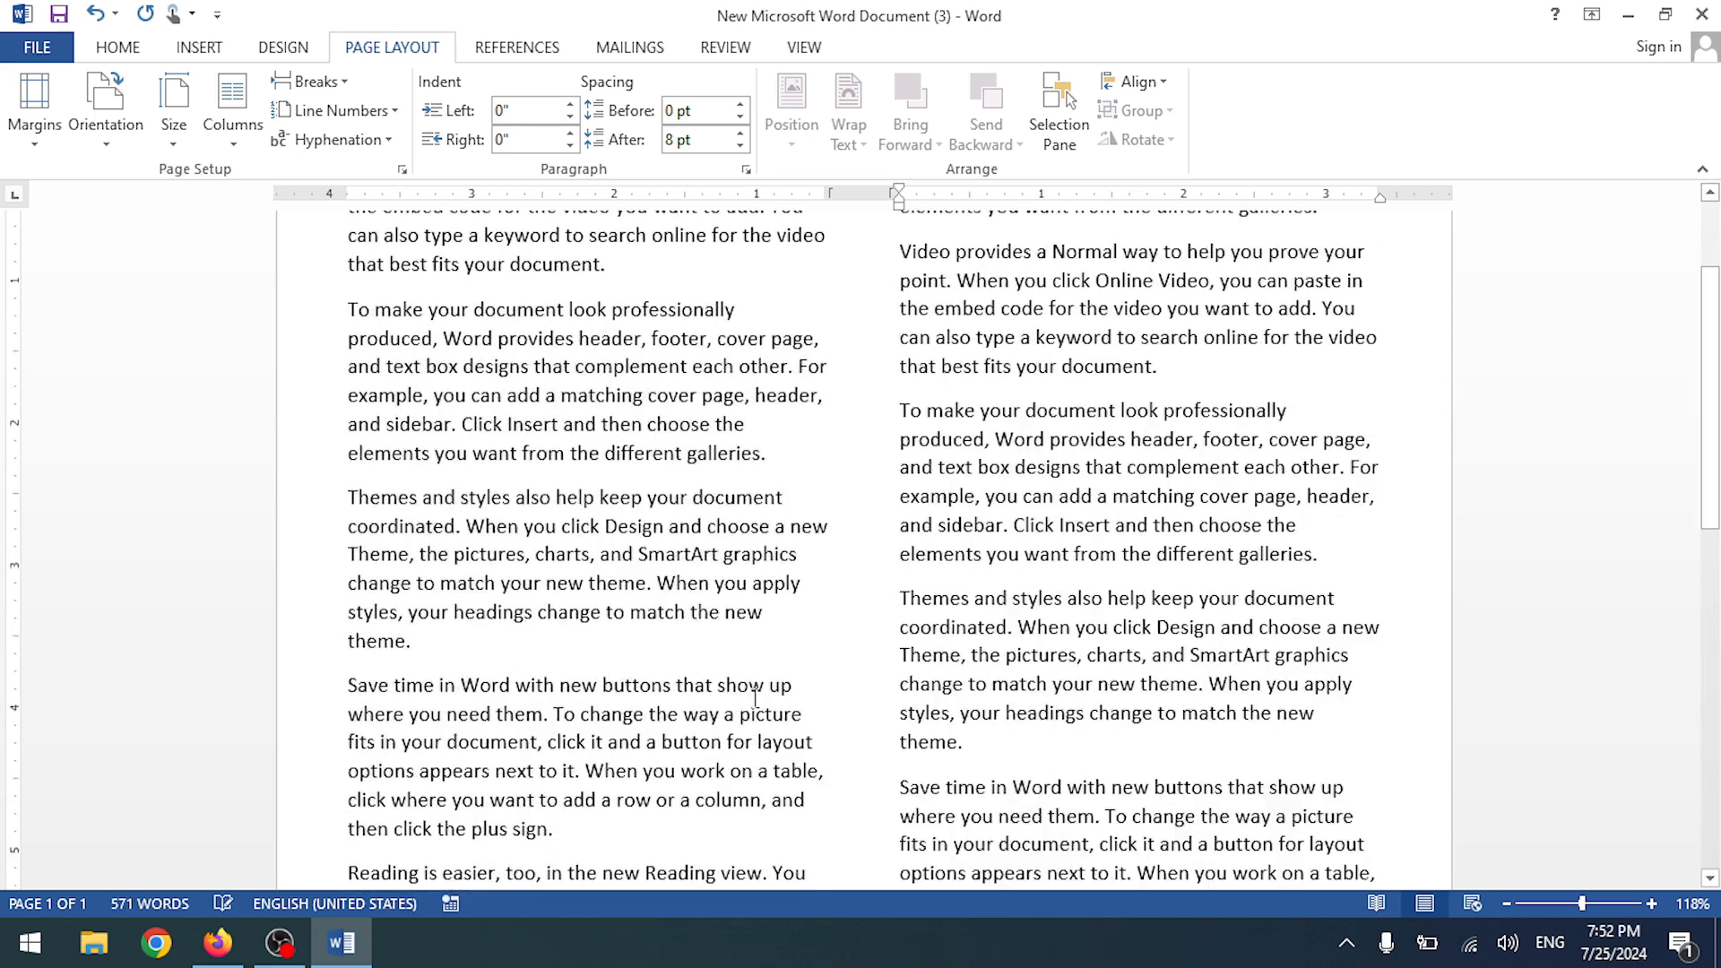
scroll(847, 663, down, 6)
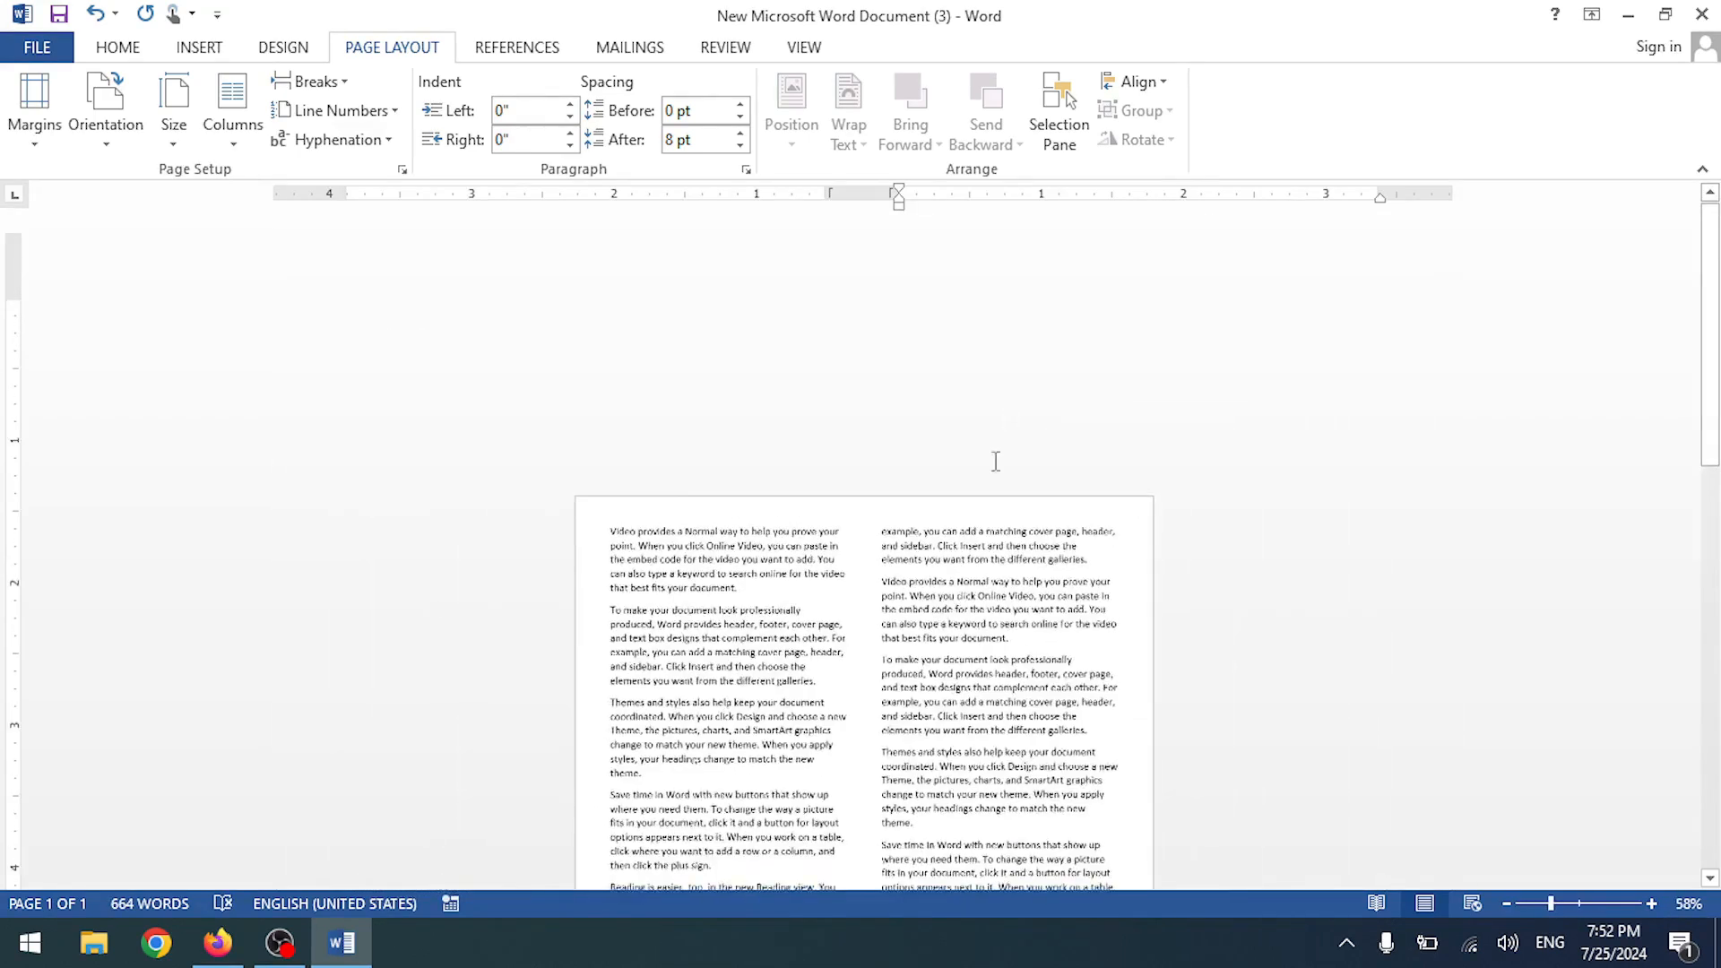
scroll(745, 699, down, 2)
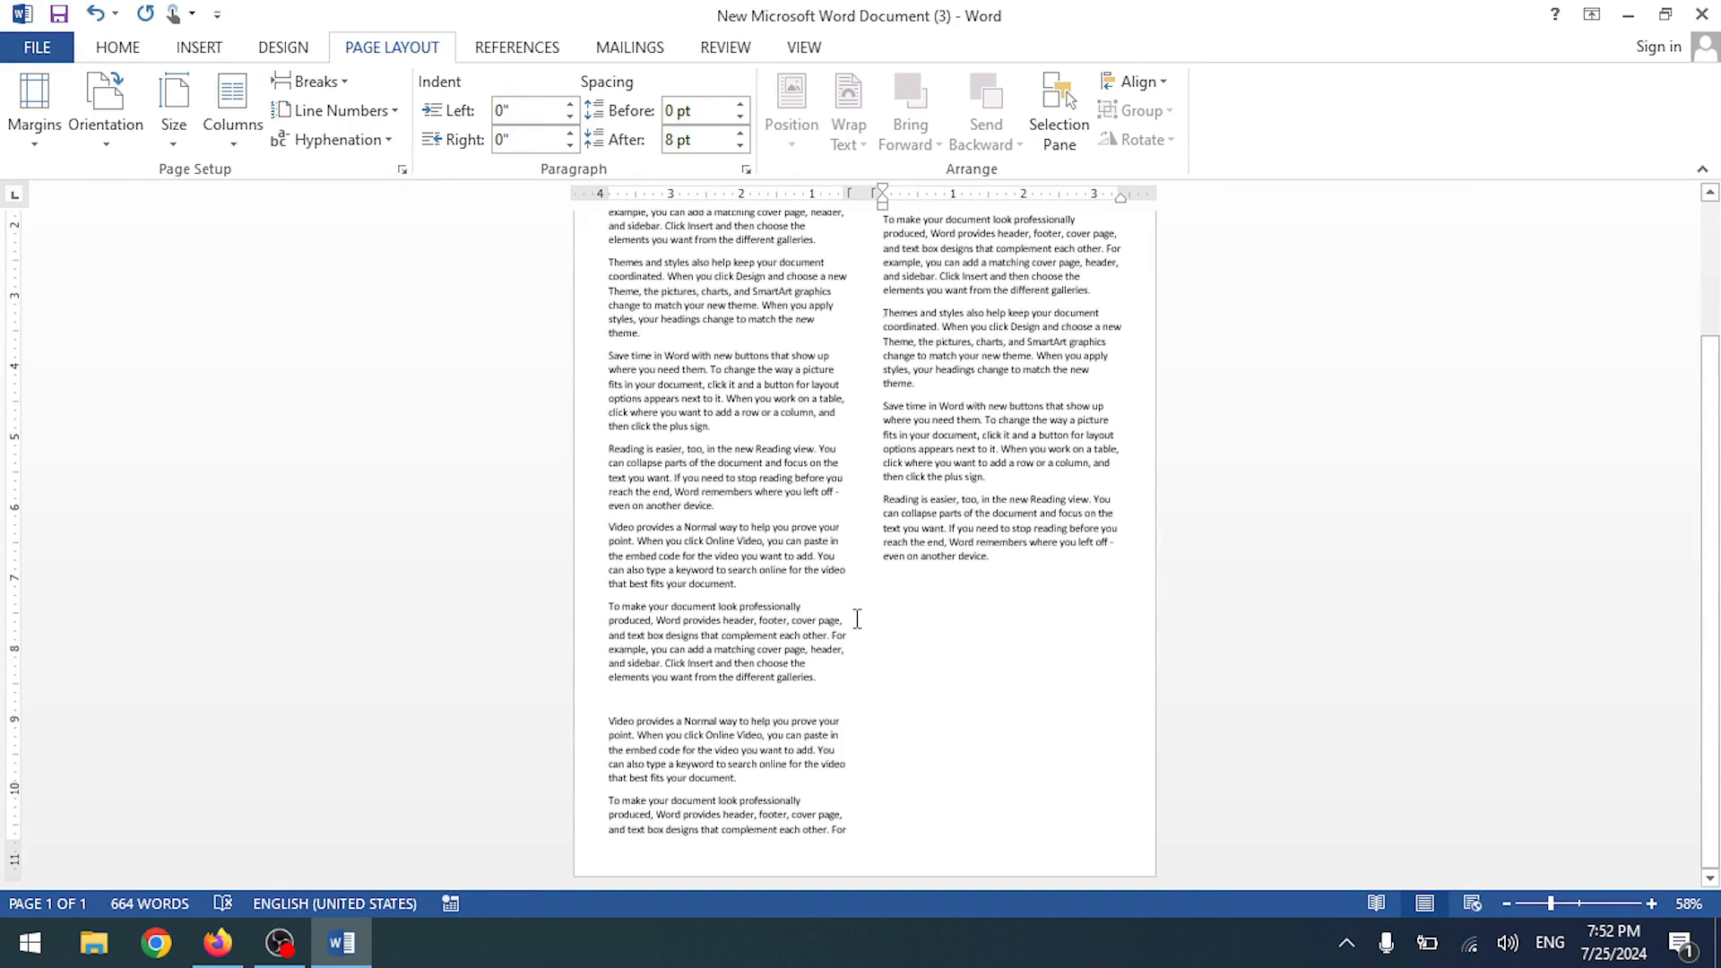
text(Video provides a Normal way to help you prove your point. When you click Online Video, you can paste in the embed code for the video you want to add. You can also type a keyword to search online for the video that best fits your document. To make your document look professionally produced, Word provides header, footer, cover page, and text box designs that complement each other. For example, you can add a matching cover page, header, and sidebar. Click Insert and then choose the elements you want from the different galleries.)
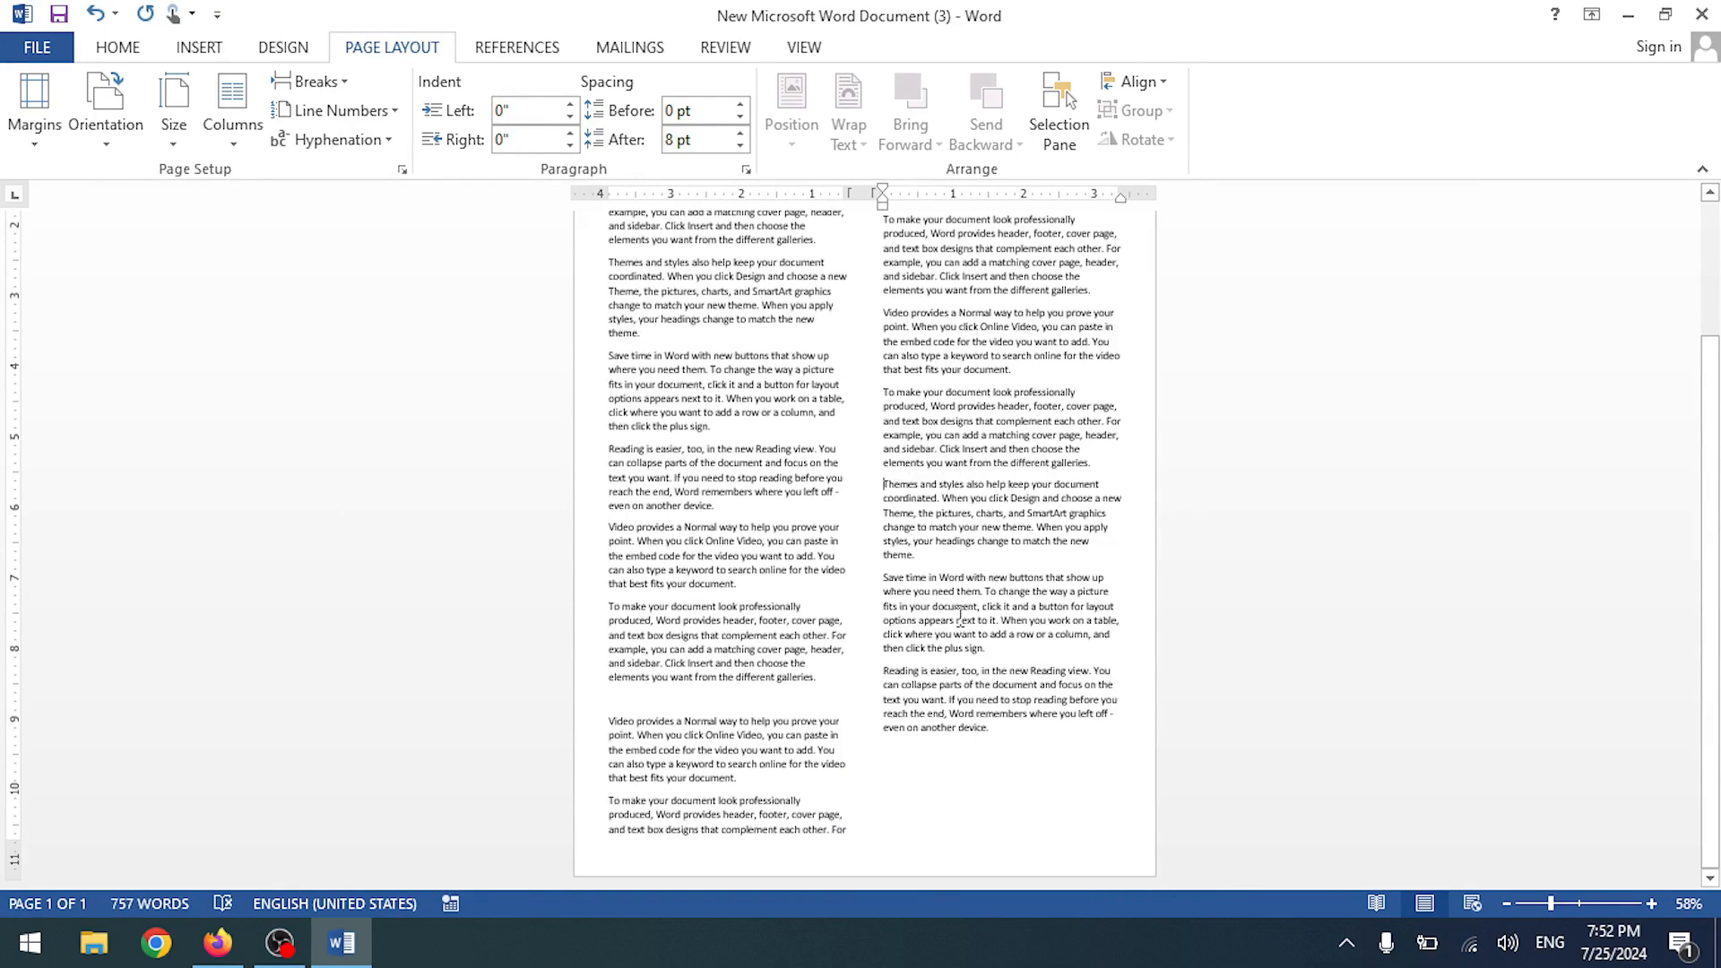
scroll(961, 615, up, 5)
- Switch the text to three columns
click(231, 116)
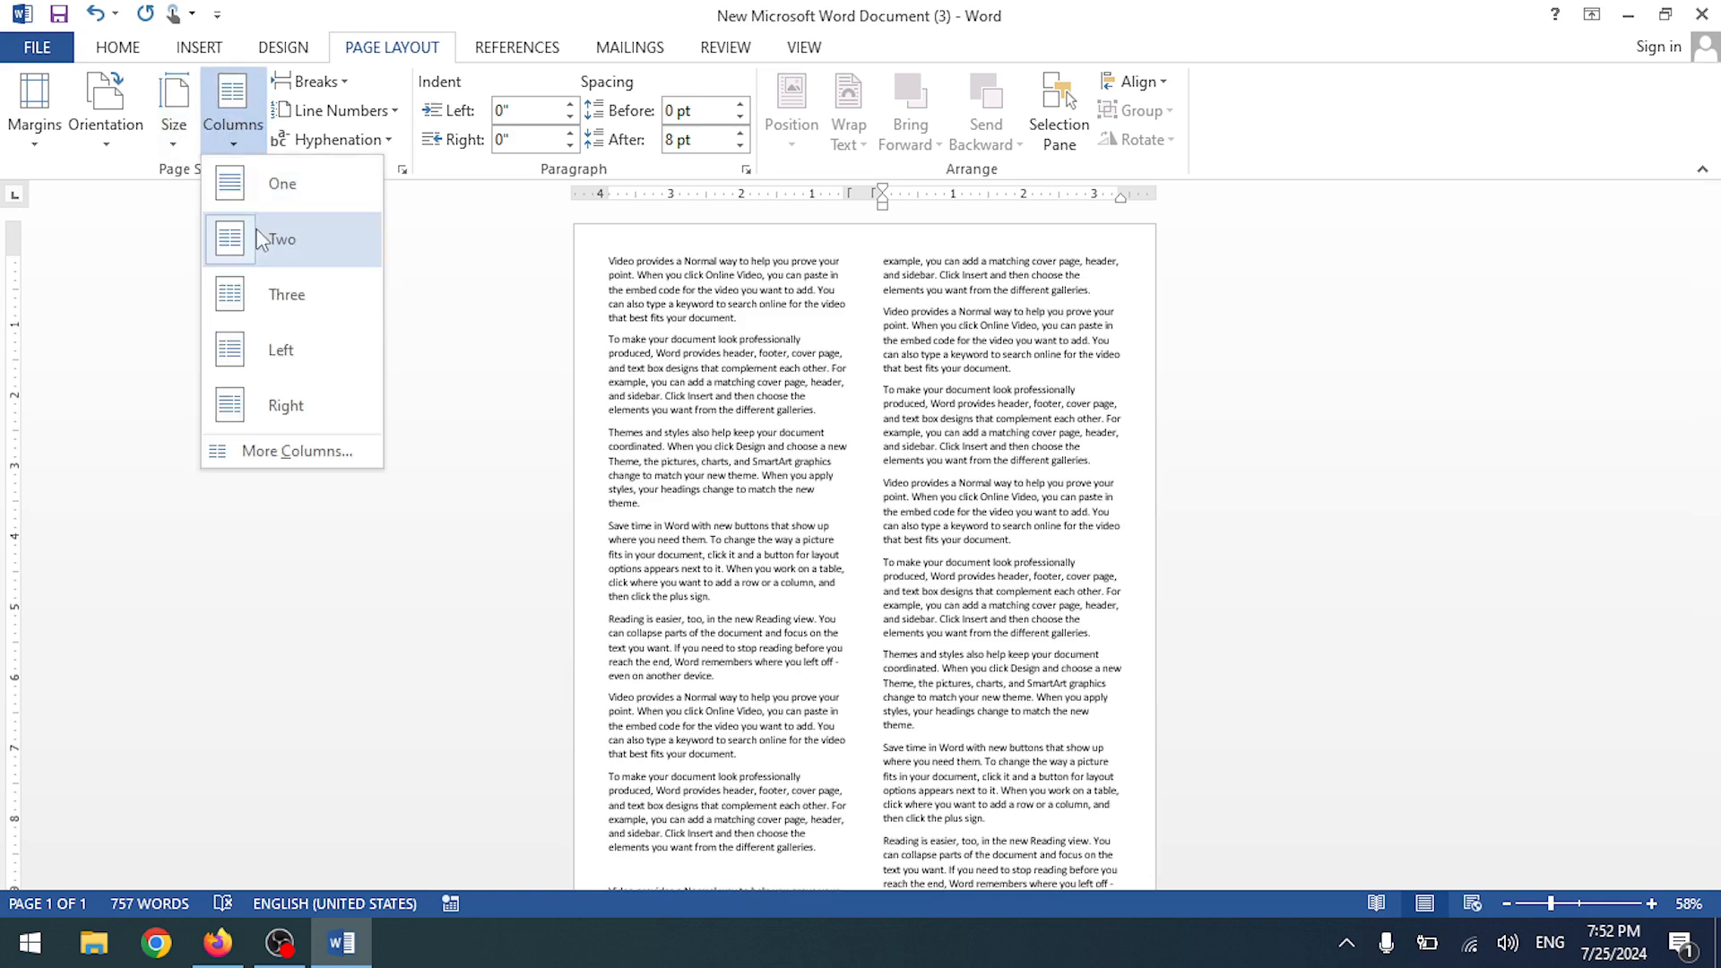
click(282, 298)
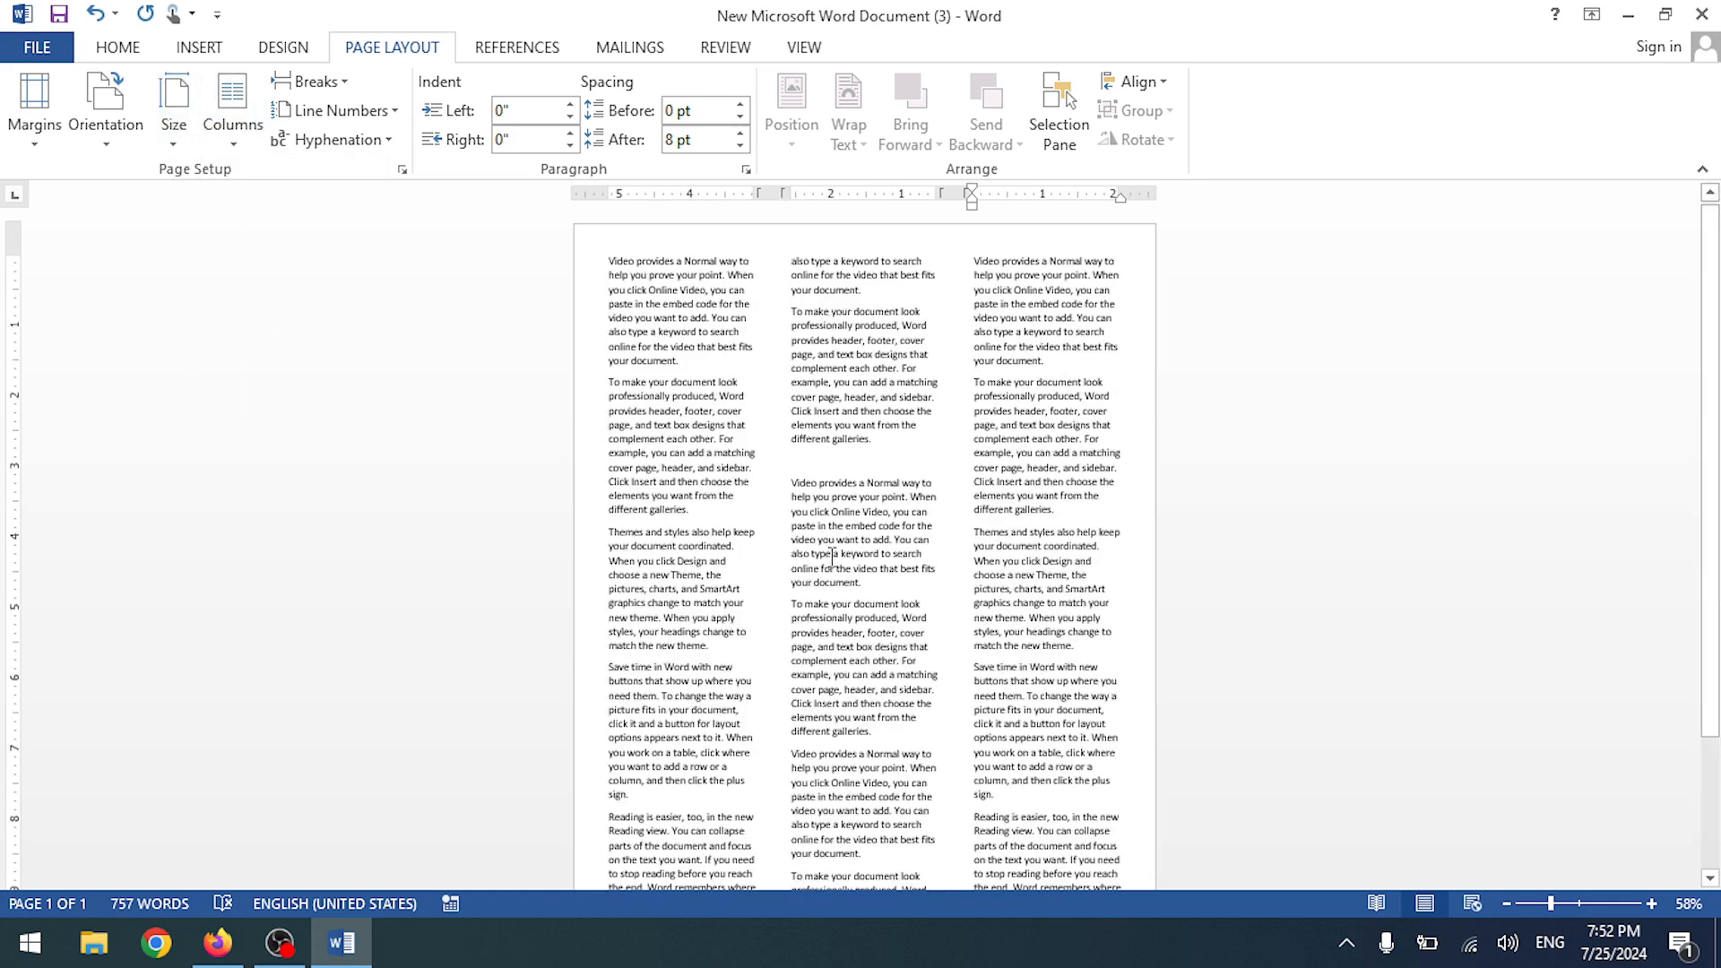
ctrl+scroll(825, 470, up, 9)
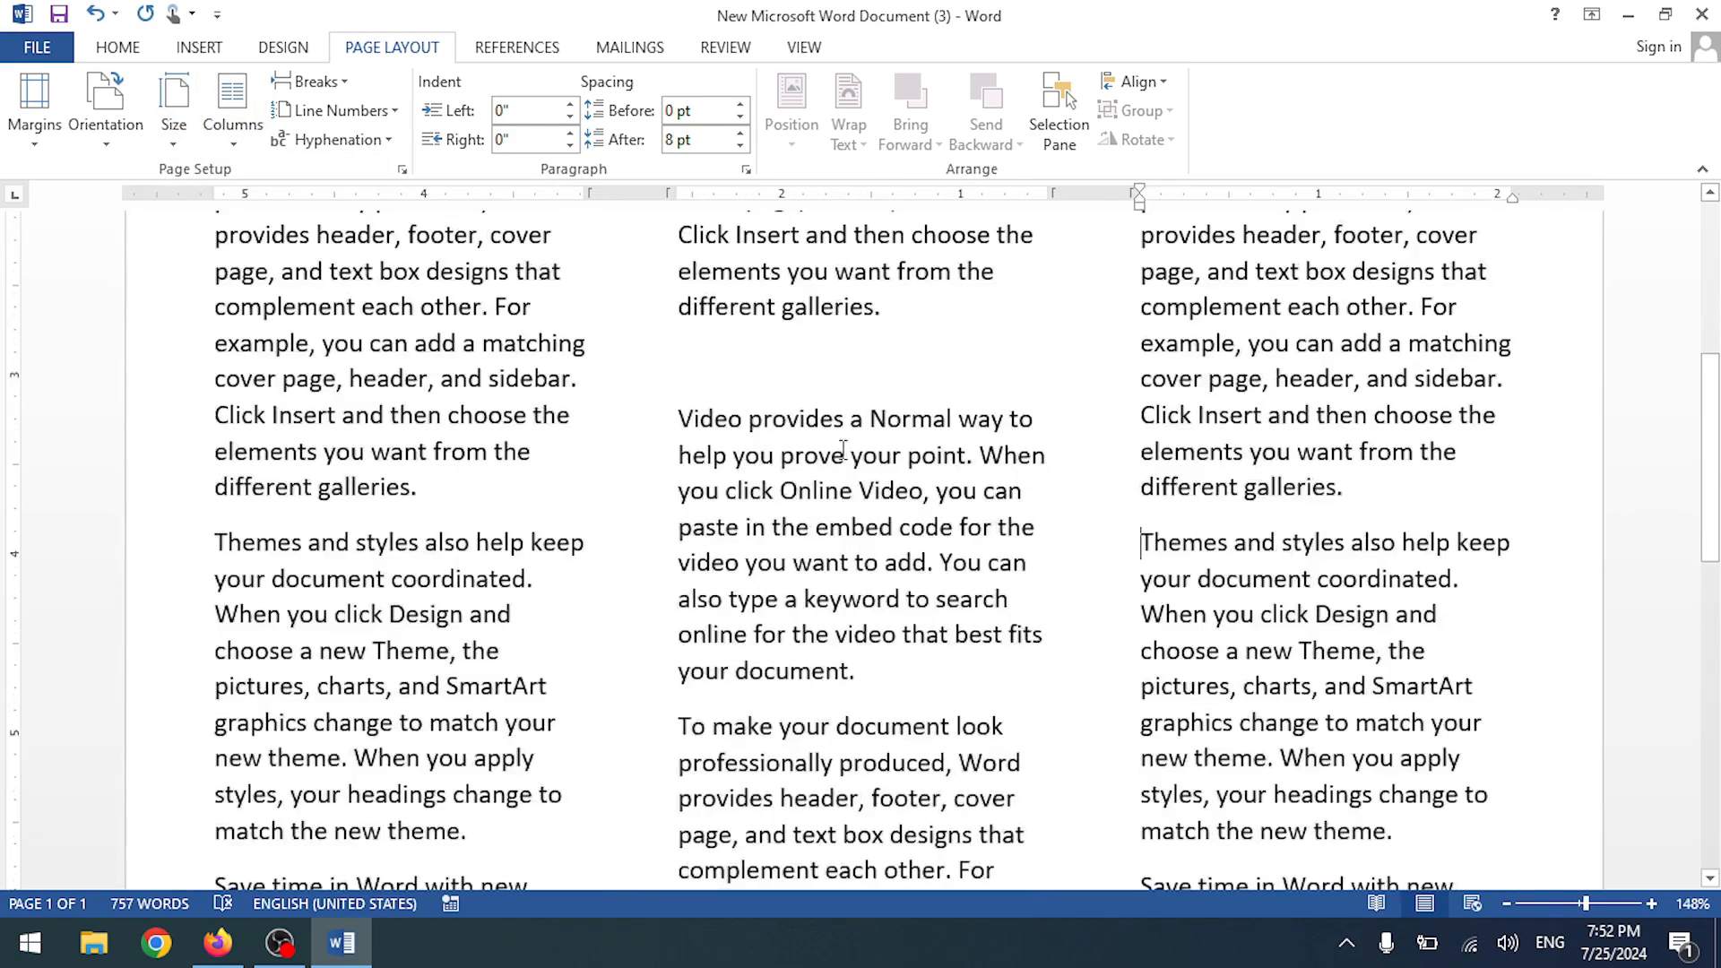
scroll(842, 448, up, 6)
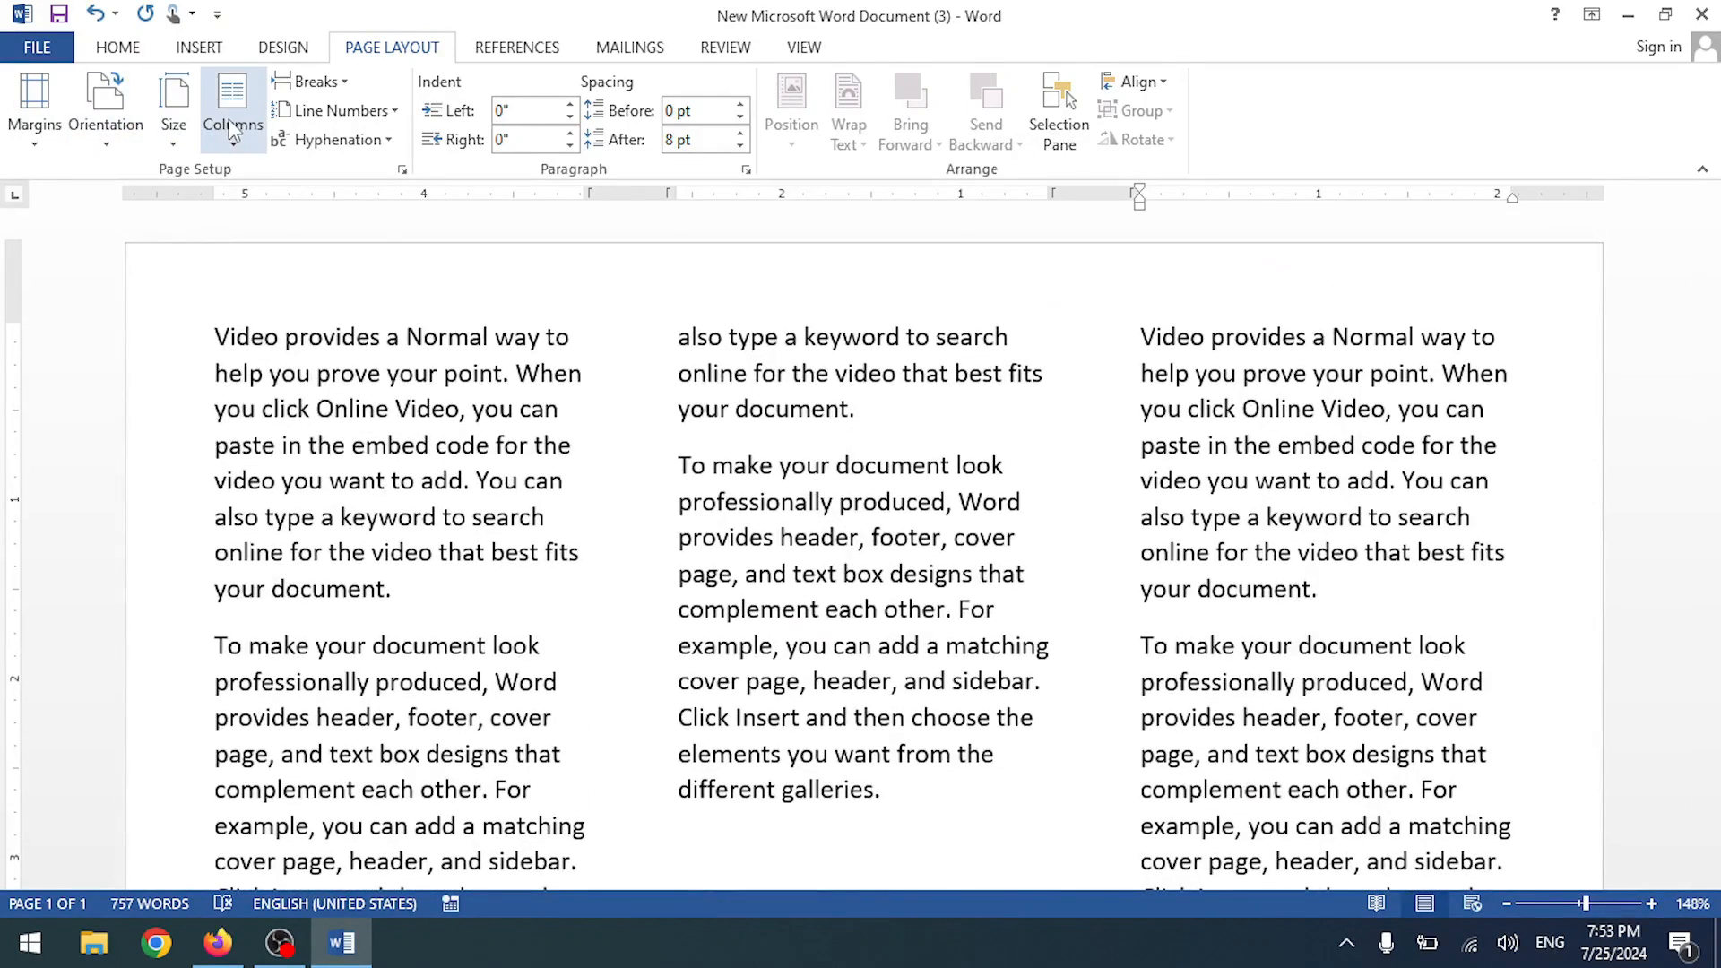
- Apply the Left column preset: narrow 2.09" left column, wide 4.68" right column
click(232, 131)
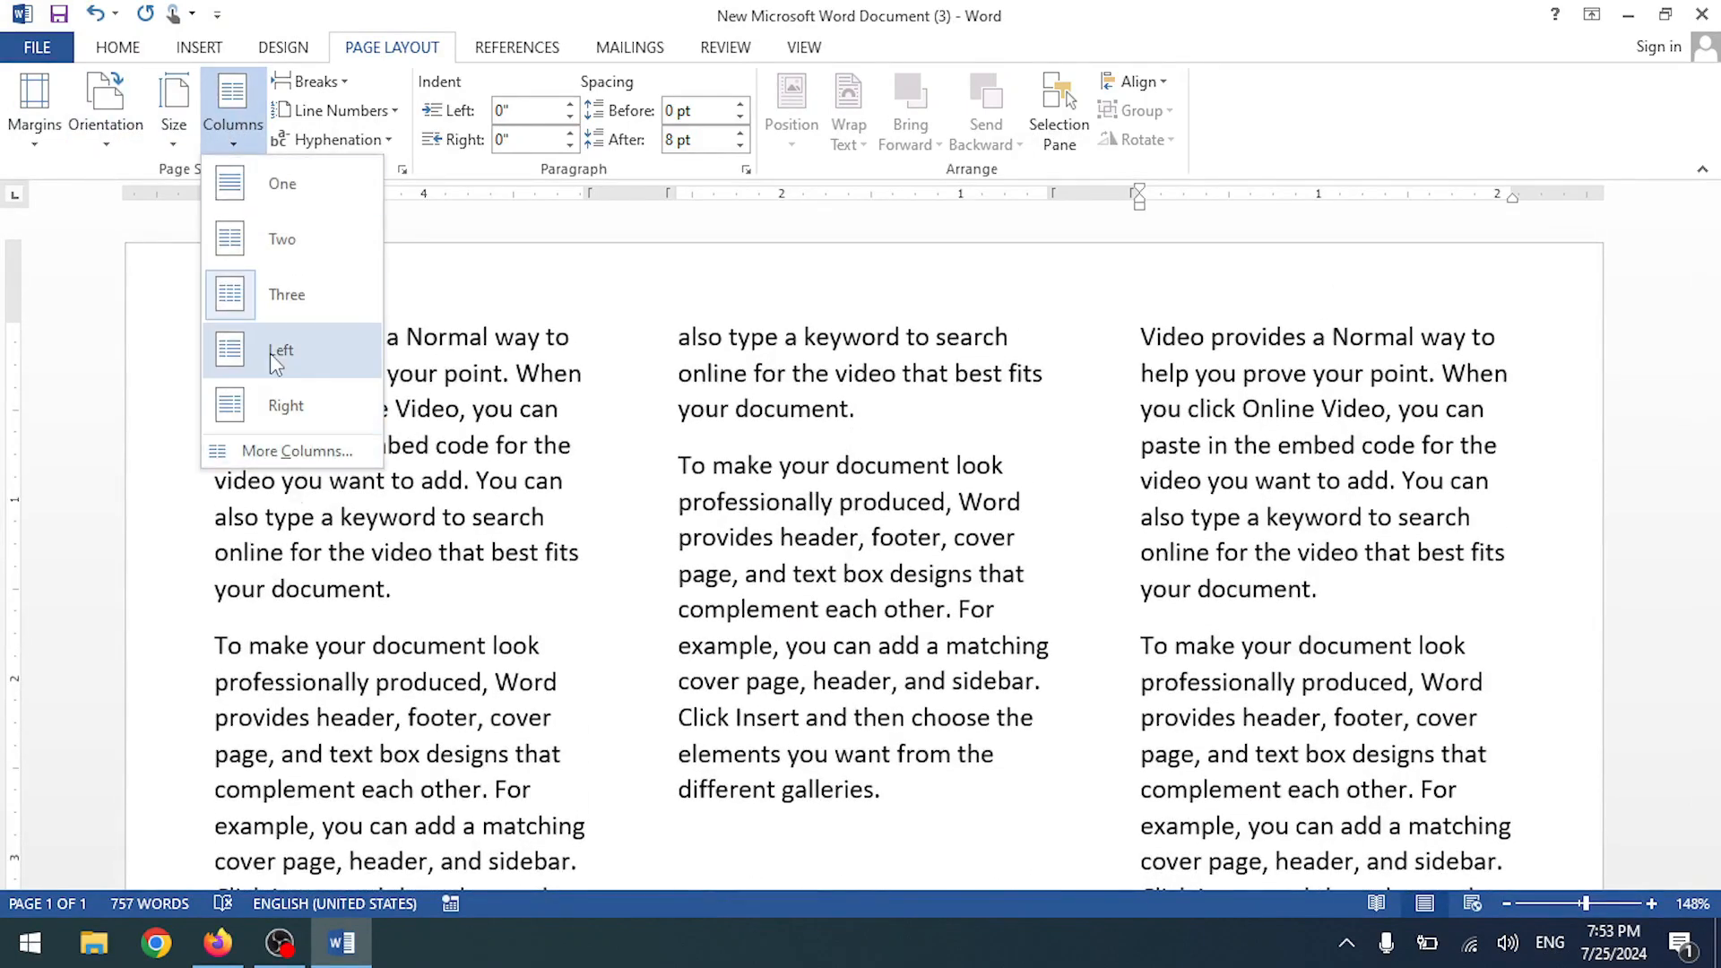
click(287, 450)
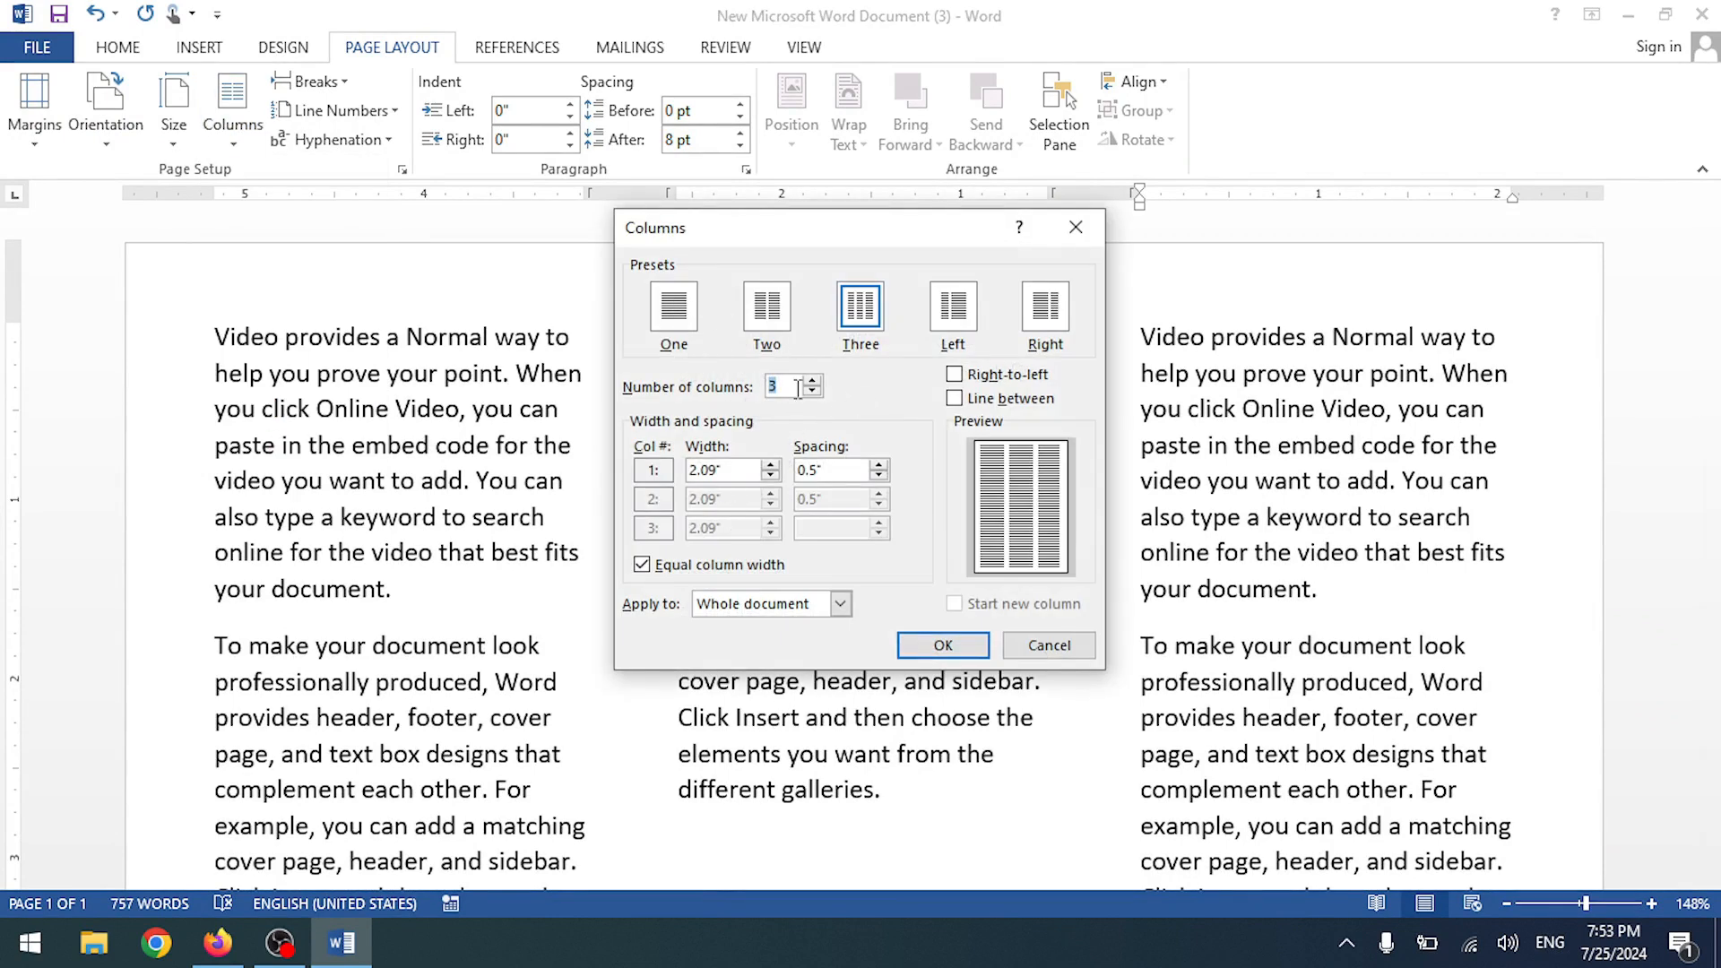
click(953, 309)
click(943, 645)
scroll(735, 376, up, 8)
scroll(726, 361, down, 9)
scroll(726, 362, up, 10)
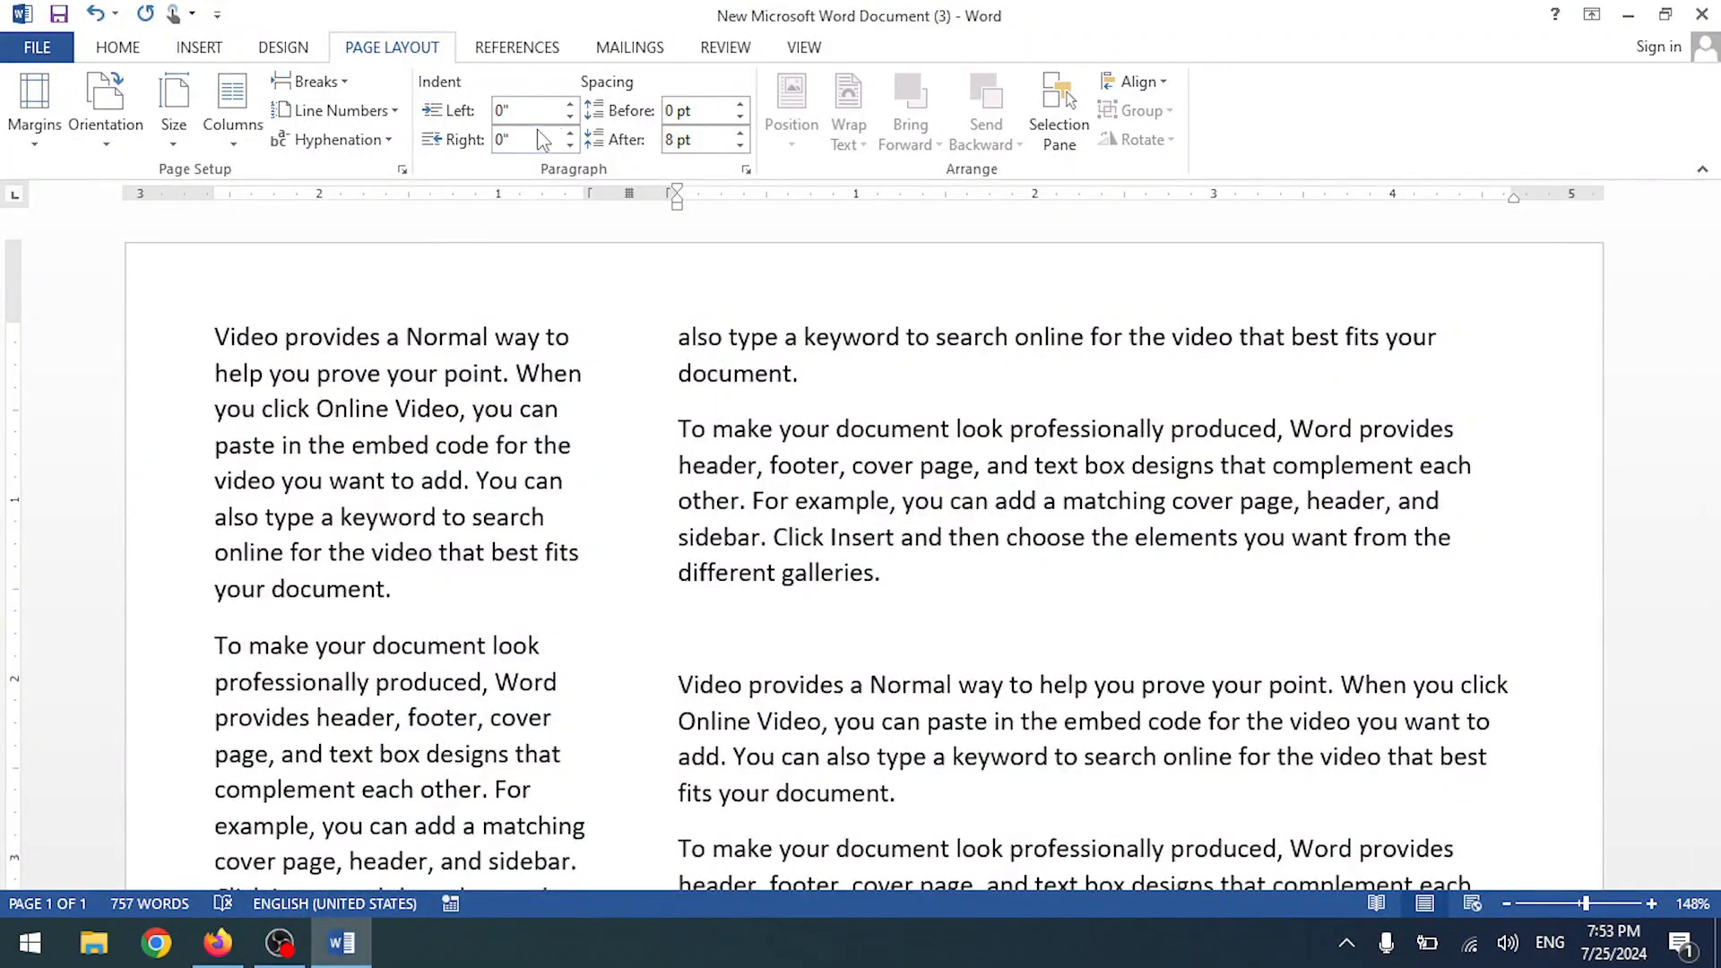
- Raise the paragraph's left indent, then bring it back to 0"
click(570, 105)
click(570, 105)
click(570, 105)
click(570, 105)
click(570, 119)
click(570, 119)
click(570, 118)
click(570, 118)
scroll(627, 358, up, 10)
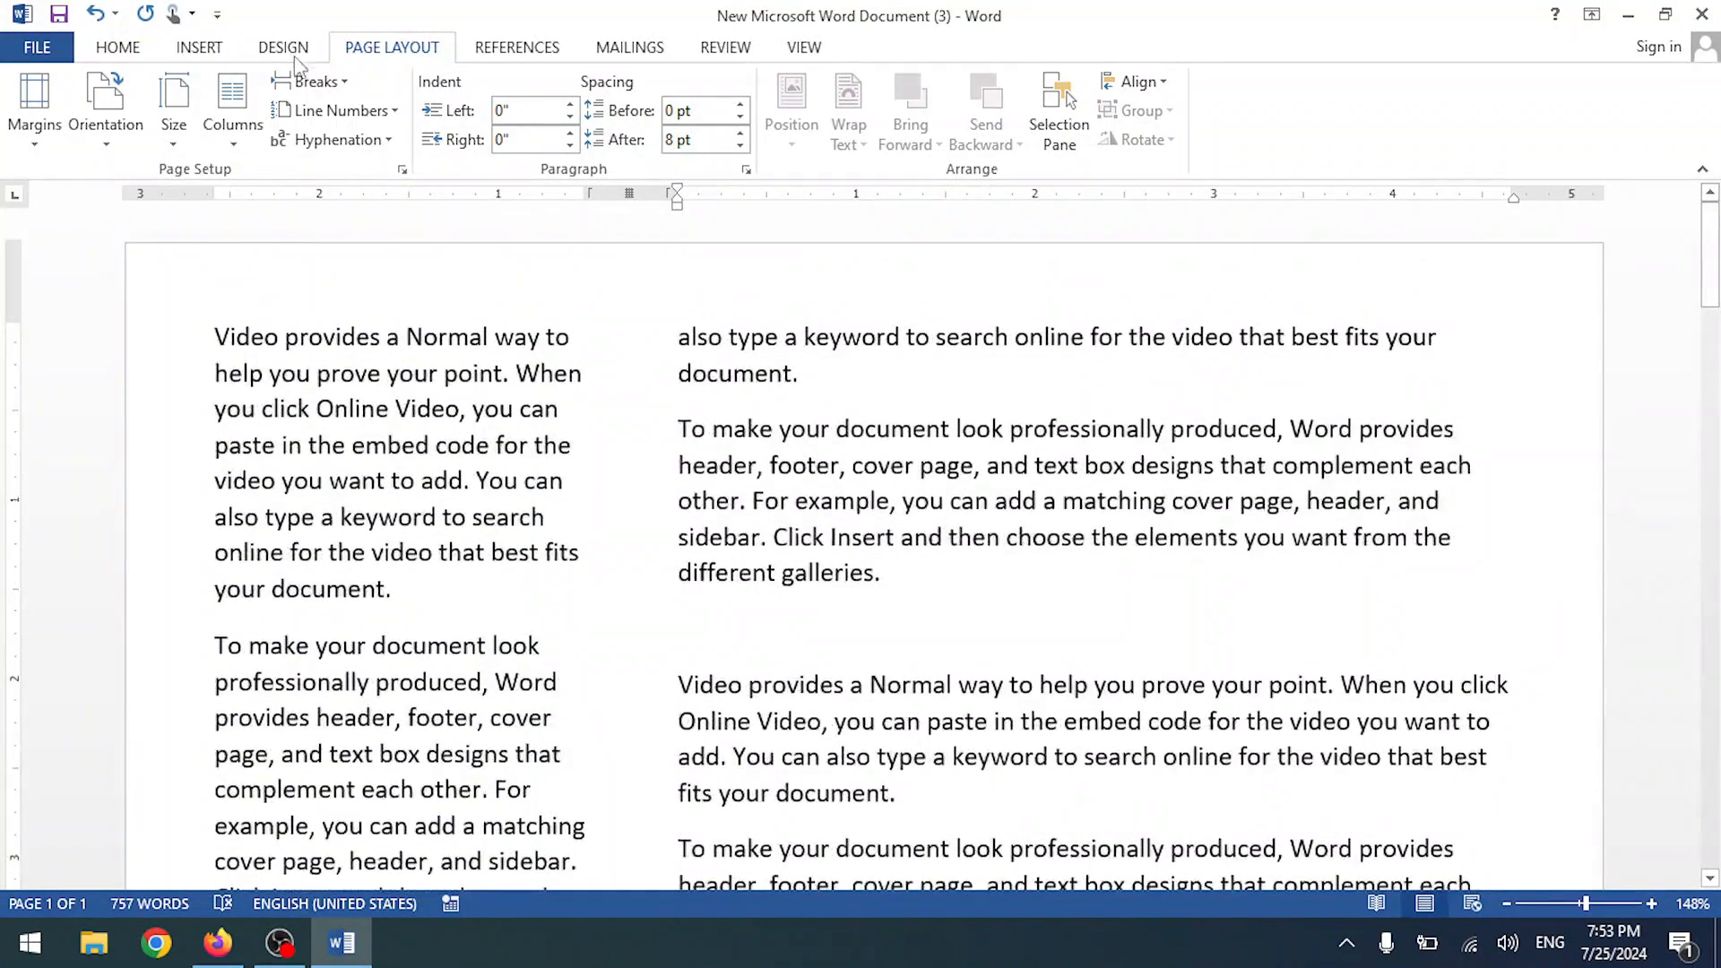
- Return the text to a single column and look through the Breaks and Line Numbers menus
click(242, 127)
click(256, 183)
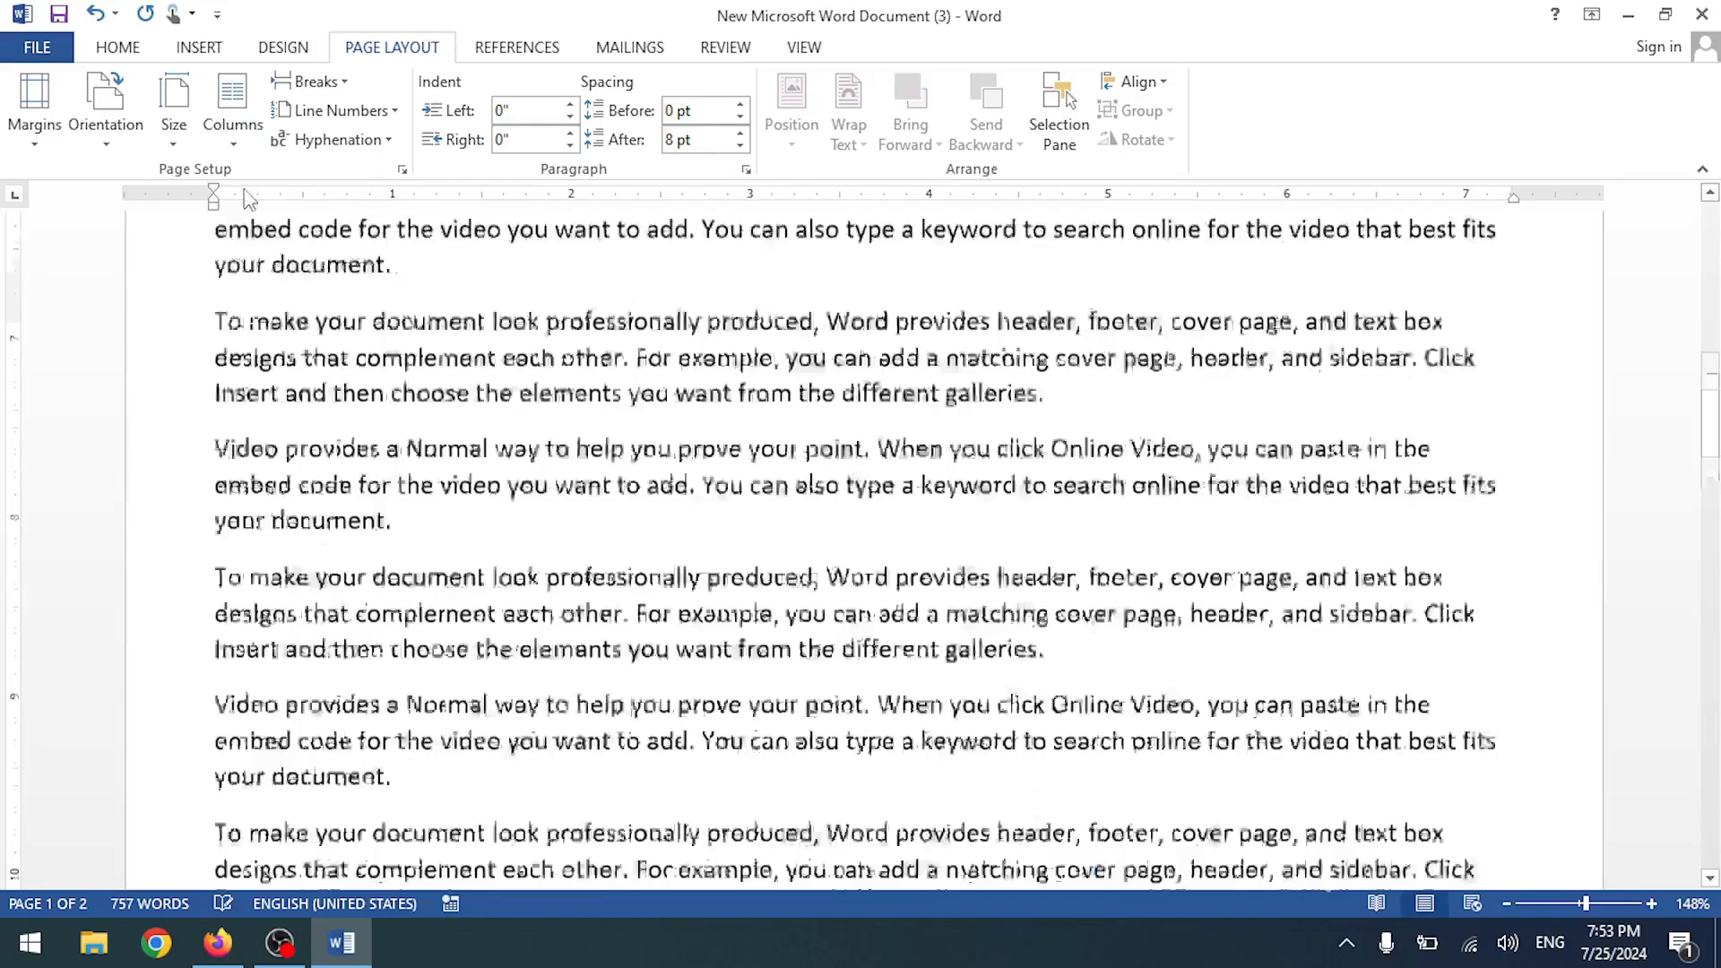
click(322, 83)
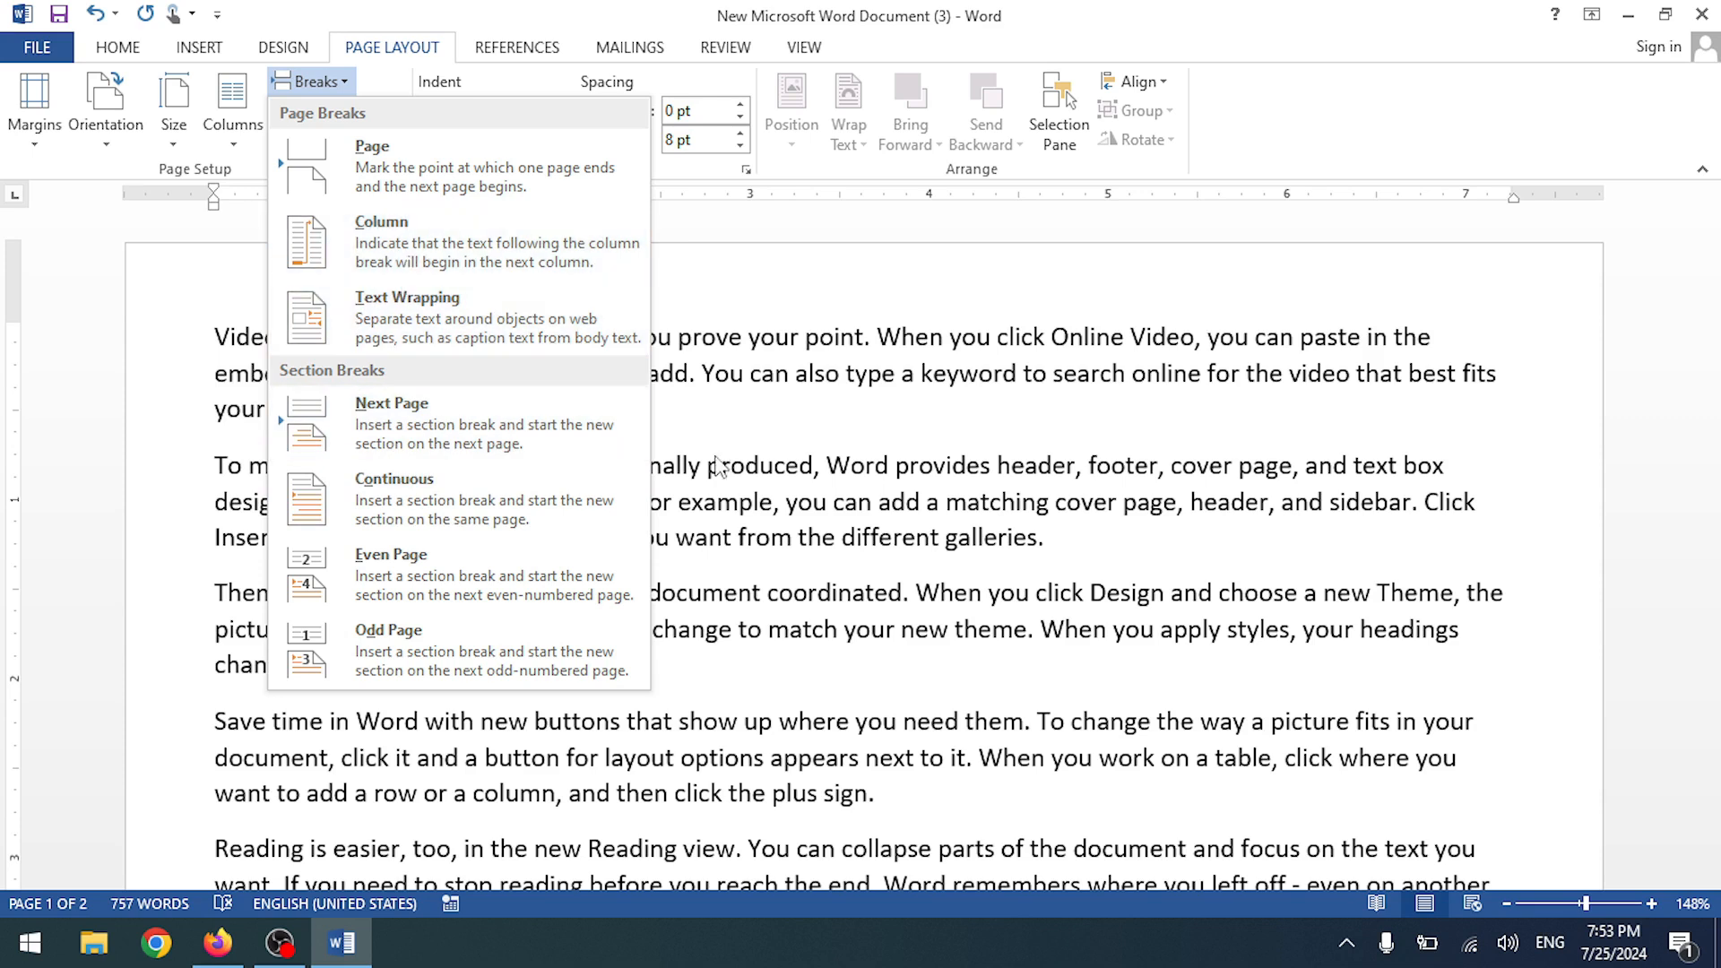
click(860, 452)
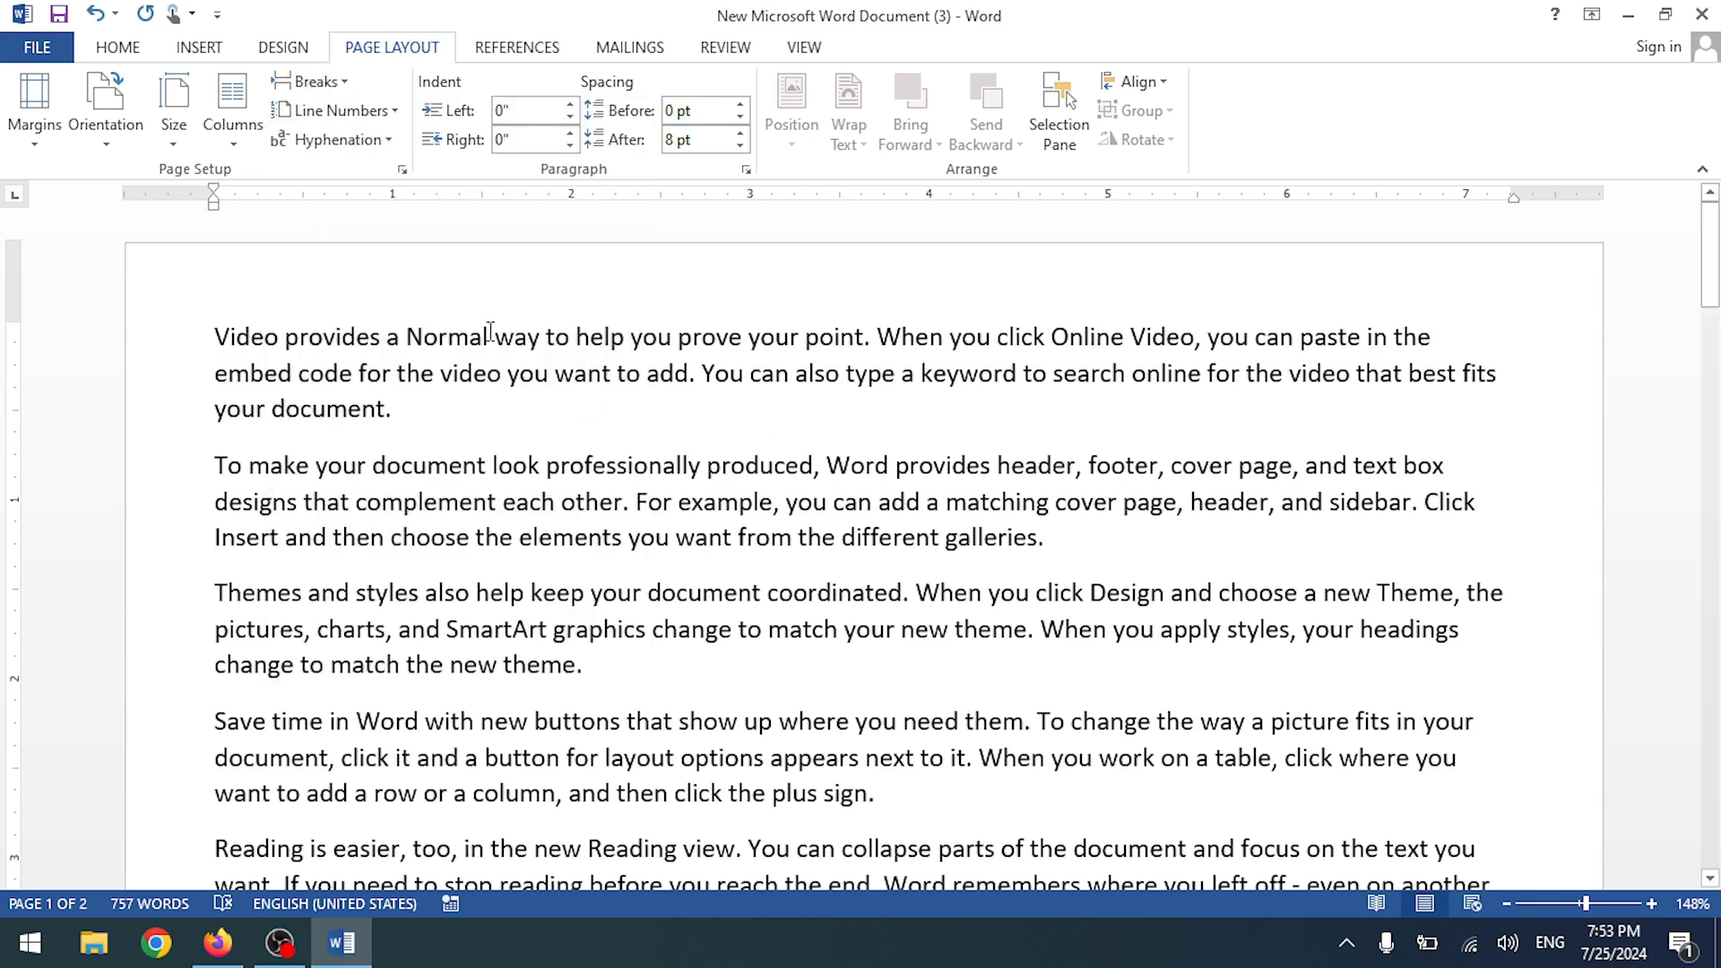
click(376, 110)
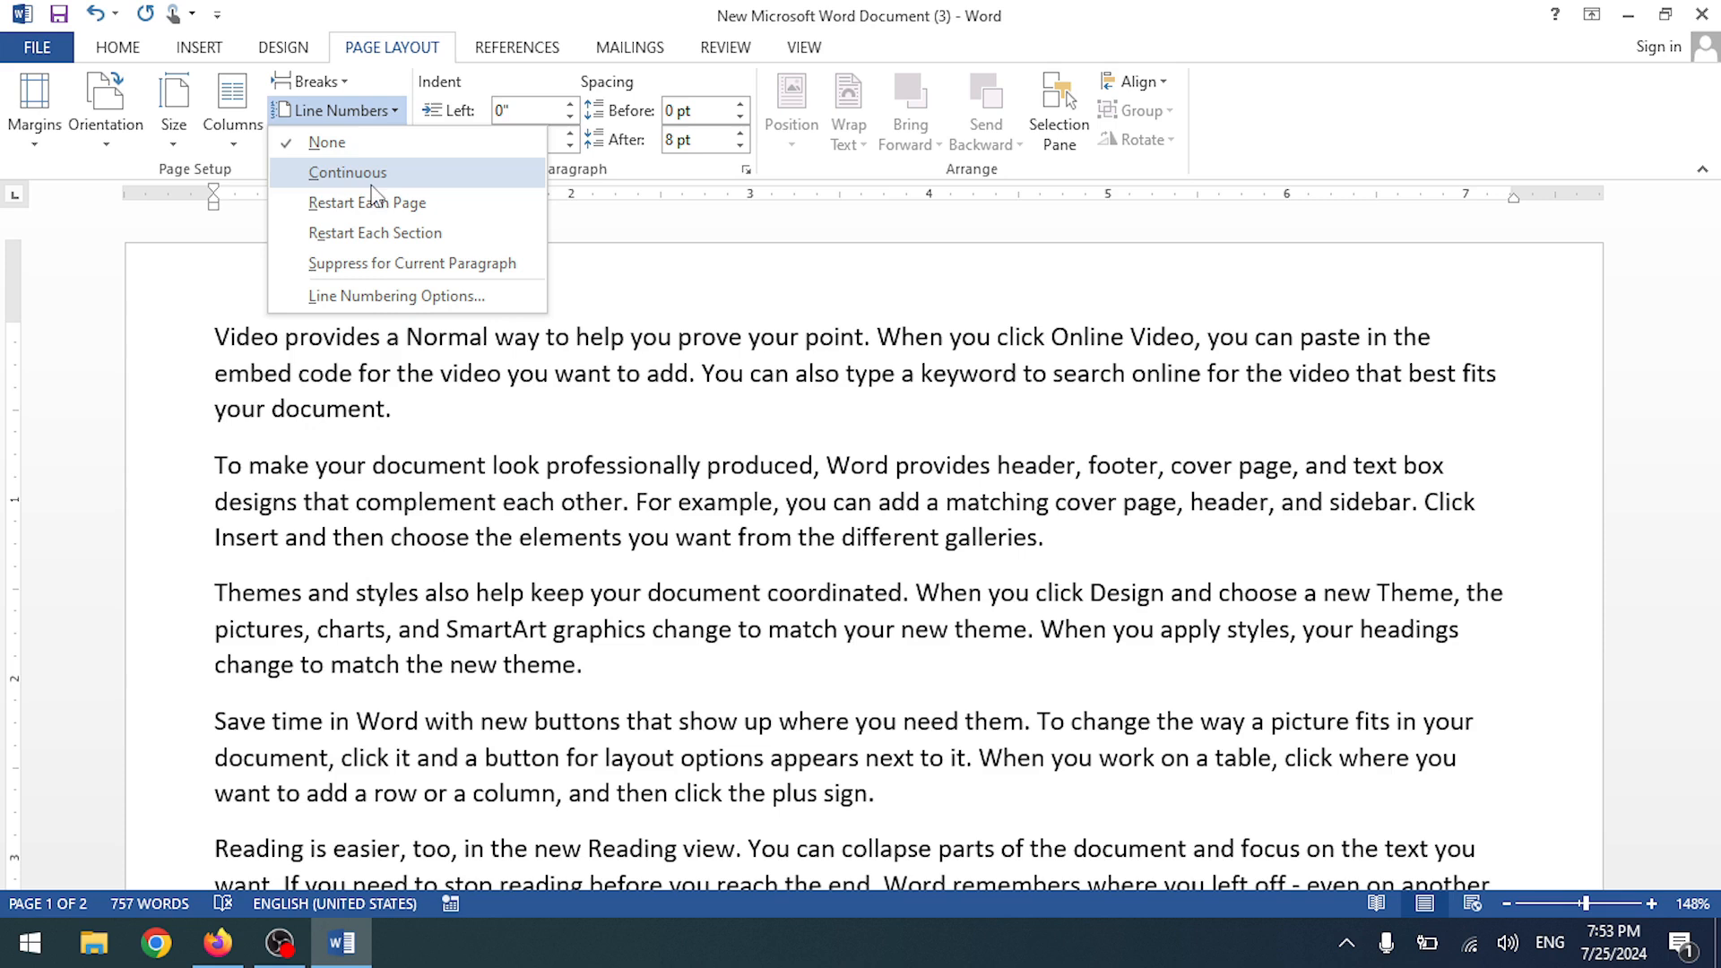
click(346, 85)
- Add an empty paragraph after 'your document.' at the end of the first paragraph
click(347, 91)
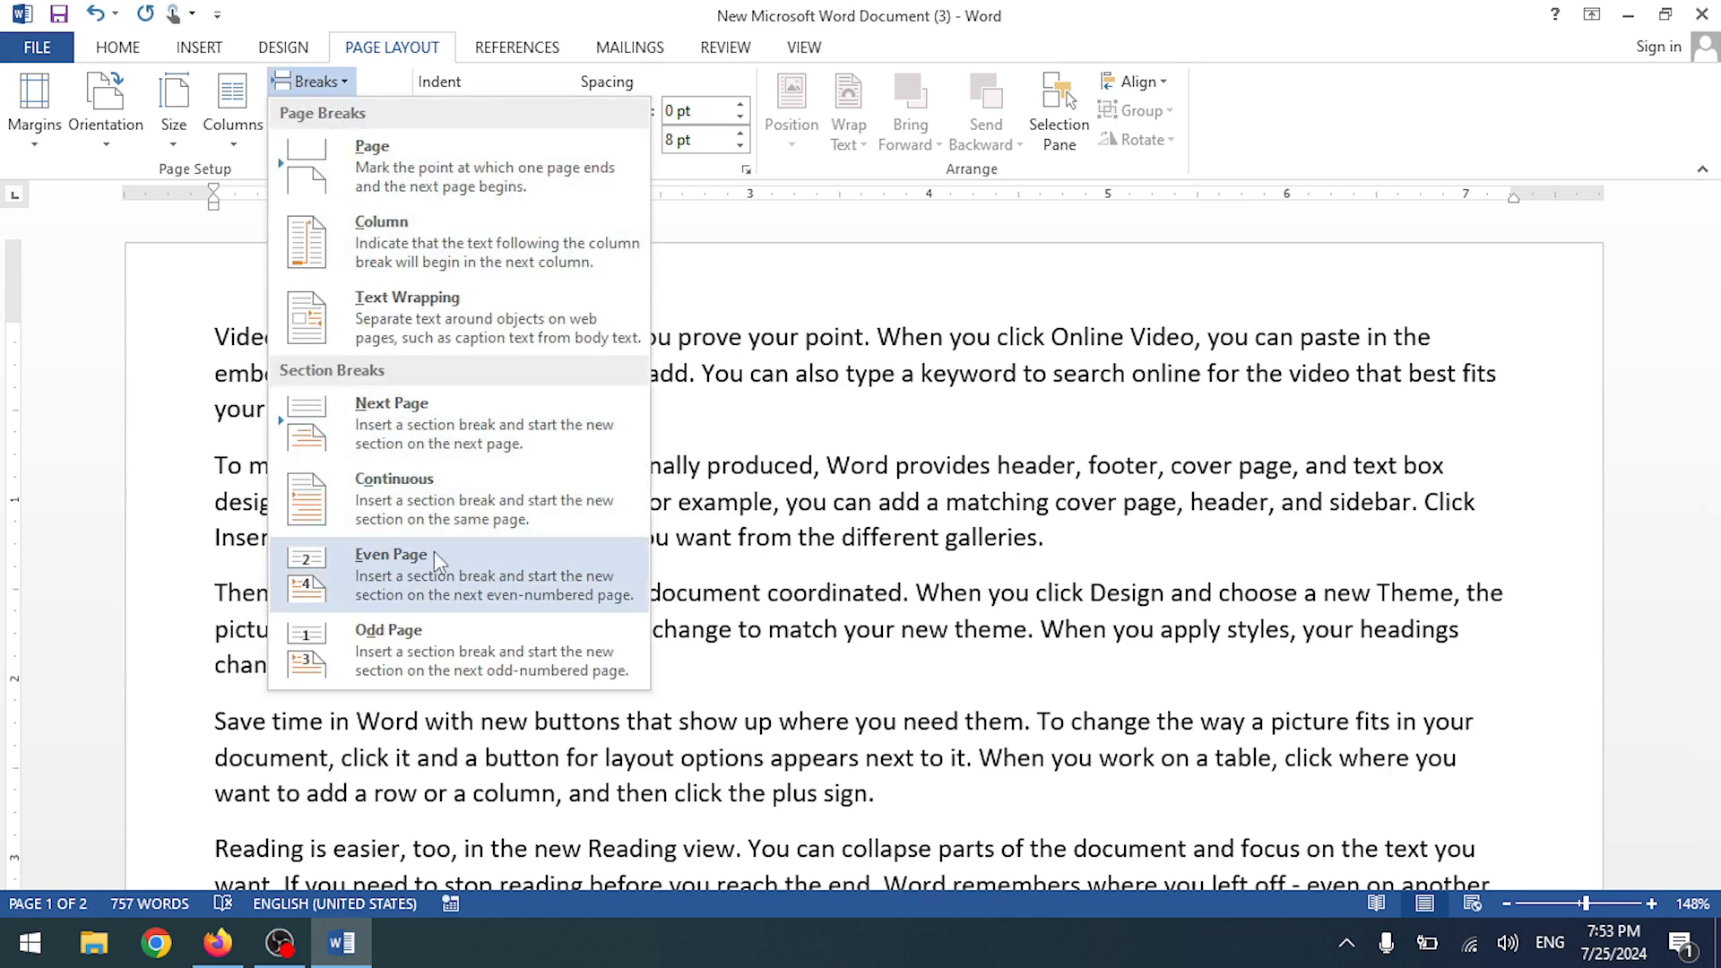
click(808, 551)
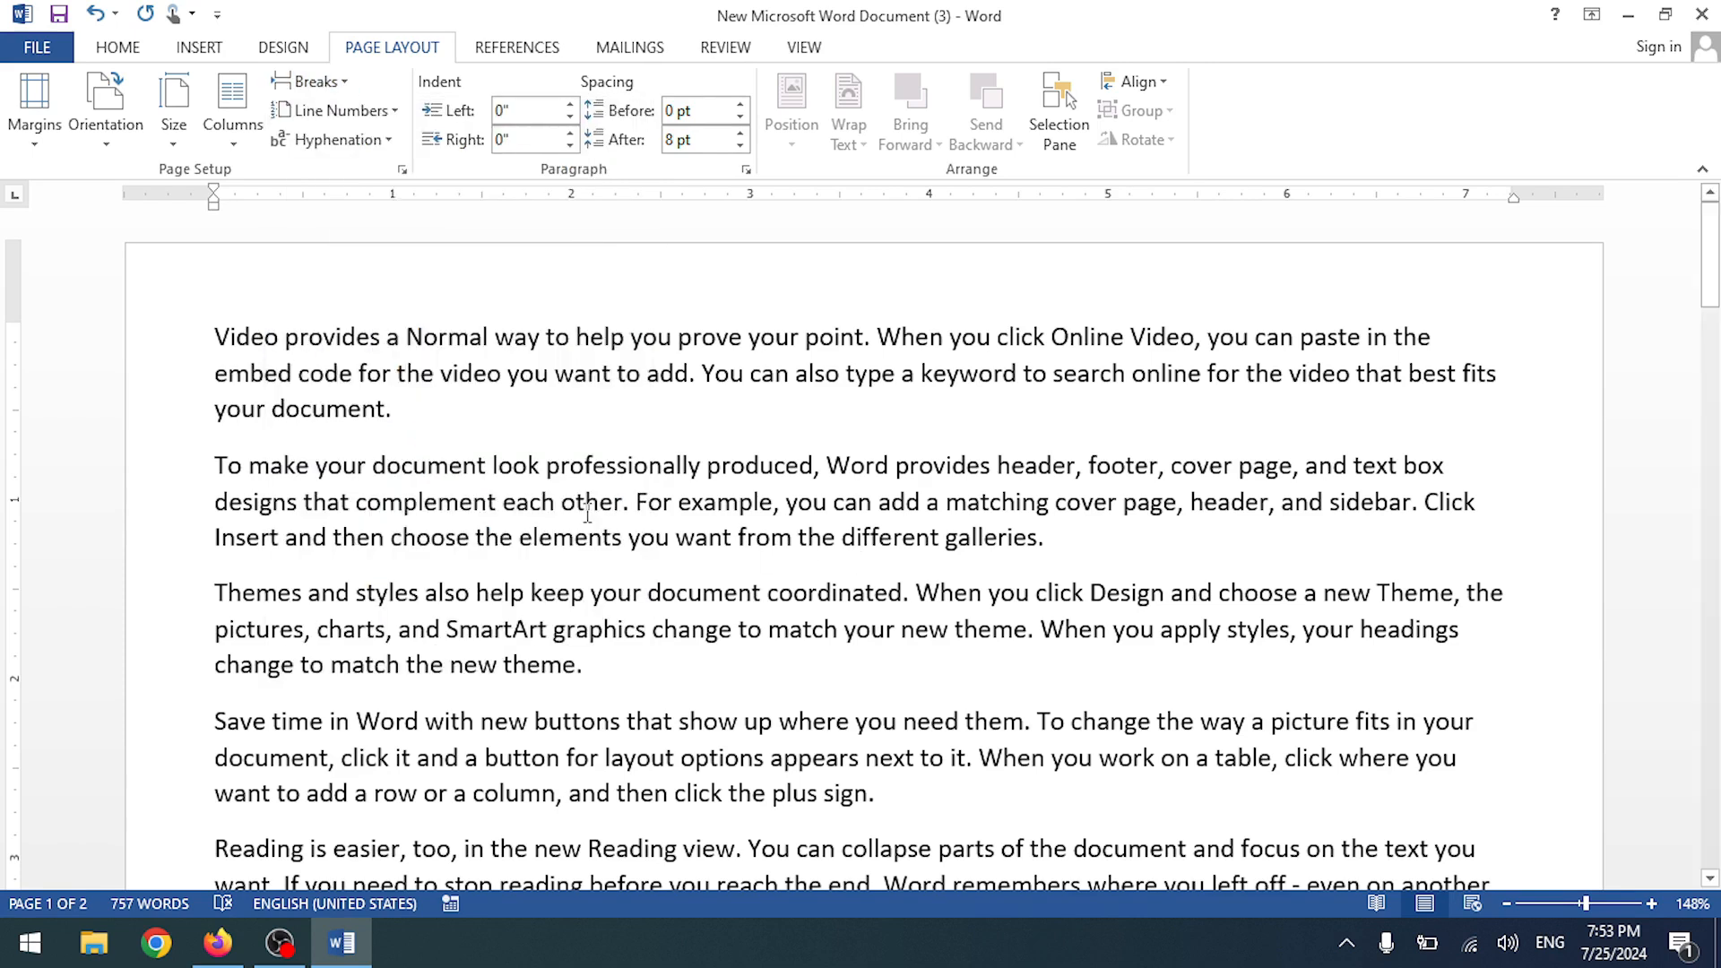
click(418, 408)
key(Return)
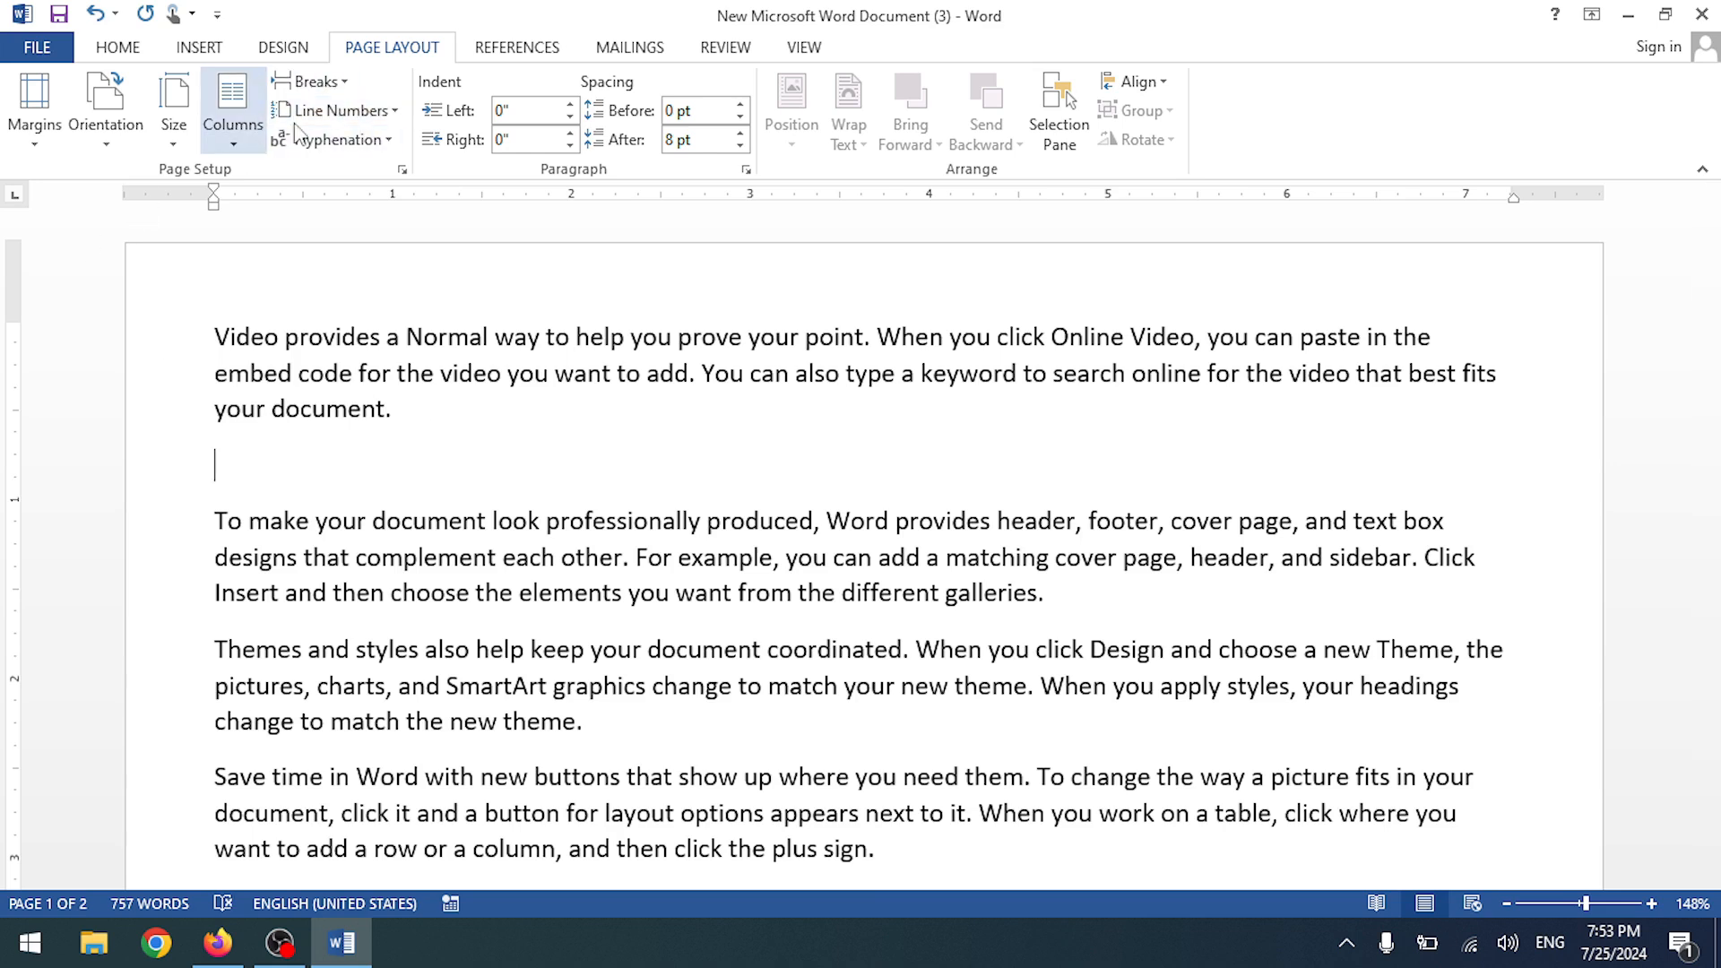
- Insert continuous section breaks at the blank line and before the second paragraph
click(371, 102)
click(341, 86)
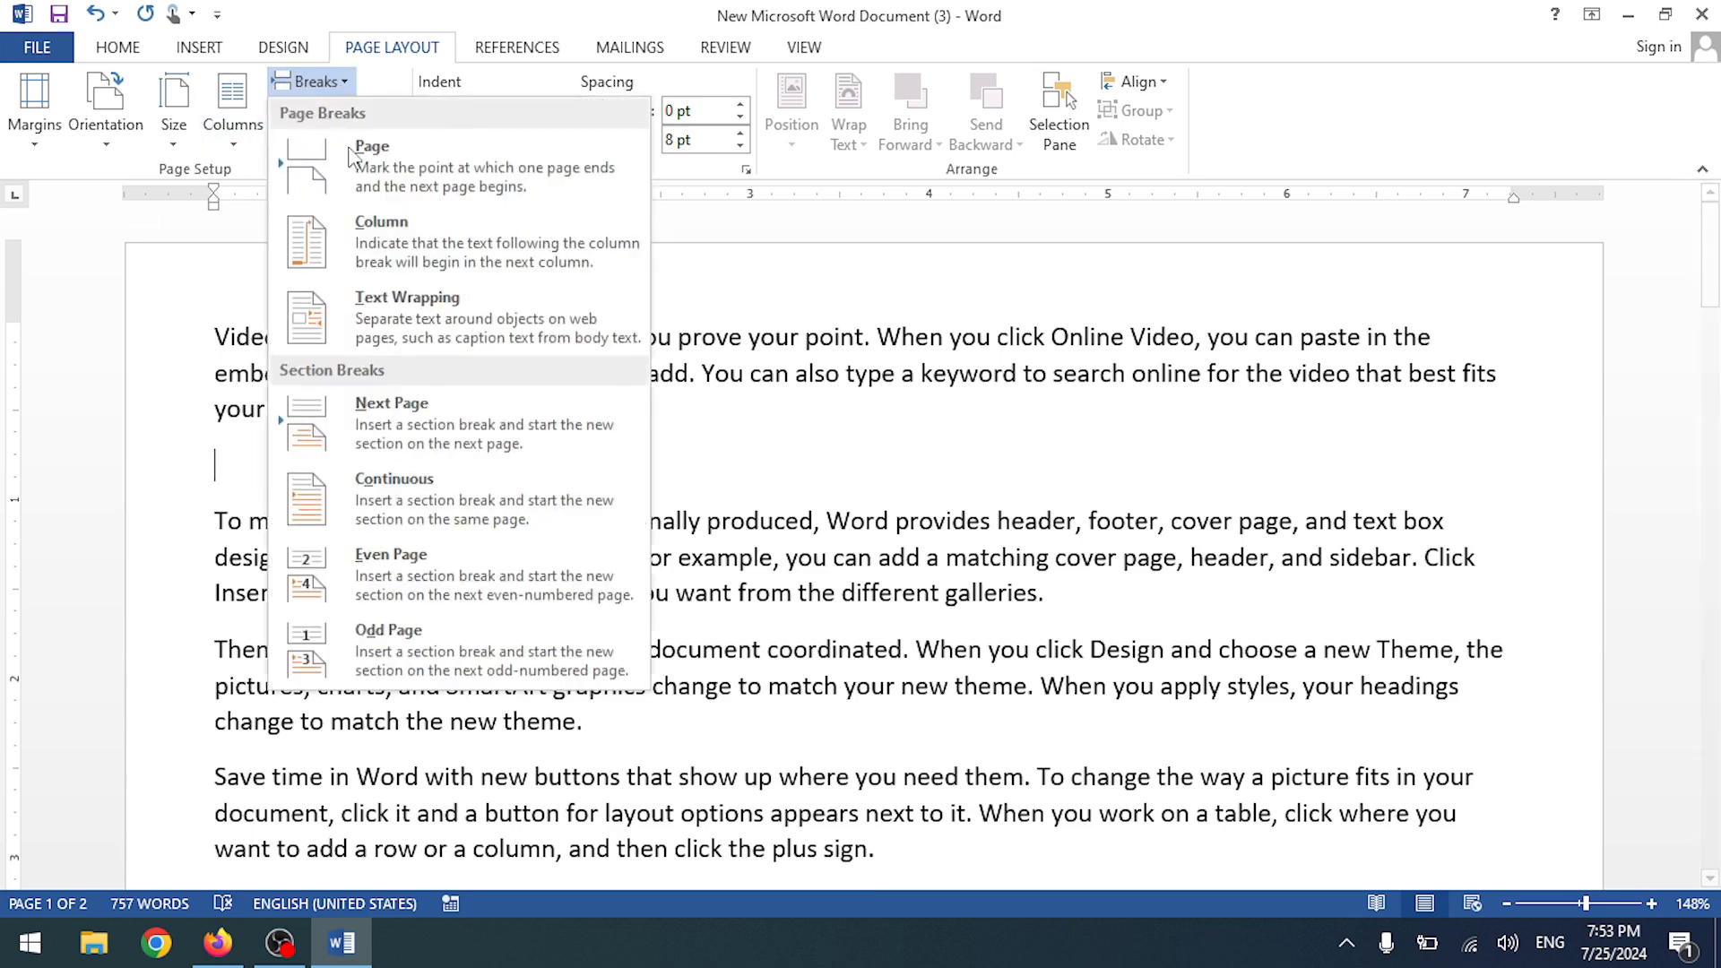
click(405, 484)
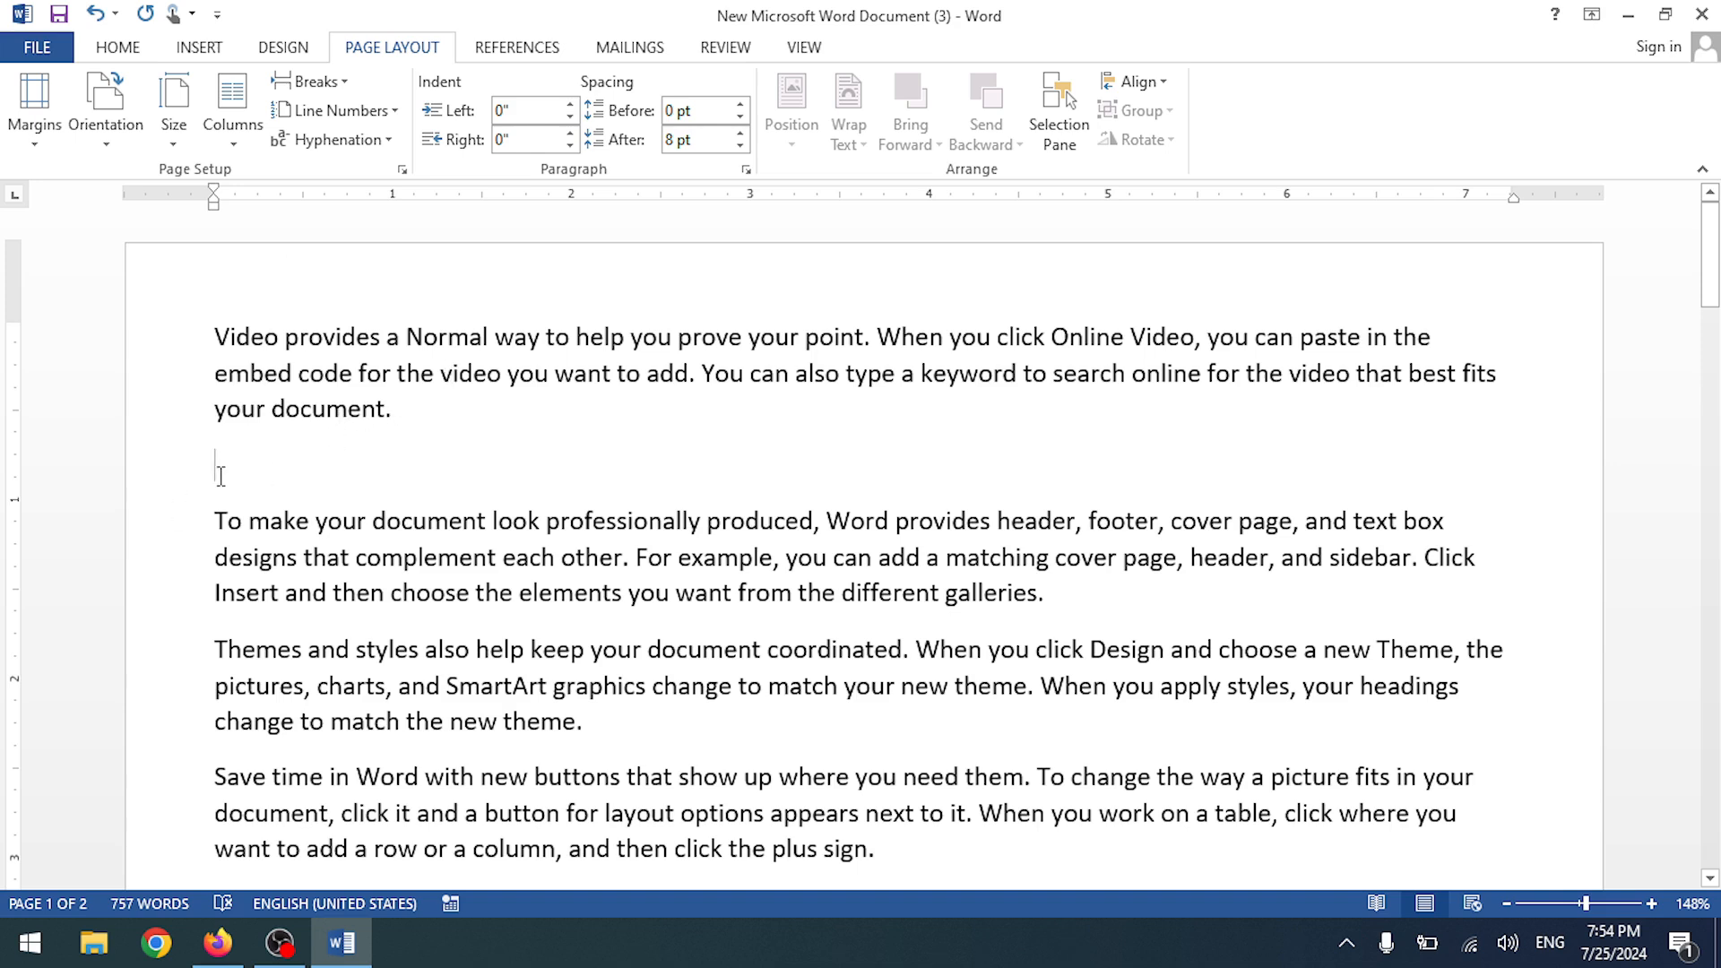
drag(221, 519, 1109, 606)
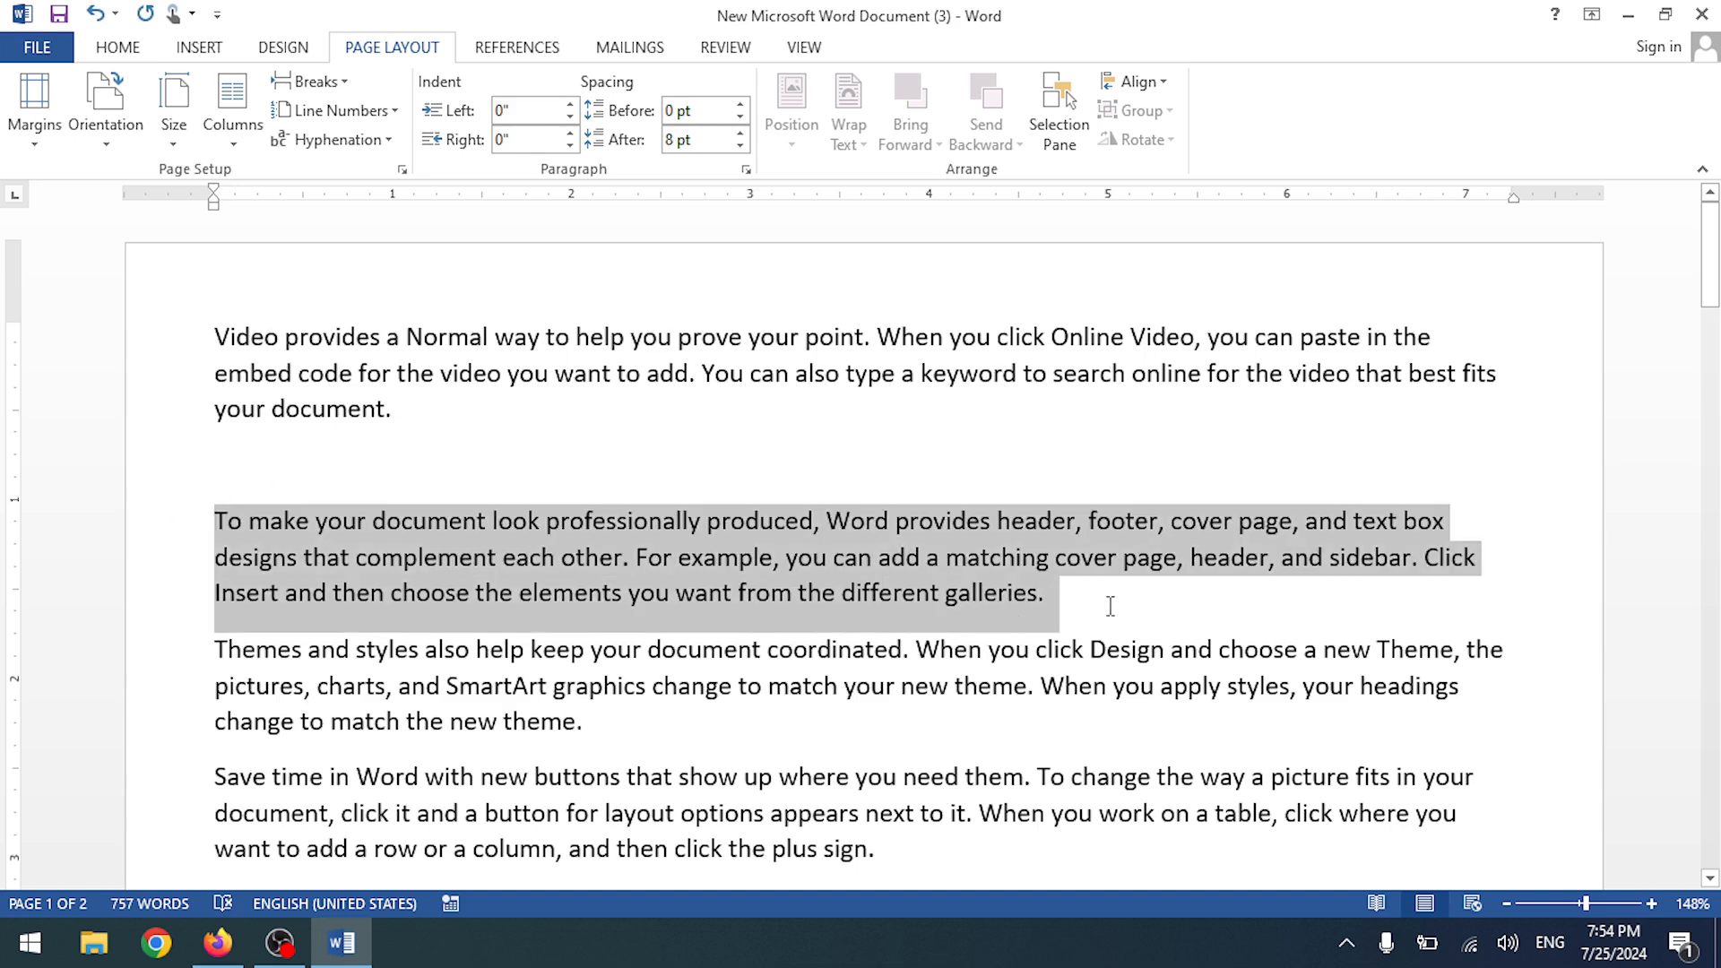
click(391, 114)
click(345, 83)
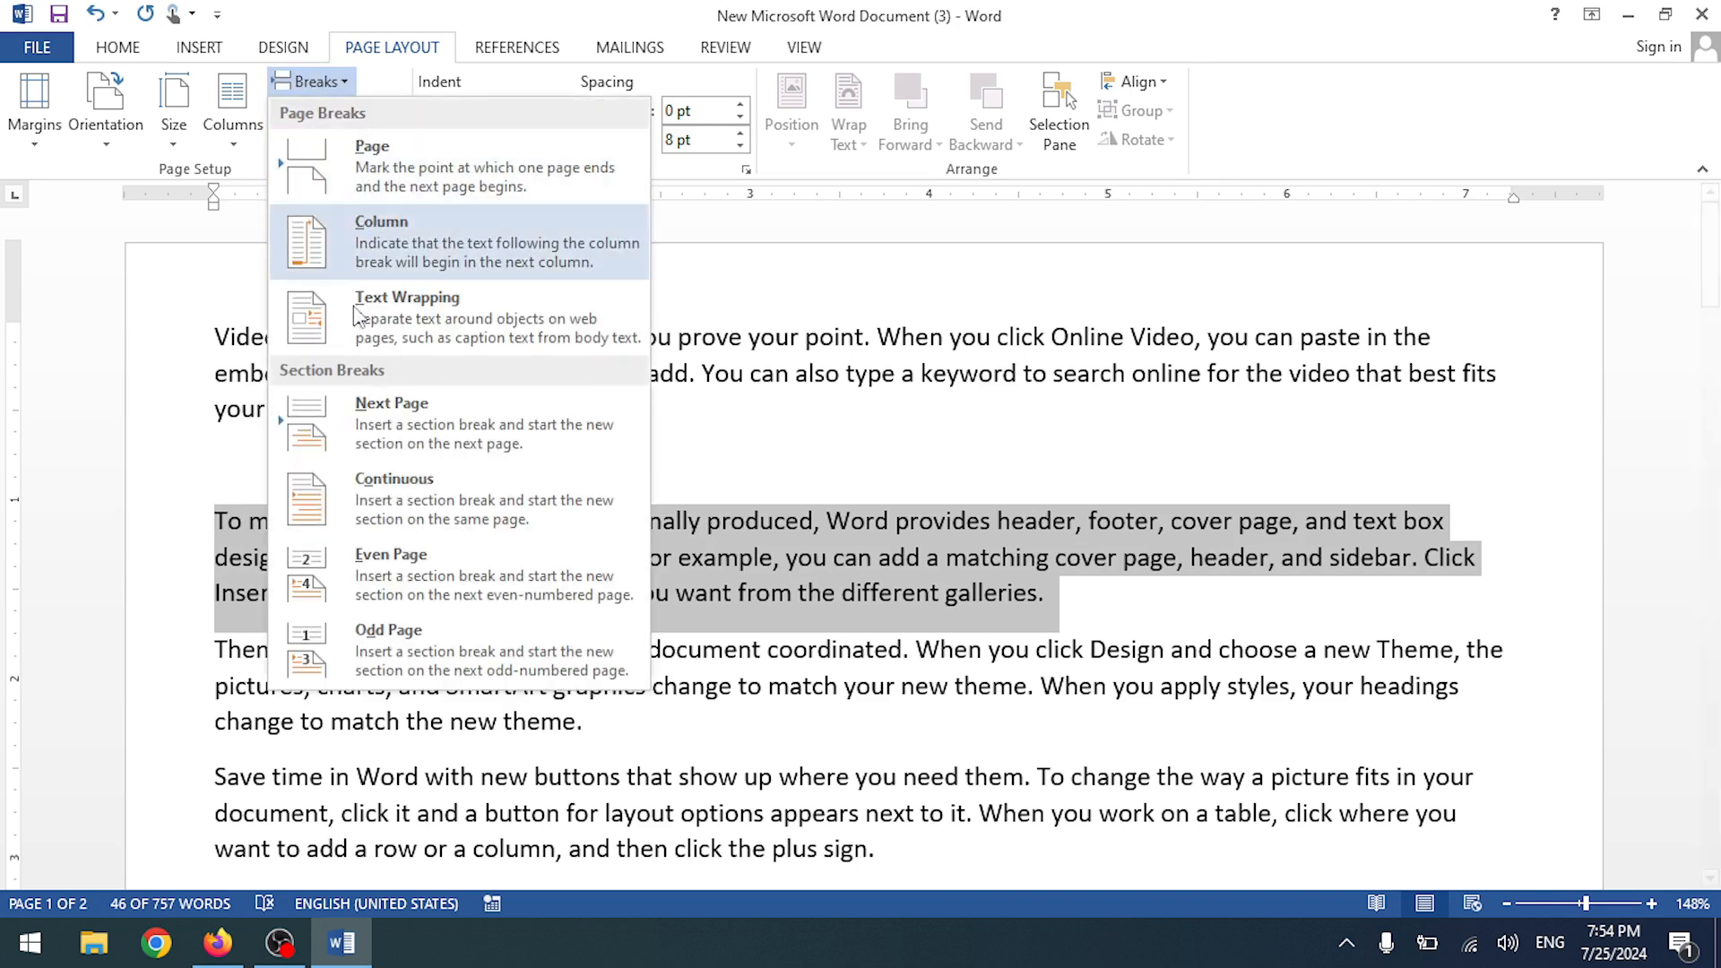
click(393, 522)
- Undo the recent edits to remove the empty line after the first paragraph
click(312, 479)
drag(417, 408, 217, 335)
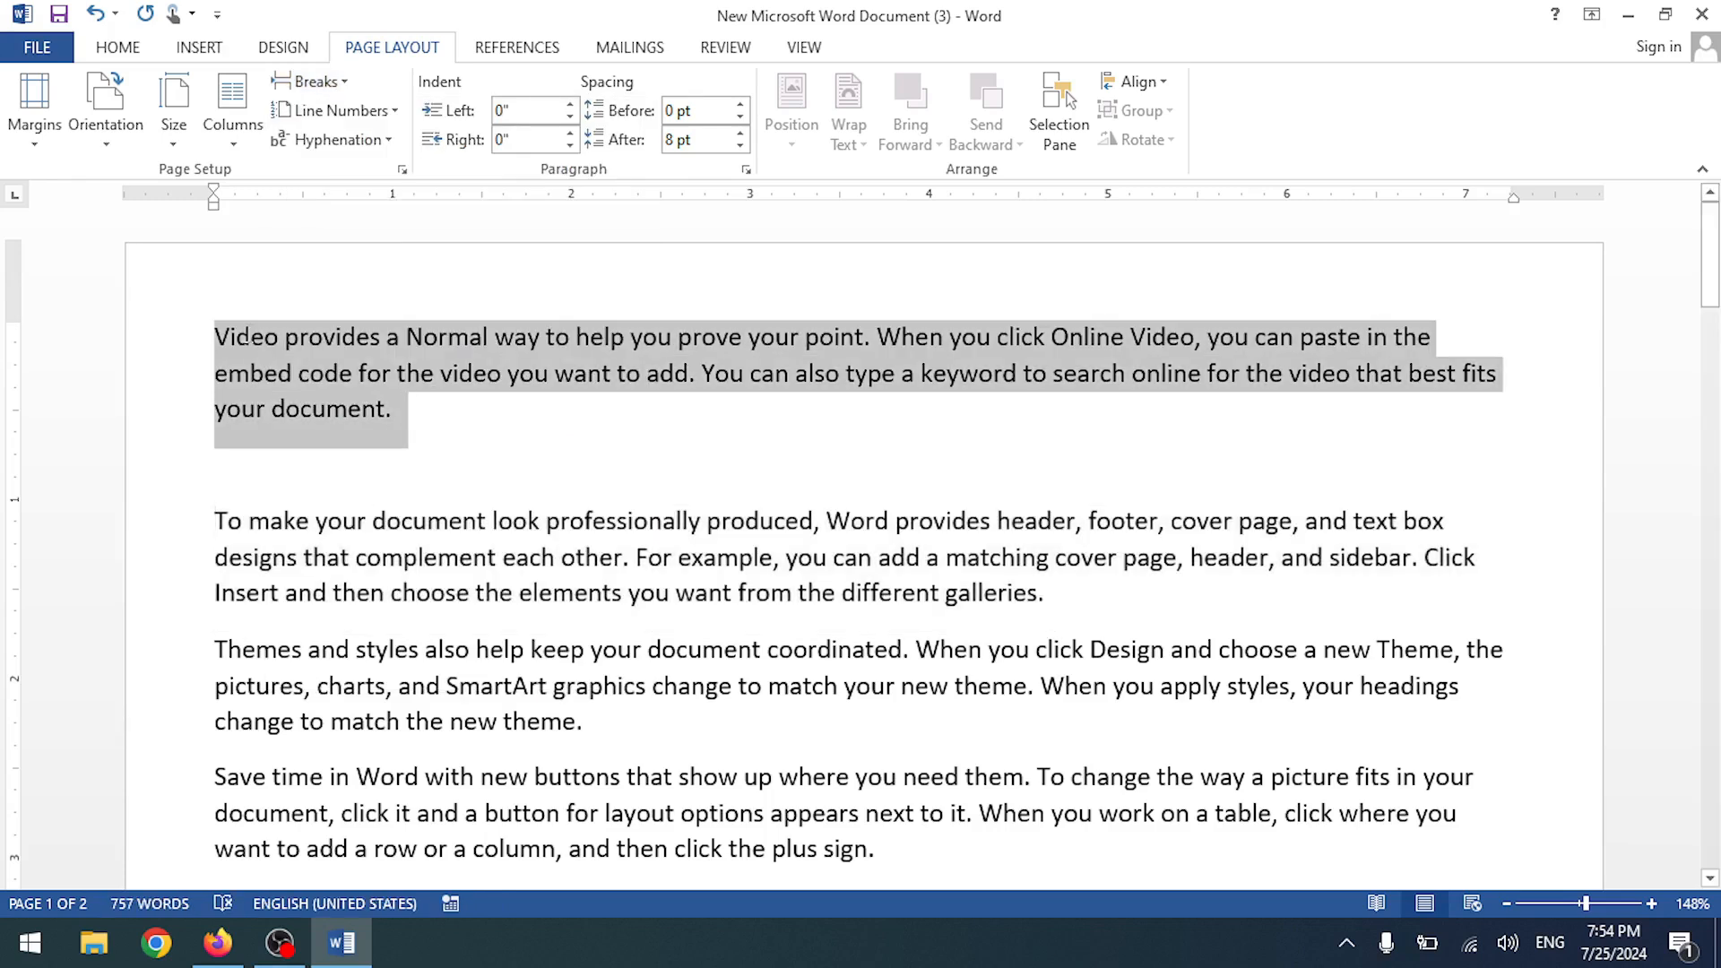
click(447, 453)
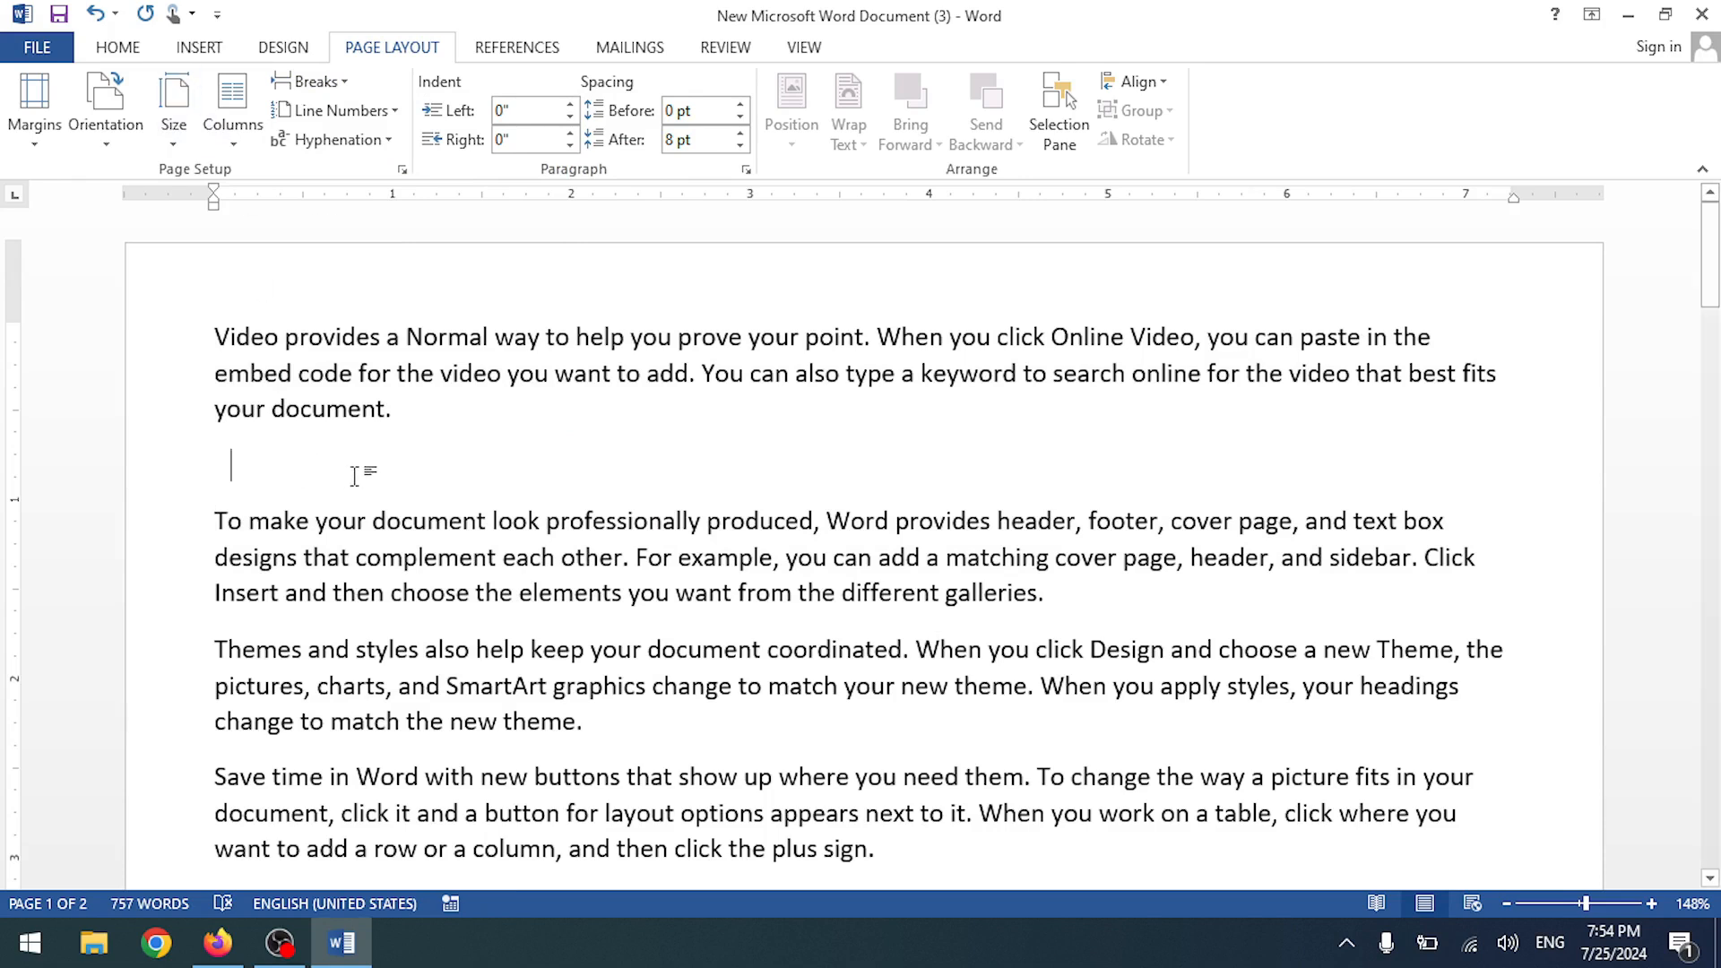
key(ctrl+z)
key(ctrl+z)
key(ctrl+z)
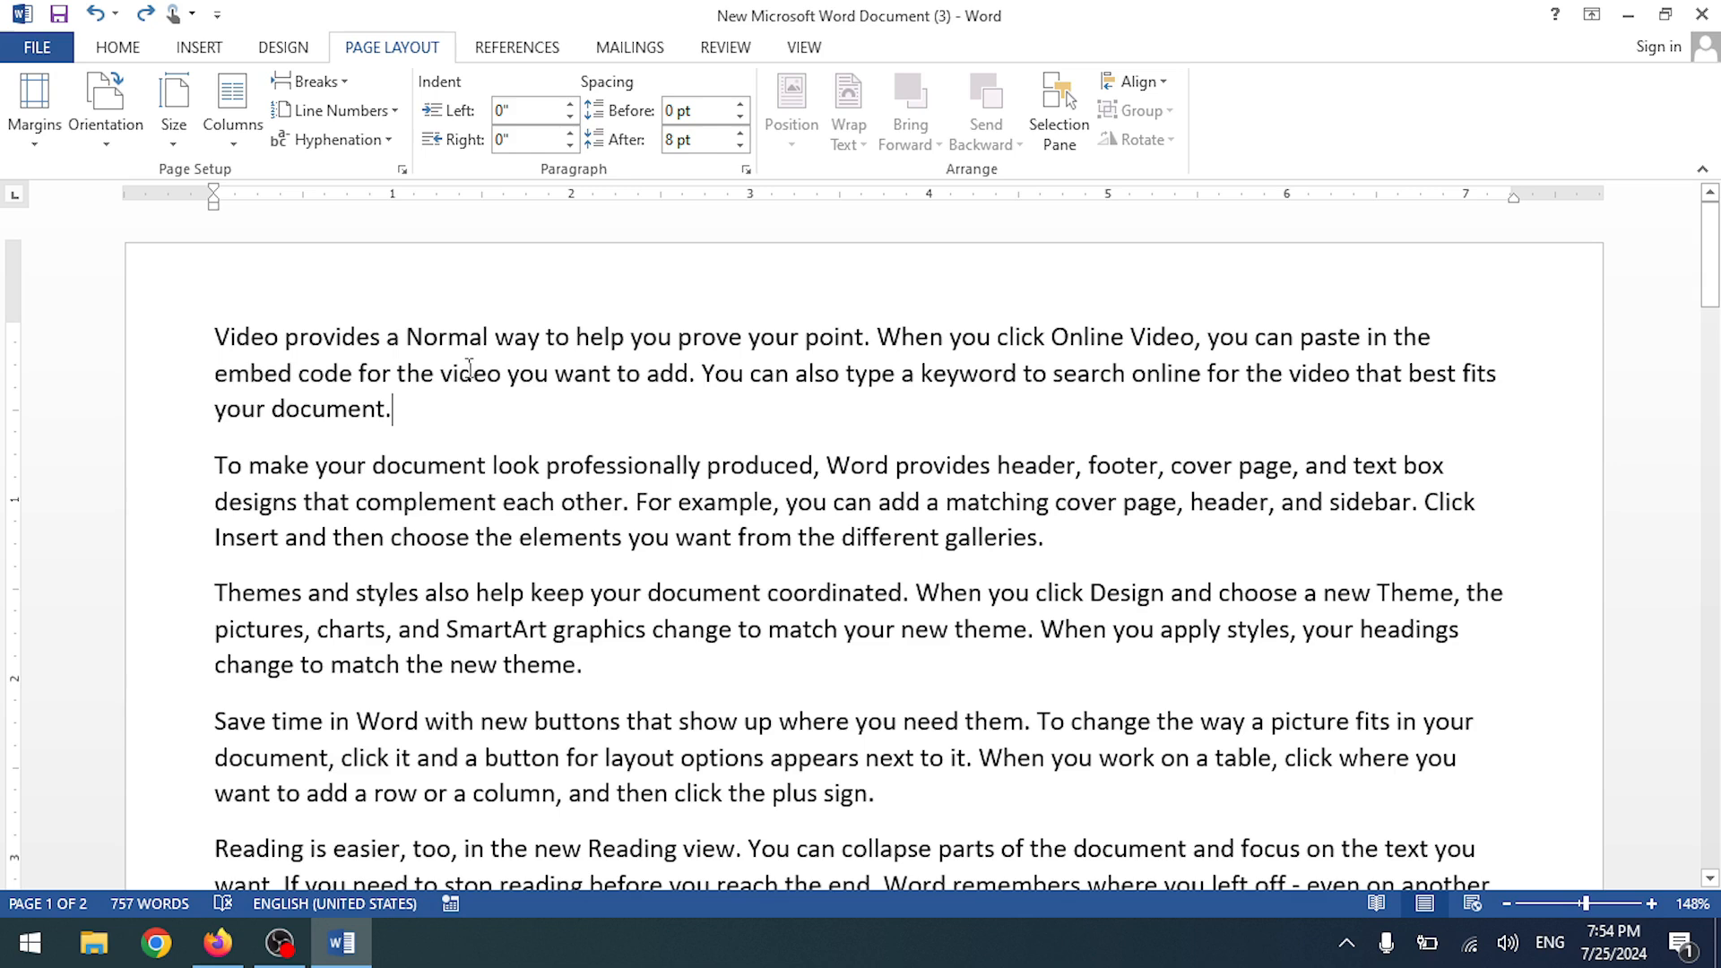
click(307, 82)
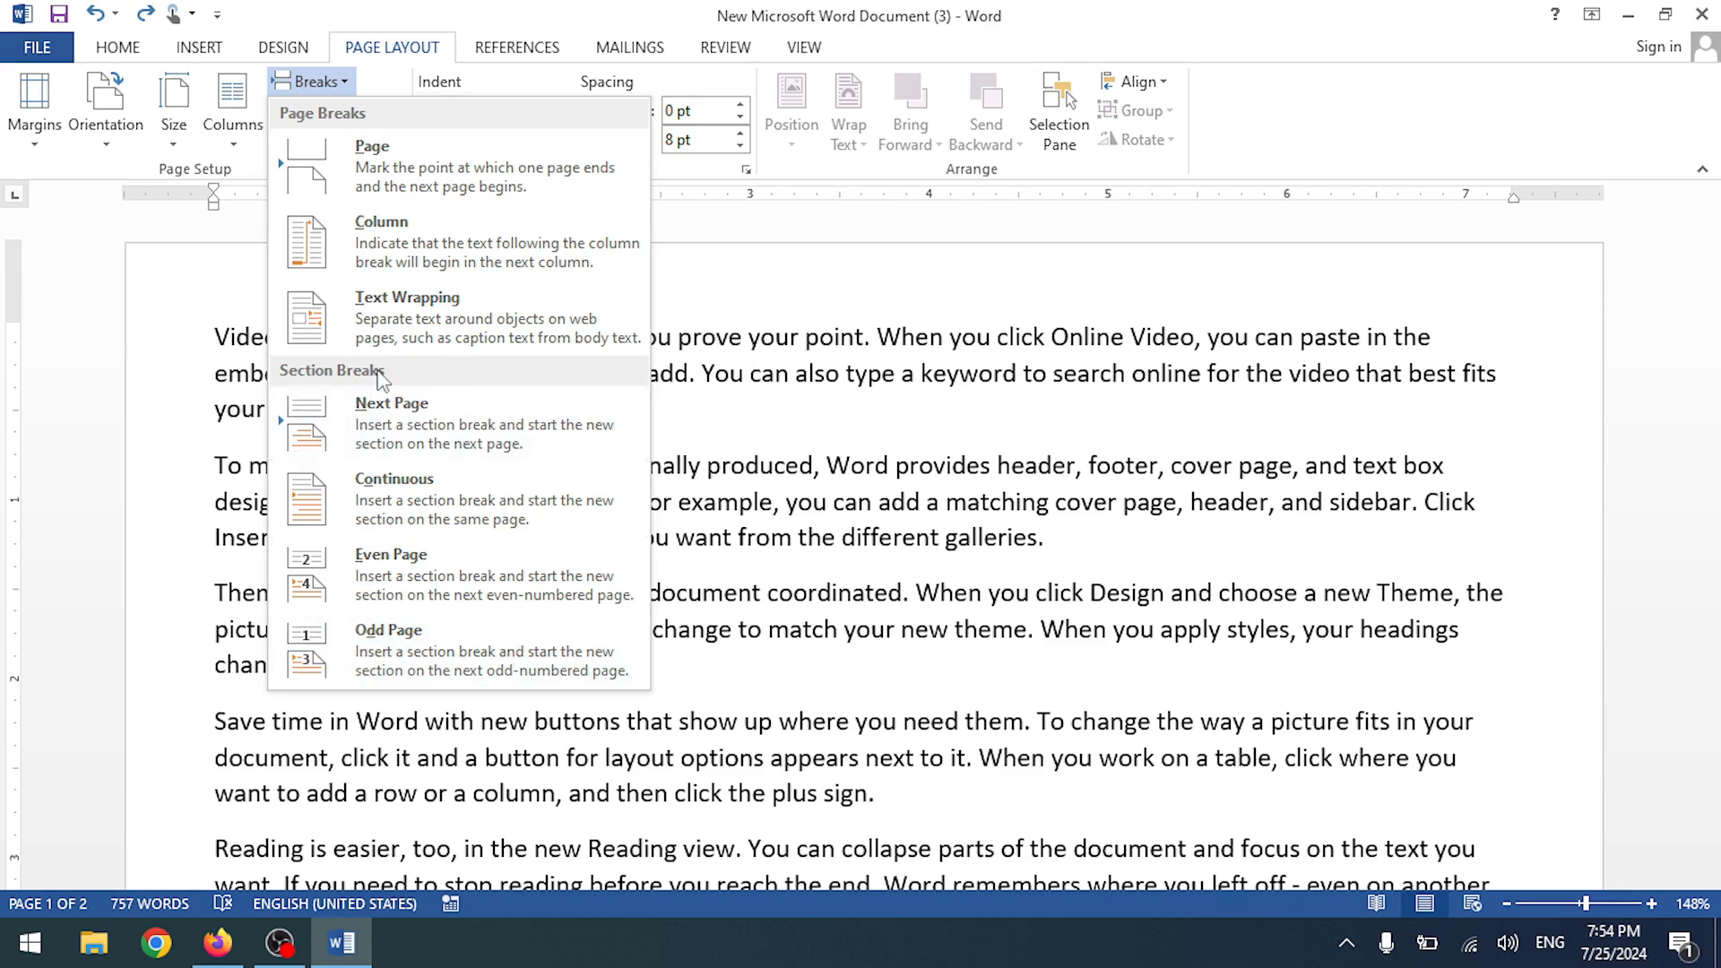
click(758, 375)
- Reselect the first two paragraphs and dismiss the breaks list without inserting anything
drag(398, 410, 216, 339)
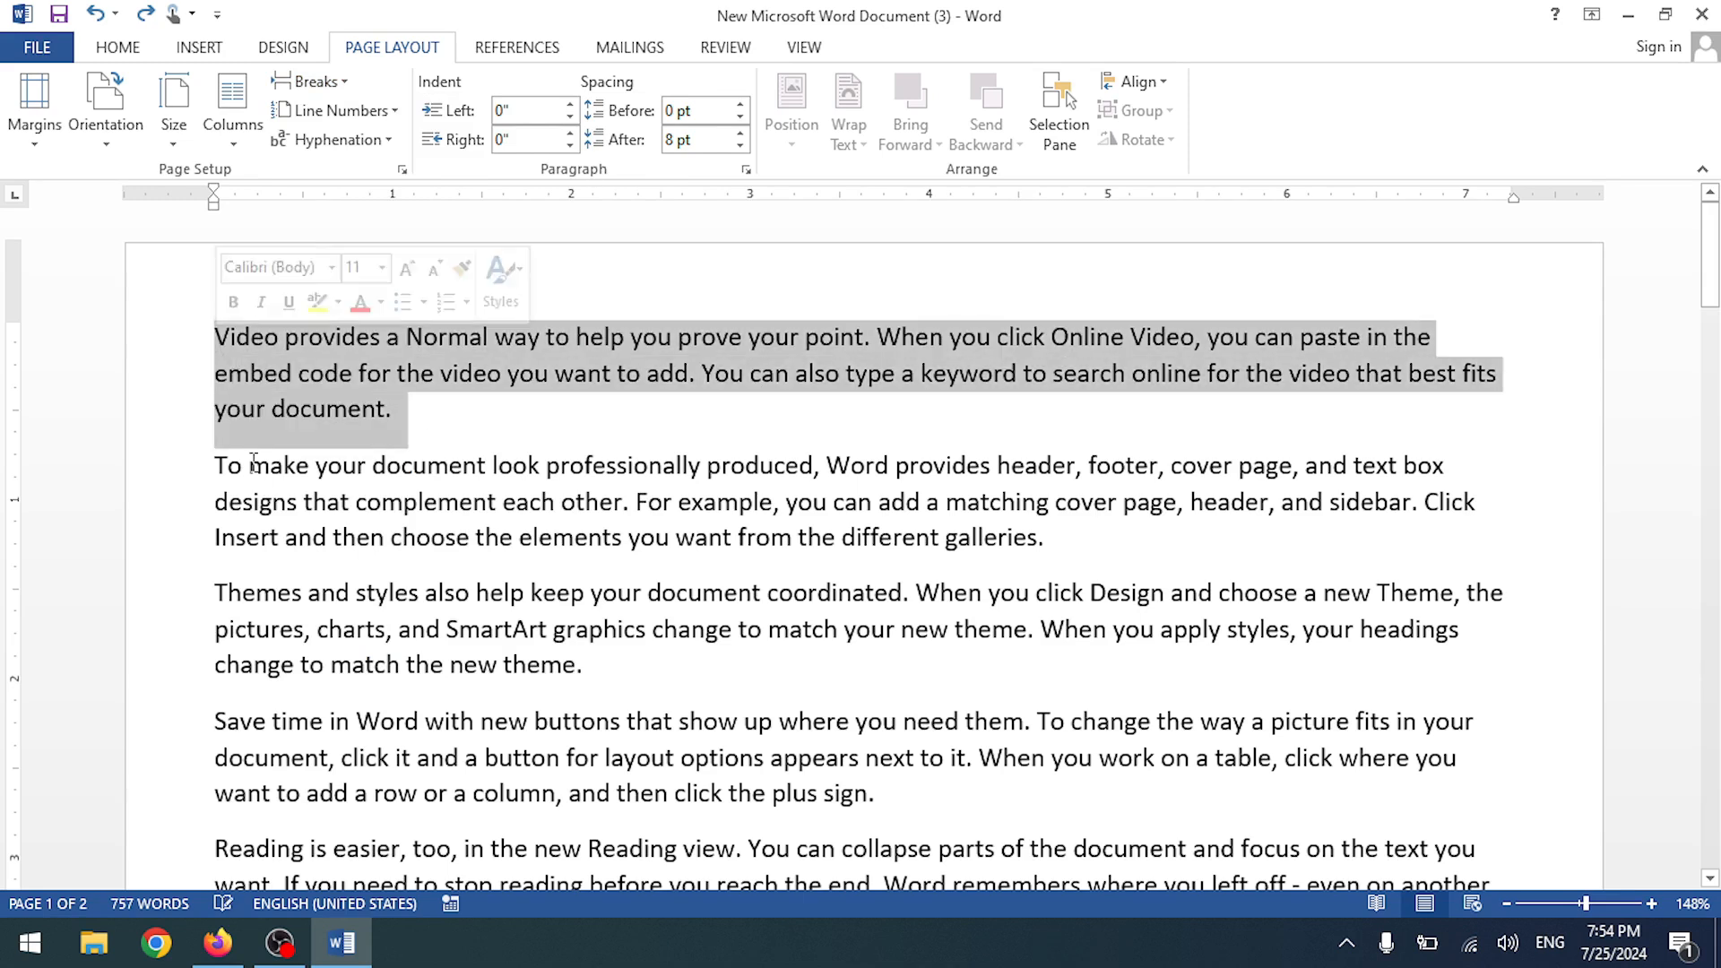
drag(215, 462, 1082, 566)
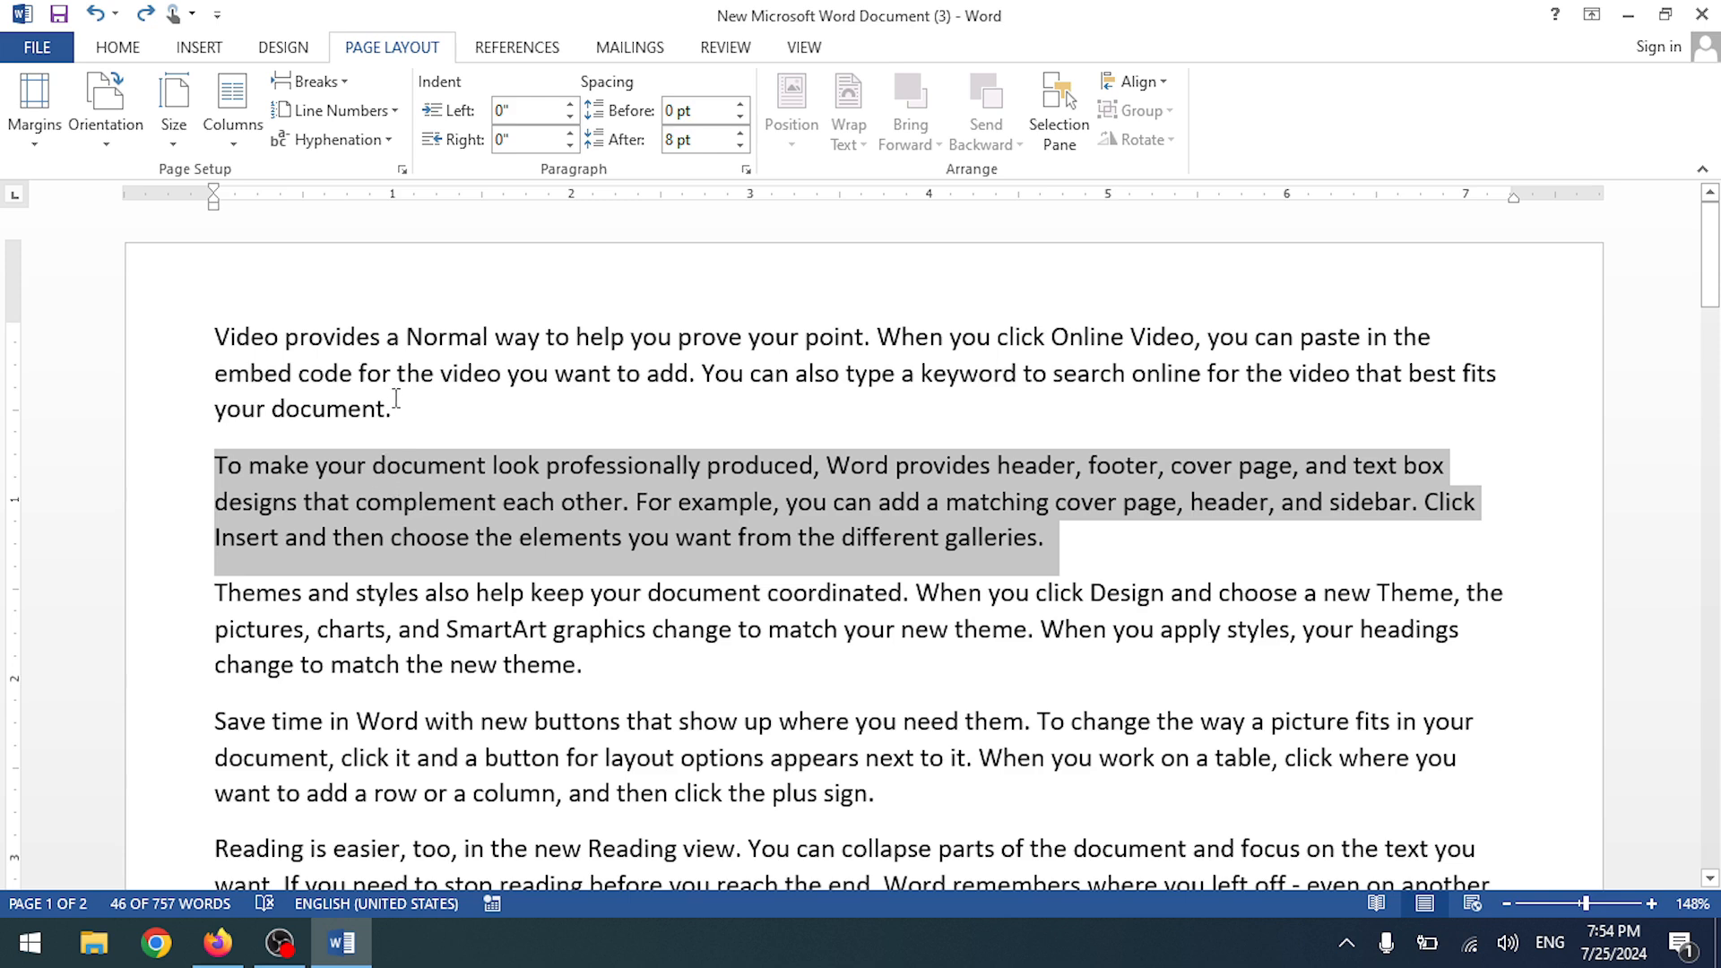
drag(393, 410, 212, 315)
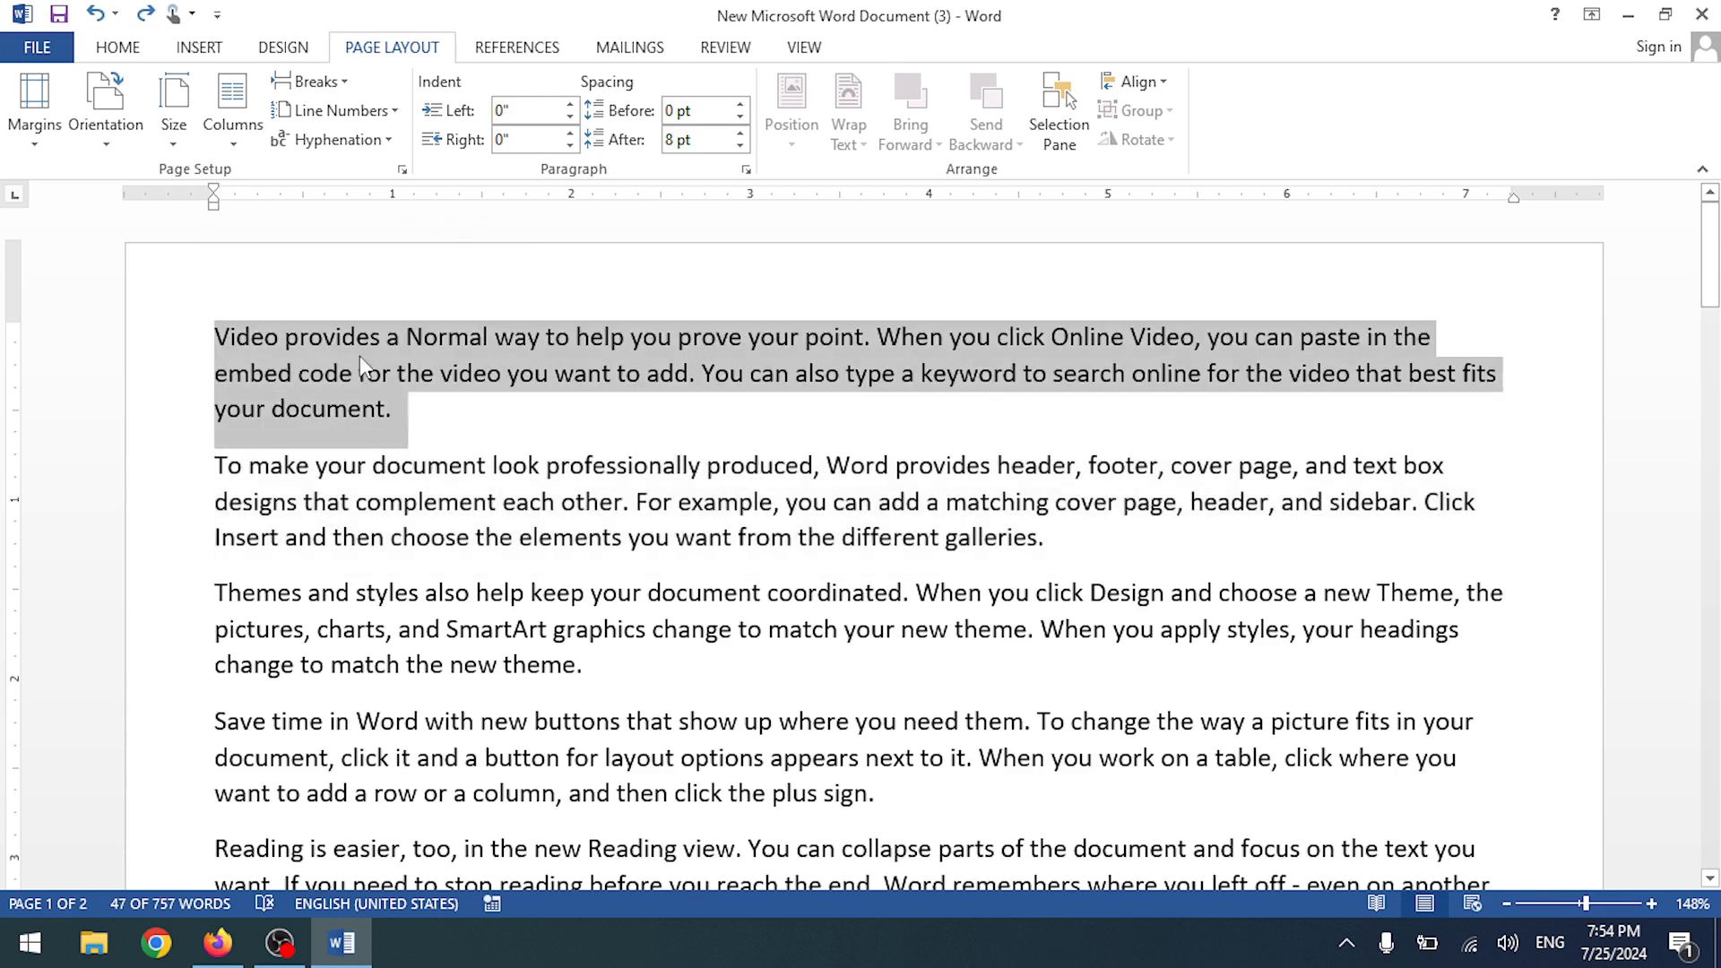
click(362, 409)
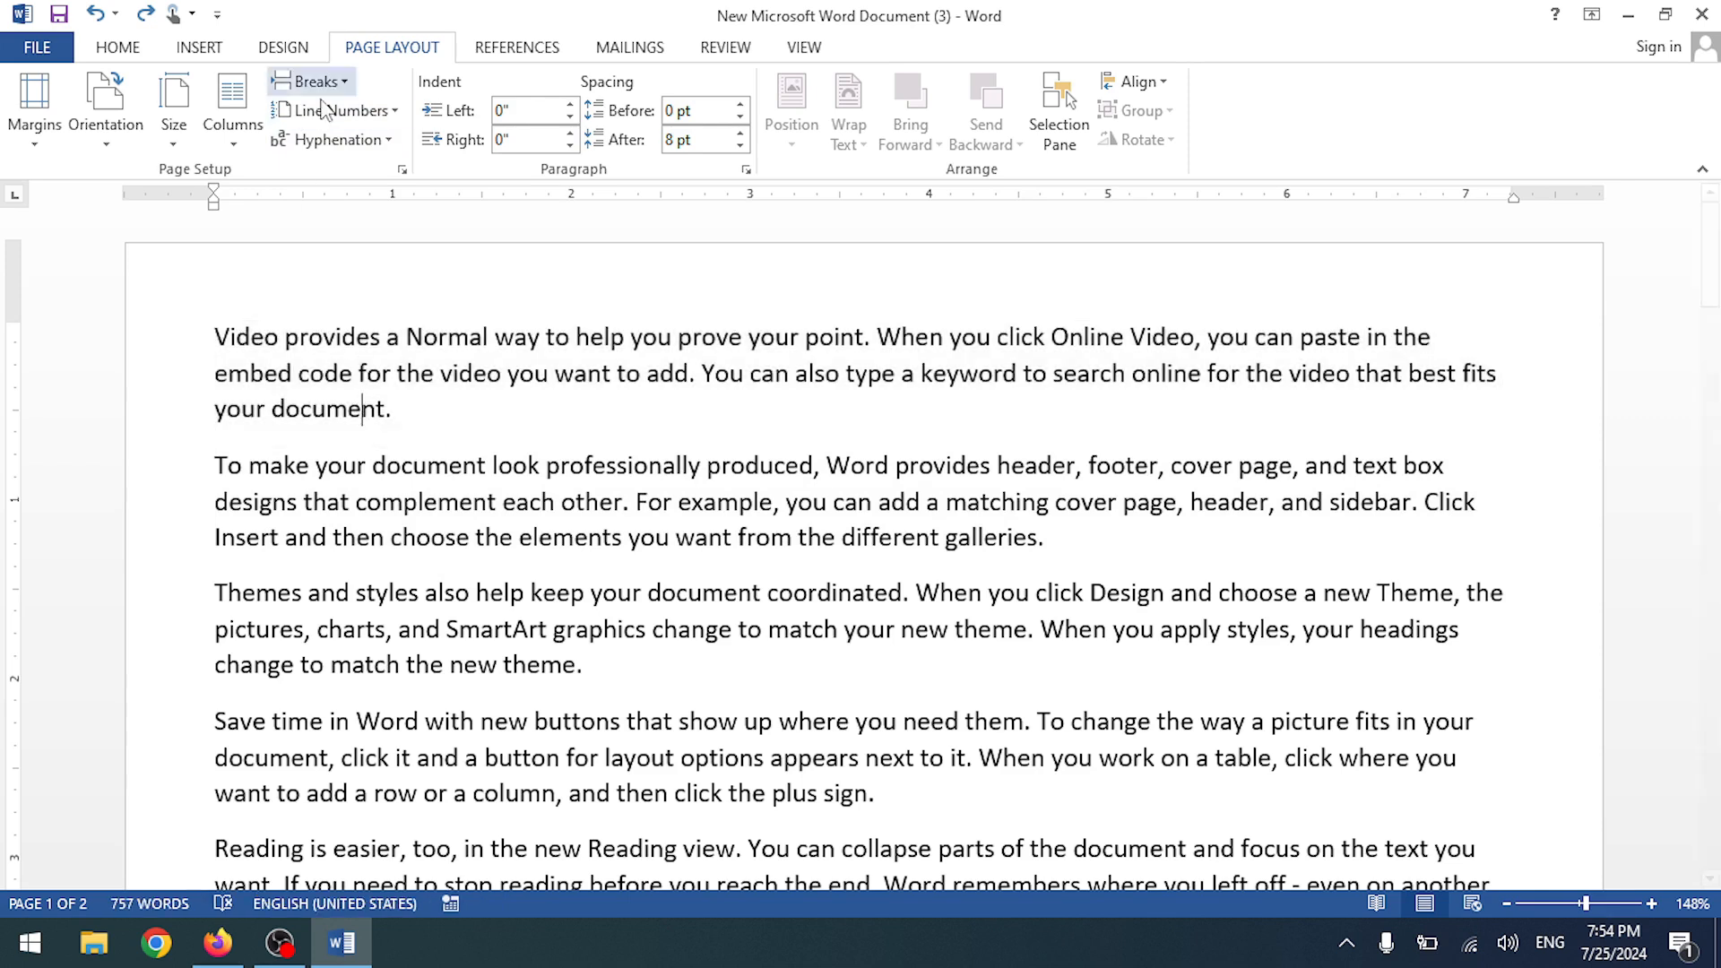
click(311, 81)
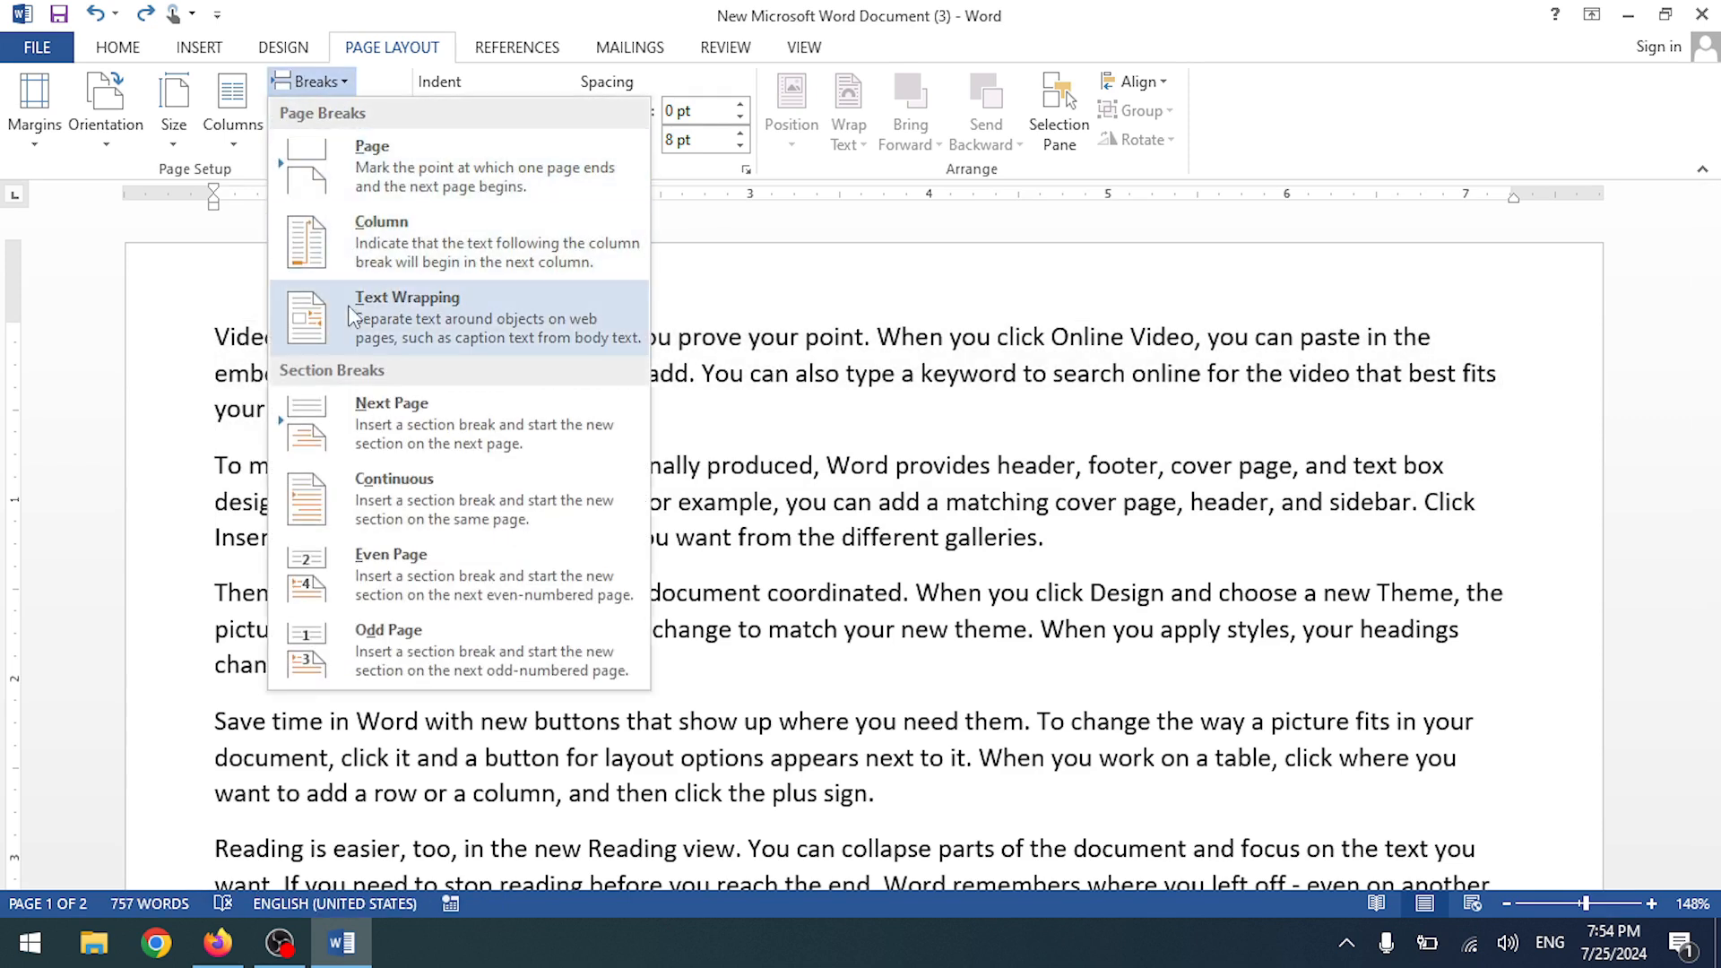
key(Escape)
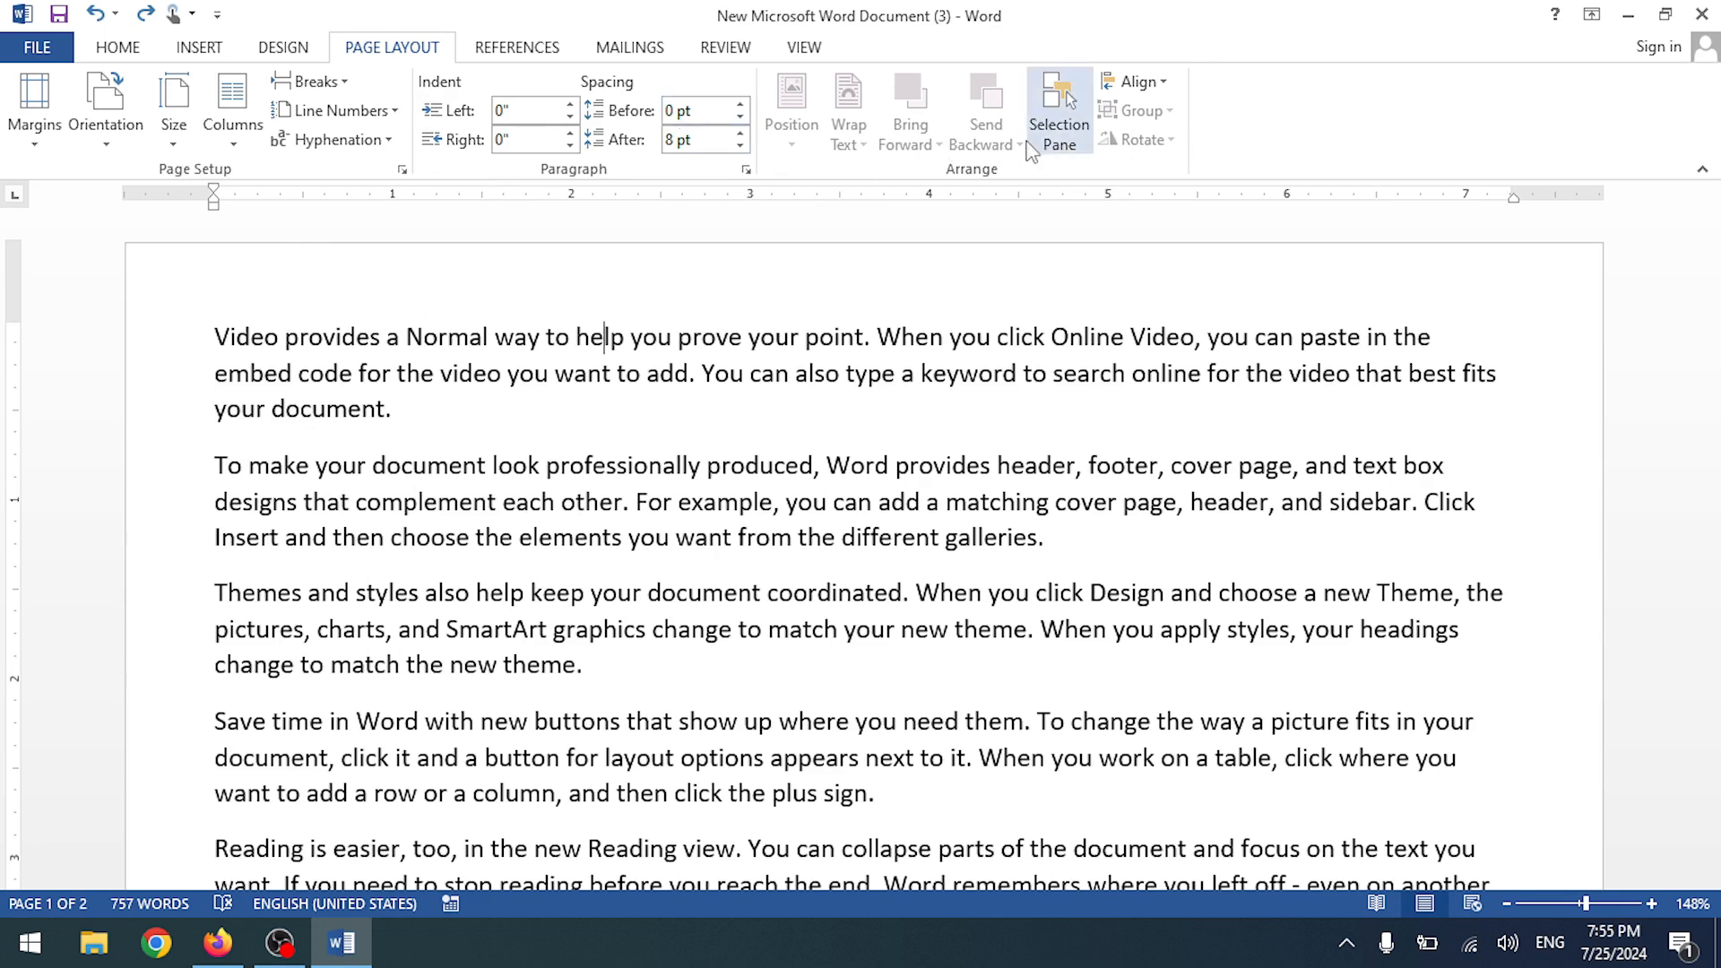
- Add a new 'Heading 1' line above the 'Video provides' paragraph
click(520, 48)
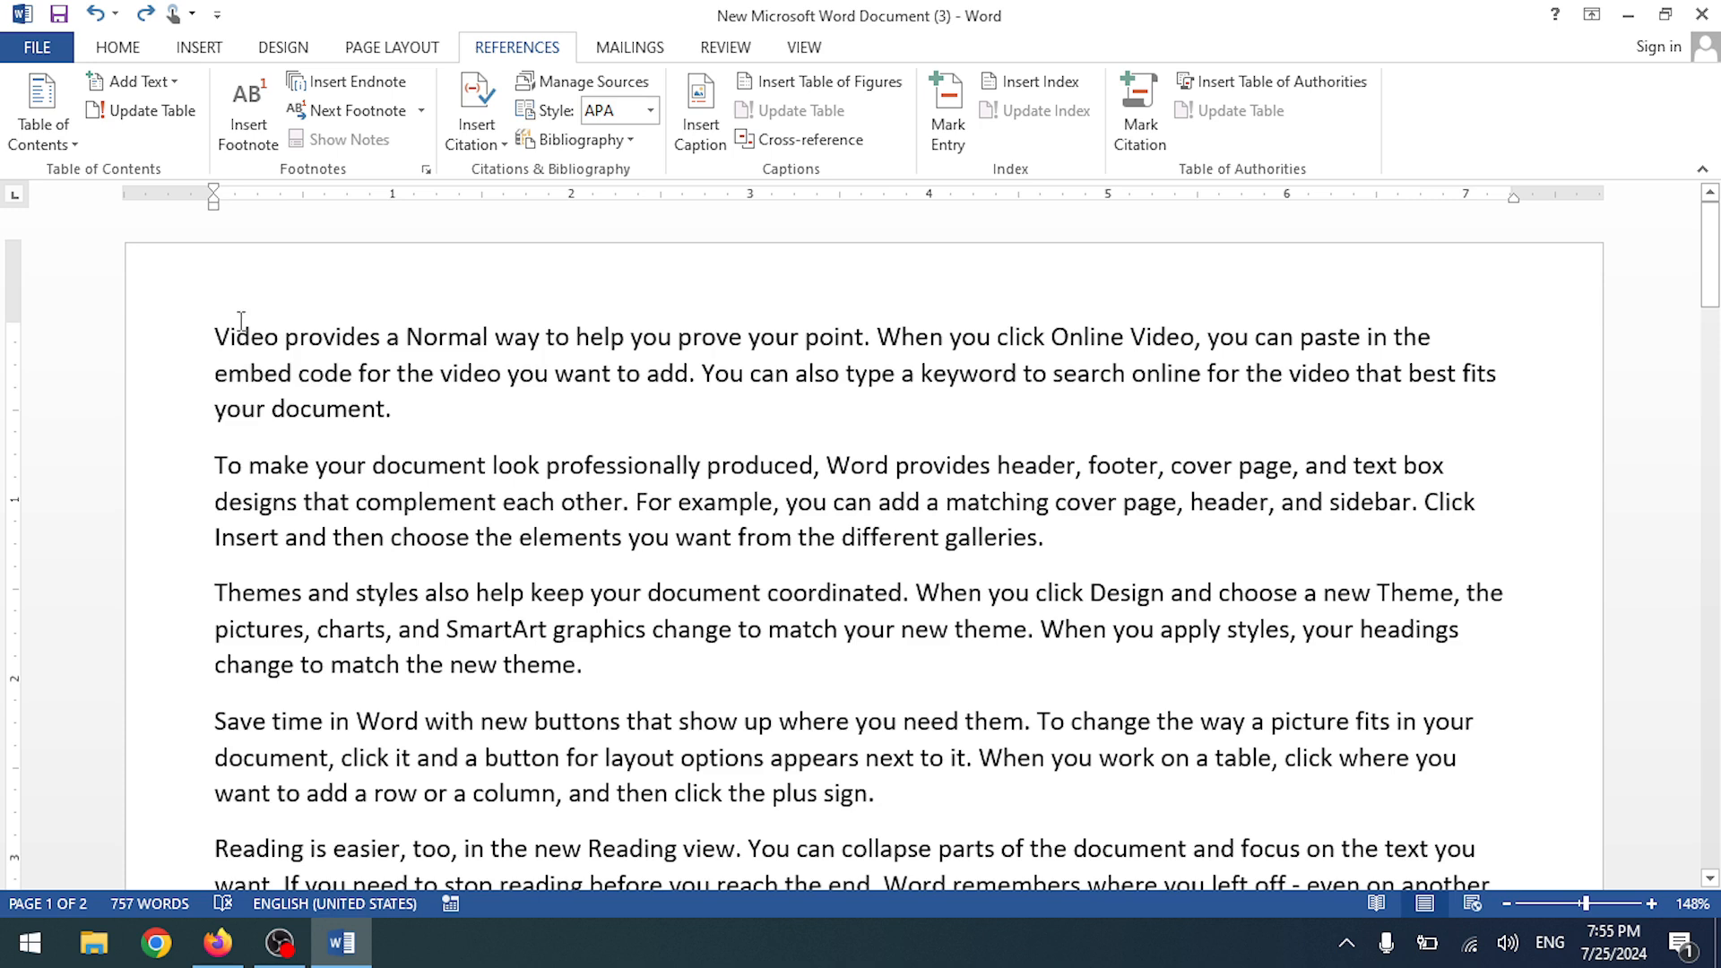
key(Return)
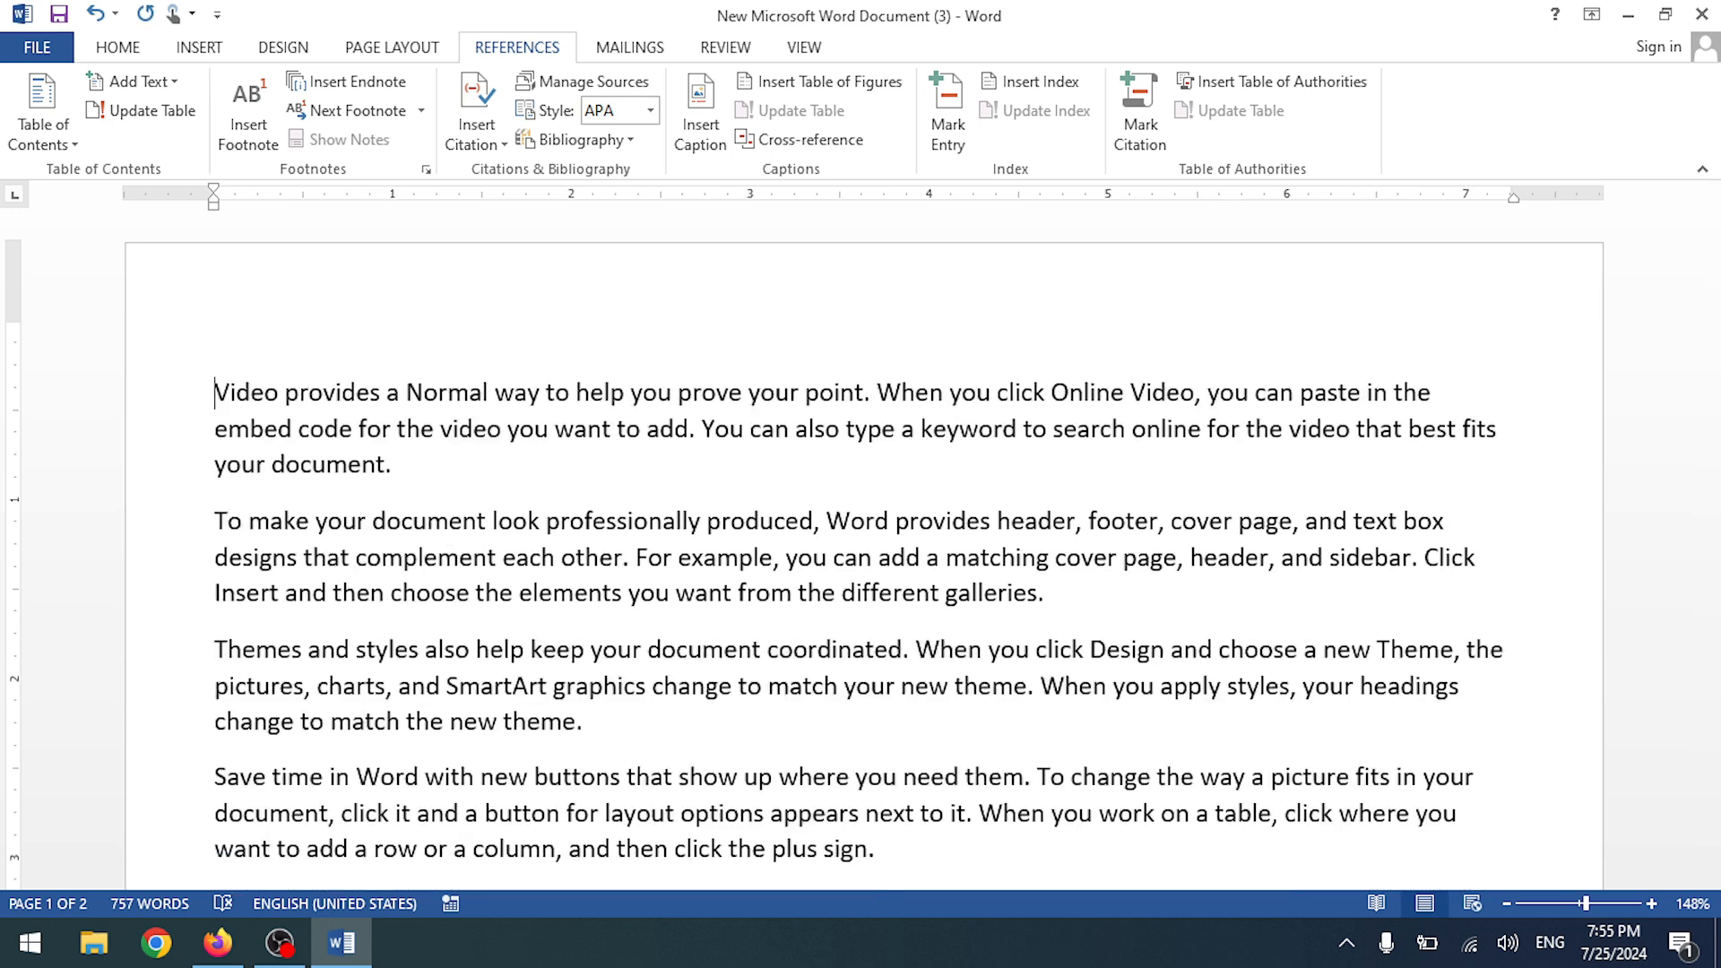
key(BackSpace)
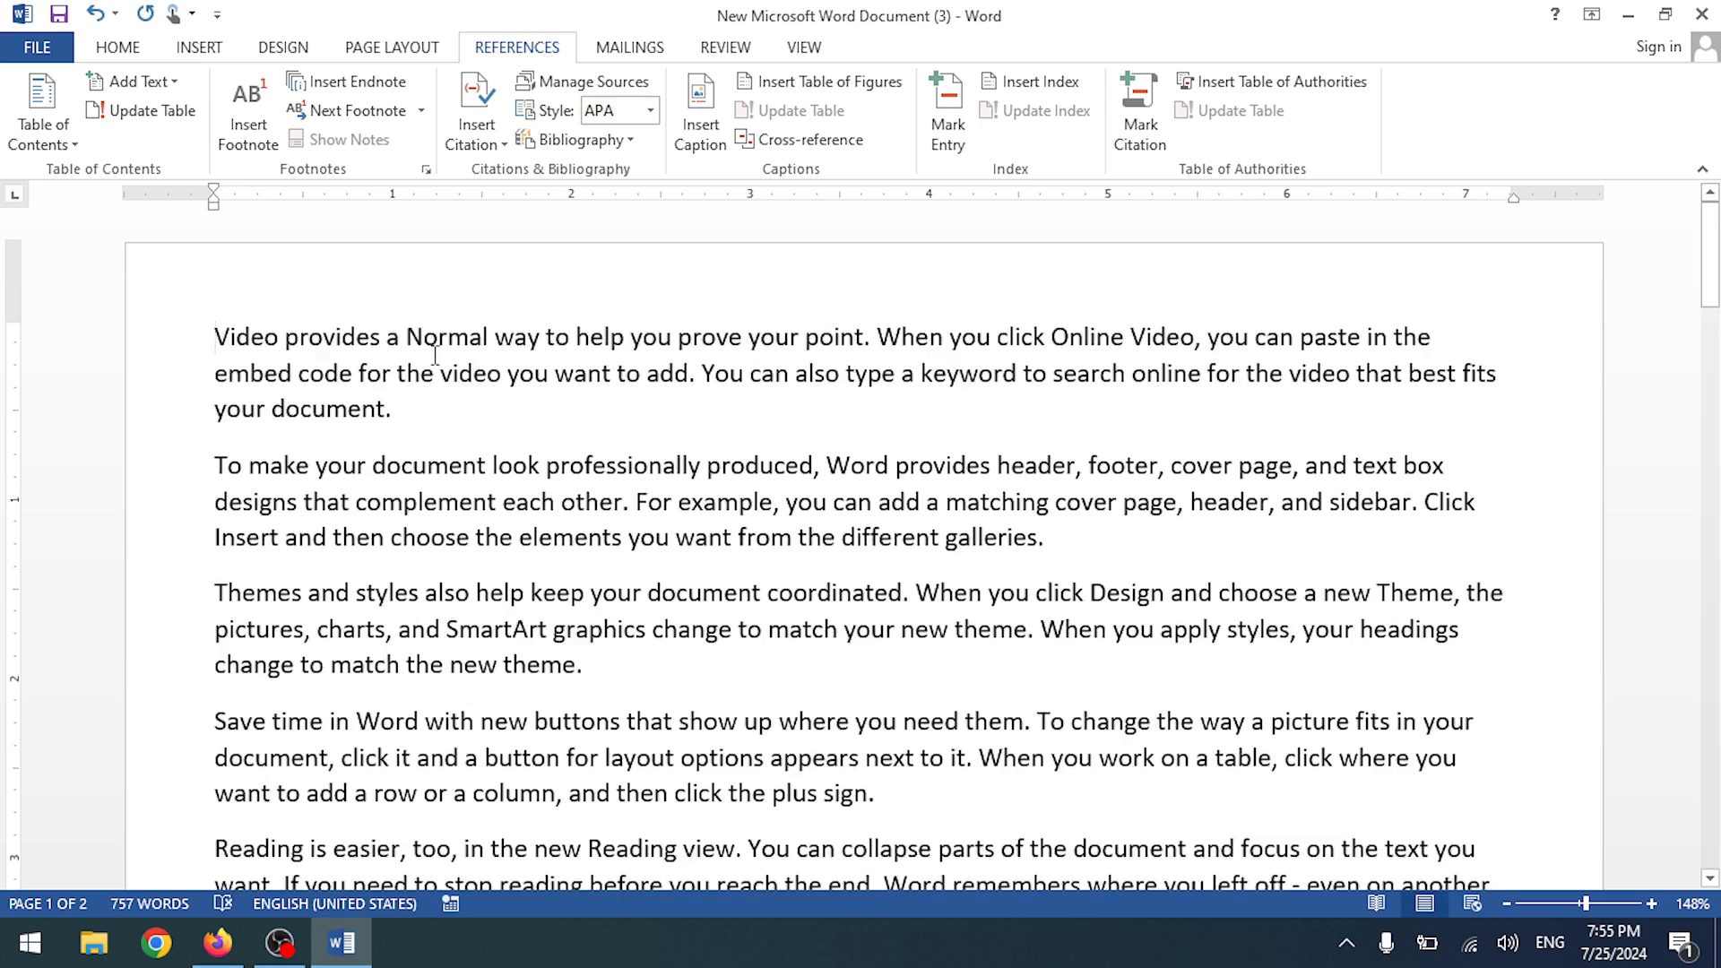
key(Return)
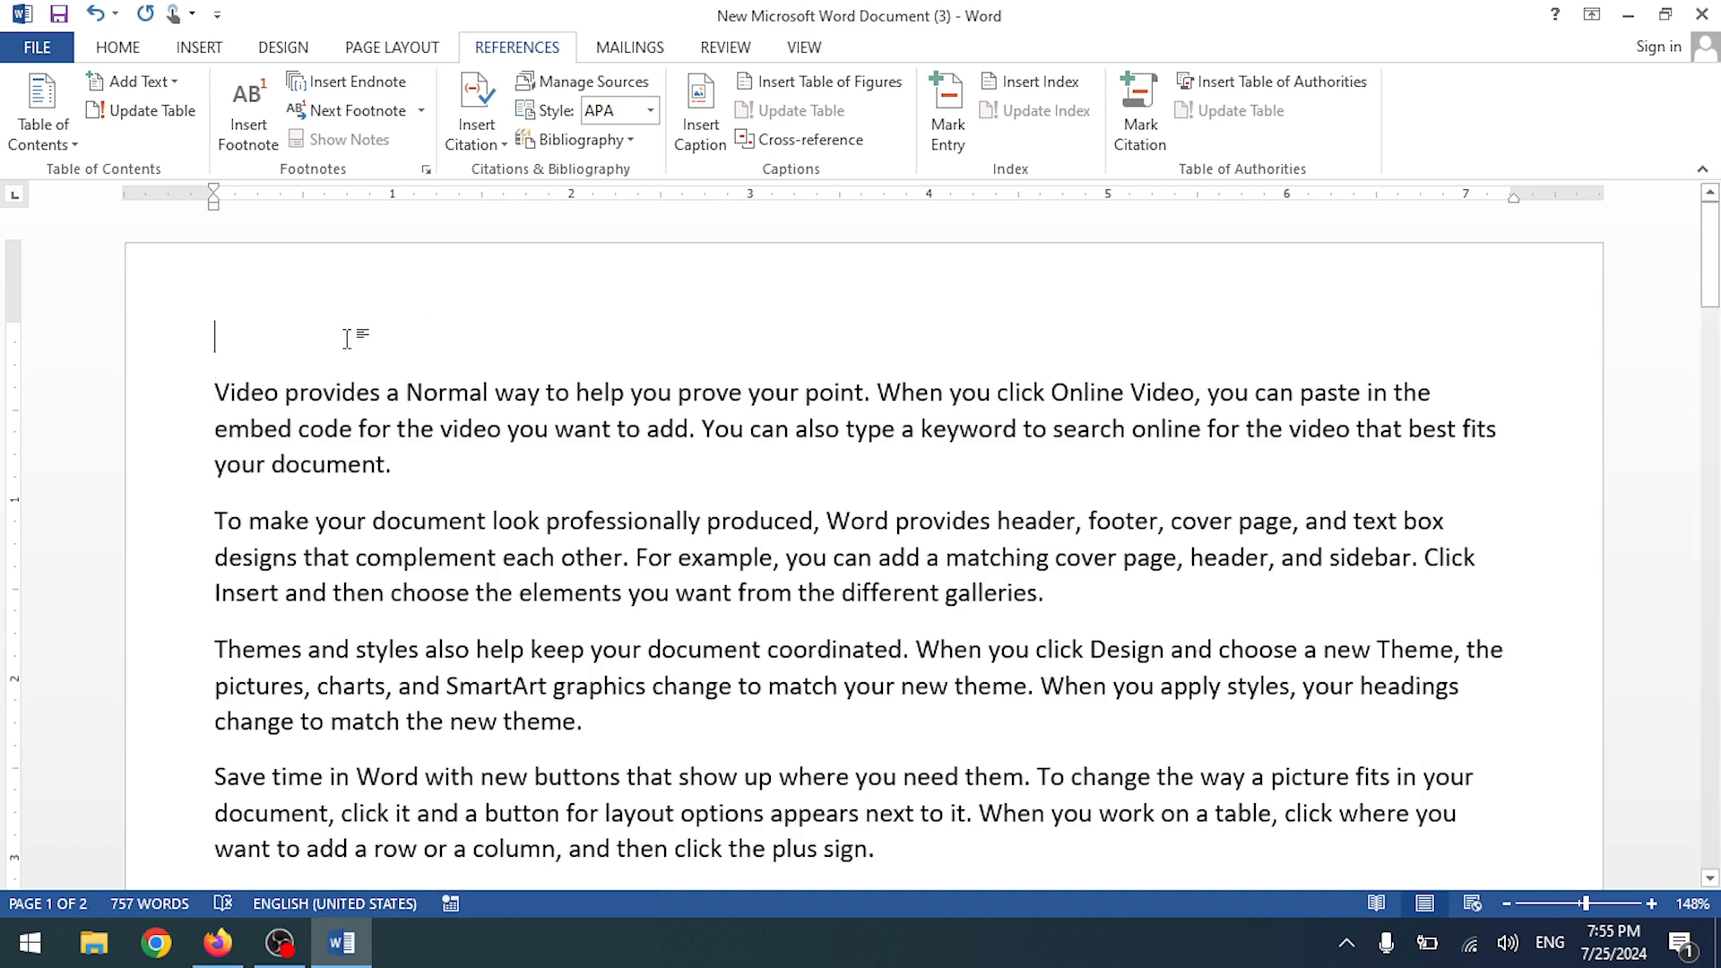
text(Heading 1)
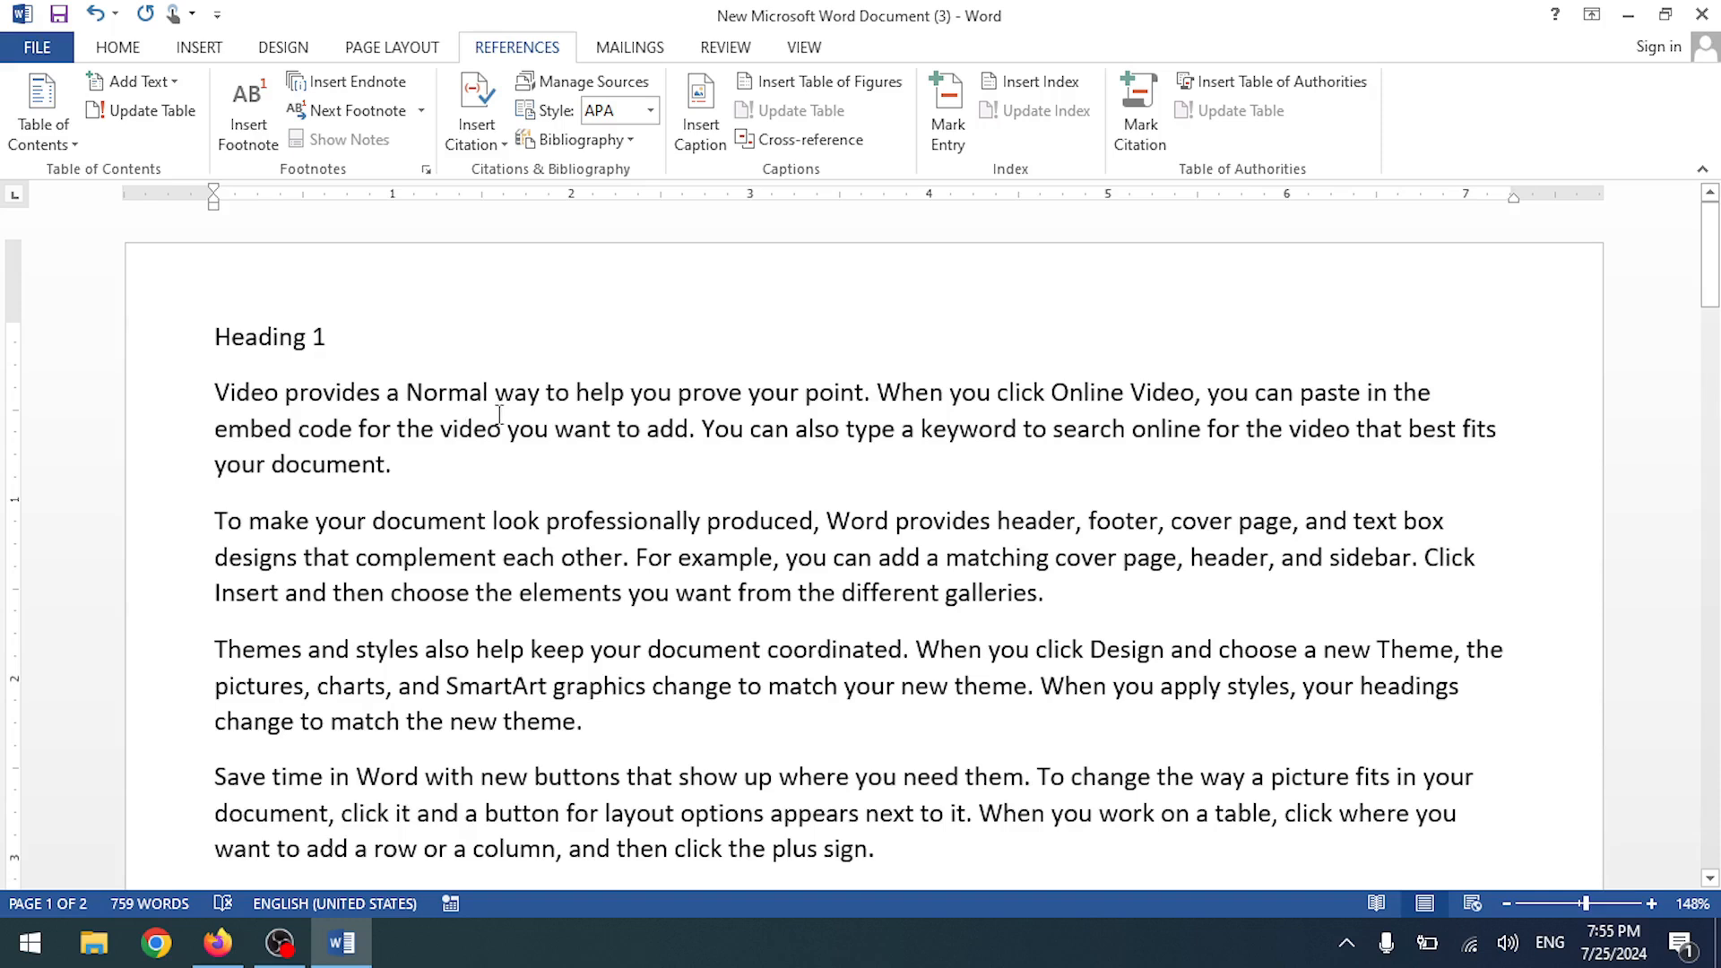
- Apply the Heading 1 style to the top 'Heading 1' line
drag(346, 348, 206, 339)
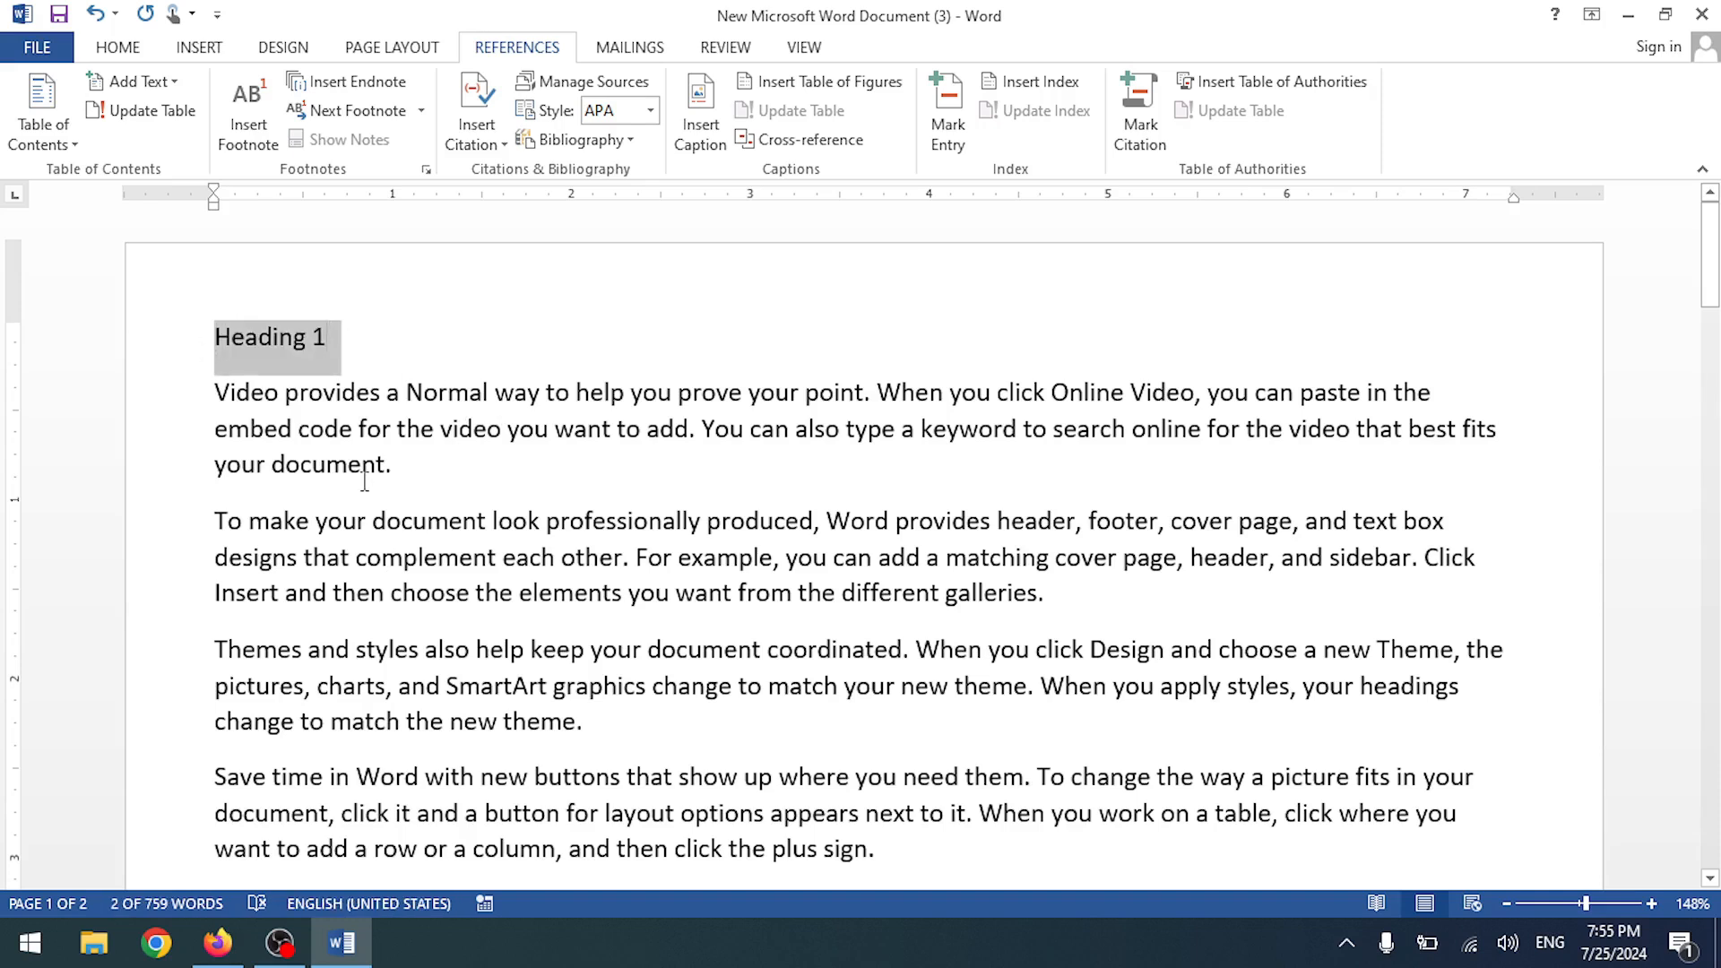
click(146, 49)
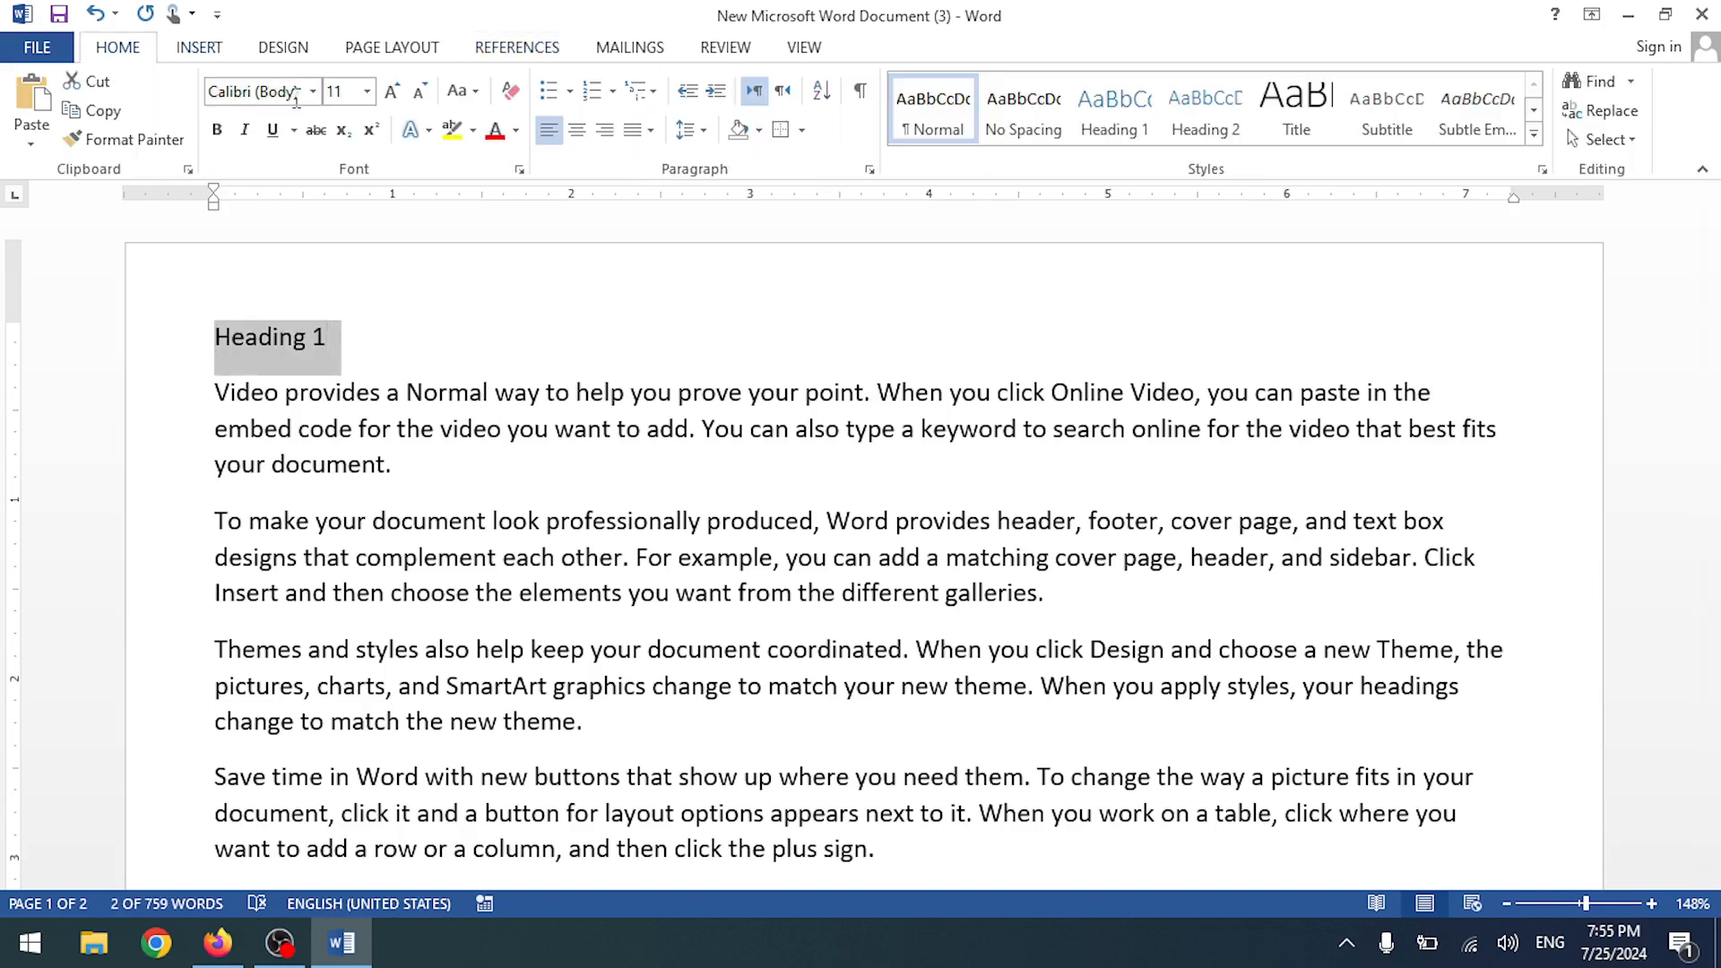
click(1095, 135)
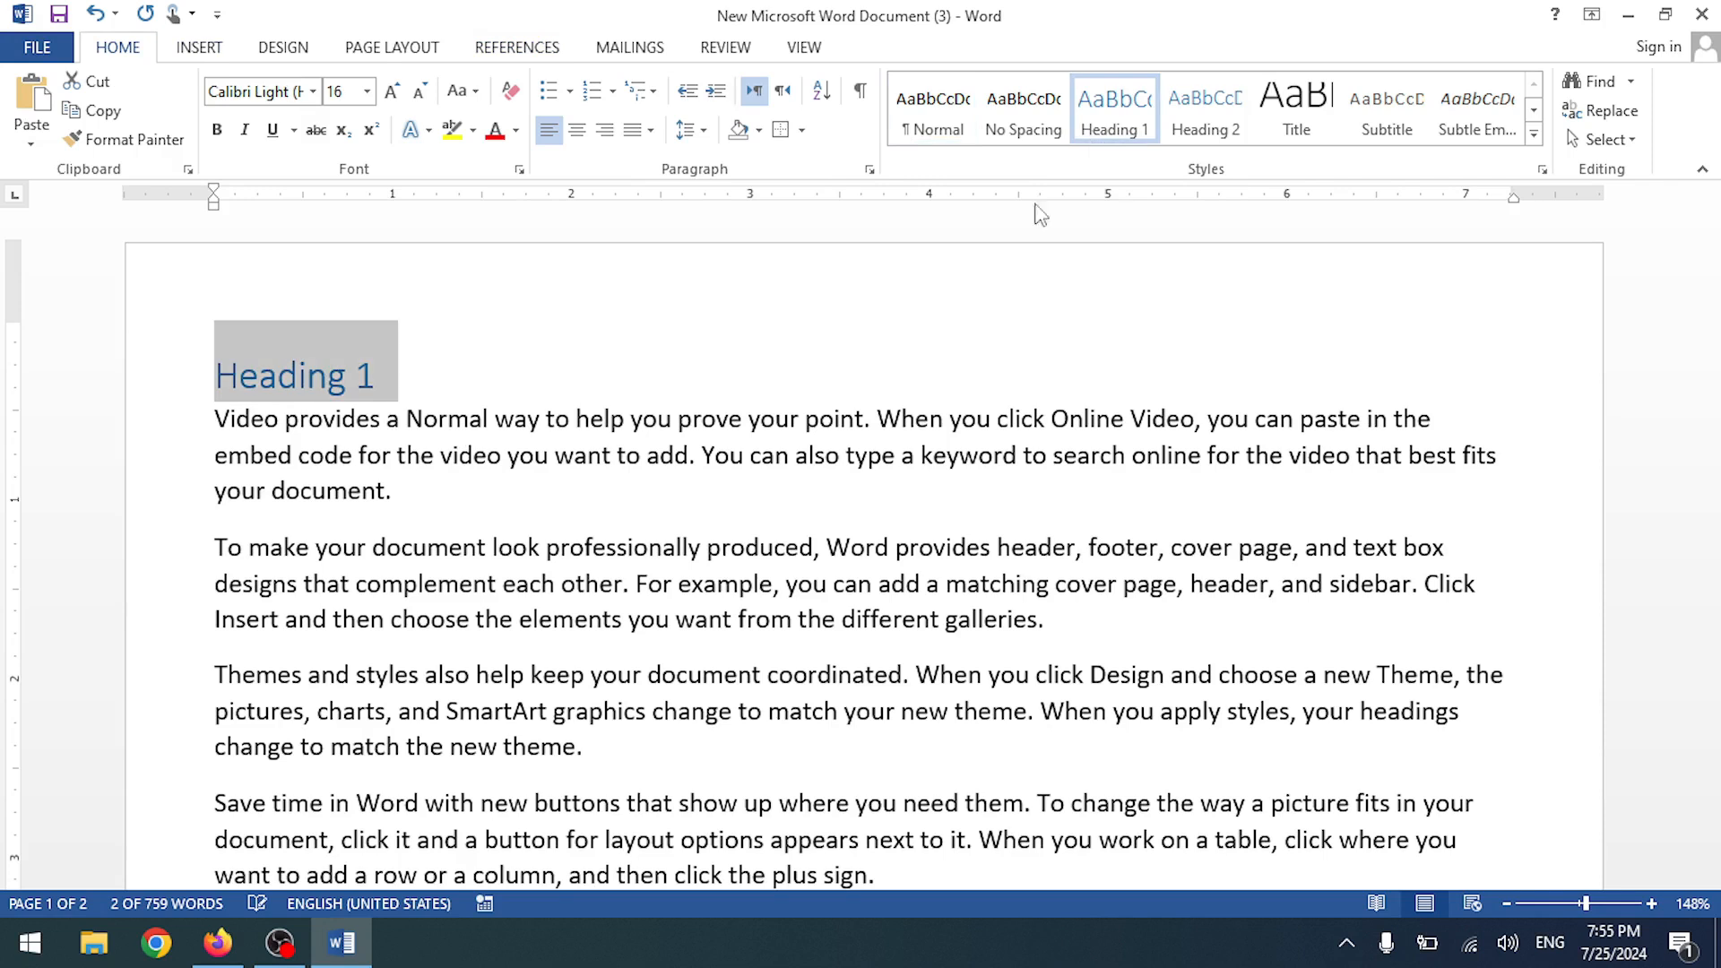
click(427, 513)
- Add a 'Heading 1' line after the paragraph ending 'theme.'
scroll(627, 627, down, 1)
click(623, 652)
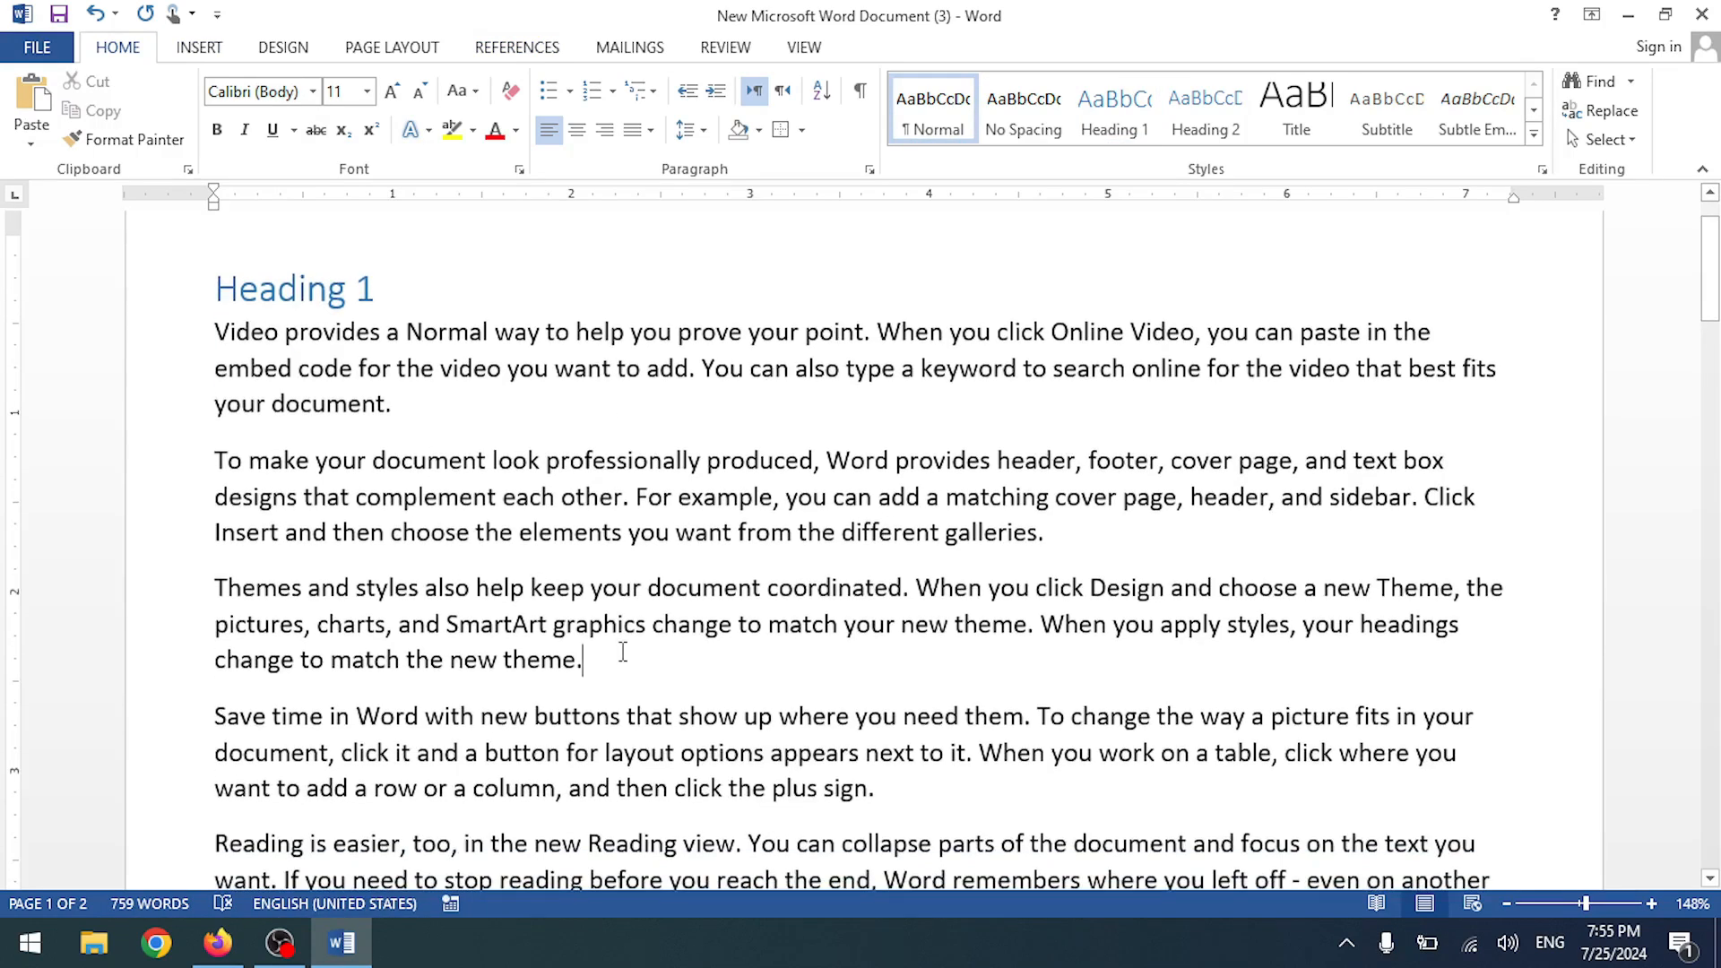
key(Return)
text(Heading 1)
key(Return)
scroll(595, 653, down, 4)
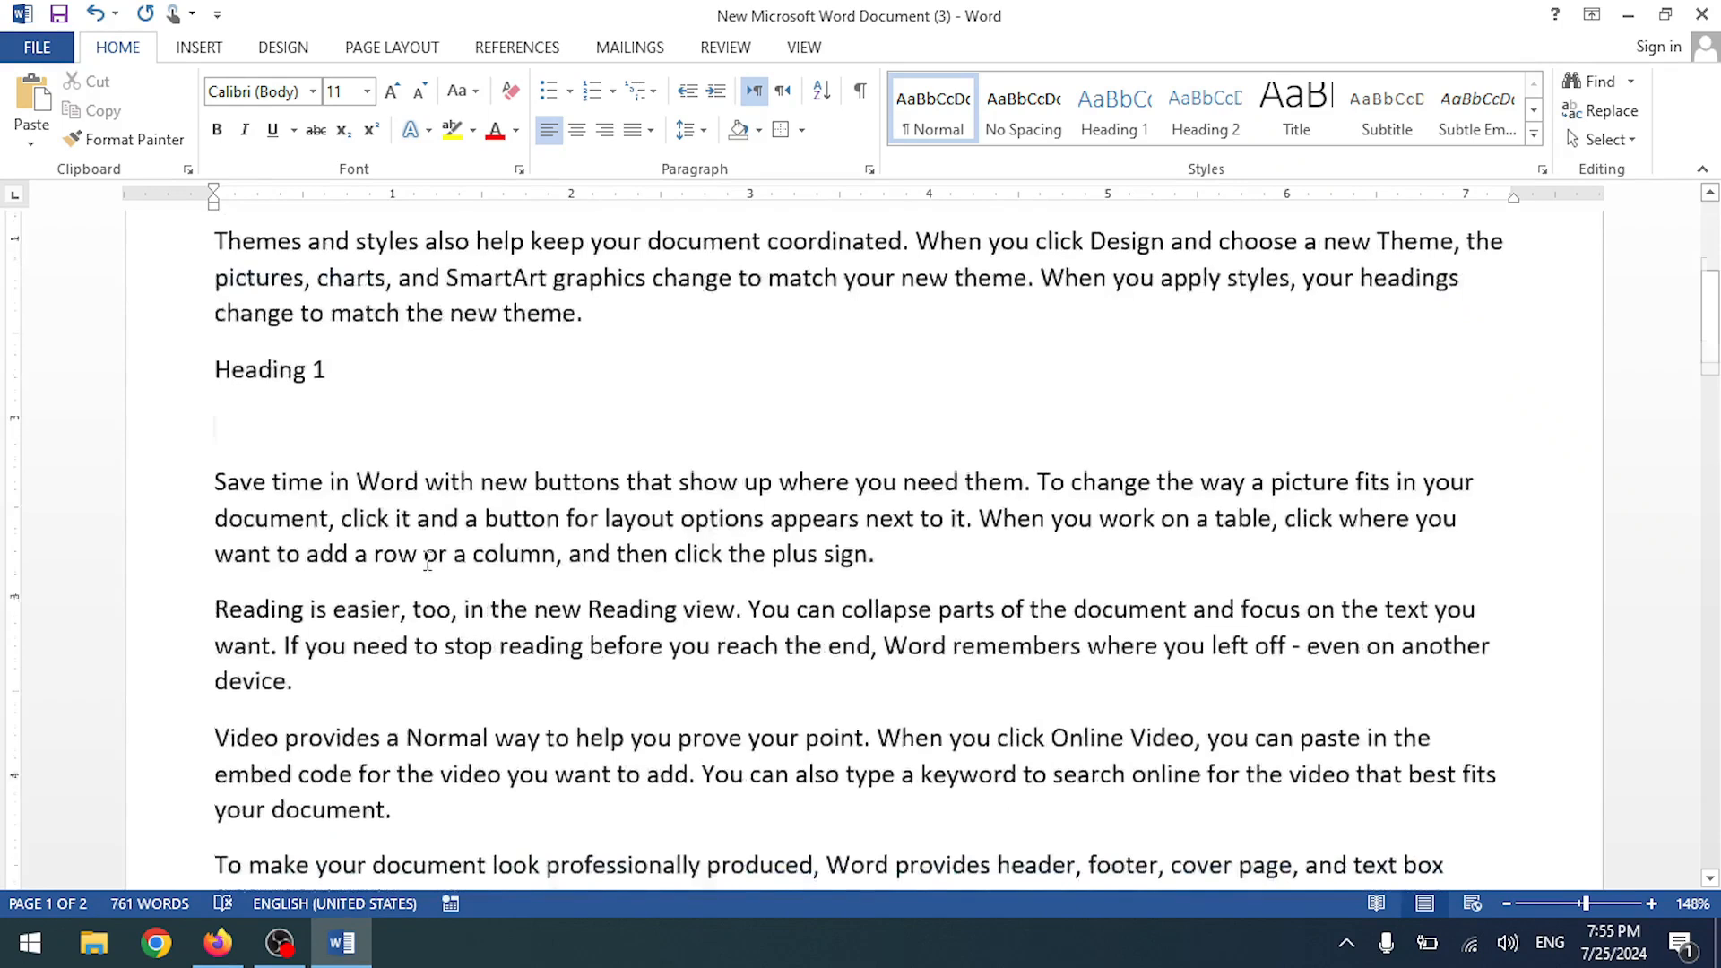
scroll(440, 581, up, 4)
key(ctrl+z)
drag(371, 280, 237, 300)
key(ctrl+c)
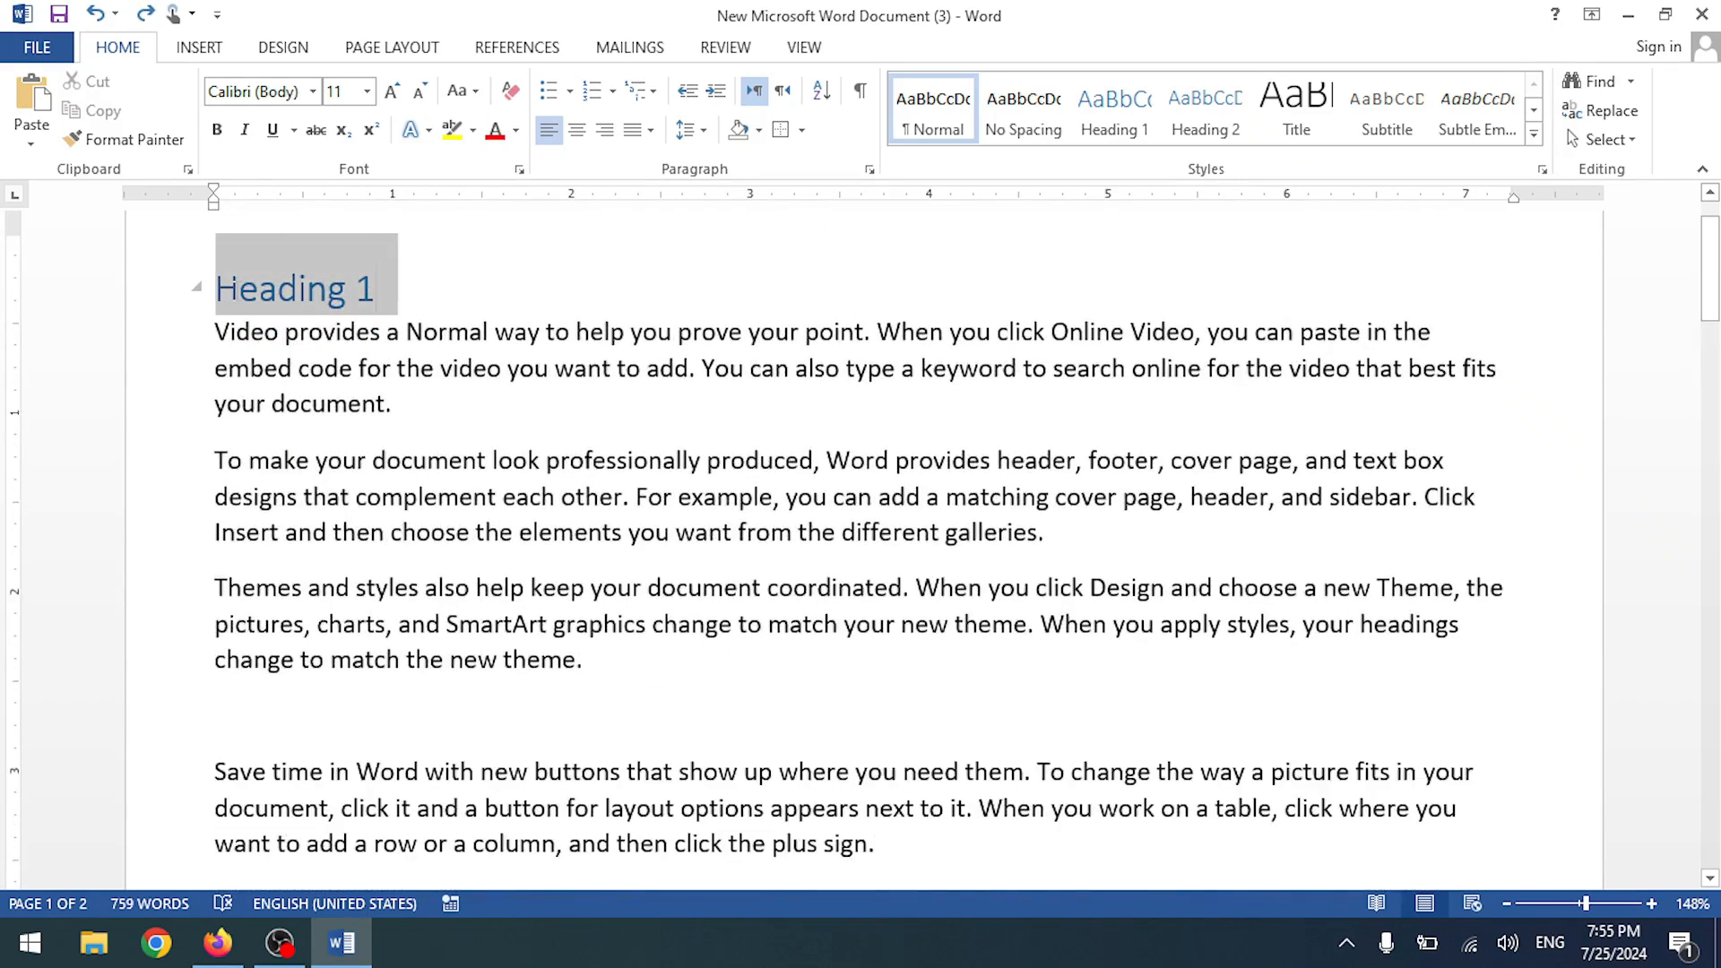
key(ctrl+y)
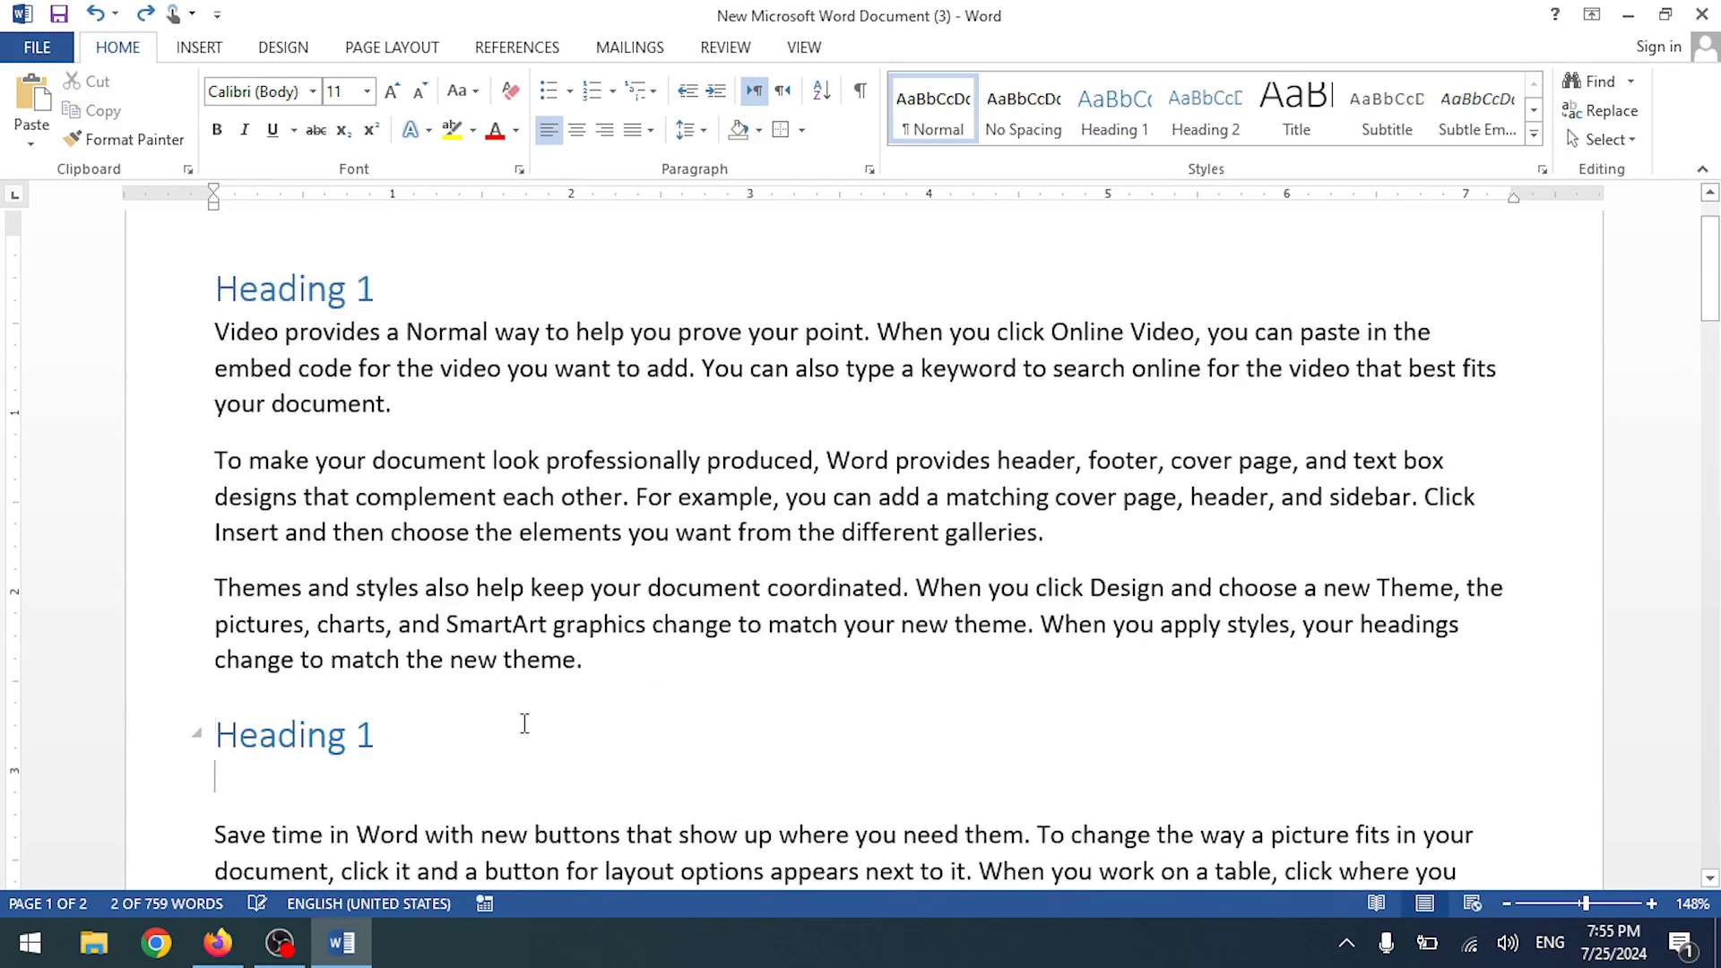
- Paste another heading after 'your document.' and renumber it to Heading 3
scroll(544, 709, down, 4)
scroll(544, 709, down, 6)
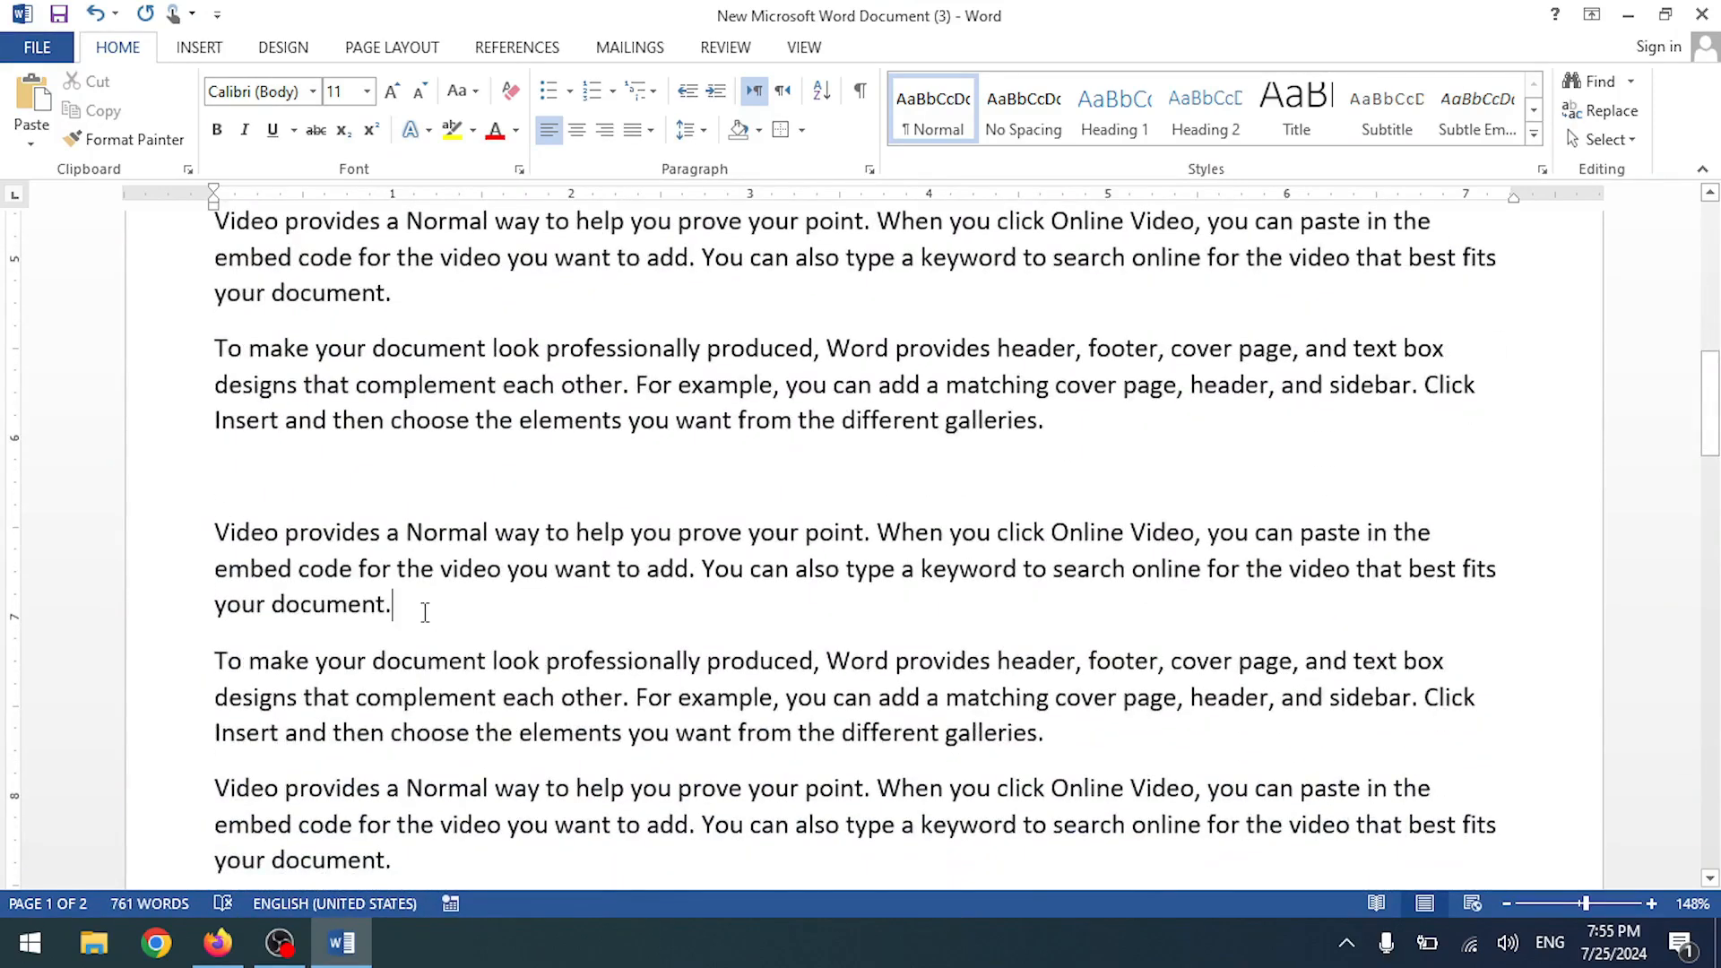
key(Return)
key(ctrl+v)
scroll(425, 546, up, 11)
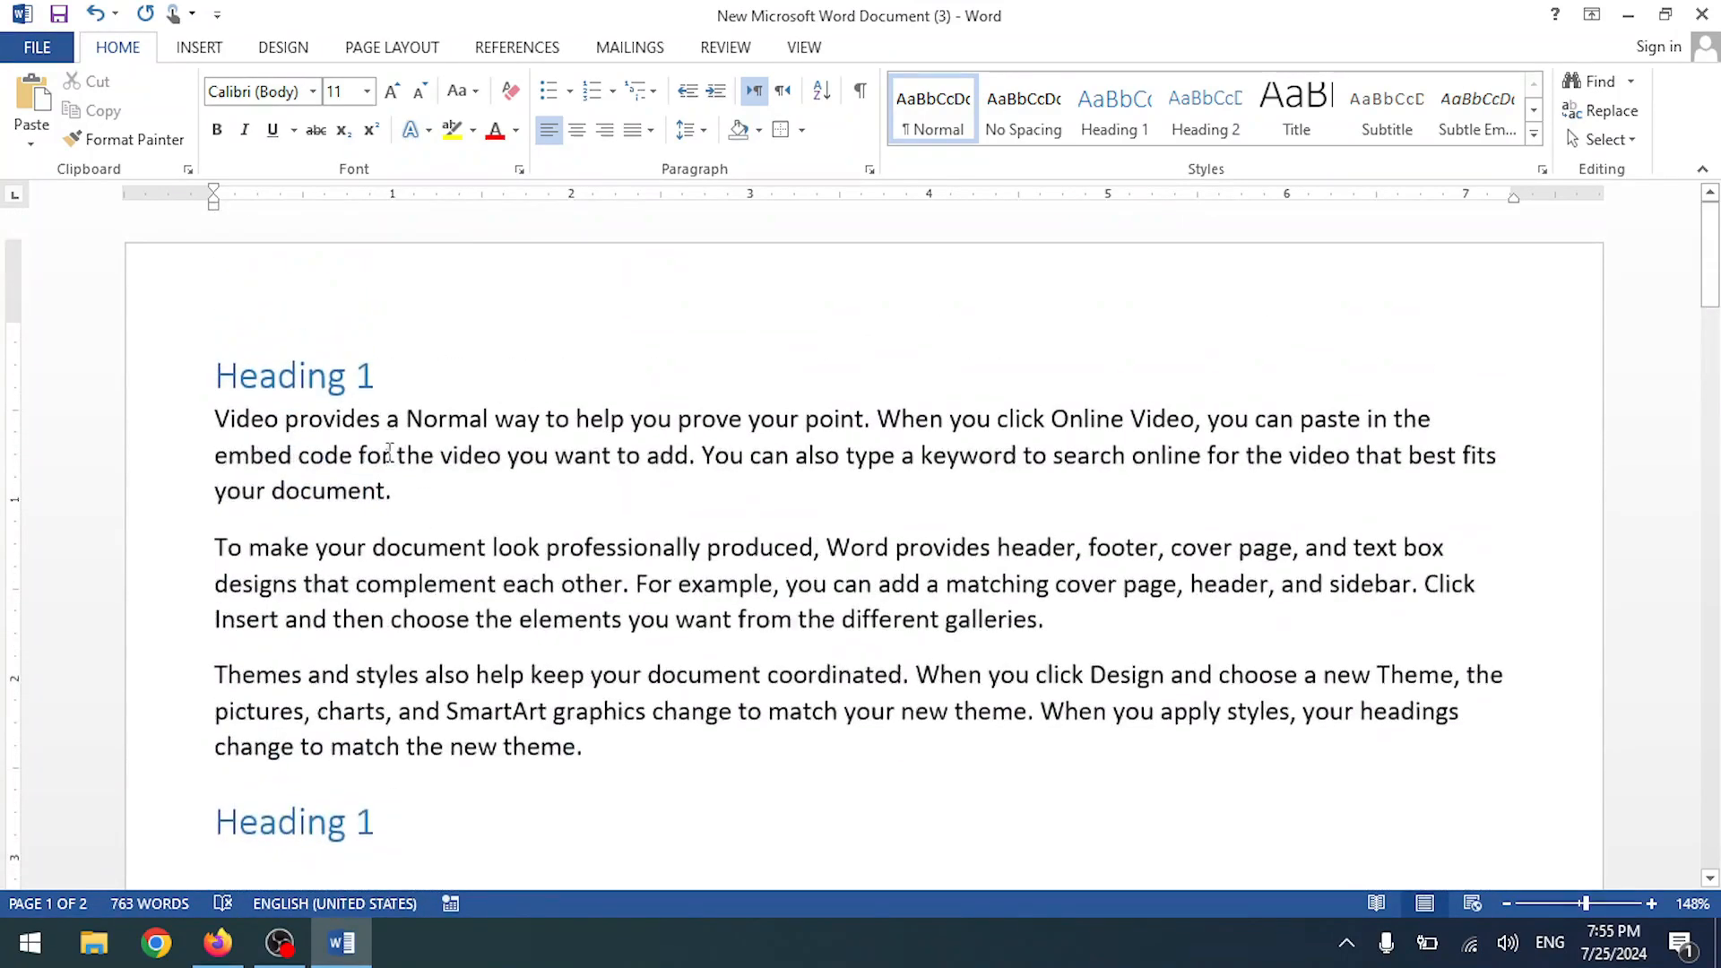
click(398, 815)
key(BackSpace)
text(3)
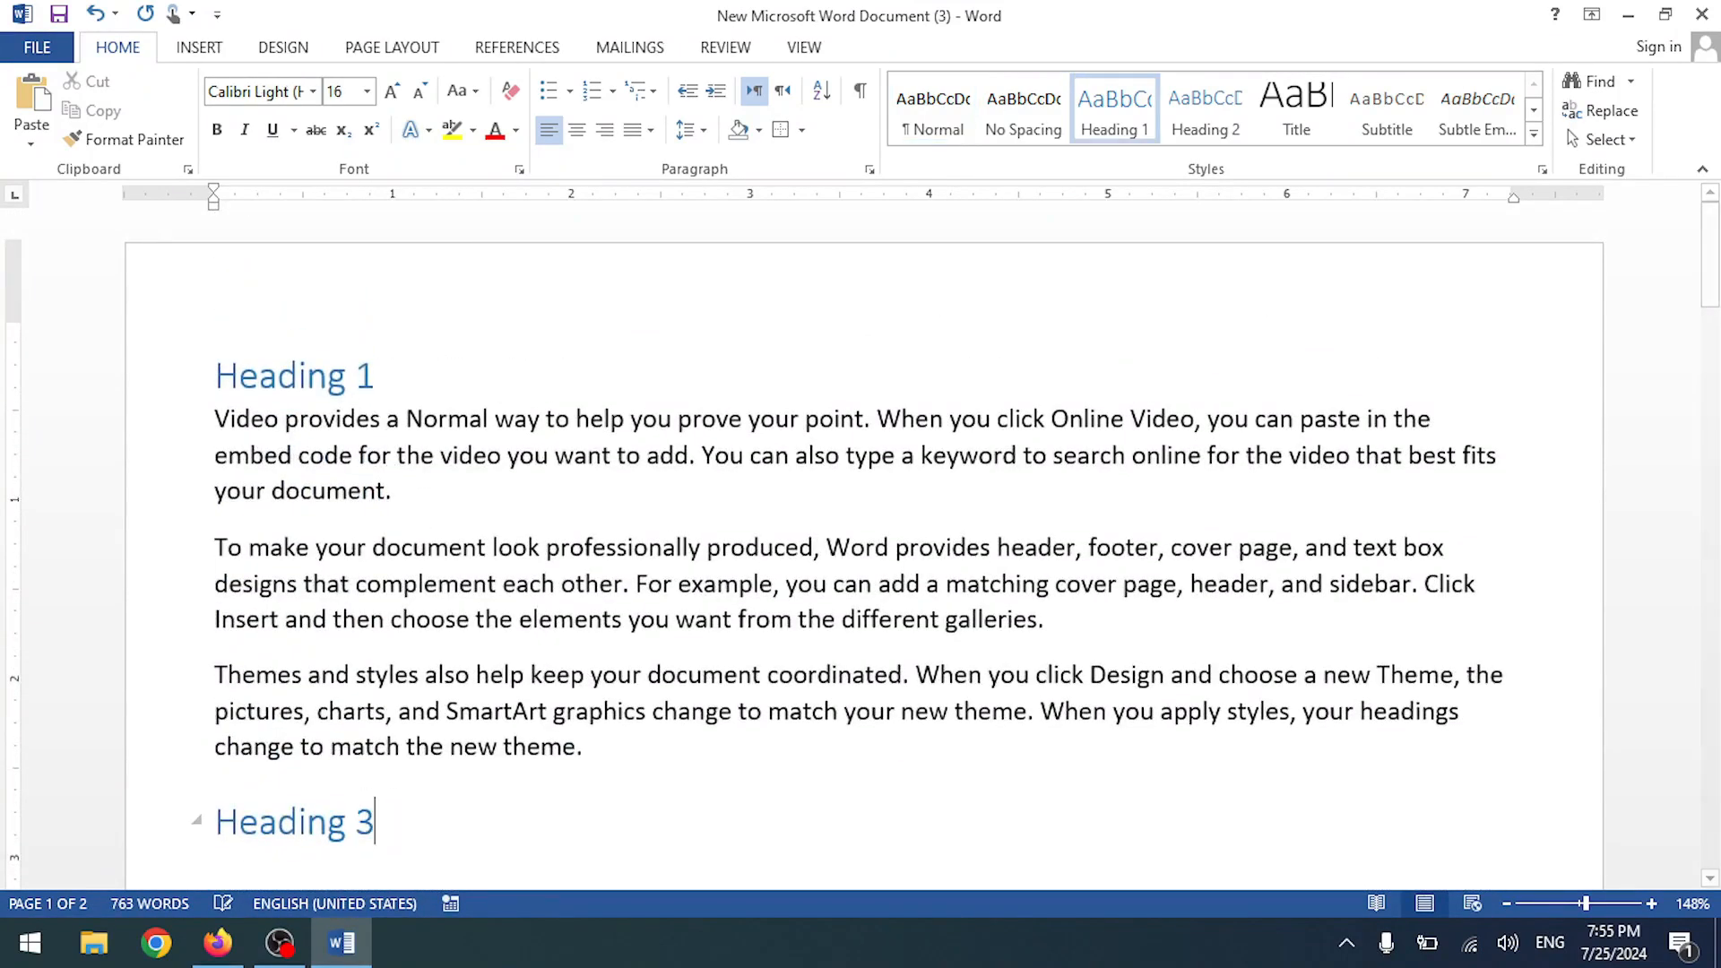
- Renumber the next heading down to 3 and remove the 3 from the upper heading
scroll(397, 762, down, 7)
scroll(397, 762, down, 3)
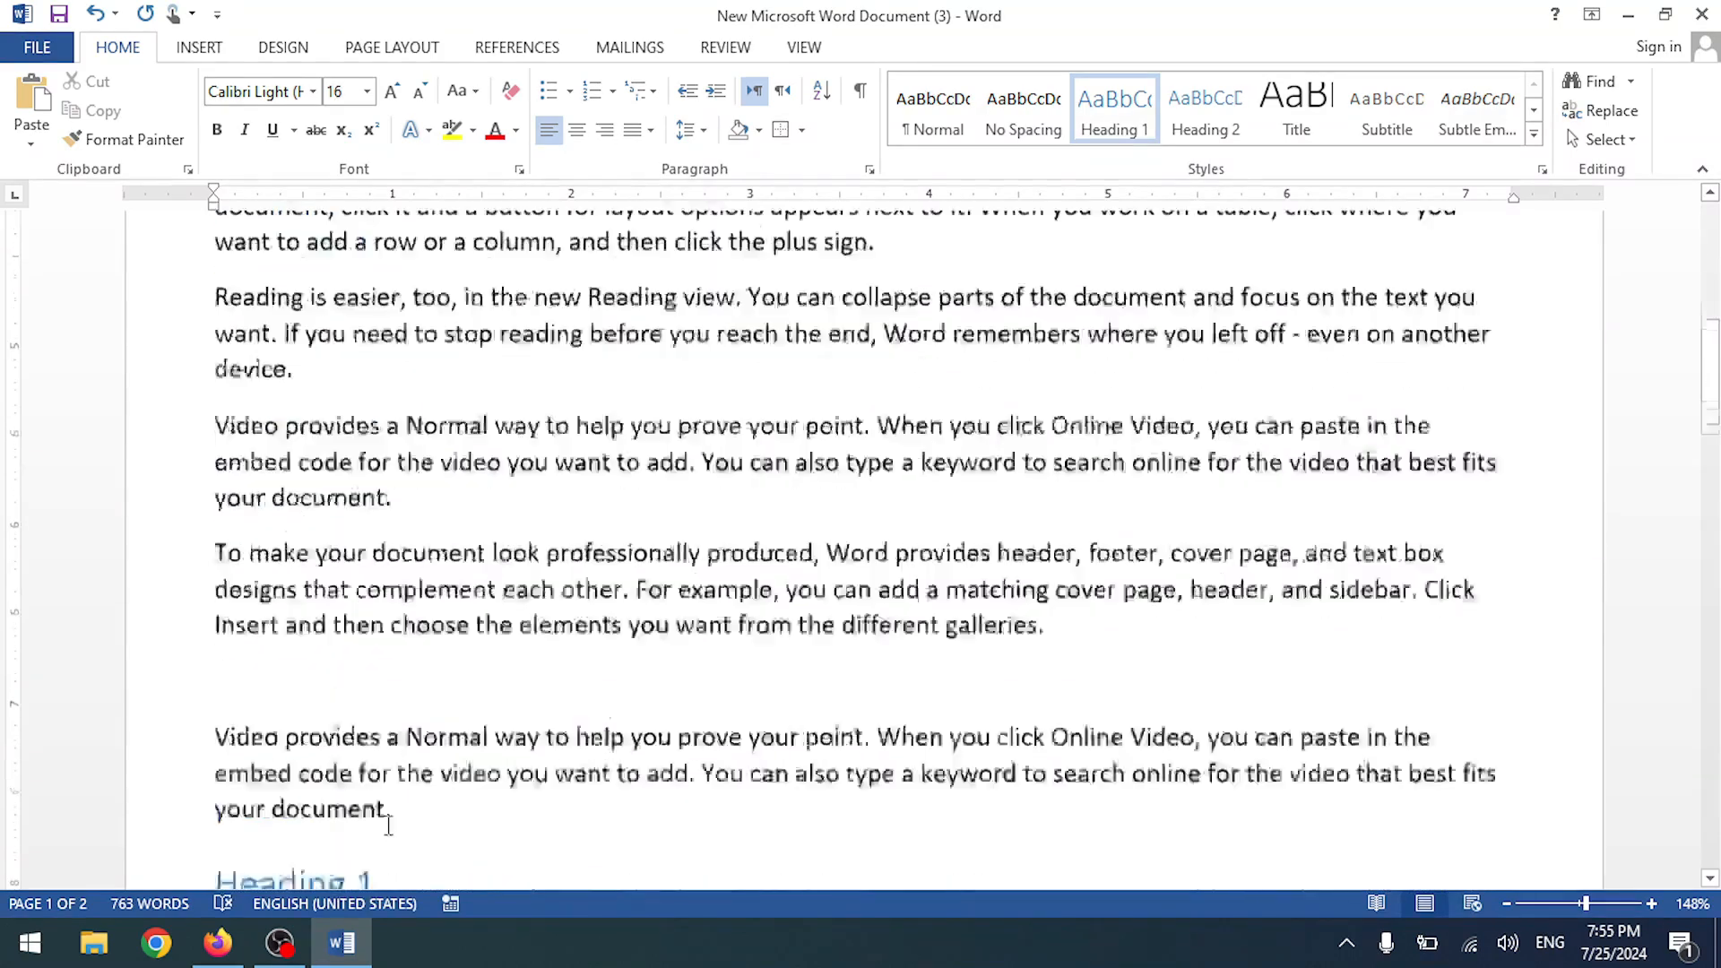
key(BackSpace)
text(3)
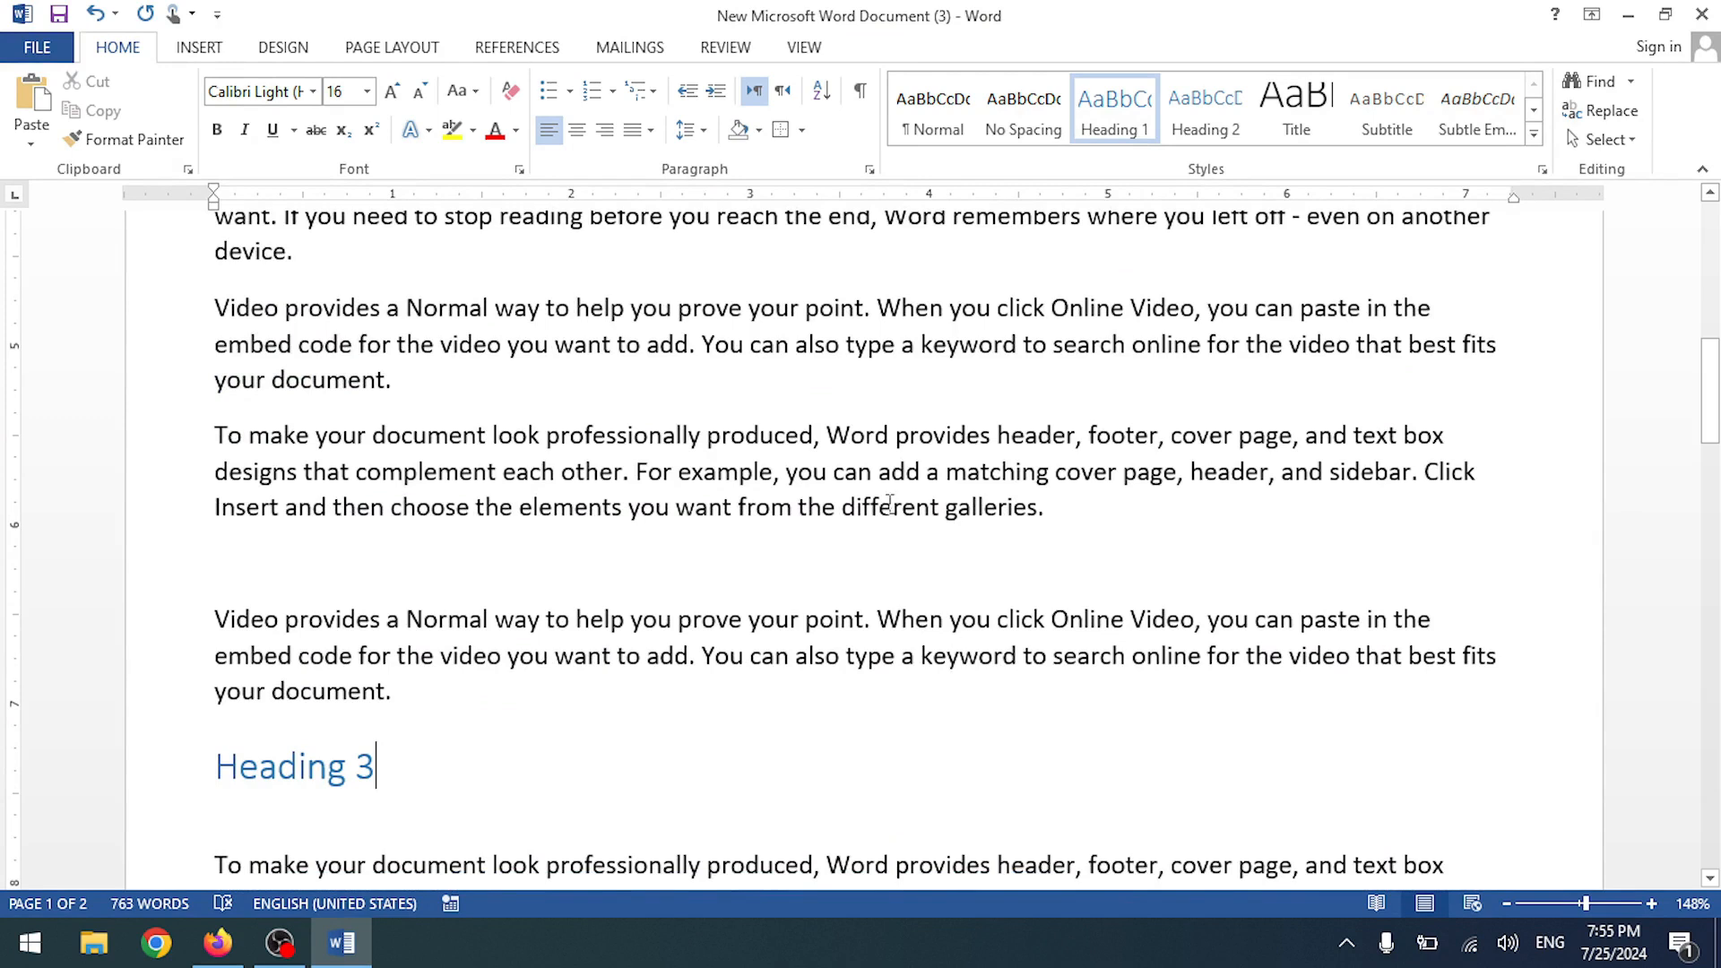
scroll(889, 504, up, 5)
key(BackSpace)
- Rename the upper heading to Heading 2 and start it on a new page
text(2)
click(634, 336)
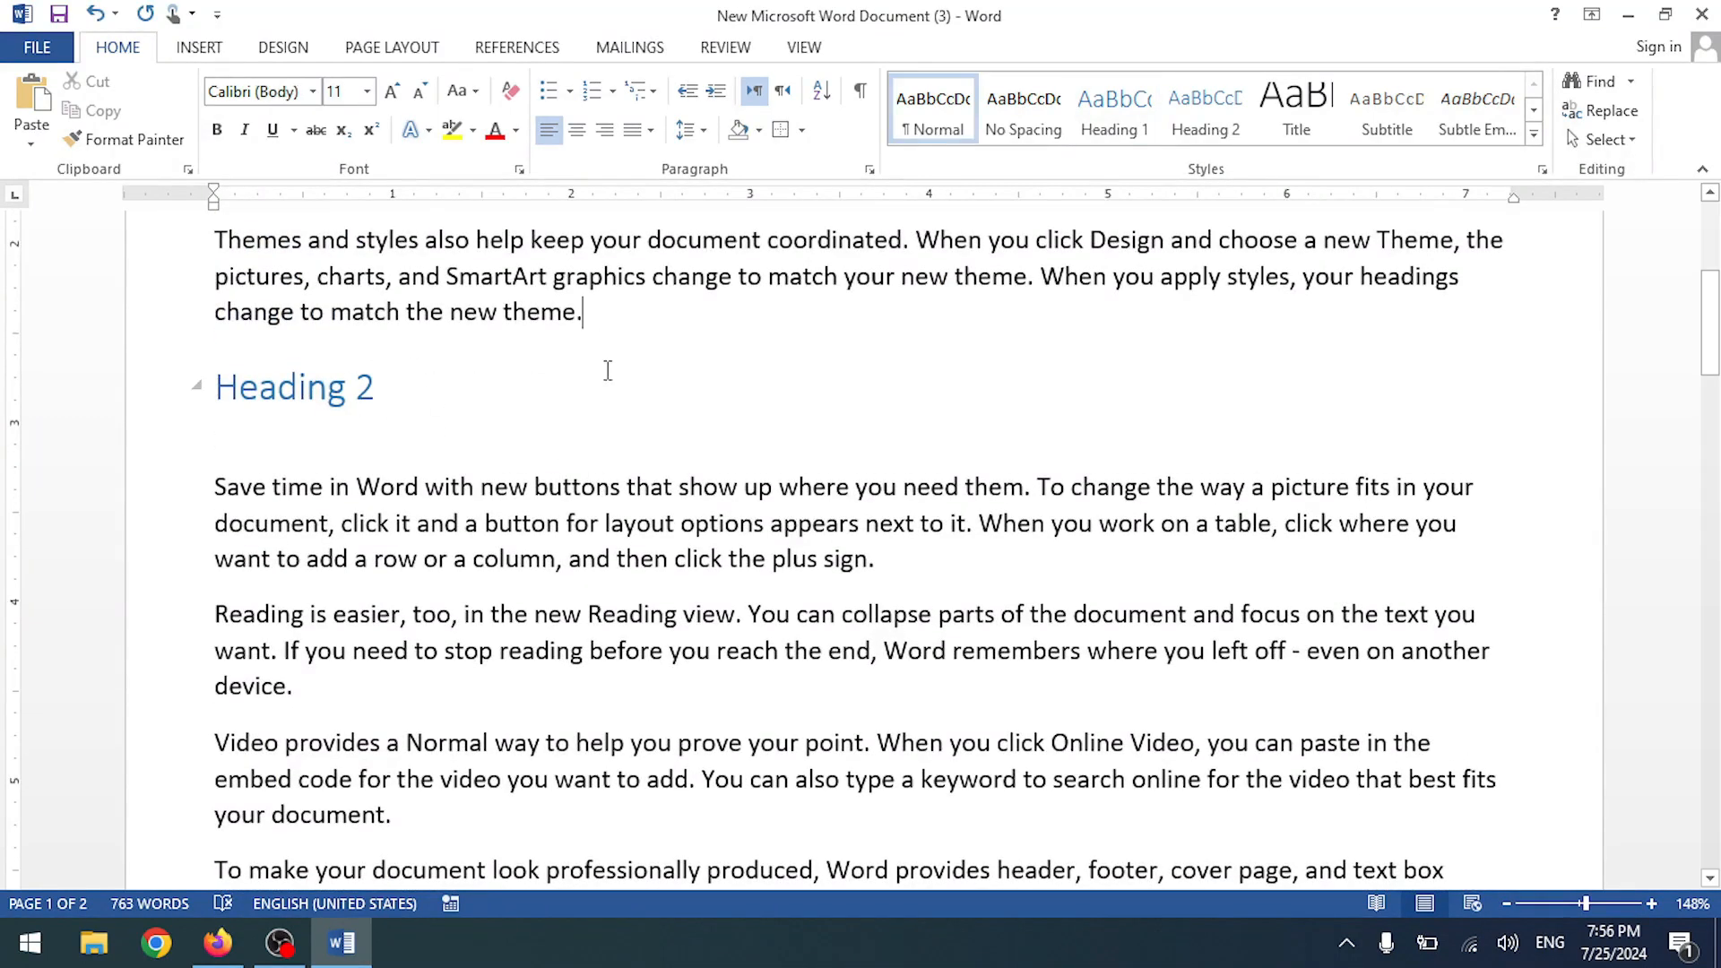
key(Return)
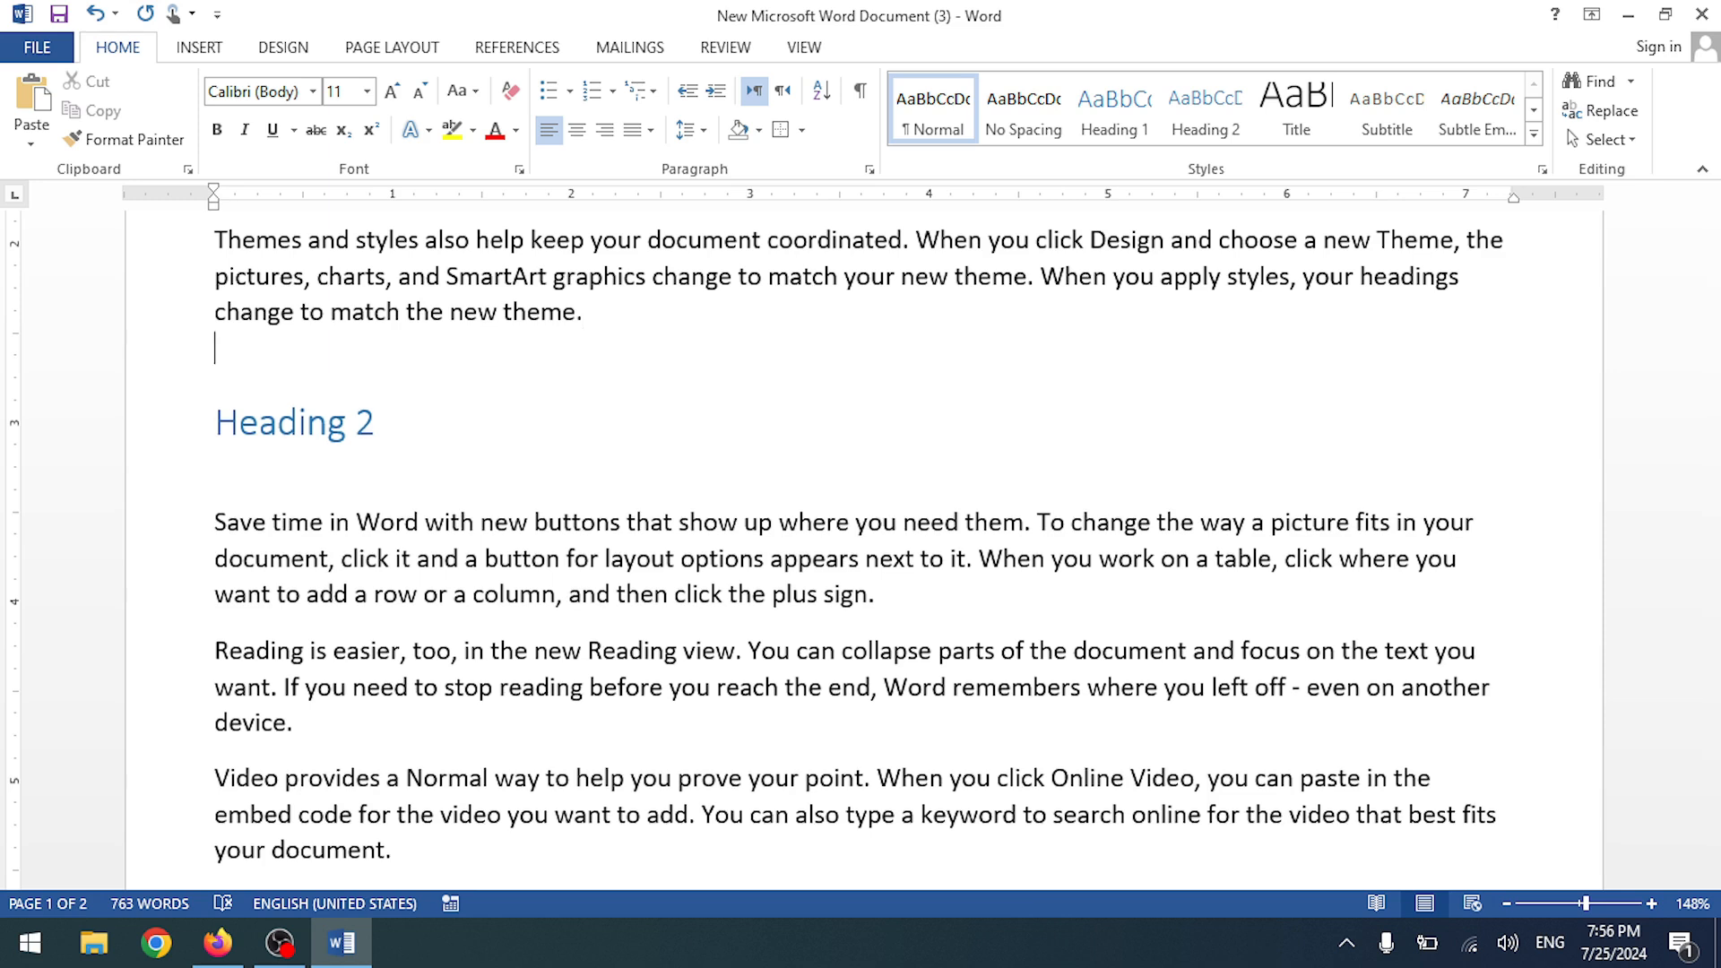
key(BackSpace)
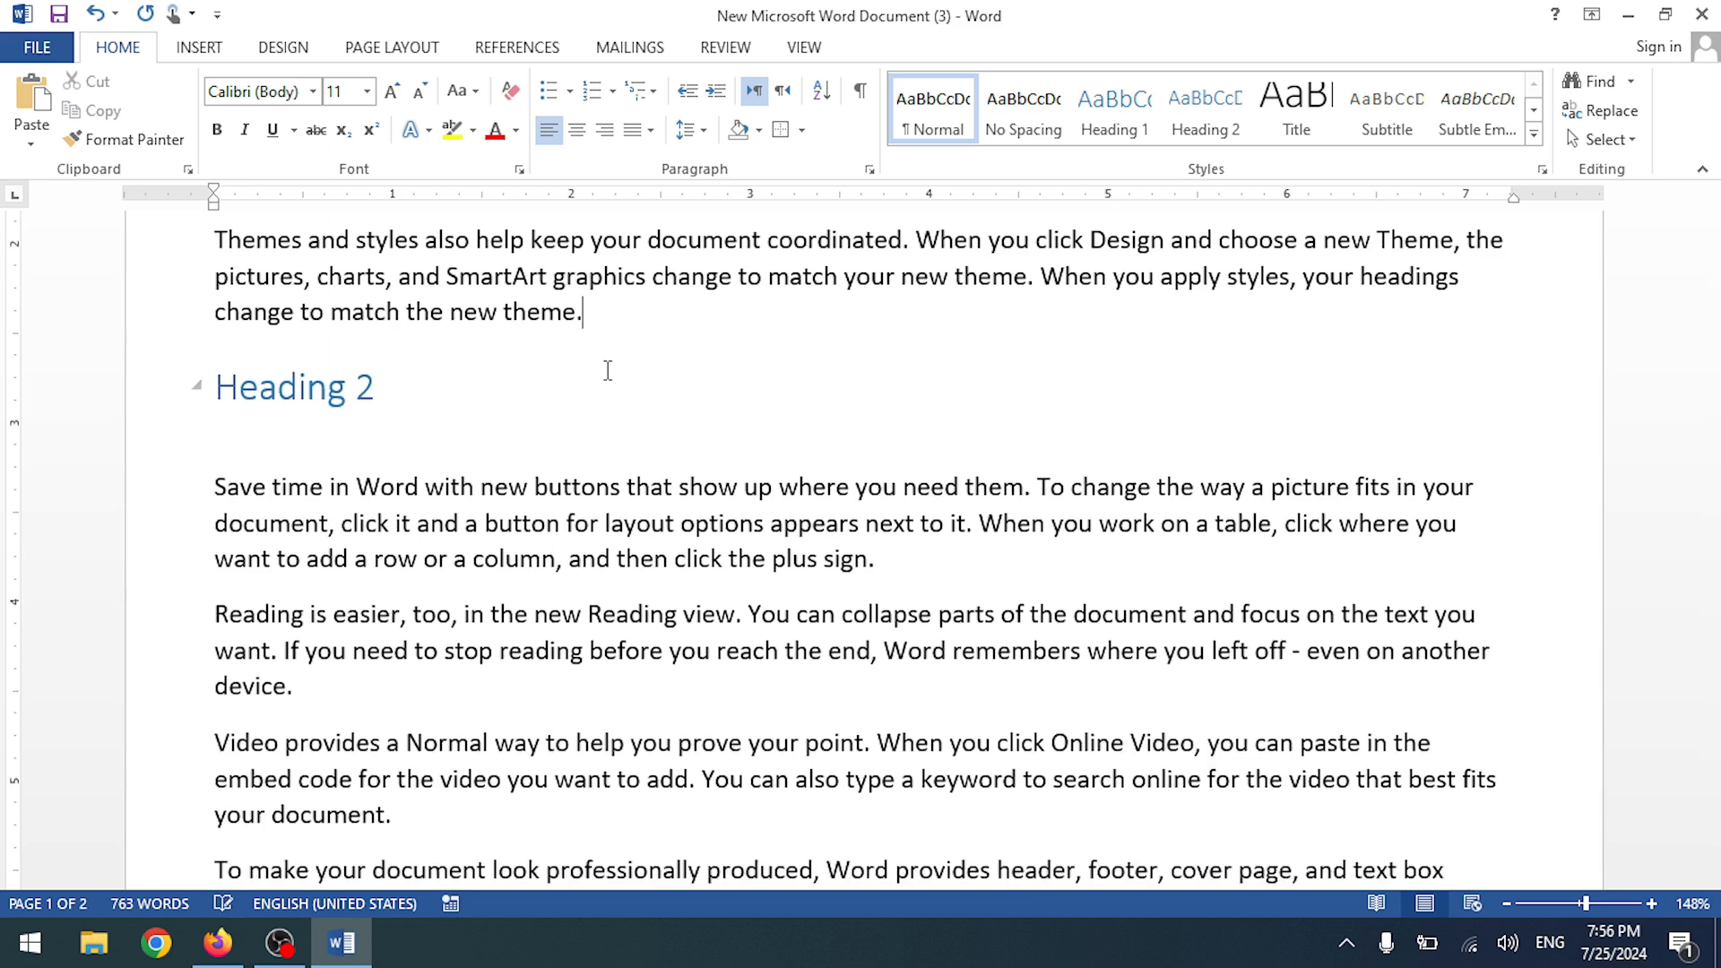
key(ctrl+Return)
- Insert a page break just above Heading 3 so it starts on a new page
scroll(601, 376, down, 10)
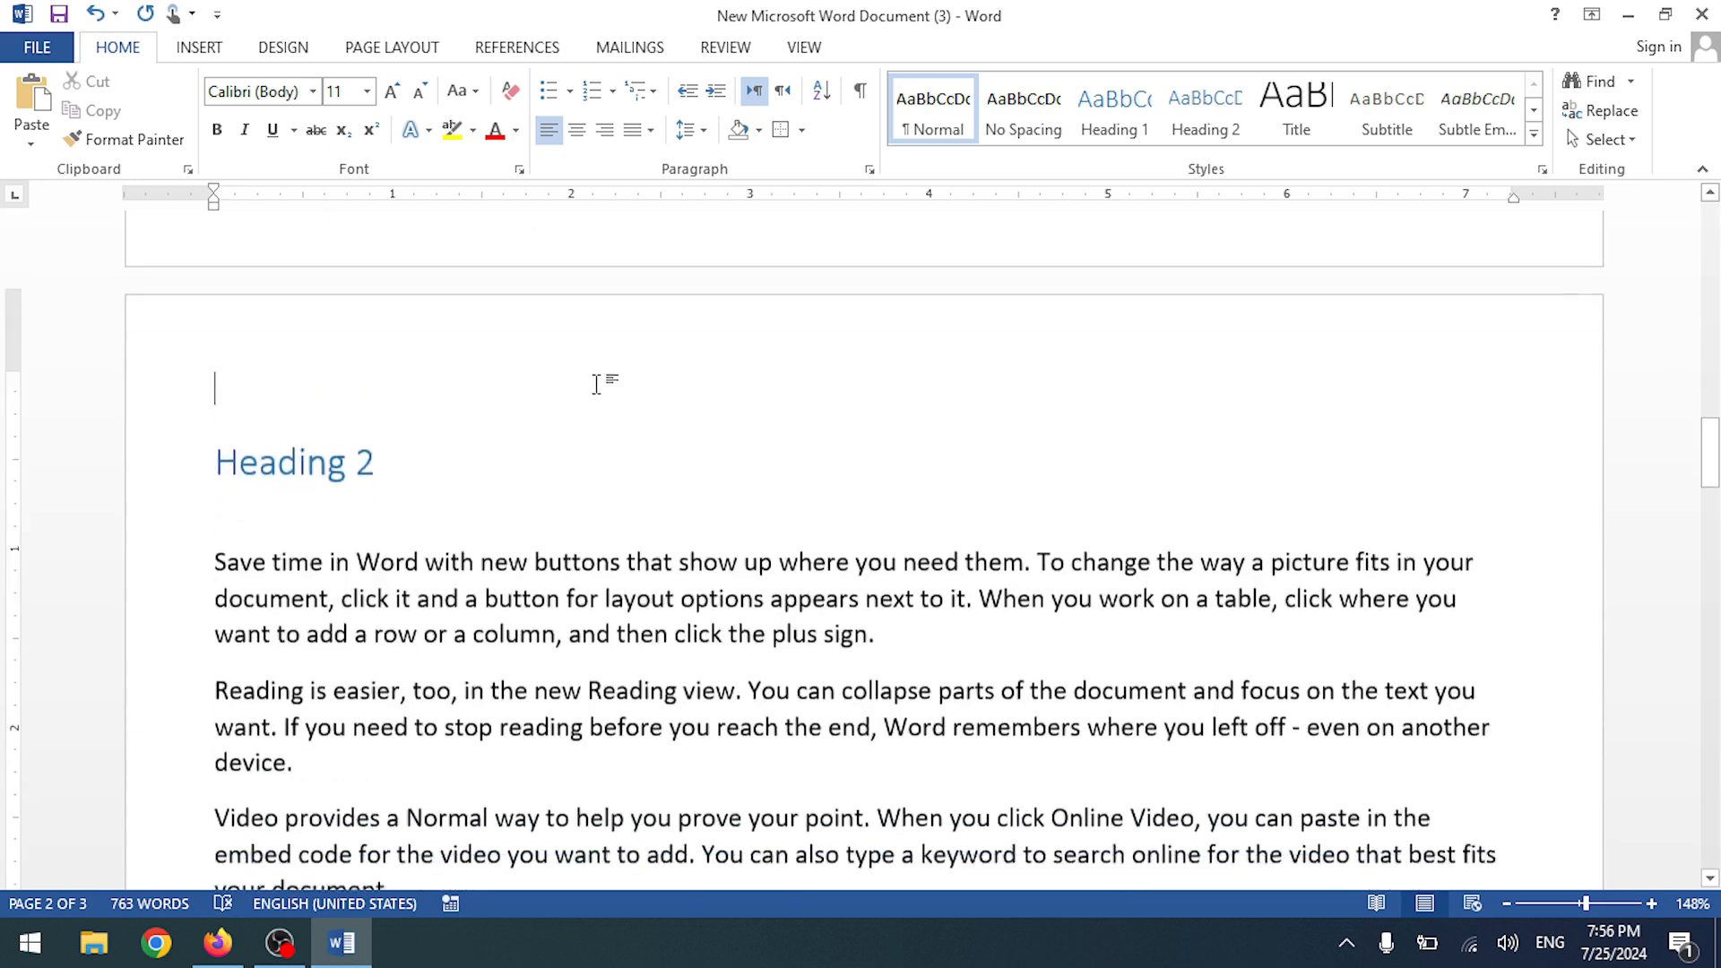
scroll(509, 521, down, 1)
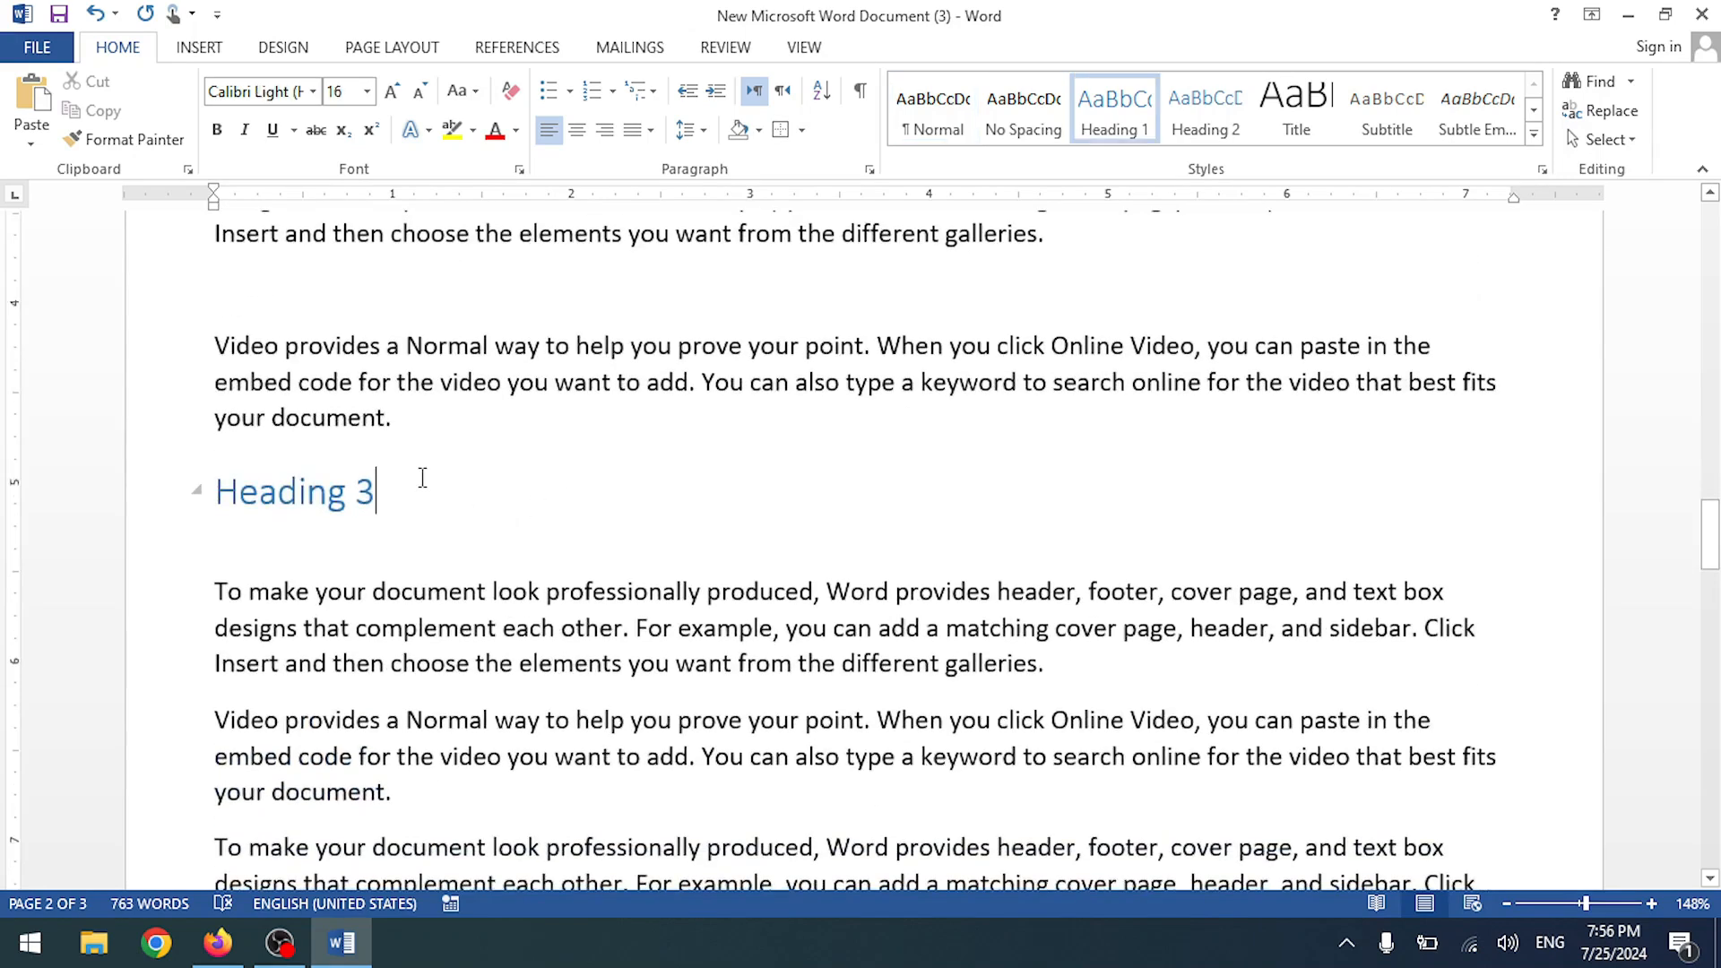
key(ctrl+Return)
key(ctrl+z)
scroll(1179, 457, up, 3)
click(544, 451)
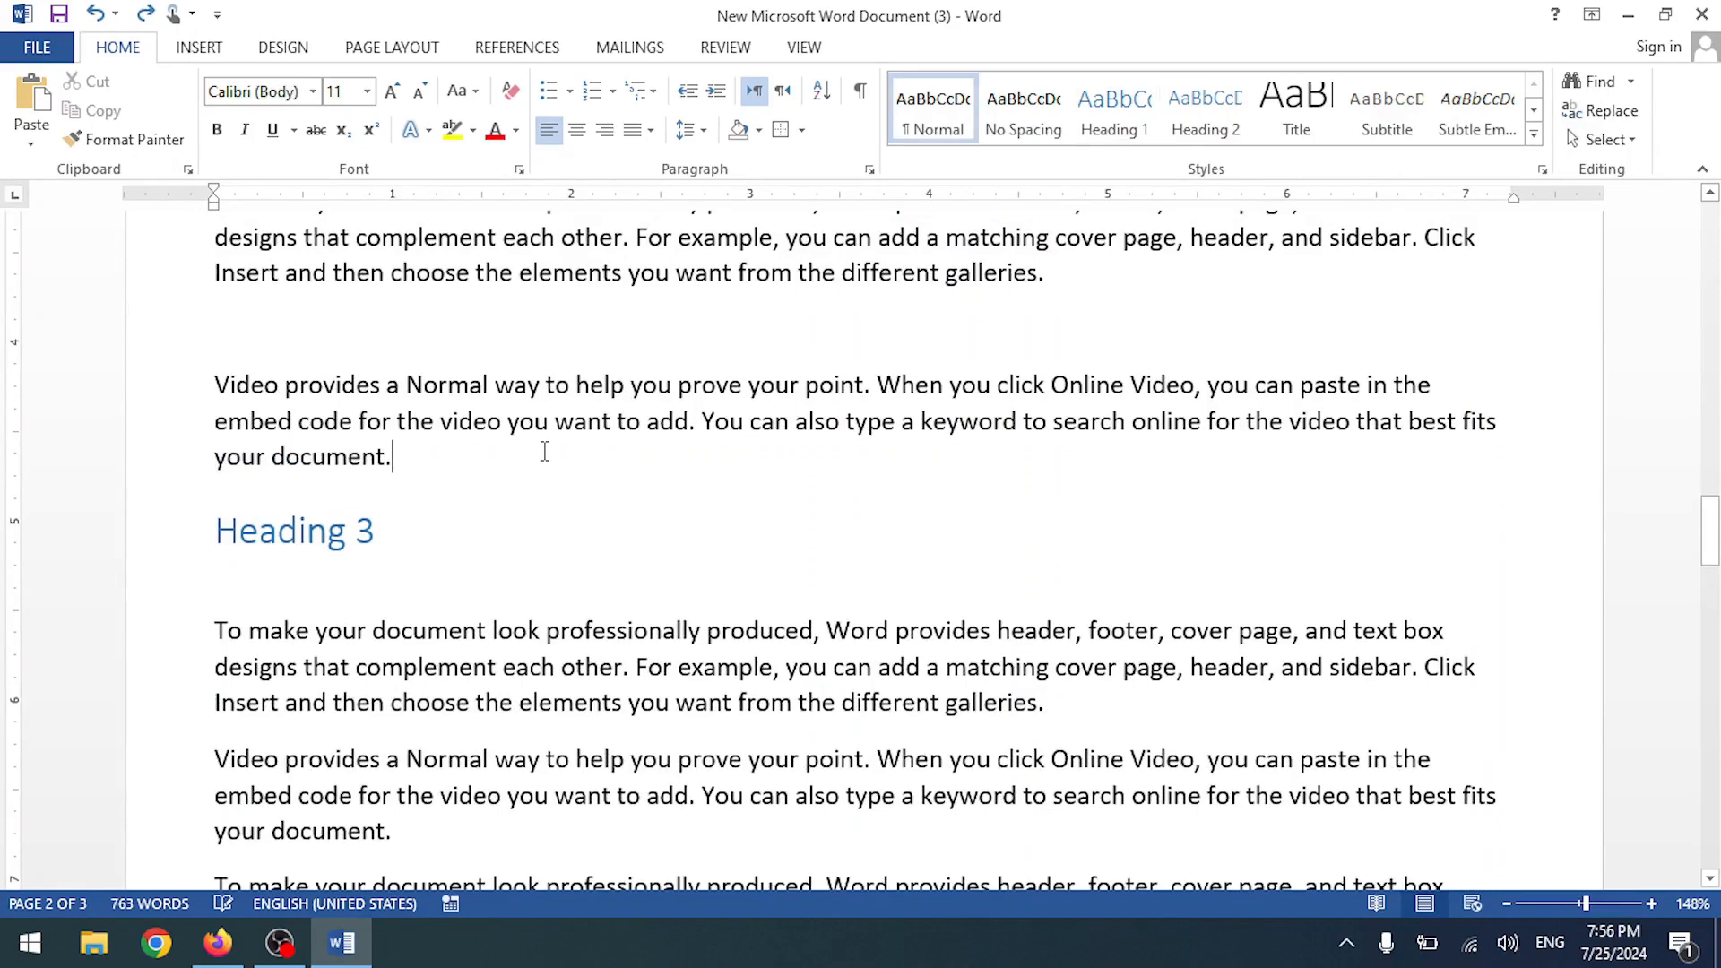
key(ctrl+Return)
scroll(589, 486, down, 13)
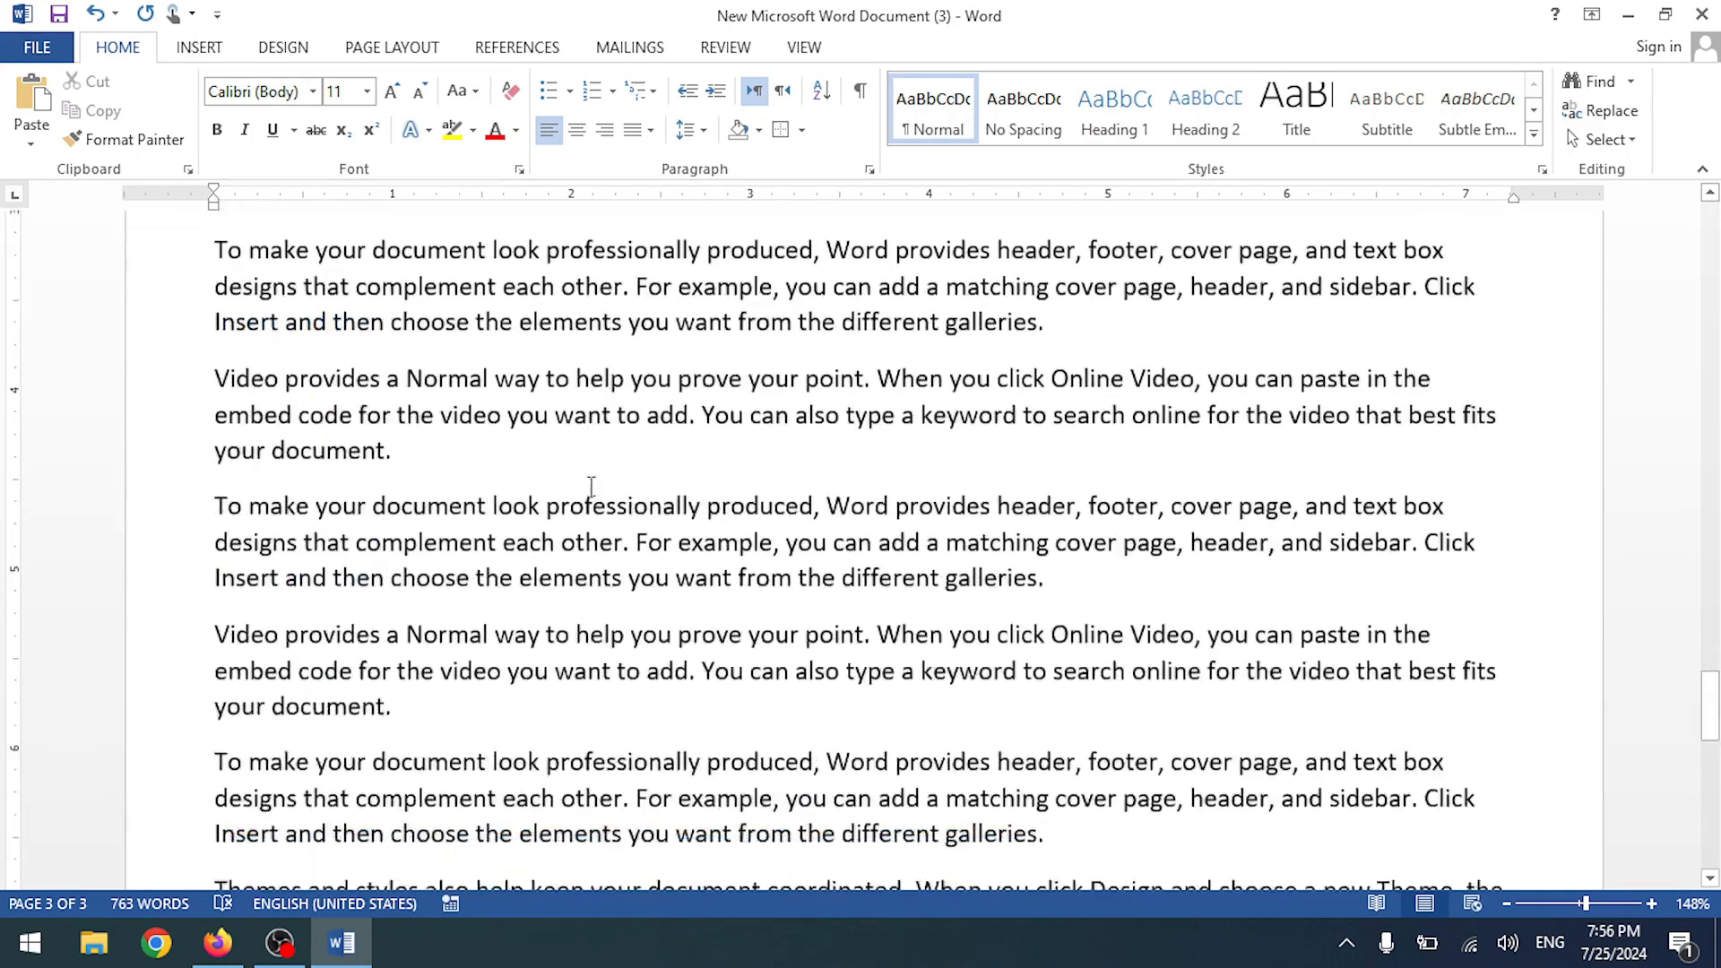
scroll(593, 484, up, 13)
scroll(595, 484, up, 20)
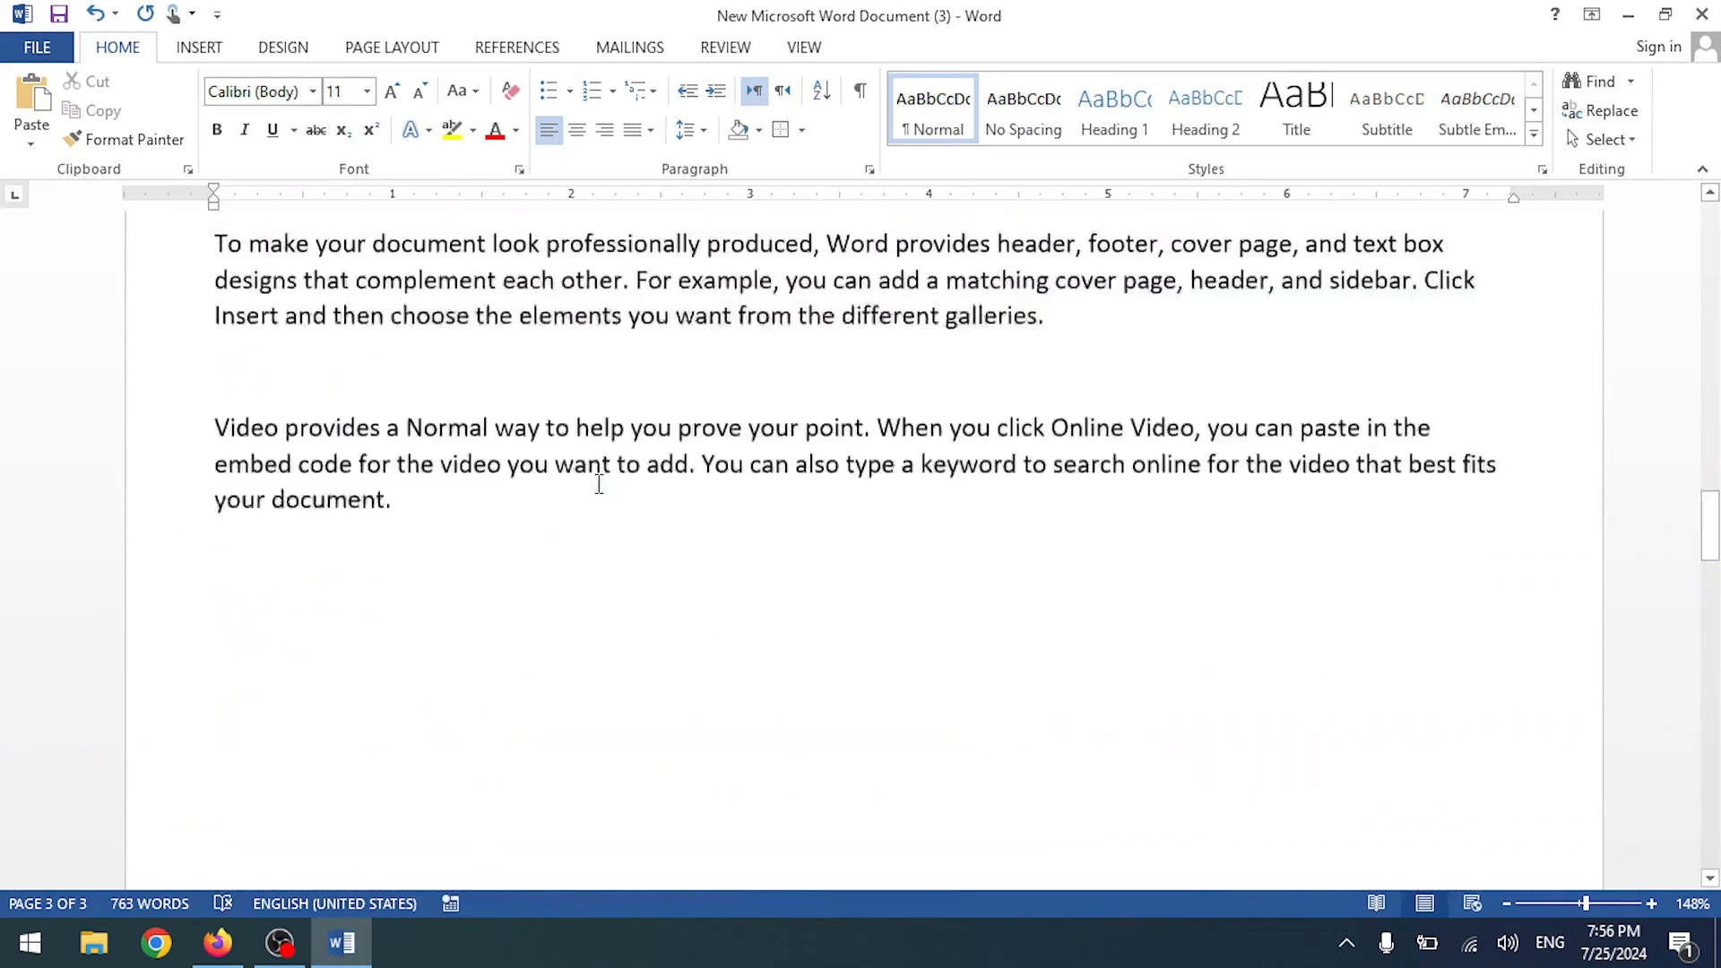
- Insert a page break before the top Heading 1, leaving an empty first page
scroll(598, 486, up, 2)
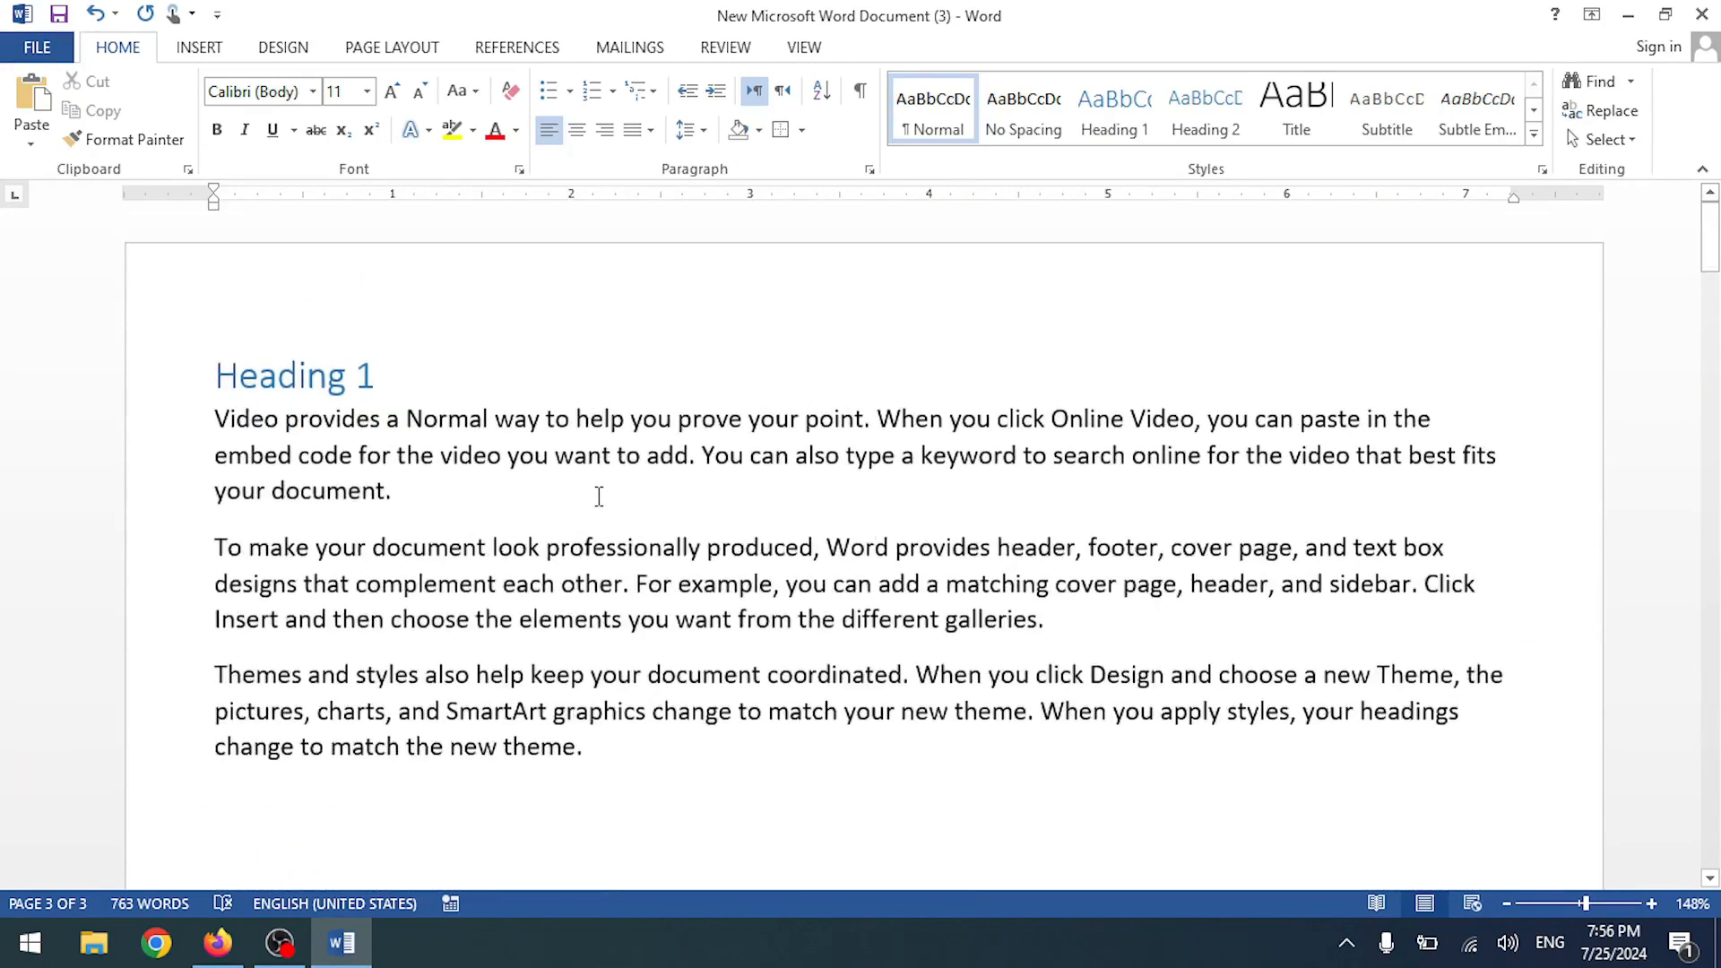
scroll(598, 489, down, 6)
scroll(598, 488, down, 5)
scroll(596, 488, down, 3)
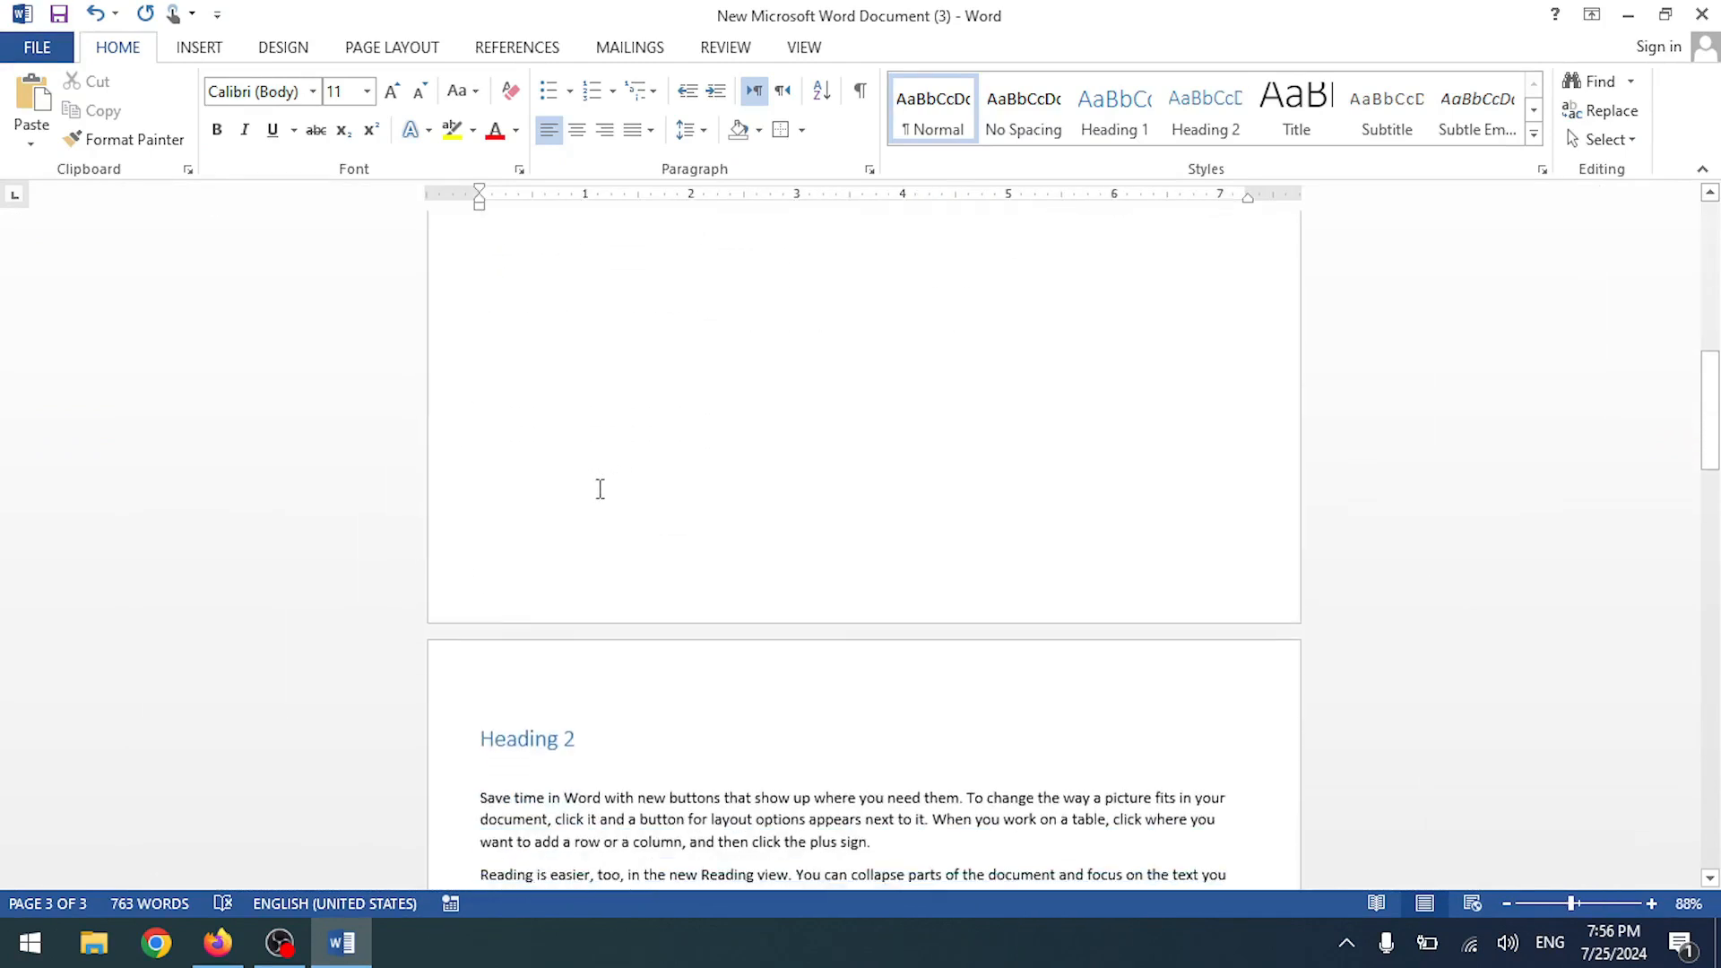
scroll(596, 488, down, 5)
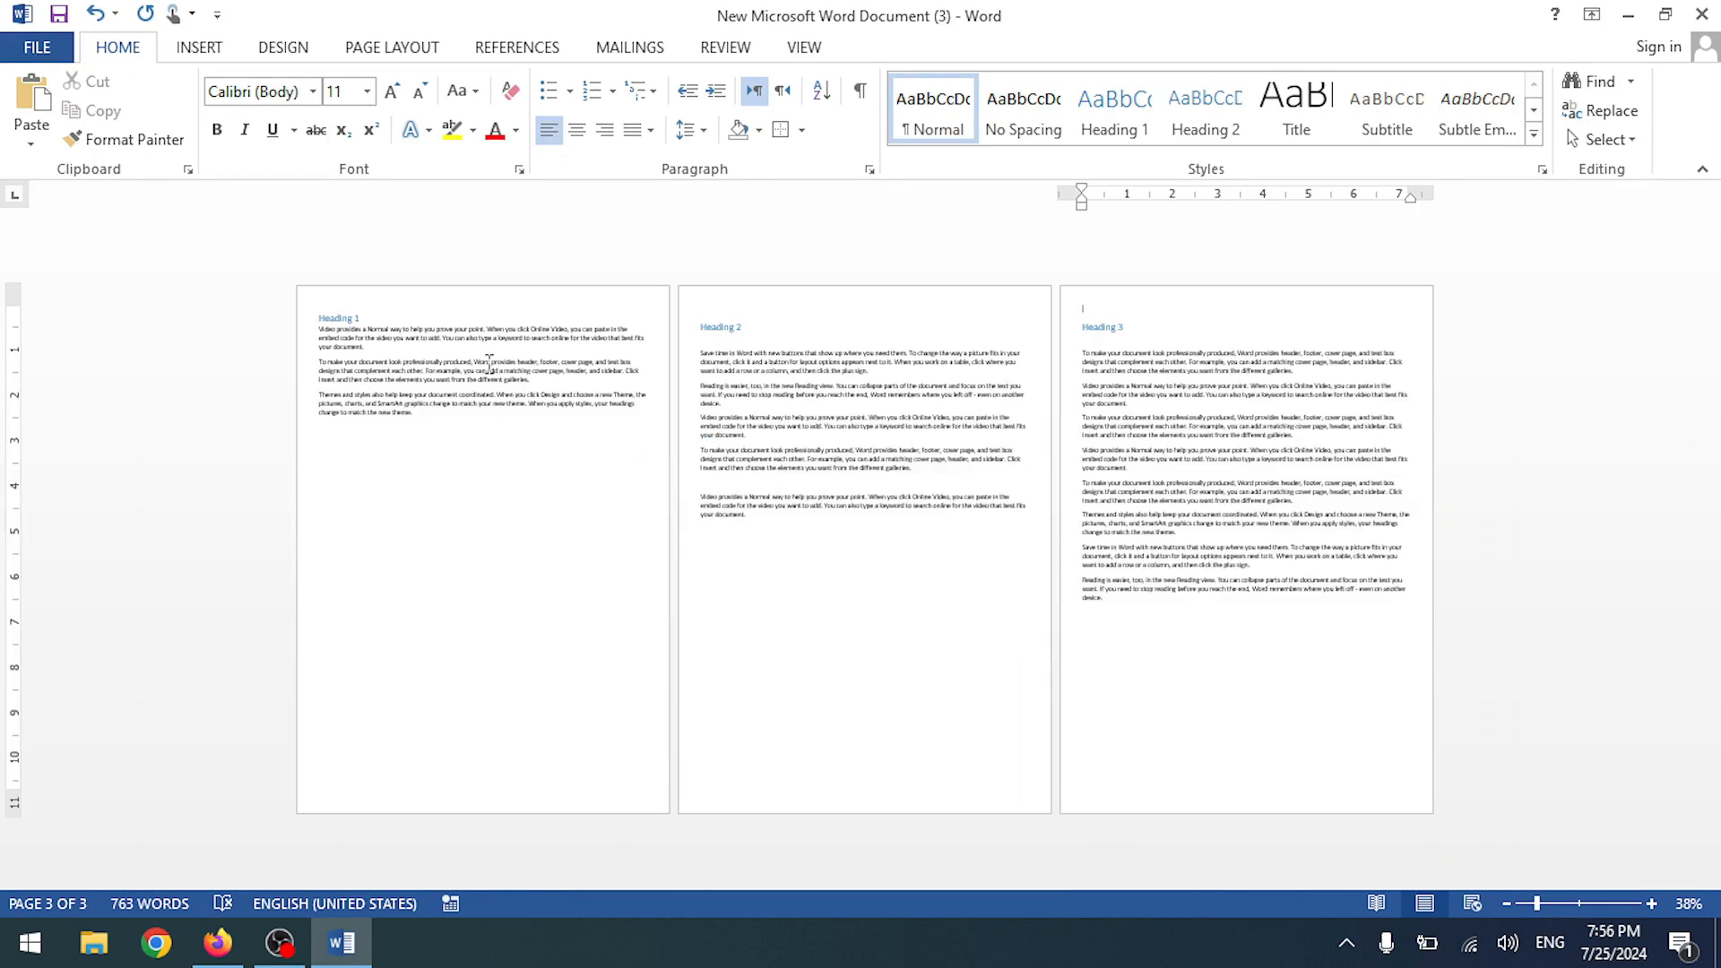
scroll(856, 418, up, 3)
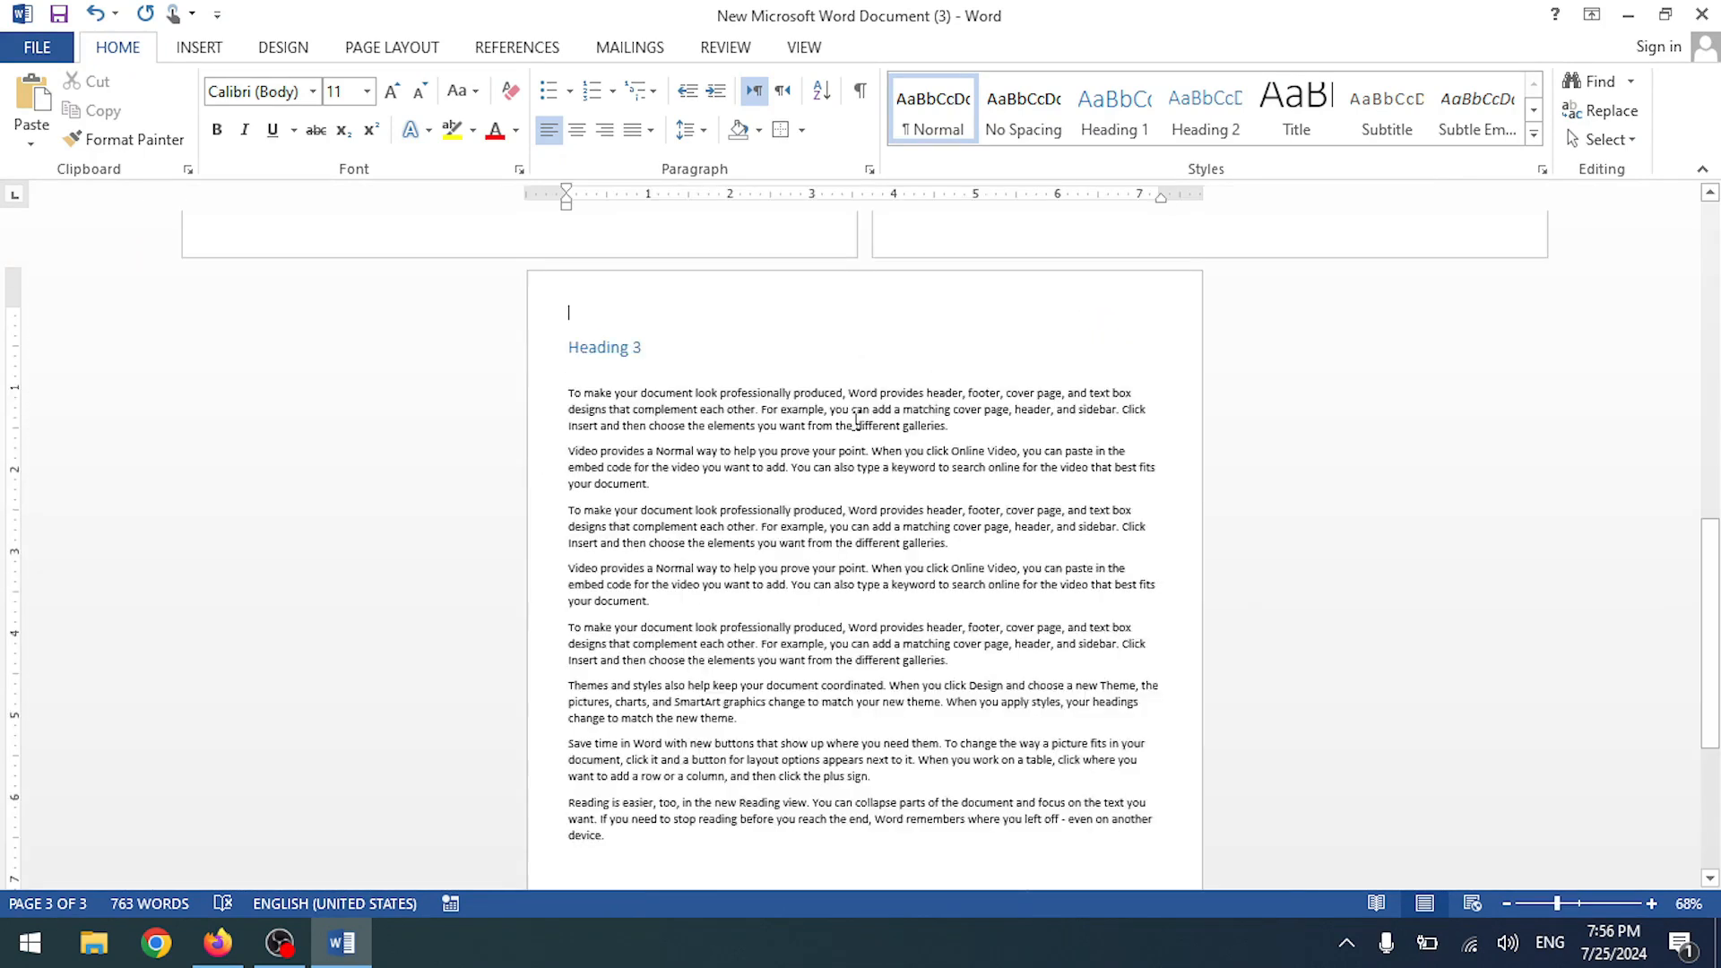
scroll(856, 418, up, 10)
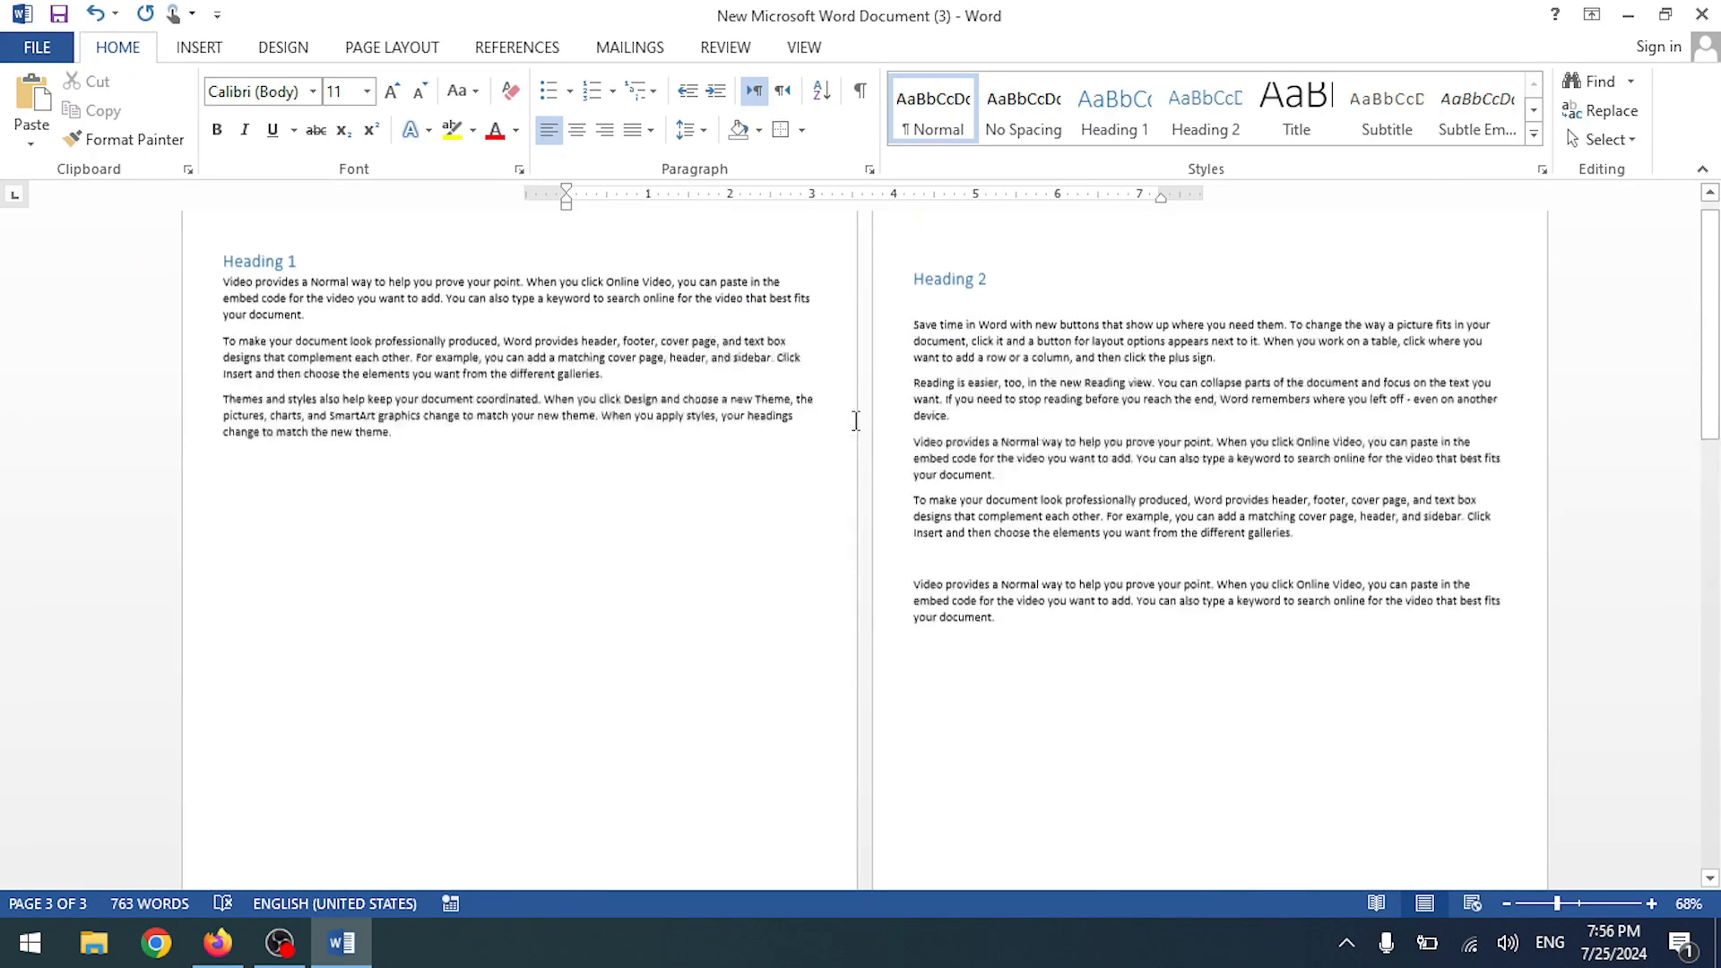
scroll(594, 381, up, 12)
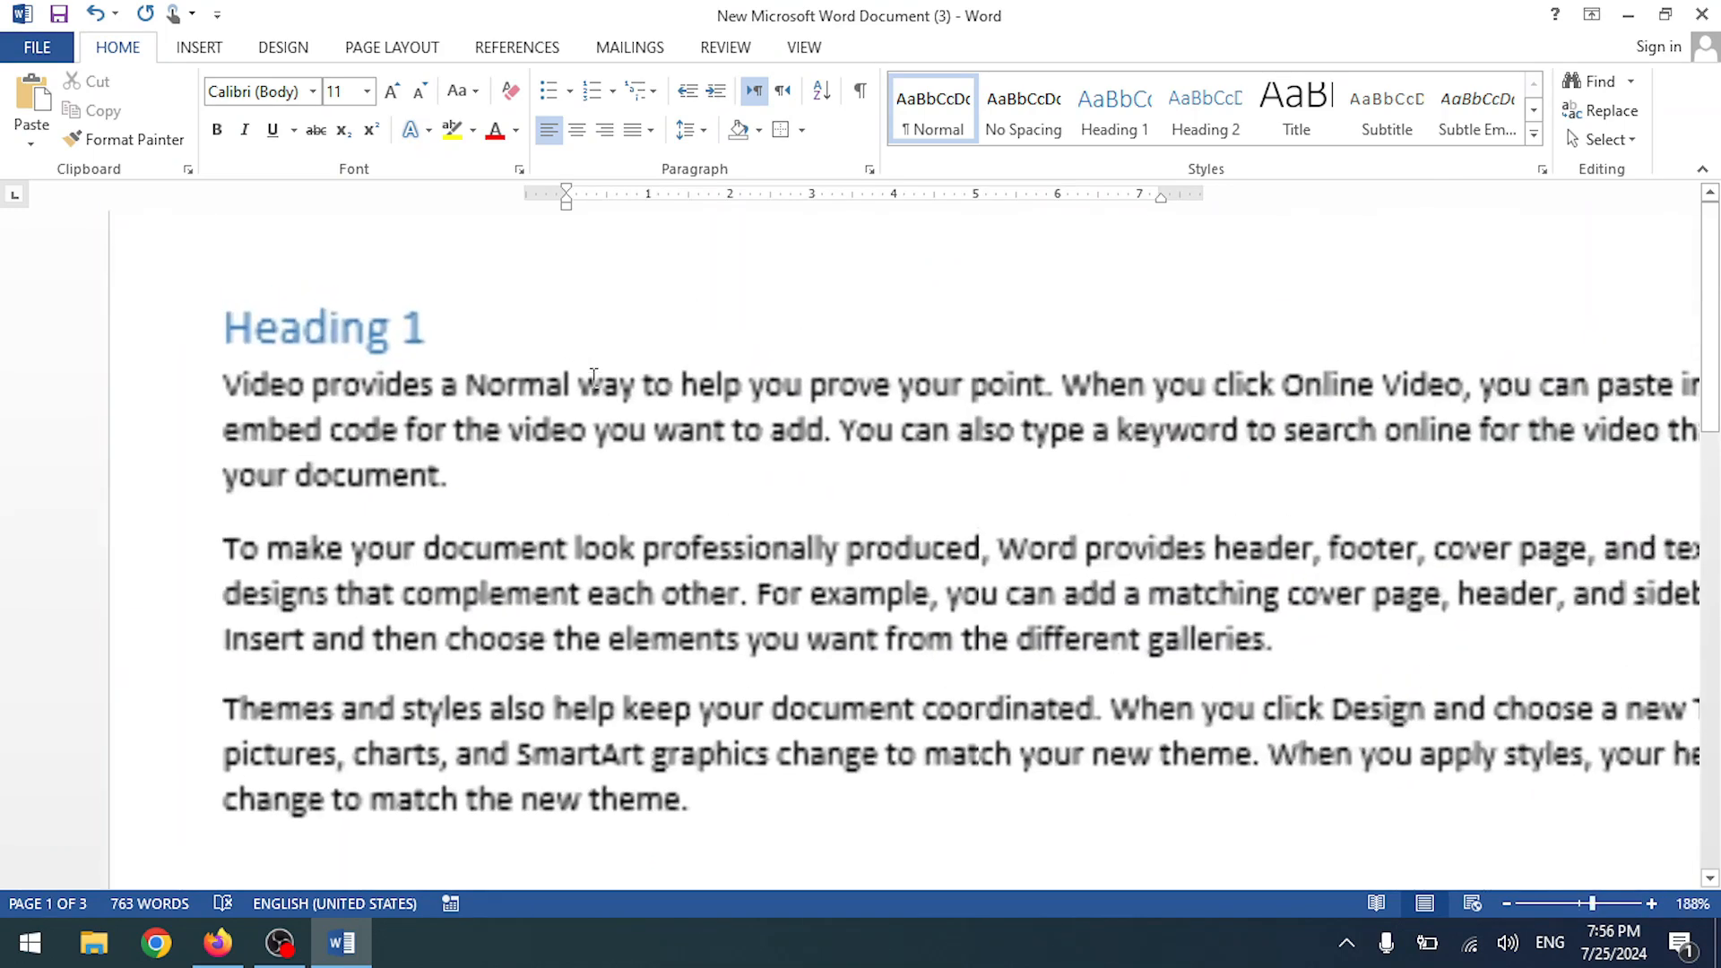
scroll(223, 352, down, 4)
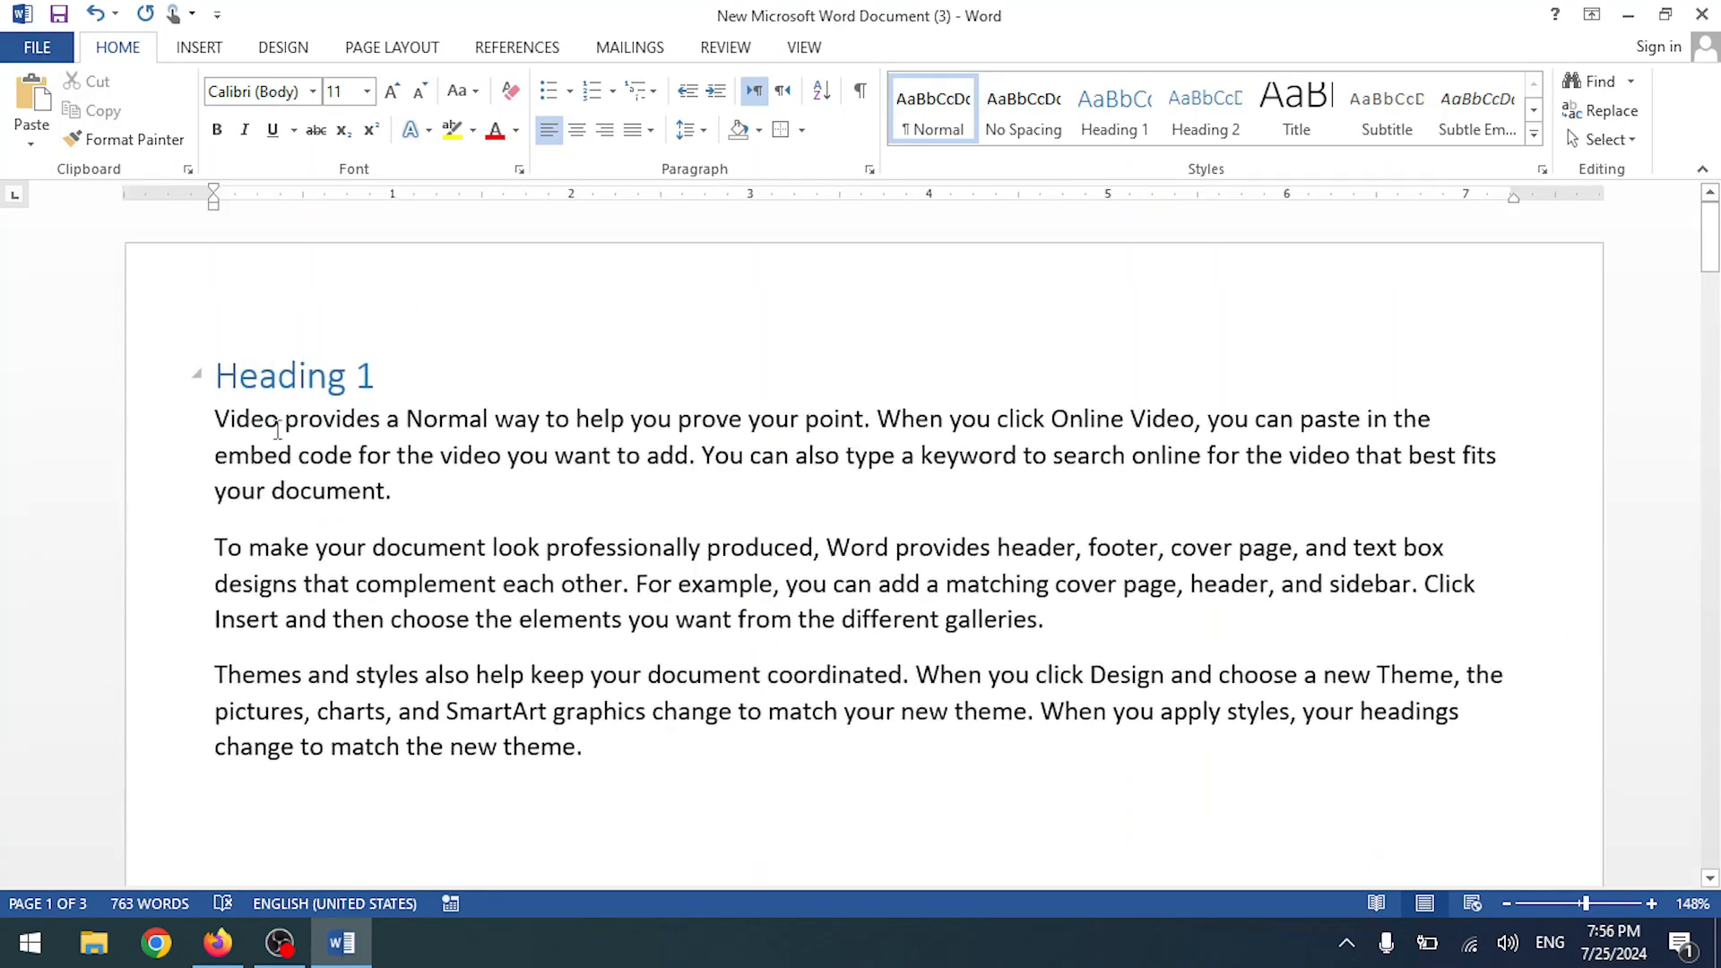
click(226, 351)
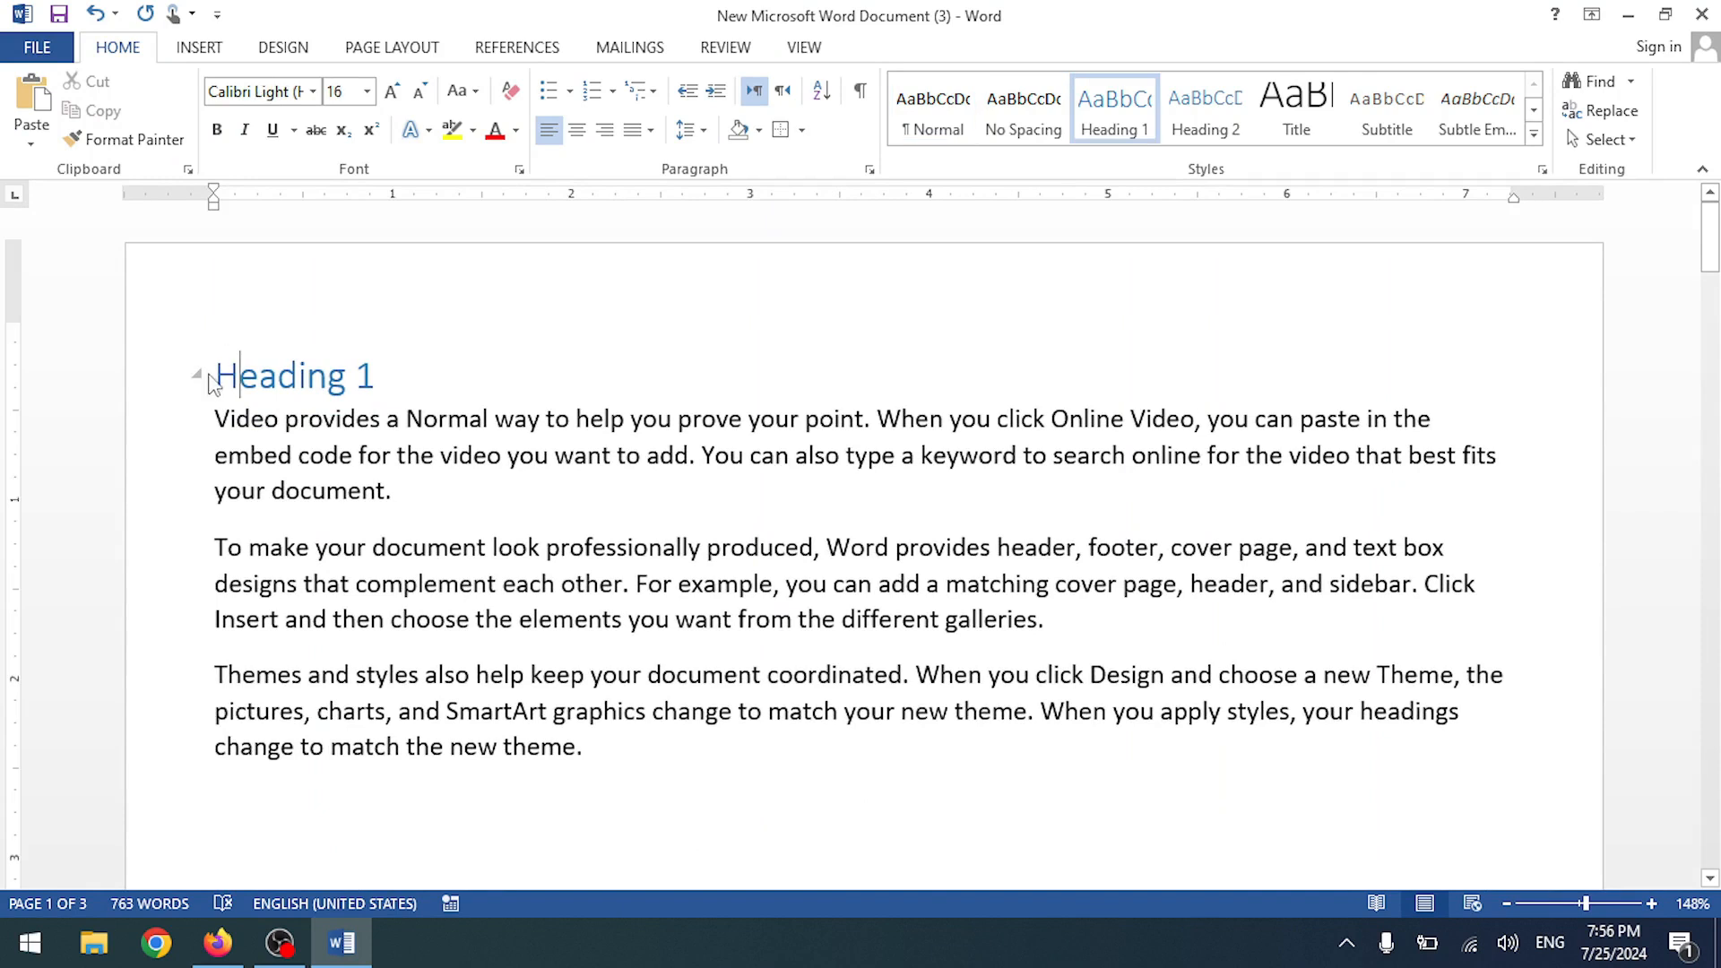
key(ctrl+Return)
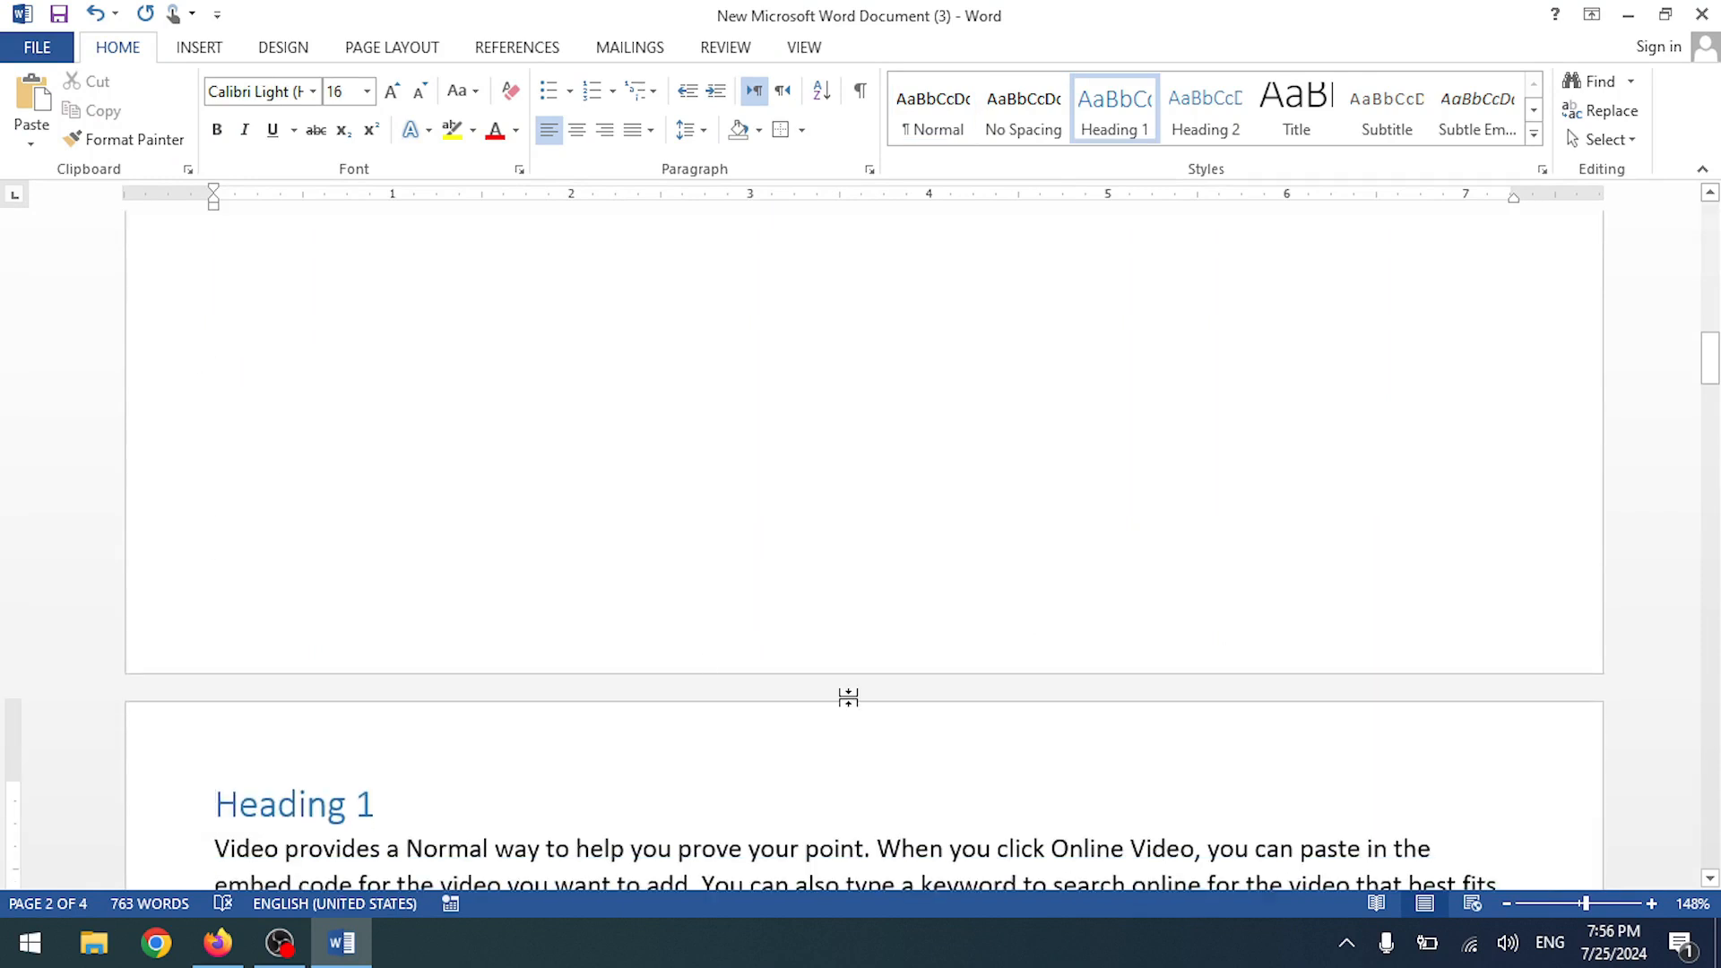
scroll(848, 695, down, 7)
scroll(467, 478, up, 18)
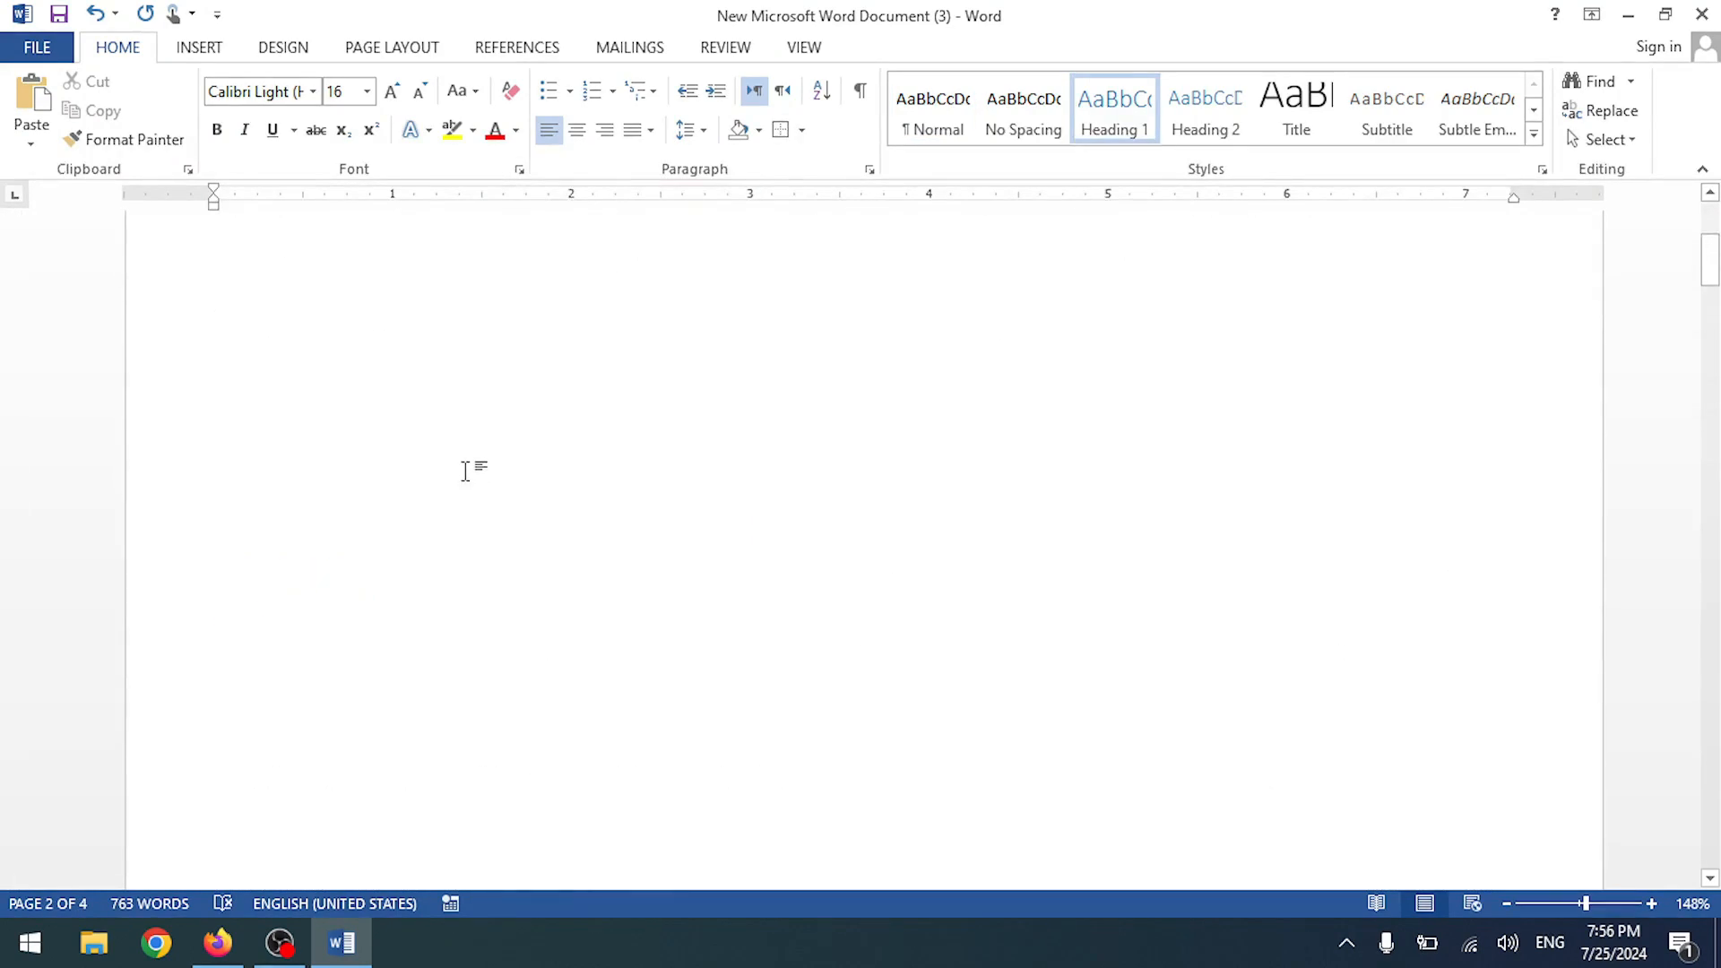
- Insert Automatic Table 1 from Table of Contents on the blank first page
click(299, 325)
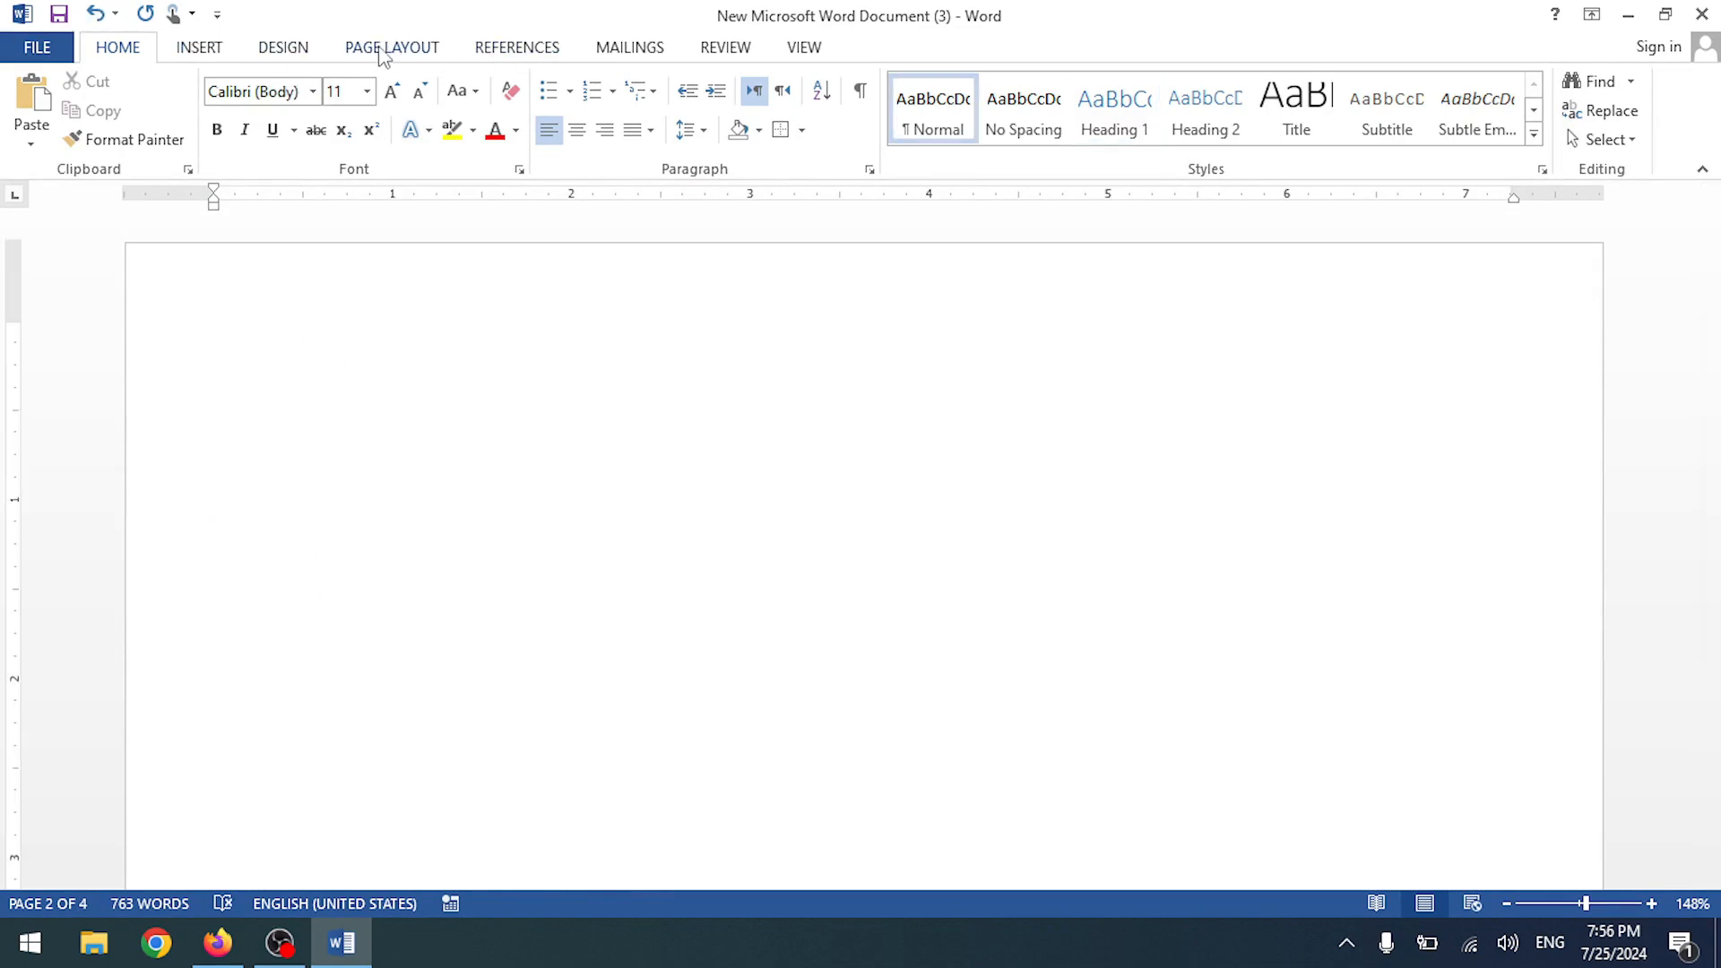
click(516, 49)
click(43, 116)
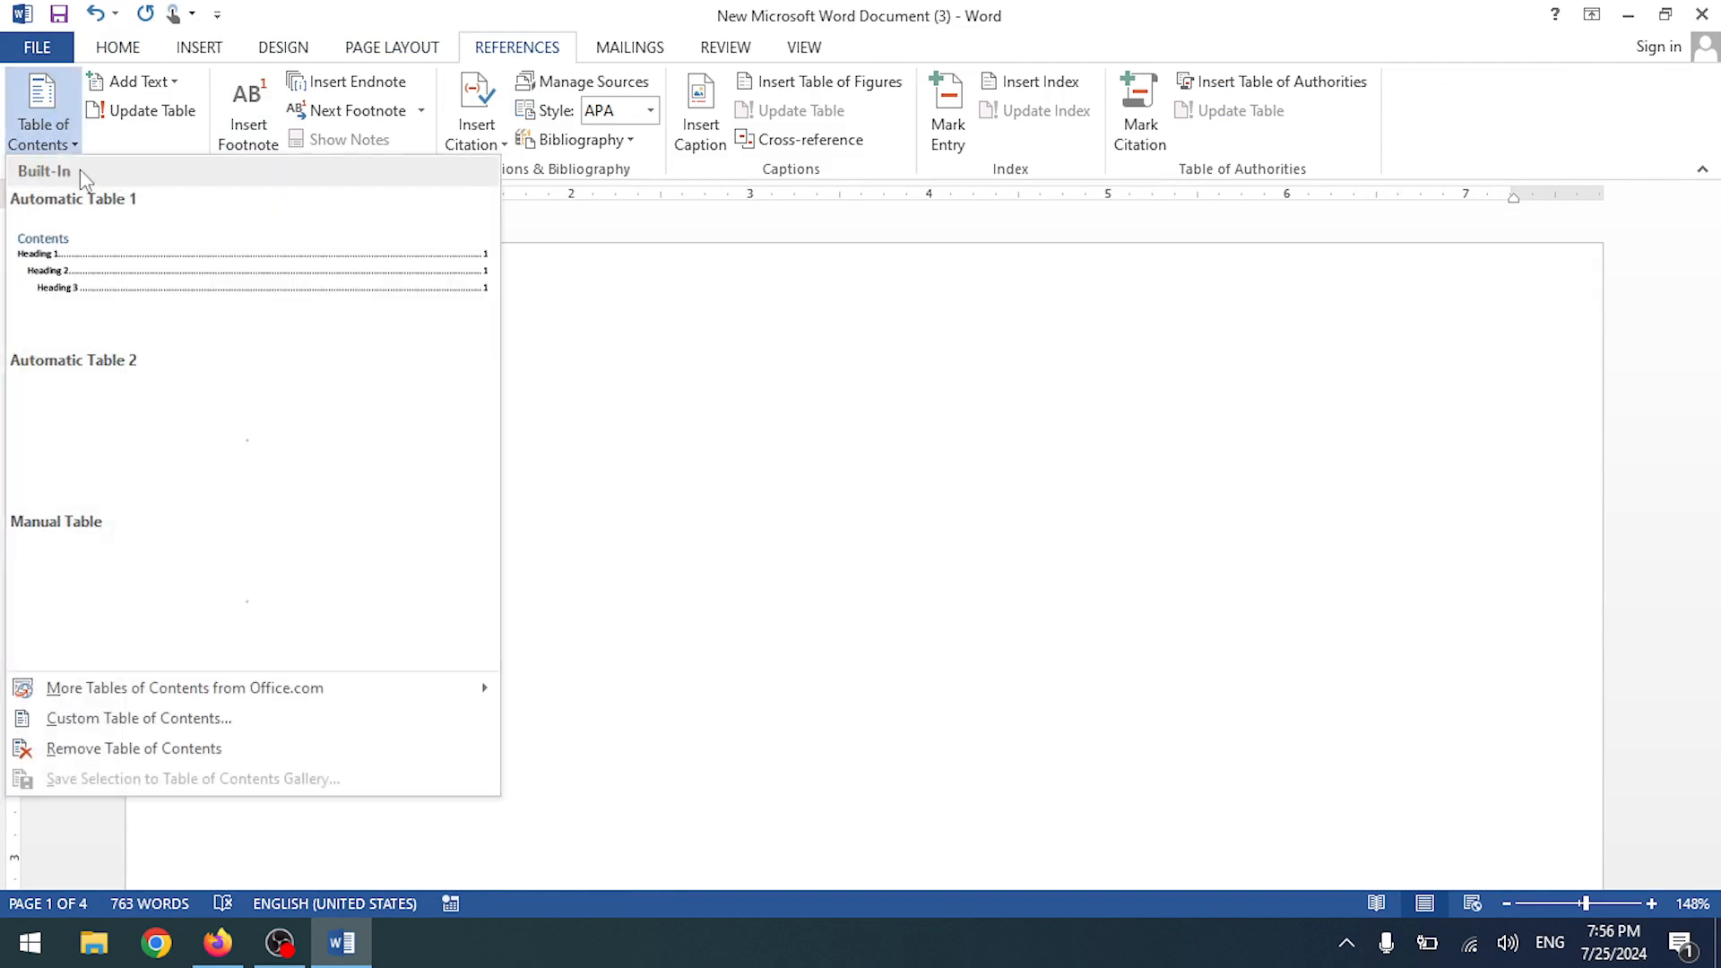
click(203, 301)
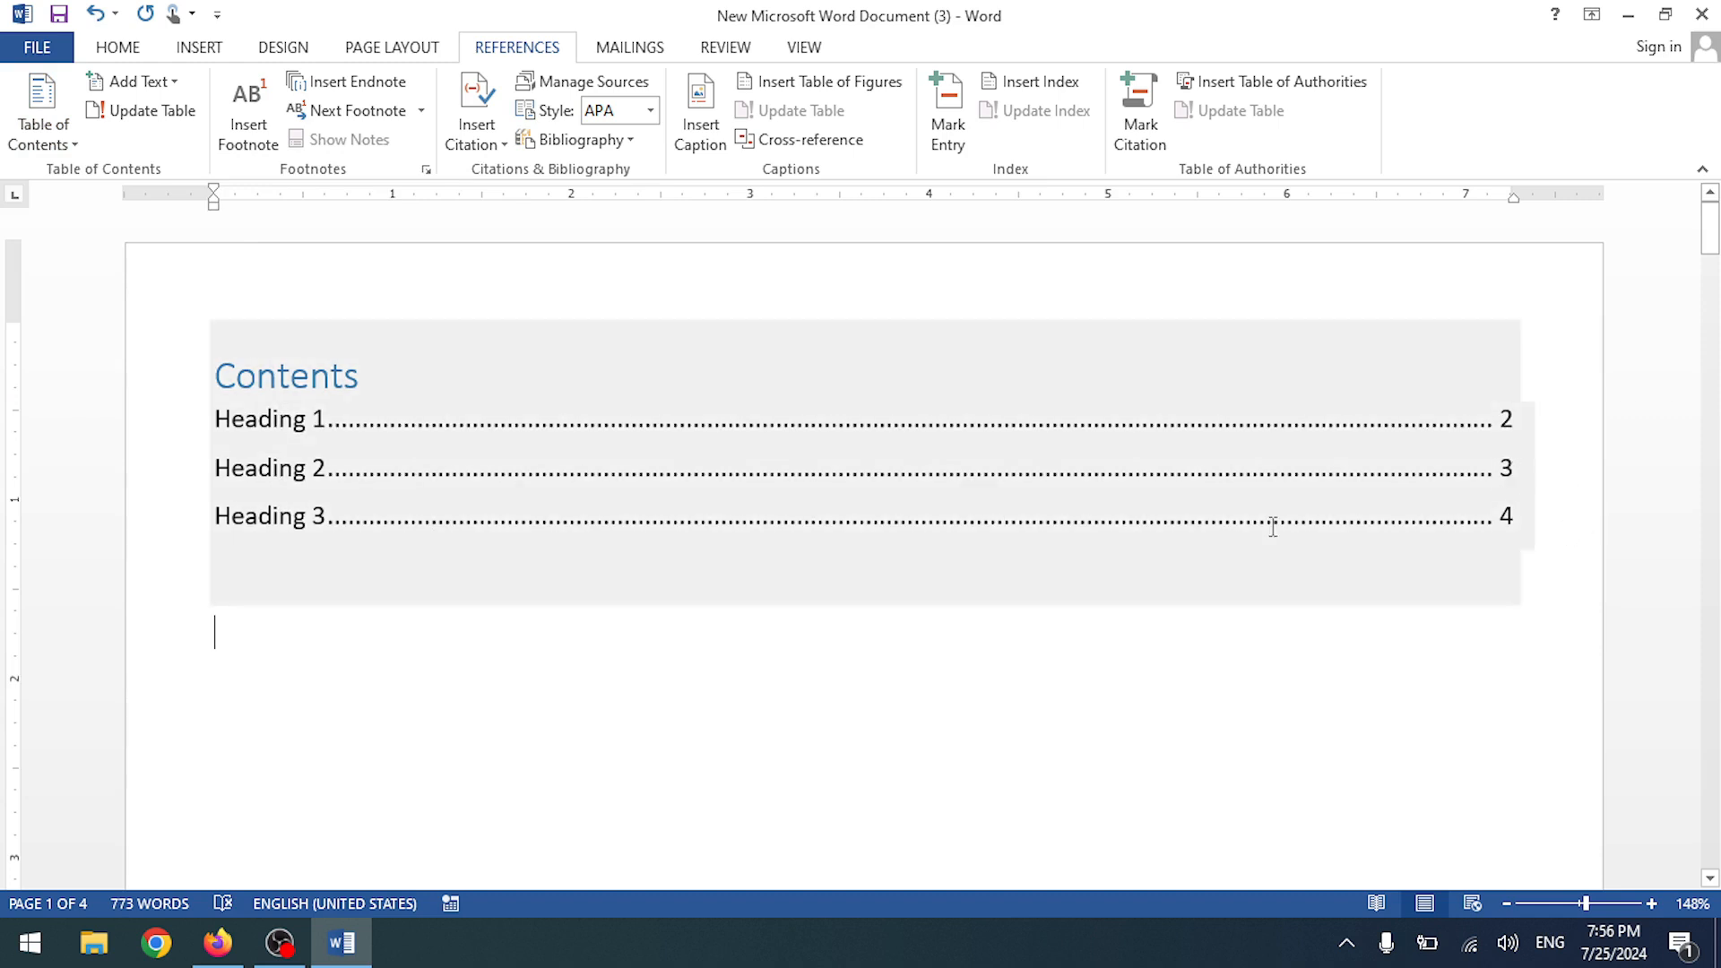
- Paste the Heading 3 section onto a new page after the last paragraph
scroll(615, 657, down, 15)
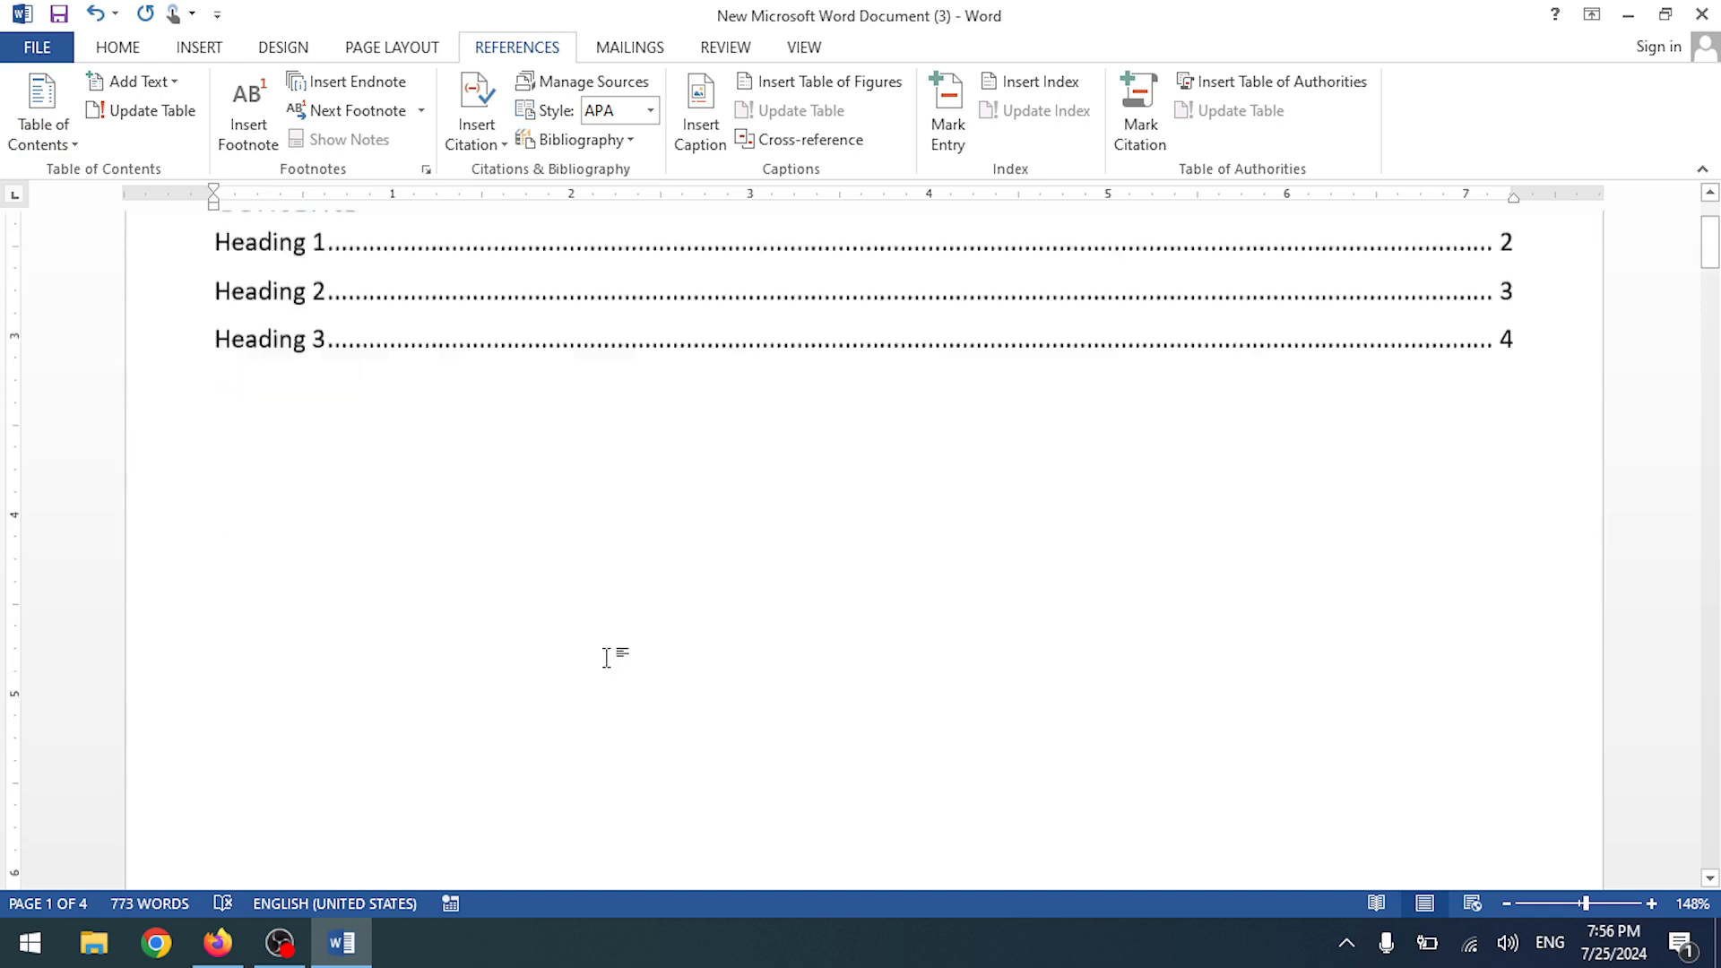
scroll(638, 652, down, 15)
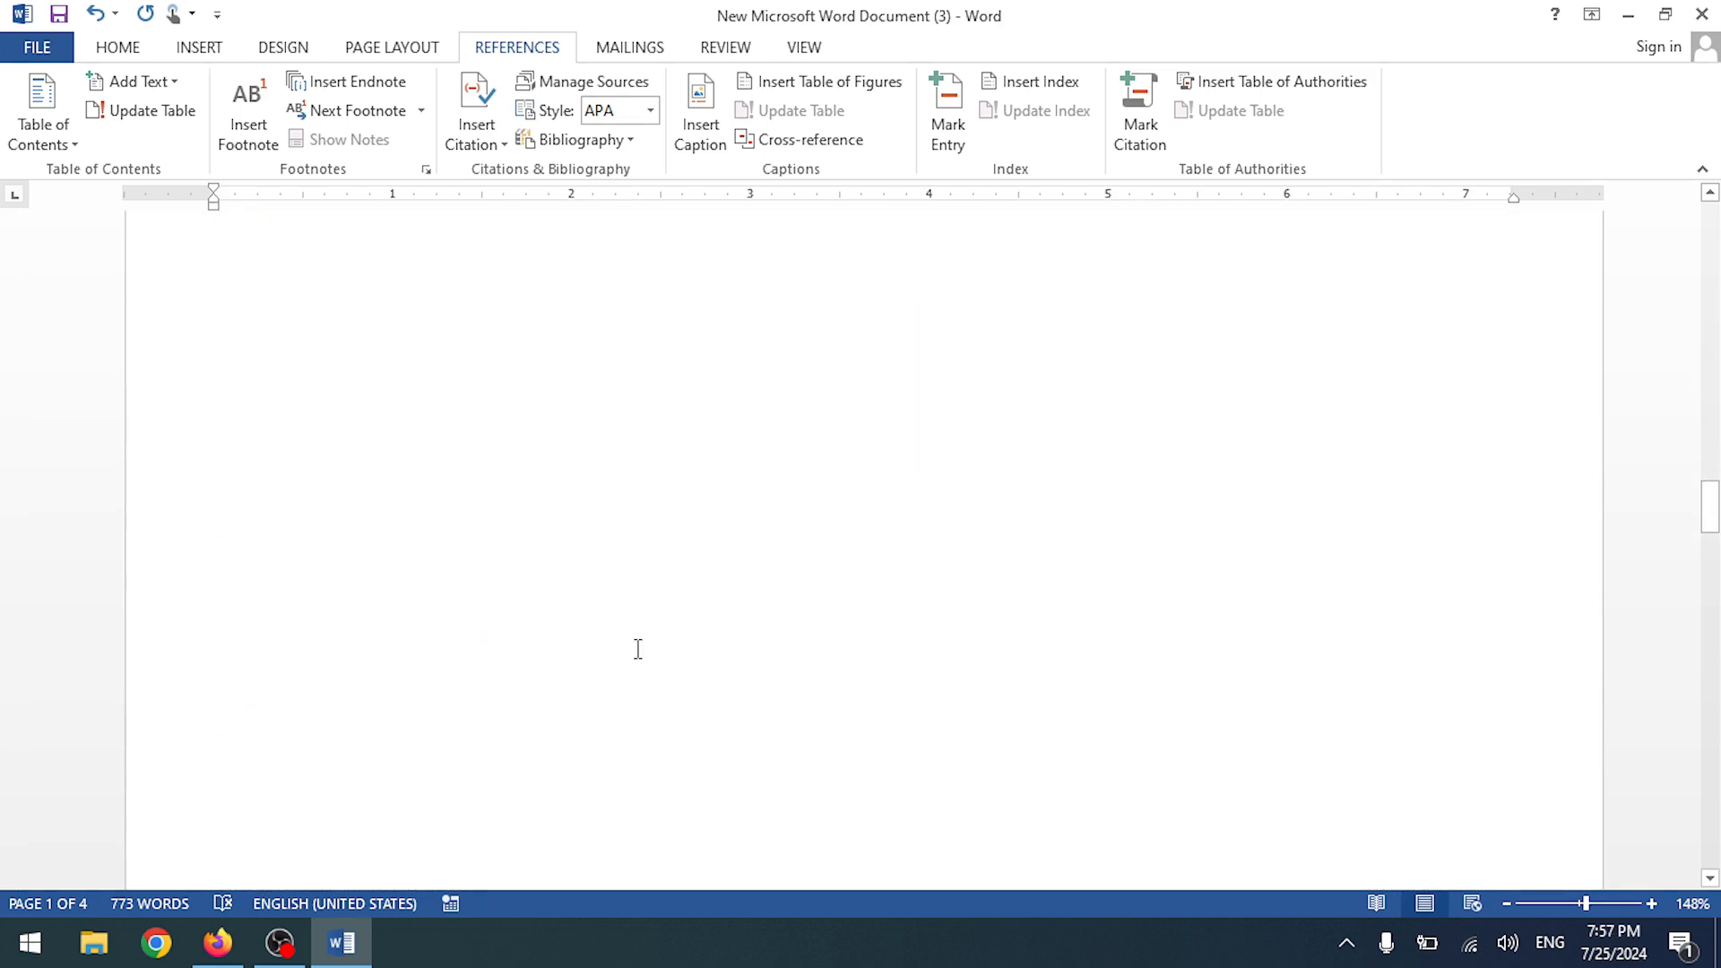
scroll(644, 672, down, 5)
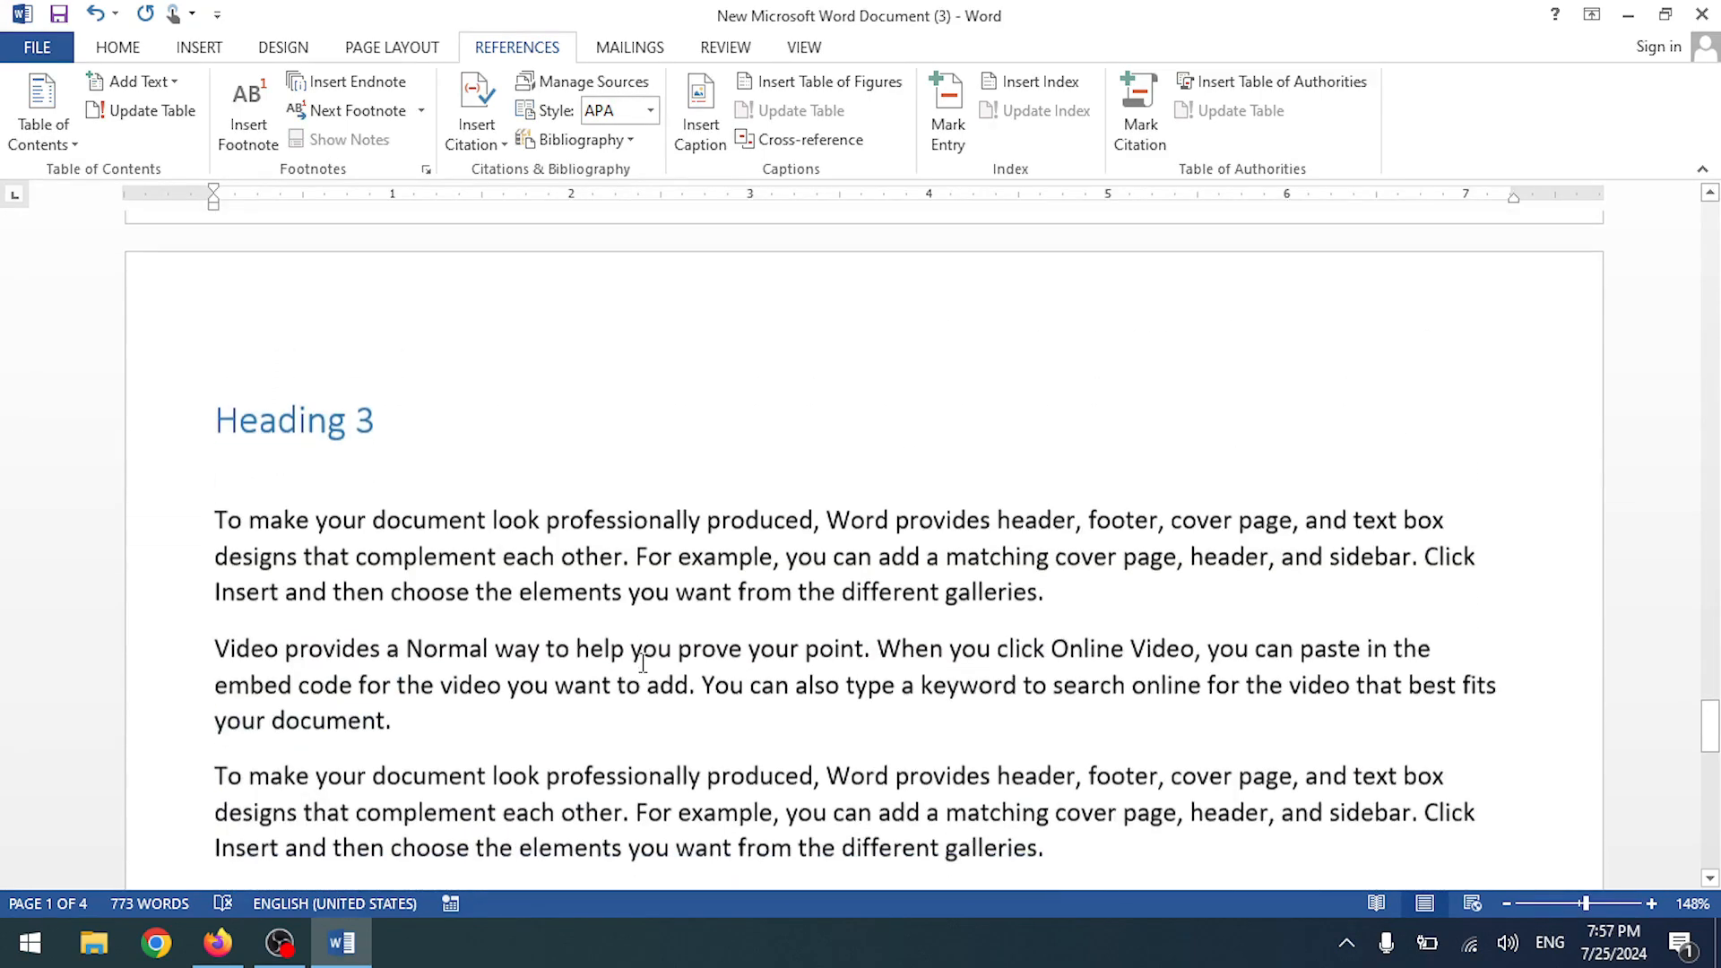
drag(217, 419, 595, 730)
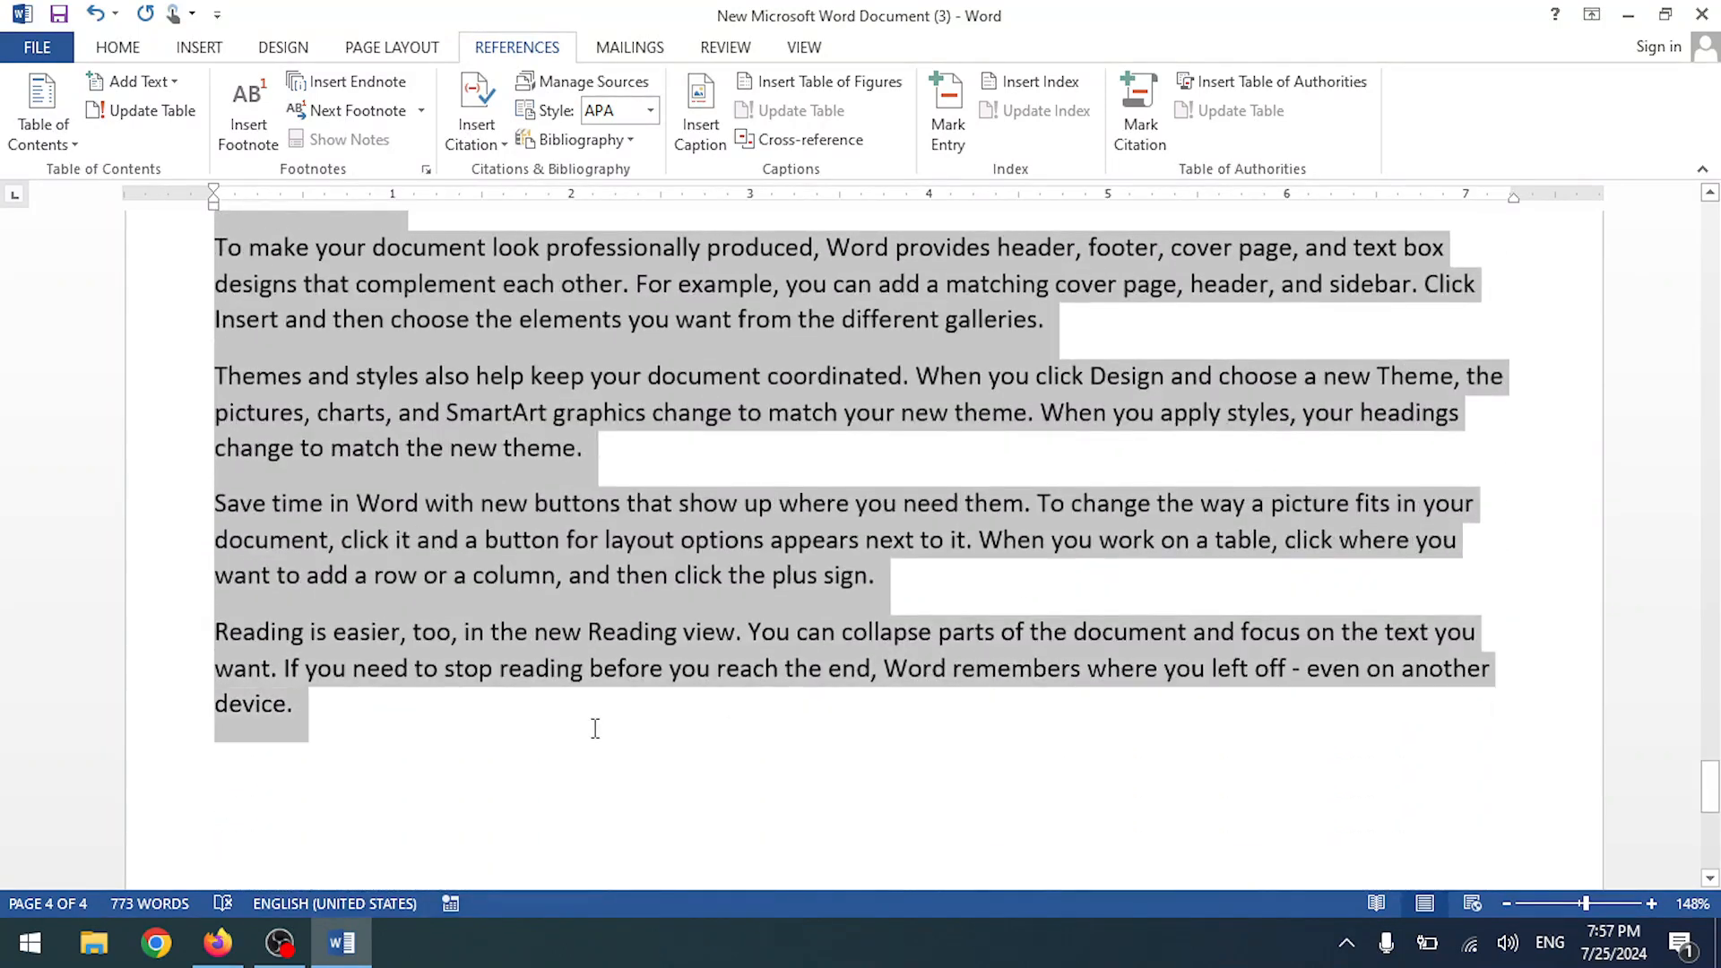
scroll(622, 779, down, 3)
click(416, 407)
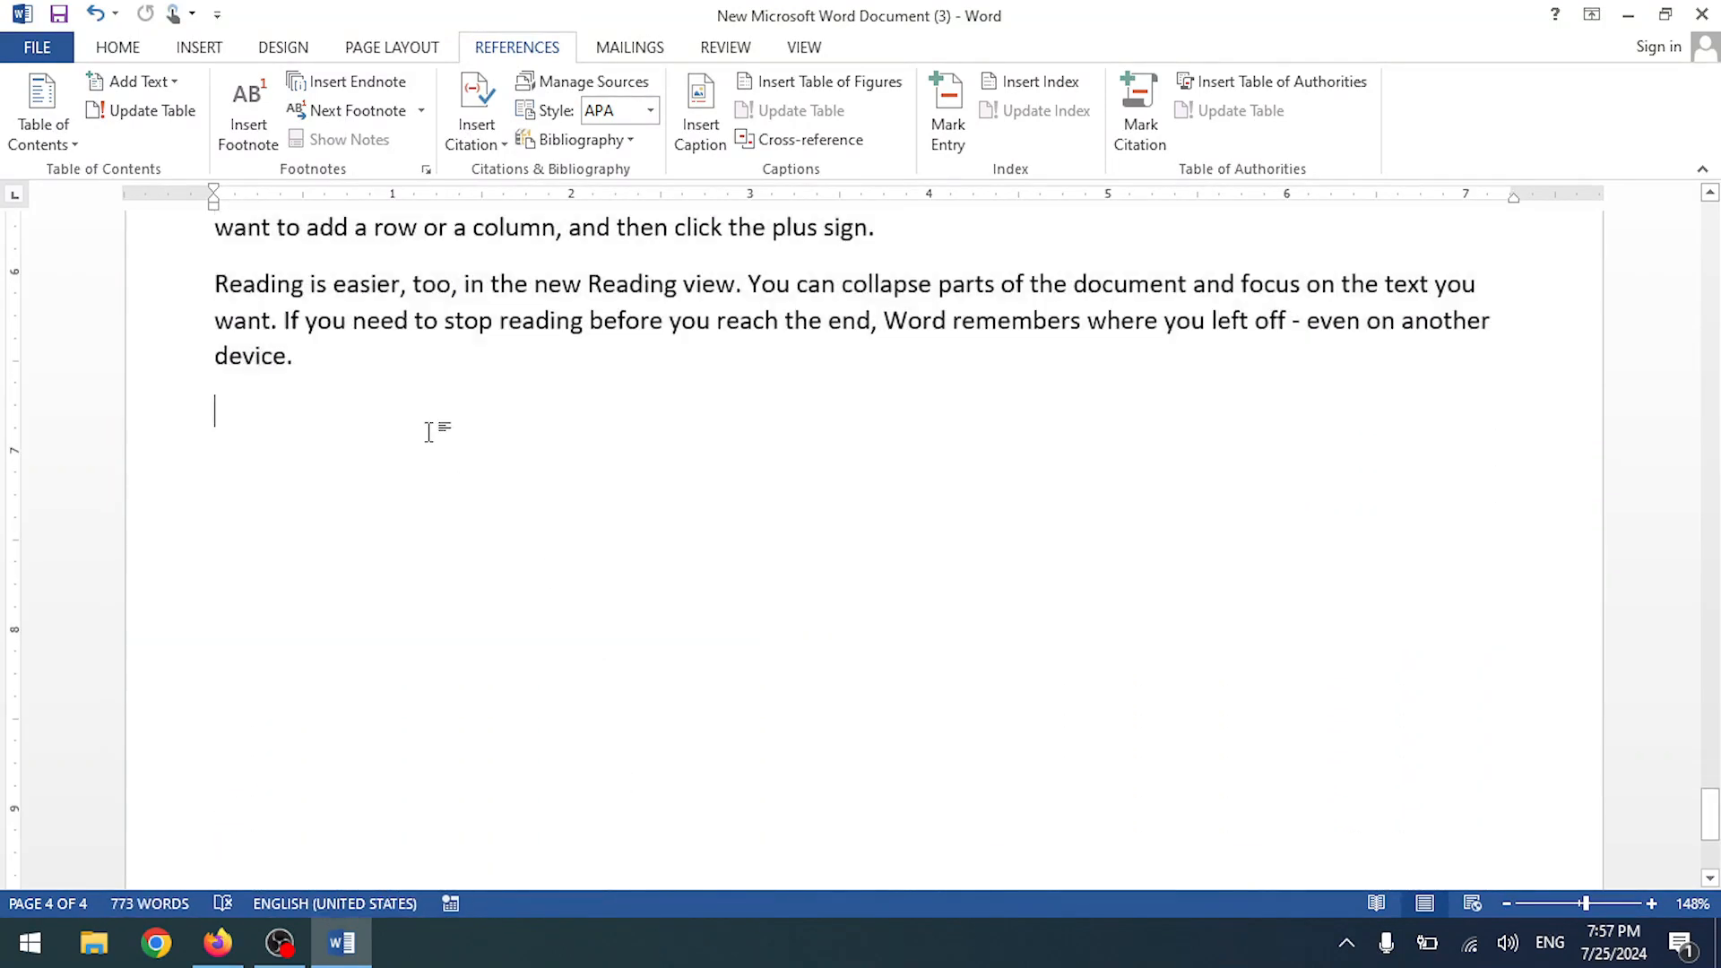
key(ctrl+Return)
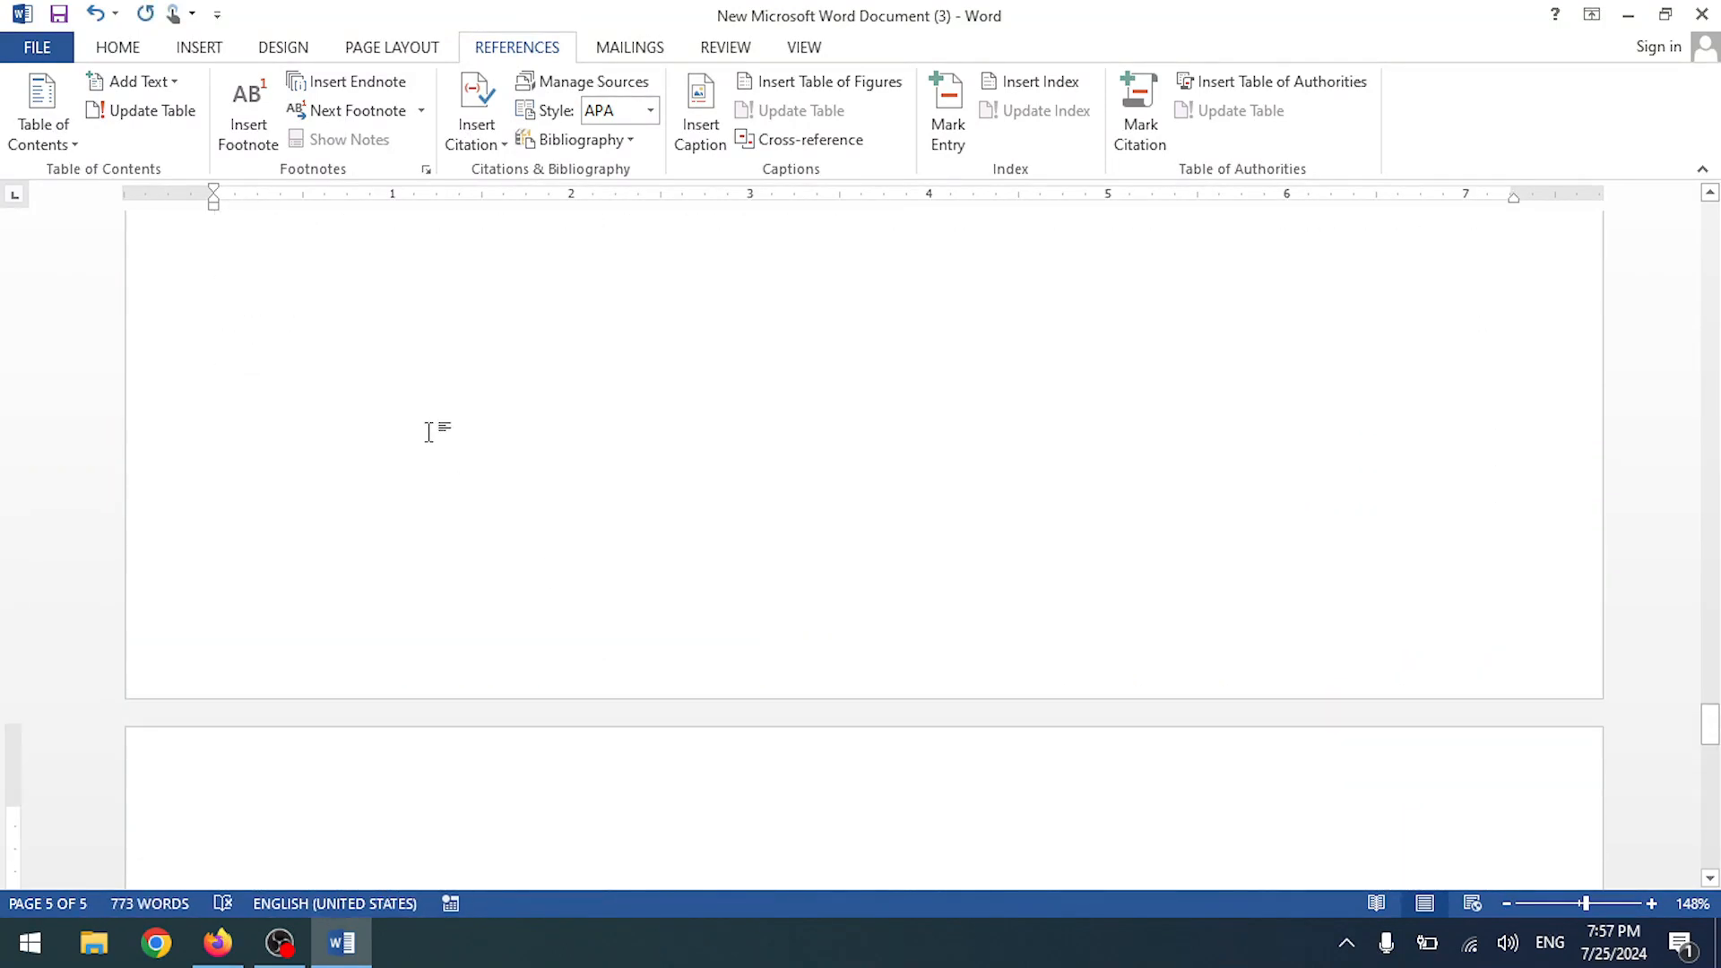
key(ctrl+v)
- Change the pasted heading's number from 3 to 4
scroll(421, 457, up, 10)
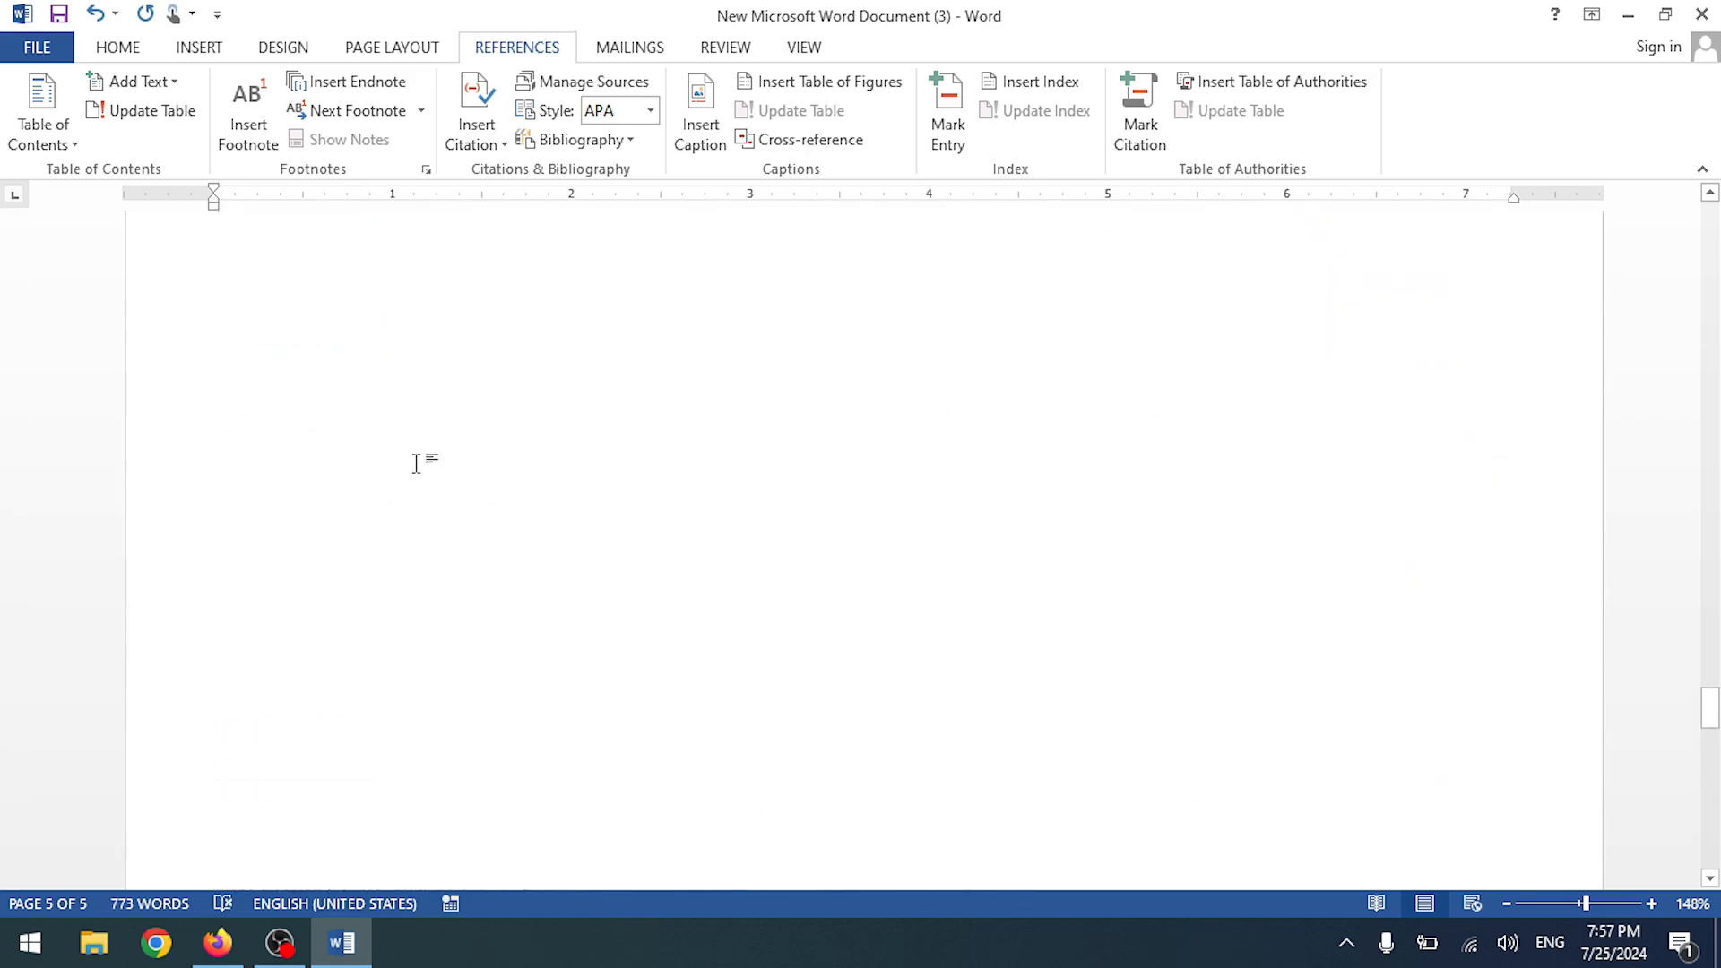
scroll(413, 487, down, 4)
click(403, 390)
key(BackSpace)
text(4)
scroll(684, 406, up, 10)
drag(1709, 672, 1689, 213)
click(494, 568)
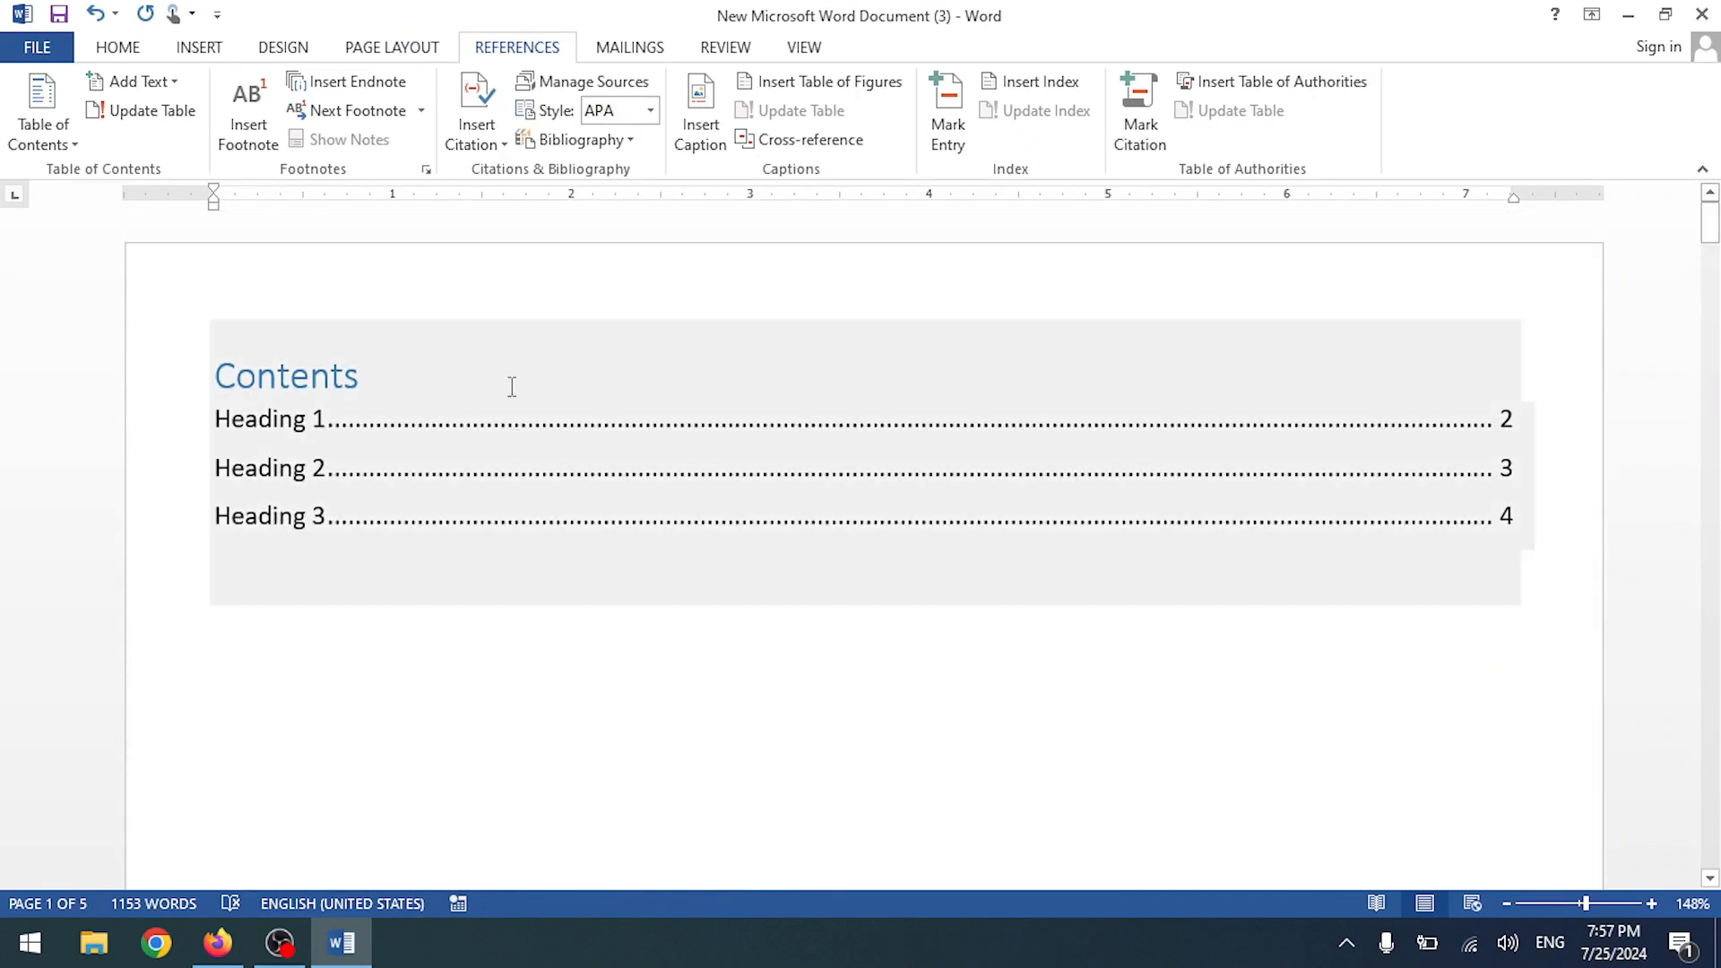
- Append 'Computer' to the first heading, making it 'Heading 1 Computer'
click(500, 369)
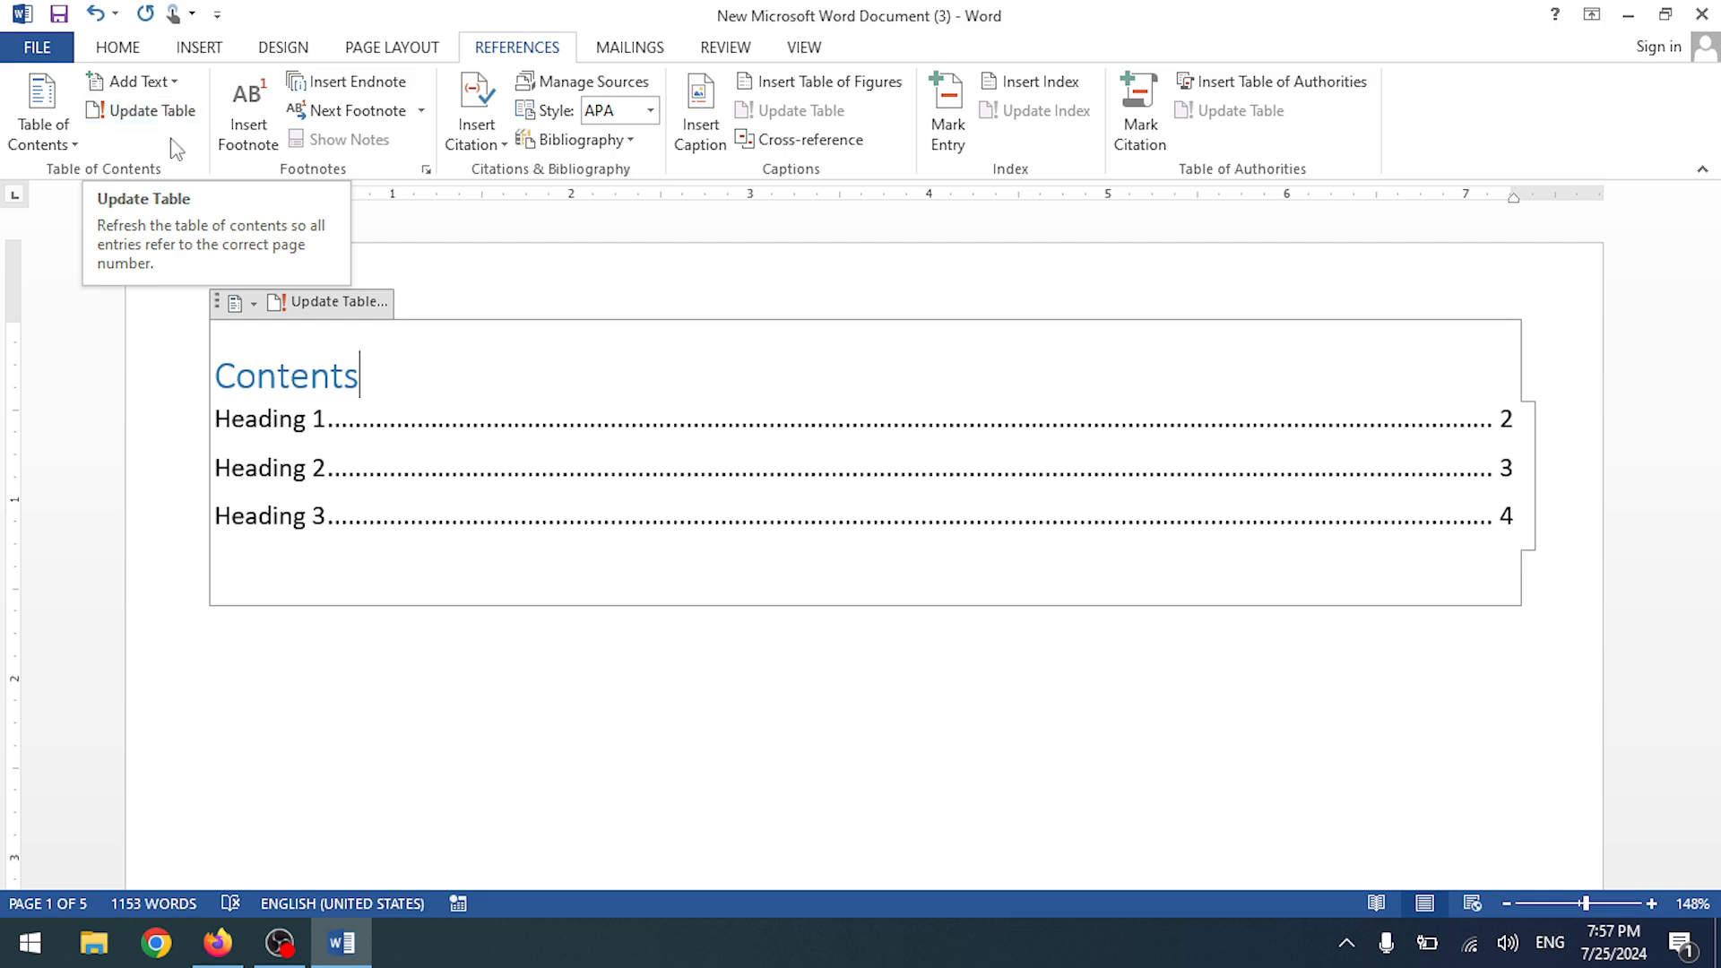
scroll(320, 455, down, 5)
scroll(320, 455, down, 10)
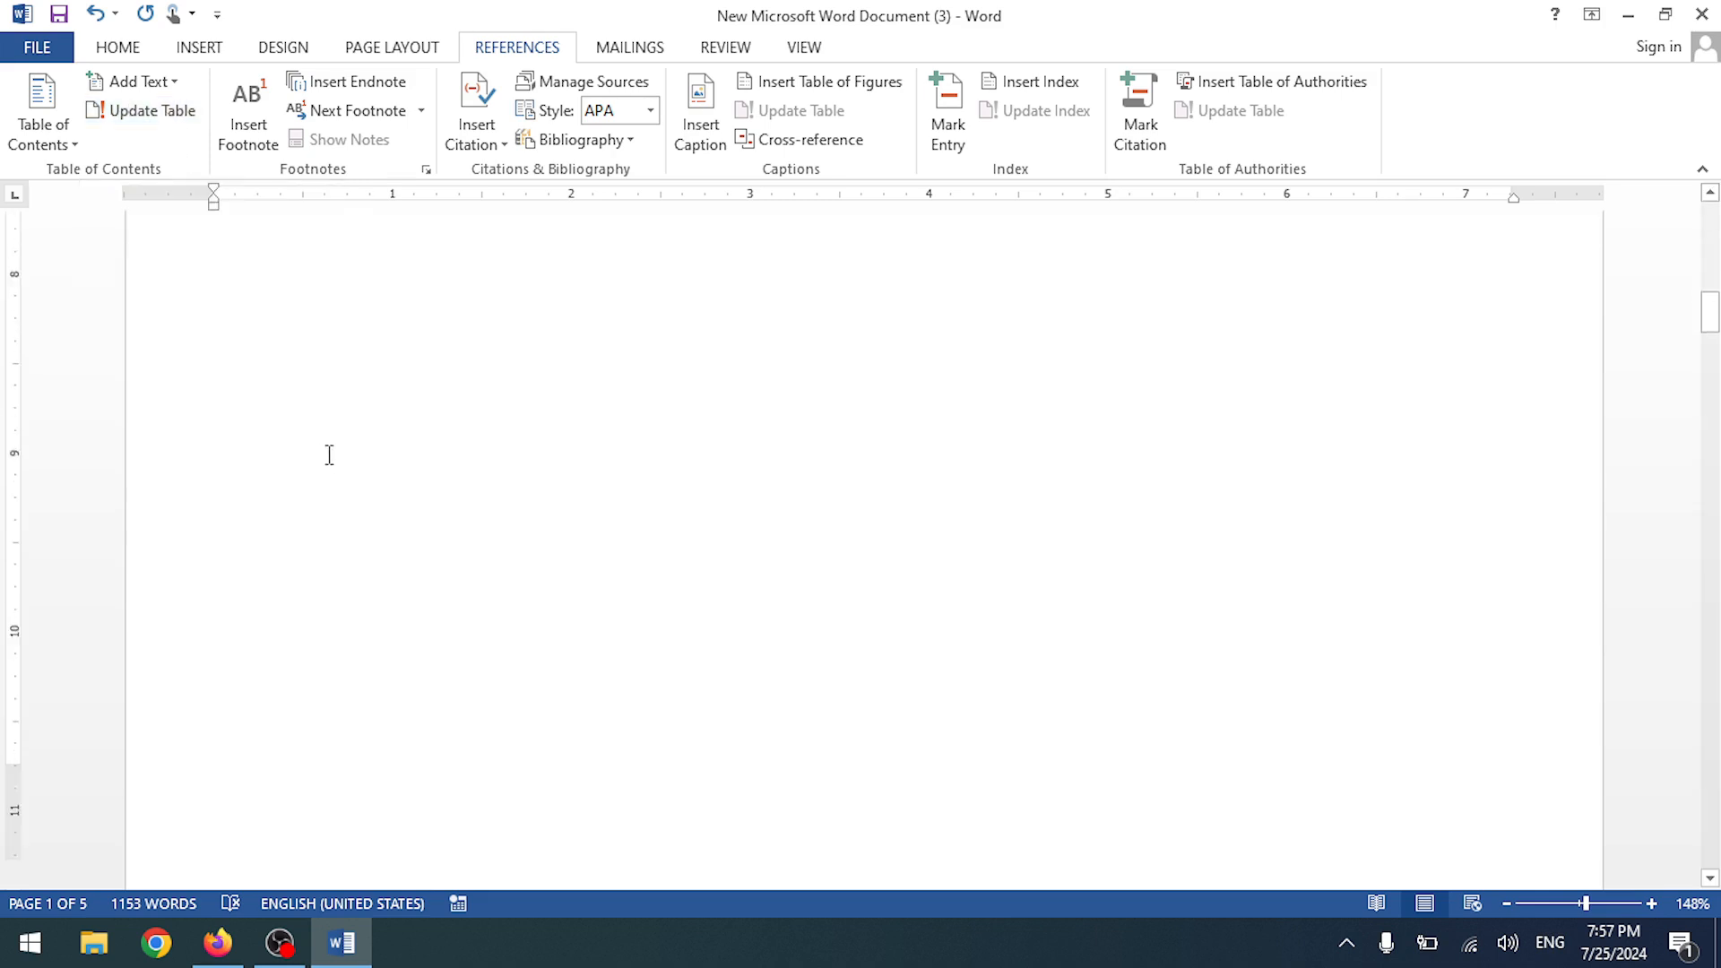
click(378, 549)
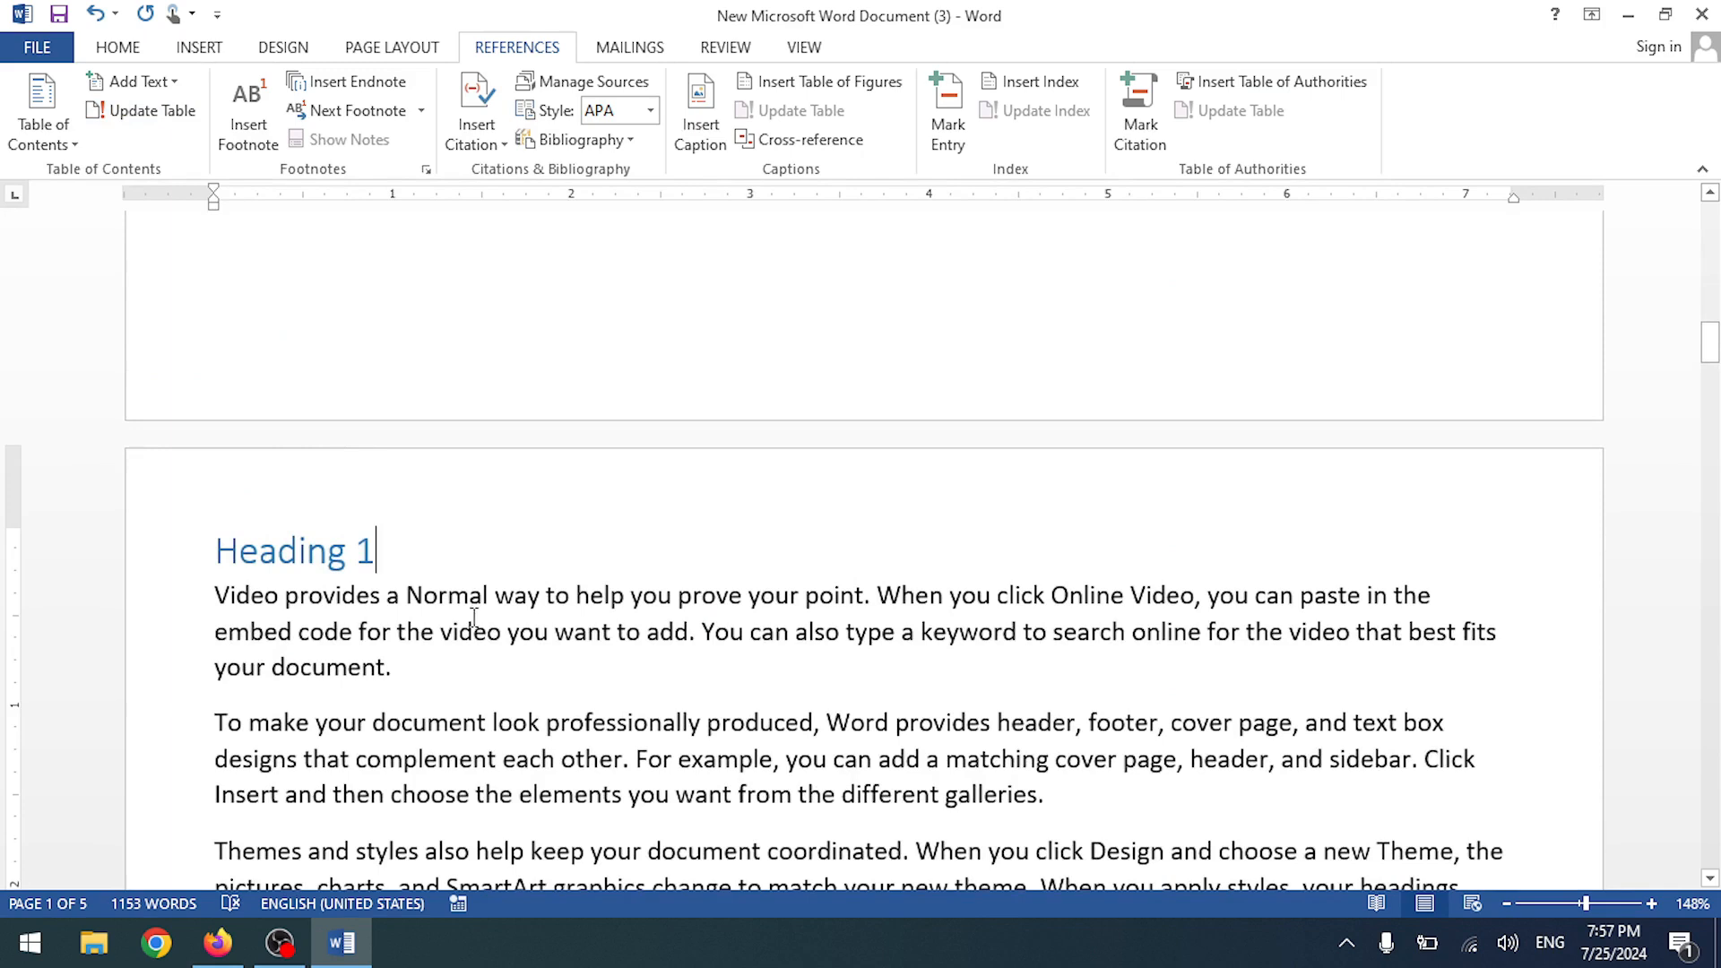
text(Comput)
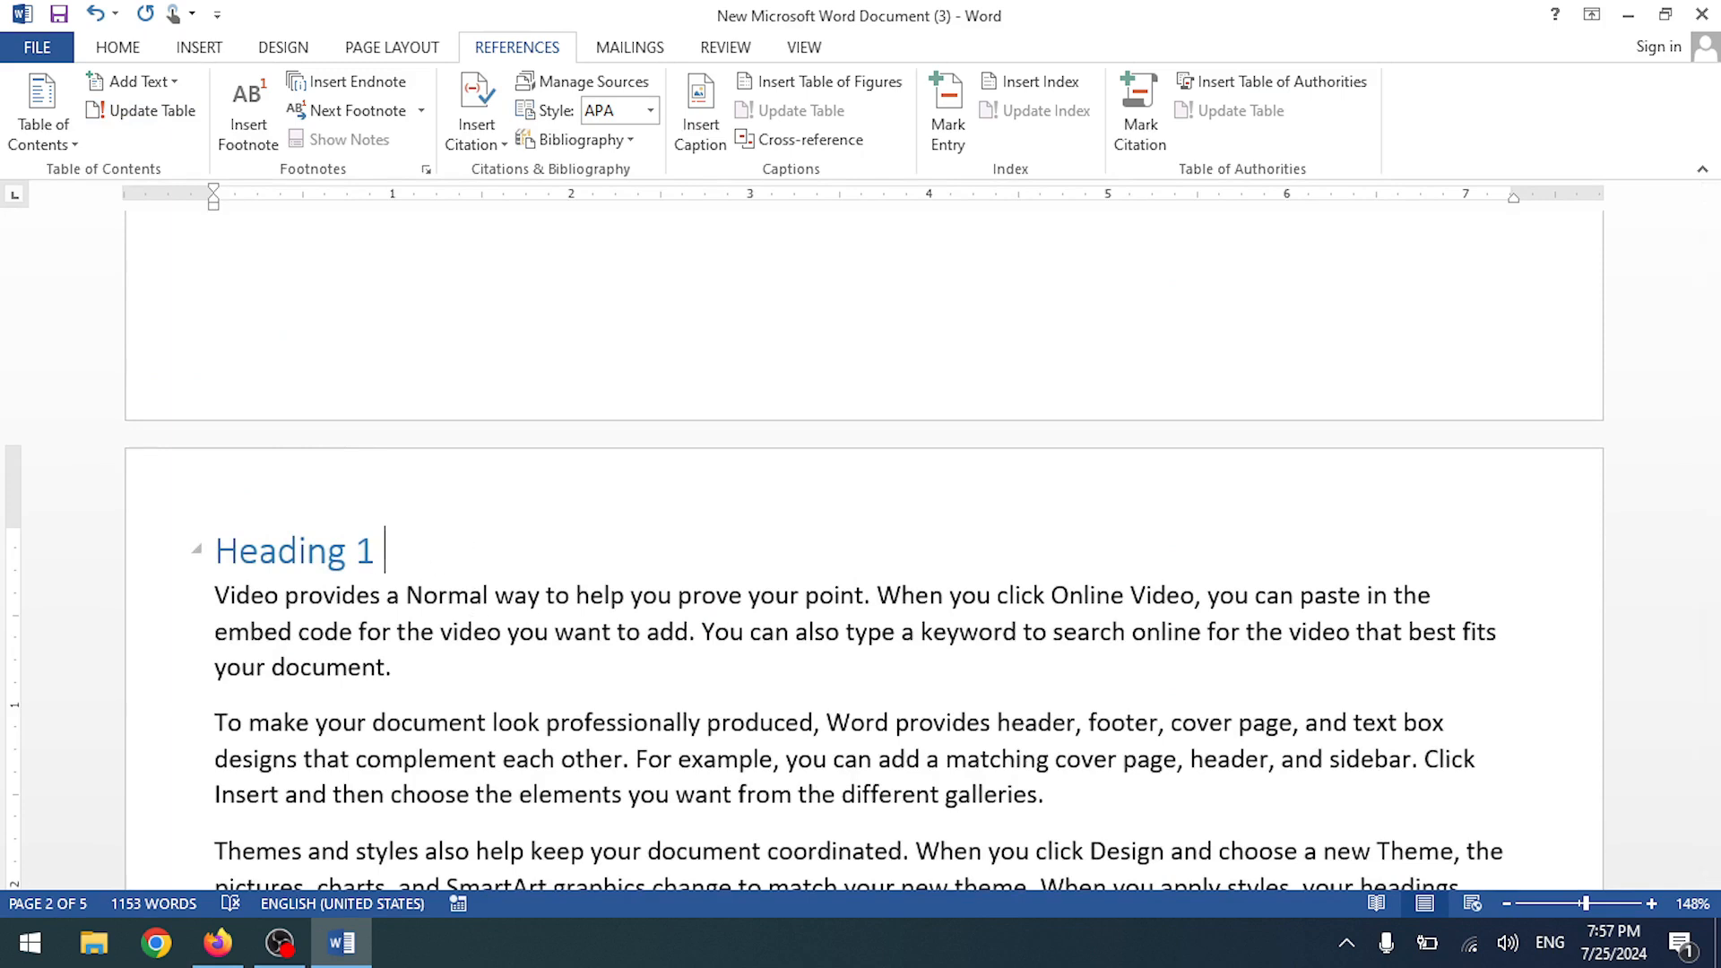
text(er)
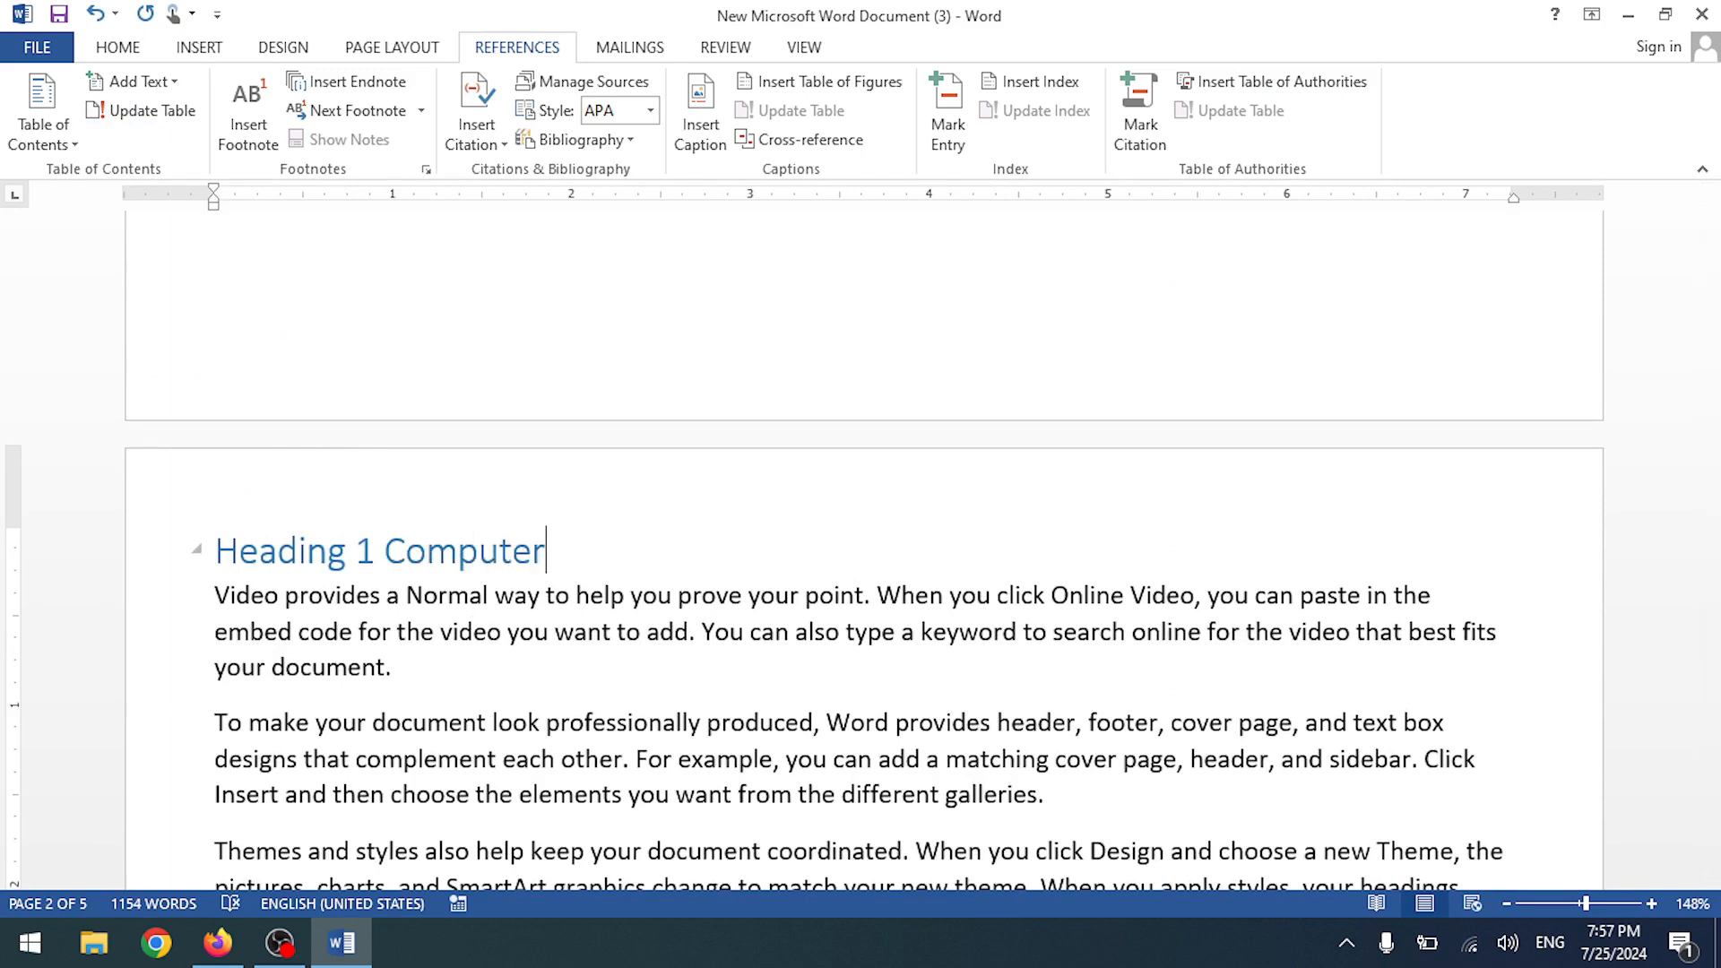
scroll(499, 502, up, 5)
scroll(502, 508, up, 3)
- Update the entire table of contents, leaving its layout unchanged
click(464, 380)
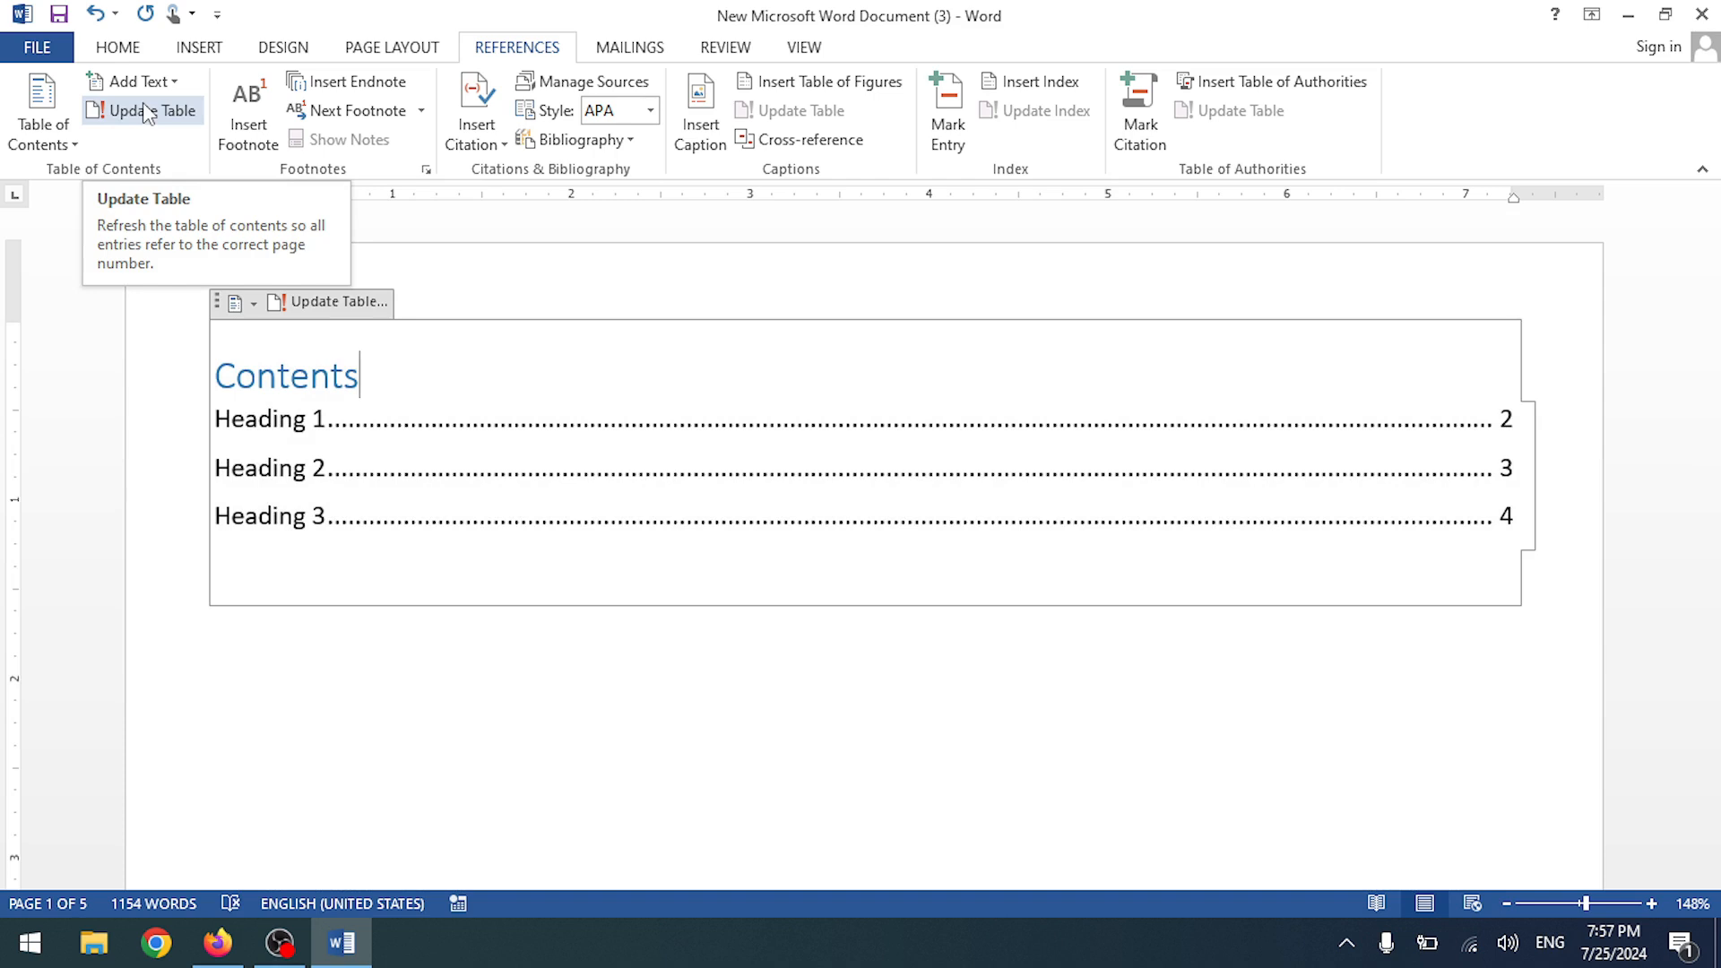
click(143, 105)
click(762, 467)
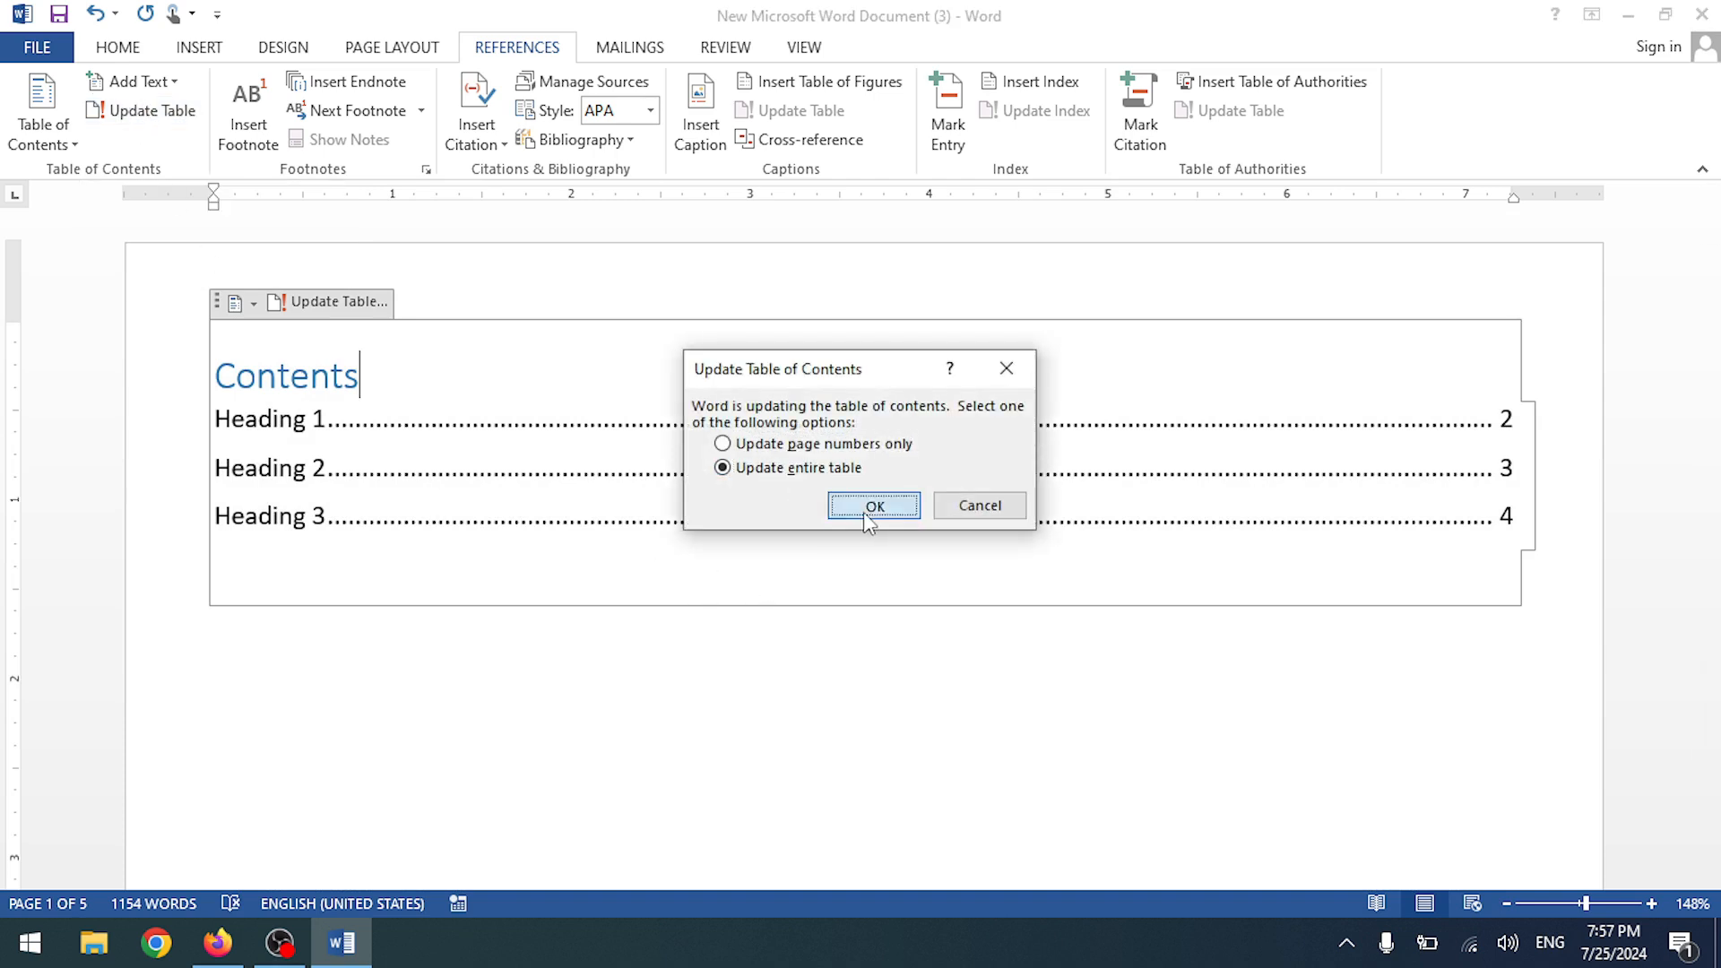
click(870, 508)
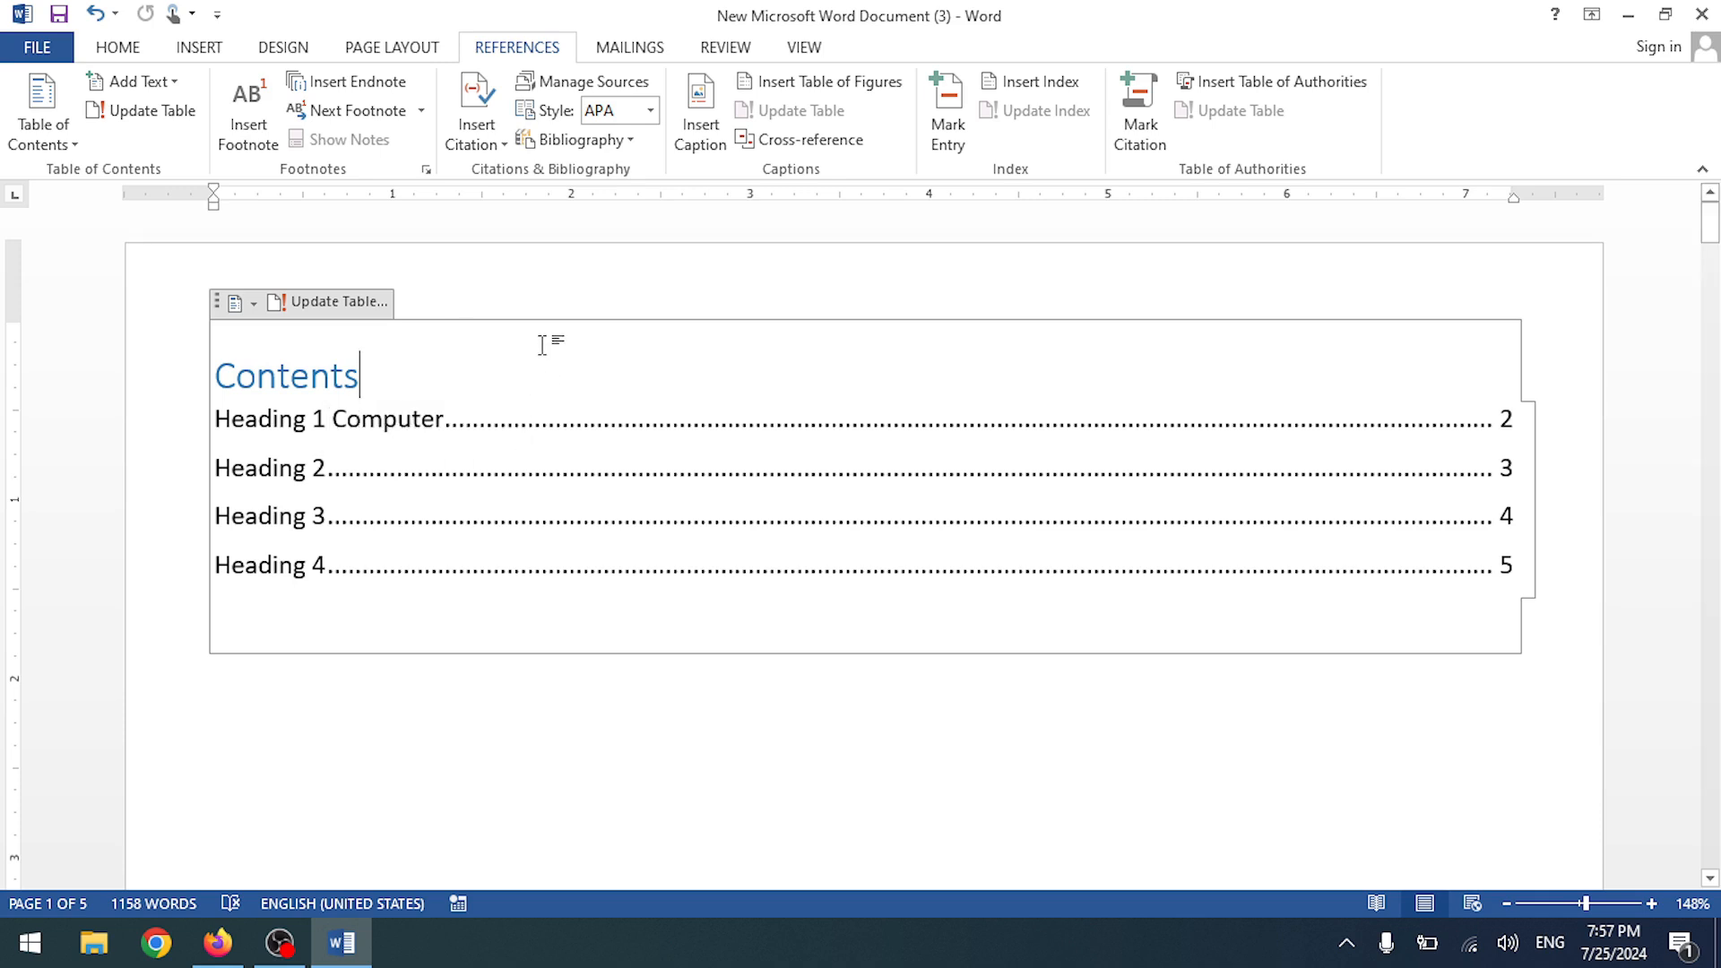
click(41, 121)
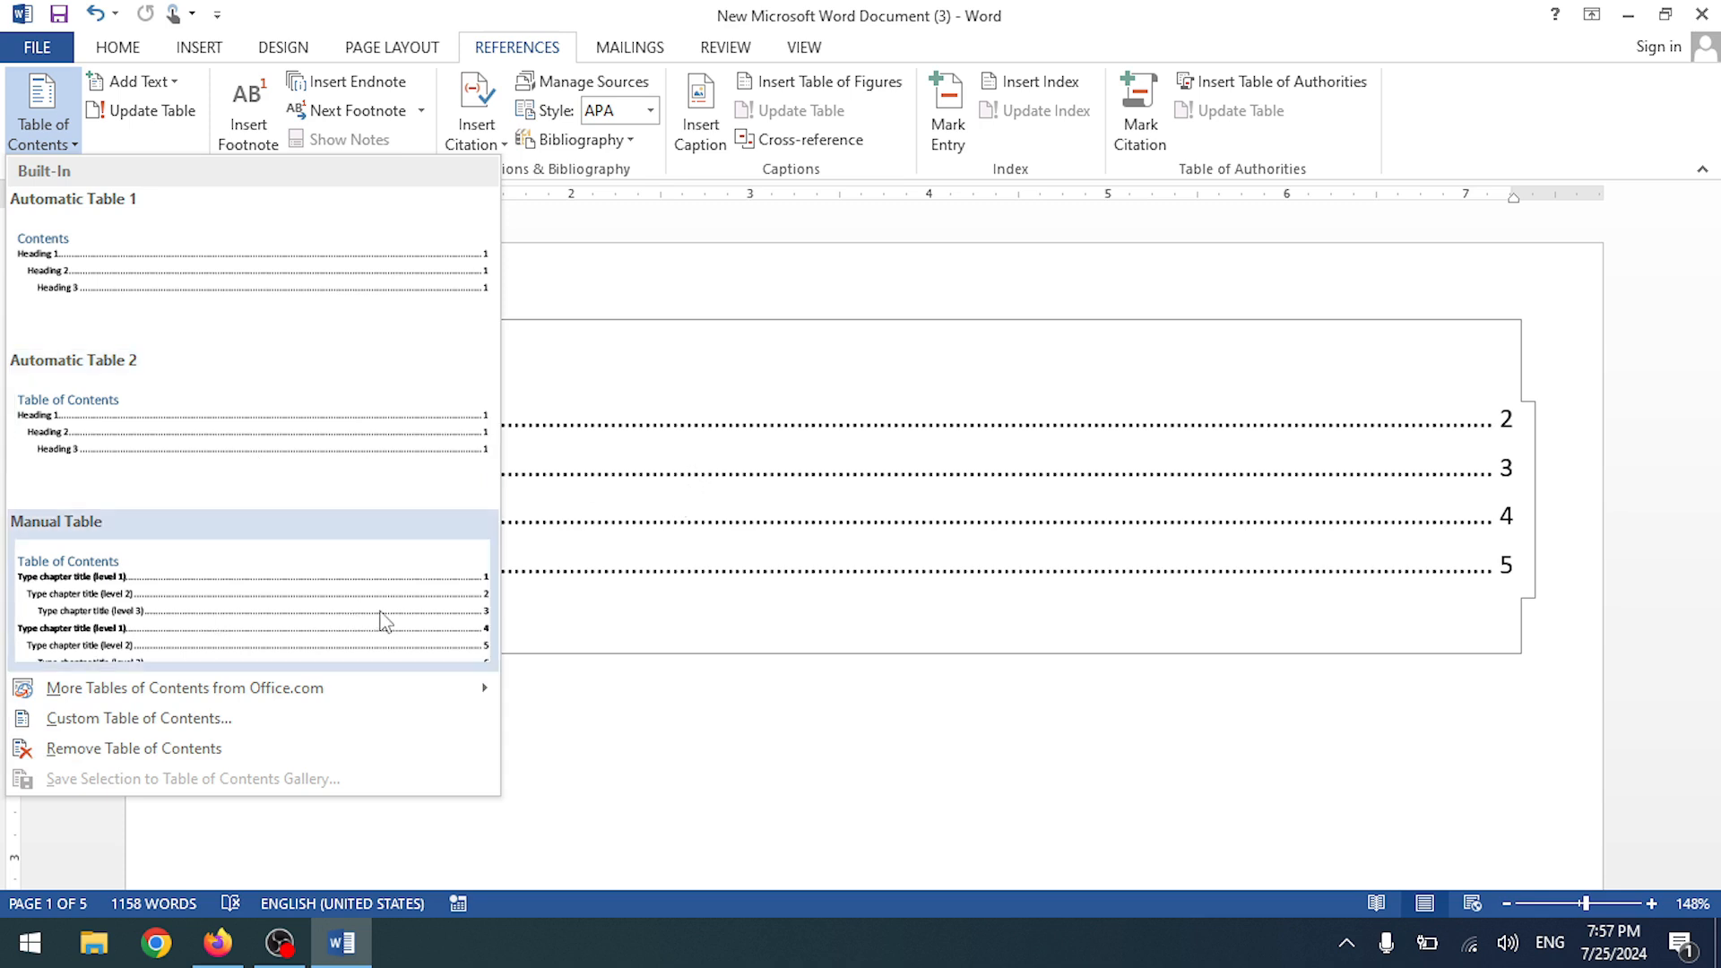
click(925, 544)
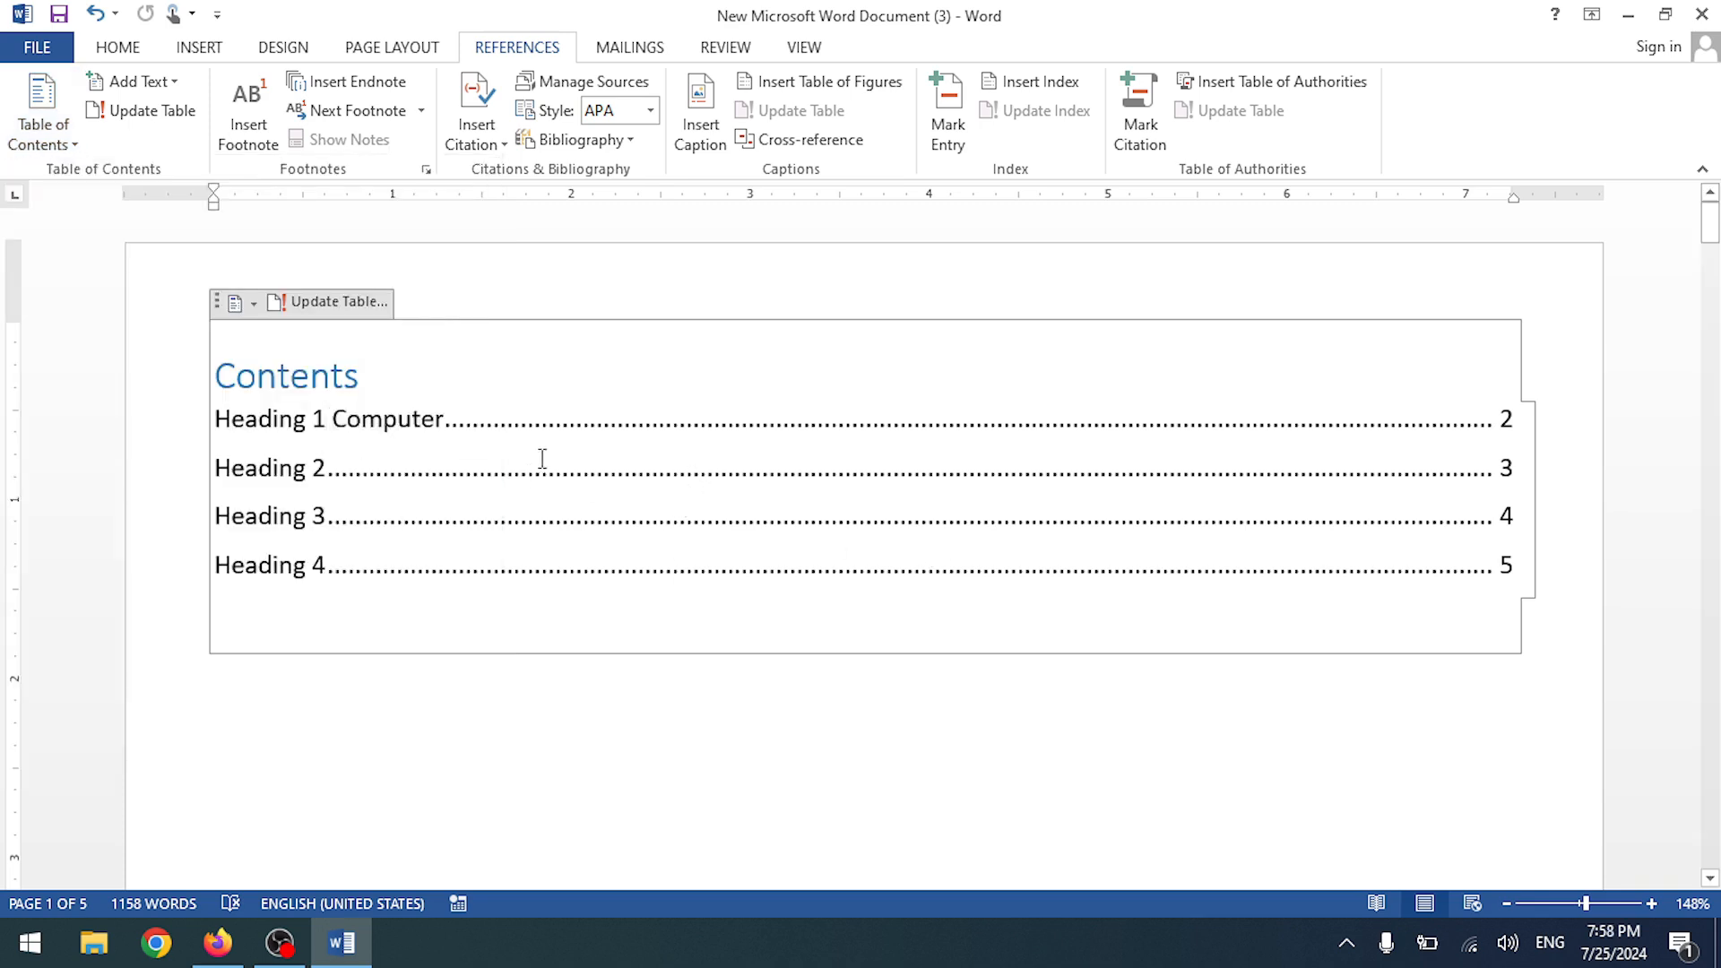
- Add a 'What is Car' line after the first paragraph on page 2, styled Heading 2
scroll(541, 461, down, 12)
scroll(551, 493, up, 3)
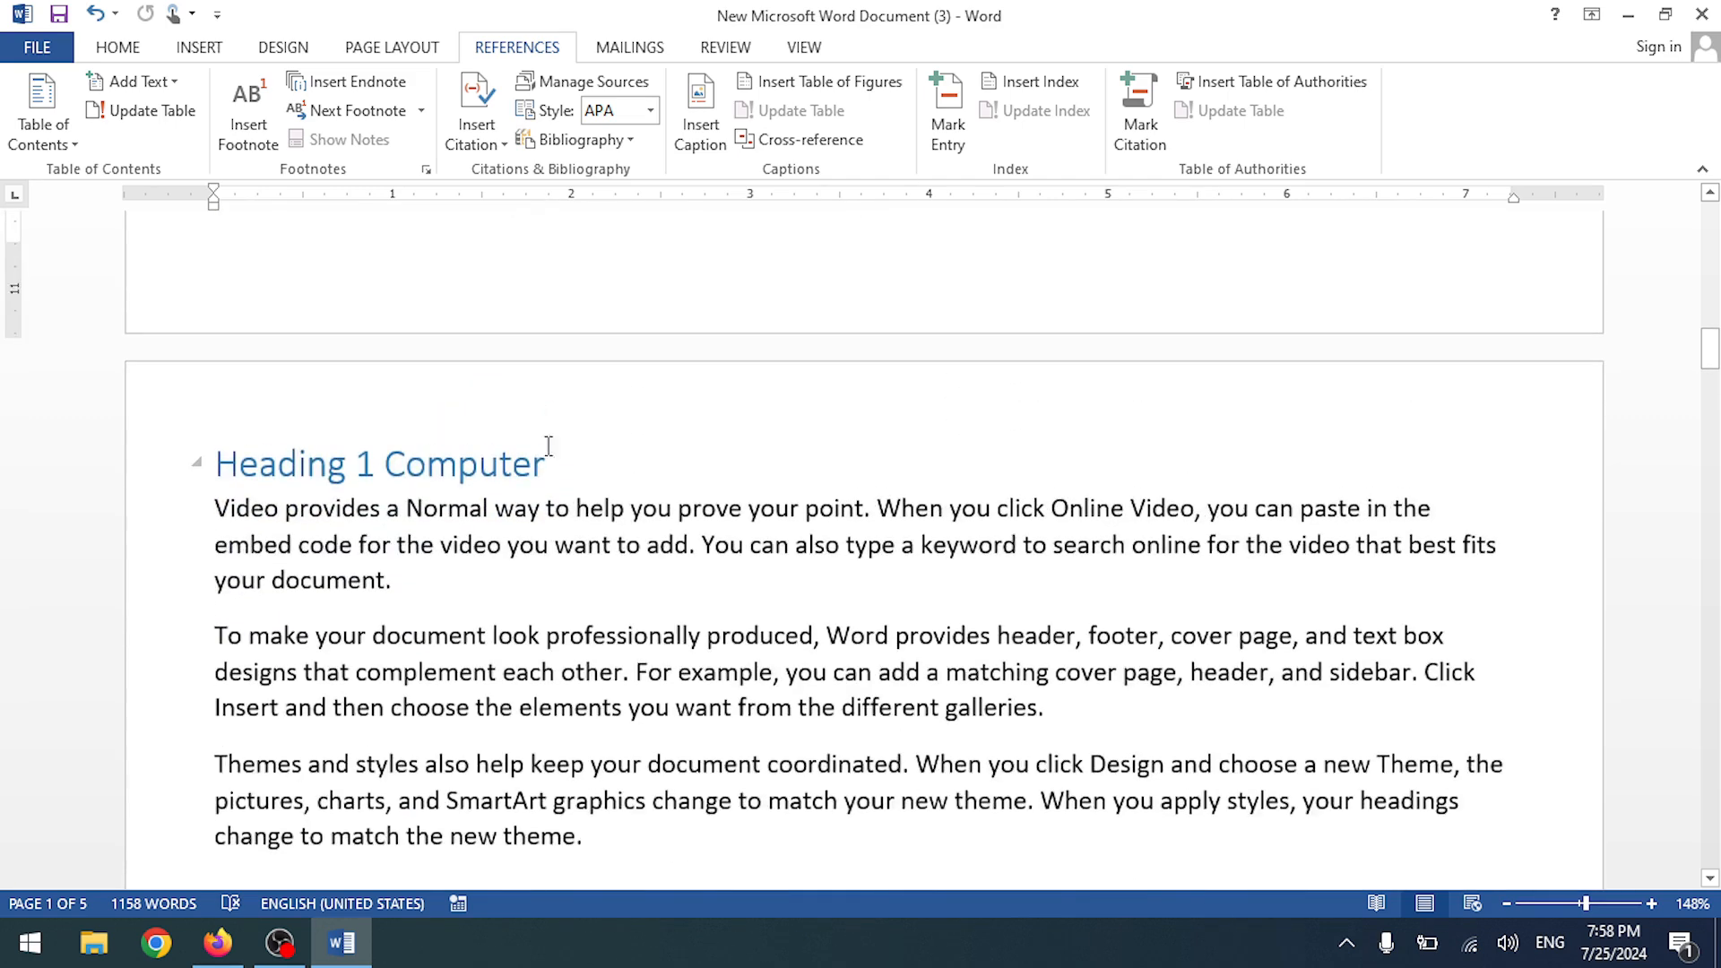
click(433, 583)
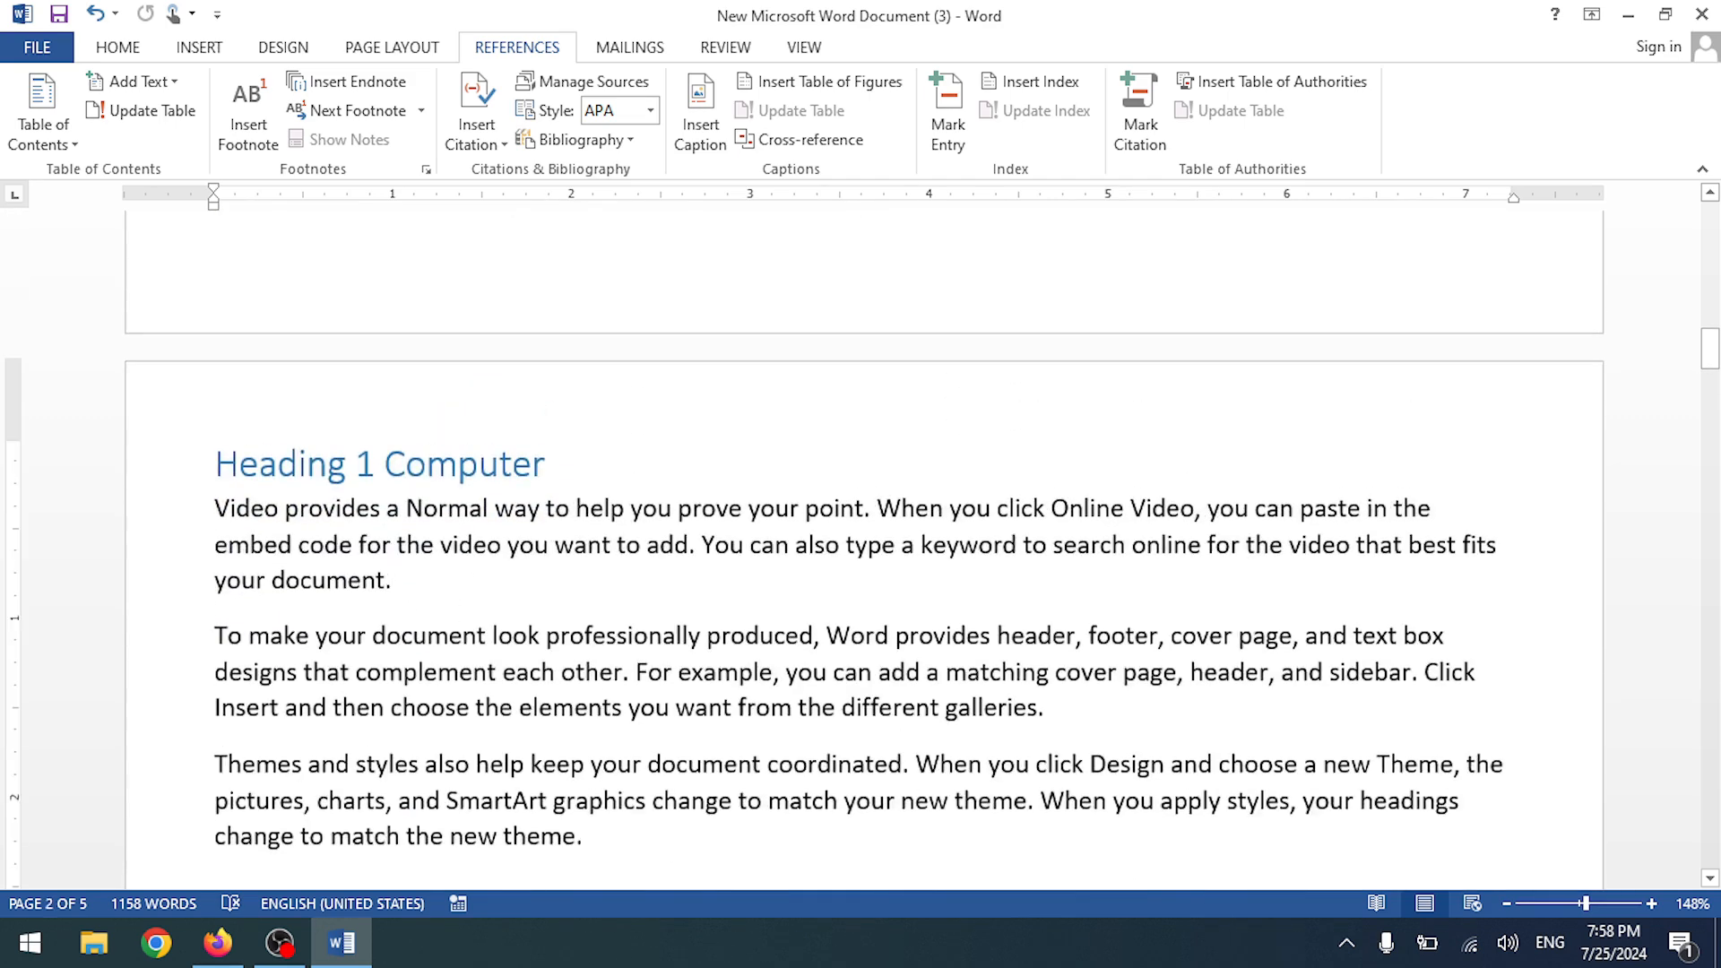
key(Return)
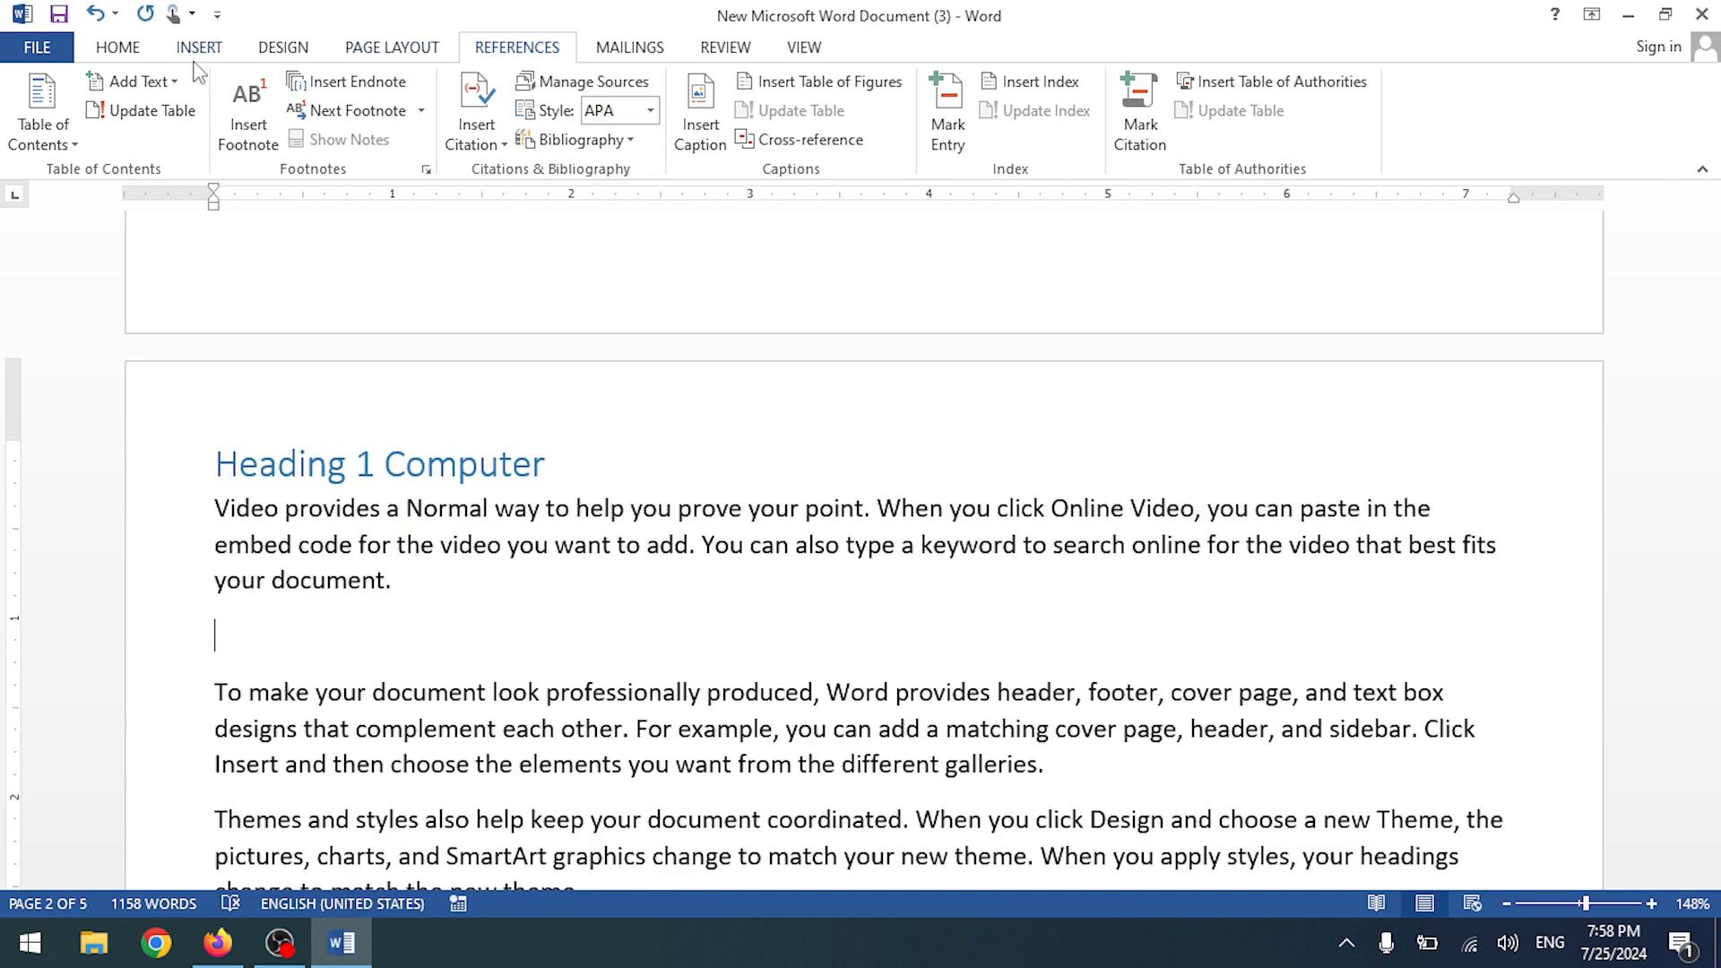
click(198, 48)
text(What is Car)
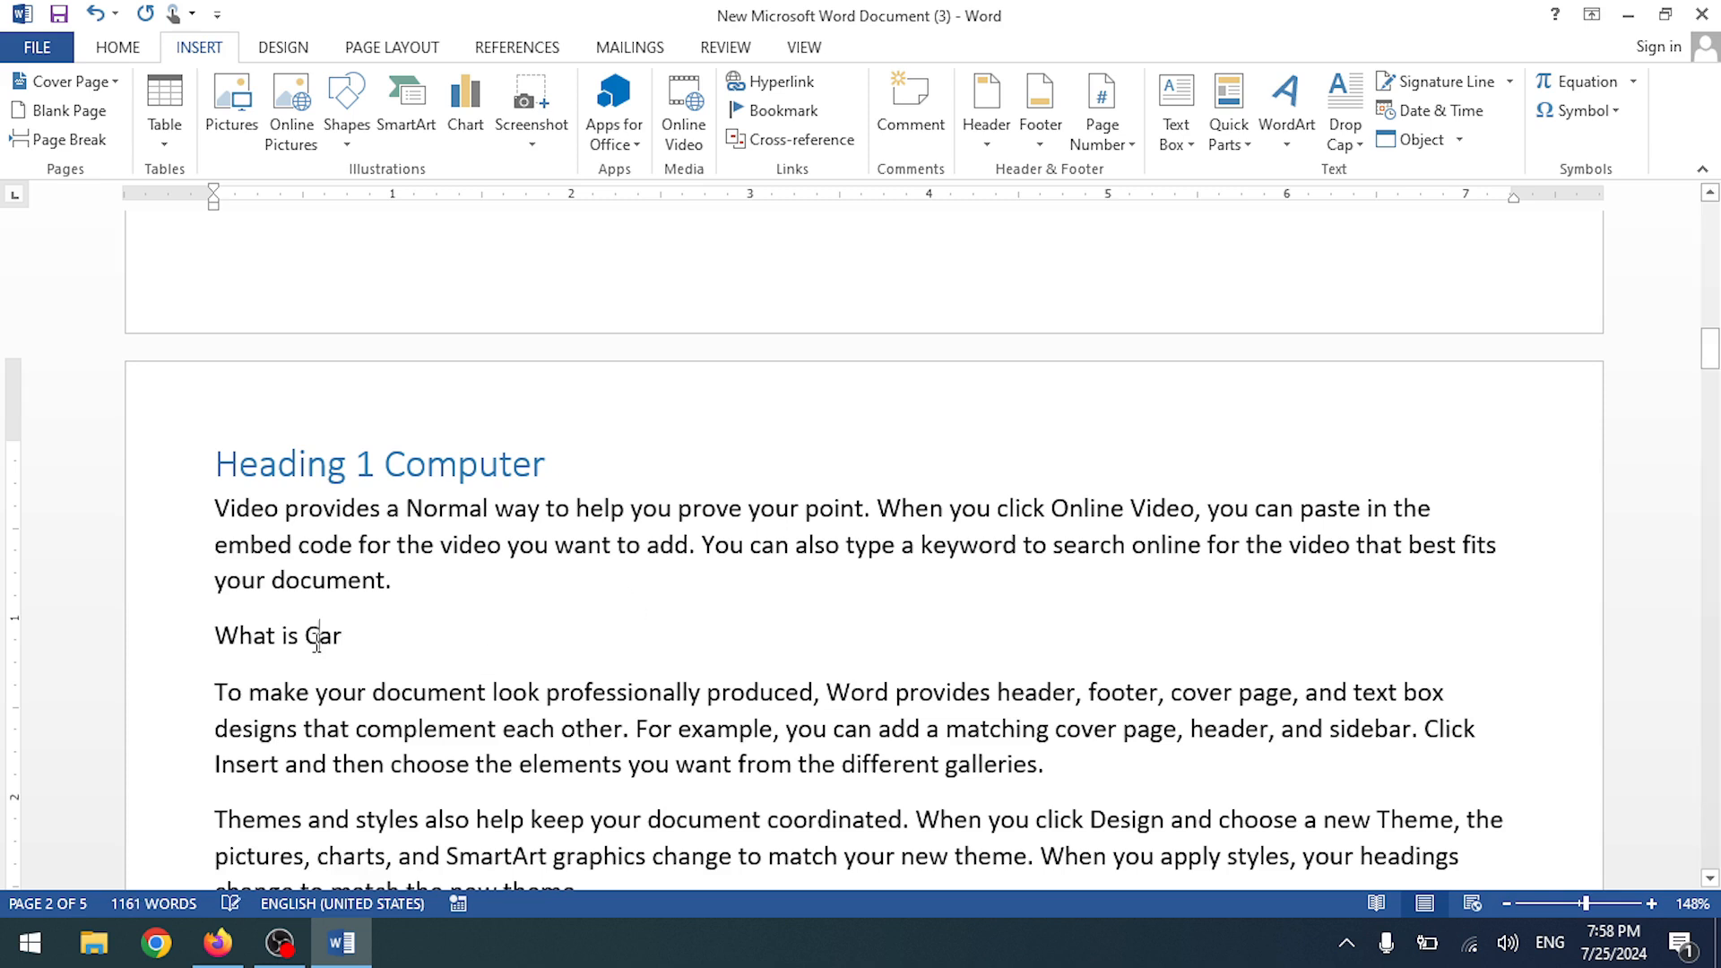
drag(351, 635, 240, 652)
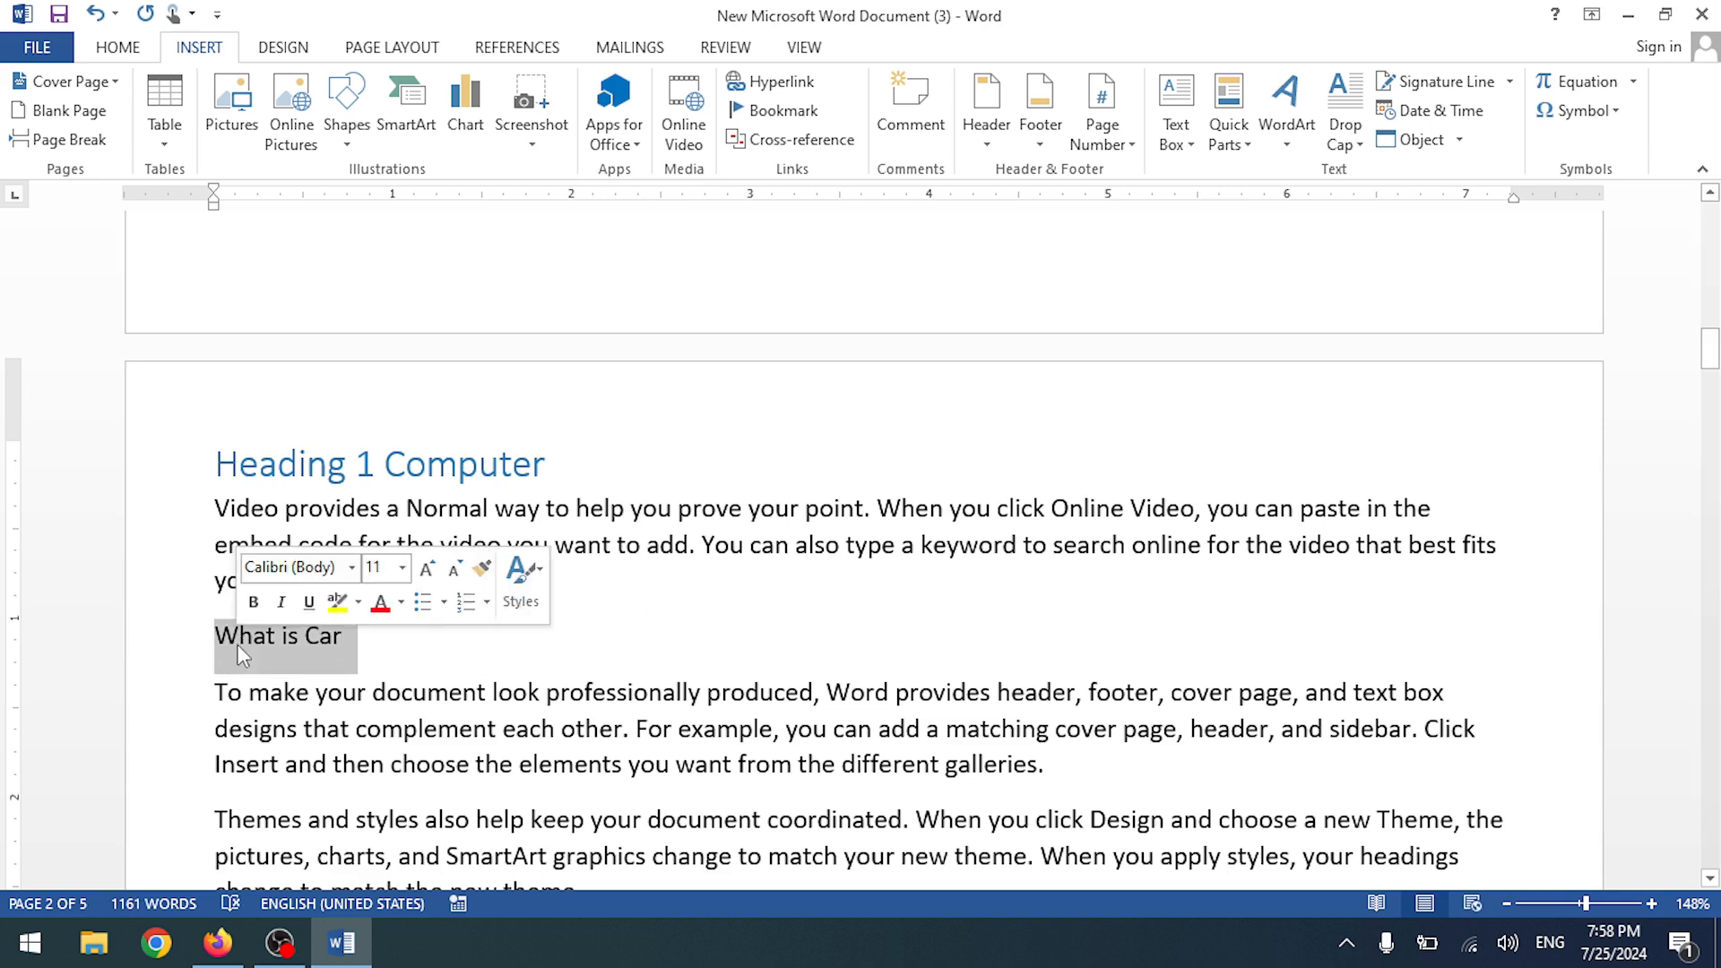
click(134, 52)
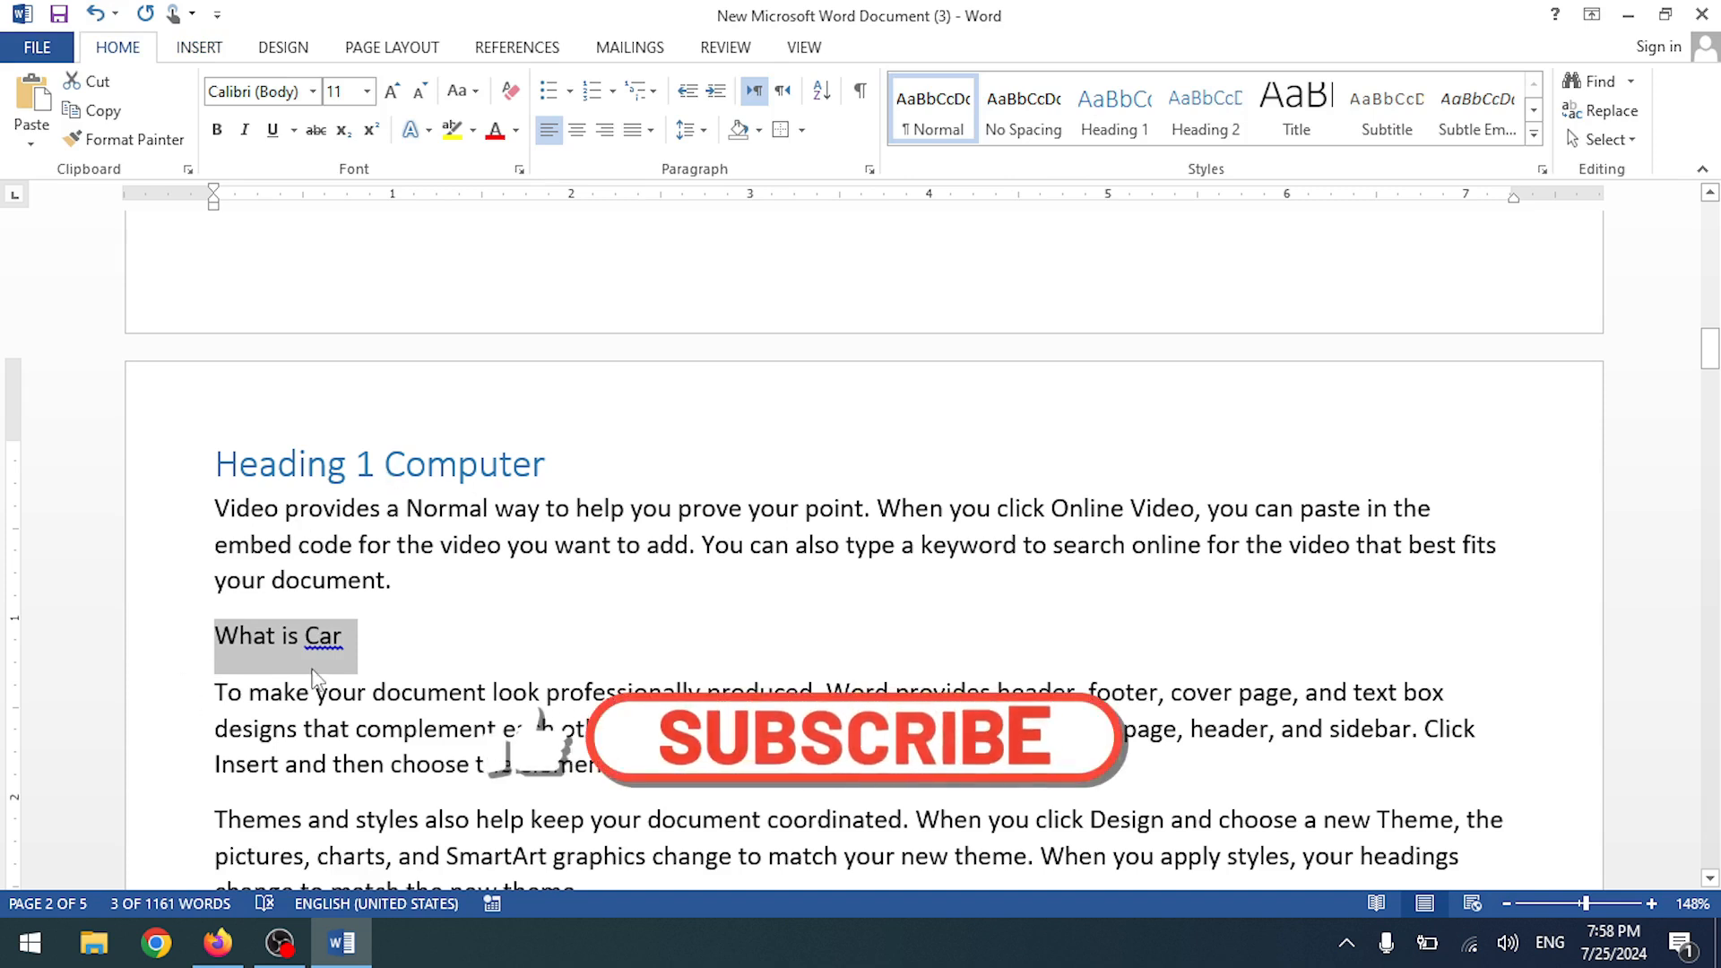
click(1183, 117)
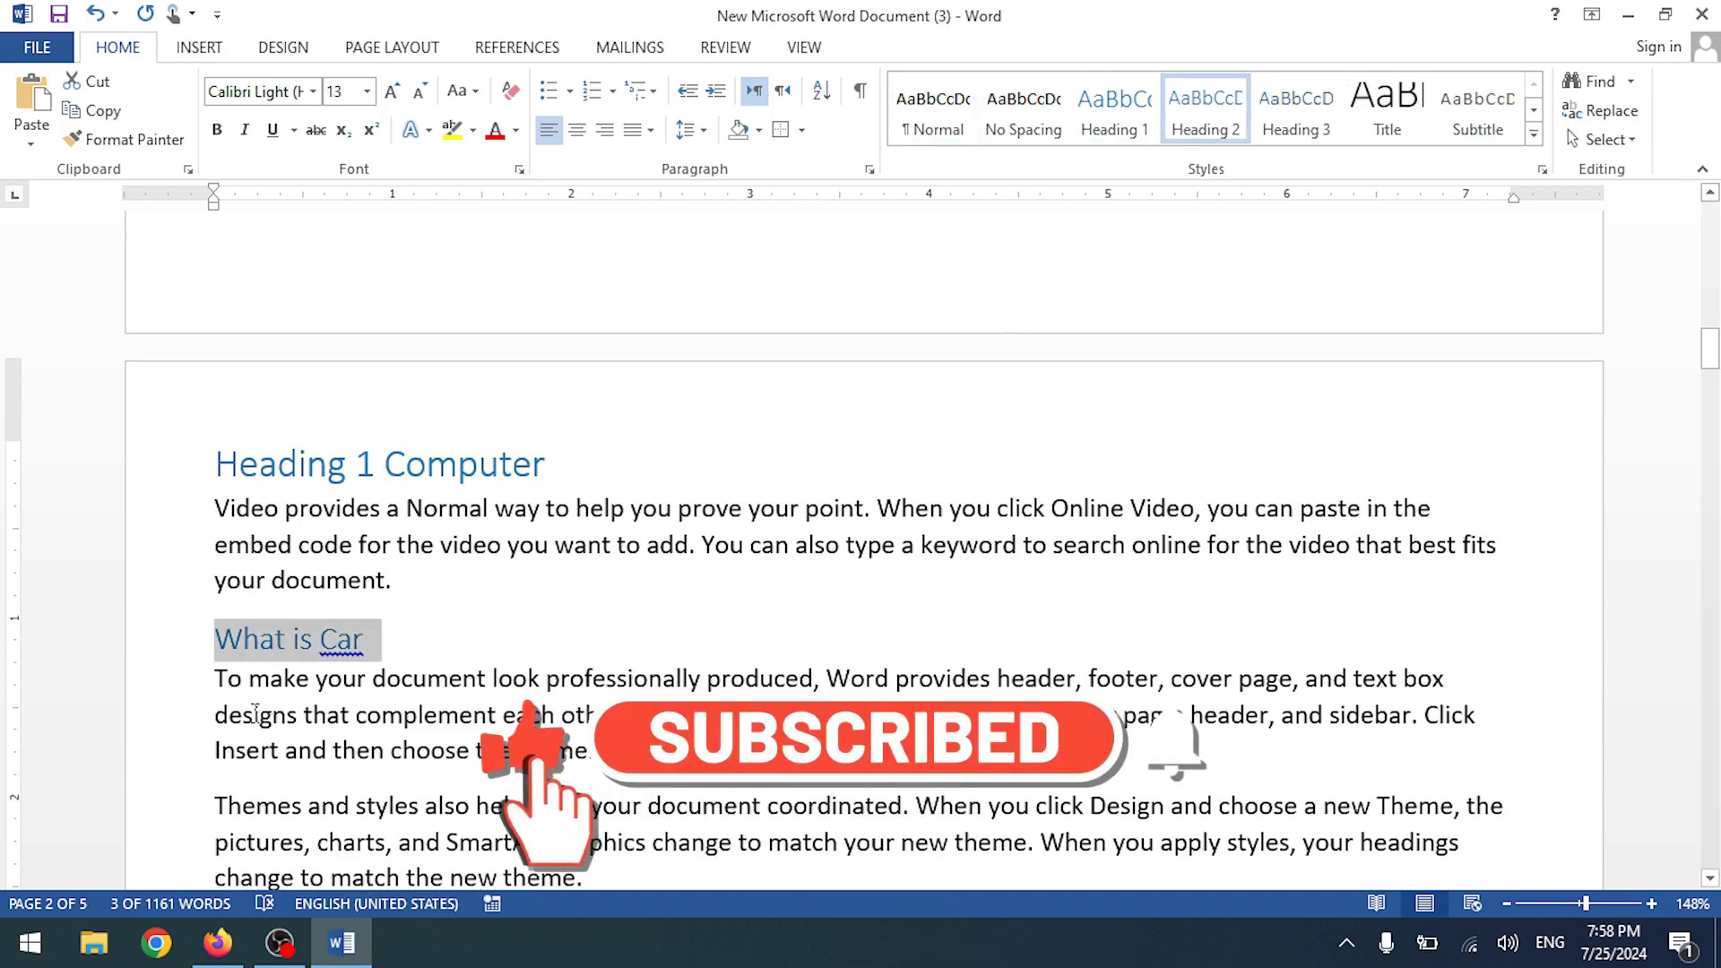
scroll(492, 638, up, 5)
scroll(492, 639, up, 3)
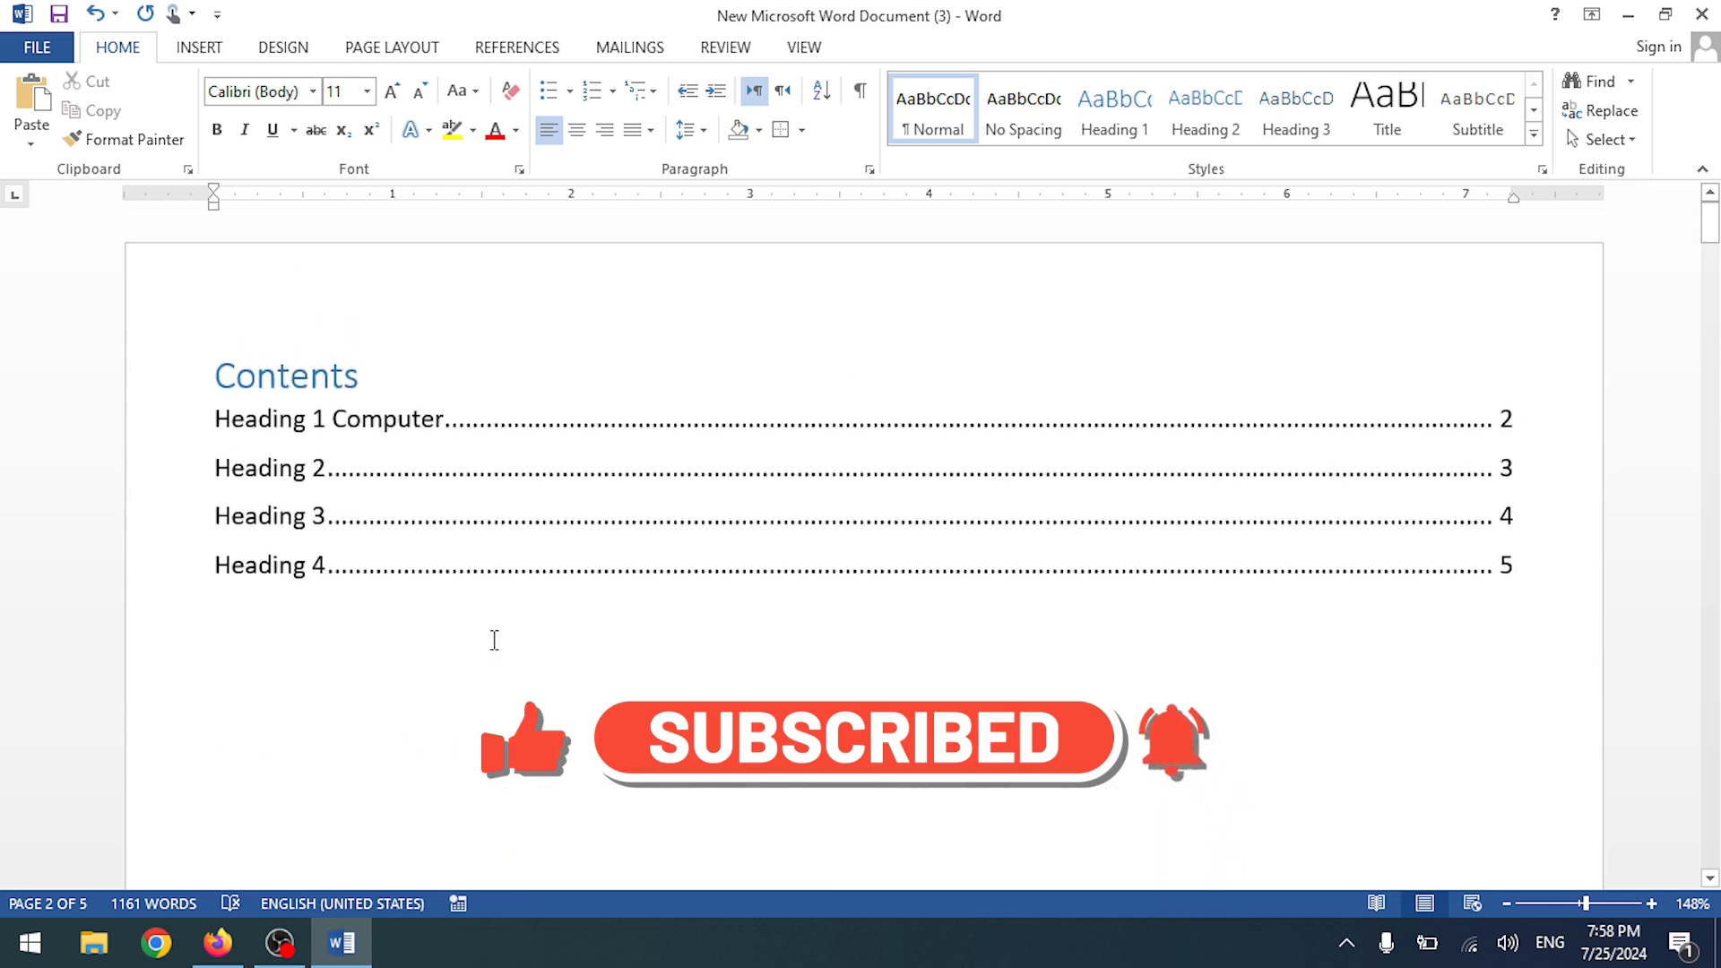
- Update the entire table of contents and follow the new 'What is Car' entry to verify it
click(199, 47)
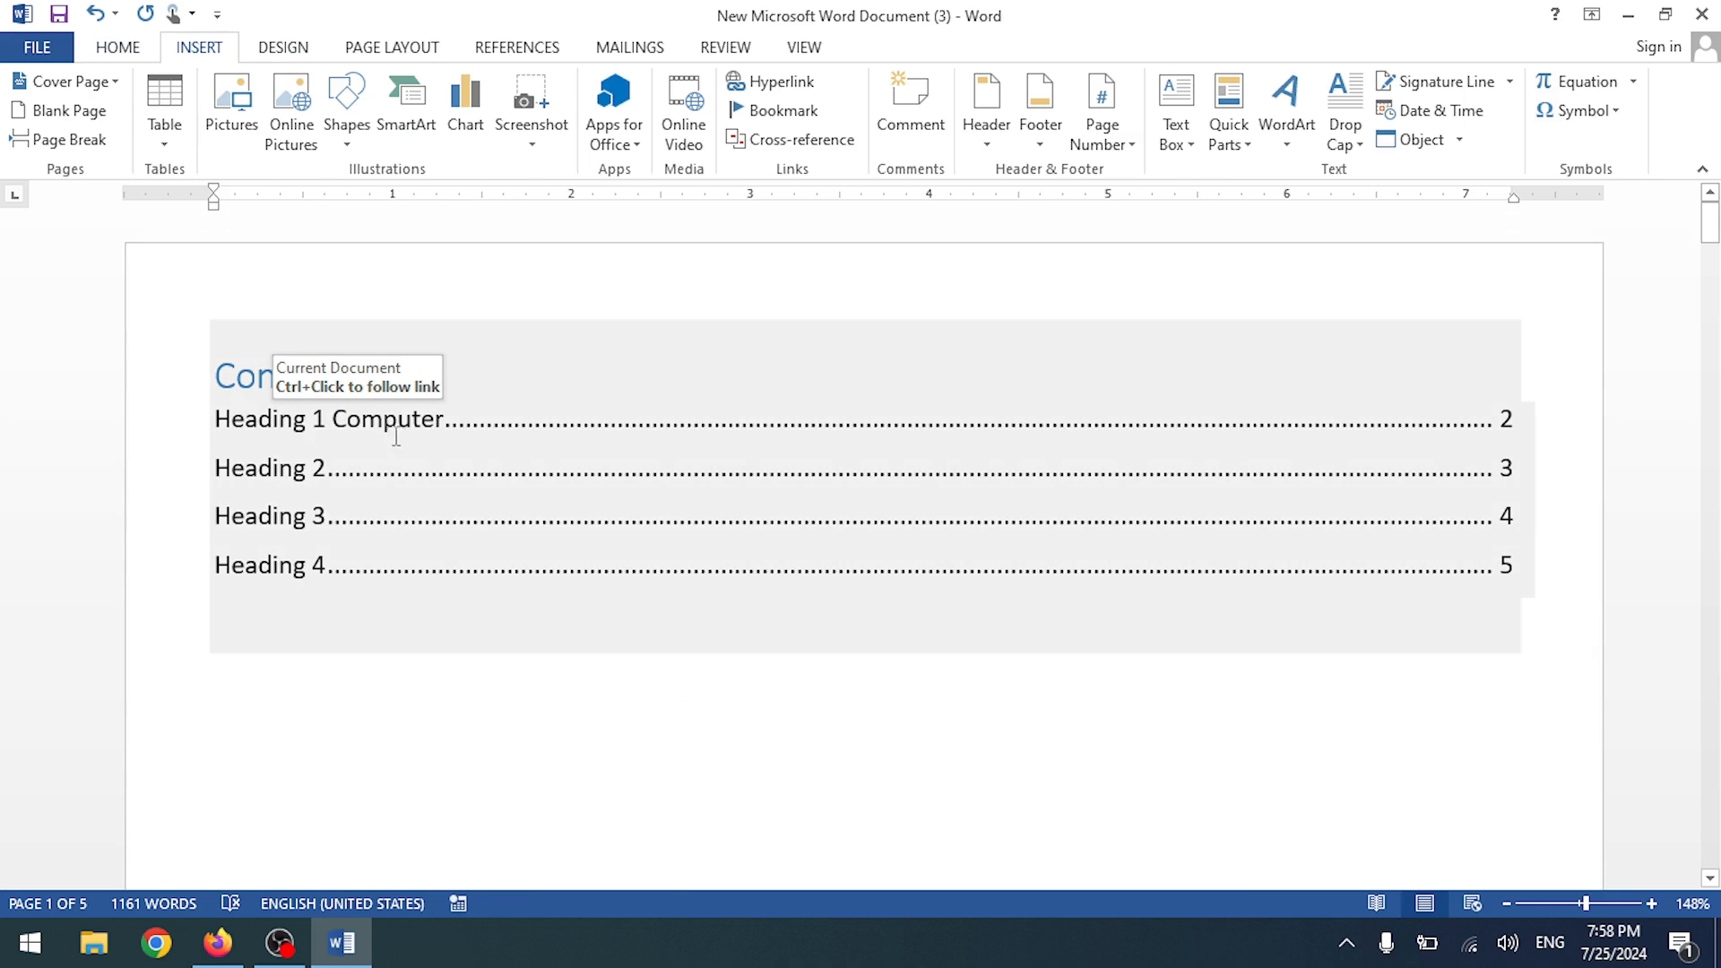
click(385, 47)
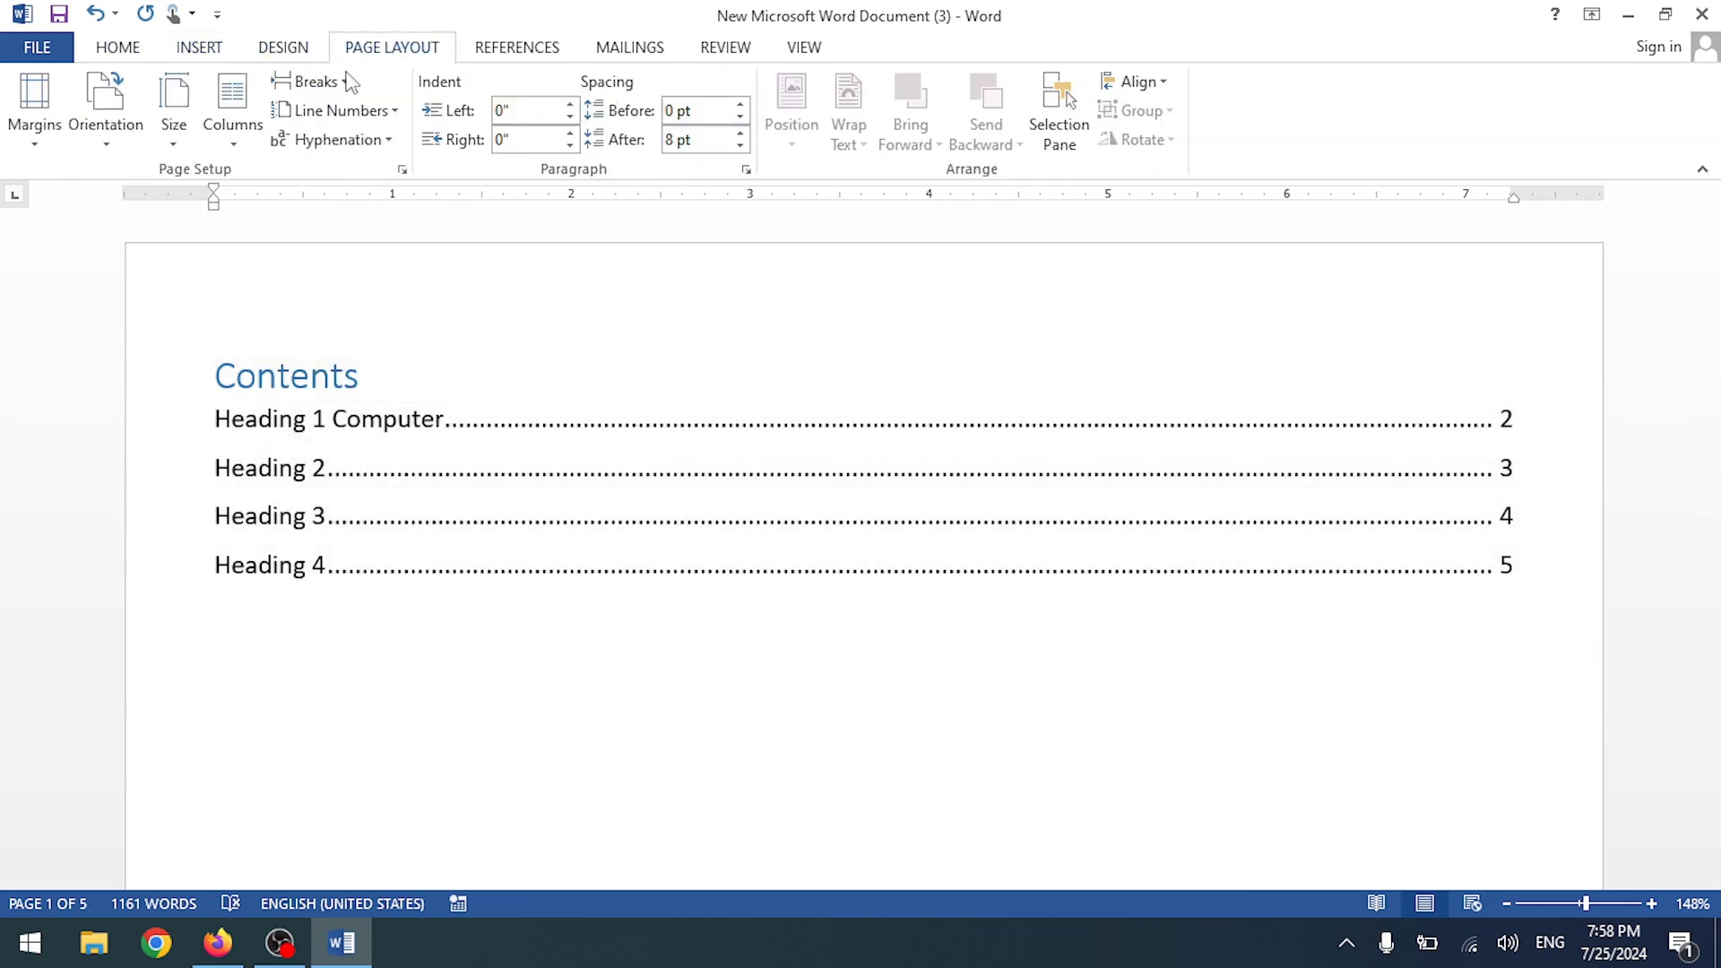
click(517, 48)
click(40, 121)
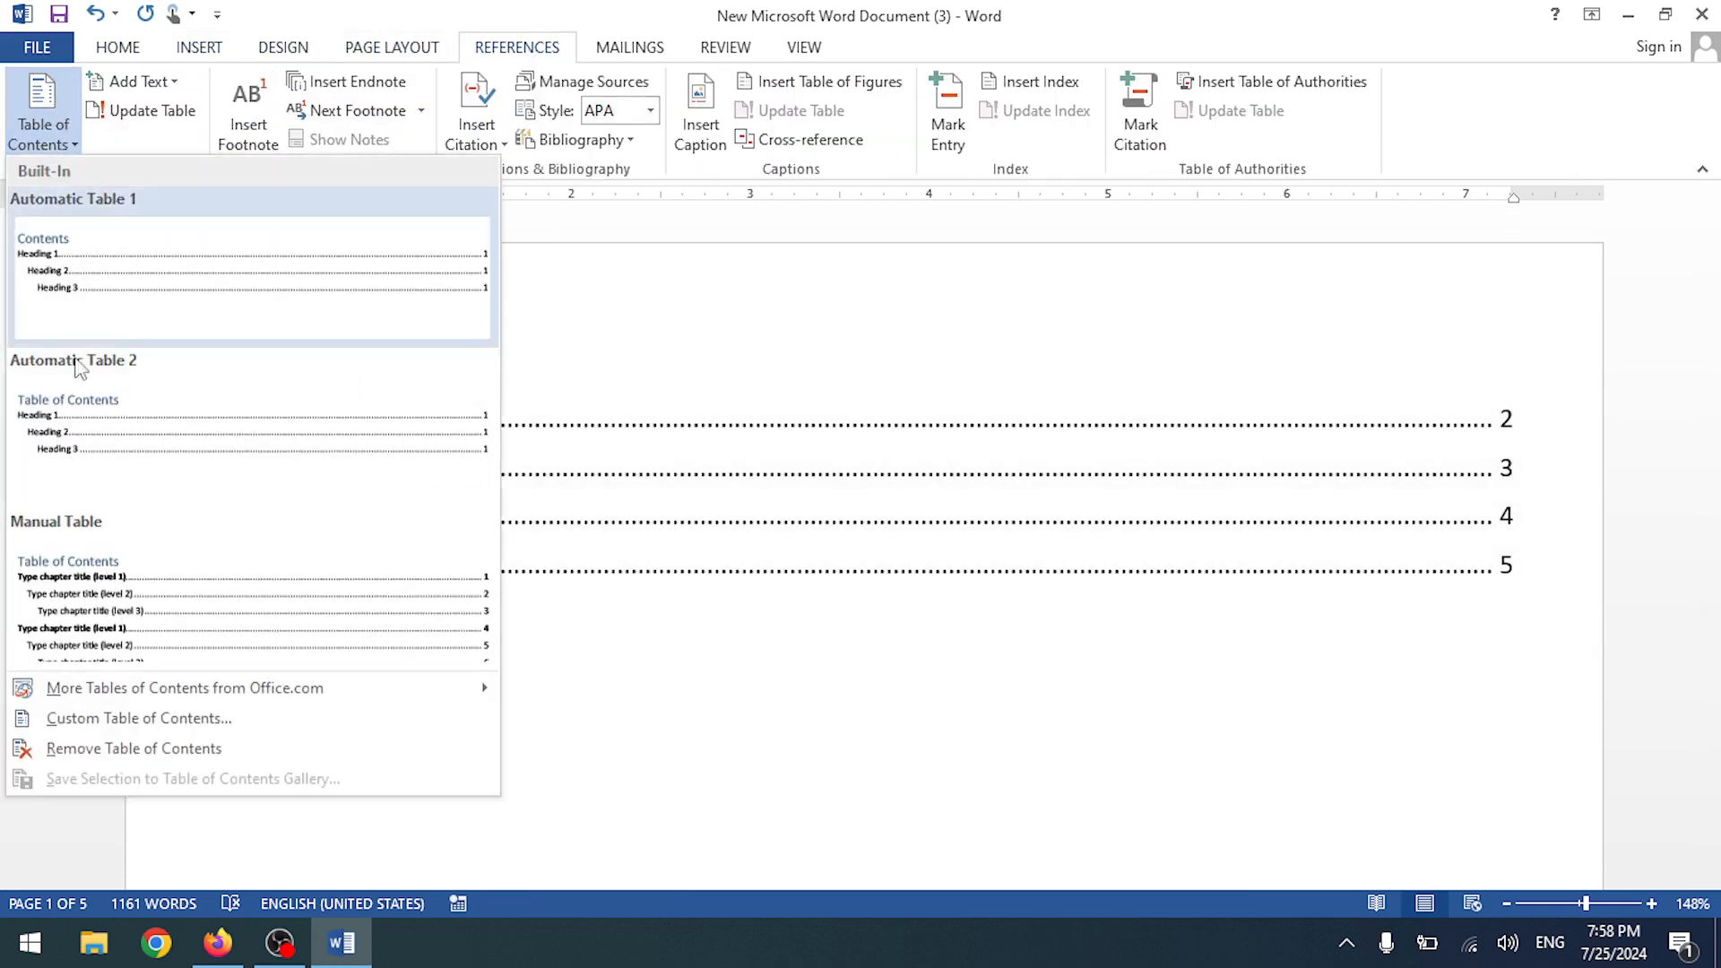
click(130, 116)
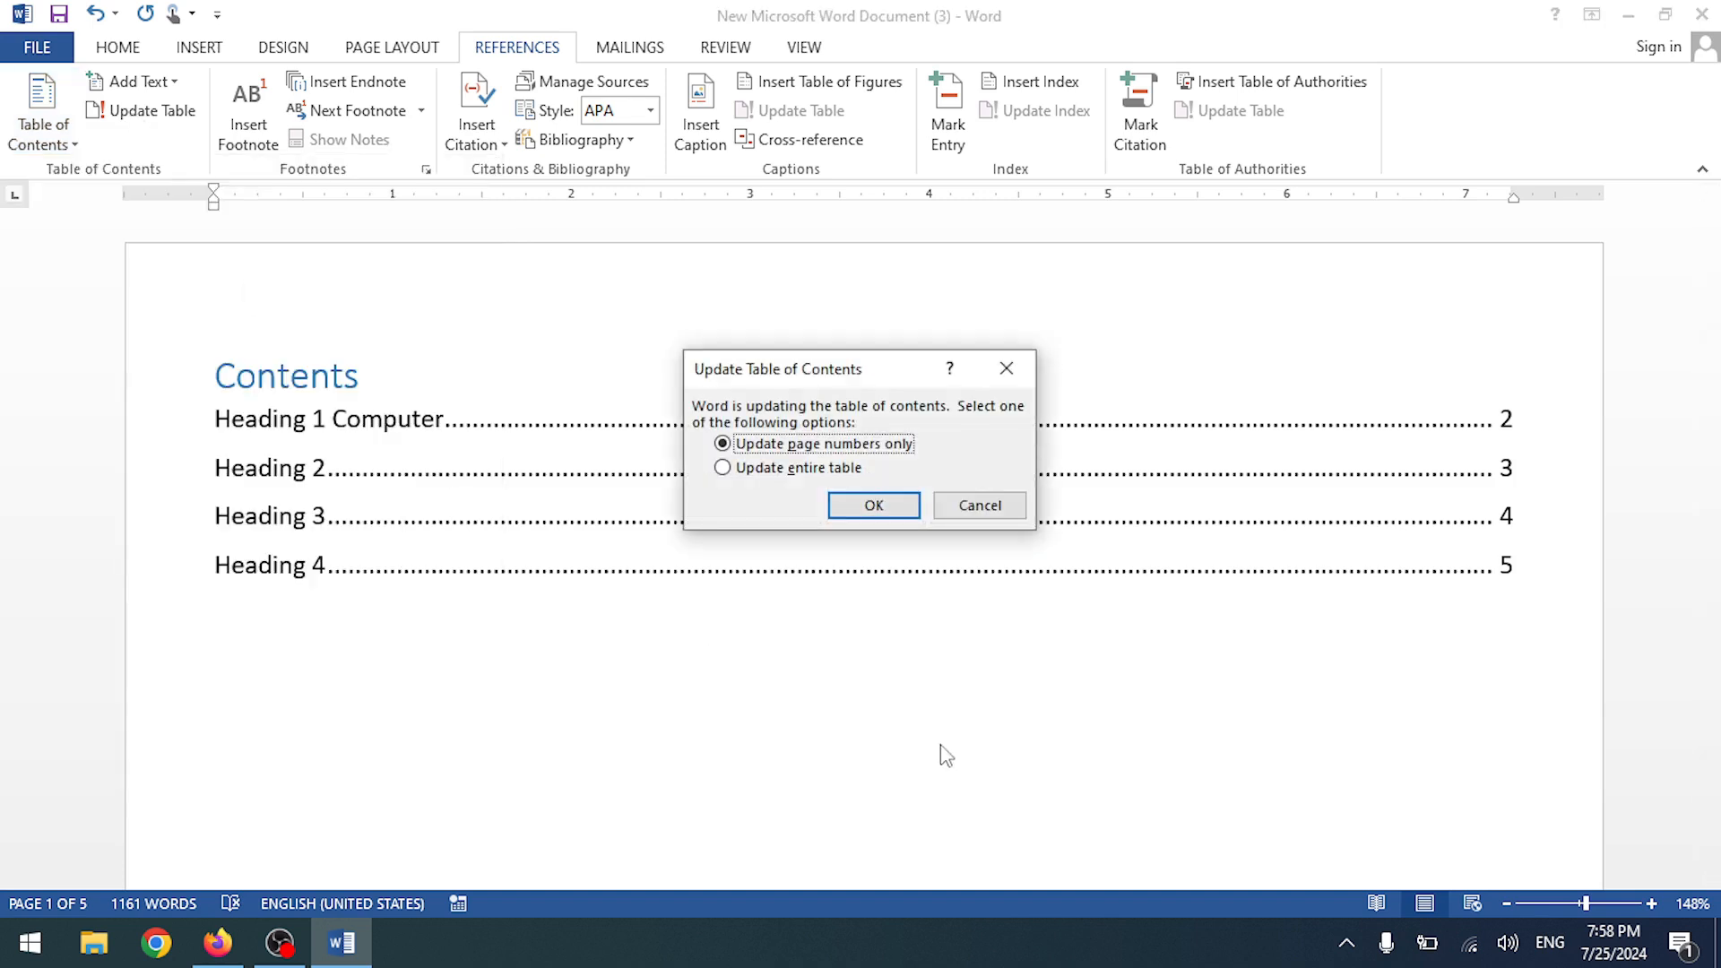
click(770, 470)
click(869, 505)
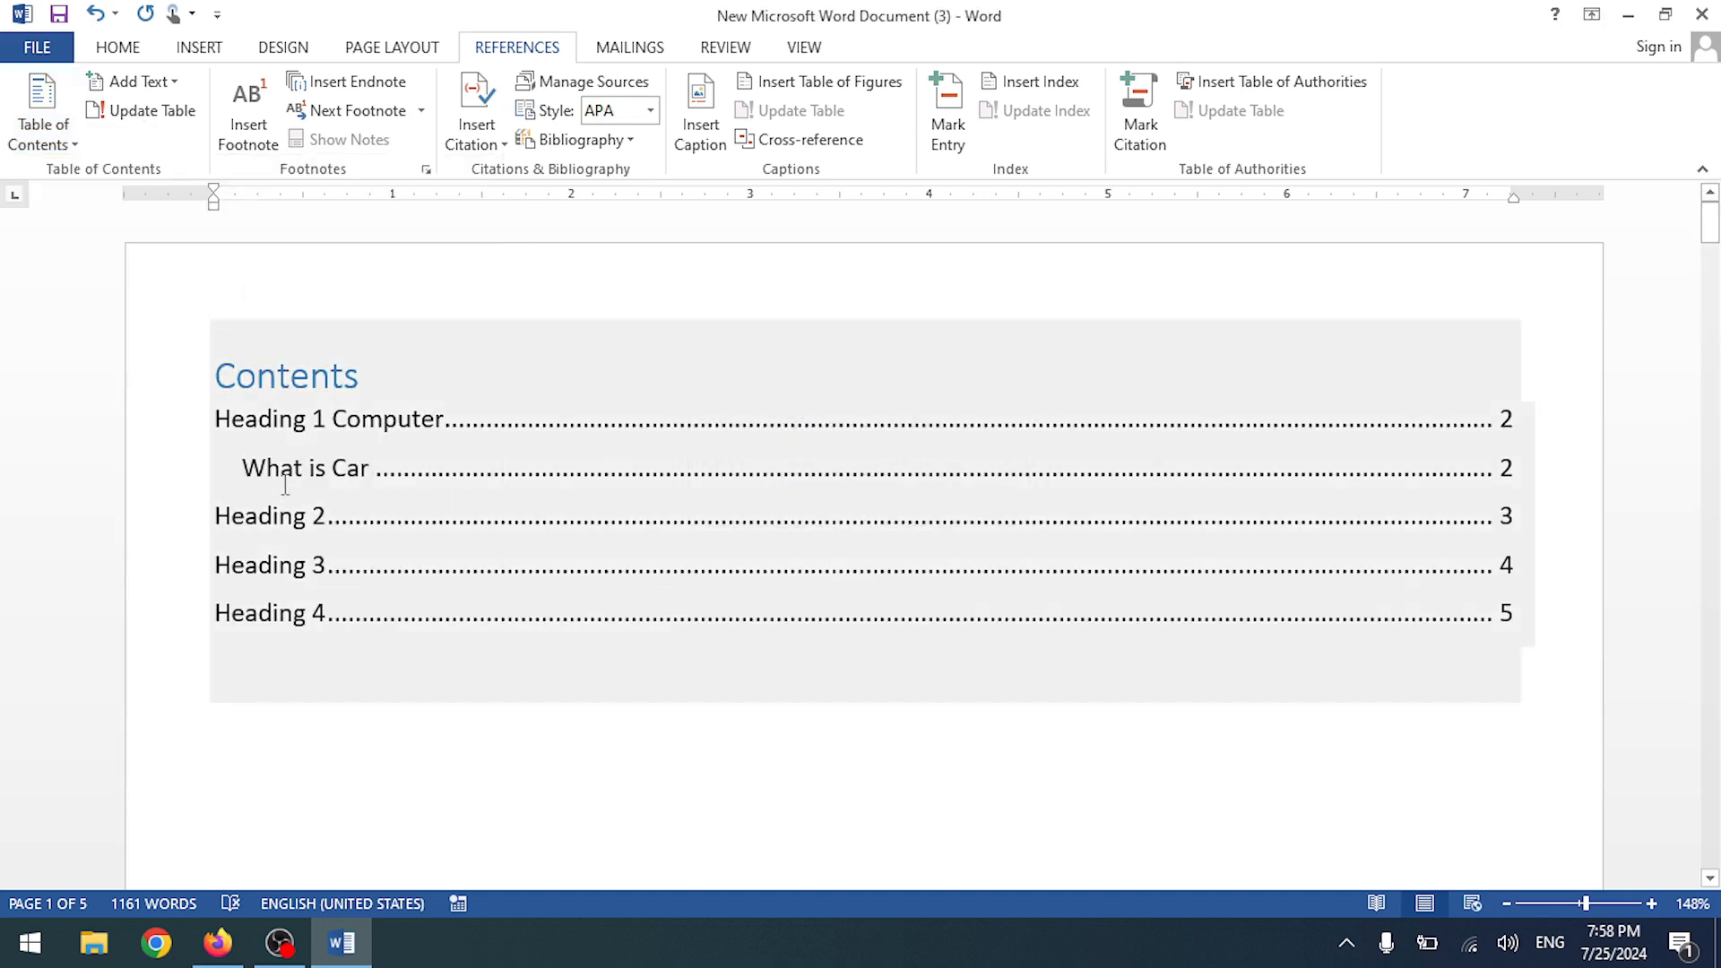
ctrl+click(460, 475)
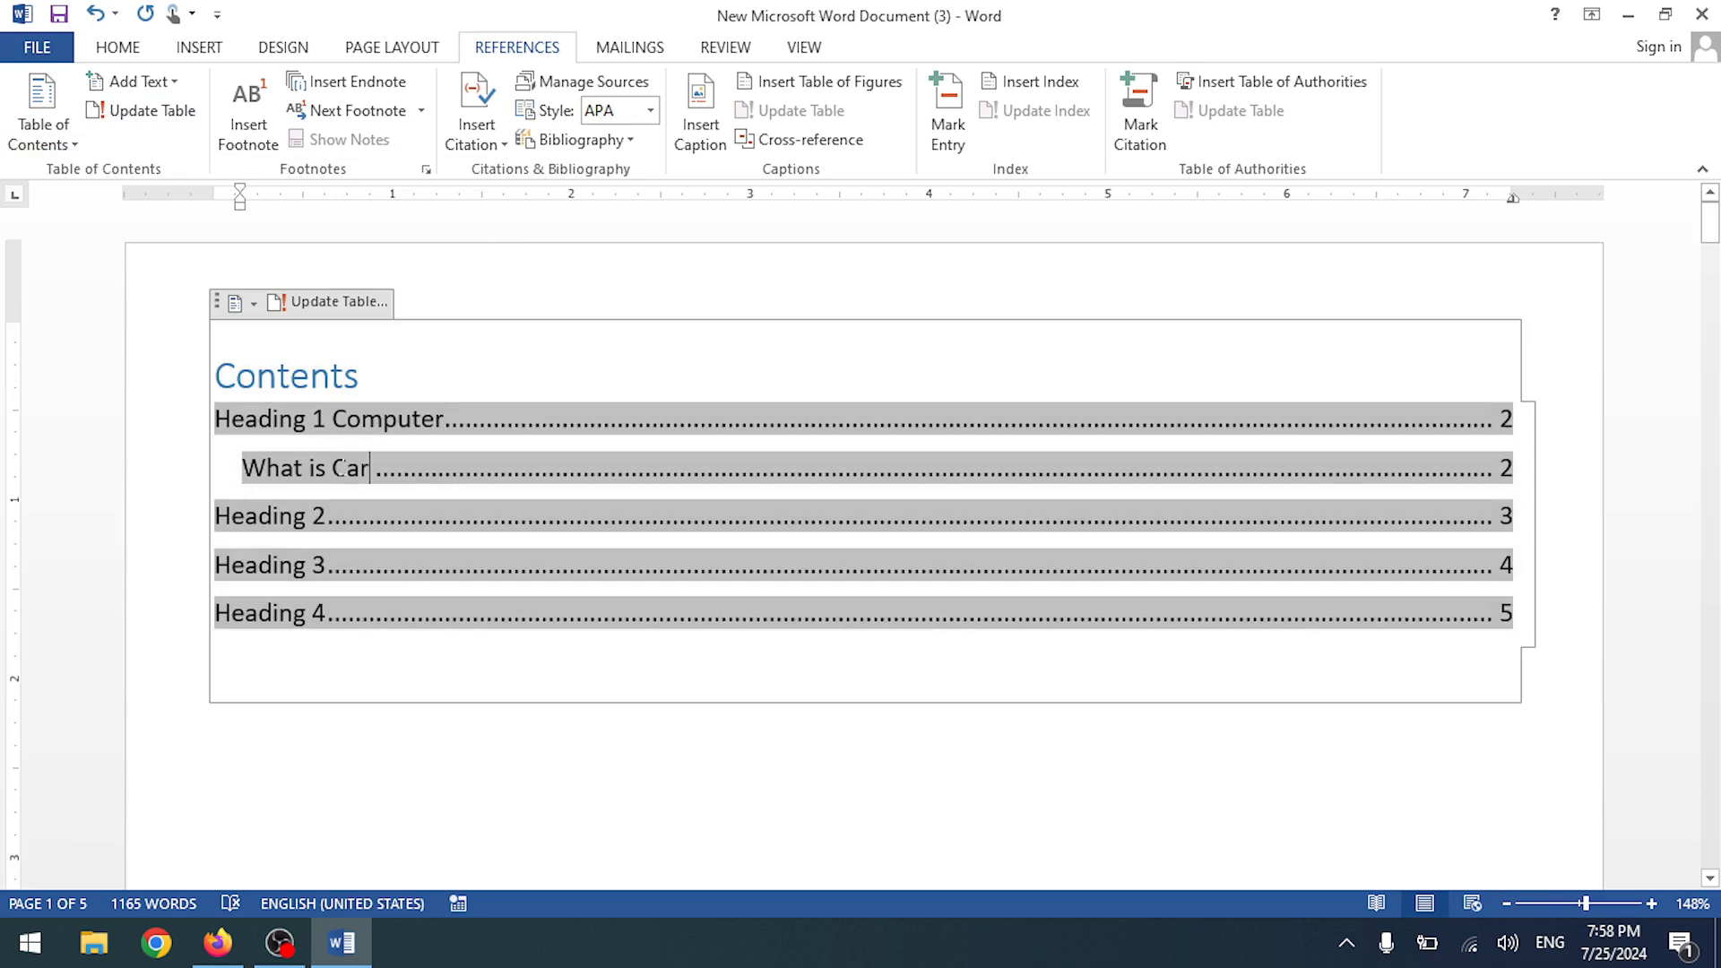
scroll(484, 727, down, 6)
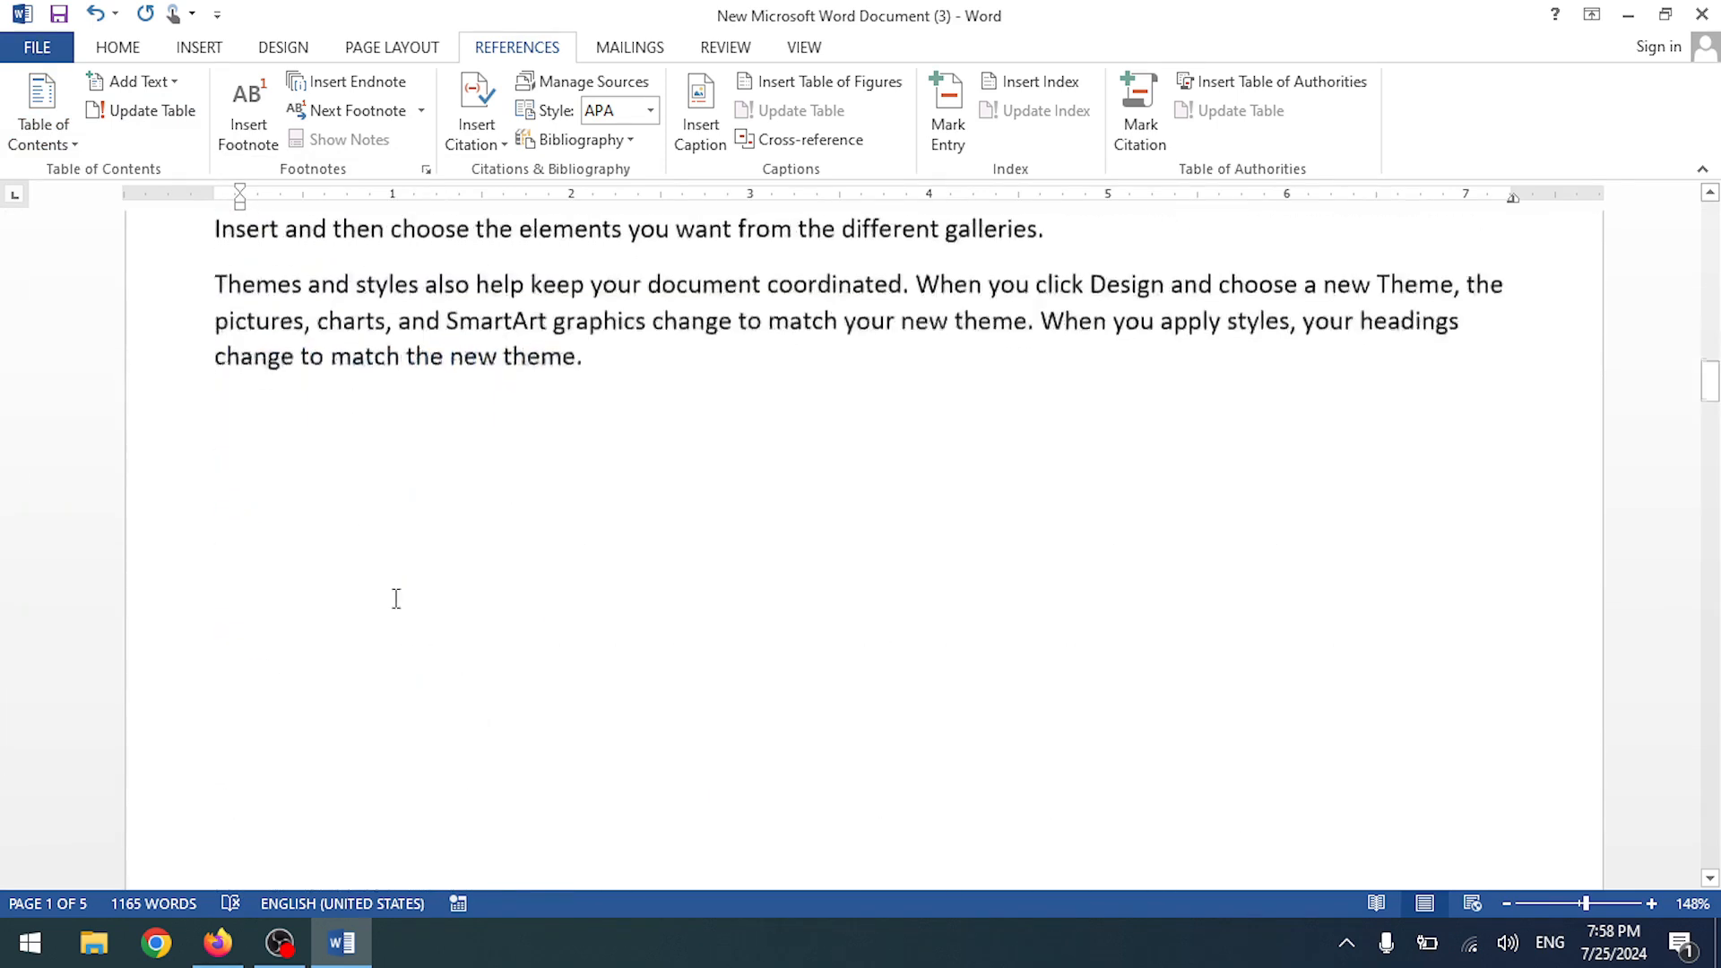
scroll(395, 600, up, 5)
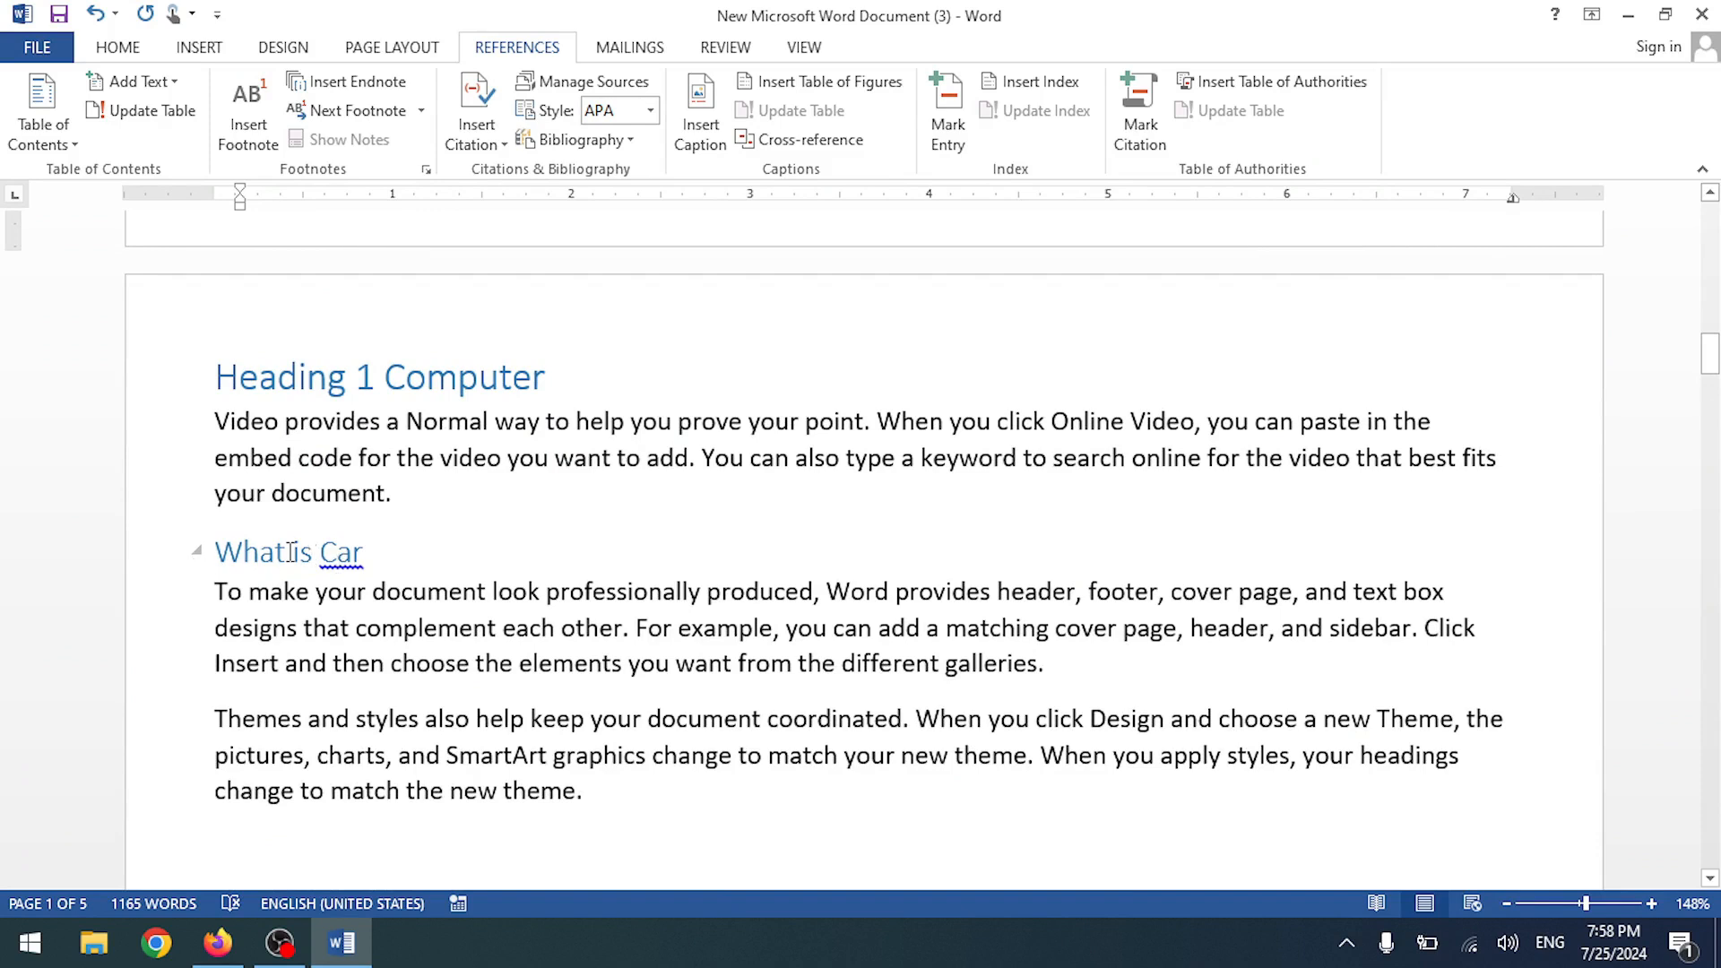
scroll(385, 556, up, 18)
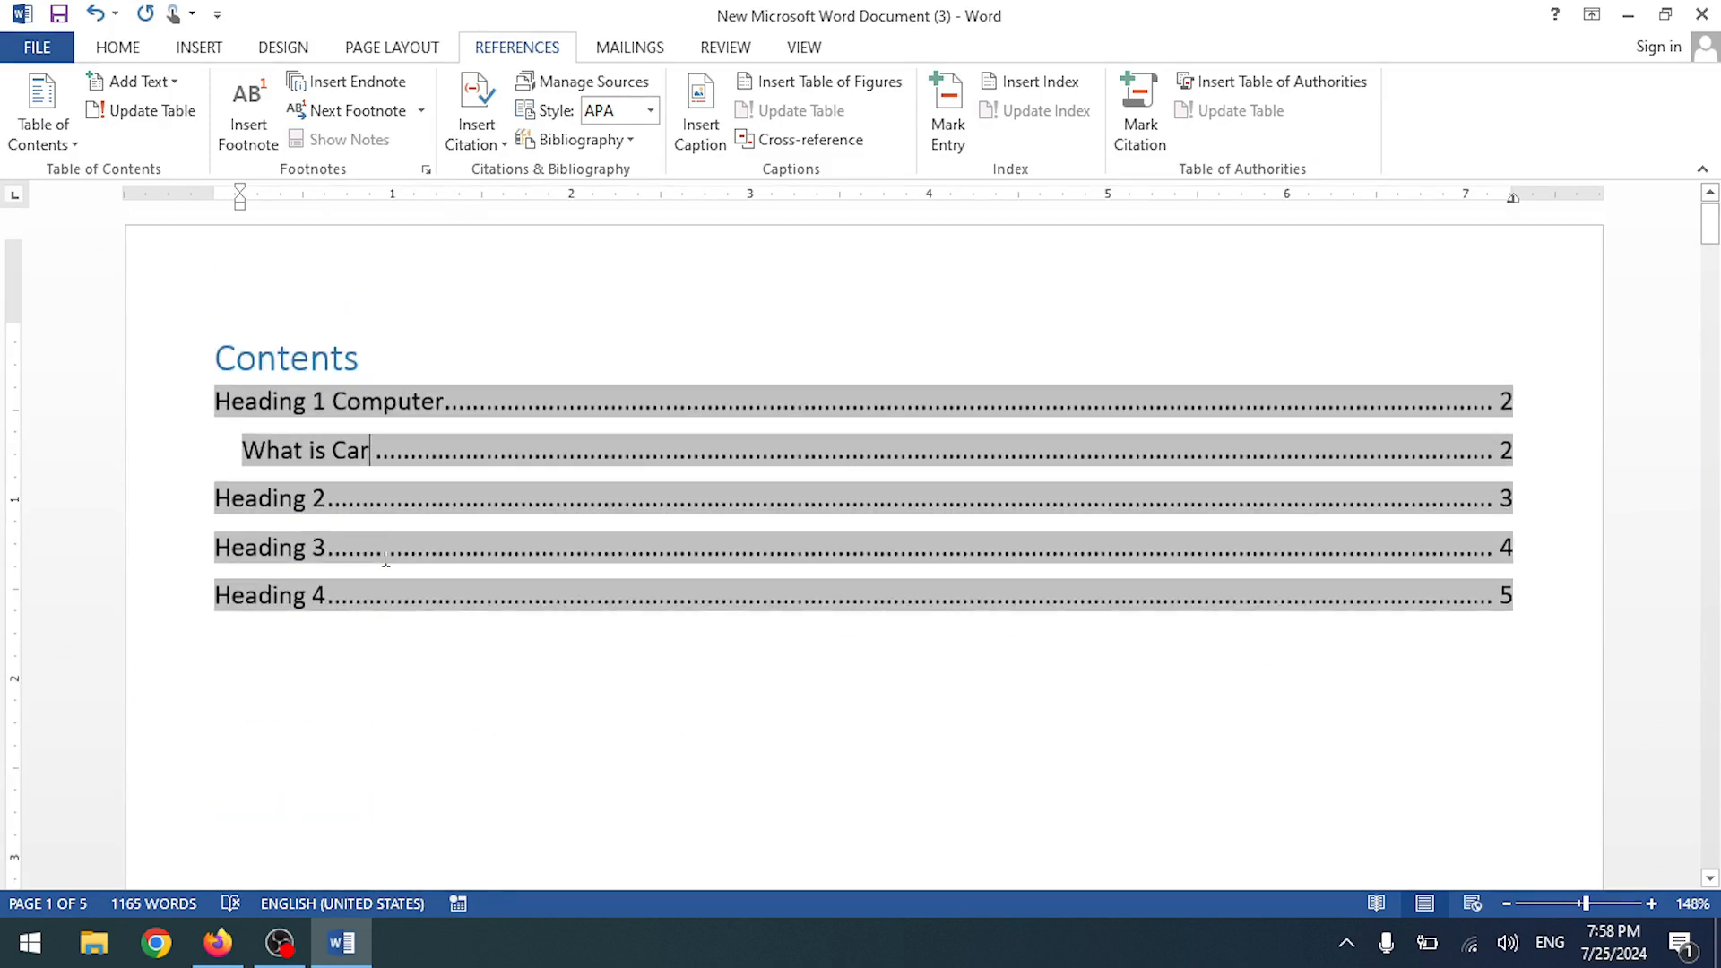
- Place an endnote on the blank line beneath the contents table
click(356, 661)
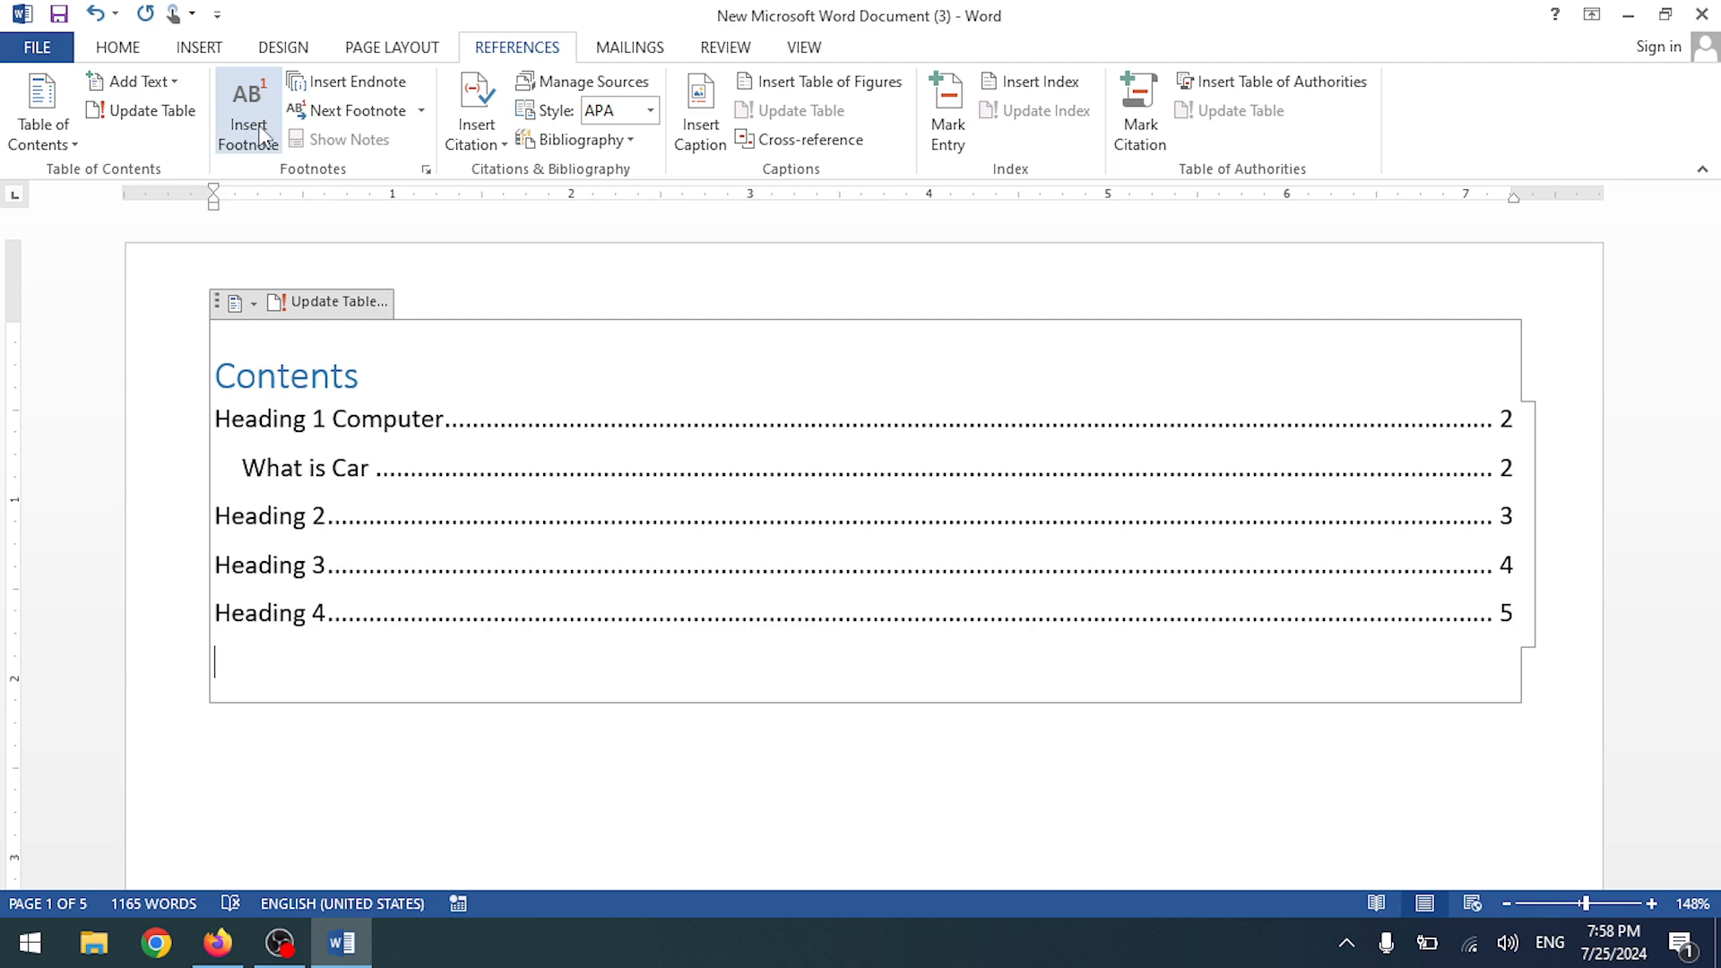
click(401, 89)
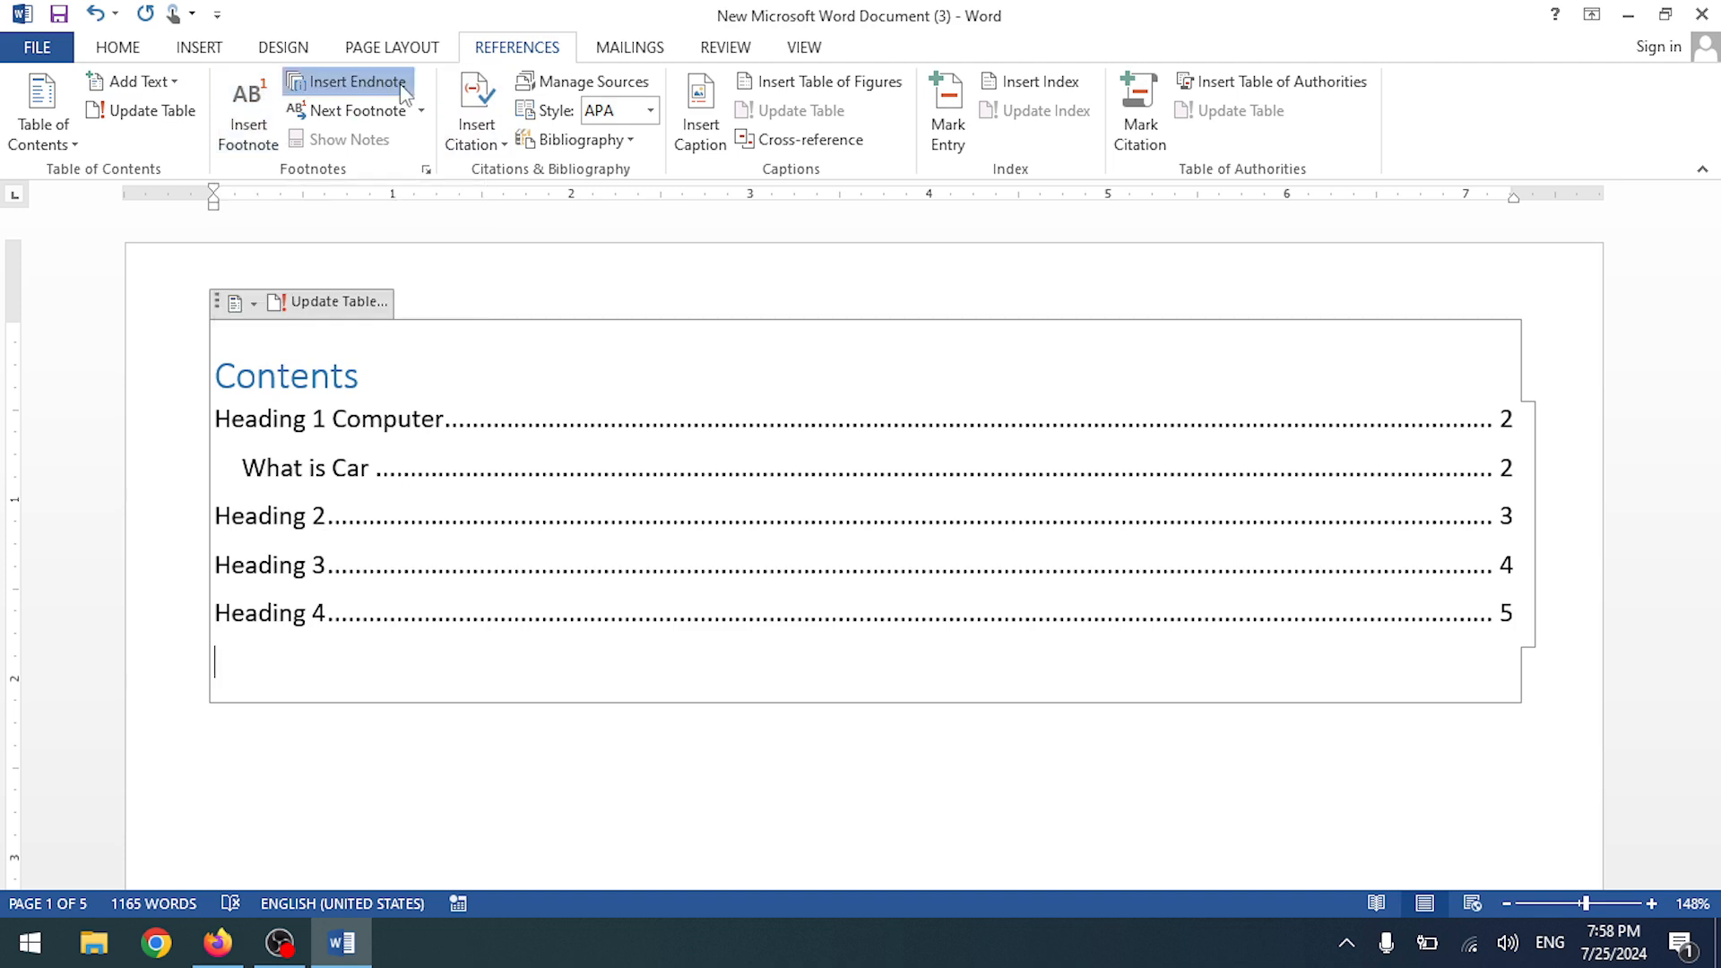
scroll(450, 435, up, 9)
- Undo the four most recent edits, removing the Heading 3 text
scroll(453, 437, down, 5)
scroll(457, 440, up, 15)
click(561, 573)
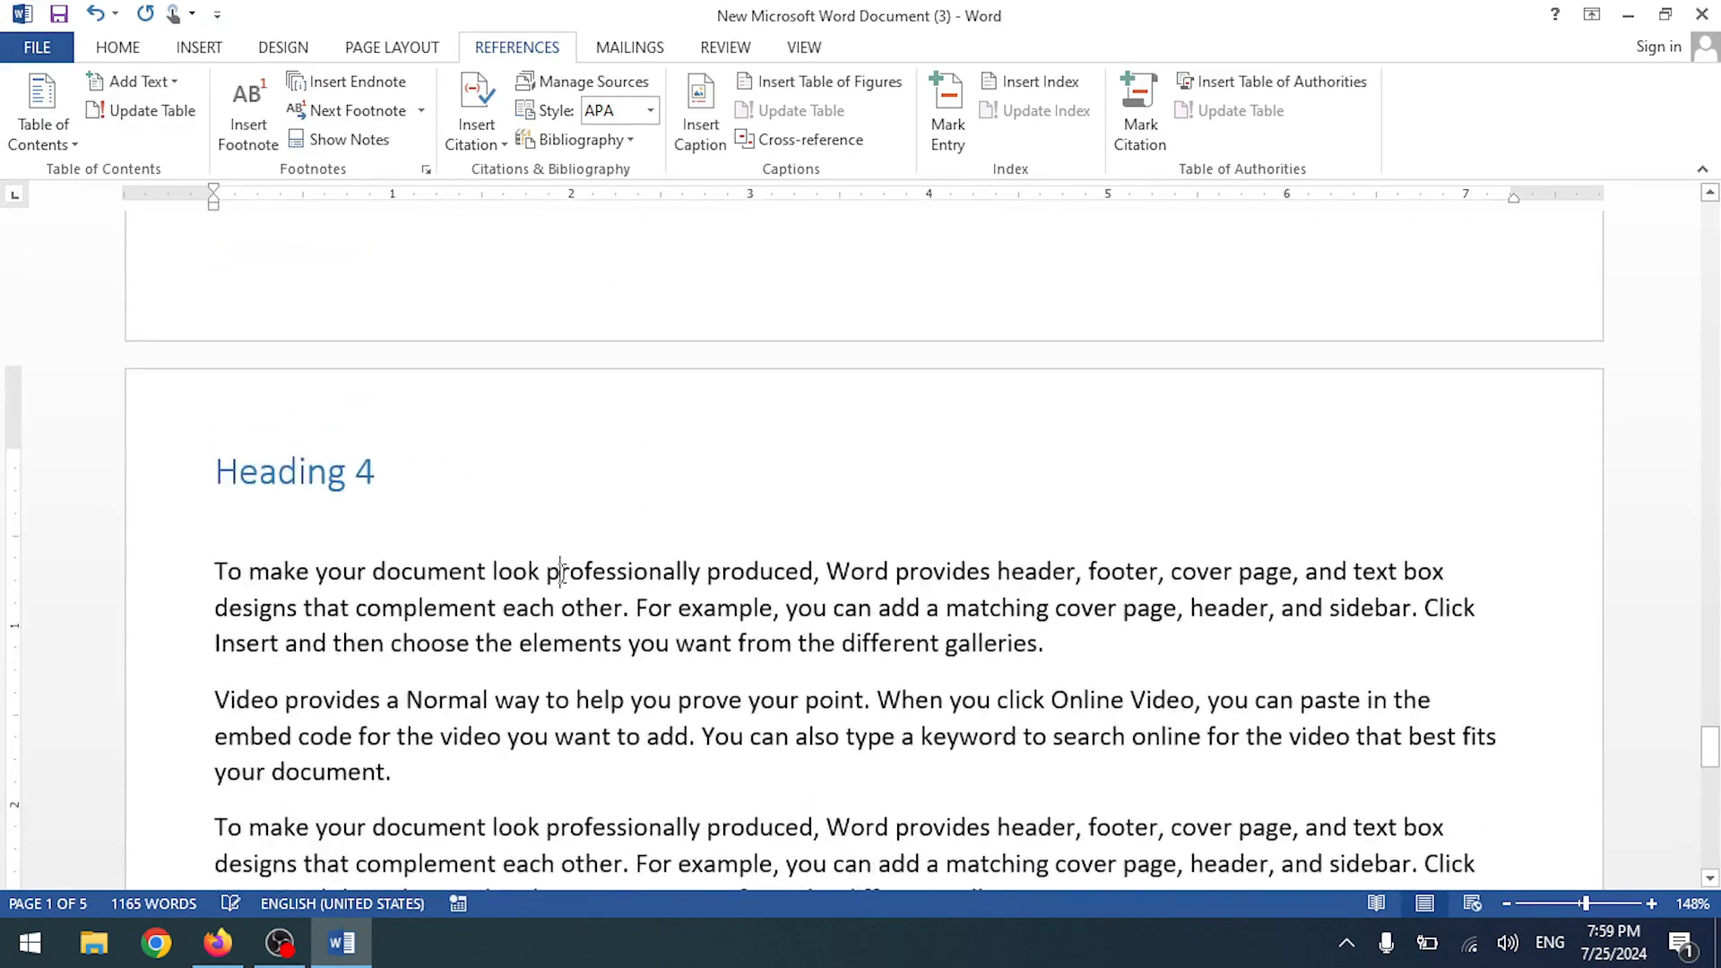
scroll(547, 573, up, 20)
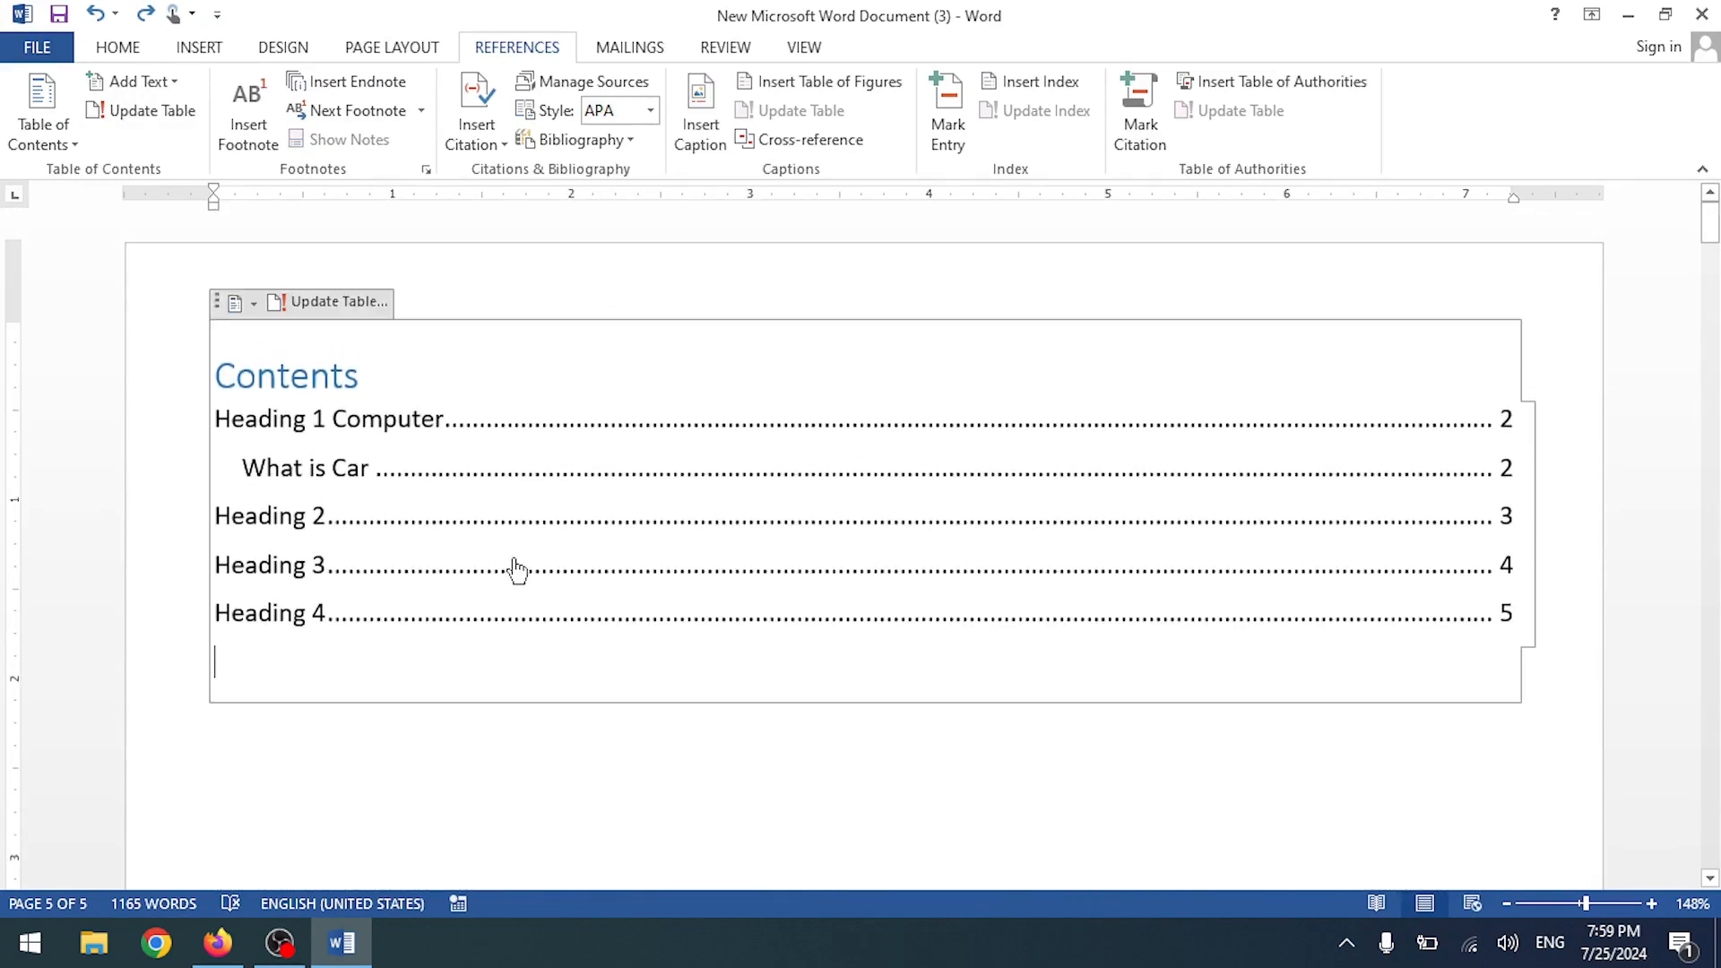
scroll(515, 564, down, 8)
key(ctrl+z)
key(ctrl+z)
key(ctrl+z)
key(ctrl+z)
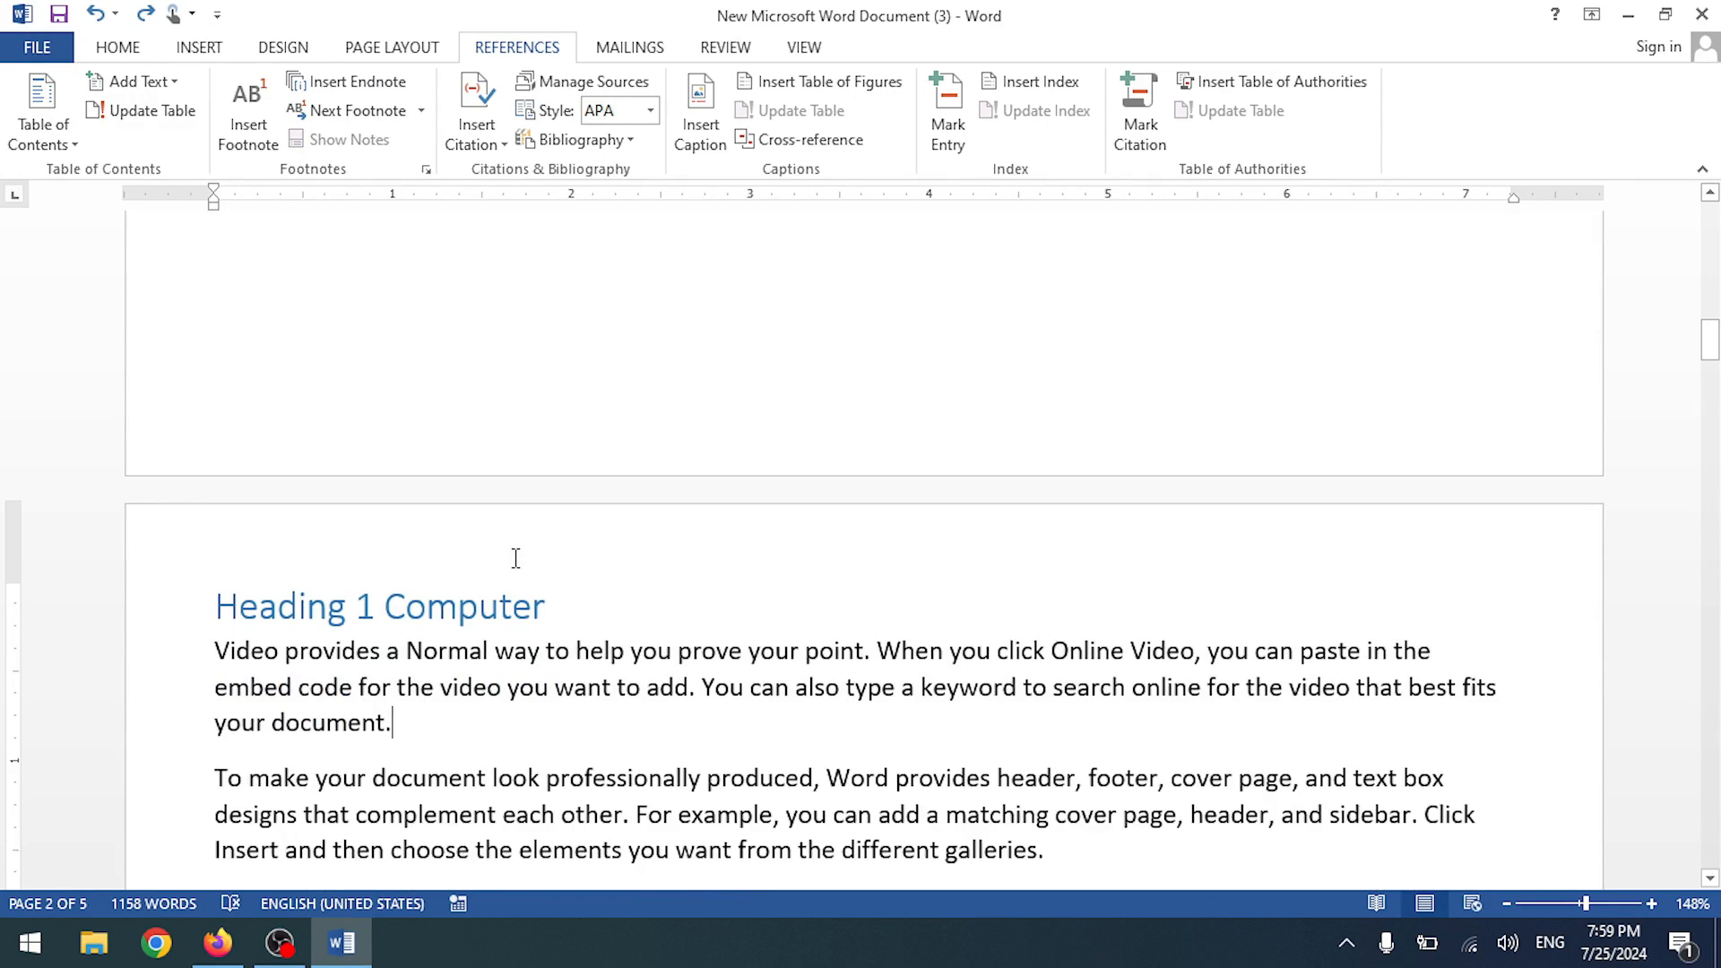
key(ctrl+z)
key(ctrl+z)
key(ctrl+z)
key(ctrl+z)
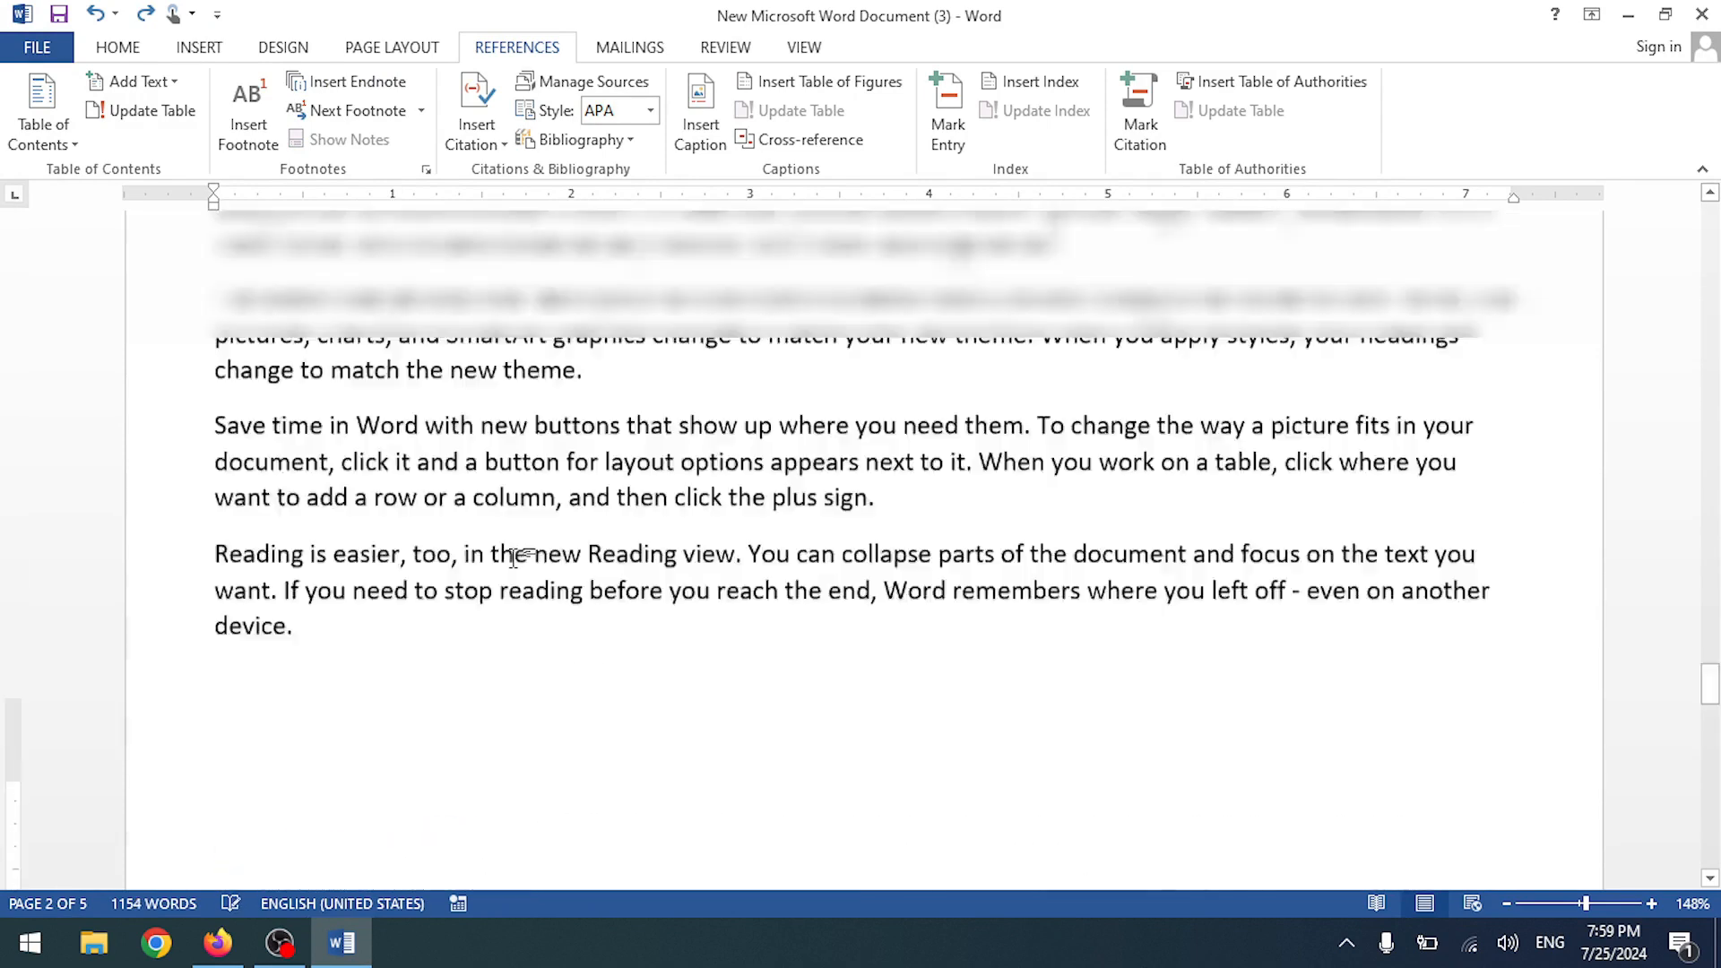
key(ctrl+z)
key(ctrl+z)
key(ctrl+z)
key(ctrl+z)
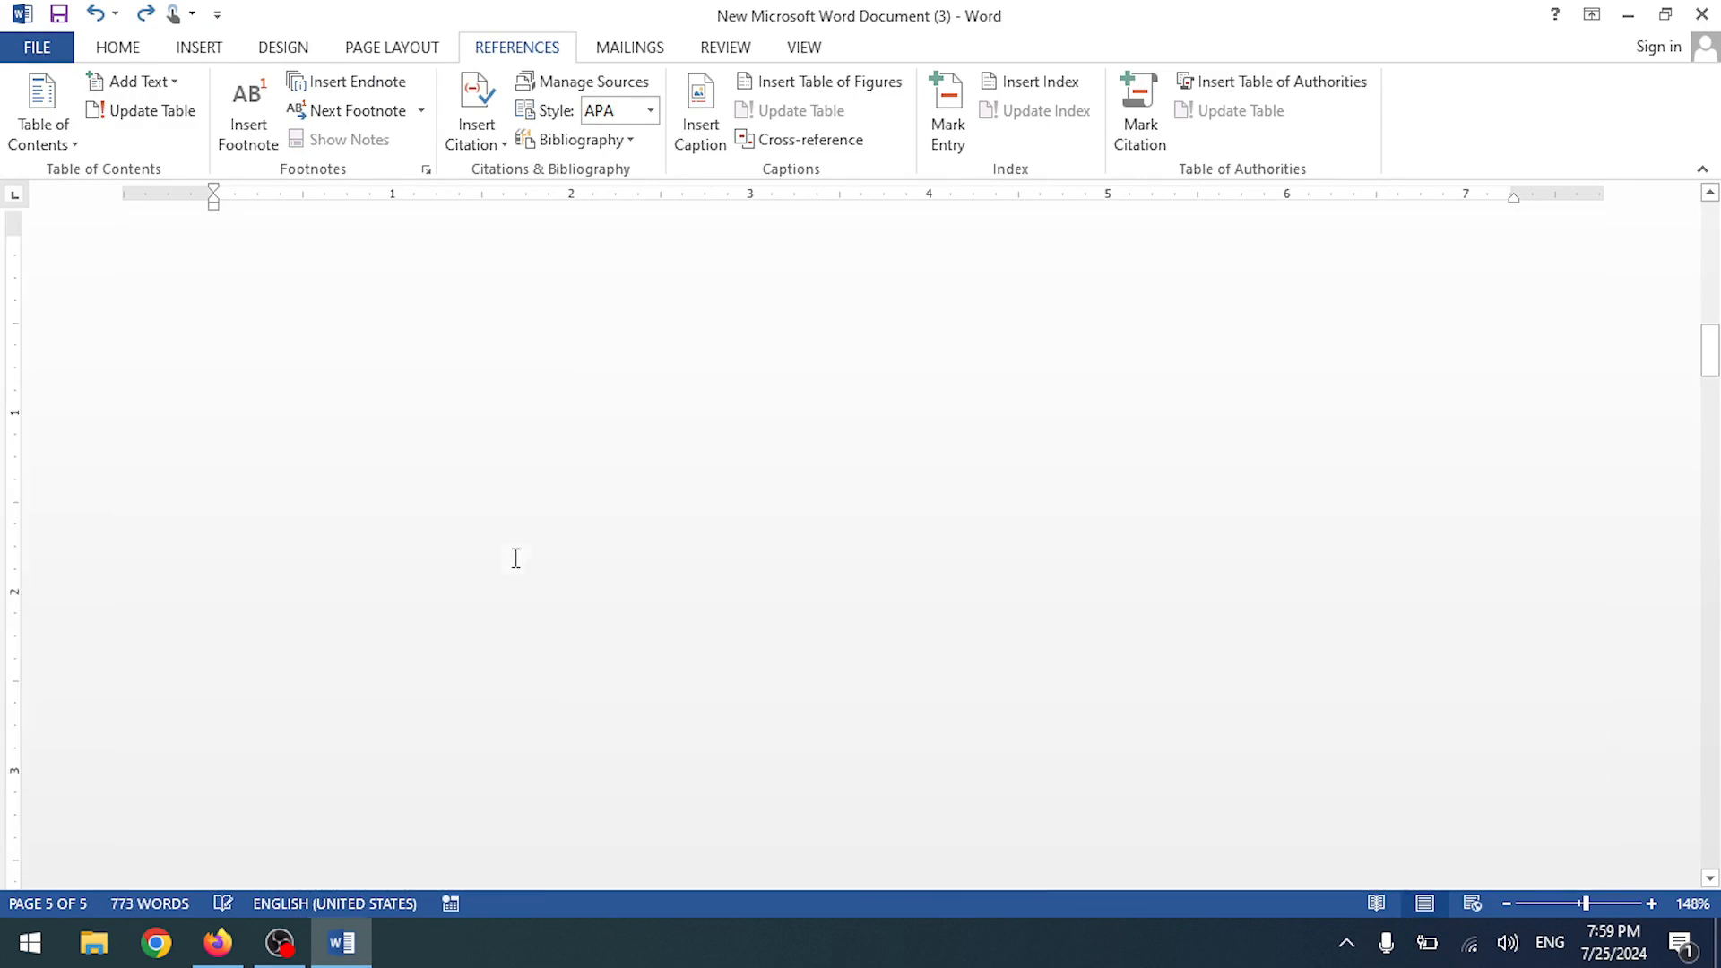
key(ctrl+z)
key(ctrl+z)
key(ctrl+z)
key(ctrl+z)
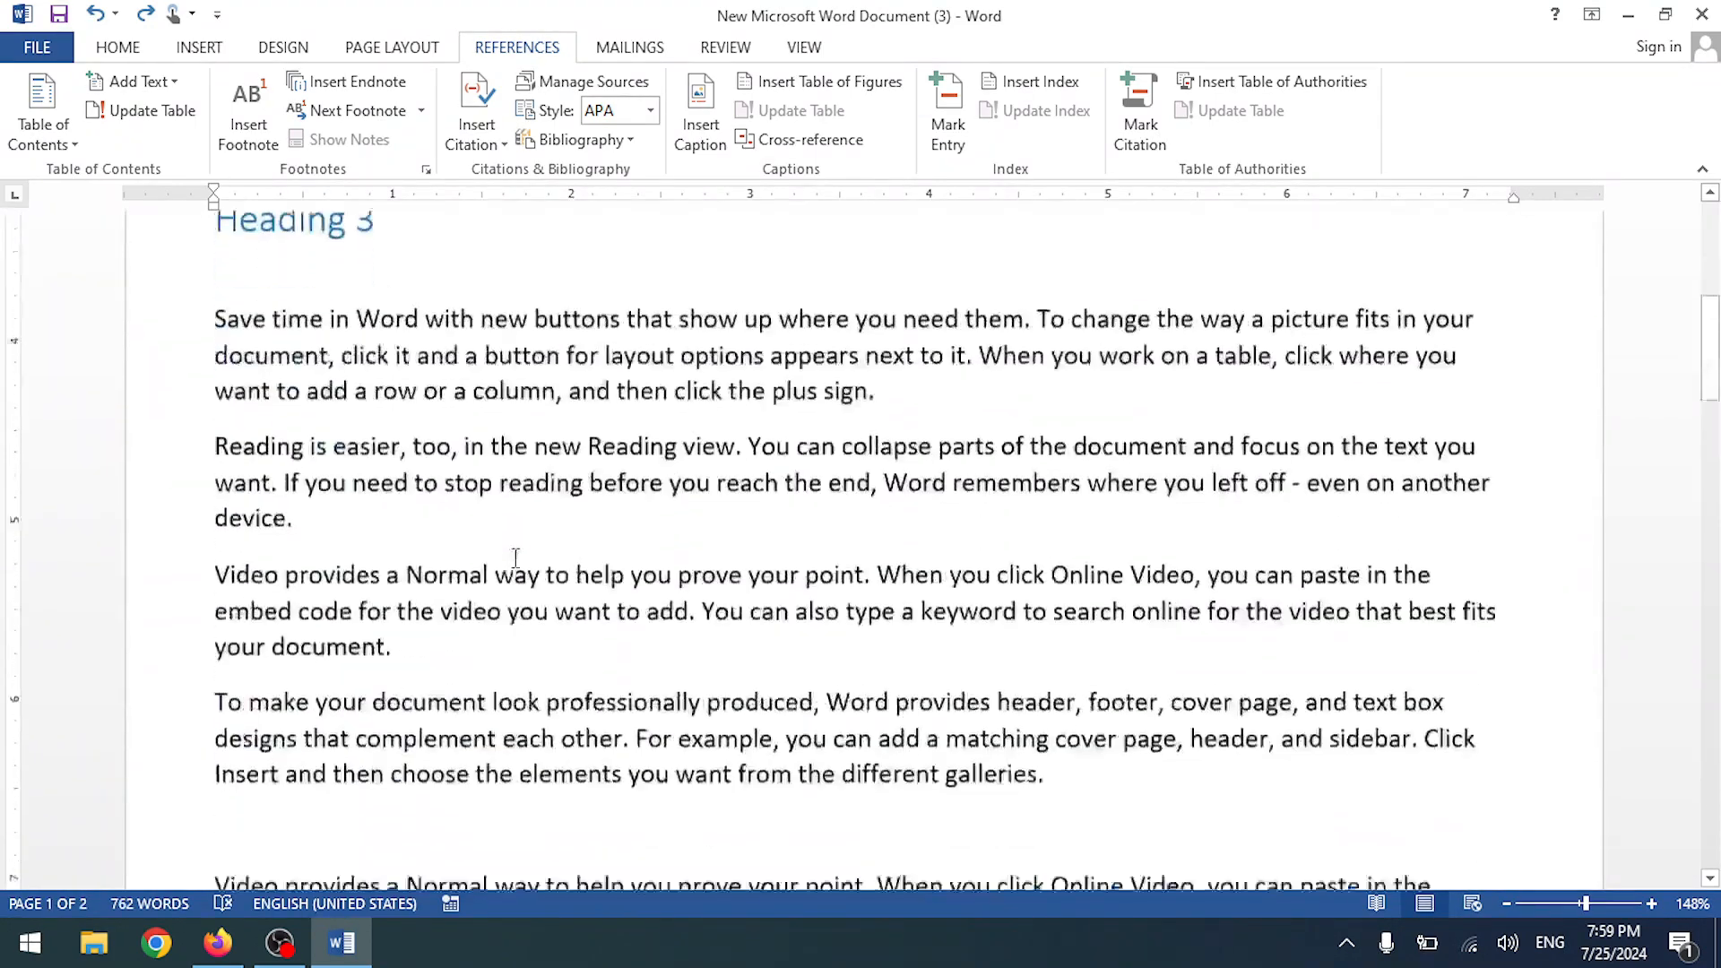
- Delete the leftover 'Heading' word
scroll(516, 574, down, 8)
scroll(515, 571, up, 5)
ctrl+scroll(516, 569, up, 7)
ctrl+scroll(516, 568, down, 11)
scroll(516, 568, down, 5)
scroll(515, 568, up, 15)
scroll(515, 568, down, 3)
scroll(515, 568, up, 4)
double_click(390, 384)
key(BackSpace)
key(BackSpace)
key(BackSpace)
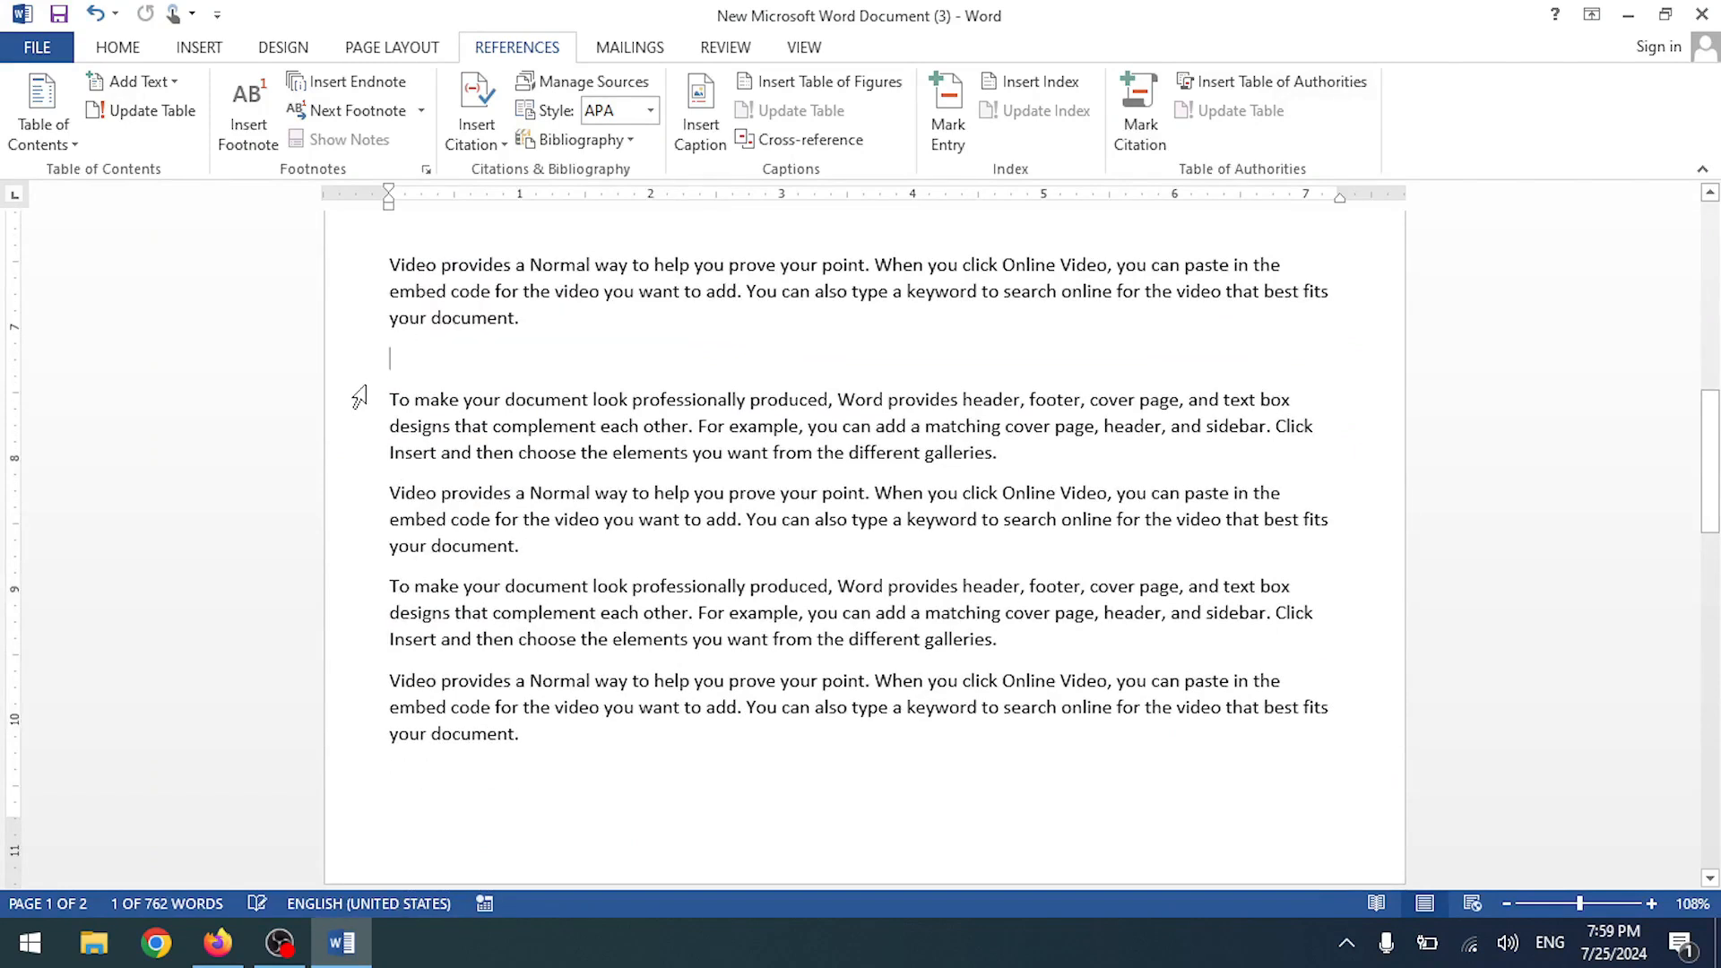
- Erase the Heading 3 title with its blank lines and delete the Heading 1 title
scroll(434, 401, up, 5)
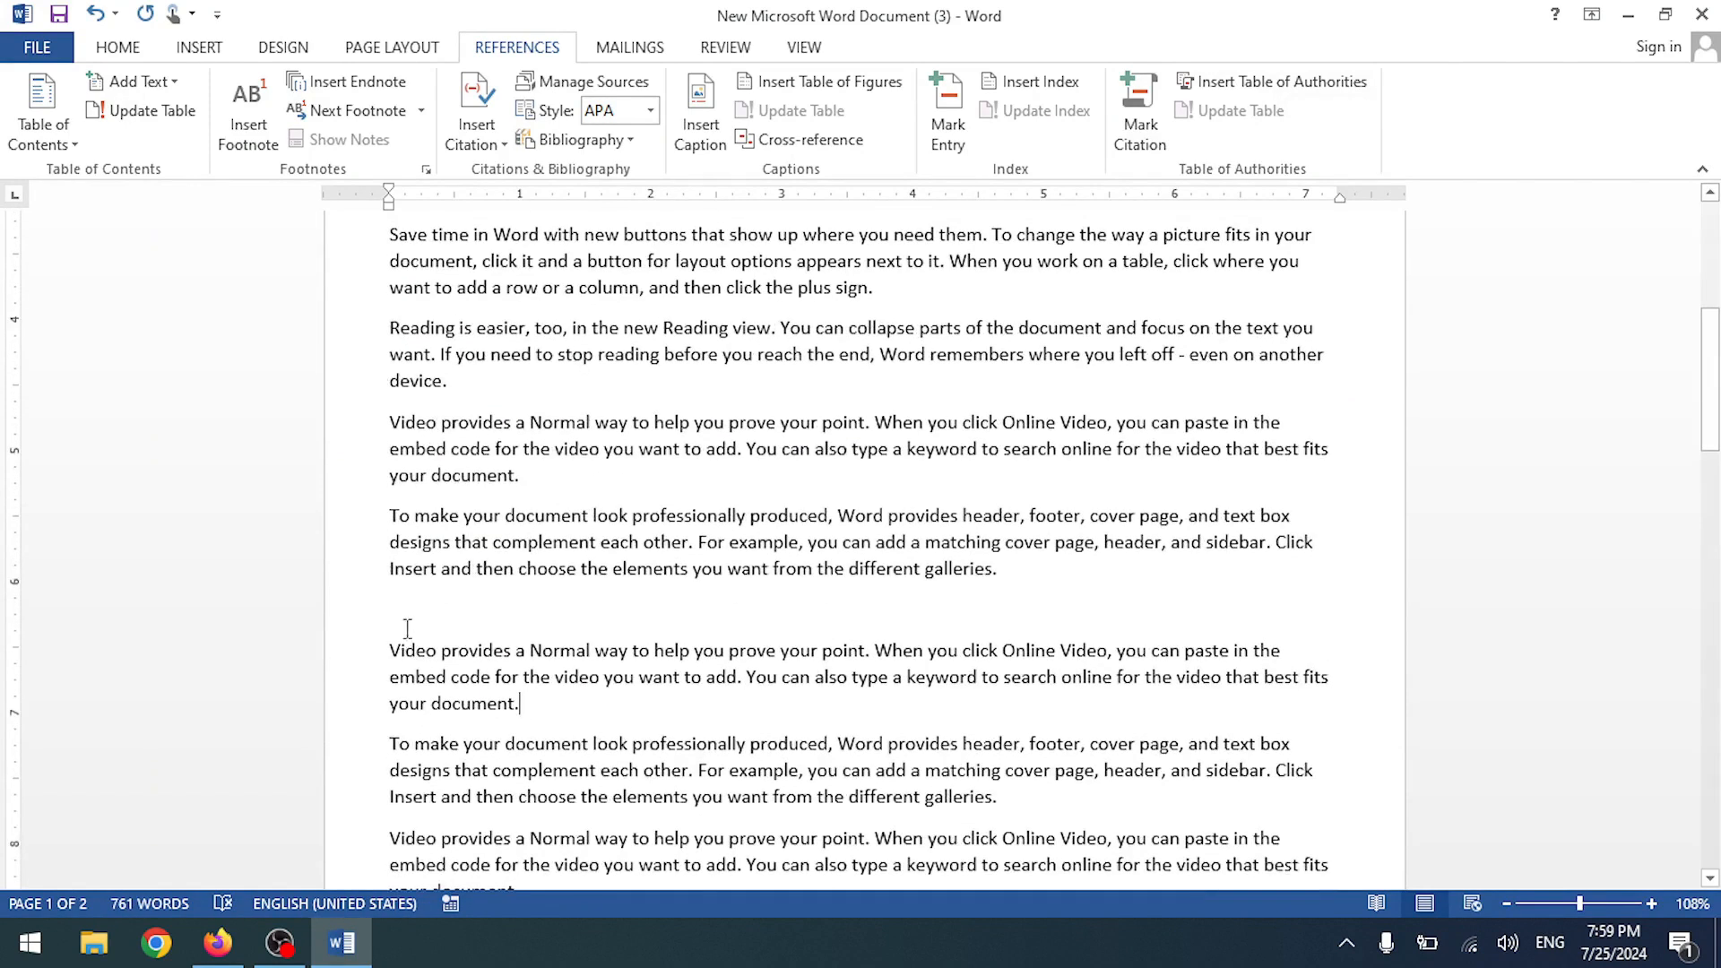
scroll(406, 628, up, 6)
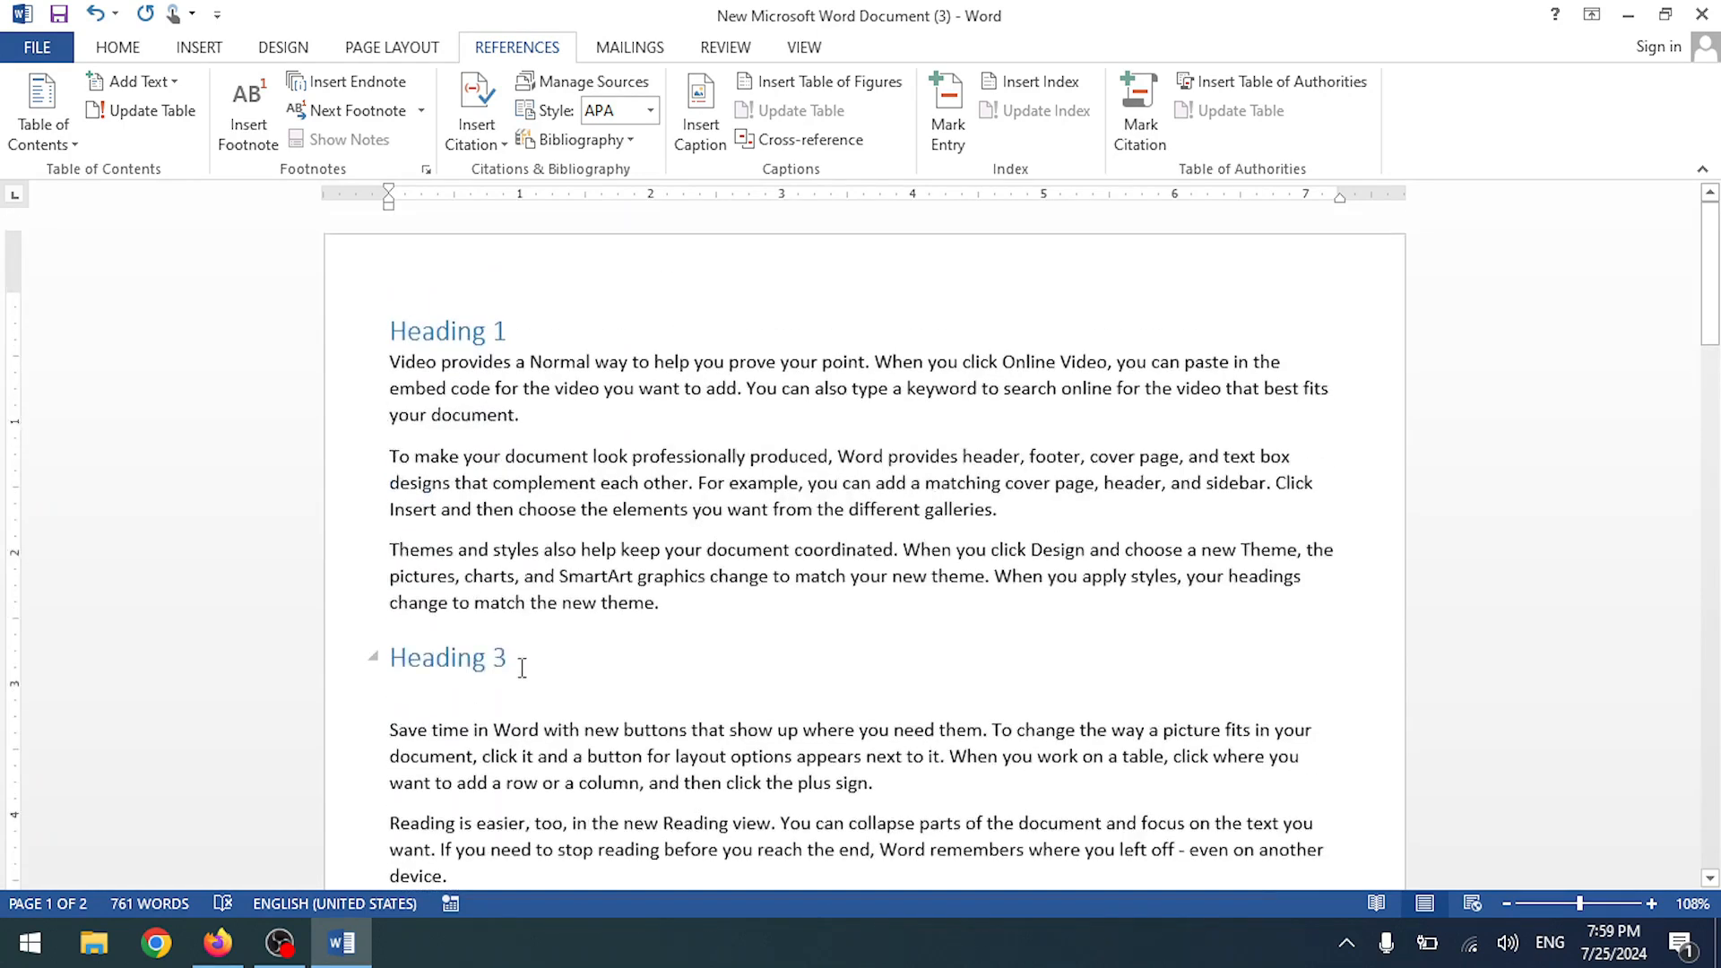
click(522, 667)
key(Delete)
key(BackSpace)
key(BackSpace)
key(BackSpace)
key(BackSpace)
key(BackSpace)
key(BackSpace)
key(BackSpace)
key(BackSpace)
key(BackSpace)
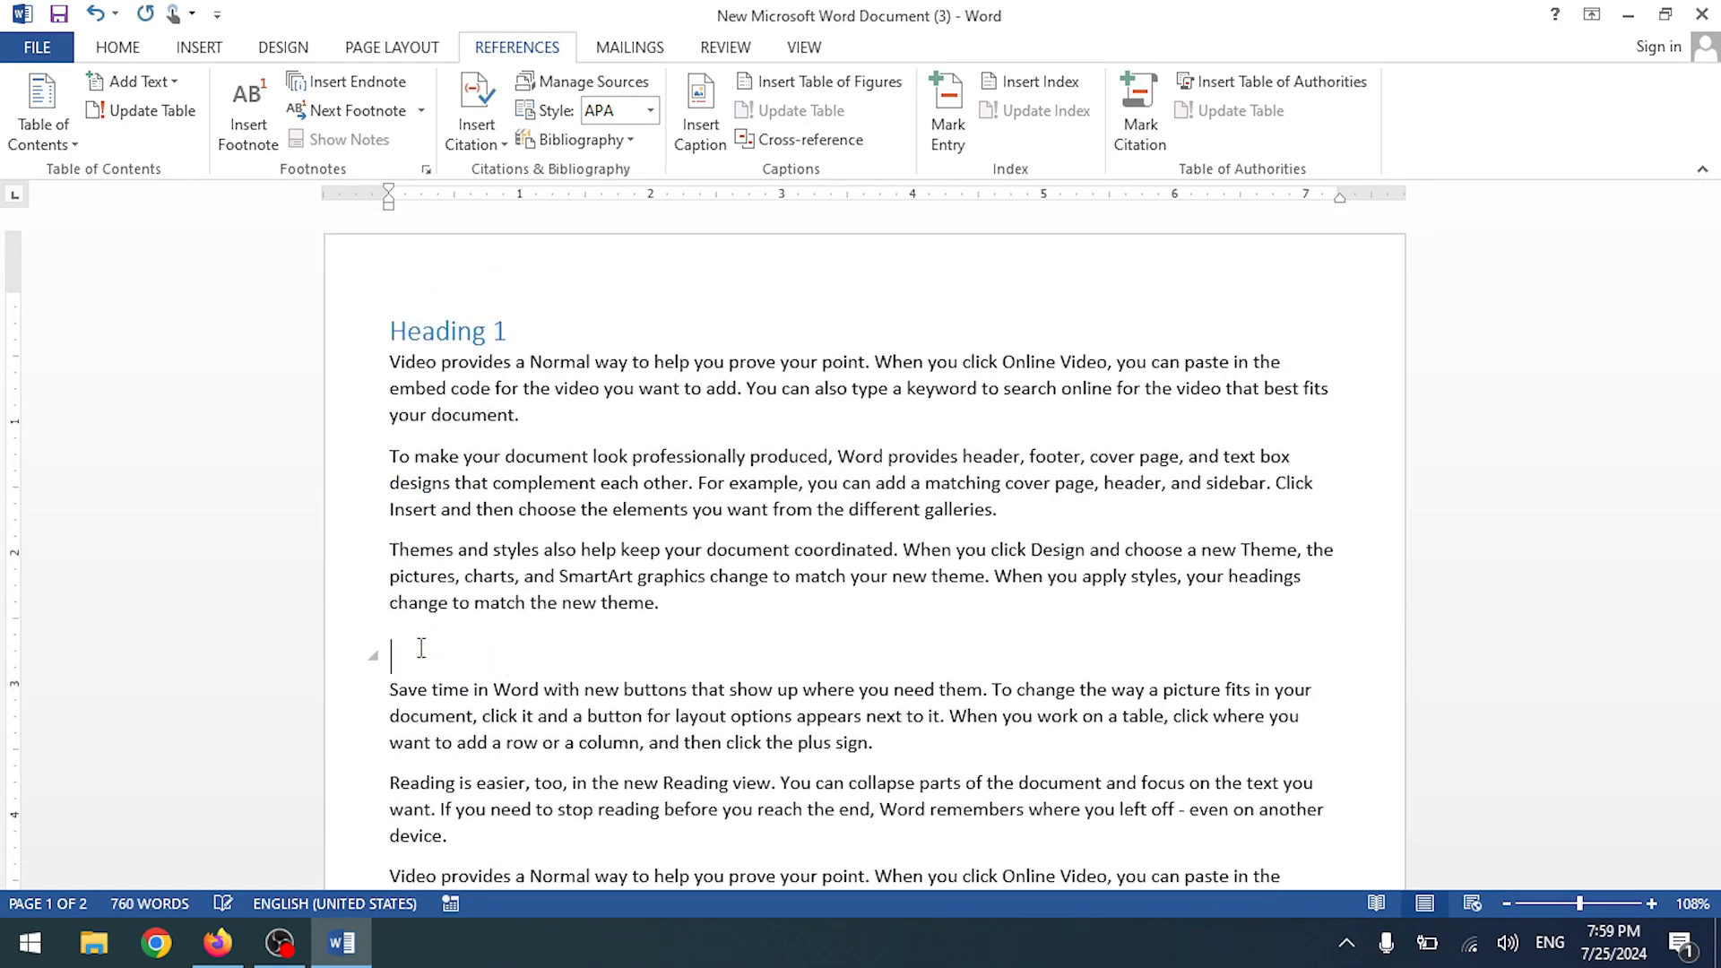
key(BackSpace)
drag(548, 331, 269, 346)
key(Delete)
- Delete the paragraphs from 'To make' through 'device.'
scroll(513, 549, down, 12)
drag(494, 829, 393, 341)
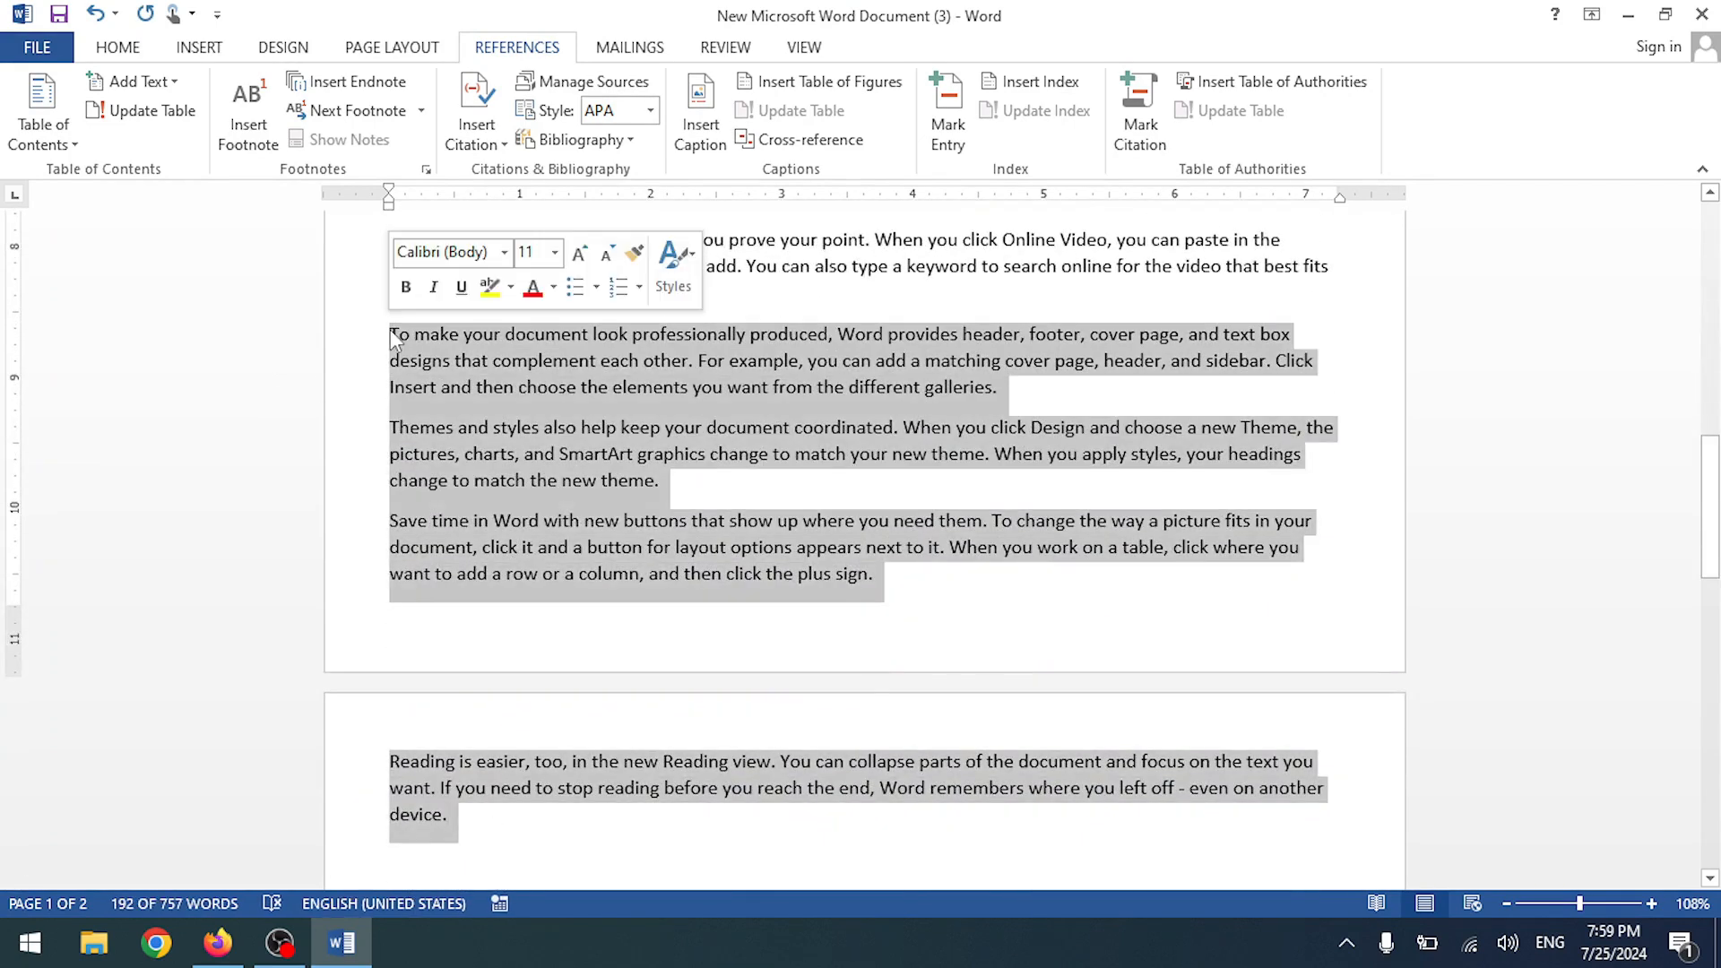
key(Delete)
scroll(466, 343, up, 10)
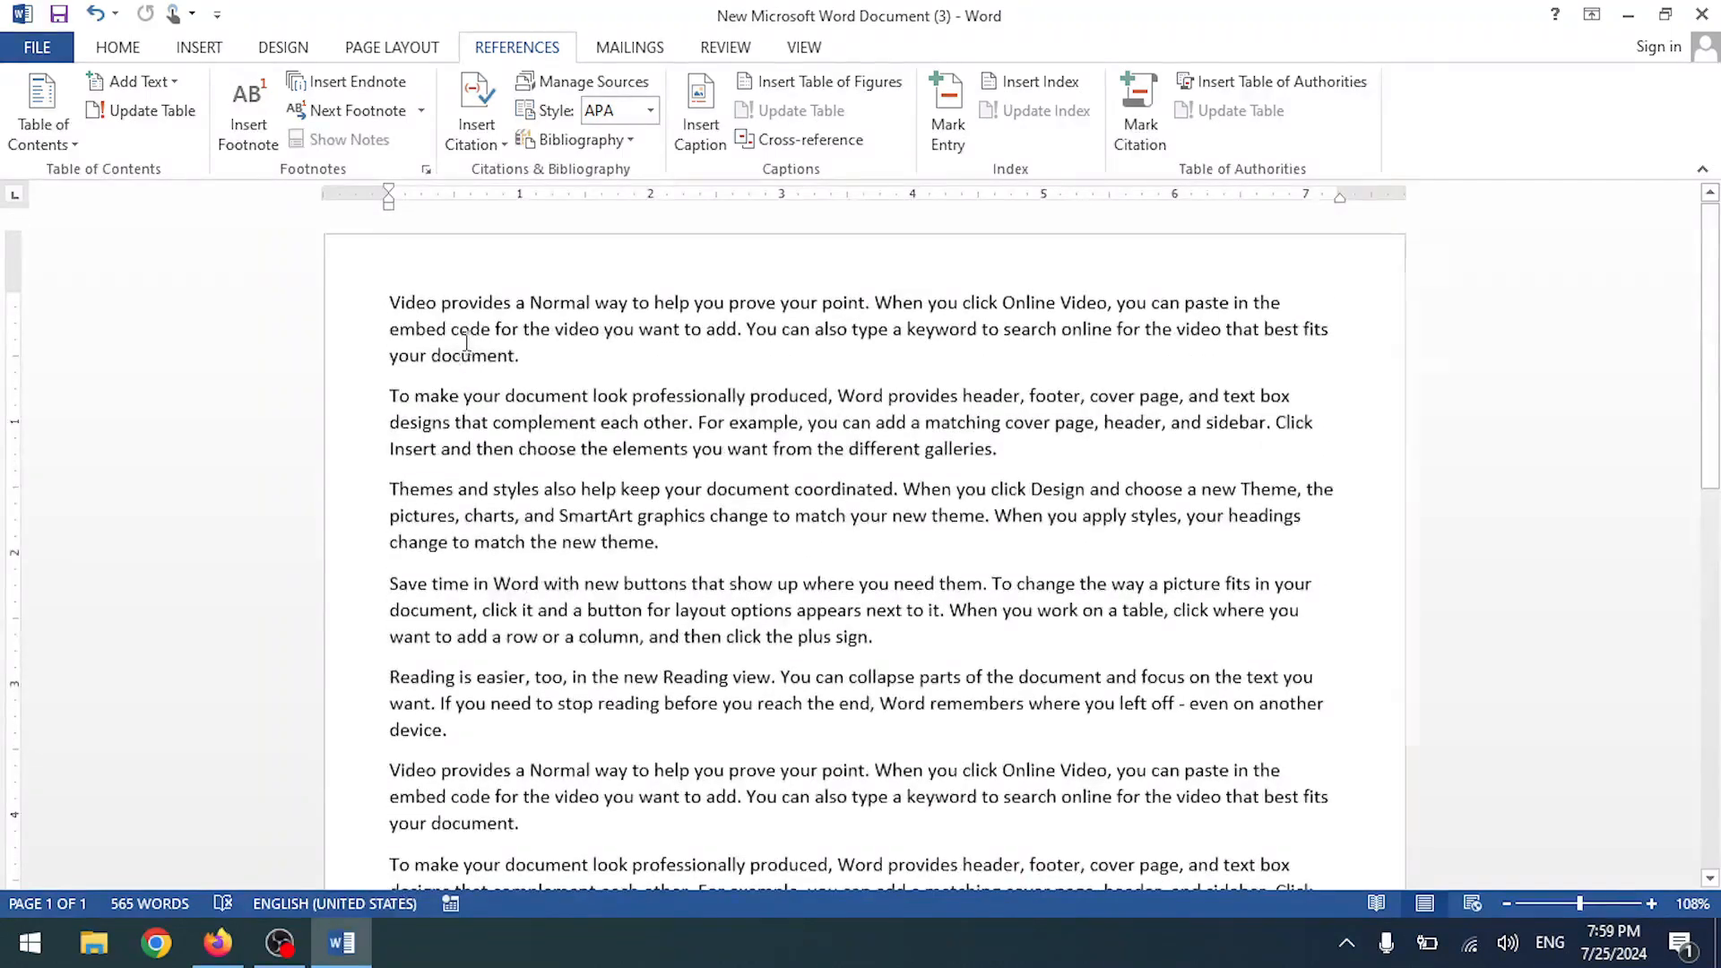
- Select 'Normal' in the first line and insert a footnote after it
ctrl+scroll(466, 343, up, 7)
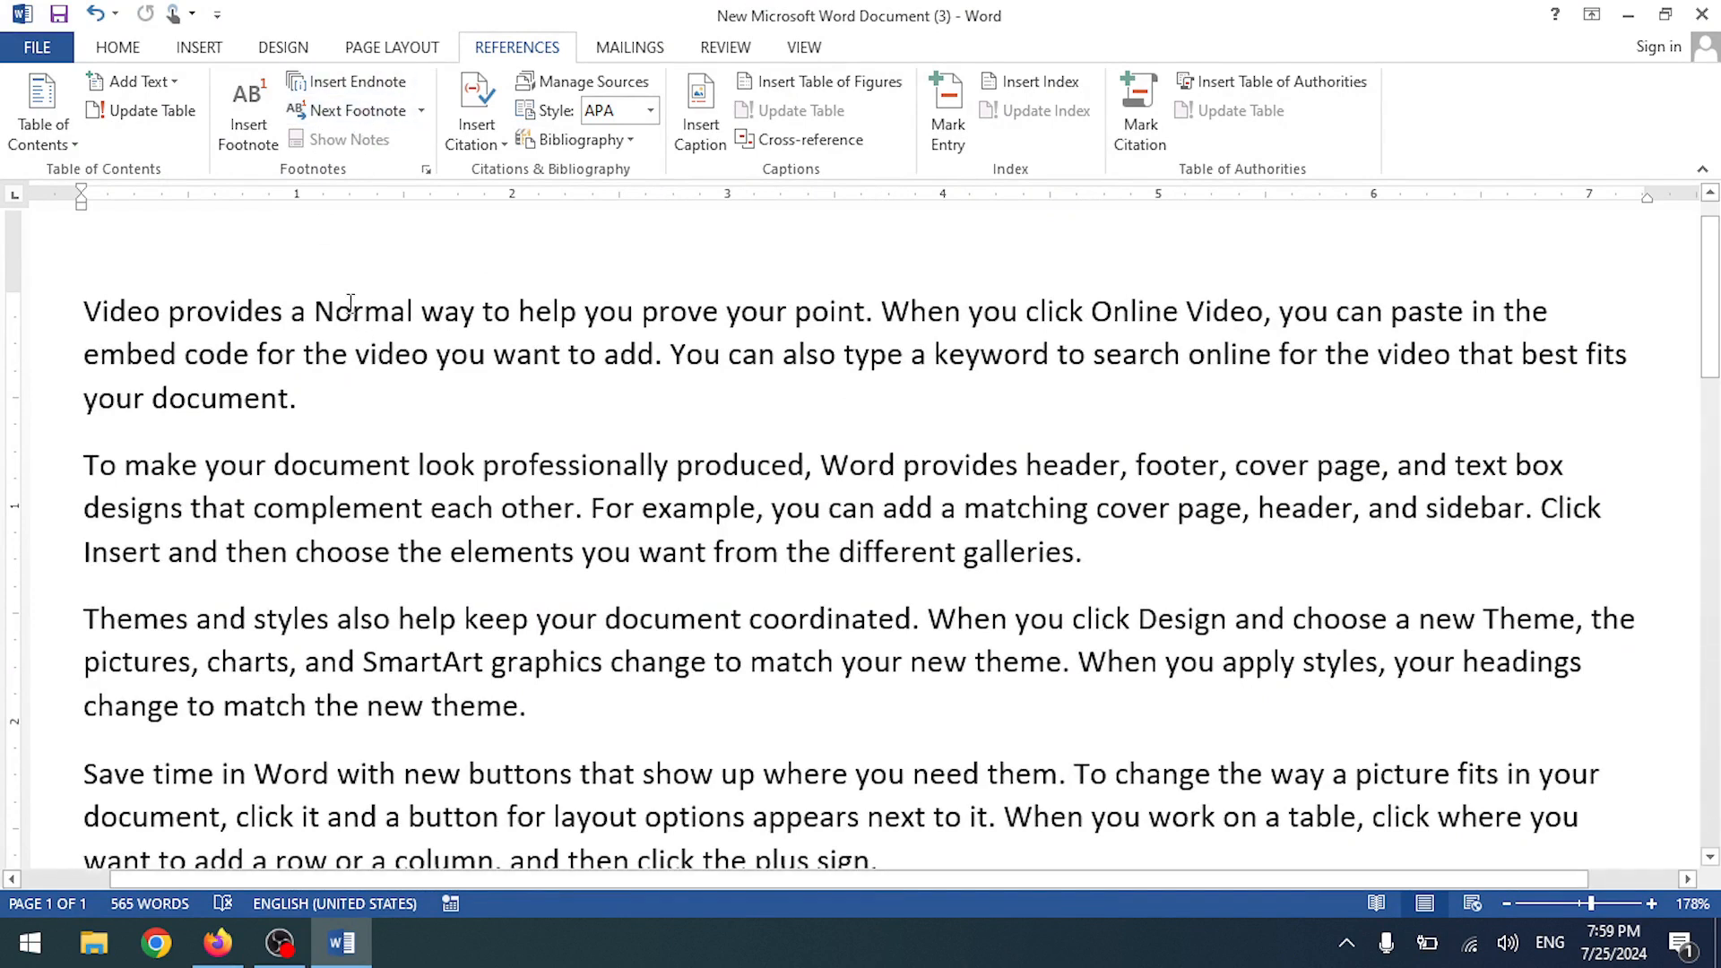
drag(316, 311, 414, 311)
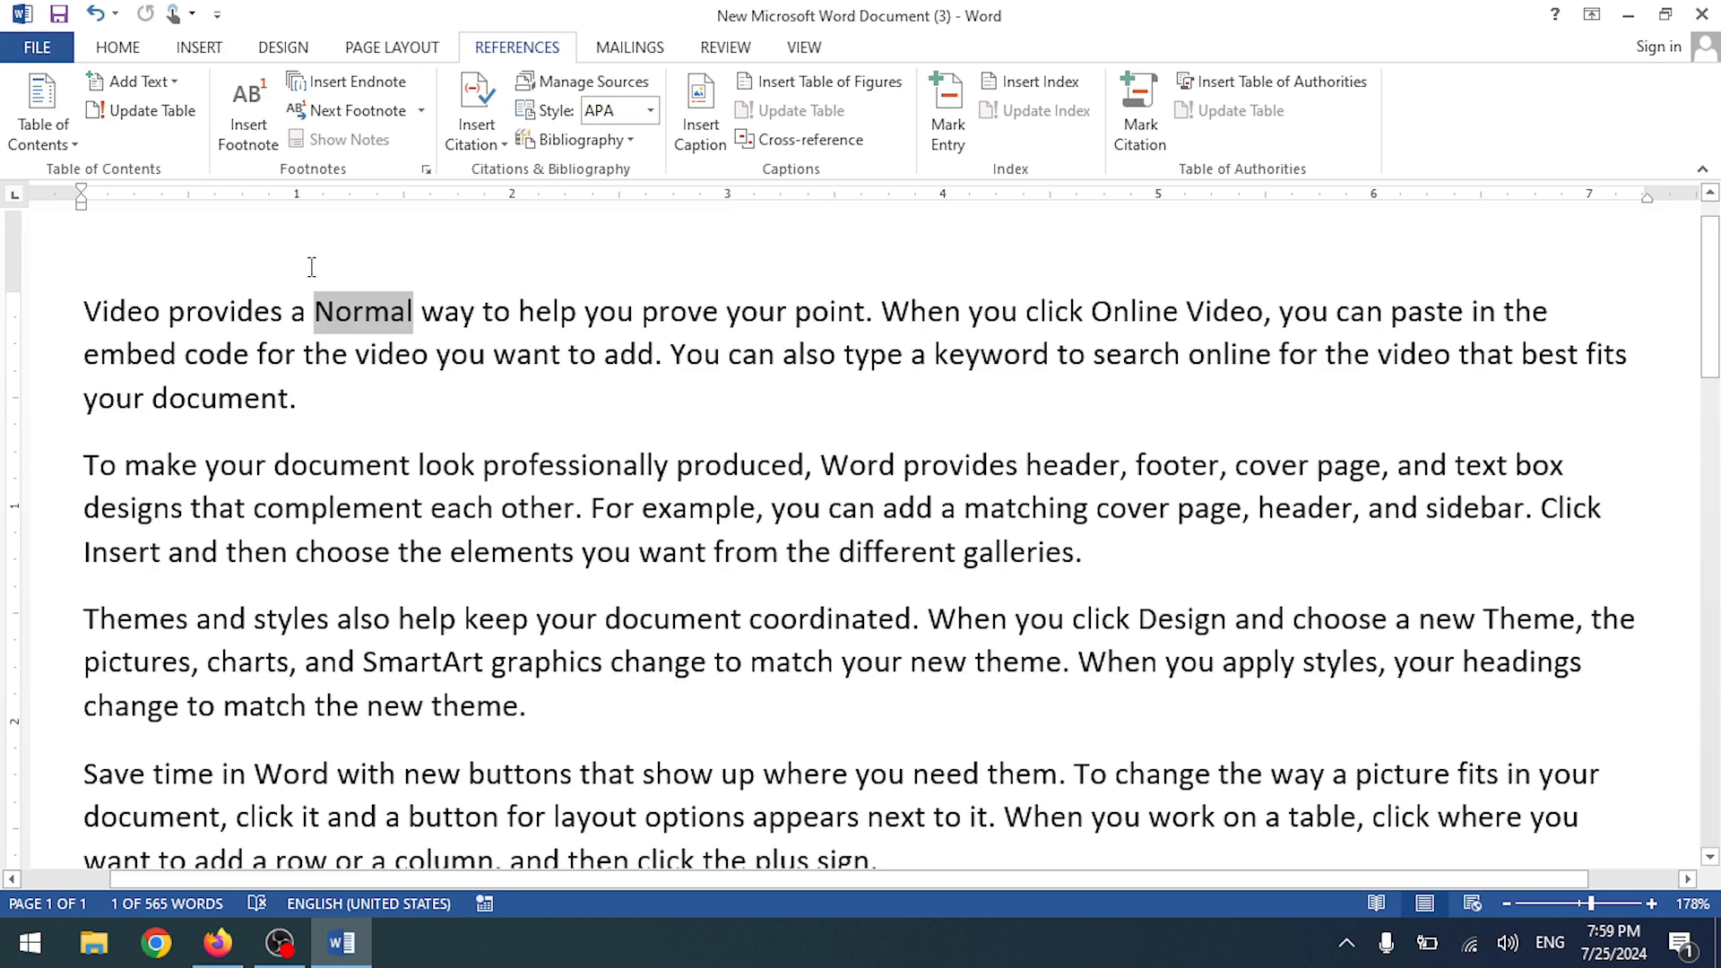
click(252, 139)
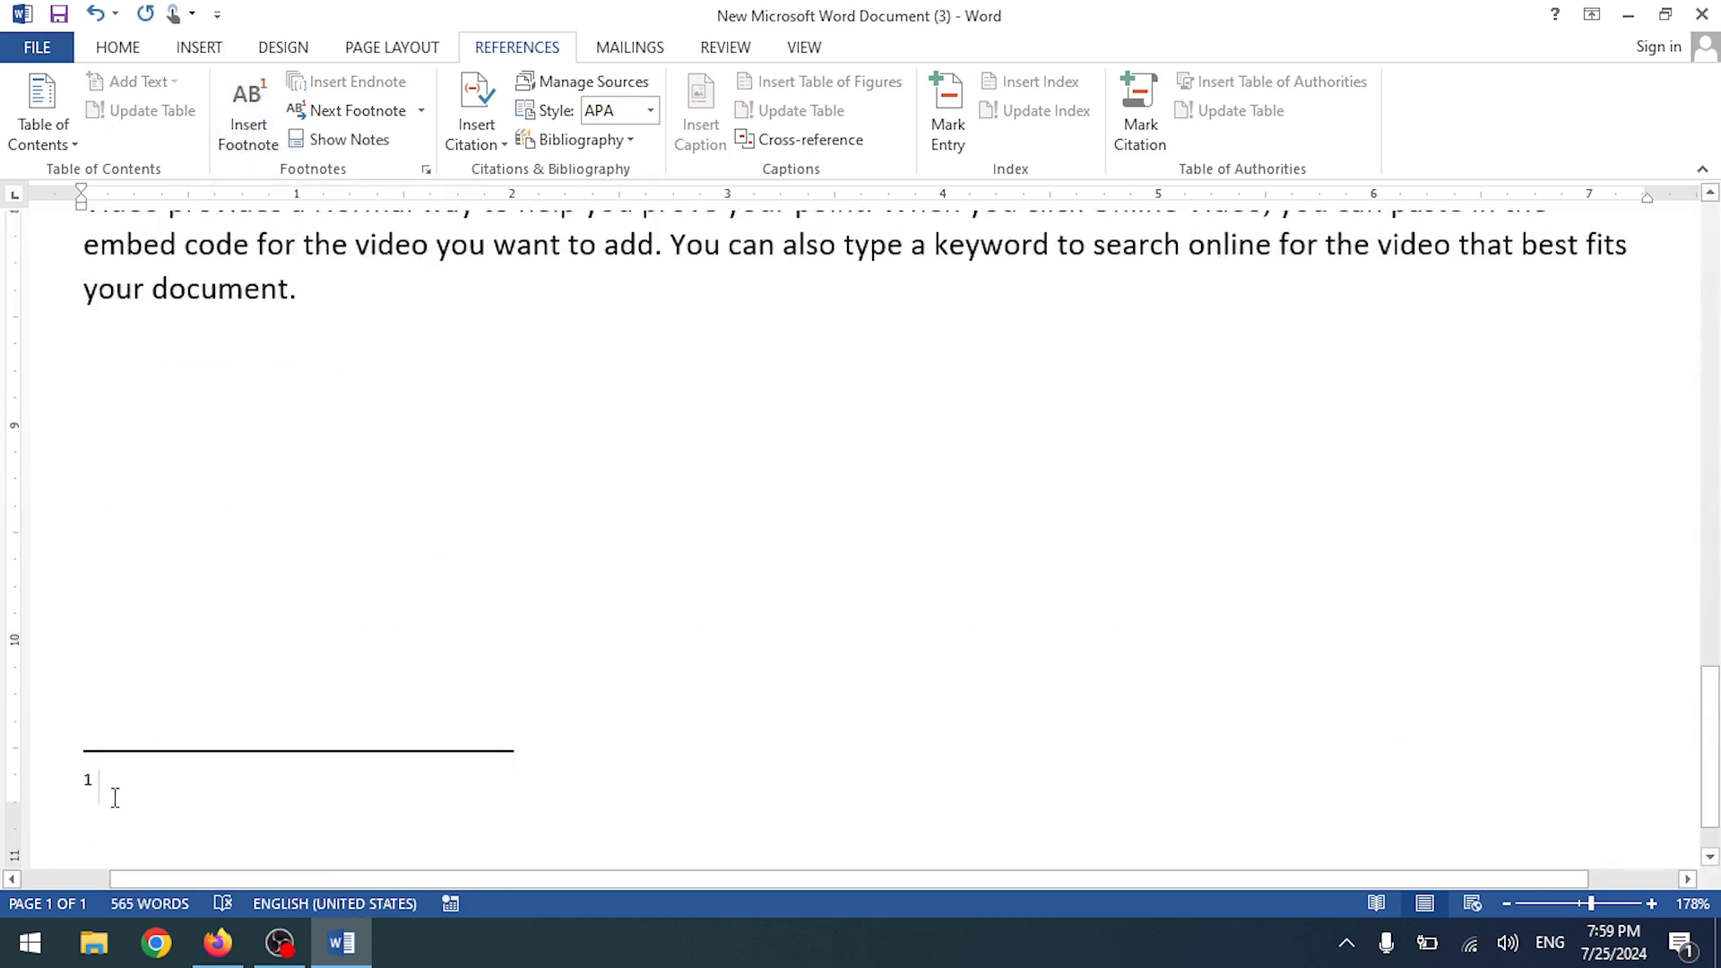
scroll(422, 668, up, 10)
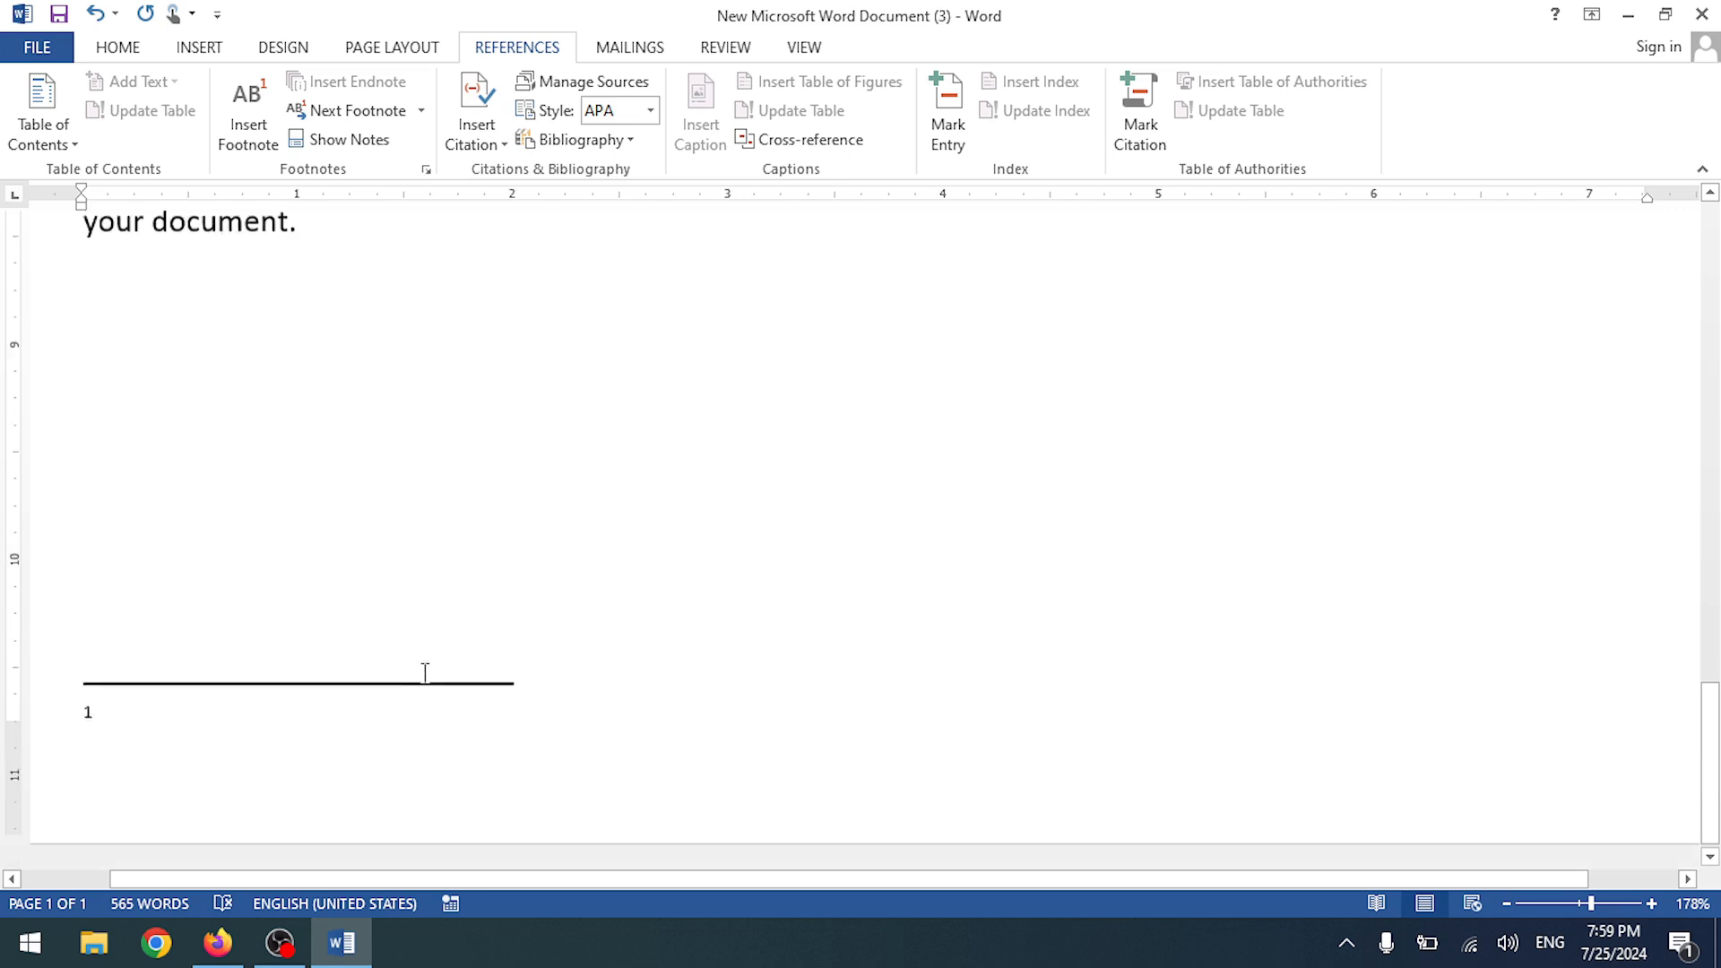
scroll(434, 502, down, 6)
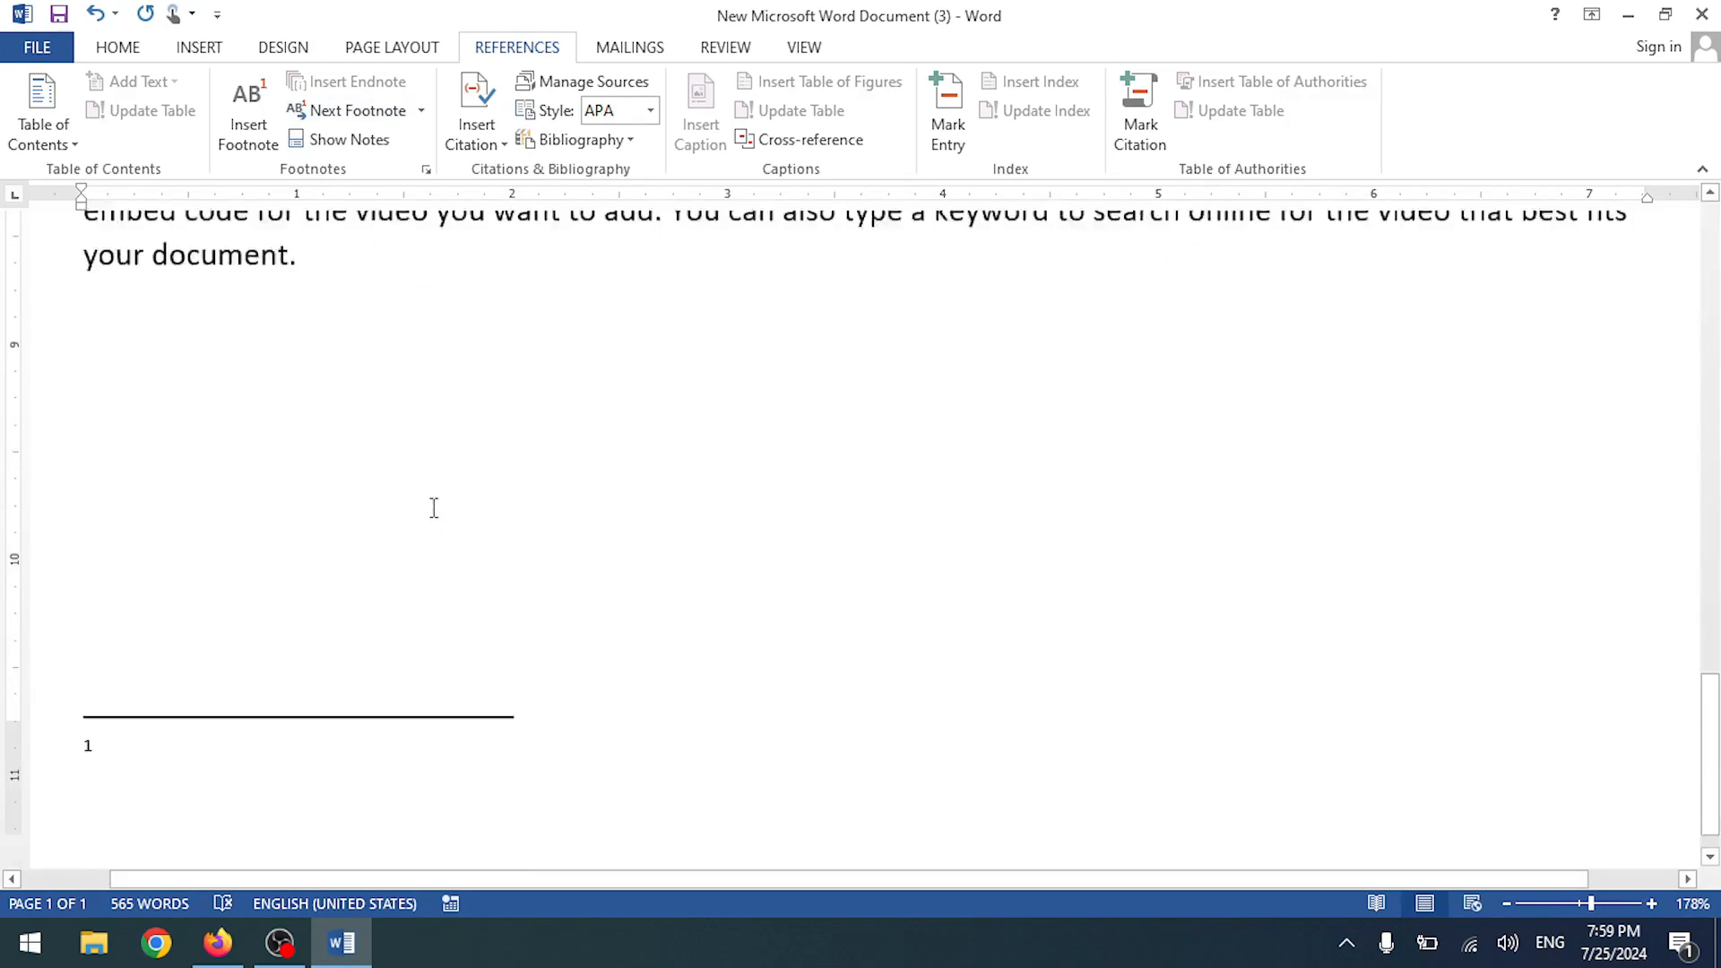
scroll(394, 358, up, 5)
scroll(730, 634, down, 3)
scroll(730, 634, up, 4)
ctrl+scroll(733, 632, down, 6)
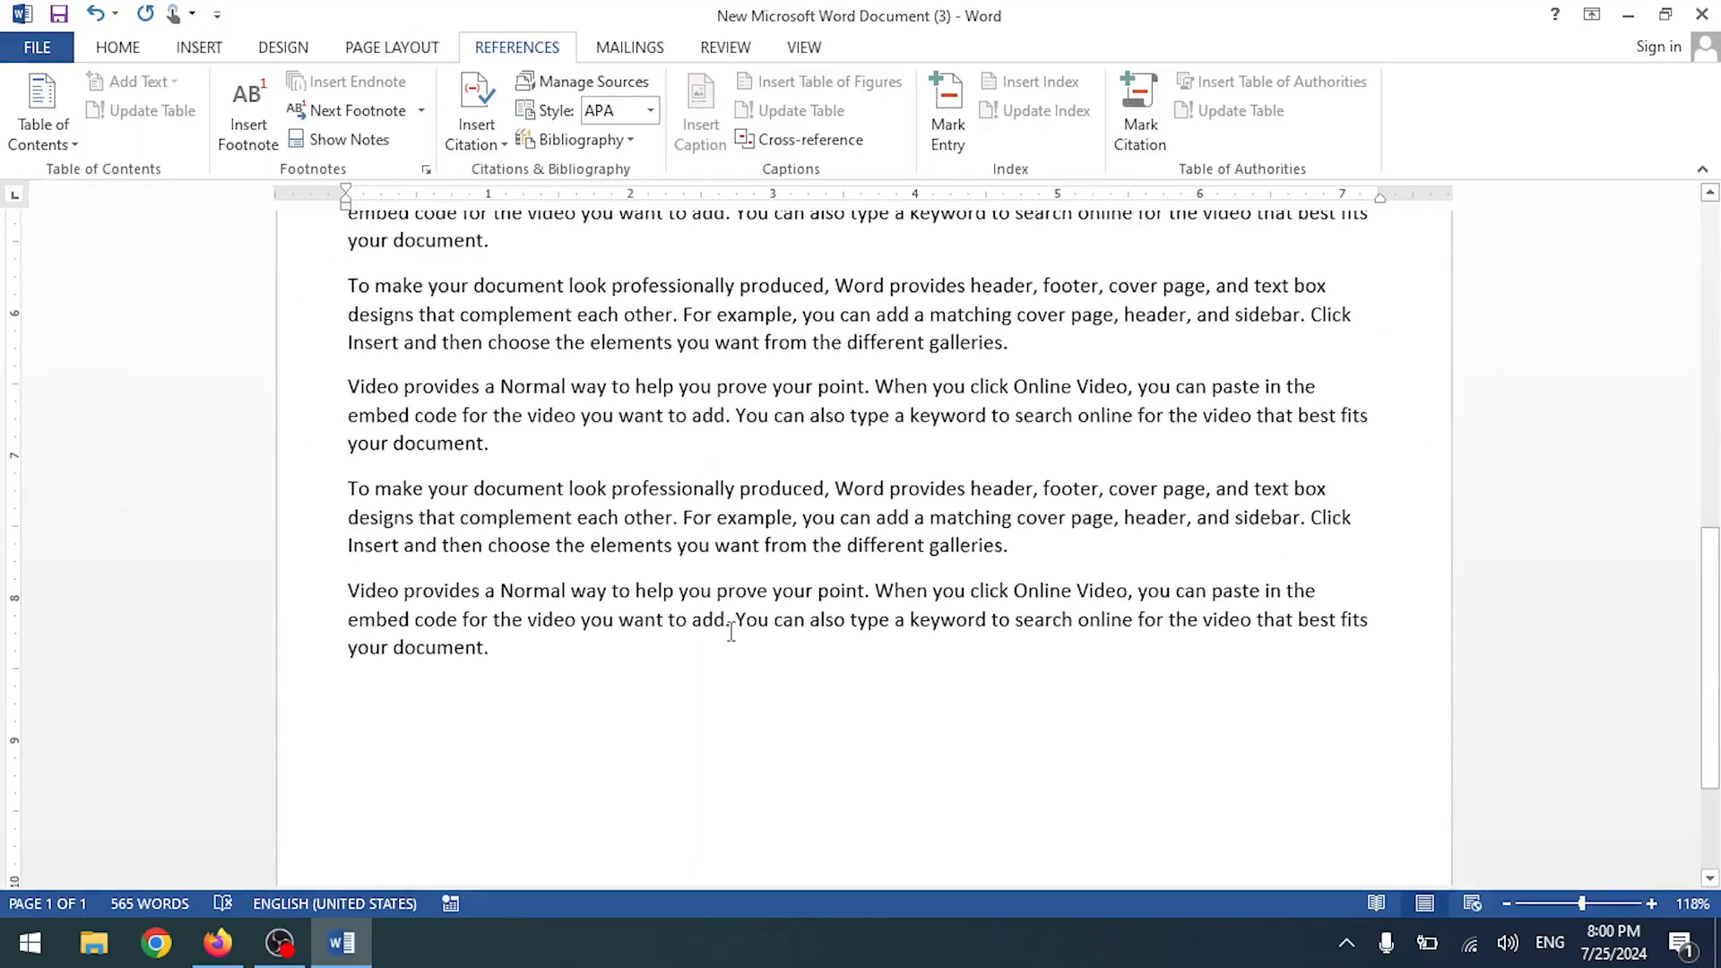
scroll(581, 692, down, 3)
- Undo the footnote, add a page break and paste the three copied paragraphs
key(ctrl+z)
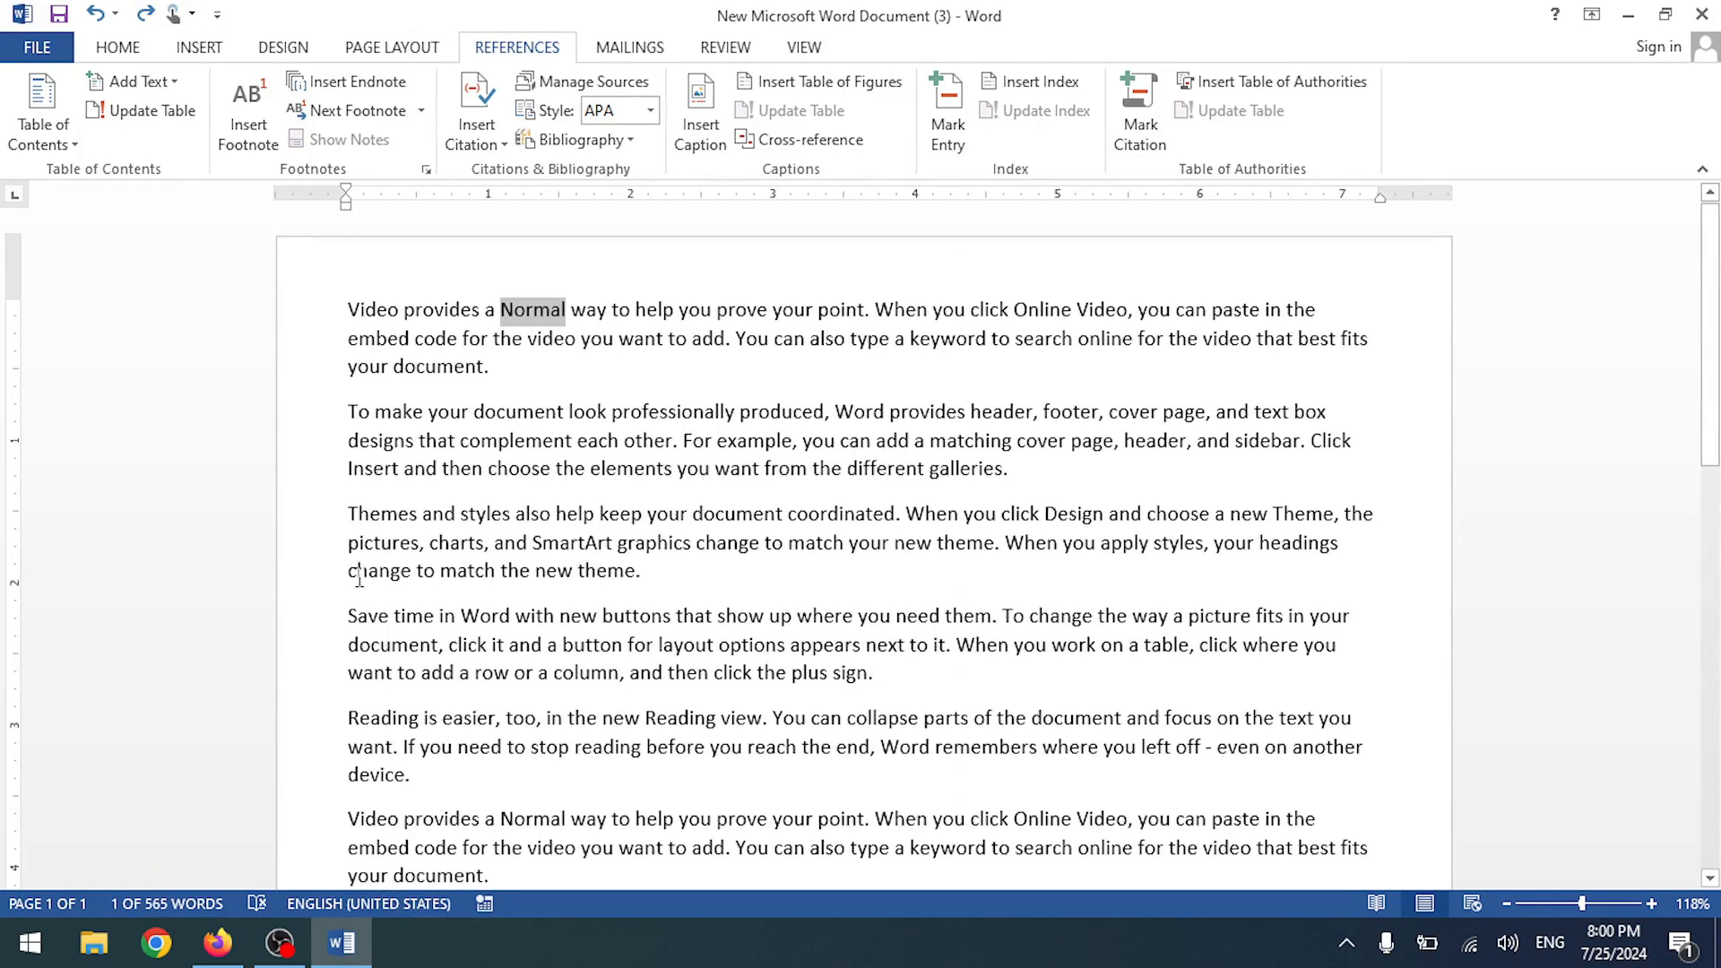
drag(351, 502, 1110, 789)
key(ctrl+c)
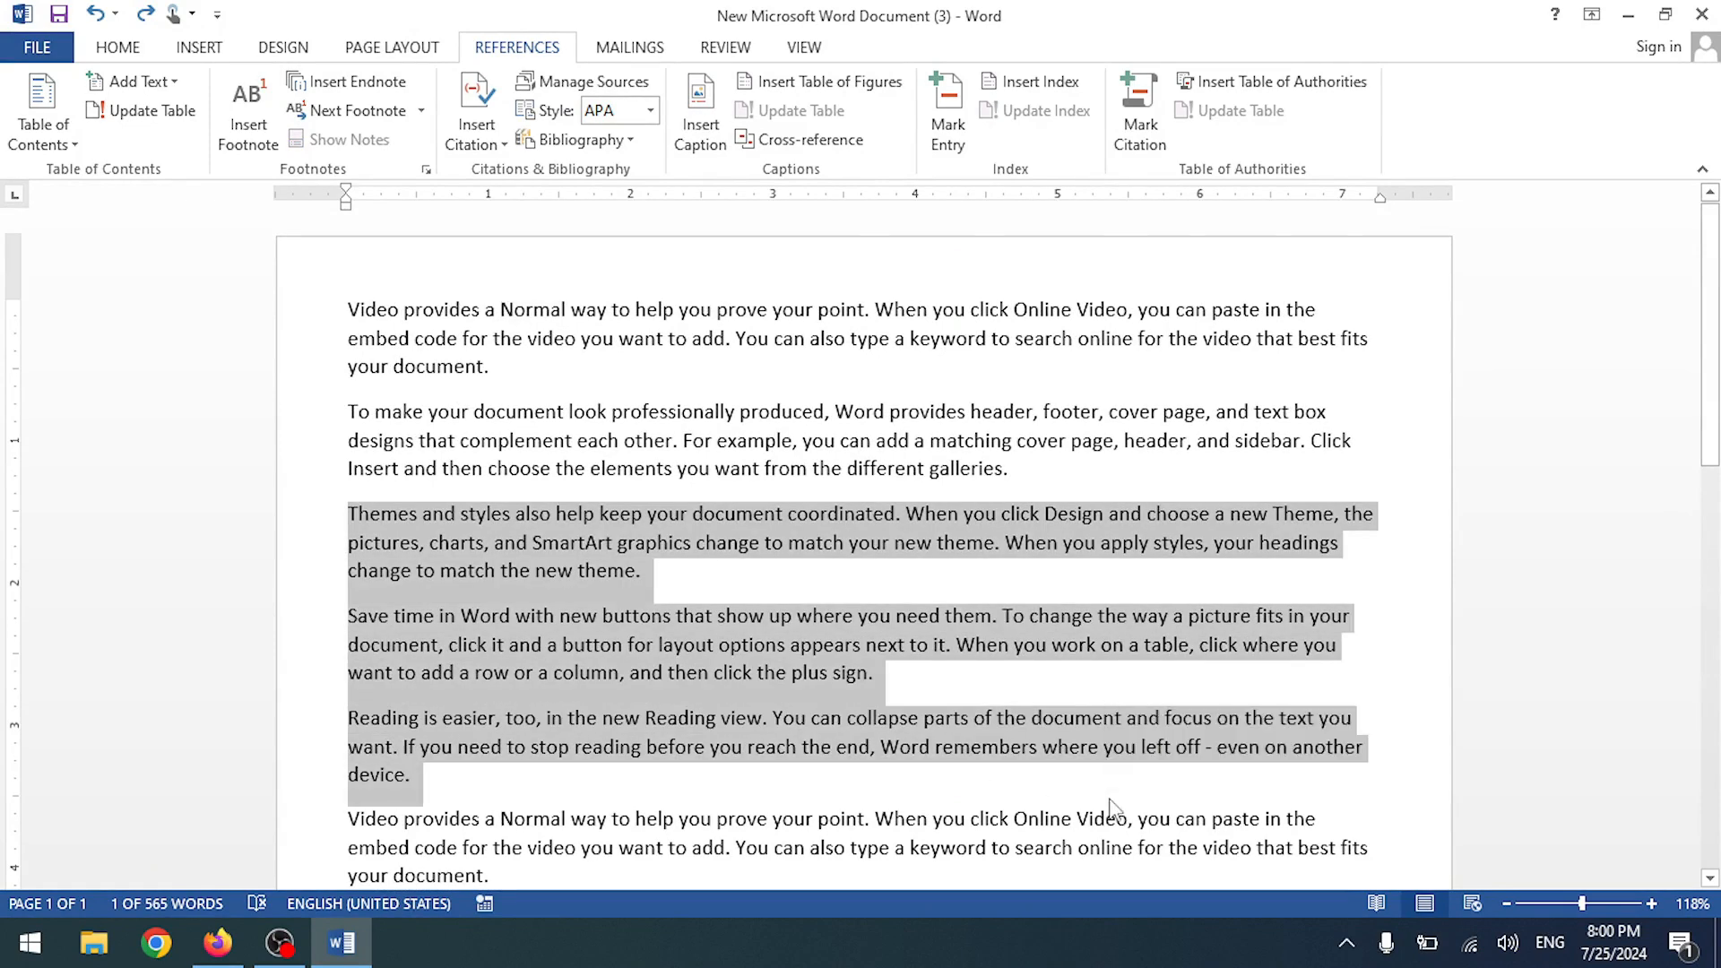
scroll(1093, 800, down, 2)
scroll(1093, 800, down, 5)
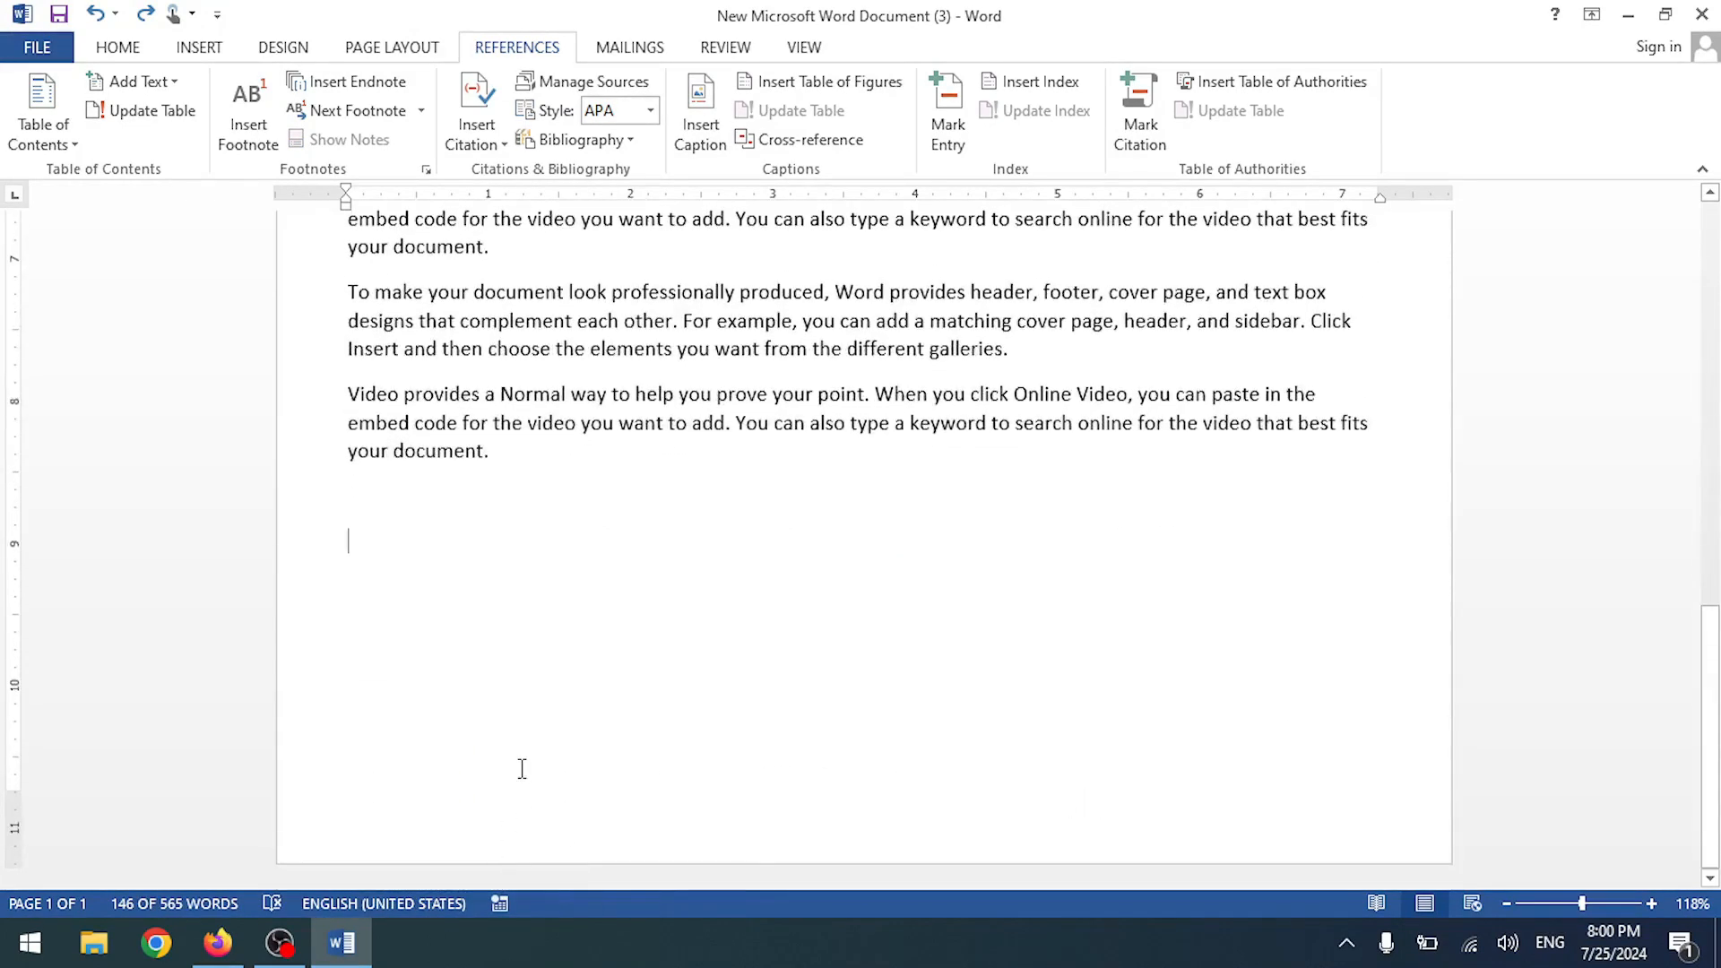
key(ctrl+Return)
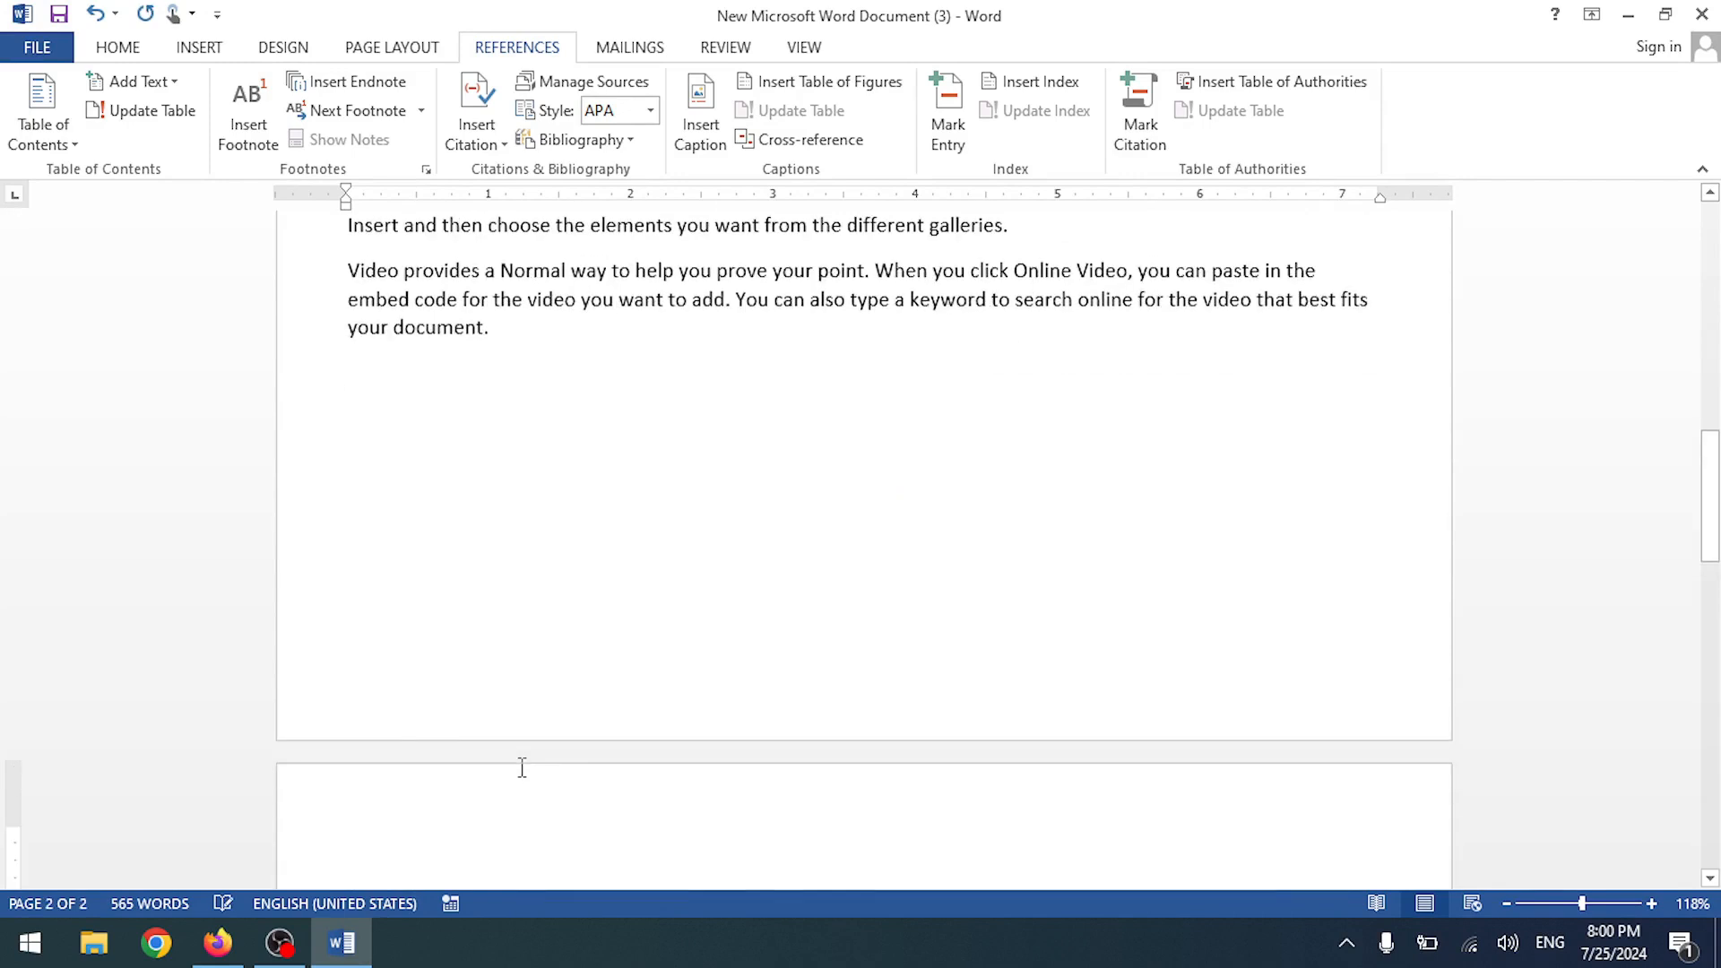
key(ctrl+v)
- Paste the three paragraphs once more and select 'a Normal' in the first paragraph
scroll(550, 773, up, 4)
scroll(548, 774, down, 8)
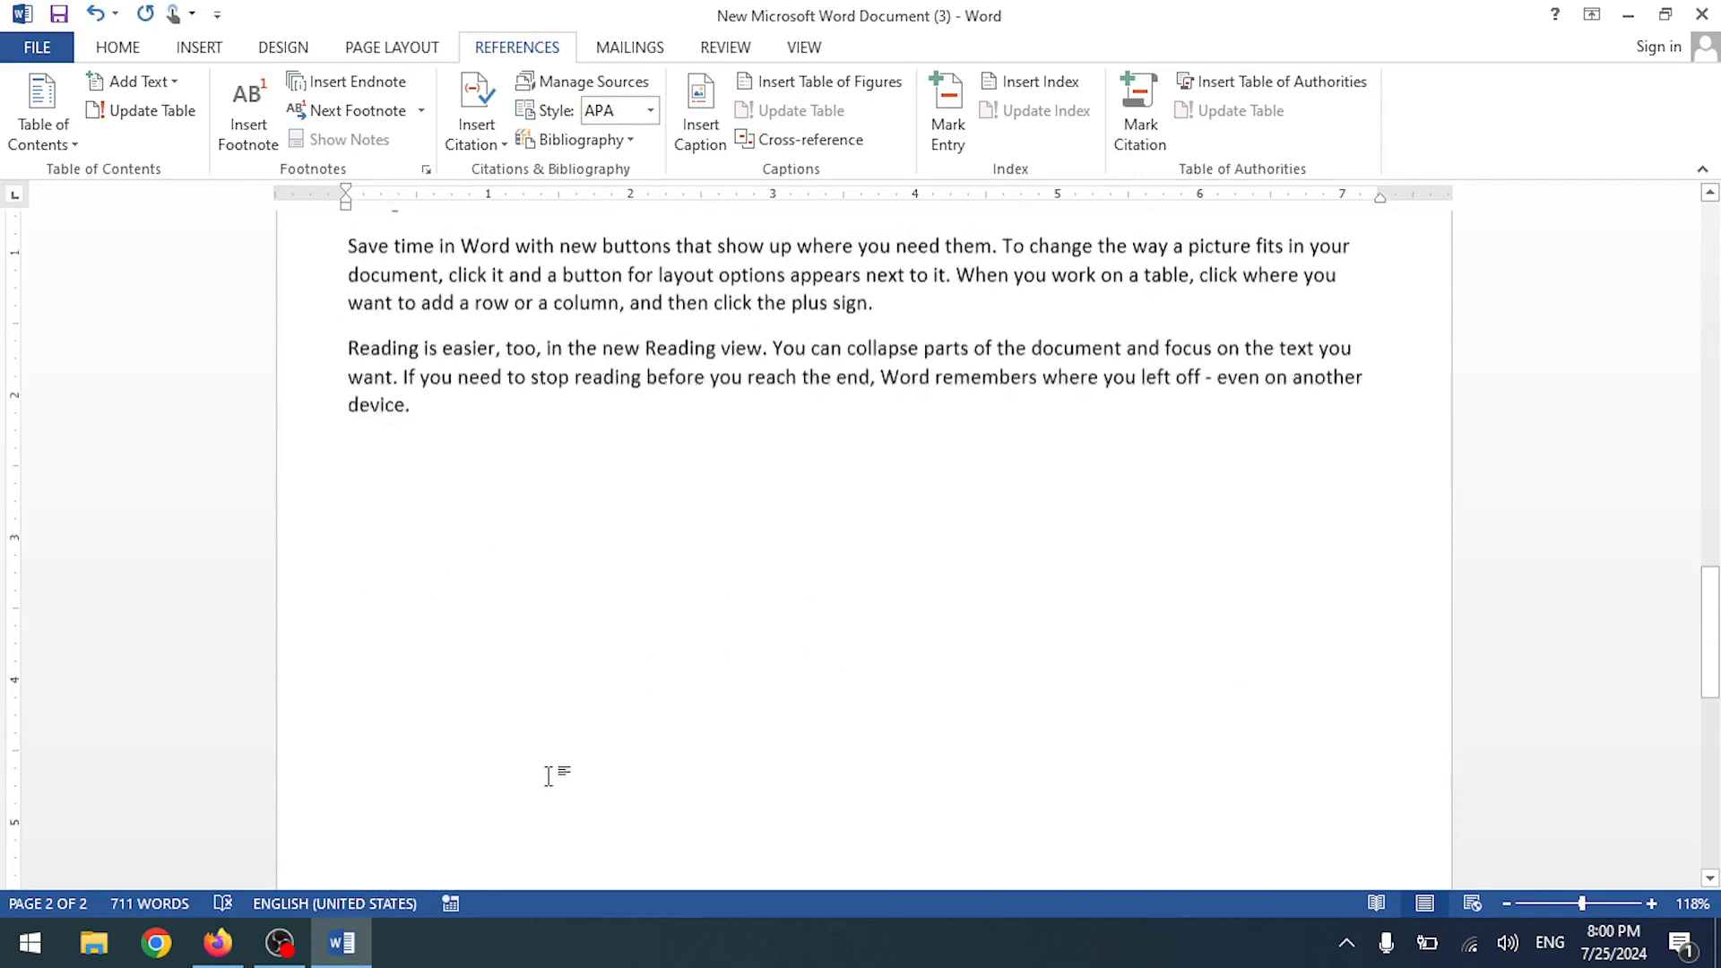
key(ctrl+v)
ctrl+scroll(584, 767, down, 7)
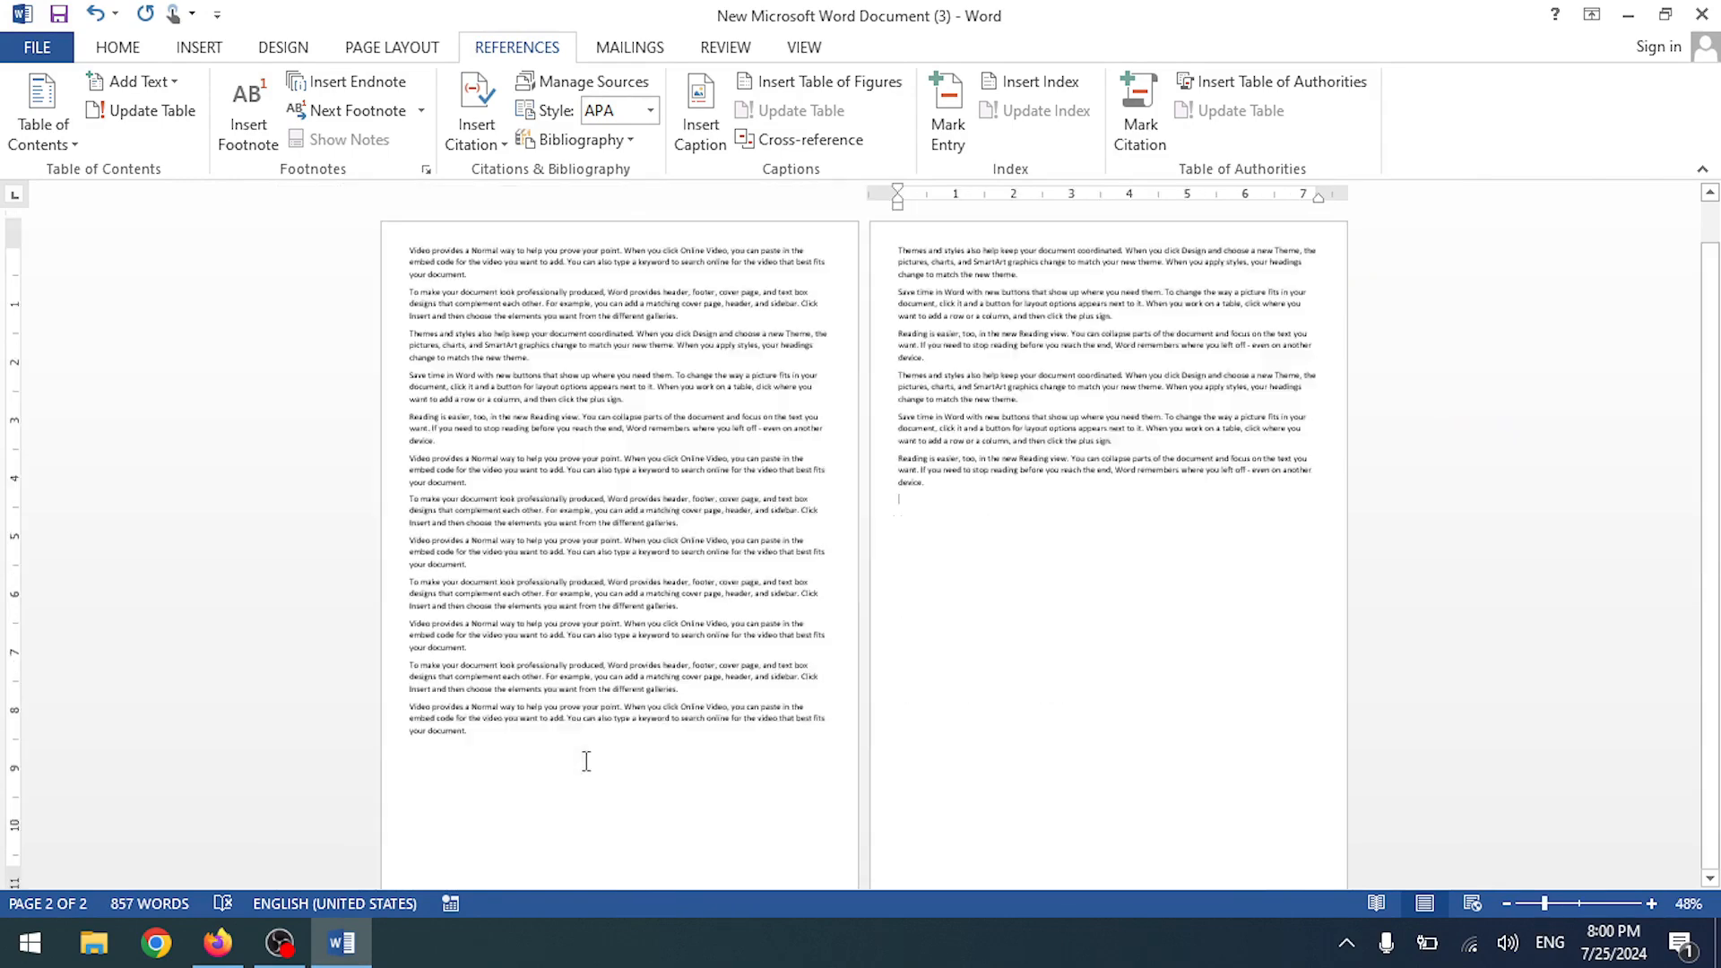
ctrl+scroll(595, 759, up, 3)
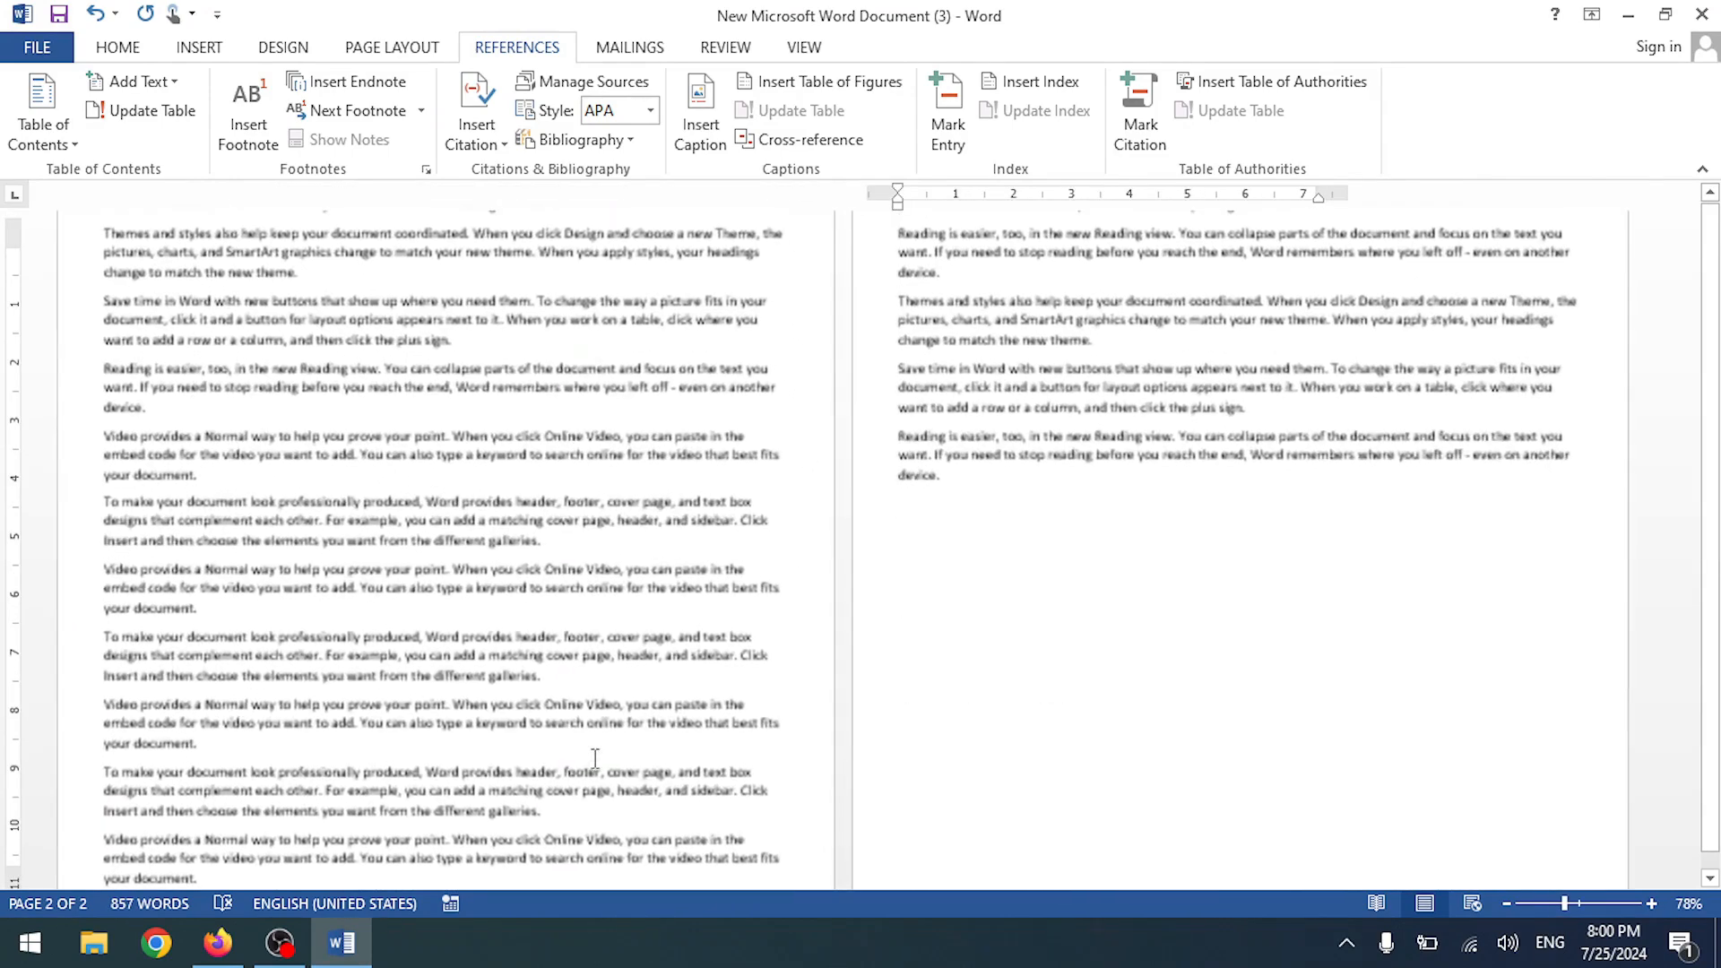
scroll(595, 762, down, 8)
scroll(595, 762, up, 6)
ctrl+scroll(351, 551, up, 5)
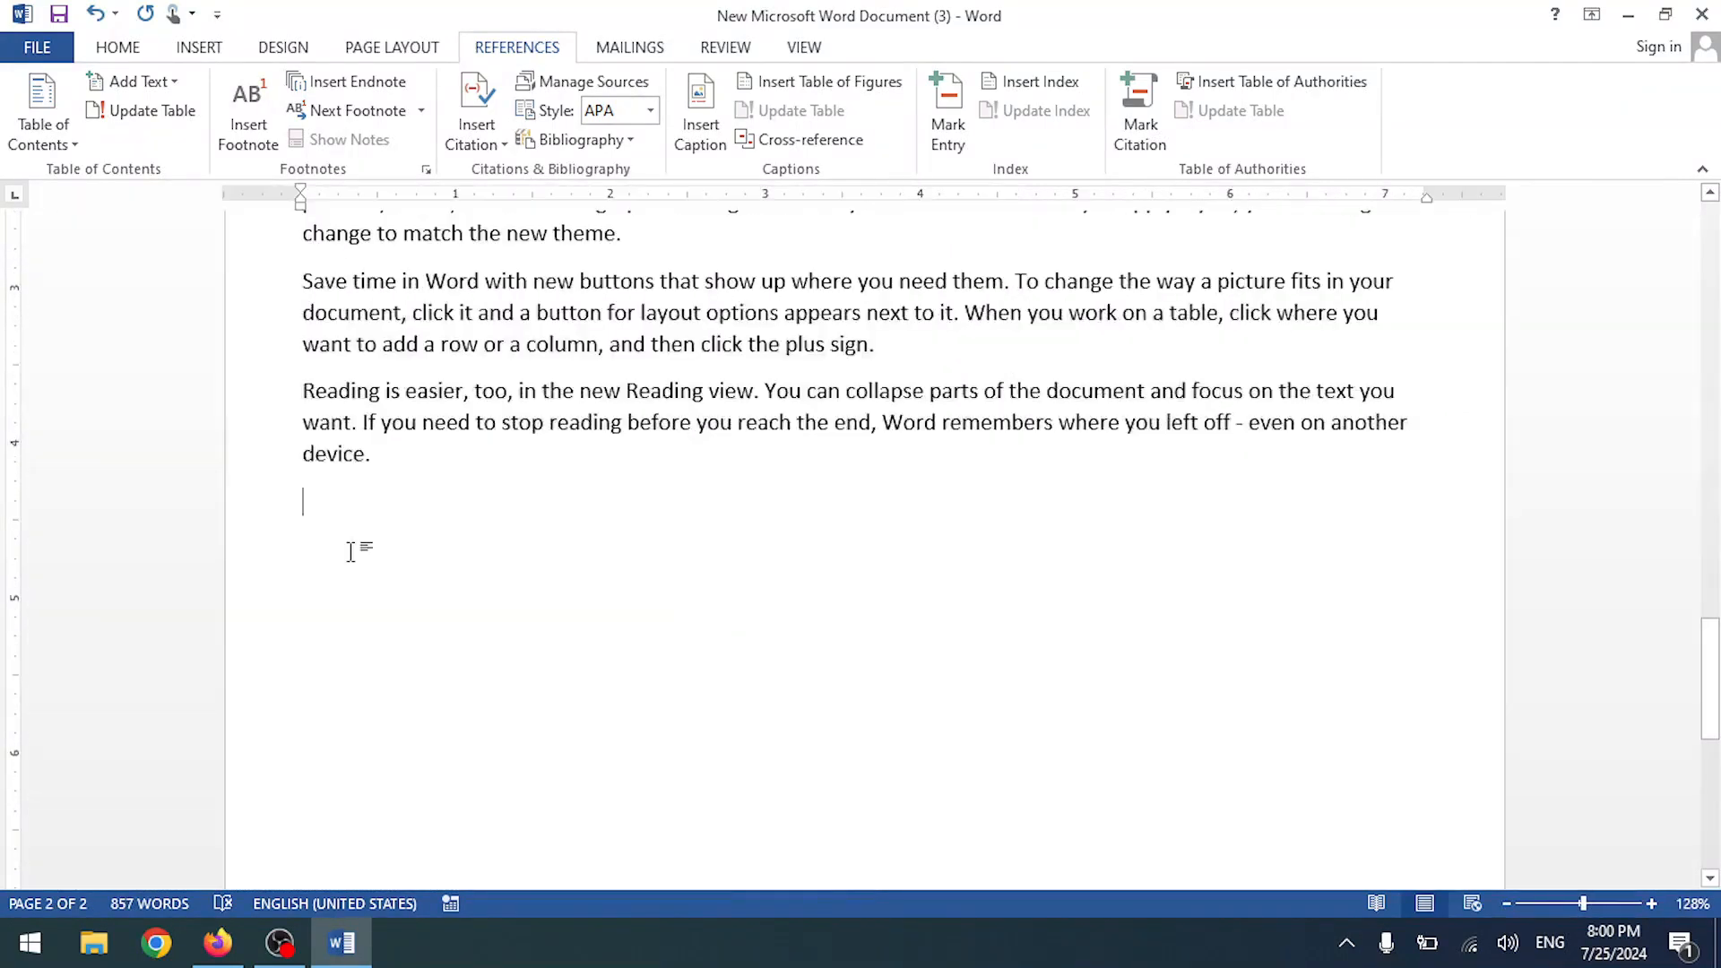
ctrl+scroll(352, 551, up, 3)
scroll(351, 551, up, 20)
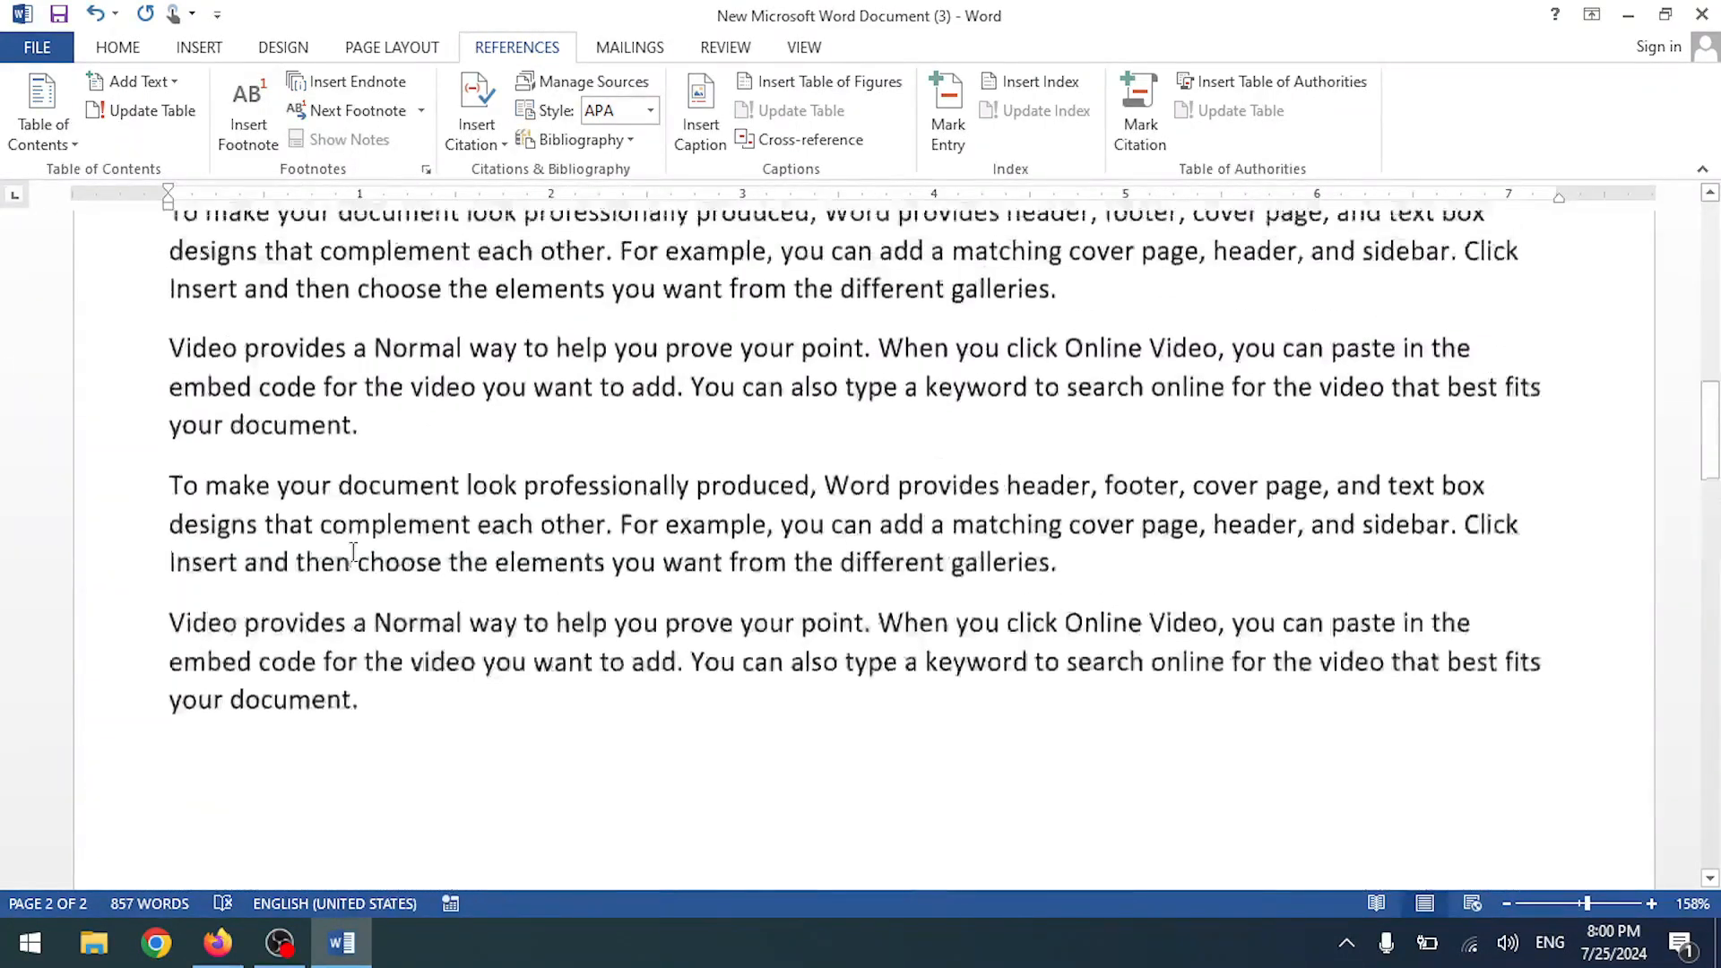
scroll(352, 551, up, 2)
drag(363, 350, 468, 350)
- Insert footnote 1 after 'Normal' reading 'Test Foot Note' and double-click its mark to check it
click(248, 121)
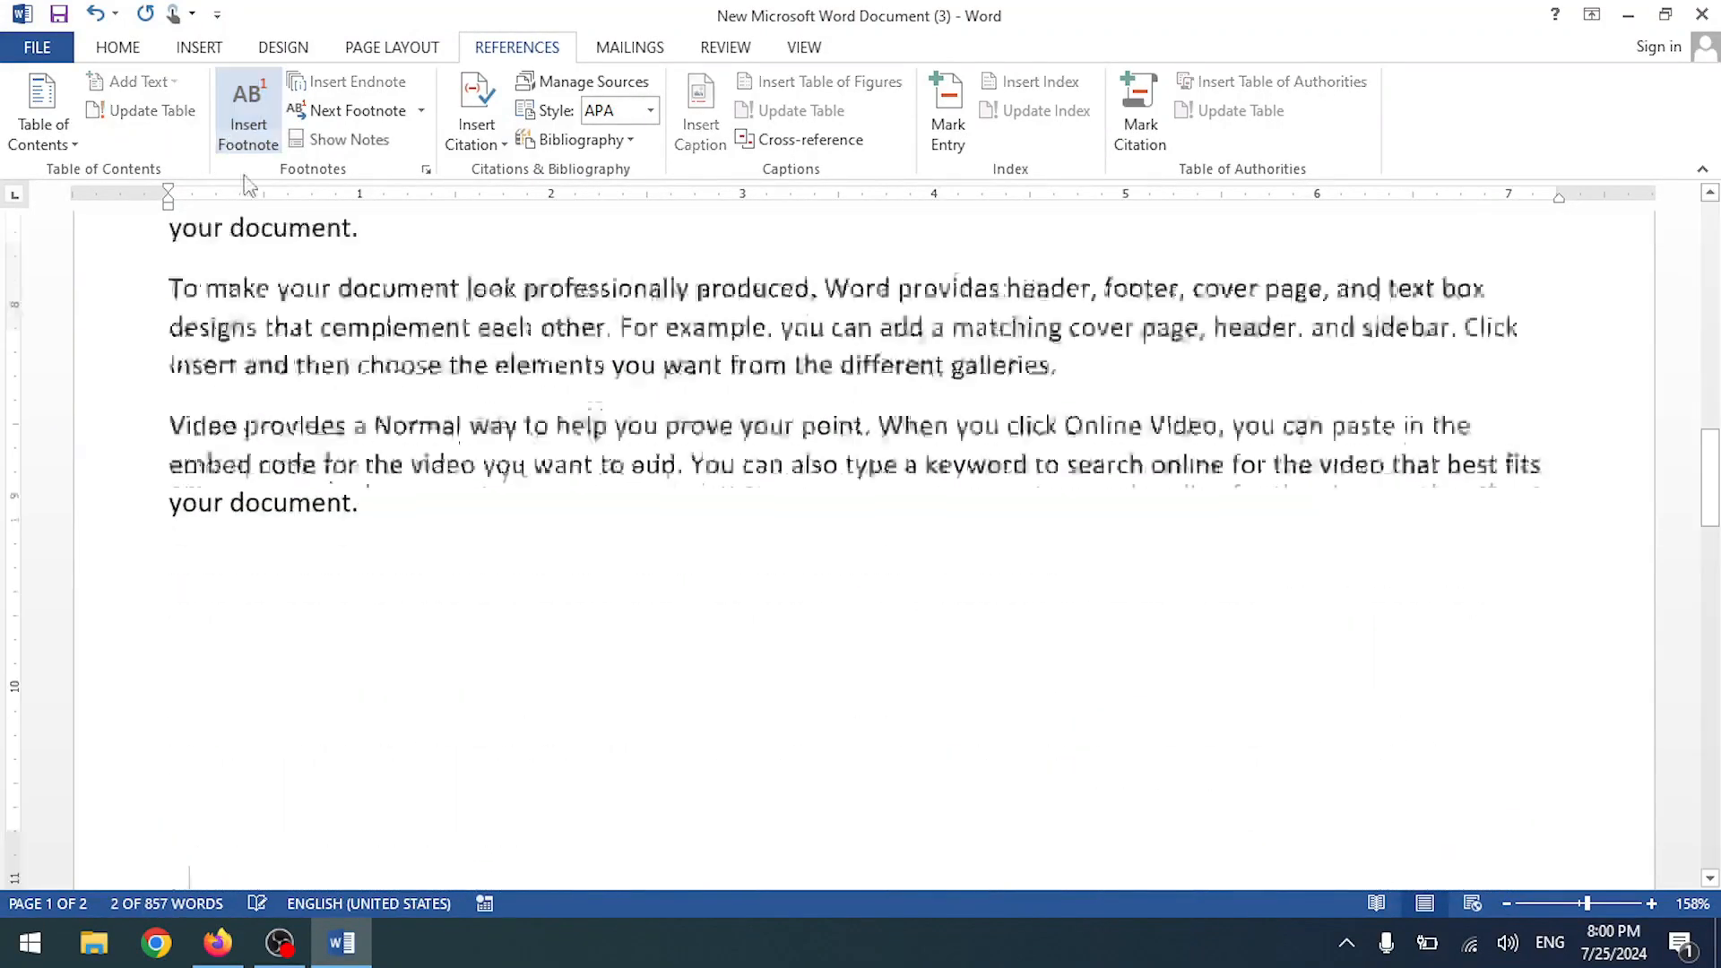
scroll(500, 499, down, 7)
scroll(328, 401, up, 3)
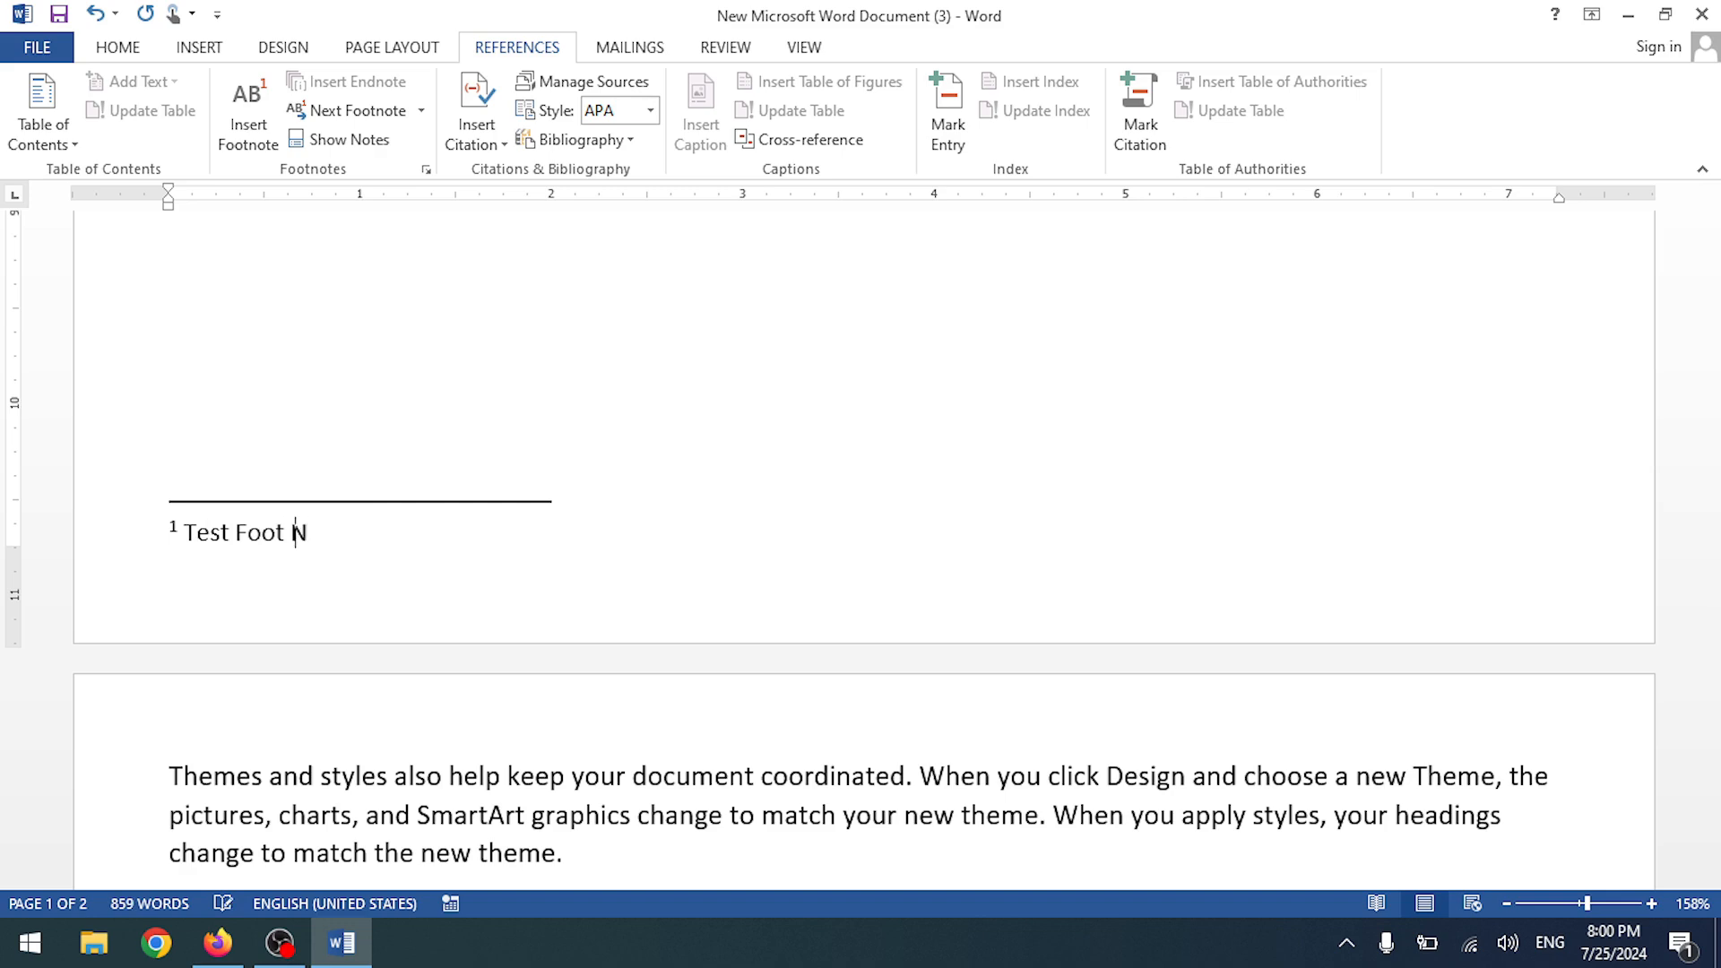
click(707, 392)
scroll(559, 367, up, 11)
scroll(560, 366, up, 5)
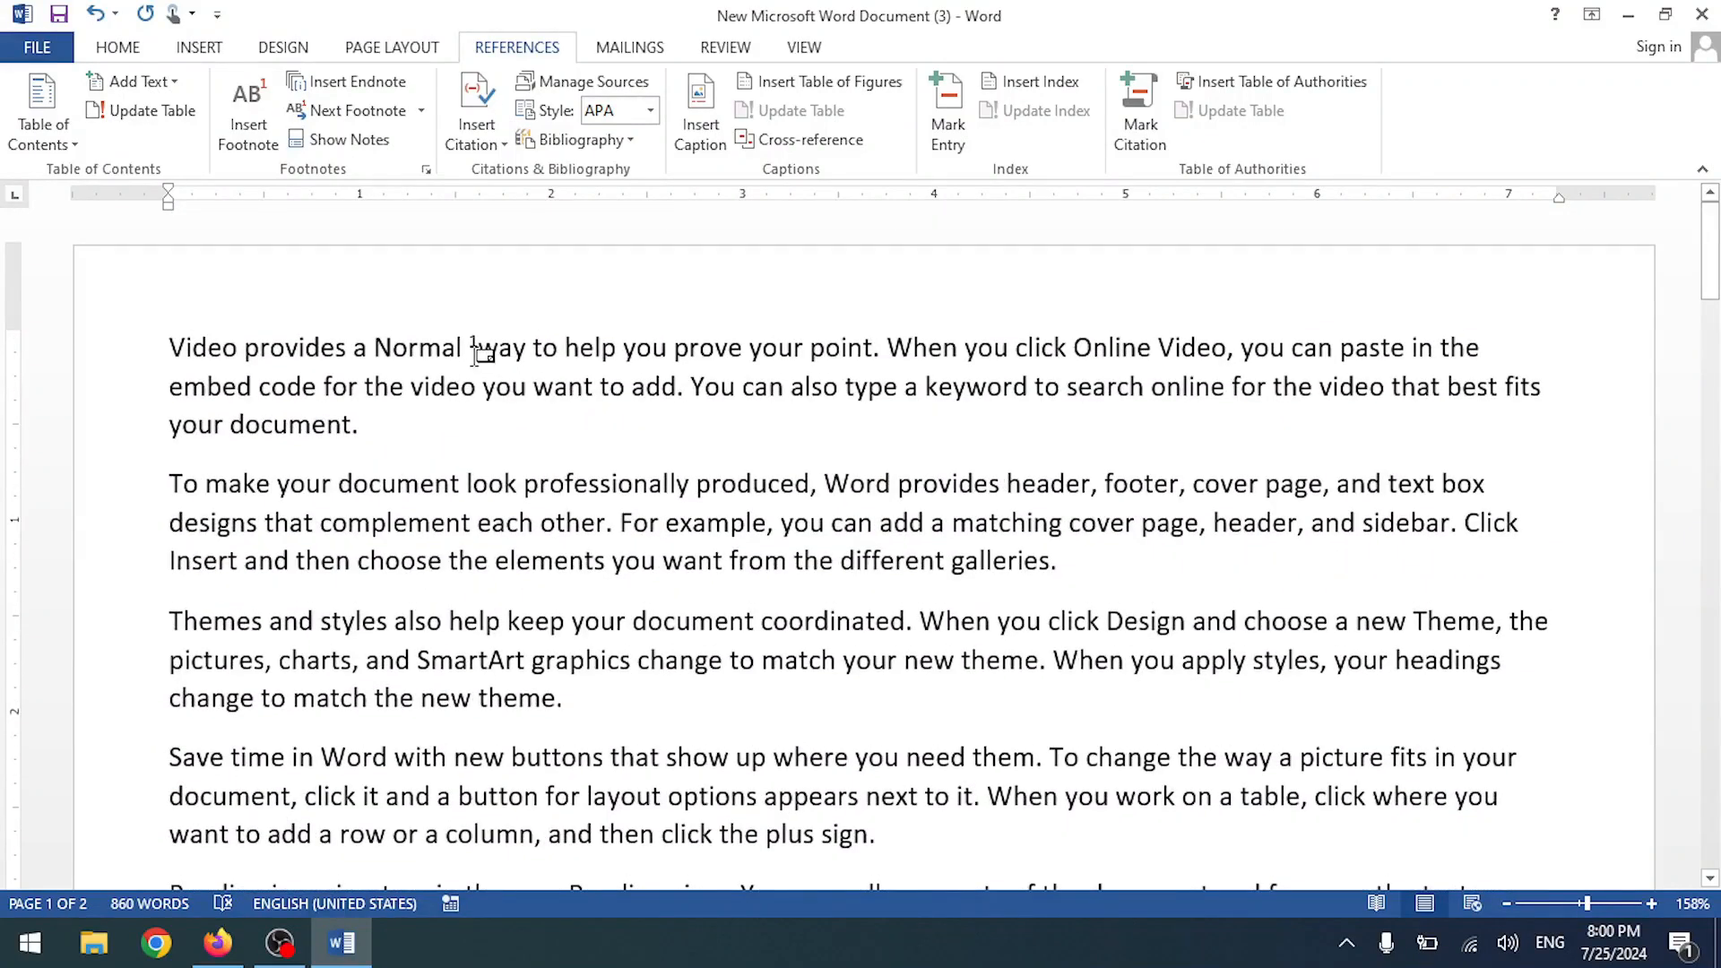
mouse_move(472, 352)
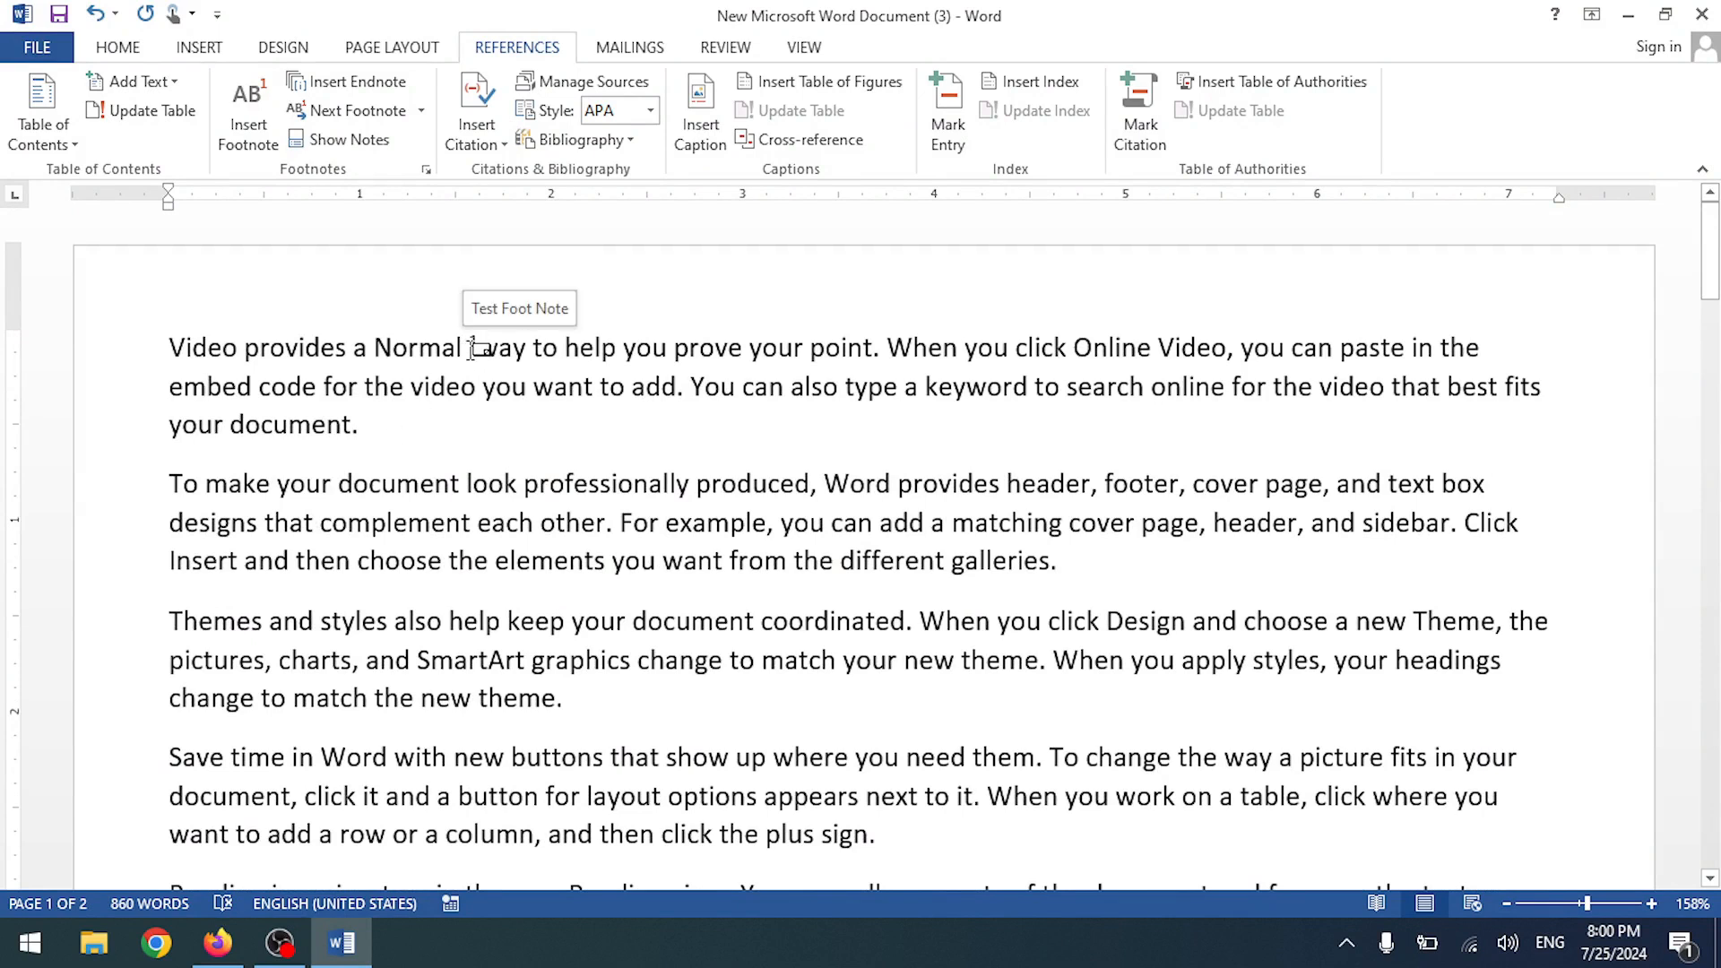
double_click(475, 346)
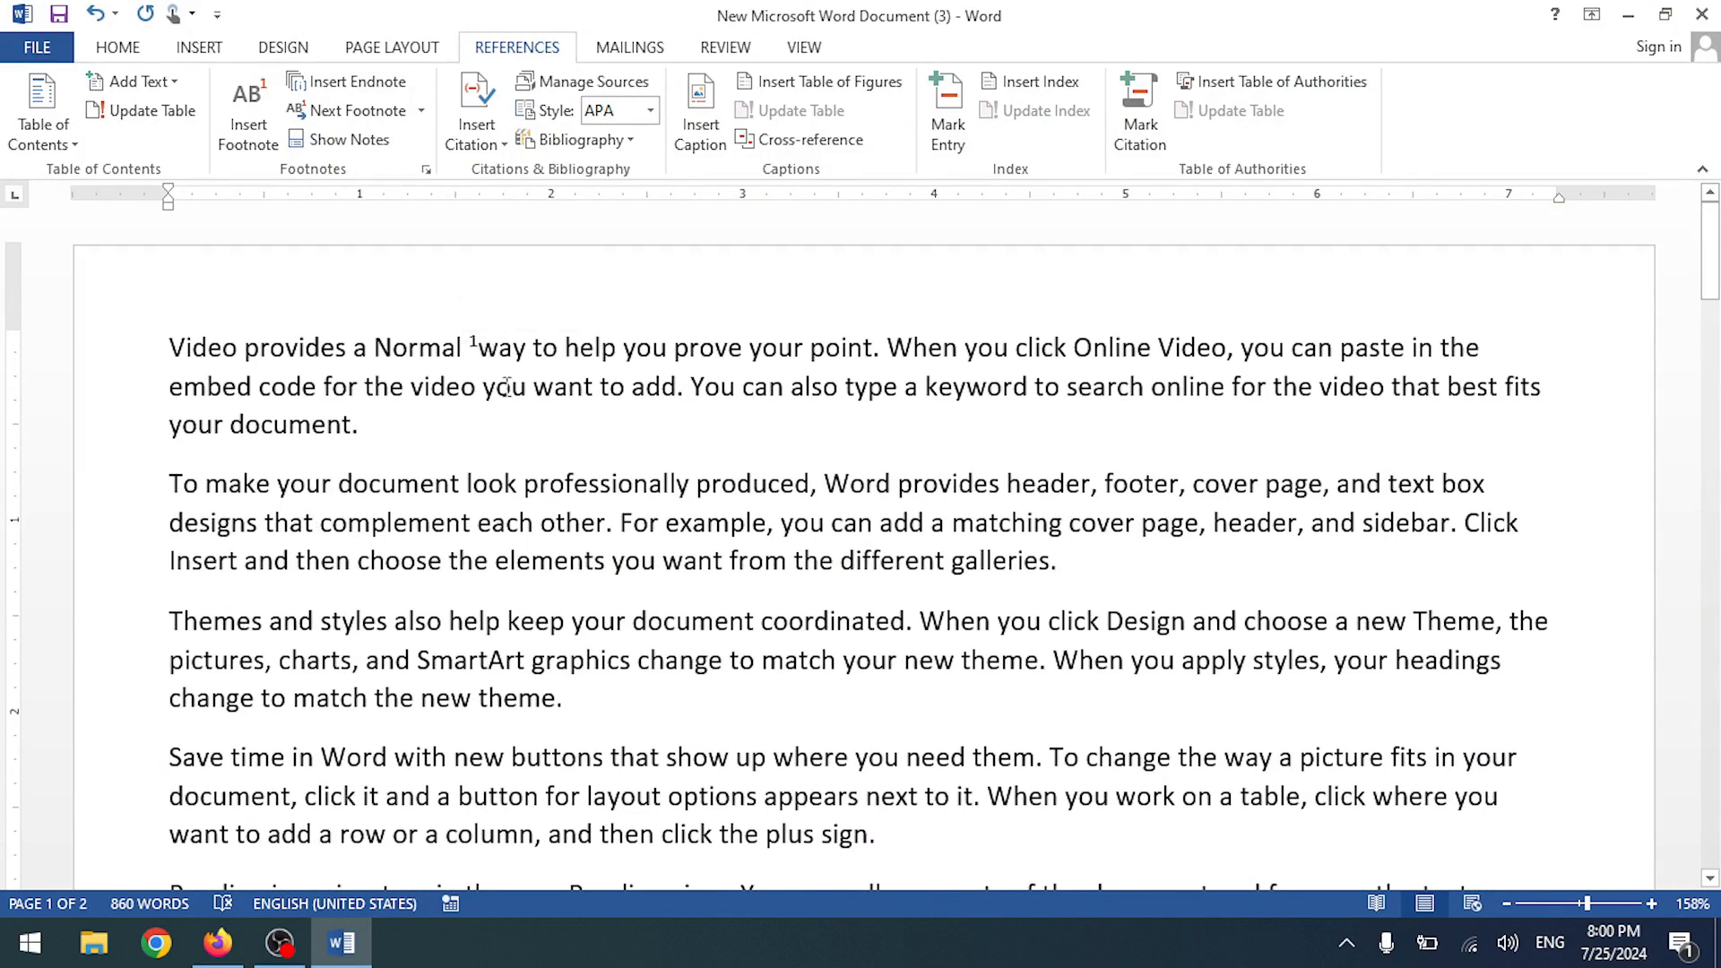
scroll(433, 373, up, 15)
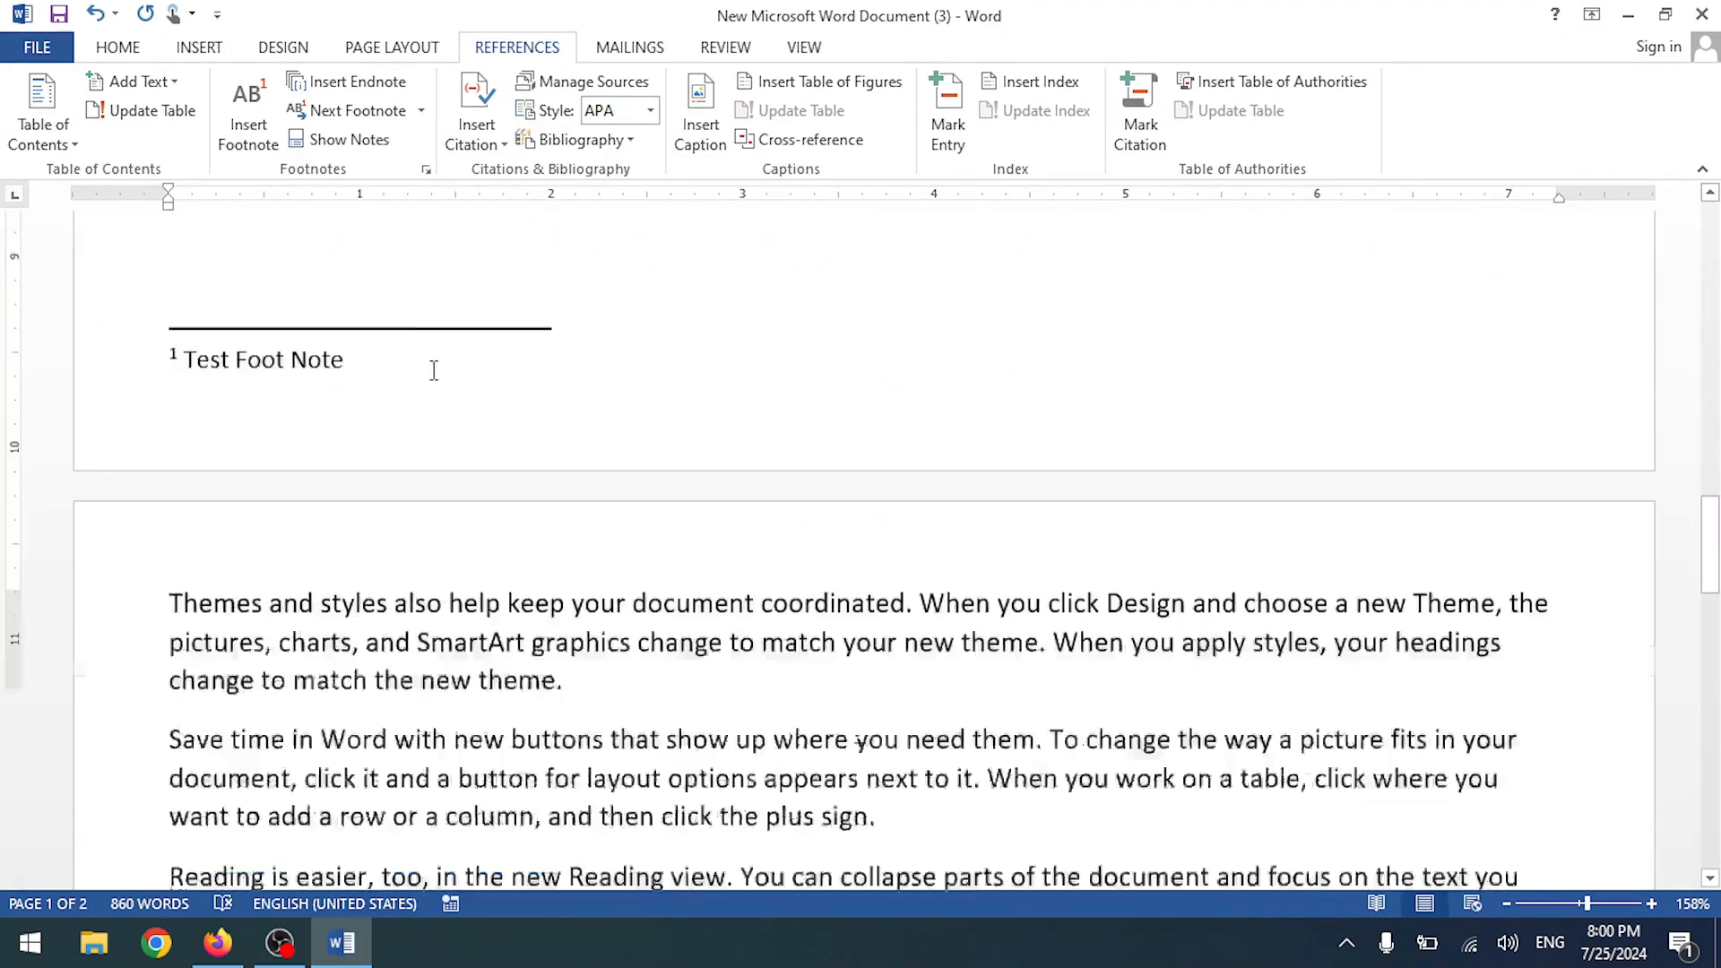
mouse_move(471, 344)
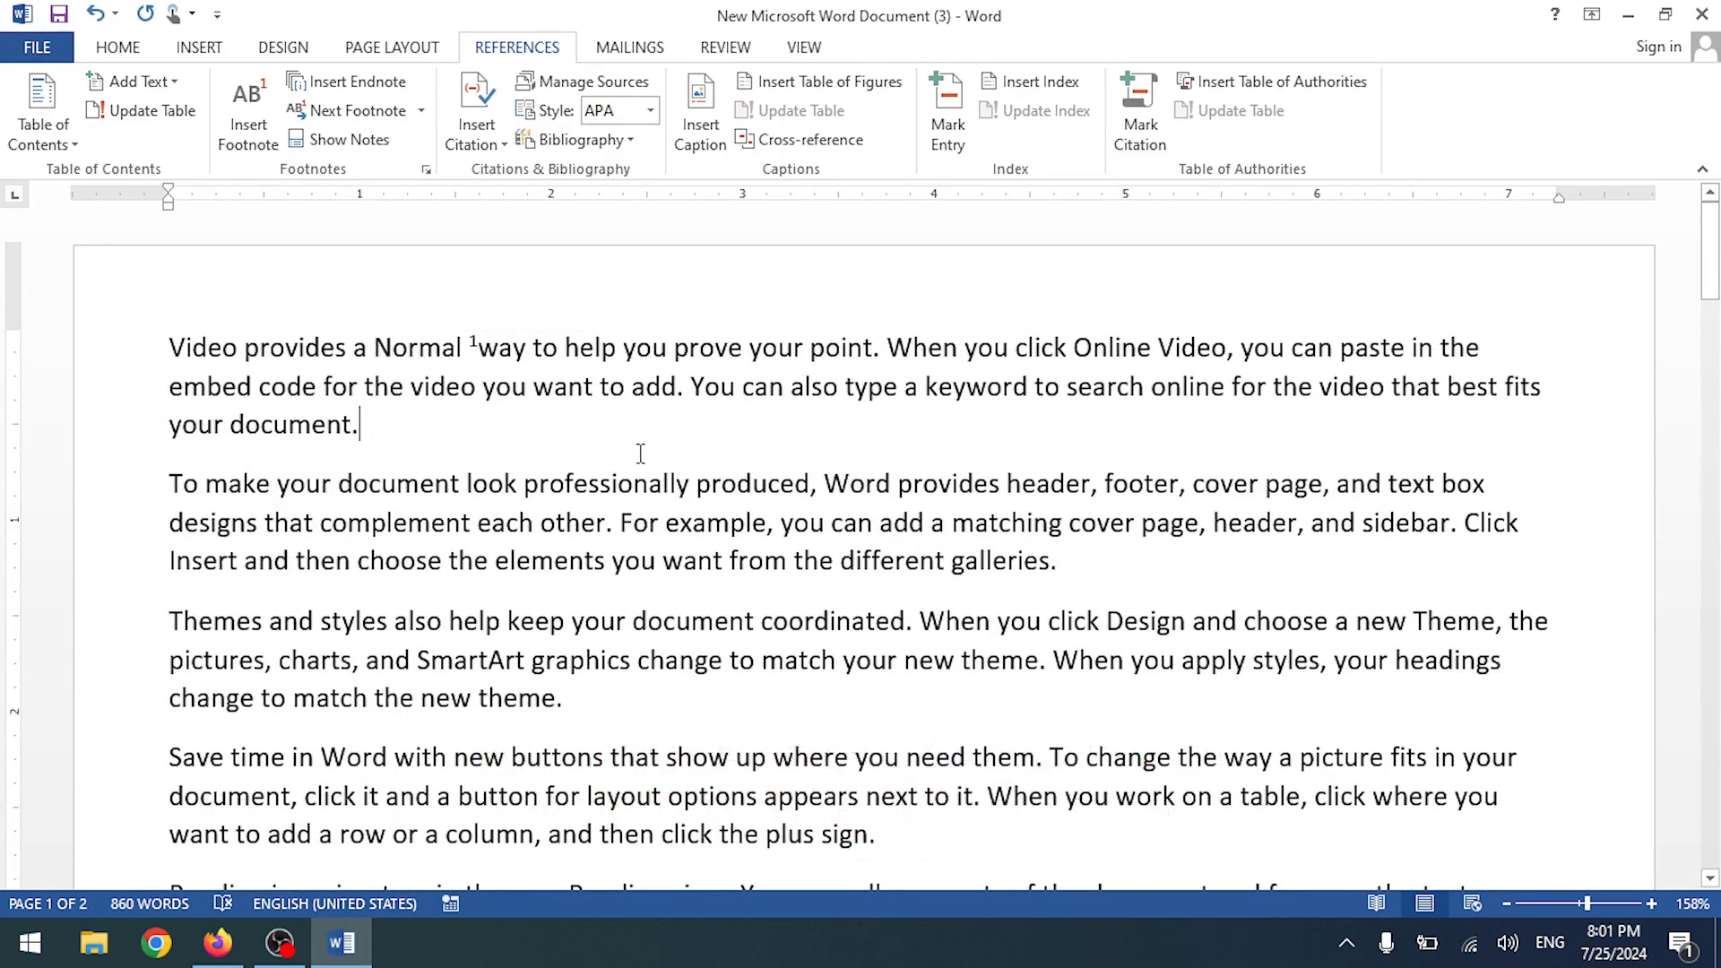
- Delete the stray '.WWW' characters at the end of the first paragraph
text(WWW)
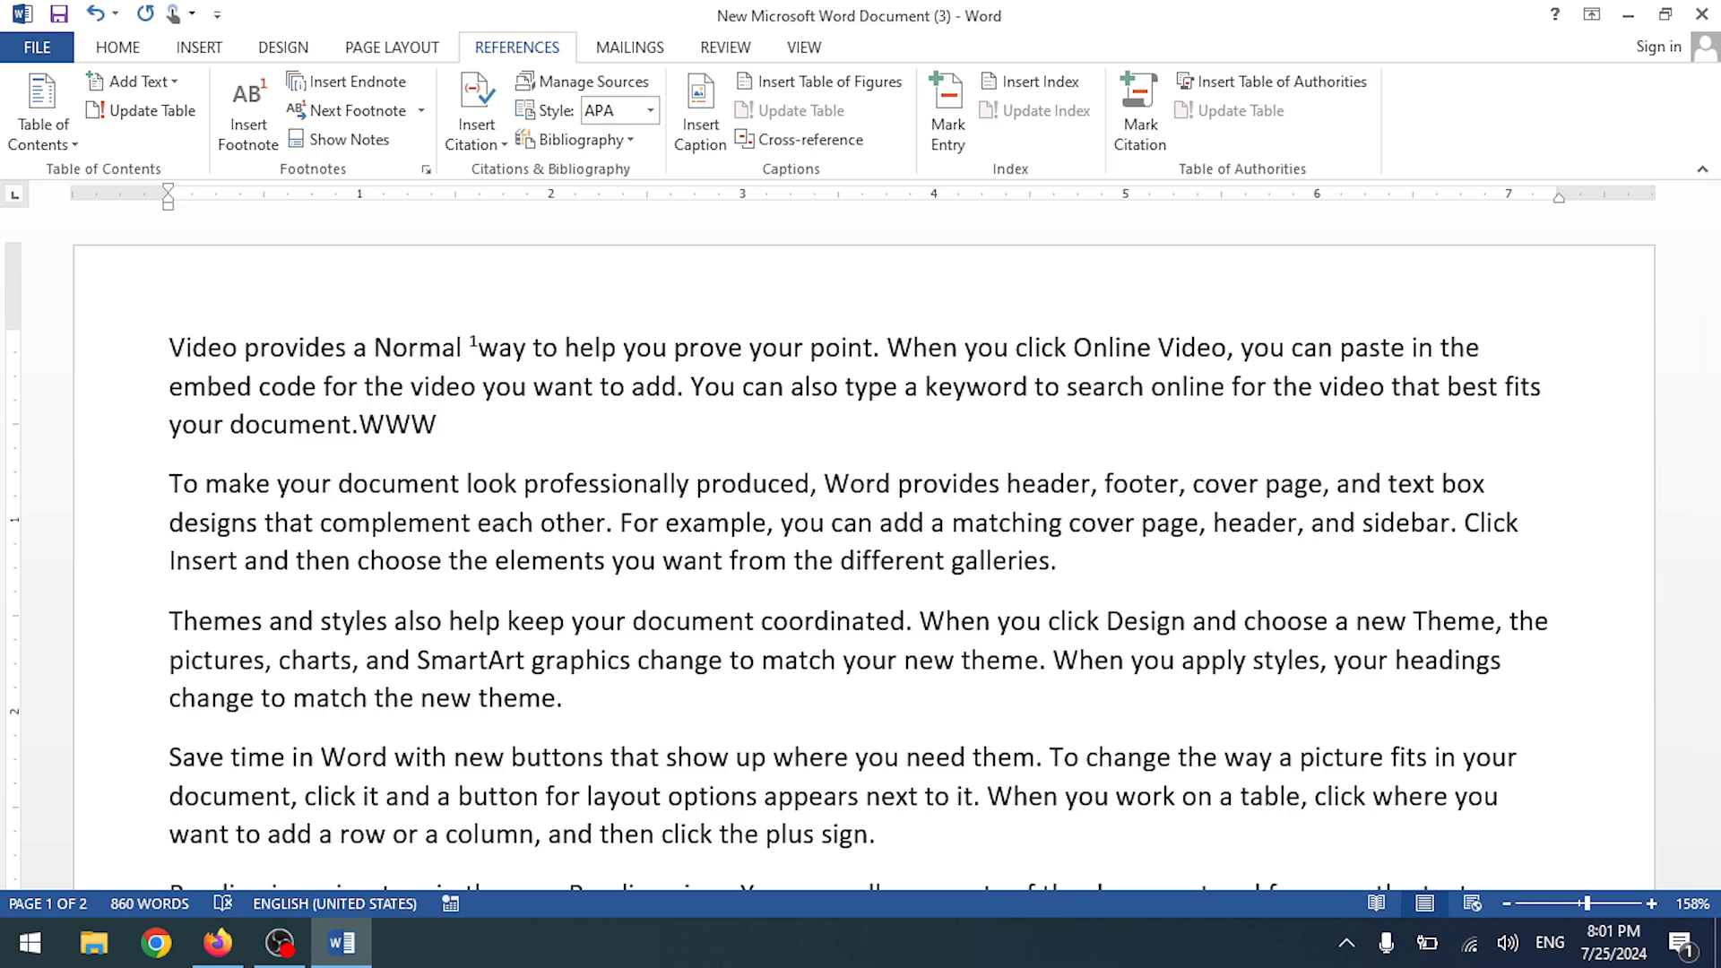
drag(432, 427, 362, 430)
click(466, 435)
key(BackSpace)
key(BackSpace)
key(BackSpace)
key(BackSpace)
- Attach footnote 2 to 'WT' with the text 'Warsi Technologies'
drag(411, 423, 363, 428)
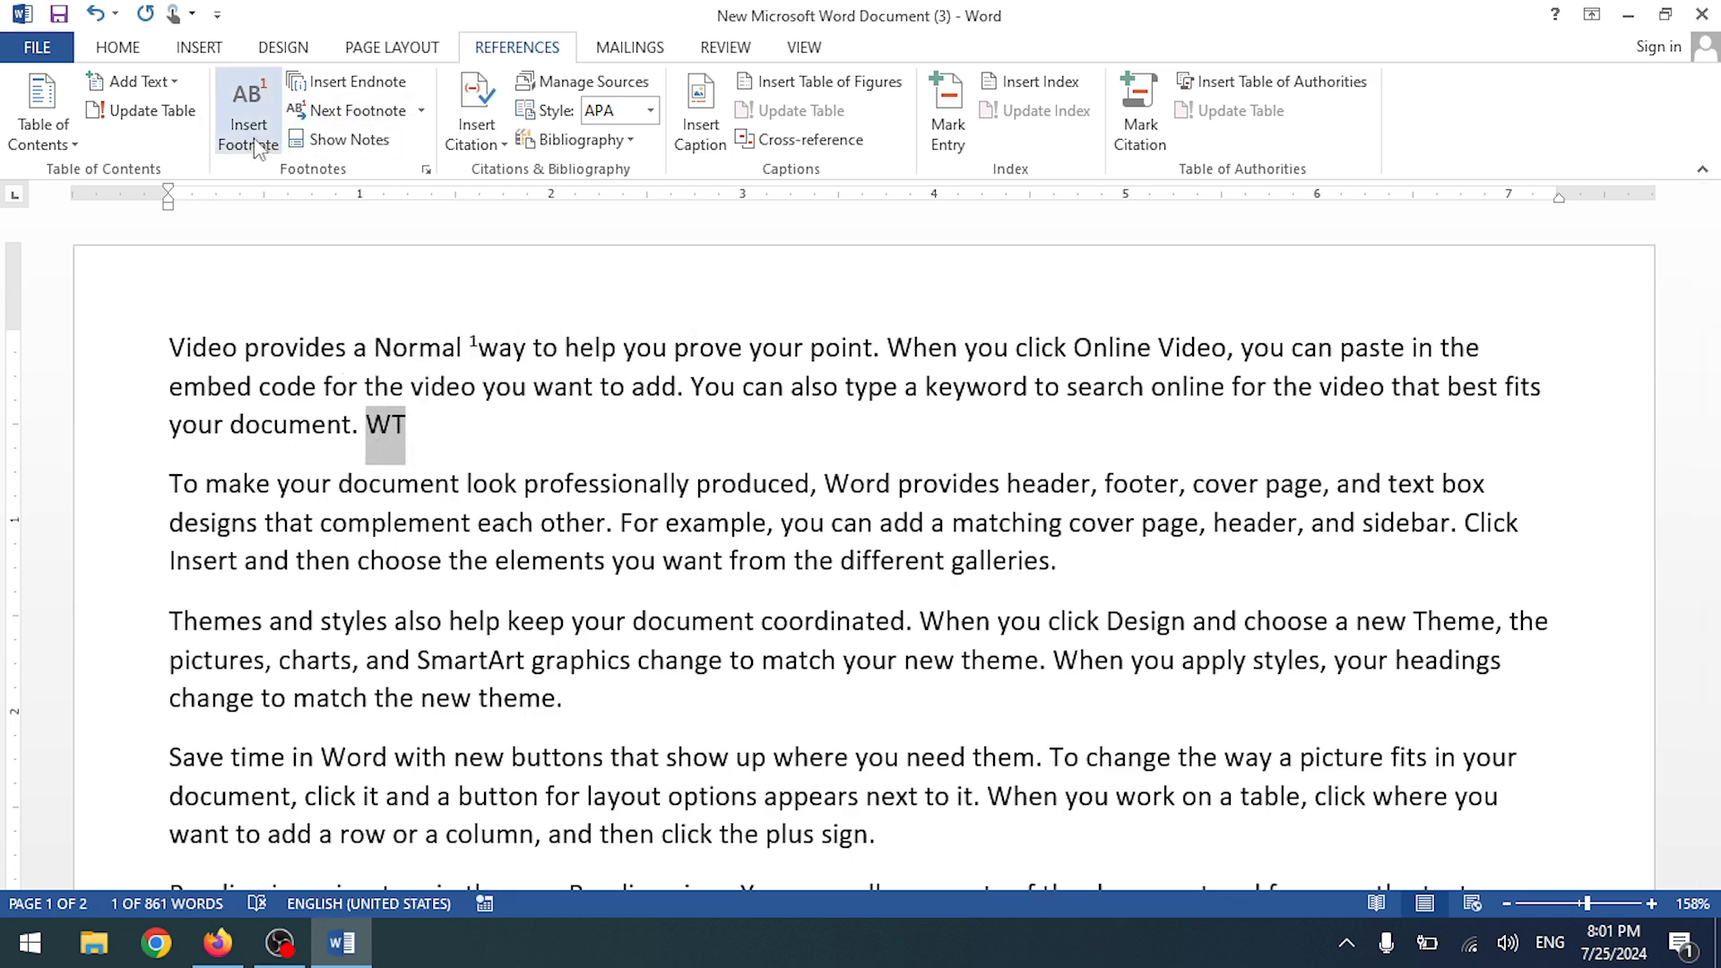
click(242, 125)
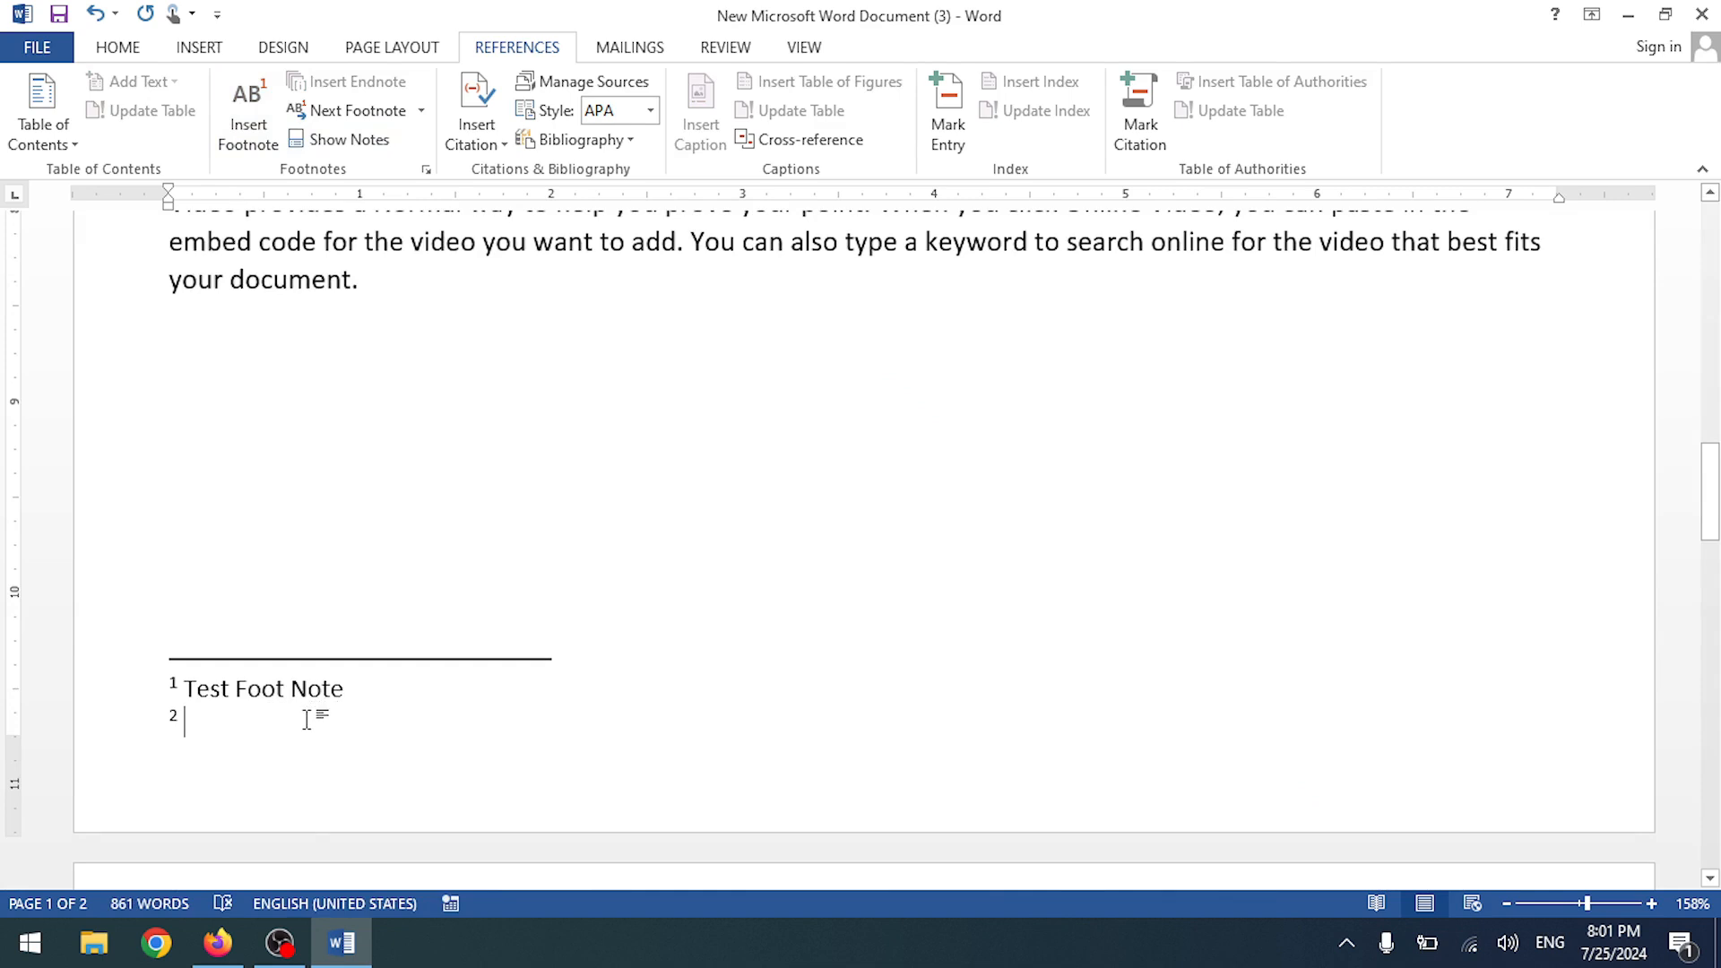
text(Warsi Technologies)
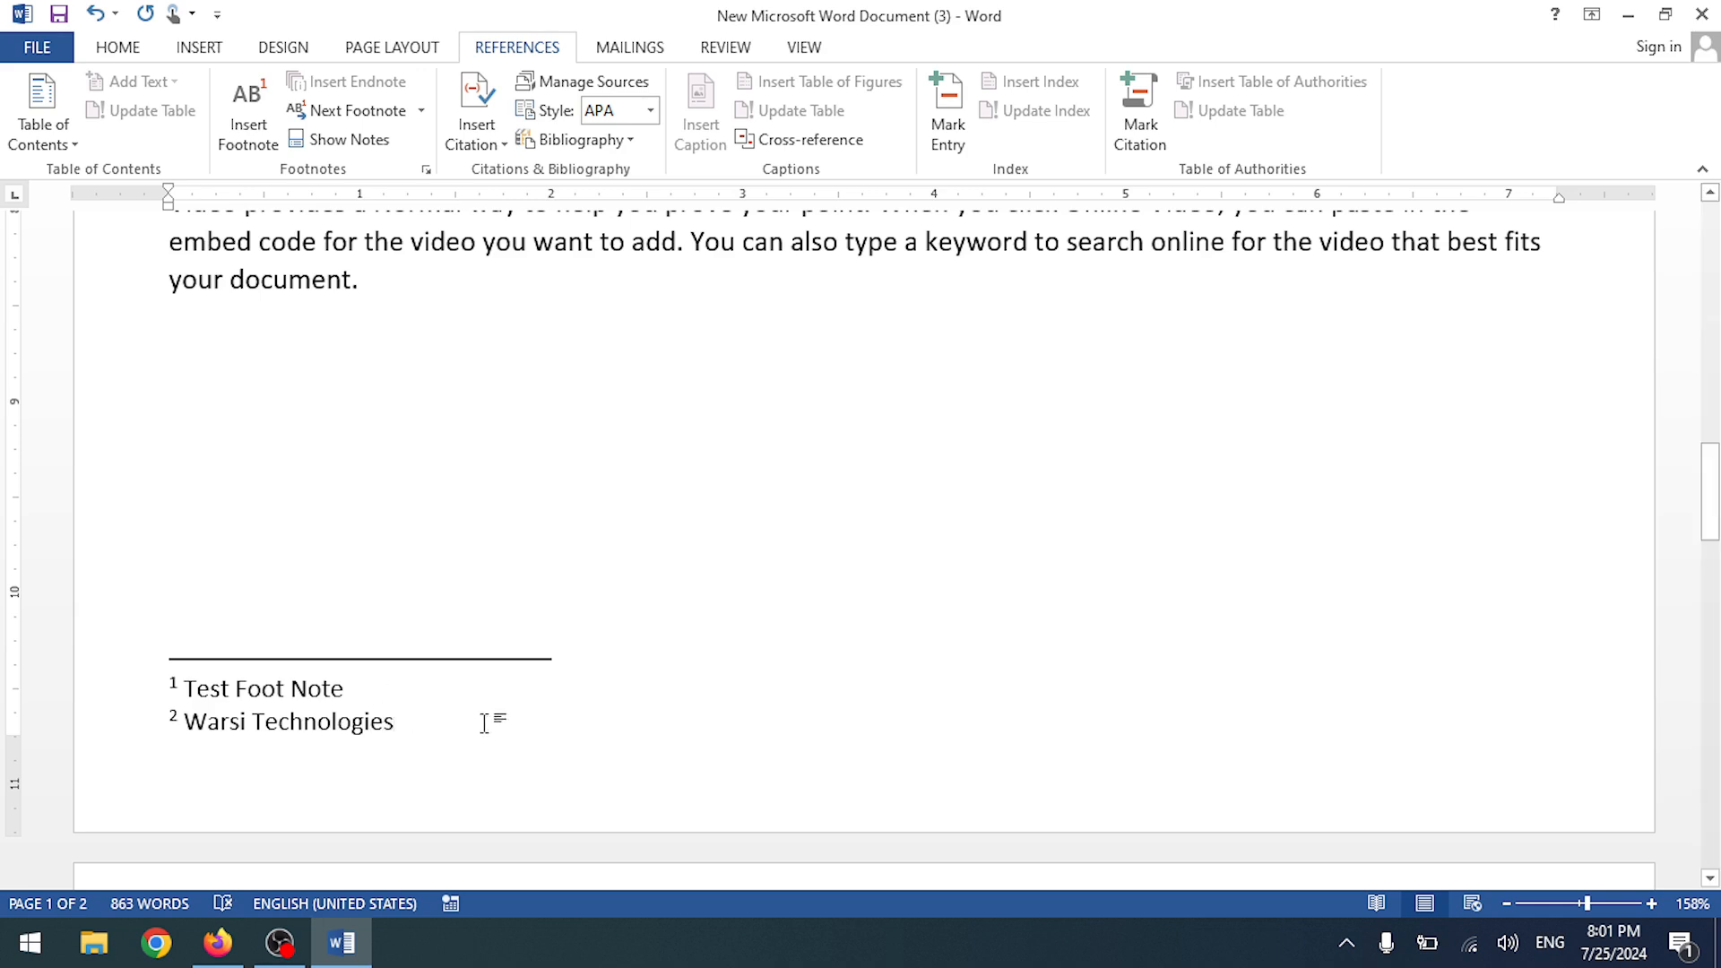
scroll(484, 719, up, 13)
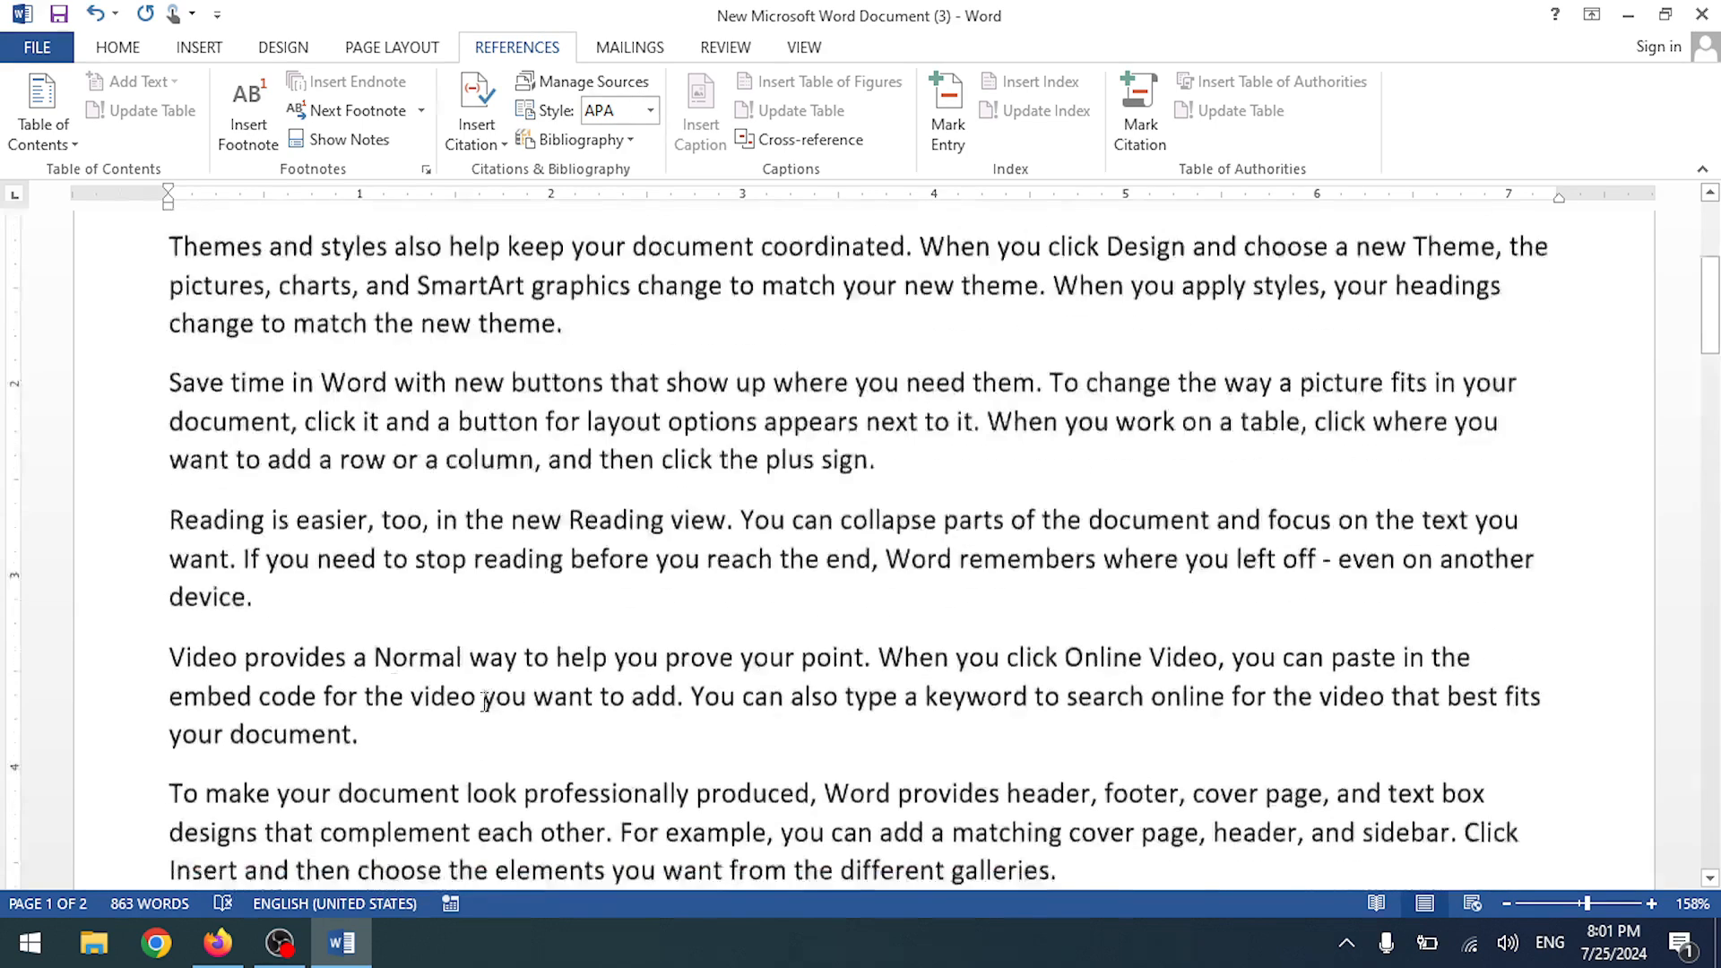
click(471, 530)
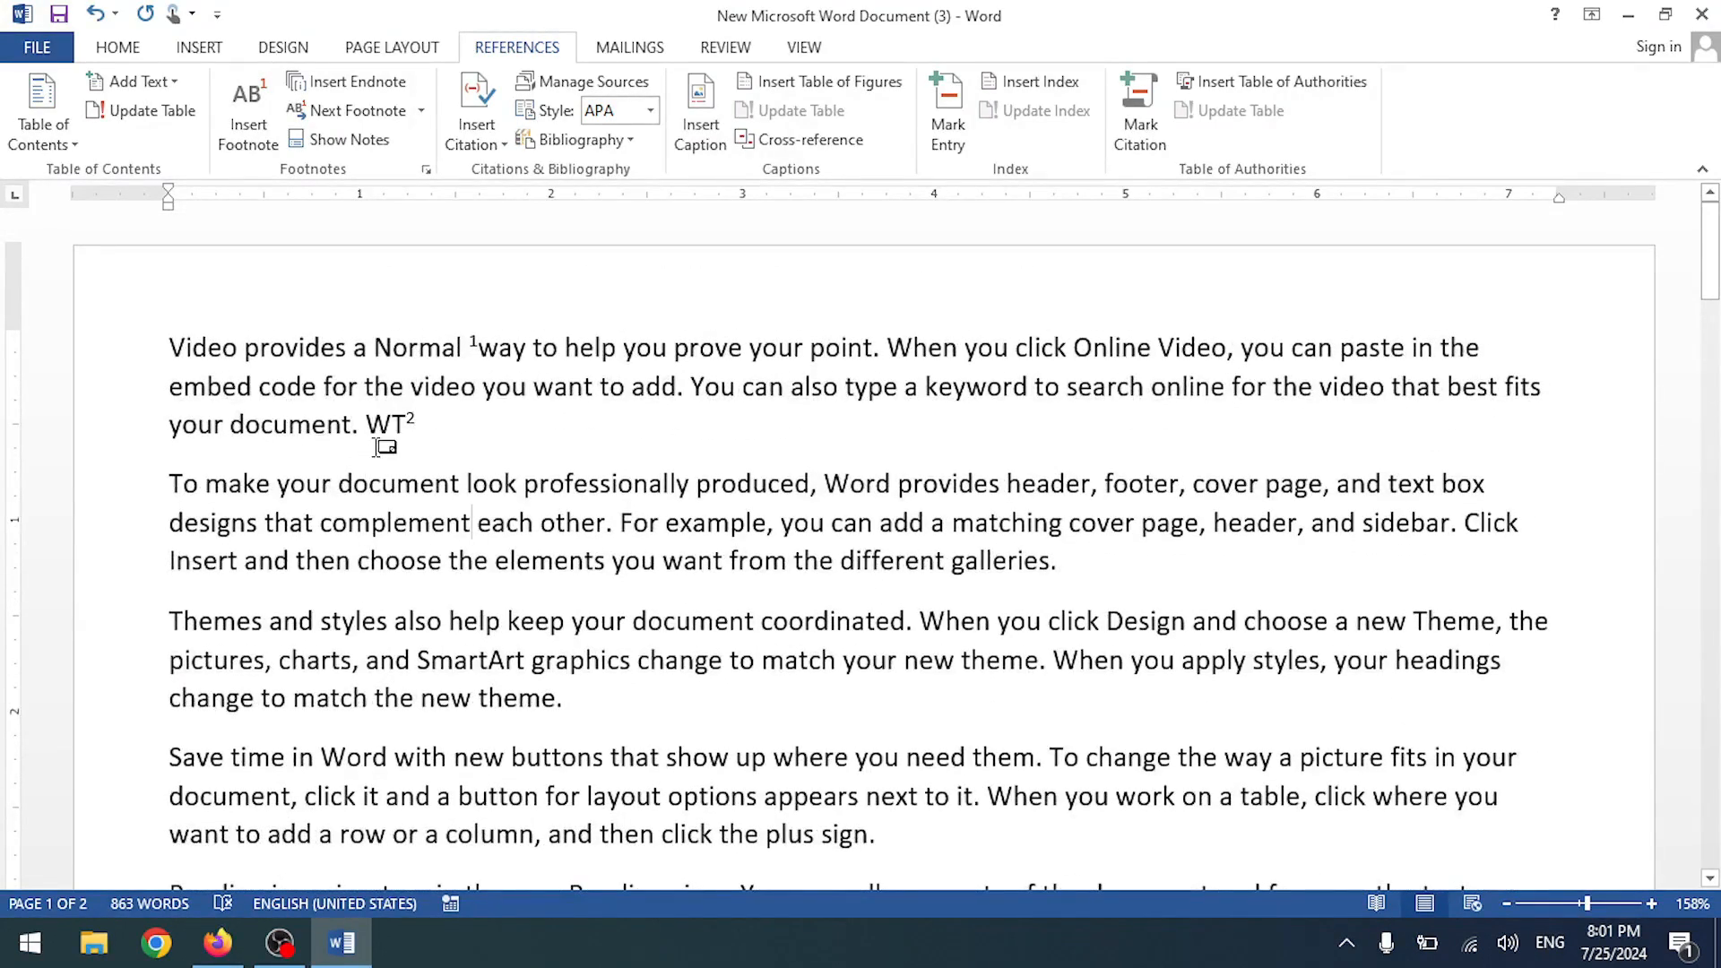
mouse_move(385, 429)
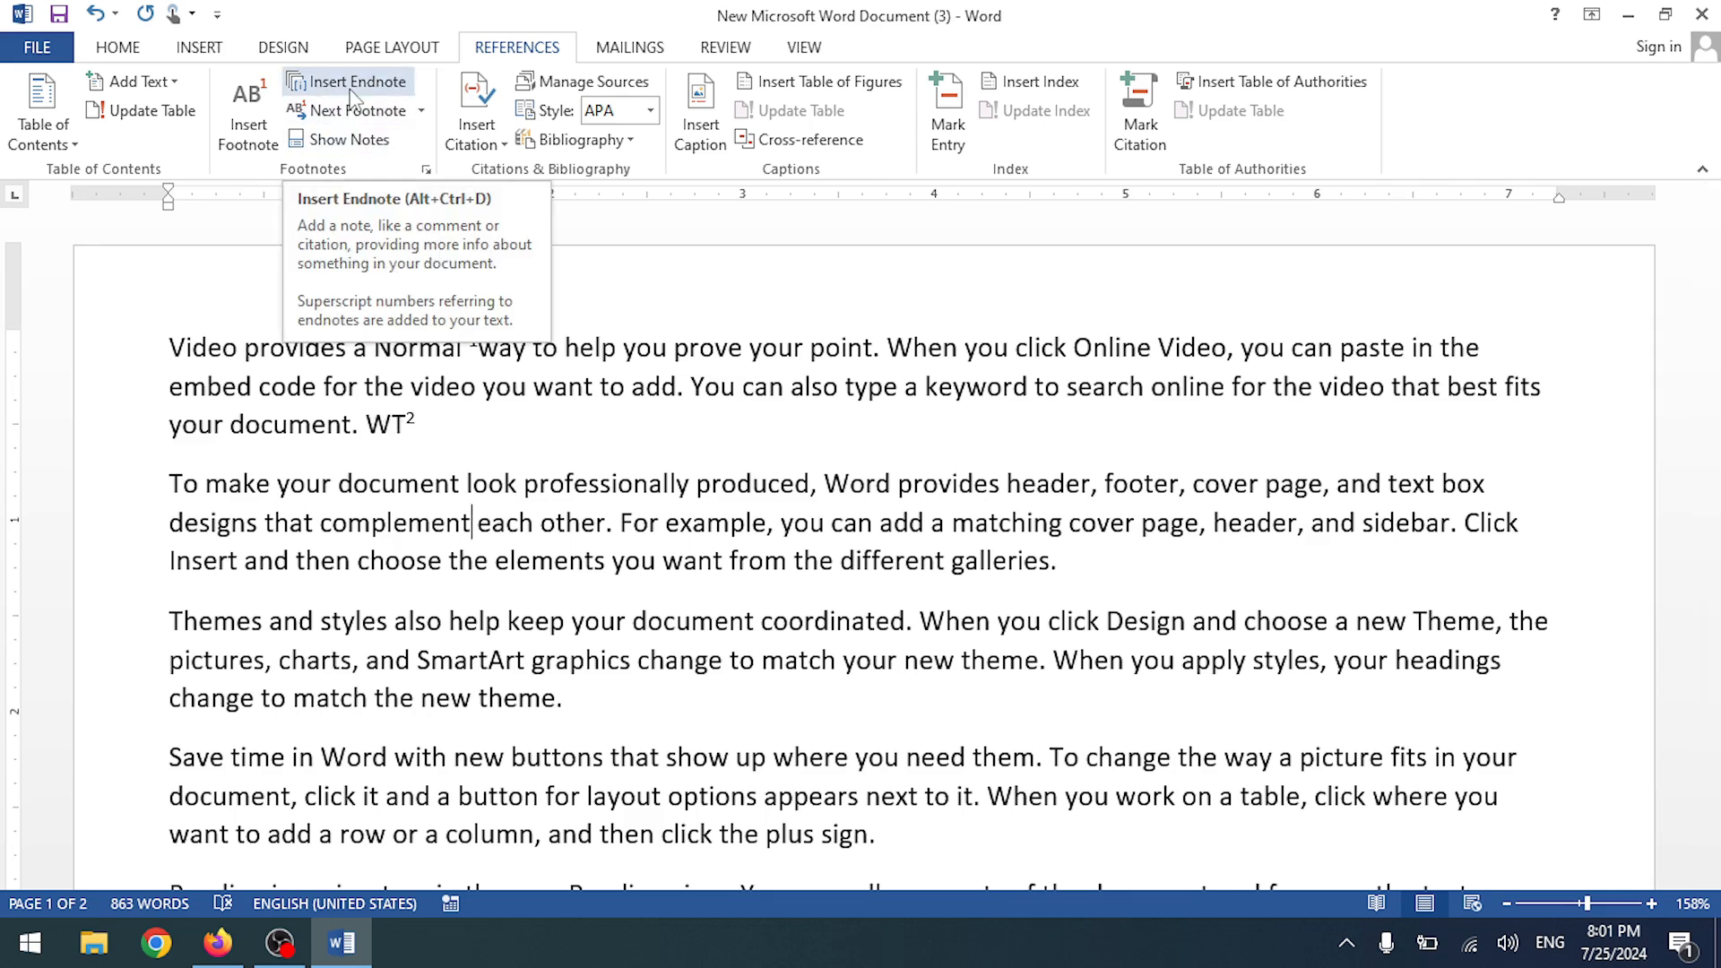
scroll(426, 699, down, 14)
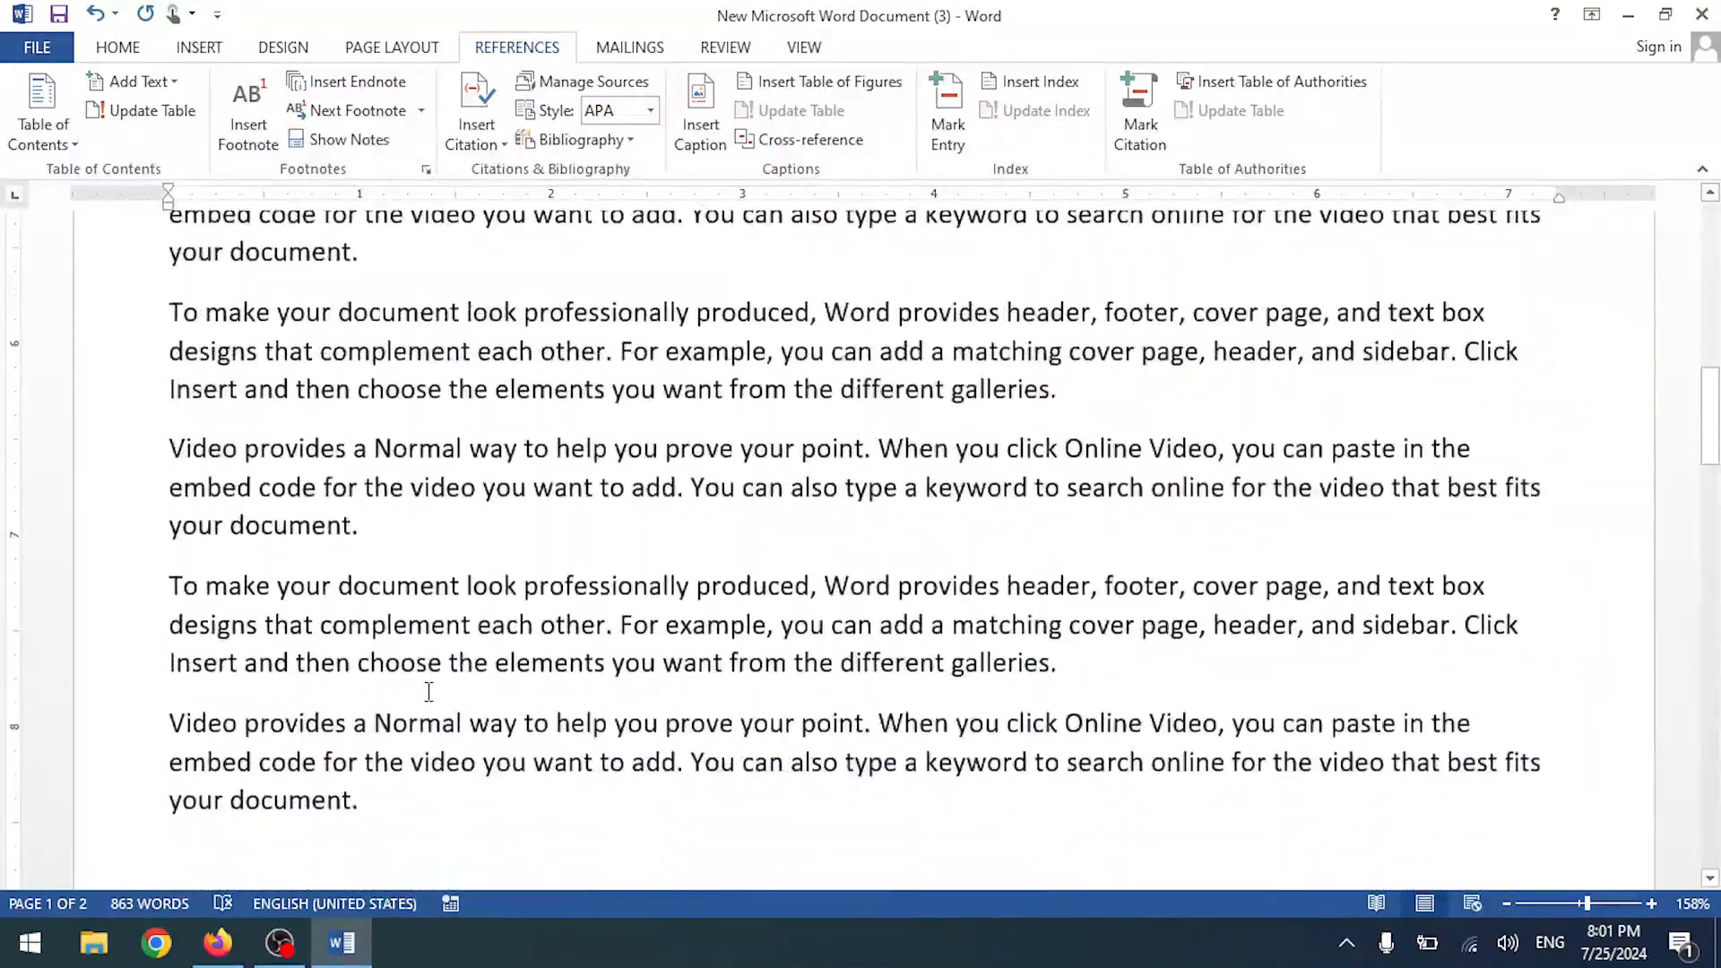
- Insert endnote i after 'complement' and view its empty entry at the document's end
scroll(447, 386, down, 3)
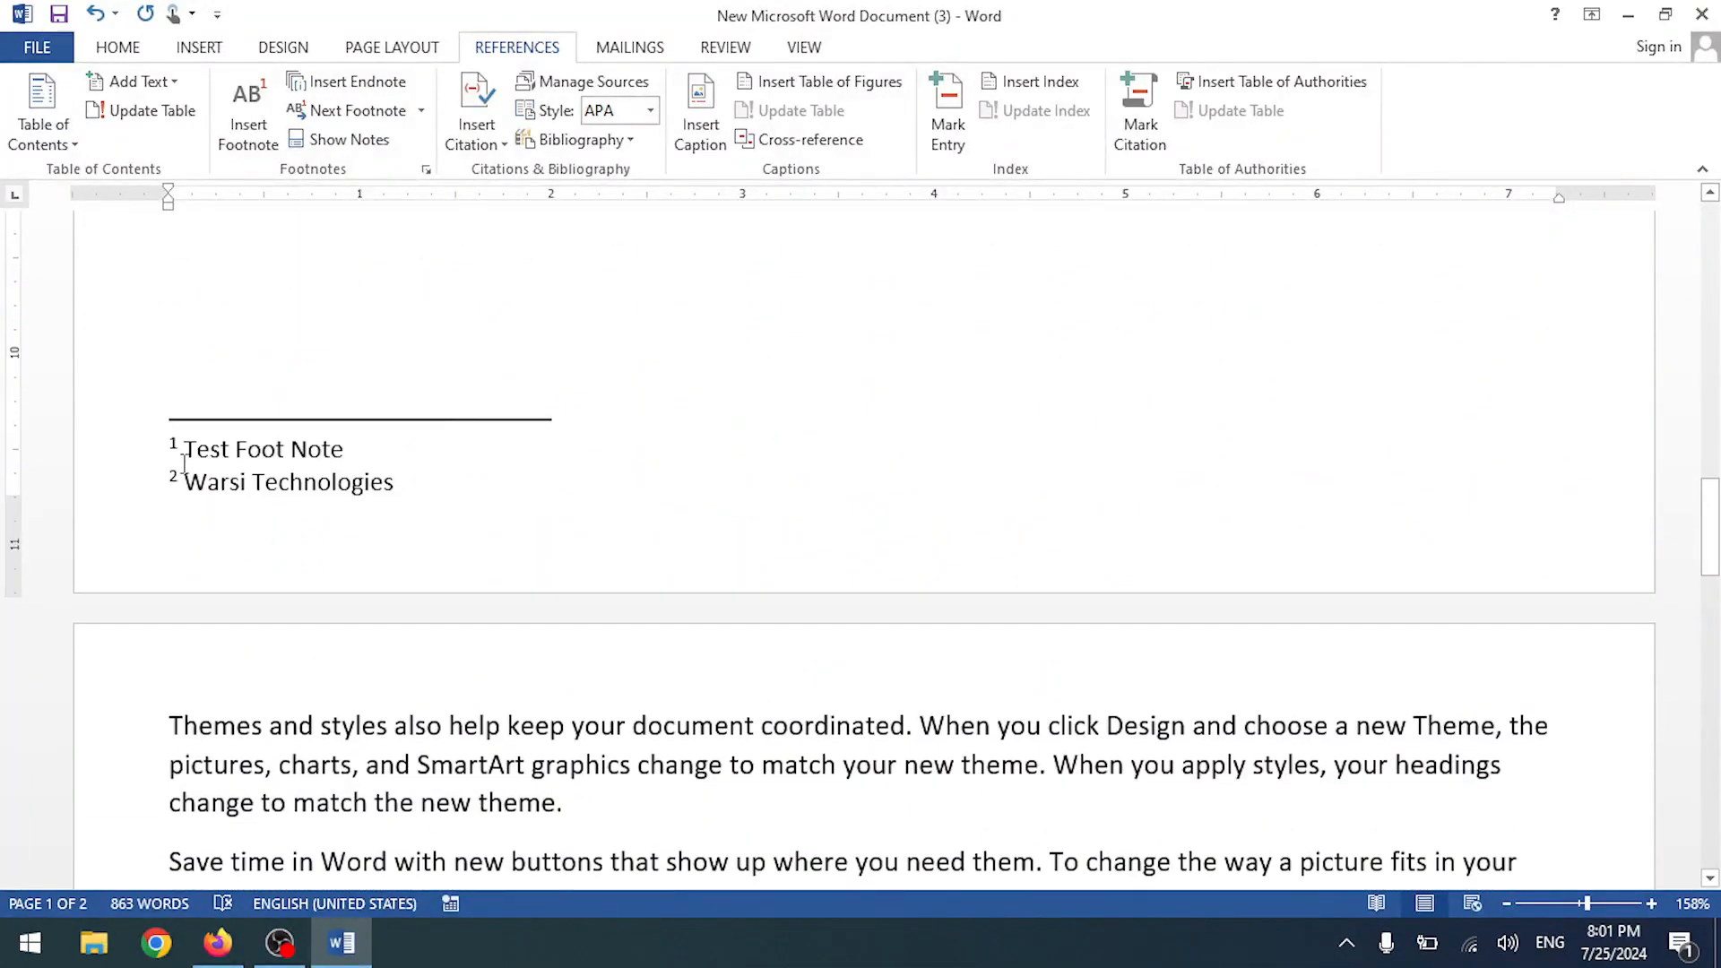
scroll(389, 463, up, 15)
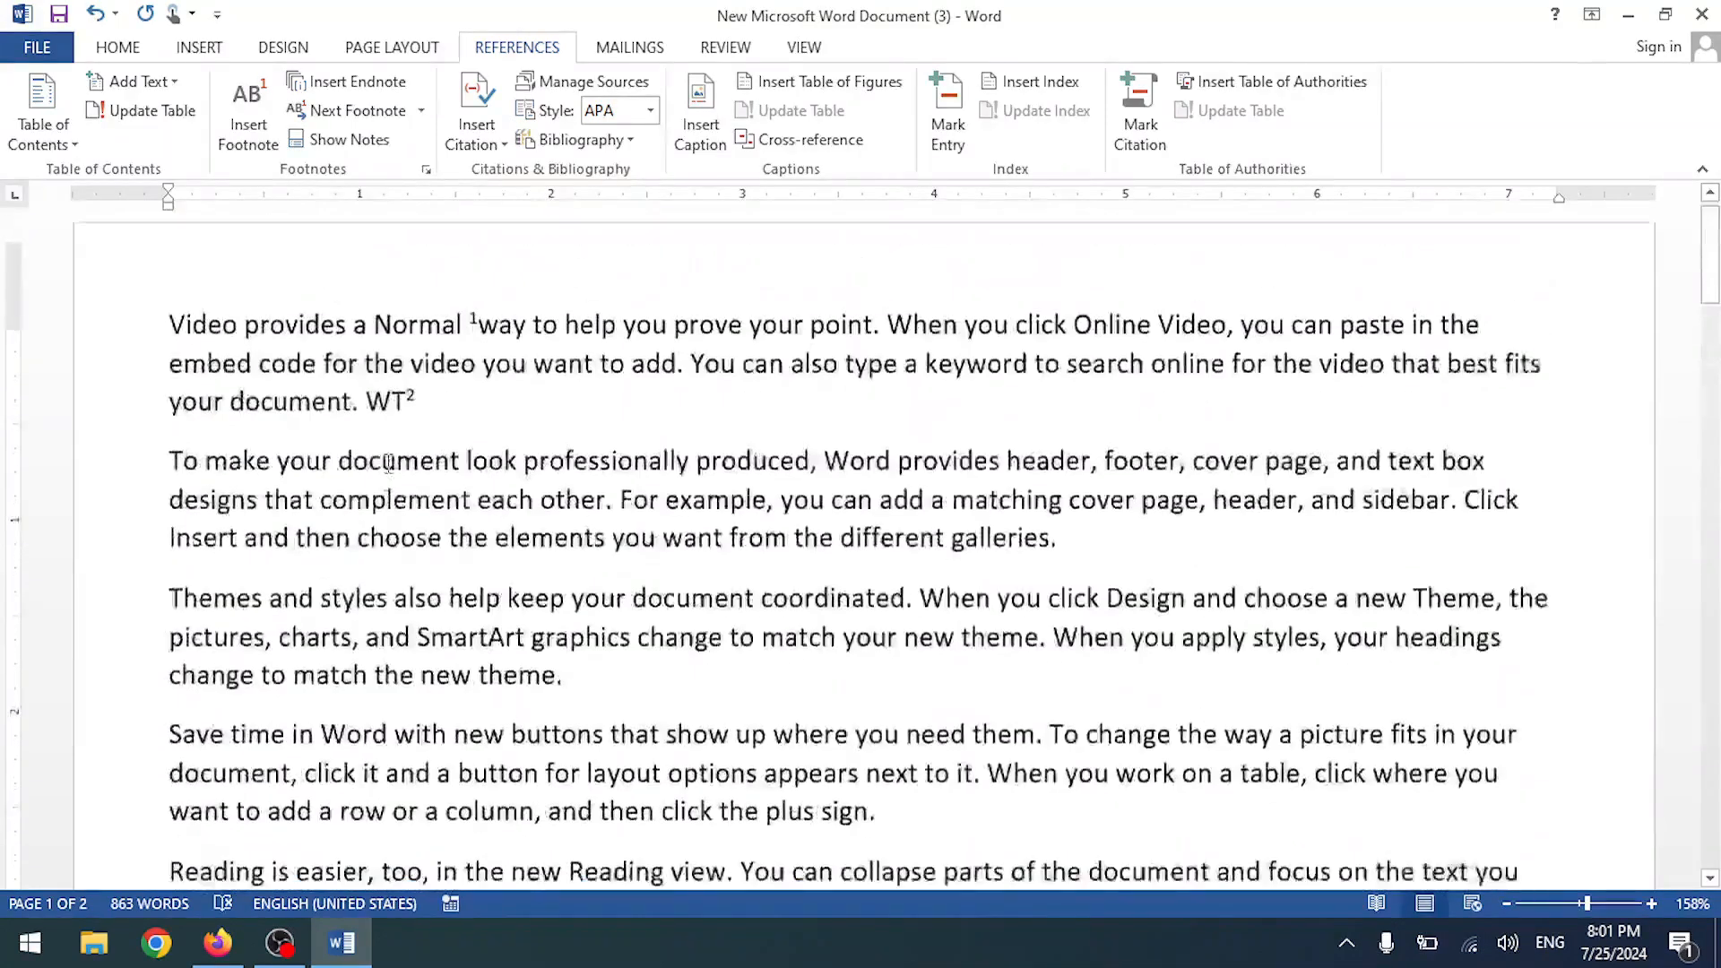
click(347, 83)
scroll(403, 340, up, 10)
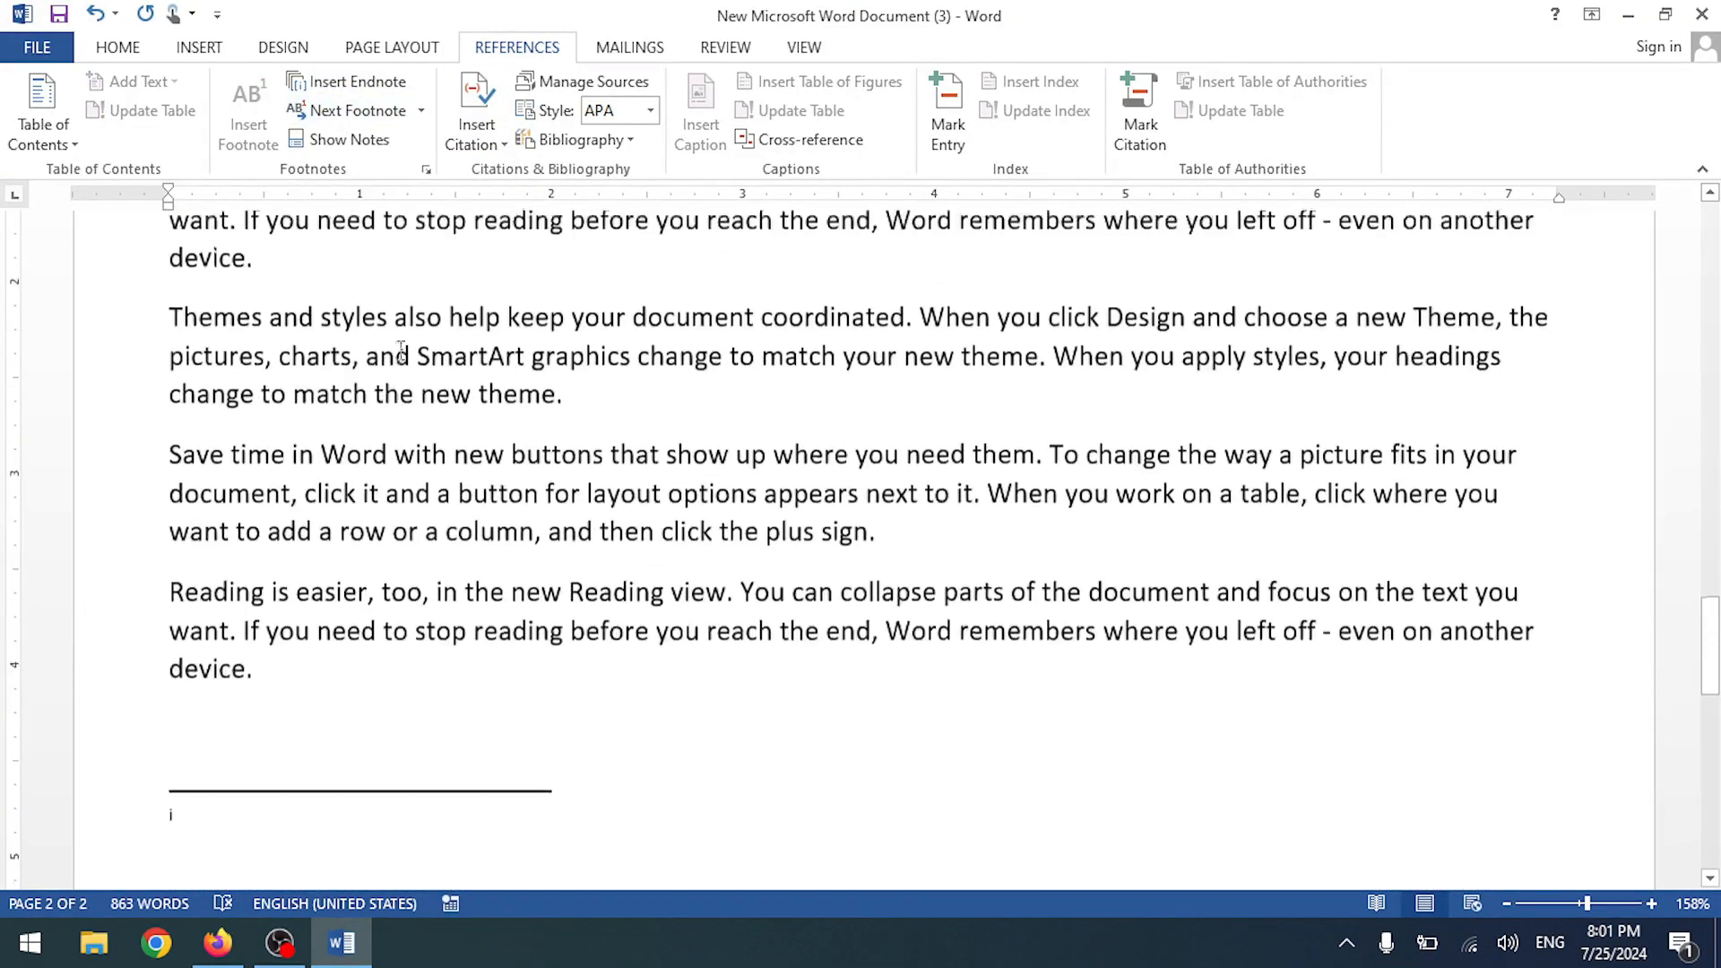
scroll(407, 352, up, 10)
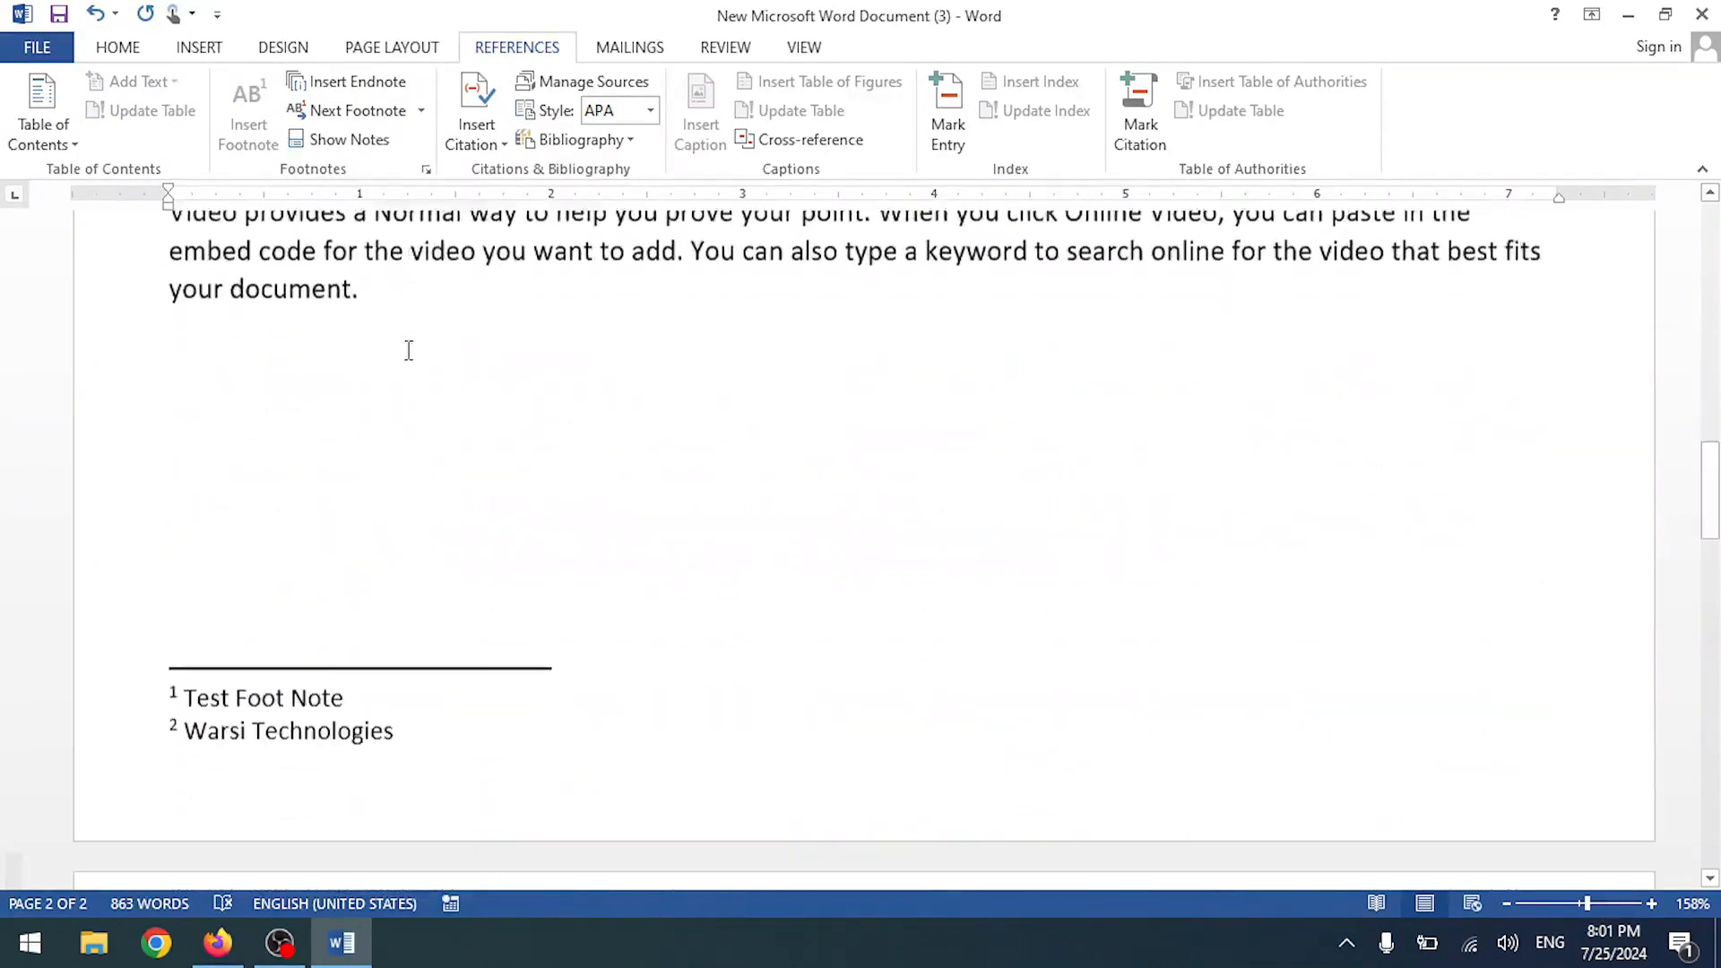
scroll(394, 403, down, 5)
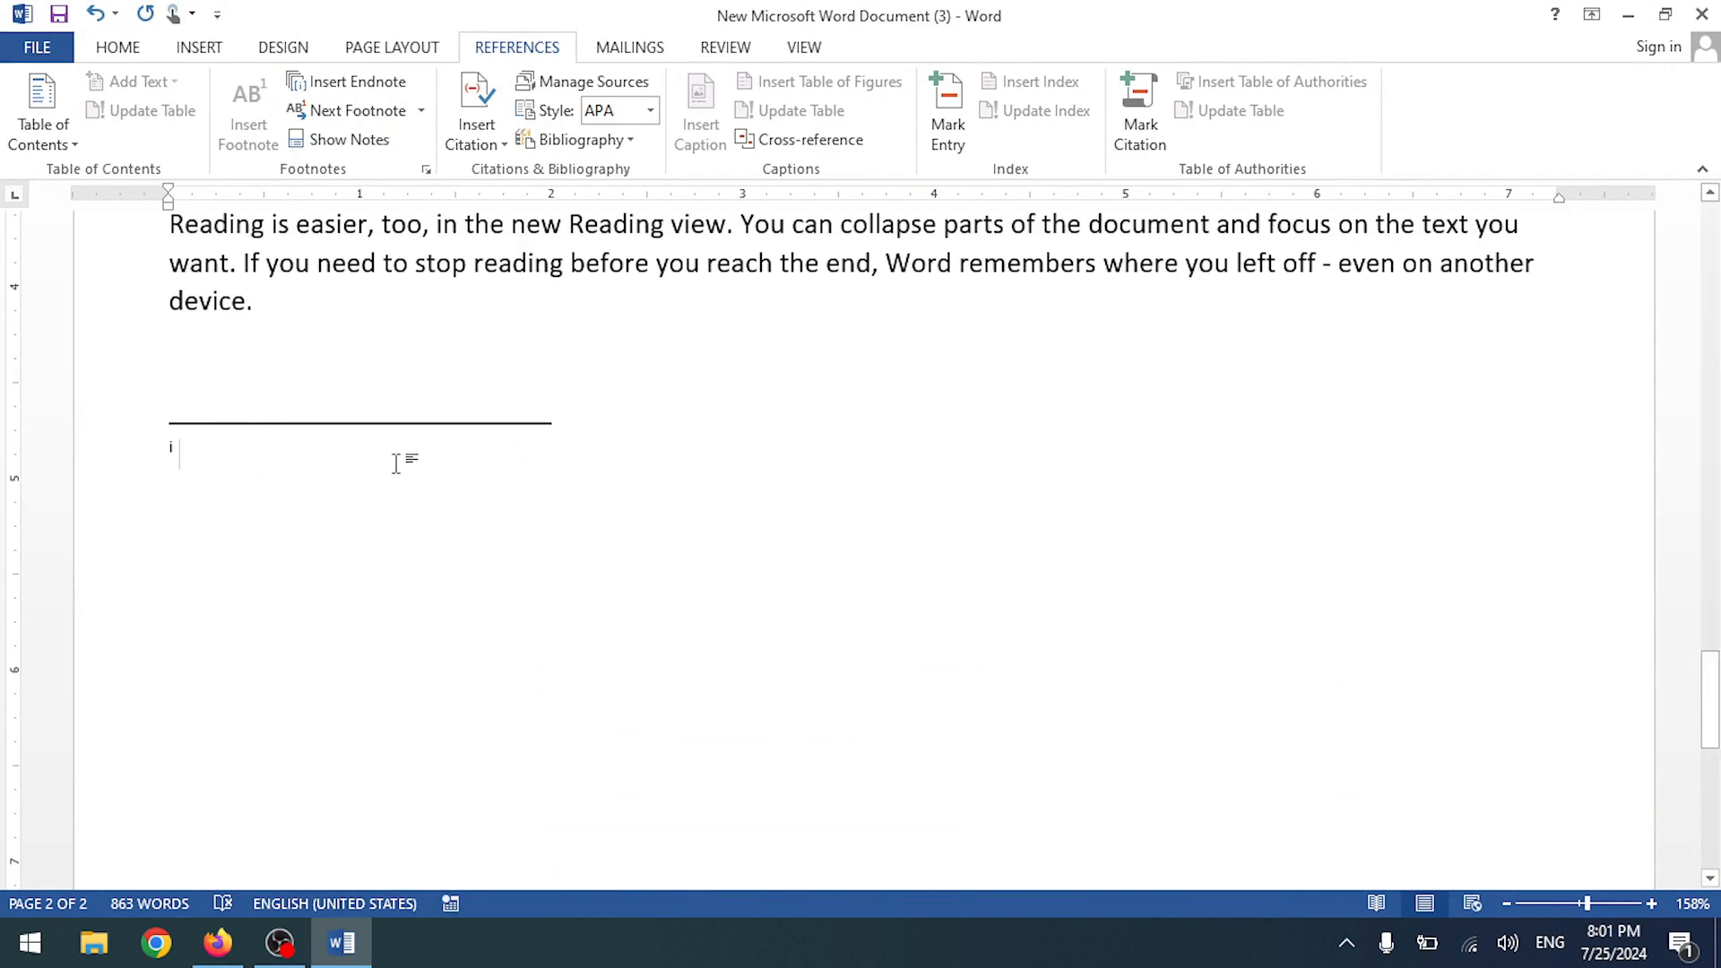
scroll(395, 464, up, 15)
scroll(408, 463, down, 5)
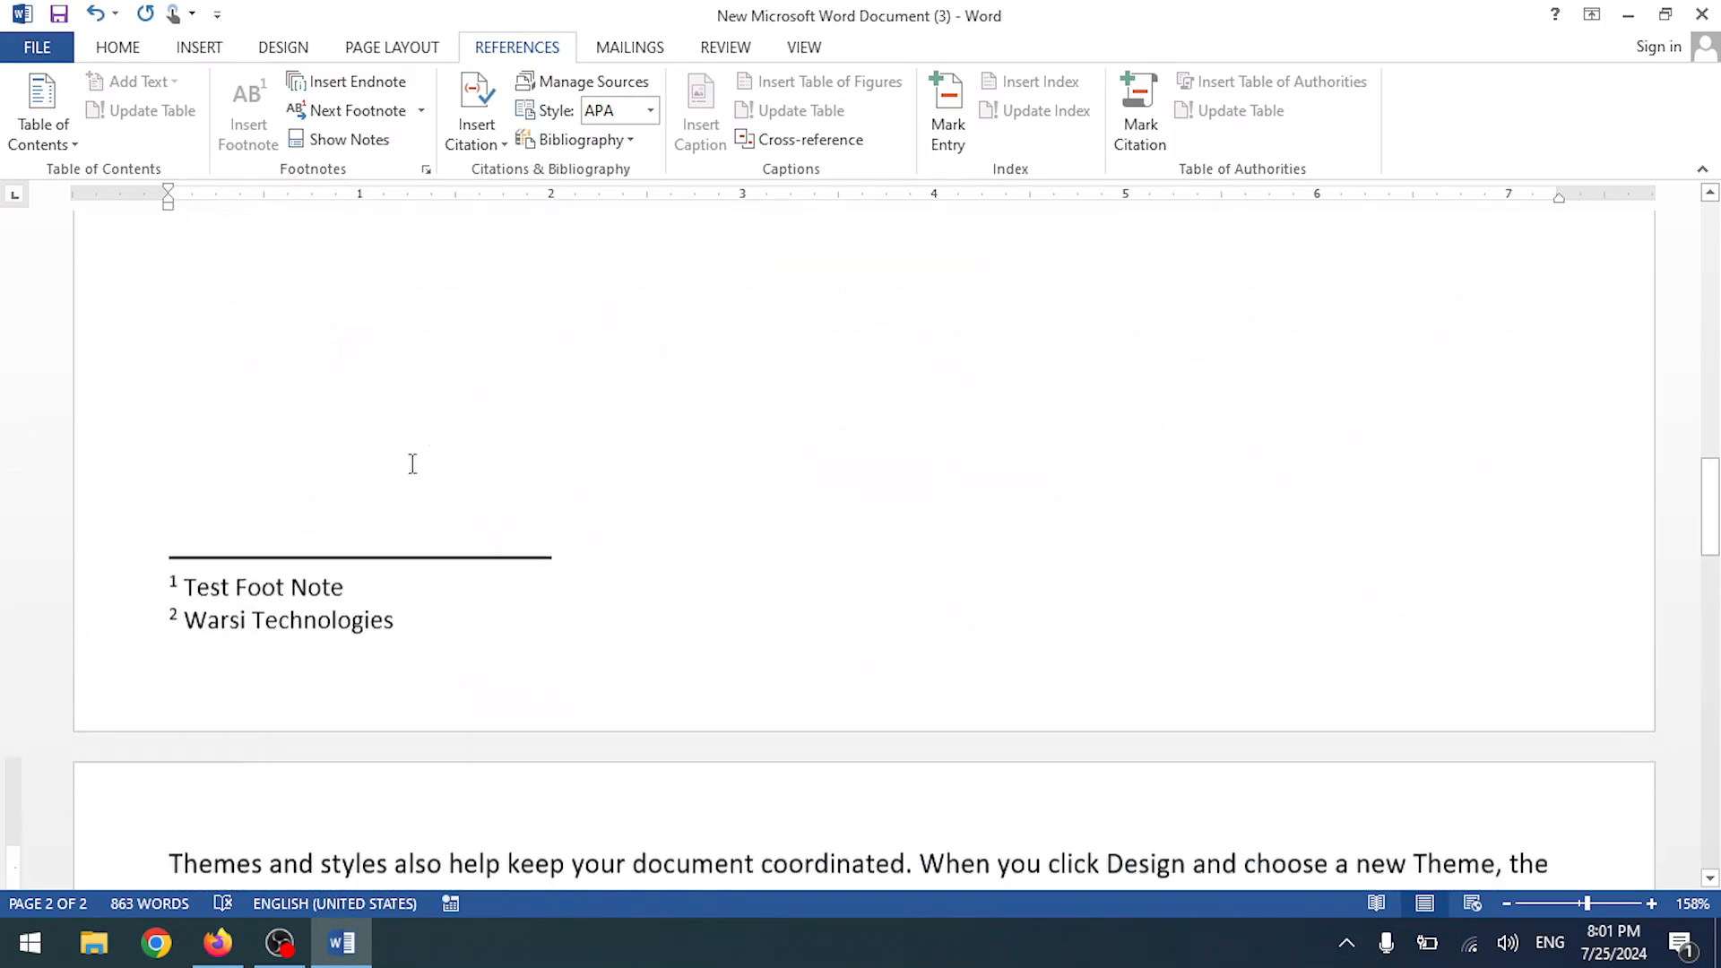
scroll(227, 634, down, 15)
click(224, 379)
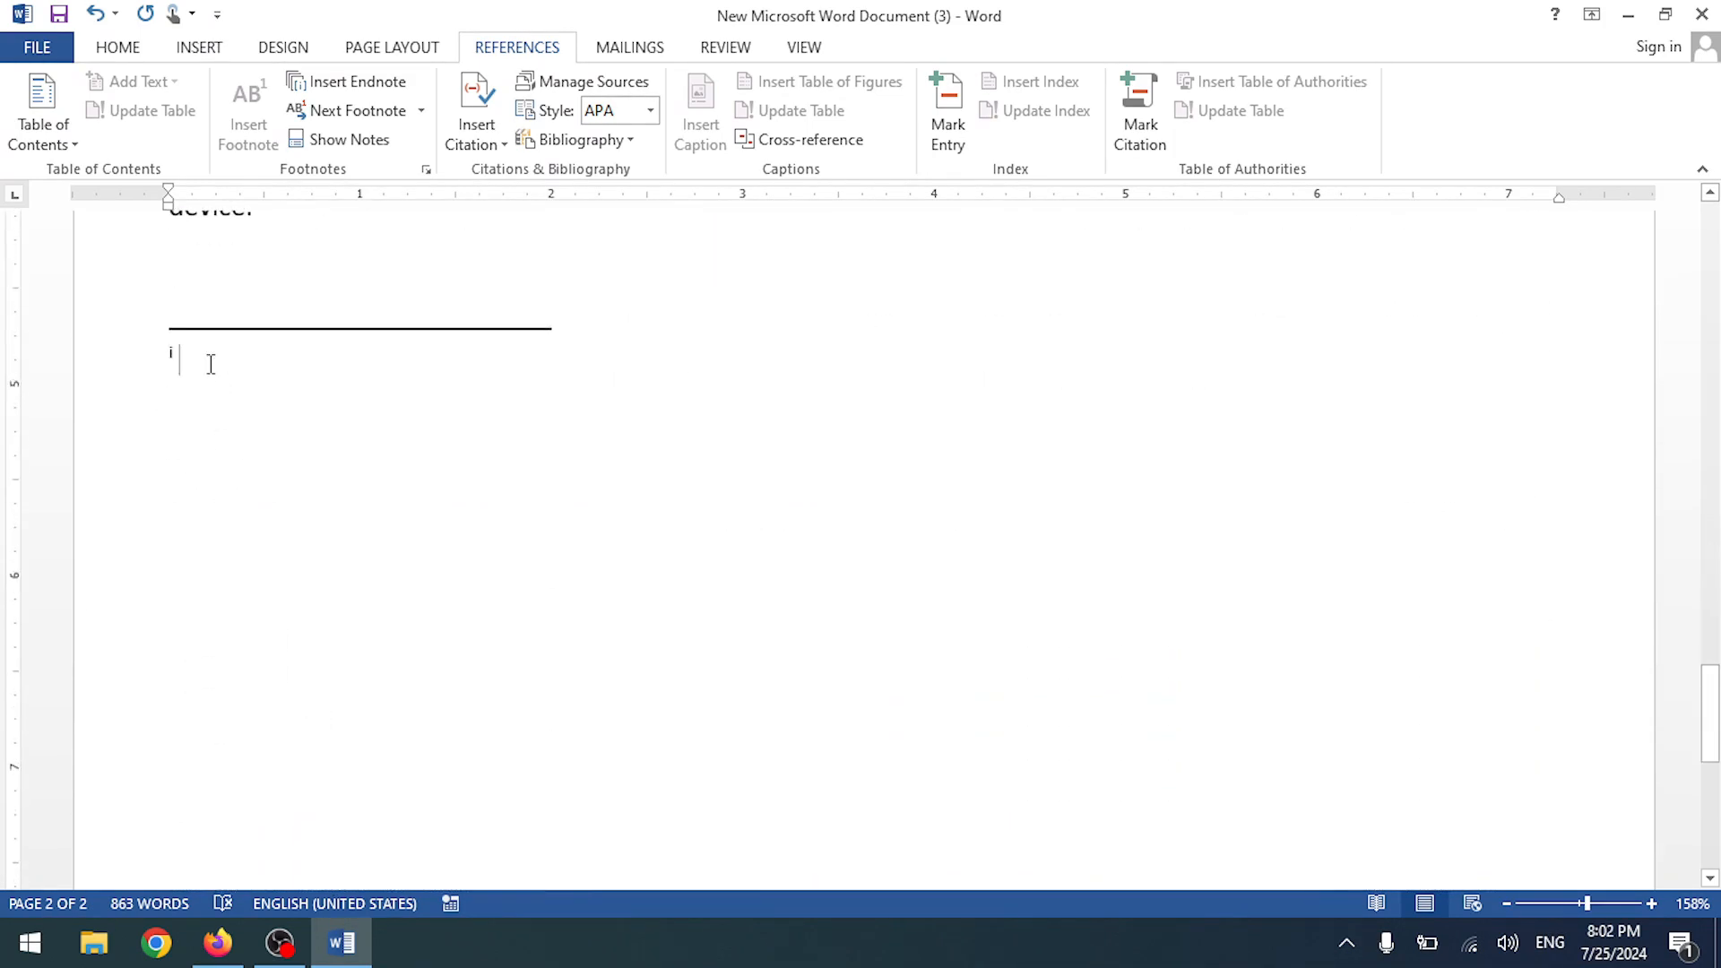
scroll(408, 428, up, 15)
scroll(413, 431, up, 15)
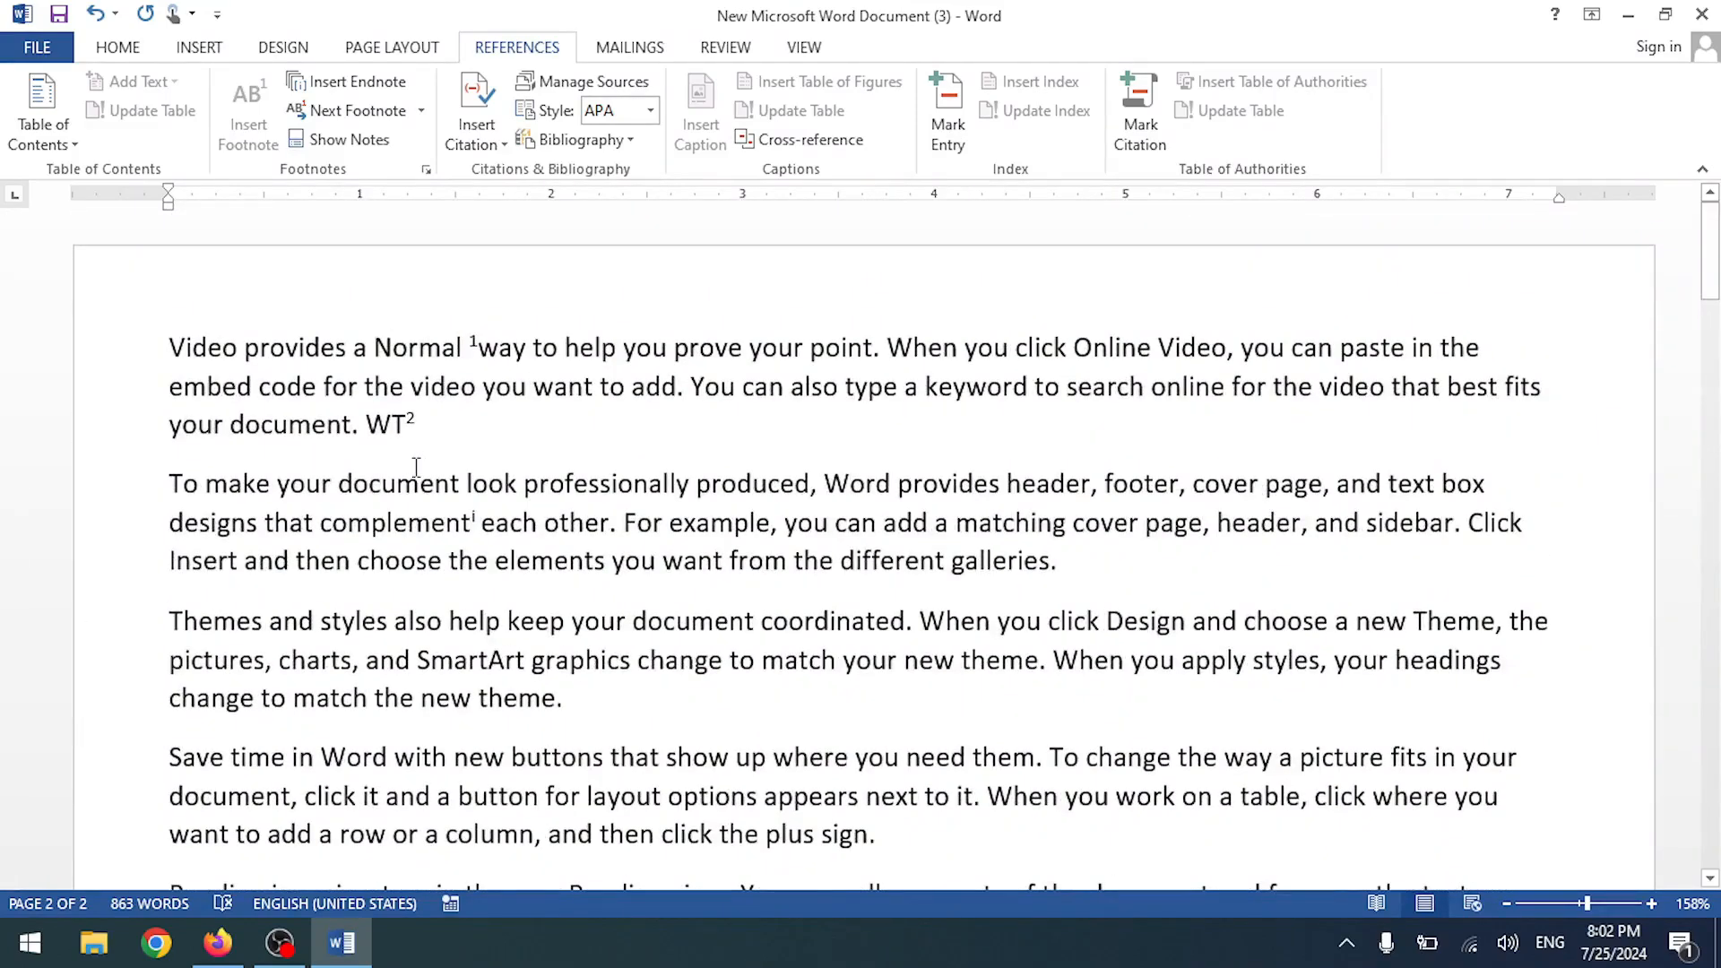
- Undo the endnote and second footnote, delete the old WT, and retype 'WT'
key(ctrl+z)
key(ctrl+z)
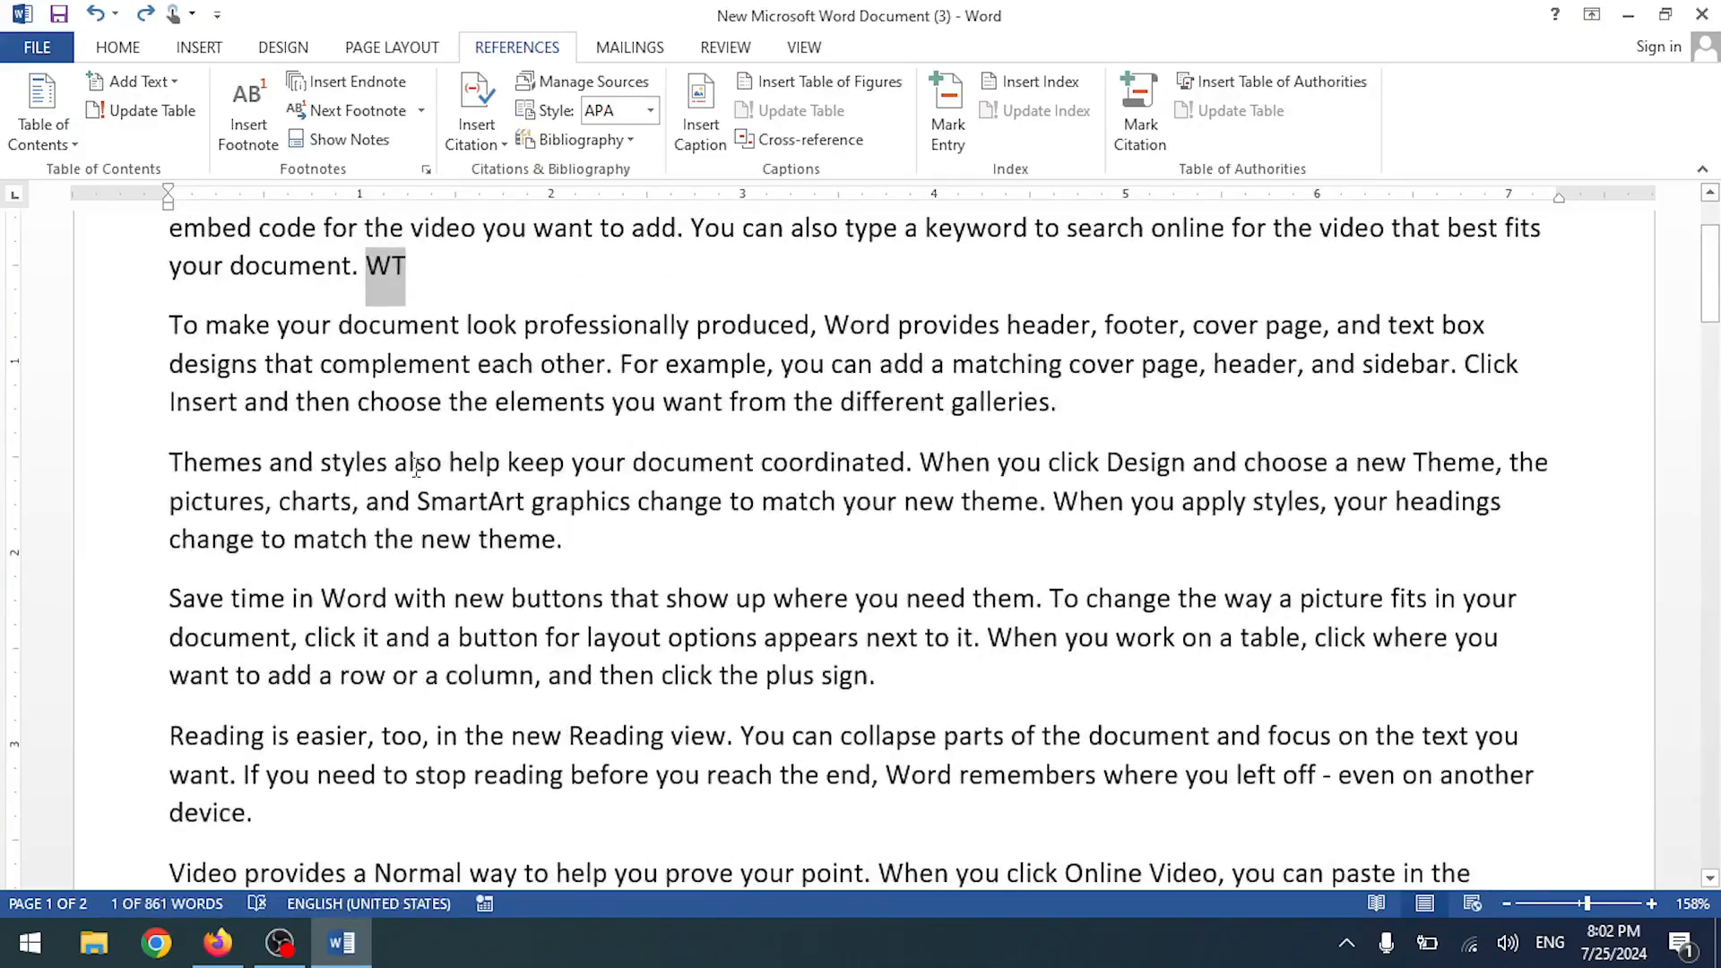
key(Delete)
scroll(424, 419, down, 12)
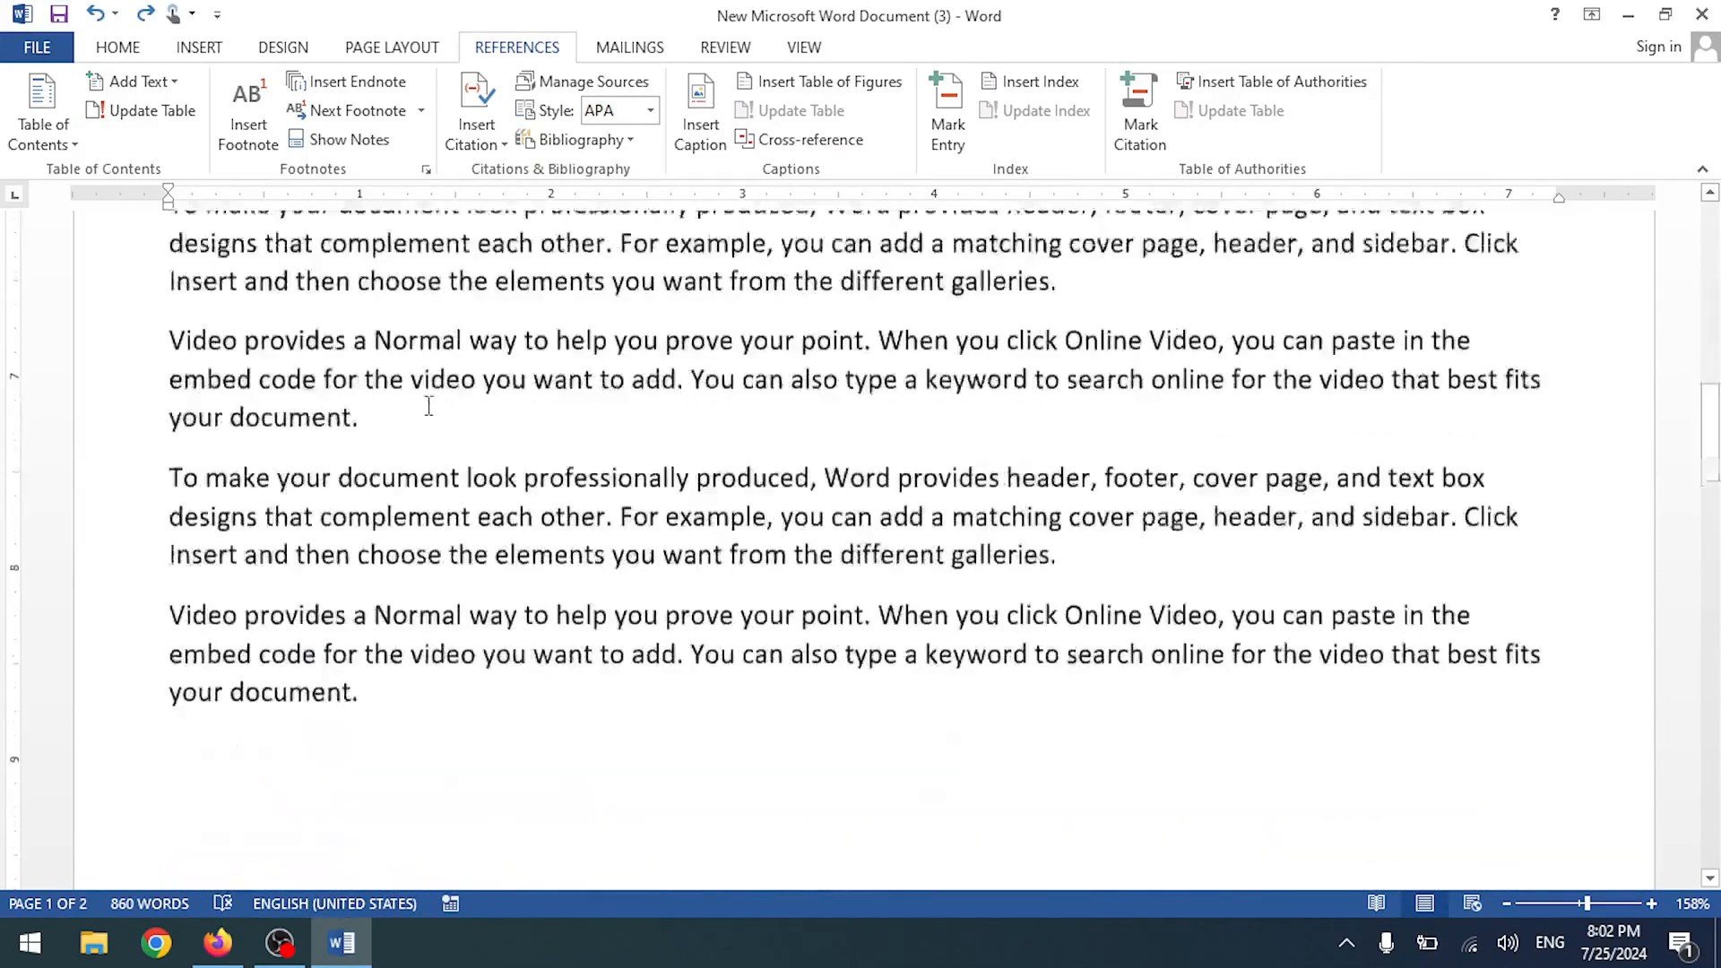
scroll(423, 426, down, 4)
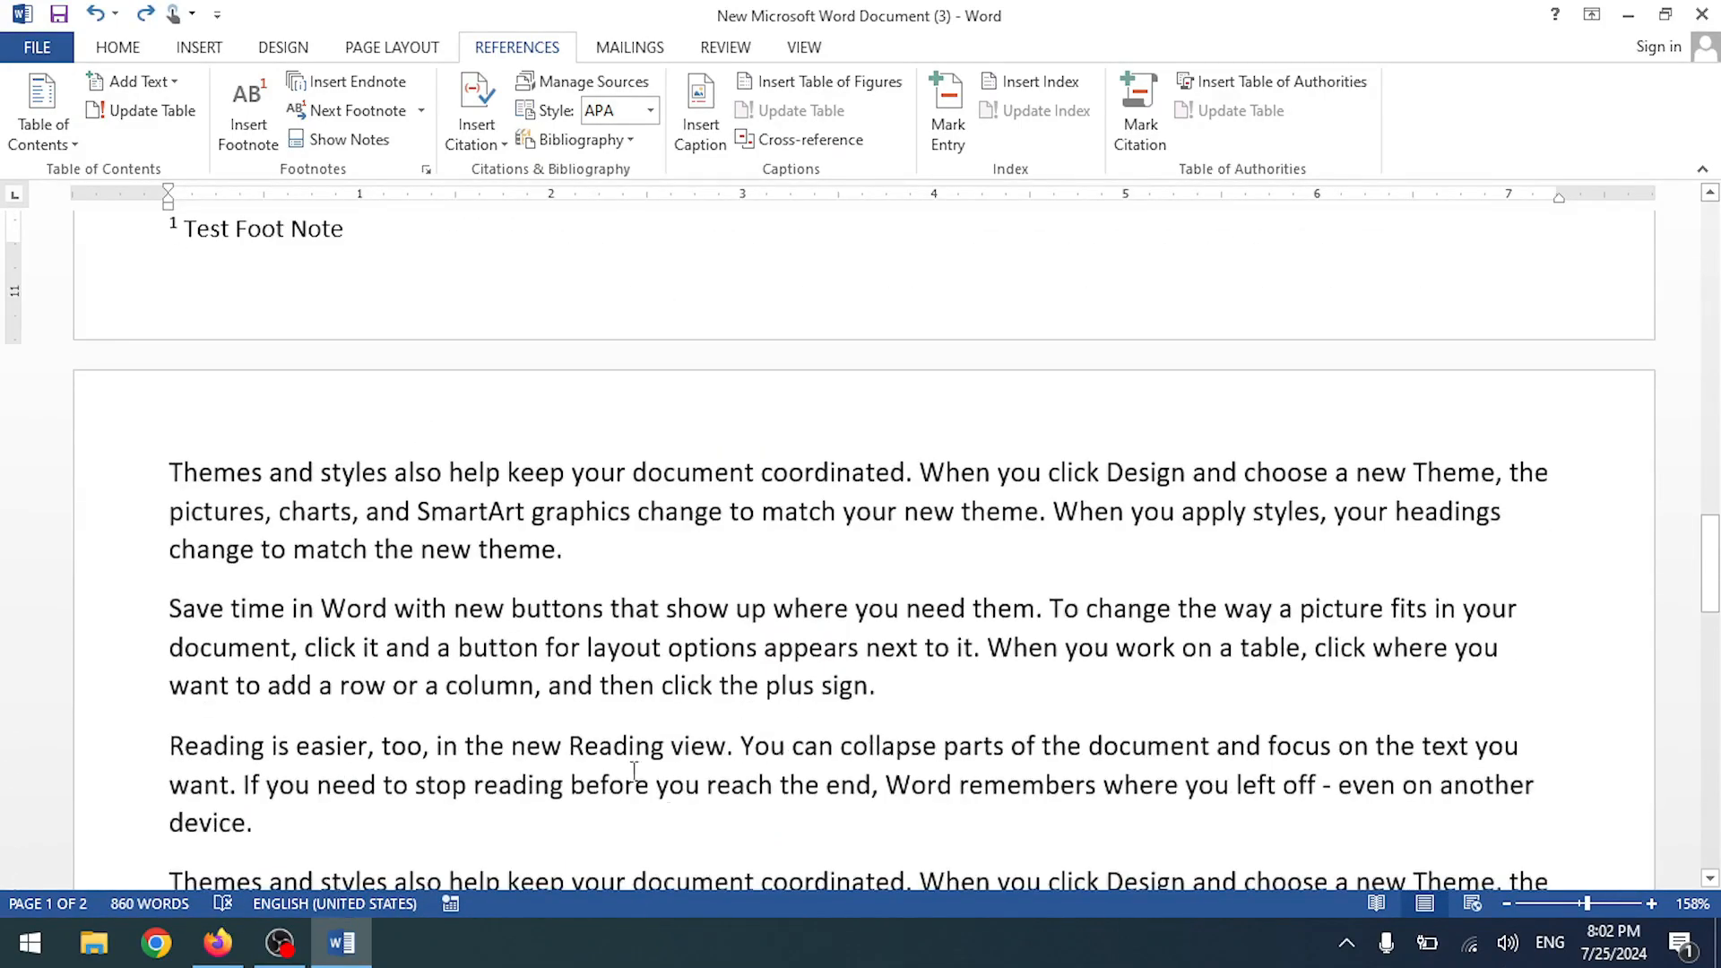
scroll(570, 702, up, 15)
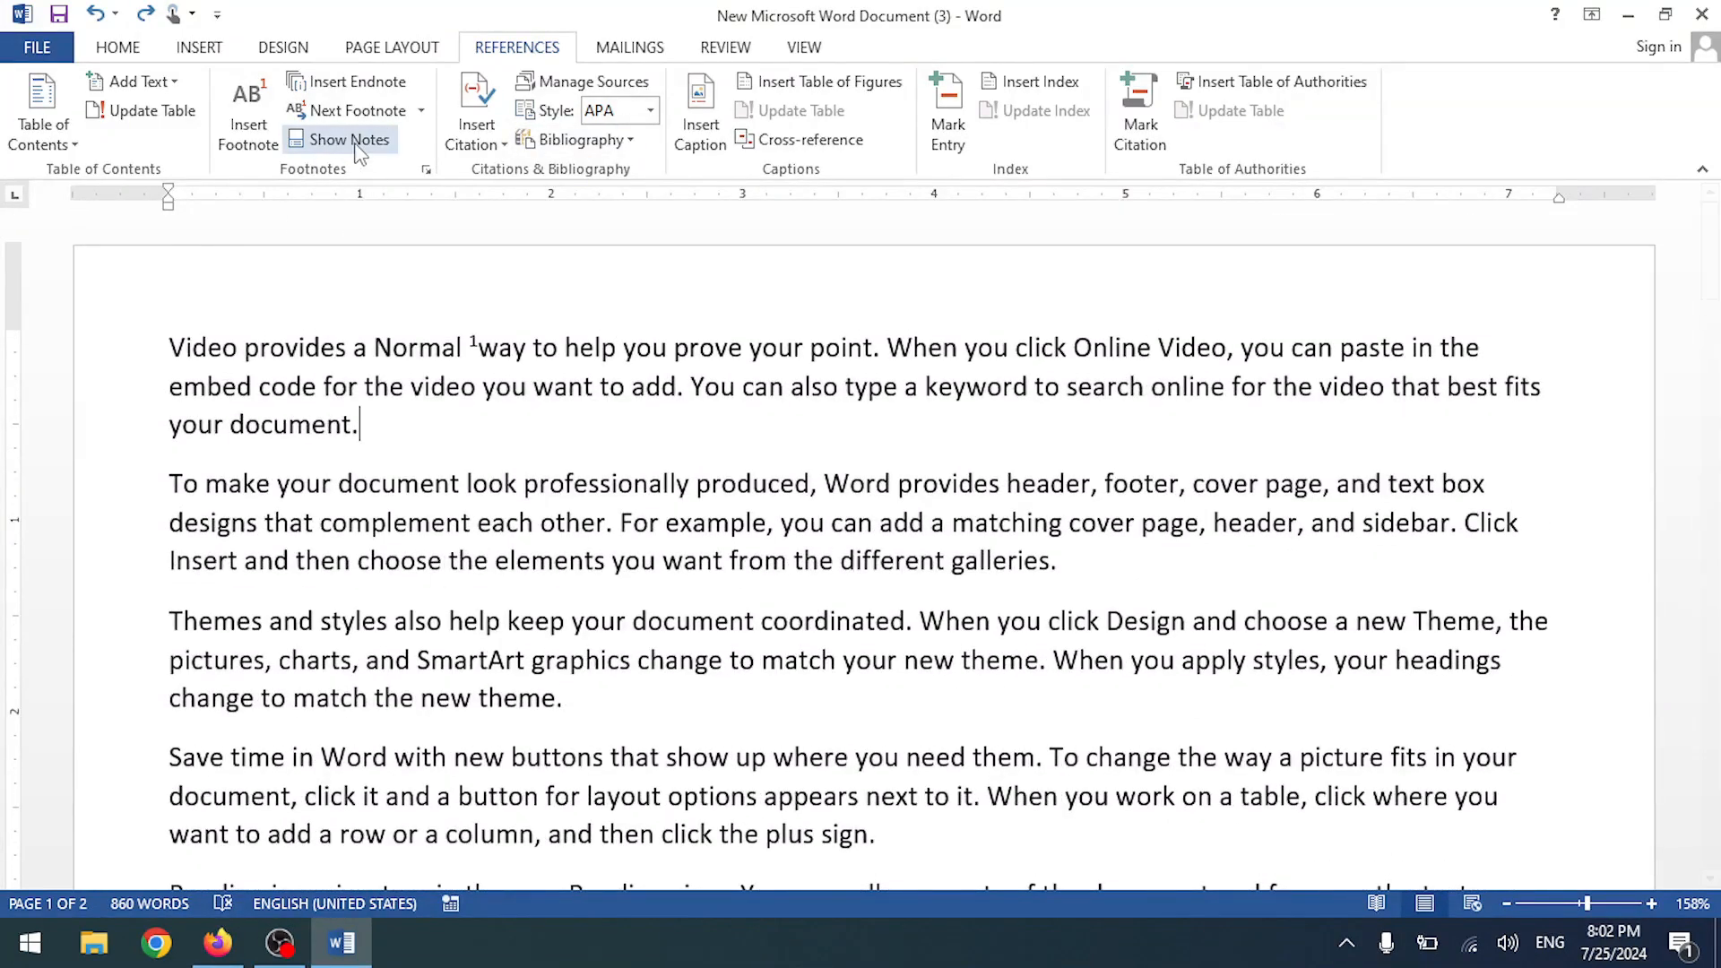
text(WT)
scroll(433, 489, down, 20)
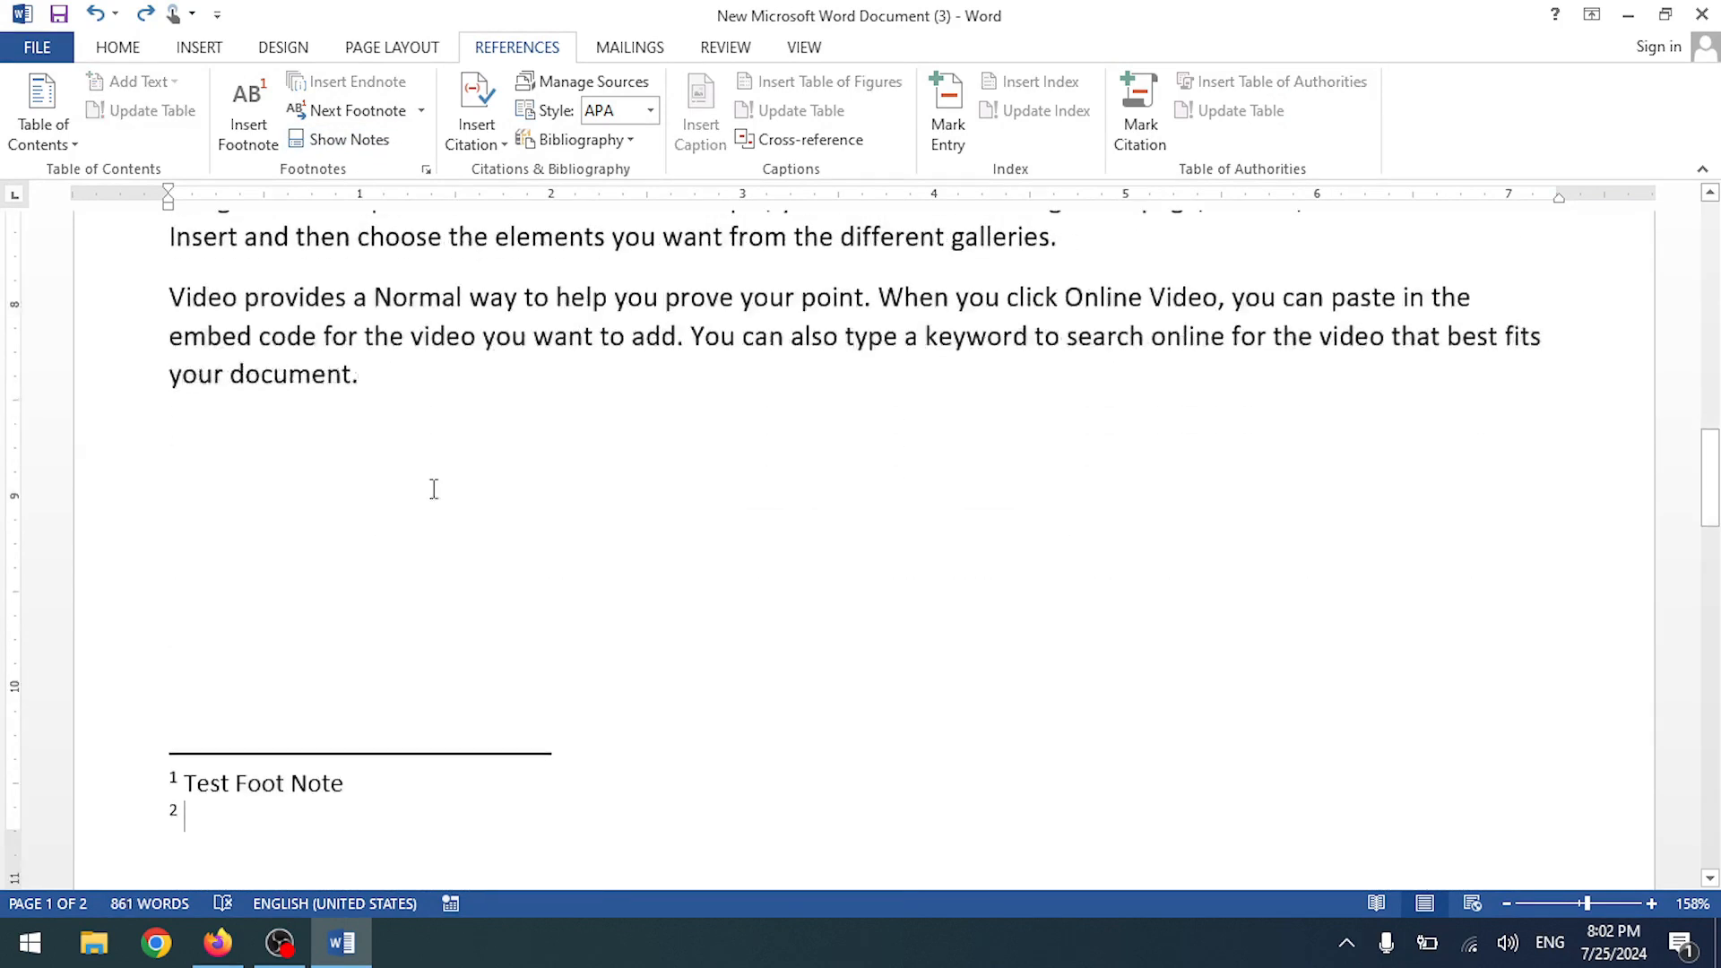
scroll(425, 461, up, 10)
- Jump back and forth between footnote 2 and its WT reference
click(348, 140)
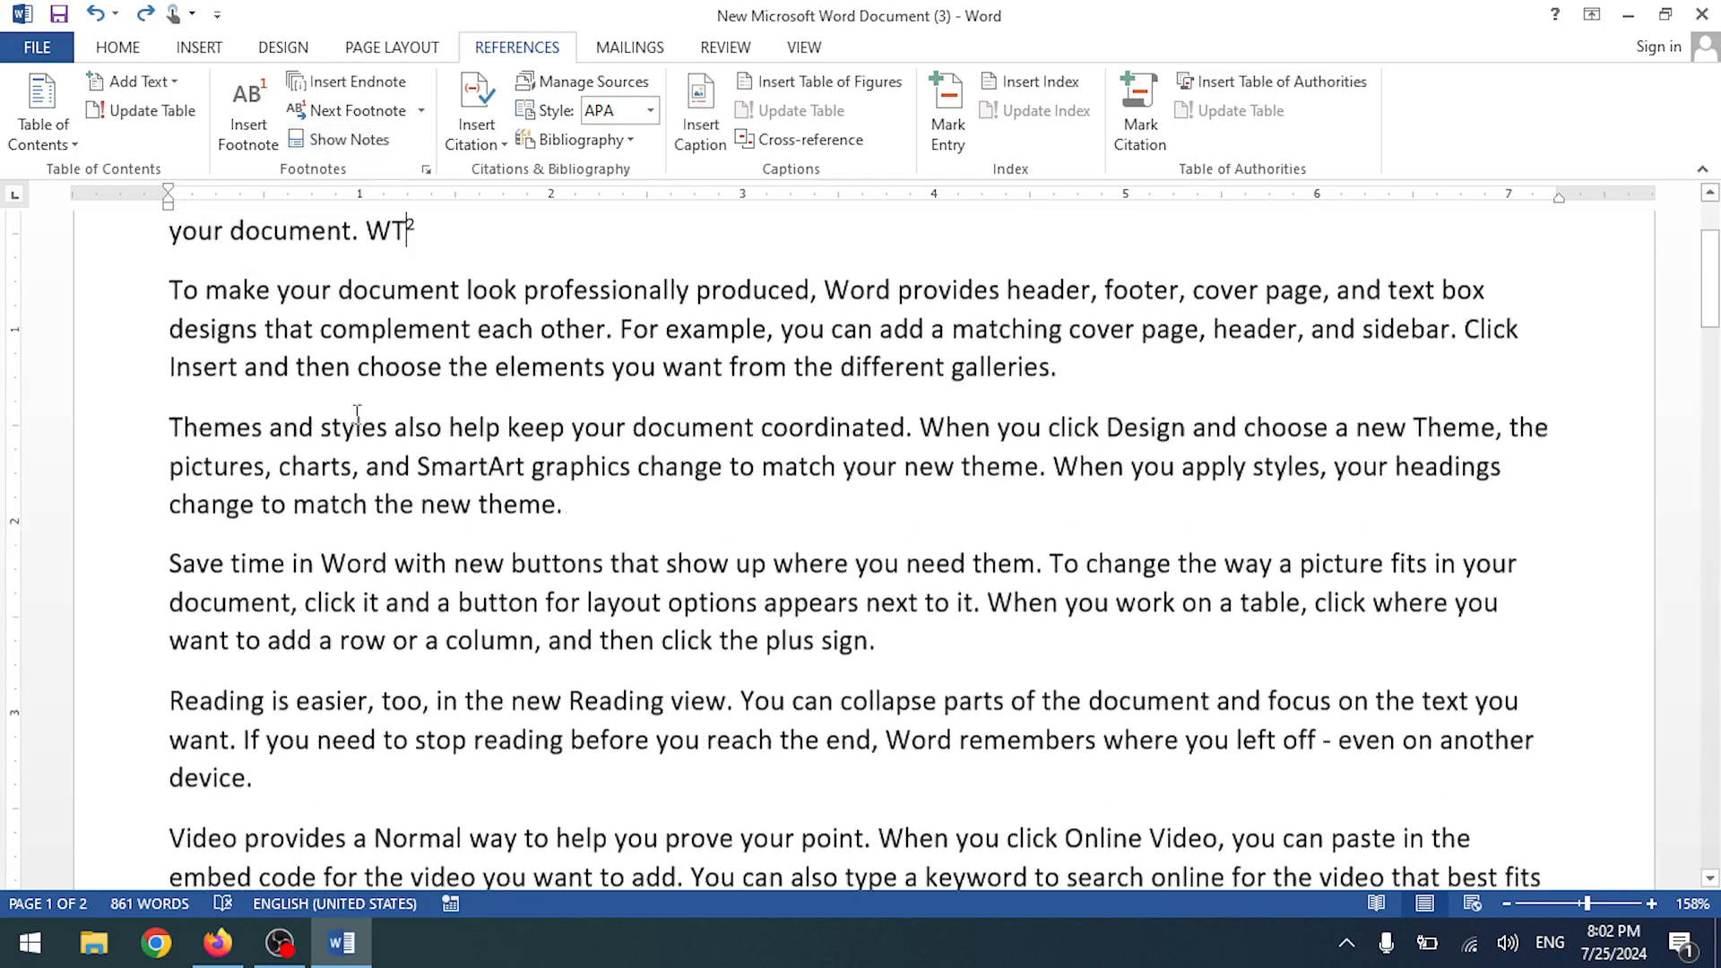
click(352, 147)
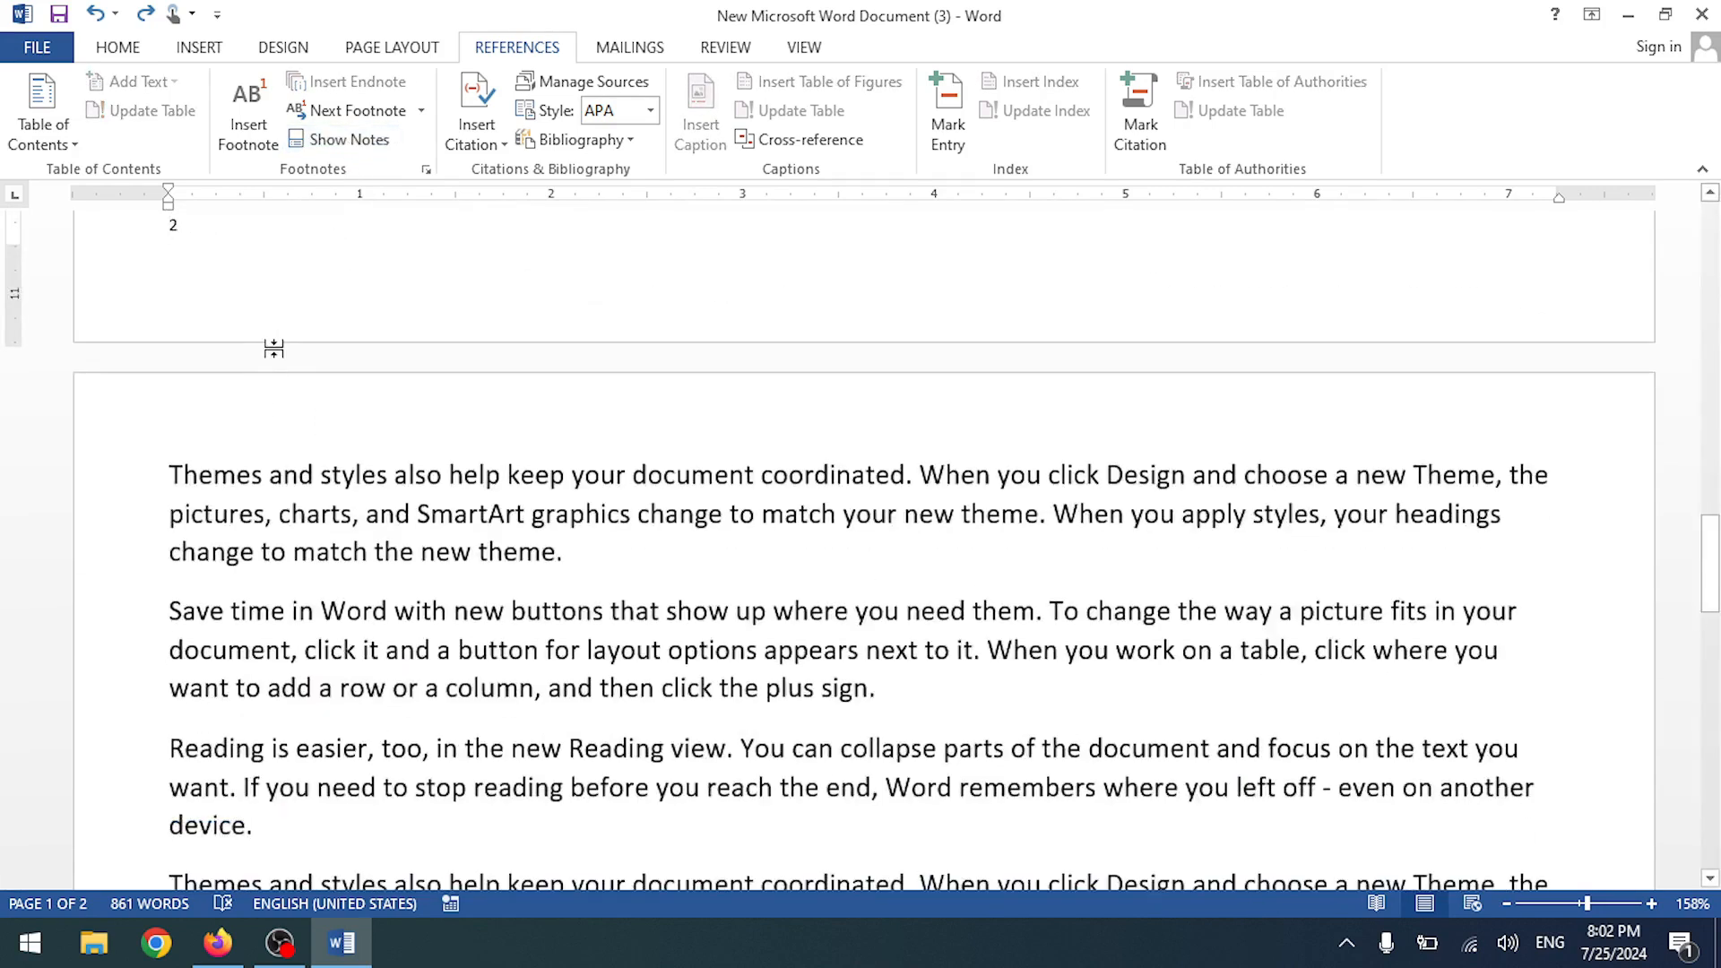
scroll(193, 417, up, 3)
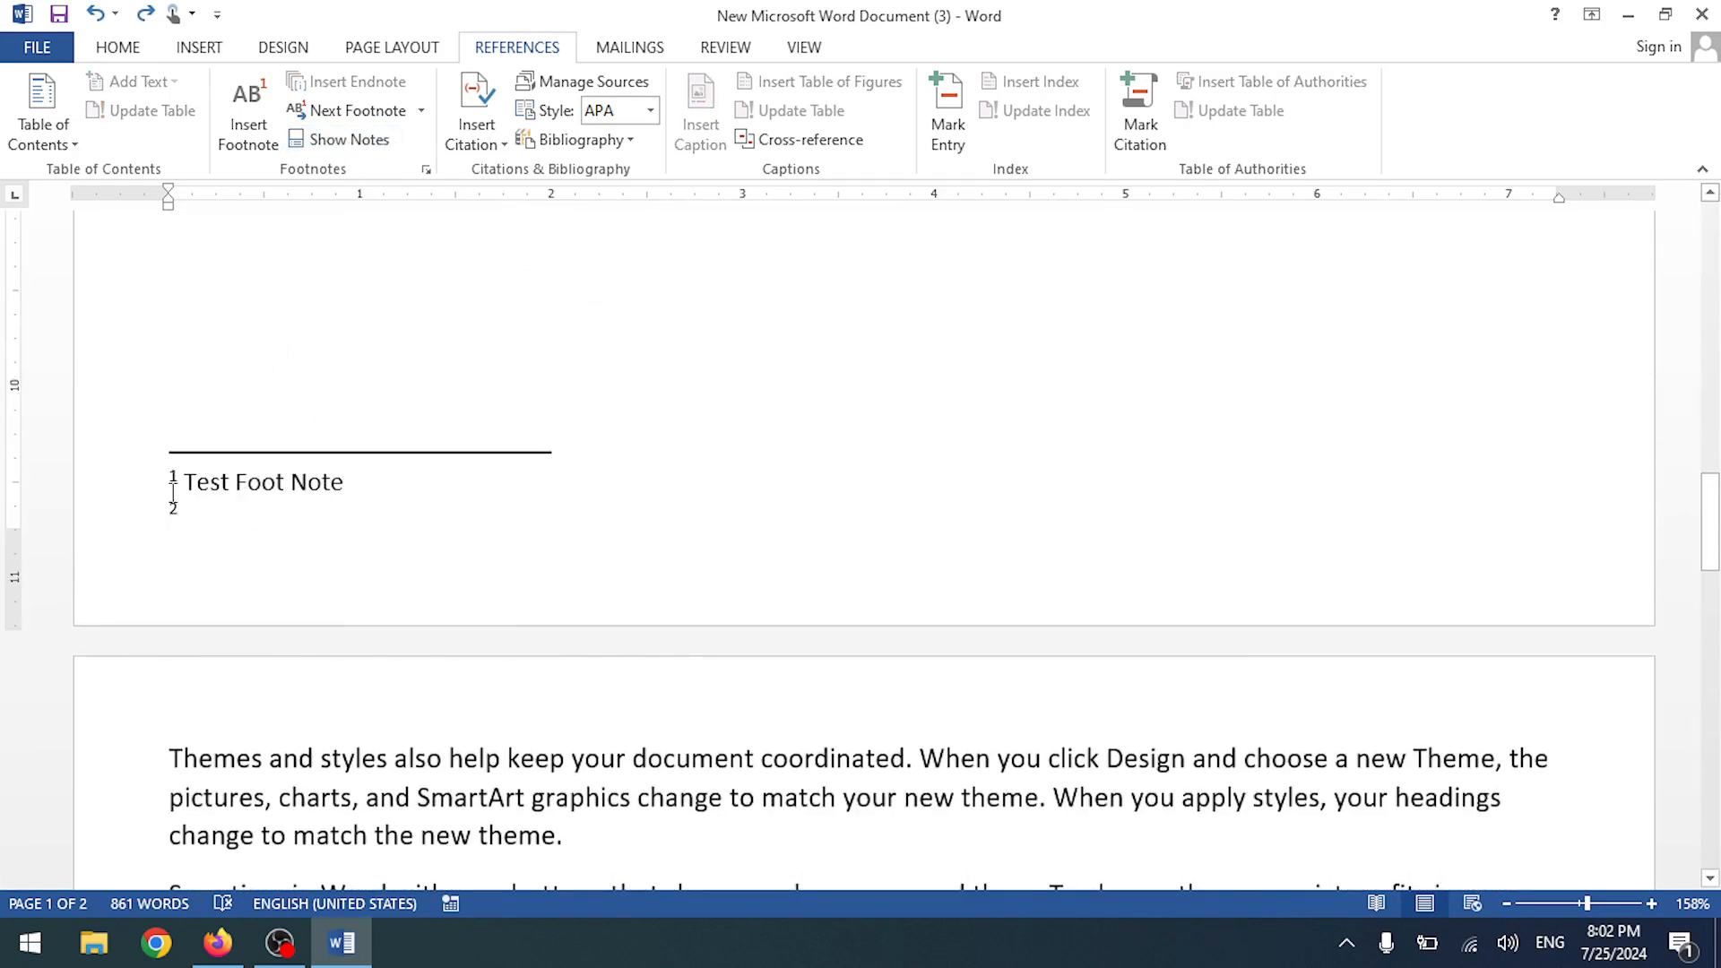
click(360, 118)
click(364, 139)
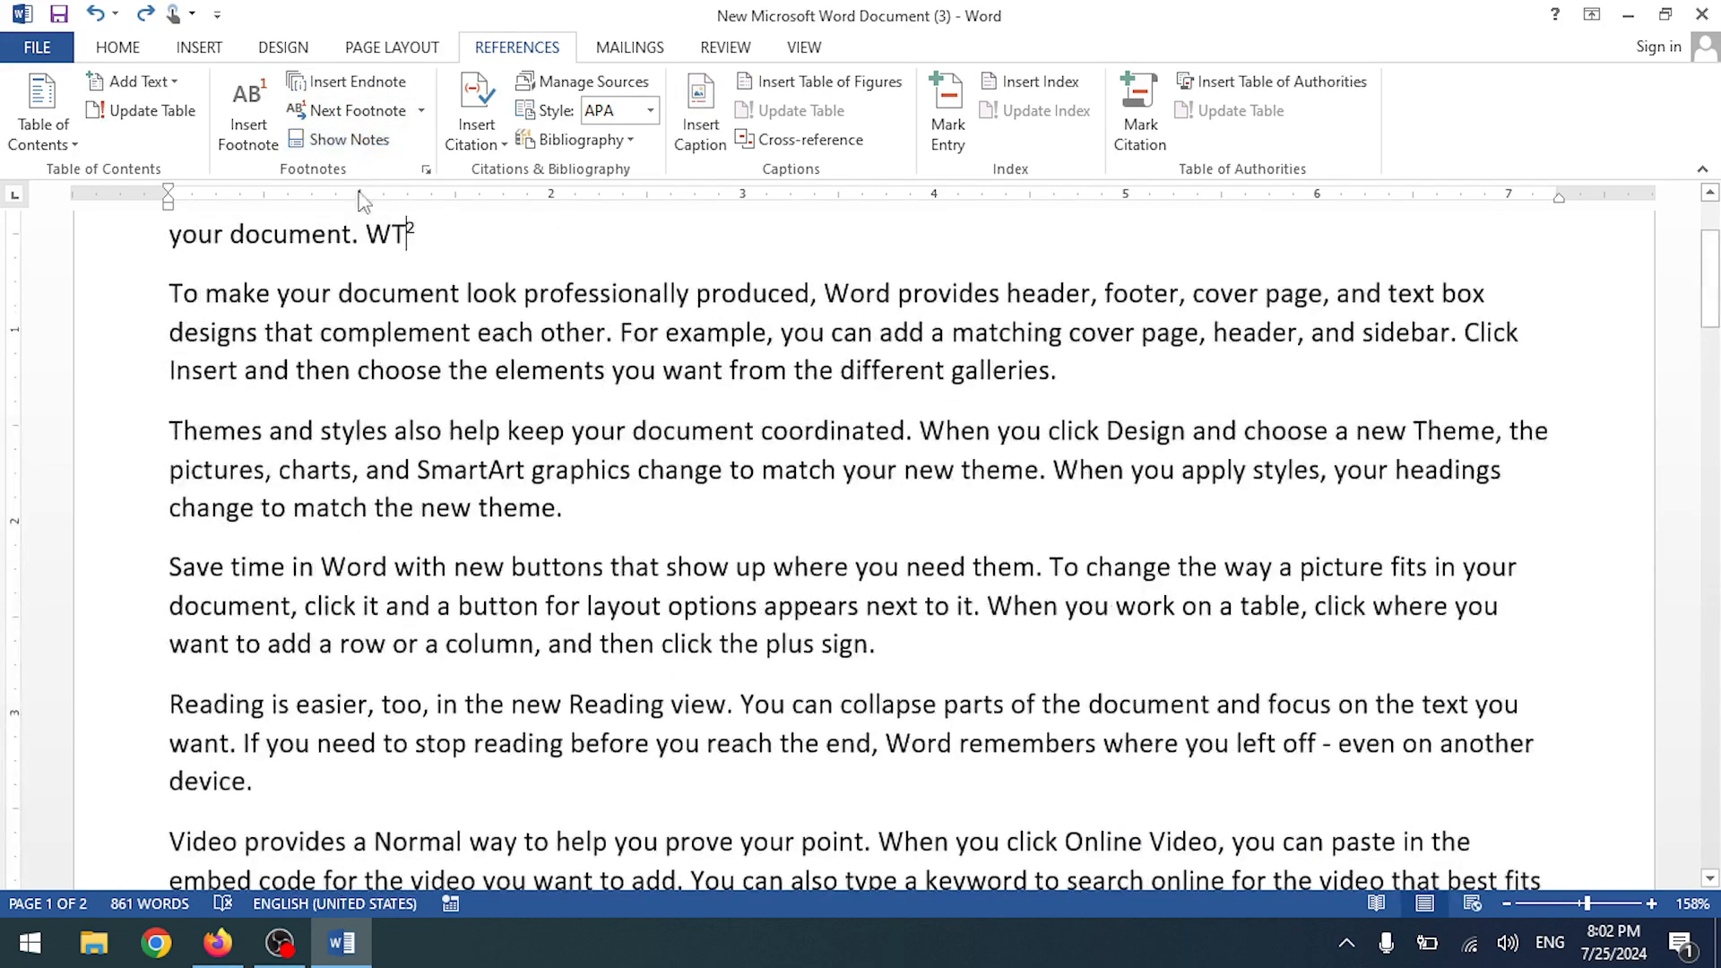
click(343, 141)
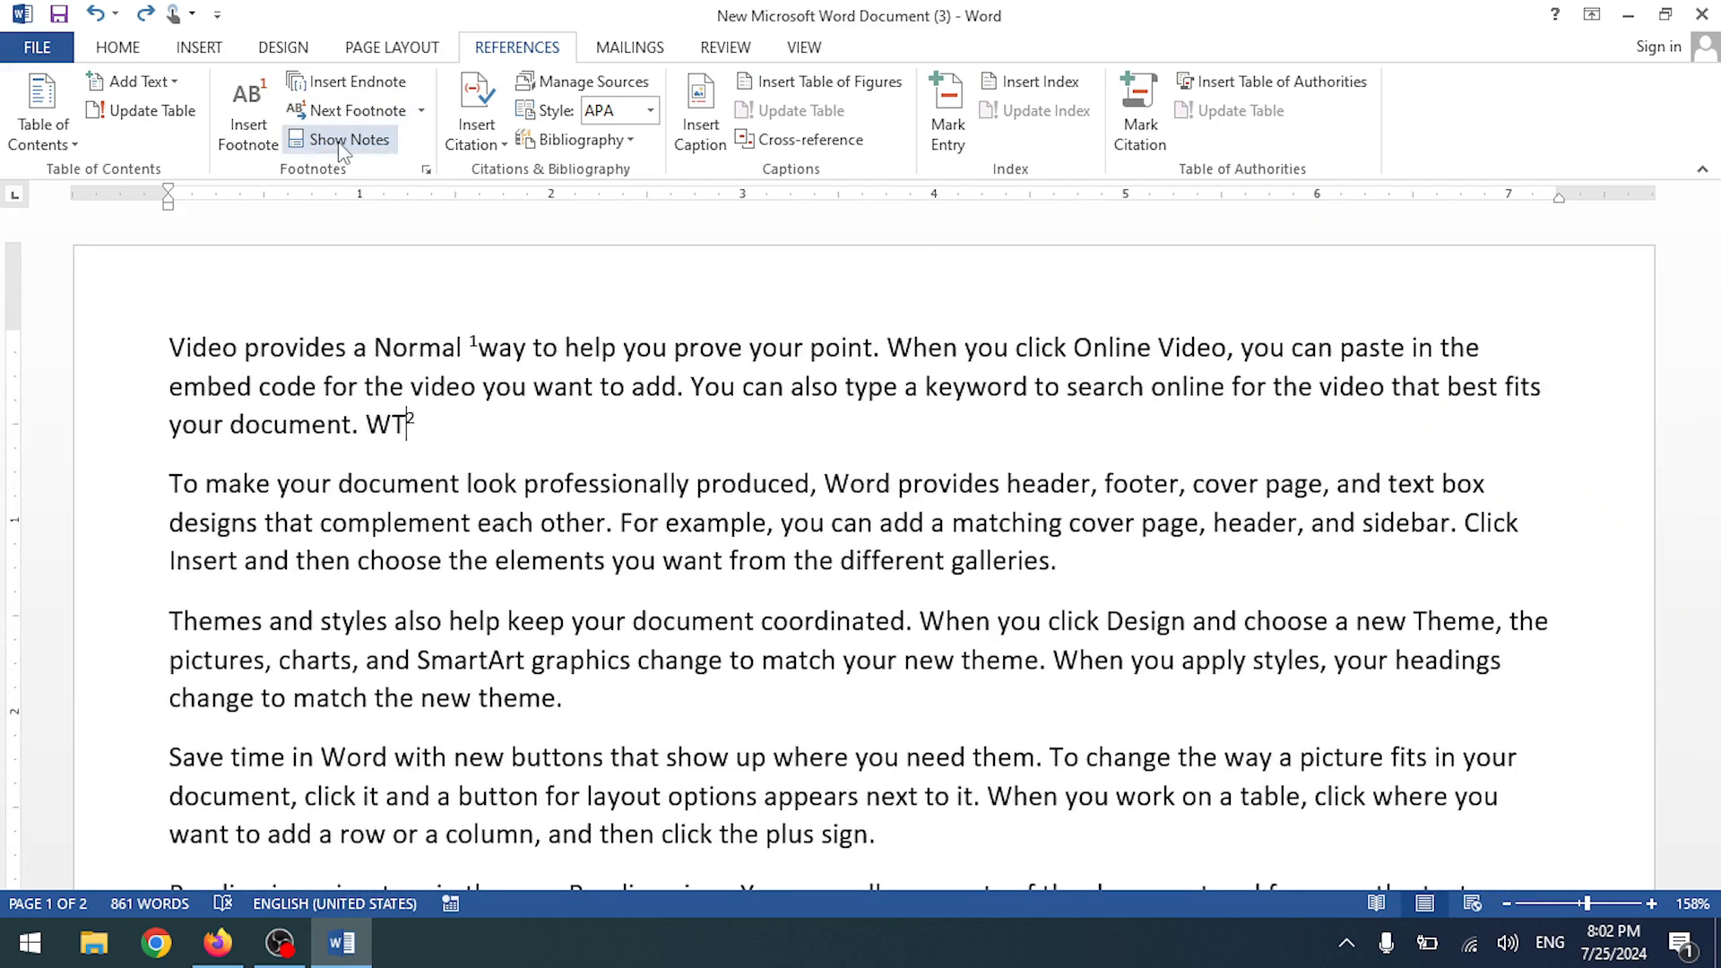
click(343, 143)
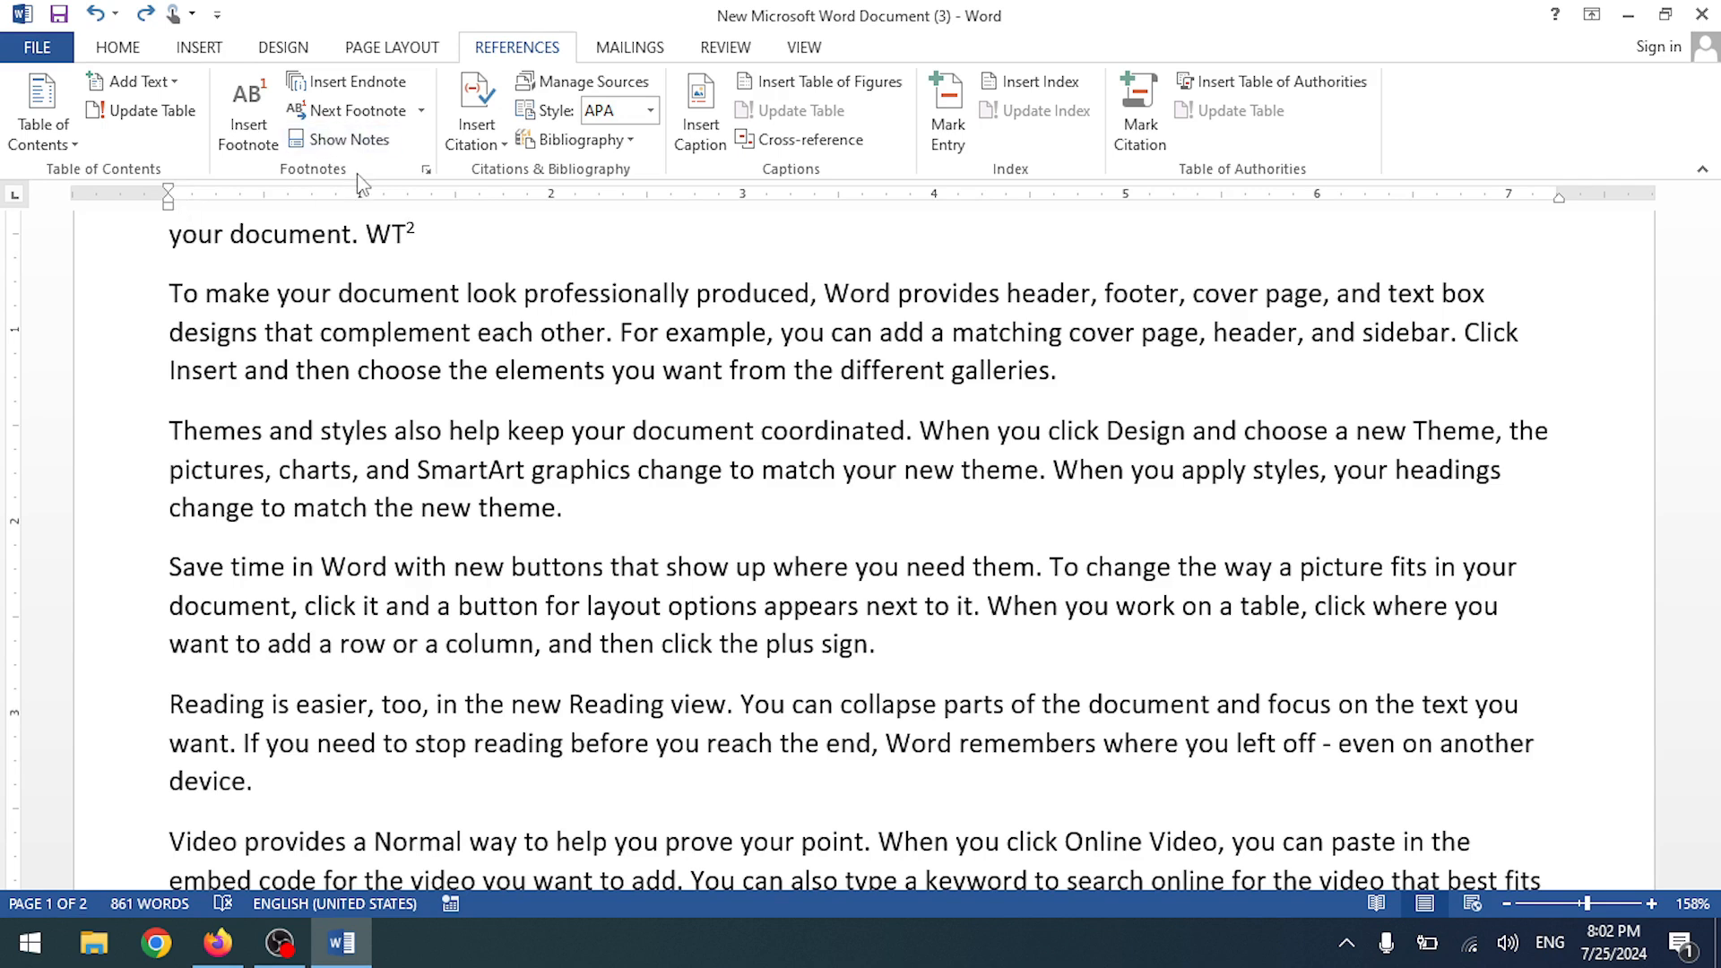
- Remove 'WT' with footnote 2 and delete the last line 'your document.W'
key(BackSpace)
key(BackSpace)
key(BackSpace)
key(BackSpace)
key(BackSpace)
text(.)
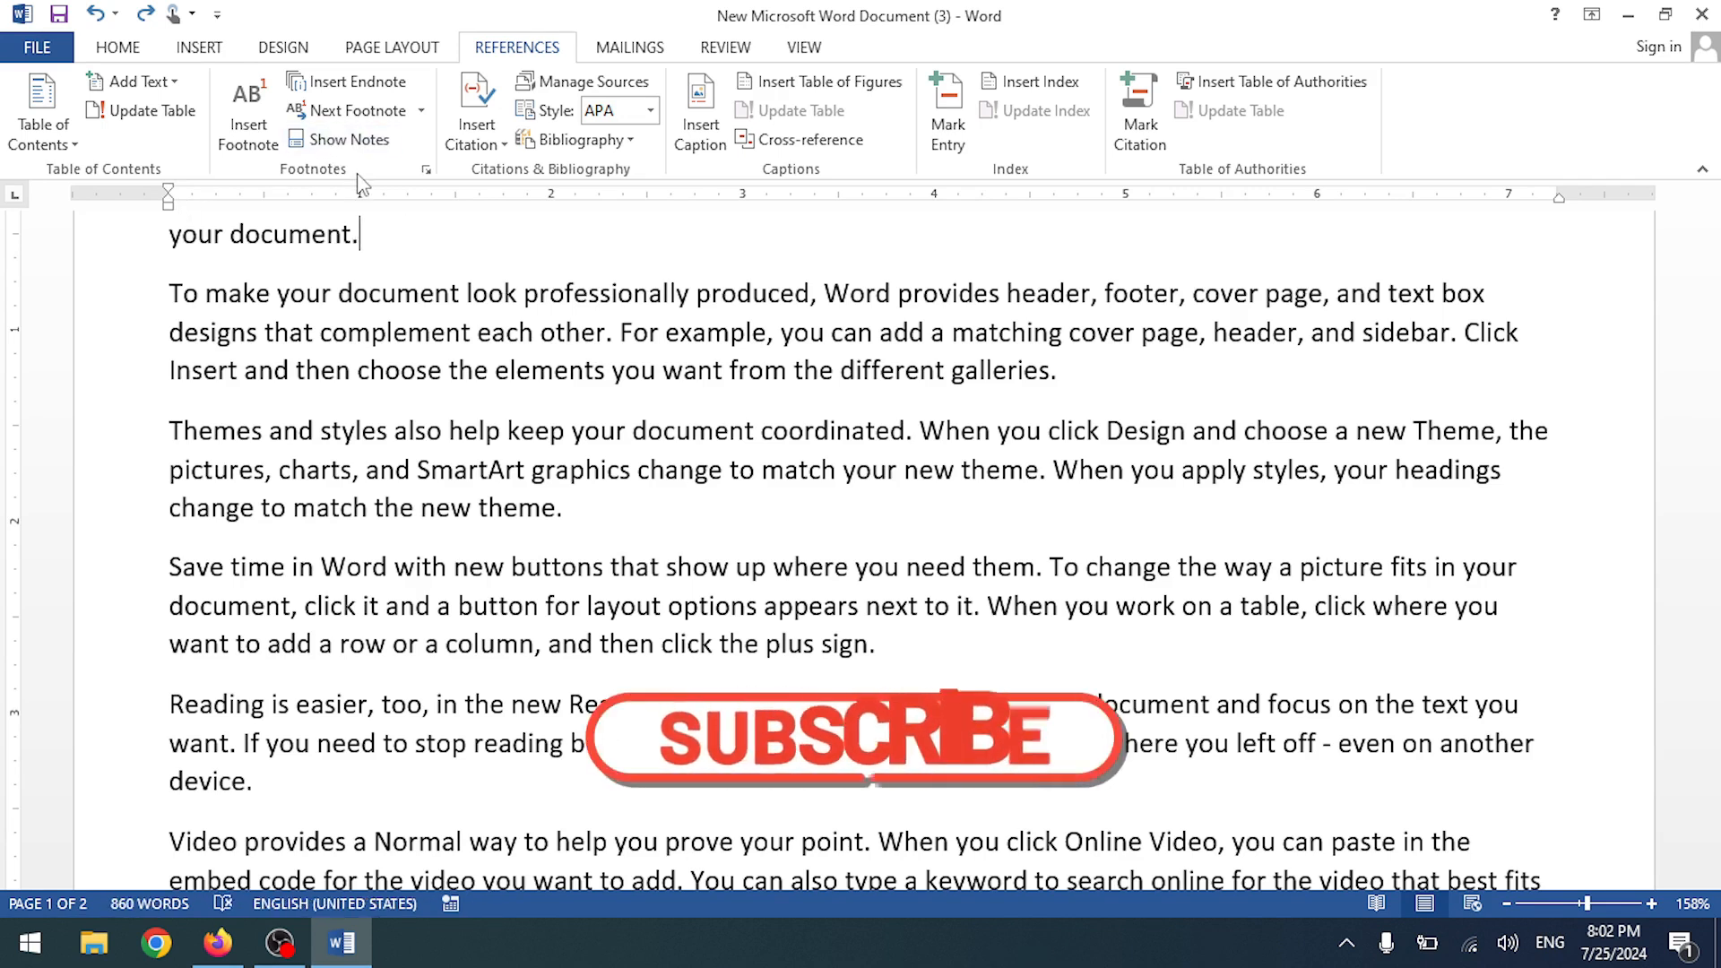
text(W)
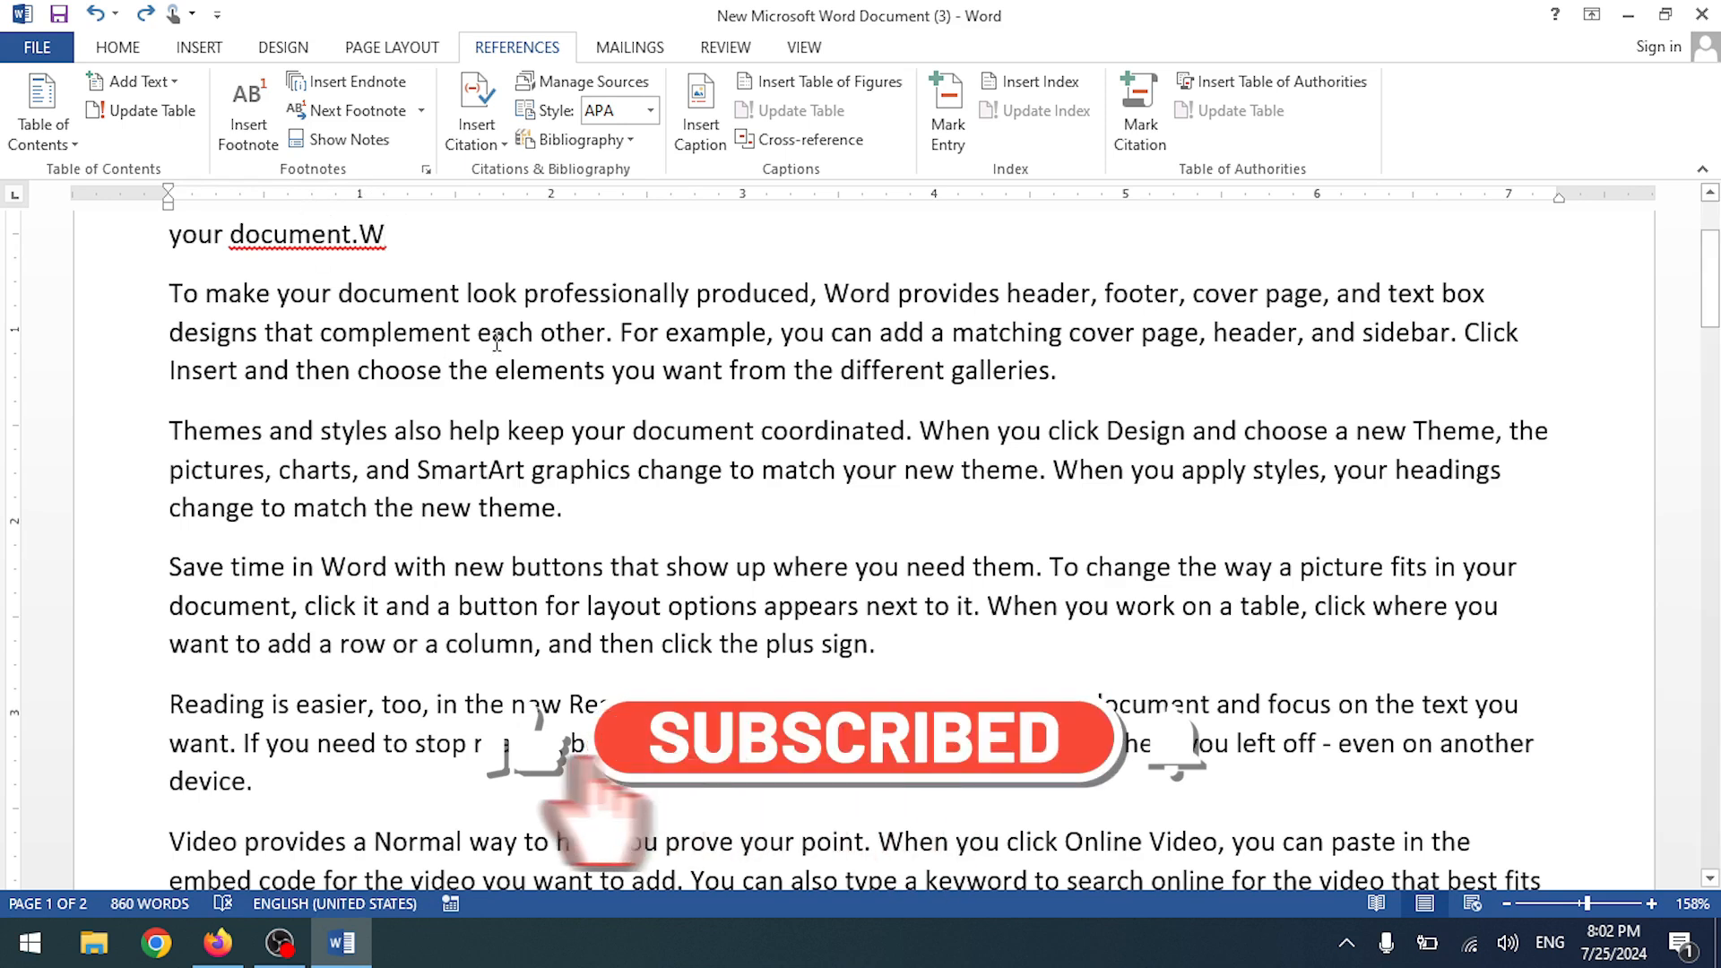
scroll(428, 434, up, 3)
drag(428, 434, 67, 443)
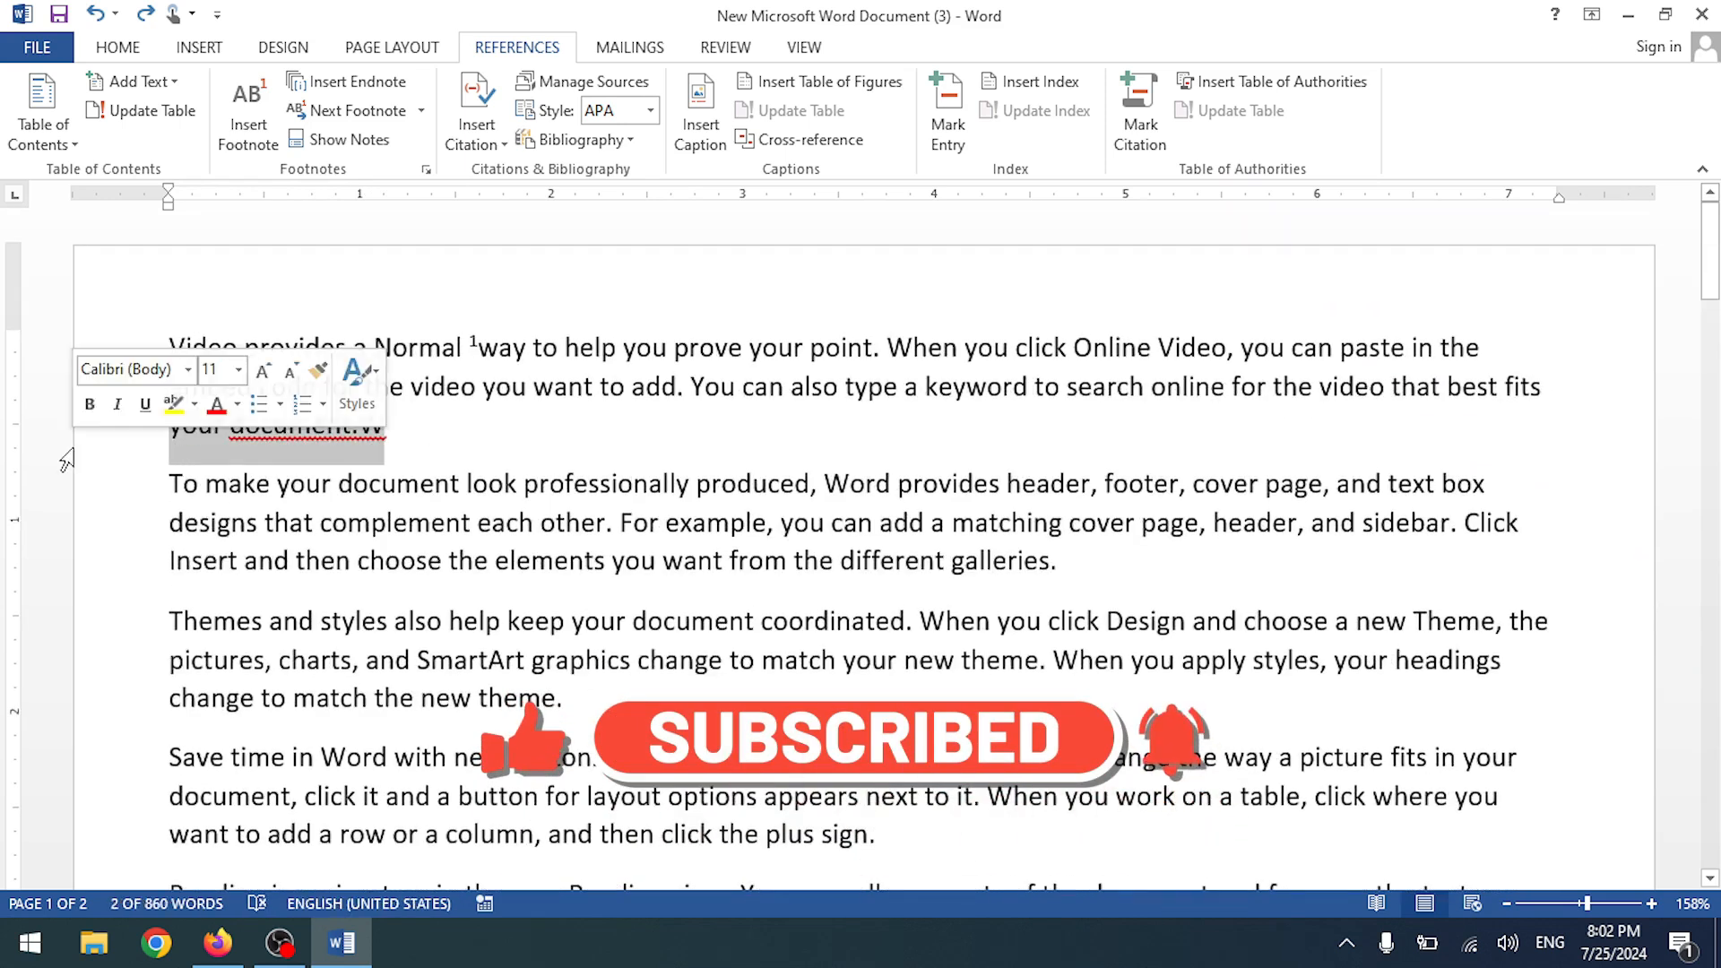
key(BackSpace)
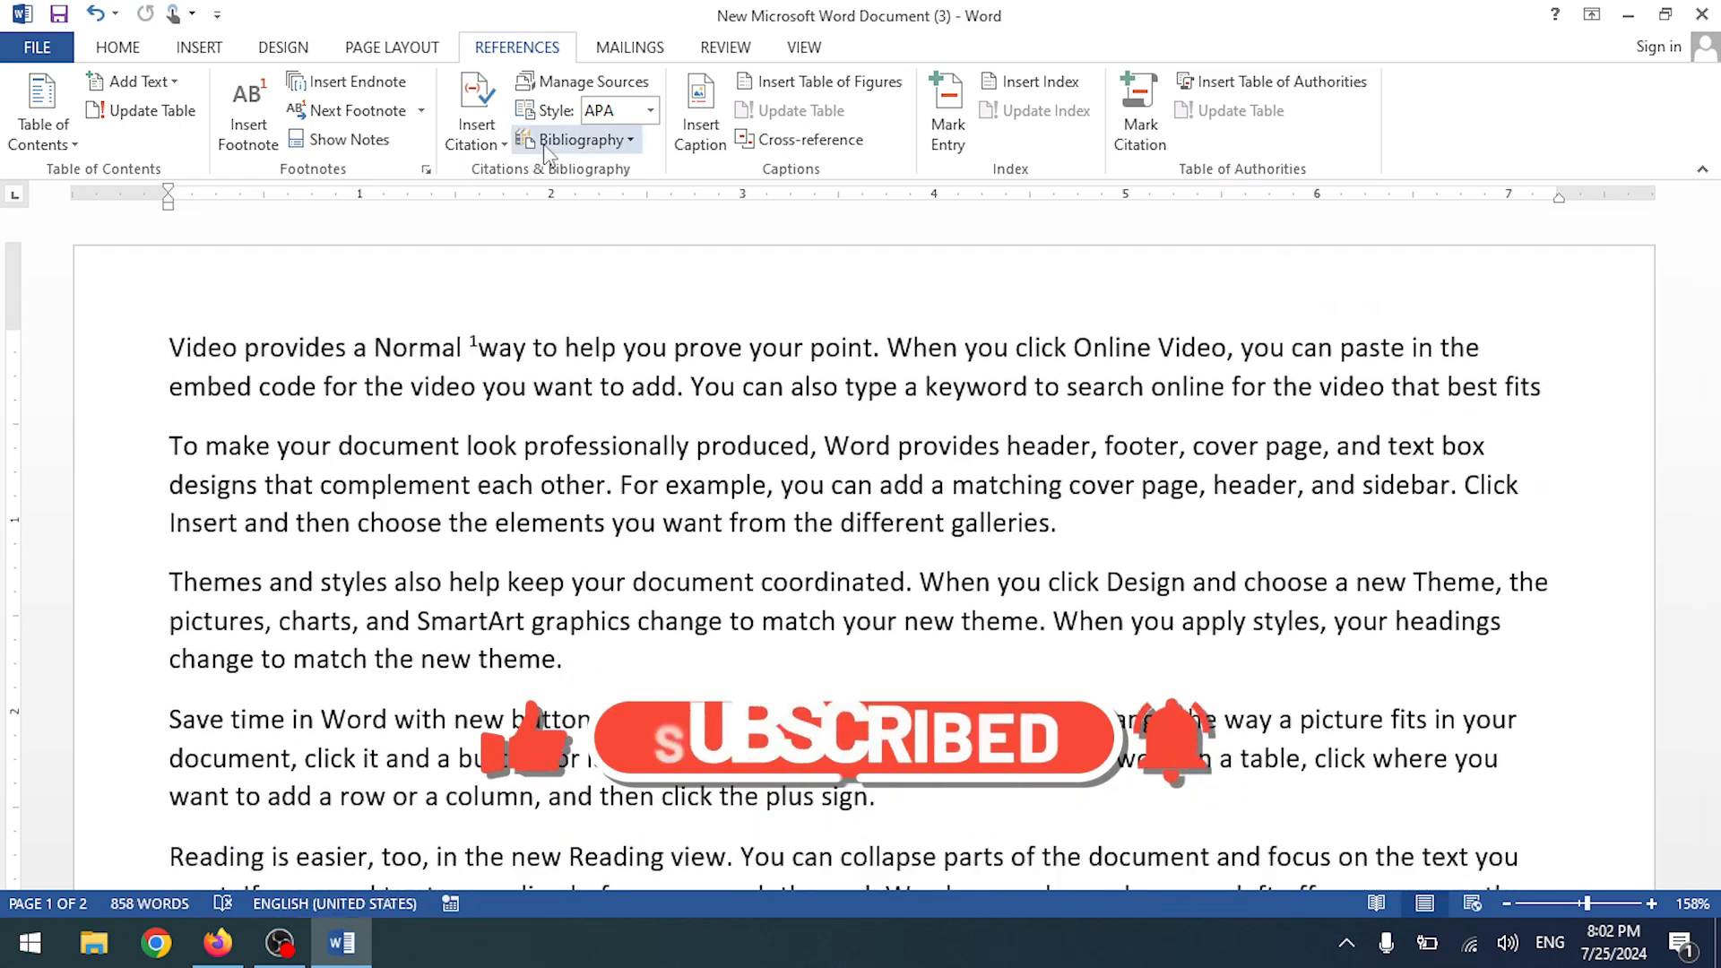
- Open the Insert Citation dropdown and close it without choosing anything
click(497, 141)
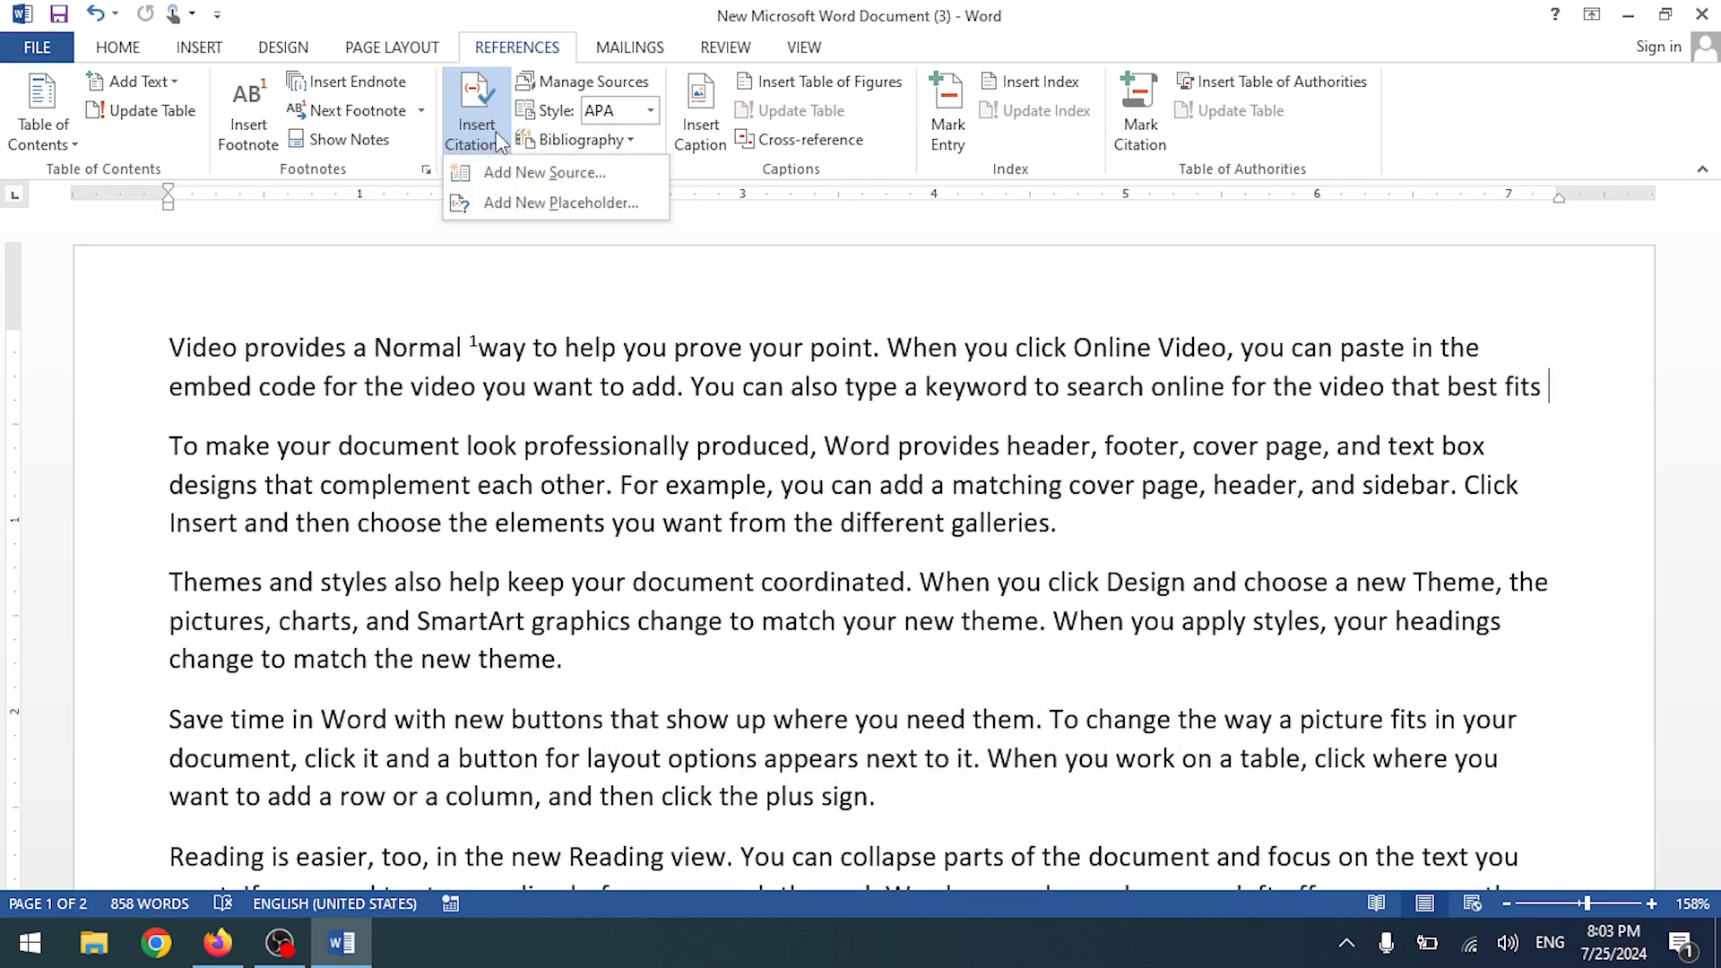
click(484, 304)
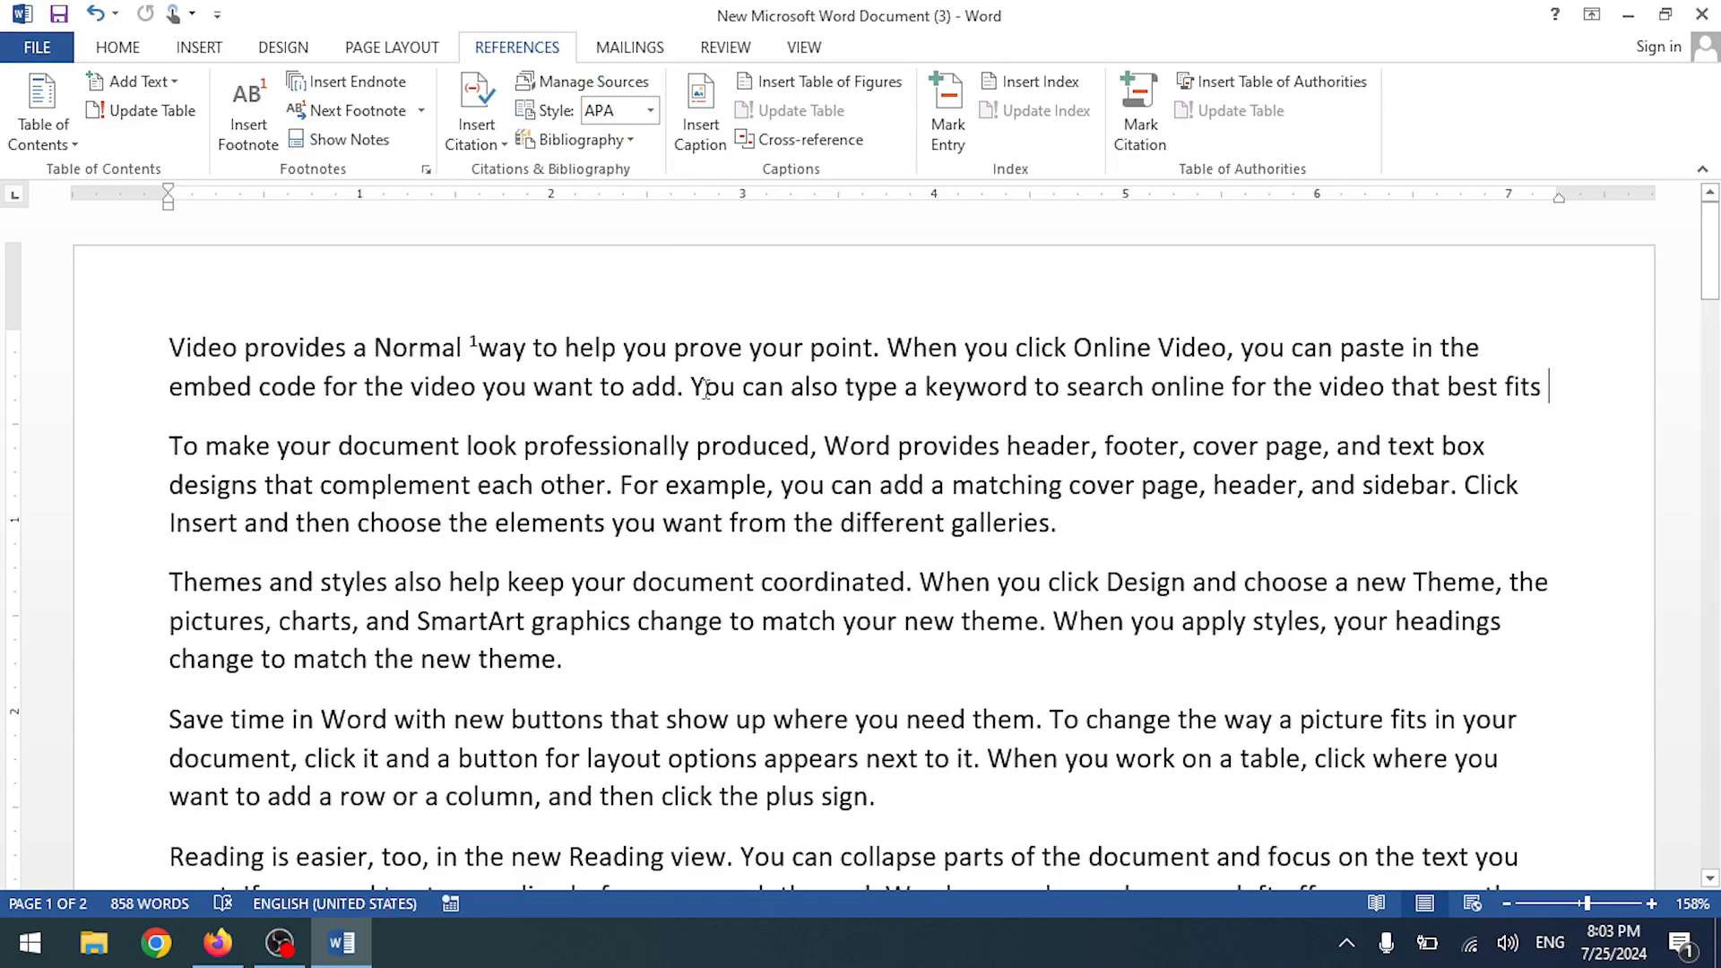
scroll(519, 349, down, 5)
scroll(526, 349, up, 5)
- Add a footnote on 'Normal' twice and undo both, restoring the full first paragraph
drag(378, 348, 533, 348)
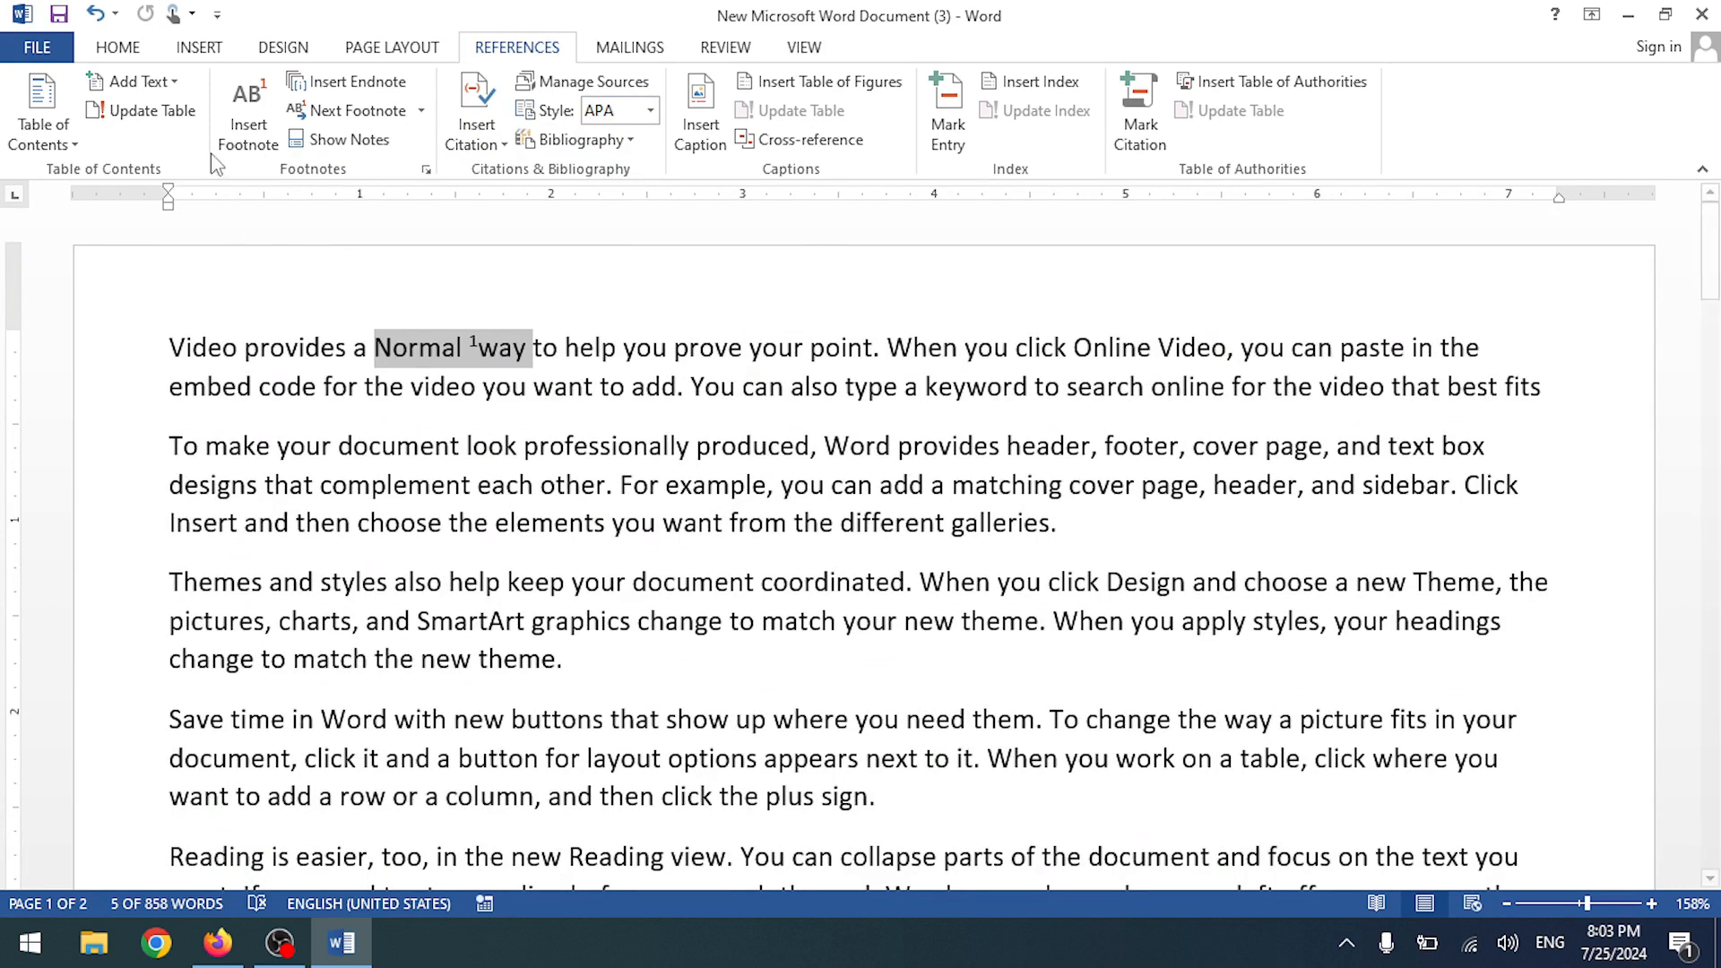
click(243, 143)
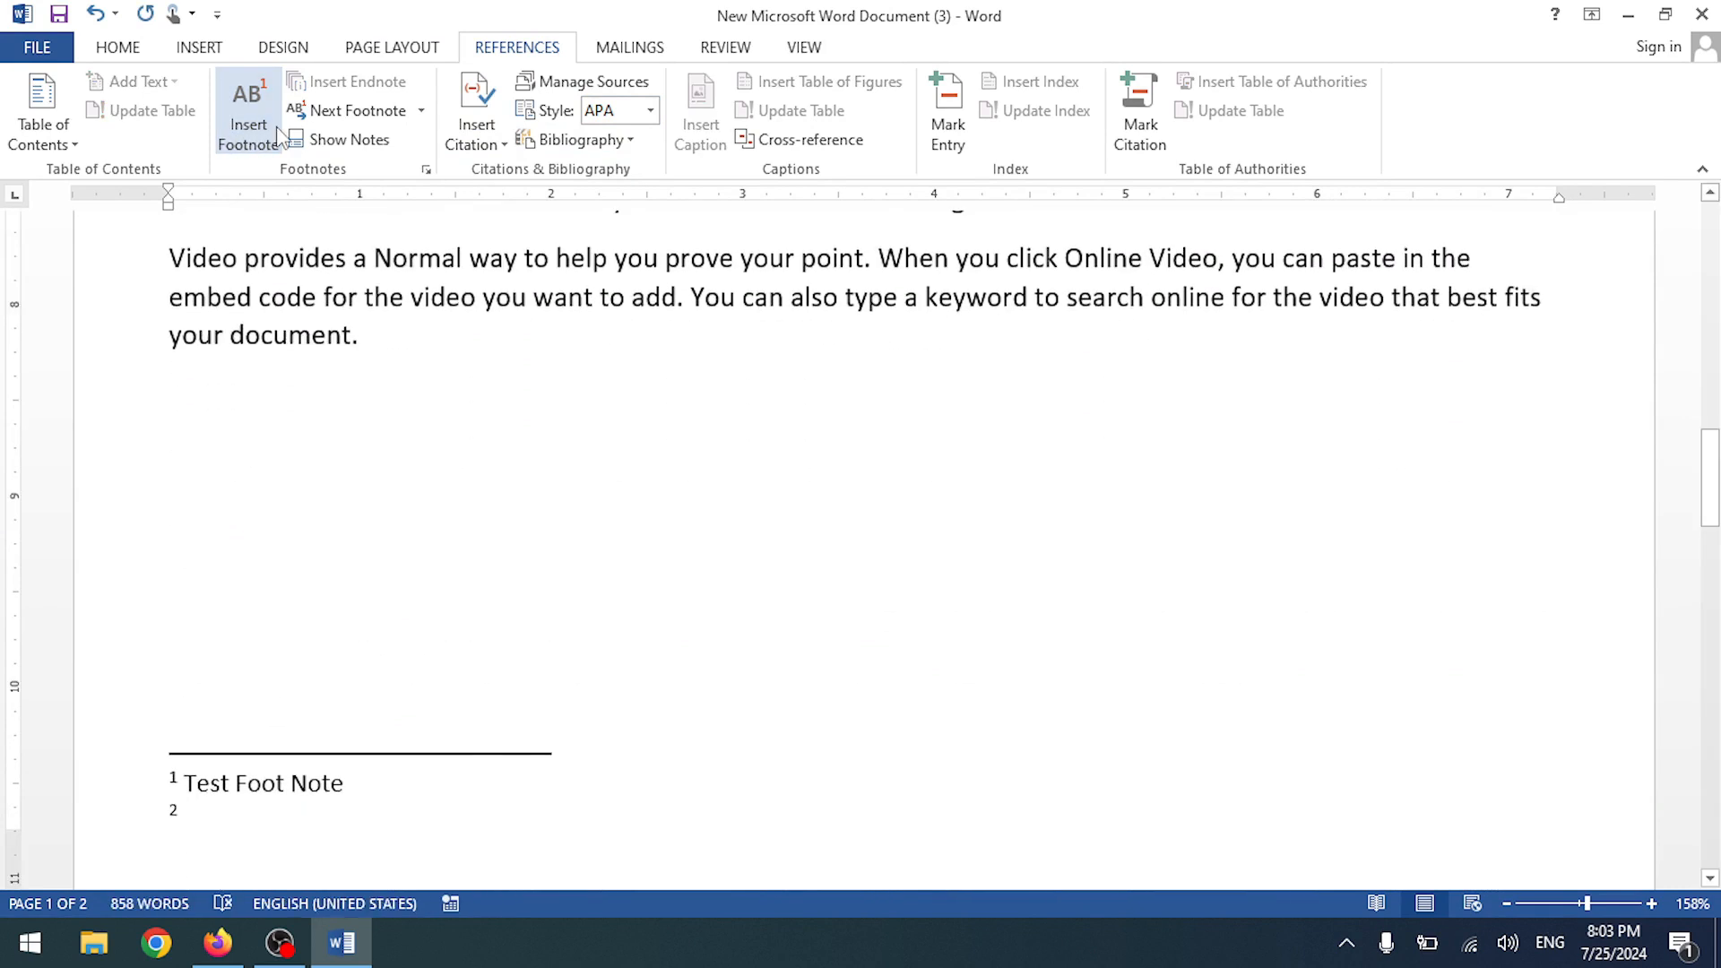
key(ctrl+z)
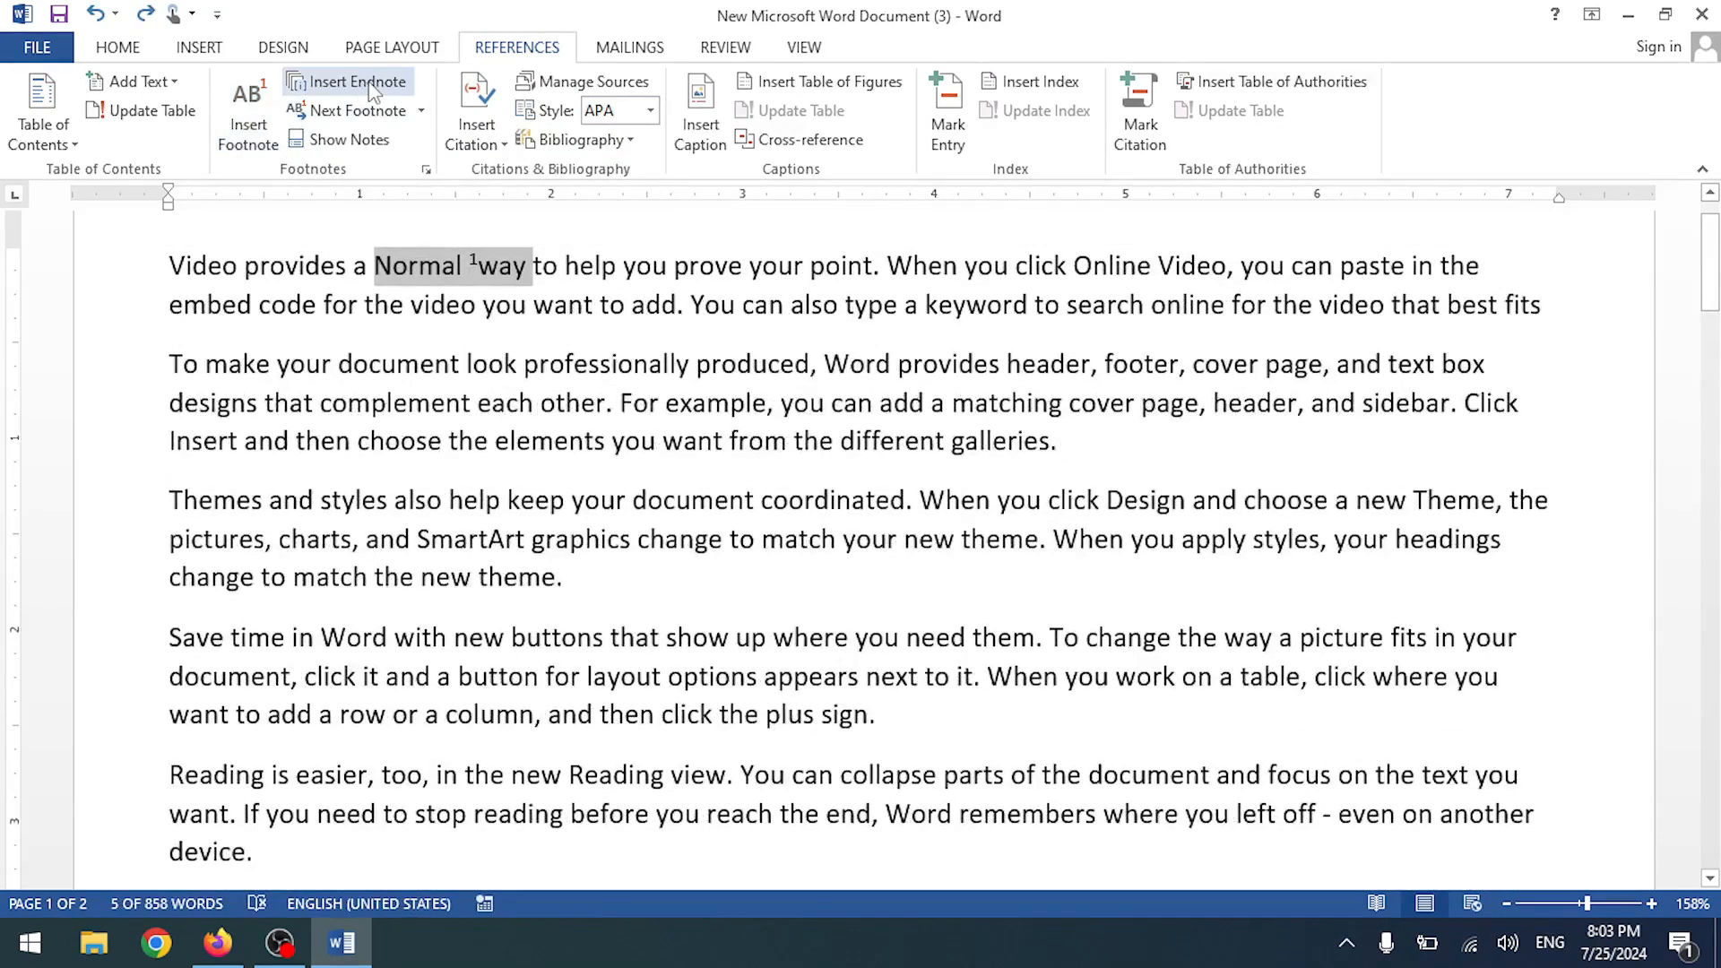
right_click(231, 133)
click(235, 114)
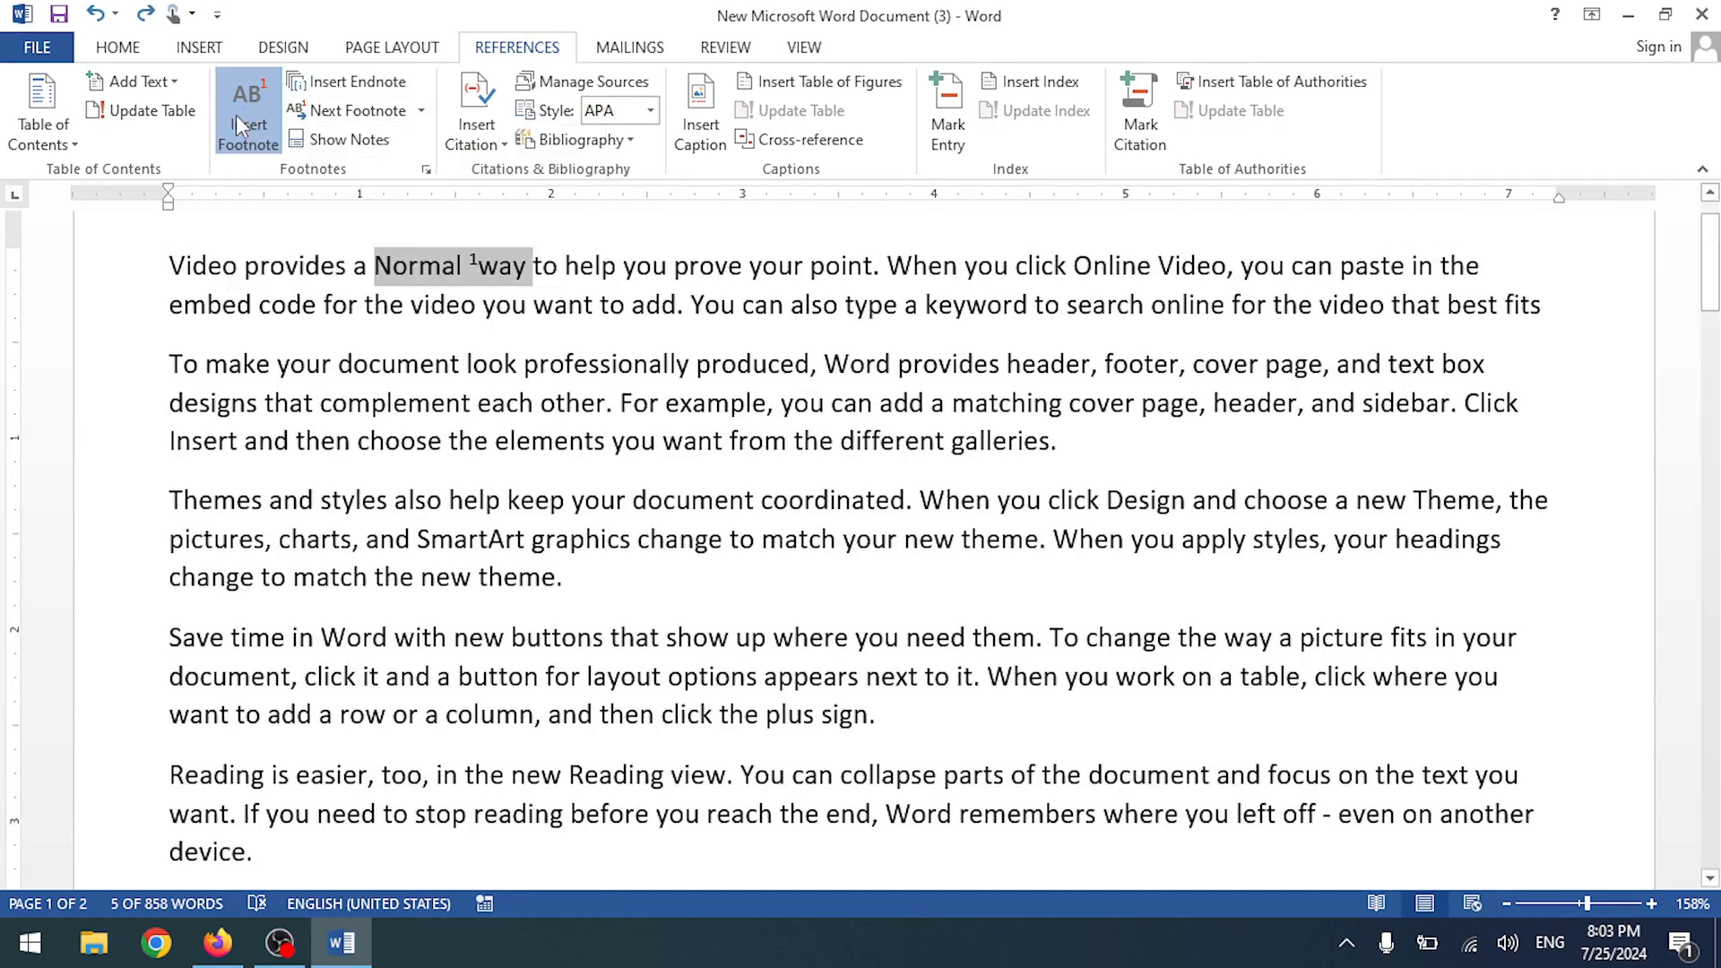
key(ctrl+z)
key(ctrl+z)
key(ctrl+z)
key(ctrl+z)
key(ctrl+z)
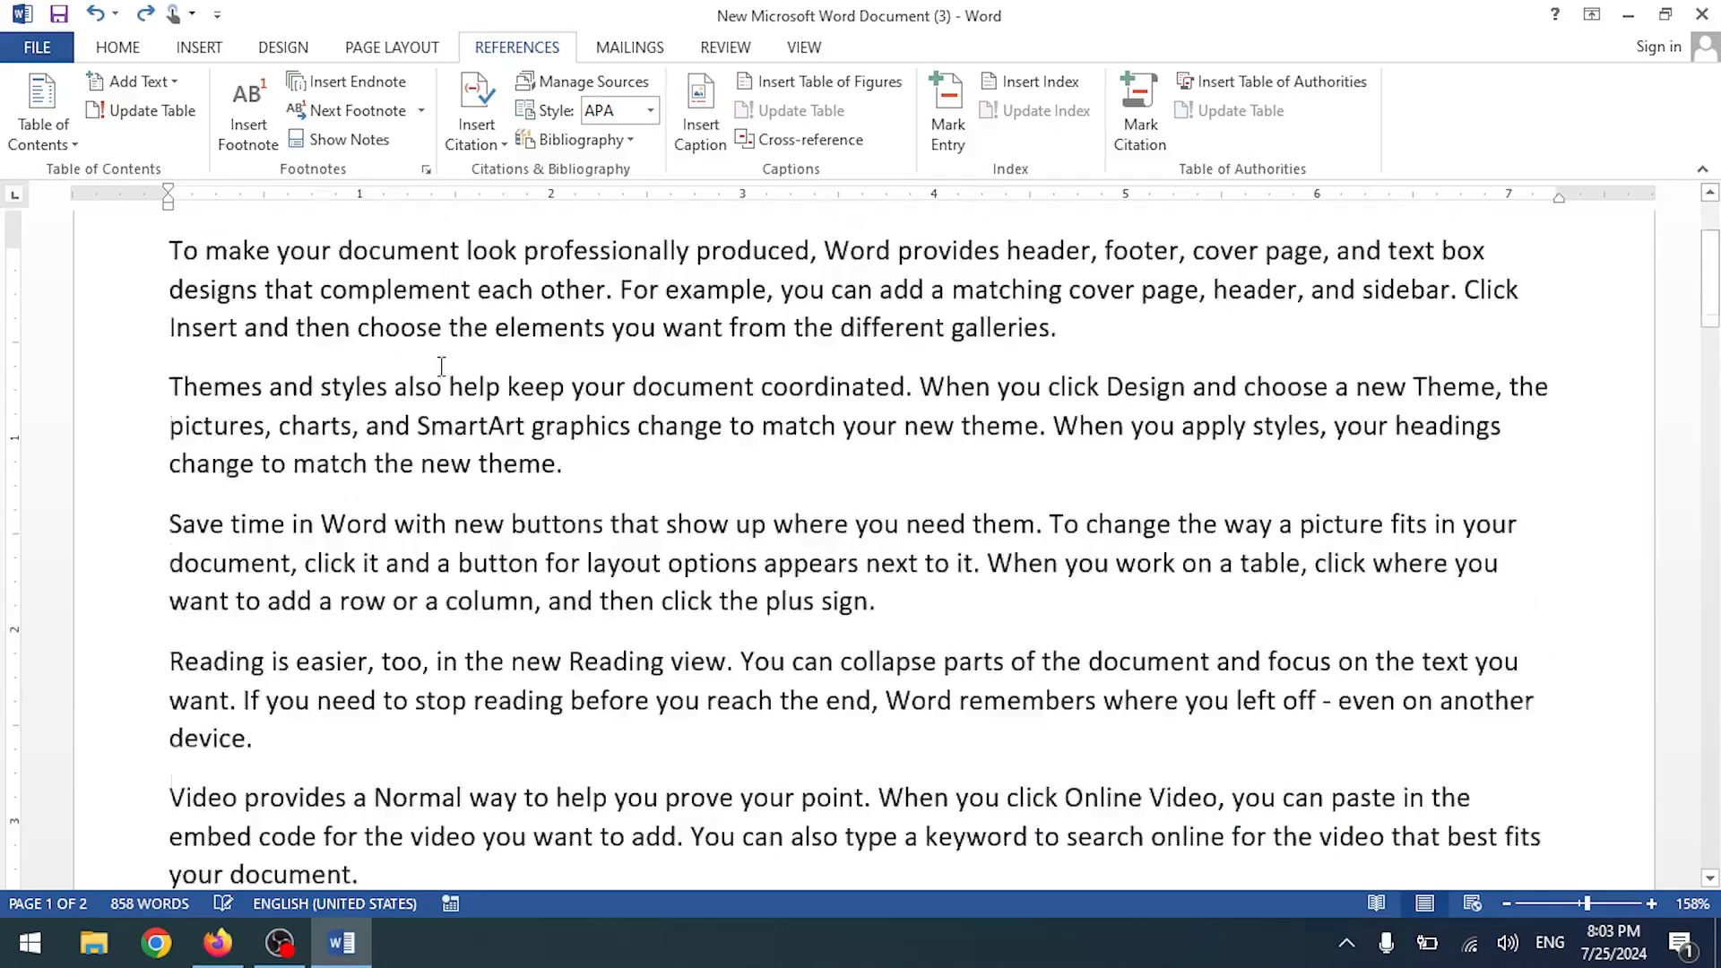
key(ctrl+z)
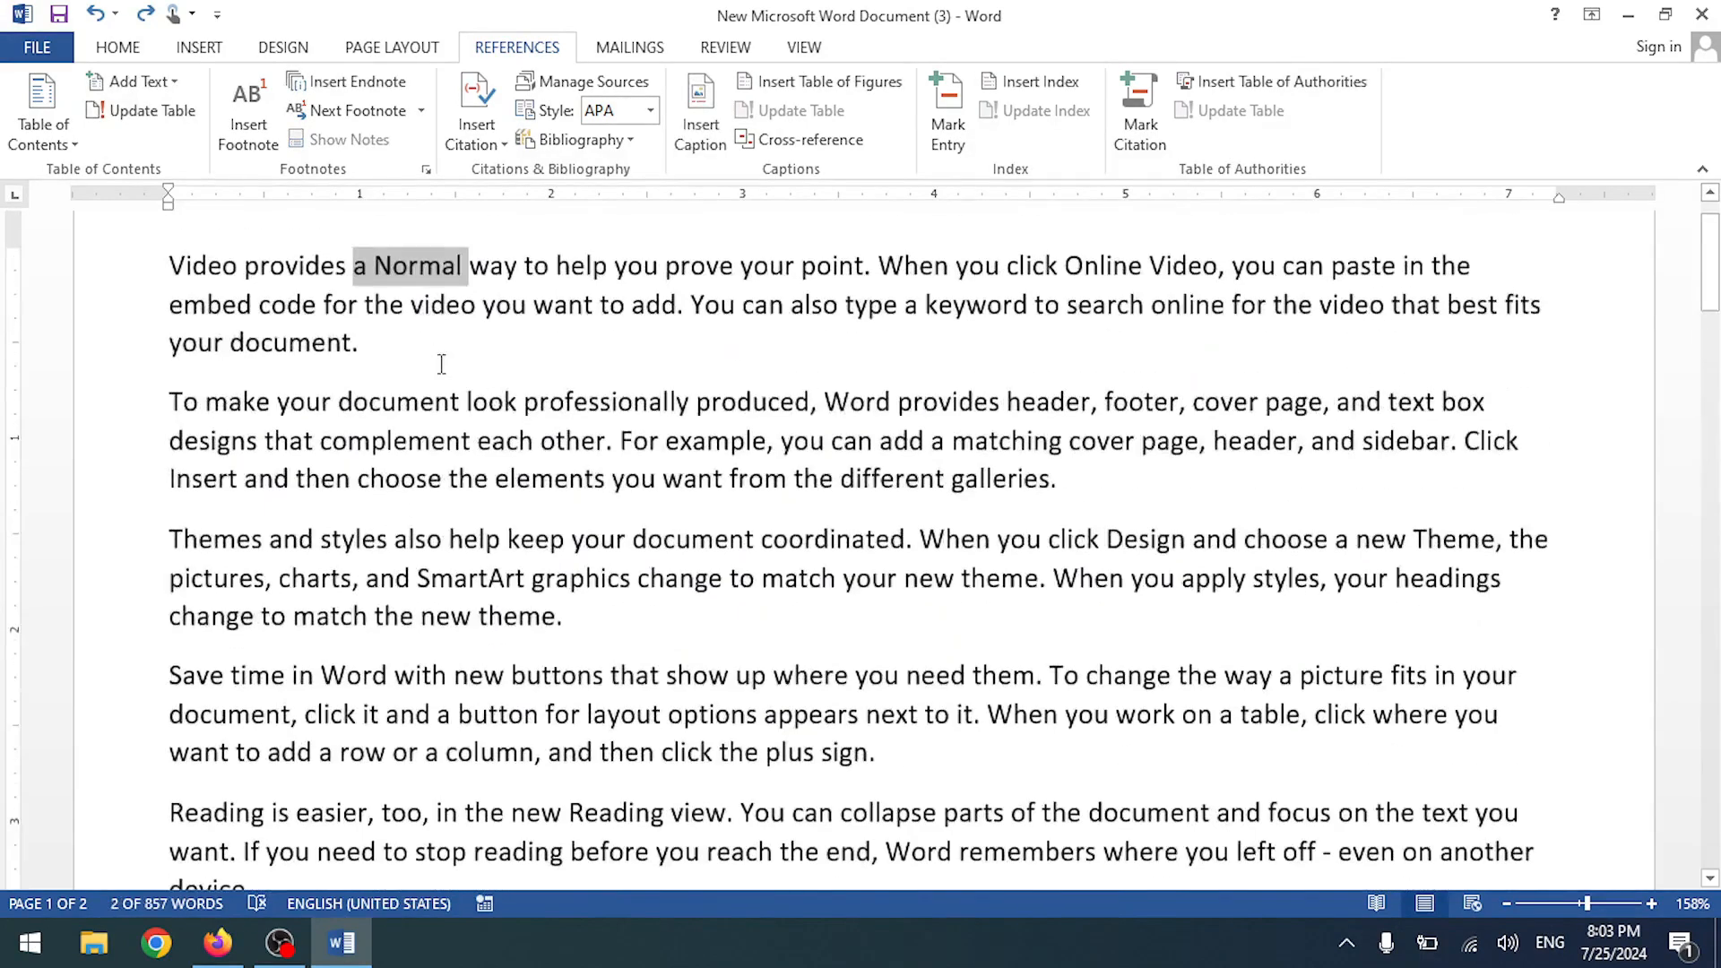
click(439, 303)
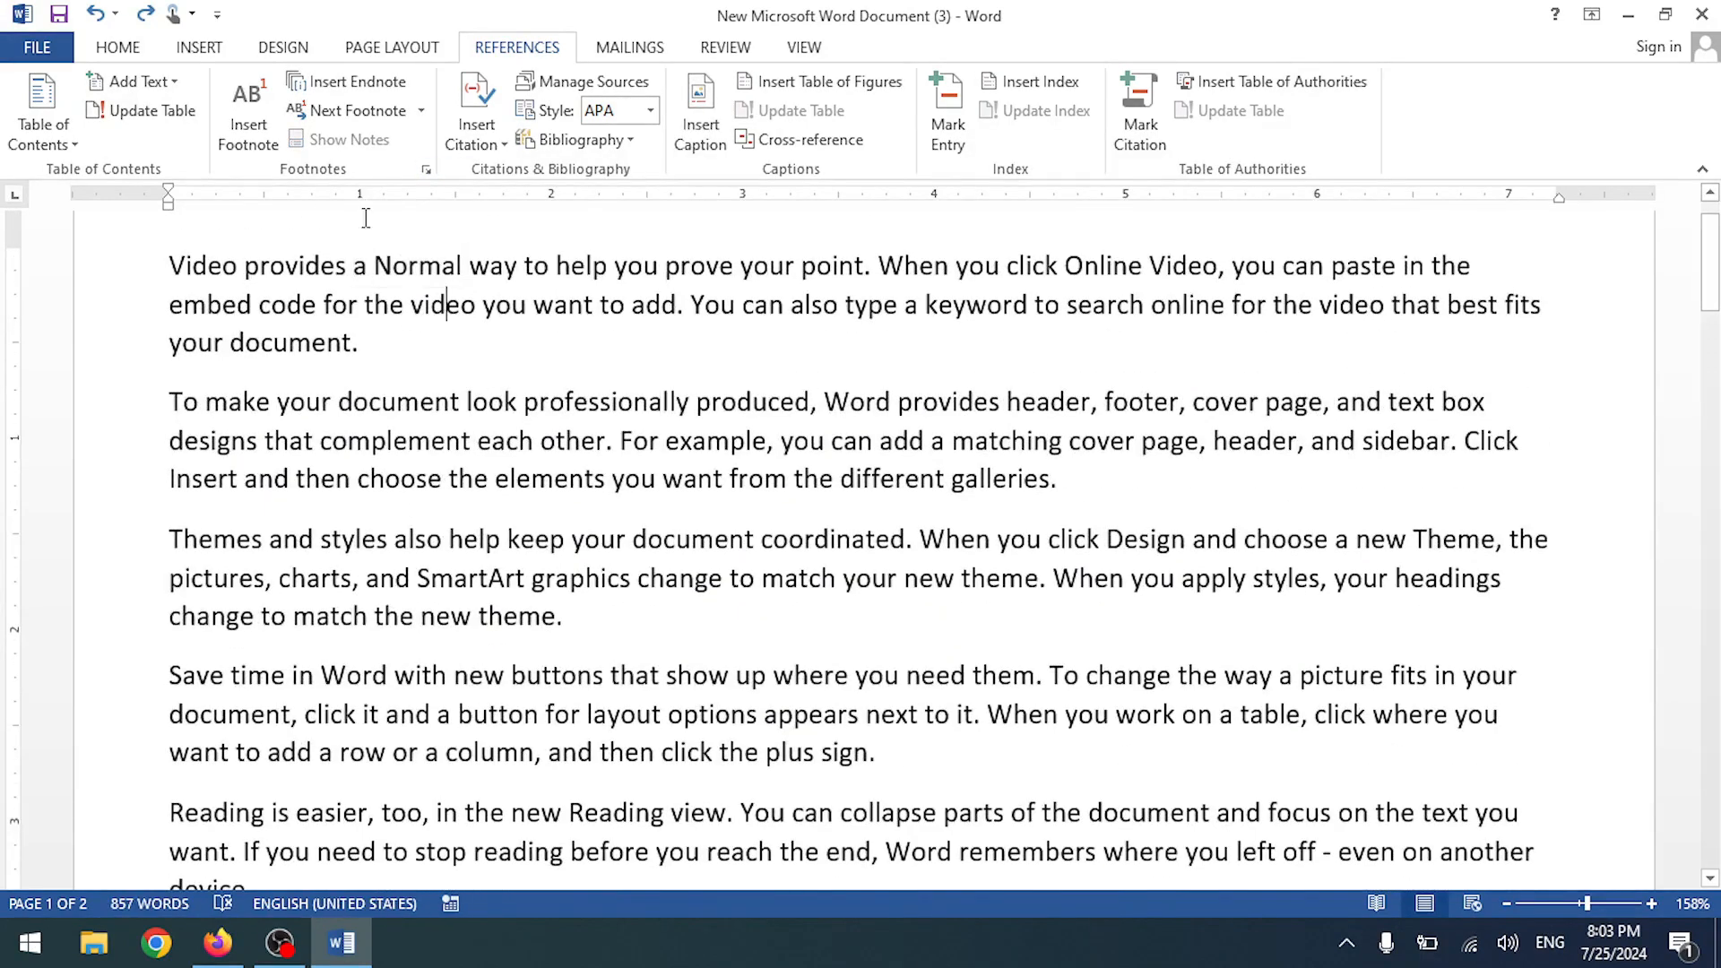
- Open and dismiss the Next Footnote dropdown and the shortcut menu on 'Normal'
click(420, 111)
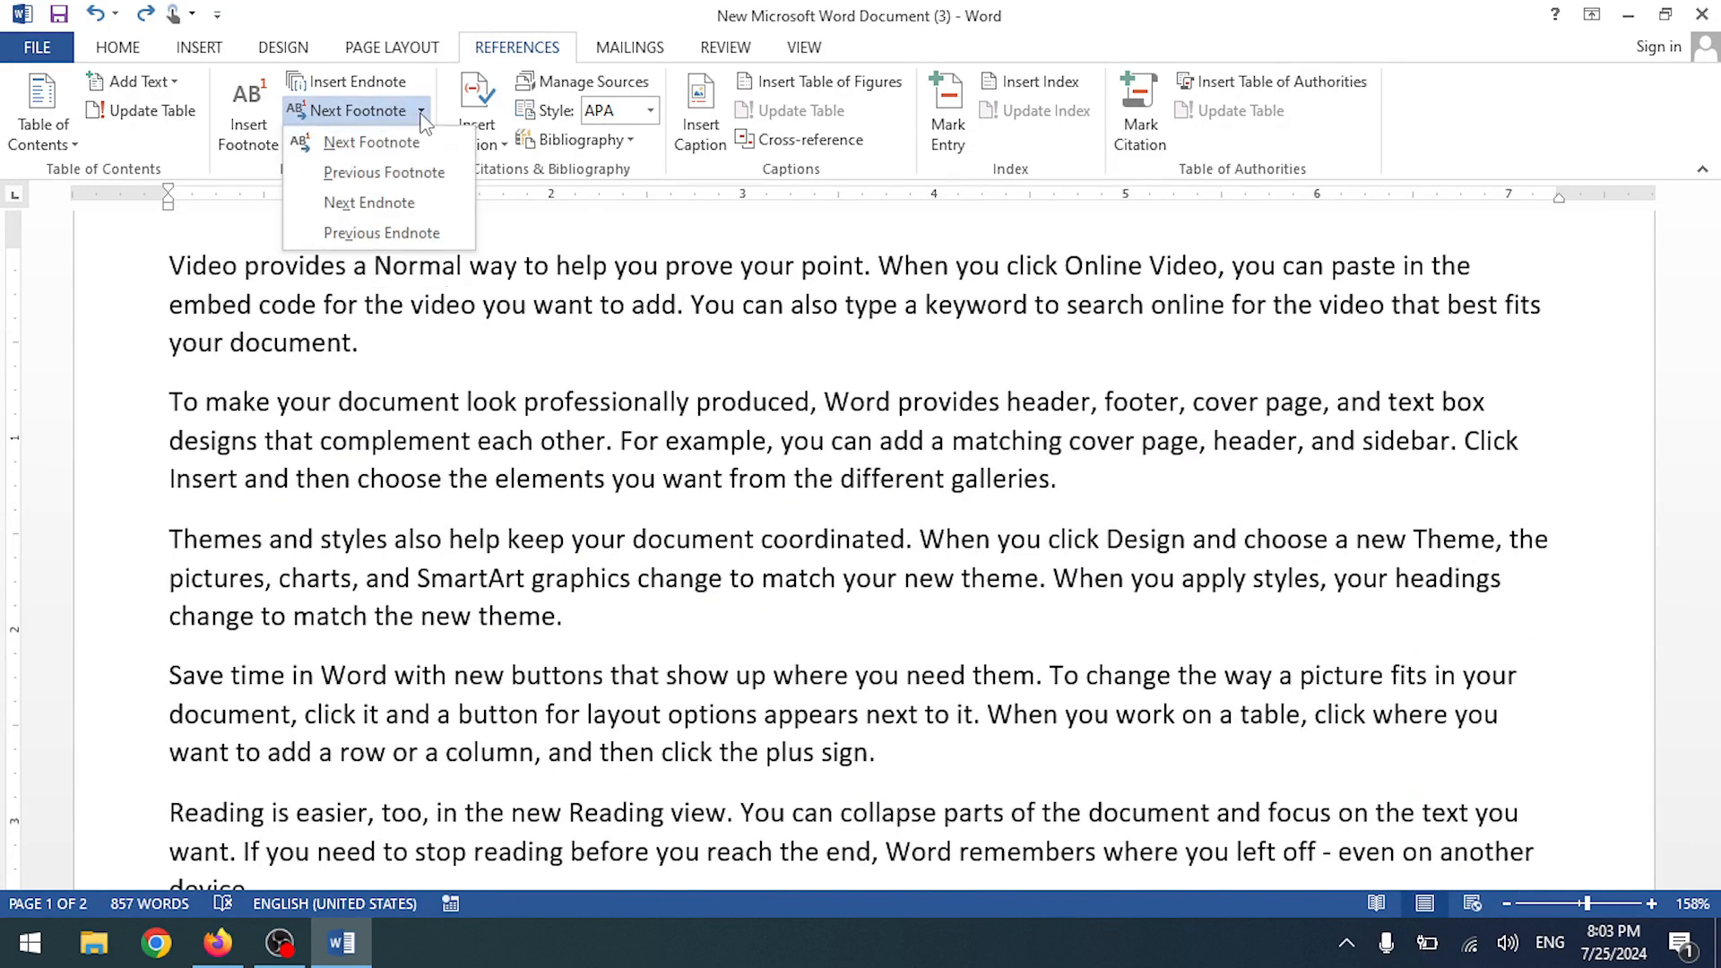
click(420, 116)
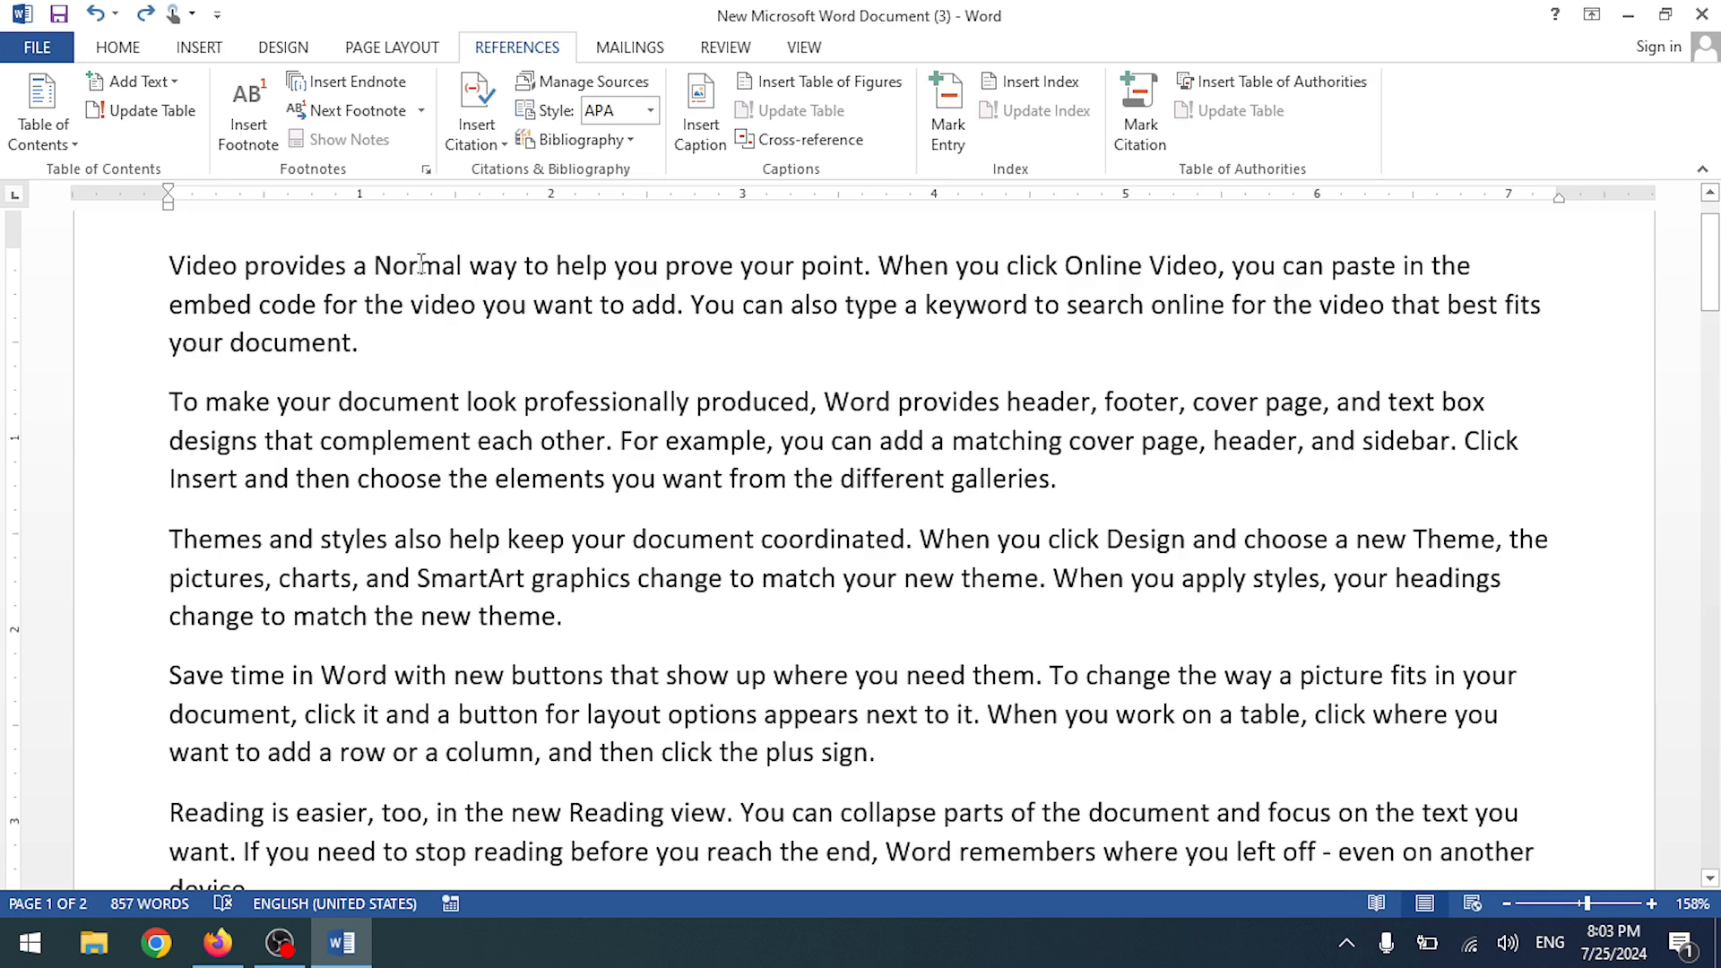
right_click(459, 266)
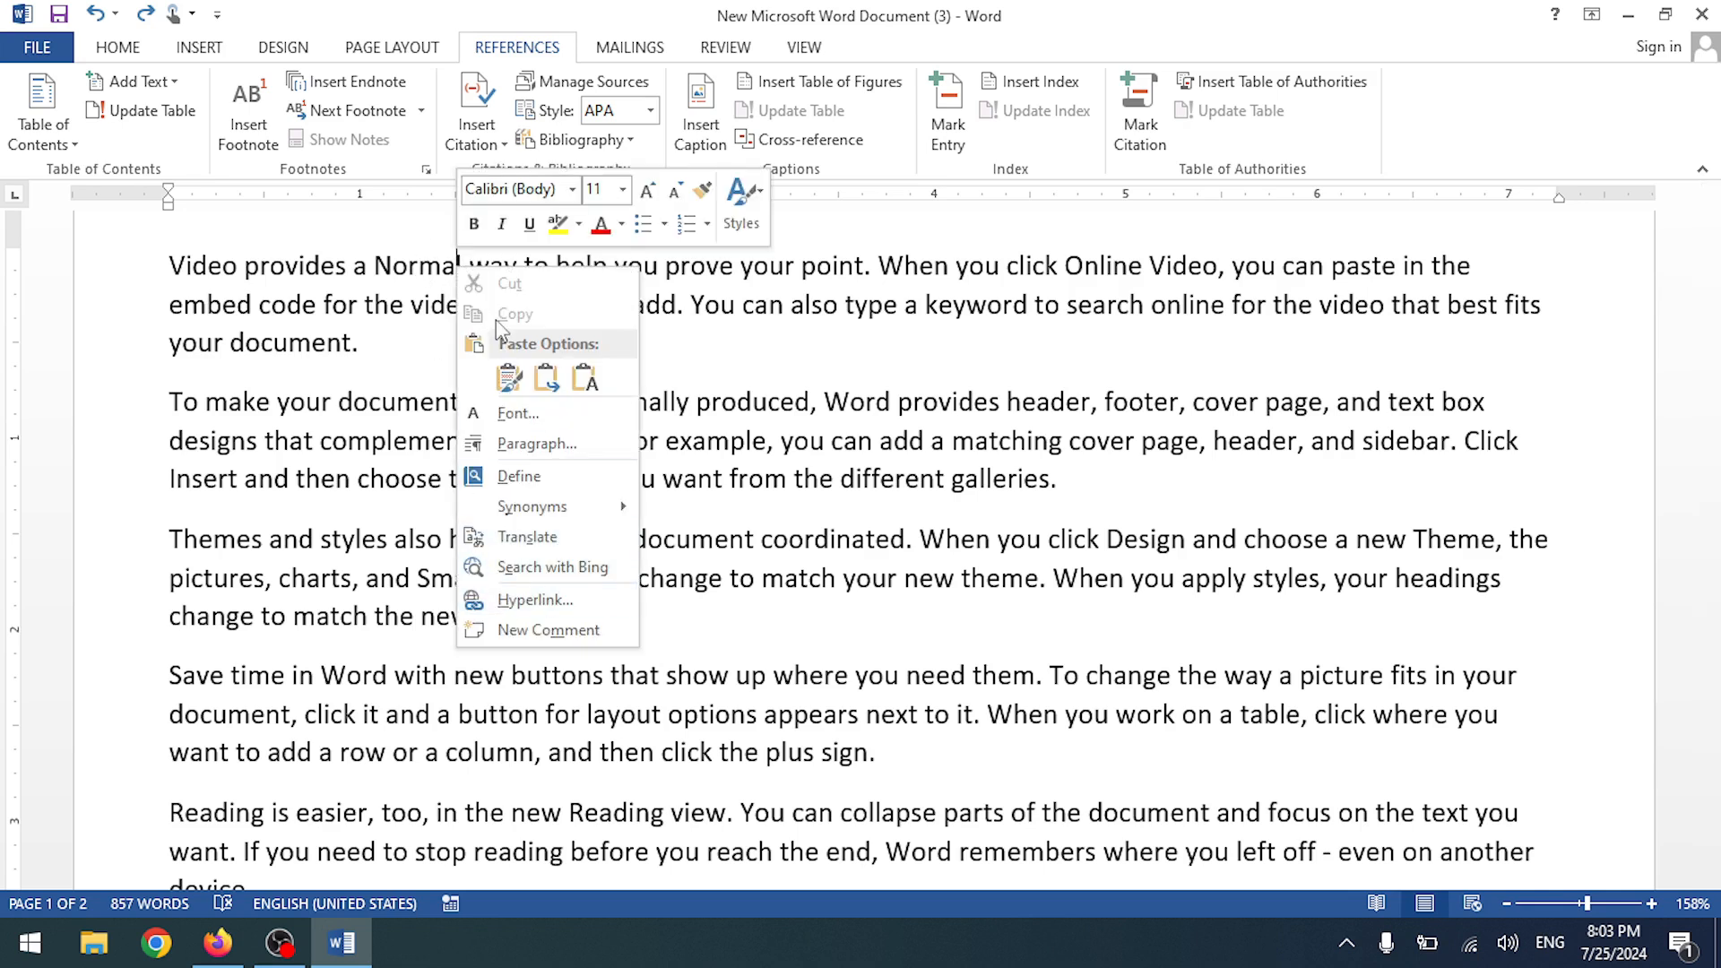
key(Escape)
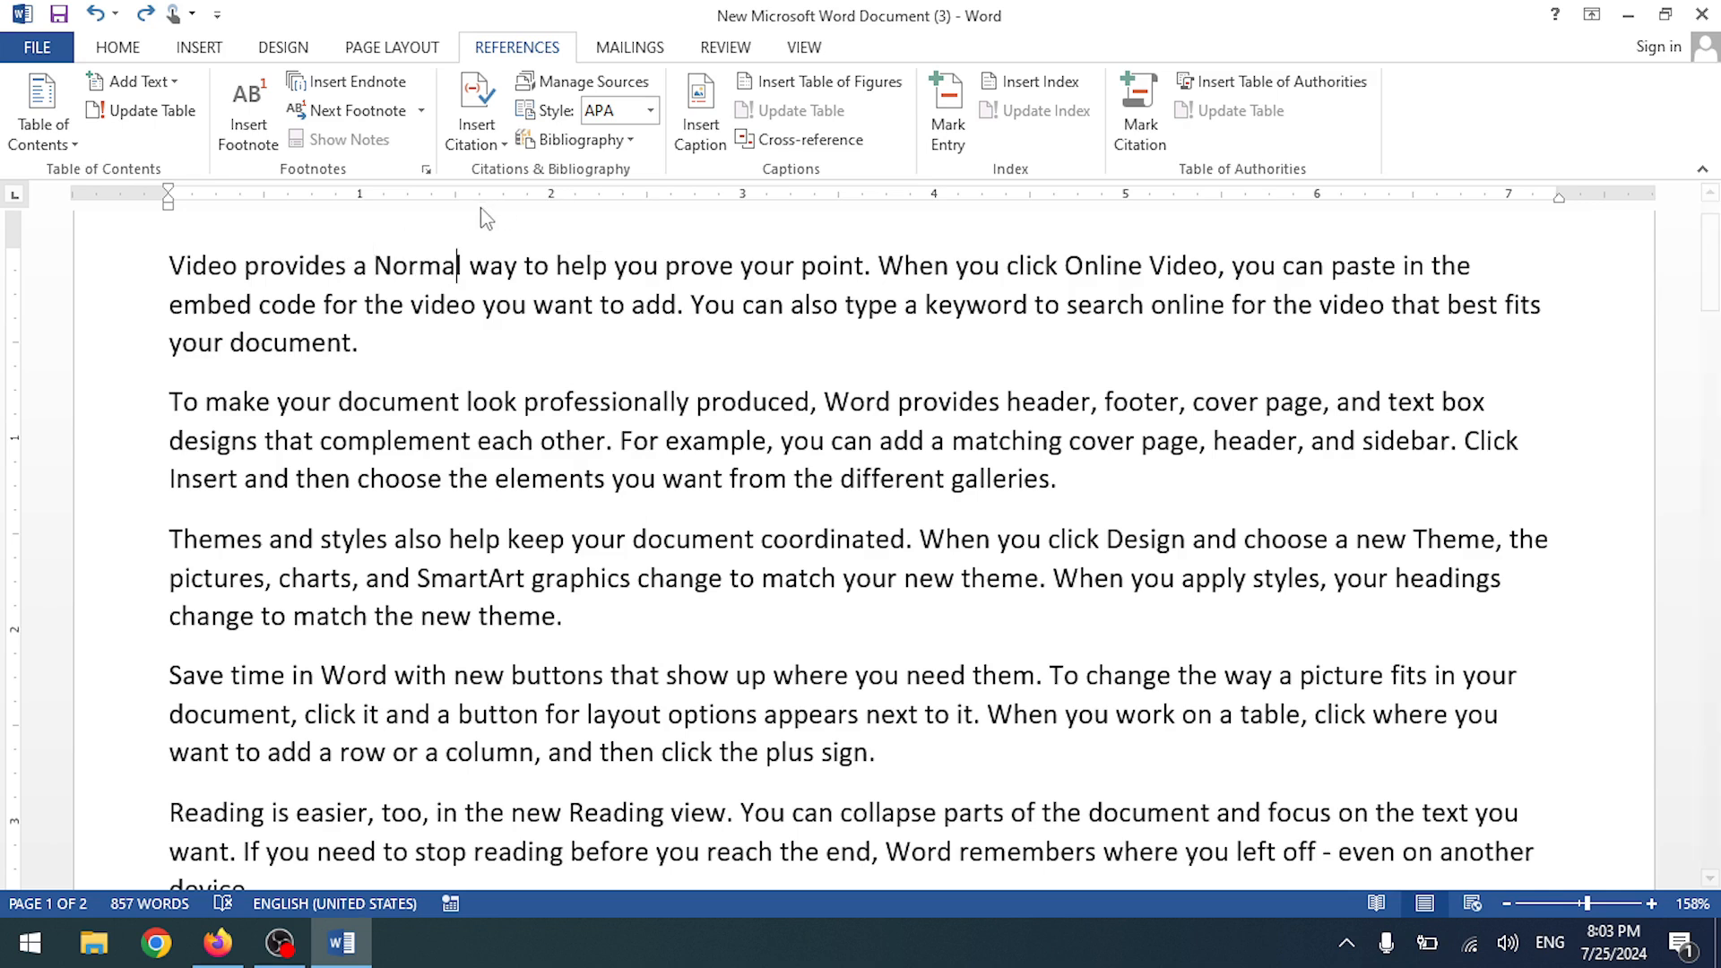
scroll(398, 267, up, 1)
scroll(399, 267, down, 15)
scroll(399, 267, up, 1)
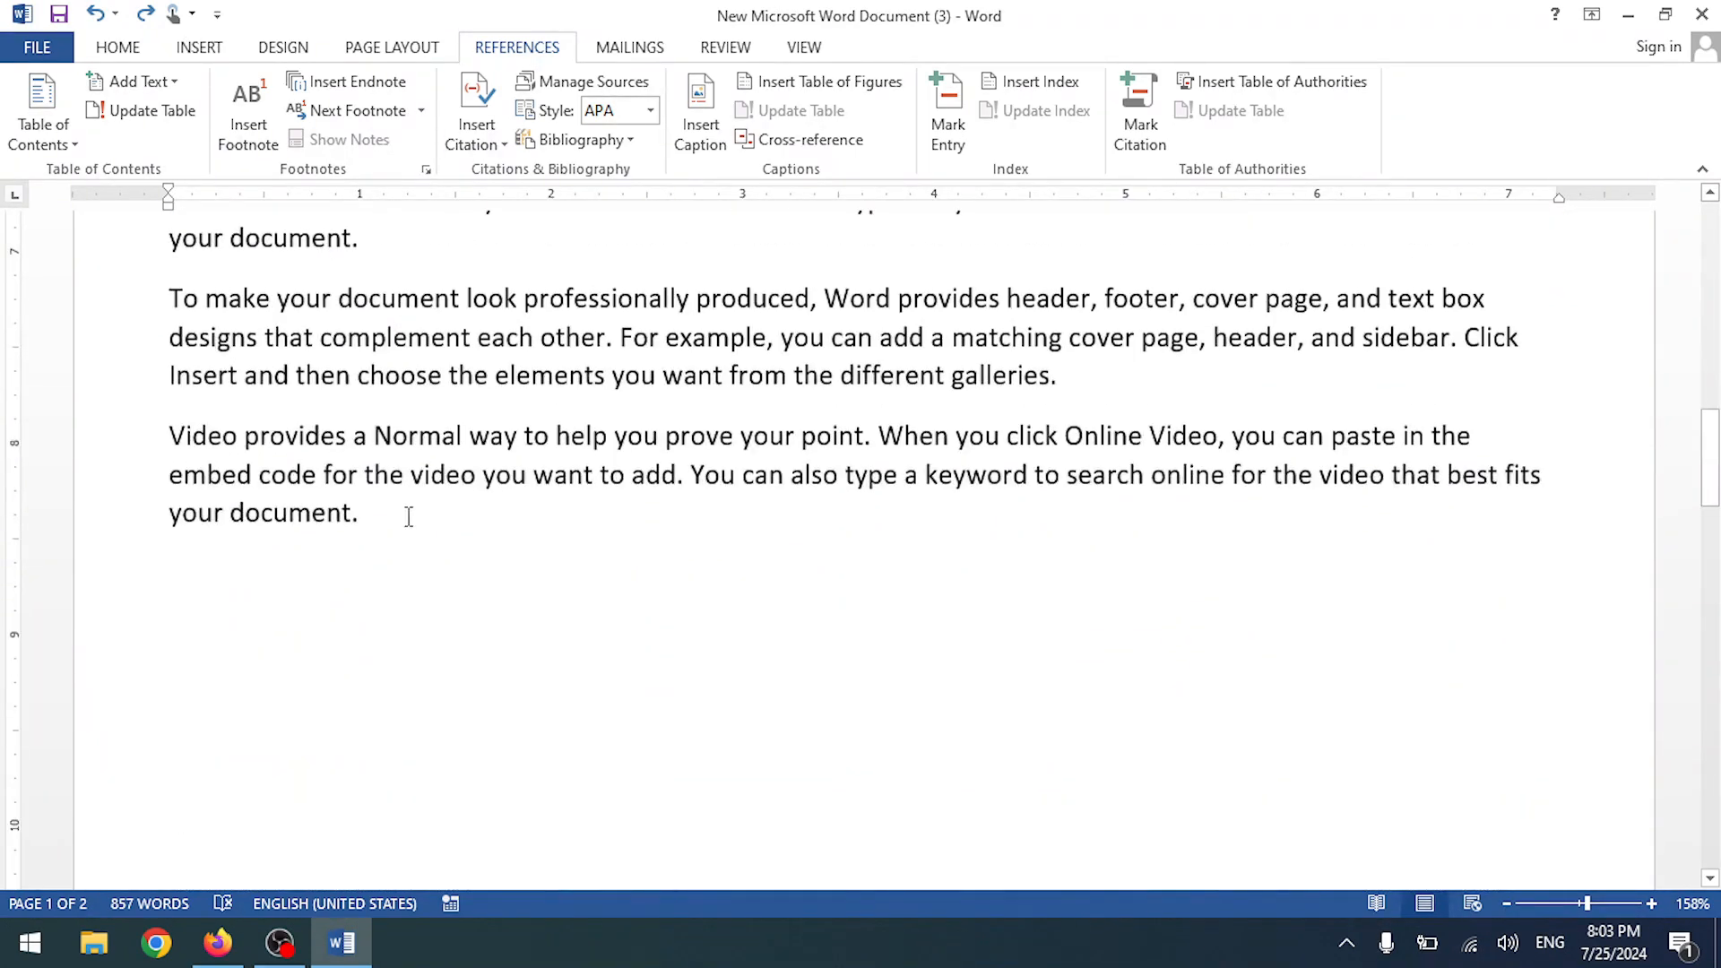
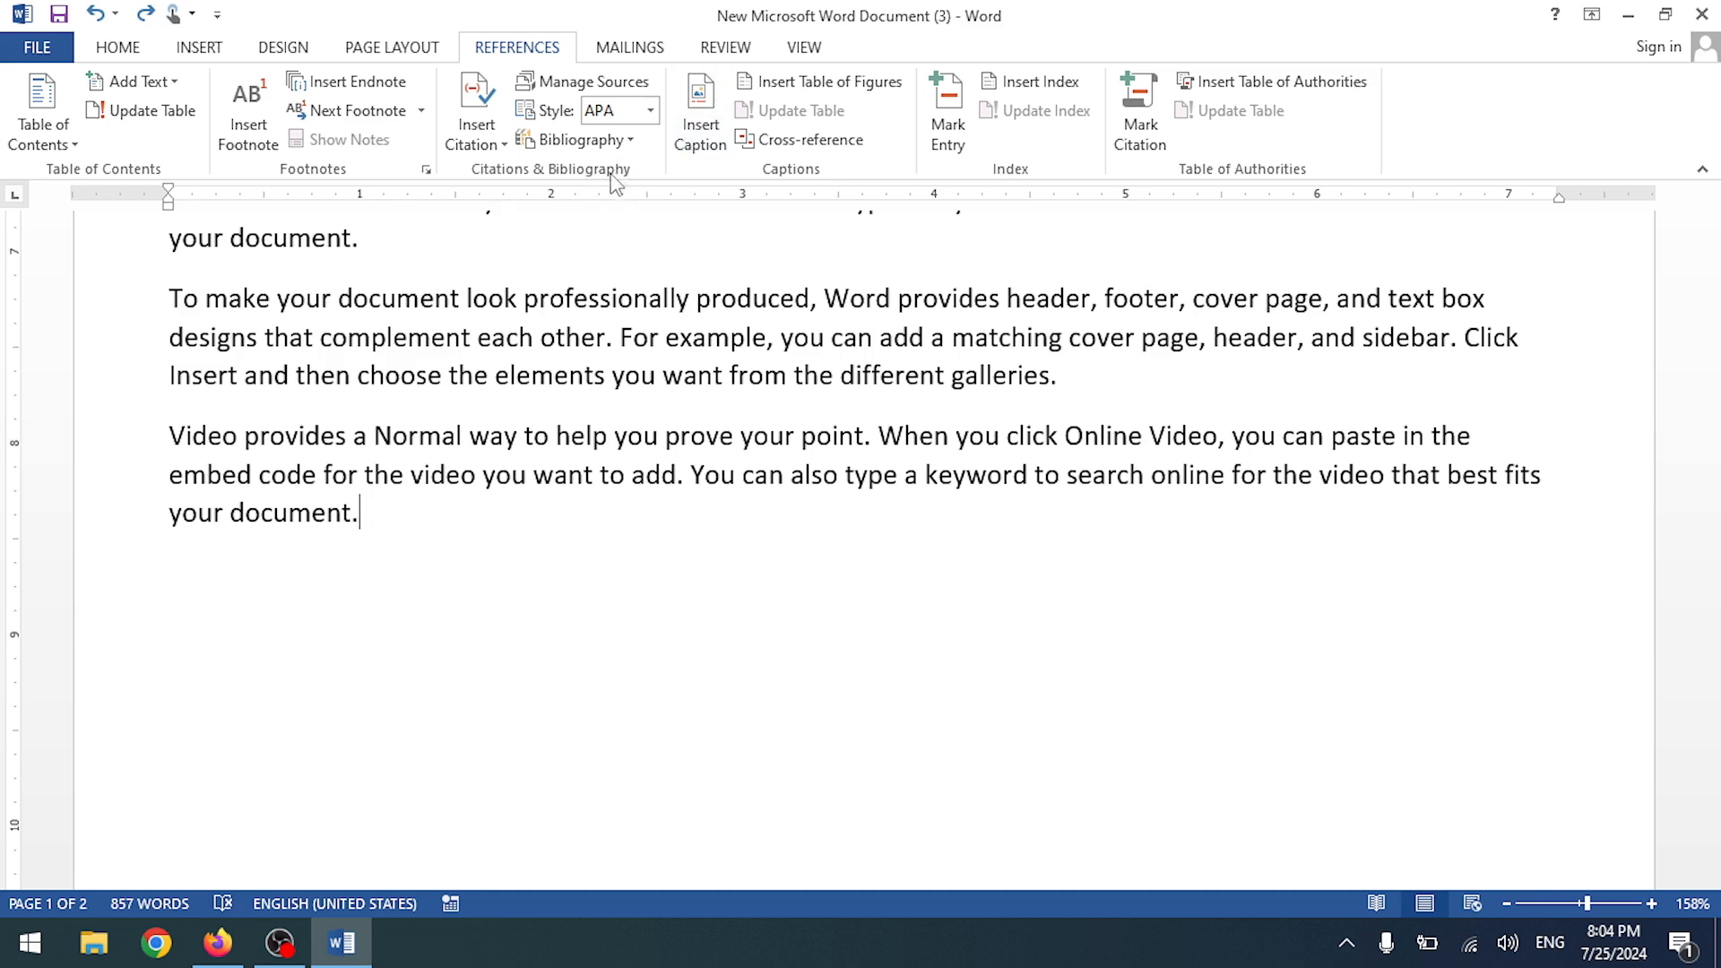
- Start a new citation source and set its Type of Source to Book
click(500, 142)
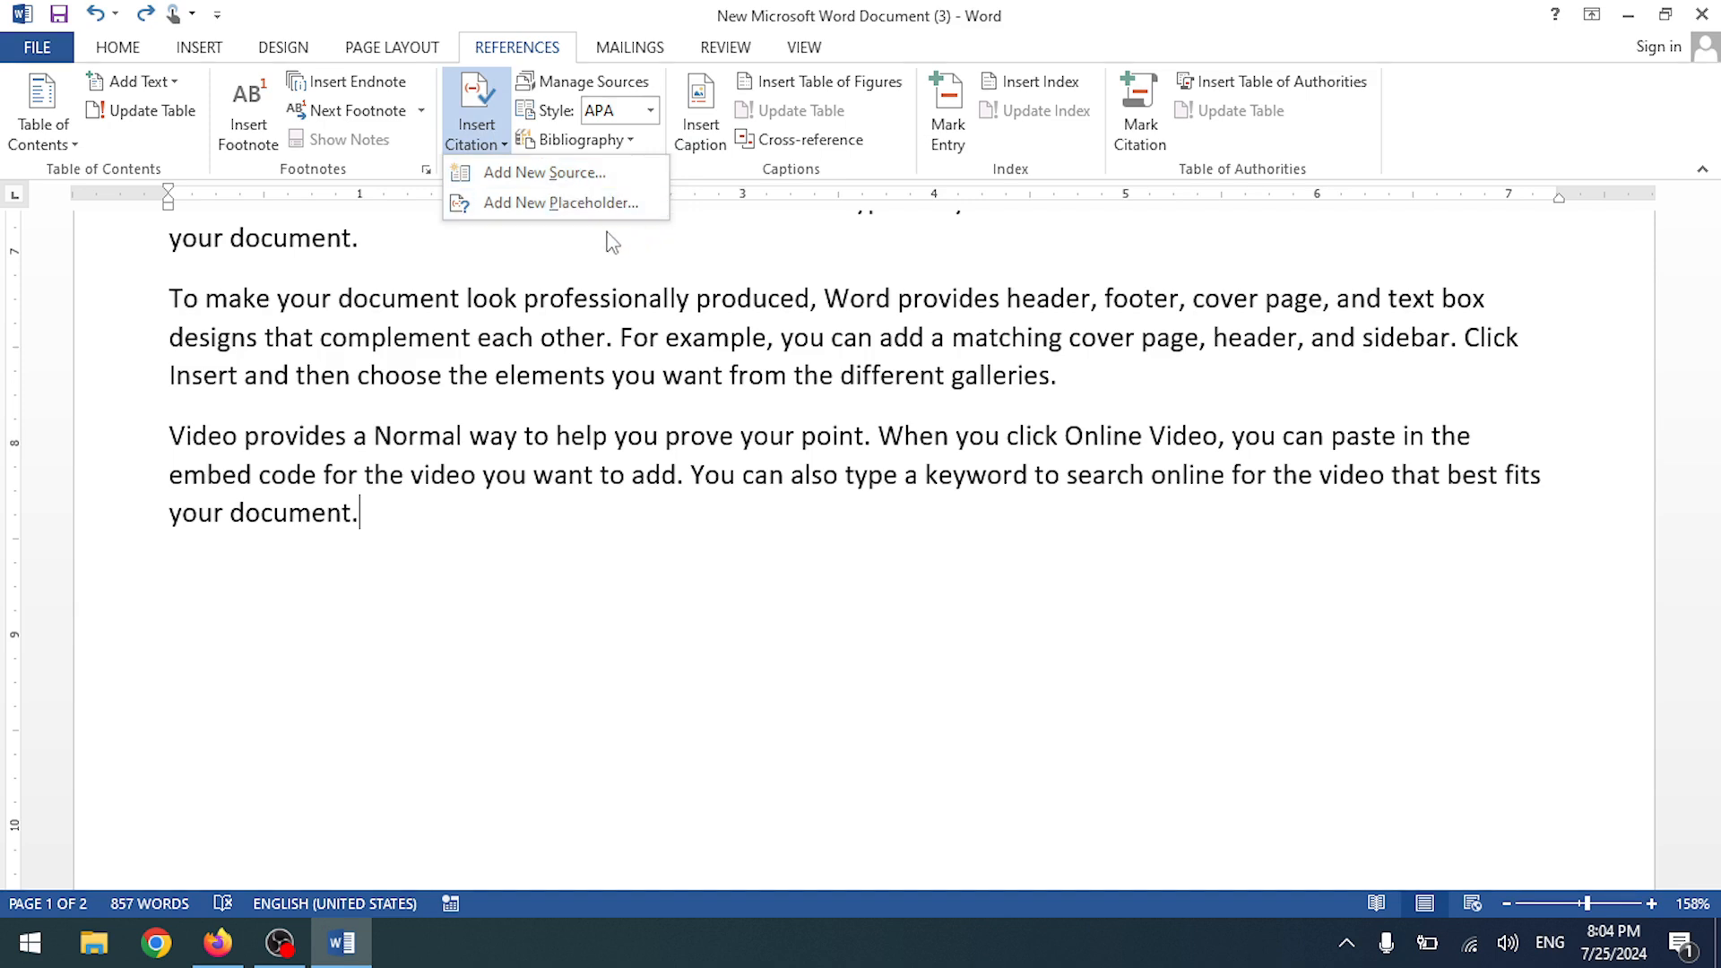
click(555, 172)
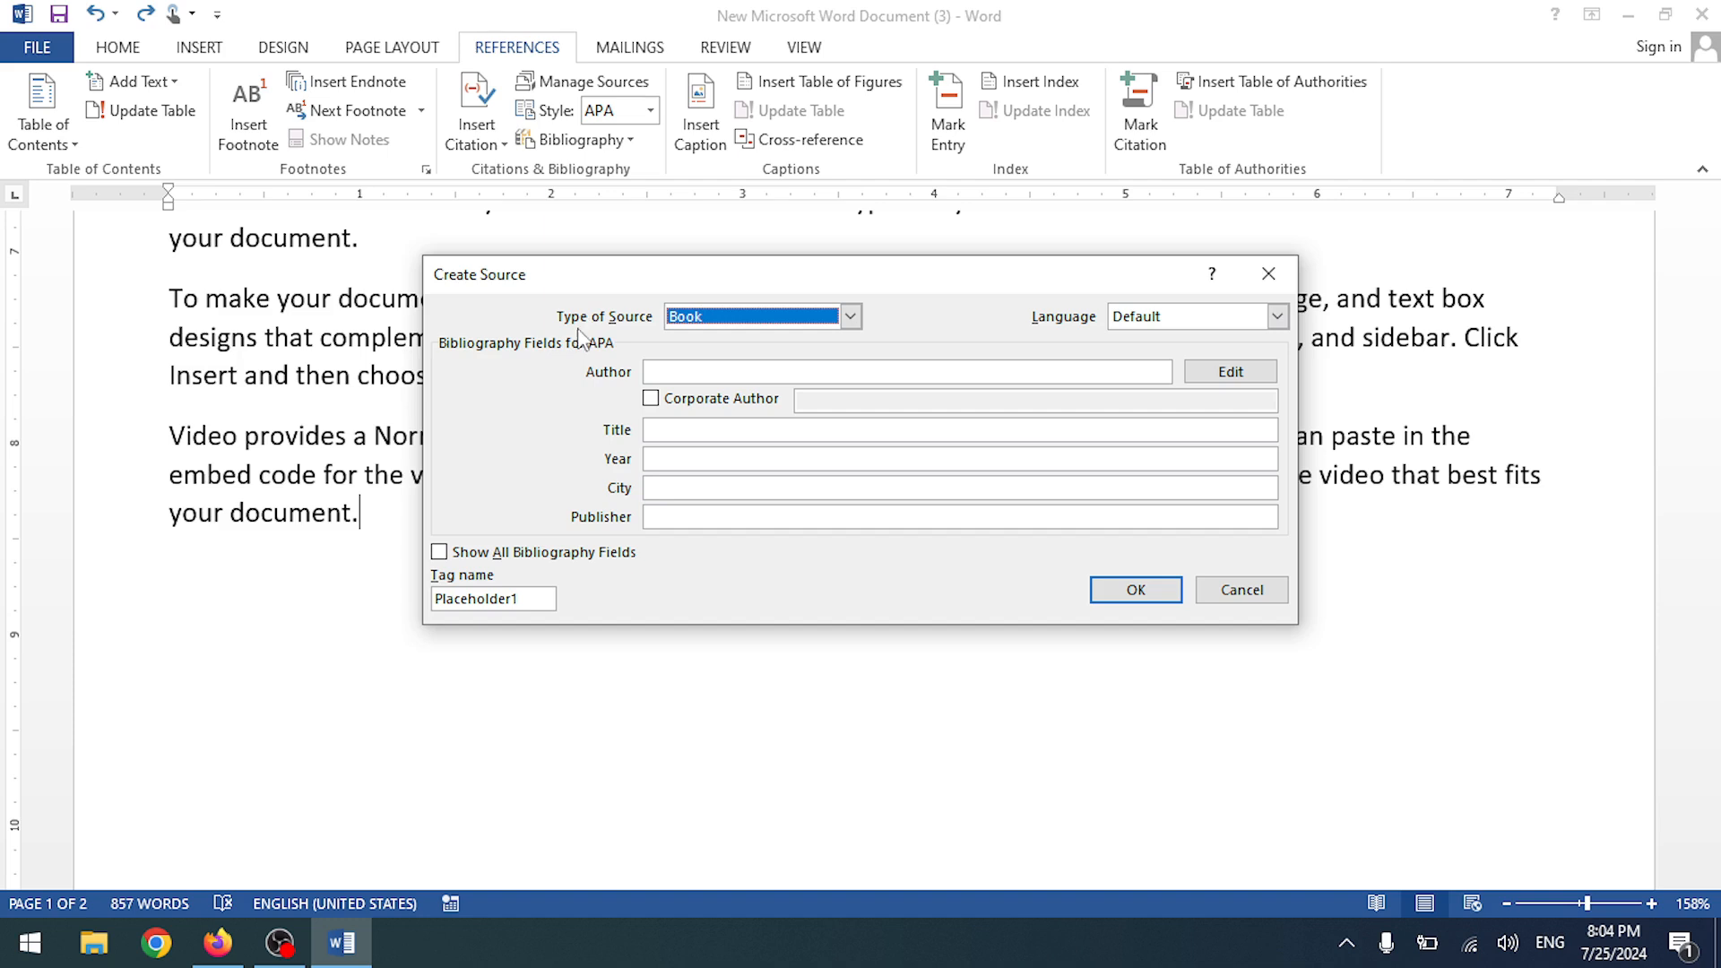
click(742, 316)
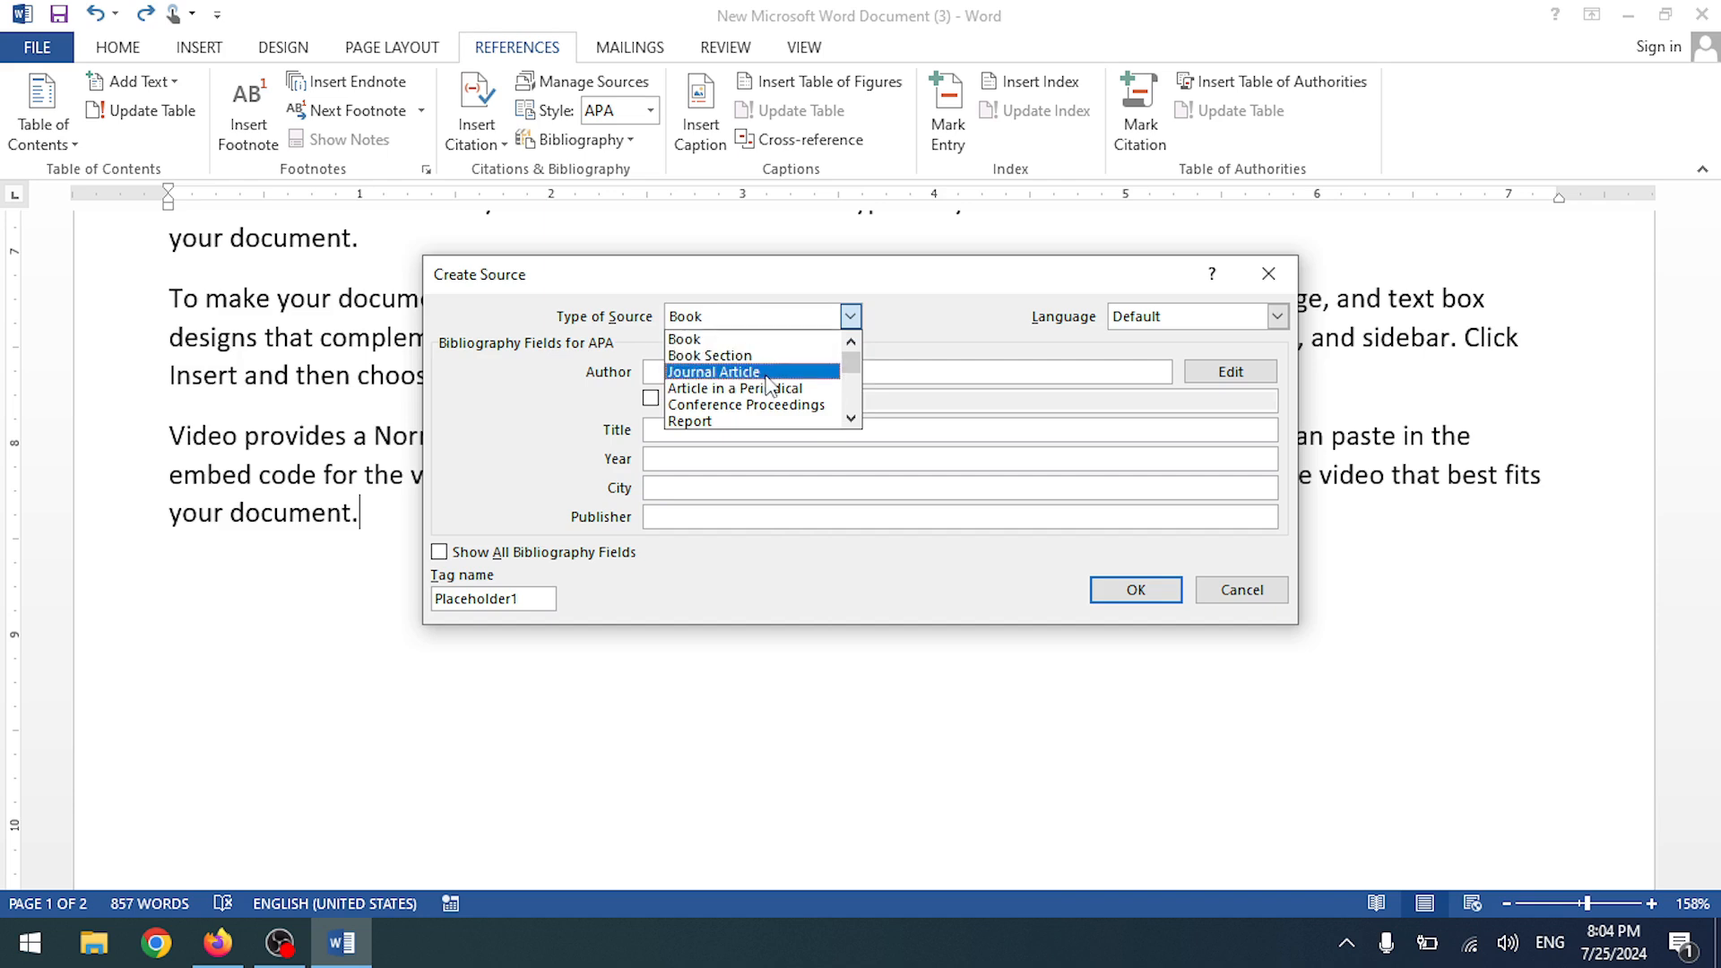
scroll(766, 402, down, 2)
scroll(728, 405, down, 2)
scroll(733, 408, up, 3)
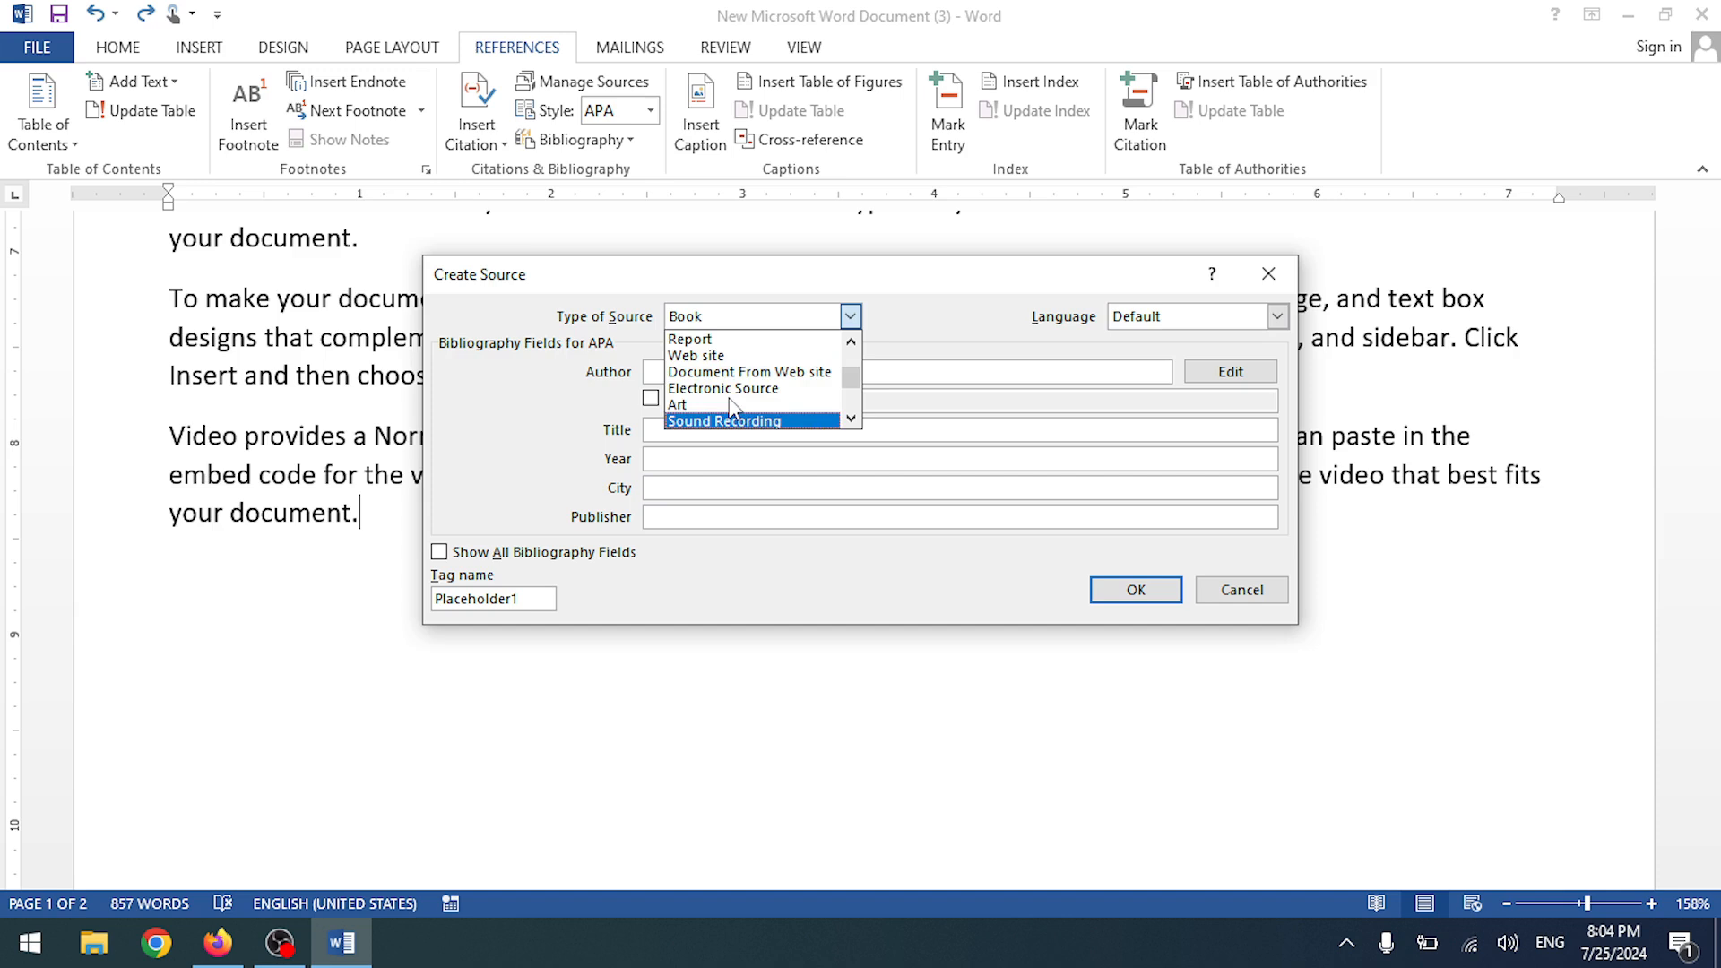
click(740, 357)
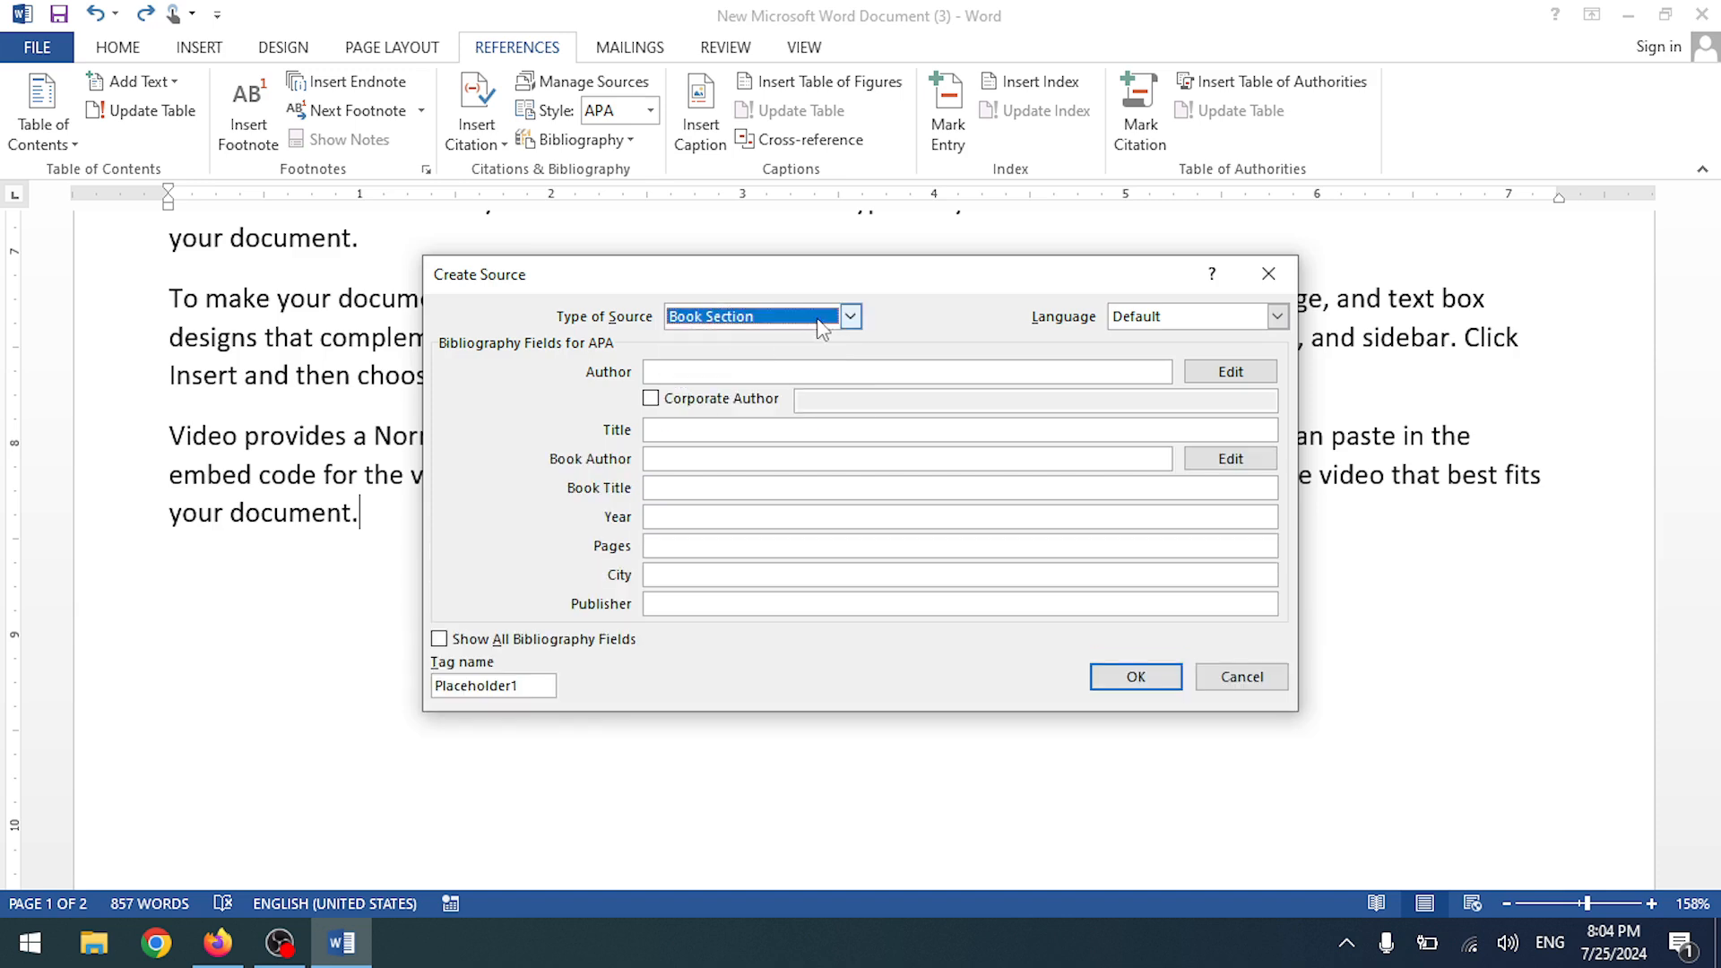
click(849, 315)
click(708, 332)
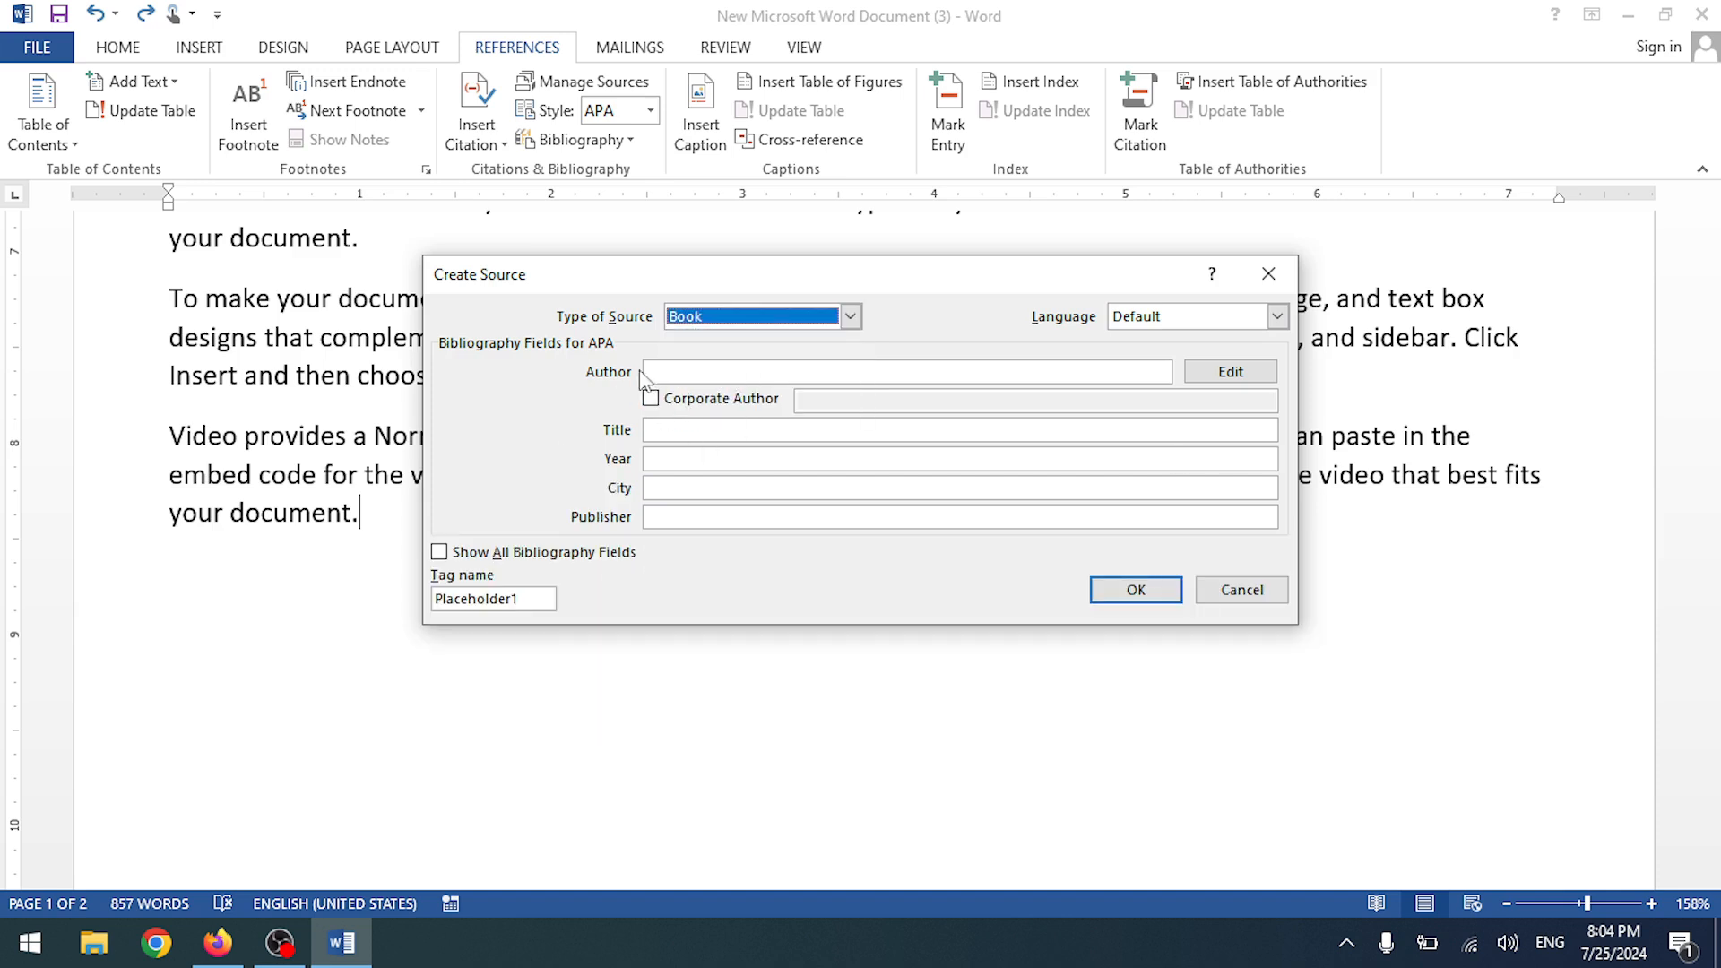
- Fill in the author, title Computer Science, year 2024, city Karachi and the publisher
click(740, 370)
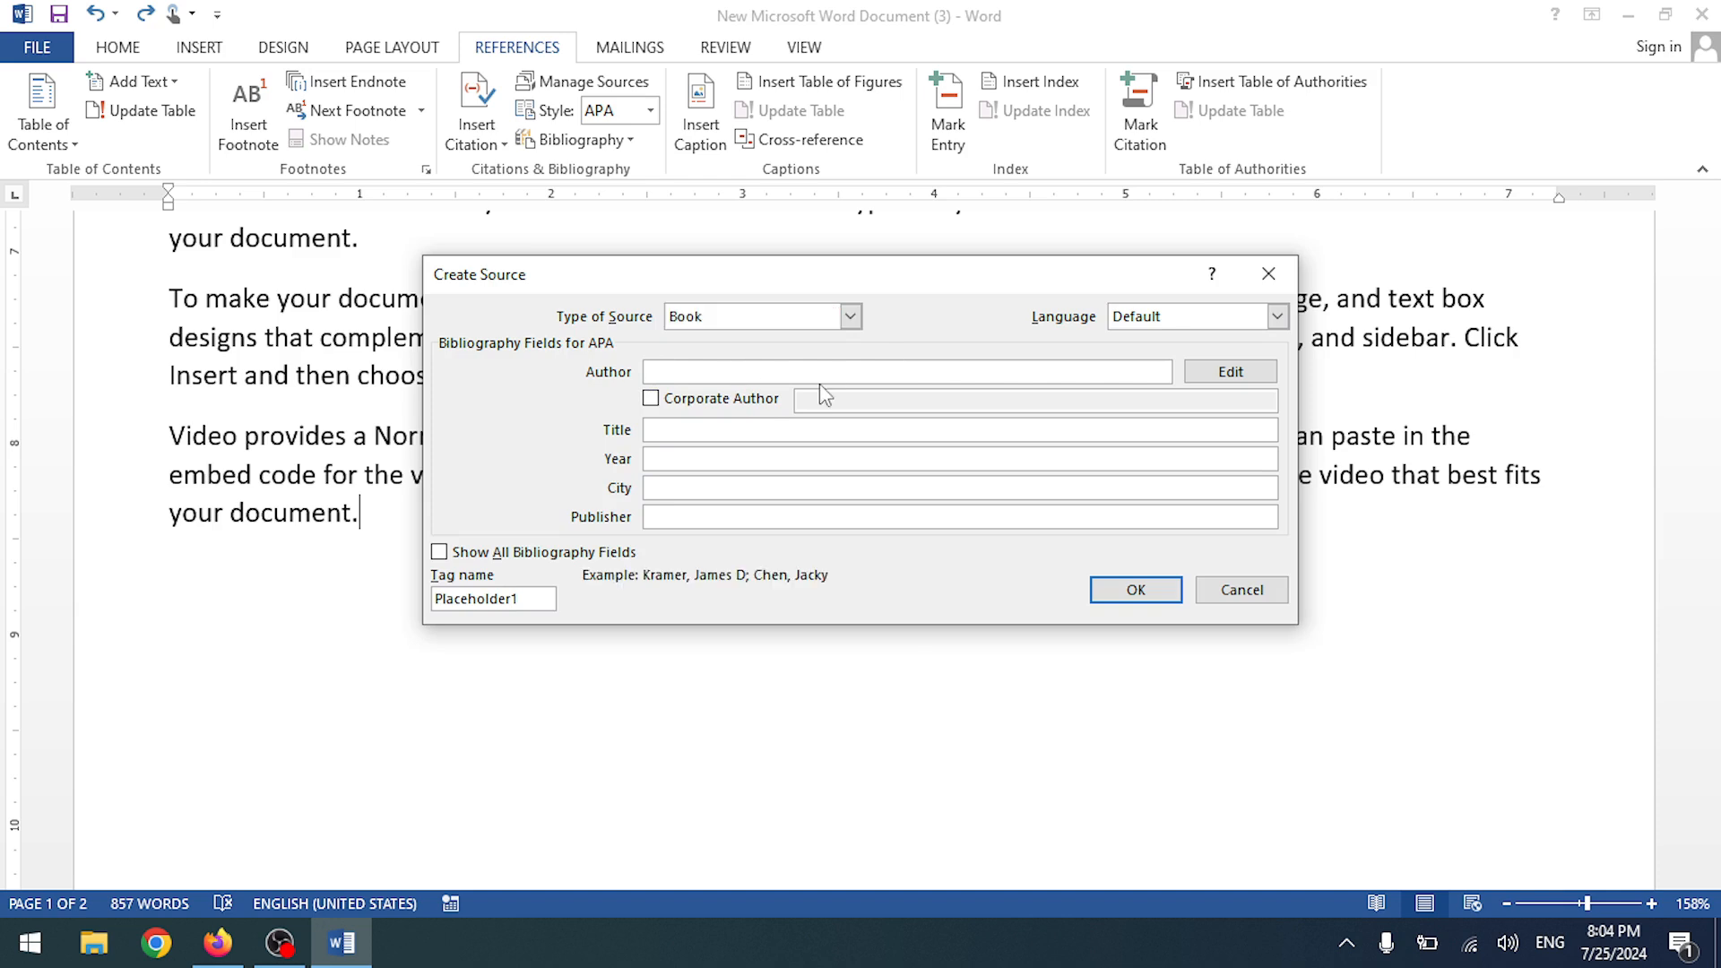
click(748, 431)
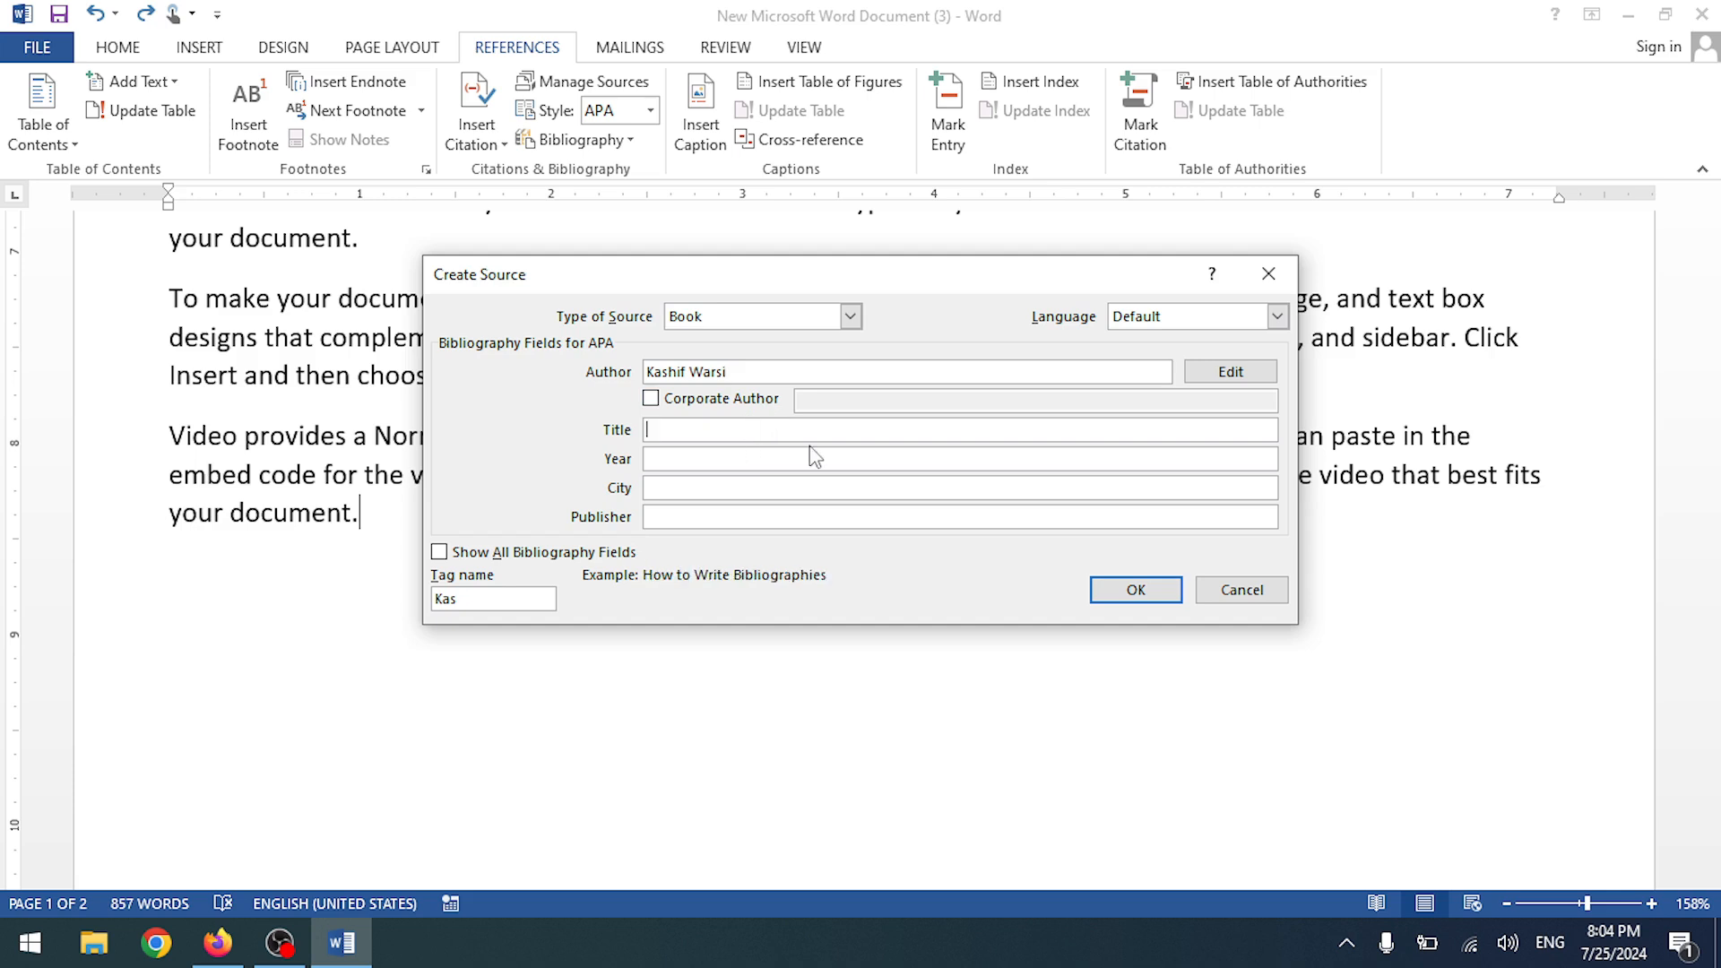
text(Computer Science)
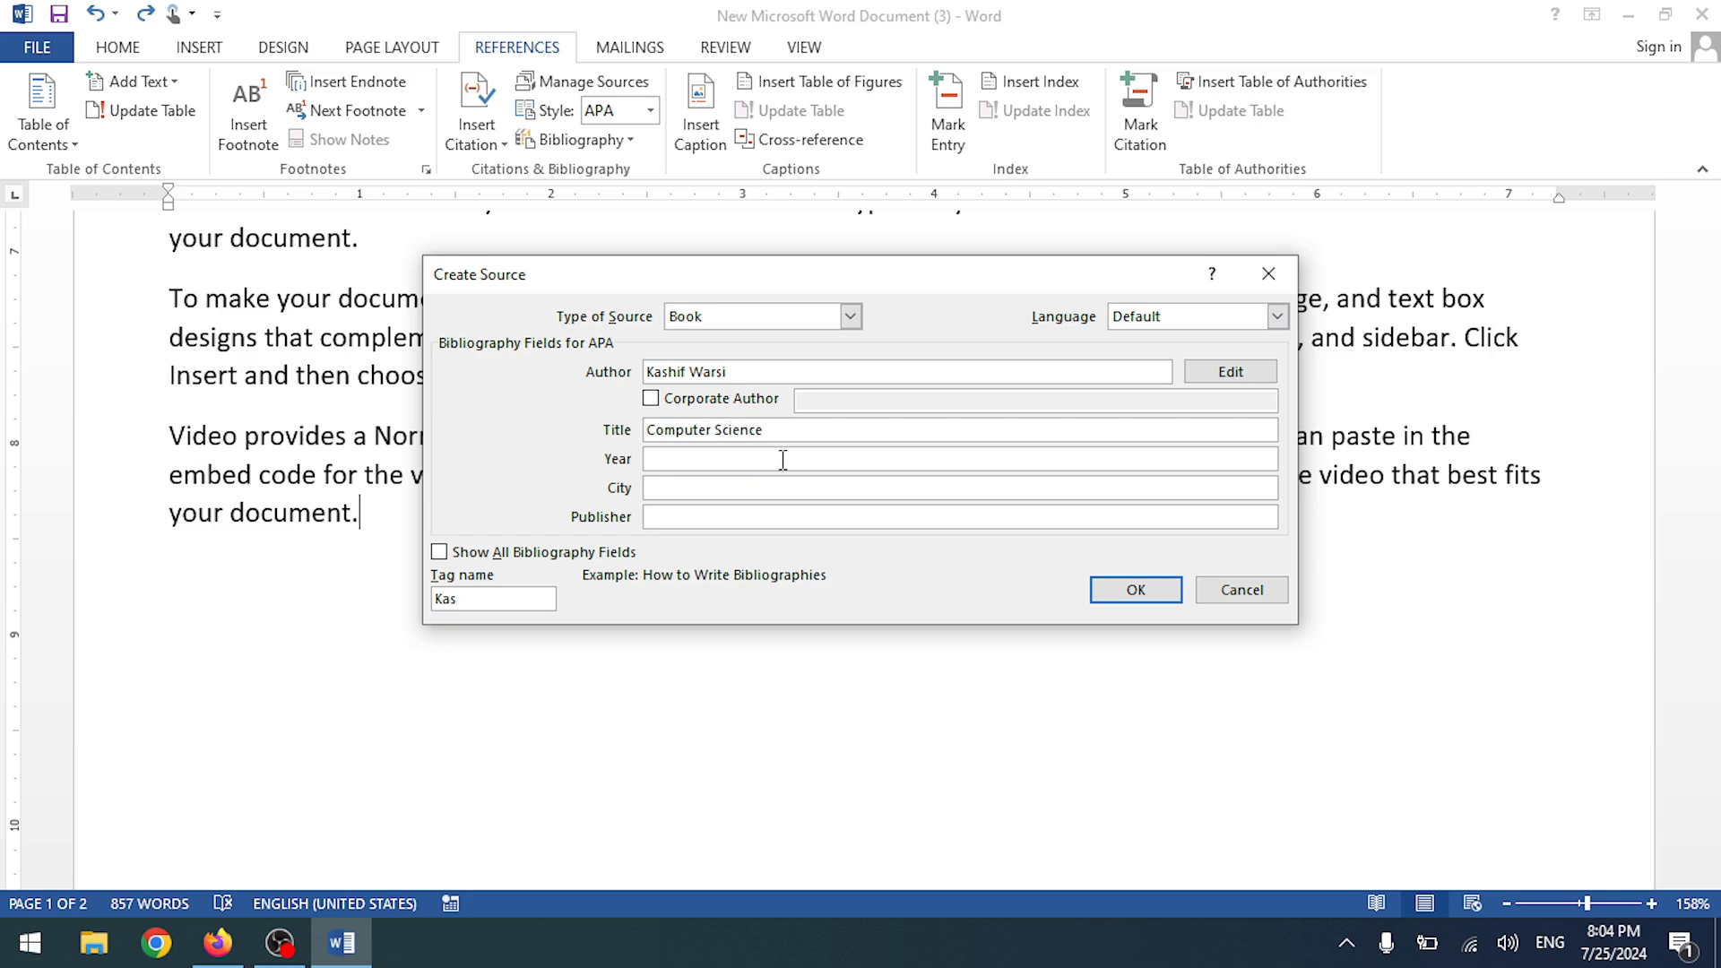
click(783, 459)
text(2024)
click(728, 491)
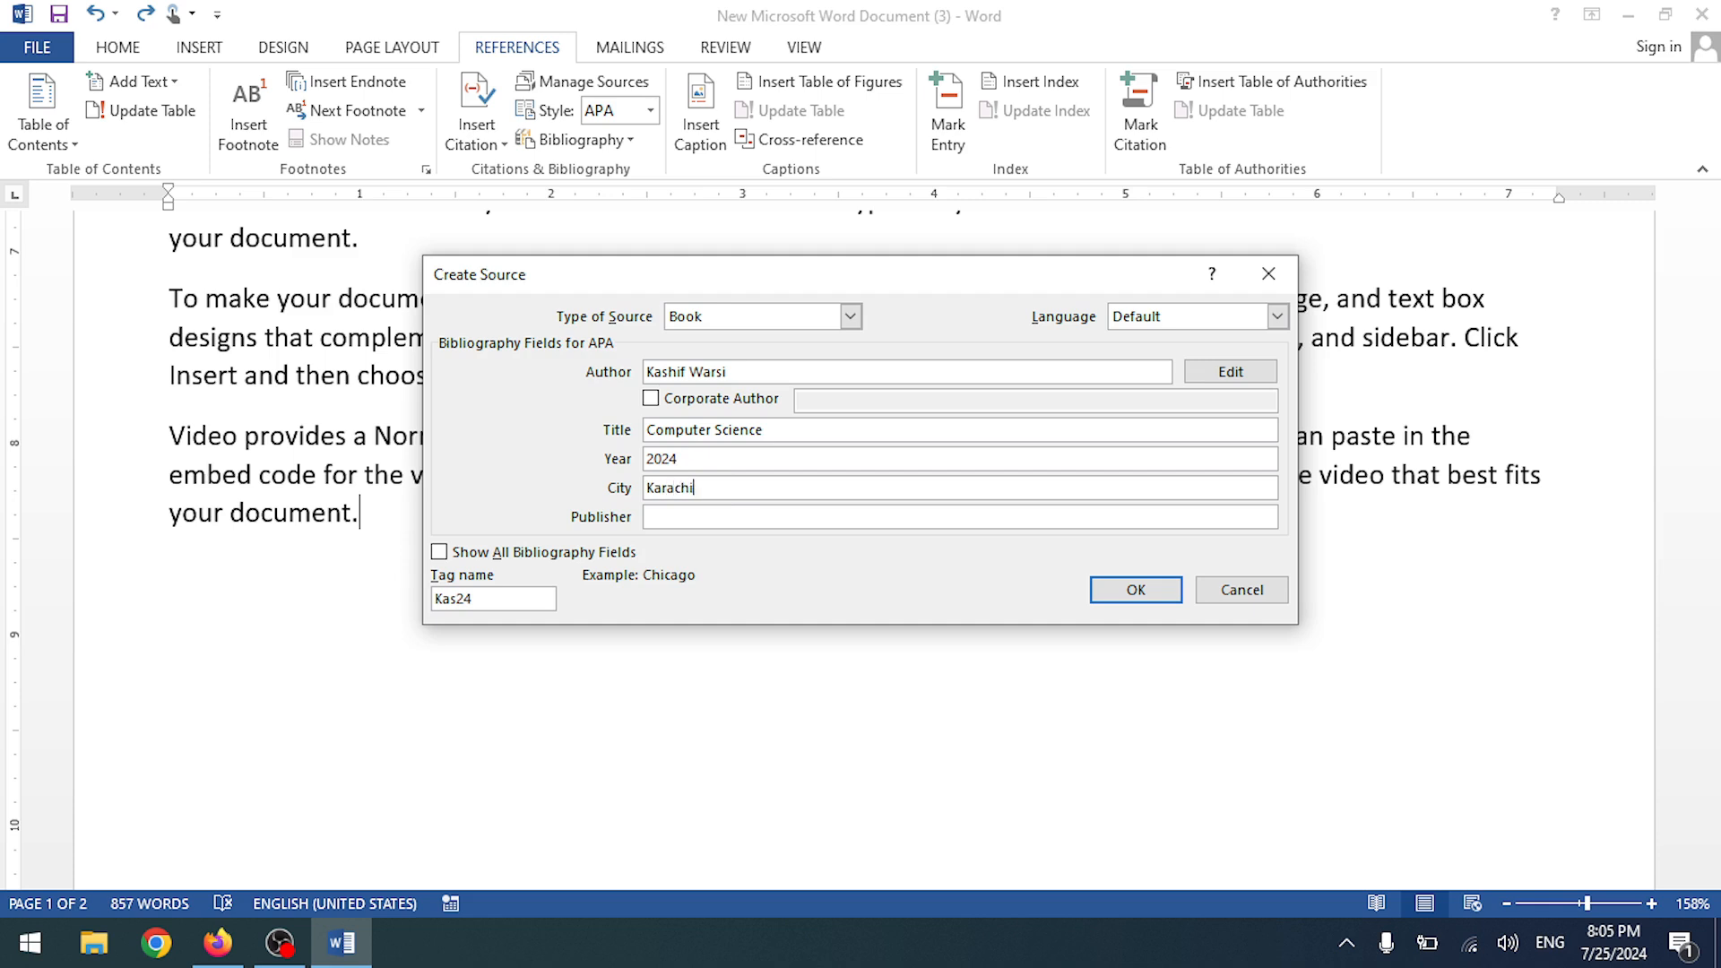
click(779, 518)
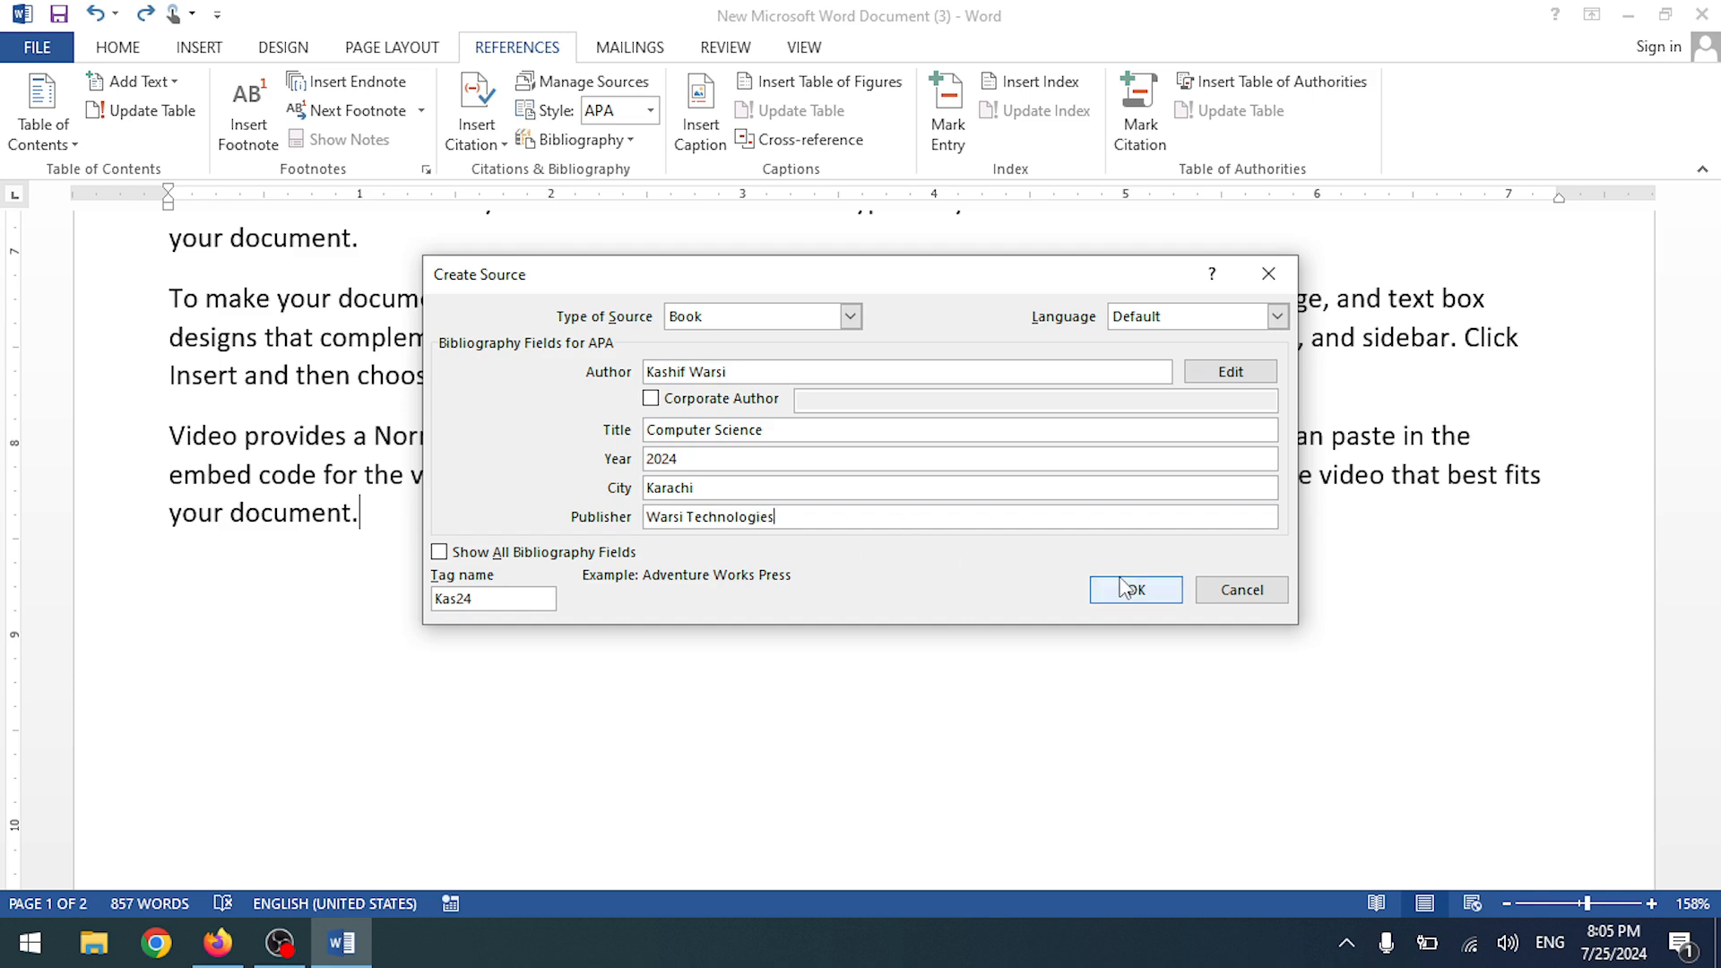
- Save the Computer Science source, inserting its 2024 citation into the document
click(1144, 599)
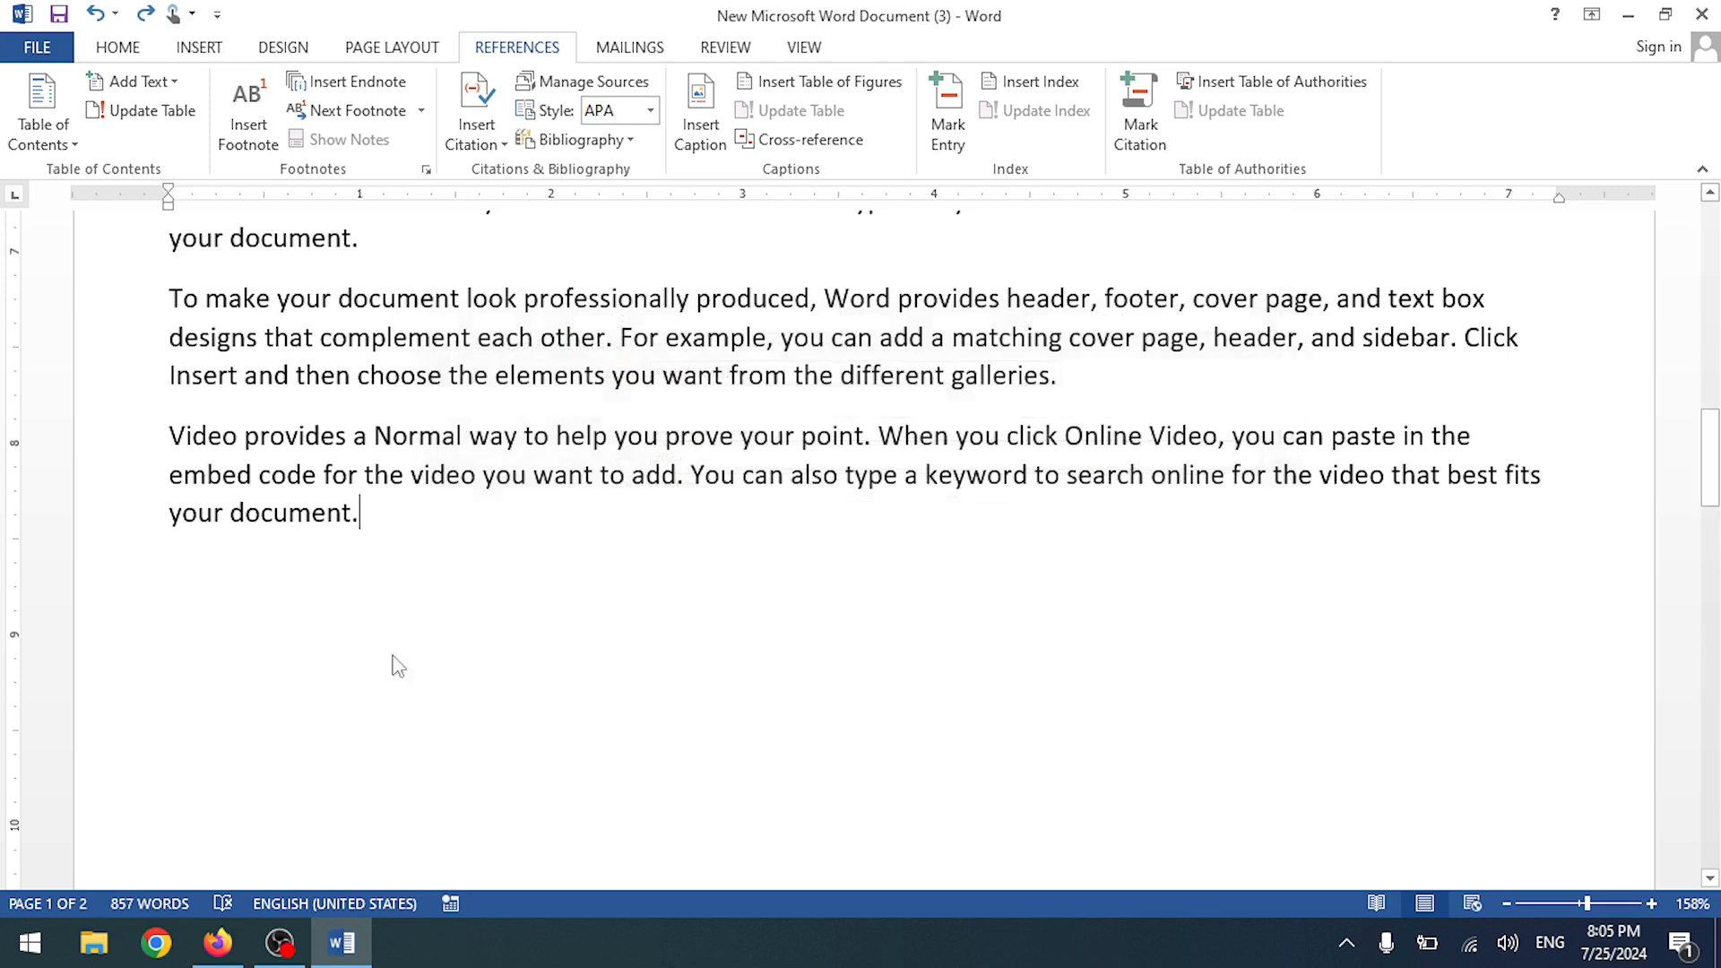
click(467, 513)
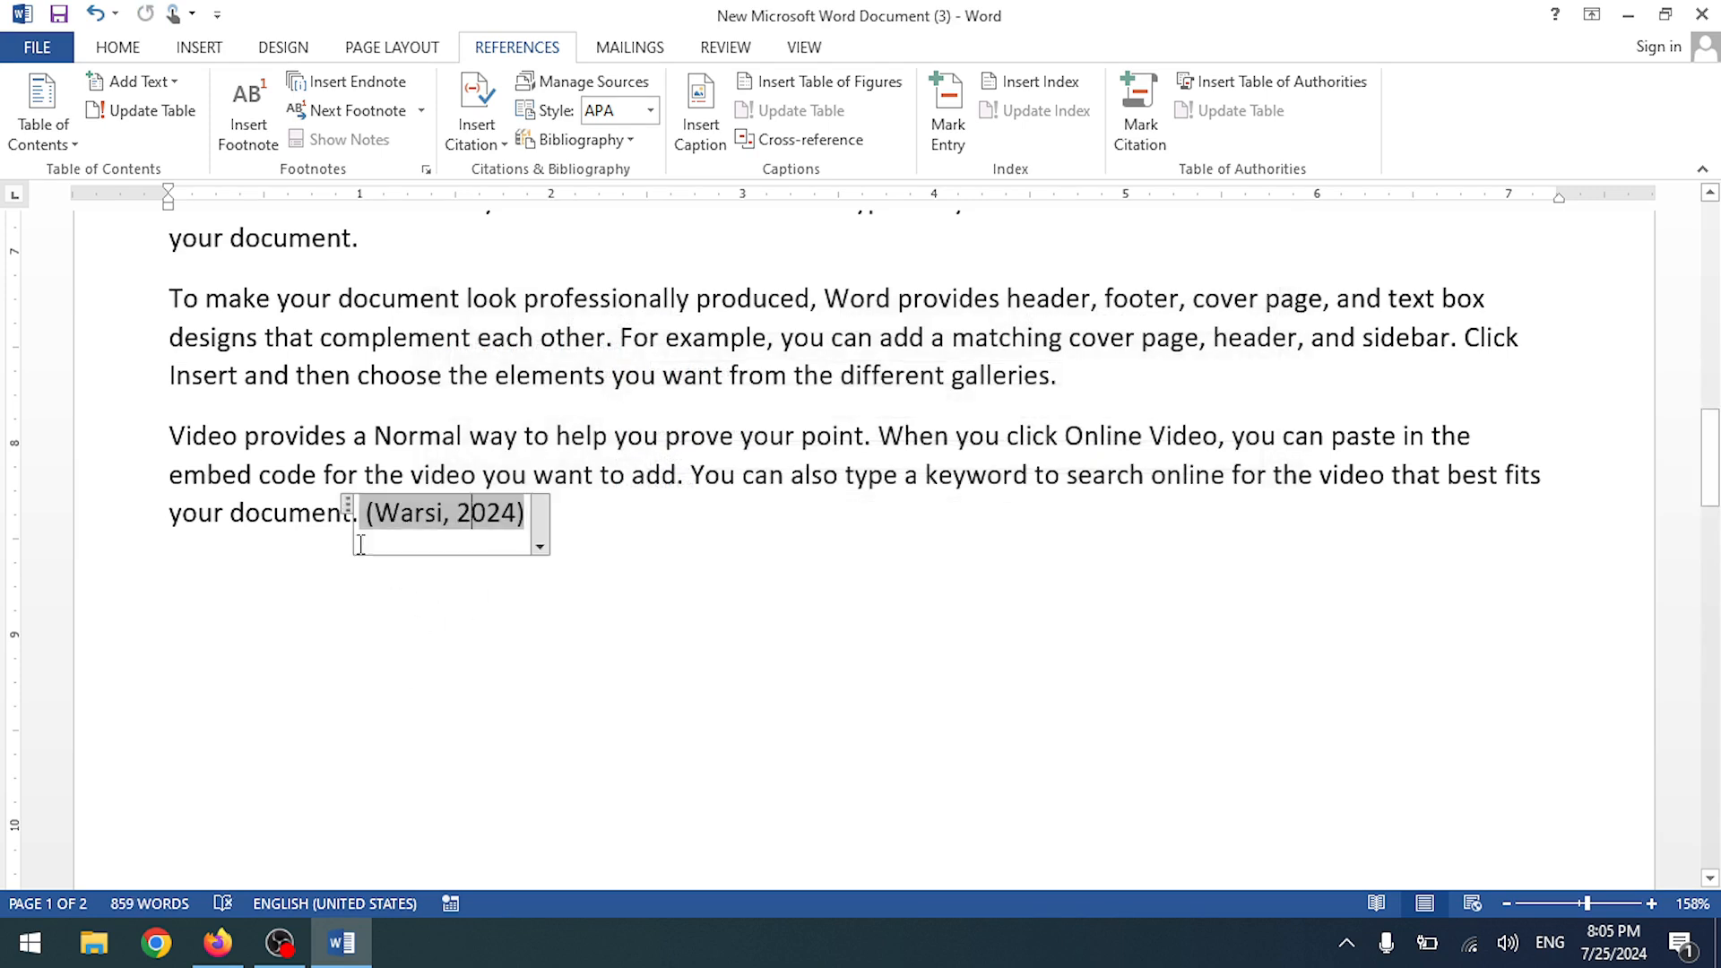
click(540, 548)
click(615, 549)
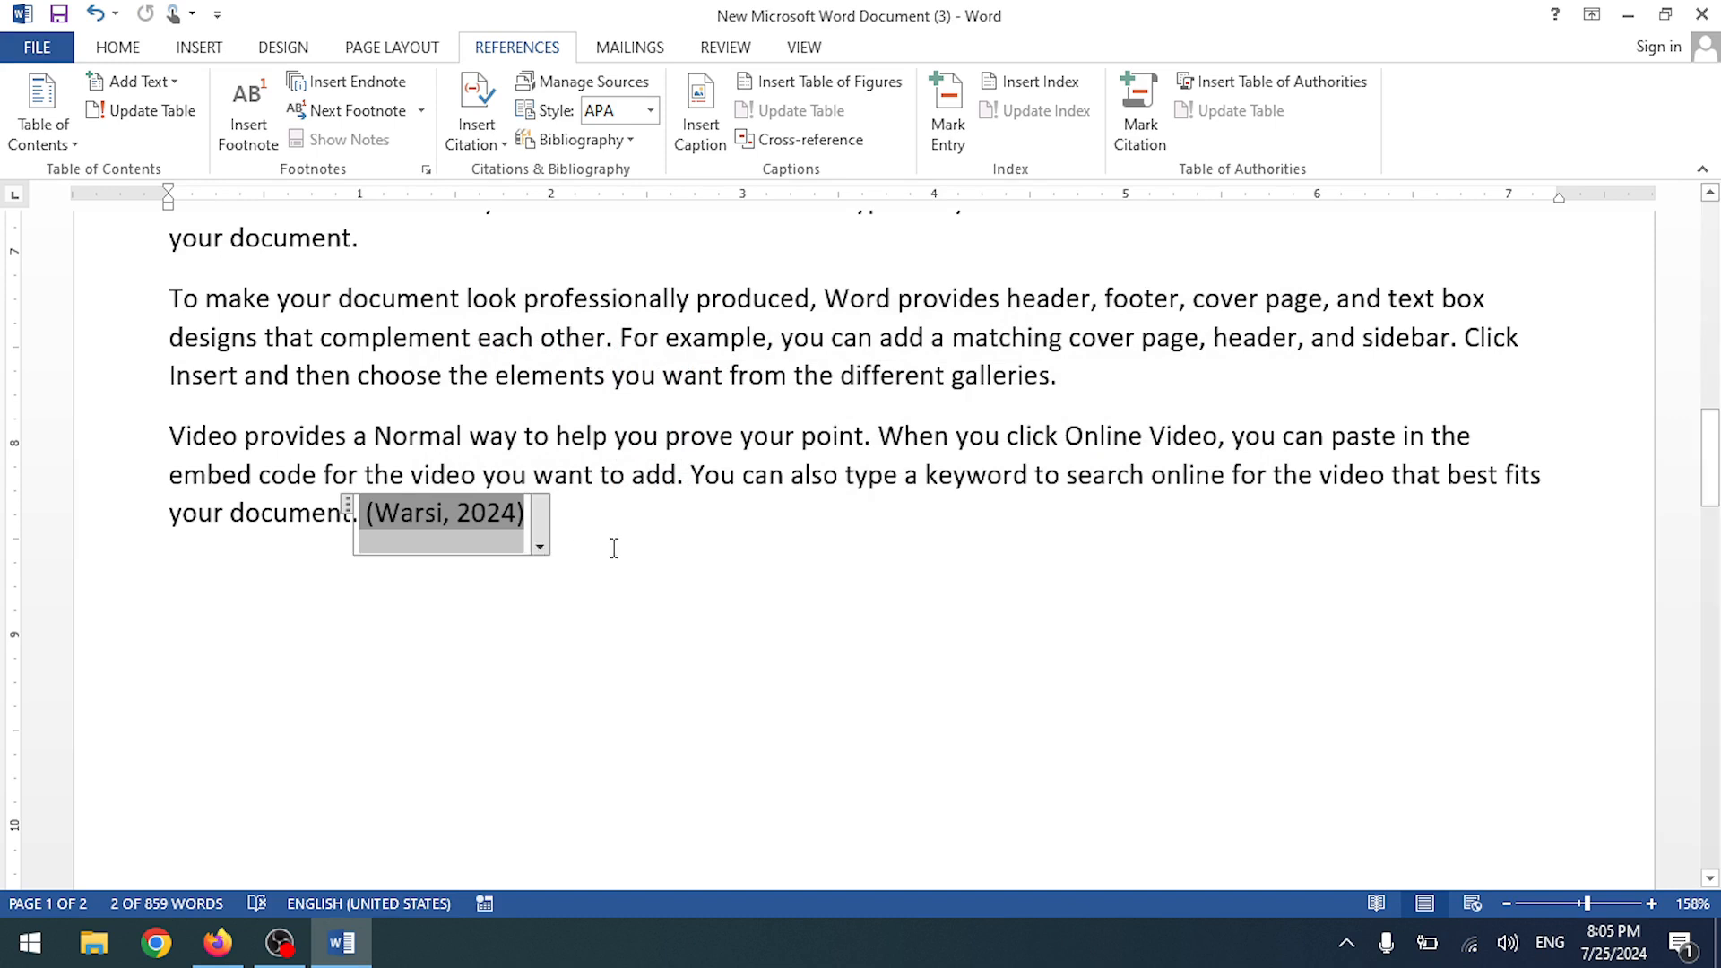
click(634, 557)
- Move the citation onto its own line and delete it
drag(364, 512, 402, 594)
click(357, 512)
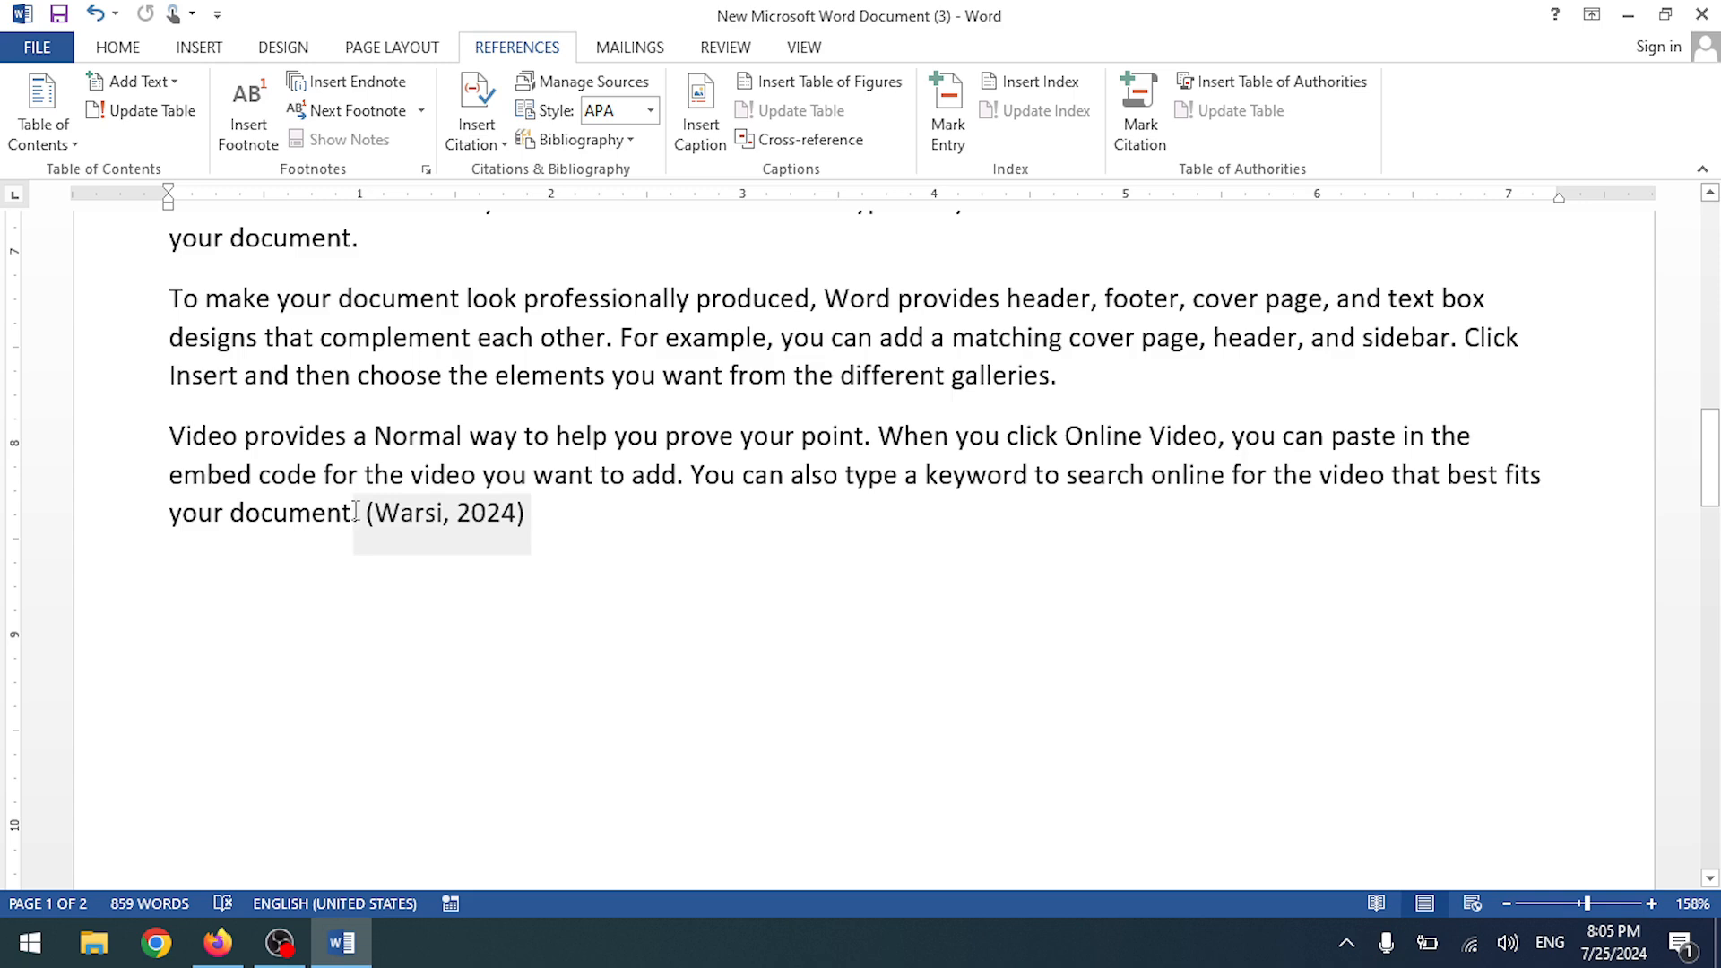
key(Return)
key(Return)
key(Return)
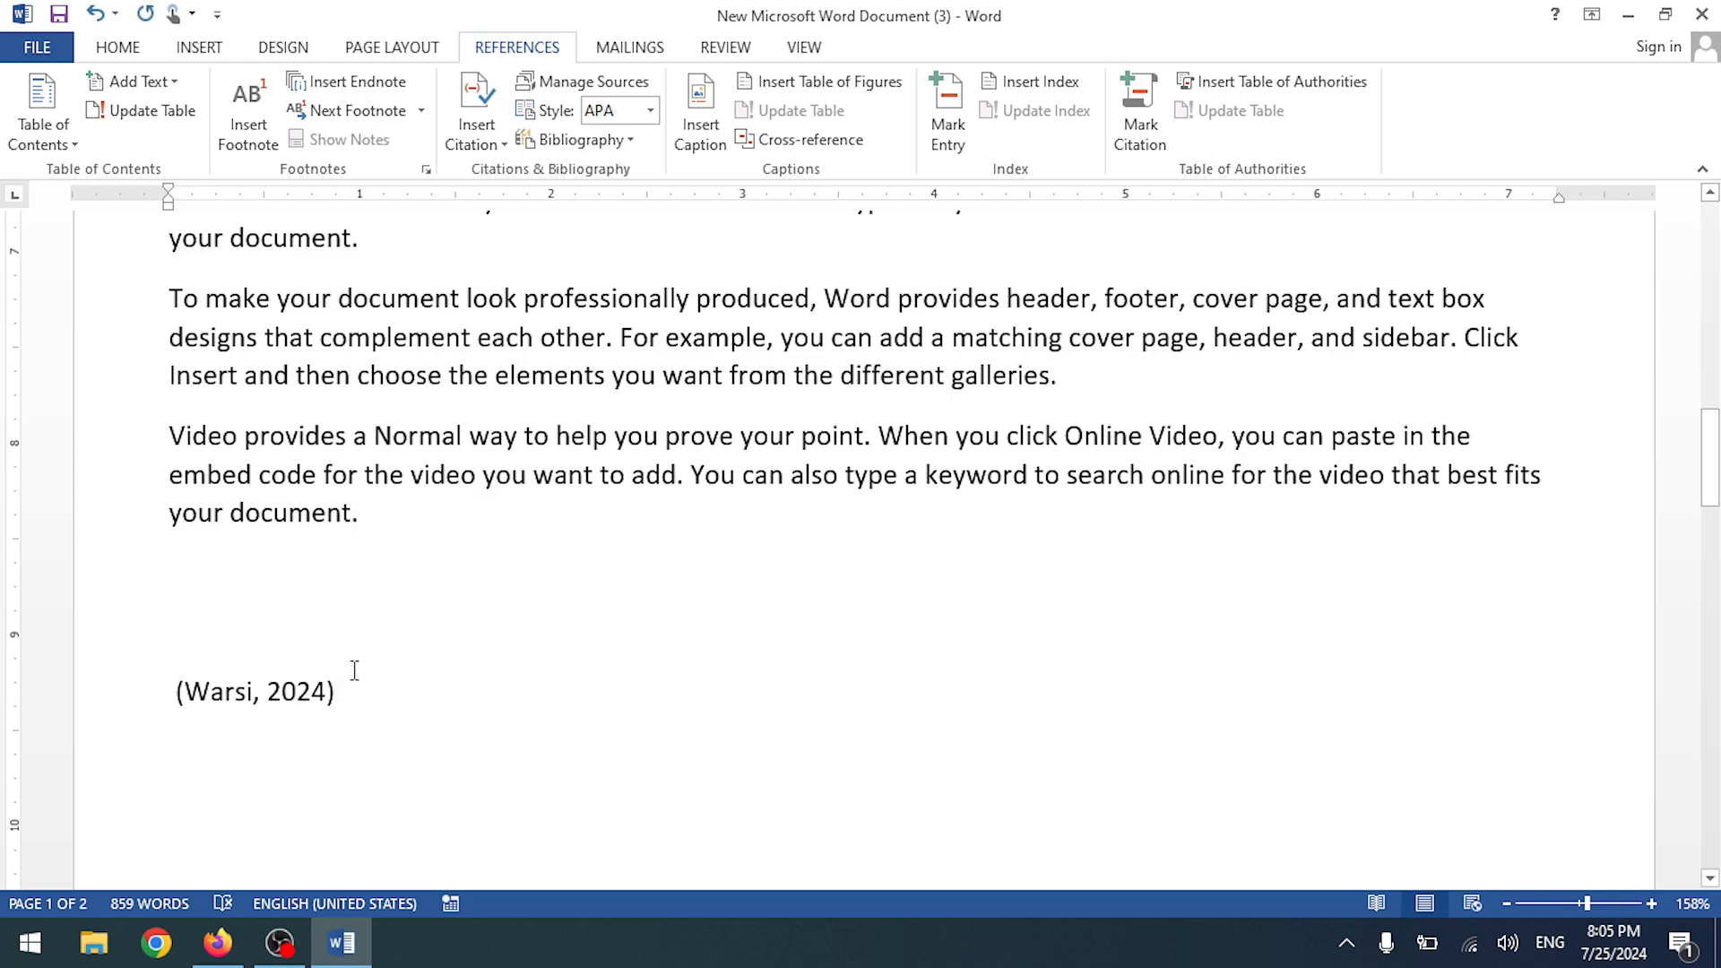
scroll(367, 663, down, 15)
scroll(372, 650, up, 12)
drag(354, 691, 172, 687)
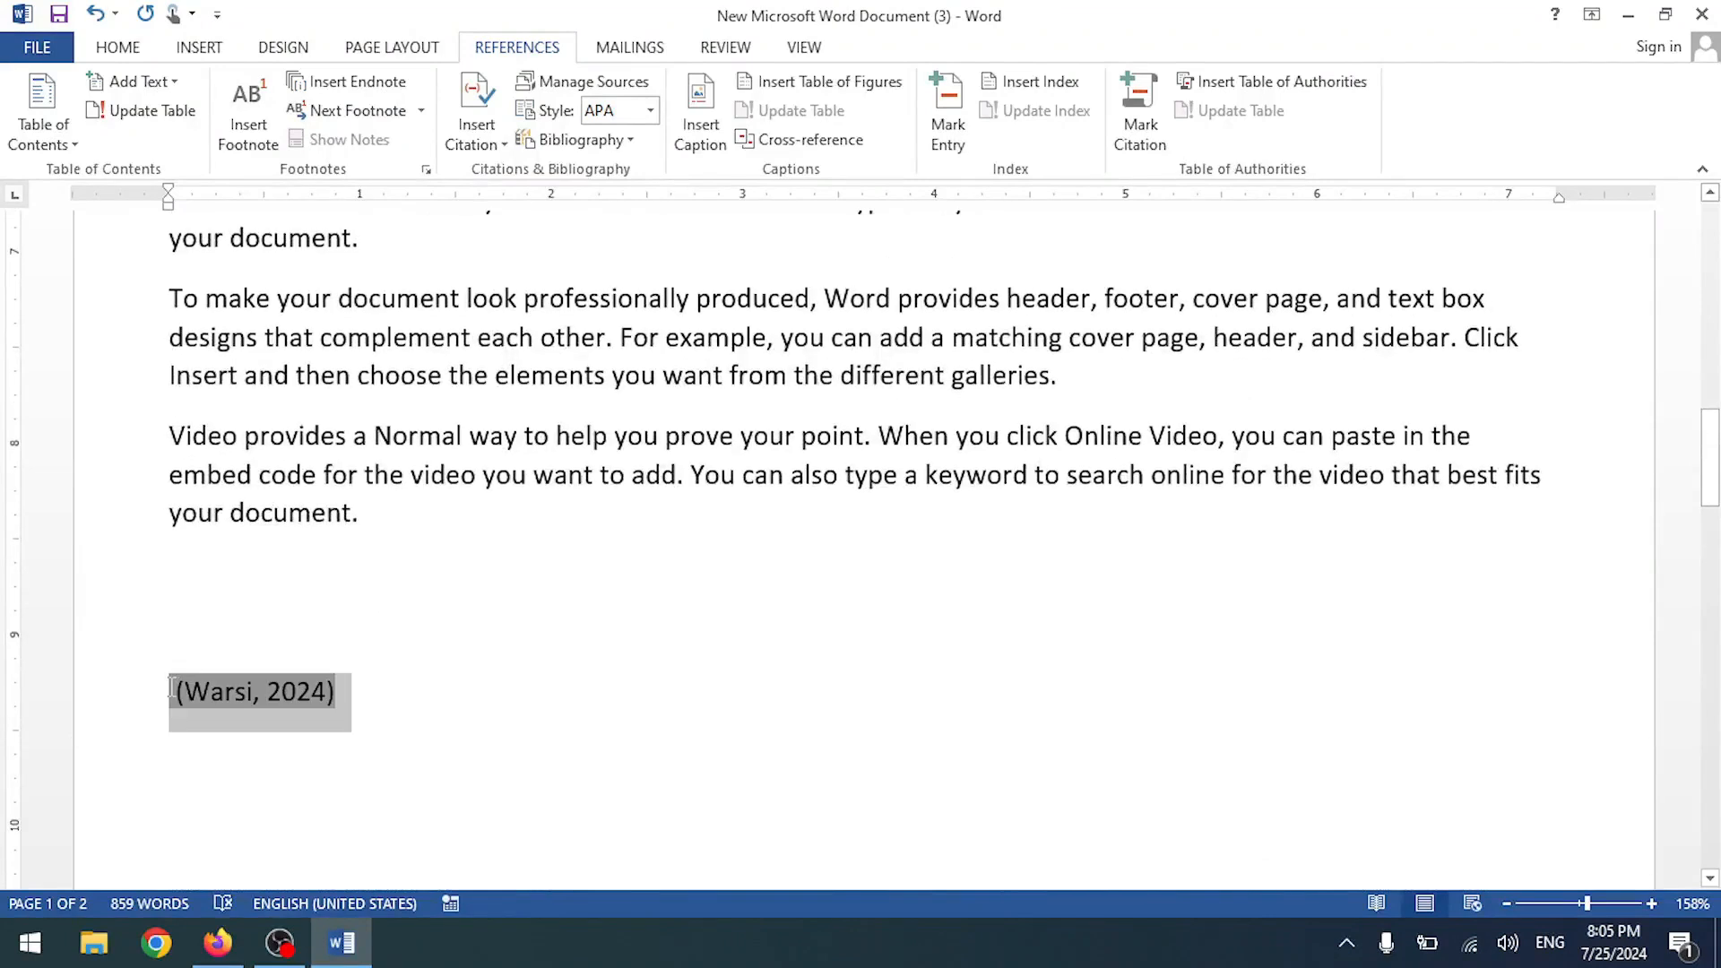
key(Delete)
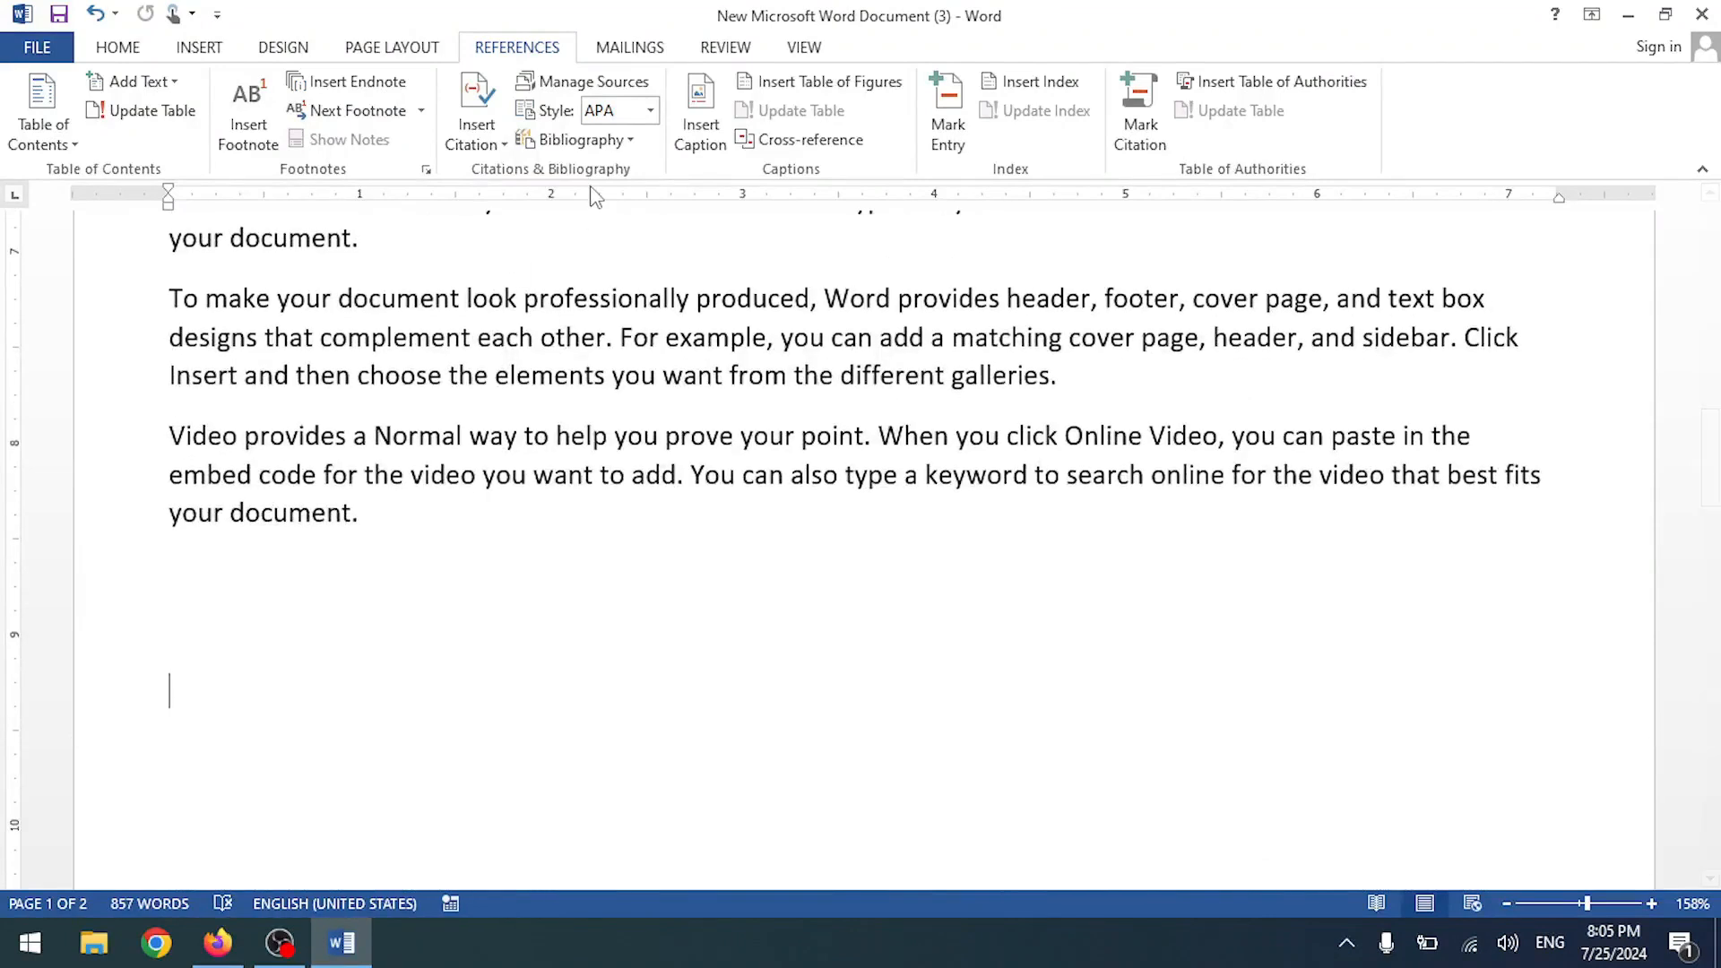
- Re-cite the Computer Science source, then cancel an Add New Placeholder attempt
click(484, 130)
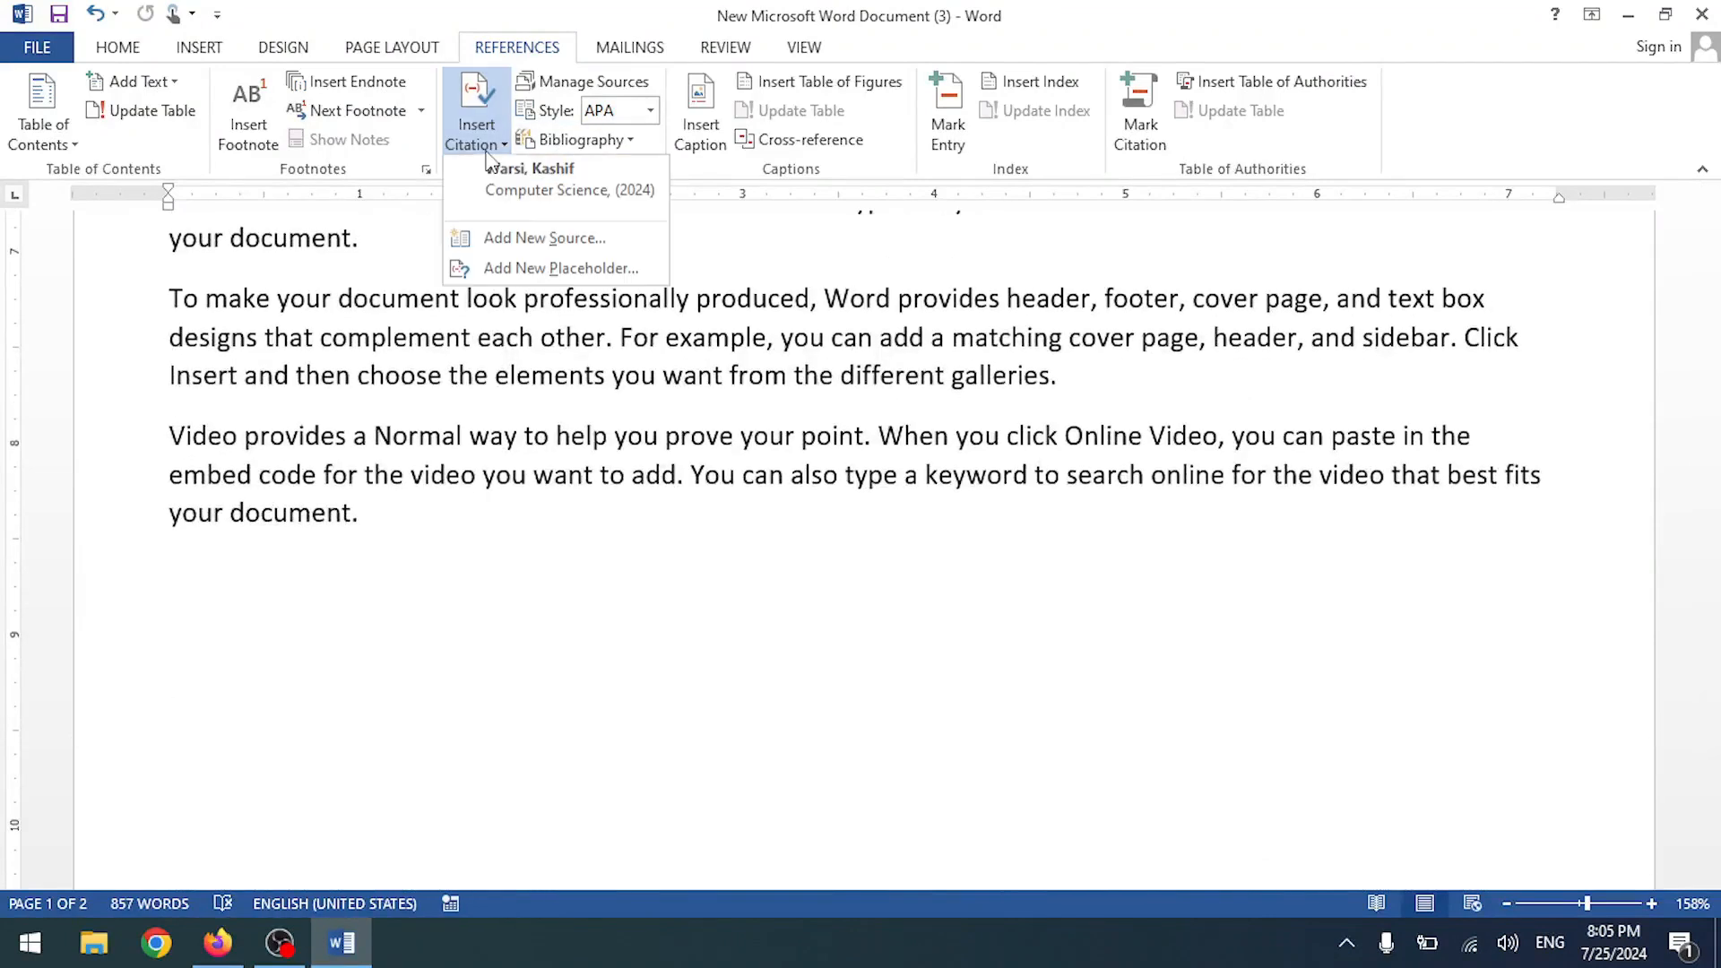
click(539, 192)
click(466, 148)
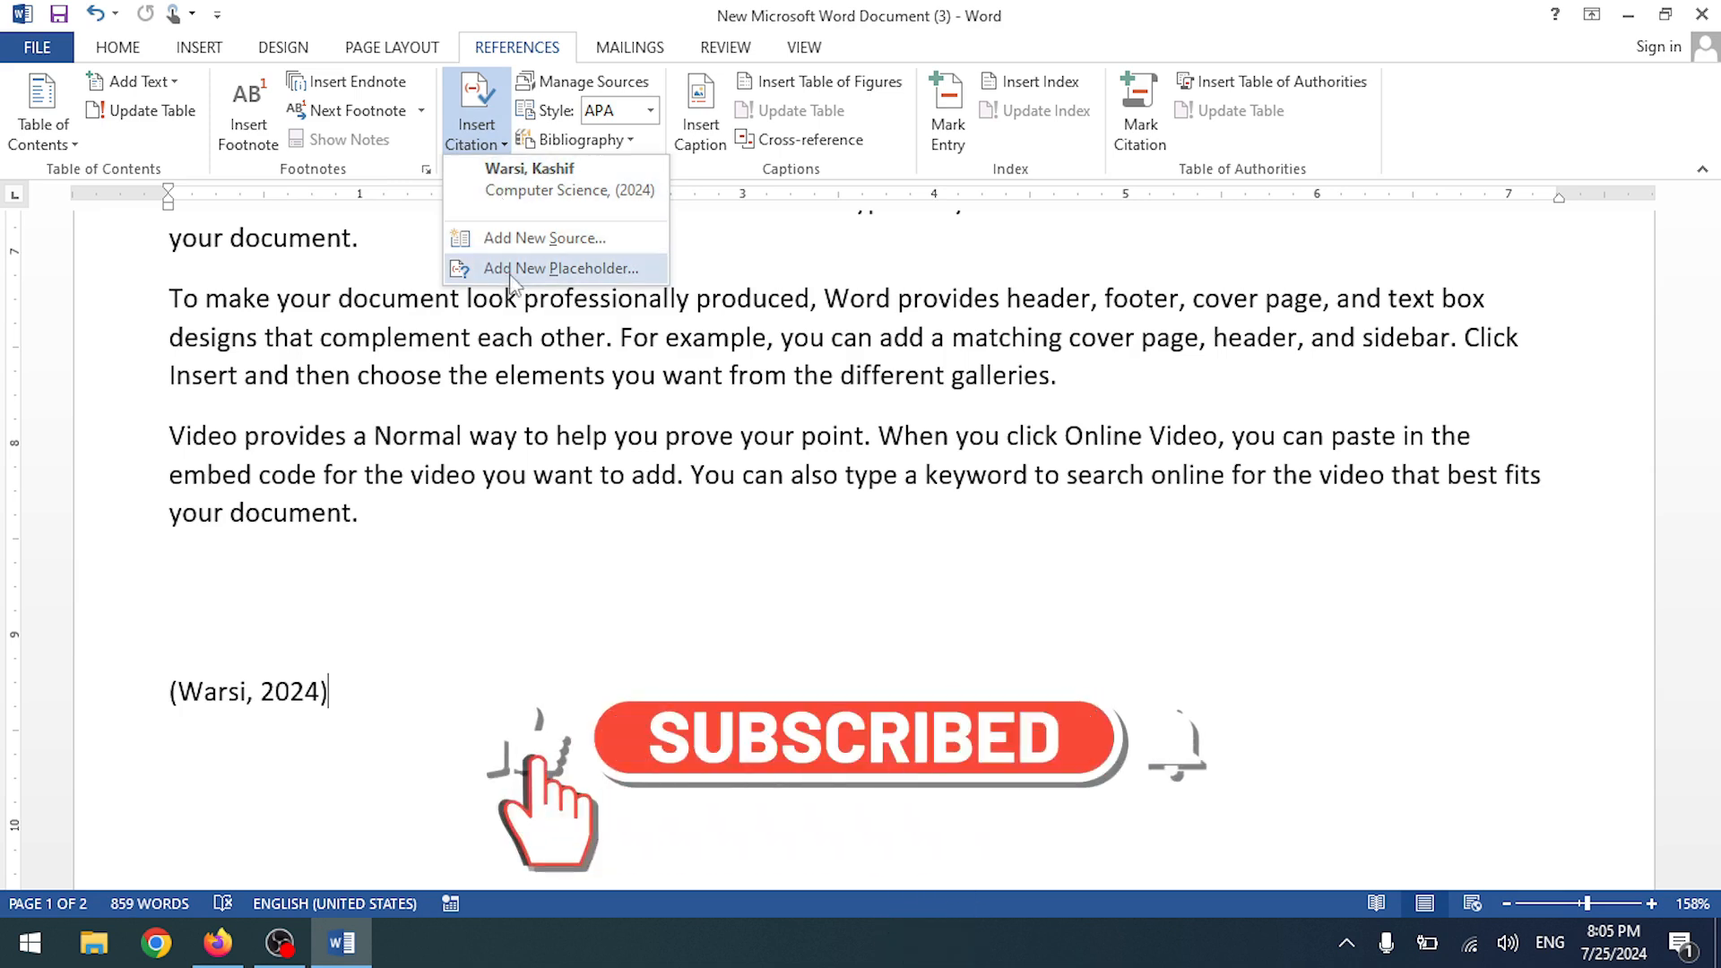
click(524, 268)
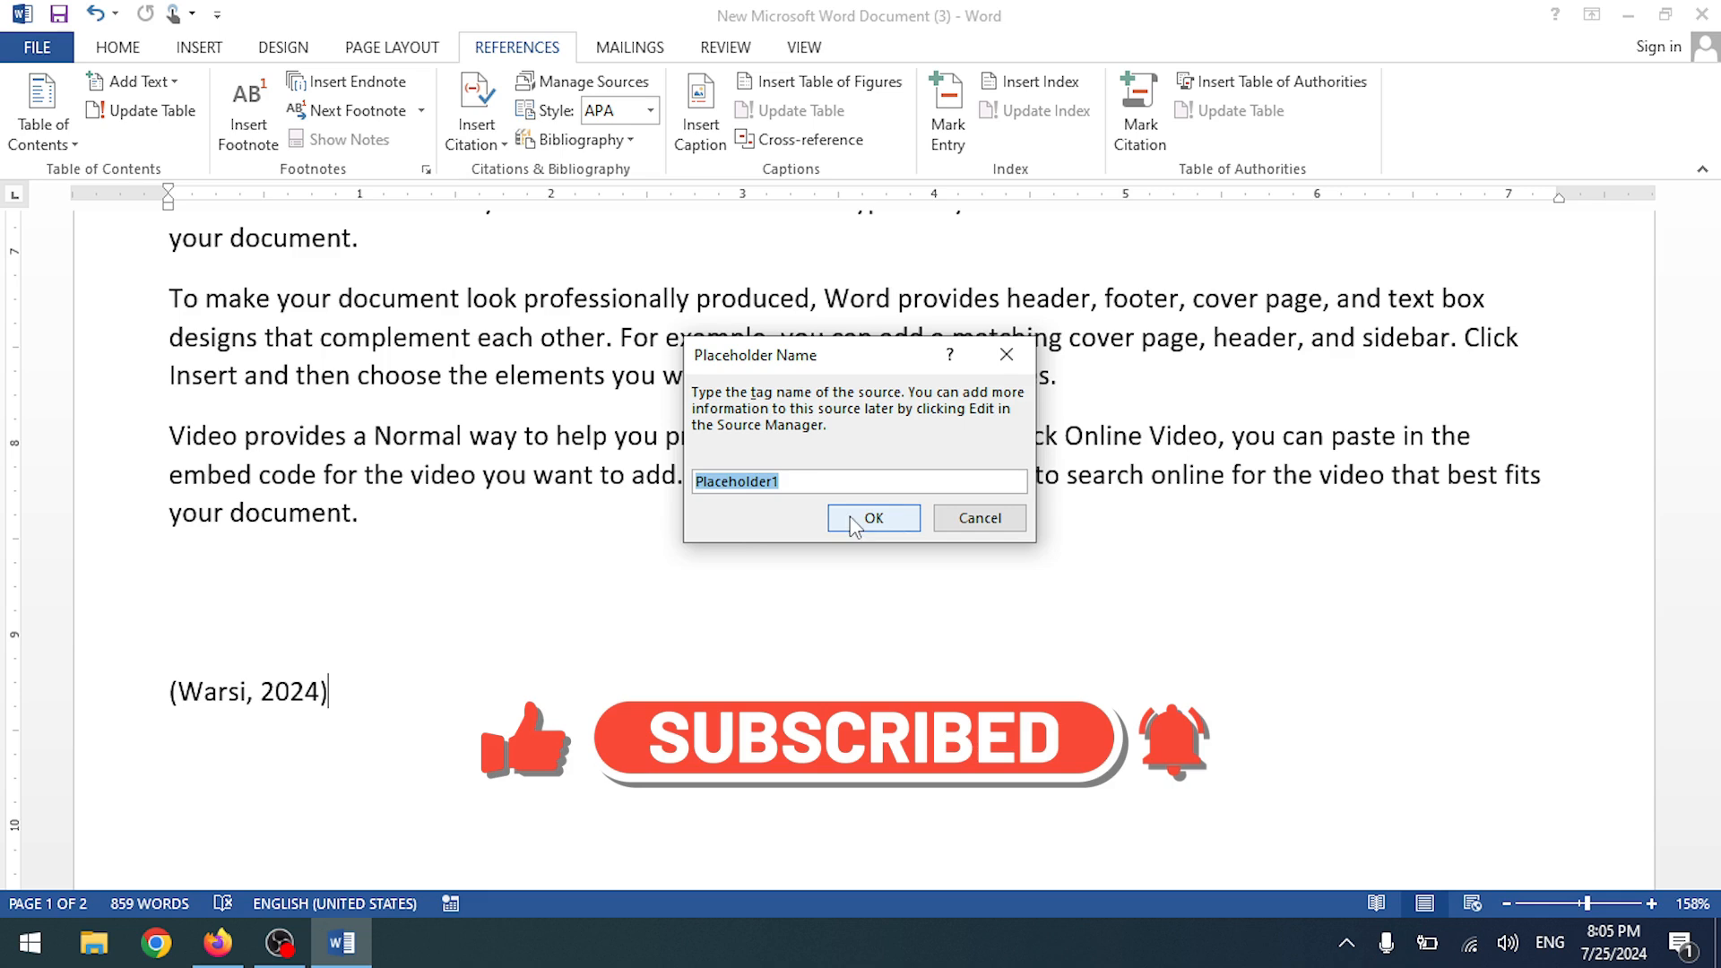
click(980, 517)
- Cite the Computer Science source once more, then undo the inserted citations
click(476, 132)
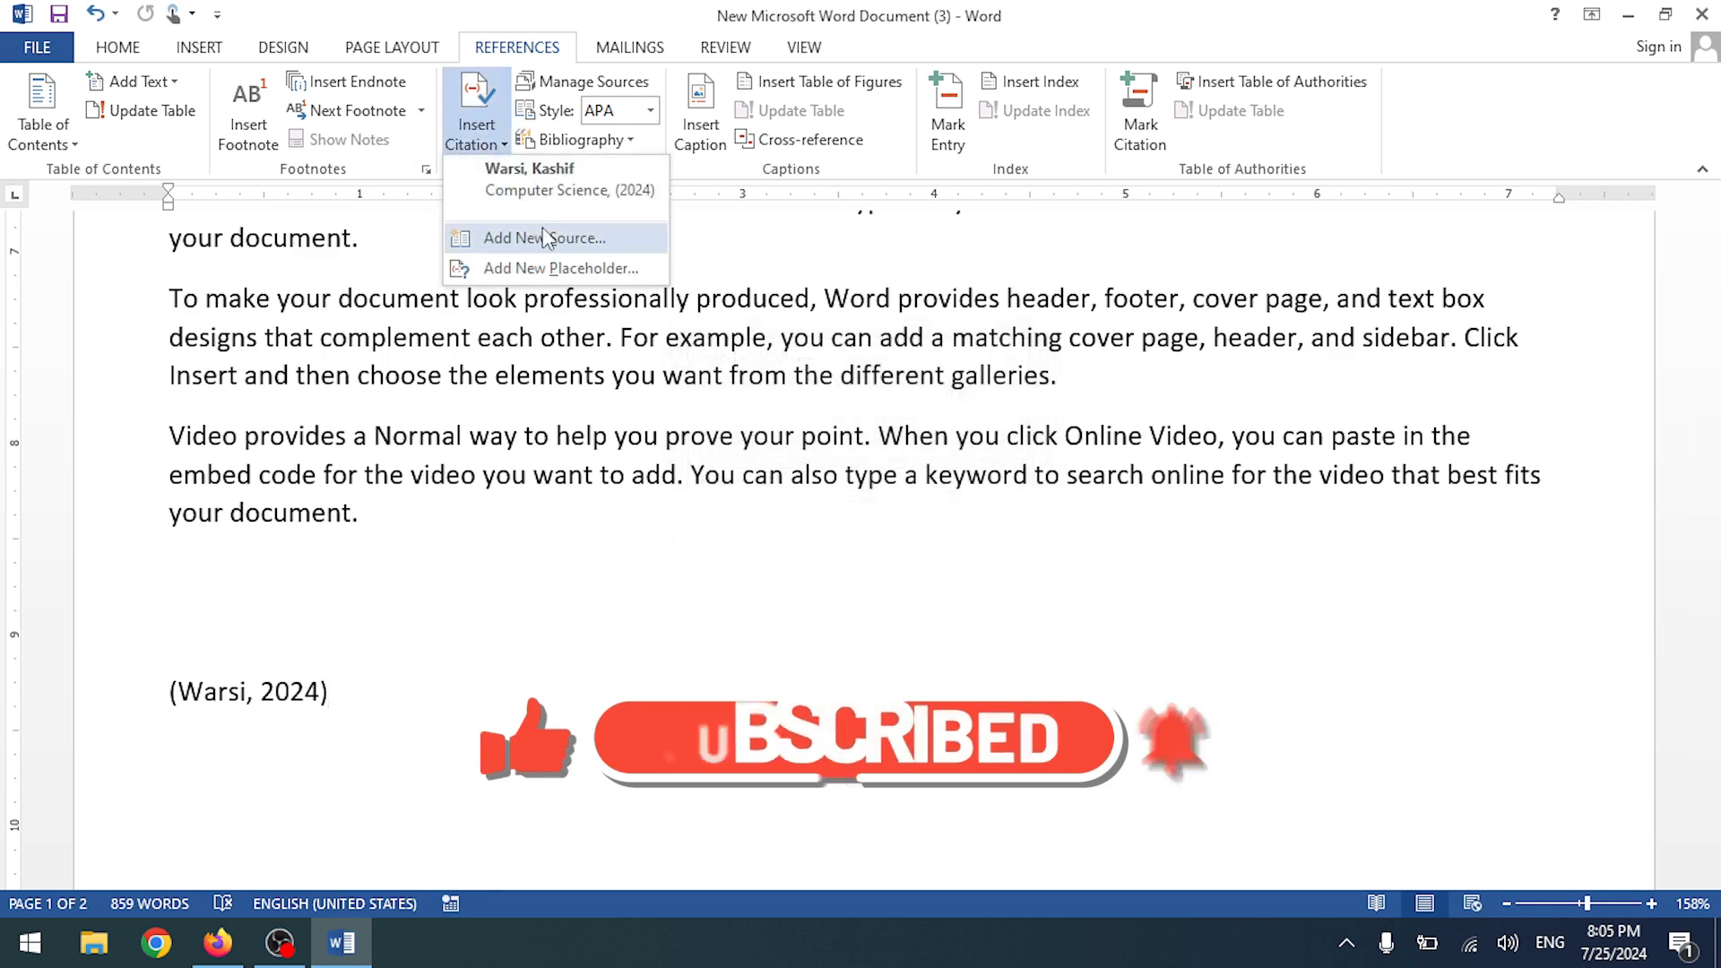
click(529, 188)
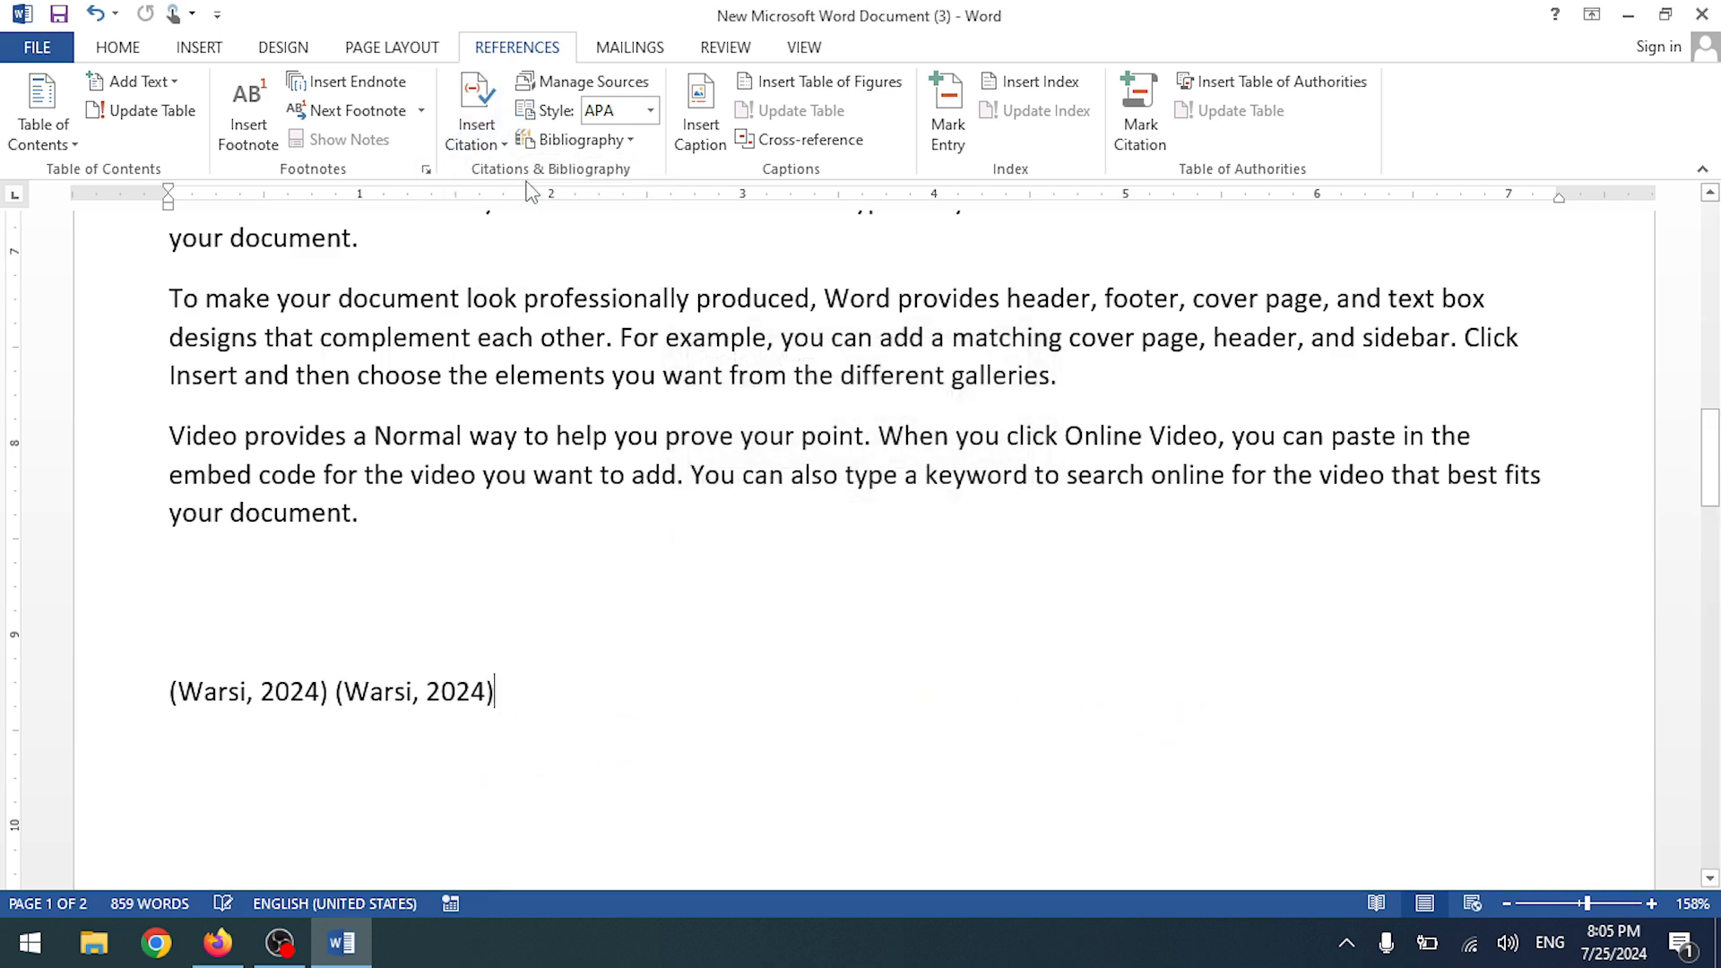
key(ctrl+z)
key(ctrl+z)
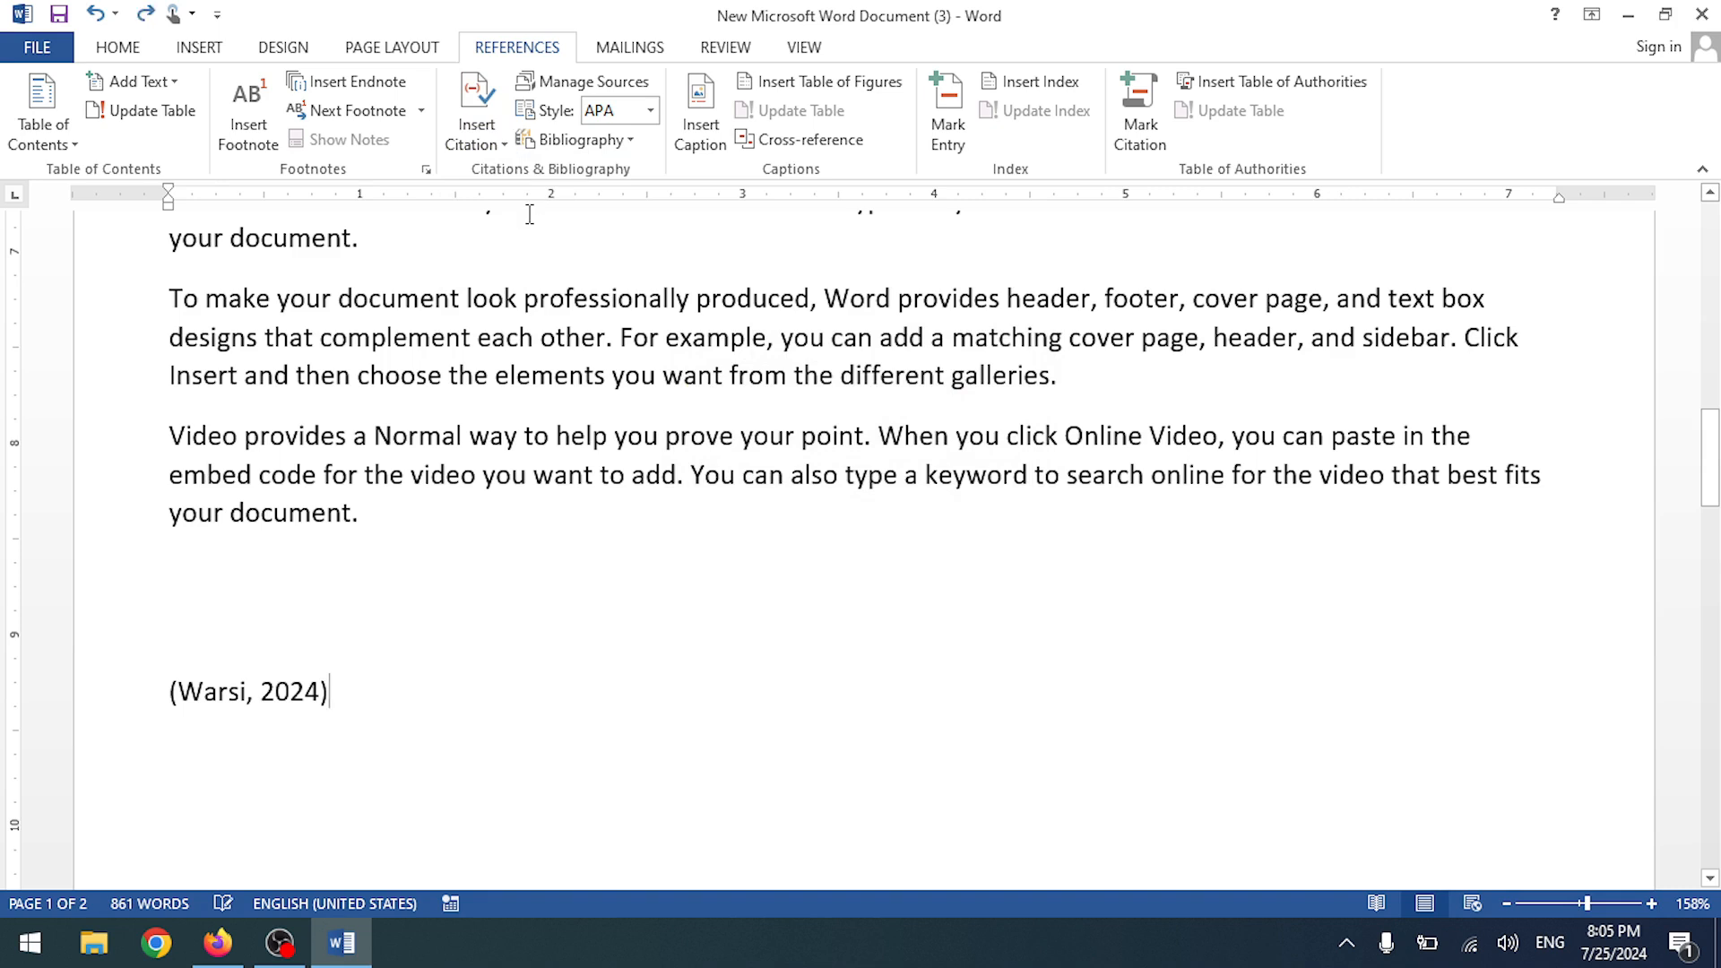
scroll(543, 502, down, 6)
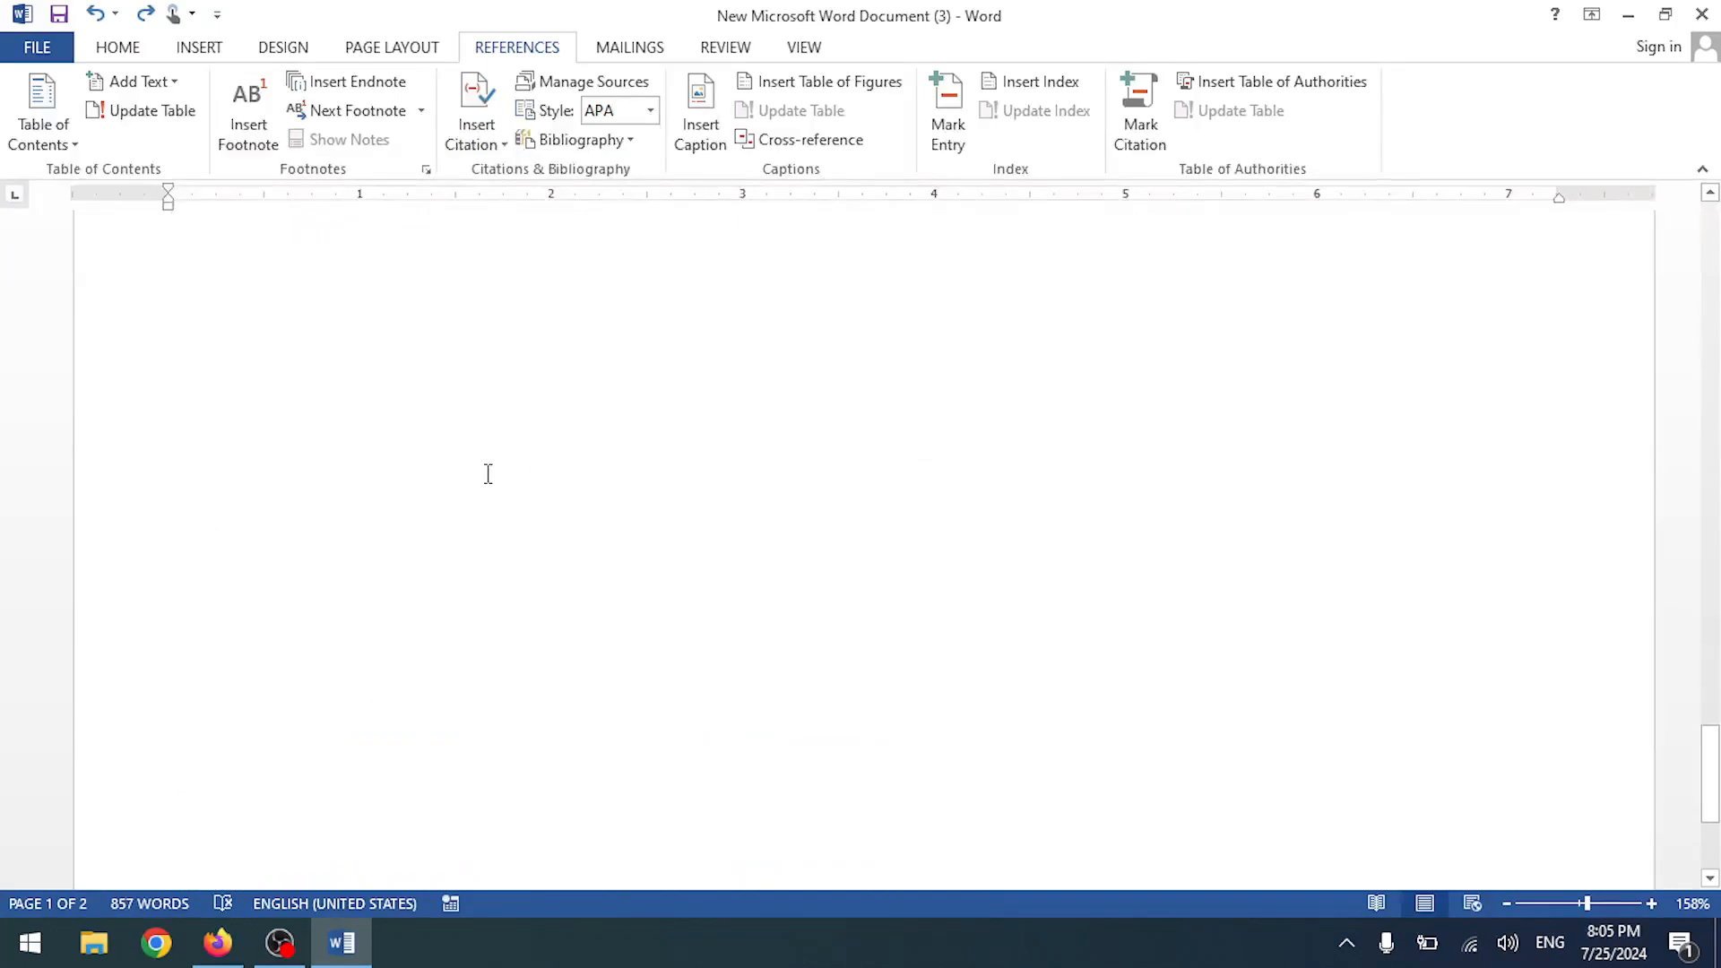
scroll(488, 472, up, 2)
- Paste text on the empty line after 'device.' and cite the Computer Science source there
click(354, 321)
text(Themes and styles also help keep your document coordinated. When you click Design and choose a new Theme, the pictures, charts, and SmartArt graphics change to match your new theme. When you apply styles, your headings change to match the new theme. Save time in Word with new buttons that show up where you need them. To change the way a picture fits in your document, click it and a button for layout options appears next to it. When you work on a table, click where you want to add a row or a column, and then click the plus sign. Reading is easier, too, in the new Reading view. You can collapse parts of the document and focus on the text you want. If you need to stop reading before you reach the end, Word remembers where you left off - even on another device.)
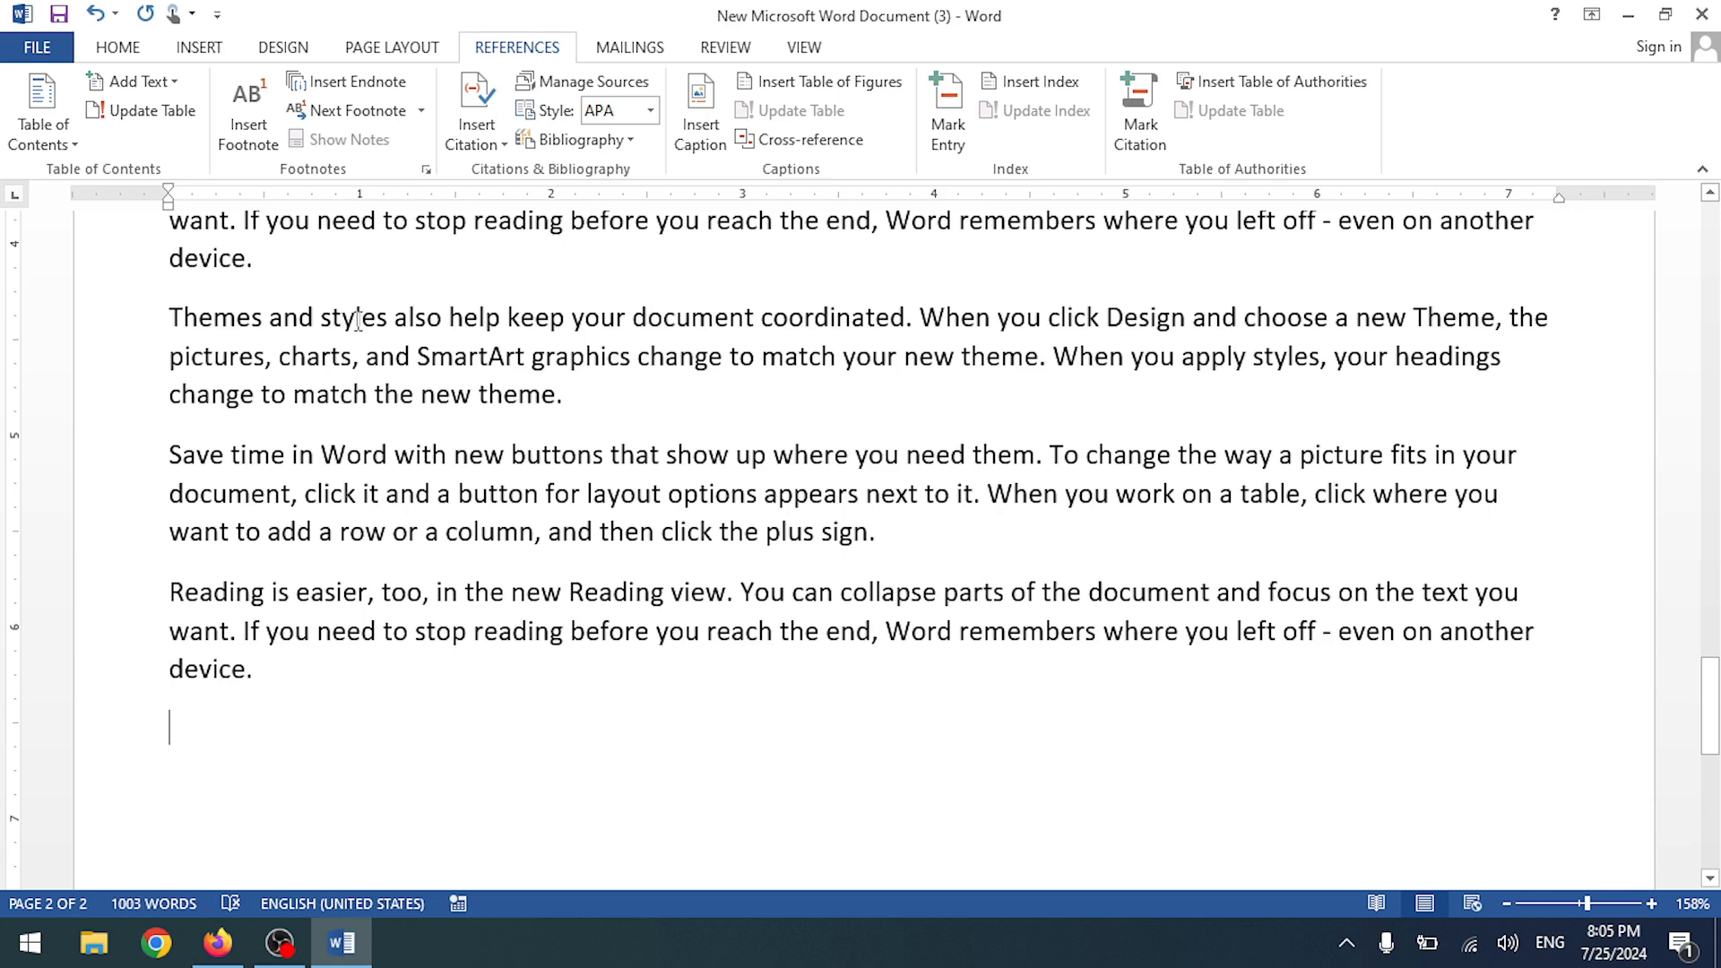
scroll(468, 372, down, 5)
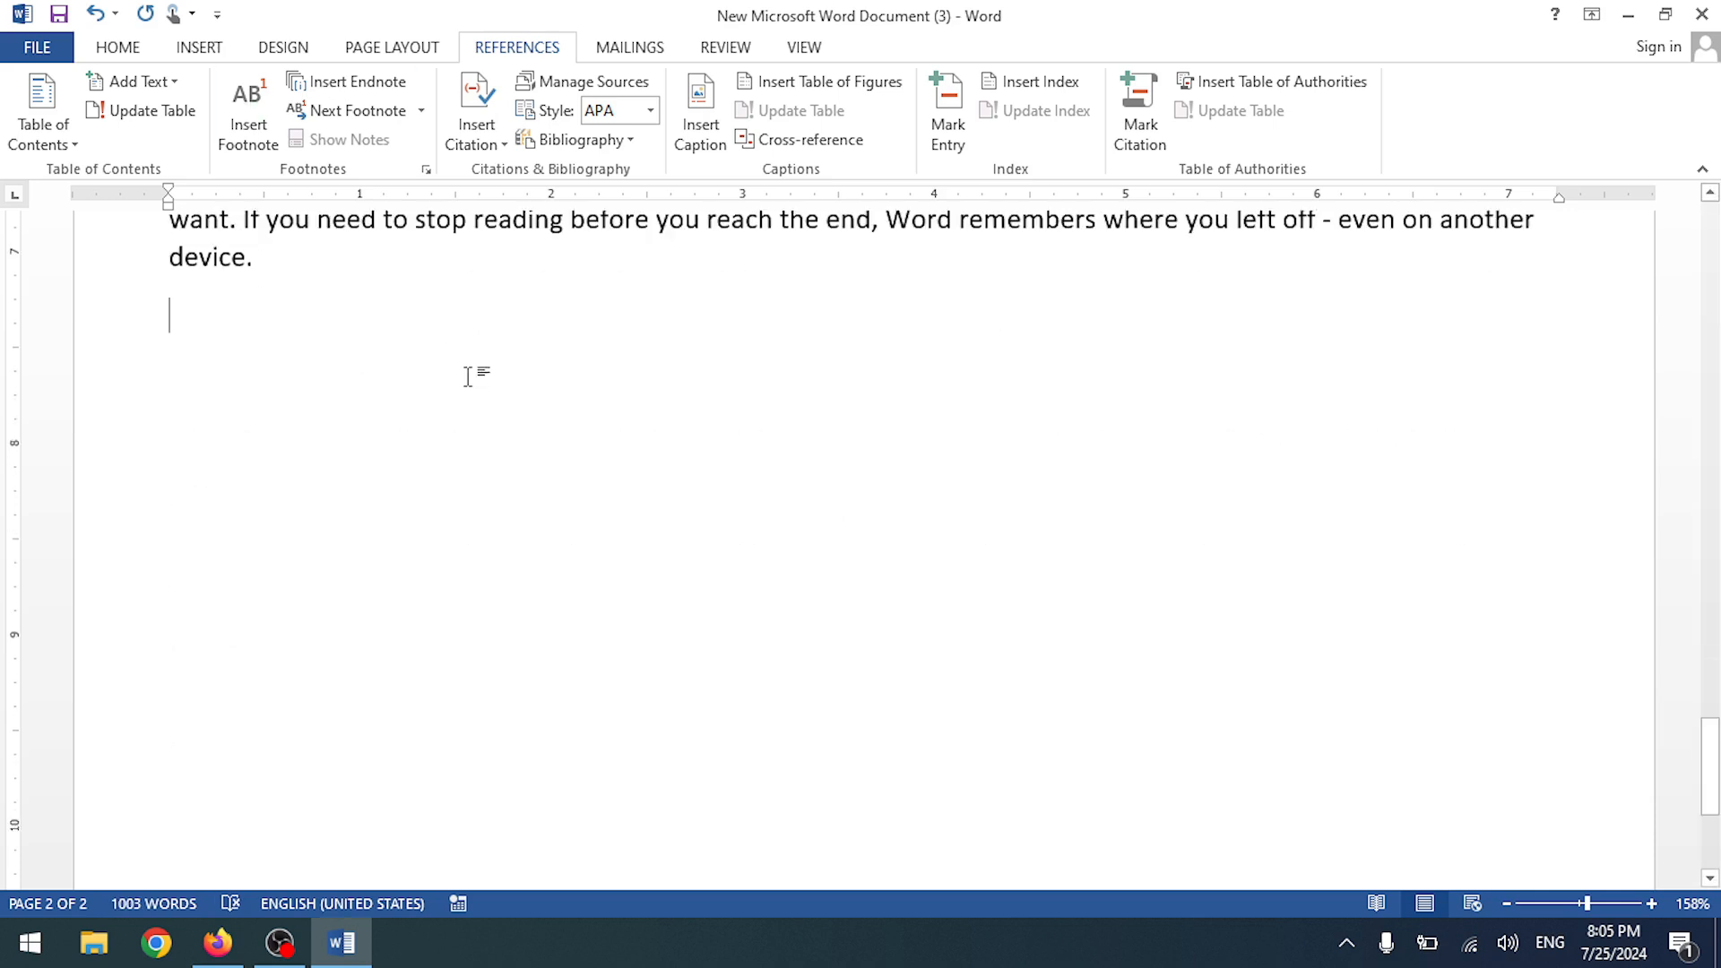
scroll(469, 357, up, 3)
scroll(468, 357, up, 3)
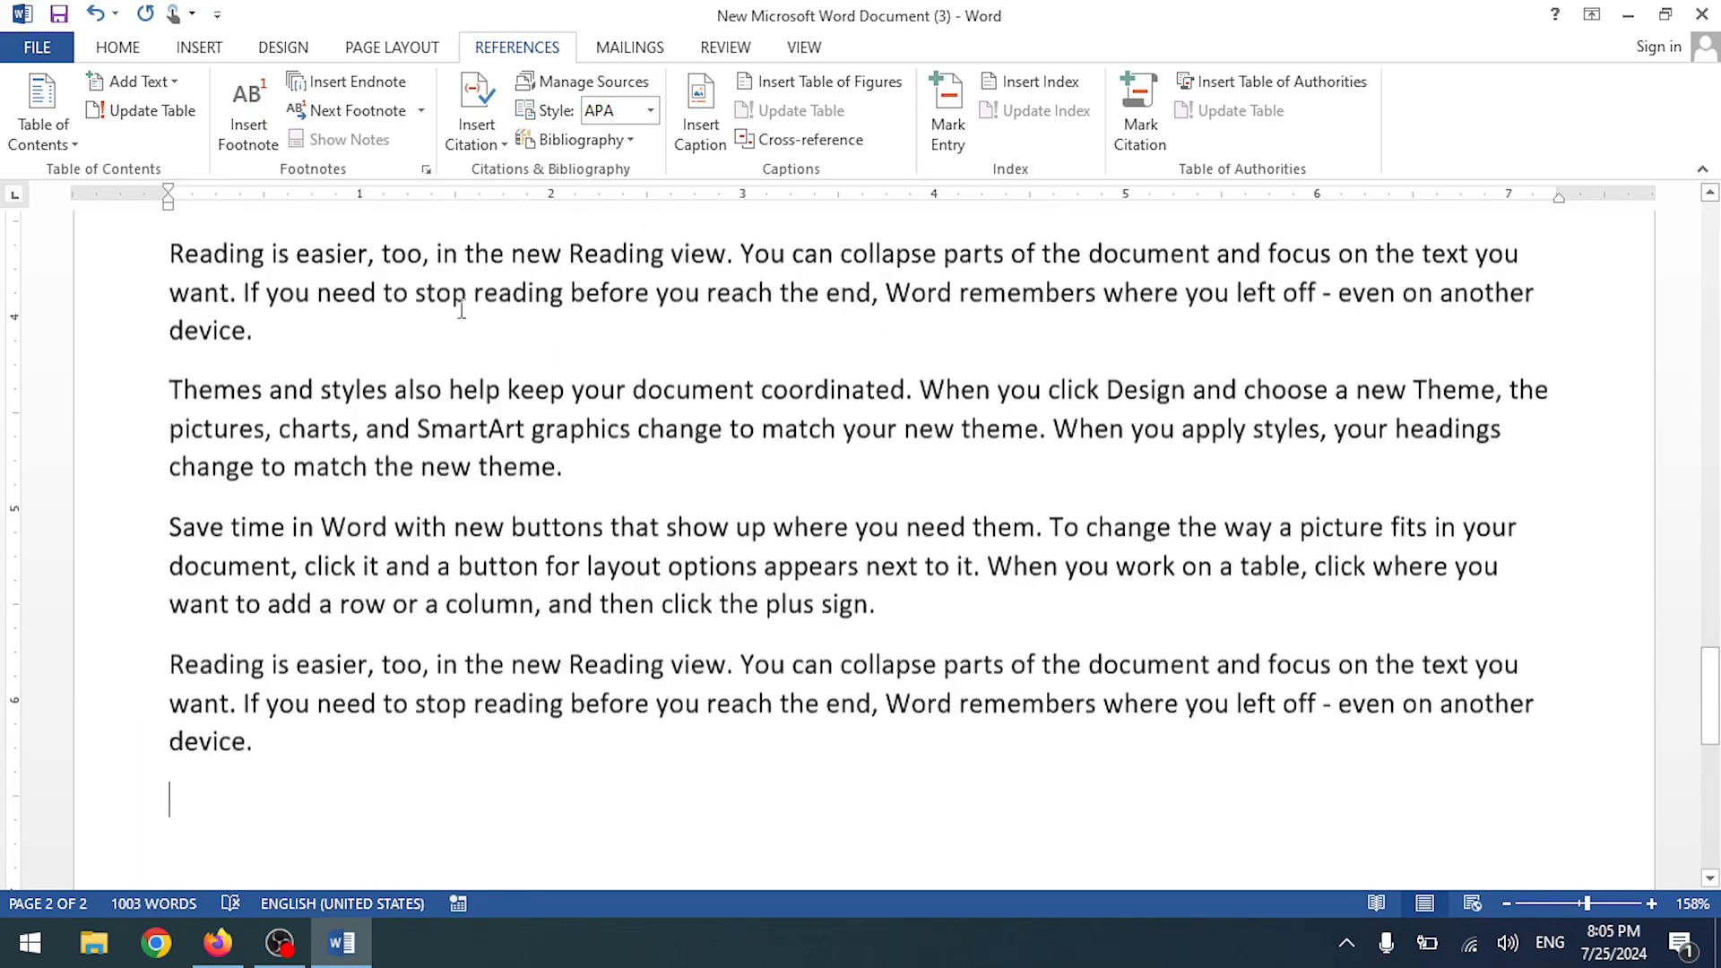
click(476, 130)
click(547, 176)
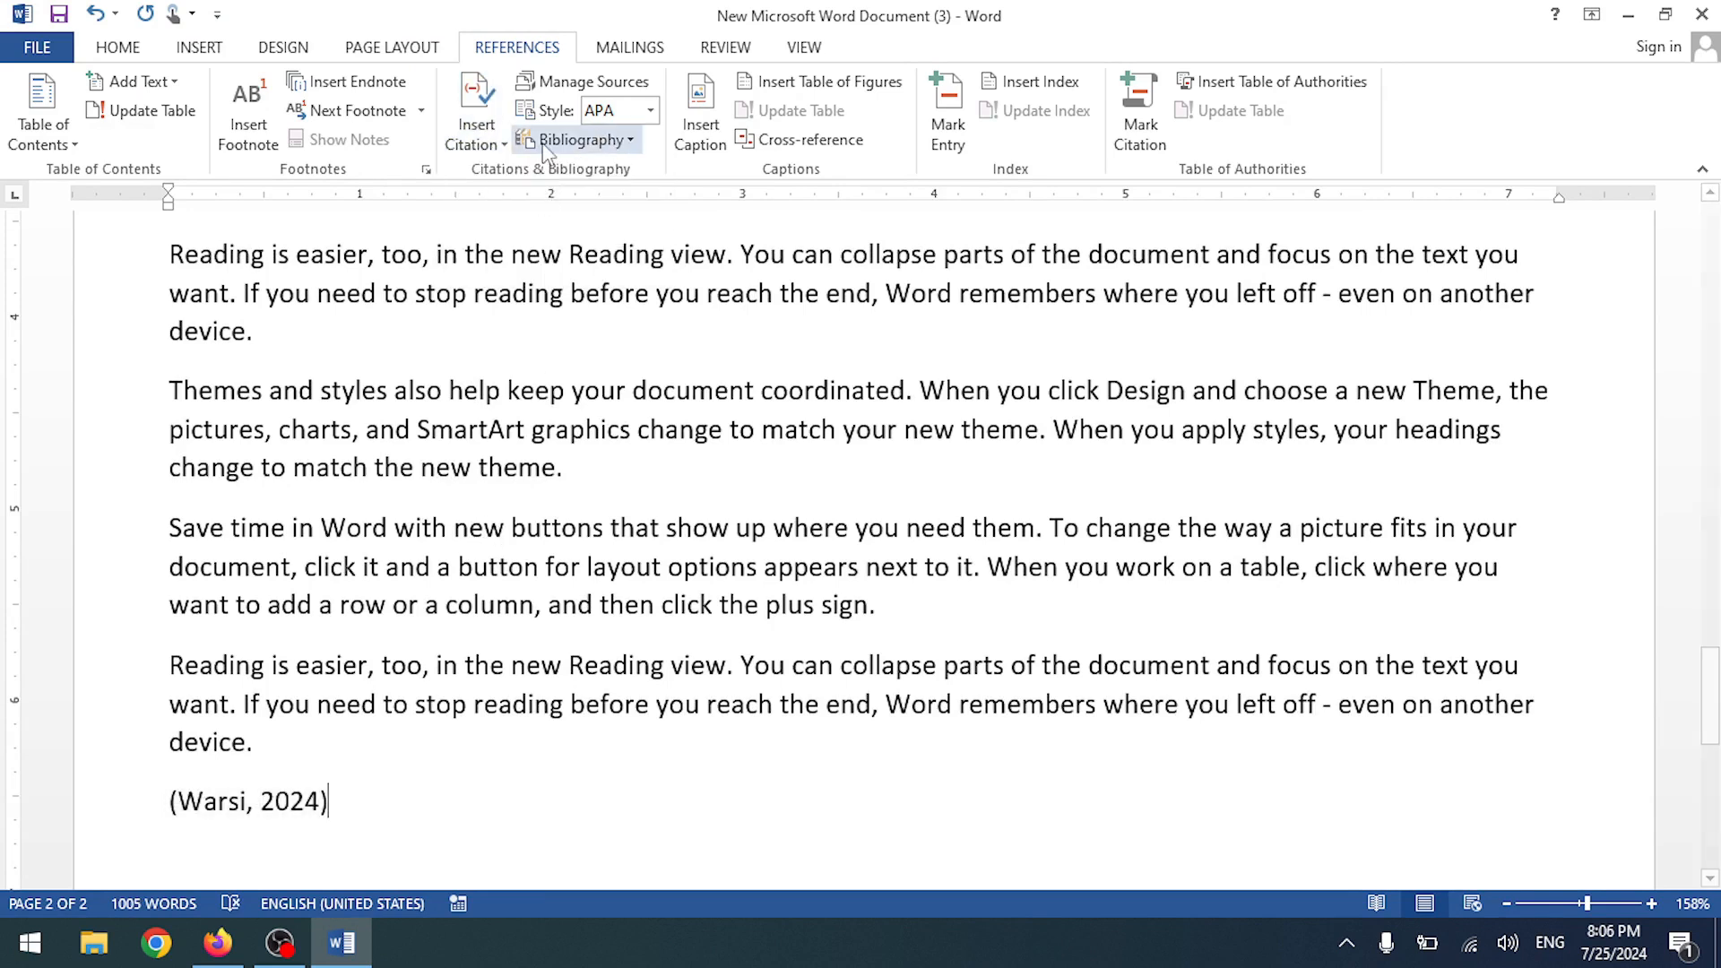
- Switch the style to ISO 690 – First Element and Date, cite again, and review Manage Sources
click(652, 110)
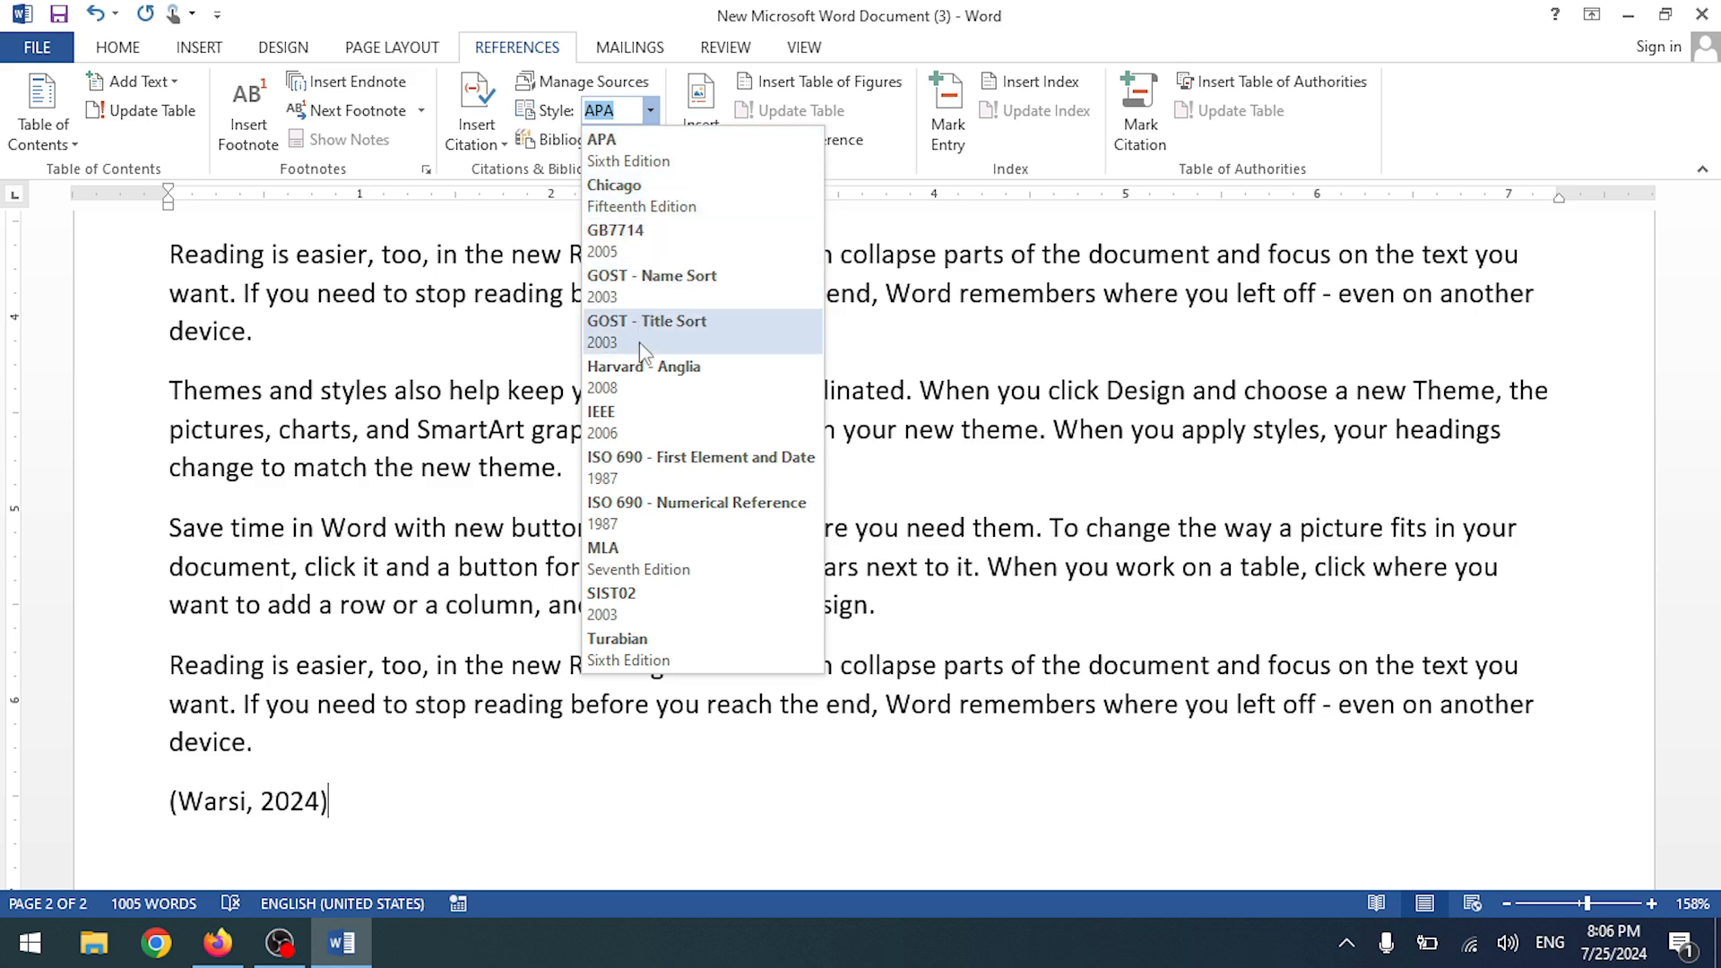
click(670, 457)
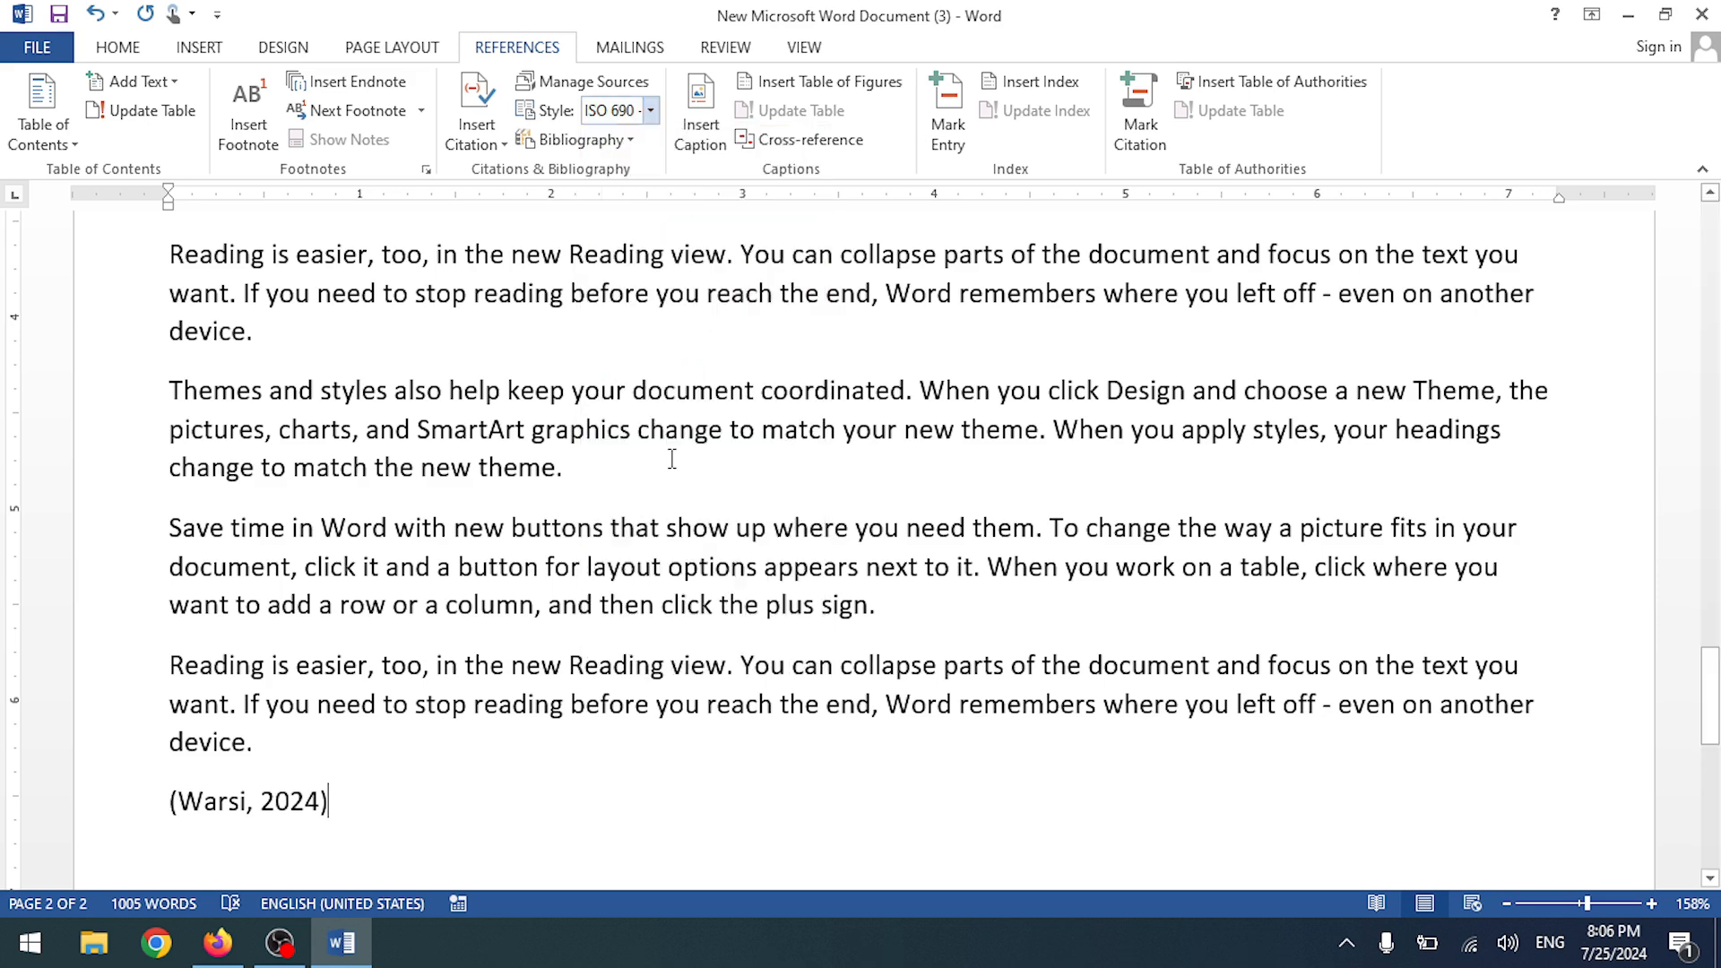
click(503, 130)
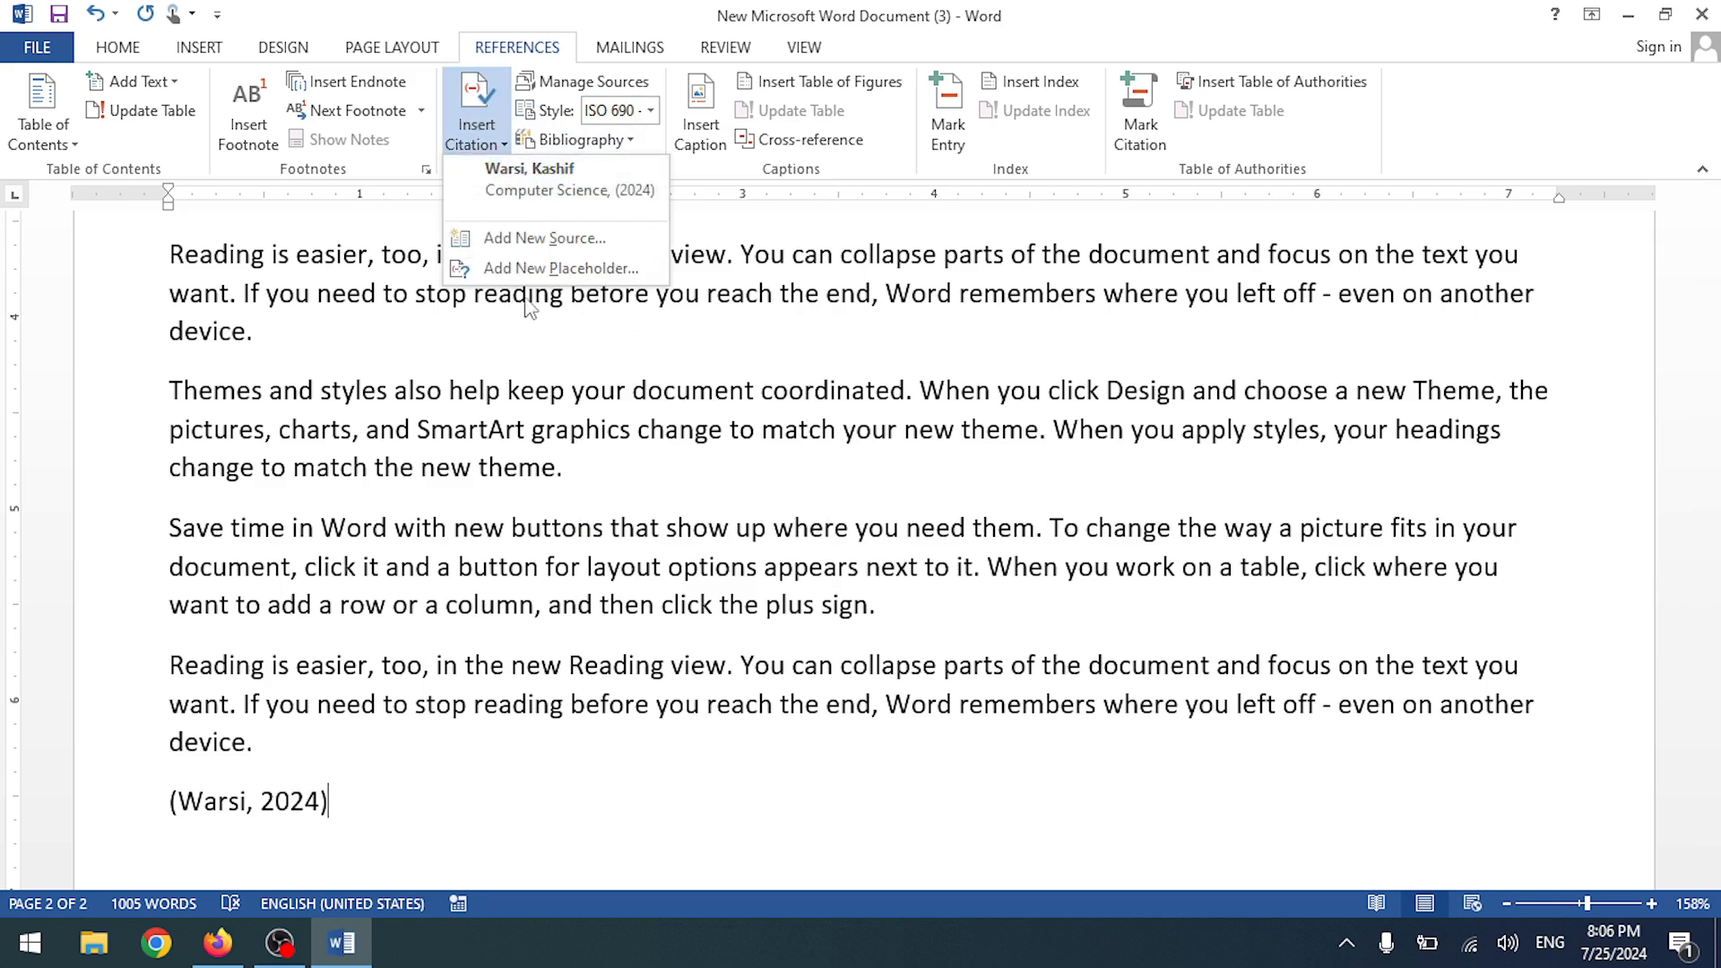
click(518, 177)
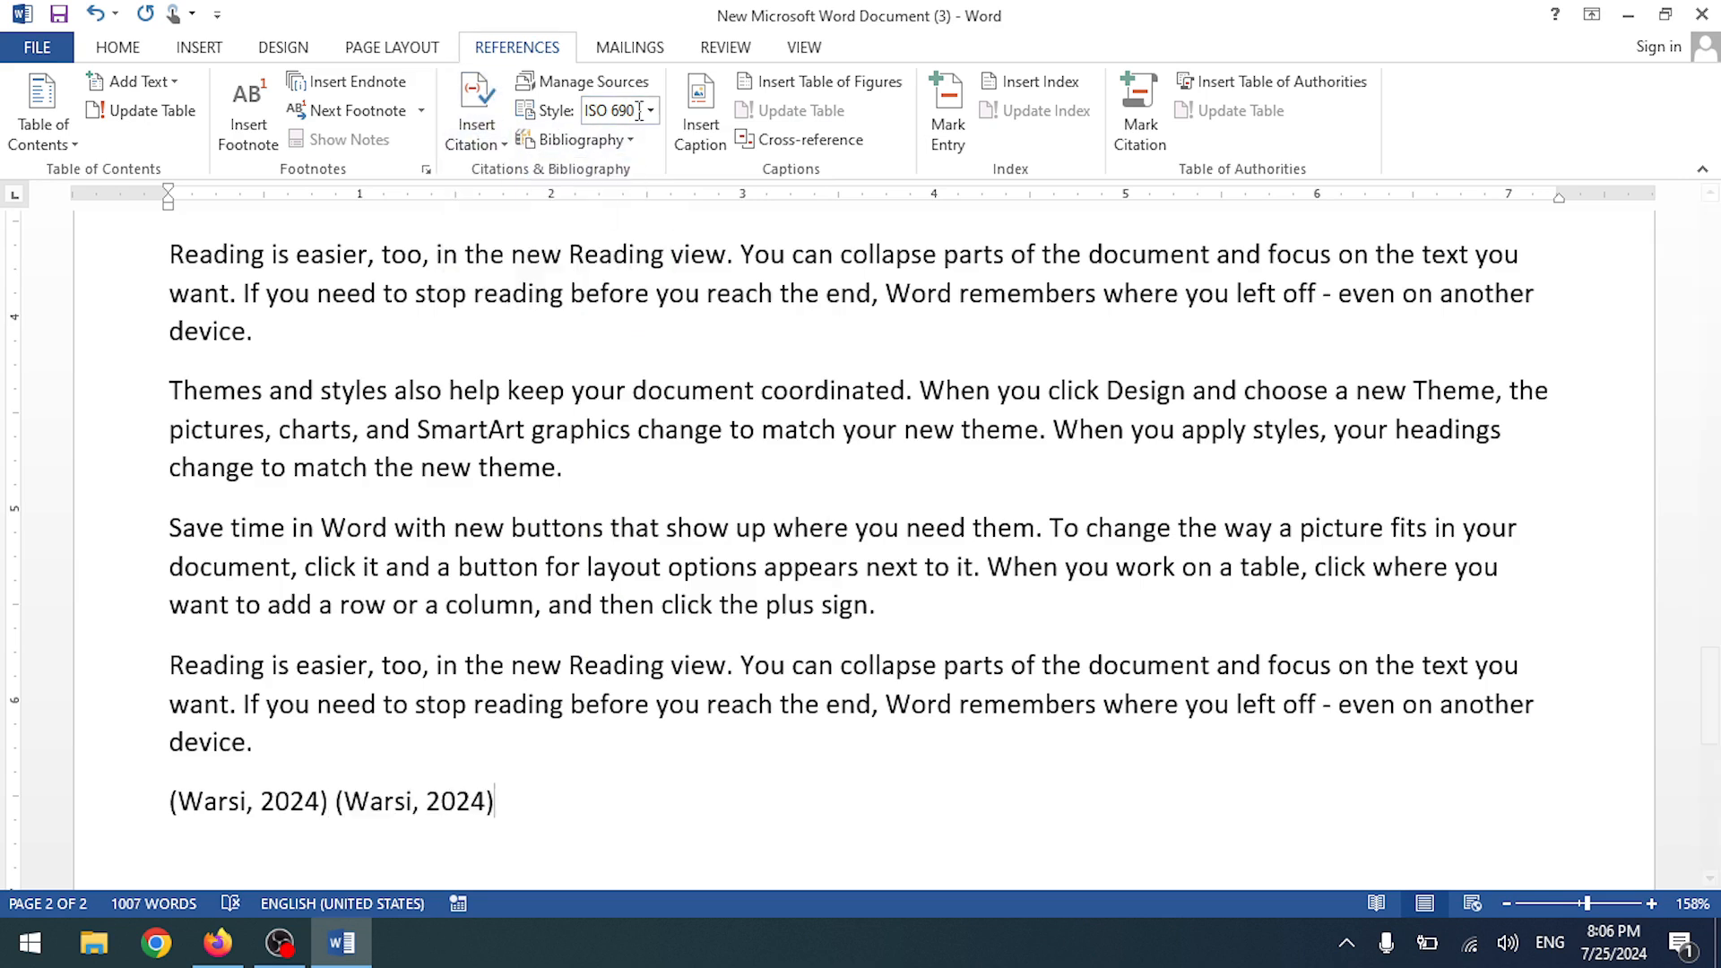
click(544, 81)
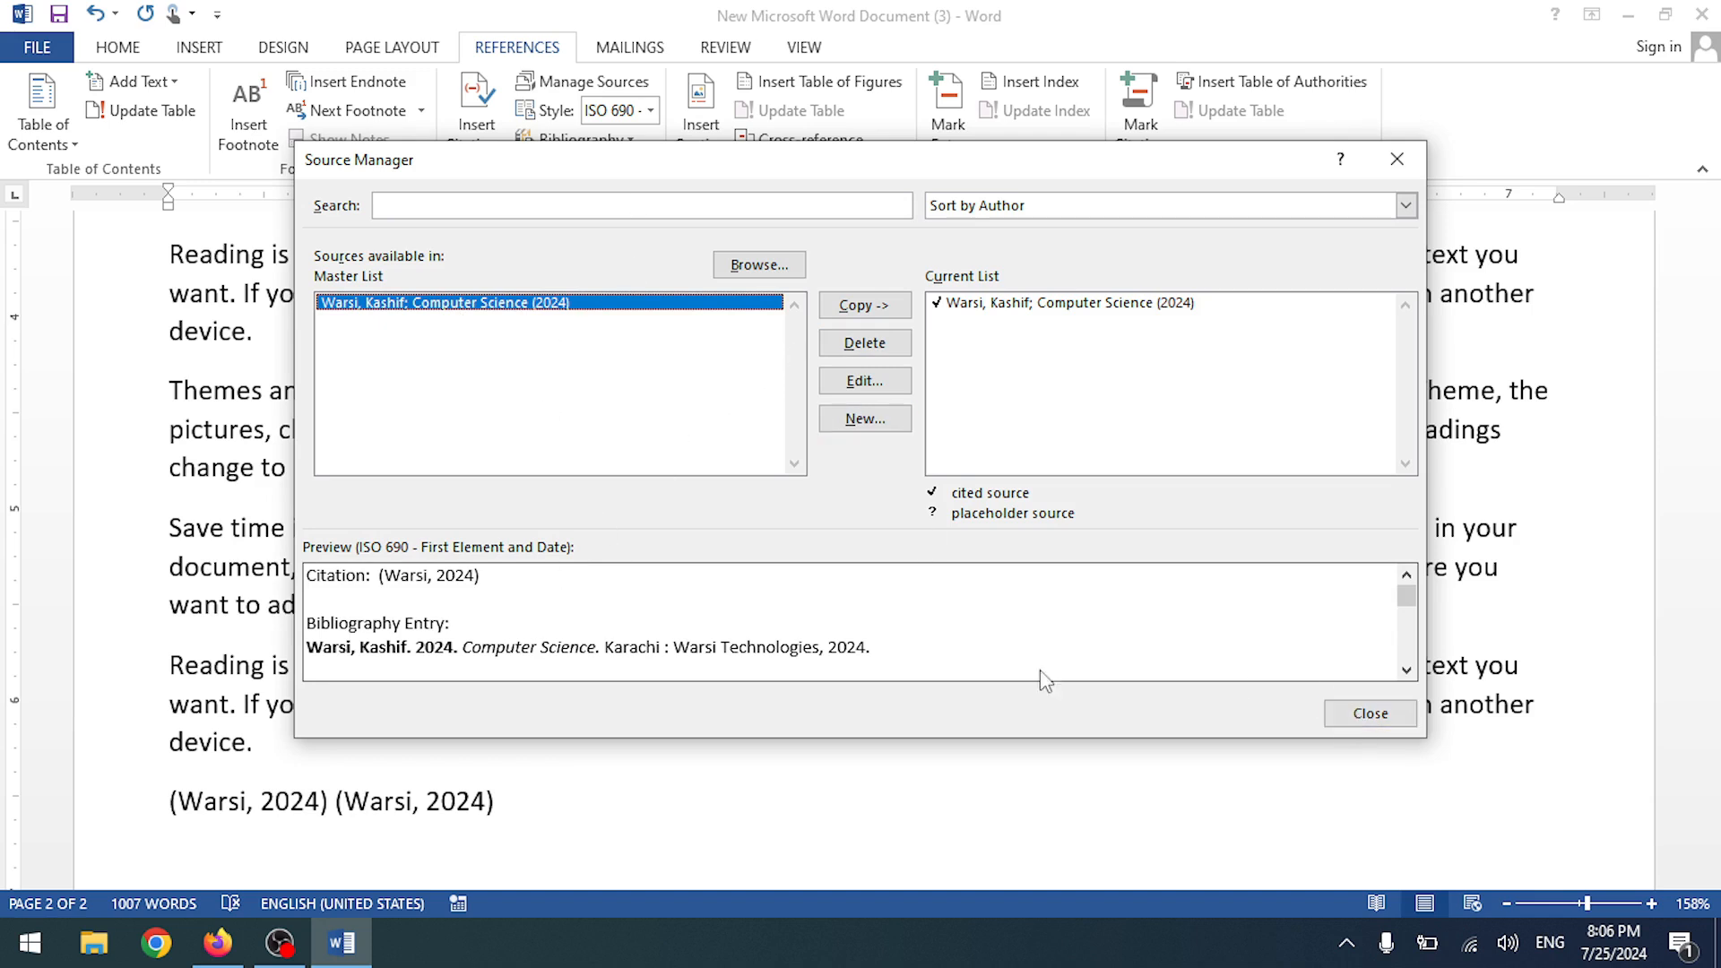
click(1347, 716)
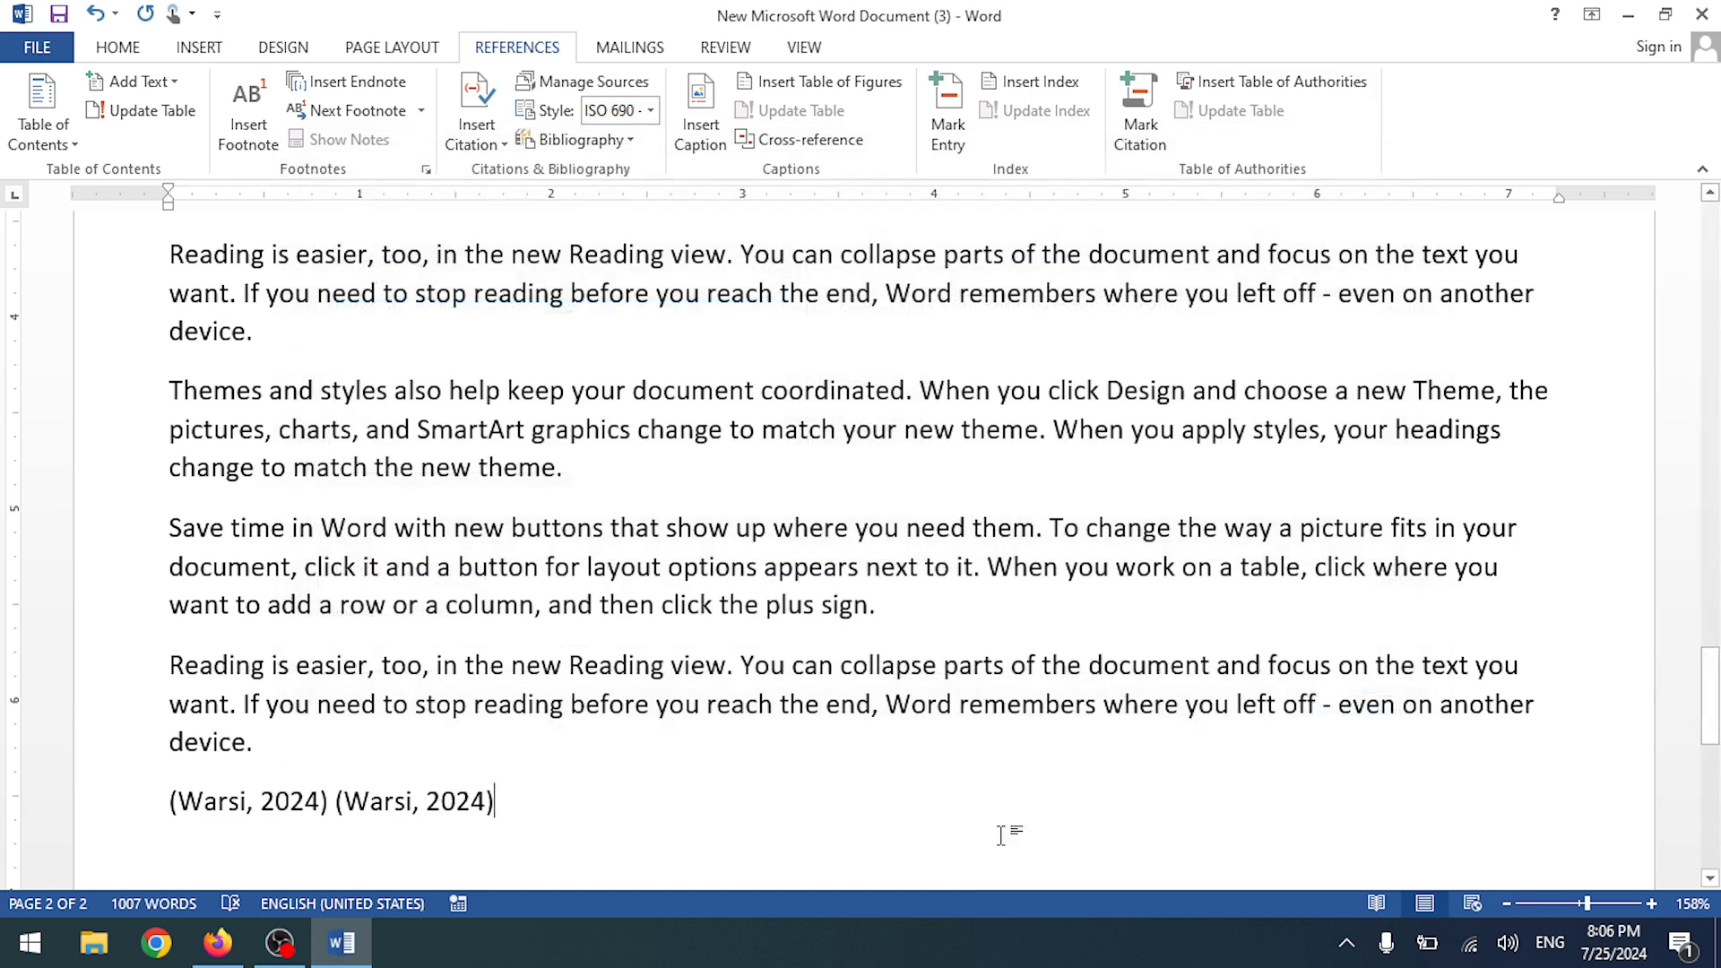
- Convert the second citation to static text and update citations and bibliography
click(368, 801)
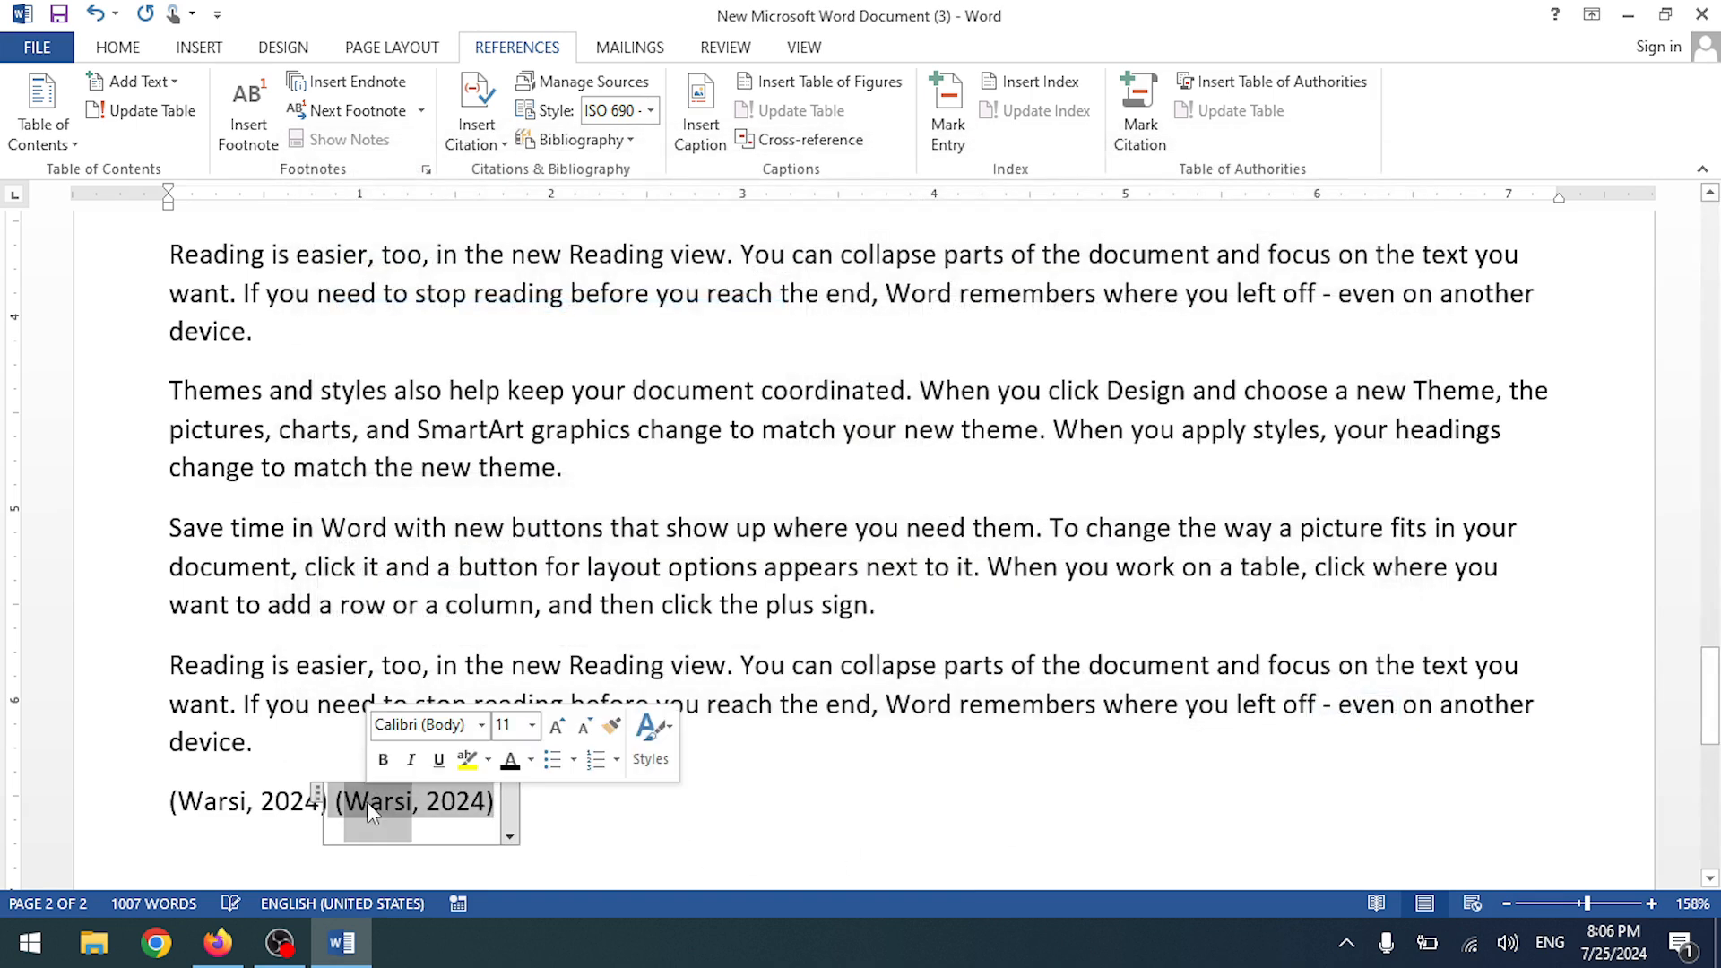
click(511, 820)
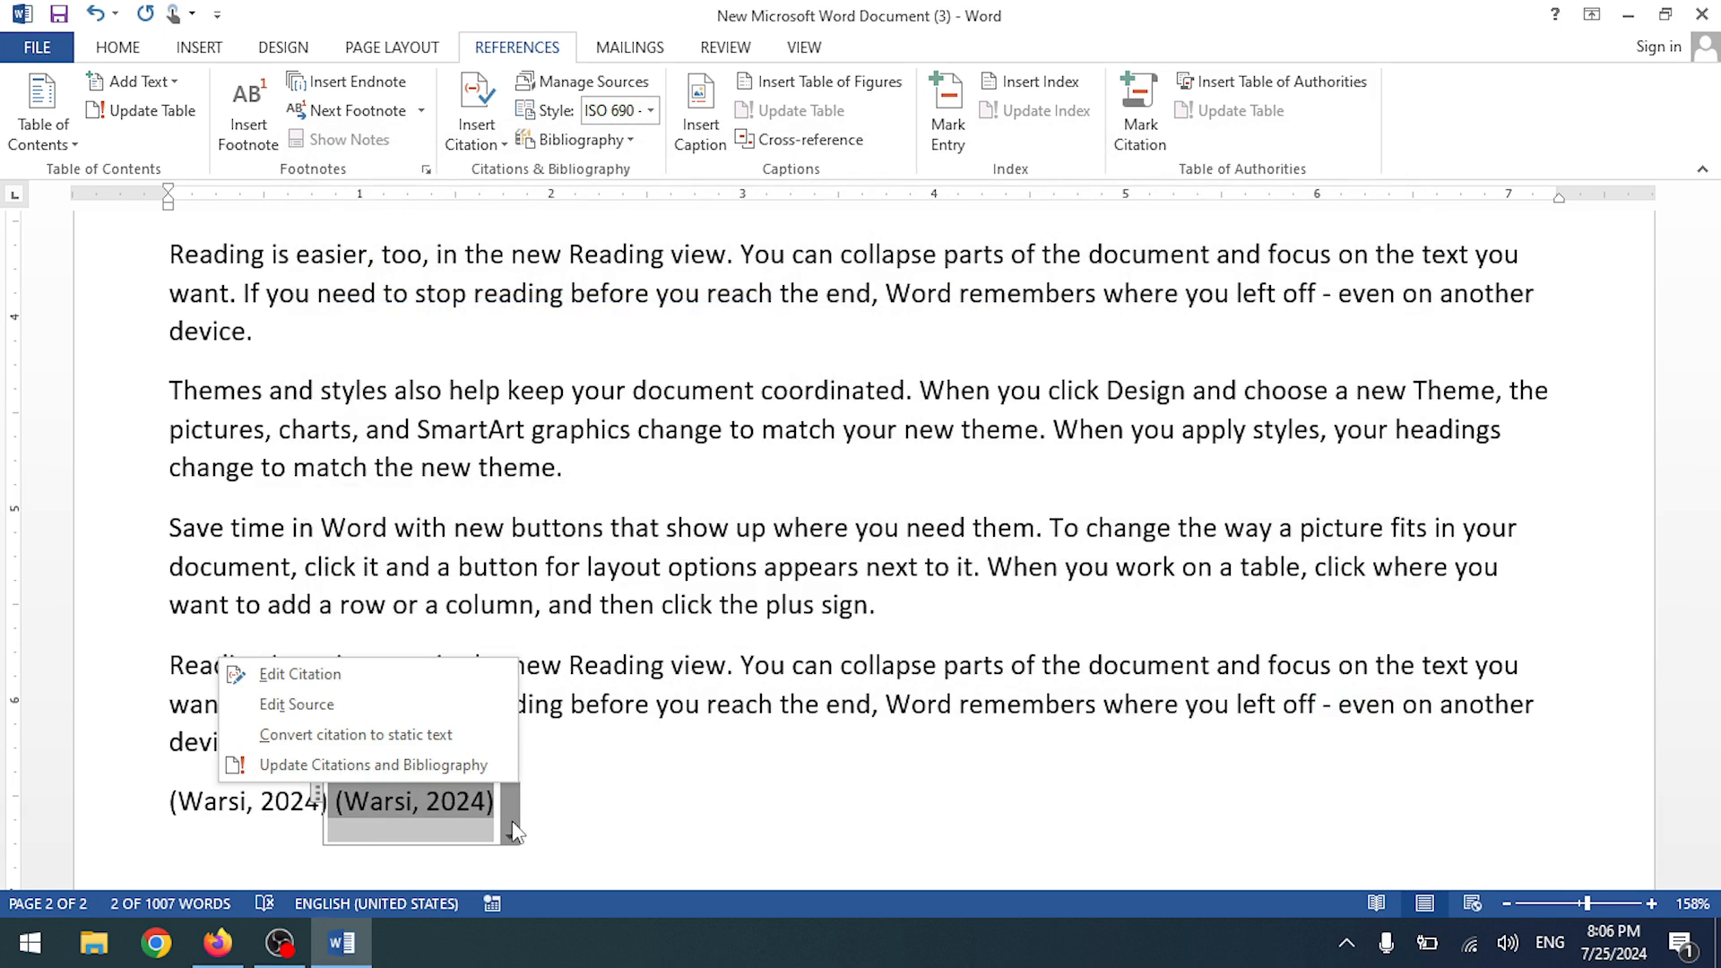
click(444, 737)
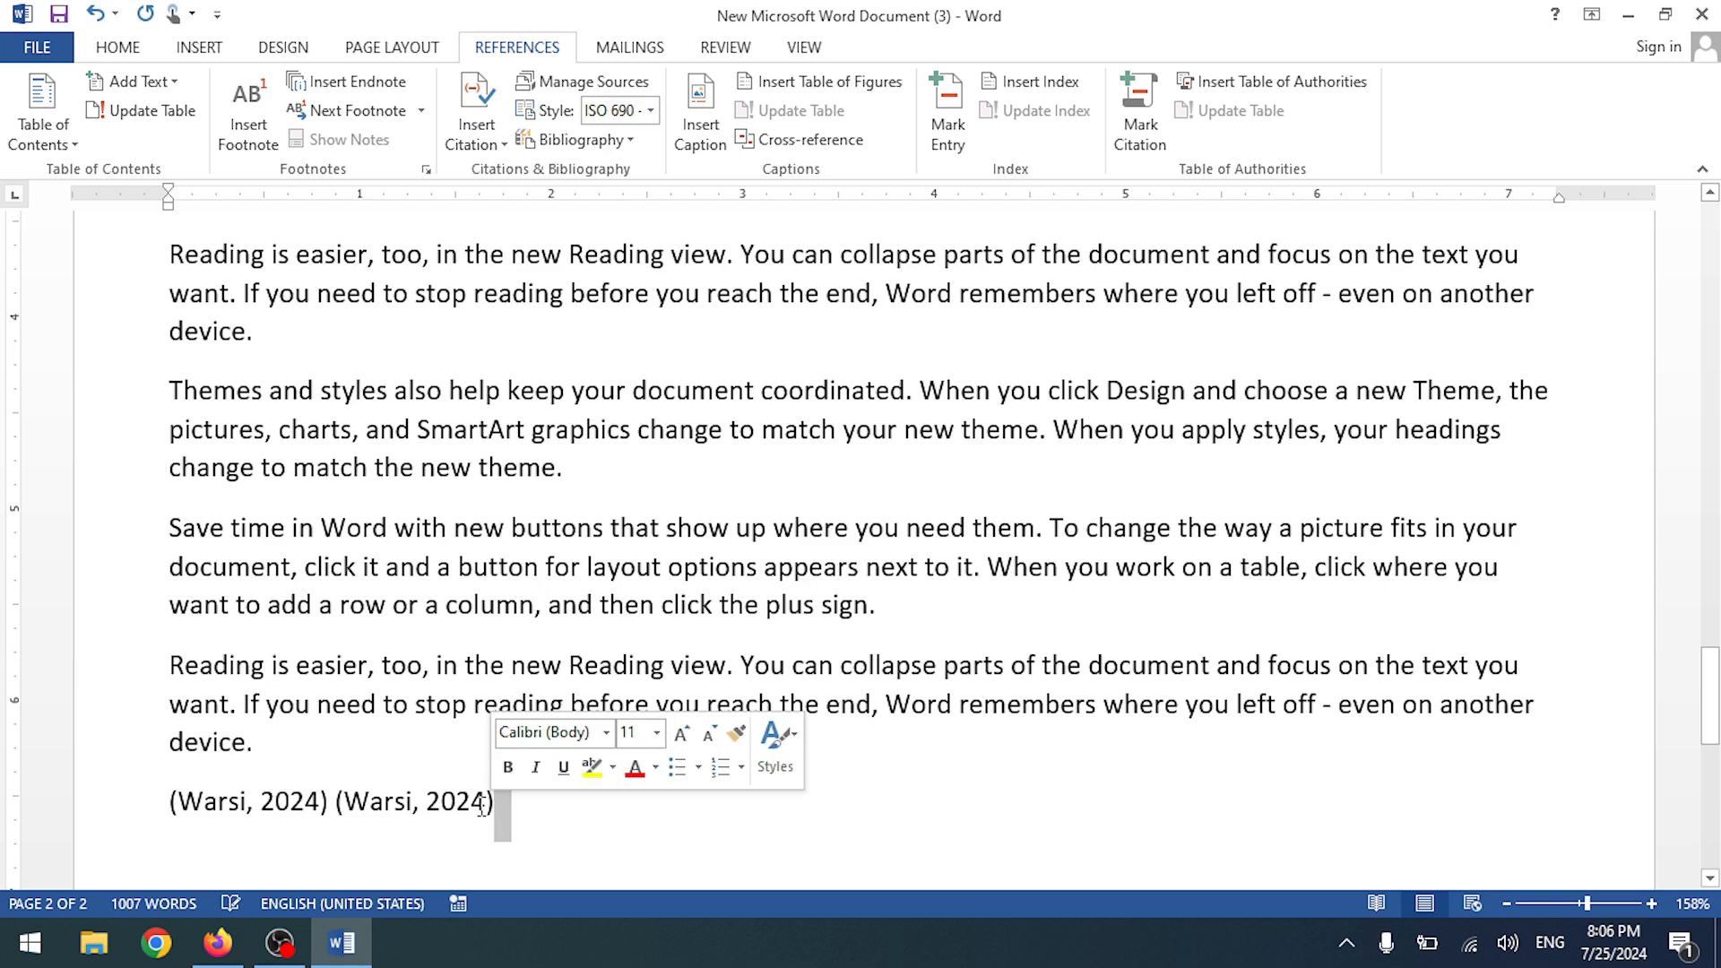
click(343, 817)
click(345, 817)
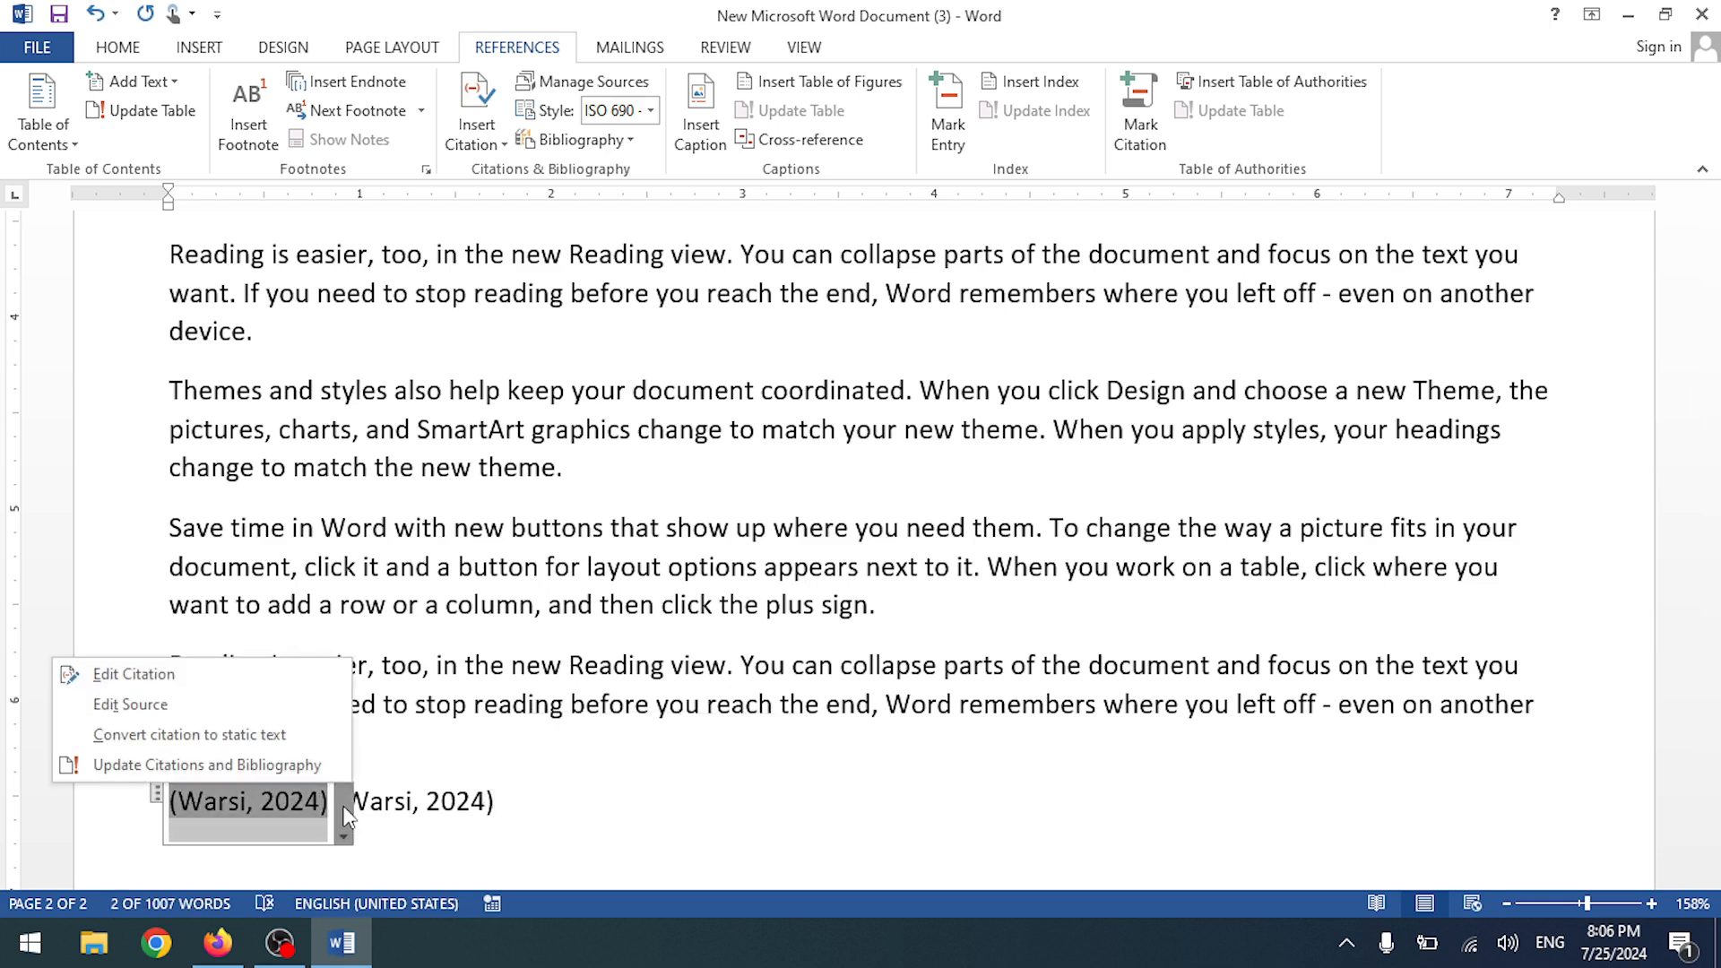
click(285, 767)
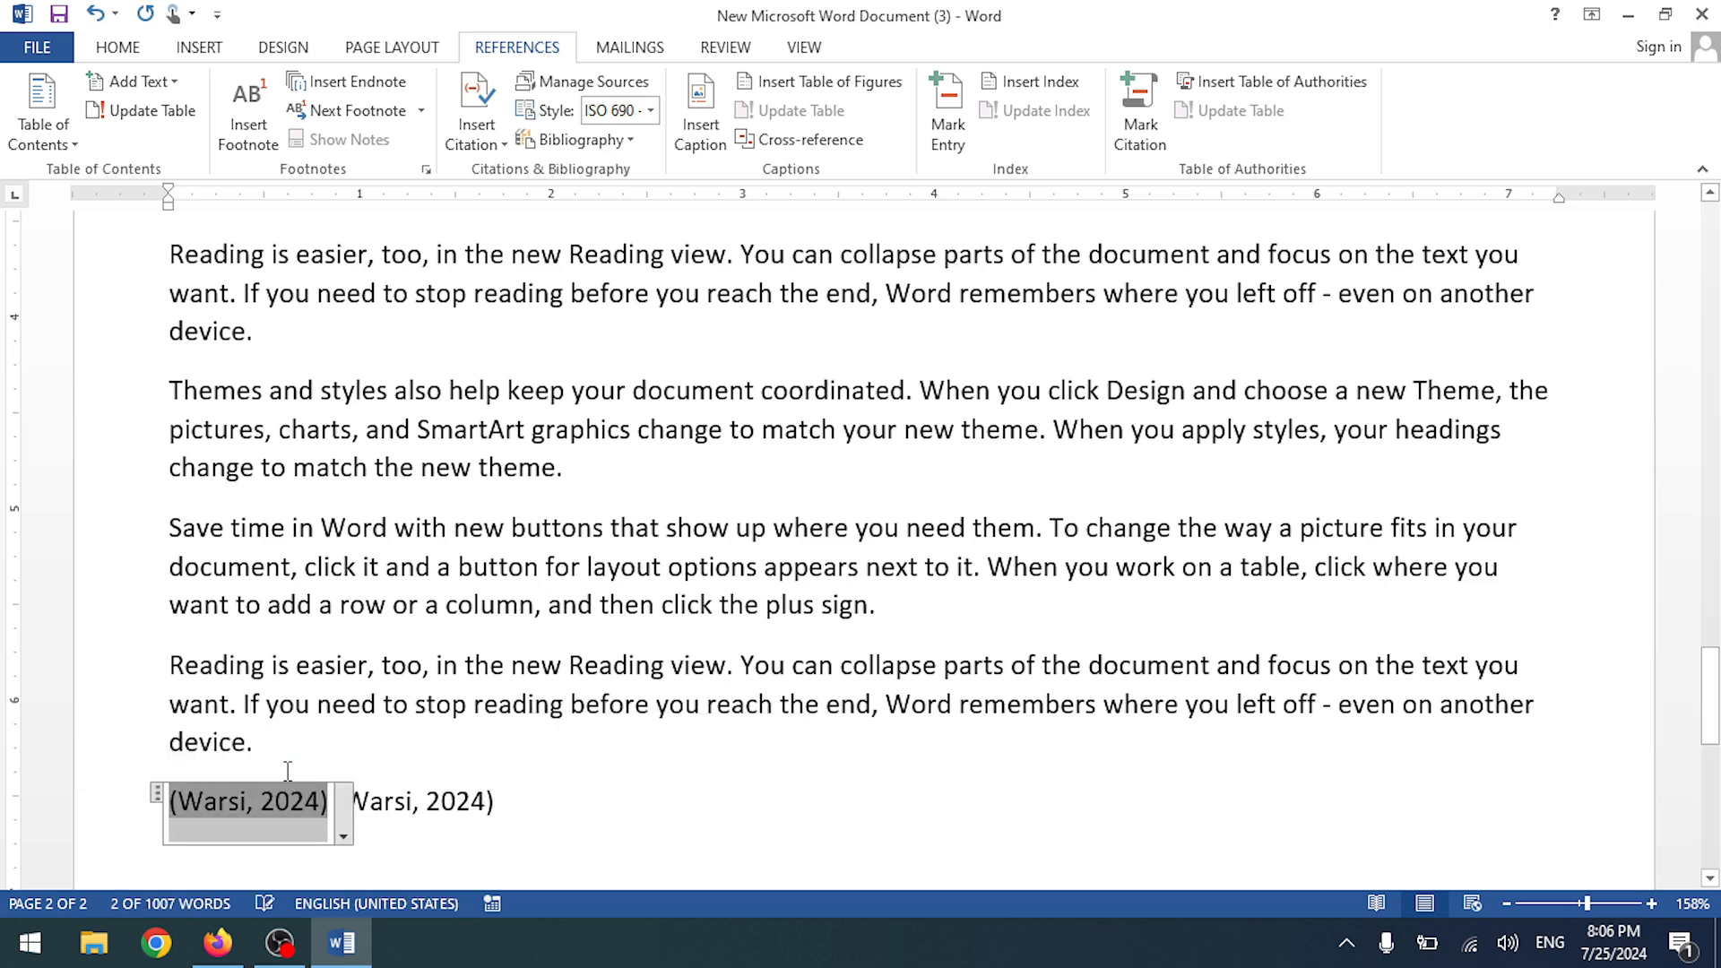
- Suppress author and year on the first citation, then select the whole citation line
click(342, 820)
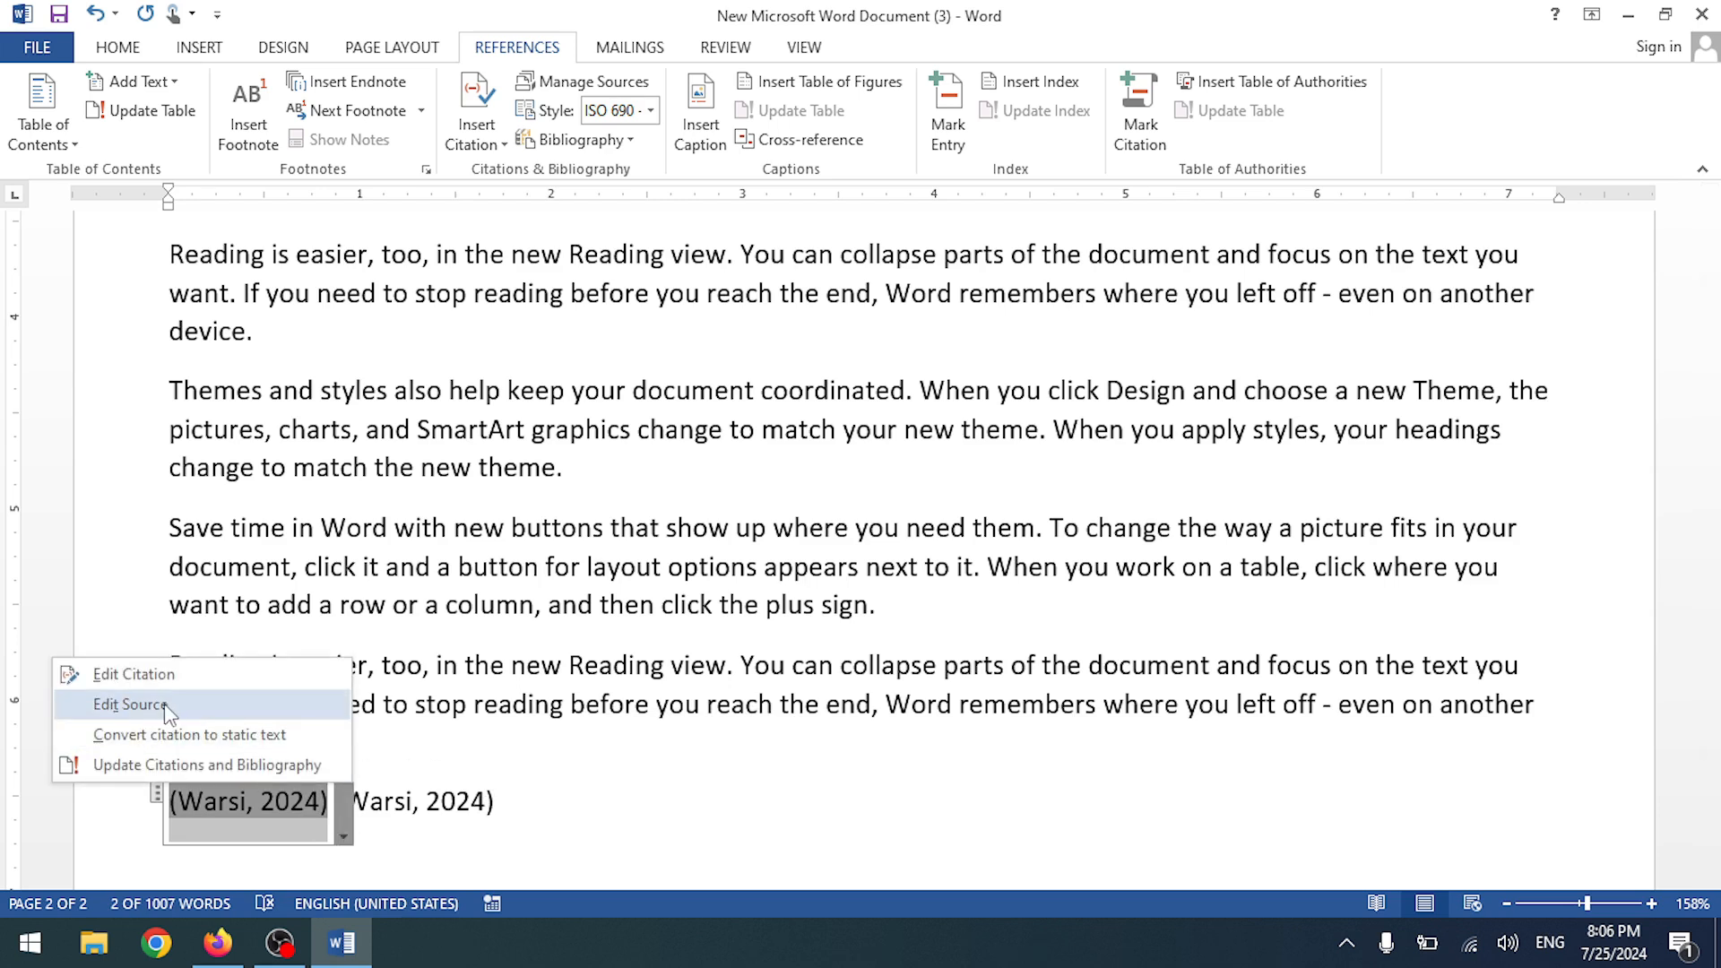
click(170, 674)
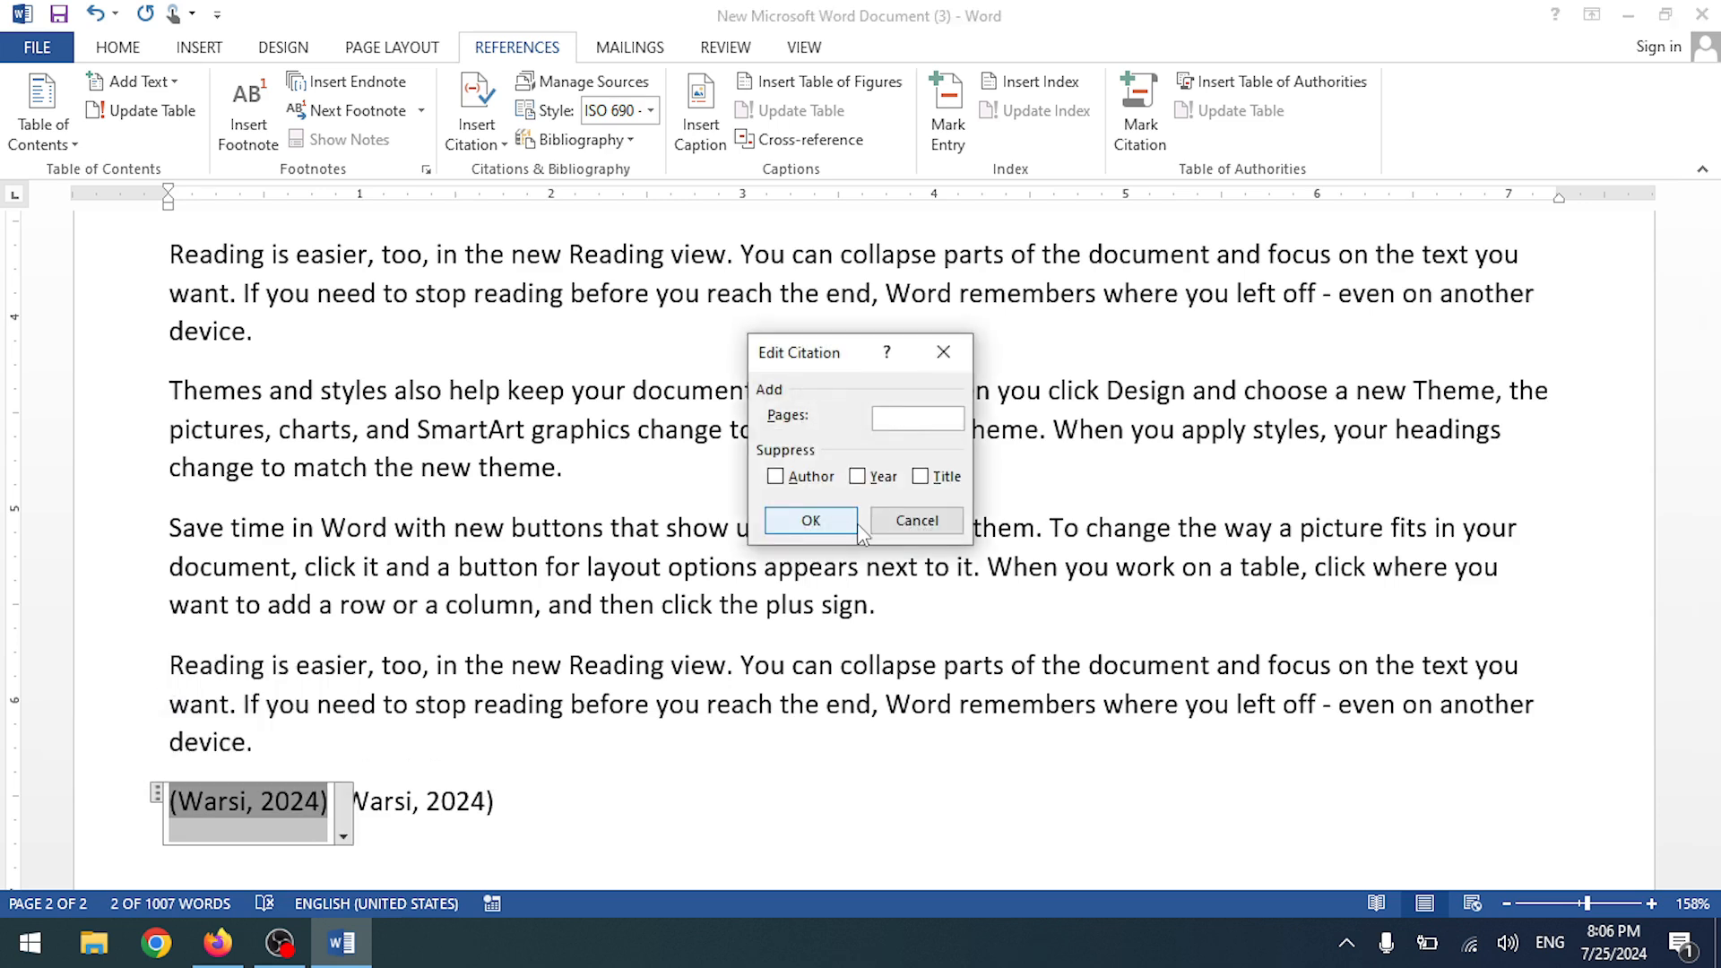
click(800, 482)
click(862, 477)
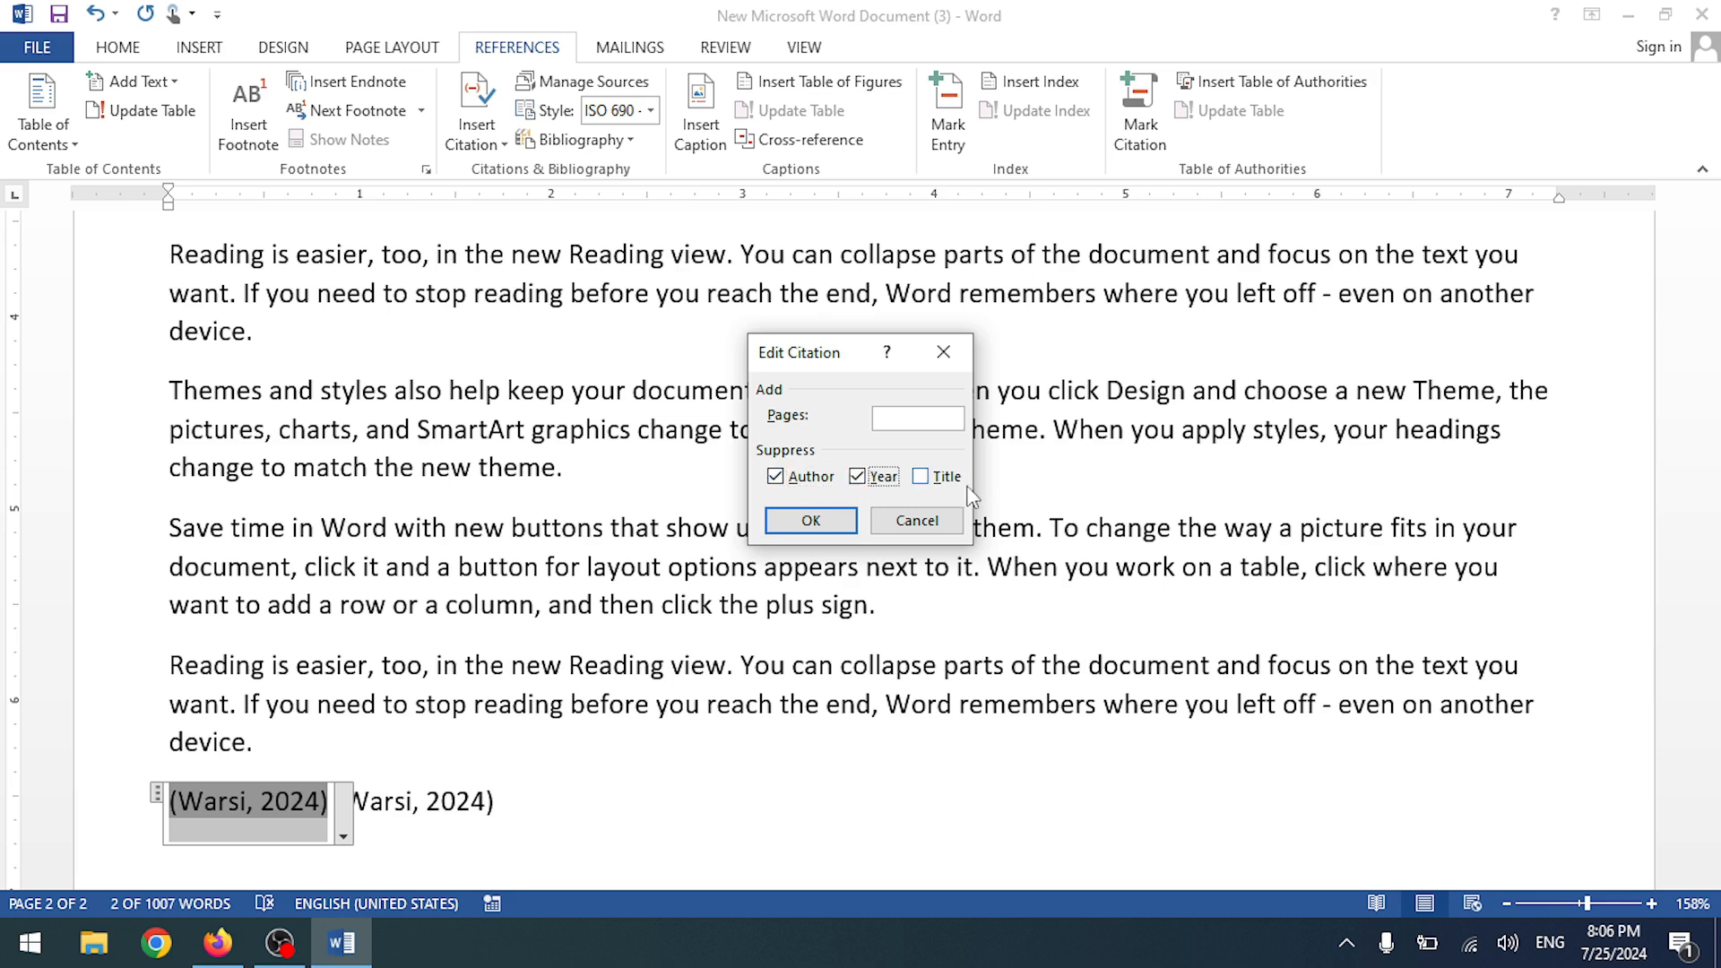
click(812, 521)
scroll(447, 755, down, 3)
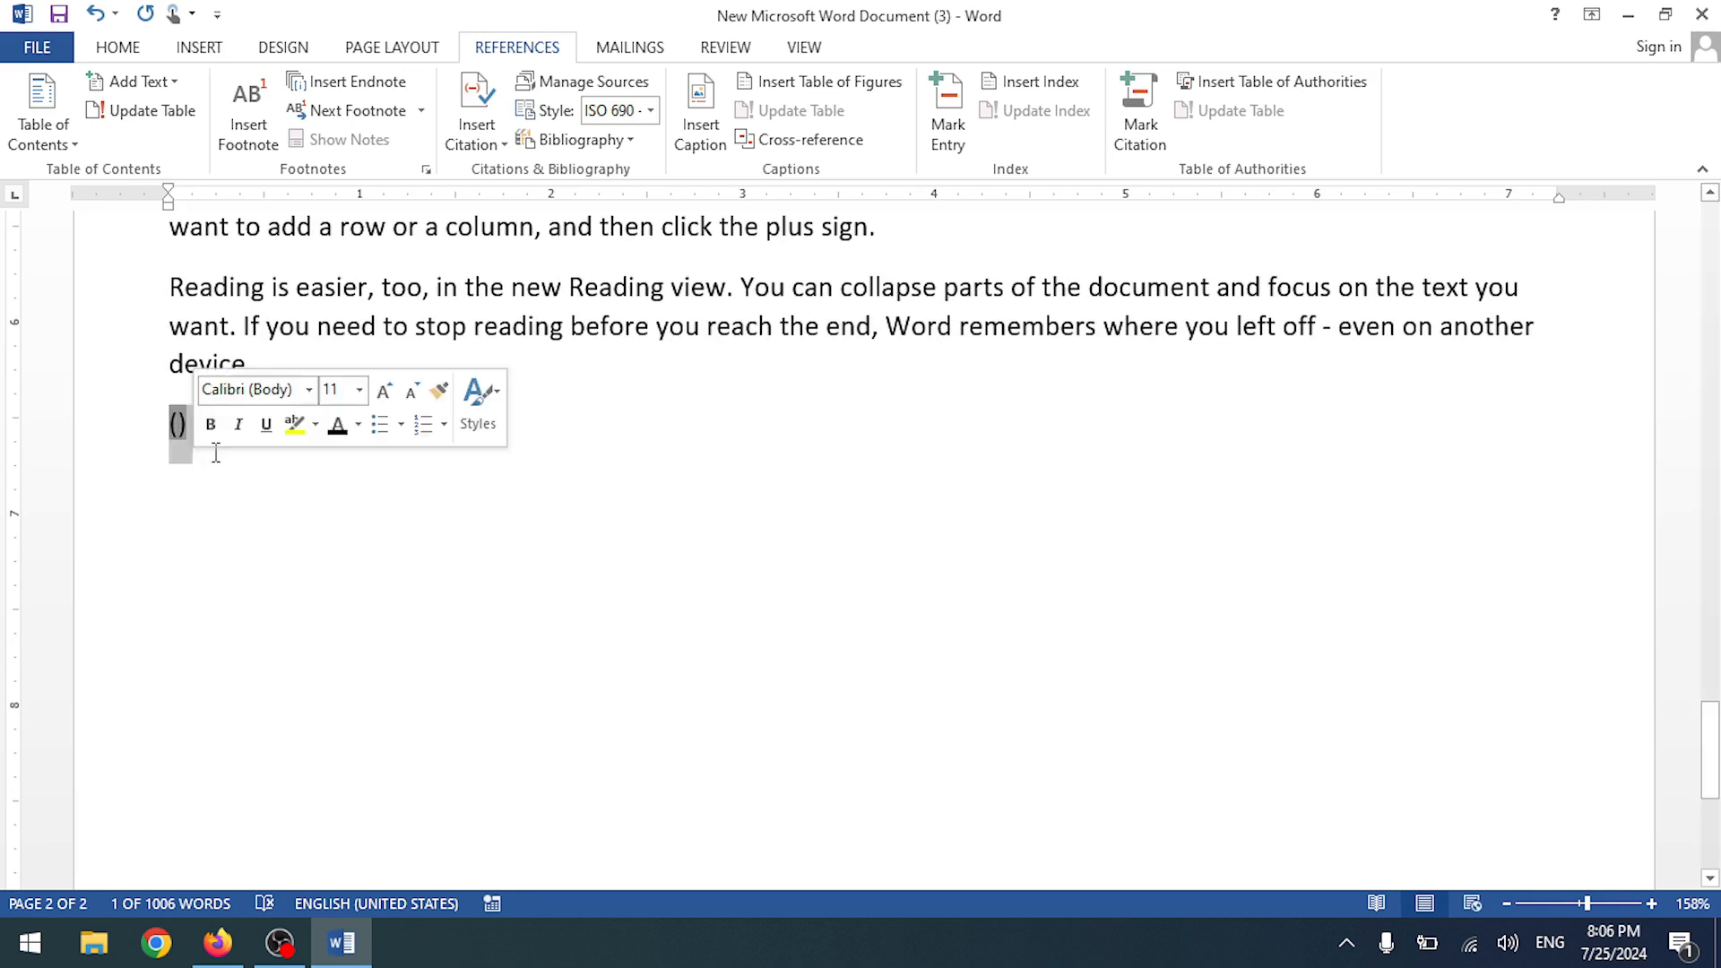
click(375, 431)
click(79, 435)
- Delete the citation line and insert a bibliography titled Bibliography
key(BackSpace)
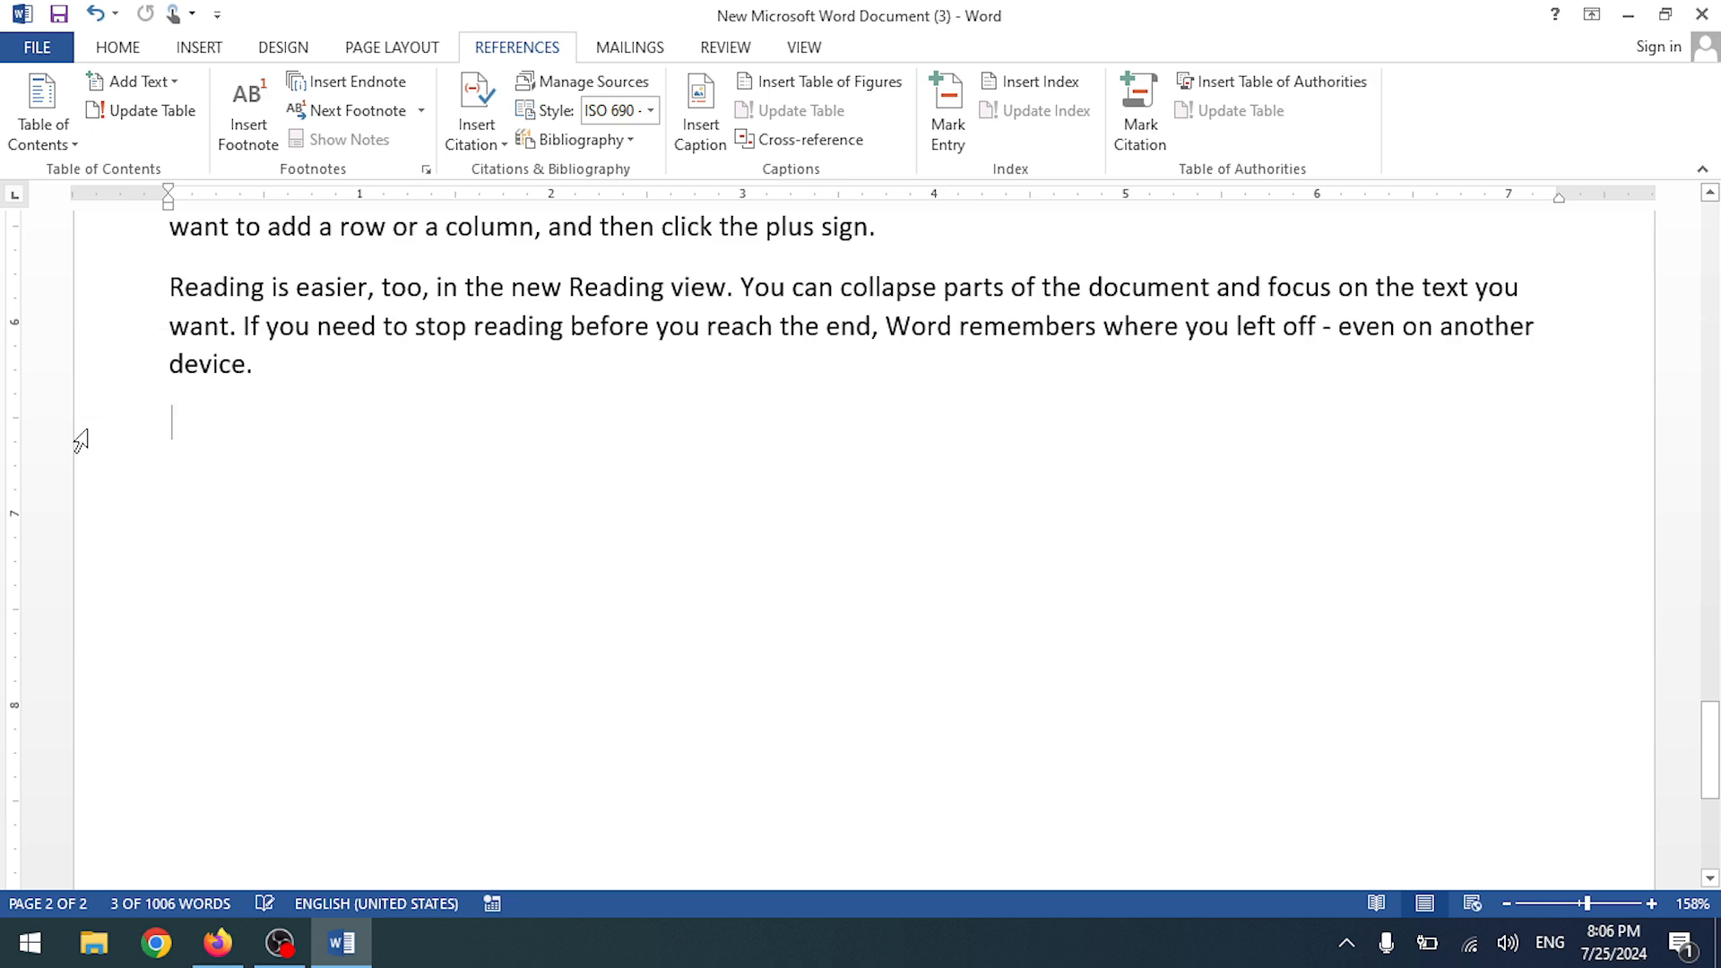
click(613, 138)
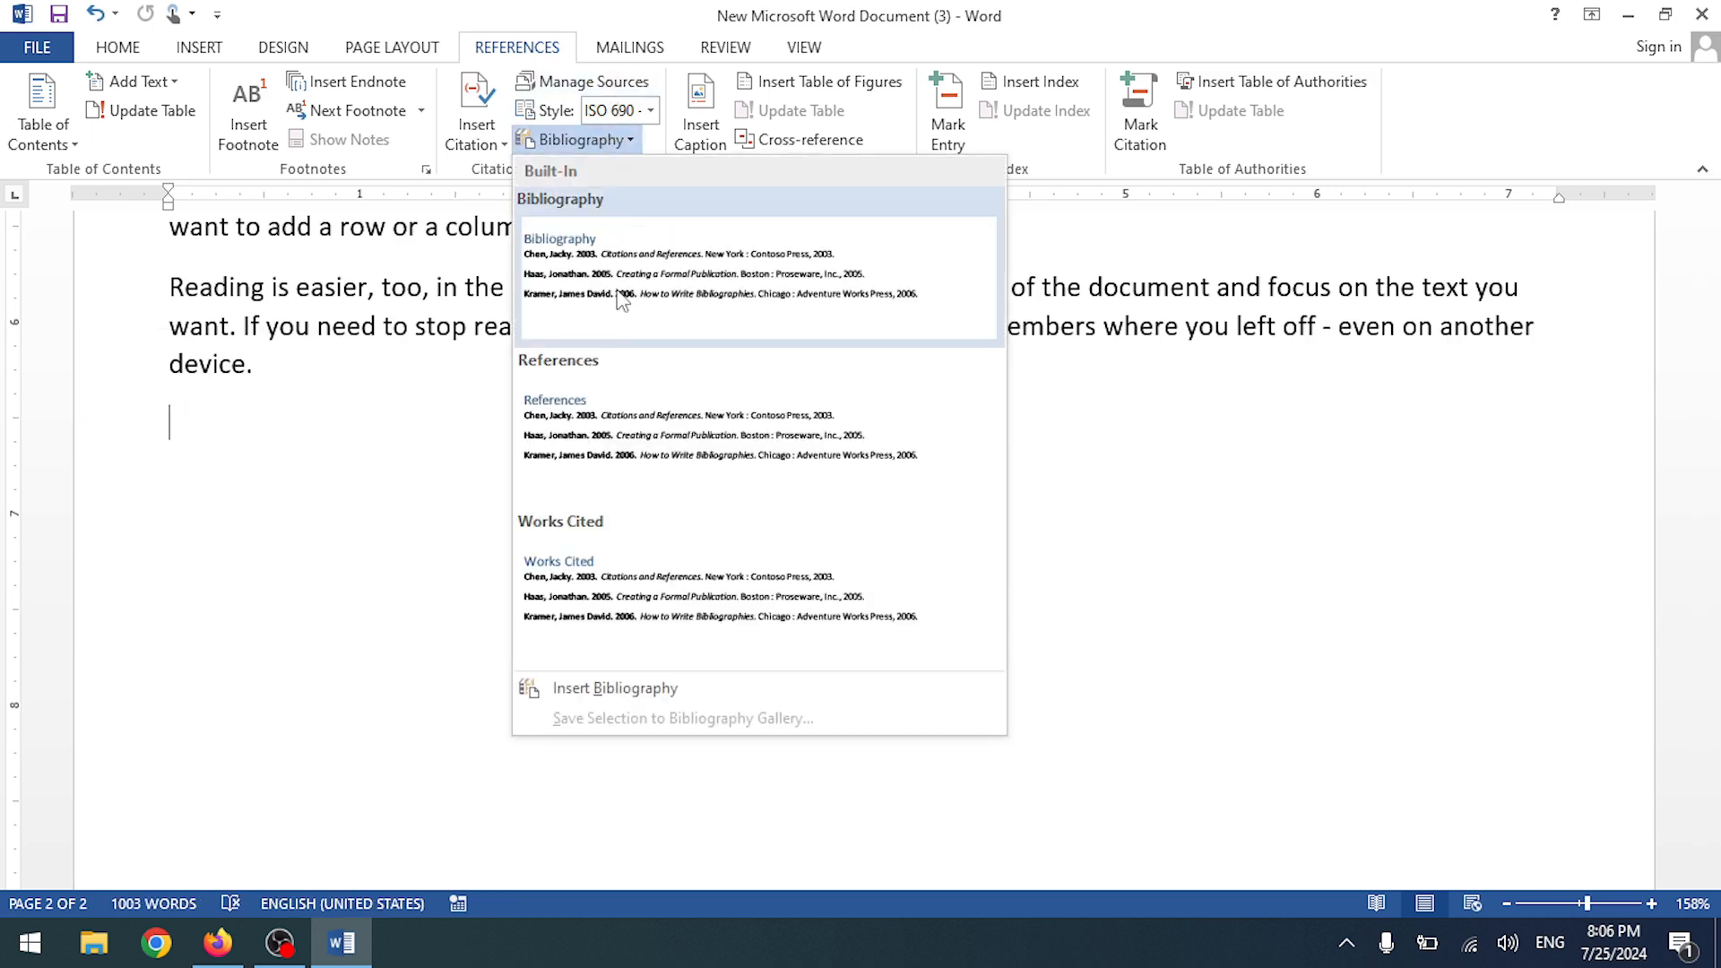
click(674, 269)
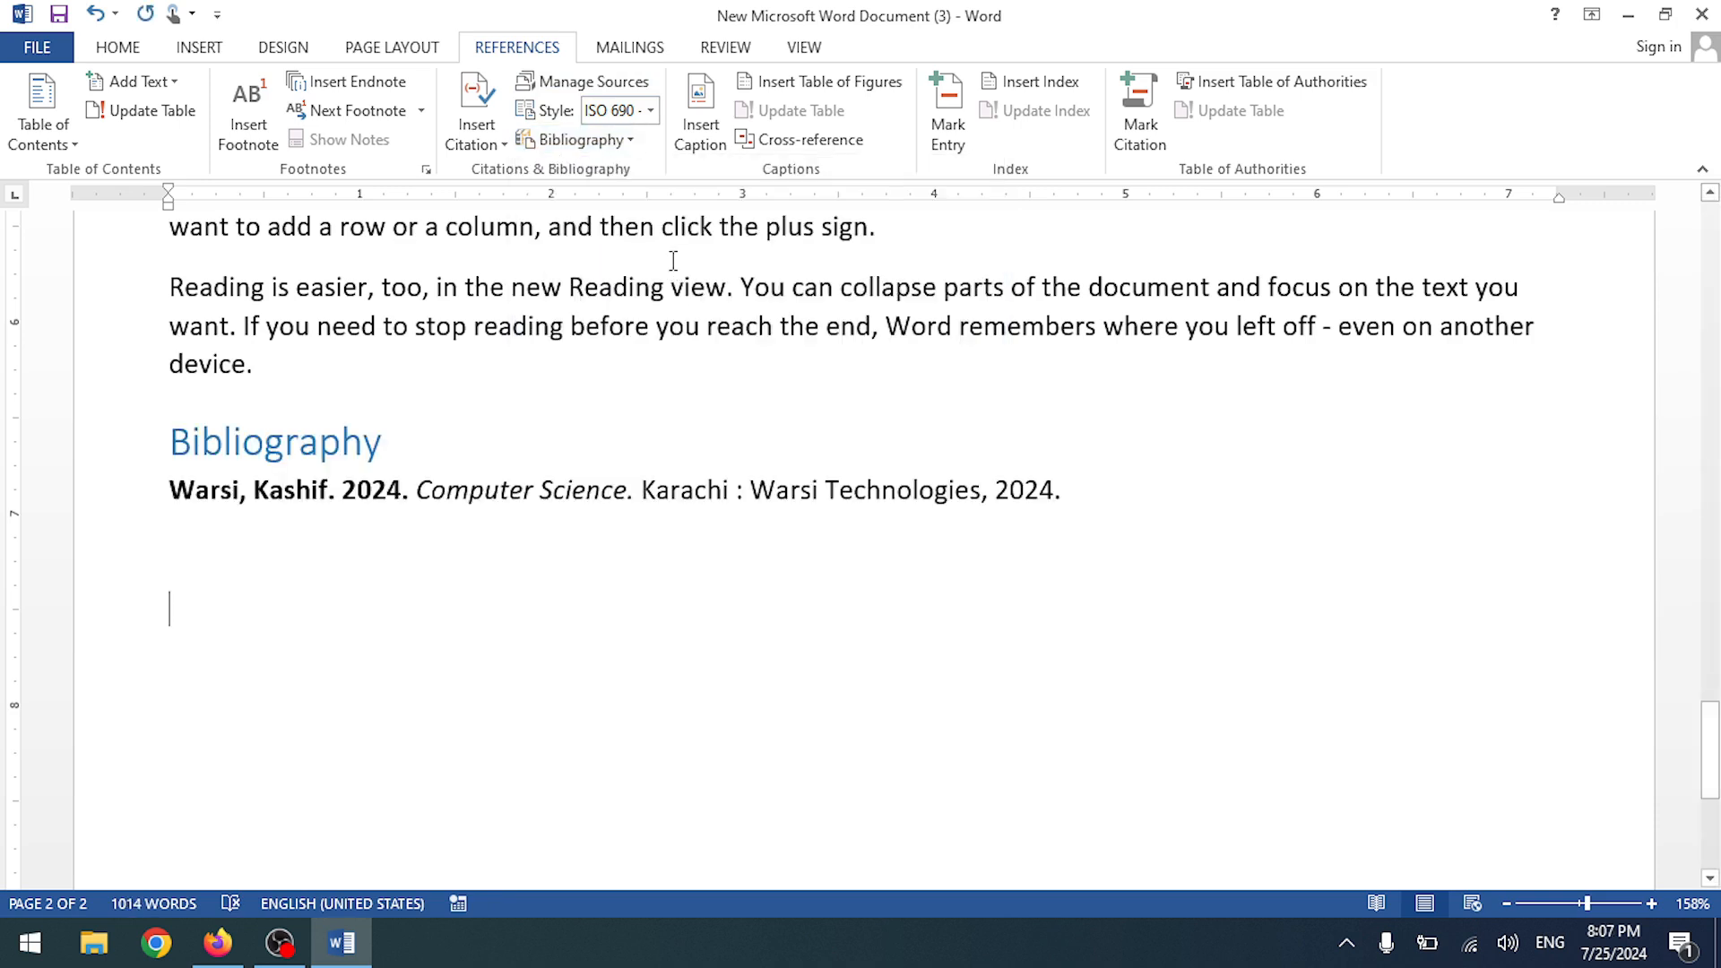
click(409, 557)
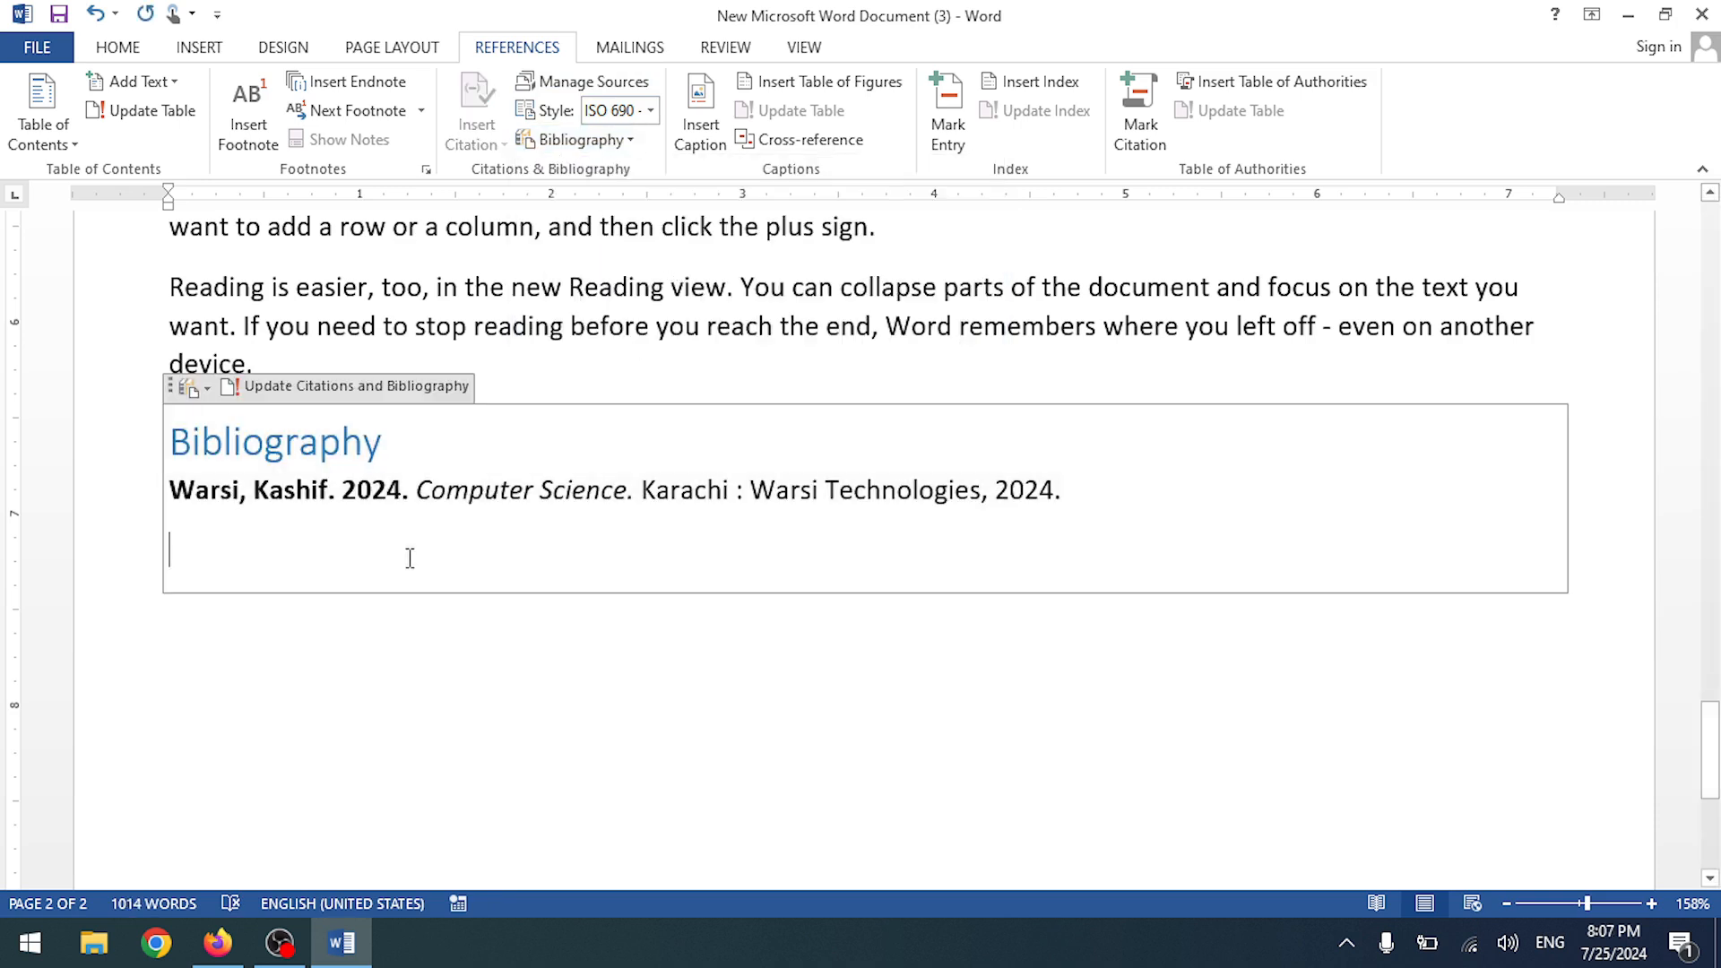
click(320, 647)
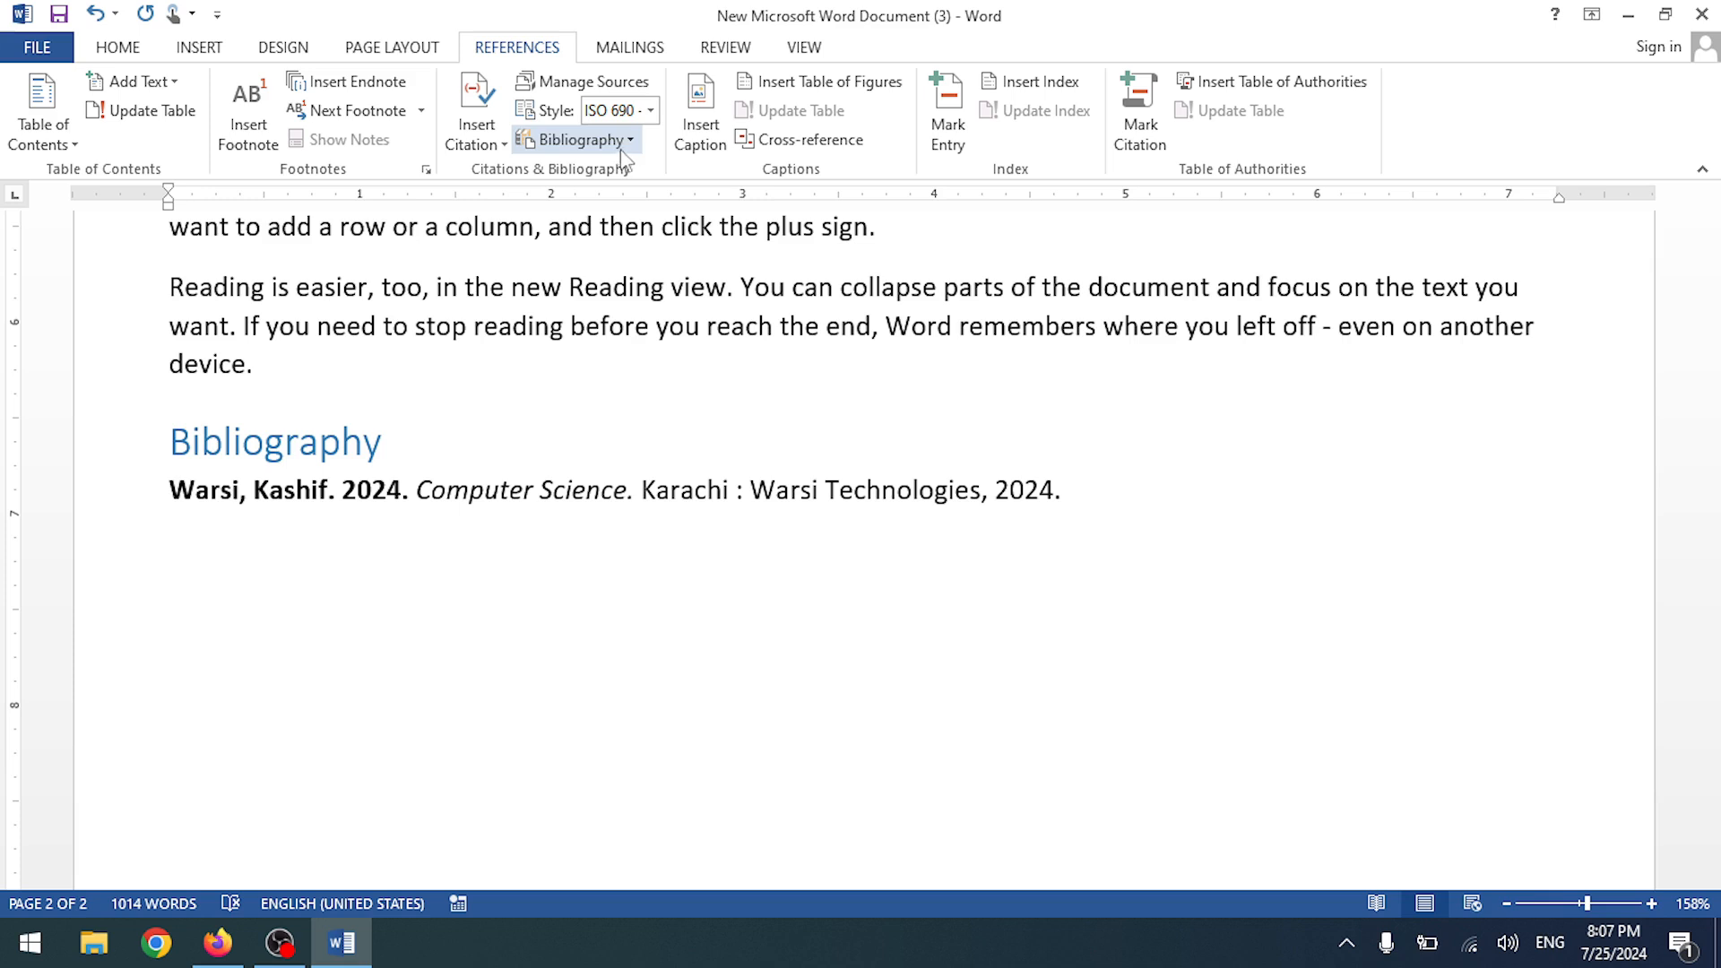
- Set the citation style to APA, reformatting the bibliography entry
click(649, 110)
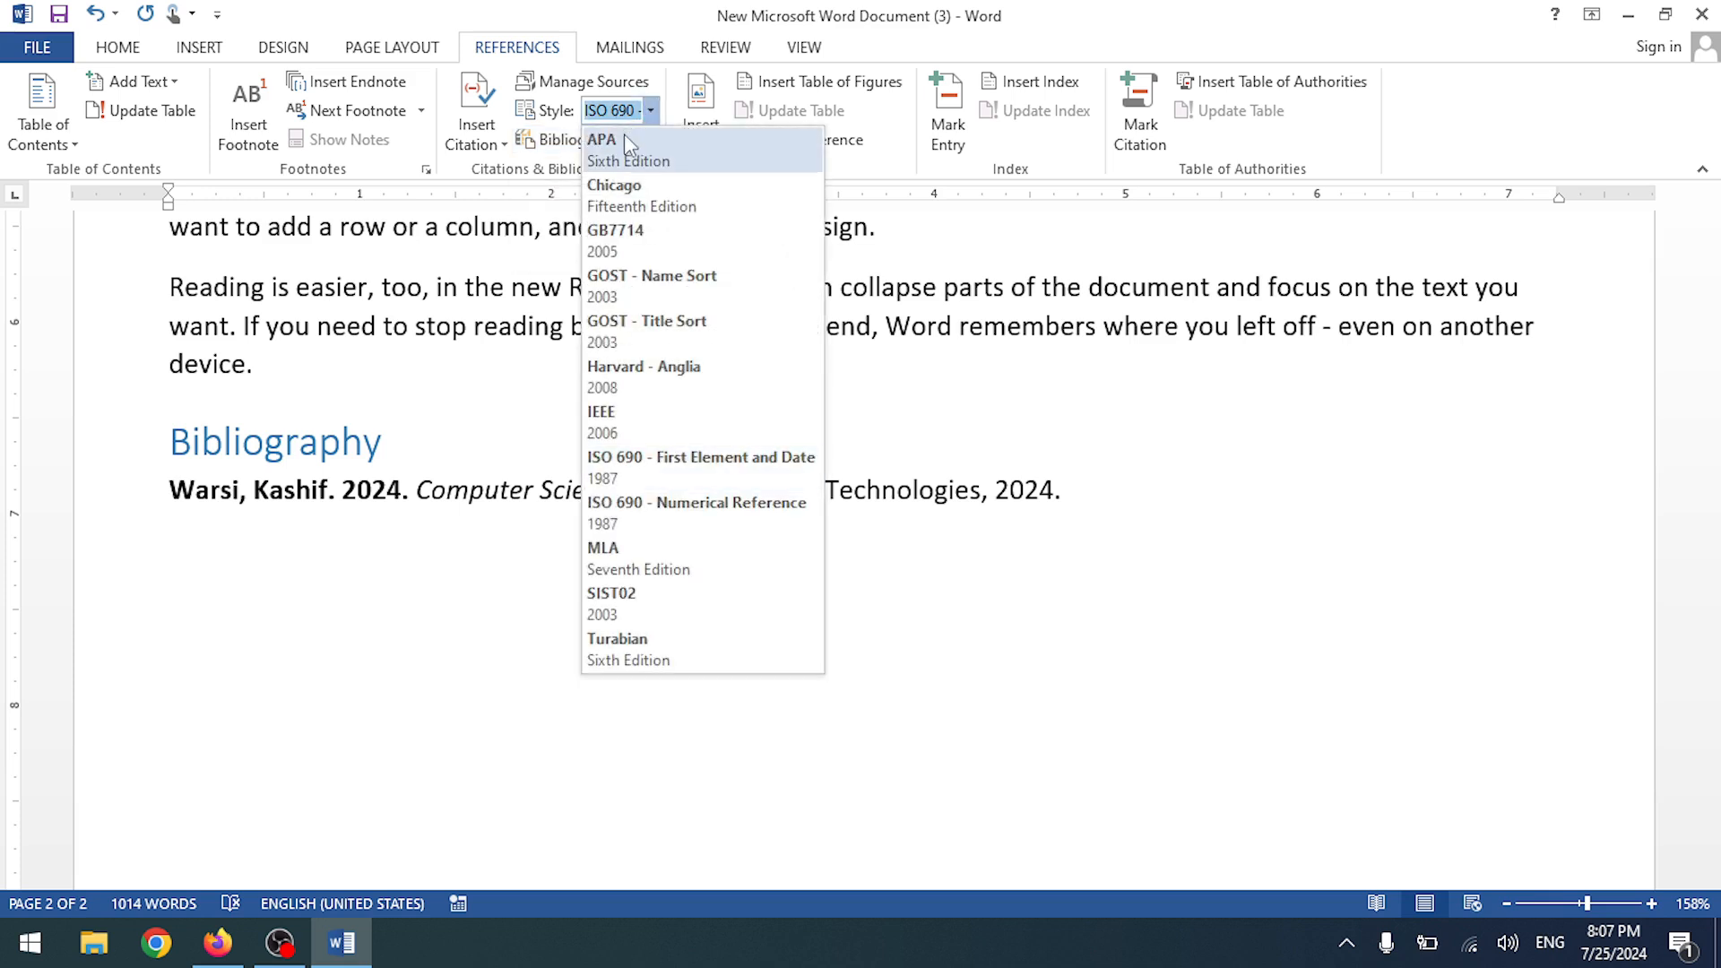
click(624, 136)
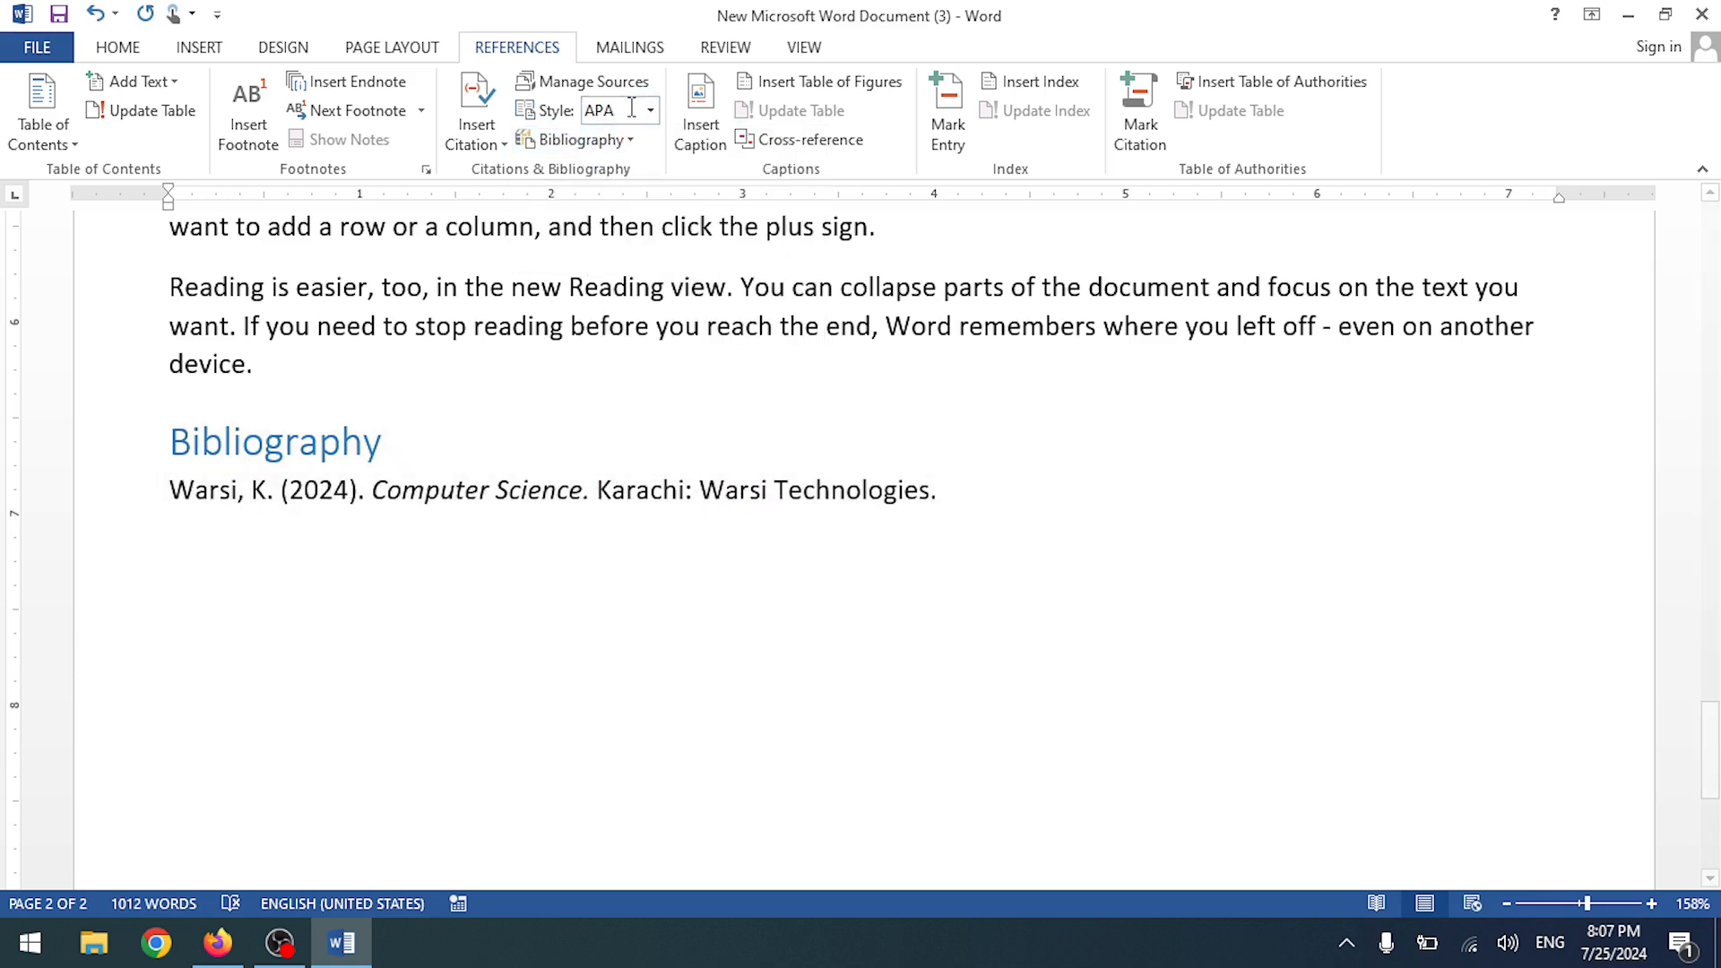
click(651, 111)
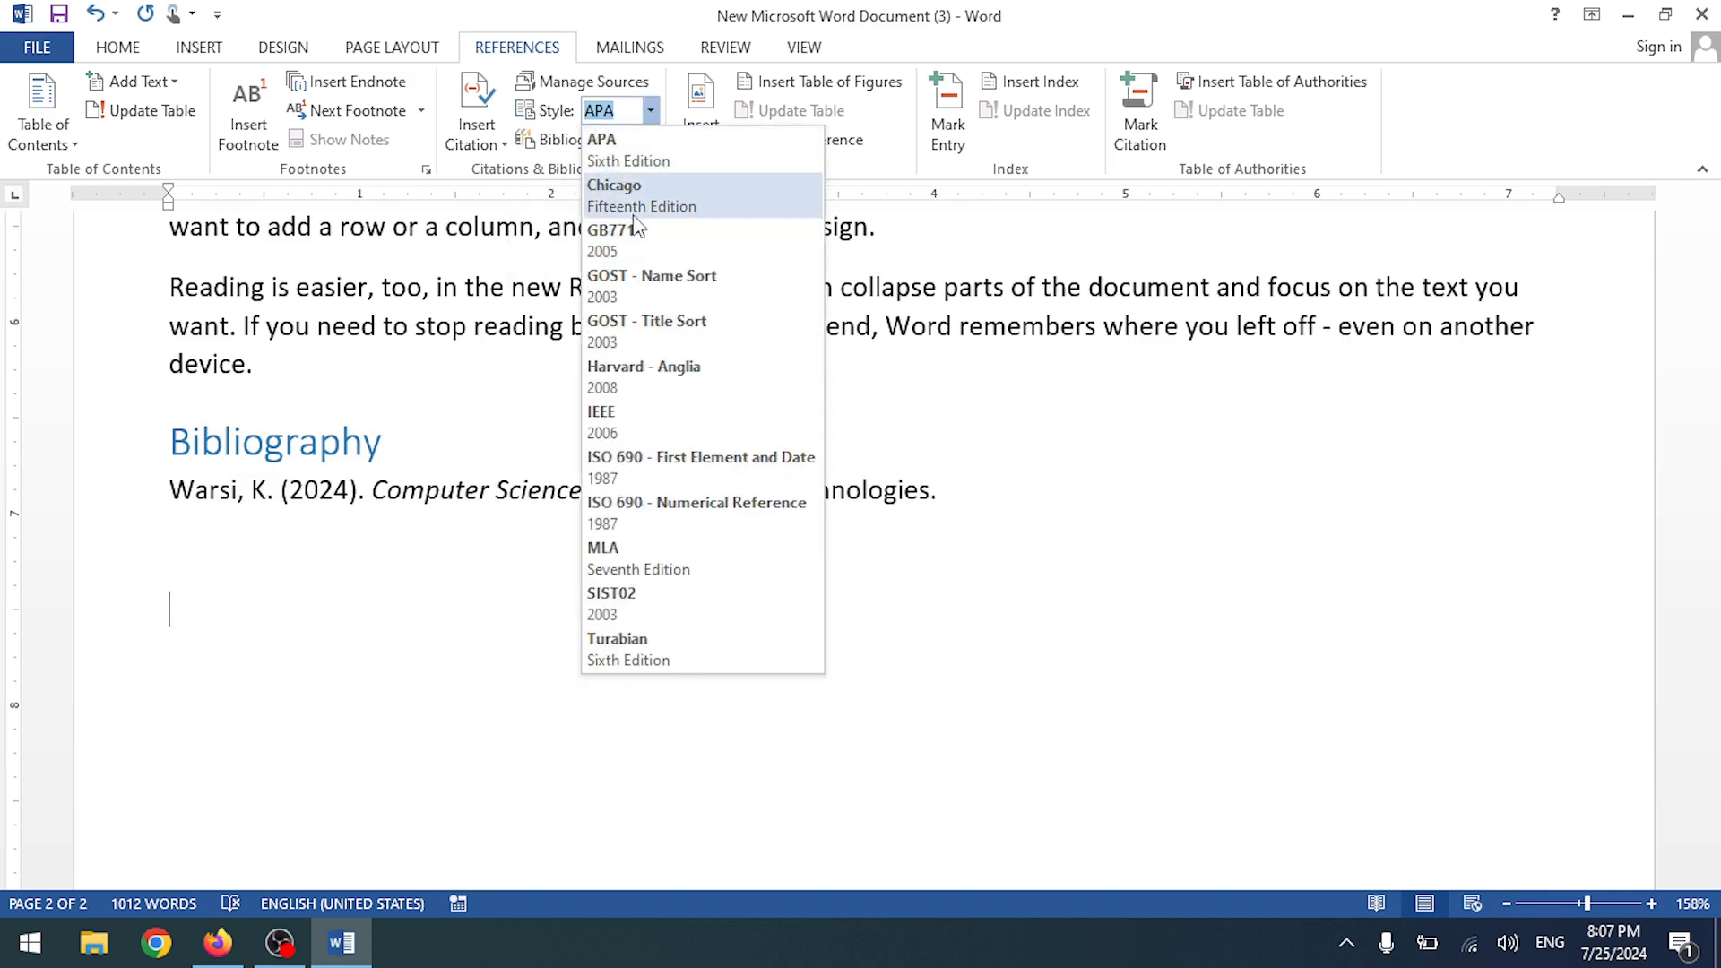
click(653, 159)
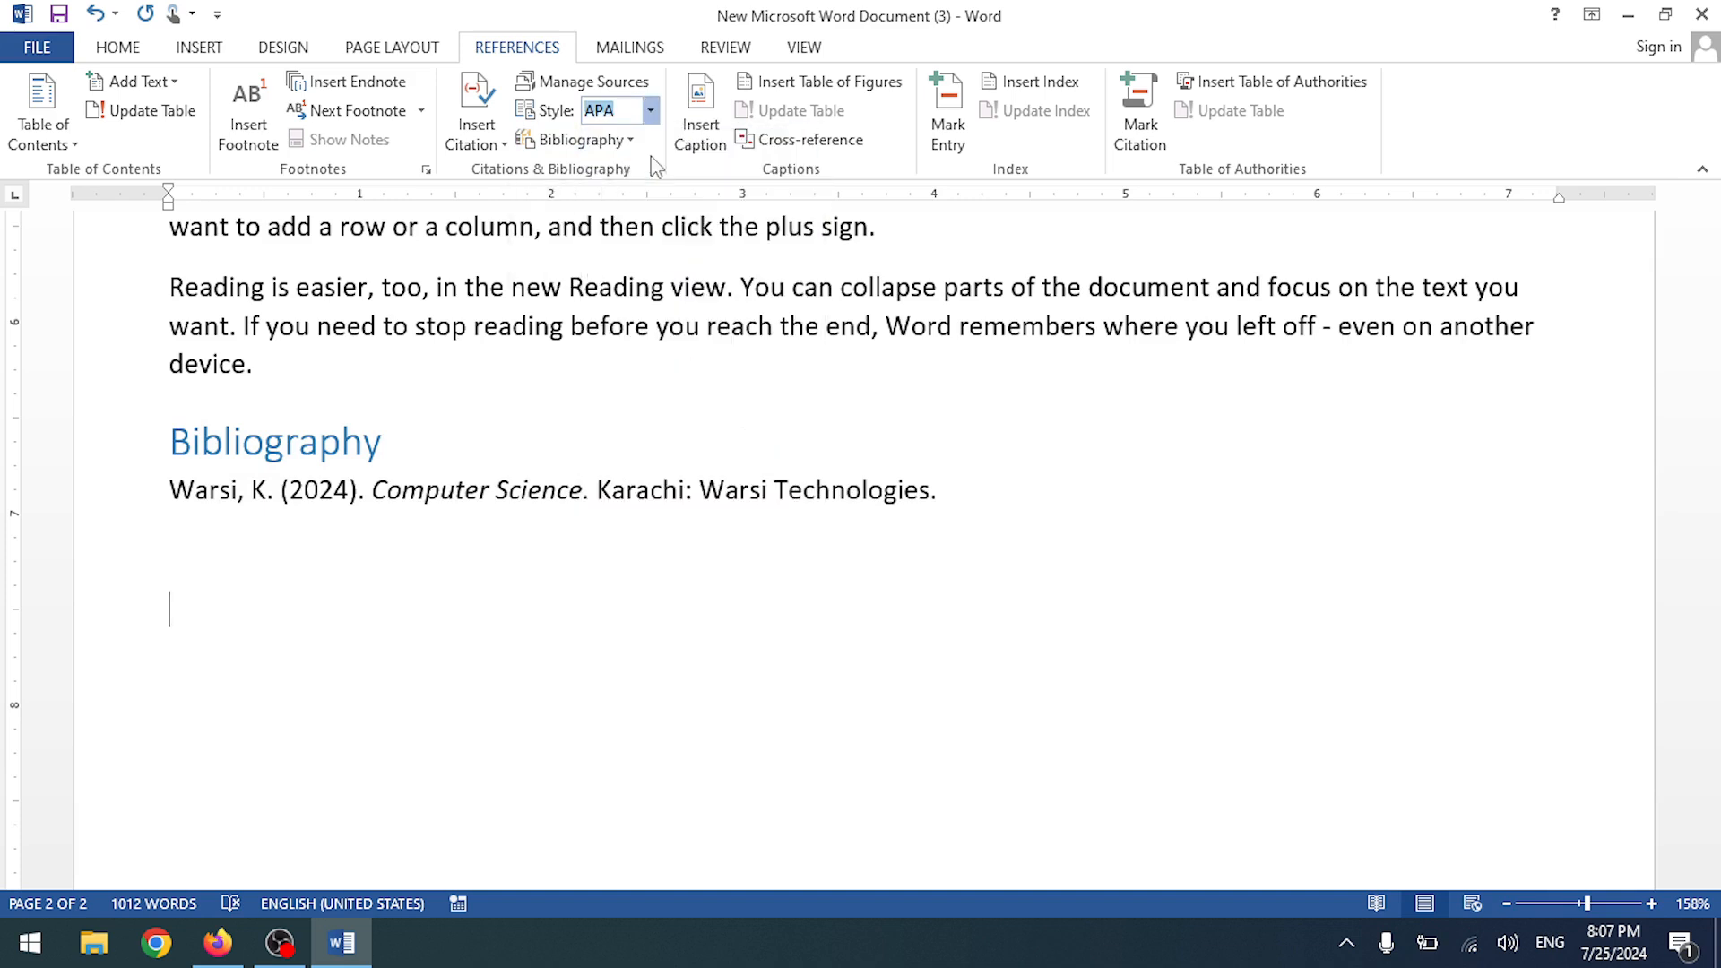
click(650, 110)
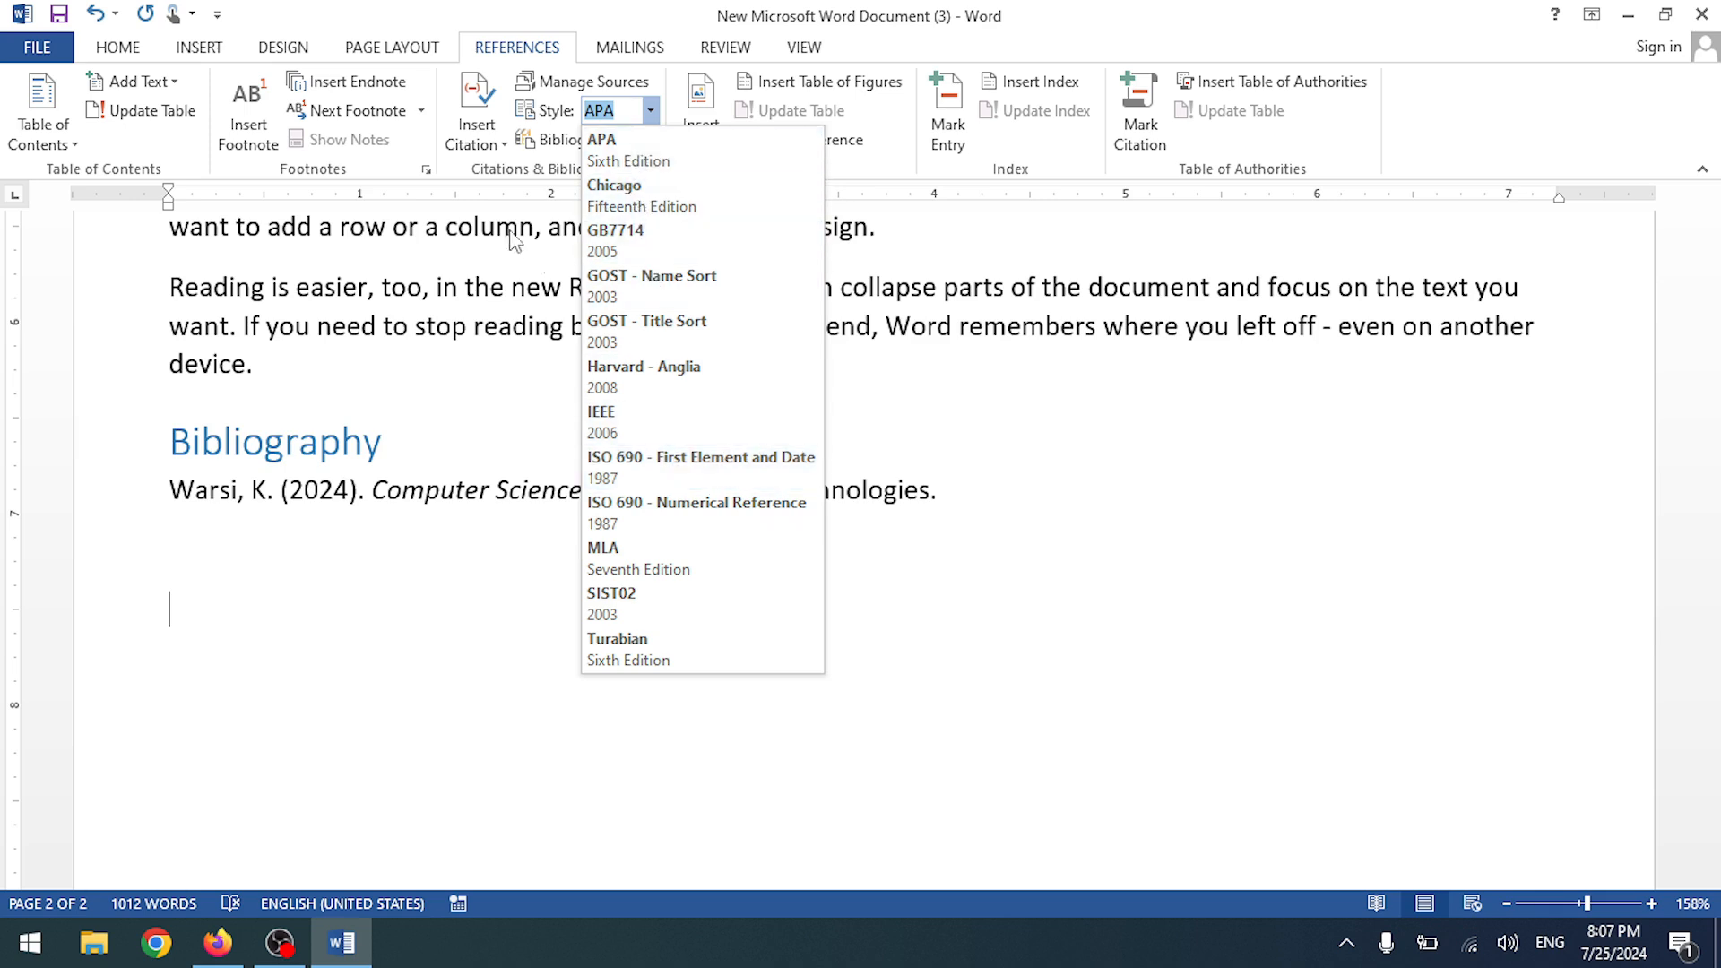
- Open a new Create Source form, close it unused, and click into the bibliography entry
click(435, 608)
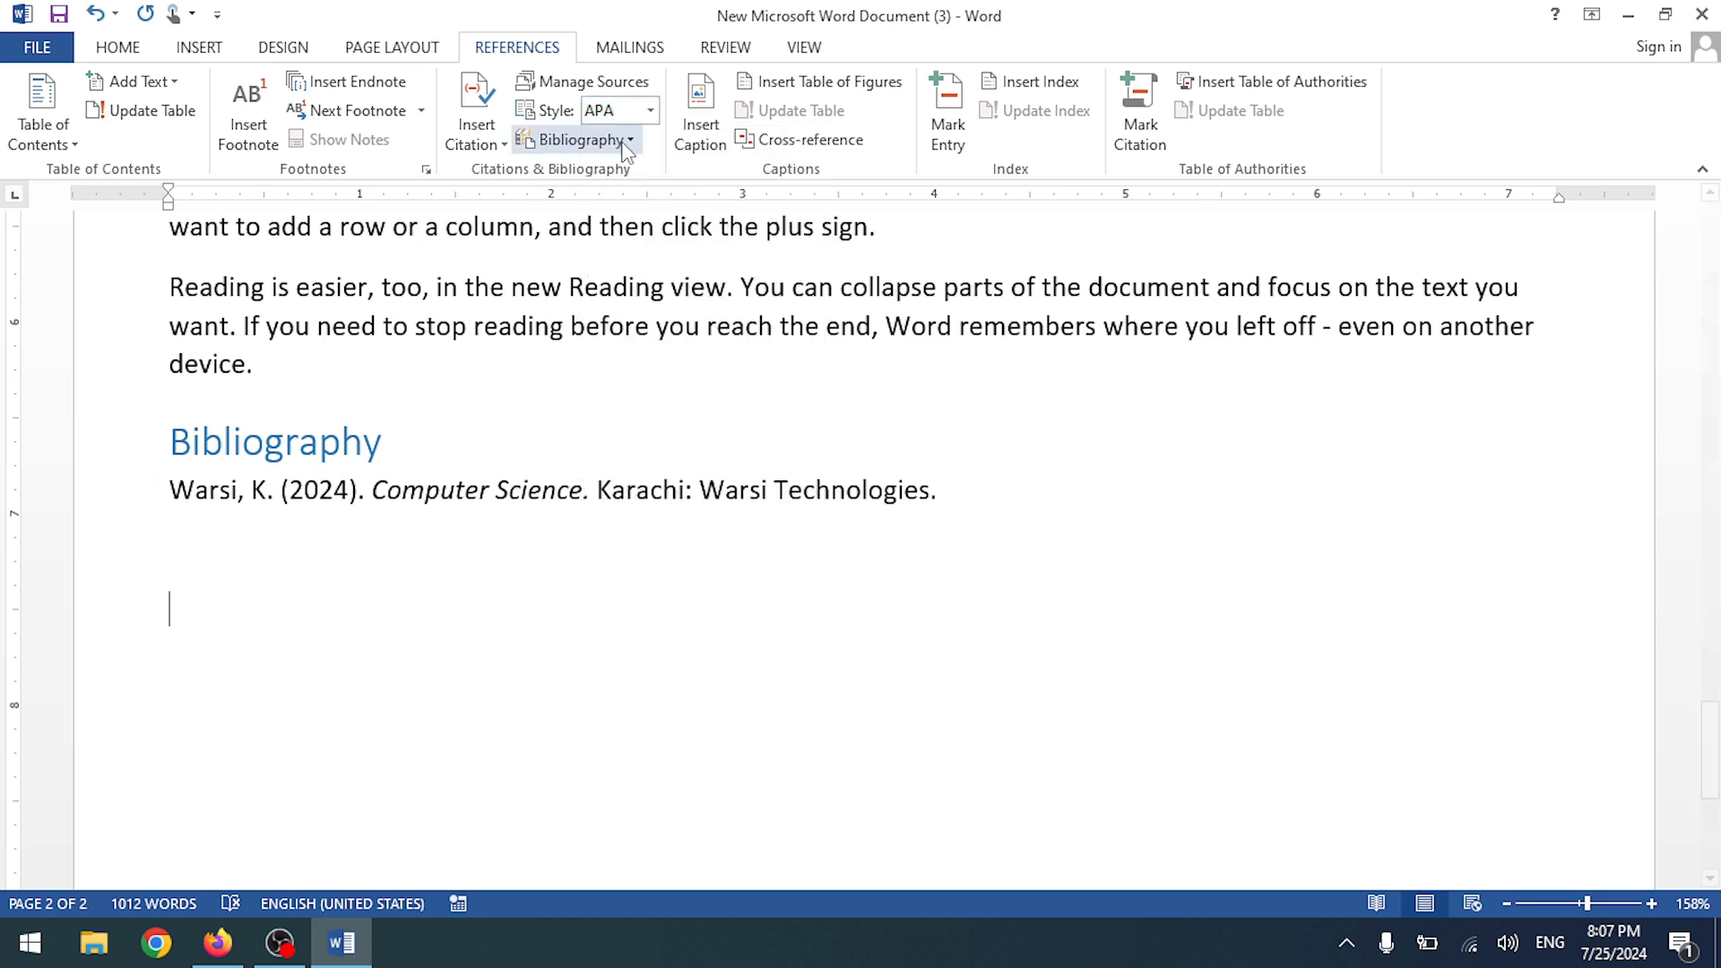
click(627, 141)
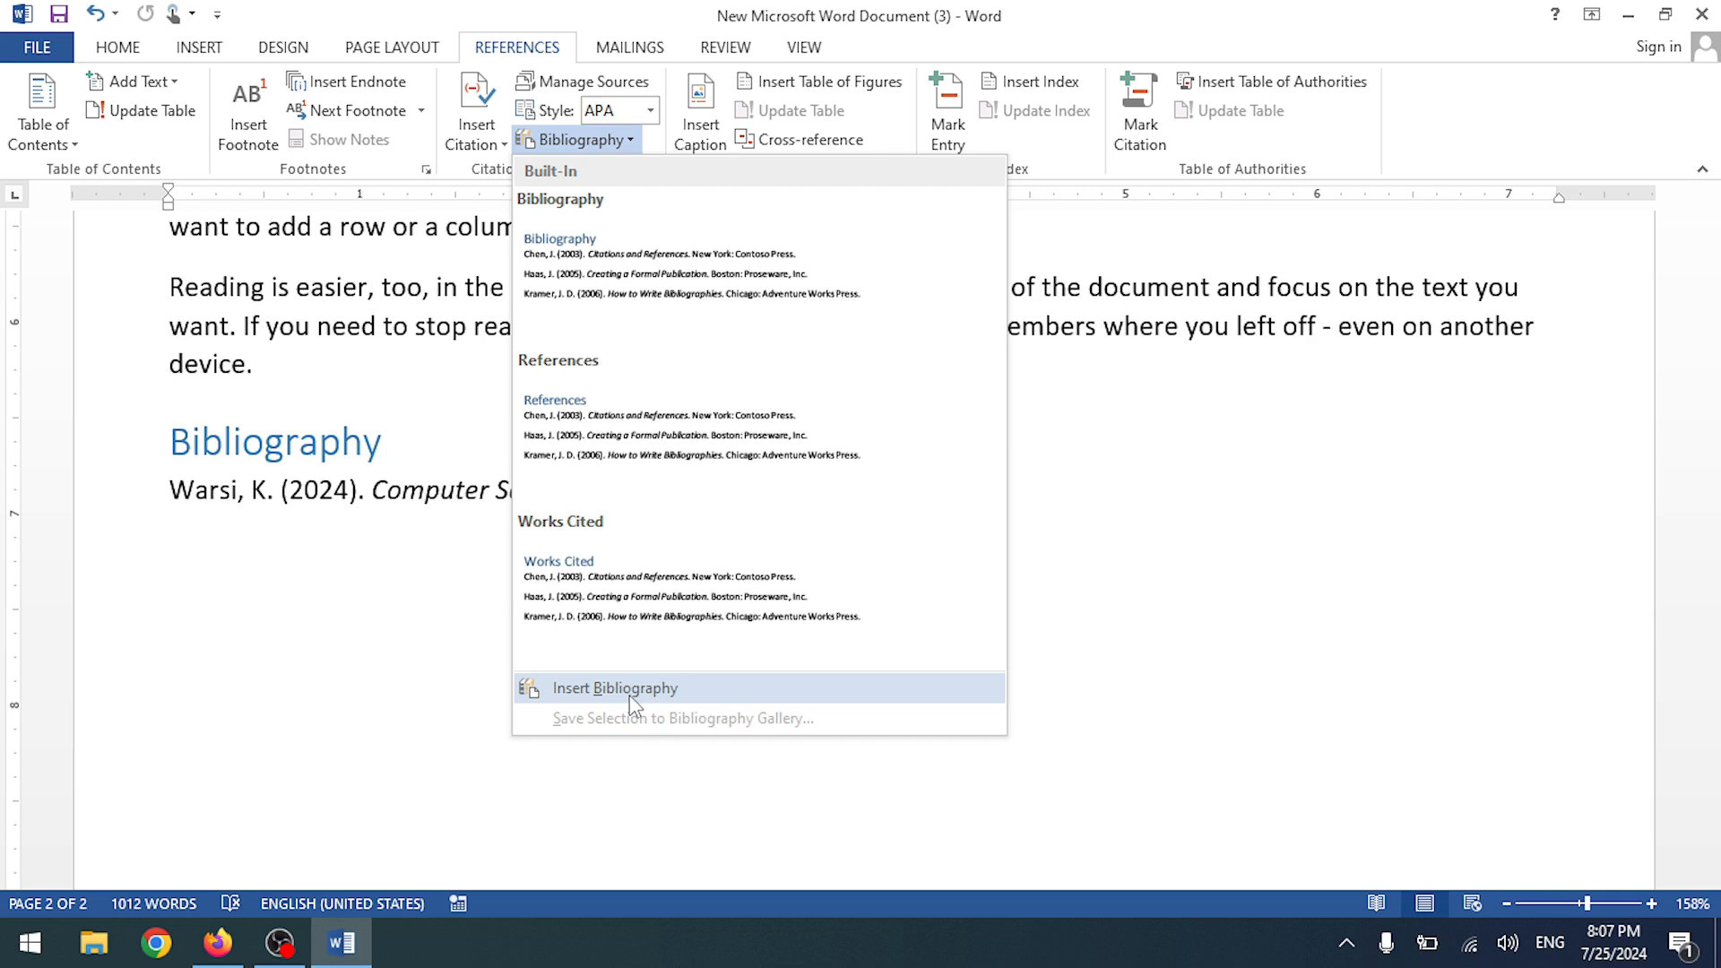
click(493, 140)
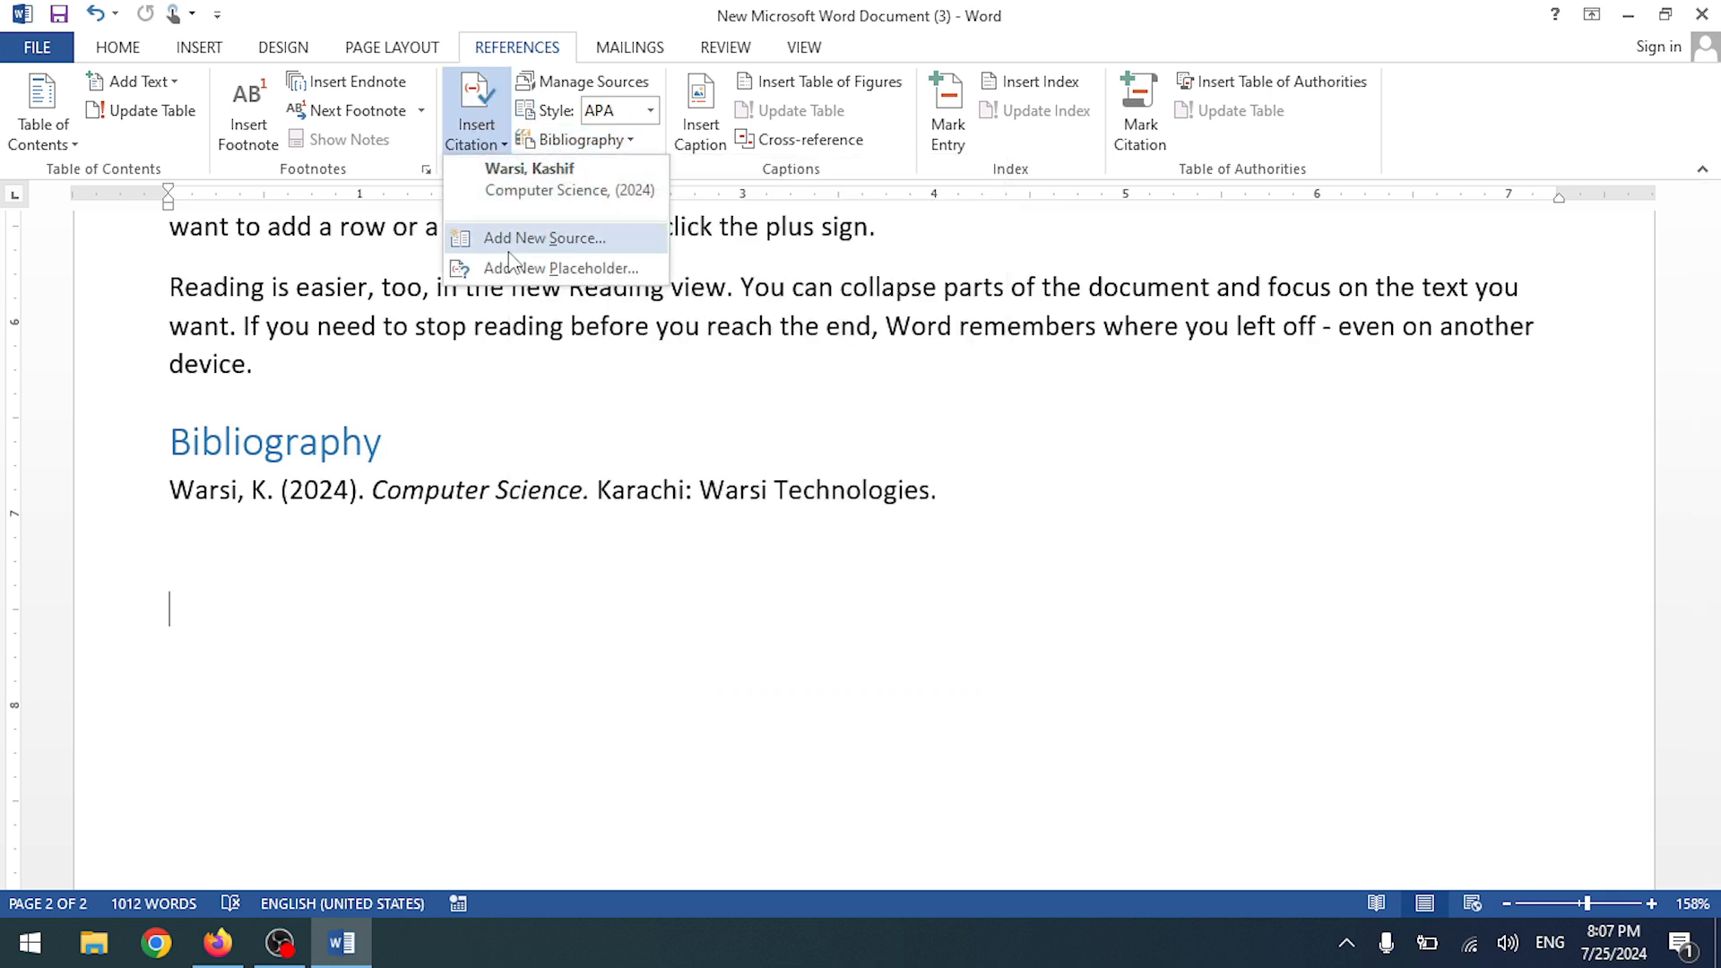
click(529, 240)
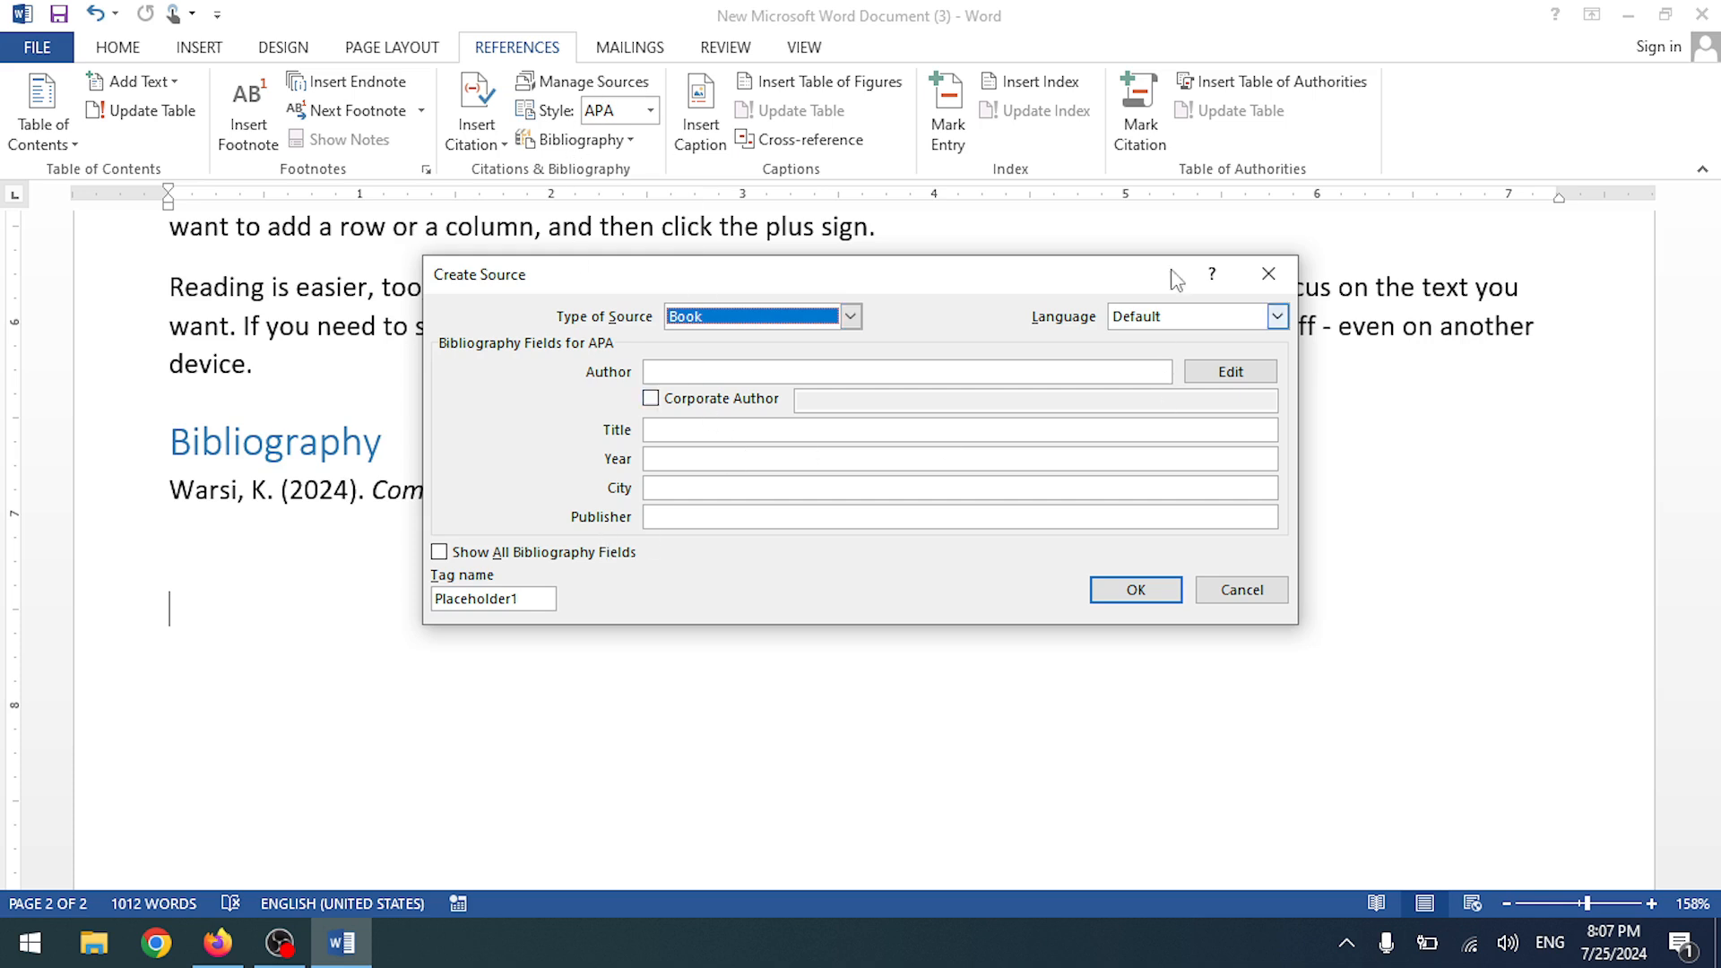
click(1268, 273)
click(220, 484)
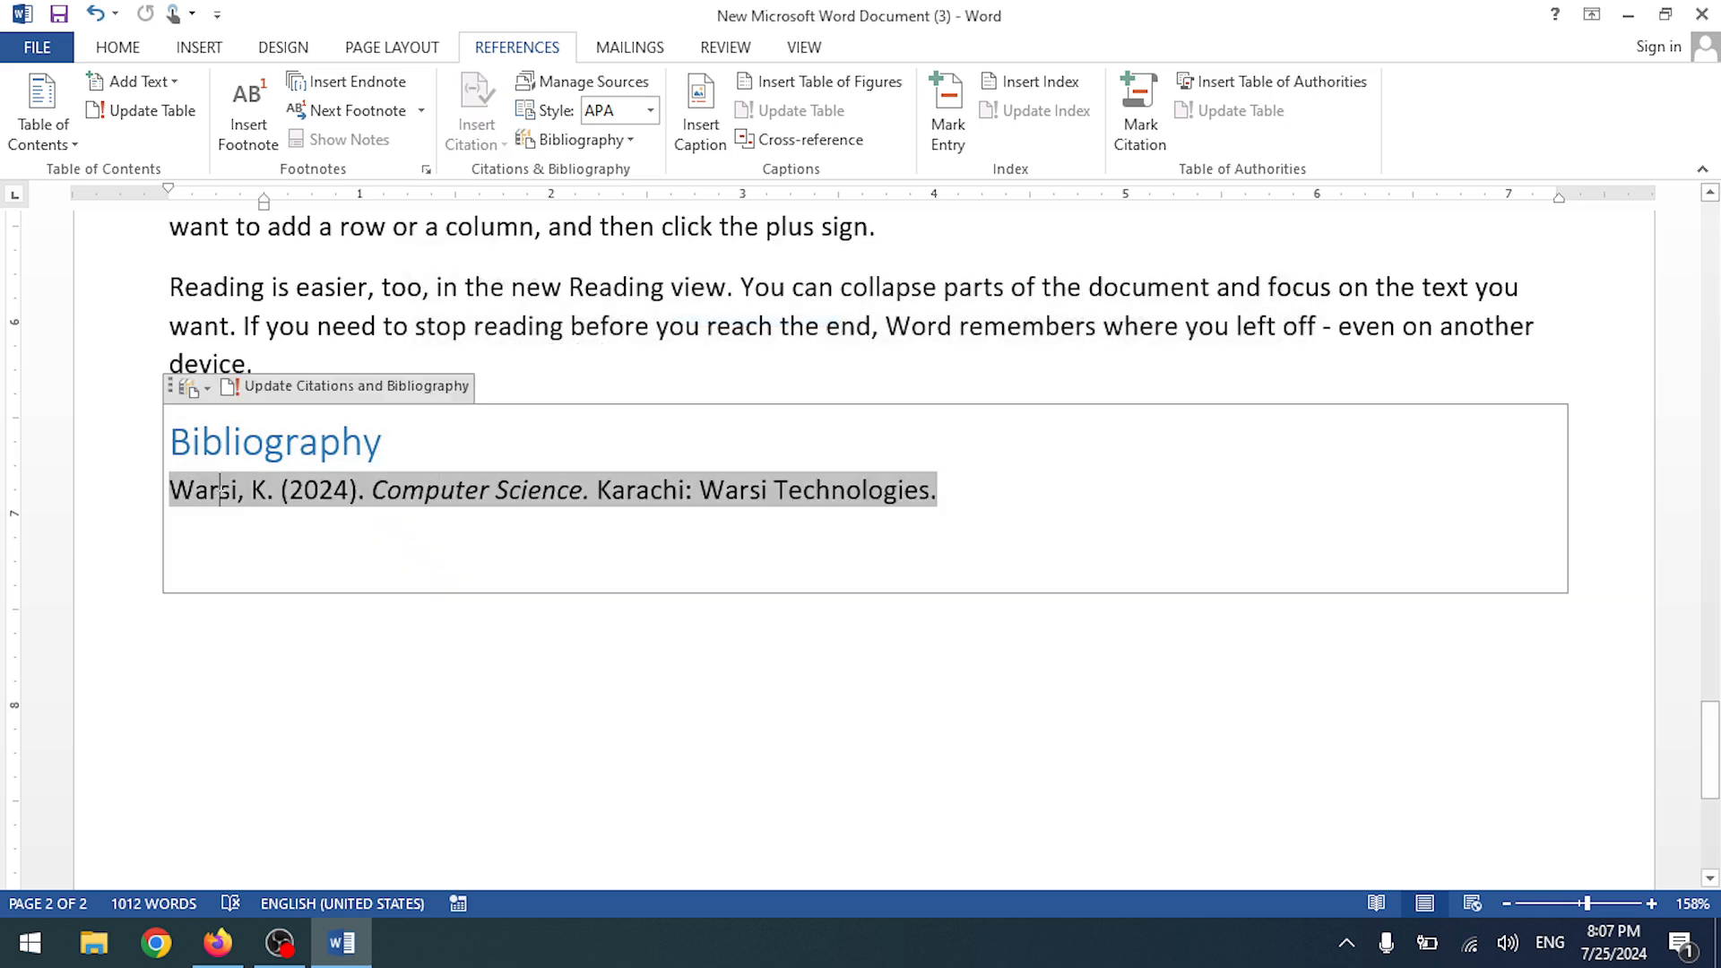
click(805, 578)
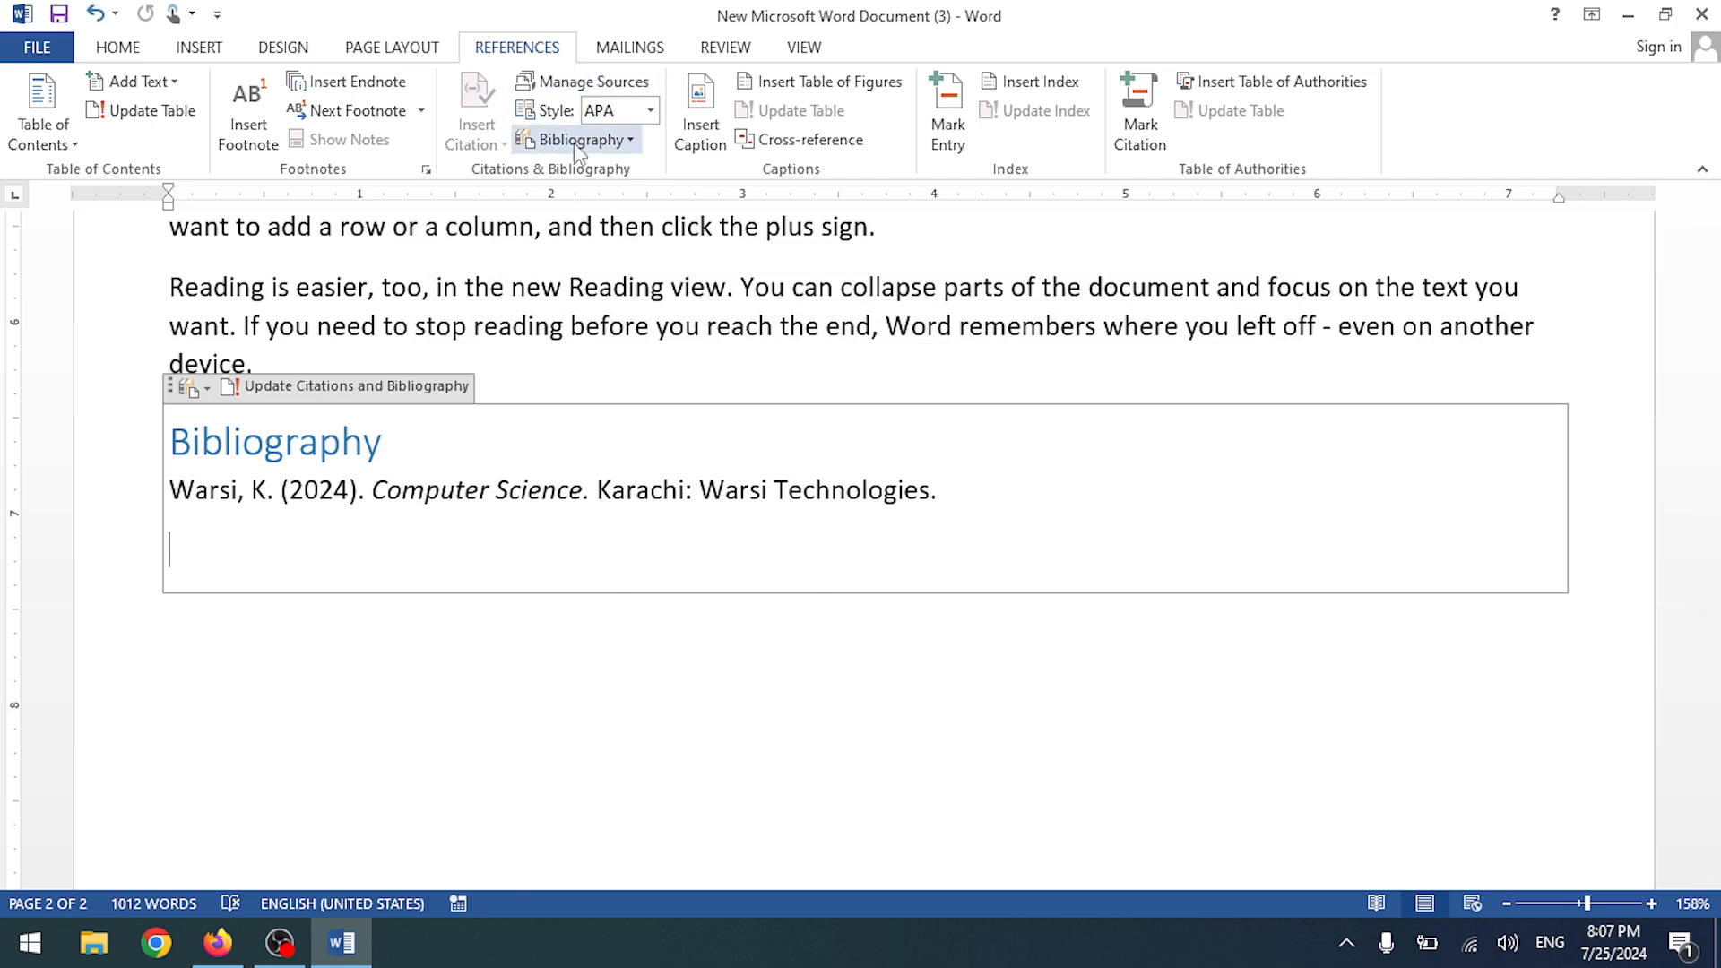
- Erase the text of the Computer Science bibliography entry
click(503, 603)
click(339, 522)
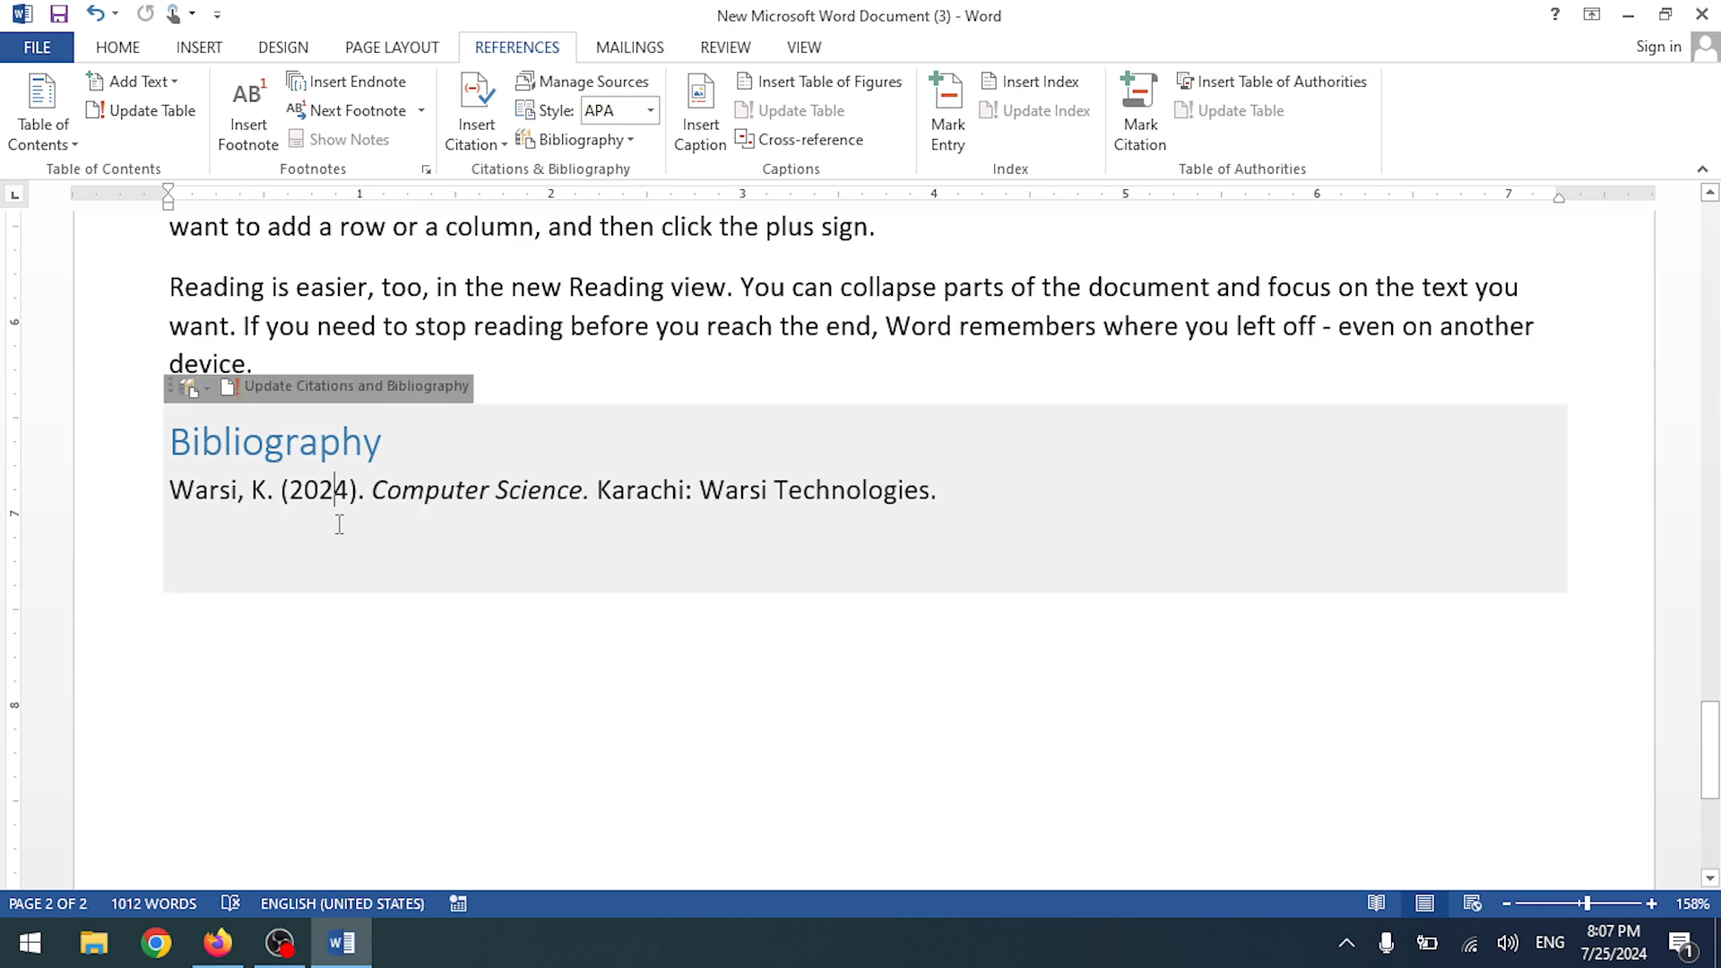
key(Delete)
key(Delete)
key(BackSpace)
key(BackSpace)
key(BackSpace)
key(BackSpace)
key(BackSpace)
key(BackSpace)
key(BackSpace)
key(BackSpace)
key(BackSpace)
key(BackSpace)
key(BackSpace)
key(BackSpace)
key(BackSpace)
key(BackSpace)
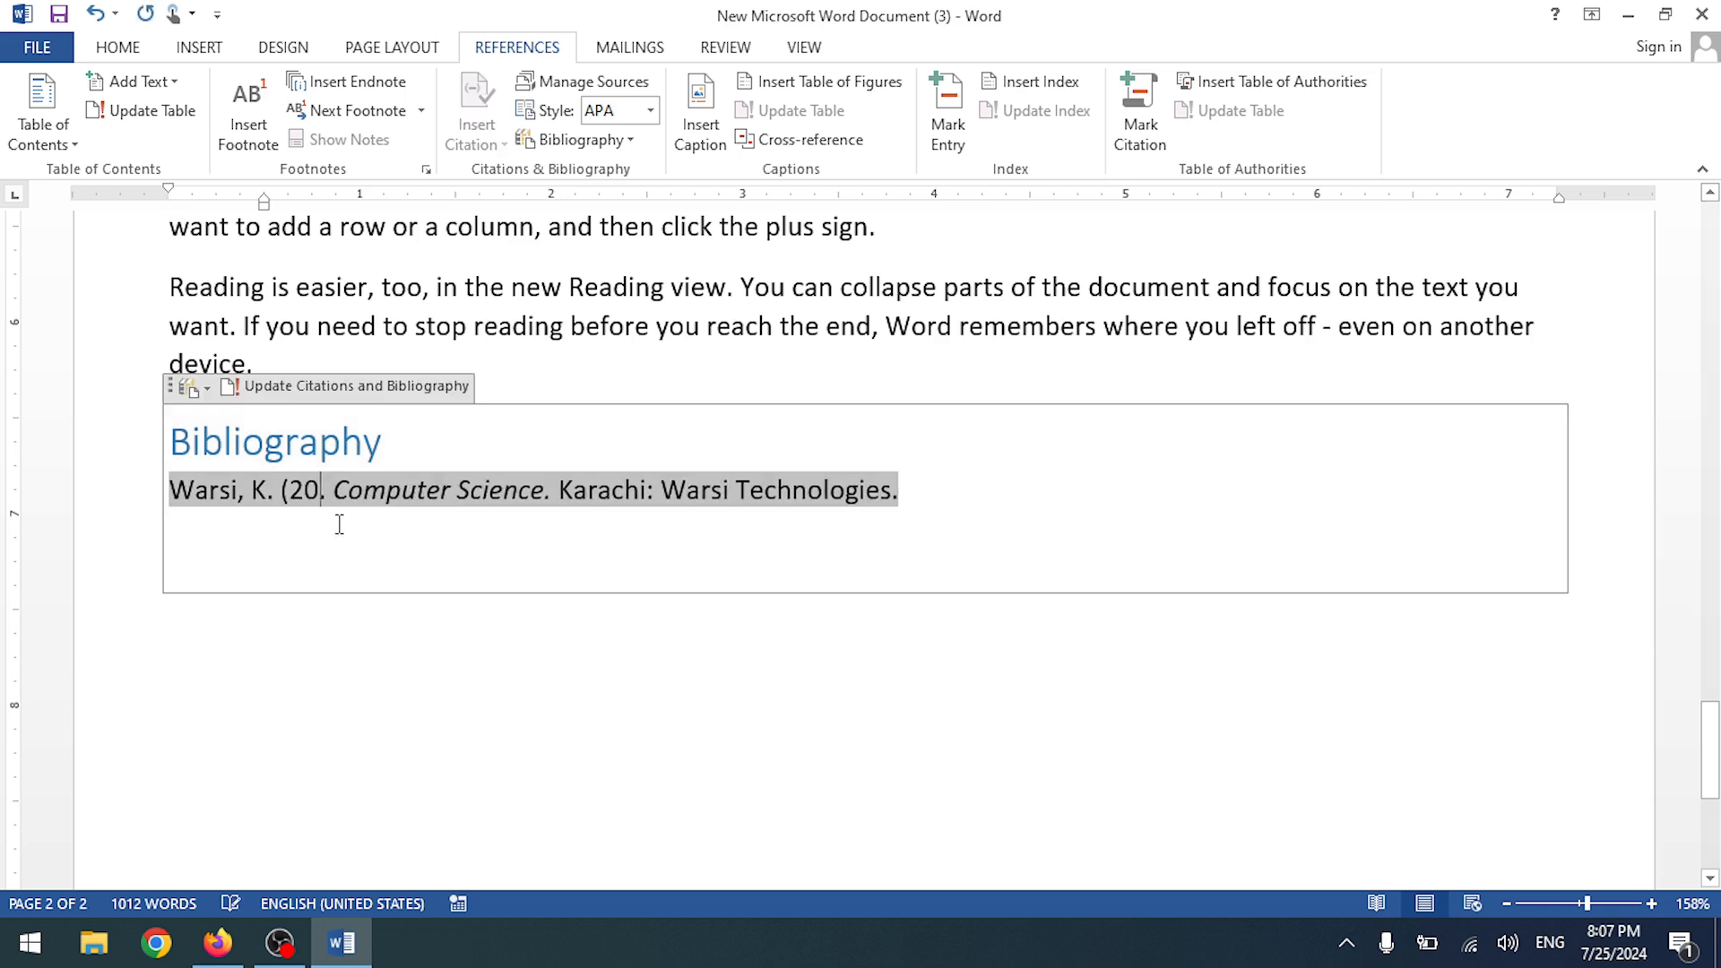
key(Delete)
key(Delete)
key(Delete)
key(Delete)
key(Delete)
key(Delete)
key(Delete)
key(Delete)
key(Delete)
key(Delete)
key(Delete)
key(Delete)
key(Delete)
key(Delete)
key(Delete)
key(Delete)
key(Delete)
key(Delete)
key(Delete)
key(Delete)
key(ctrl+a)
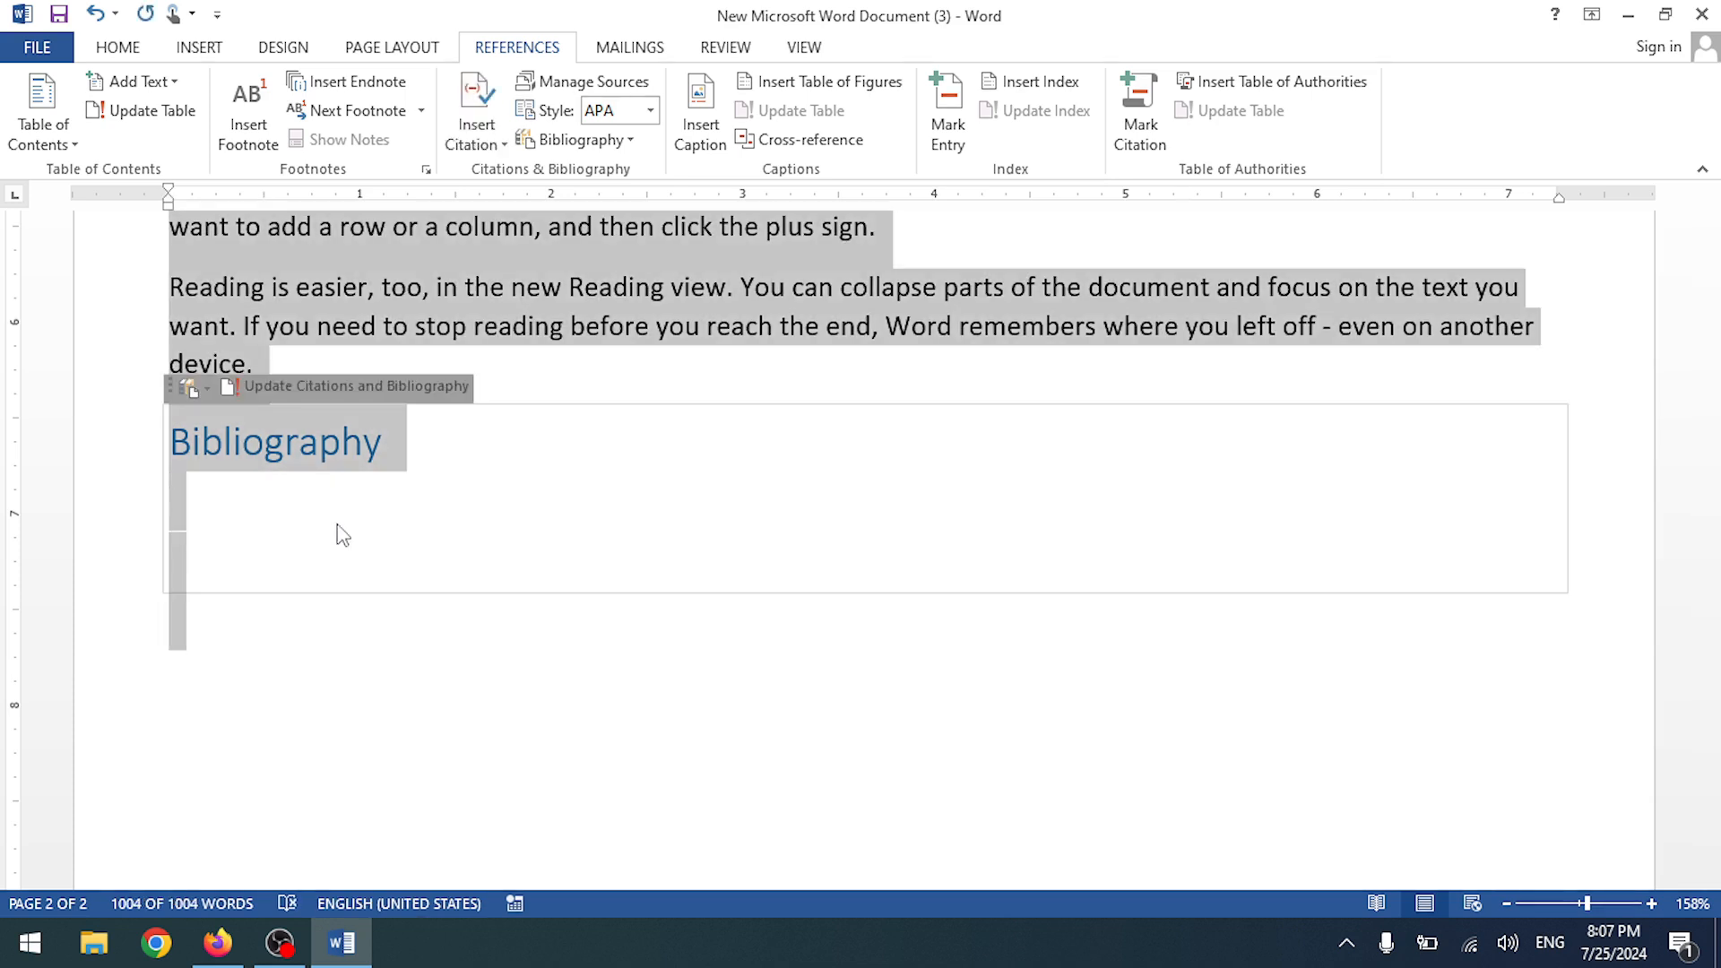
click(529, 699)
click(321, 571)
right_click(321, 571)
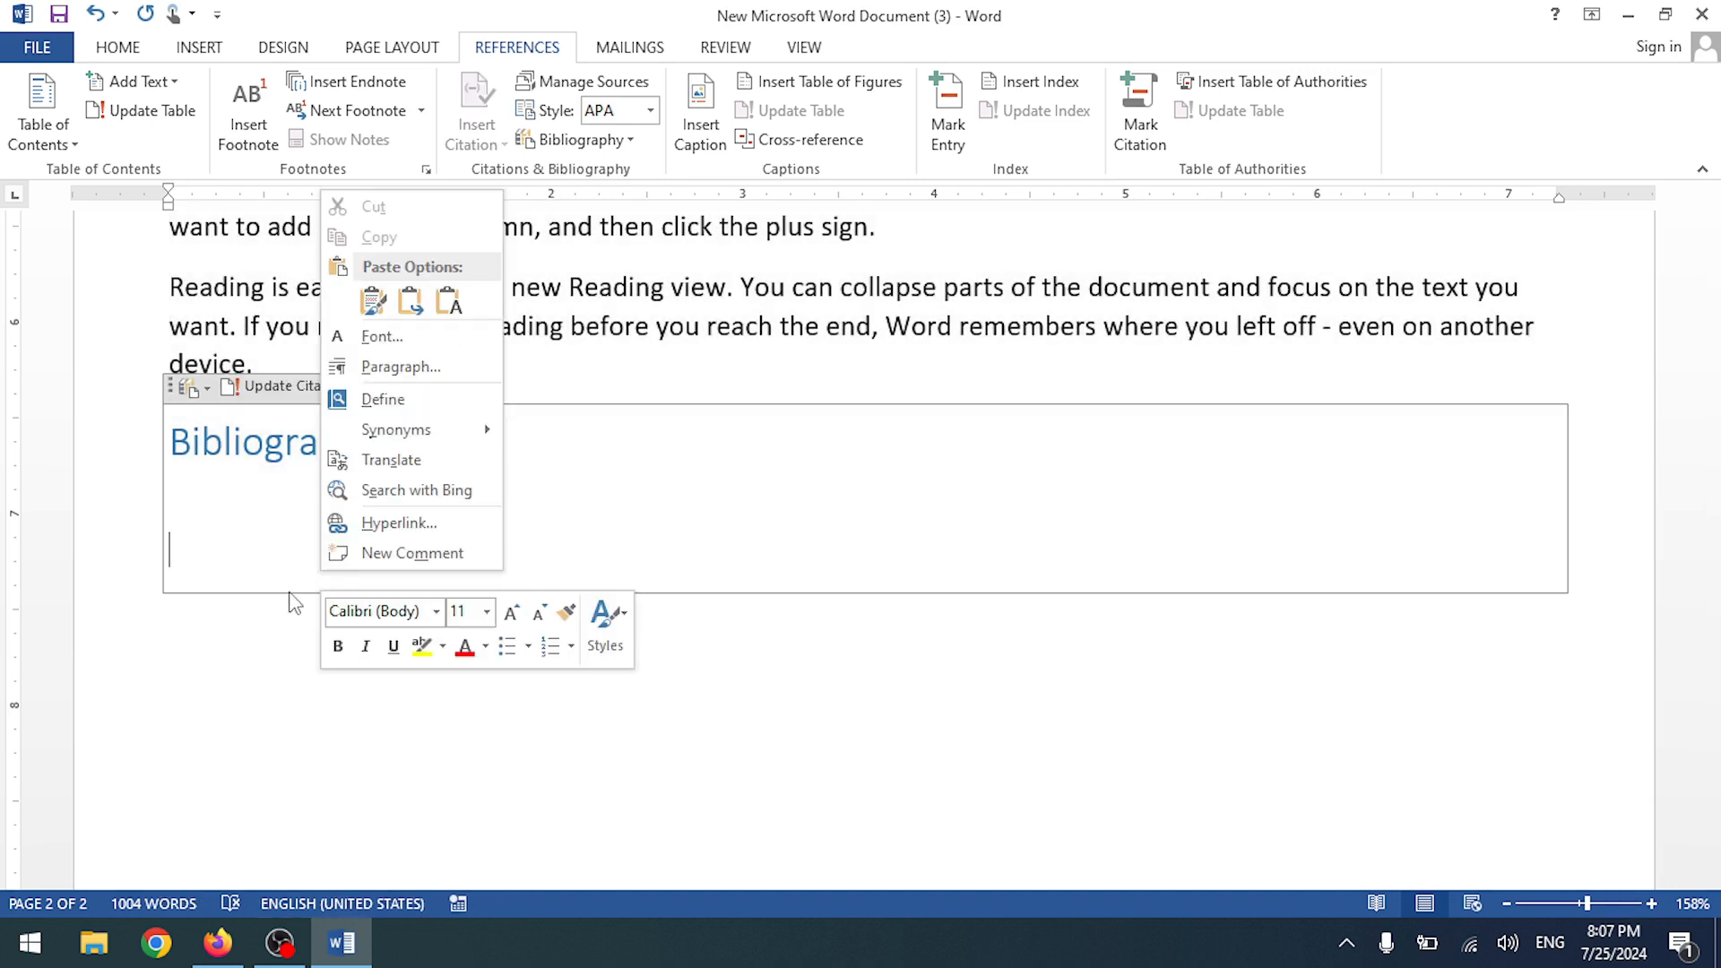
click(289, 590)
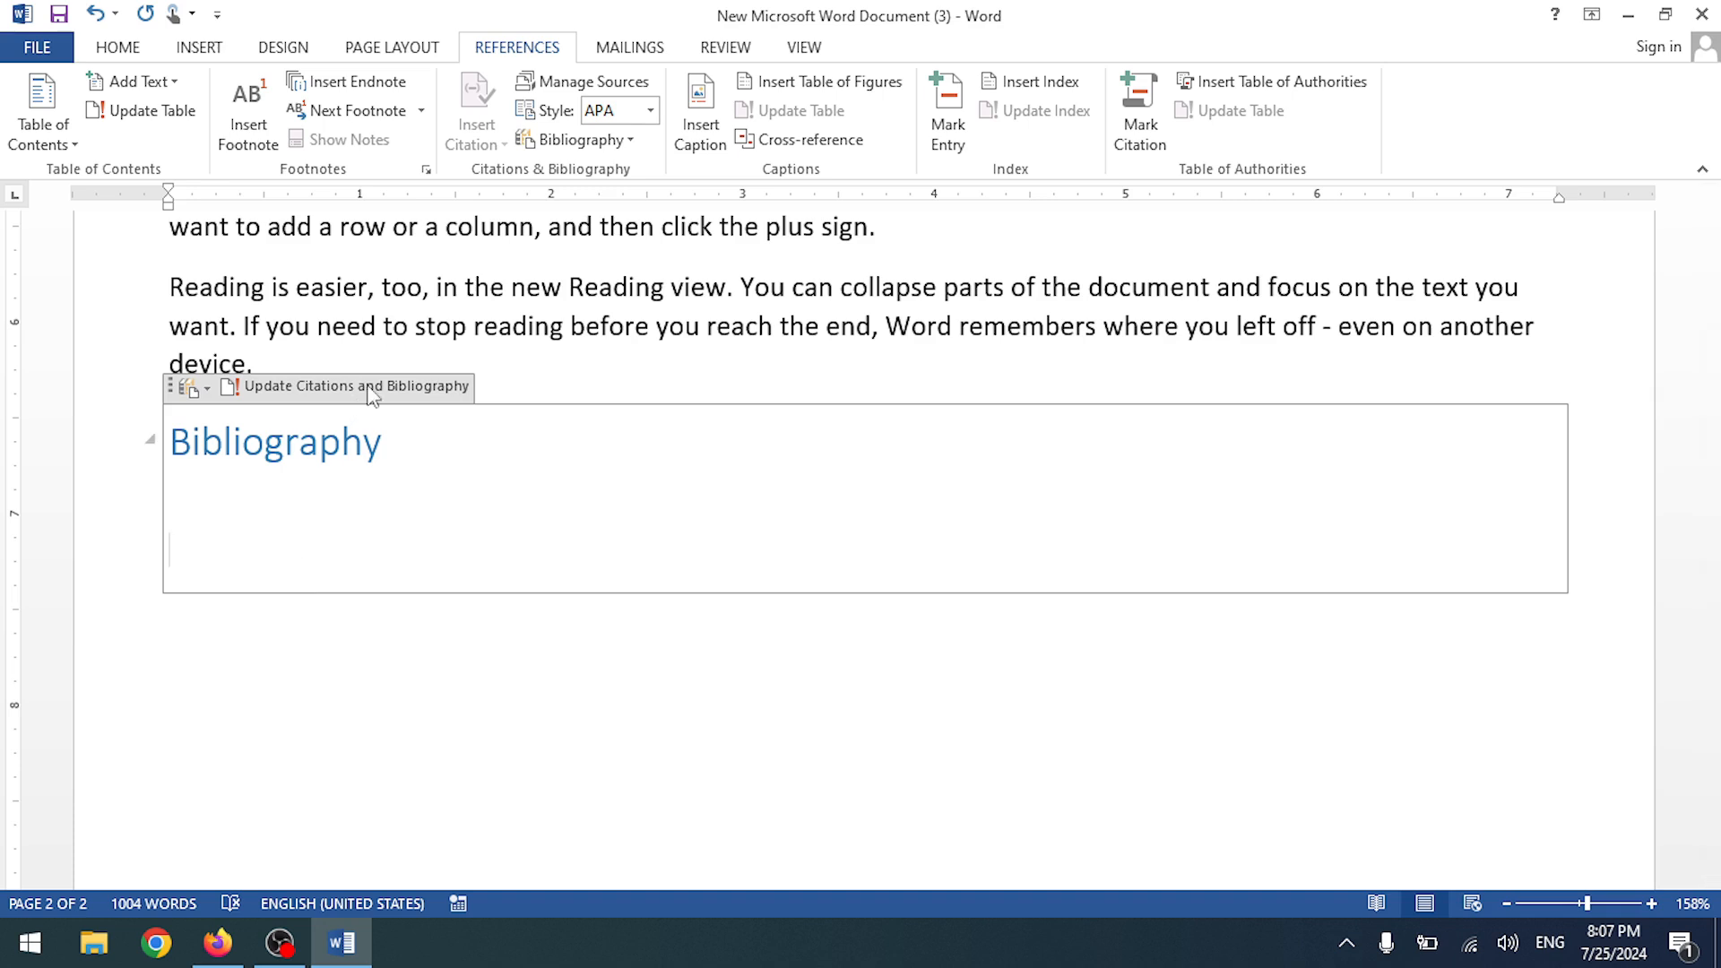
- Remove the empty line below the Bibliography heading
click(546, 379)
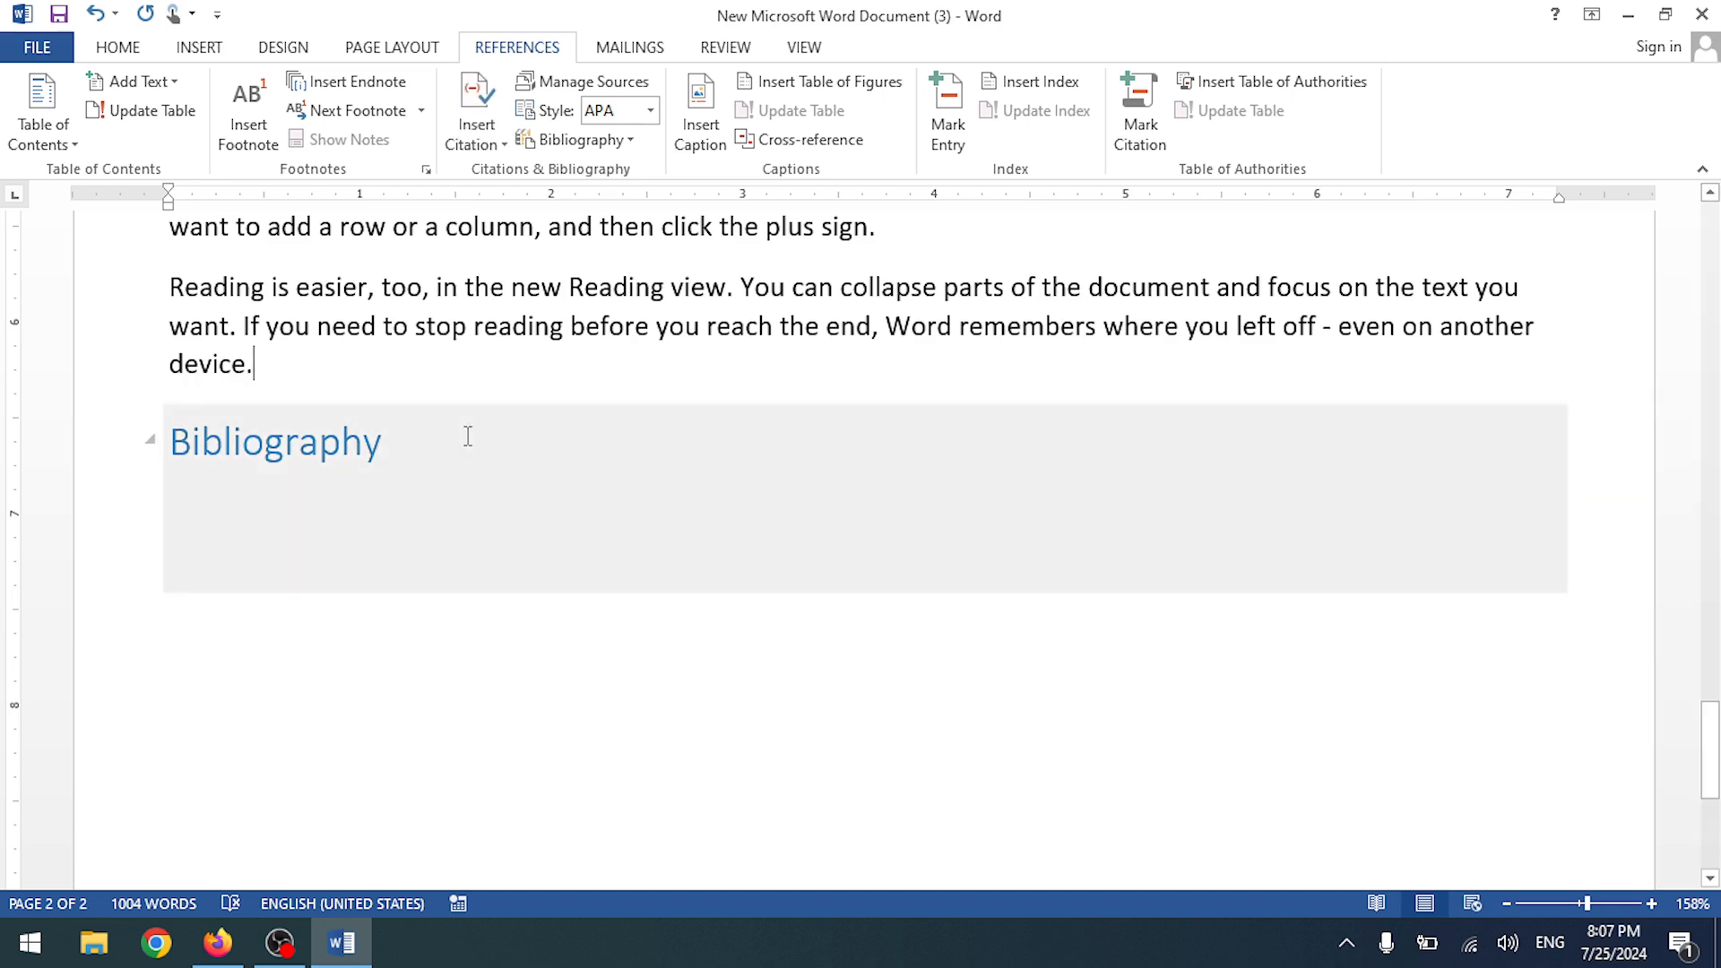
click(466, 436)
key(Delete)
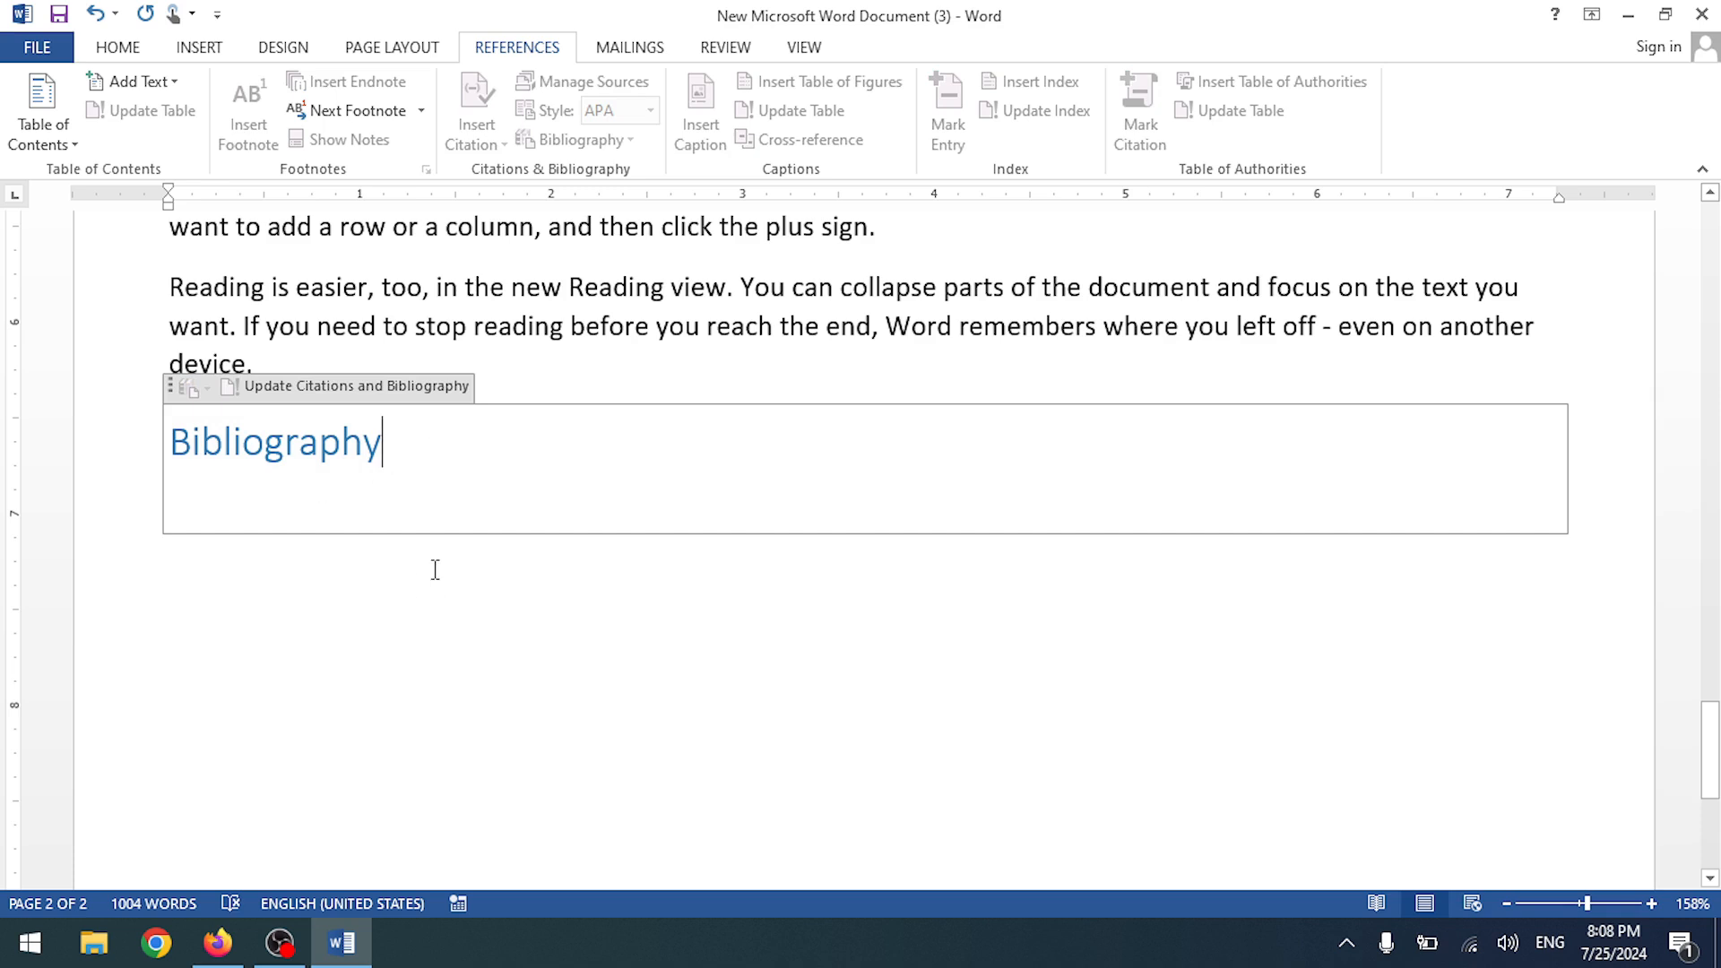
click(453, 533)
click(476, 125)
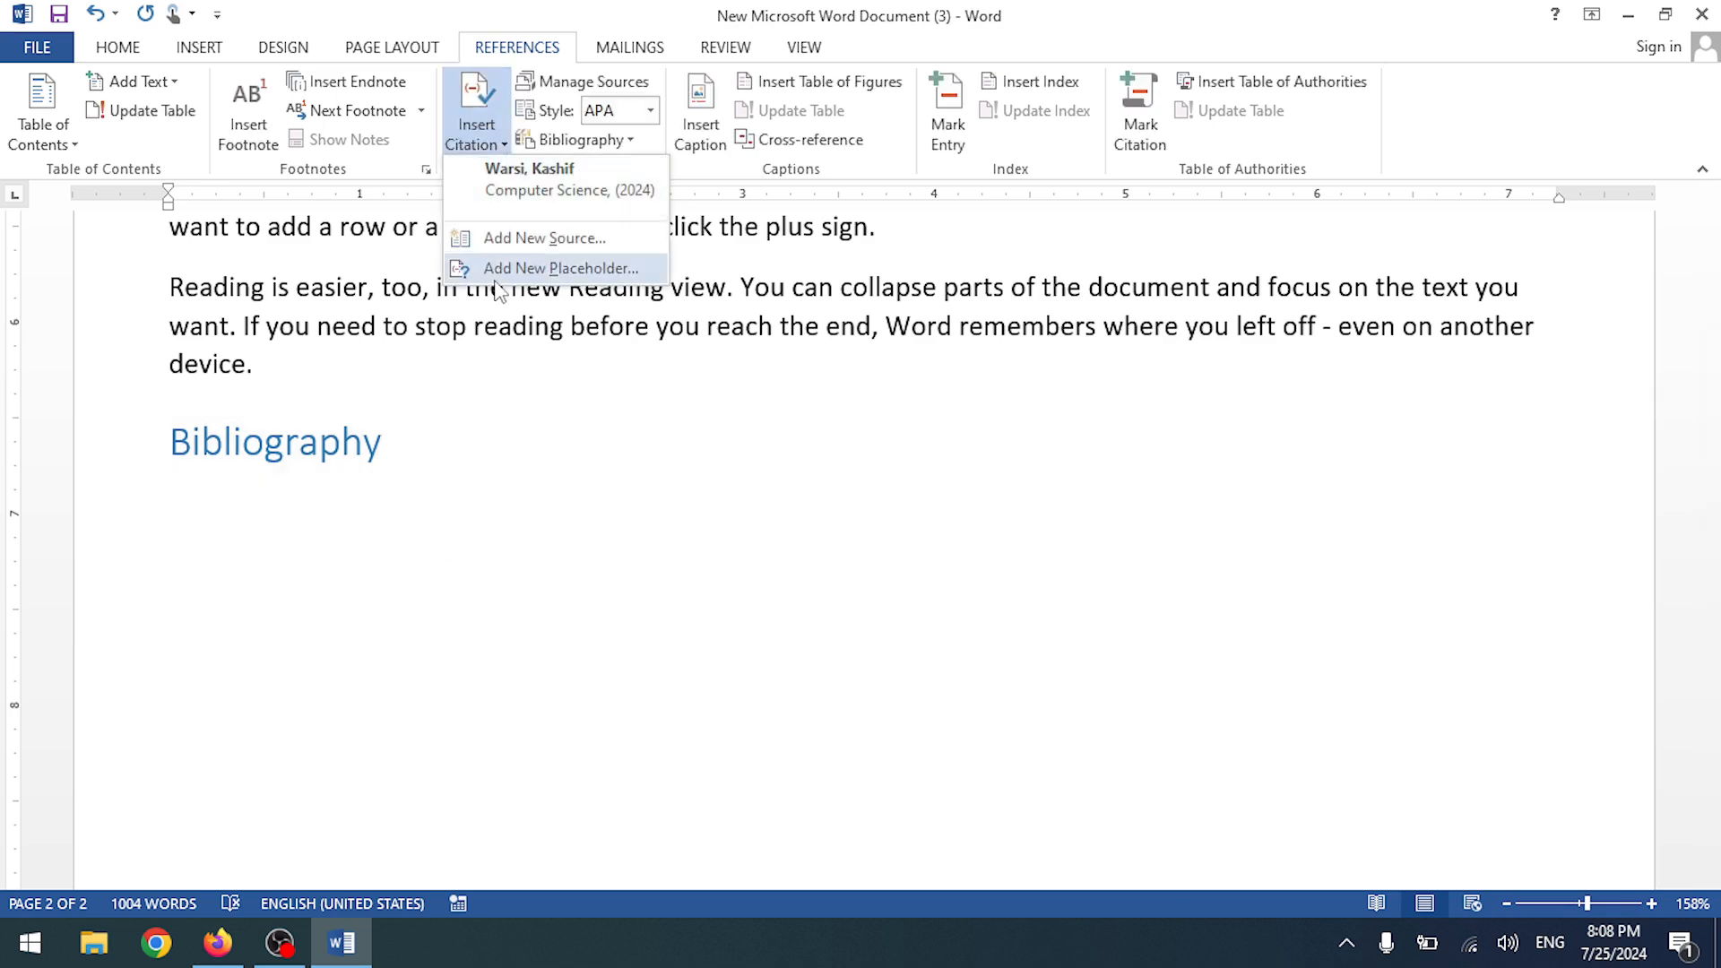
click(503, 485)
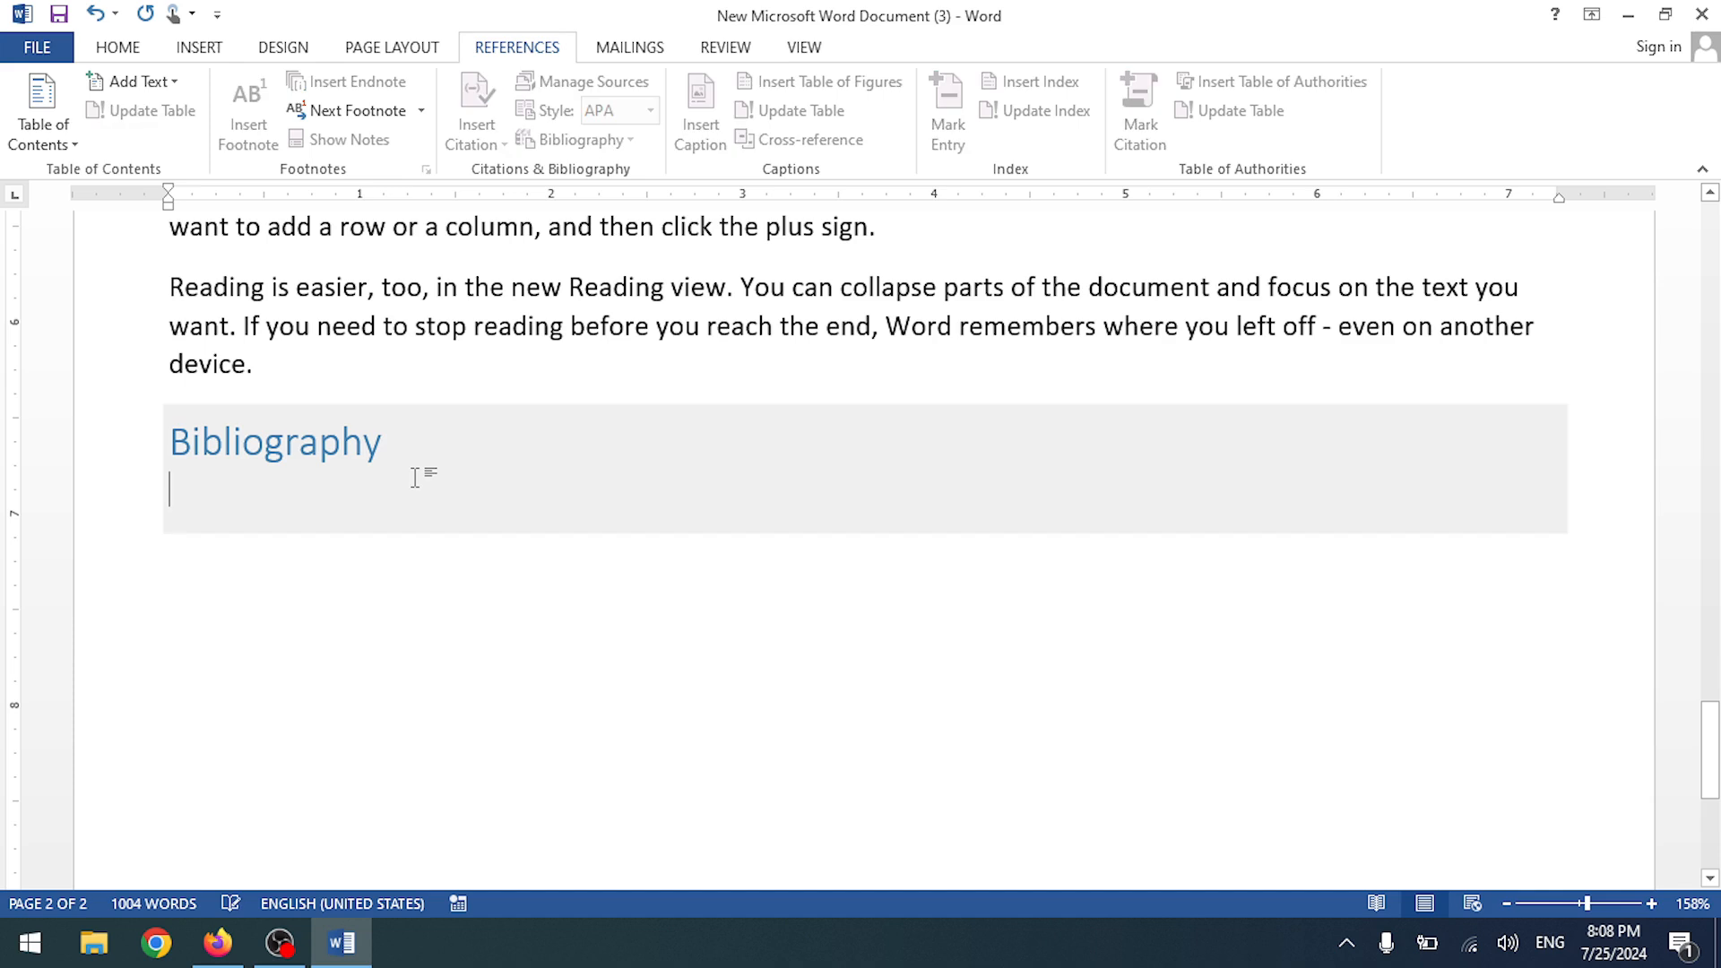
double_click(410, 483)
key(ctrl+z)
- Select the Bibliography heading and delete it along with the empty bibliography block
right_click(160, 454)
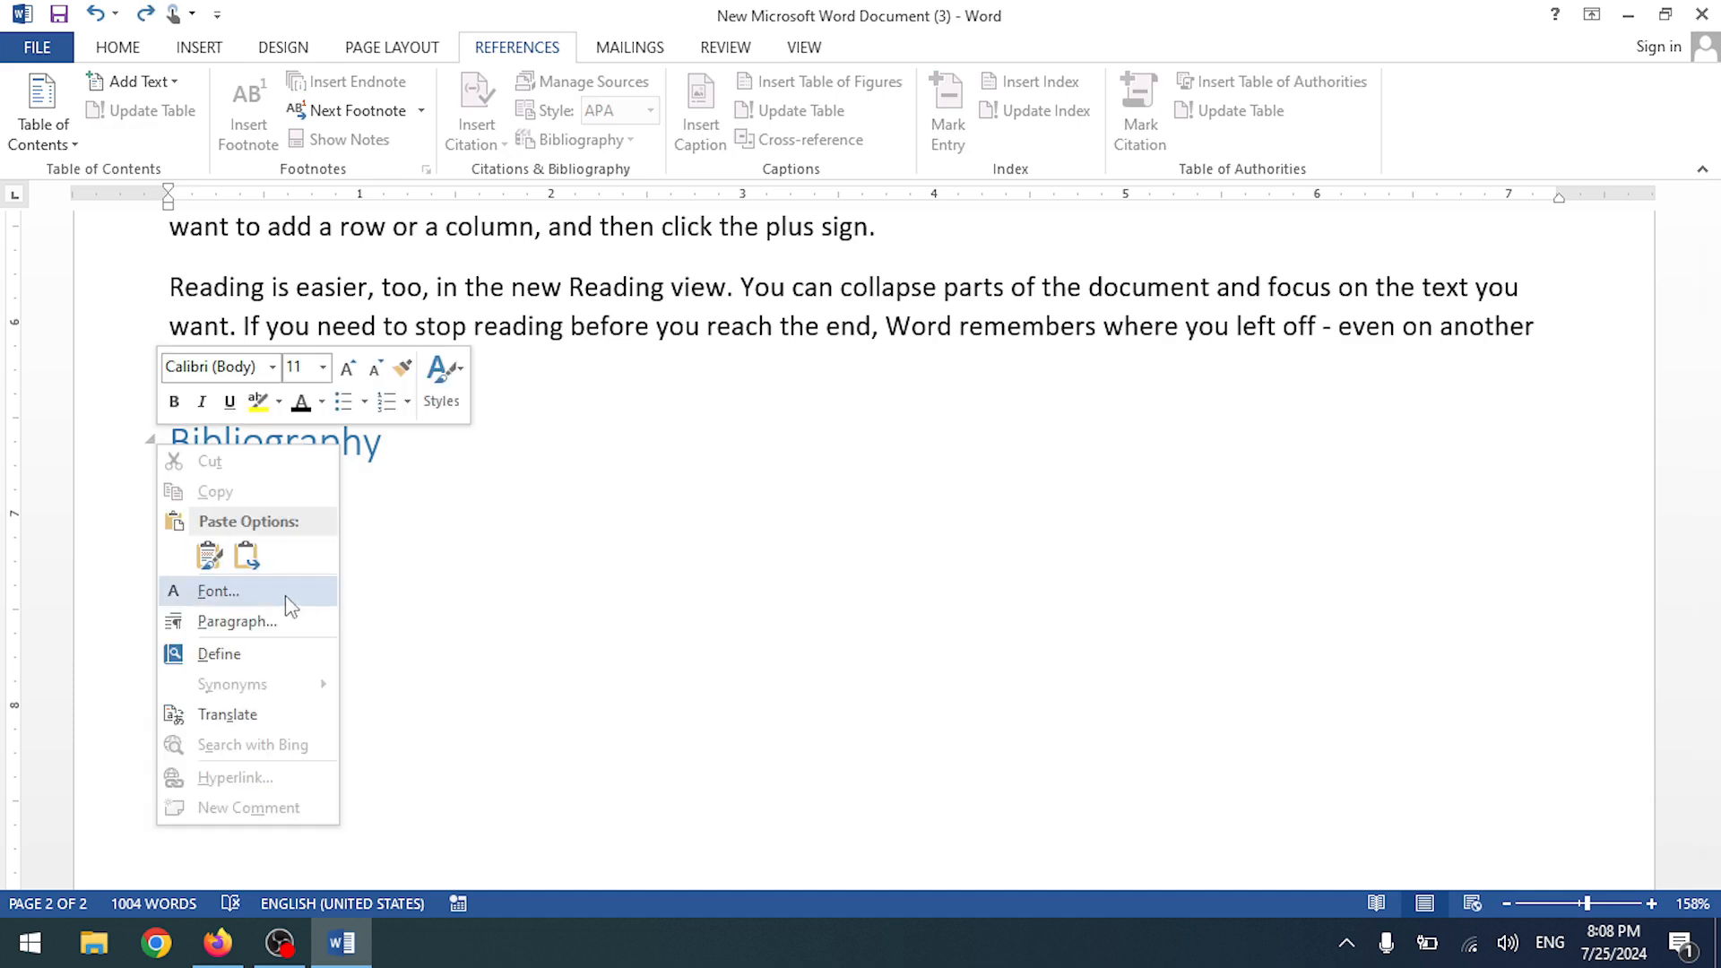
click(411, 599)
click(301, 439)
drag(380, 438, 16, 457)
key(BackSpace)
key(BackSpace)
key(BackSpace)
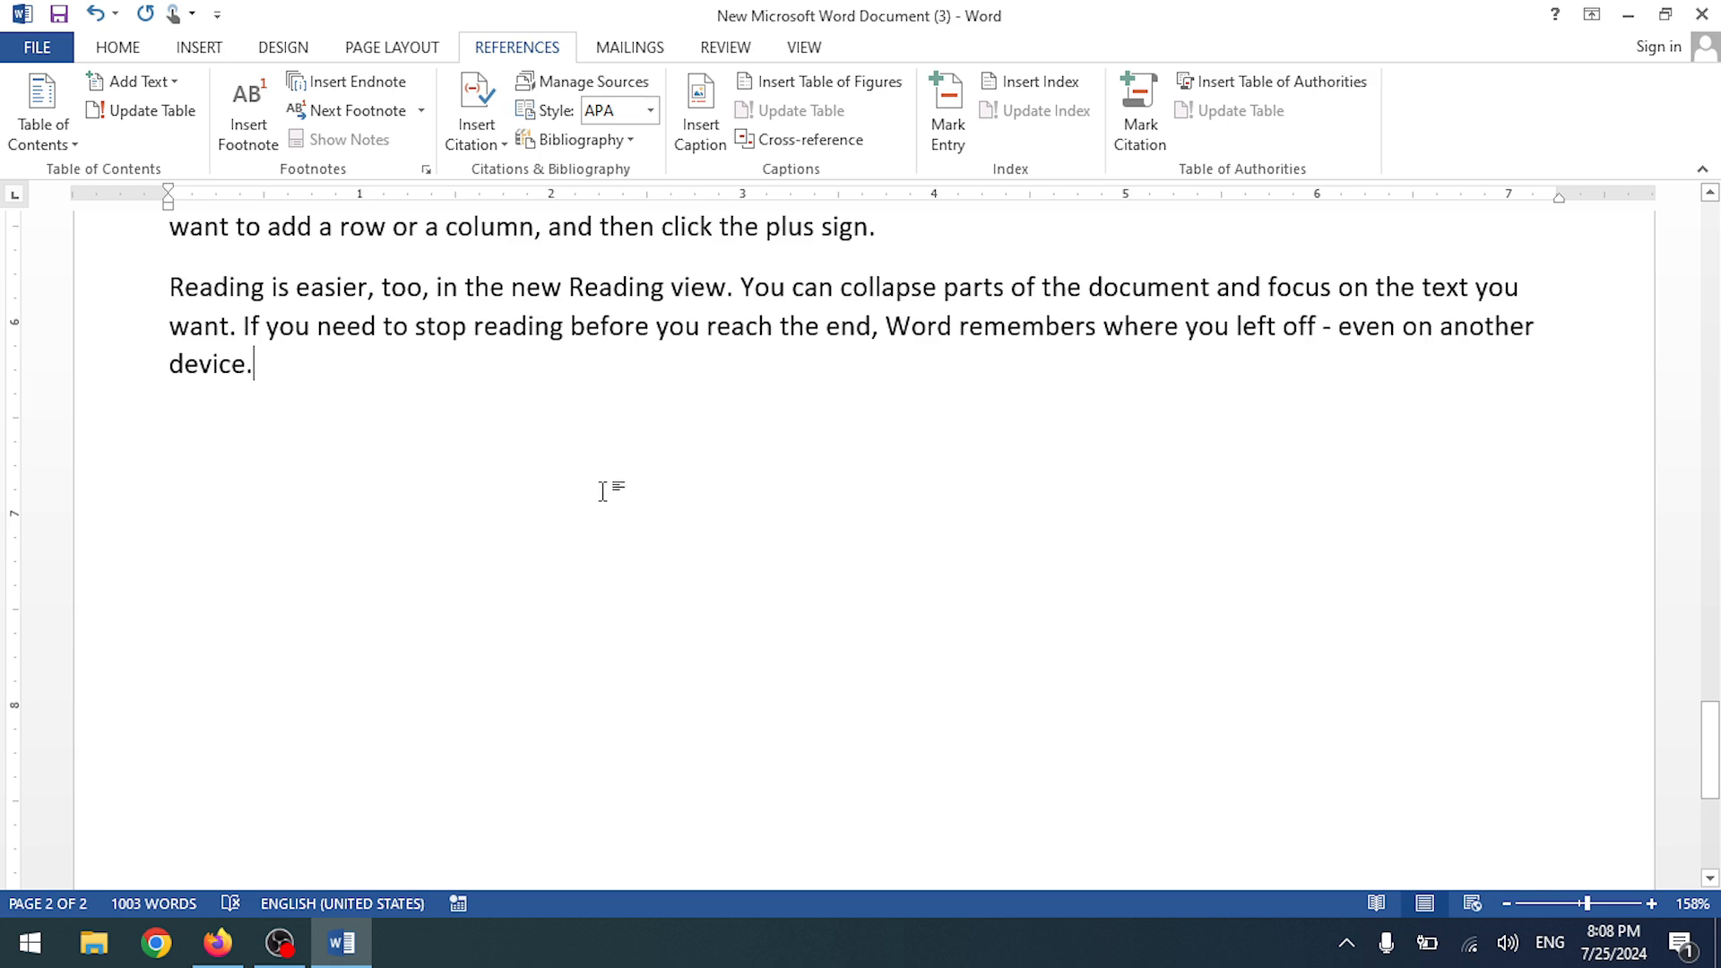
scroll(412, 448, up, 5)
scroll(395, 409, down, 5)
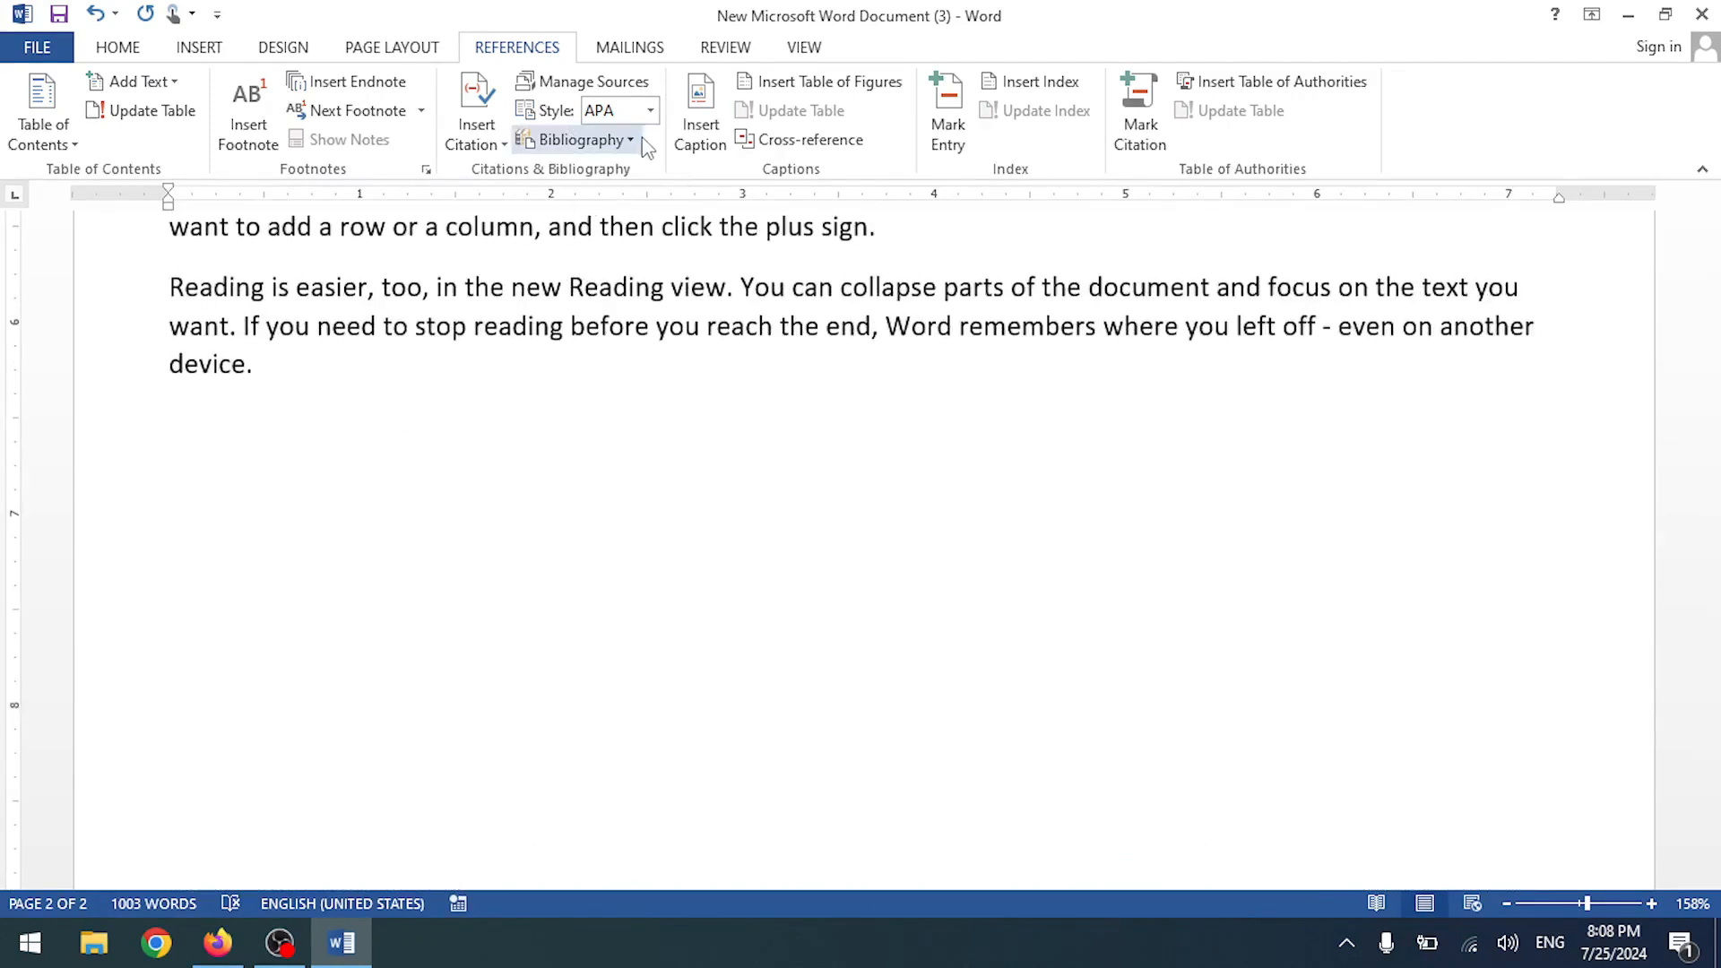
- Preview the Figure 1 caption settings and close them without inserting
click(701, 150)
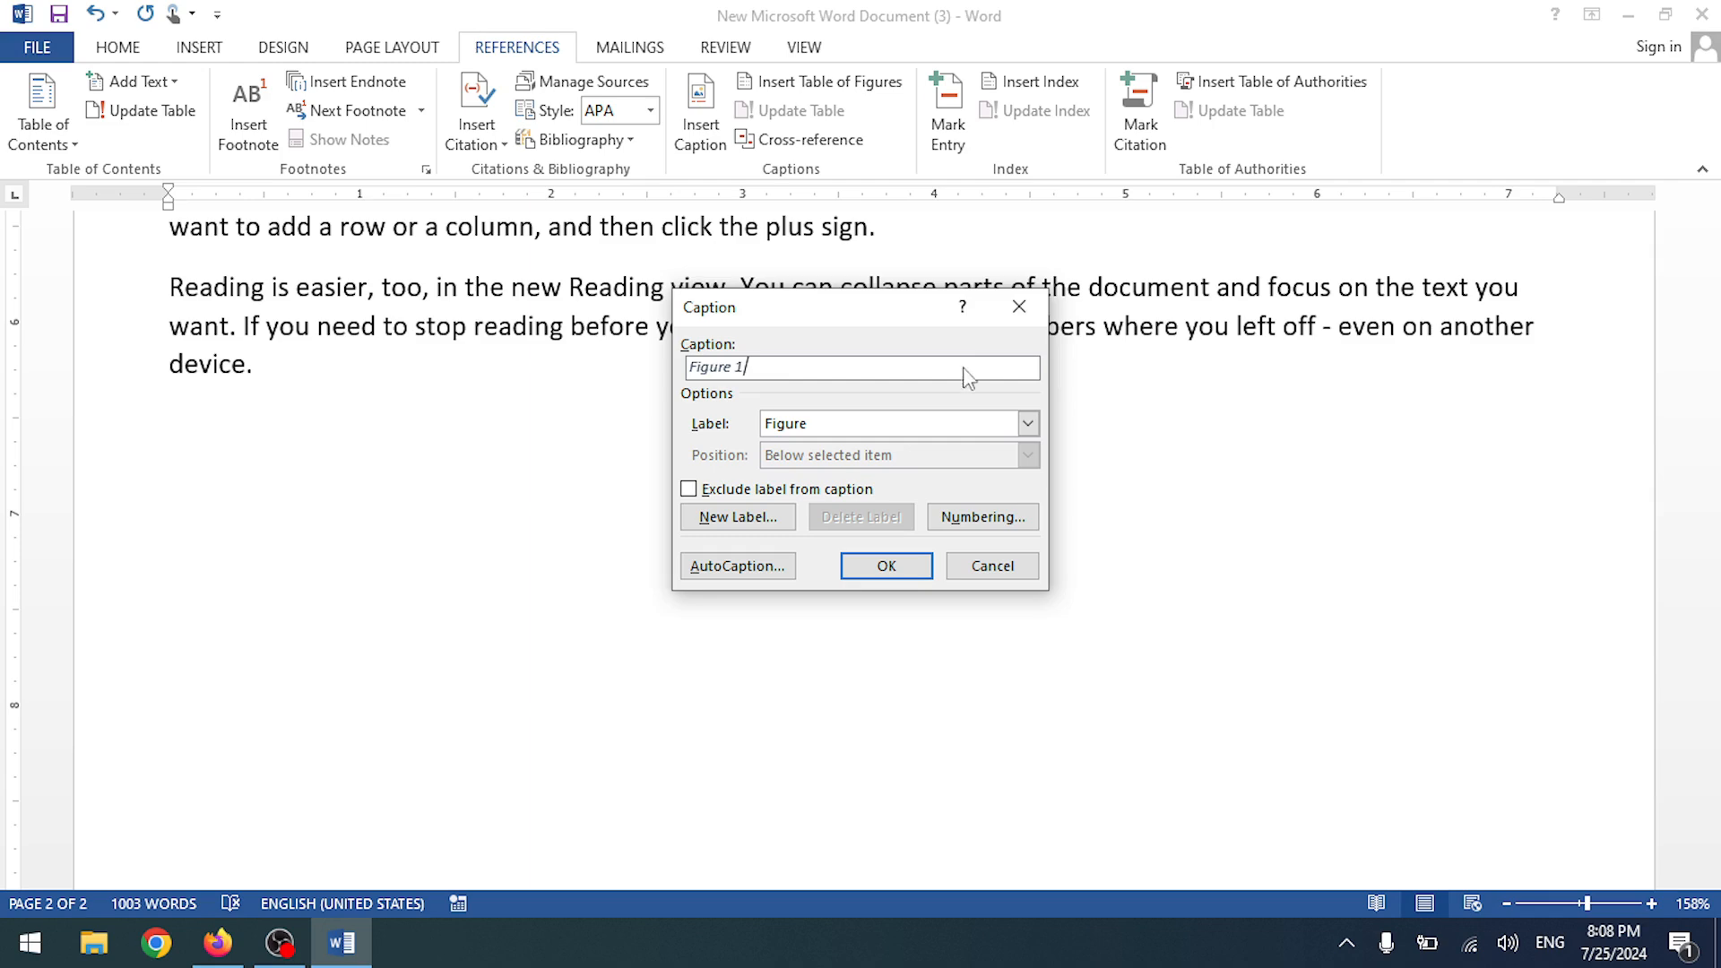
click(1016, 308)
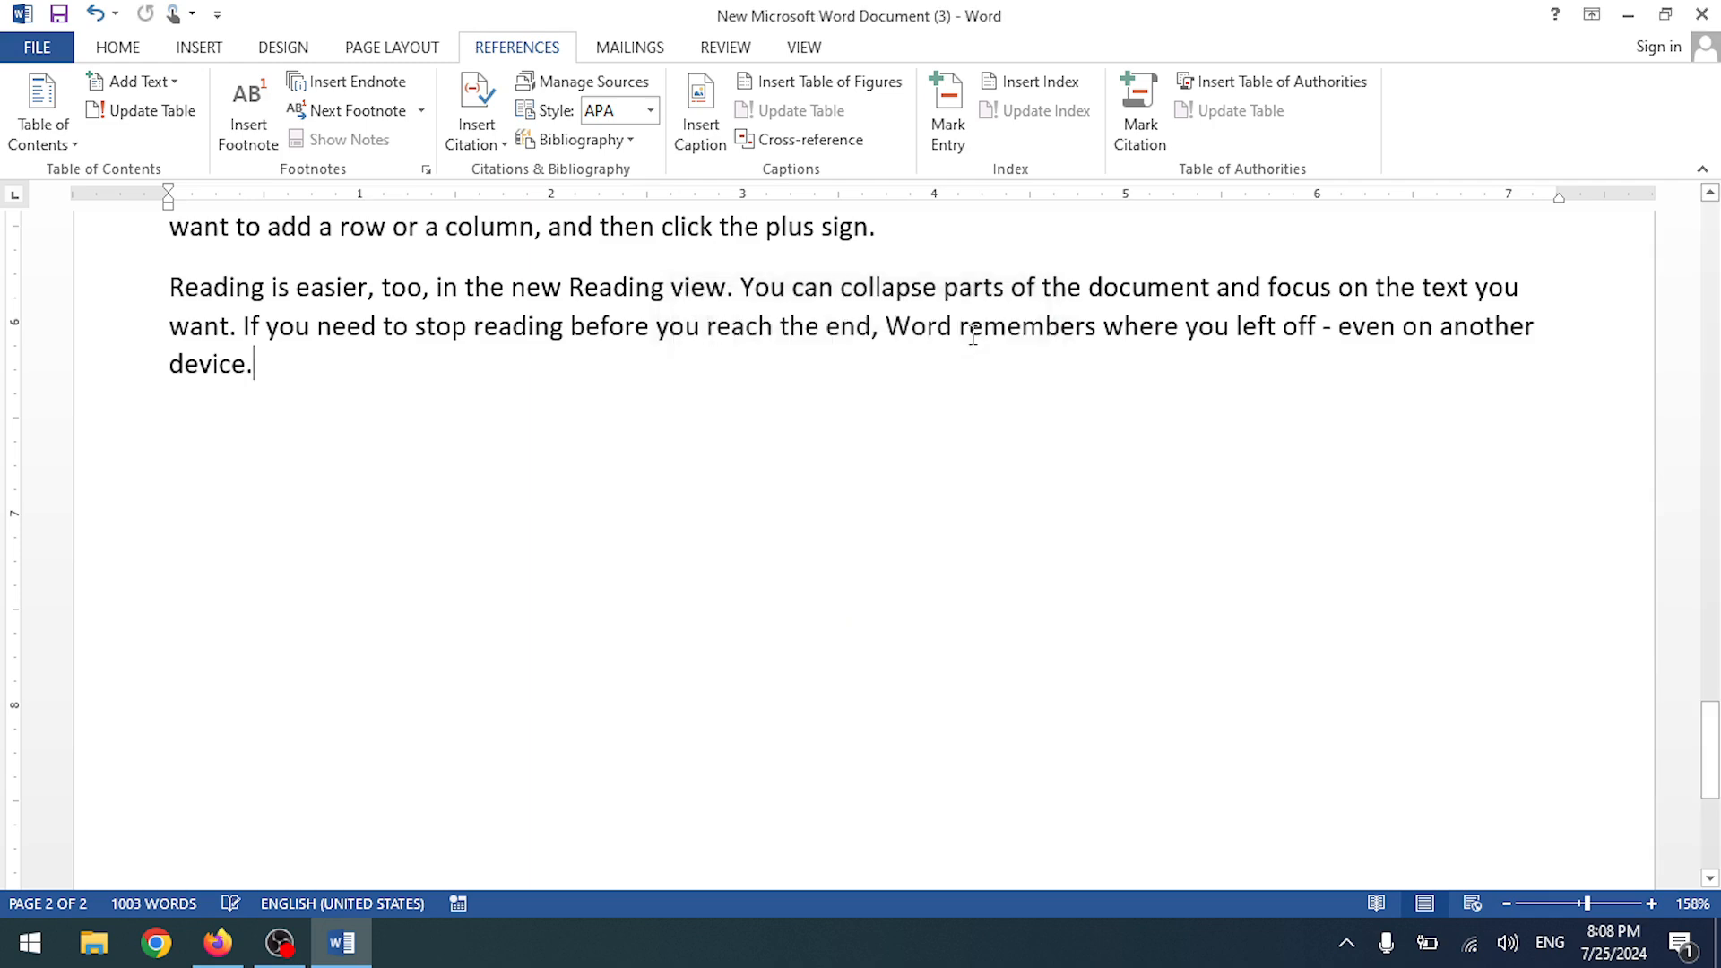
scroll(383, 443, up, 12)
scroll(384, 443, up, 10)
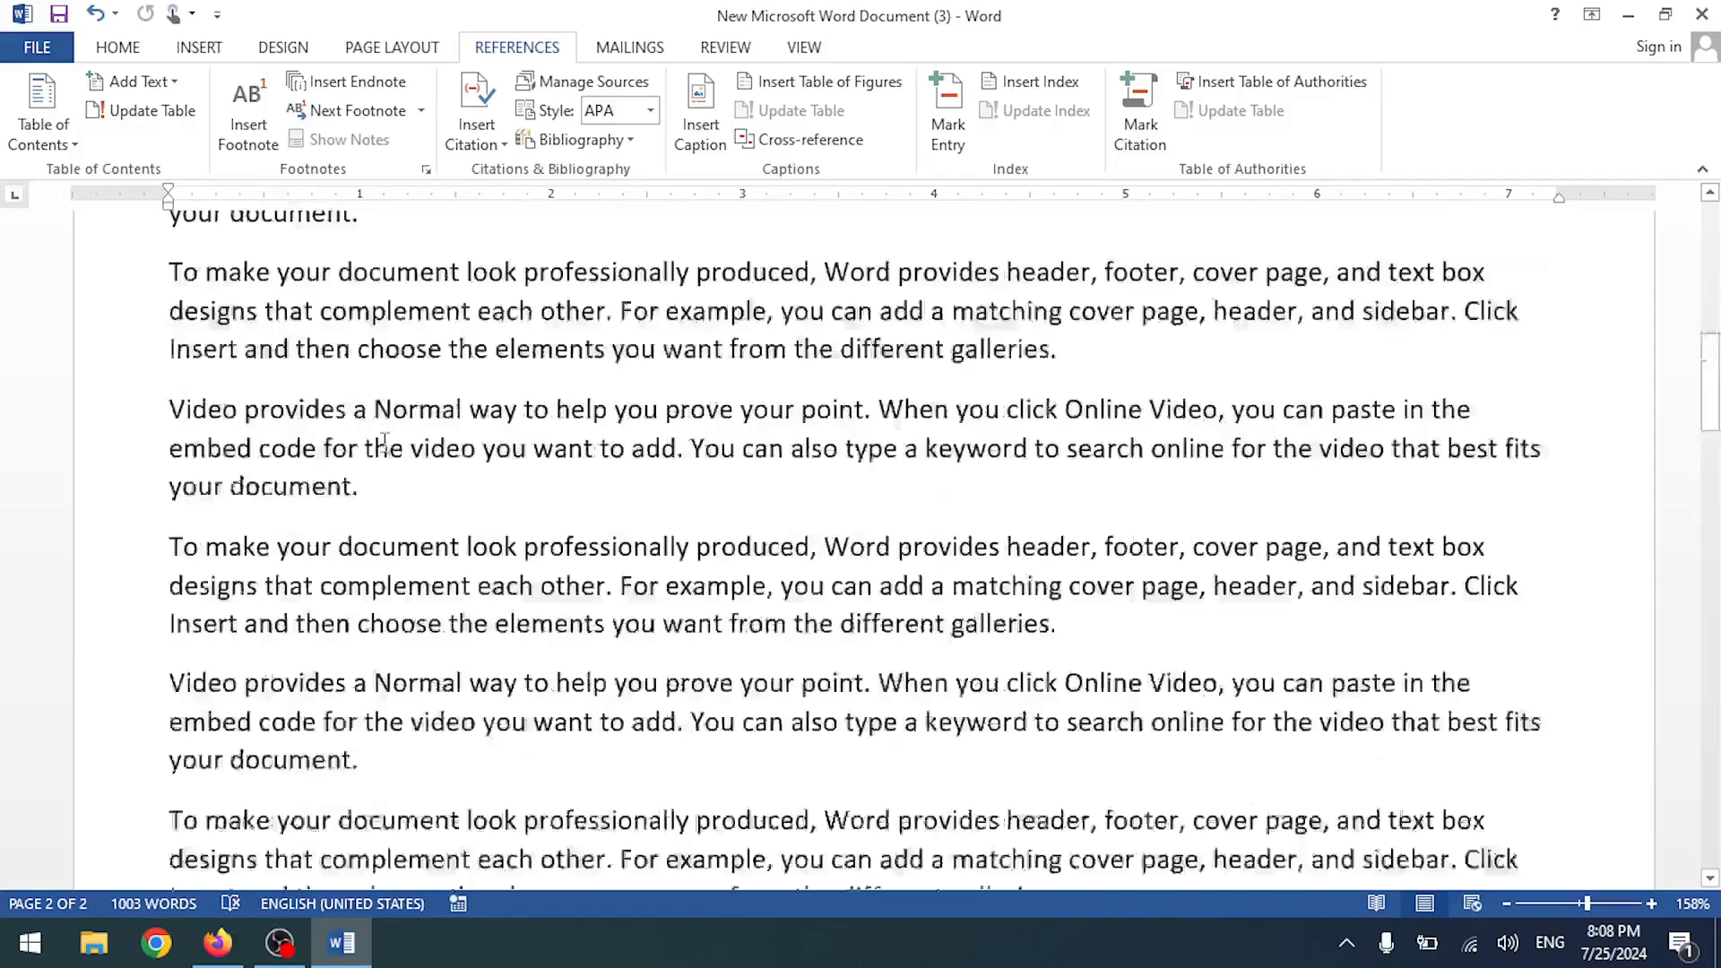
- Insert a Figure 1 caption on a new line after page 1's first paragraph, plus an empty line
click(383, 429)
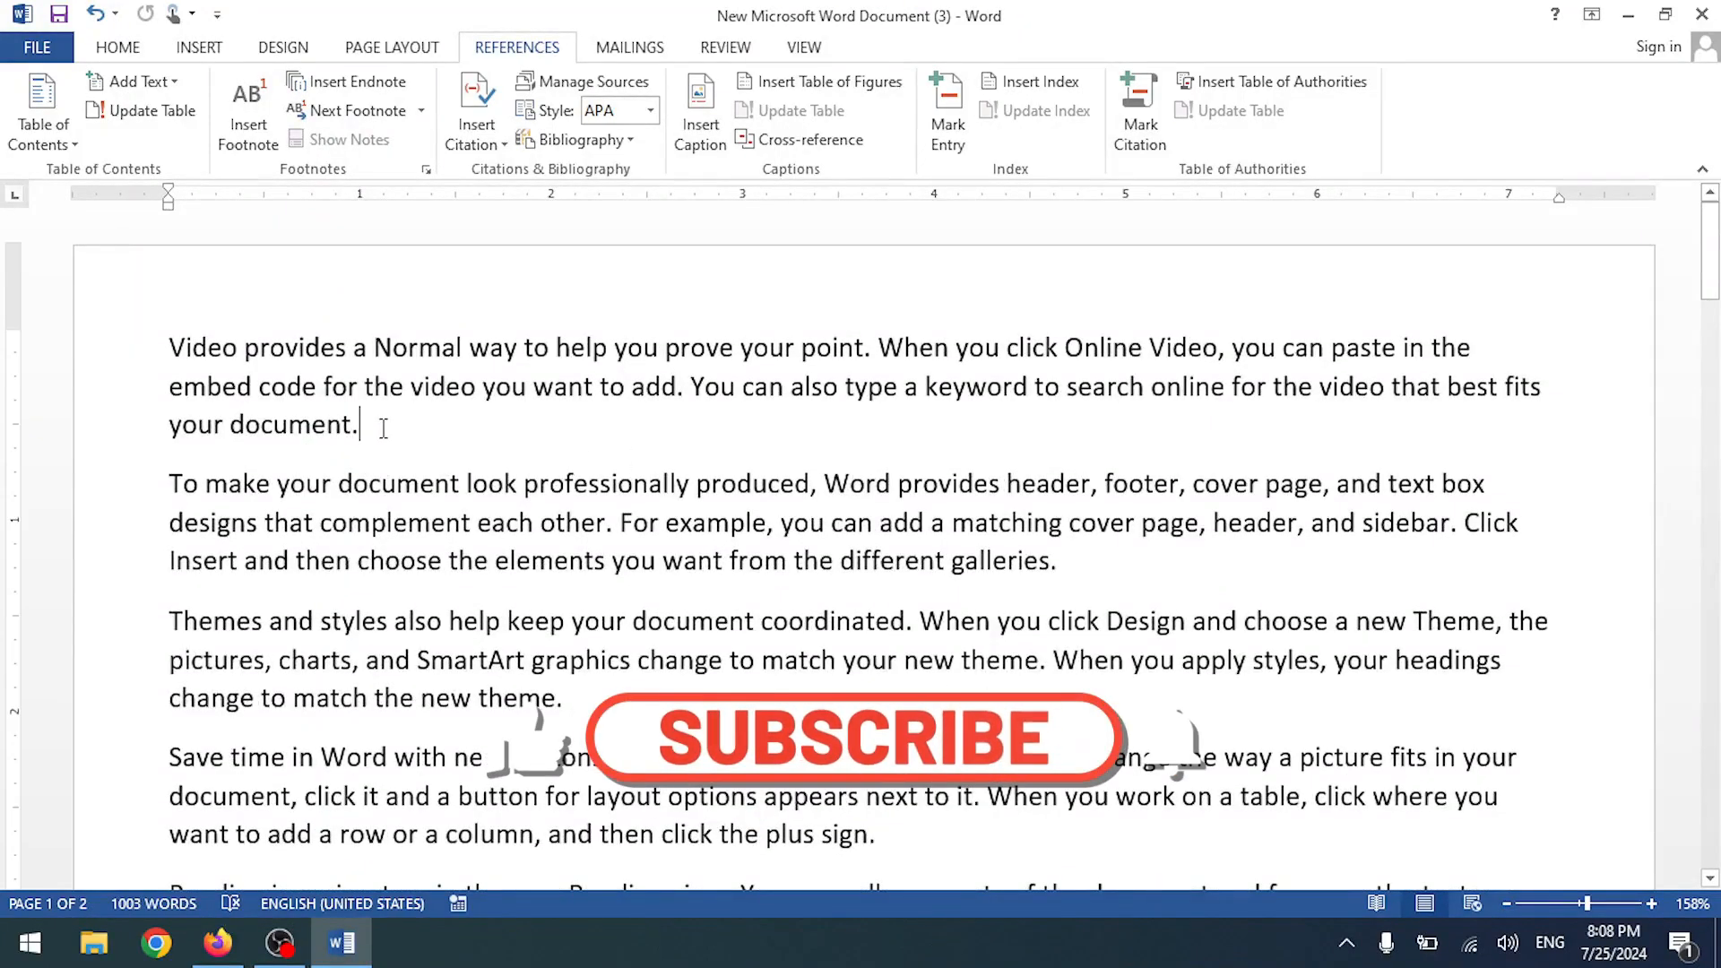
key(Return)
click(700, 132)
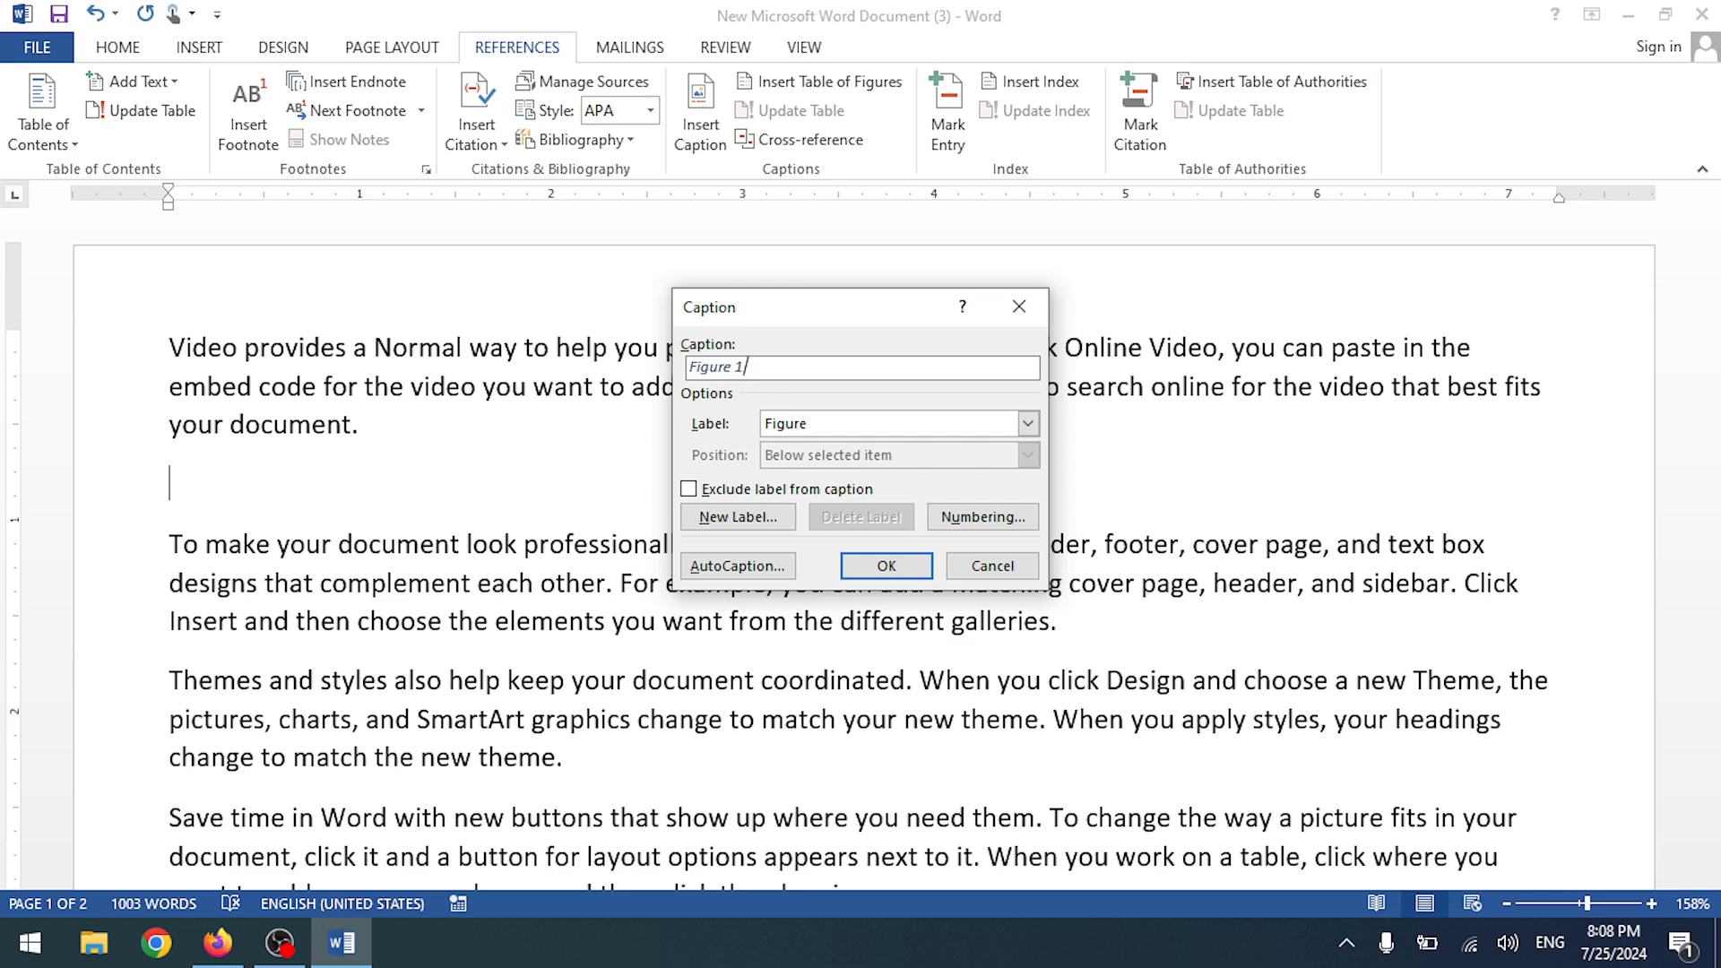
click(866, 566)
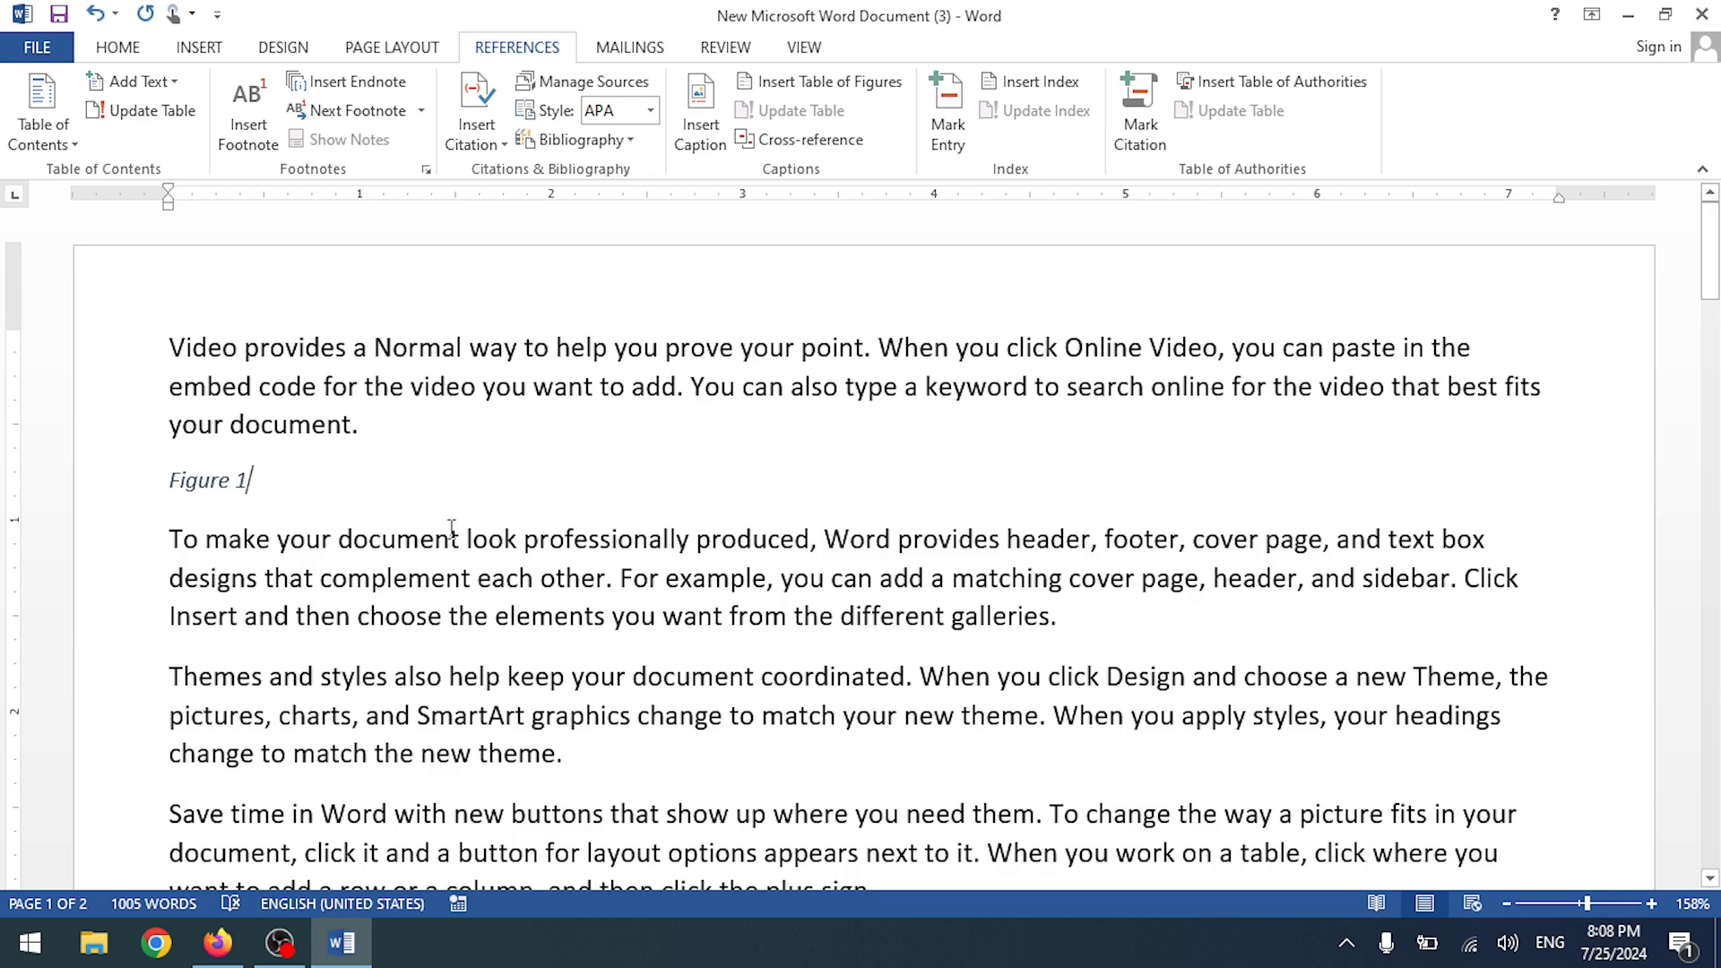
key(Return)
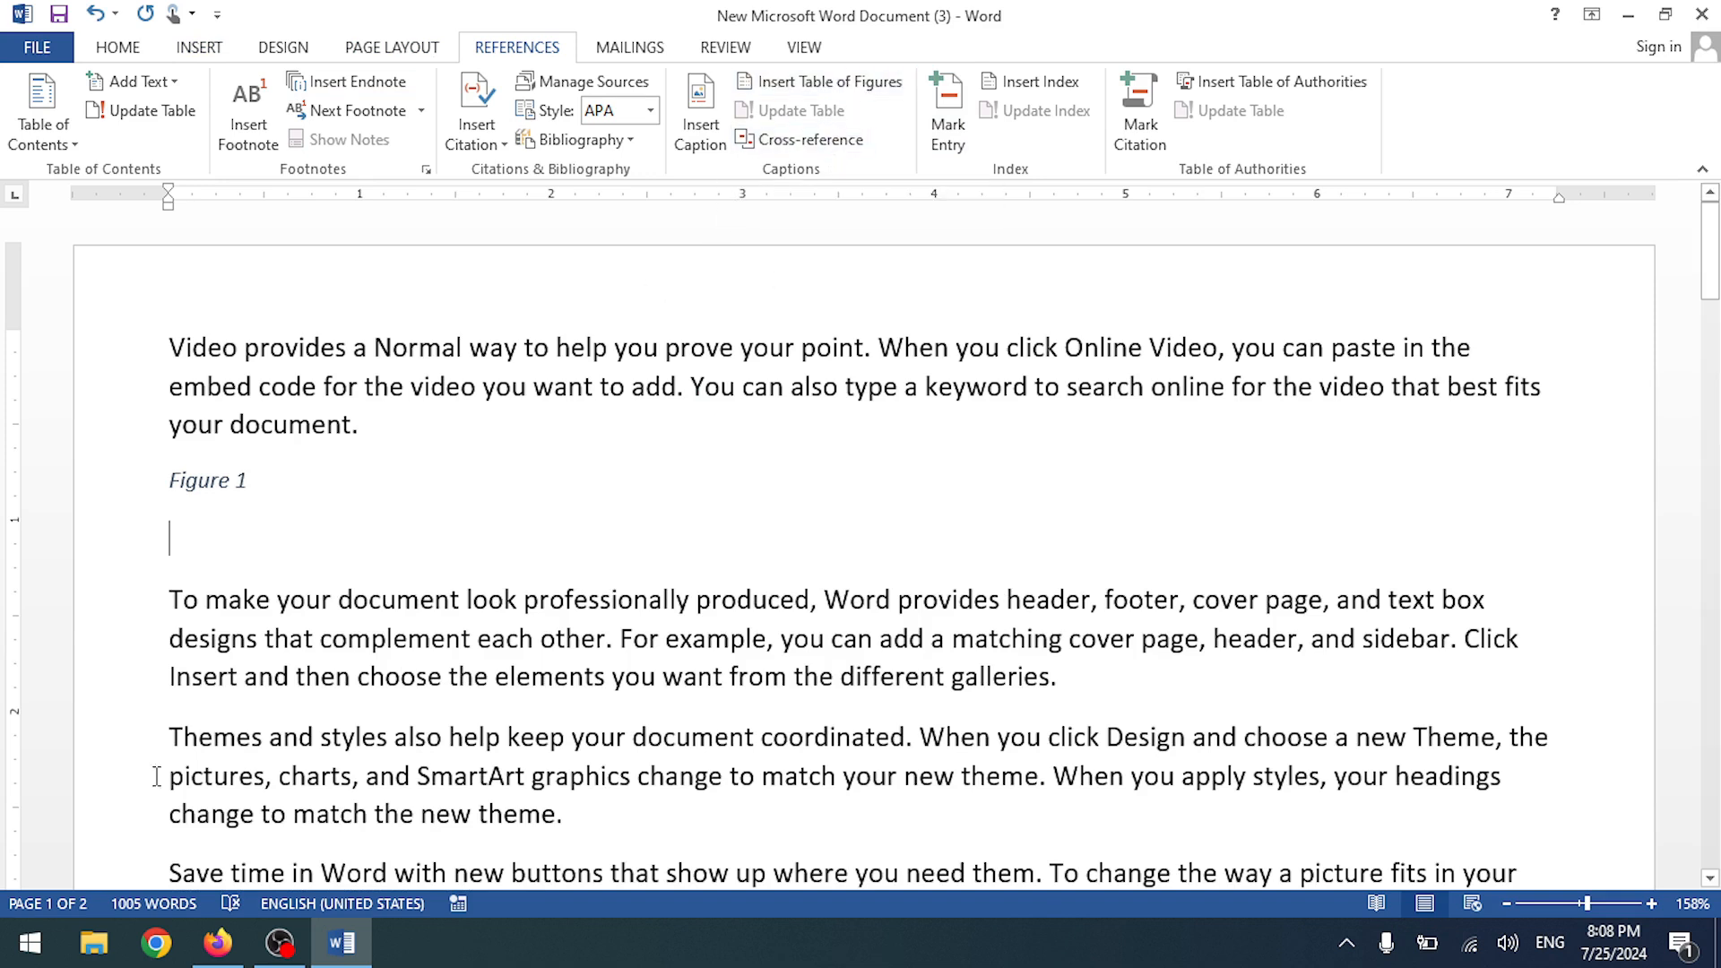
click(199, 46)
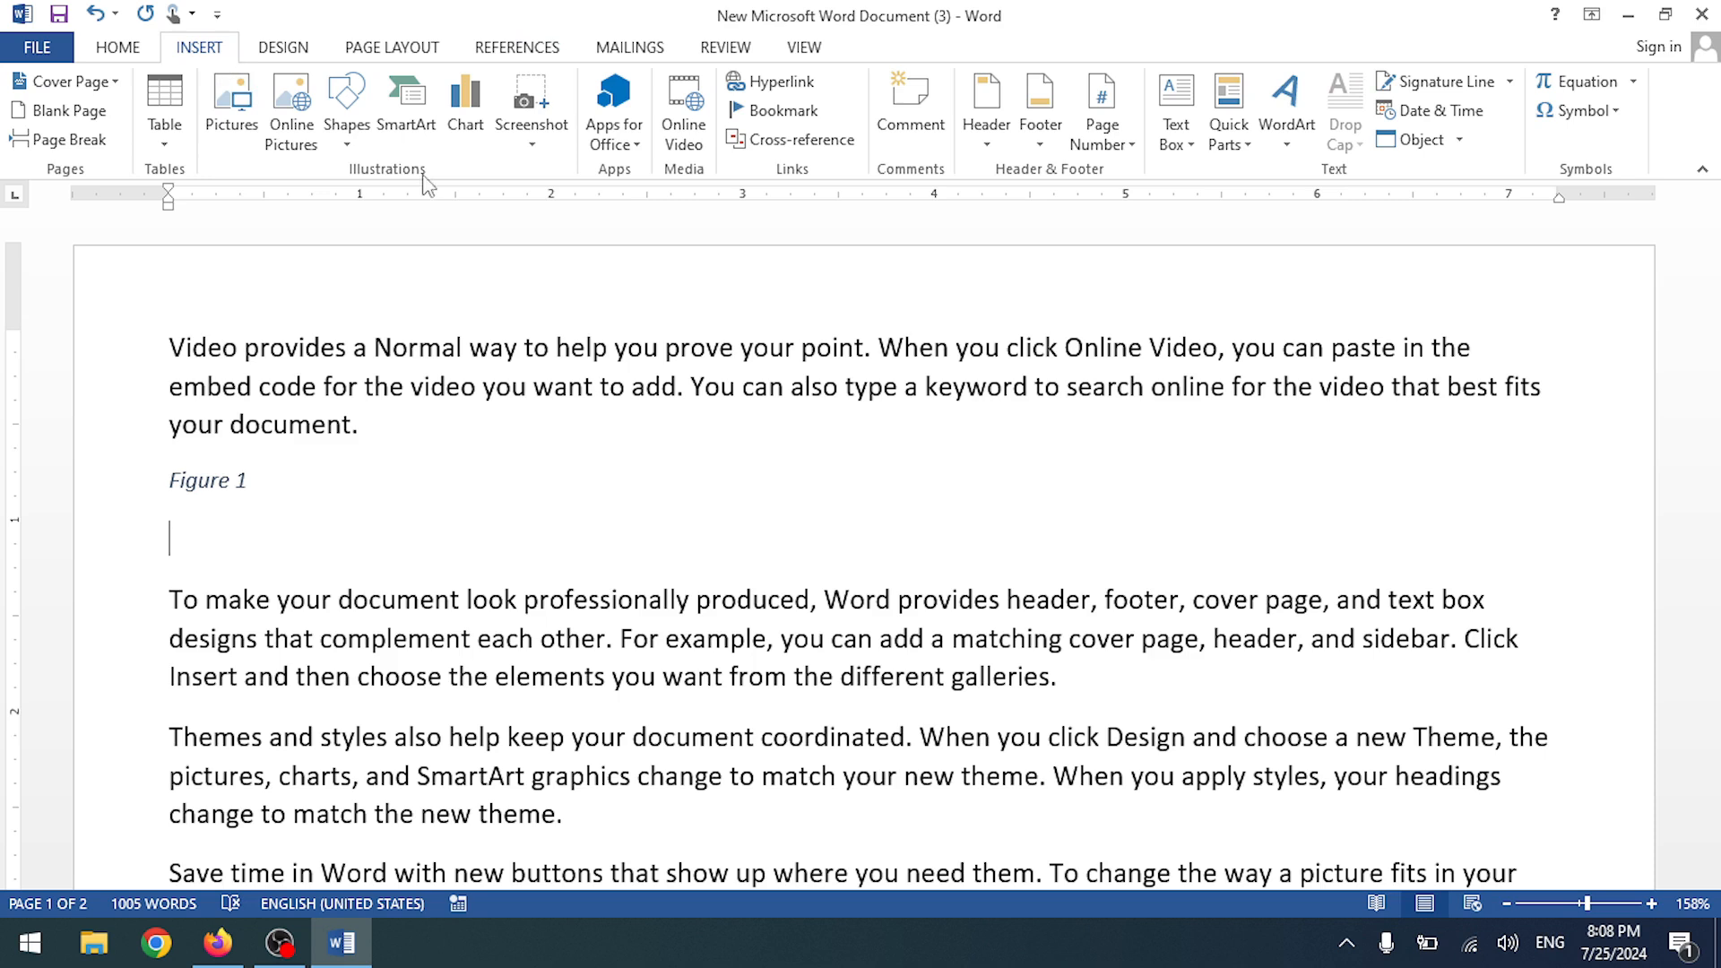
click(247, 146)
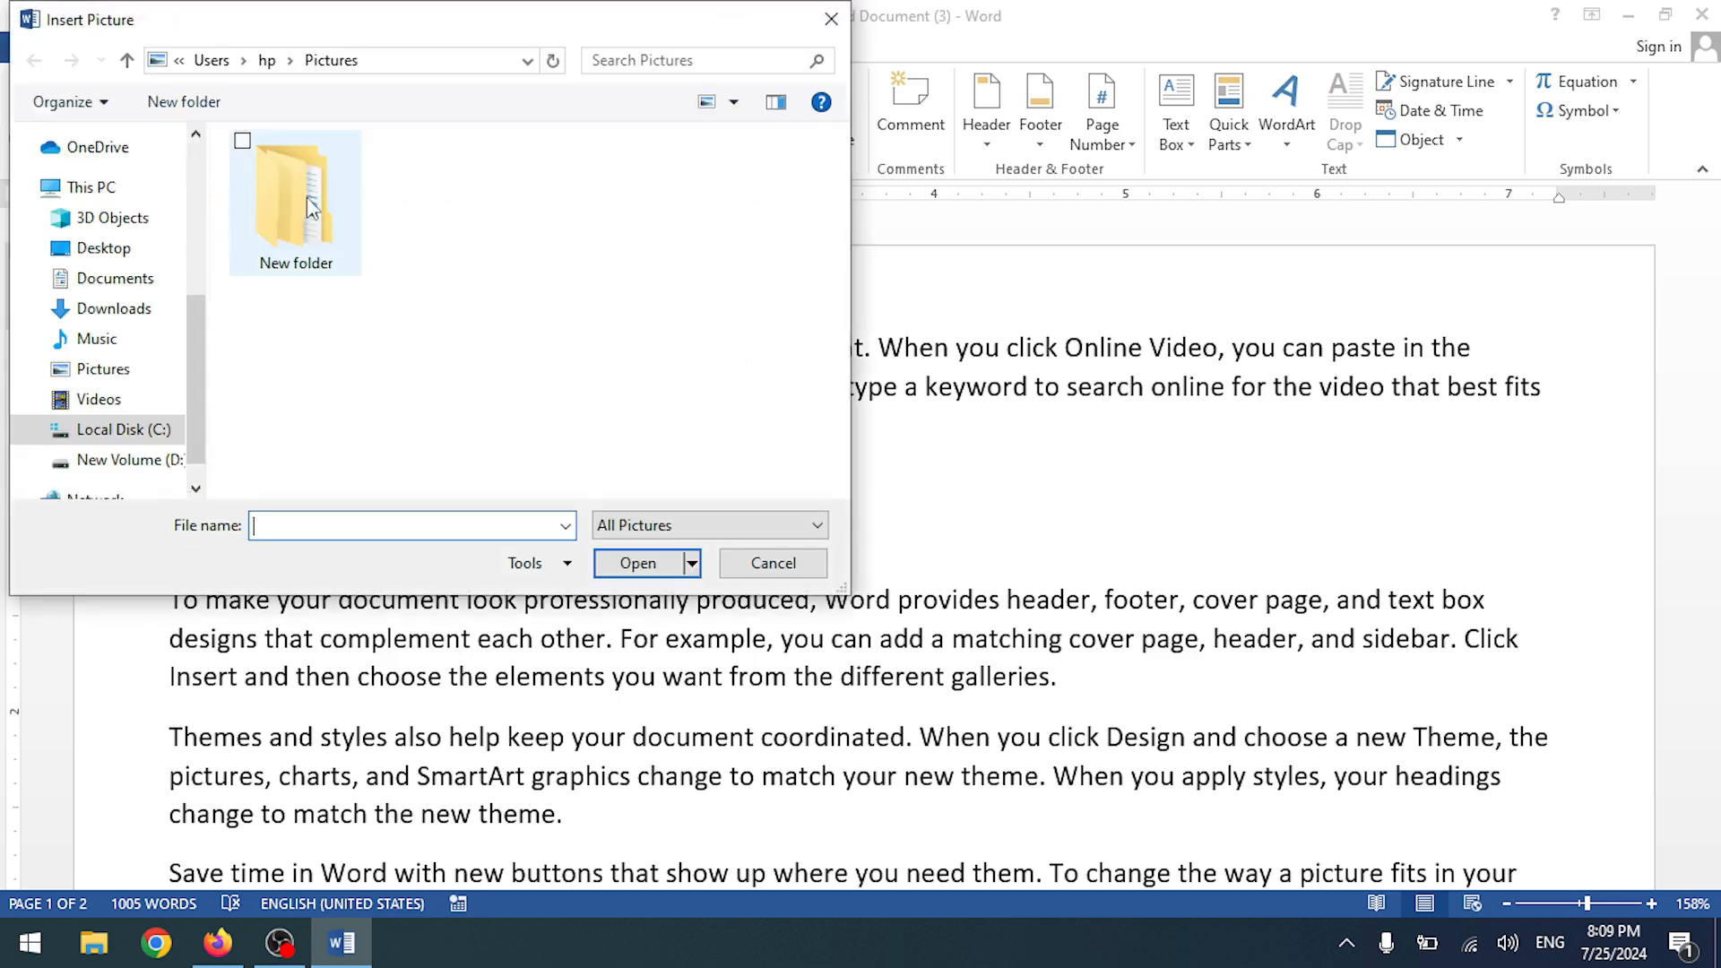
click(114, 308)
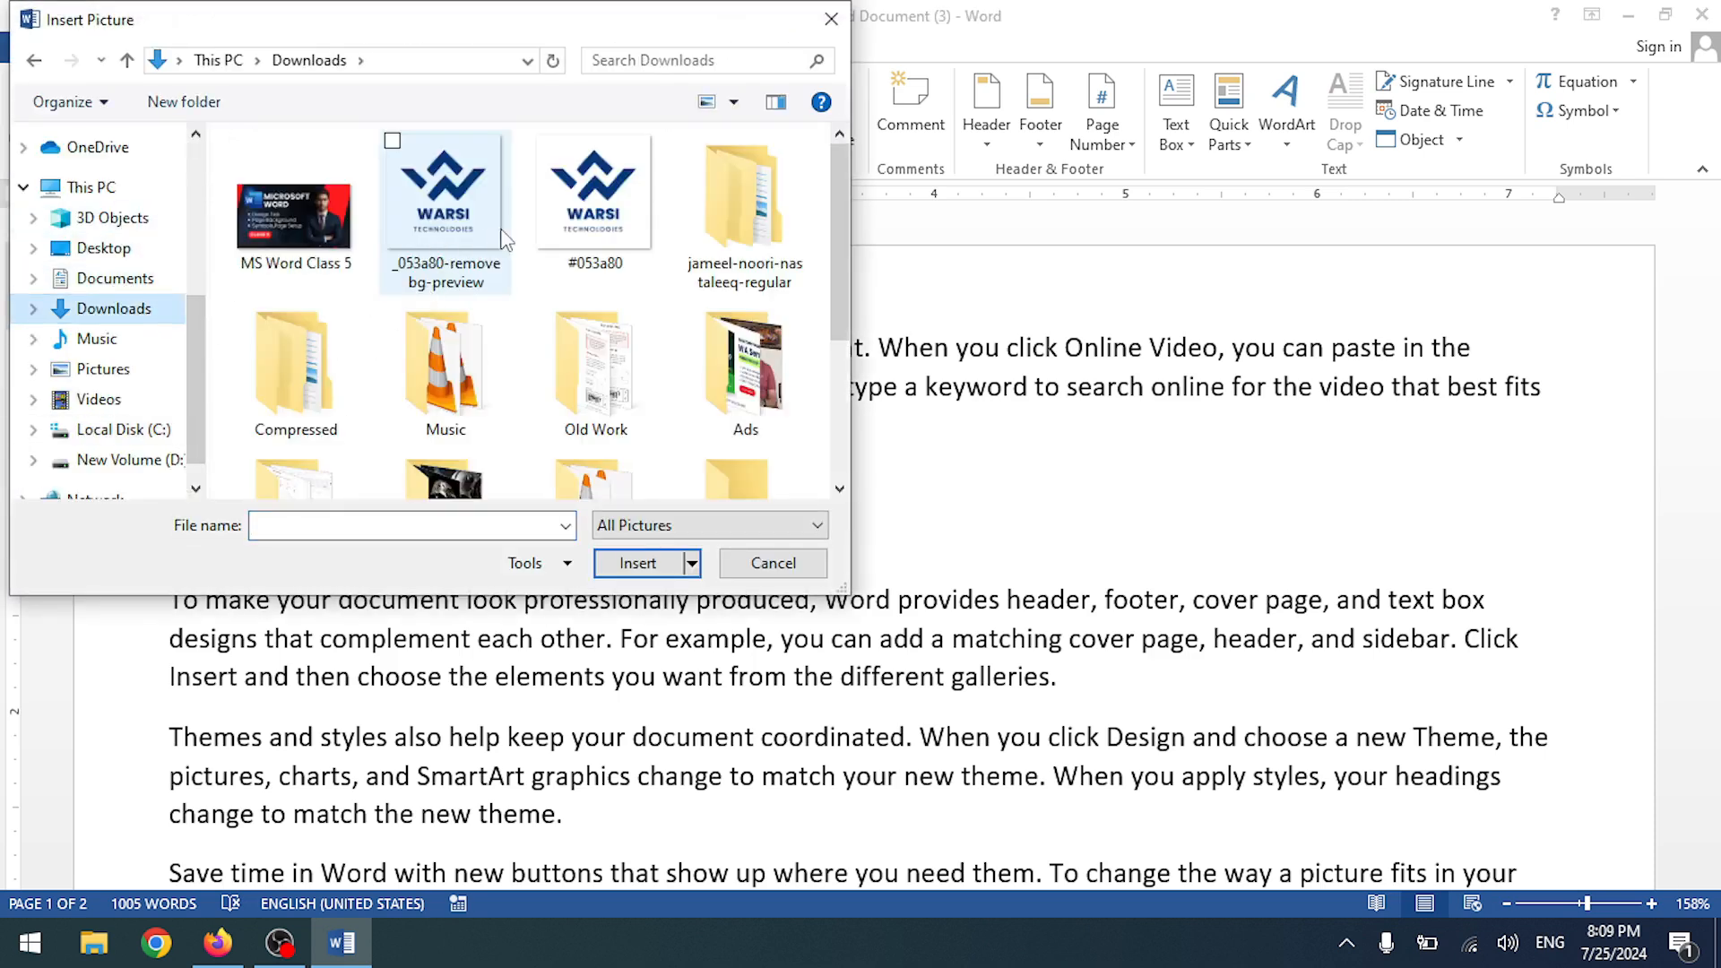
double_click(448, 215)
scroll(980, 534, down, 3)
scroll(1171, 358, up, 4)
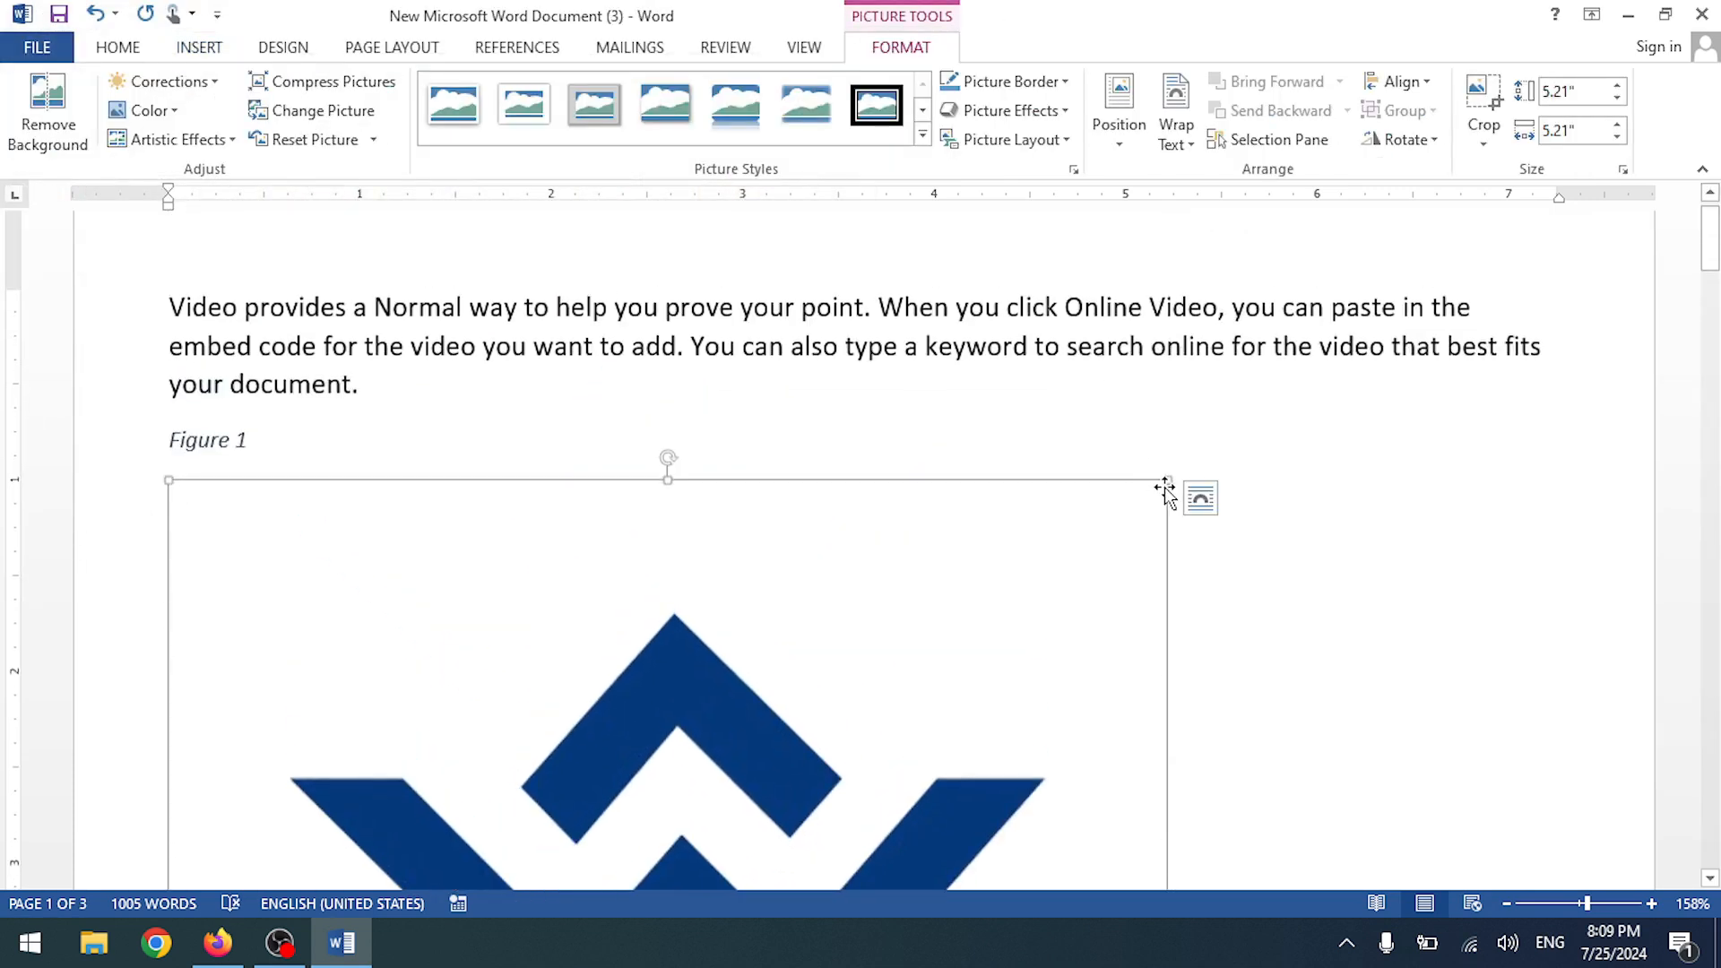
drag(1166, 478, 107, 664)
scroll(454, 654, down, 5)
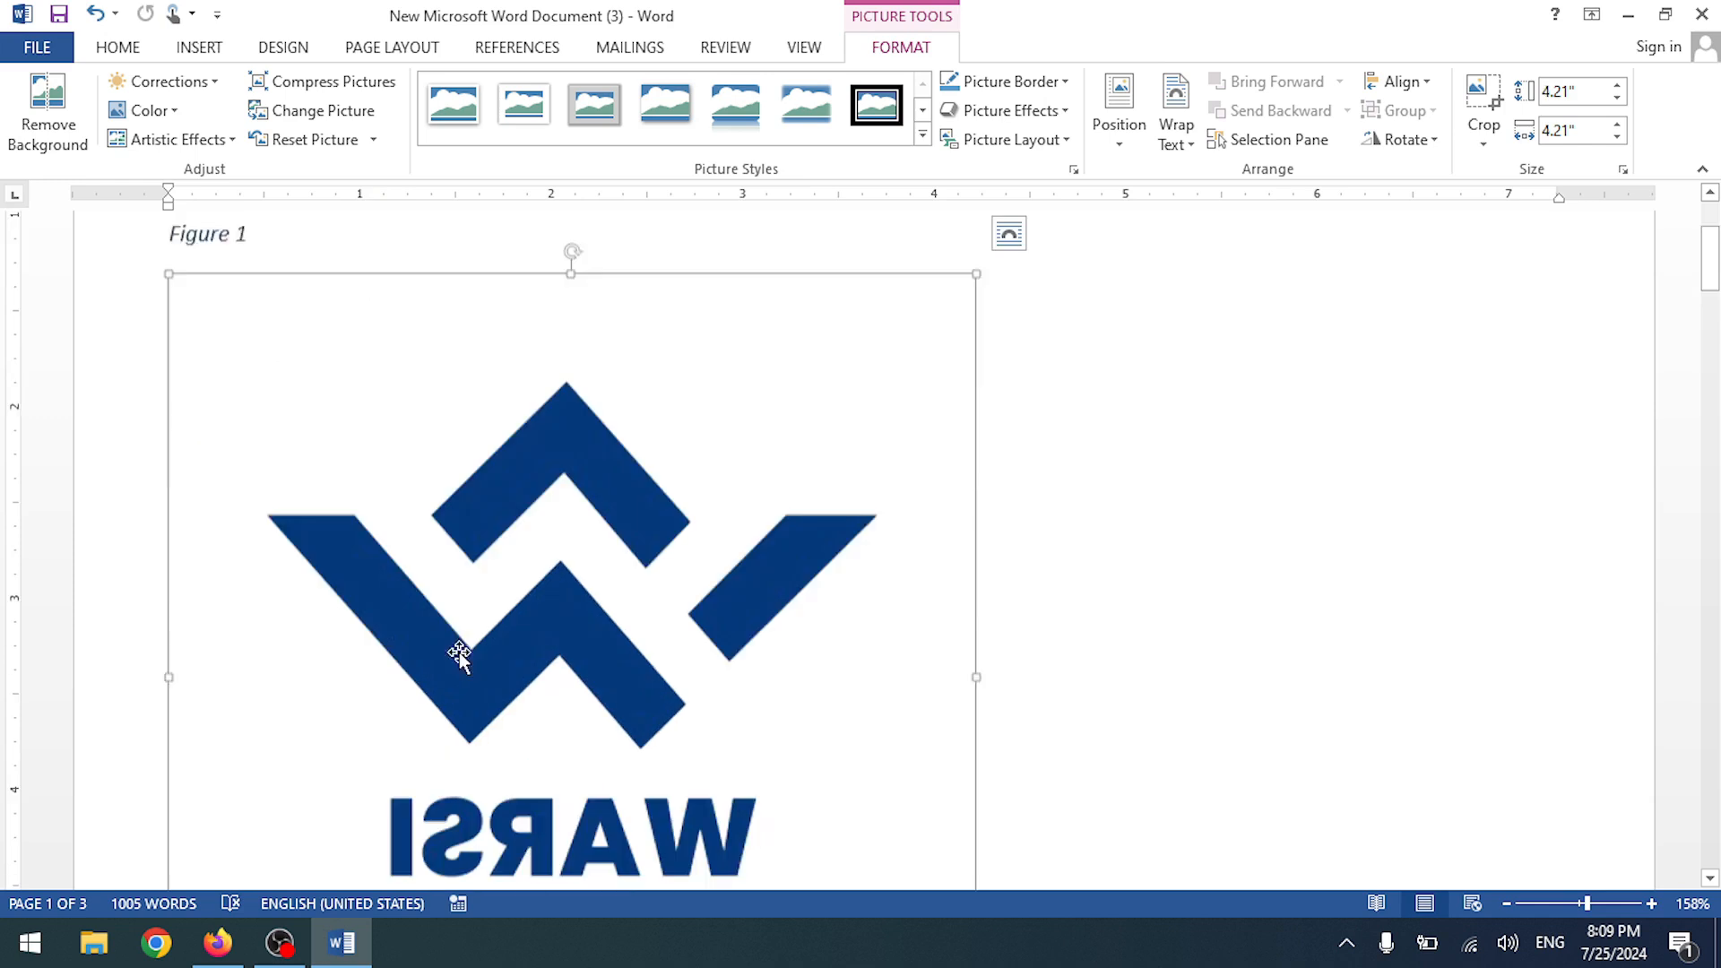
drag(975, 644, 587, 269)
scroll(628, 423, up, 5)
scroll(610, 724, down, 1)
scroll(610, 723, down, 1)
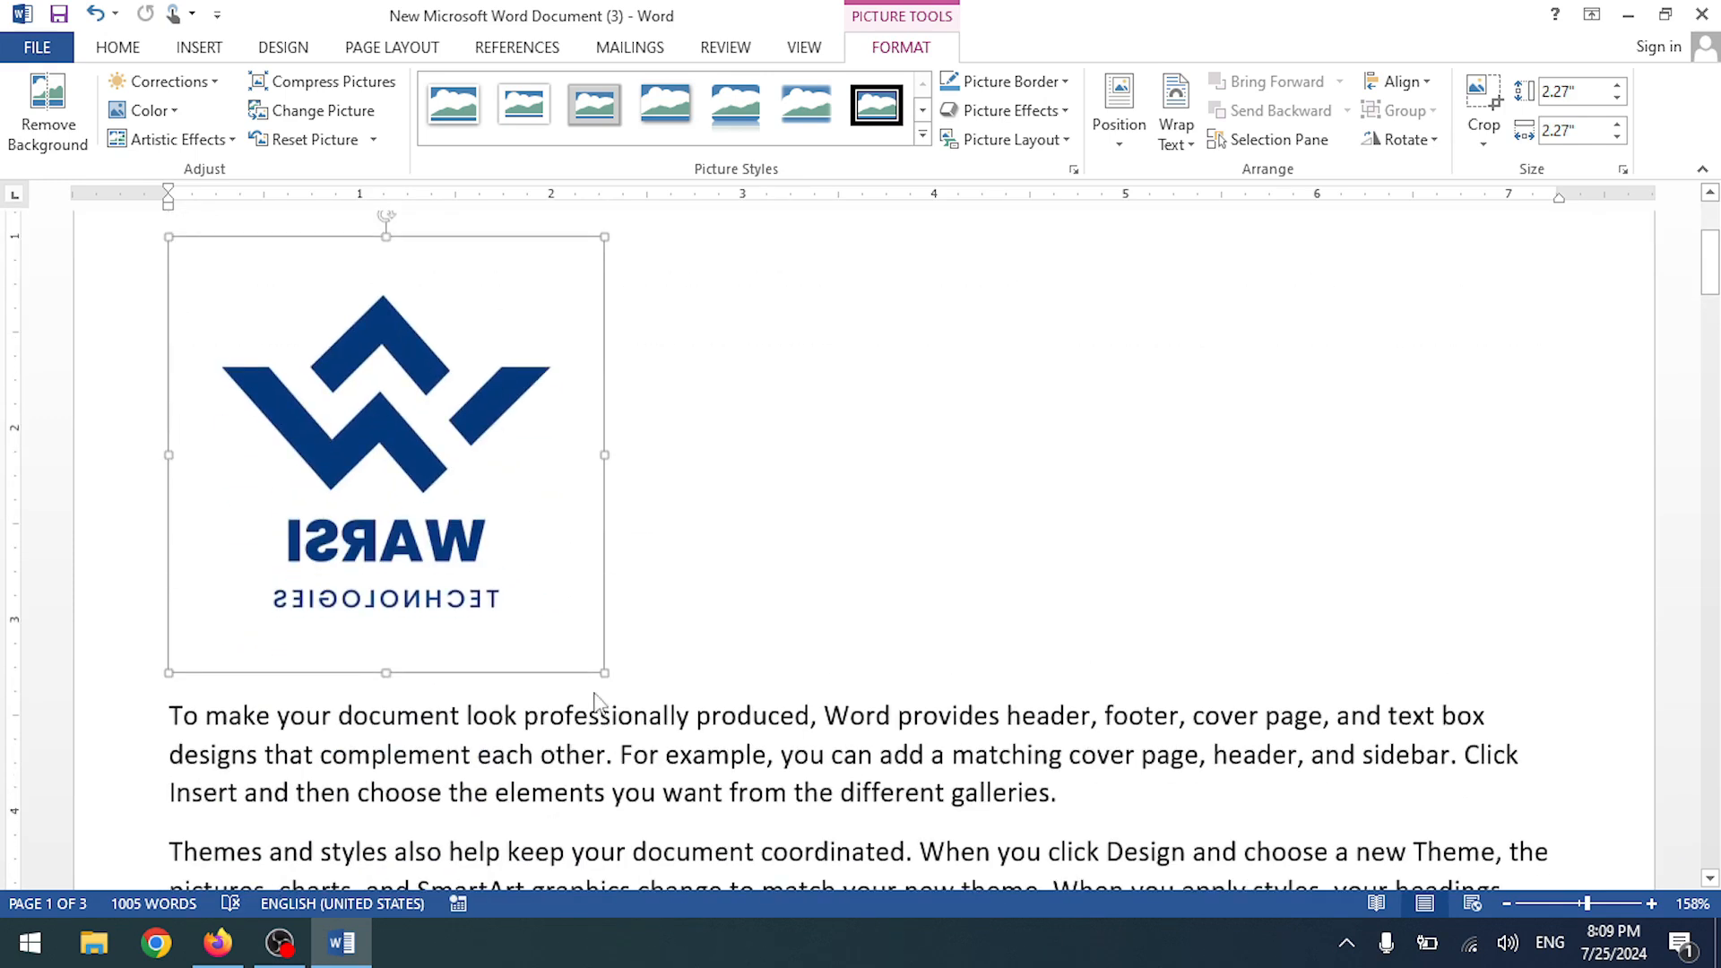
drag(600, 674, 365, 358)
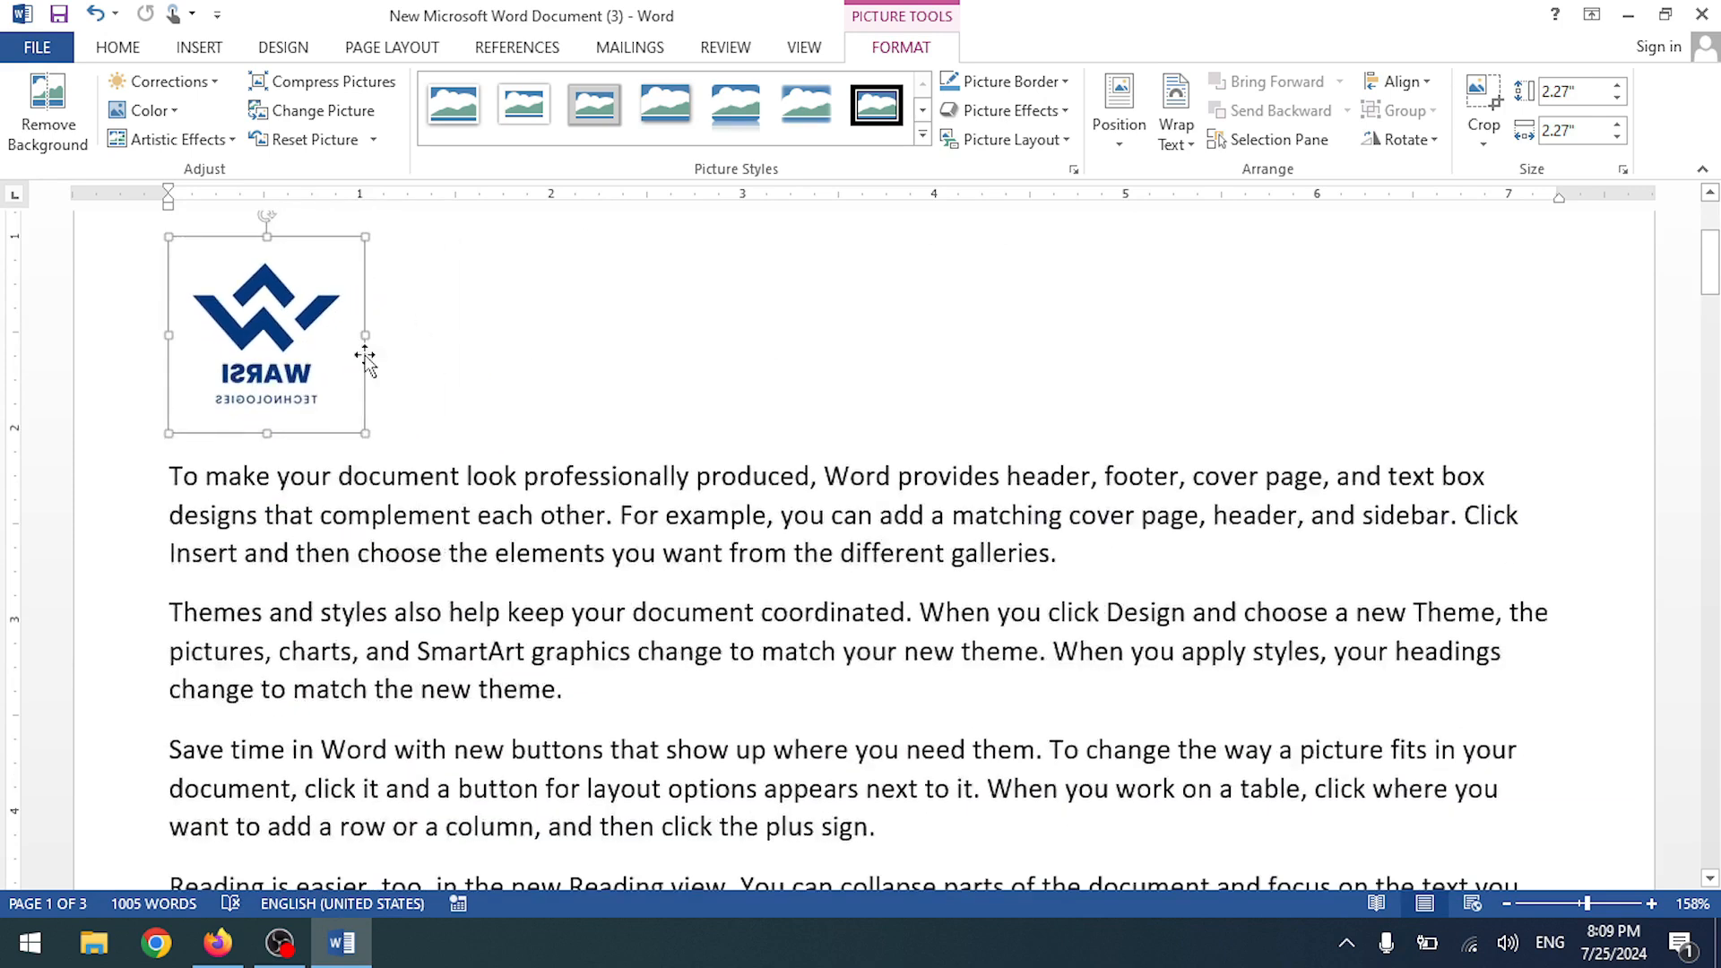
scroll(480, 449, up, 3)
scroll(600, 636, down, 5)
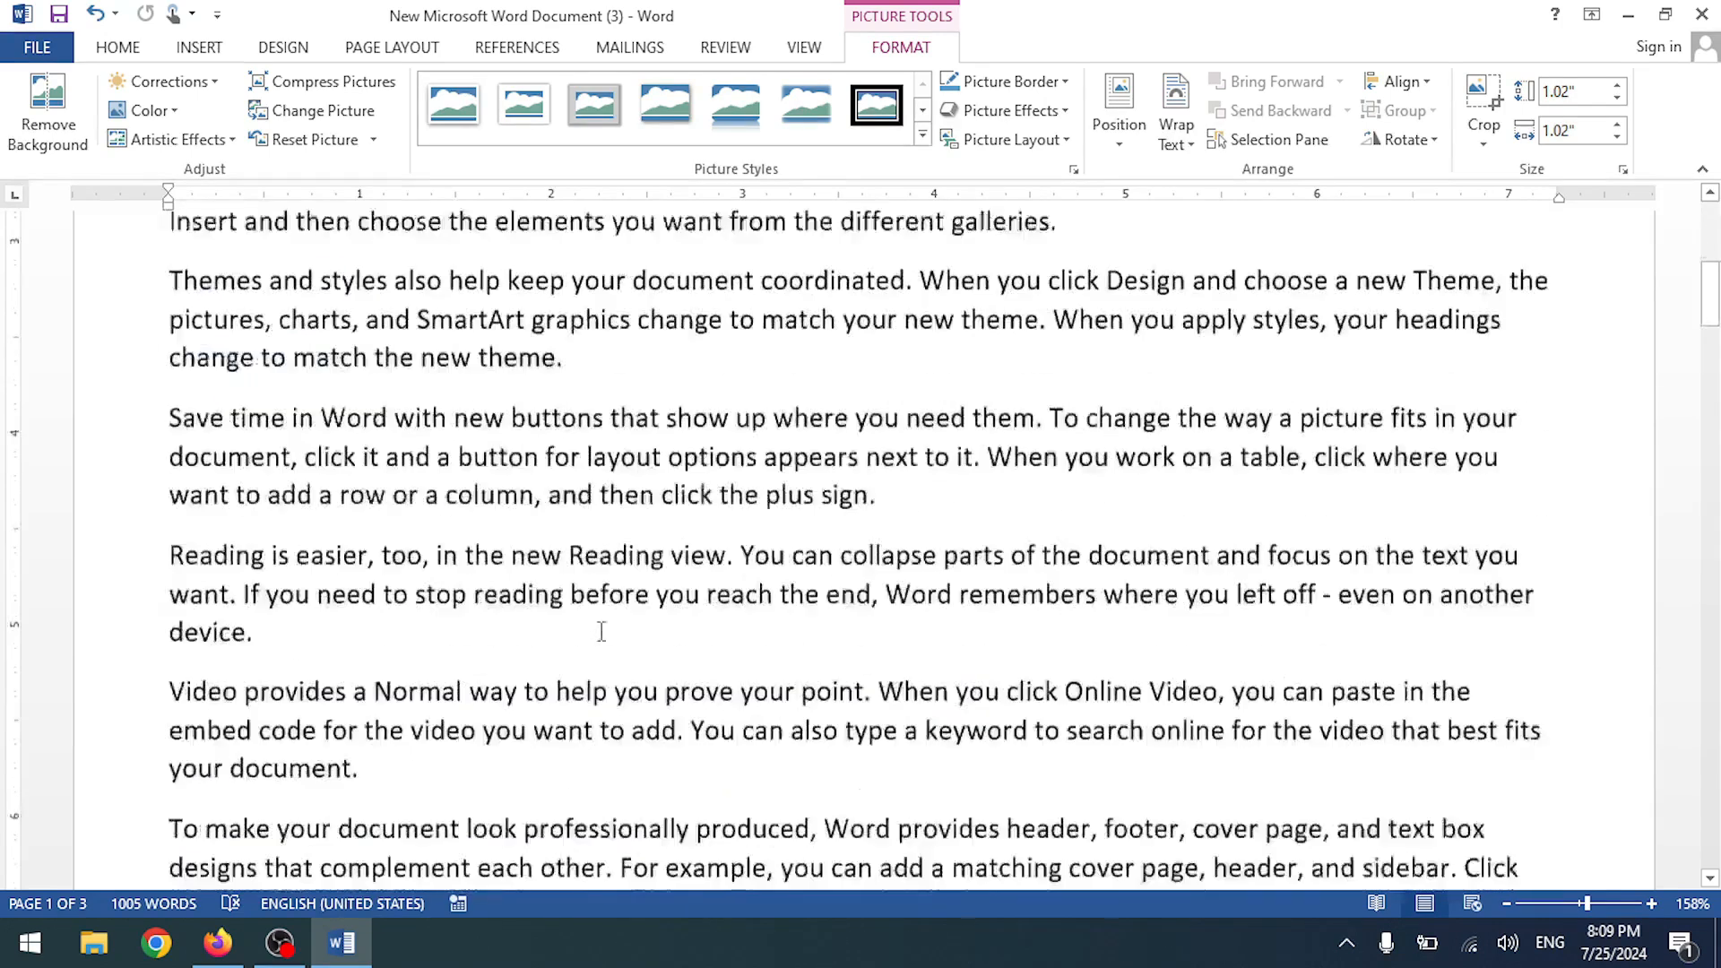
key(Return)
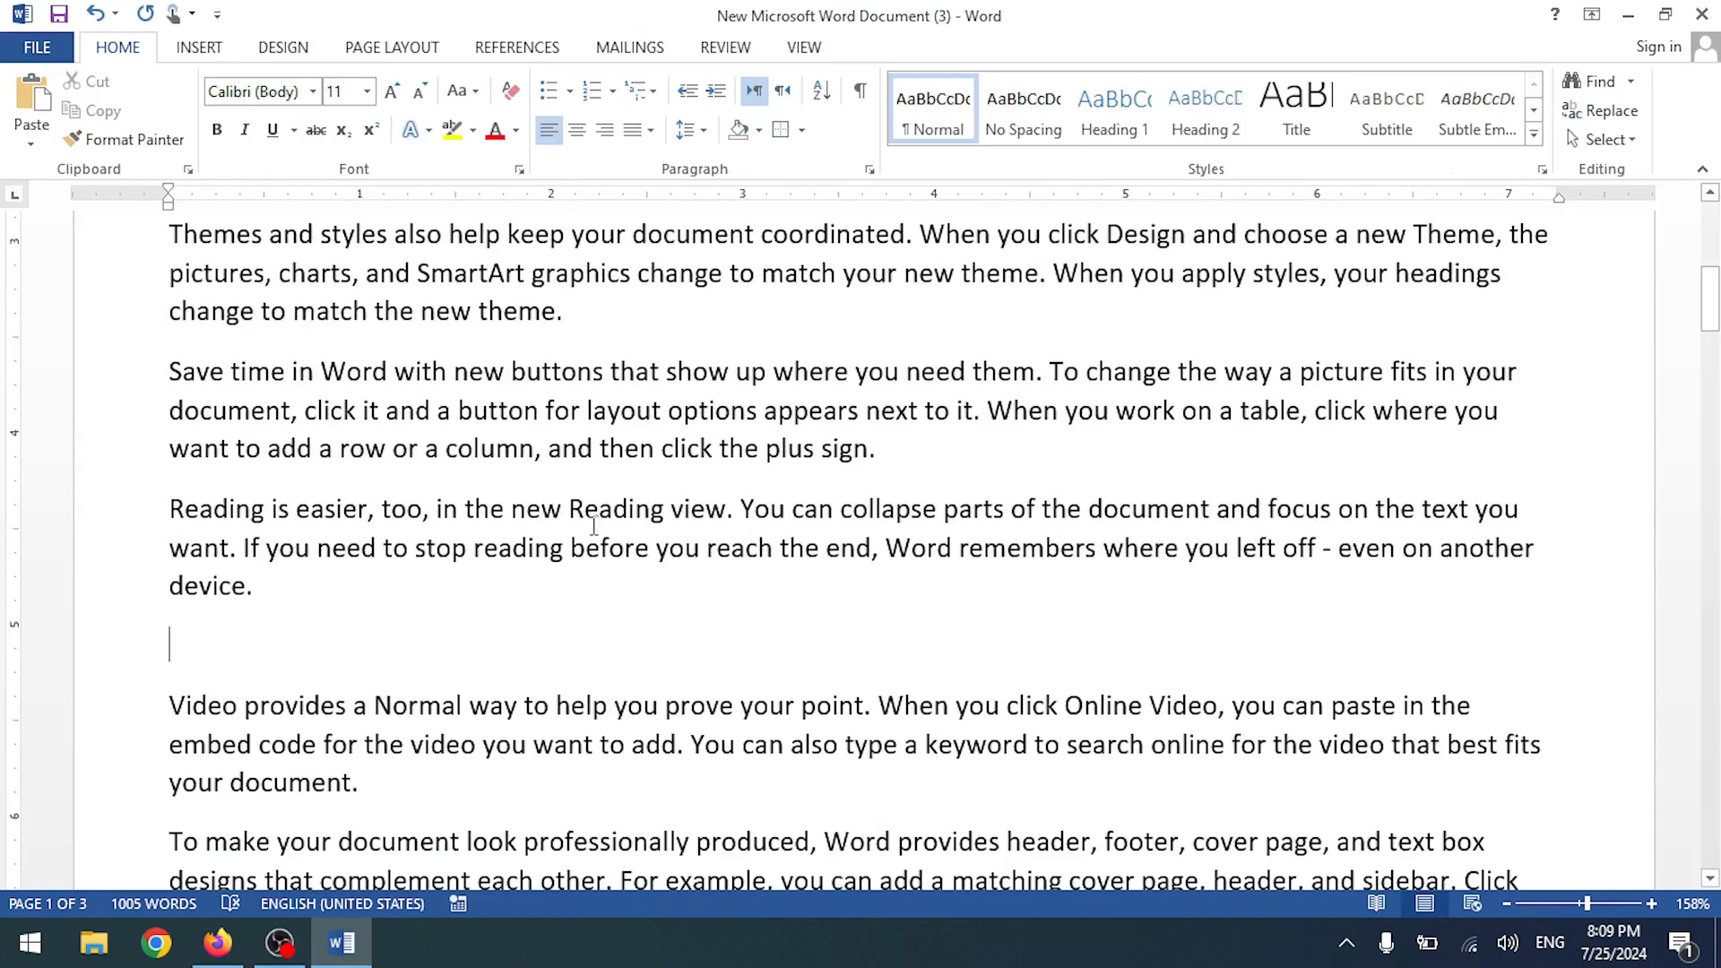
click(410, 53)
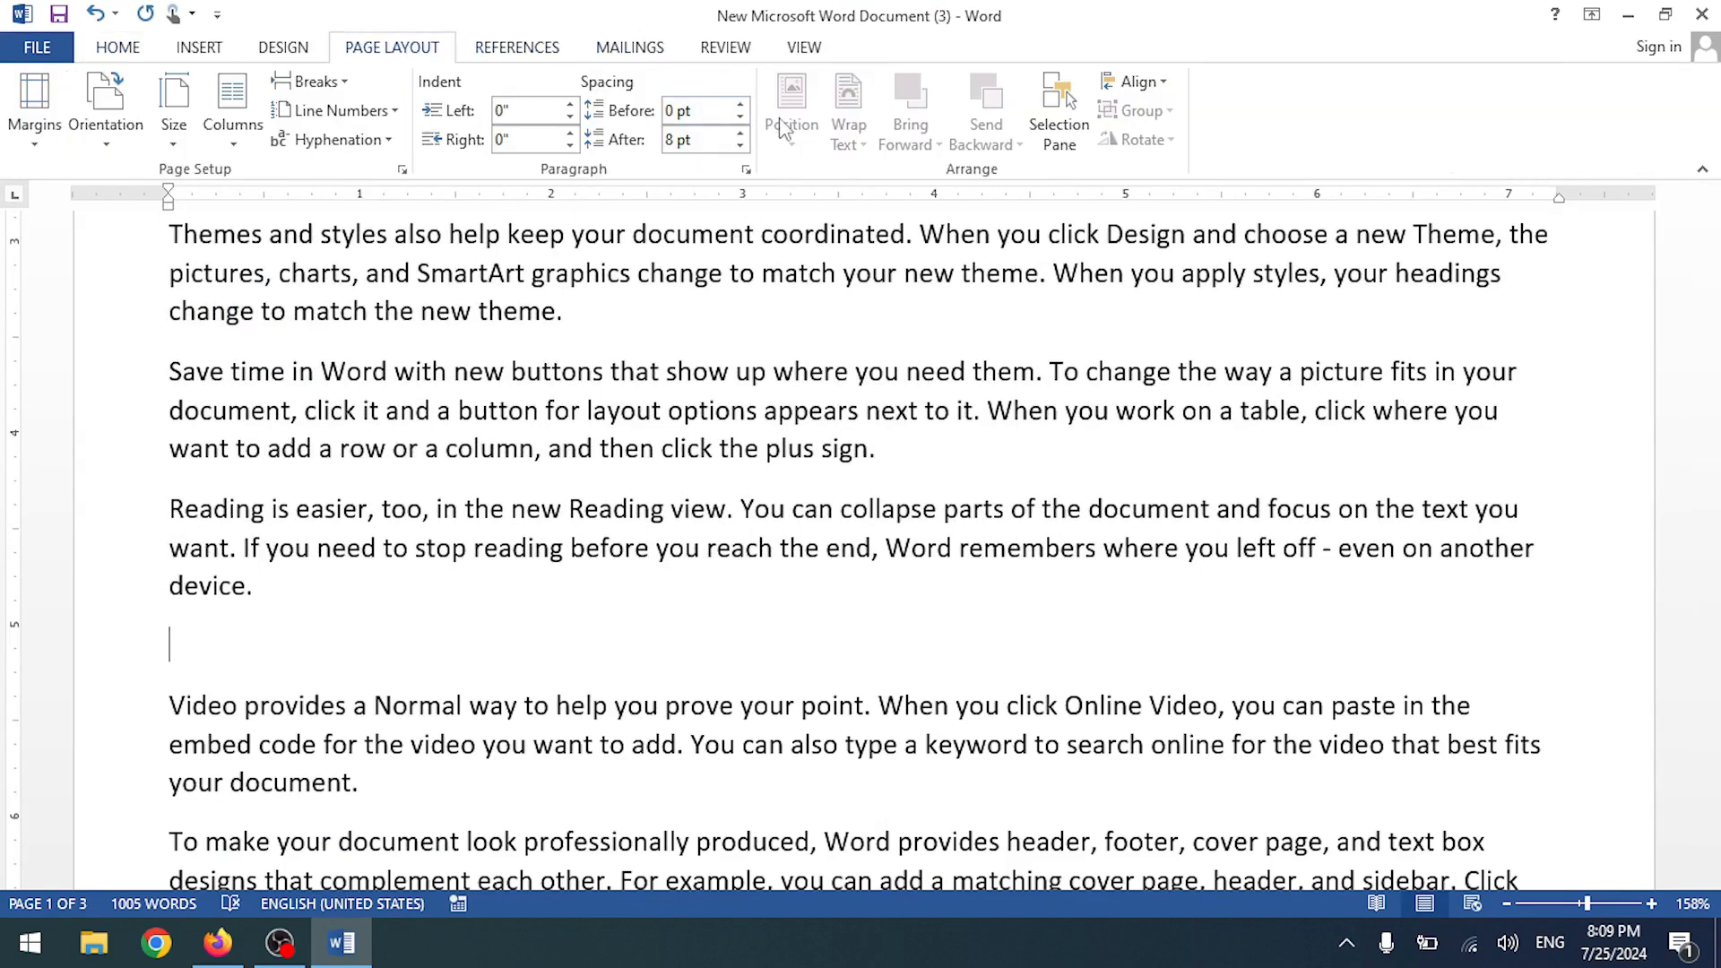
- Insert a Figure 2 caption and start a new line below it
click(527, 57)
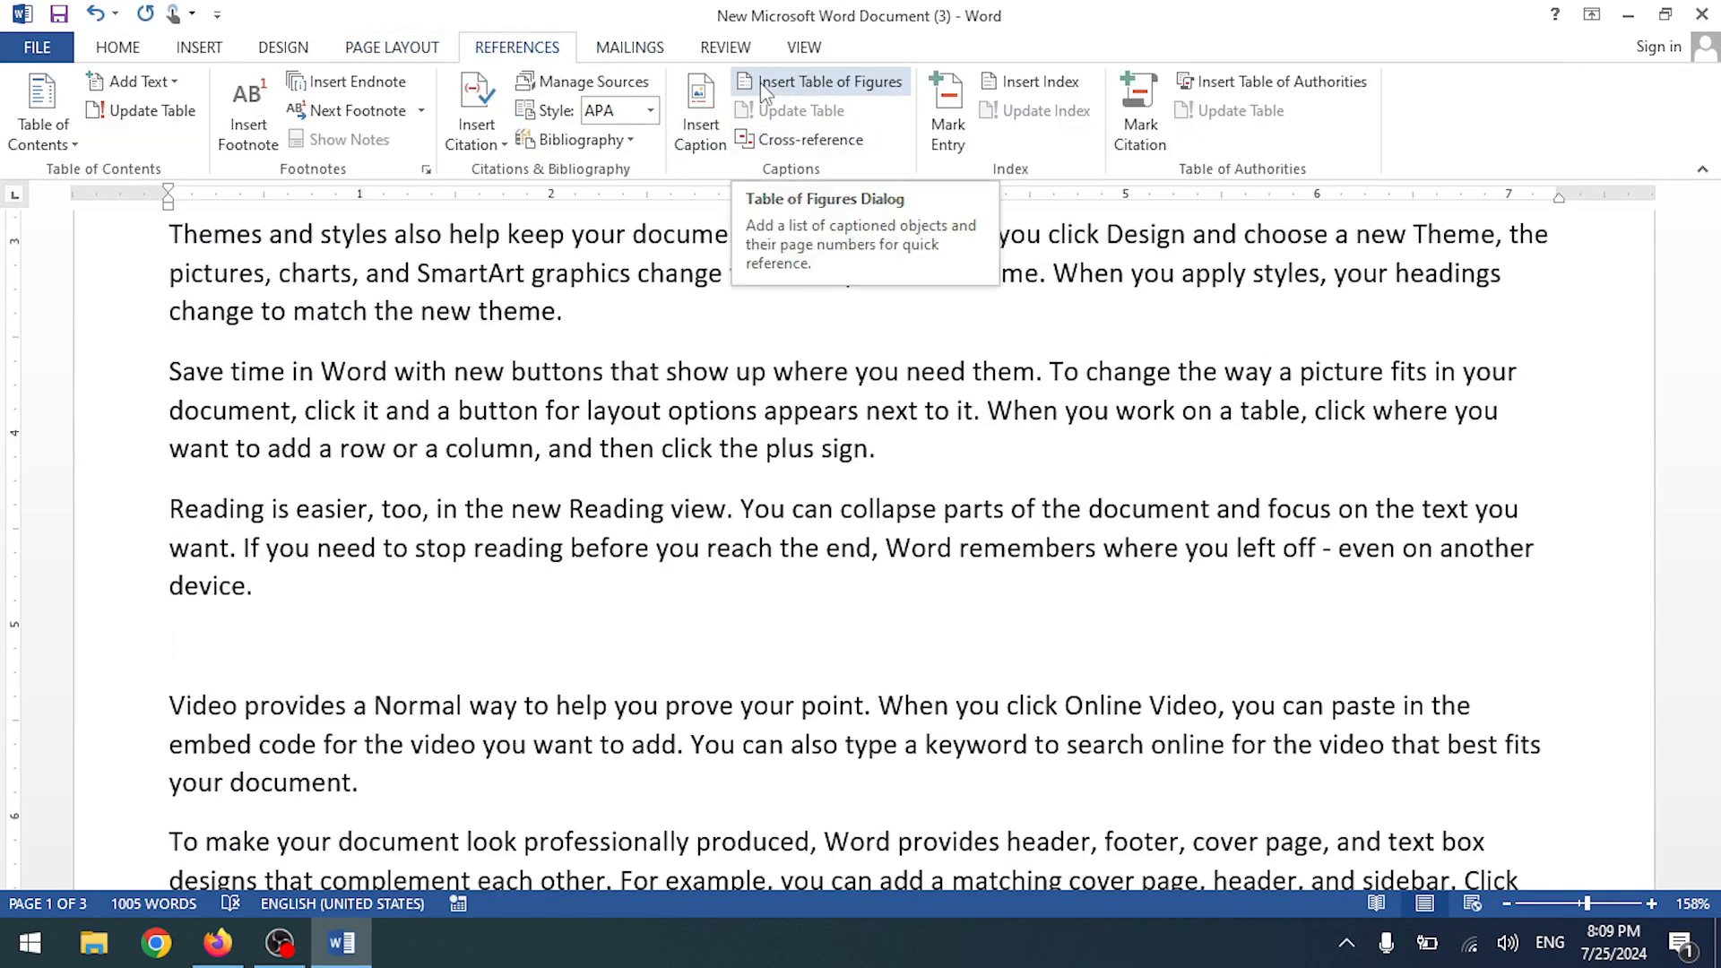
click(764, 90)
click(1164, 173)
click(701, 125)
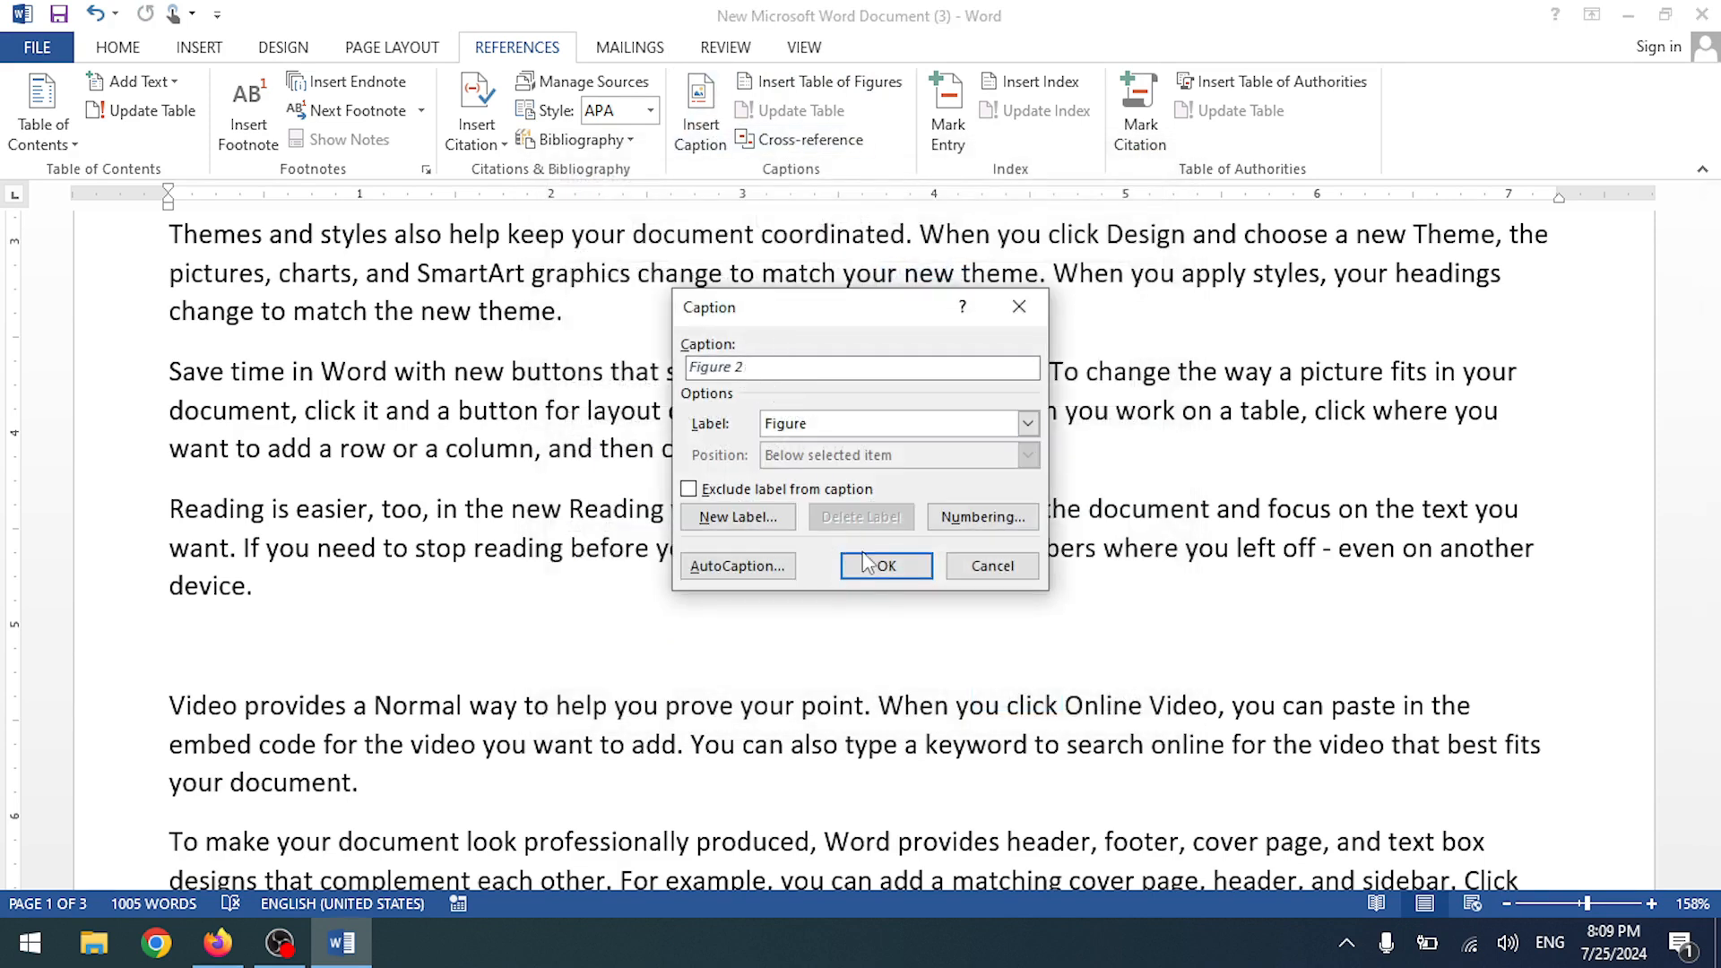
click(866, 565)
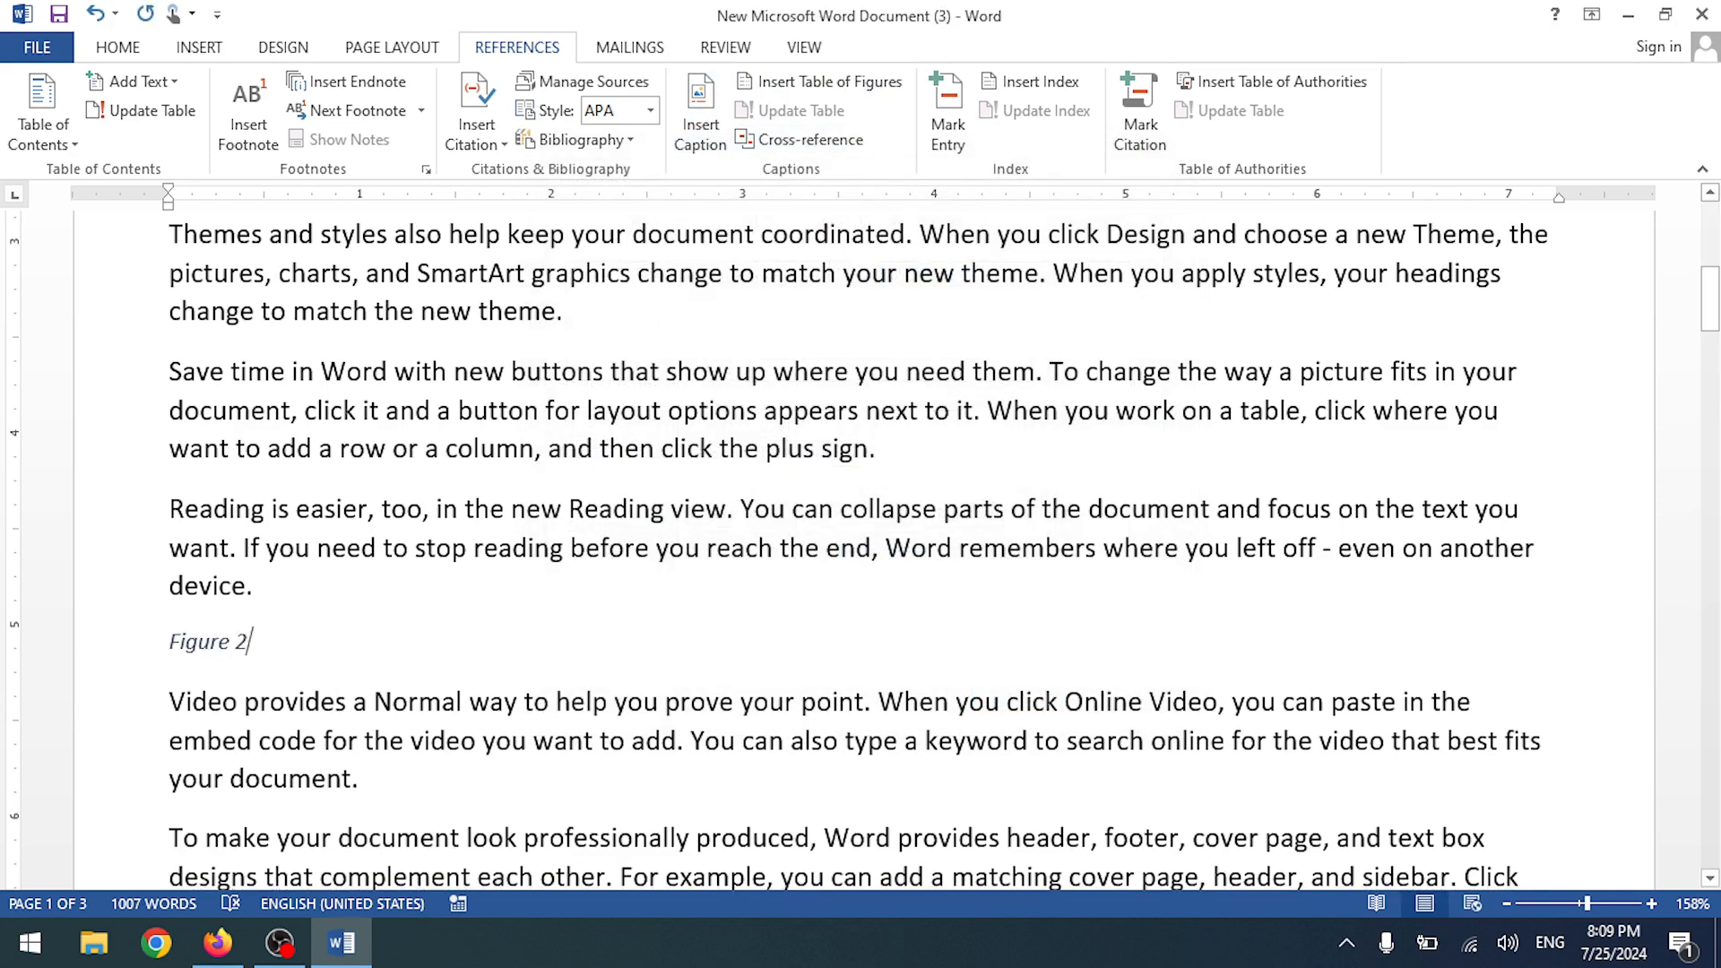
key(Return)
- Insert the WARSI TECHNOLOGIES logo picture and shrink it to 1.37 inches
click(199, 46)
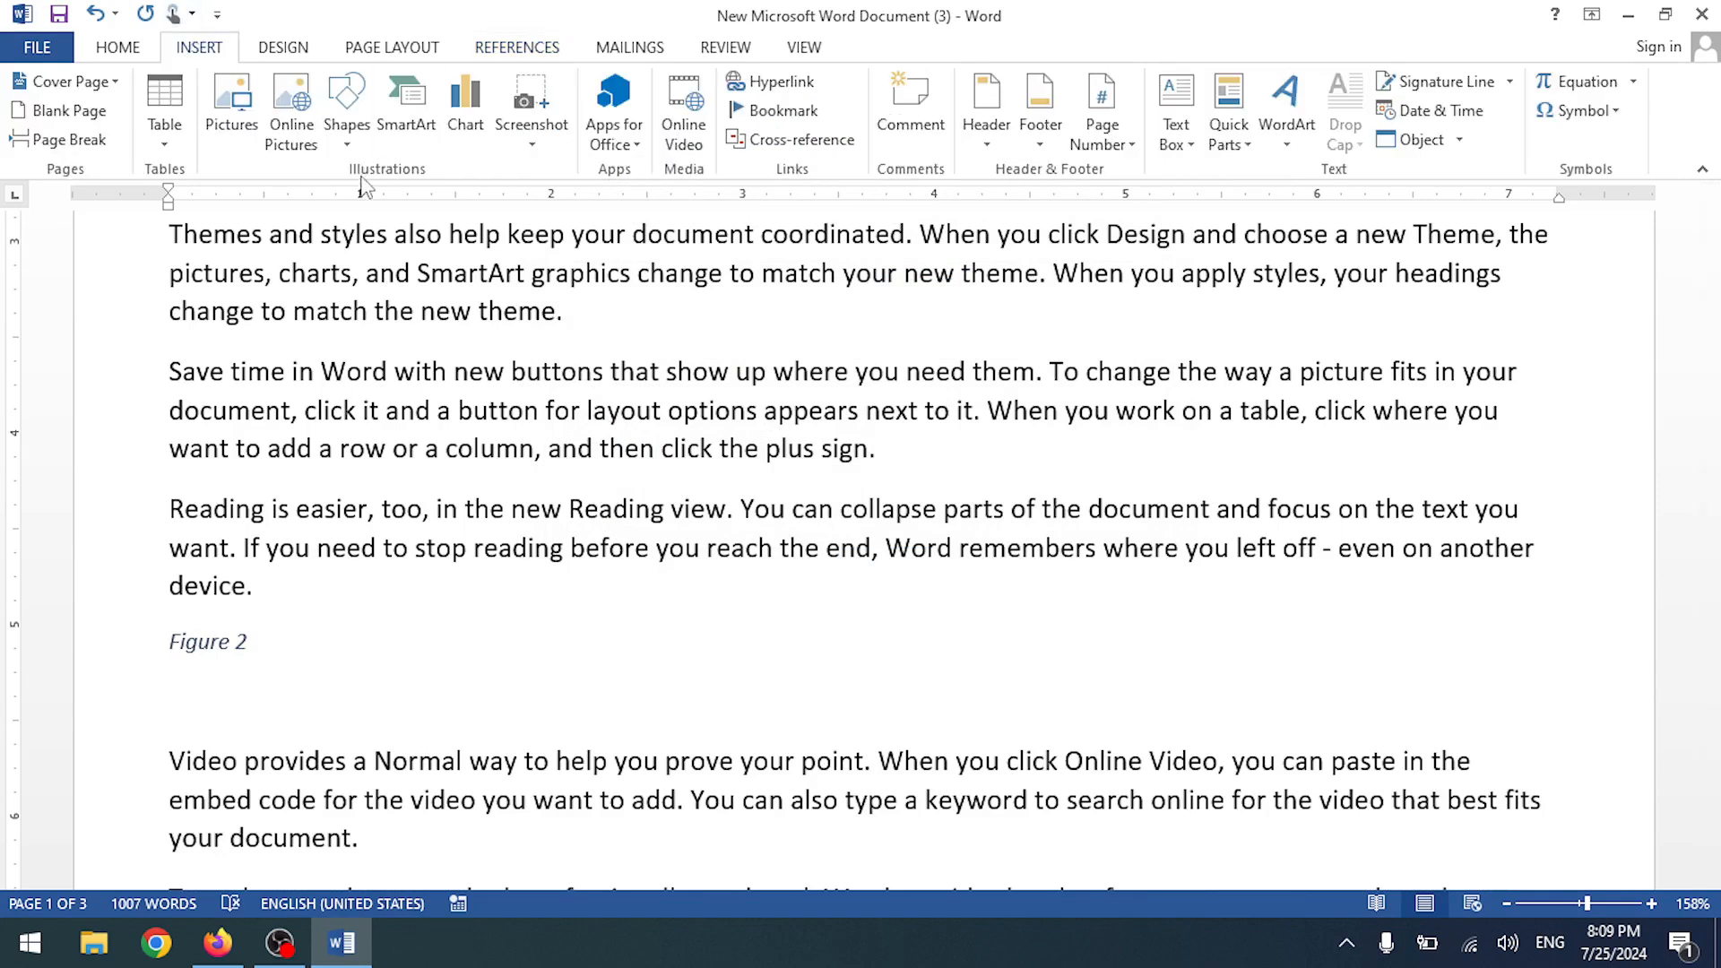
click(234, 112)
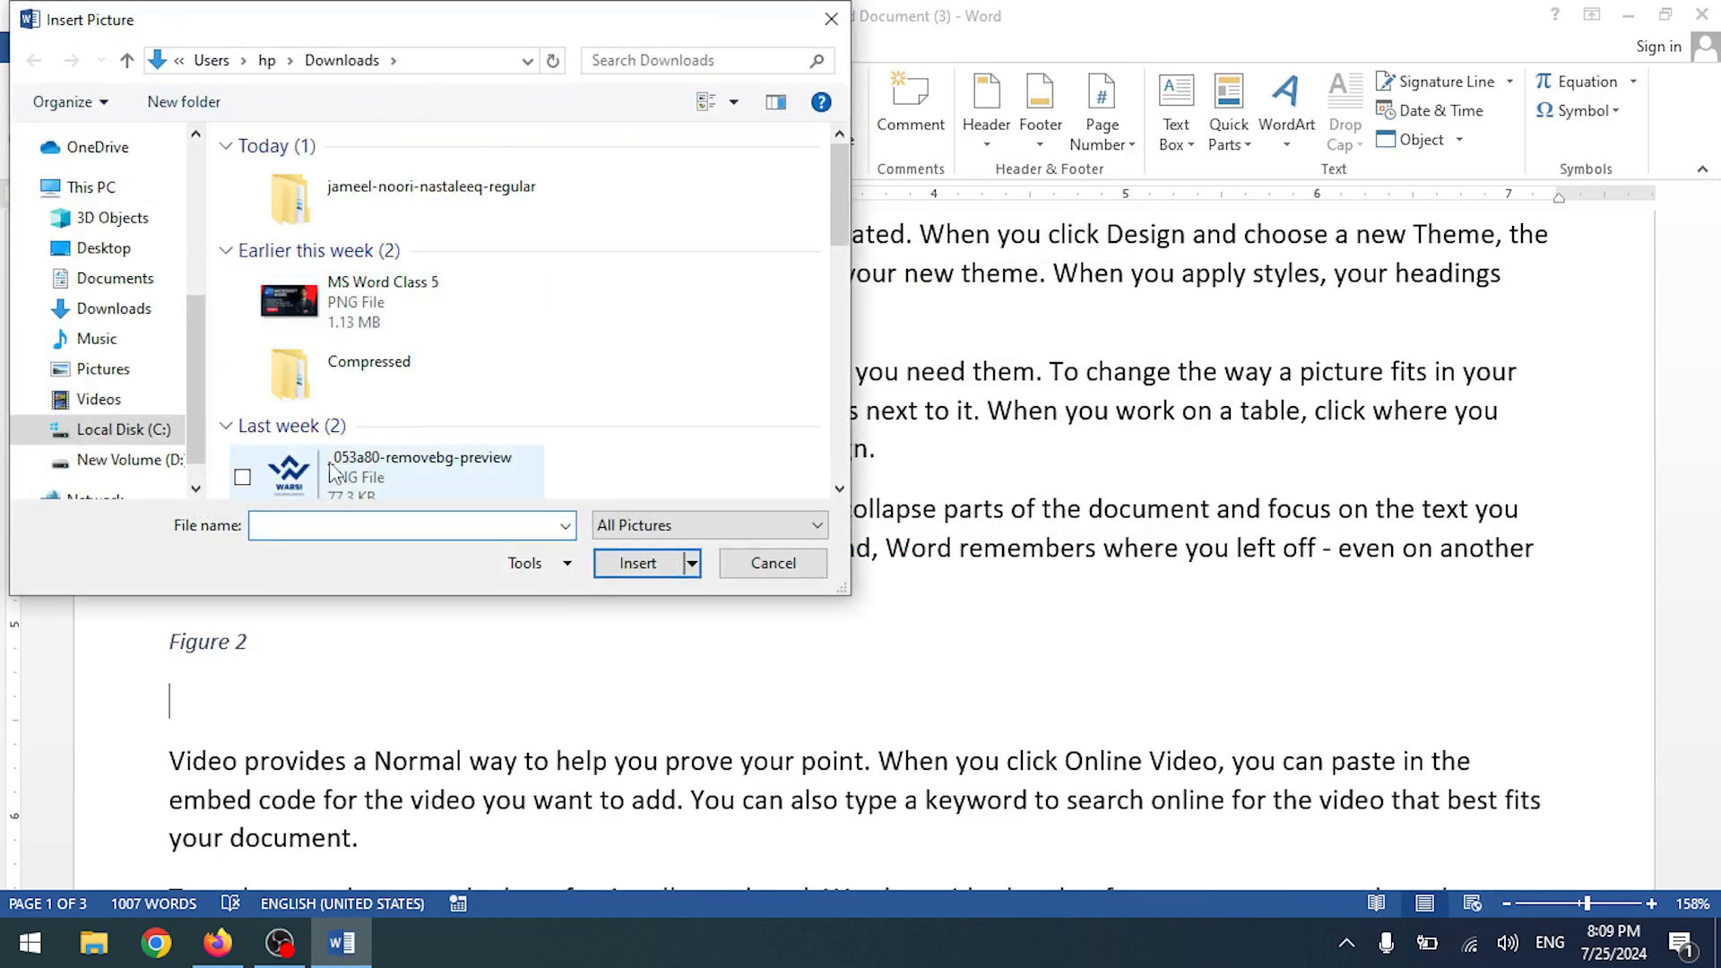
scroll(376, 477, down, 3)
double_click(356, 459)
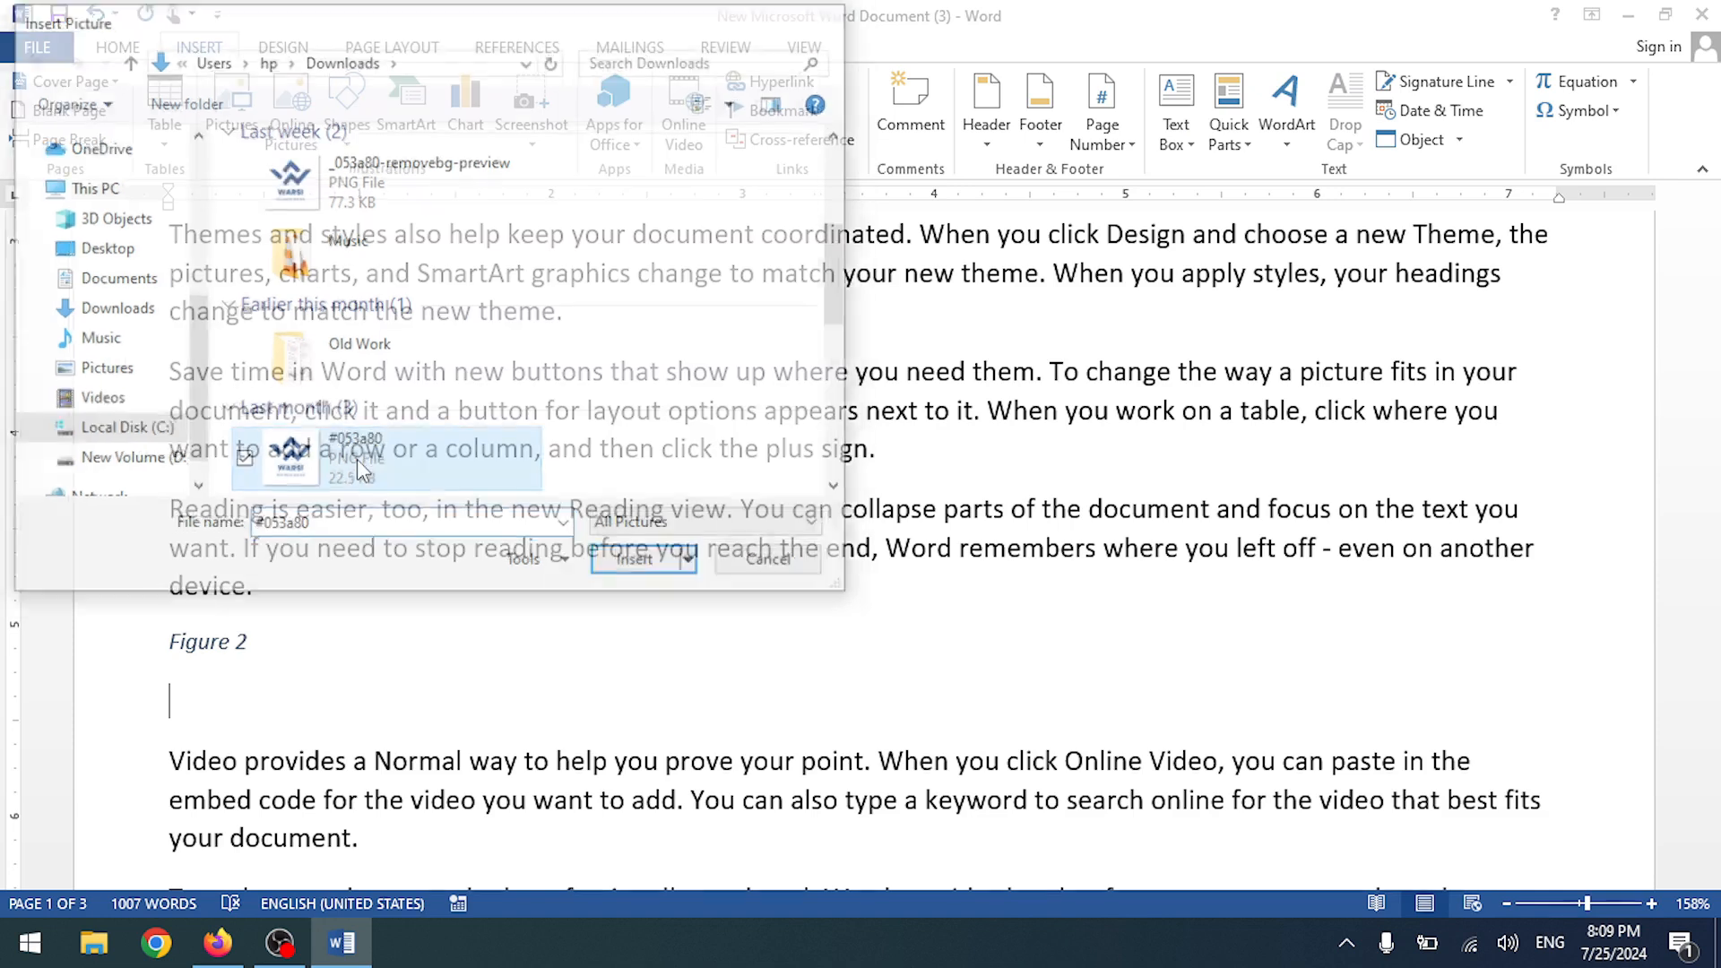
scroll(577, 536, down, 8)
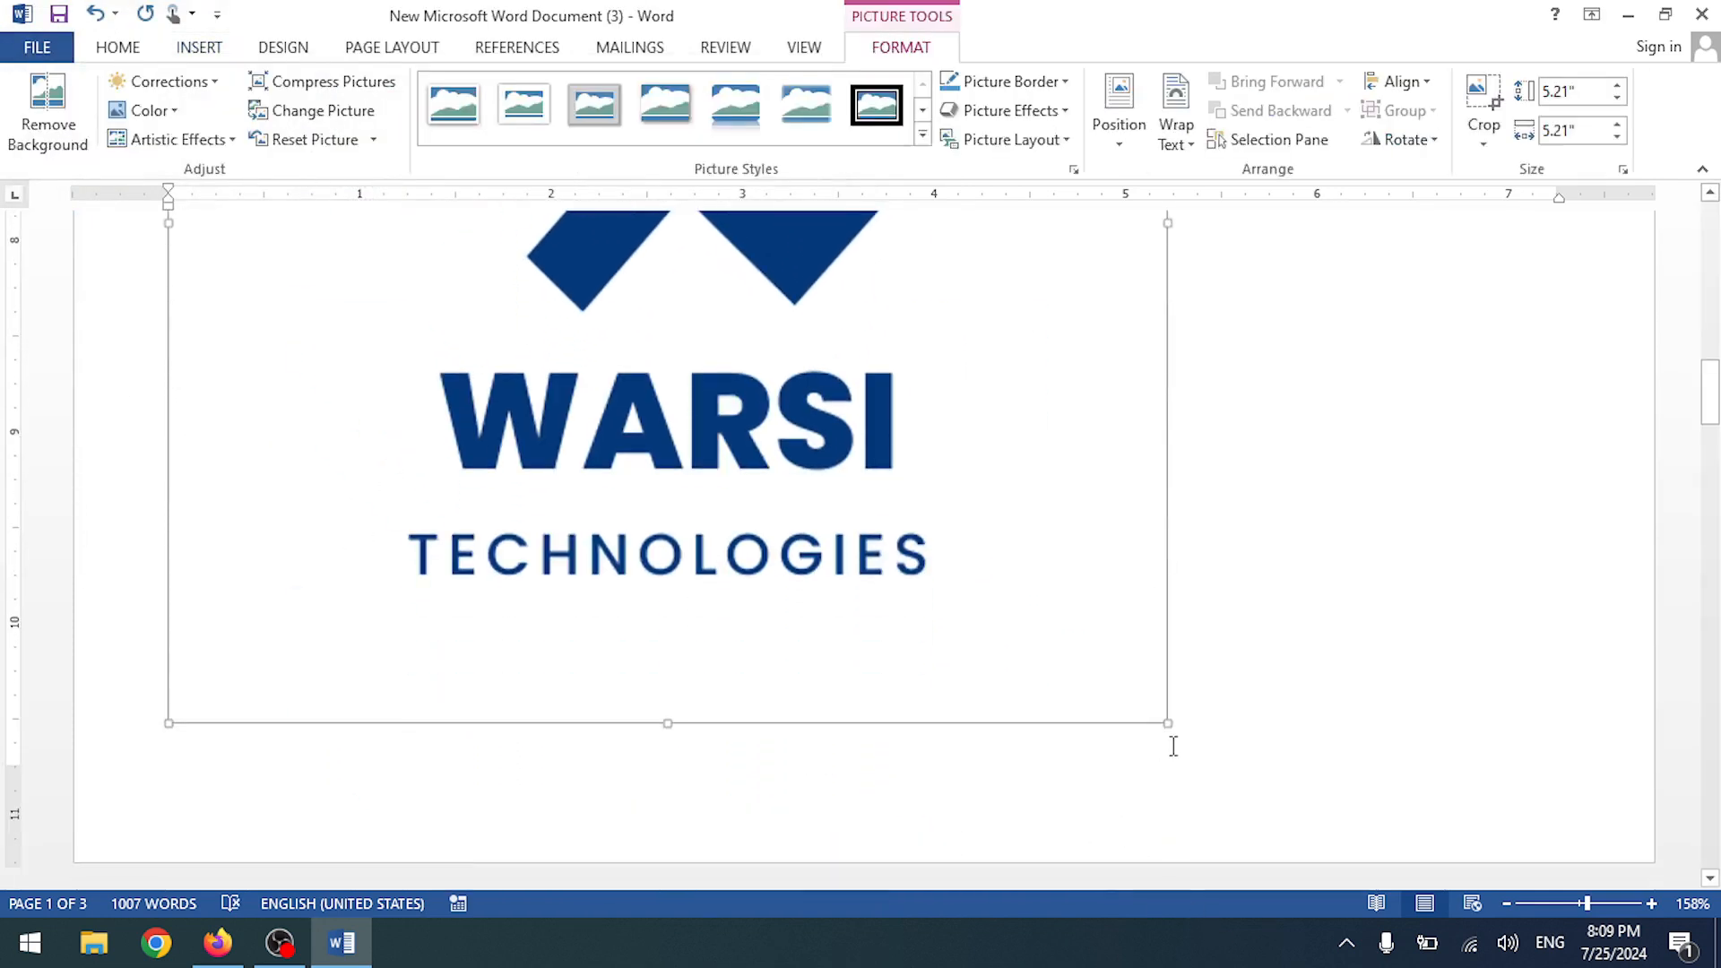
drag(1165, 726, 726, 459)
scroll(701, 741, up, 8)
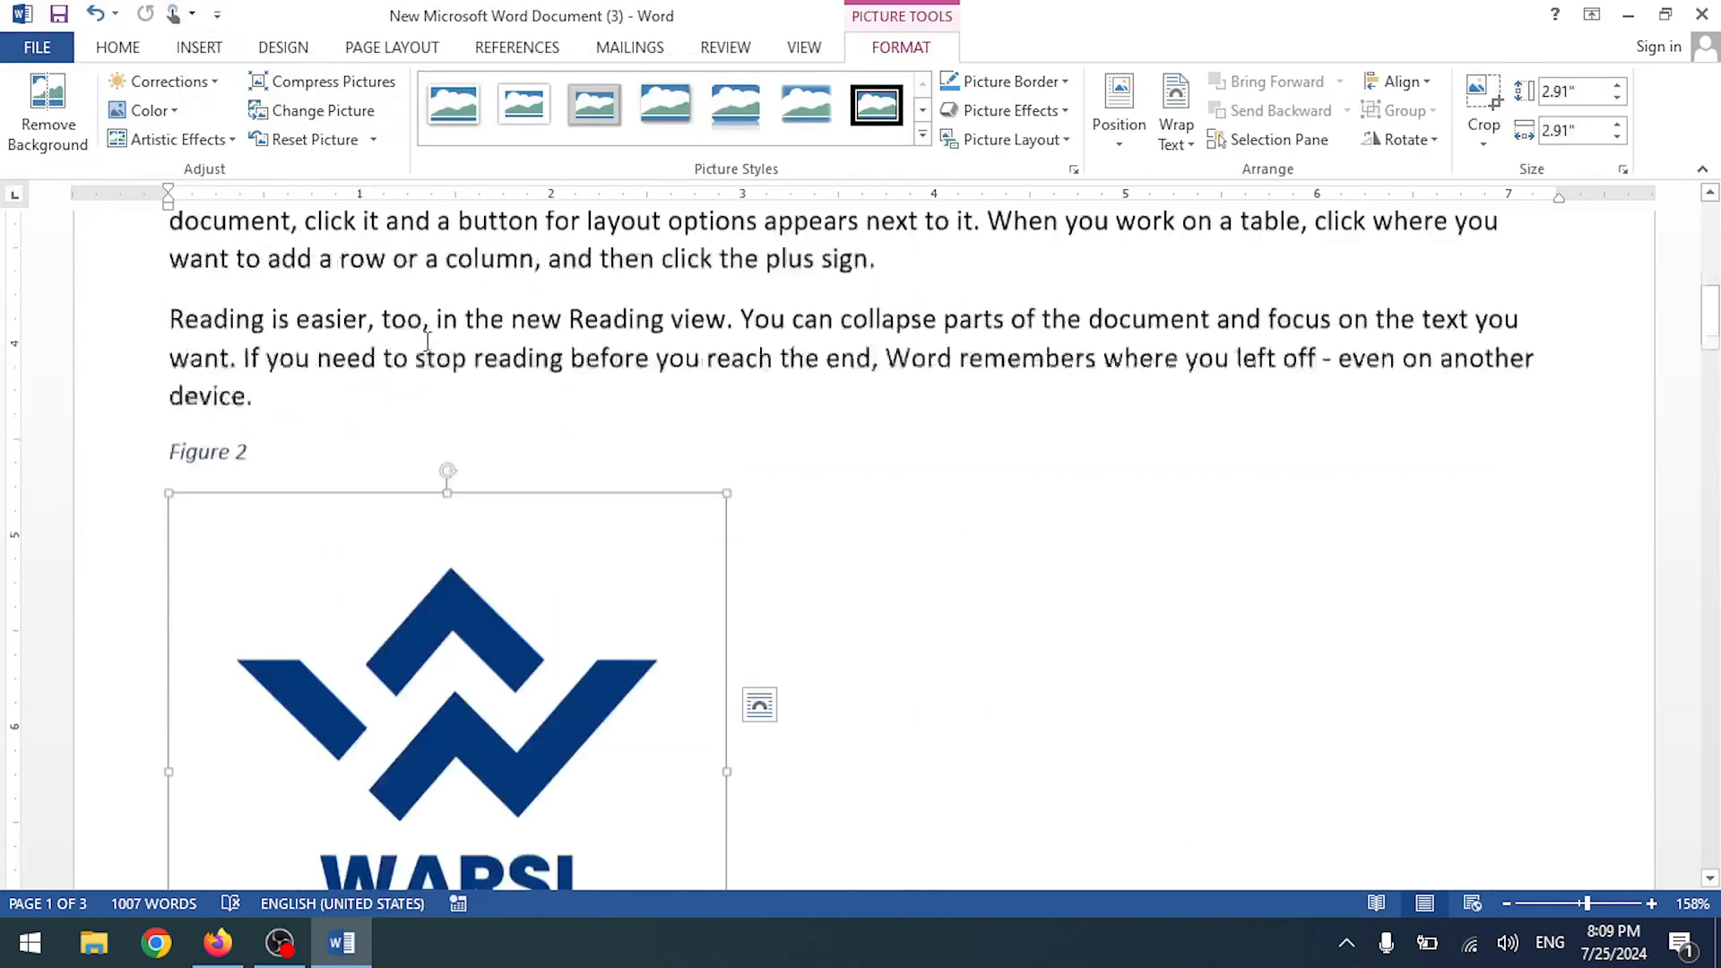
scroll(702, 740, down, 3)
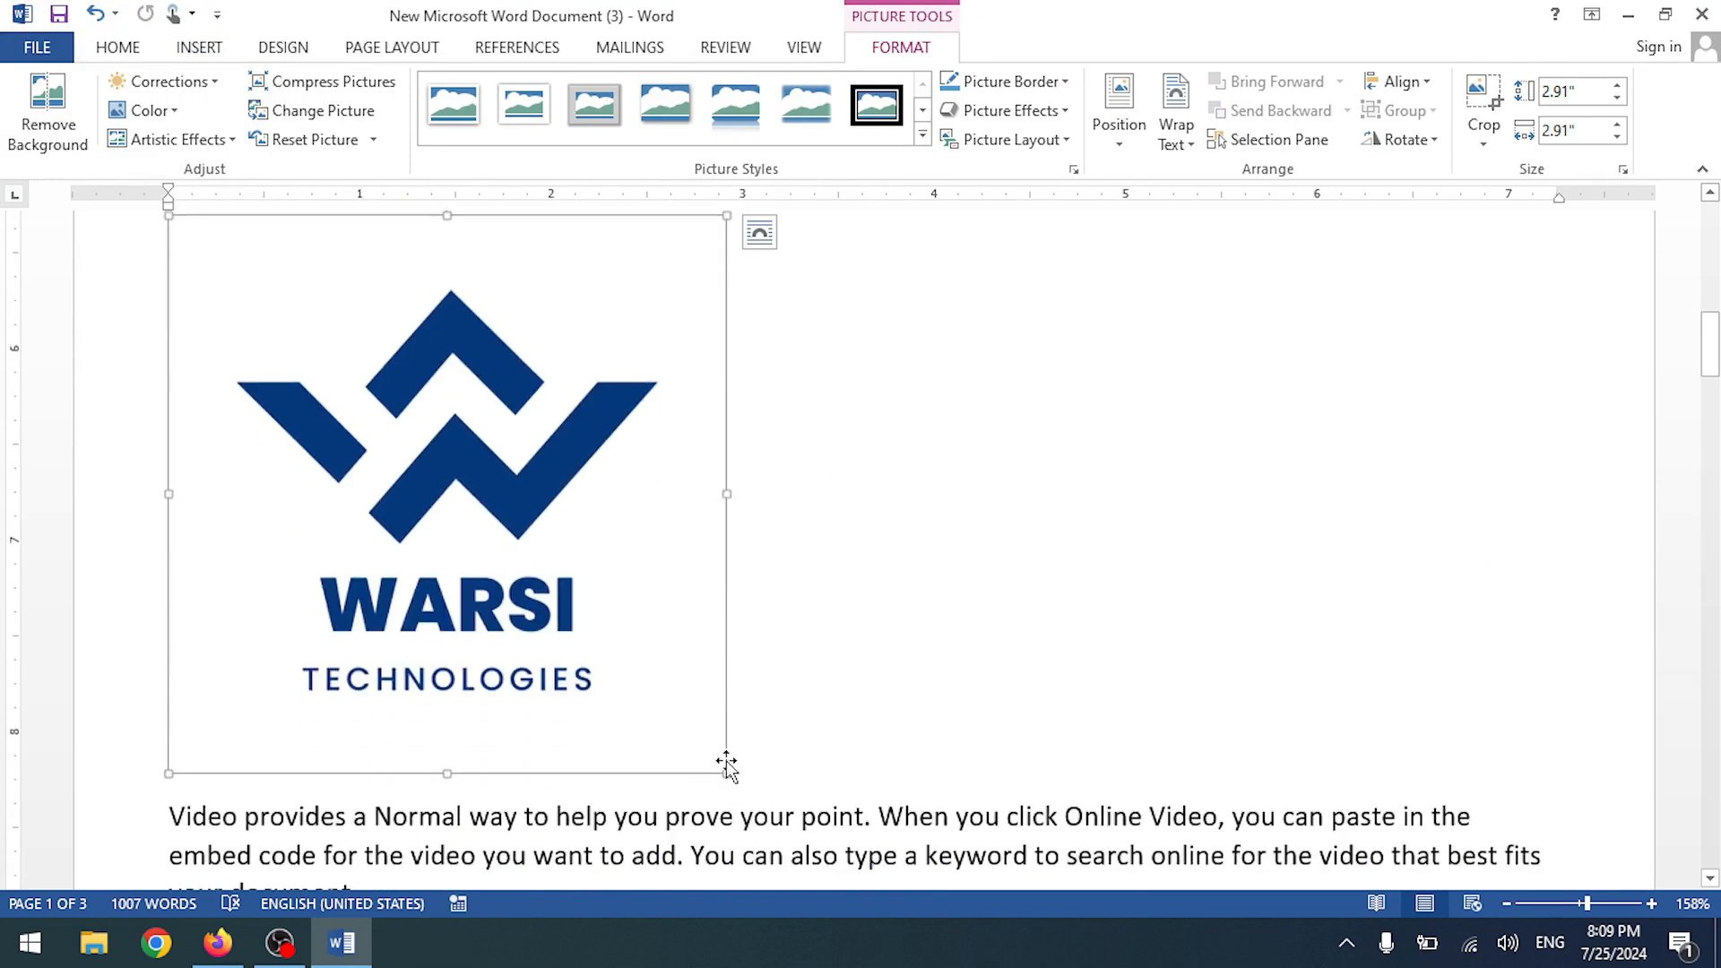
drag(726, 773, 432, 476)
scroll(414, 518, up, 3)
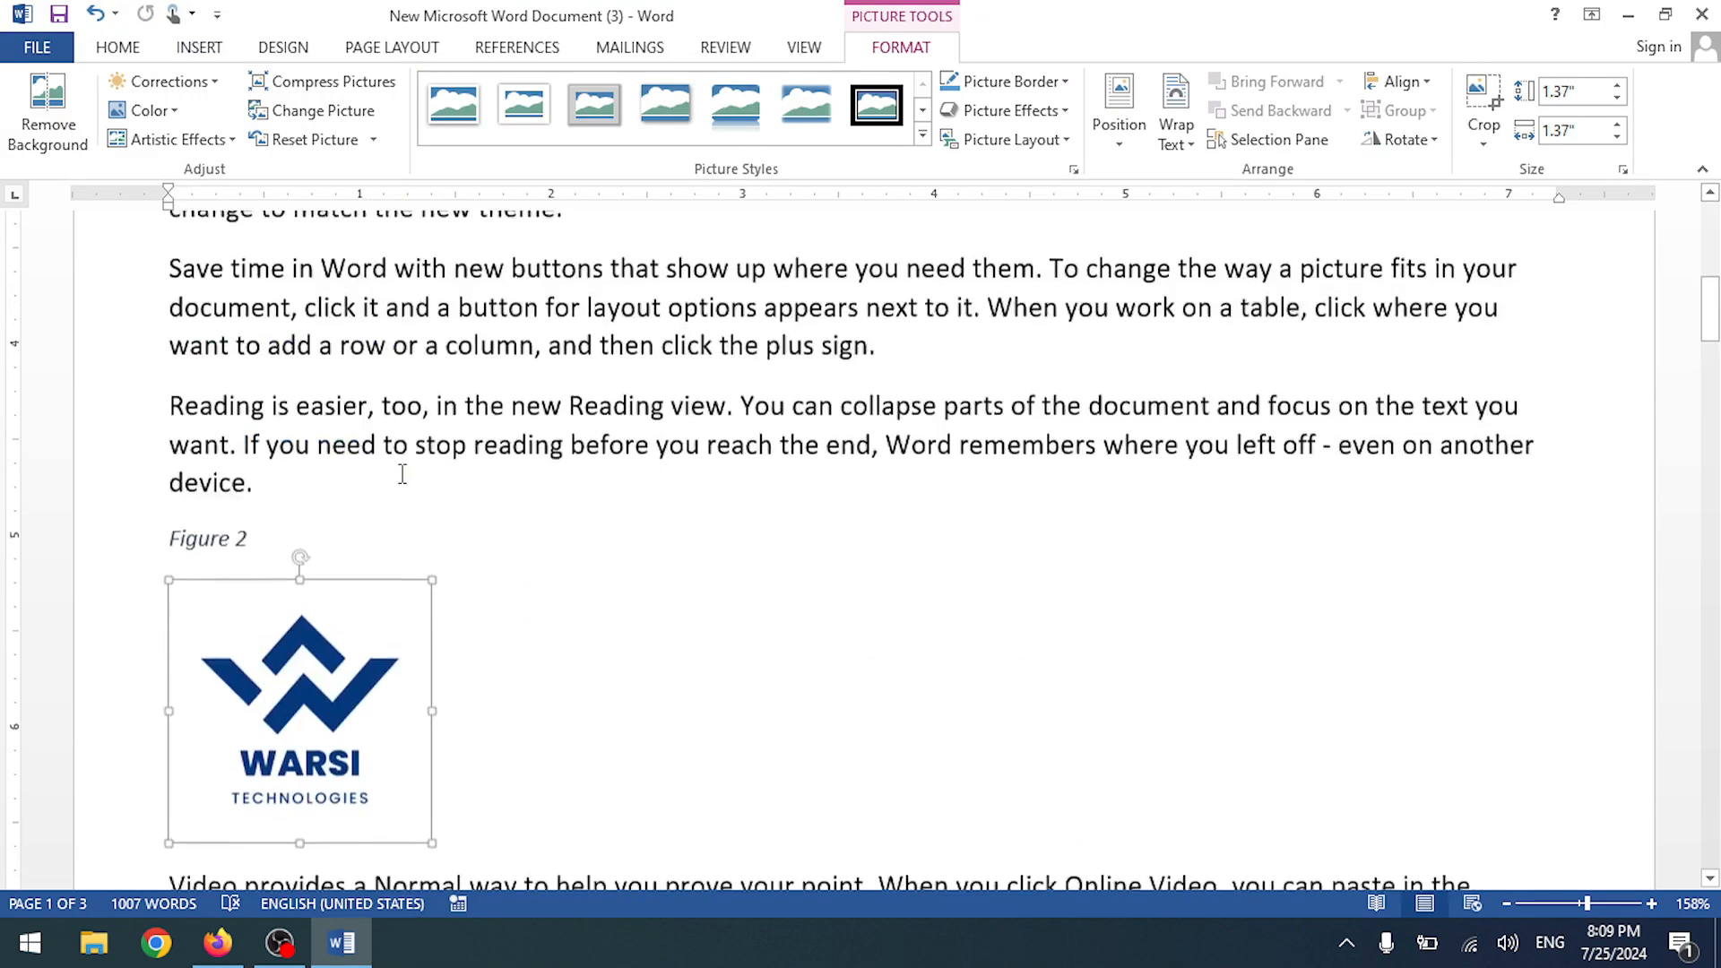
scroll(414, 518, down, 1)
click(488, 536)
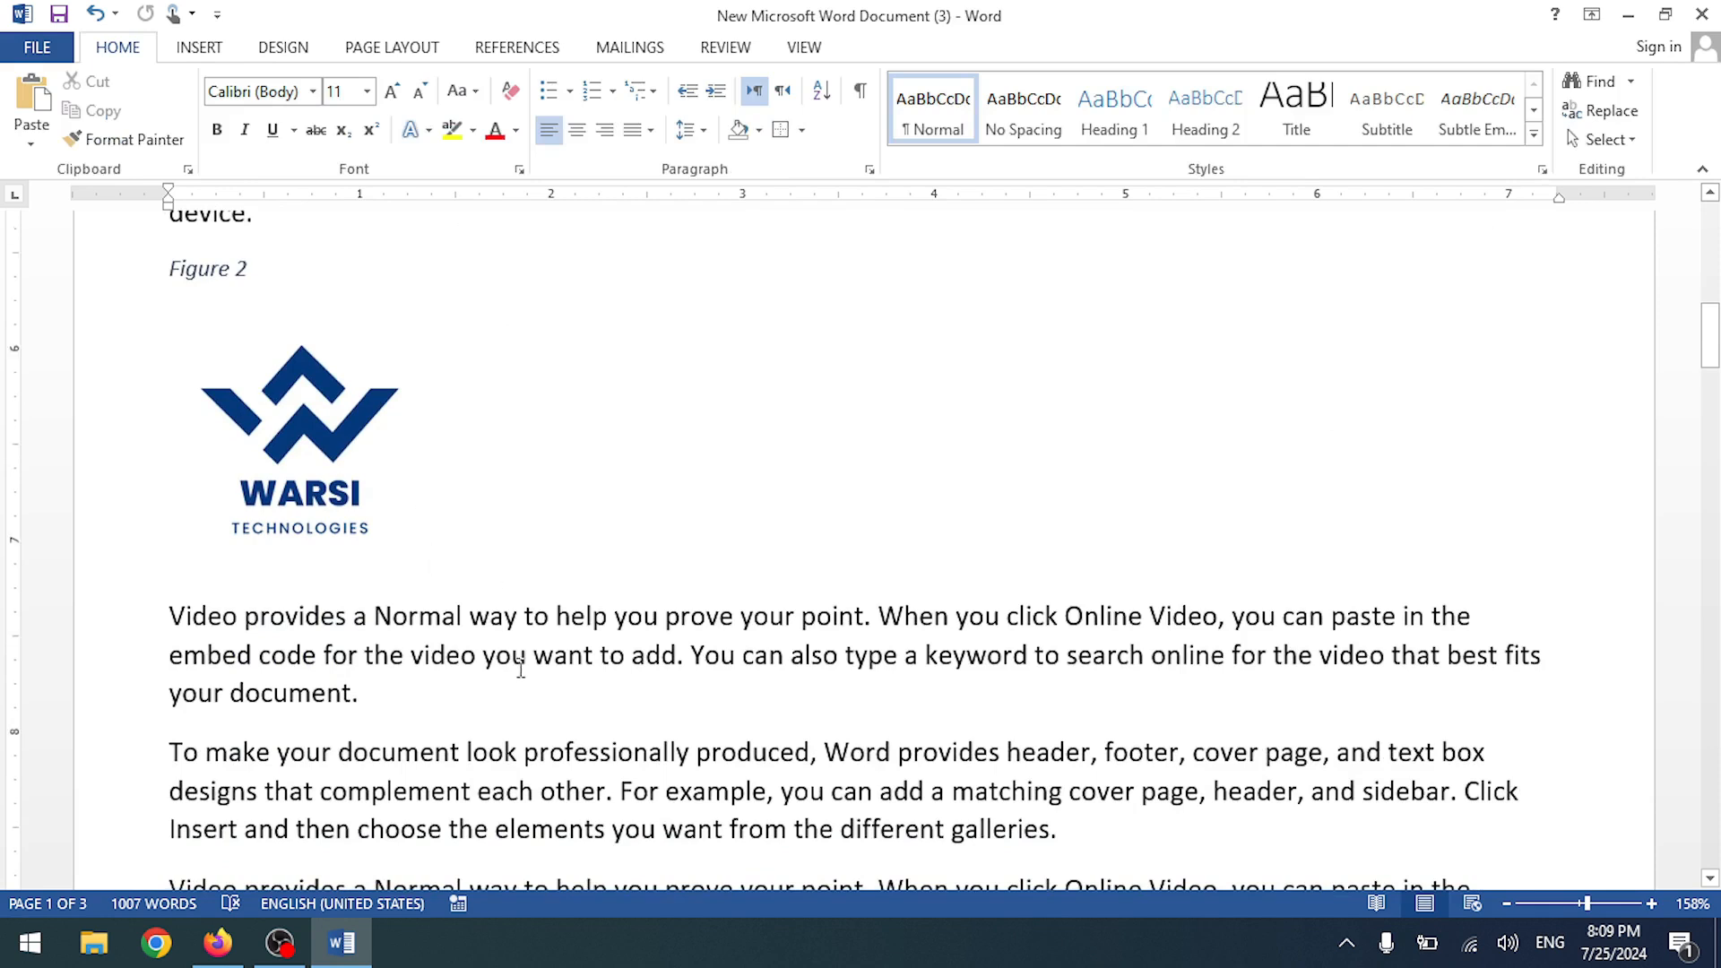
scroll(521, 668, down, 8)
- Insert a Figure 3 caption on a new line after the Video paragraph
key(Return)
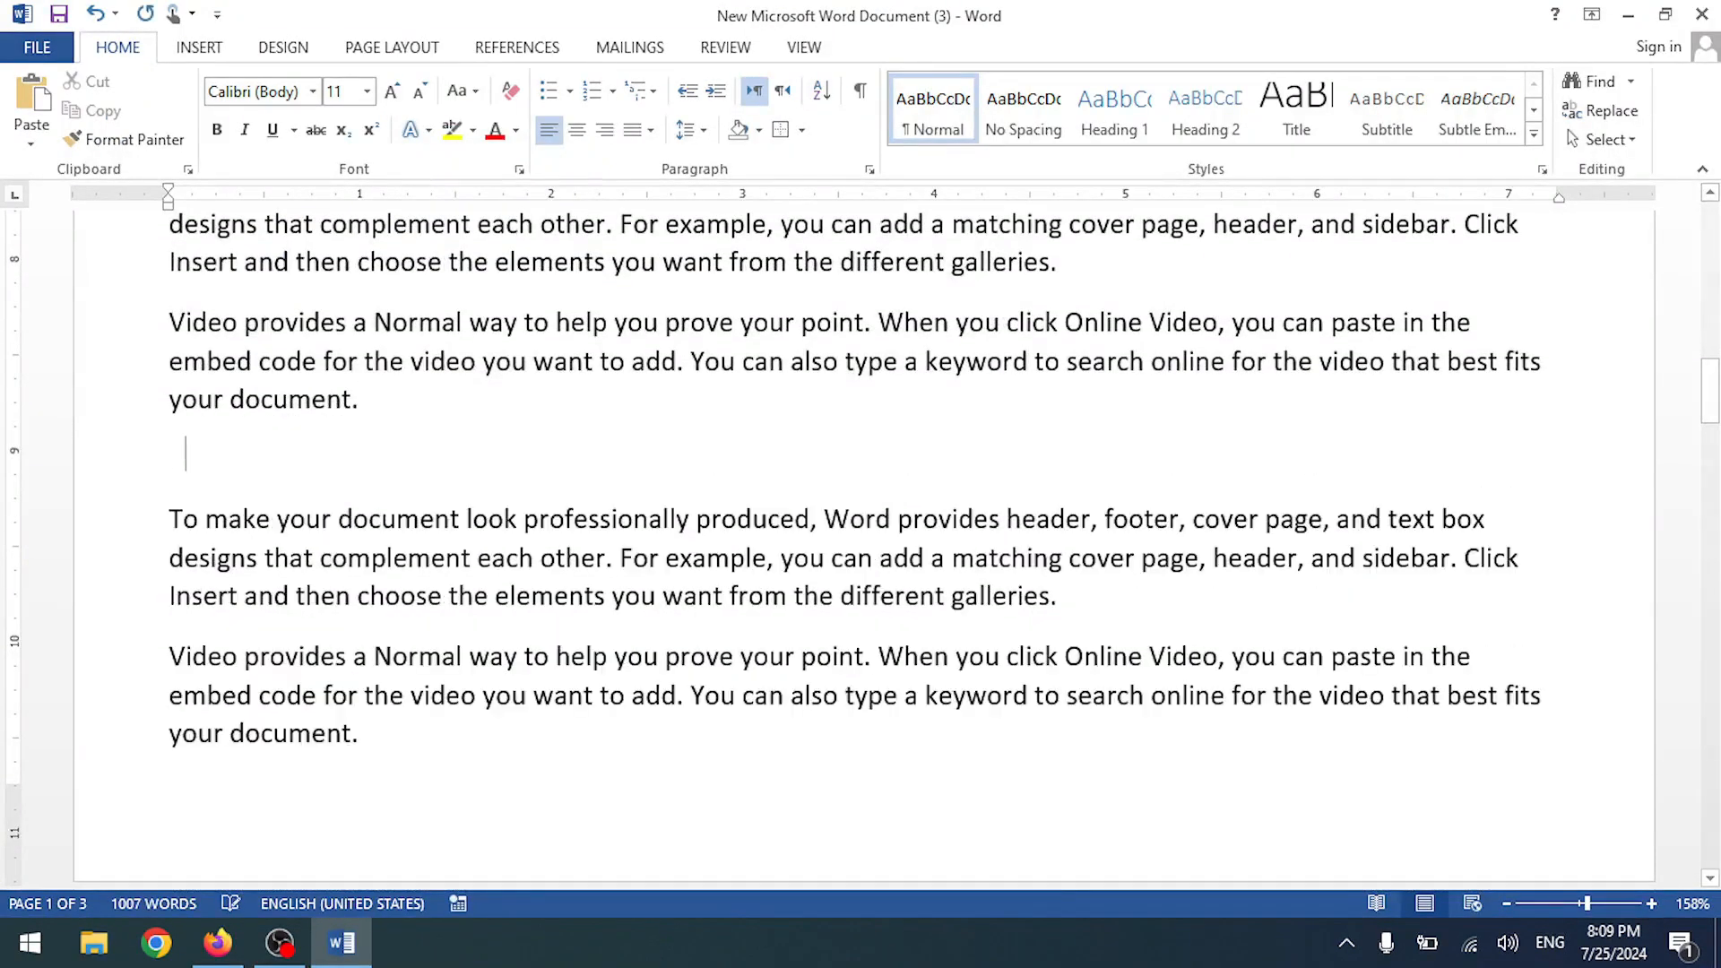
click(376, 49)
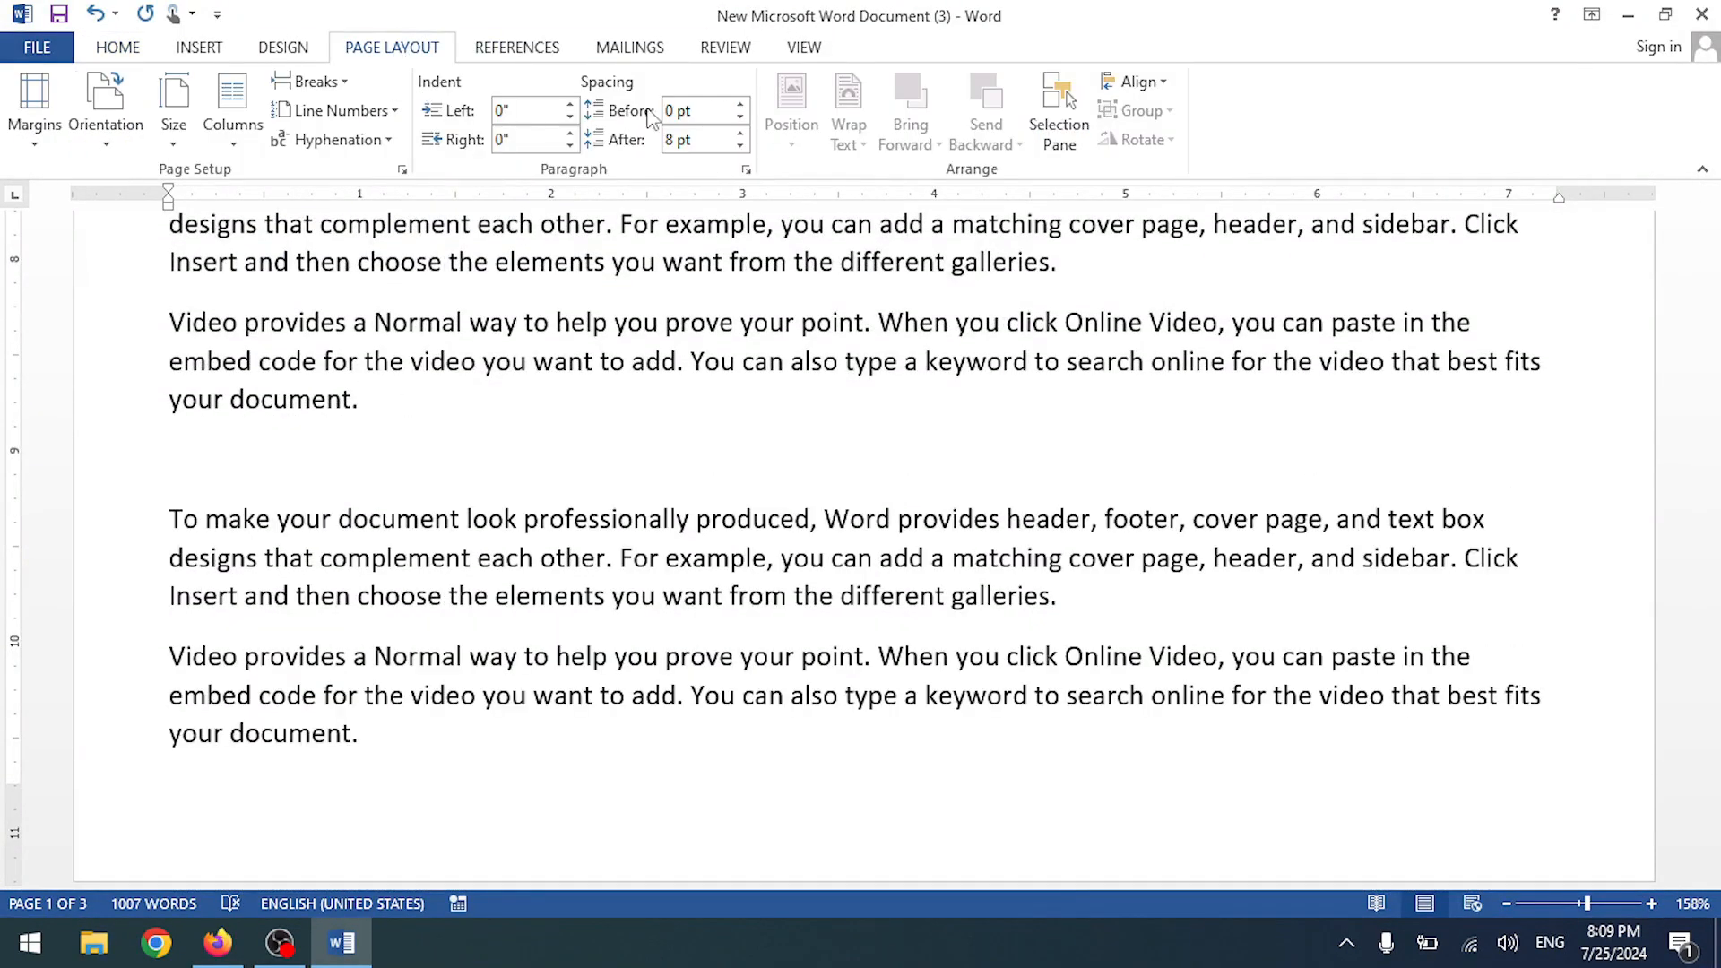
click(538, 54)
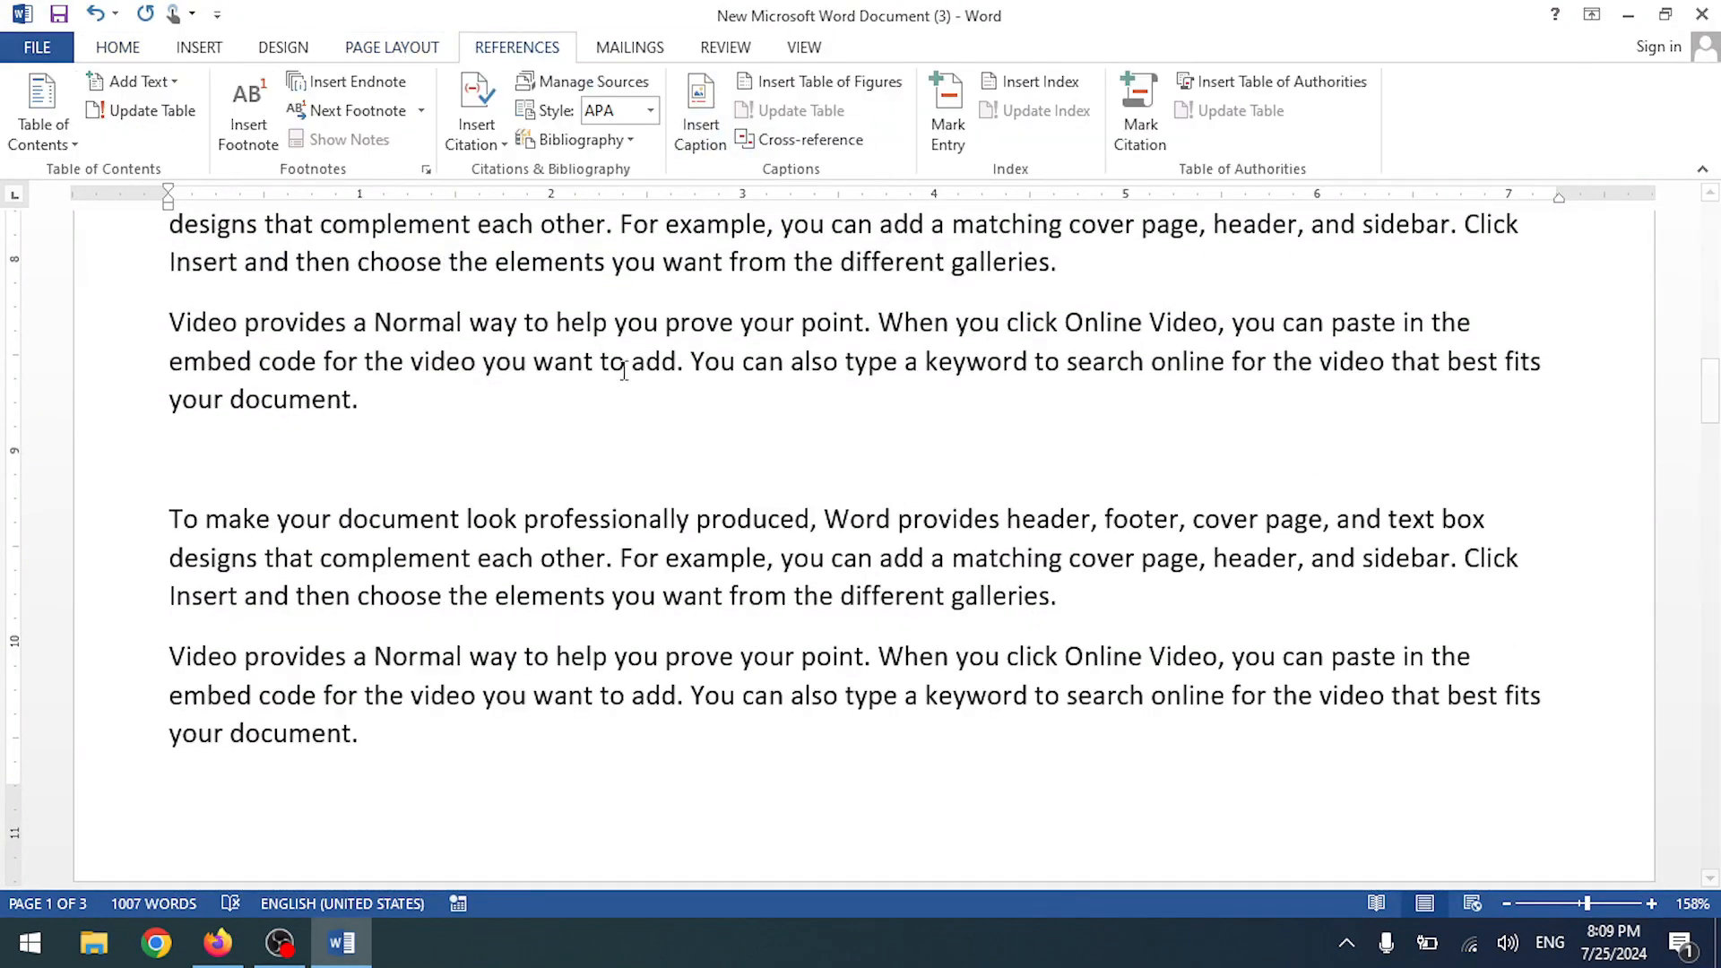
scroll(624, 371, up, 5)
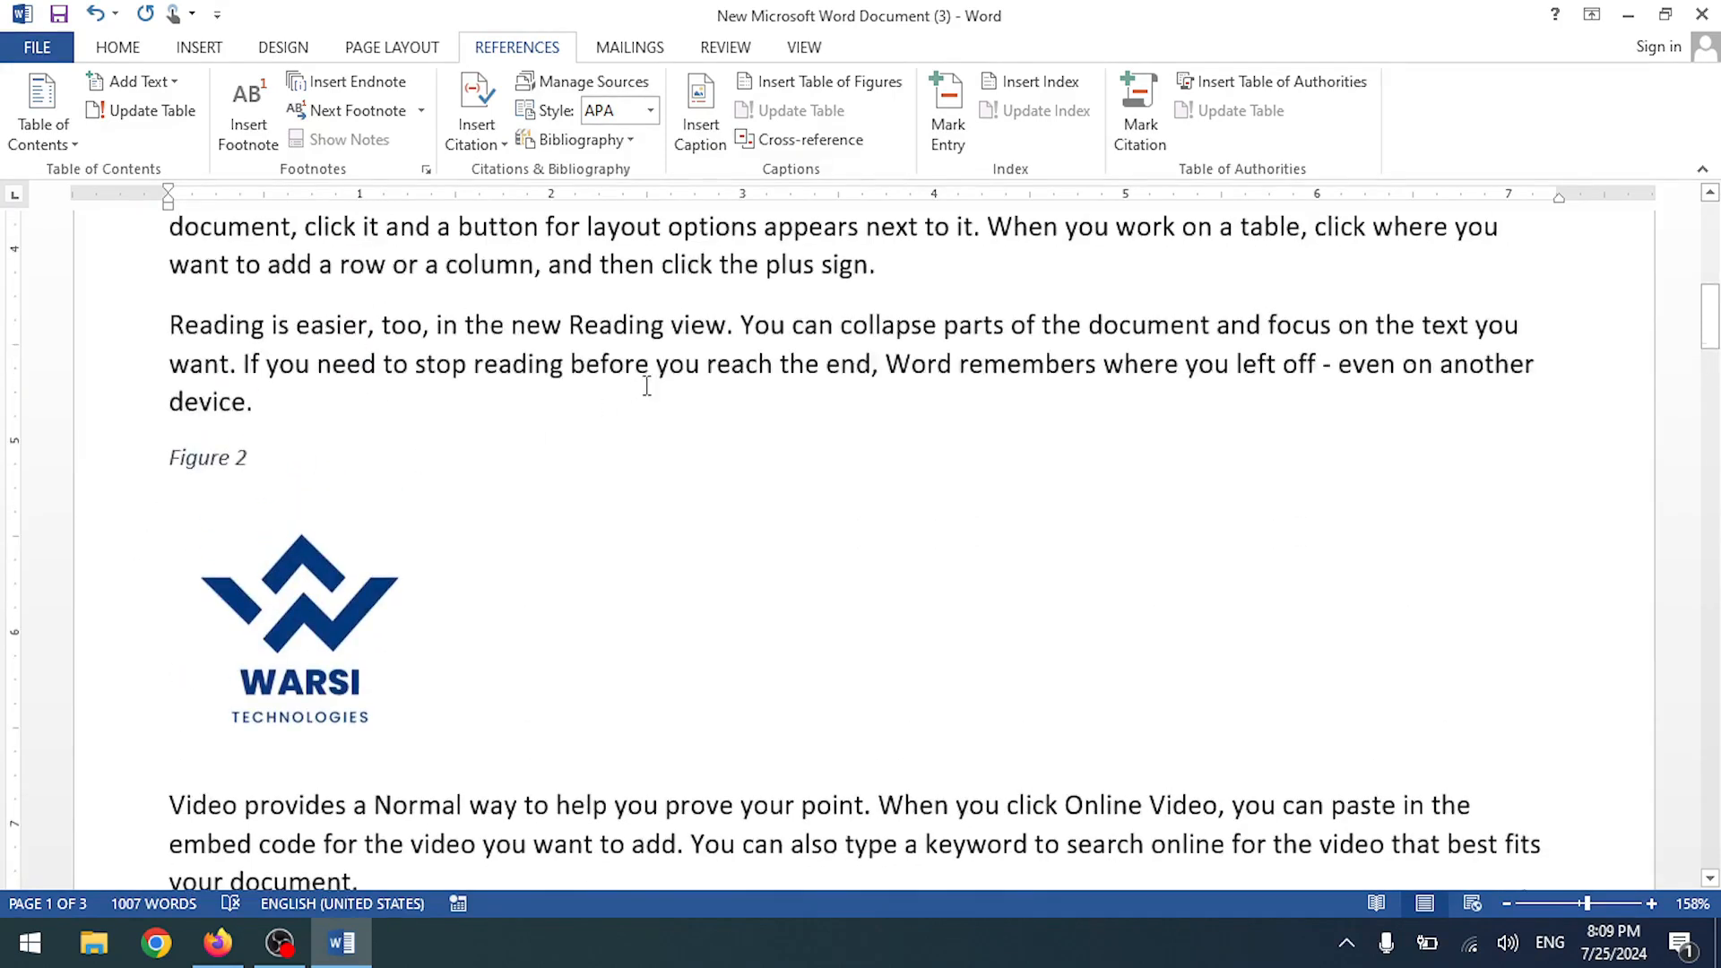
scroll(646, 385, down, 5)
click(630, 49)
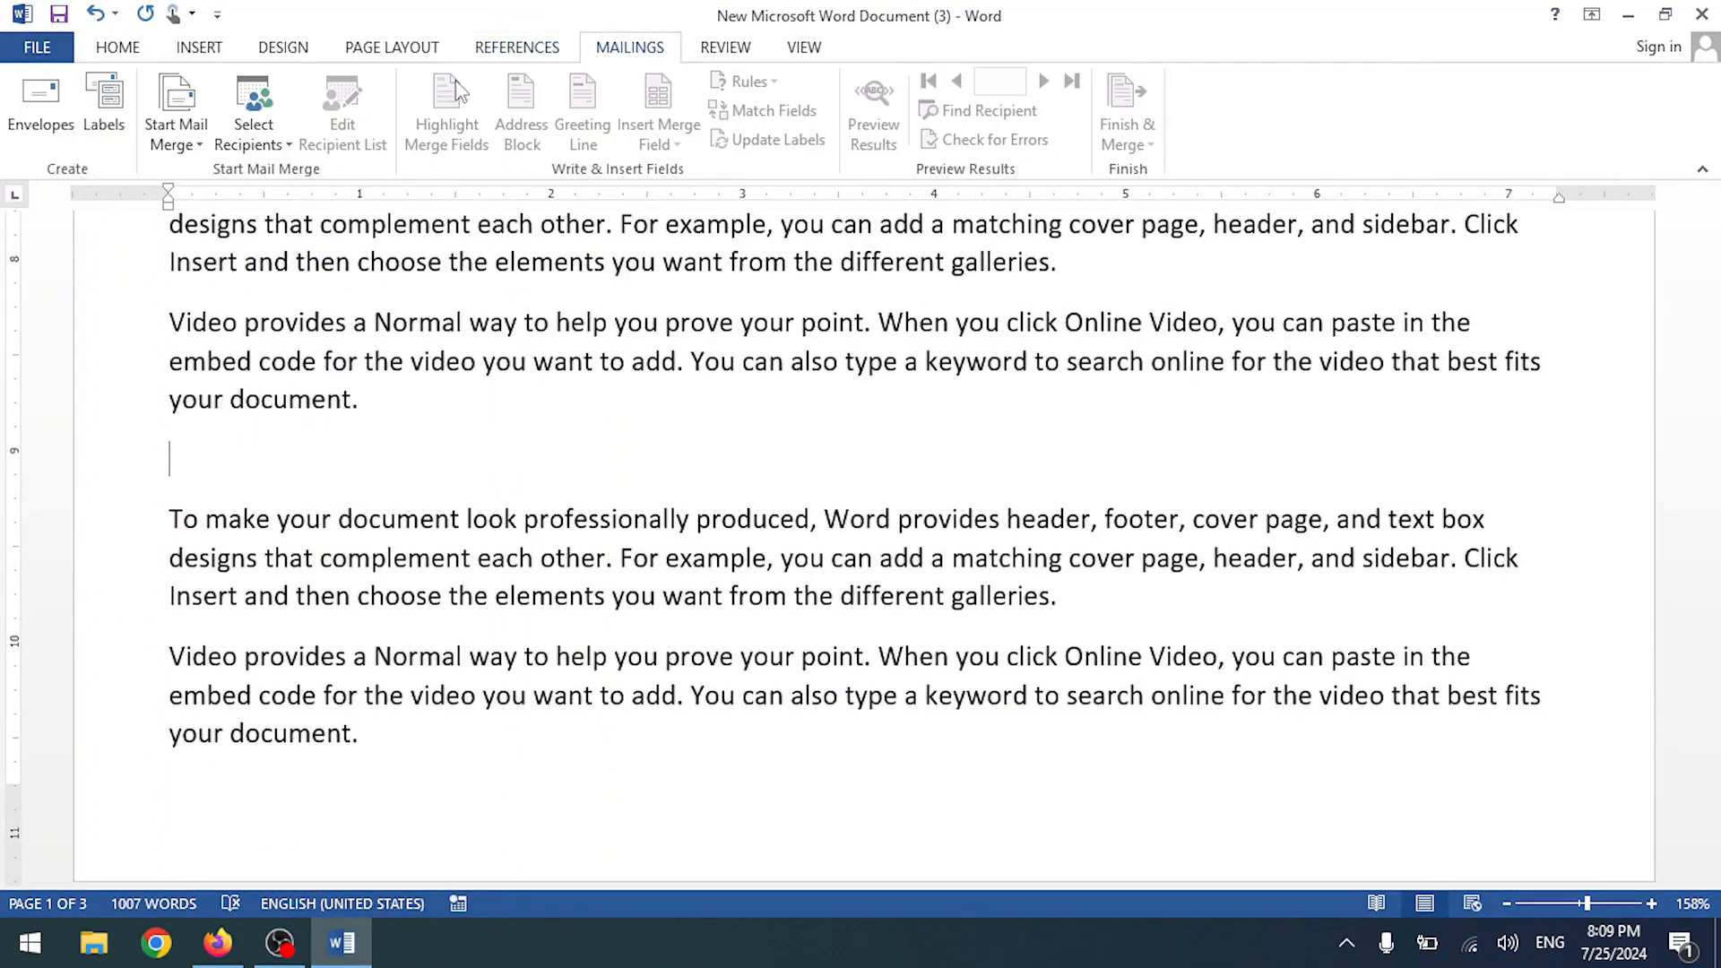
click(556, 53)
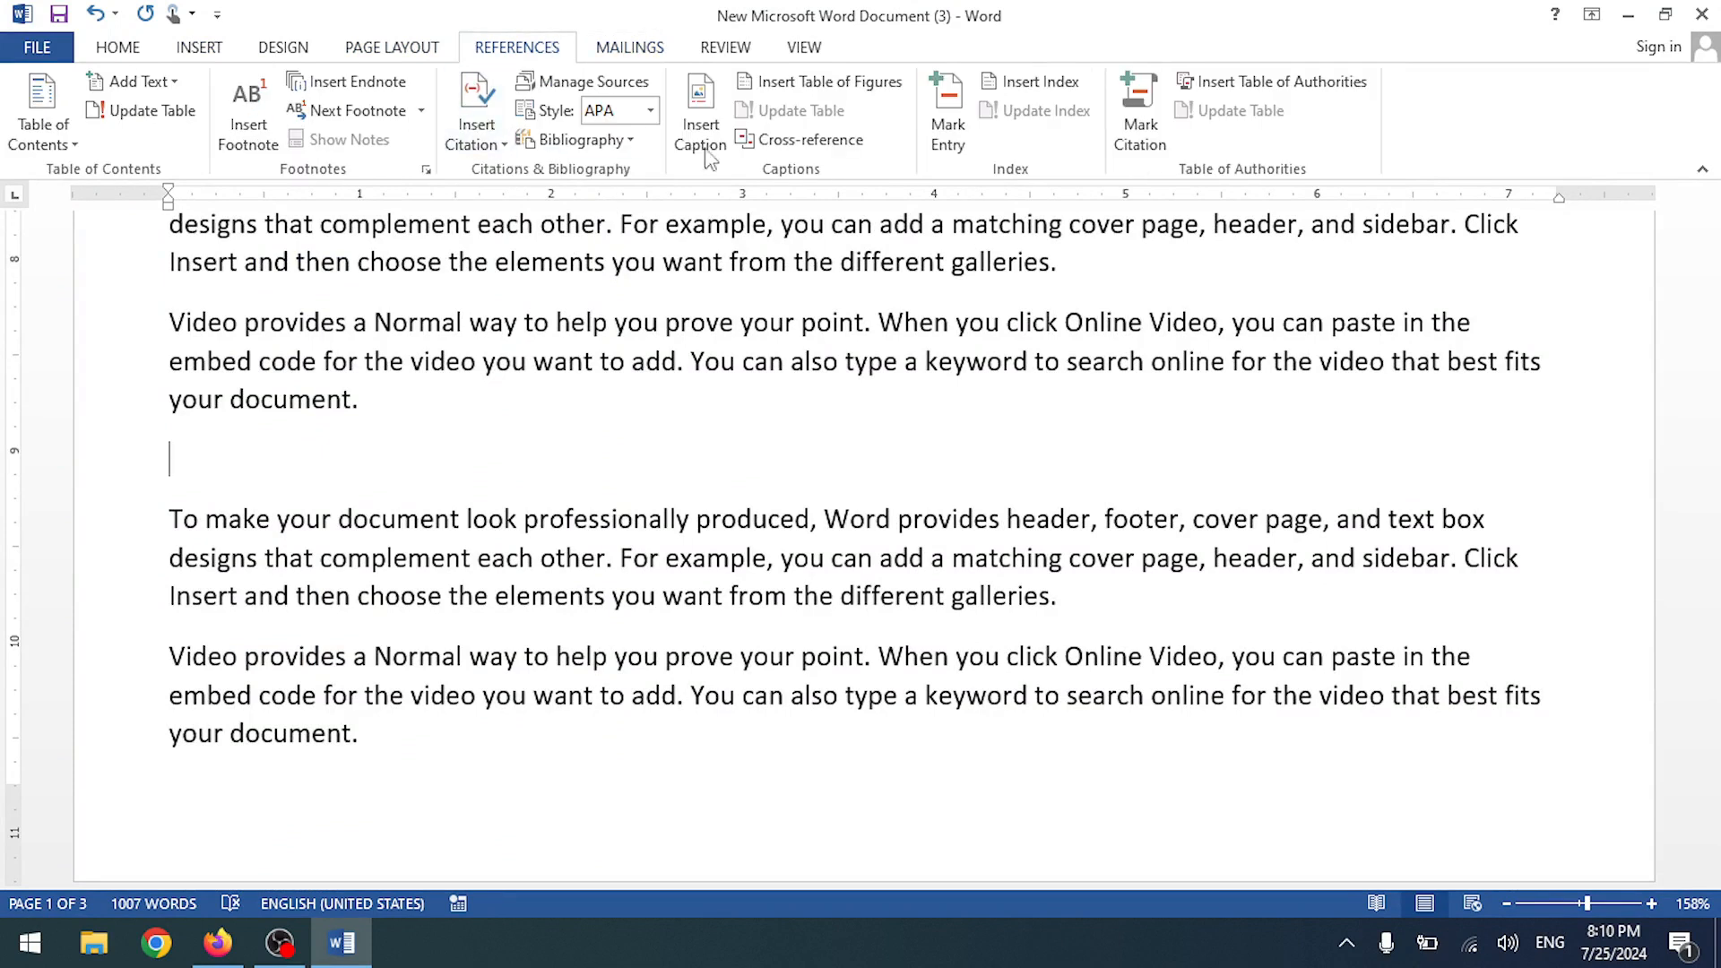
click(817, 83)
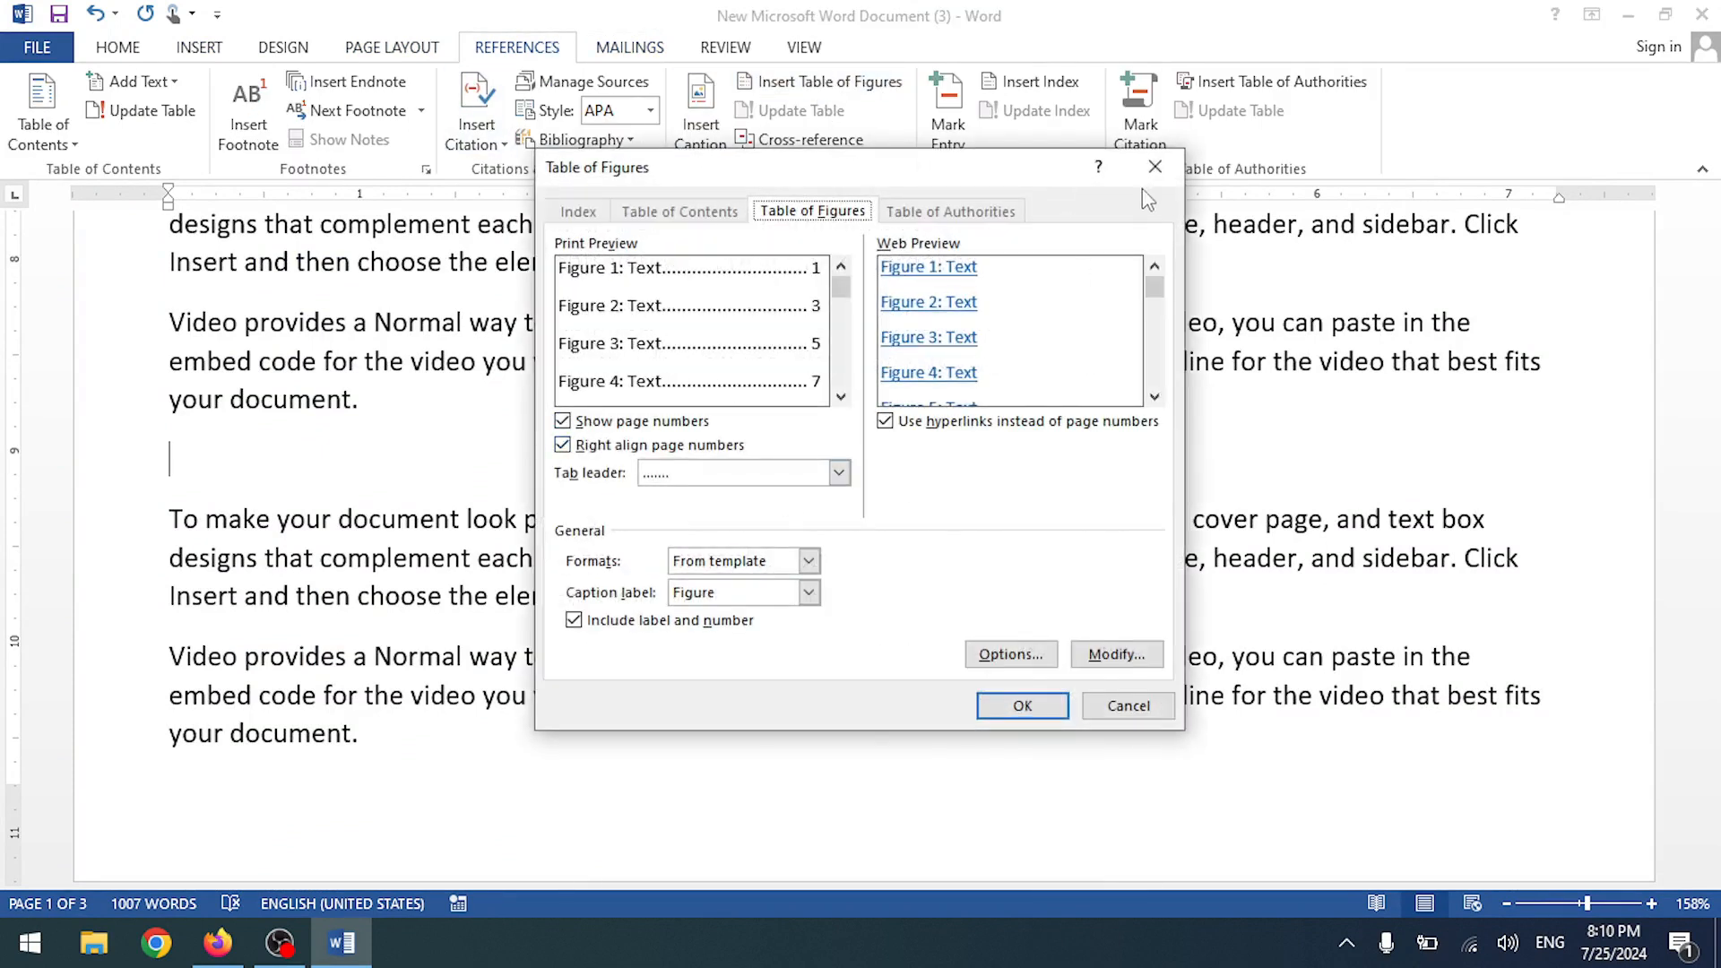
click(1154, 167)
click(702, 134)
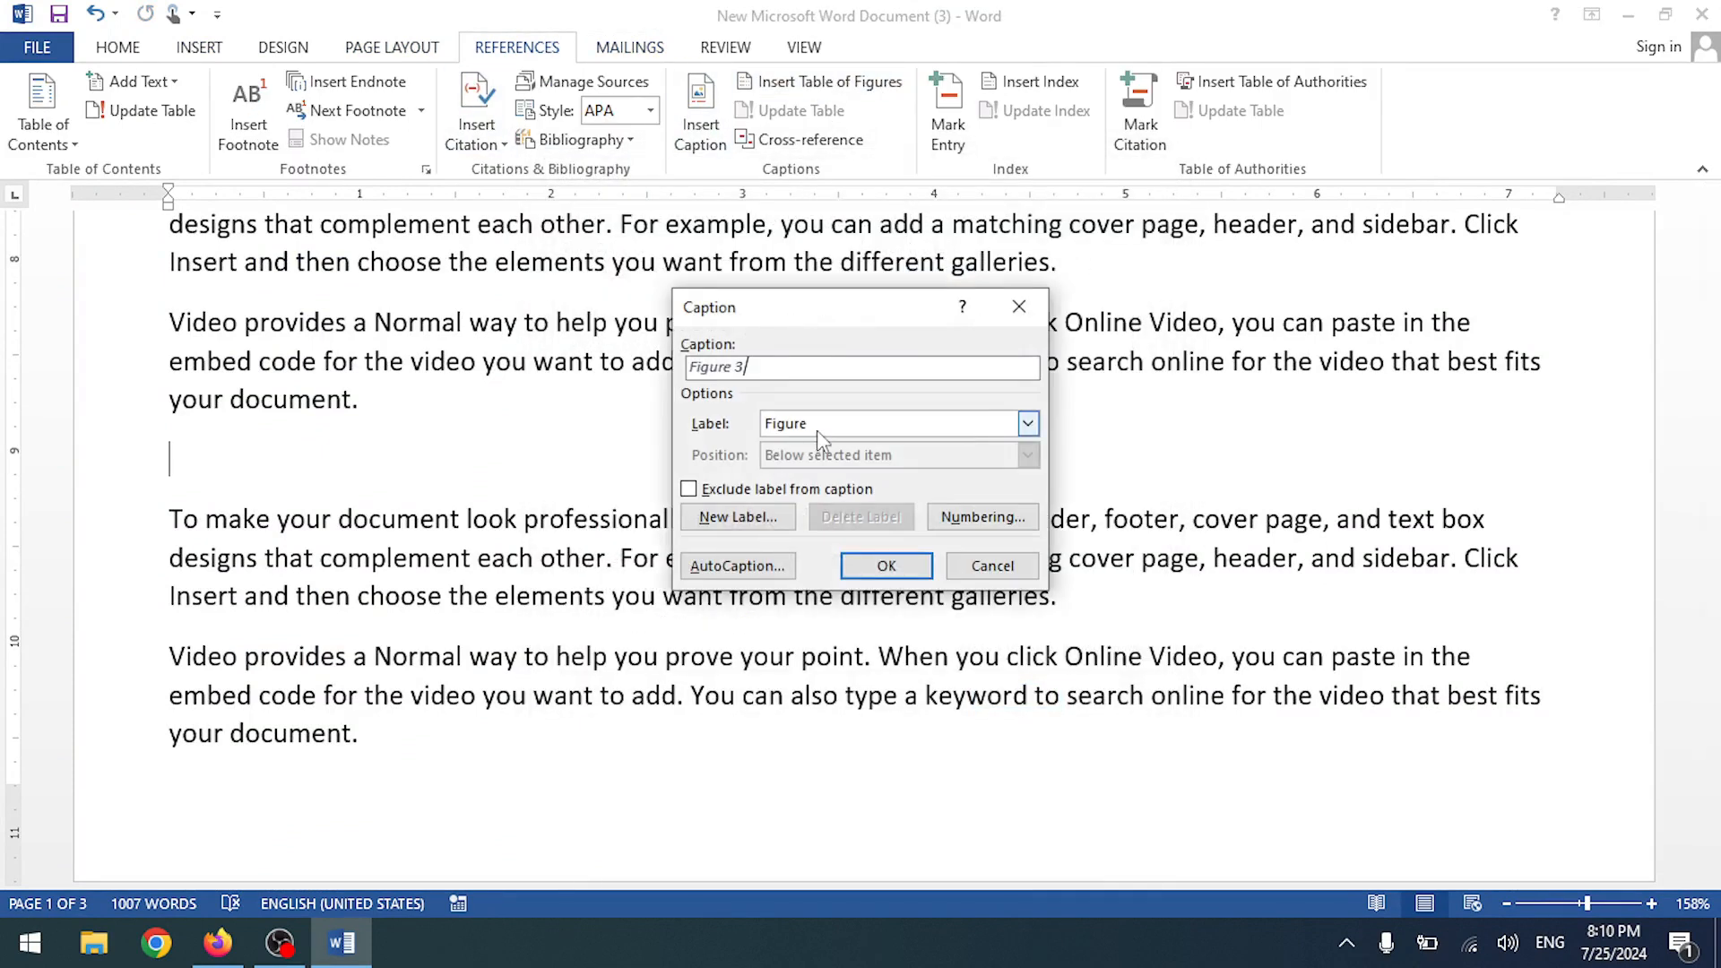
click(884, 566)
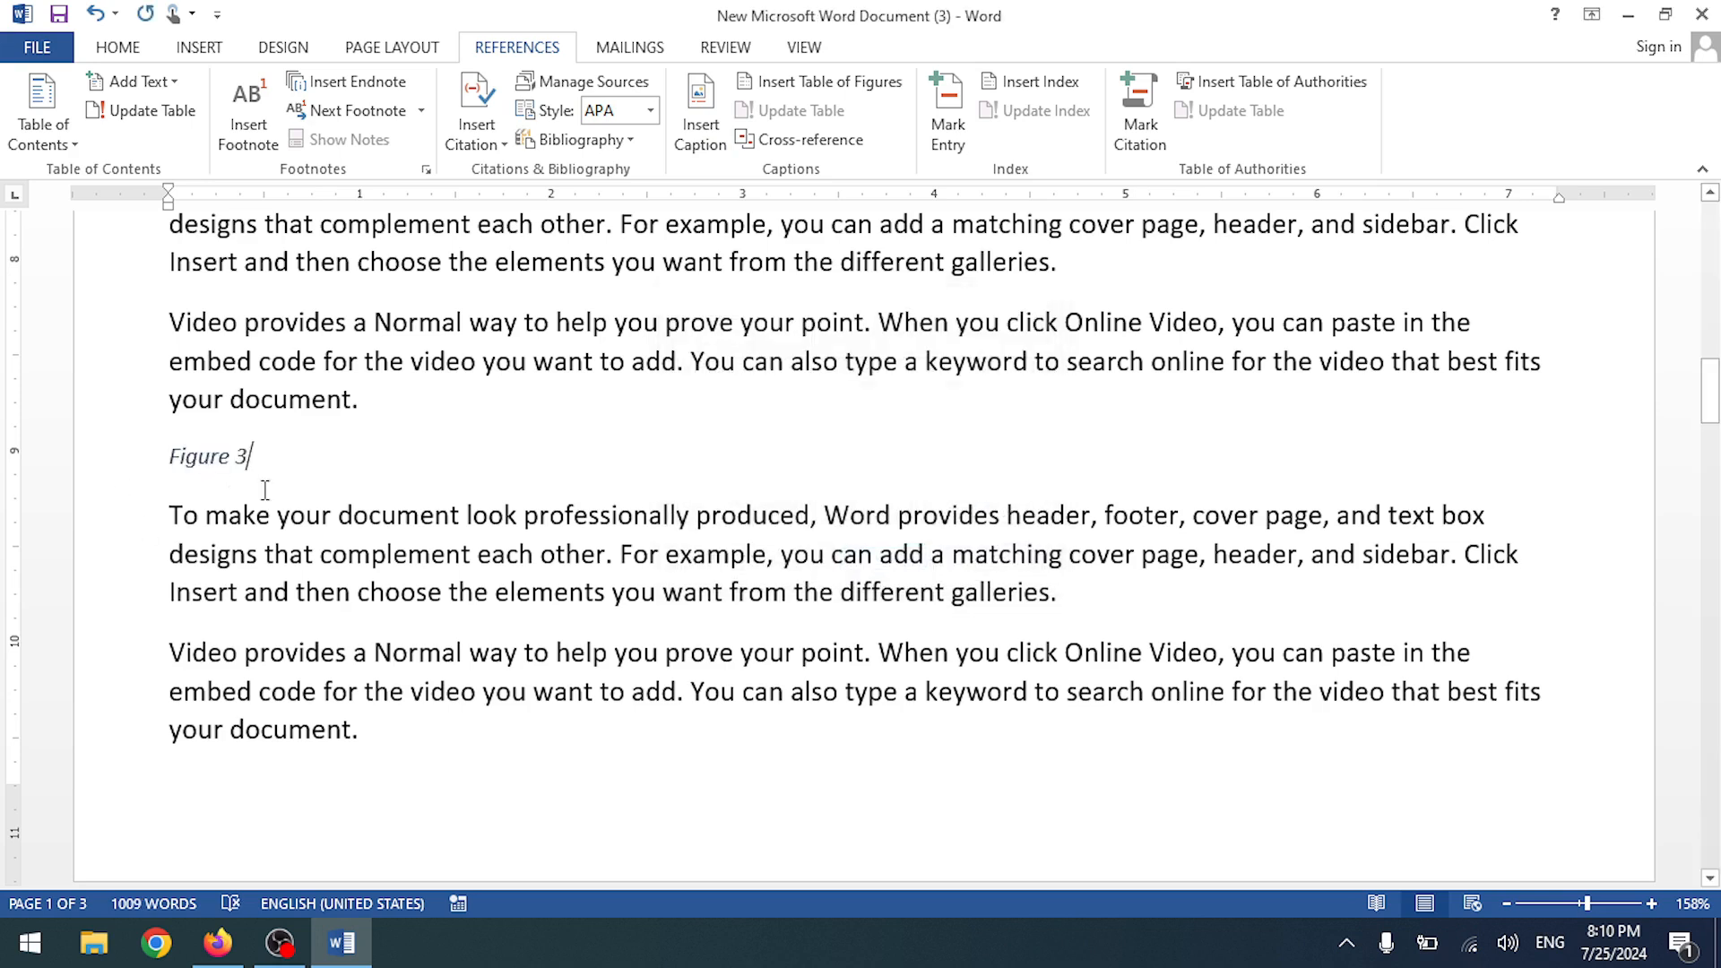
- Draw a small rectangle shape on a new line below the Figure 3 caption
key(Return)
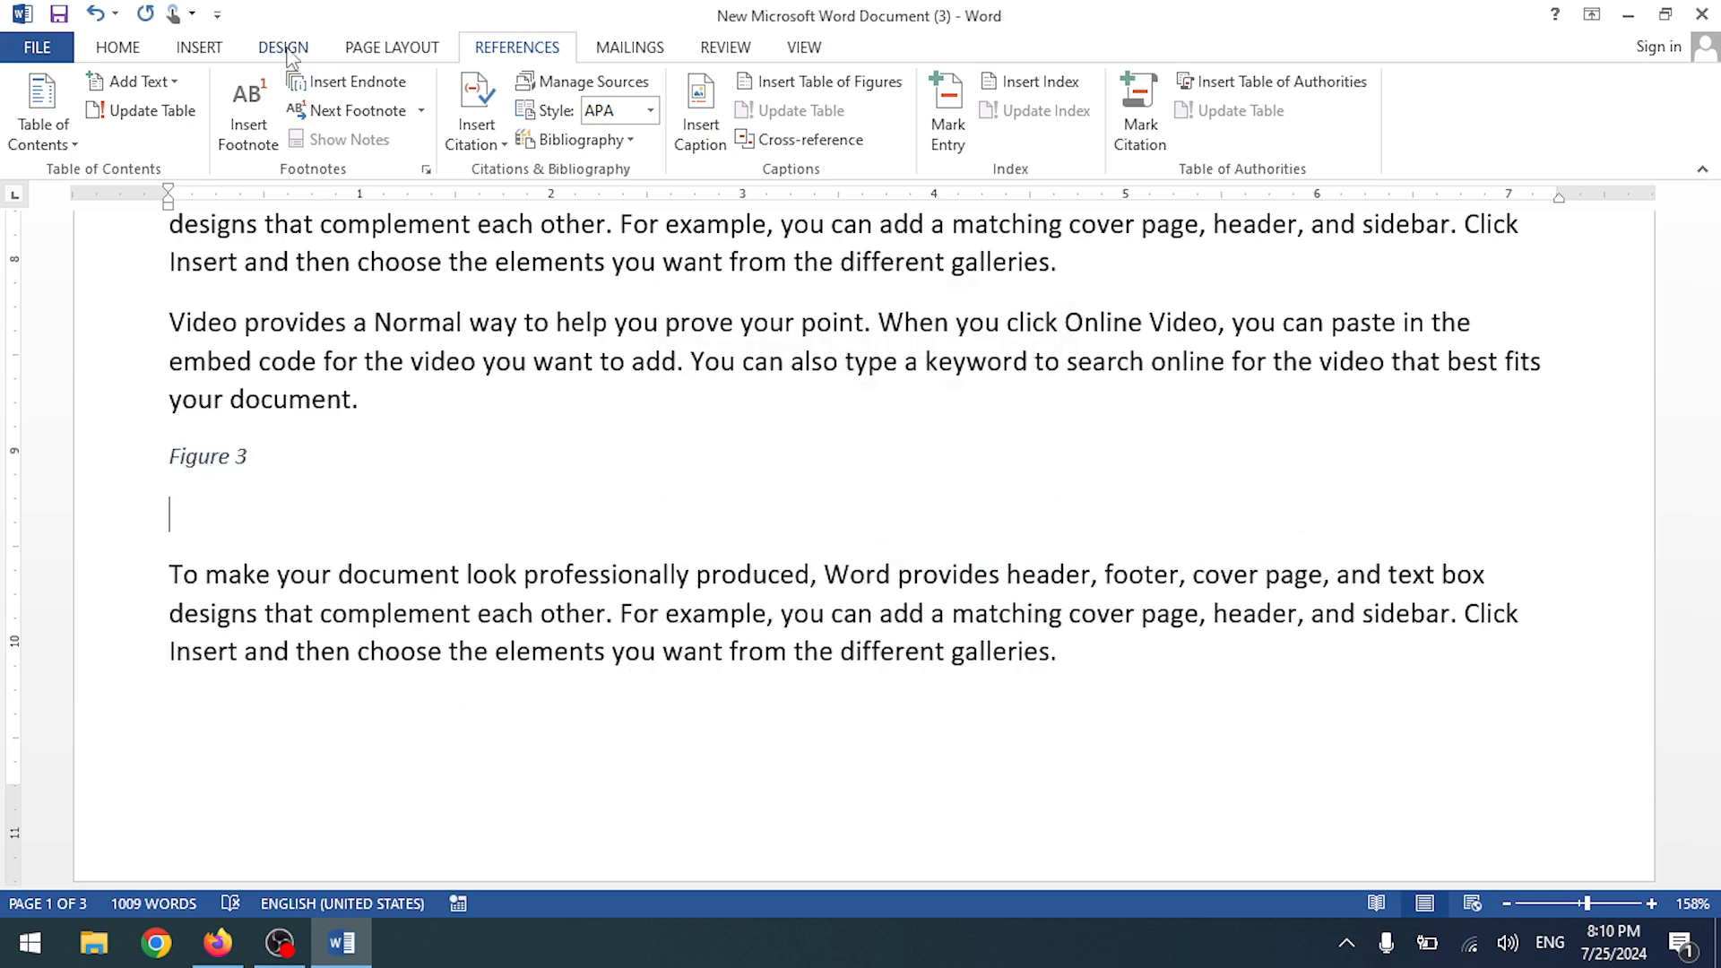
click(375, 49)
click(285, 47)
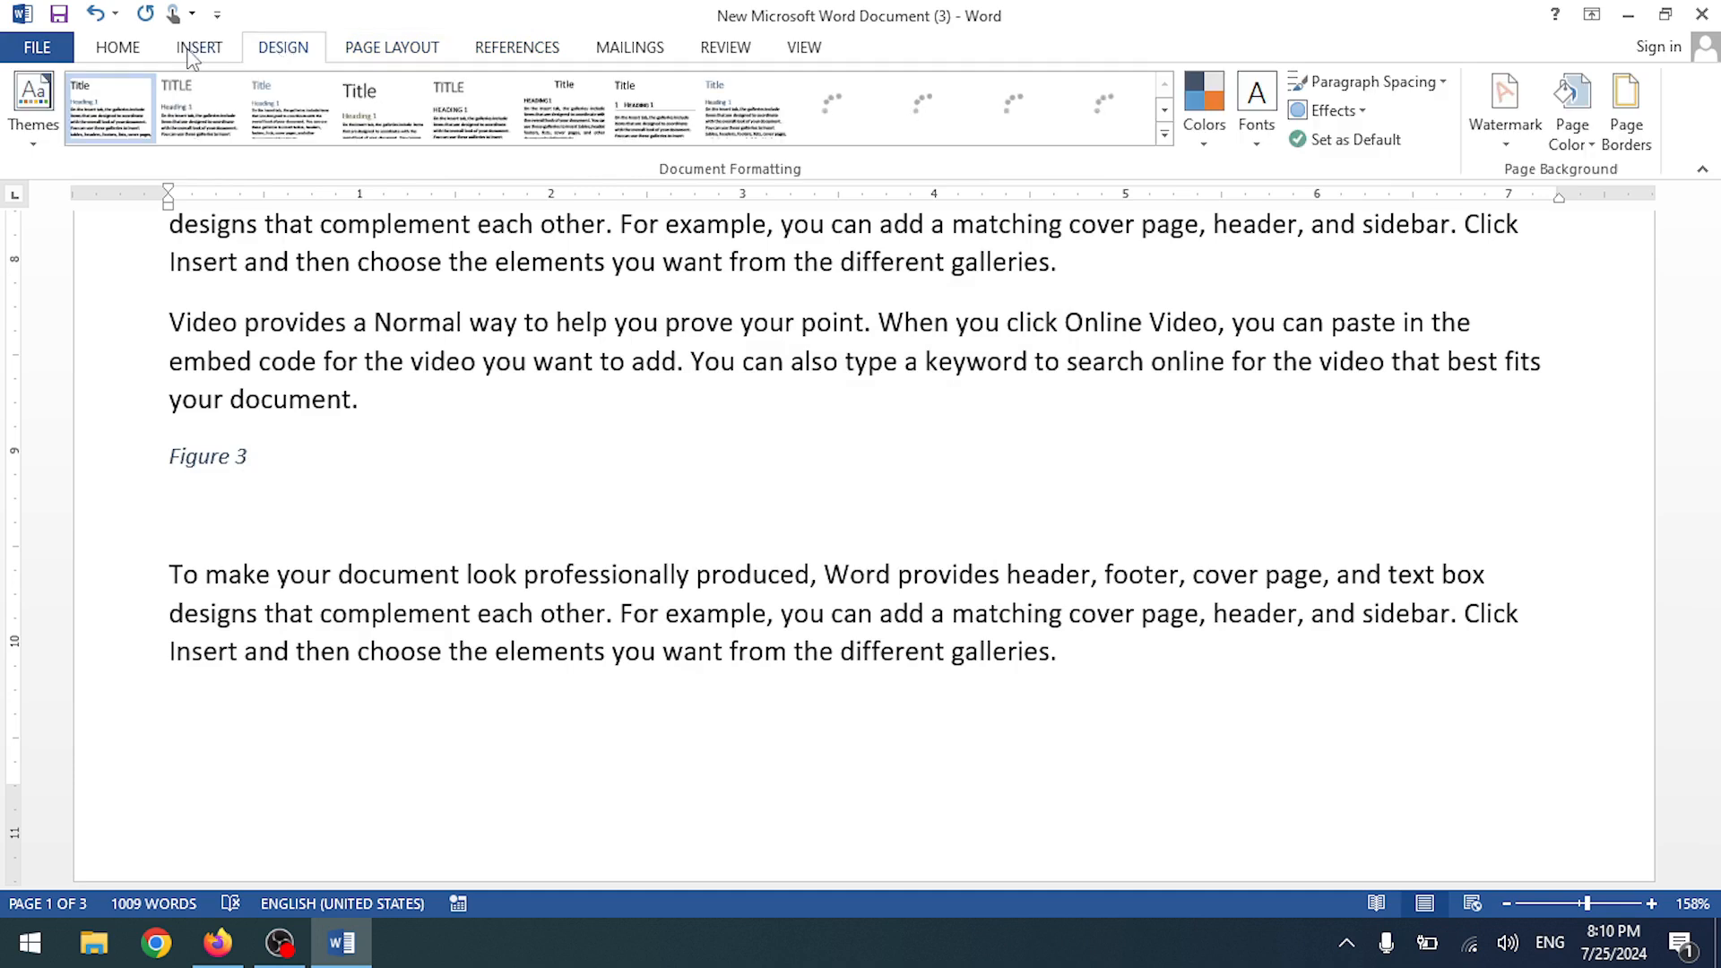
click(199, 47)
click(348, 133)
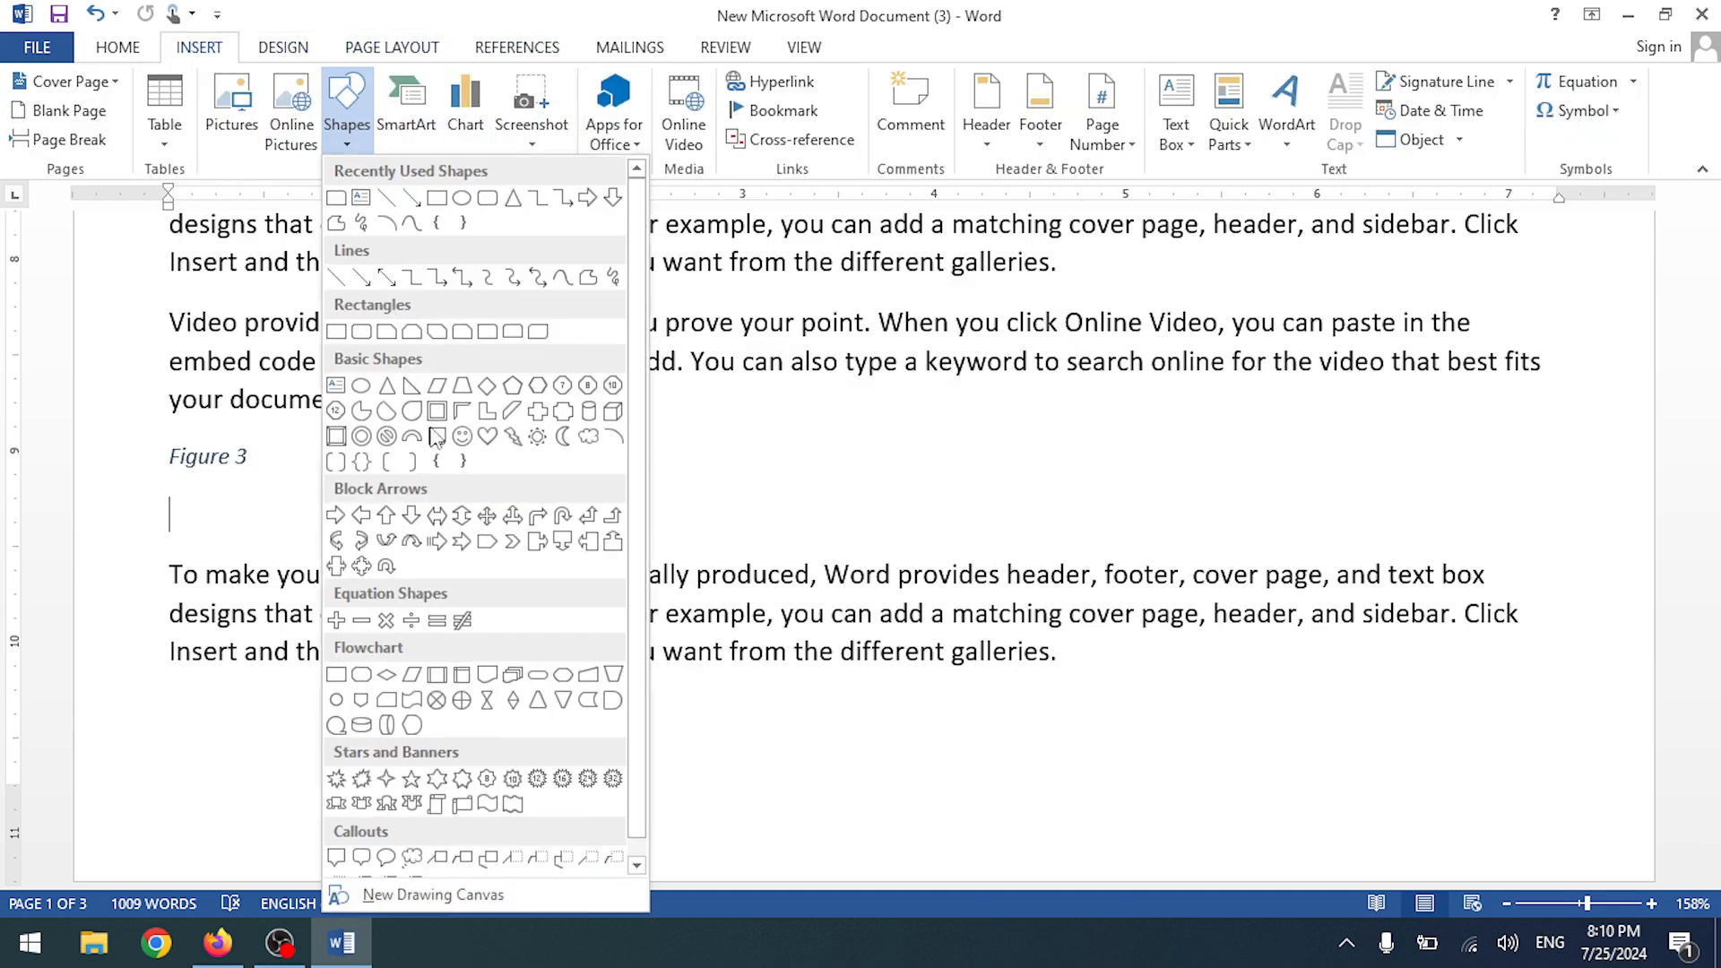
click(337, 332)
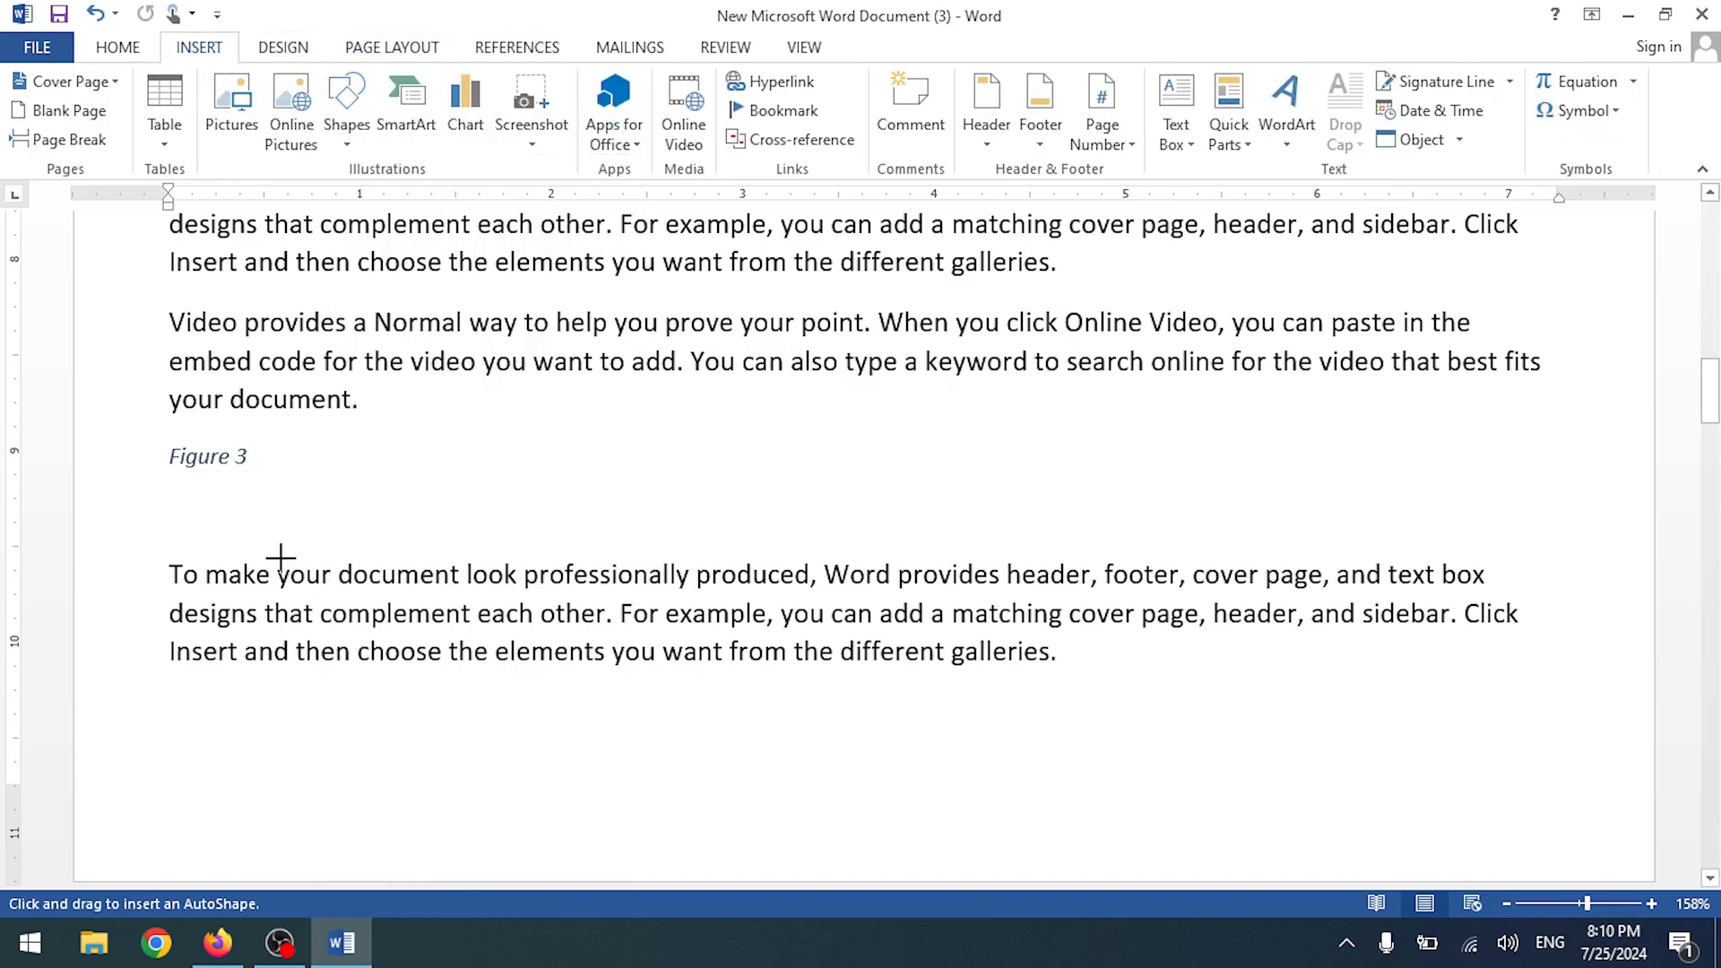
drag(171, 490, 286, 533)
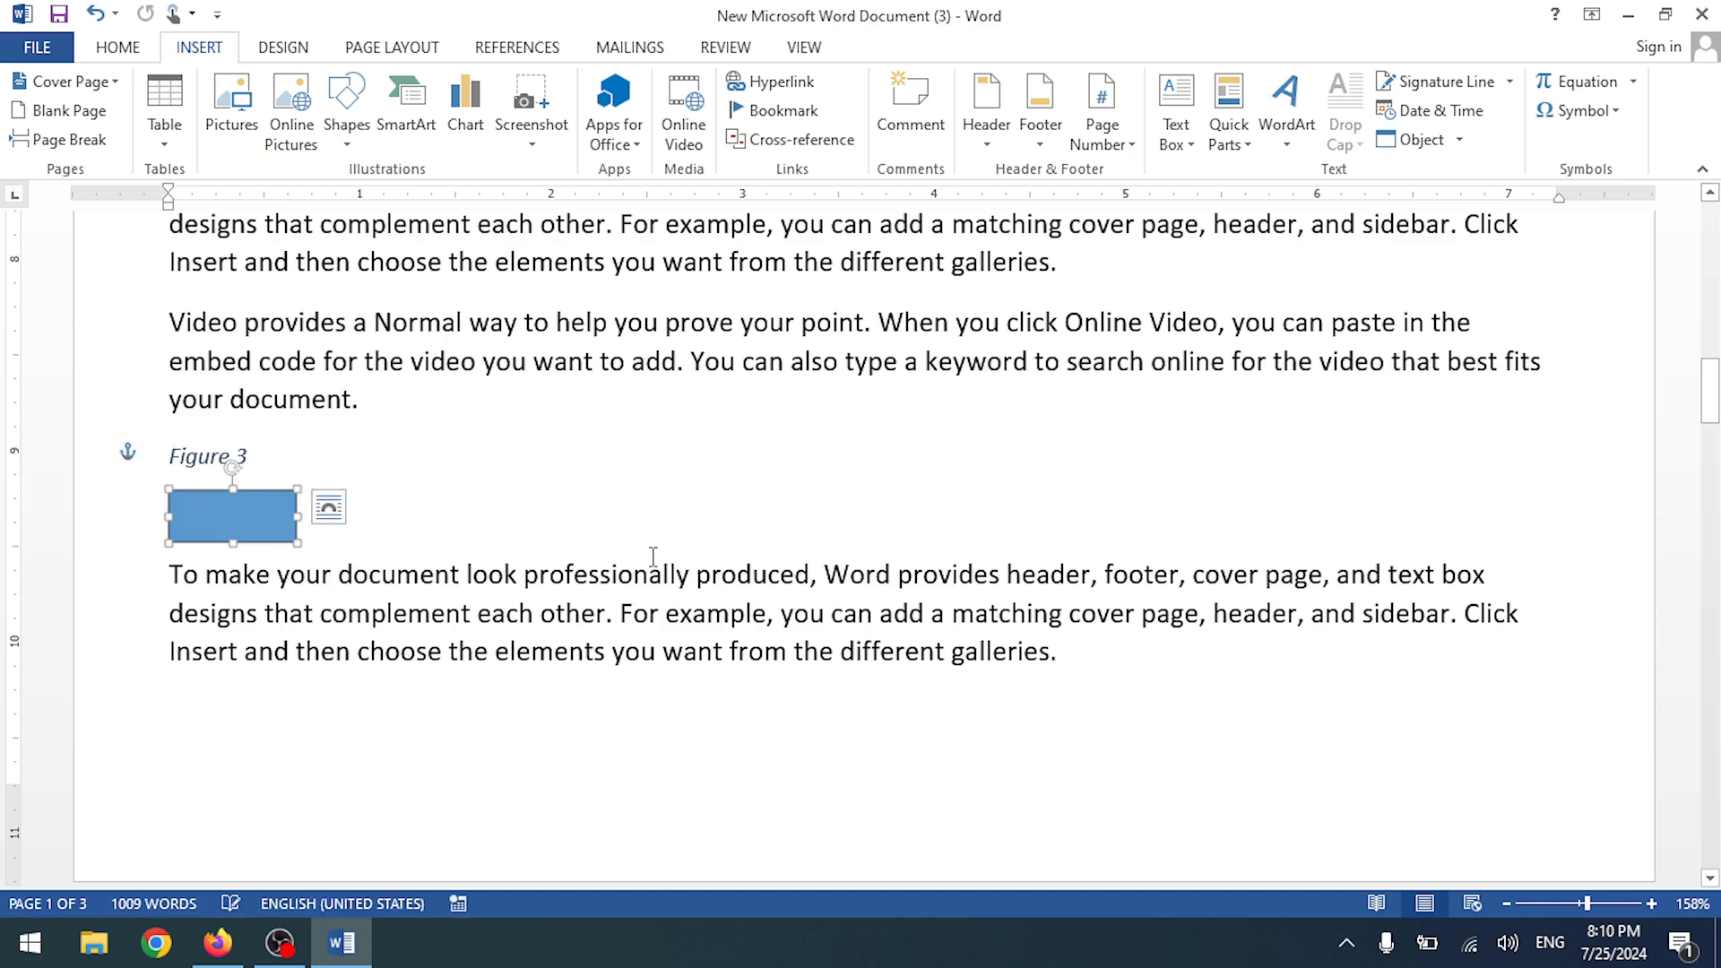
click(595, 516)
scroll(594, 502, up, 5)
scroll(594, 492, up, 6)
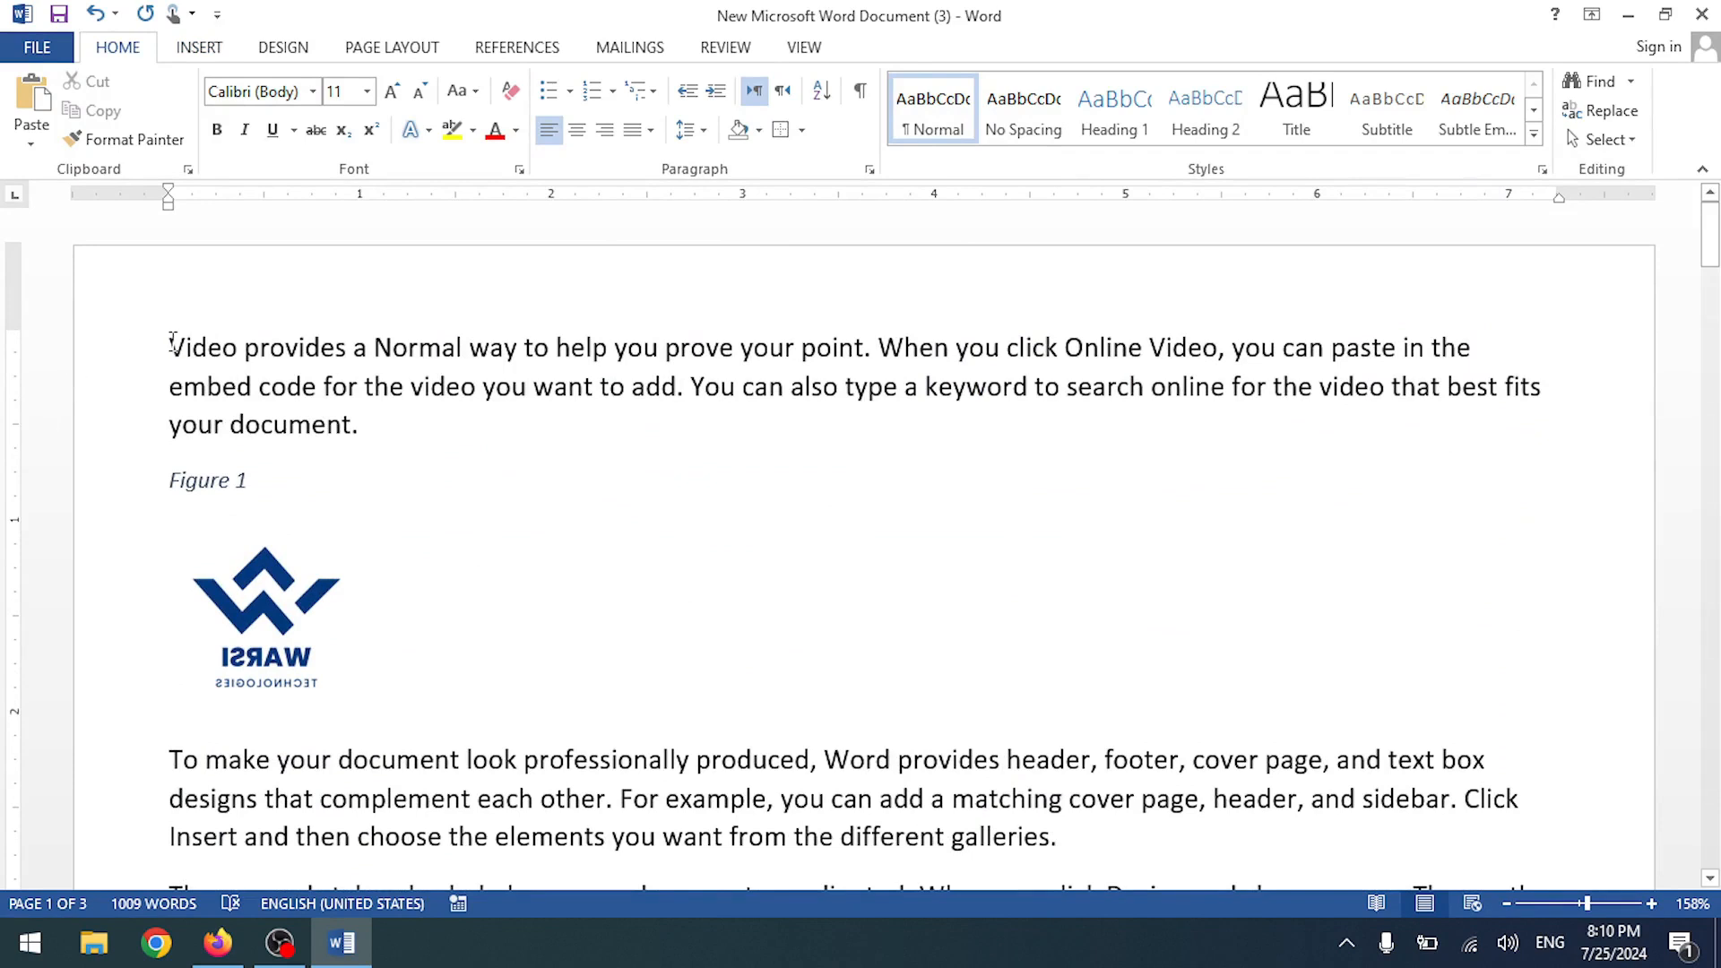
- Insert a page break with Ctrl+Enter to push the text onto a new page
scroll(173, 339, up, 1)
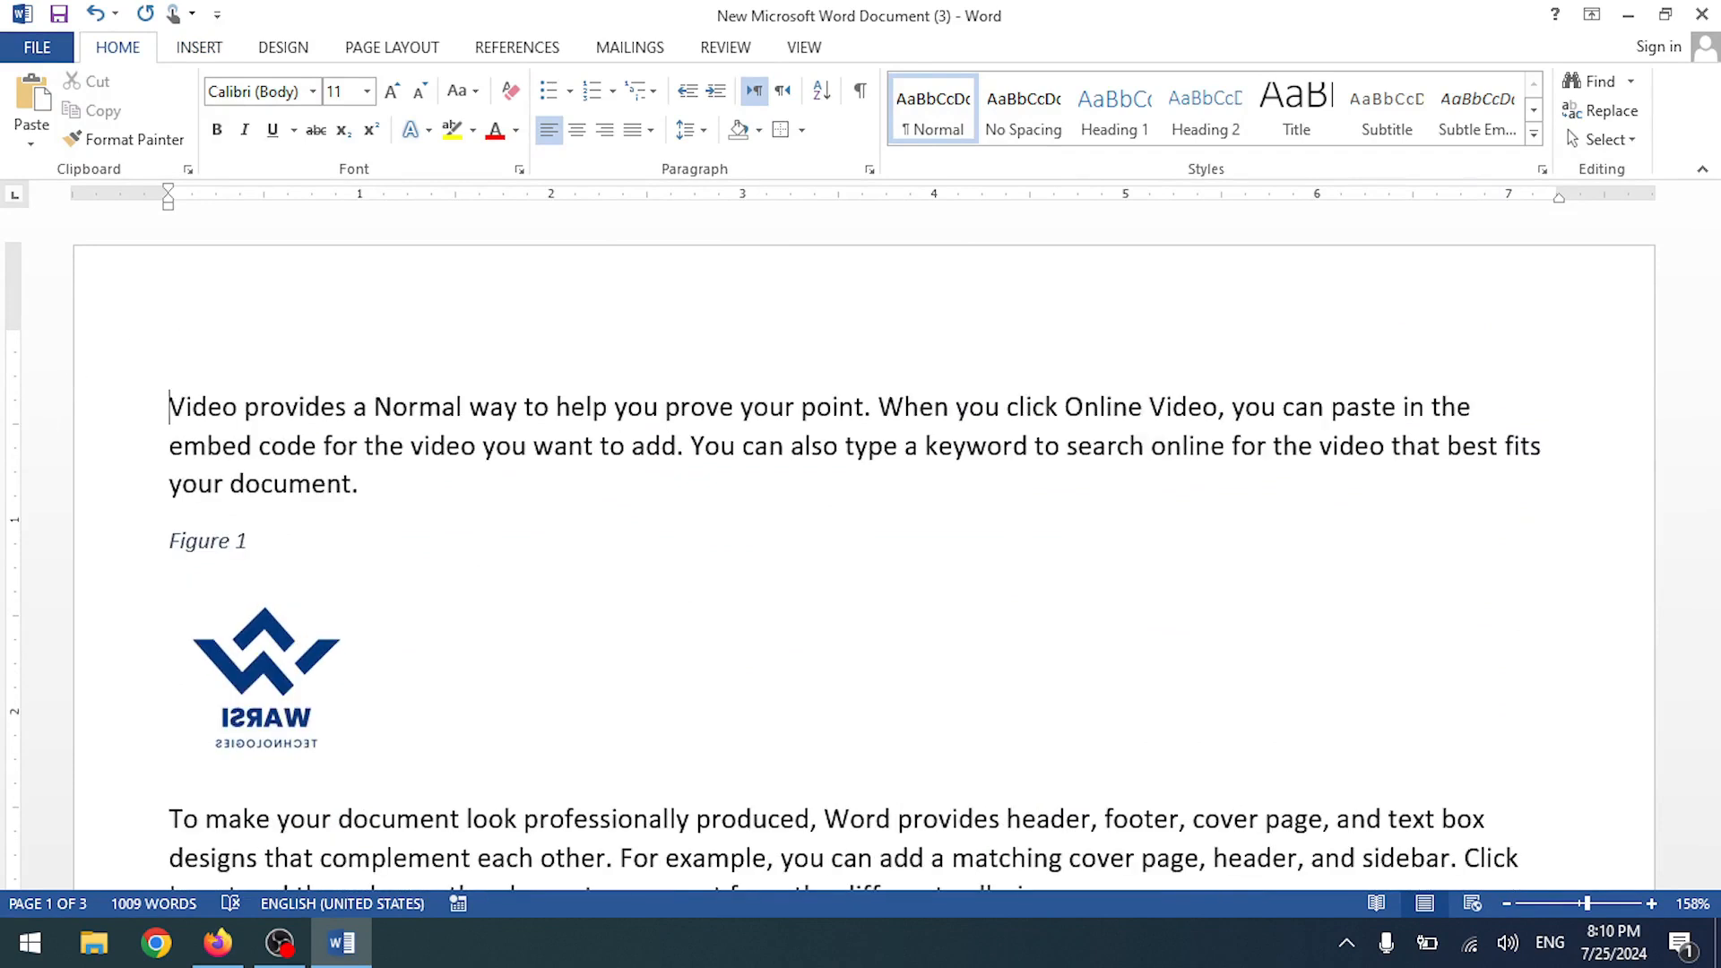
scroll(853, 610, down, 1)
key(ctrl+Return)
scroll(271, 360, up, 15)
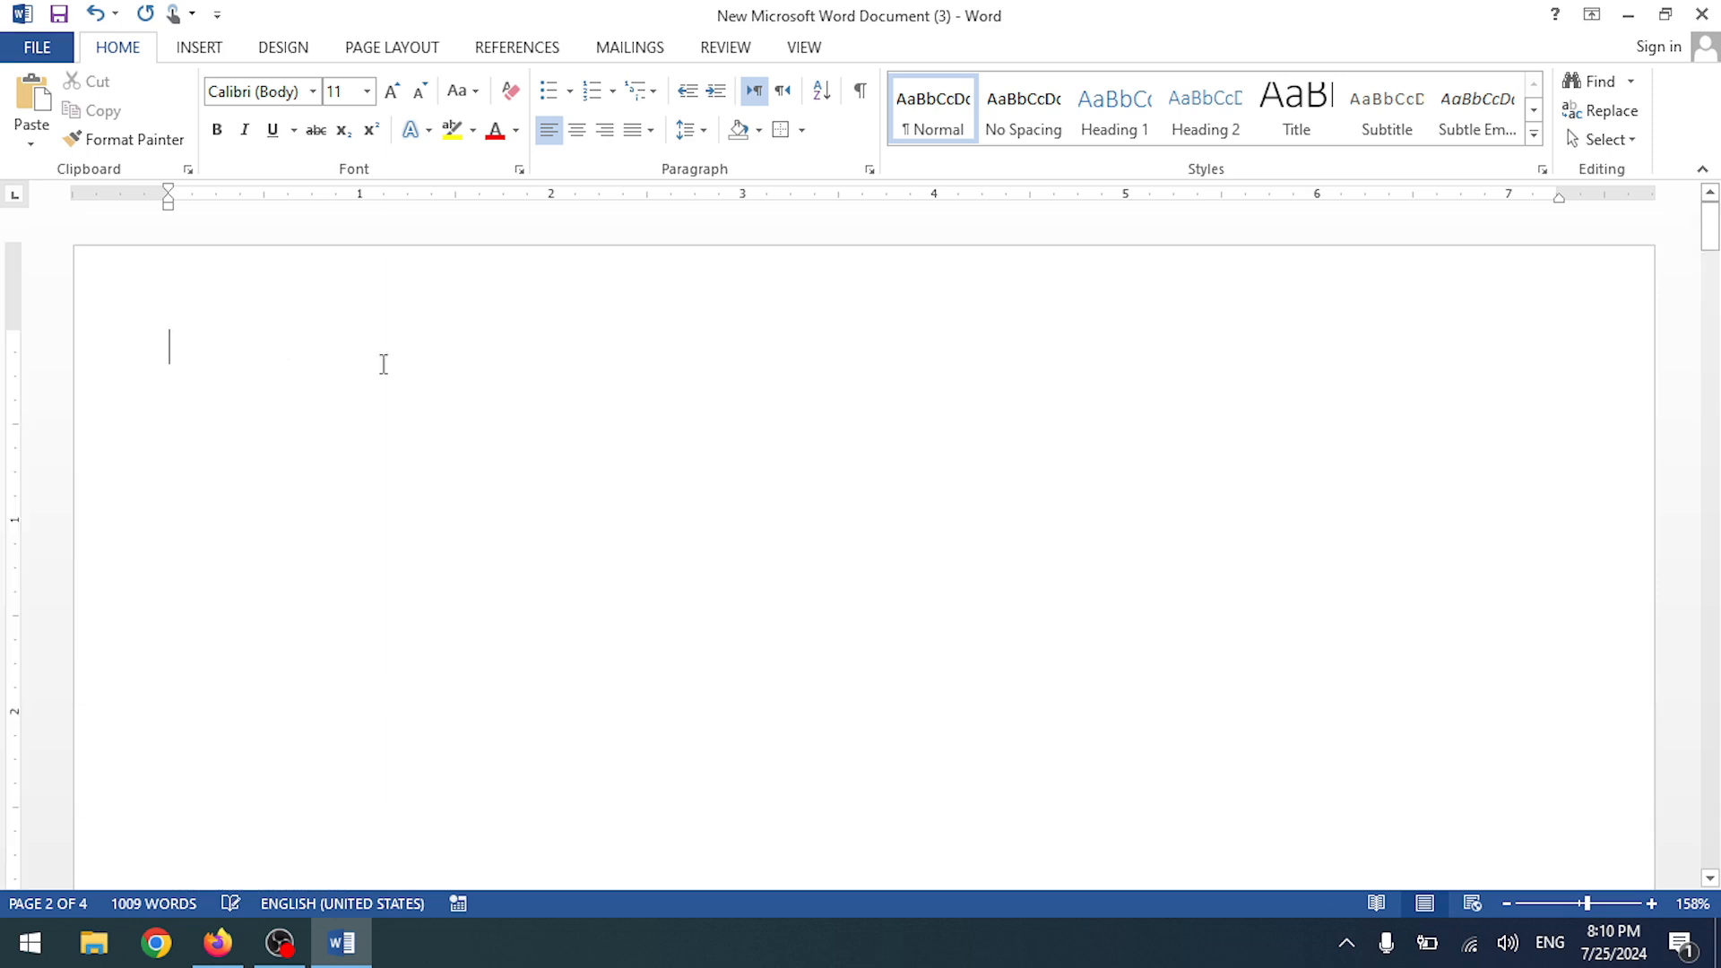
- Insert a default table of figures listing Figures 1–3 at the top of page 1
click(506, 49)
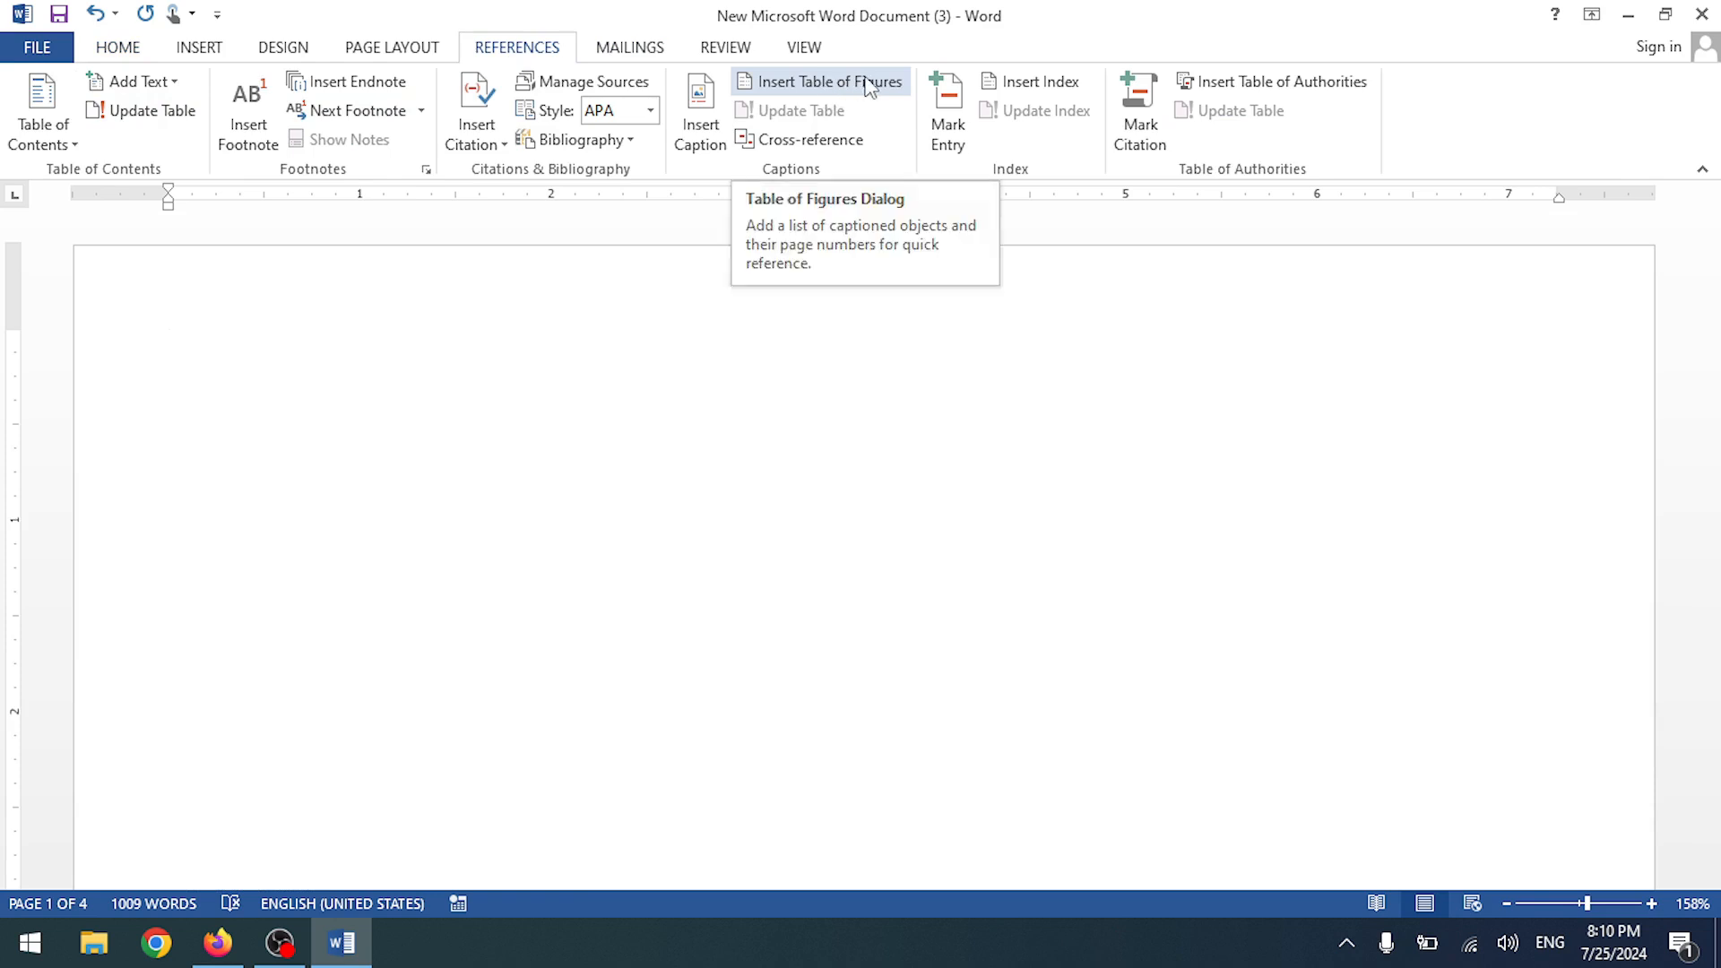
click(821, 83)
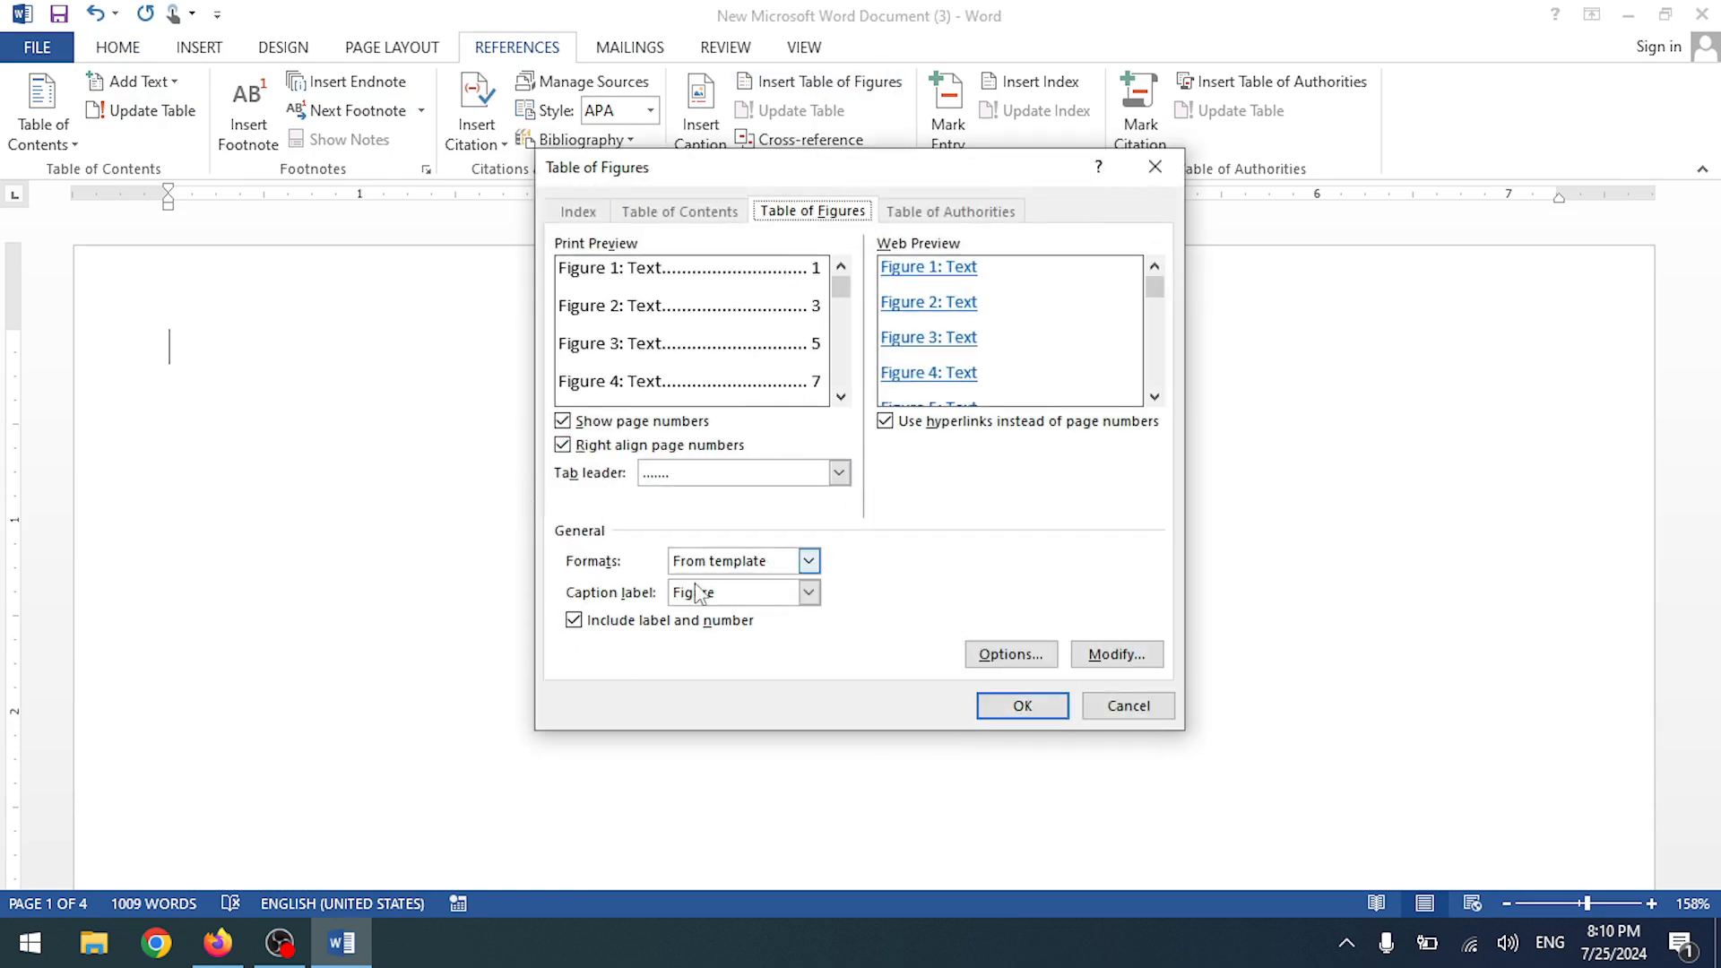
click(1023, 705)
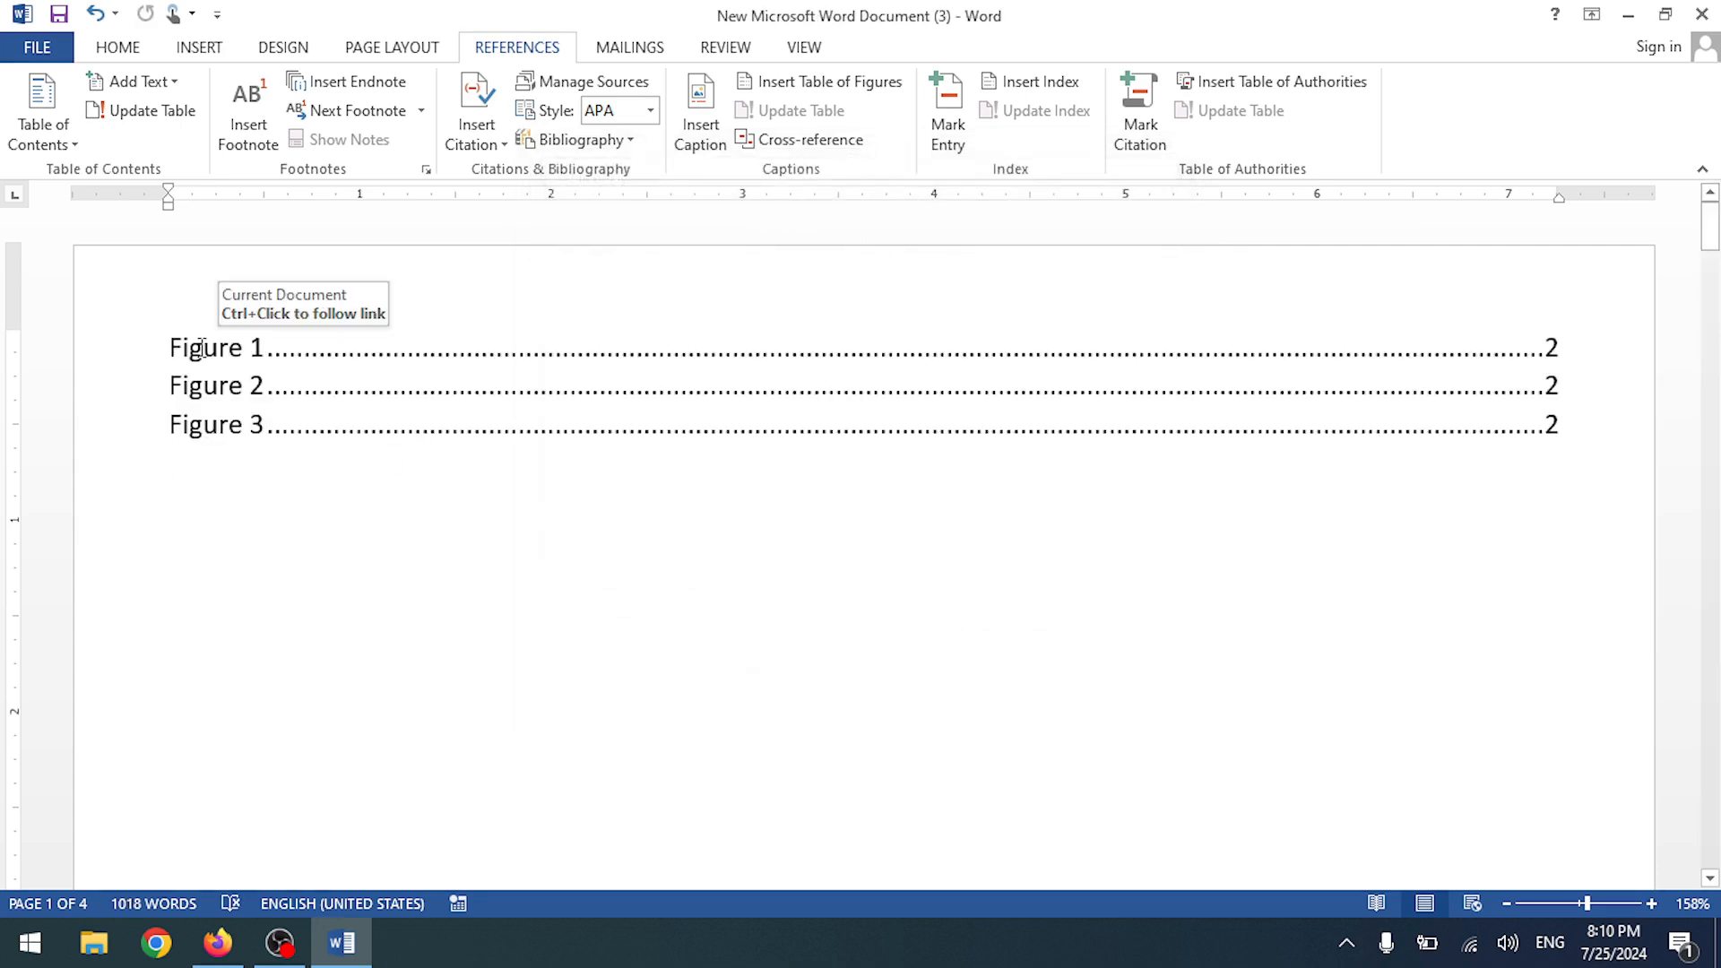
click(220, 368)
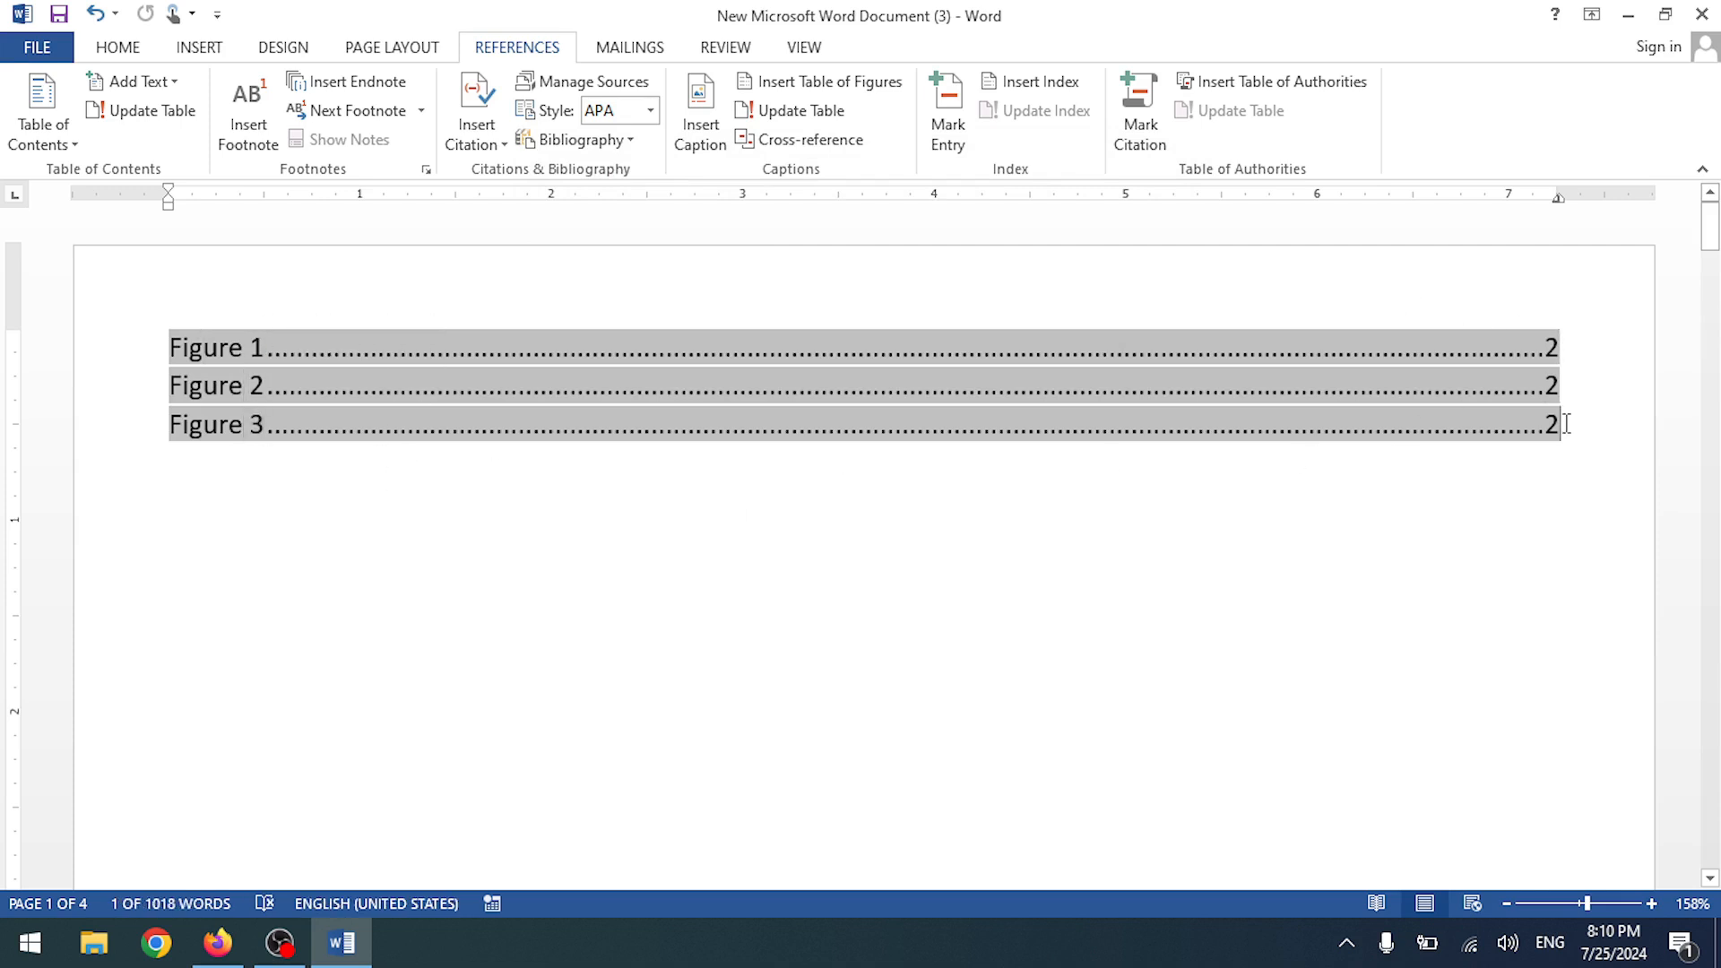
scroll(385, 399, down, 10)
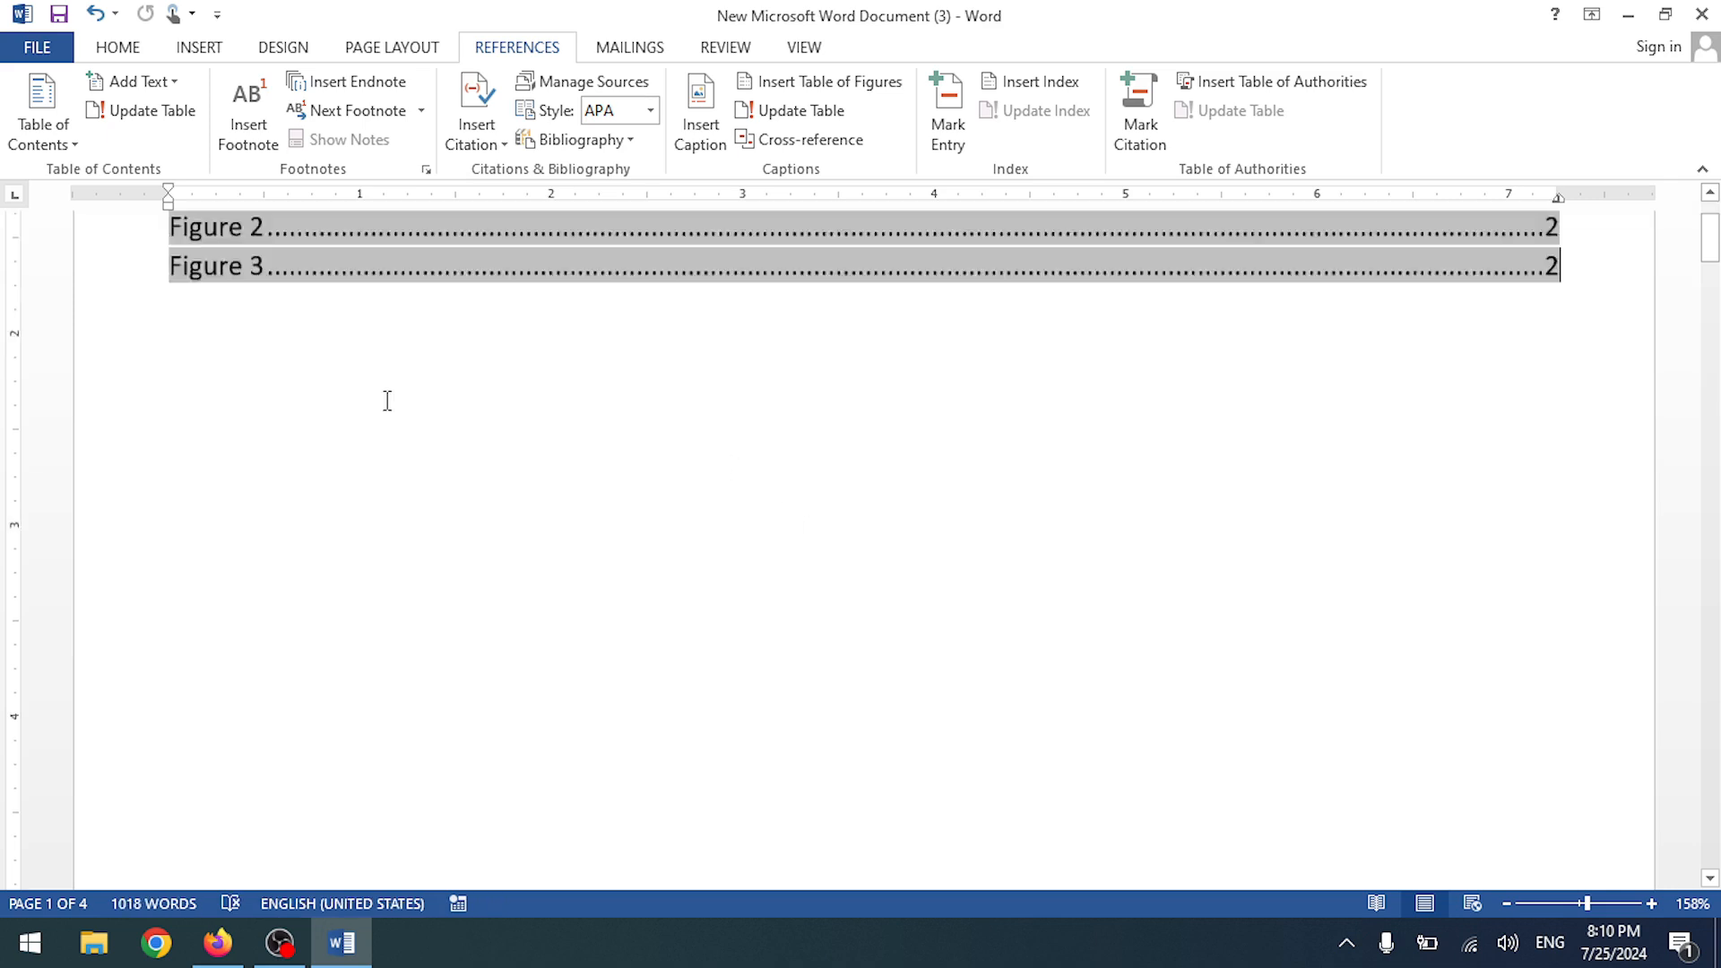
scroll(383, 391, down, 5)
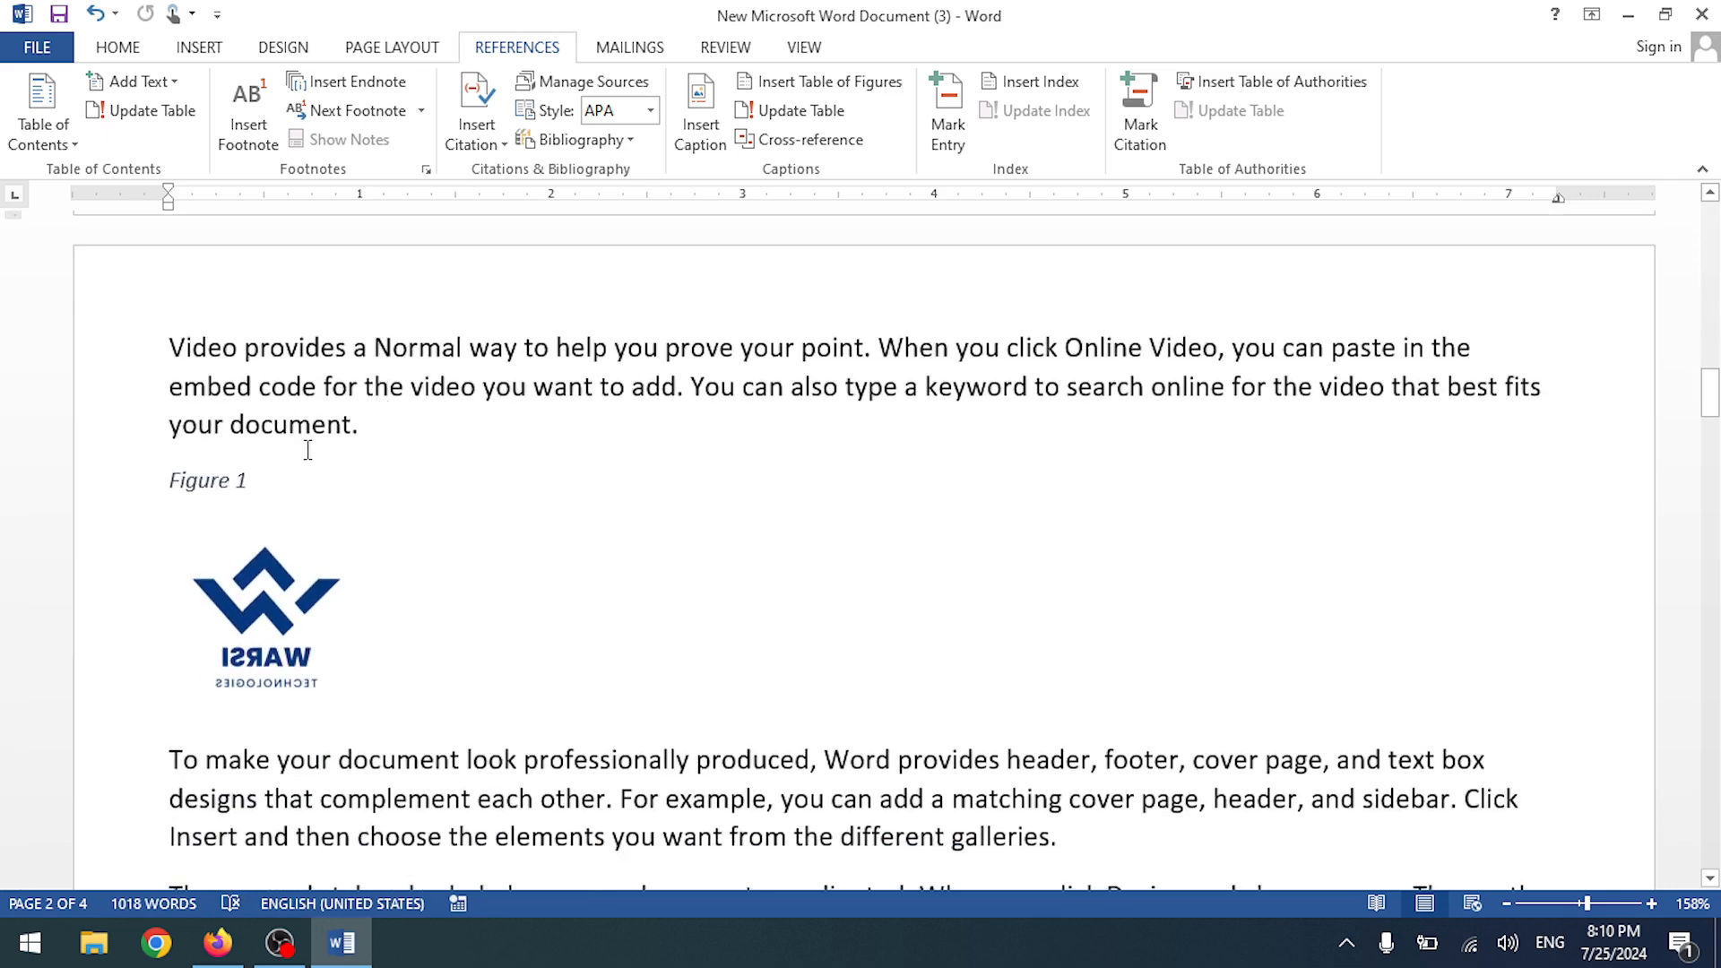
- Create a custom 'Computer' caption label without inserting a caption, then switch to Firefox
click(230, 479)
drag(252, 487, 170, 487)
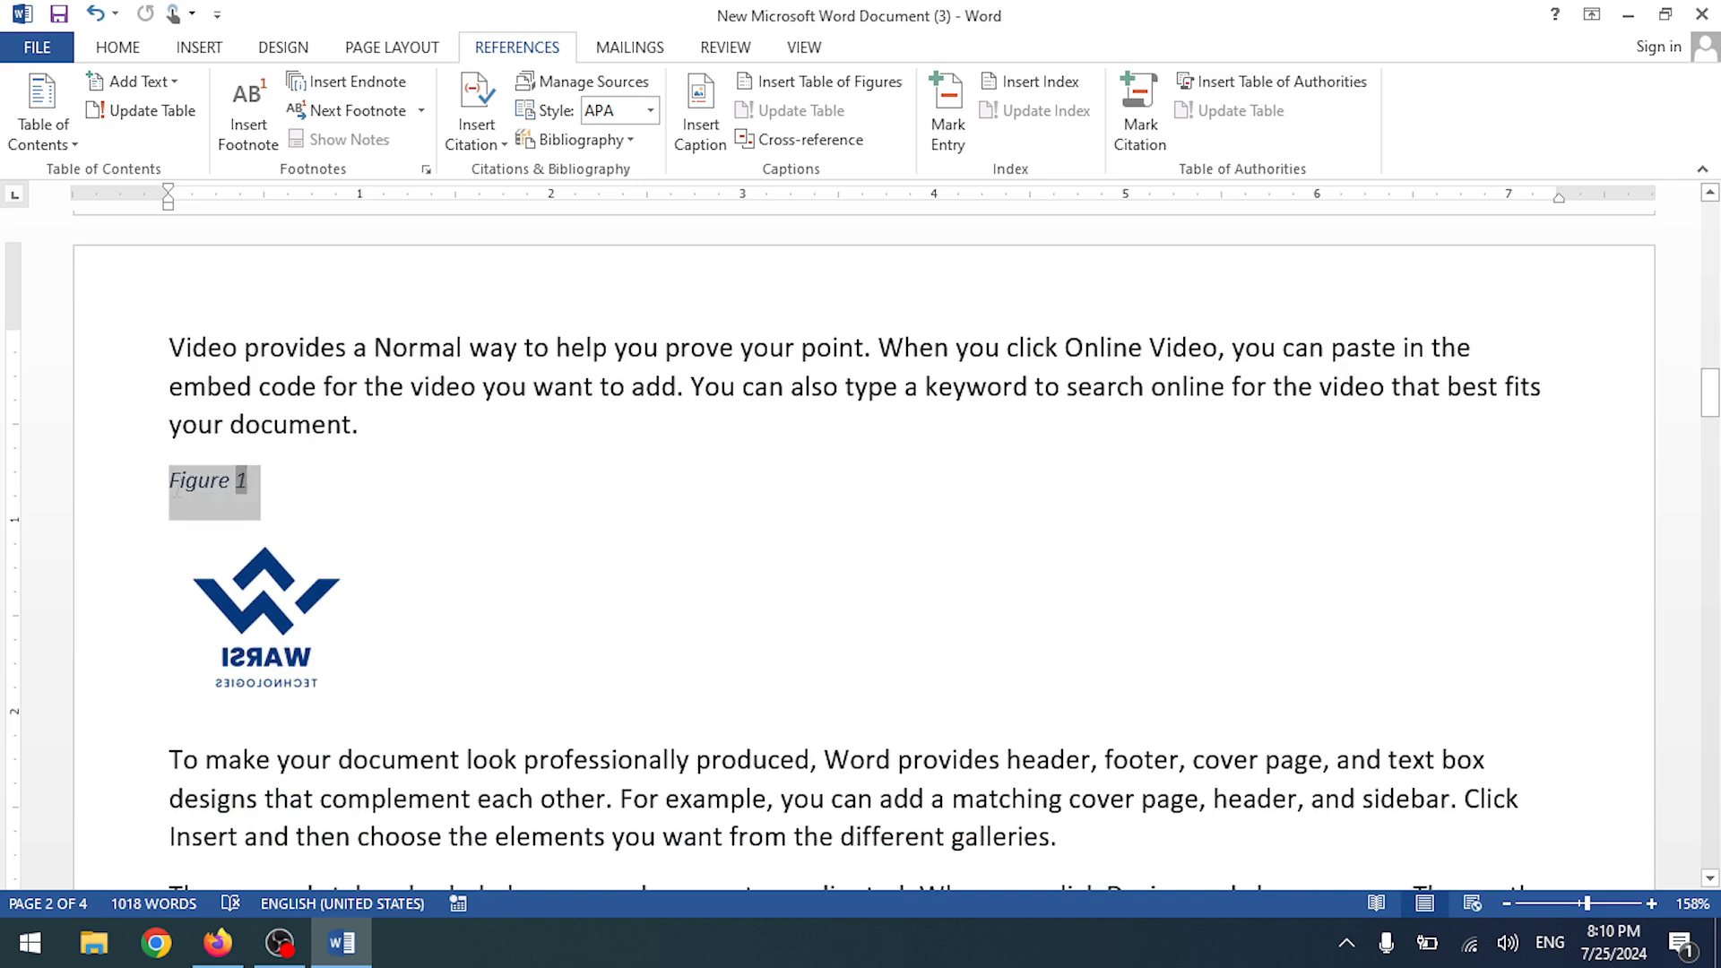
click(781, 418)
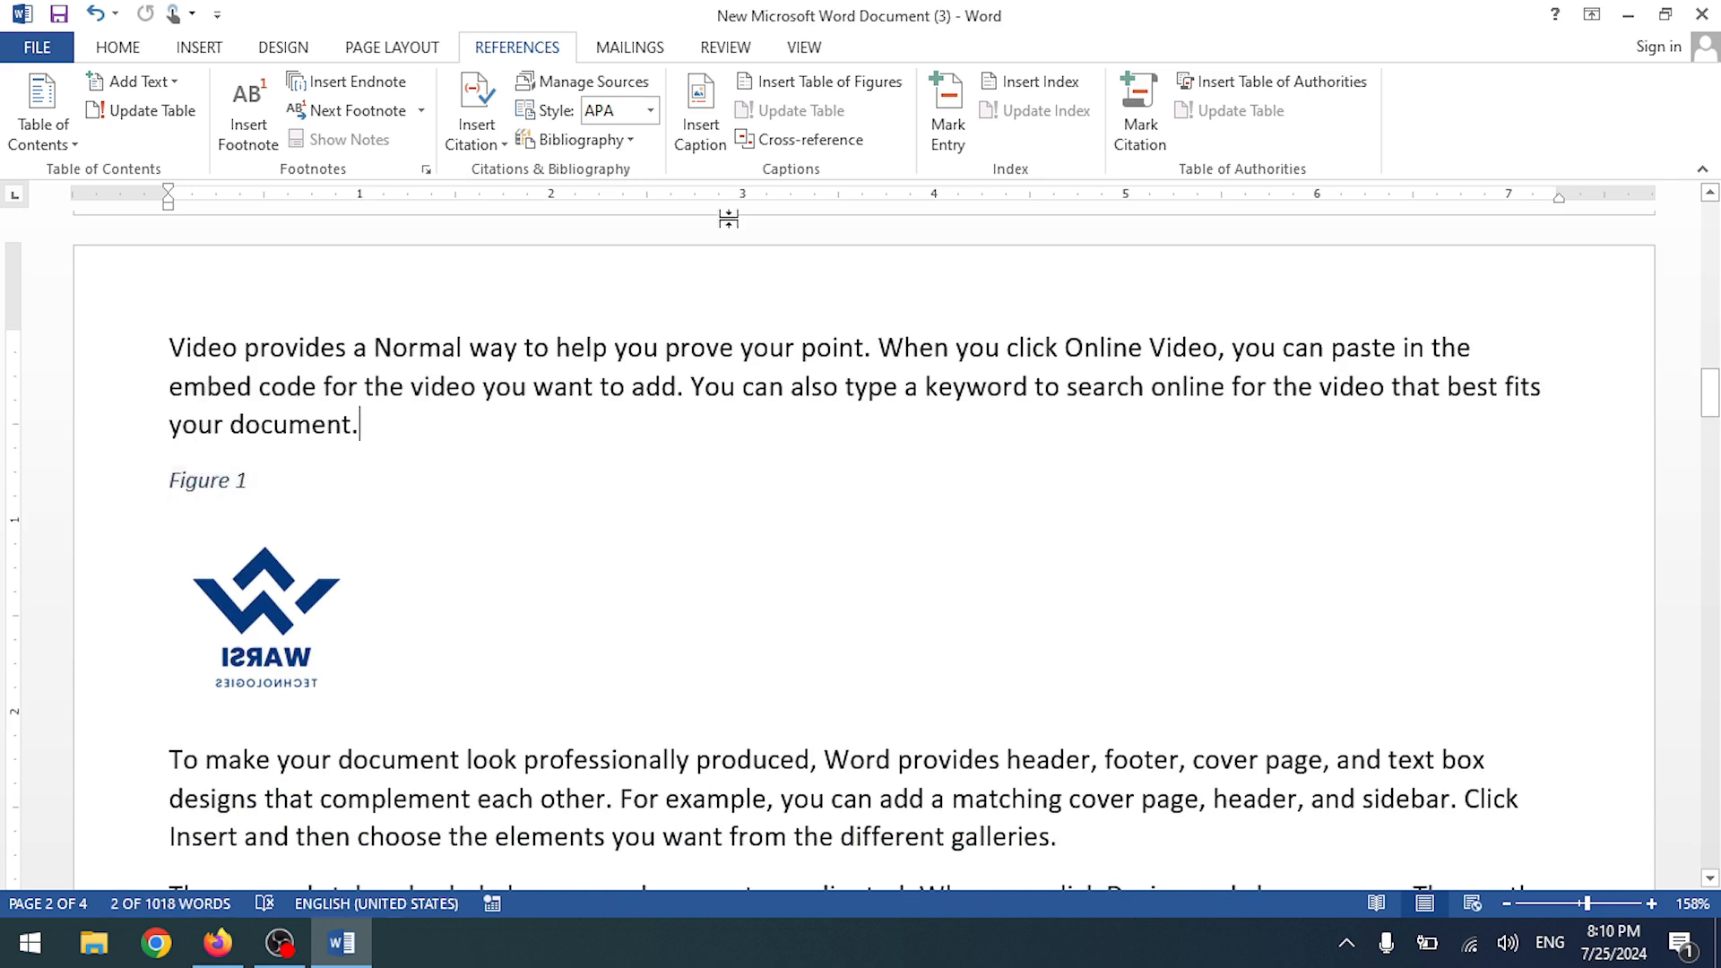
click(700, 125)
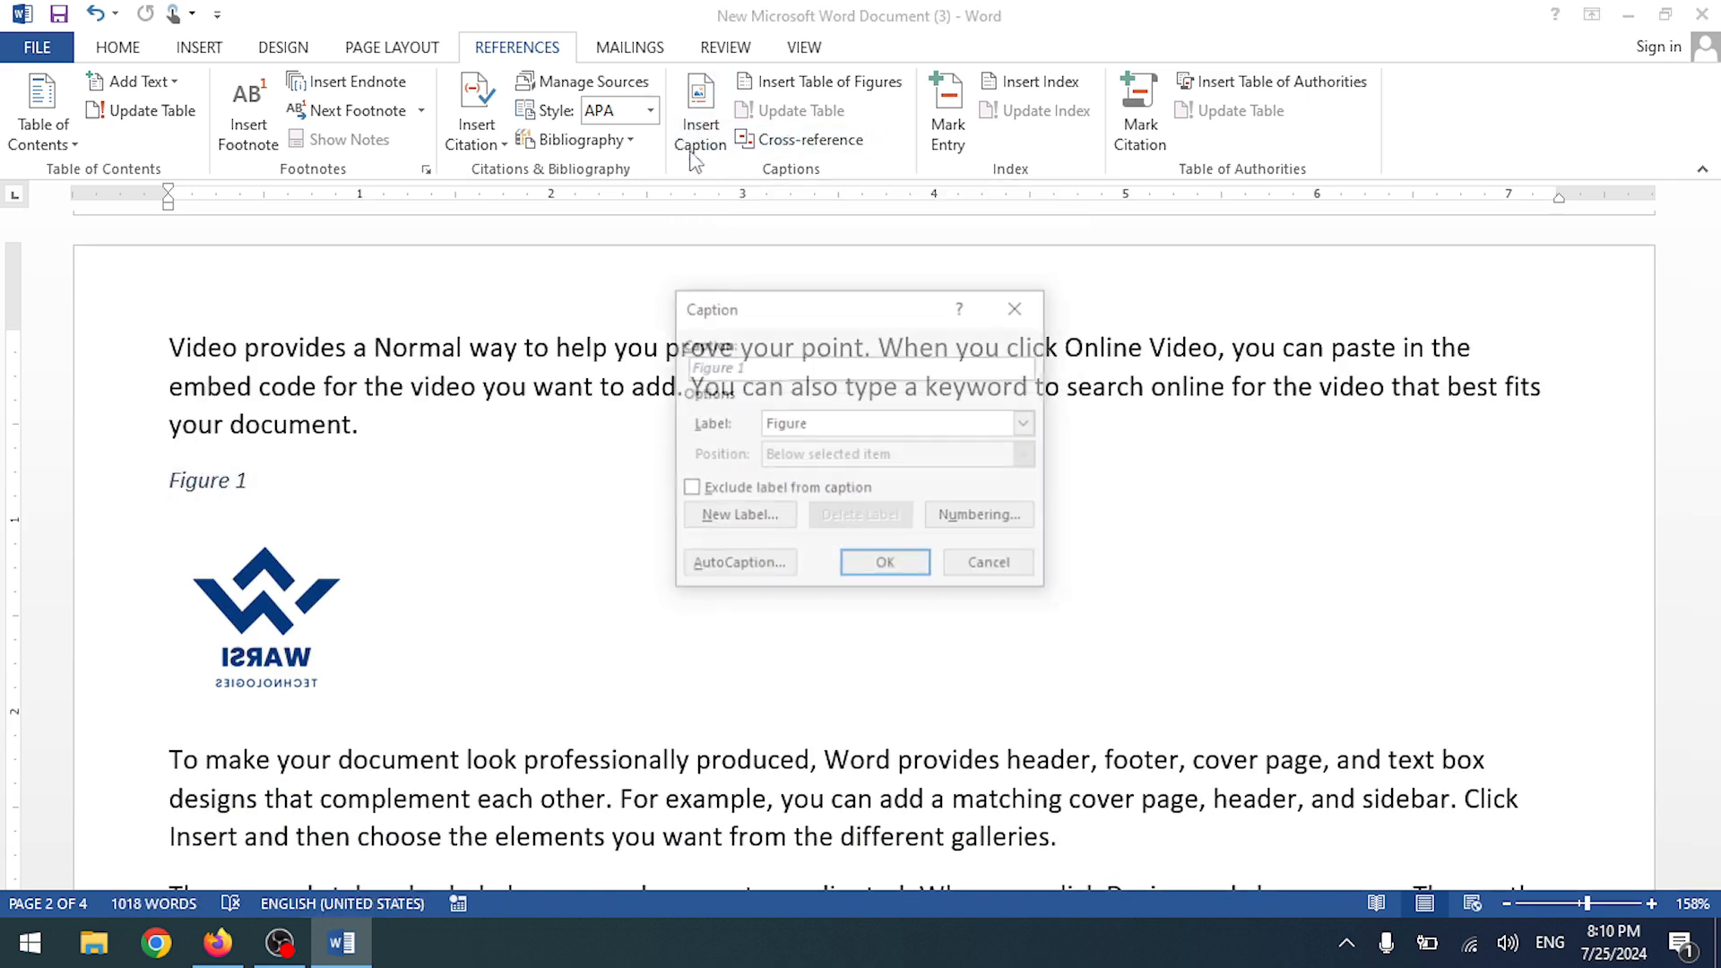
click(736, 520)
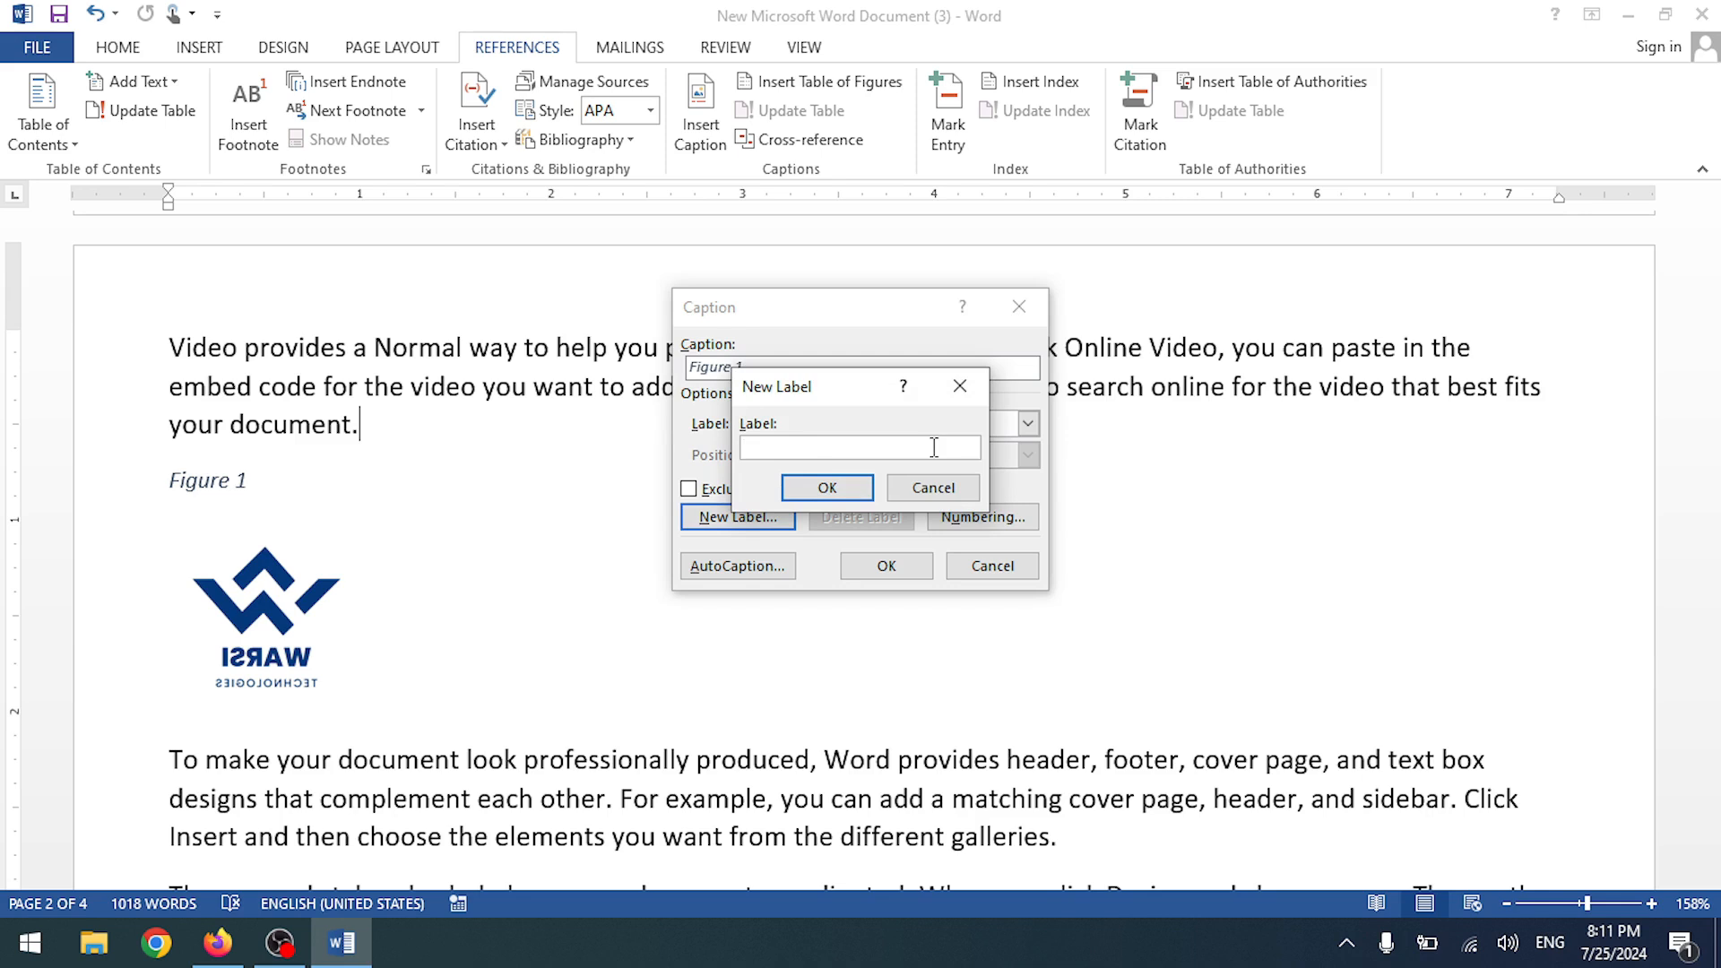
text(Computer)
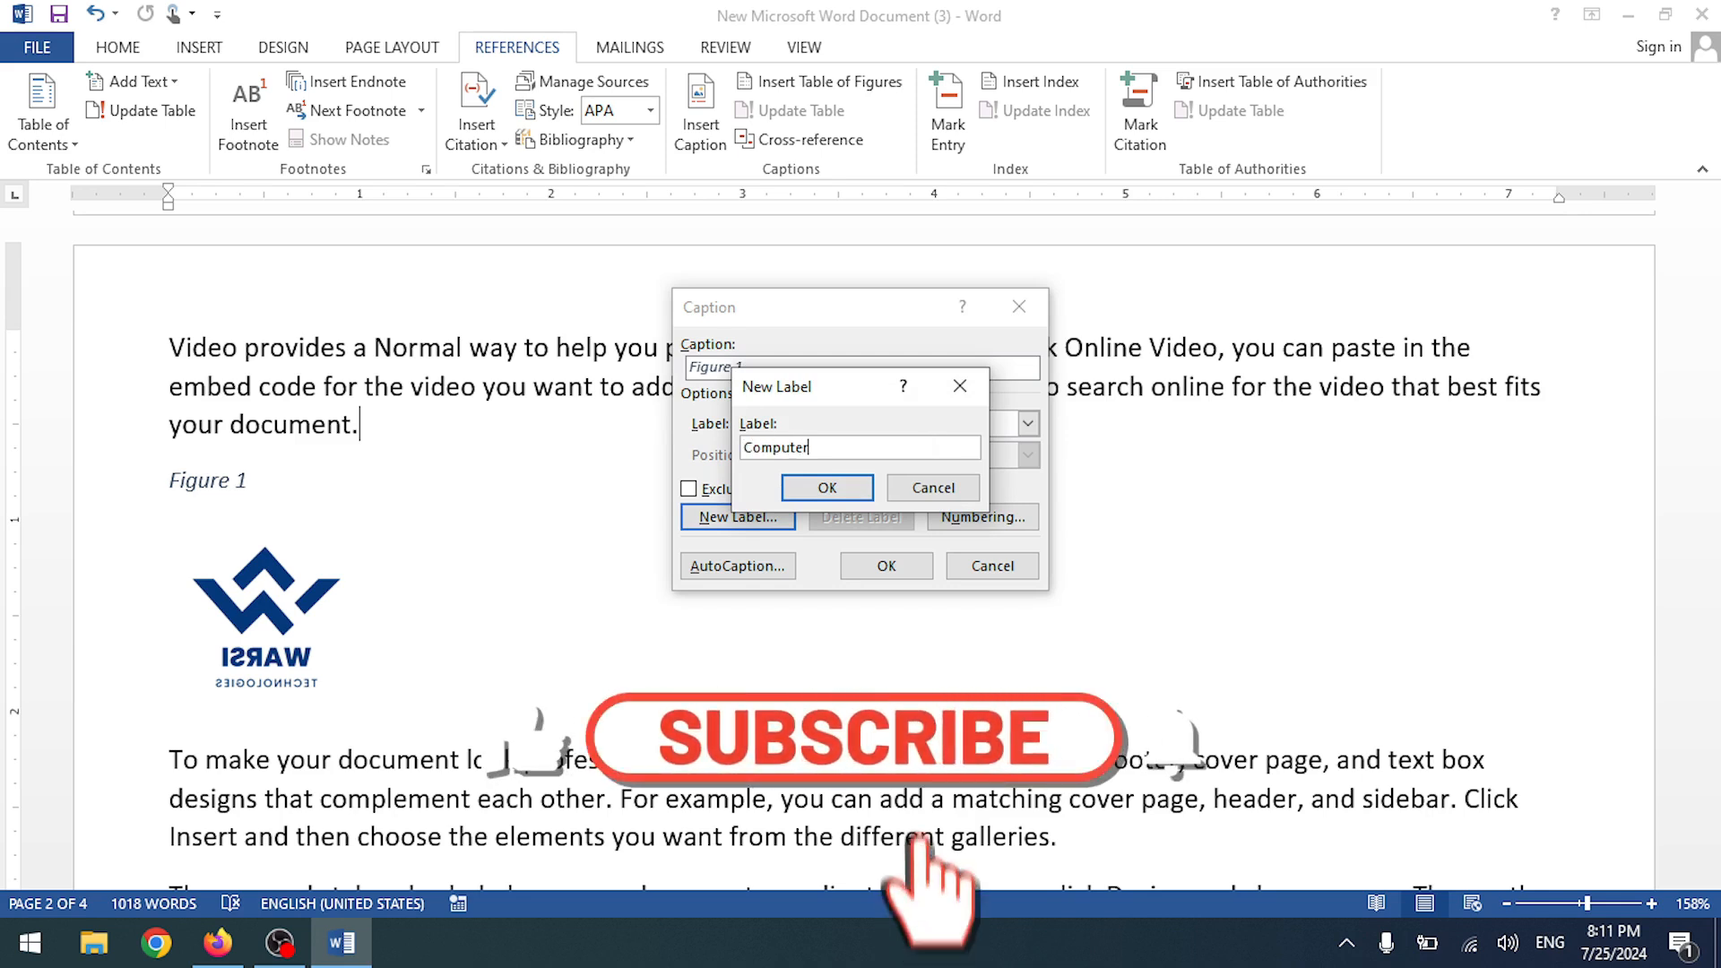
key(Return)
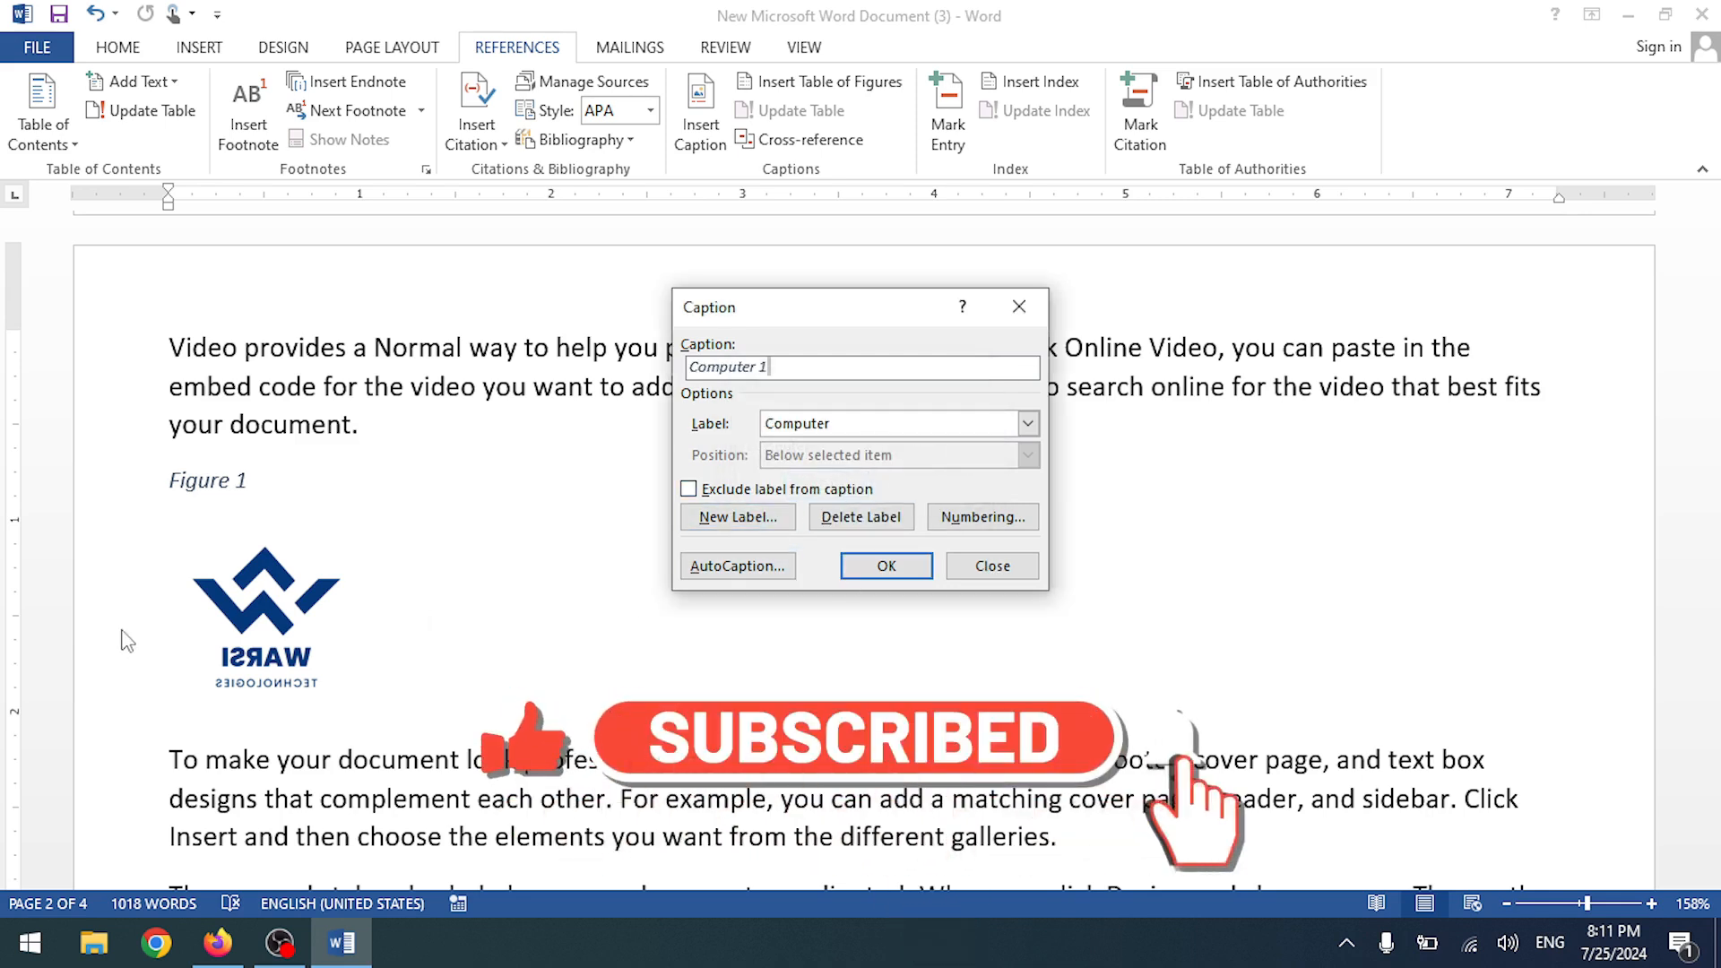
click(1007, 566)
scroll(648, 493, down, 5)
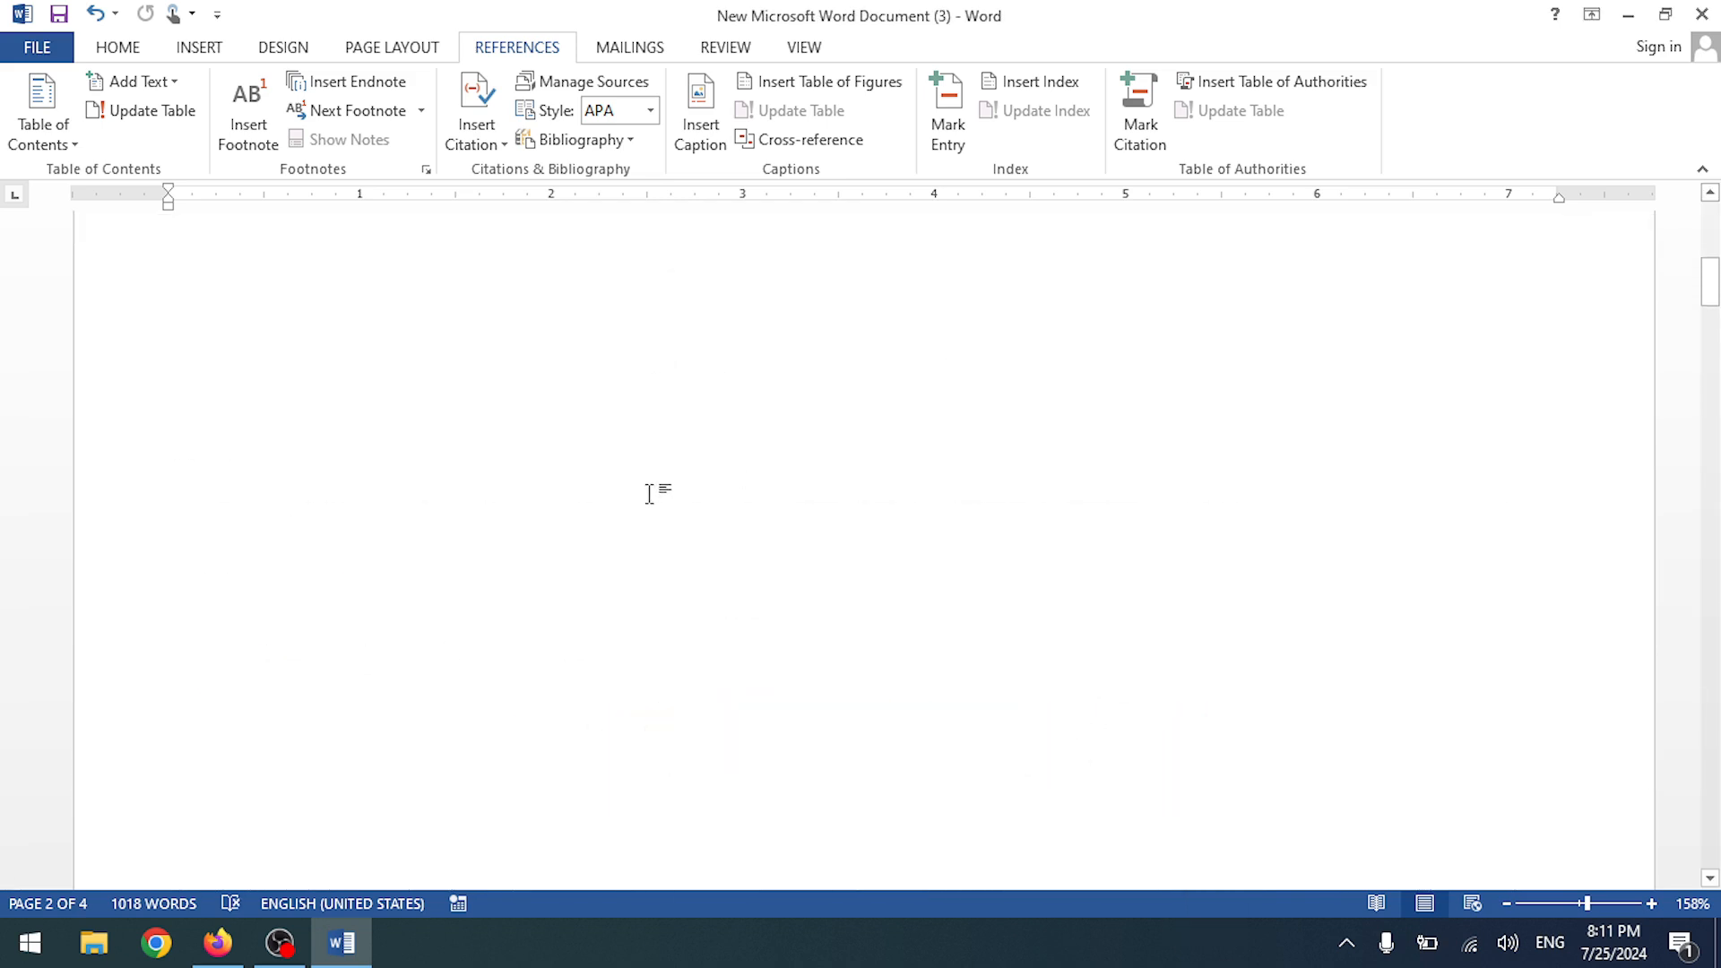
click(217, 943)
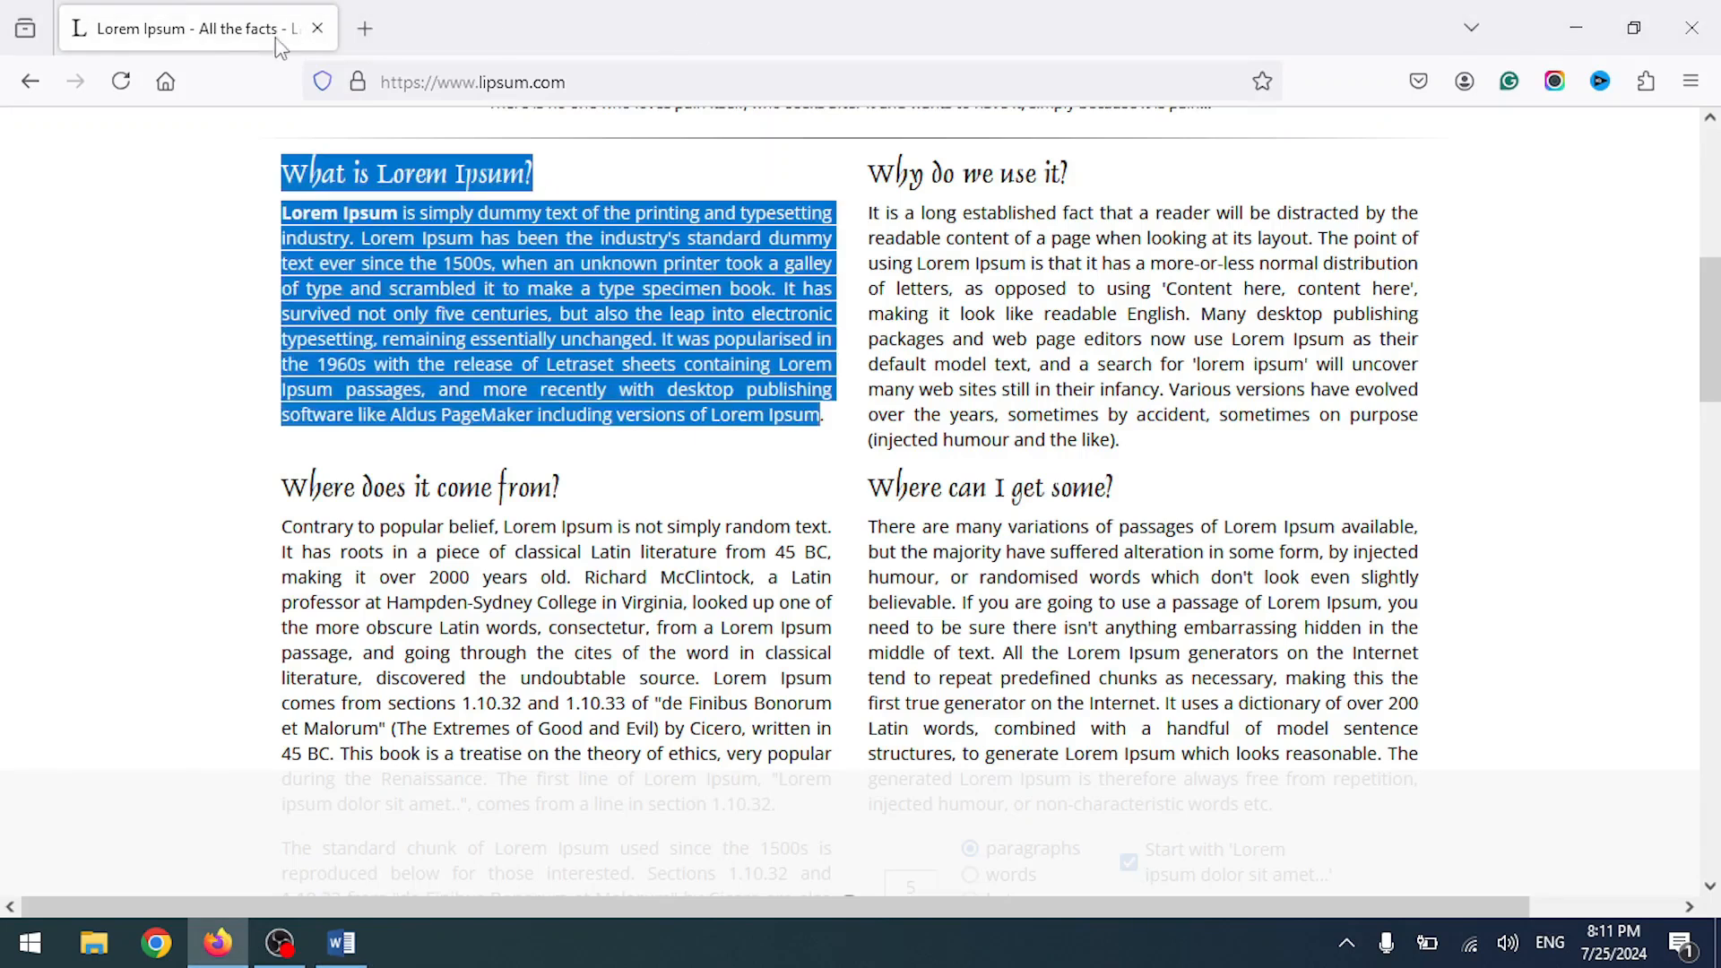
- Search Google Images for 'Computer' and save the laptop picture to Downloads
click(367, 30)
text(google.com)
key(Return)
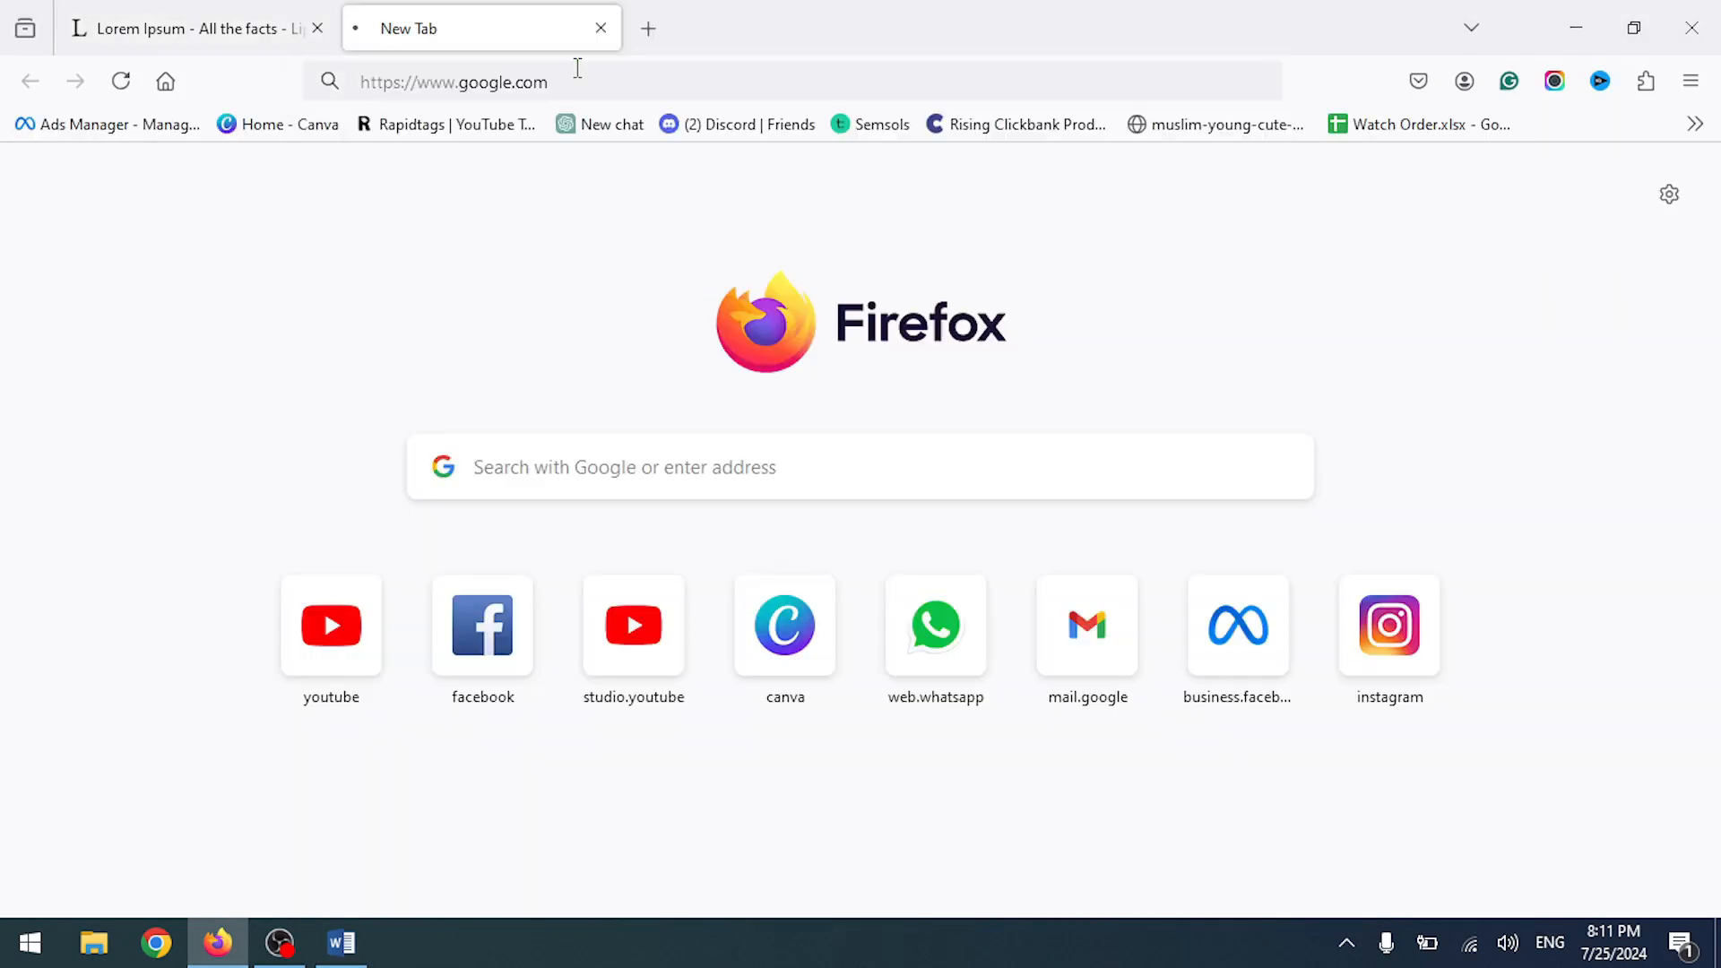
text(Computer)
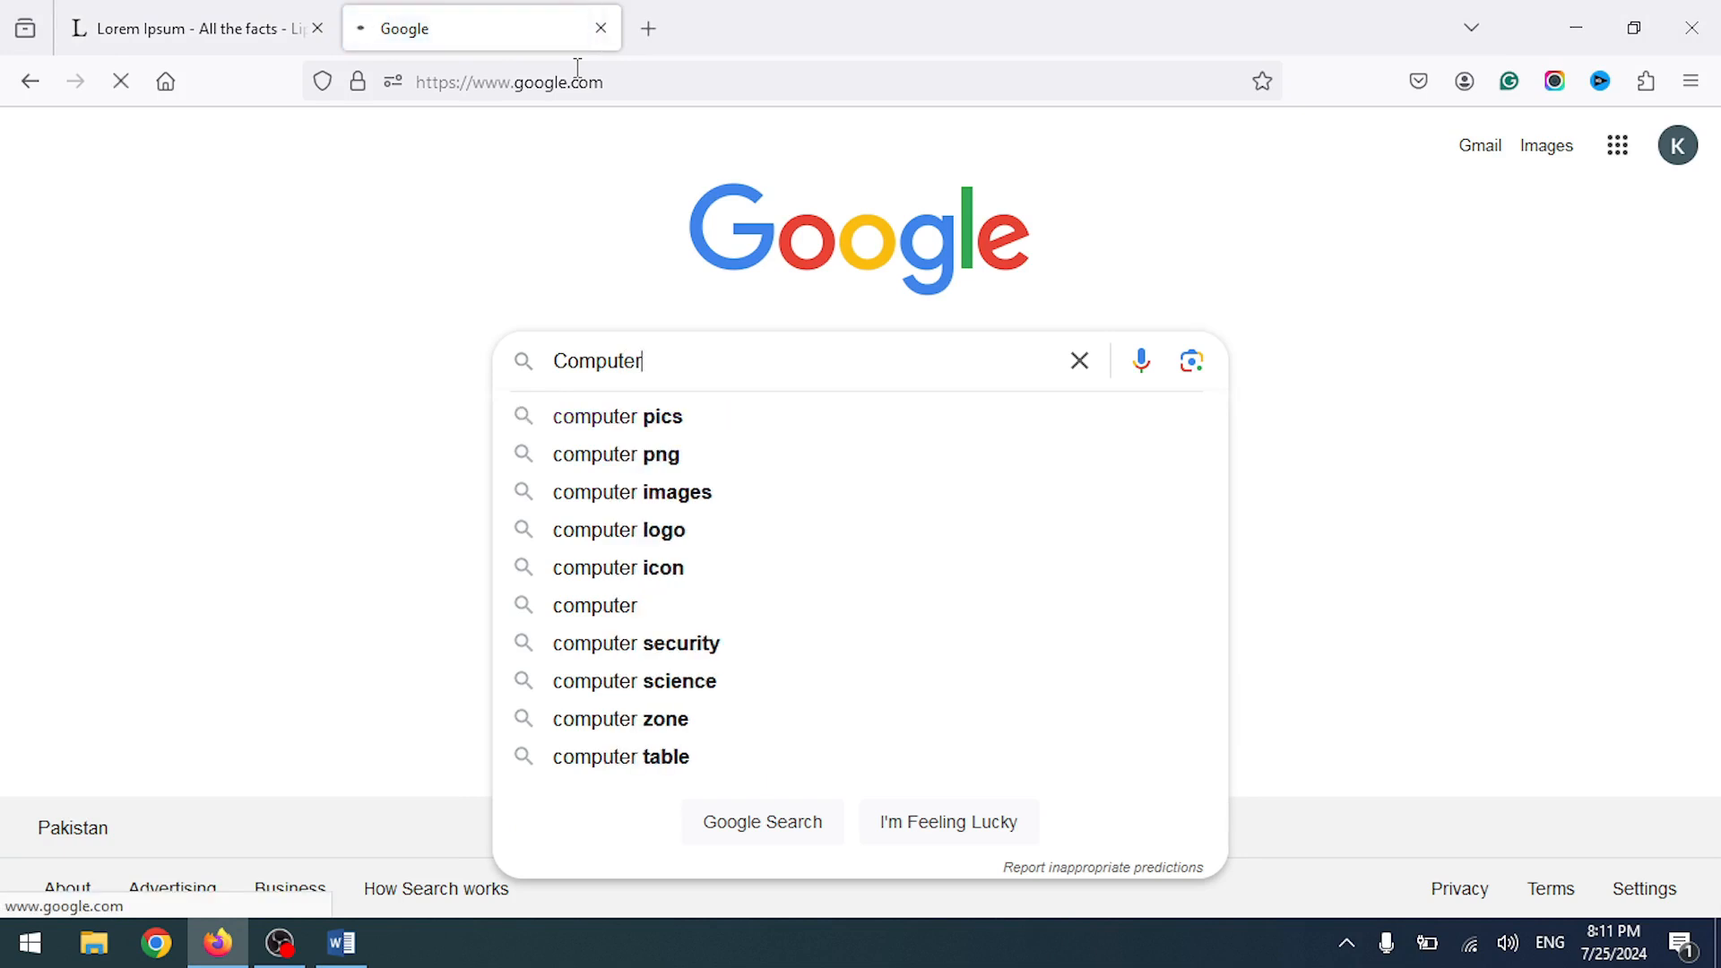
key(Return)
click(325, 266)
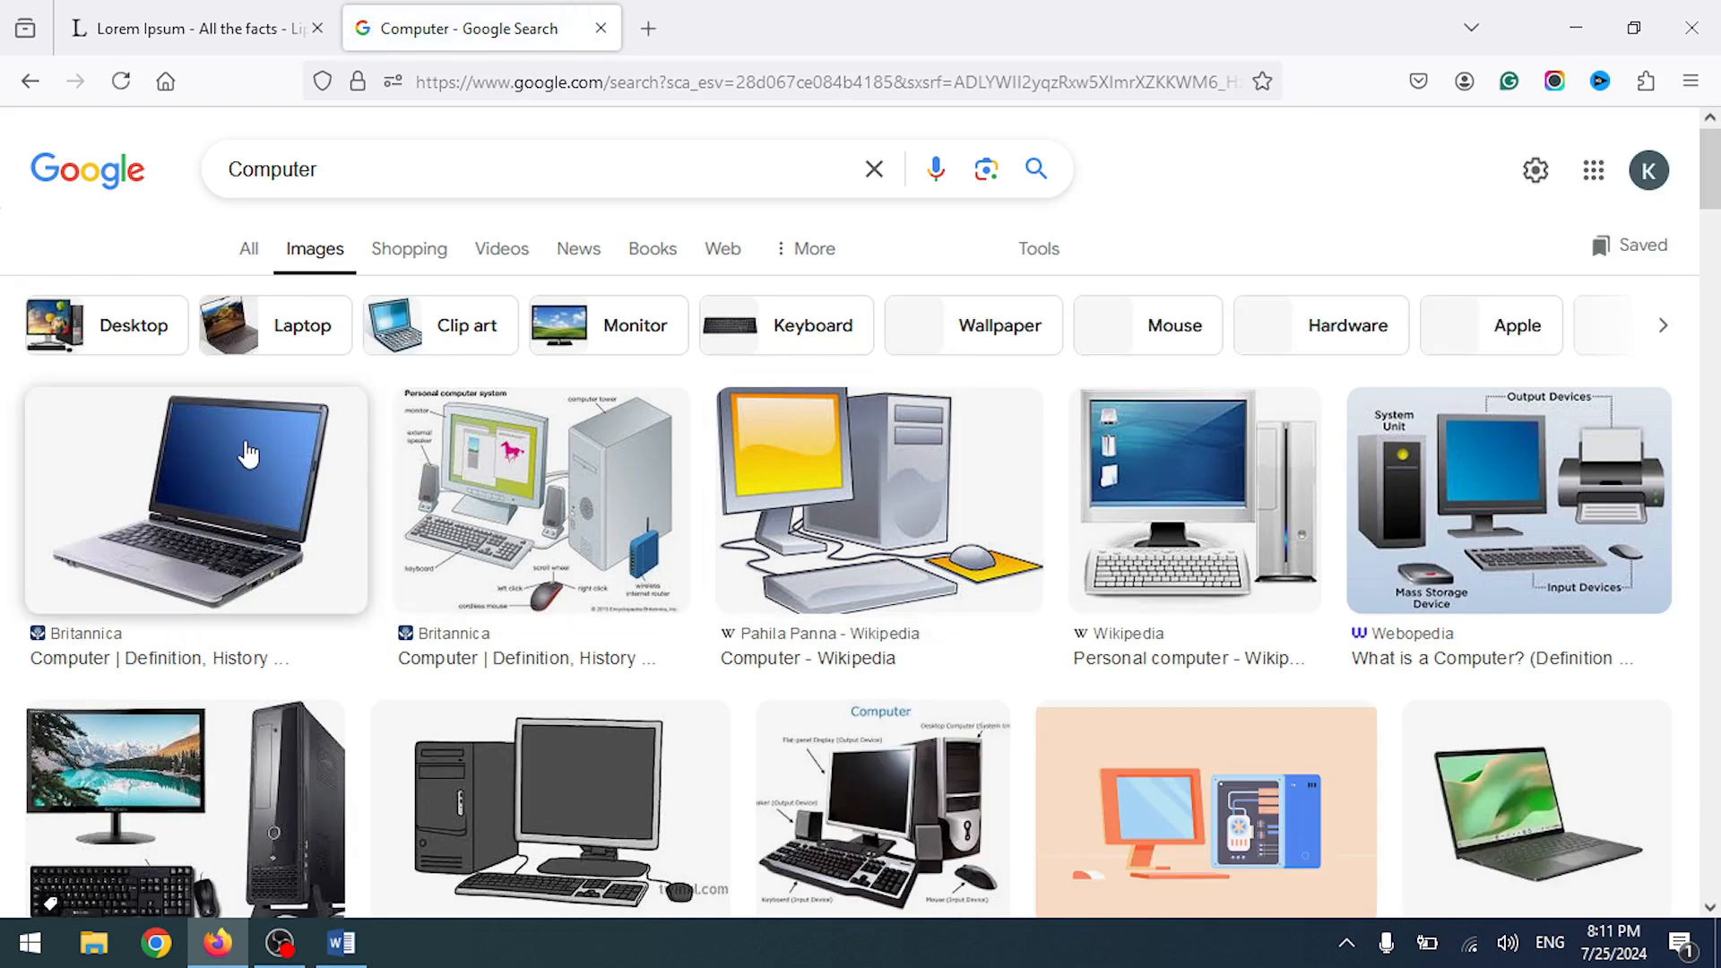
right_click(249, 454)
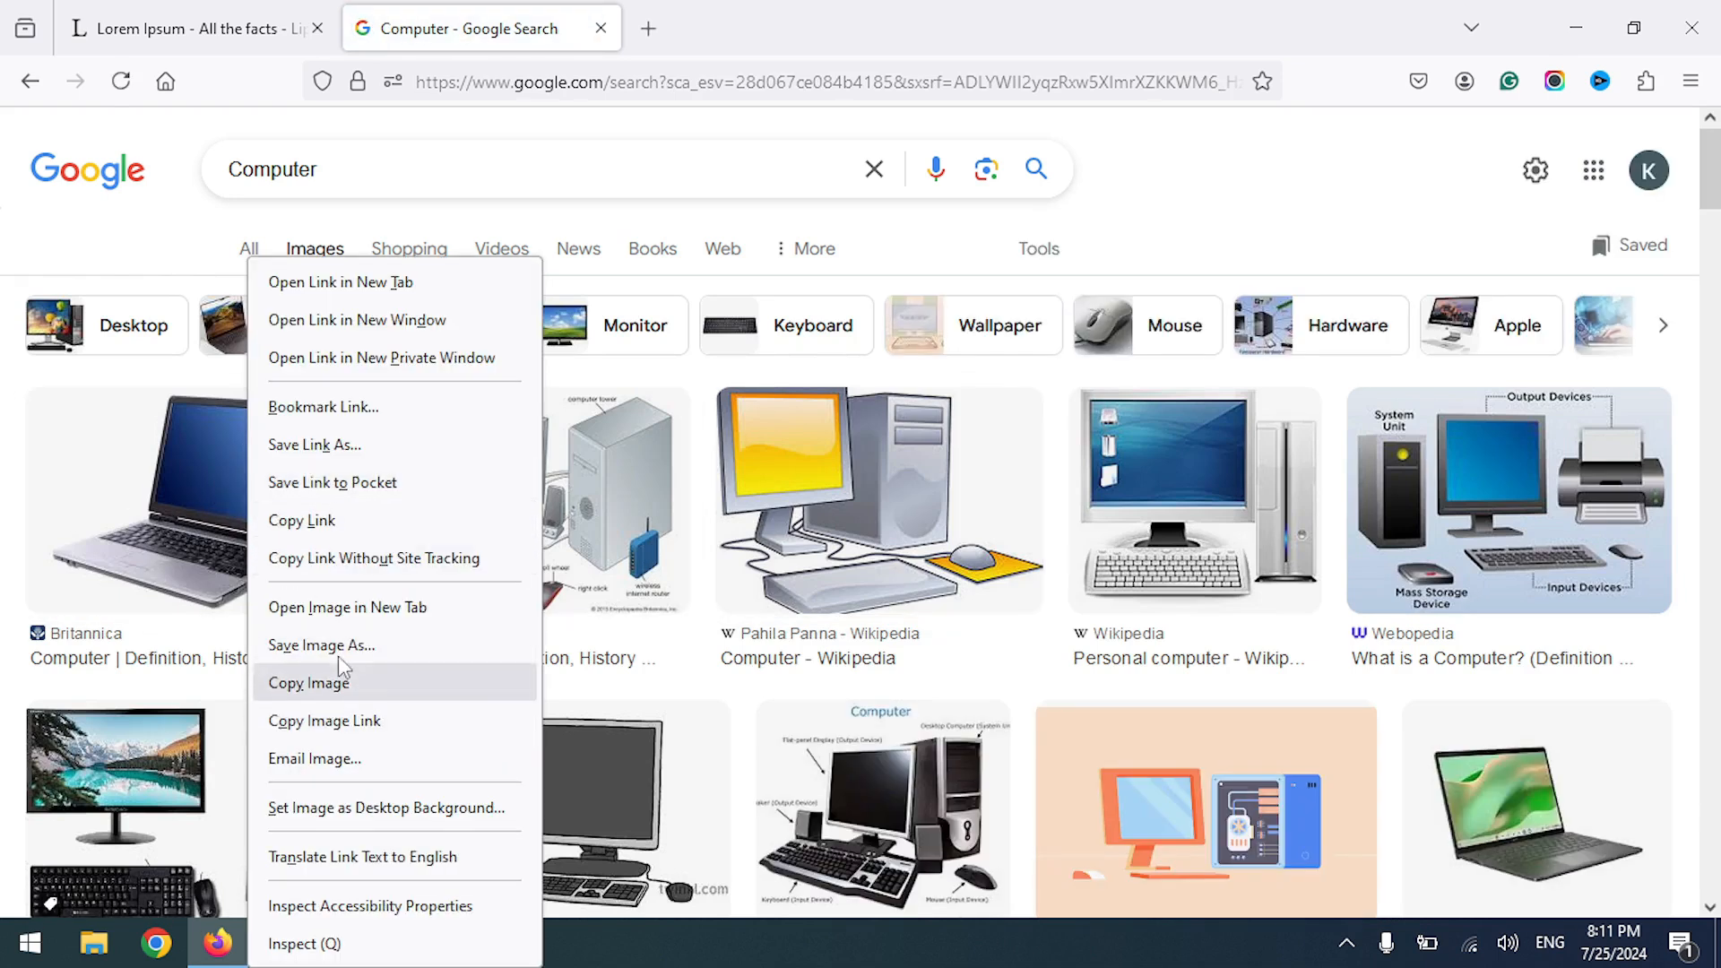
click(339, 670)
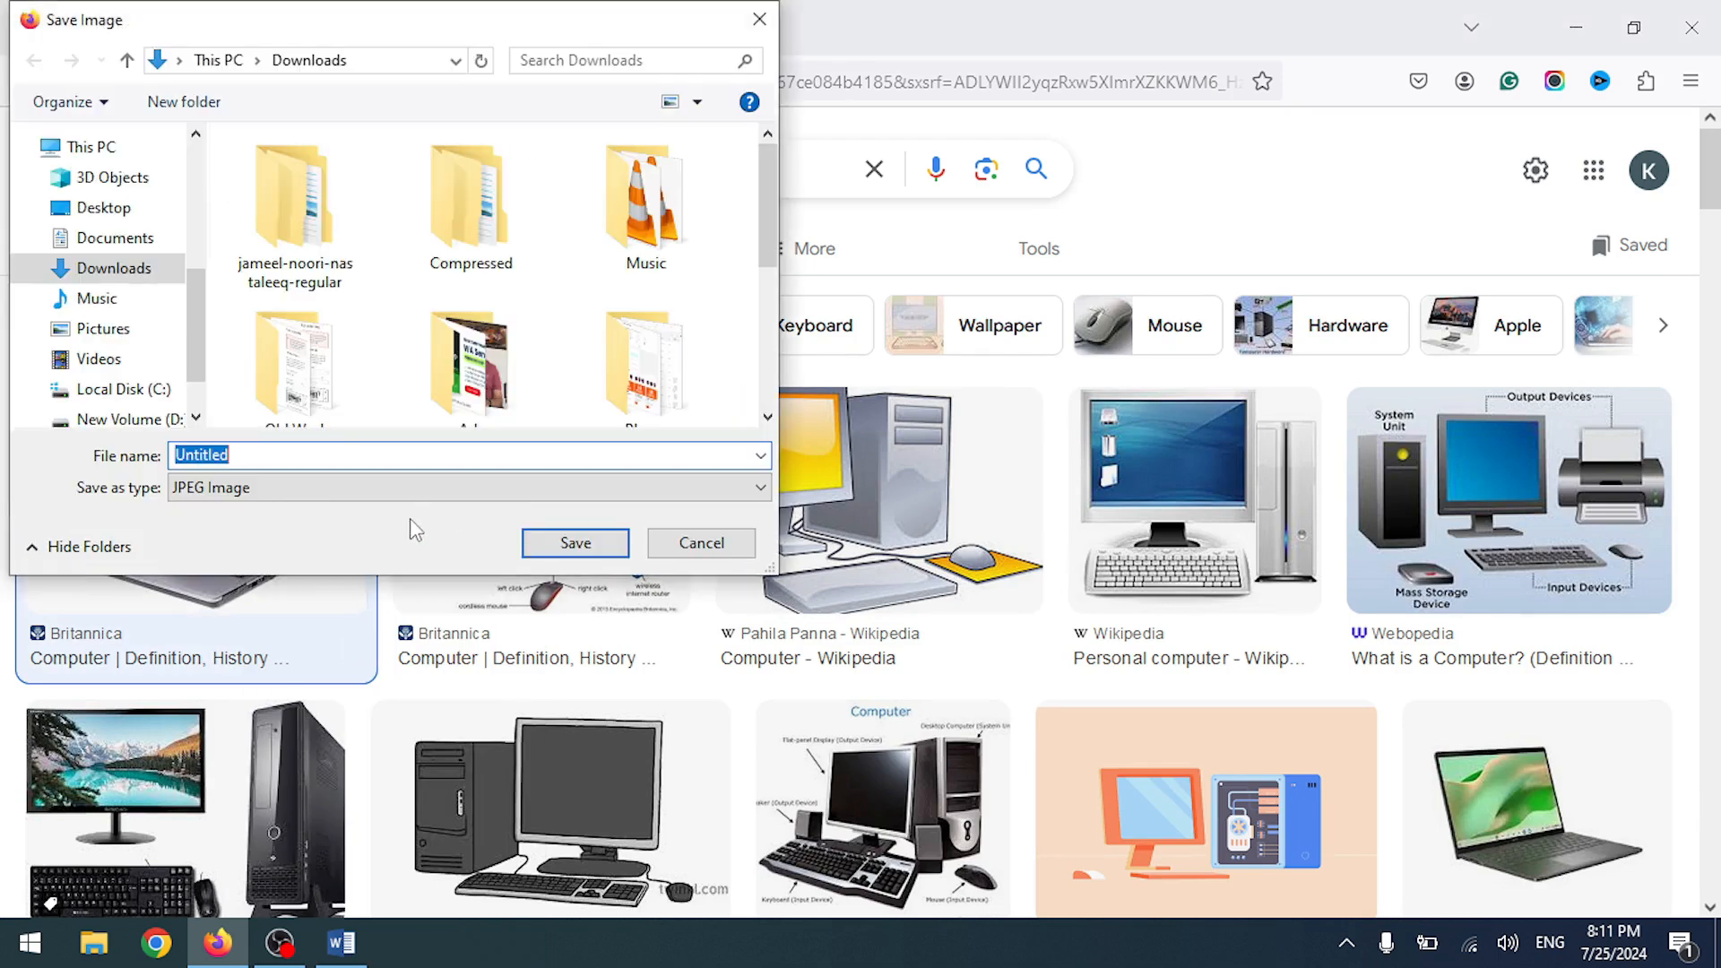
click(562, 548)
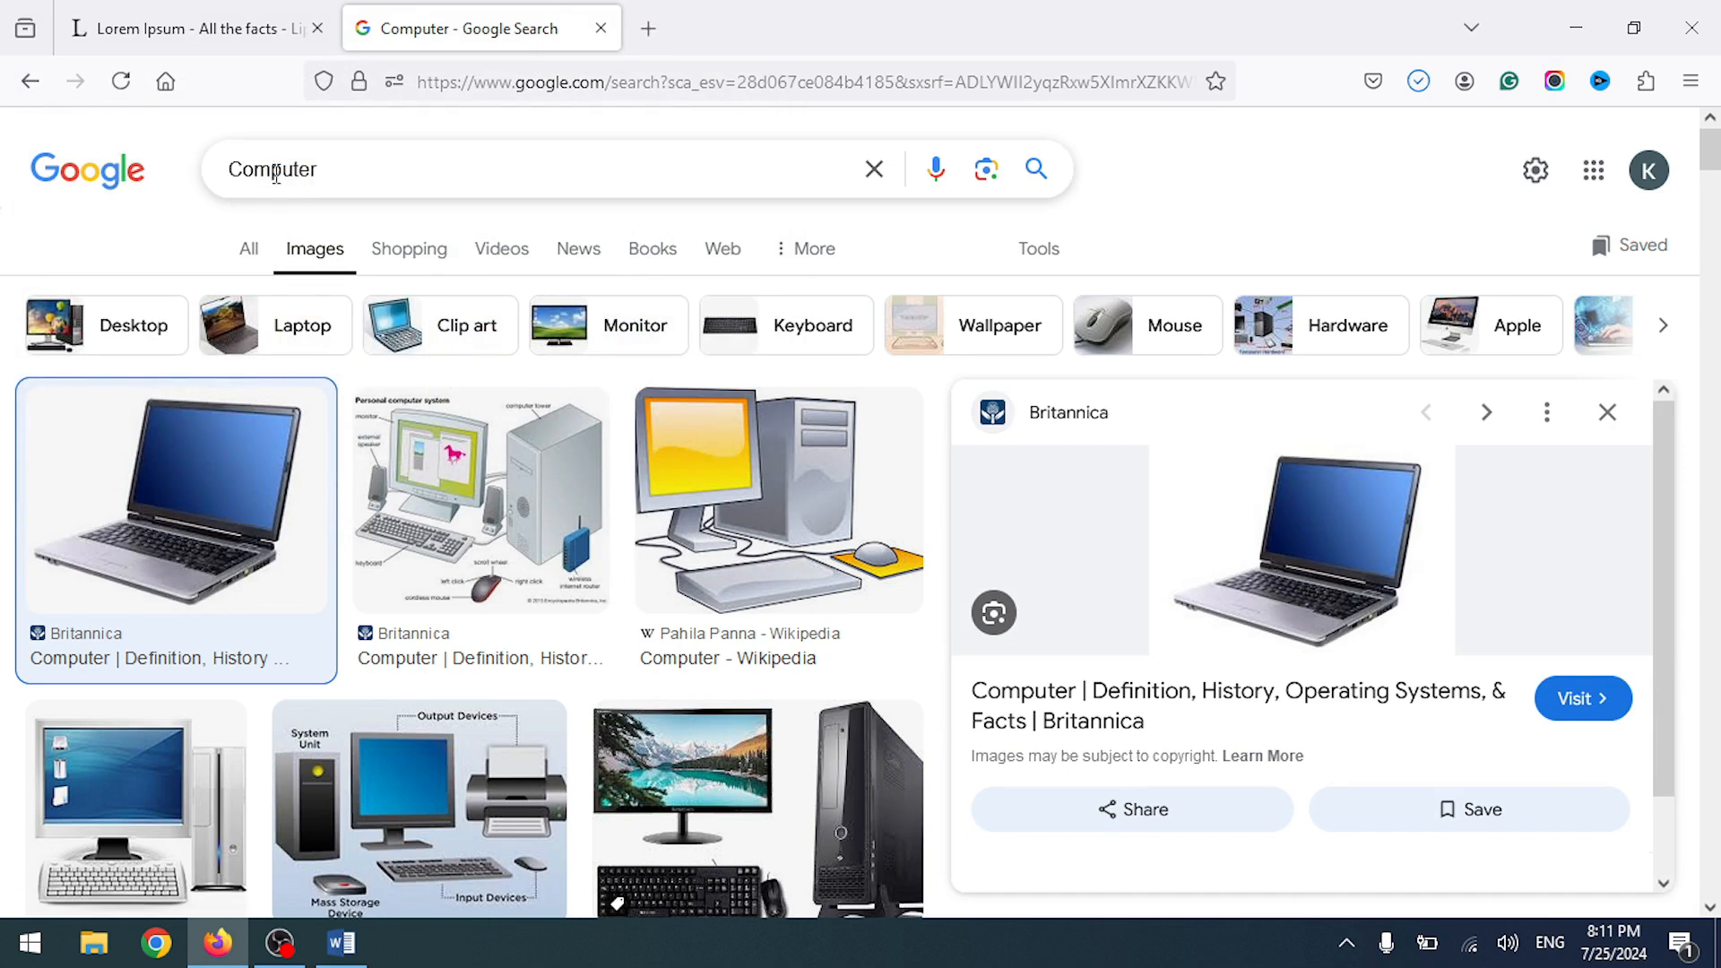
- Search images for 'Car' and save the red car picture without replacing Untitled
double_click(275, 174)
text(Car)
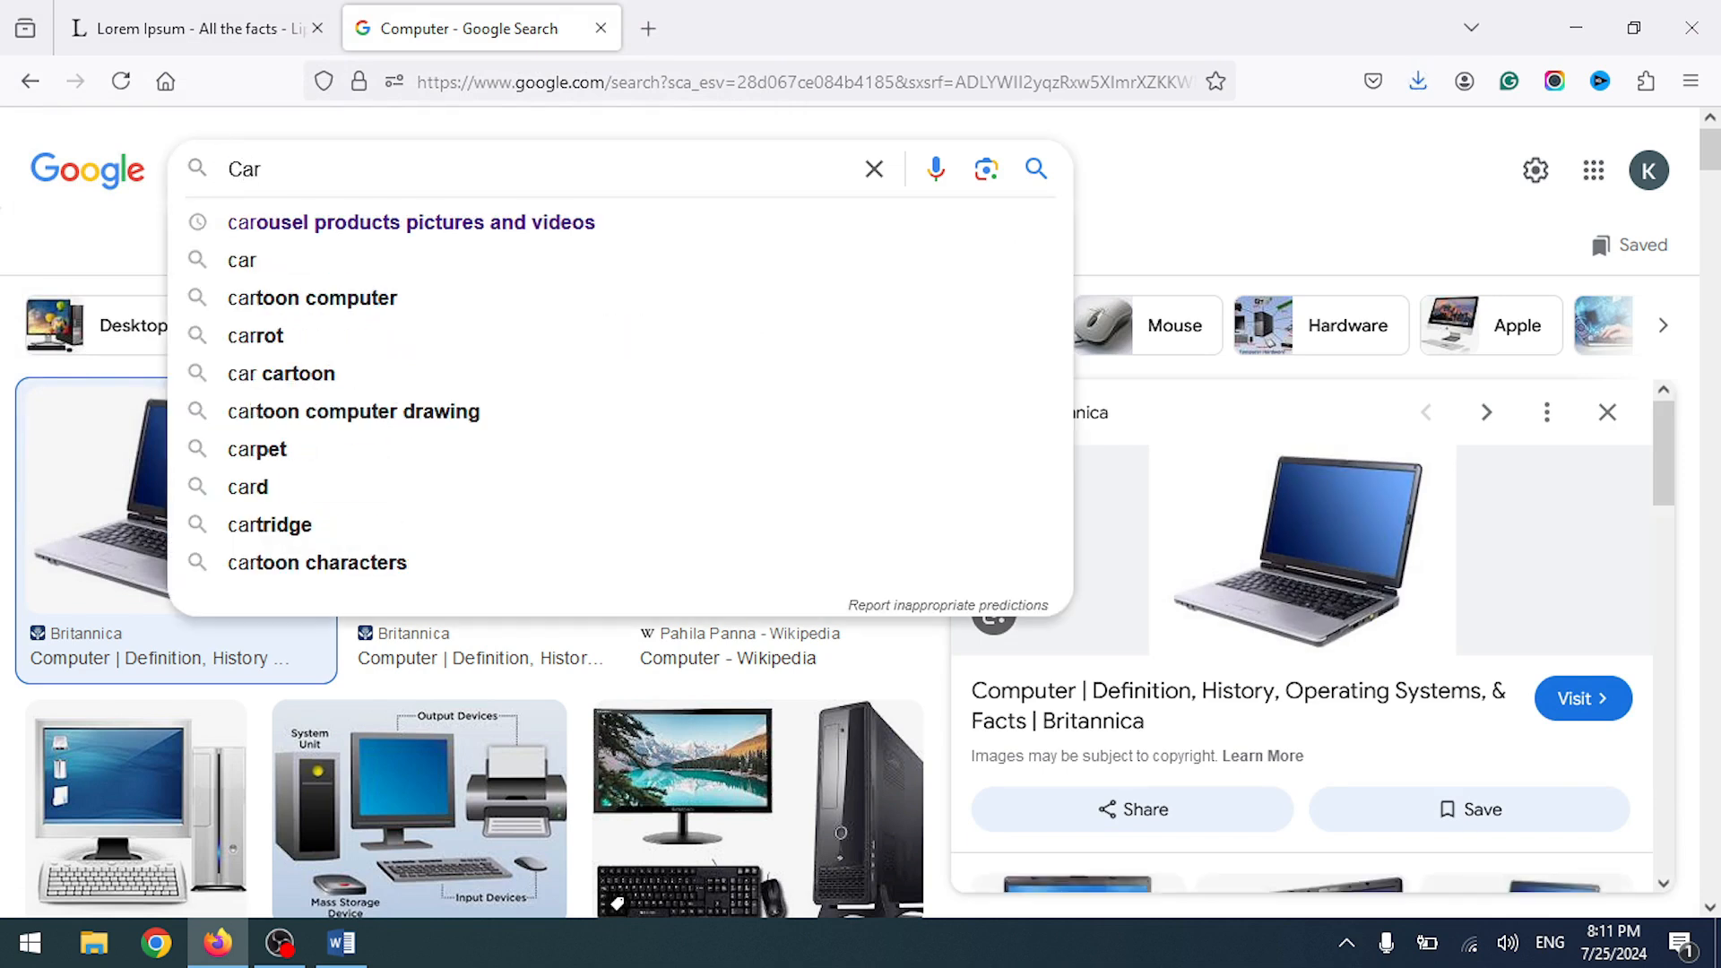
key(Return)
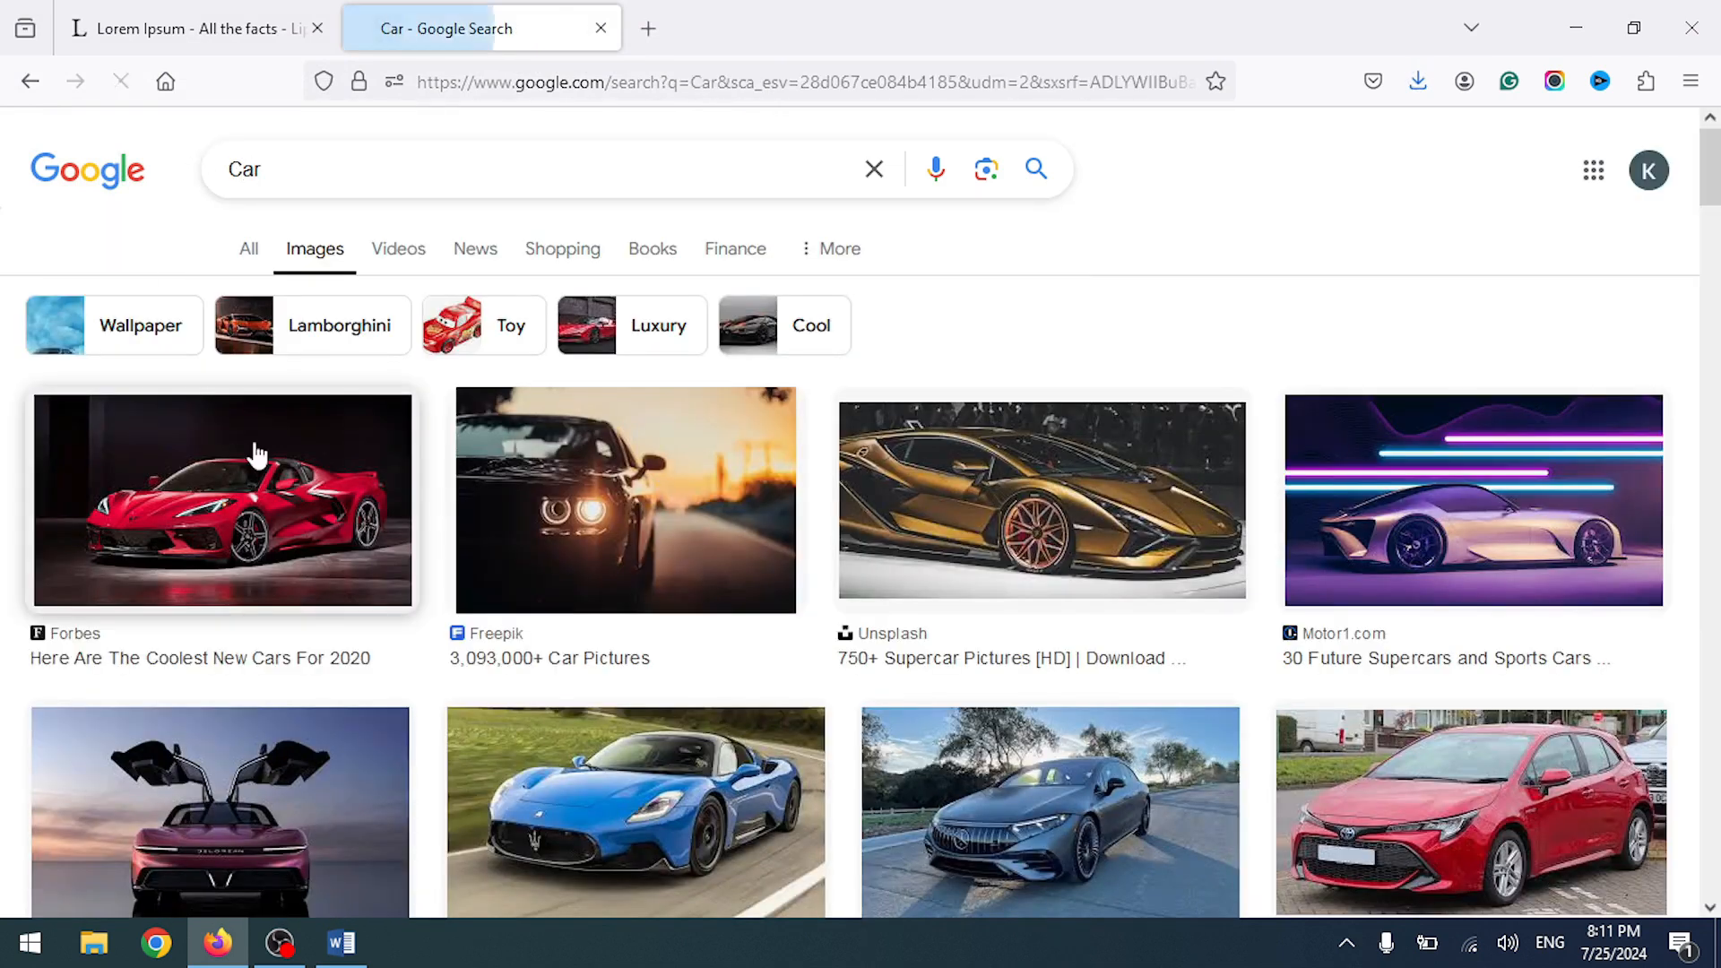
right_click(257, 444)
click(328, 509)
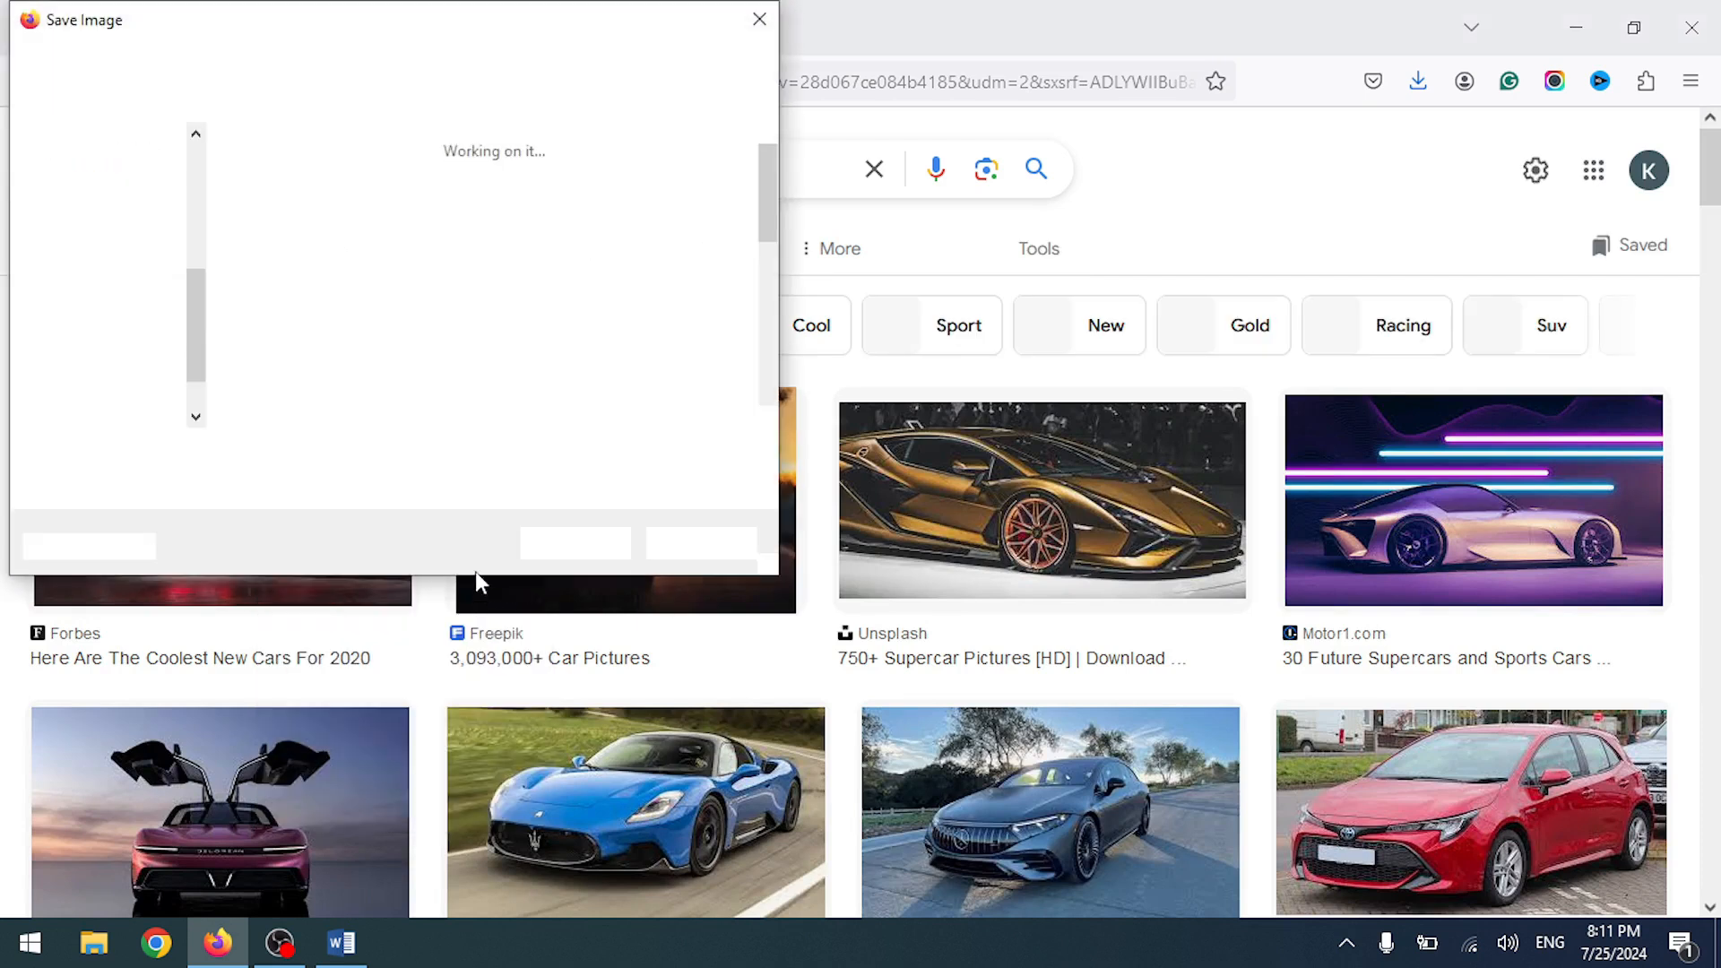
click(618, 537)
click(1015, 471)
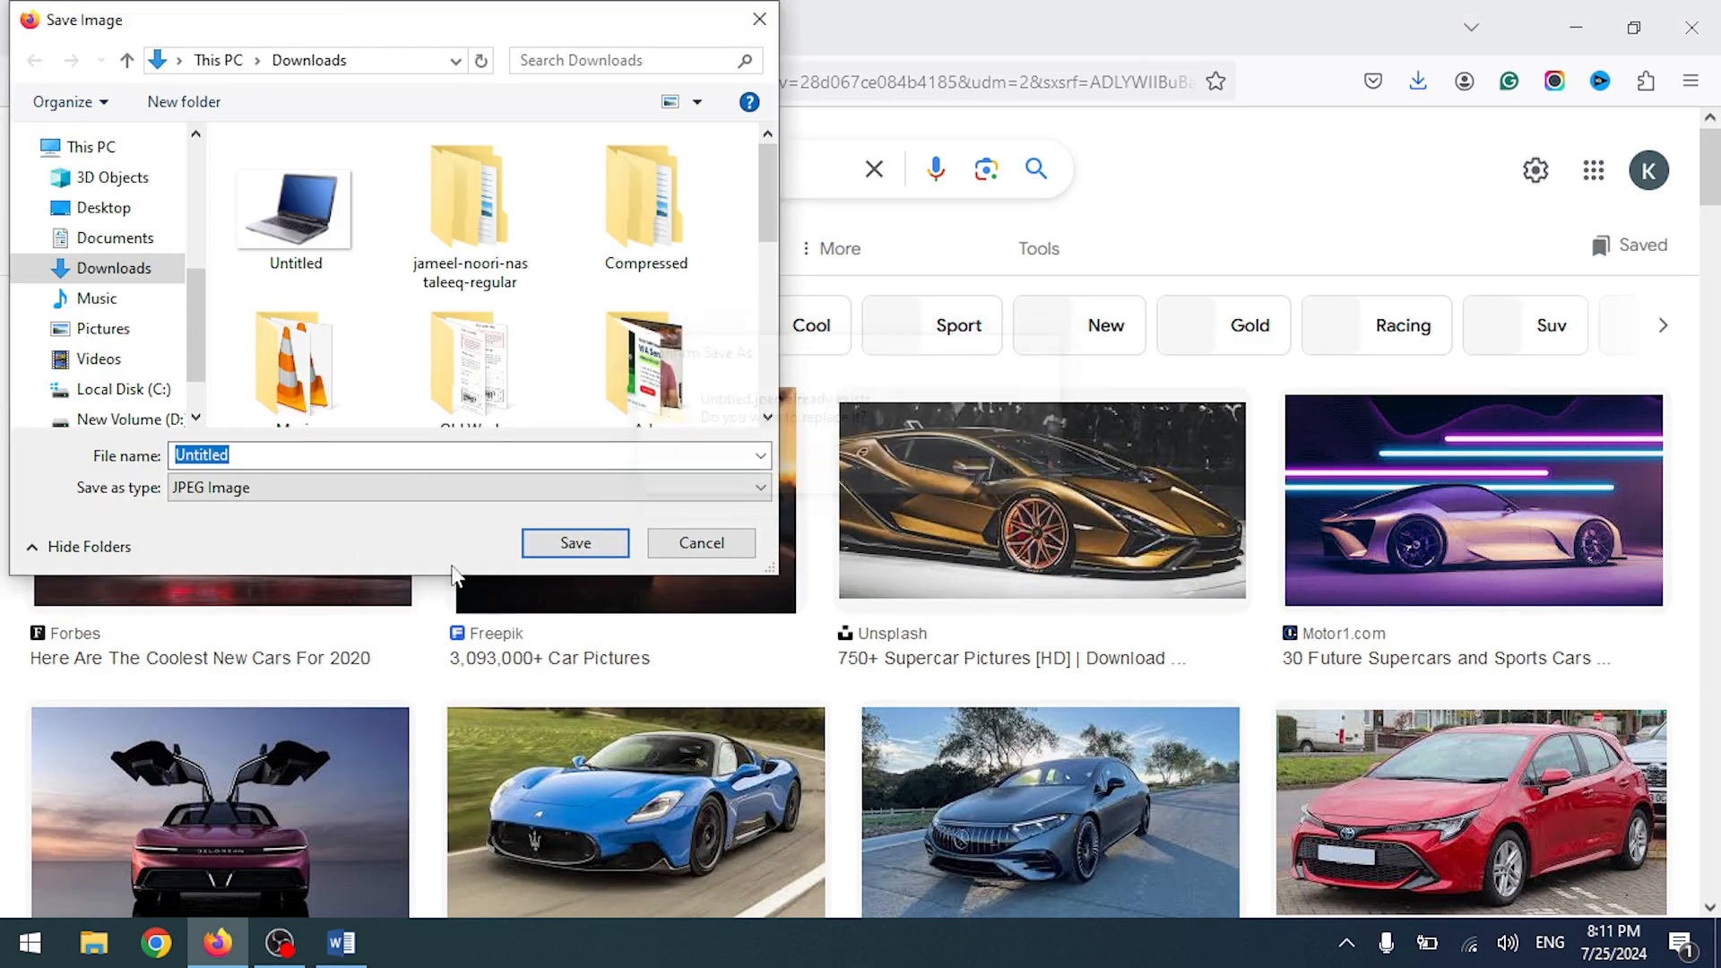
click(532, 541)
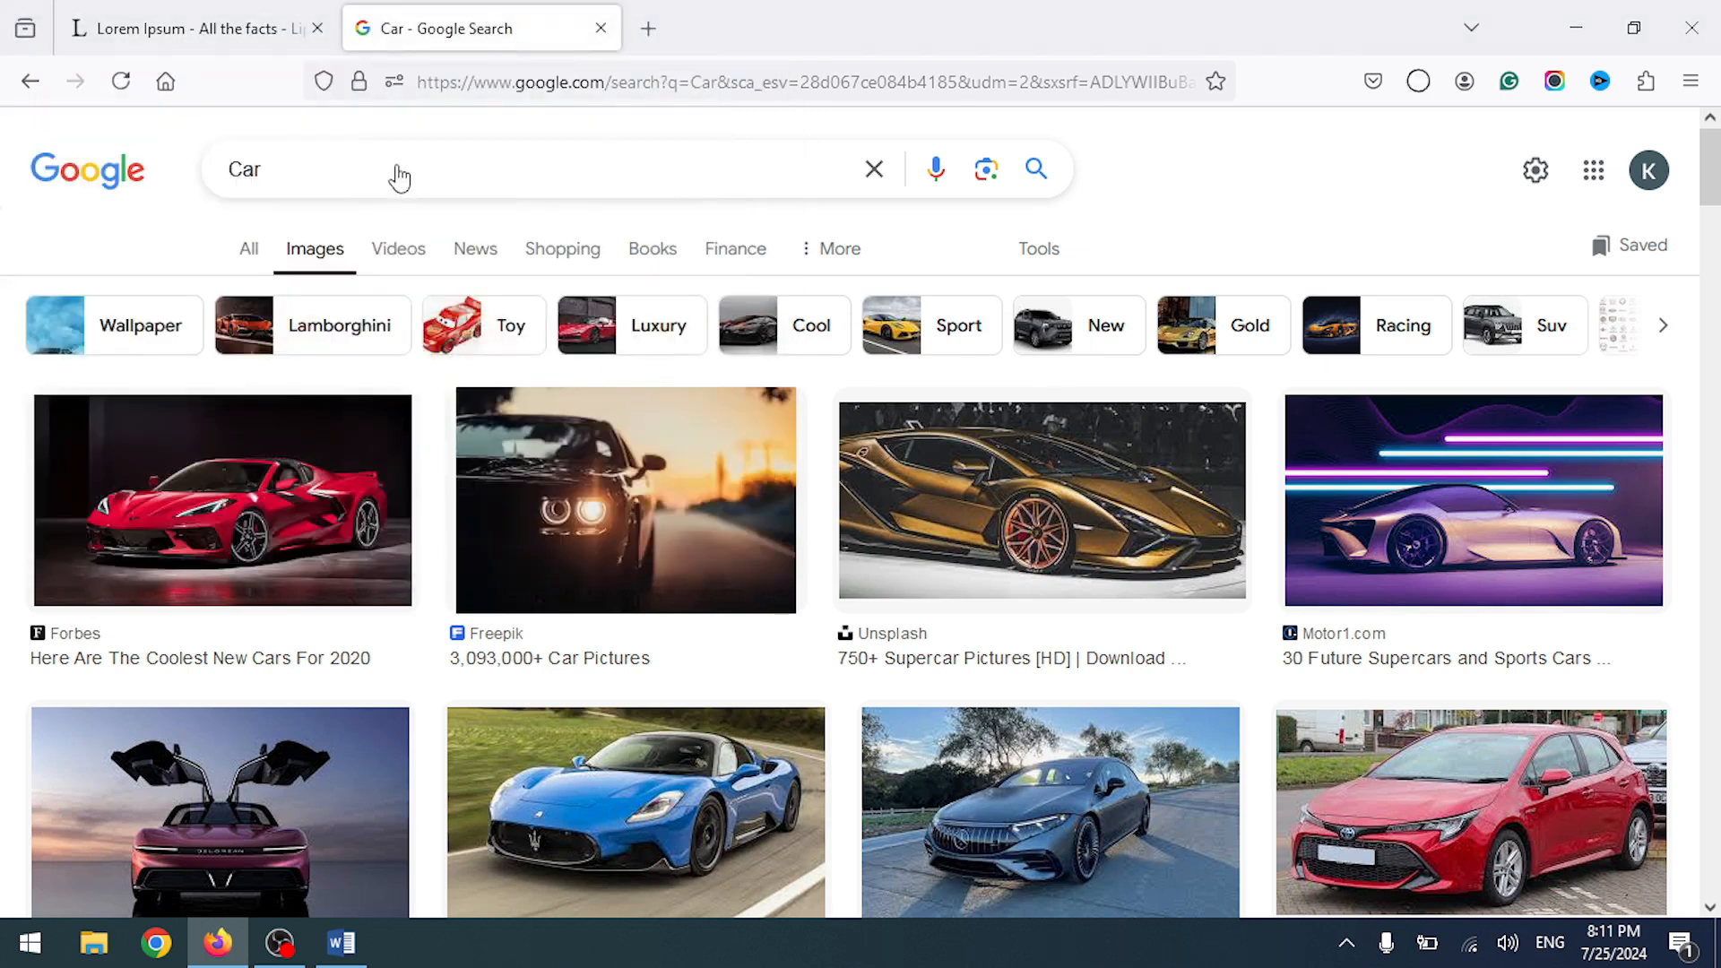
- Search images for 'Bike' and save the first bike picture as 'qwdqwd' in Downloads
double_click(313, 167)
text(Bike)
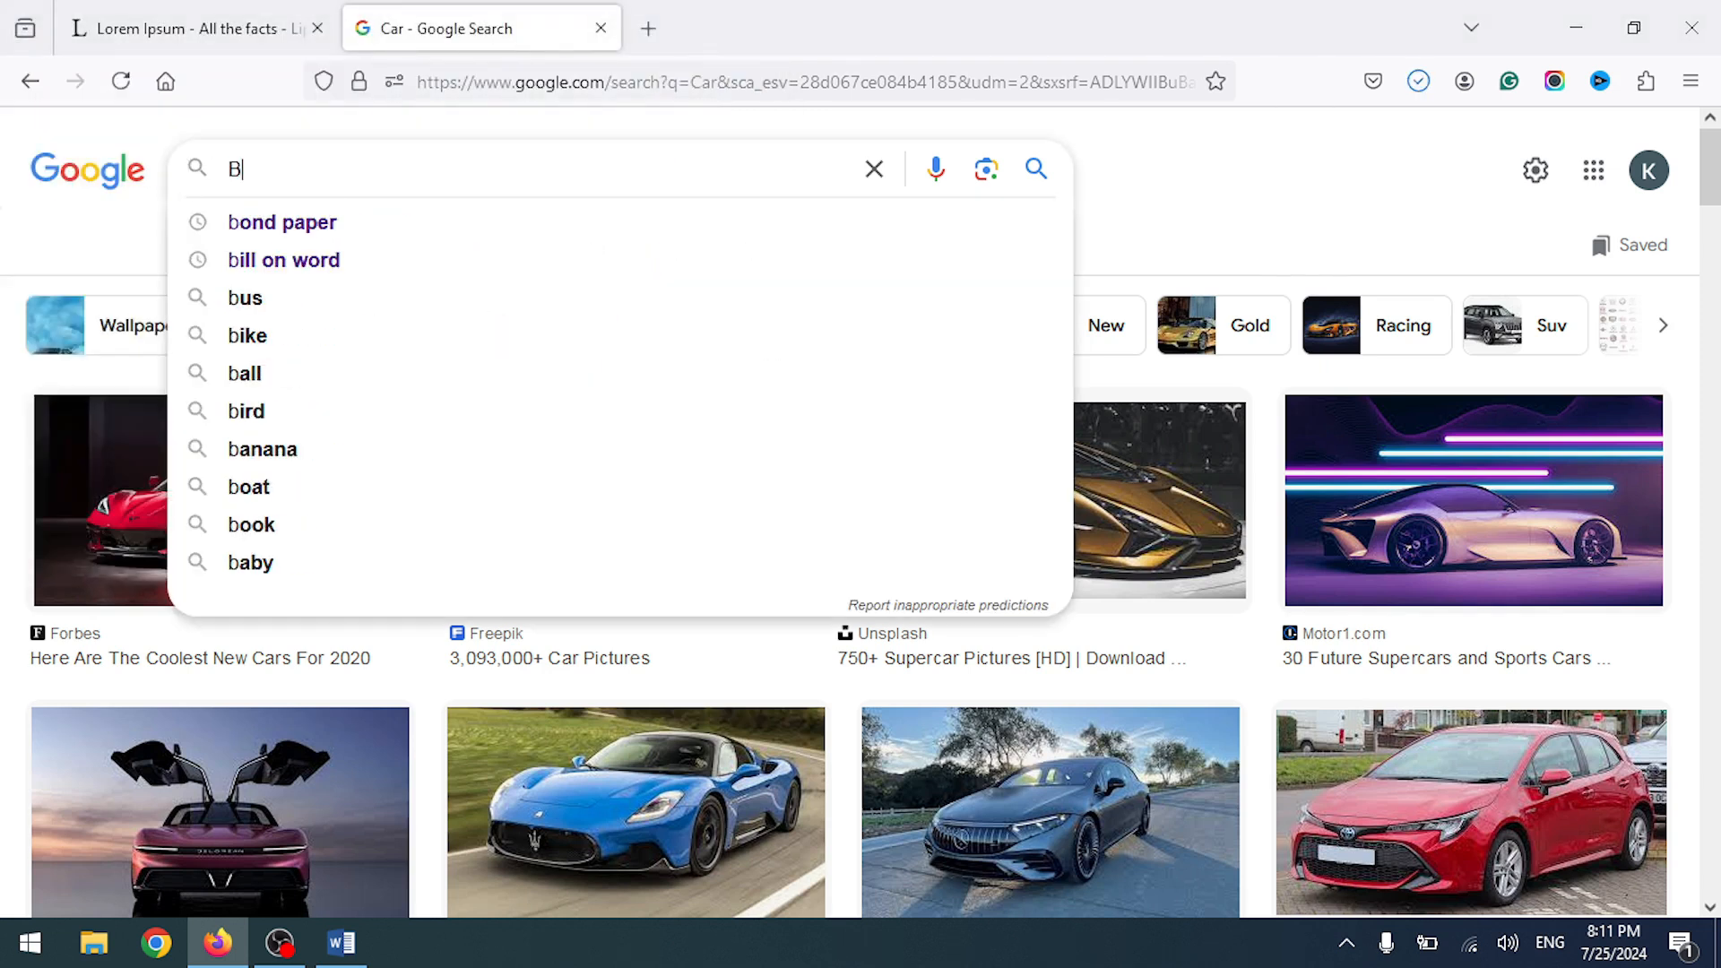
key(Return)
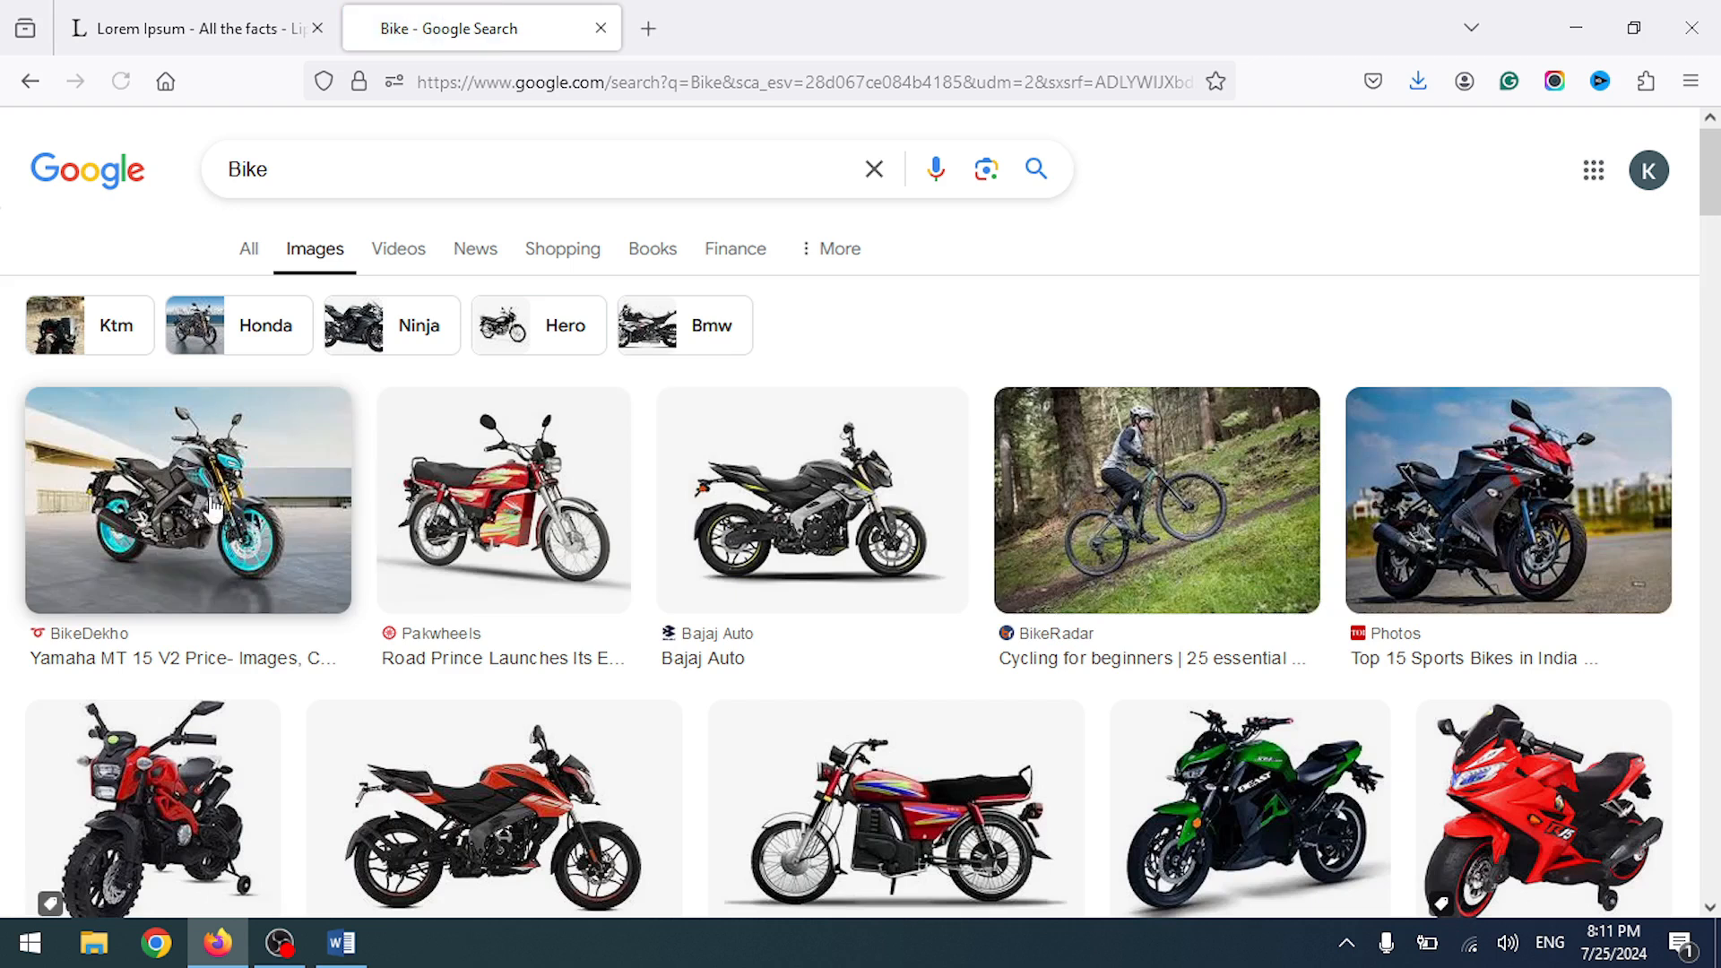
right_click(209, 486)
click(282, 549)
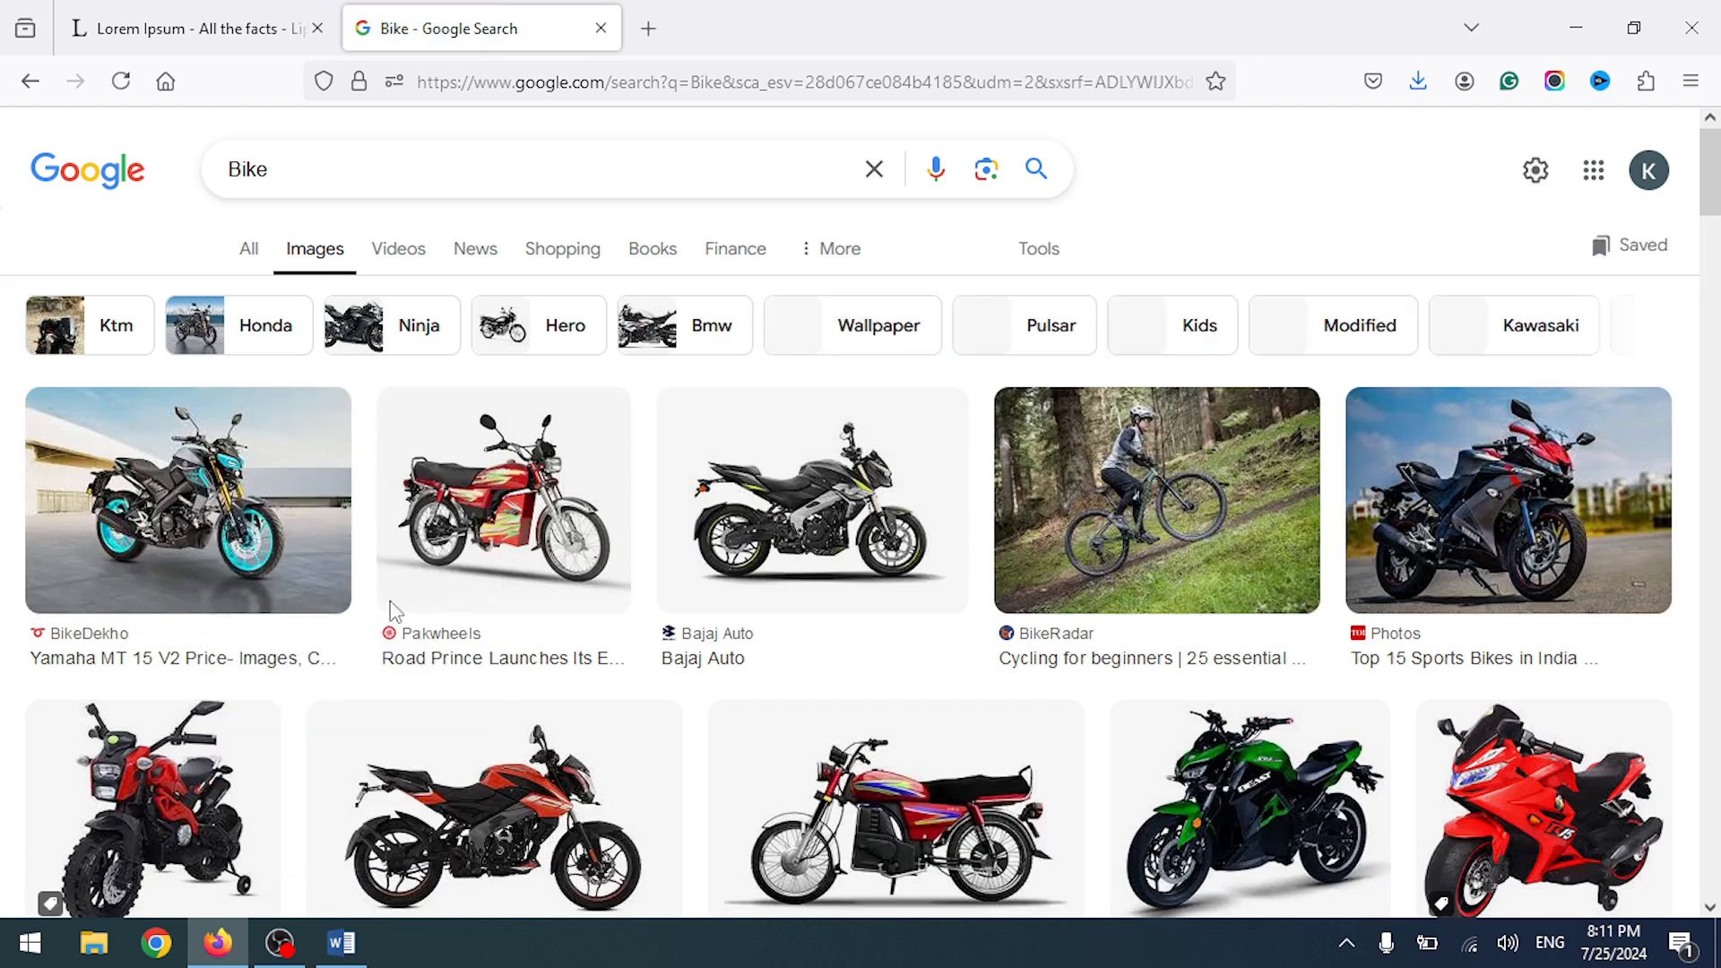
click(429, 456)
text(qwdqwdq)
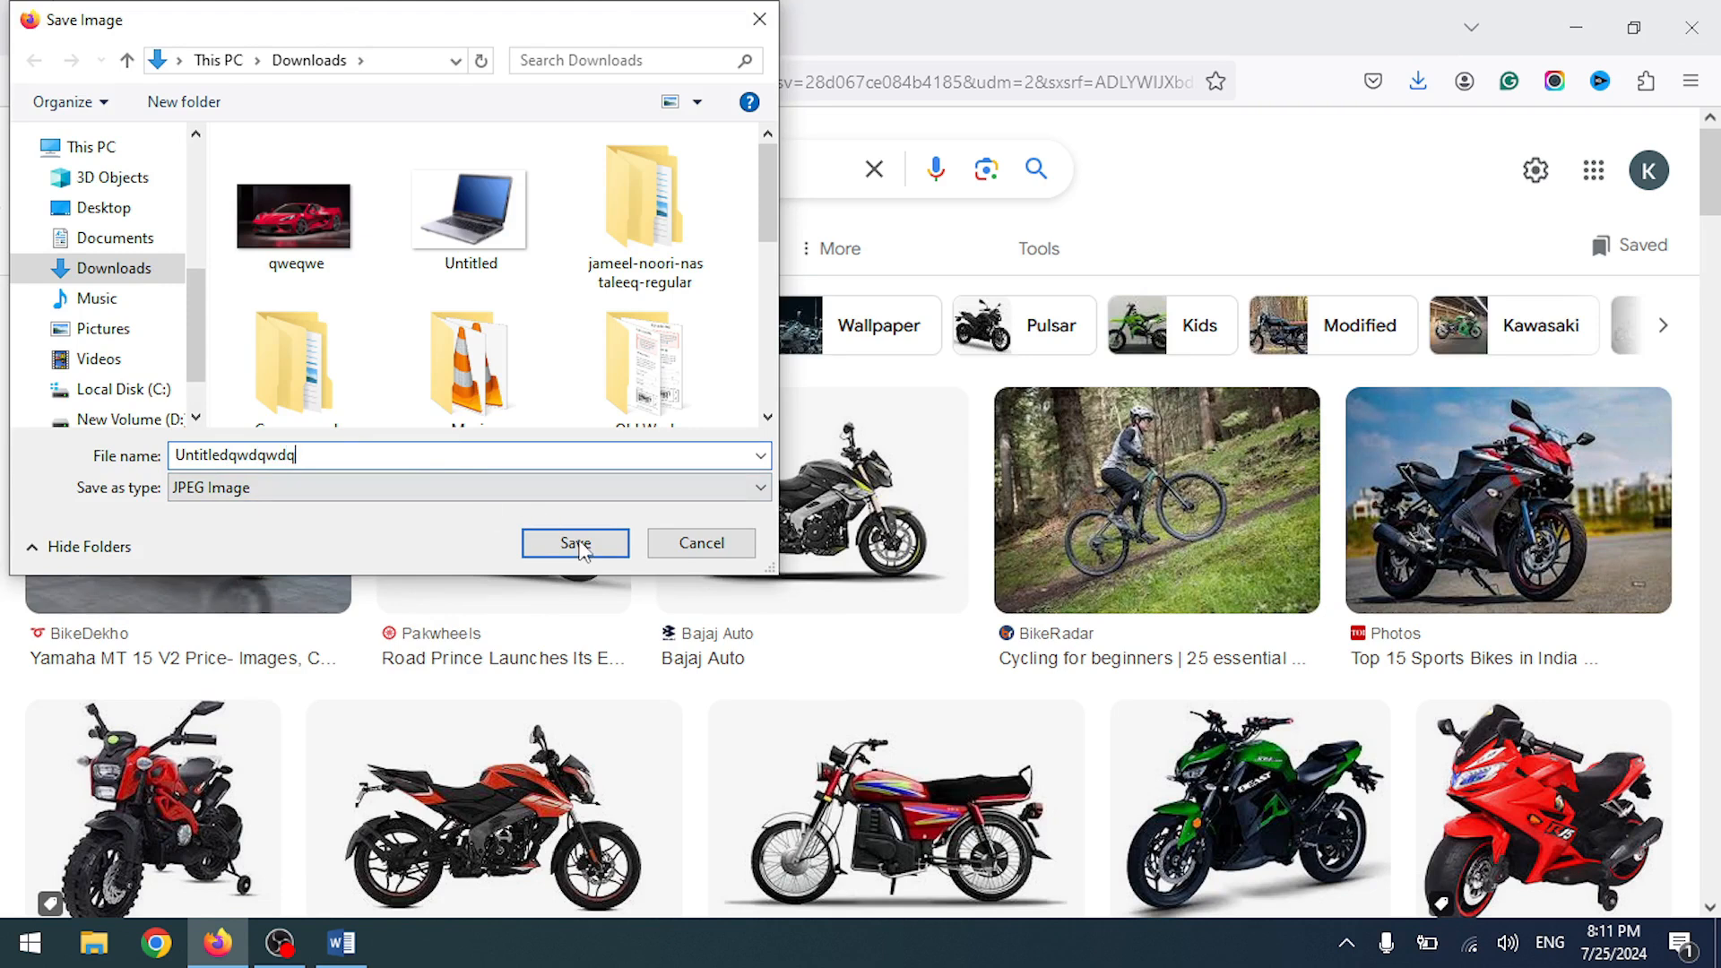
click(576, 544)
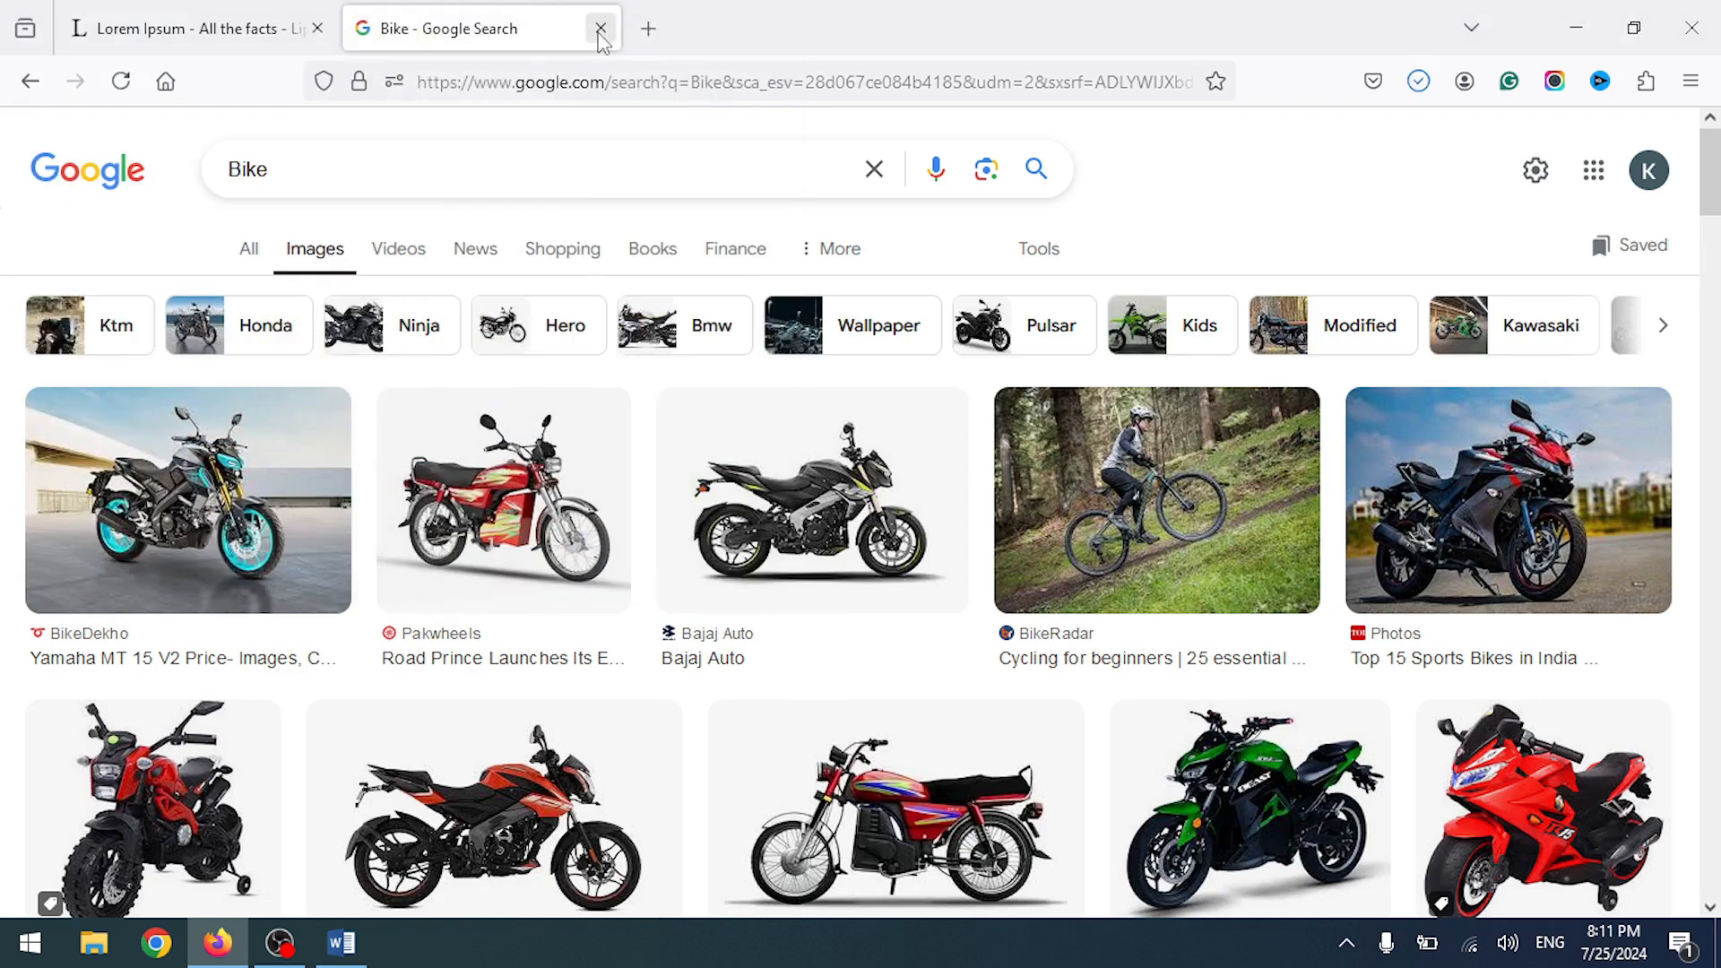
- Return to Word and undo the table of figures, captions, Figure 1 picture and bibliography
click(601, 28)
click(341, 942)
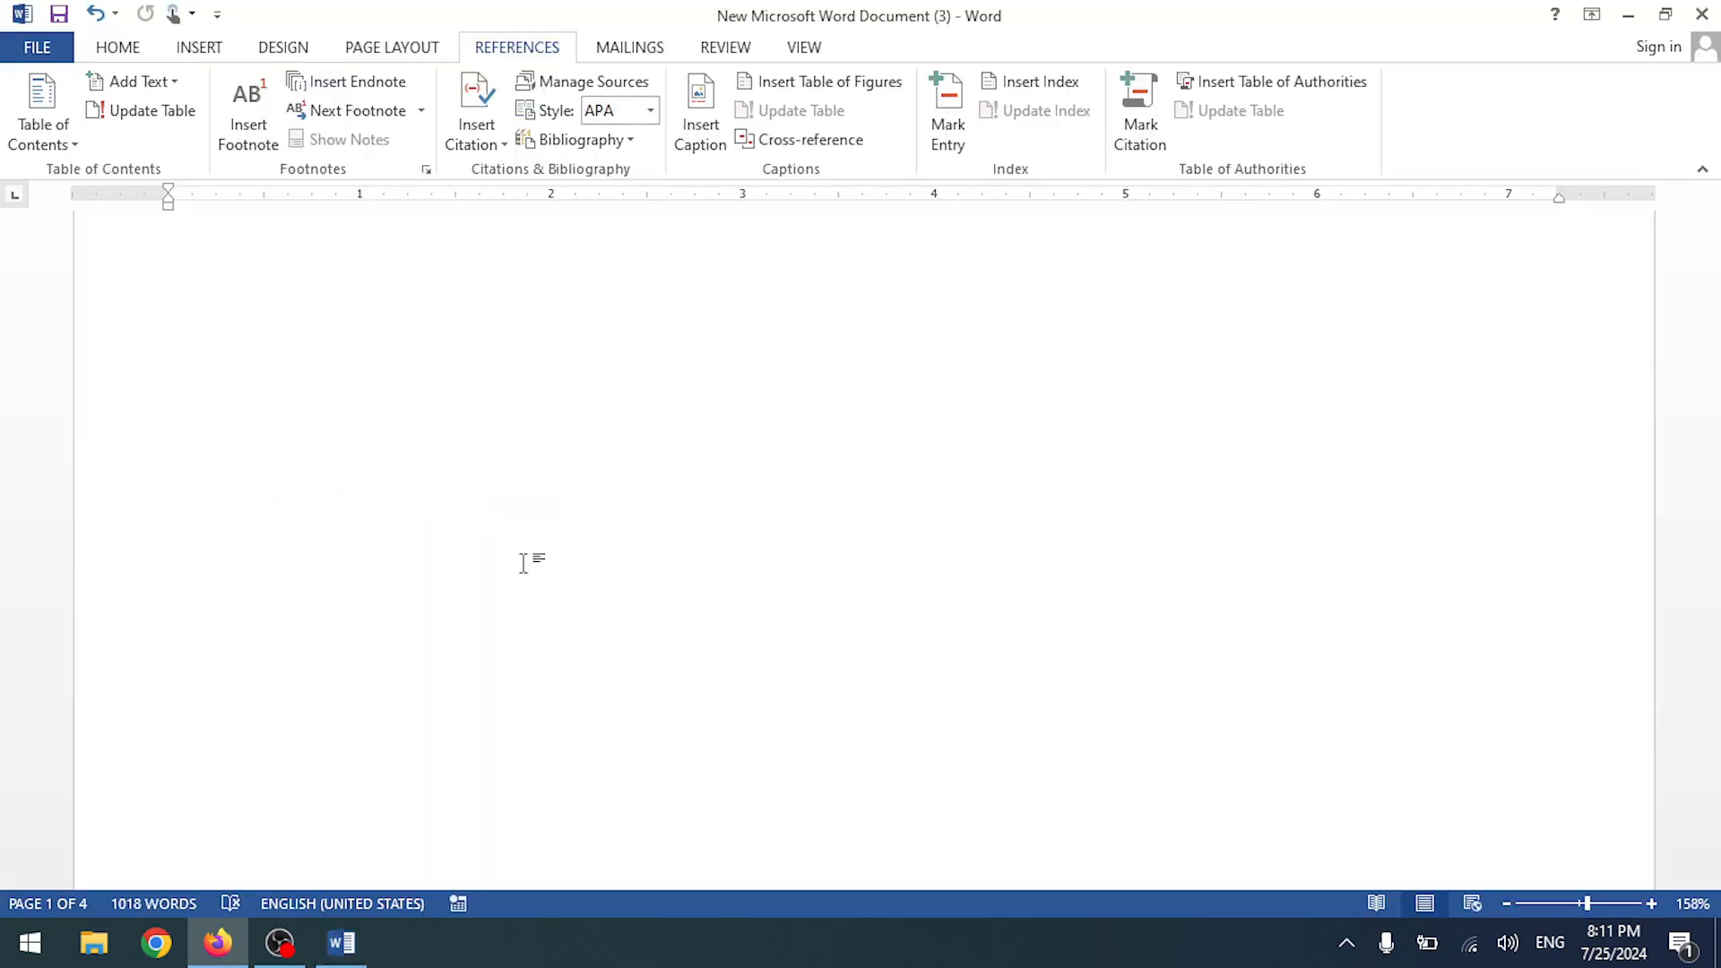
scroll(494, 517, up, 2)
key(ctrl+z)
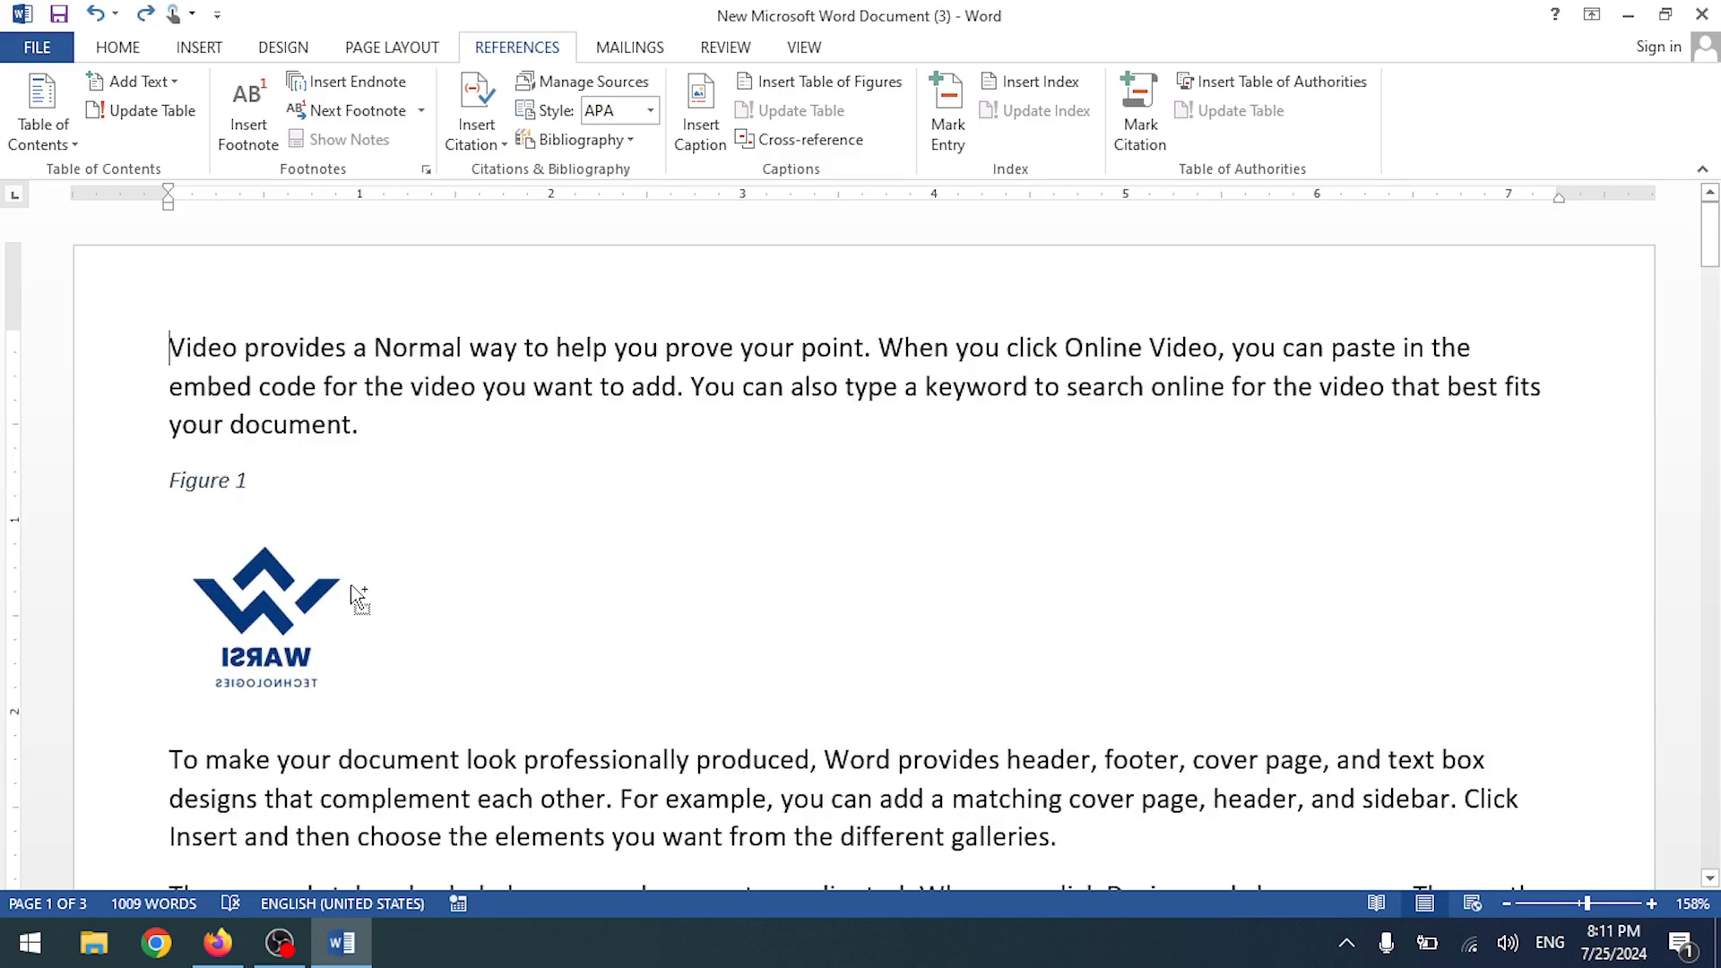
key(ctrl+z)
key(ctrl+z)
key(ctrl+z)
key(ctrl+z)
key(ctrl+z)
key(ctrl+z)
key(ctrl+z)
key(ctrl+z)
key(ctrl+z)
key(ctrl+z)
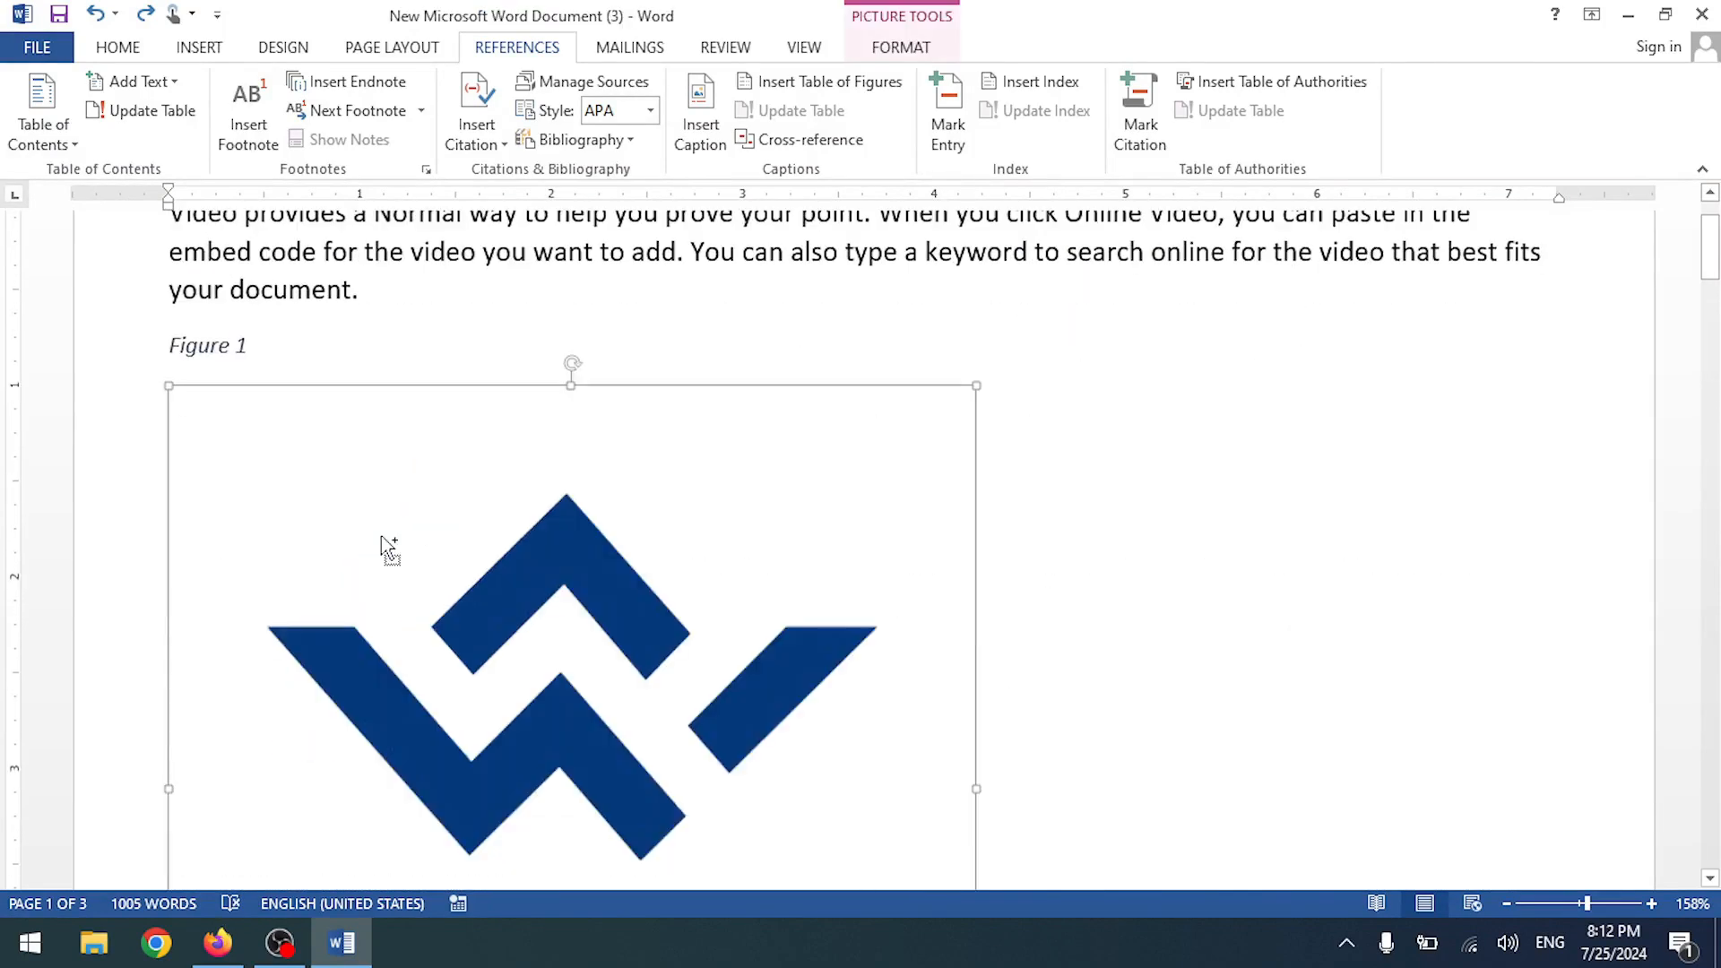
key(ctrl+z)
key(ctrl+z)
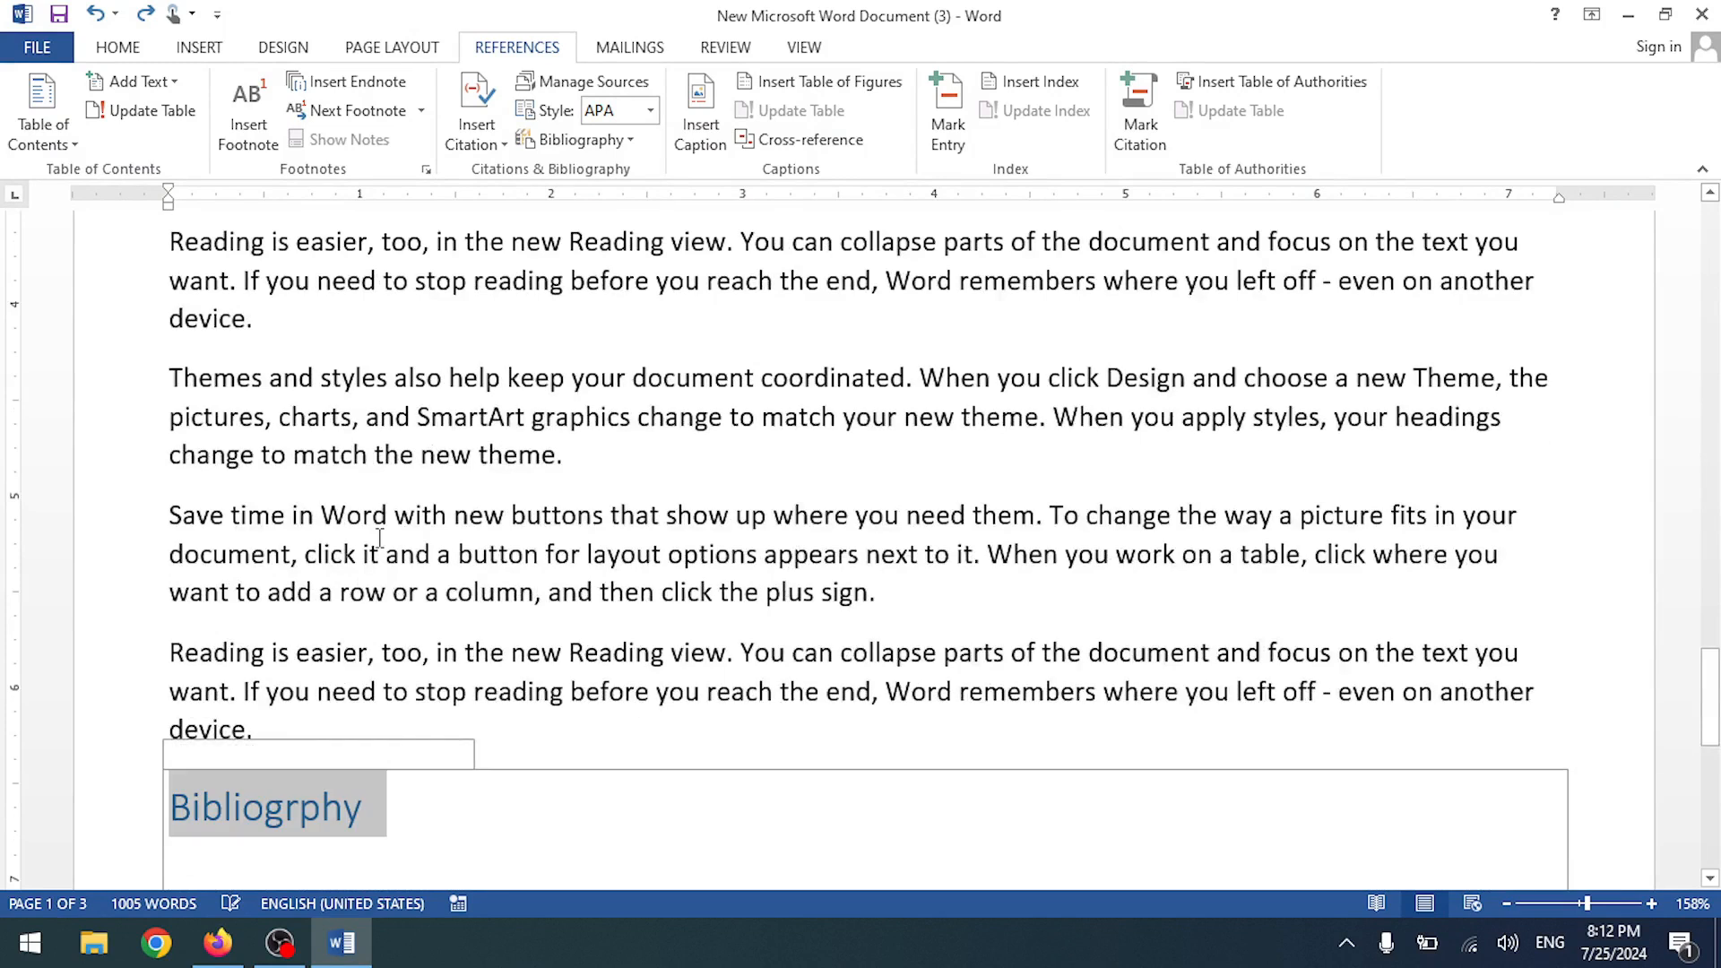
key(ctrl+z)
key(ctrl+z)
key(ctrl+z)
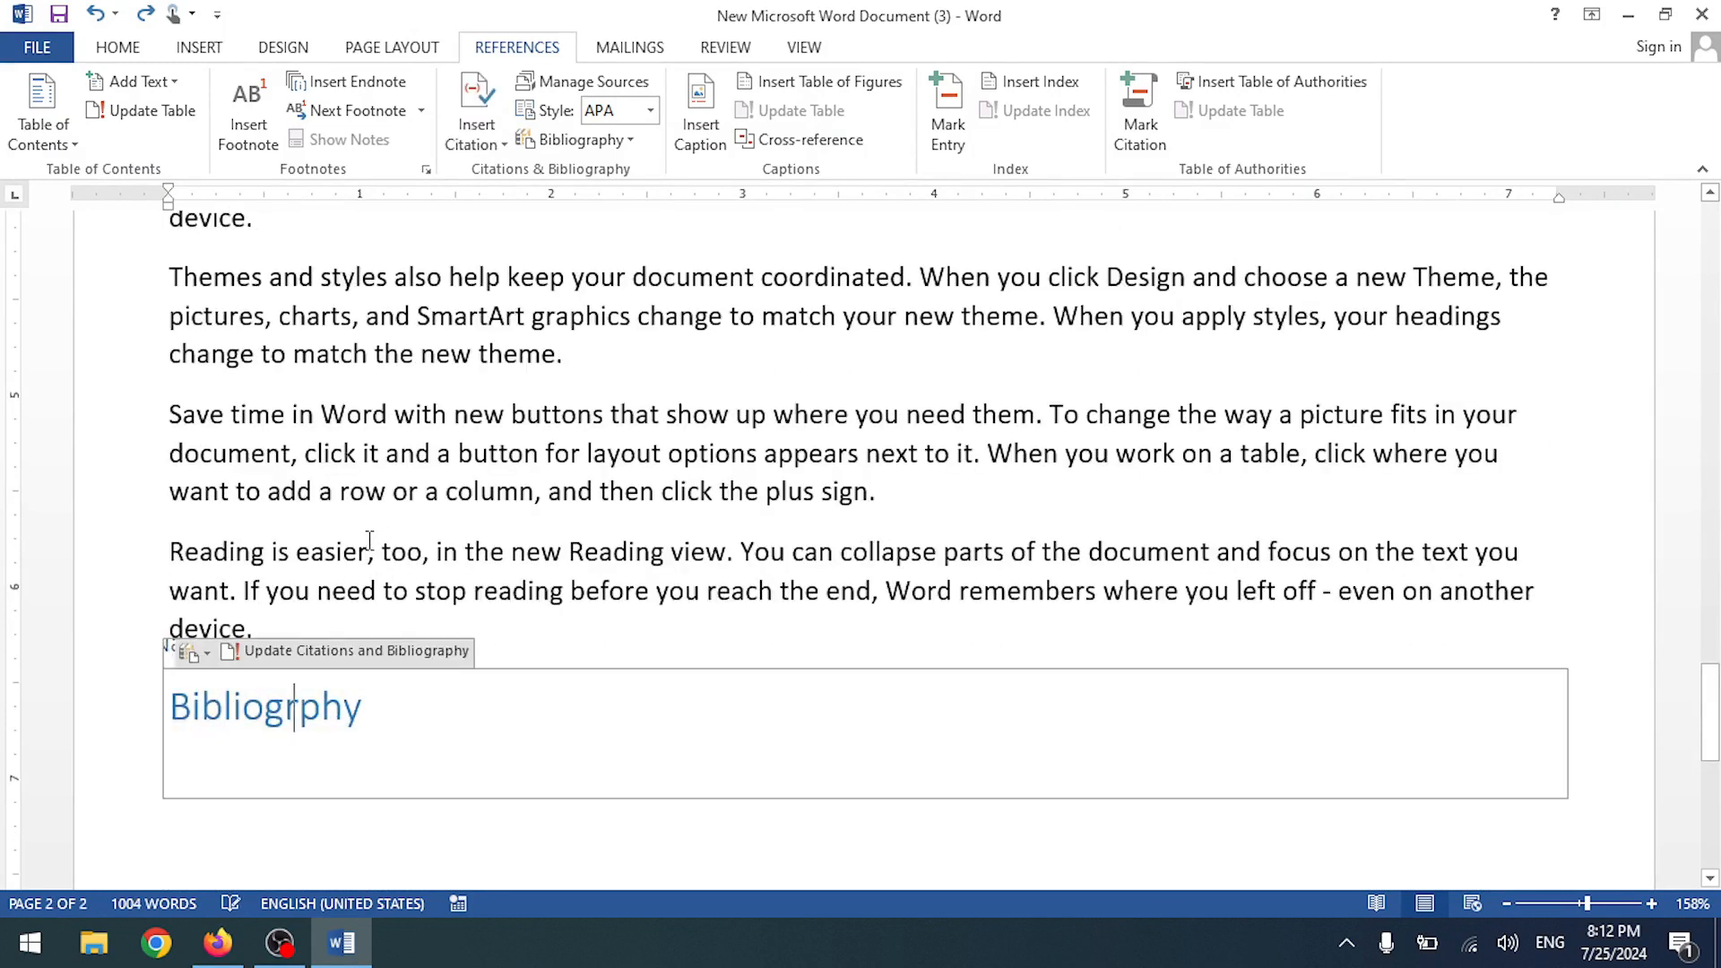
ctrl+click(369, 540)
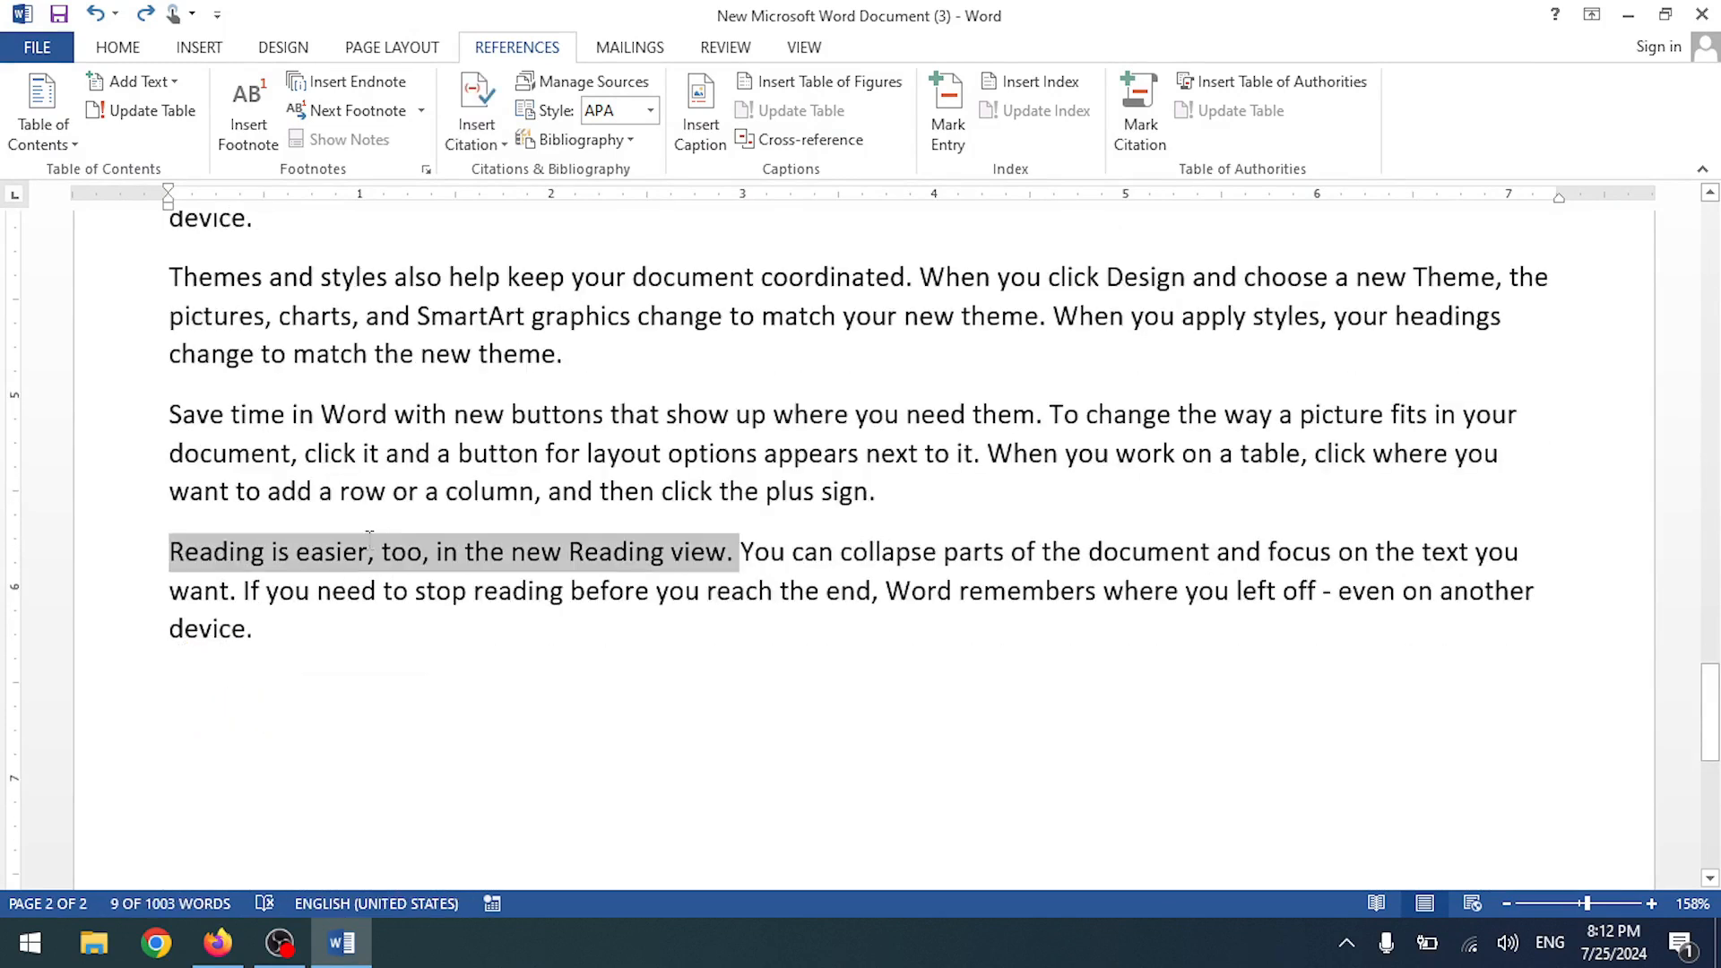
key(ctrl+z)
scroll(373, 531, up, 9)
scroll(373, 530, up, 5)
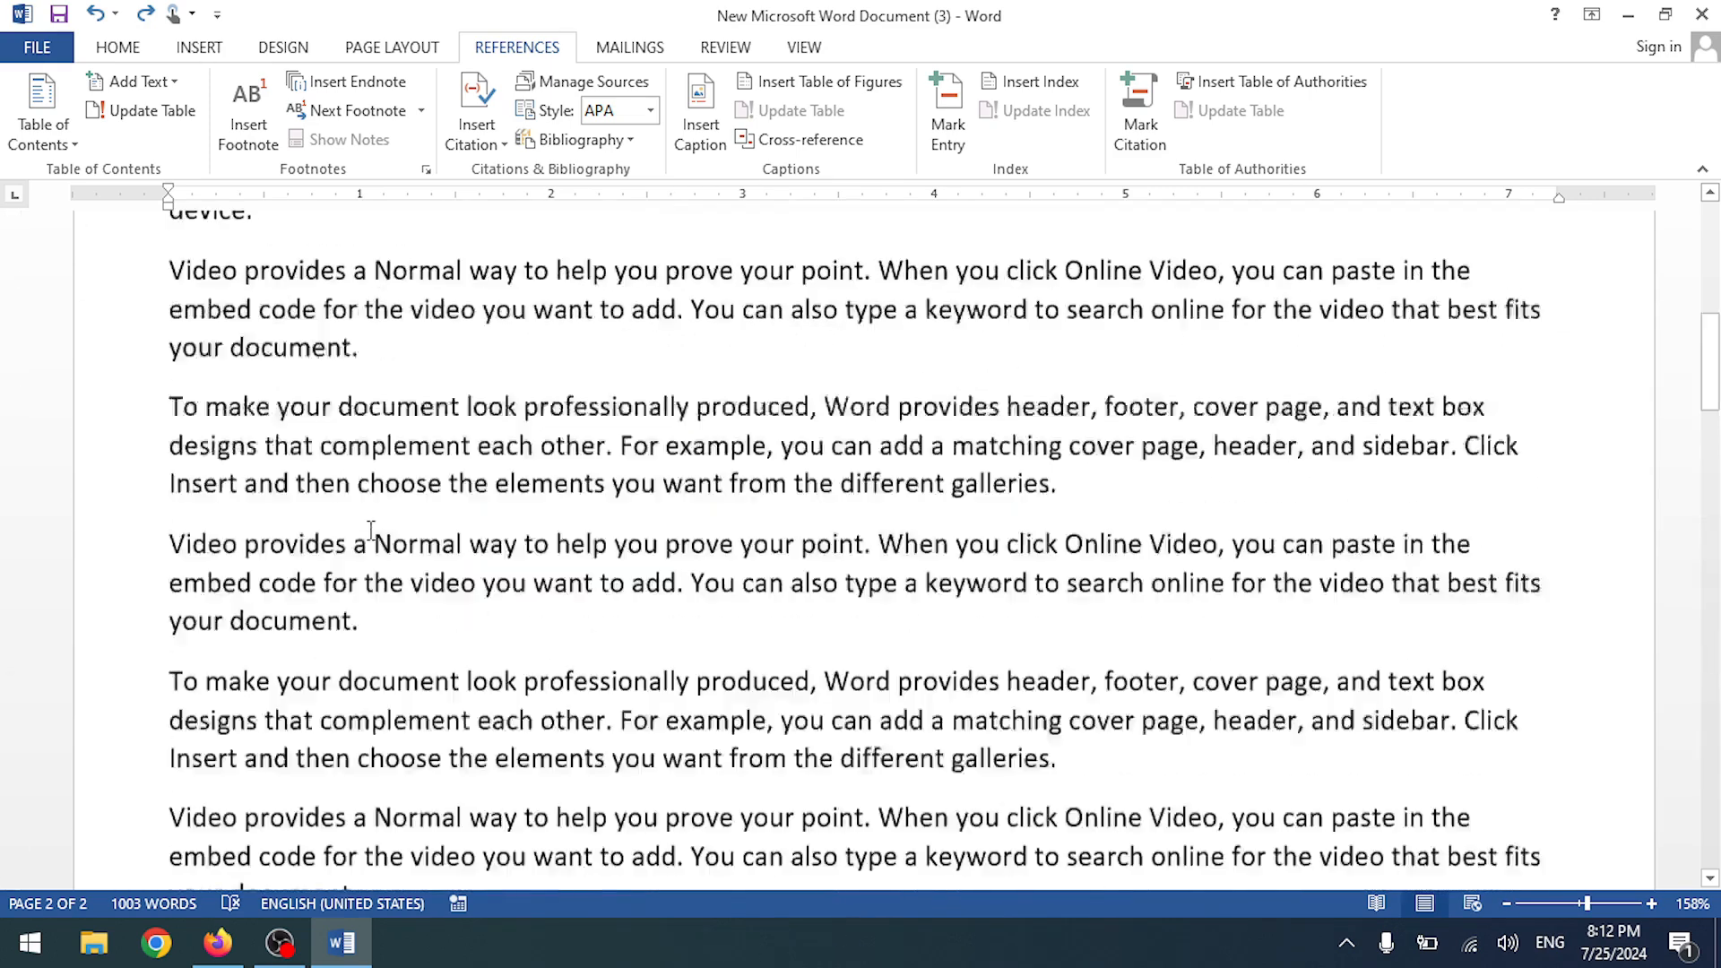
- Tidy the empty lines above the opening paragraph and open the Table of Figures settings
click(170, 345)
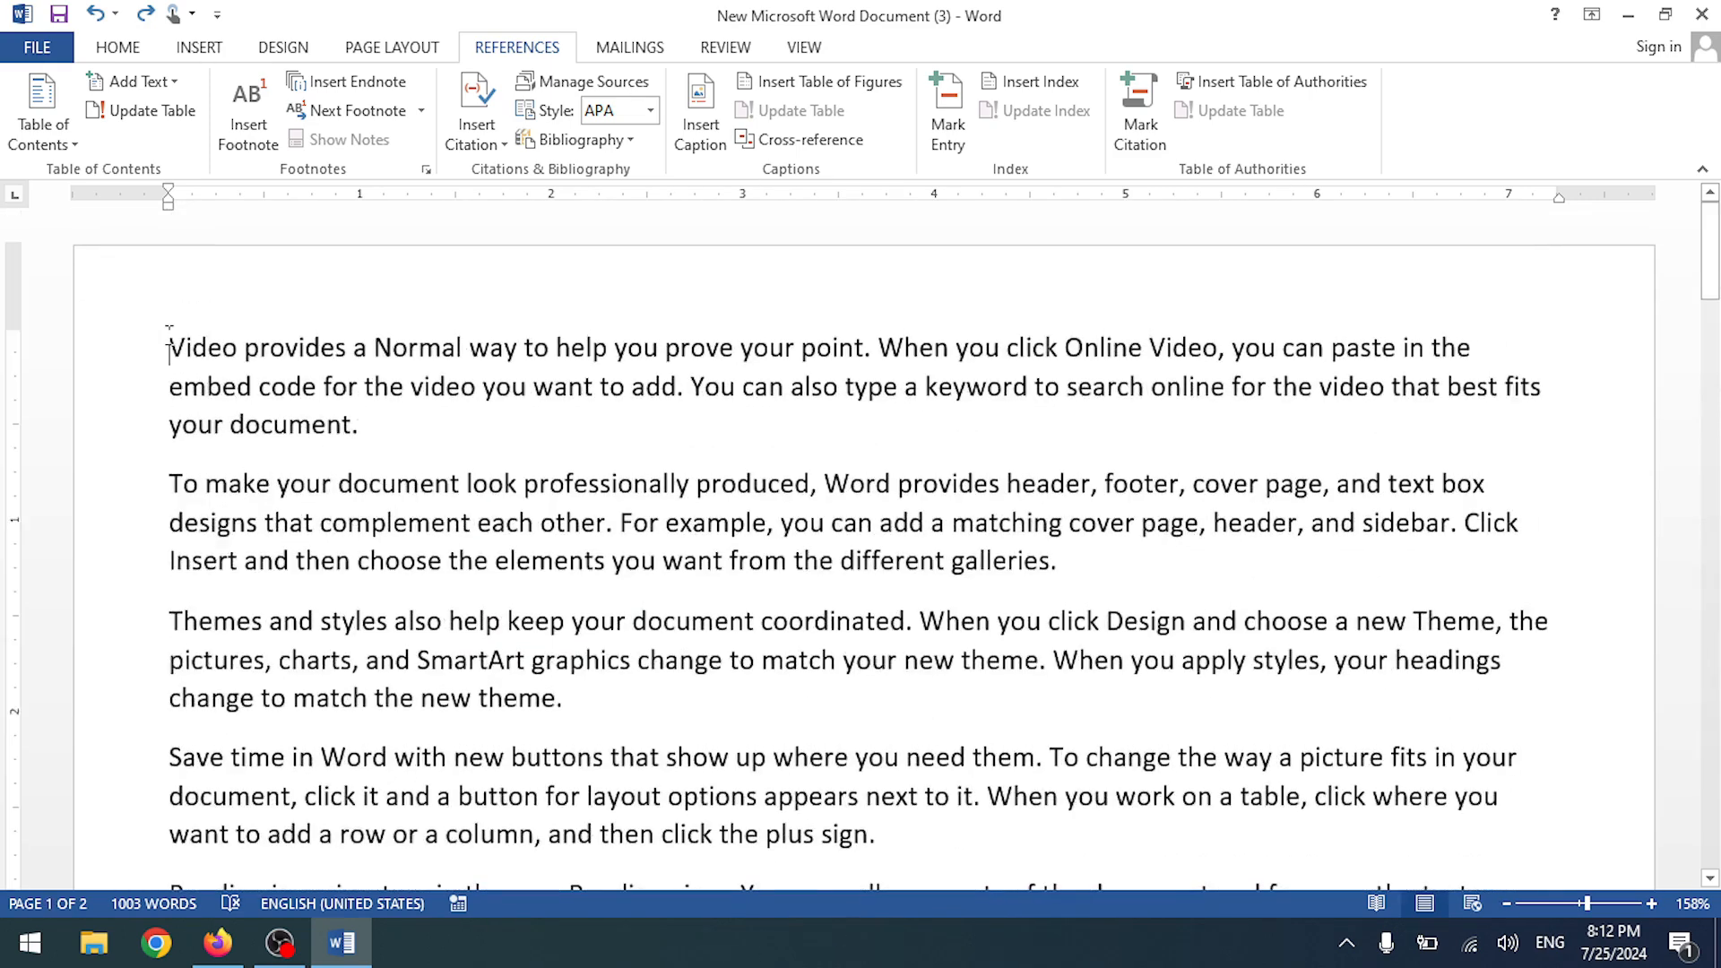
key(Return)
key(Return)
key(Return)
key(Return)
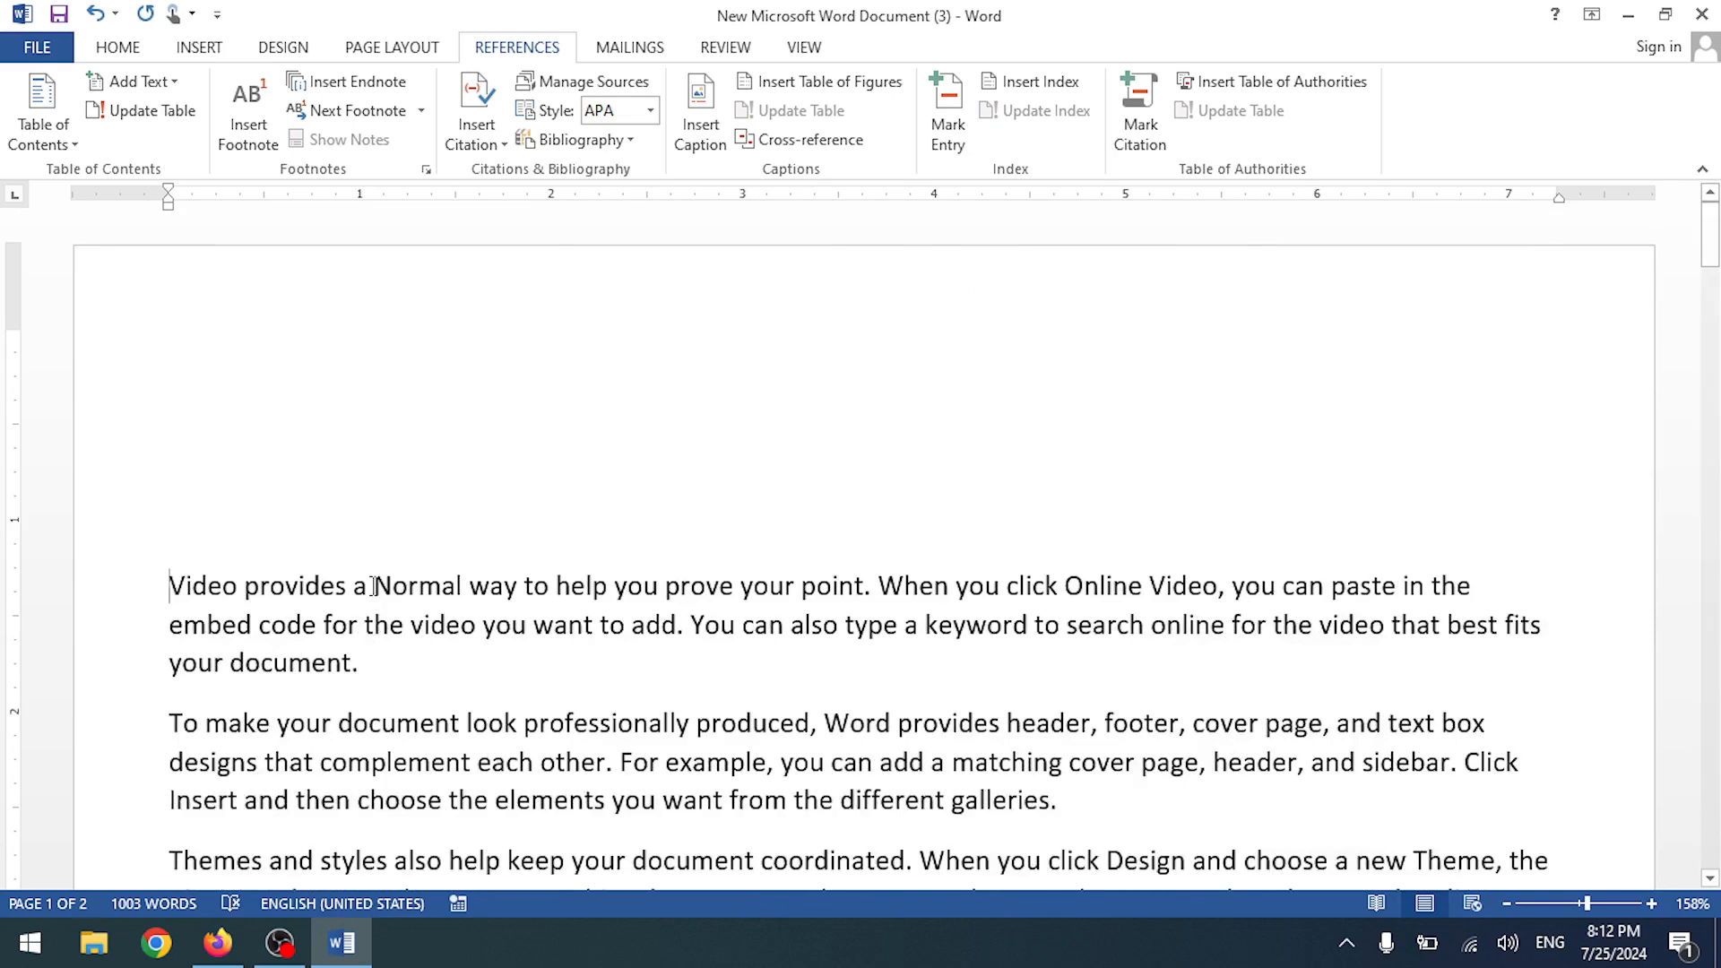
key(BackSpace)
key(BackSpace)
key(BackSpace)
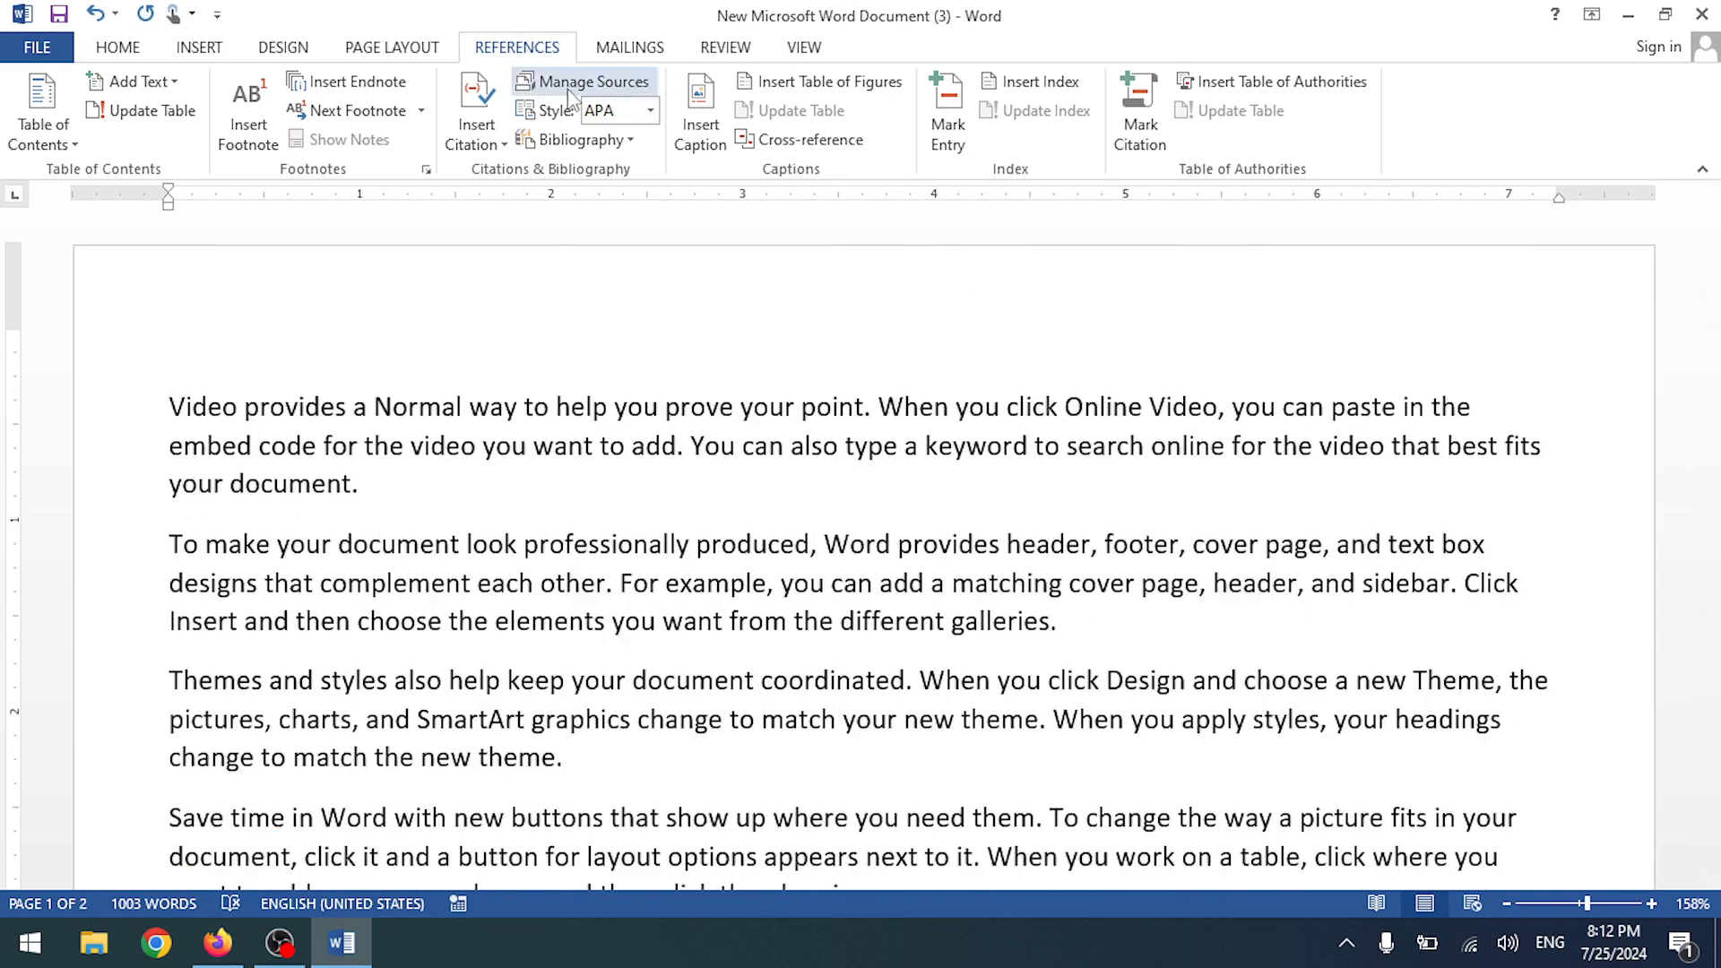
click(484, 121)
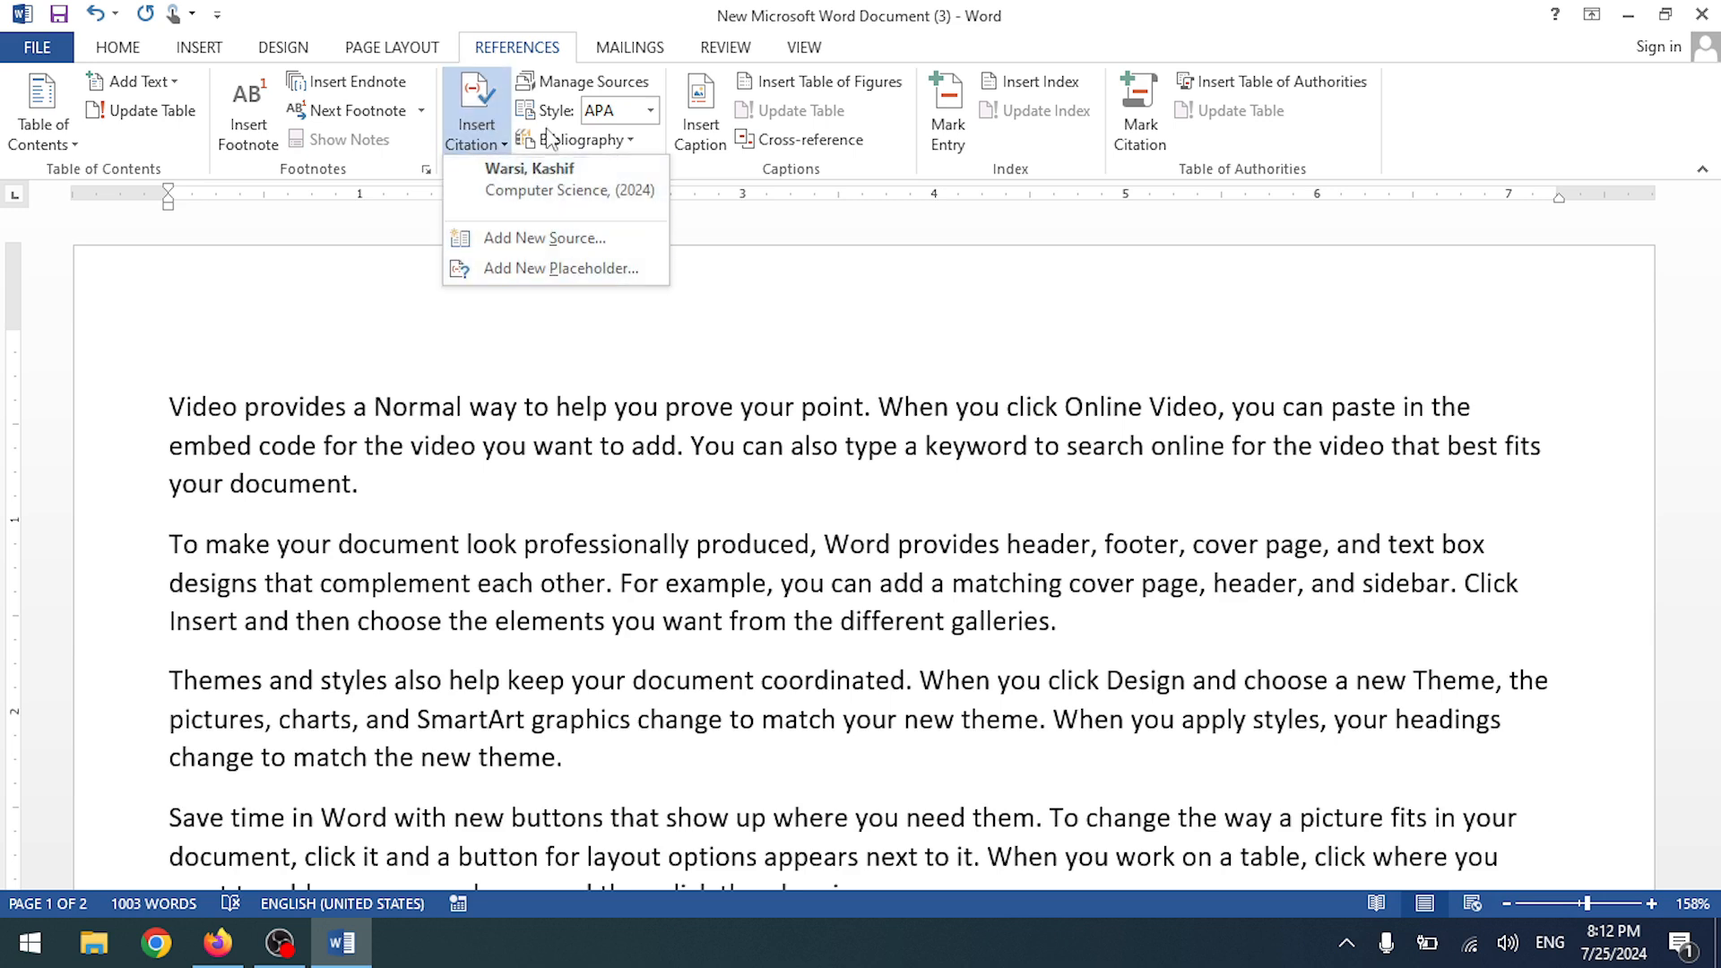
click(764, 85)
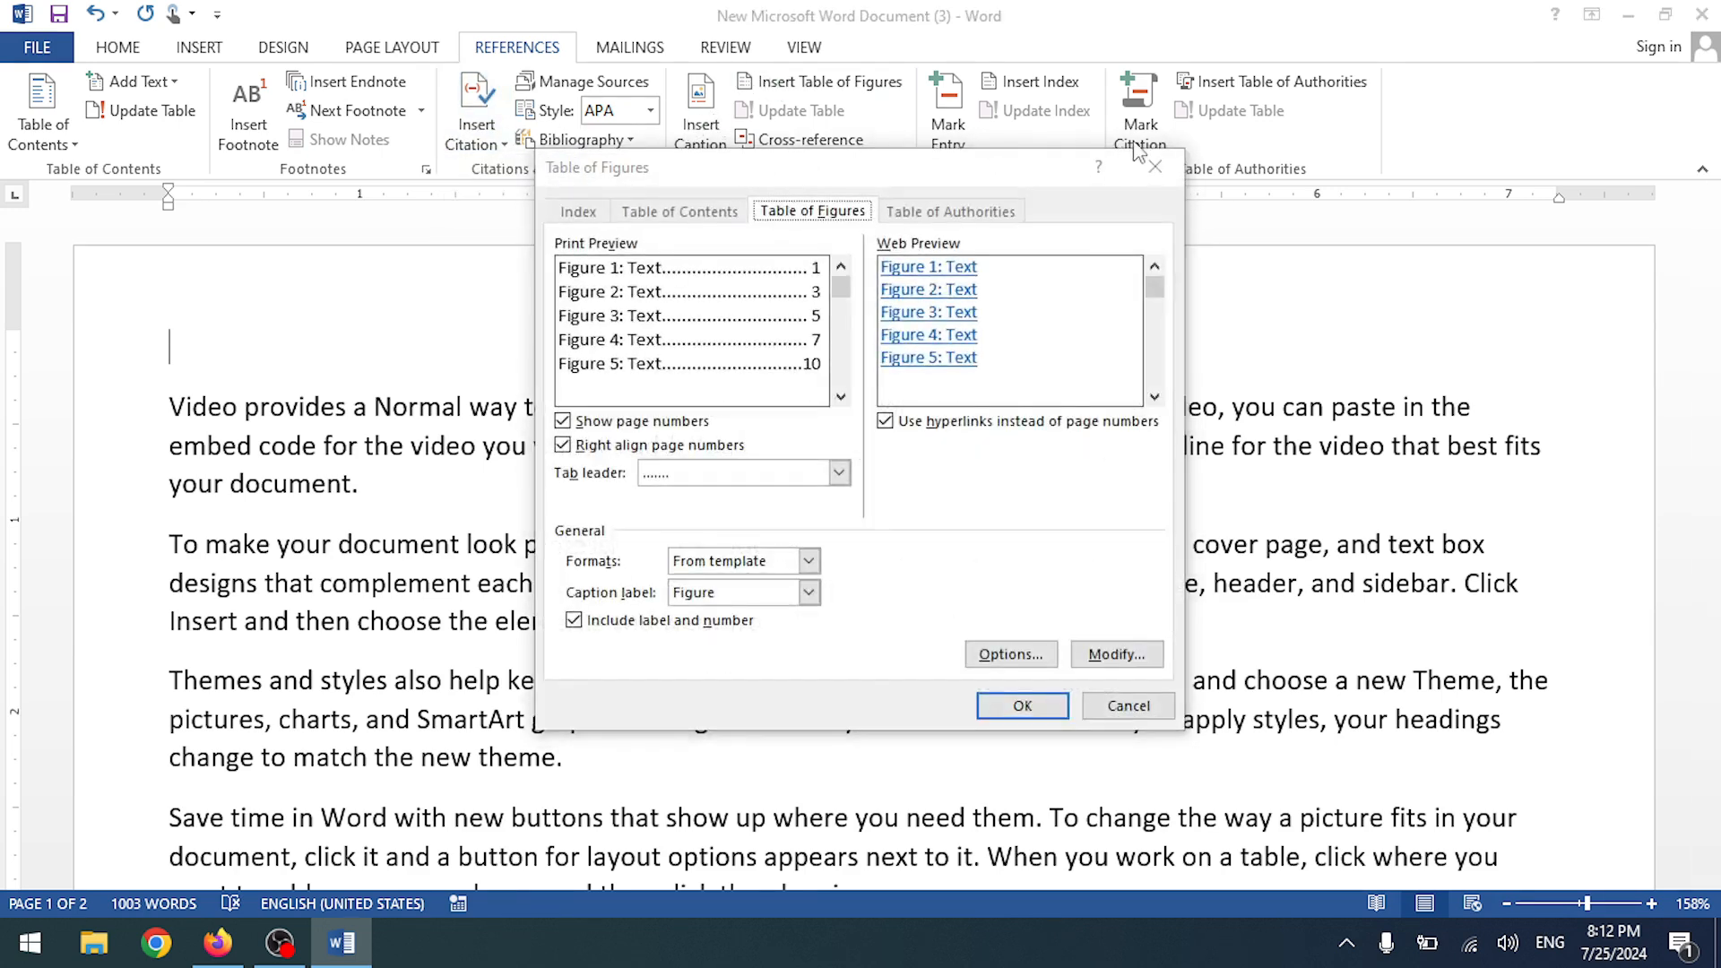
- Insert a 'Computer 1' caption at the top of page 1 using the Computer label
key(Escape)
click(700, 125)
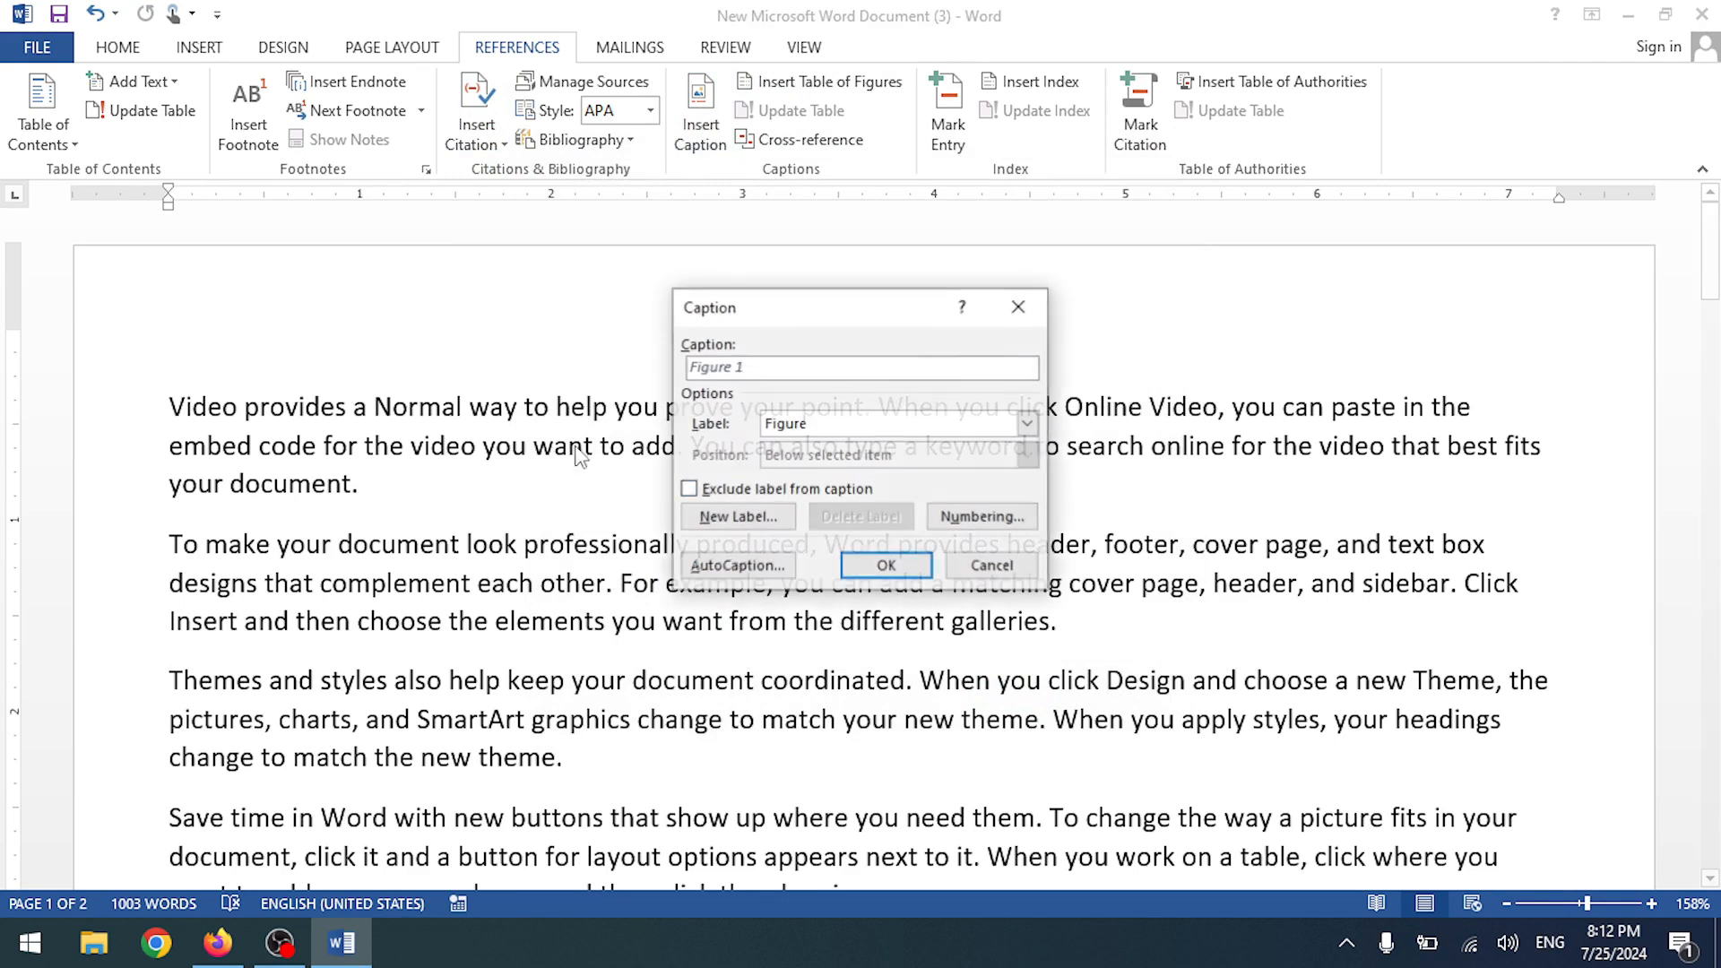
click(736, 517)
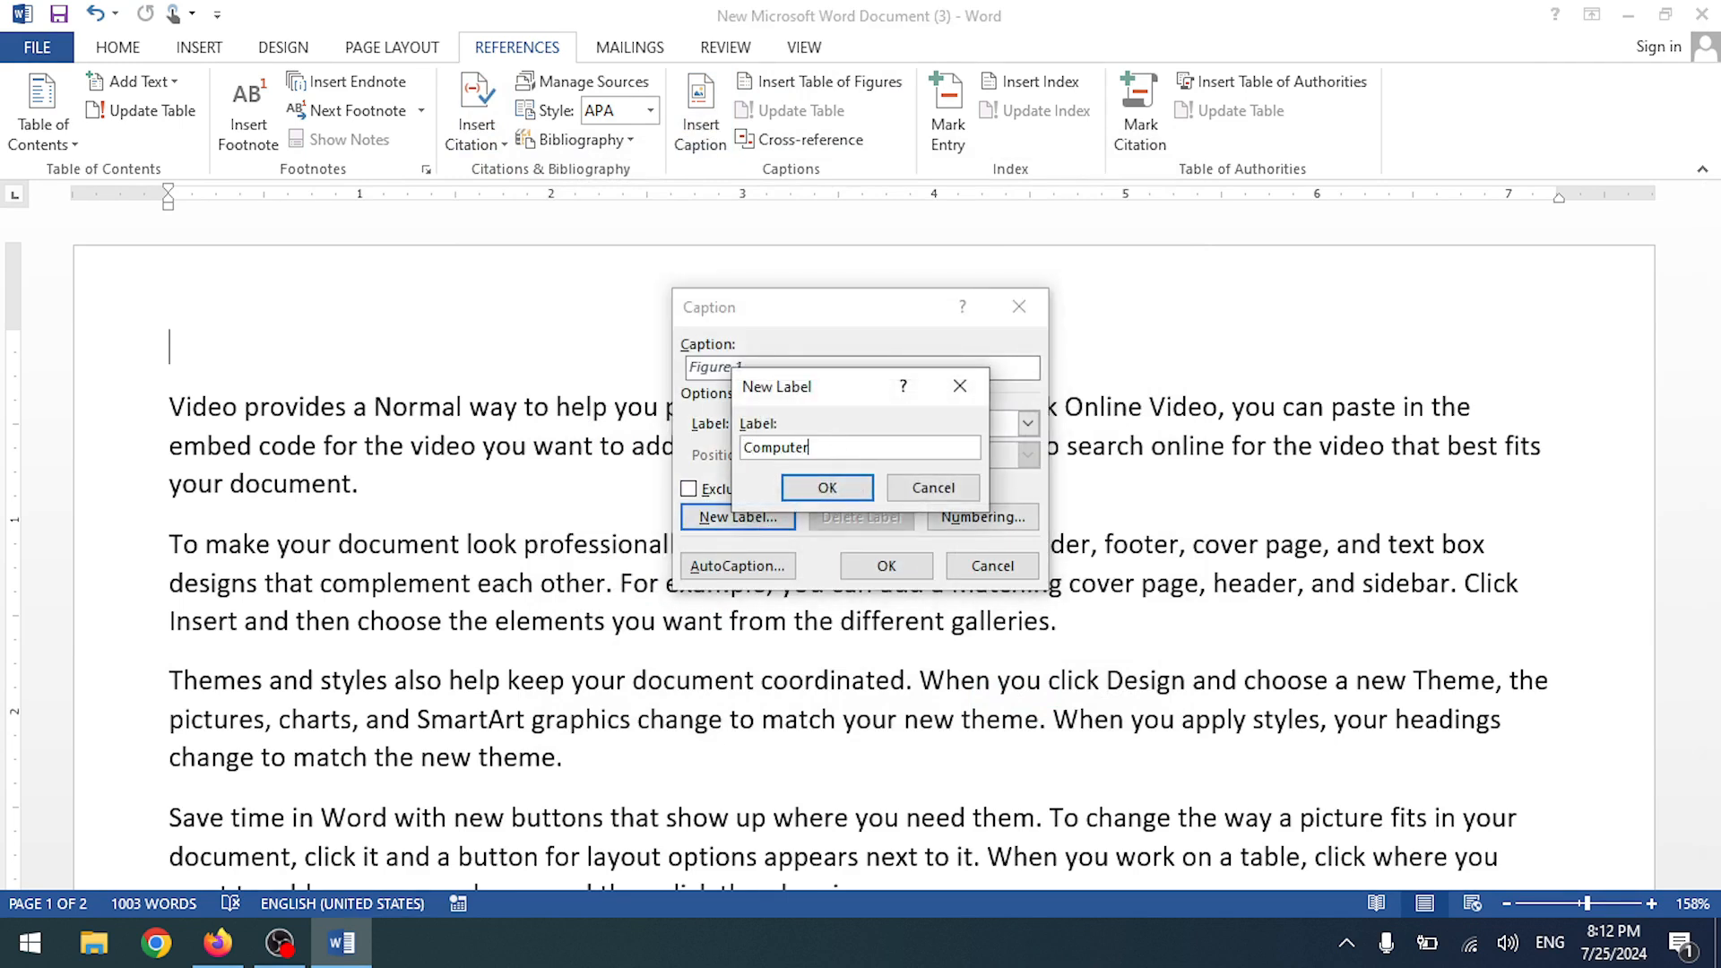
click(827, 487)
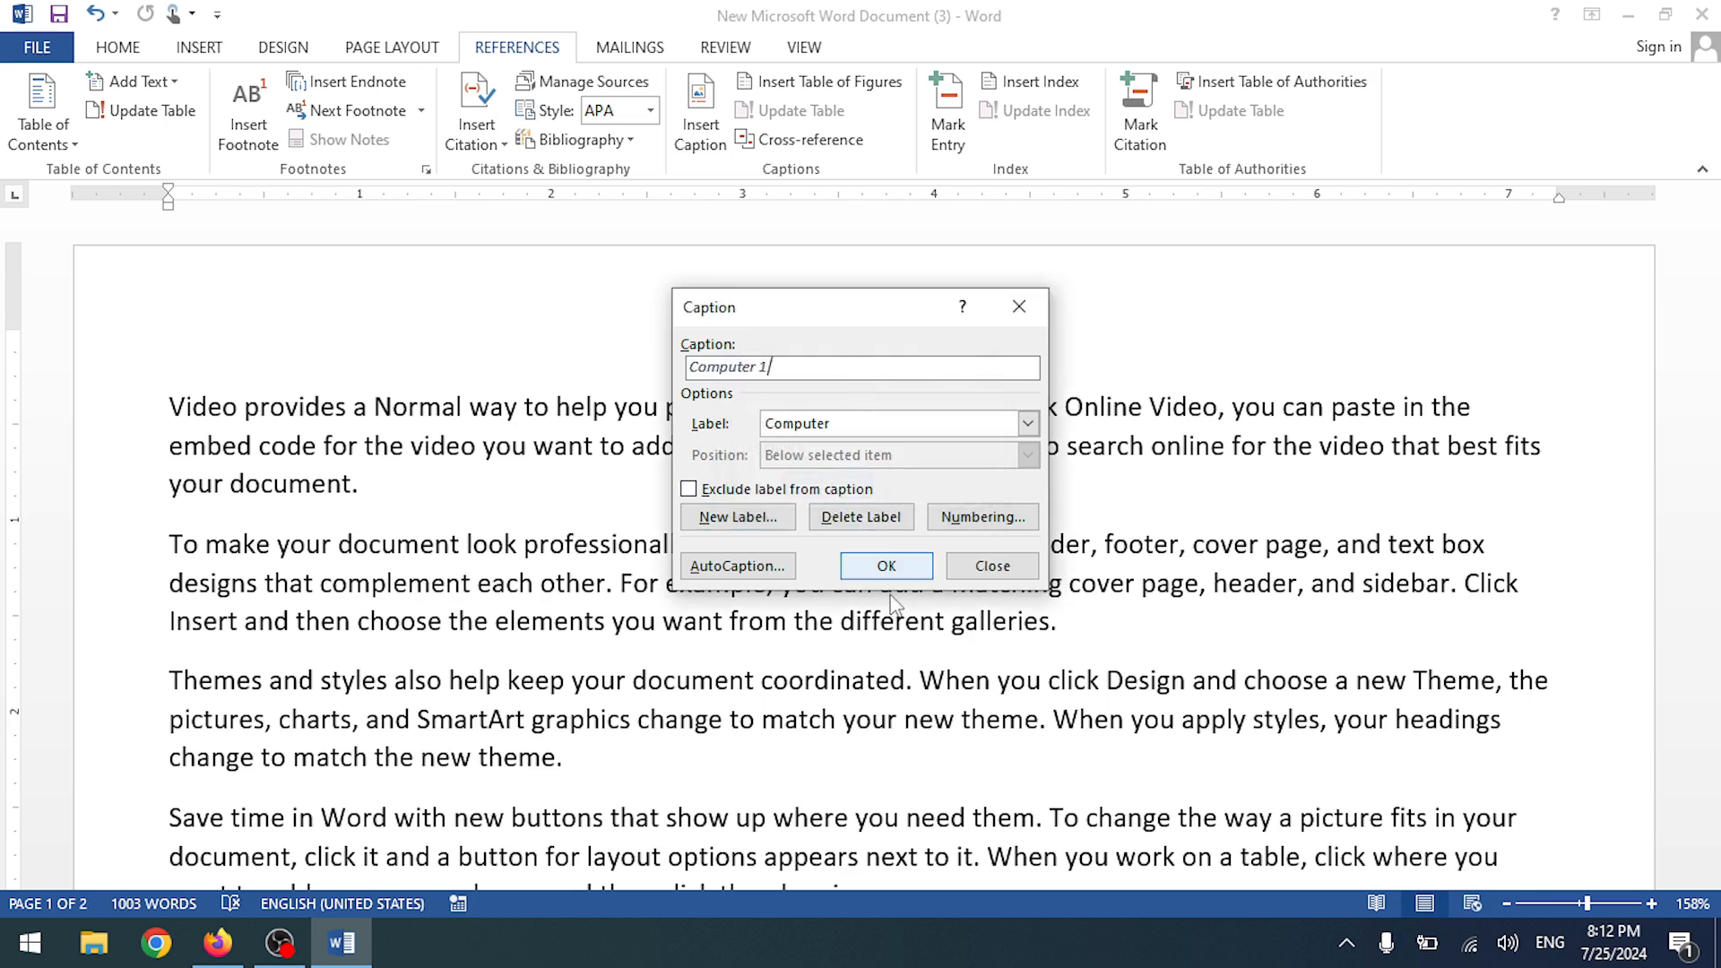
click(886, 567)
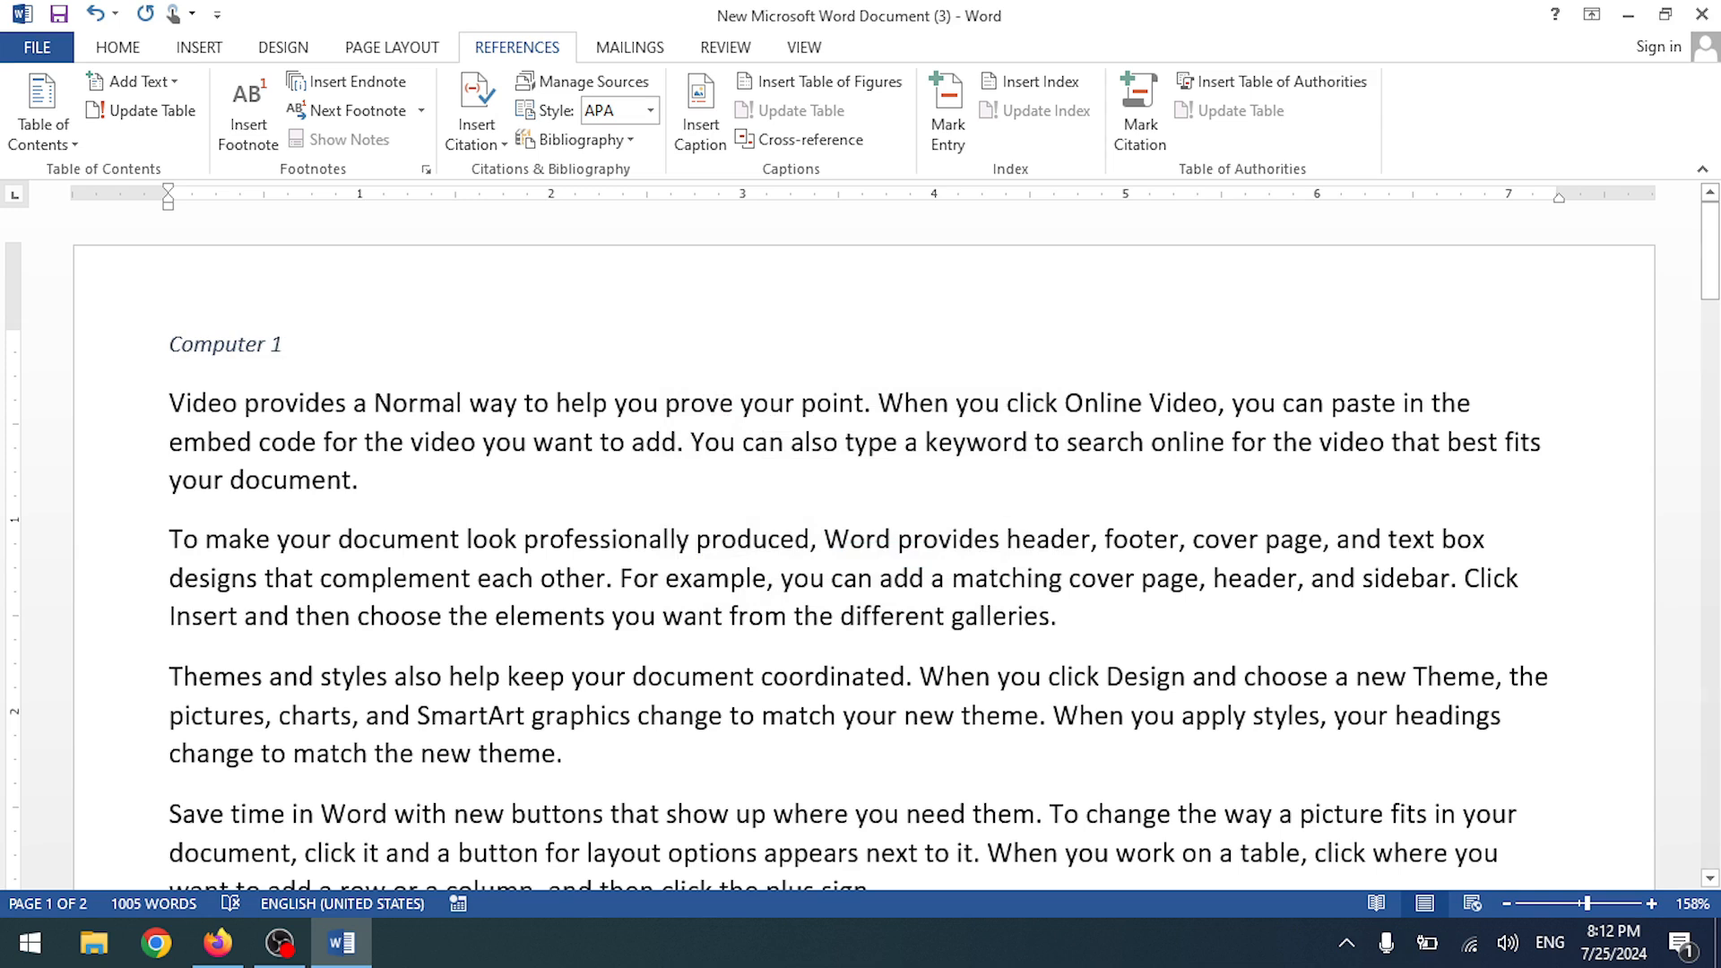
key(Return)
- Insert the laptop picture below the Computer 1 caption
click(205, 50)
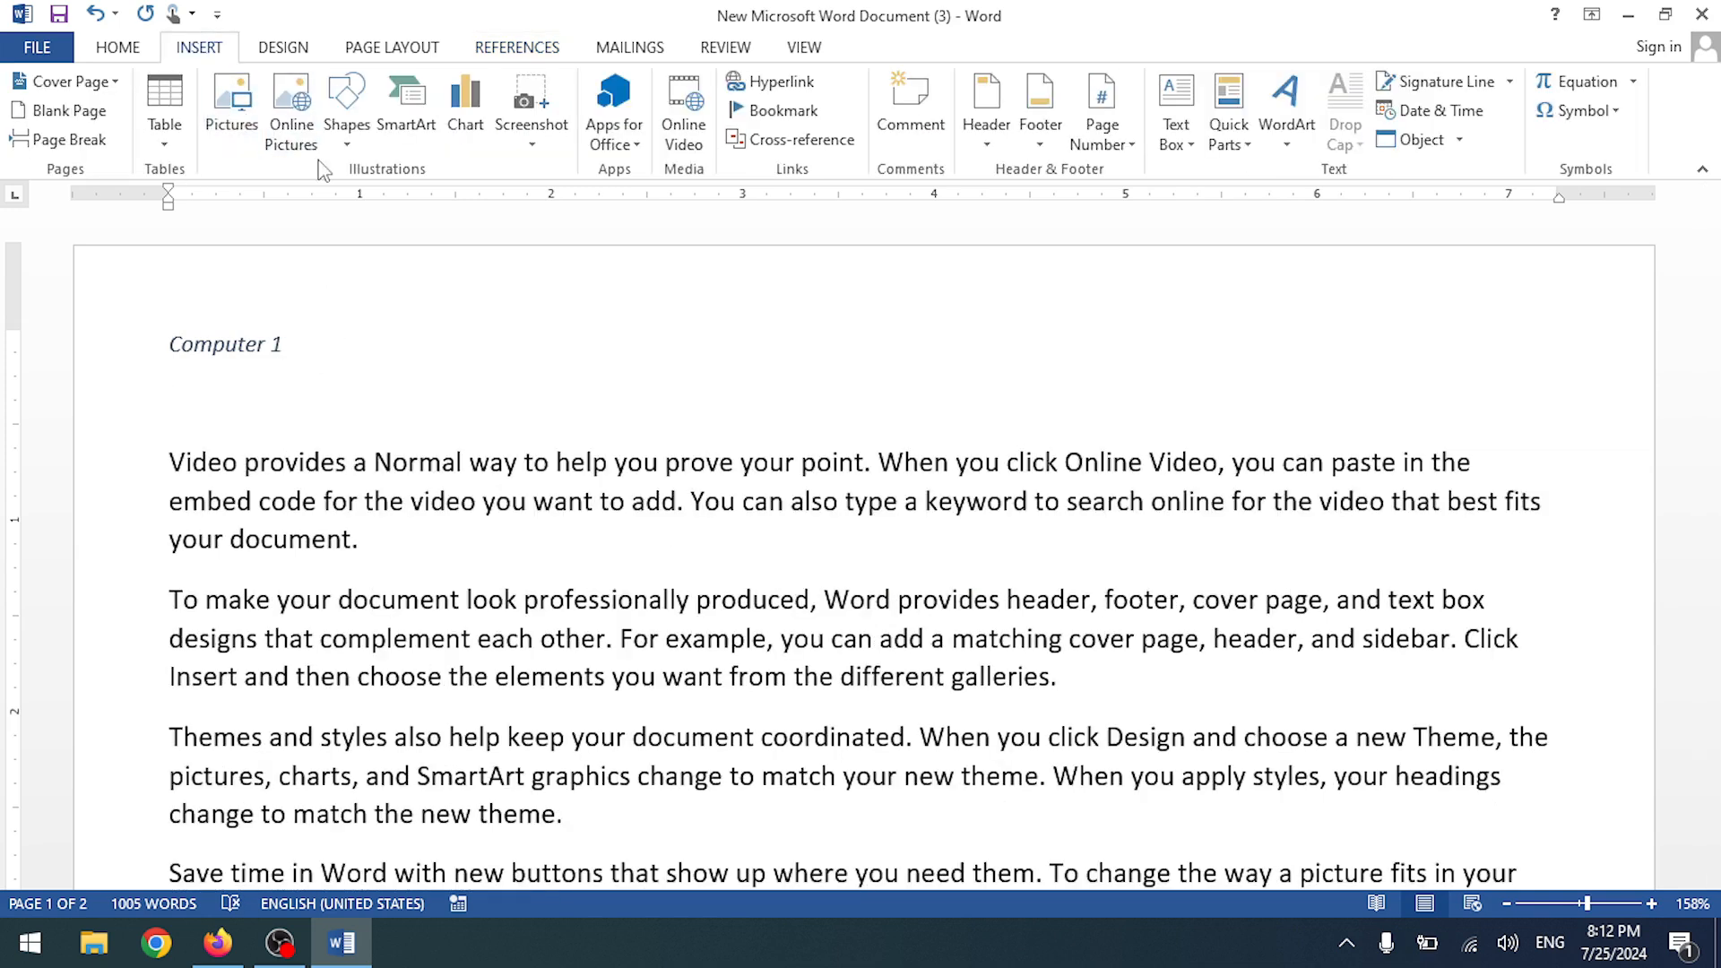
click(232, 116)
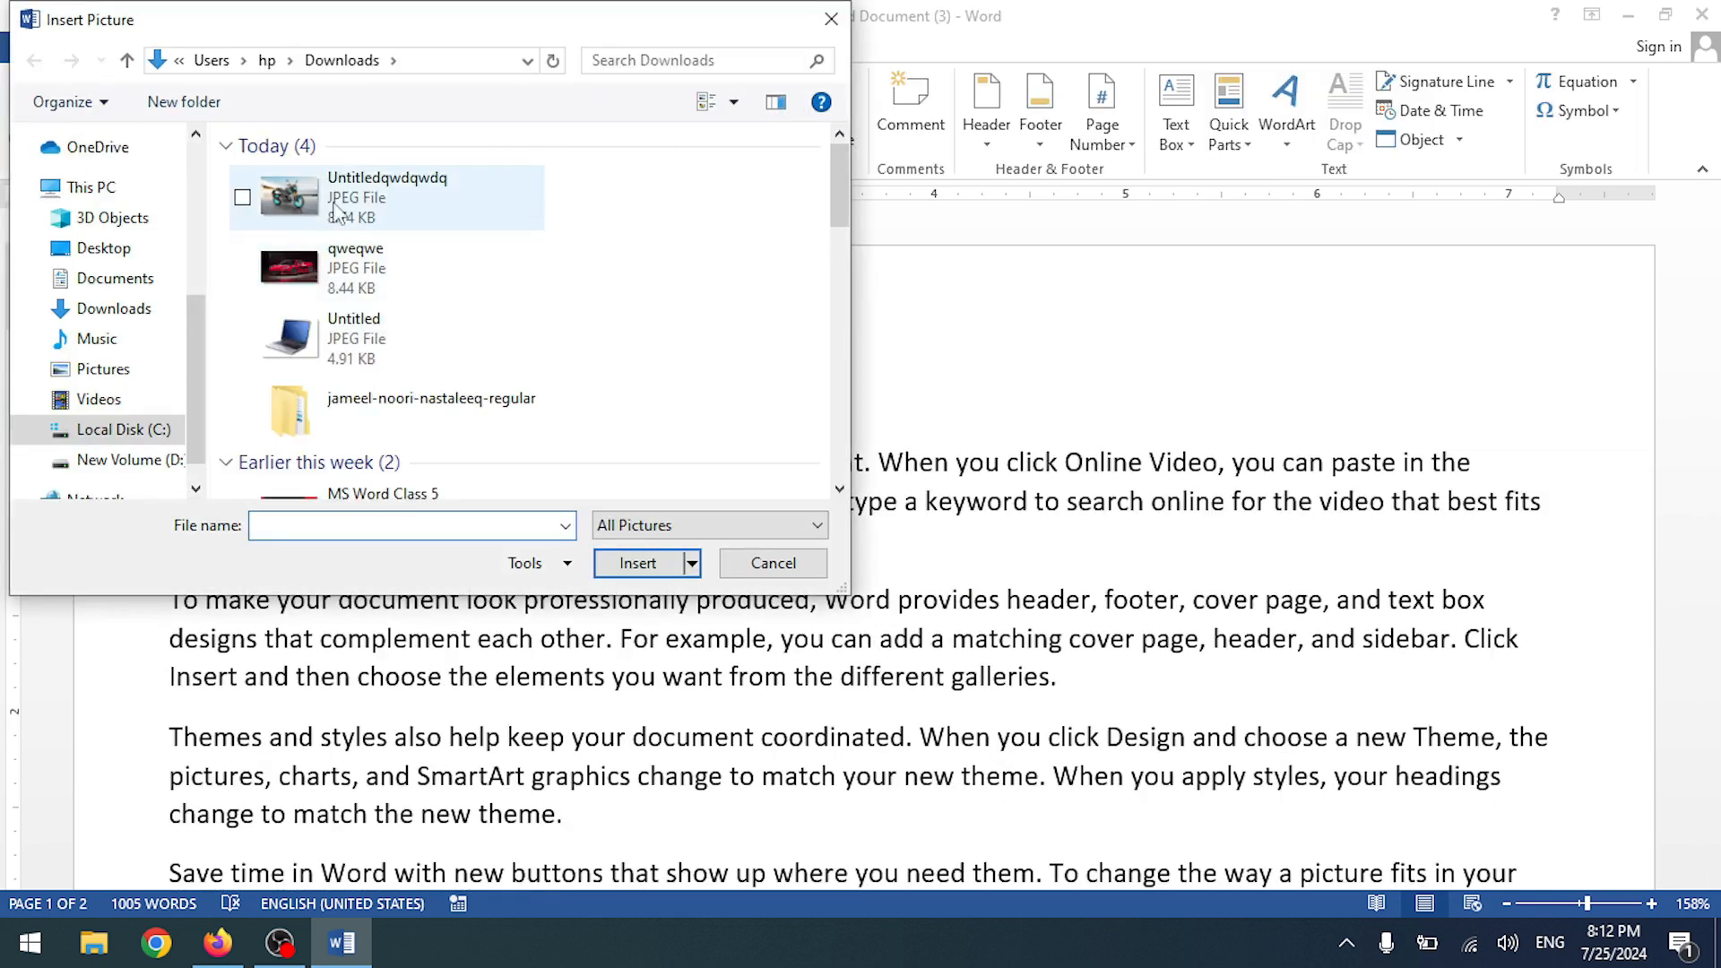
double_click(296, 339)
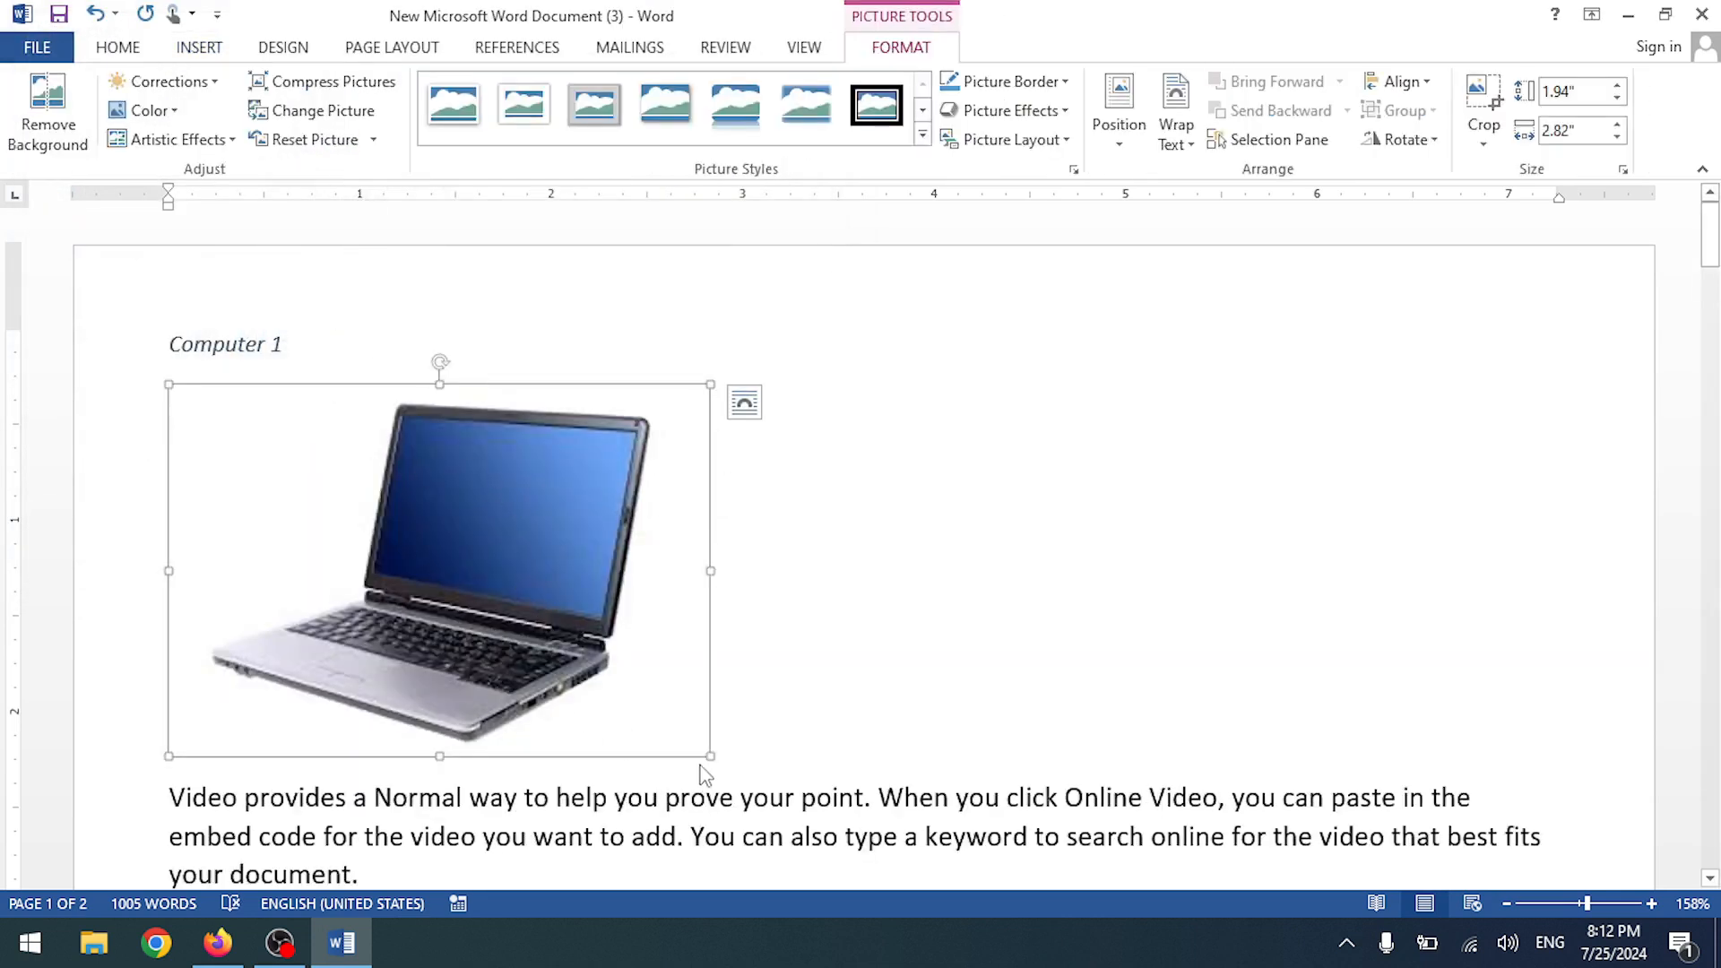
click(824, 727)
- Paste copies of the 'Video provides' paragraph after it, undoing the last copy
scroll(768, 549, down, 10)
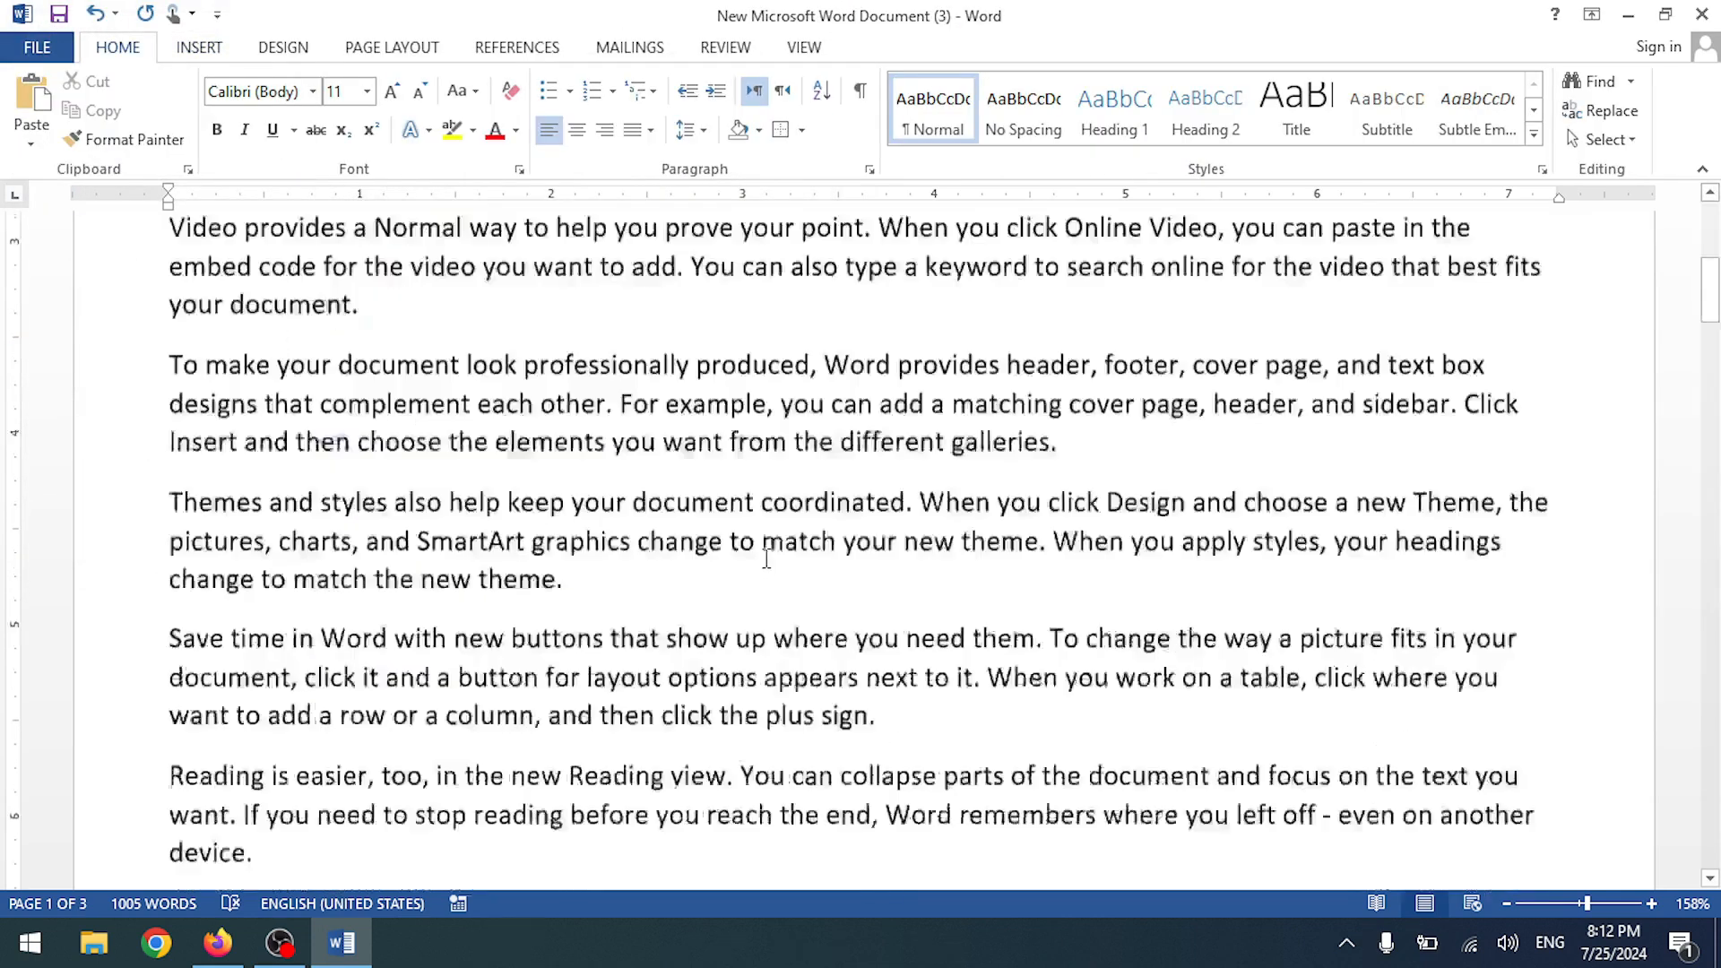
scroll(762, 549, up, 5)
scroll(752, 526, down, 5)
scroll(744, 526, up, 5)
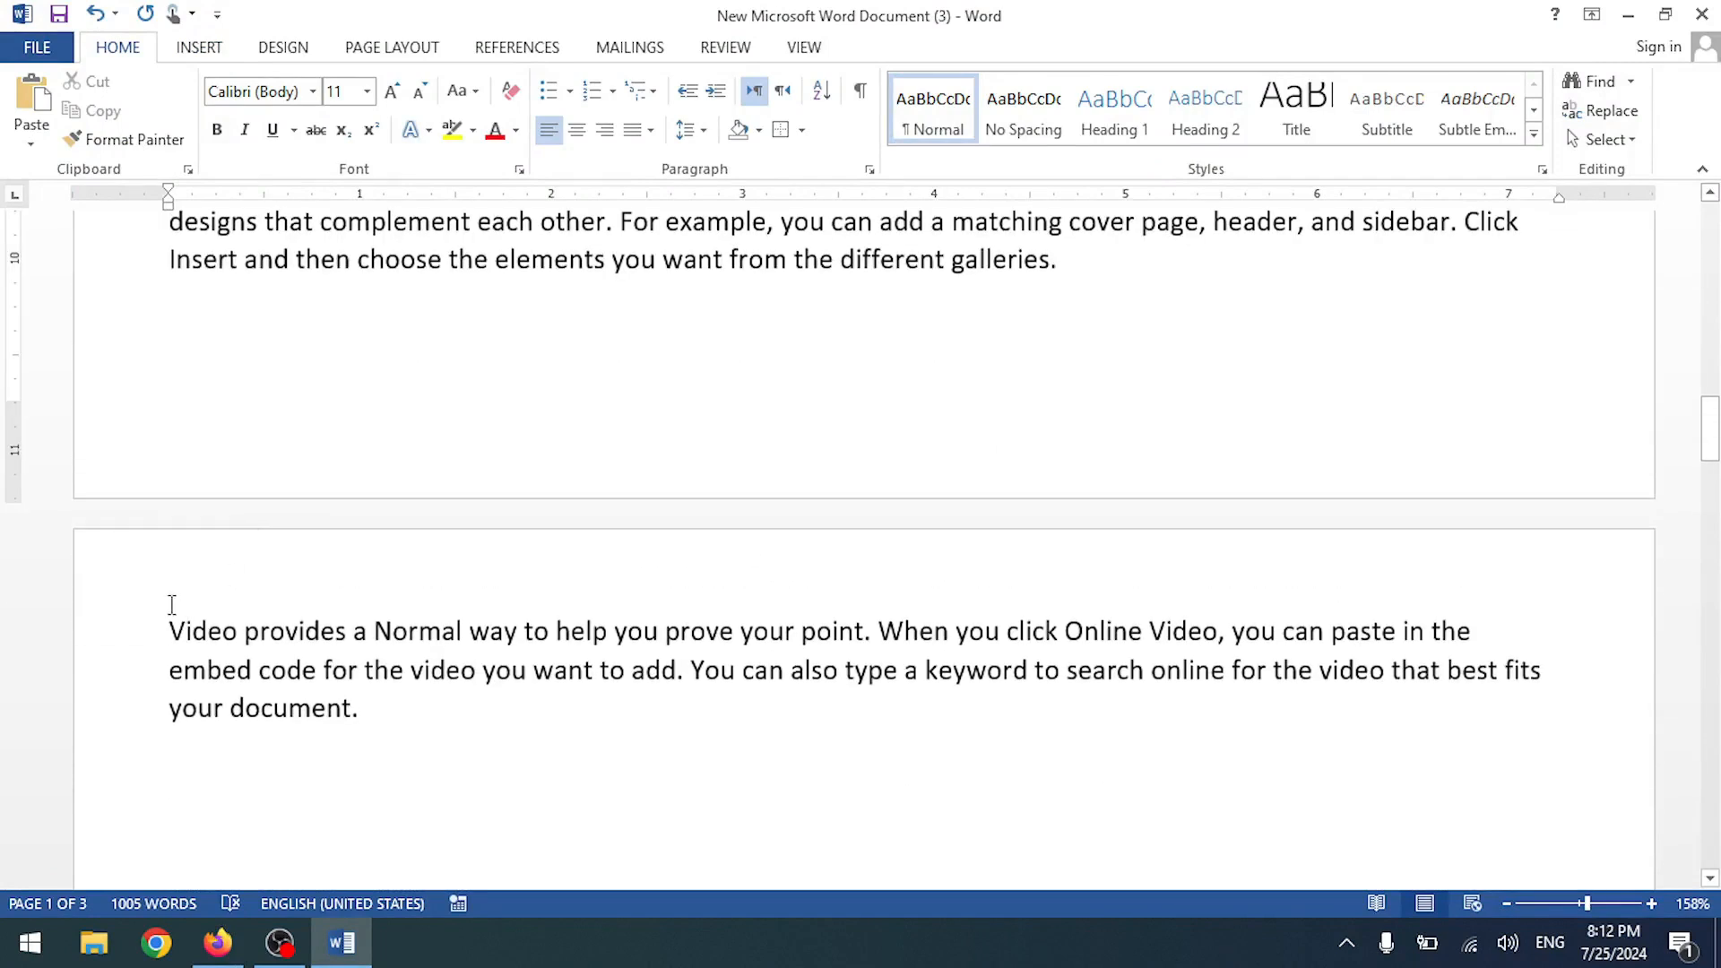
drag(168, 630, 384, 700)
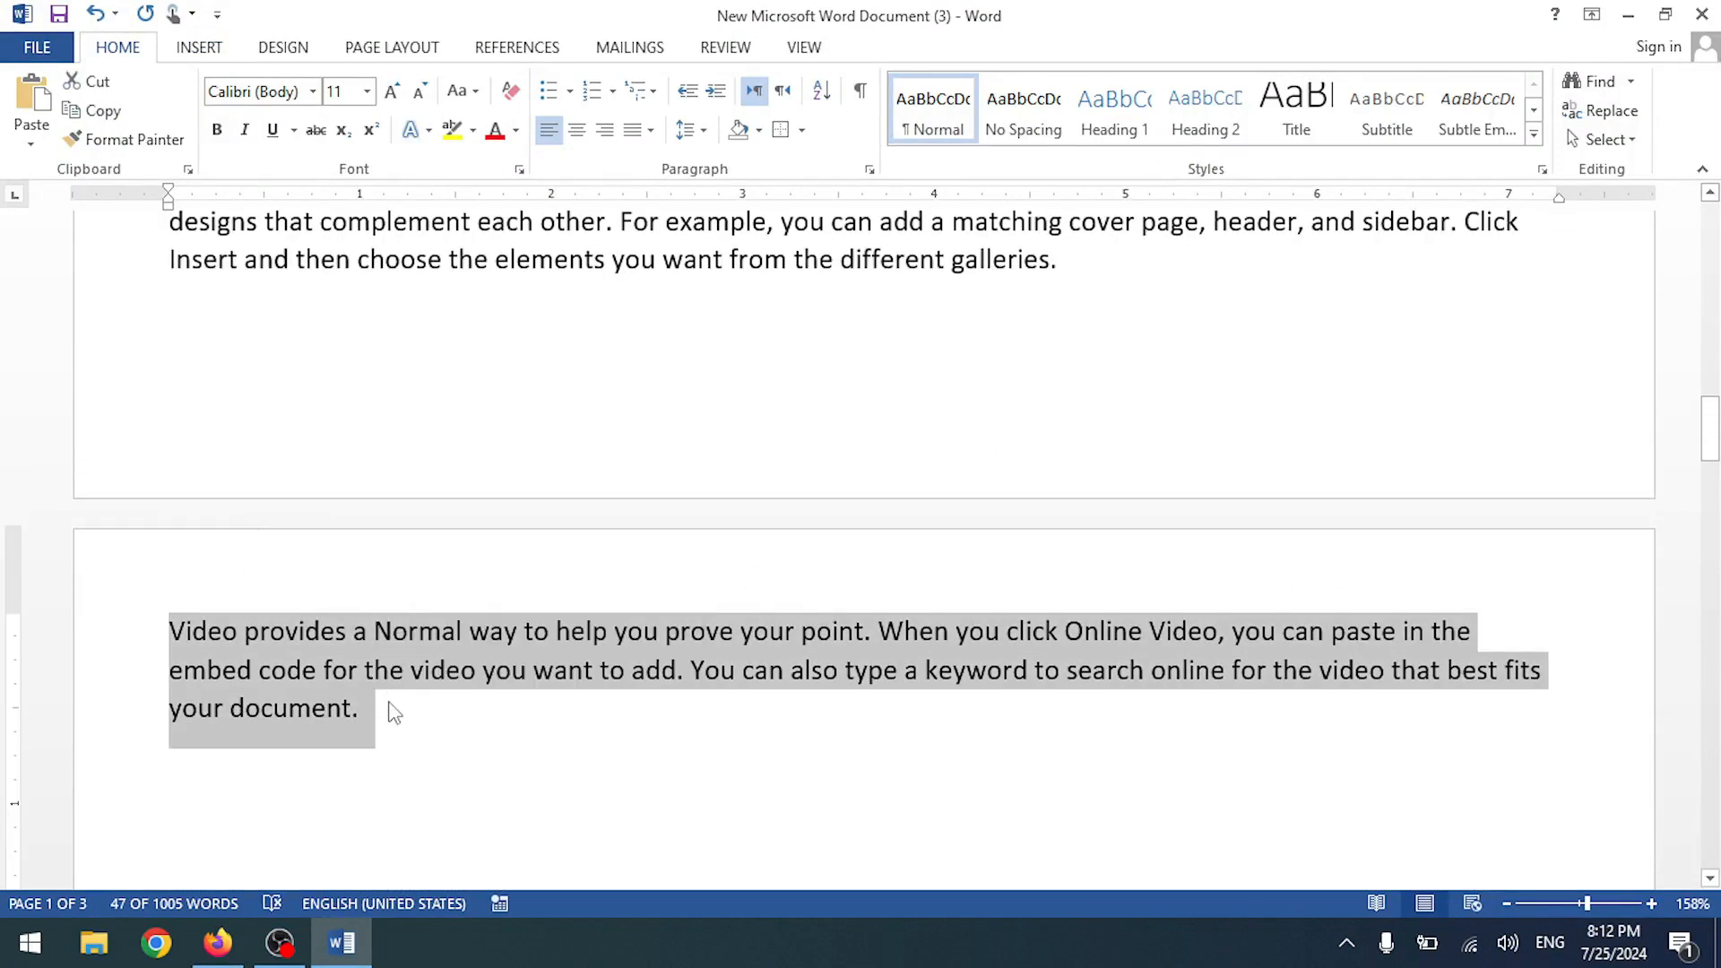
click(453, 758)
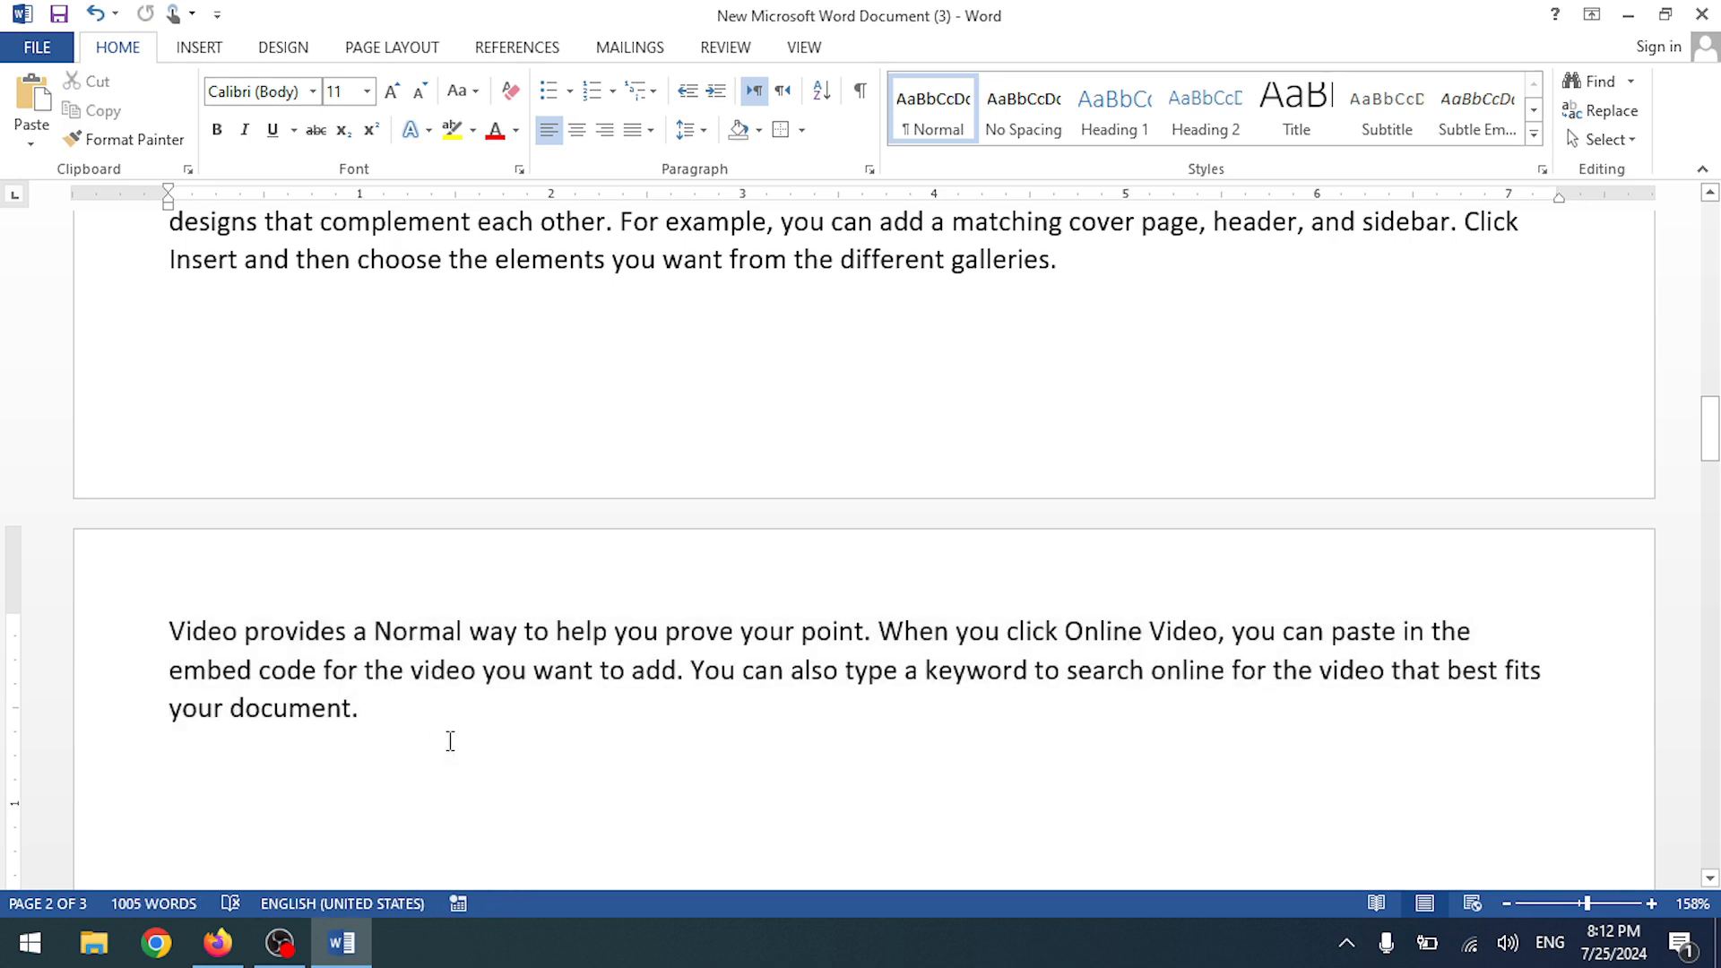
key(ctrl+v)
key(ctrl+v)
key(ctrl+v)
key(ctrl+v)
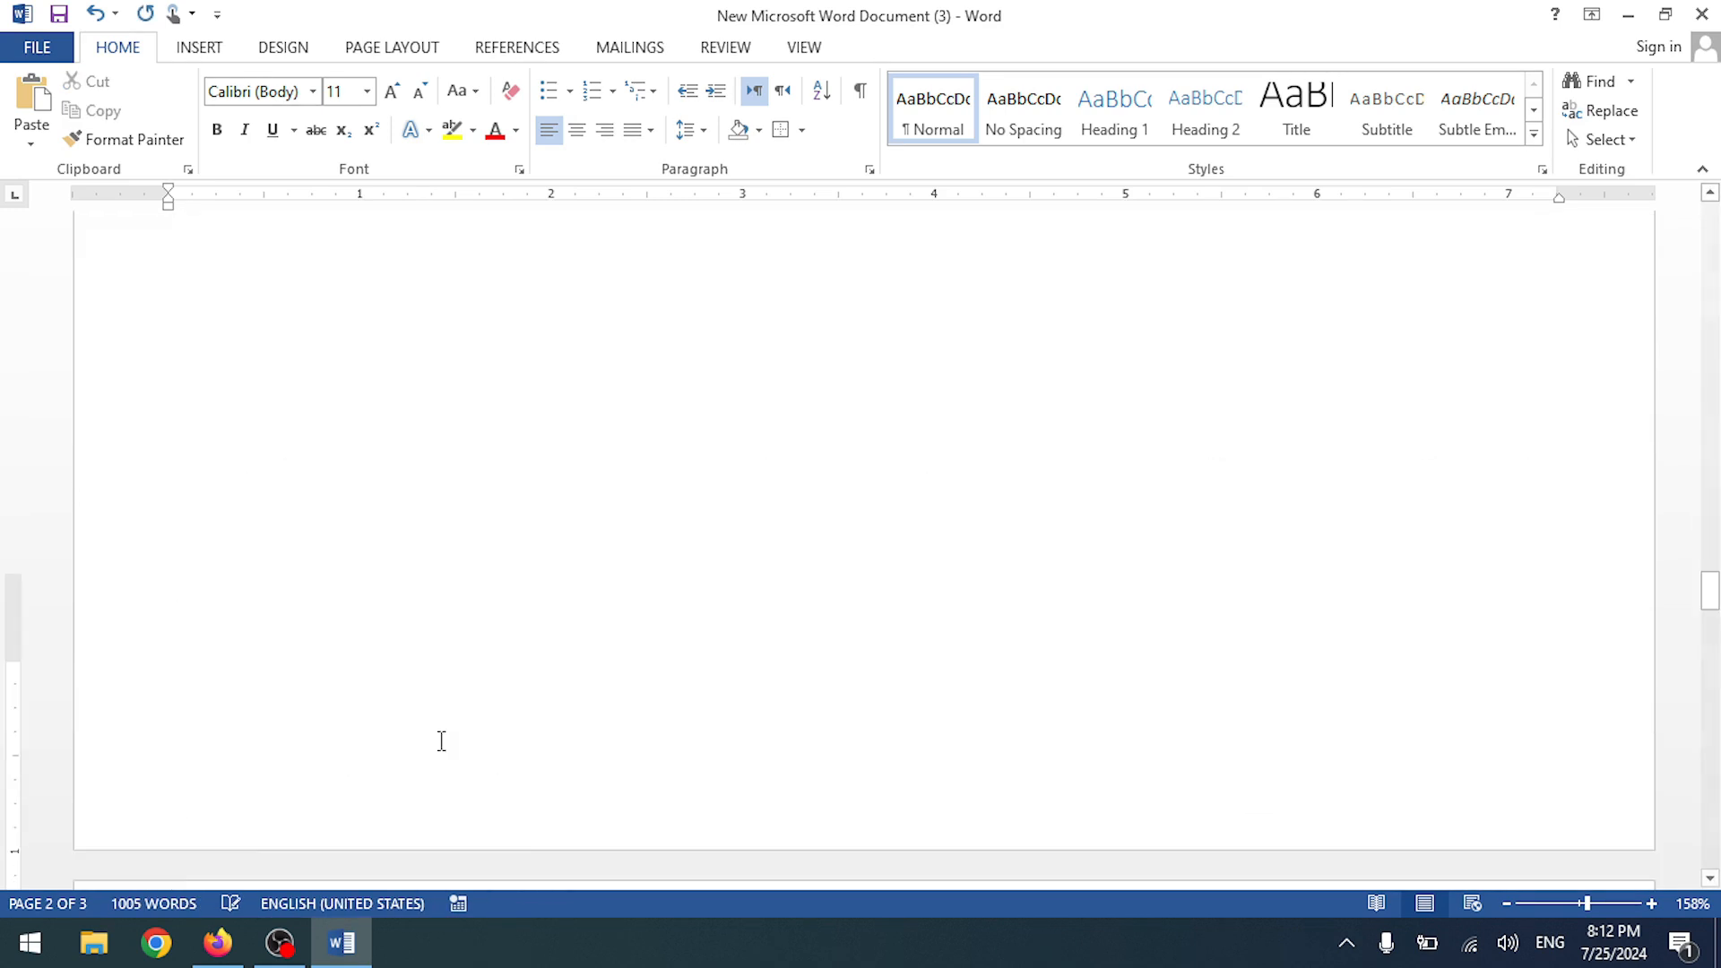
scroll(441, 740, up, 10)
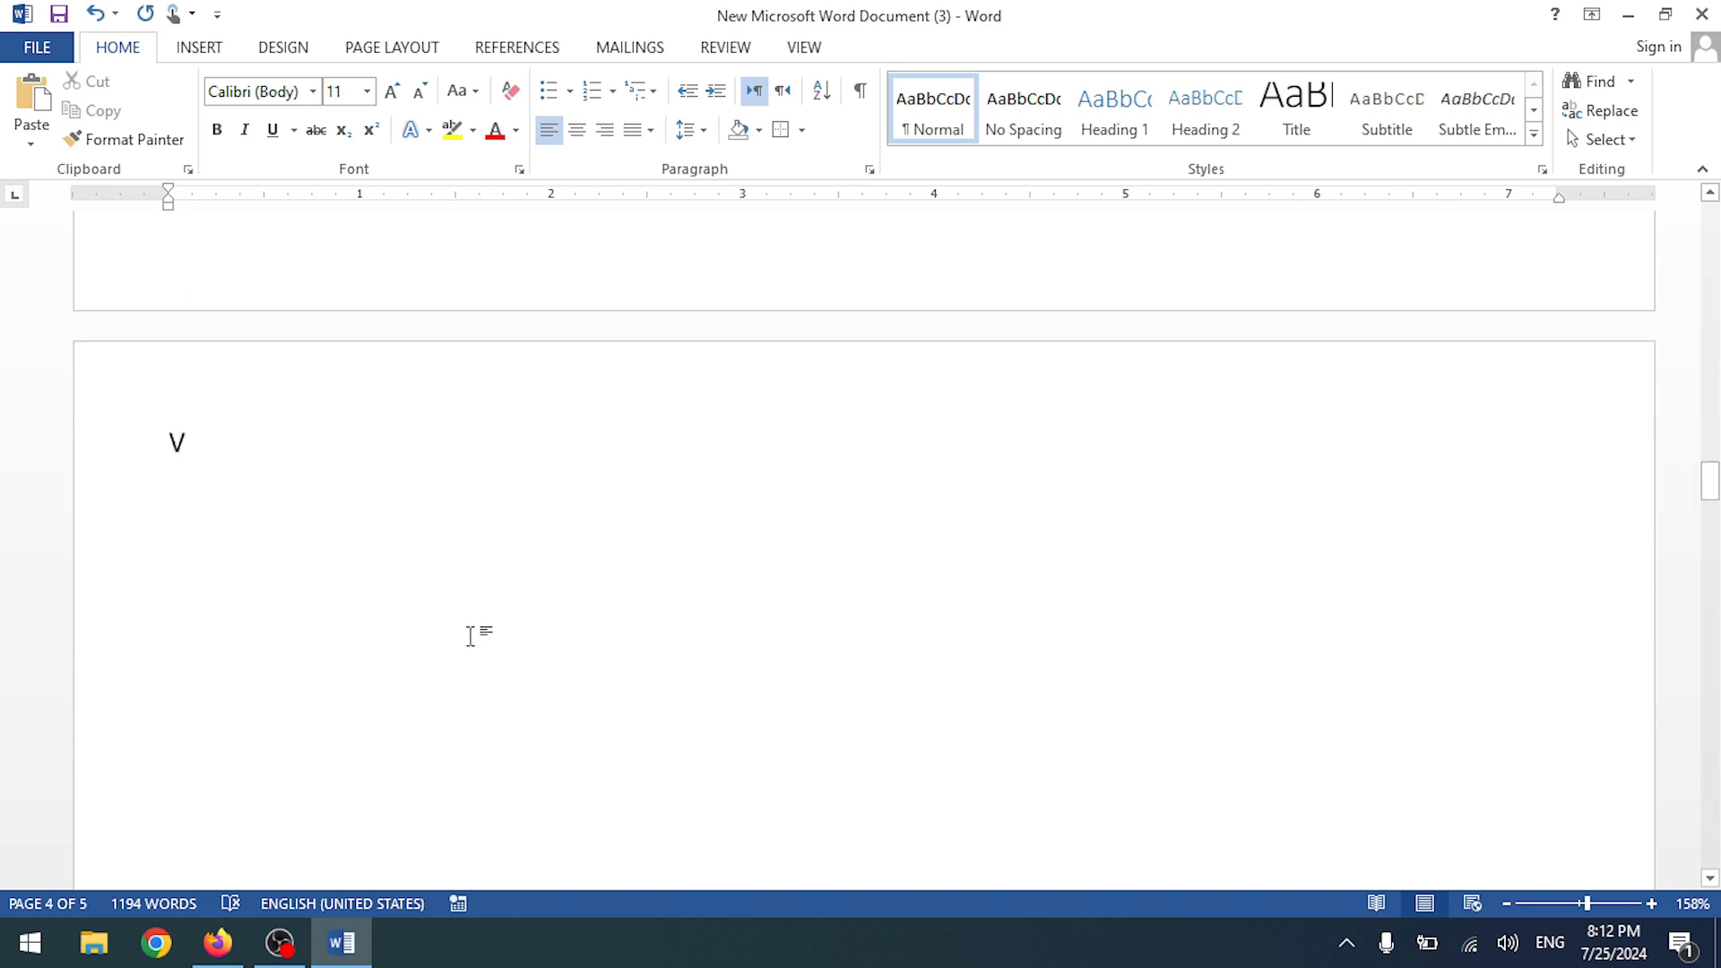
key(ctrl+z)
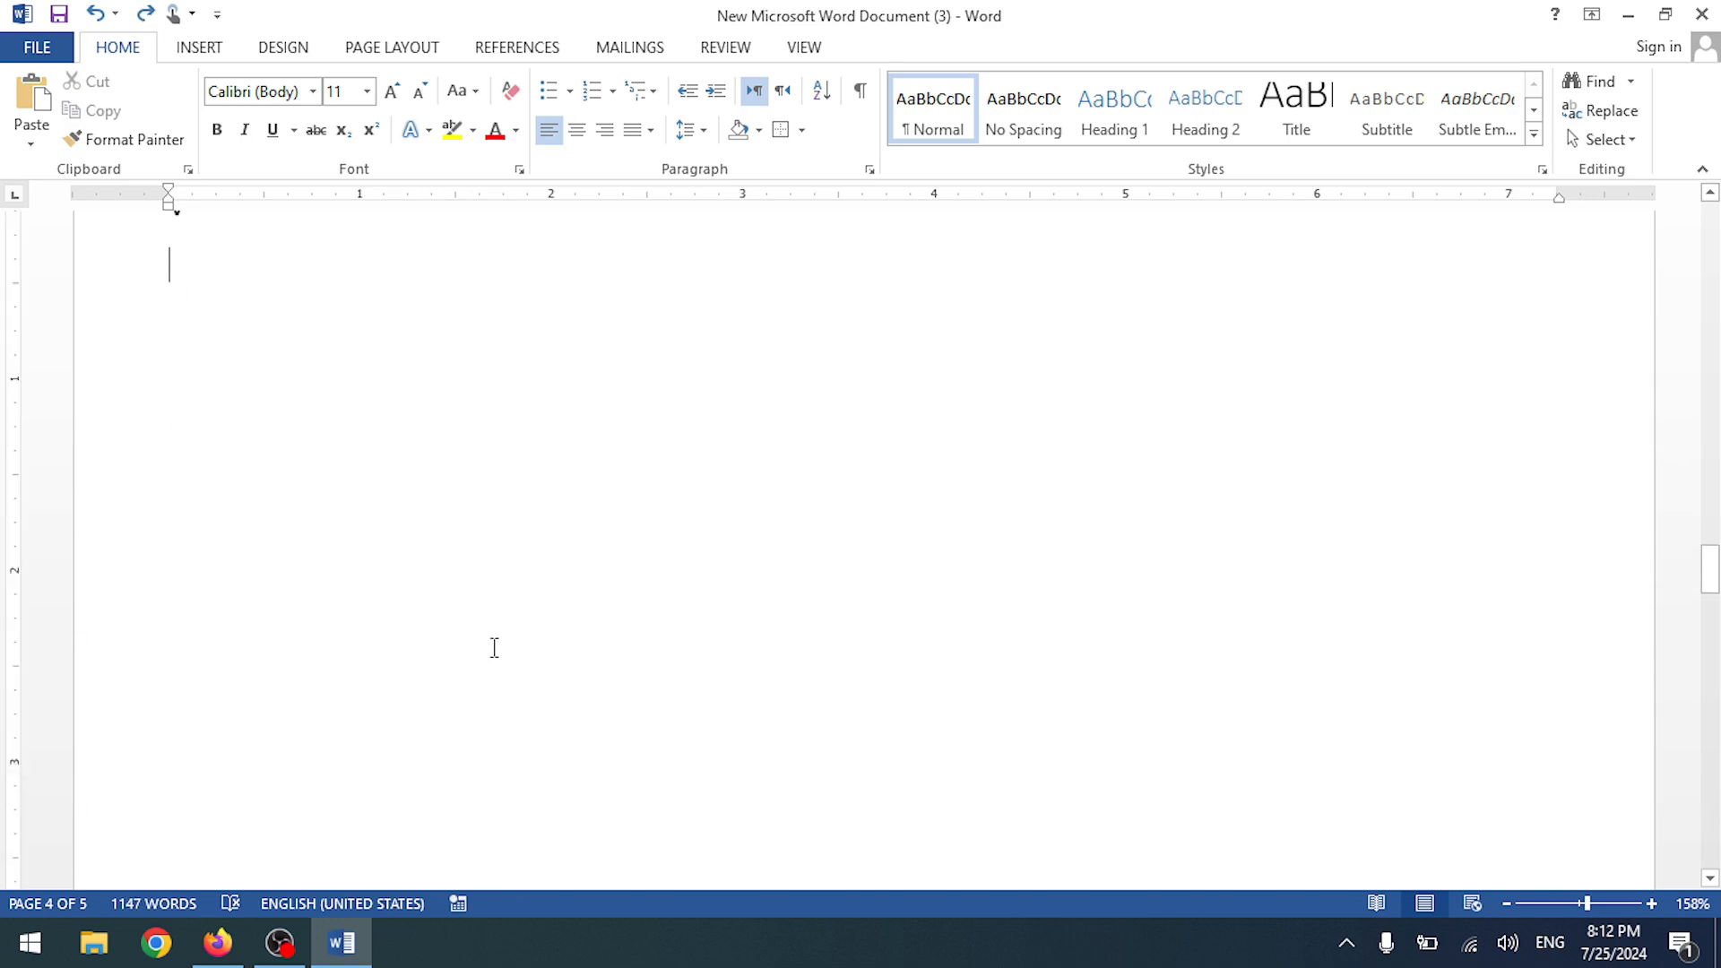
scroll(502, 621, up, 5)
scroll(503, 620, down, 6)
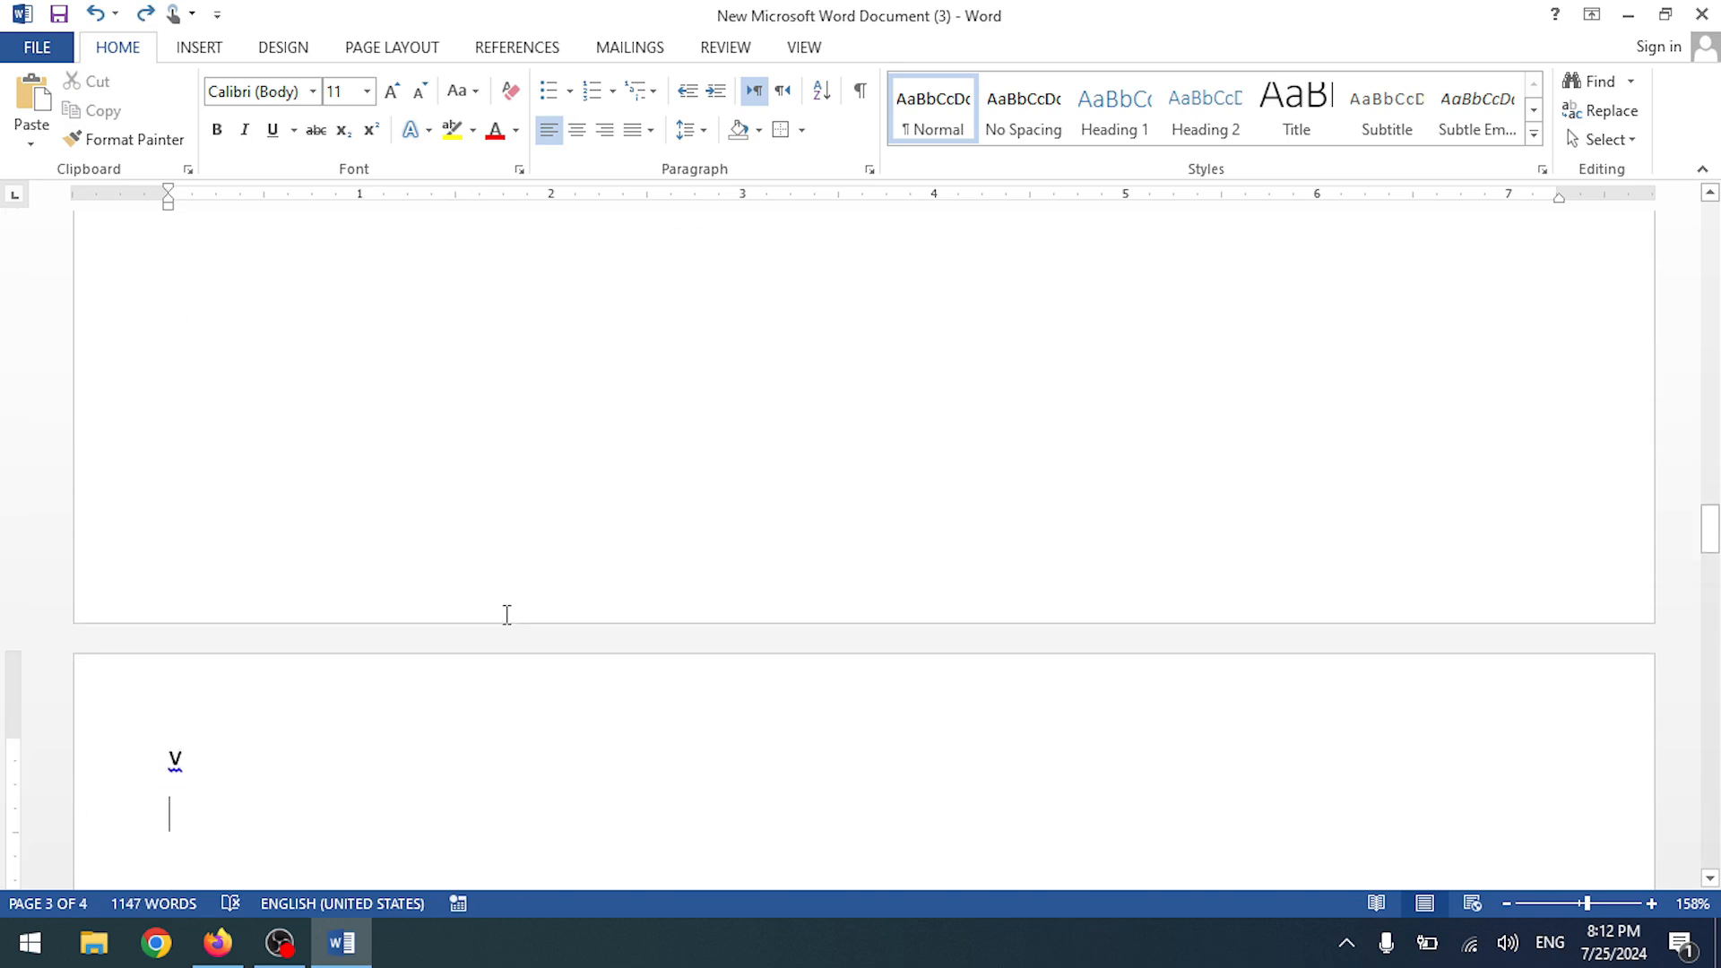
- Remove the extra page break and add blank lines at the tops of pages 2 and 3
key(BackSpace)
scroll(506, 614, up, 5)
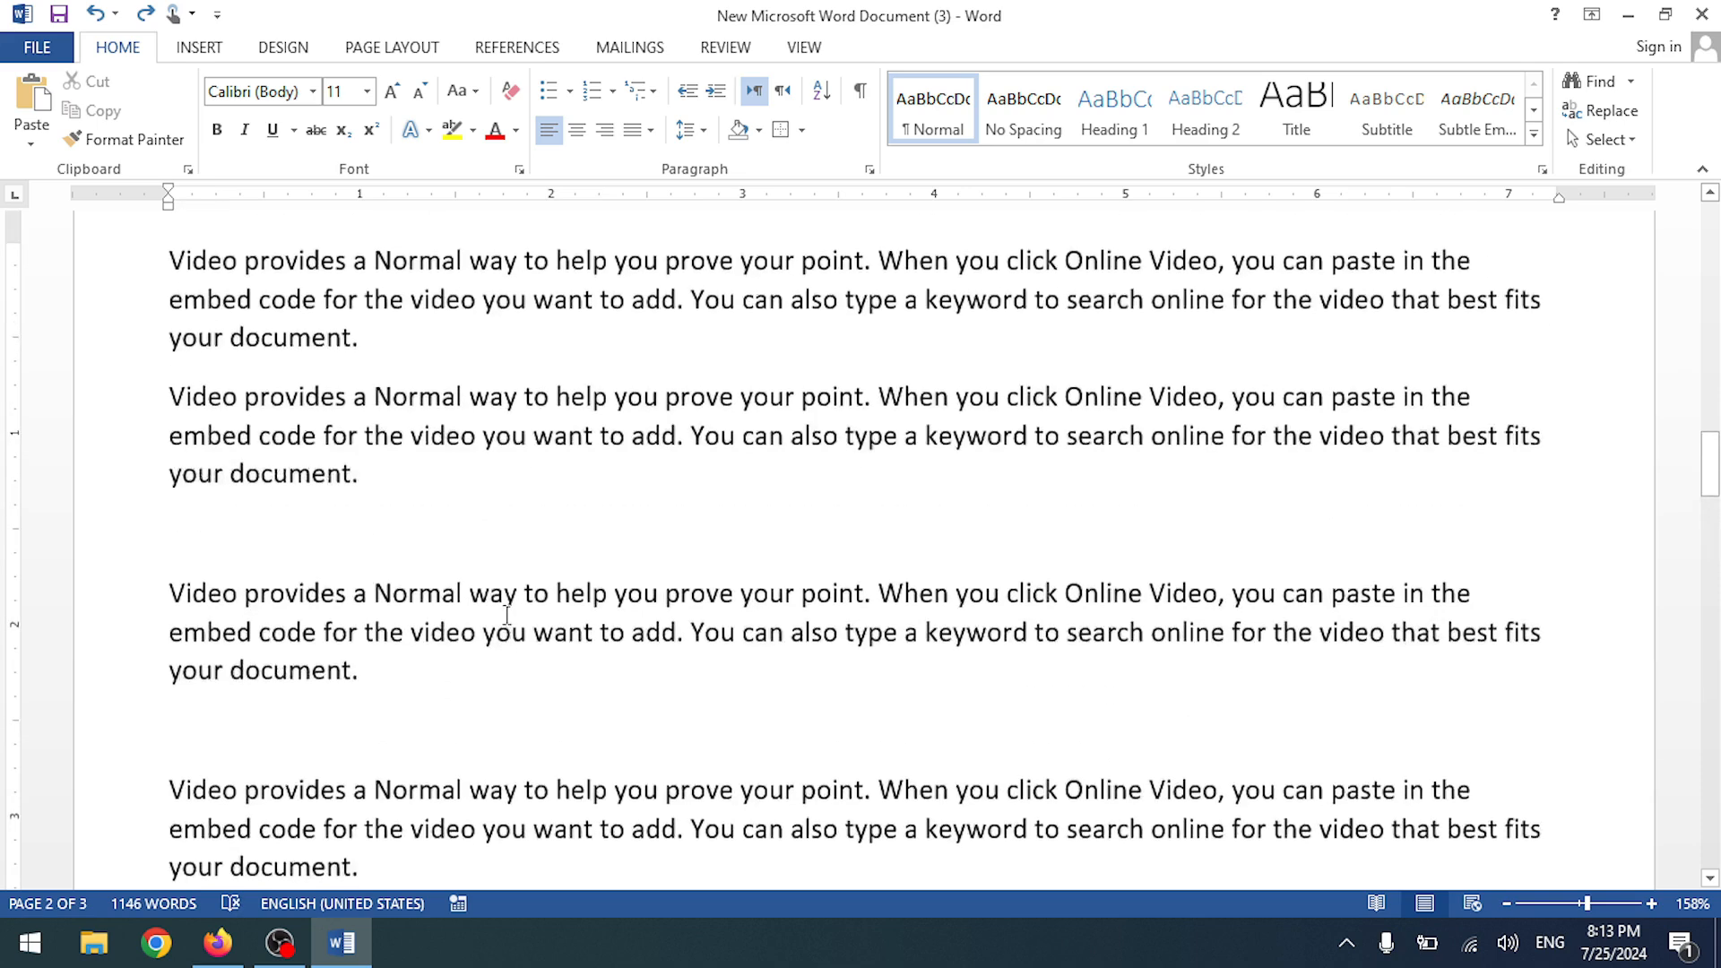
scroll(507, 614, down, 12)
scroll(507, 614, down, 1)
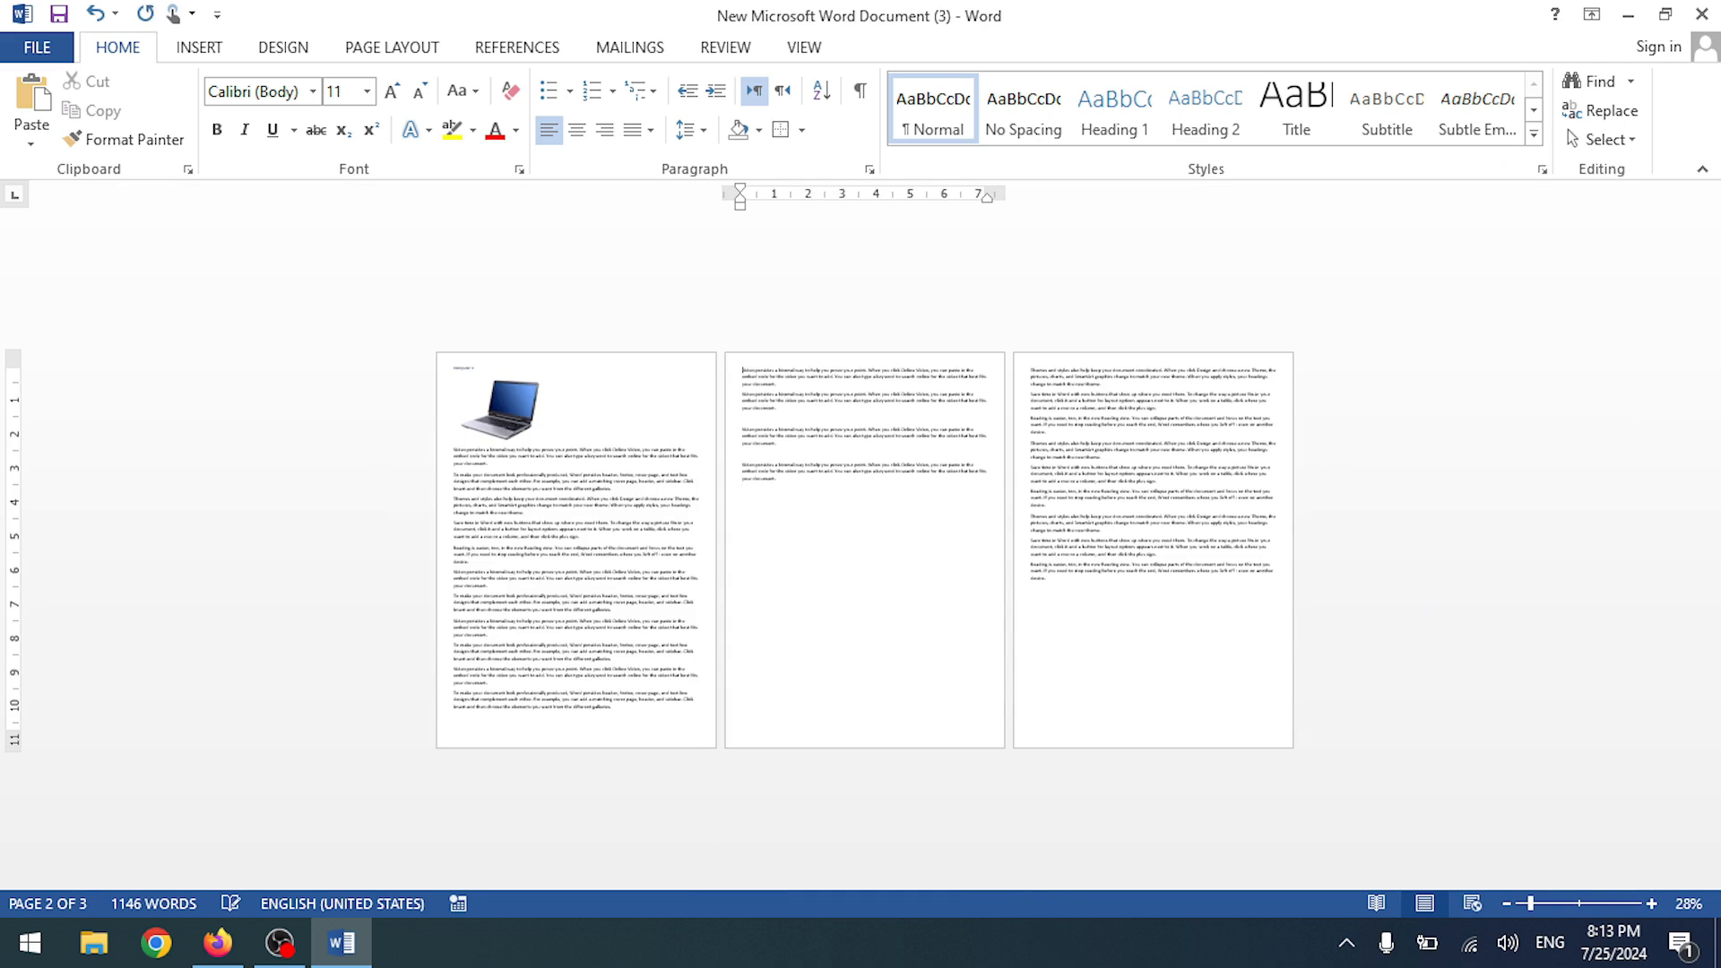
key(Return)
key(Return)
key(Return)
key(Return)
key(Return)
key(Return)
key(Return)
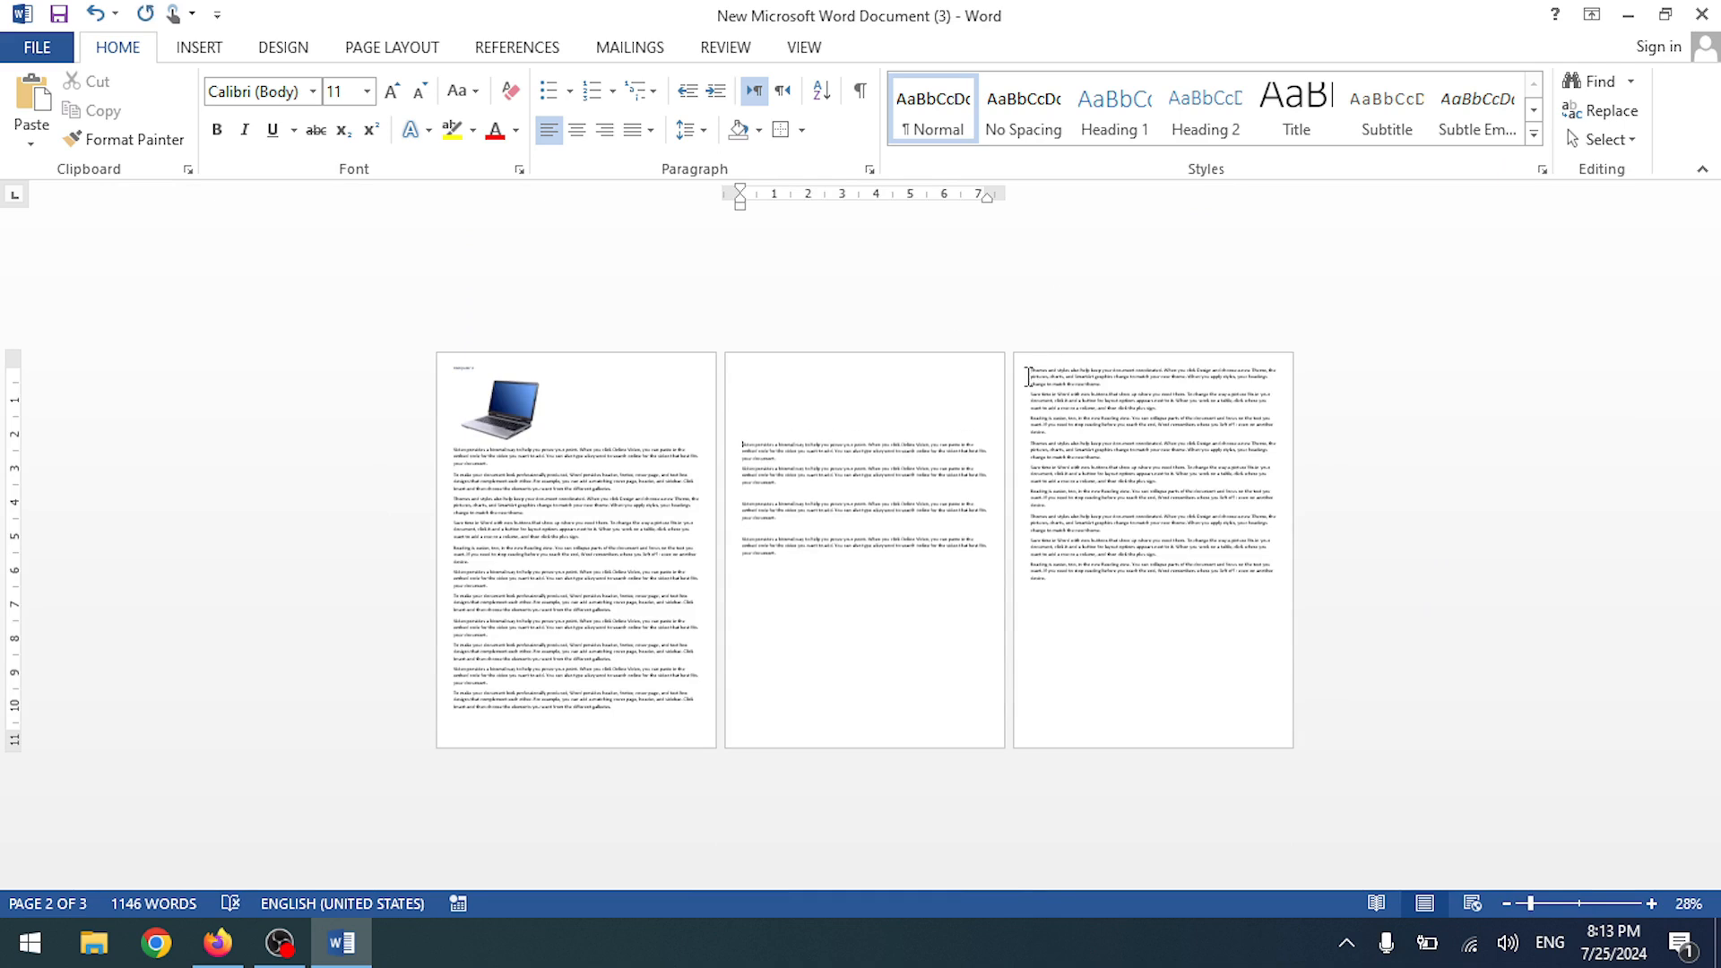
click(1028, 377)
key(Return)
key(Return)
key(Return)
key(Return)
key(Return)
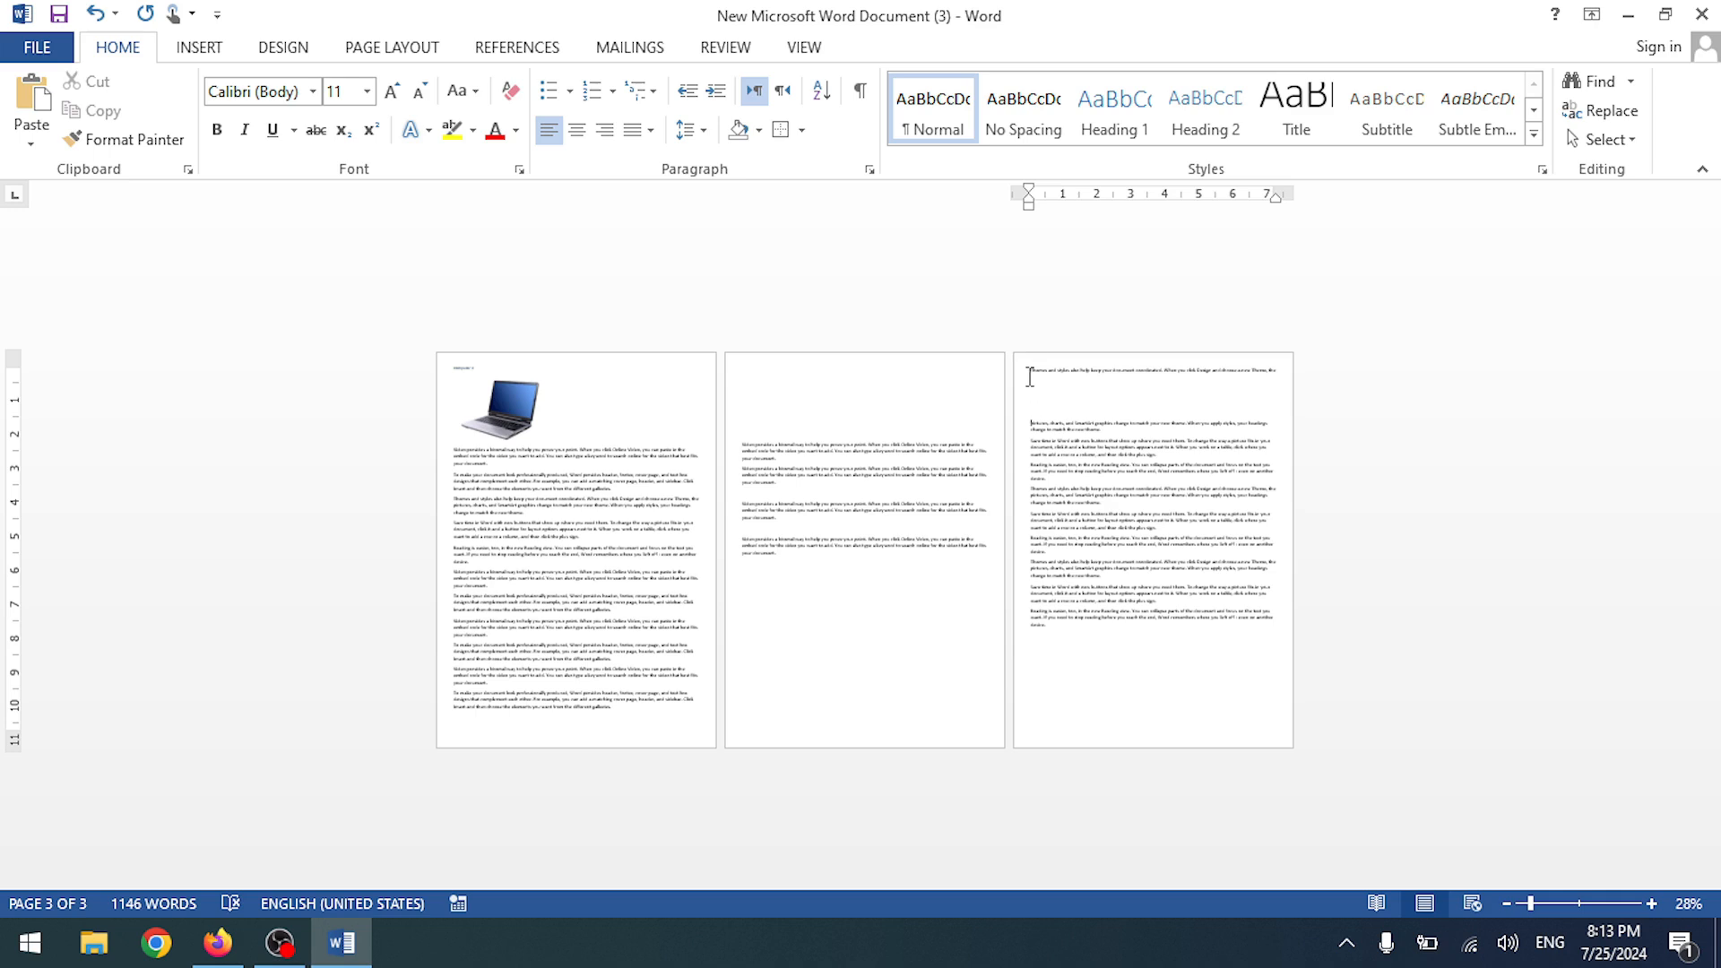
click(791, 581)
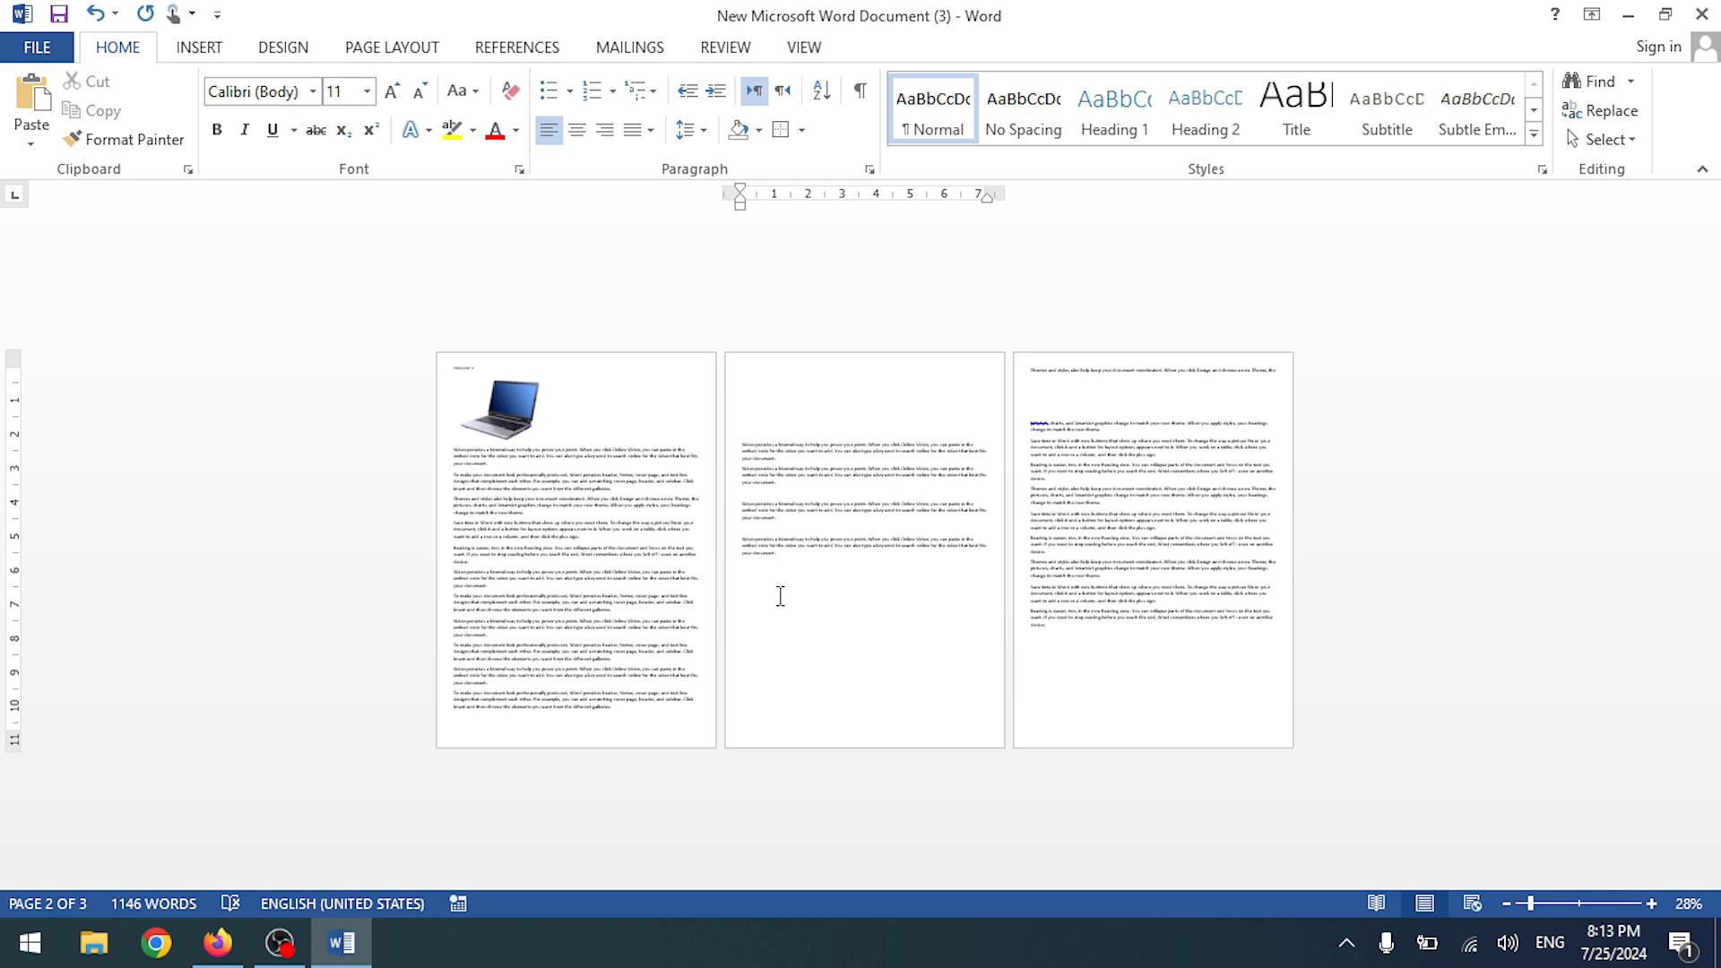
click(1030, 372)
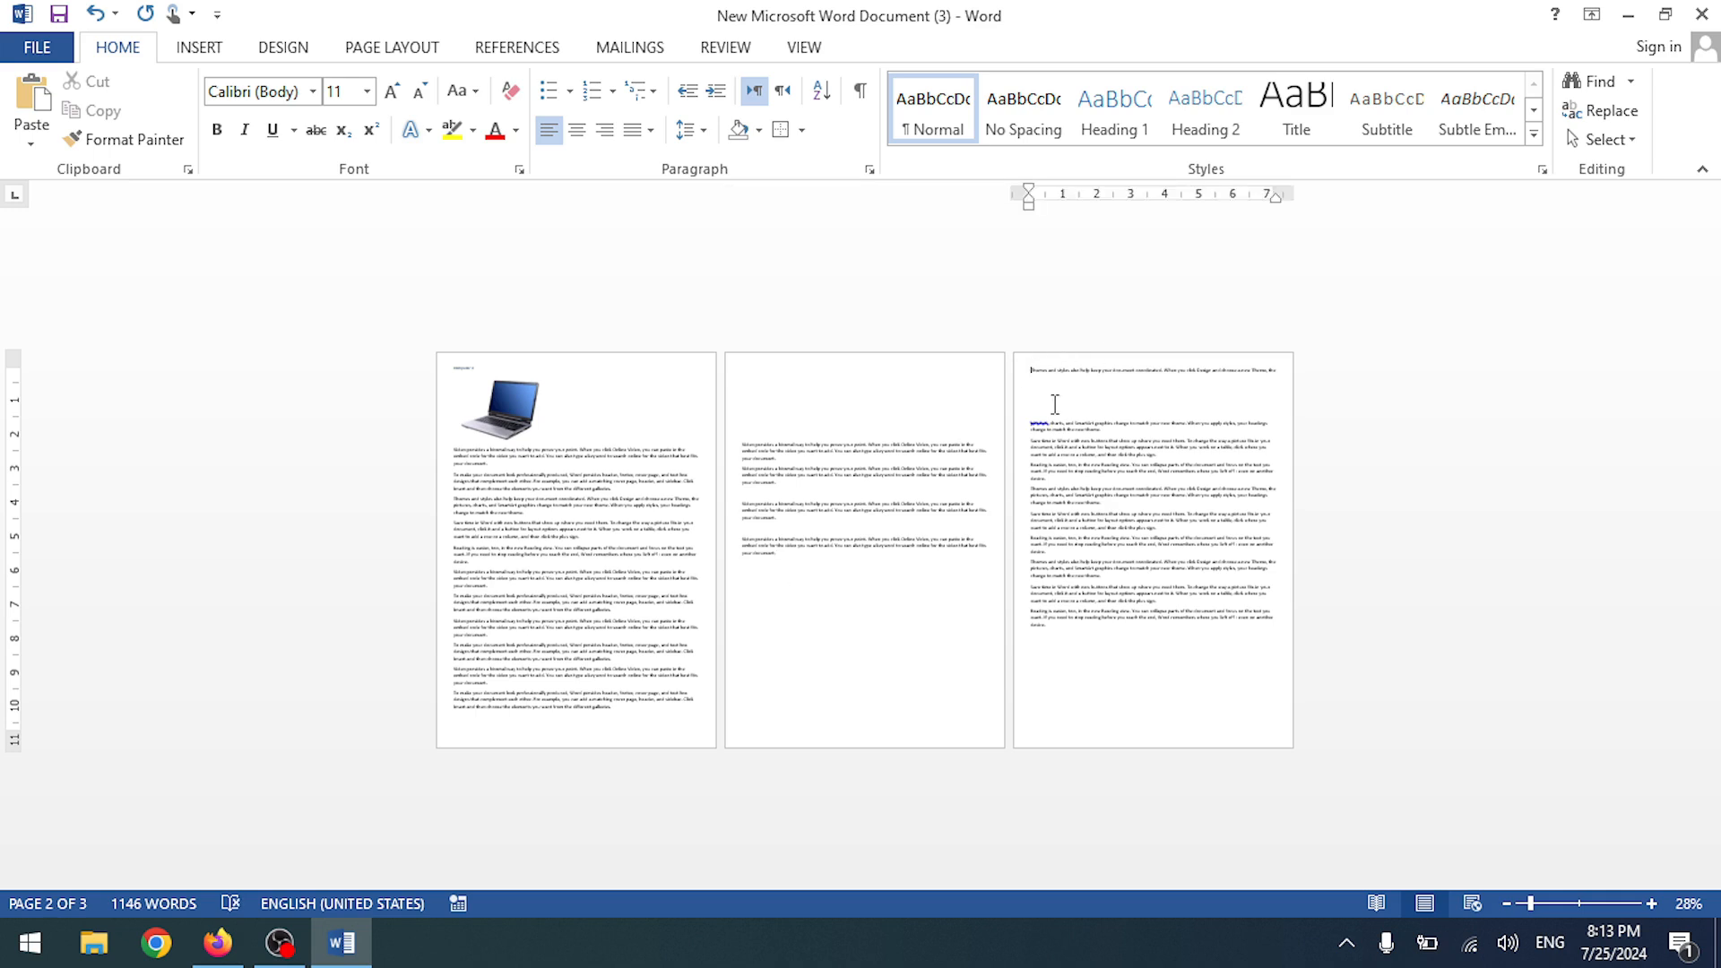
key(BackSpace)
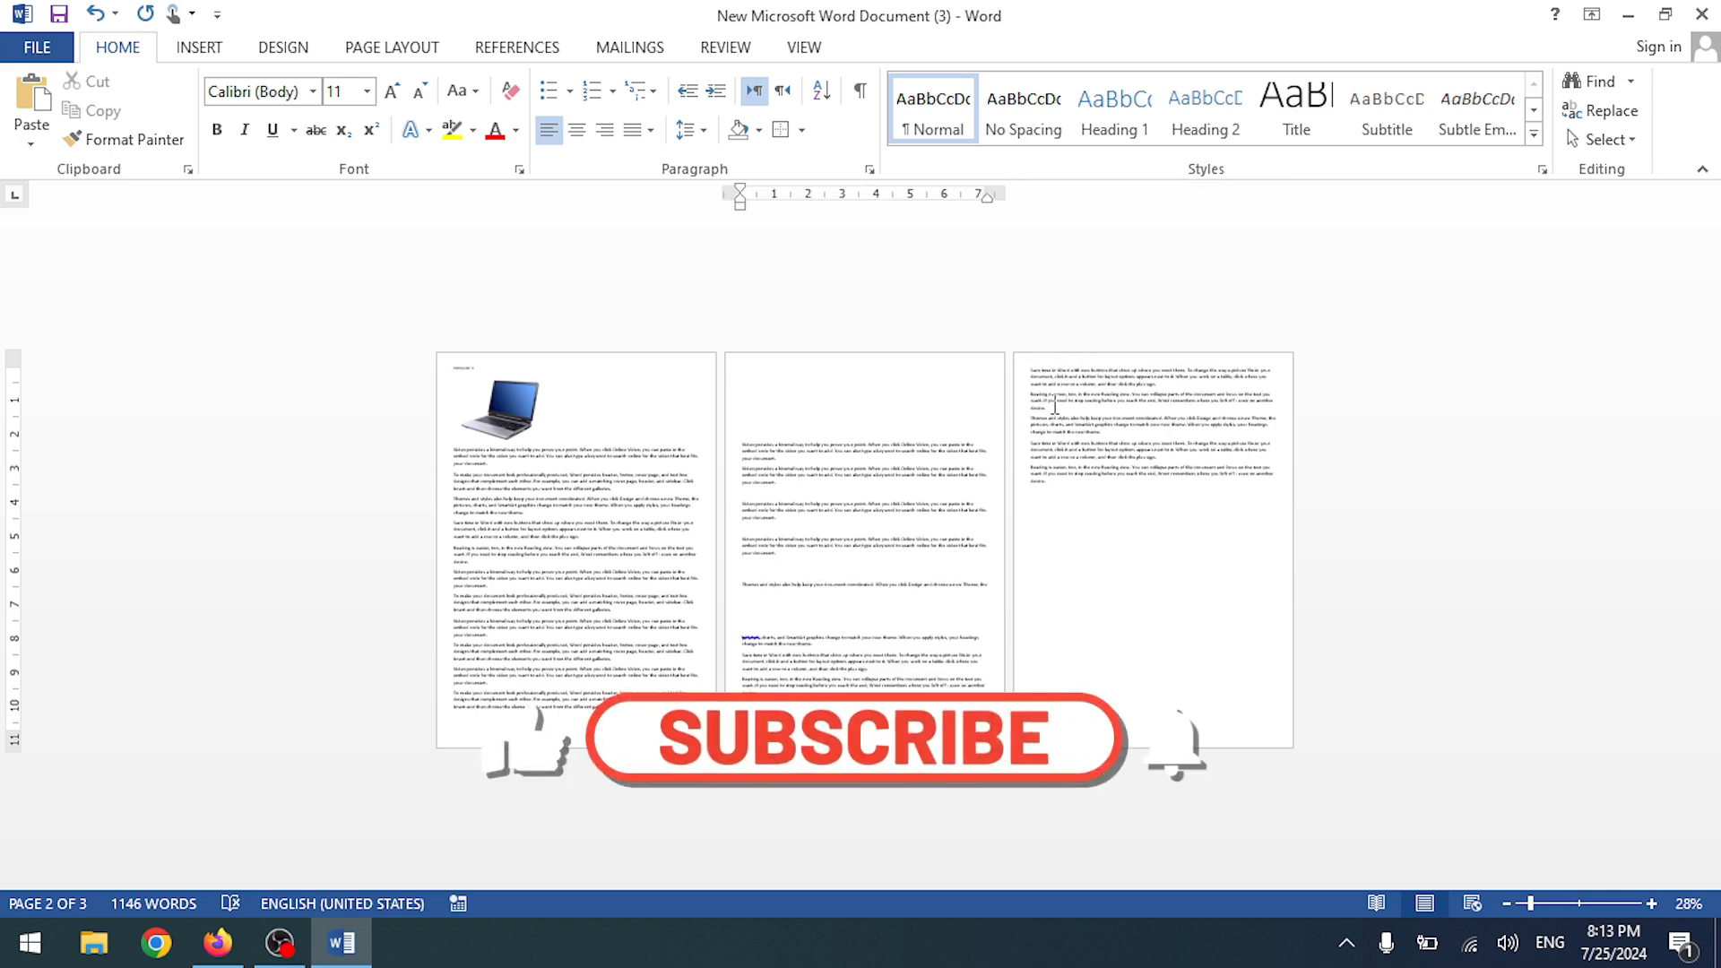
click(1036, 375)
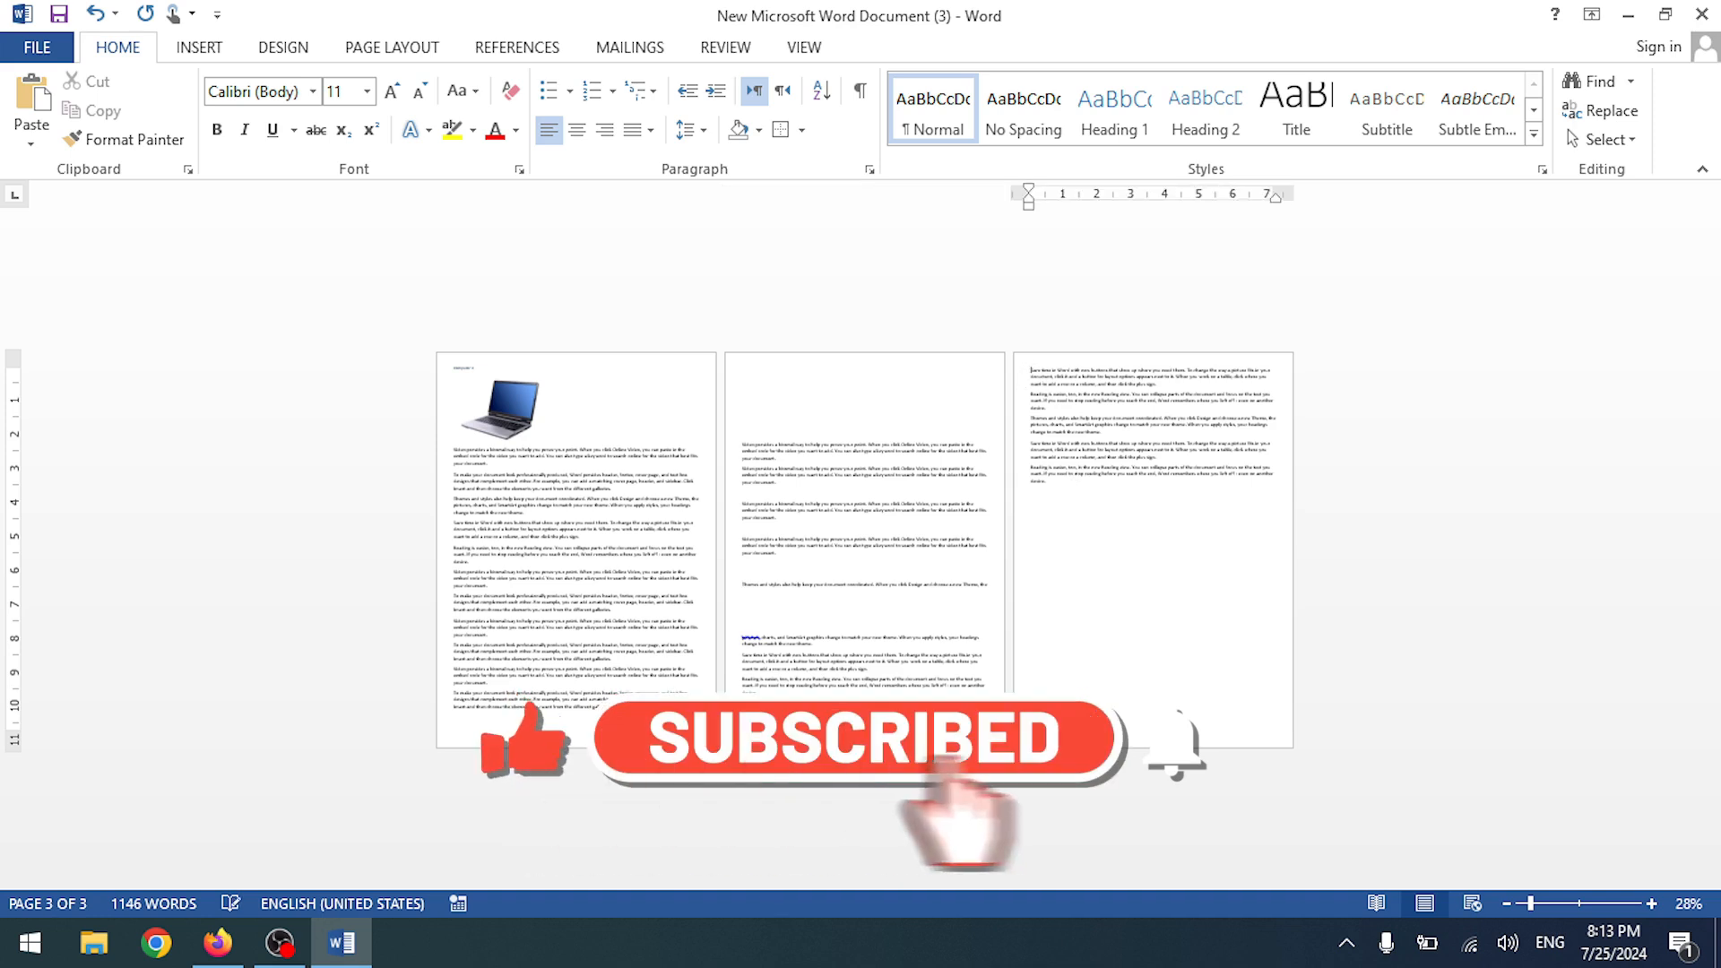
key(Return)
key(Return)
key(Return)
key(Return)
key(Return)
- Reduce the space at the top of page 2 to a single empty line
scroll(726, 487, up, 5)
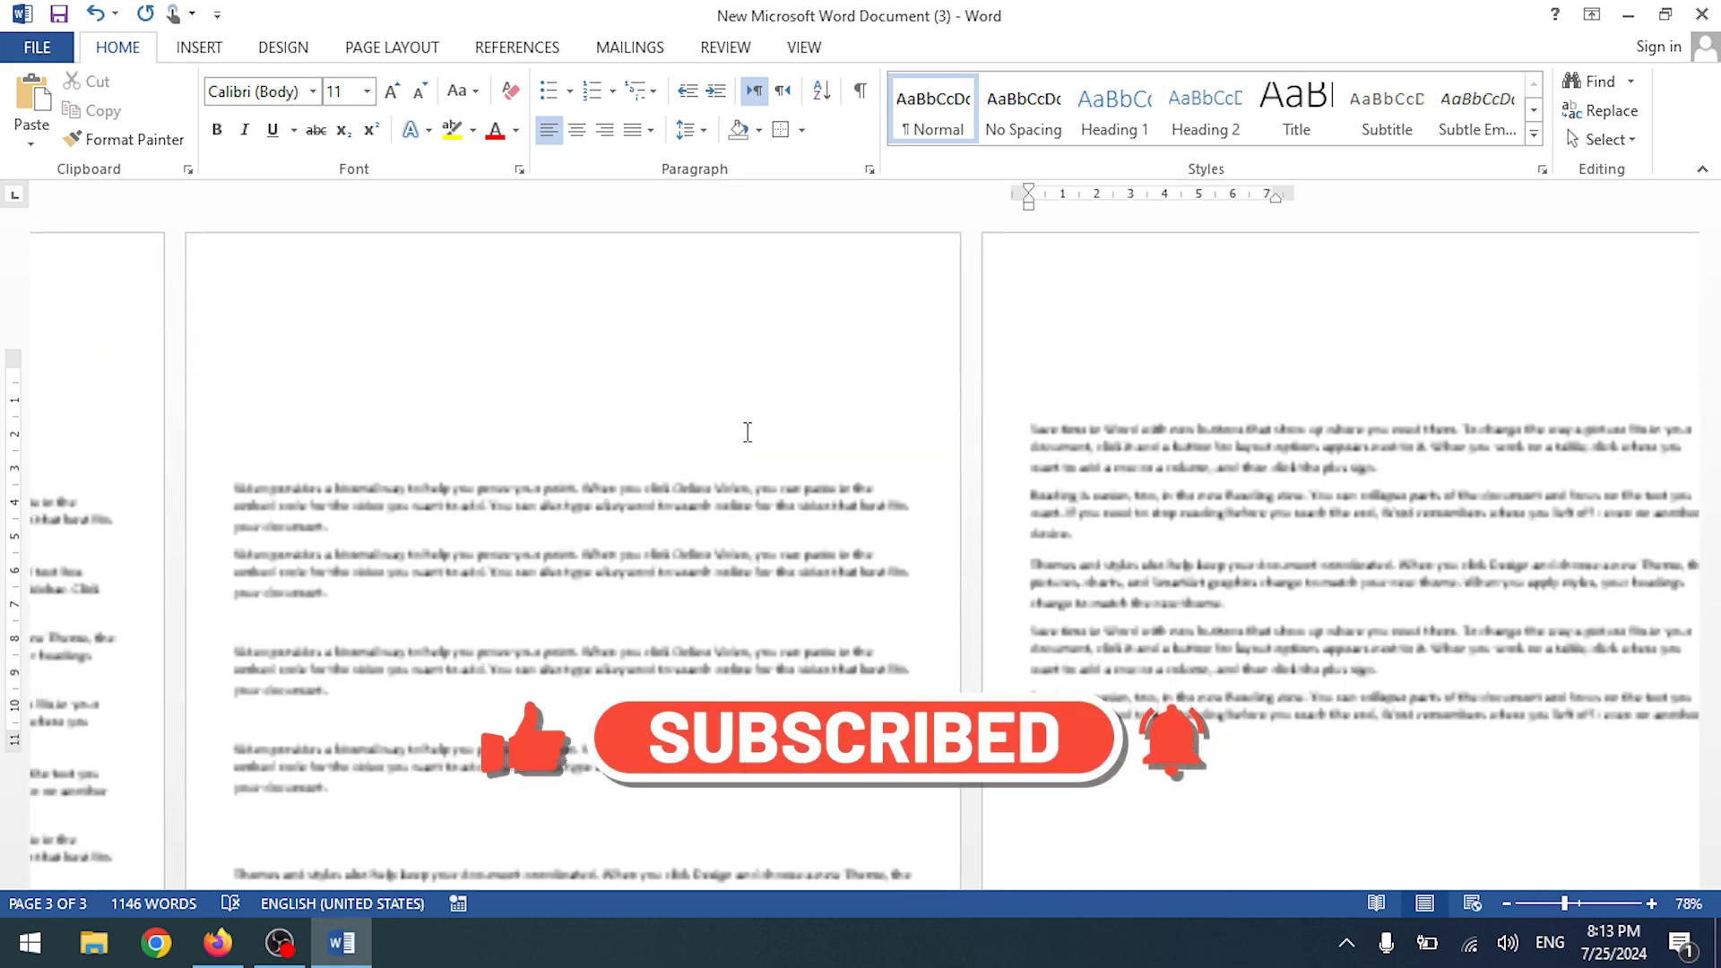
scroll(518, 400, up, 3)
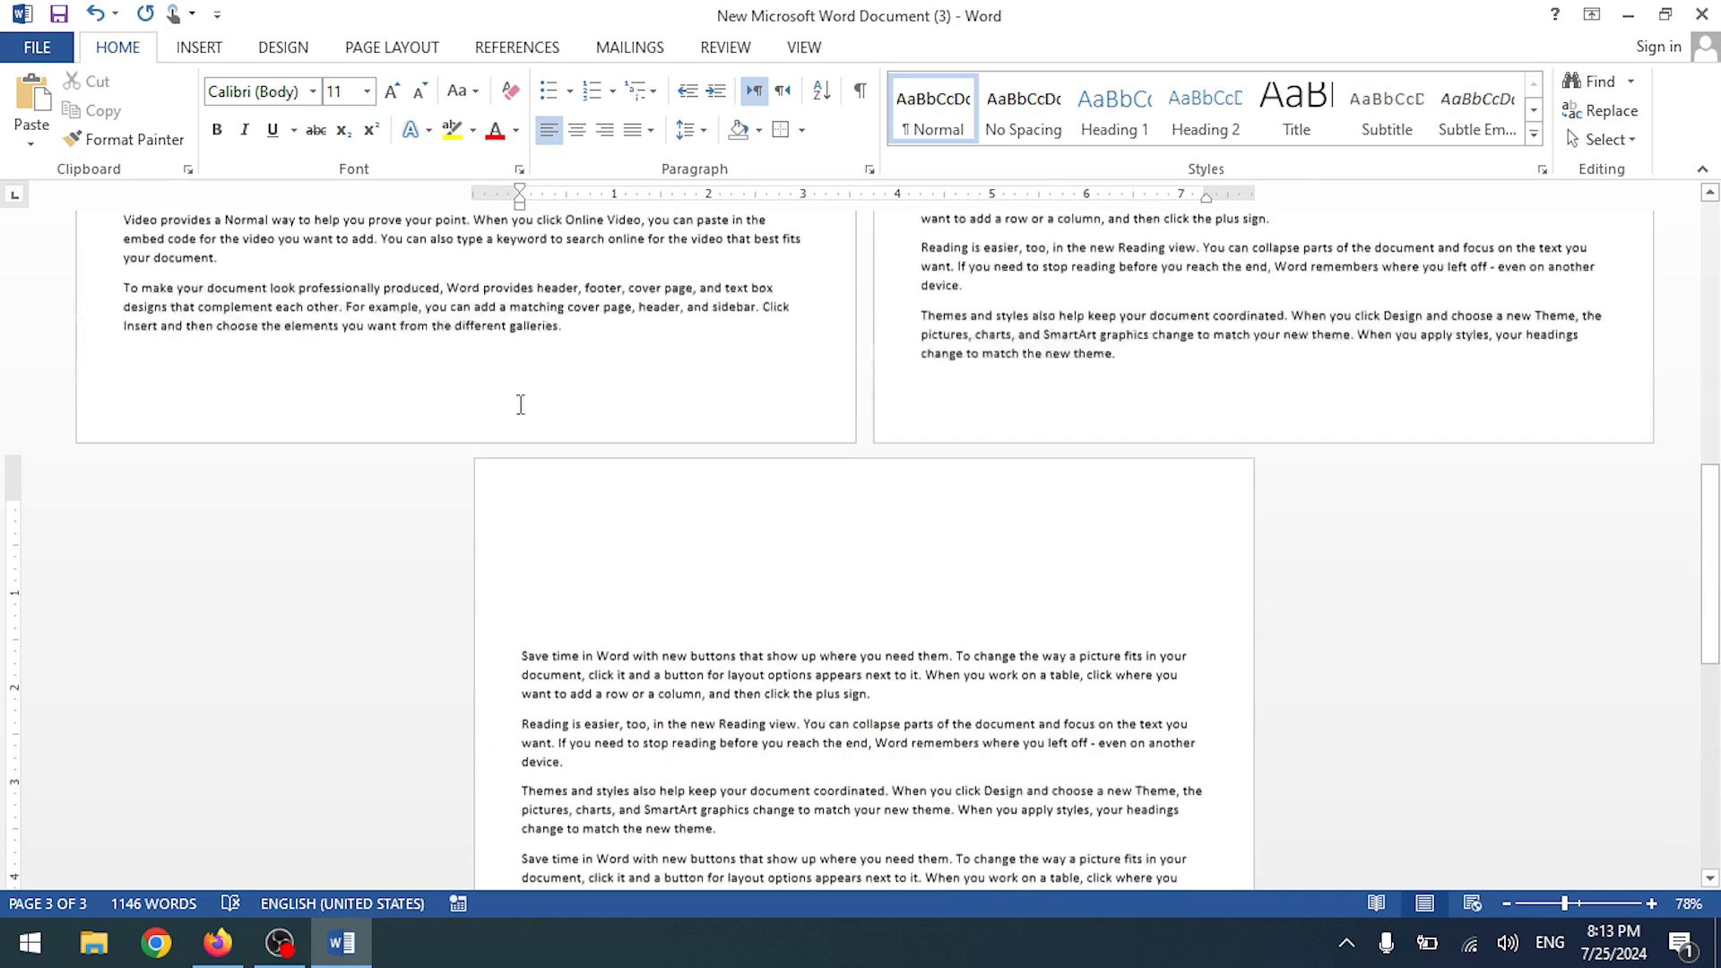
scroll(503, 442, up, 8)
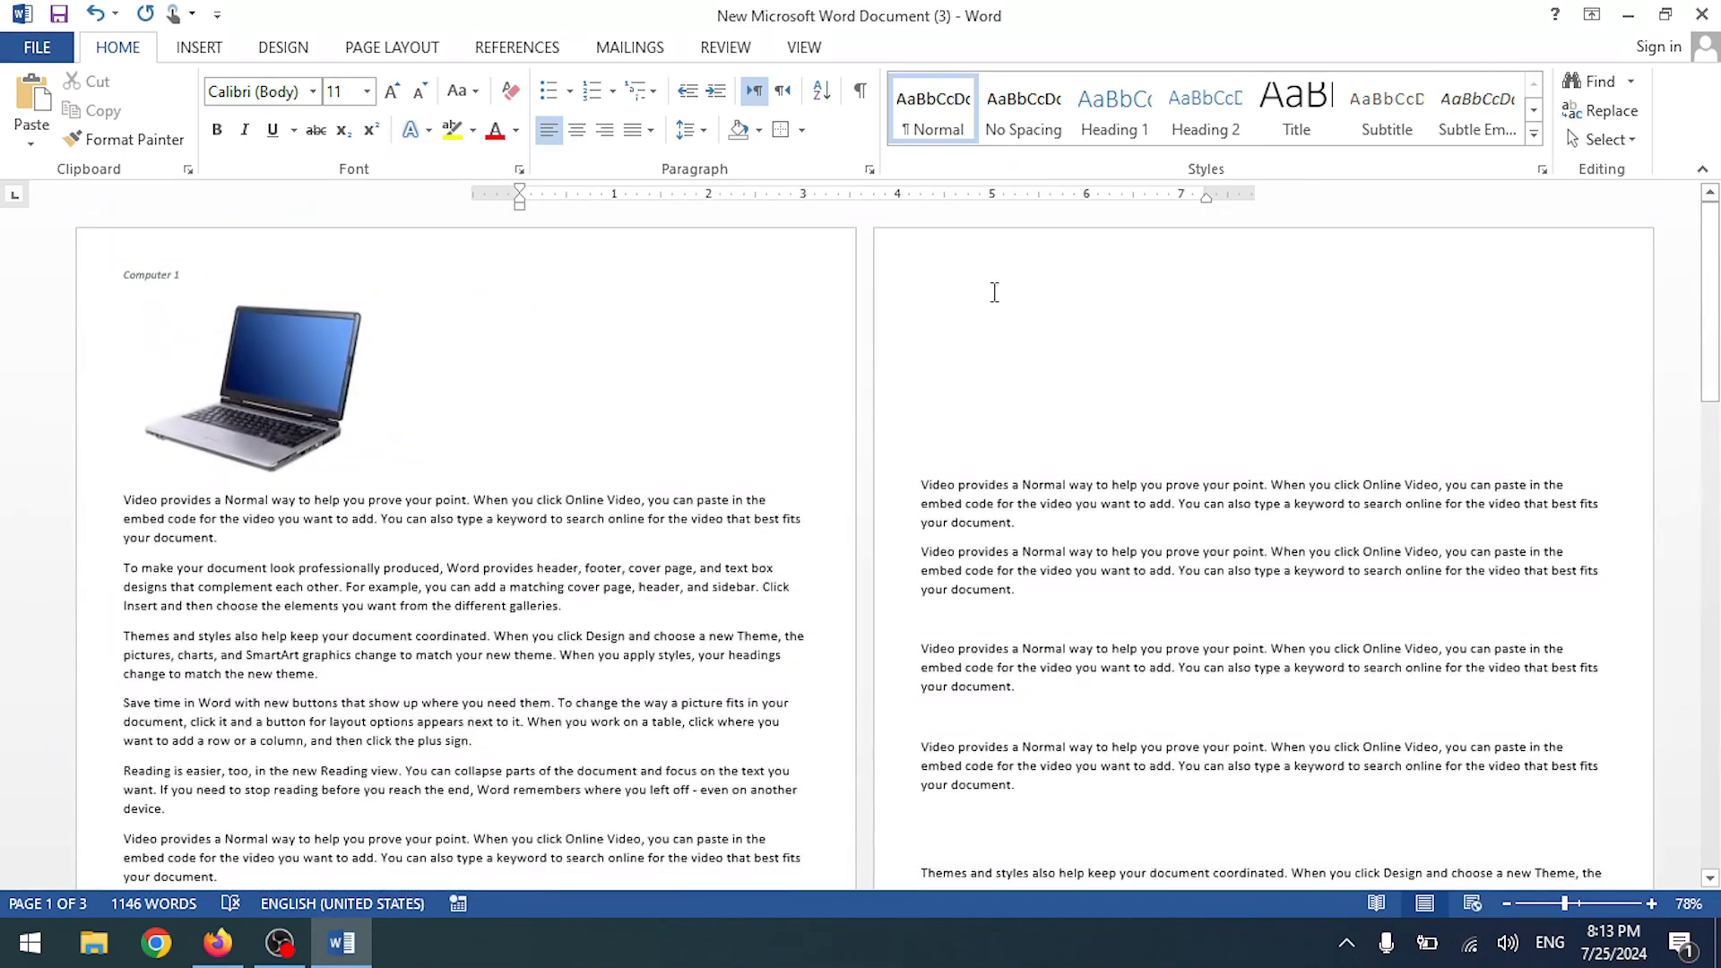
click(953, 284)
scroll(954, 292, up, 11)
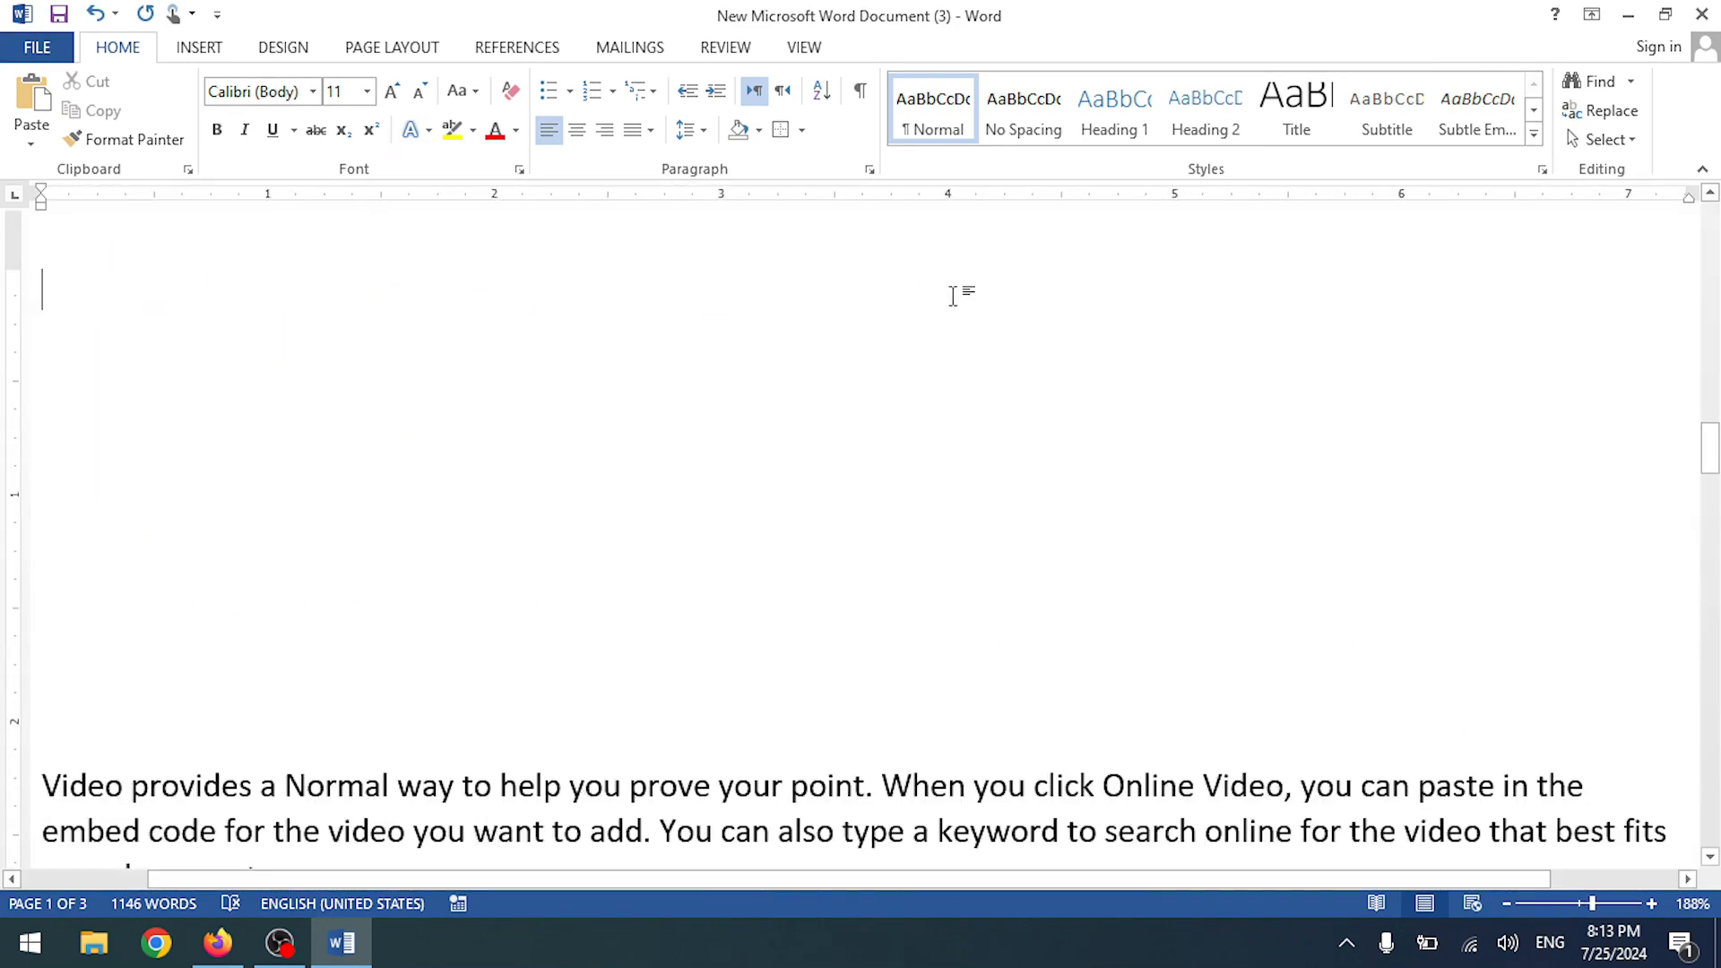
scroll(457, 368, down, 5)
scroll(459, 366, down, 5)
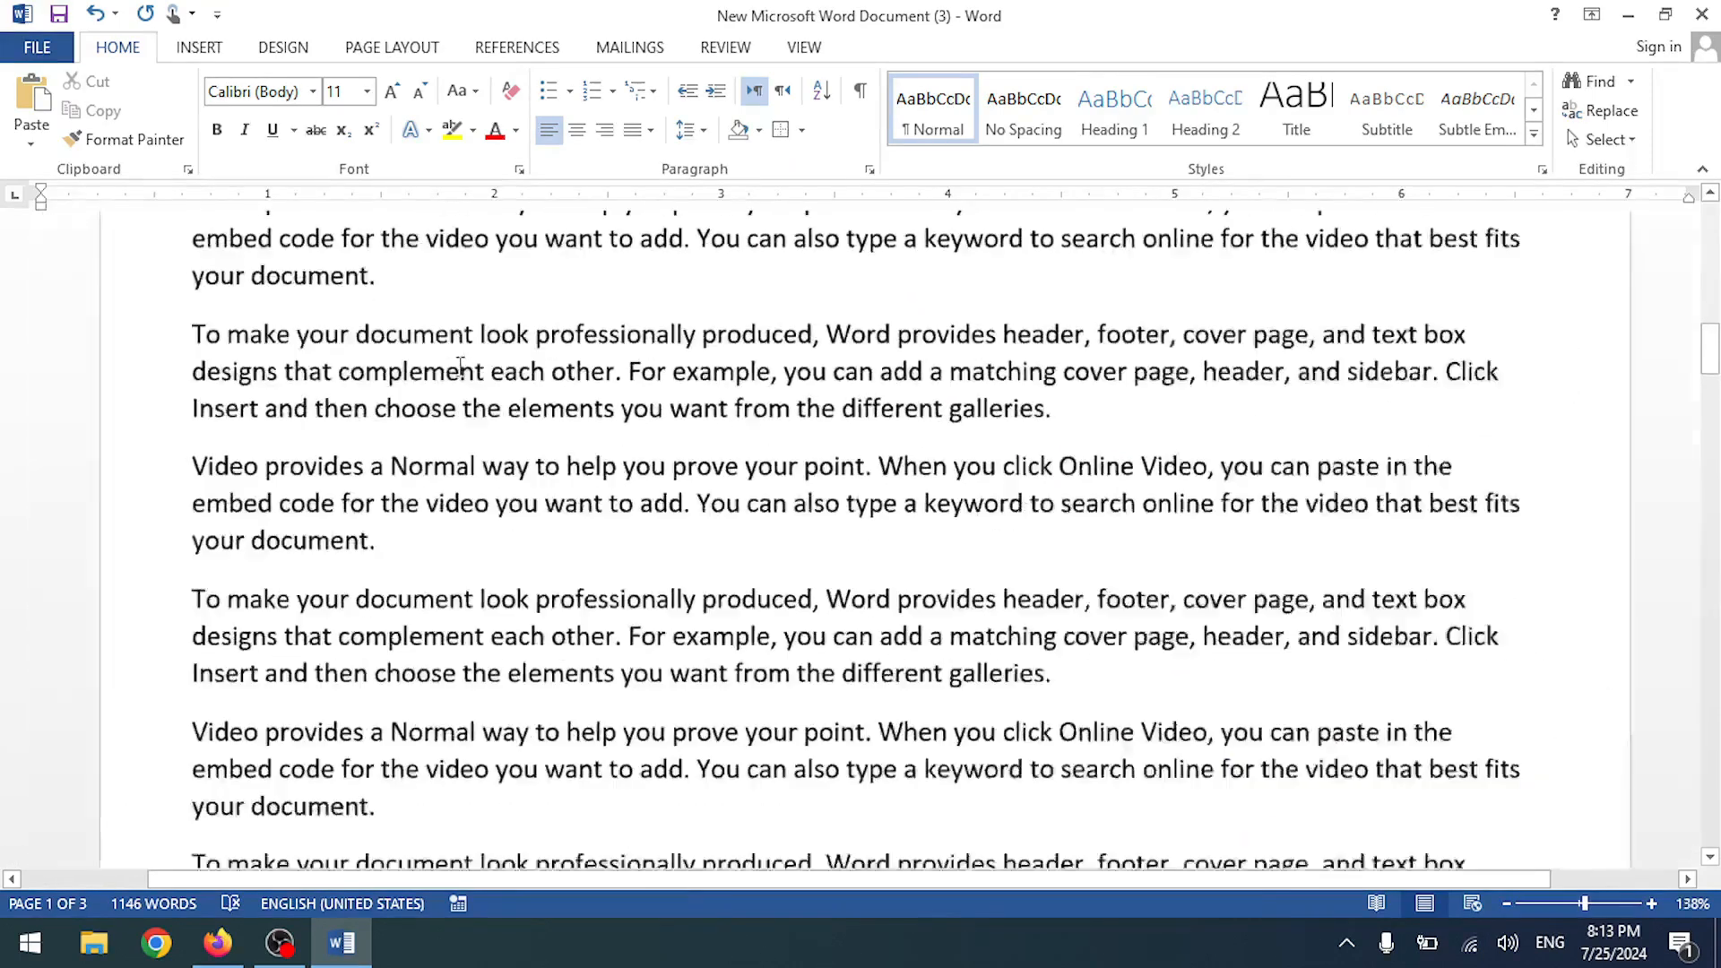
scroll(459, 368, up, 6)
scroll(457, 368, down, 10)
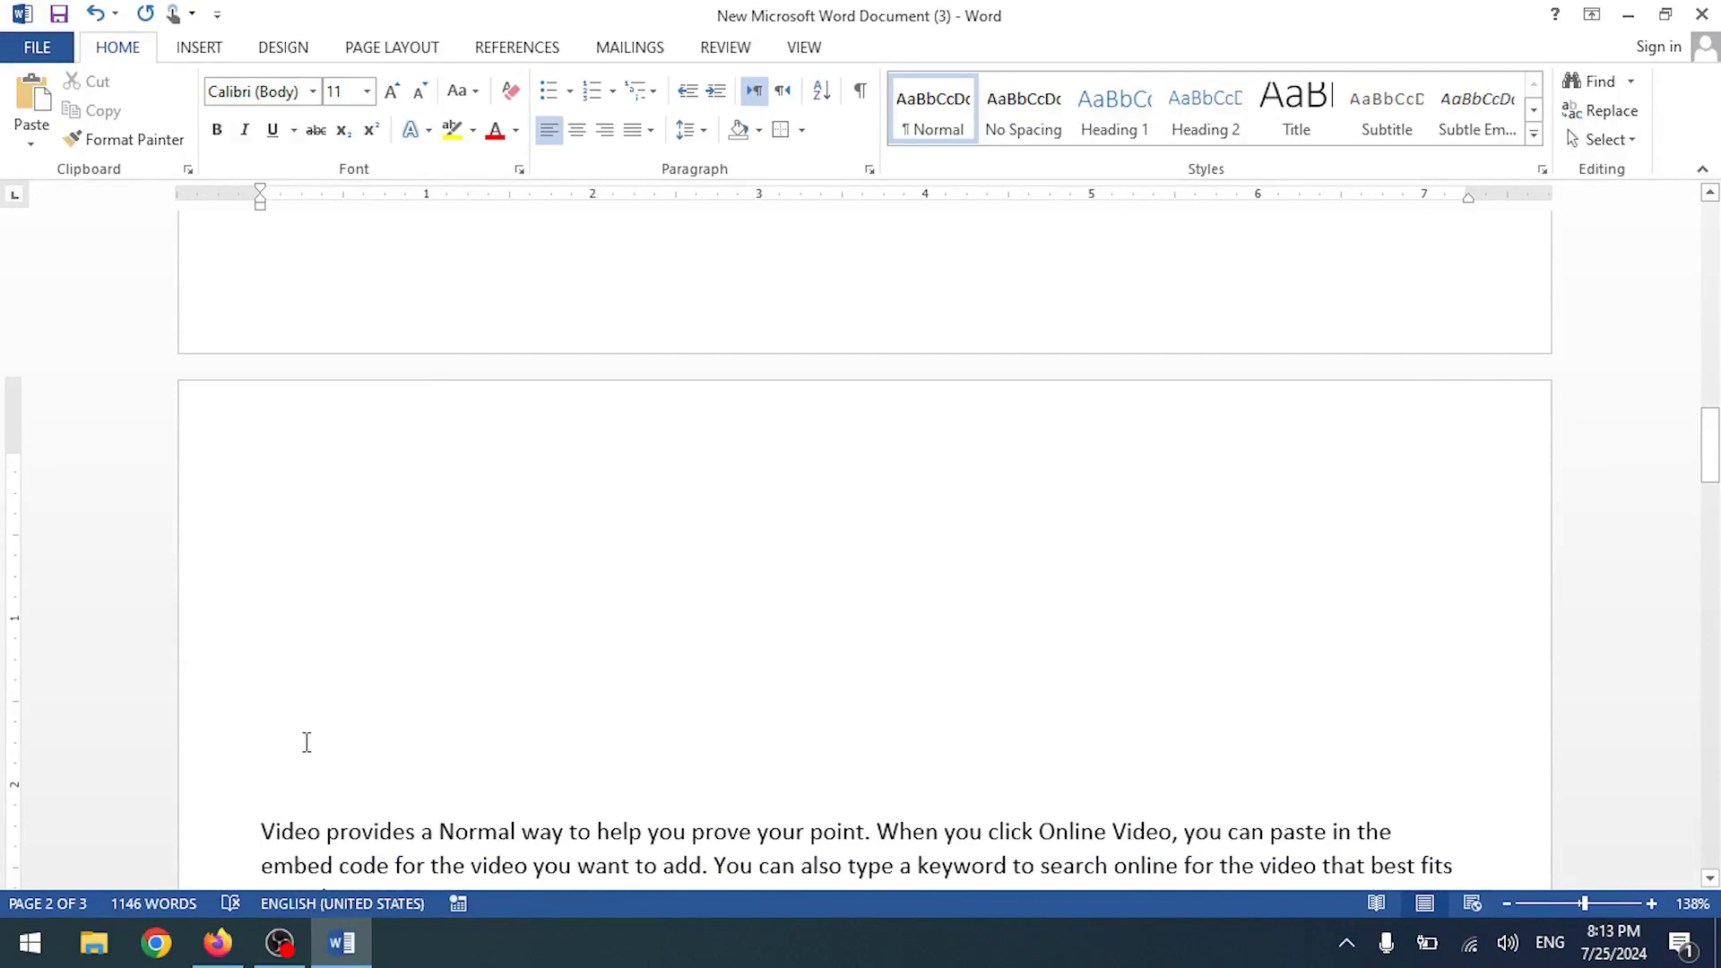
key(BackSpace)
key(BackSpace)
key(BackSpace)
key(BackSpace)
key(BackSpace)
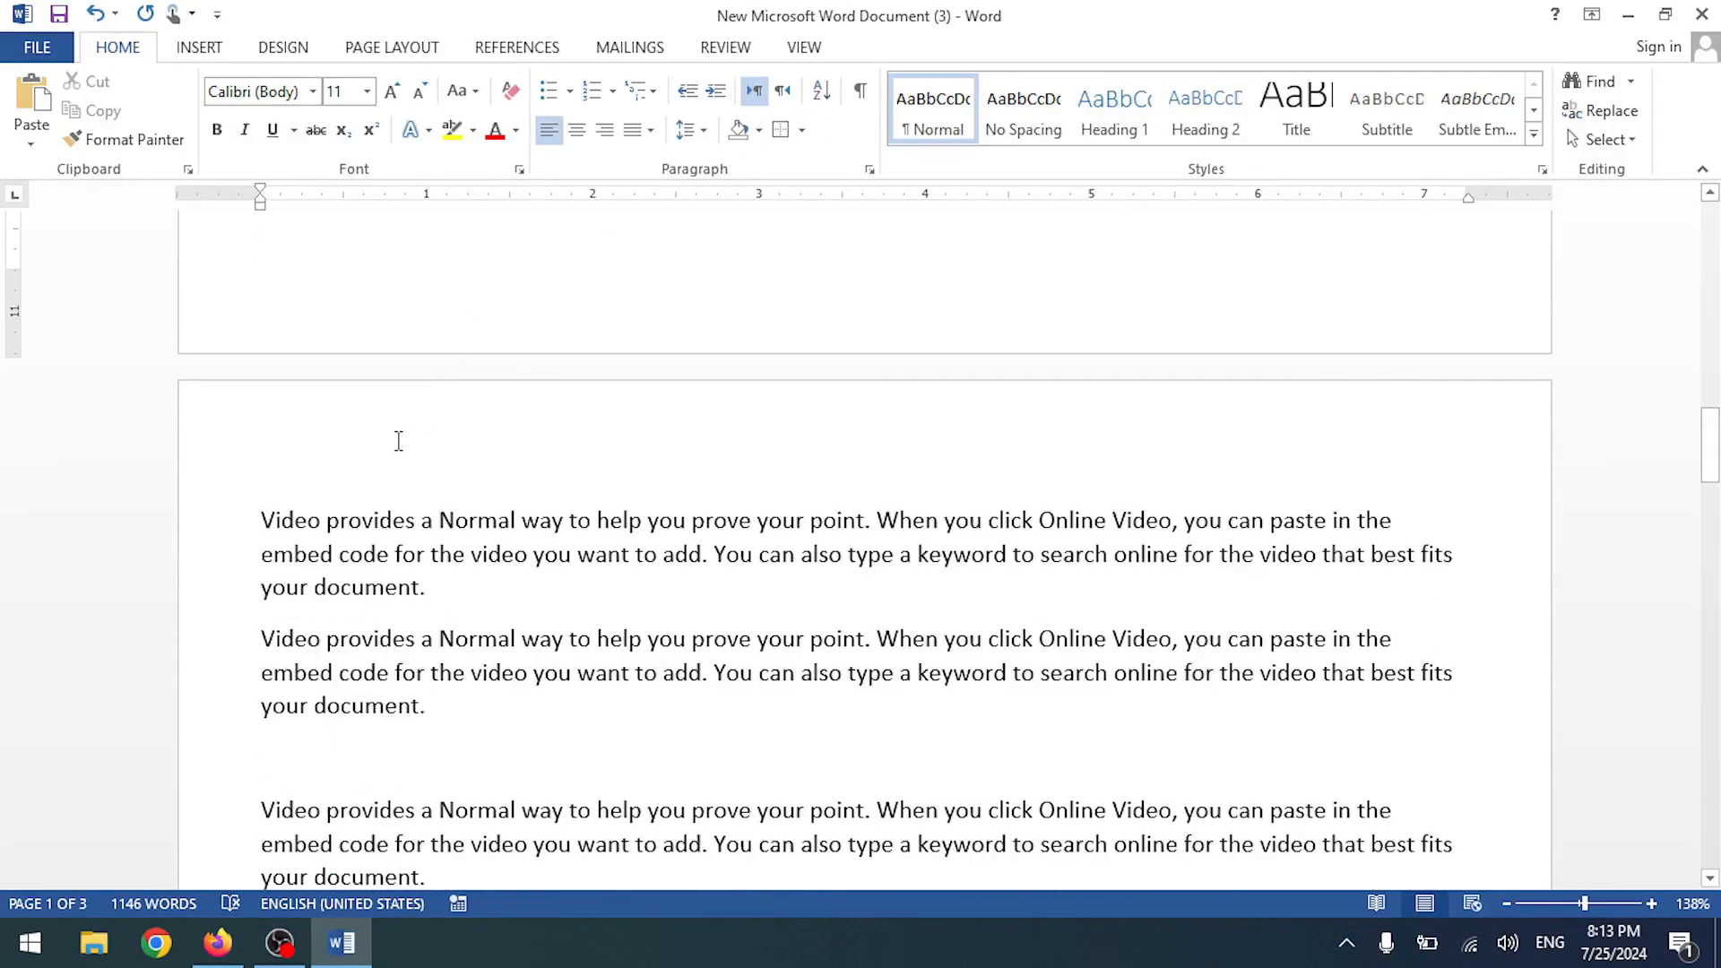
key(Return)
- Insert a 'Car 1' caption at the top of page 2 with a new Car label
click(543, 56)
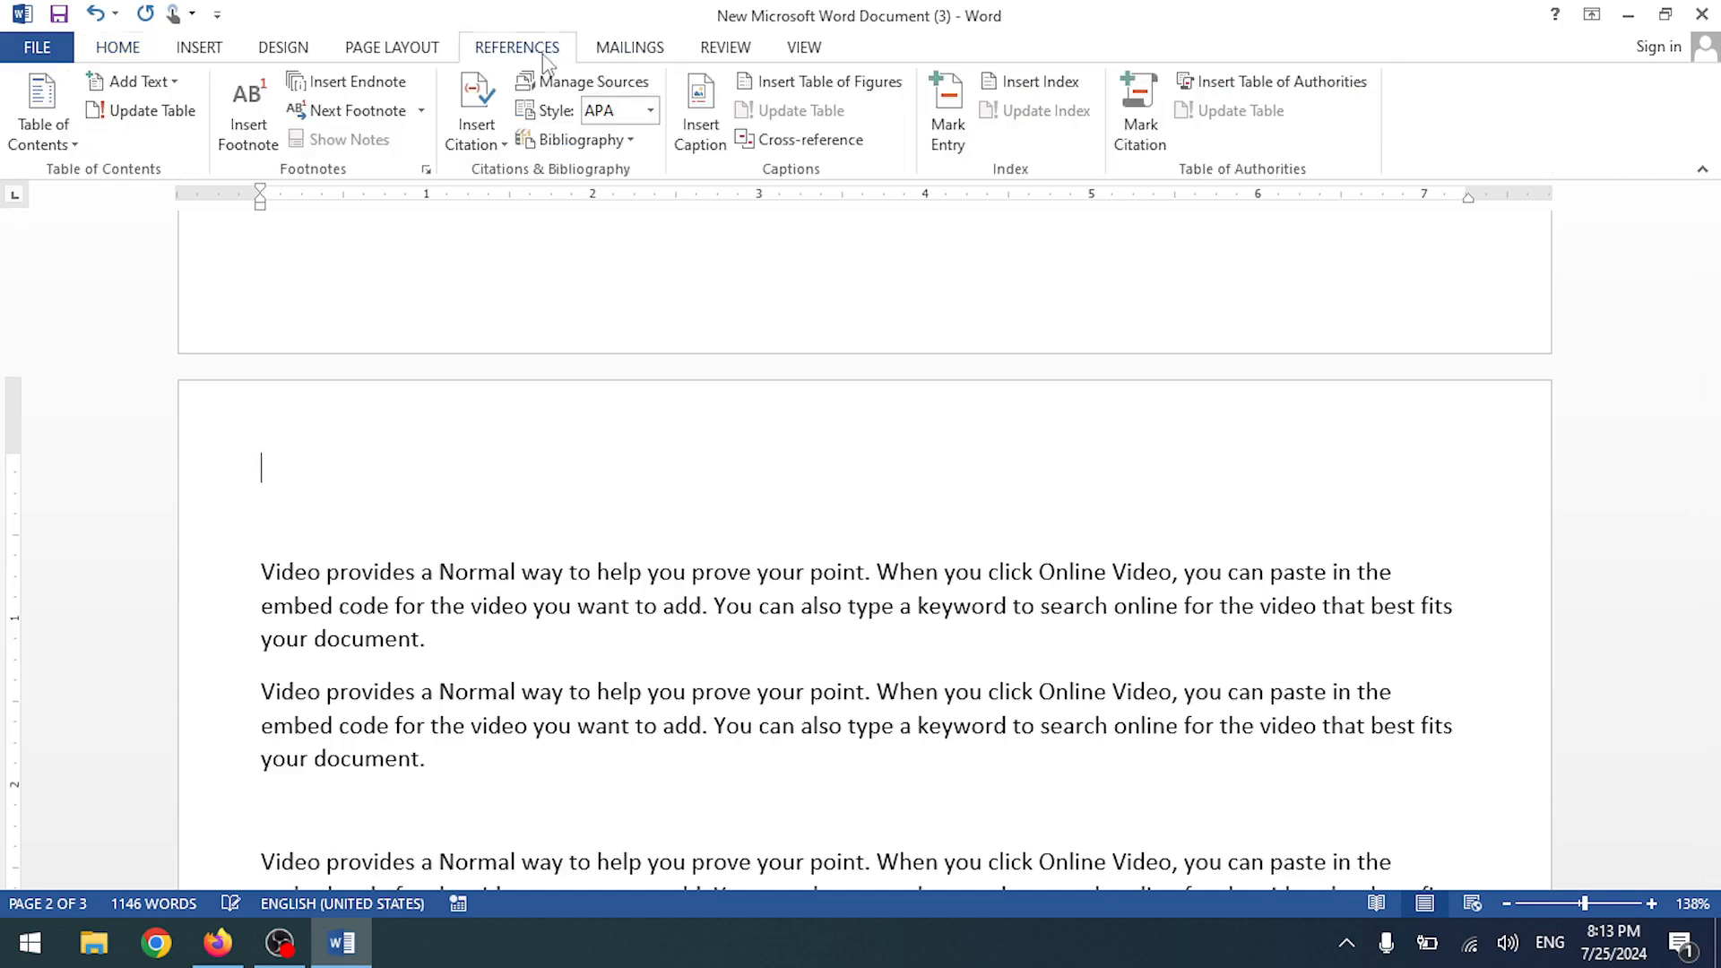
click(700, 125)
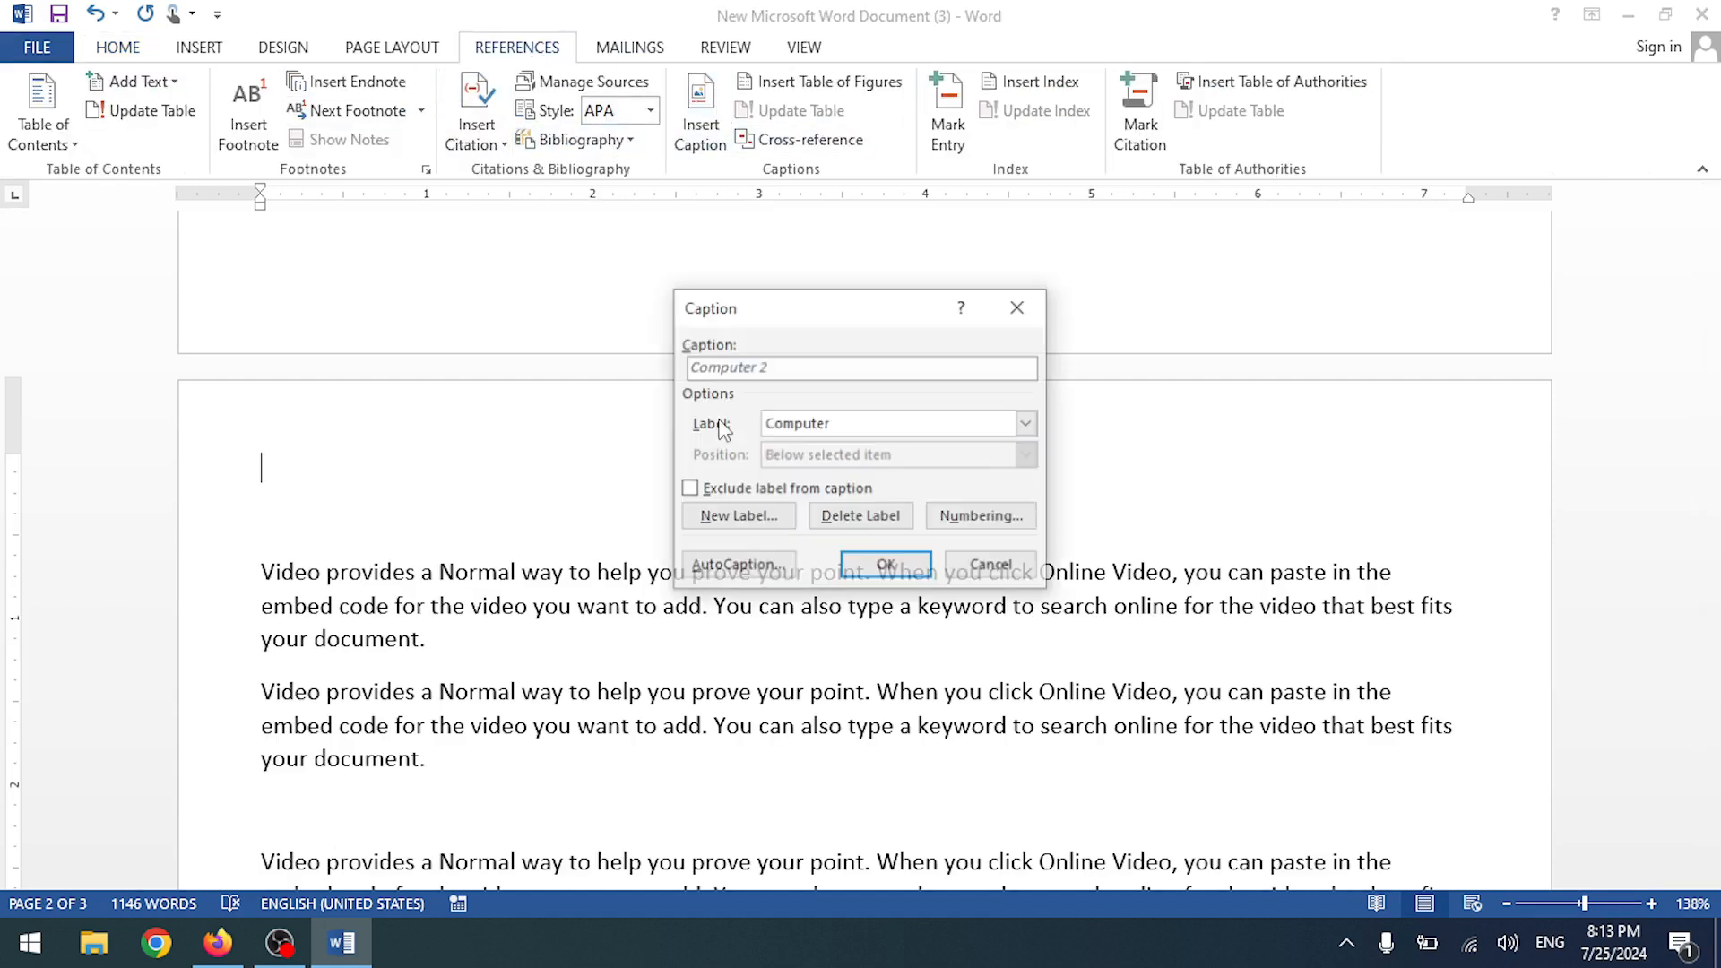
click(737, 517)
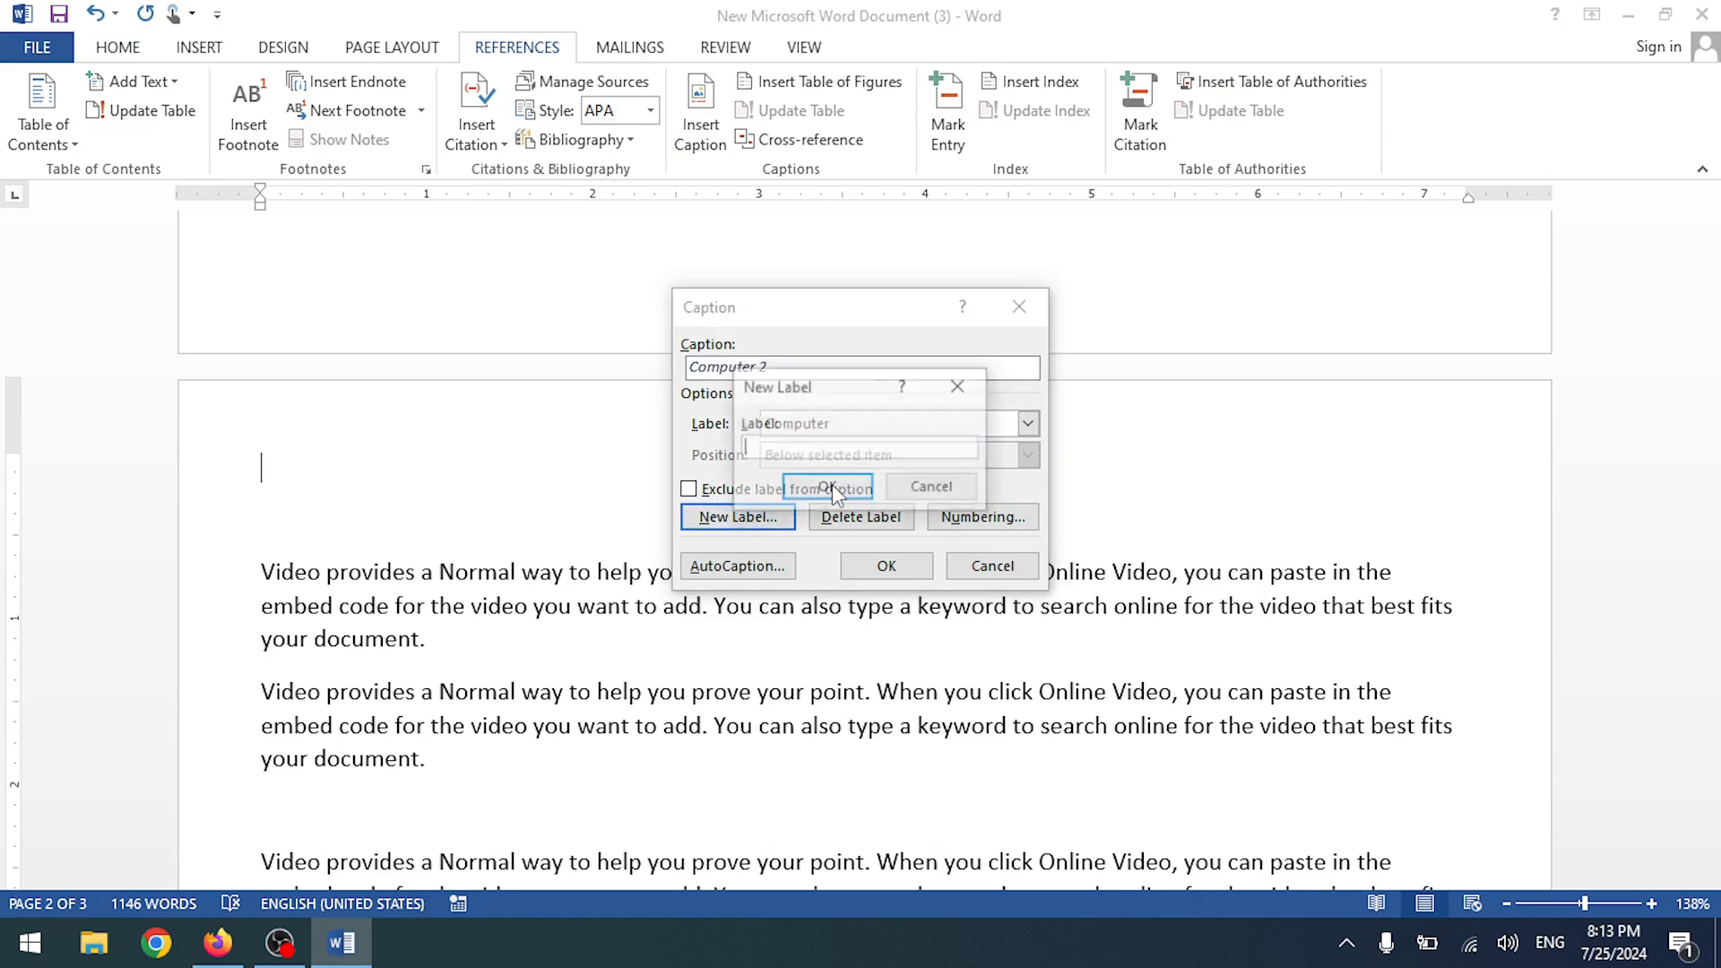
text(Car)
click(827, 487)
click(923, 569)
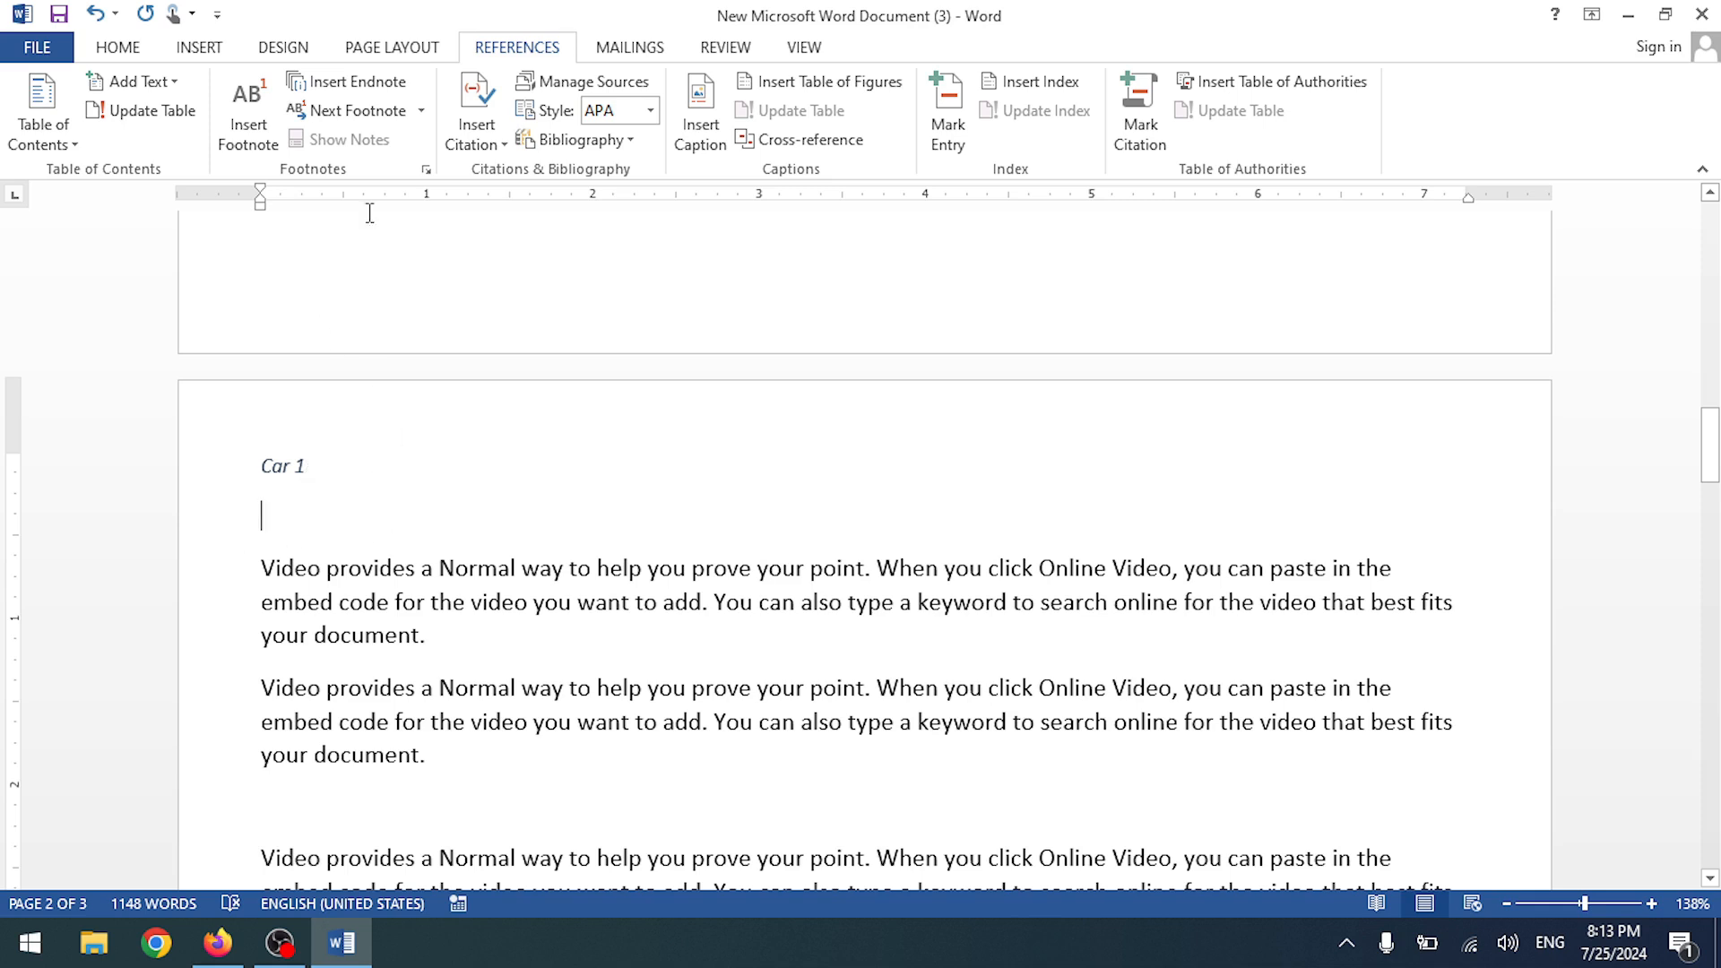
- Insert the red car picture qweqwe from Downloads below the Car 1 caption
click(201, 47)
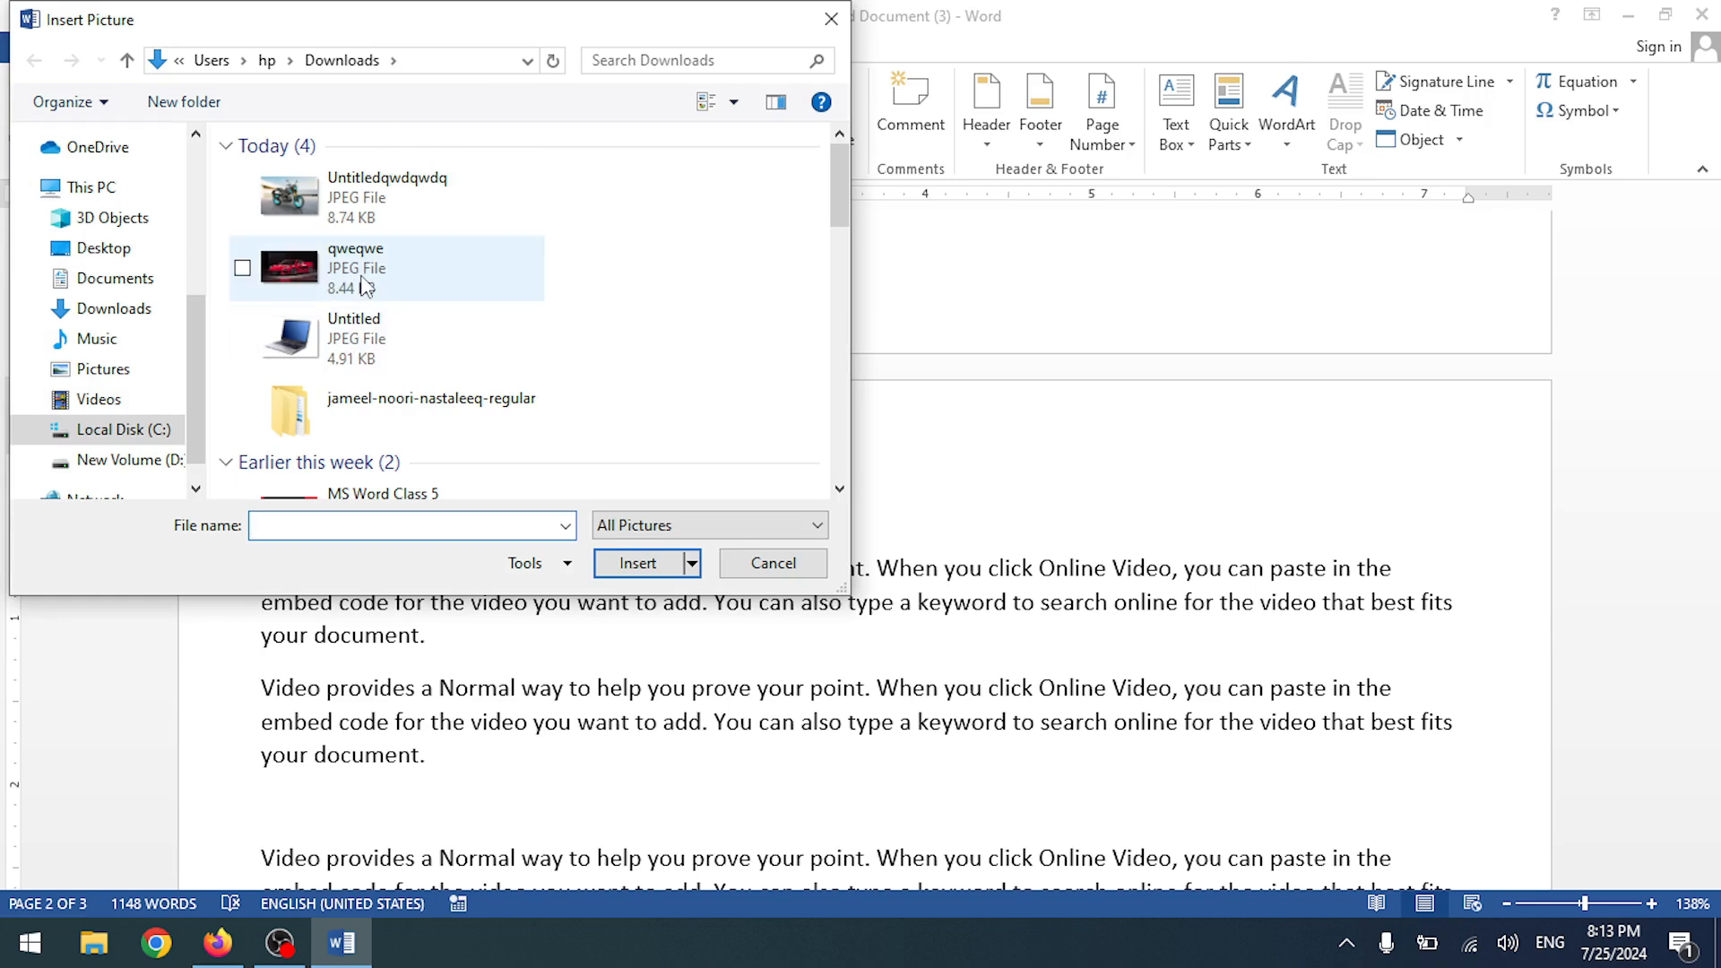
double_click(366, 285)
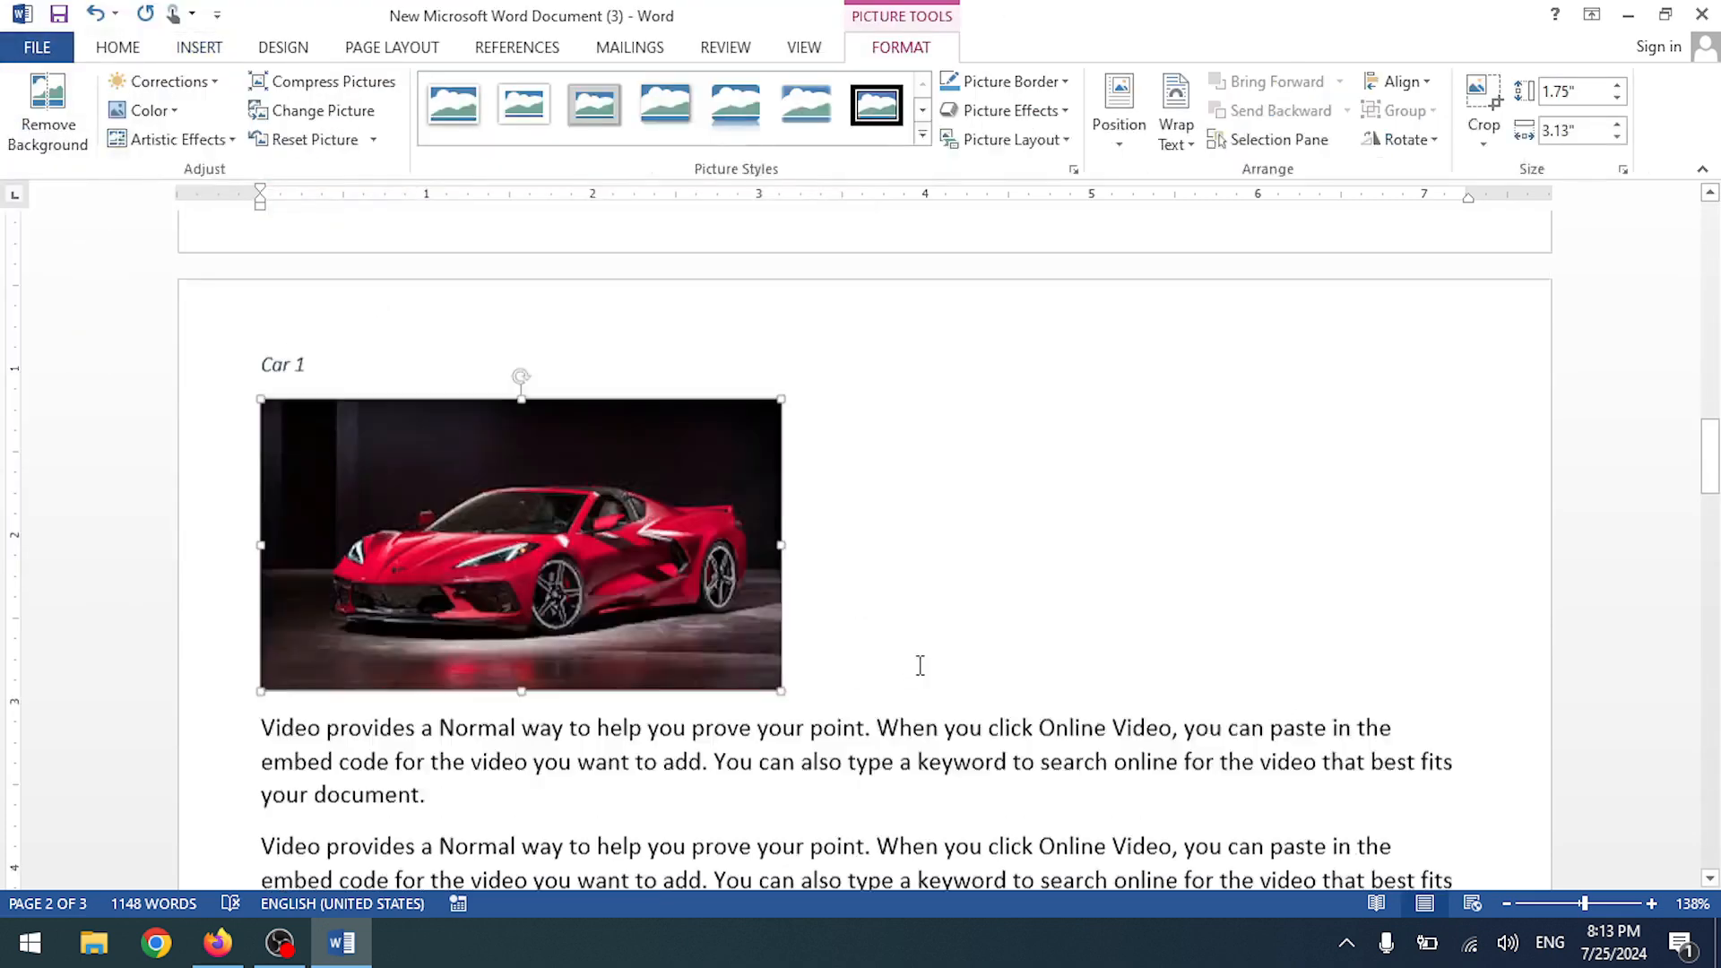
scroll(917, 657, down, 5)
scroll(917, 657, up, 5)
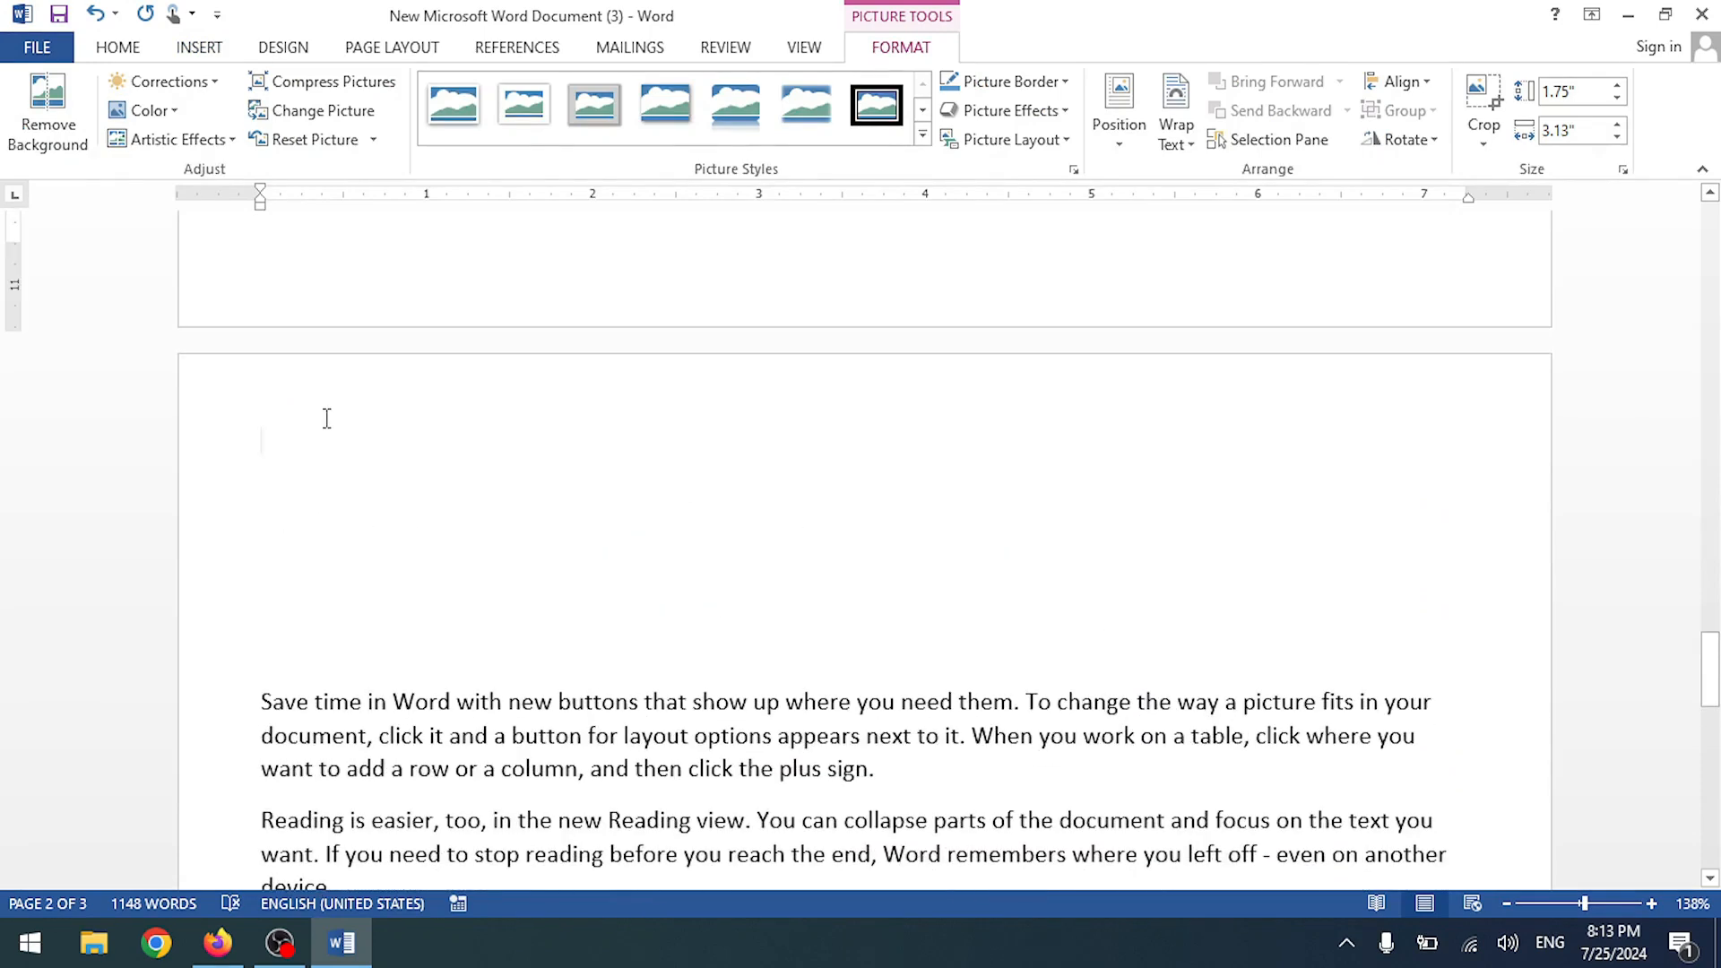
- Add a Bike 1 caption at the top of the next page using a new Bike label
click(327, 415)
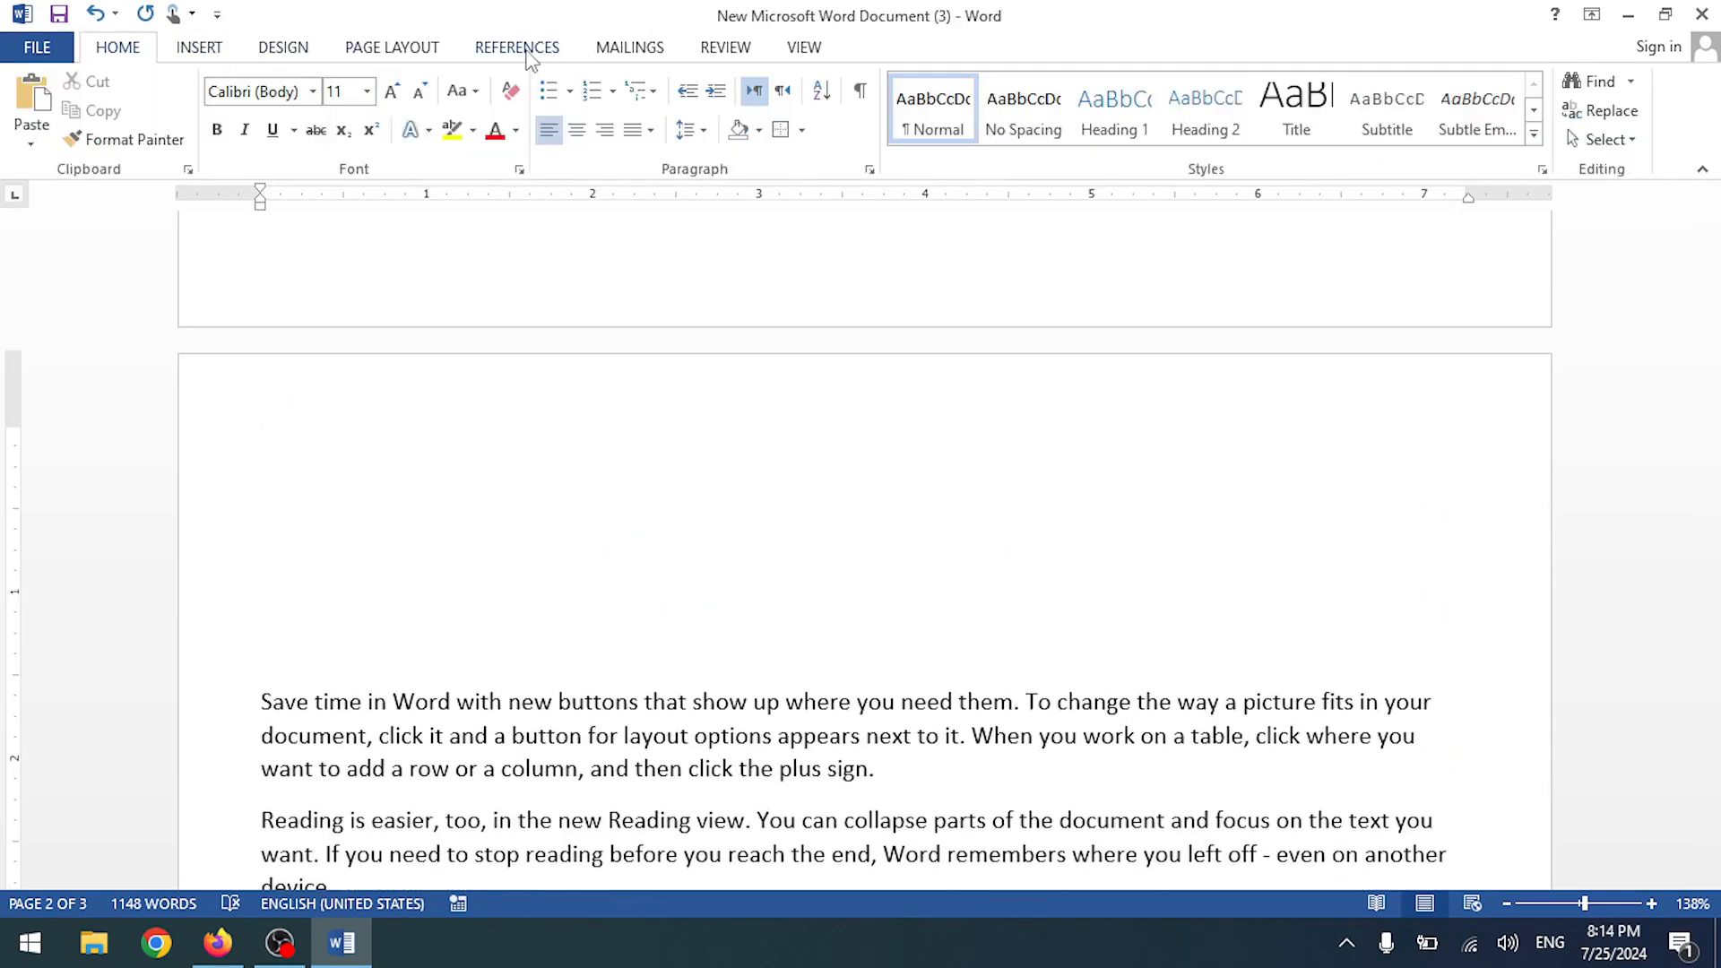
click(630, 48)
click(356, 52)
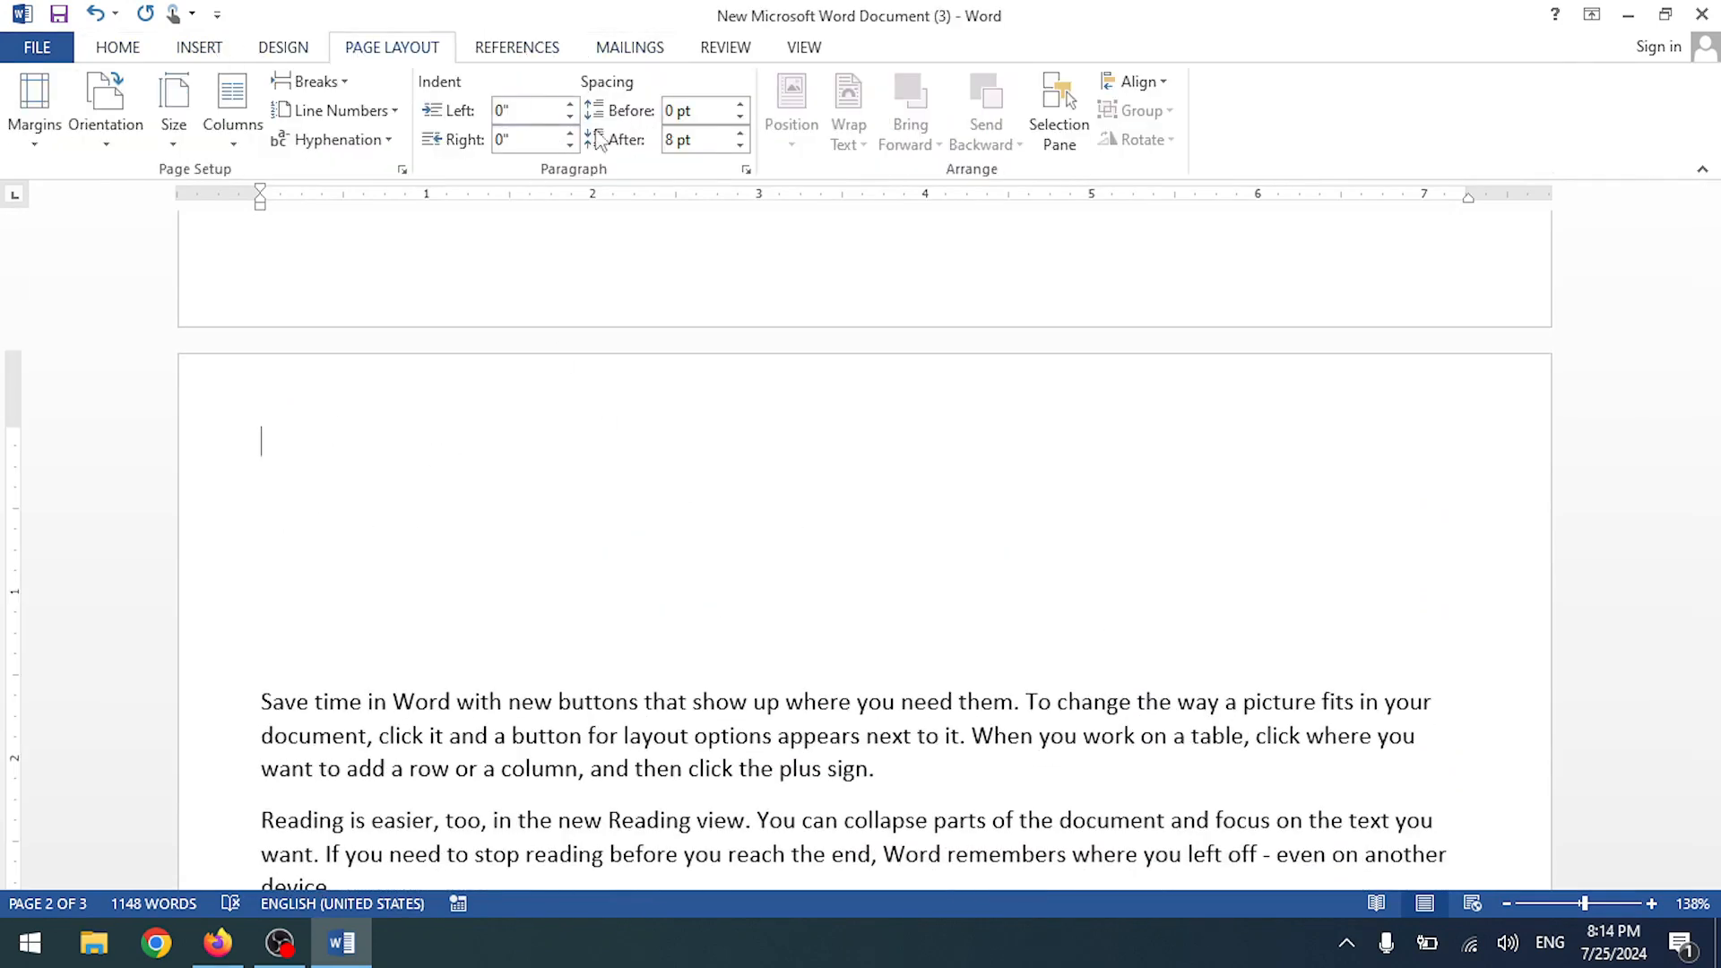
click(504, 54)
click(700, 115)
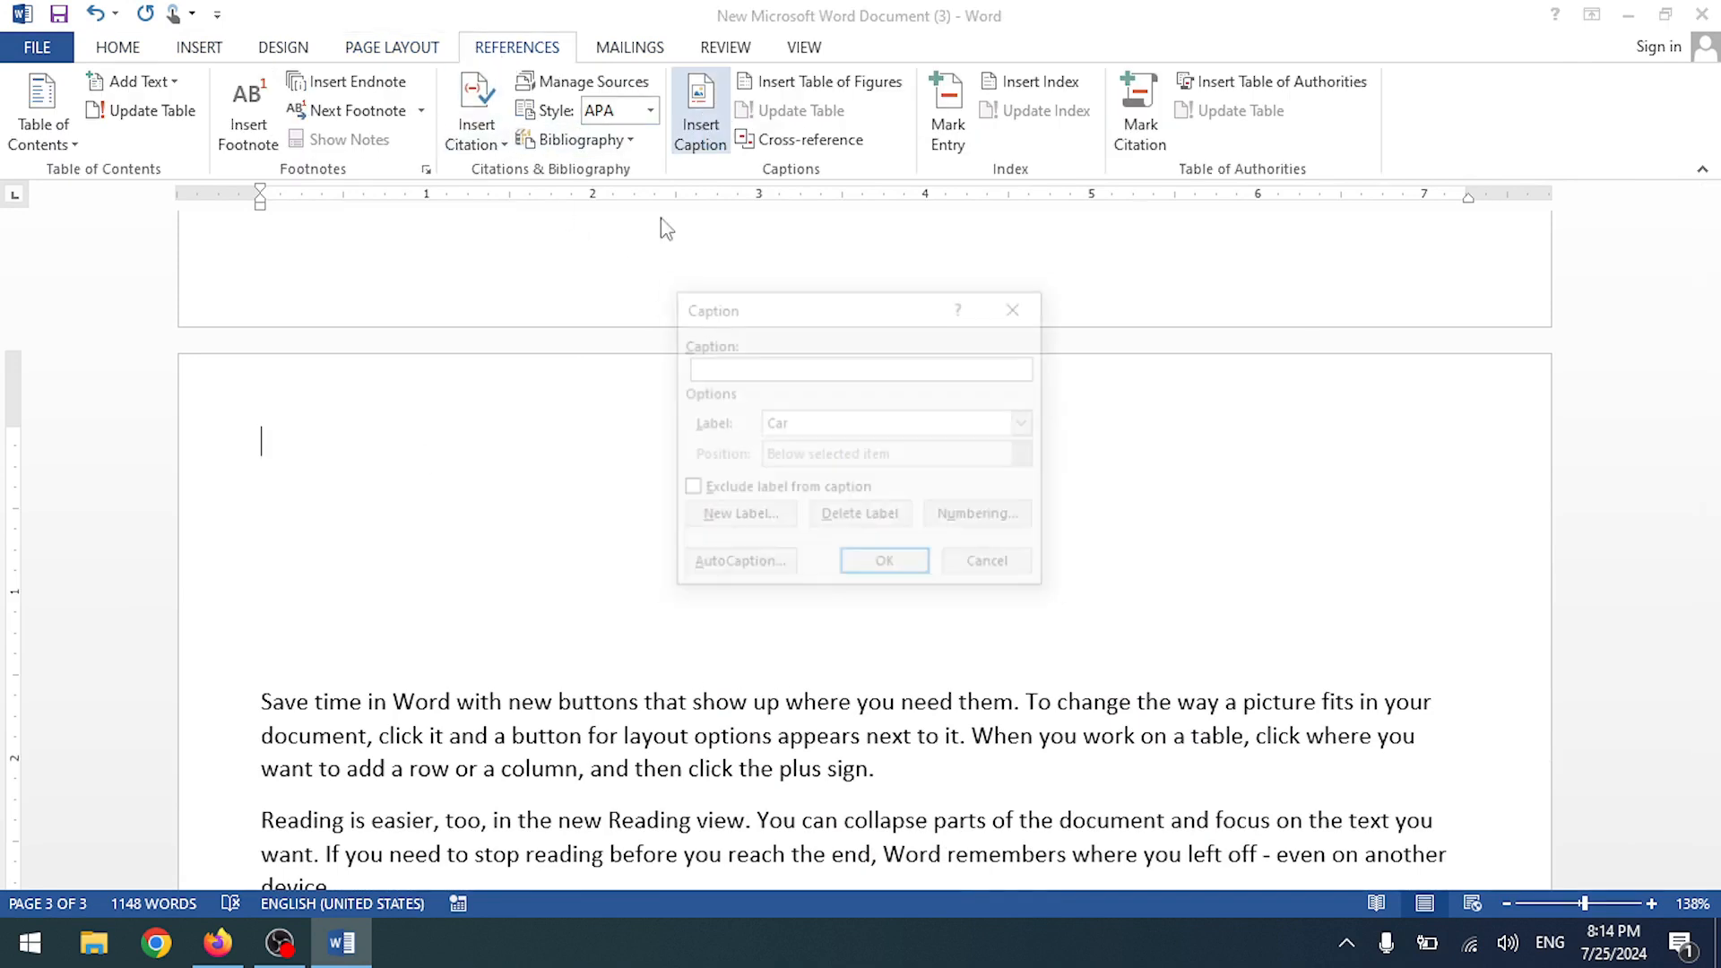
click(737, 516)
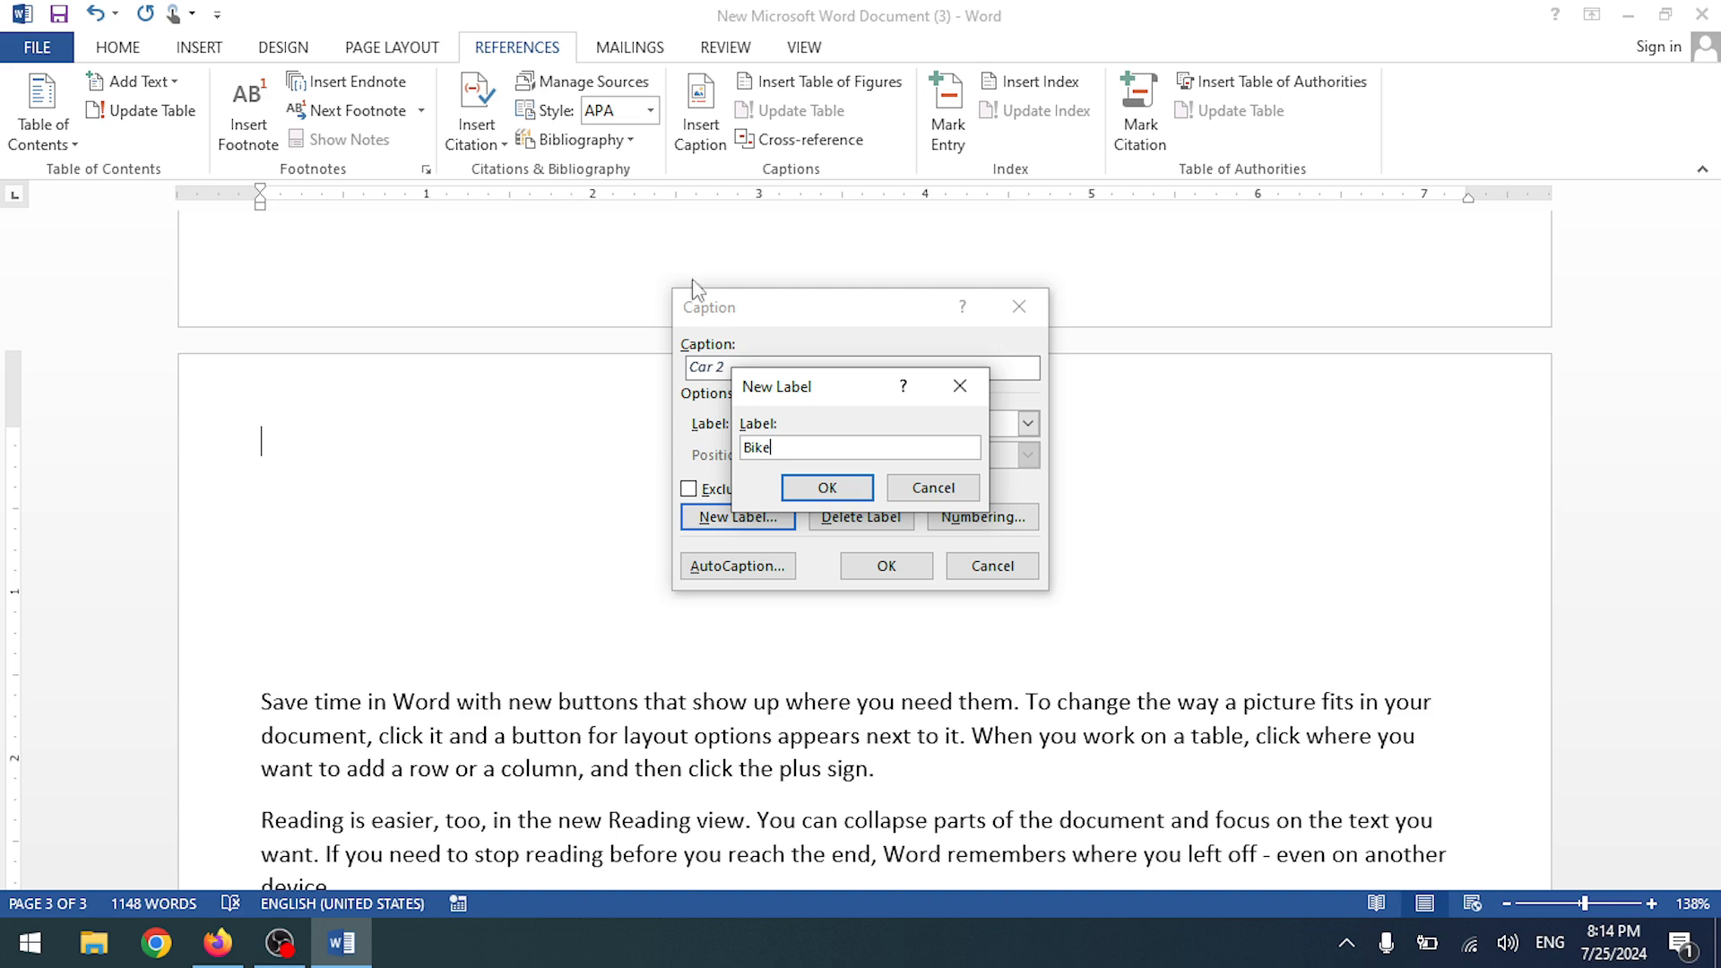
click(830, 490)
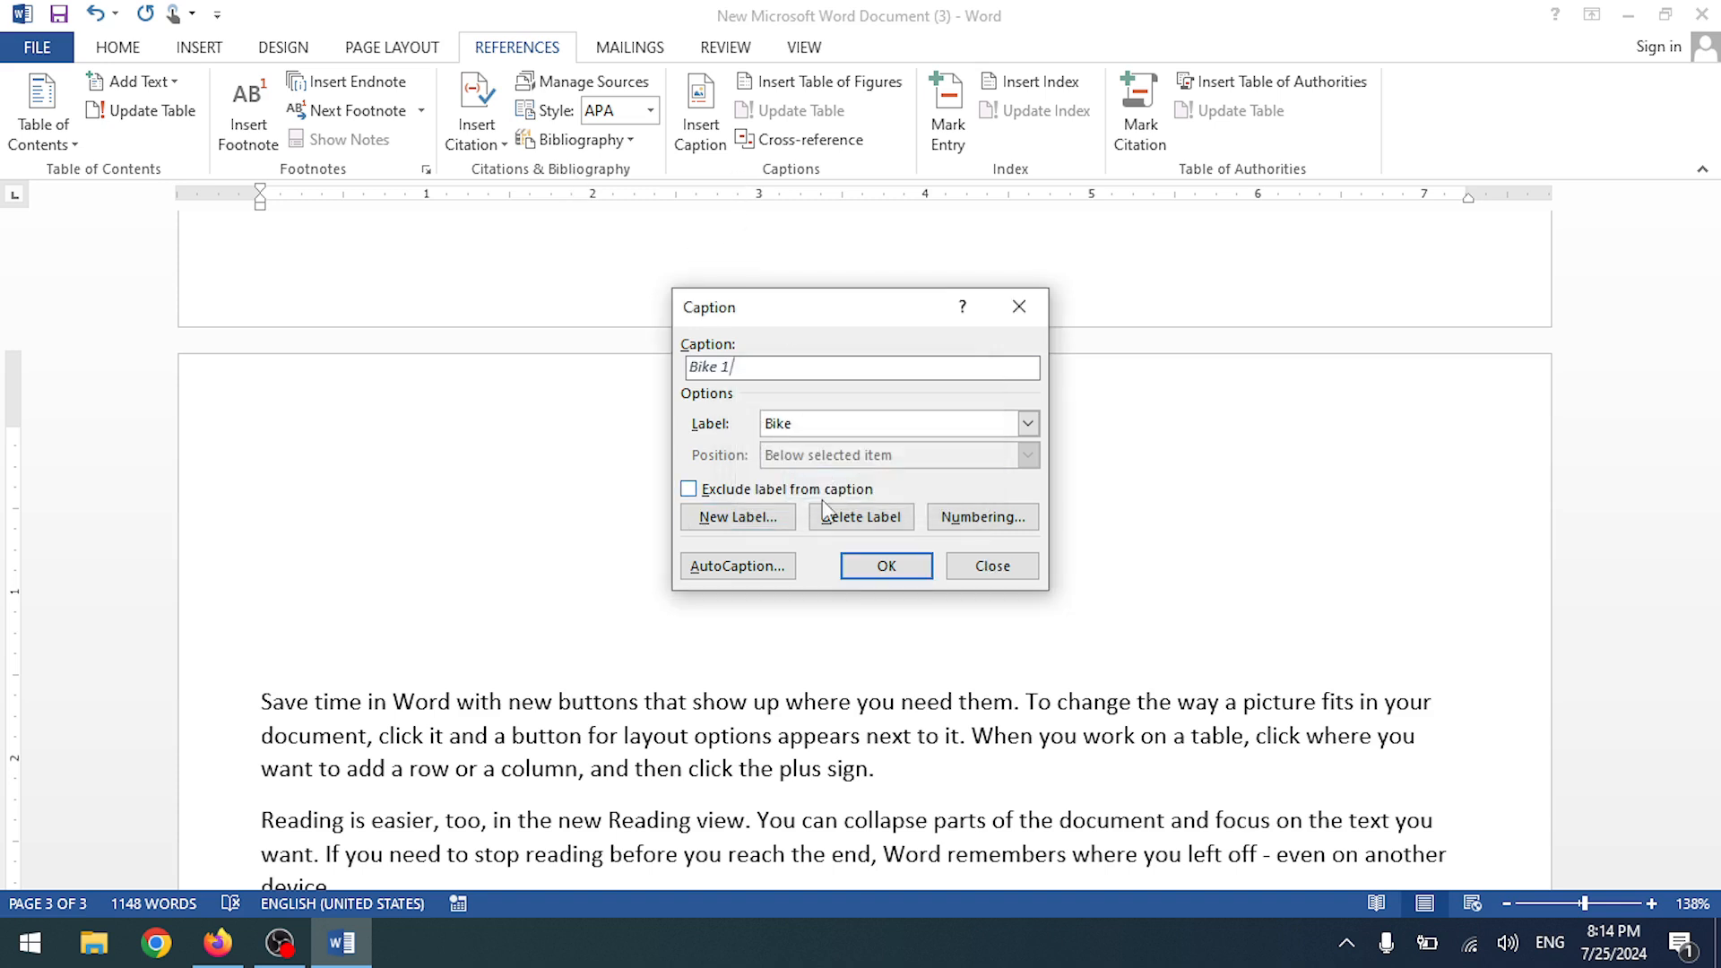
click(887, 566)
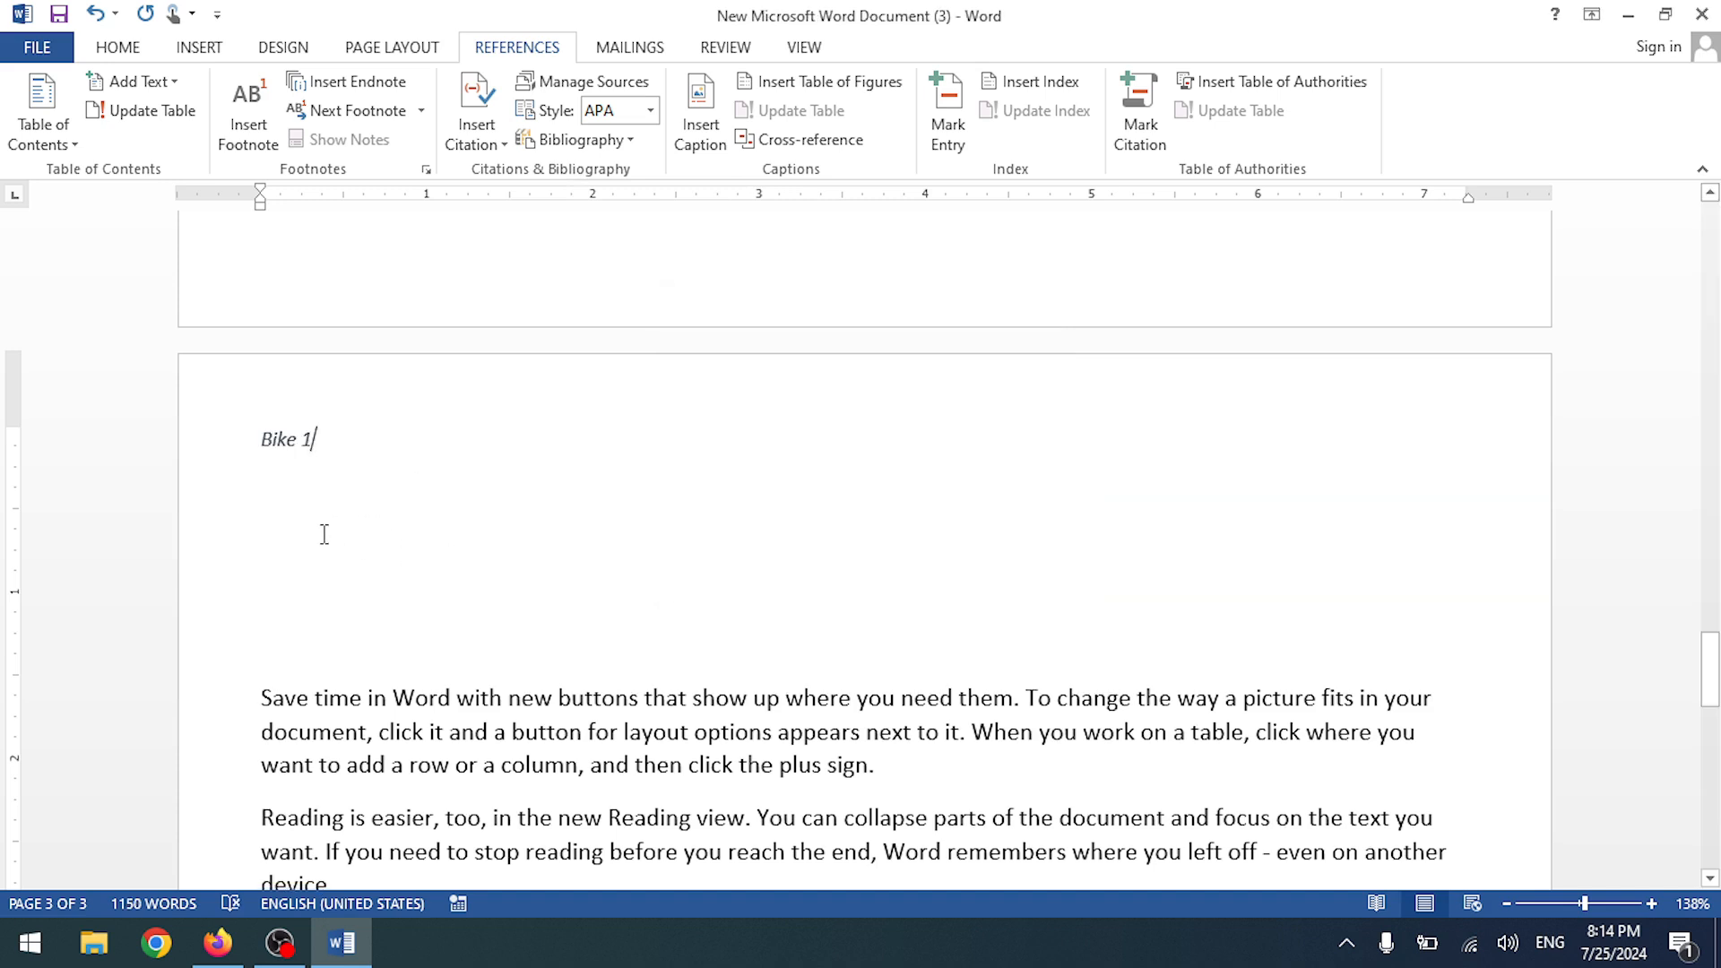
- Insert the motorcycle picture from file beneath the Bike 1 caption
click(199, 47)
click(228, 131)
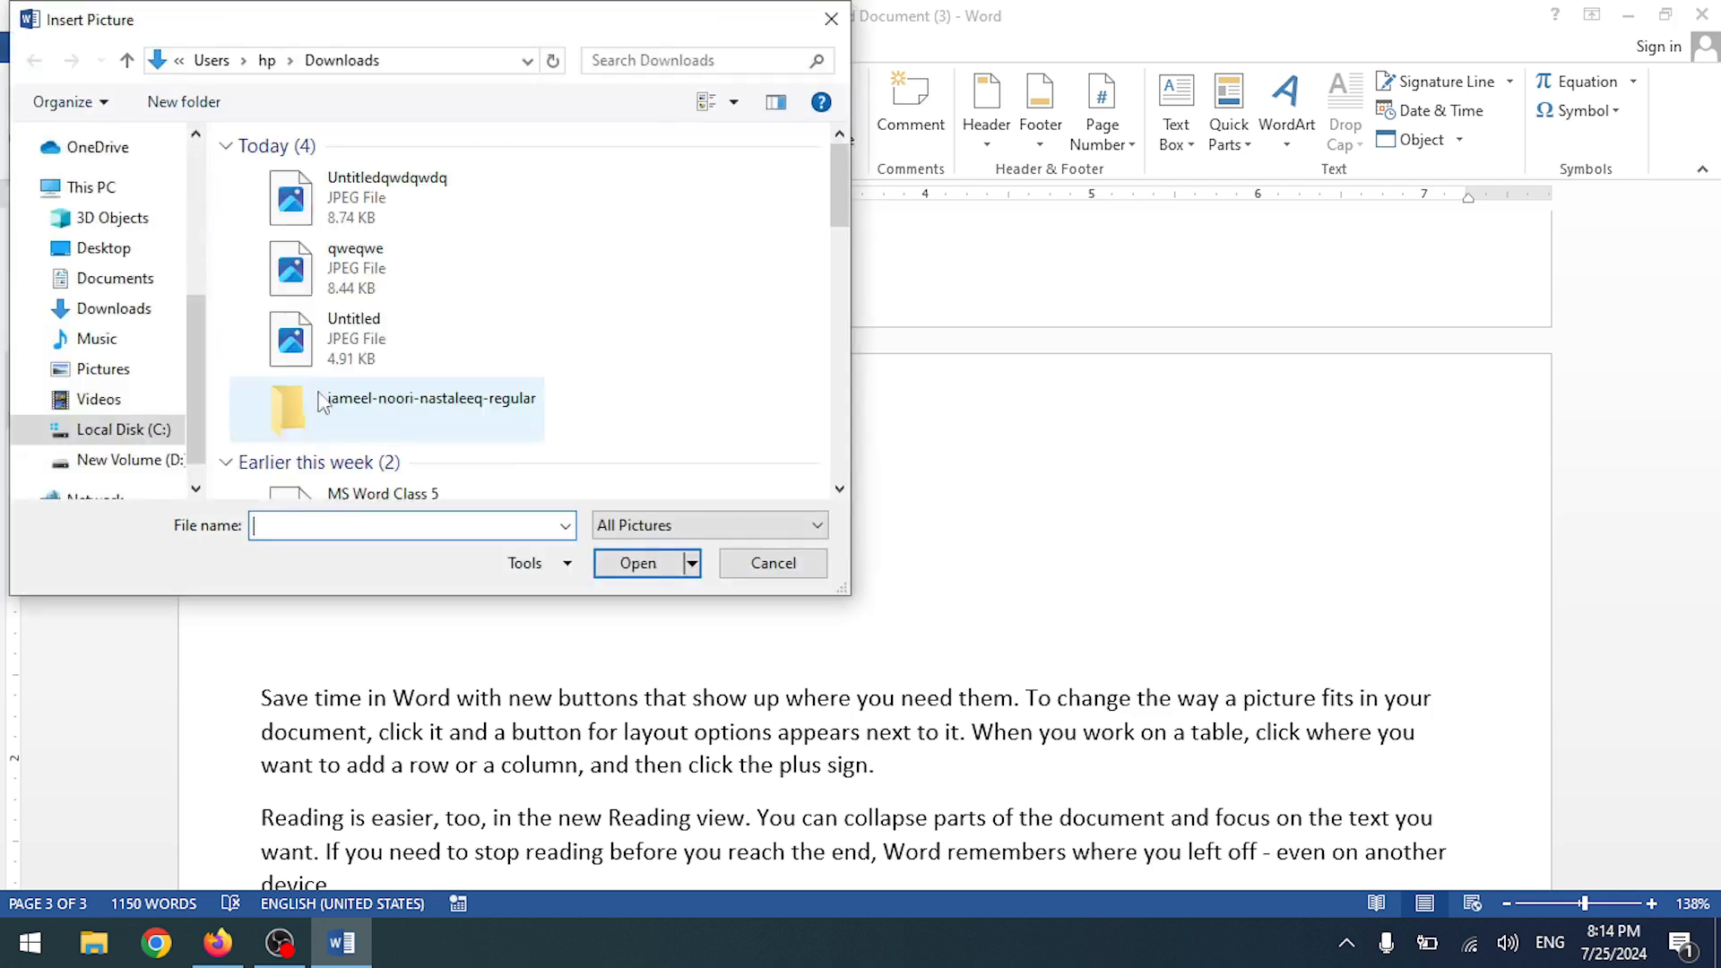
double_click(358, 215)
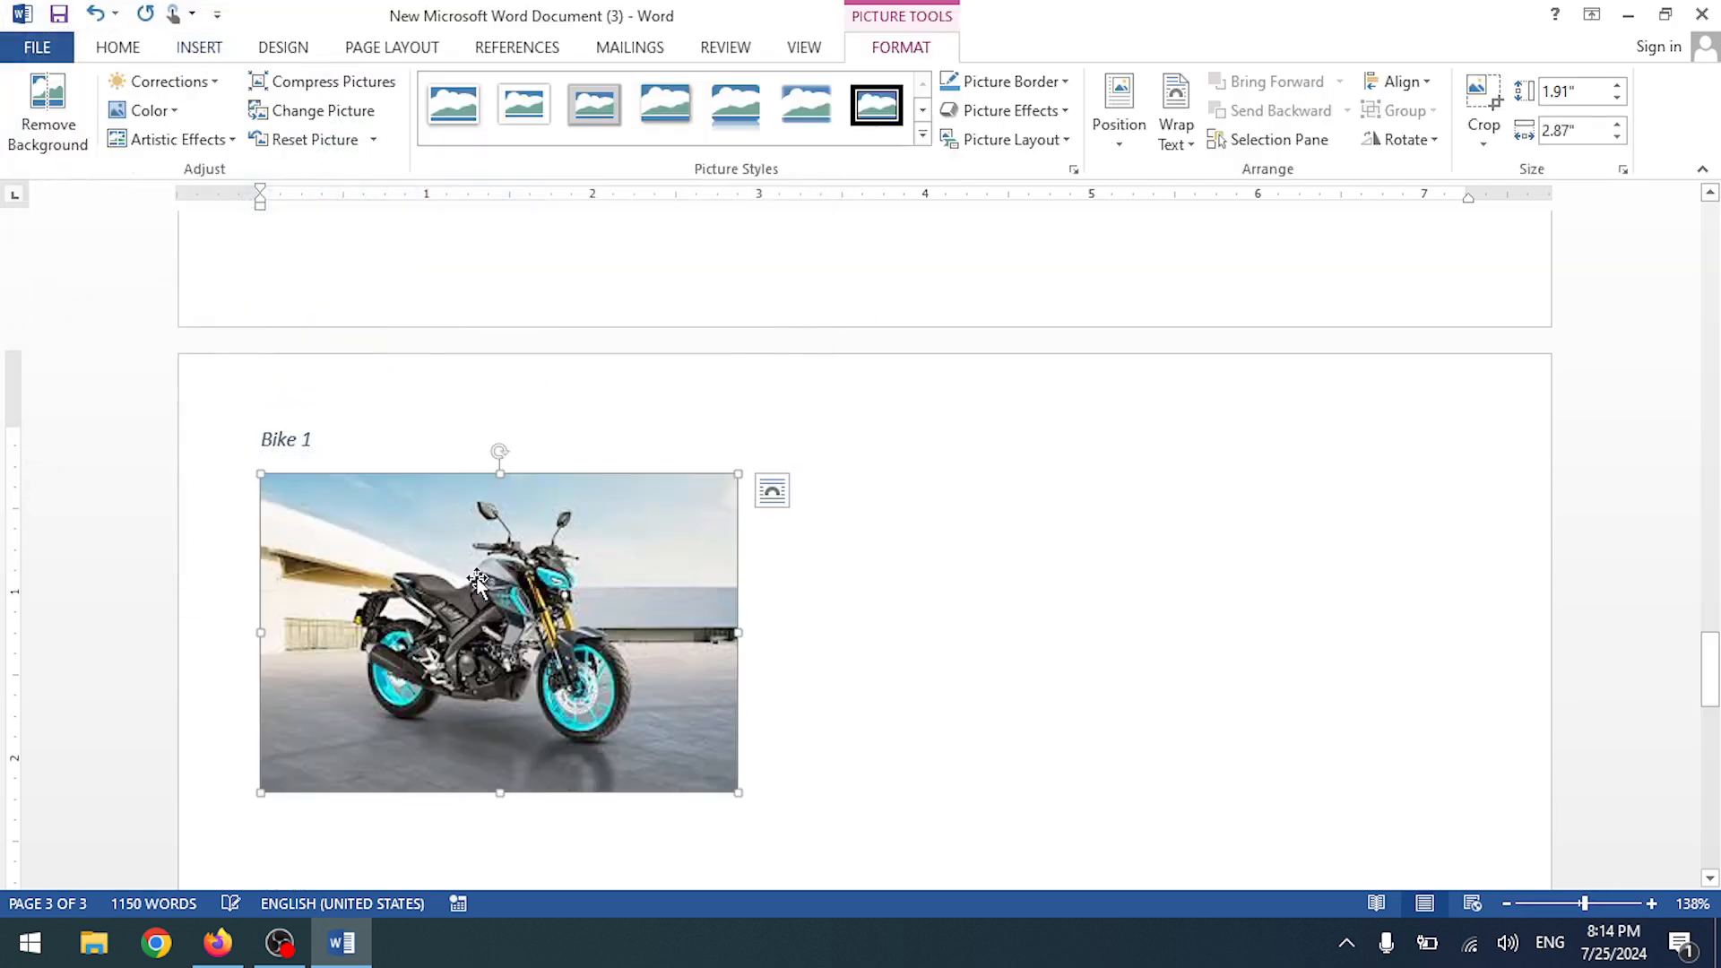
click(844, 574)
scroll(772, 611, down, 3)
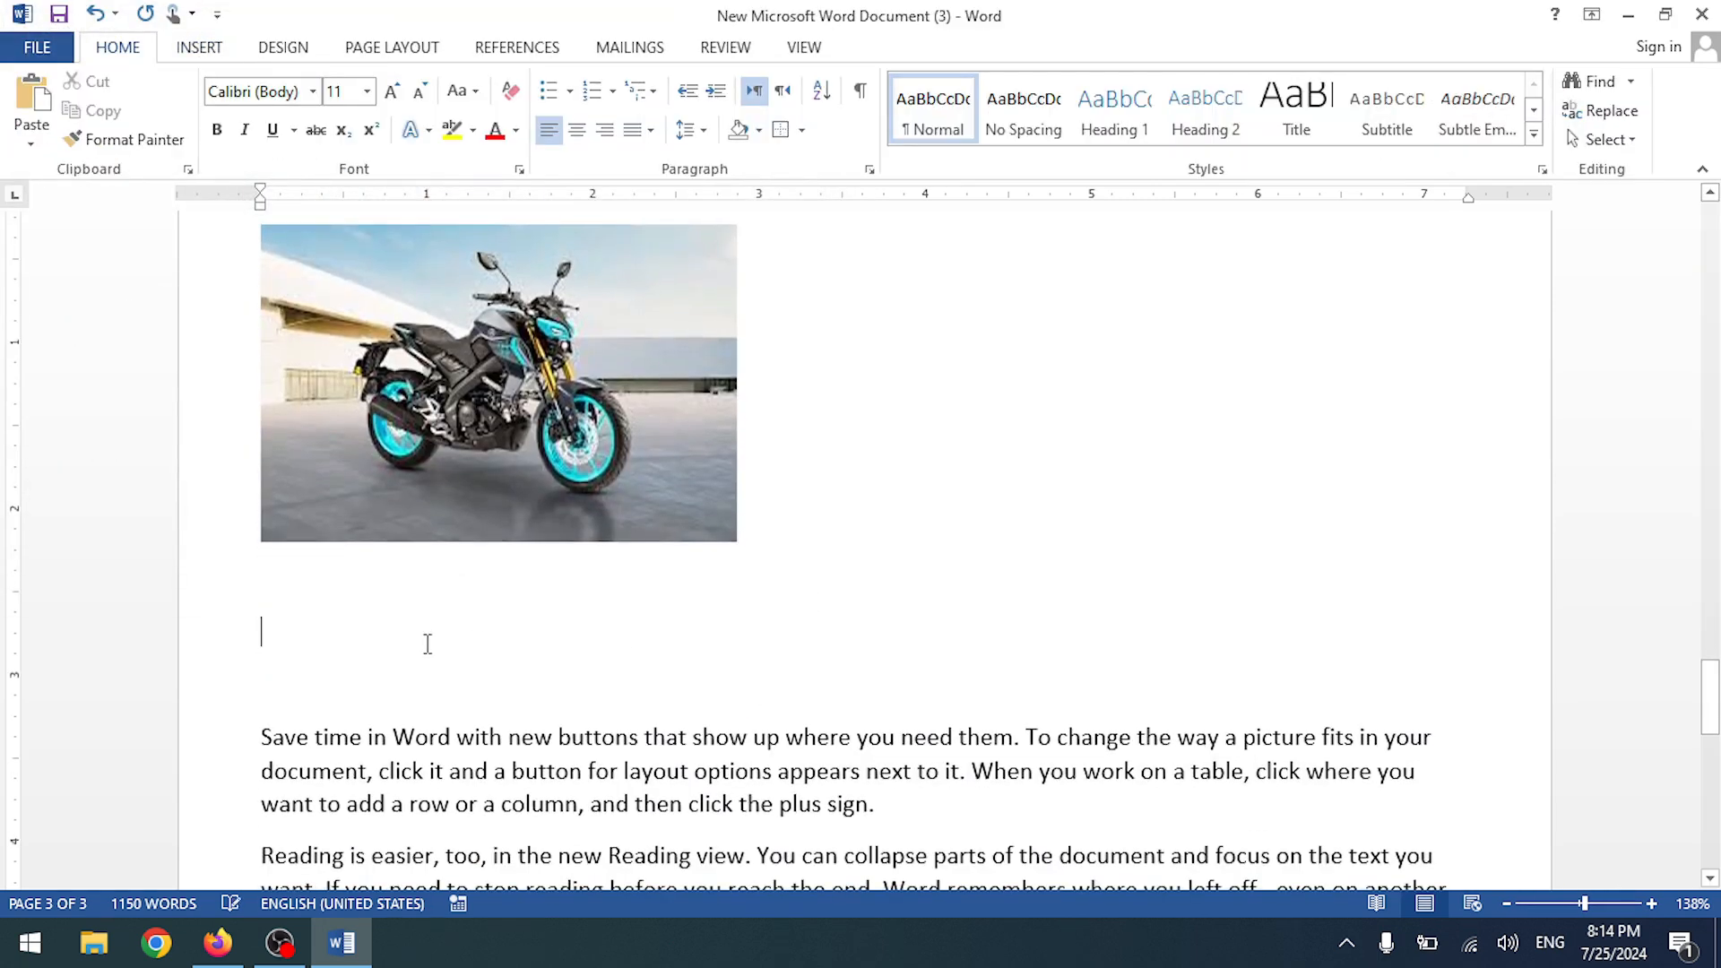
- Insert a page break with Ctrl+Enter before Computer 1 to create a blank first page
scroll(492, 569, up, 10)
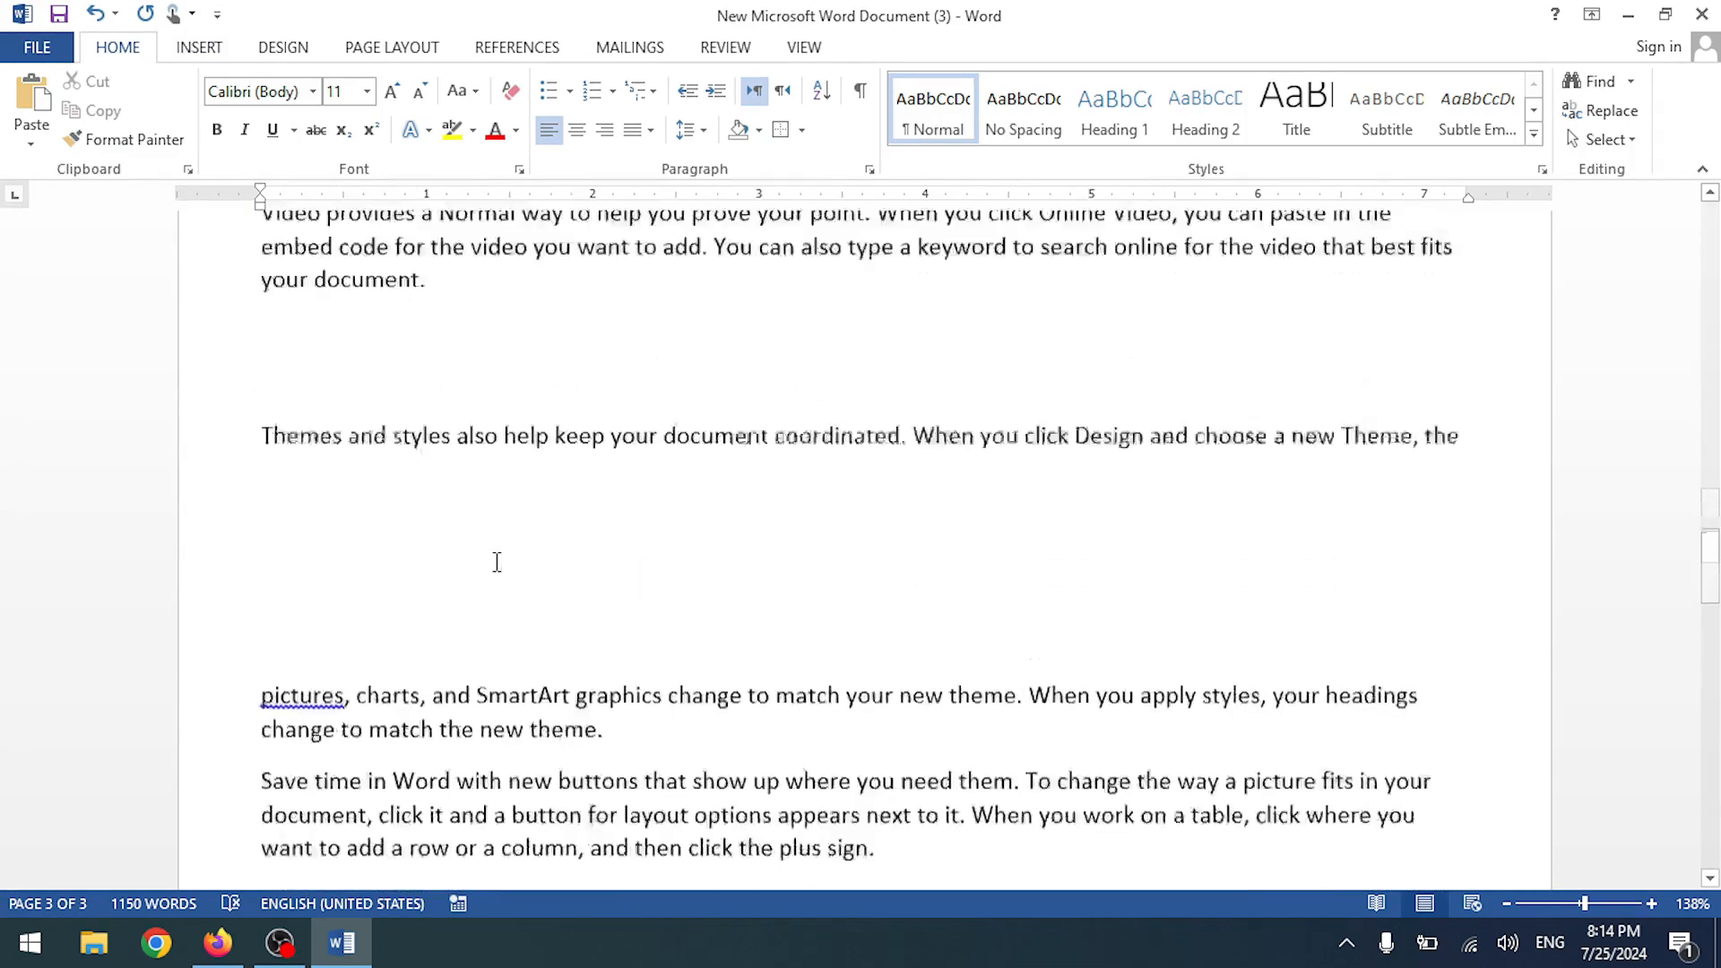
scroll(497, 562, up, 15)
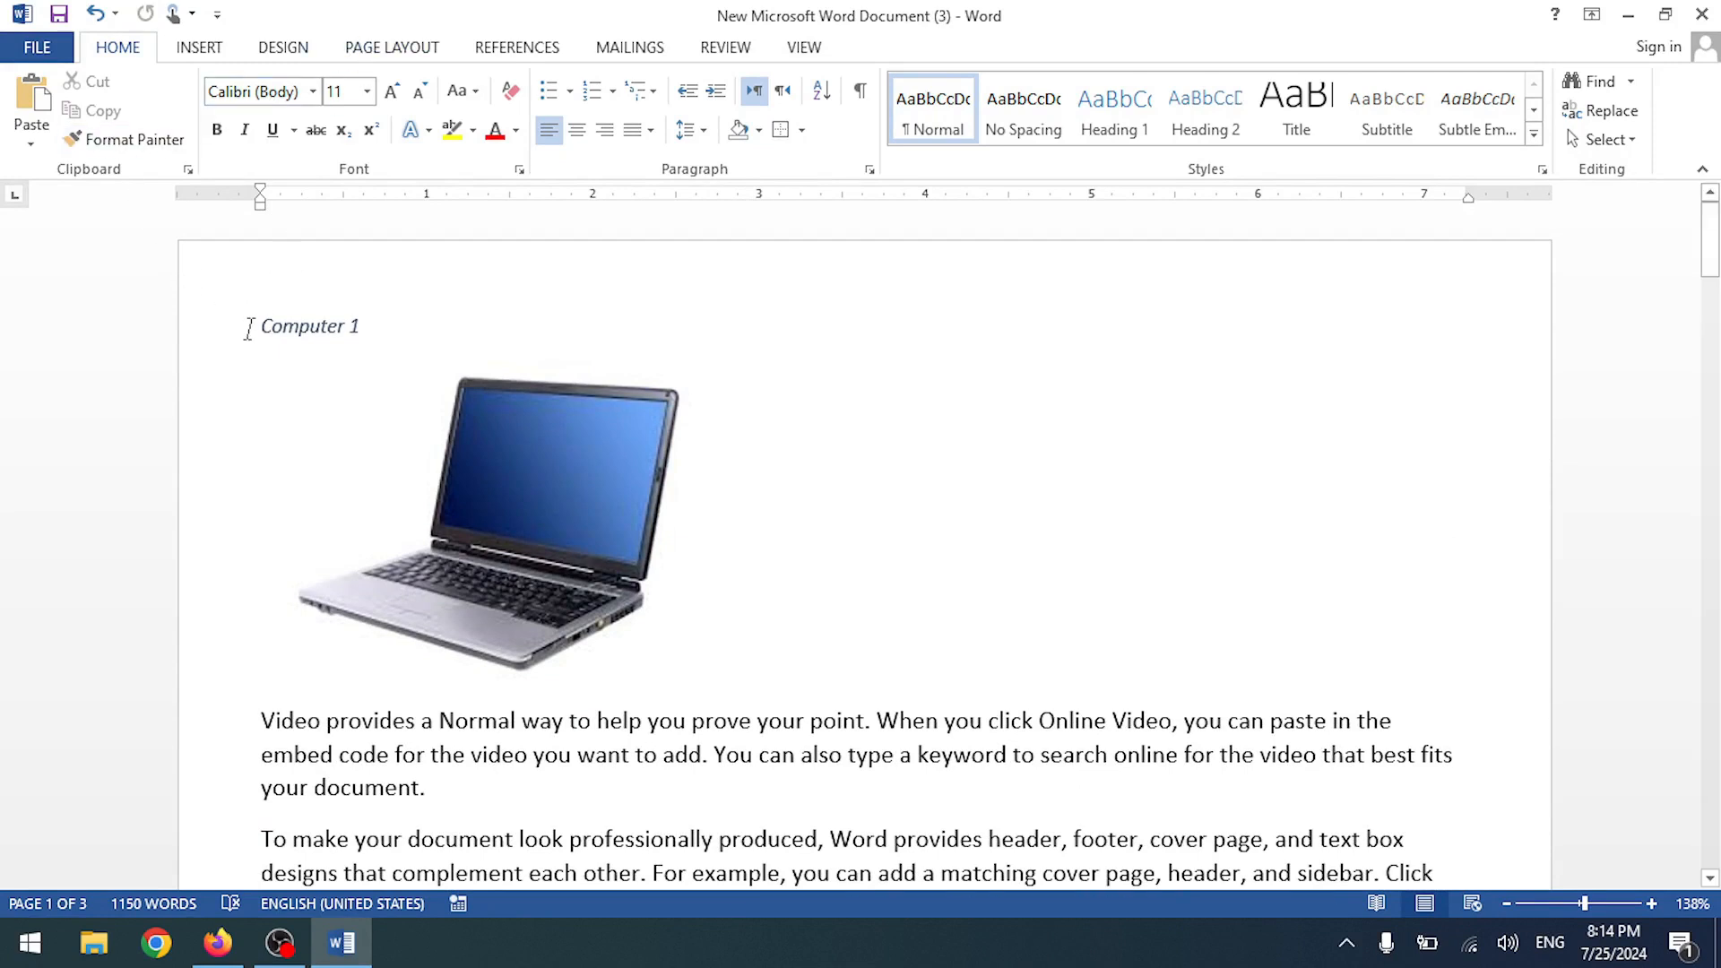
click(249, 327)
key(ctrl+Return)
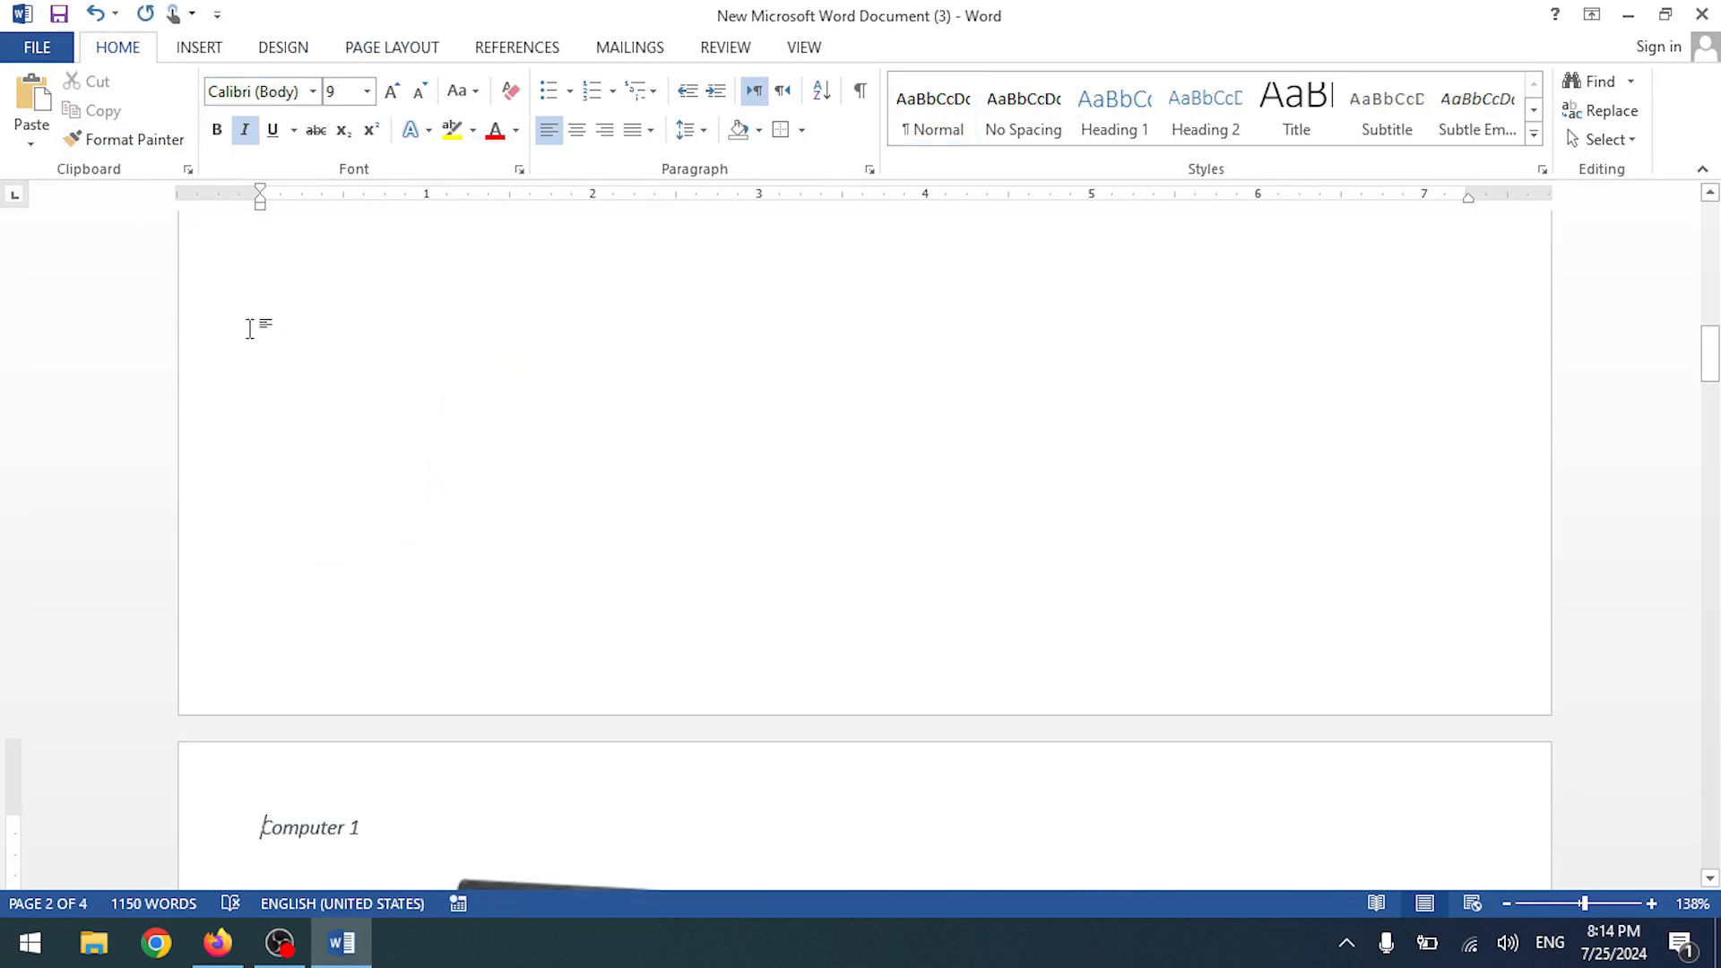
click(358, 327)
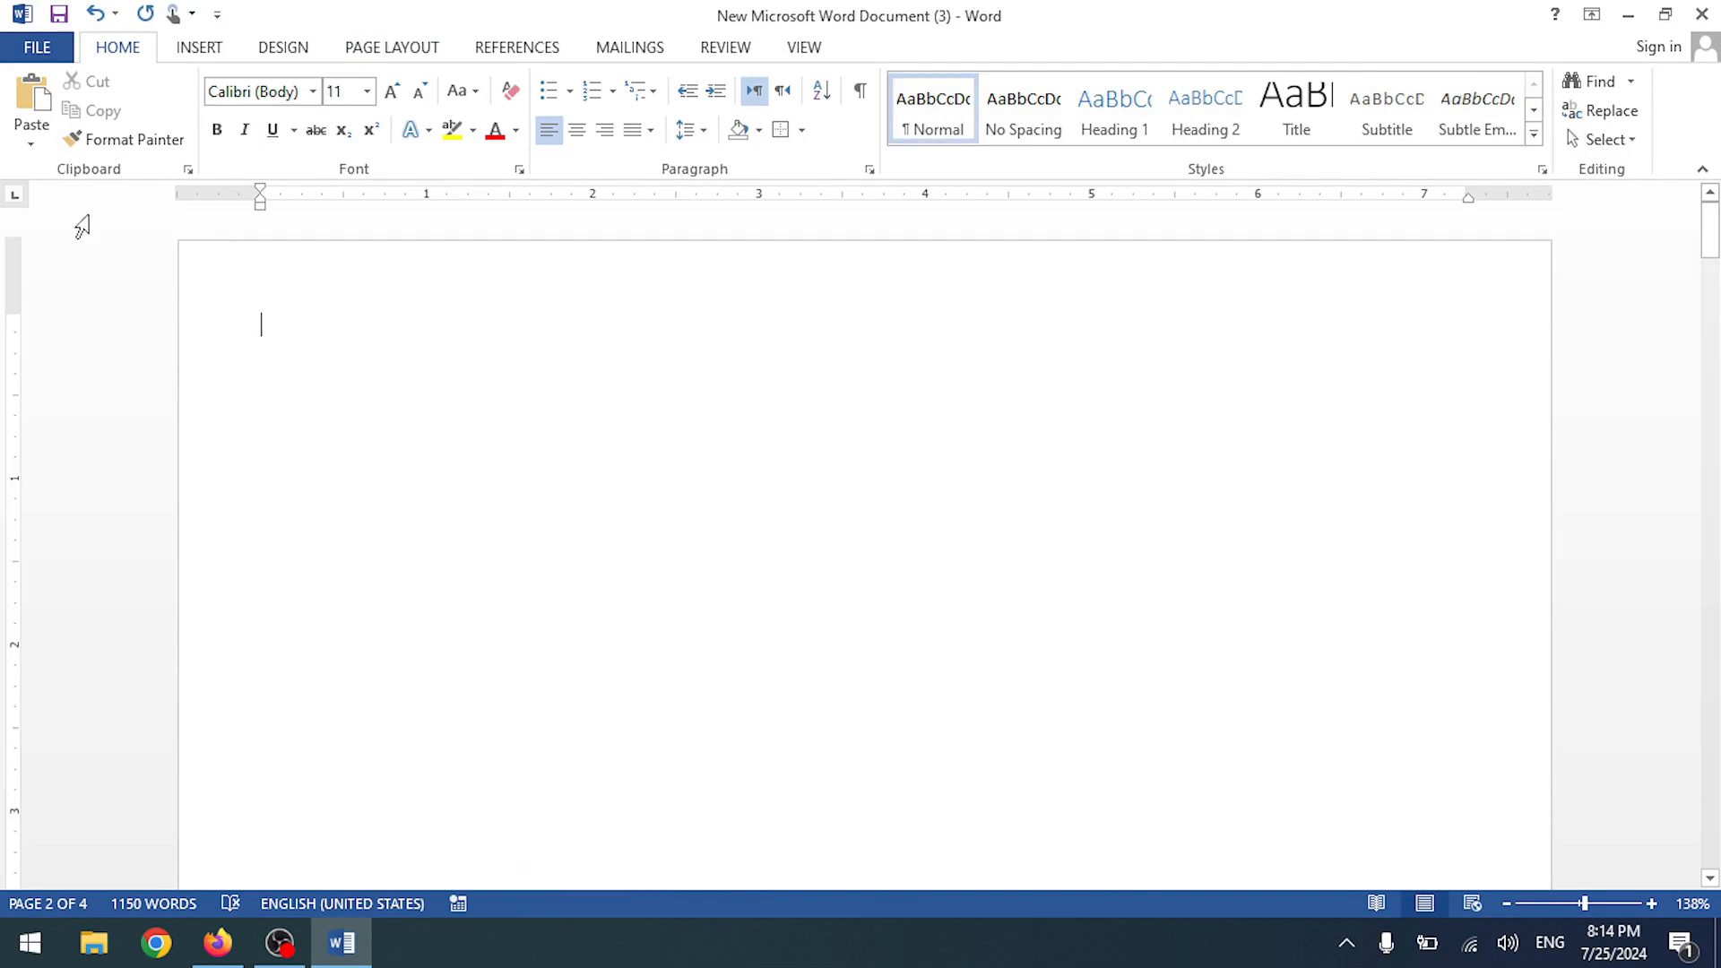
click(517, 47)
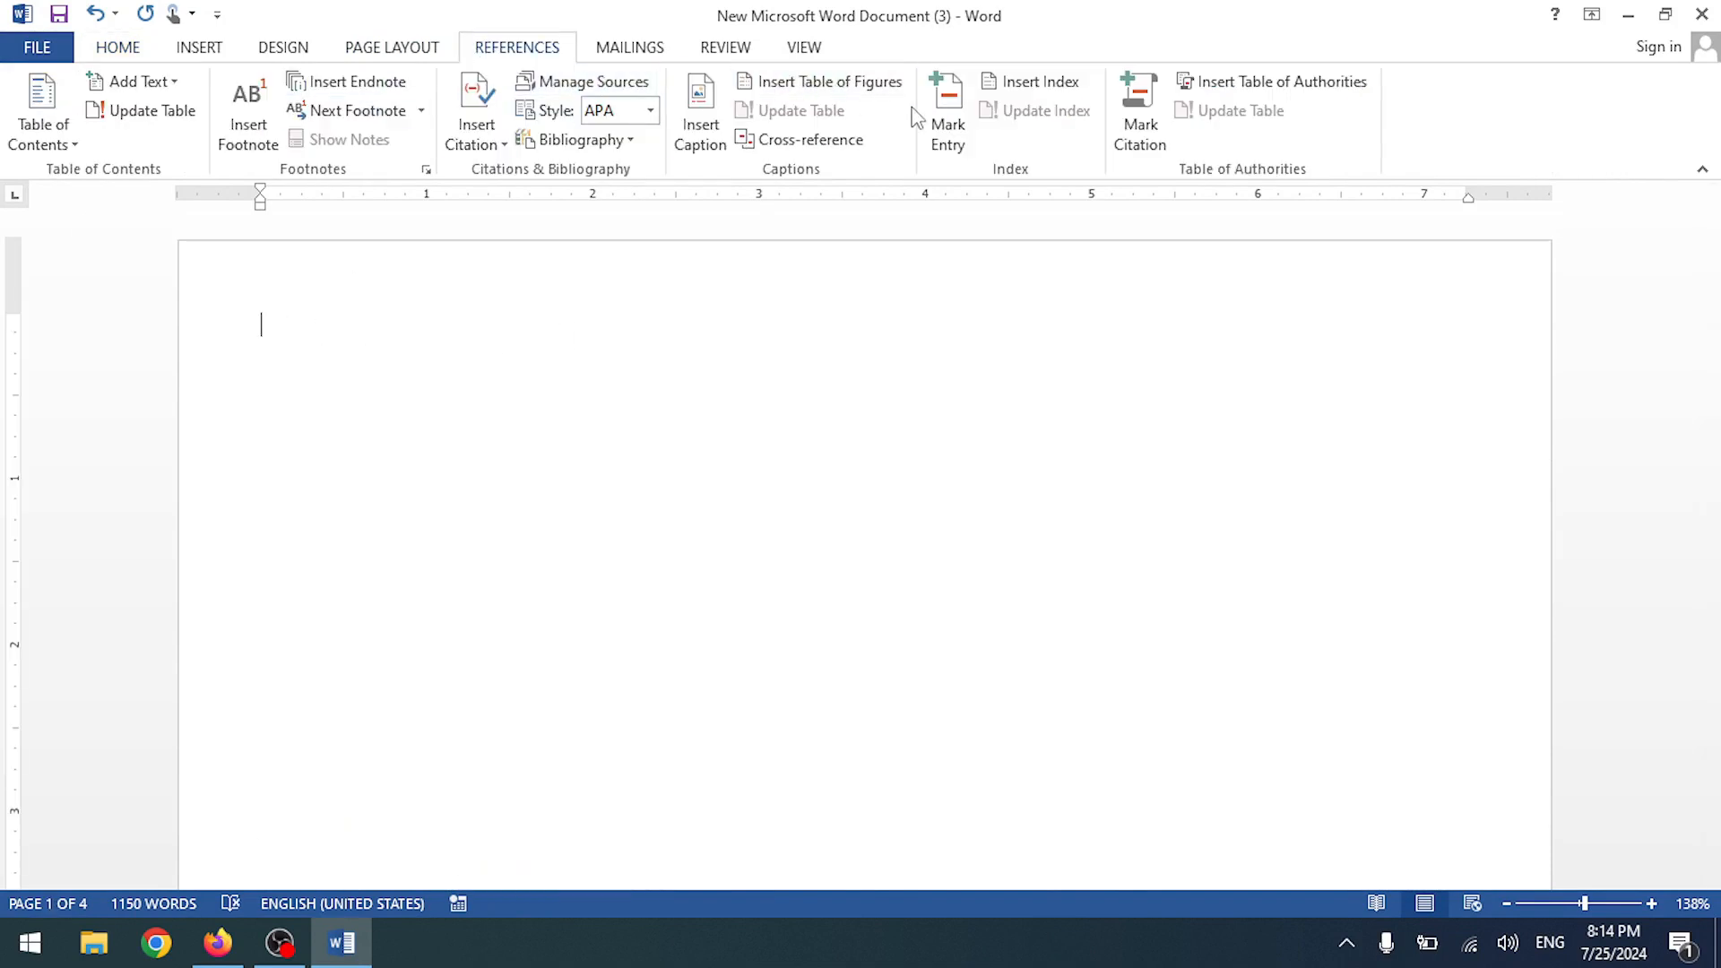
- Try a Bike table of figures in From template format, then undo it
click(843, 90)
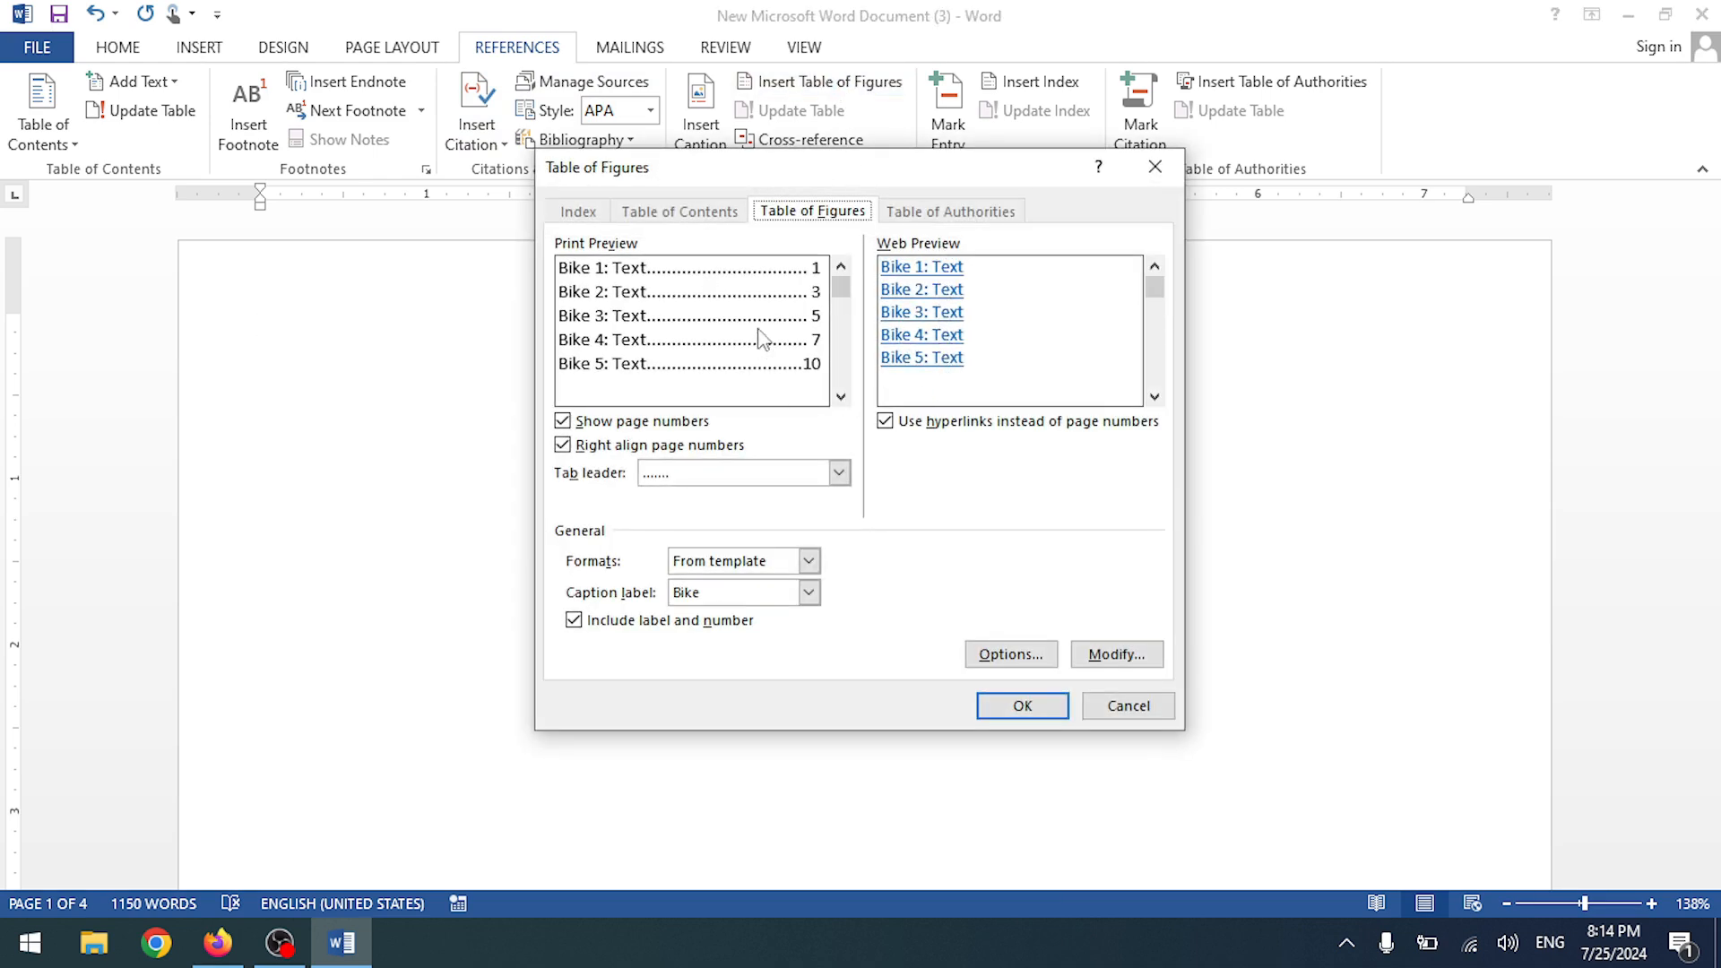
click(807, 562)
click(808, 562)
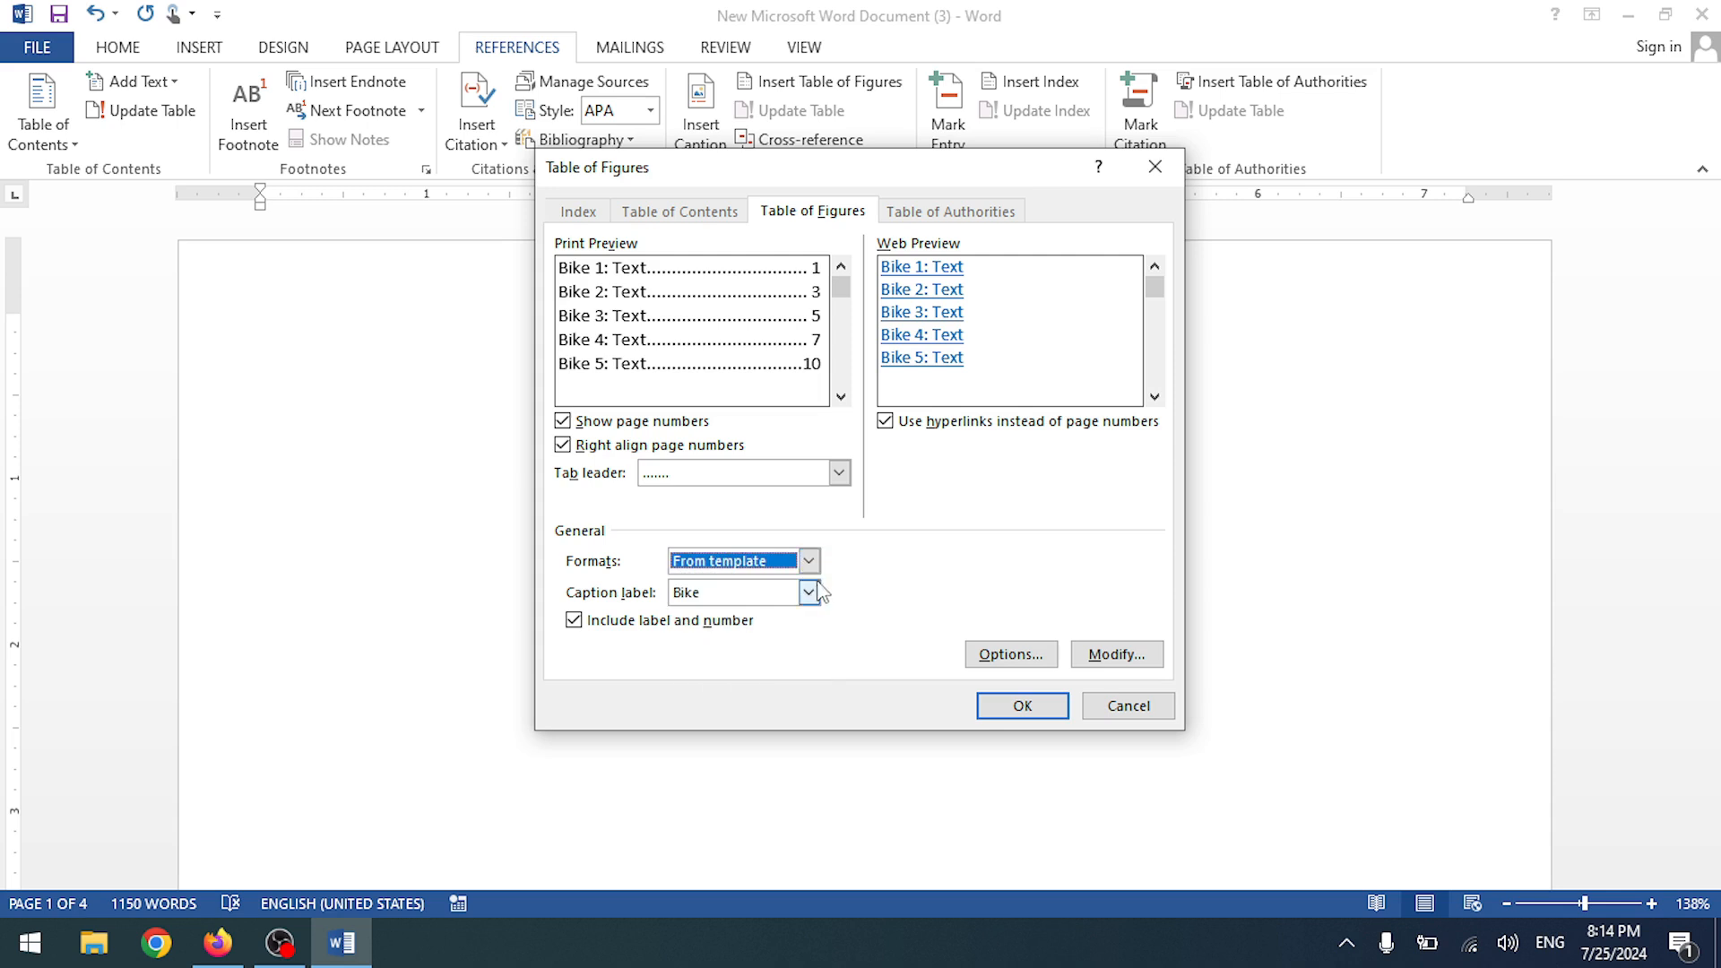
click(1013, 704)
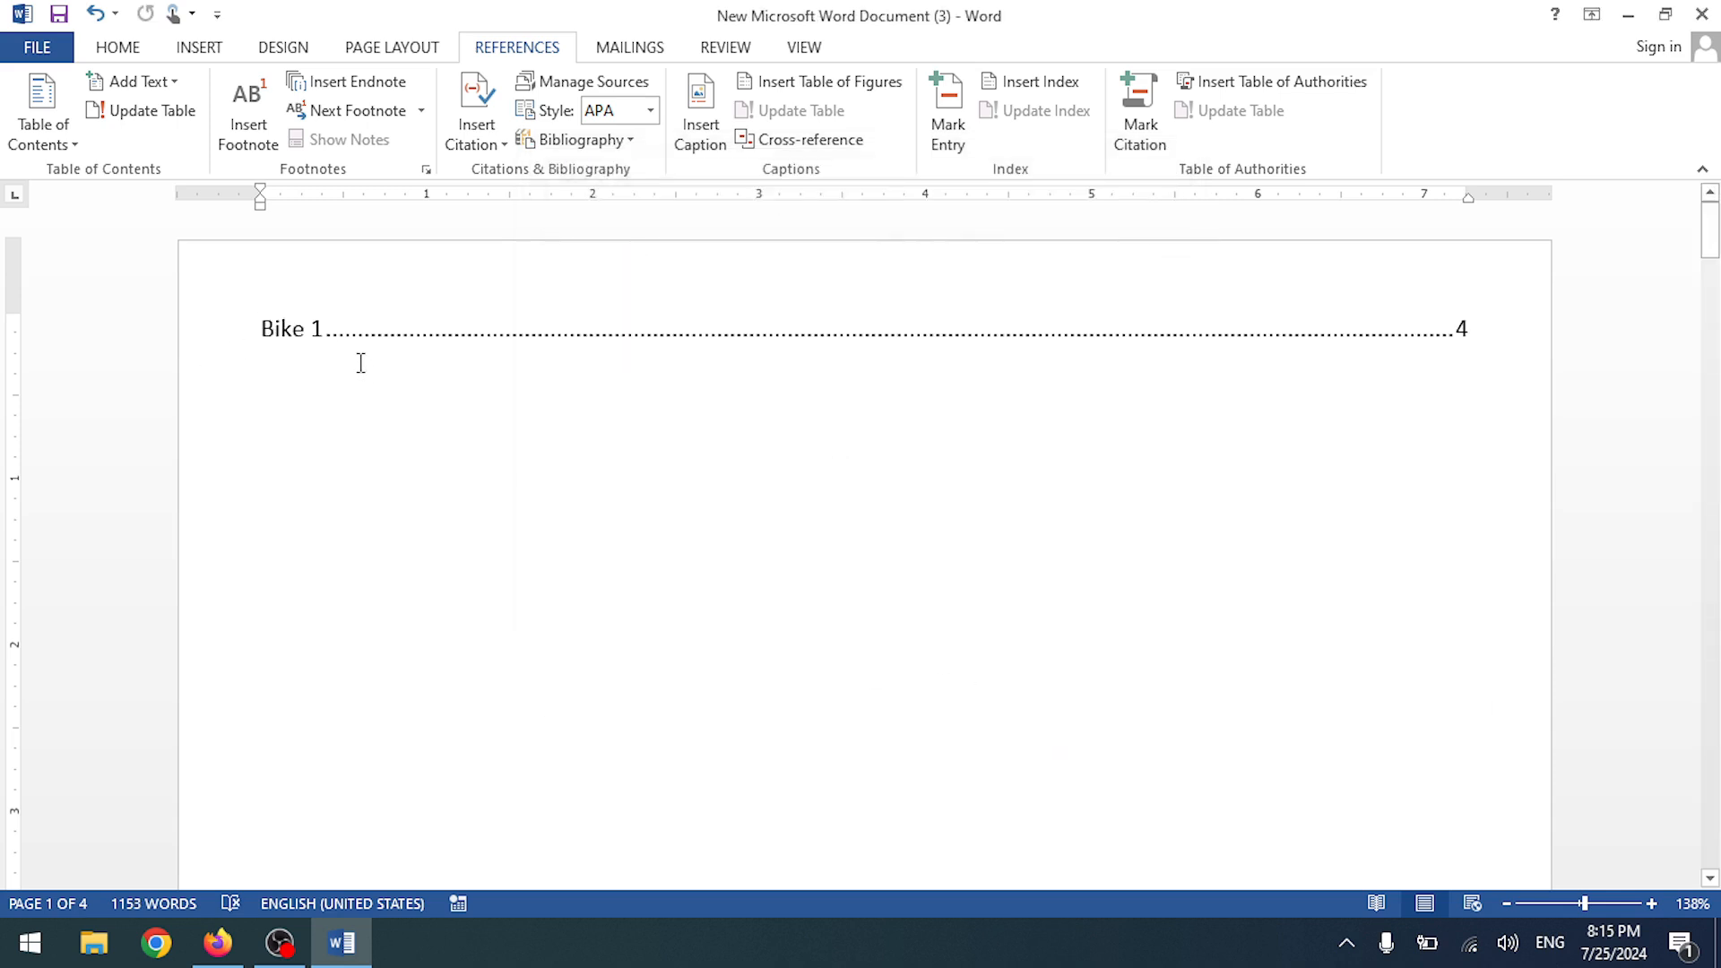
key(ctrl+z)
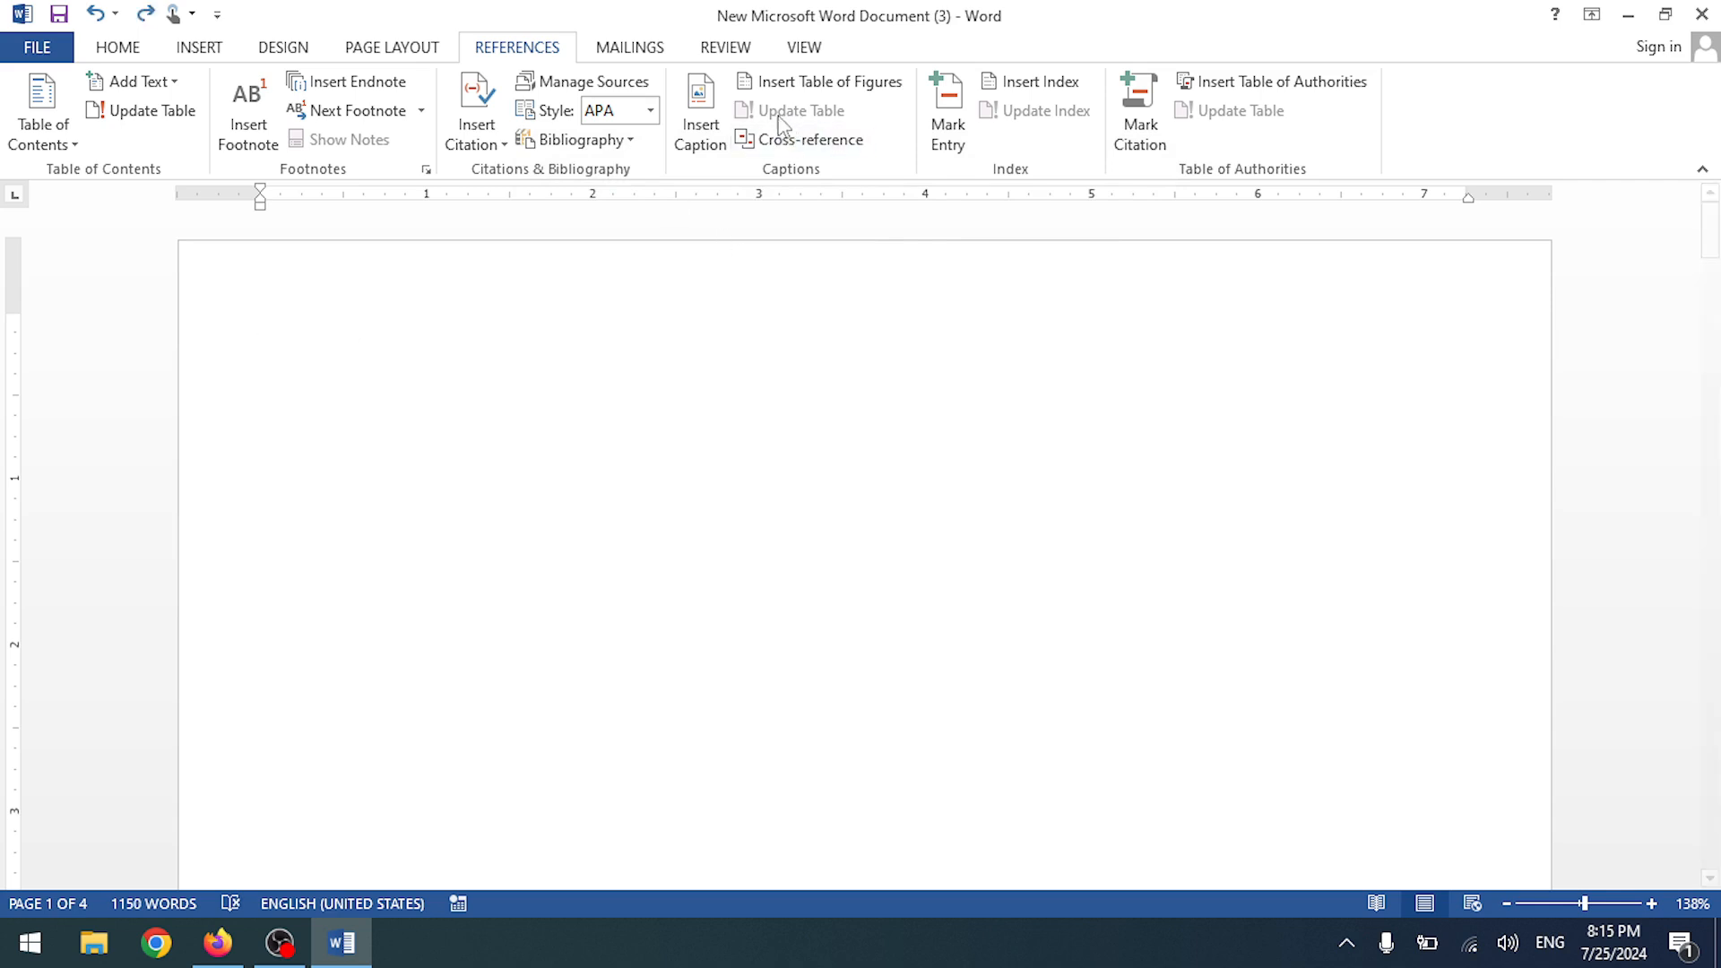
scroll(621, 359, down, 15)
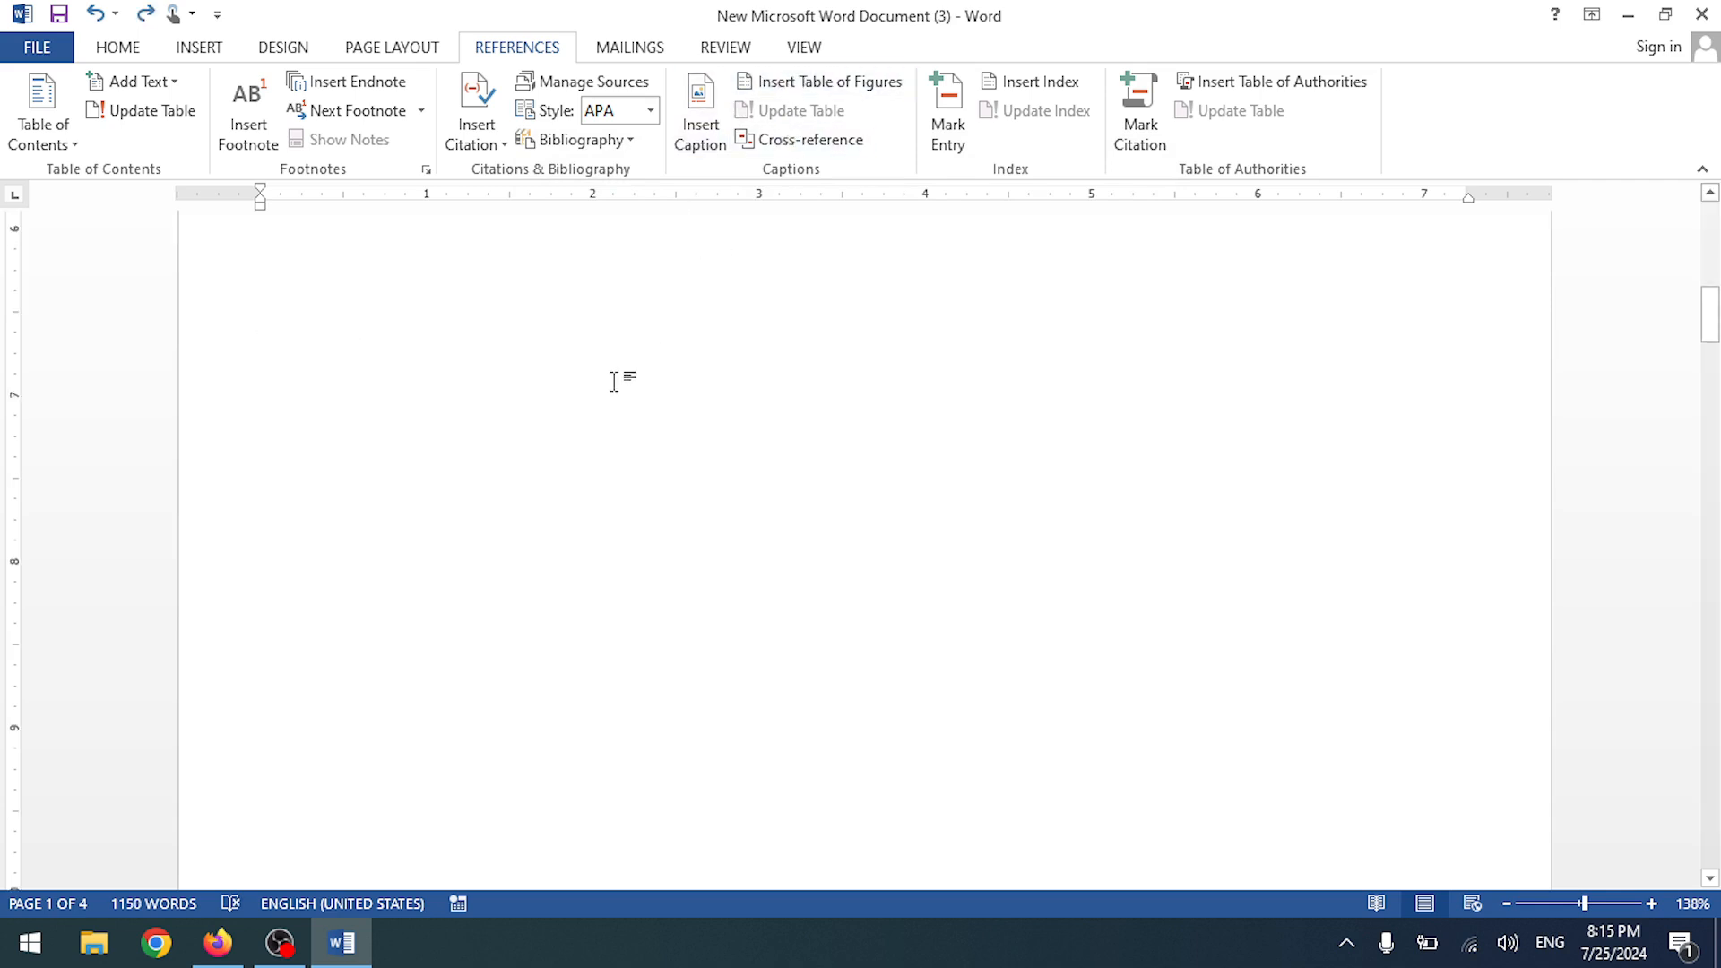
scroll(614, 380, up, 15)
- Insert a Bike table of figures using page numbers instead of hyperlinks
click(833, 81)
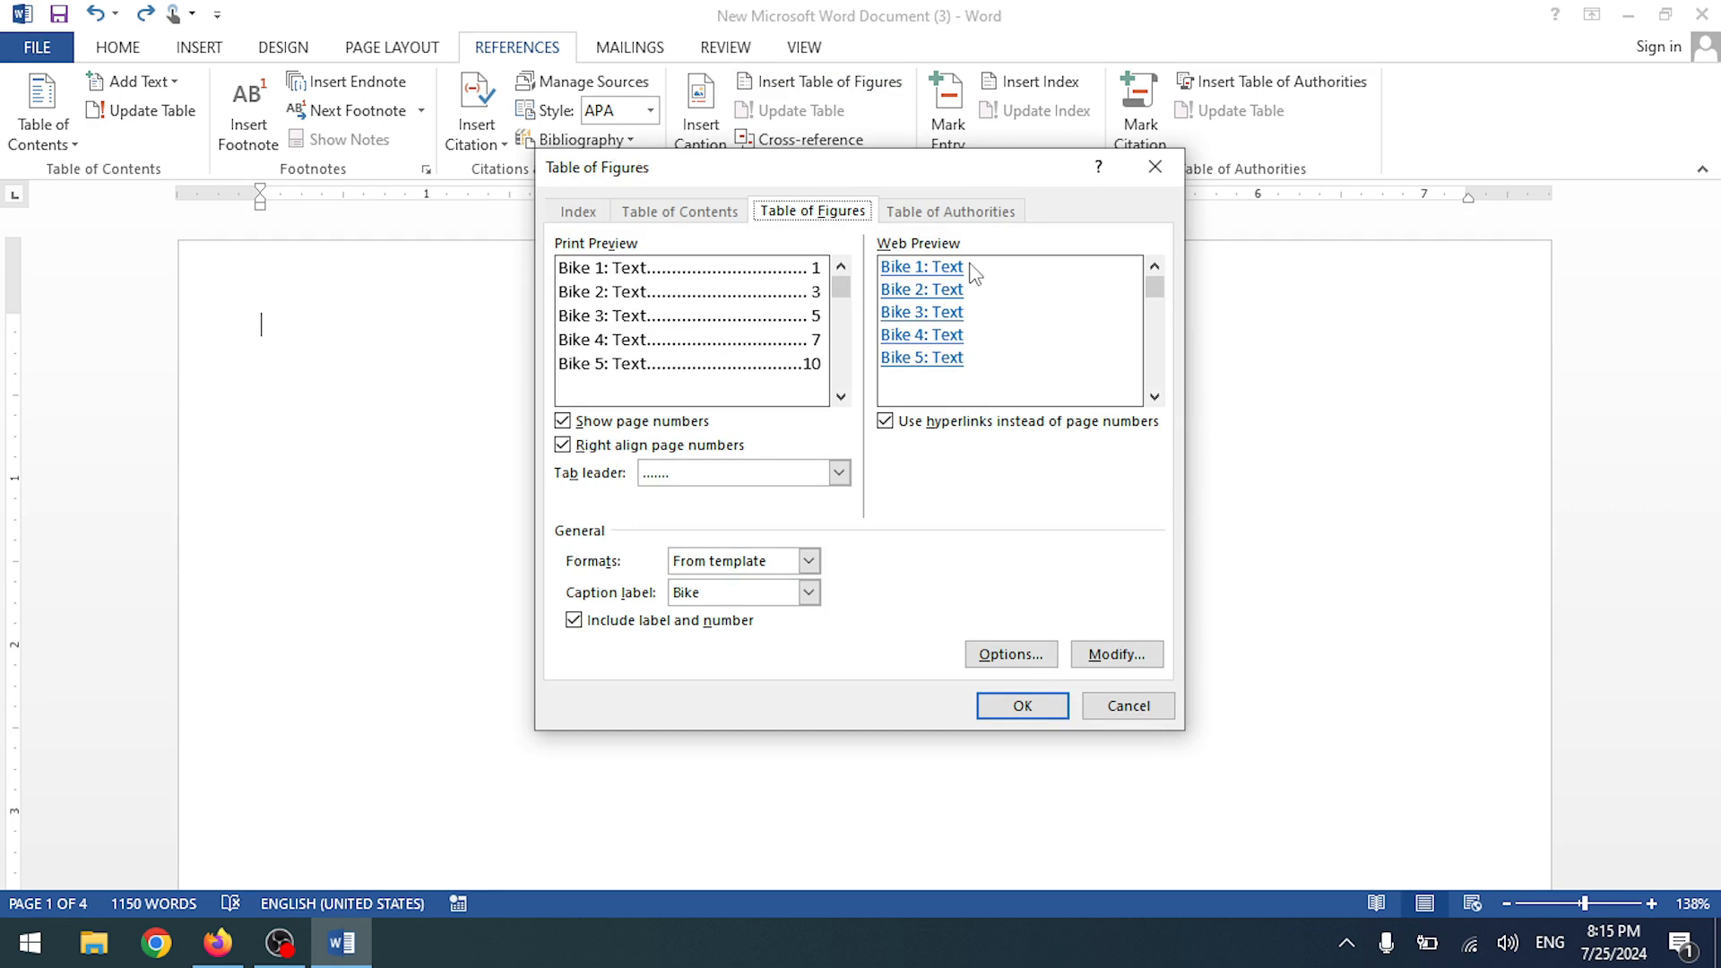
click(887, 423)
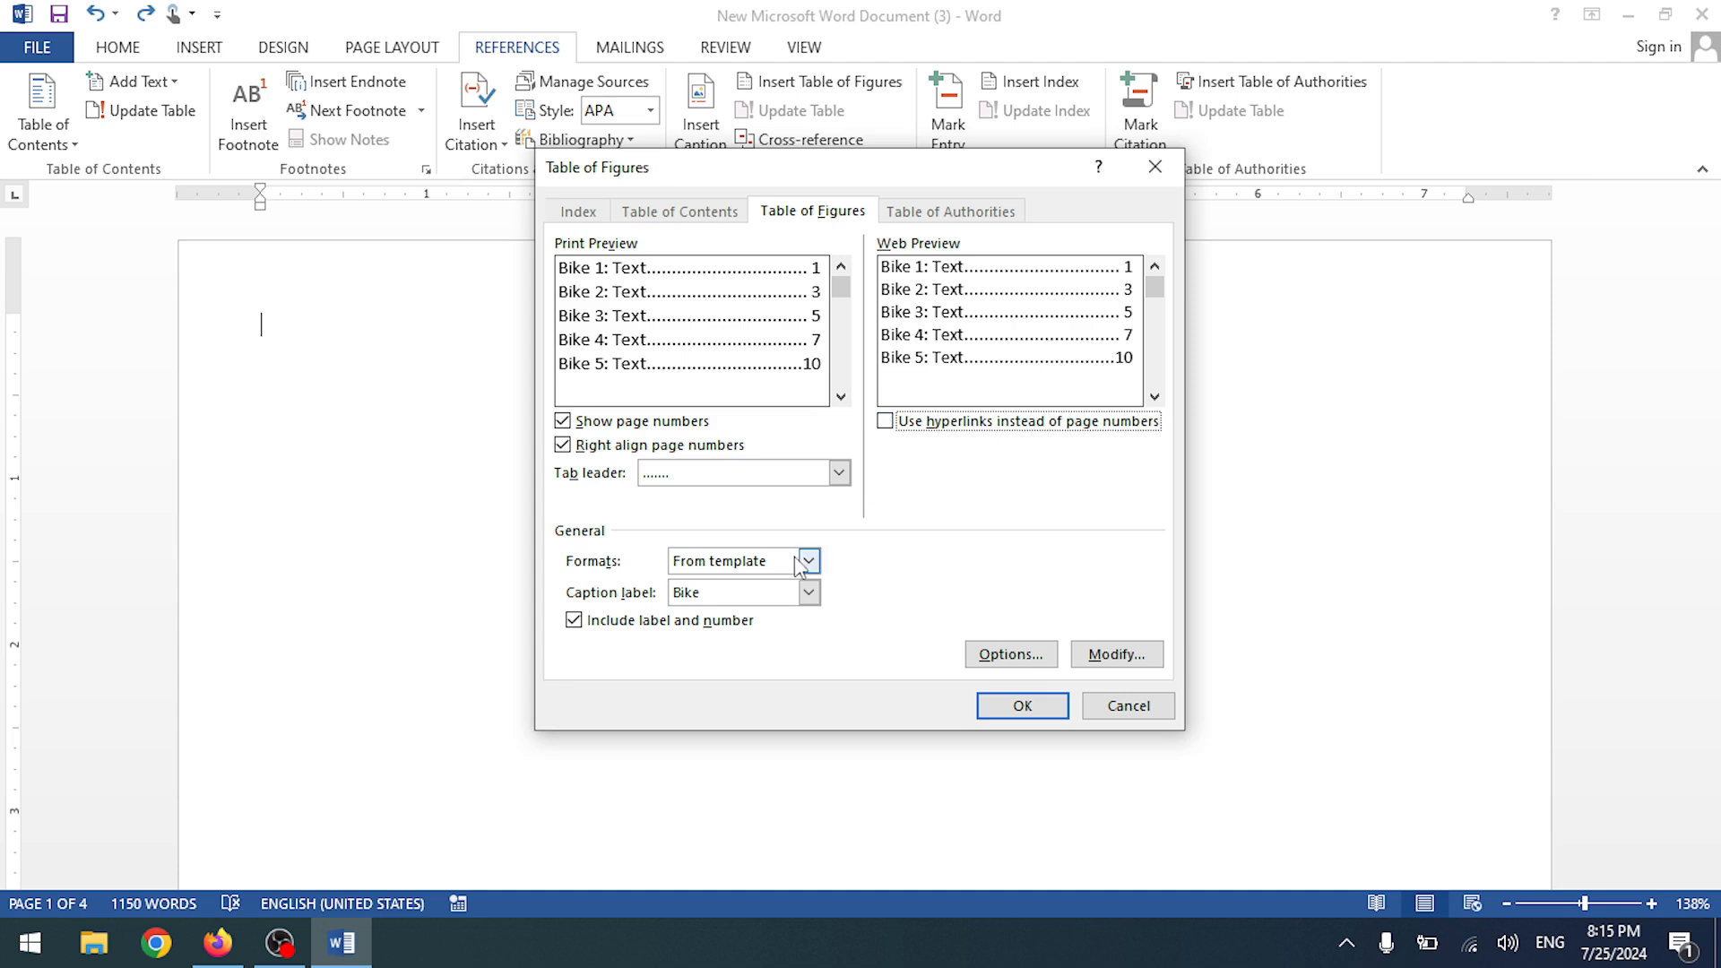
click(808, 593)
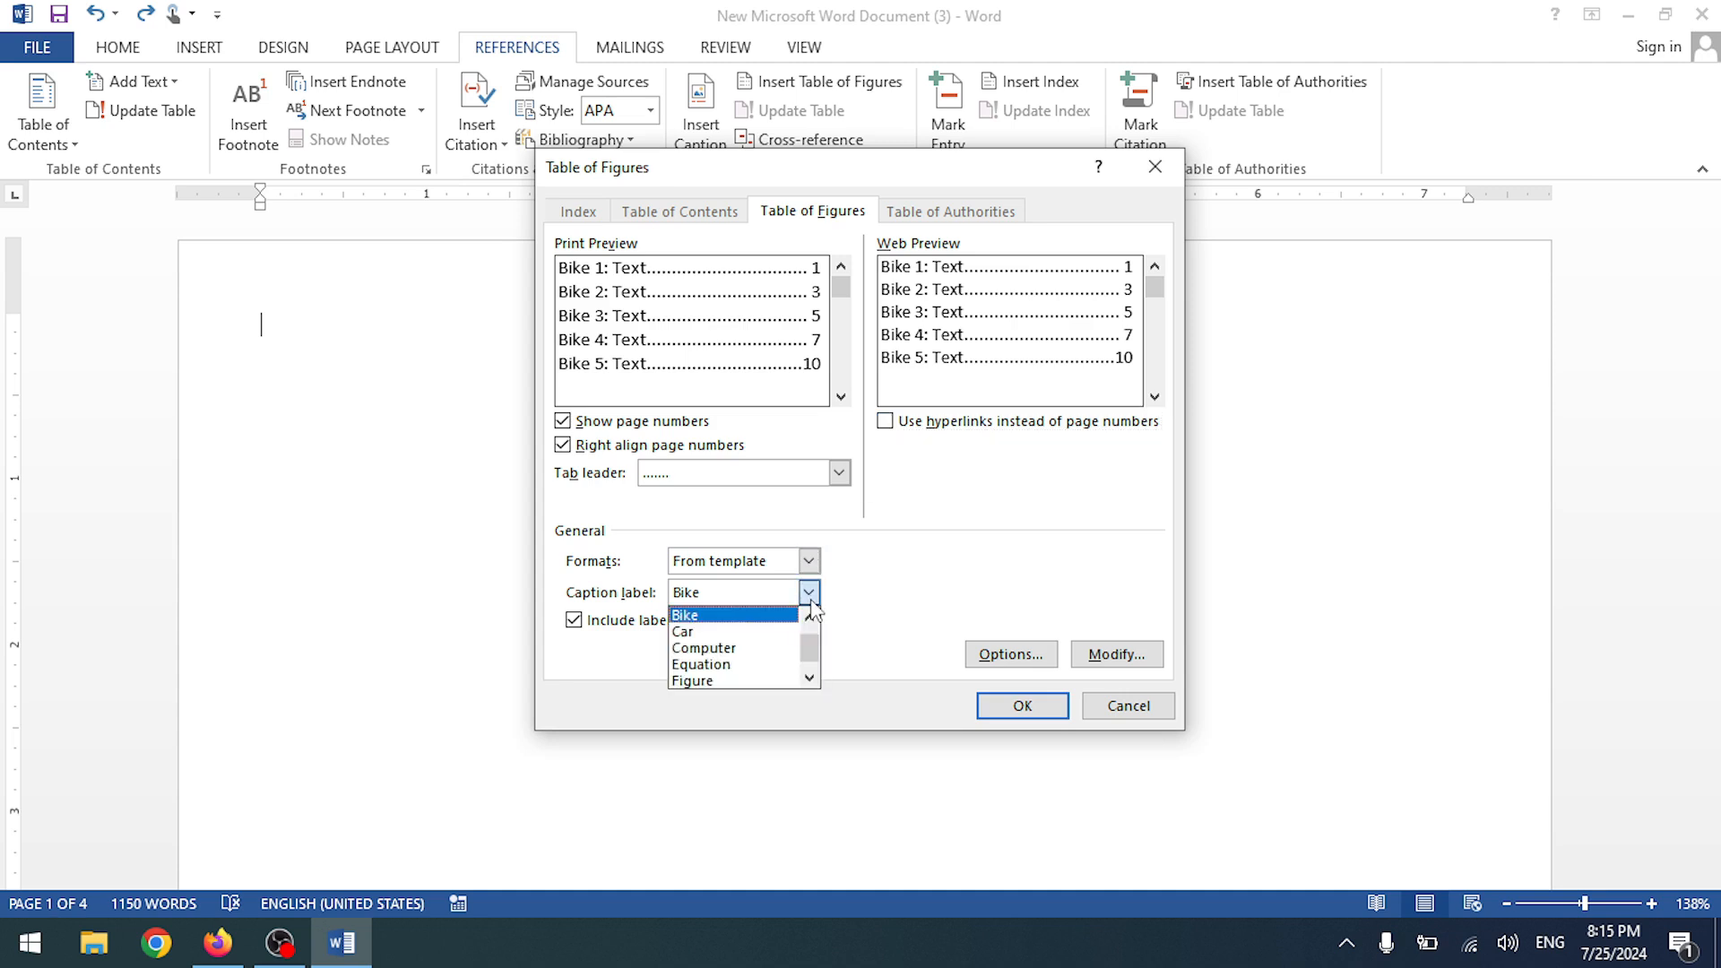
click(638, 664)
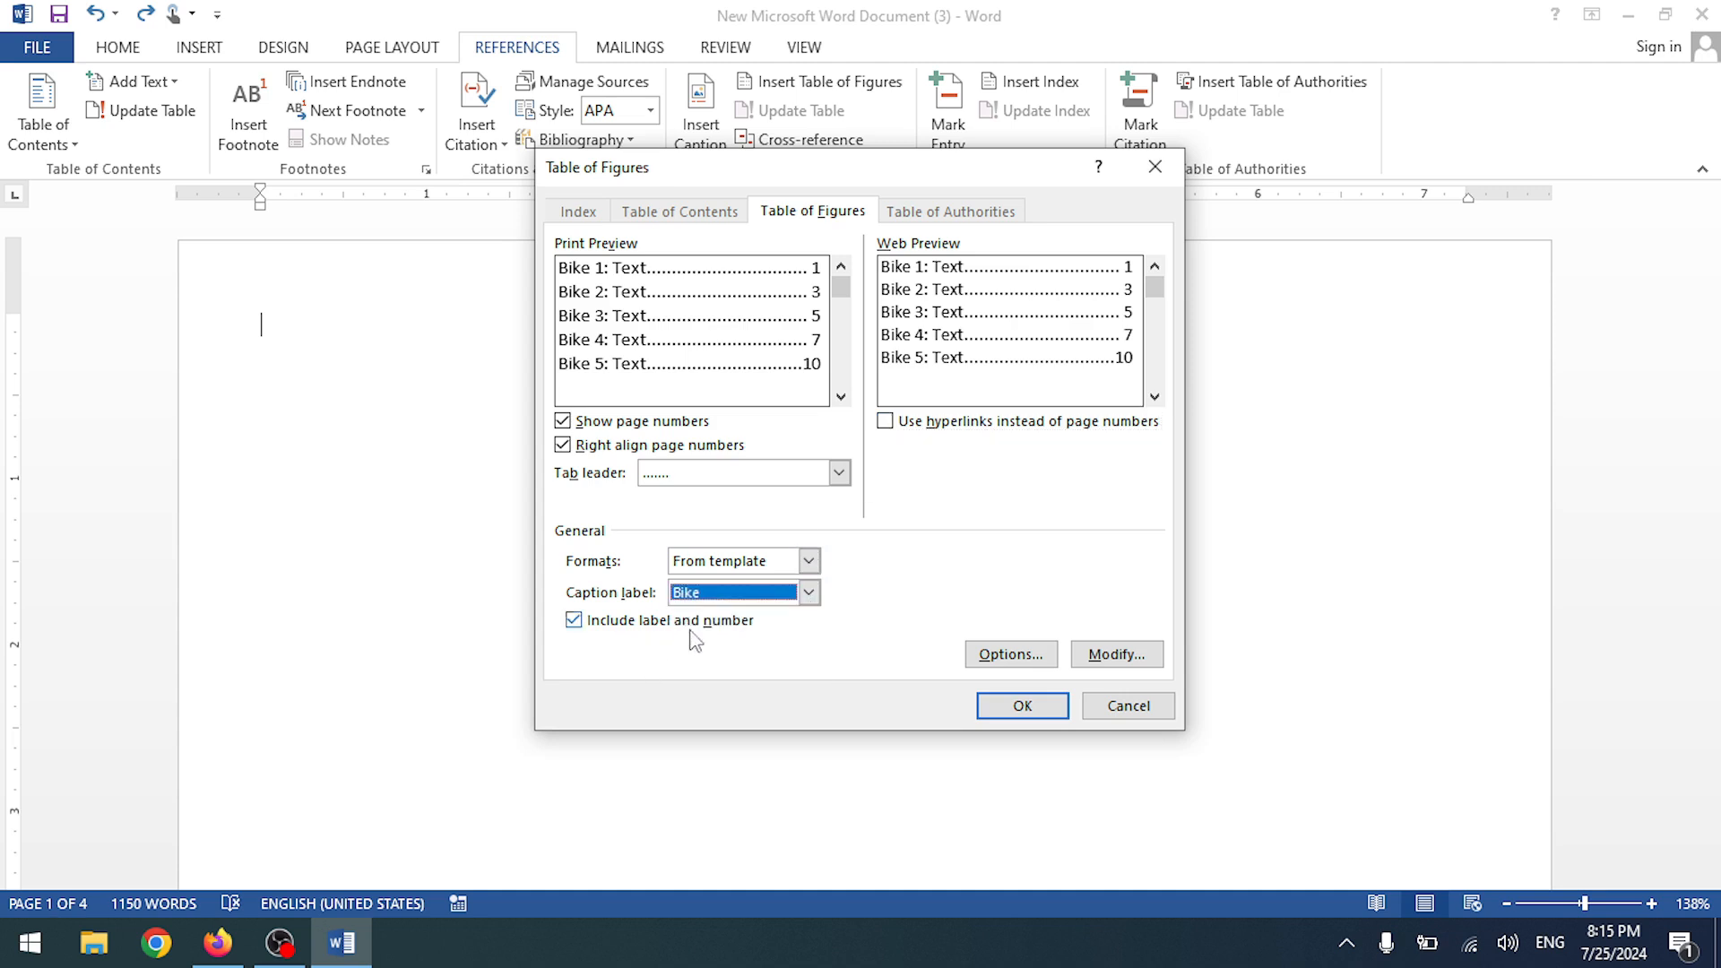
click(574, 620)
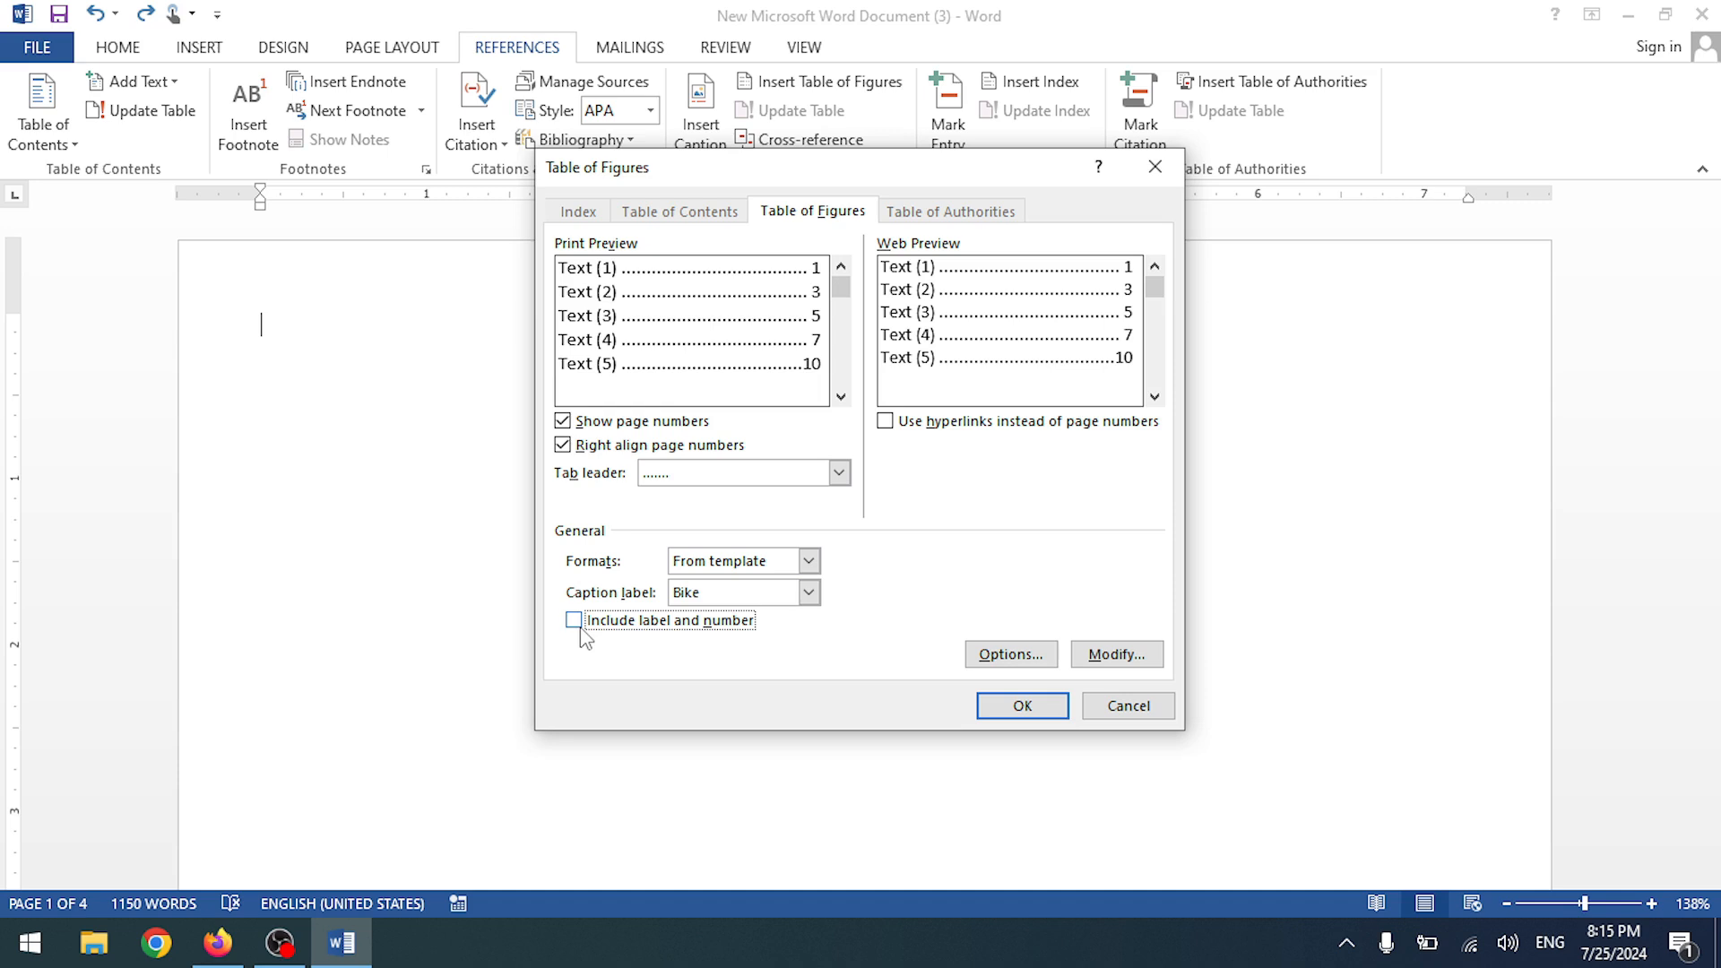
click(574, 620)
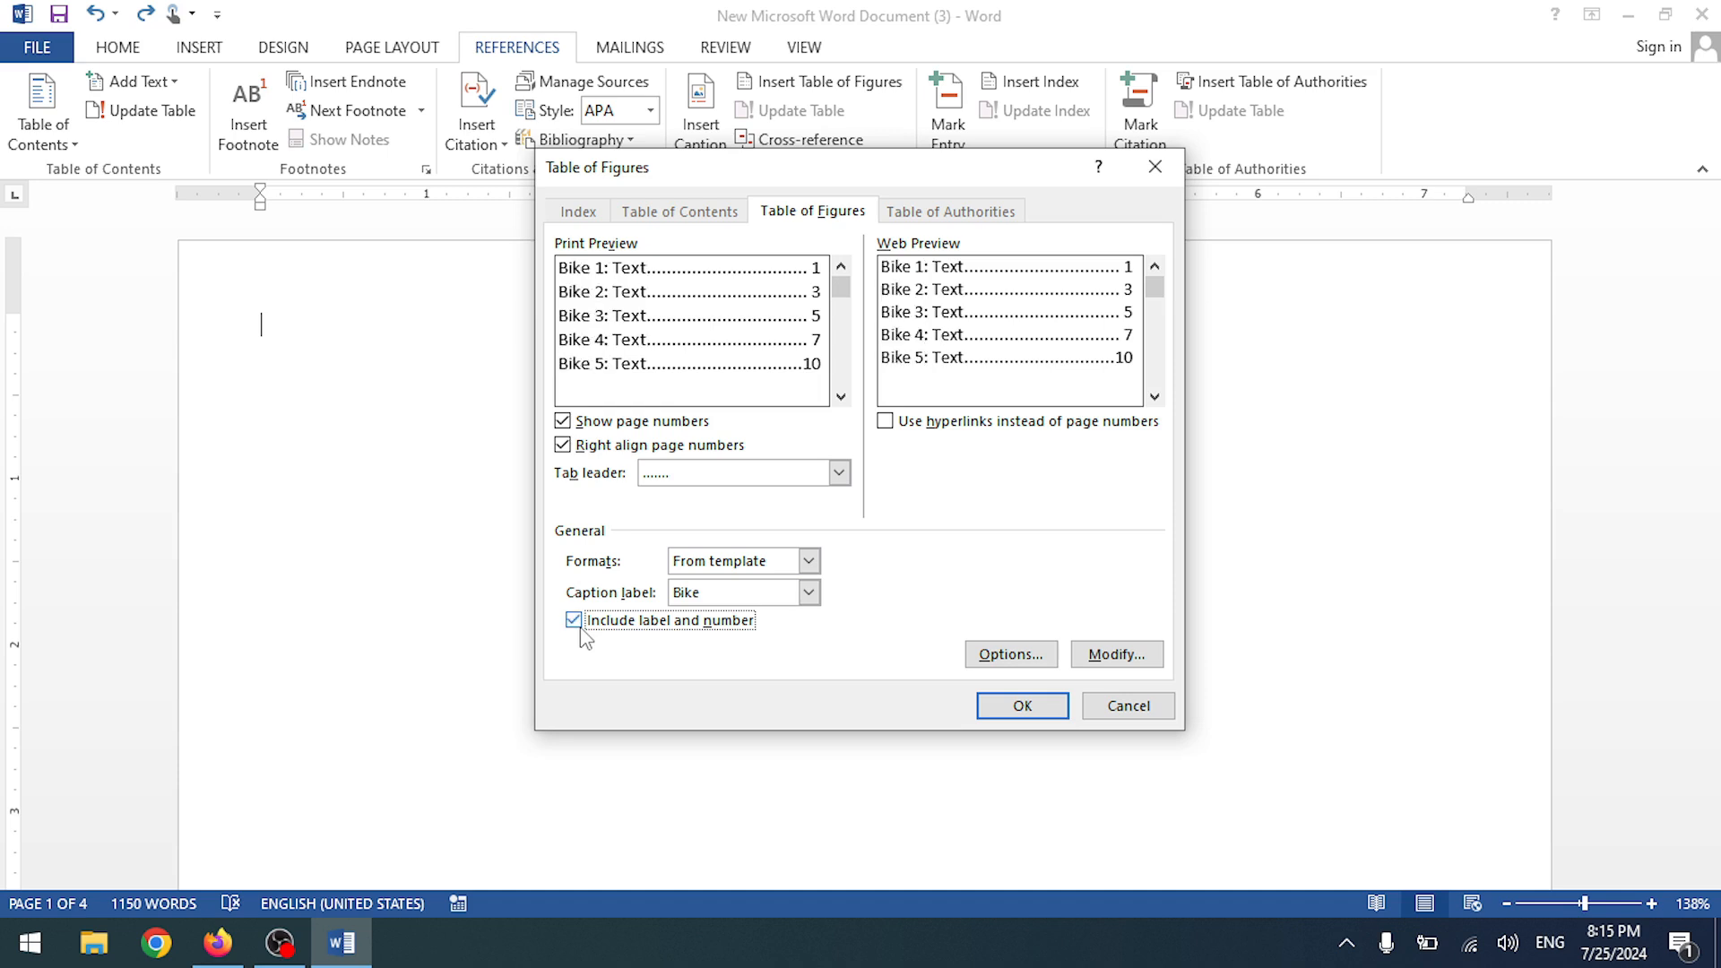
click(808, 593)
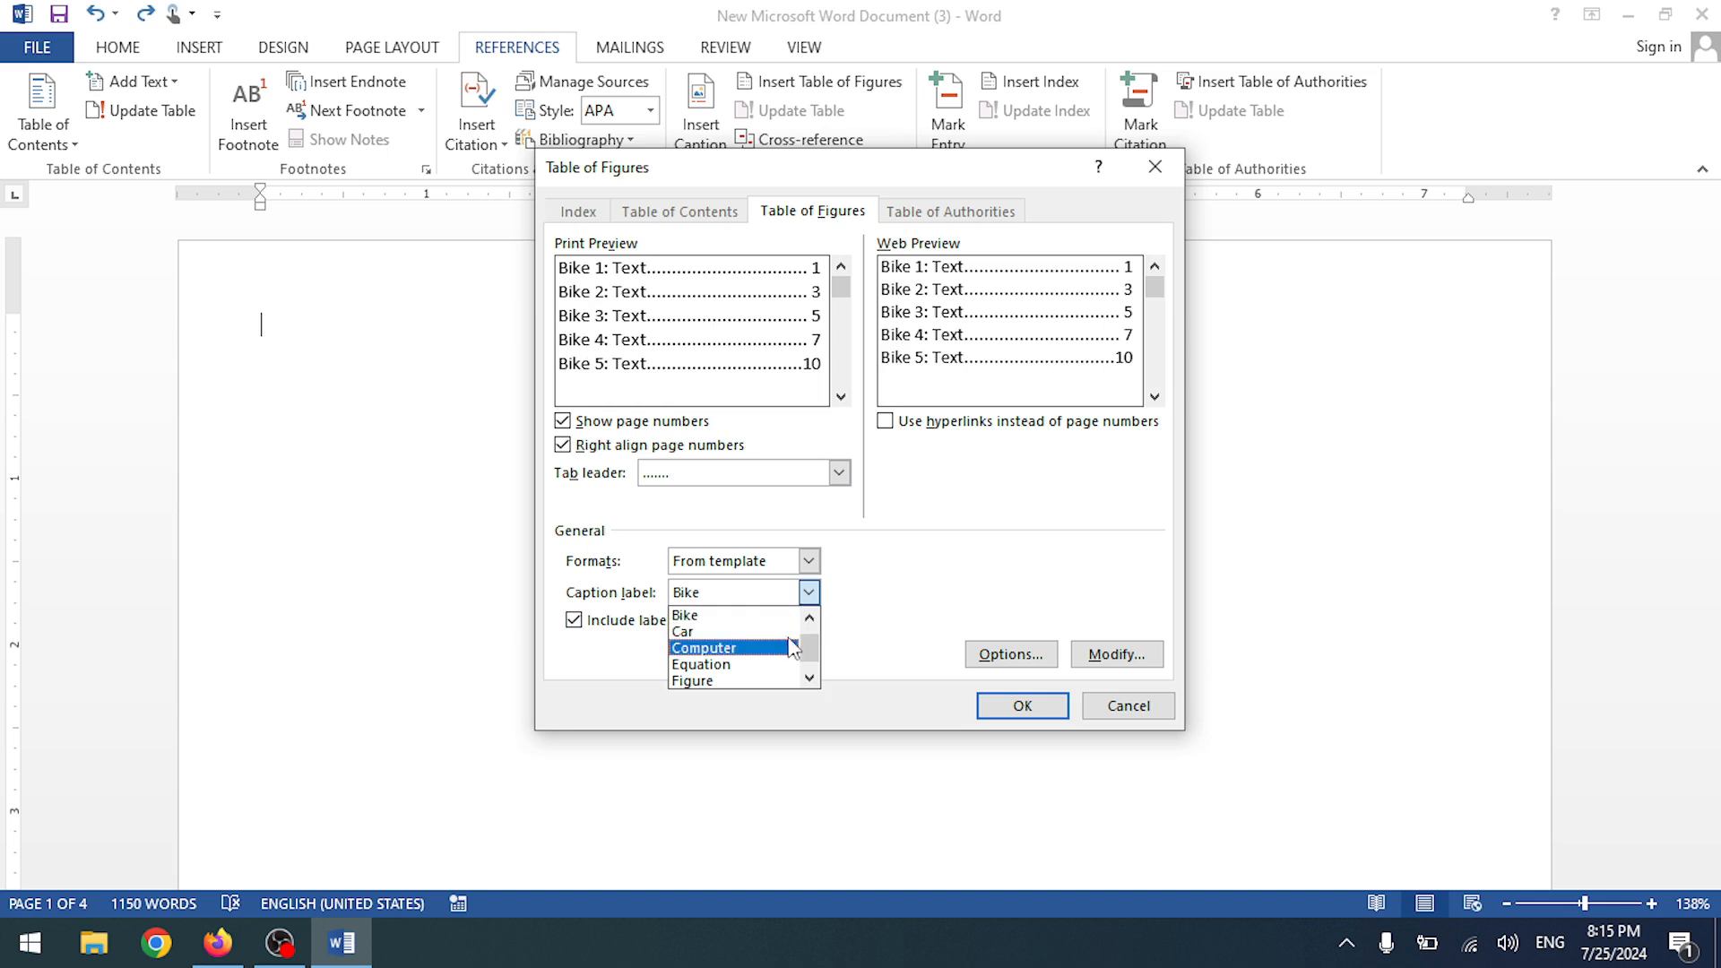
click(796, 615)
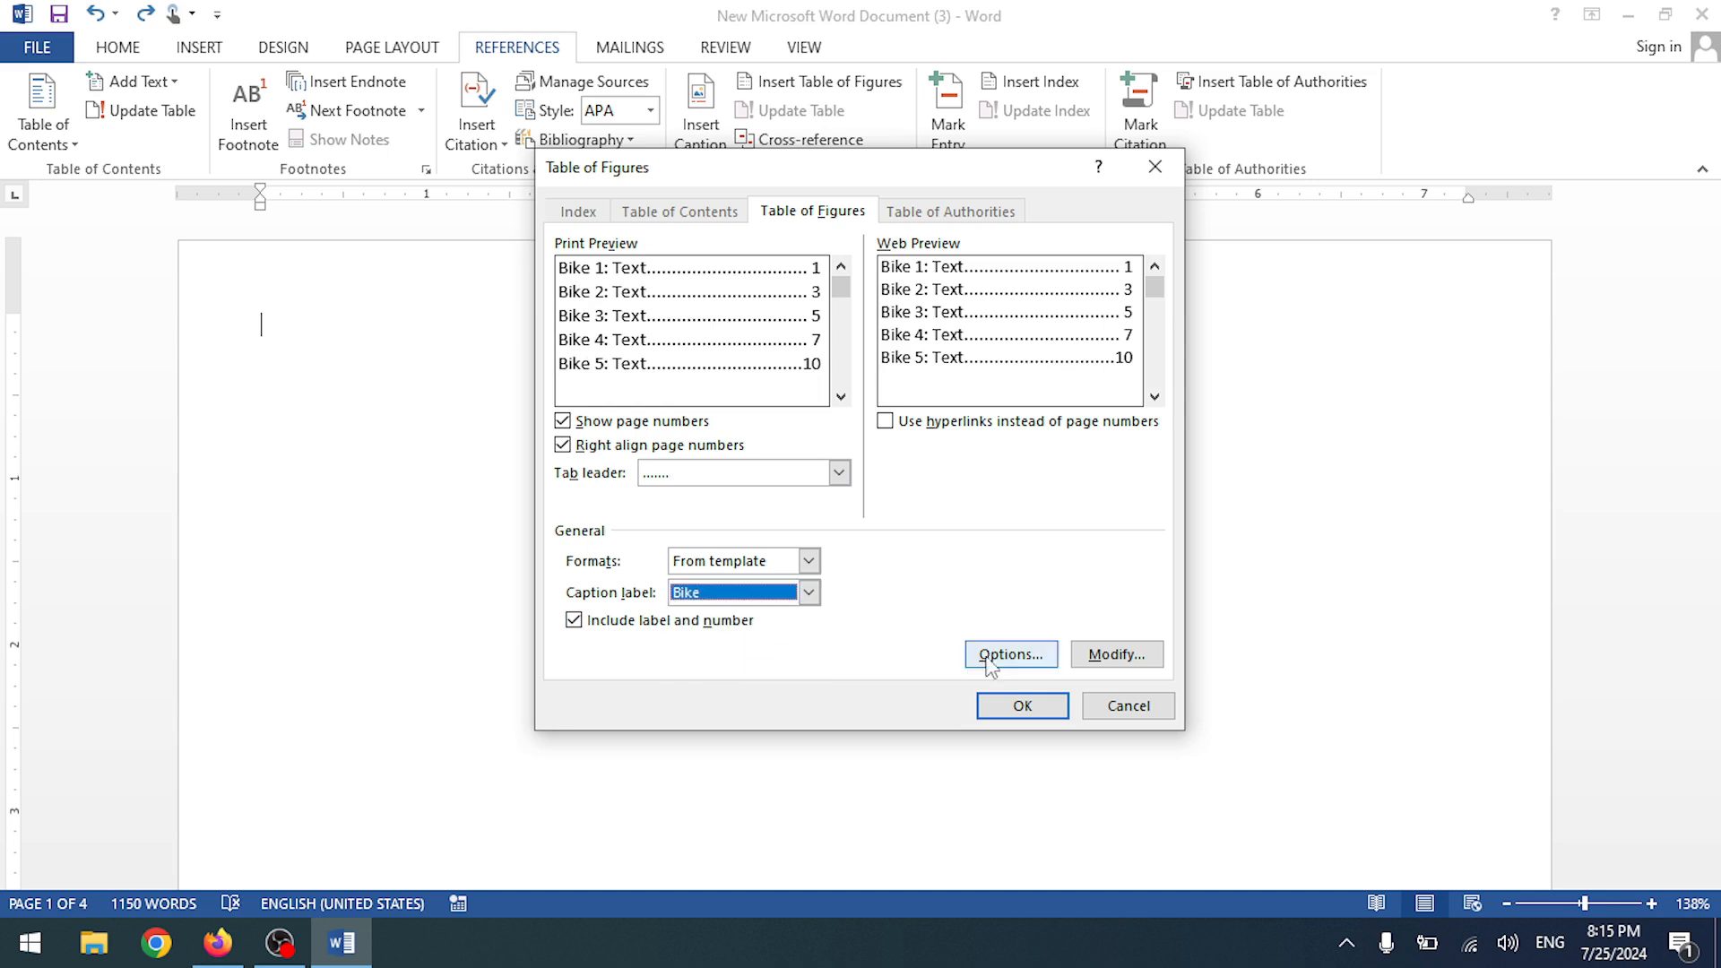
click(1021, 705)
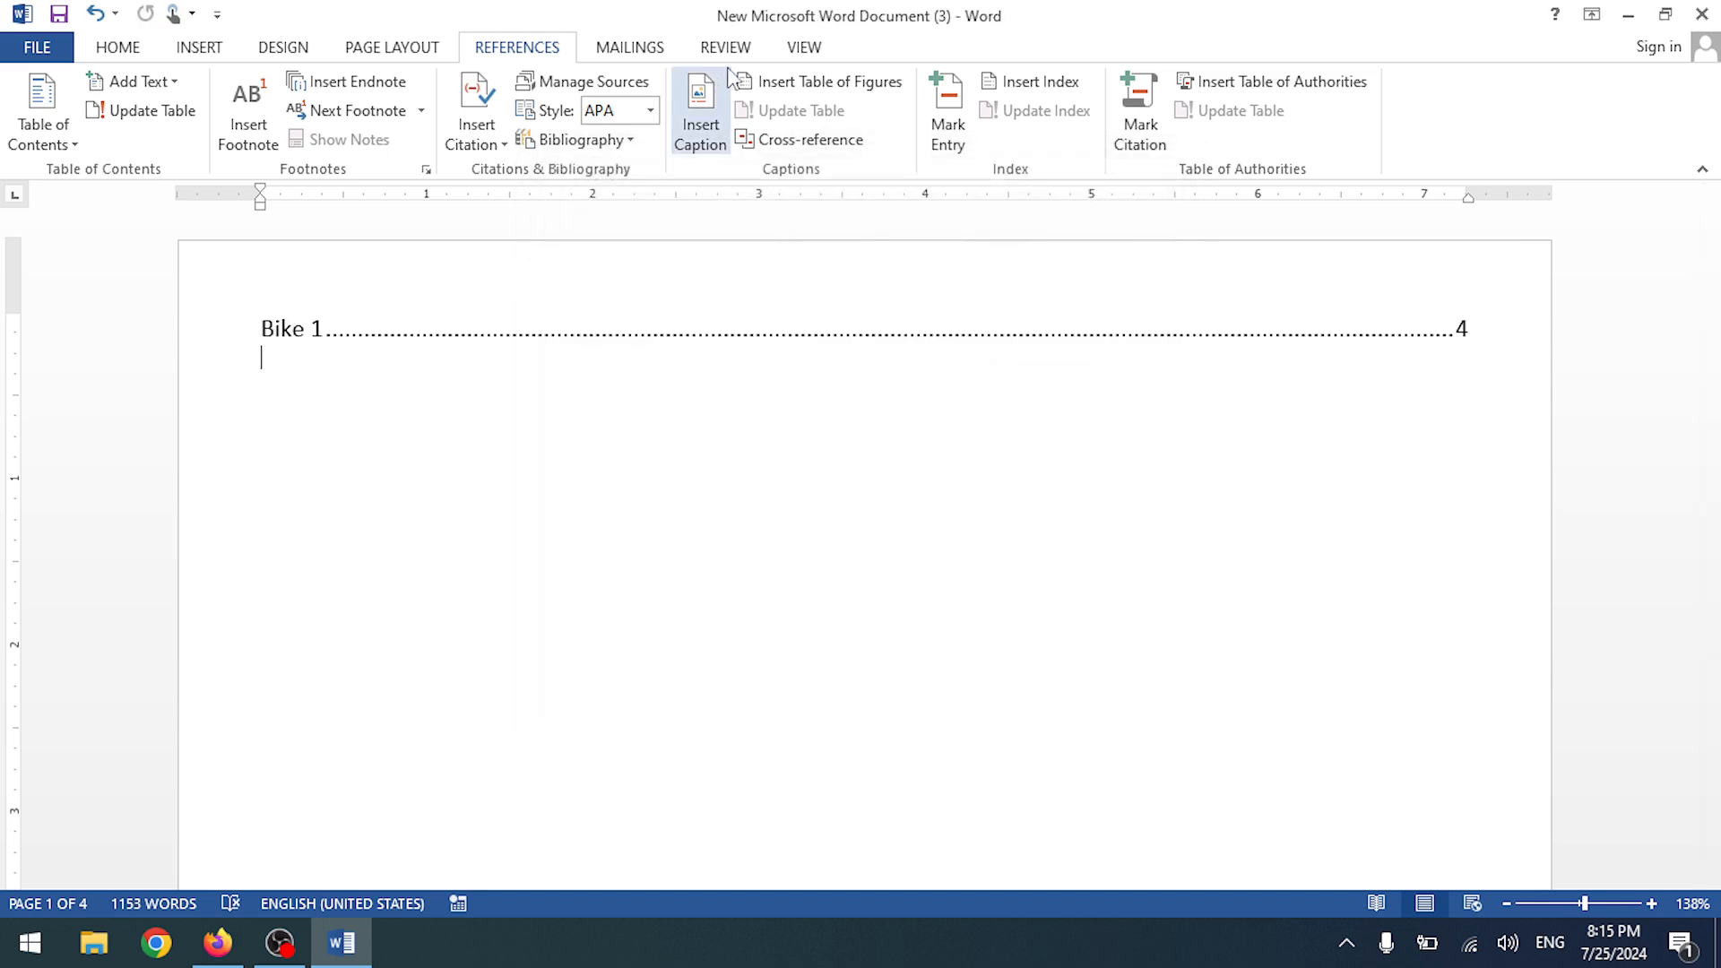
- Add a Car table of figures below the Bike table
click(802, 82)
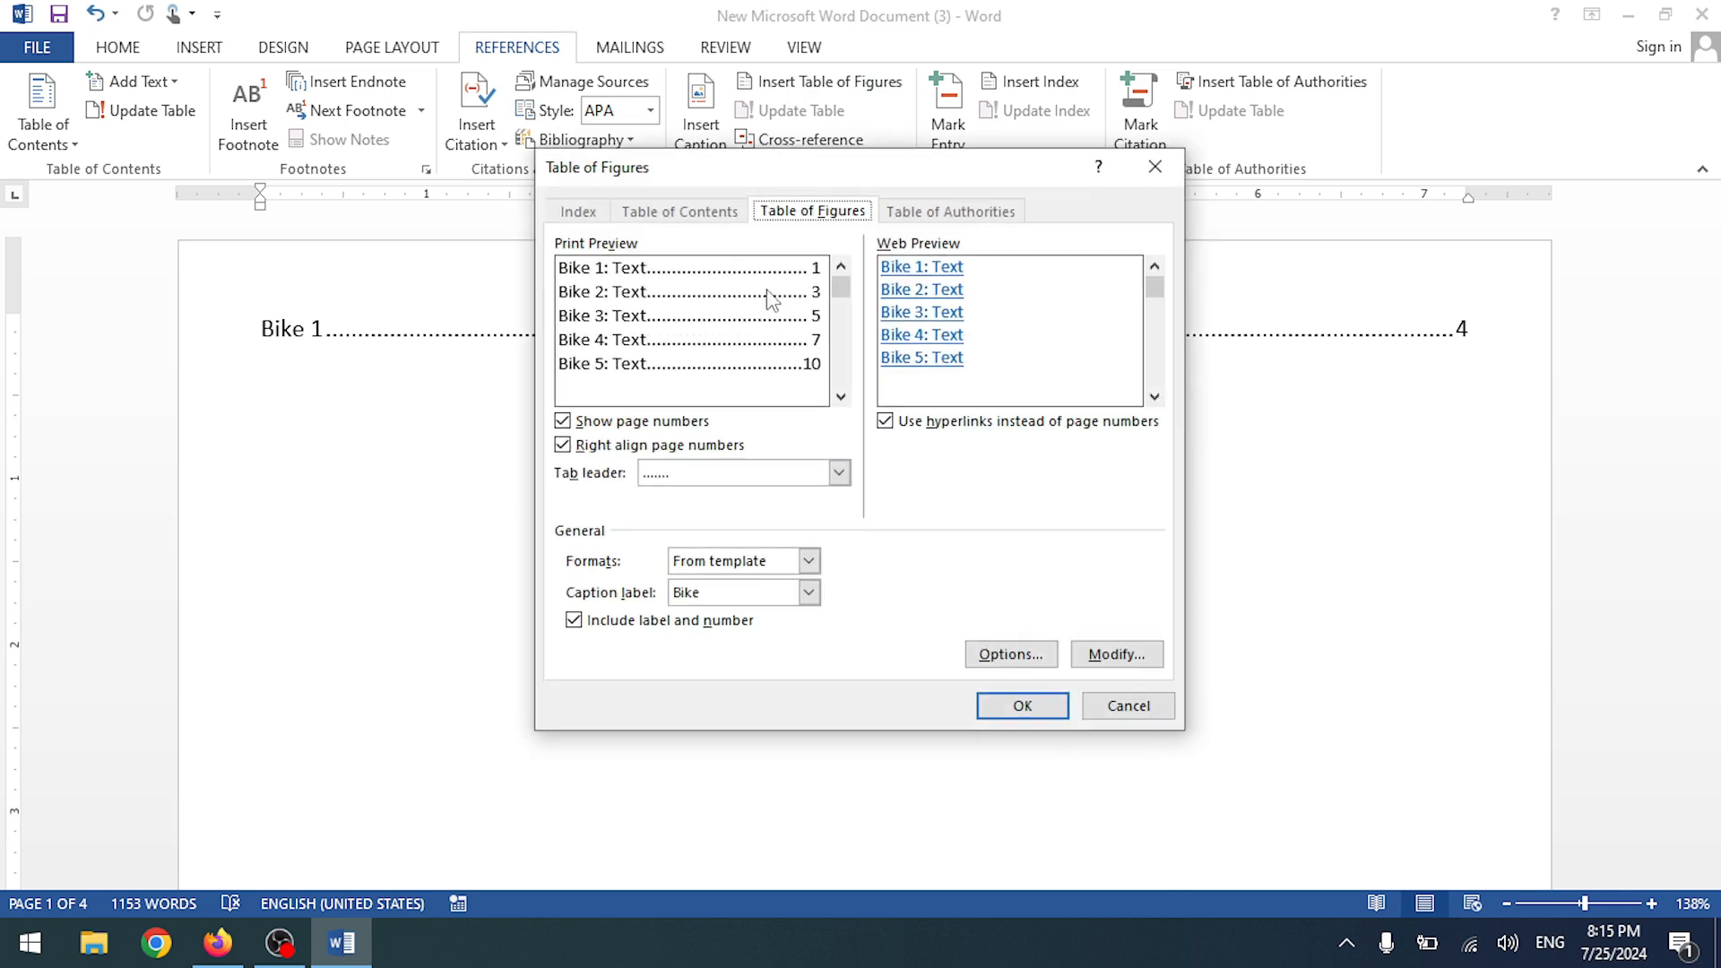
click(809, 592)
click(766, 626)
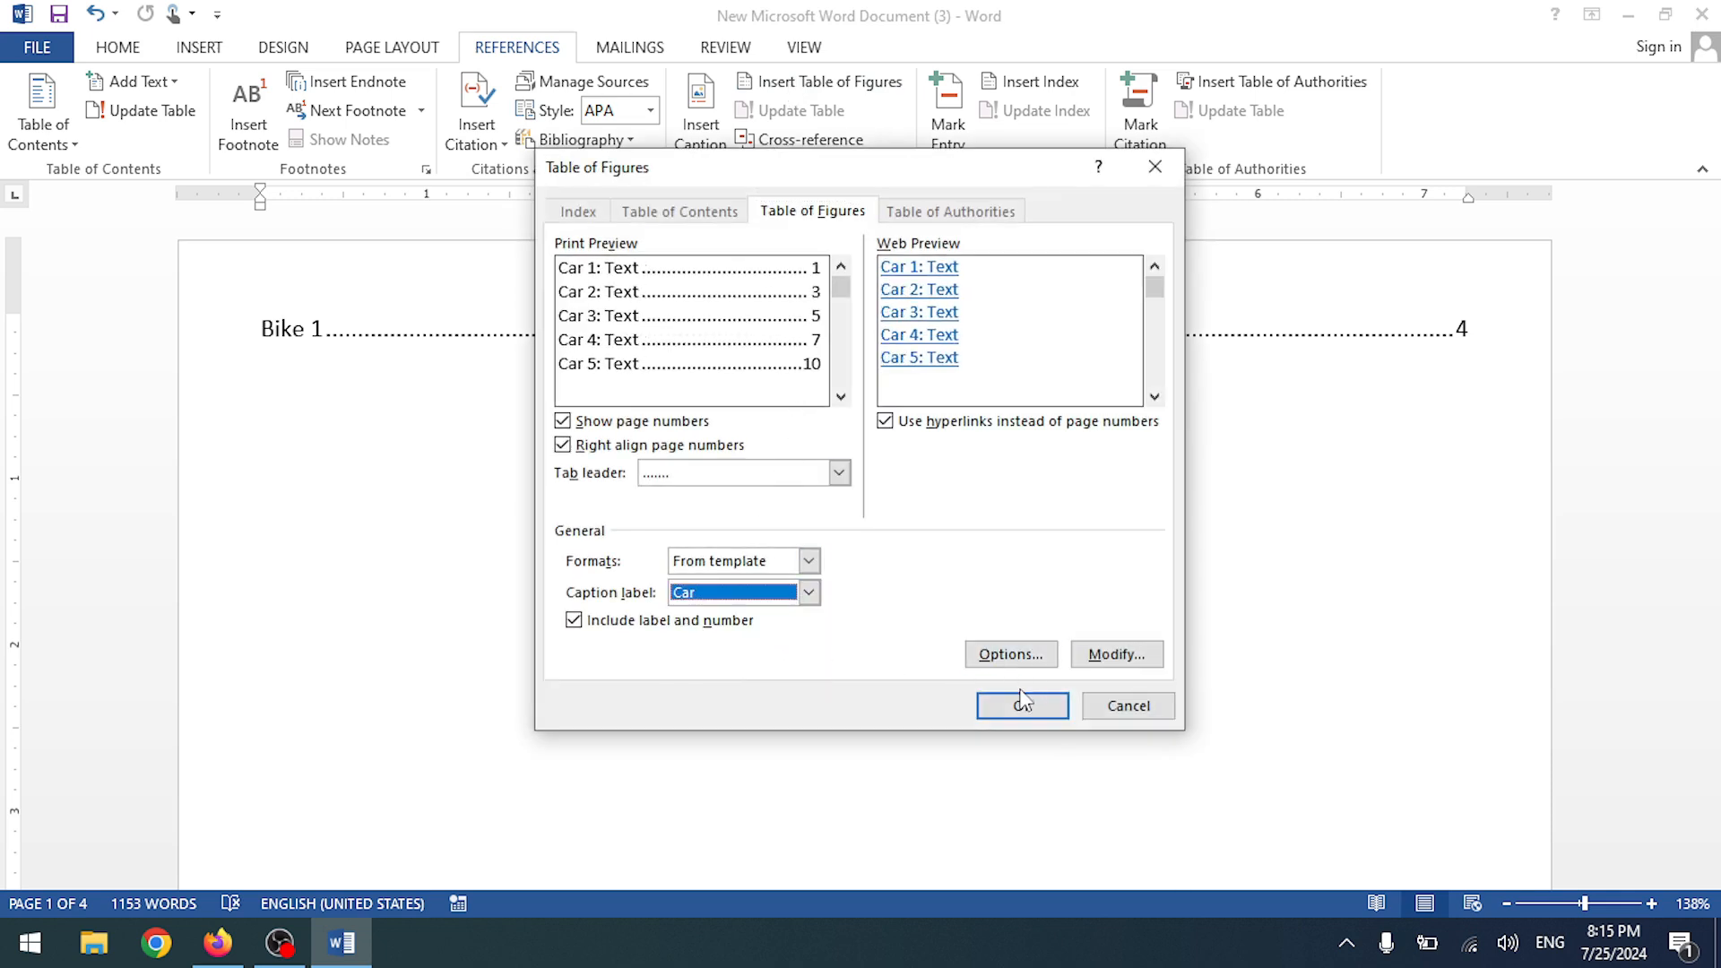
click(1022, 706)
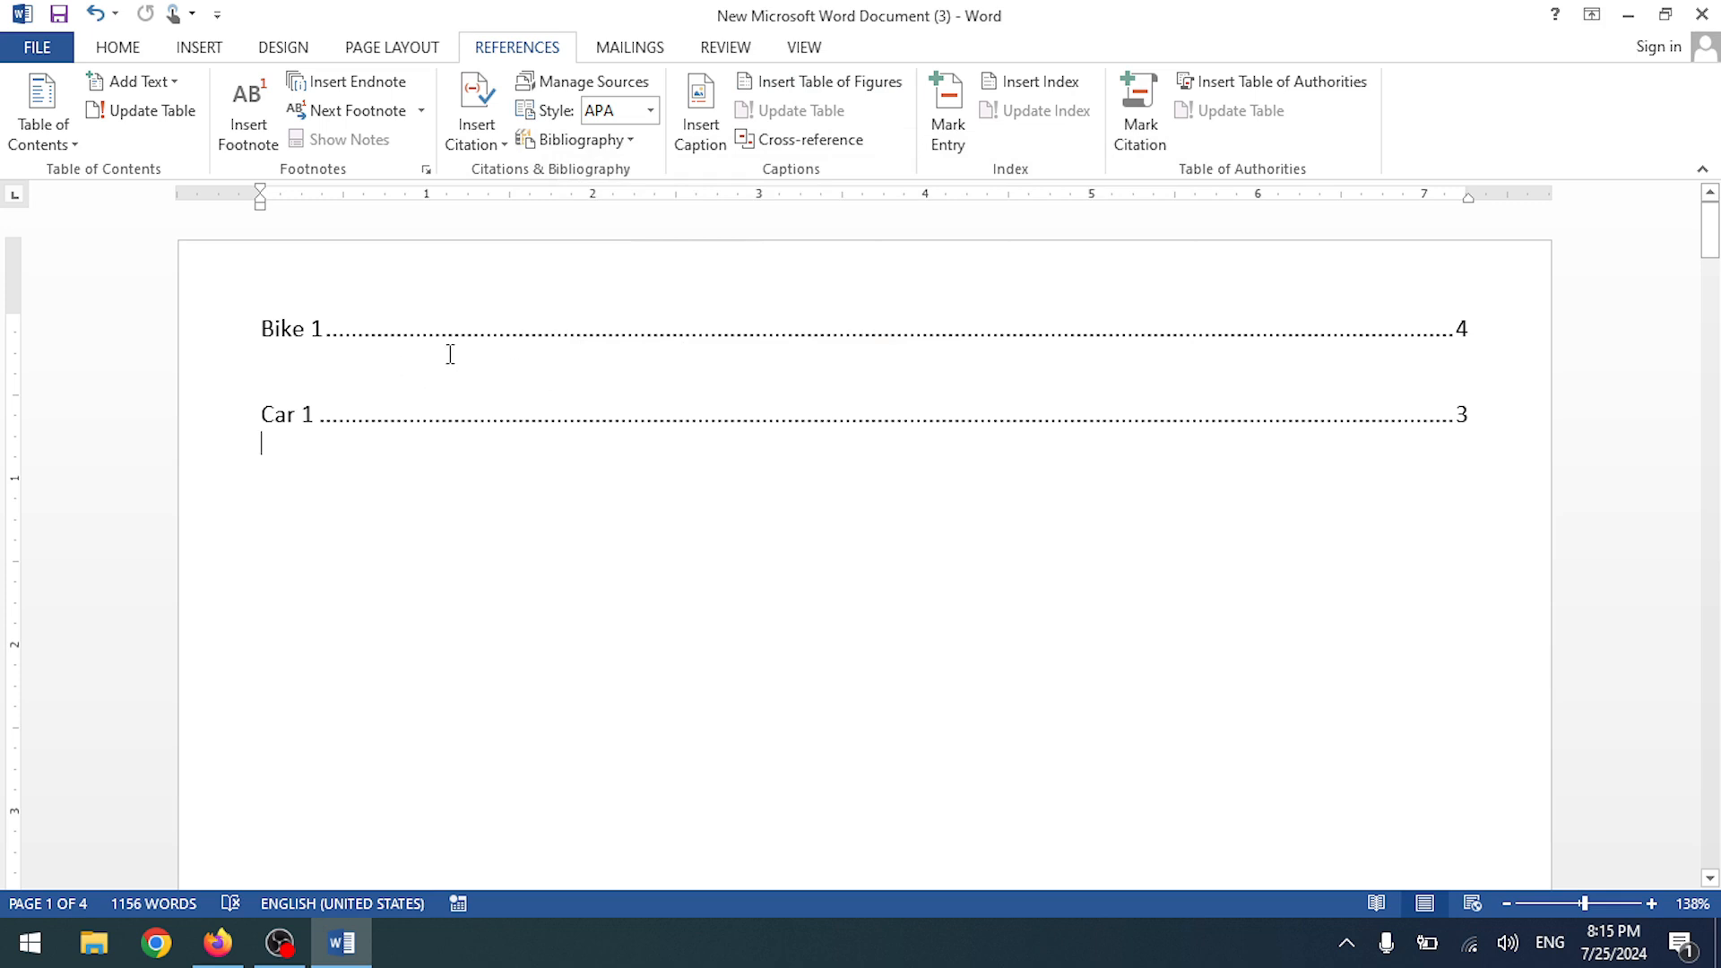
- Scroll through the document and back to page 1 to review the Bike 1 and Car 1 entries
scroll(953, 345, down, 2)
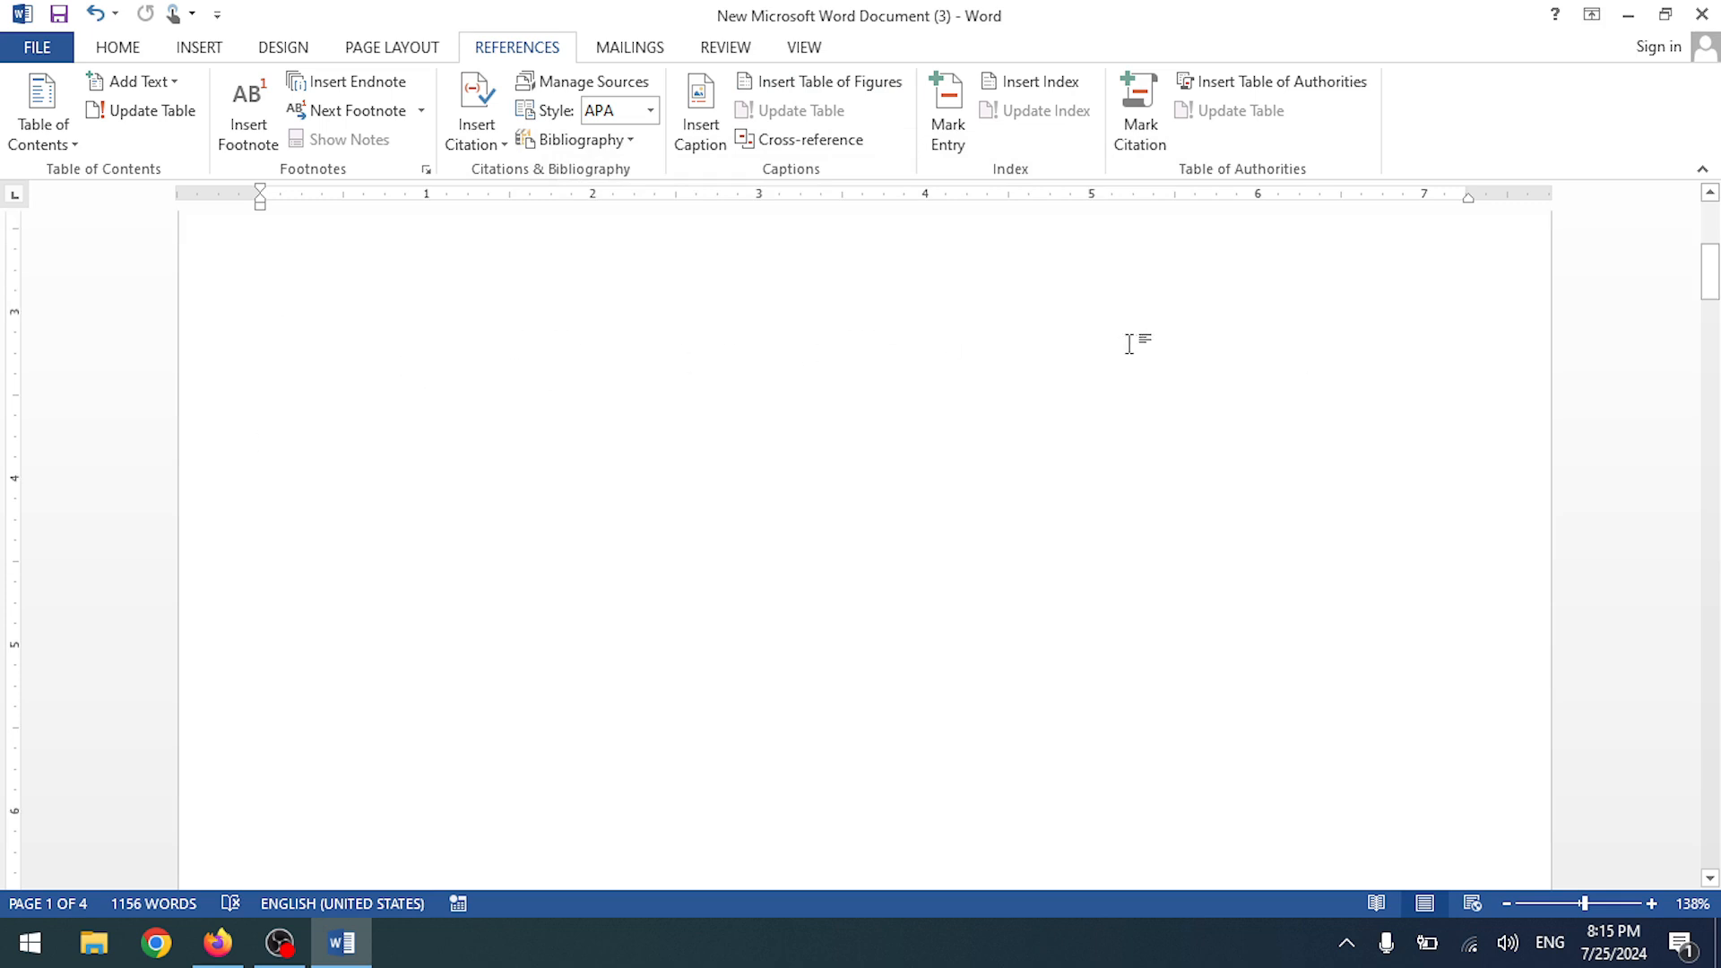
scroll(373, 288, up, 2)
click(318, 328)
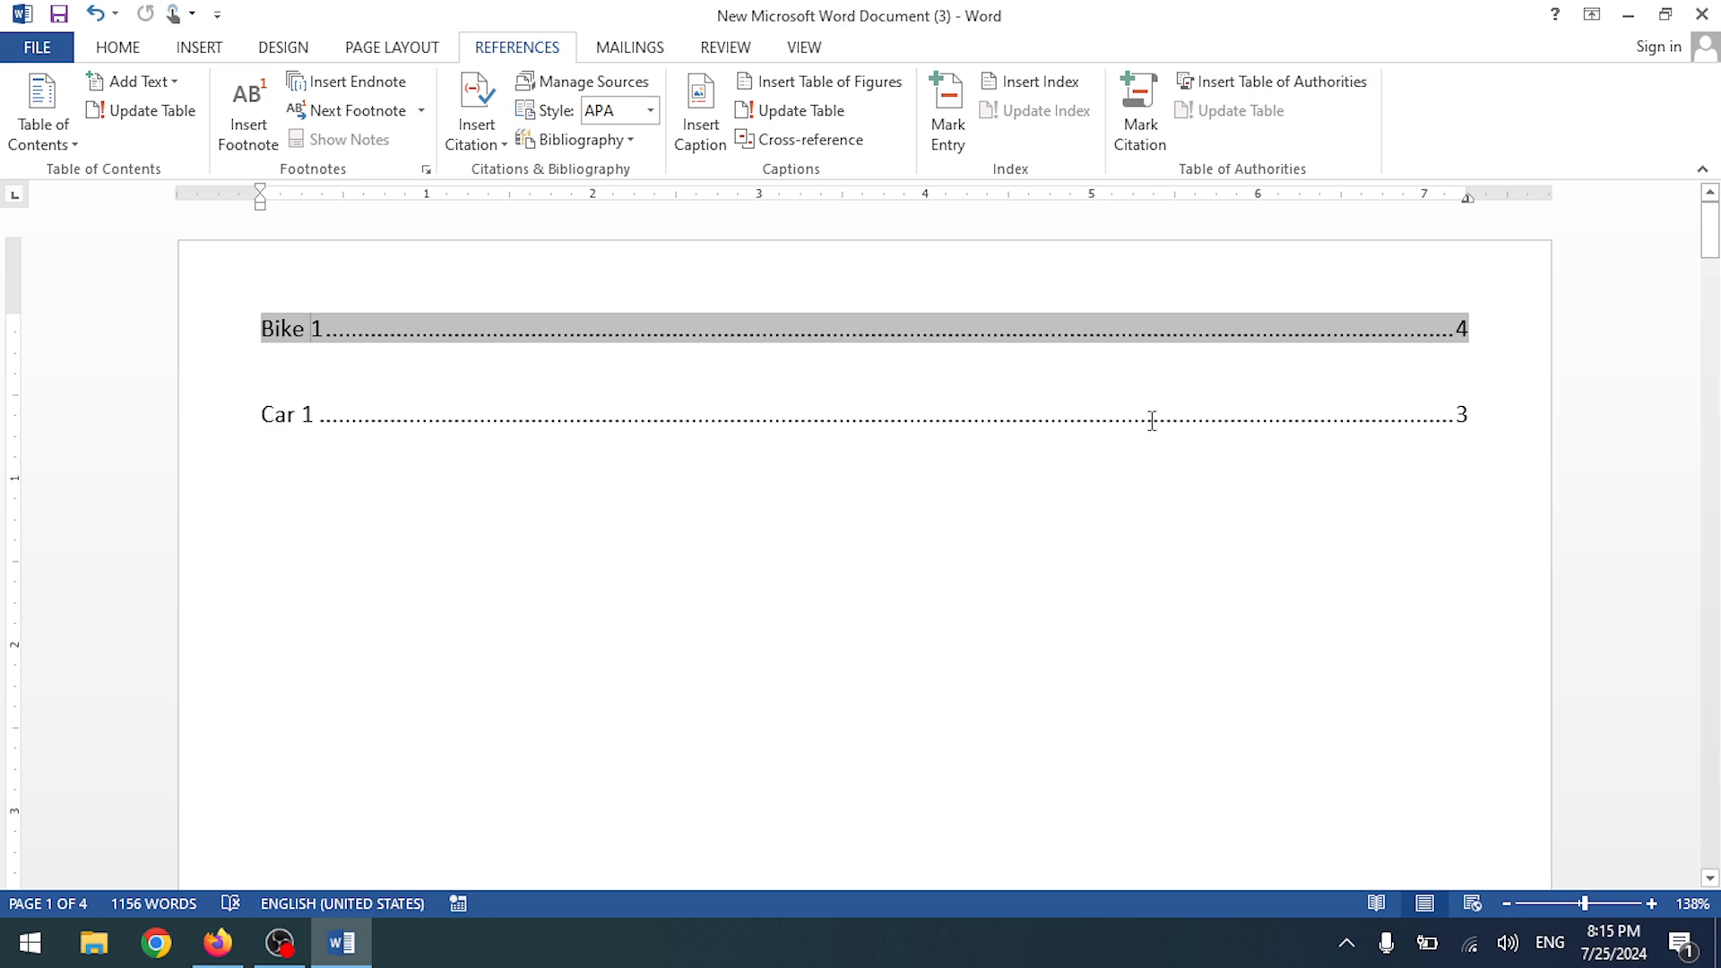
scroll(1251, 361, down, 10)
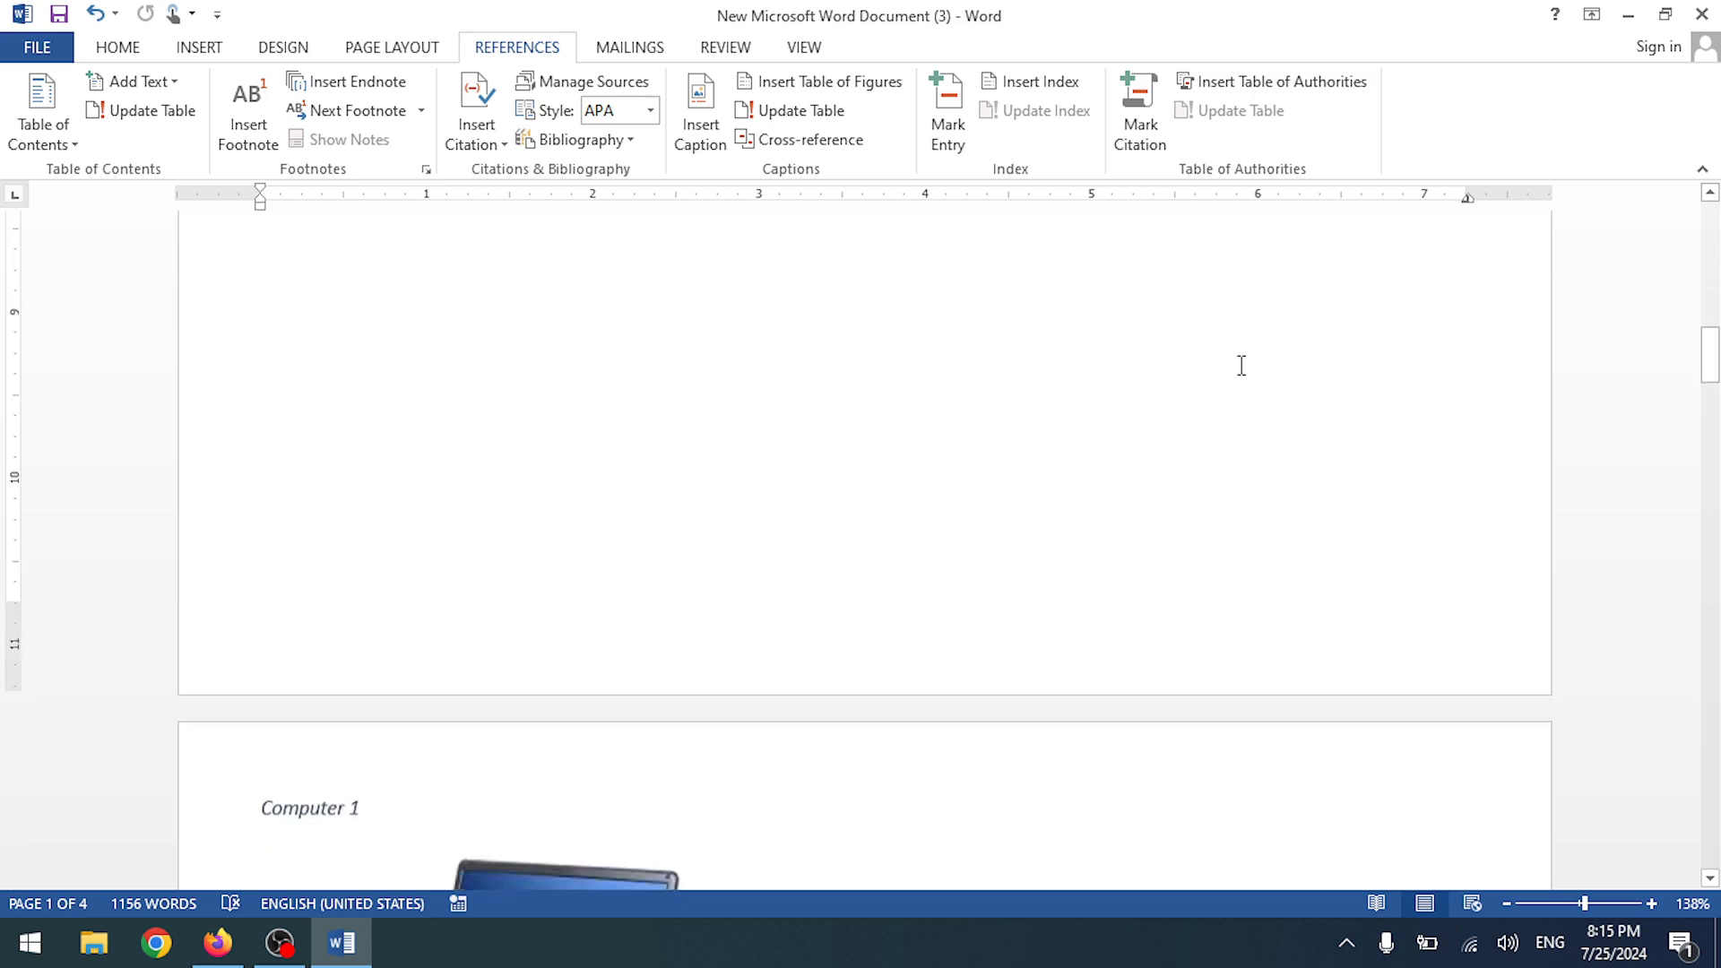
scroll(1217, 364, down, 10)
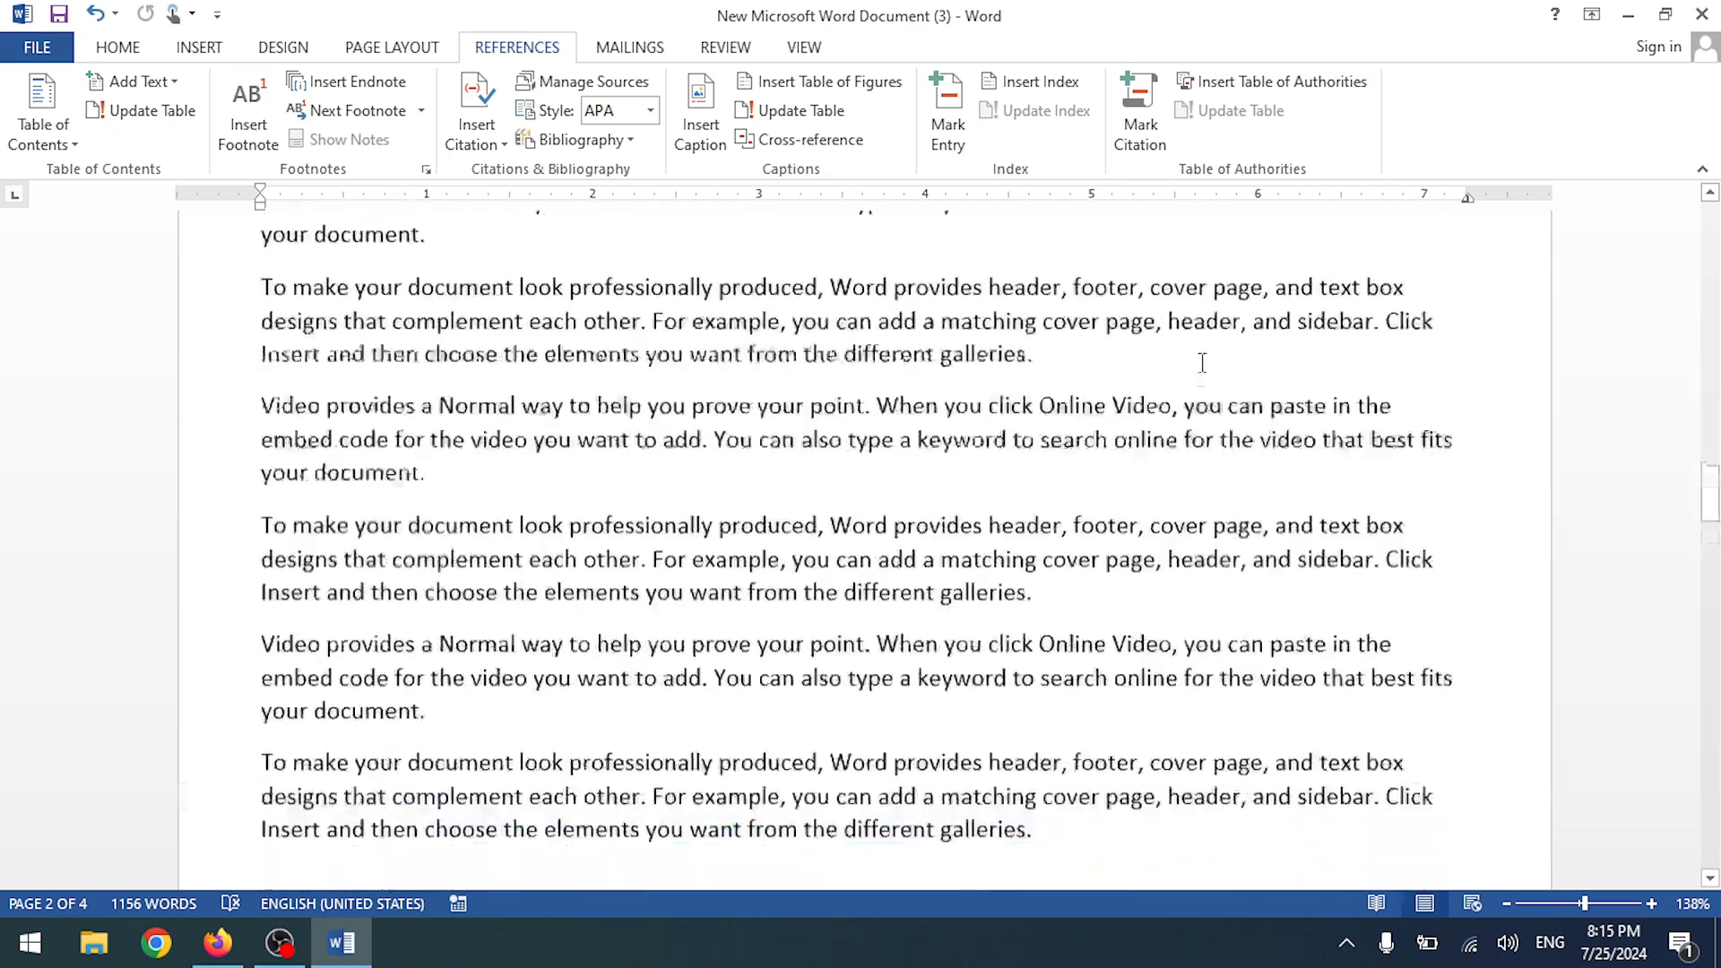
scroll(1183, 358, down, 10)
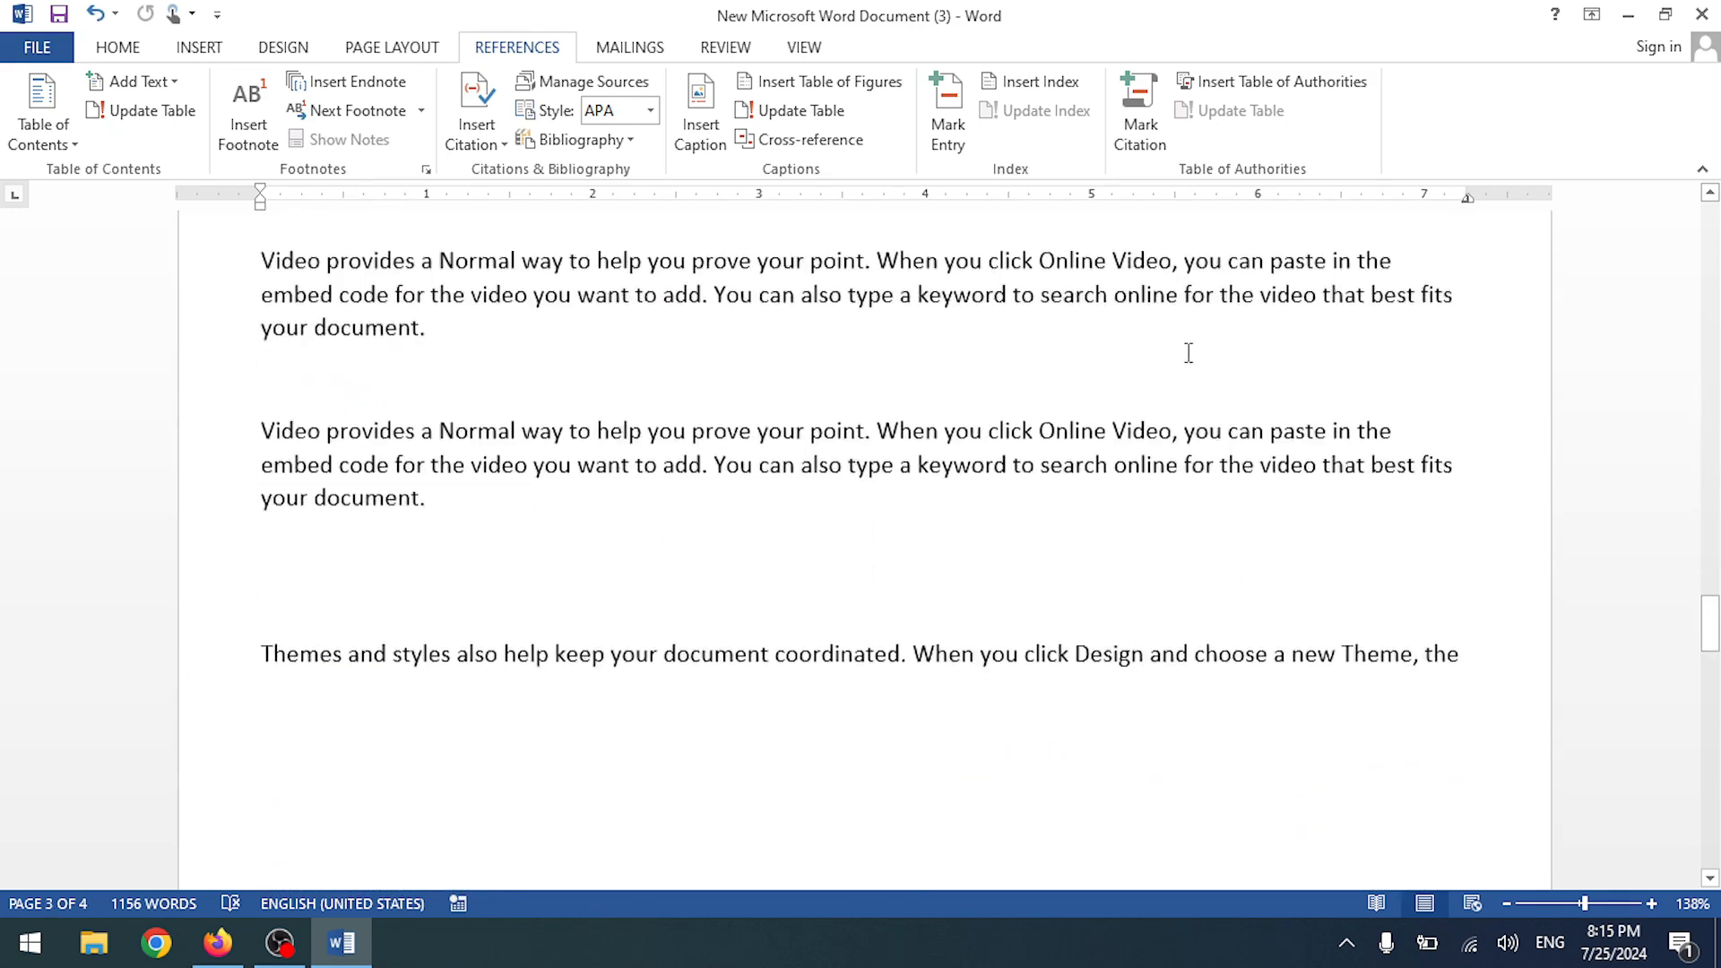
scroll(1170, 349, down, 1)
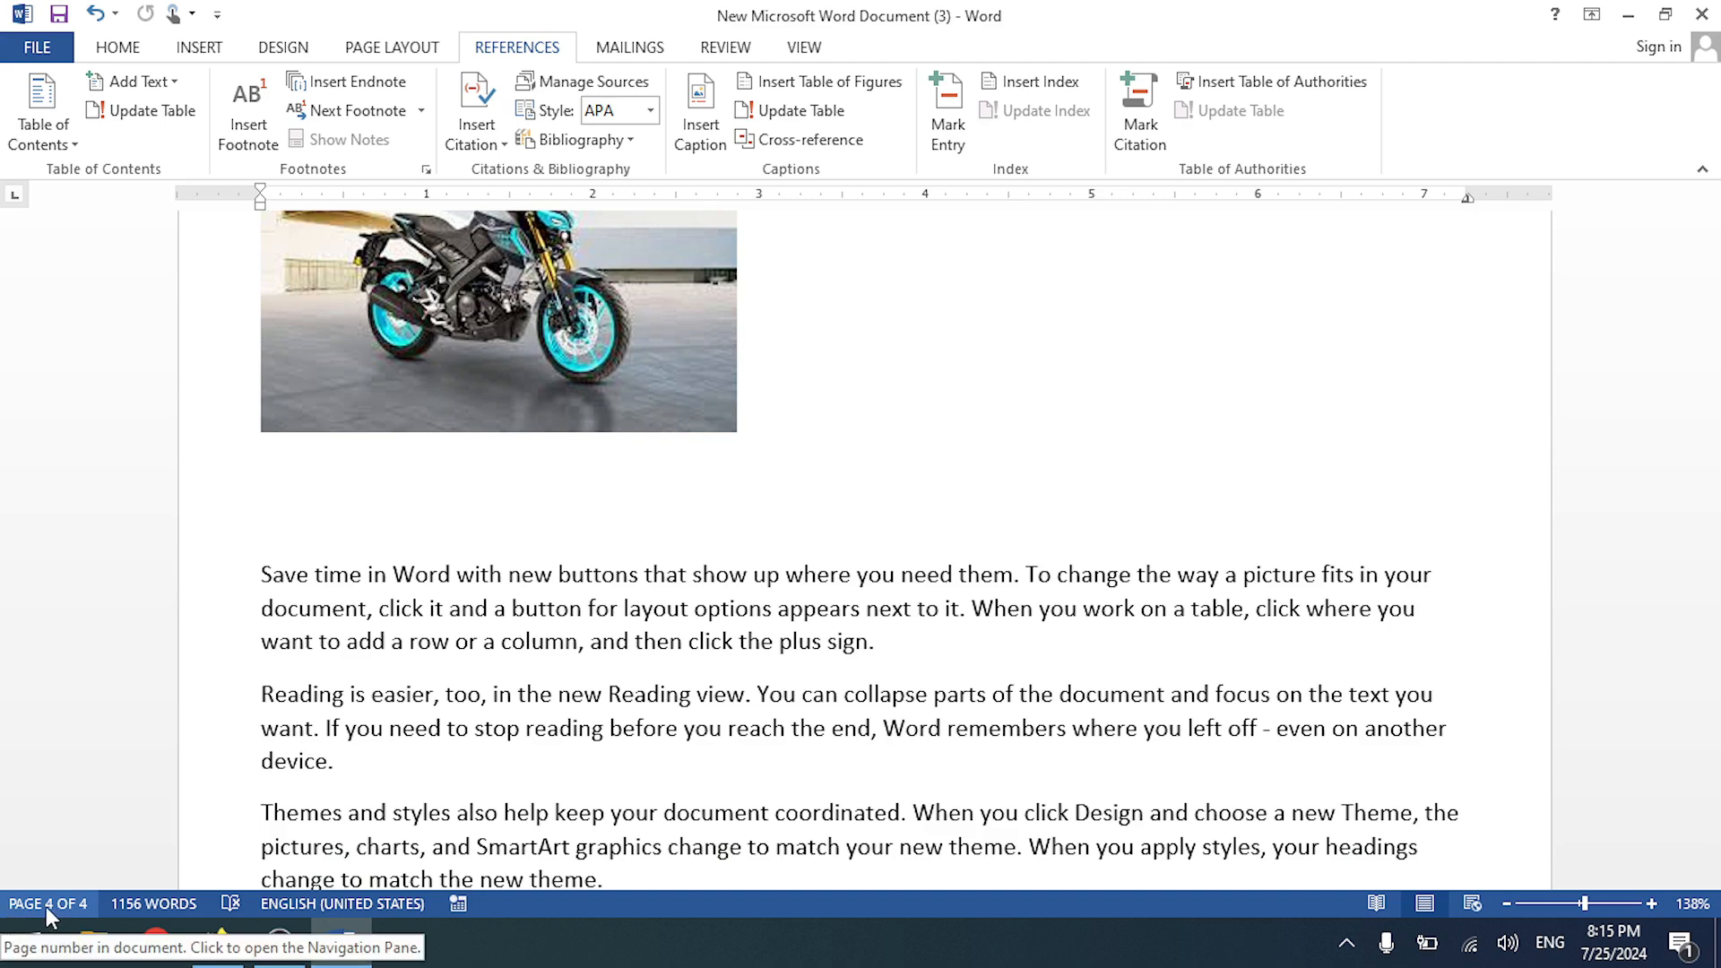
scroll(595, 663, up, 3)
scroll(595, 663, up, 15)
scroll(590, 660, up, 10)
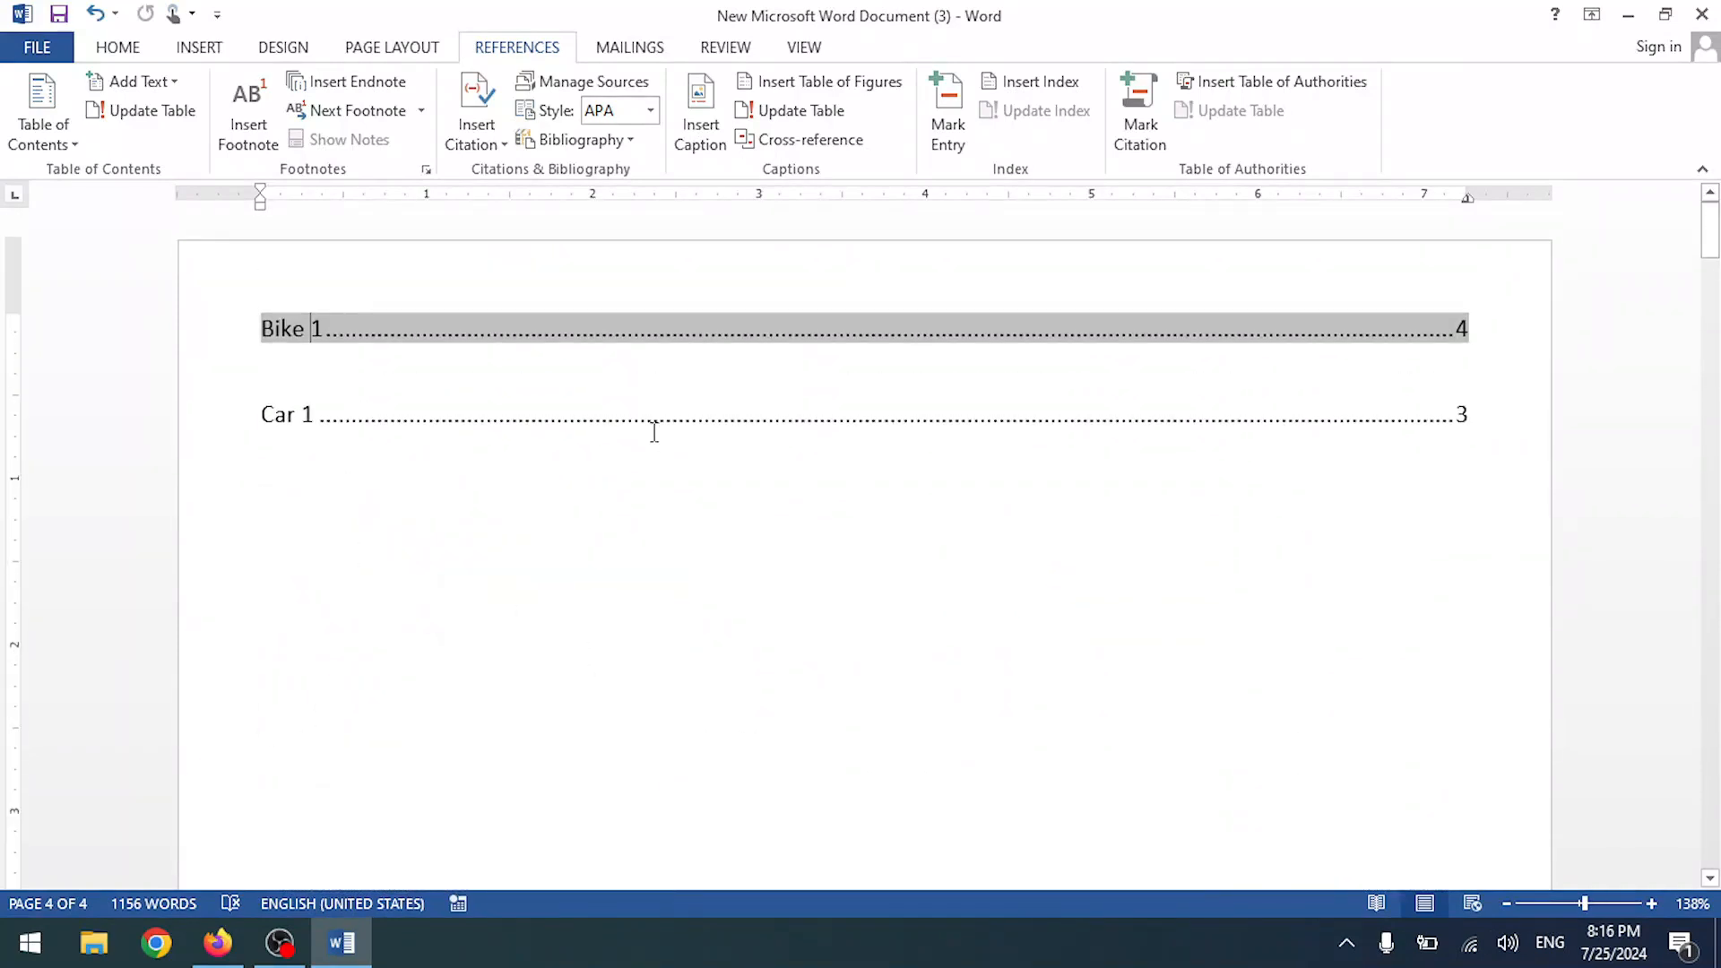
- Replace the Bike table of figures with hyperlinked entries and tab leader set to (none)
click(777, 81)
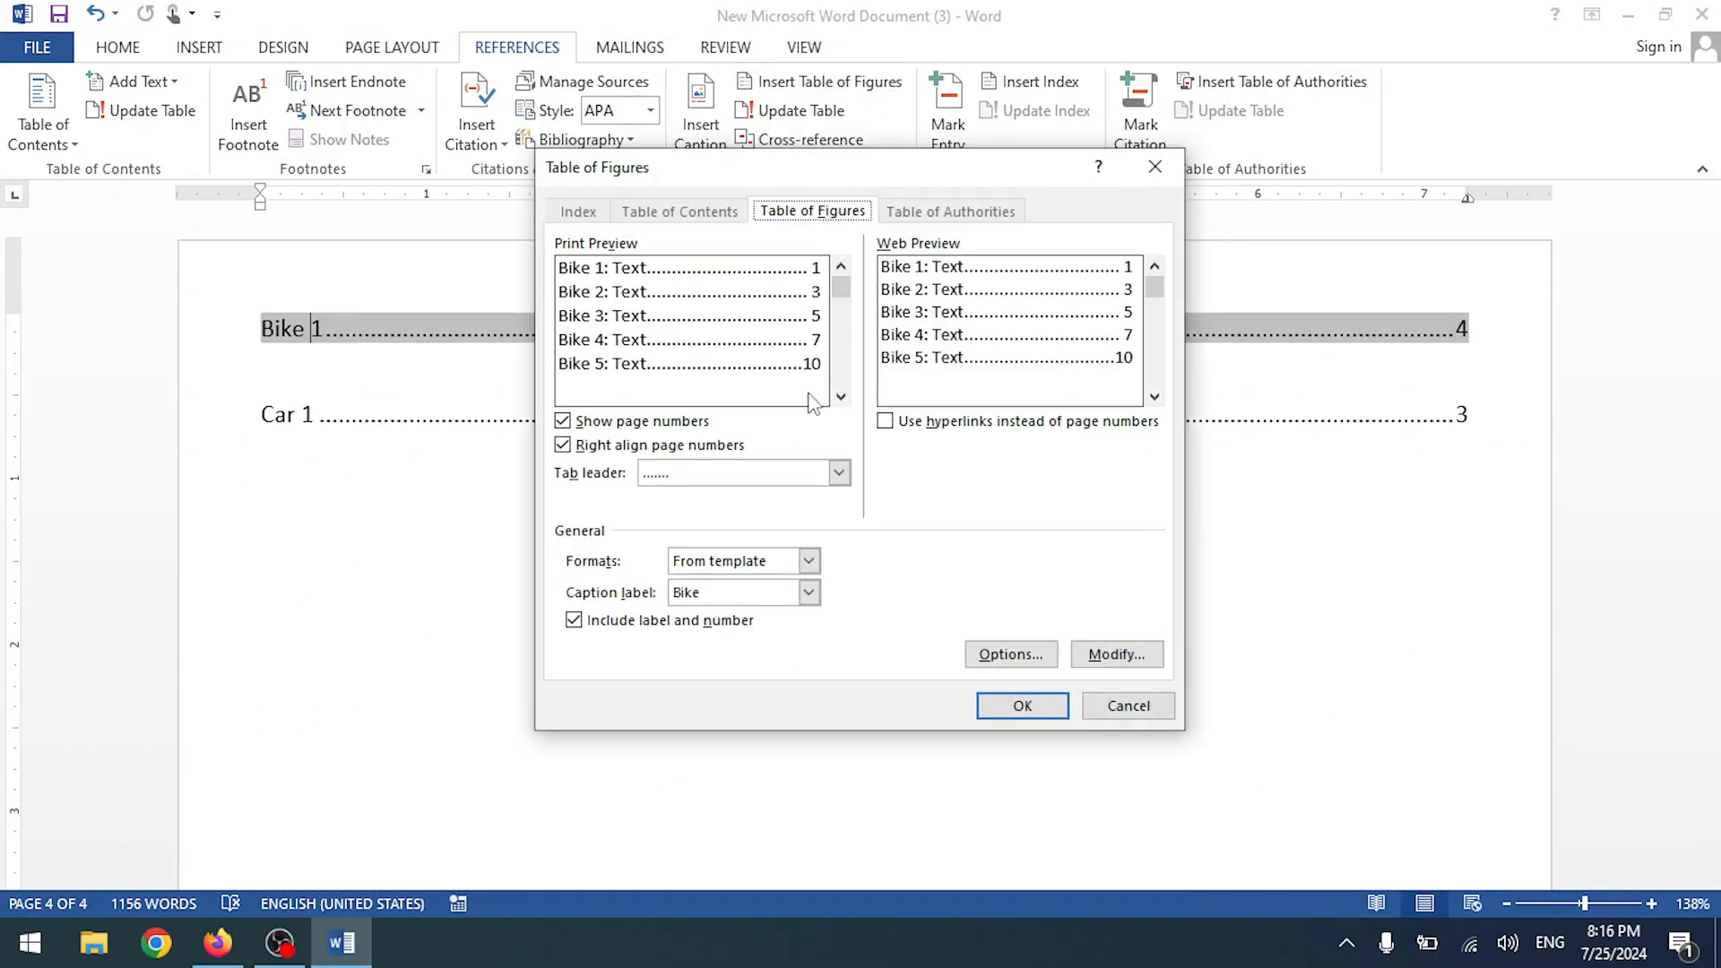
click(846, 397)
click(845, 397)
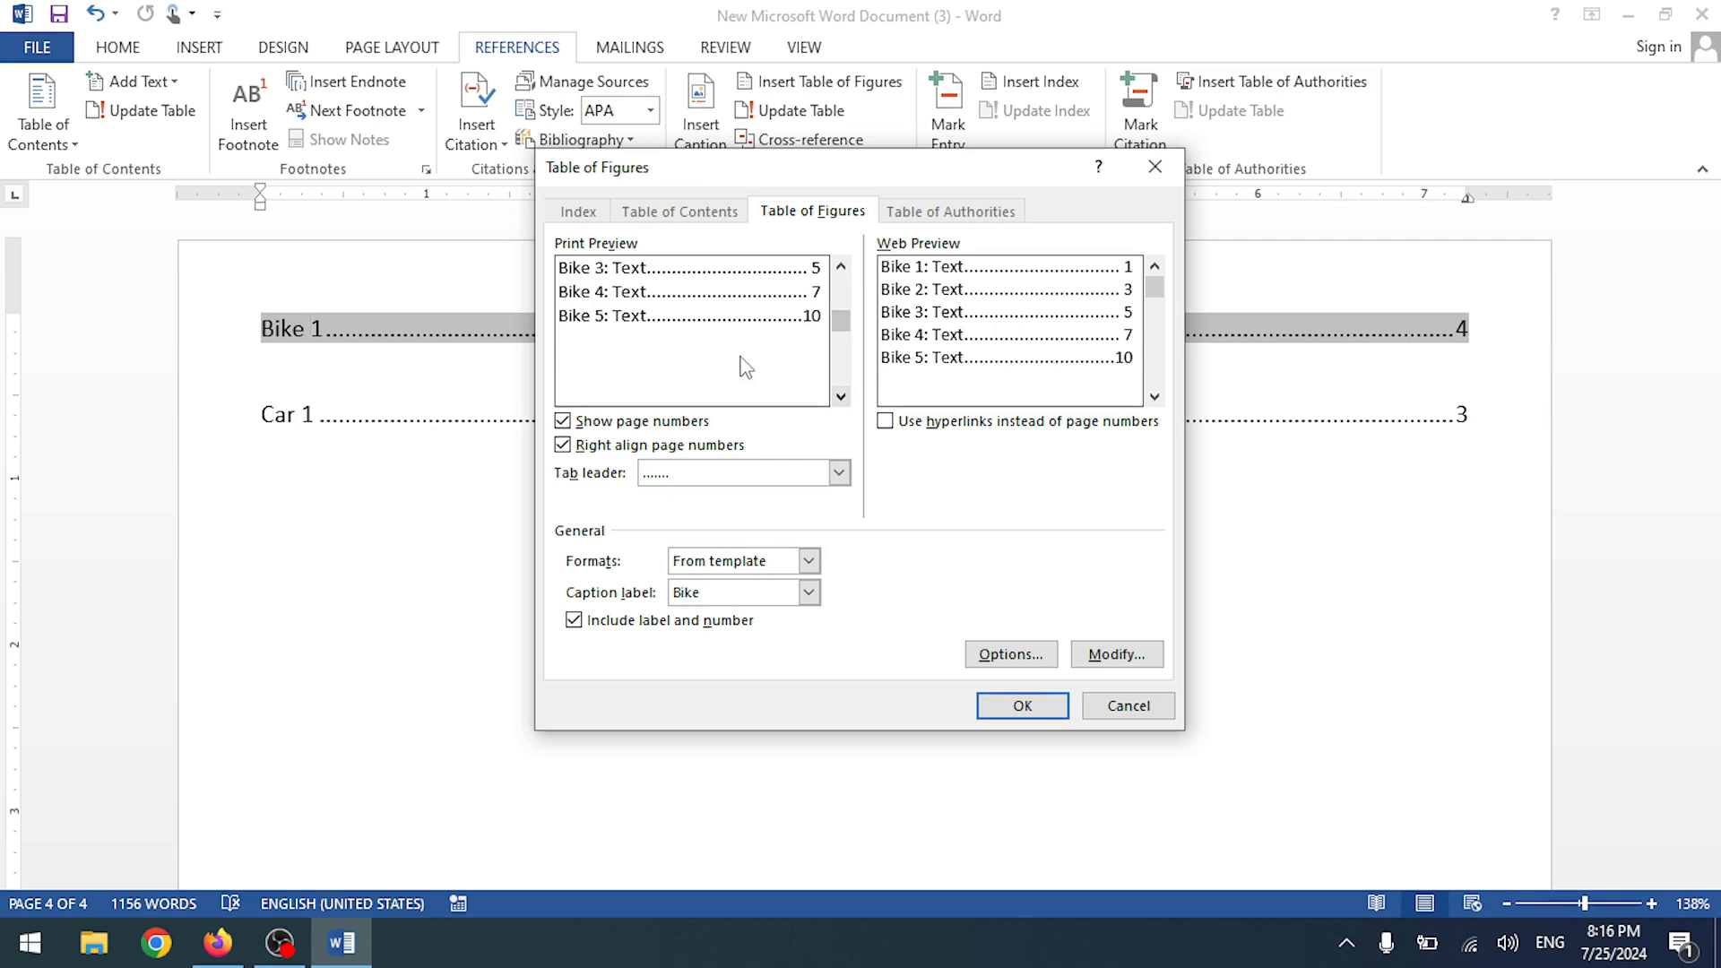
click(884, 422)
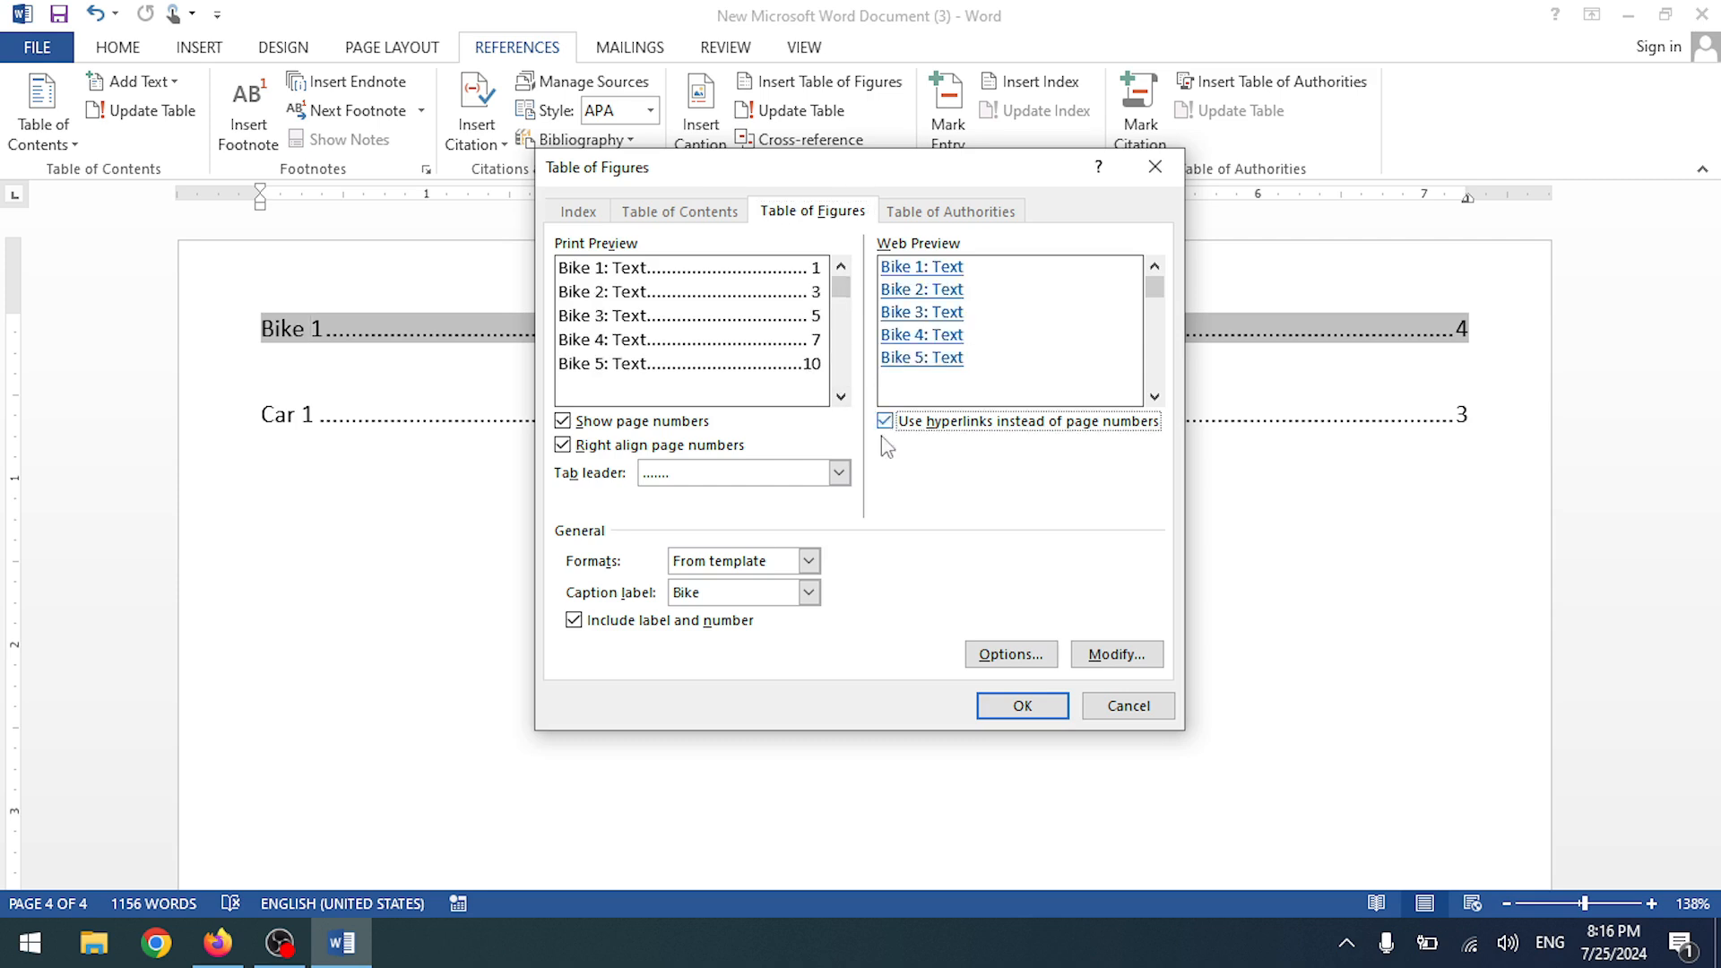
click(839, 473)
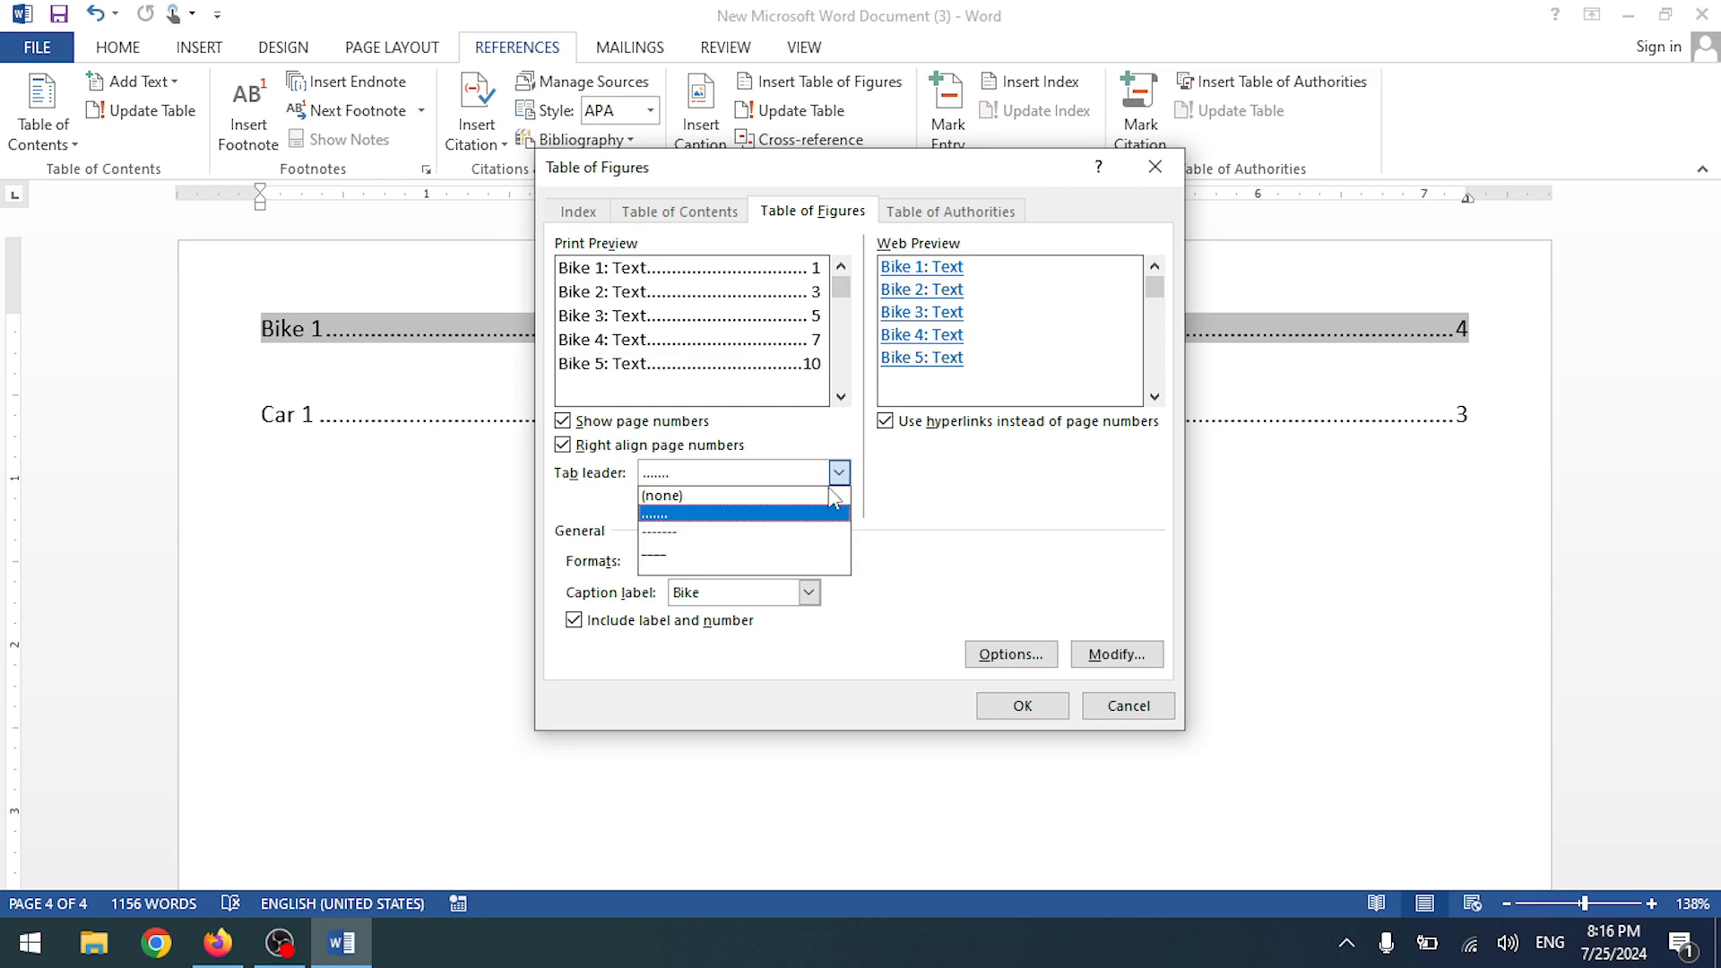
click(830, 495)
click(1023, 706)
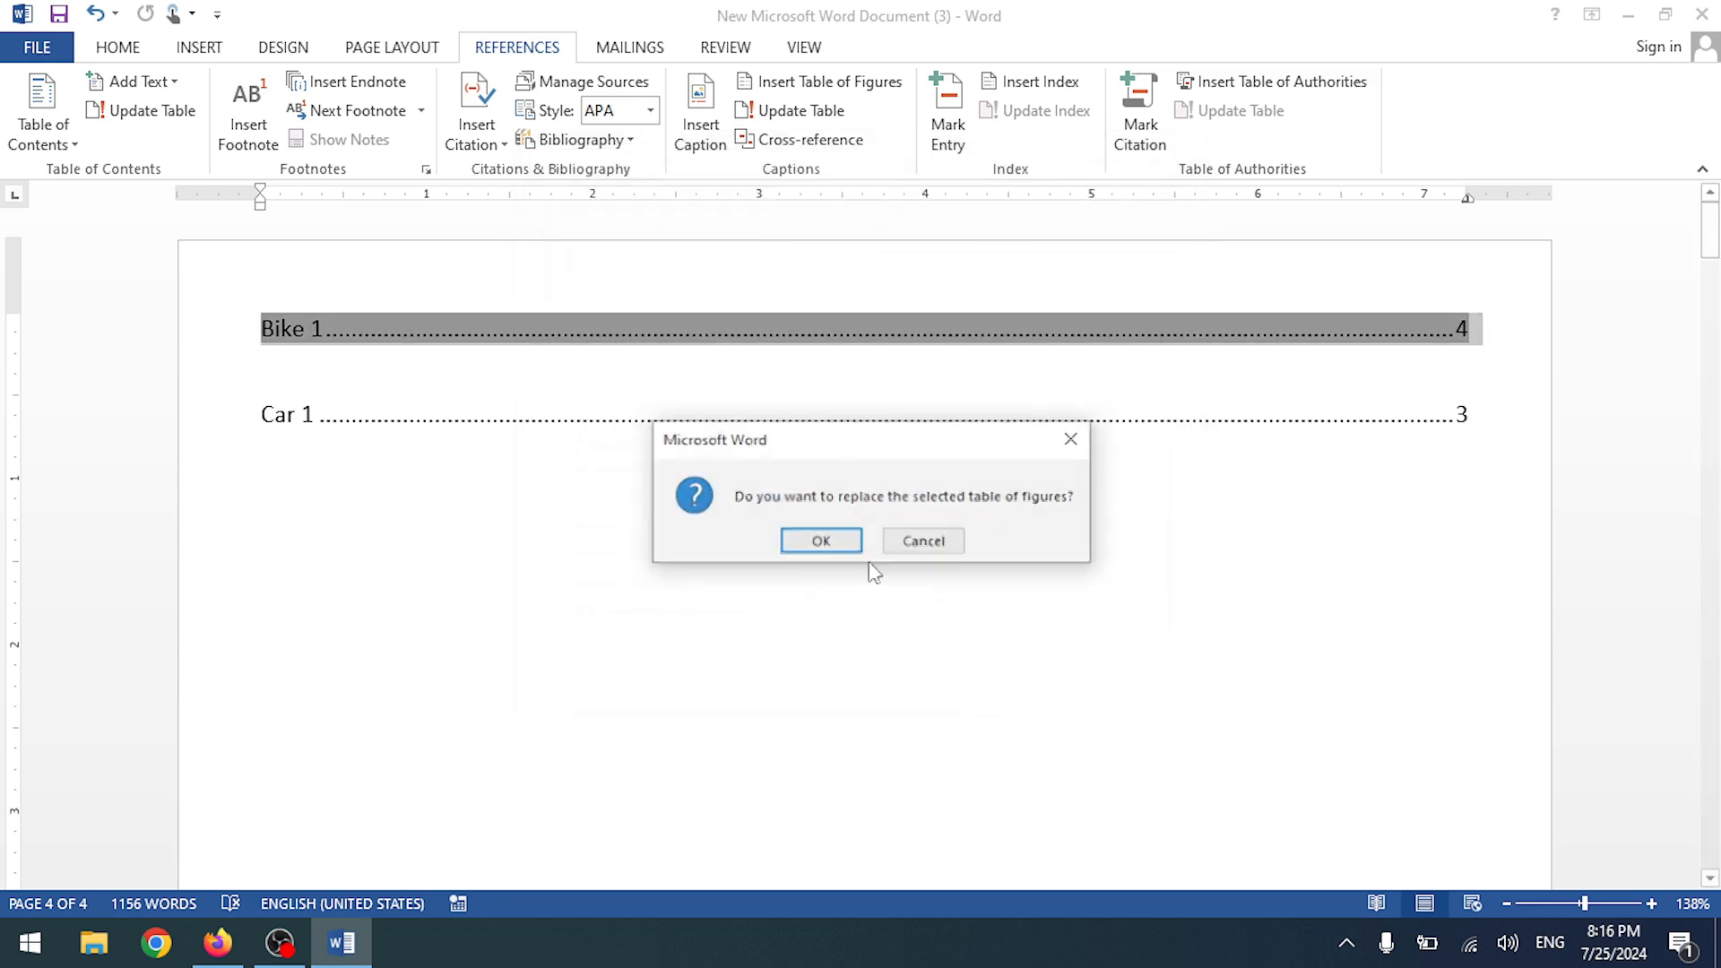
click(822, 542)
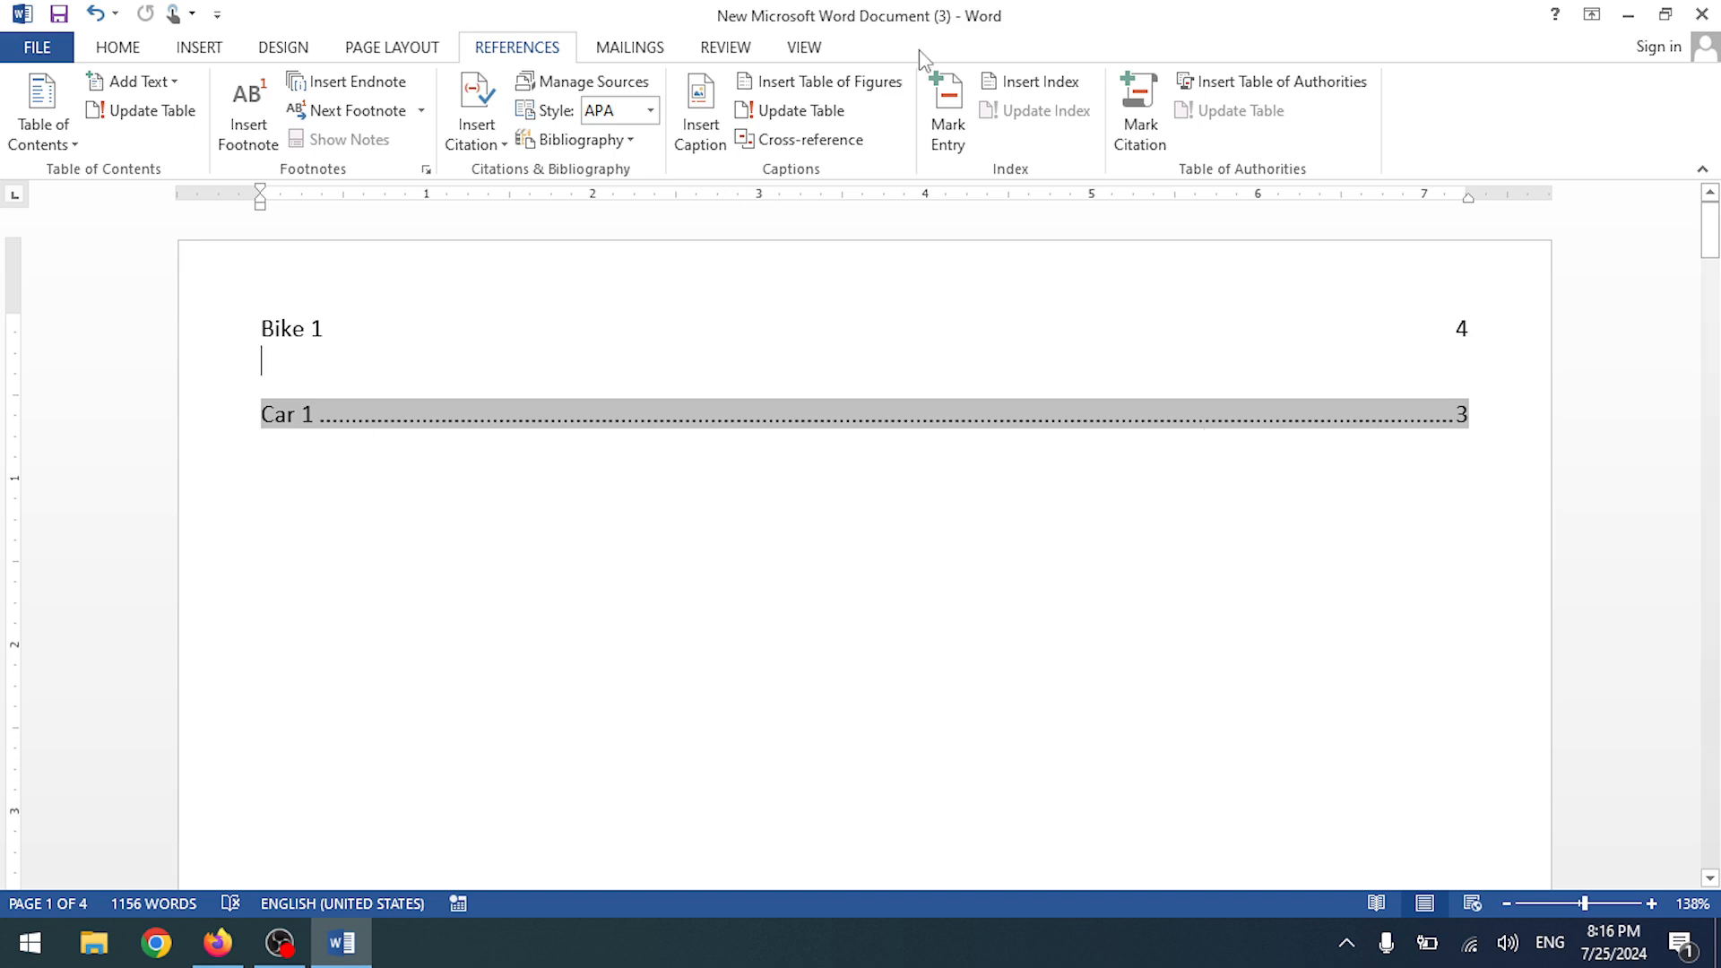
- Review caption label, Options and Modify settings without changes, then select the figure table entries
click(775, 80)
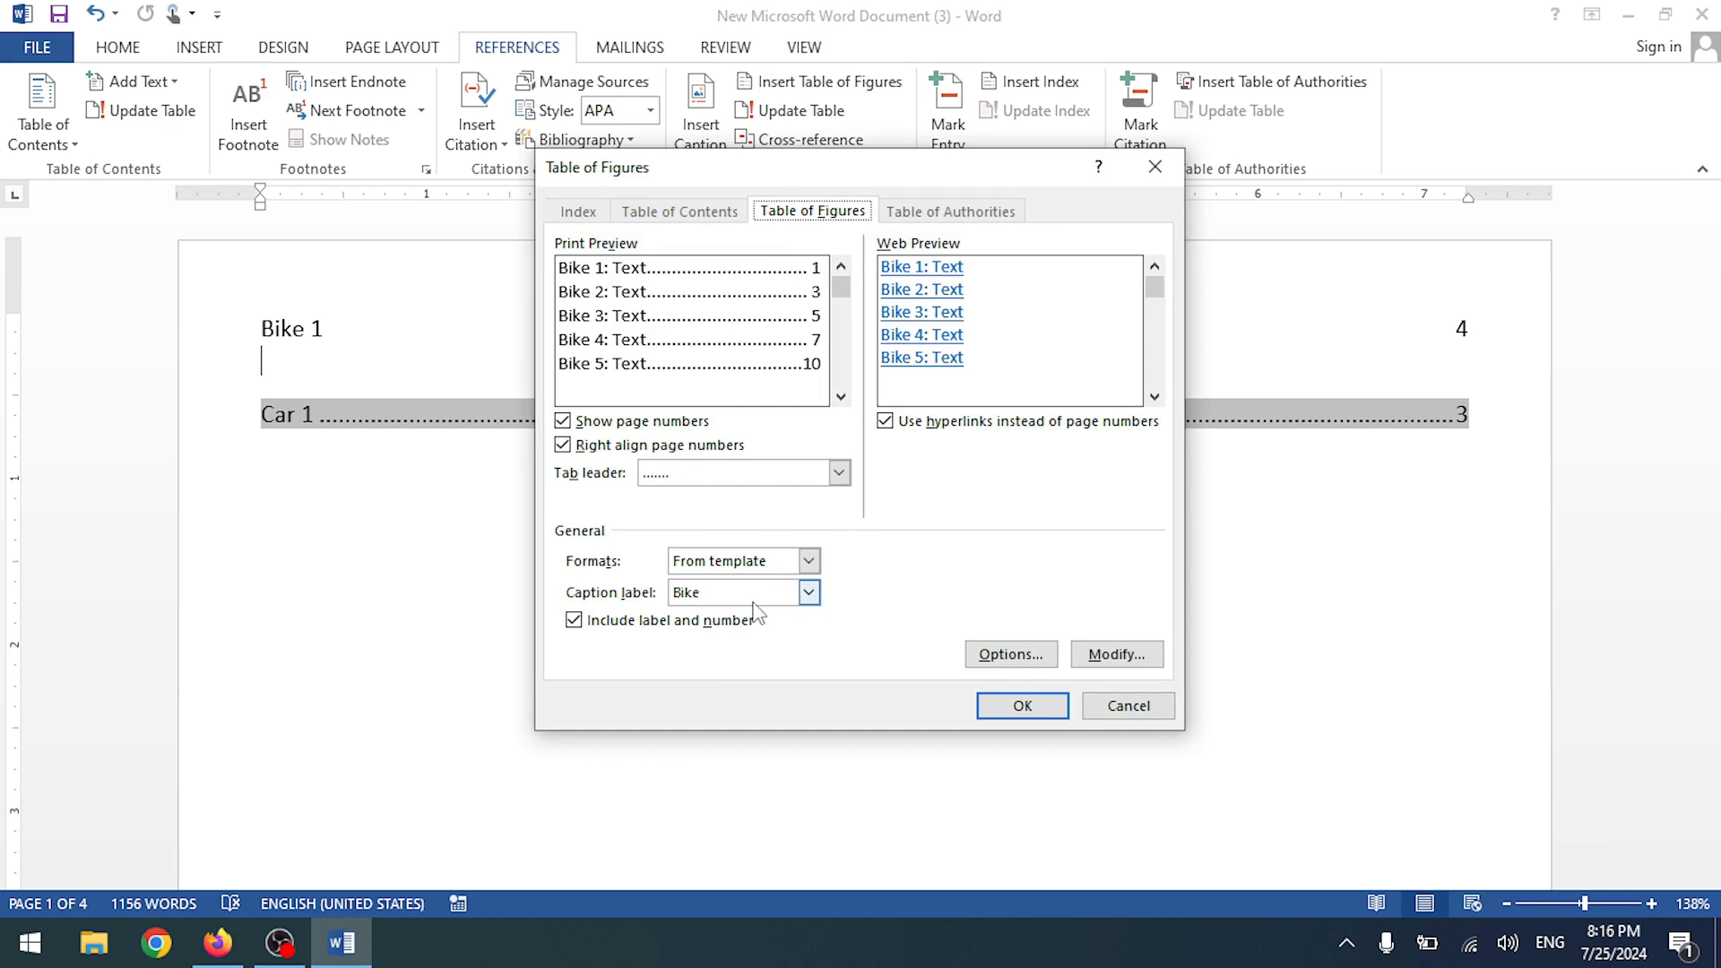
click(809, 592)
click(781, 628)
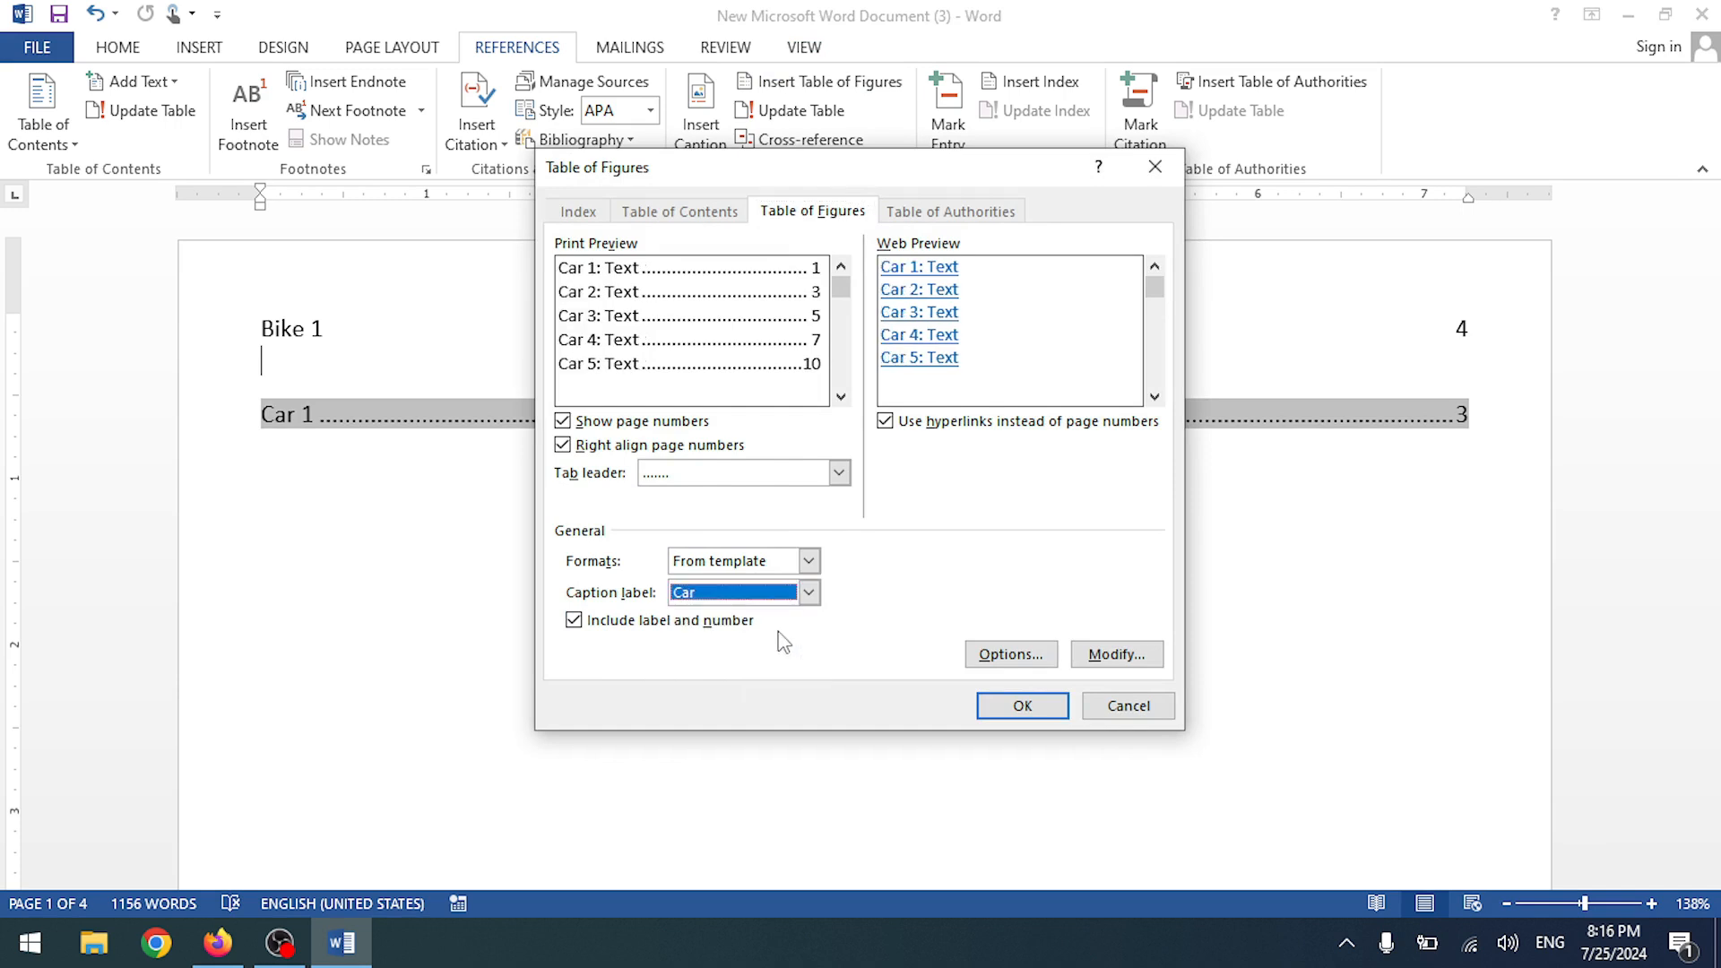
click(808, 592)
click(780, 615)
click(808, 592)
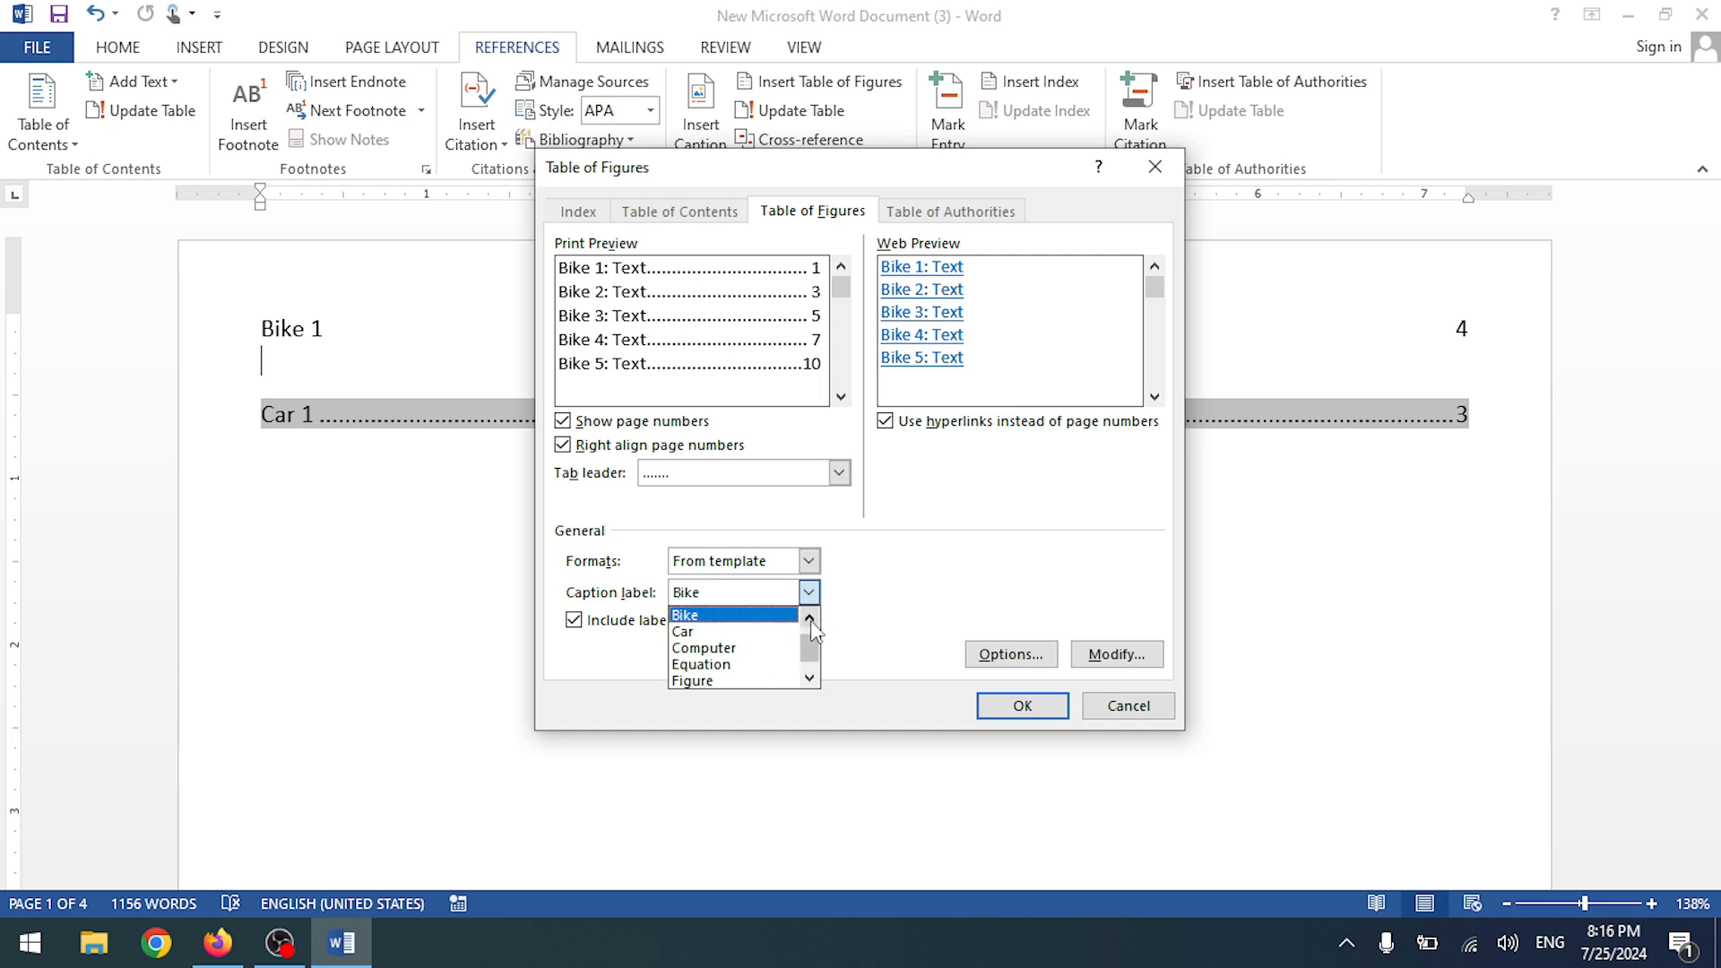
click(810, 594)
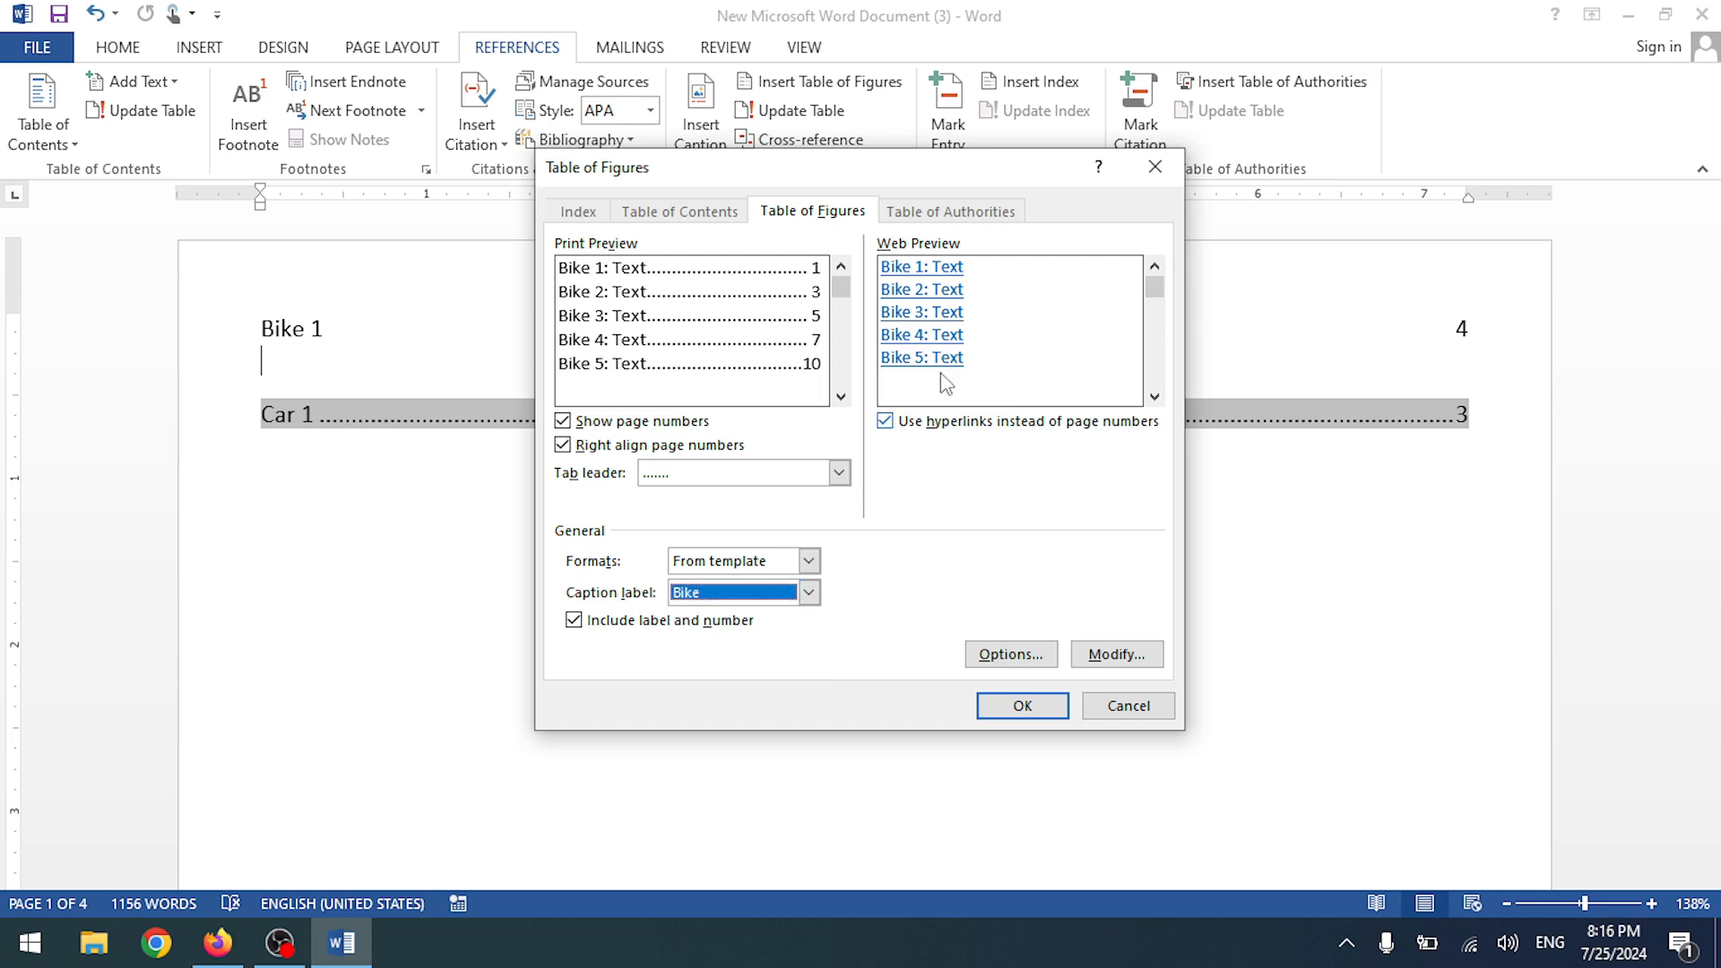
click(1010, 654)
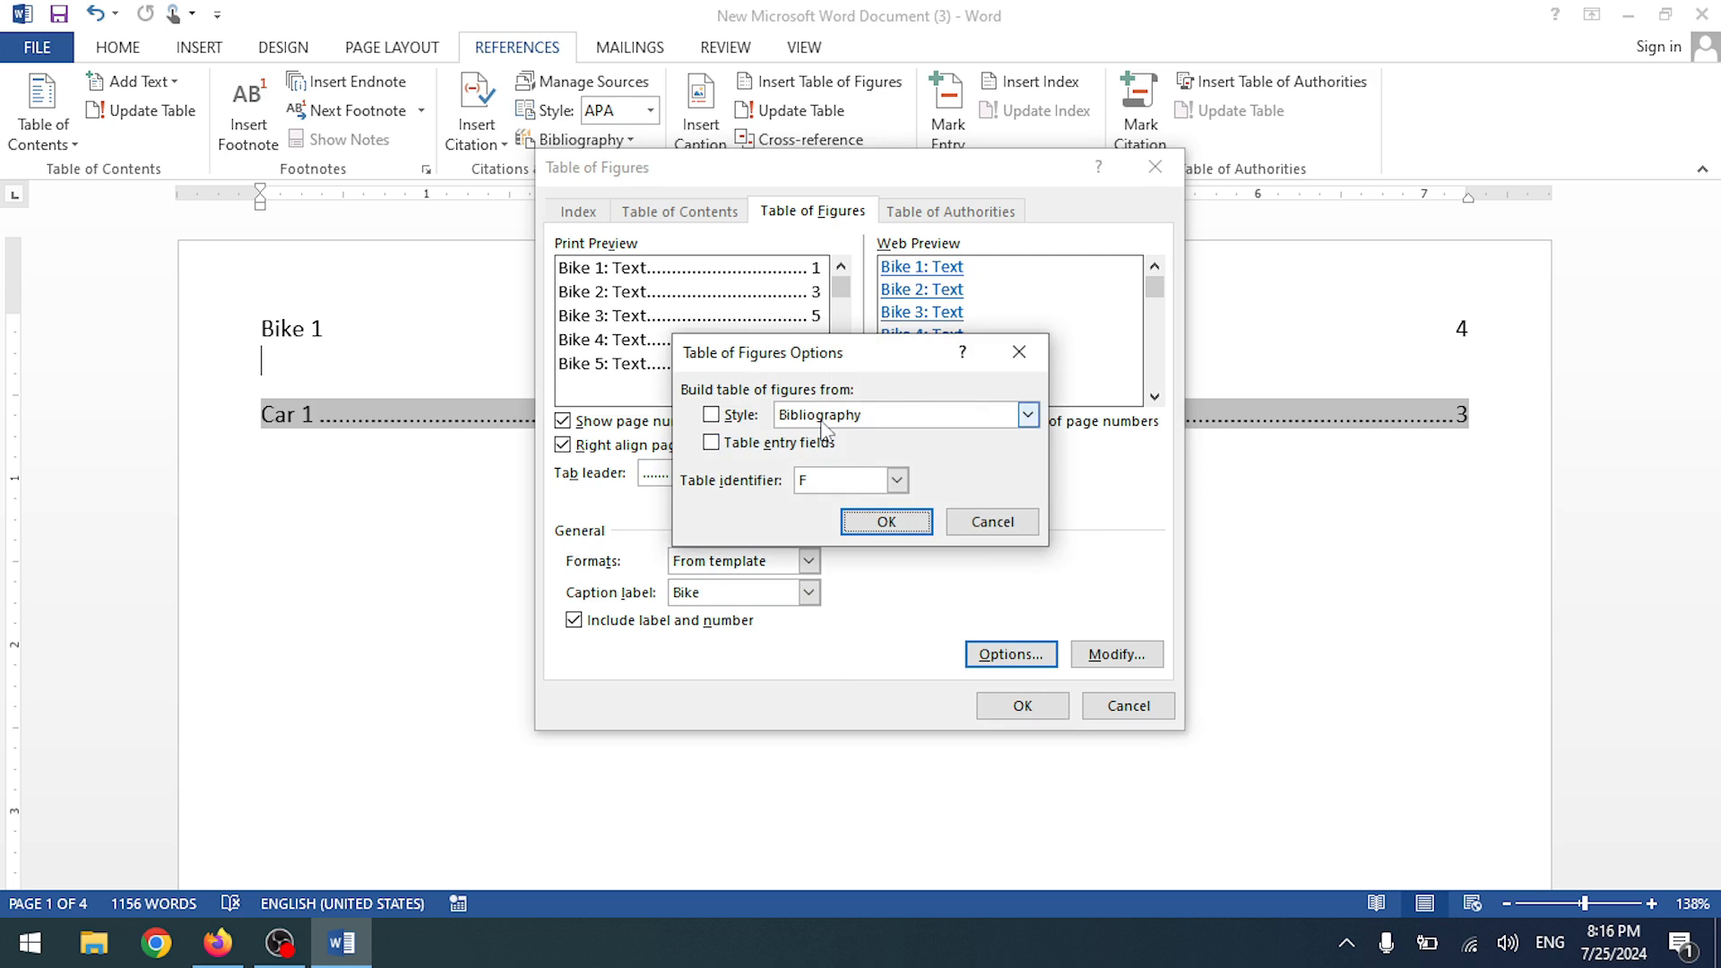
click(984, 523)
click(1104, 656)
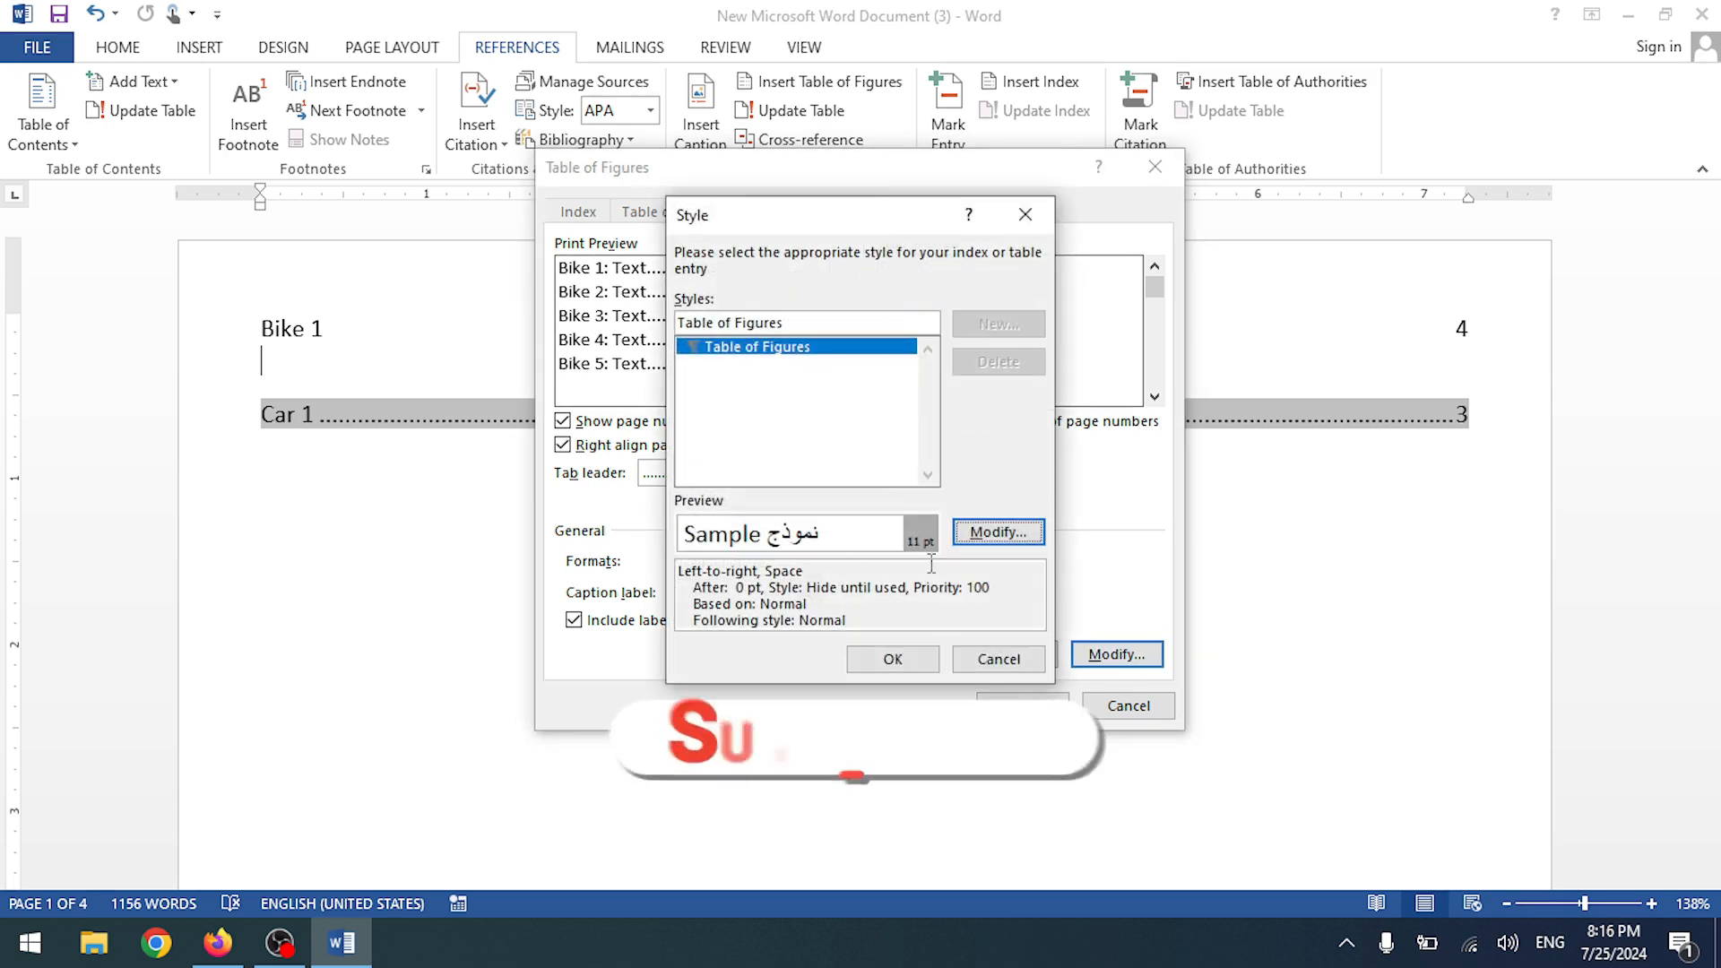
click(1025, 214)
click(1154, 167)
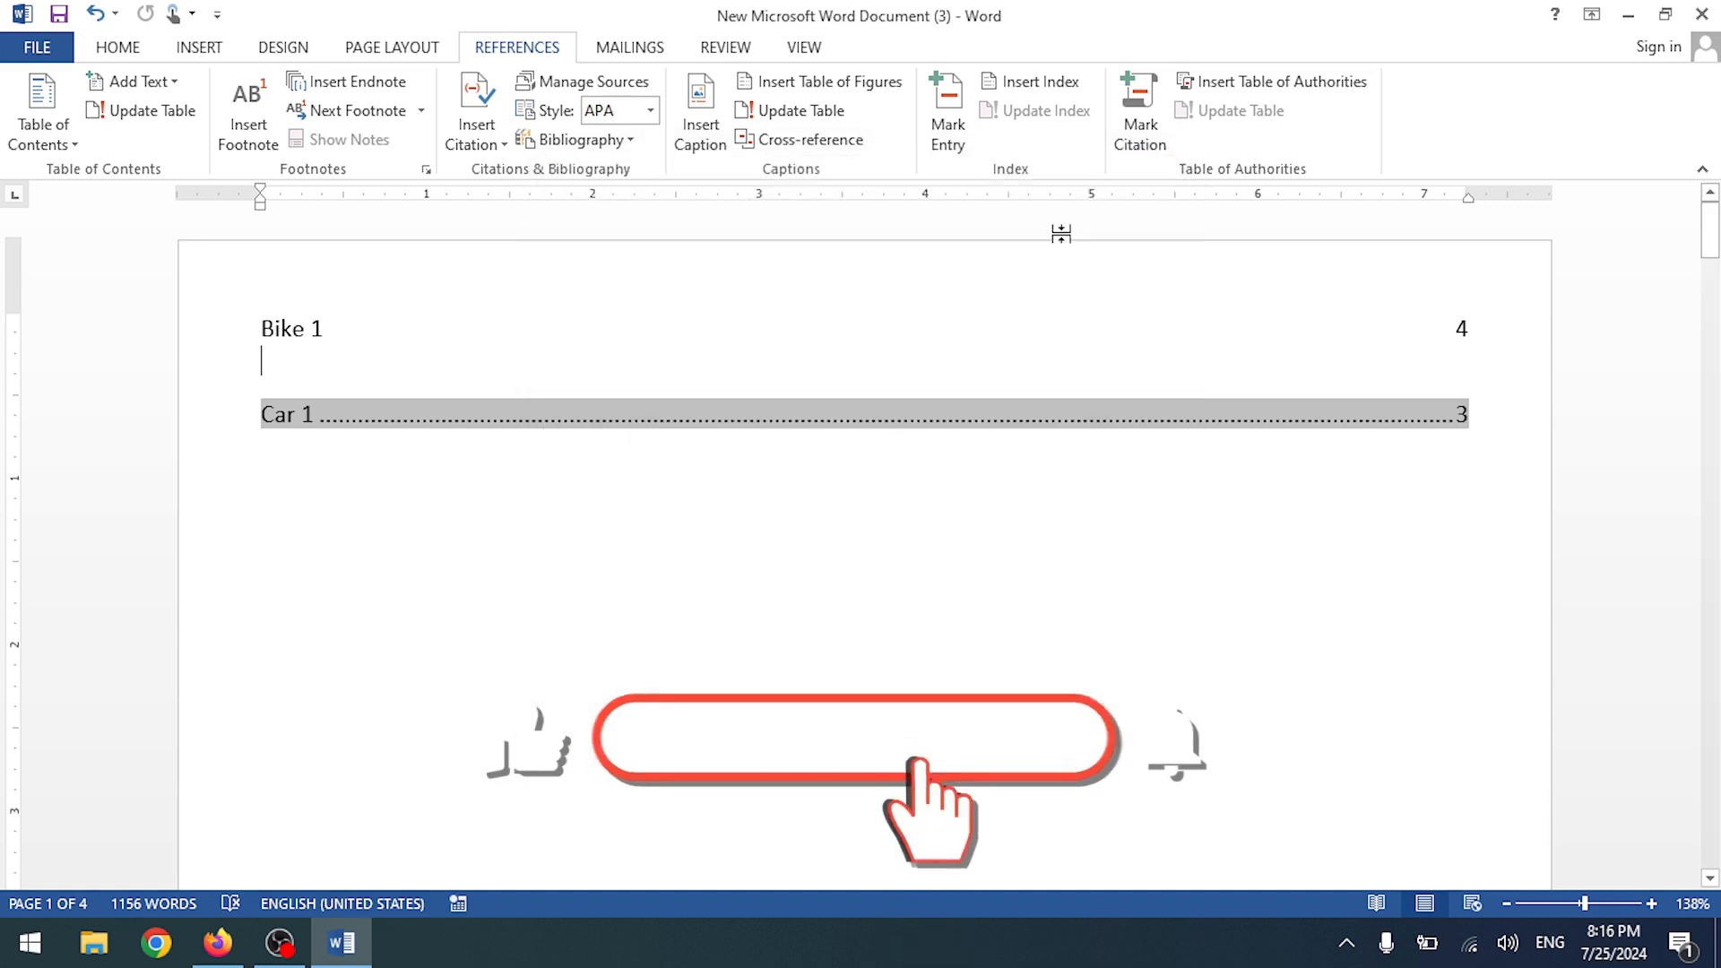
click(596, 445)
drag(1468, 430, 238, 338)
- Delete the old figure table entries and insert a Computer table of figures
key(Delete)
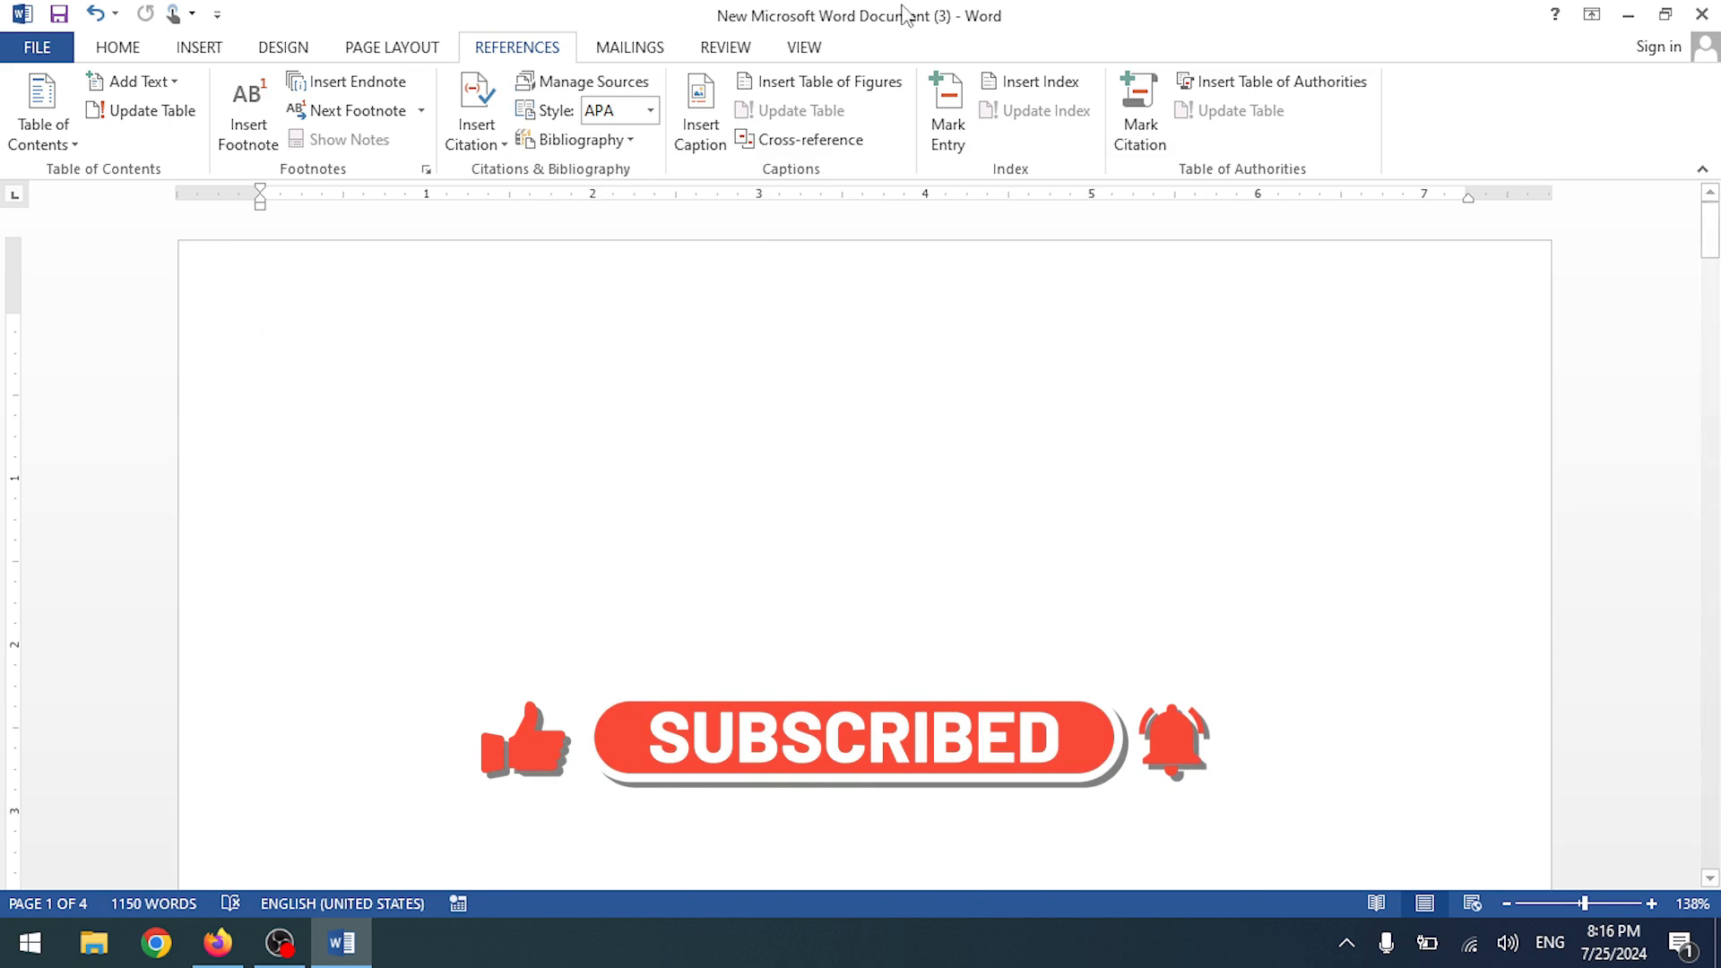
click(789, 81)
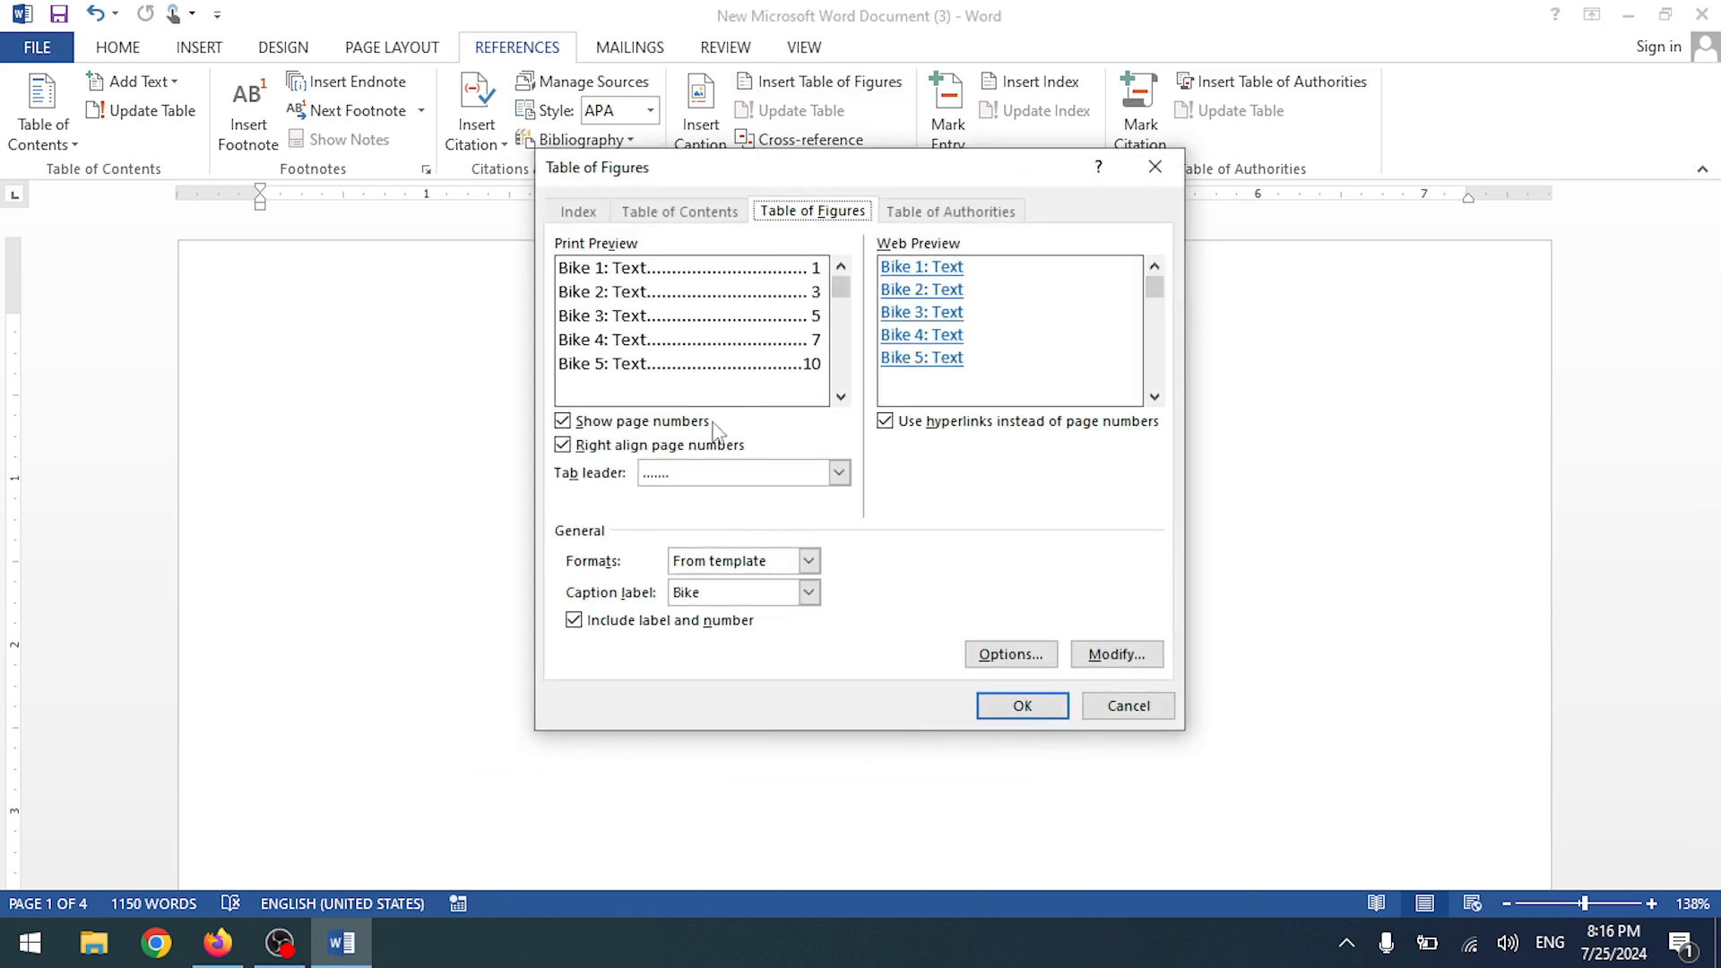
click(809, 593)
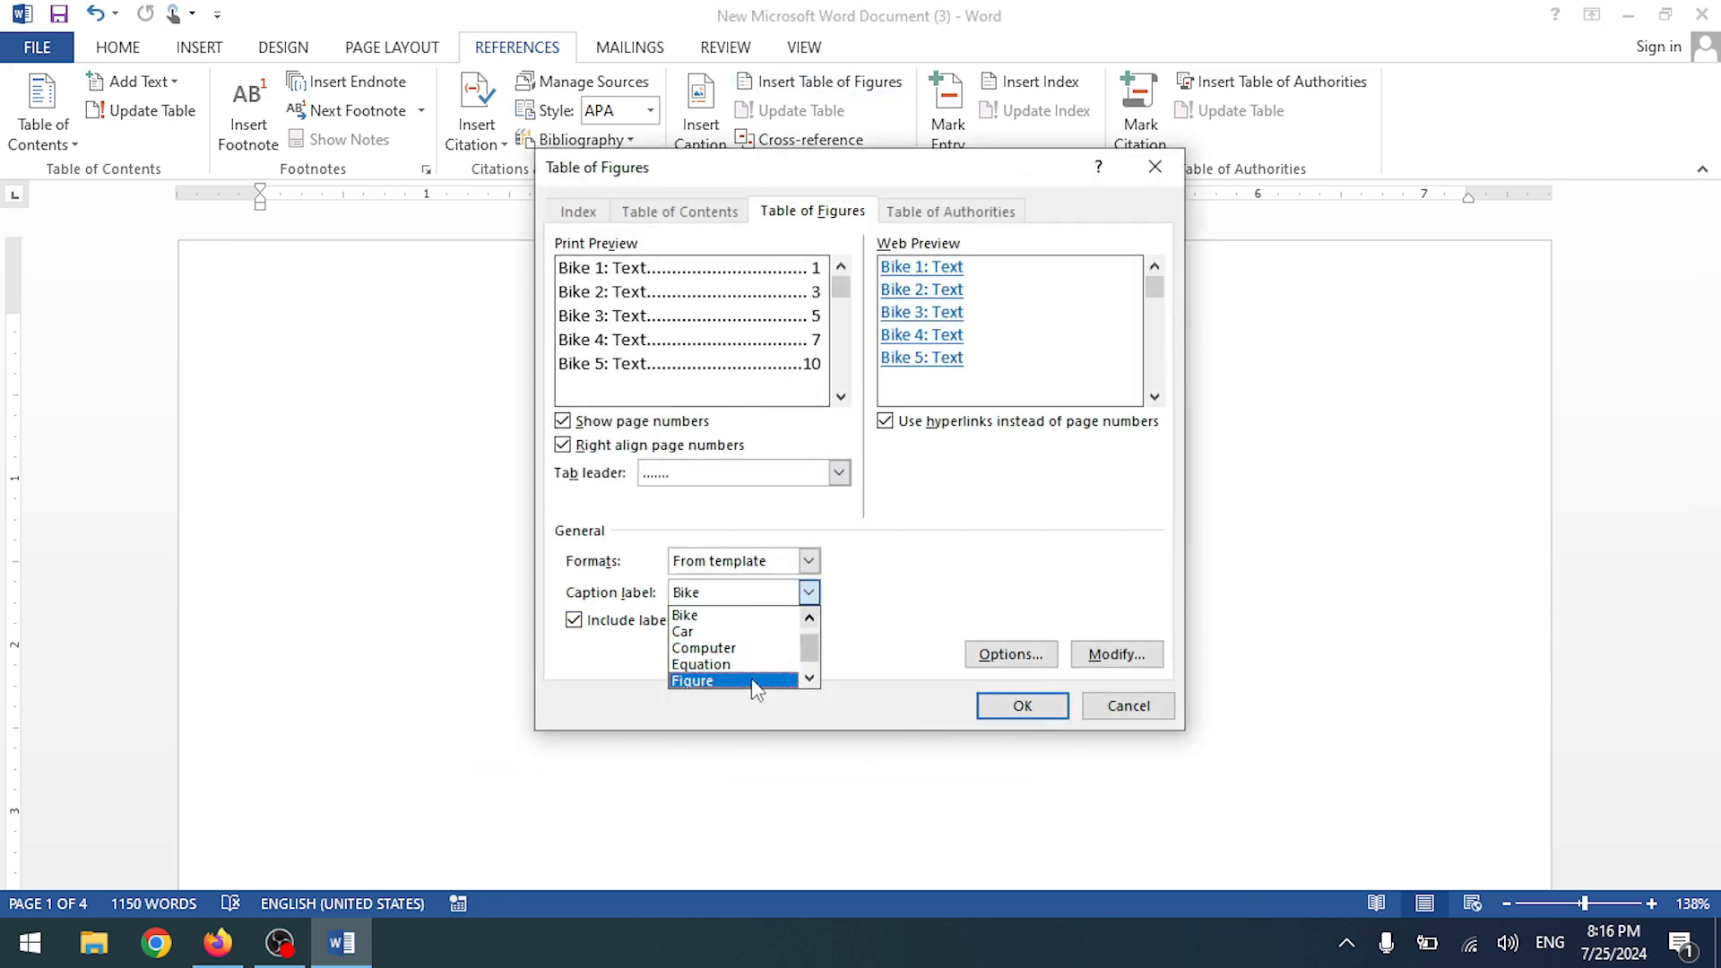
click(734, 648)
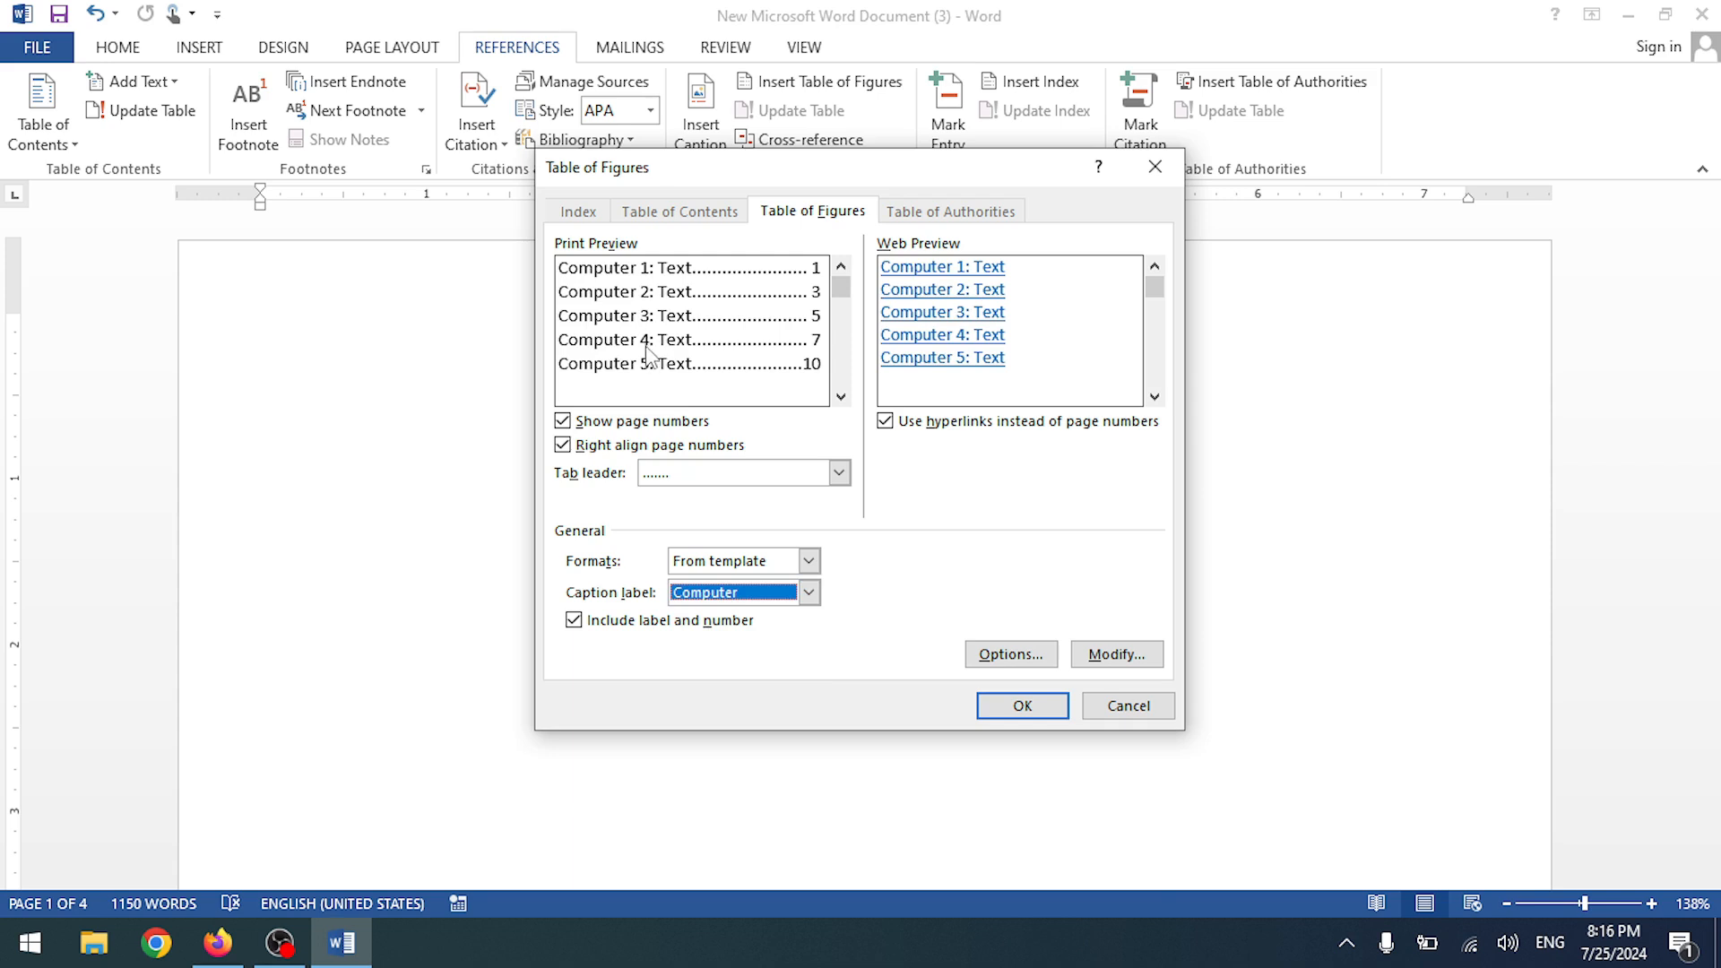
click(1022, 706)
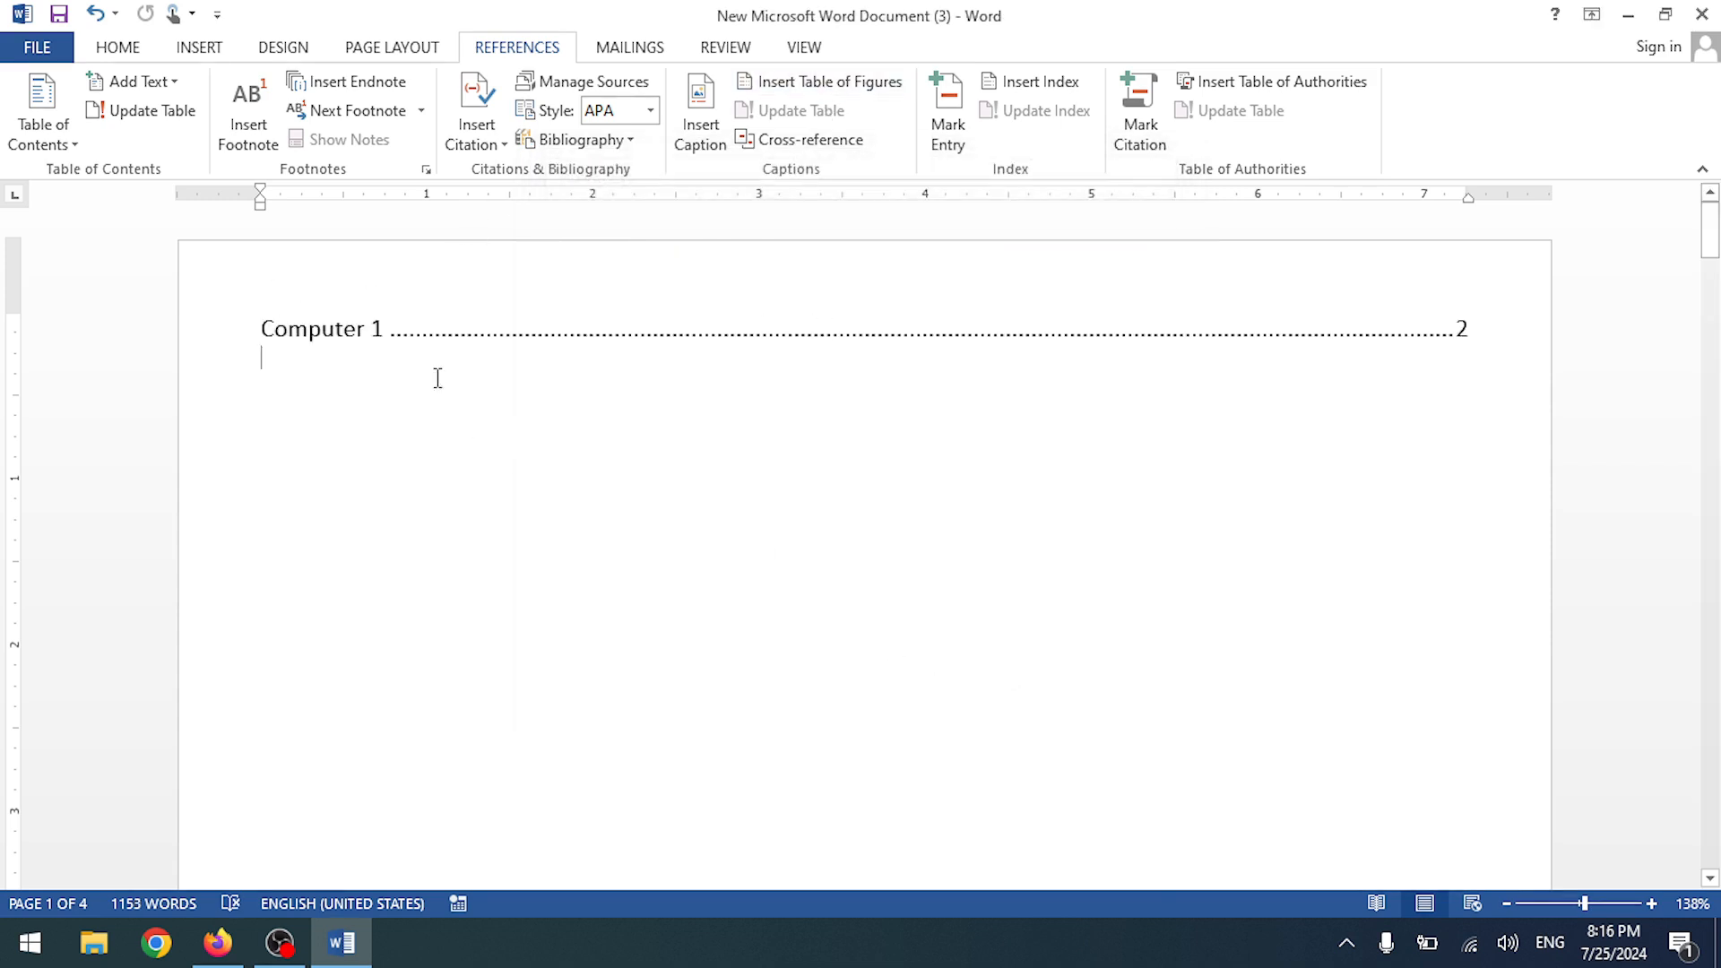
scroll(469, 545, down, 15)
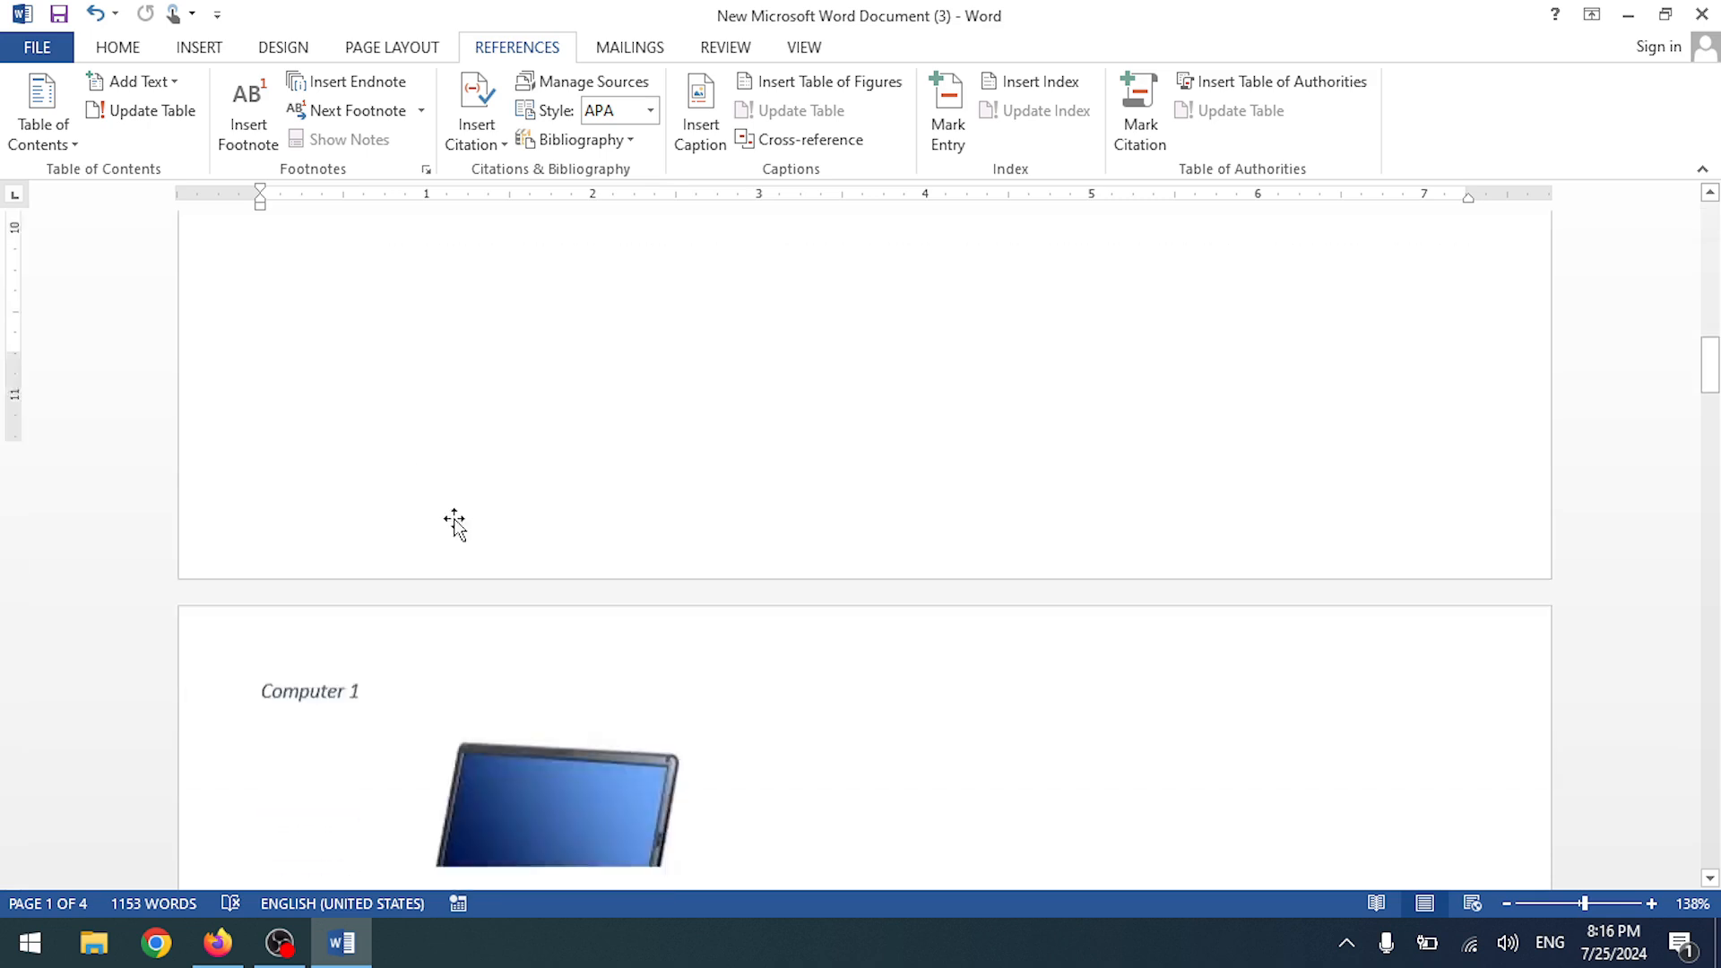
scroll(458, 366, up, 10)
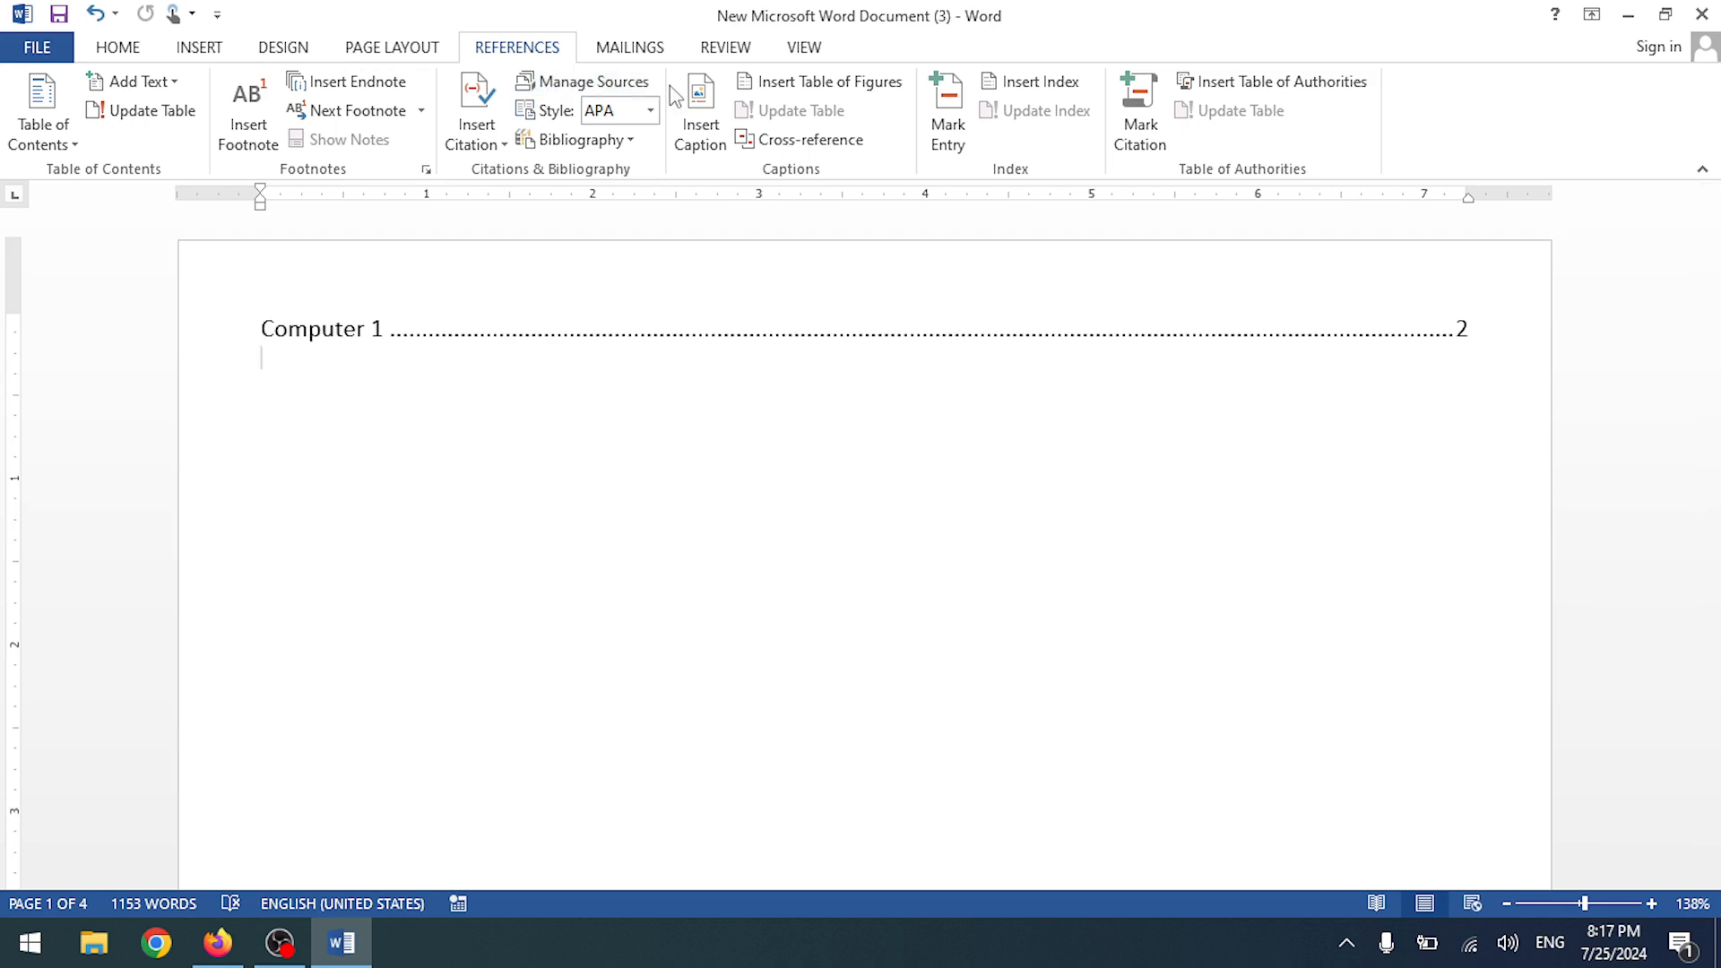
- Add a Car table of figures below the Computer table and scroll to verify both
click(842, 85)
click(809, 592)
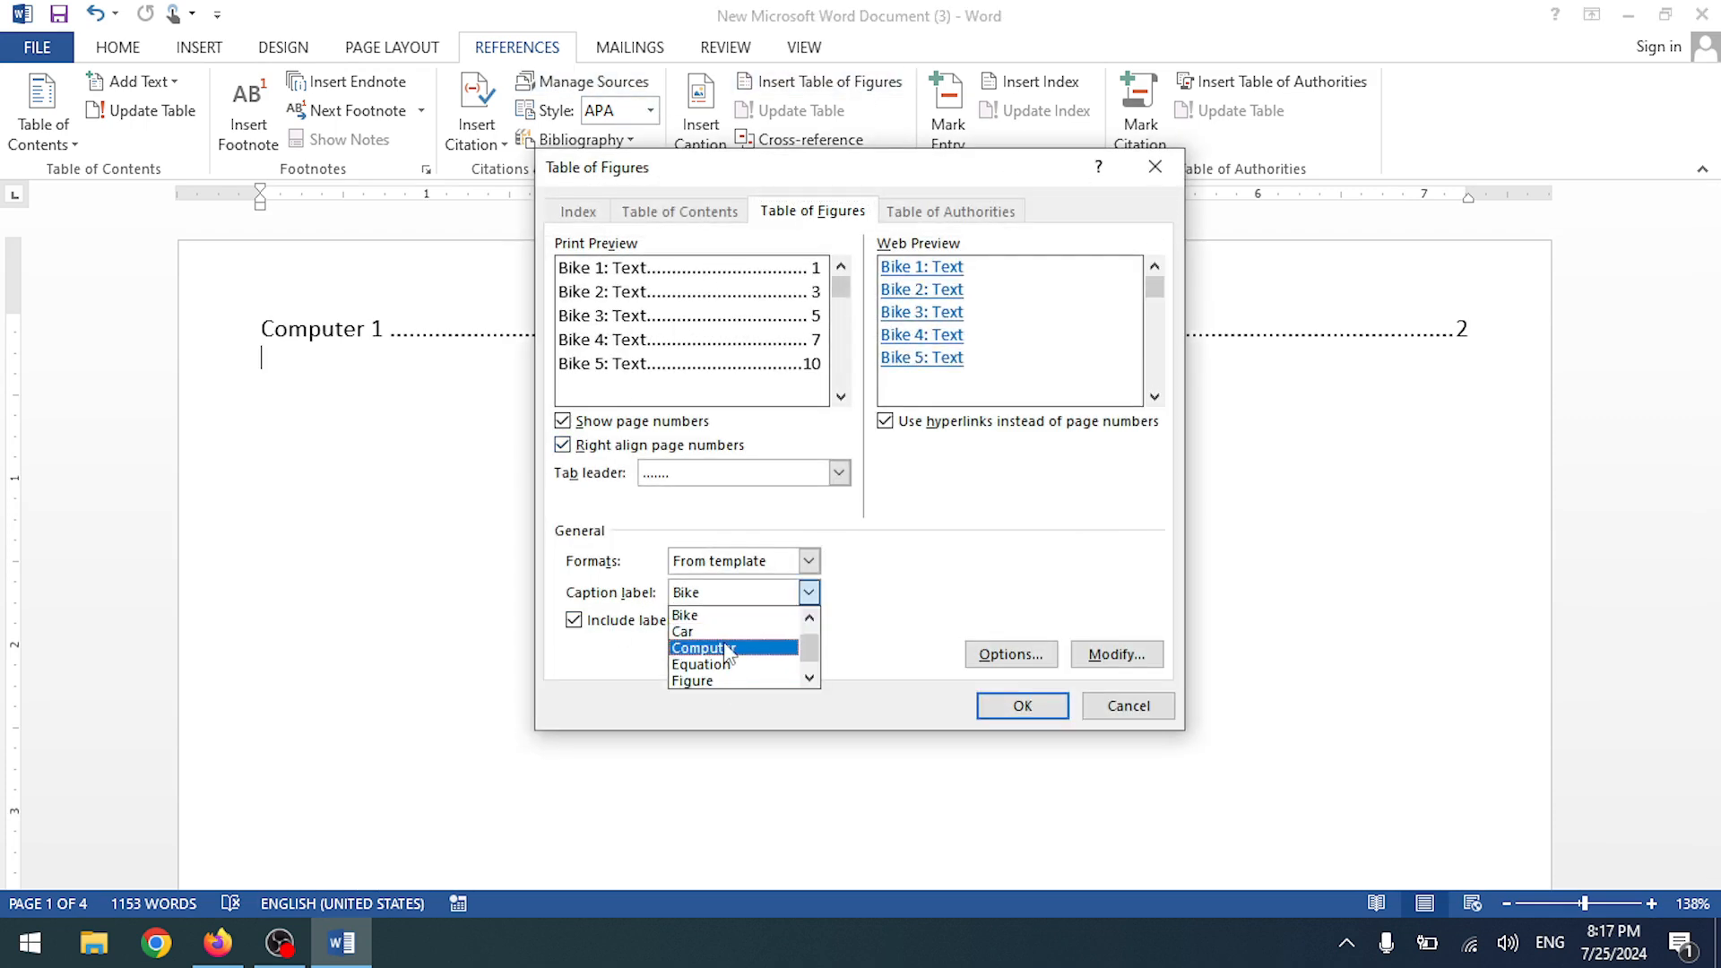
click(726, 632)
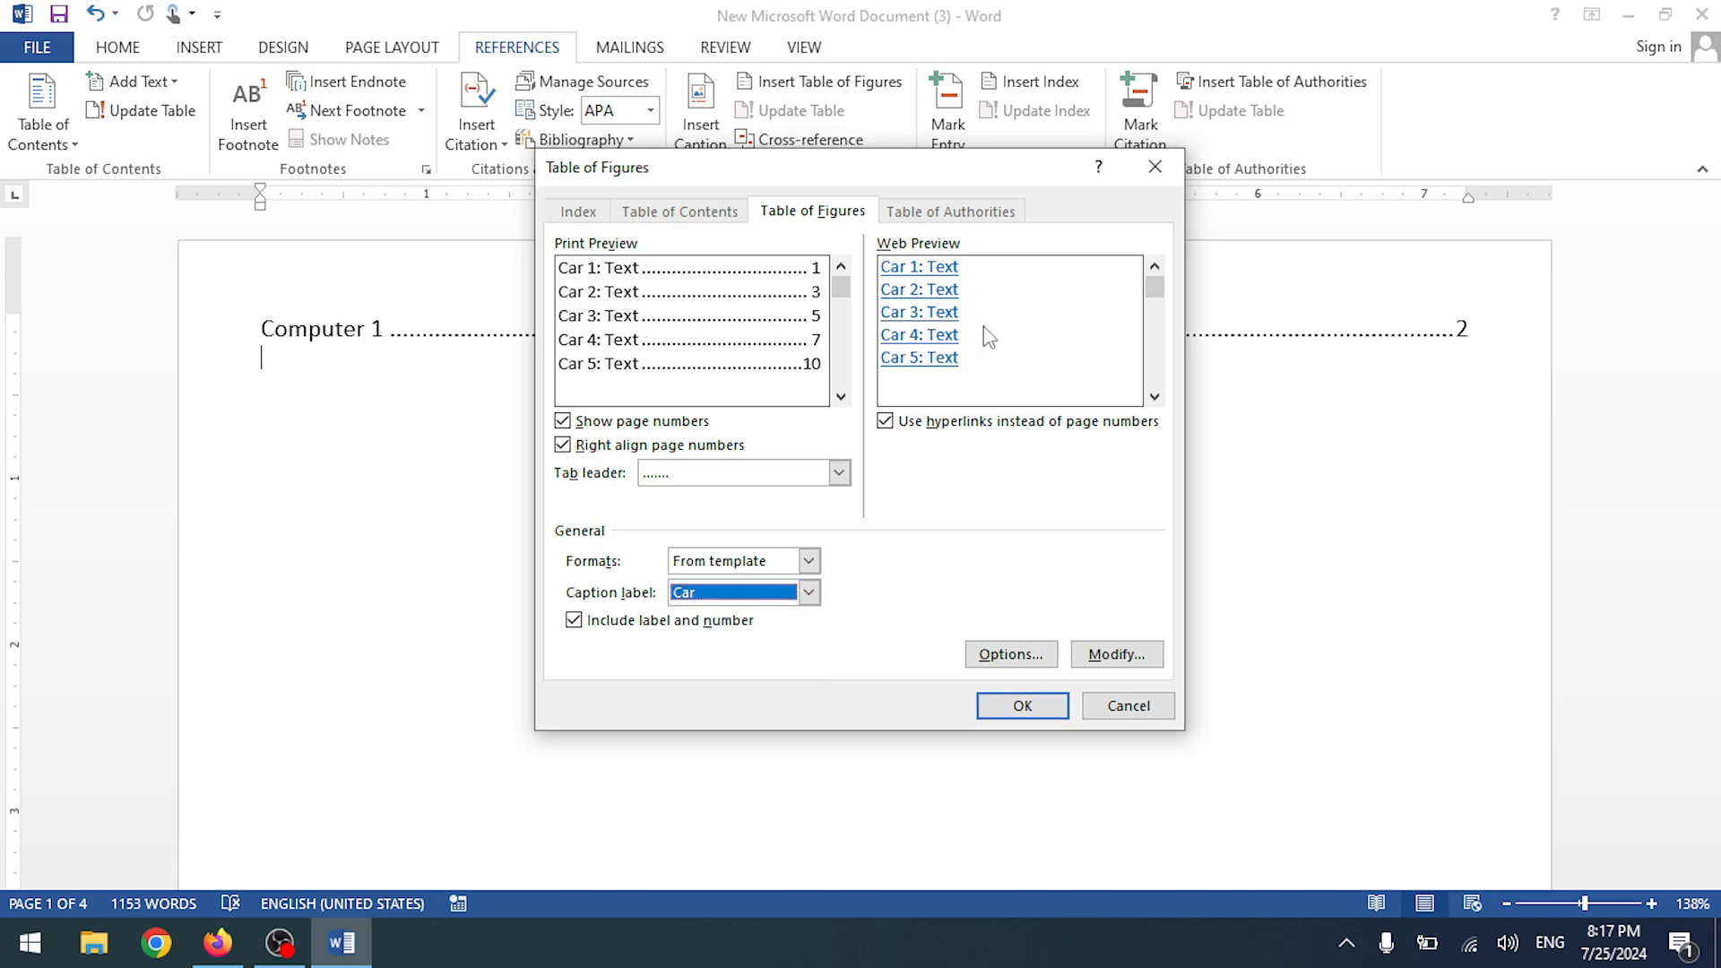
click(1027, 704)
scroll(856, 478, down, 12)
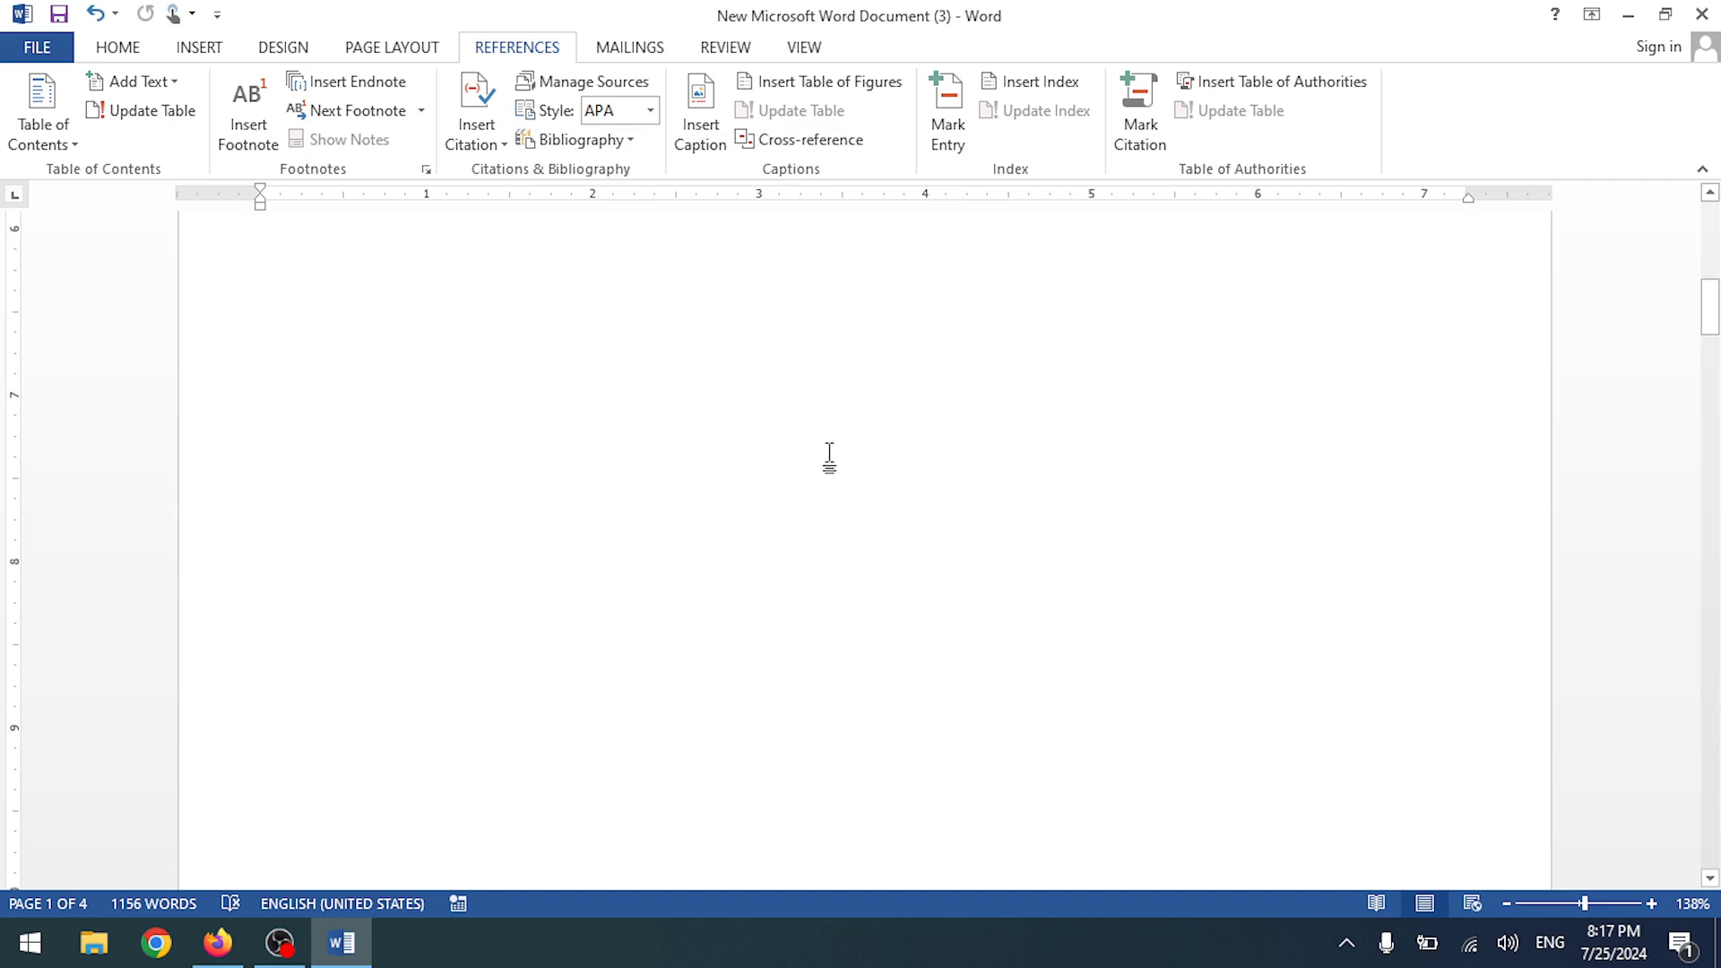
scroll(809, 442, down, 15)
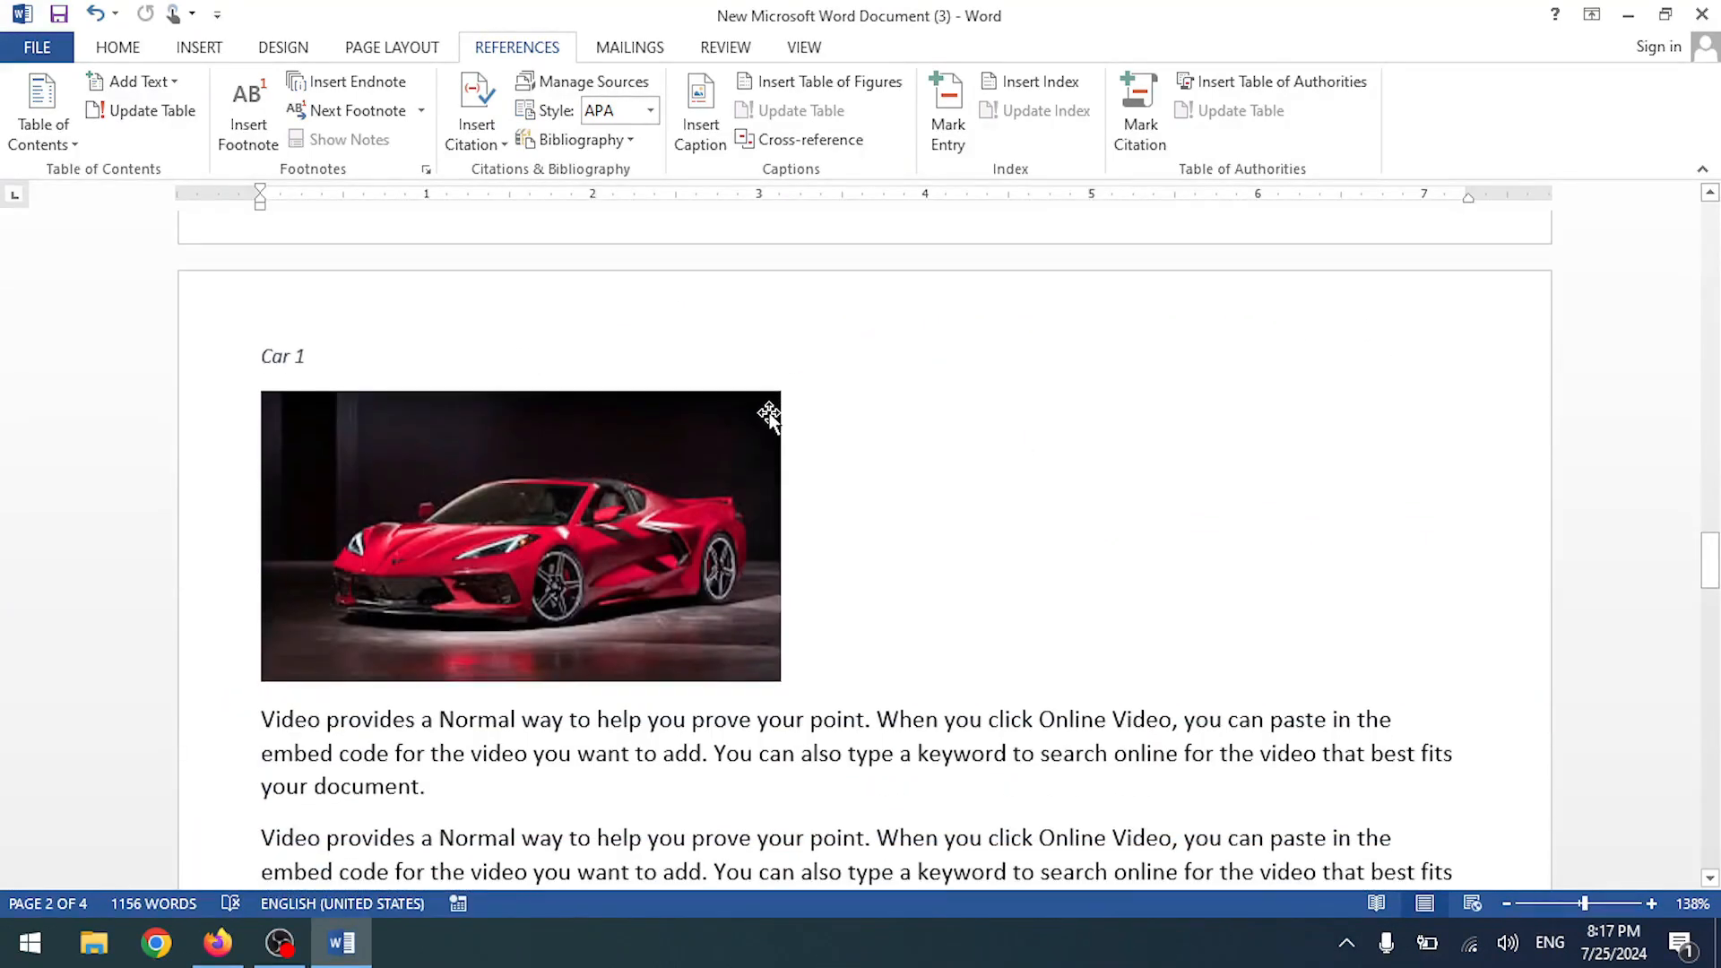
scroll(769, 415, down, 6)
scroll(771, 414, up, 6)
scroll(549, 620, down, 3)
scroll(269, 718, up, 3)
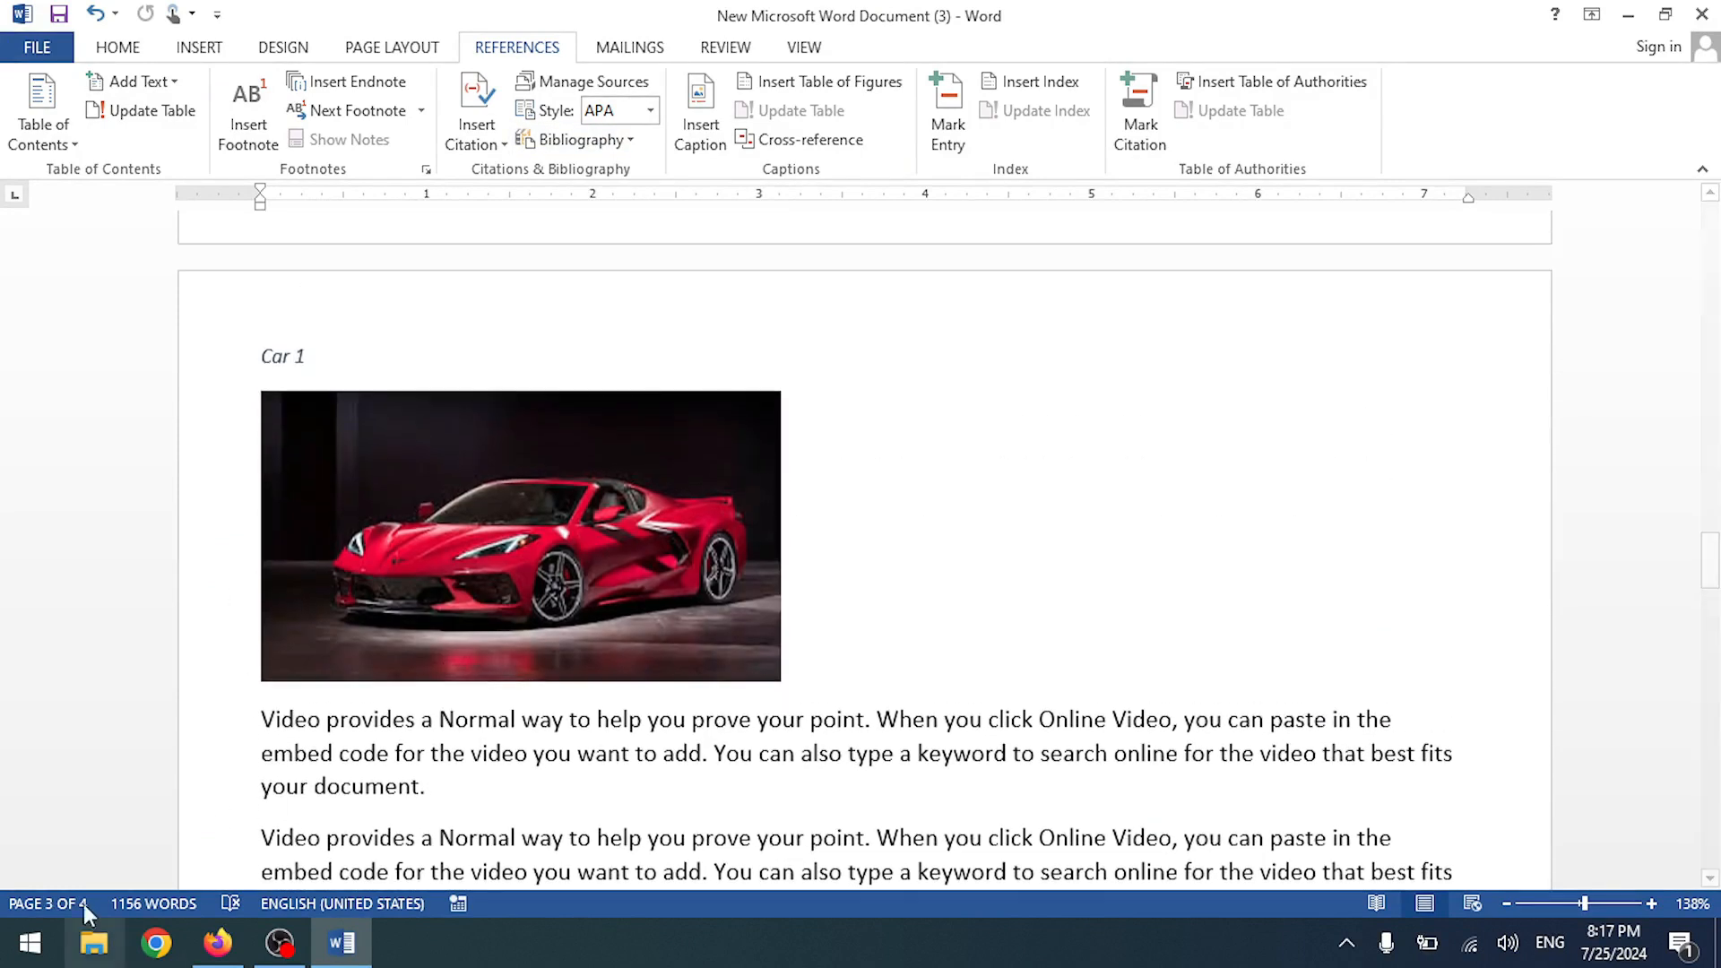
scroll(686, 390, up, 20)
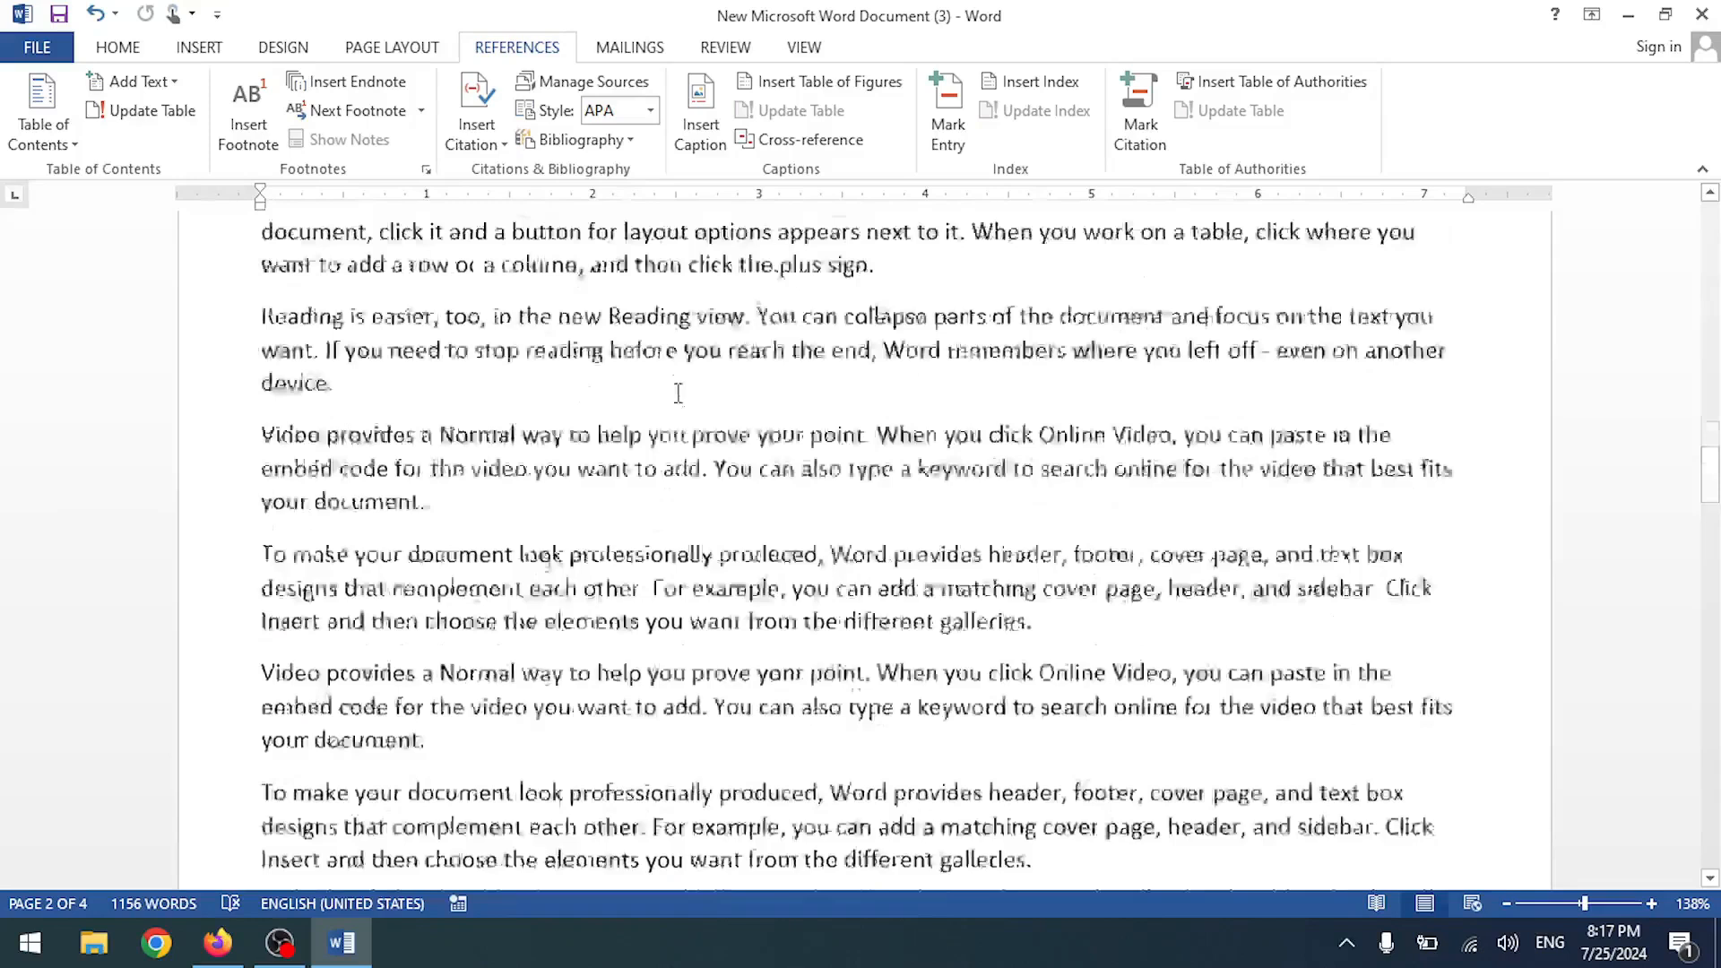
scroll(652, 382, up, 10)
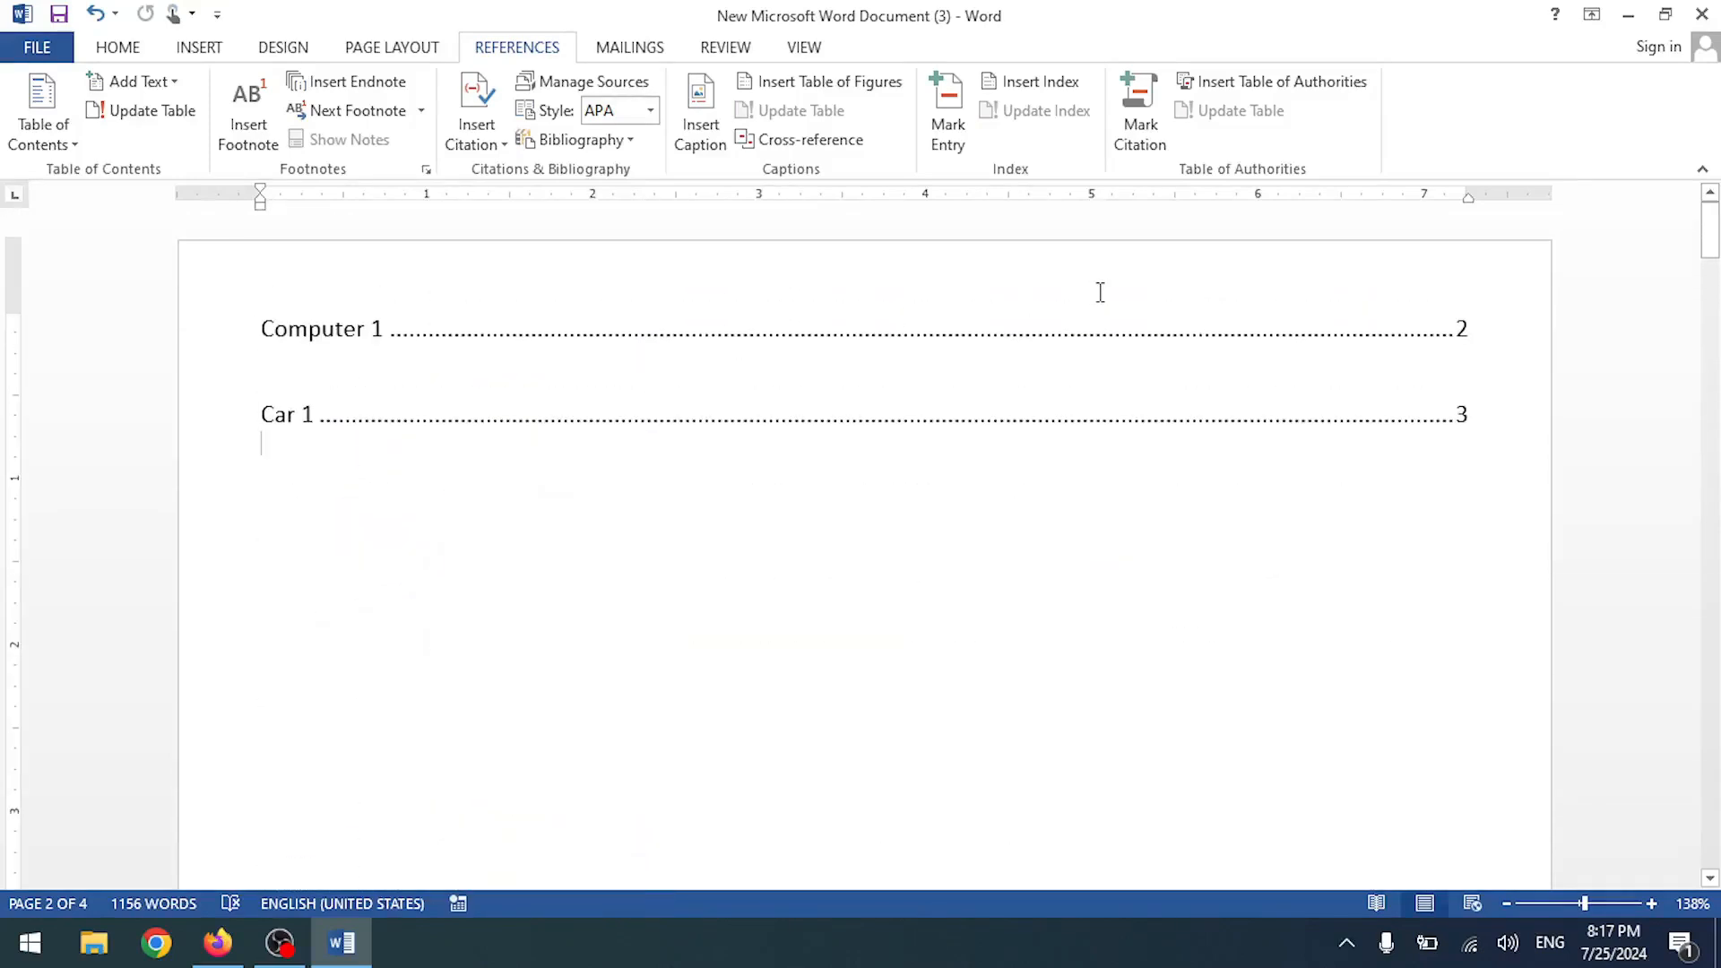
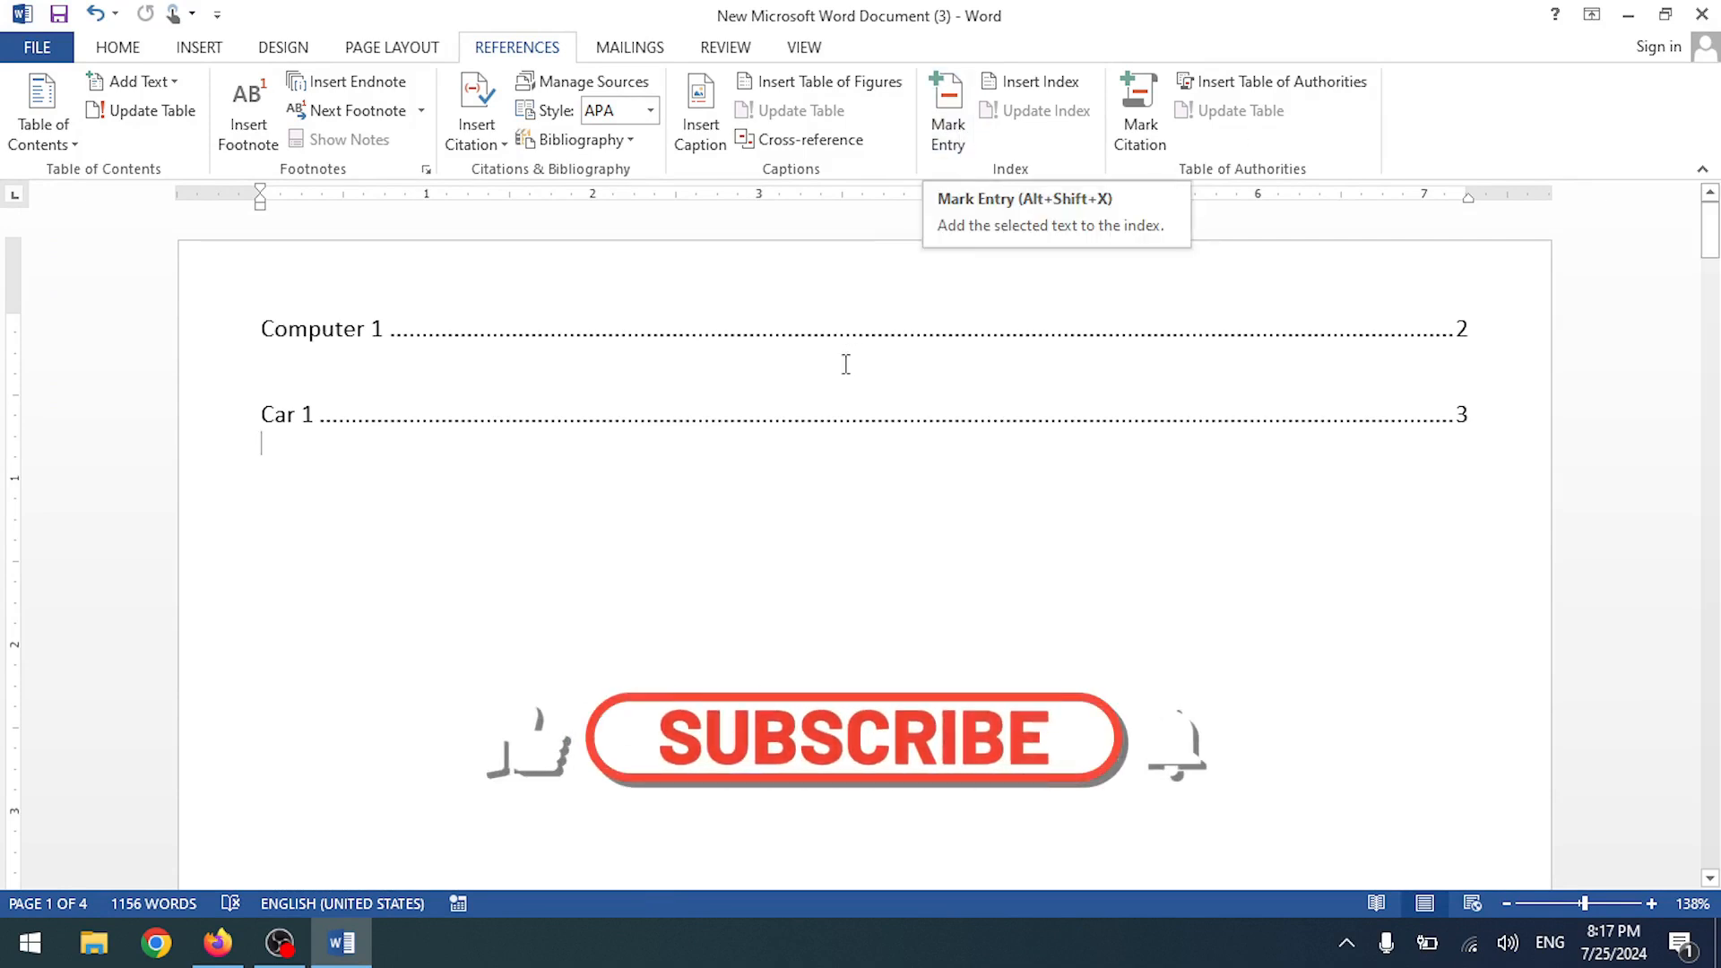
- Undo the recent table of figures entries and the extra paragraphs
key(ctrl+z)
key(ctrl+z)
key(ctrl+z)
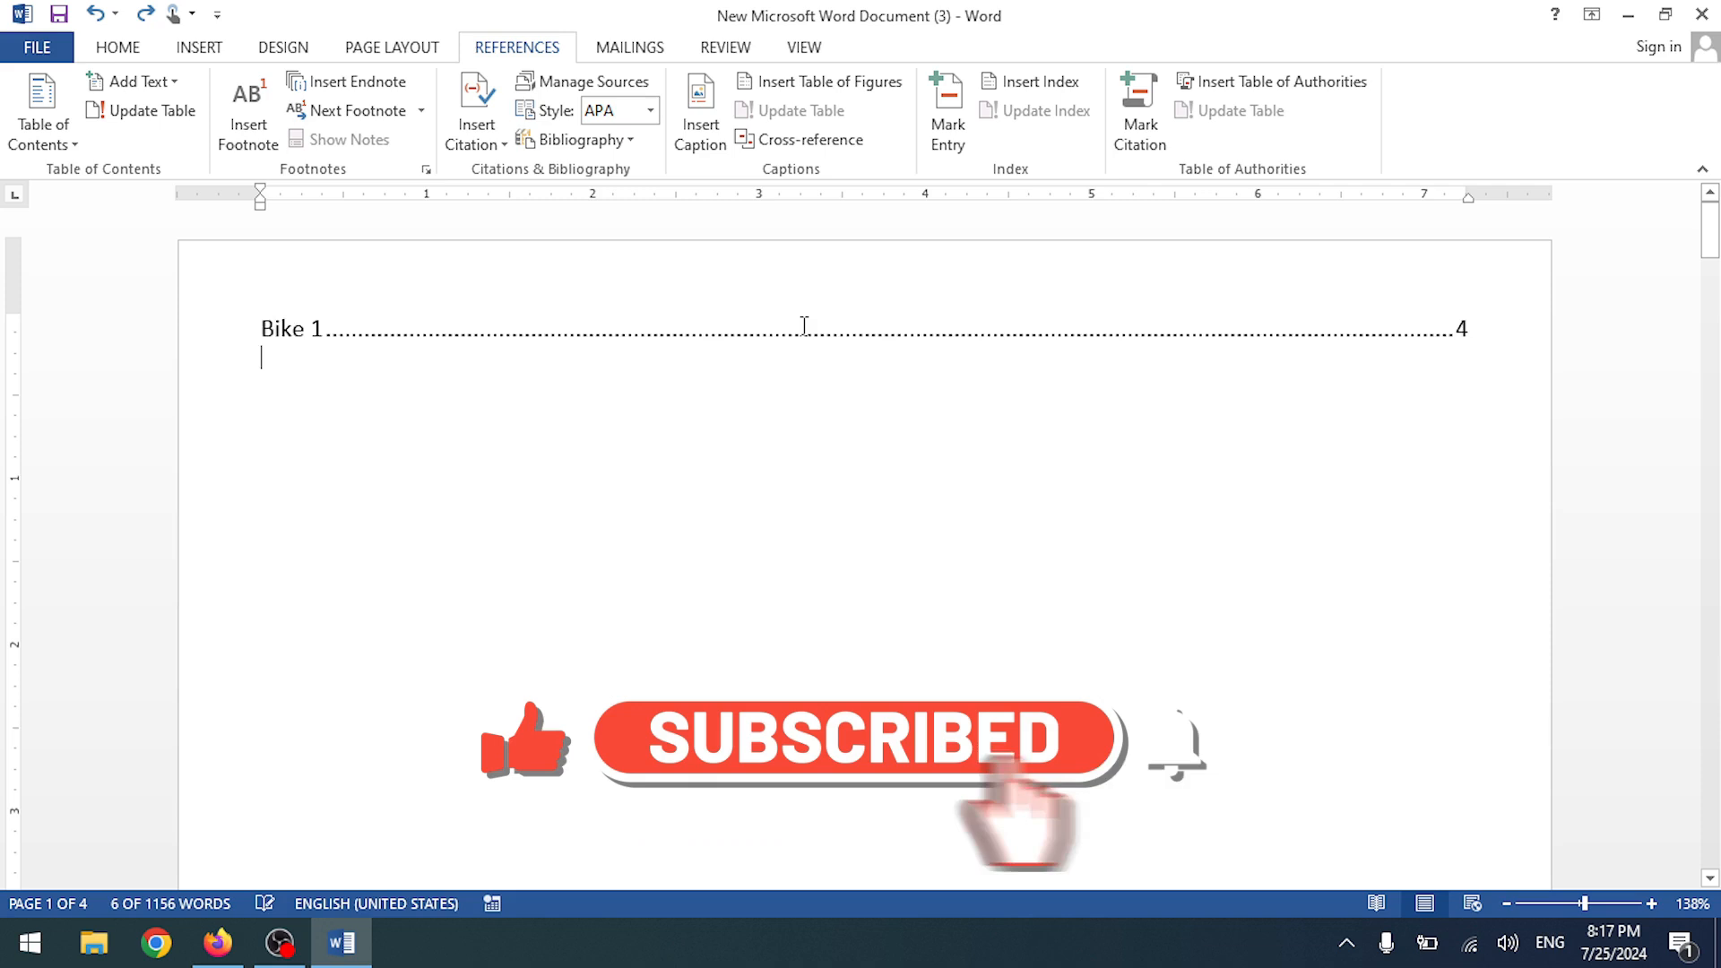
key(ctrl+z)
key(ctrl+z)
scroll(804, 326, down, 20)
scroll(794, 320, up, 2)
scroll(791, 320, down, 10)
scroll(791, 319, up, 6)
click(791, 319)
scroll(791, 319, up, 5)
key(ctrl+z)
- Select the whole document and delete it, leaving a blank 0-word page
scroll(784, 331, up, 9)
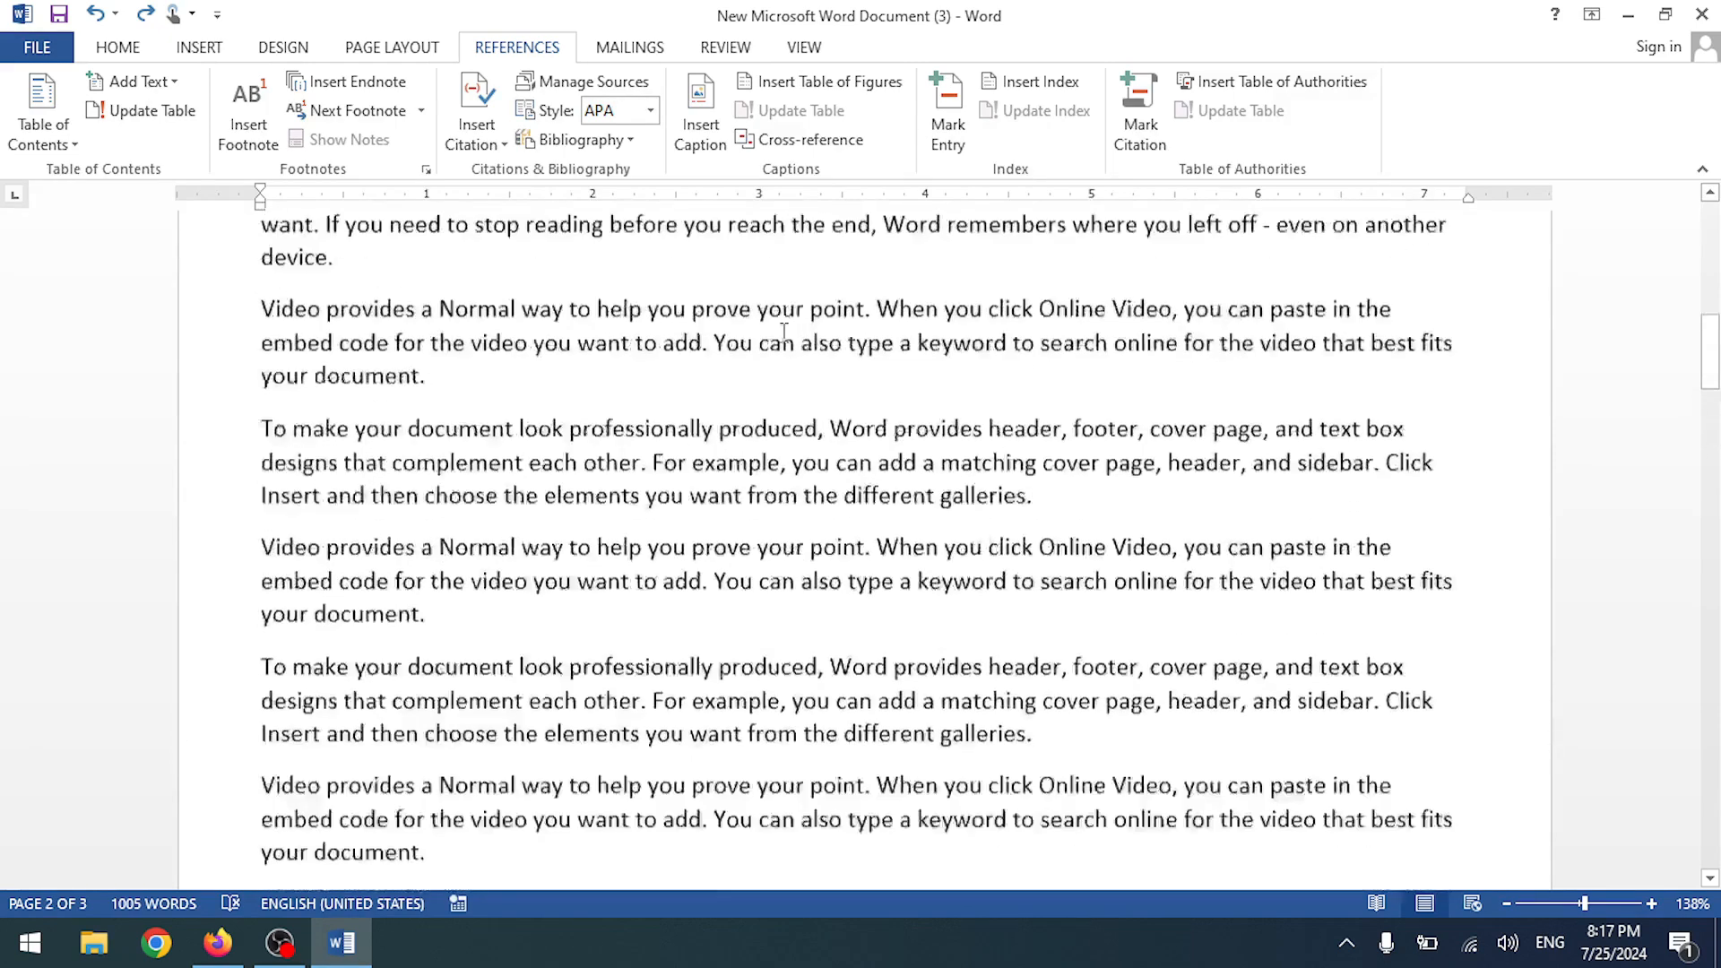
key(ctrl+a)
key(Delete)
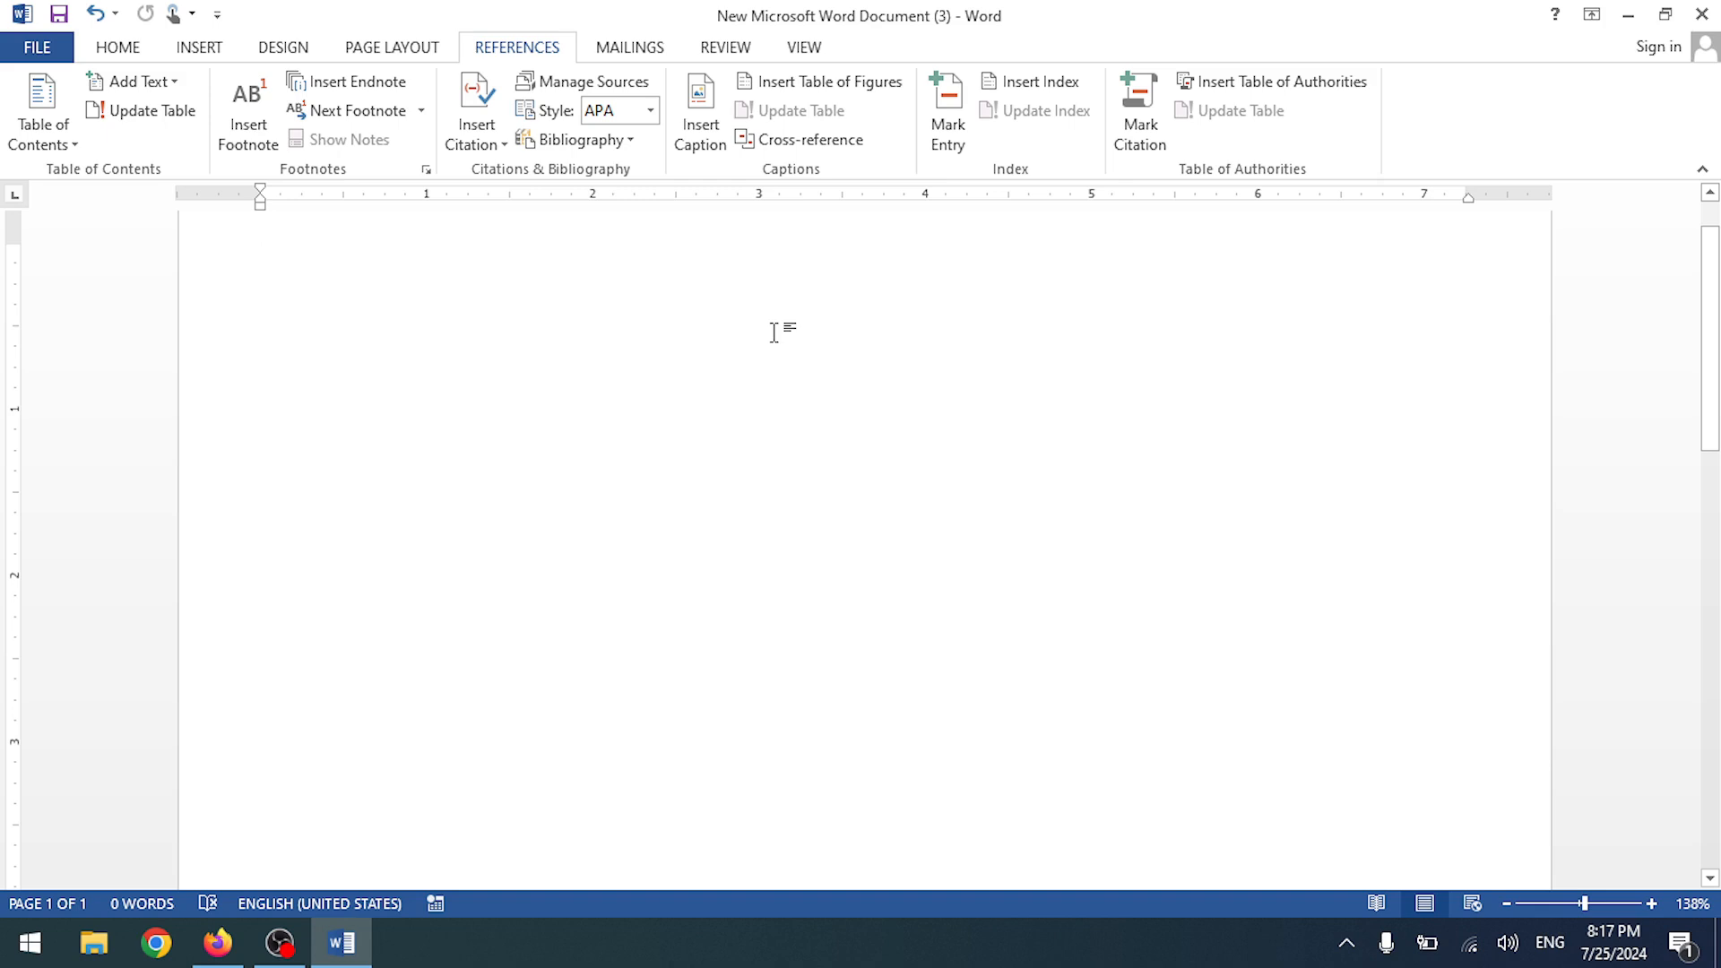
- Launch the Windows On-Screen Keyboard by searching 'key'
scroll(786, 358, up, 1)
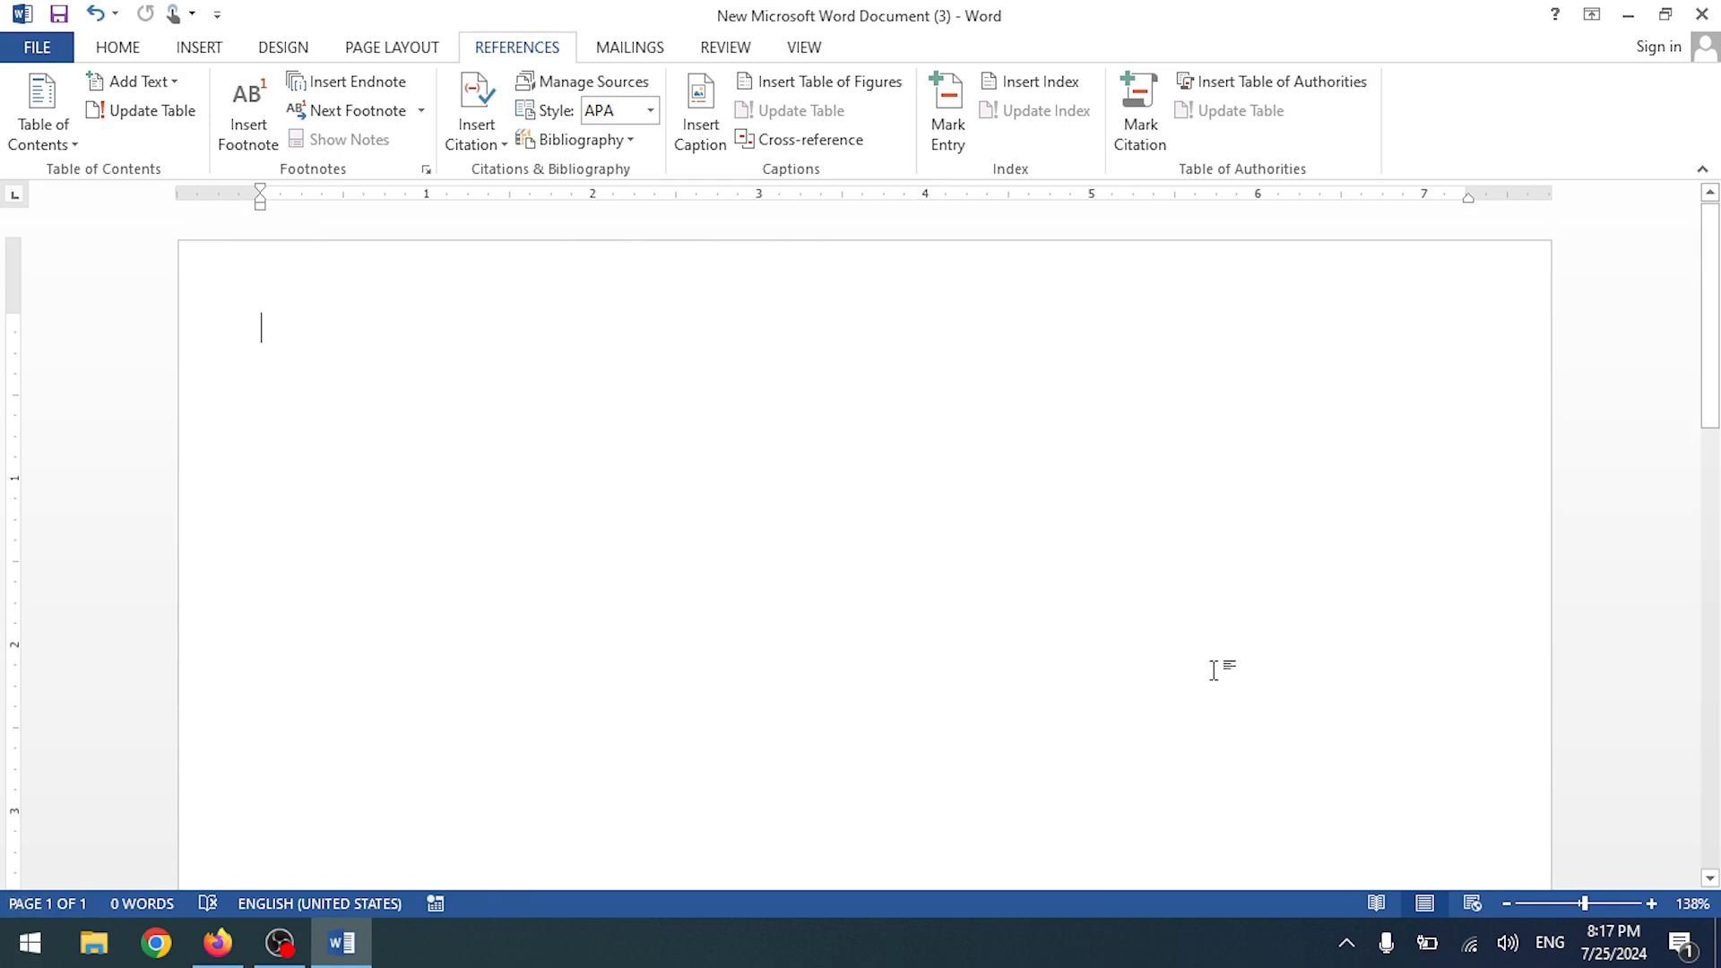
click(30, 942)
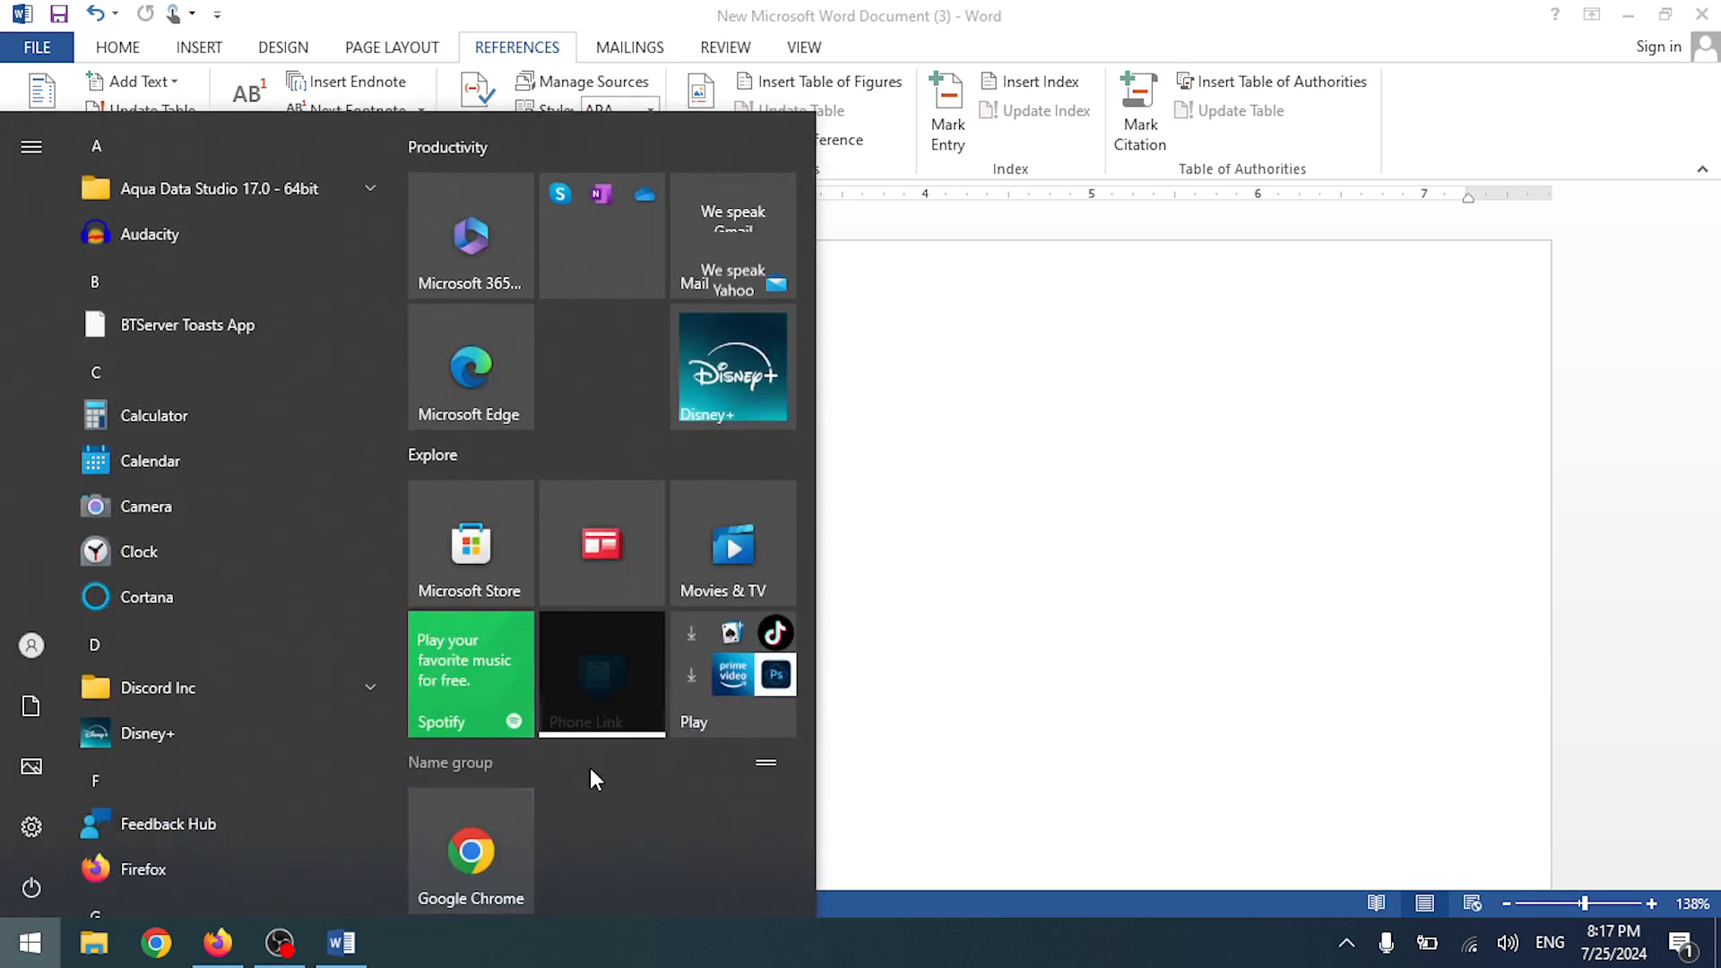
text(key)
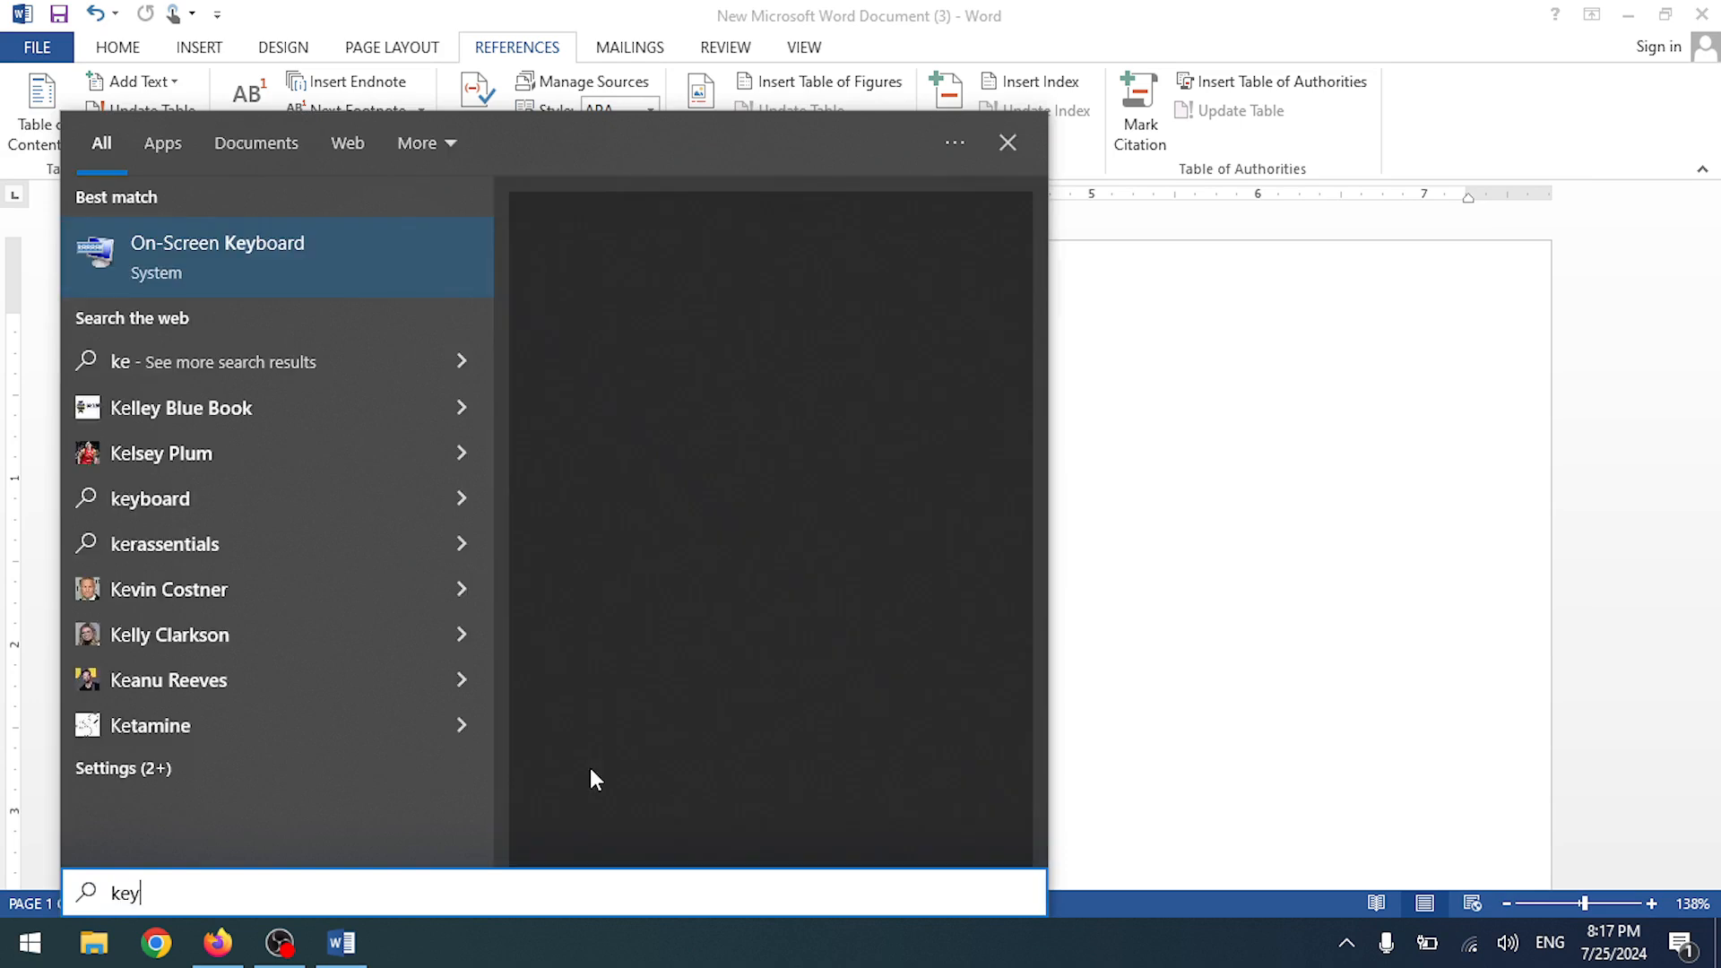
key(Return)
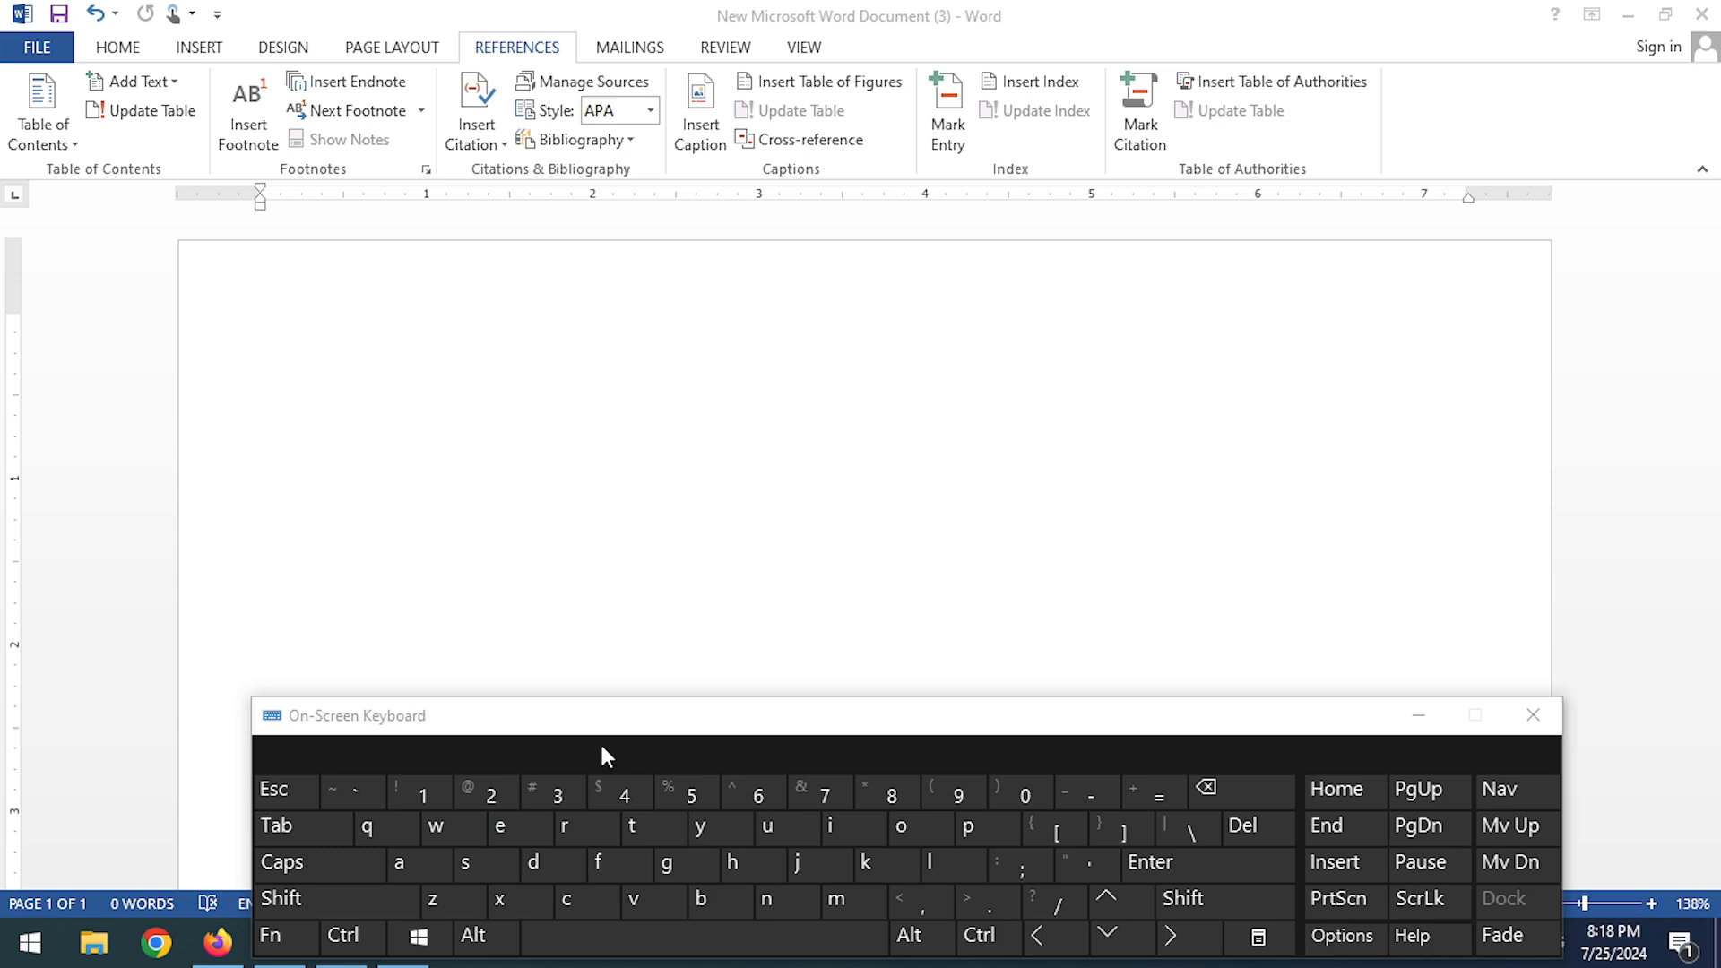
- Enter =rand() in the document to generate 239 words of sample paragraphs
click(332, 355)
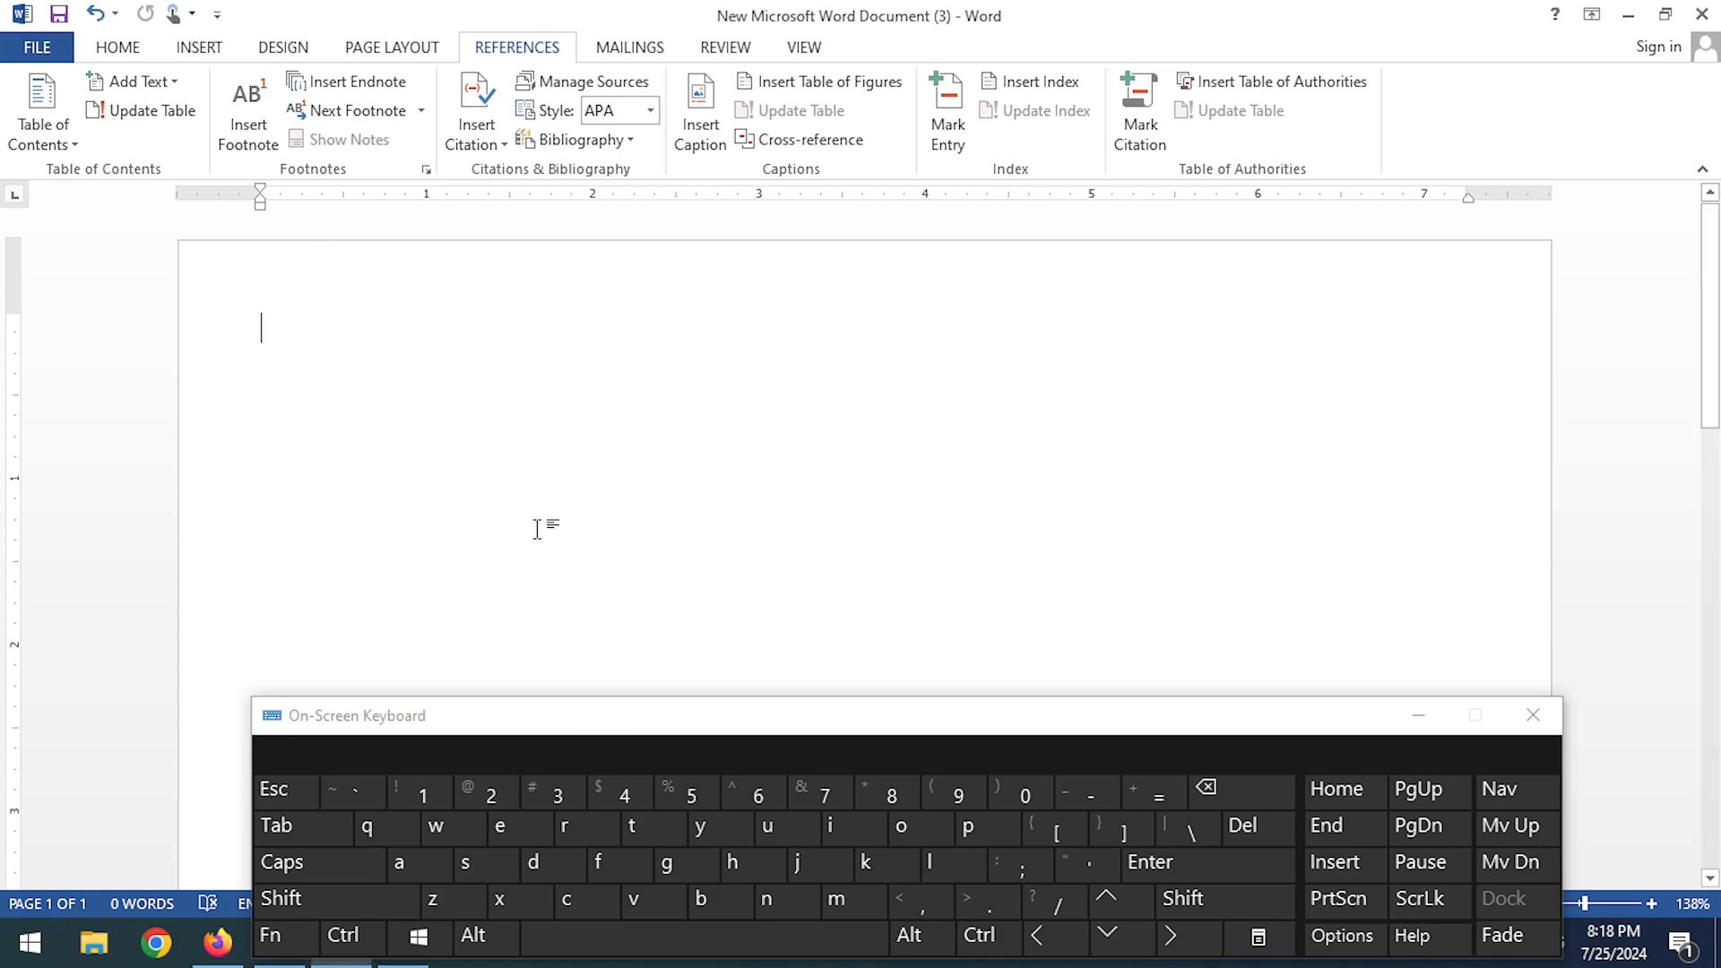
click(1159, 795)
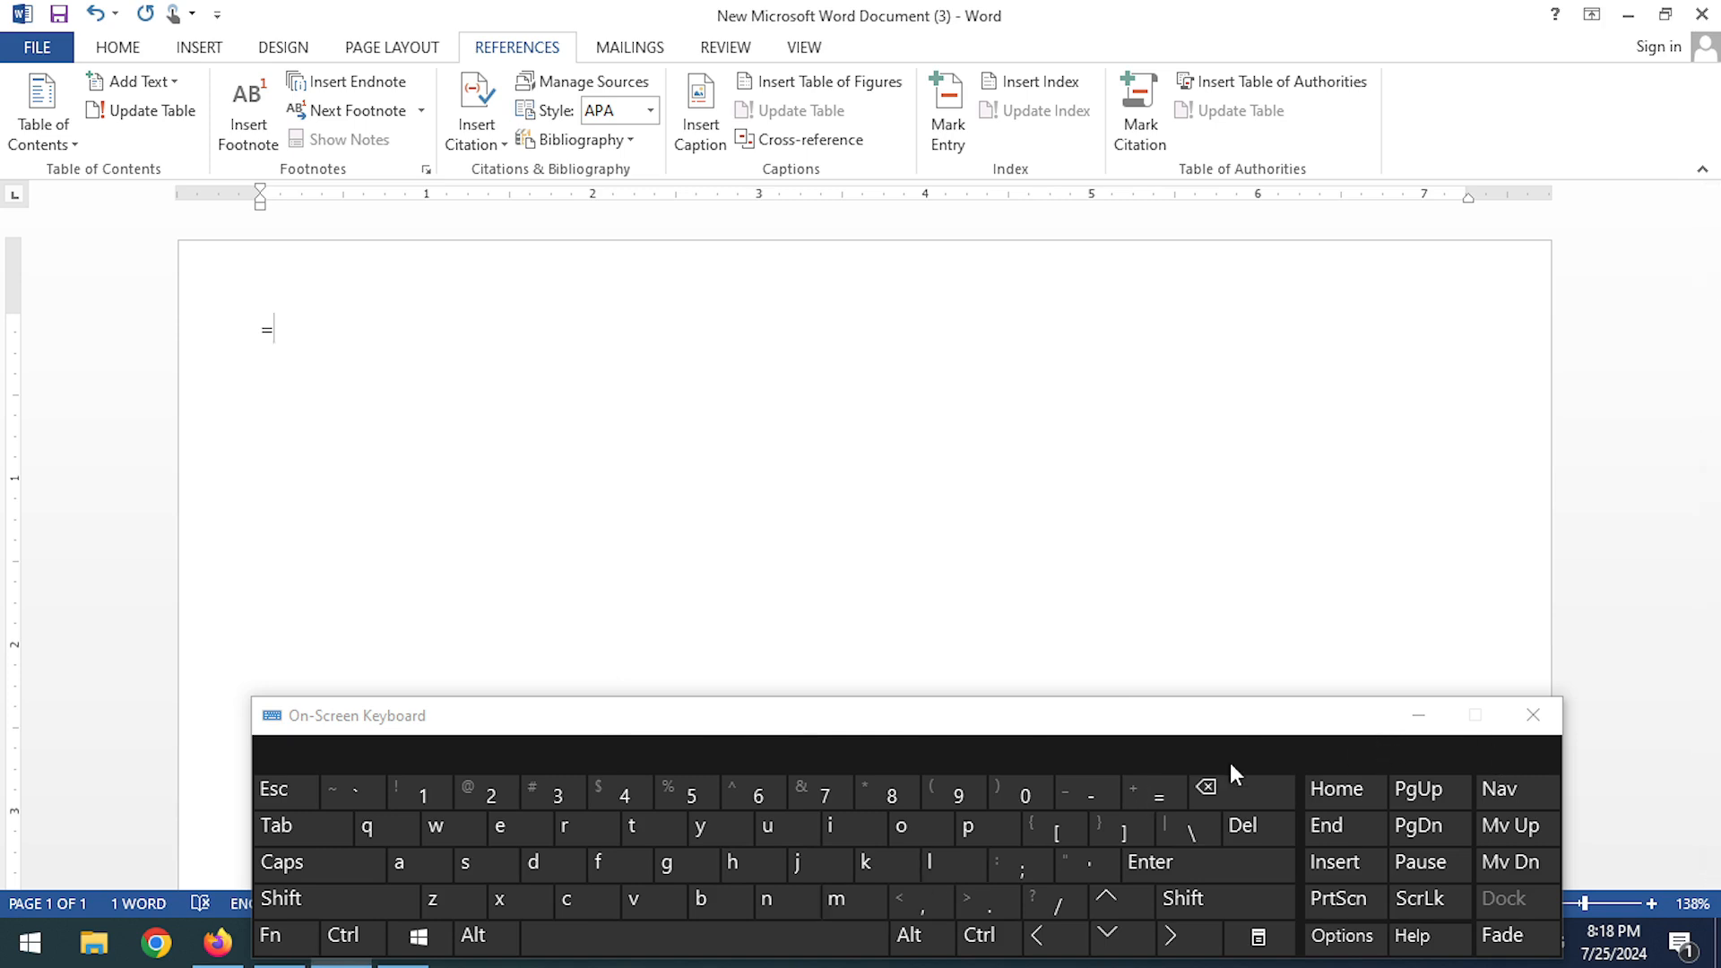
text(rand())
key(Return)
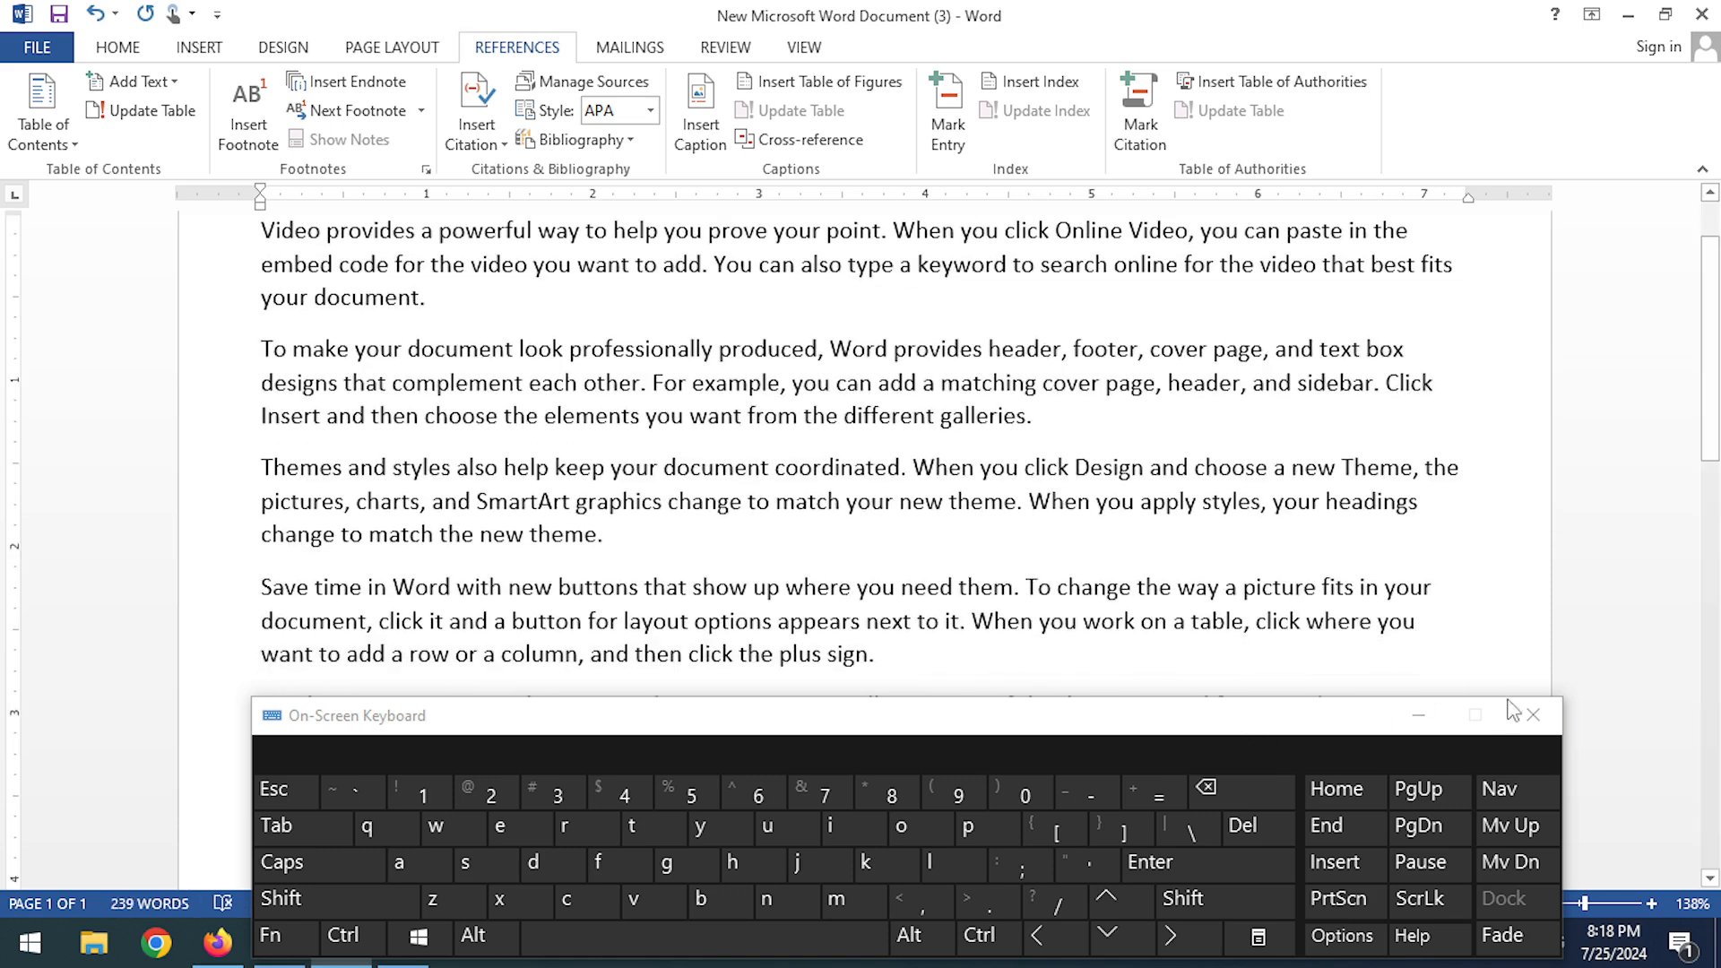
- Close the On-Screen Keyboard and paste a second copy of the text, making 478 words
click(1531, 715)
scroll(405, 376, up, 1)
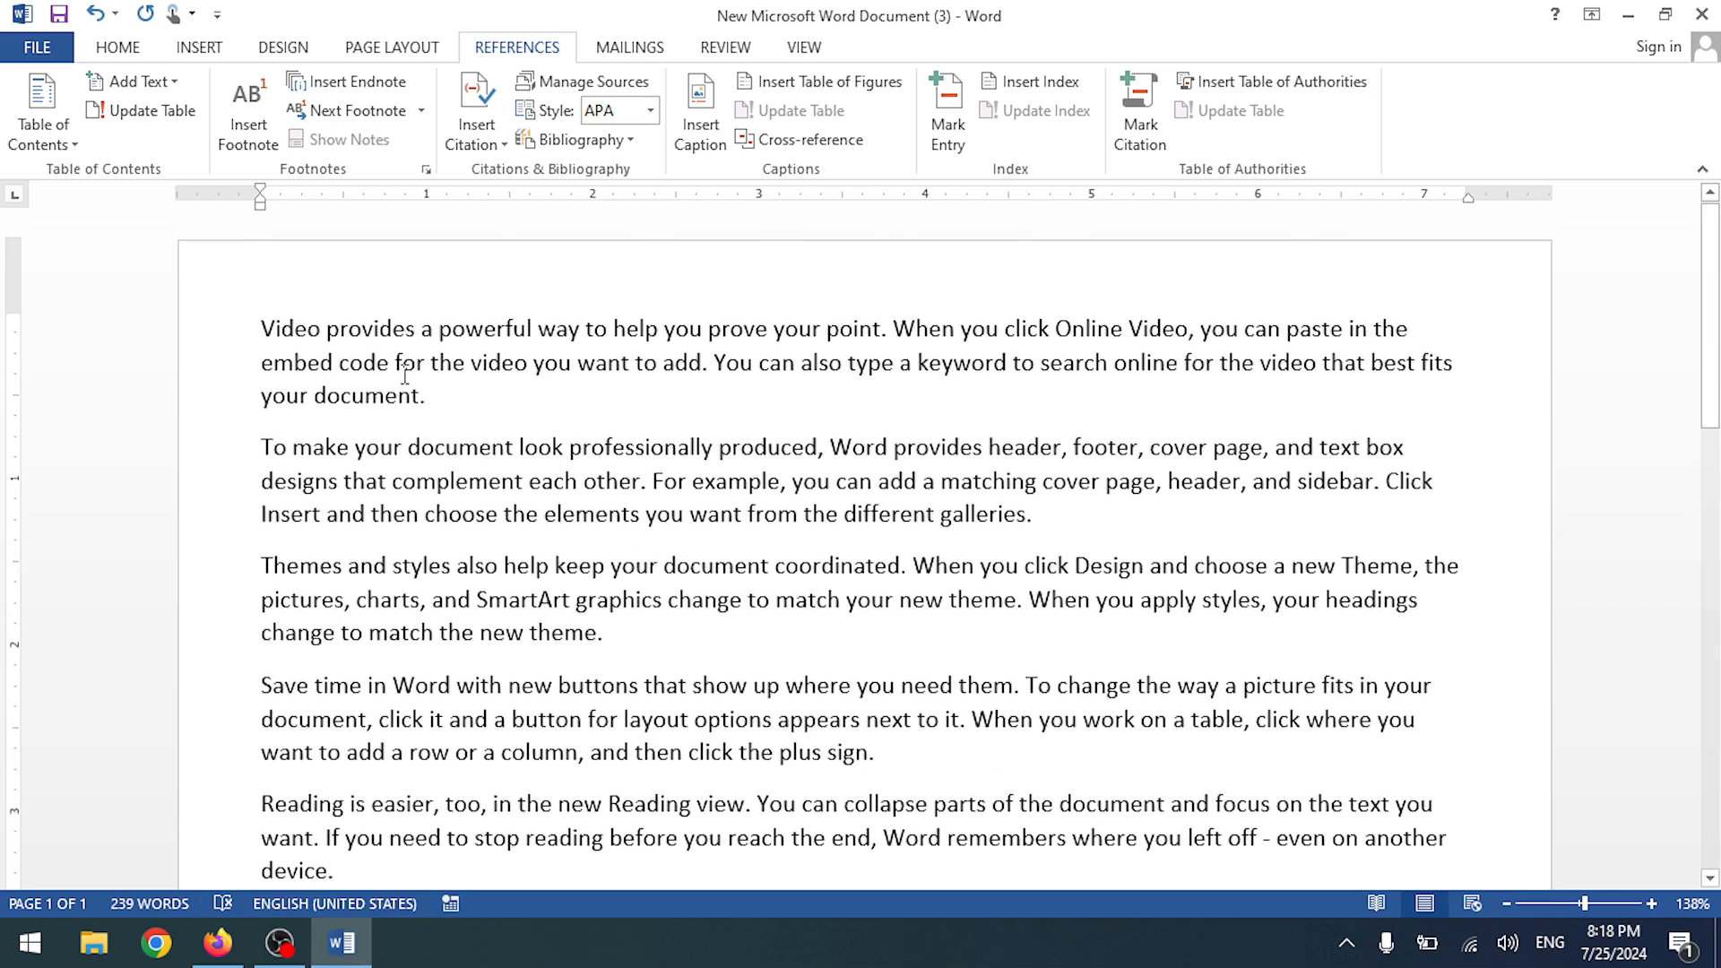
scroll(421, 399, down, 4)
scroll(327, 603, up, 3)
drag(358, 791, 262, 328)
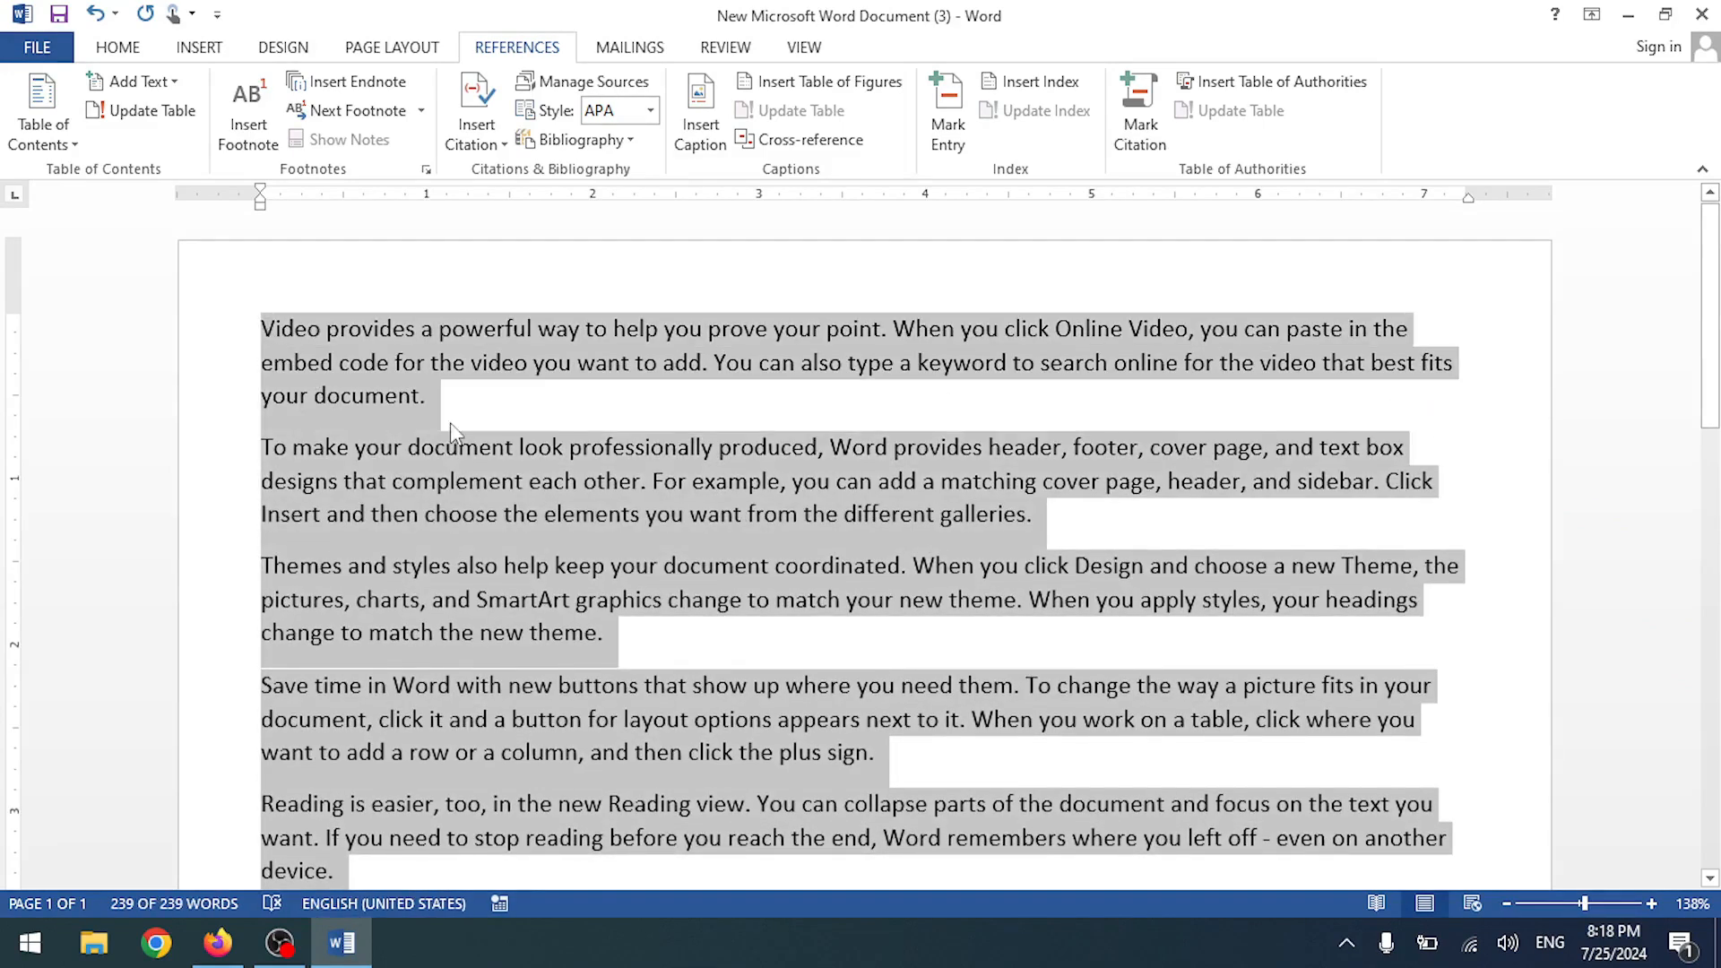
scroll(450, 422, down, 3)
click(442, 543)
key(ctrl+v)
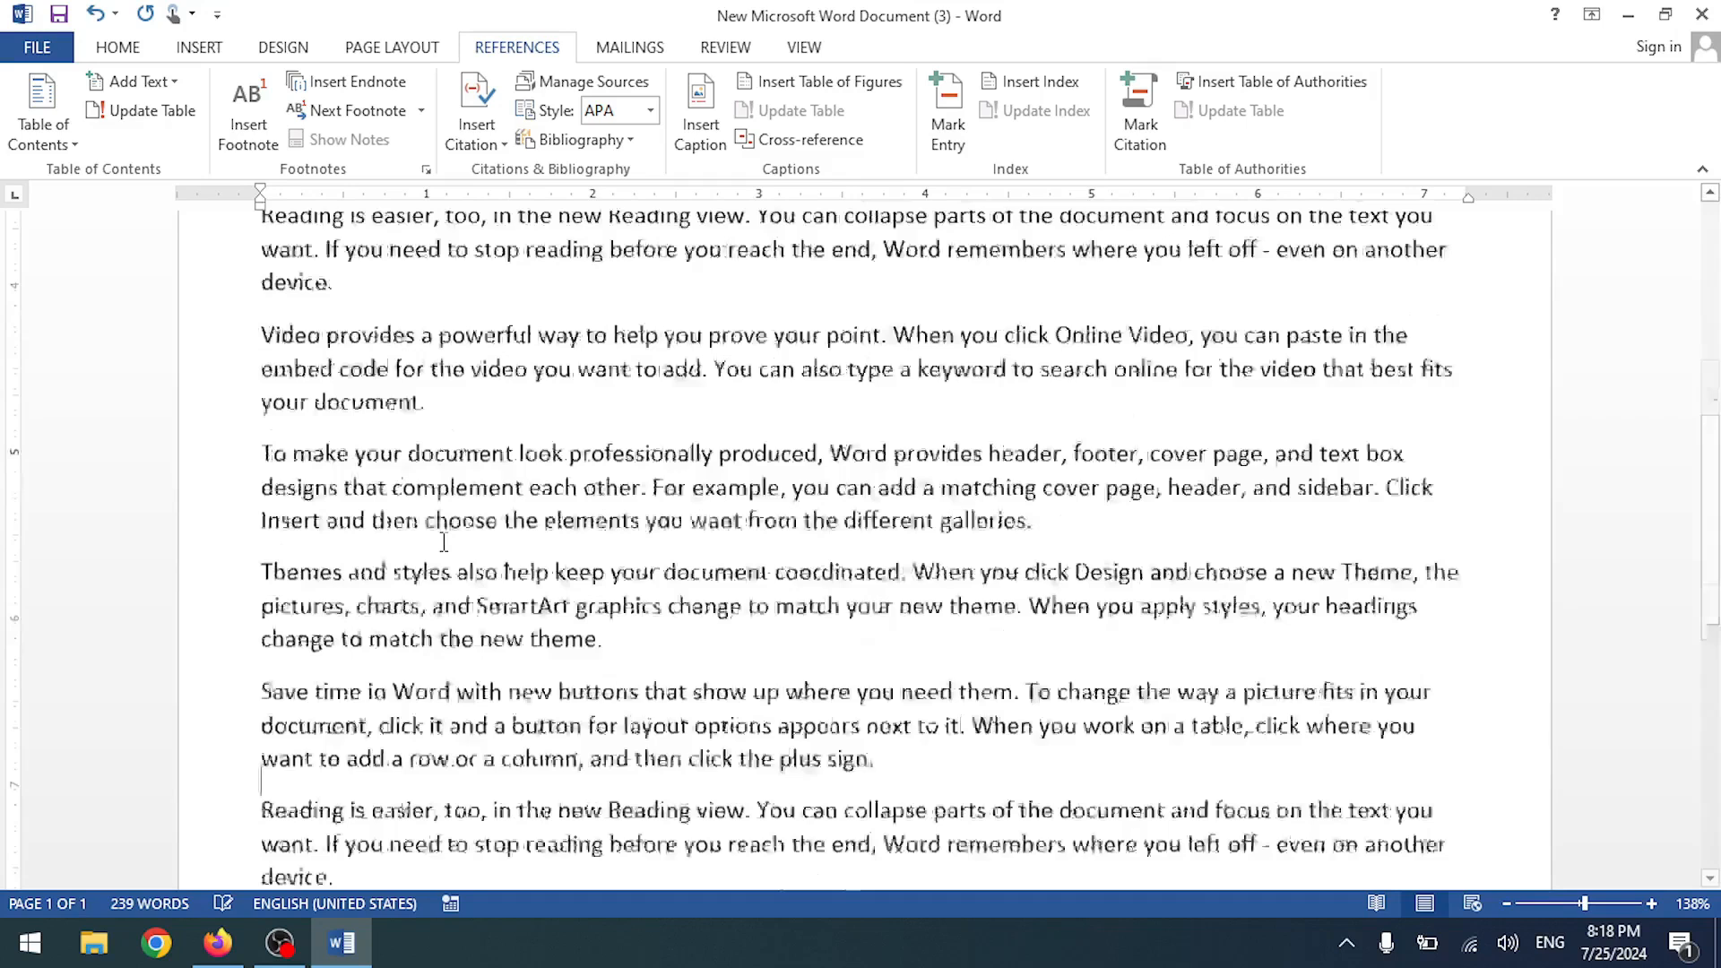
- Add two empty lines above the first paragraph
scroll(742, 602, up, 10)
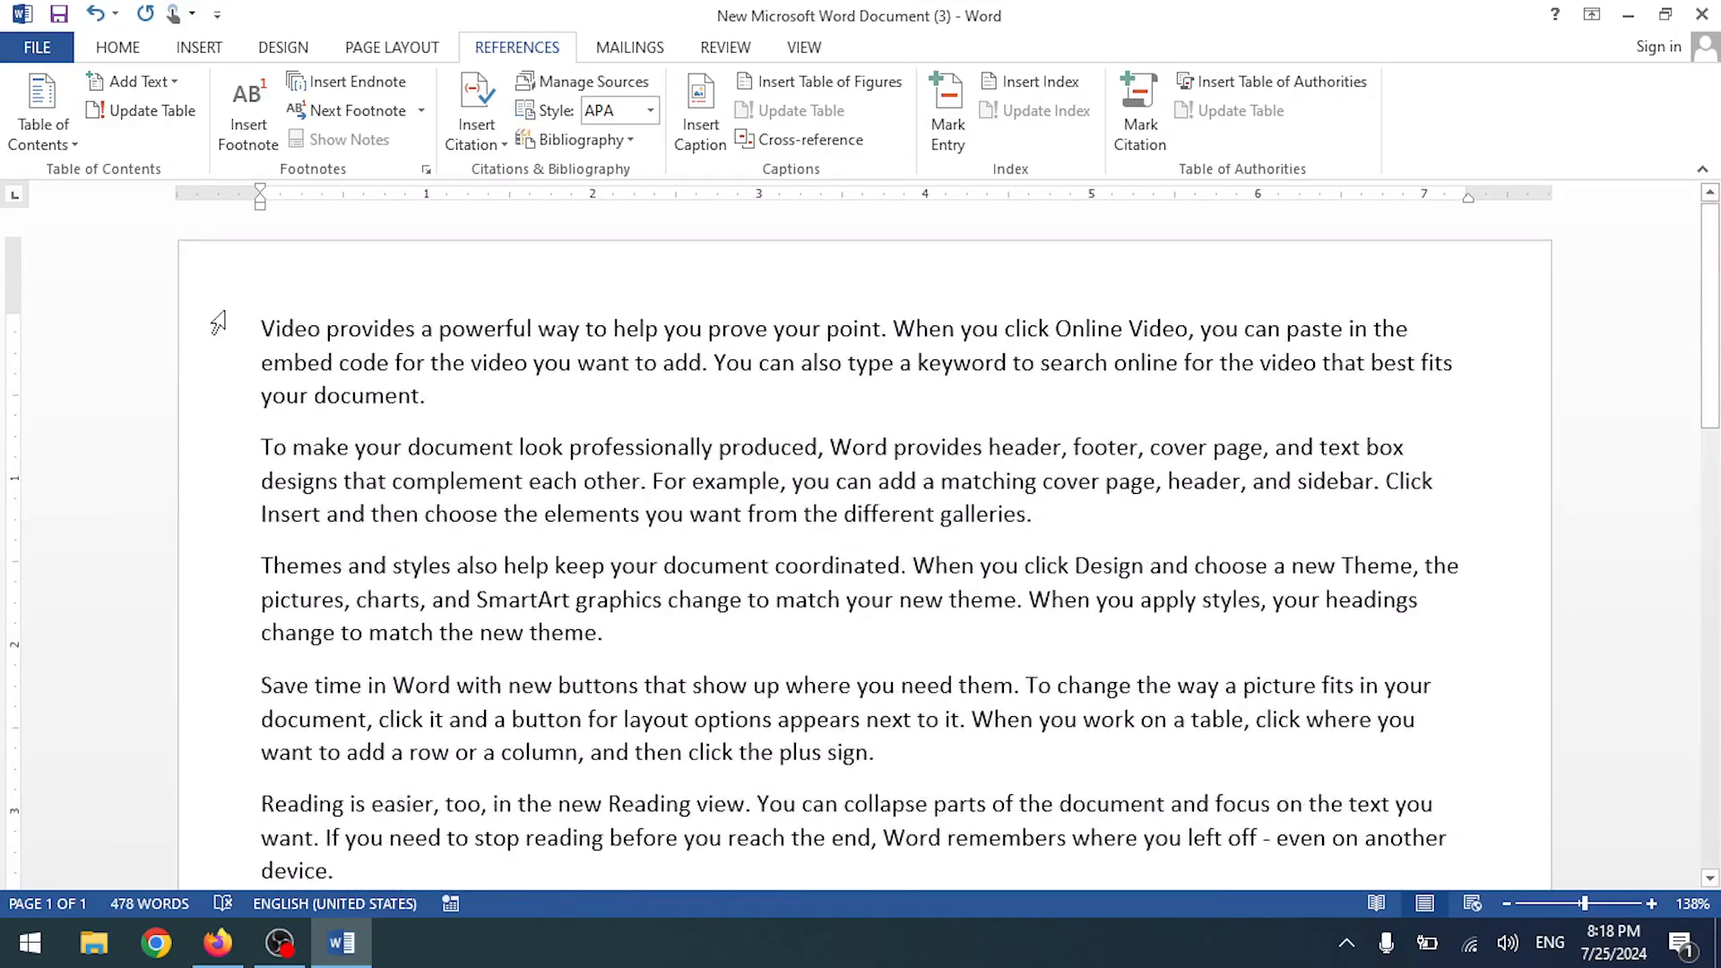
key(Return)
key(Return)
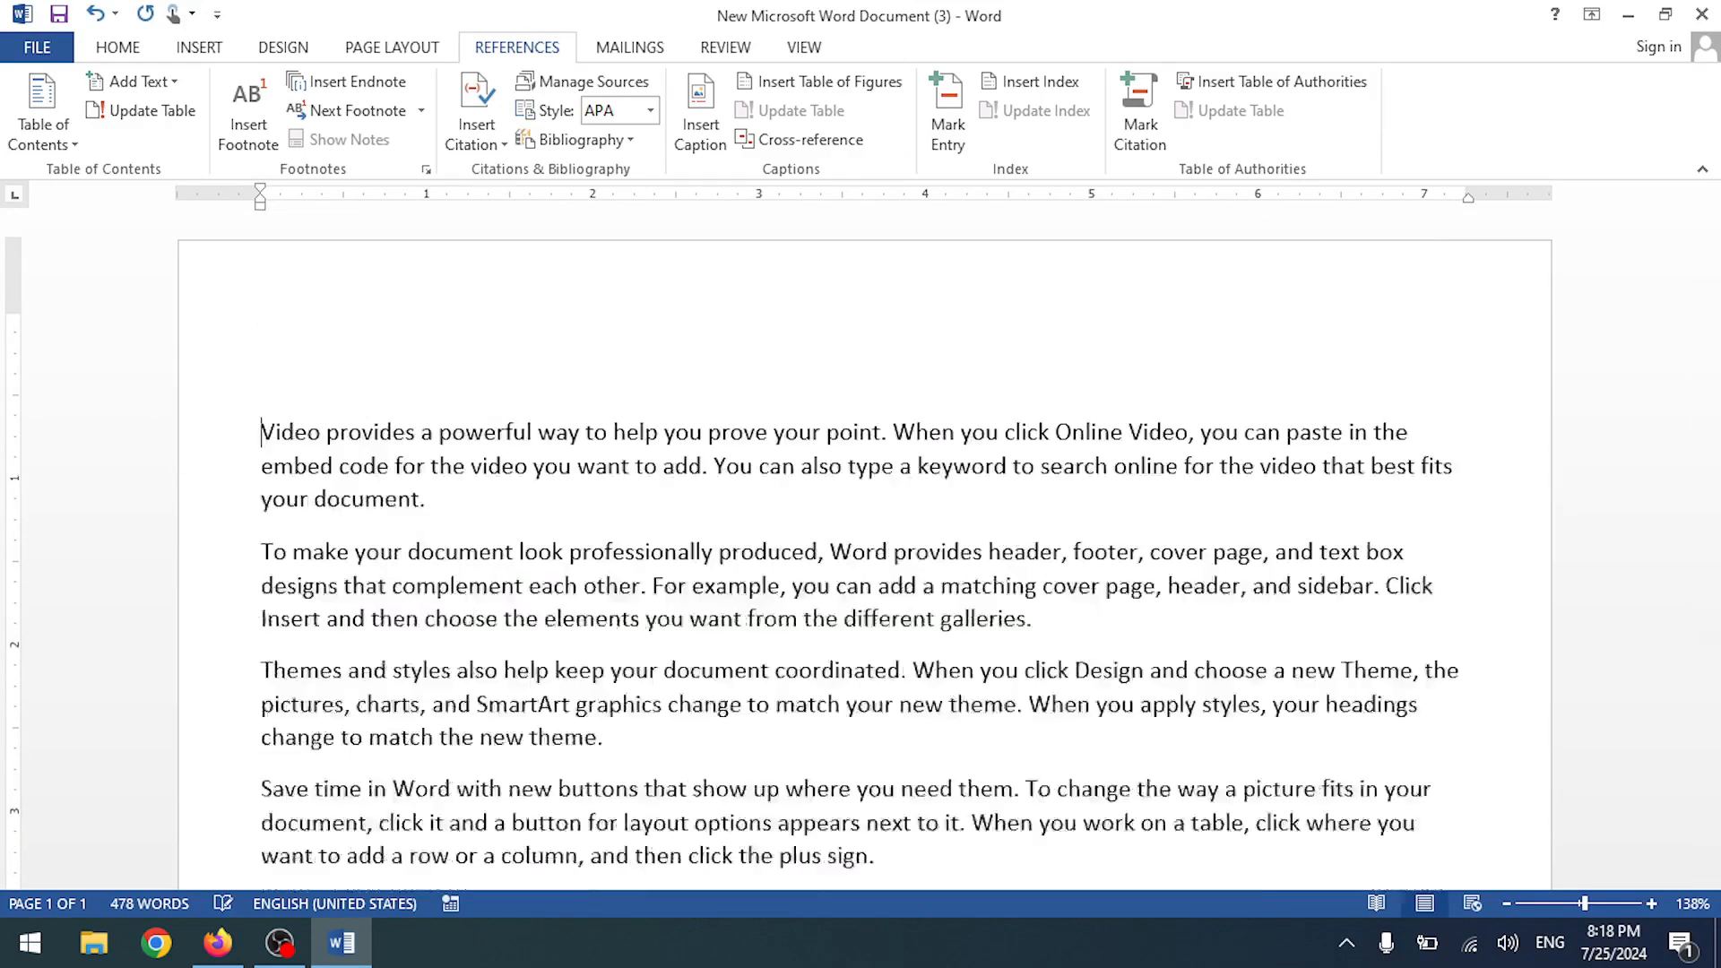
click(667, 305)
- Mark 'powerful way' as an index entry and insert an index reading 'powerful way, 1'
click(947, 142)
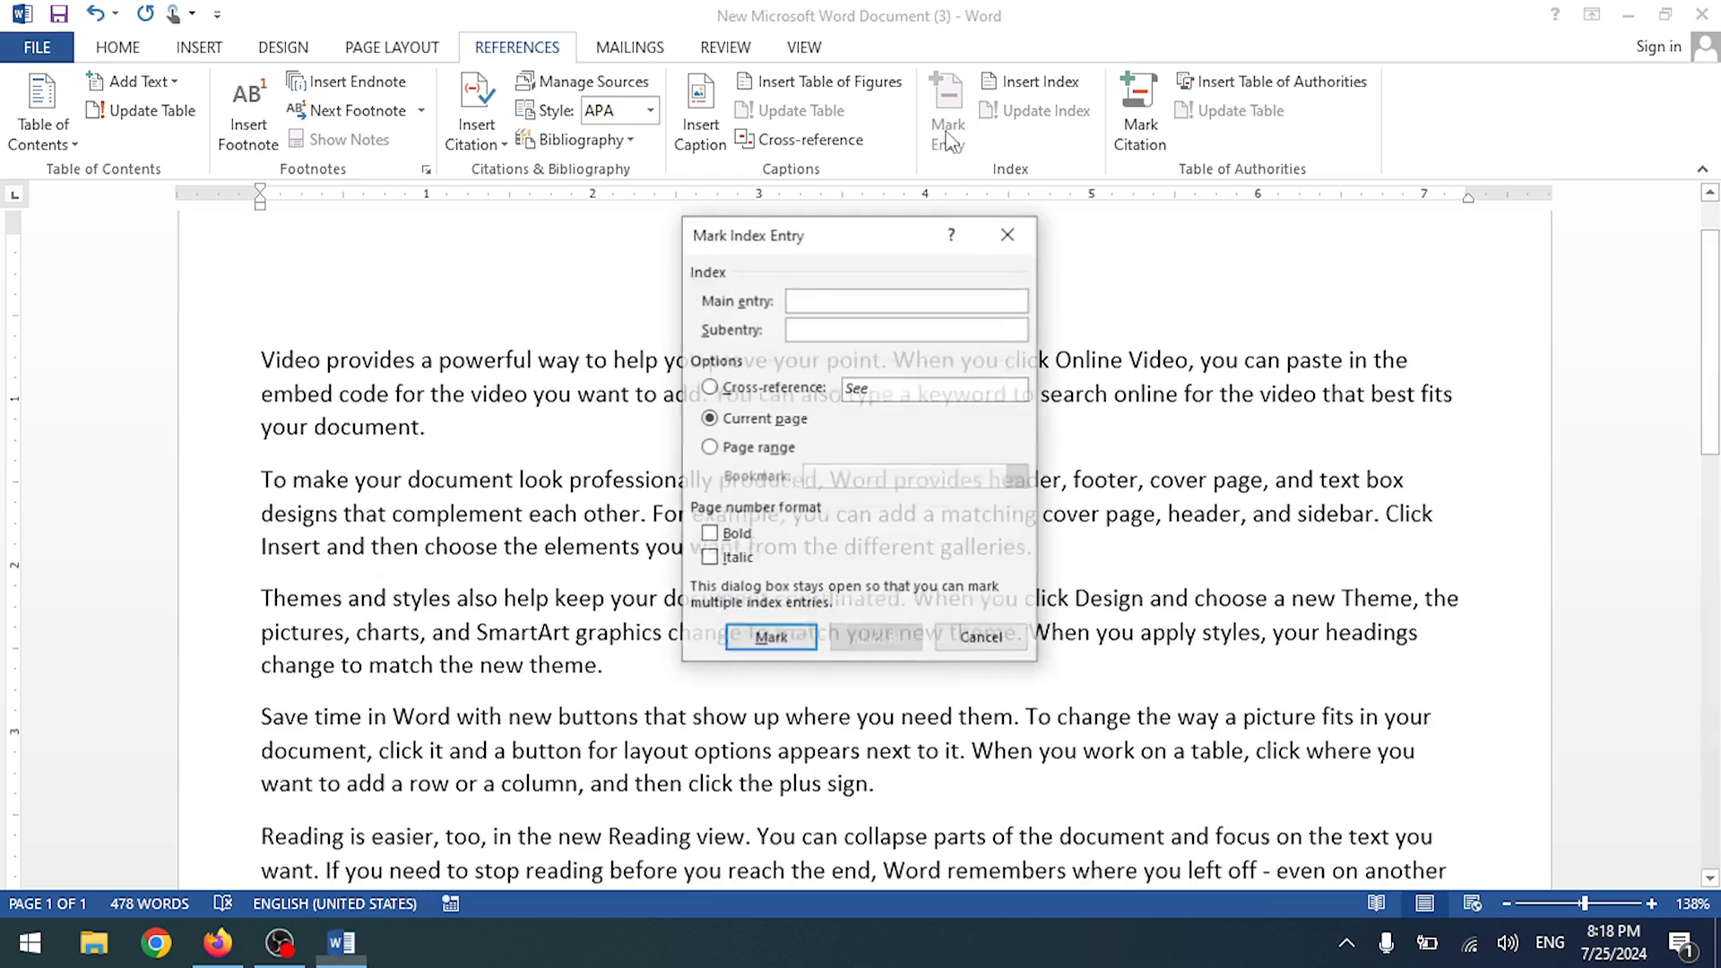
click(1007, 239)
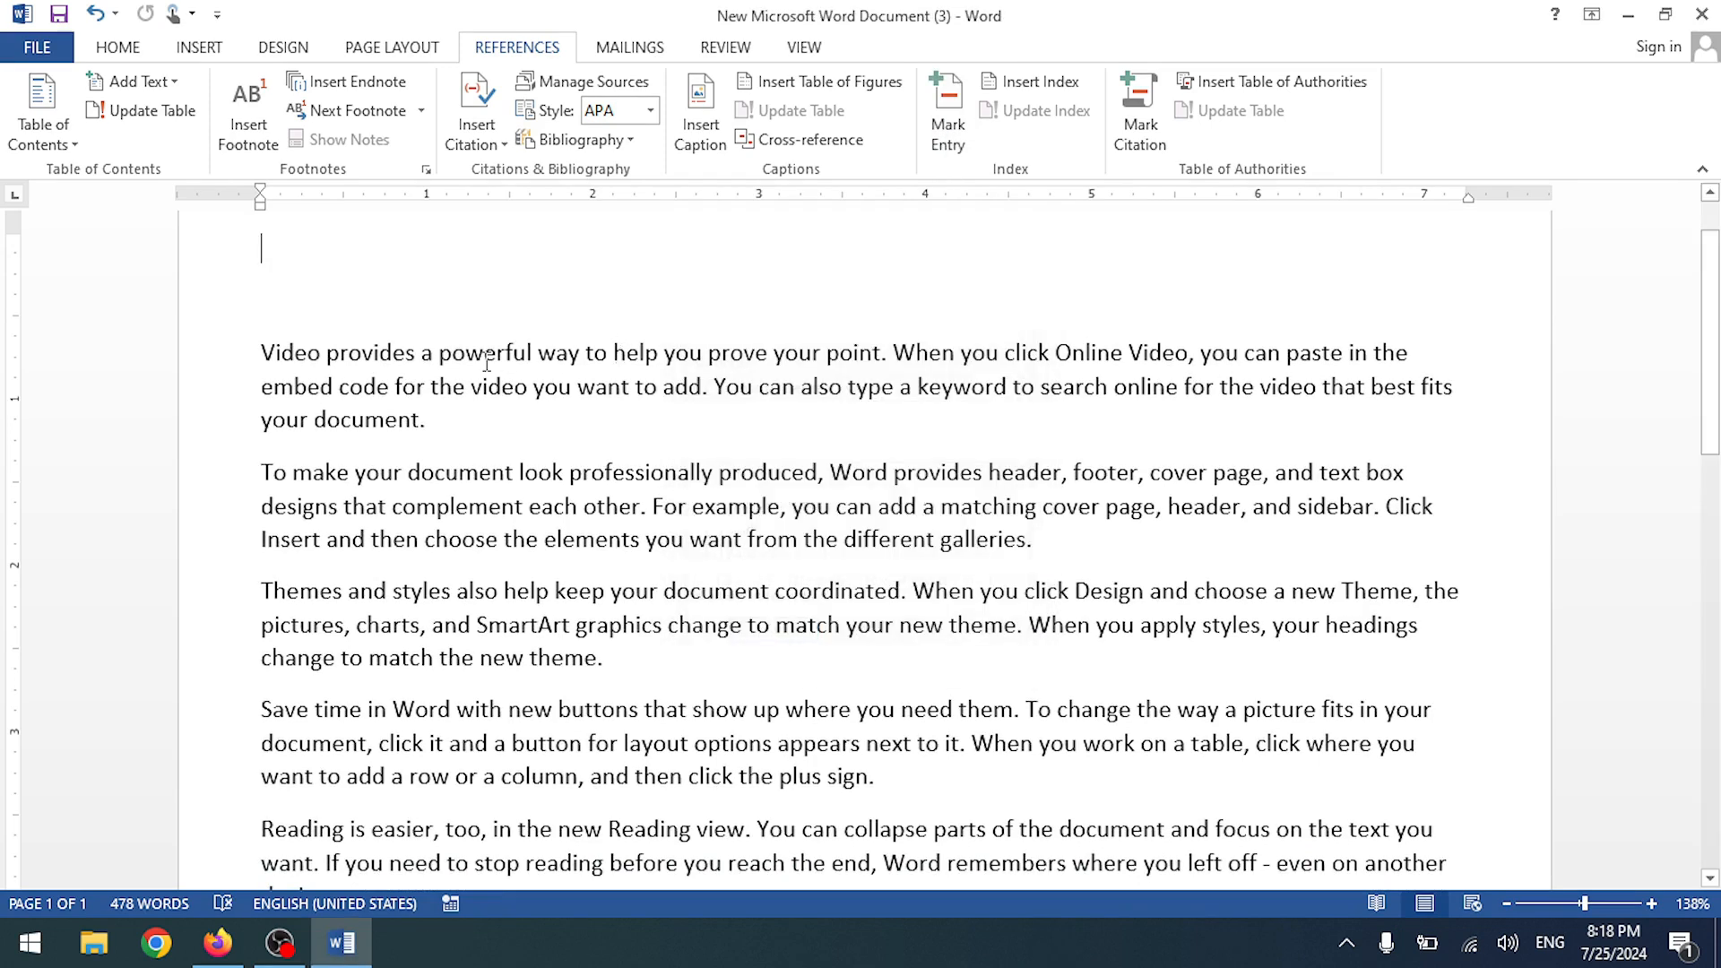
drag(442, 361, 586, 358)
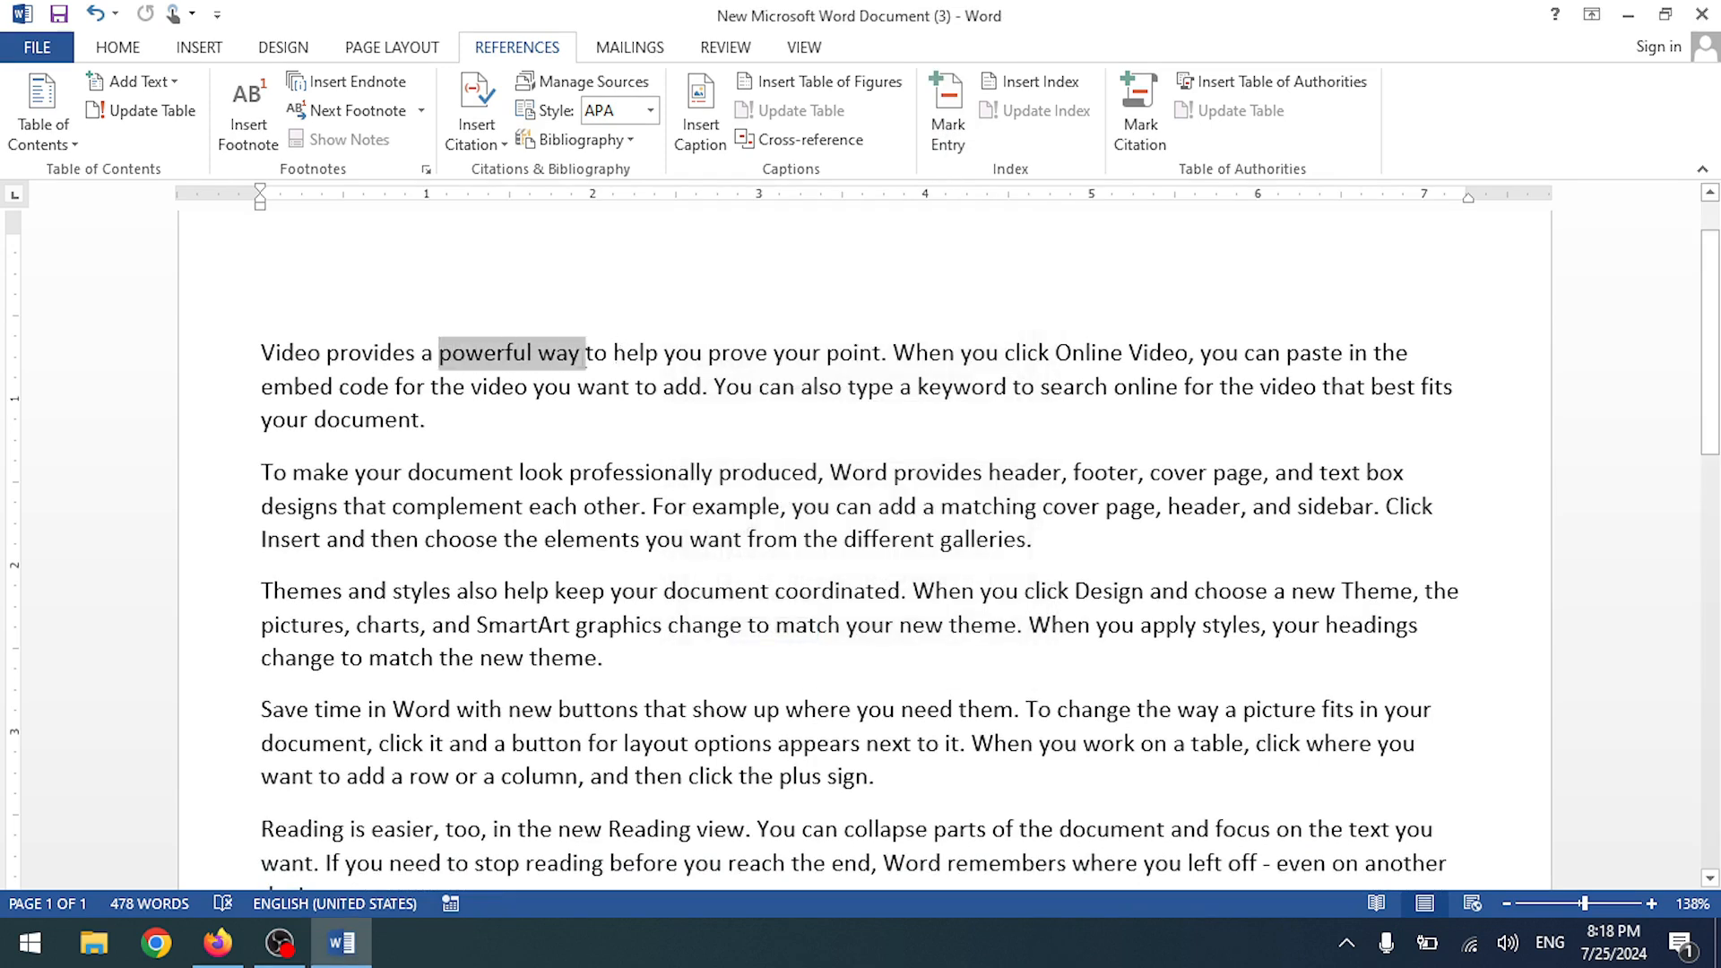
click(950, 101)
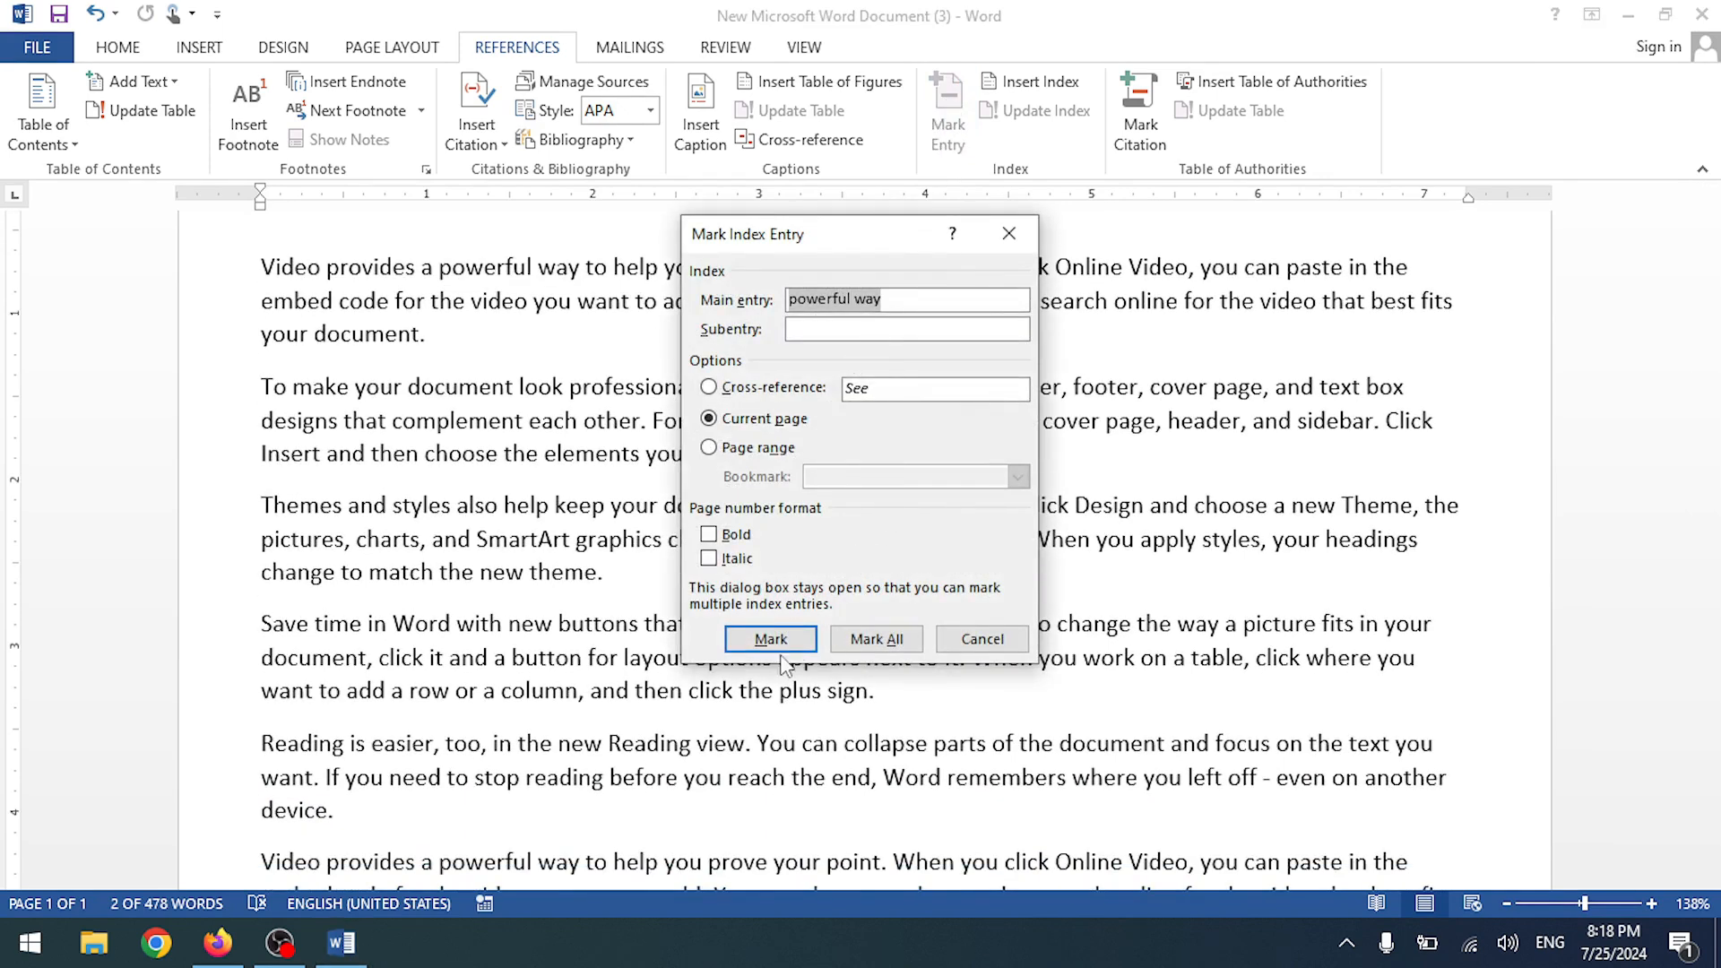
click(805, 640)
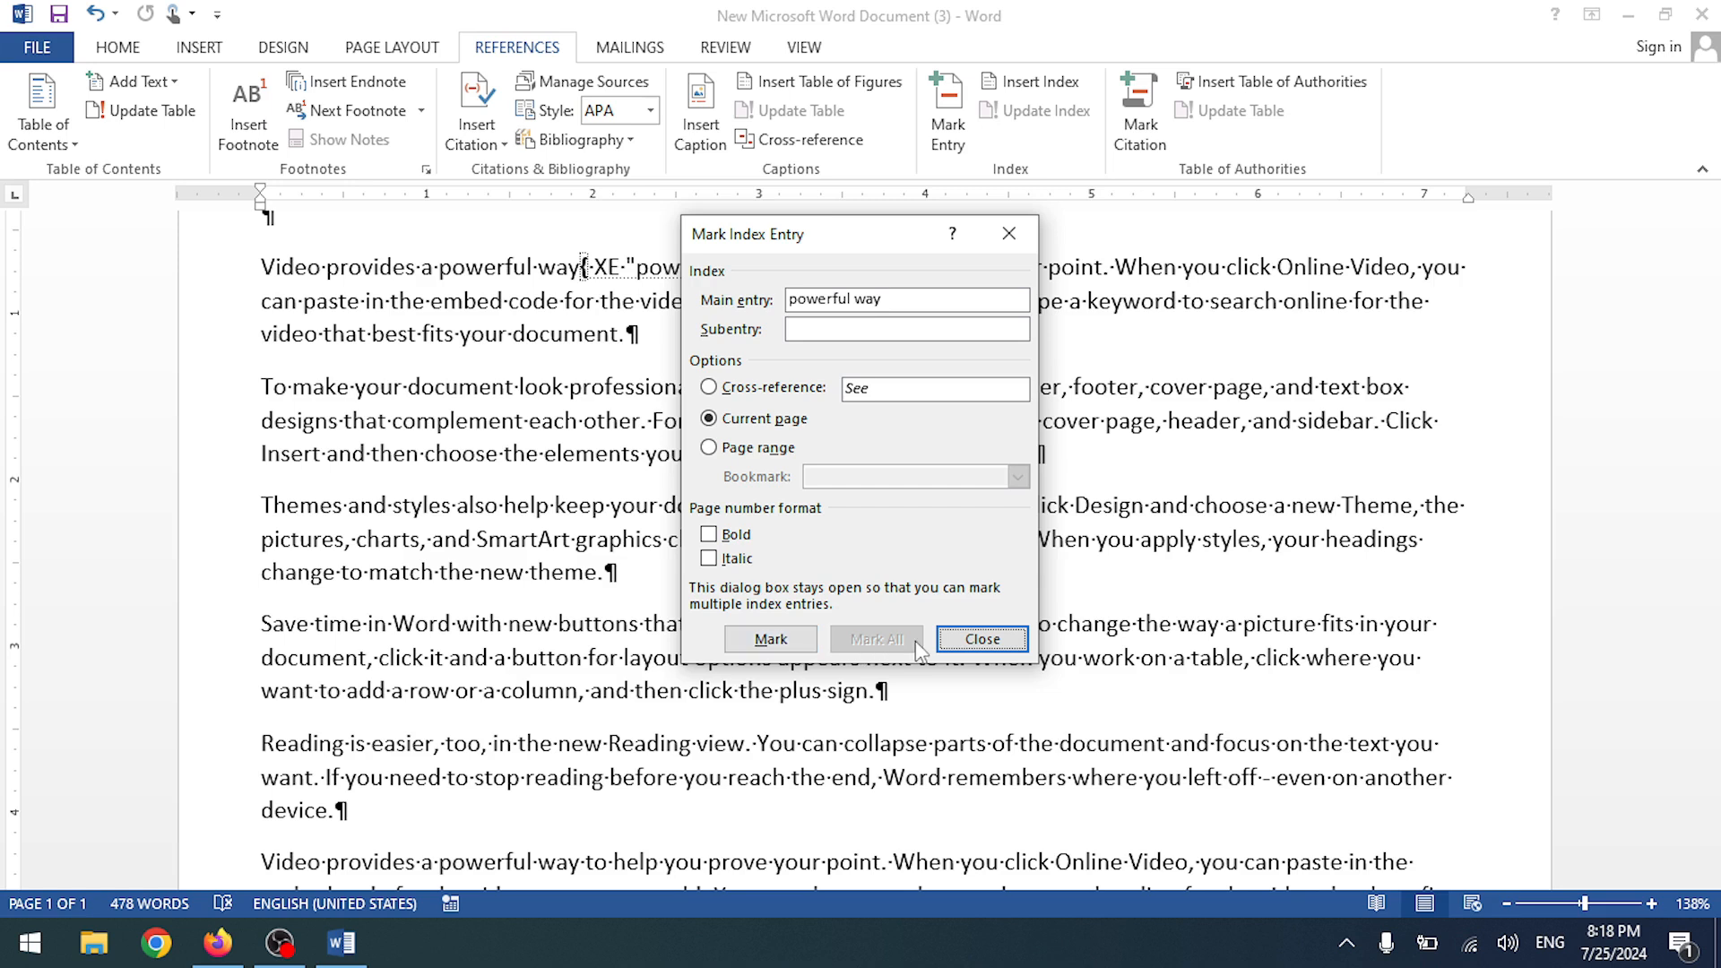
click(980, 640)
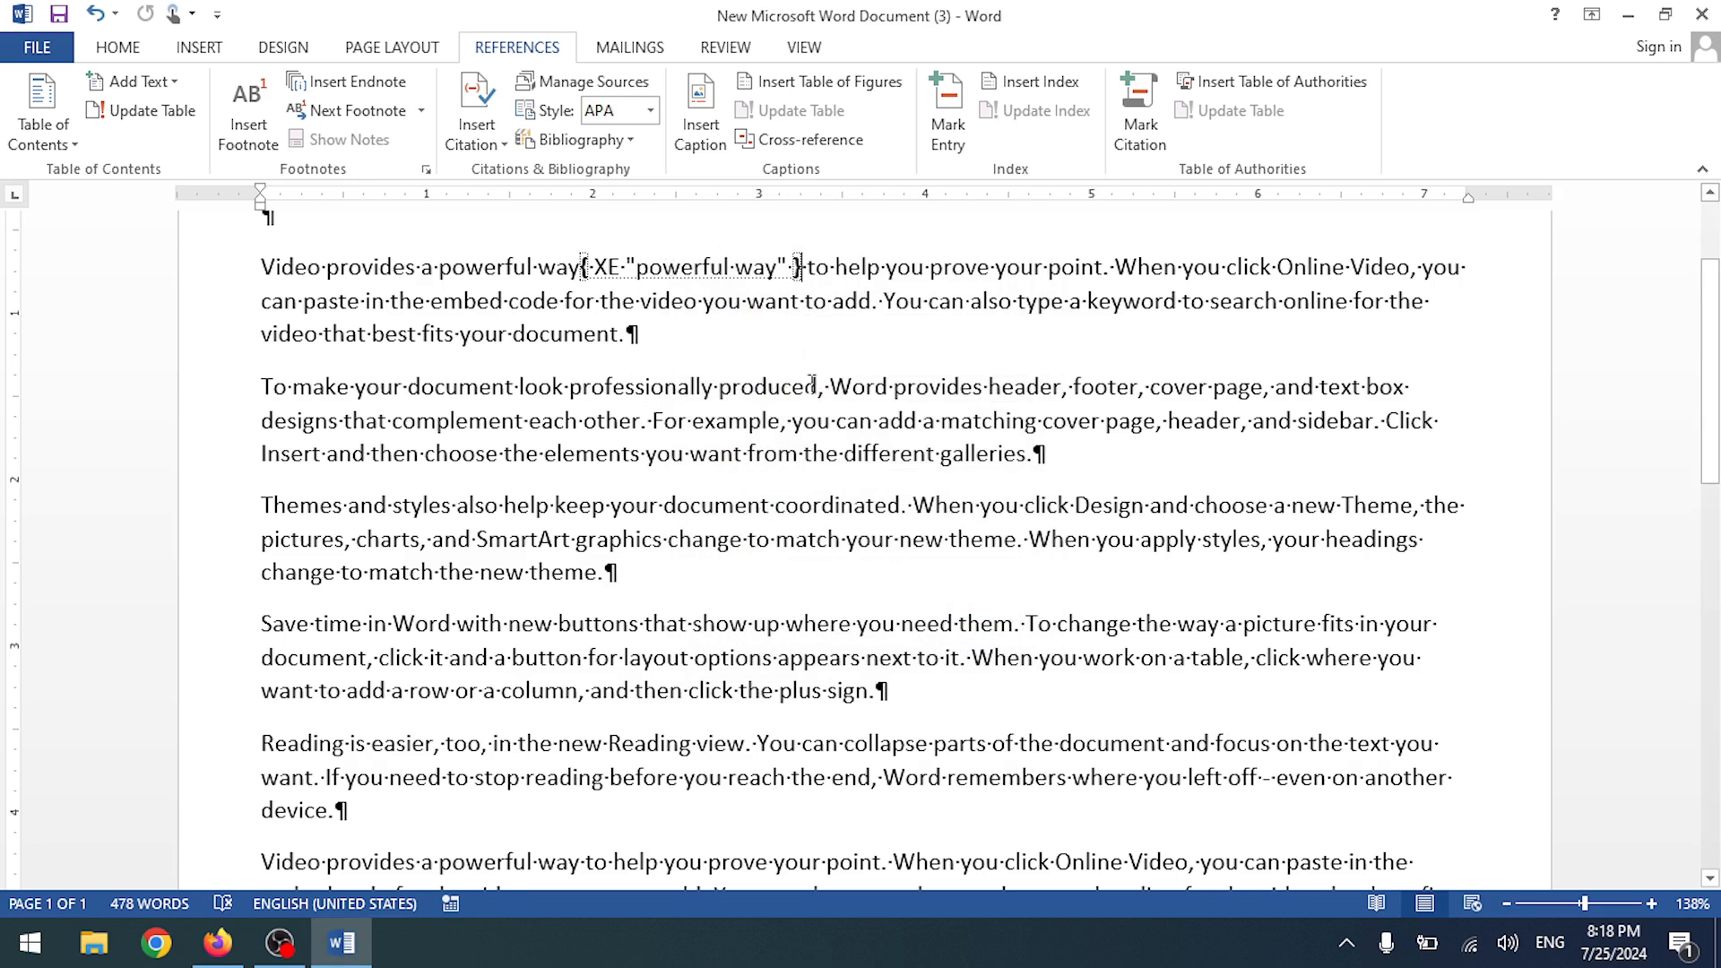
click(1030, 83)
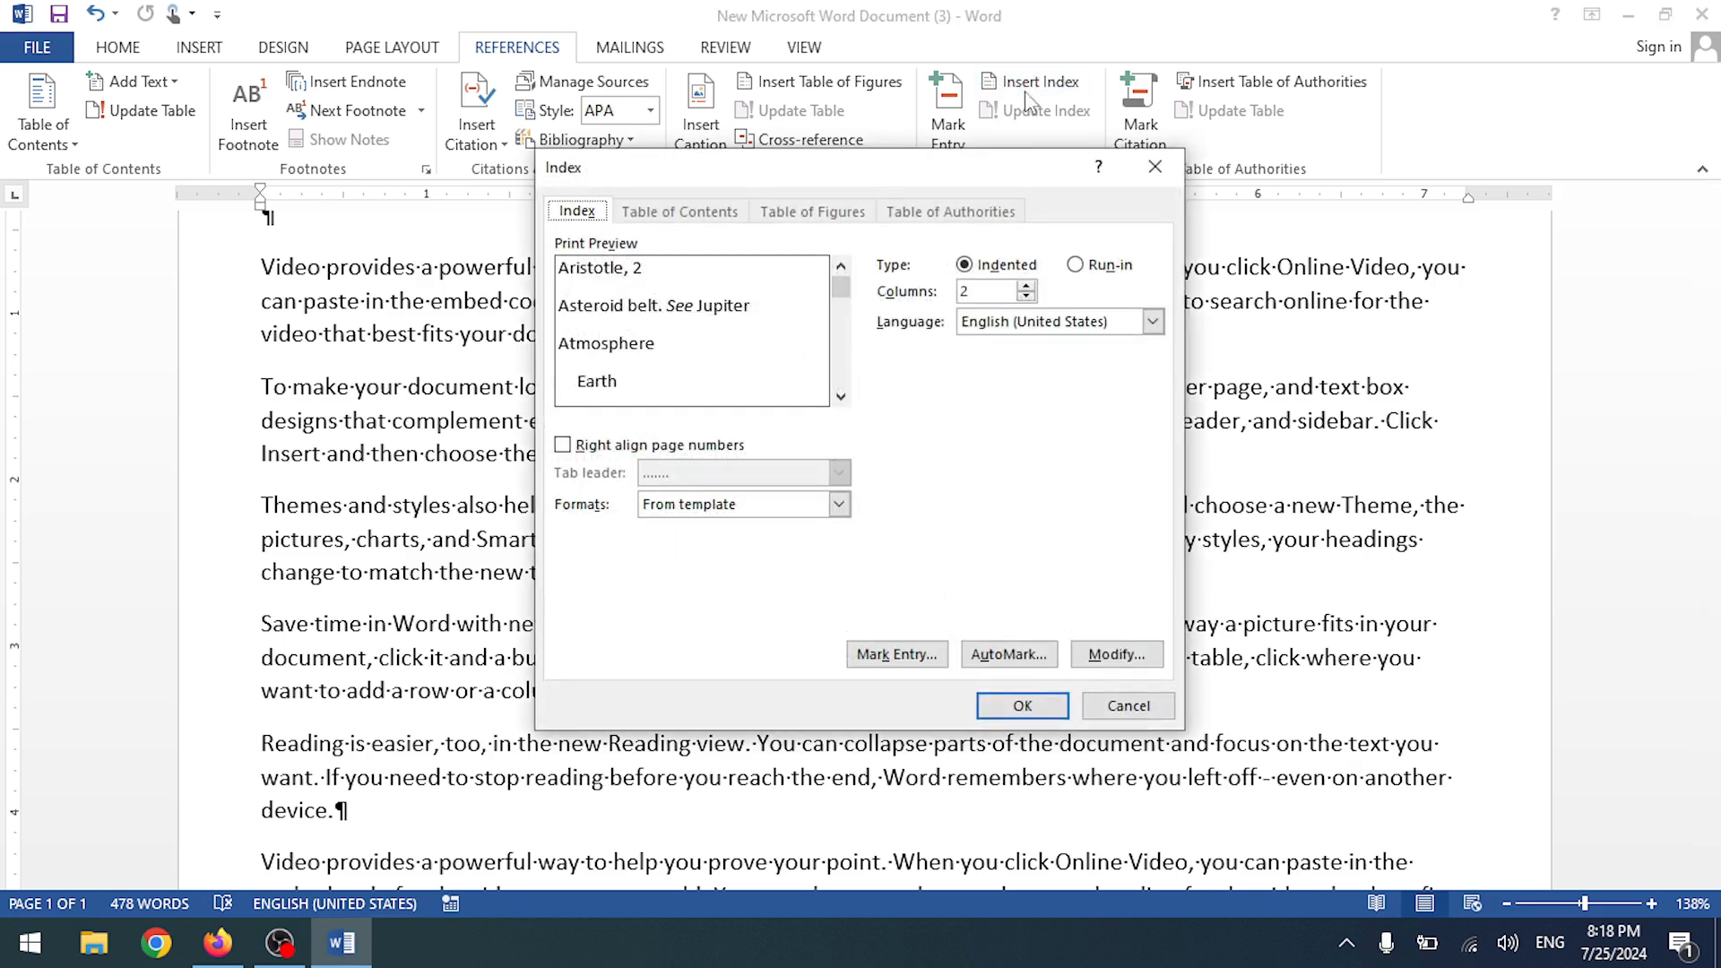
click(1022, 706)
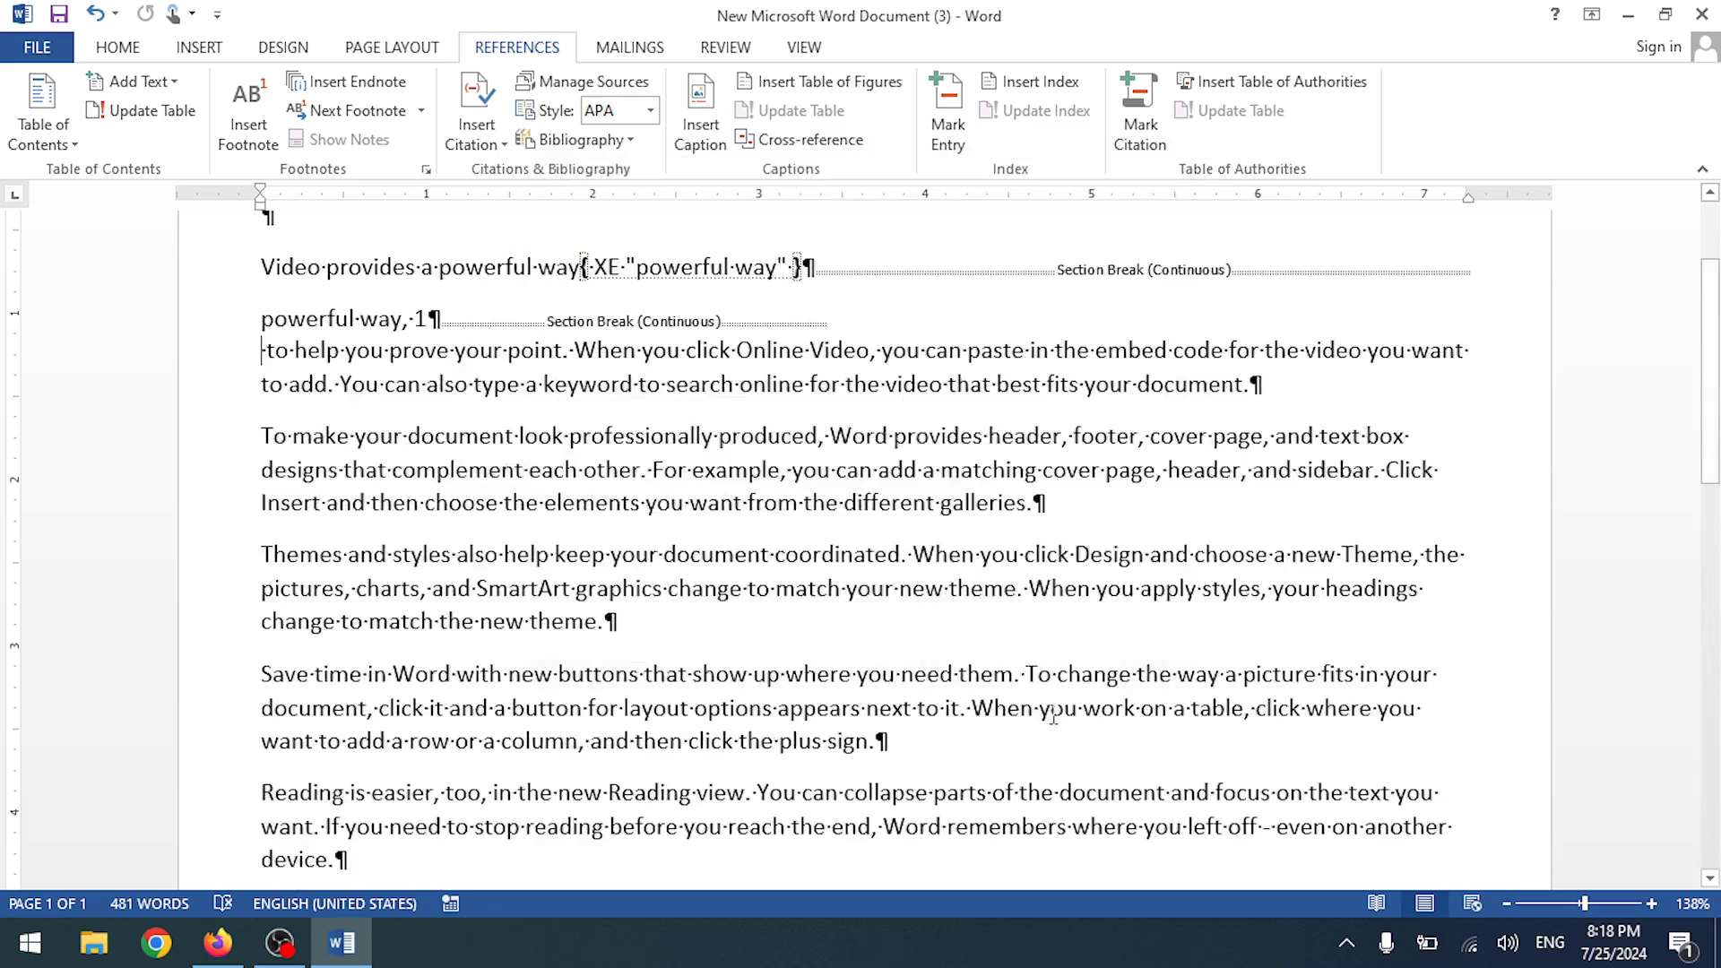
- Open and close the Mark Citation and Mark Index Entry dialogs without changes
click(1139, 112)
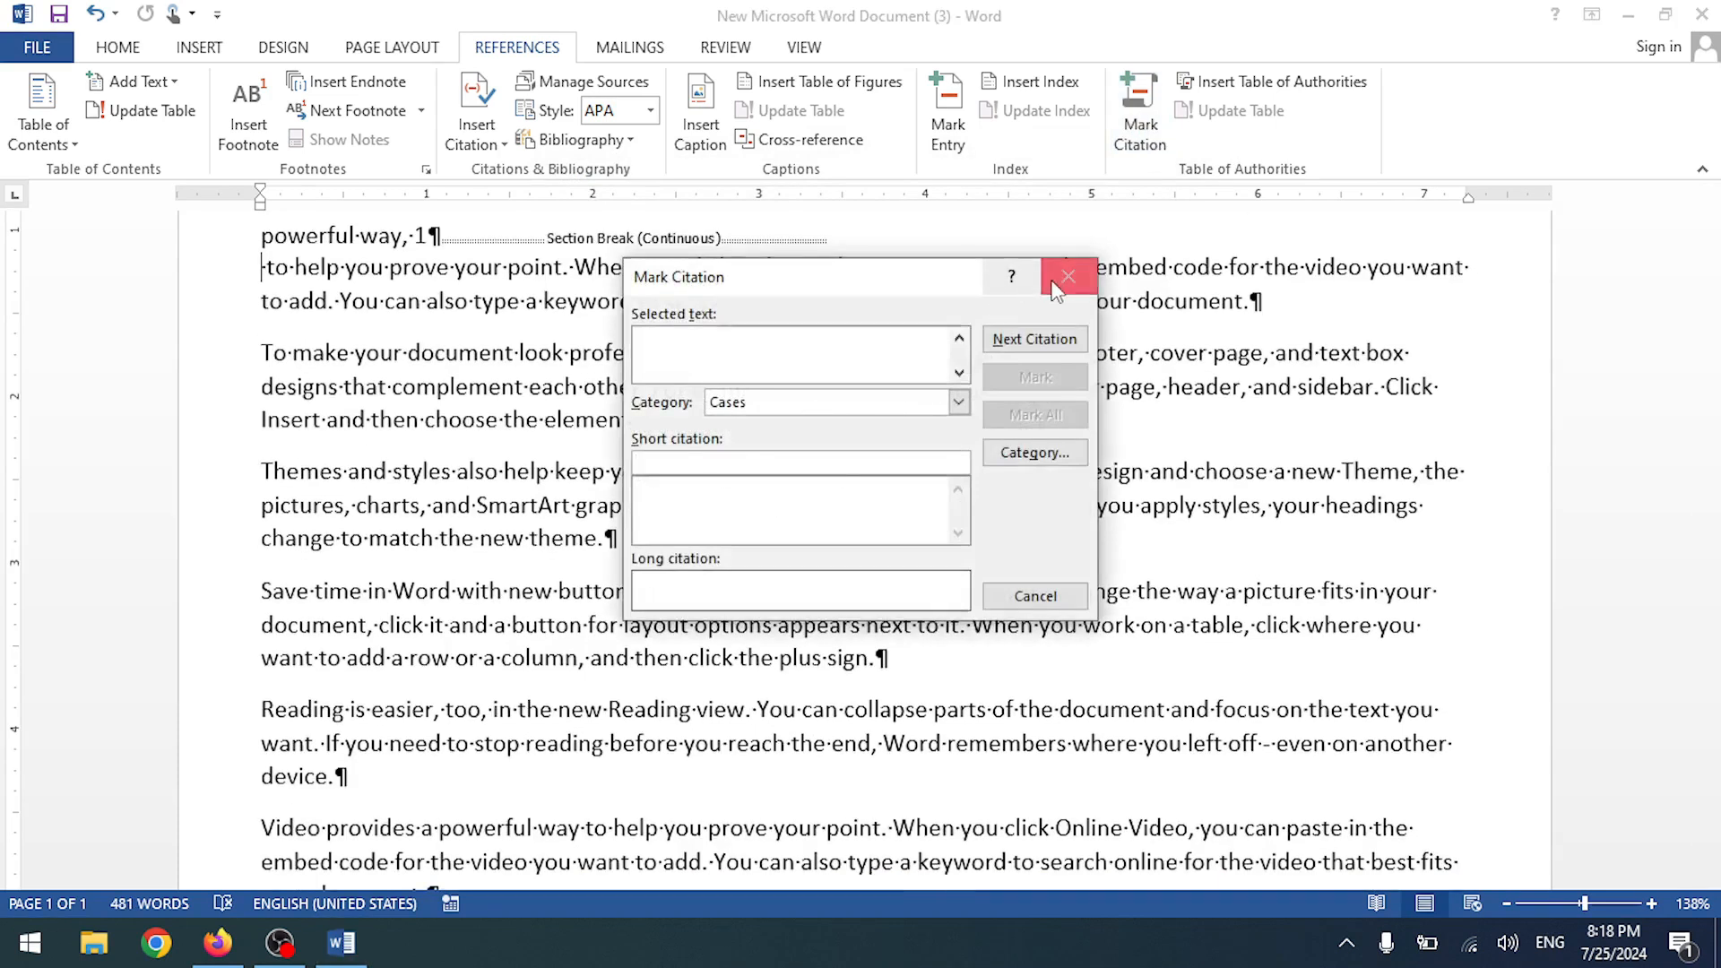
click(1066, 276)
click(948, 125)
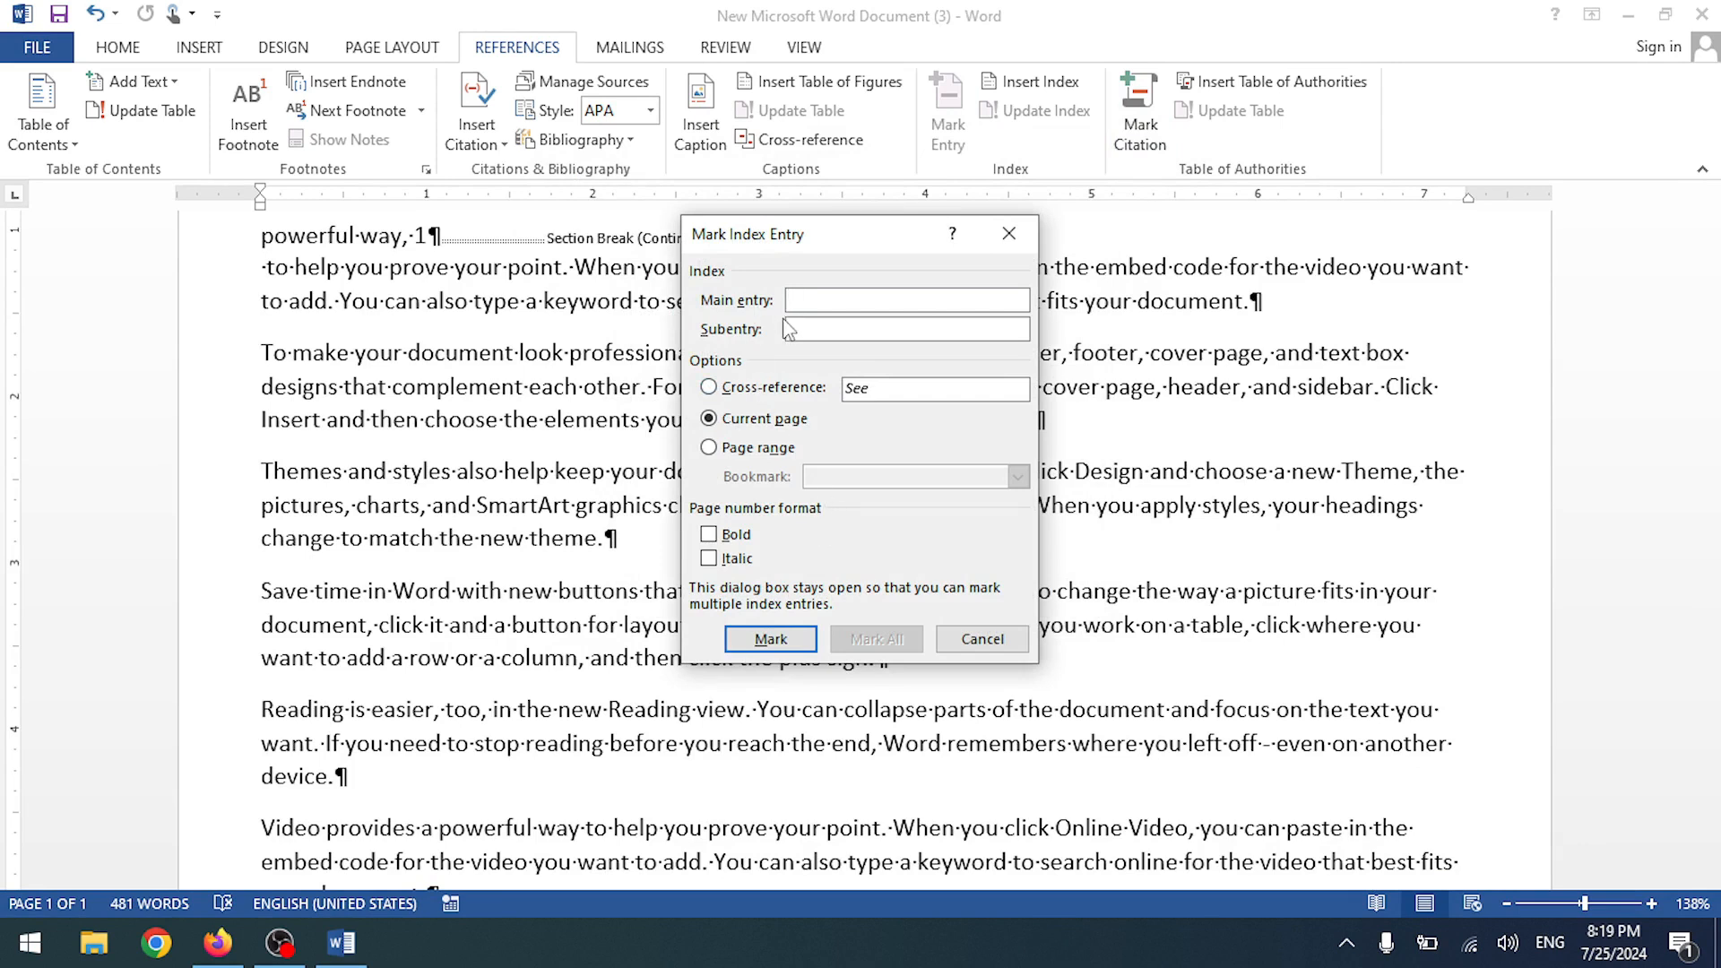
click(982, 639)
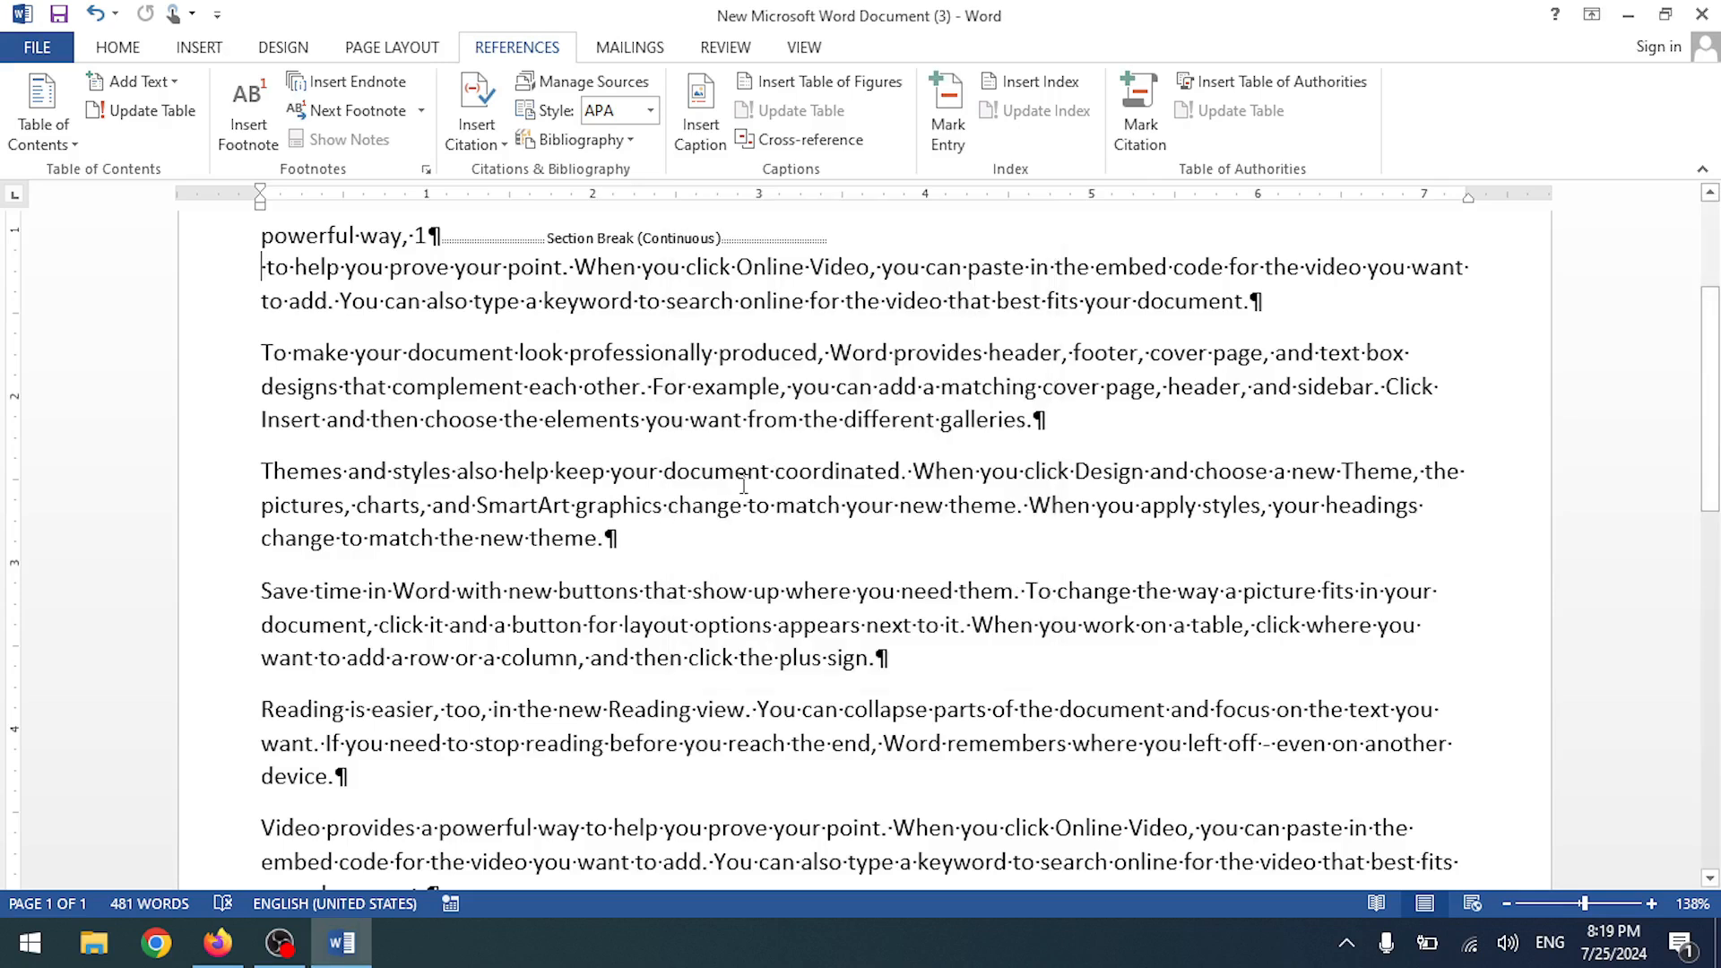
scroll(641, 555, up, 3)
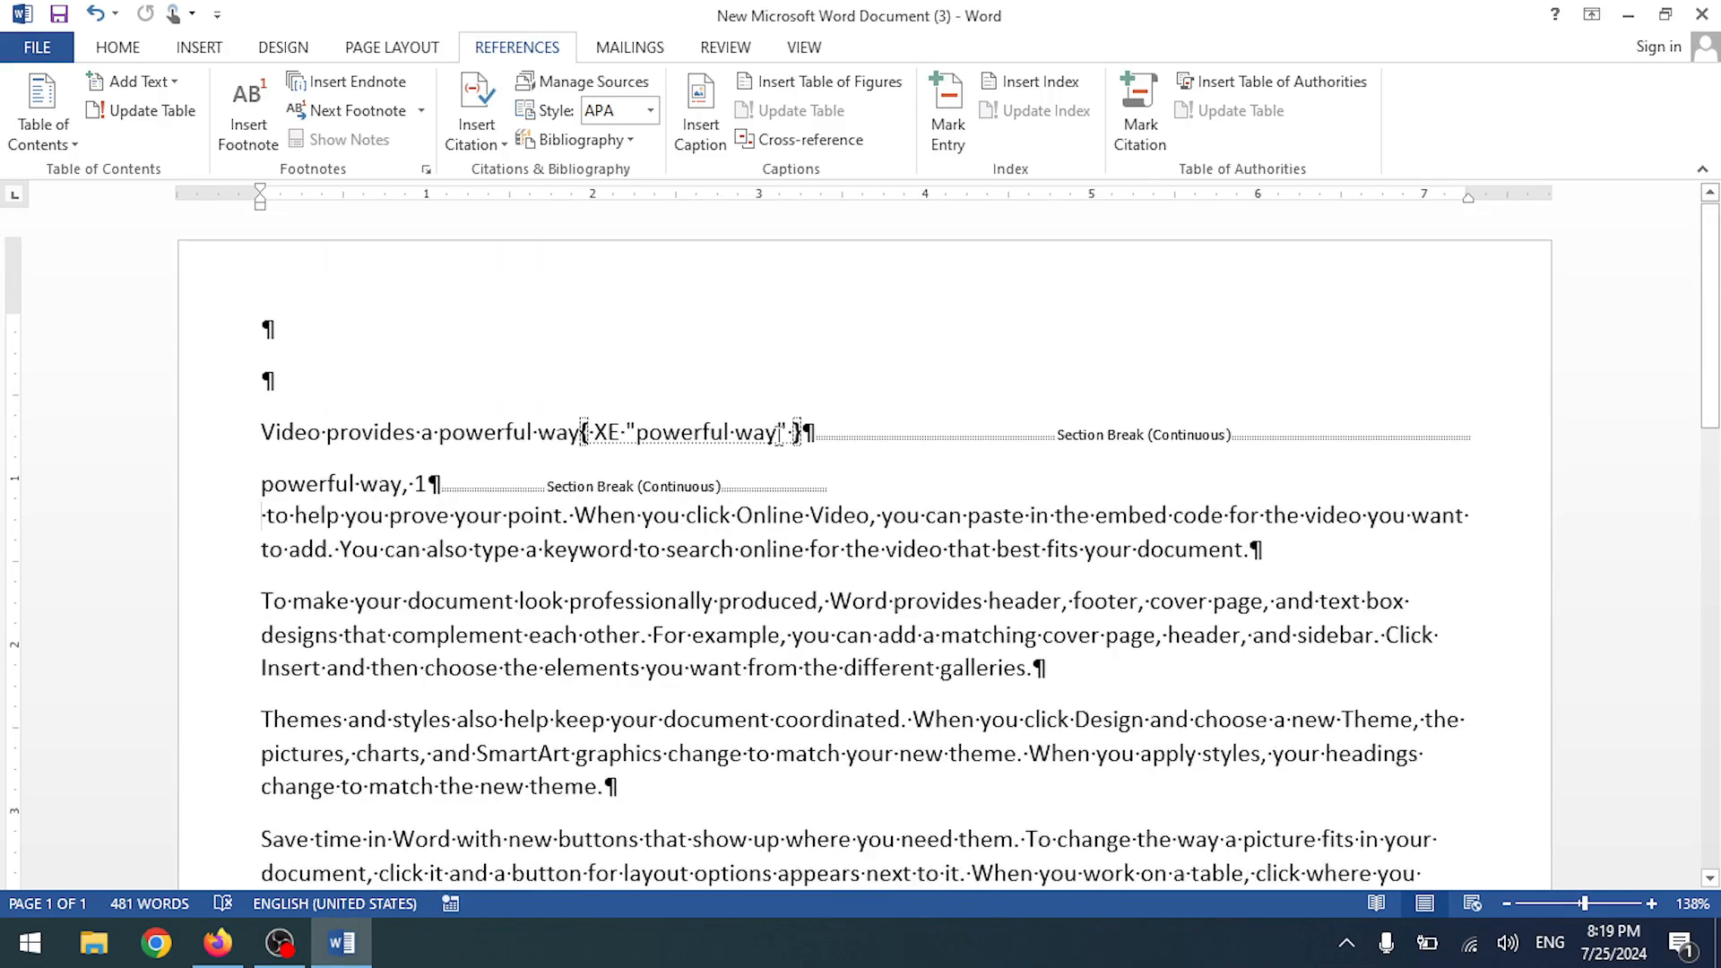
right_click(778, 432)
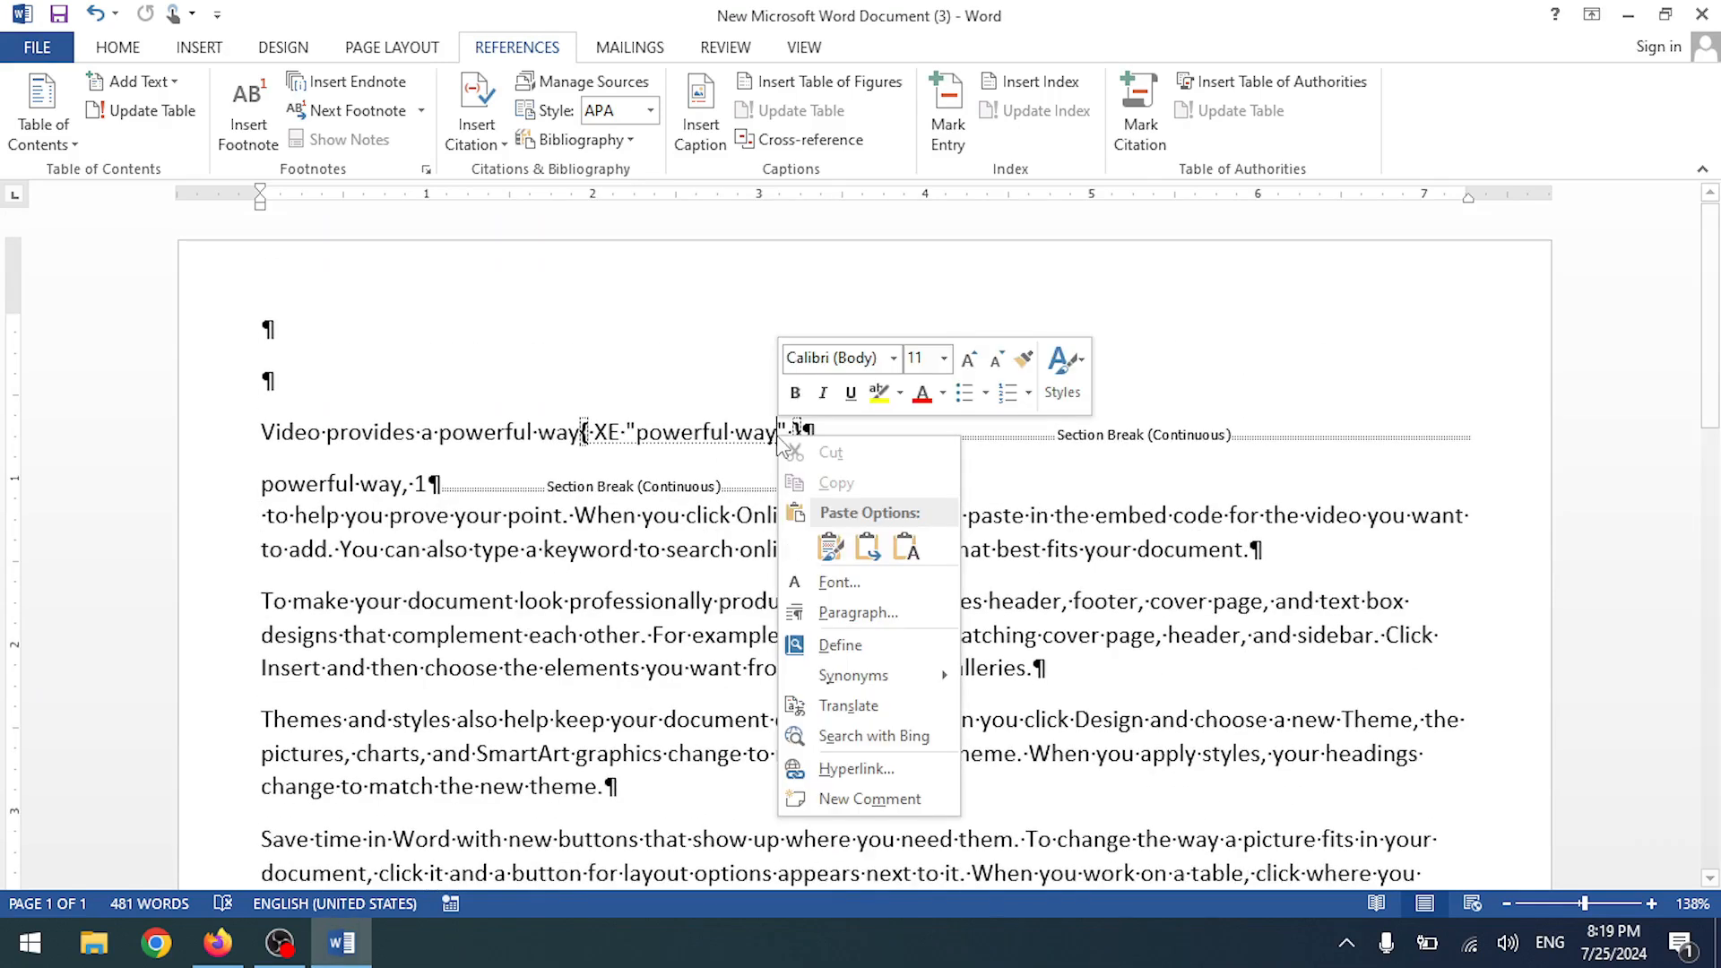
key(Escape)
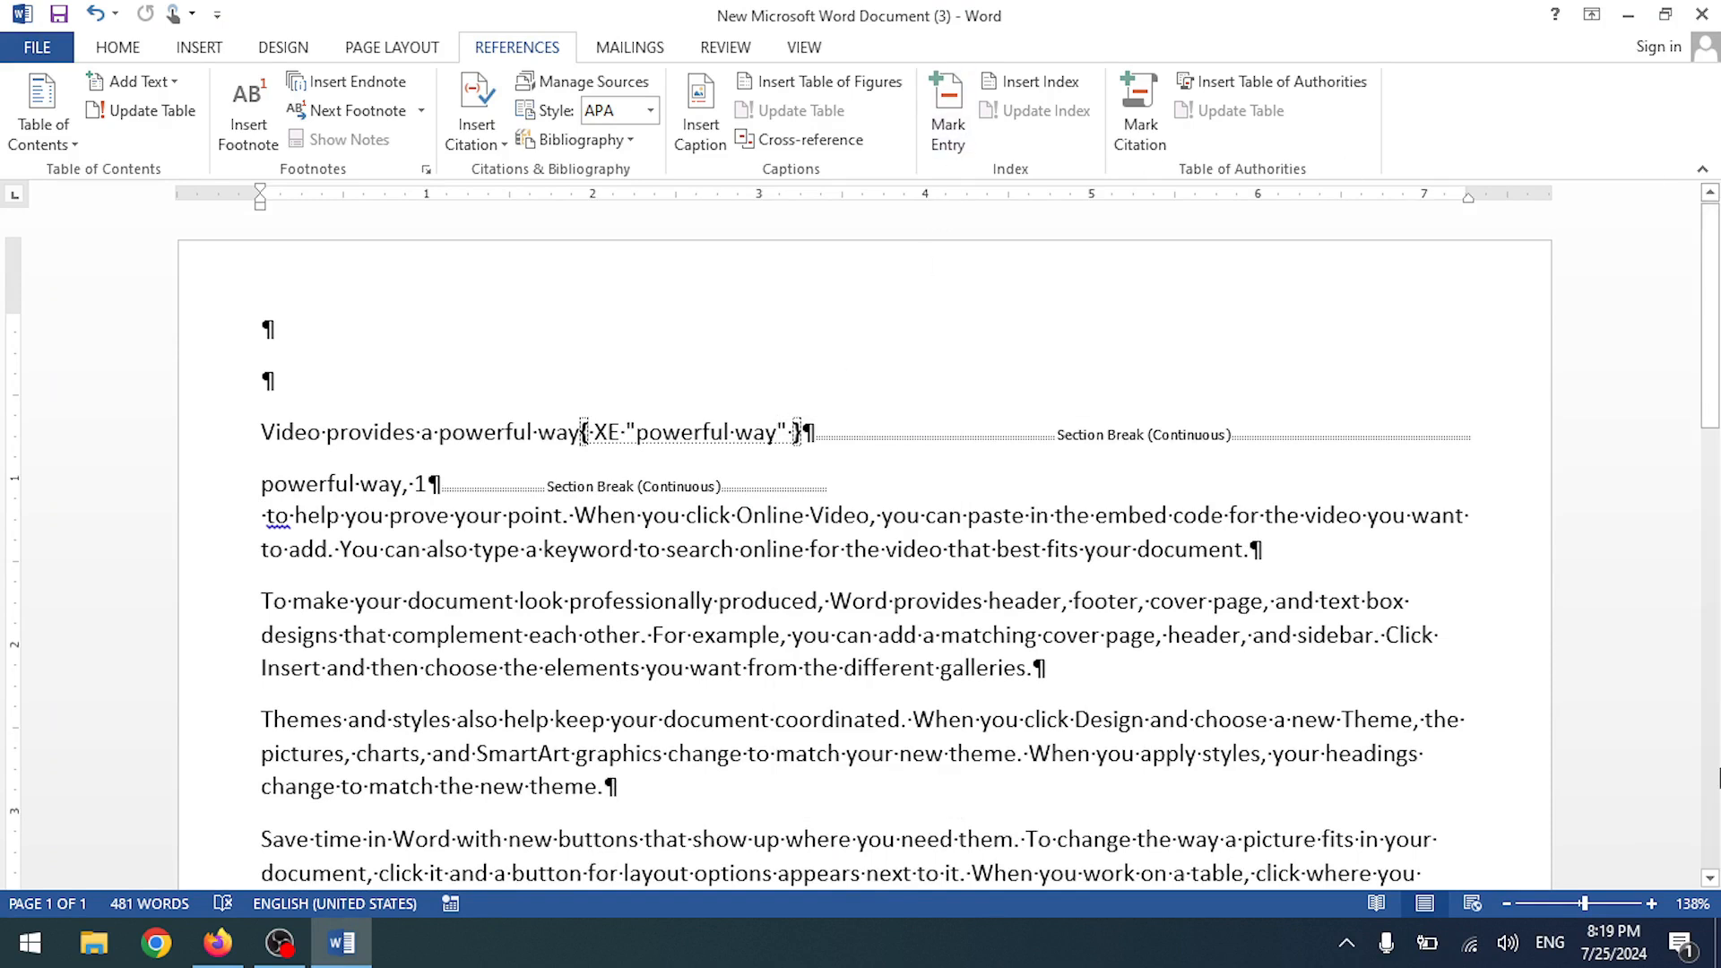
- Try the Page range option in Mark Index Entry, cancel, and undo the index entry and breaks
click(1259, 85)
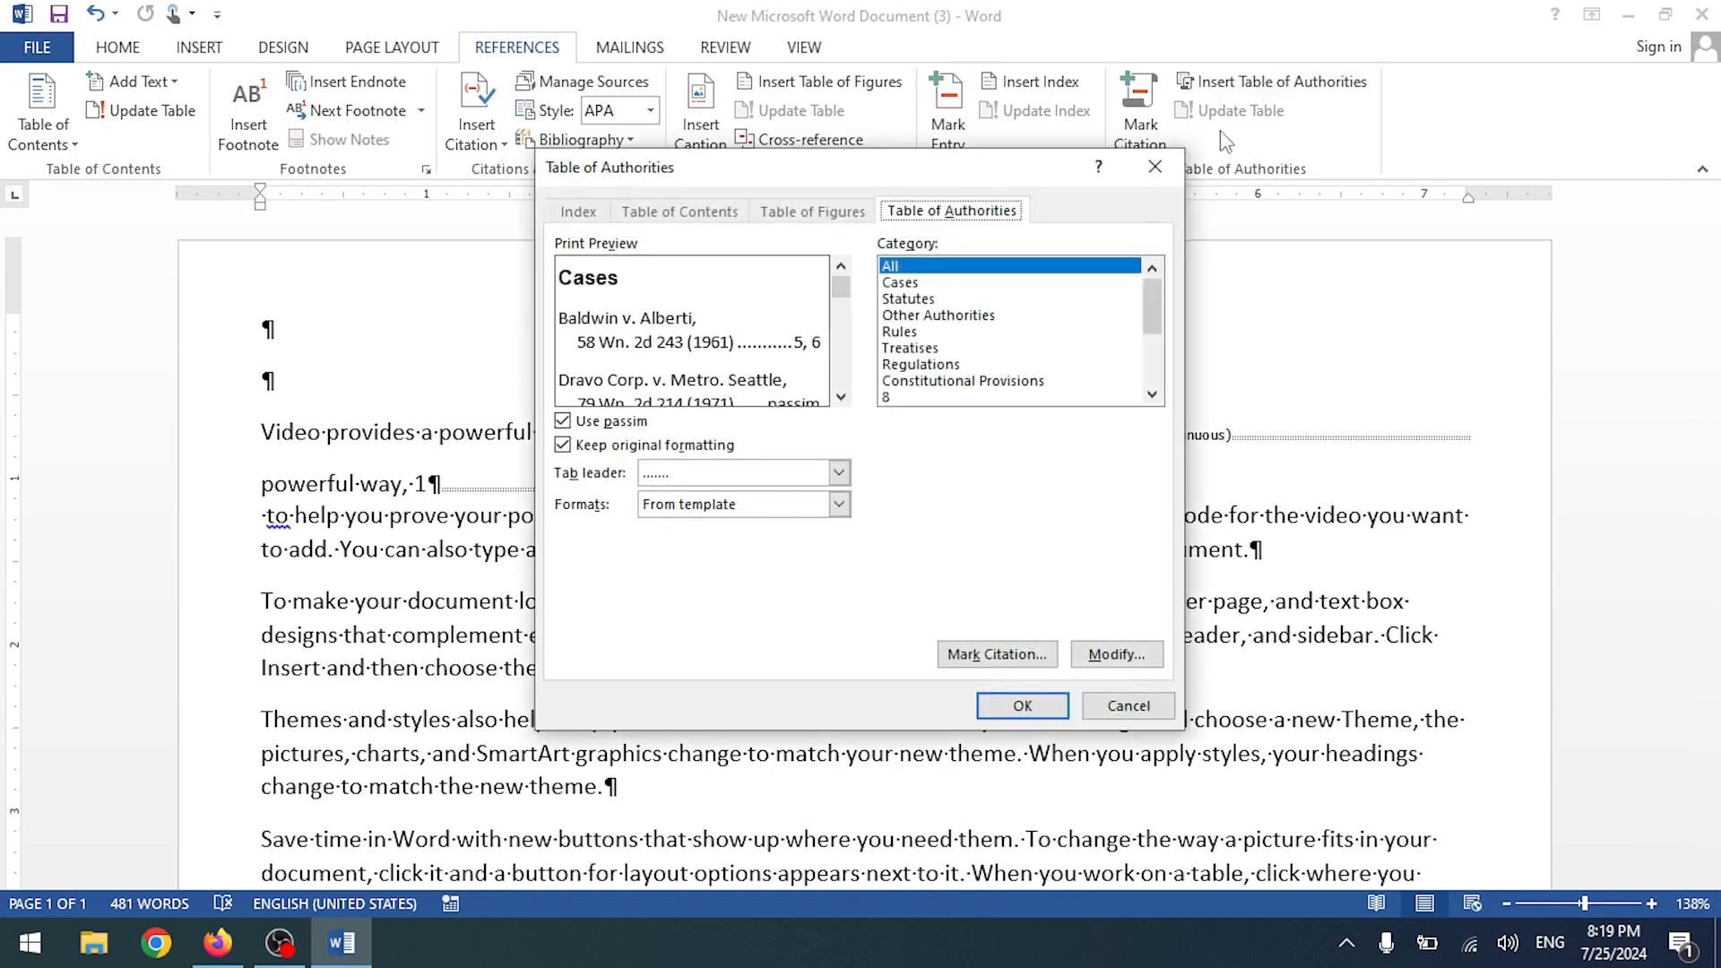
click(1155, 167)
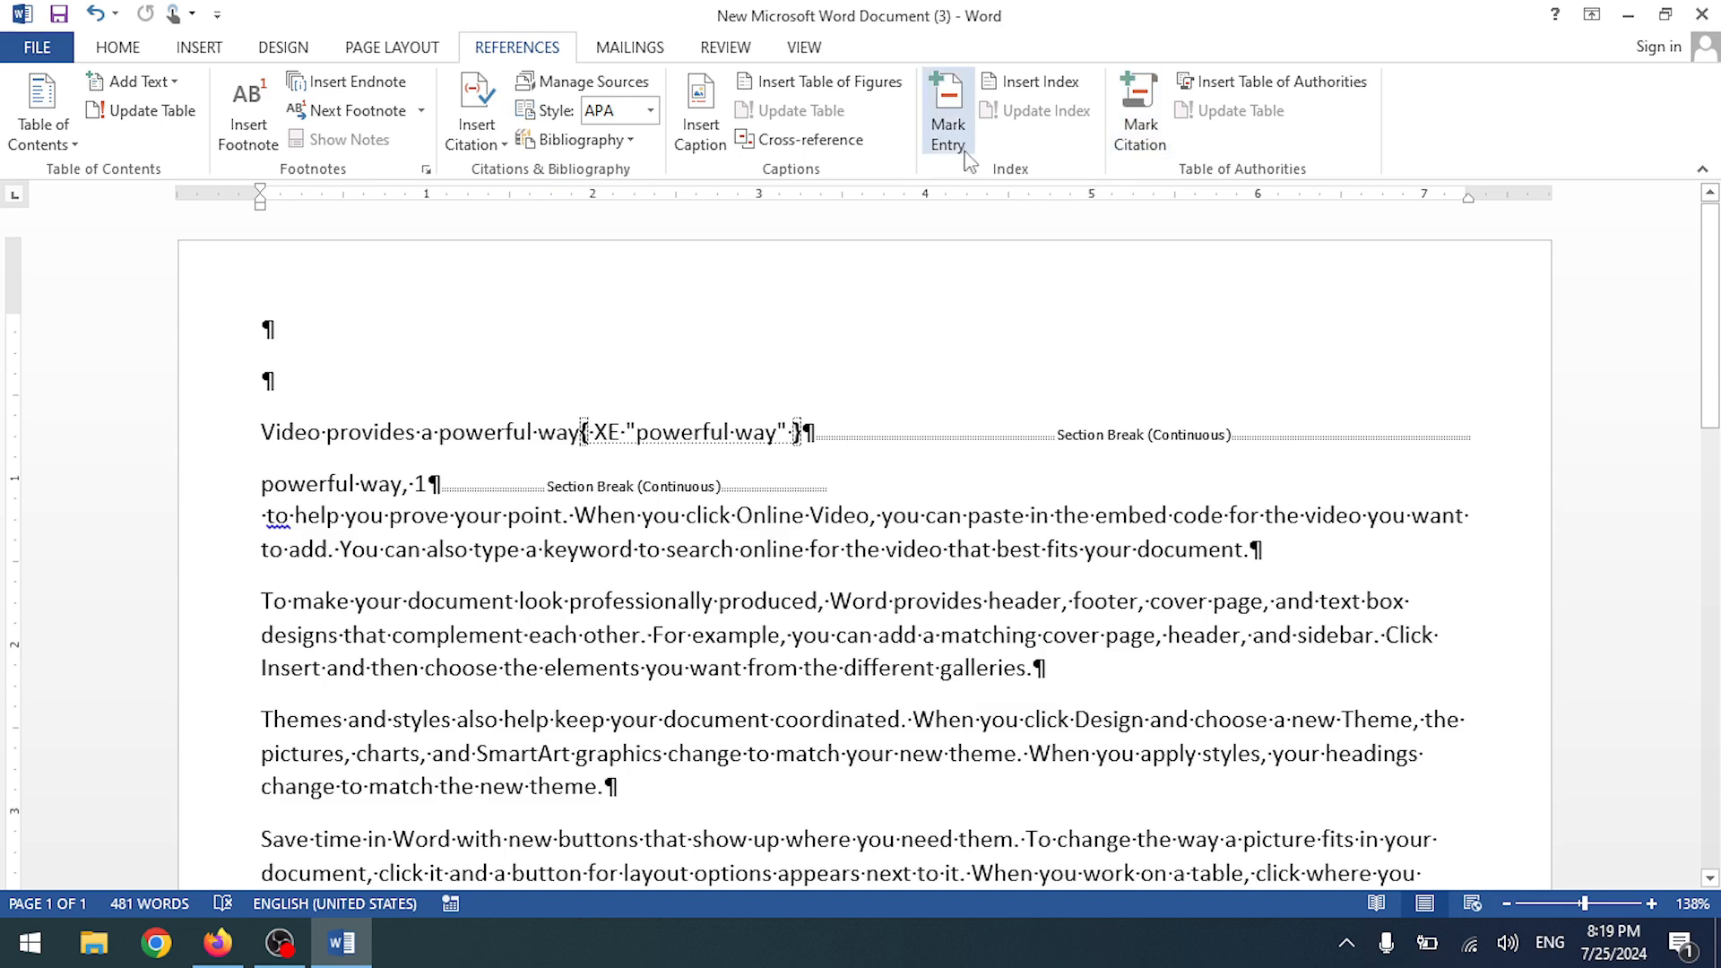
click(950, 134)
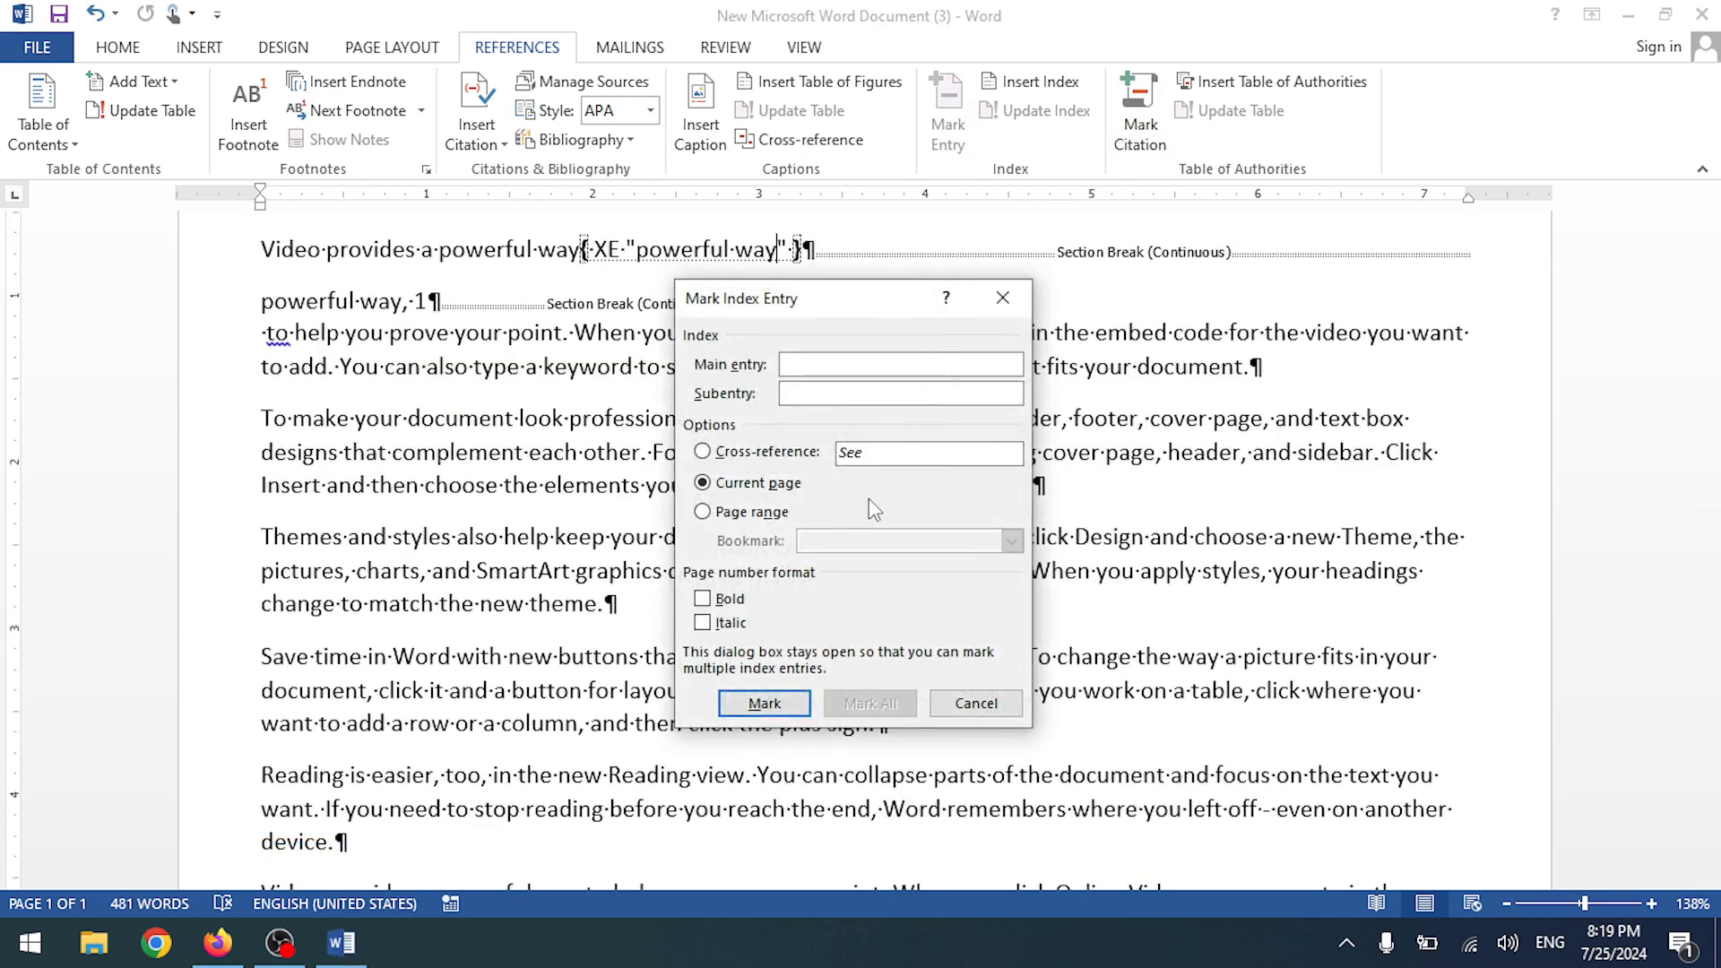
click(756, 516)
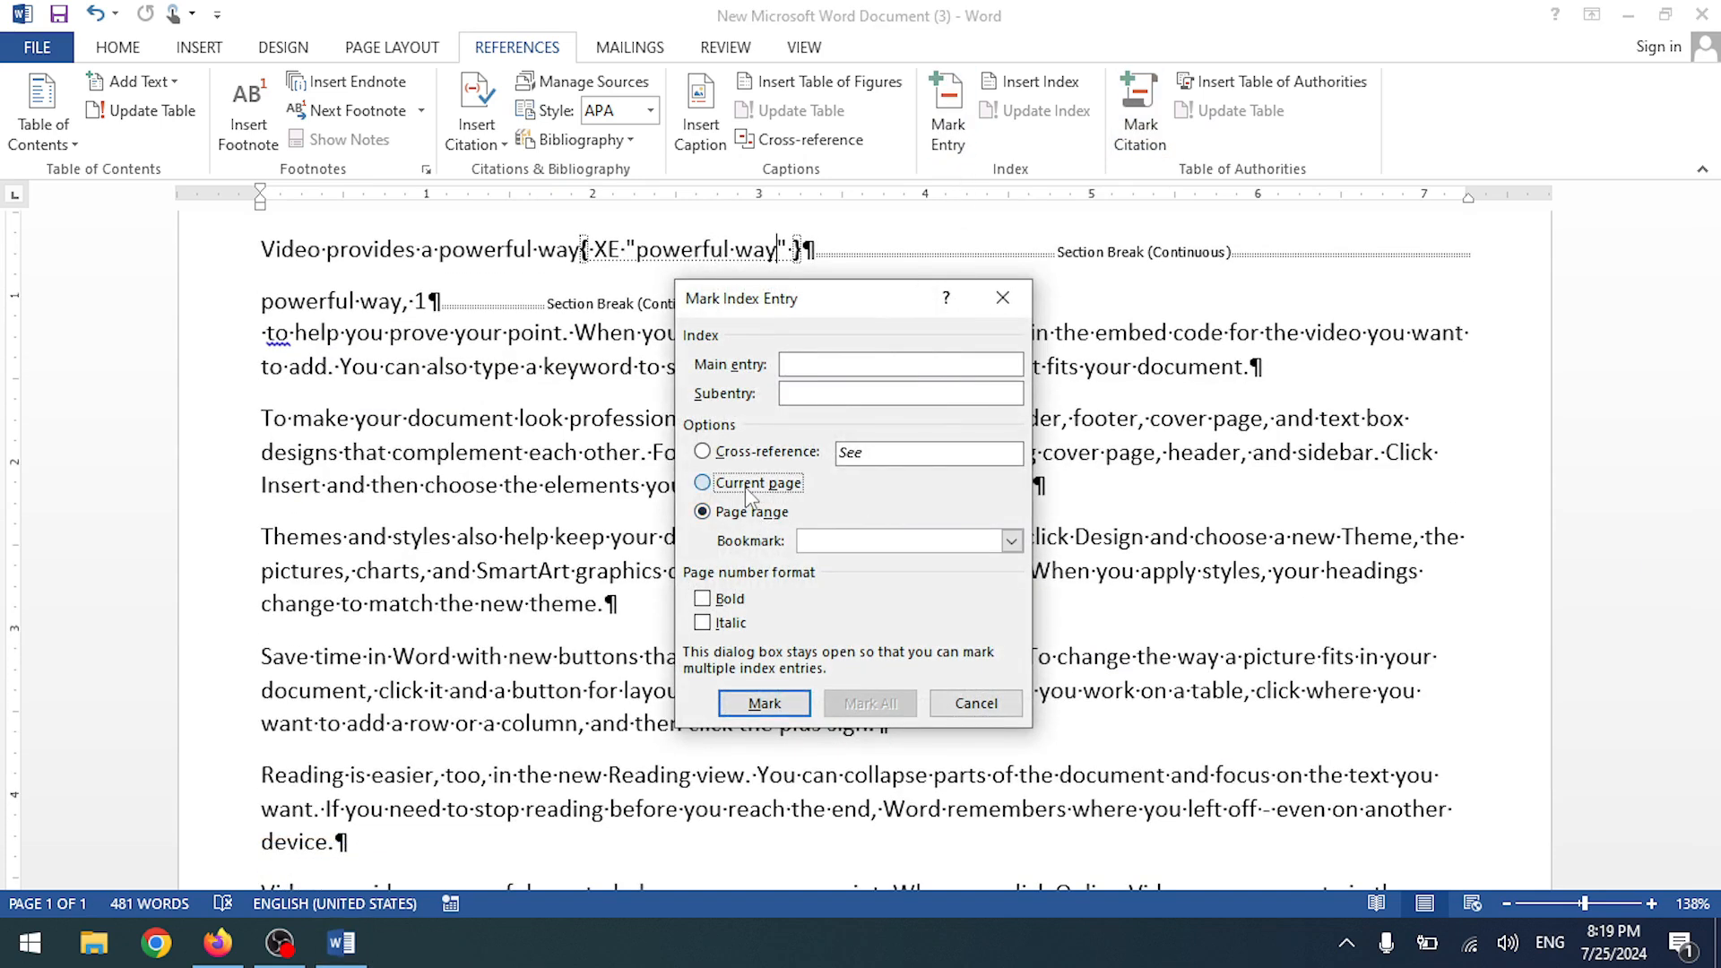
click(749, 488)
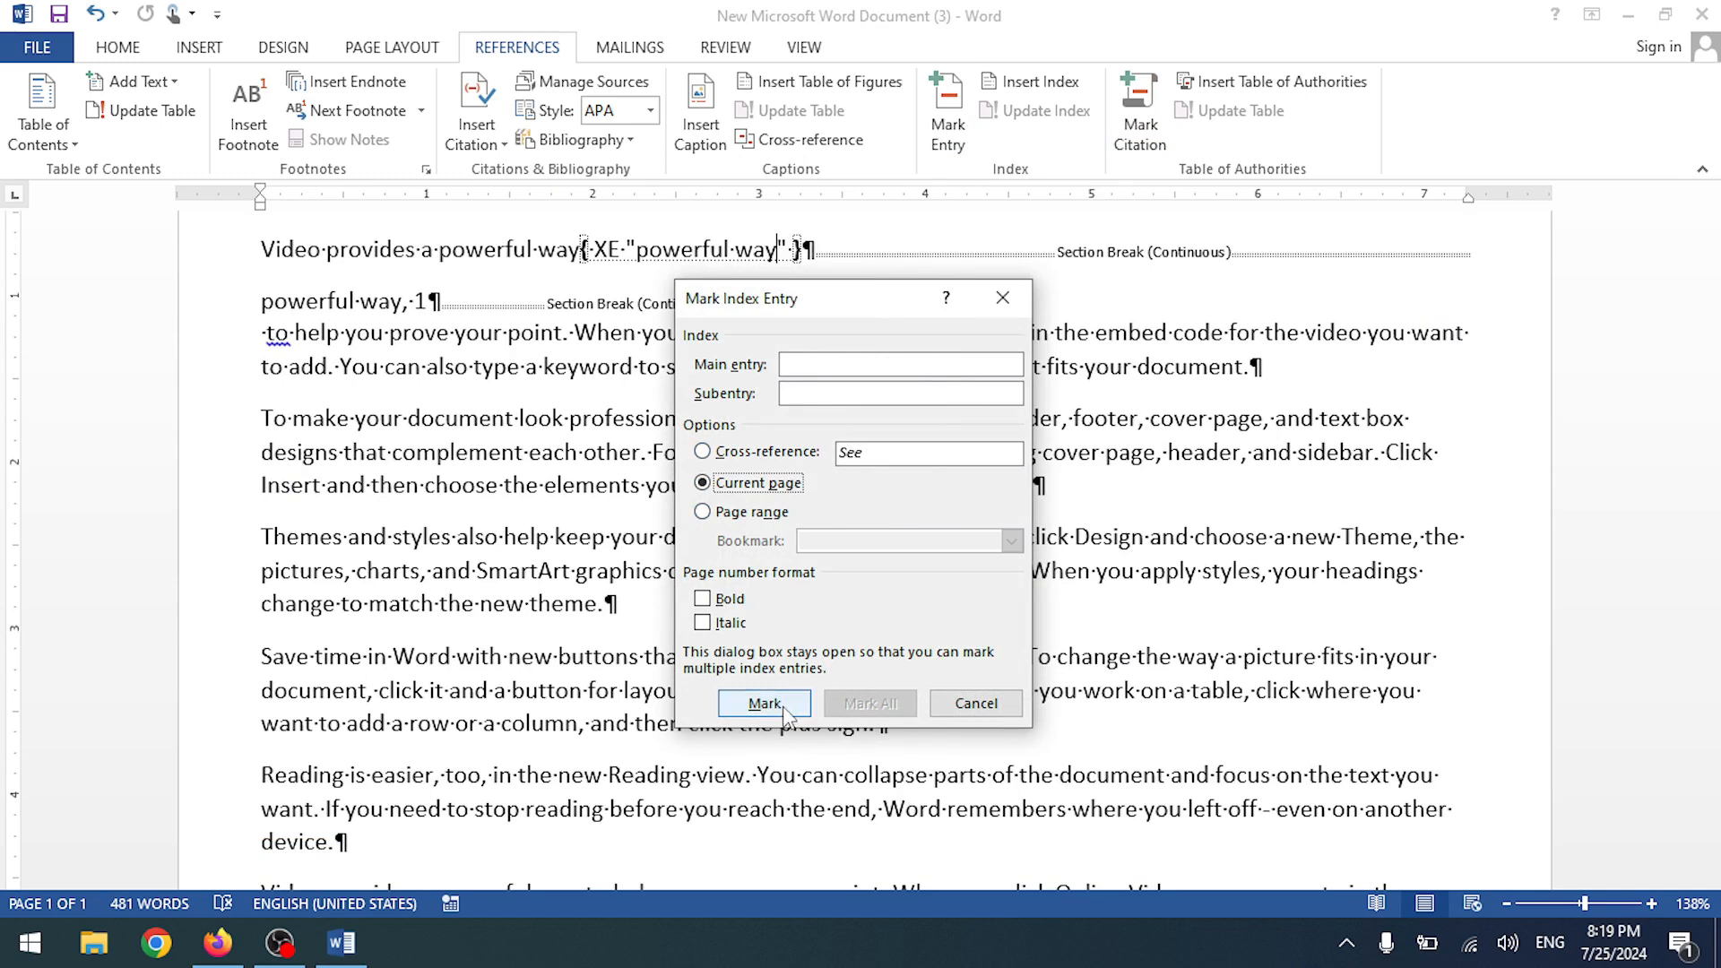
click(975, 703)
scroll(800, 508, up, 2)
scroll(800, 507, up, 1)
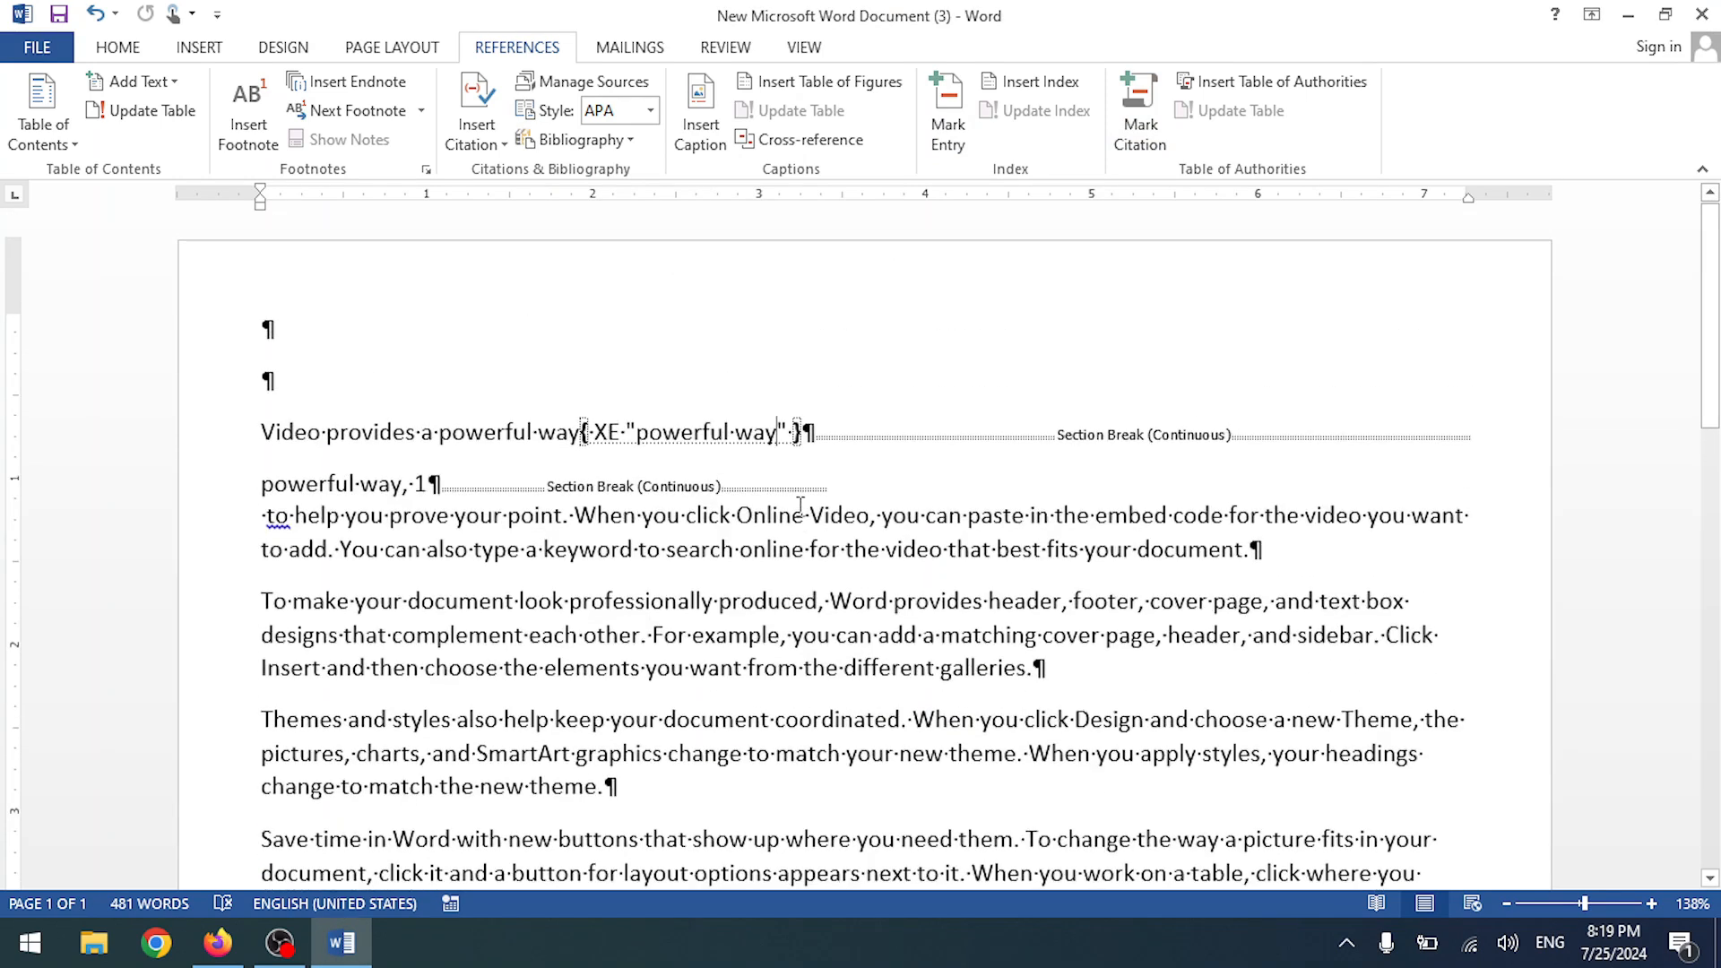
key(ctrl+z)
key(ctrl+z)
key(ctrl+z)
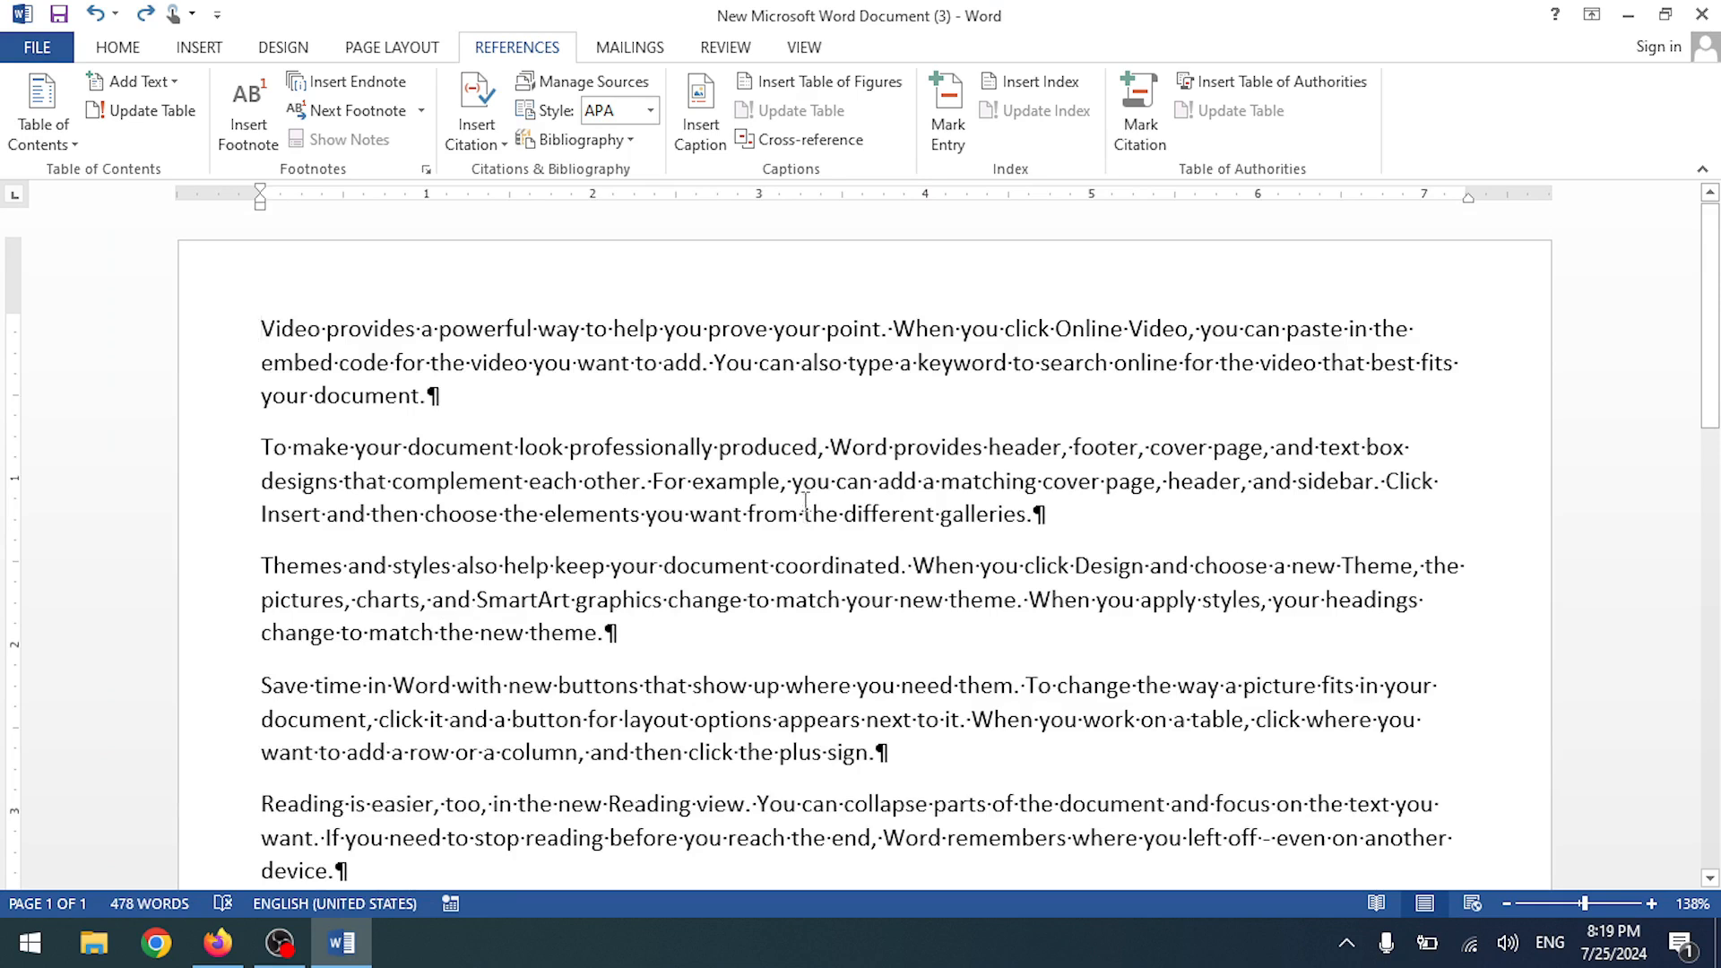
- Undo back to the =rand() formula and redo it to regenerate the sample paragraphs
key(ctrl+z)
key(ctrl+z)
key(ctrl+z)
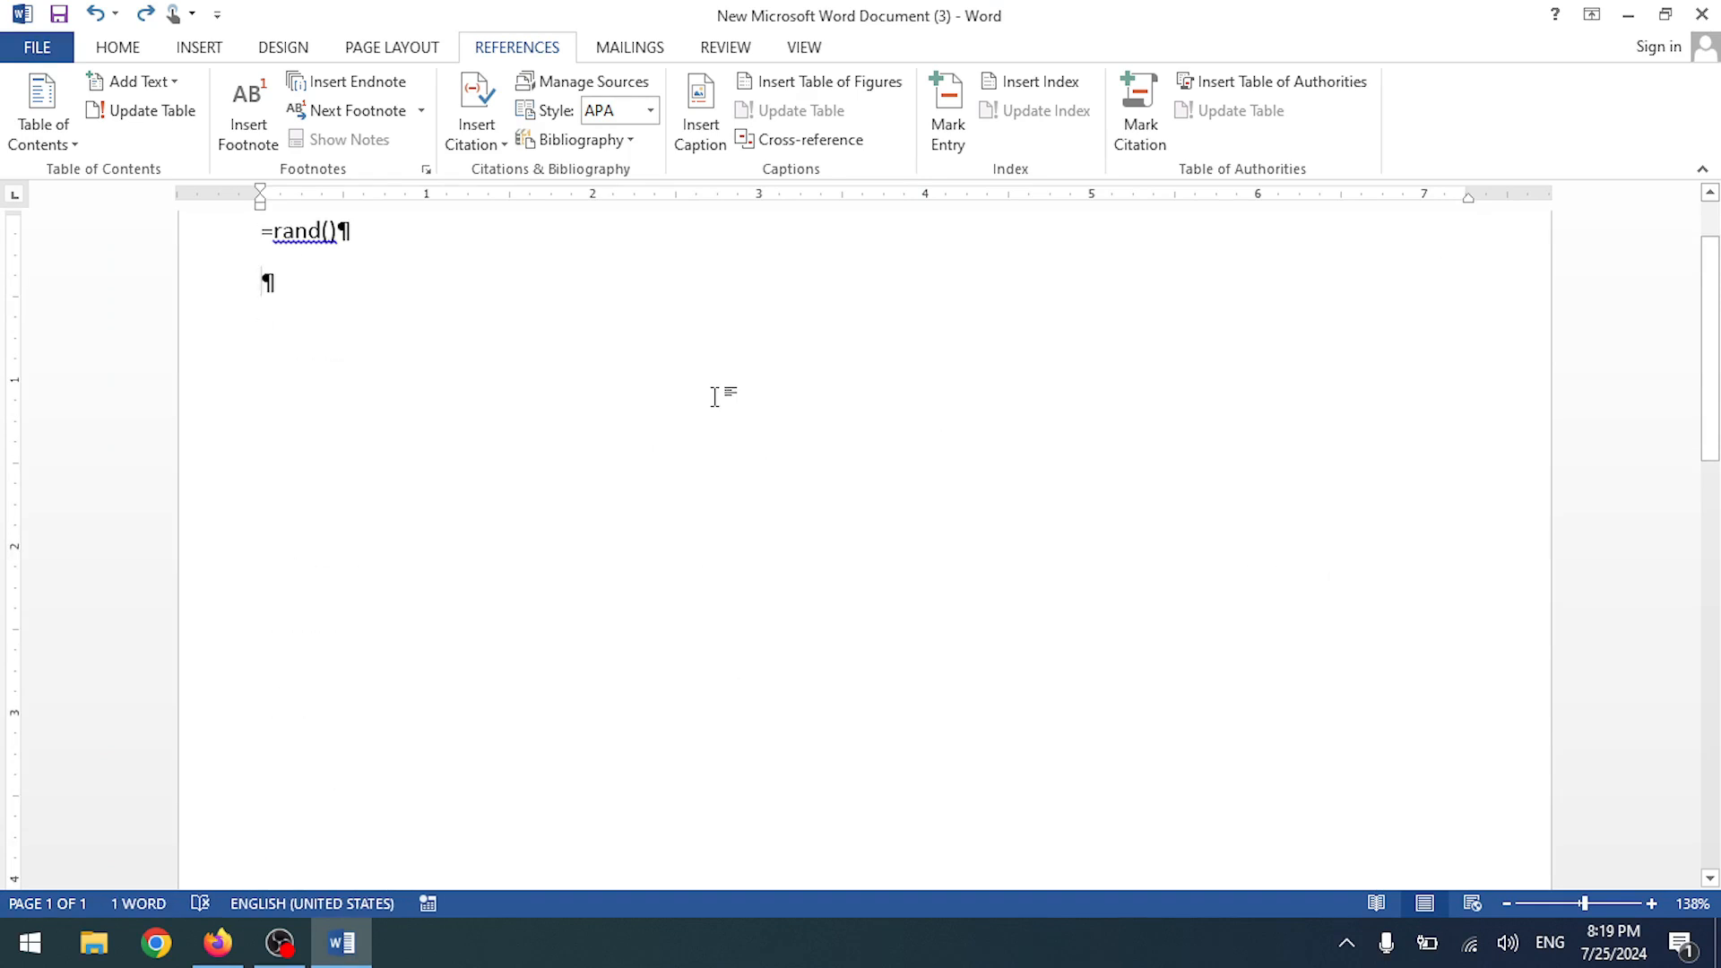
scroll(714, 397, up, 2)
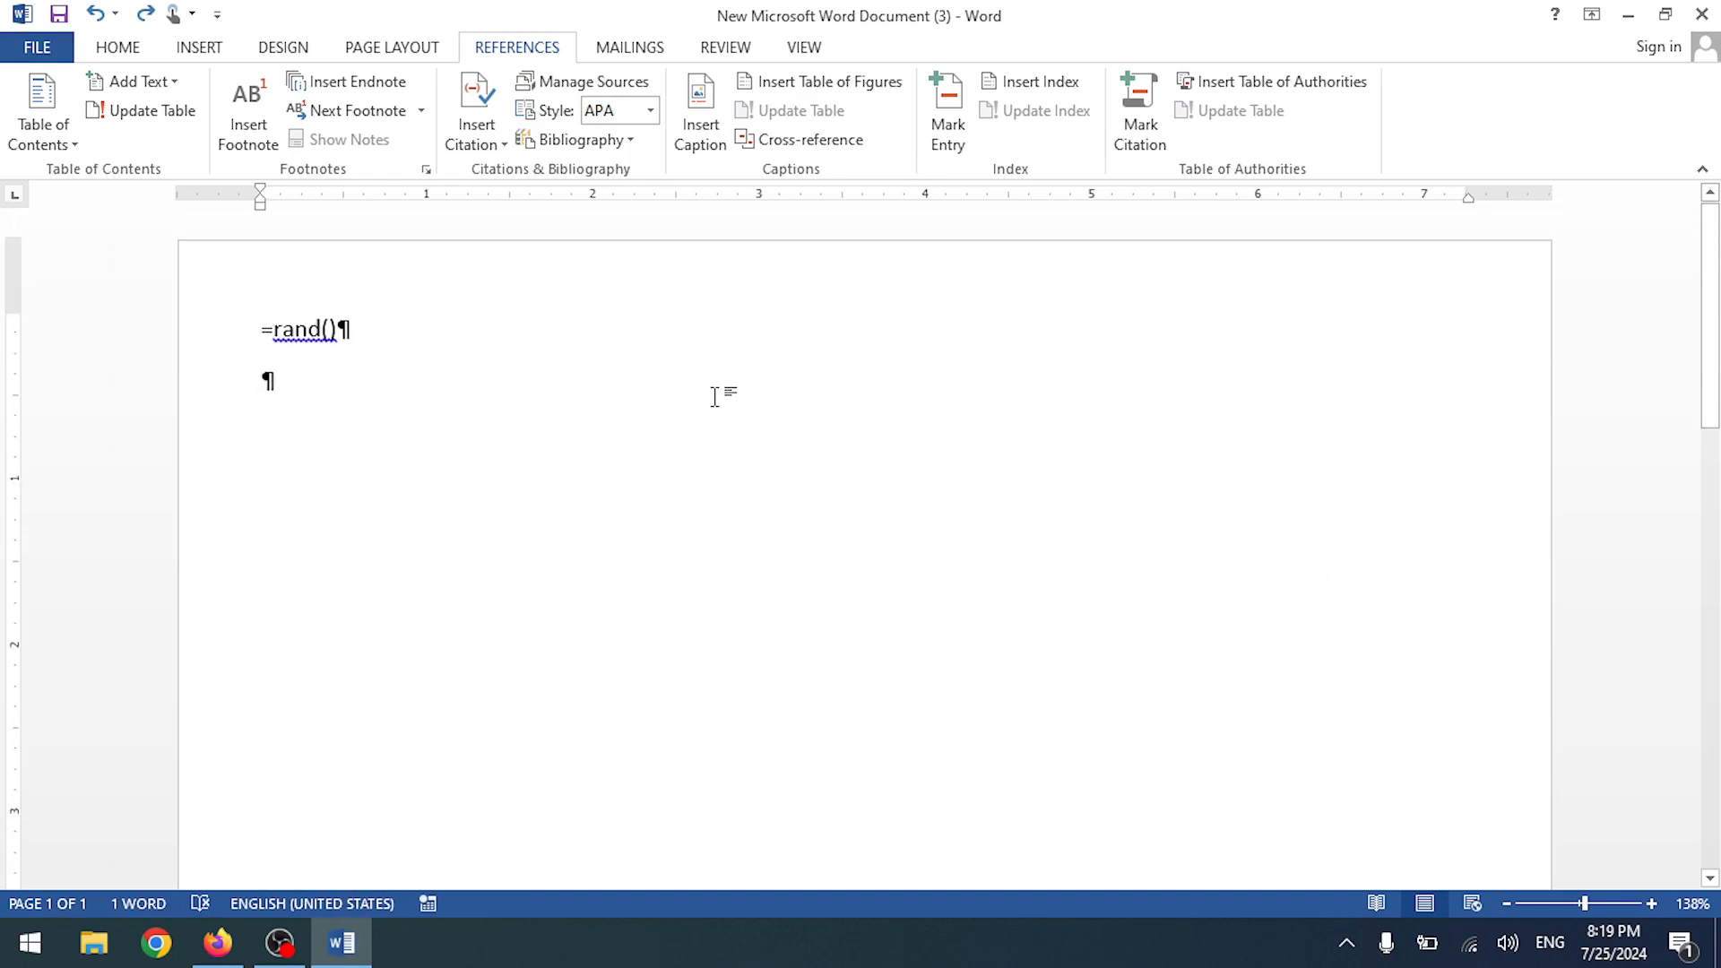
key(ctrl+y)
scroll(516, 307, up, 1)
- Switch all the text to right-to-left, then back to left-to-right
key(ctrl+a)
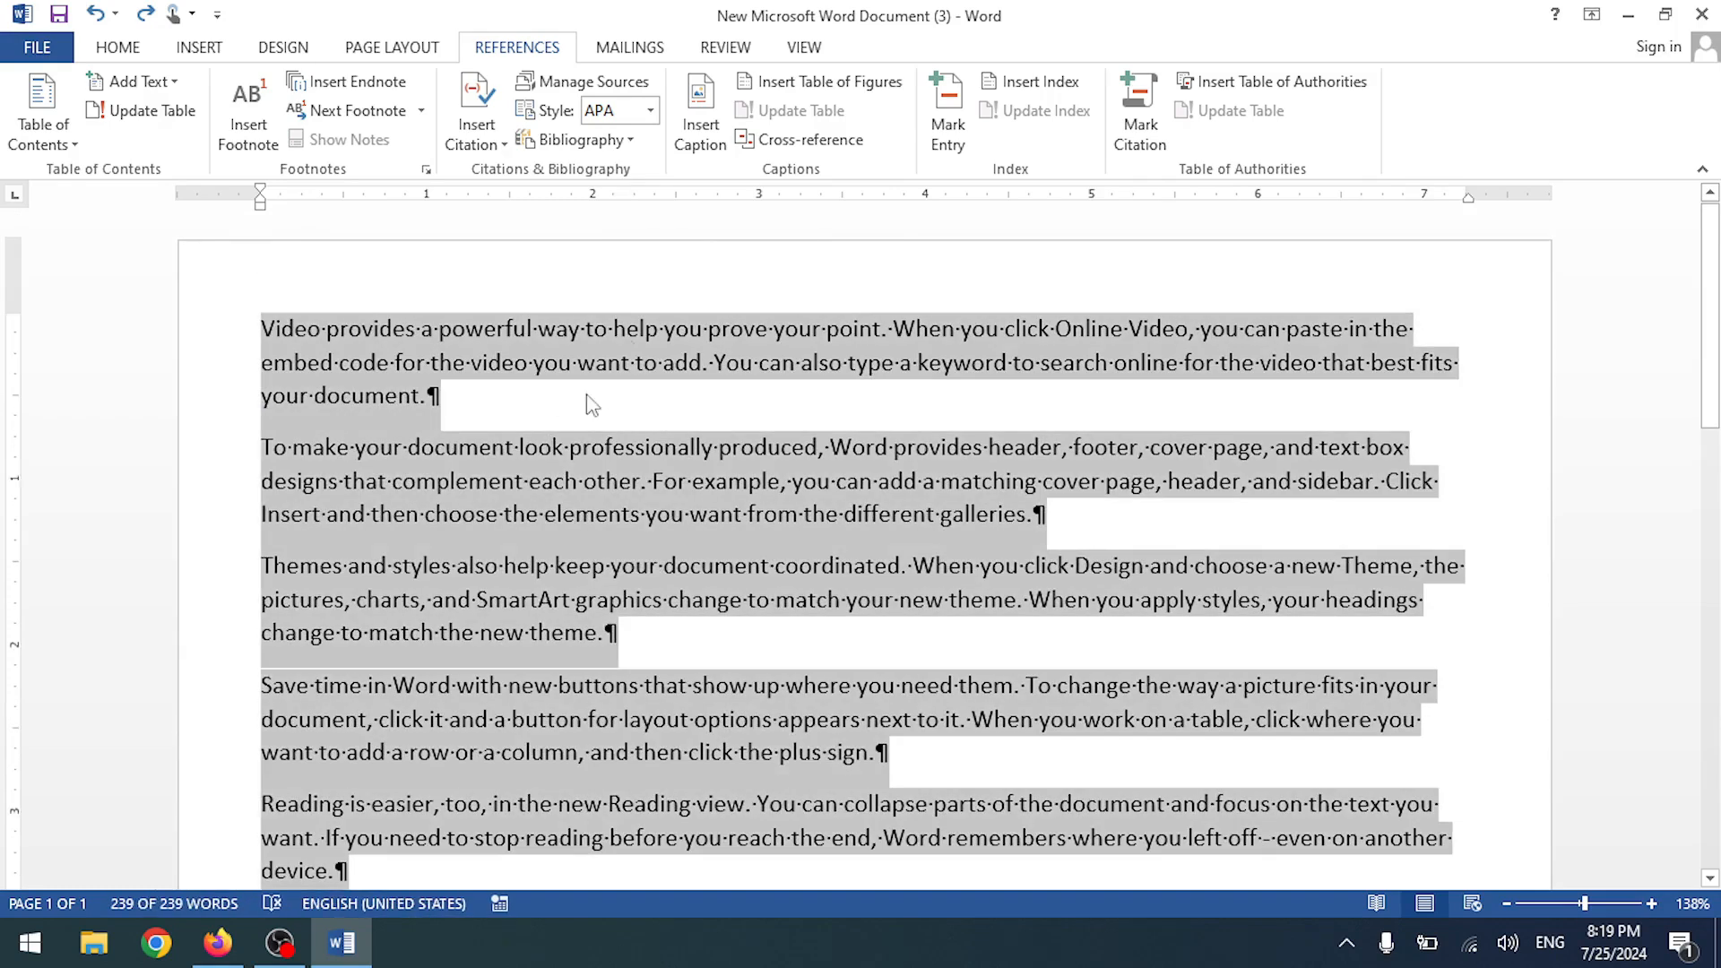
click(139, 55)
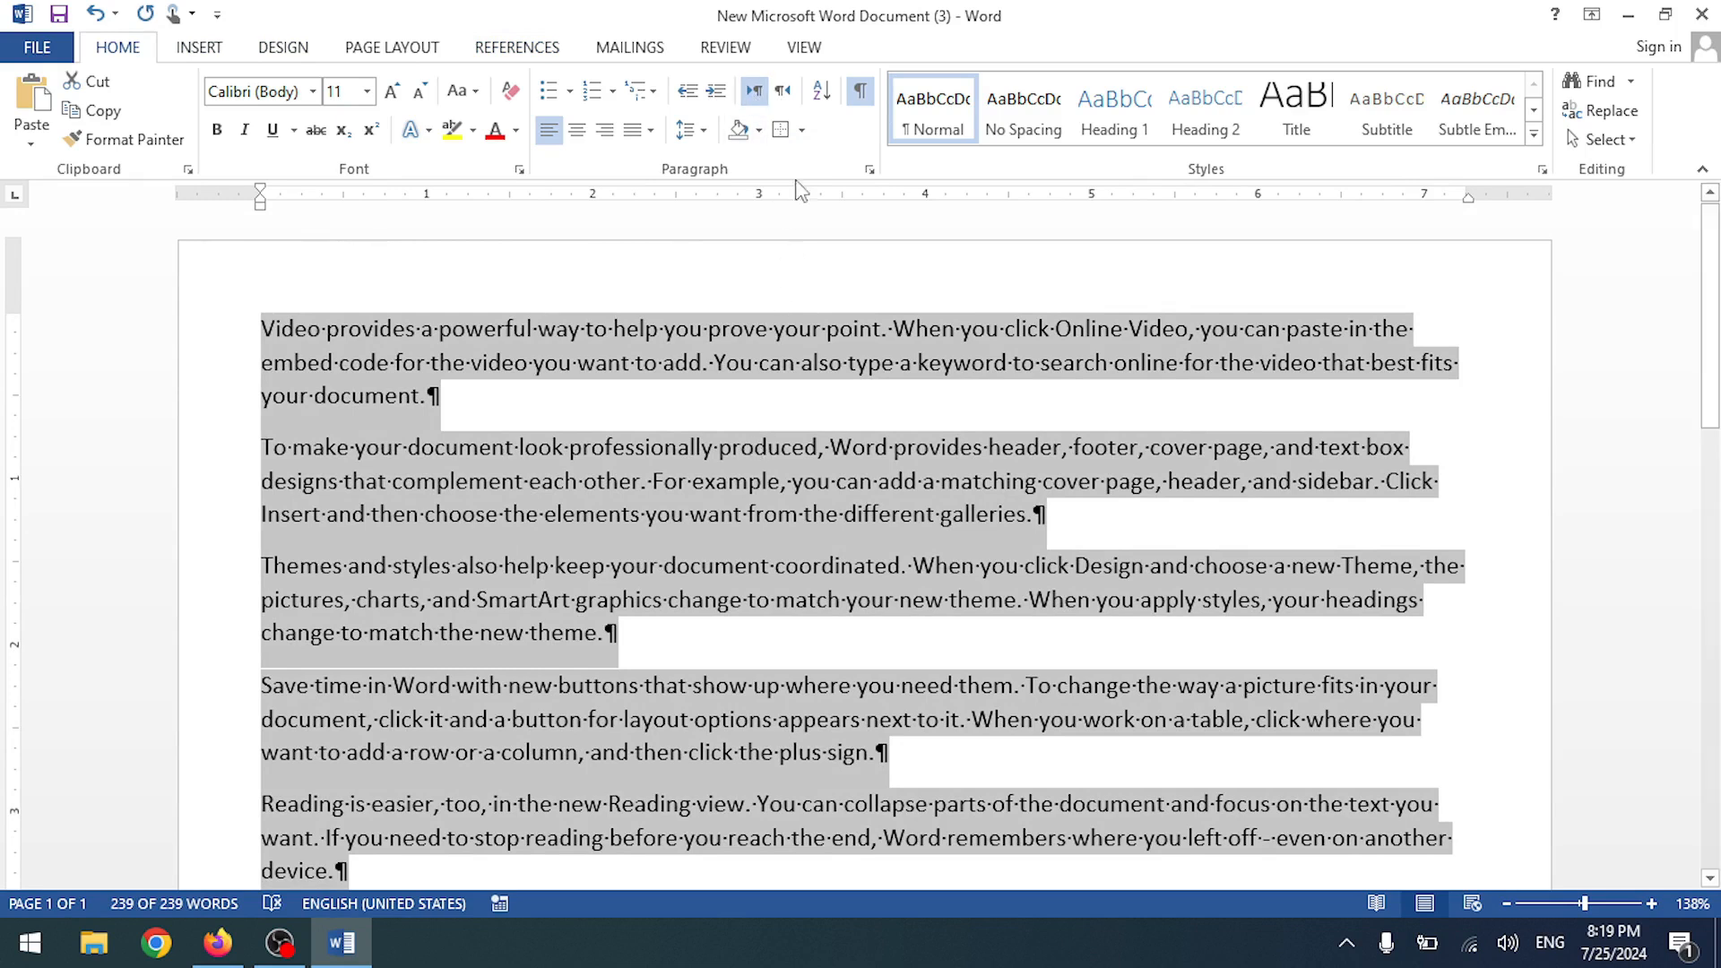
click(783, 94)
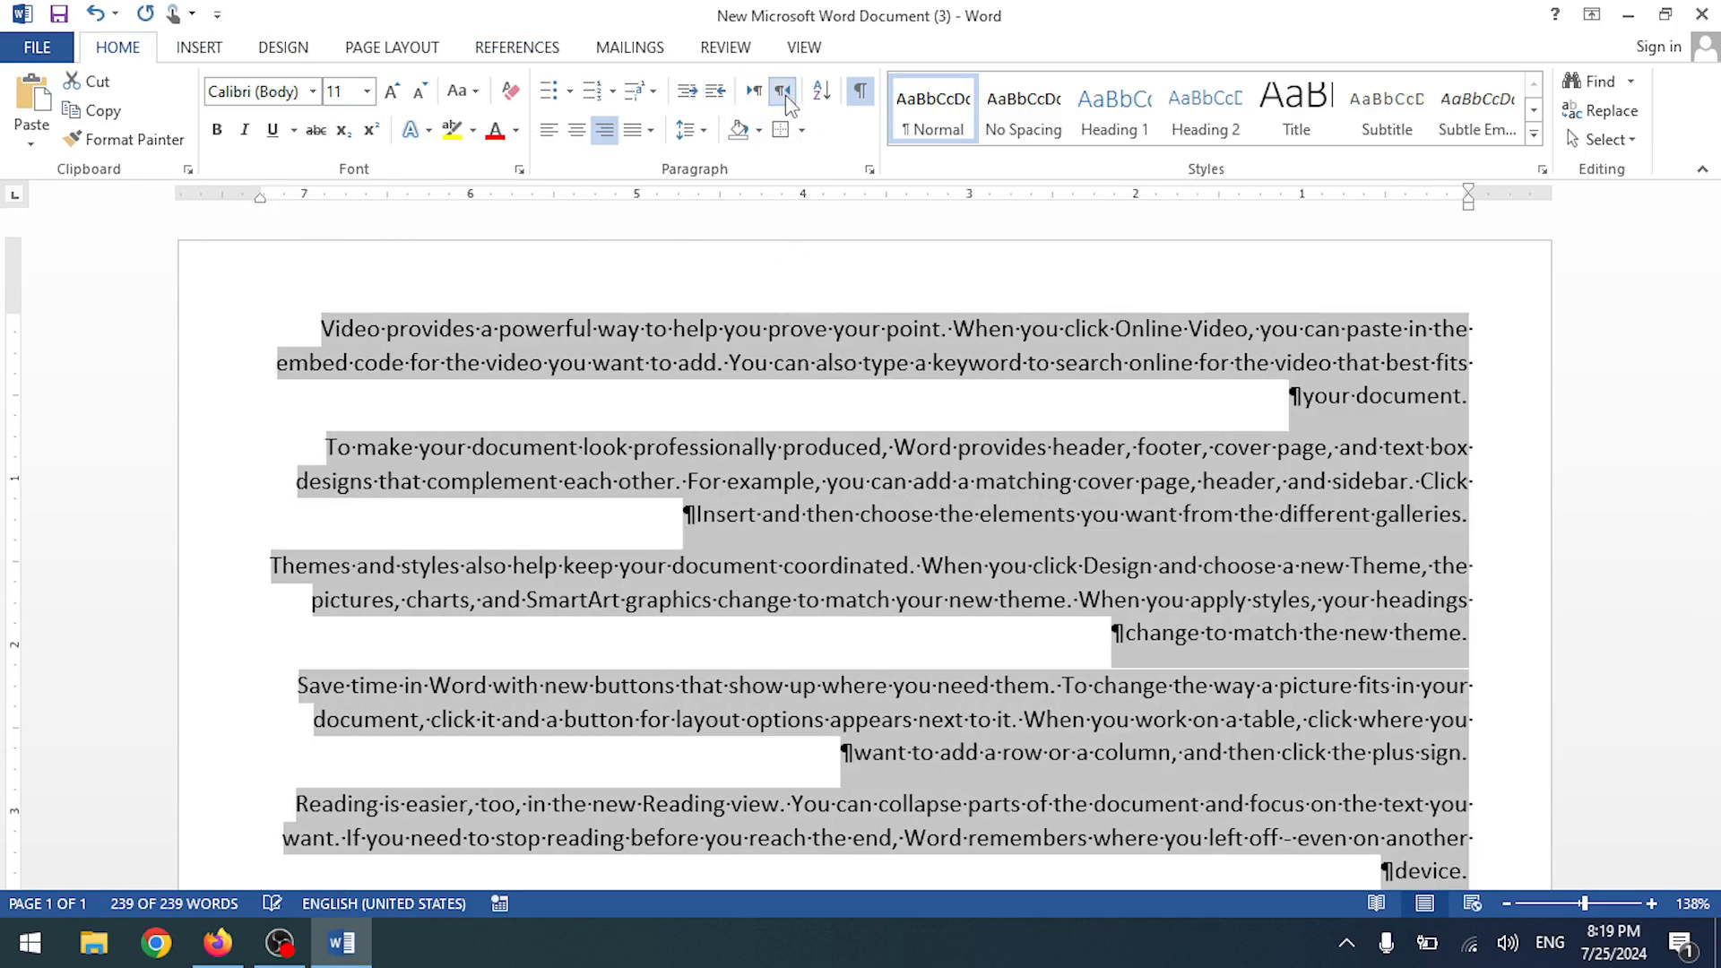
click(754, 91)
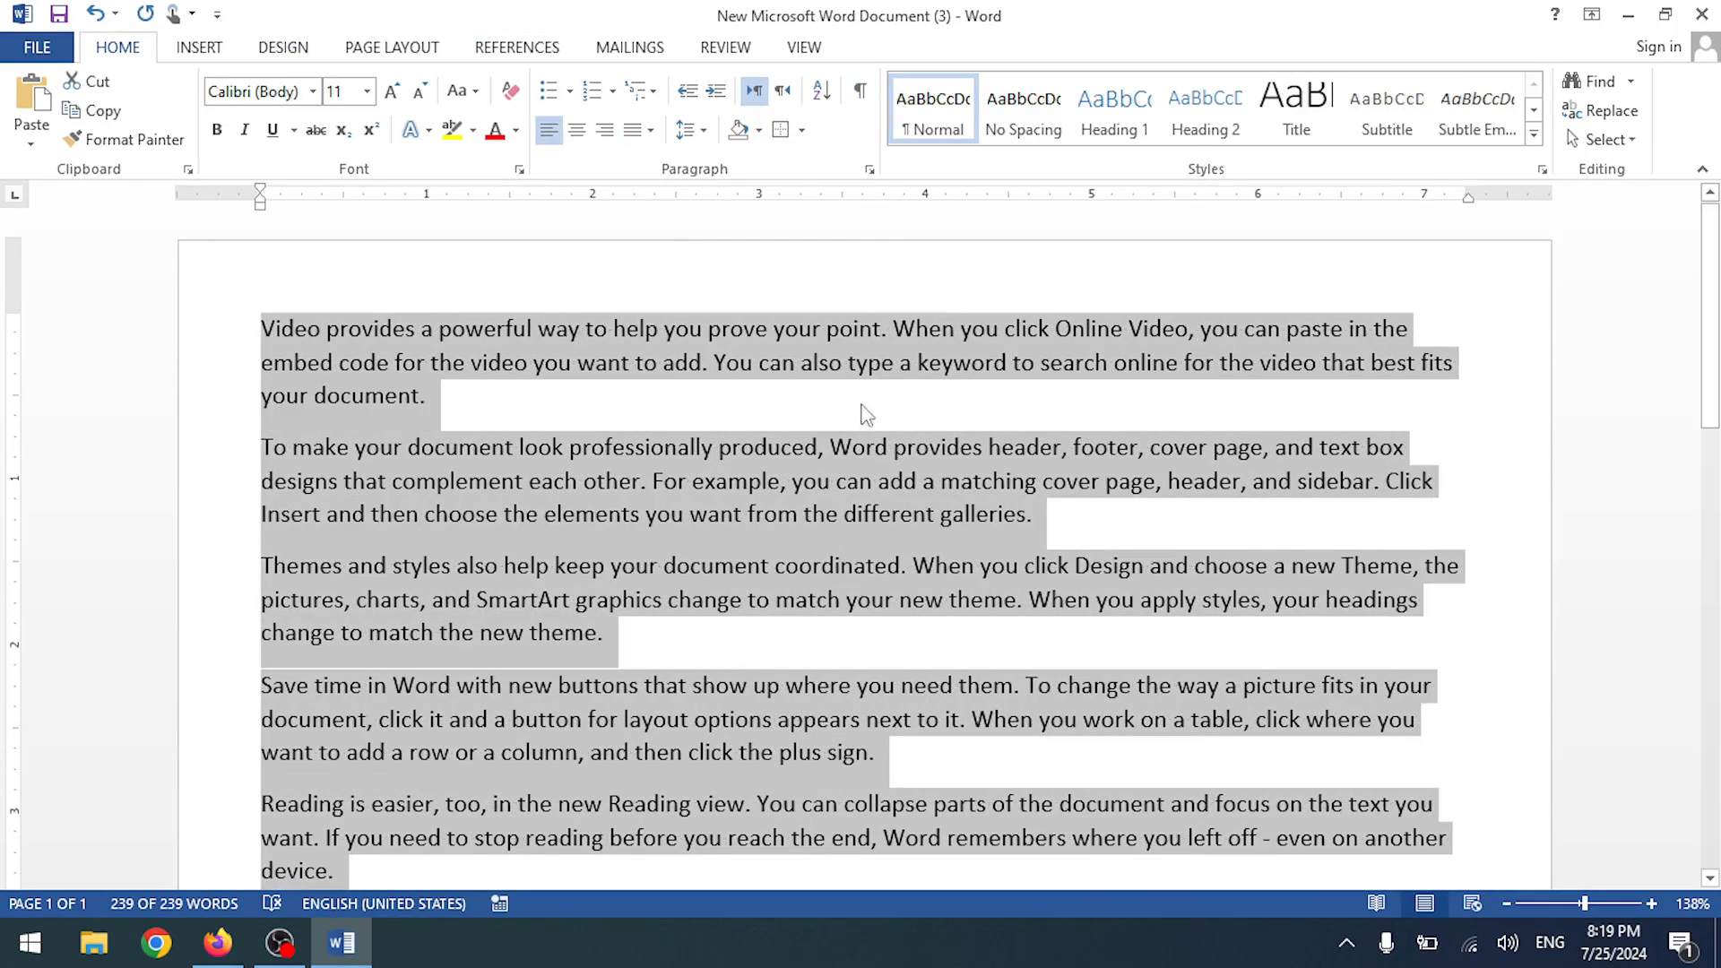
click(844, 344)
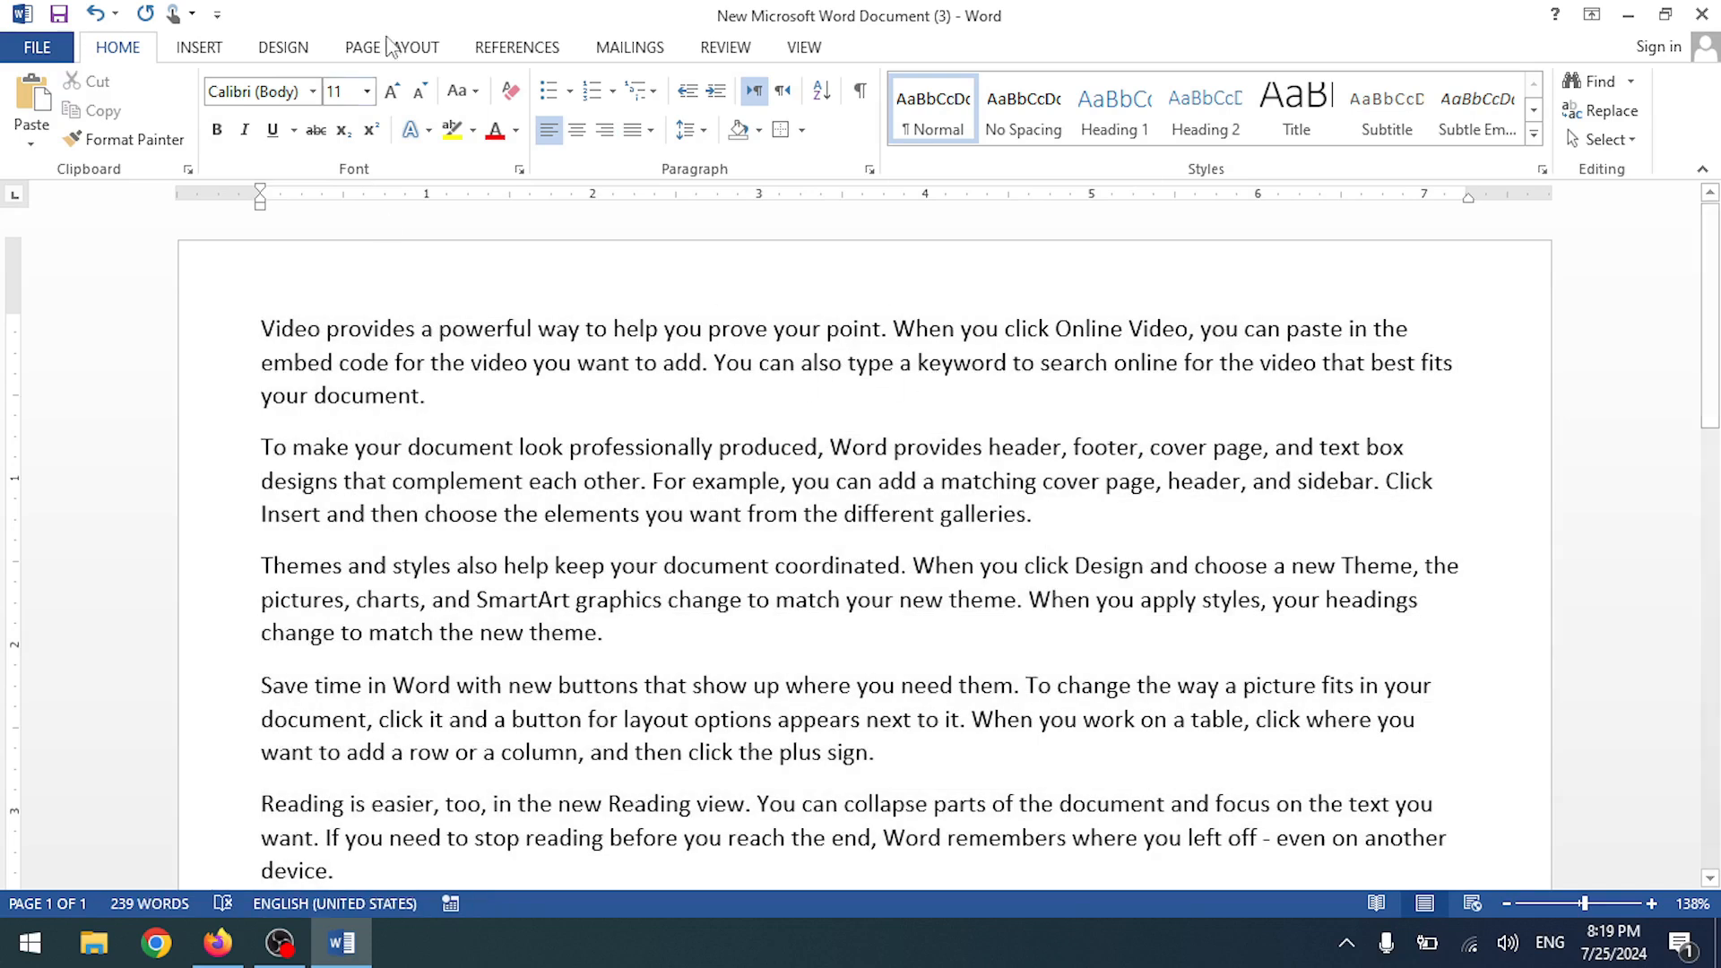
click(509, 50)
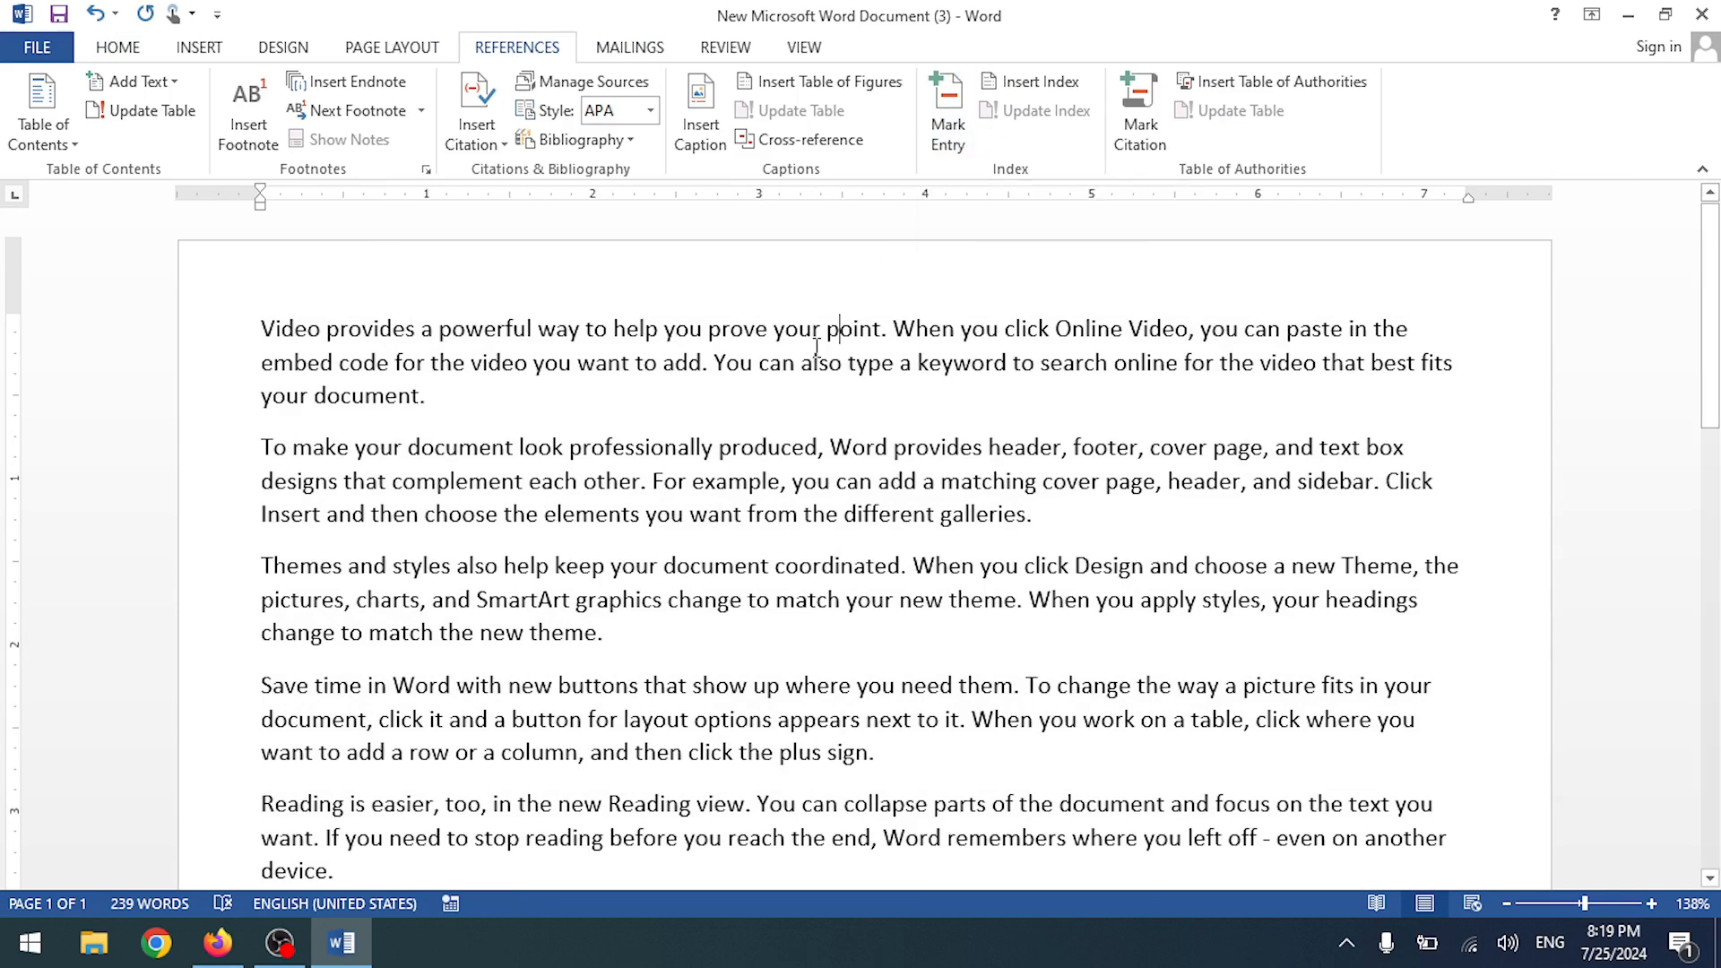
- Mark 'powerful way to' as an index entry
drag(440, 328, 600, 325)
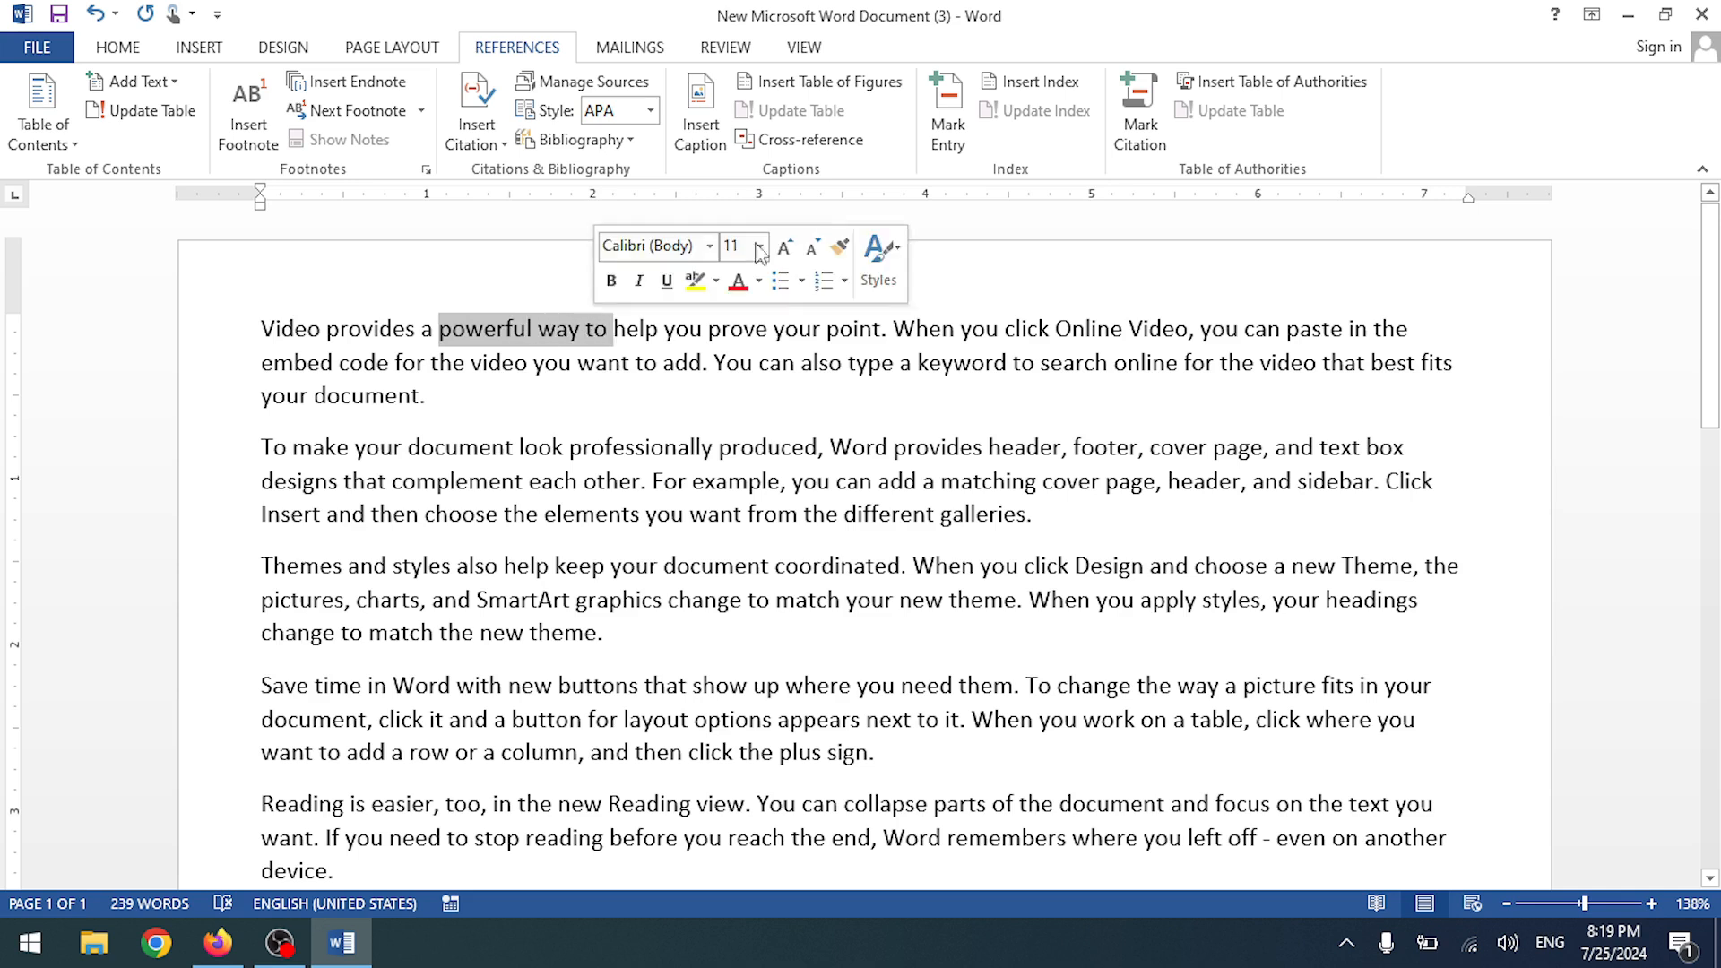
click(949, 134)
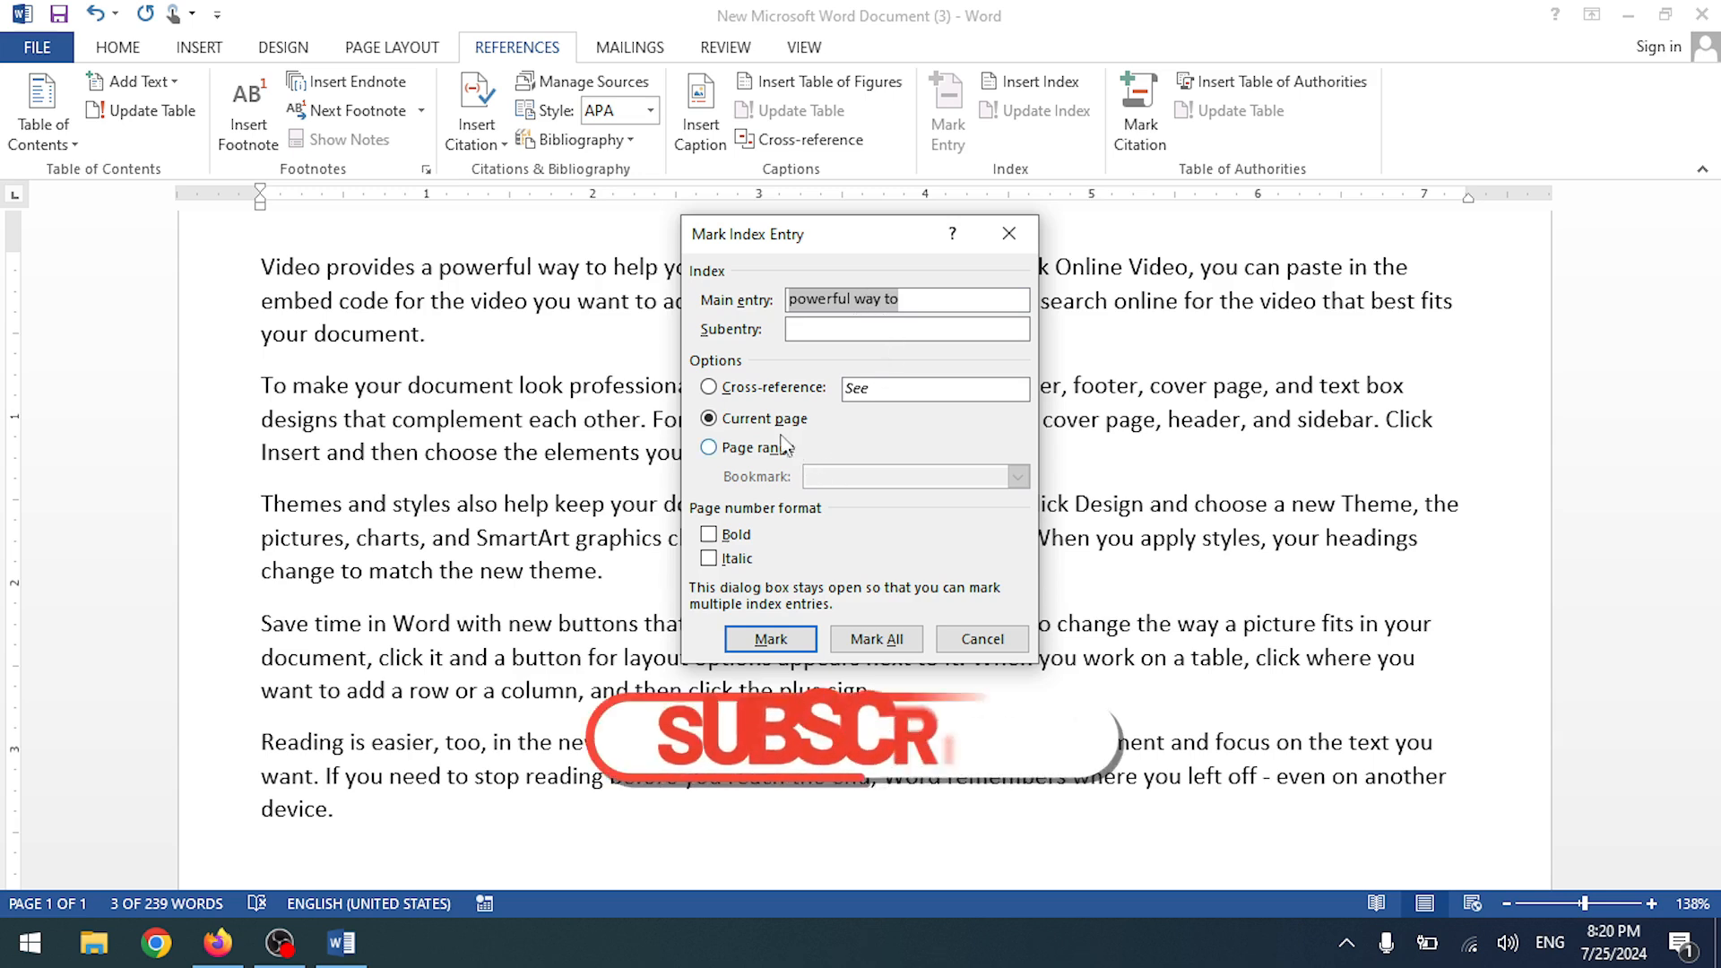
click(773, 639)
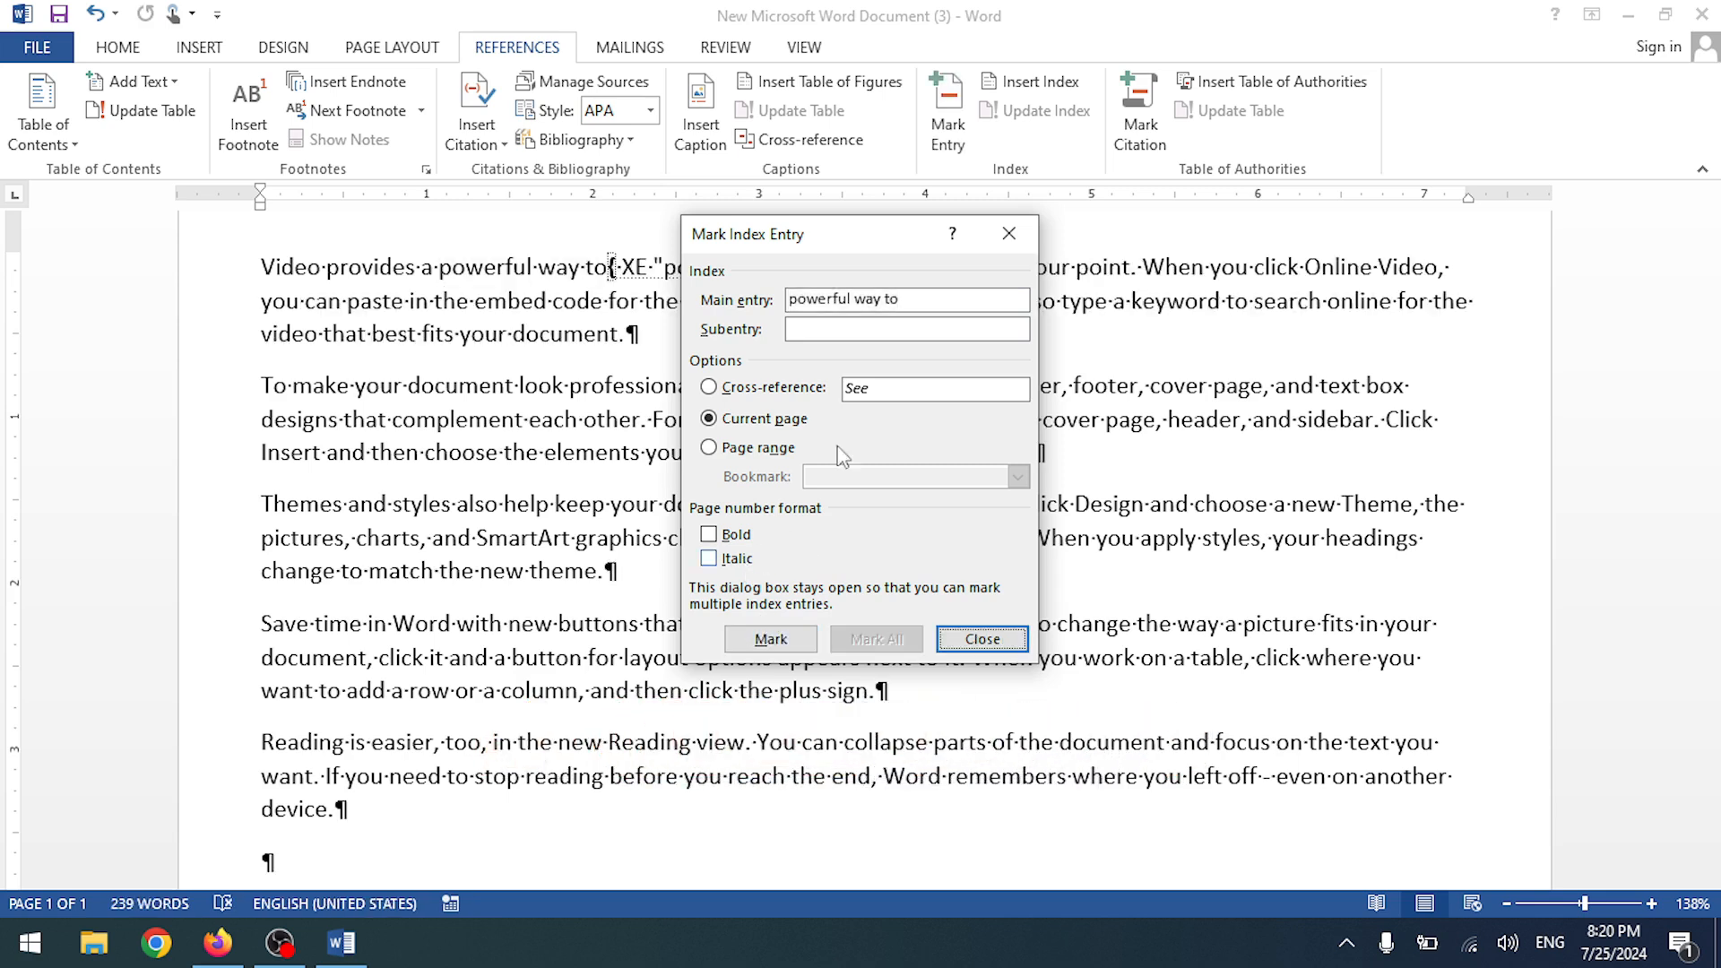
click(1003, 235)
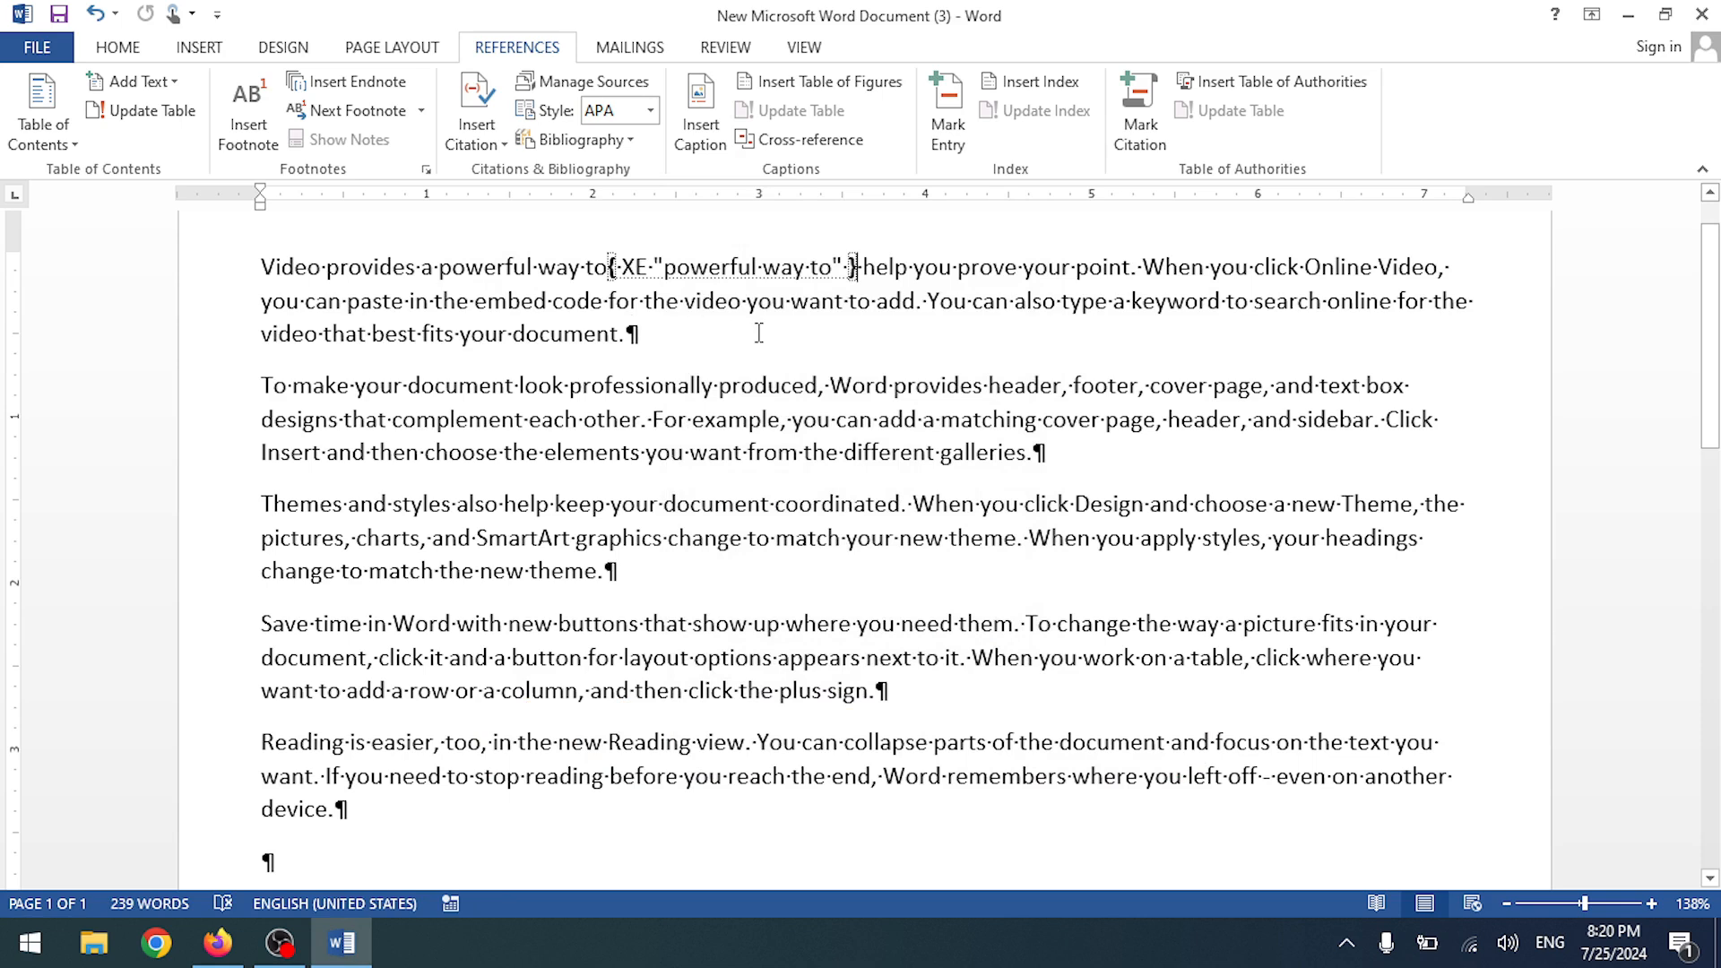
- Turn off Show/Hide ¶ to hide formatting marks and the index field code
key(ctrl+a)
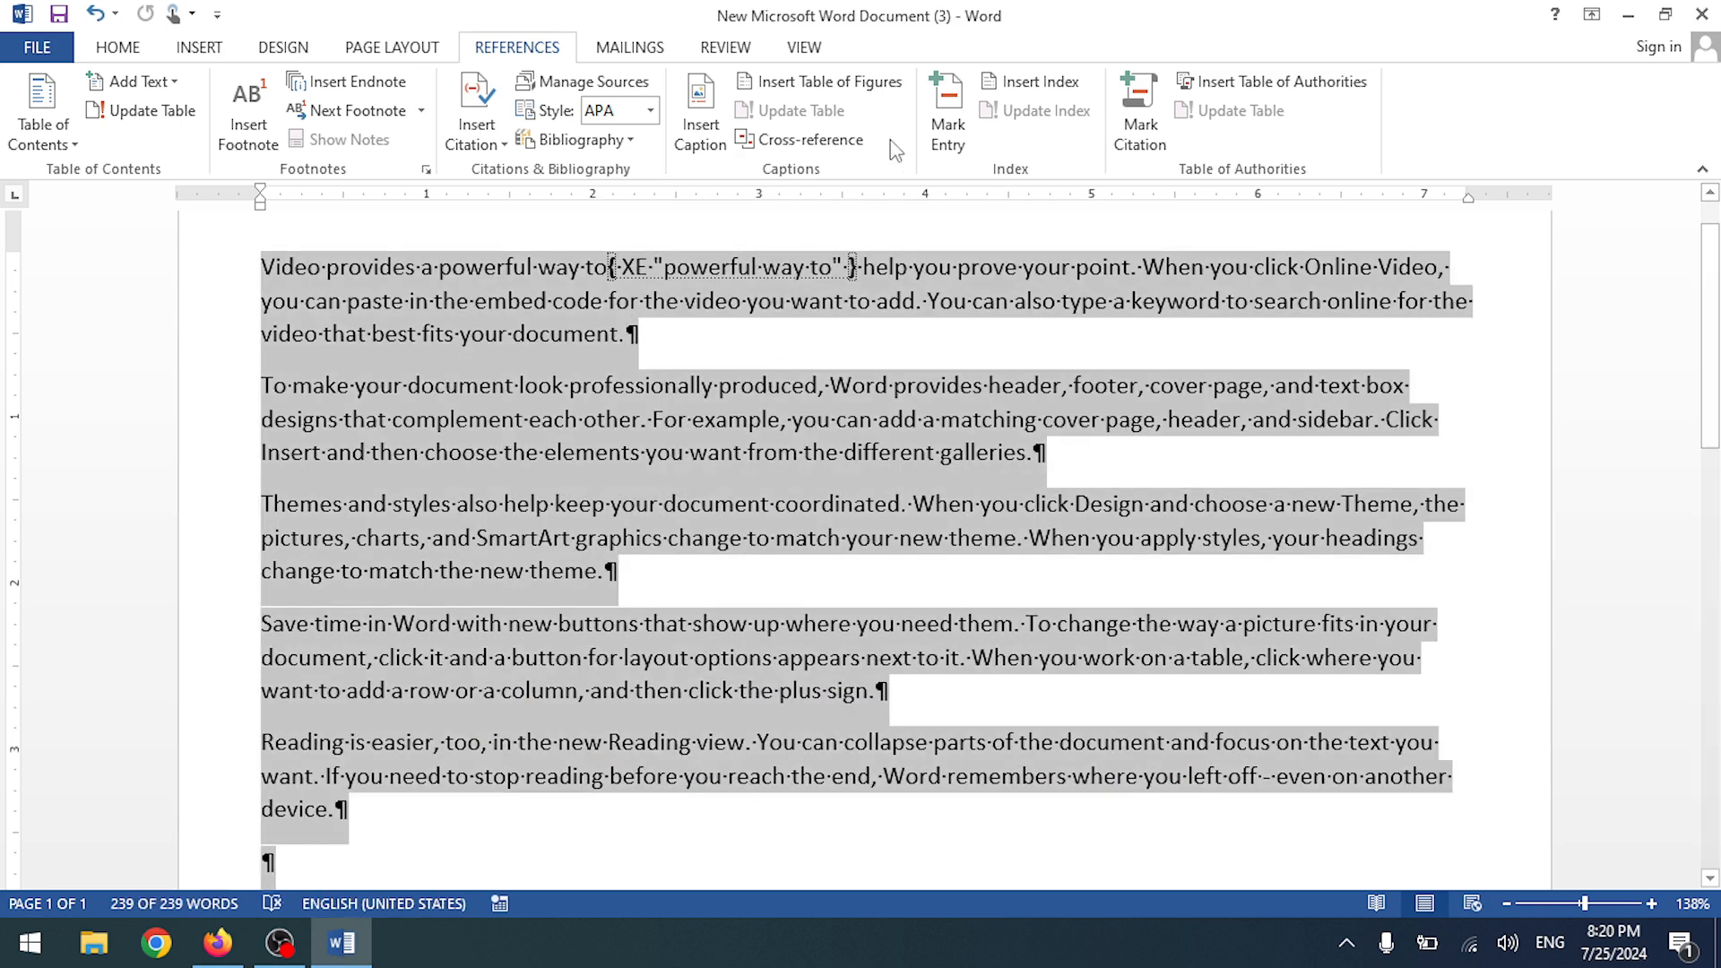
click(130, 52)
click(861, 90)
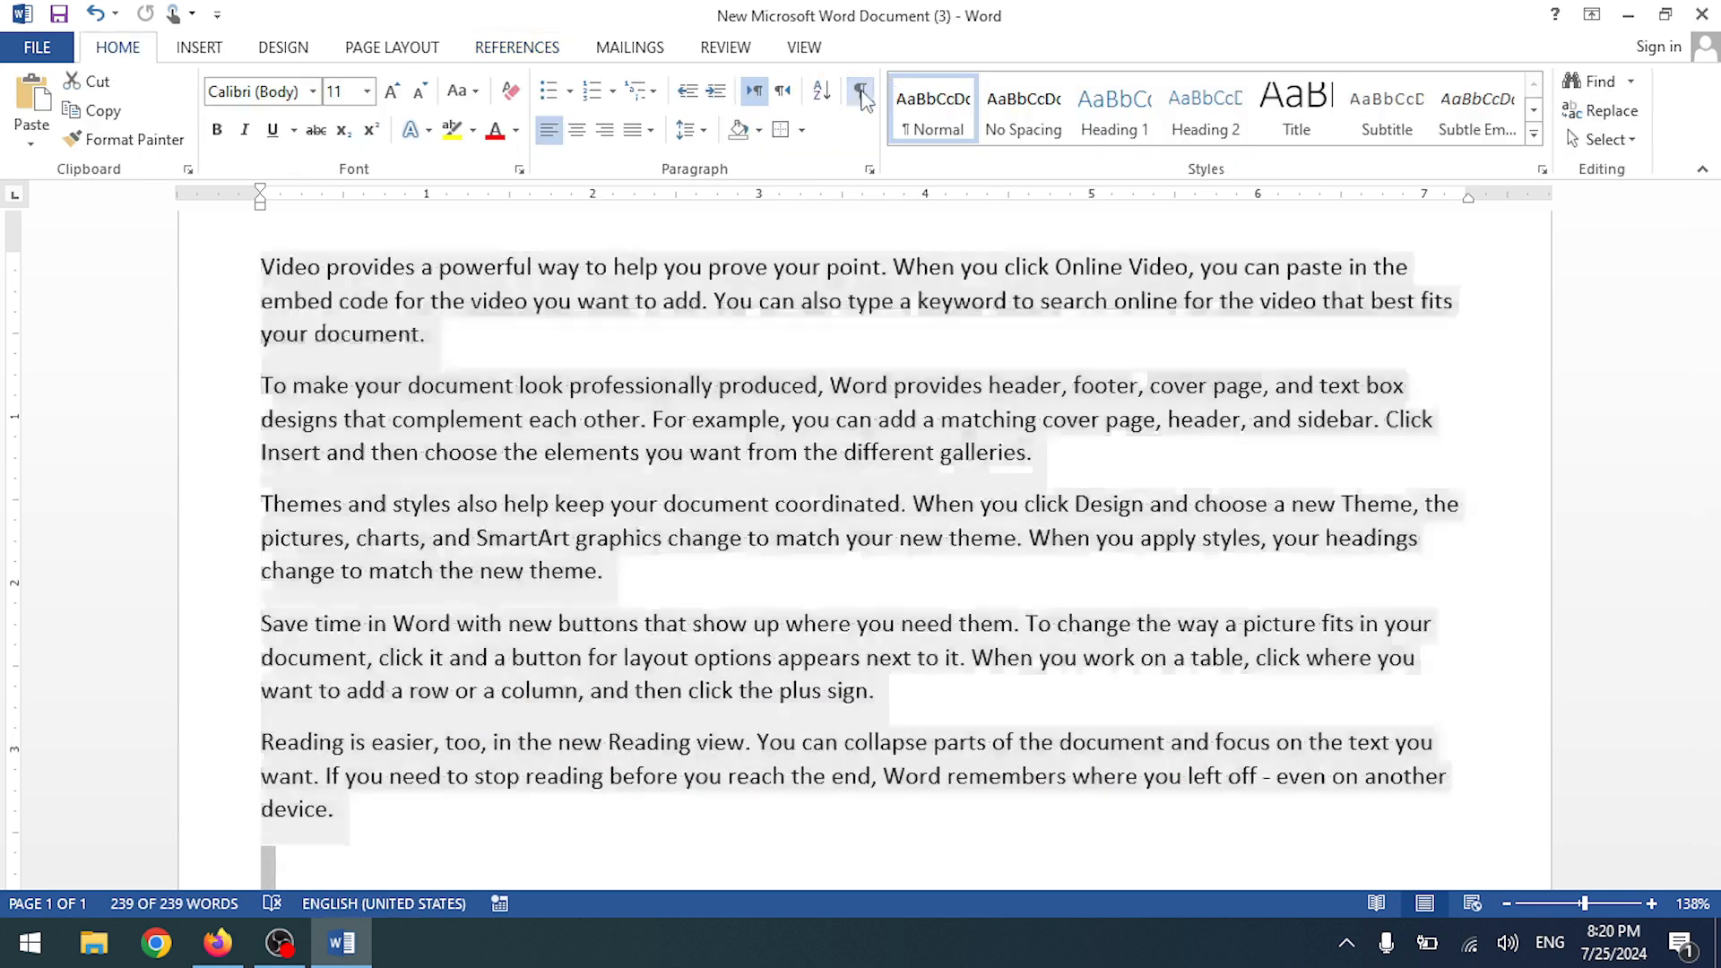
click(742, 500)
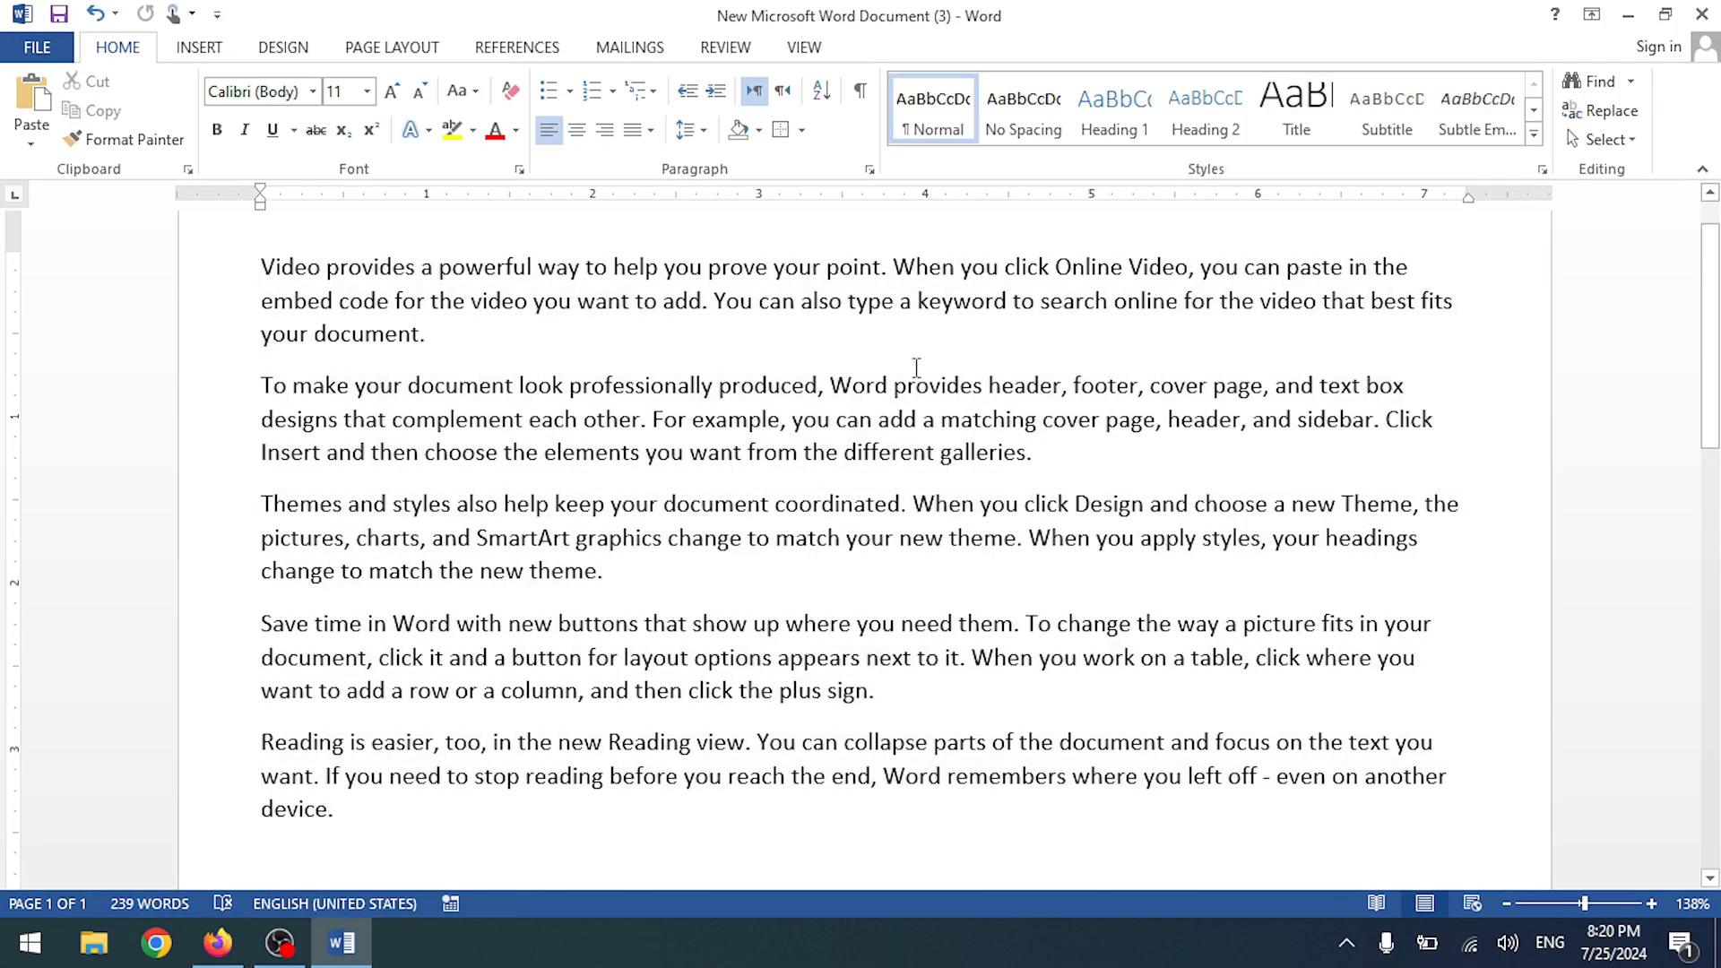
click(539, 52)
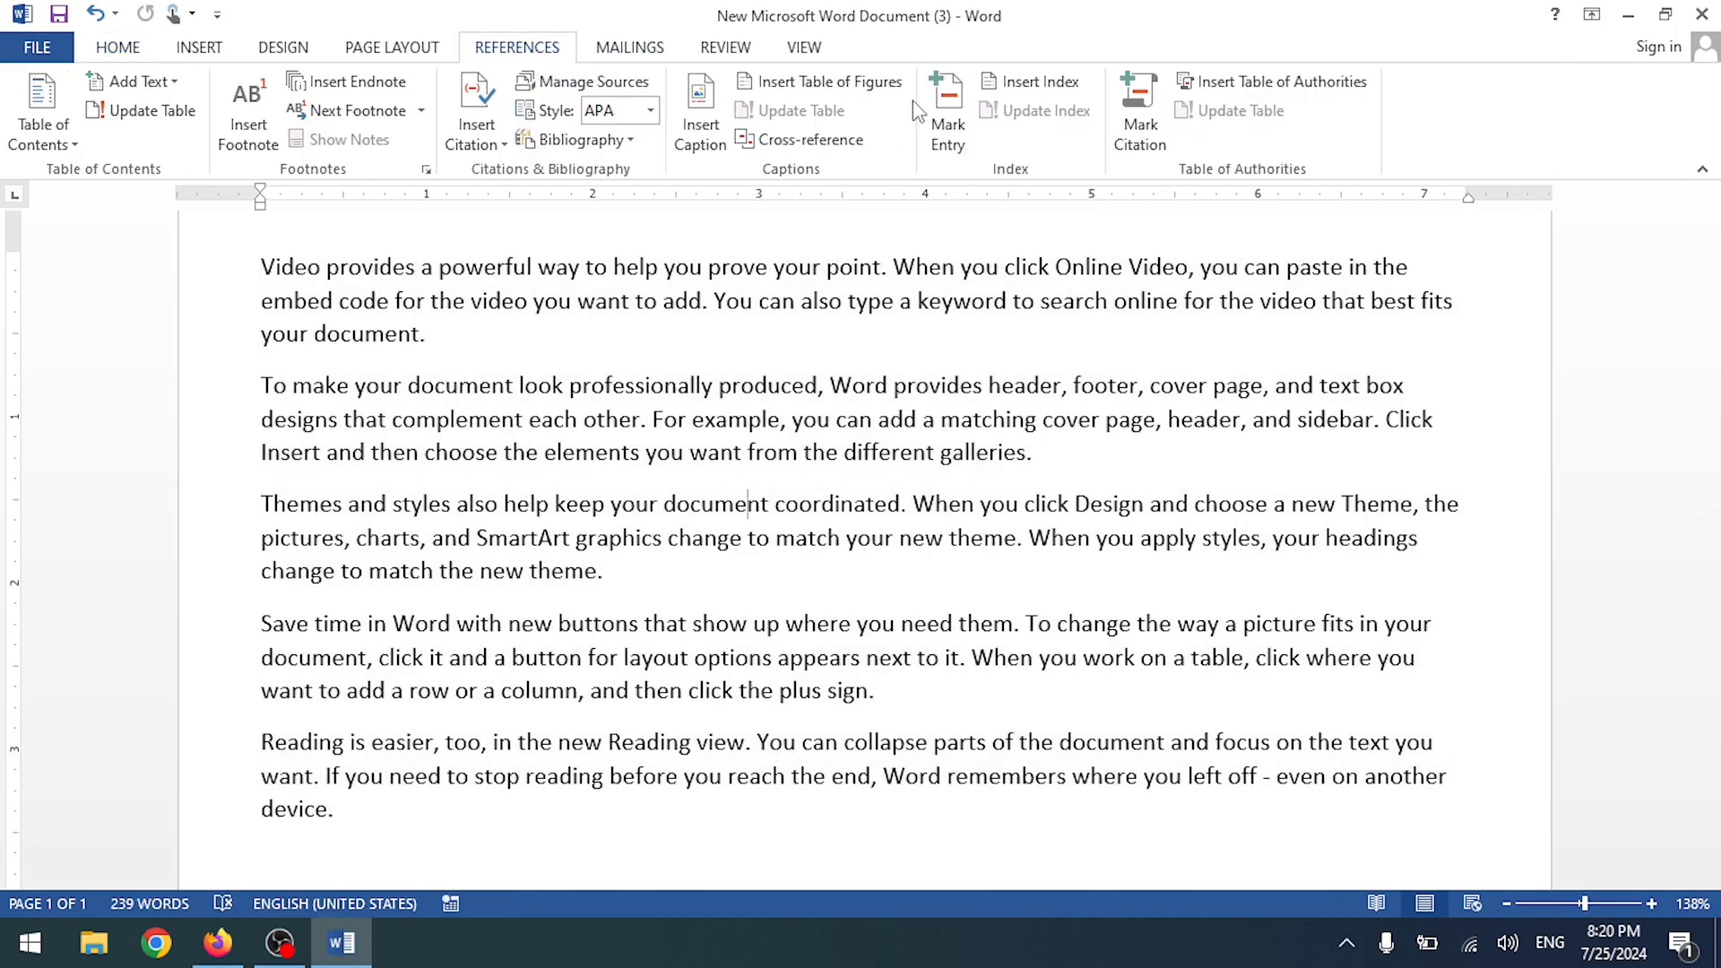
- Choose Cross-reference in Mark Index Entry, then close it without marking
click(954, 124)
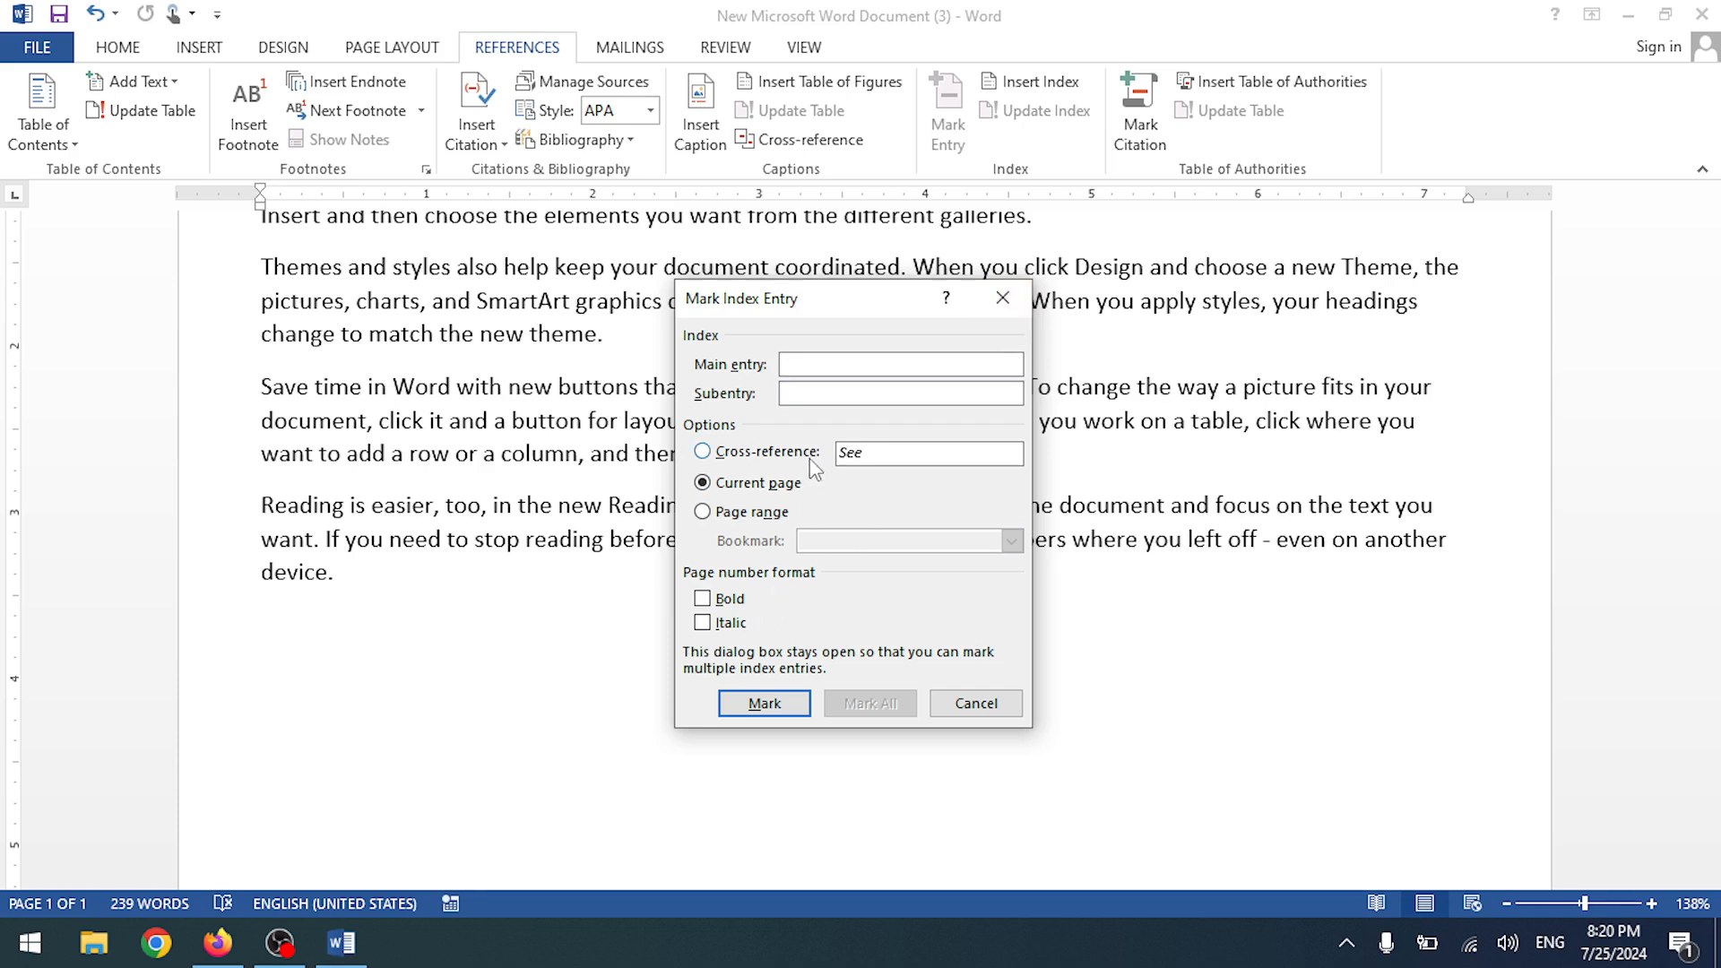
click(704, 455)
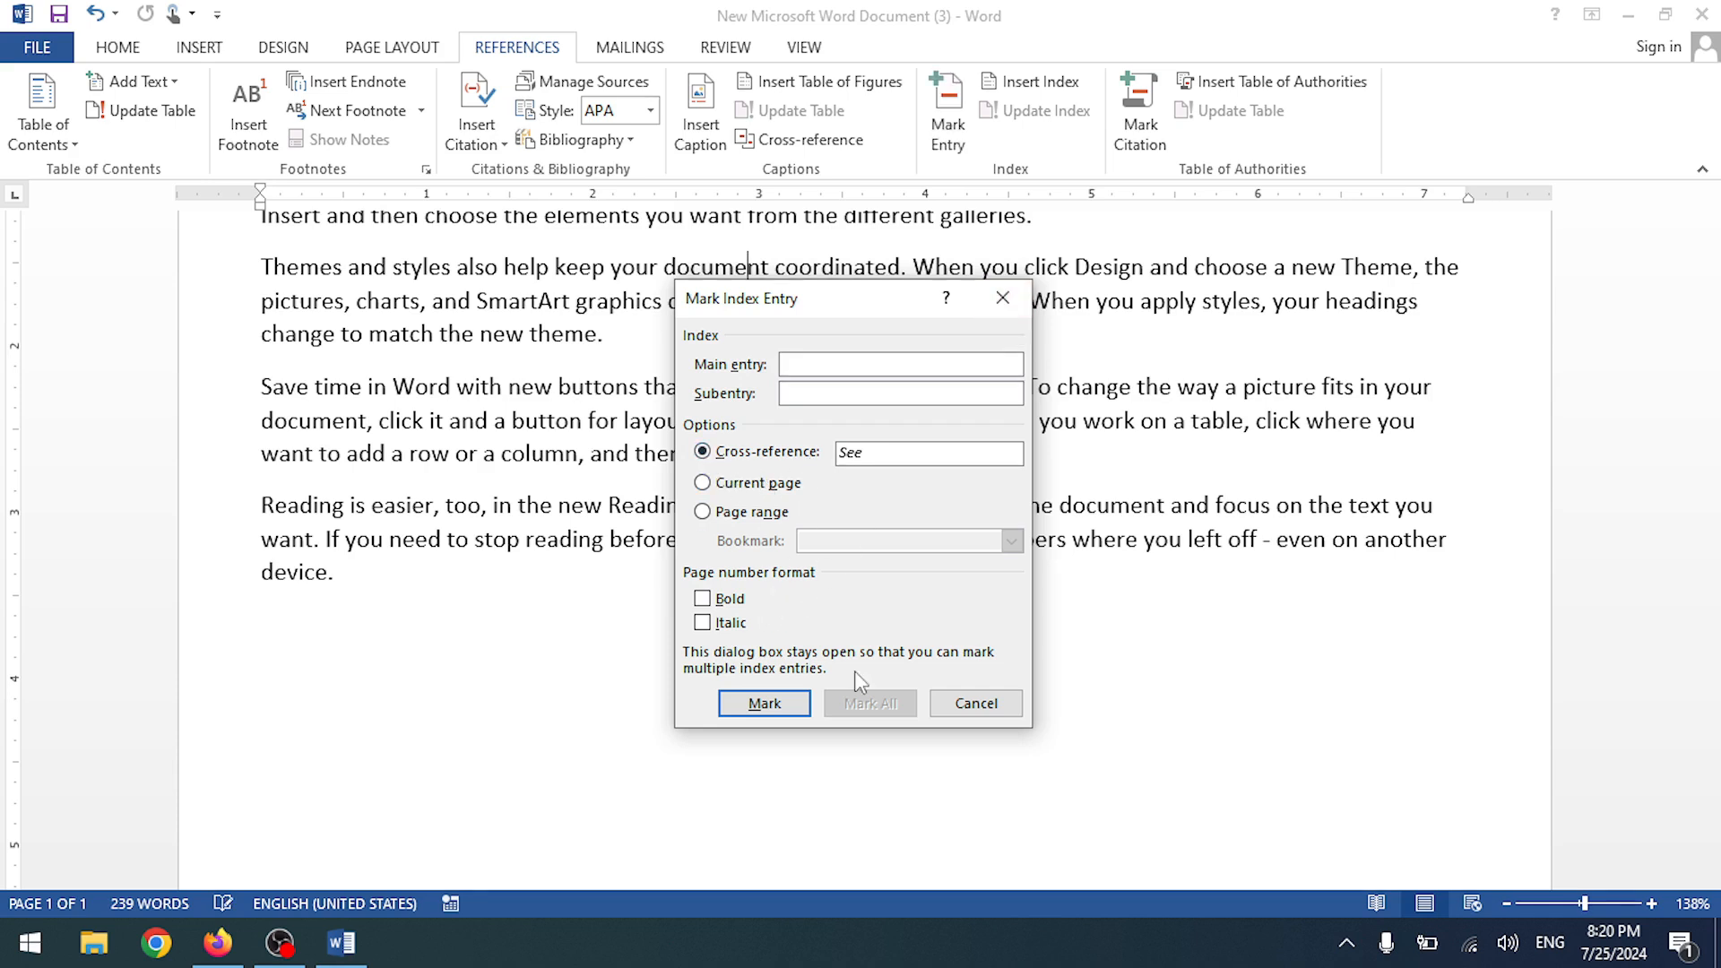
click(1002, 297)
scroll(598, 301, up, 3)
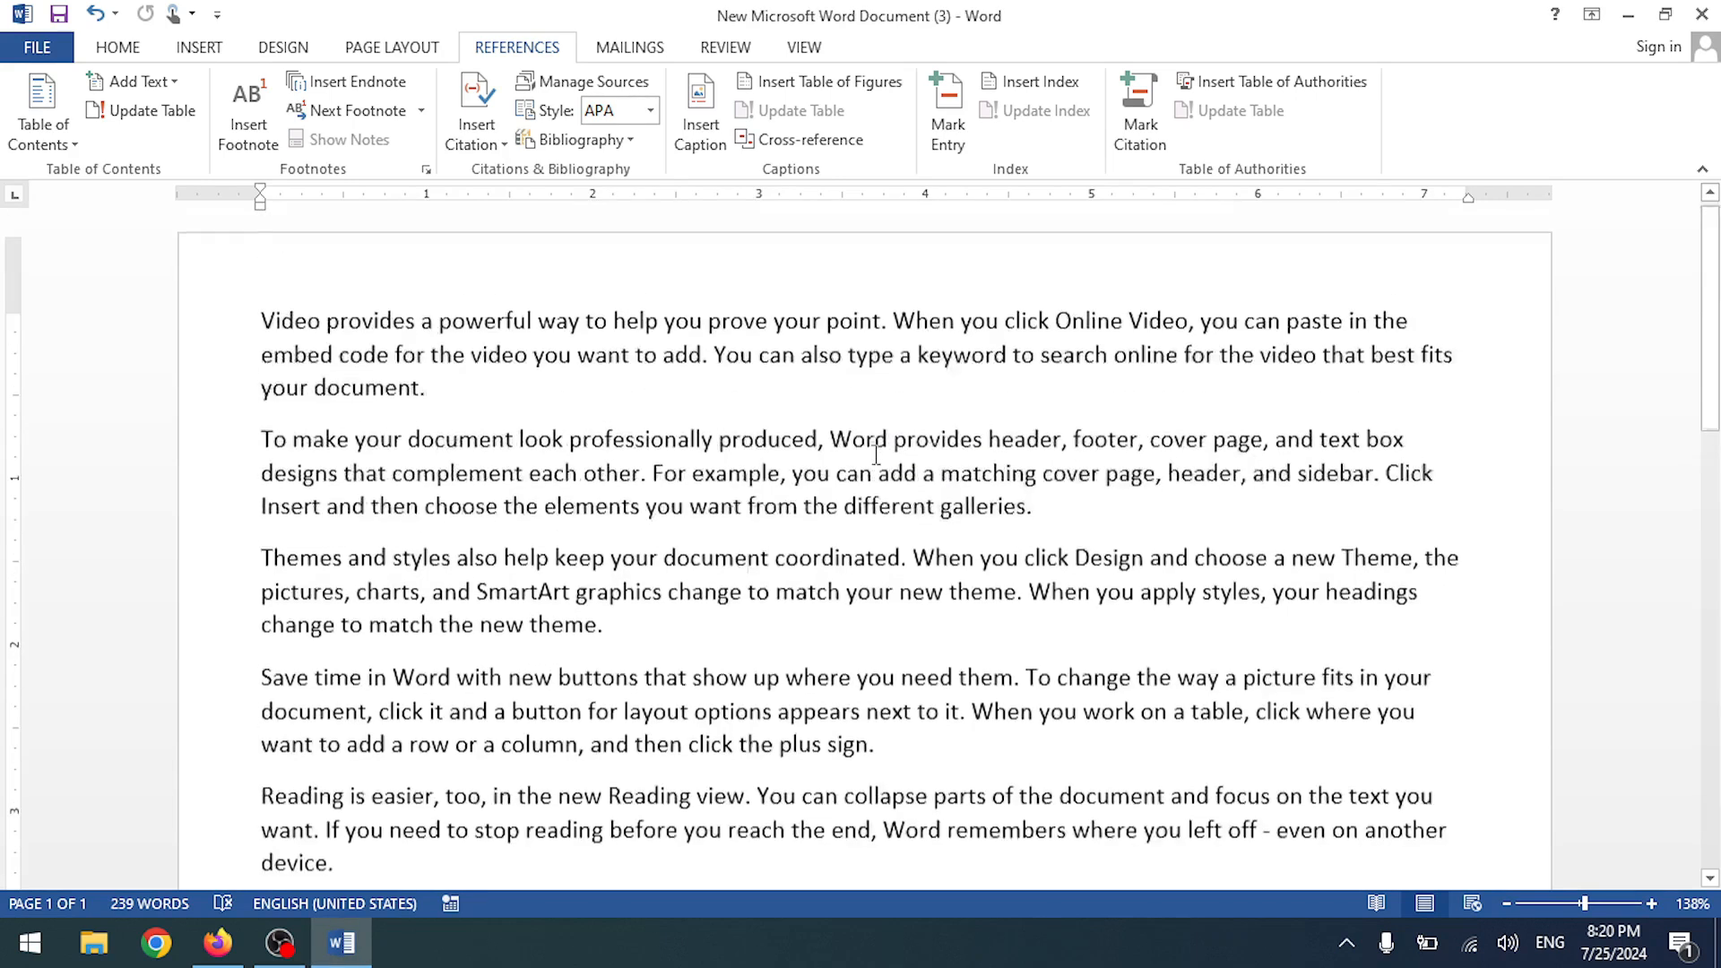
- Mark the phrase from 'powerful' to 'point' and 'Themes and styles also help keep' as index entries
drag(444, 334, 896, 330)
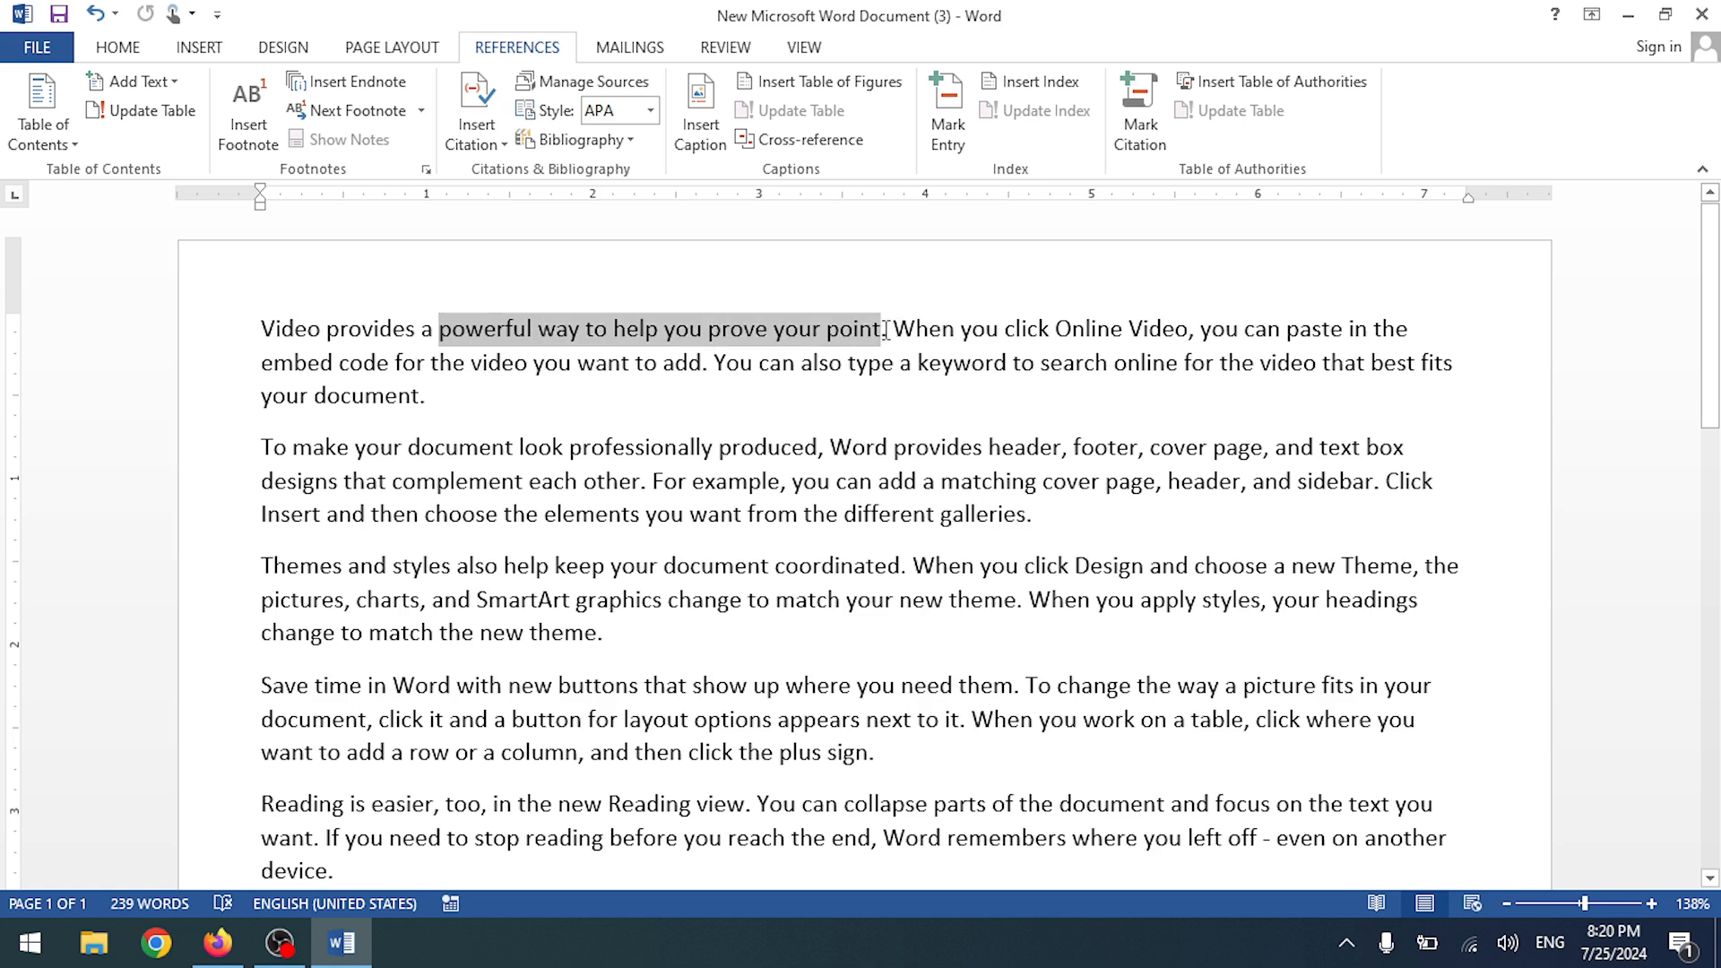
click(947, 112)
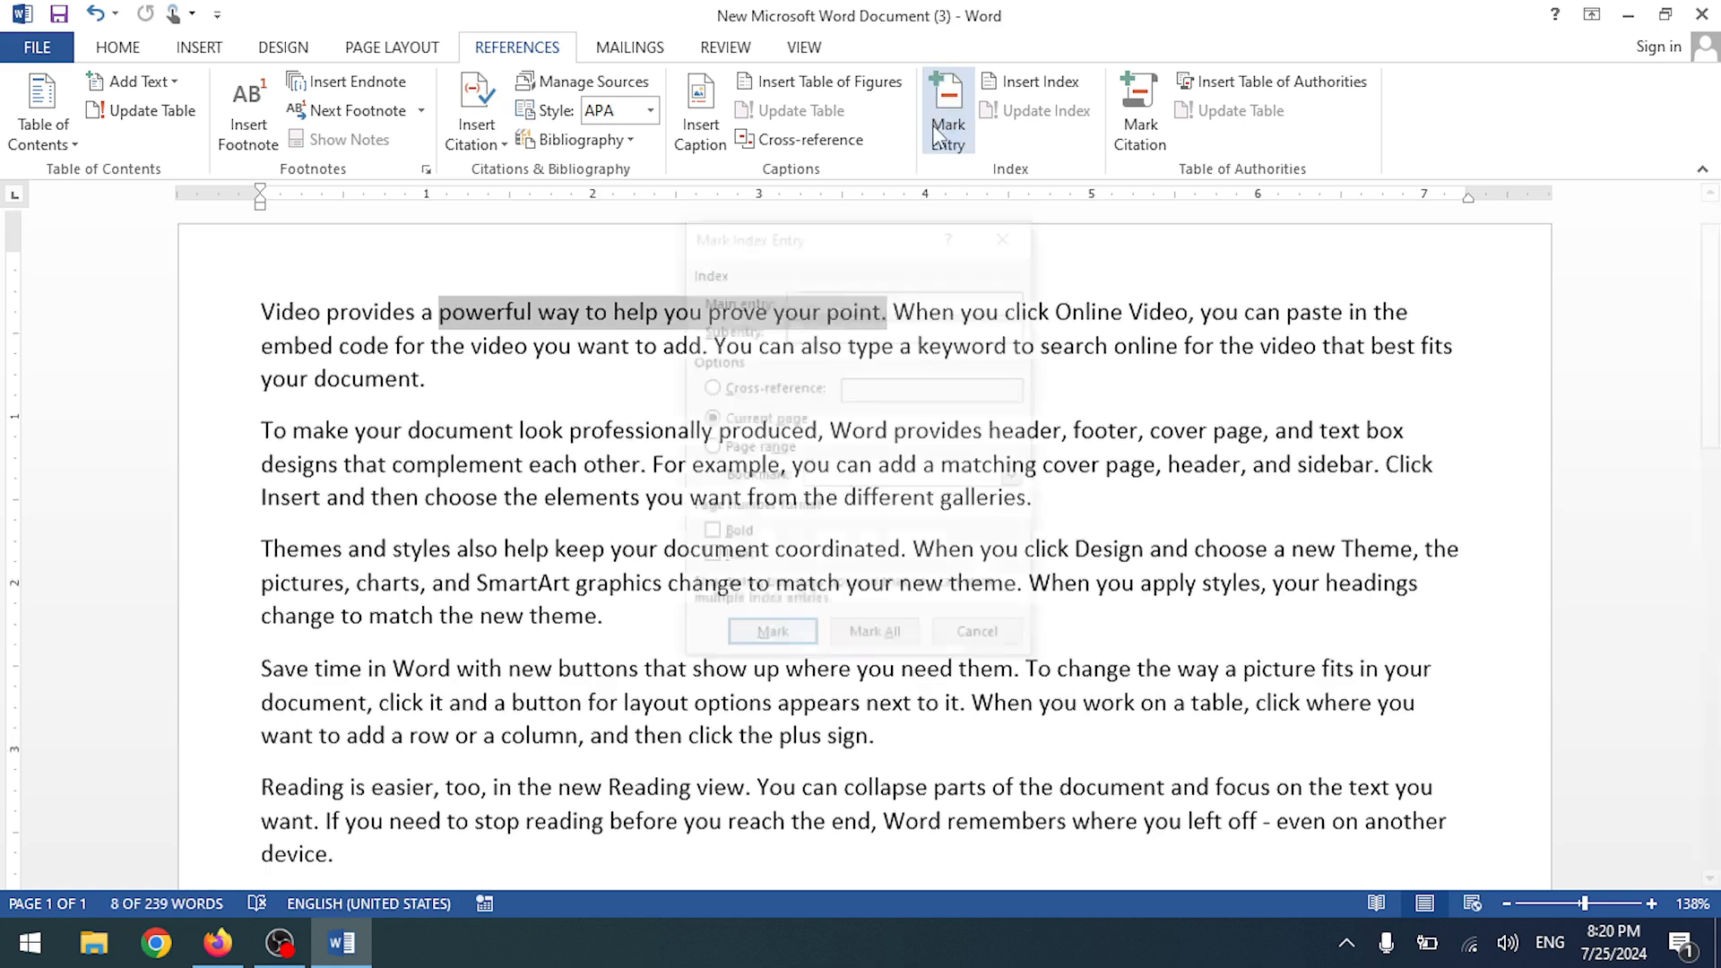
key(Return)
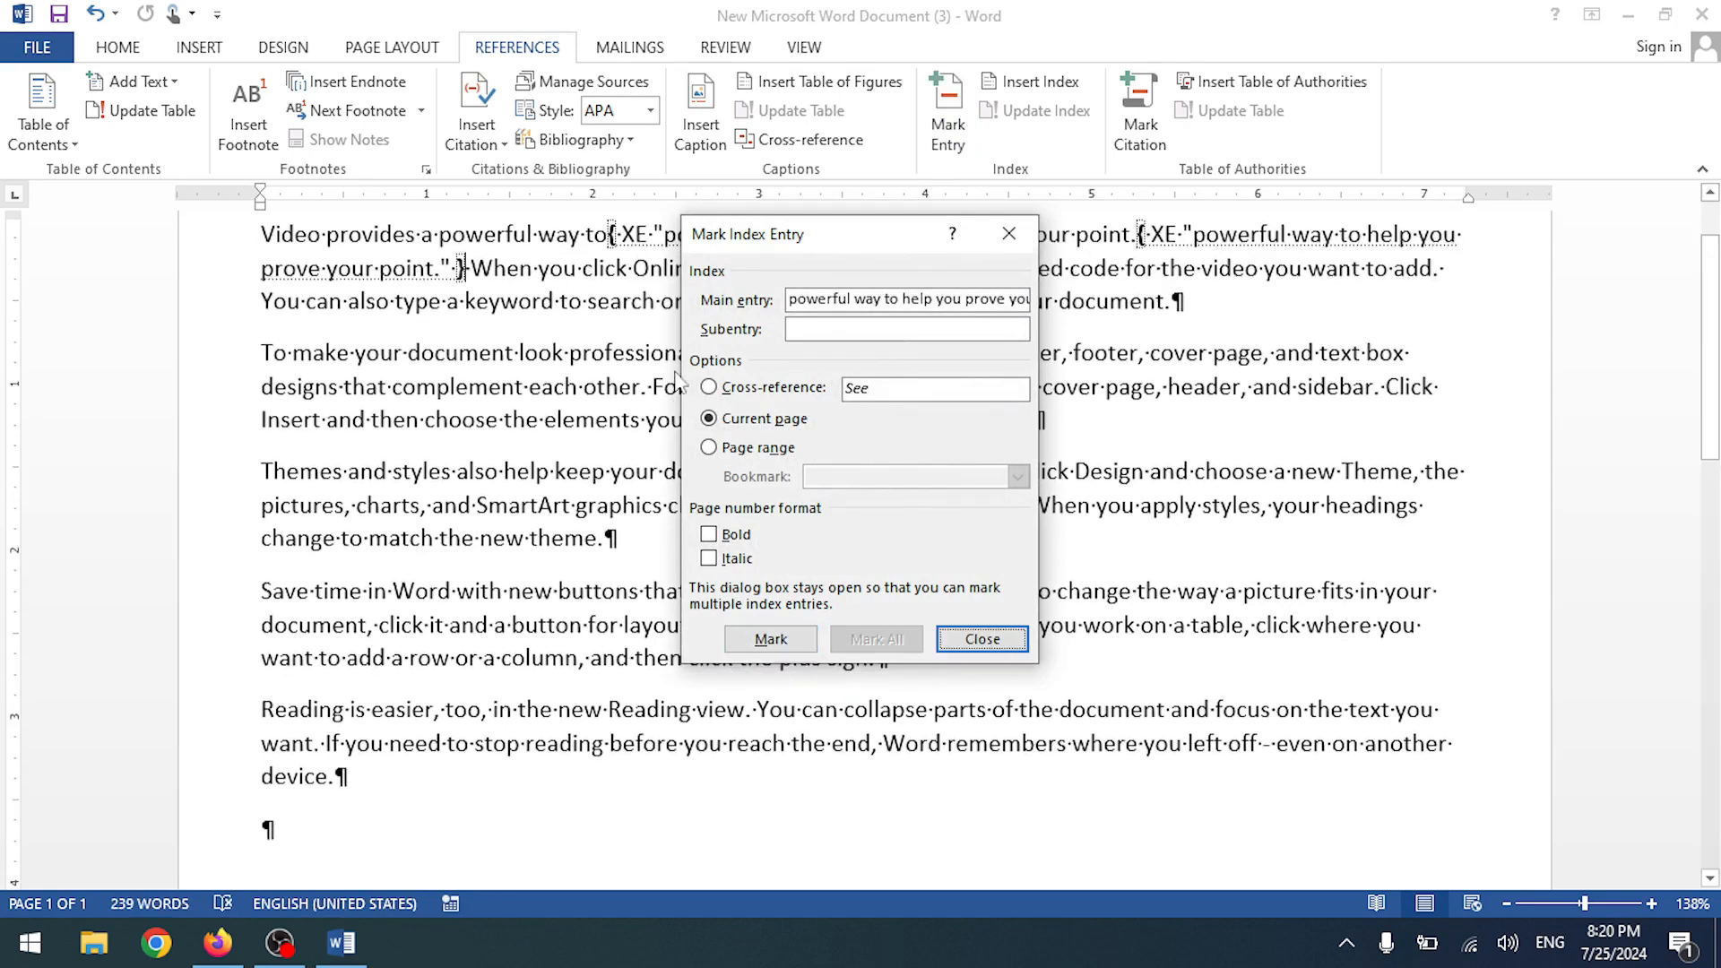
click(1007, 234)
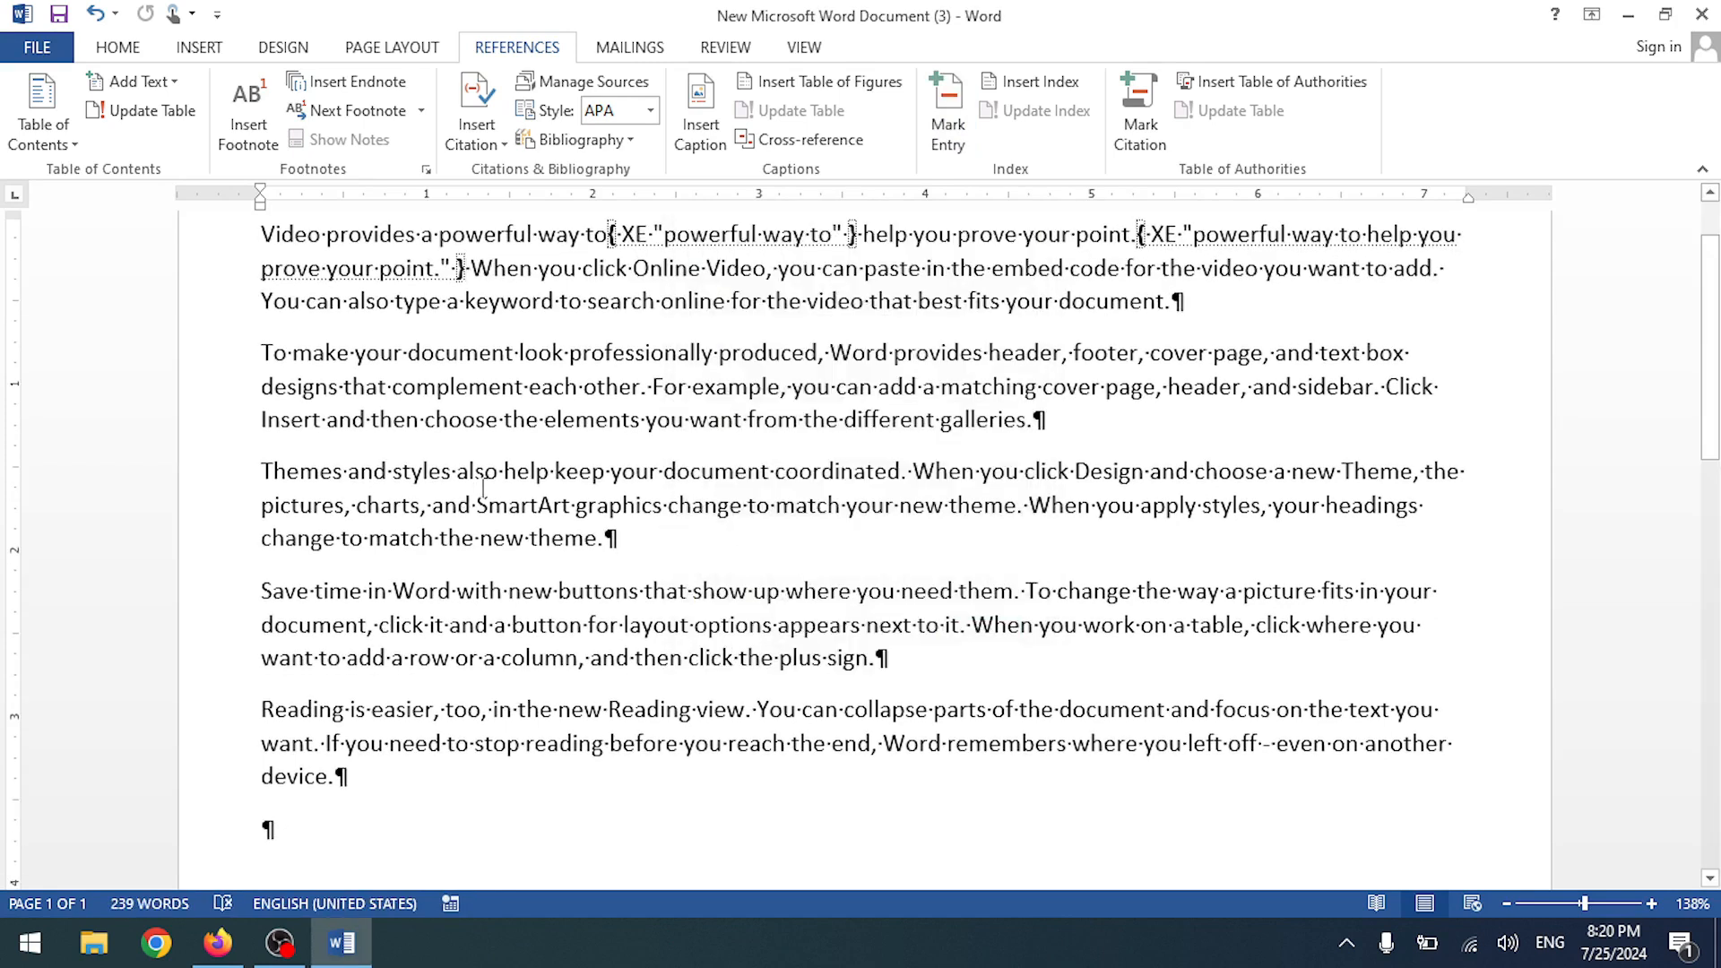
drag(262, 470, 610, 475)
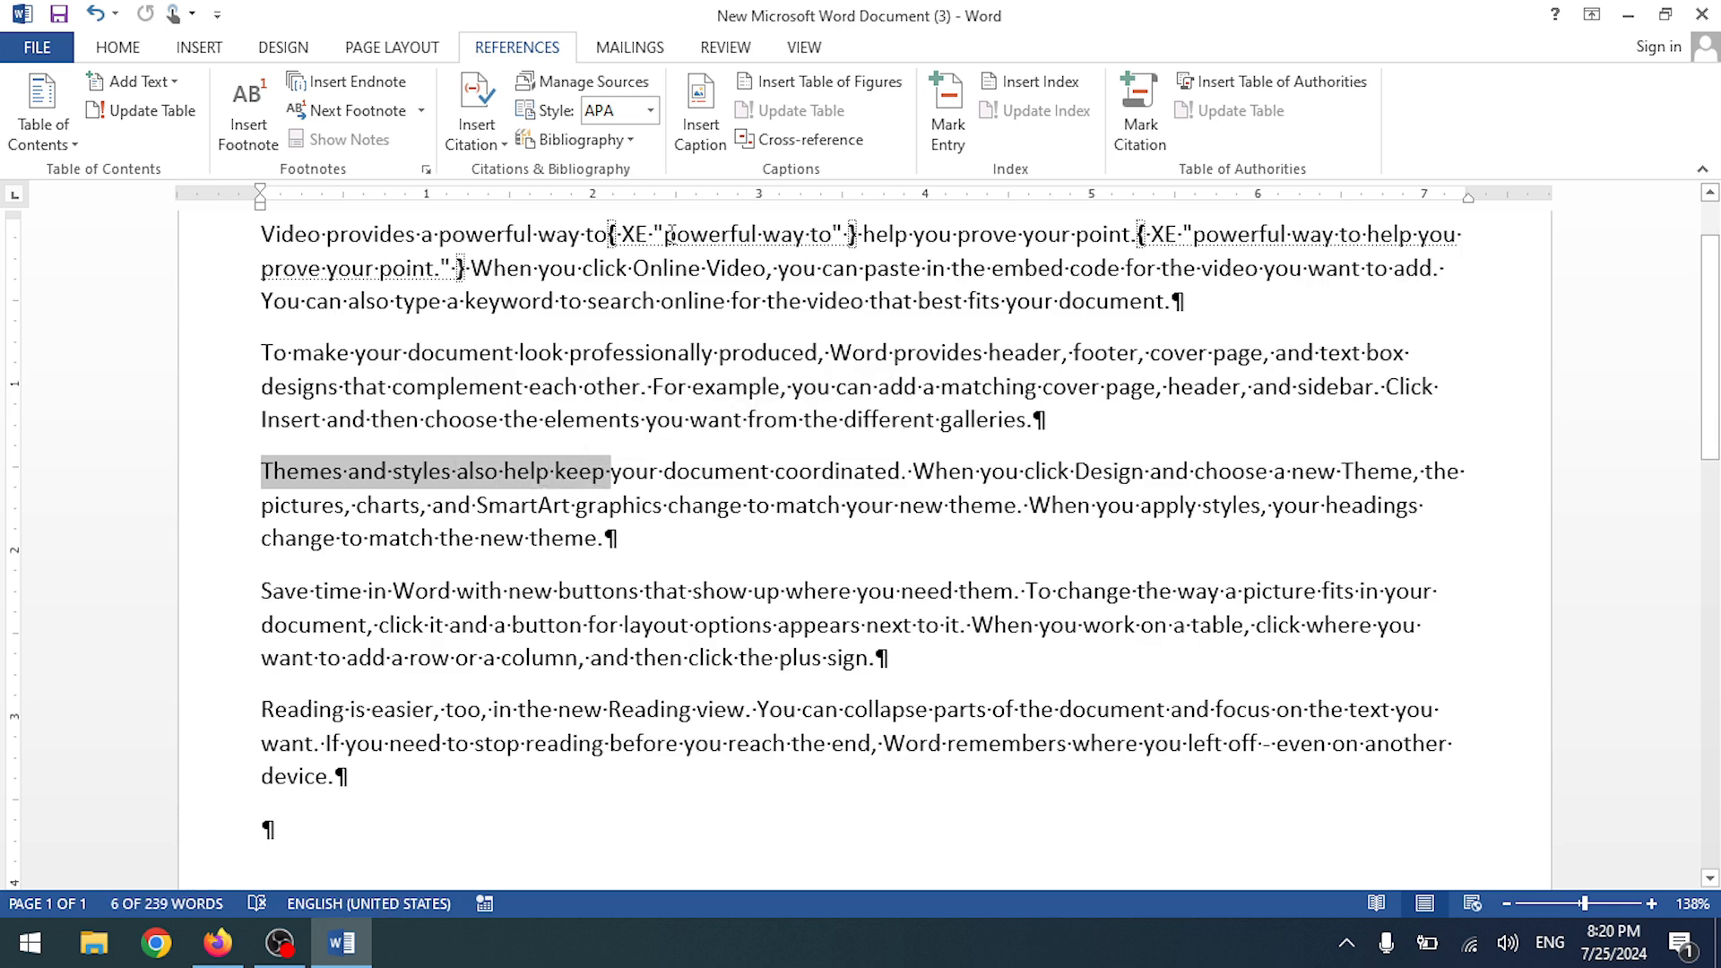
click(948, 112)
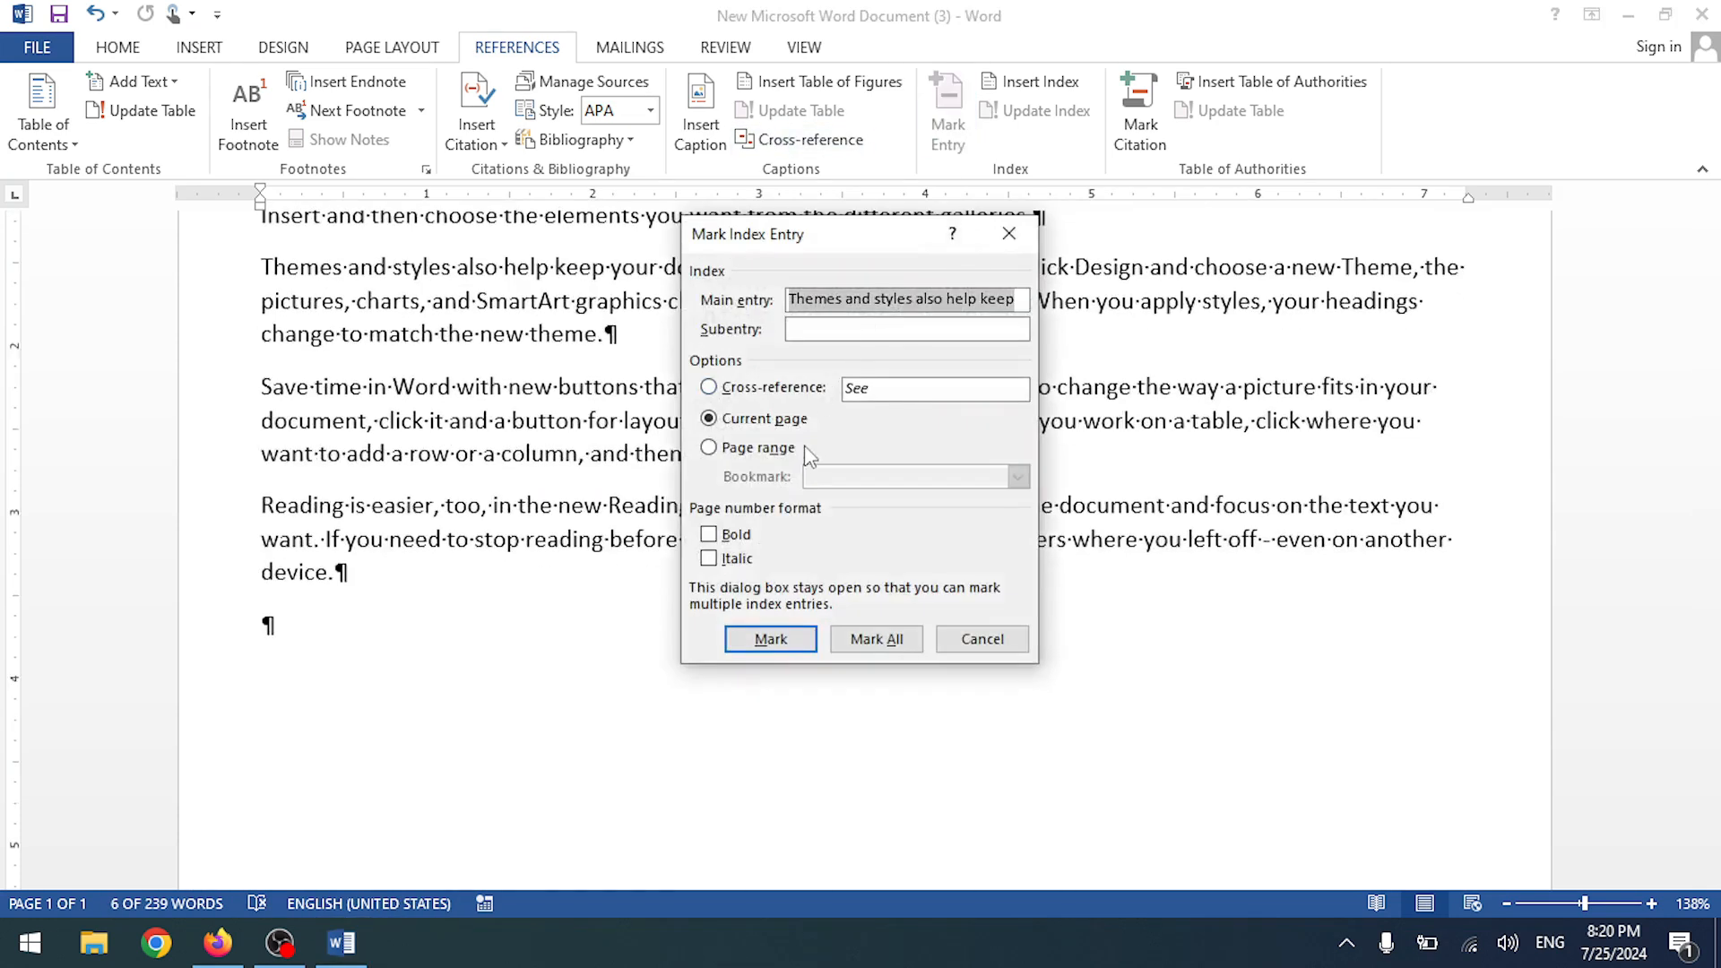
click(771, 639)
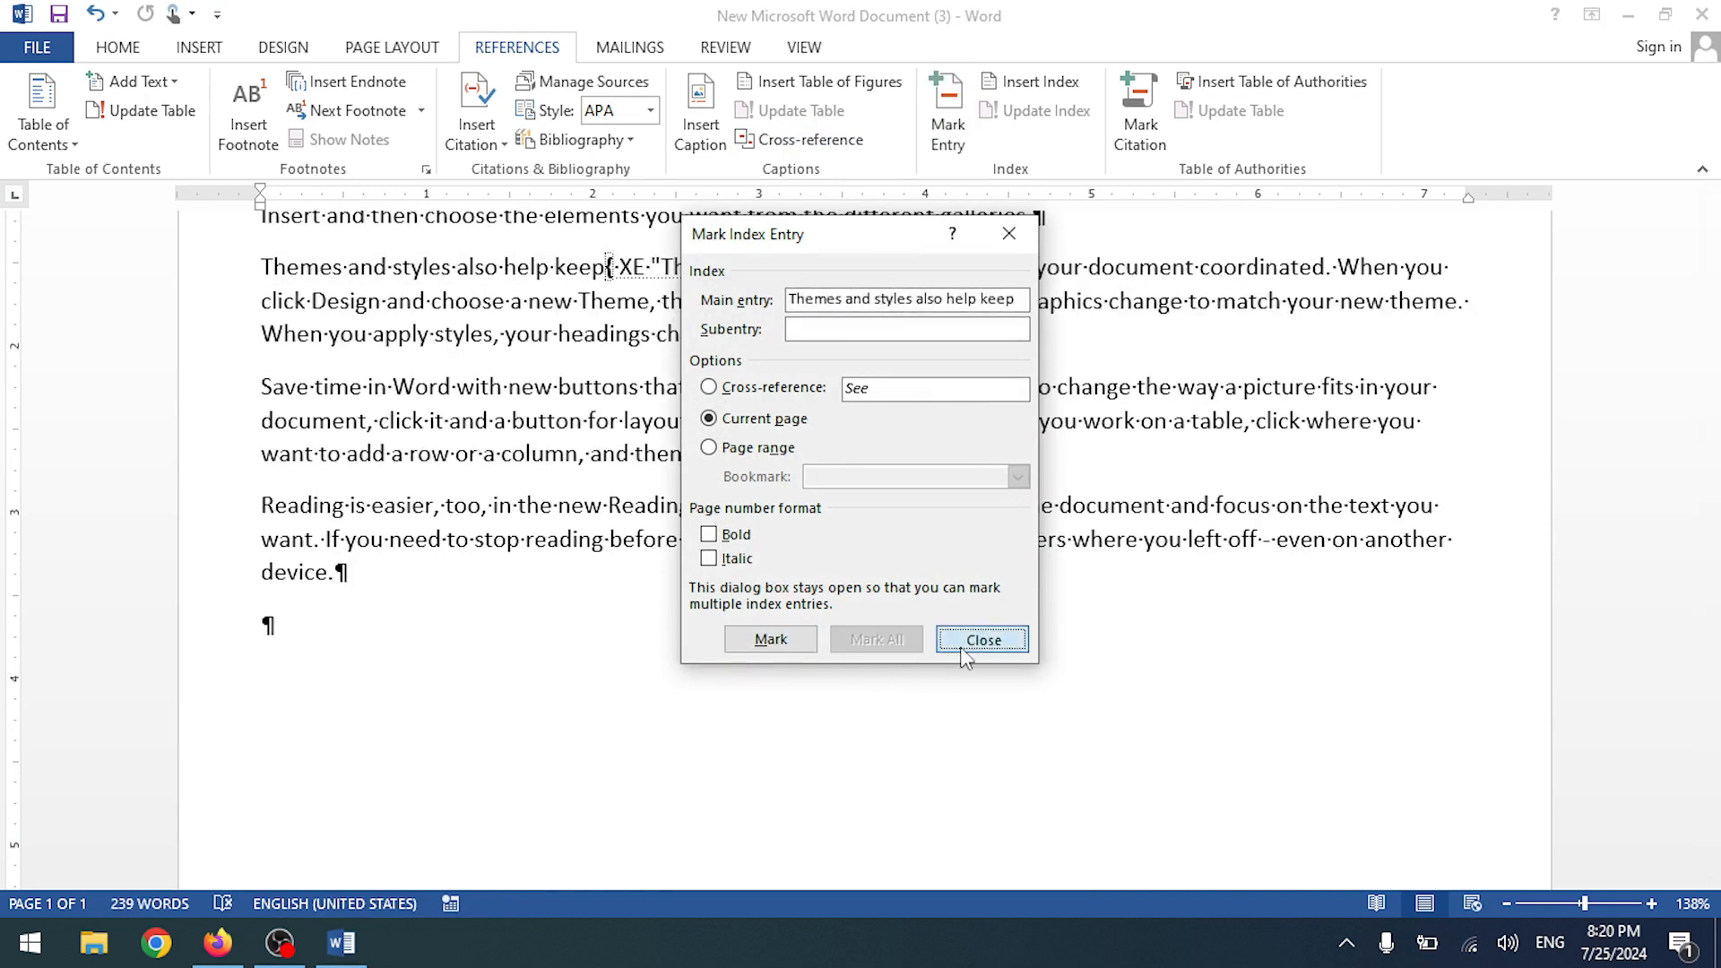
click(965, 657)
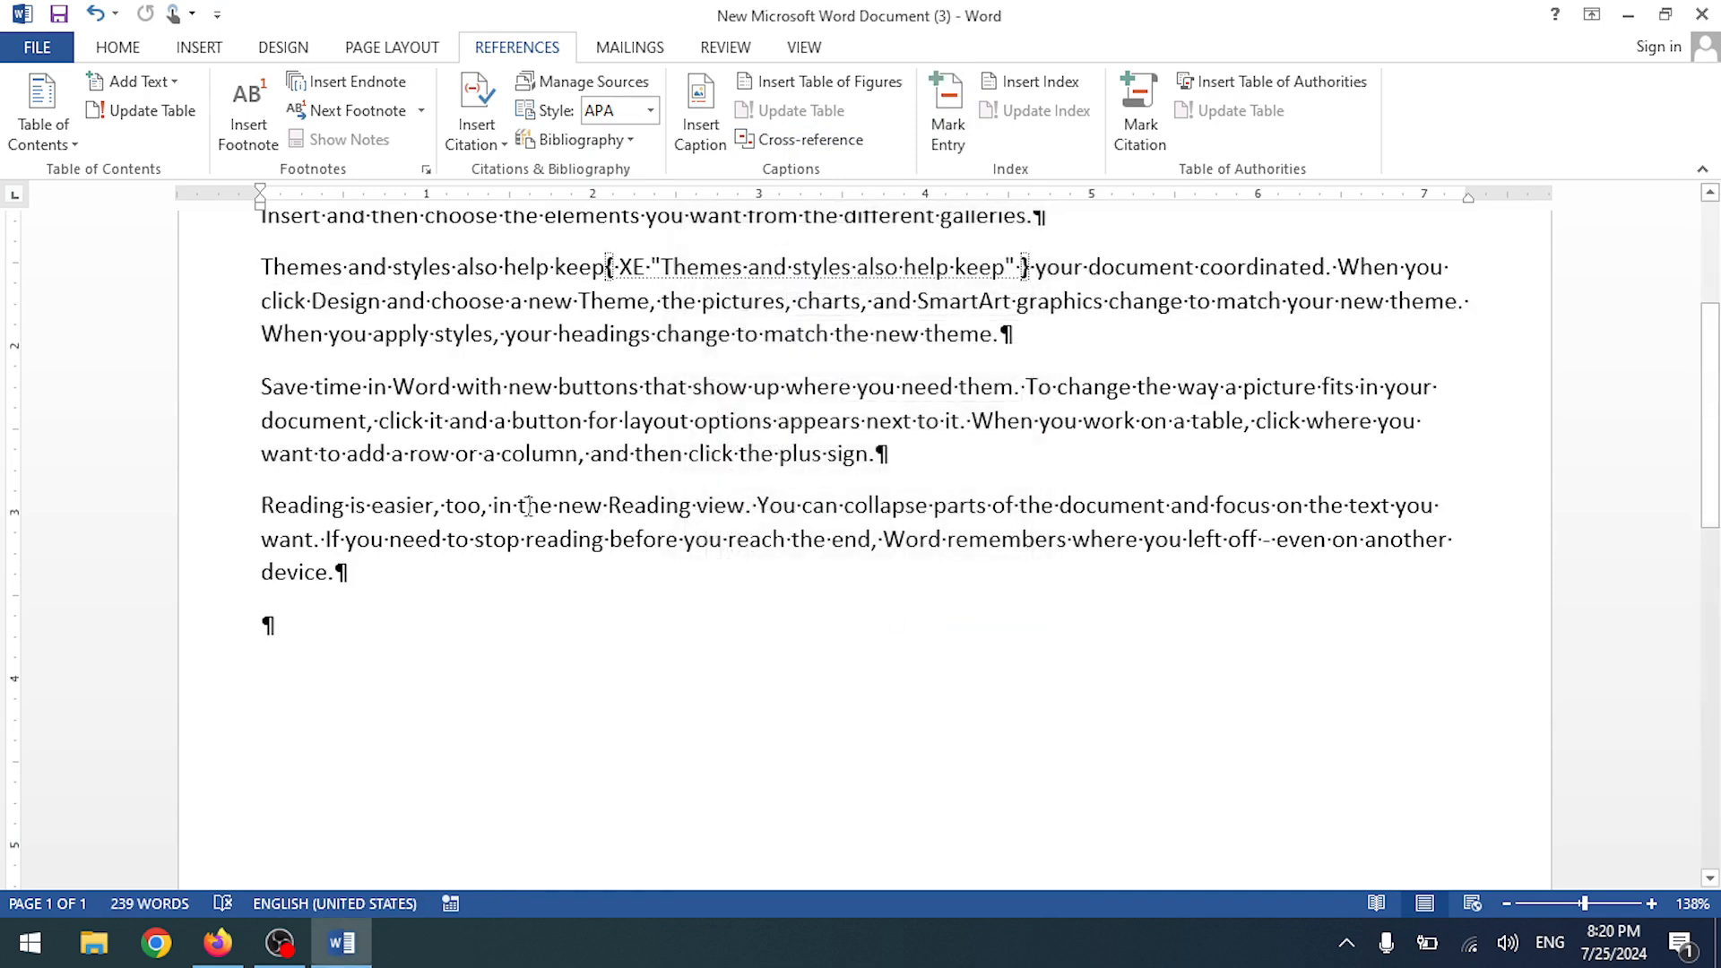
- Mark 'in the new Reading view. You can' as an index entry
drag(504, 508, 844, 507)
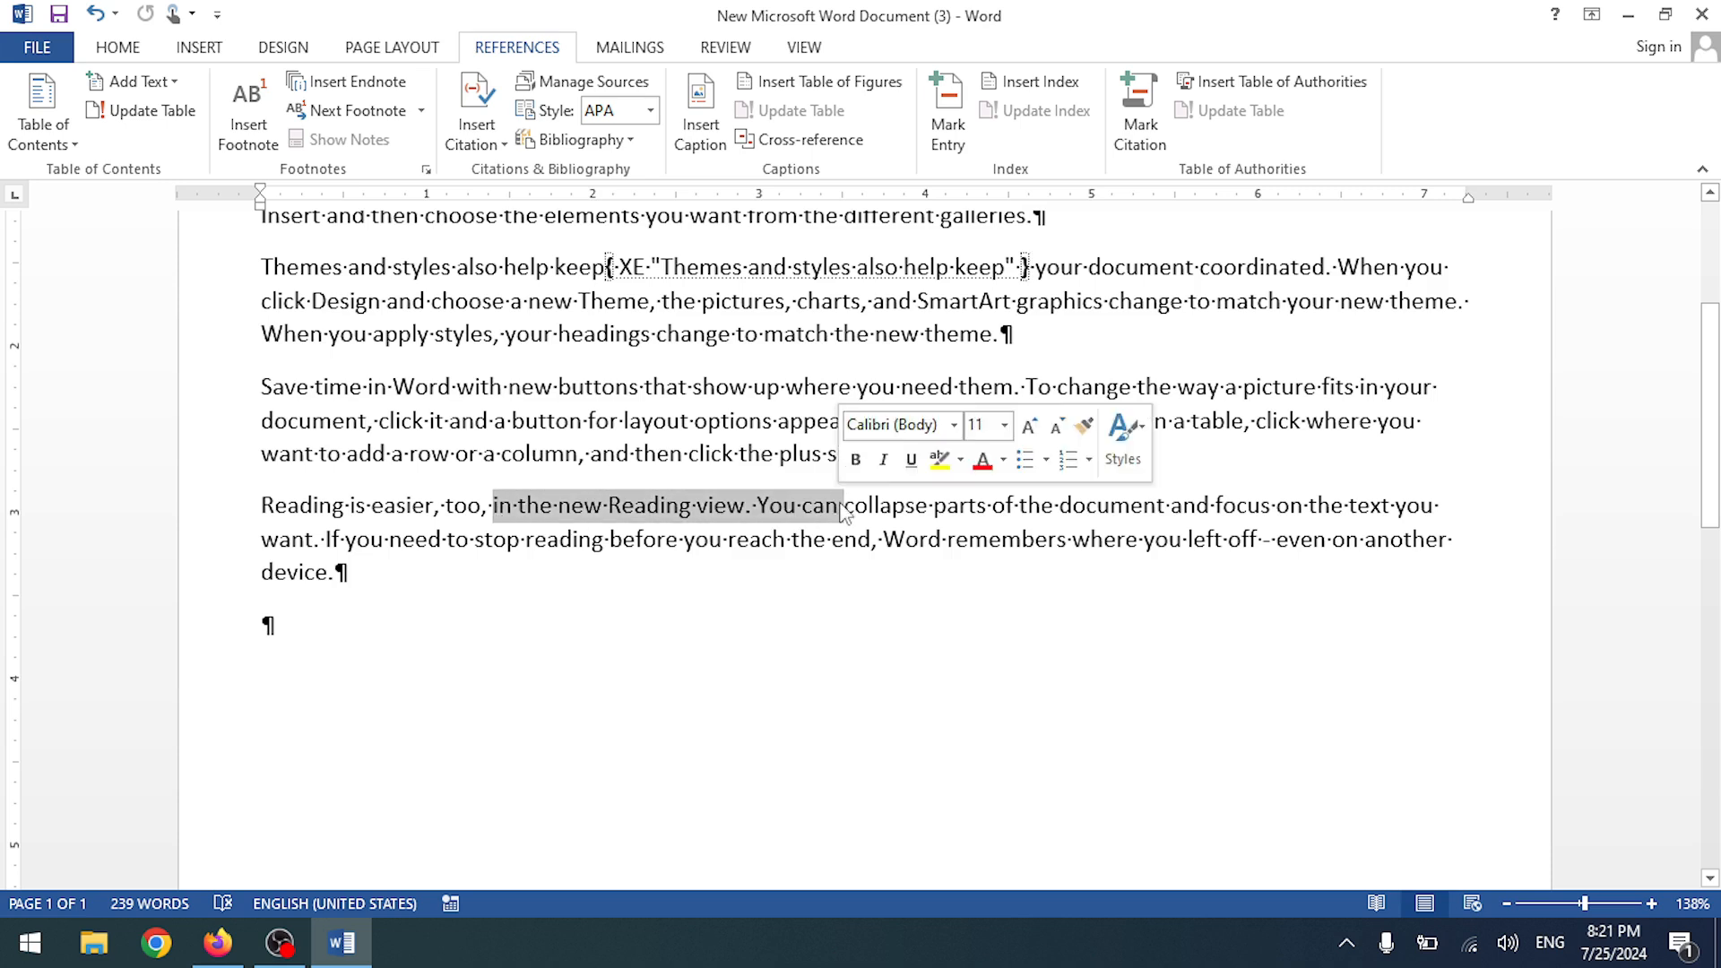
click(941, 112)
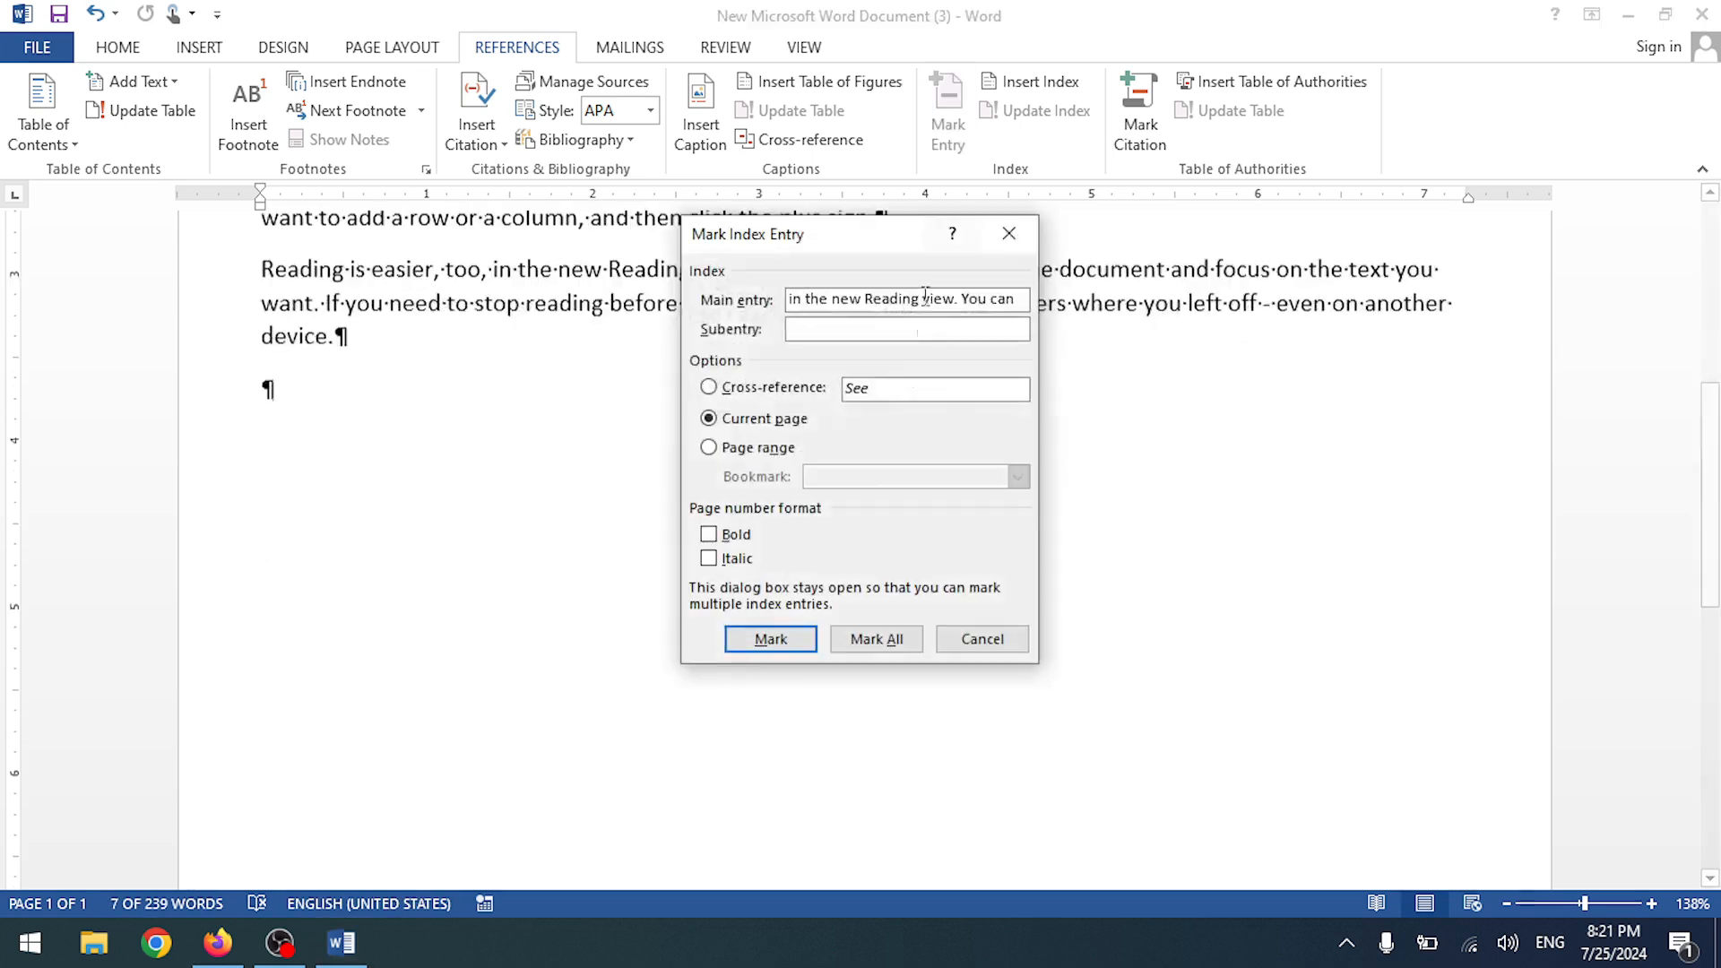
click(788, 640)
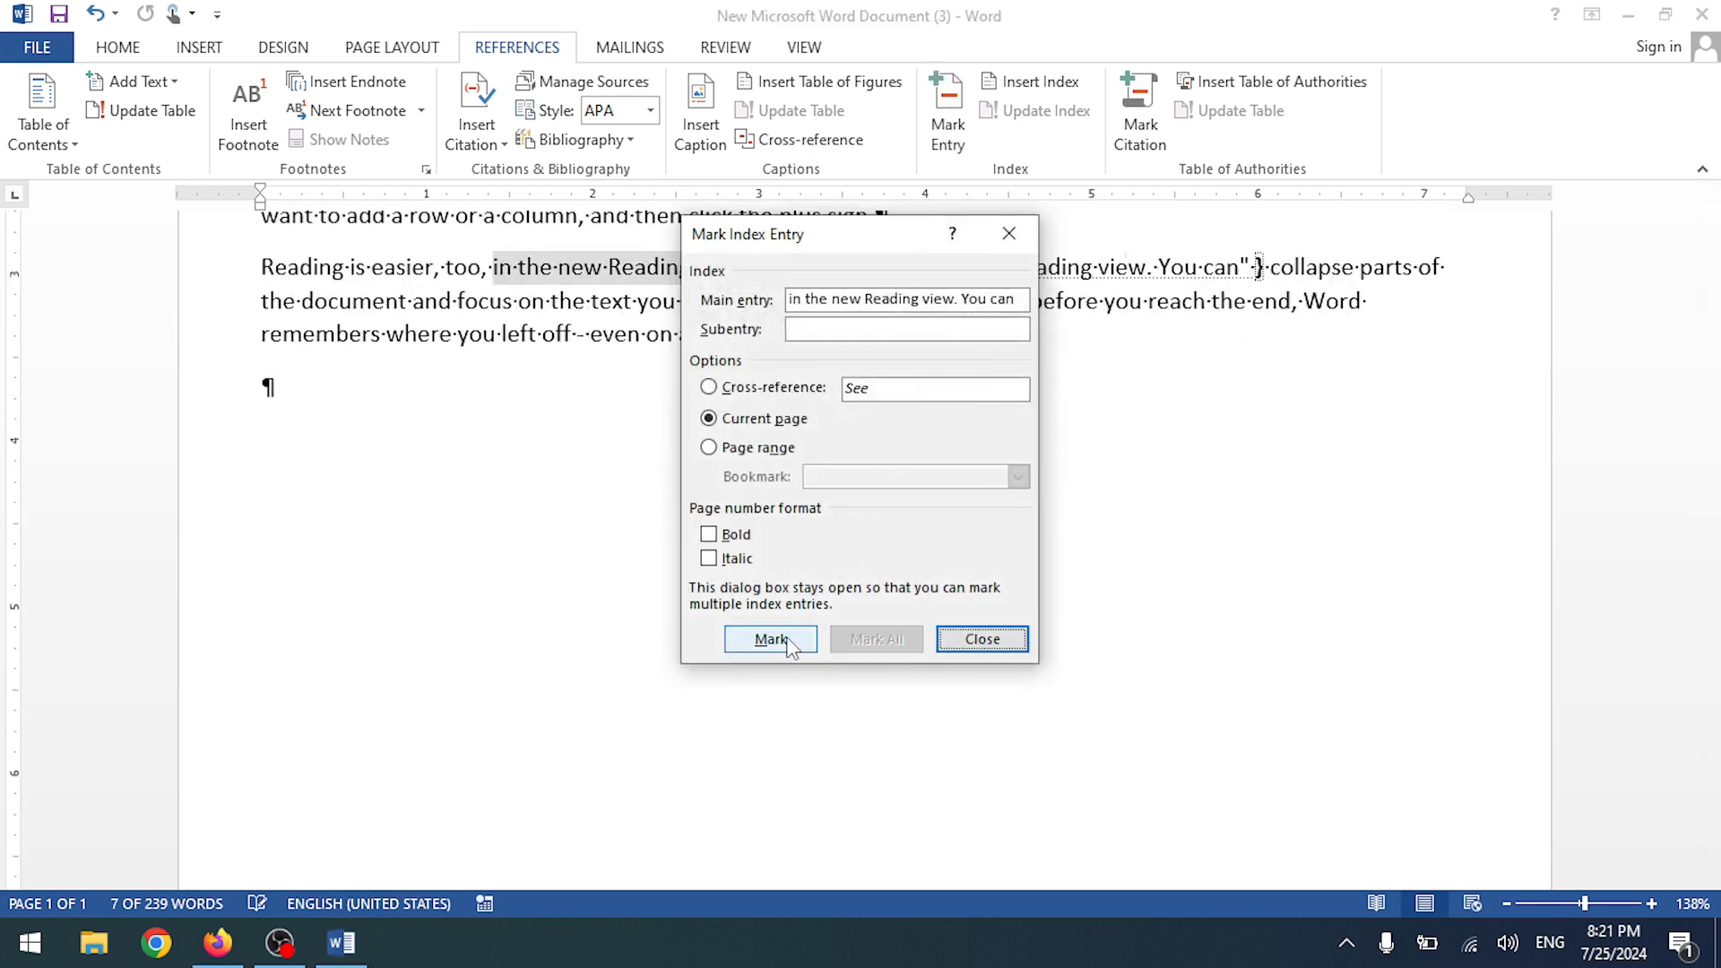
click(982, 638)
scroll(982, 627, up, 6)
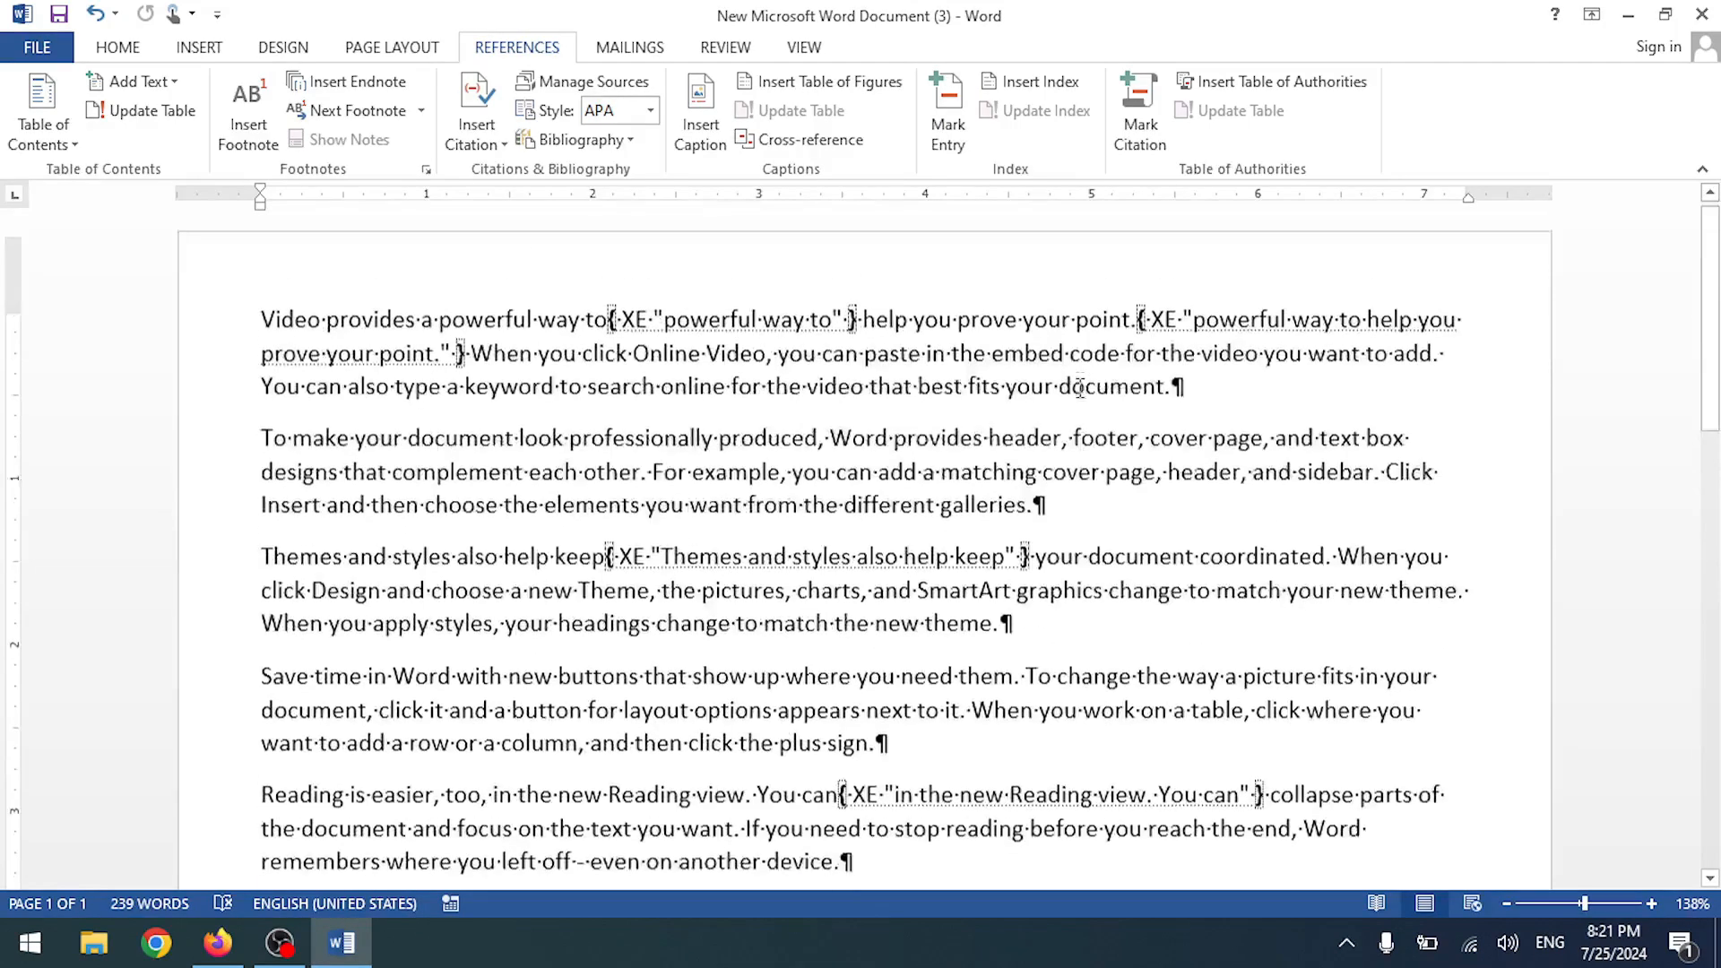
click(1030, 82)
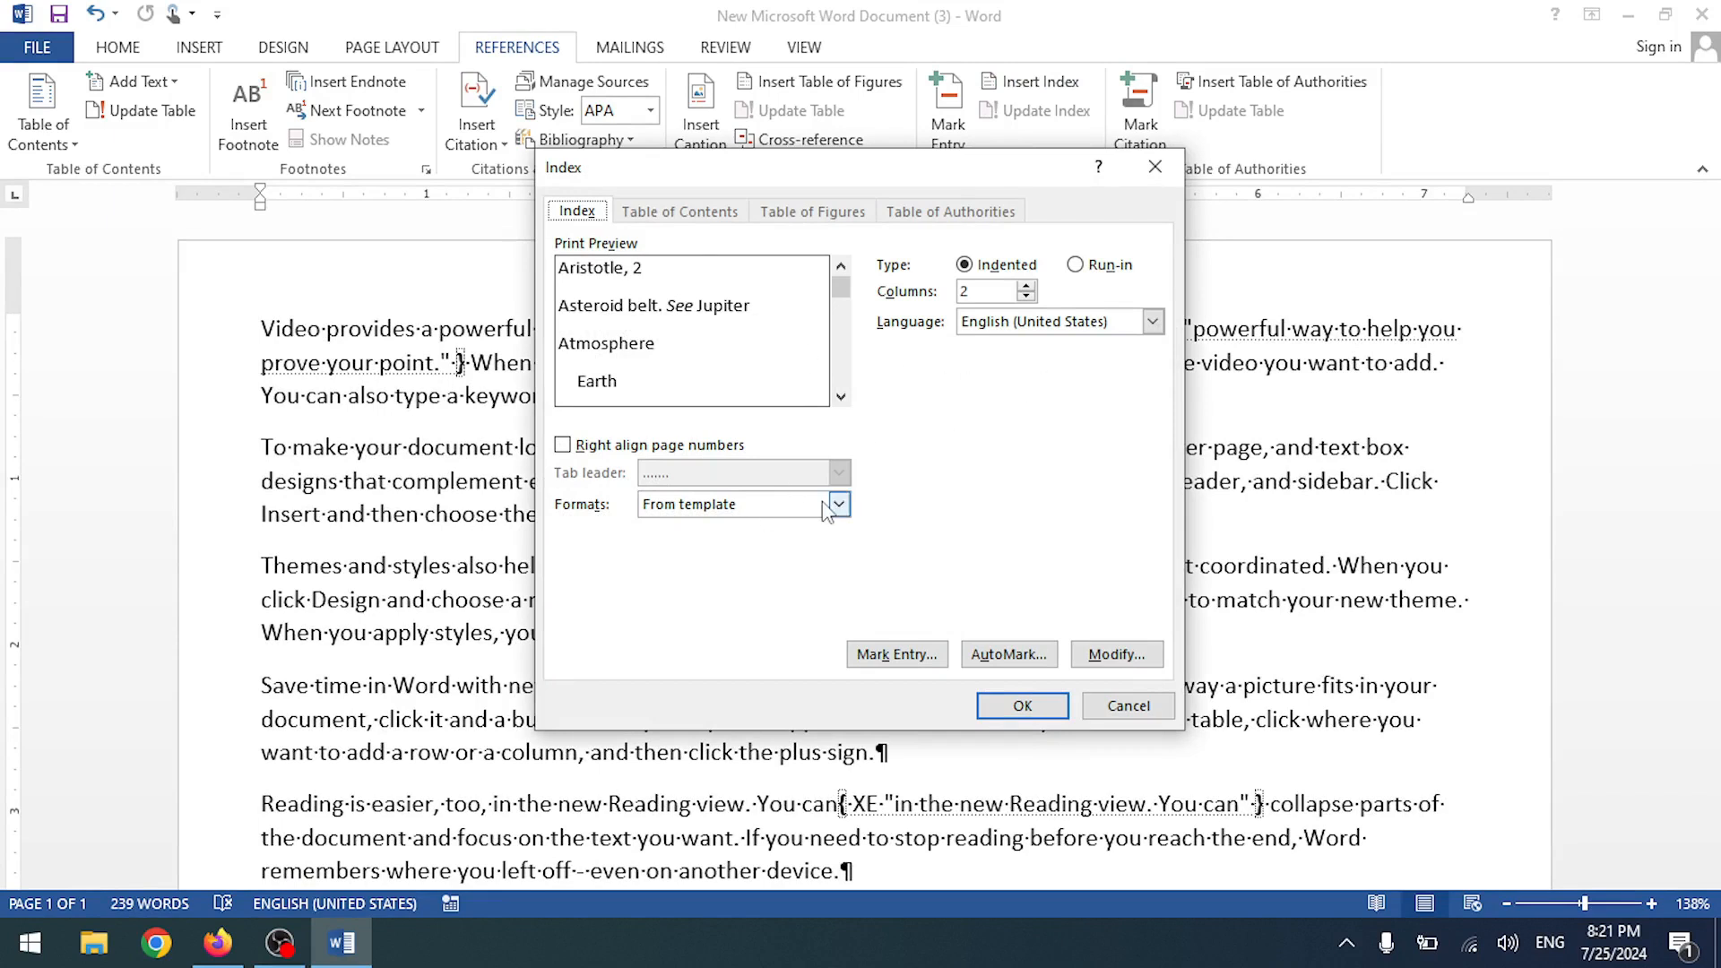
- Cancel Mark Entry, then open and close the Mark Citation and Mark Index Entry dialogs
click(896, 653)
click(937, 641)
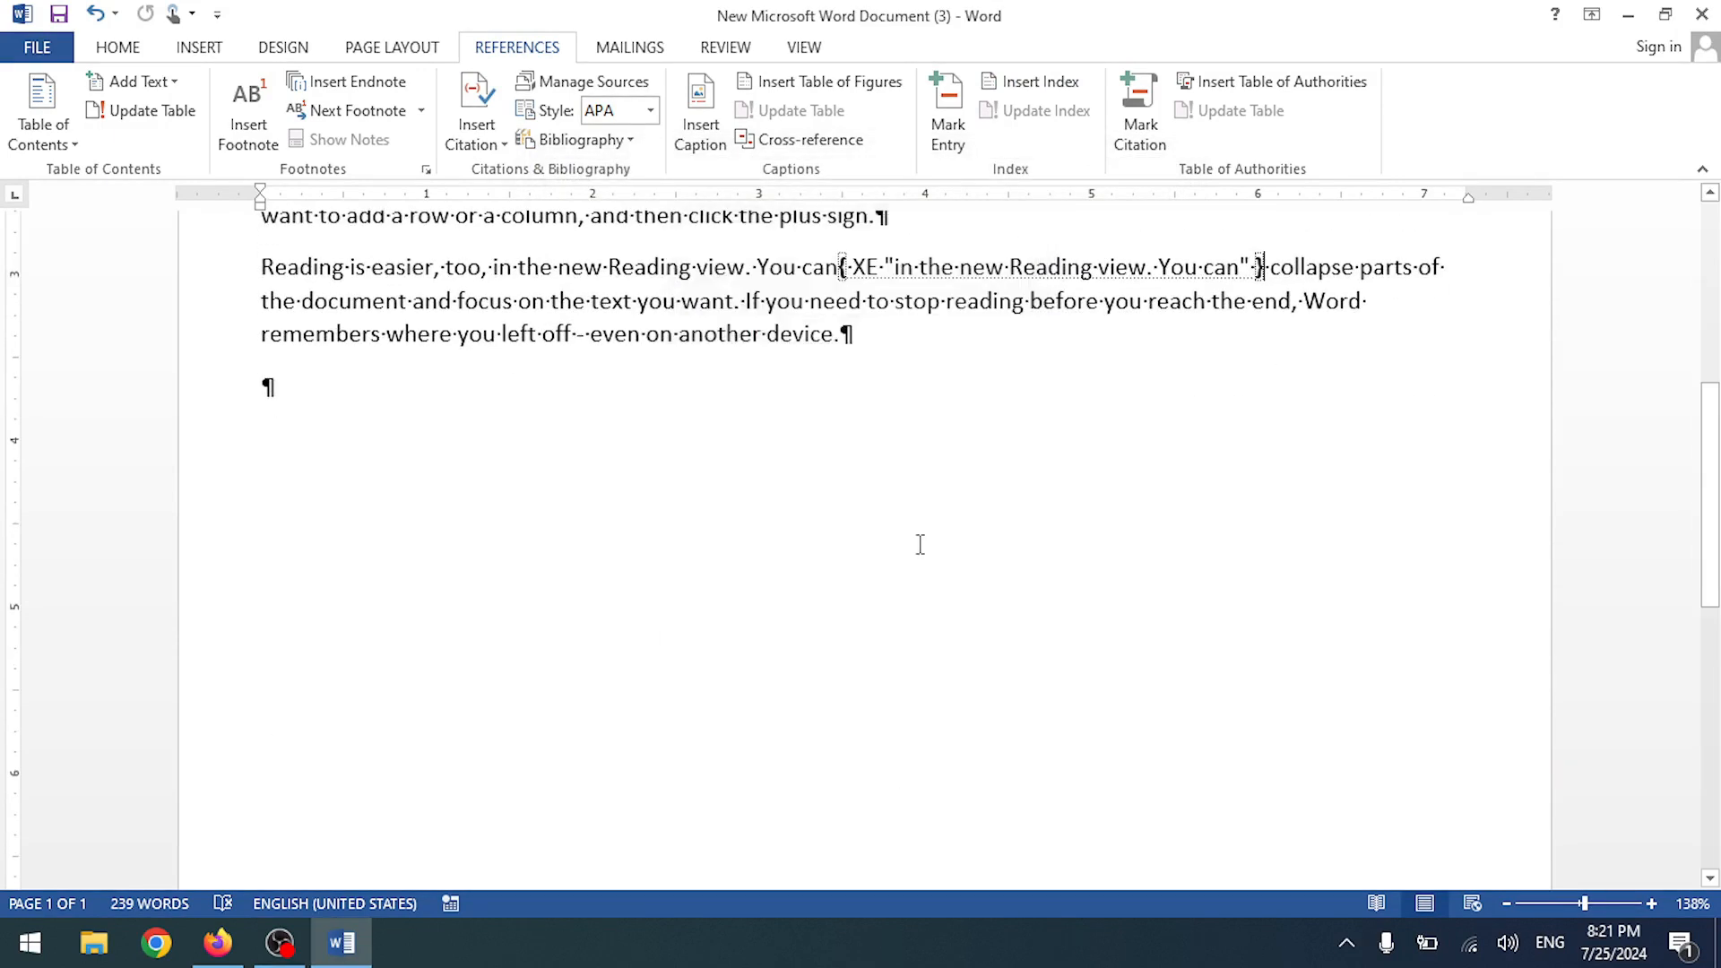
scroll(917, 542, up, 6)
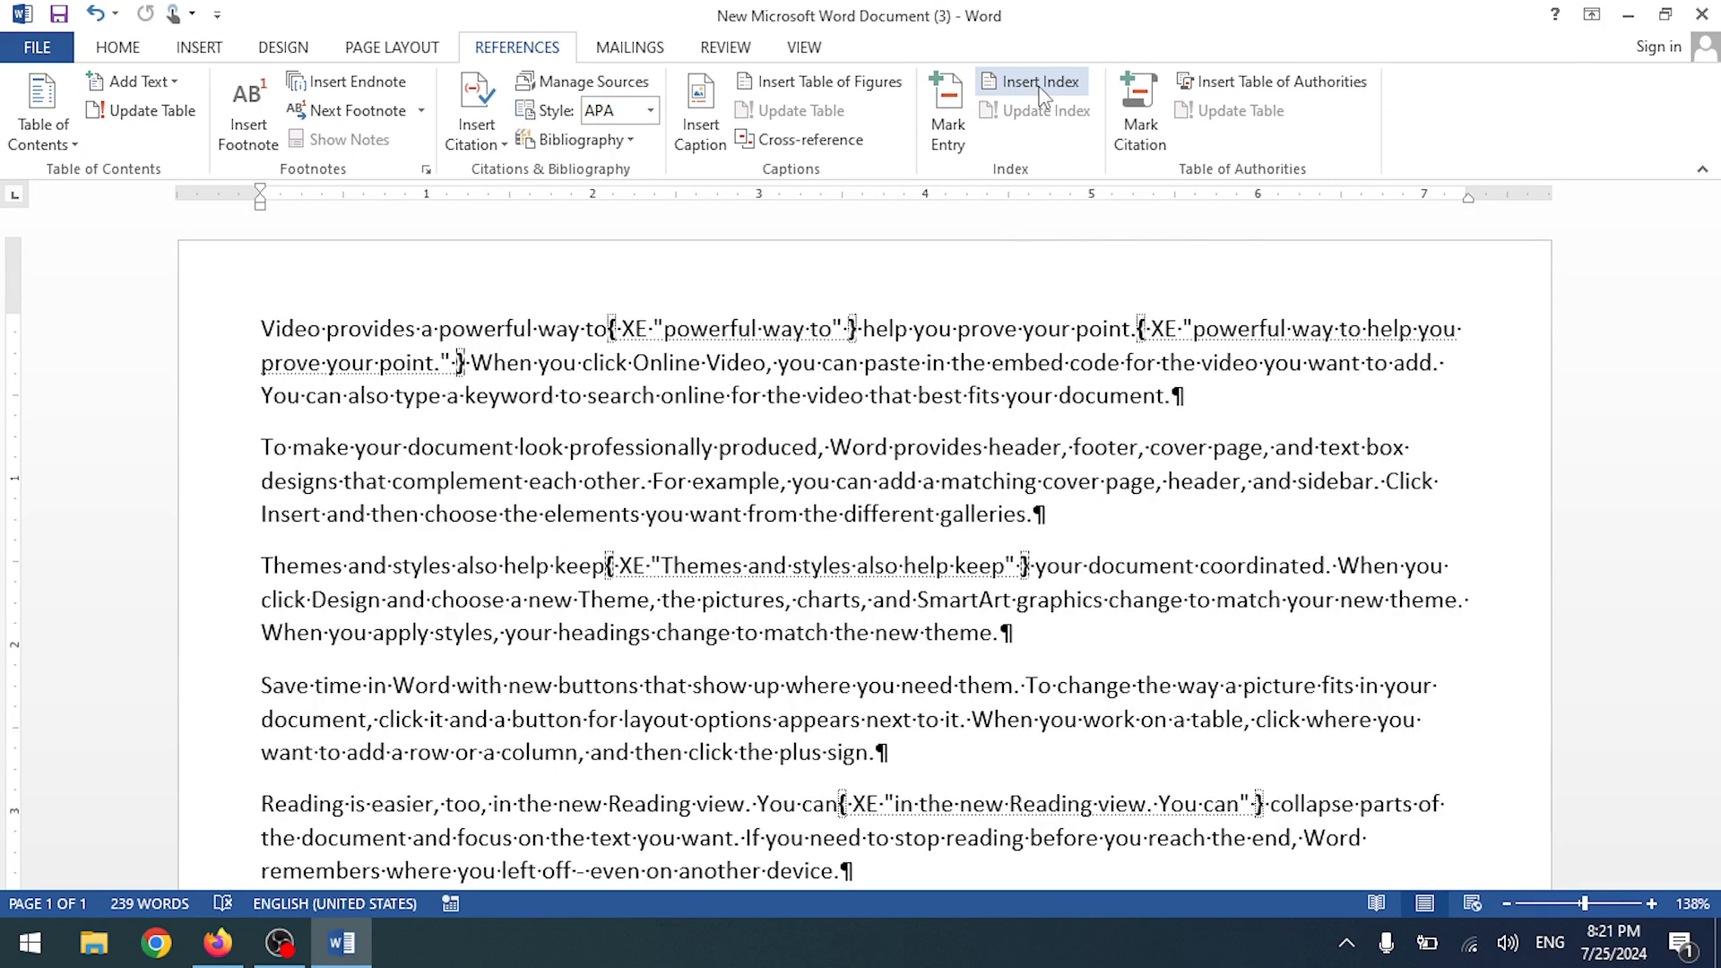
click(1121, 120)
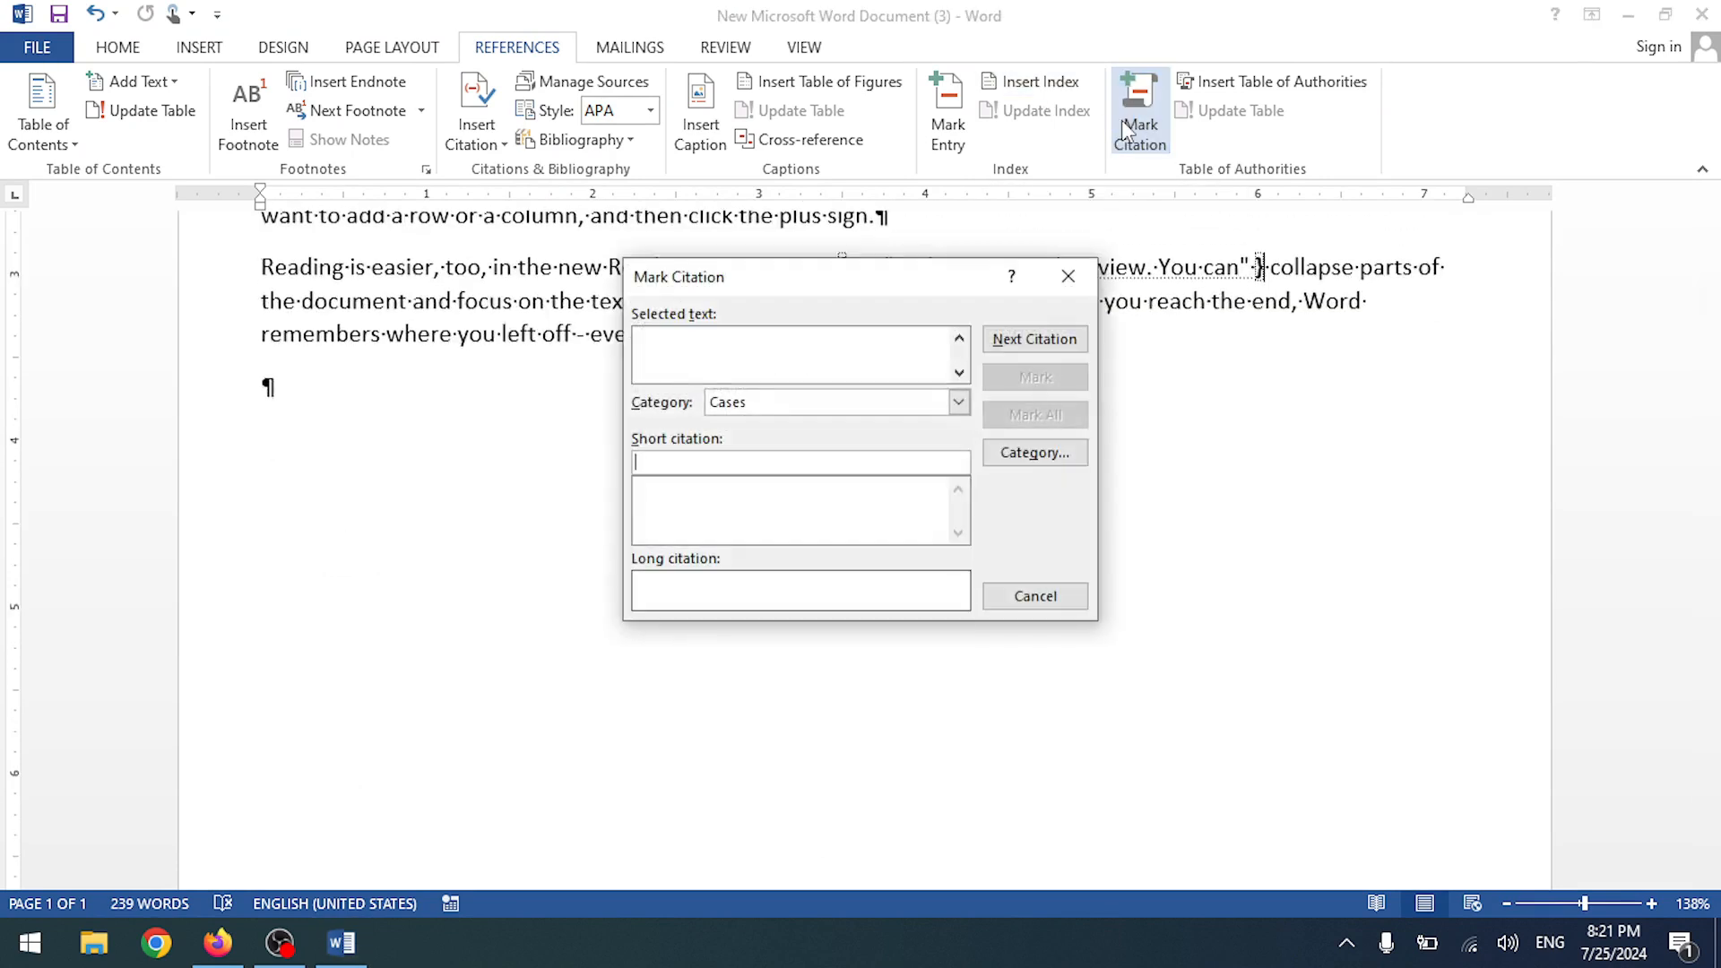
click(1067, 276)
scroll(1068, 276, up, 6)
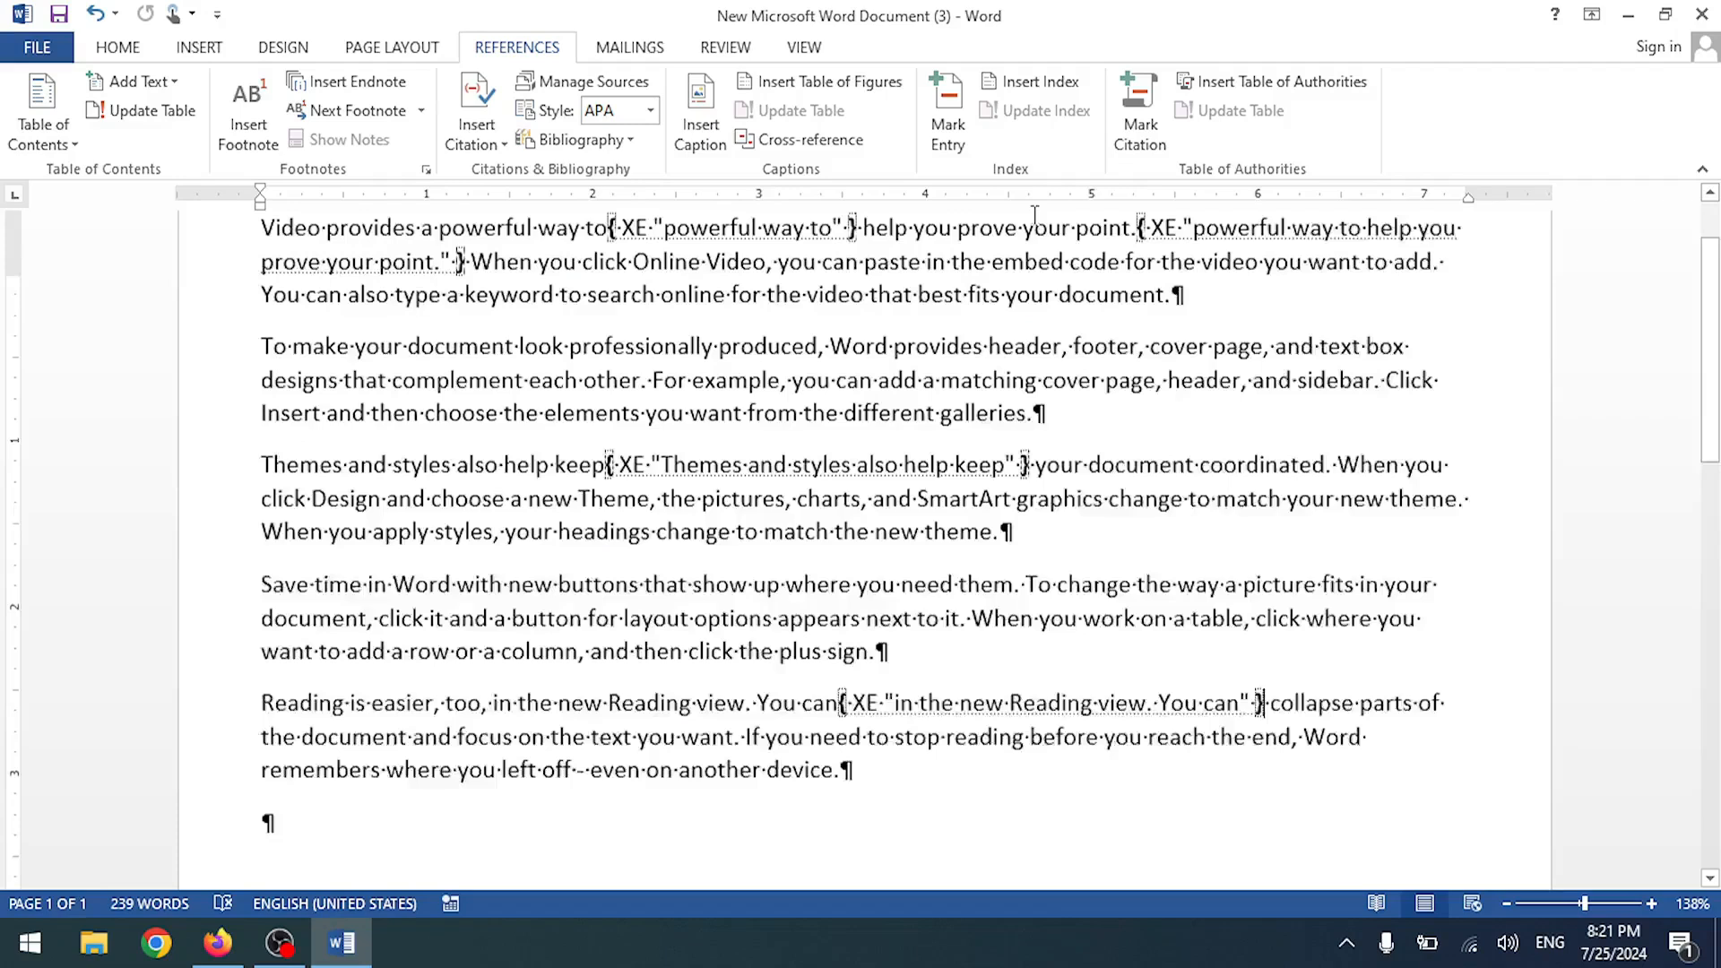
click(947, 139)
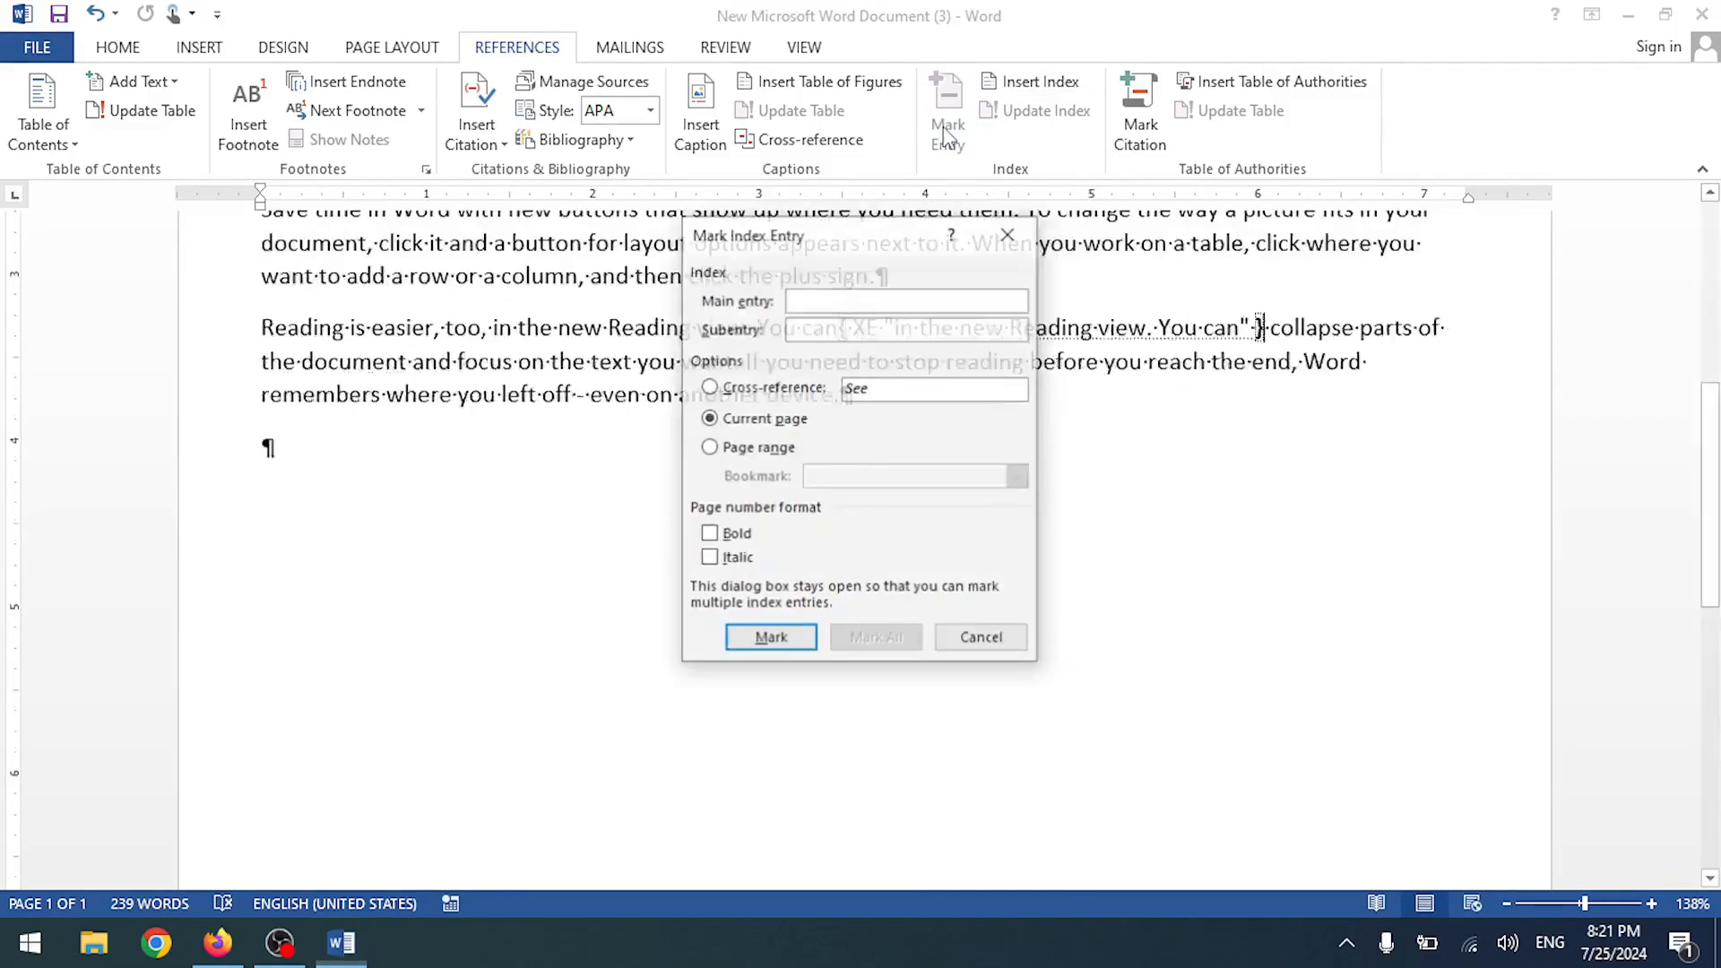
click(1006, 234)
- Insert a two-column index listing the four marked phrases on page 1
click(1031, 82)
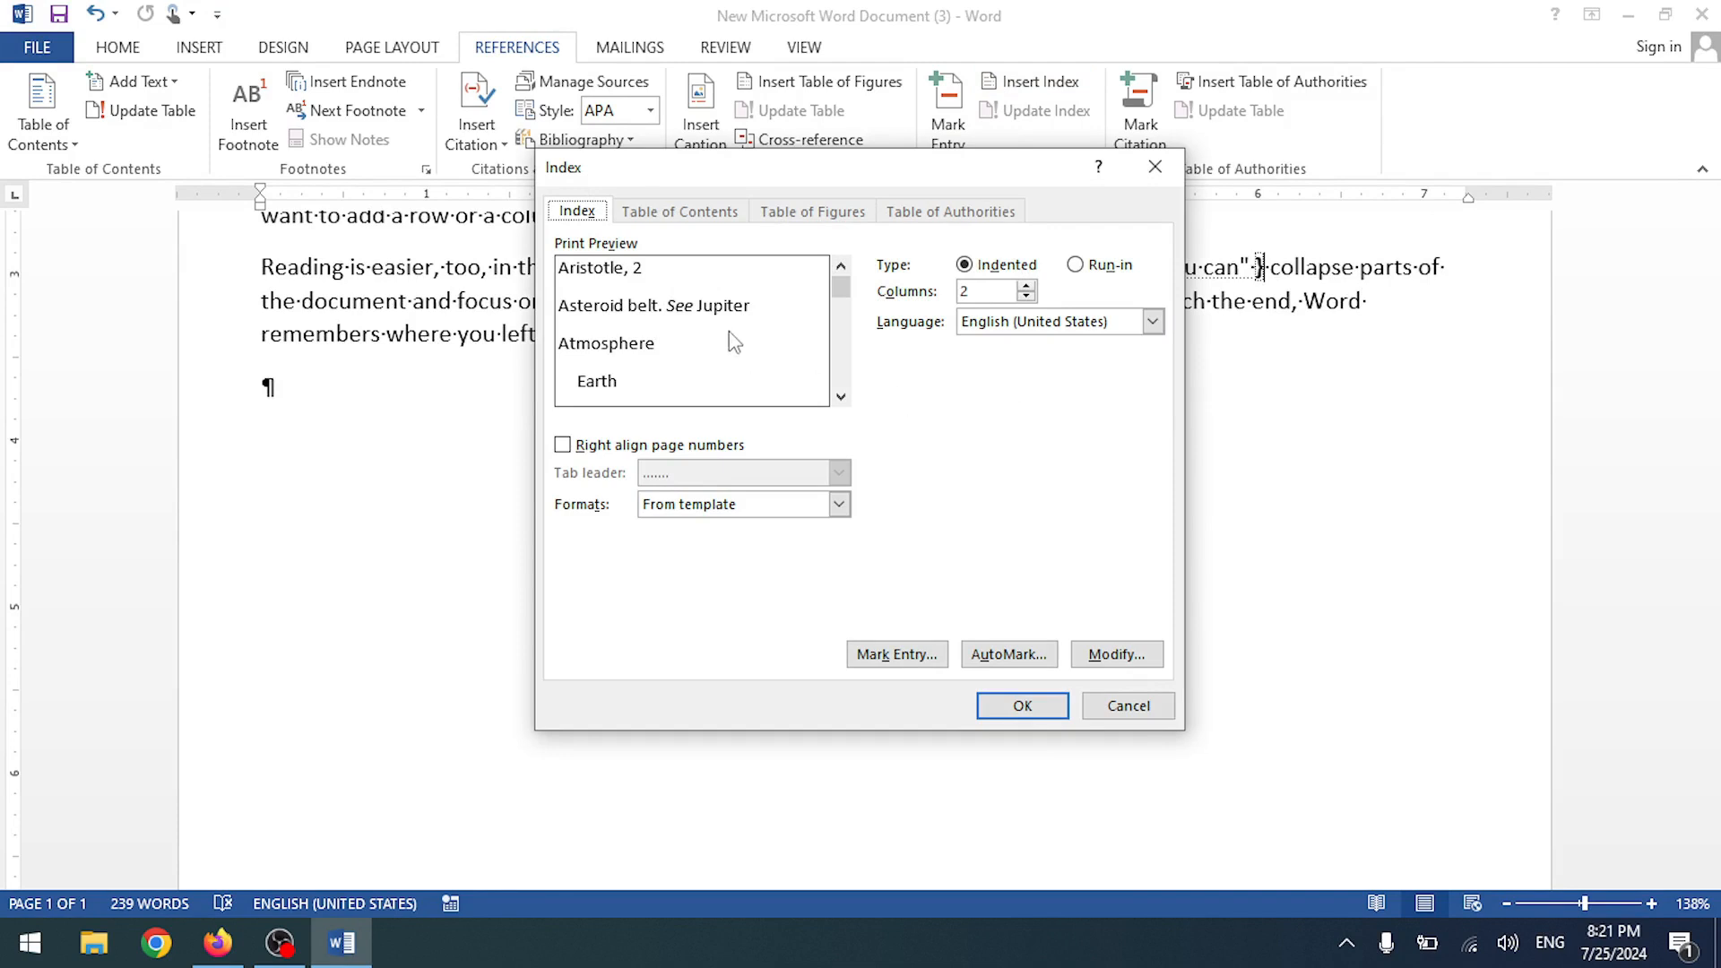
click(840, 397)
click(841, 397)
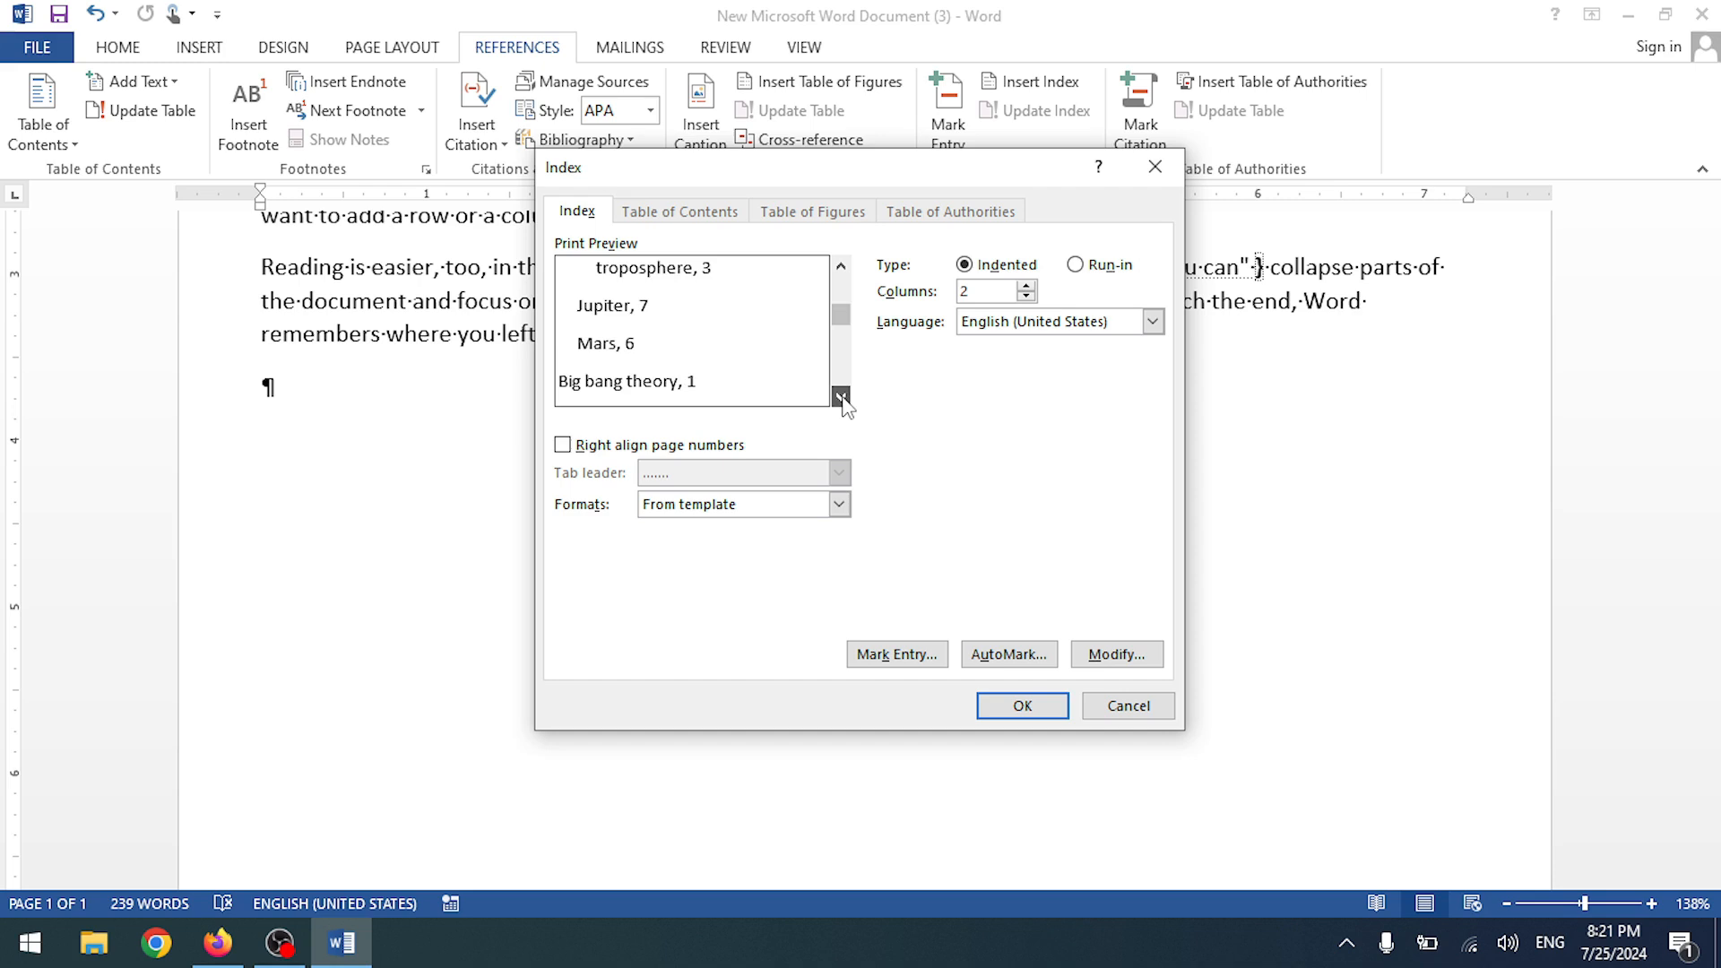
click(842, 397)
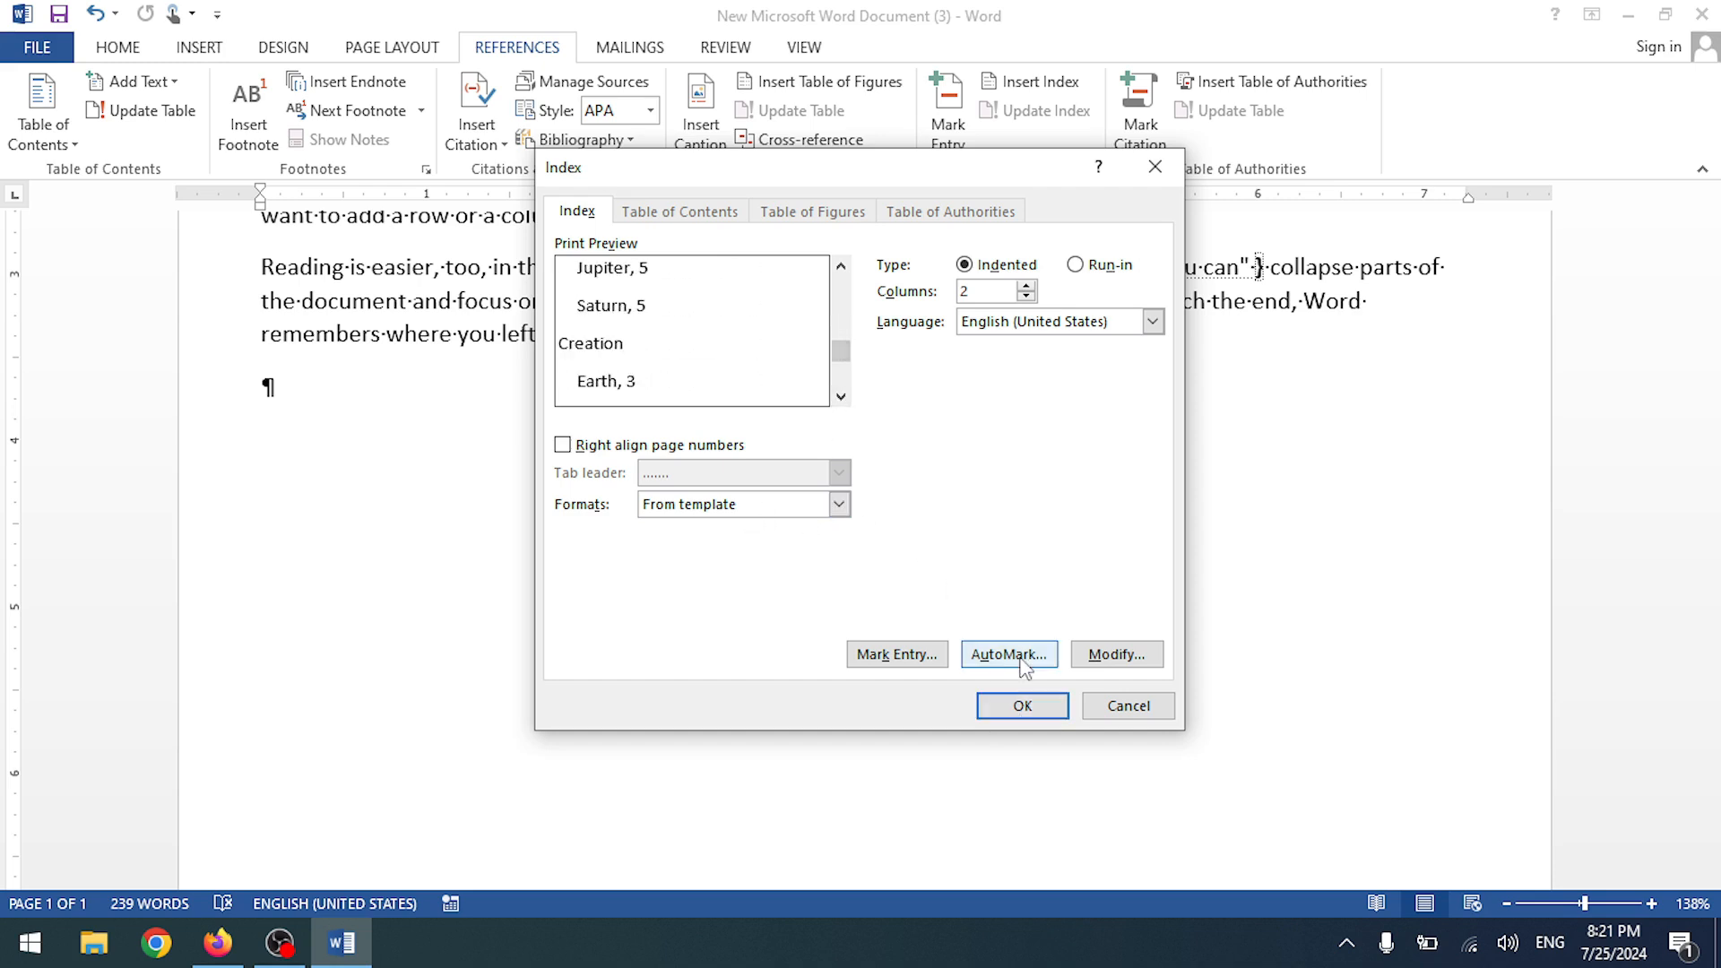
click(1035, 710)
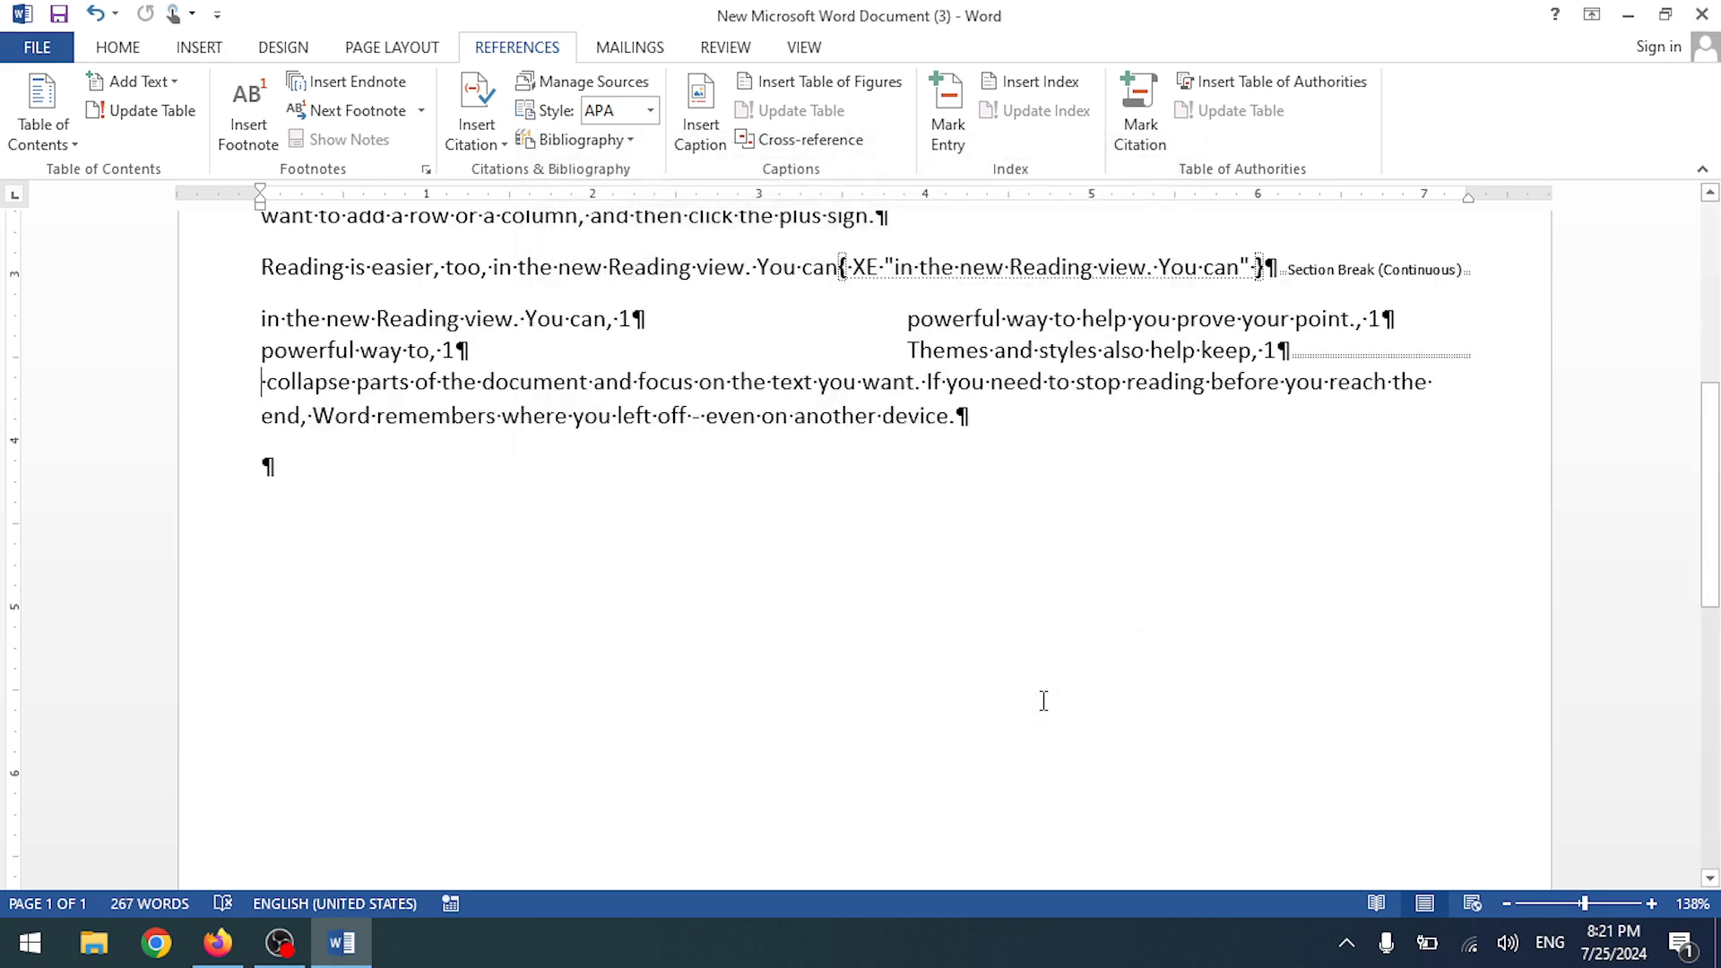
scroll(908, 555, up, 5)
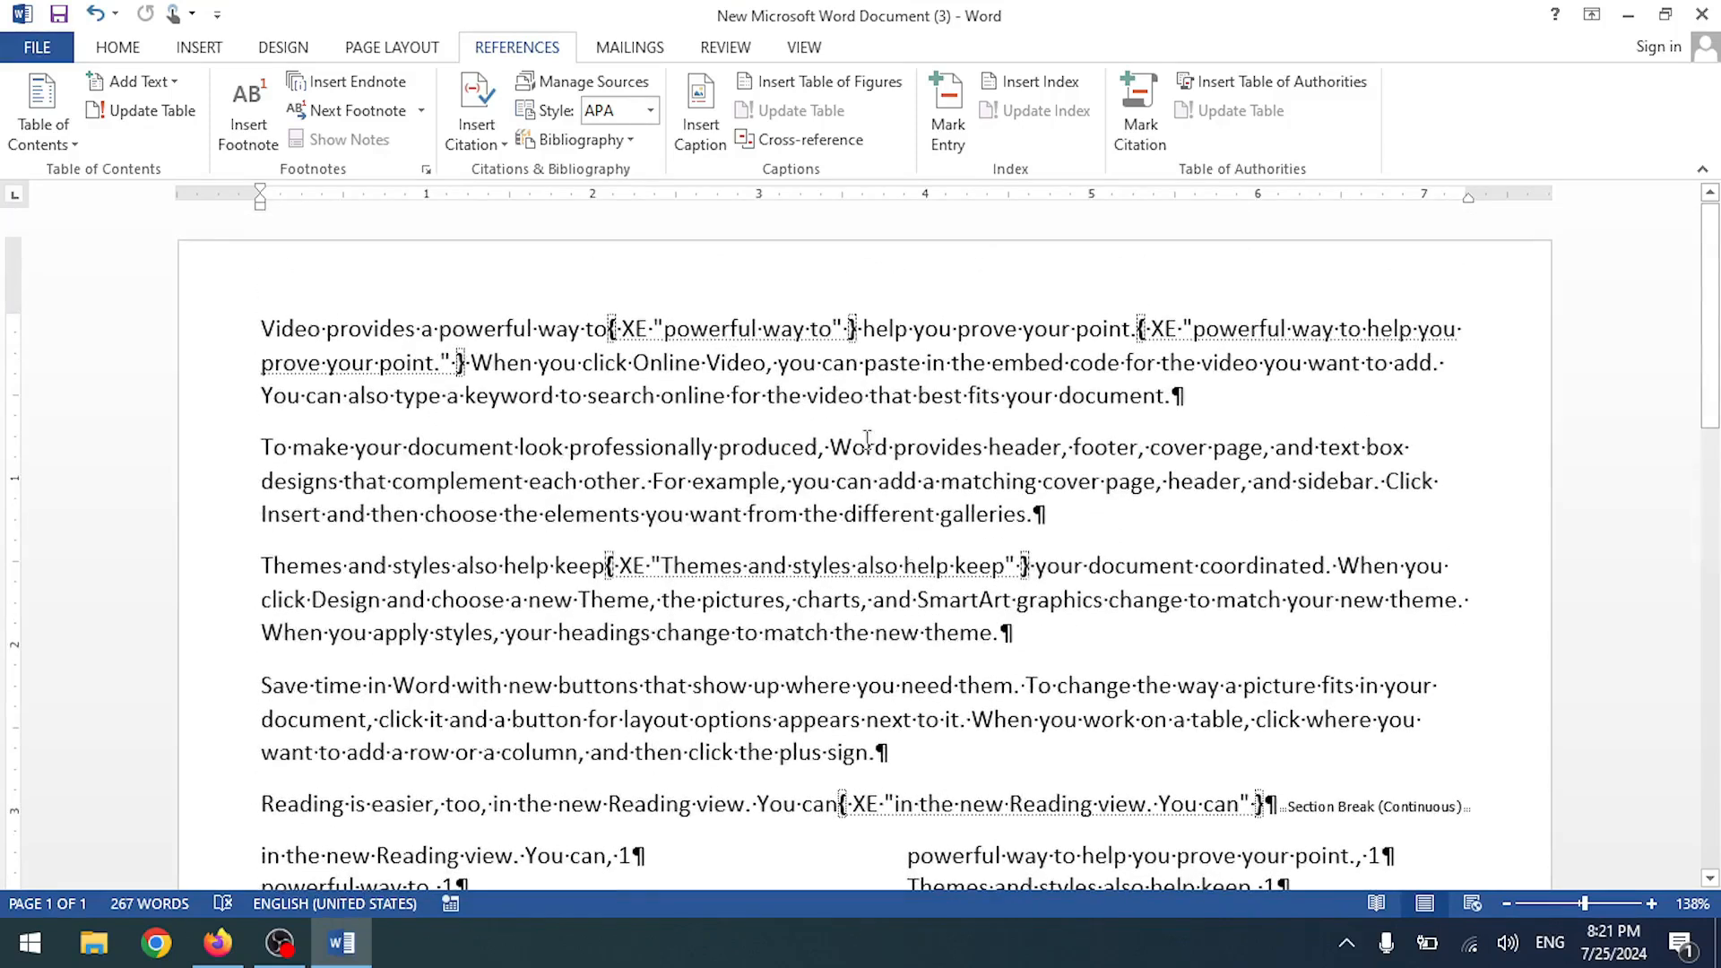
- Undo the inserted index and the index entry fields, restoring the 239-word text
key(ctrl+z)
key(ctrl+z)
key(ctrl+z)
key(ctrl+z)
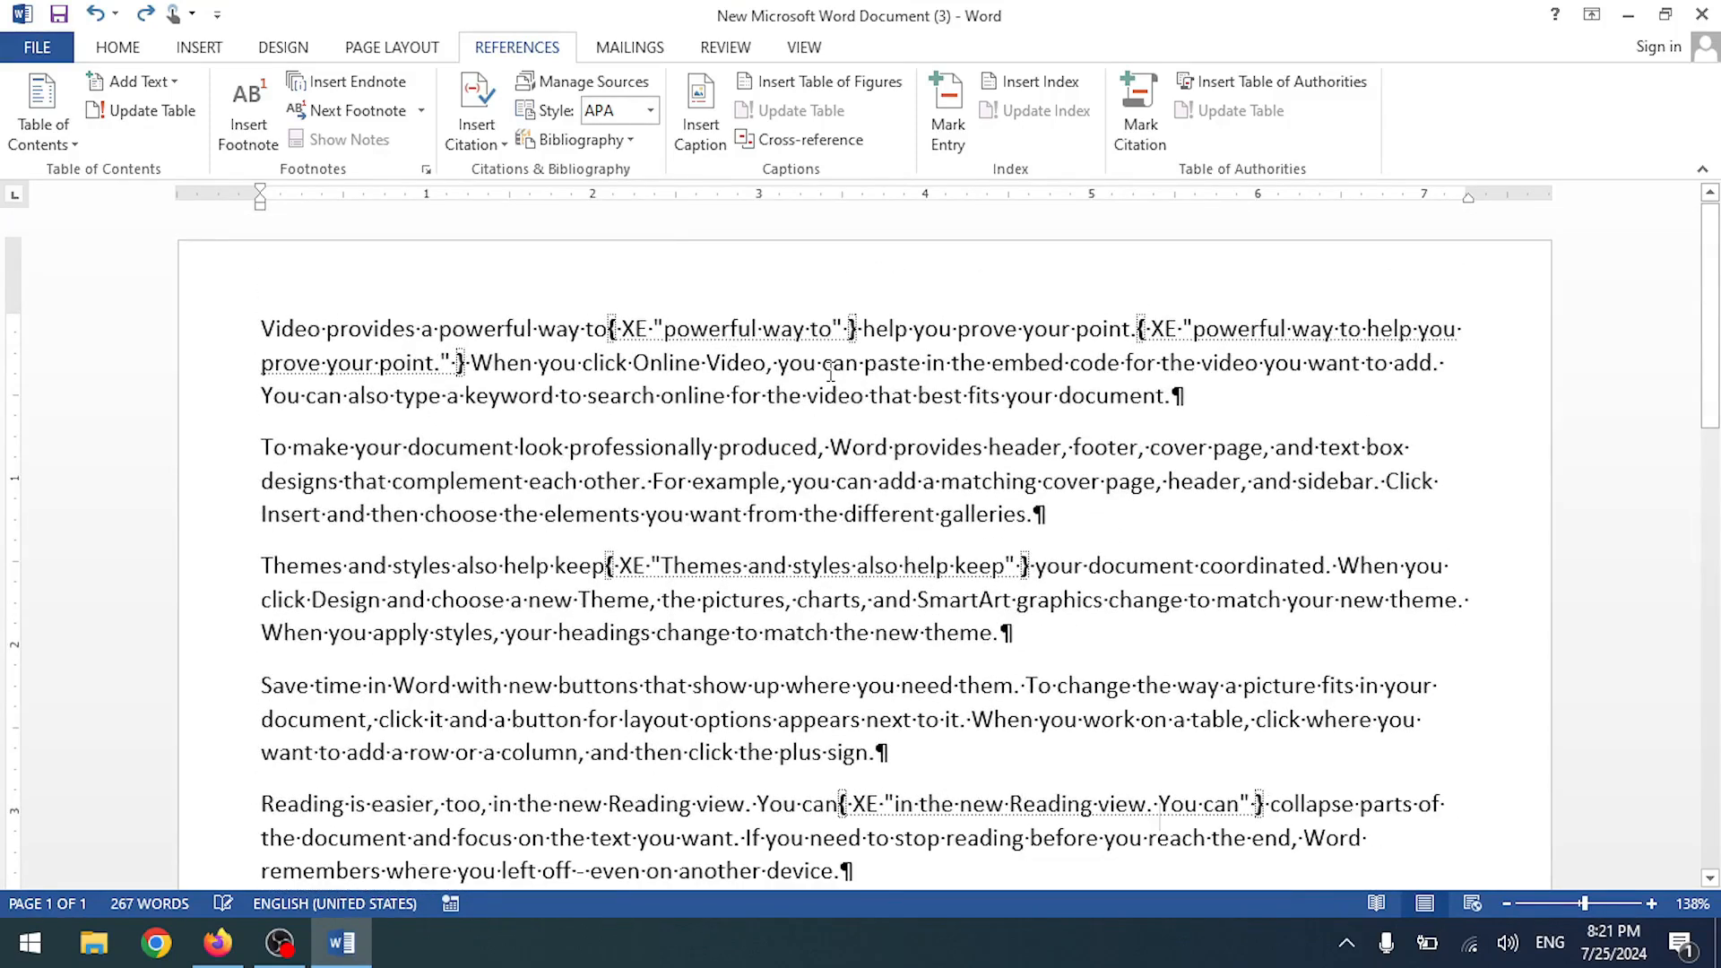
key(ctrl+z)
key(ctrl+z)
key(ctrl+z)
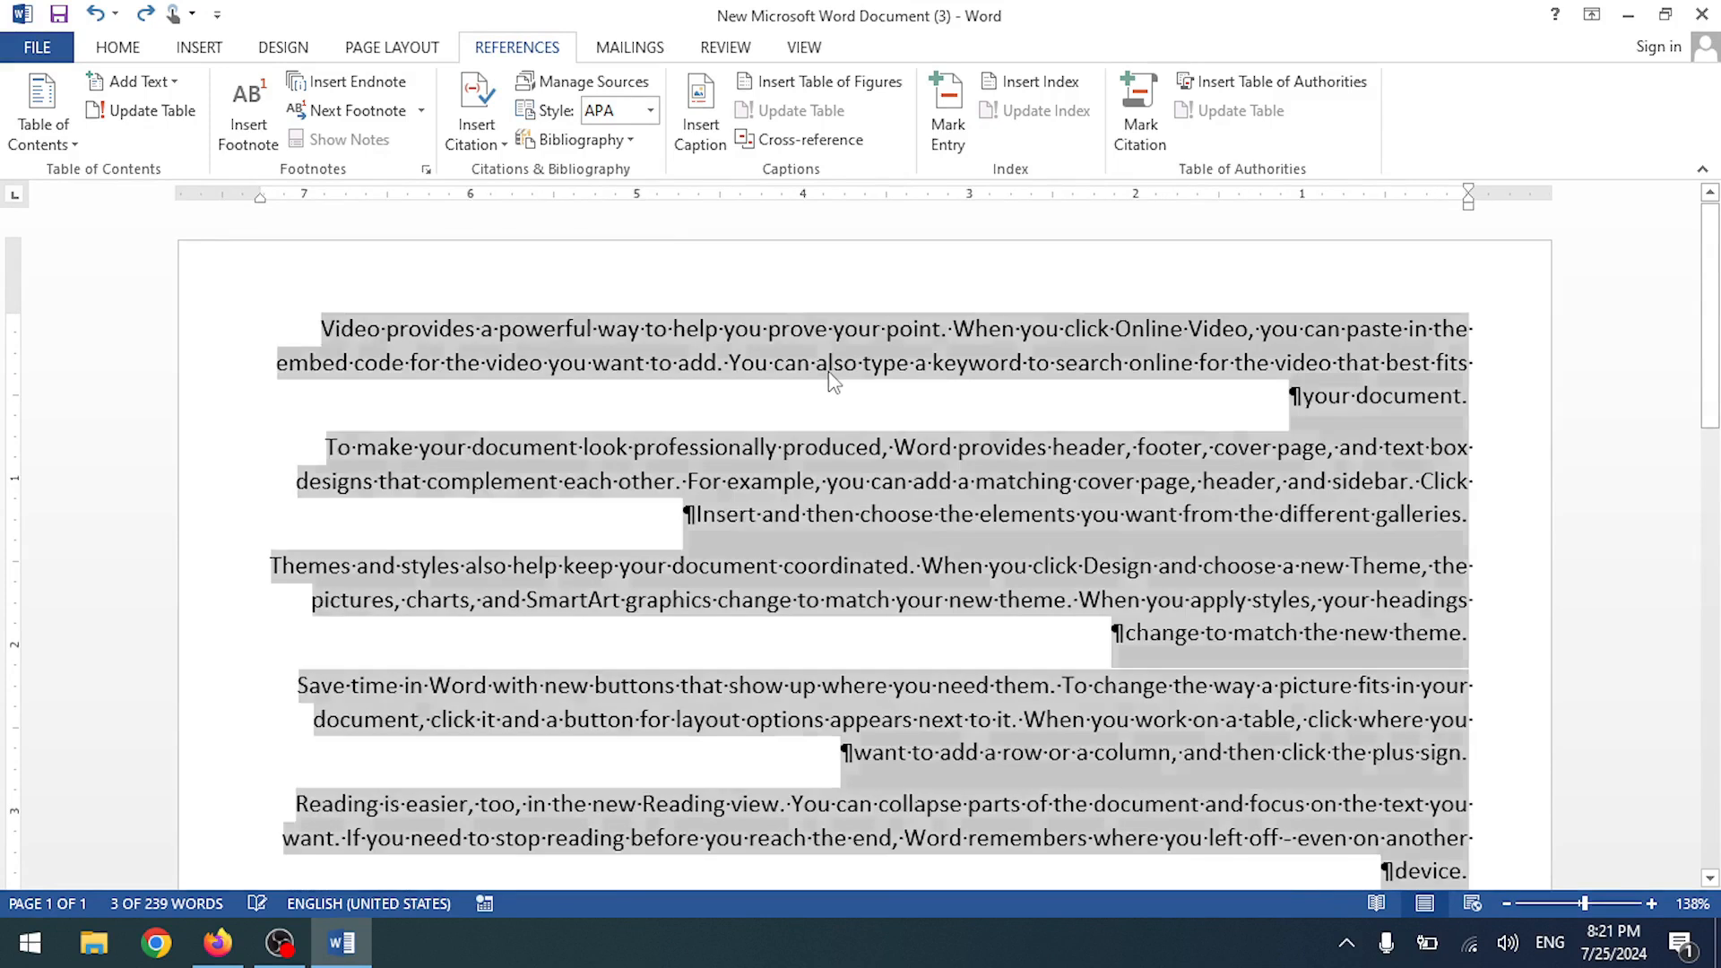
key(ctrl+y)
key(ctrl+y)
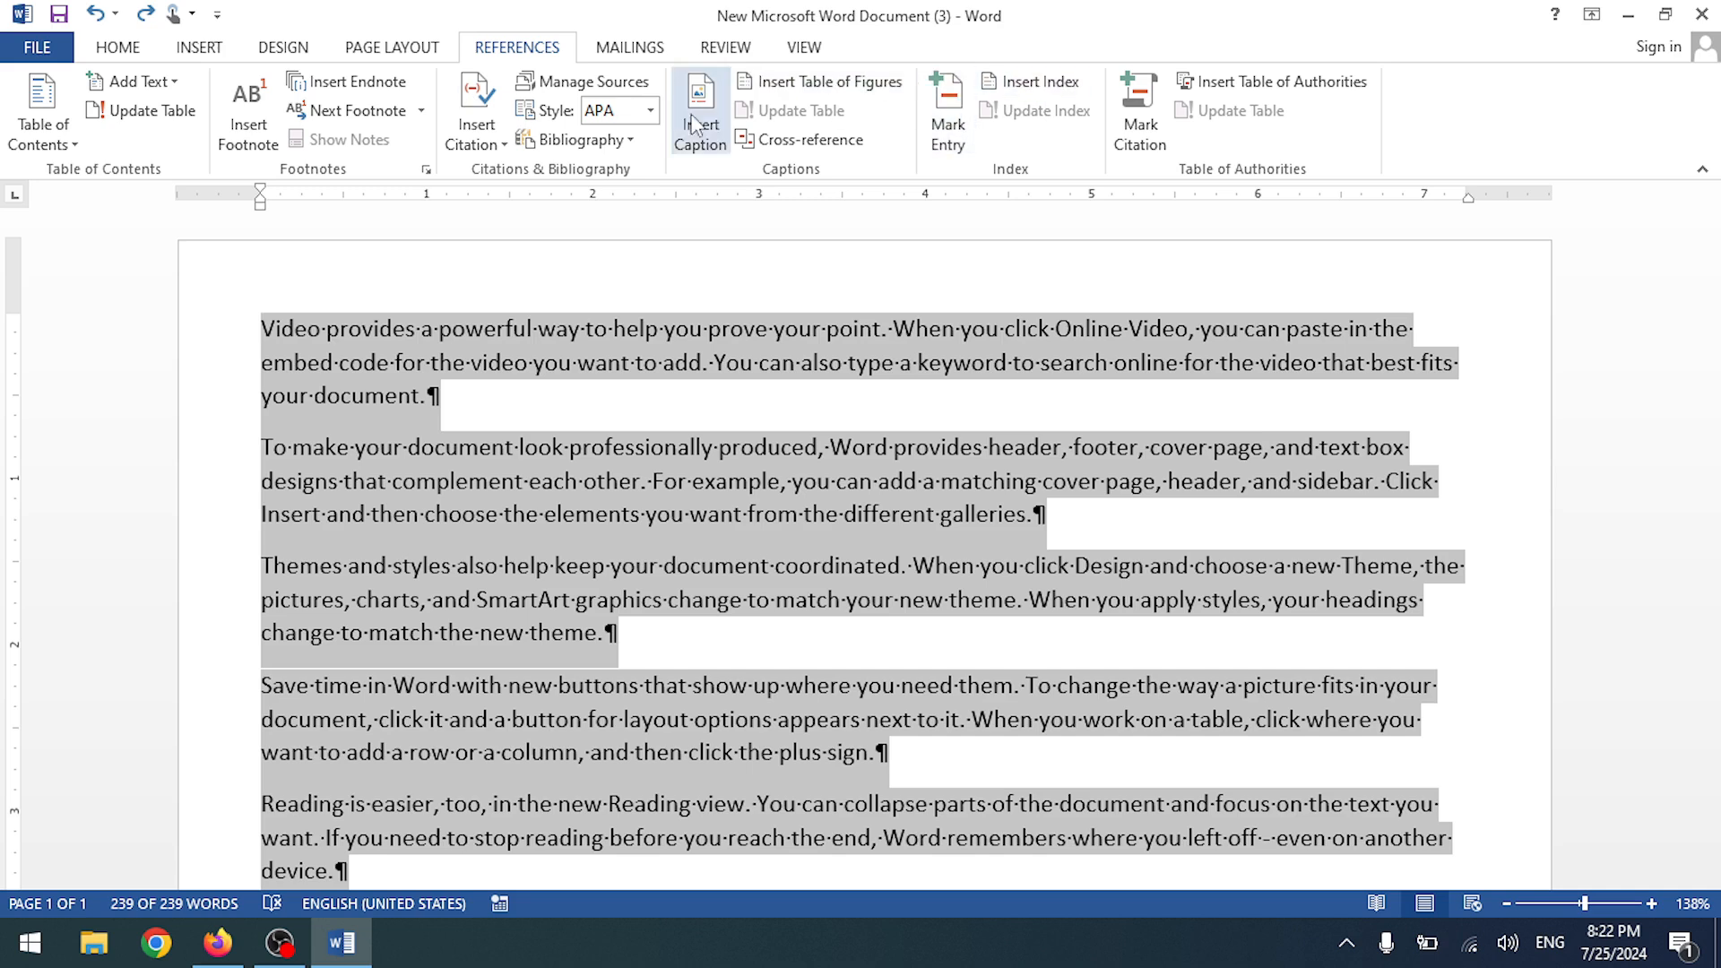
- Turn off Show/Hide ¶ on the Home tab, then glance at Page Layout and References
click(119, 48)
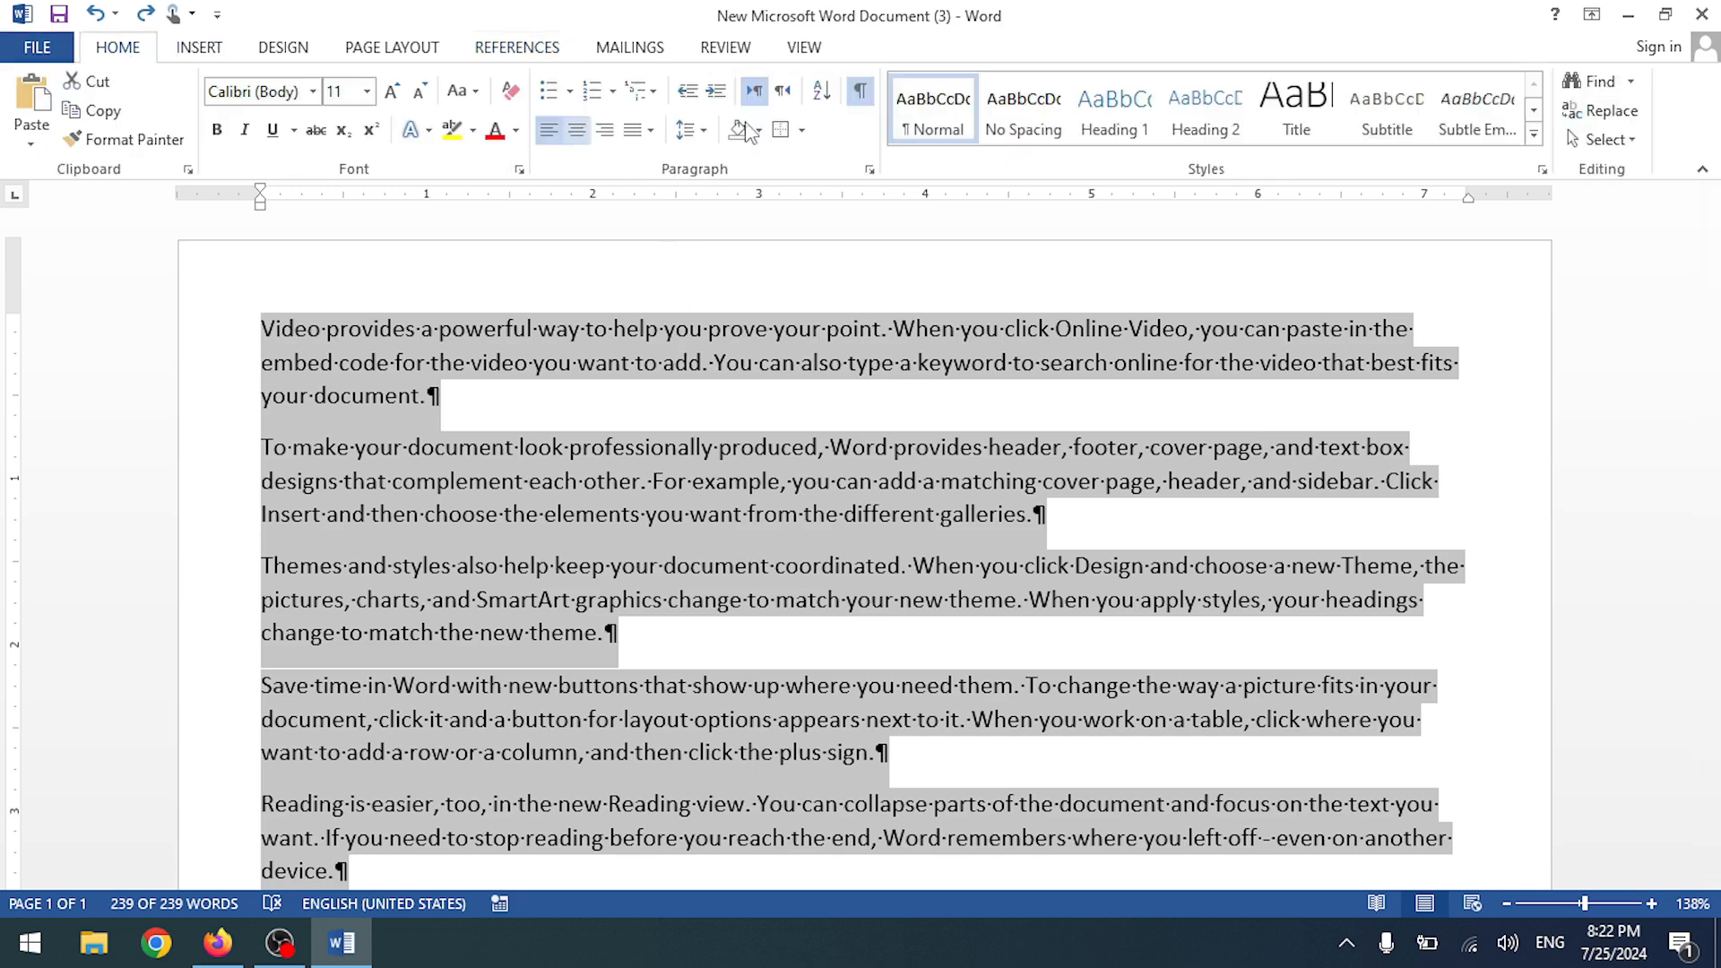
click(859, 90)
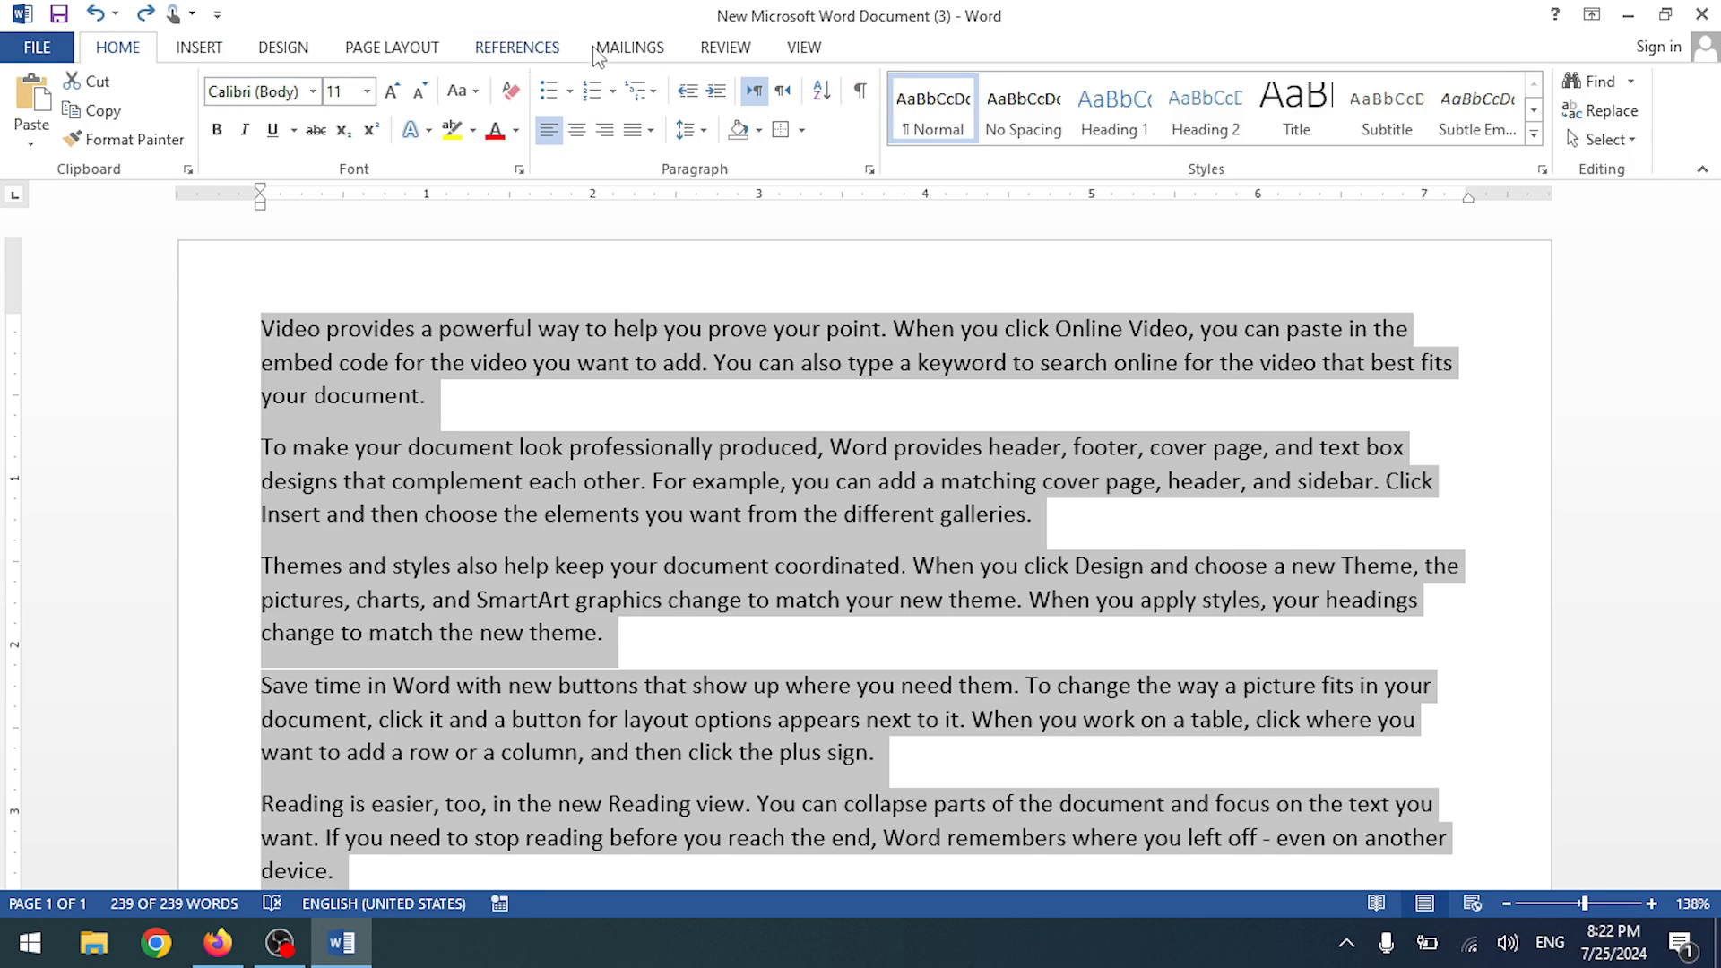
click(408, 56)
click(511, 56)
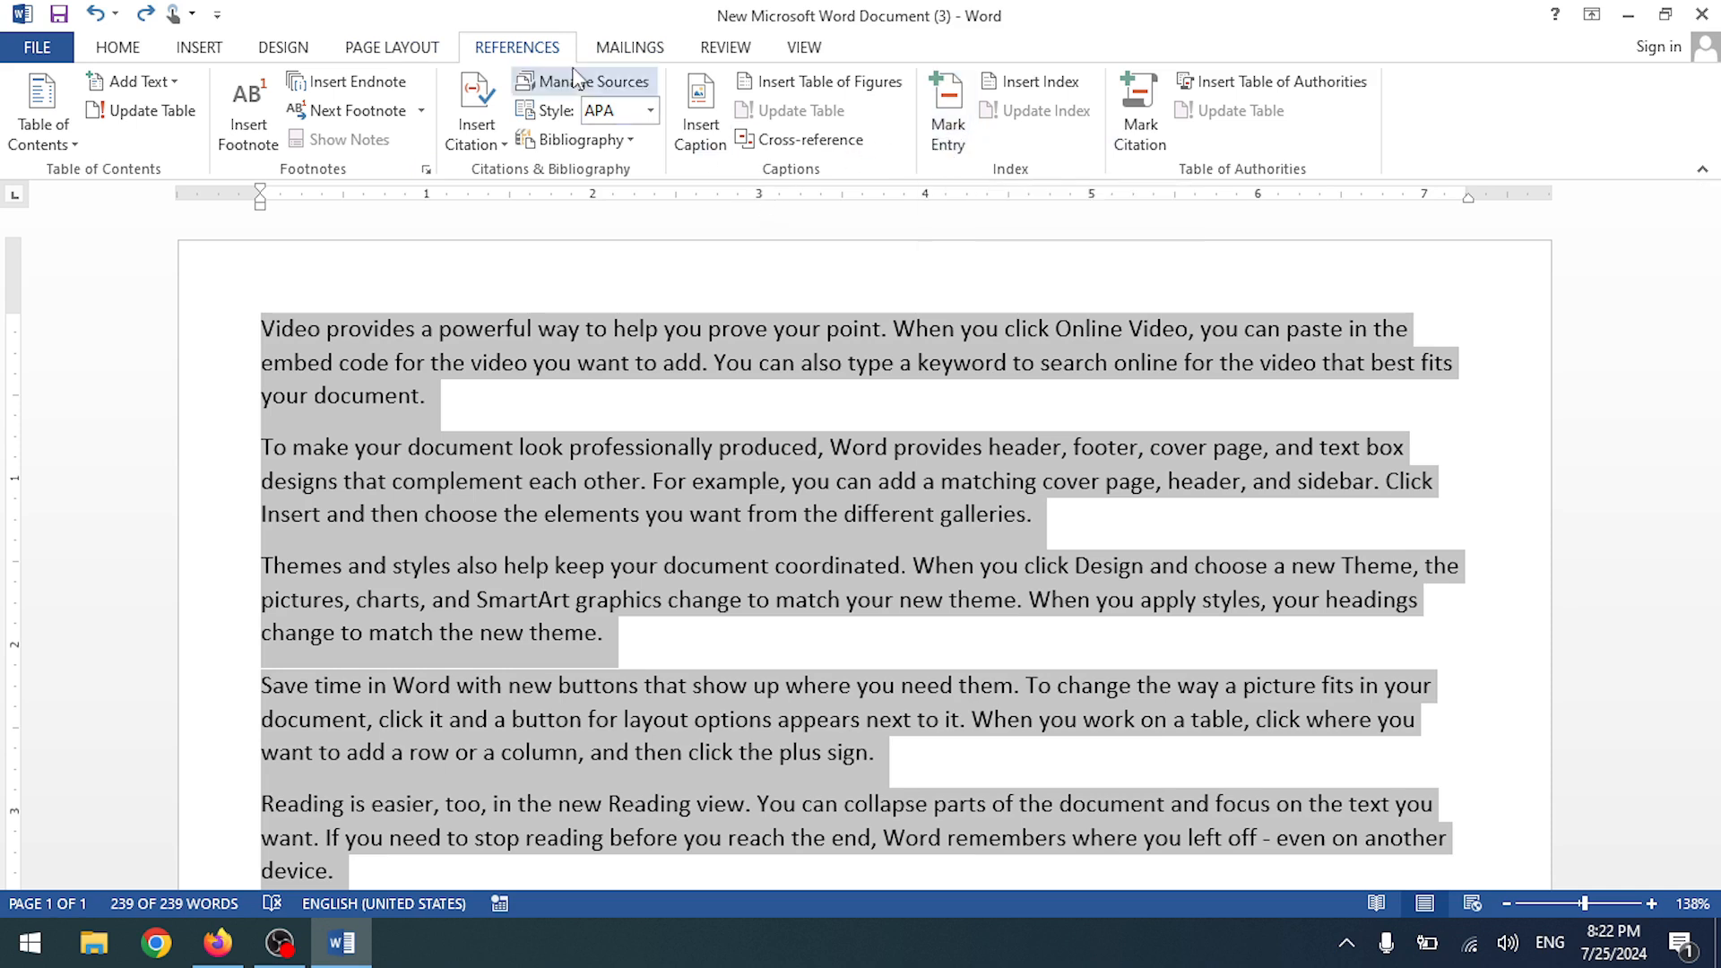
- Browse the Mailings, Review and View tabs, then deselect the document text
click(630, 50)
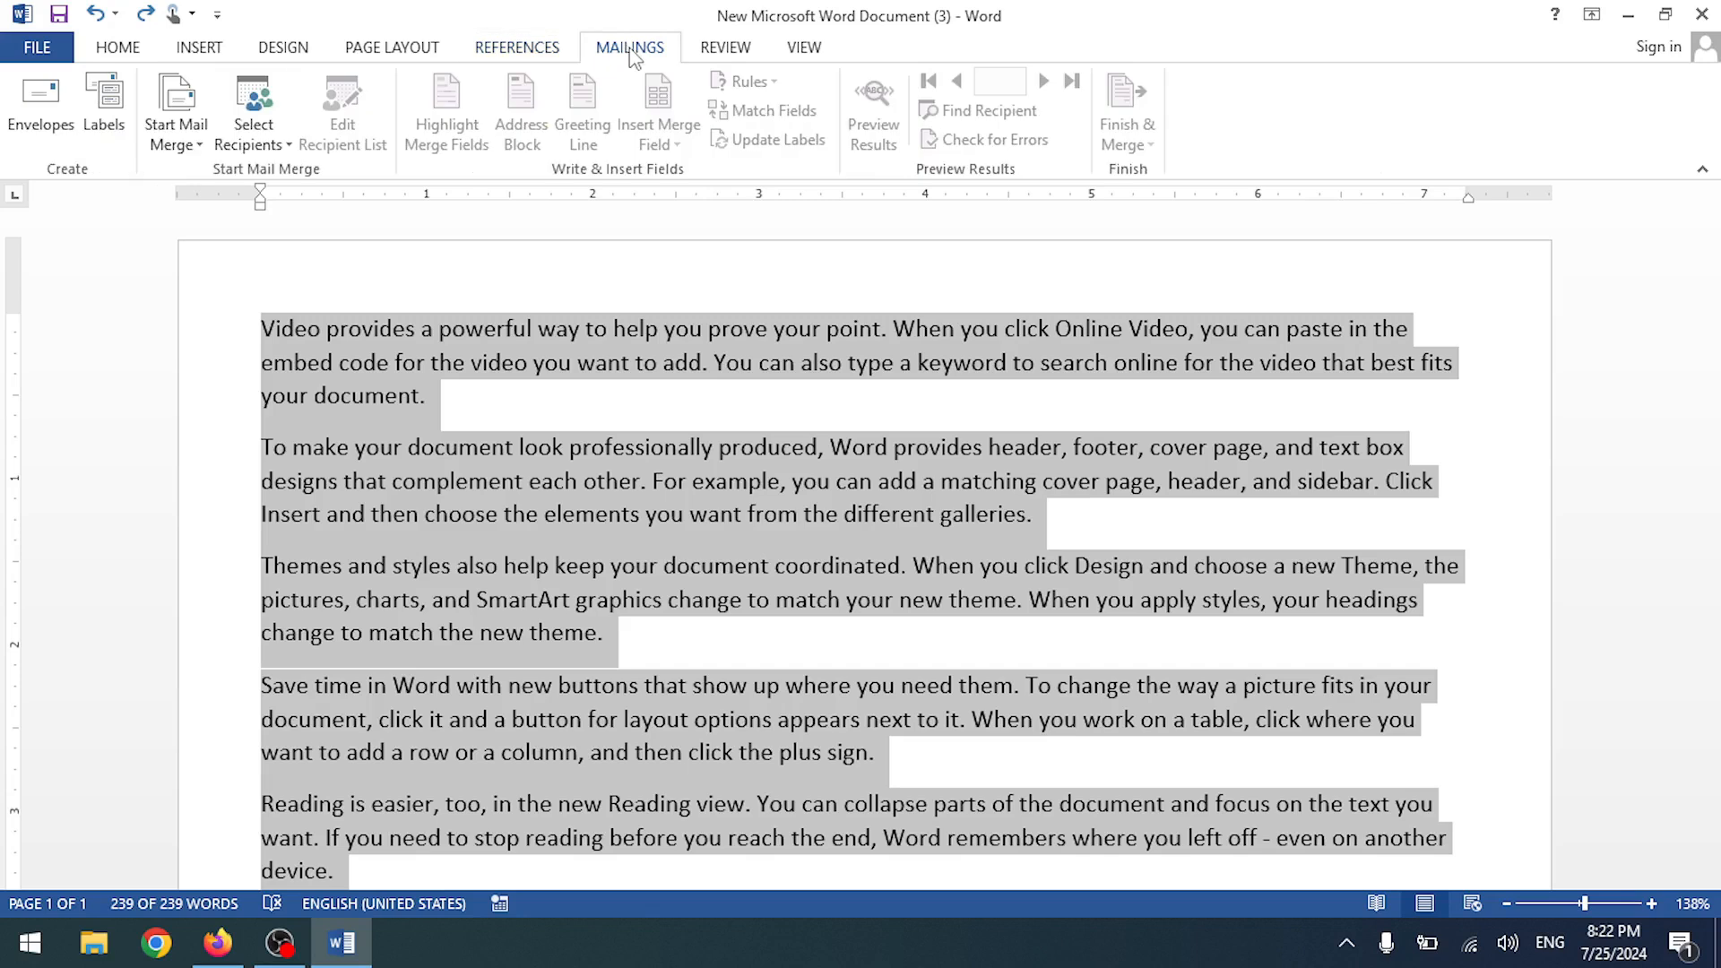
click(733, 52)
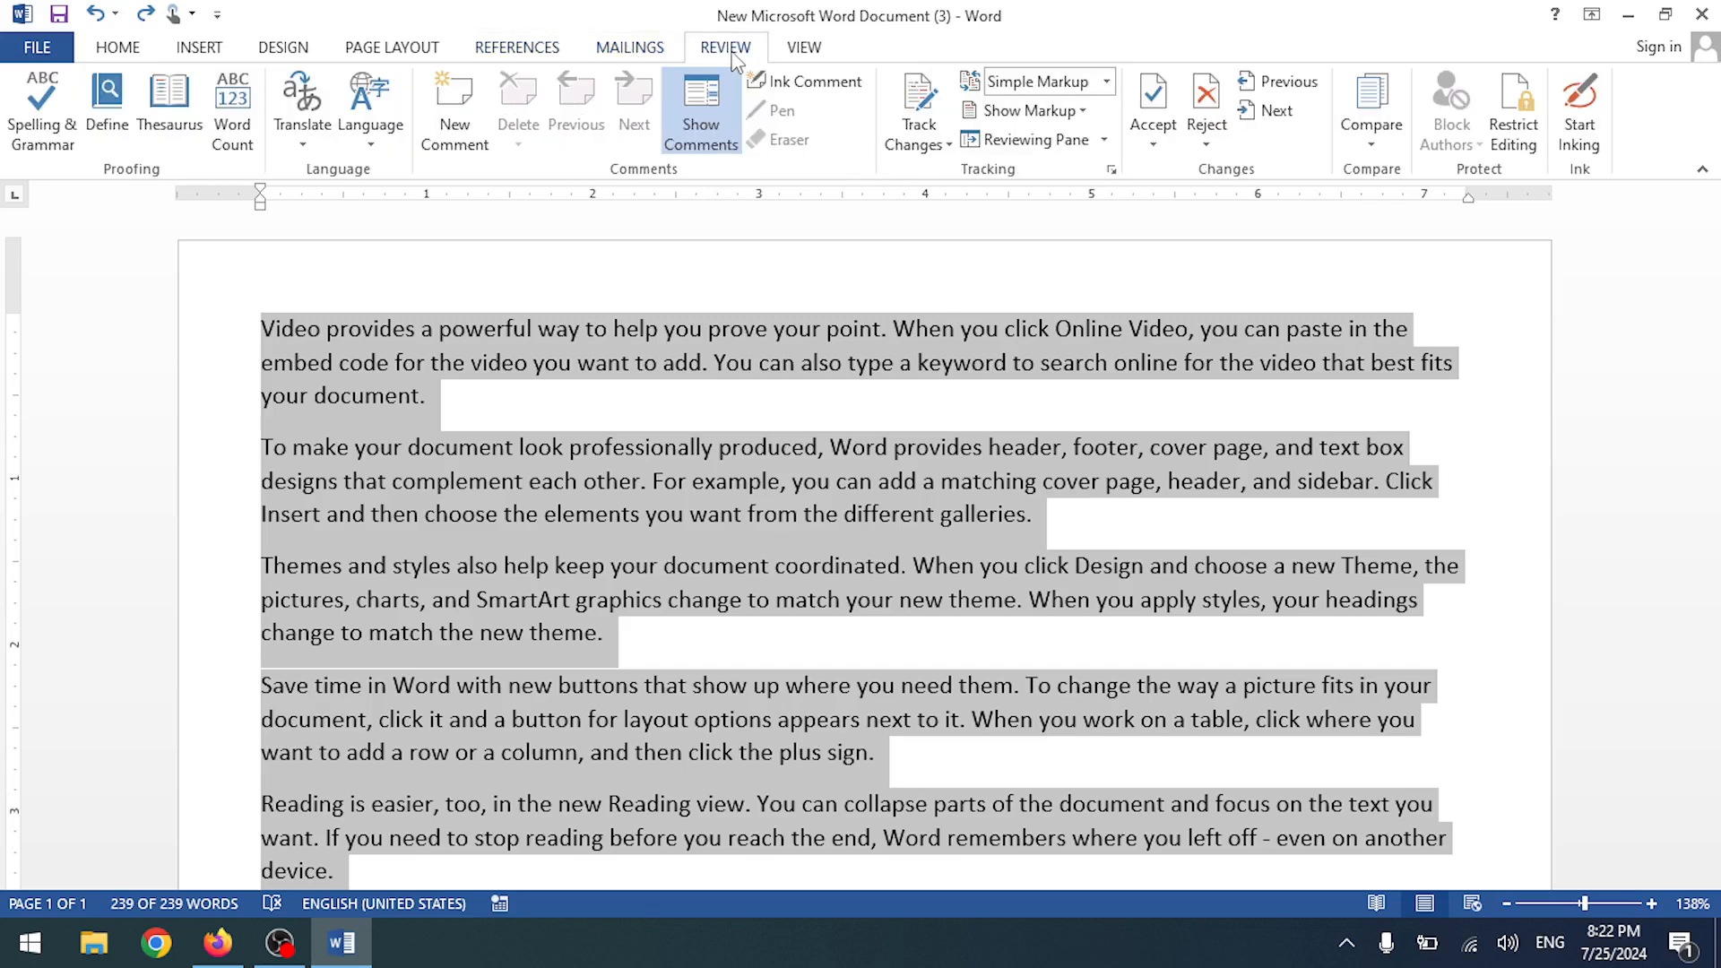
click(794, 54)
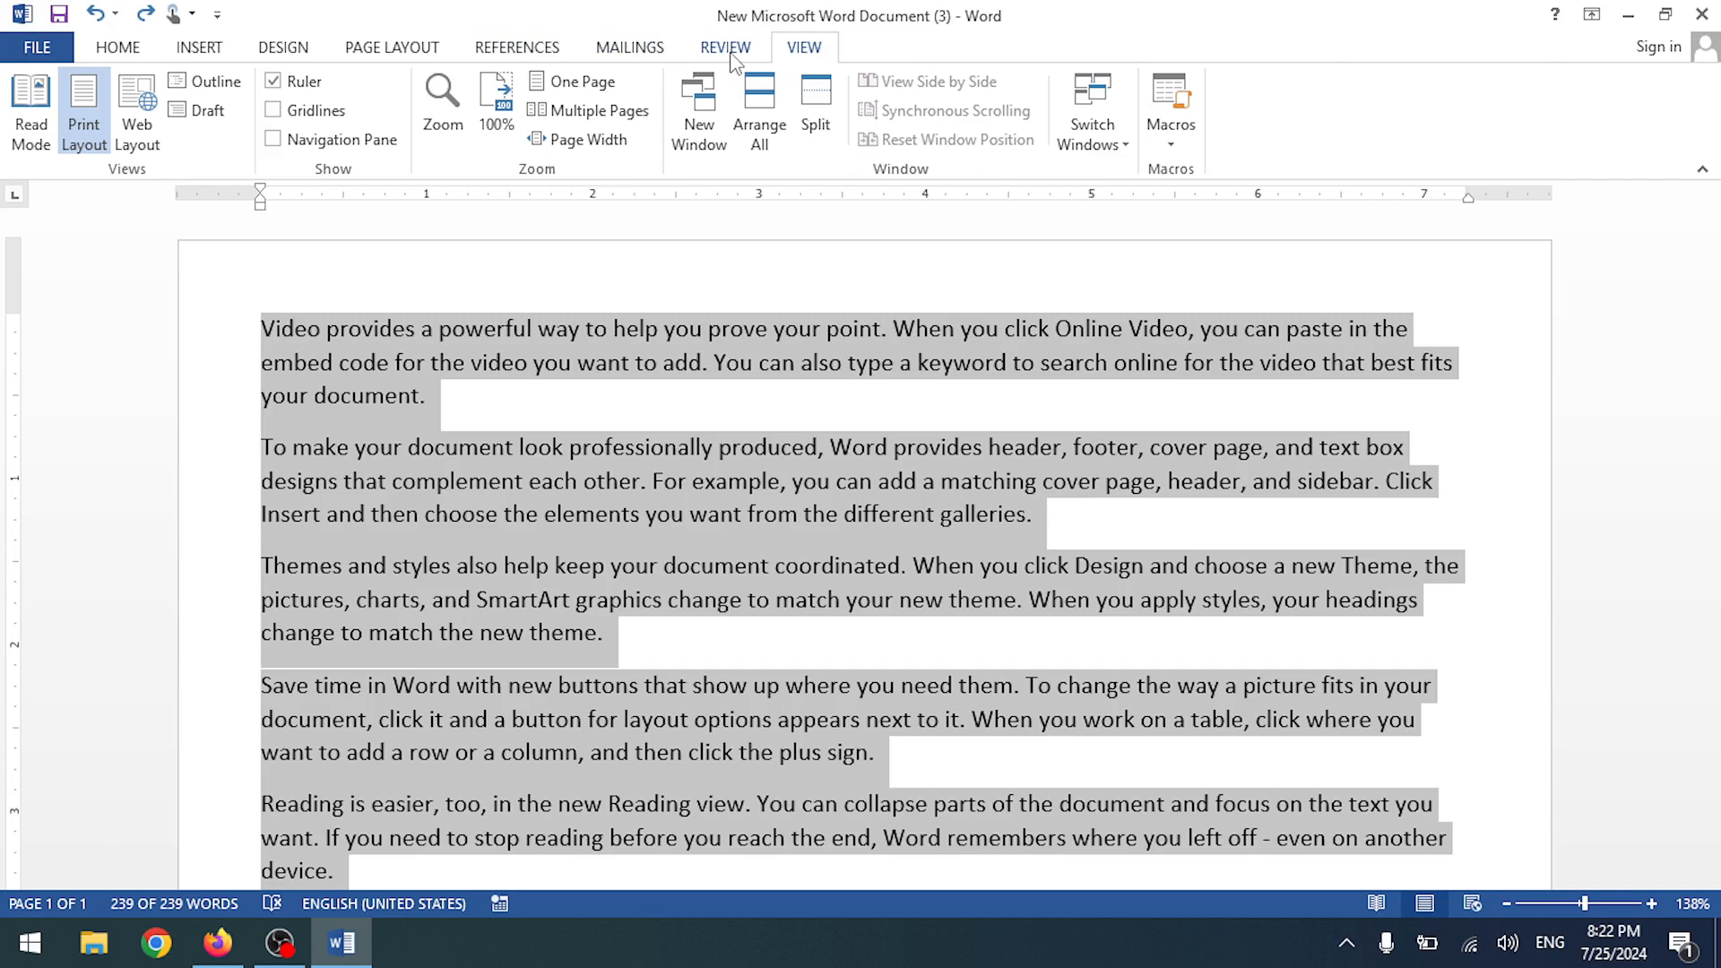
click(717, 54)
click(800, 52)
click(742, 49)
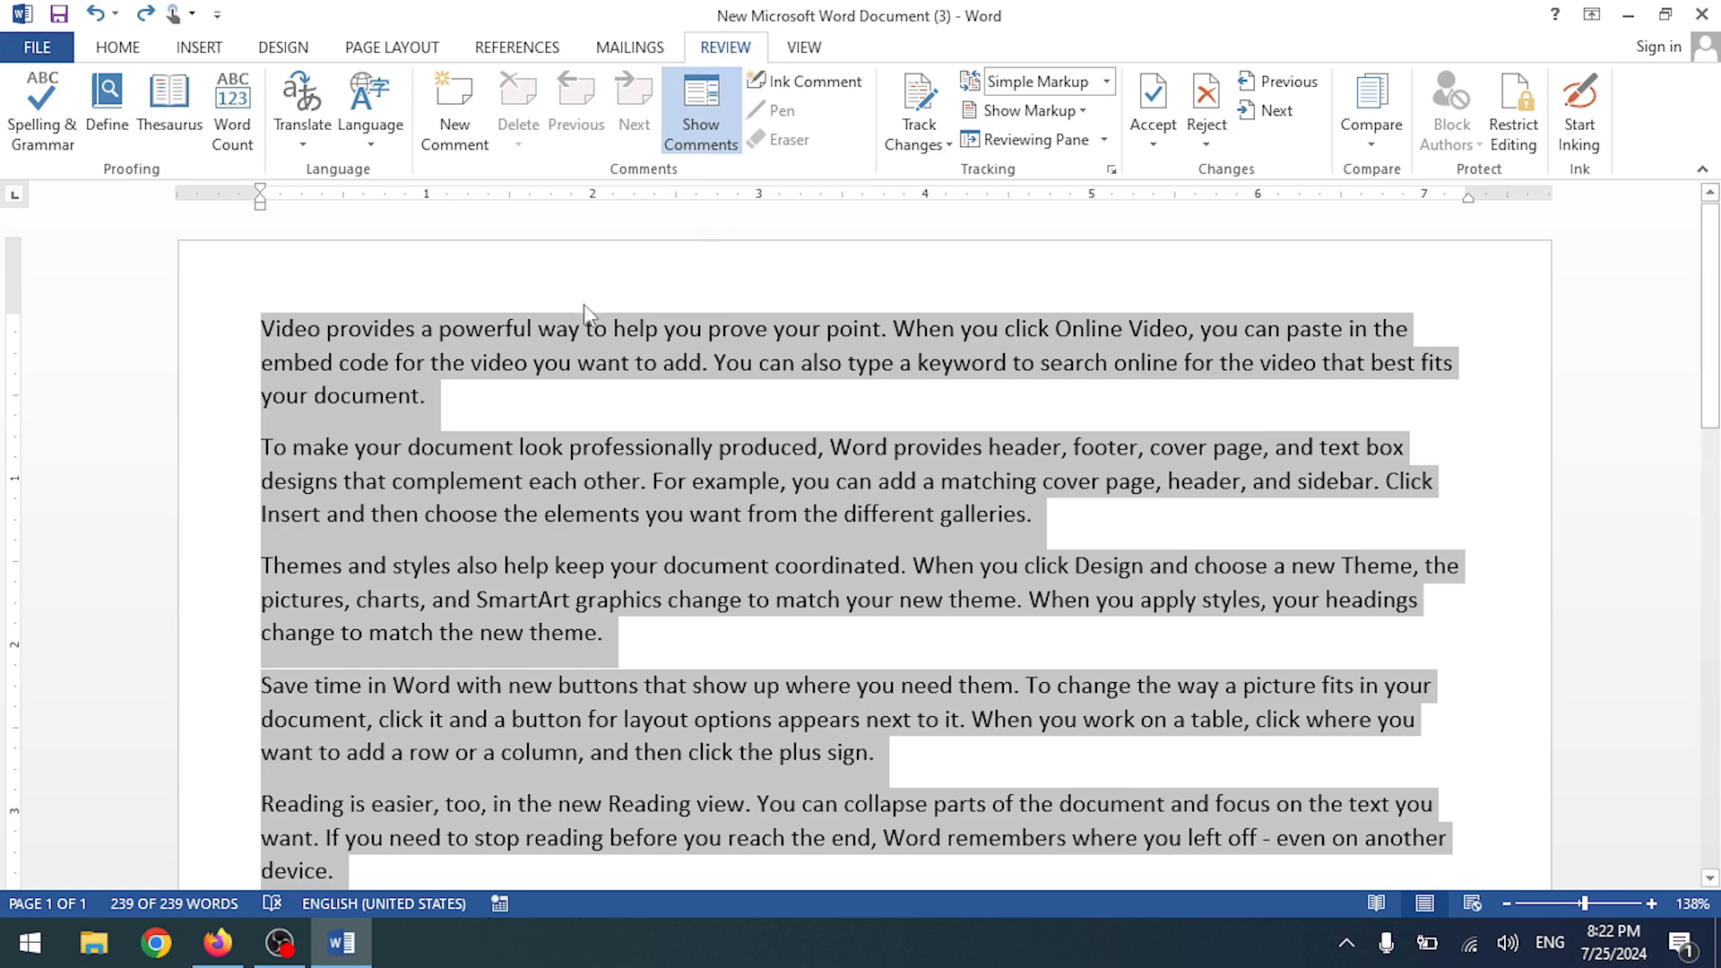
click(826, 52)
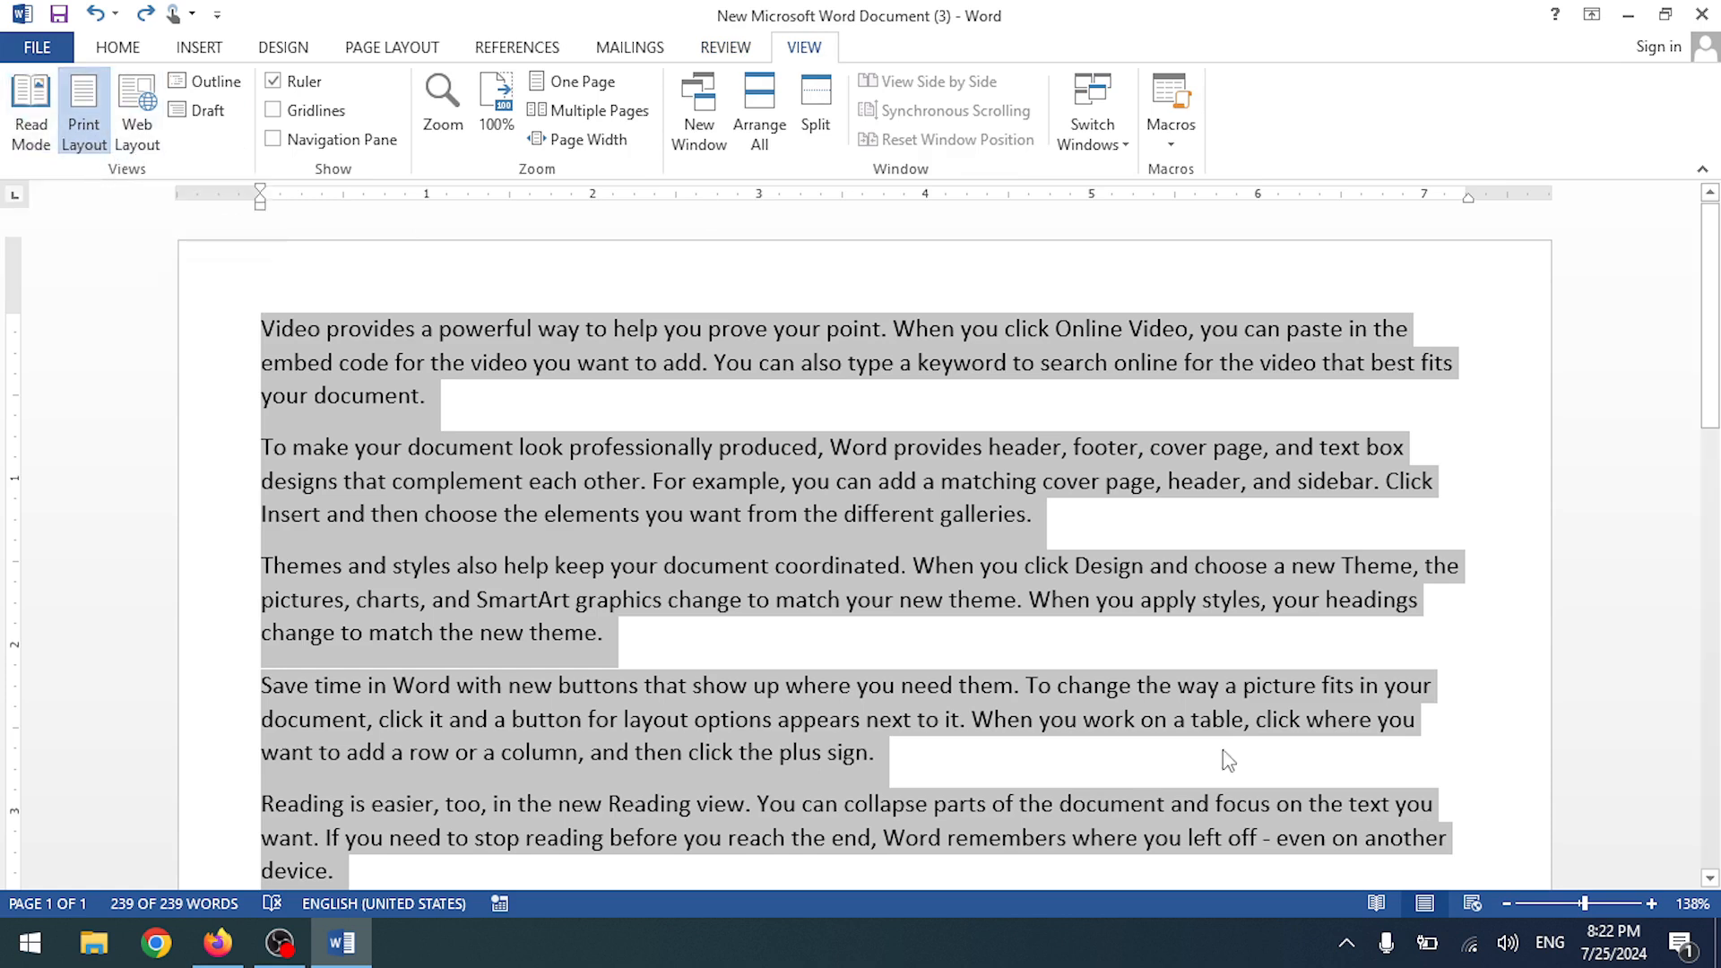
click(1502, 697)
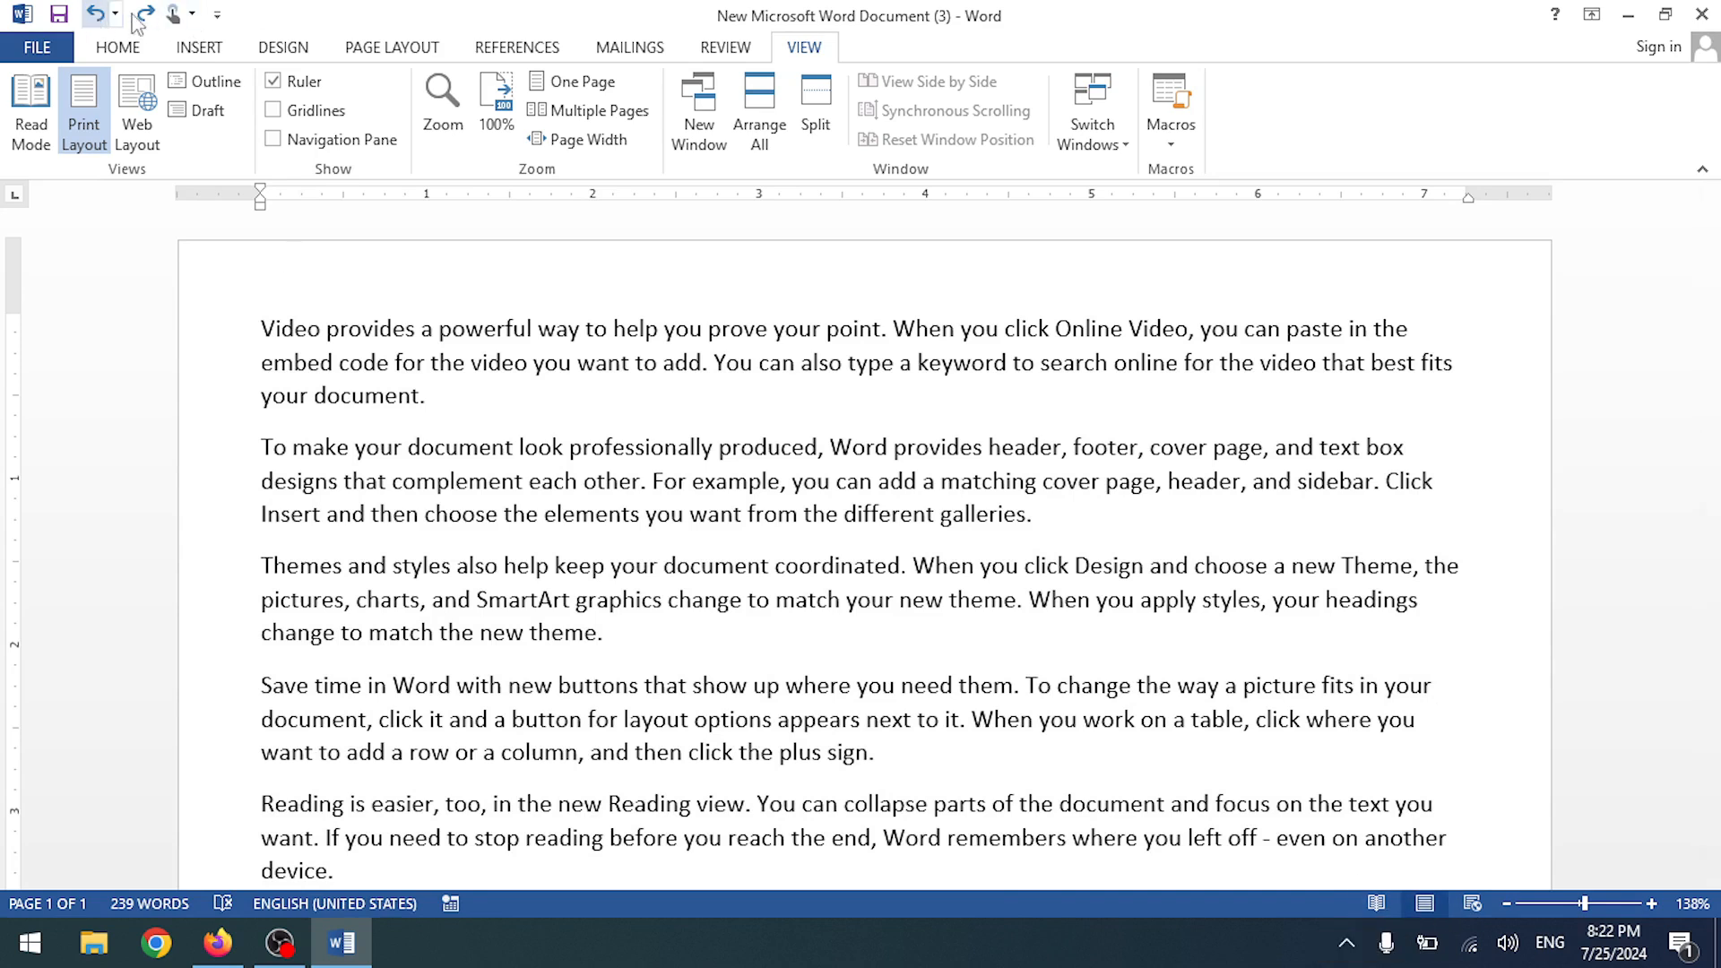
click(217, 14)
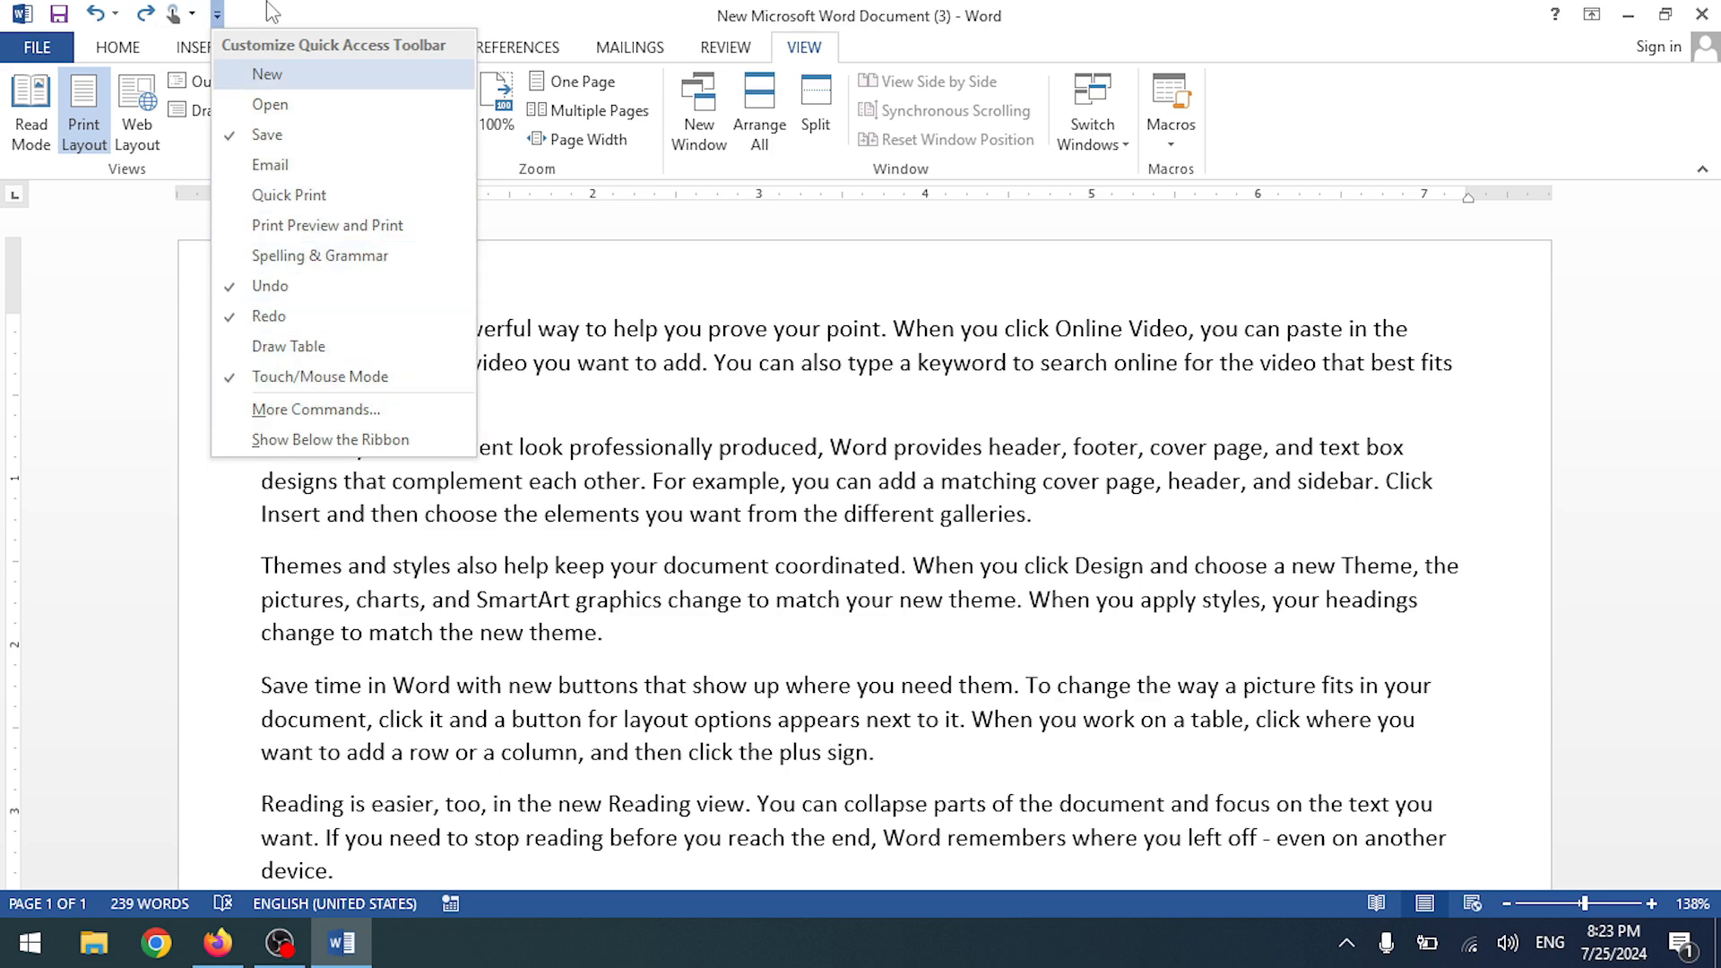
click(193, 14)
click(193, 14)
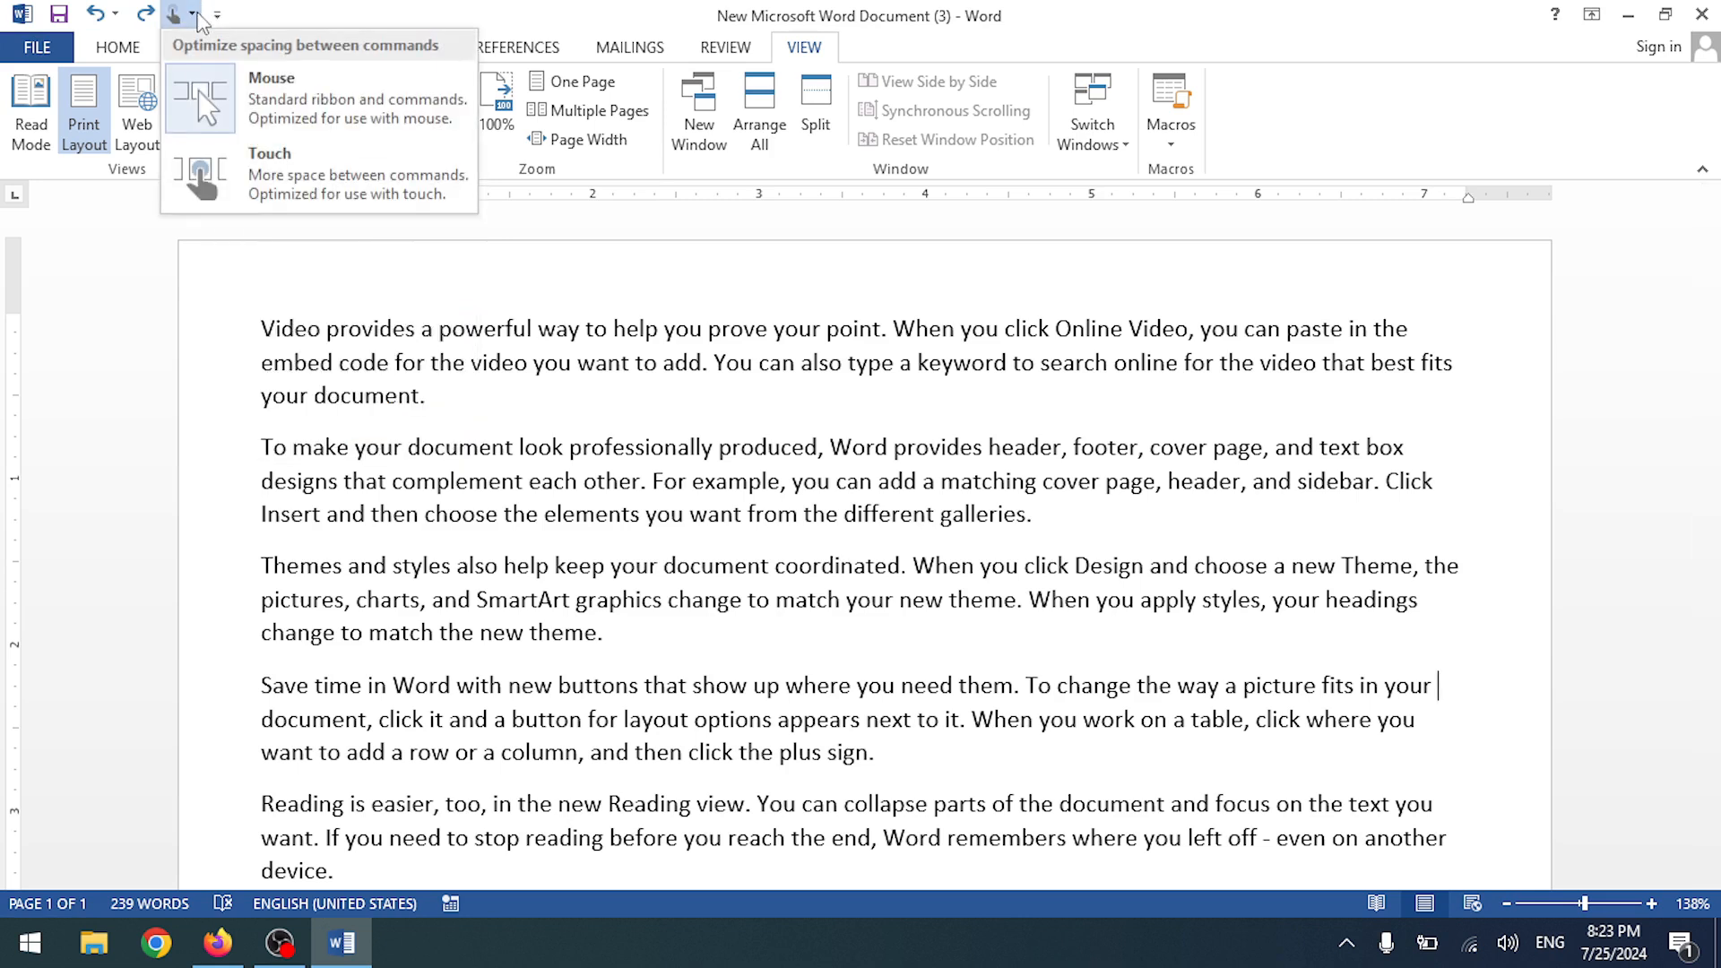
click(217, 14)
click(217, 14)
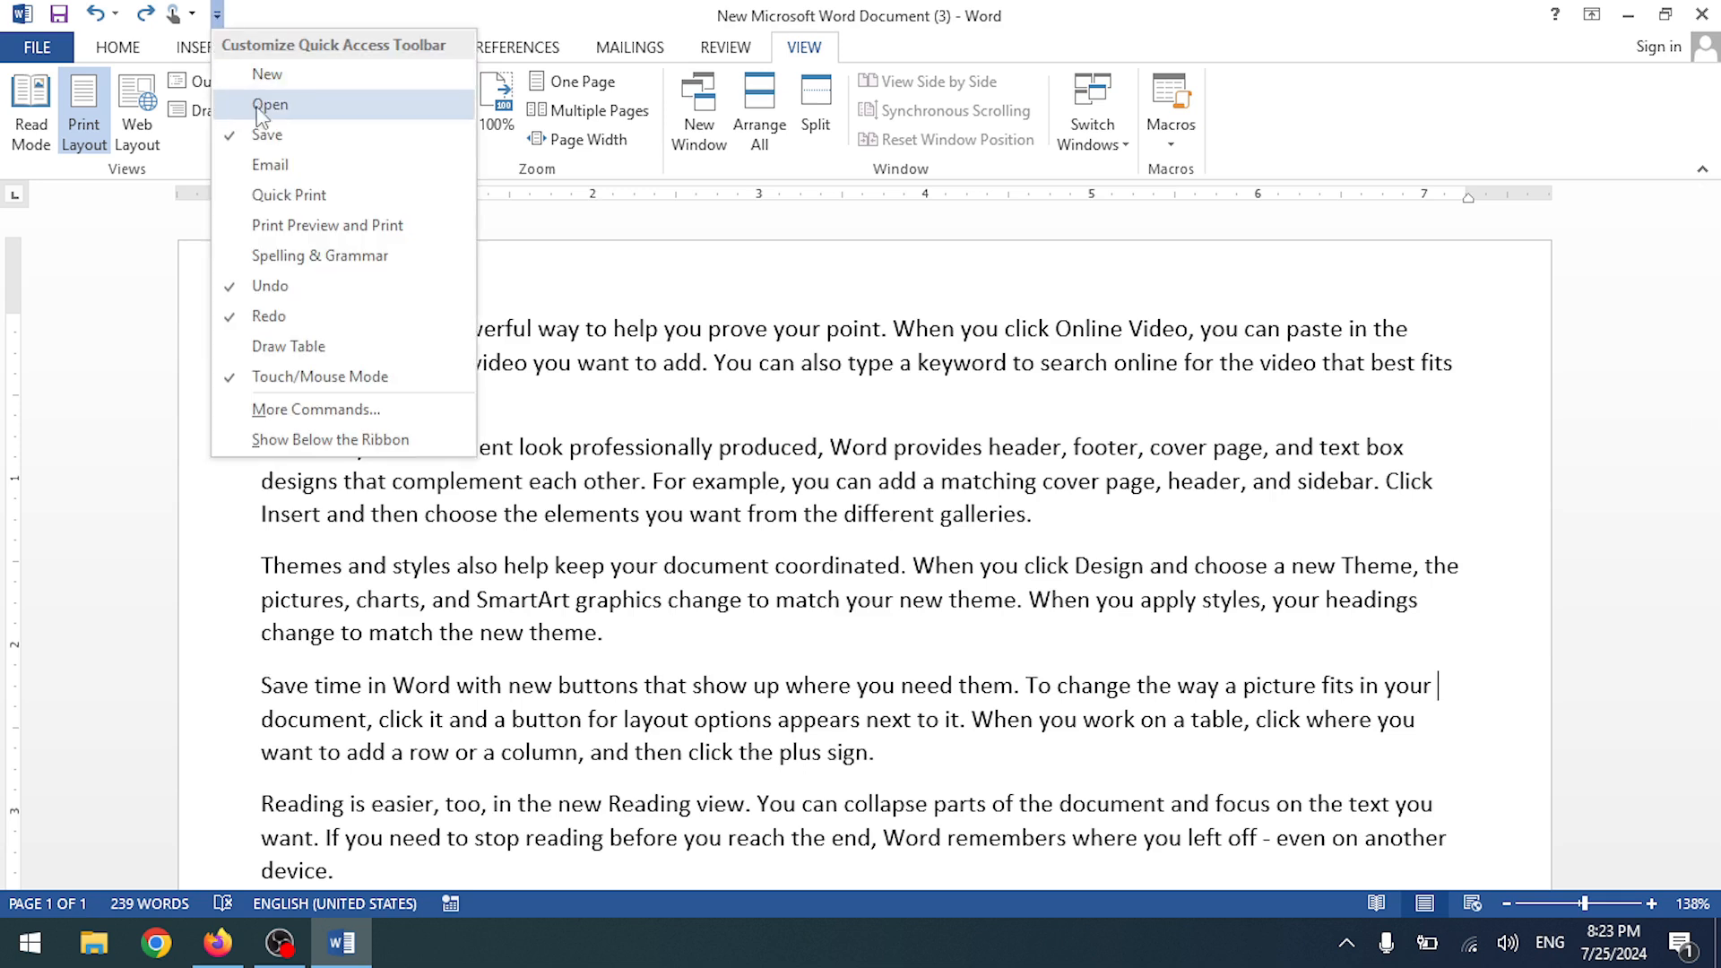
click(310, 159)
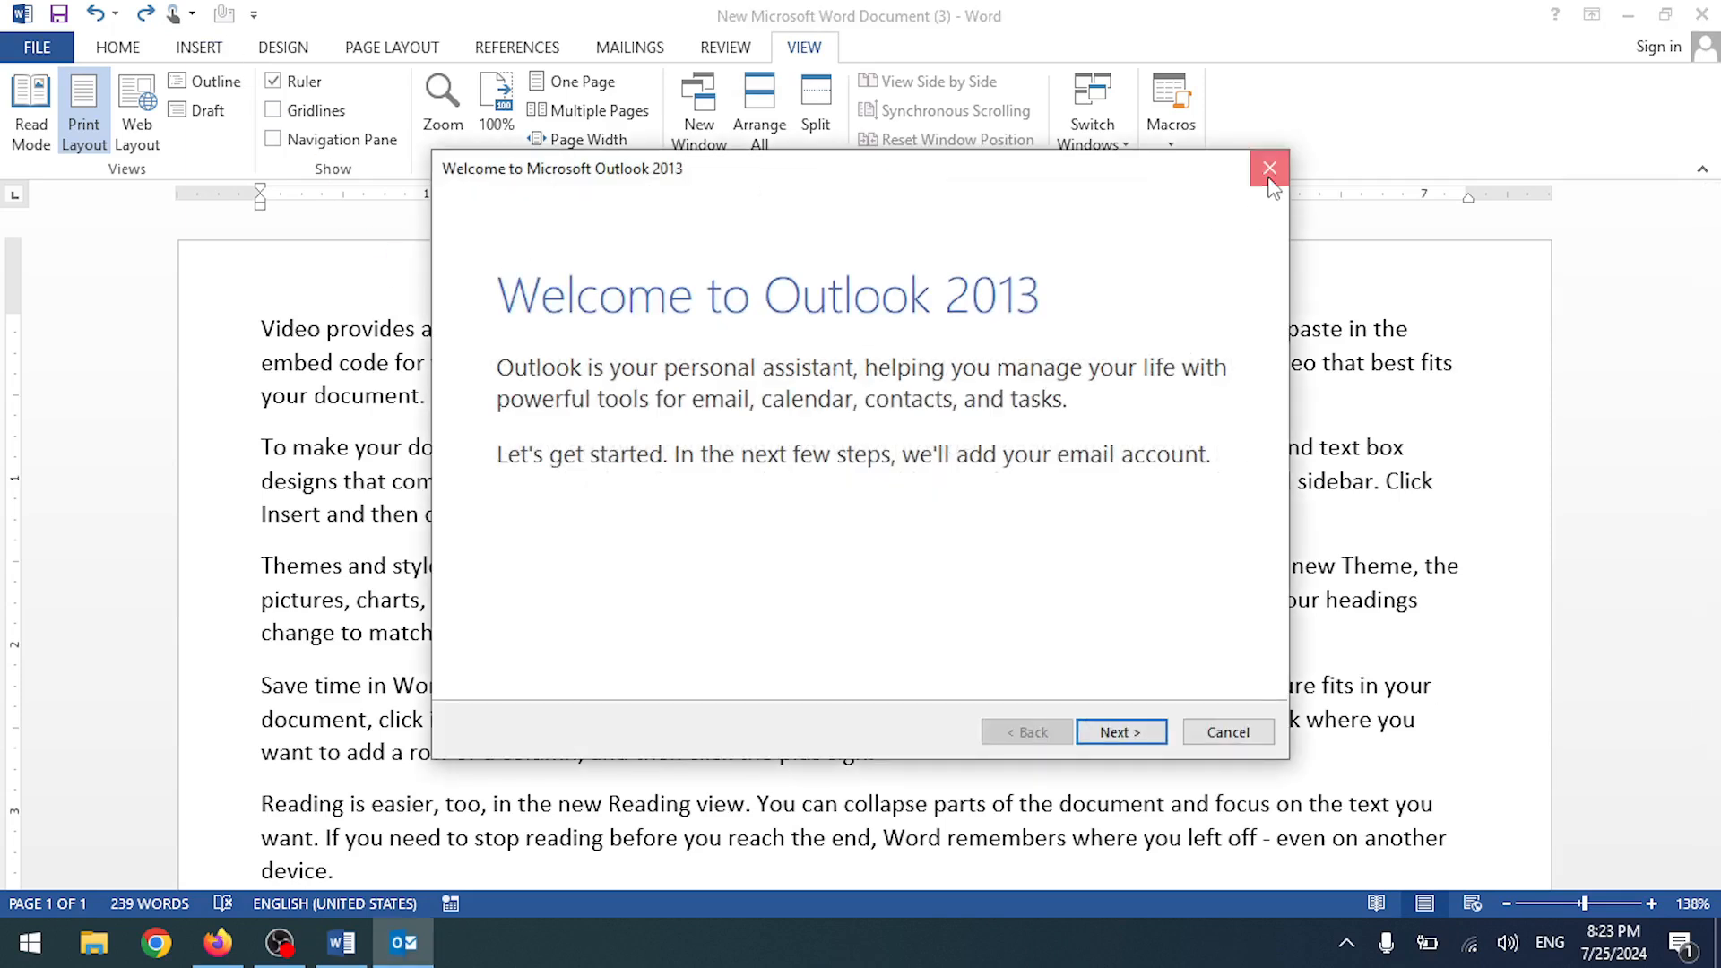
click(1269, 178)
click(1047, 565)
click(1224, 731)
click(969, 567)
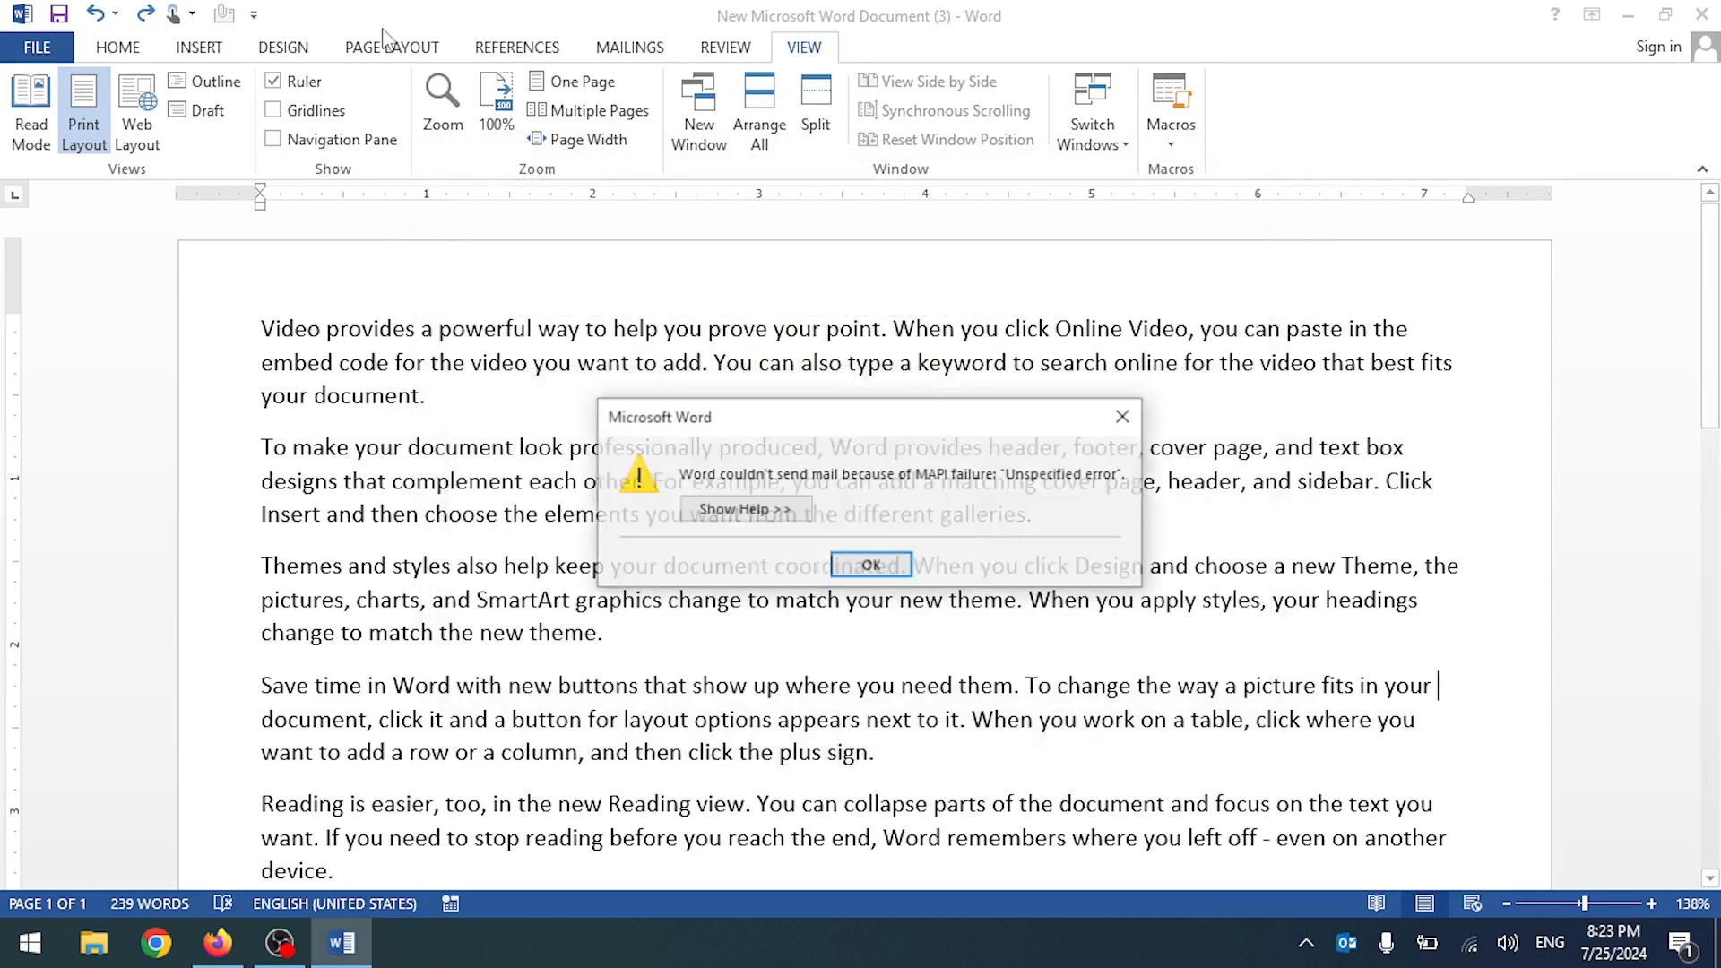
click(859, 566)
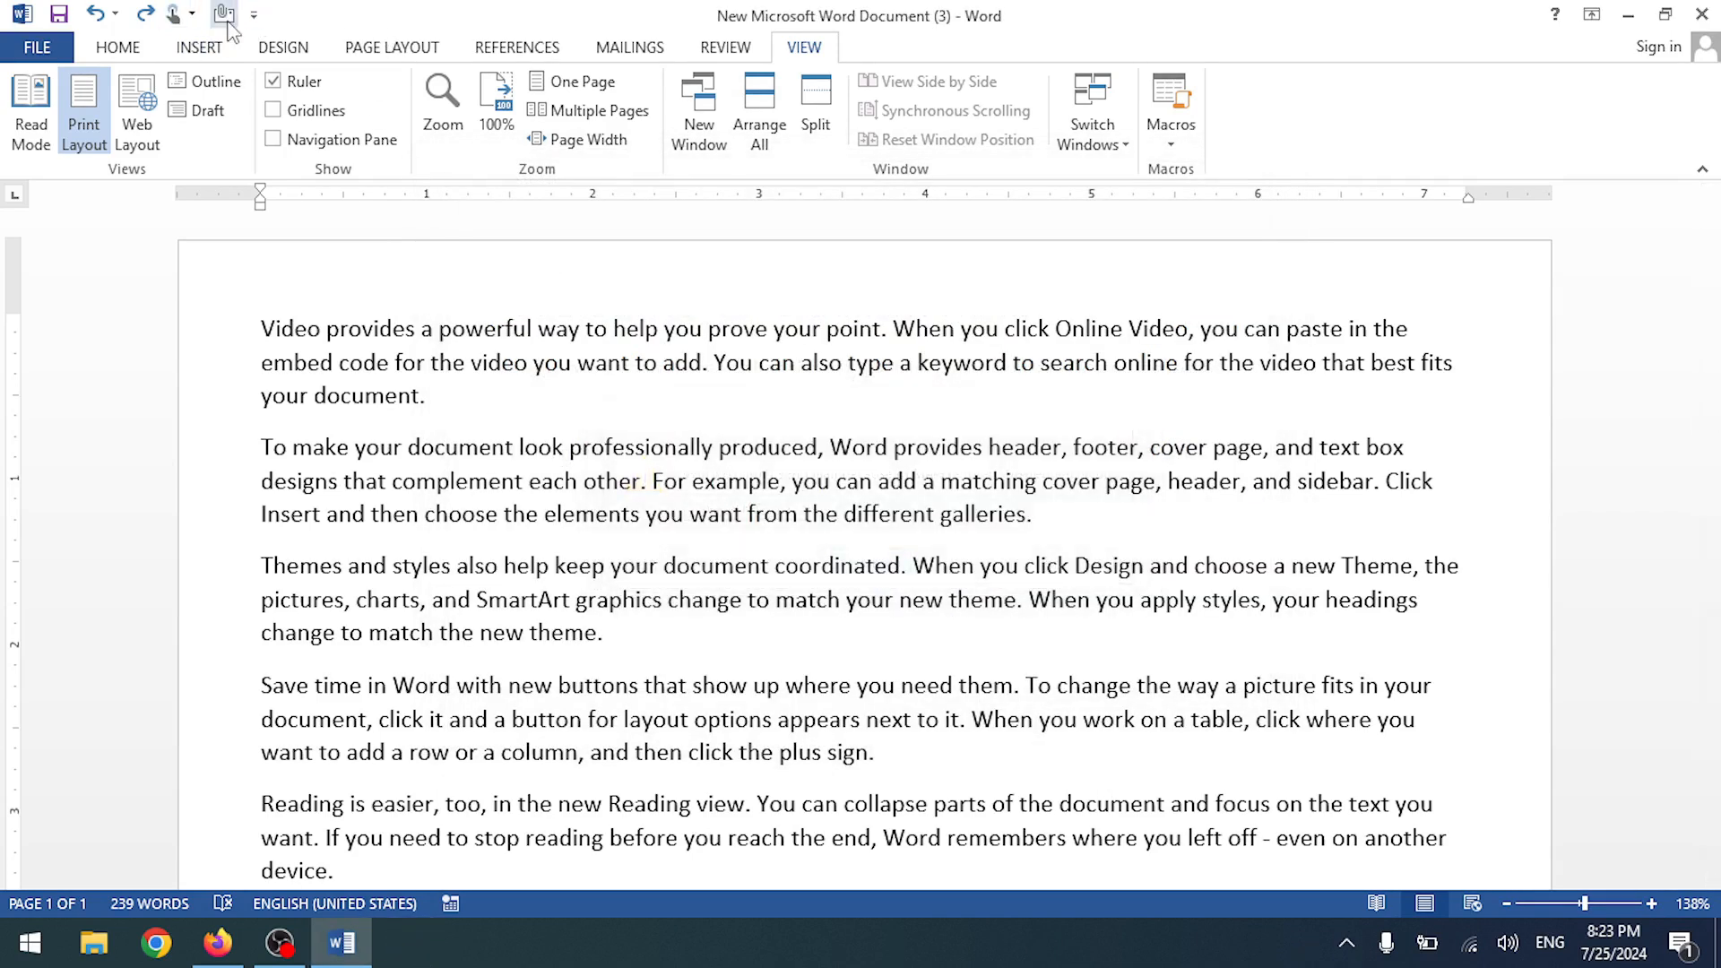
right_click(229, 24)
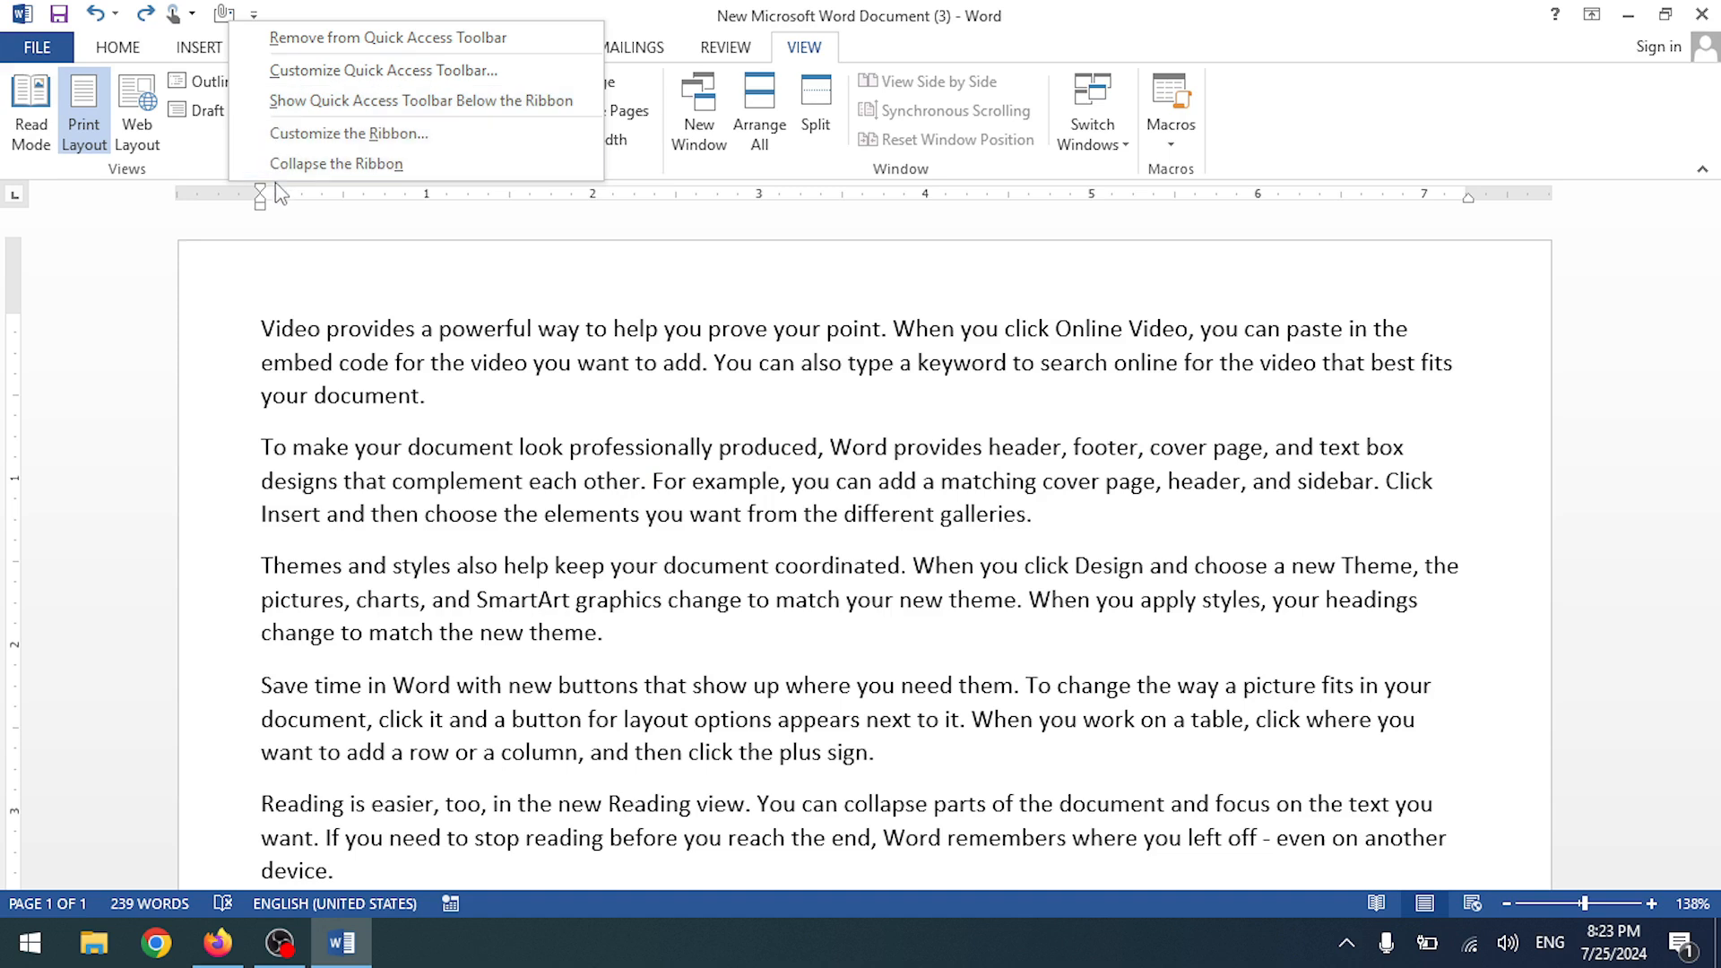
click(270, 38)
right_click(242, 26)
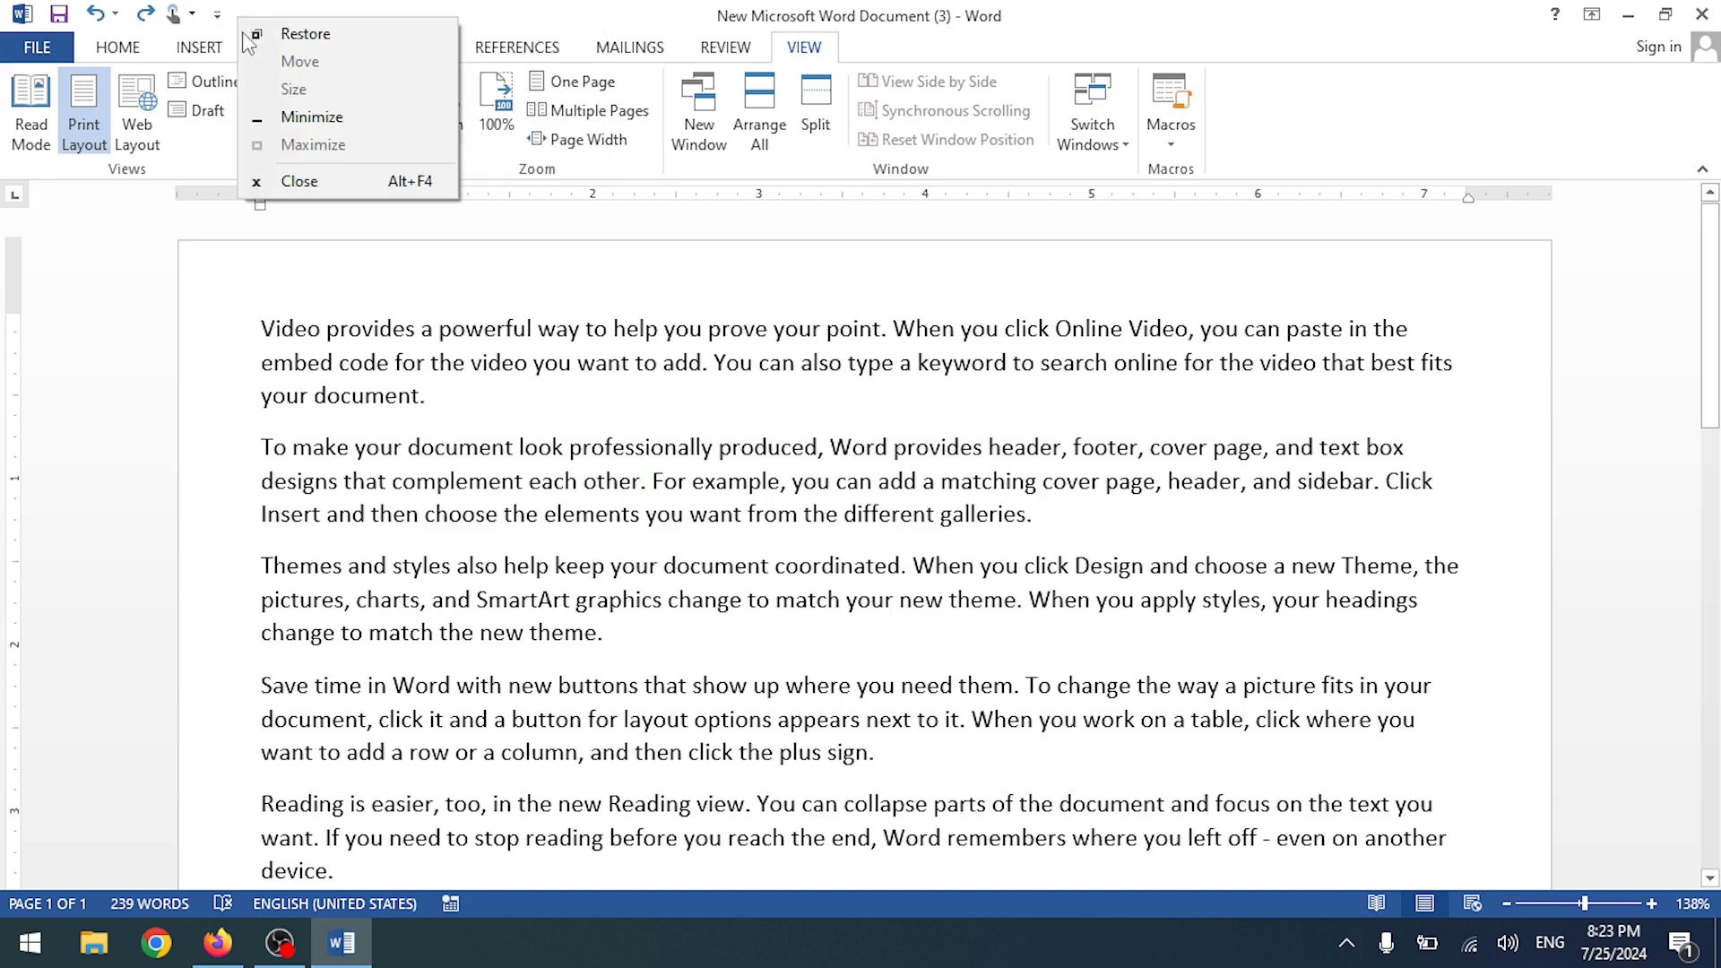
click(217, 14)
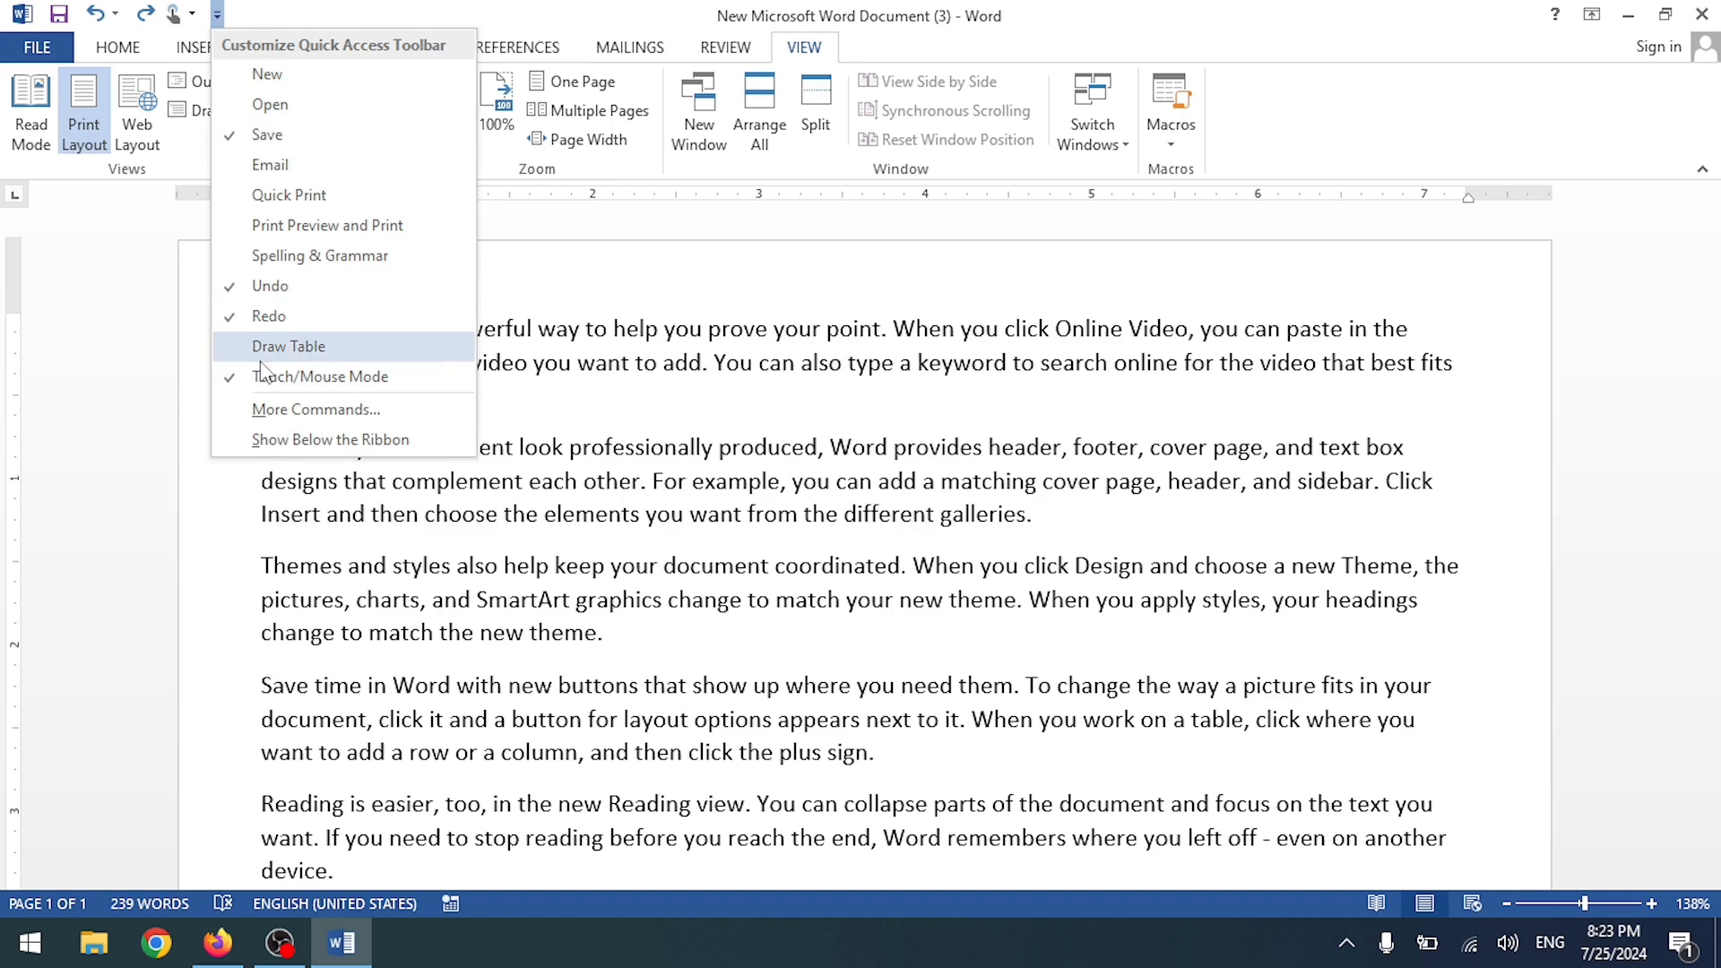
click(220, 17)
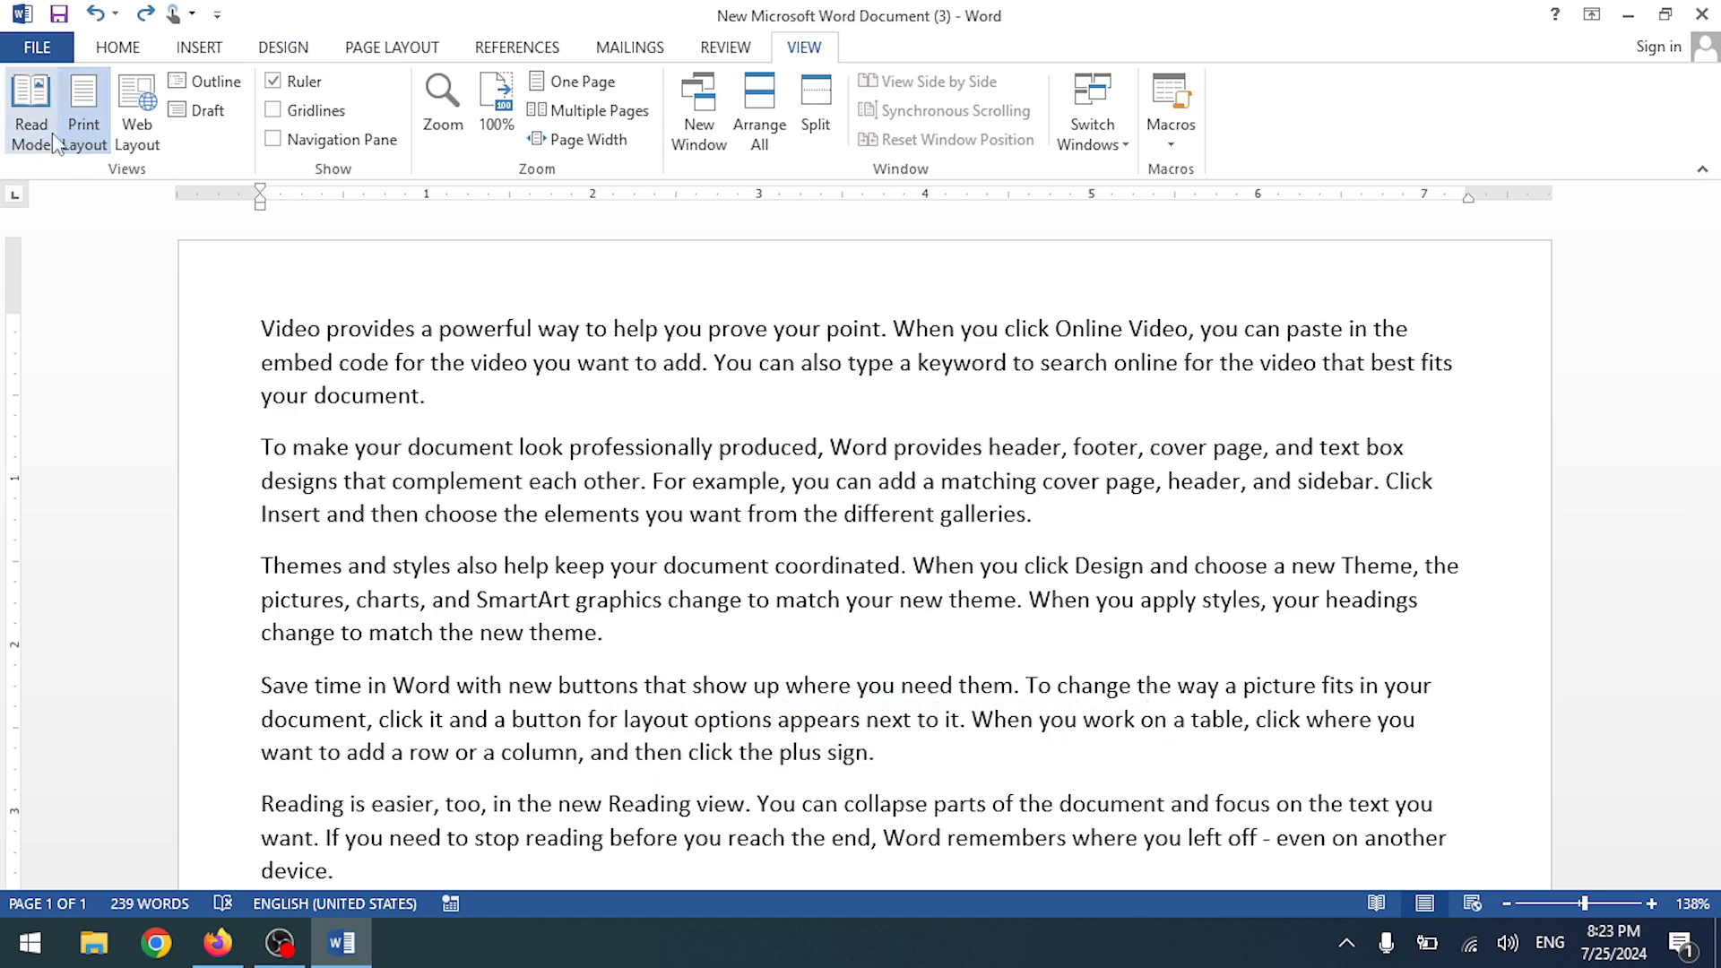
- Preview the document in Read Mode, Web Layout and Print Layout, then switch to Outline view
scroll(669, 537, down, 10)
scroll(671, 535, up, 10)
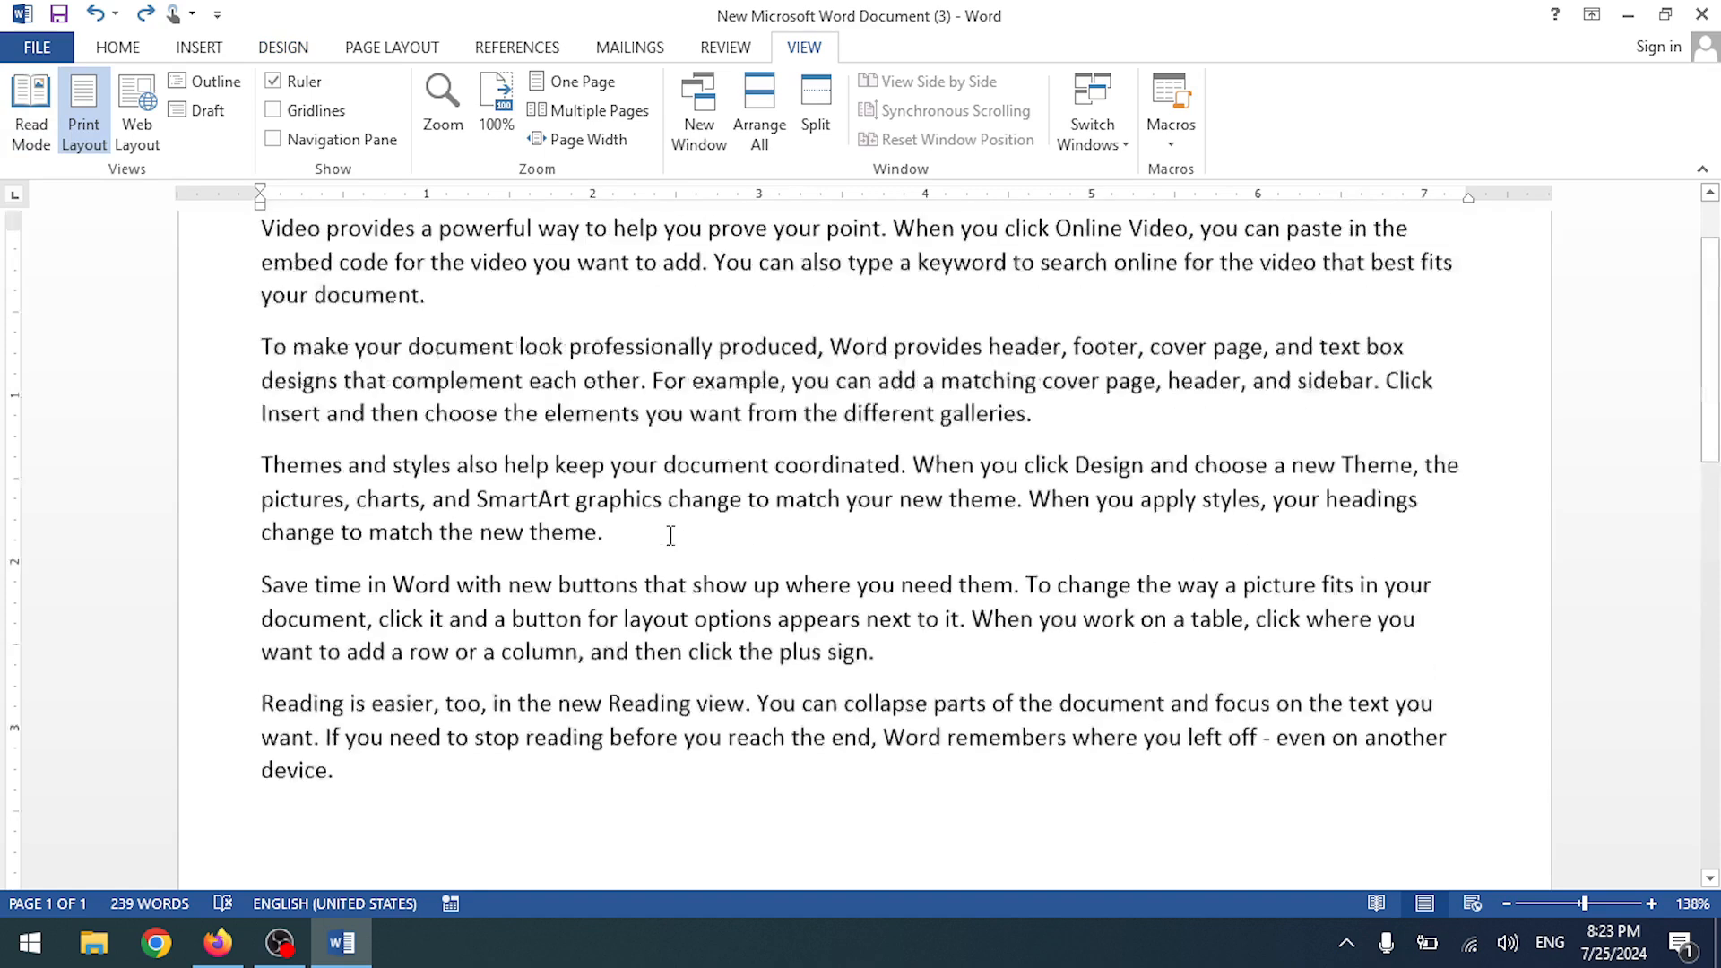
click(31, 115)
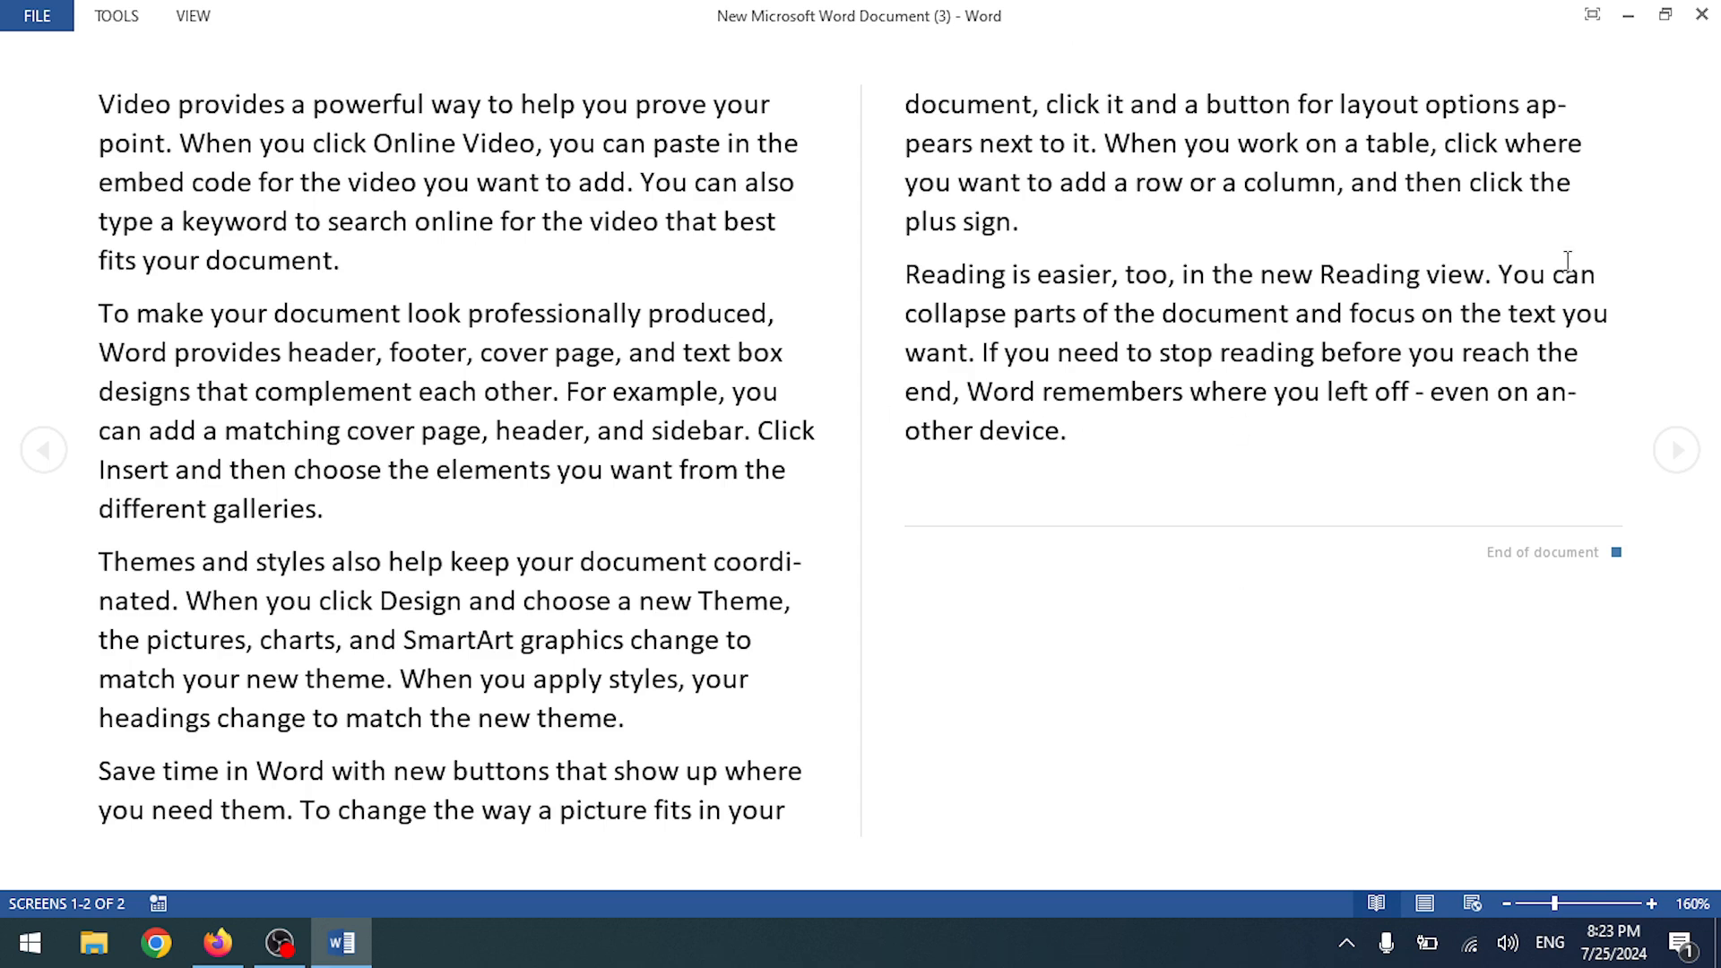
key(Escape)
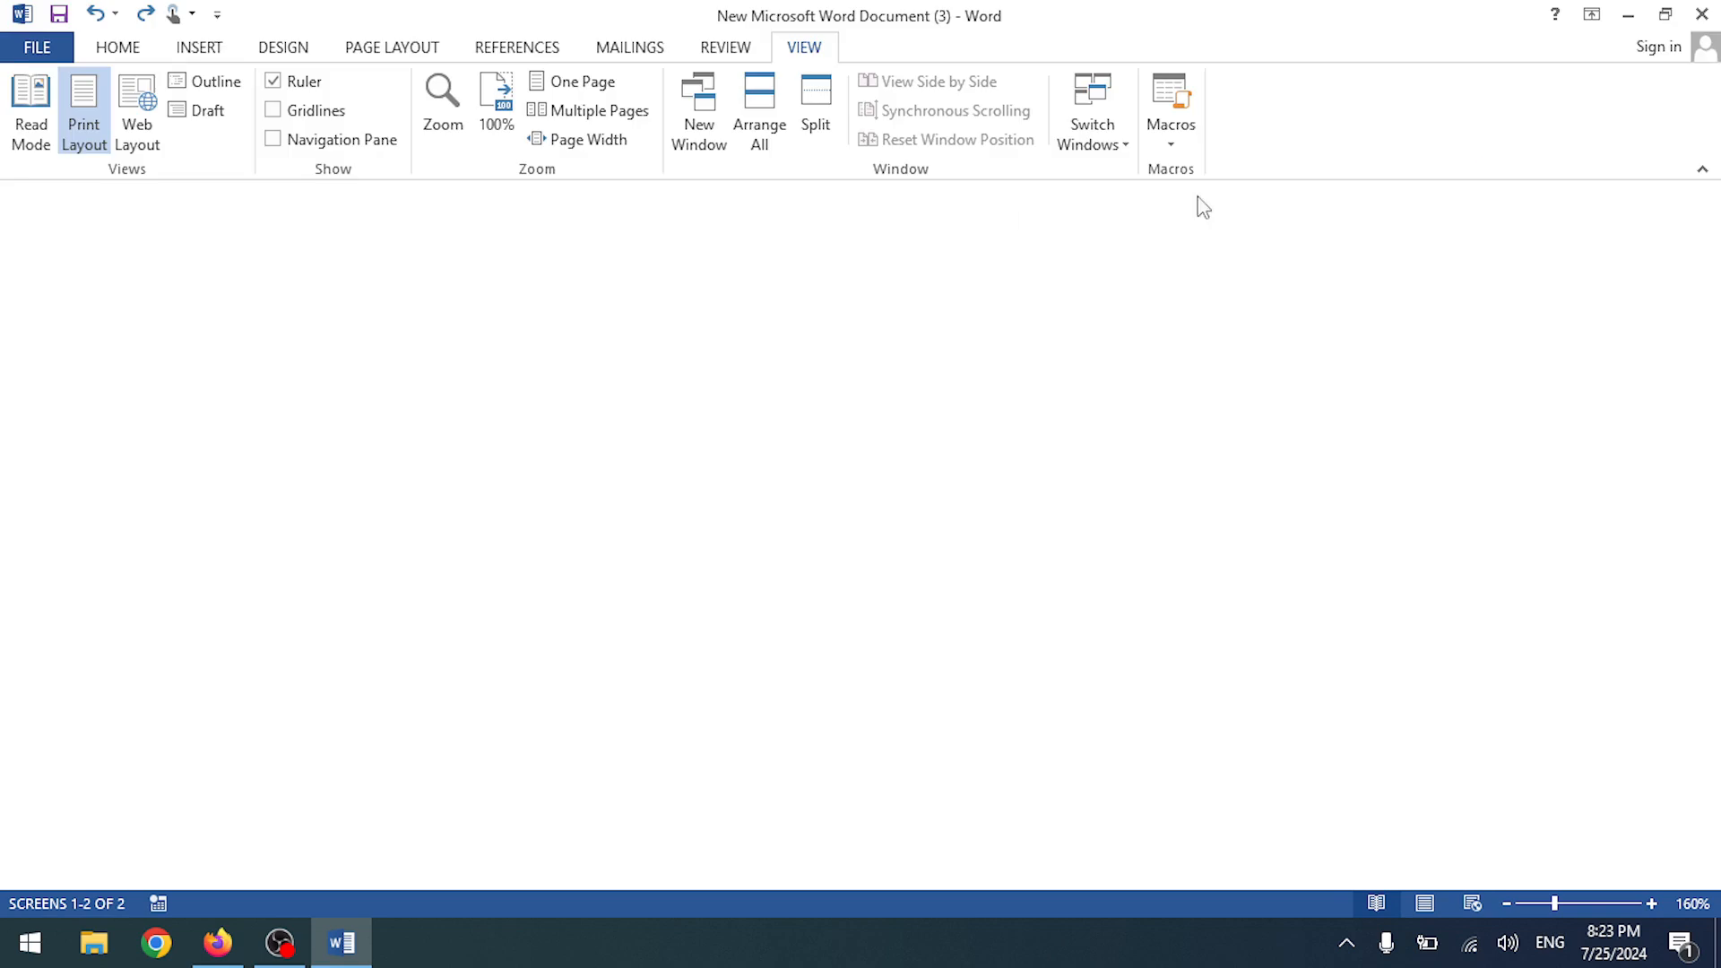
click(151, 150)
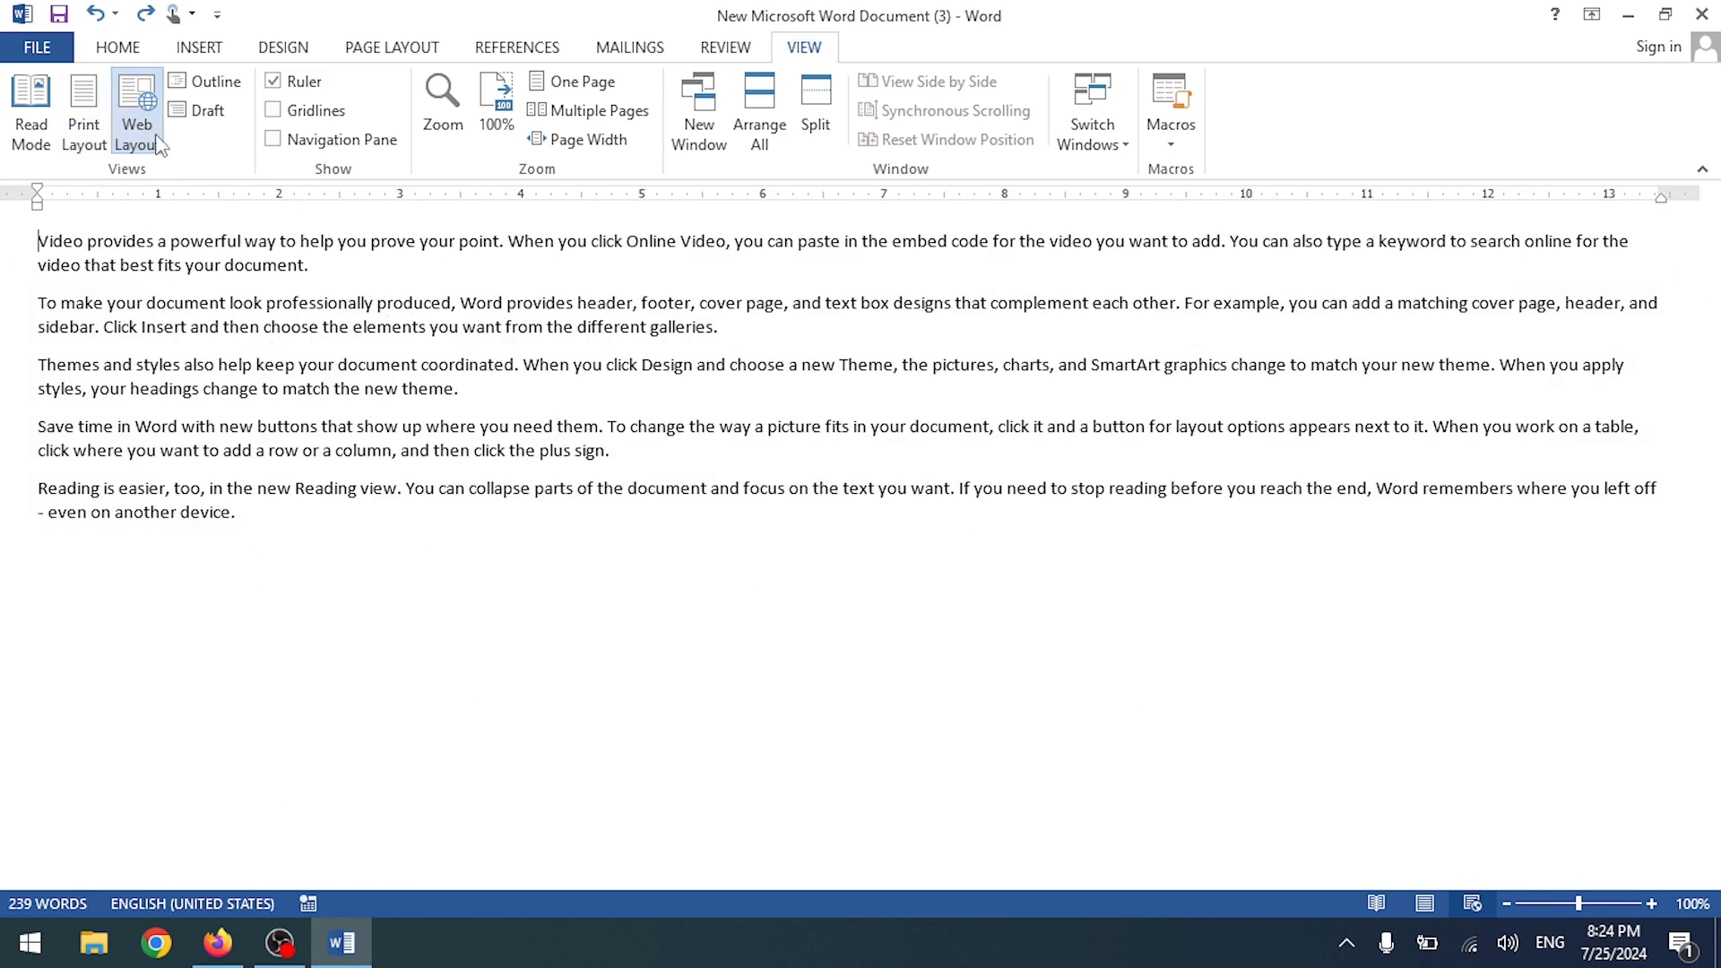
click(84, 134)
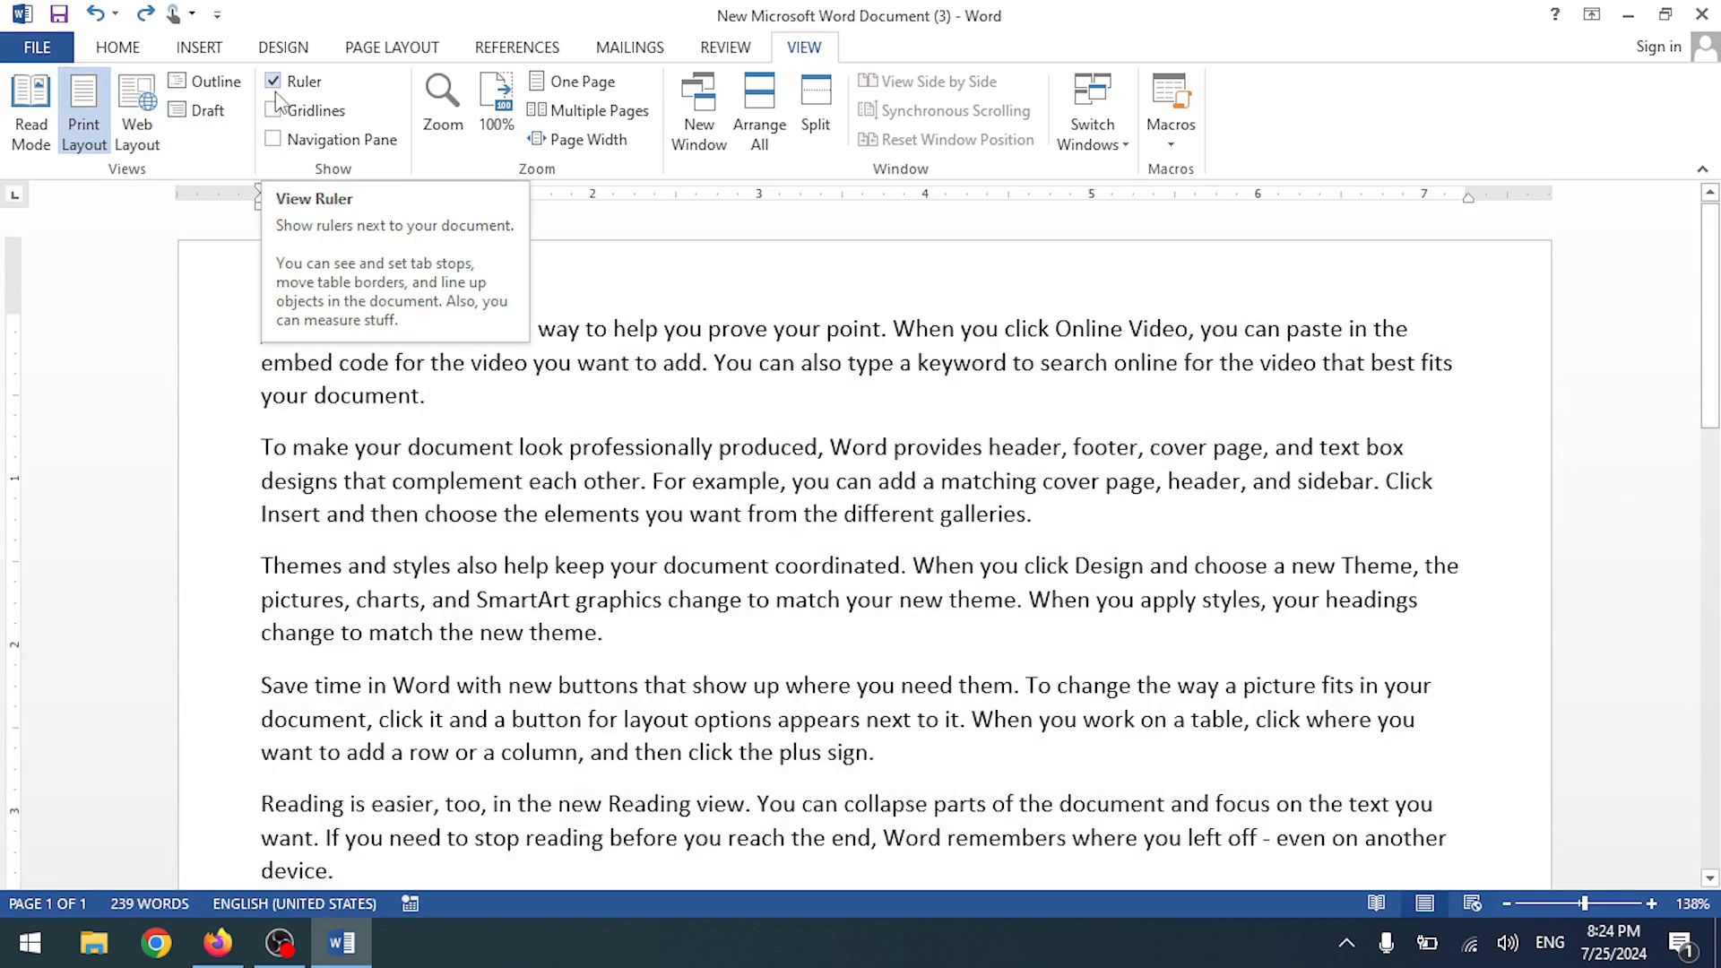
click(206, 82)
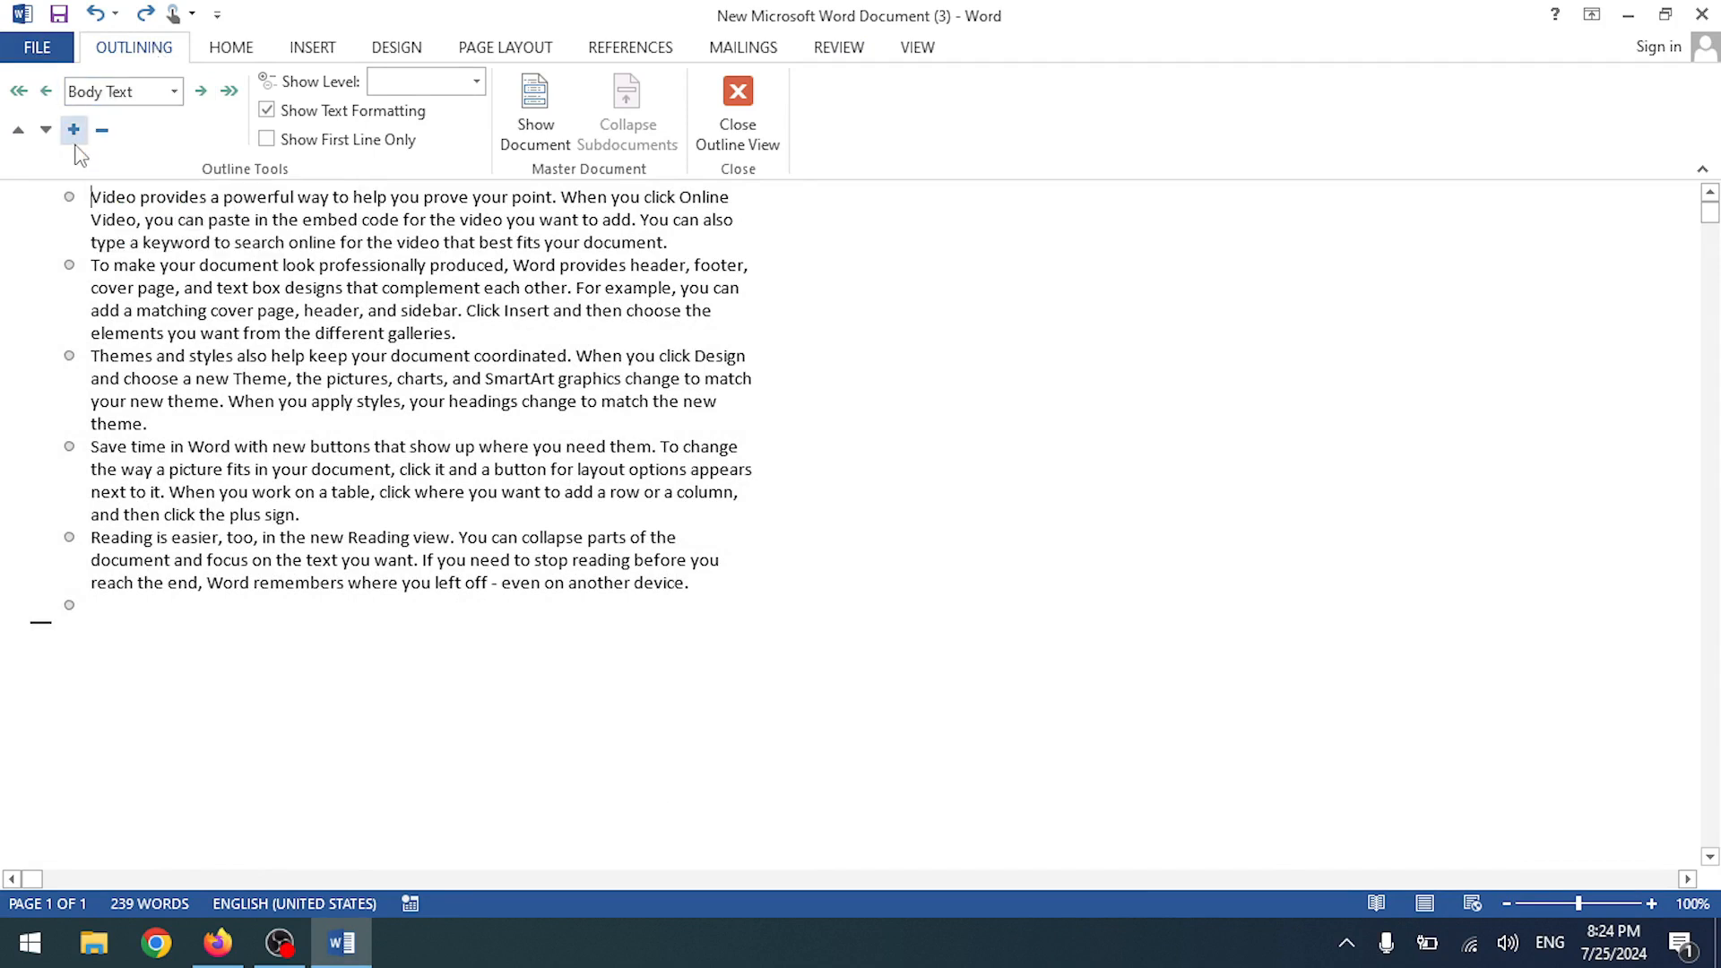
- Back in Print Layout, type a 'Heading 1' line and apply the Heading 1 style
click(738, 112)
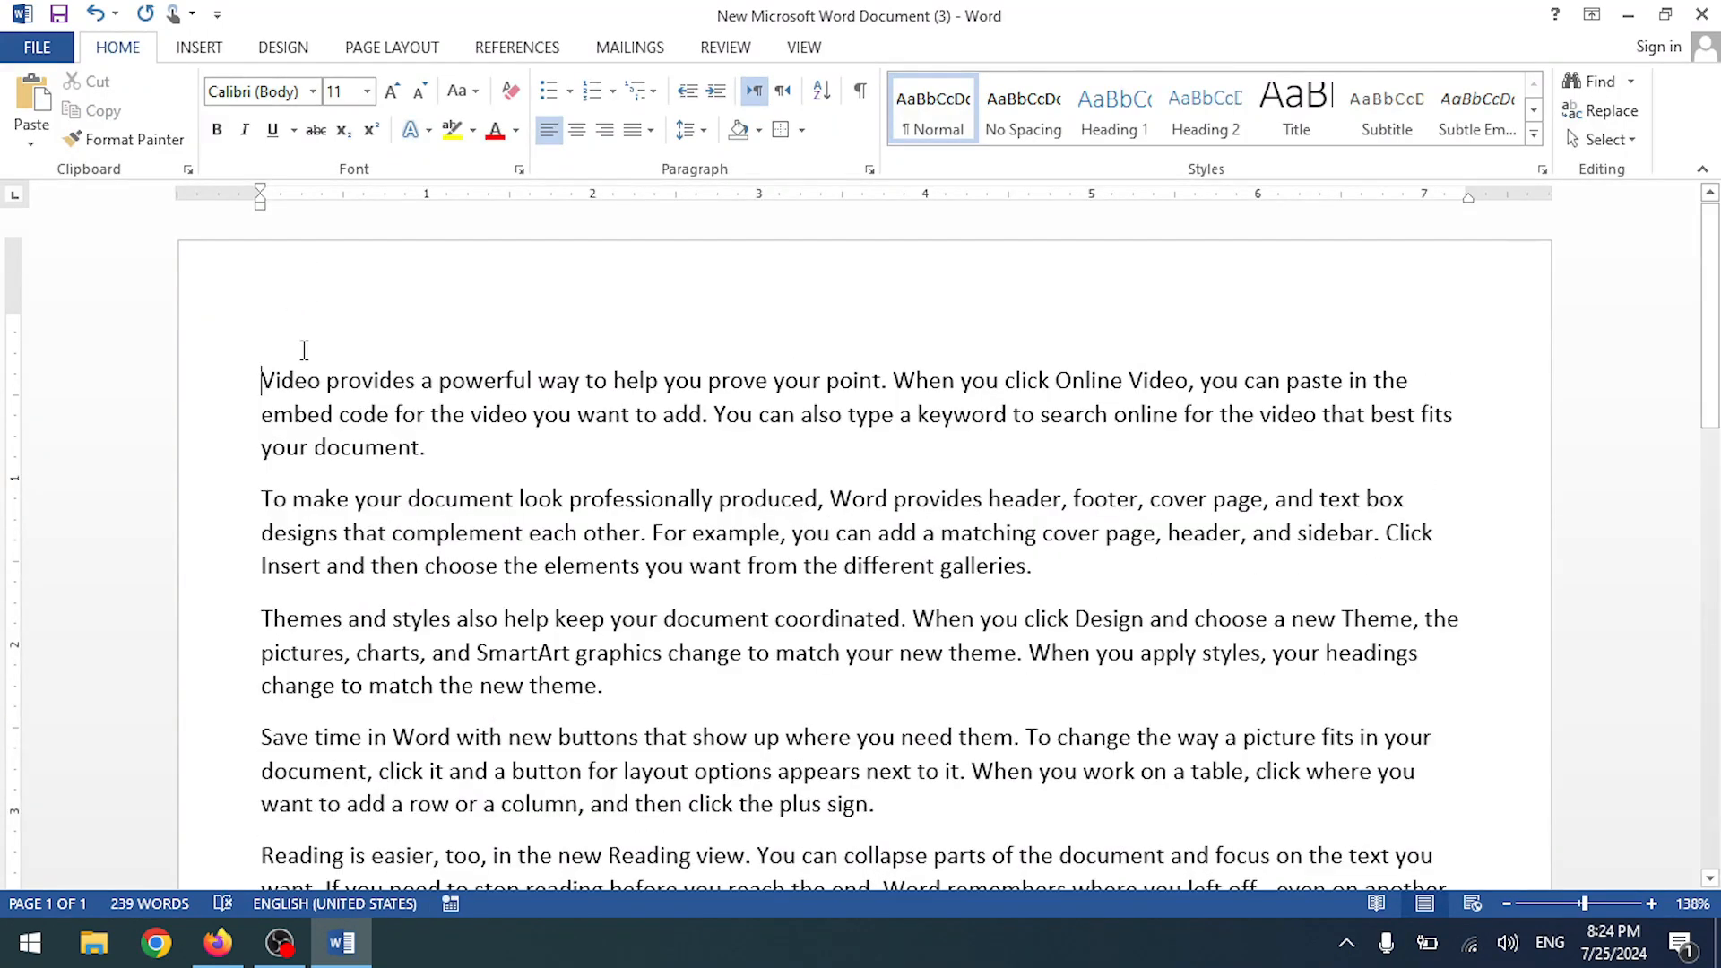
text(HEadi)
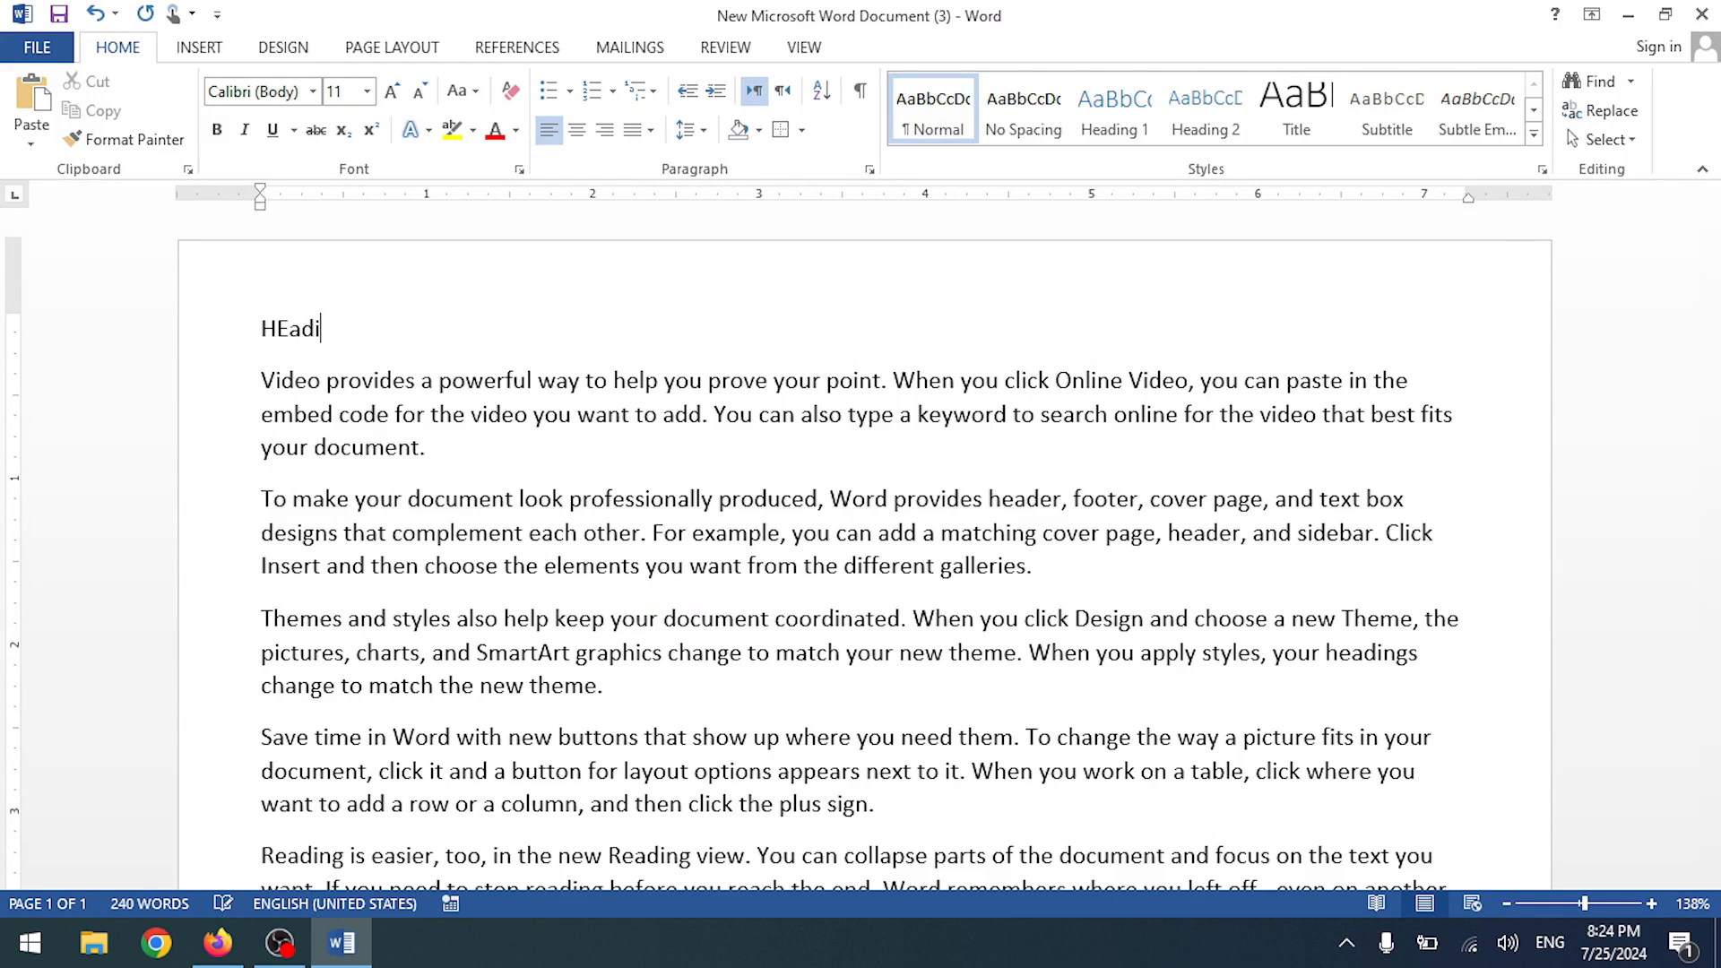
key(BackSpace)
key(BackSpace)
key(BackSpace)
text(eading)
triple_click(363, 332)
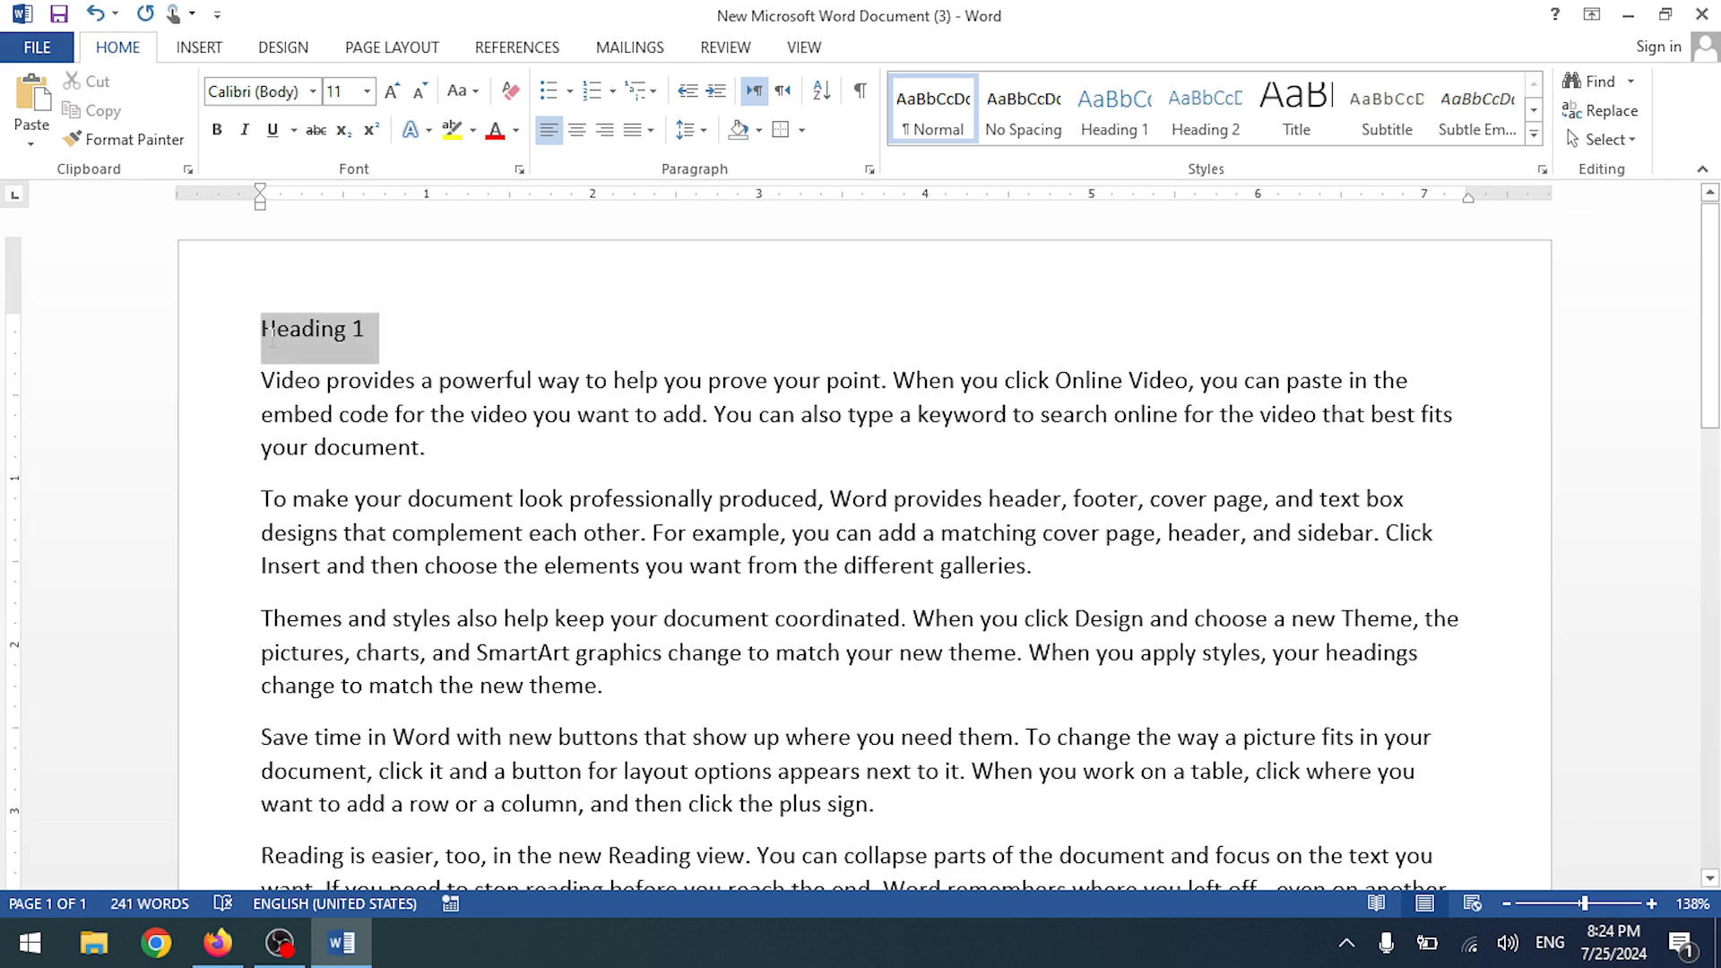
click(1114, 107)
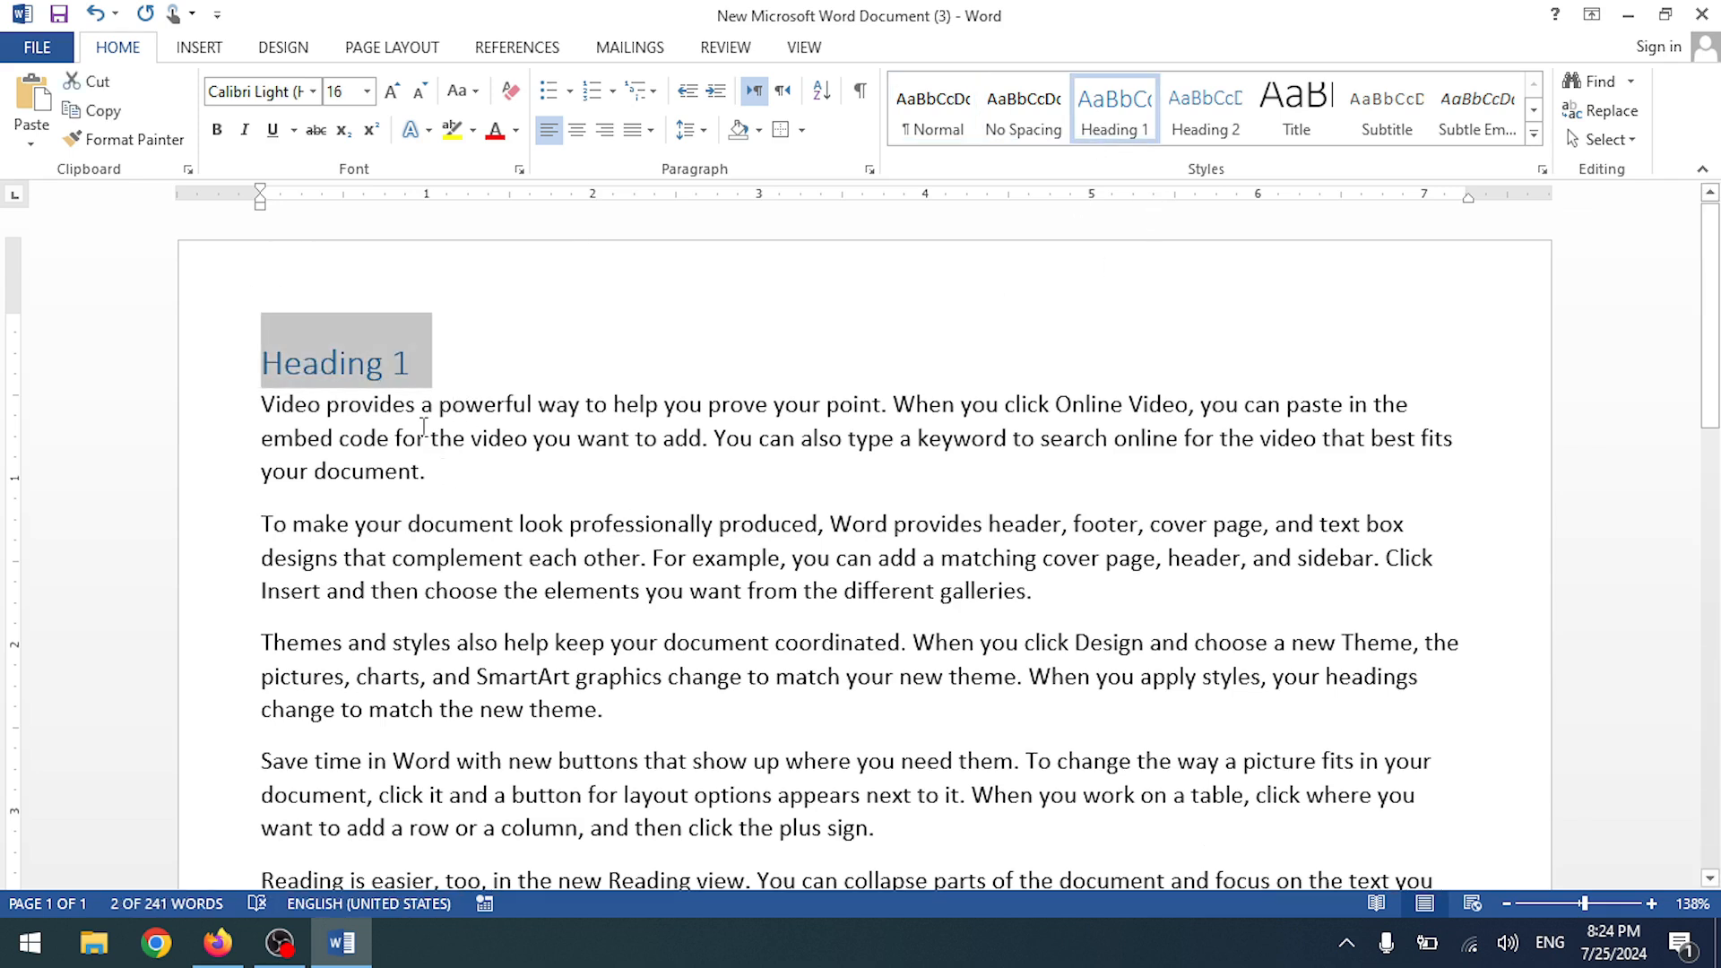
click(428, 382)
- Copy the Heading 1 line and paste it after the third paragraph and on the last line
drag(432, 372, 266, 376)
key(ctrl+c)
click(650, 733)
key(Return)
key(ctrl+v)
scroll(617, 755, down, 3)
scroll(617, 754, down, 3)
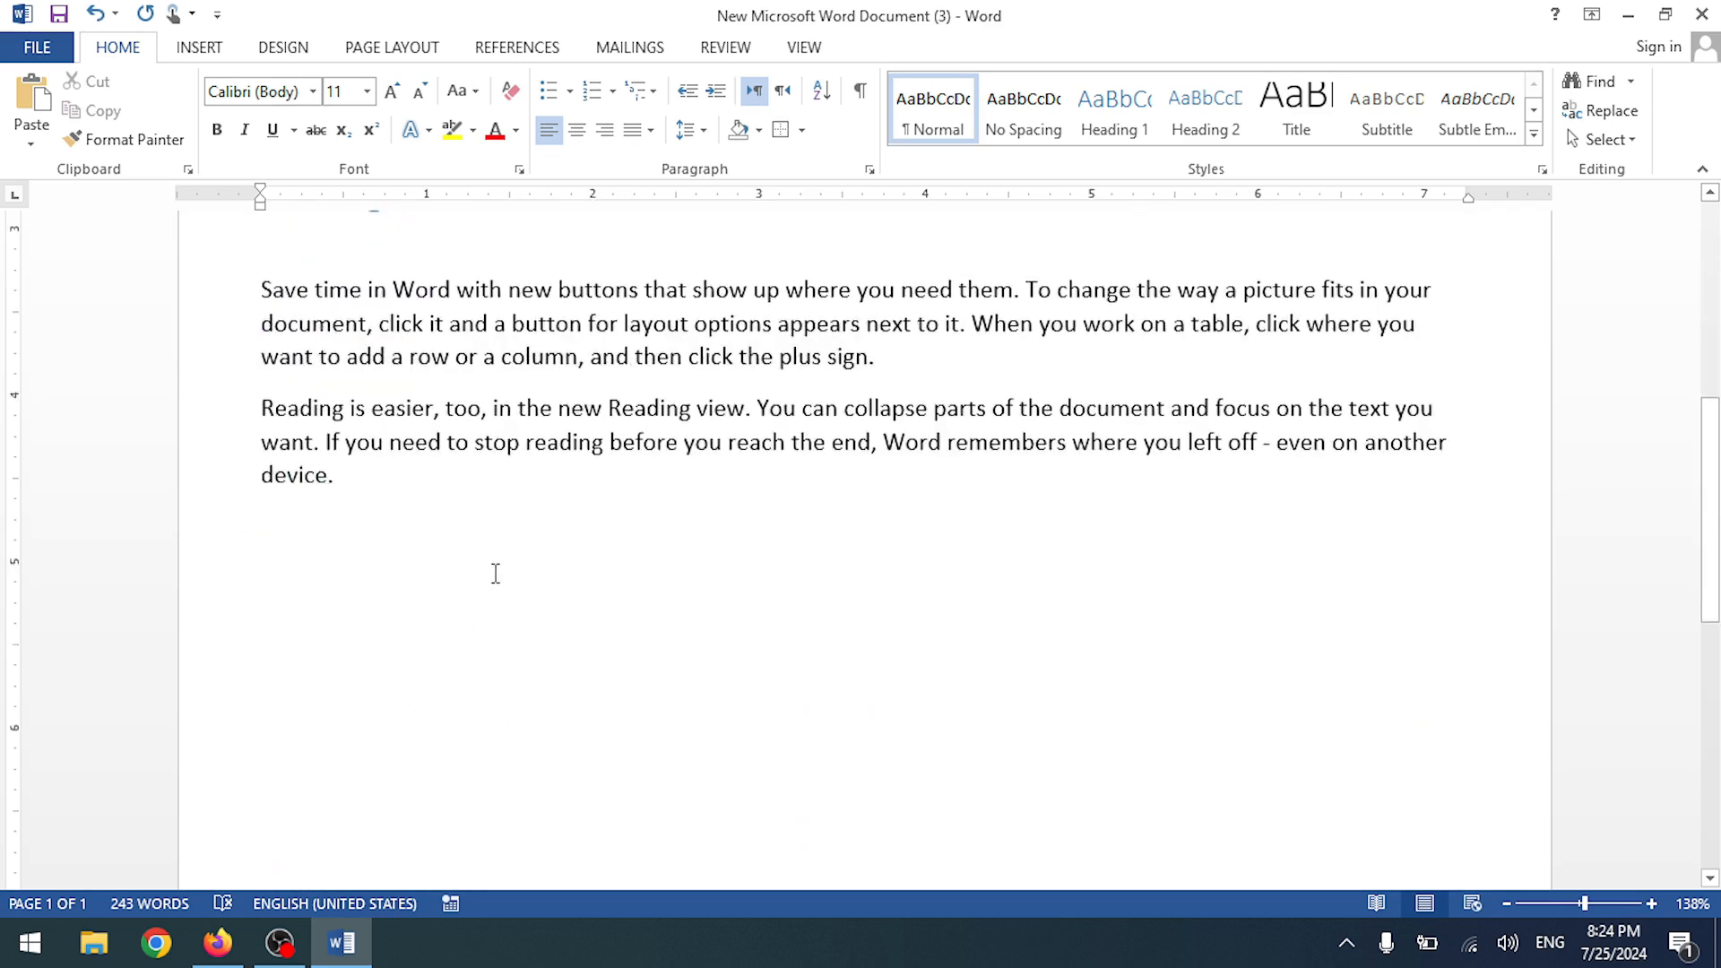
scroll(591, 722, down, 3)
scroll(591, 722, up, 7)
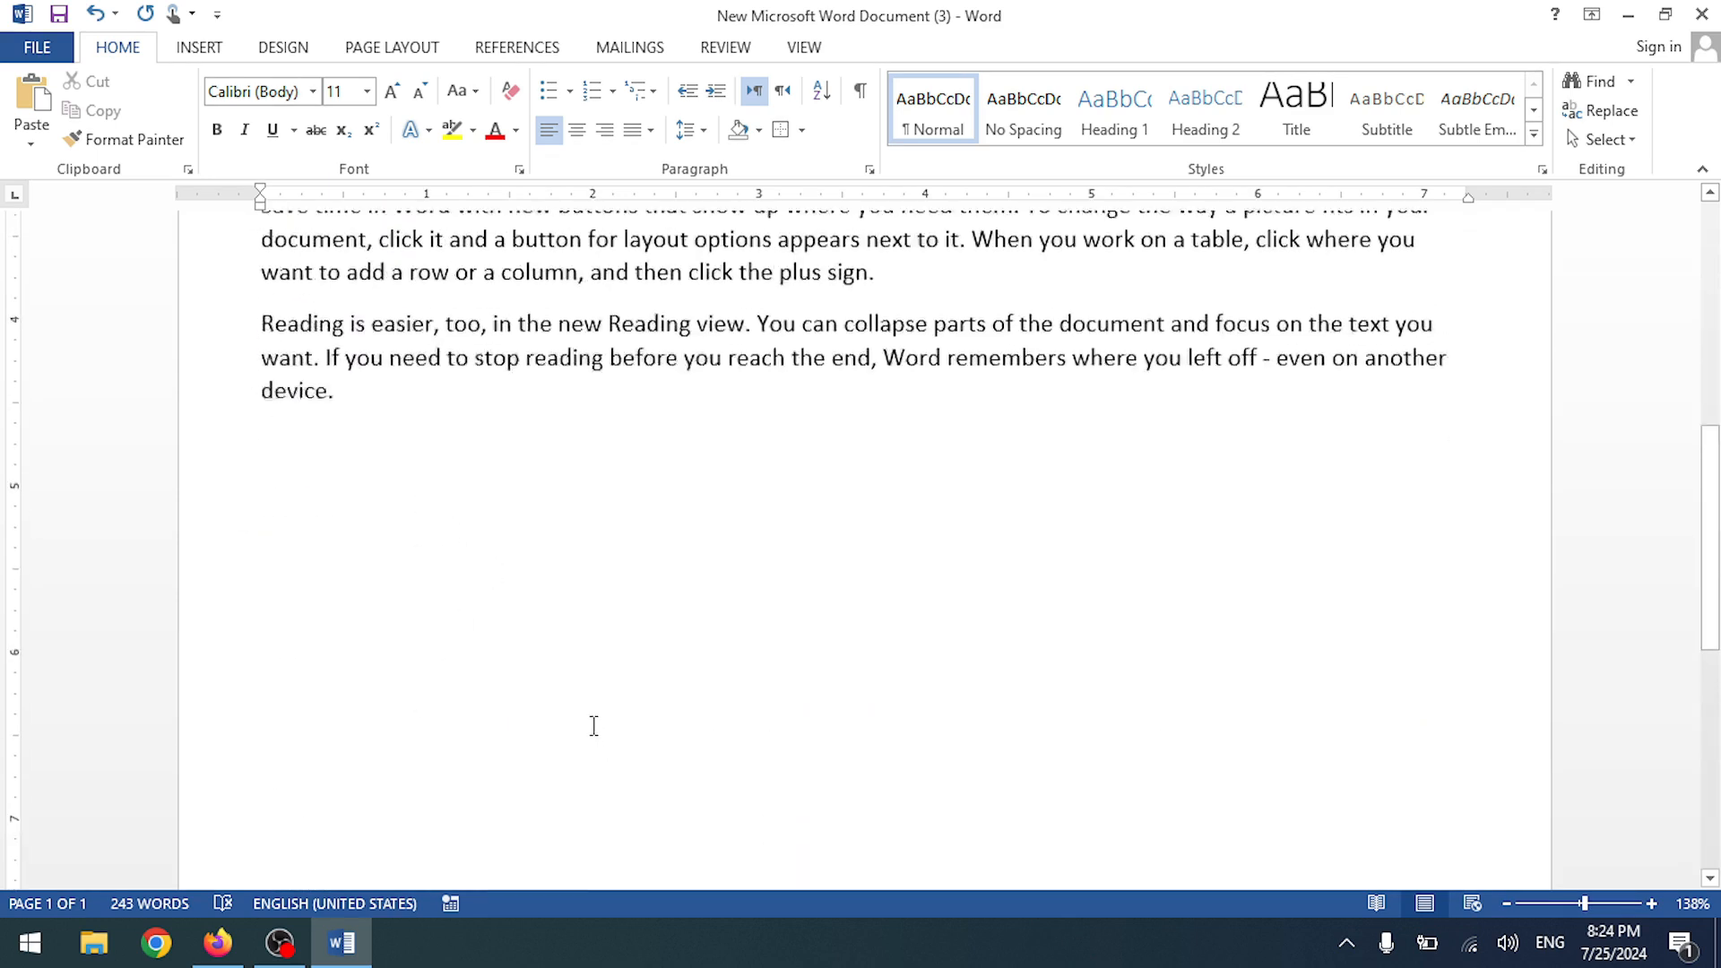
scroll(396, 691, down, 4)
click(401, 576)
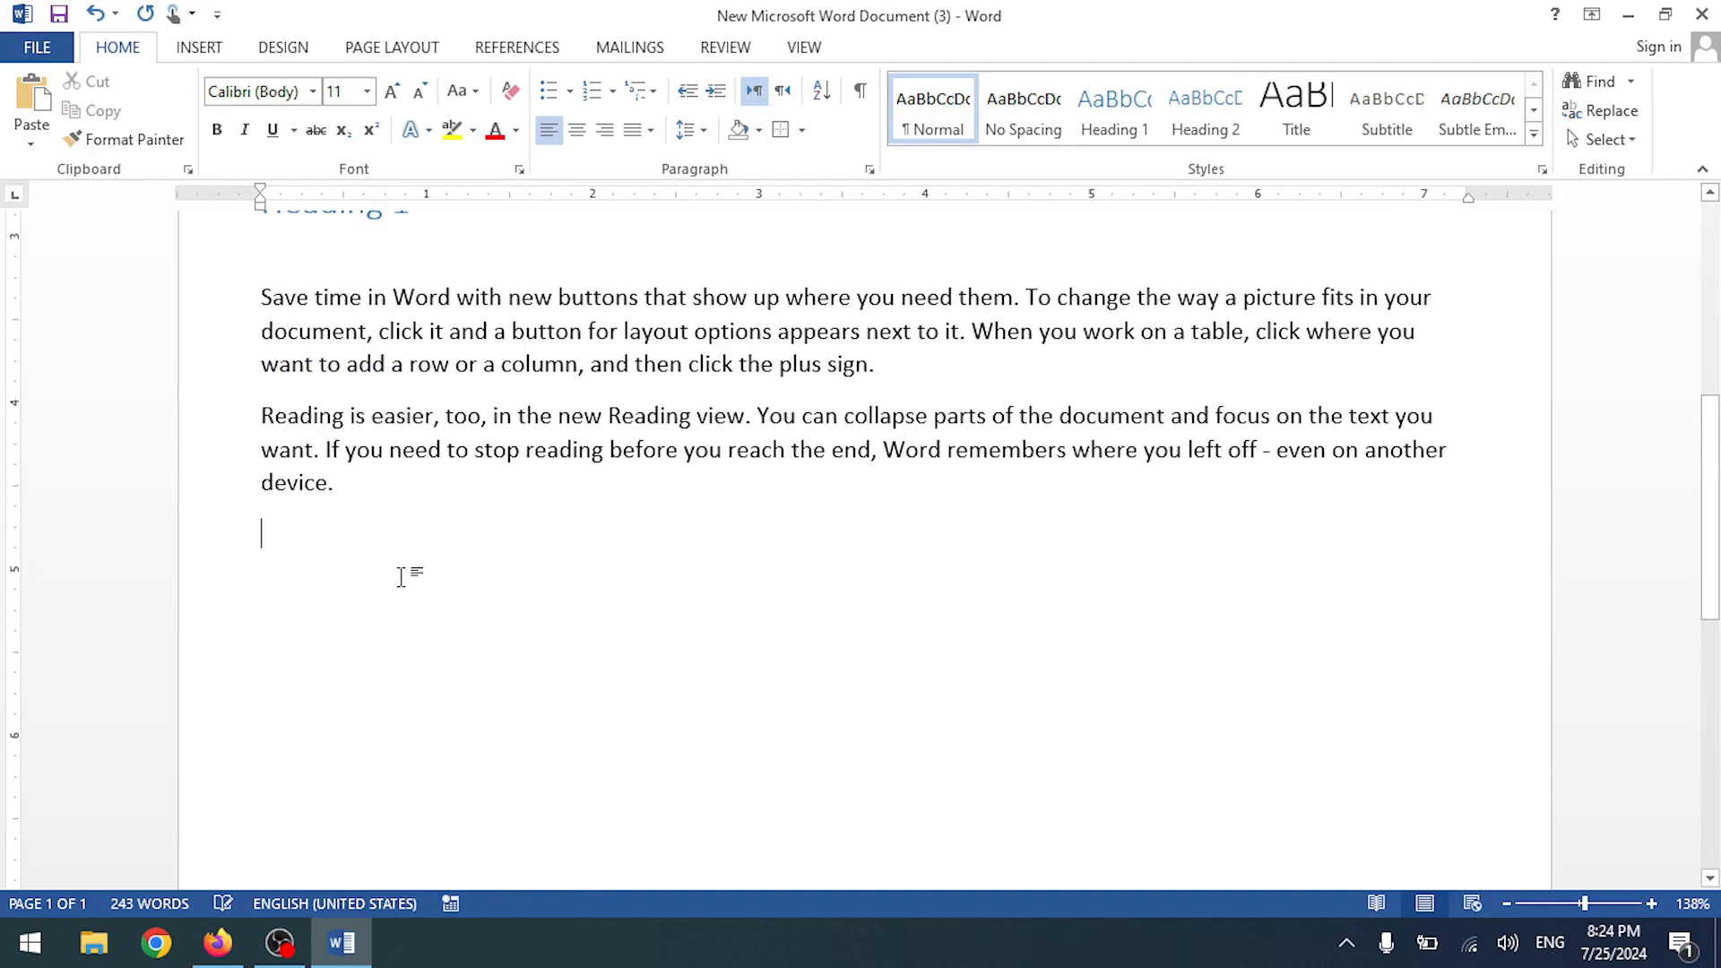
key(ctrl+v)
- Copy the Save time and Reading paragraphs beneath the new last heading
drag(371, 479, 371, 400)
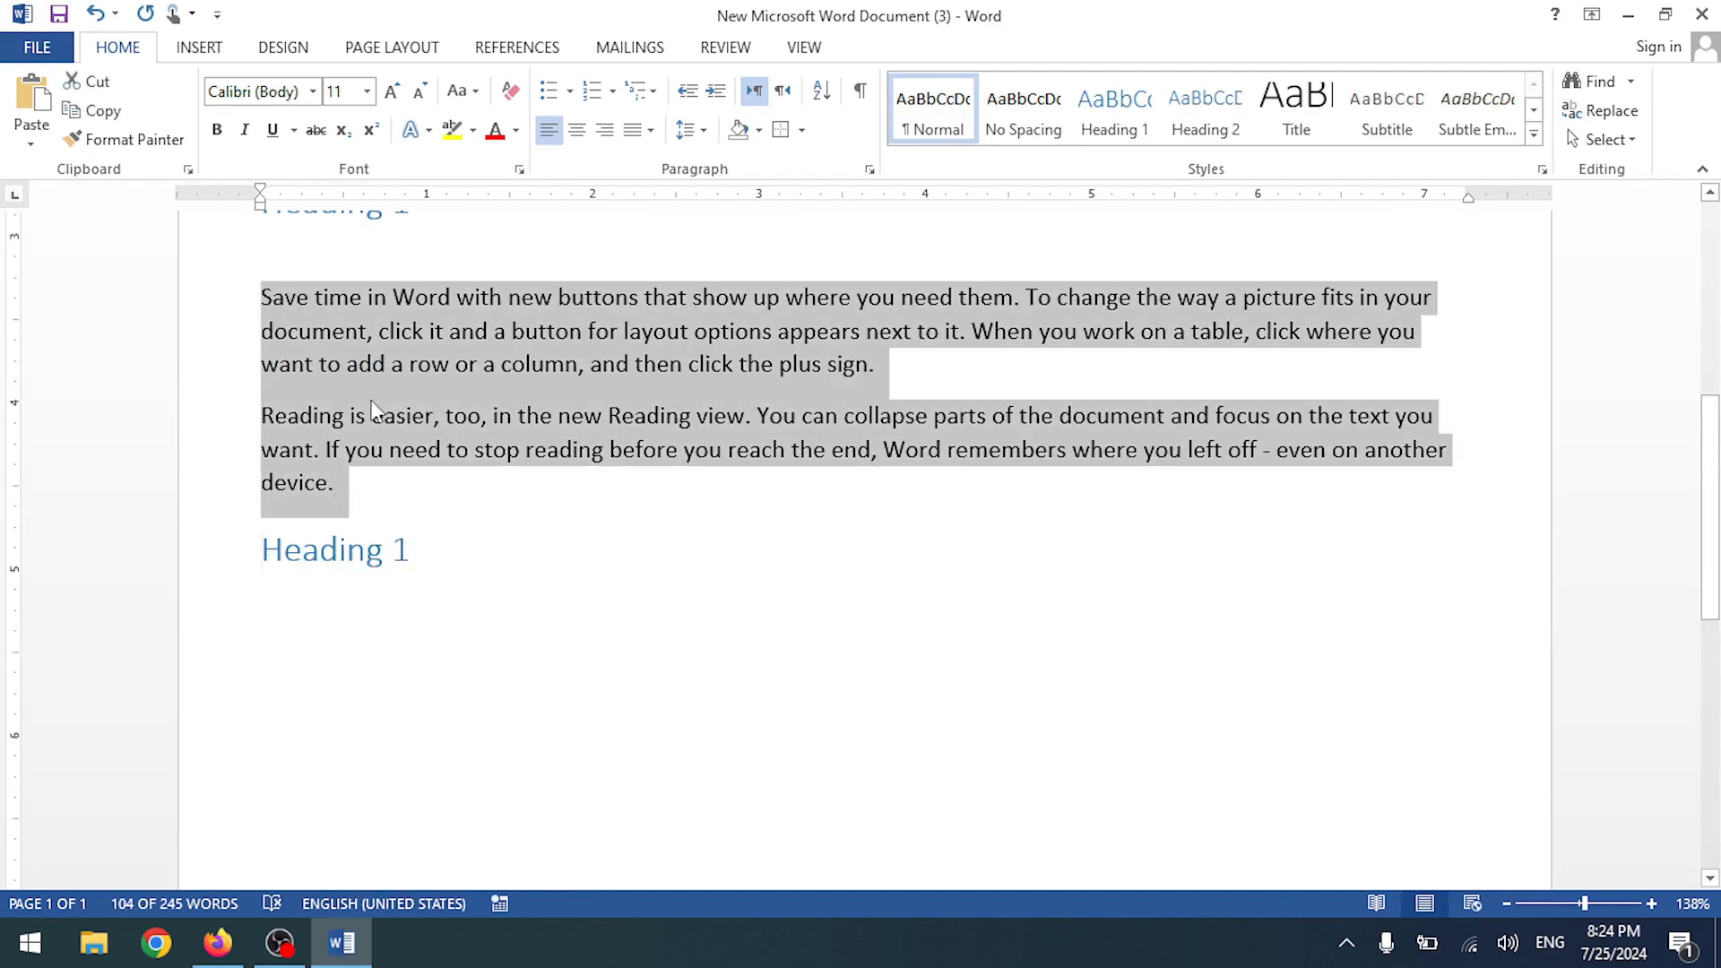
click(356, 631)
key(ctrl+v)
scroll(410, 318, up, 3)
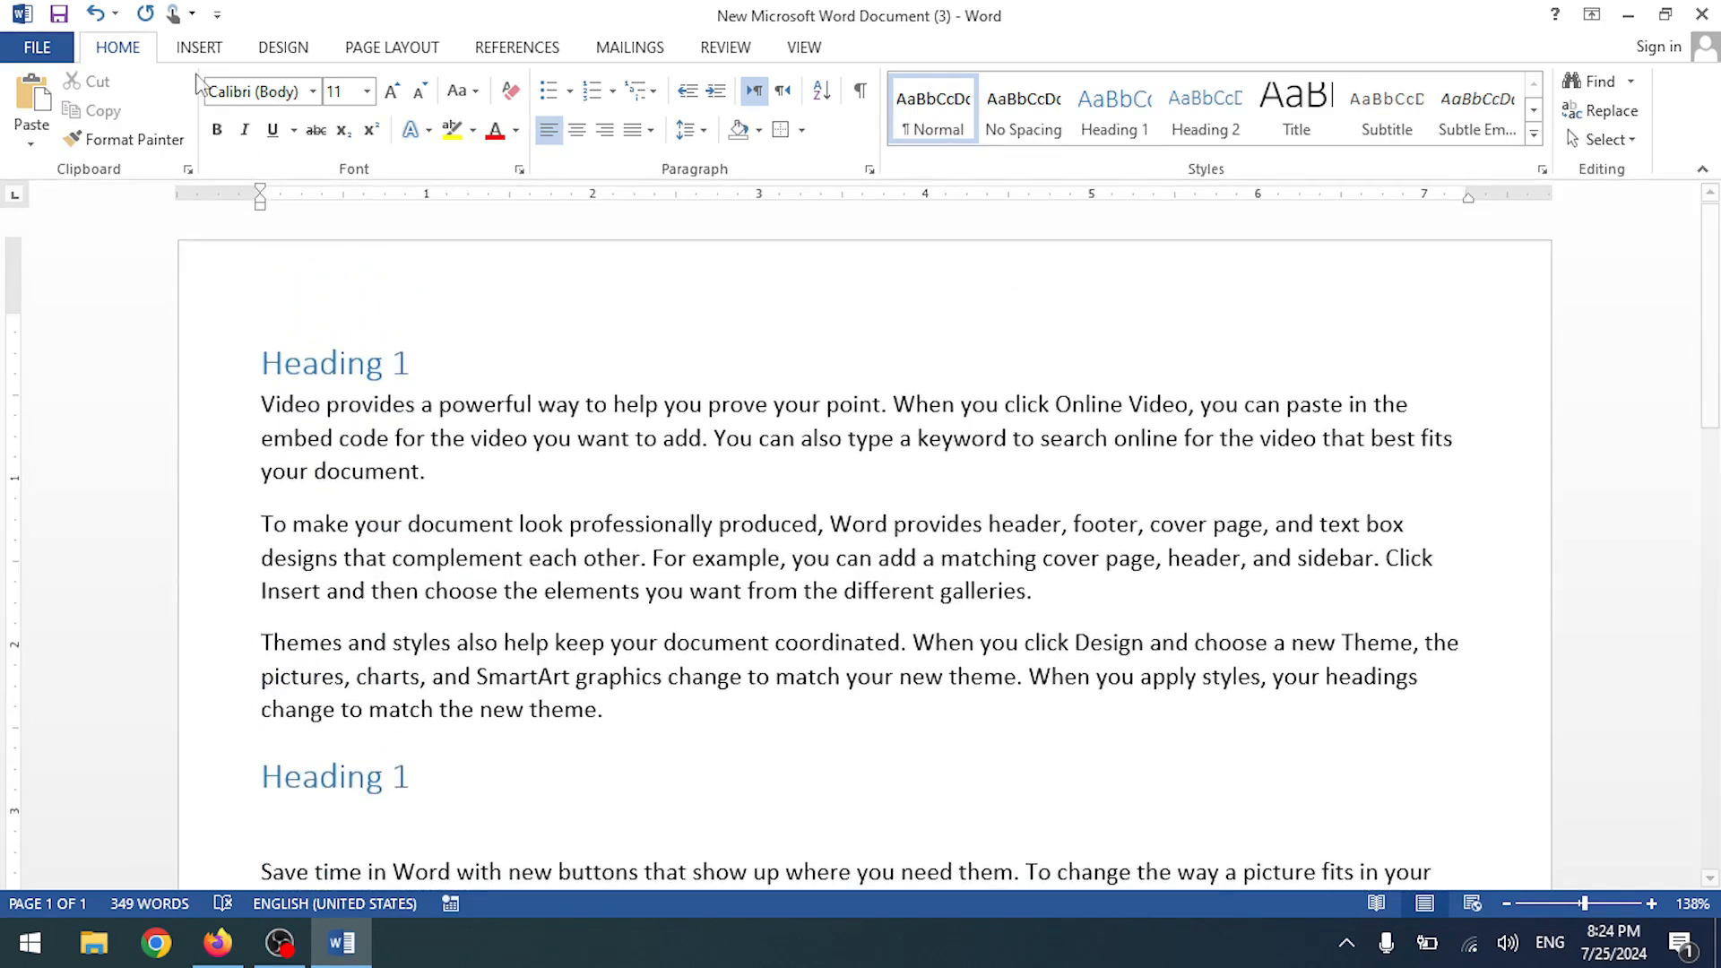
click(804, 47)
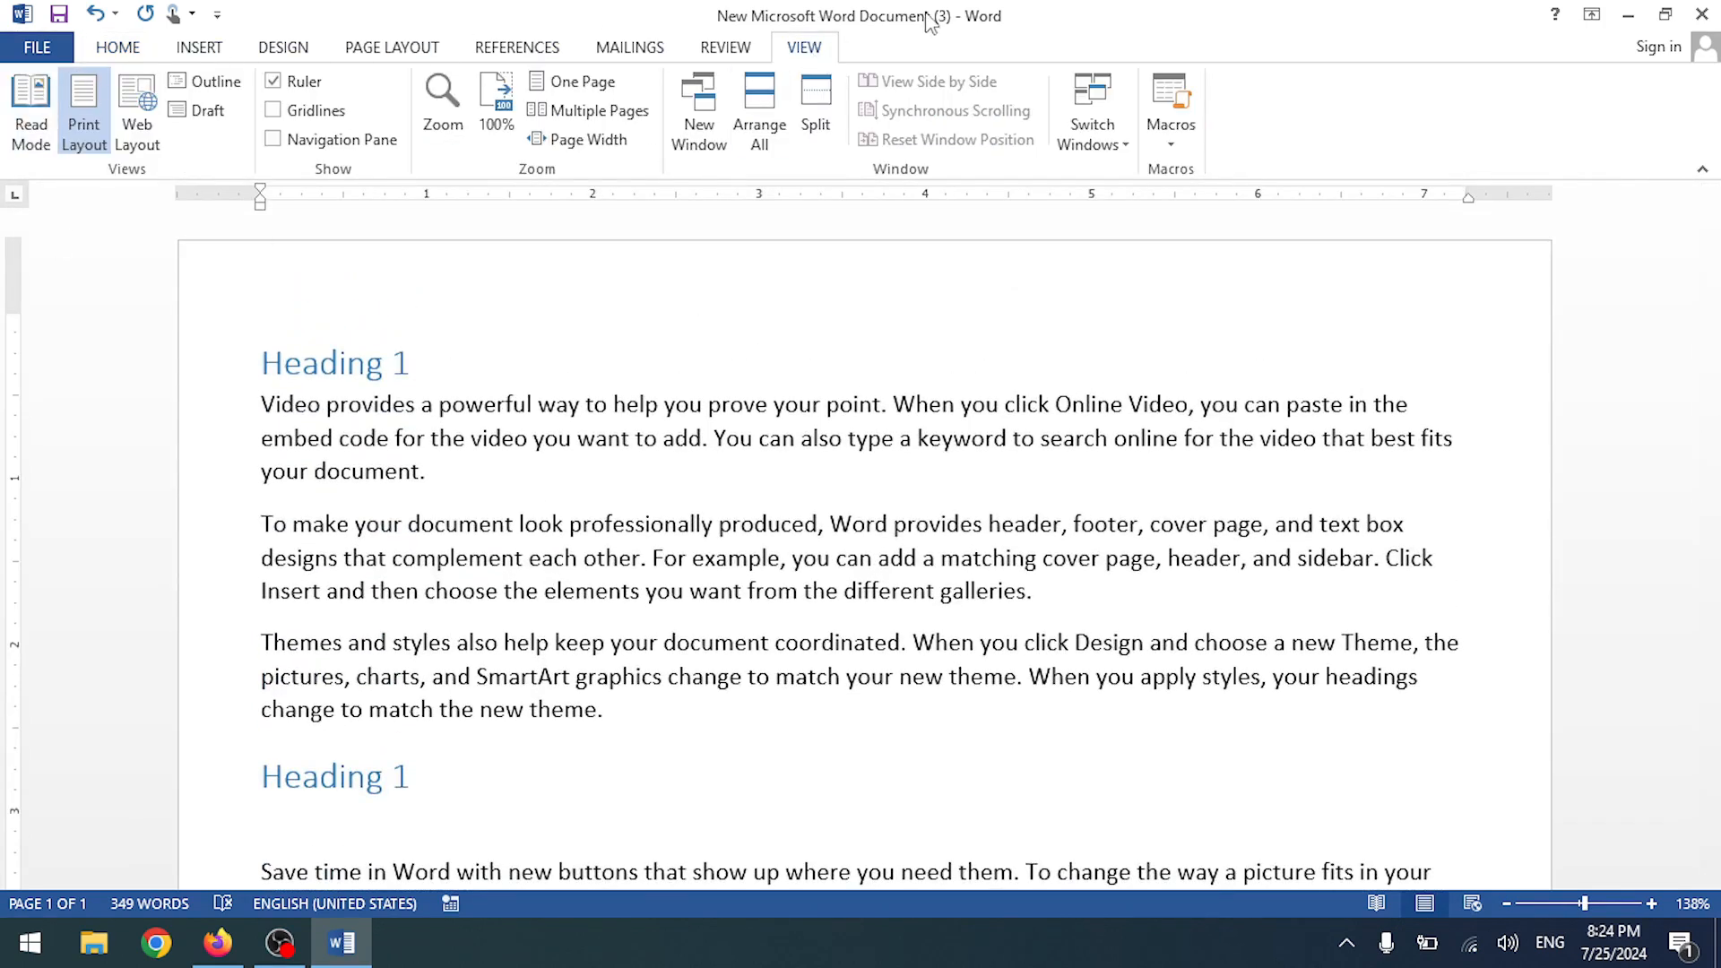
- In Outline view, select the sections and collapse and expand the second Heading 1's body text
click(215, 87)
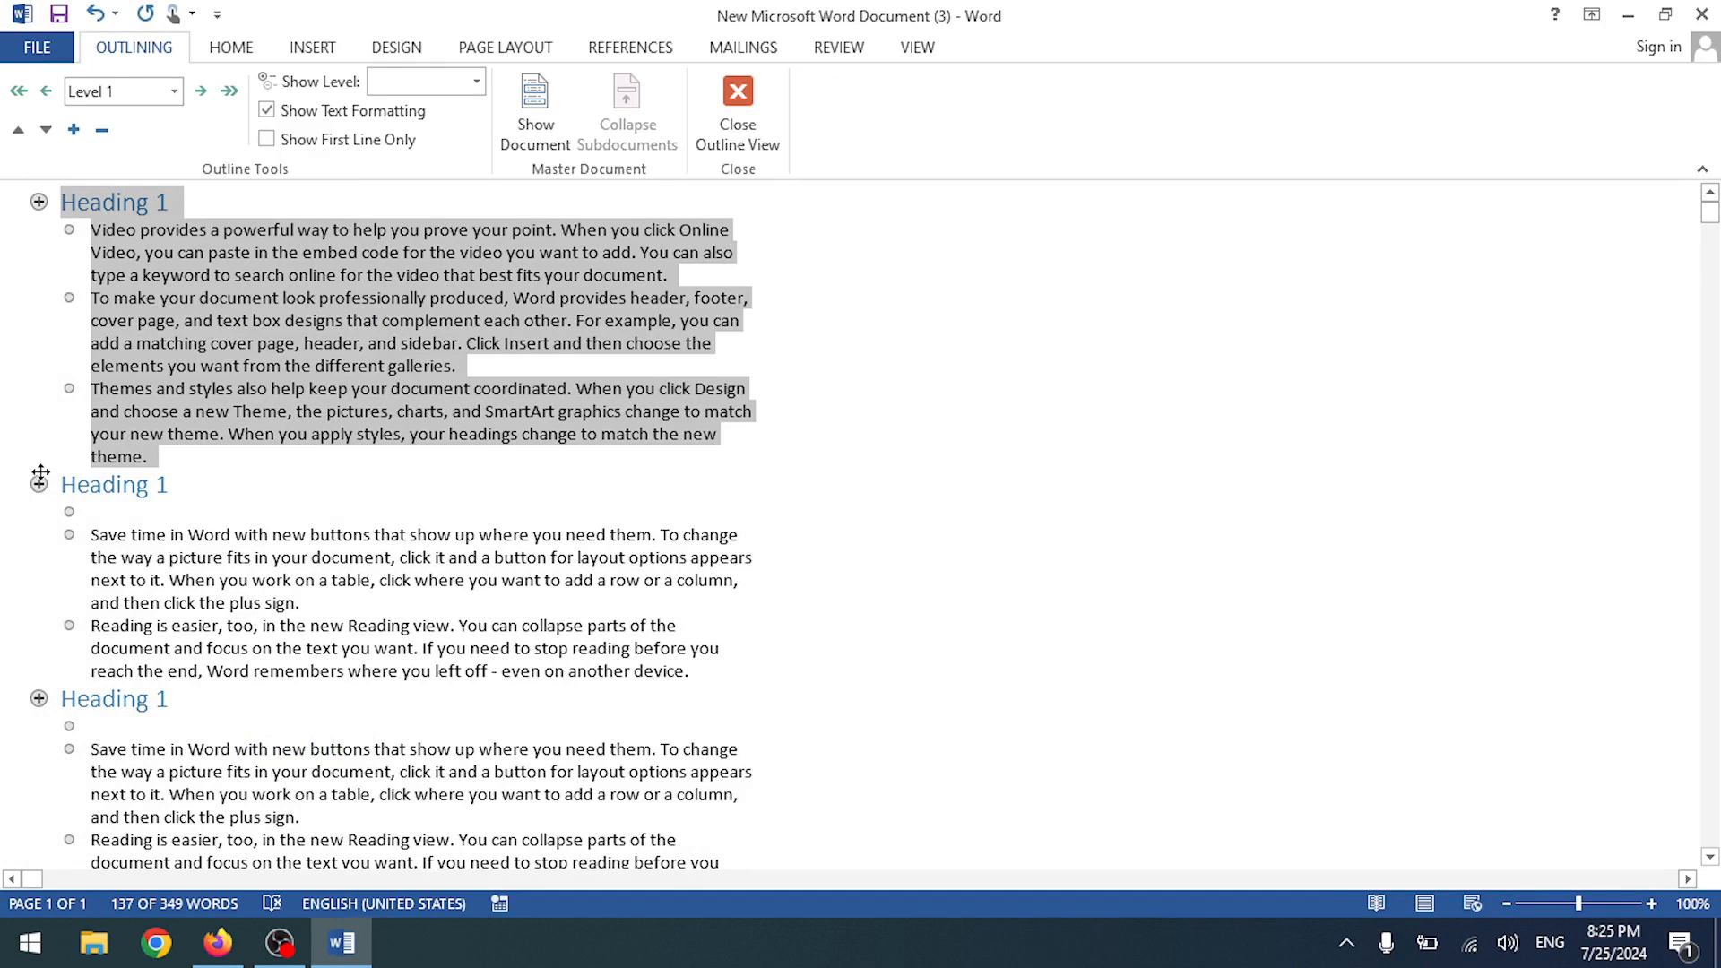
click(69, 388)
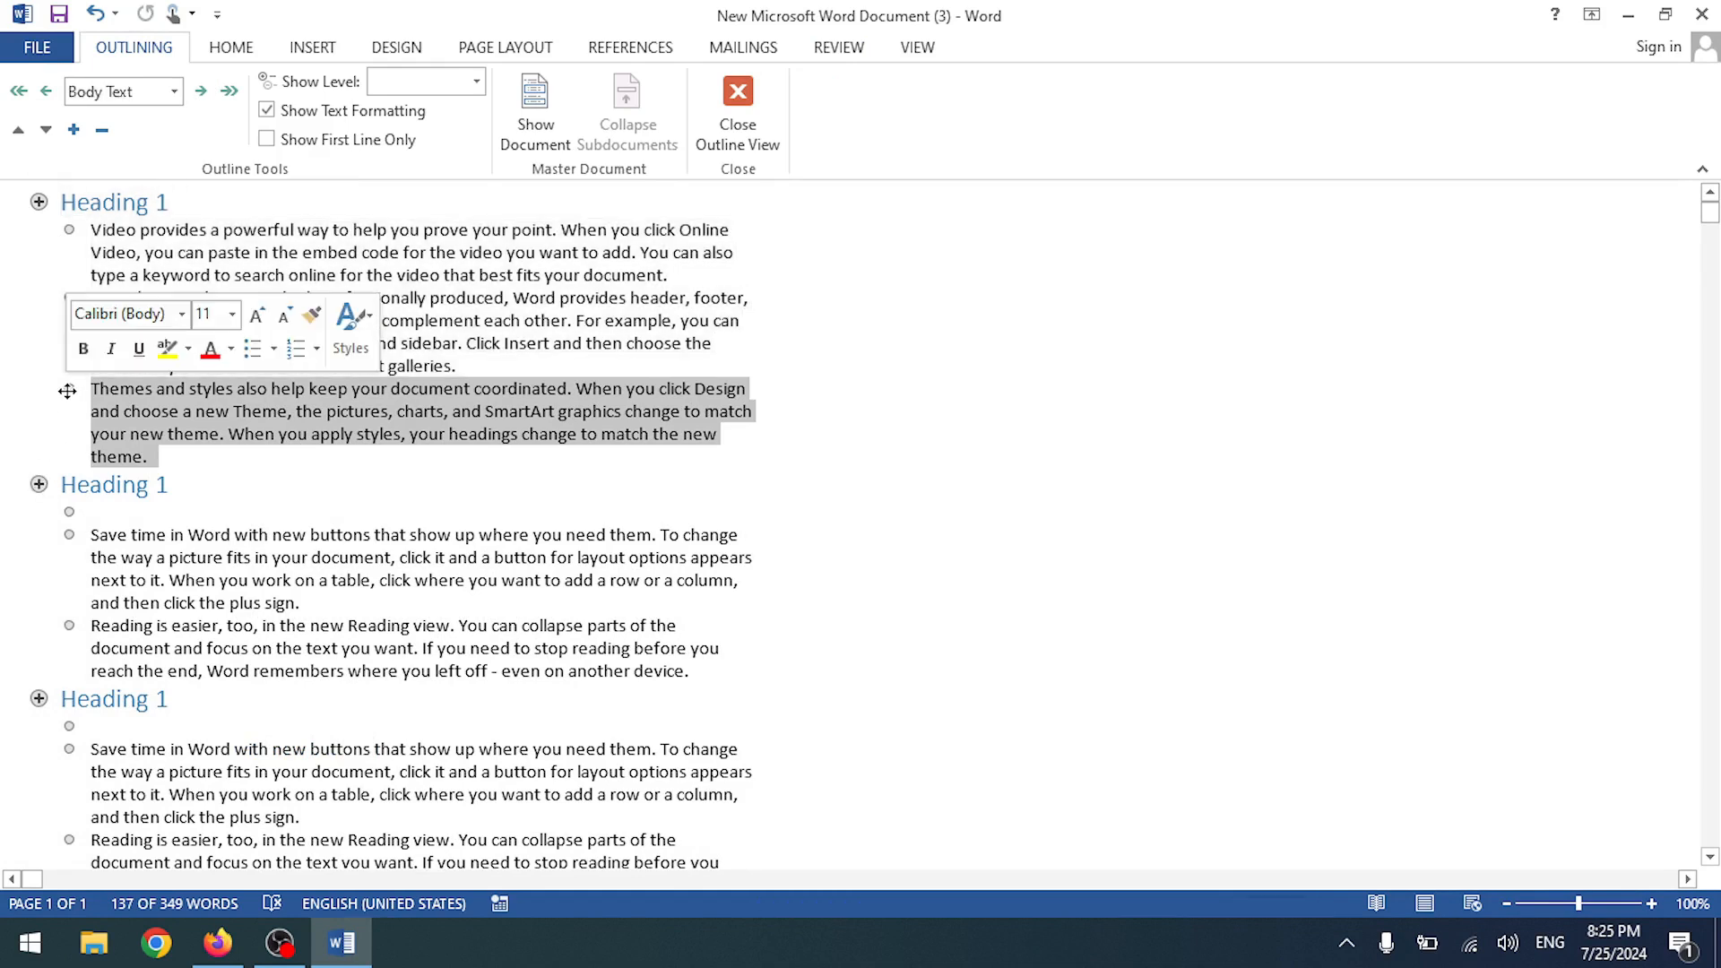
click(39, 203)
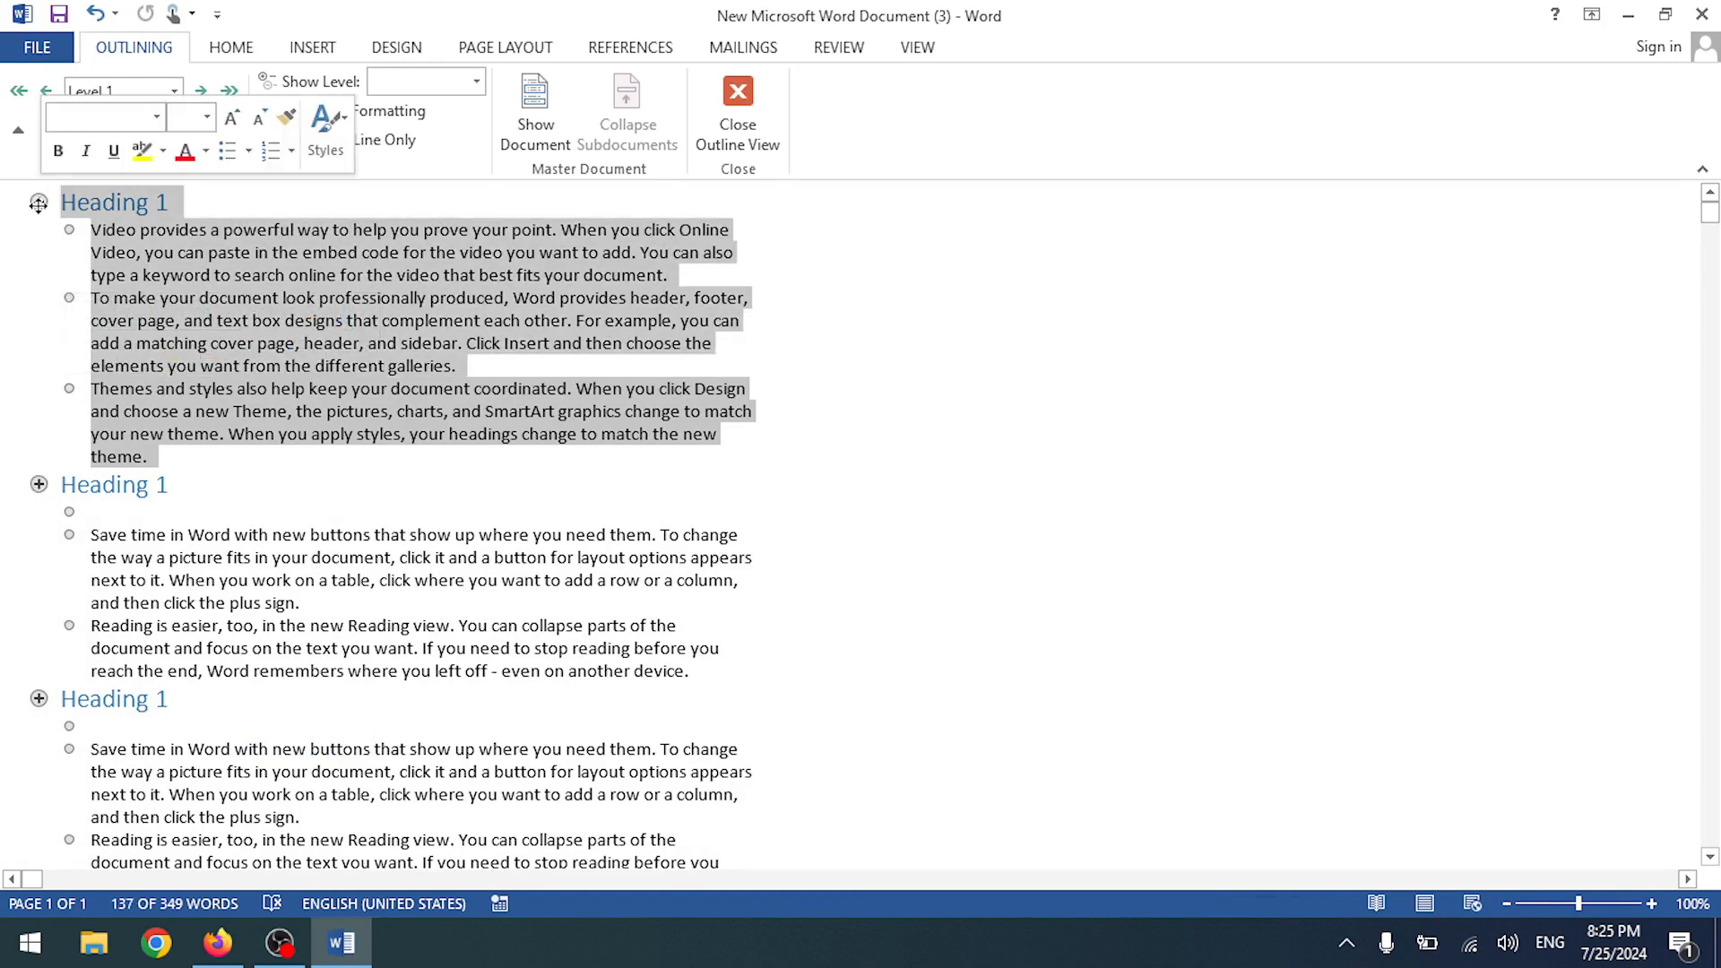
click(39, 483)
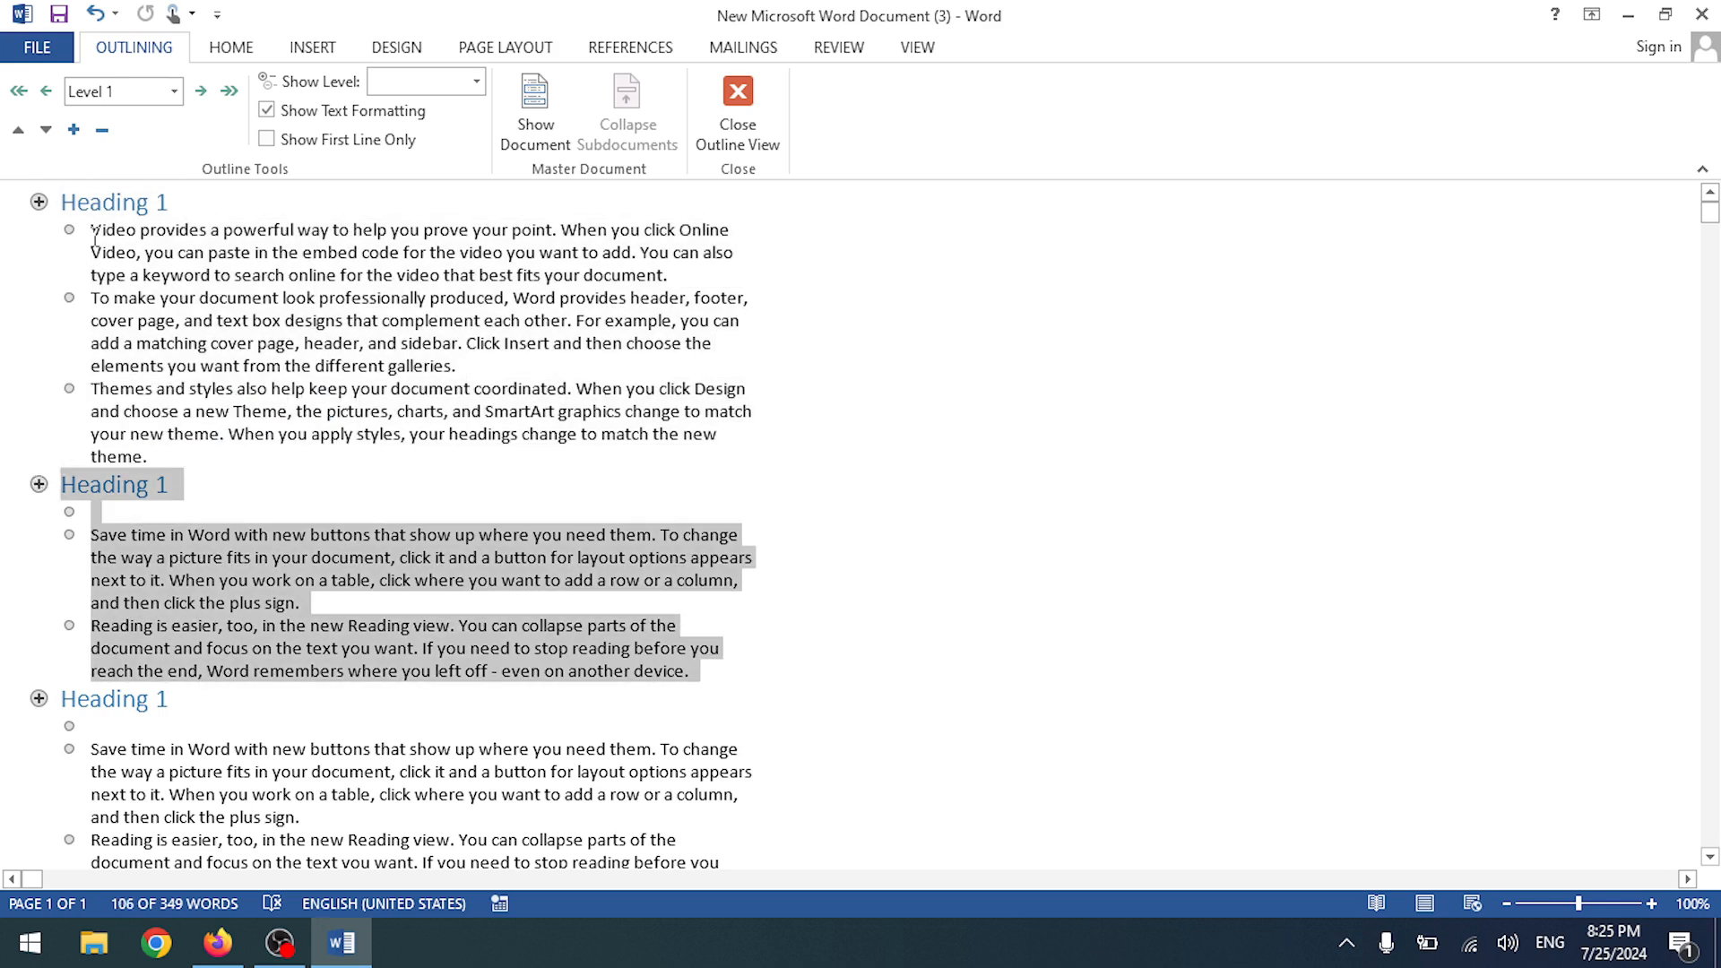
click(103, 133)
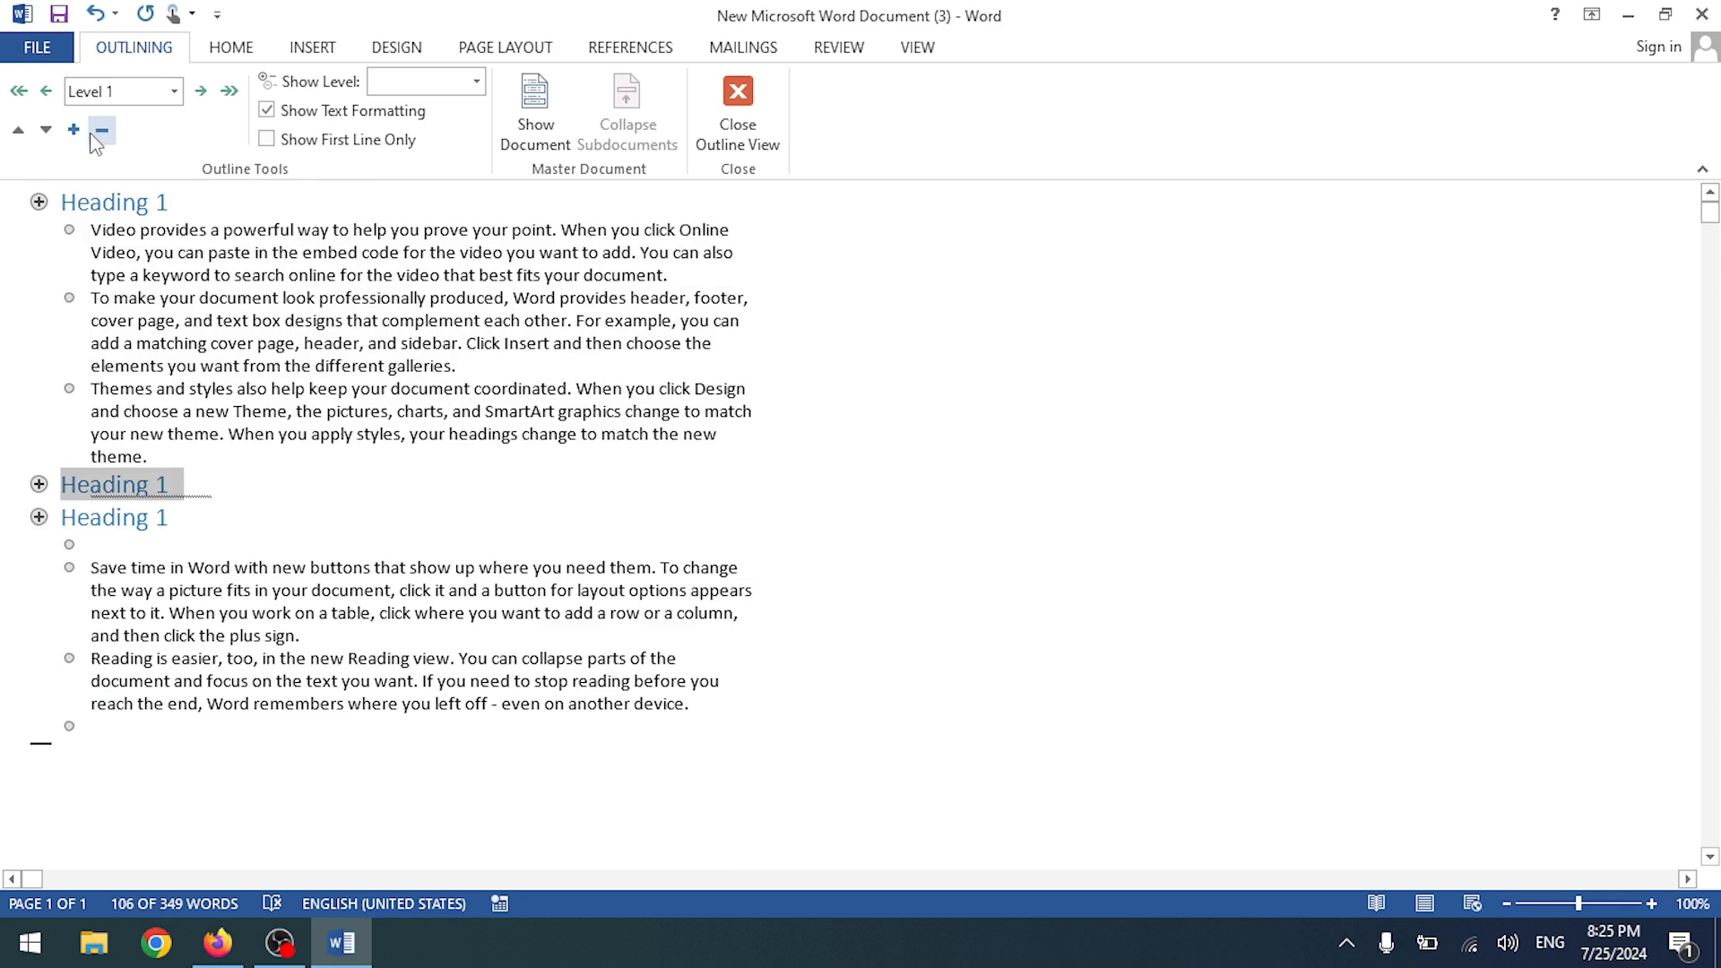
click(74, 131)
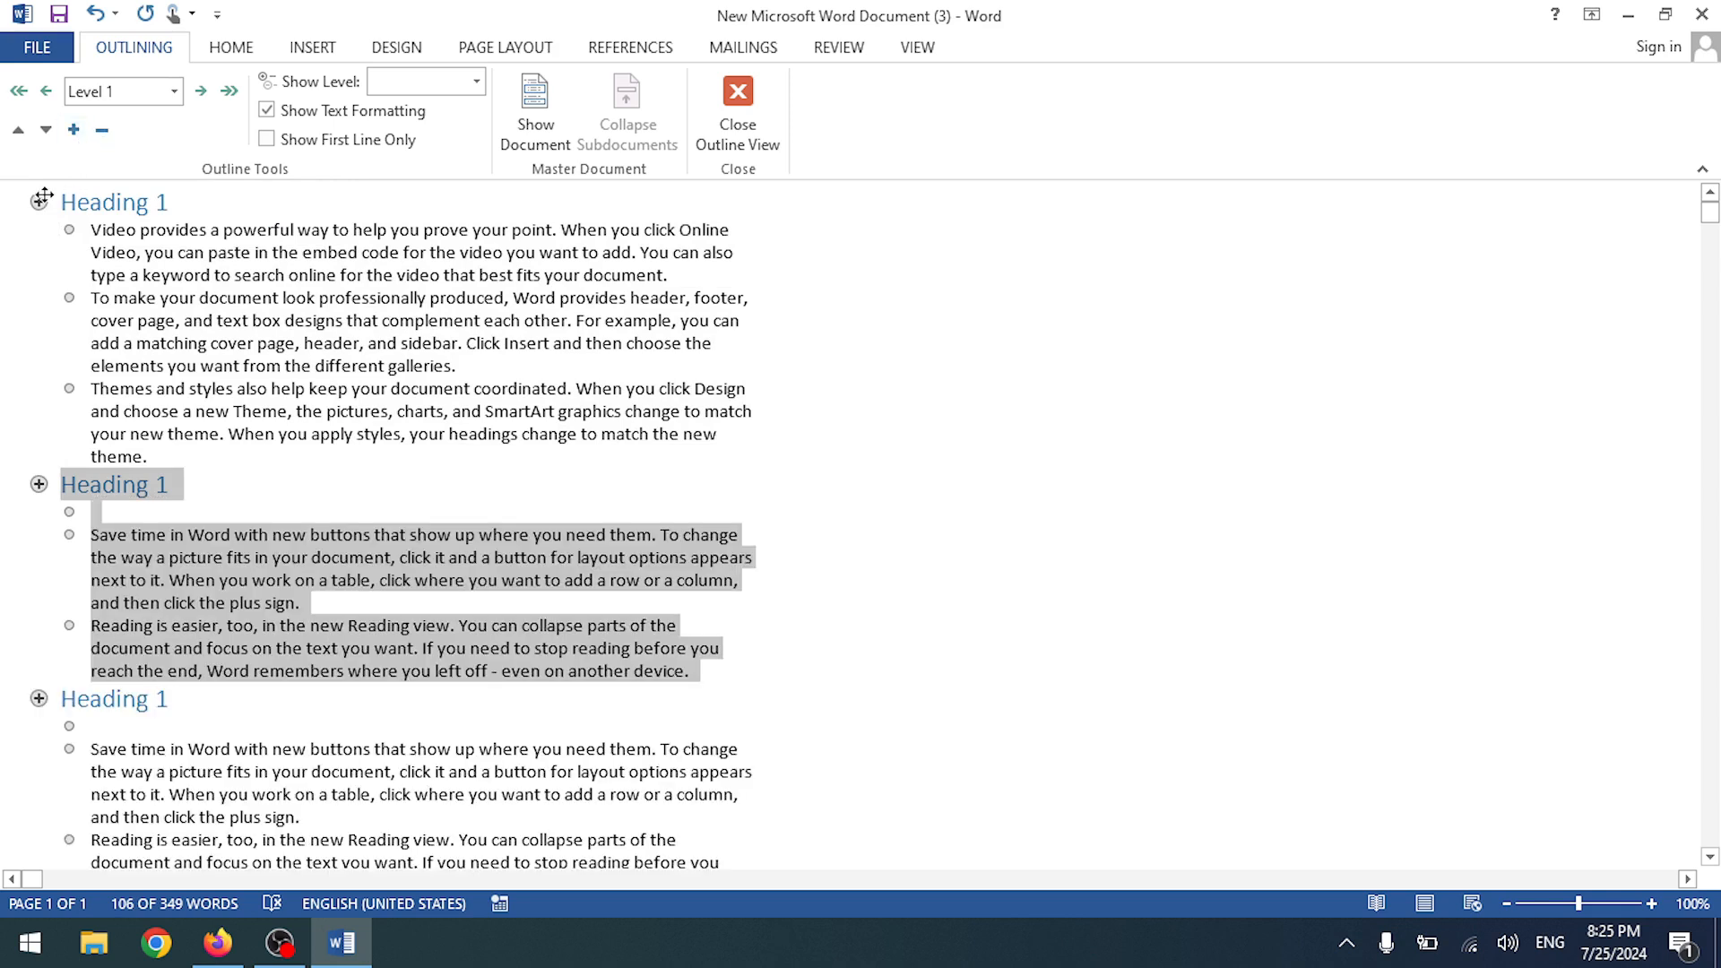
- Move the first Heading 1 section below the Save time section, then close Outline view
click(40, 200)
click(46, 130)
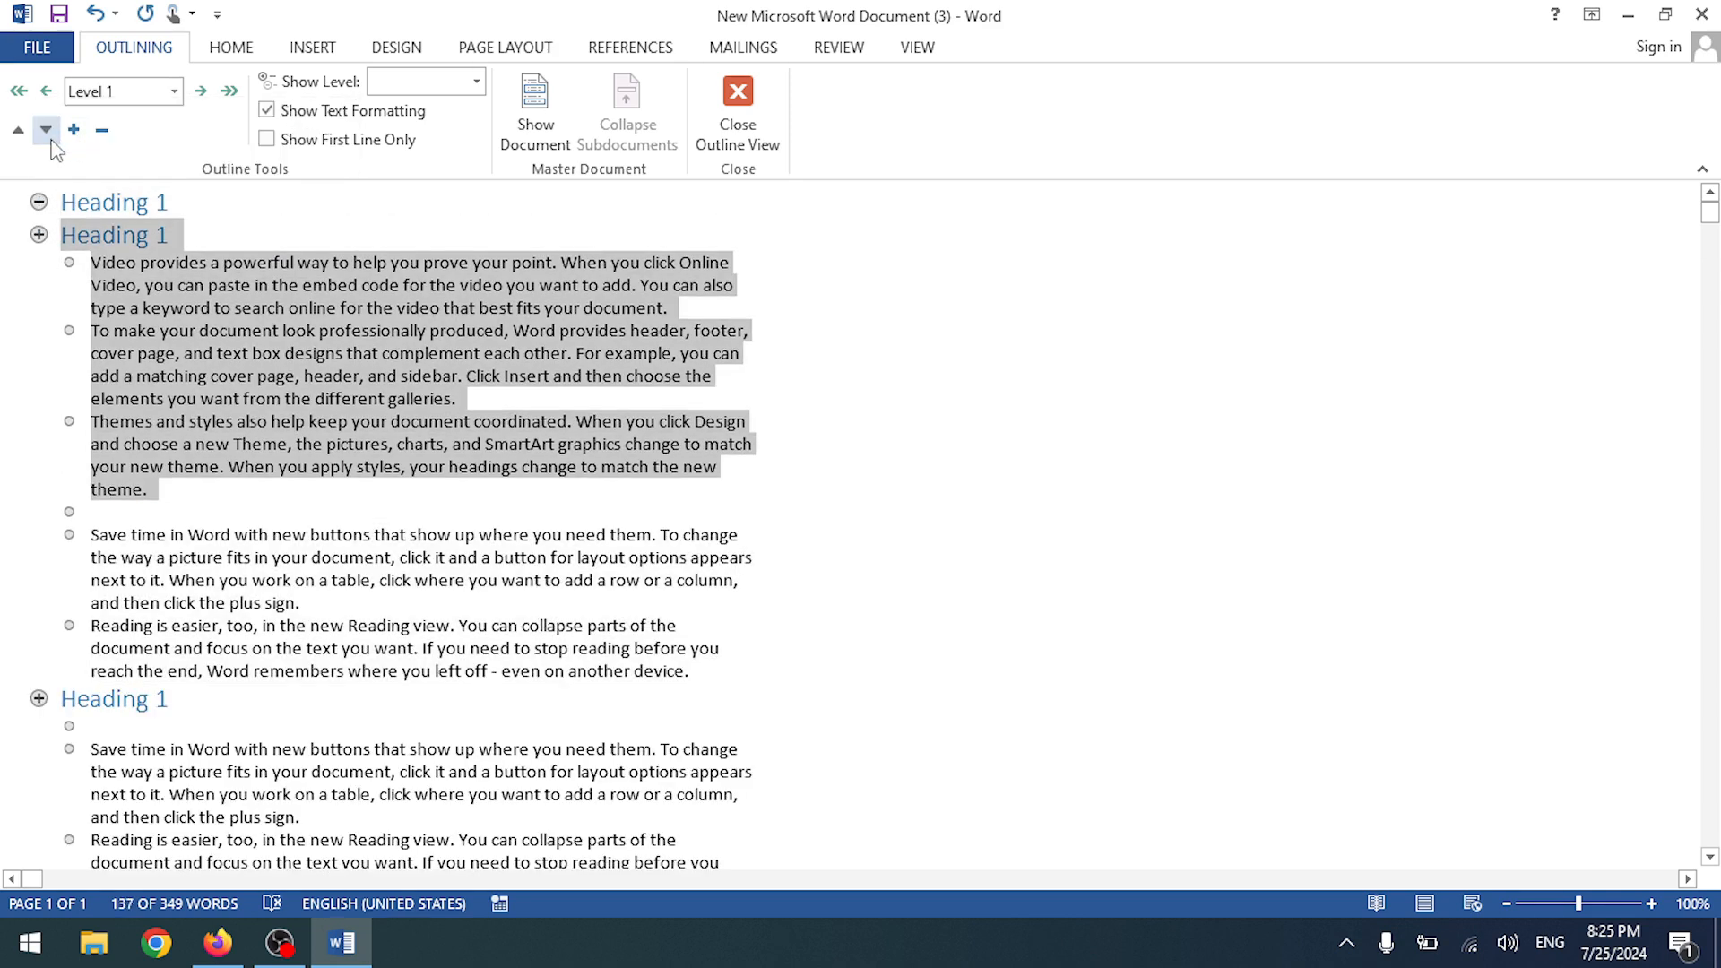
click(49, 139)
click(50, 139)
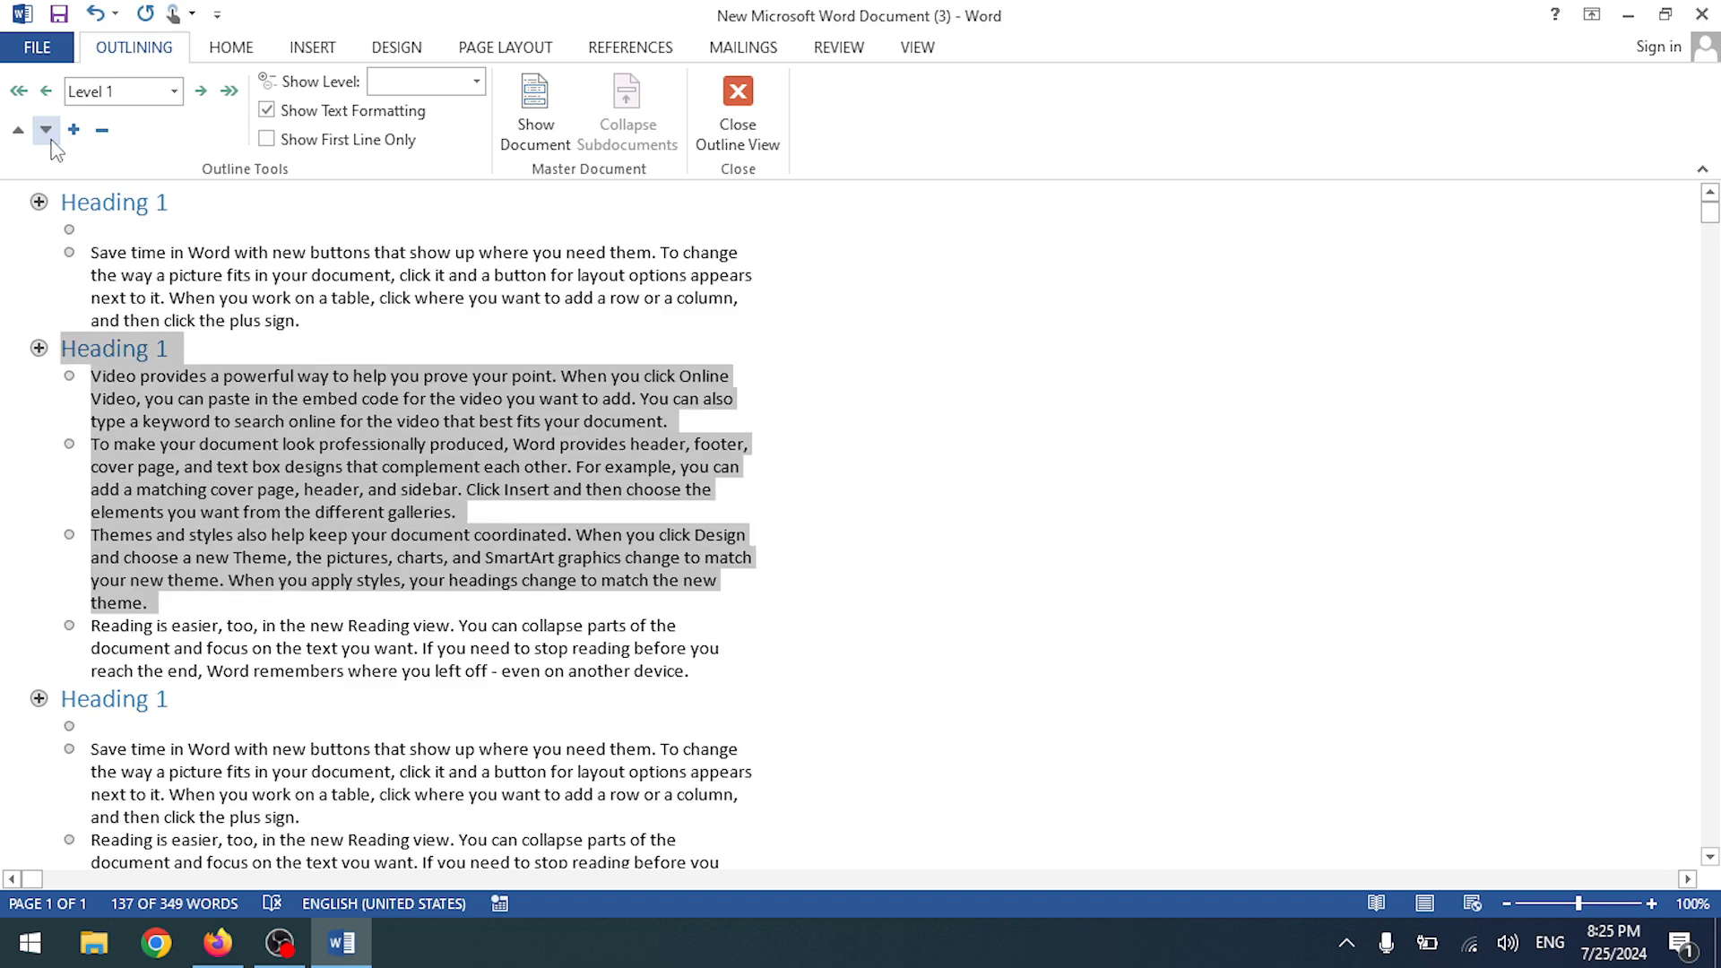
click(101, 131)
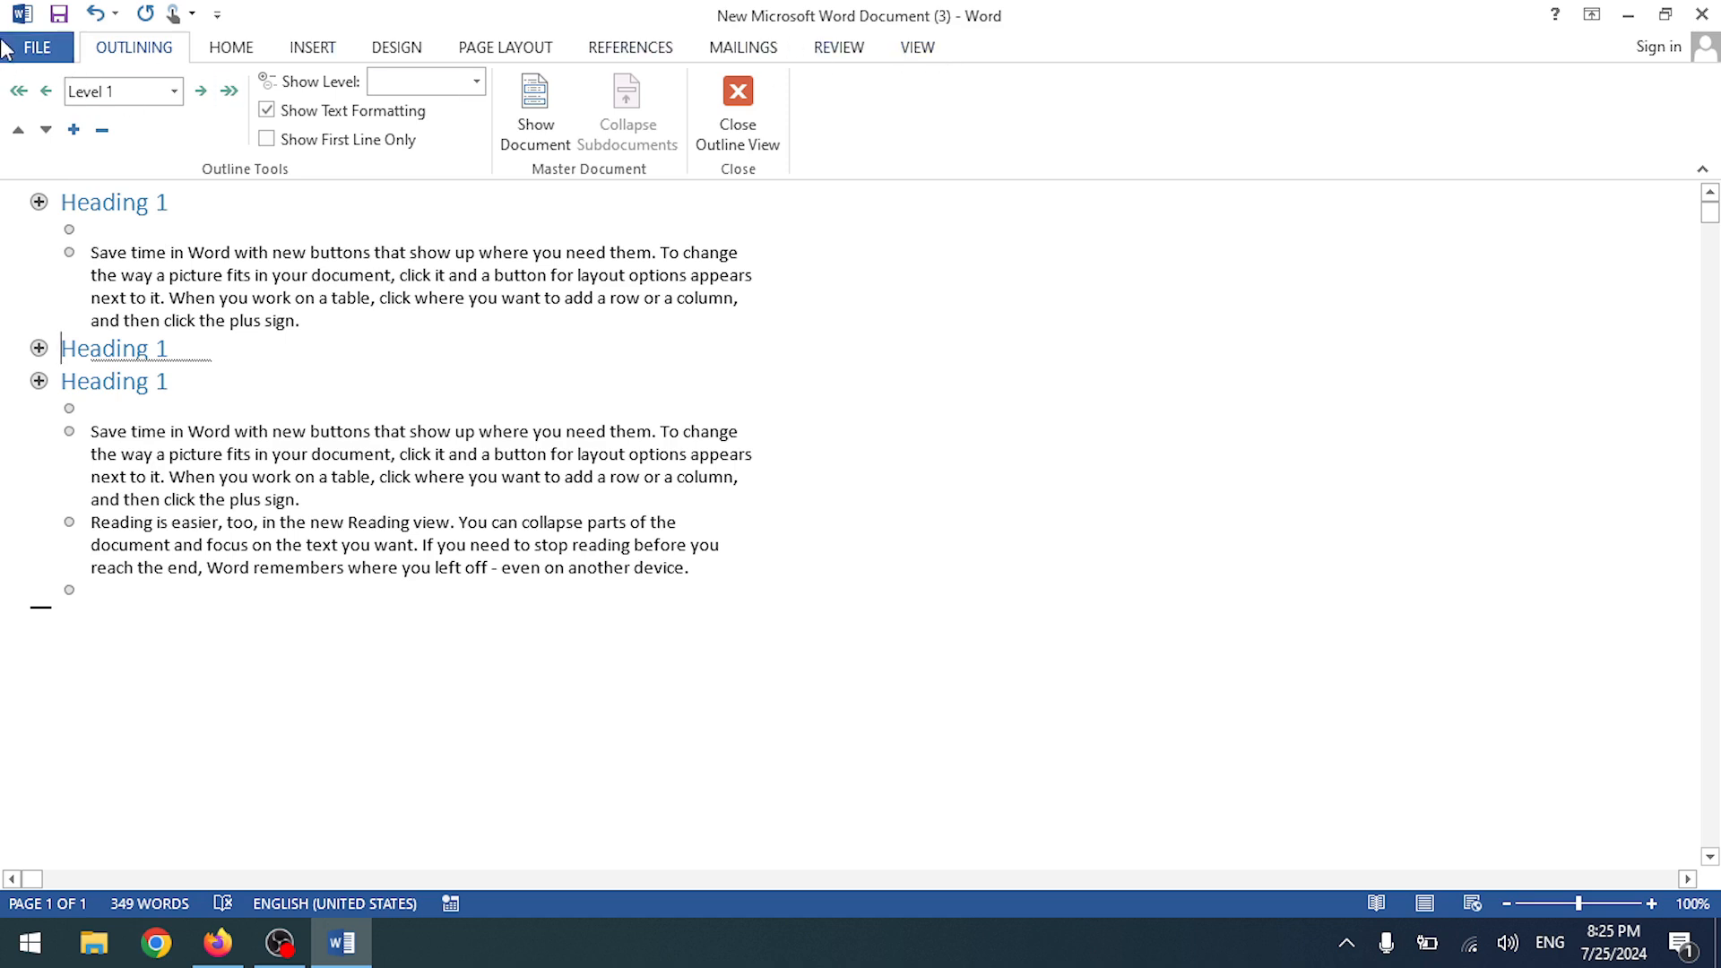
click(737, 122)
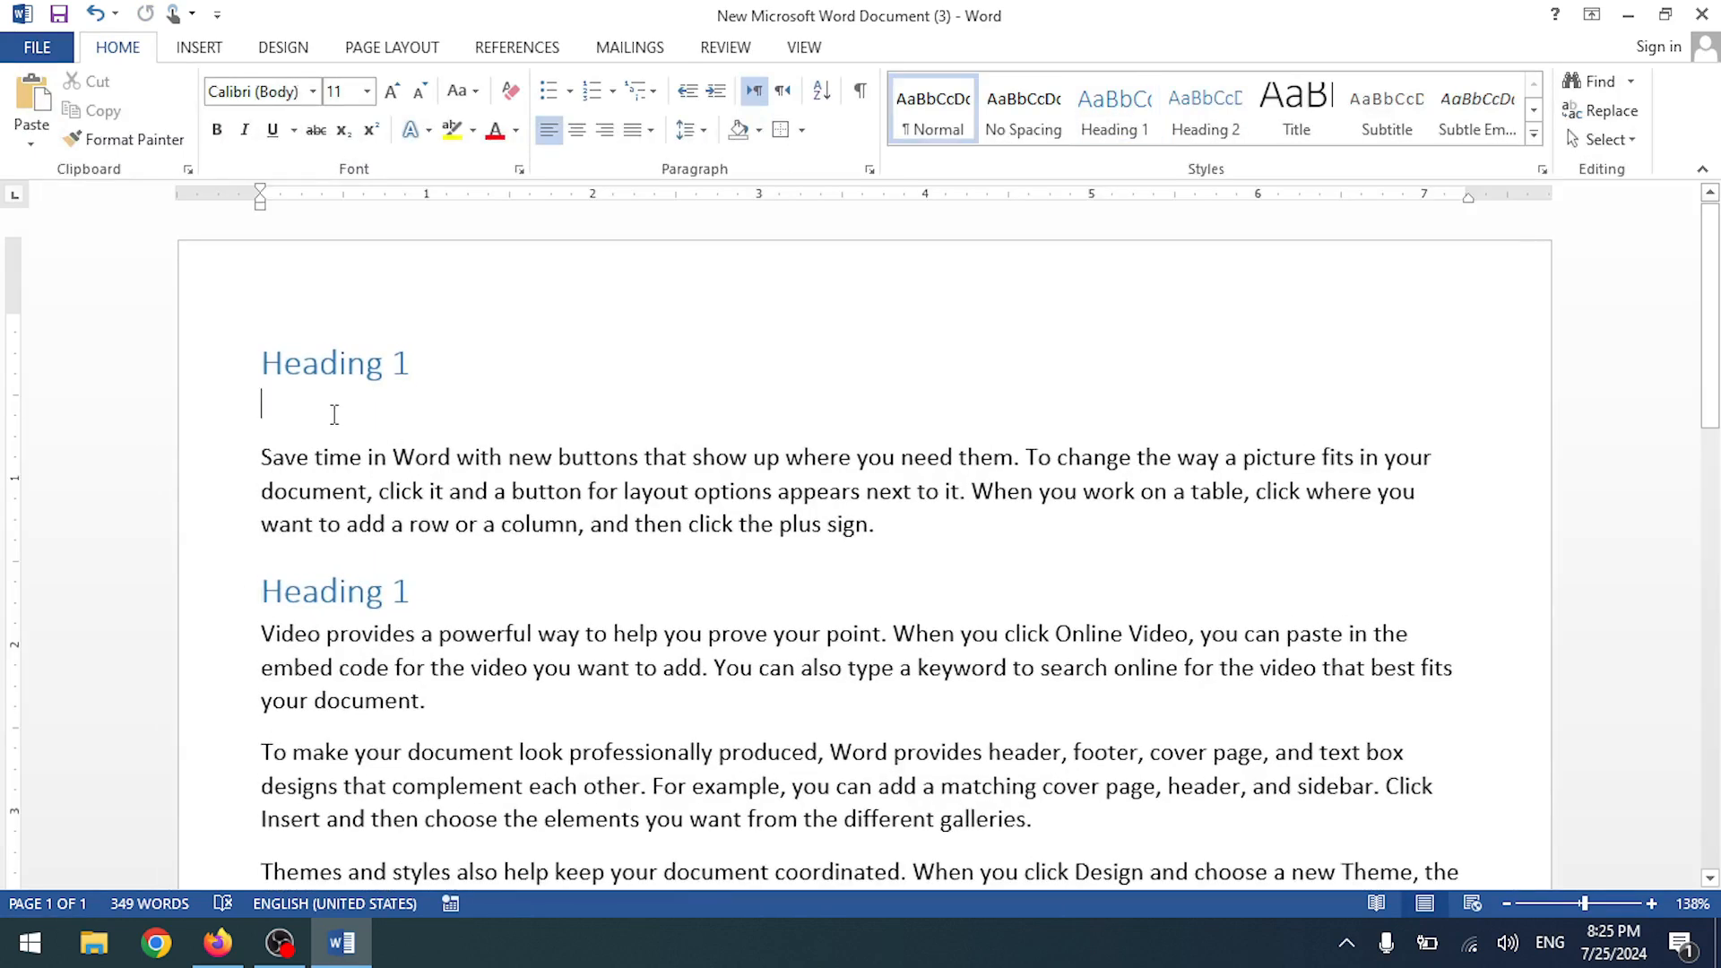
- Delete the blank line under the first heading, then preview Draft and Outline views
key(BackSpace)
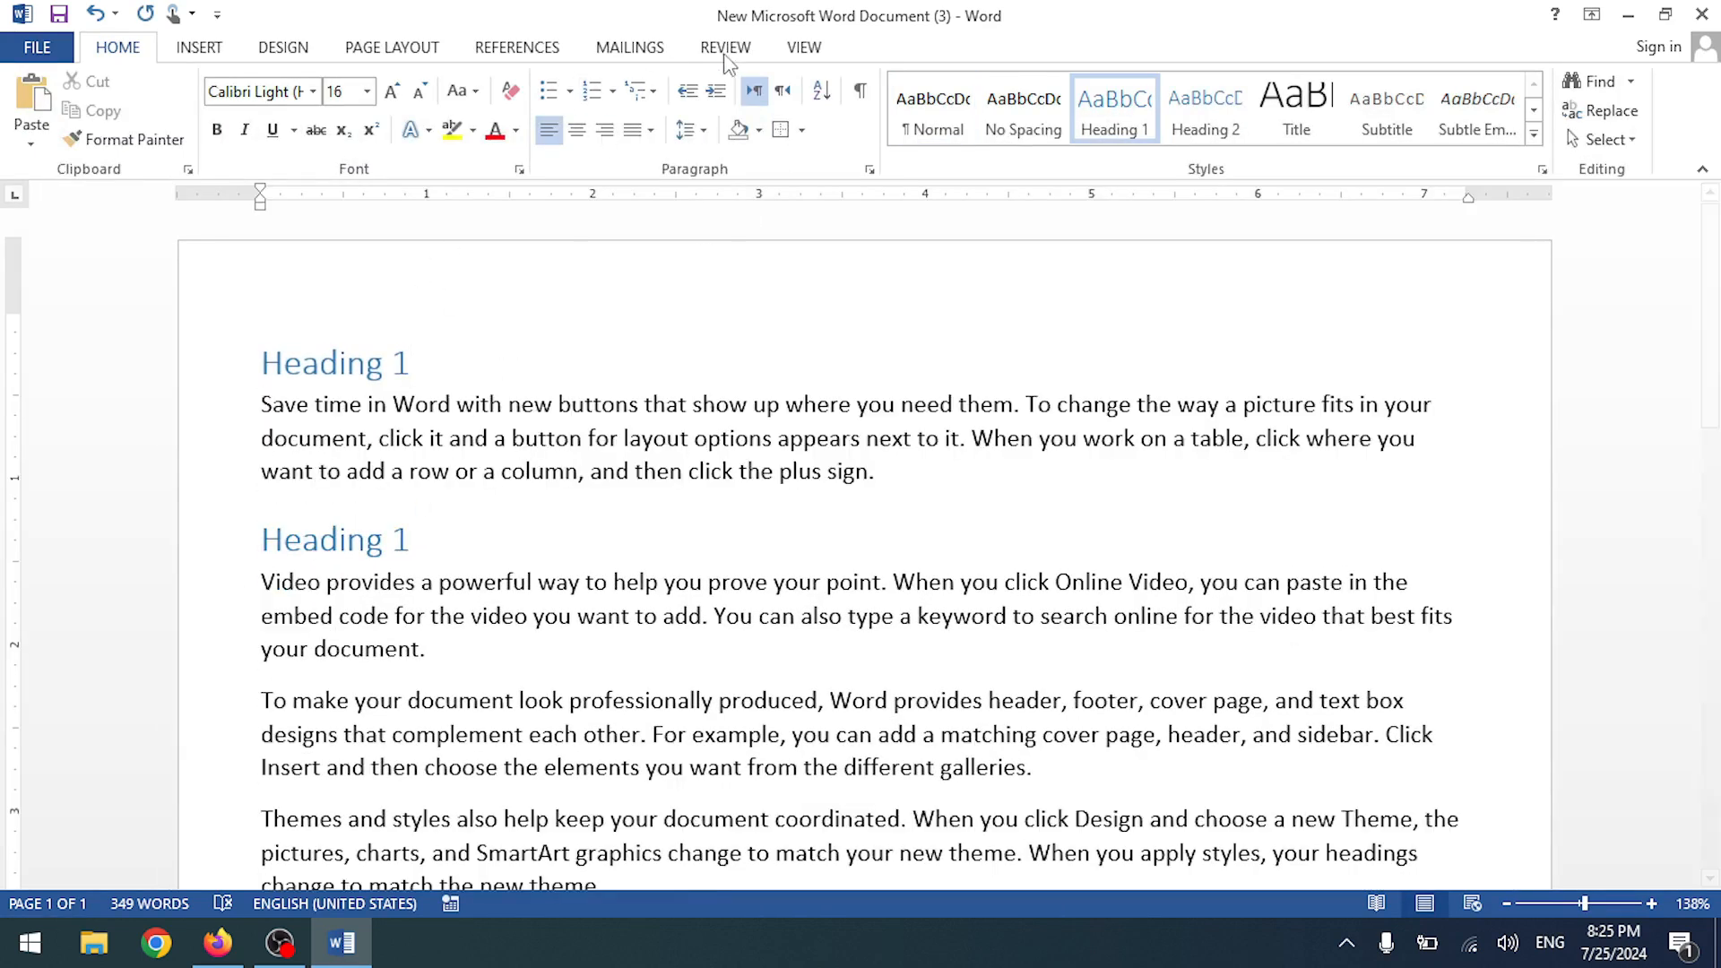
click(801, 48)
click(206, 109)
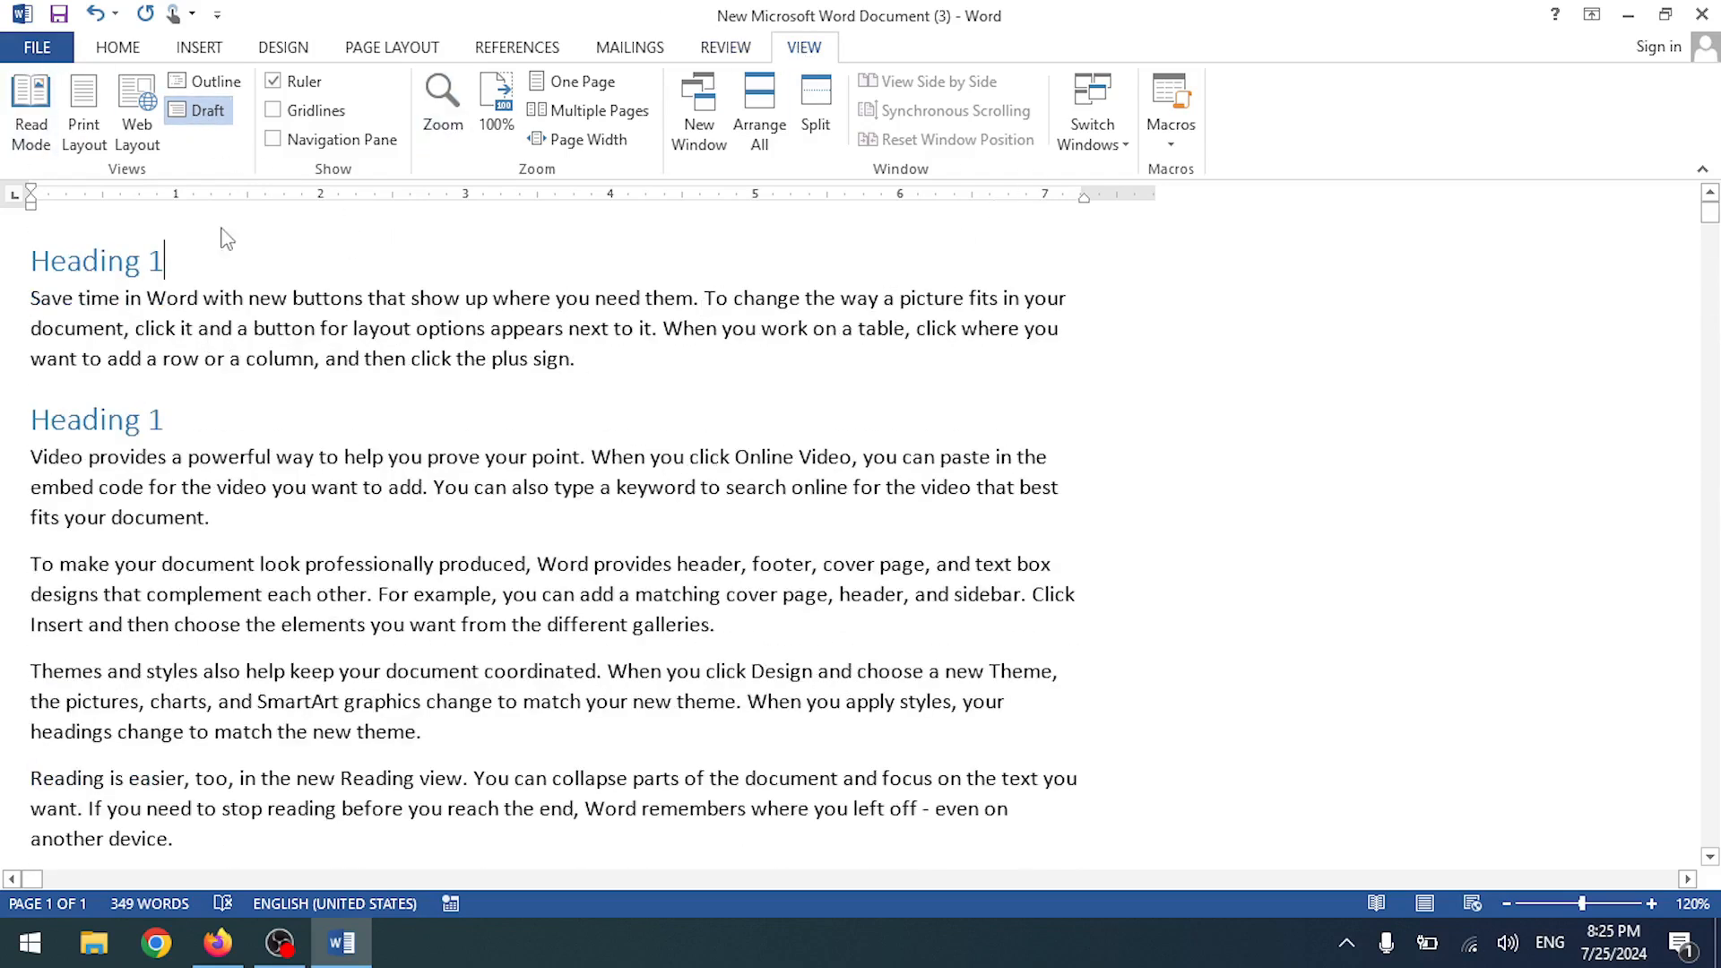
click(215, 82)
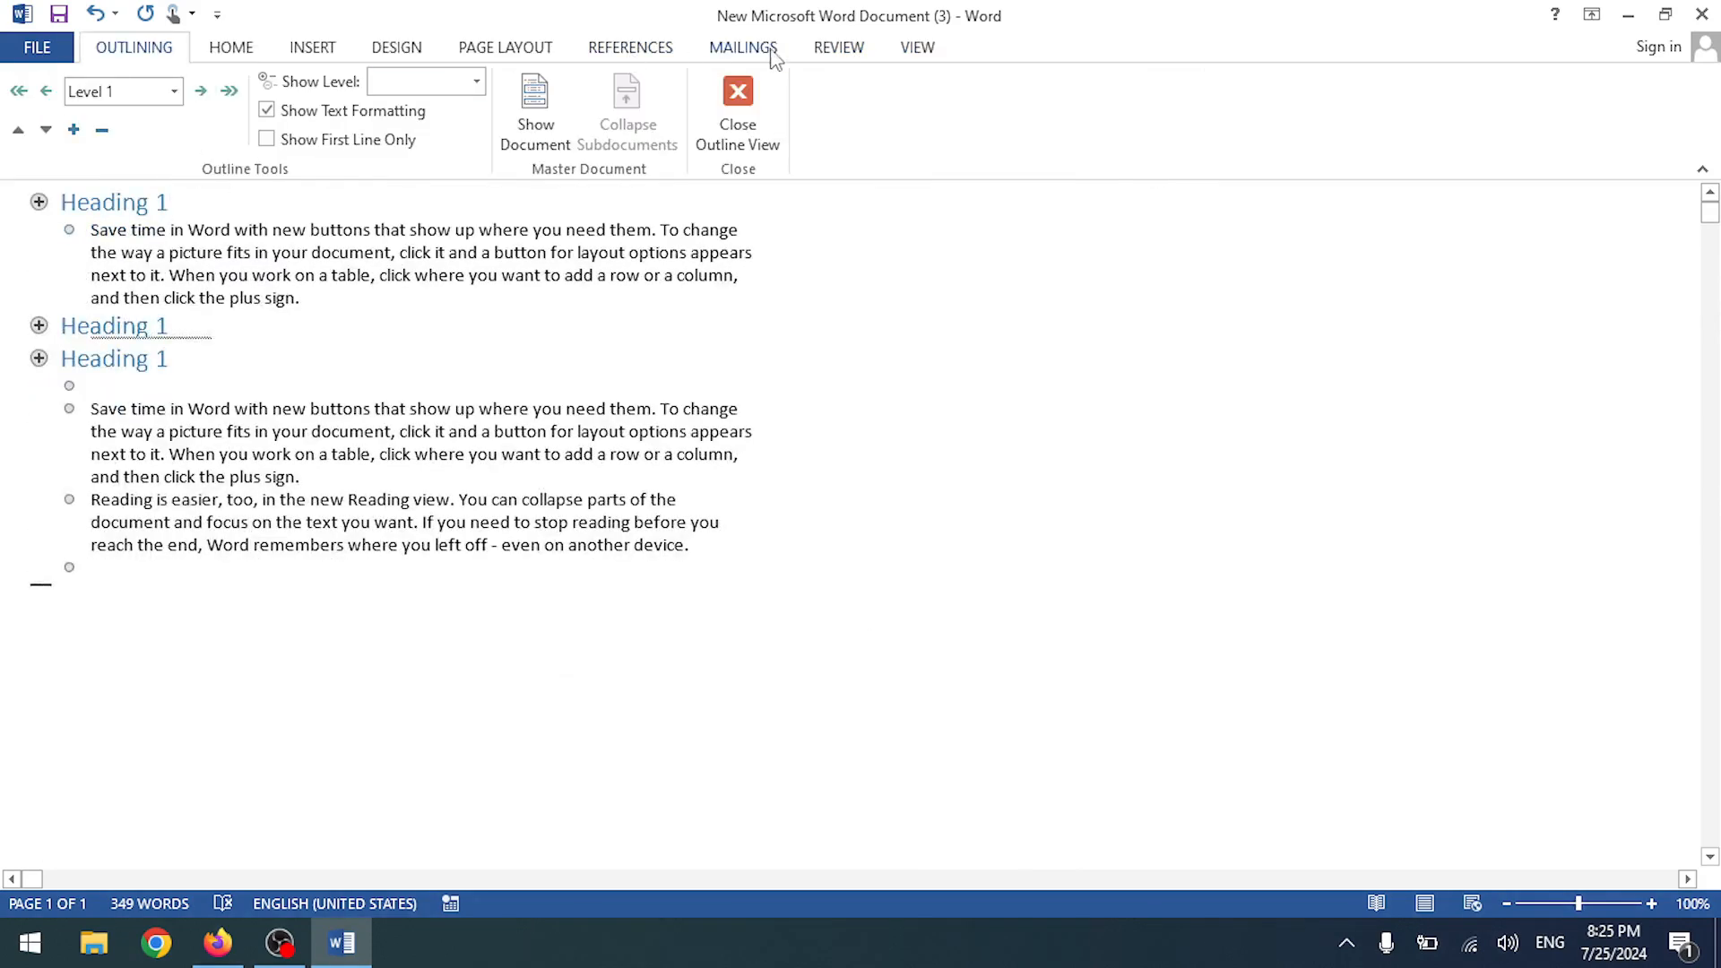
- Return to Print Layout, shrink the top margin on the ruler and indent the first Heading 1
click(737, 108)
click(804, 52)
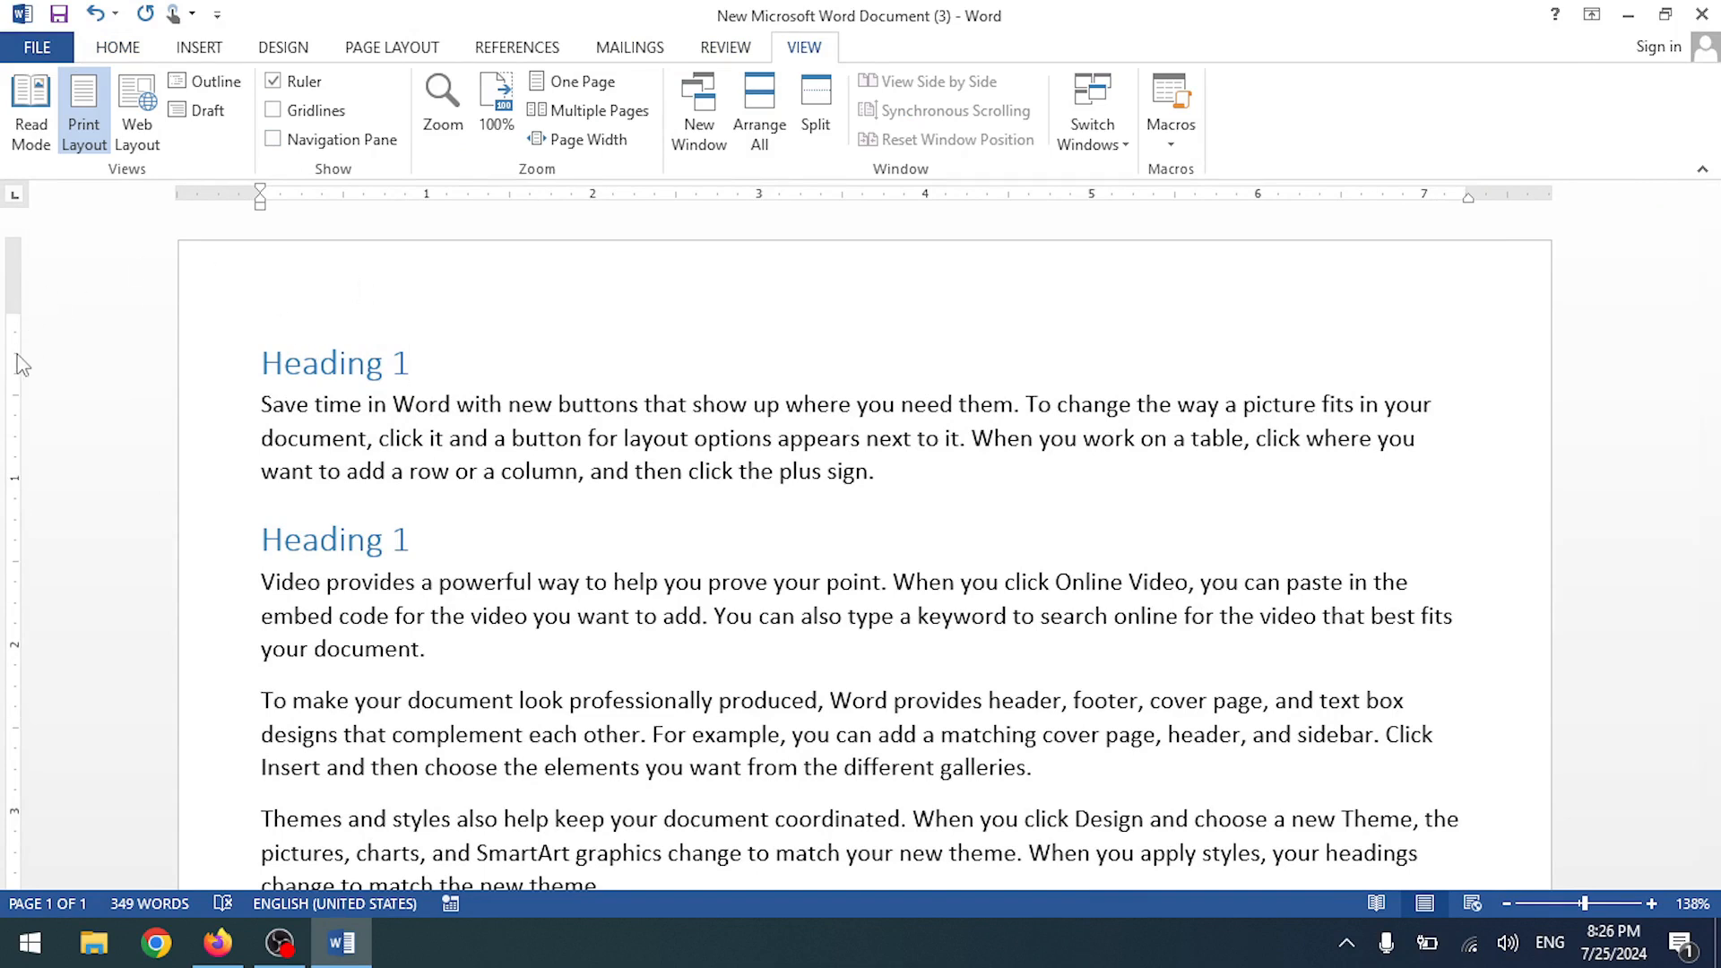
mouse_move(16, 311)
mouse_down()
mouse_move(18, 270)
mouse_move(21, 299)
mouse_up()
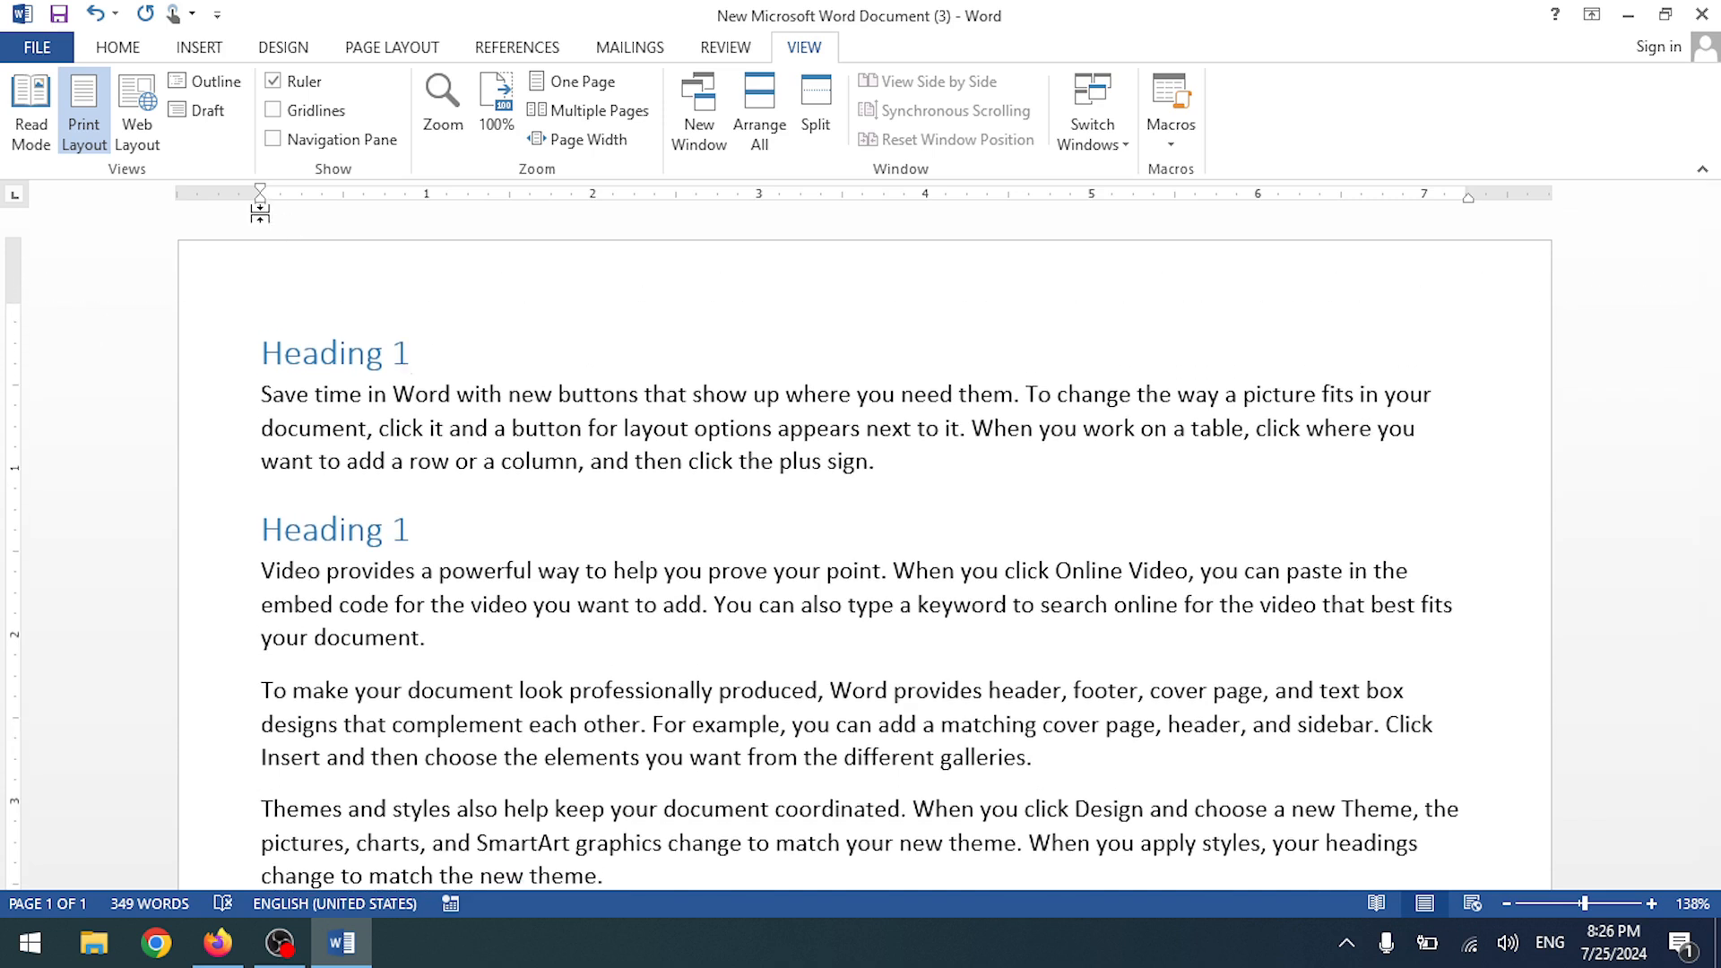
drag(260, 212, 280, 205)
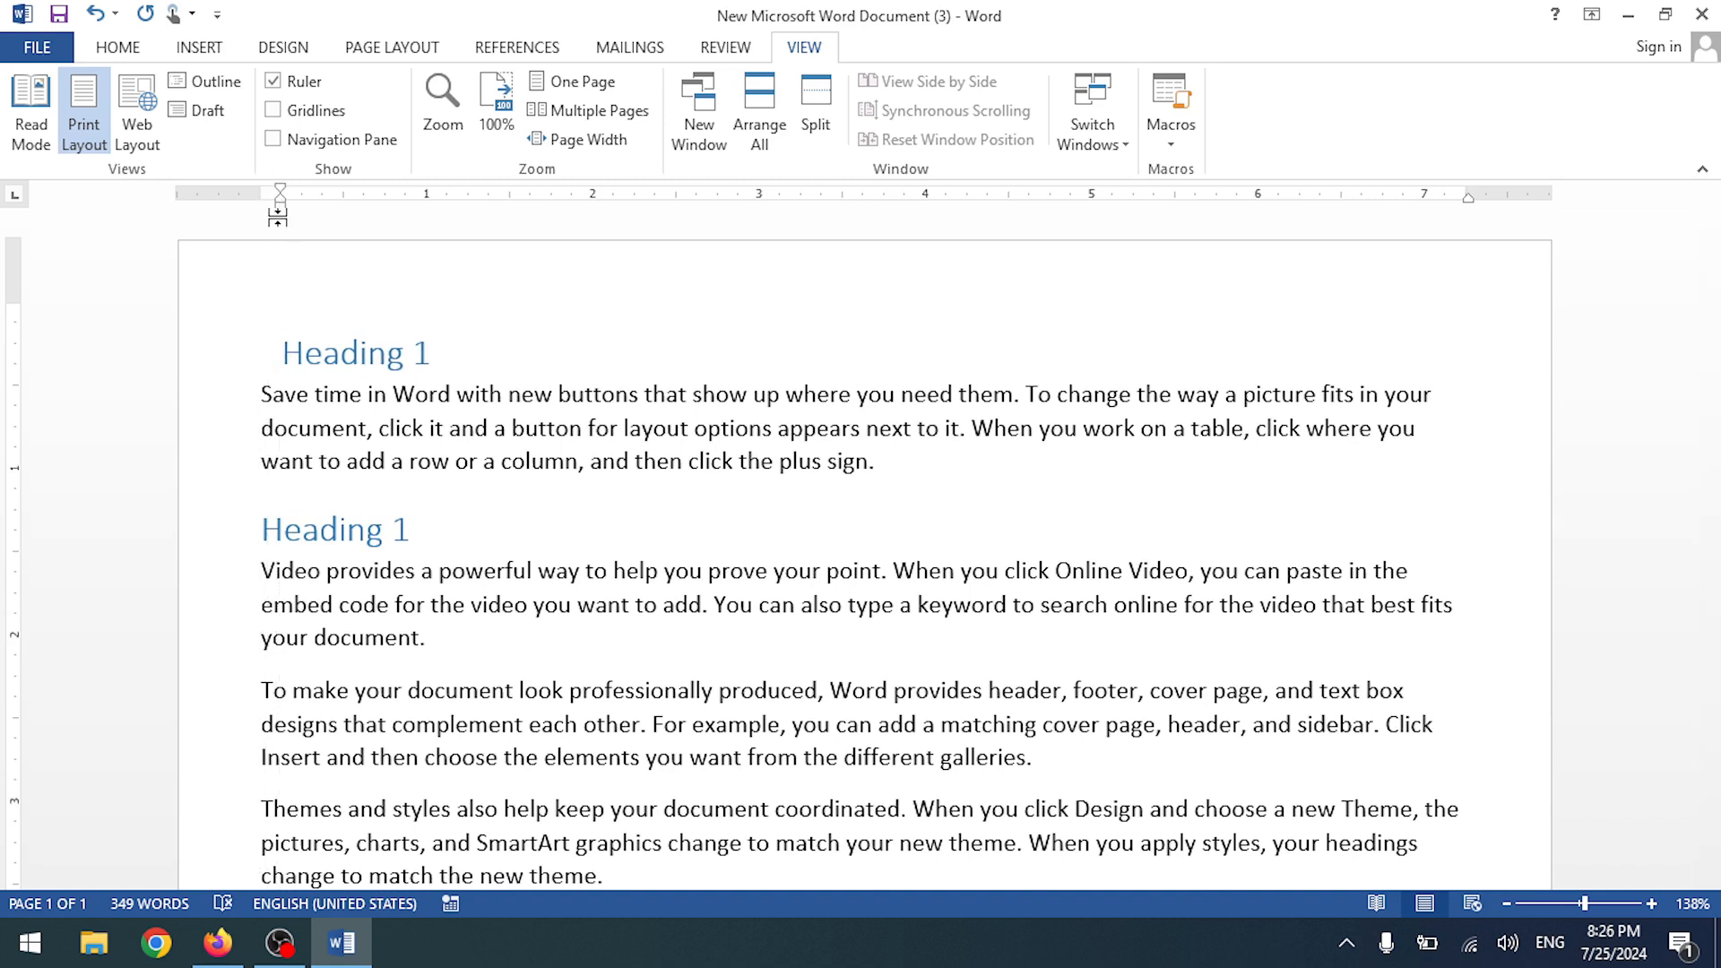
- Try the first-line and left indent markers on the first heading, undoing each change
key(ctrl+z)
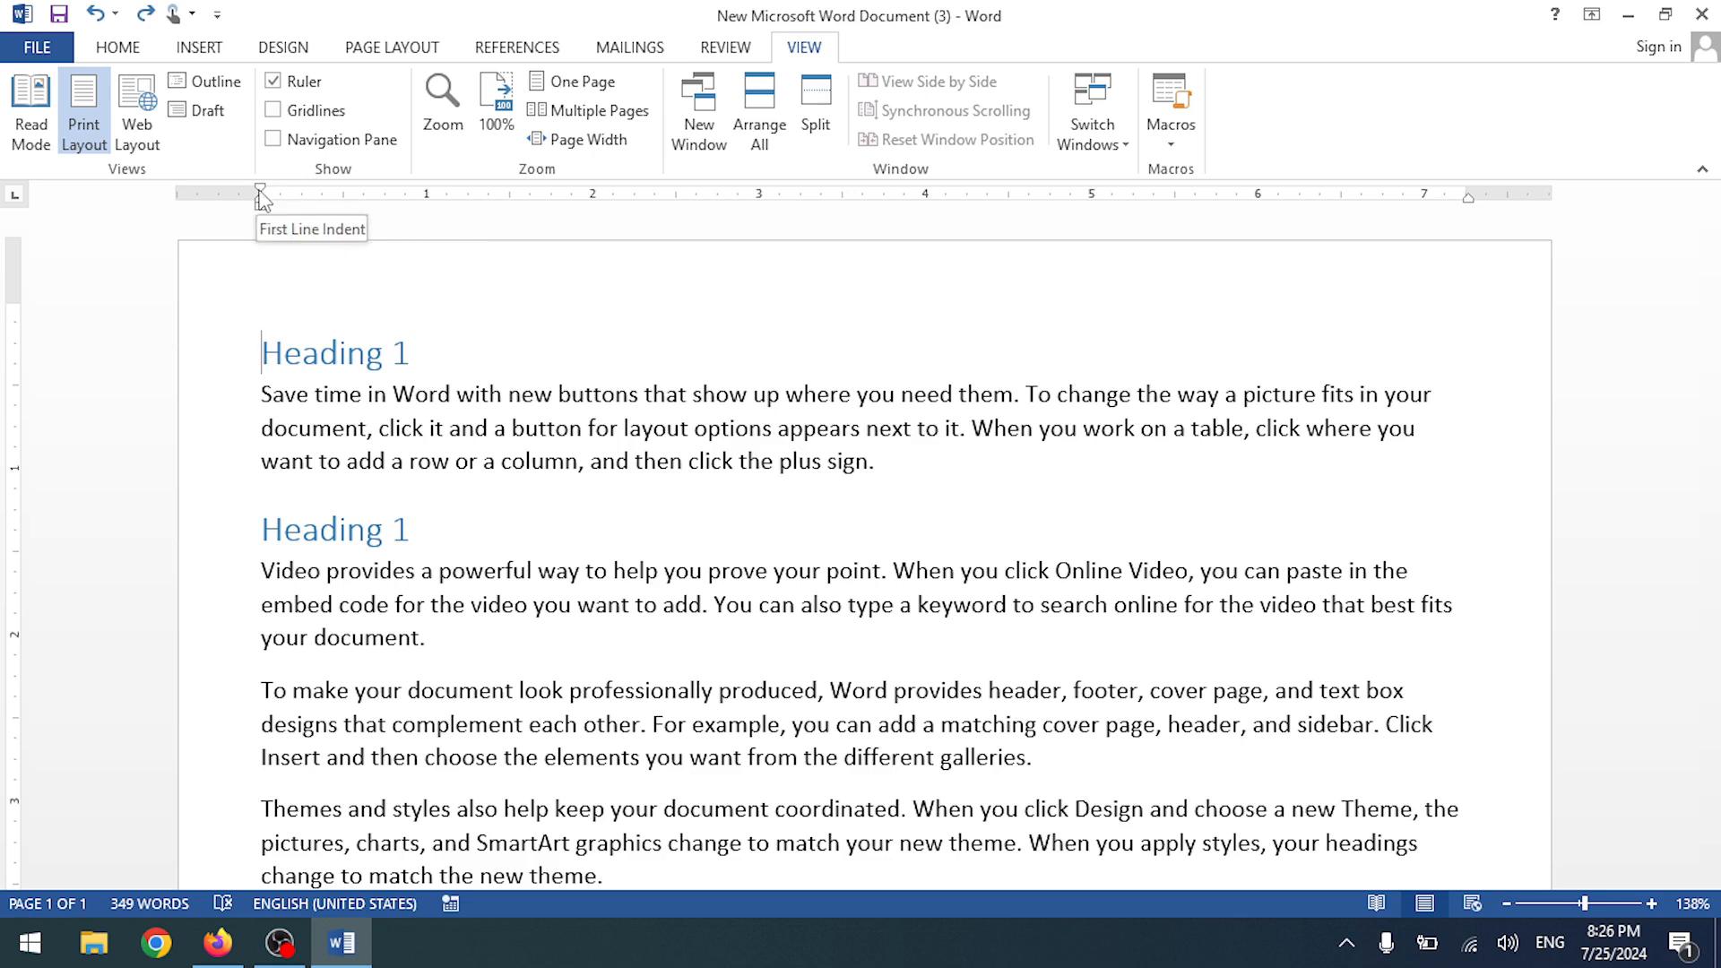
drag(259, 190, 285, 201)
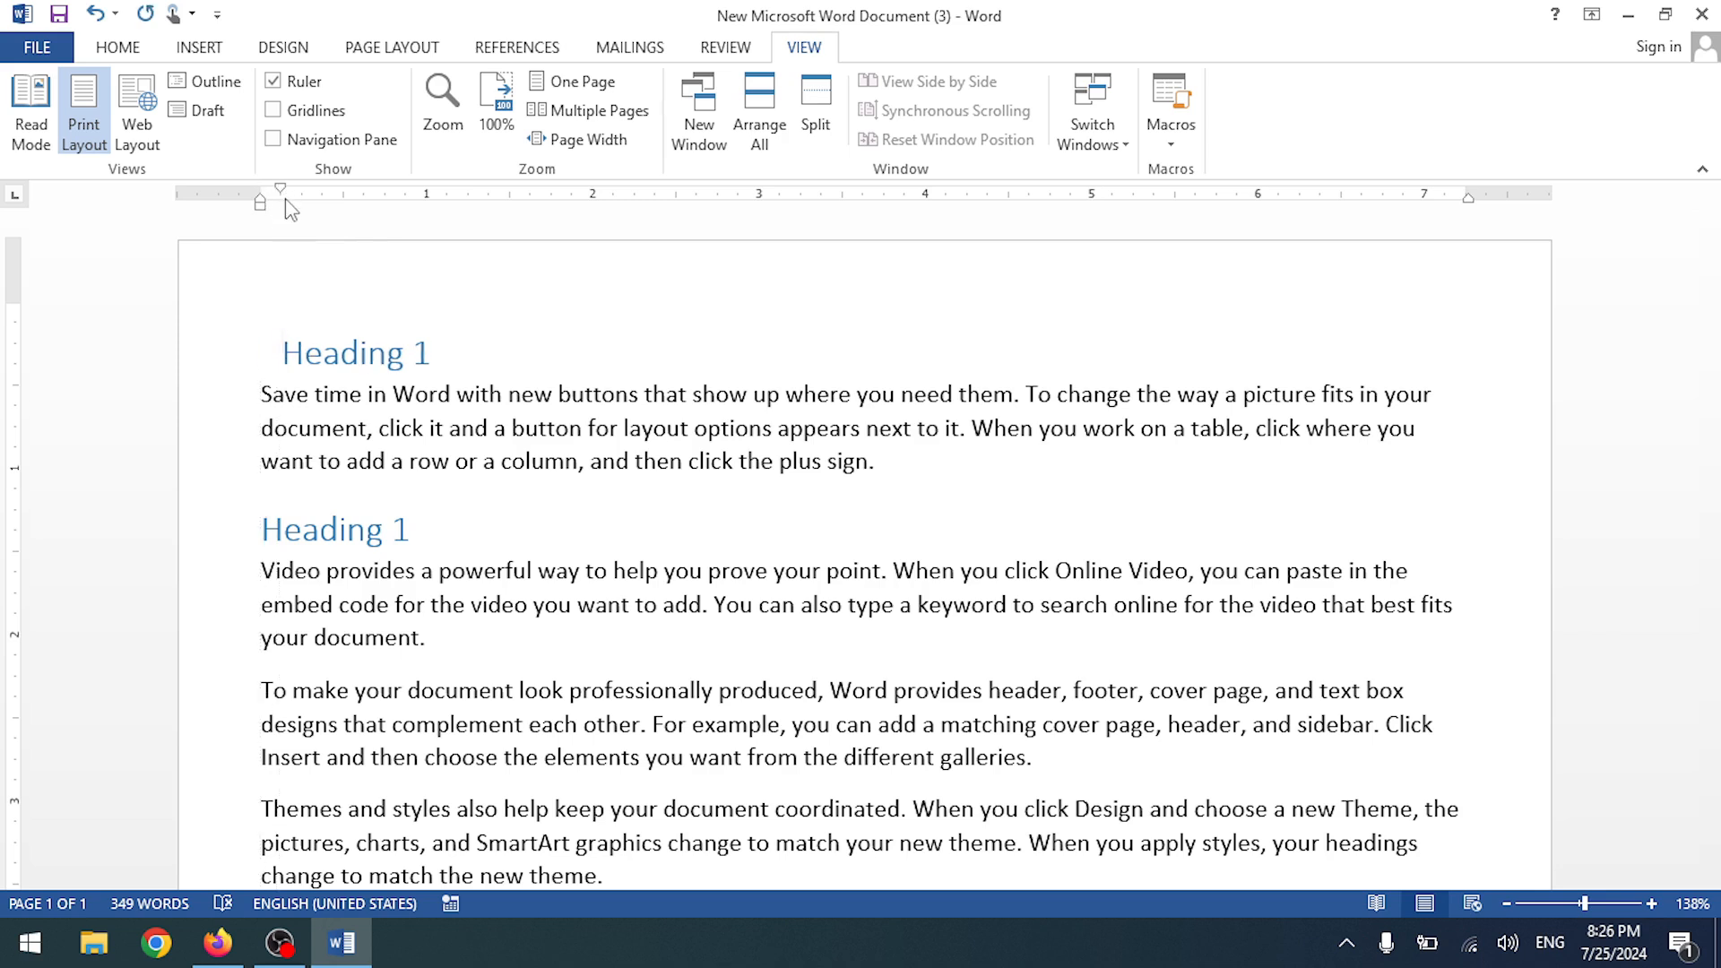
key(ctrl+z)
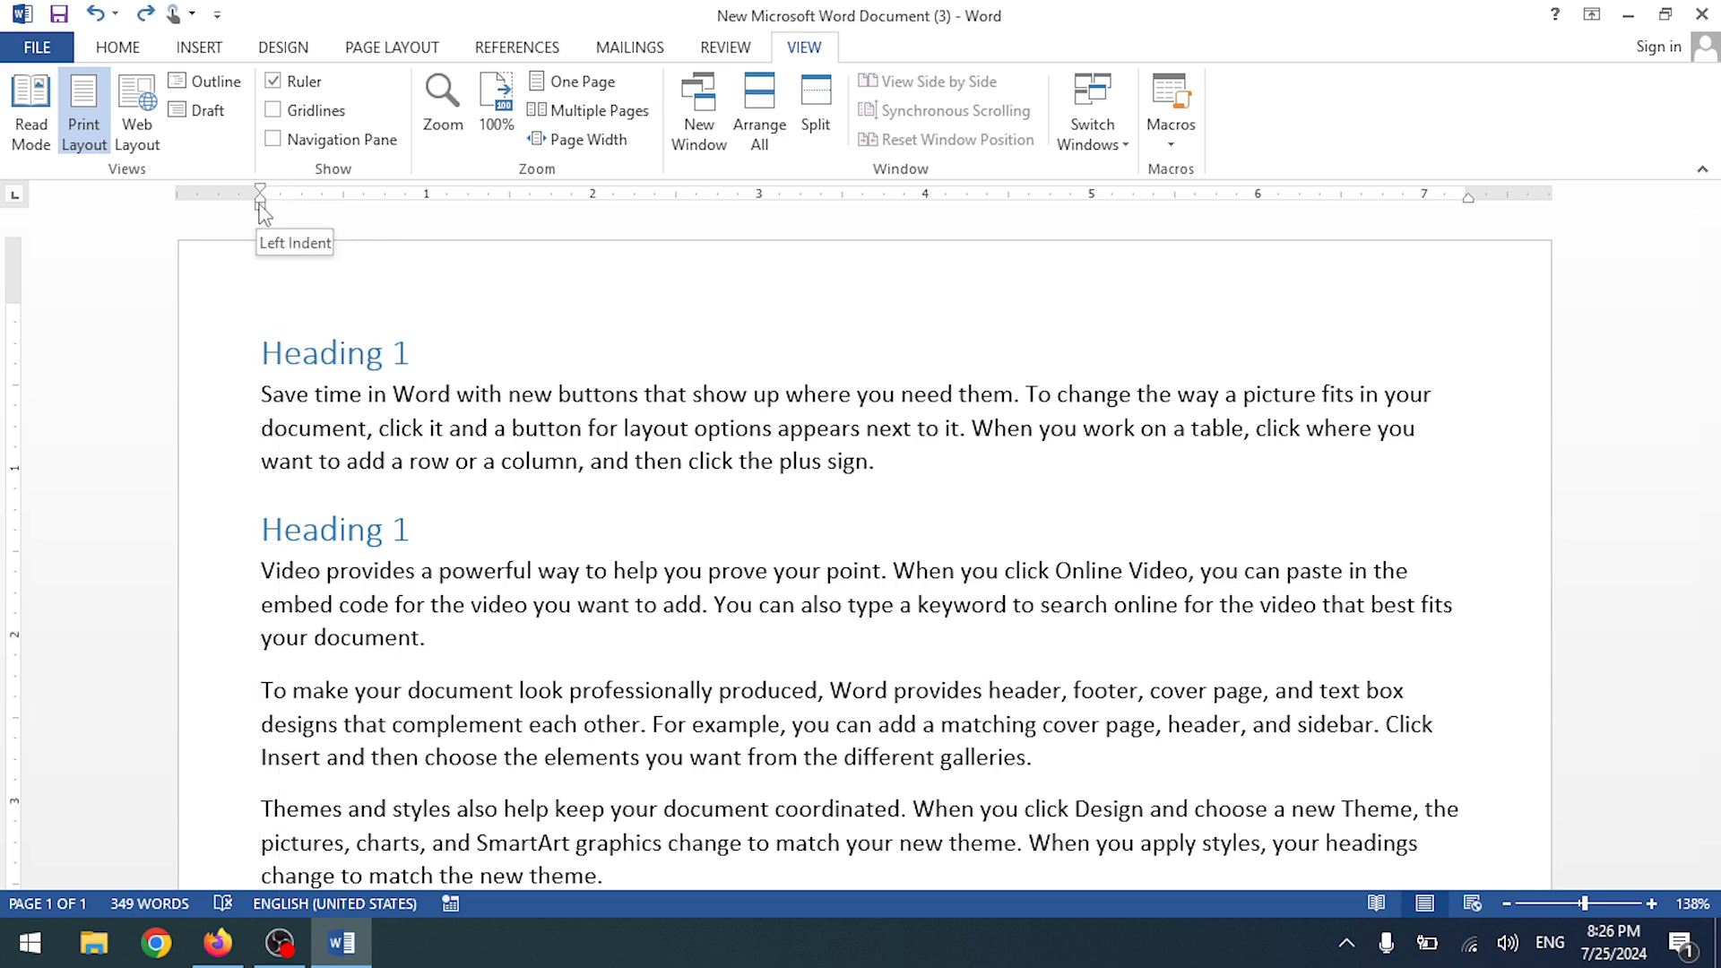
drag(262, 213, 283, 211)
key(ctrl+z)
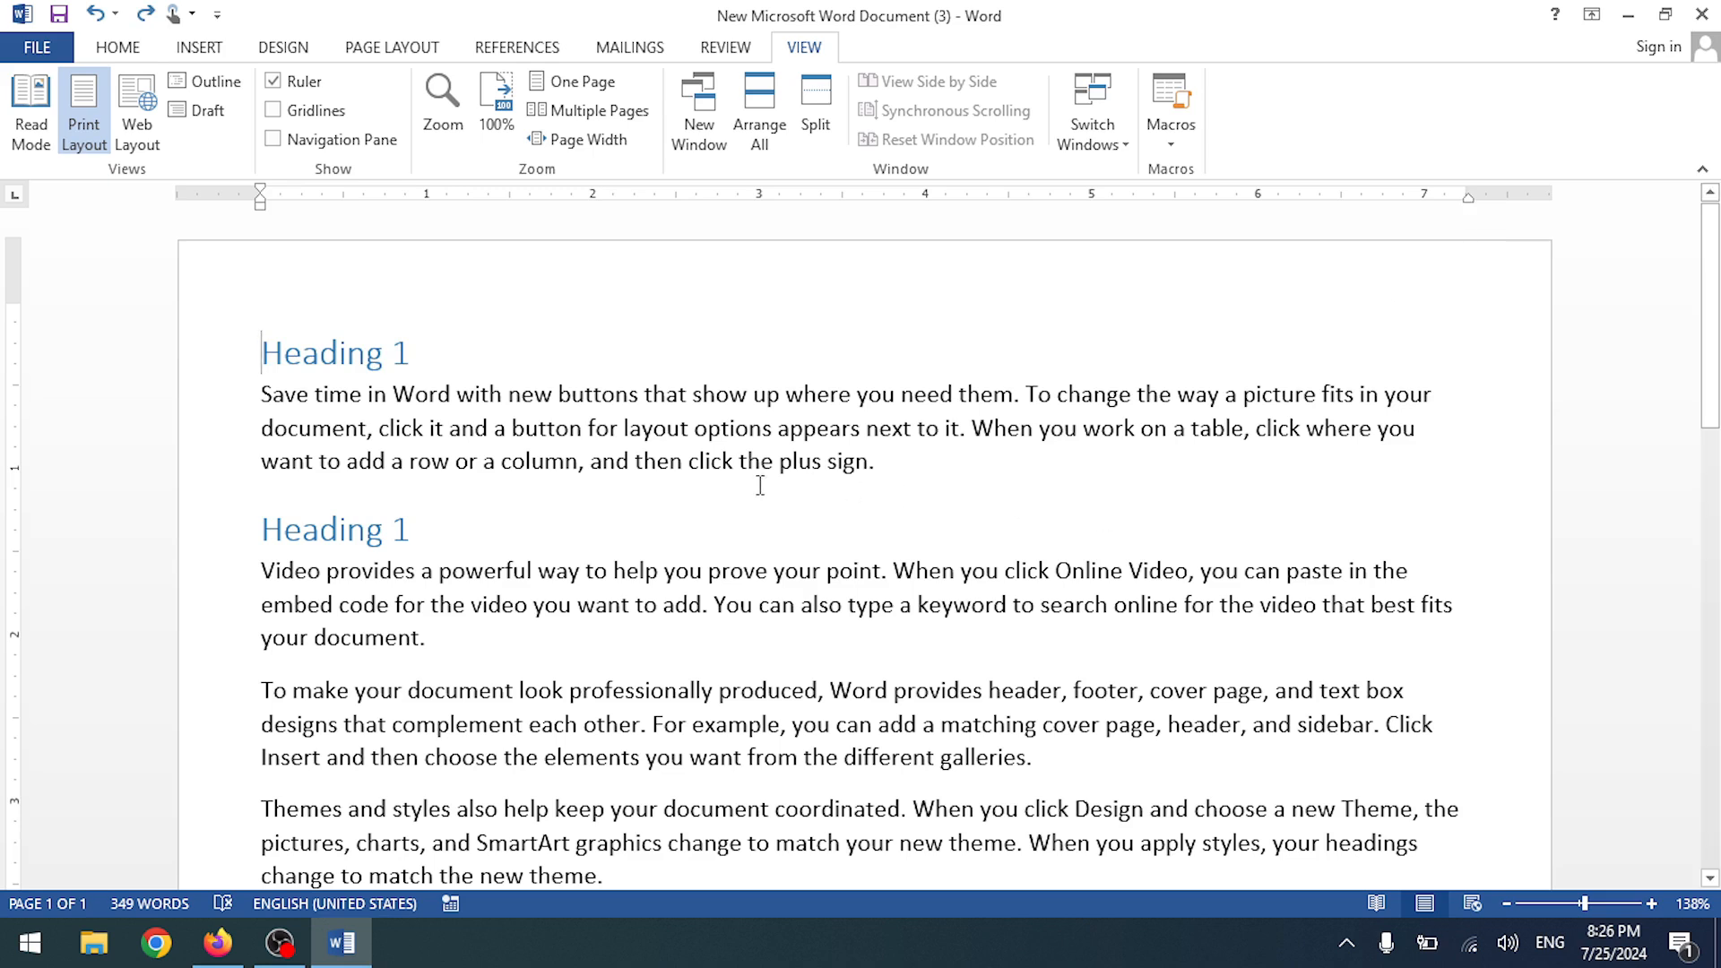
- Select the whole document and apply Justify alignment to every paragraph
key(ctrl+a)
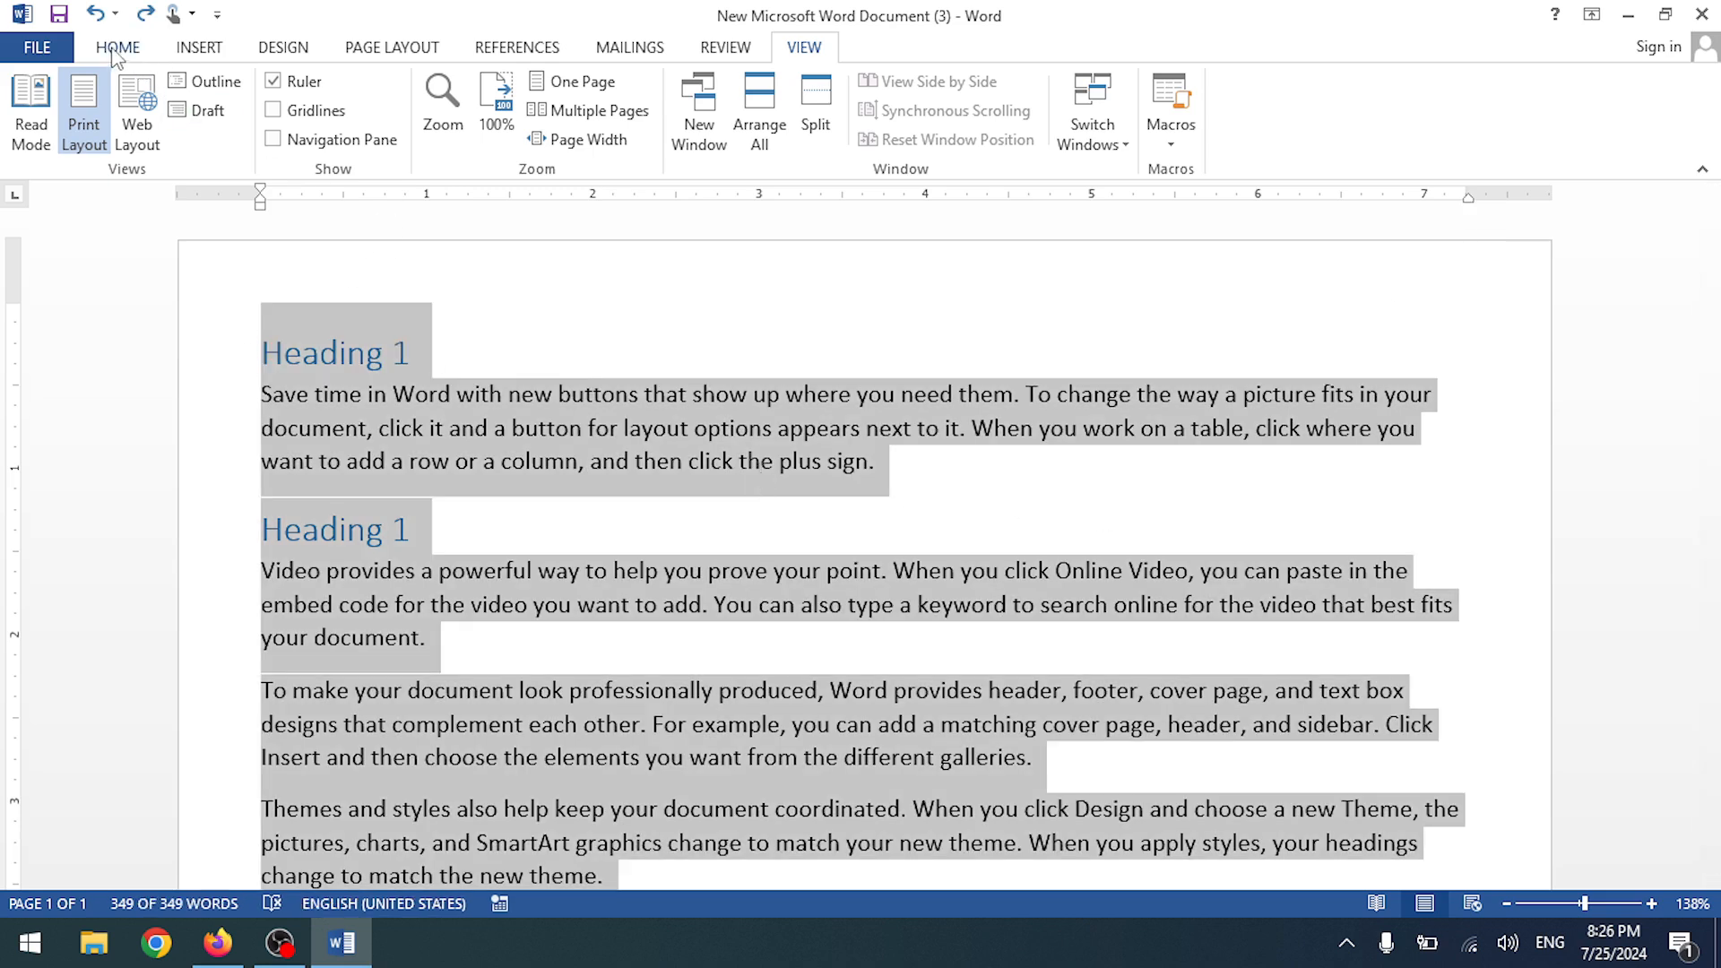
click(117, 46)
click(648, 131)
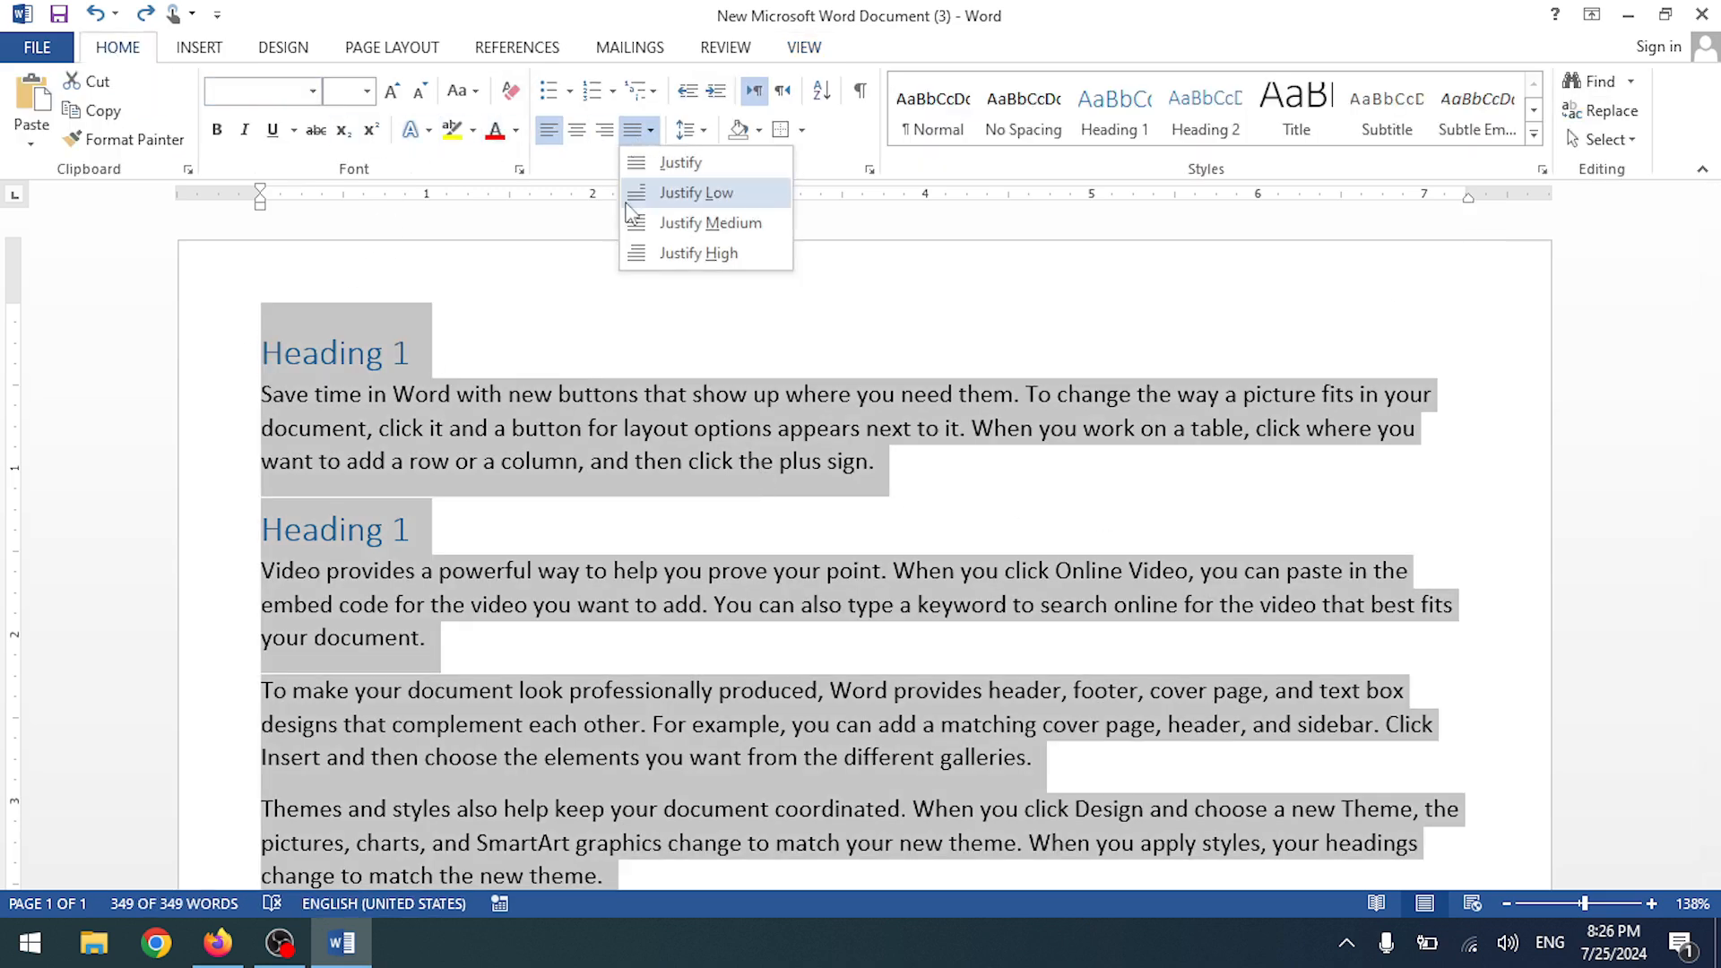
click(681, 162)
click(673, 457)
scroll(918, 492, down, 8)
scroll(1159, 507, up, 3)
scroll(1475, 265, up, 5)
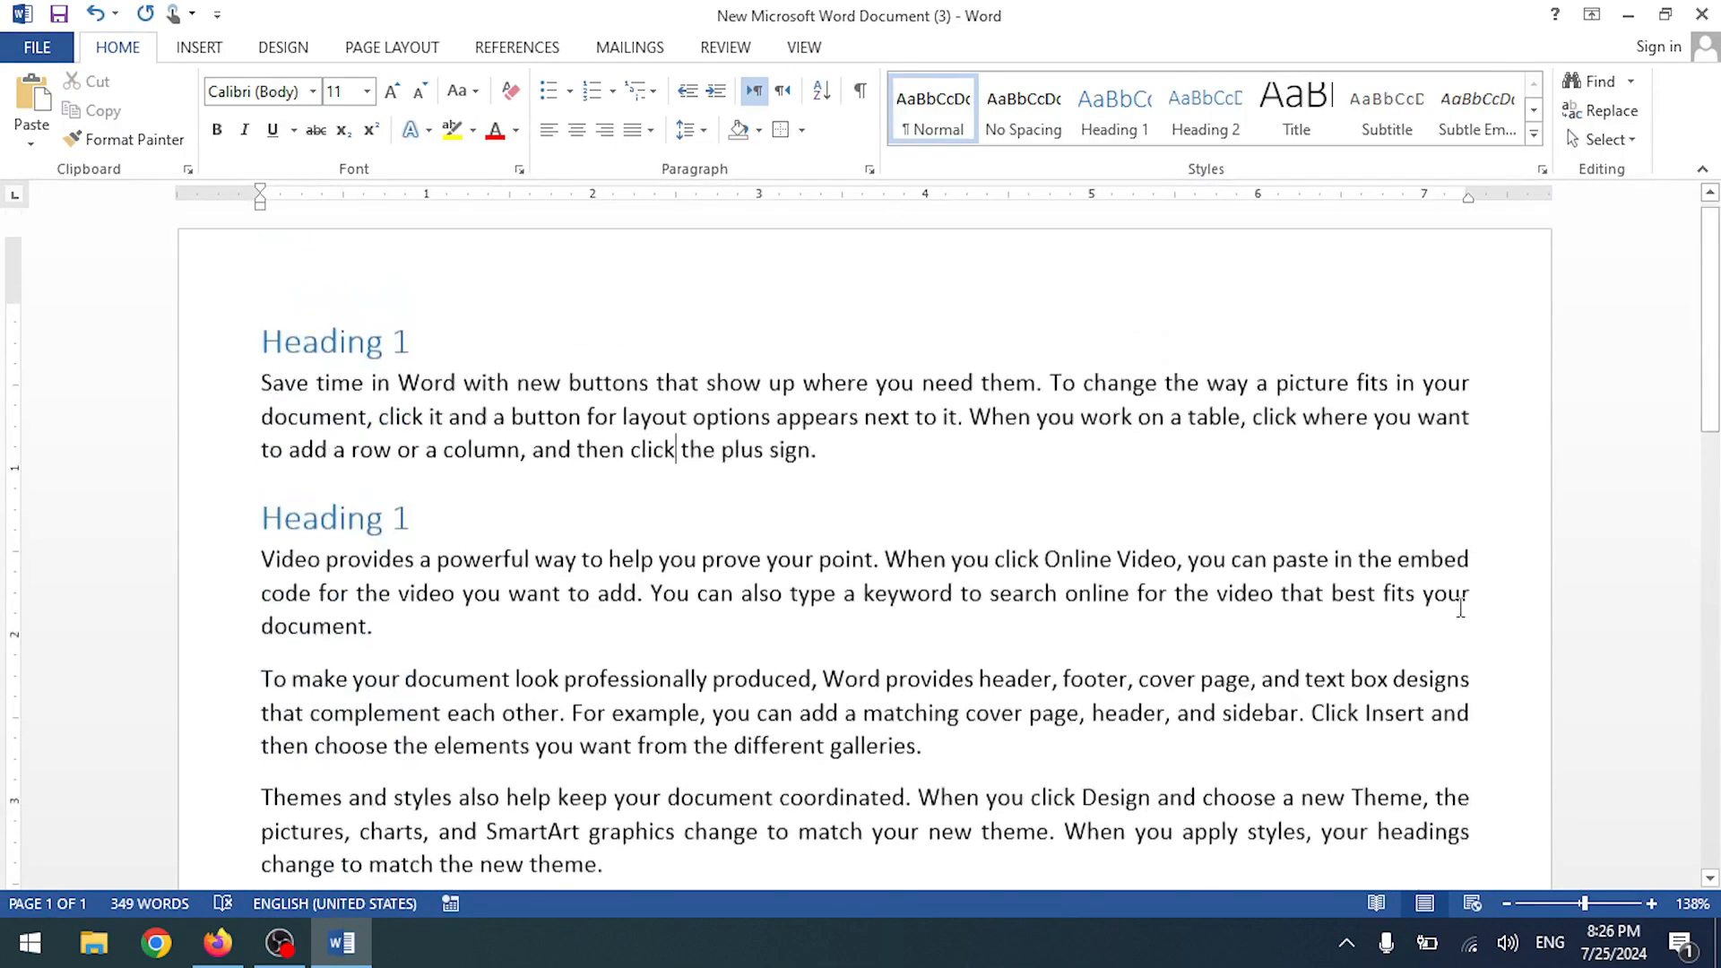
click(803, 48)
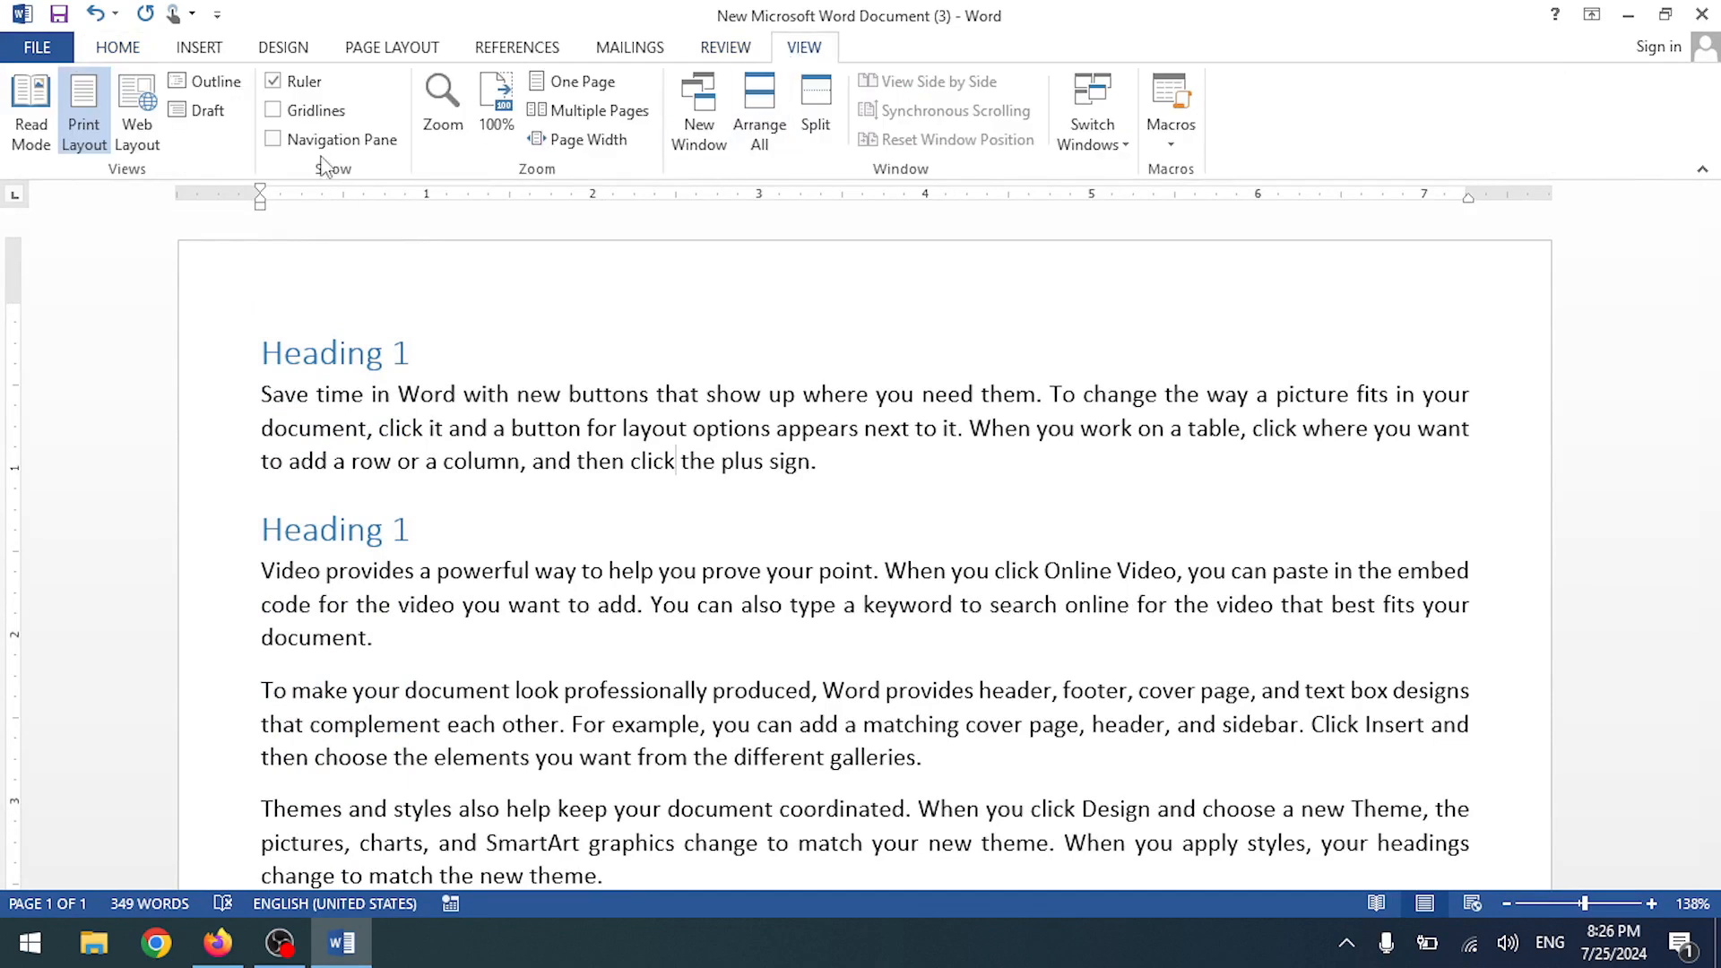
click(282, 117)
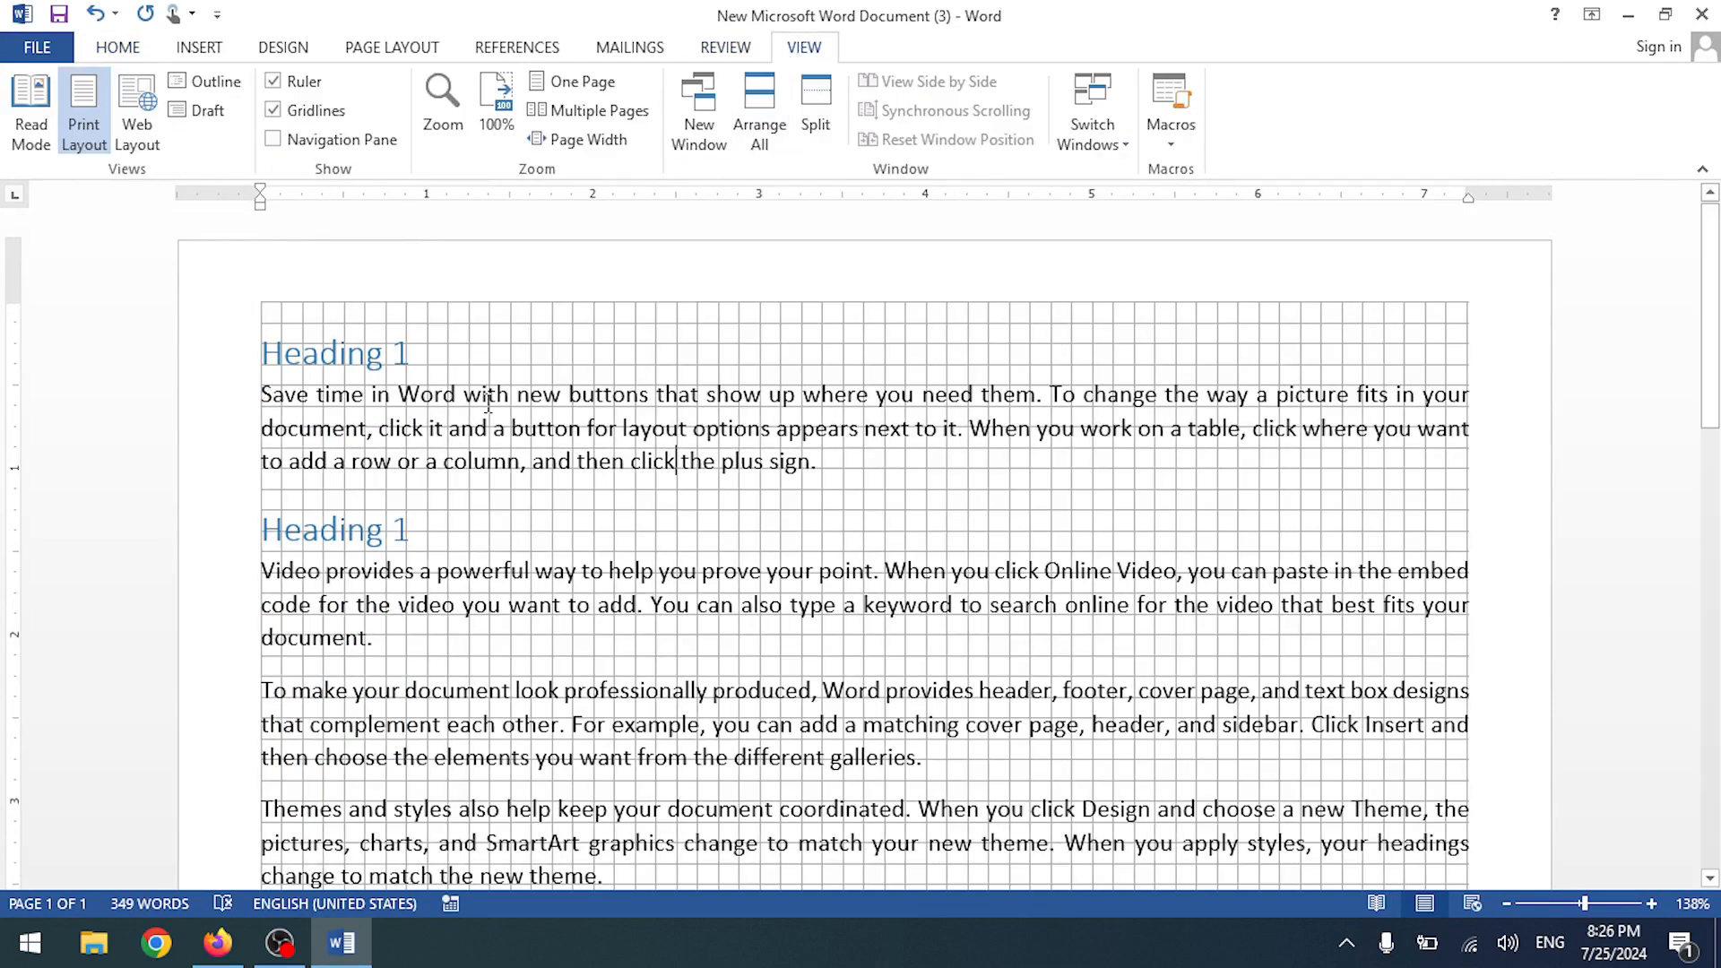
scroll(491, 386, down, 12)
scroll(491, 376, up, 11)
scroll(491, 376, up, 1)
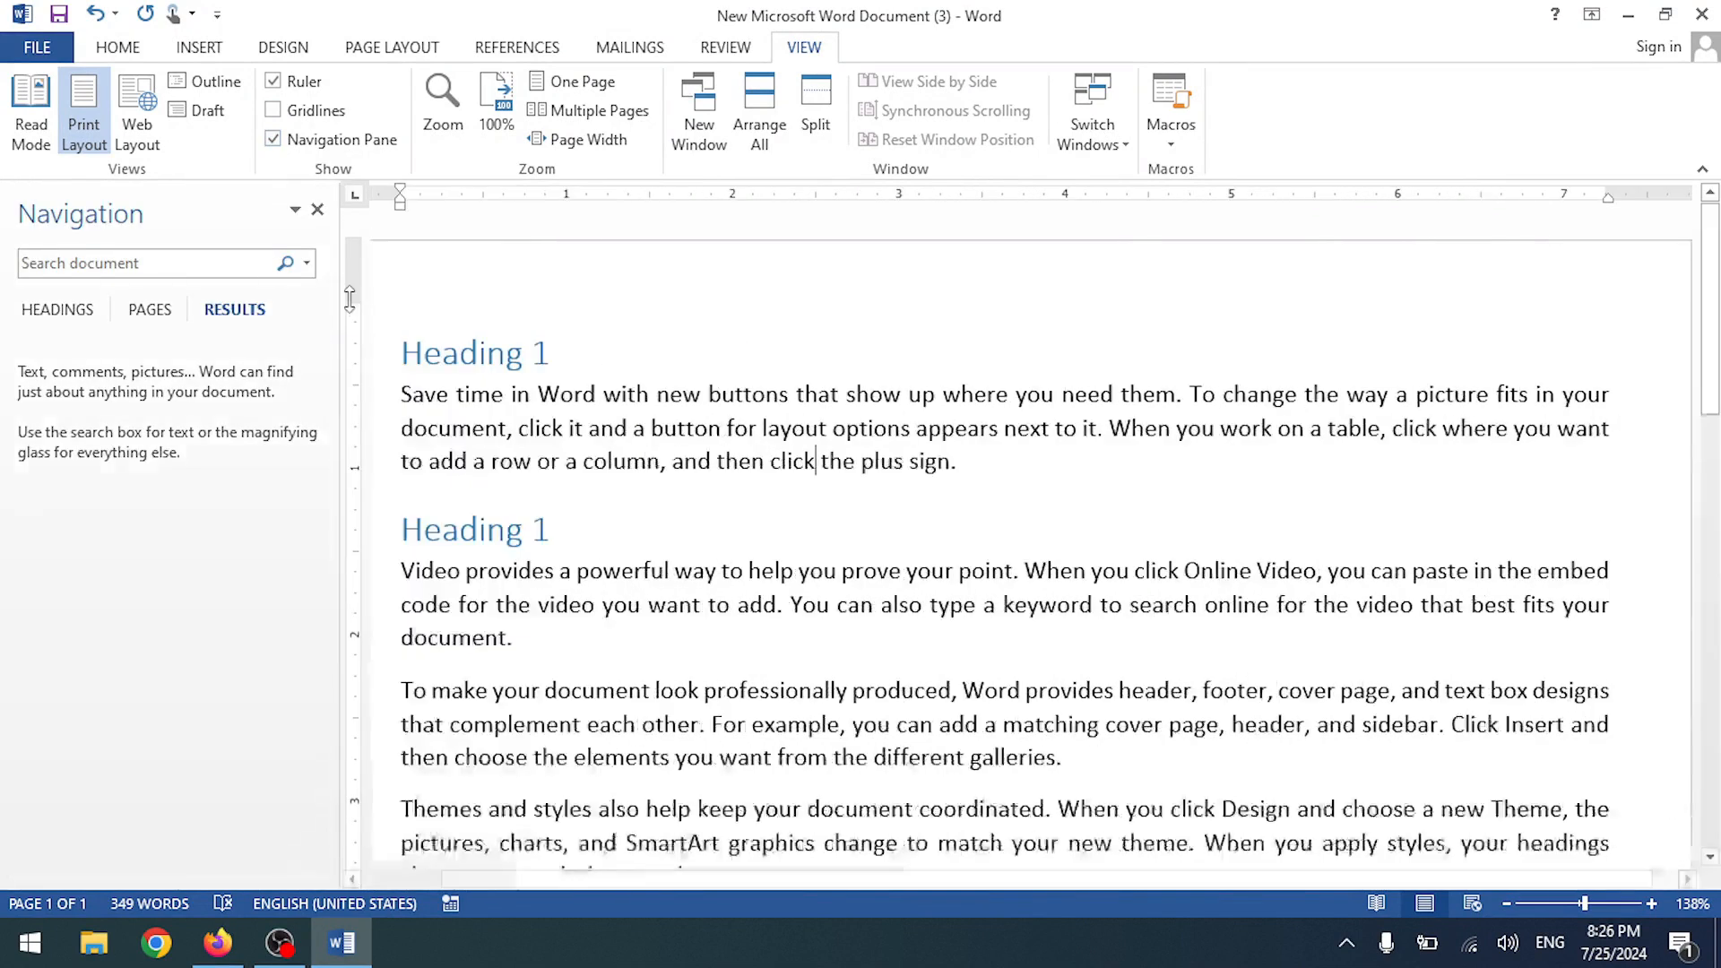
click(208, 265)
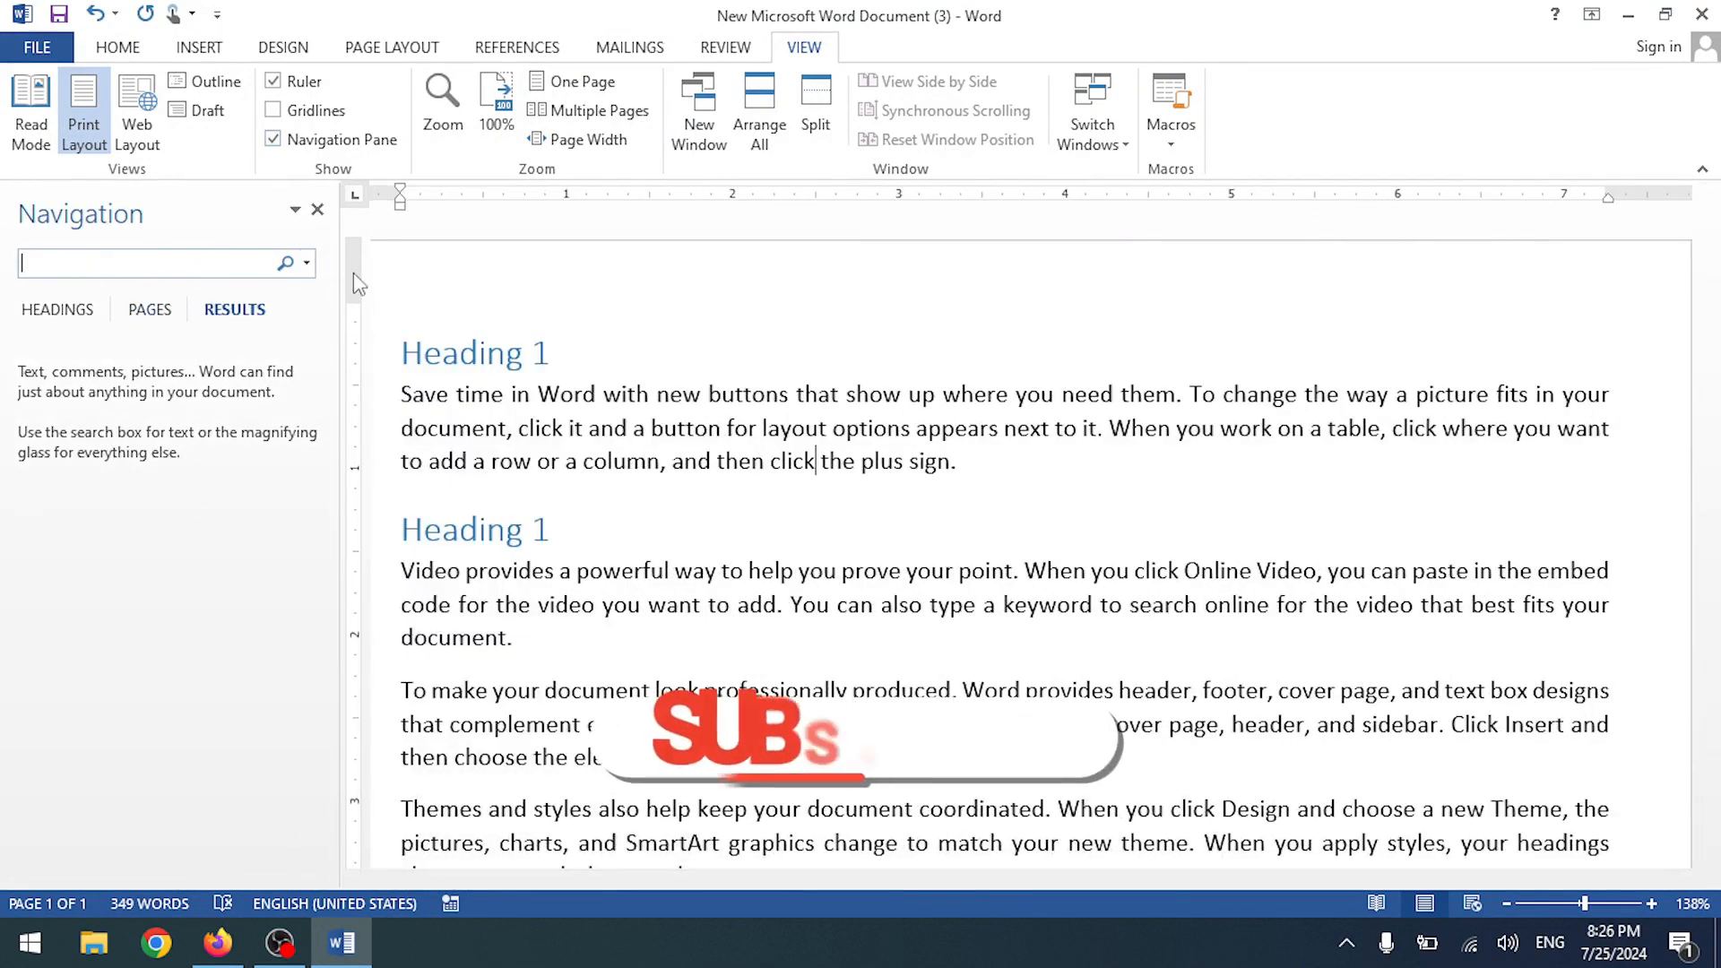
click(318, 212)
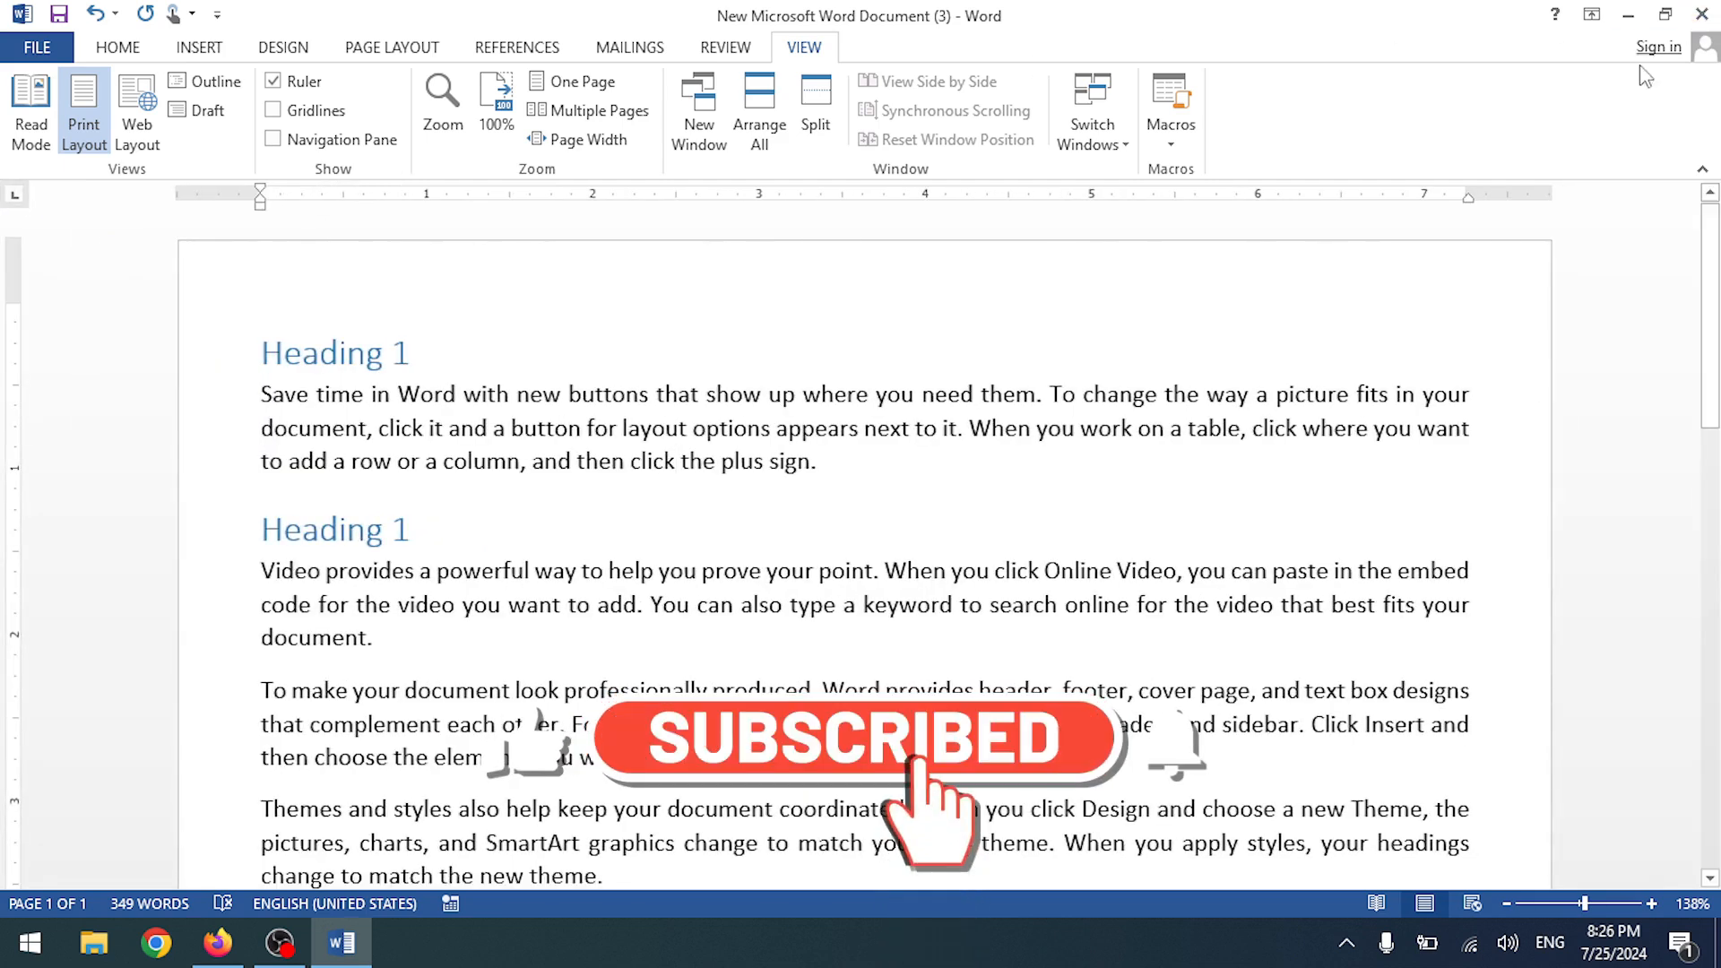
- Set the document zoom to 100% using the Zoom dialog and the 100% button
click(443, 103)
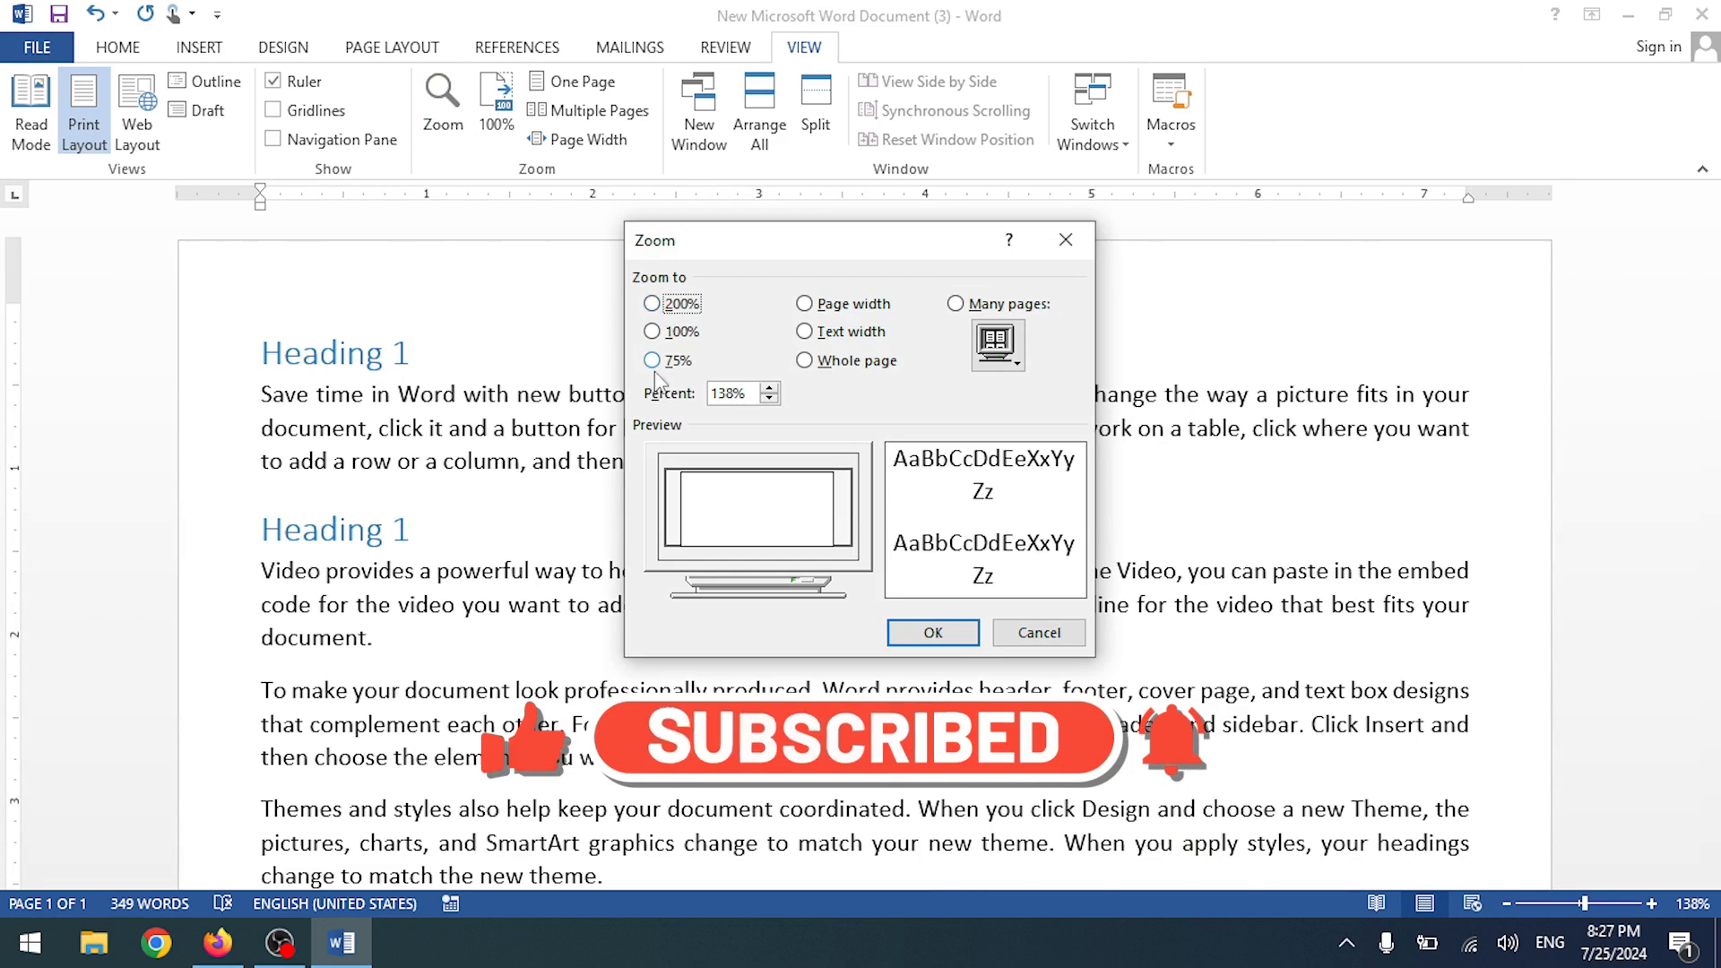
click(670, 331)
click(932, 632)
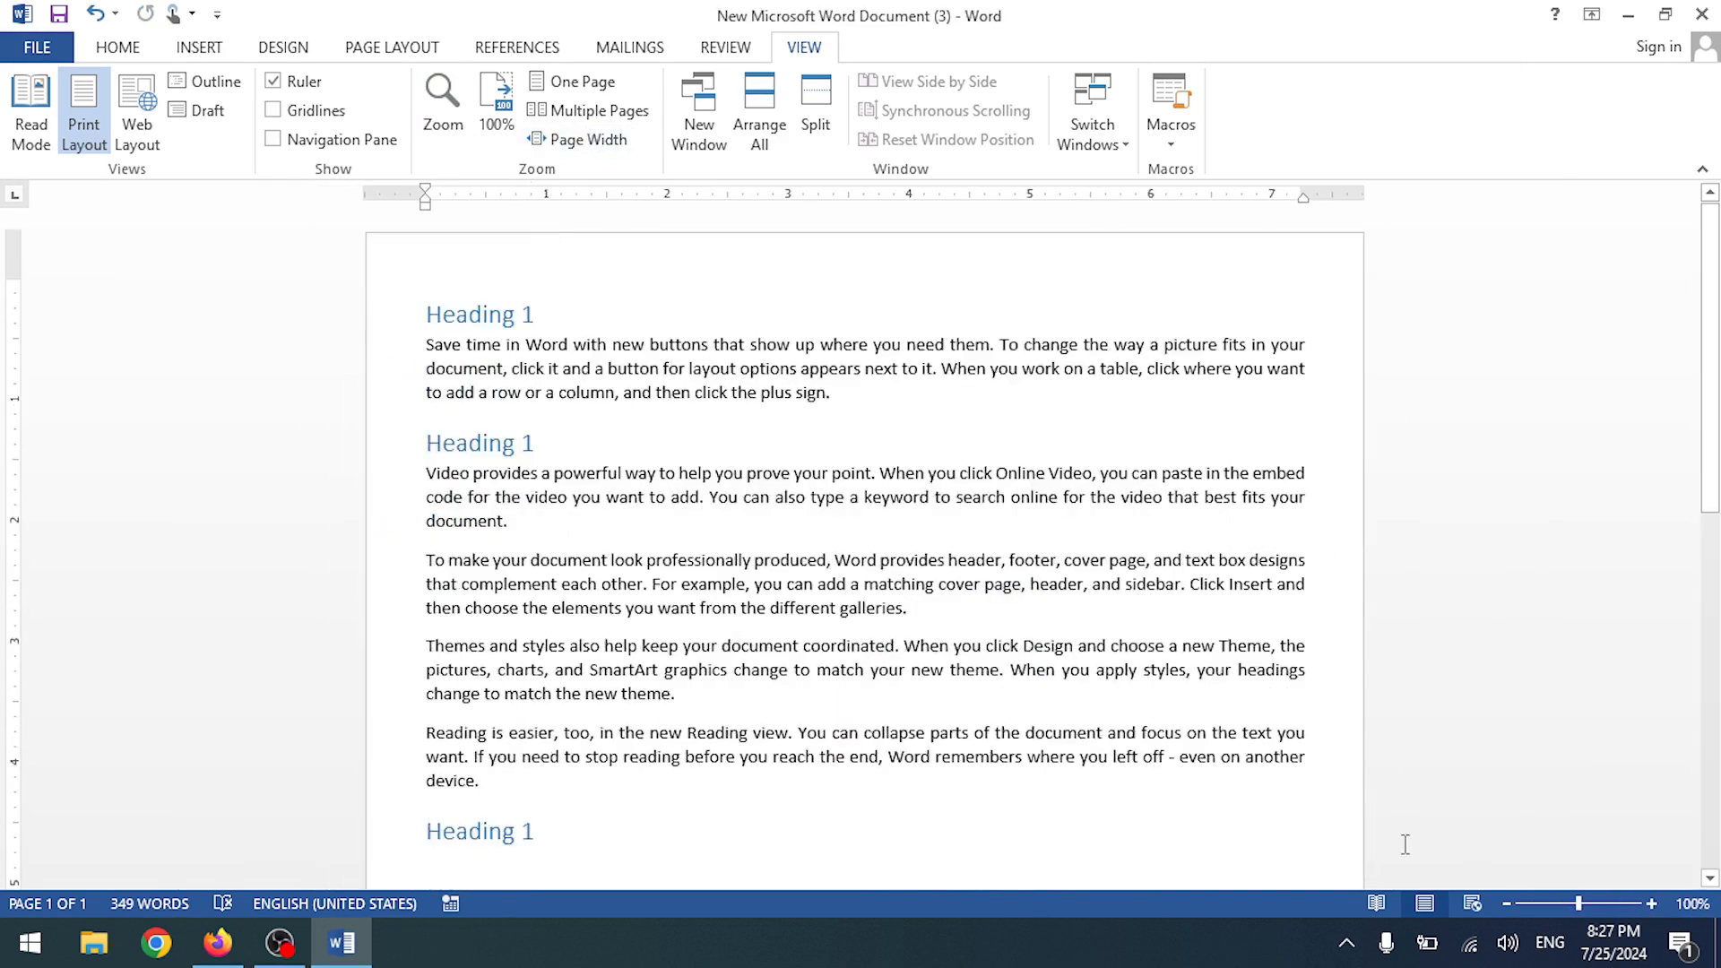
ctrl+scroll(1187, 646, up, 5)
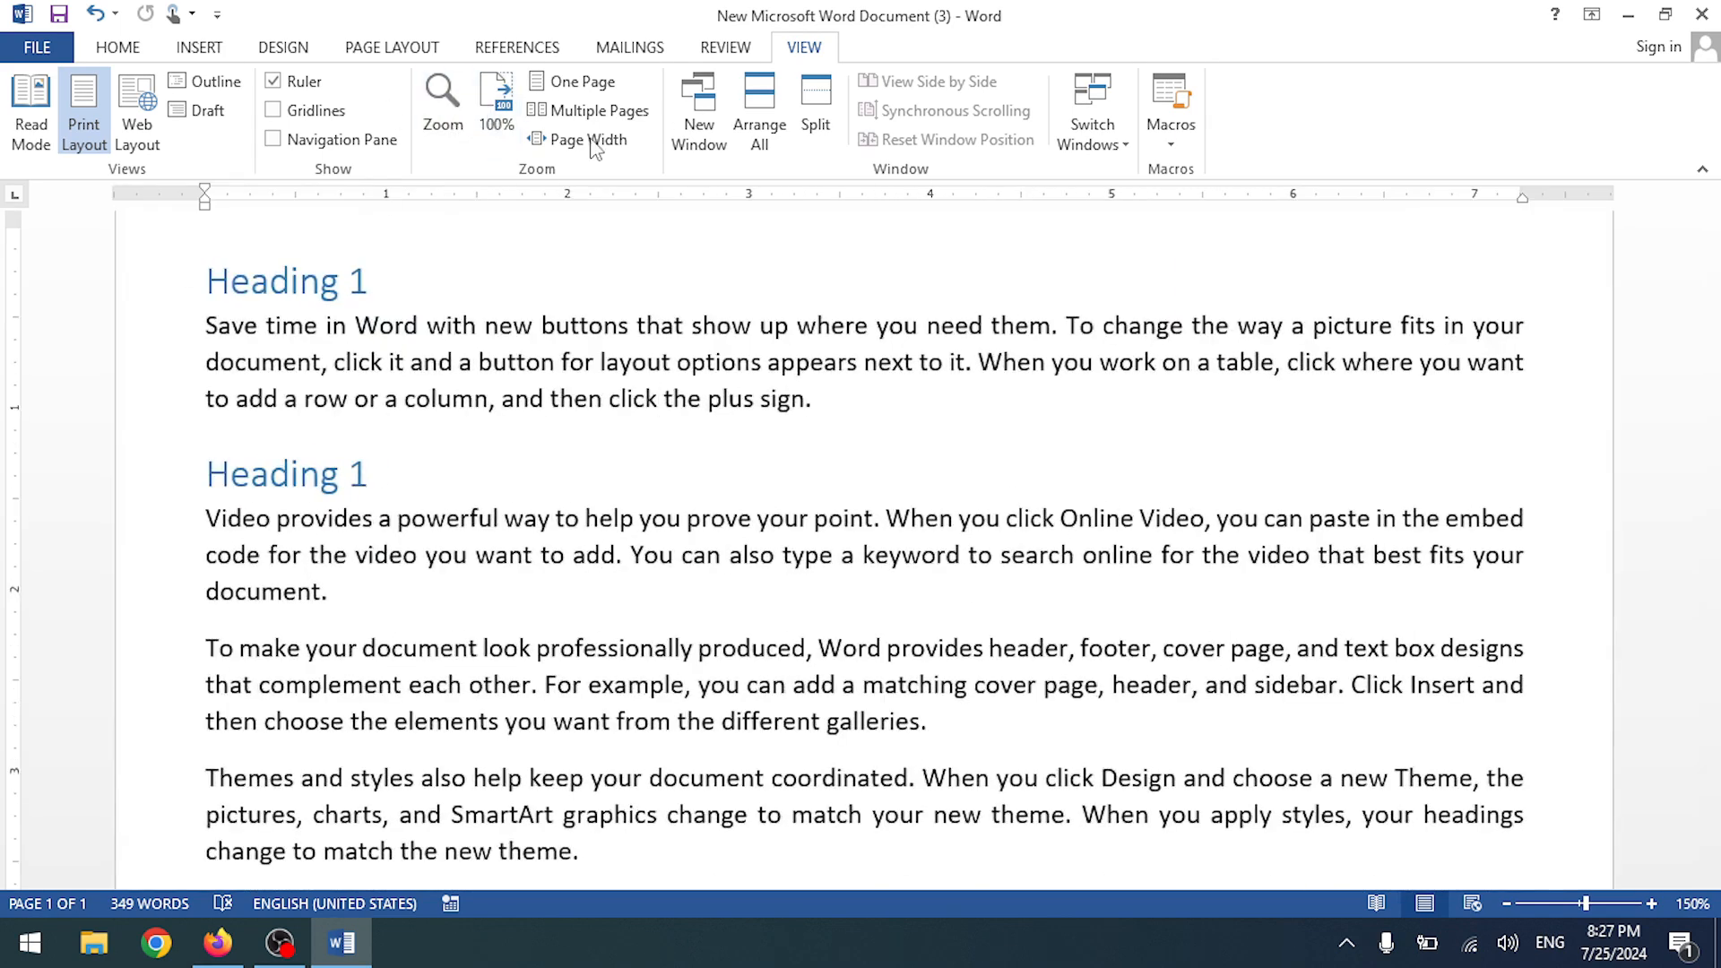
click(635, 398)
ctrl+scroll(627, 398, up, 13)
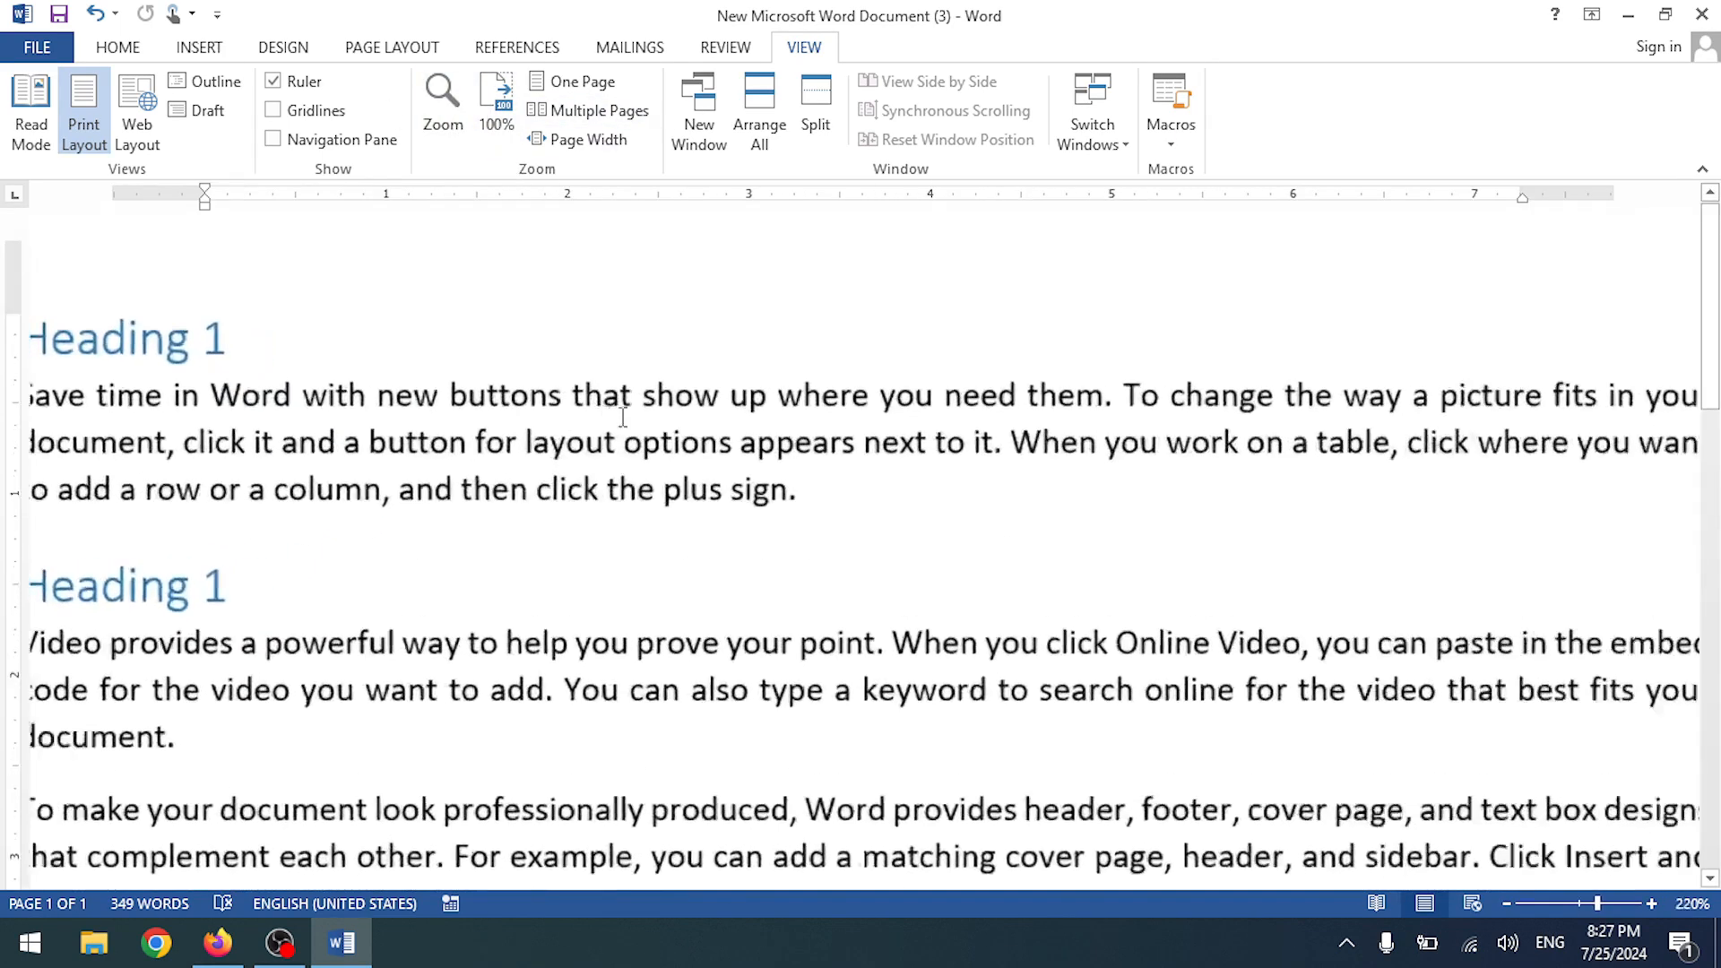
click(491, 103)
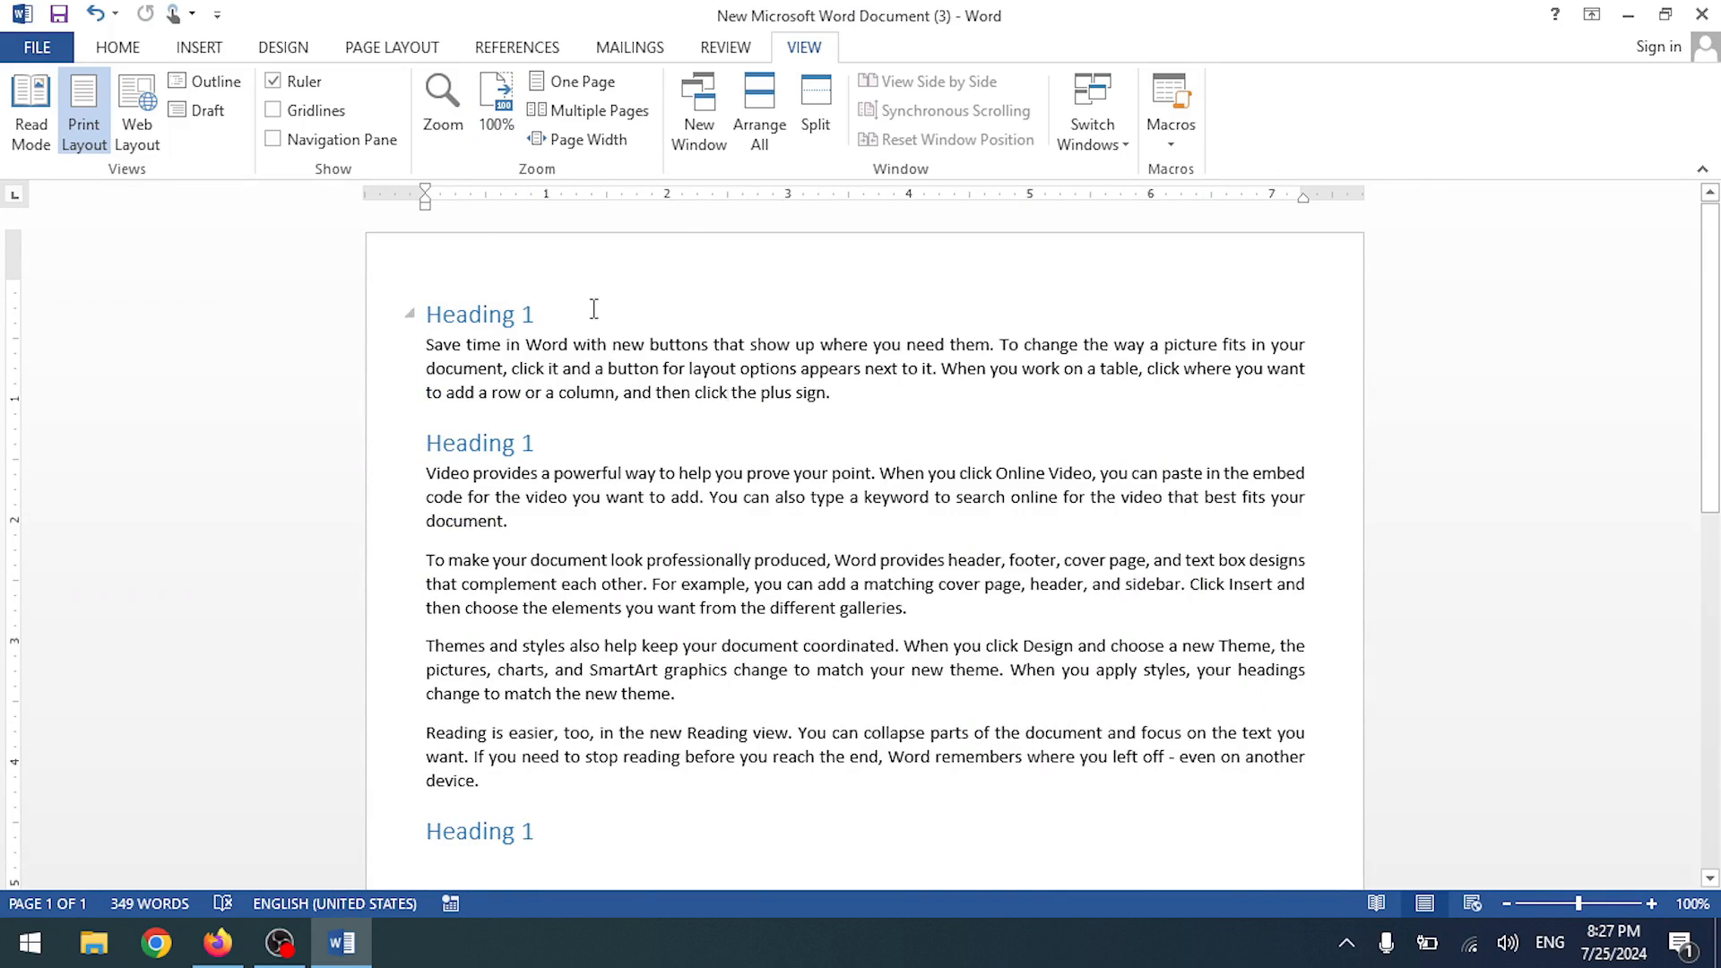
- Compare Multiple Pages, One Page and Page Width zoom views of the document
ctrl+scroll(594, 308, up, 6)
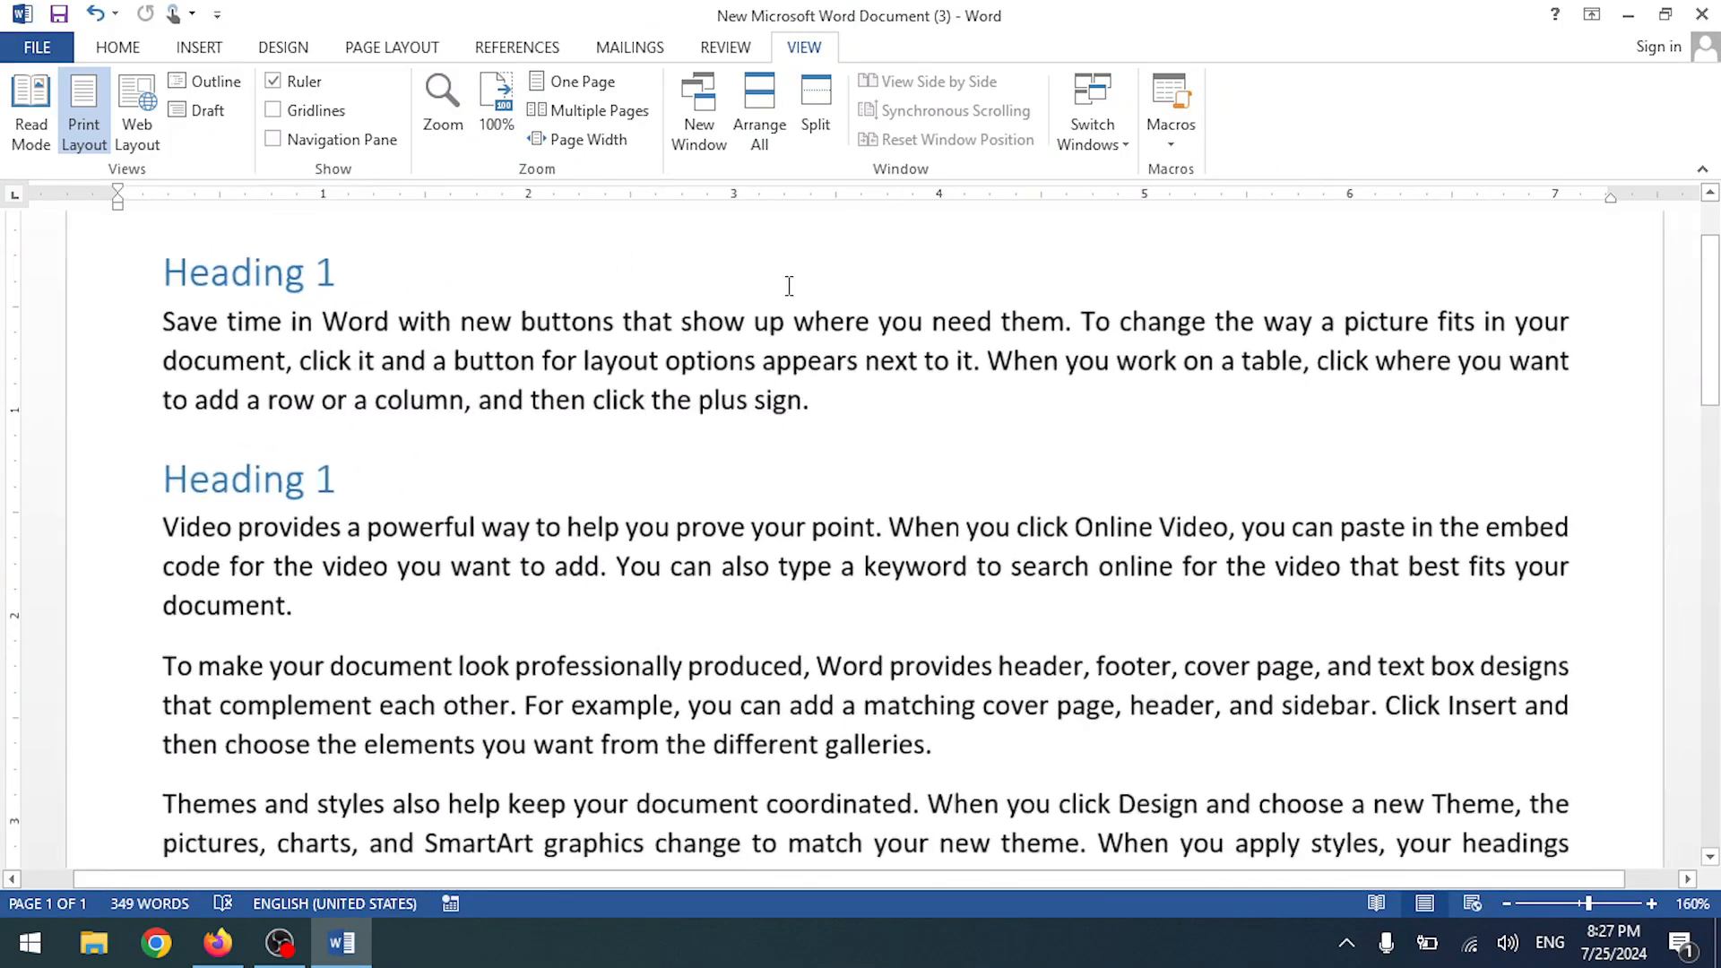
click(651, 401)
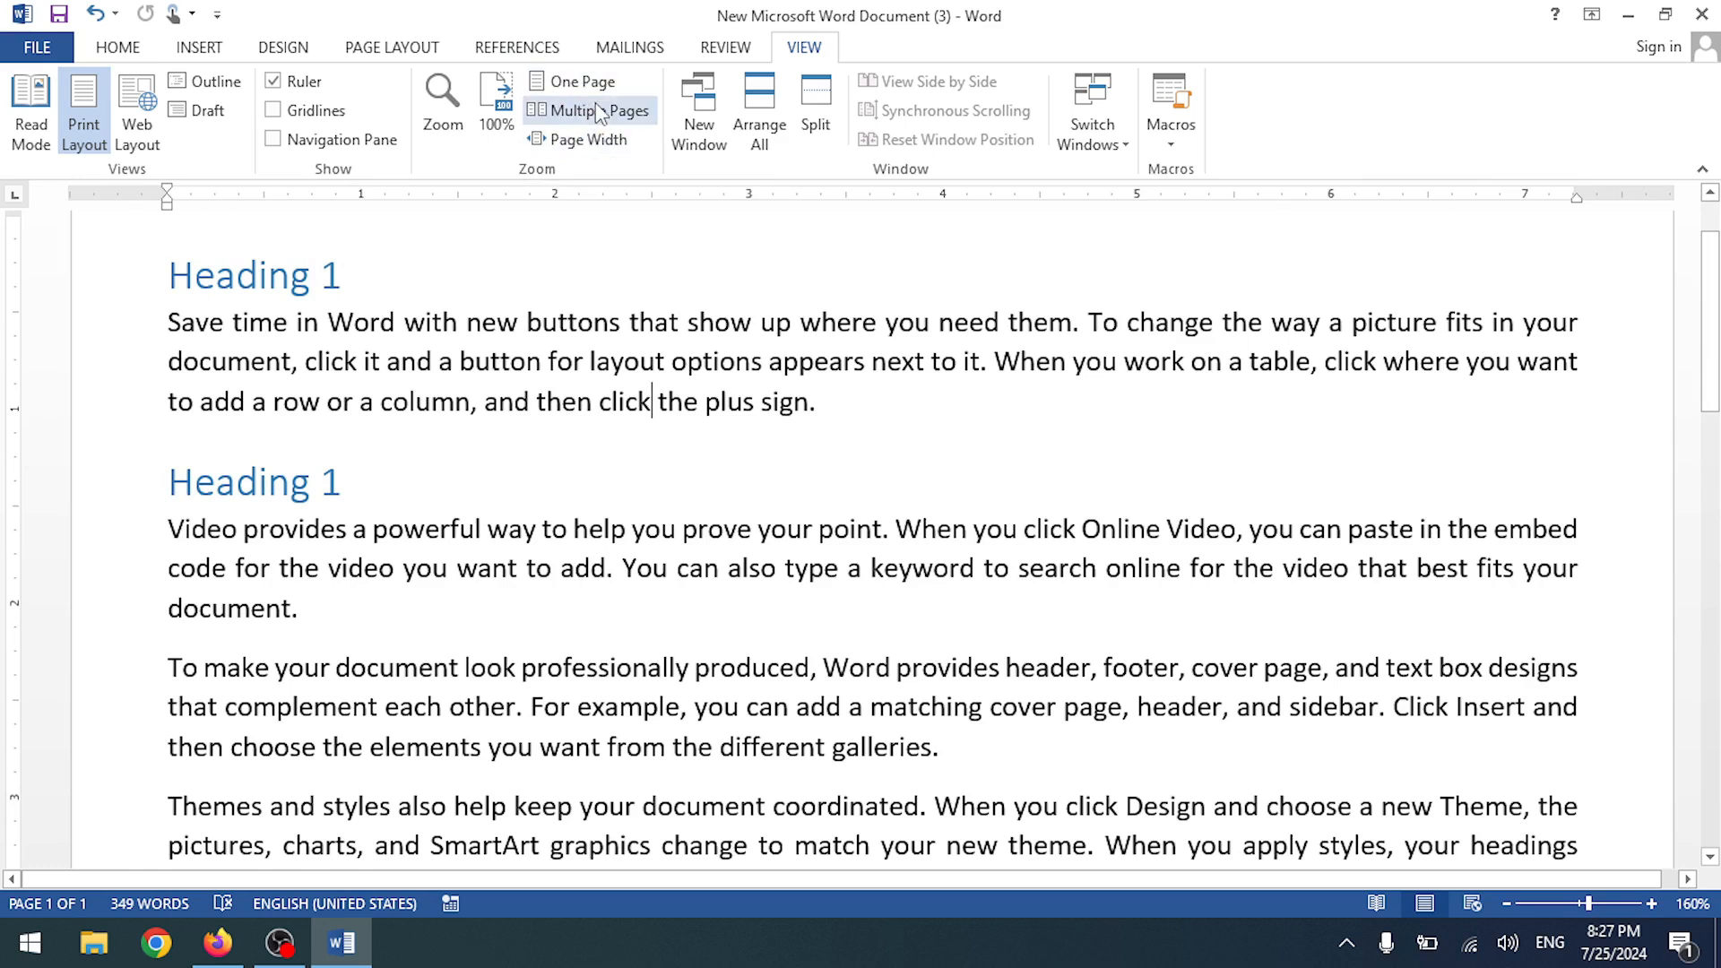
click(598, 111)
click(593, 90)
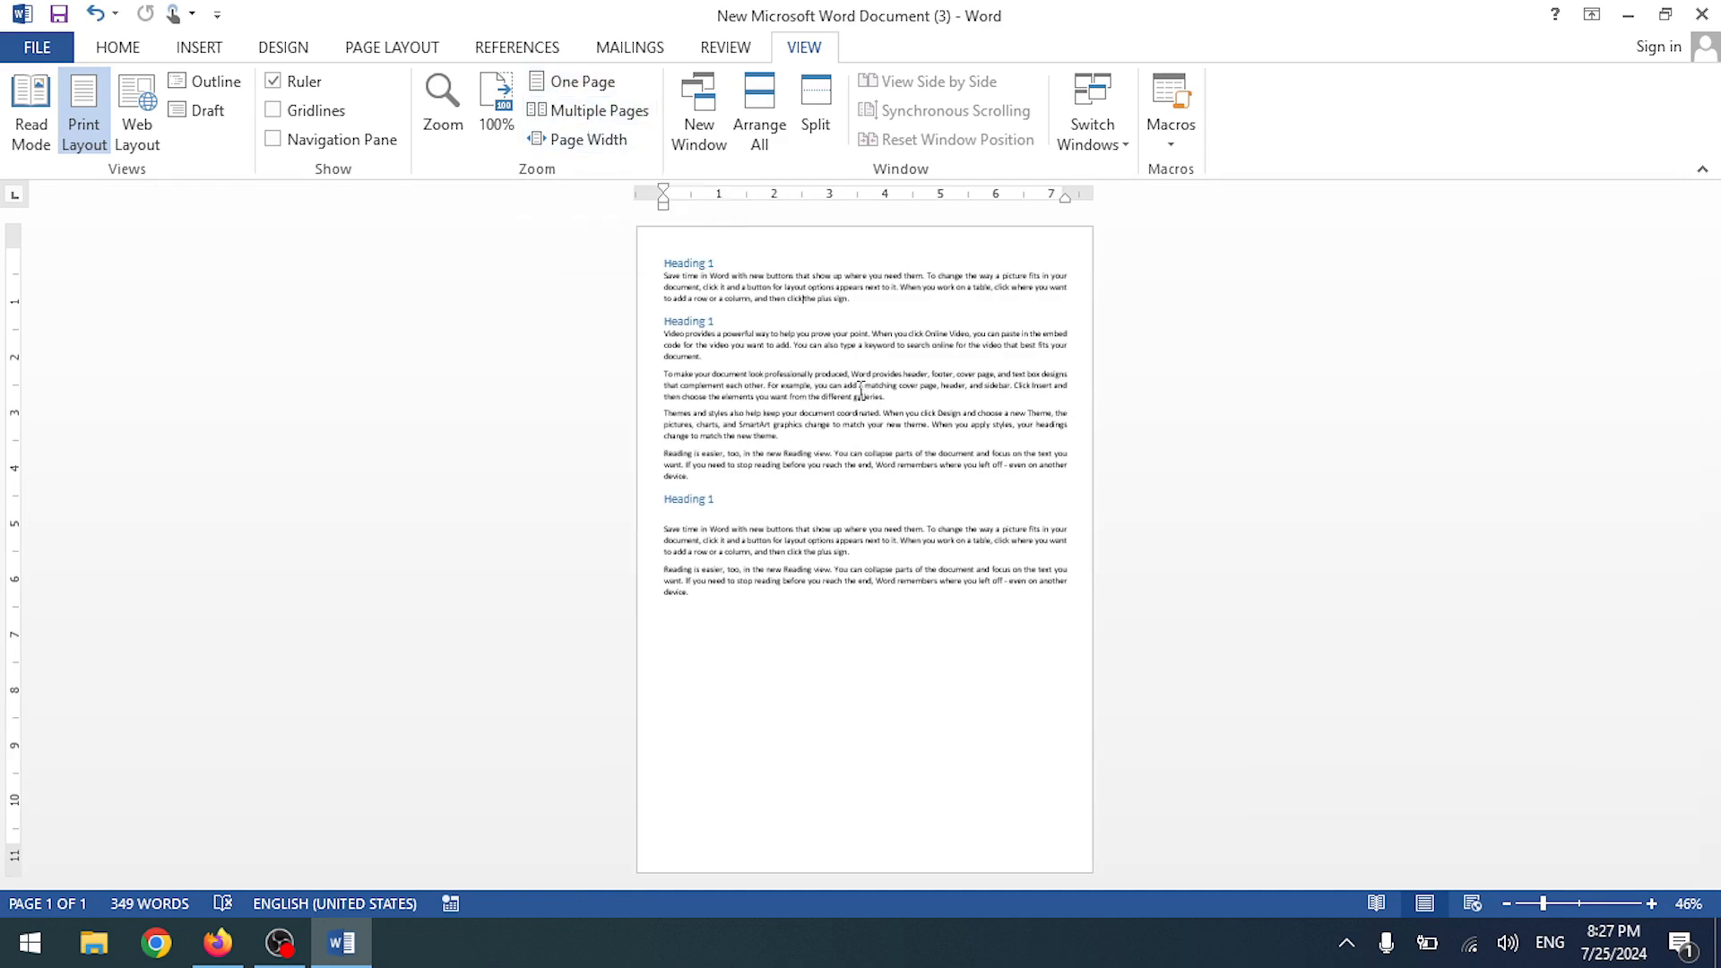
click(581, 139)
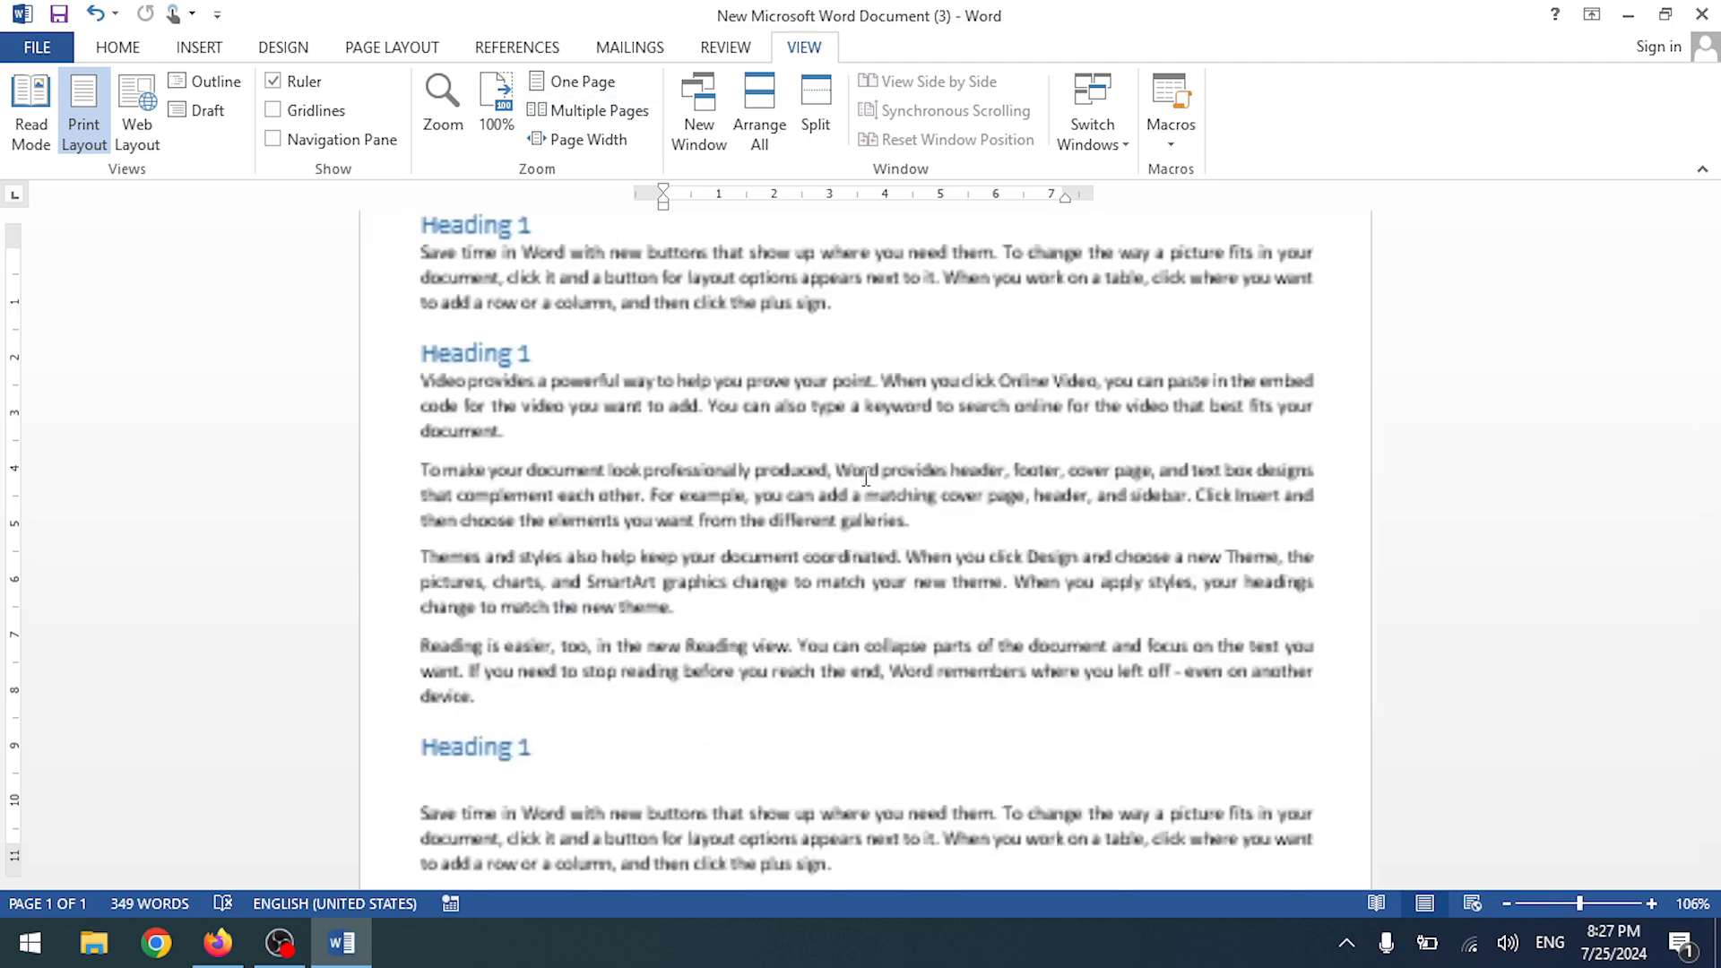
ctrl+scroll(864, 475, down, 7)
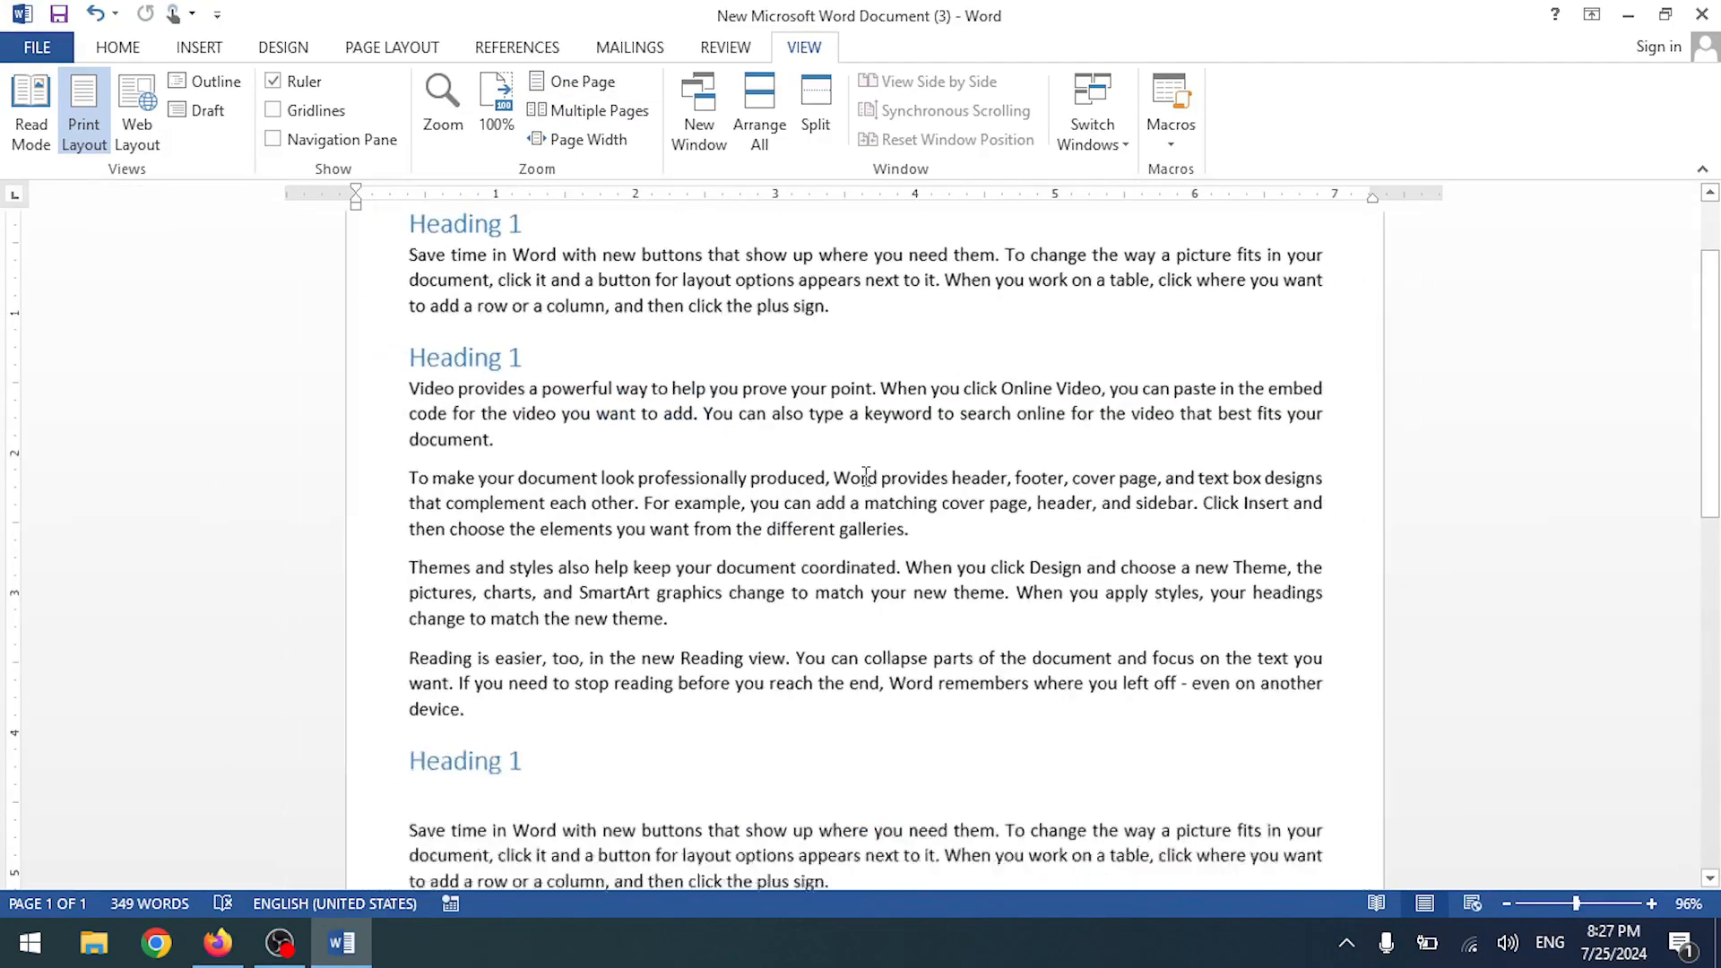
- Select all the text and paste copies at the document's end
key(ctrl+a)
scroll(863, 475, down, 5)
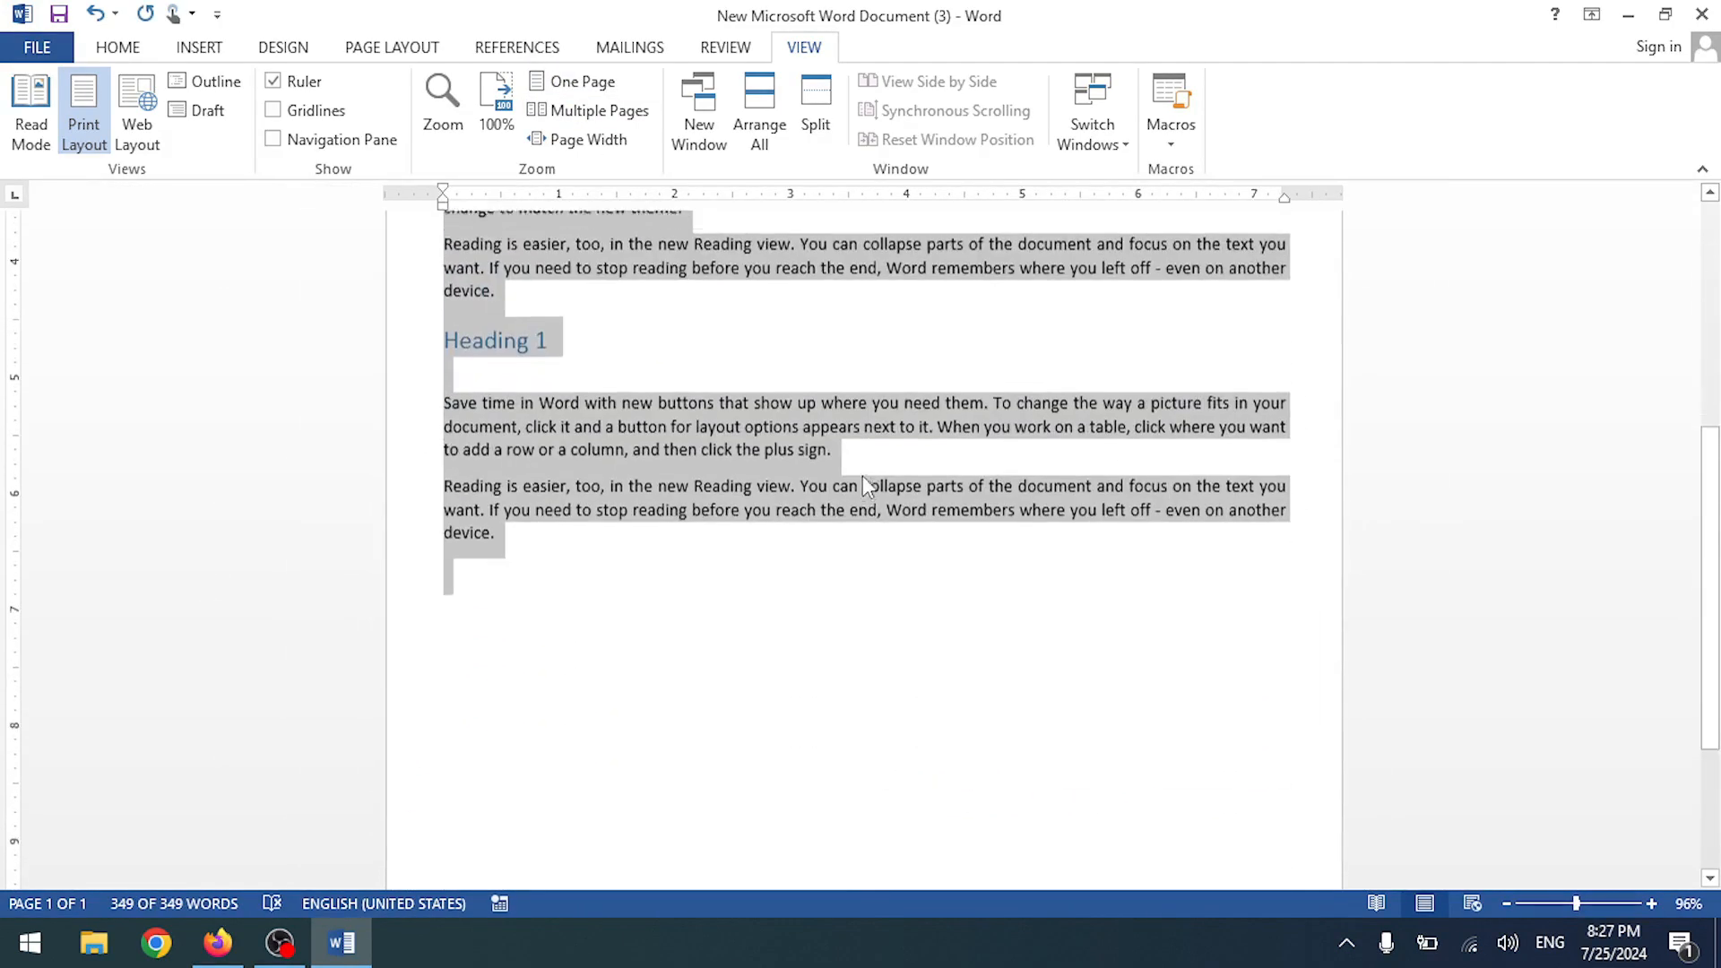
click(707, 588)
key(ctrl+v)
key(ctrl+v)
key(ctrl+v)
key(ctrl+v)
key(ctrl+v)
key(ctrl+v)
key(ctrl+v)
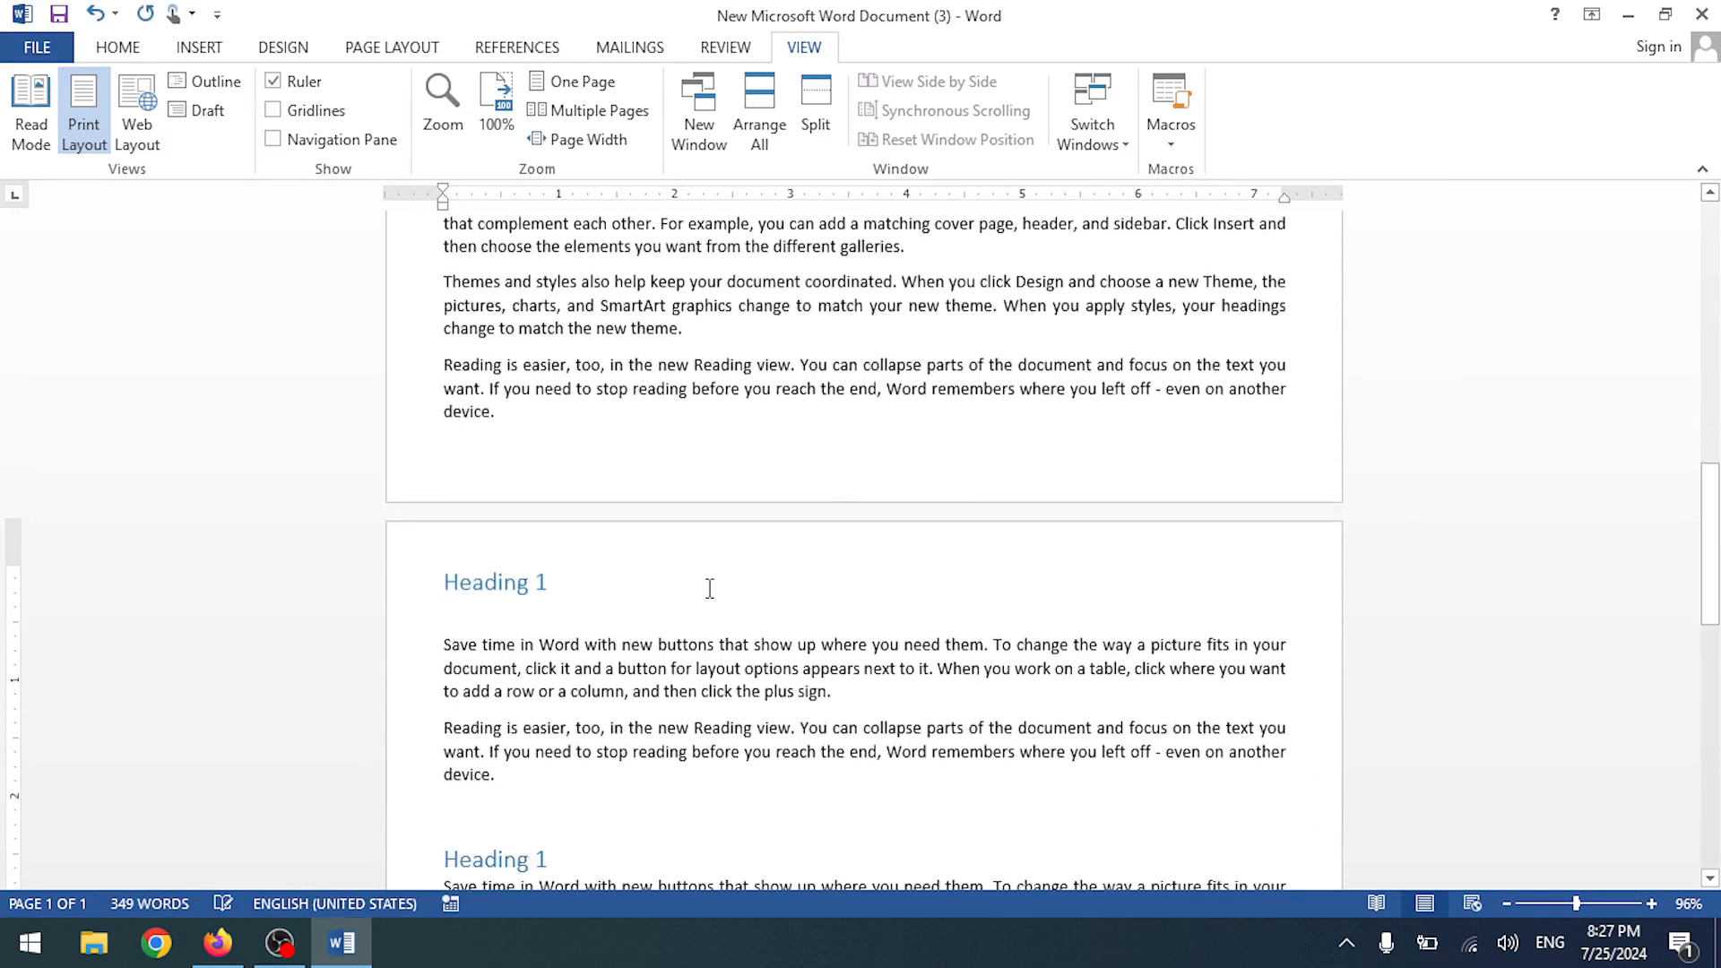
scroll(730, 579, up, 10)
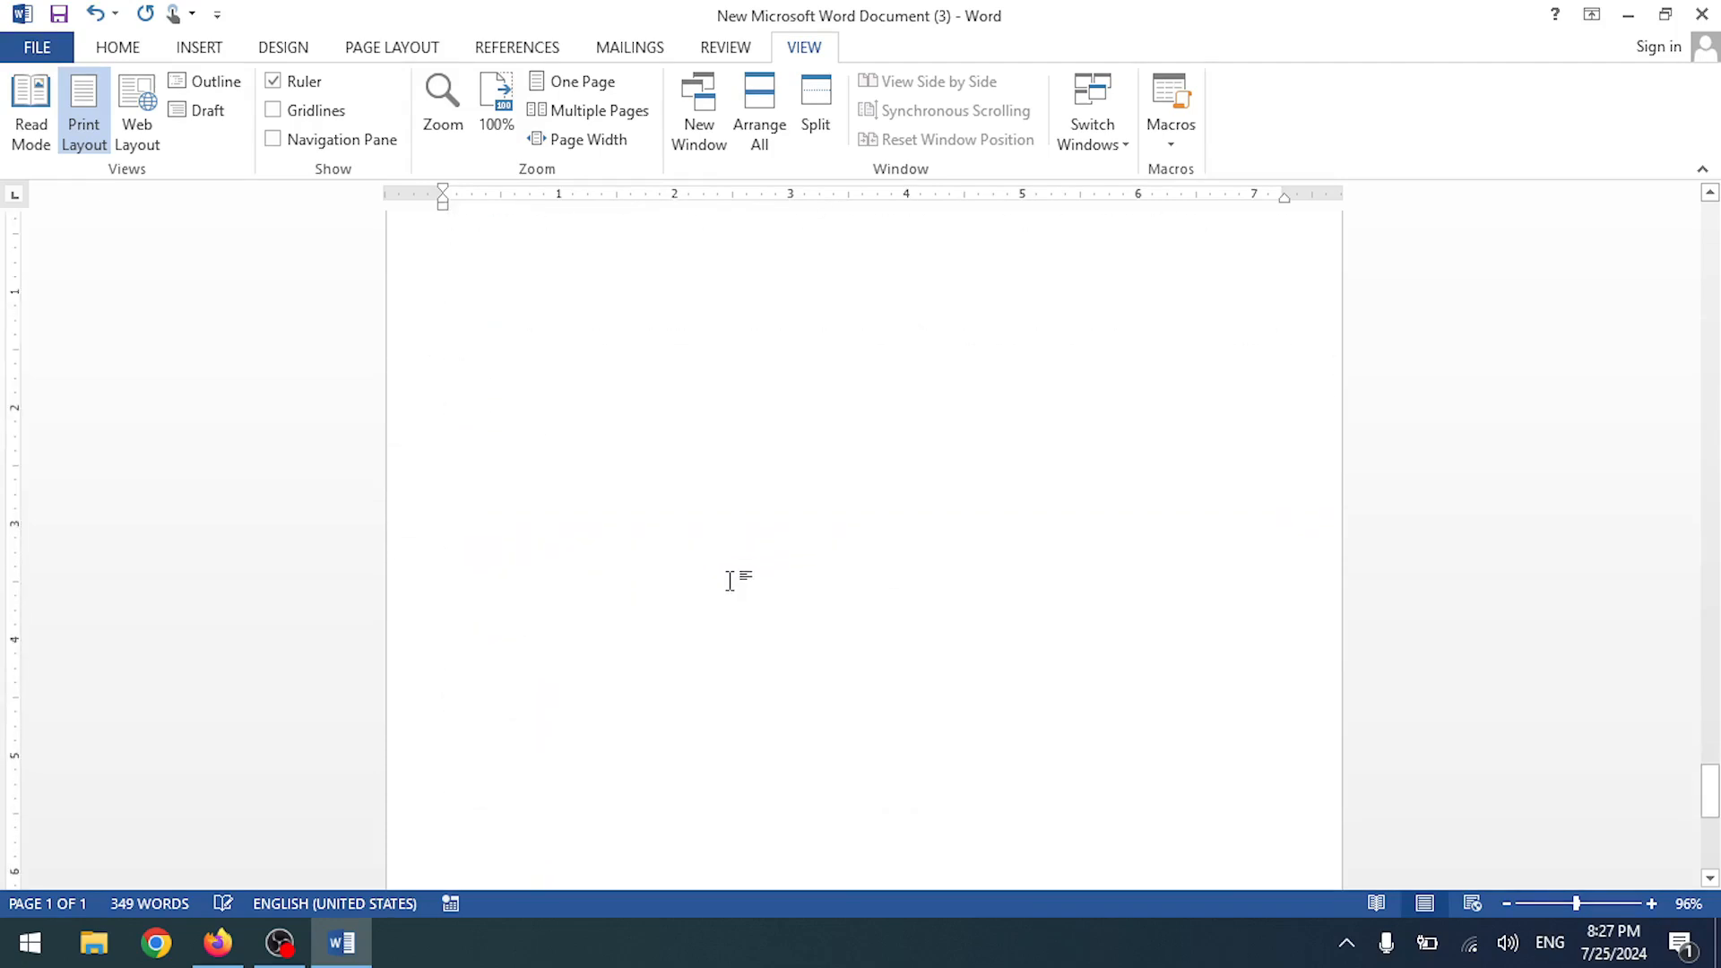
scroll(738, 581, up, 8)
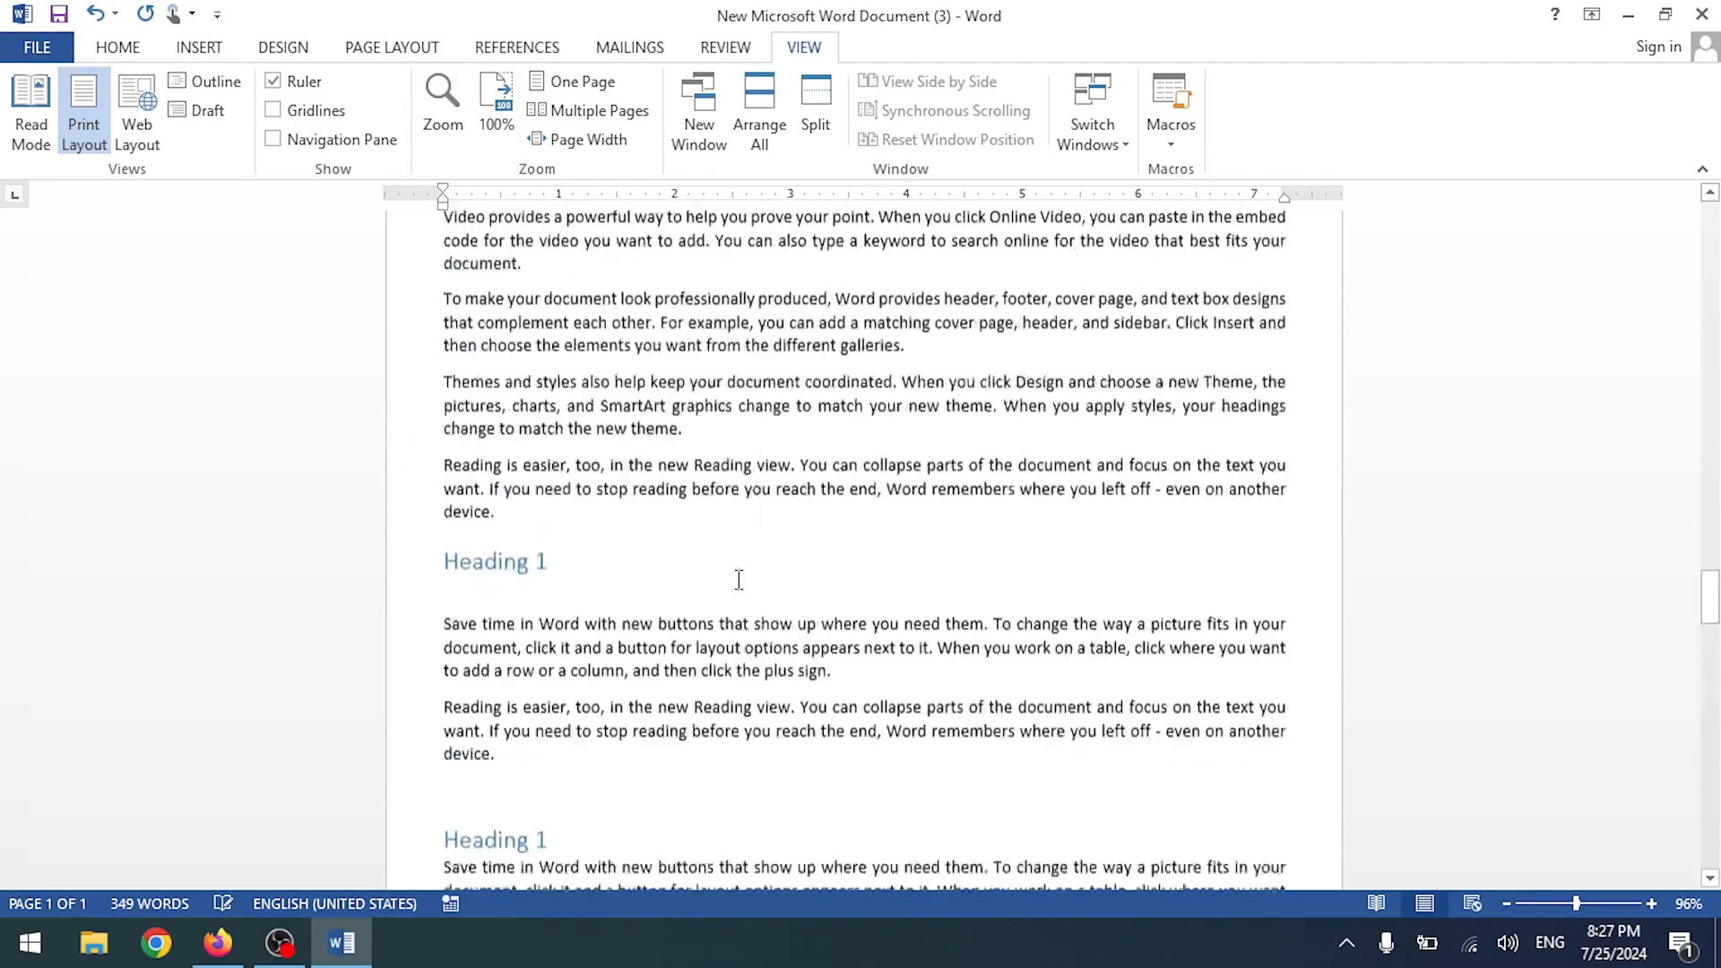
ctrl+scroll(738, 584, down, 6)
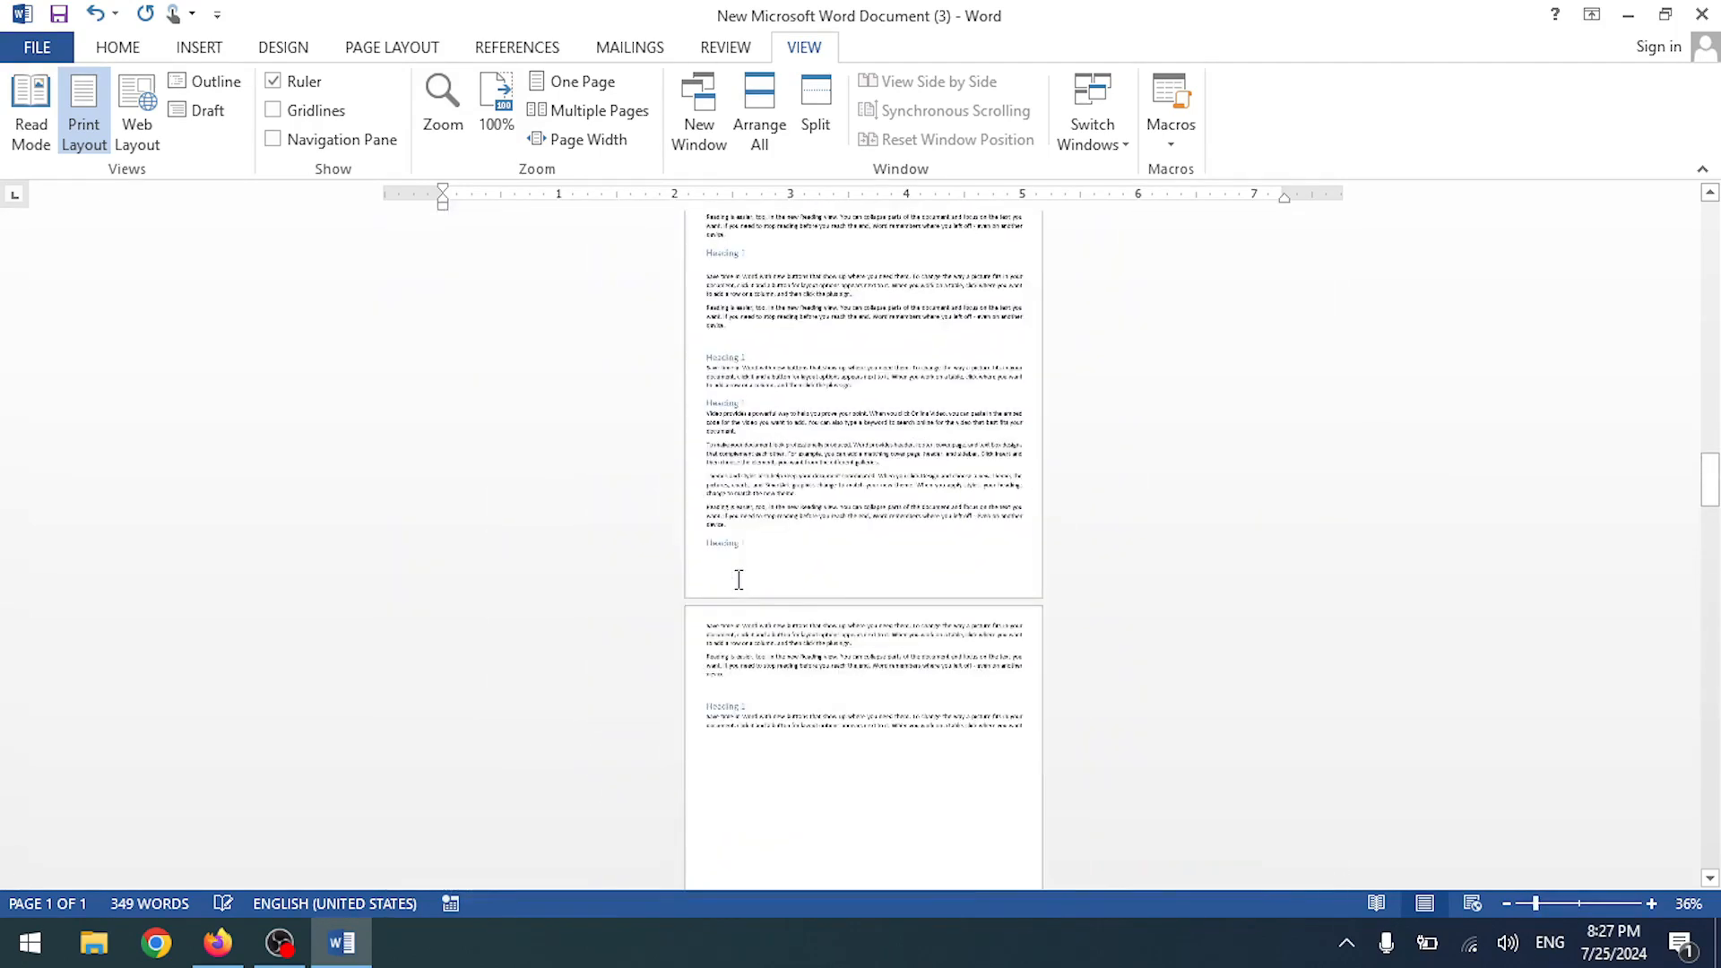
scroll(752, 574, up, 6)
scroll(773, 562, up, 8)
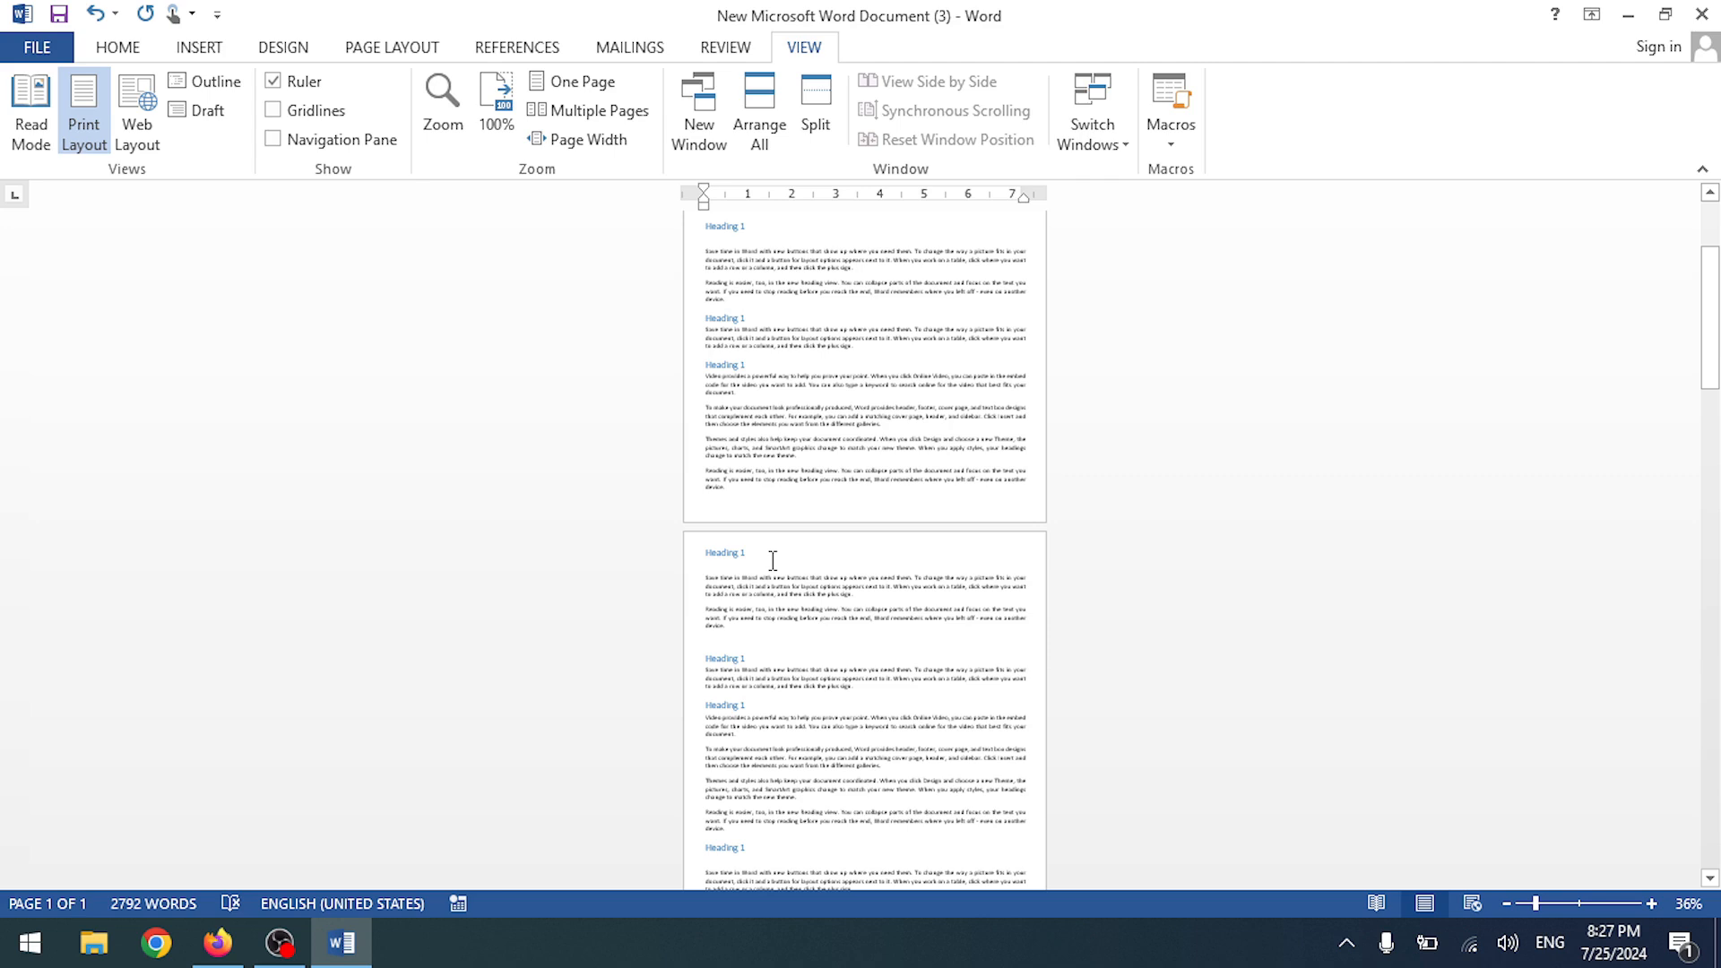
scroll(874, 456, up, 5)
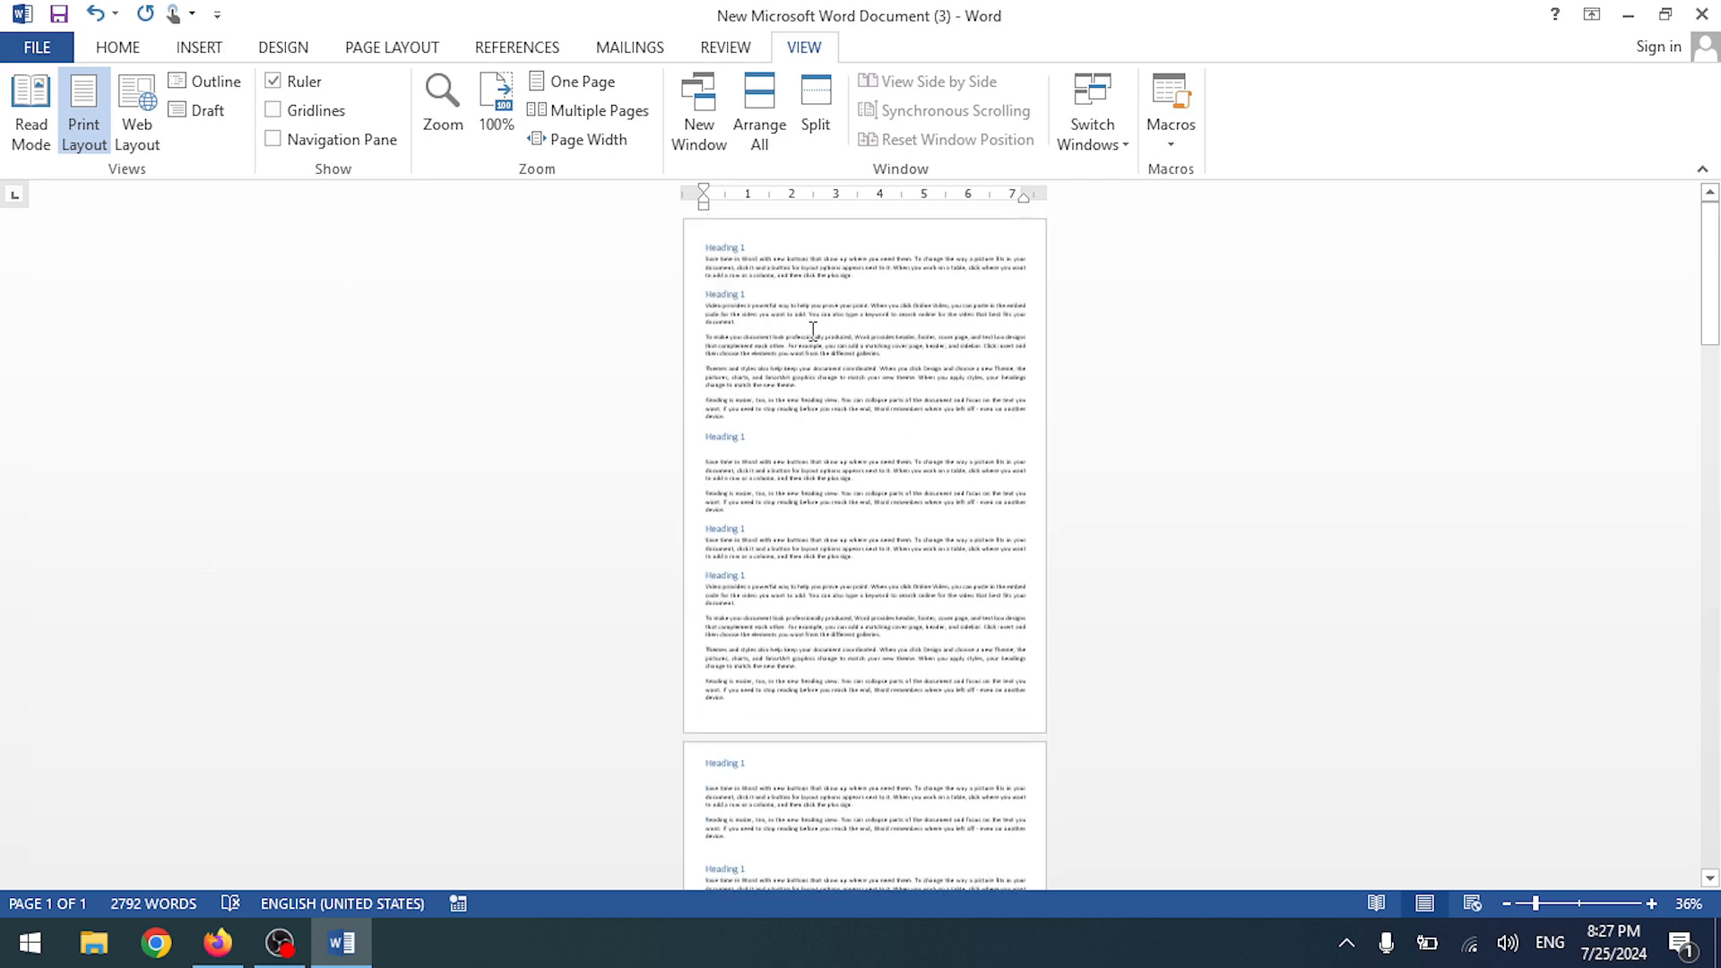
scroll(1149, 638, down, 2)
scroll(1021, 403, down, 14)
scroll(915, 549, down, 4)
- Review the six-page document in Multiple Pages view, then return to Page Width
click(576, 113)
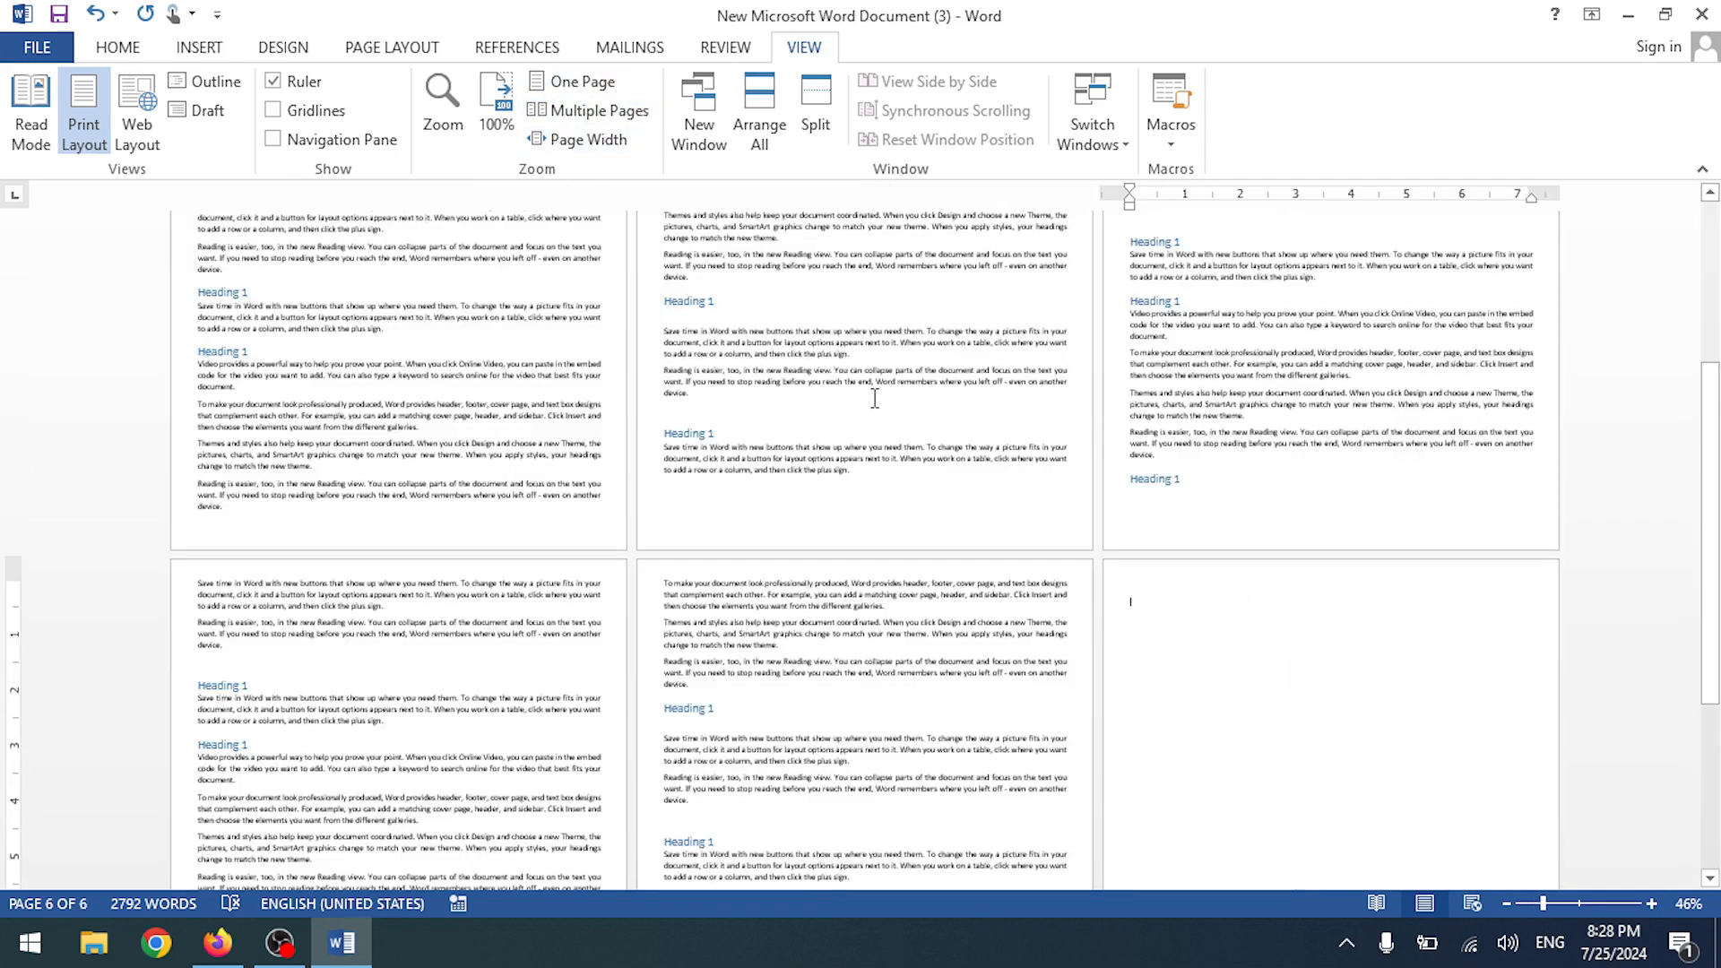
scroll(874, 398, up, 6)
scroll(876, 387, down, 7)
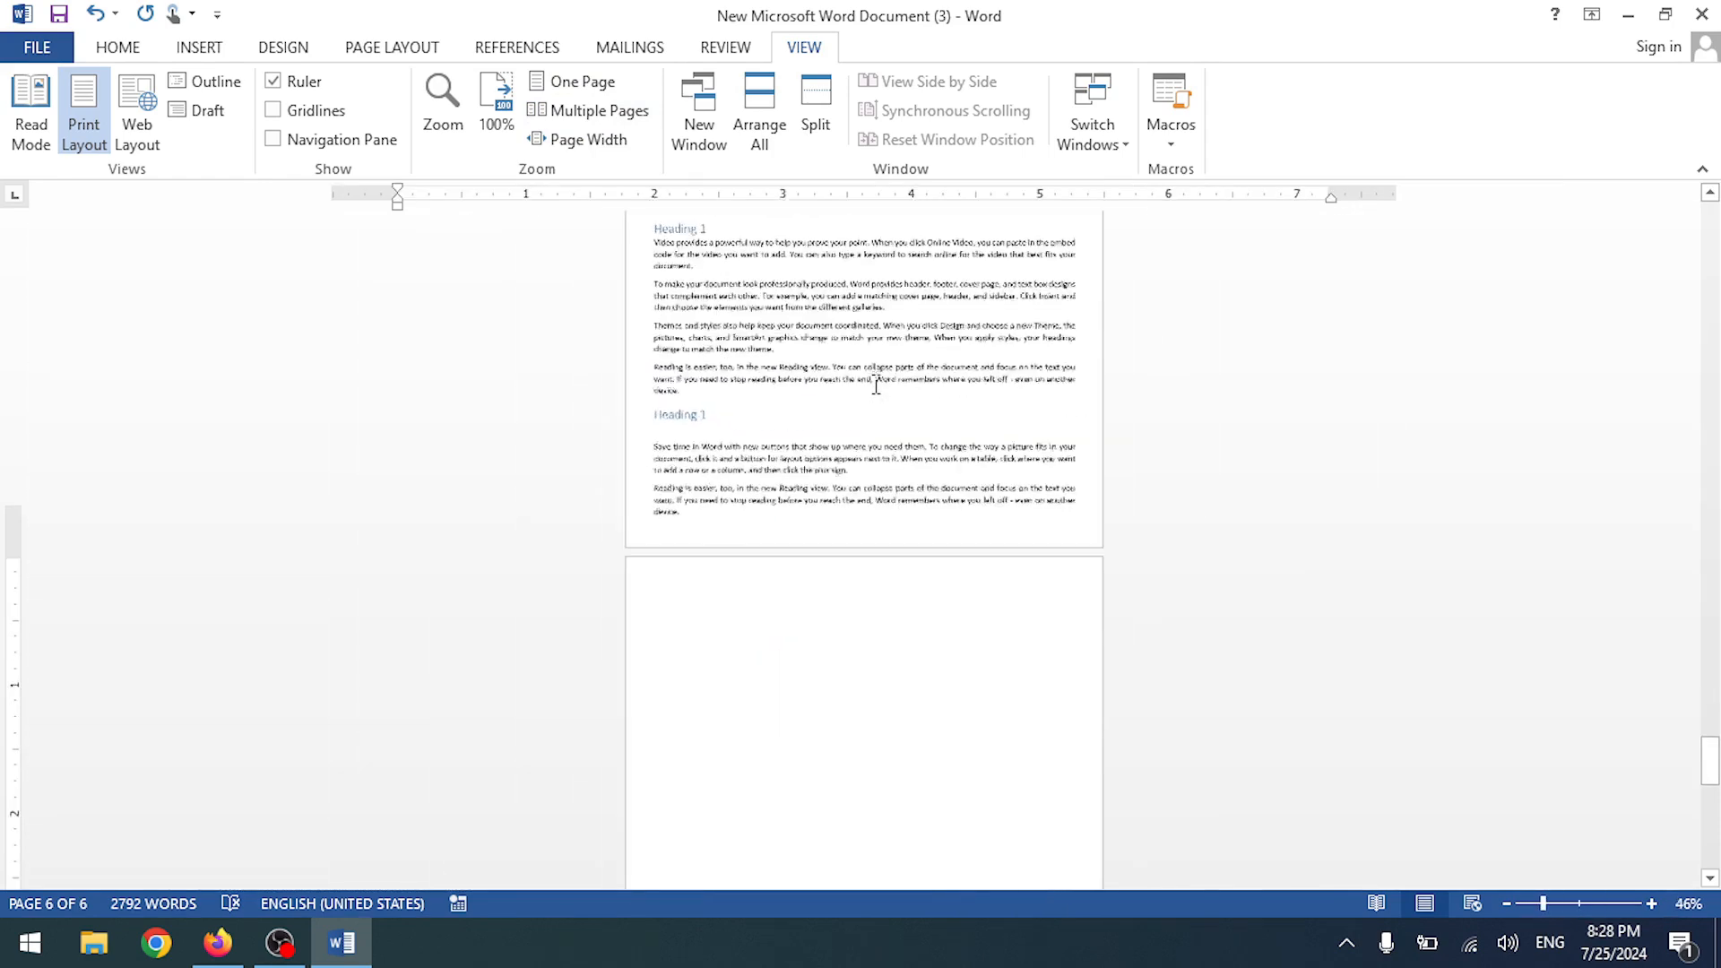
scroll(866, 395, up, 3)
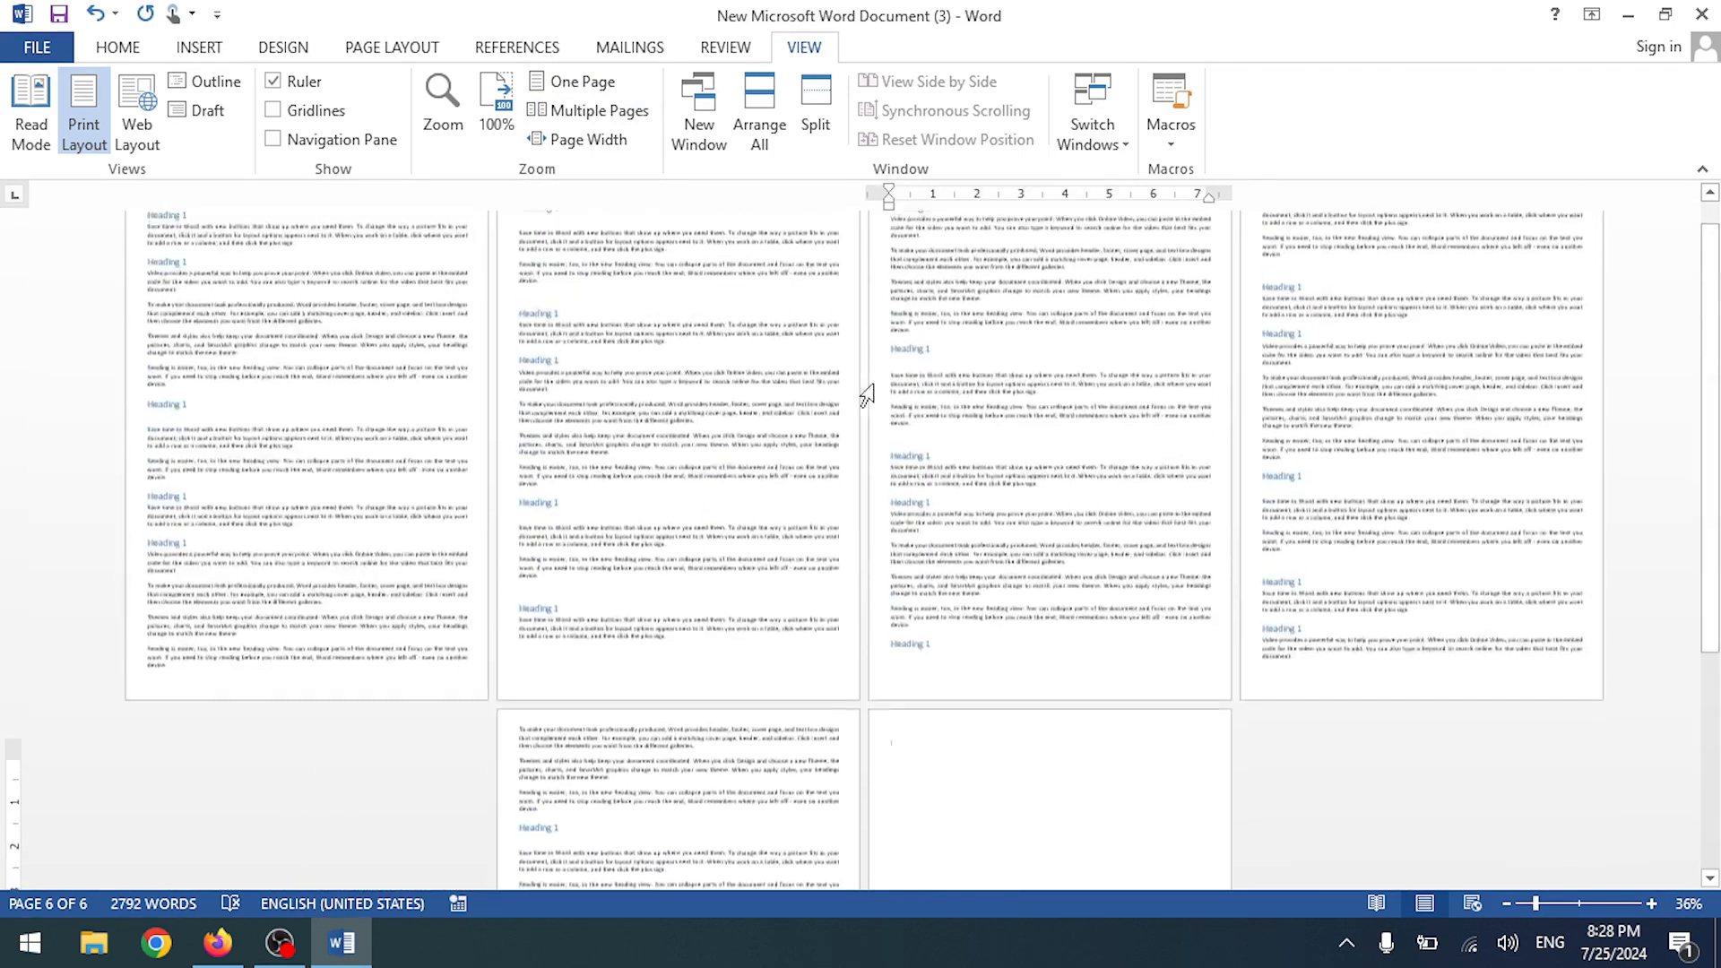
scroll(615, 553, up, 7)
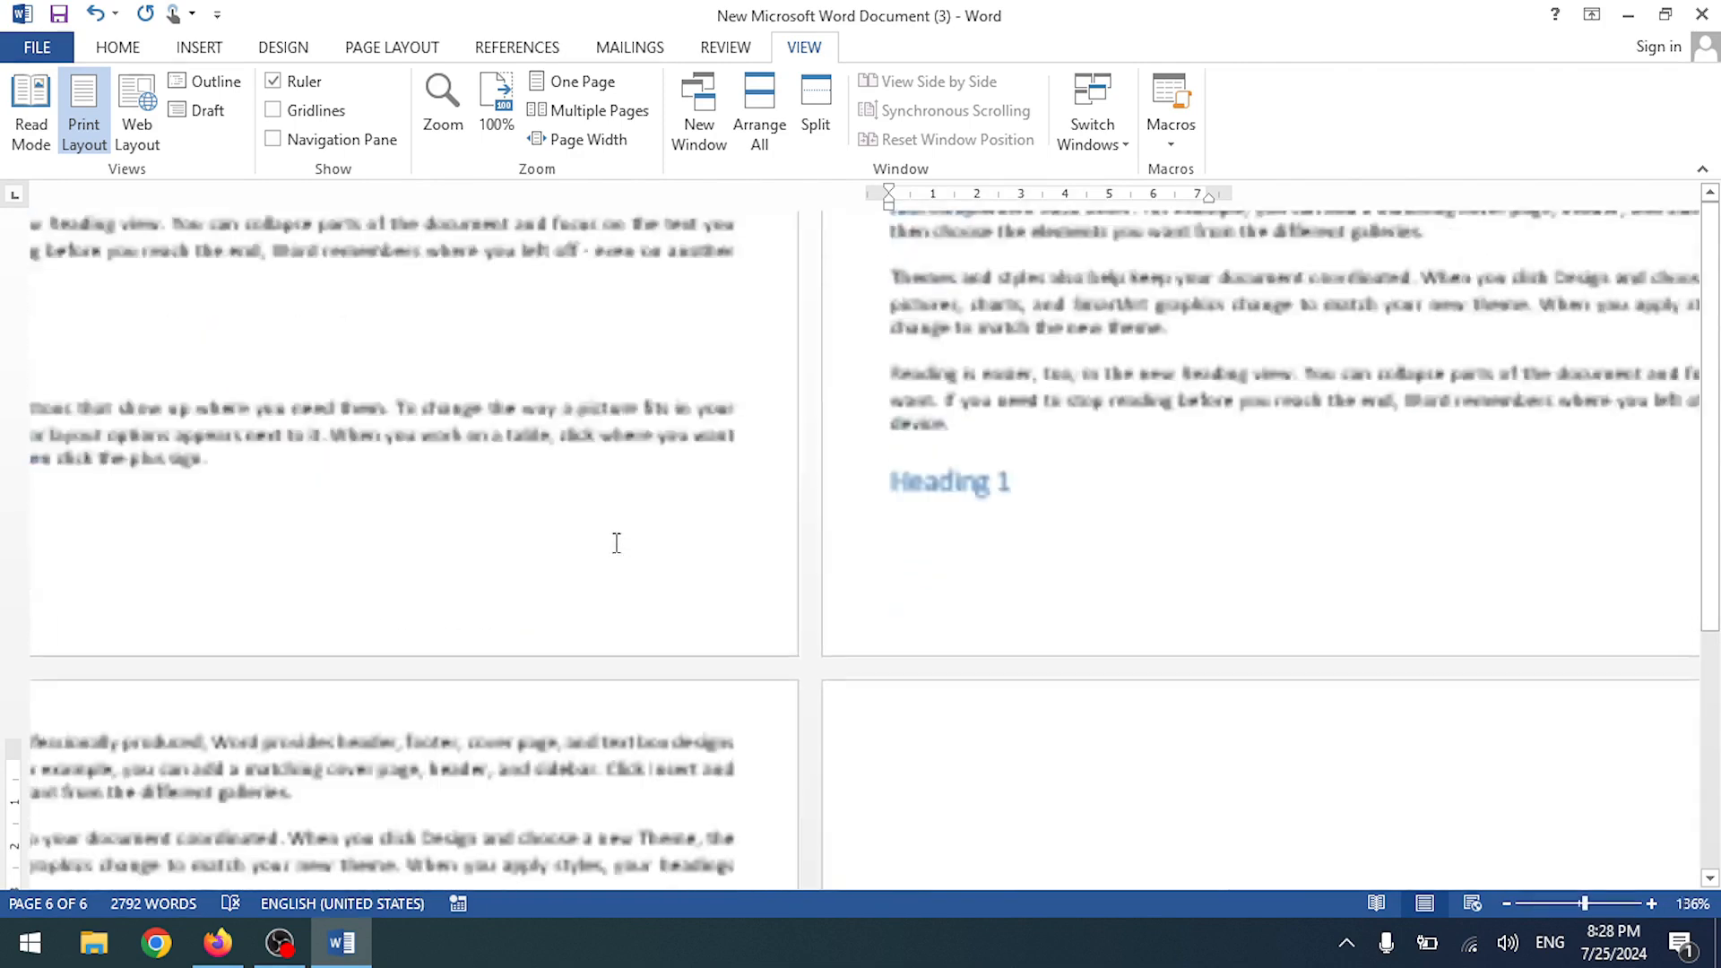
click(573, 140)
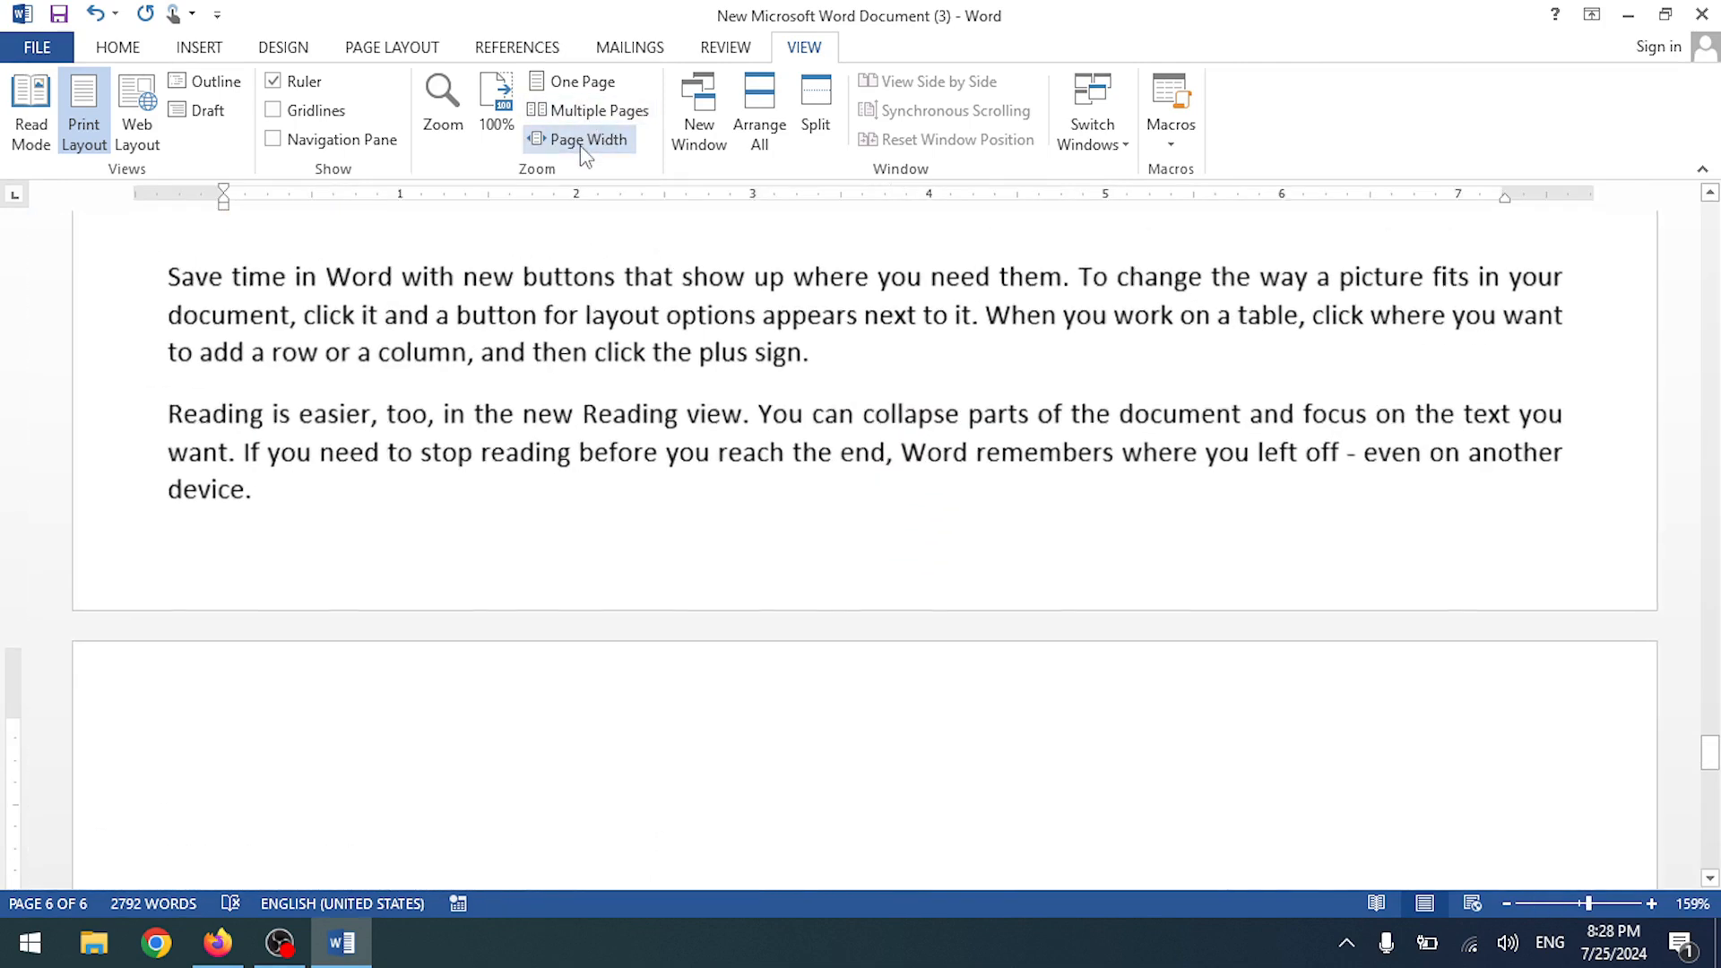
scroll(628, 438, up, 5)
scroll(626, 441, up, 15)
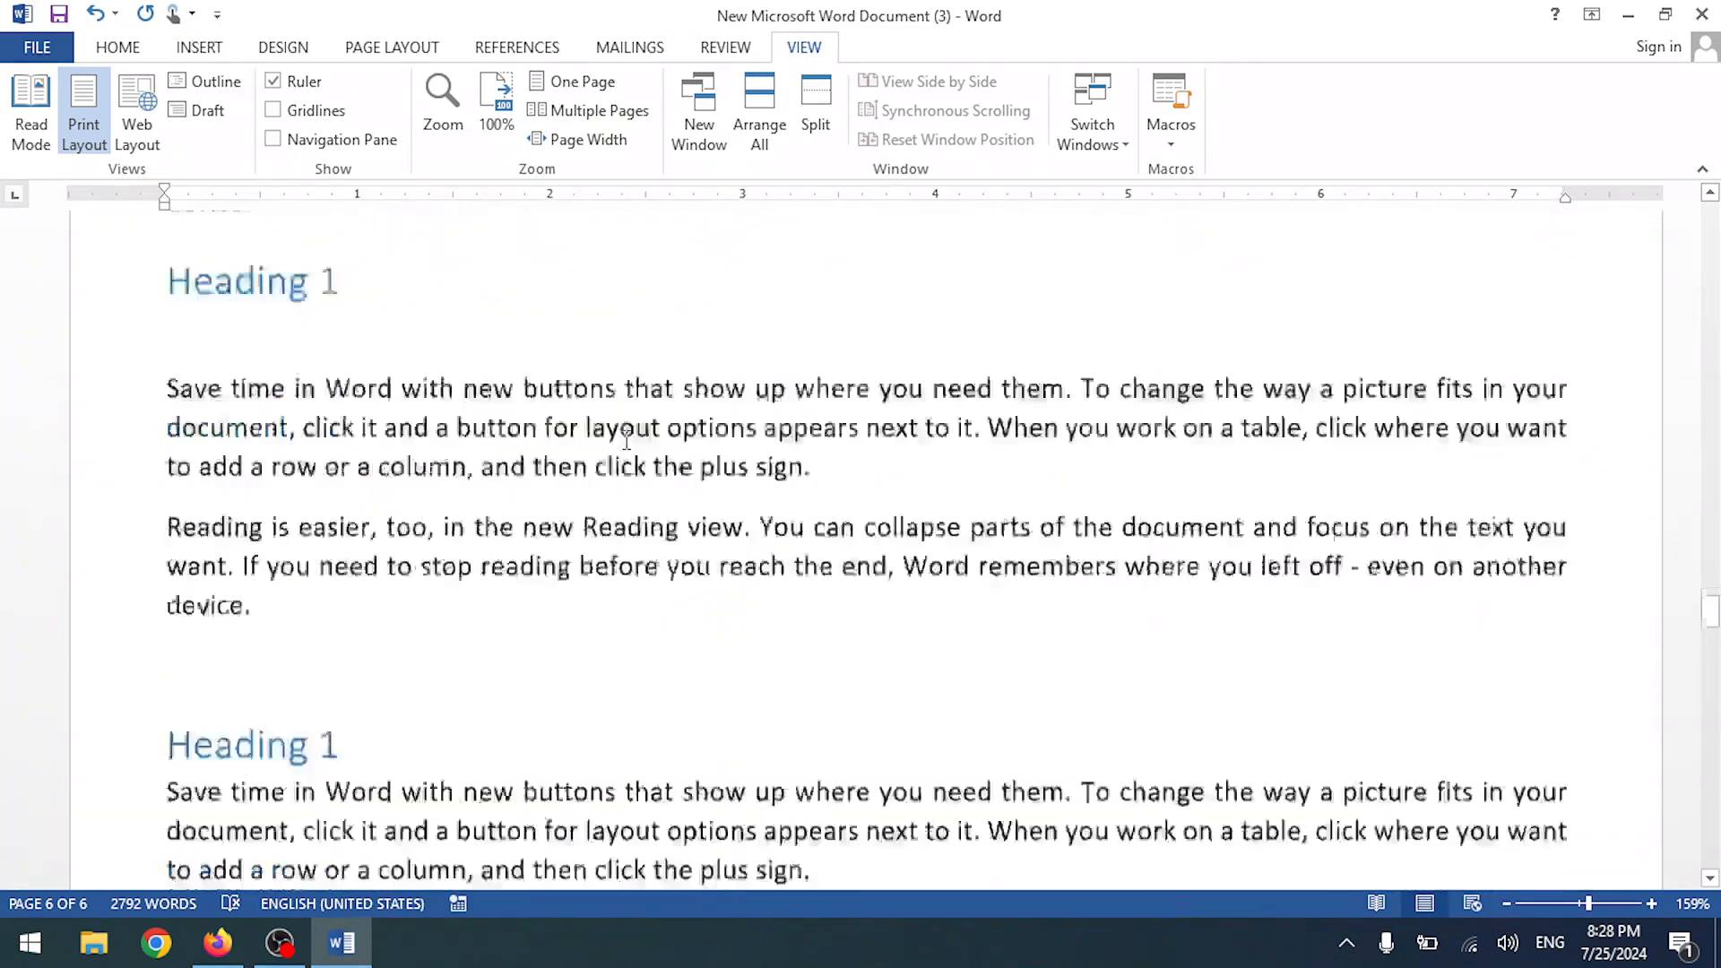
scroll(627, 439, up, 13)
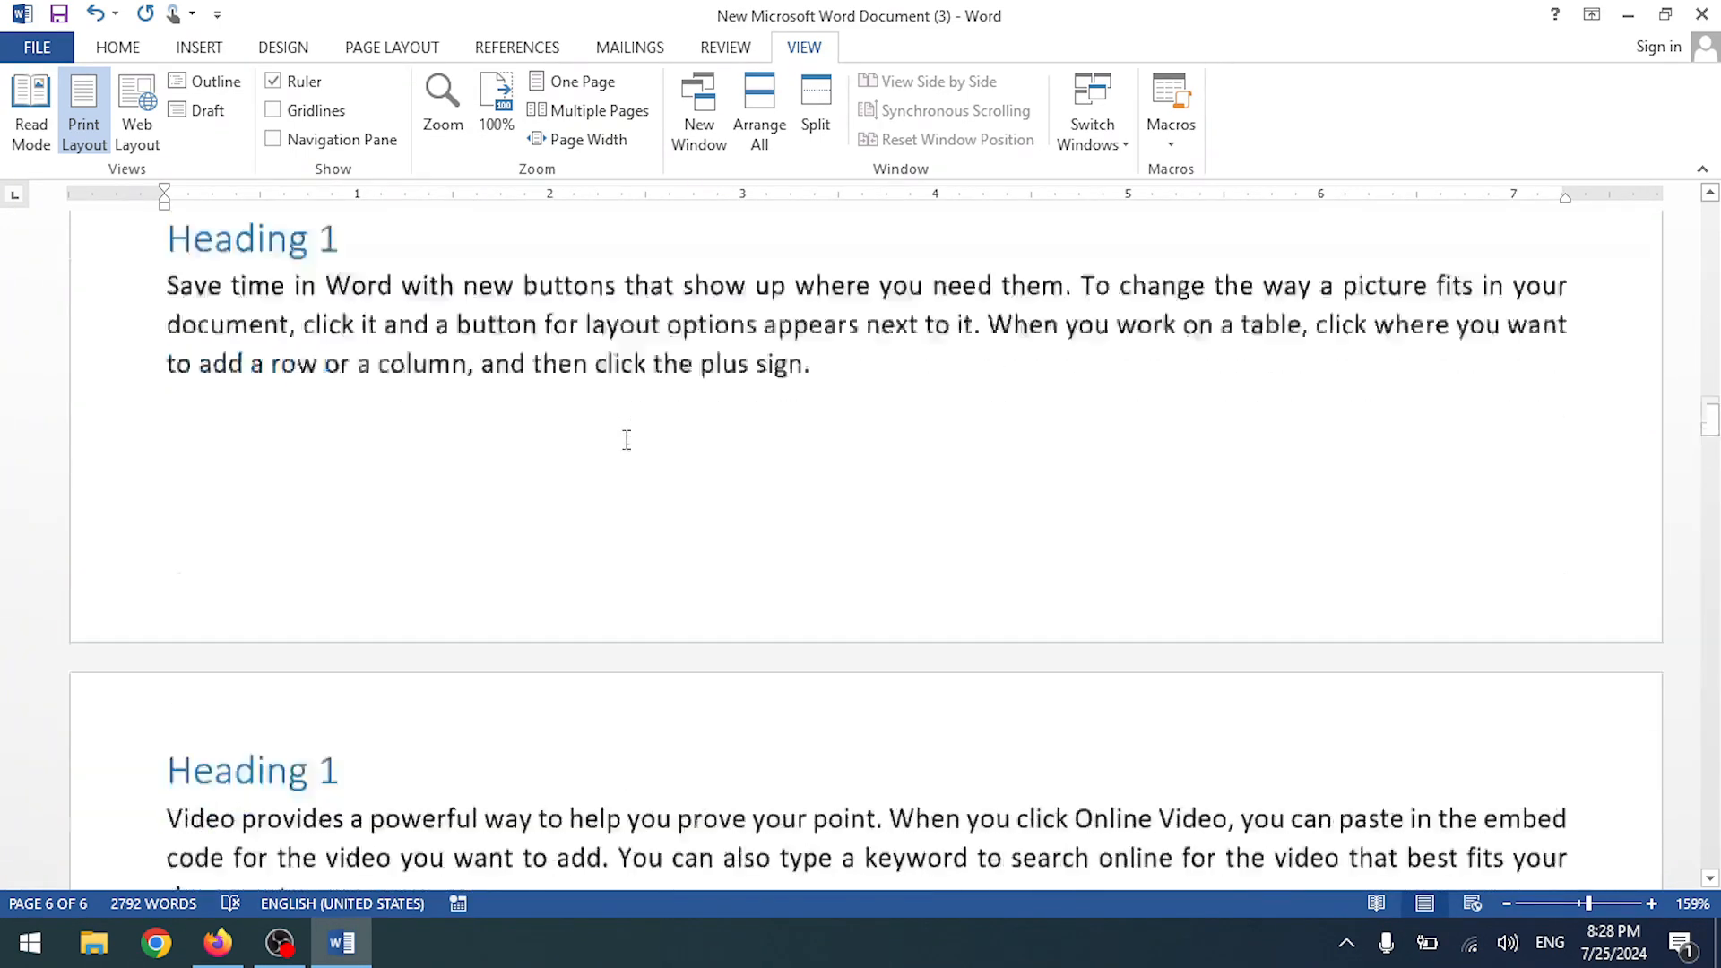
scroll(1487, 364, up, 1)
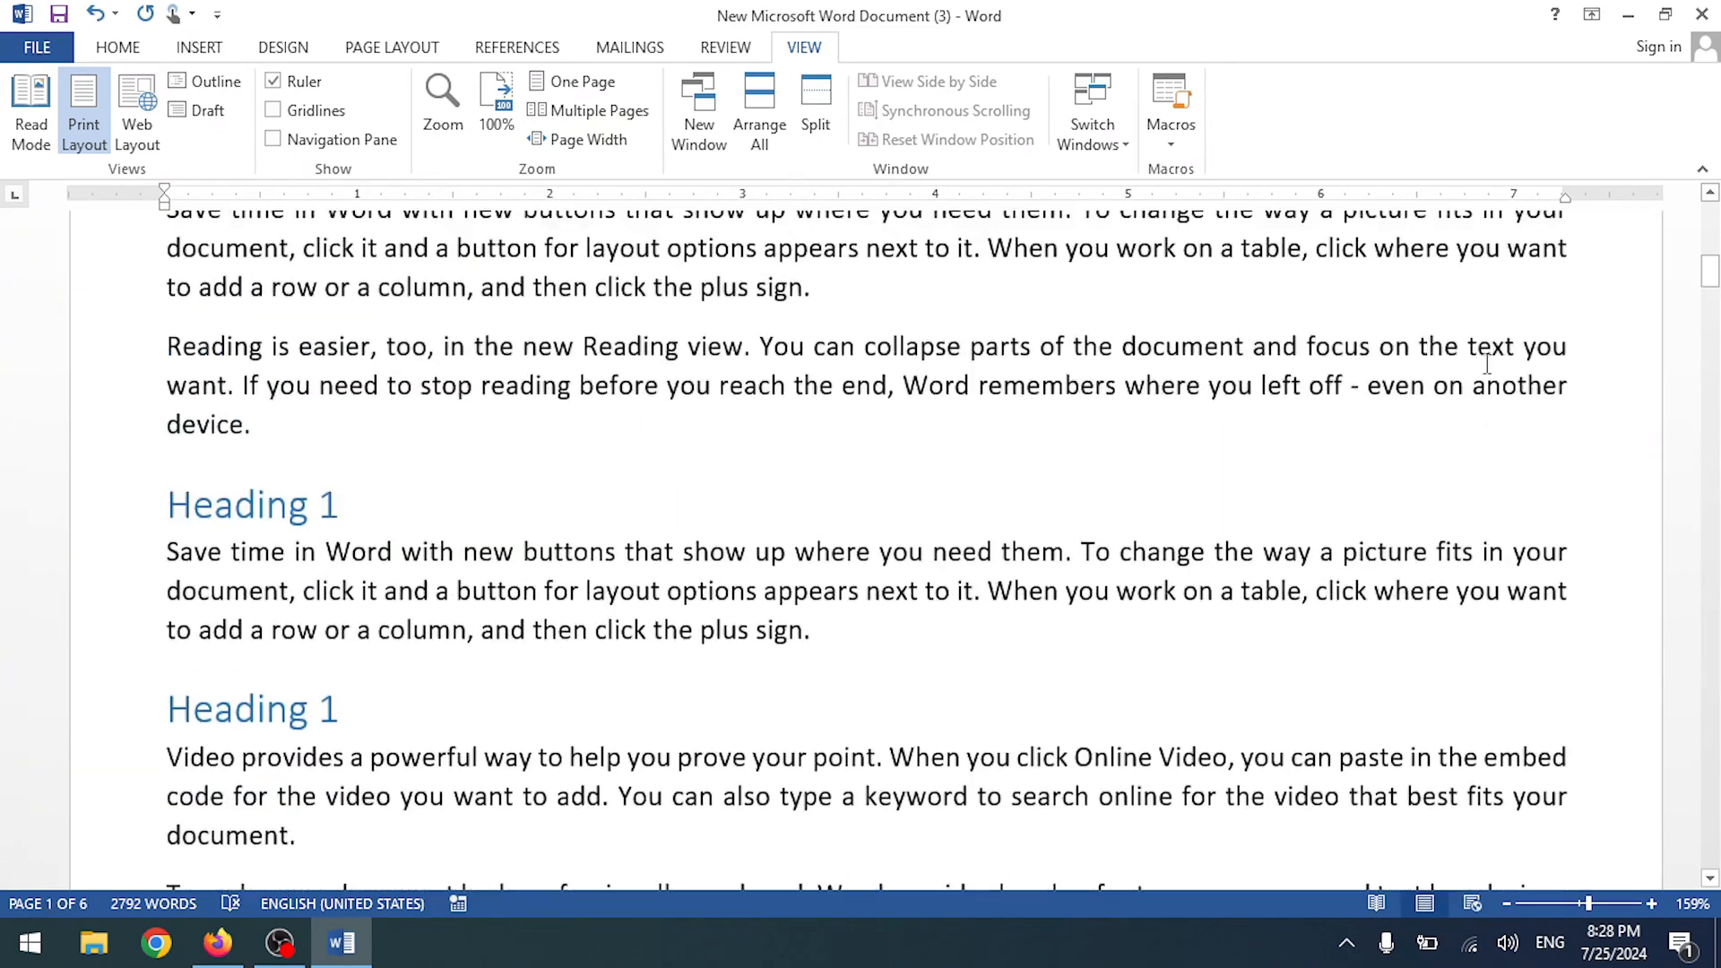
drag(1711, 281, 1711, 213)
scroll(459, 312, down, 6)
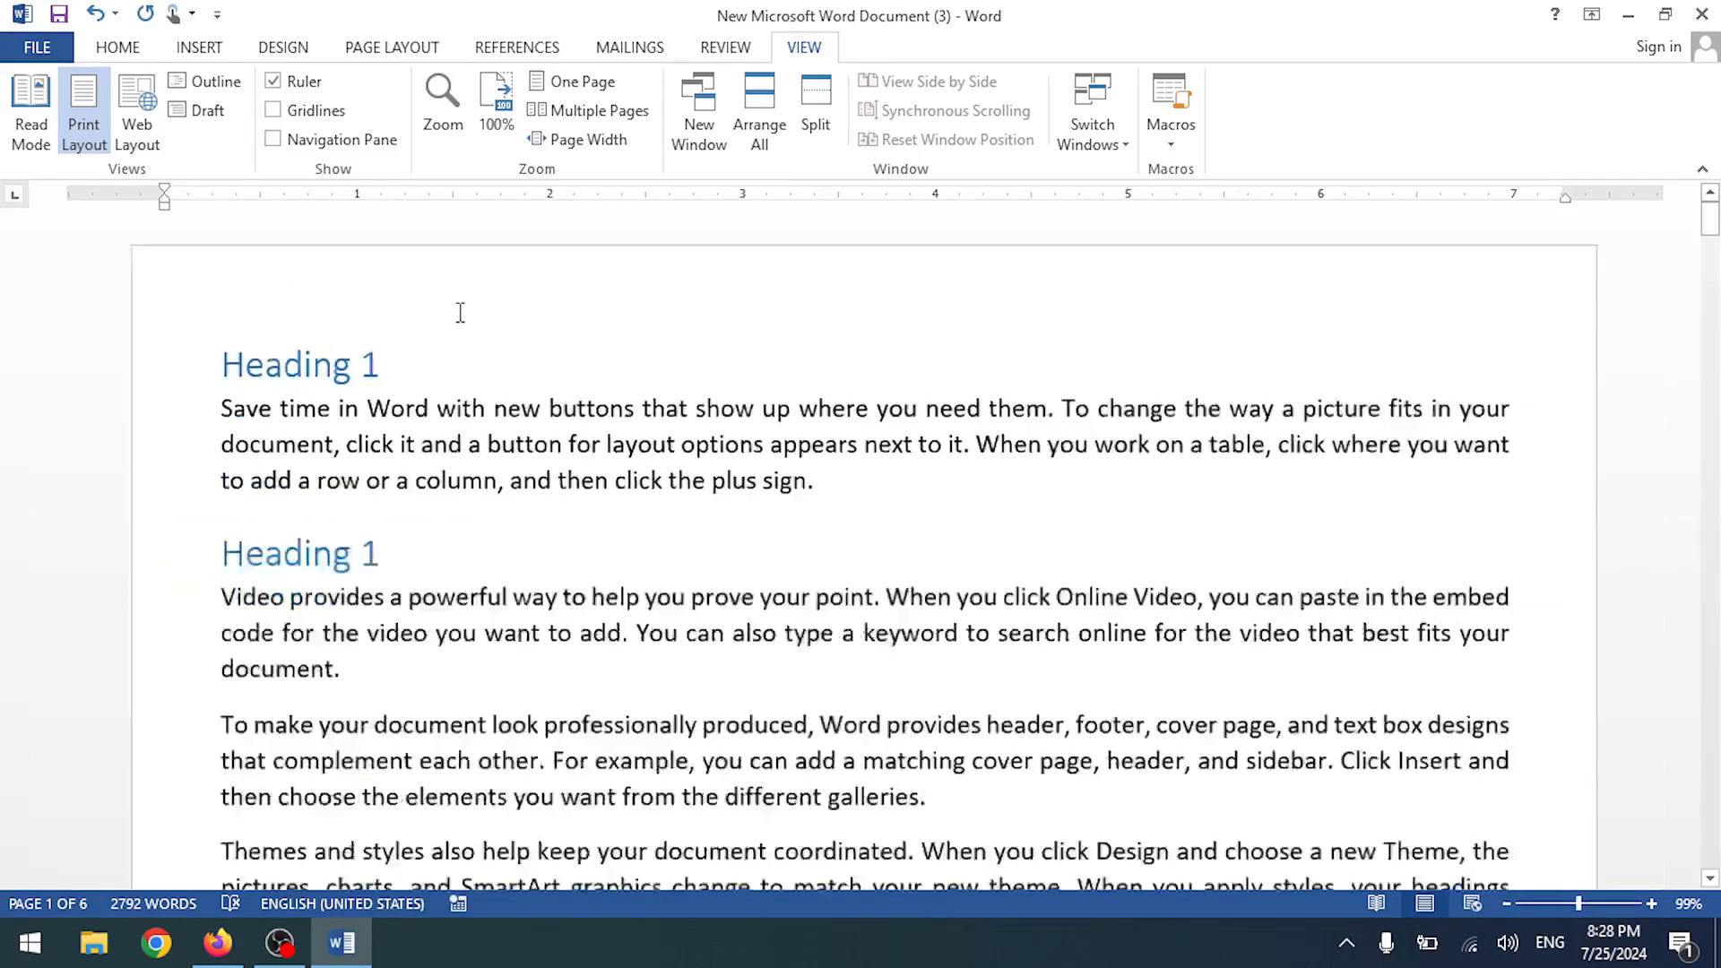
click(565, 150)
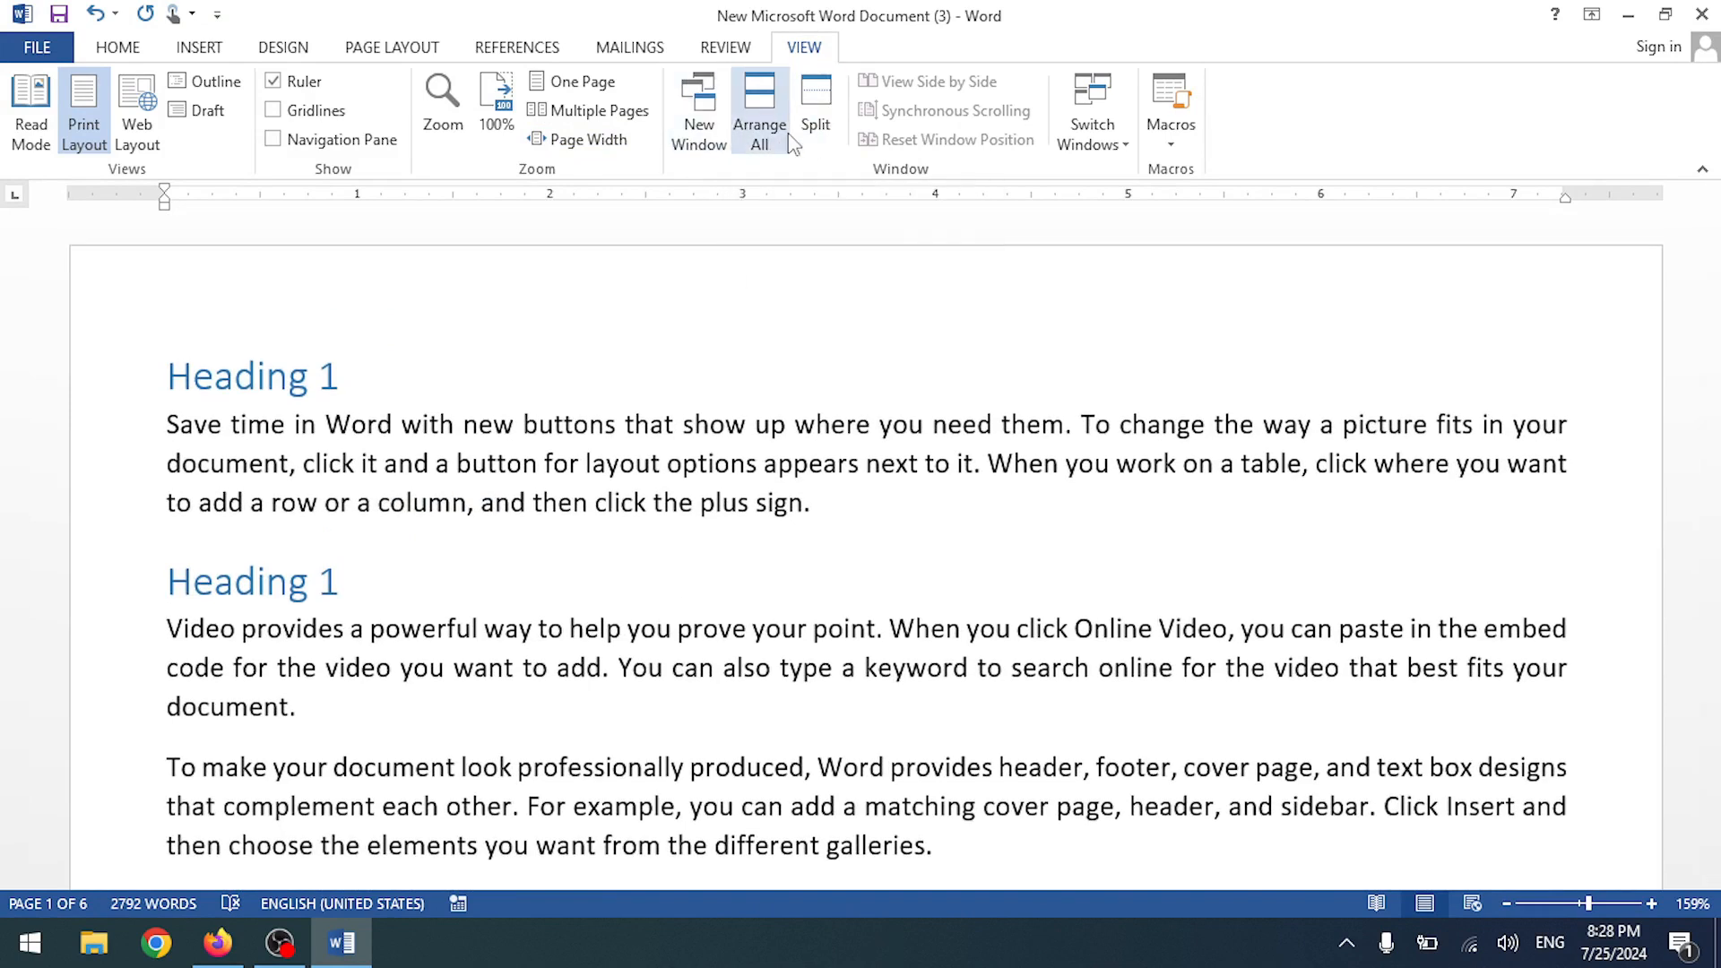
click(826, 130)
click(470, 534)
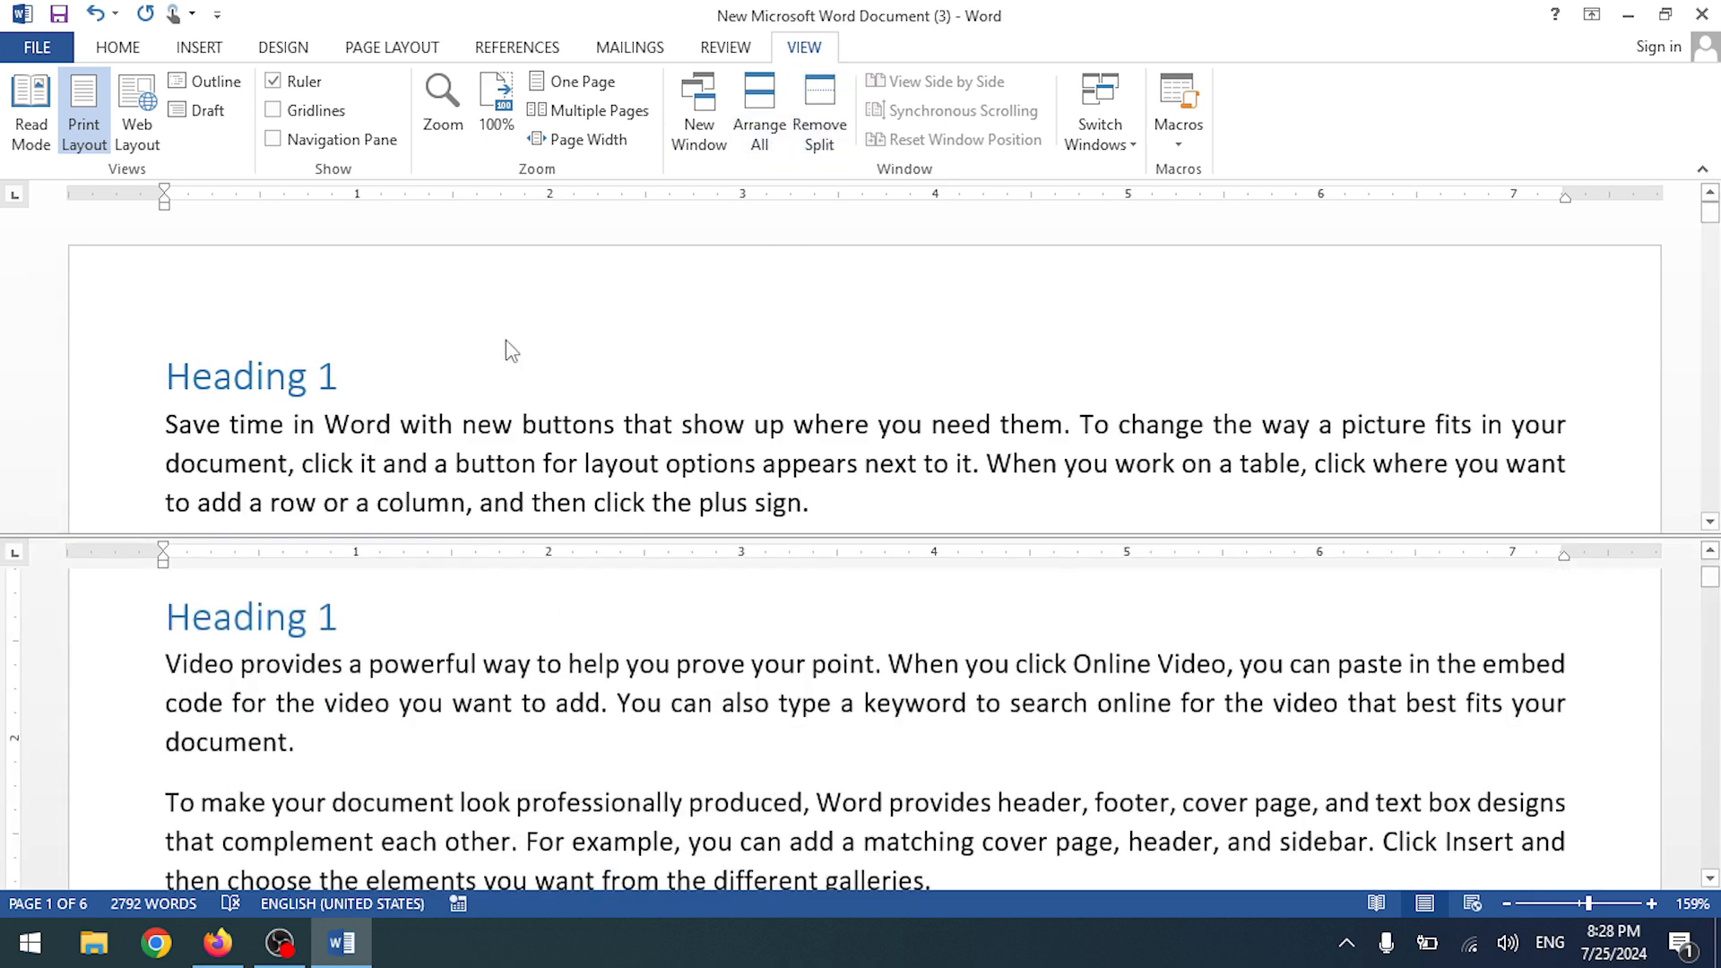
scroll(512, 350, down, 3)
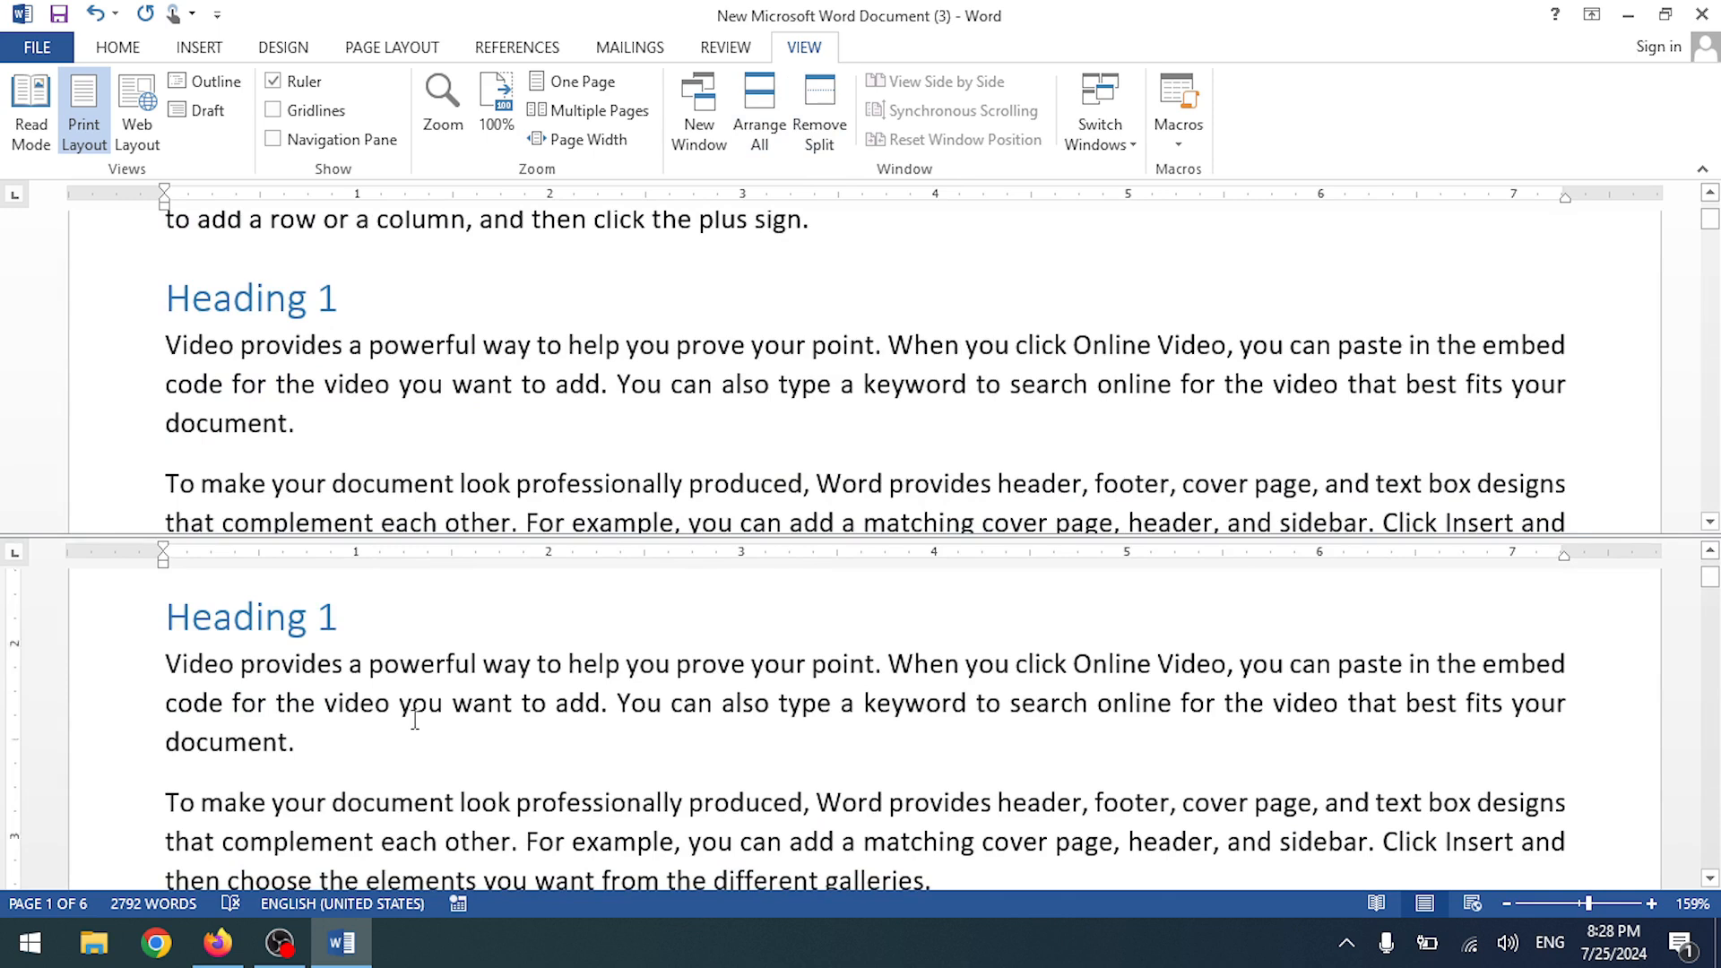
scroll(414, 717, down, 10)
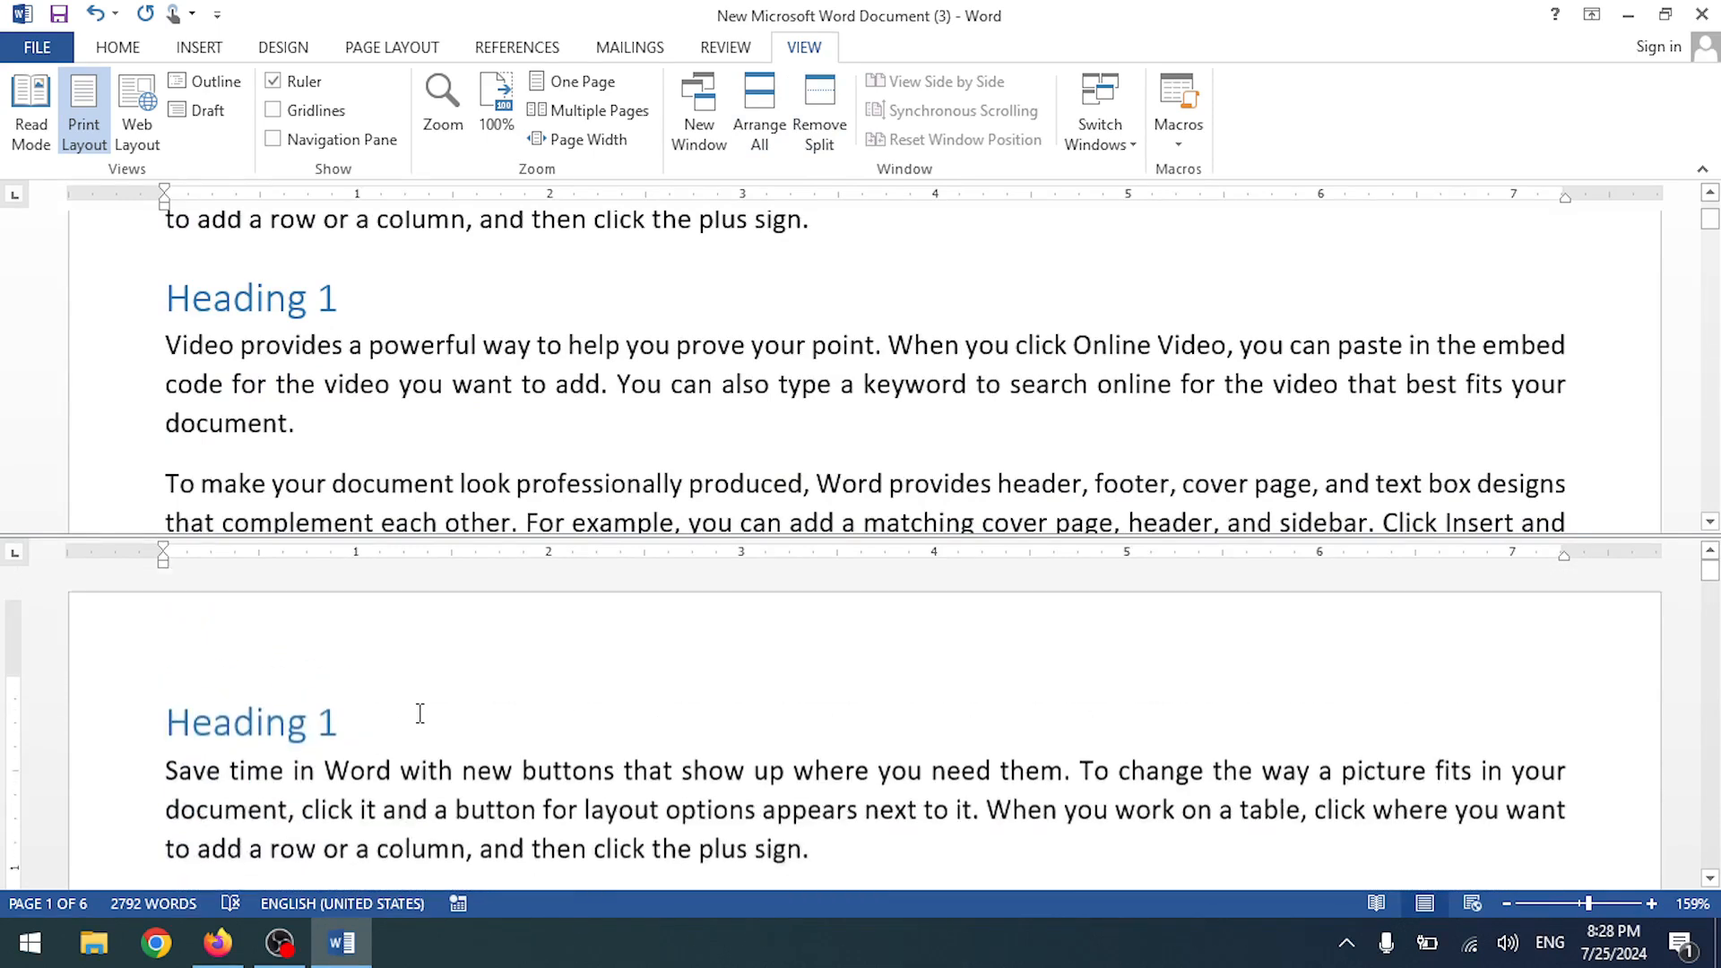
click(819, 105)
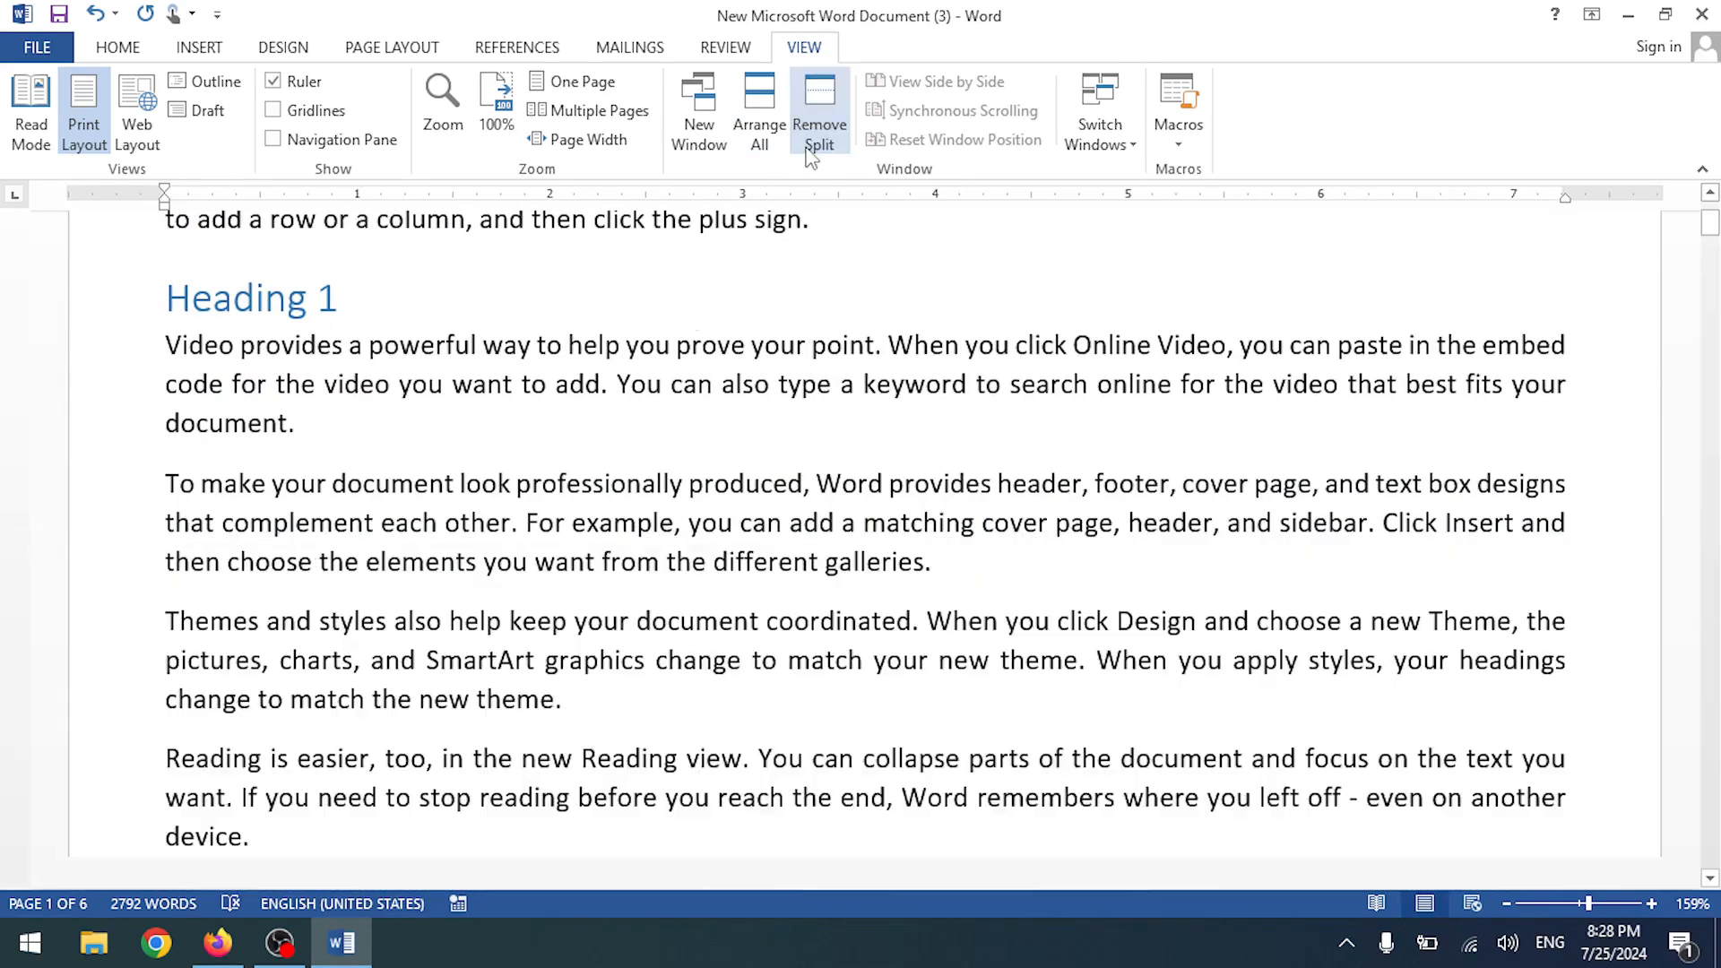
- Maximize the Word window and open a second window of the same document
click(760, 106)
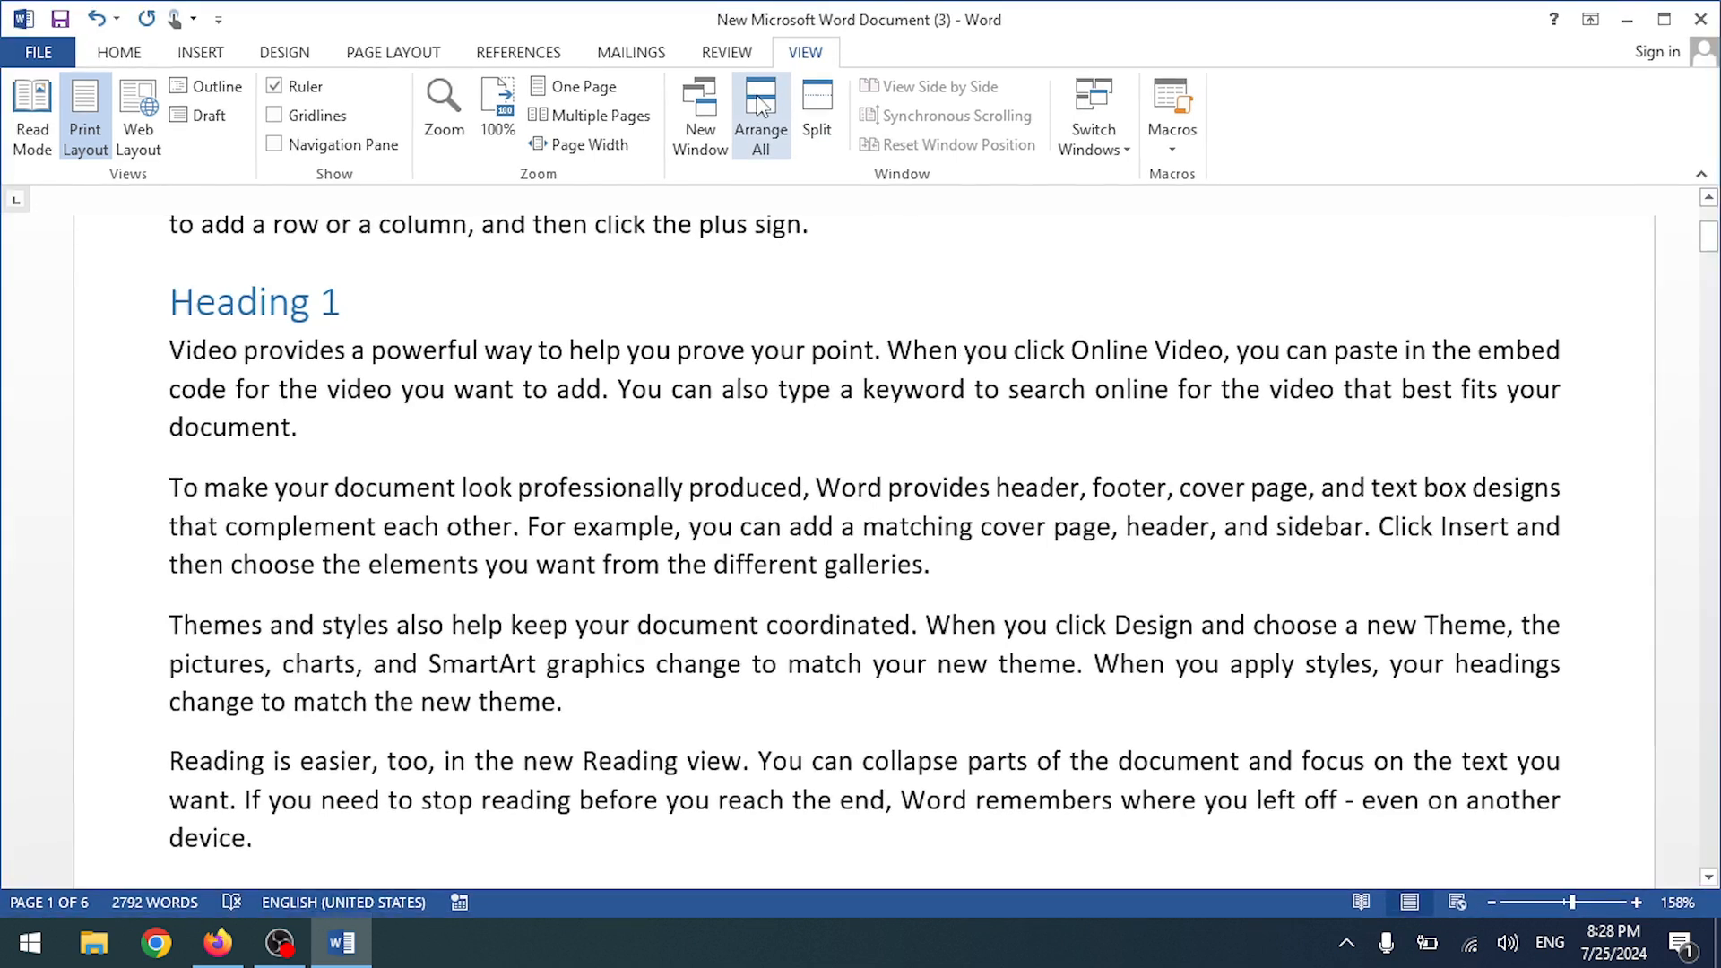
drag(1388, 27, 1391, 152)
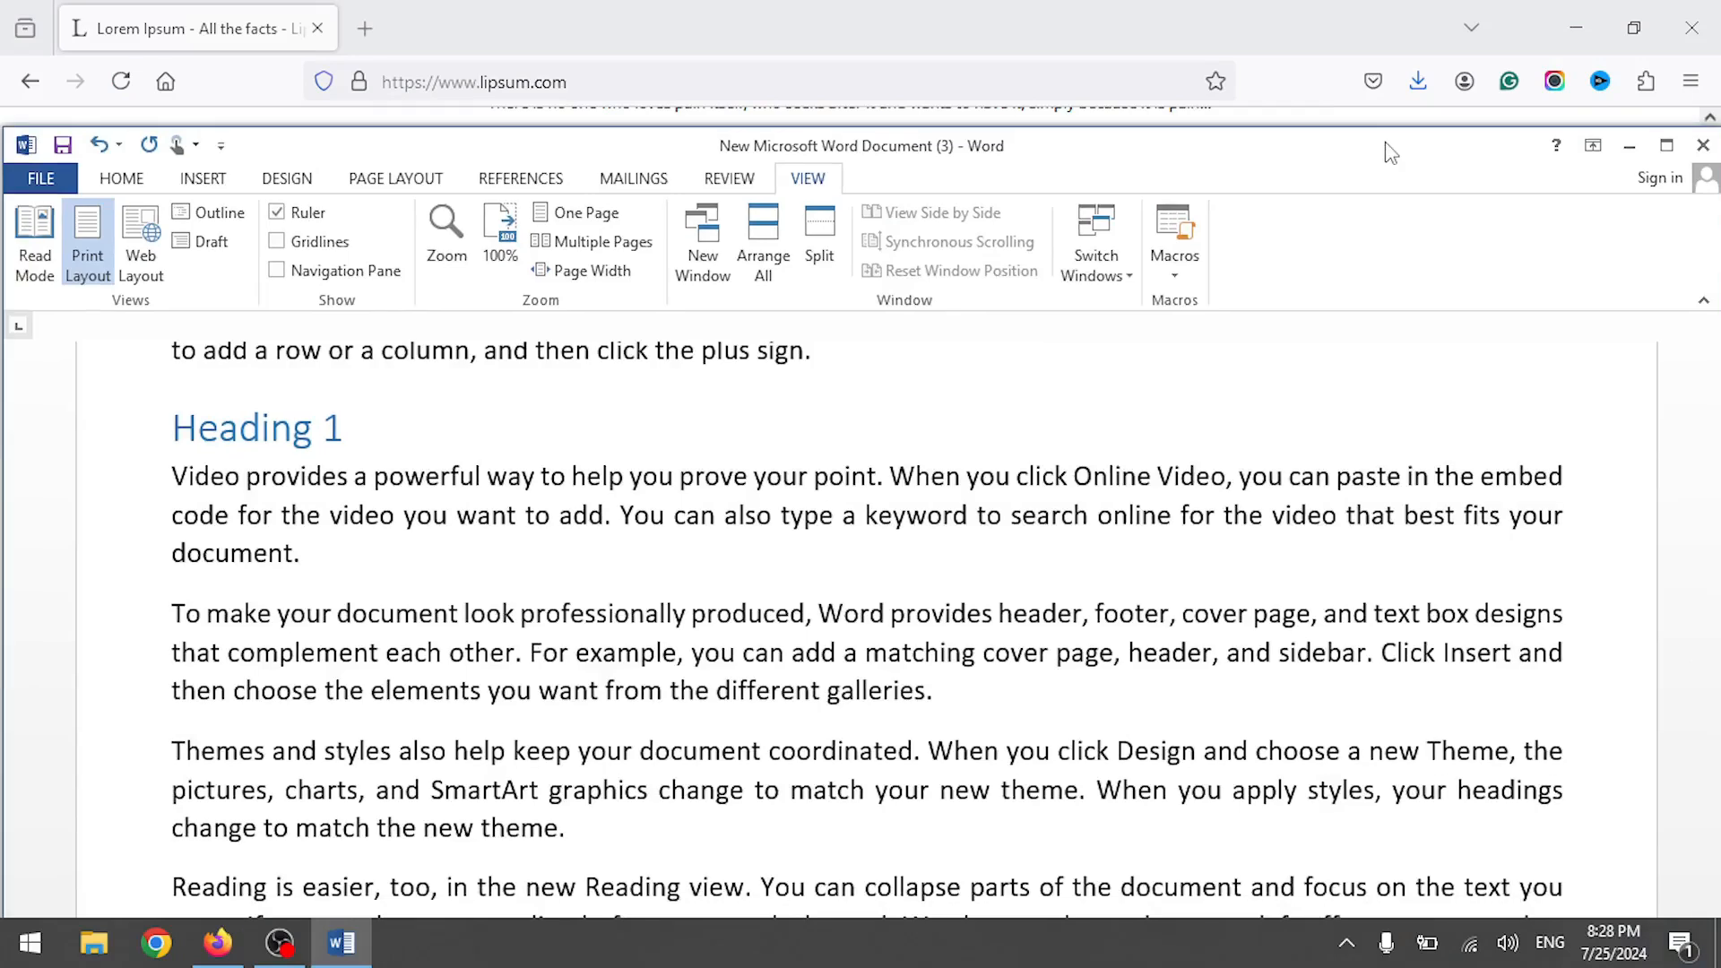
click(1665, 145)
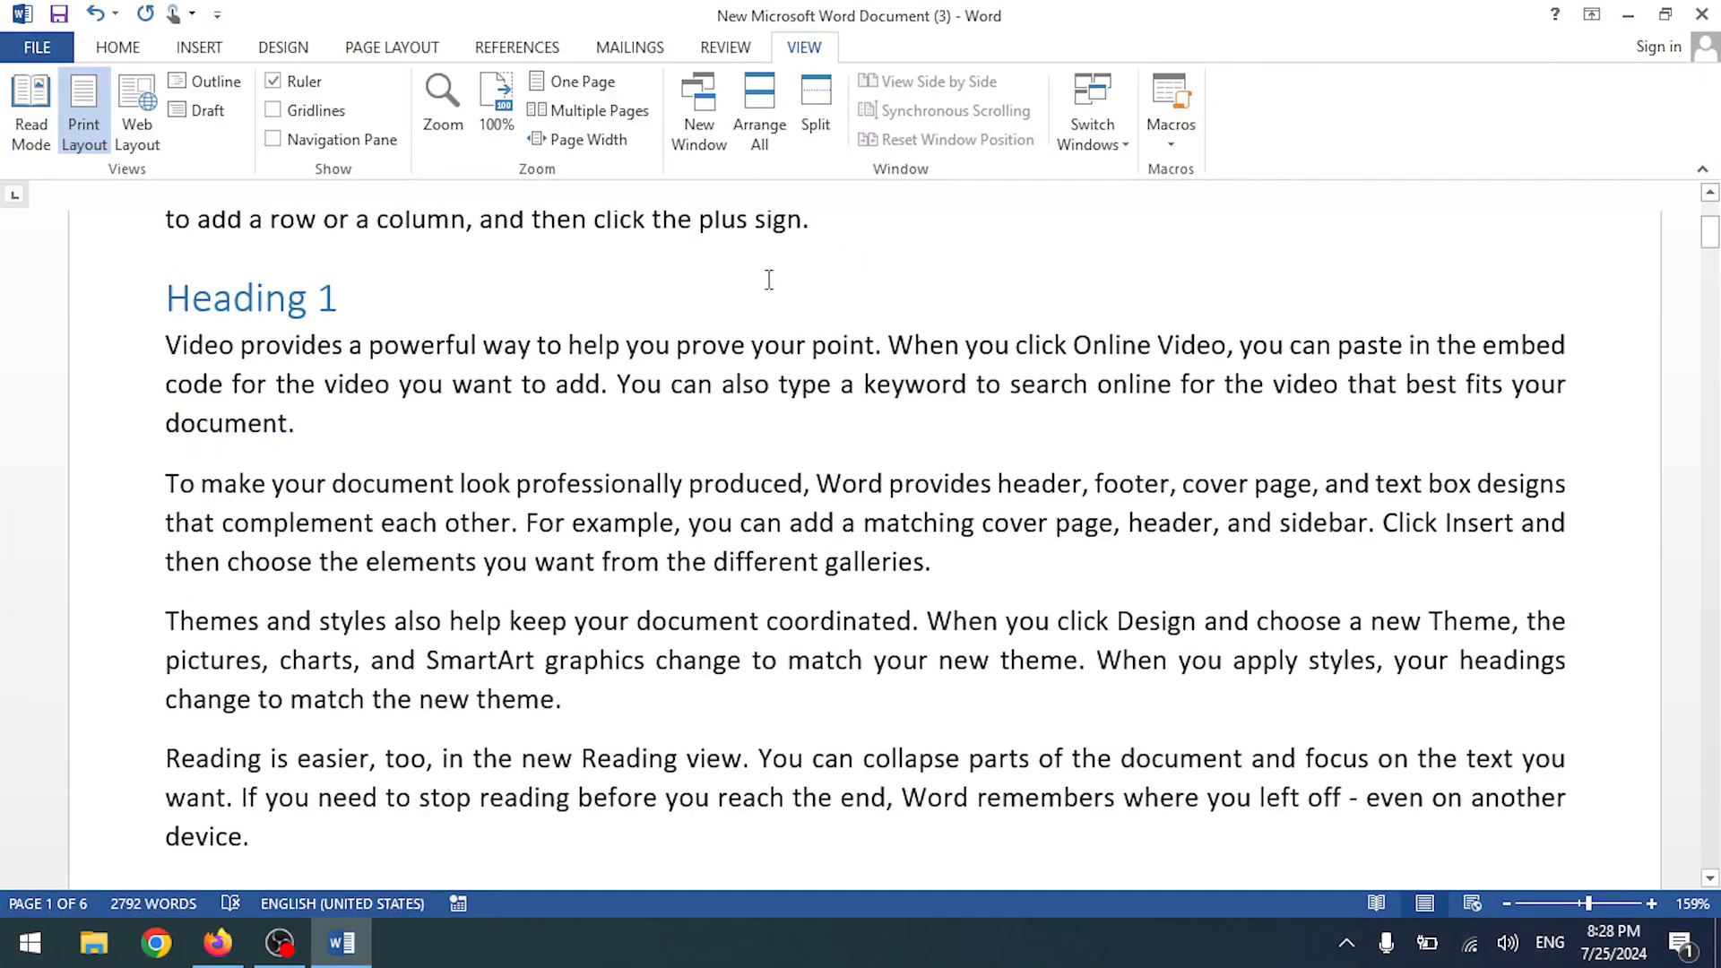
click(698, 133)
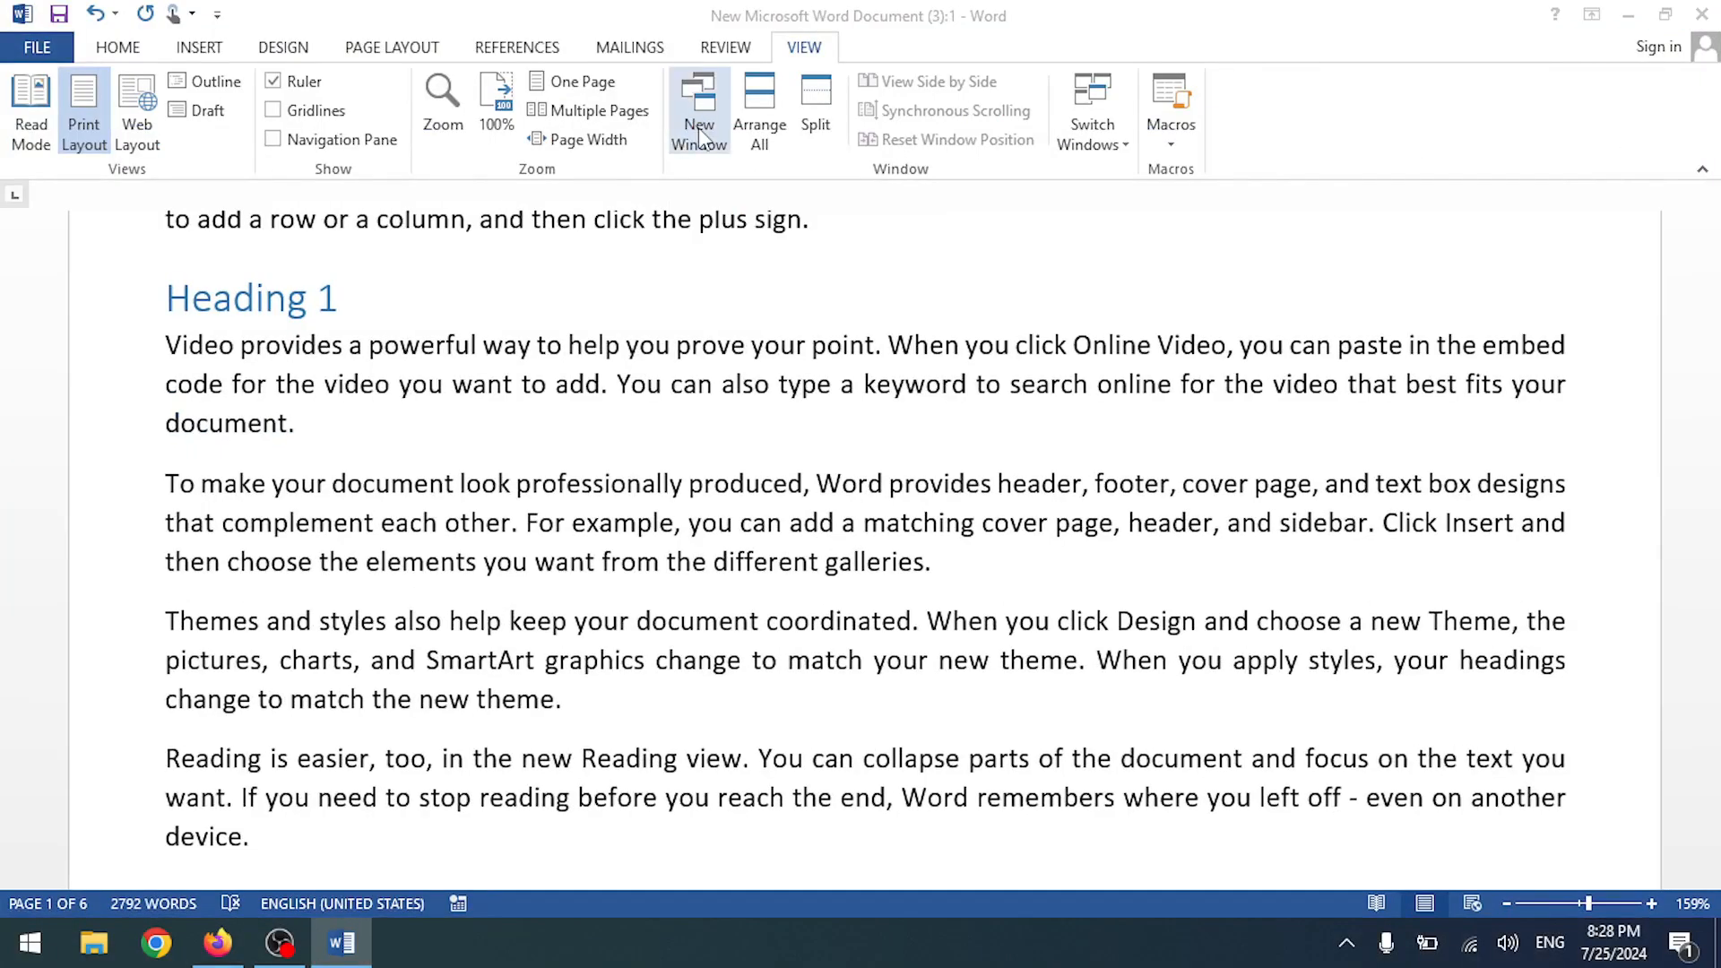
scroll(480, 607, down, 6)
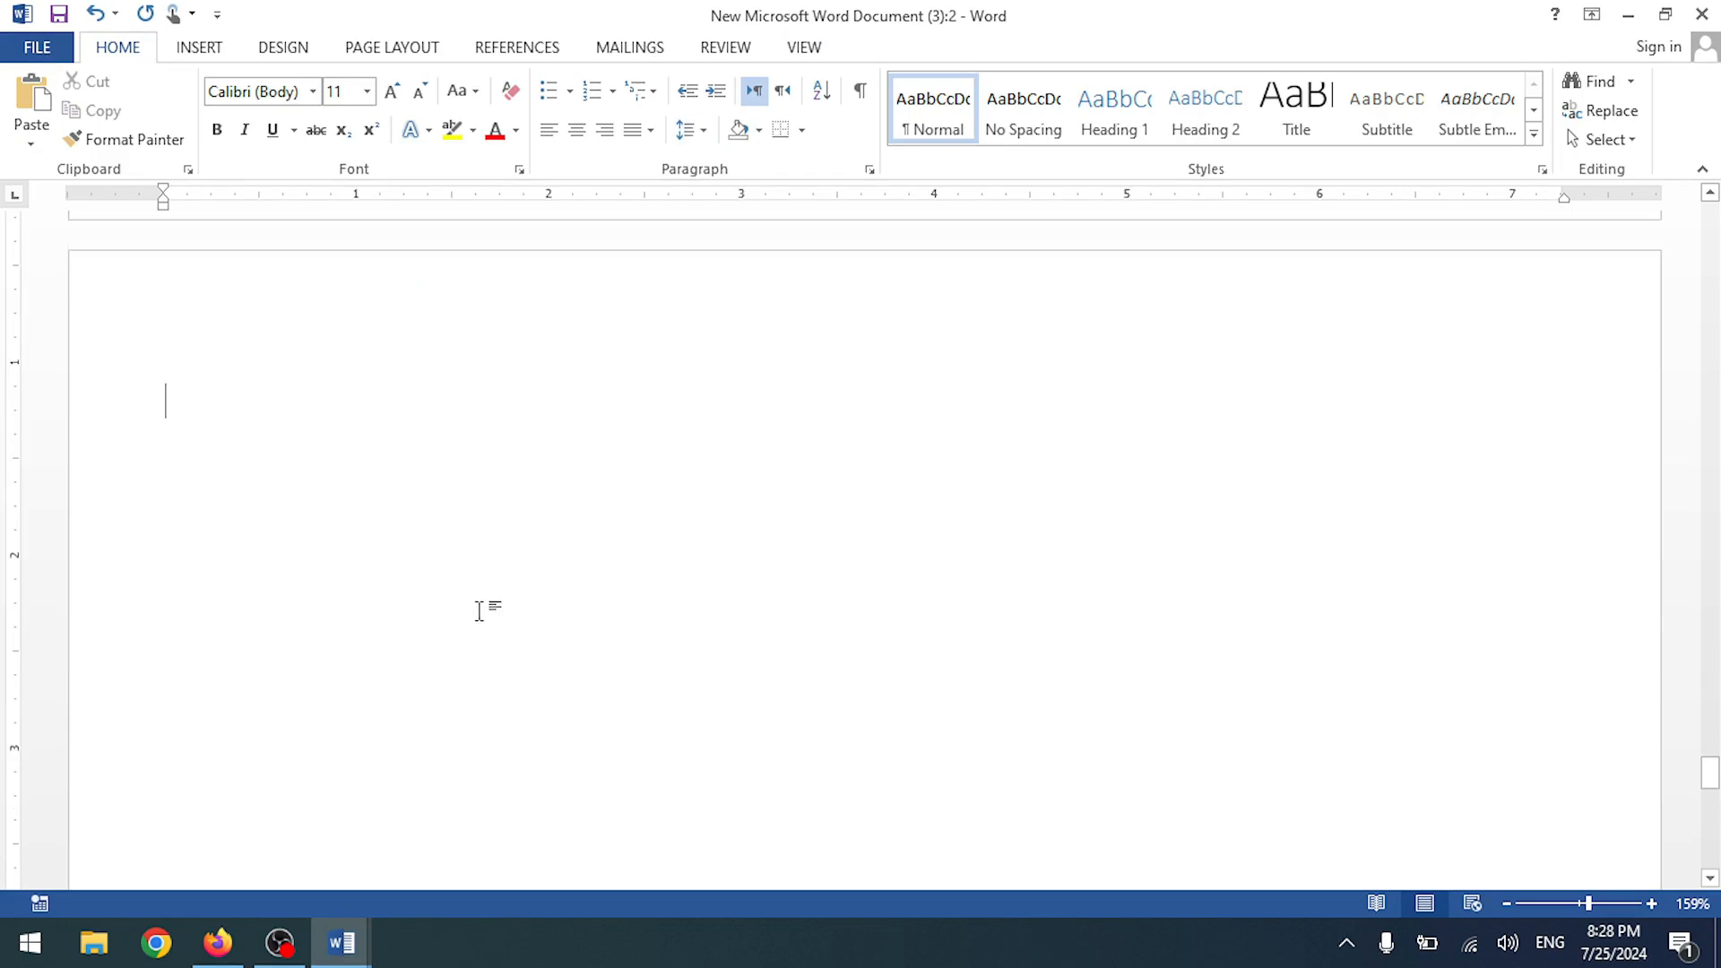
scroll(441, 707, up, 5)
scroll(452, 695, up, 2)
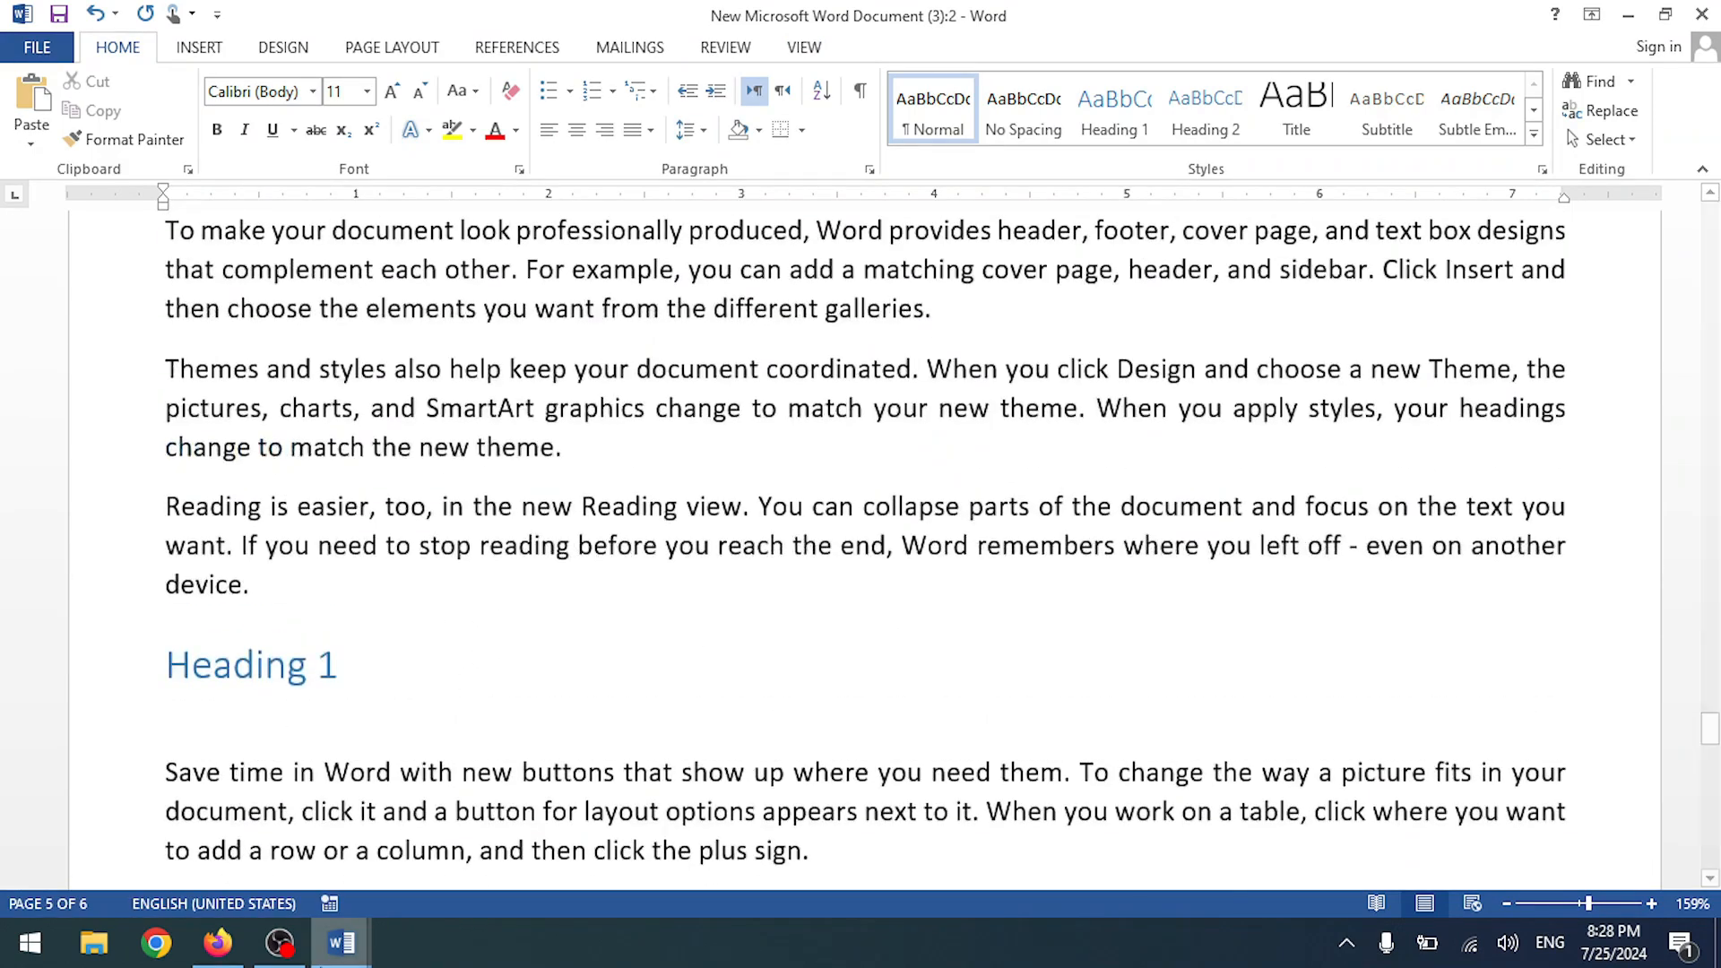
- In the first window, change the page-5 heading from Heading 1 to Heading 5
mouse_move(341, 941)
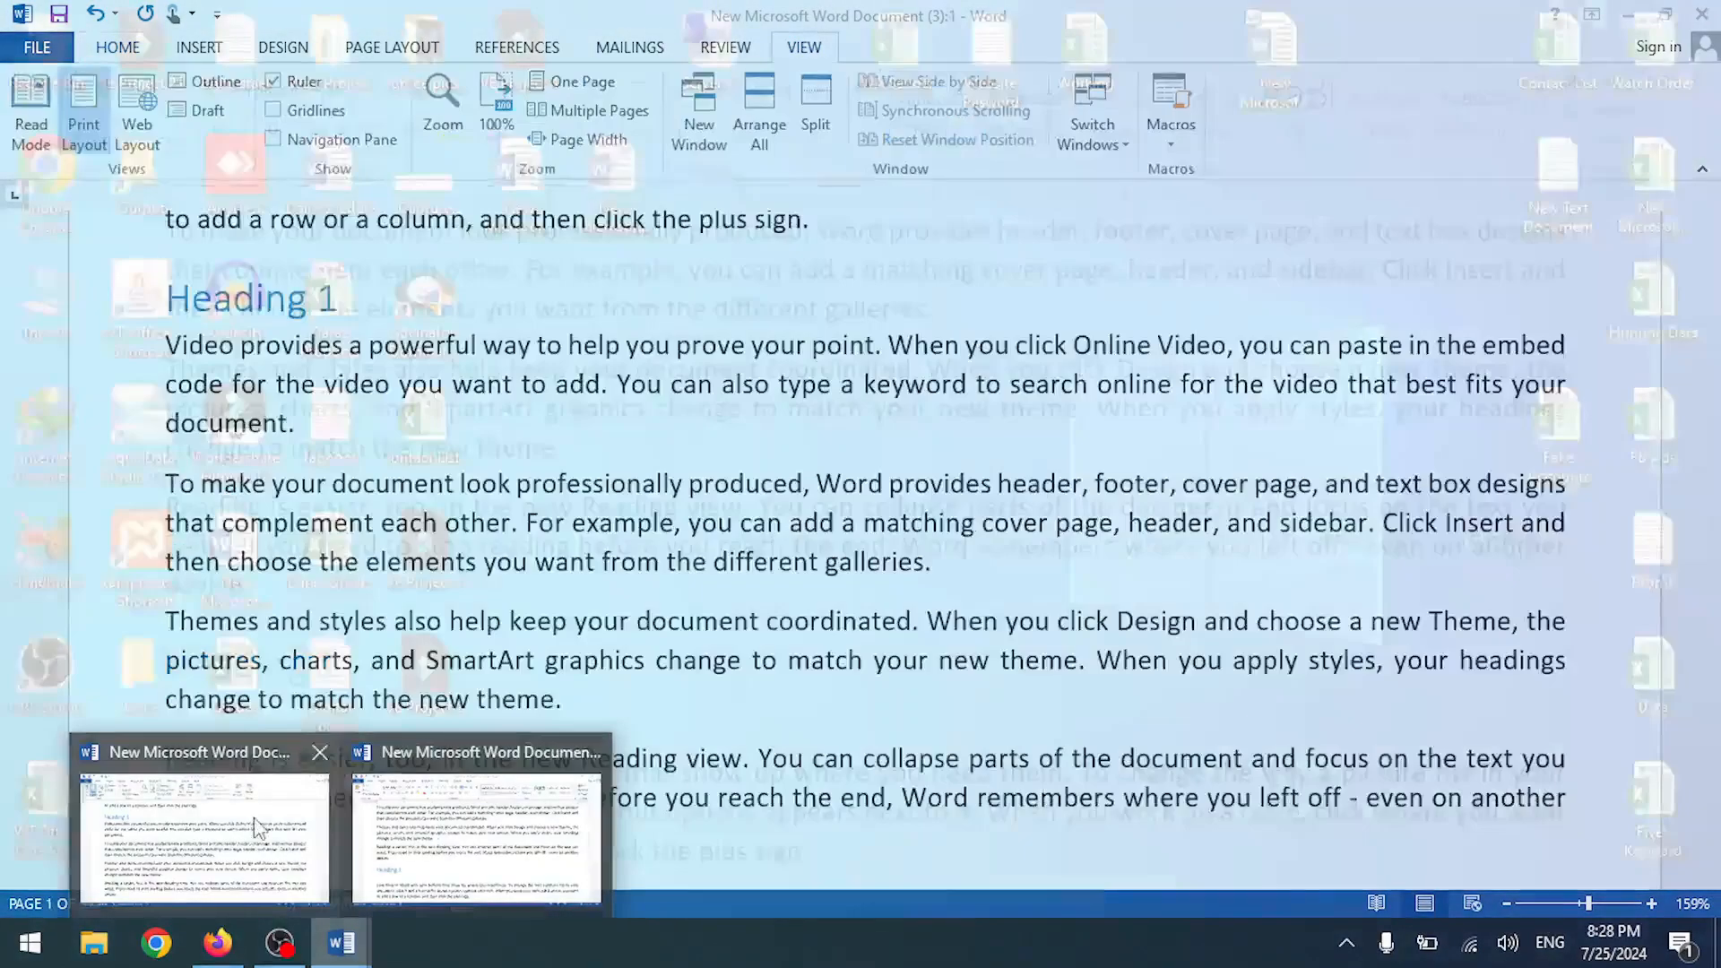
click(258, 829)
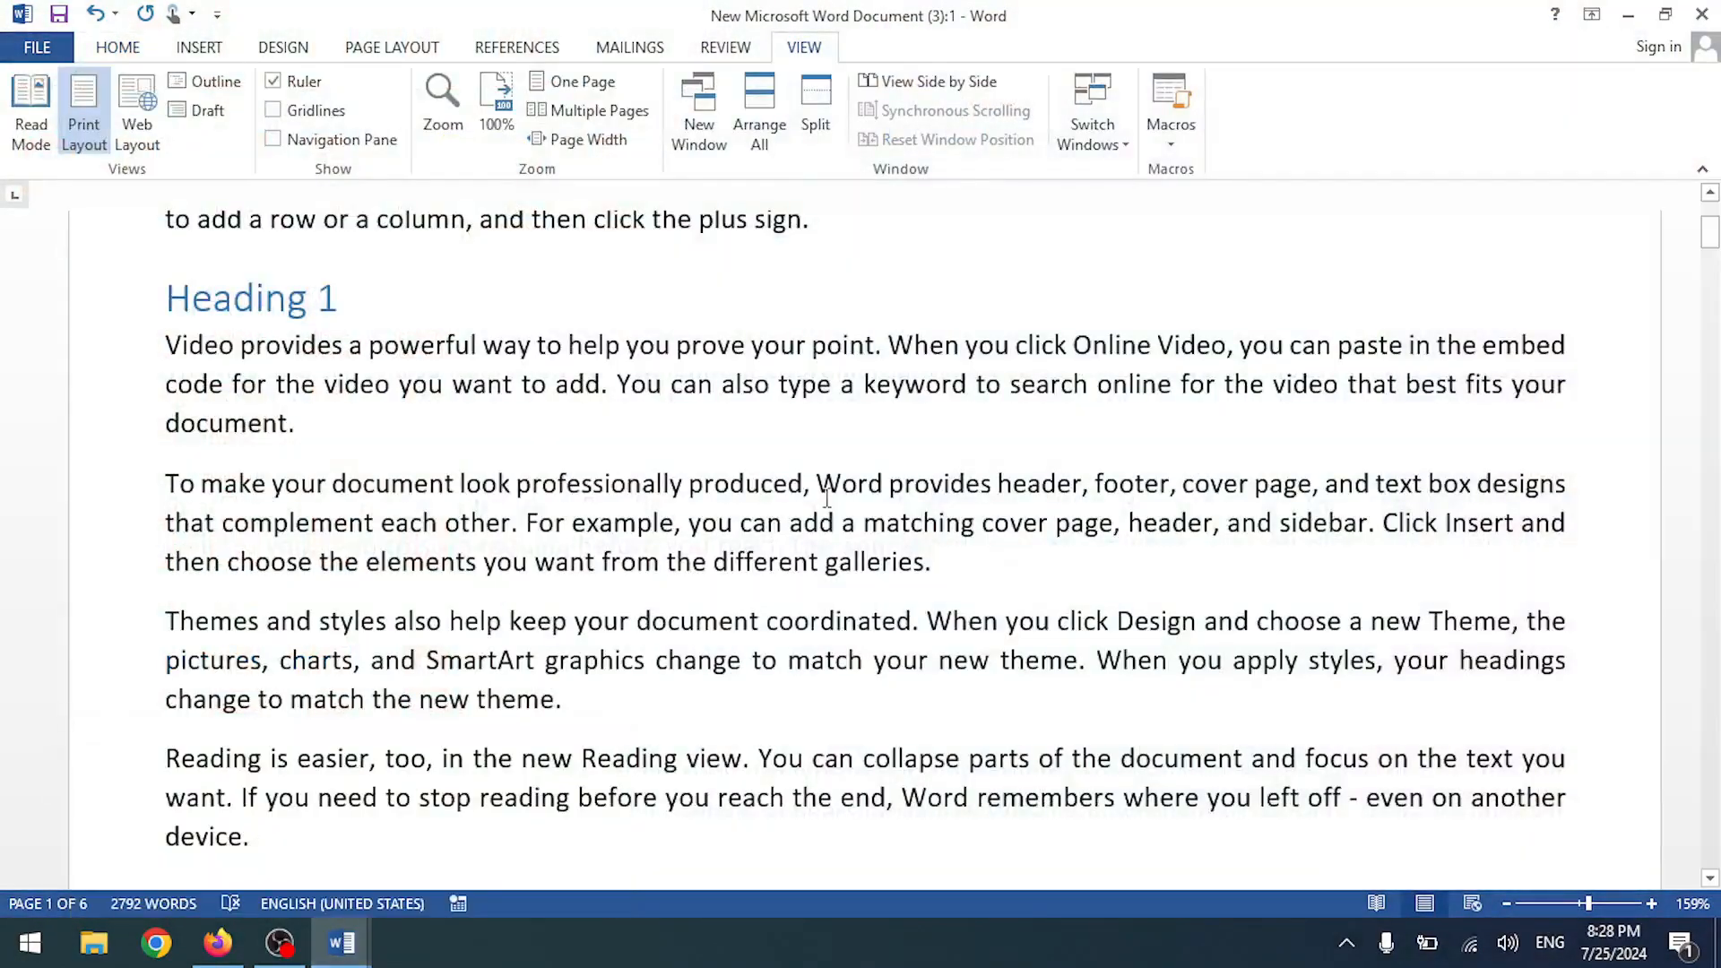
scroll(783, 468, up, 3)
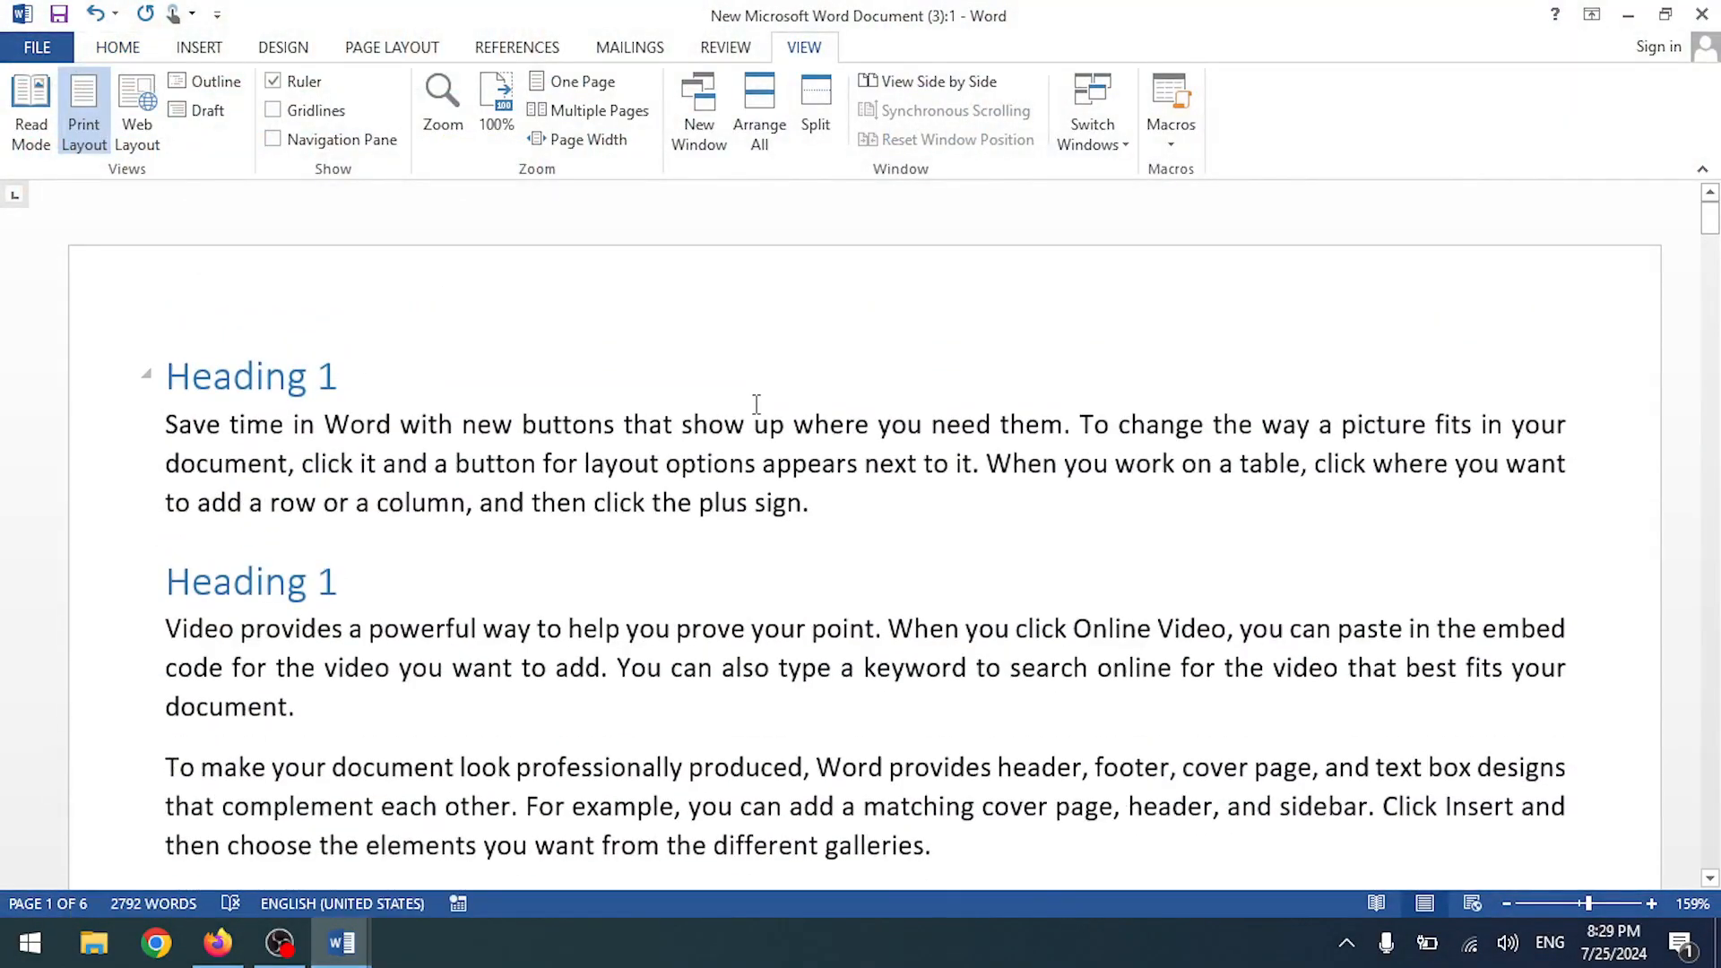
scroll(779, 390, down, 1)
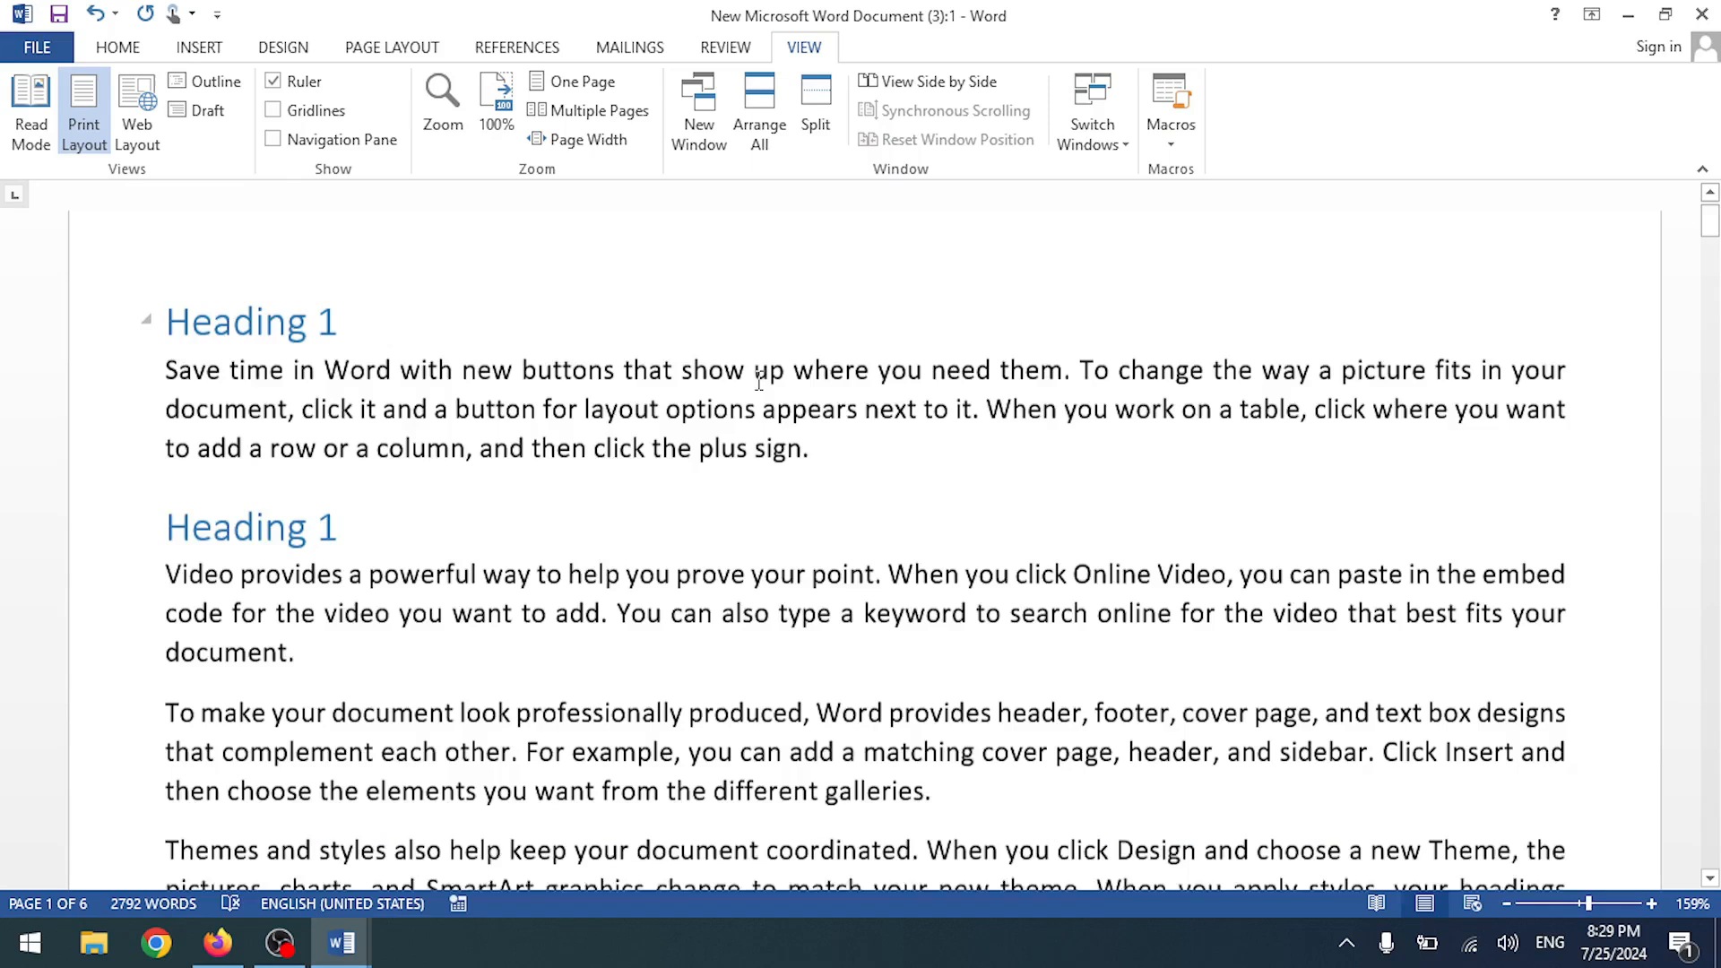
scroll(435, 403, up, 1)
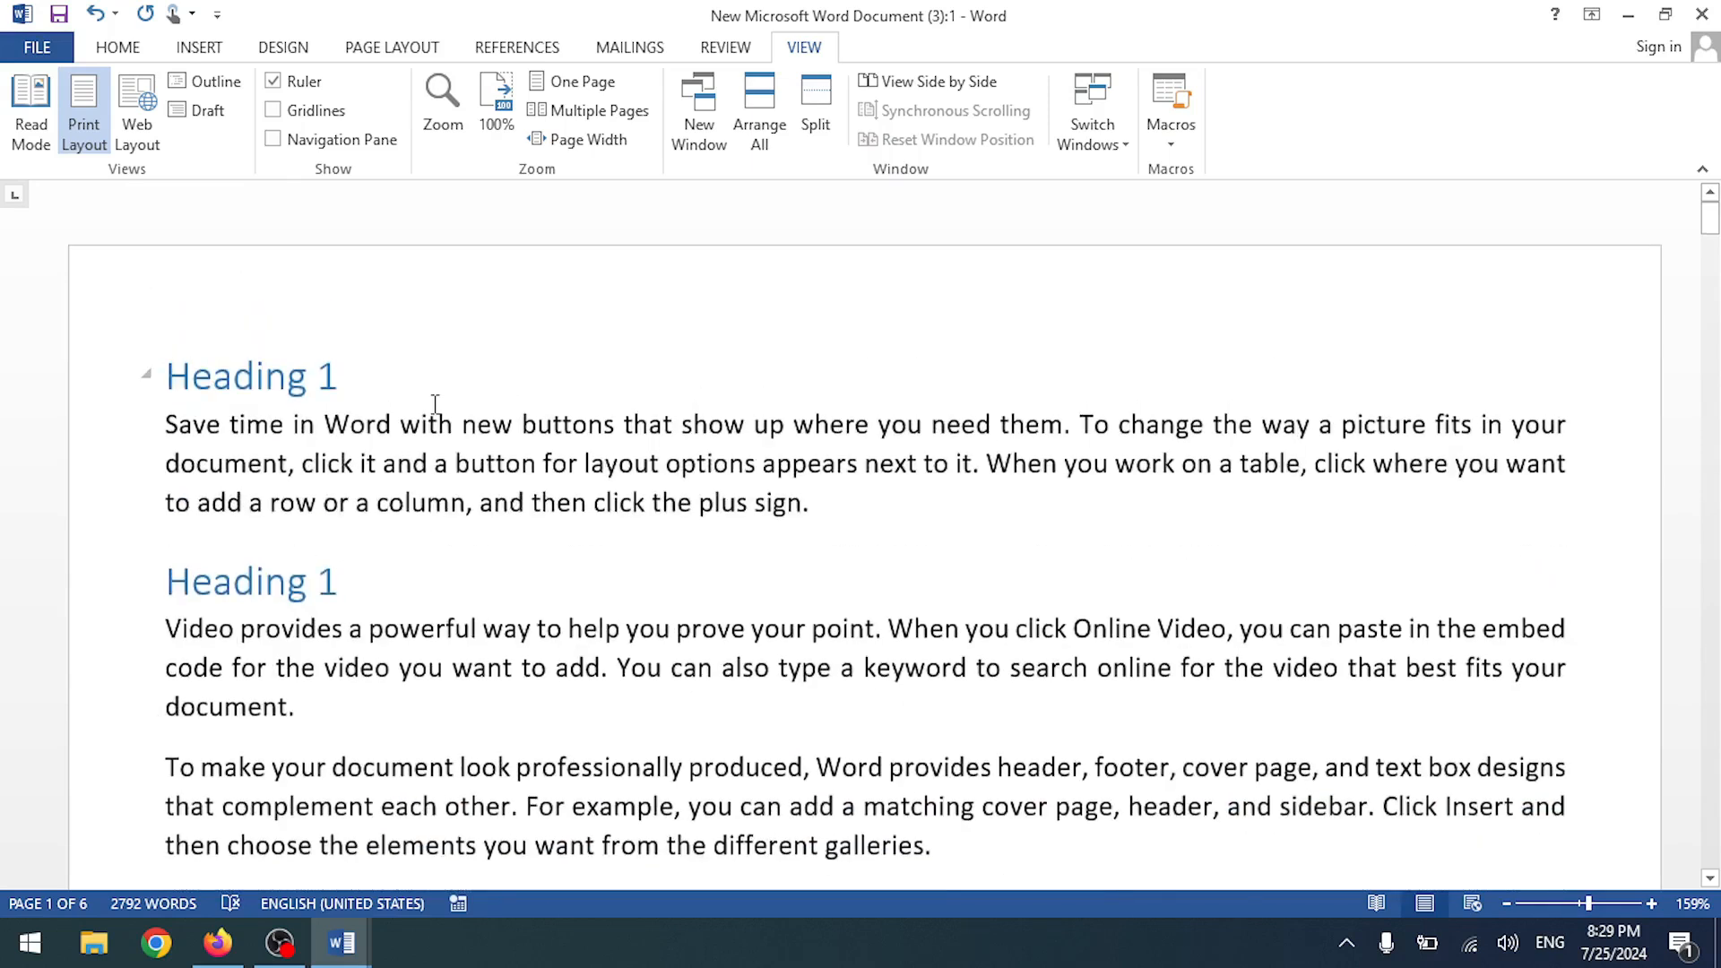
click(357, 378)
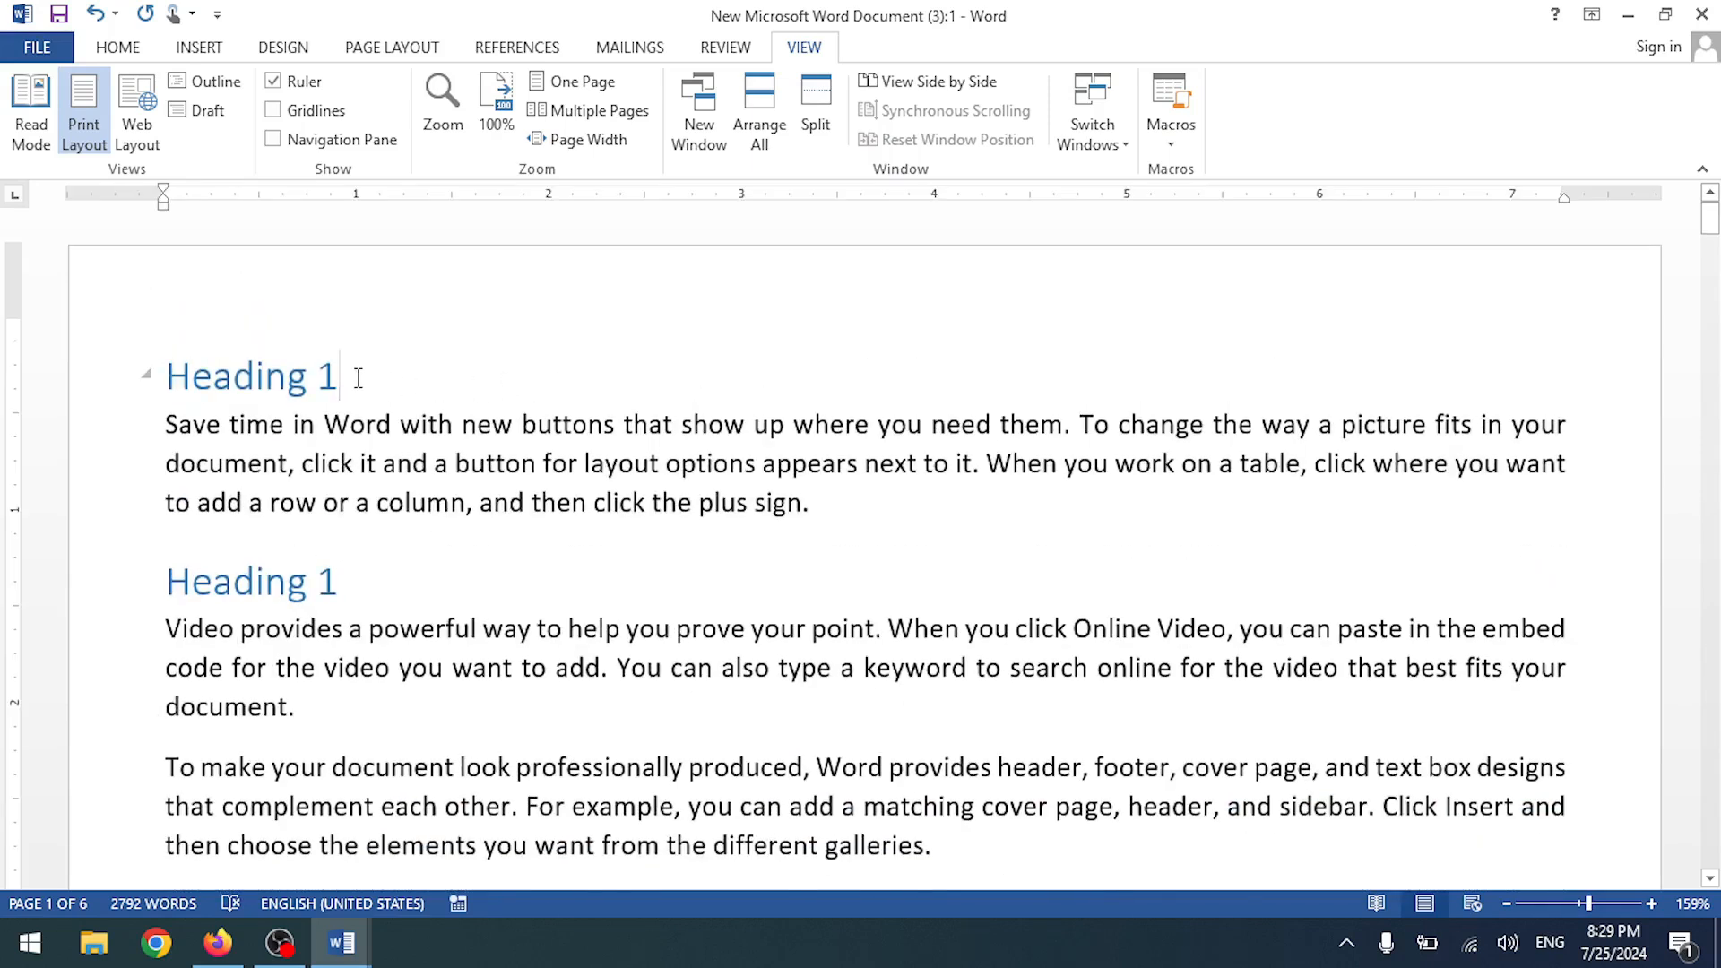
scroll(357, 377, down, 6)
click(1710, 260)
drag(1710, 260, 1714, 748)
click(467, 330)
key(BackSpace)
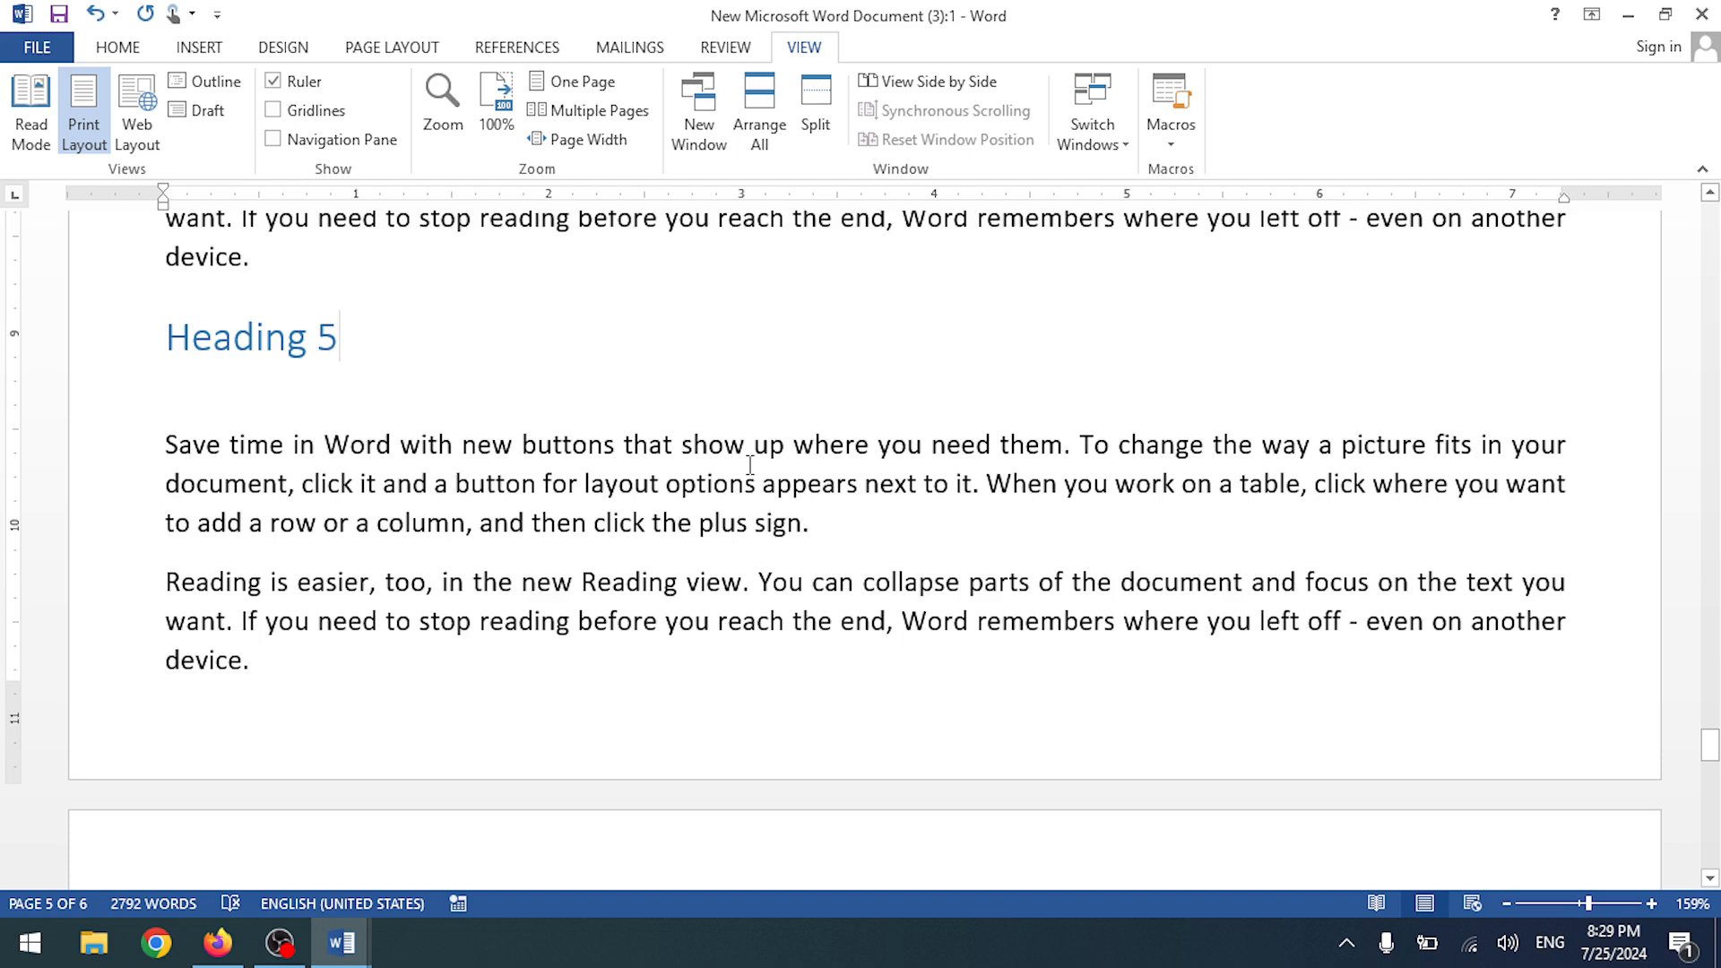
- Compare the two document windows, then open a third window of the document
scroll(750, 465, up, 20)
scroll(750, 465, up, 3)
scroll(750, 465, down, 5)
scroll(747, 463, up, 18)
drag(1712, 310, 1710, 220)
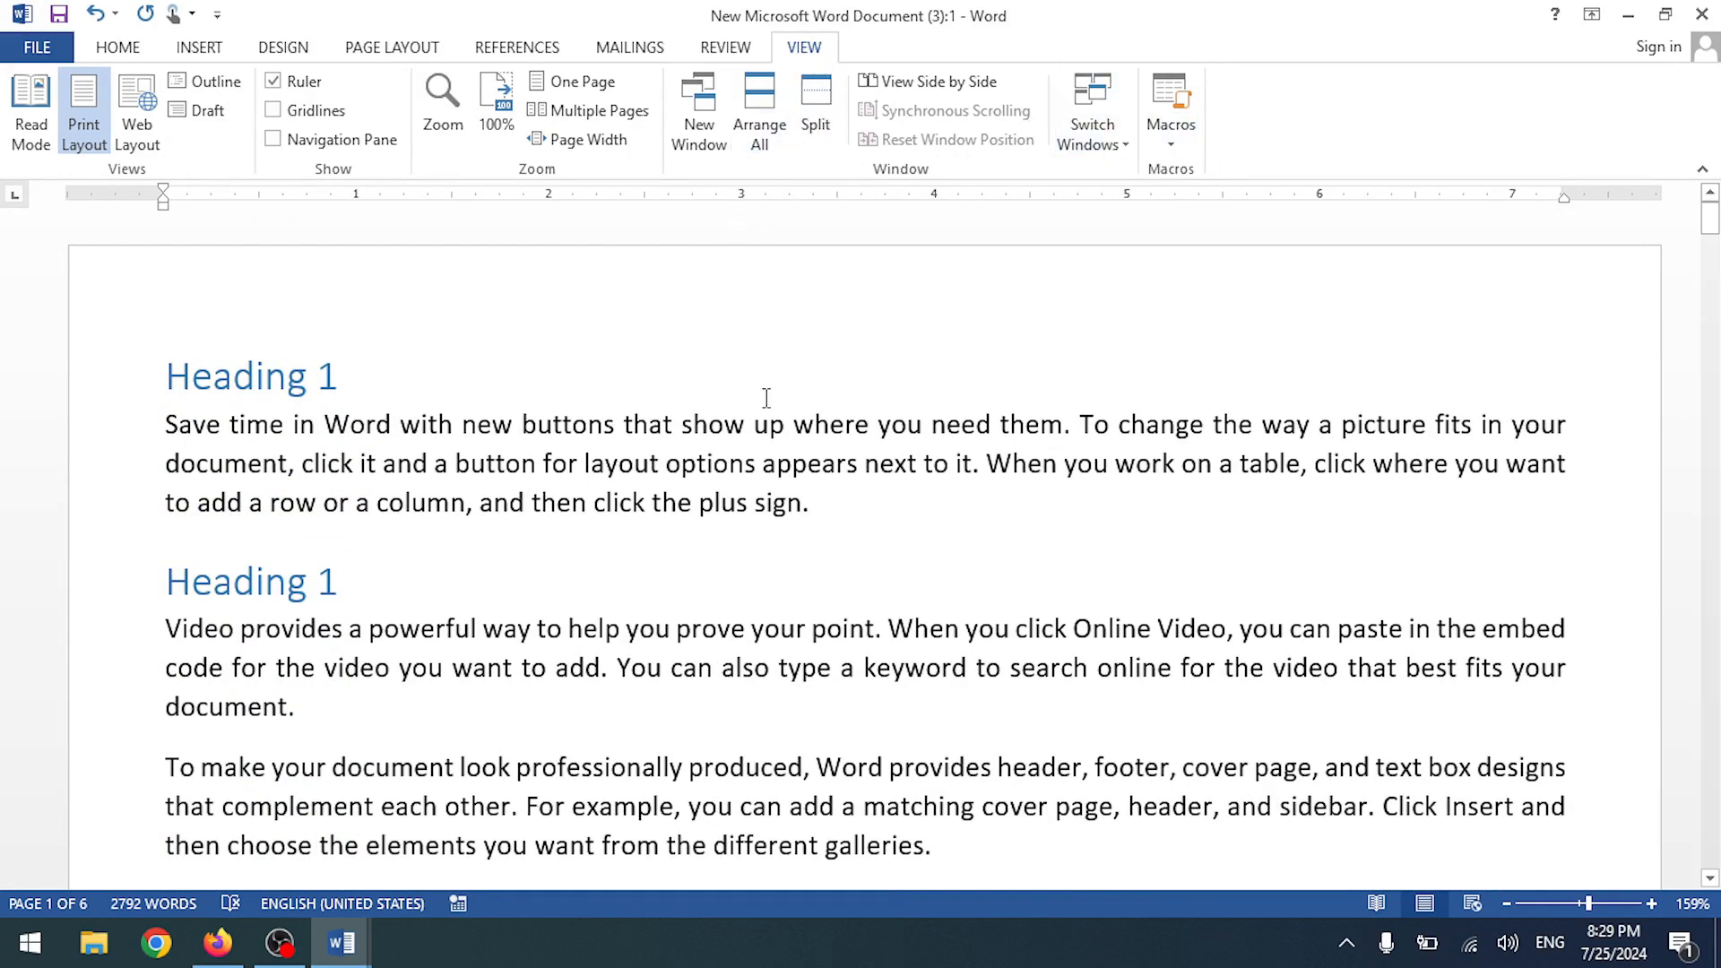
key(alt+Tab)
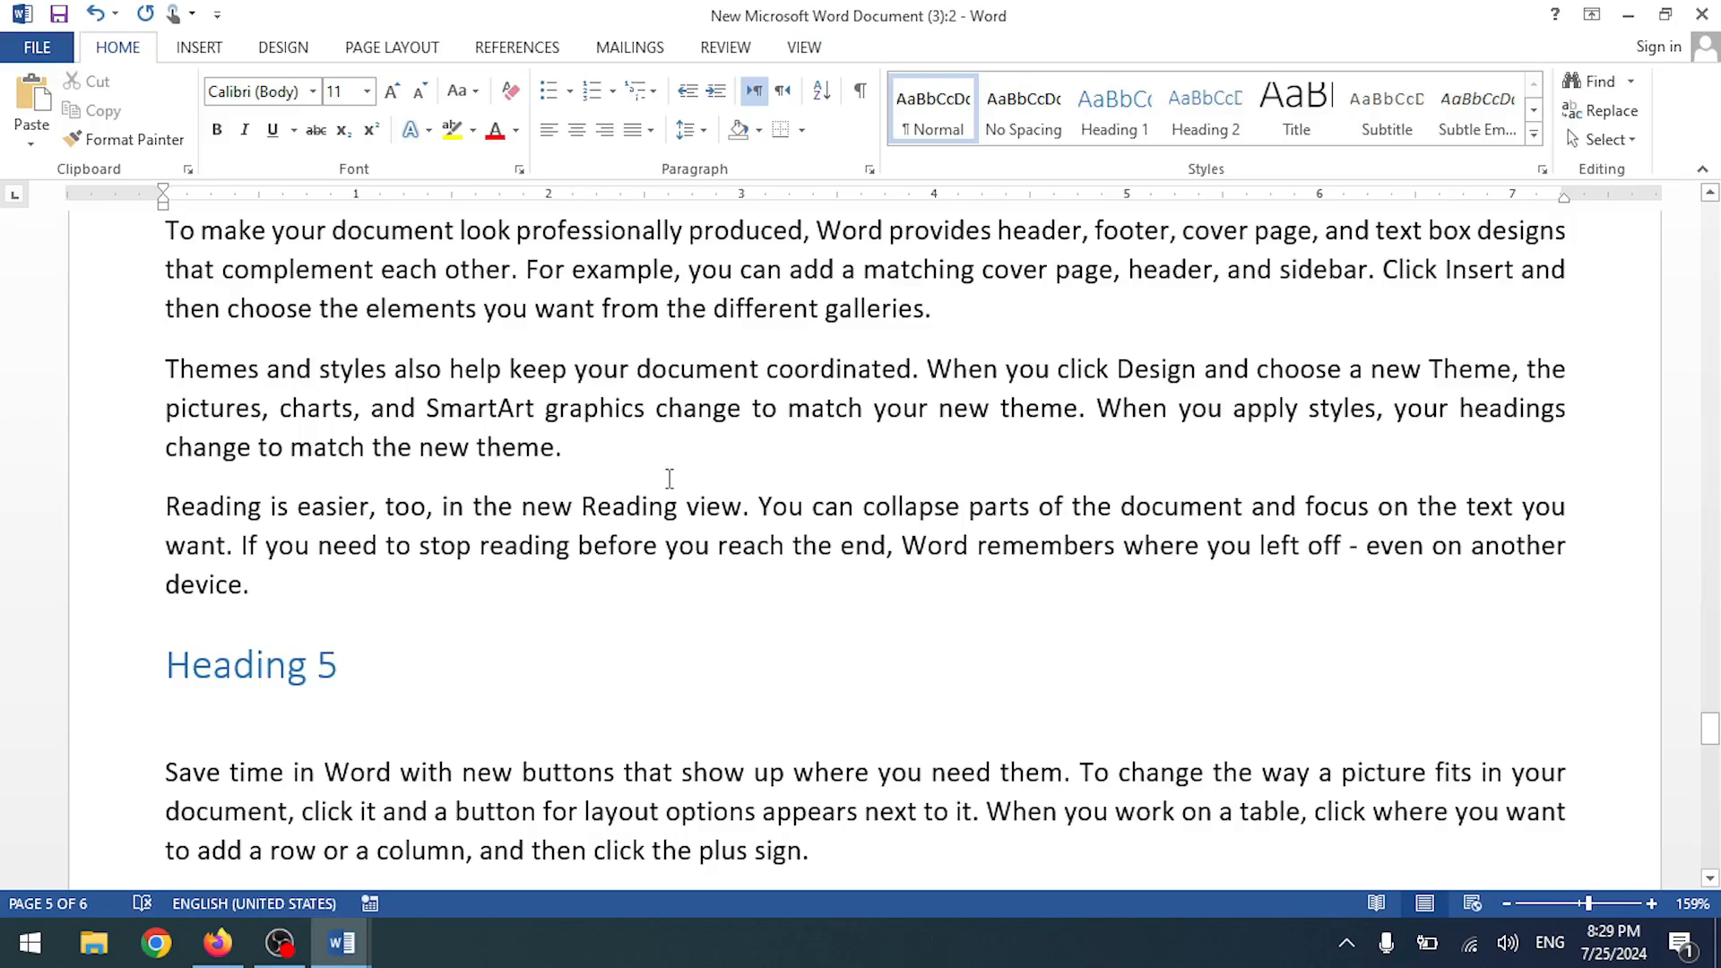
scroll(669, 480, down, 5)
scroll(1237, 518, up, 5)
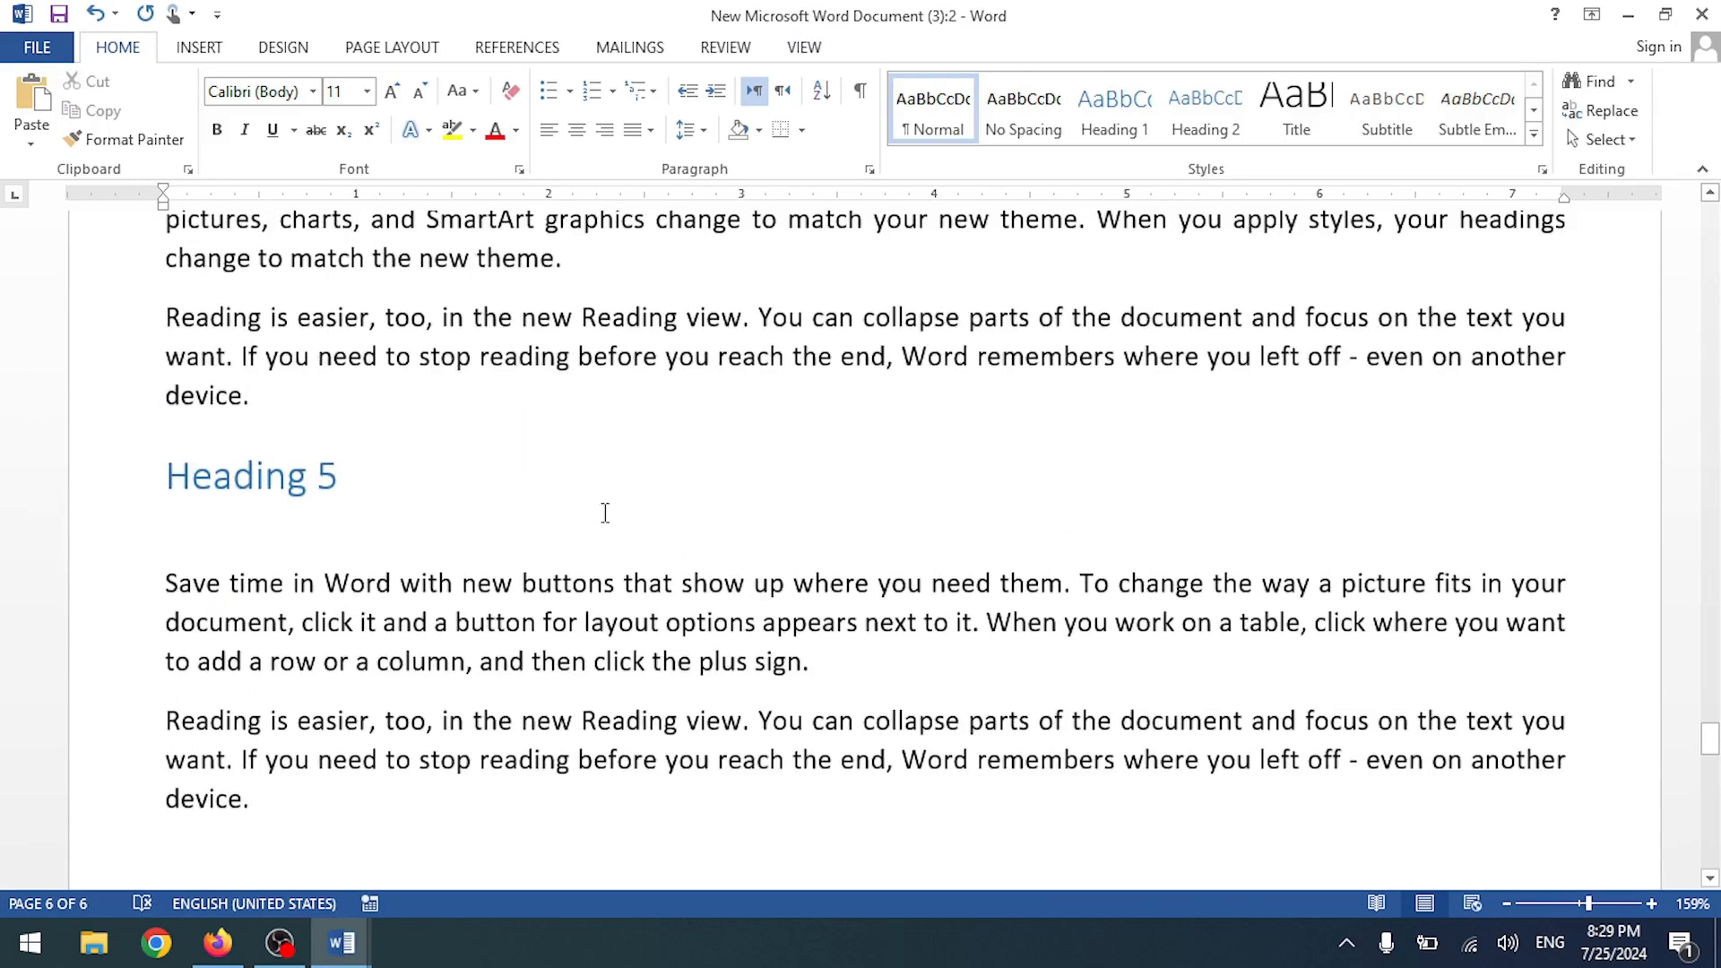
key(alt+Tab)
key(alt+Tab)
key(alt+Tab)
key(alt+Tab)
key(alt+Tab)
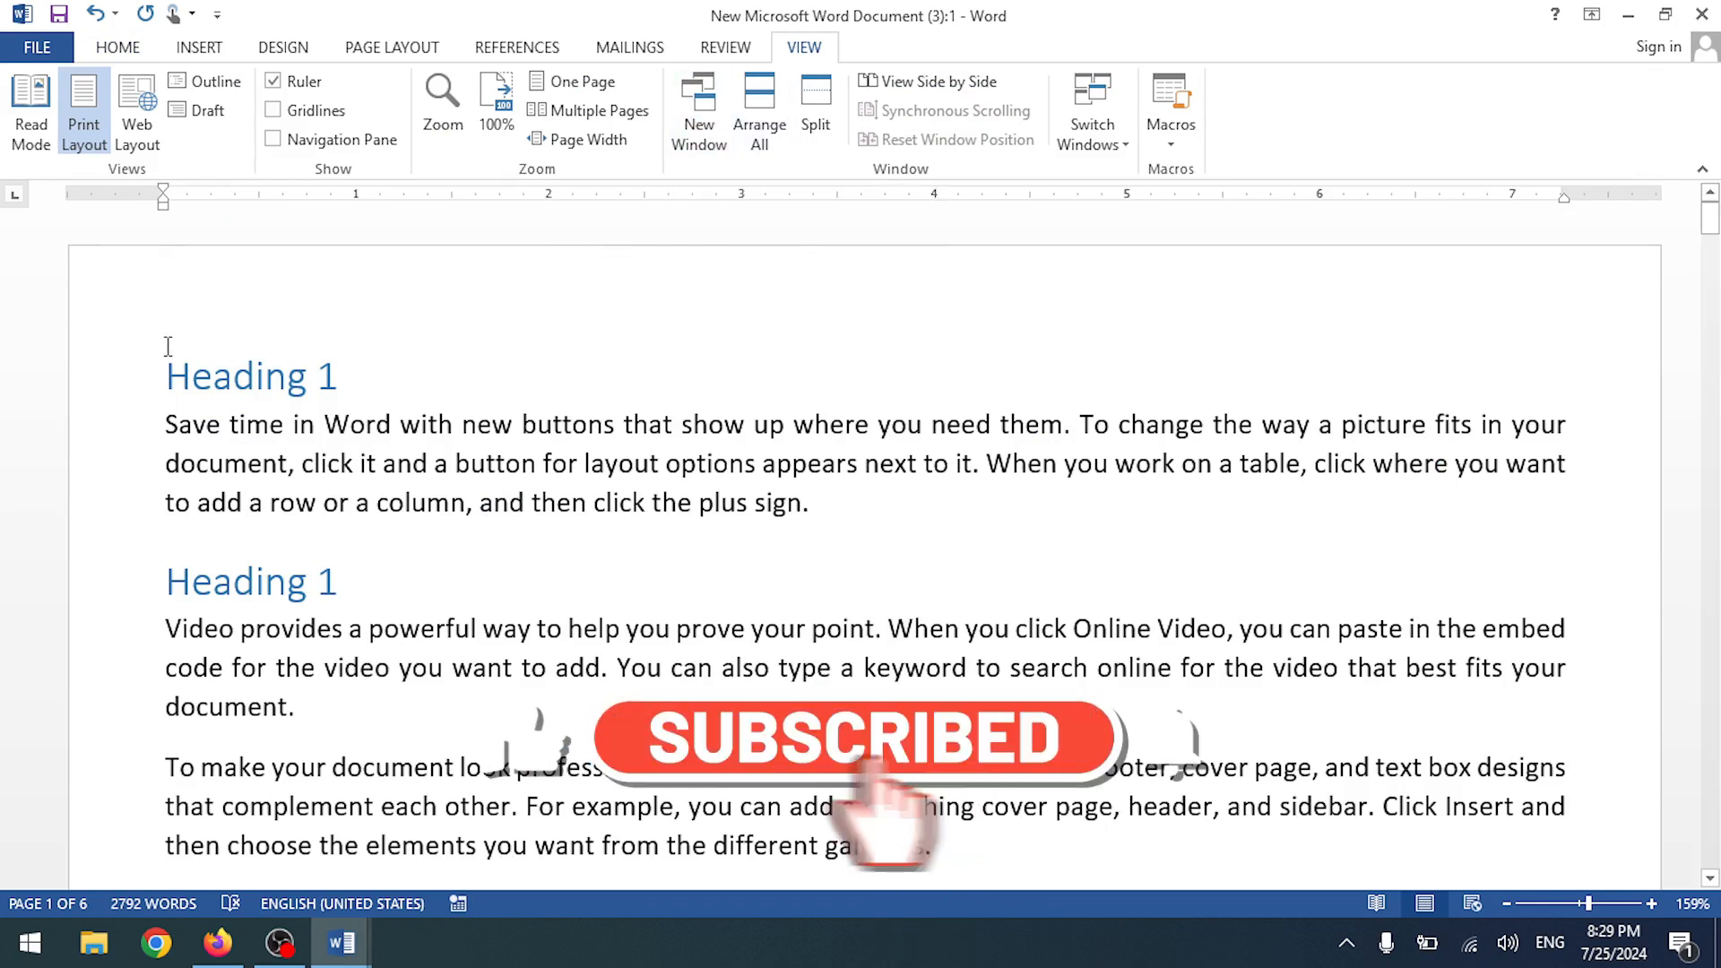
click(699, 134)
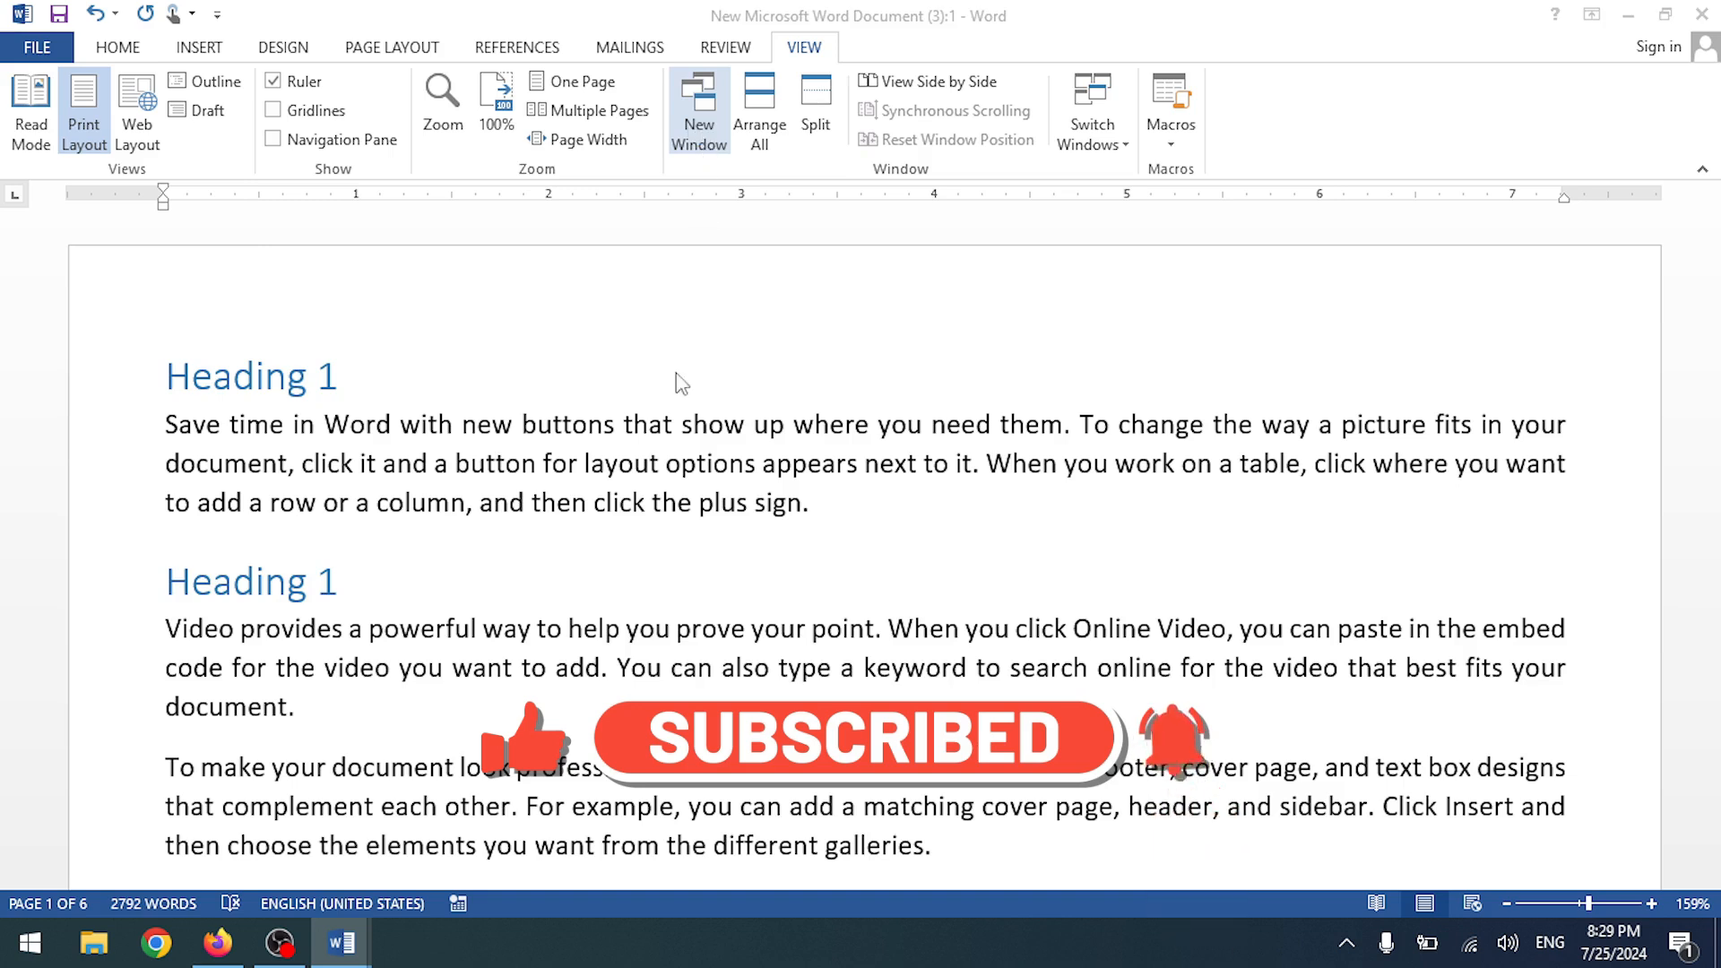
scroll(460, 821, down, 5)
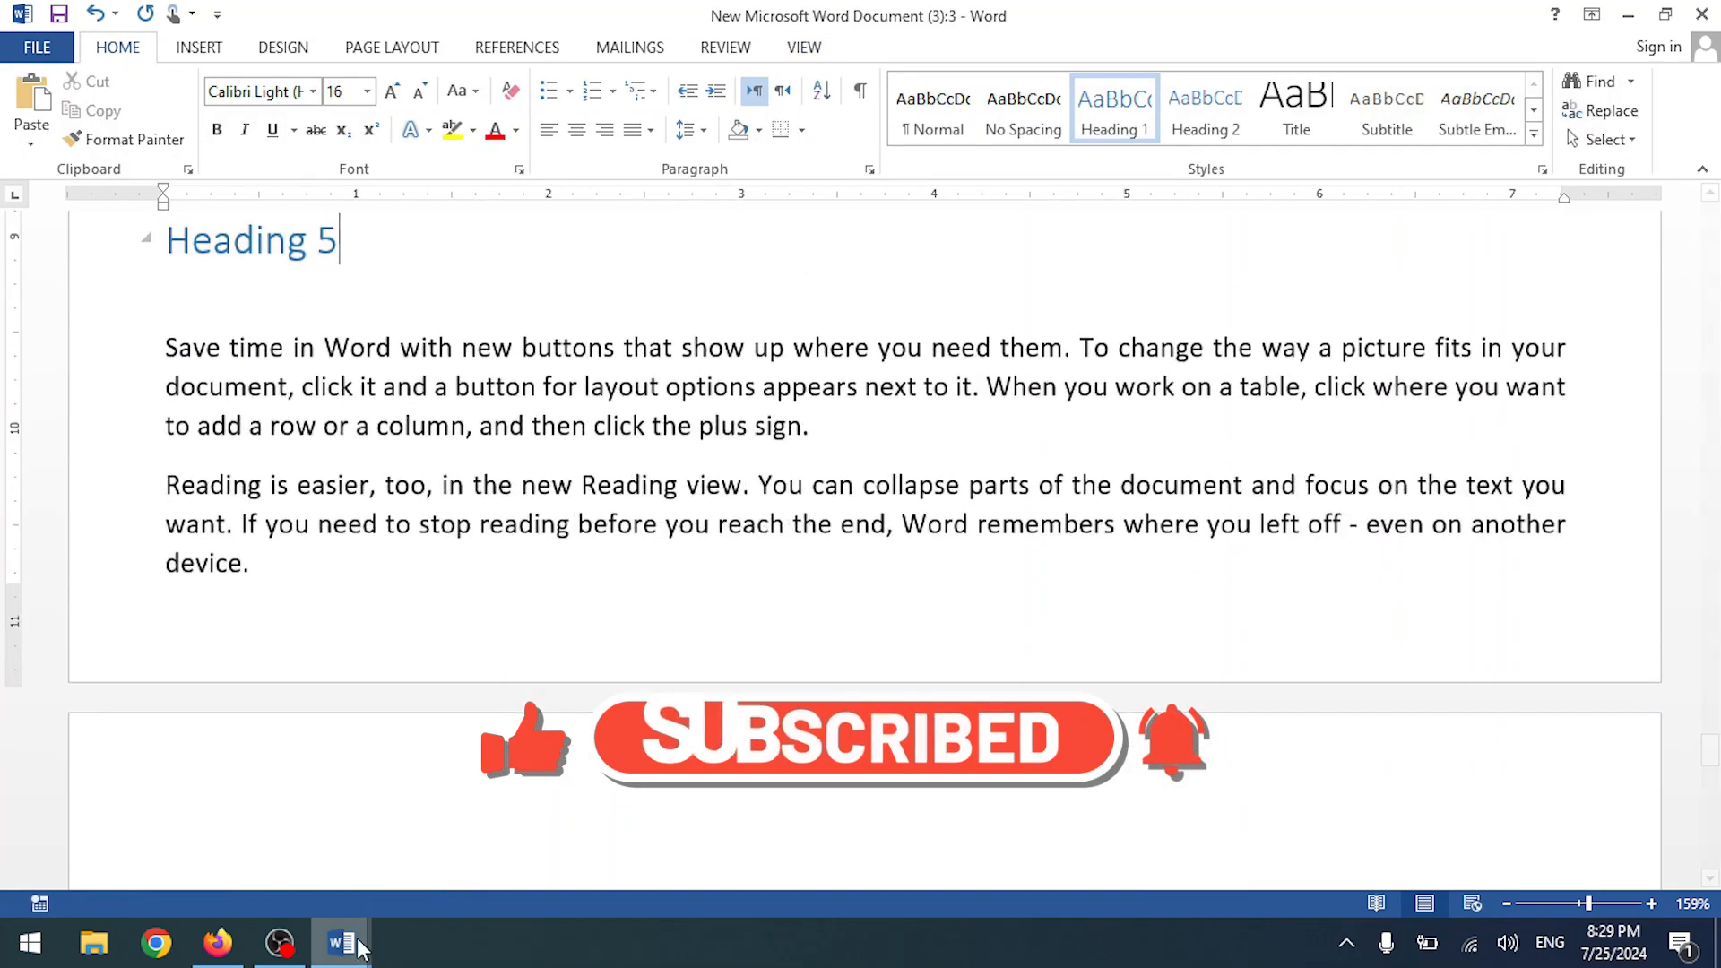
- Close the third window and tile the remaining document windows with Arrange All
mouse_move(344, 937)
click(794, 752)
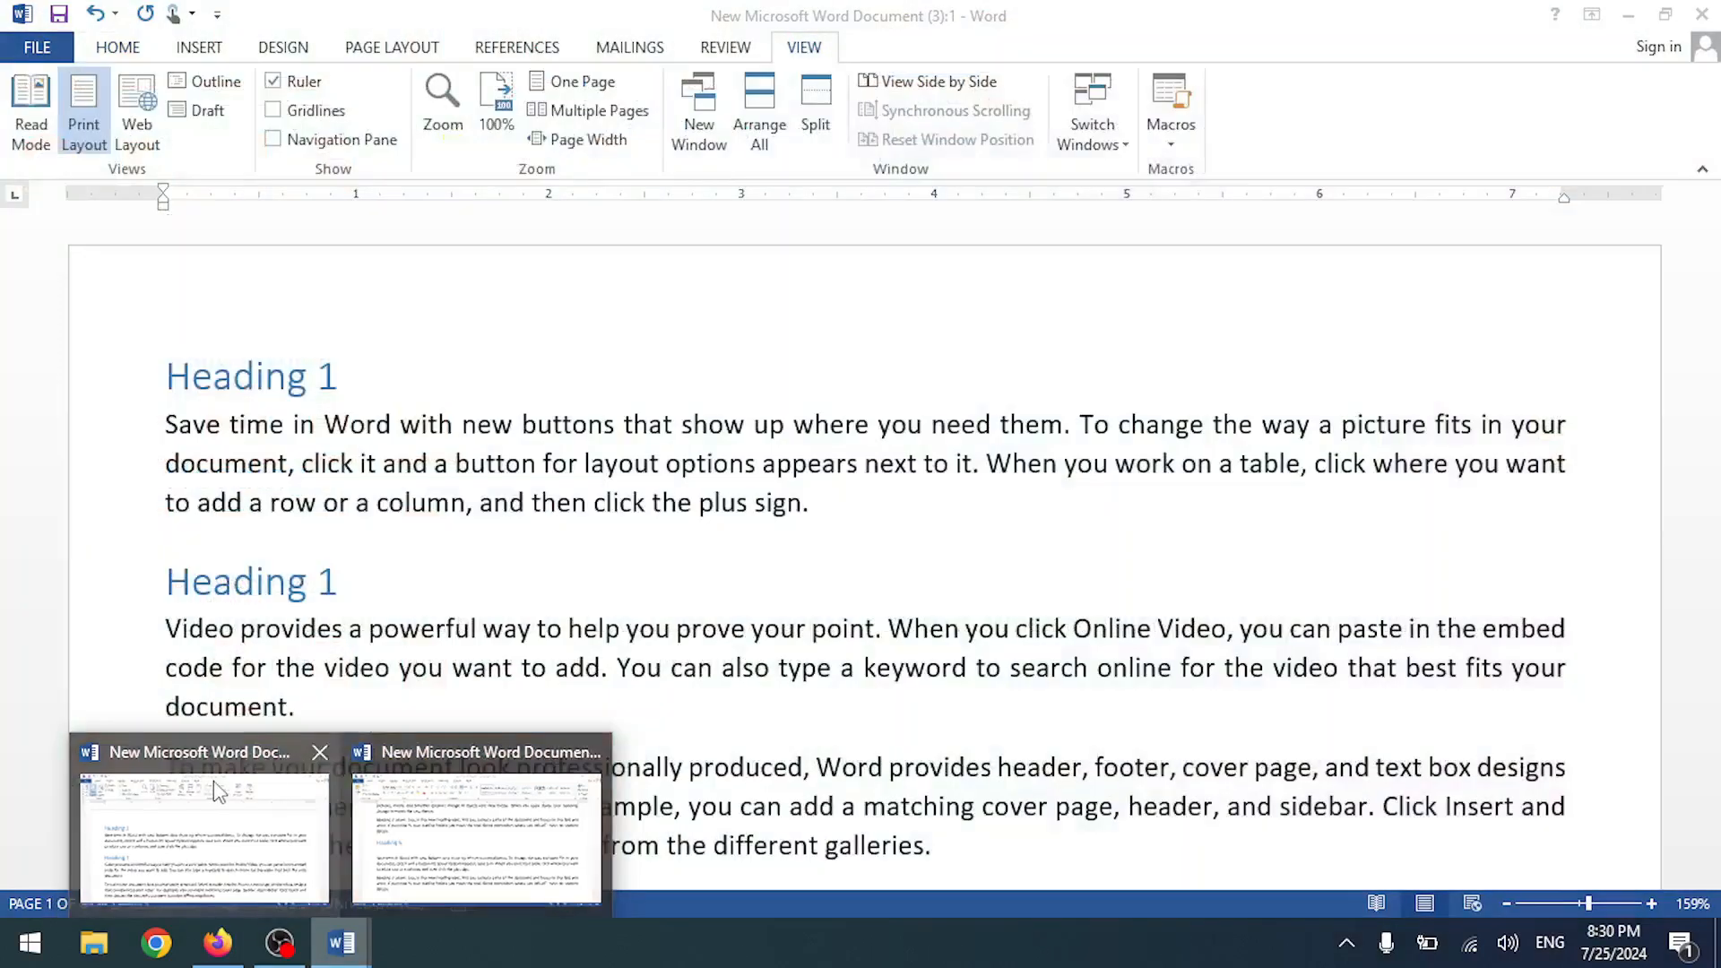
click(211, 785)
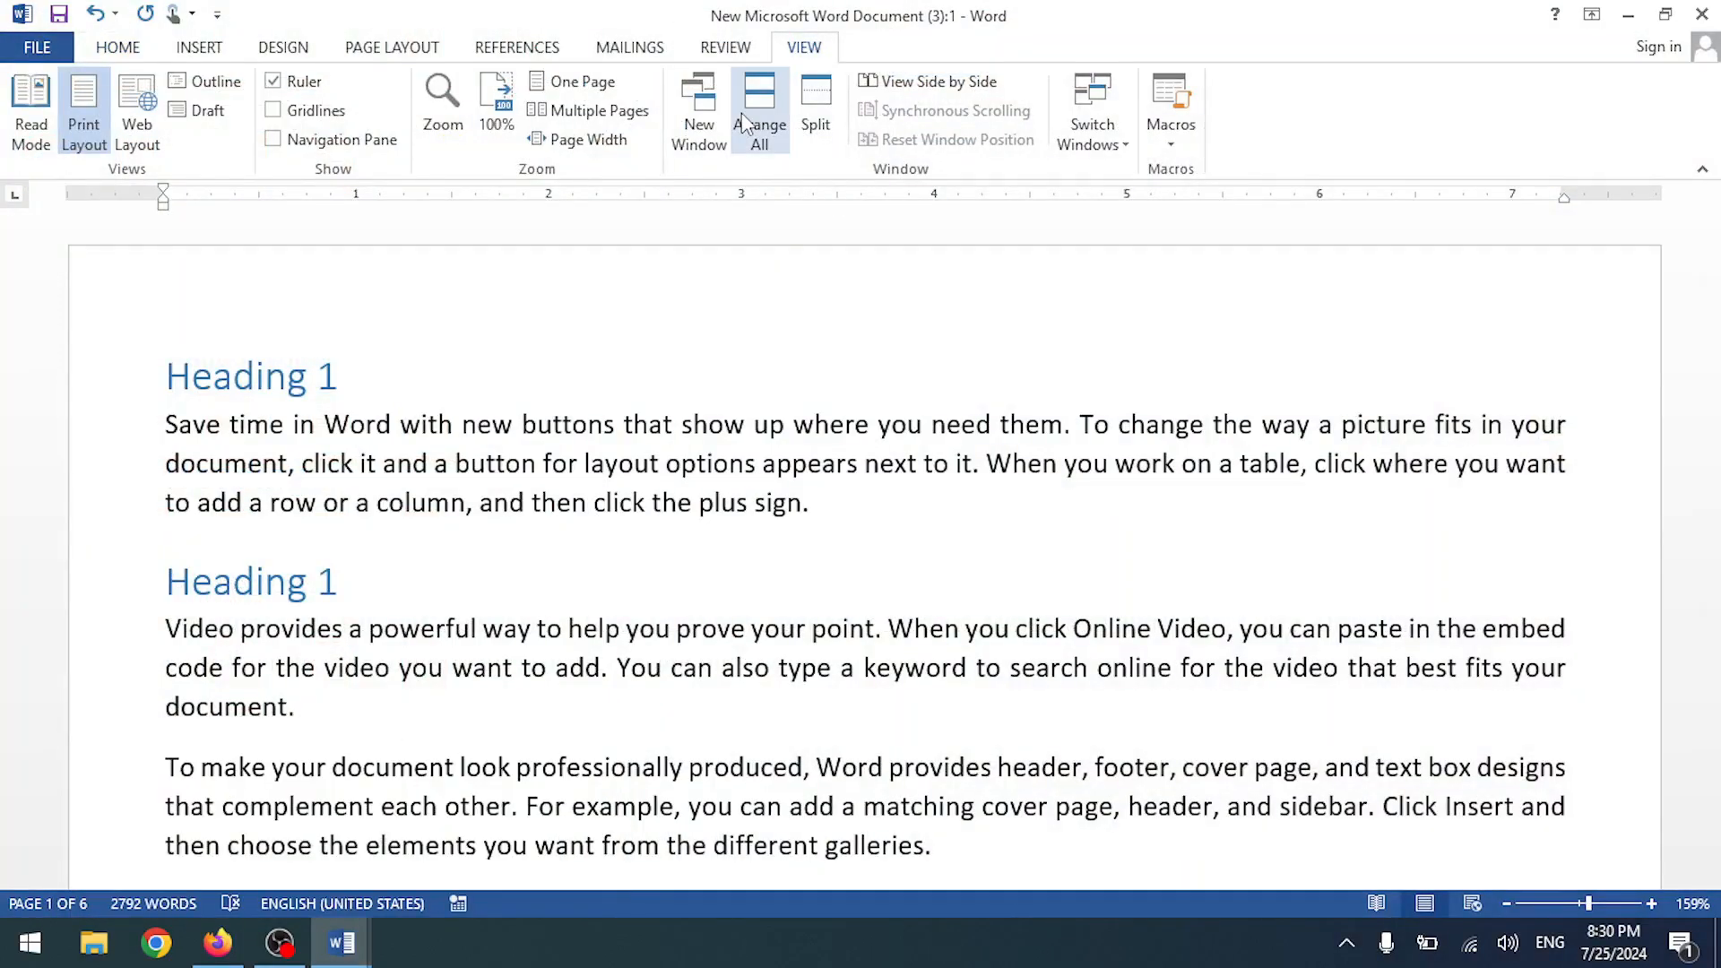
click(759, 121)
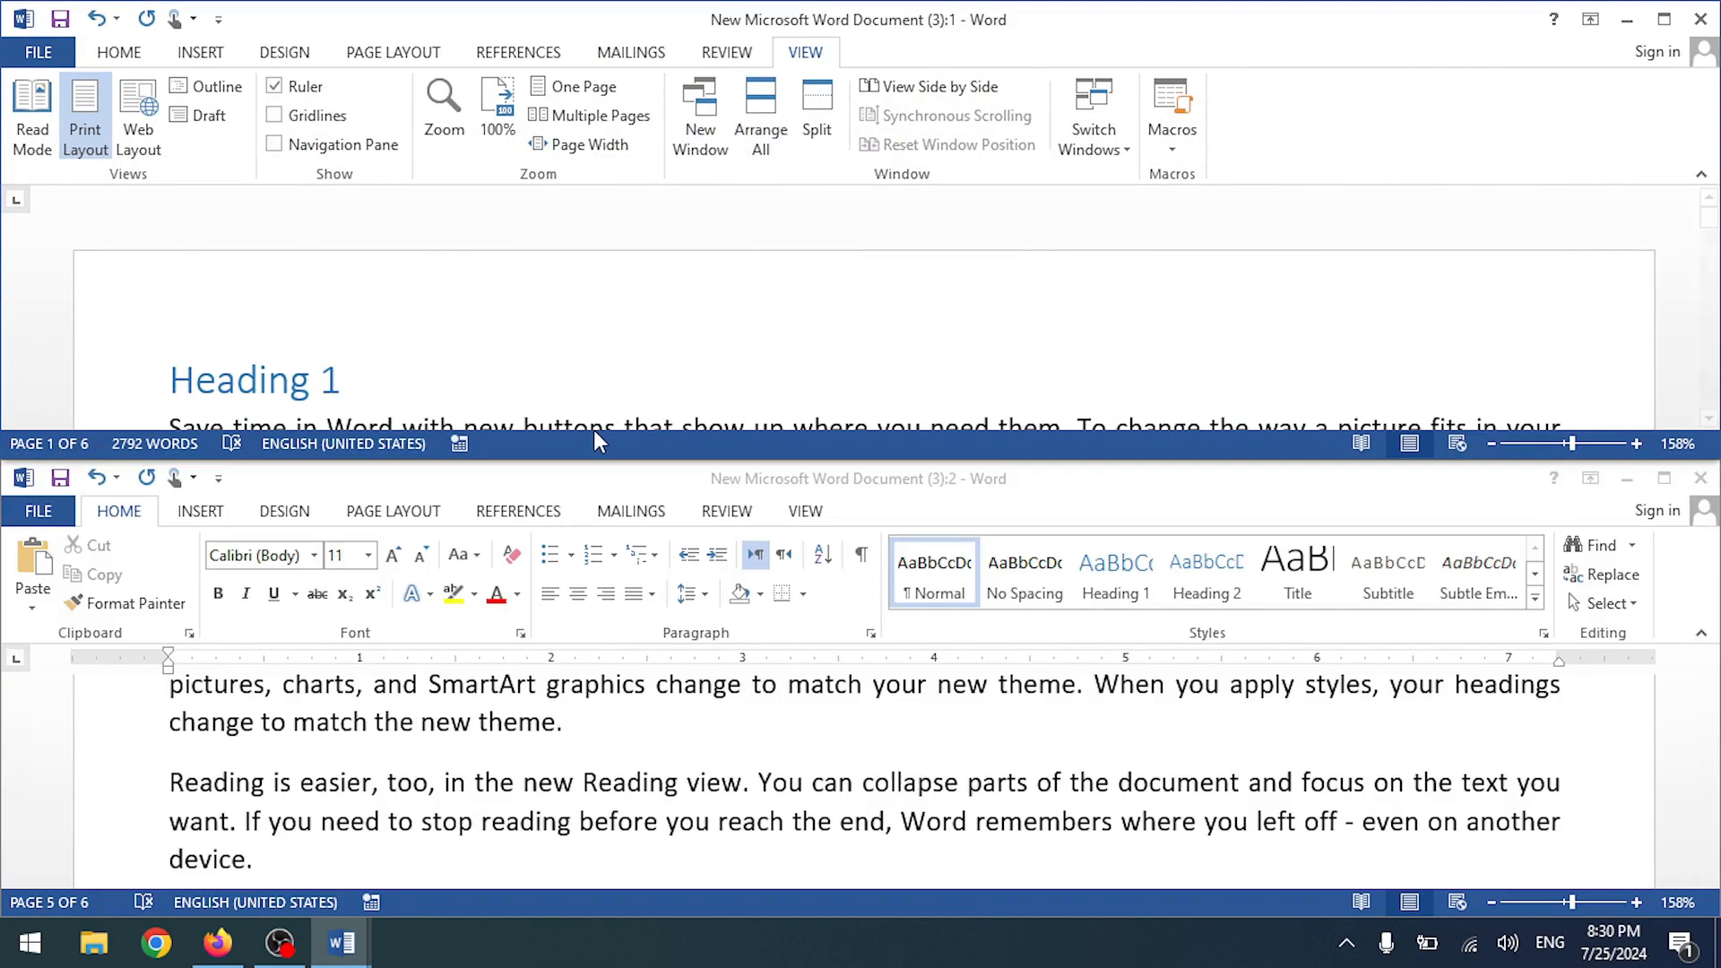
scroll(558, 316, down, 1)
scroll(558, 316, down, 5)
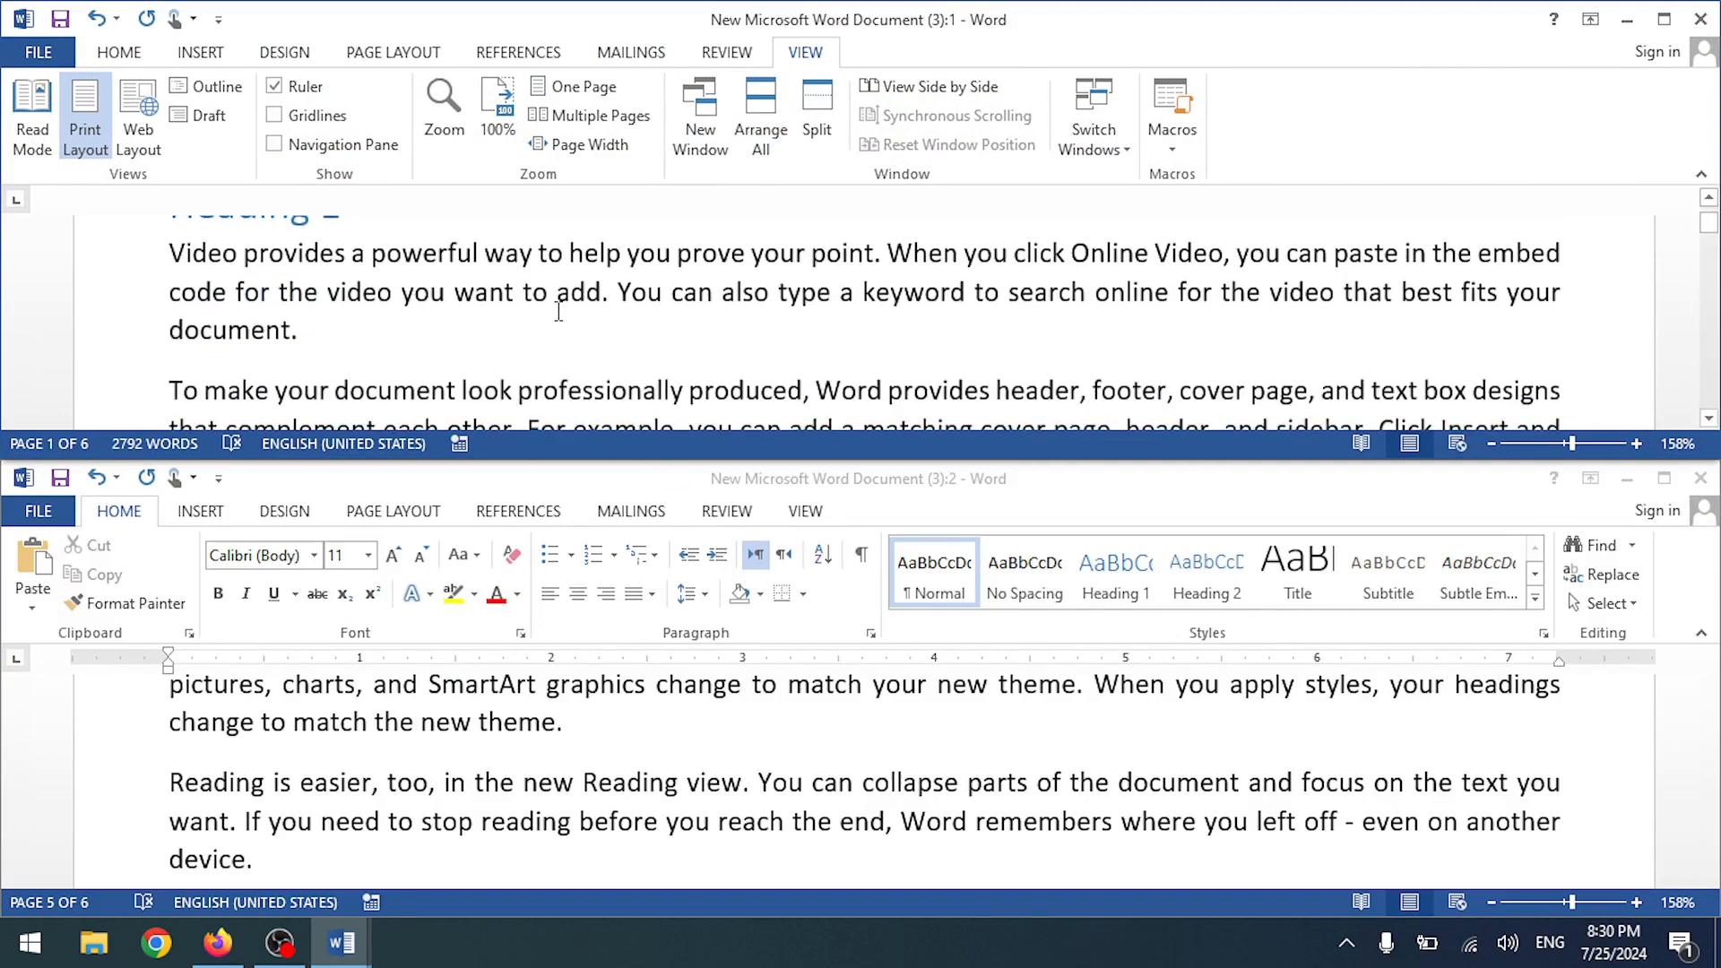
scroll(452, 744, down, 4)
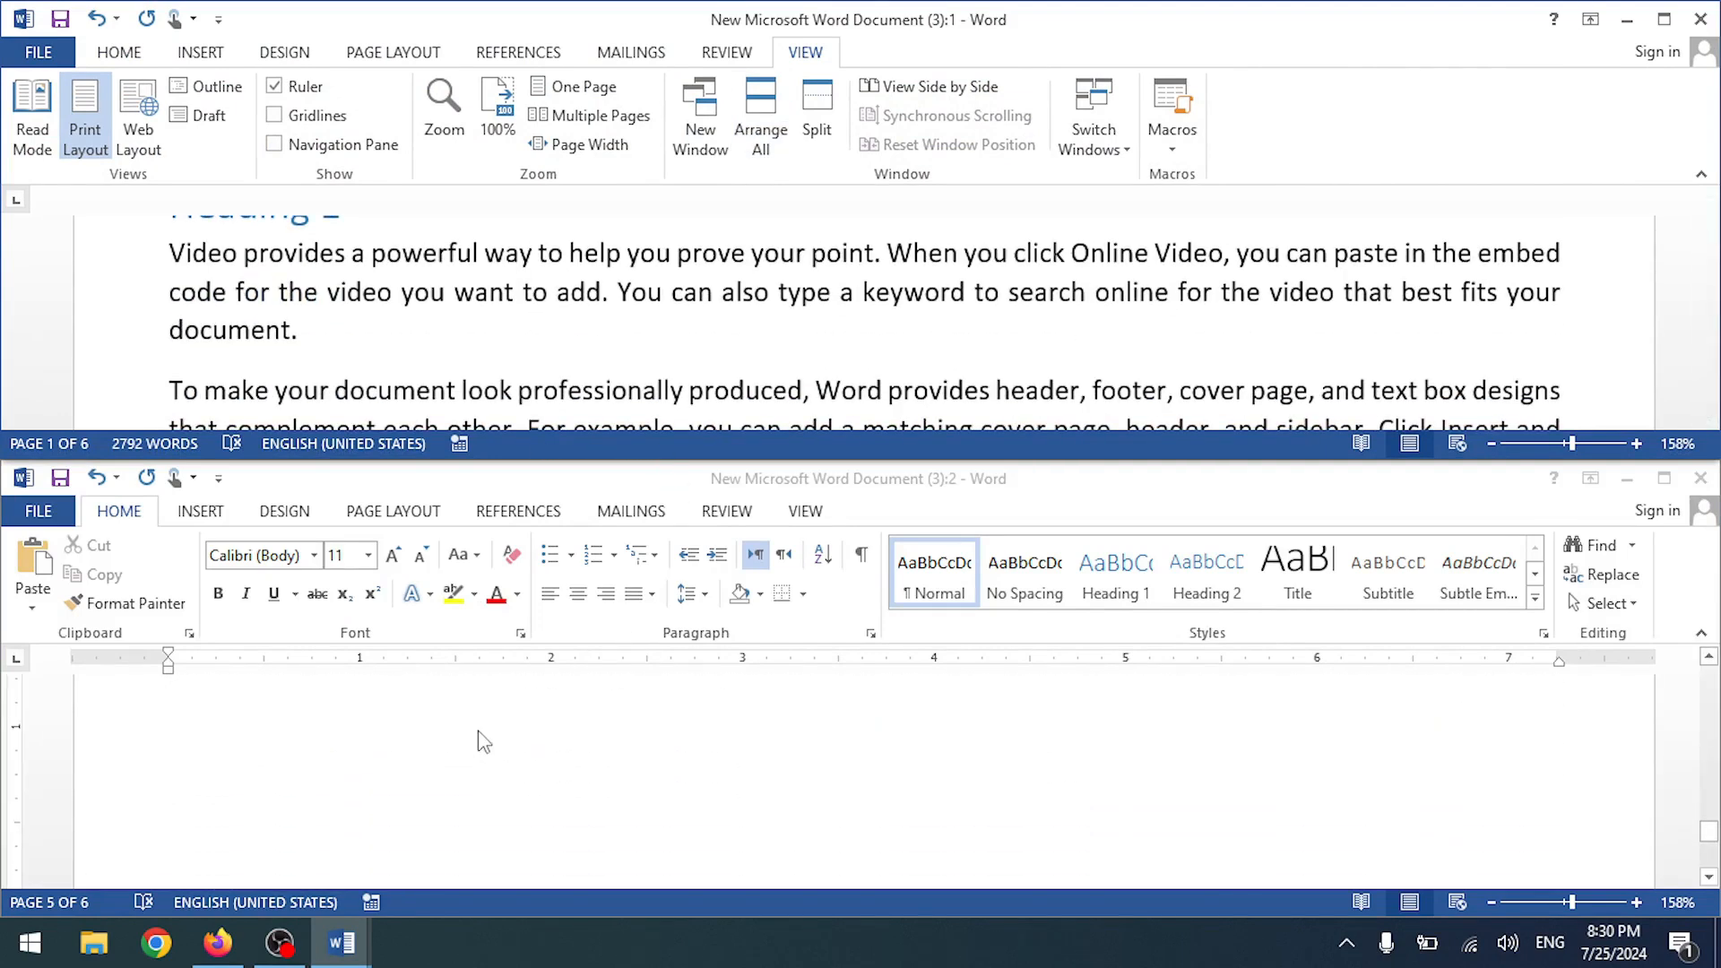
scroll(484, 742, up, 5)
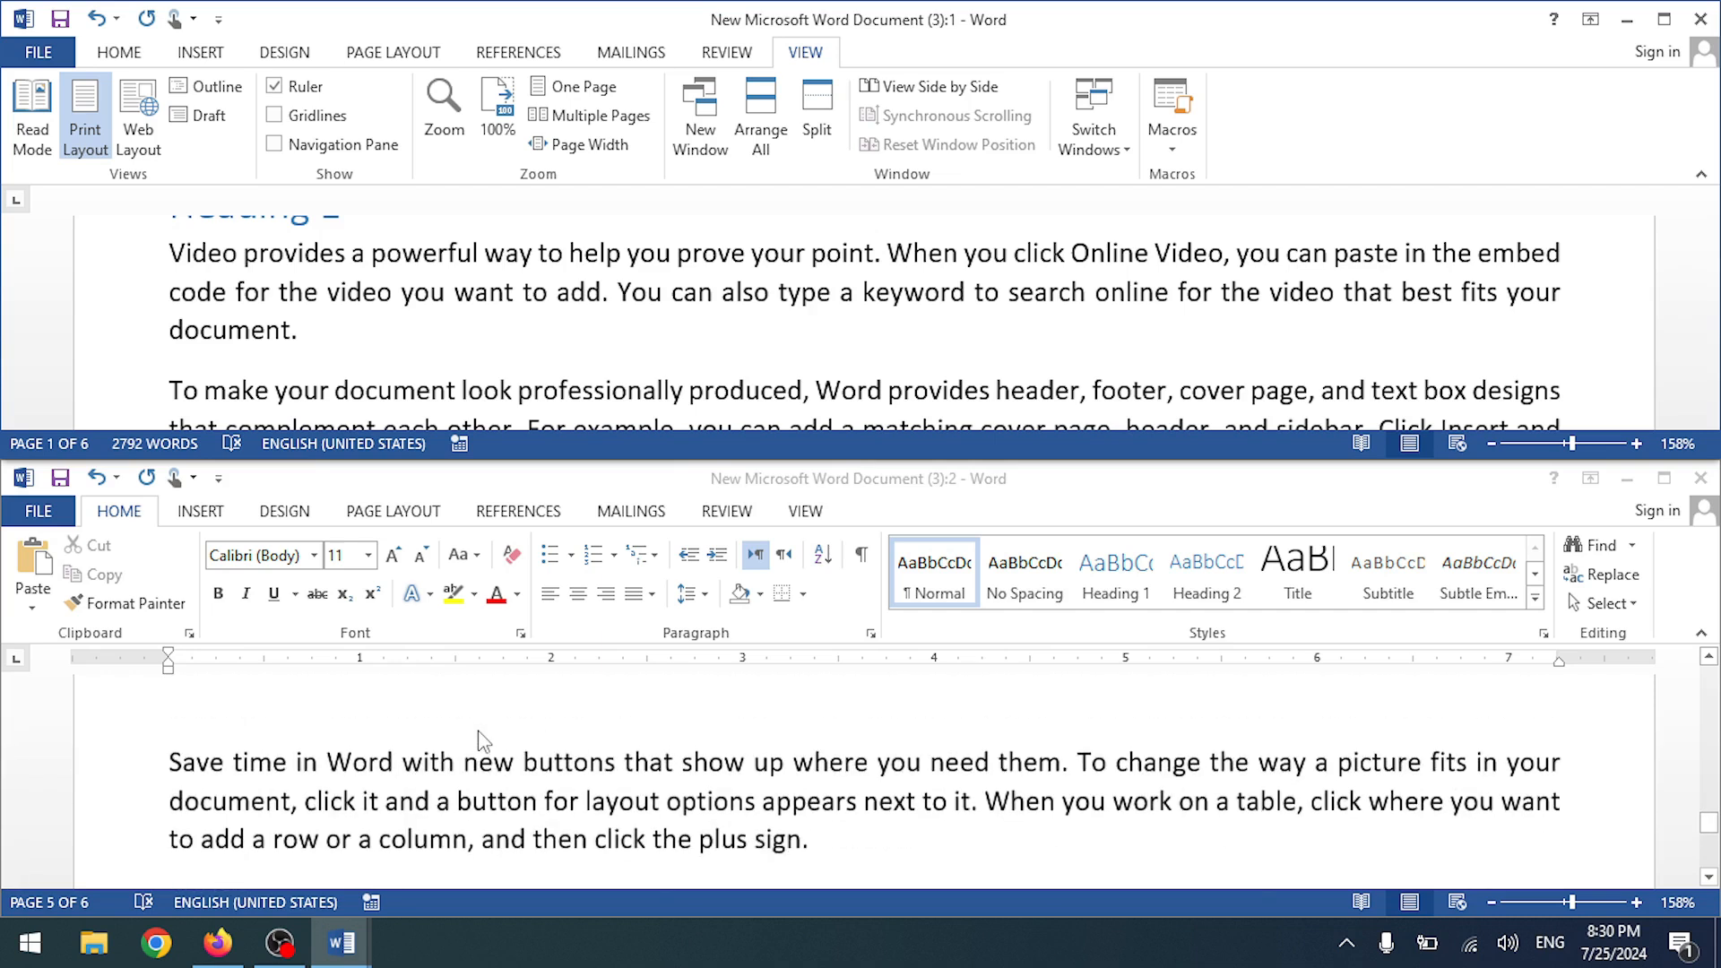
- Resize the lower window, then switch to the second document window and close it
click(1707, 642)
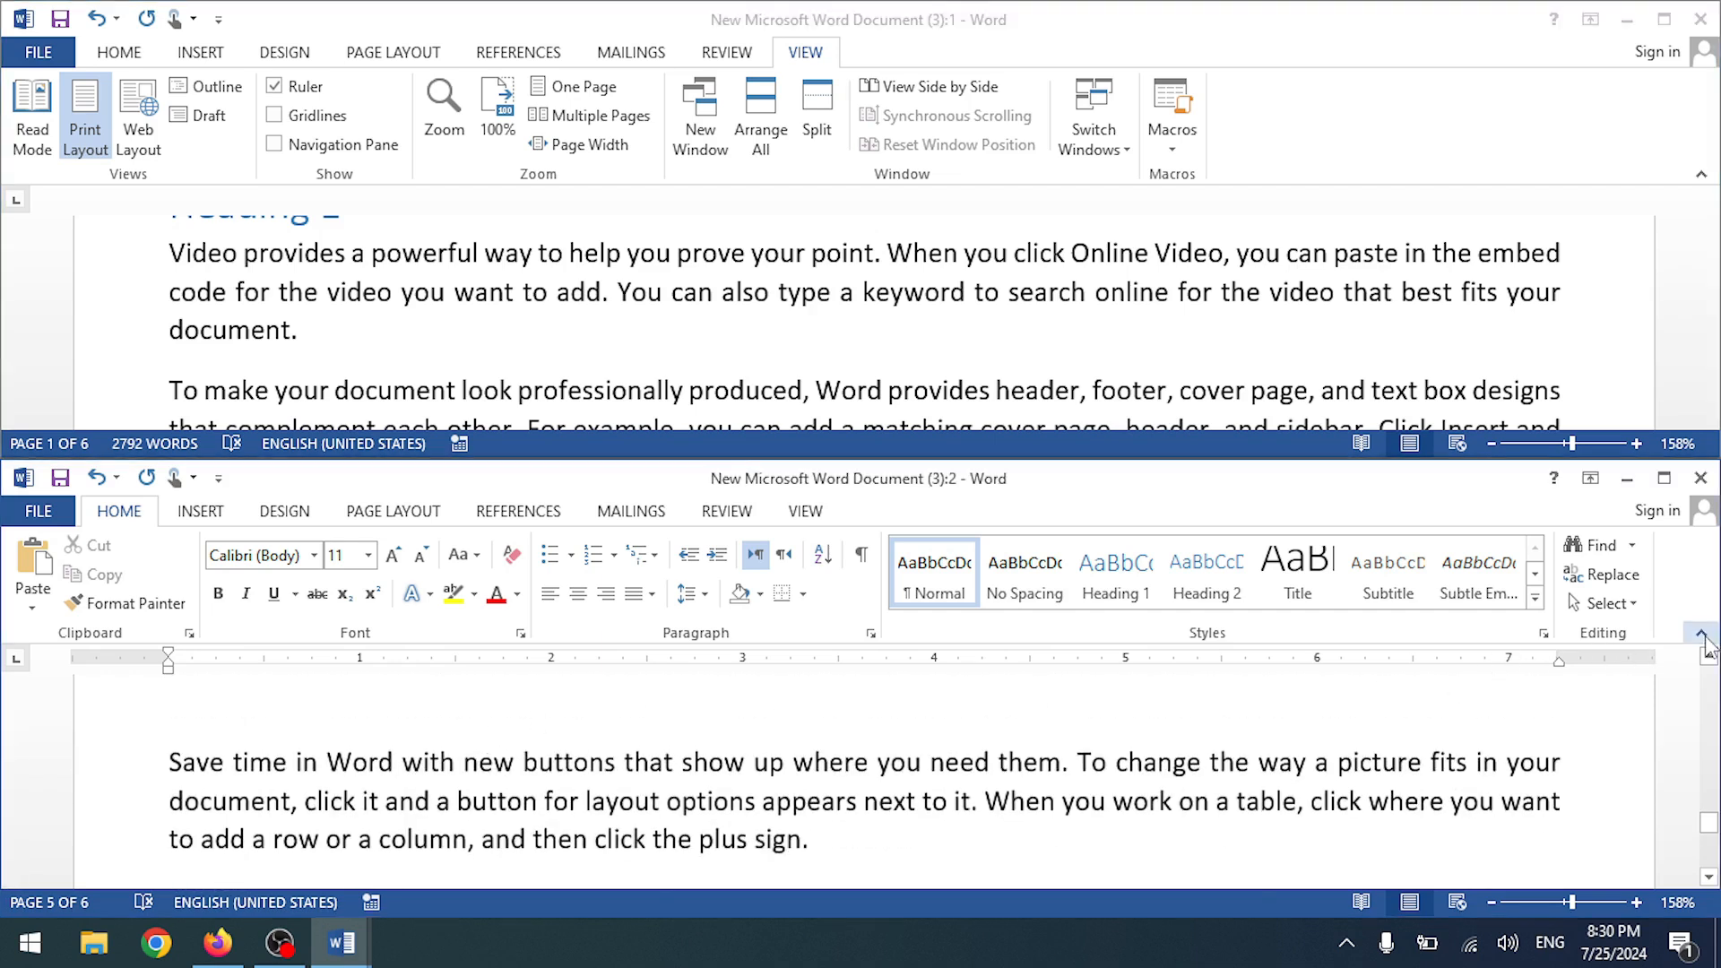
click(1701, 633)
scroll(690, 664, up, 3)
scroll(691, 663, down, 3)
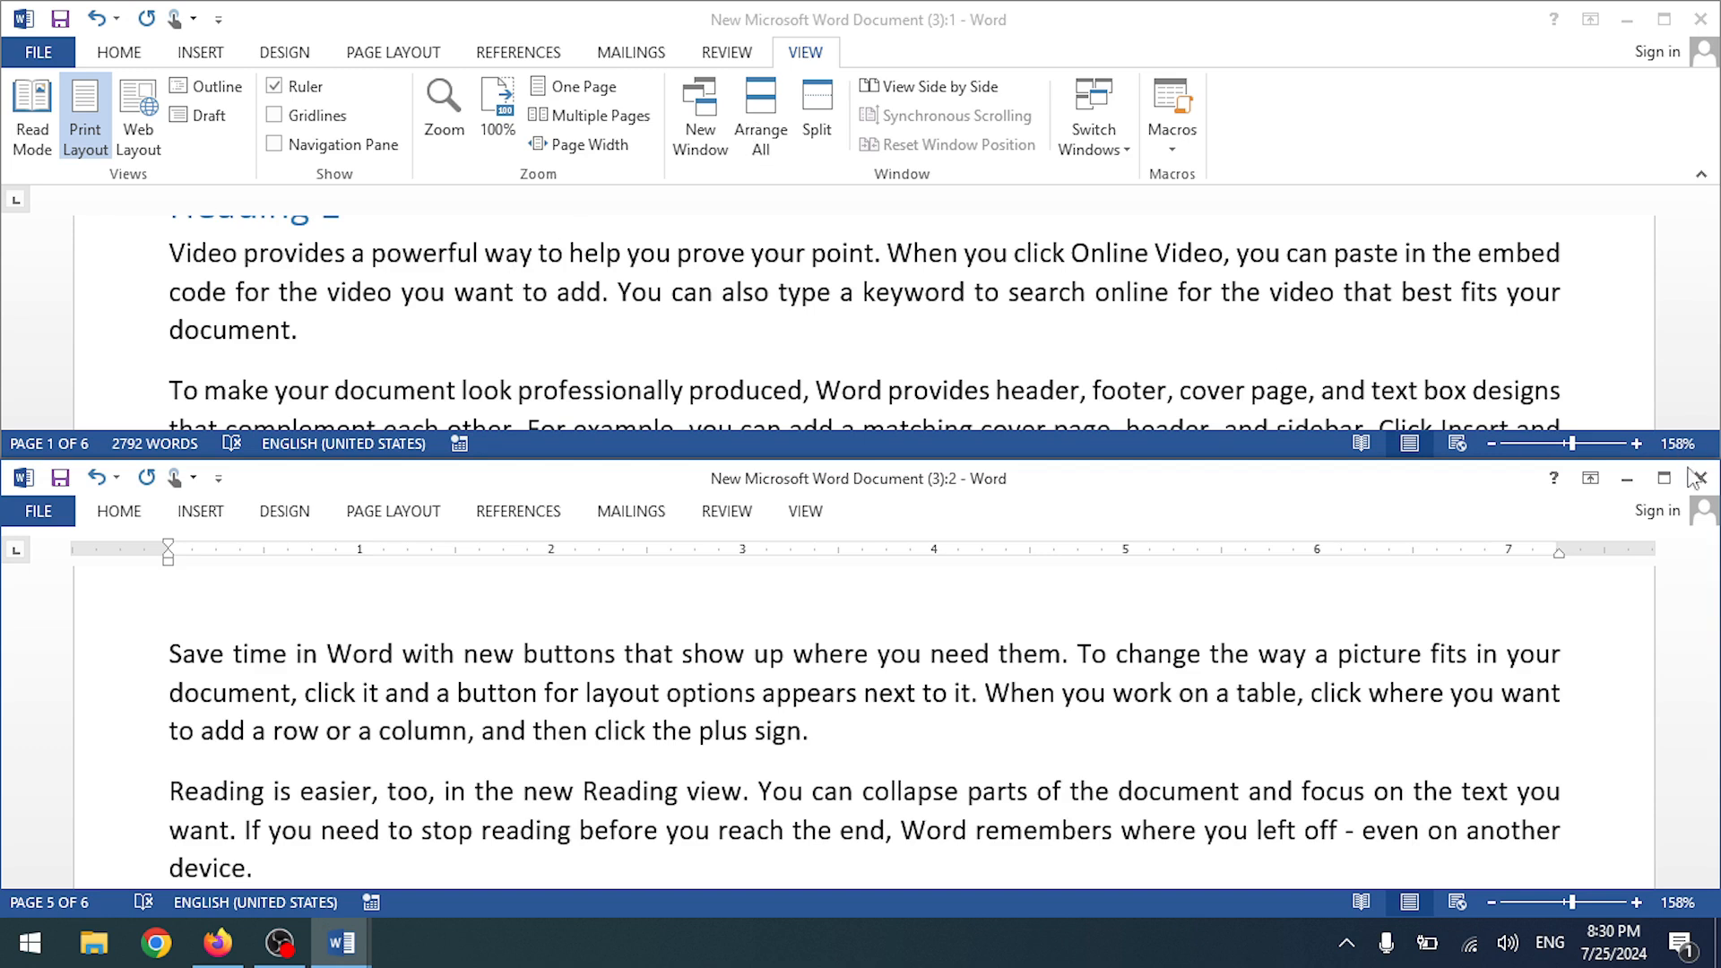
click(1116, 146)
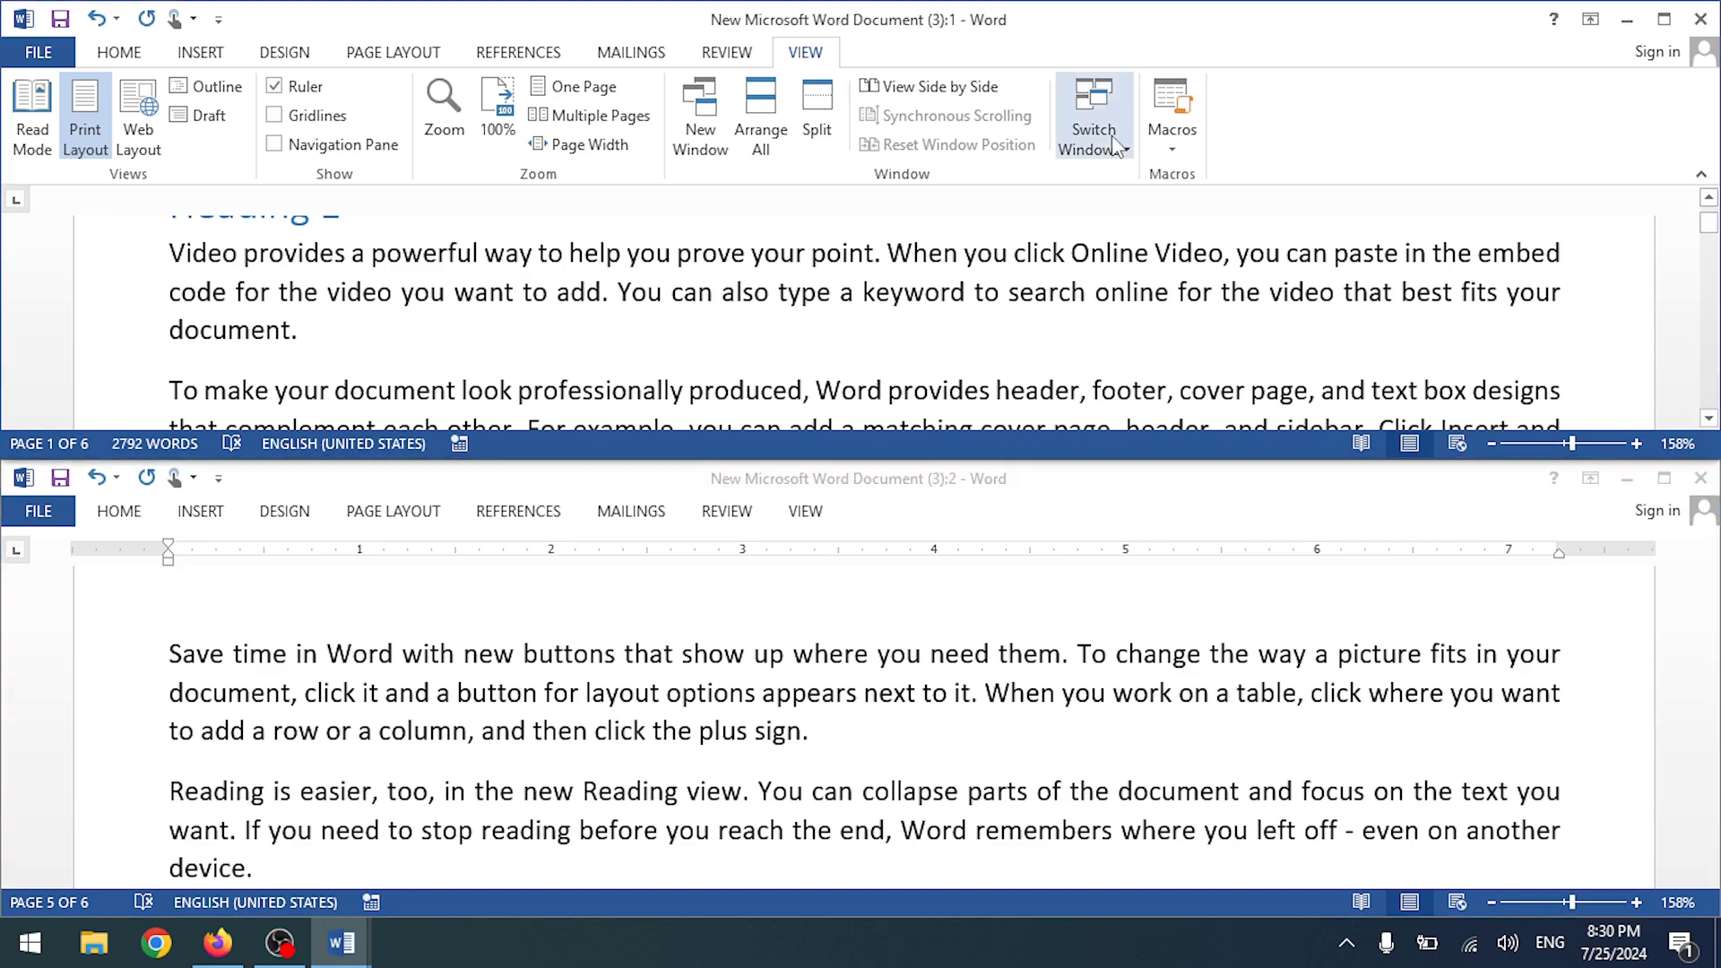
click(1116, 146)
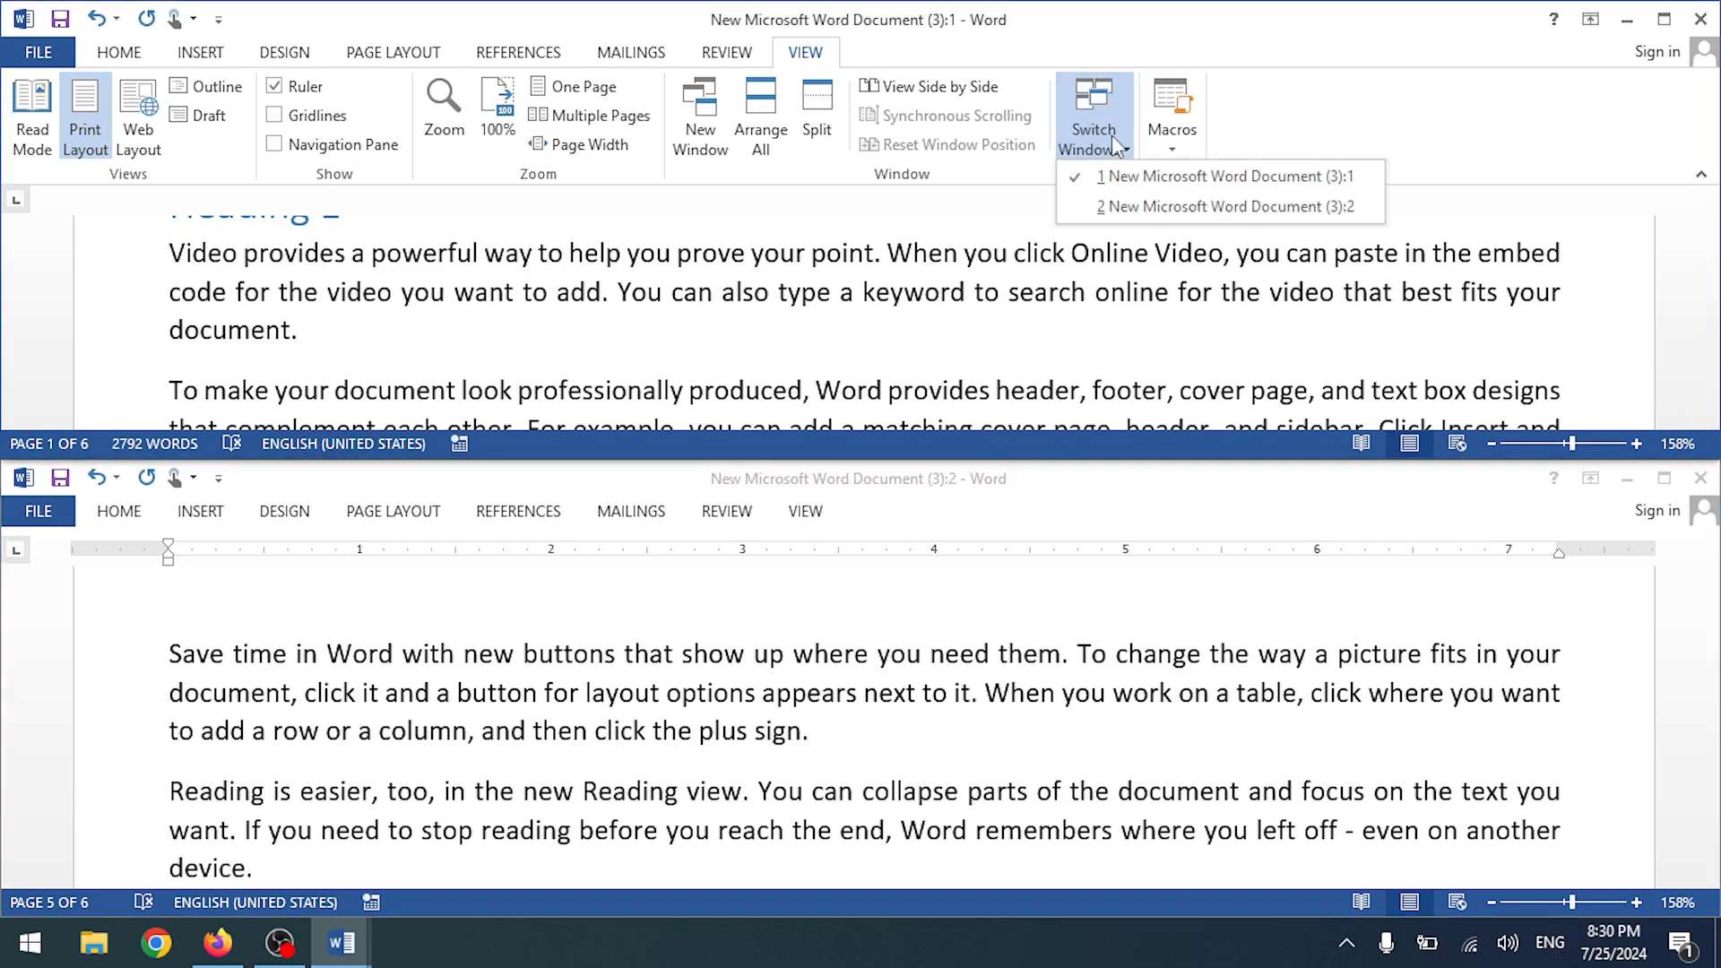
click(1107, 207)
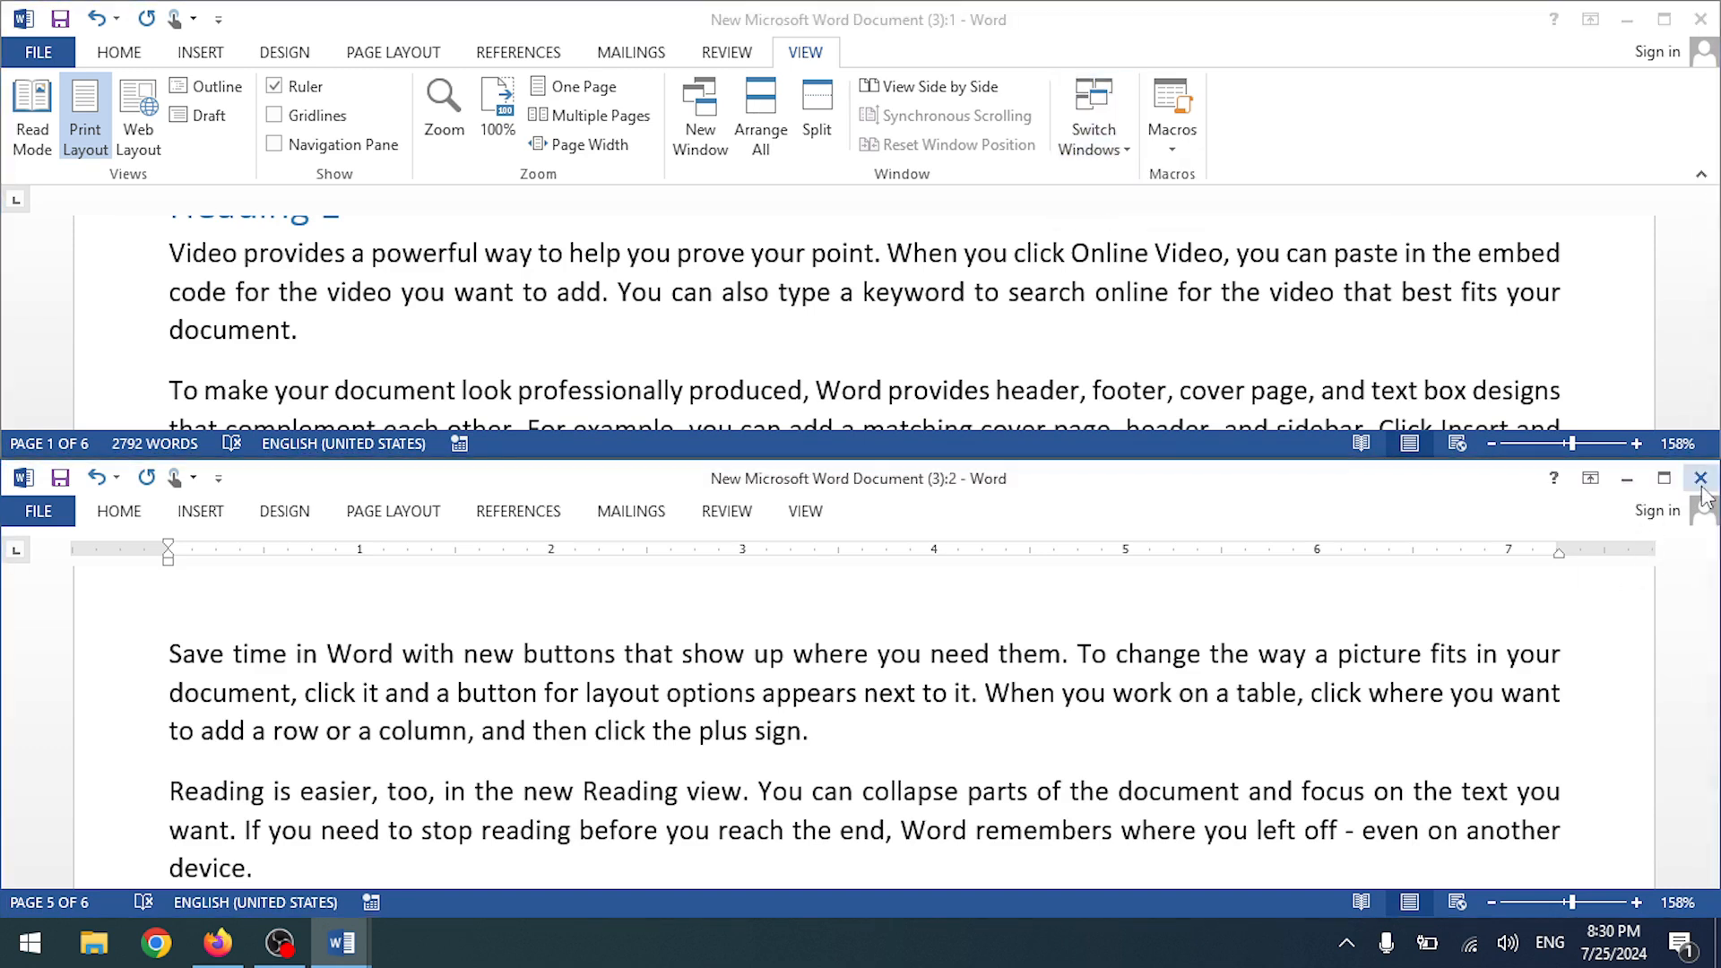
click(1700, 478)
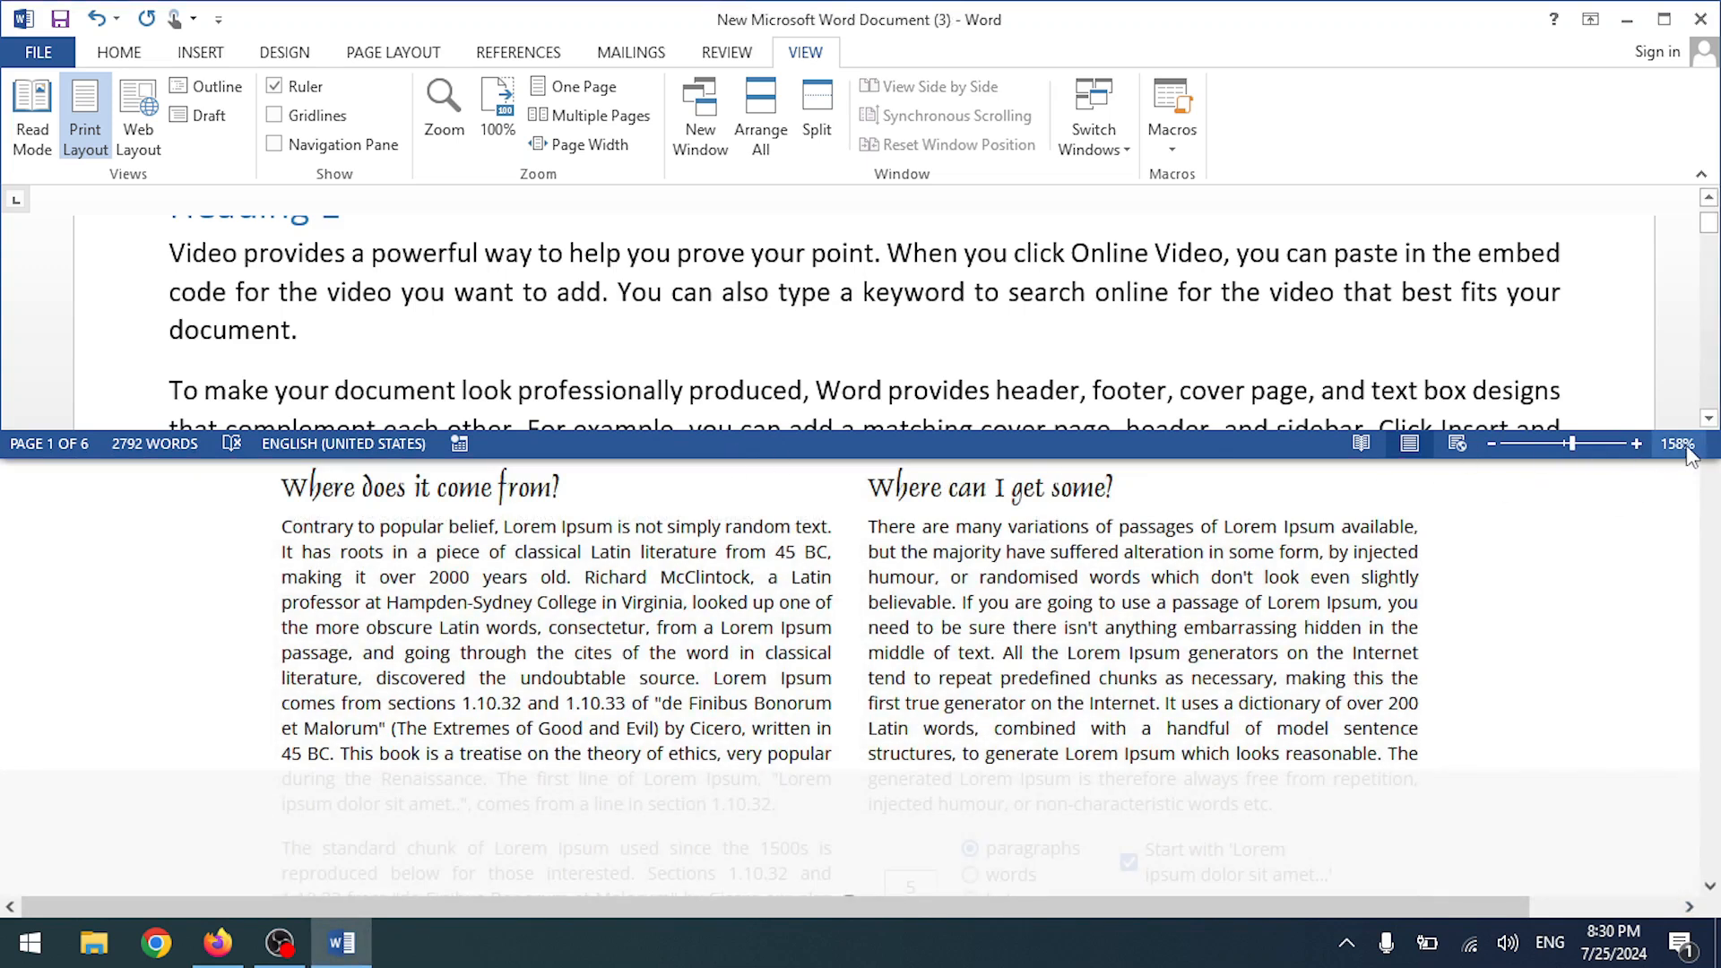
- Toggle the split off, maximize, then open another document window and drag it right
click(814, 131)
click(814, 131)
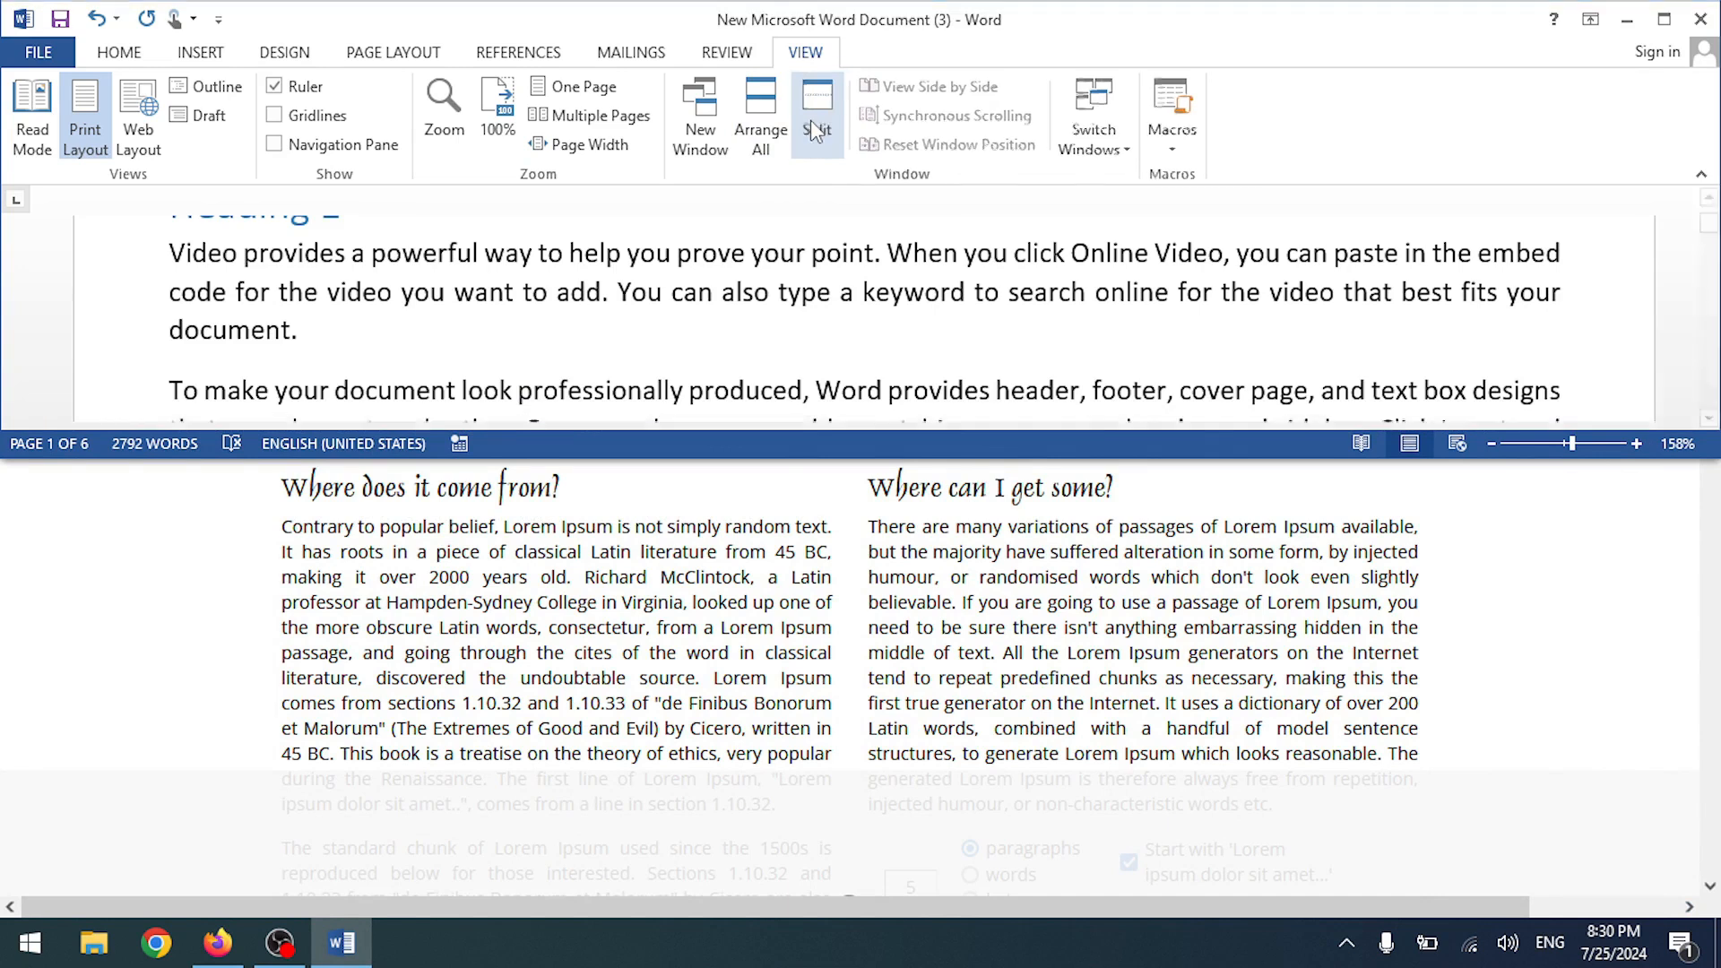
click(757, 135)
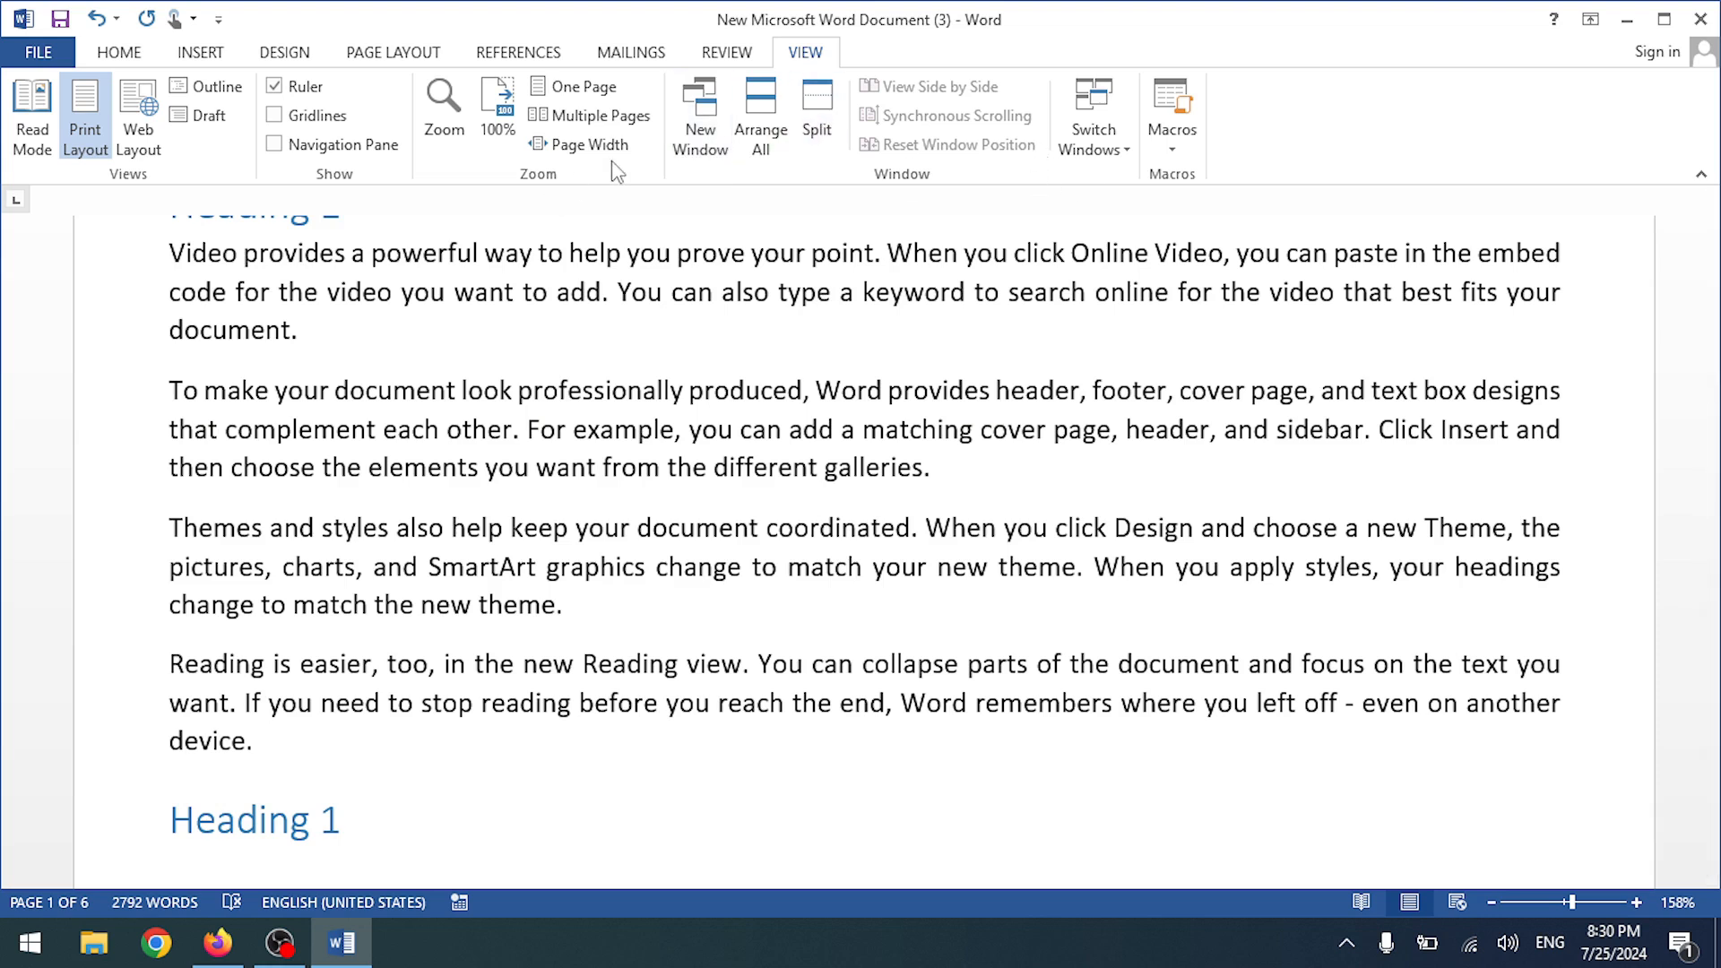
click(702, 153)
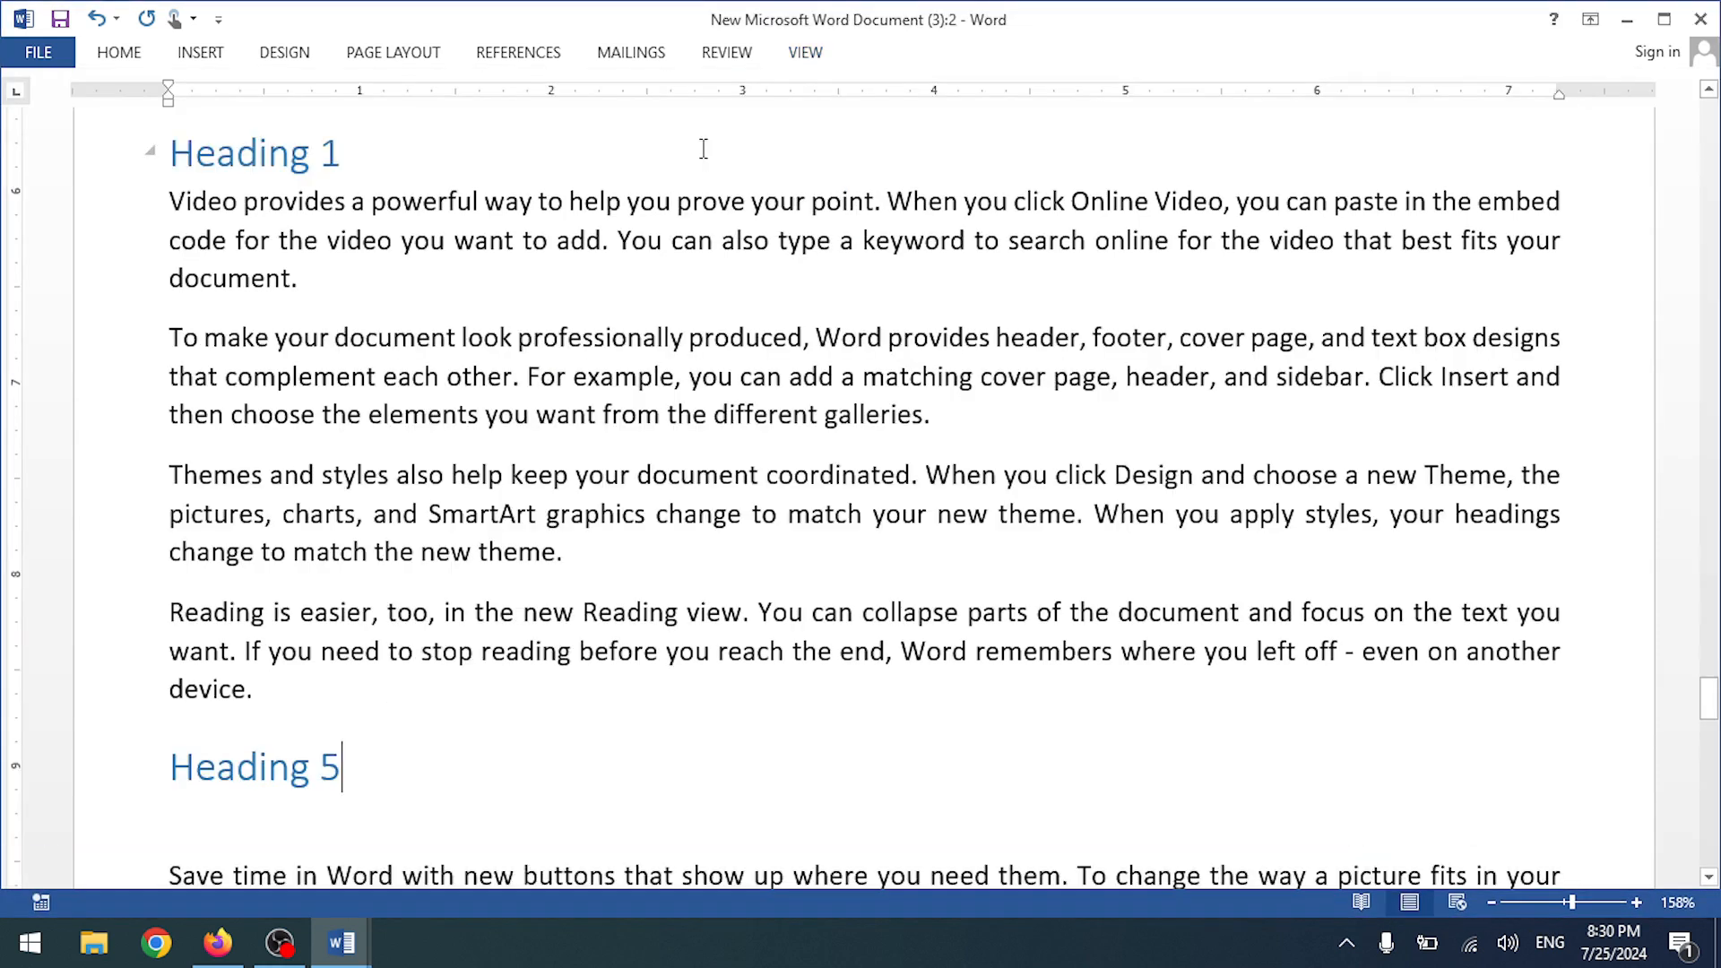
drag(1114, 19, 1216, 215)
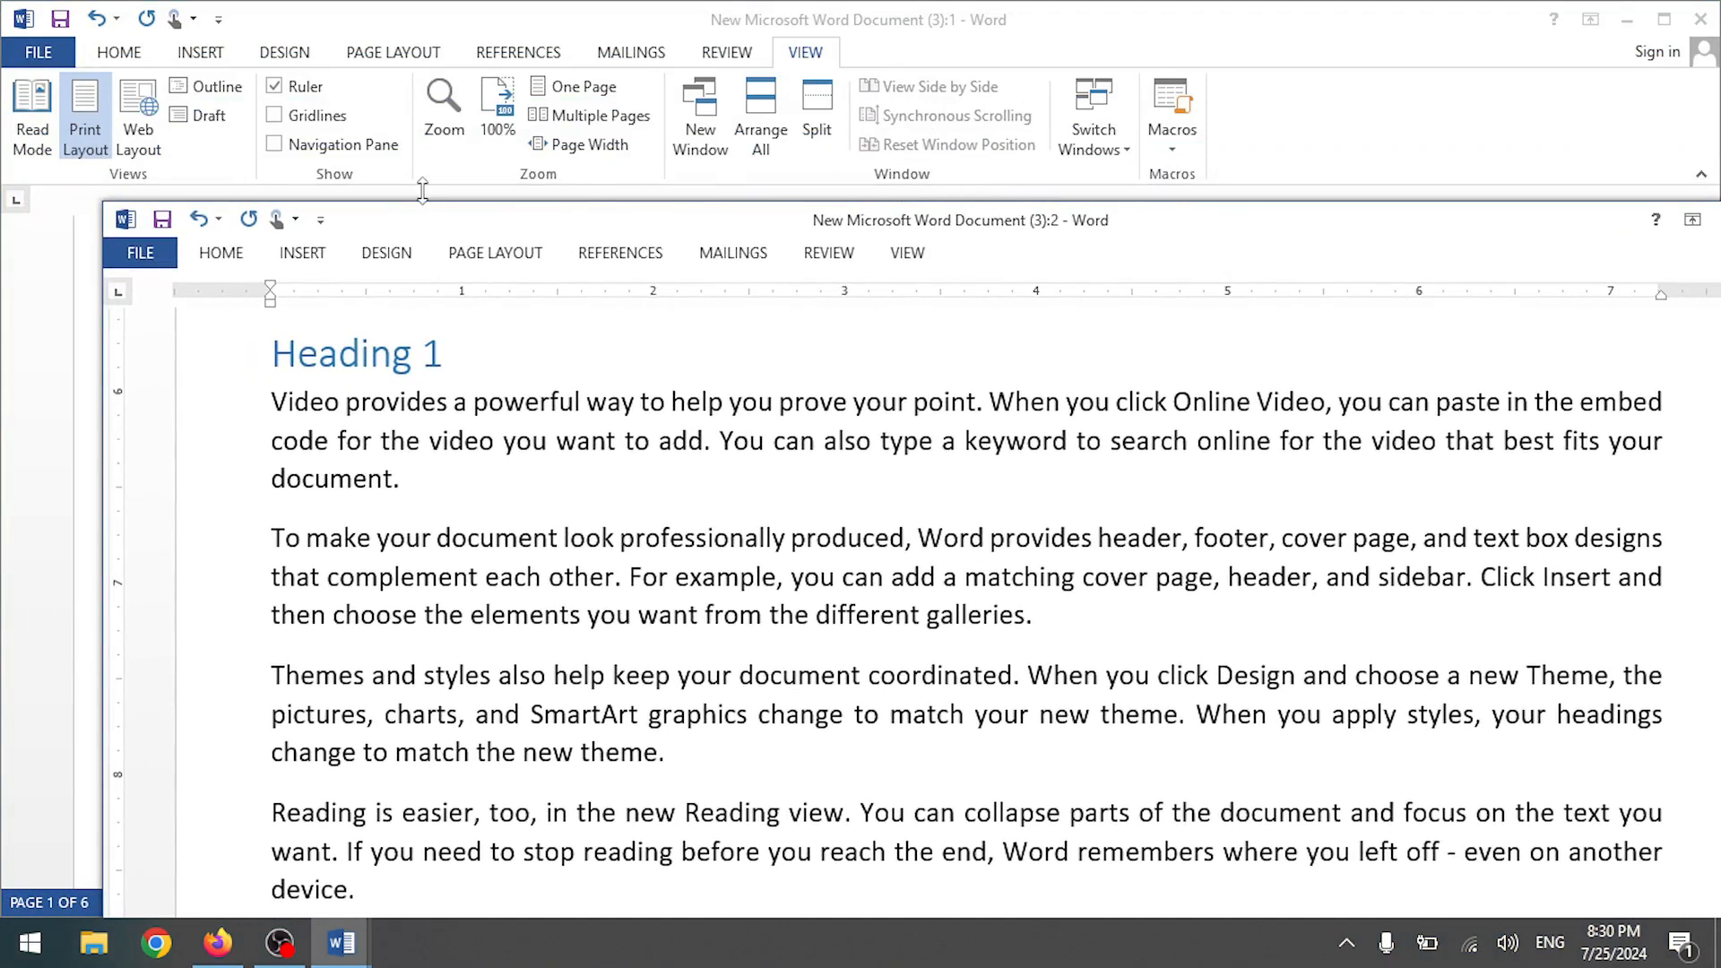
drag(481, 232, 1295, 30)
- Show the two document windows side by side and adjust their widths
click(794, 32)
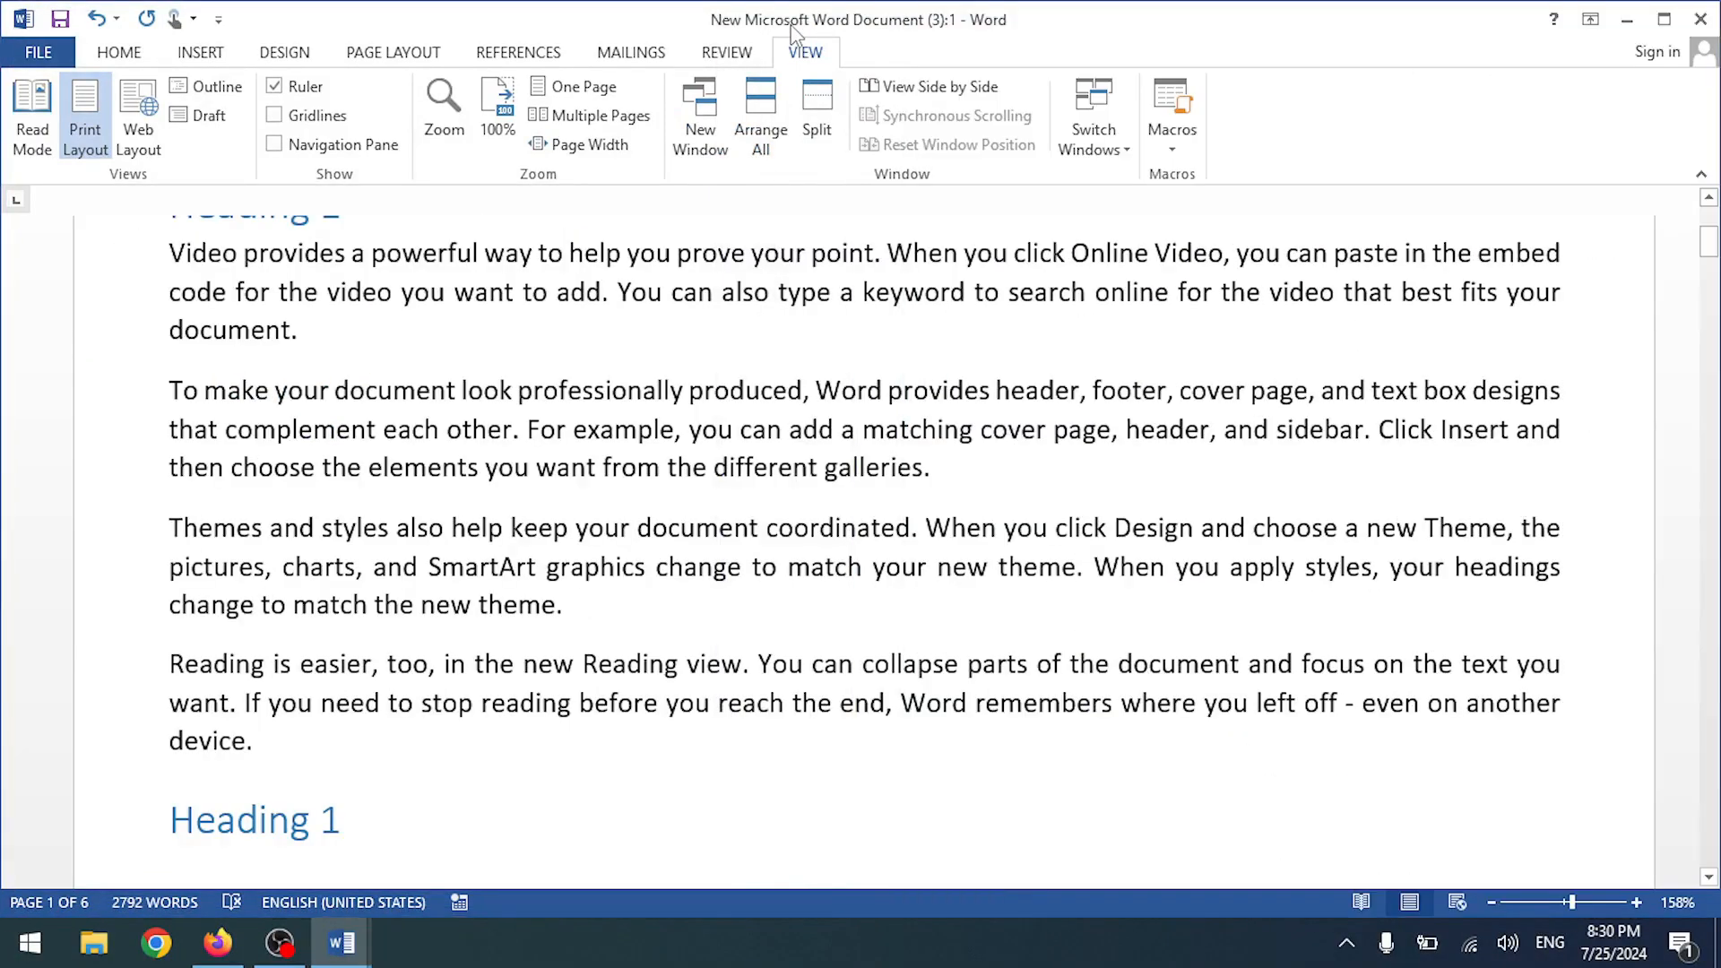
click(935, 100)
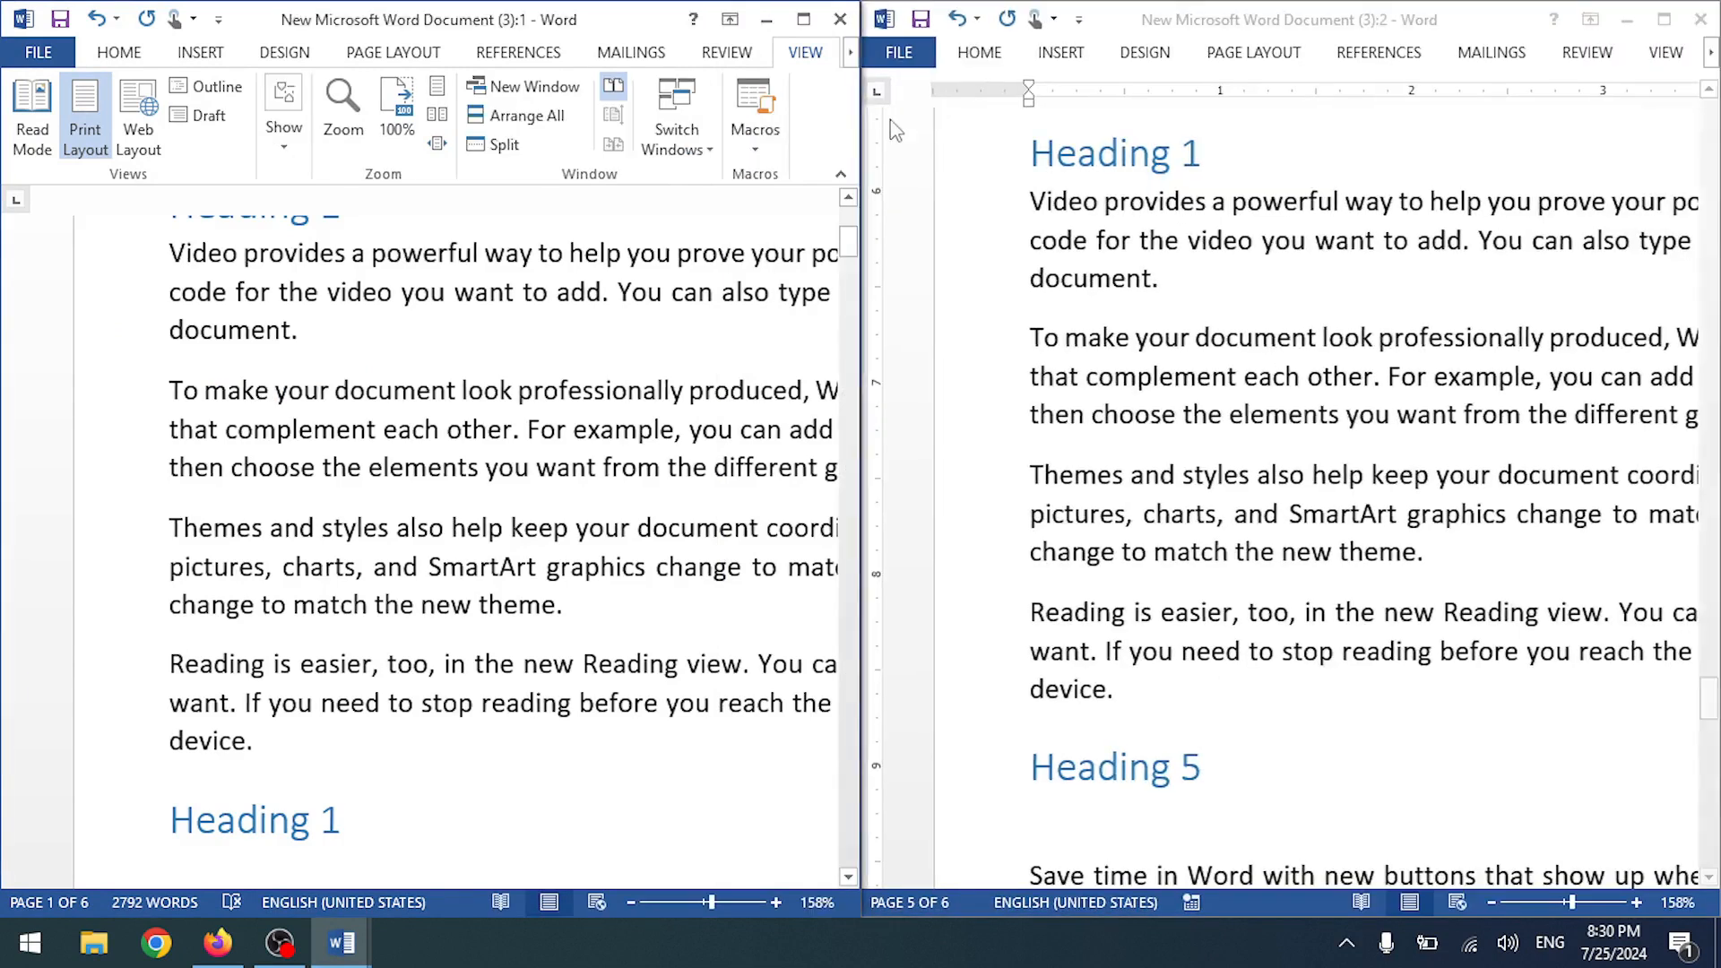
scroll(1033, 313, up, 4)
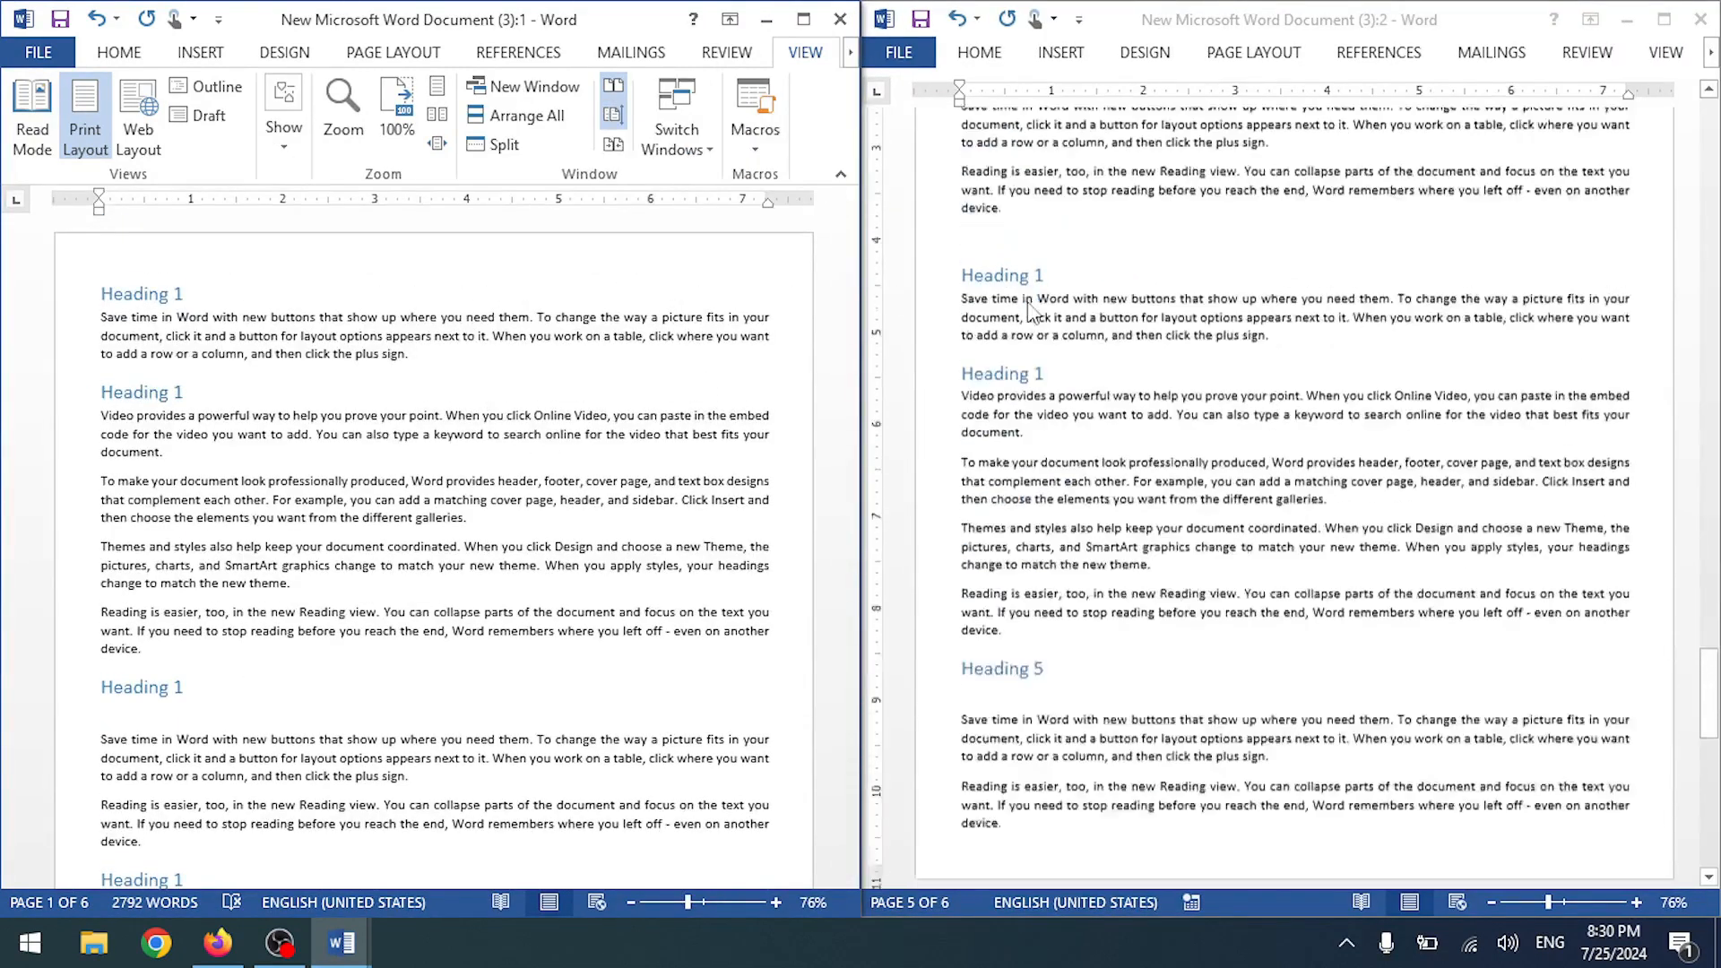
scroll(756, 304, down, 1)
scroll(756, 305, down, 5)
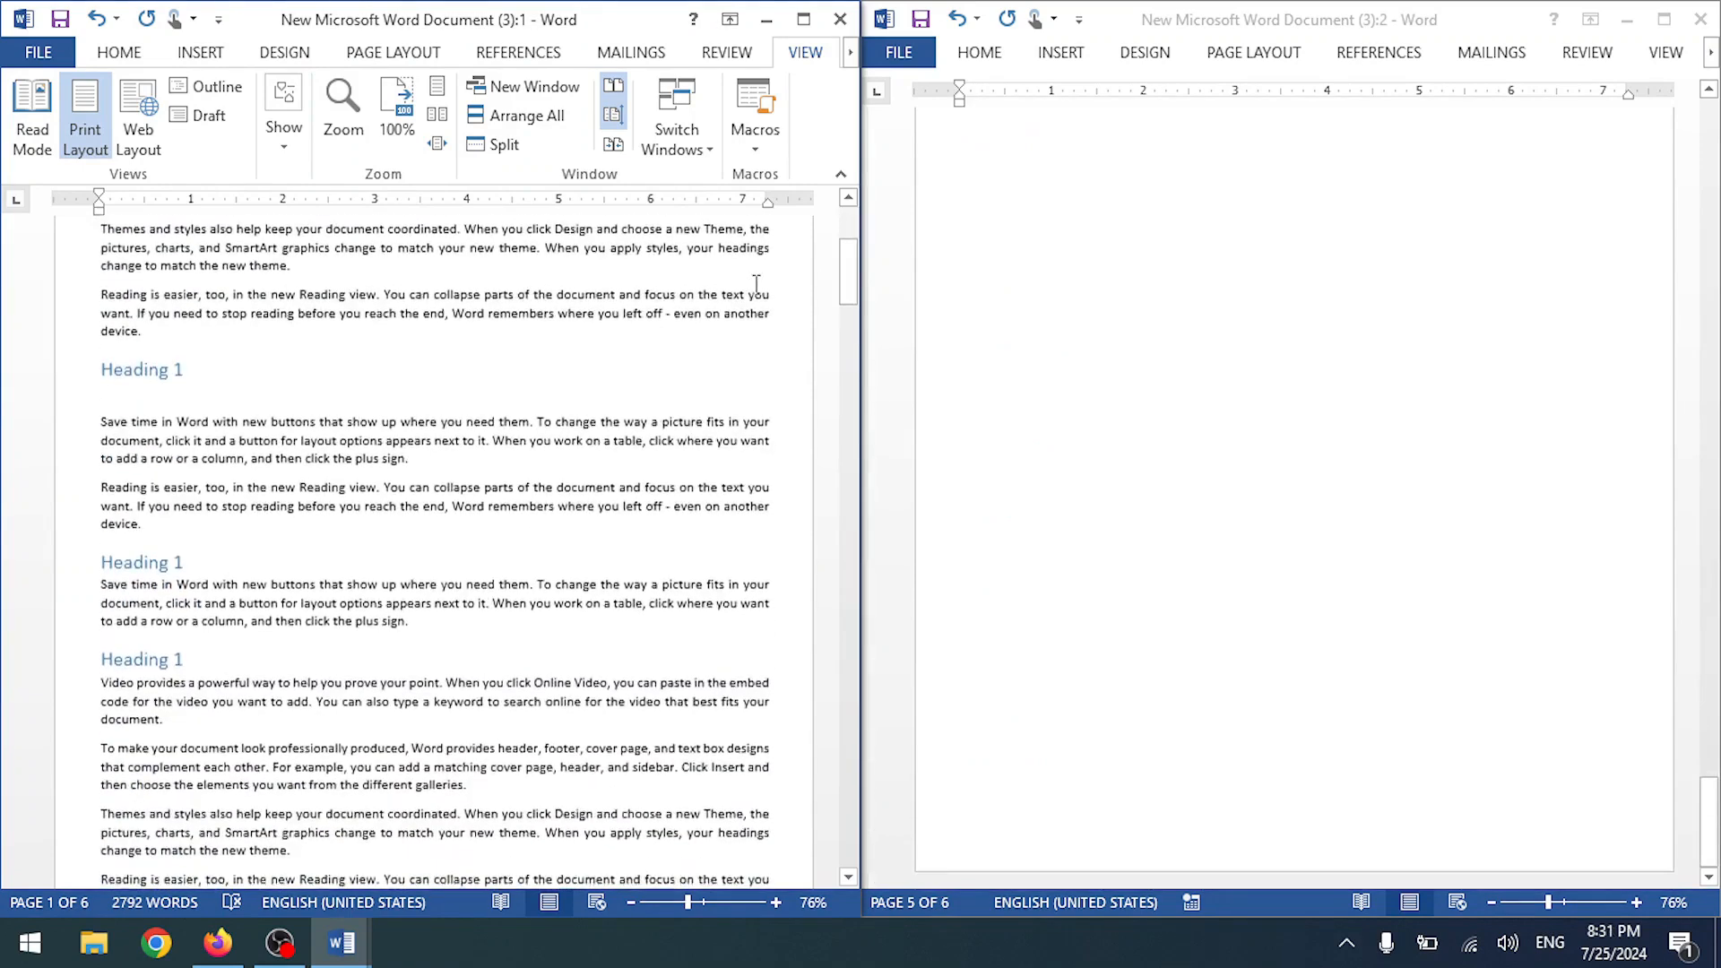
scroll(757, 285, down, 4)
scroll(756, 282, up, 15)
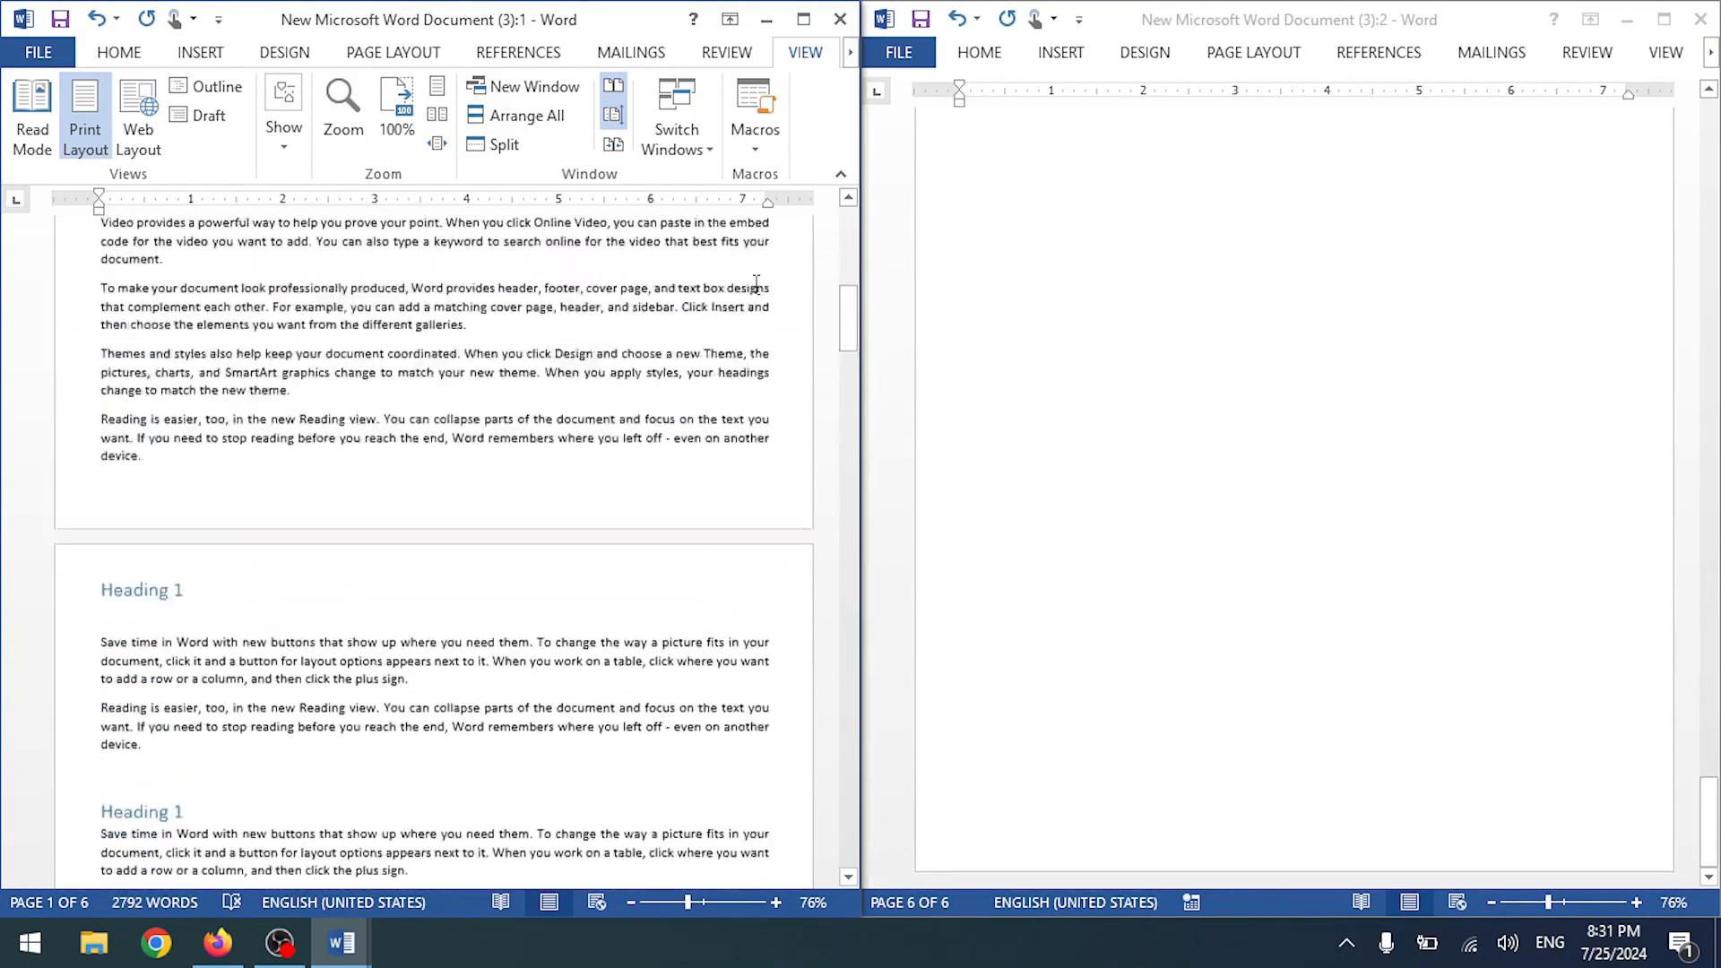
scroll(1255, 417, up, 10)
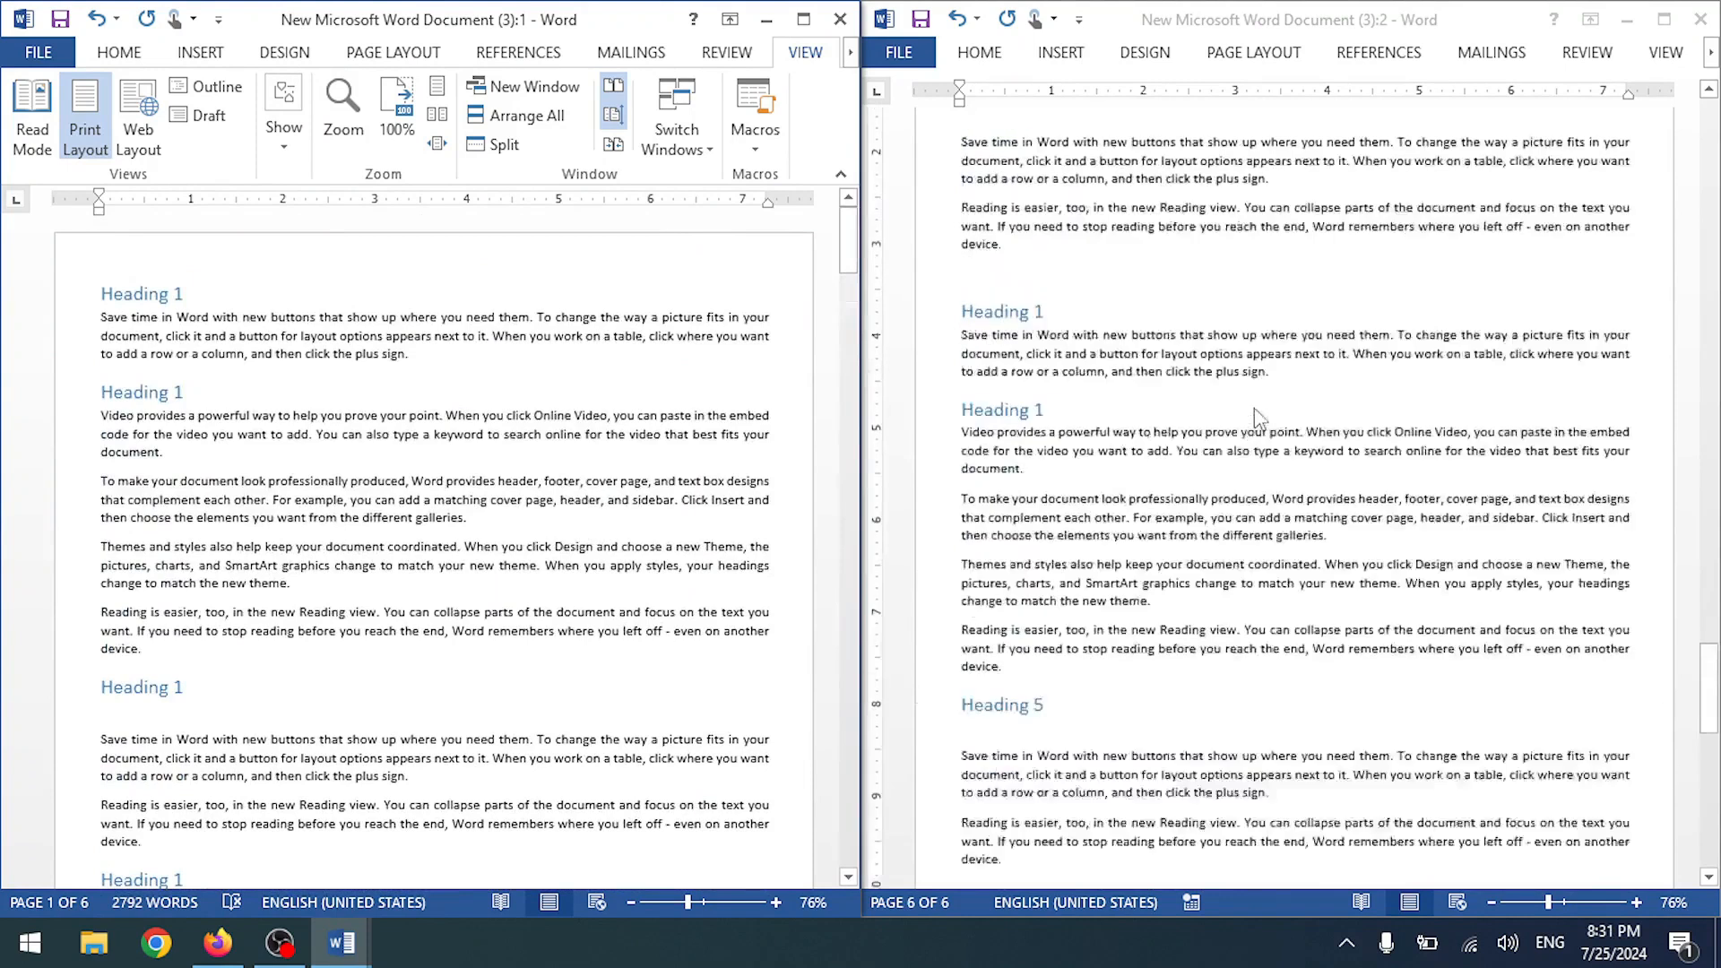
scroll(1248, 405, down, 7)
scroll(1240, 395, up, 5)
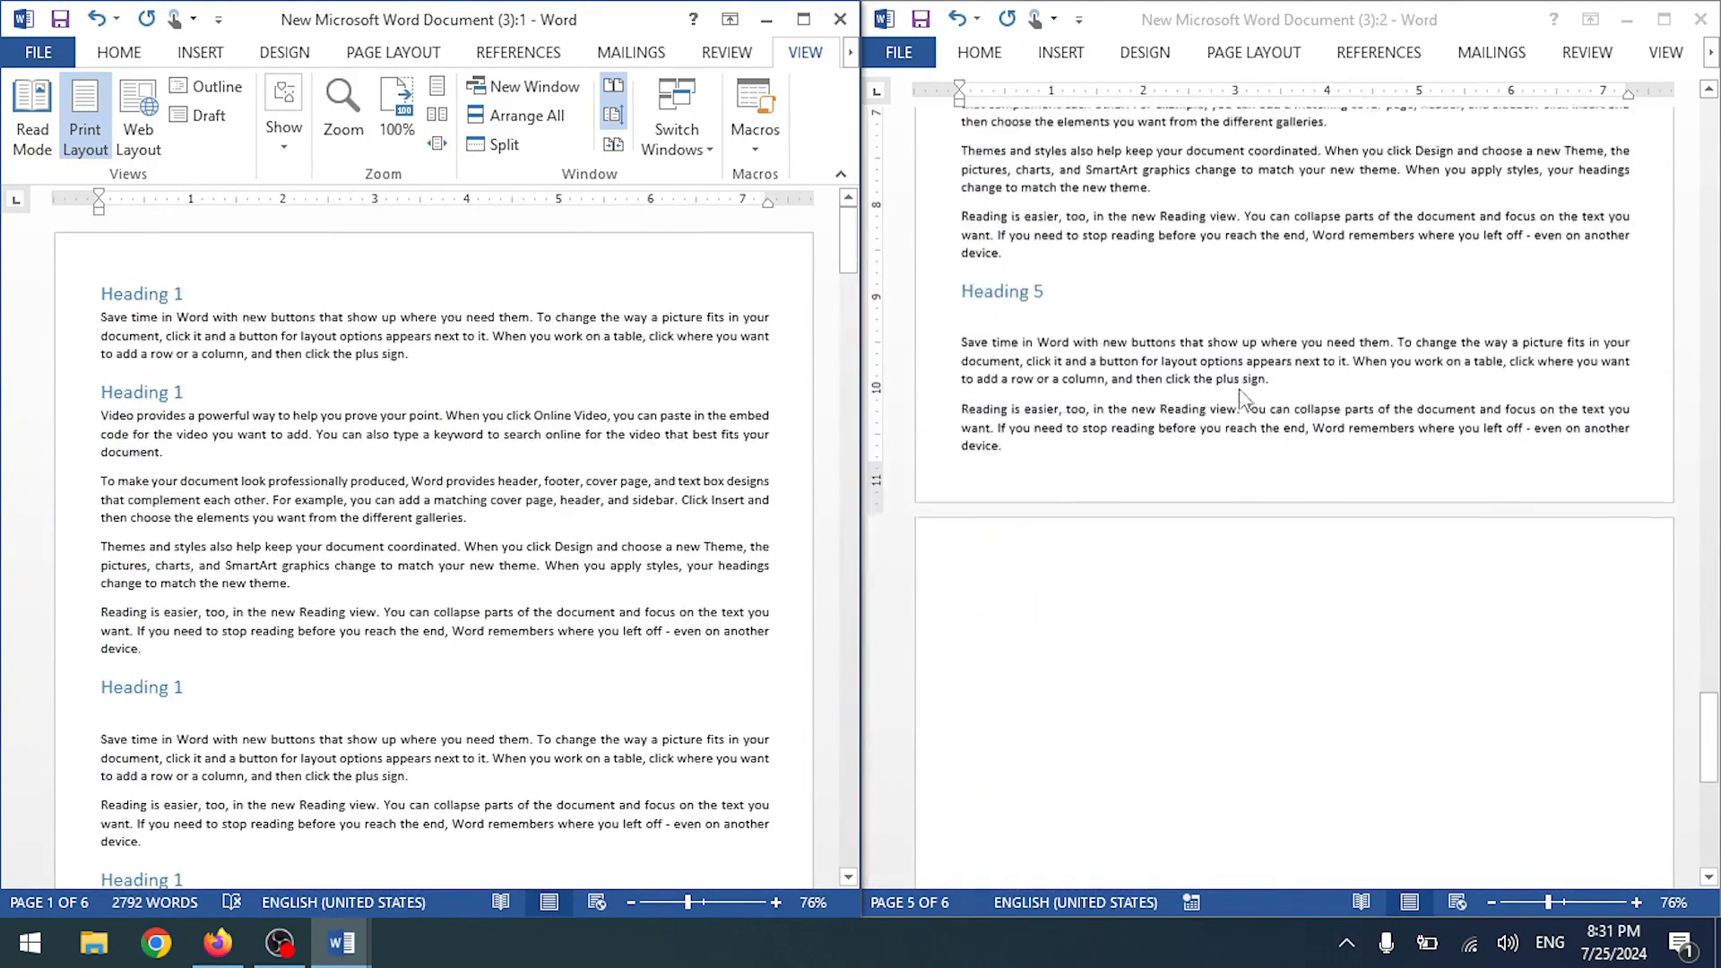
scroll(1153, 384, up, 5)
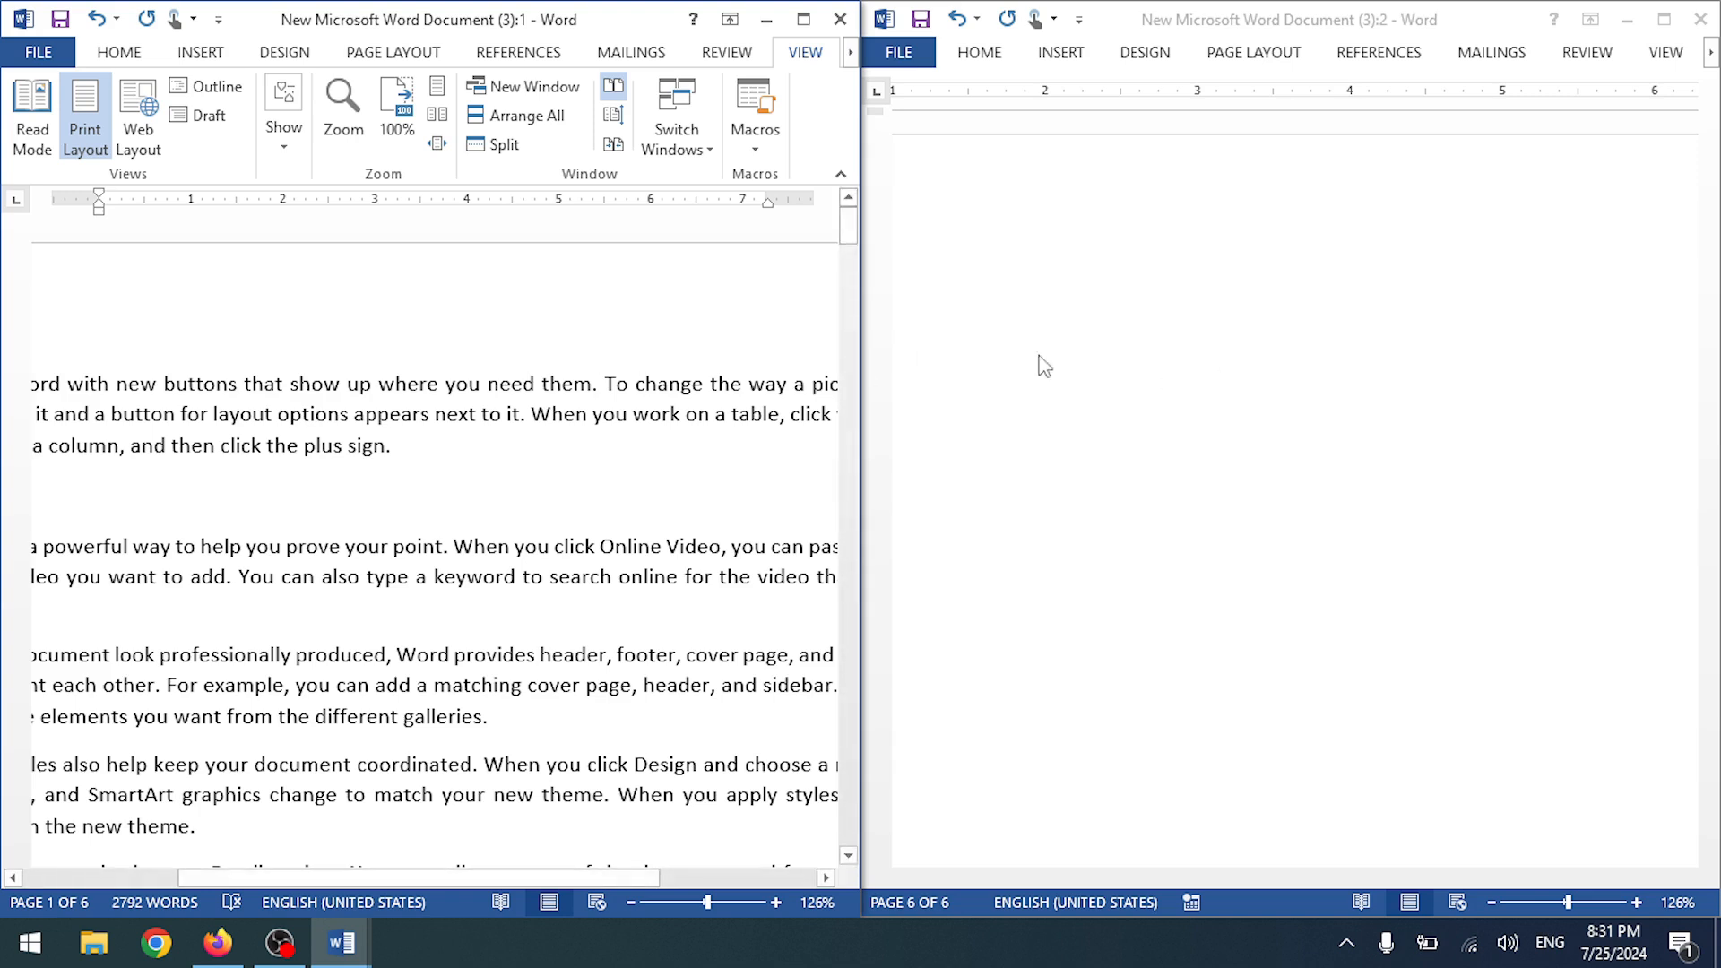
scroll(1368, 410, up, 10)
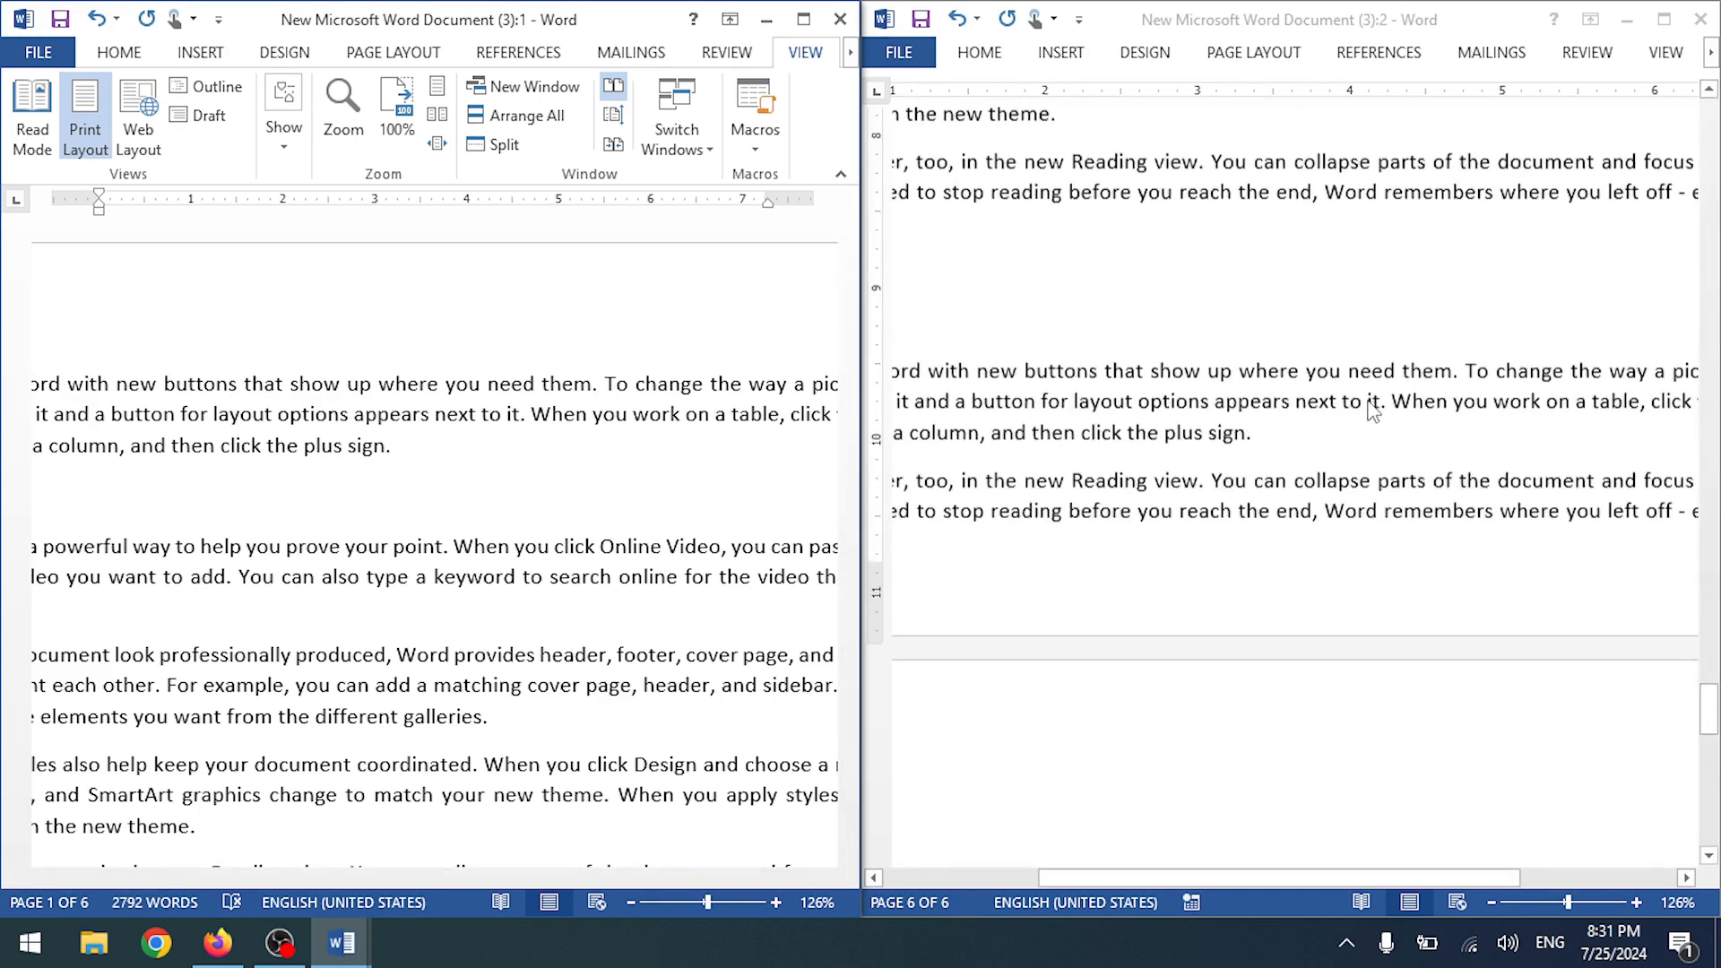
drag(1229, 883, 1052, 888)
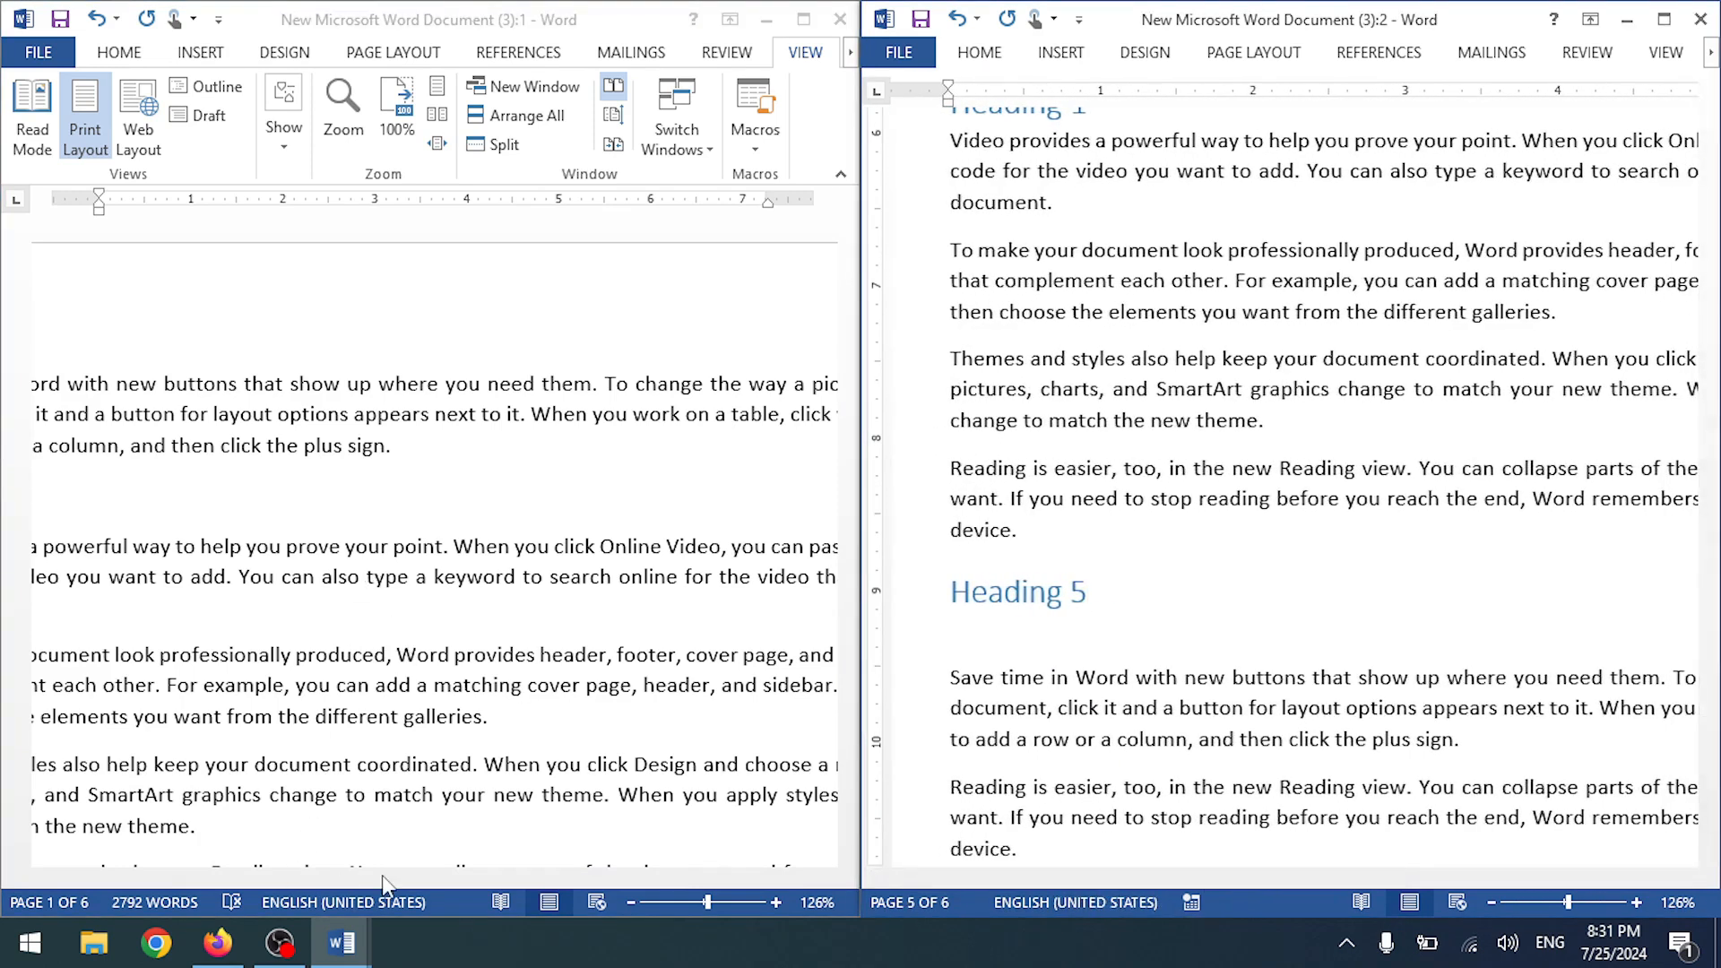
drag(353, 880, 108, 881)
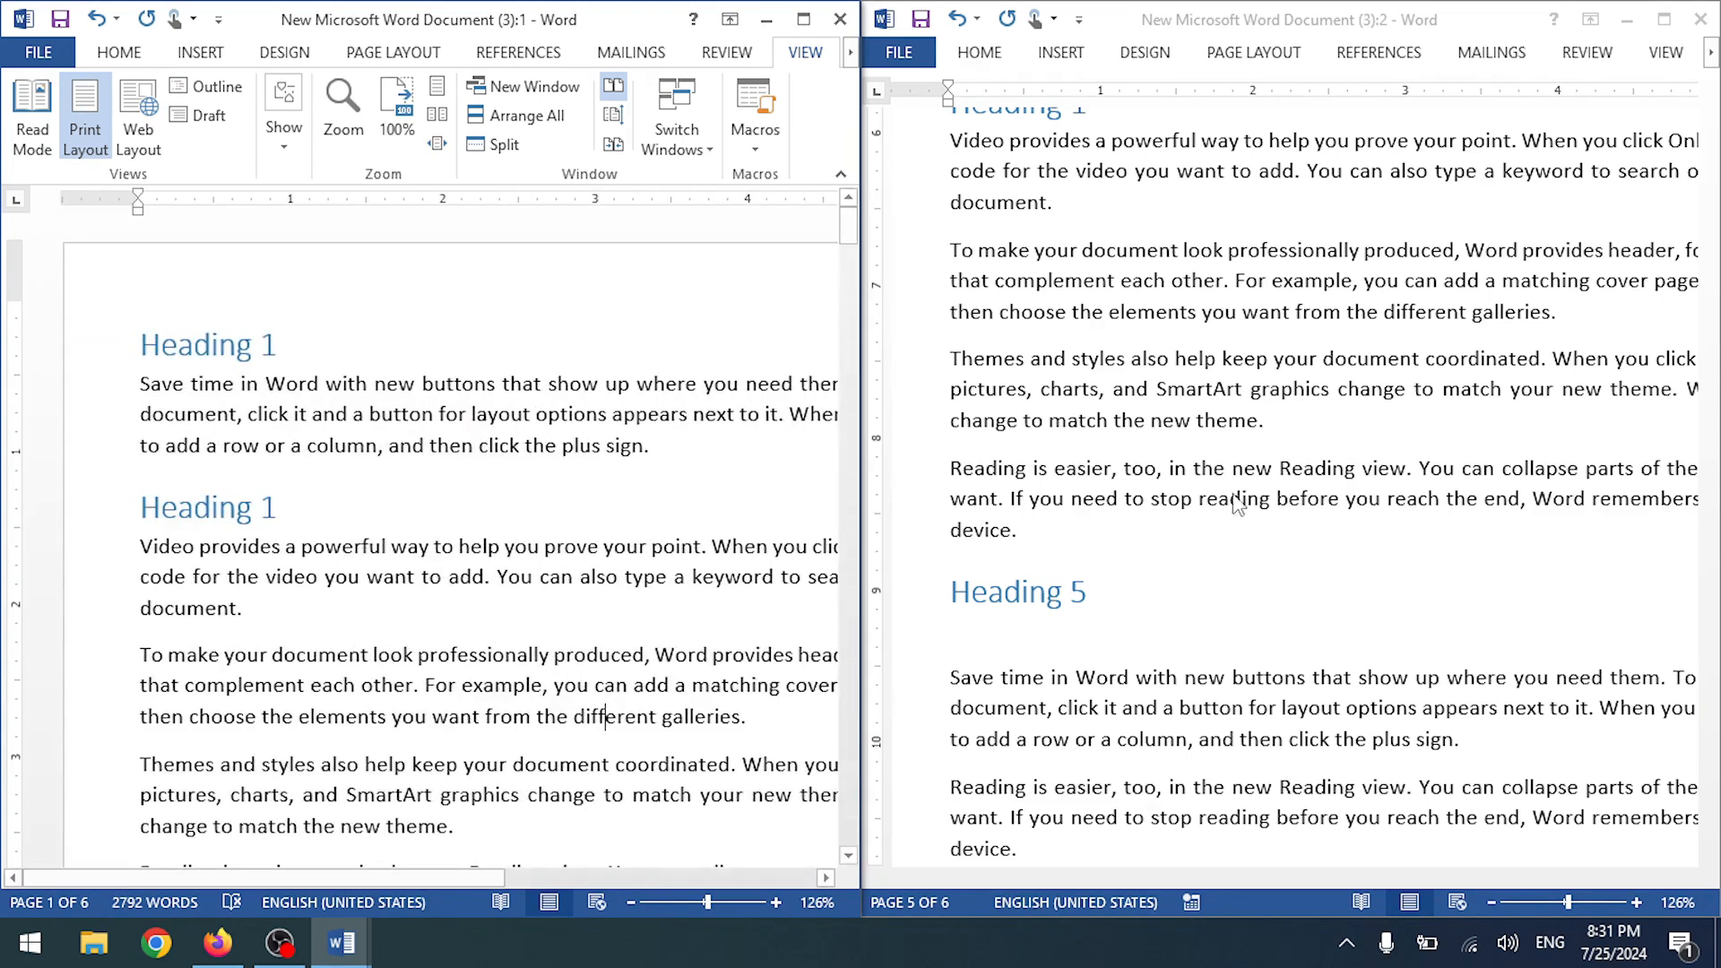
drag(865, 366, 1003, 358)
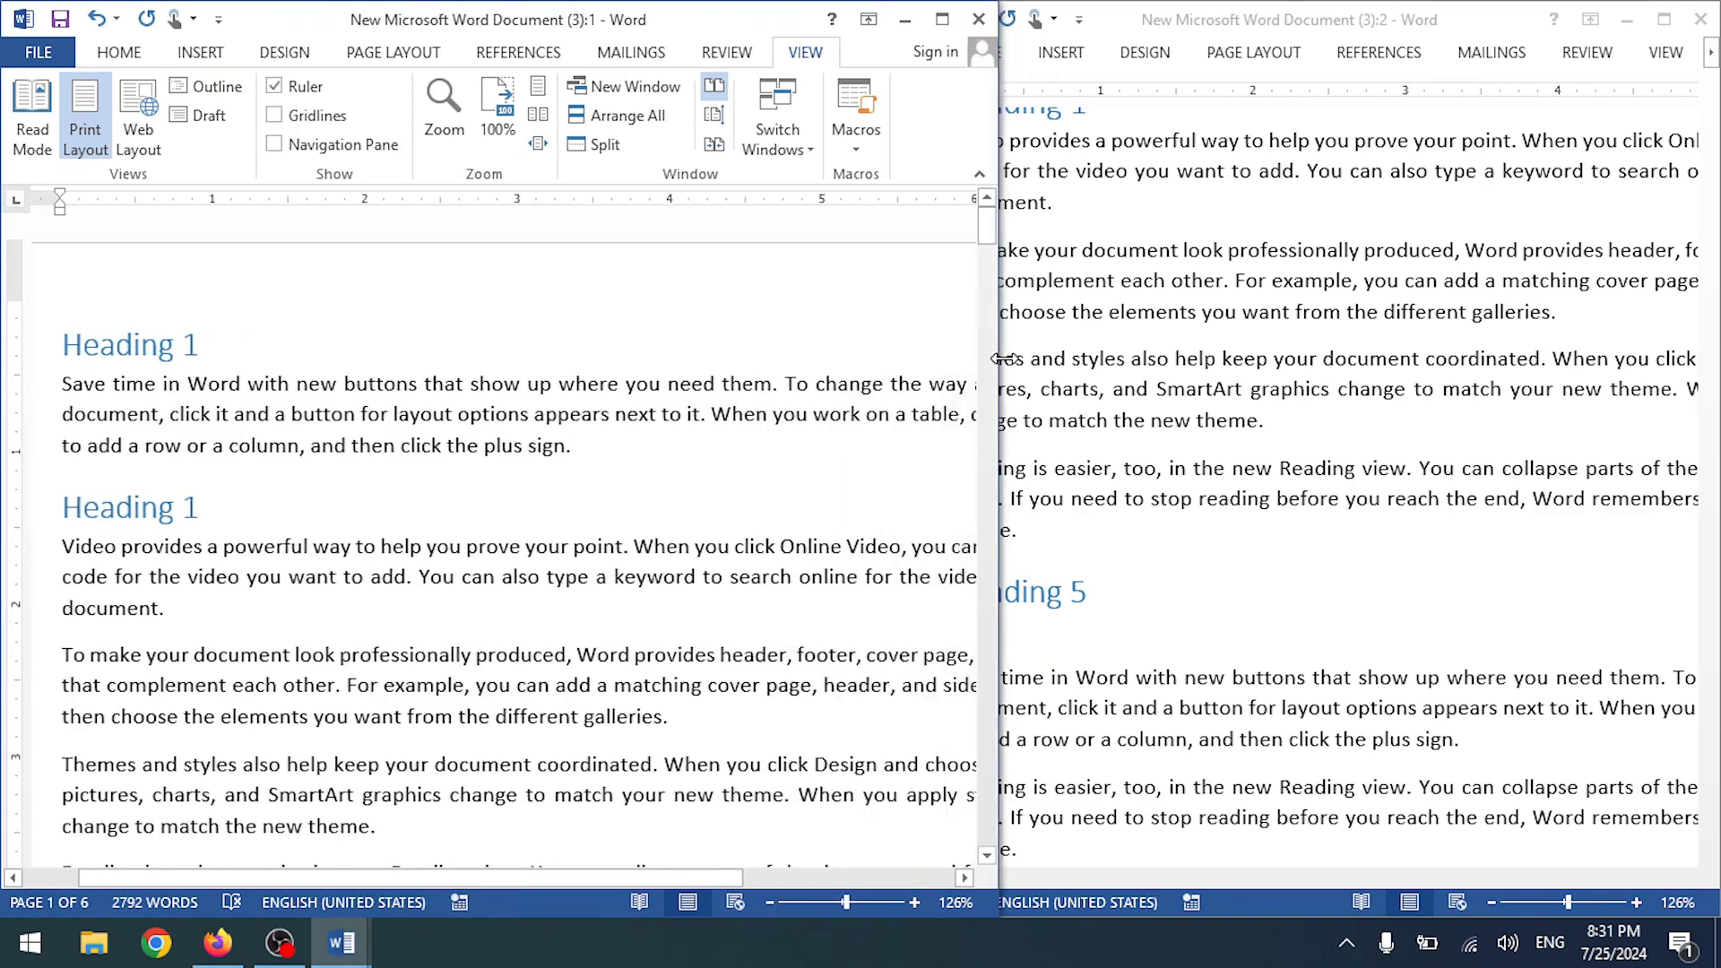
click(1113, 34)
drag(881, 389, 1002, 389)
- Append 'a Save time' to the first paragraph, reset window positions, and close the second window
click(315, 351)
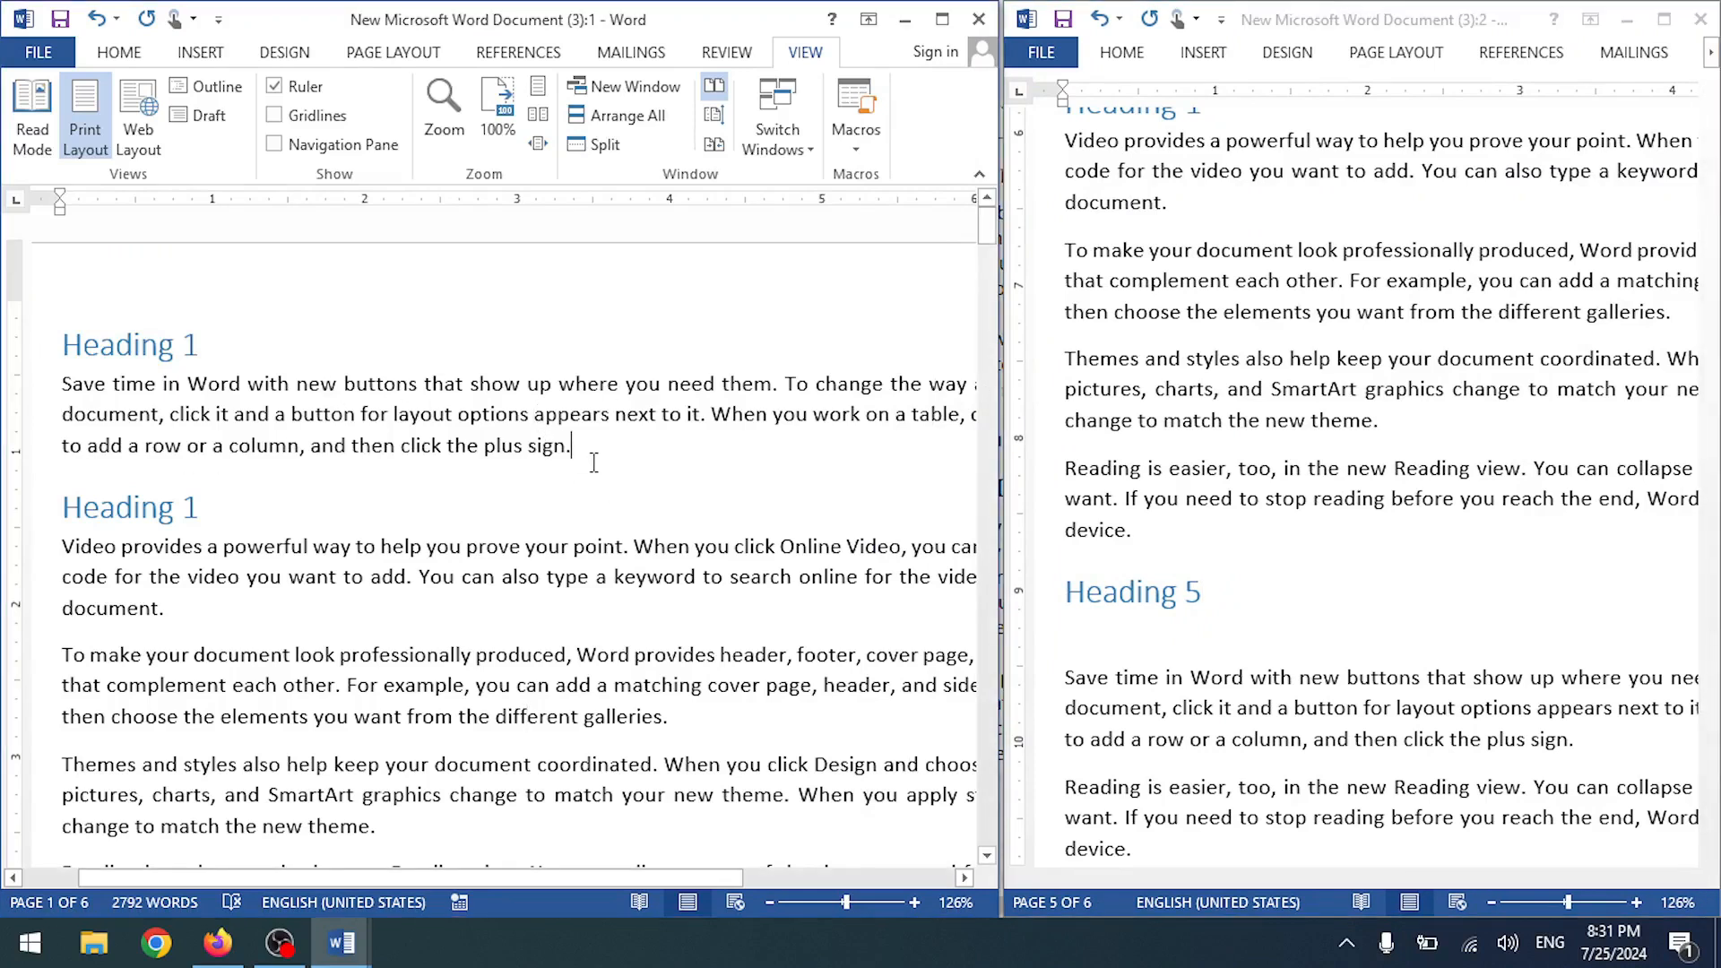
text(adas)
key(BackSpace)
key(BackSpace)
key(BackSpace)
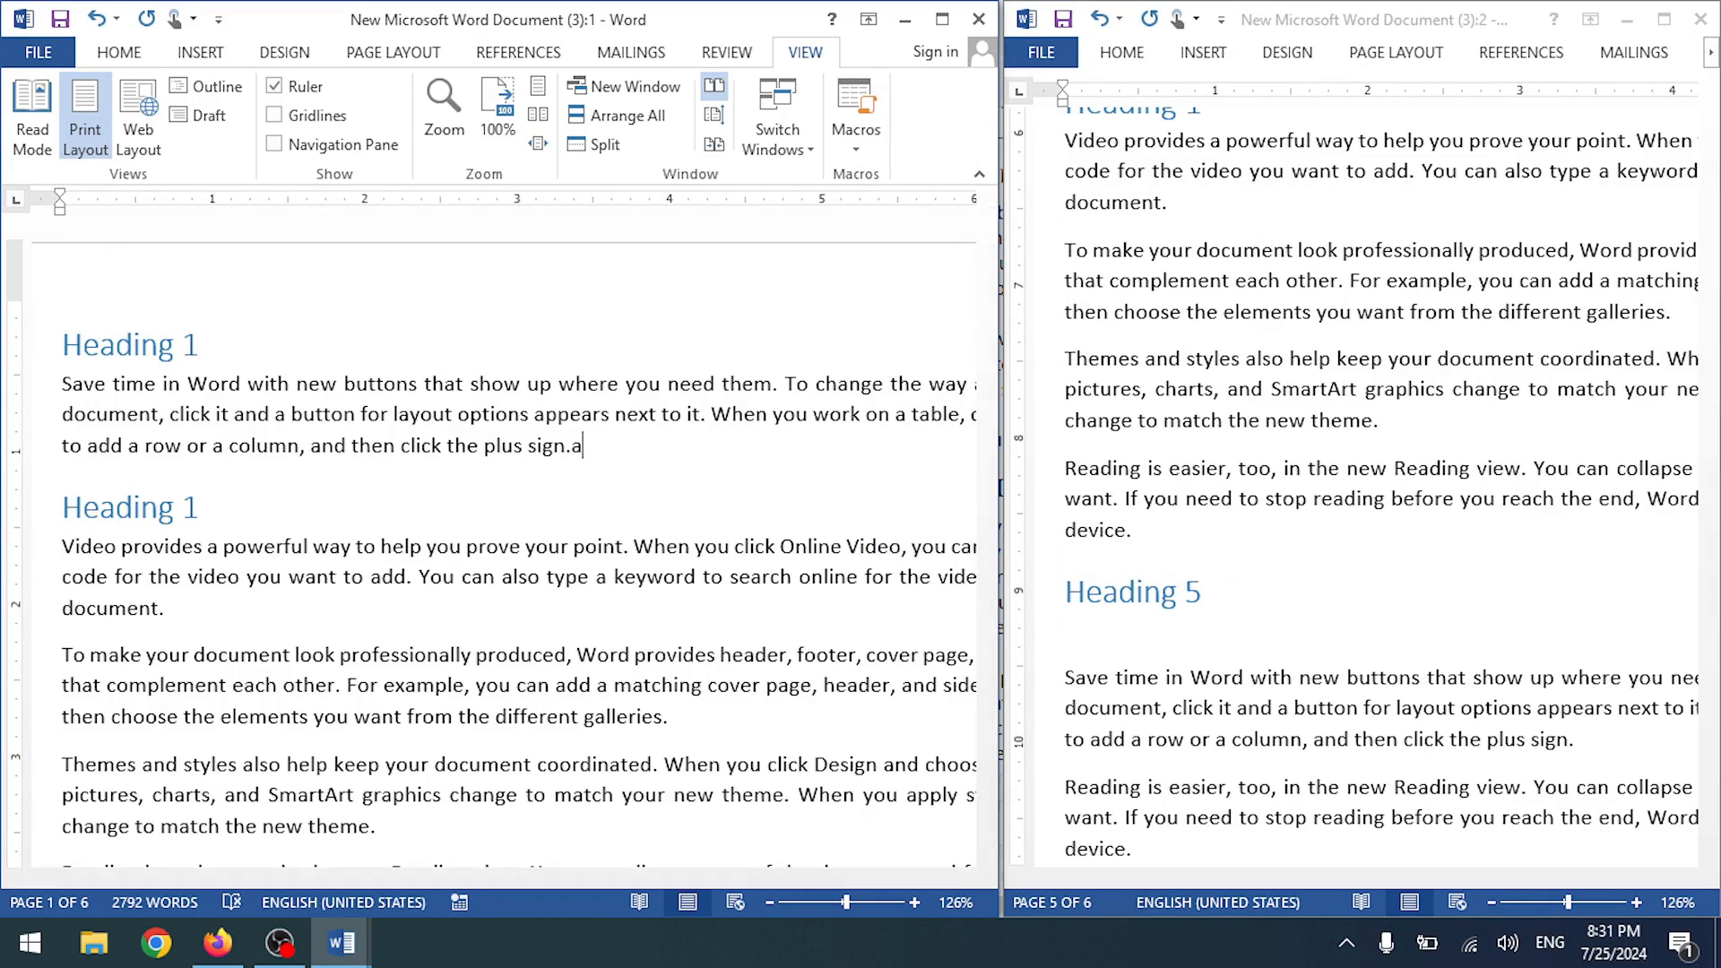
text(Save time)
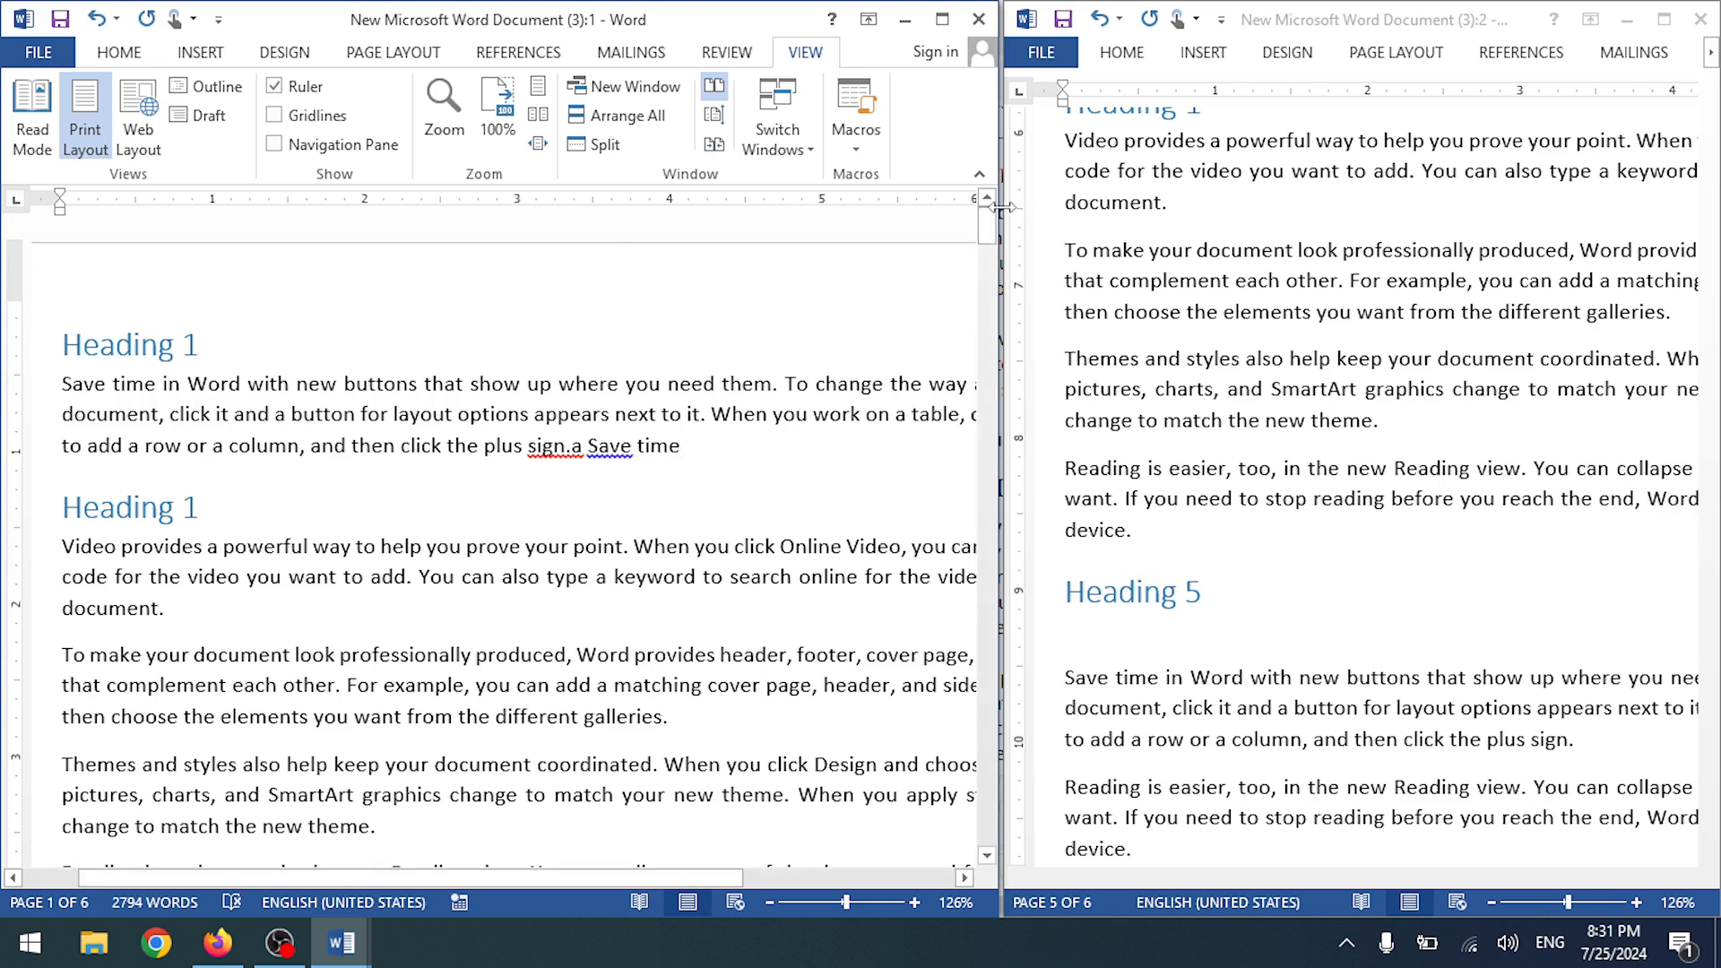
click(715, 146)
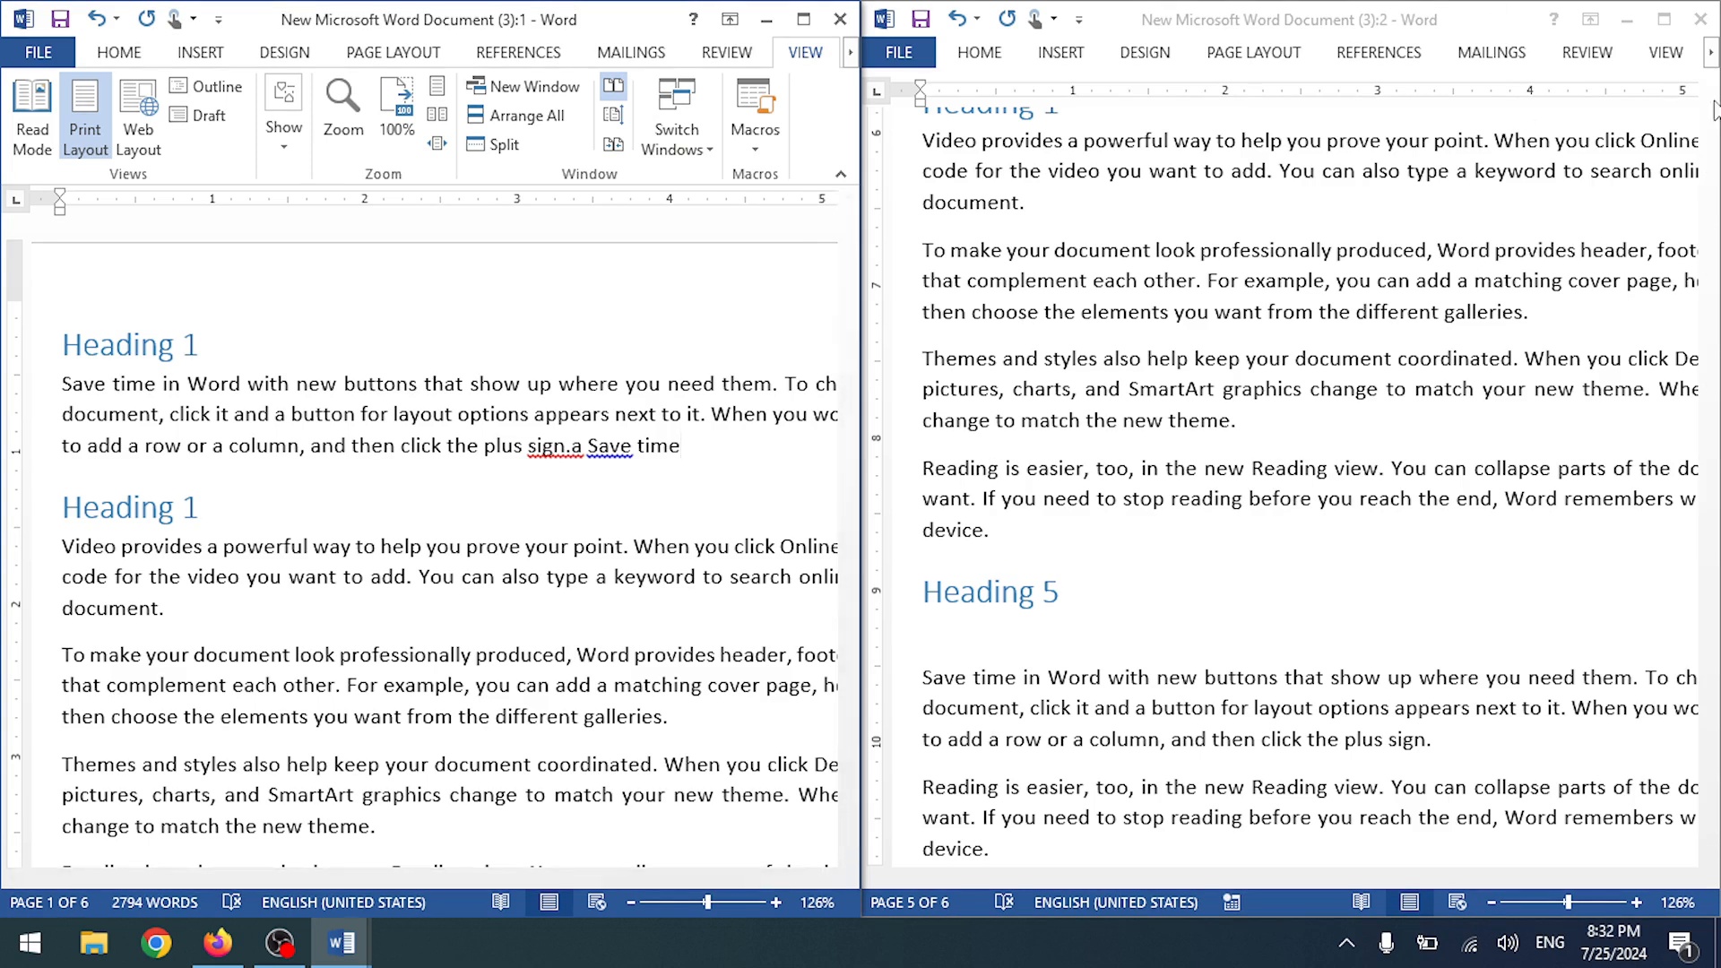
click(1712, 17)
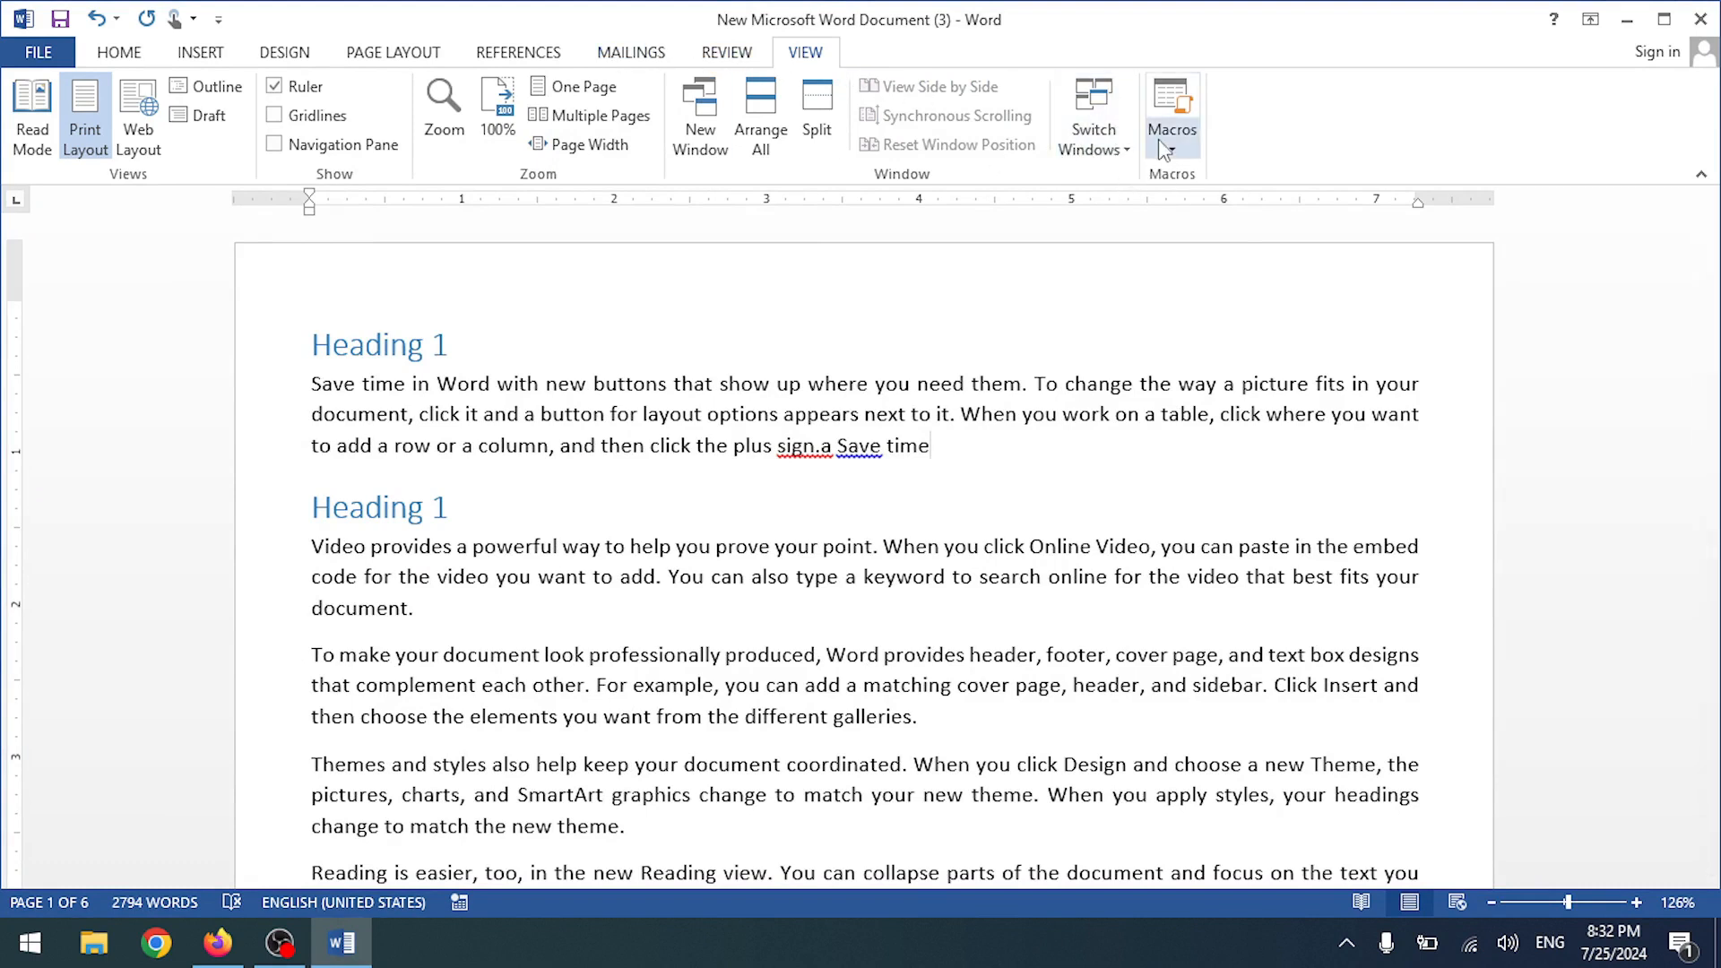
- On the Review tab, replace the stray 'sign.a Save time' with 'Apple'
click(740, 57)
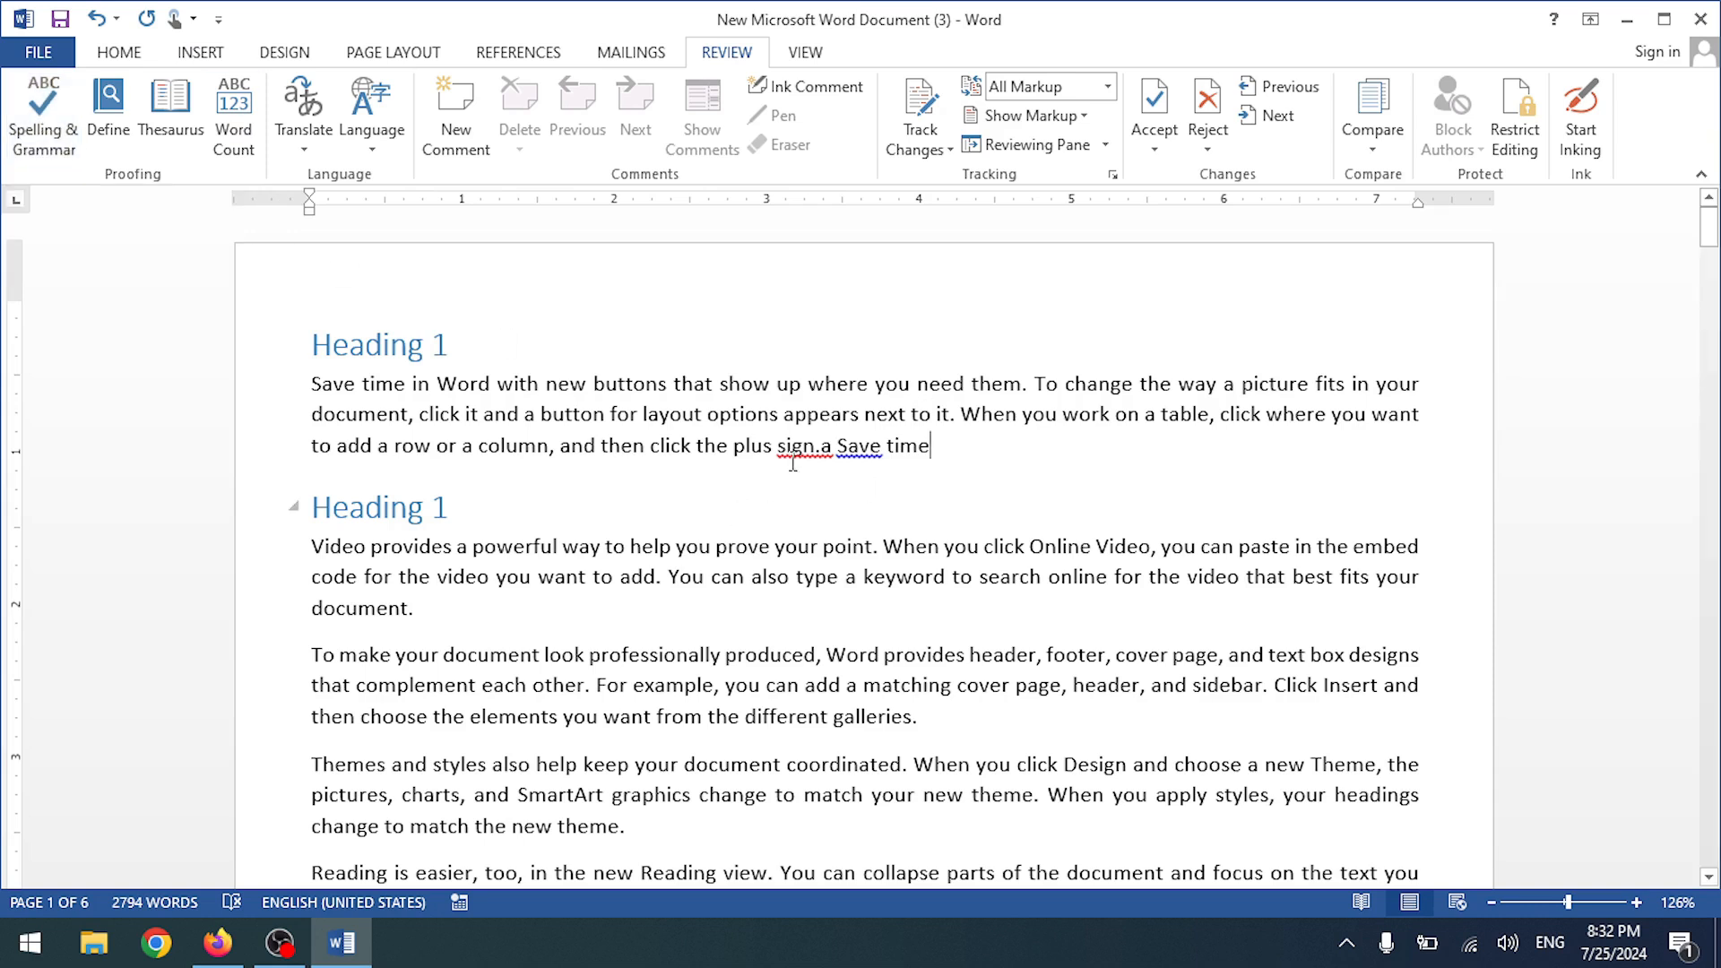
drag(930, 446, 785, 473)
key(Delete)
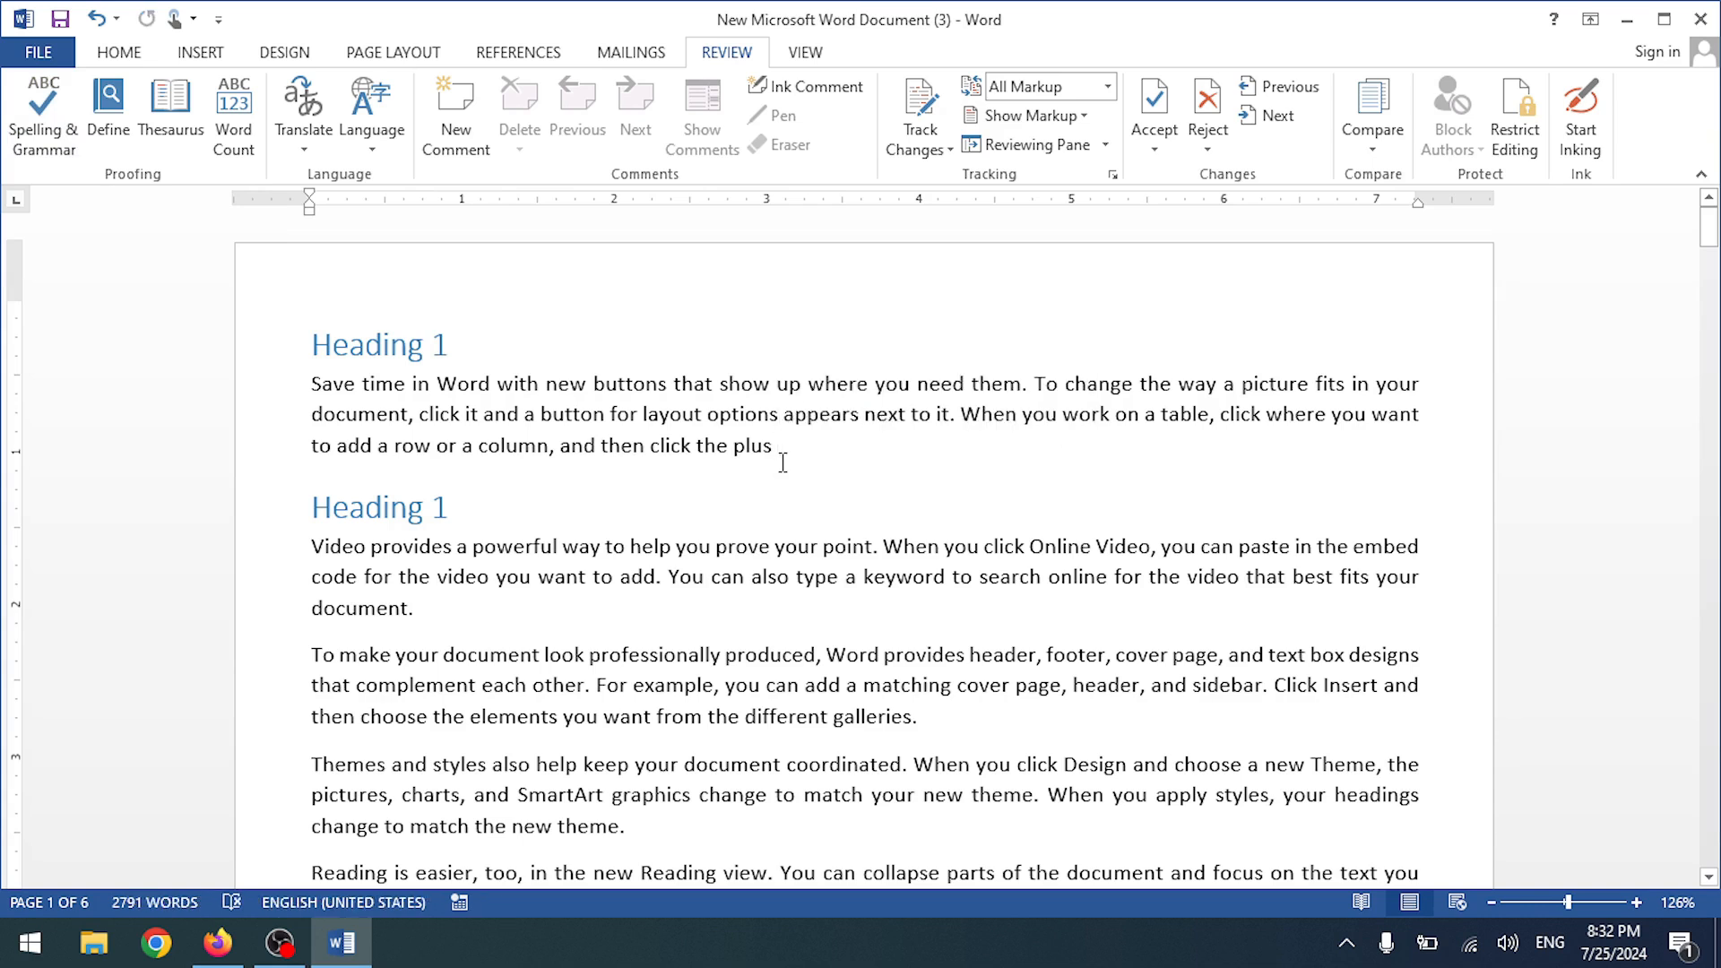
text(Apple)
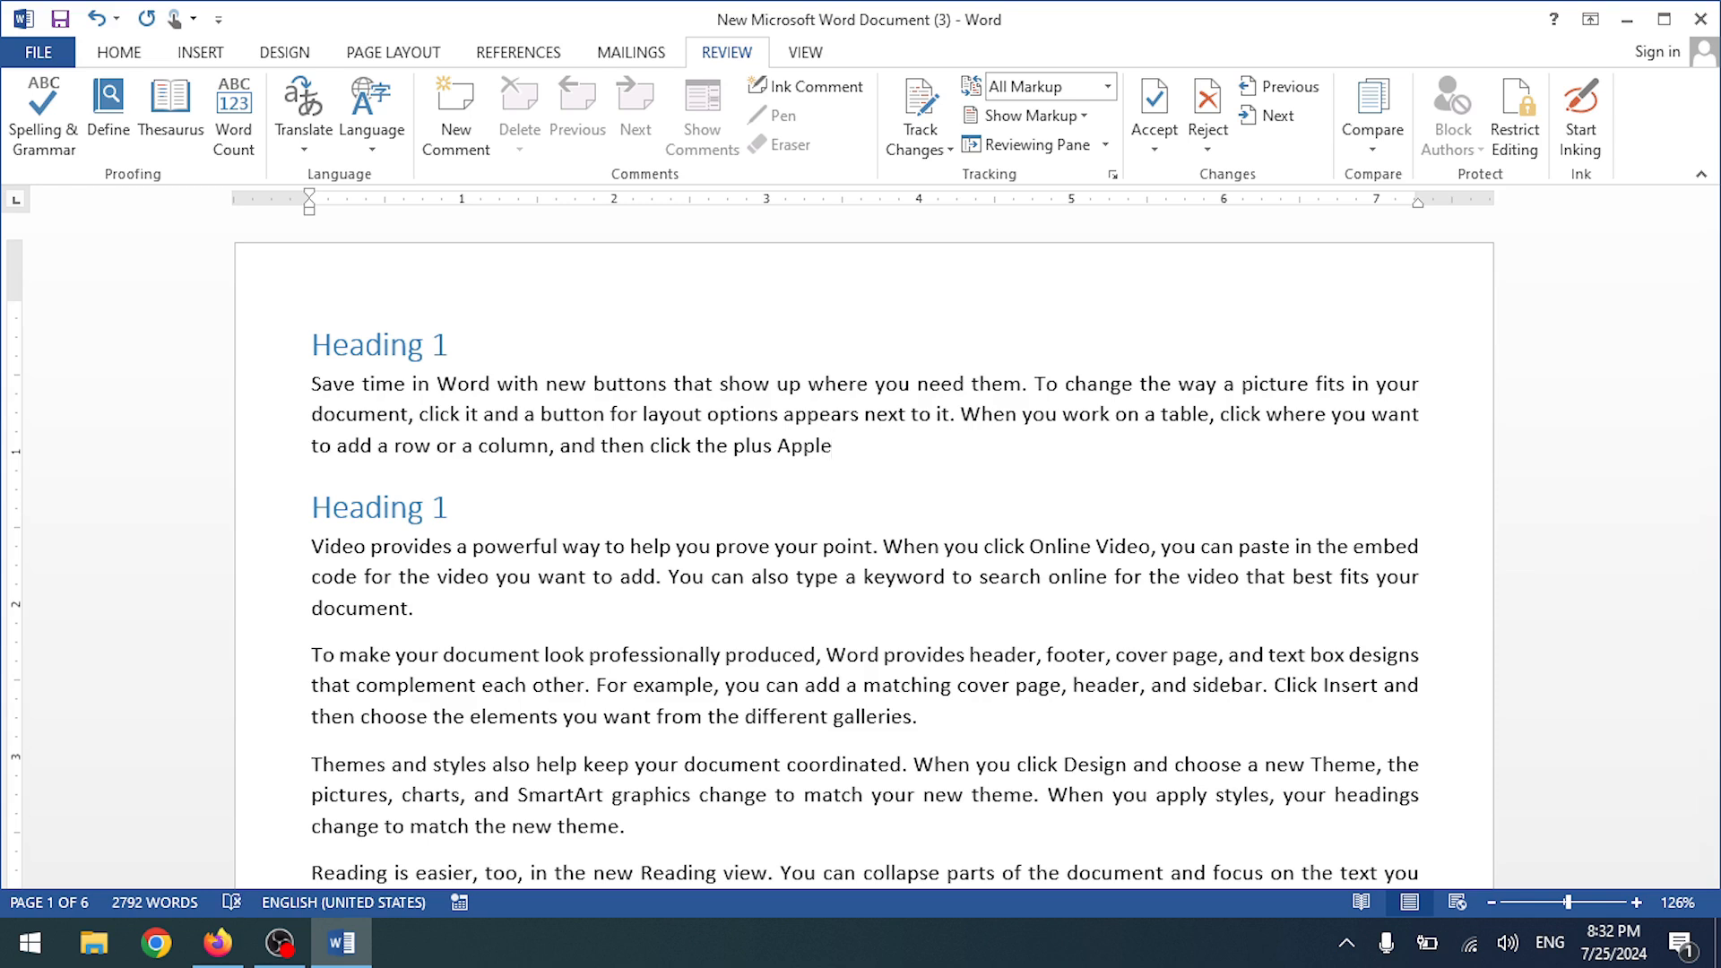
- Misspell the word as 'Appla', view its spelling suggestions, then restore 'Apple'
key(BackSpace)
text(a)
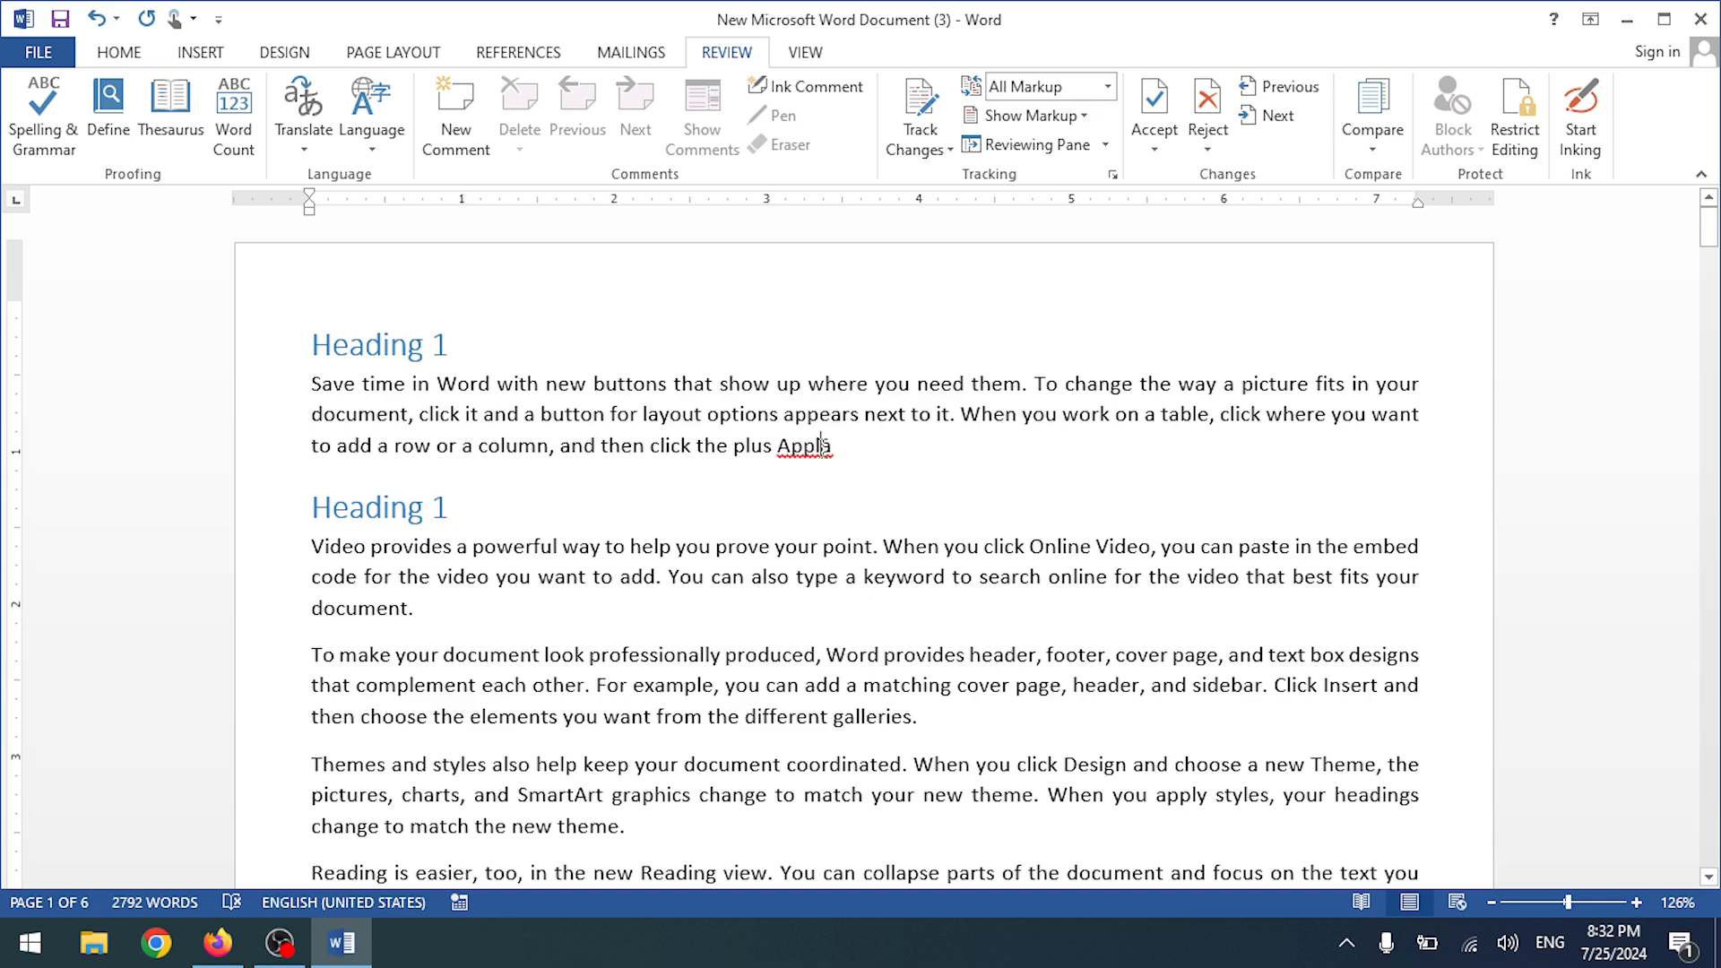
right_click(821, 446)
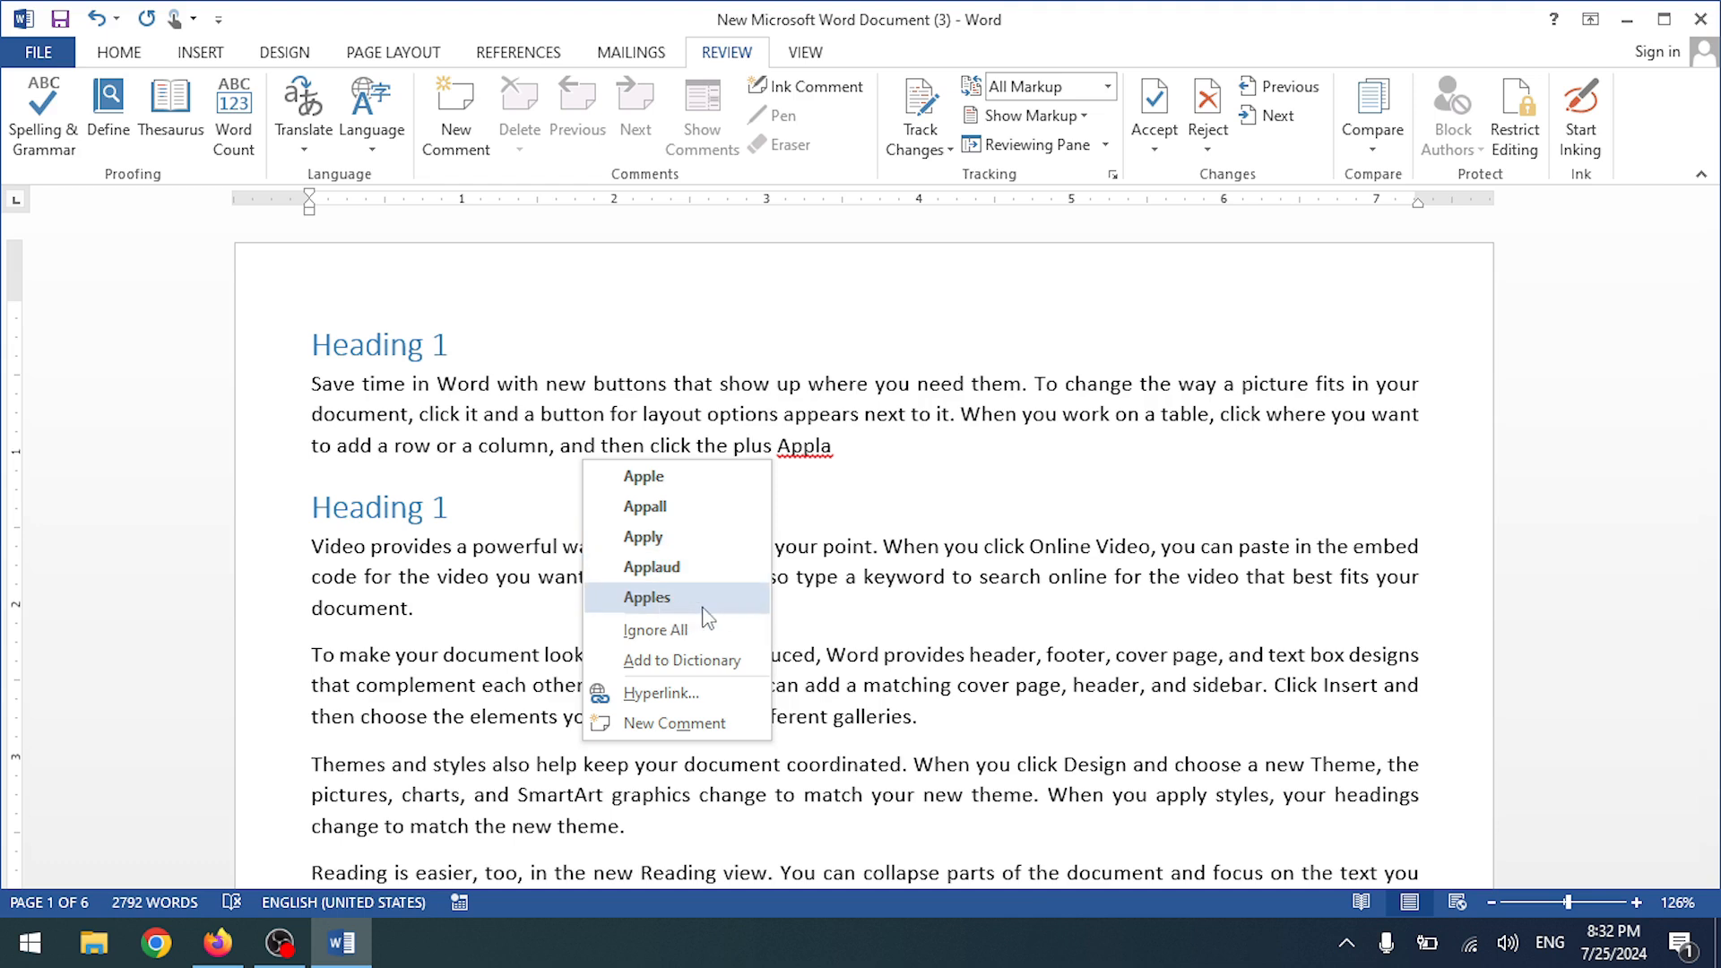
click(839, 445)
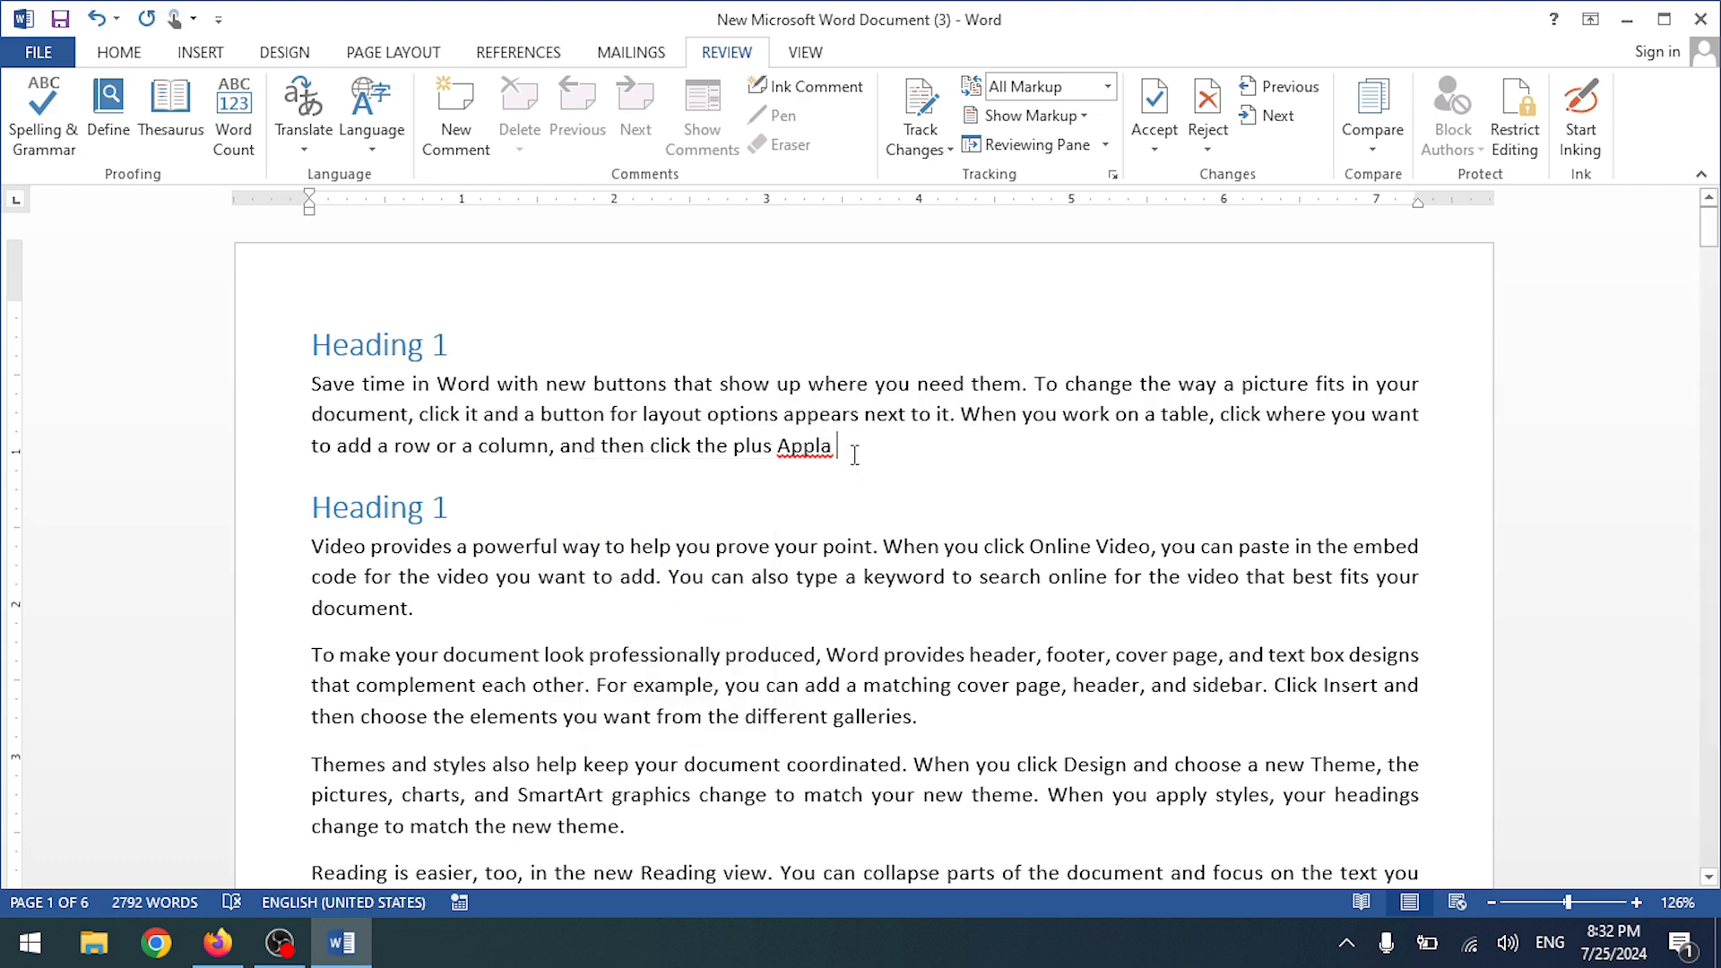
key(BackSpace)
text(3)
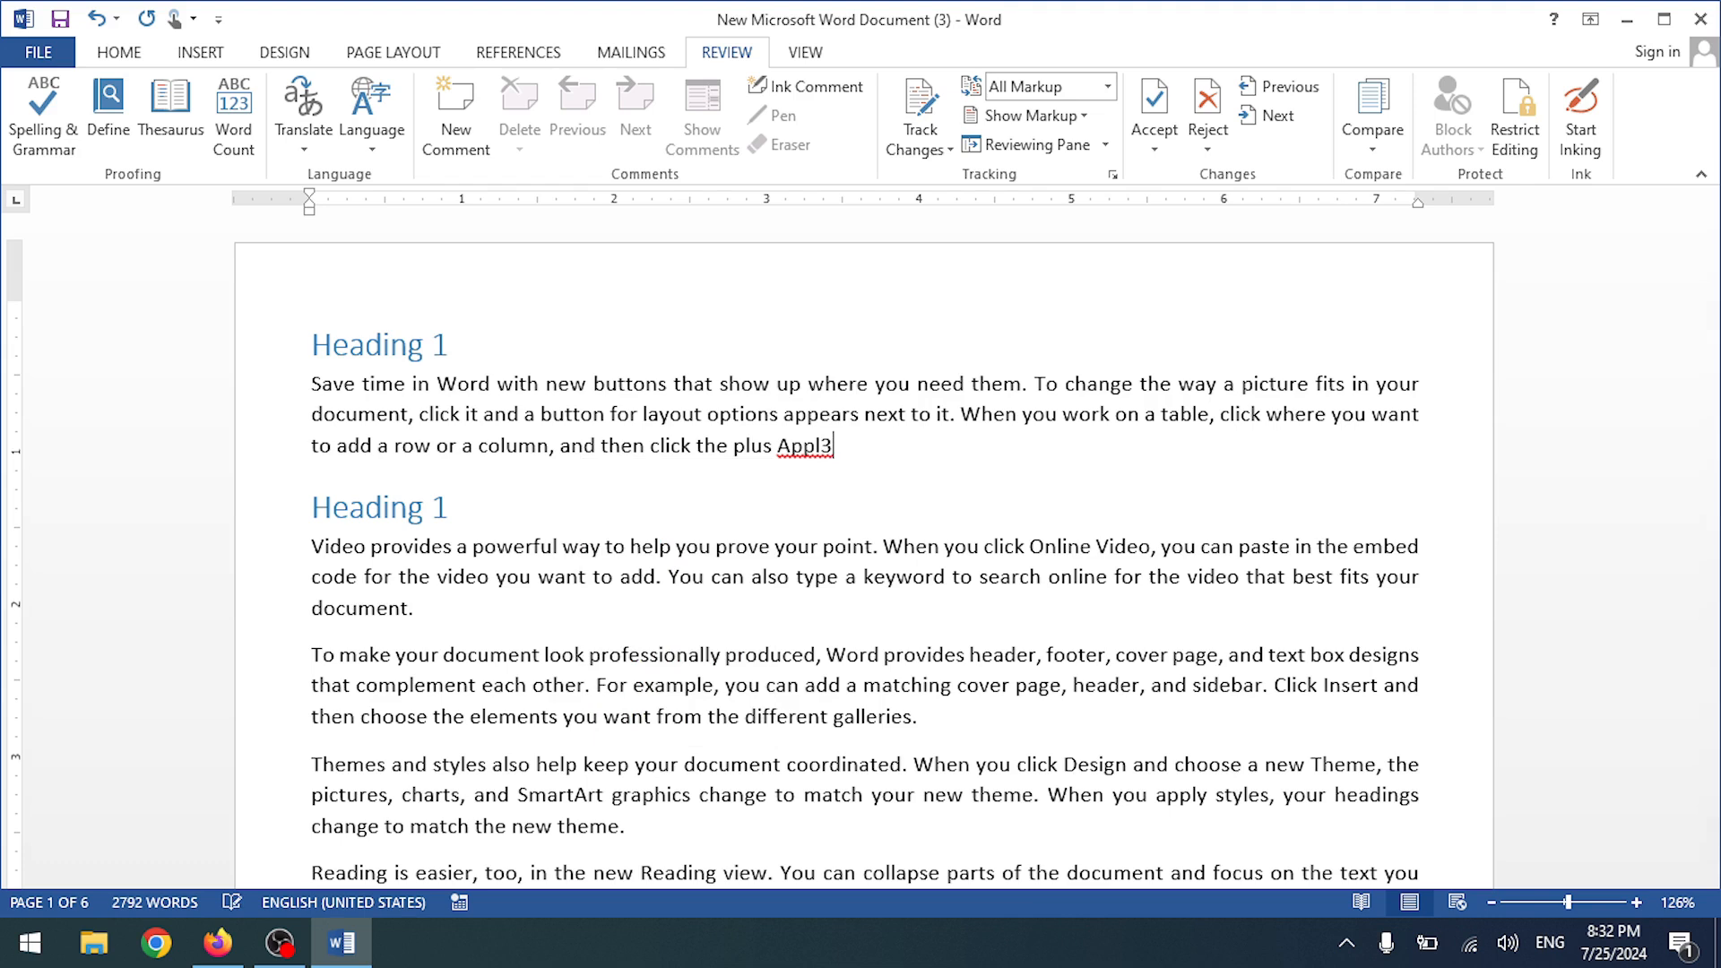
key(BackSpace)
text(e)
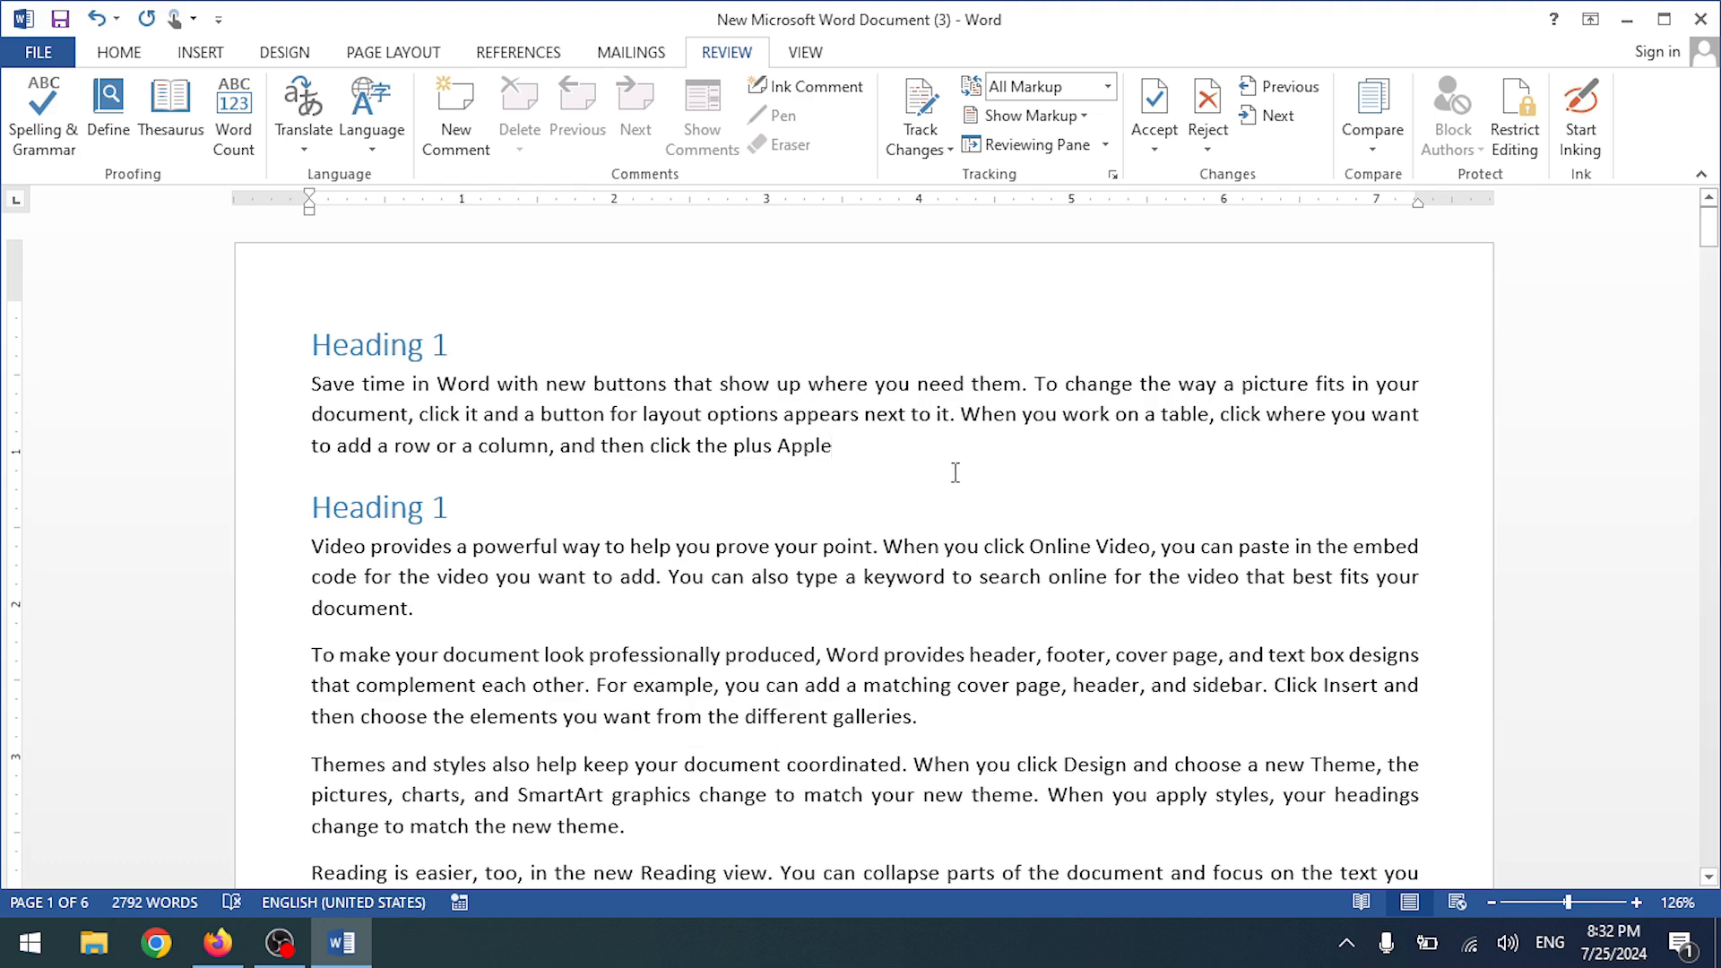
key(BackSpace)
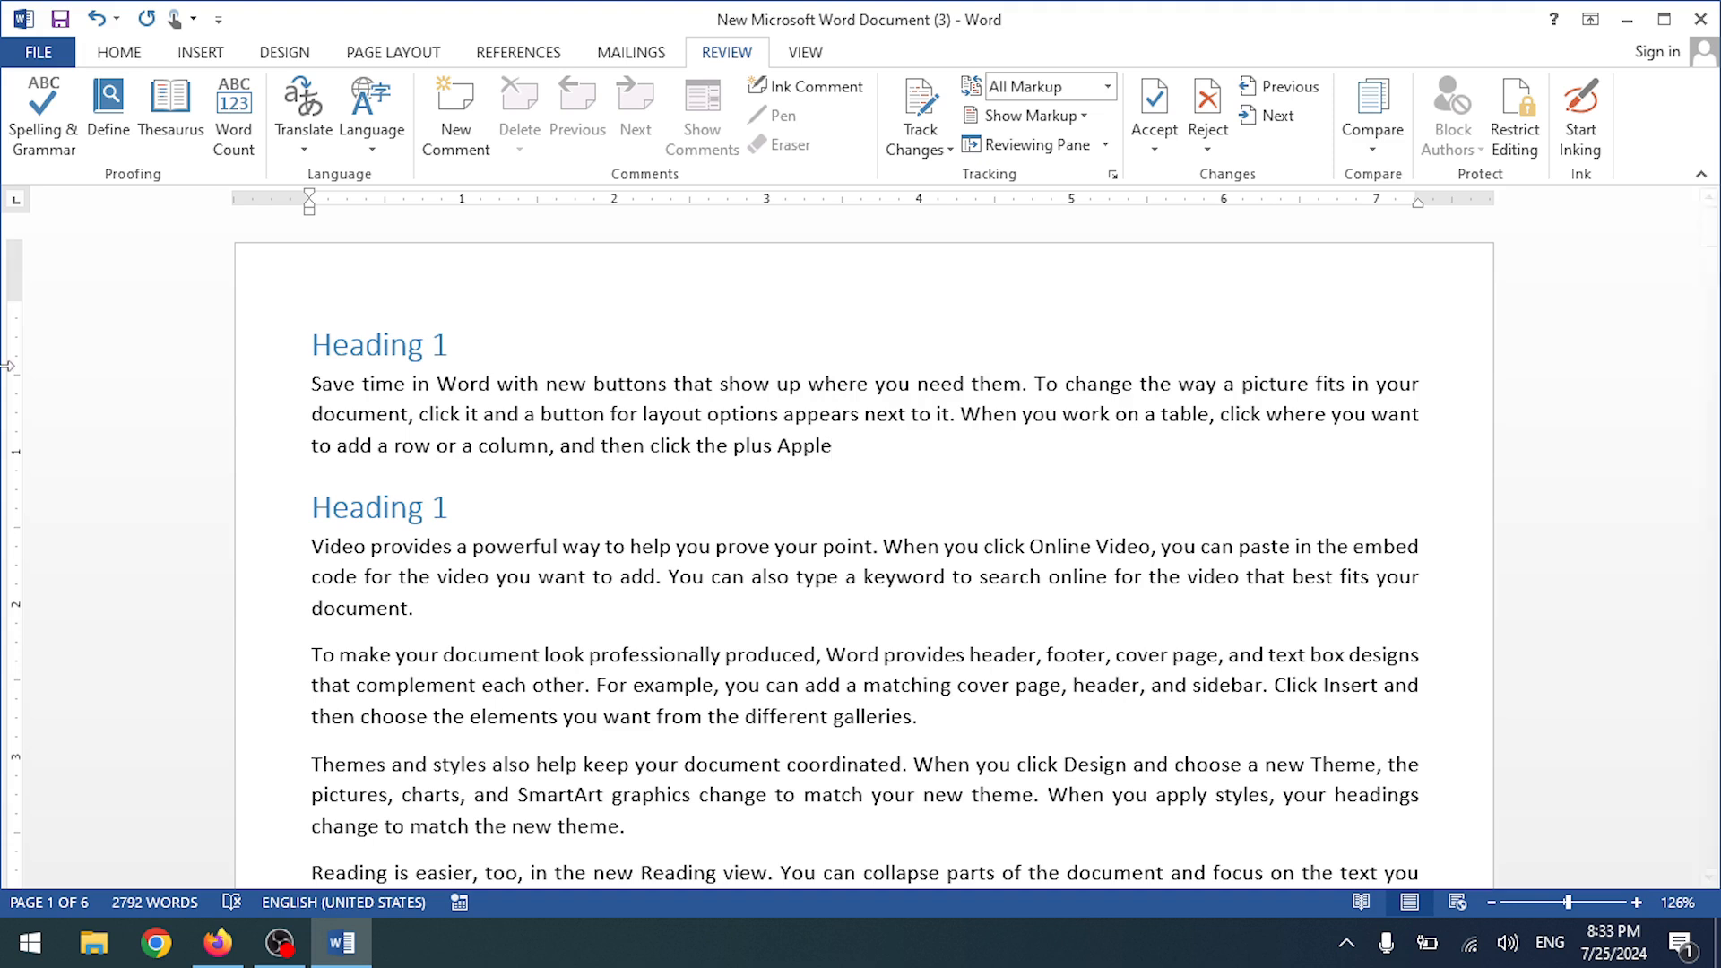
- Run the spelling check, then change 'Apple' to 'Appla'
click(38, 160)
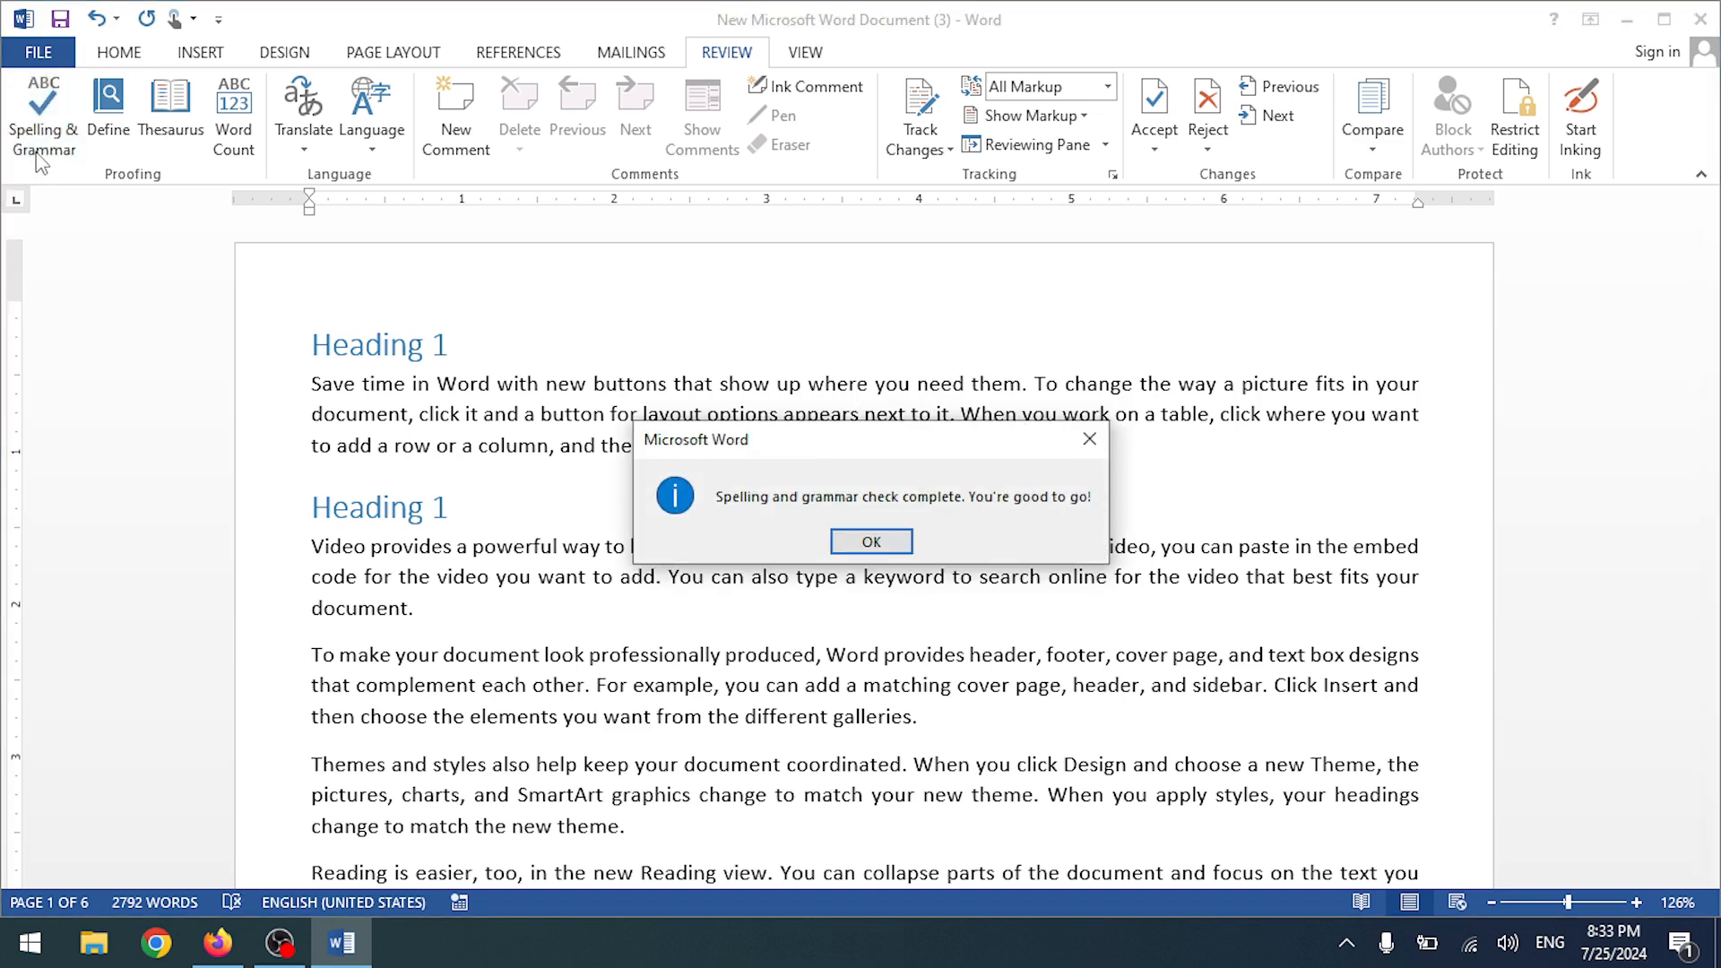
click(857, 546)
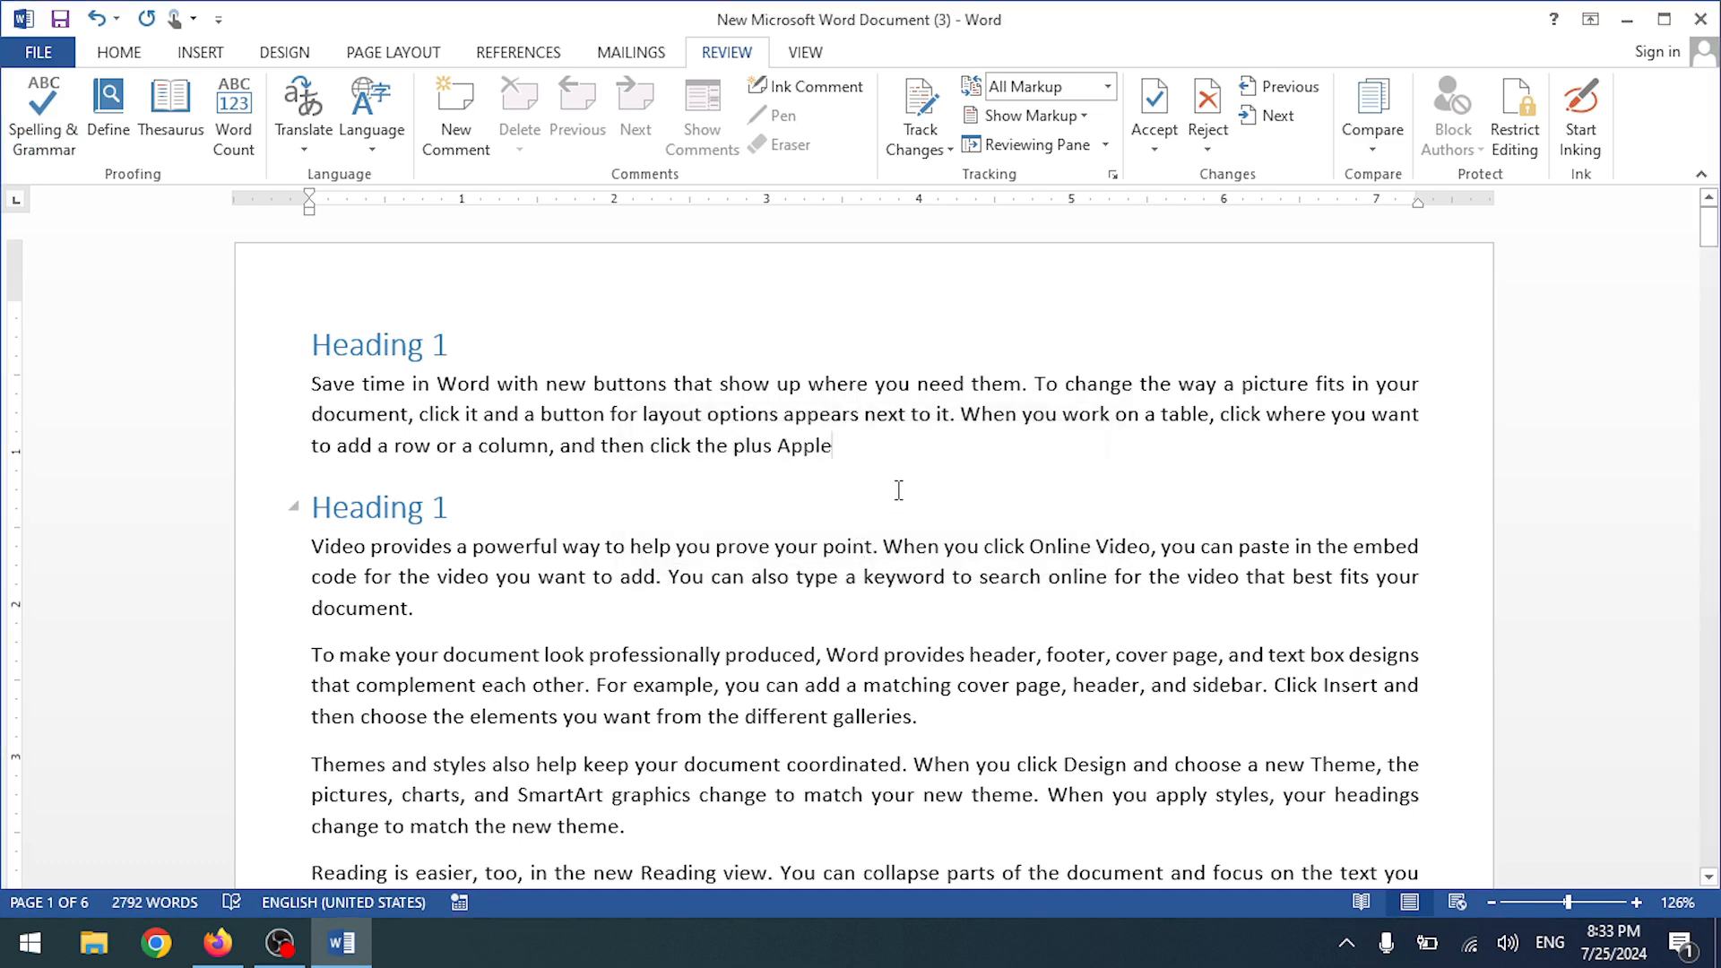
key(BackSpace)
text(a)
- Spell-check 'Appla', correct it to 'Apple', and start erasing the word
click(581, 414)
click(43, 116)
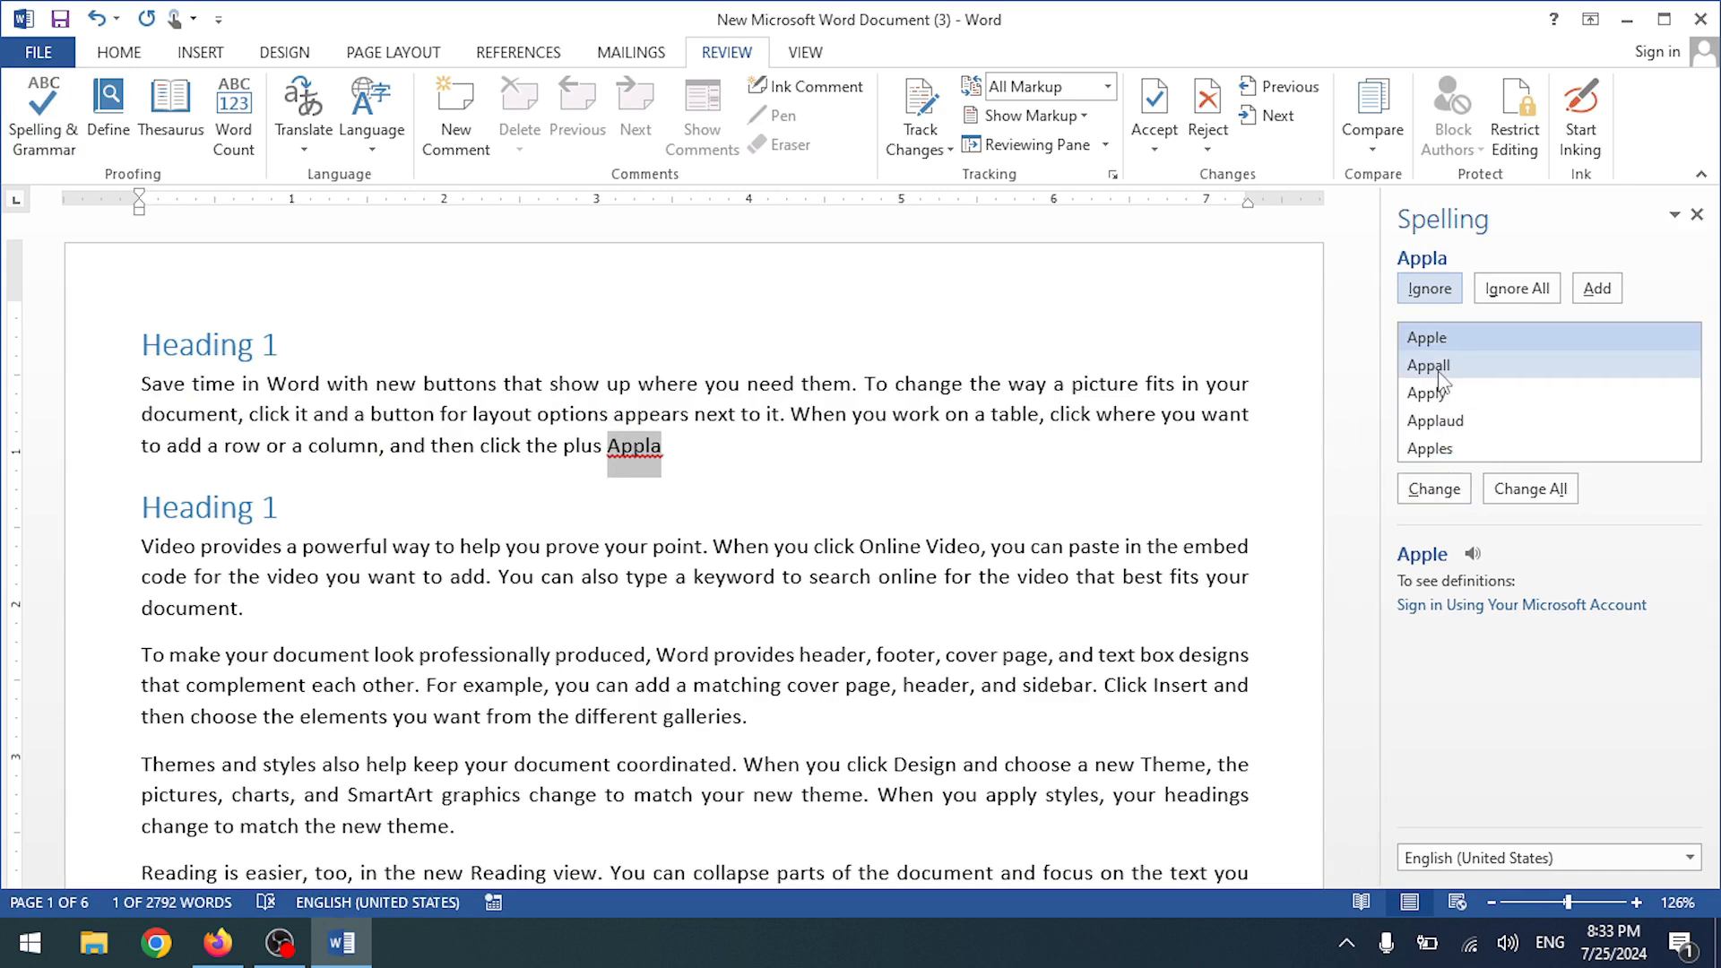
click(1434, 490)
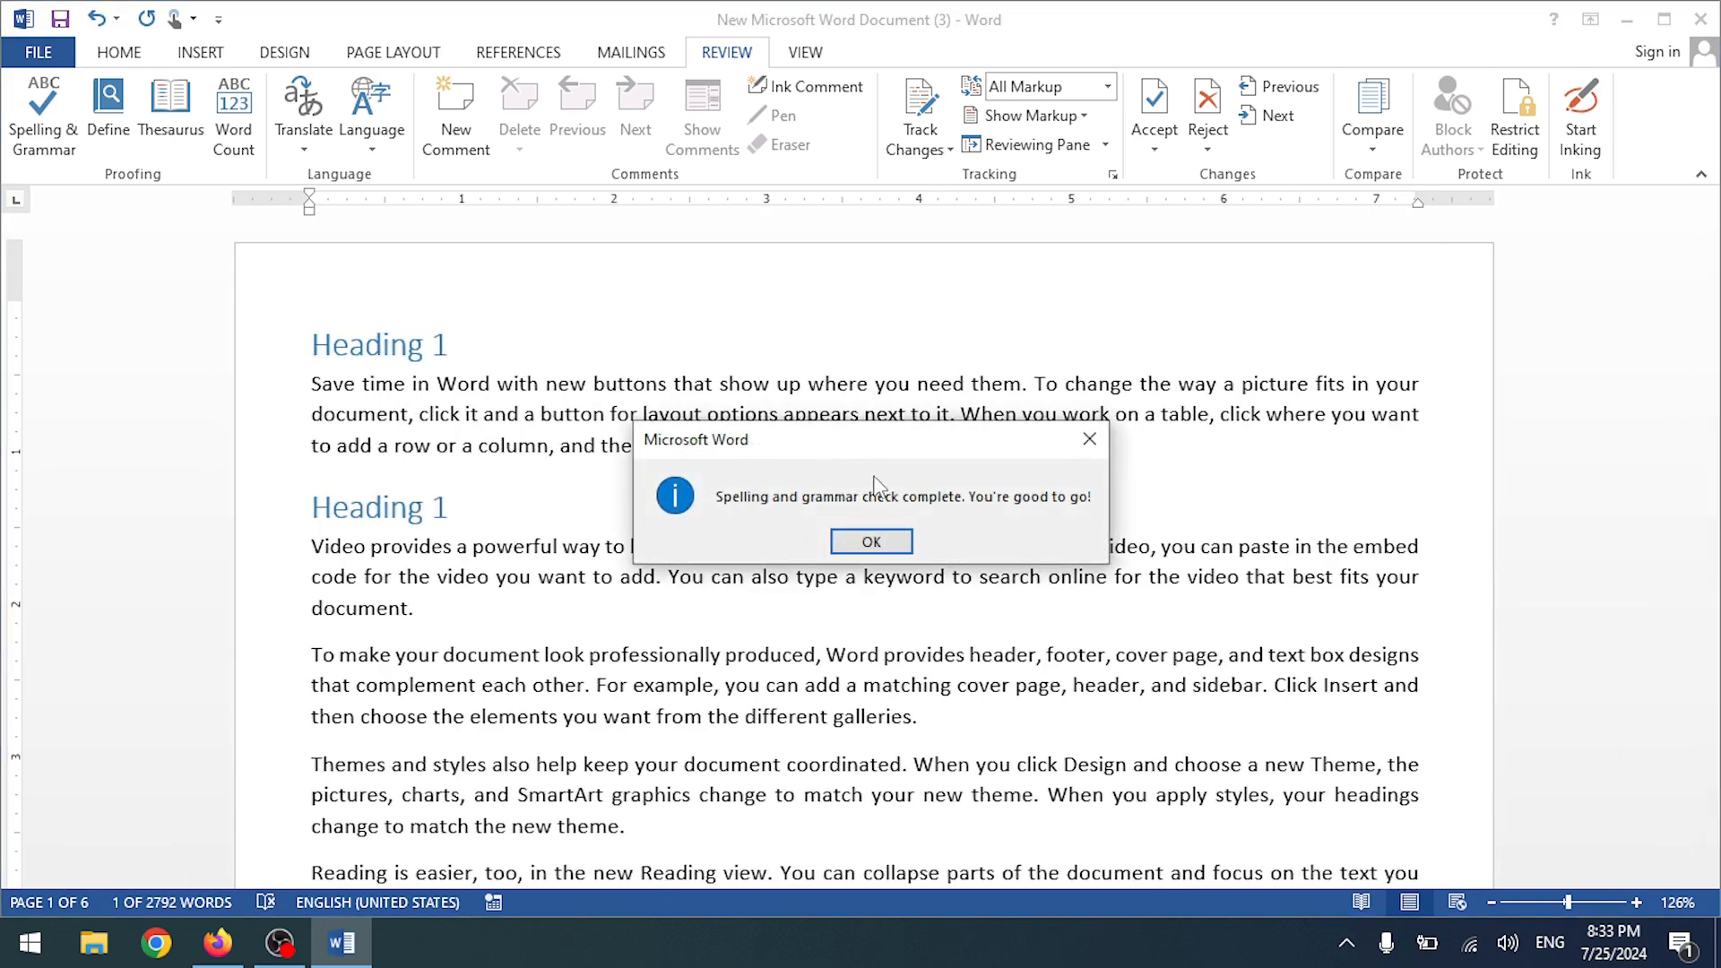
click(867, 541)
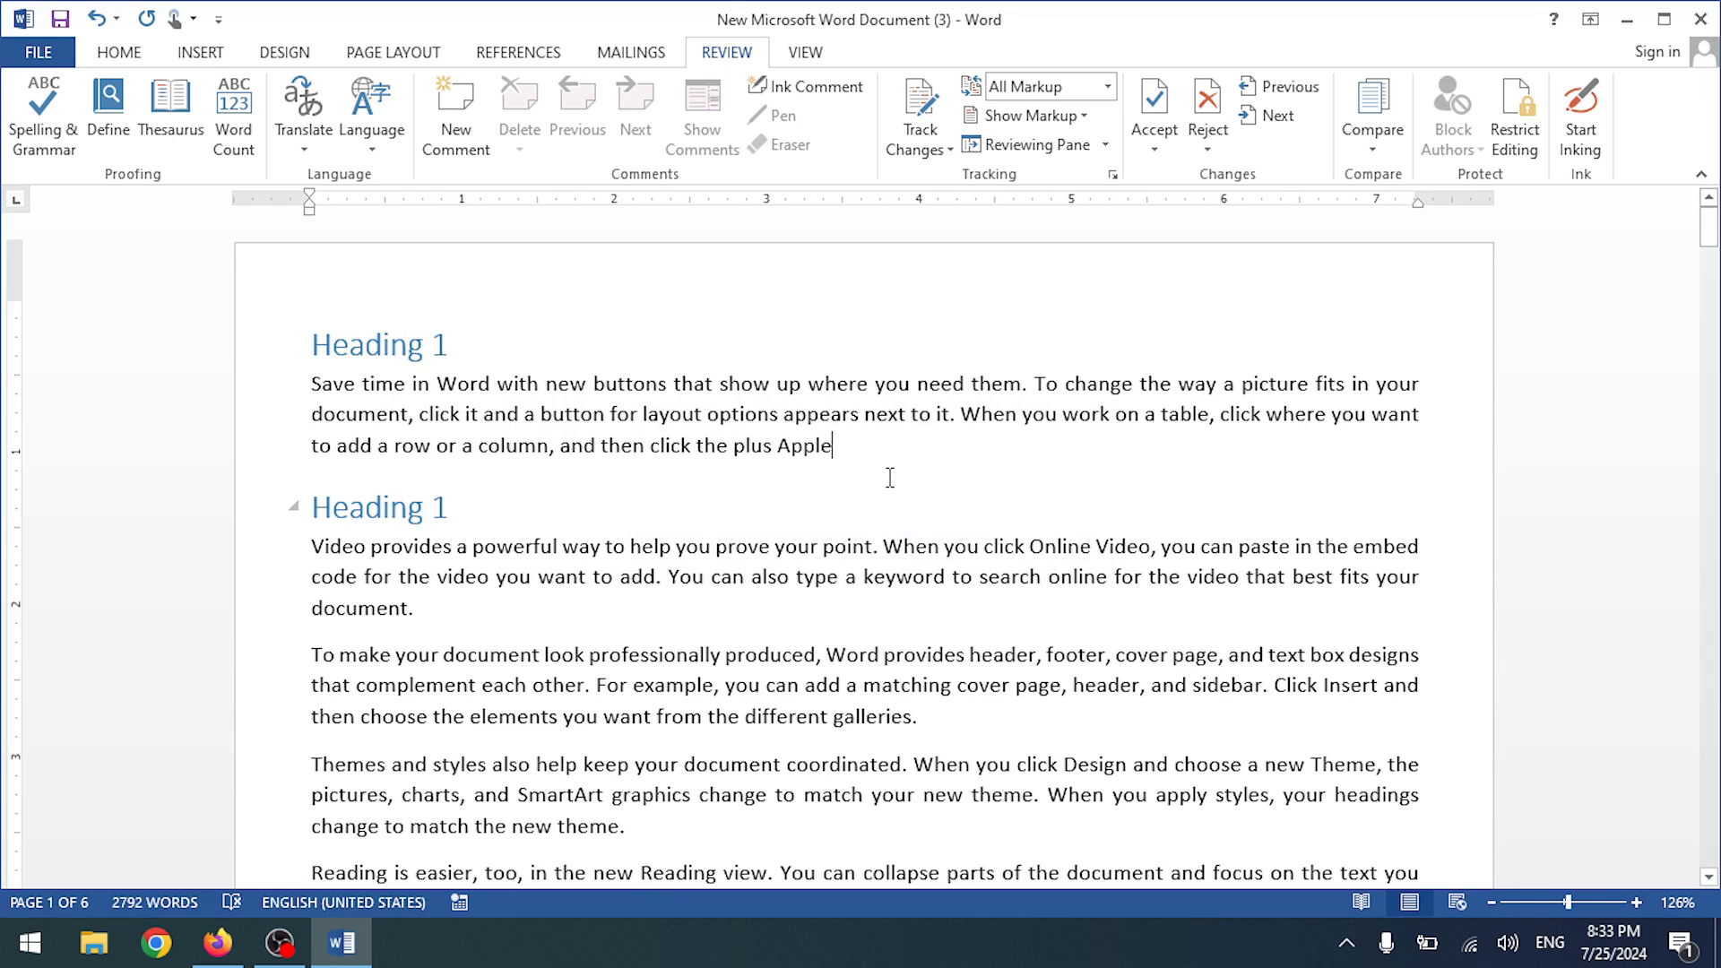
key(BackSpace)
key(BackSpace)
key(BackSpace)
key(BackSpace)
key(BackSpace)
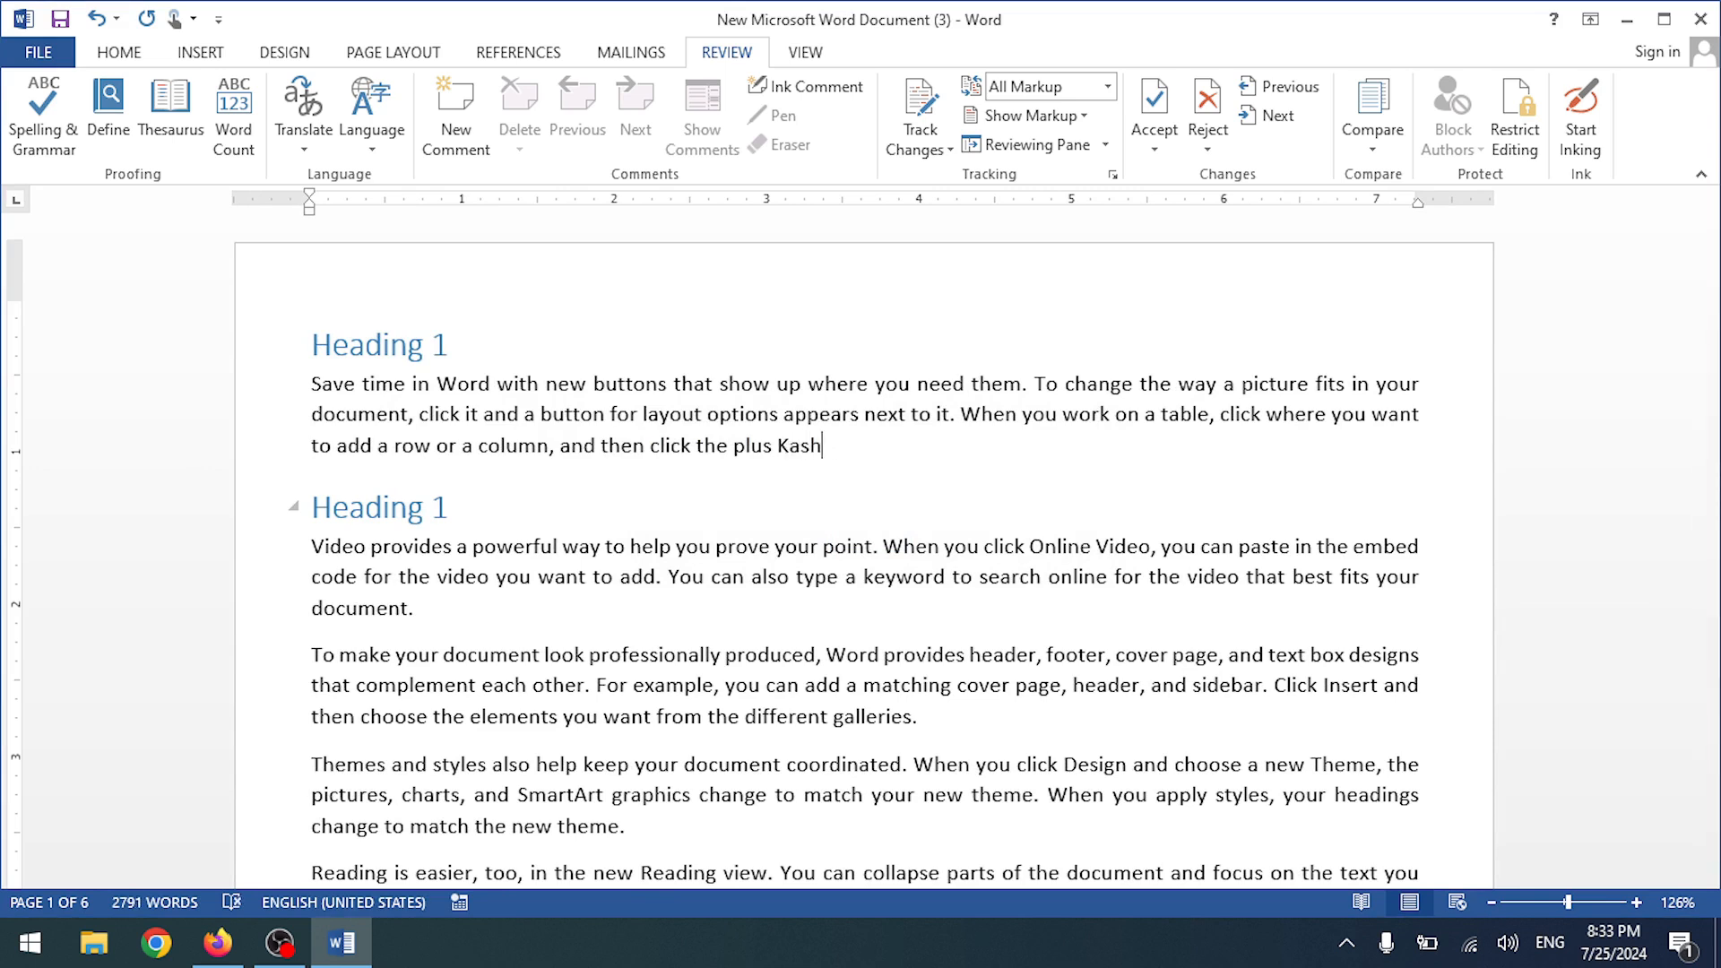
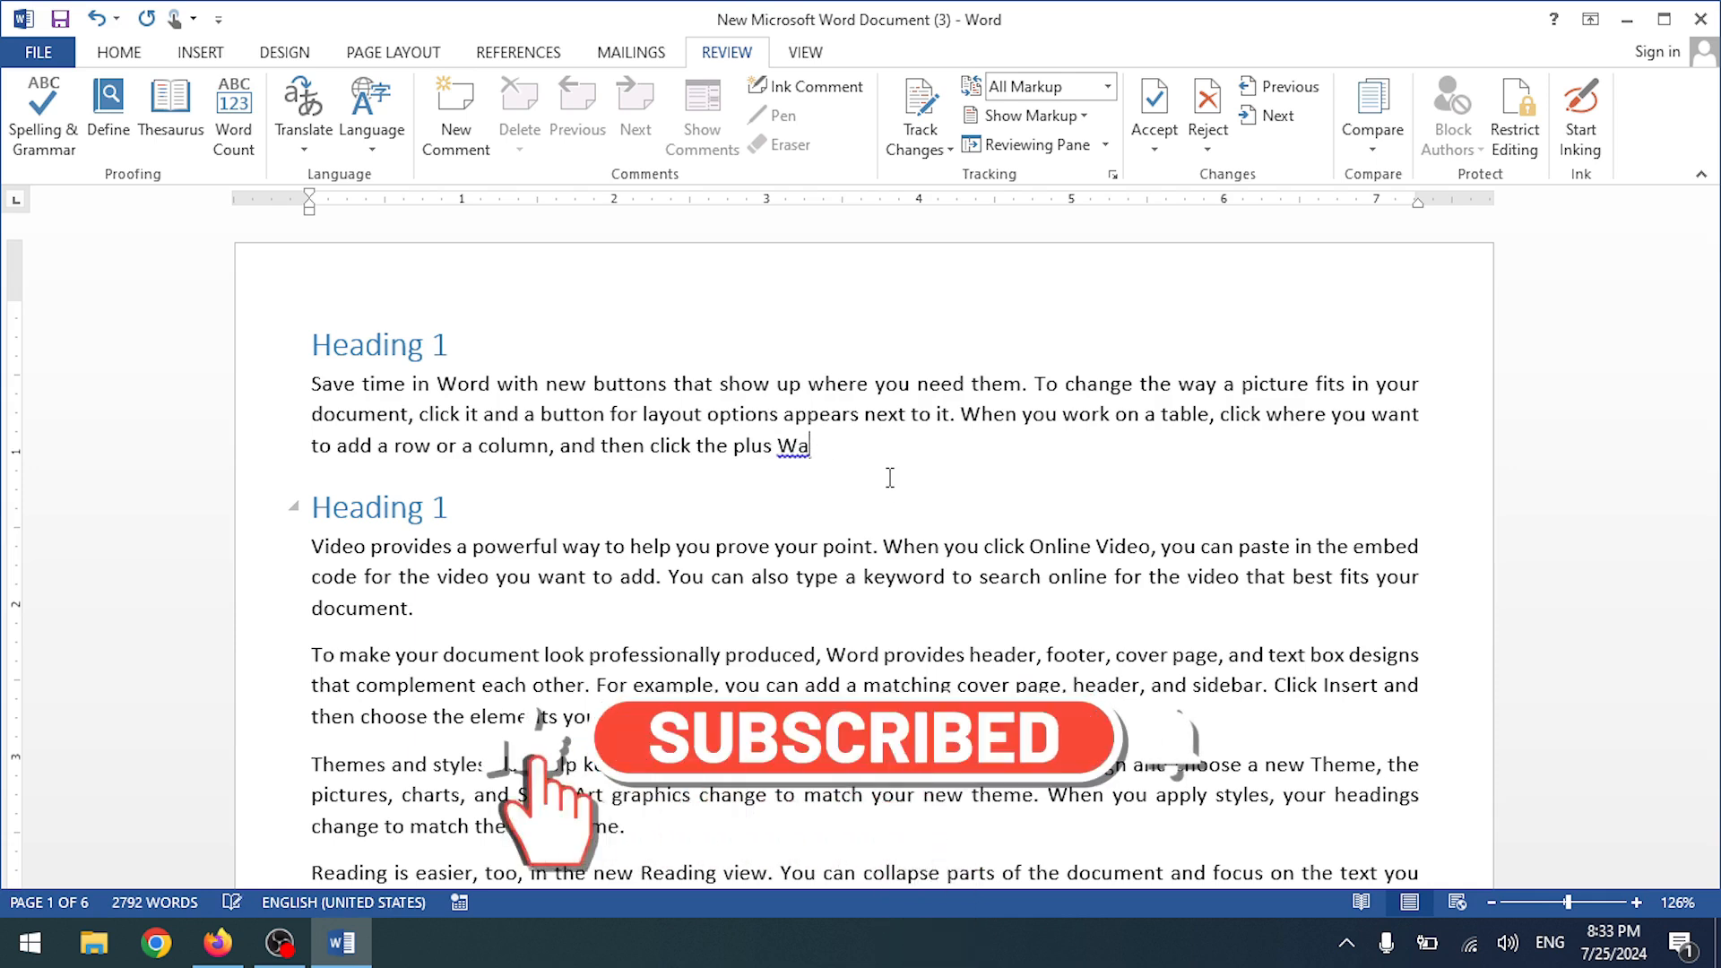
- Type a person's first name at the end of the paragraph, fixing typos
text(HUmza)
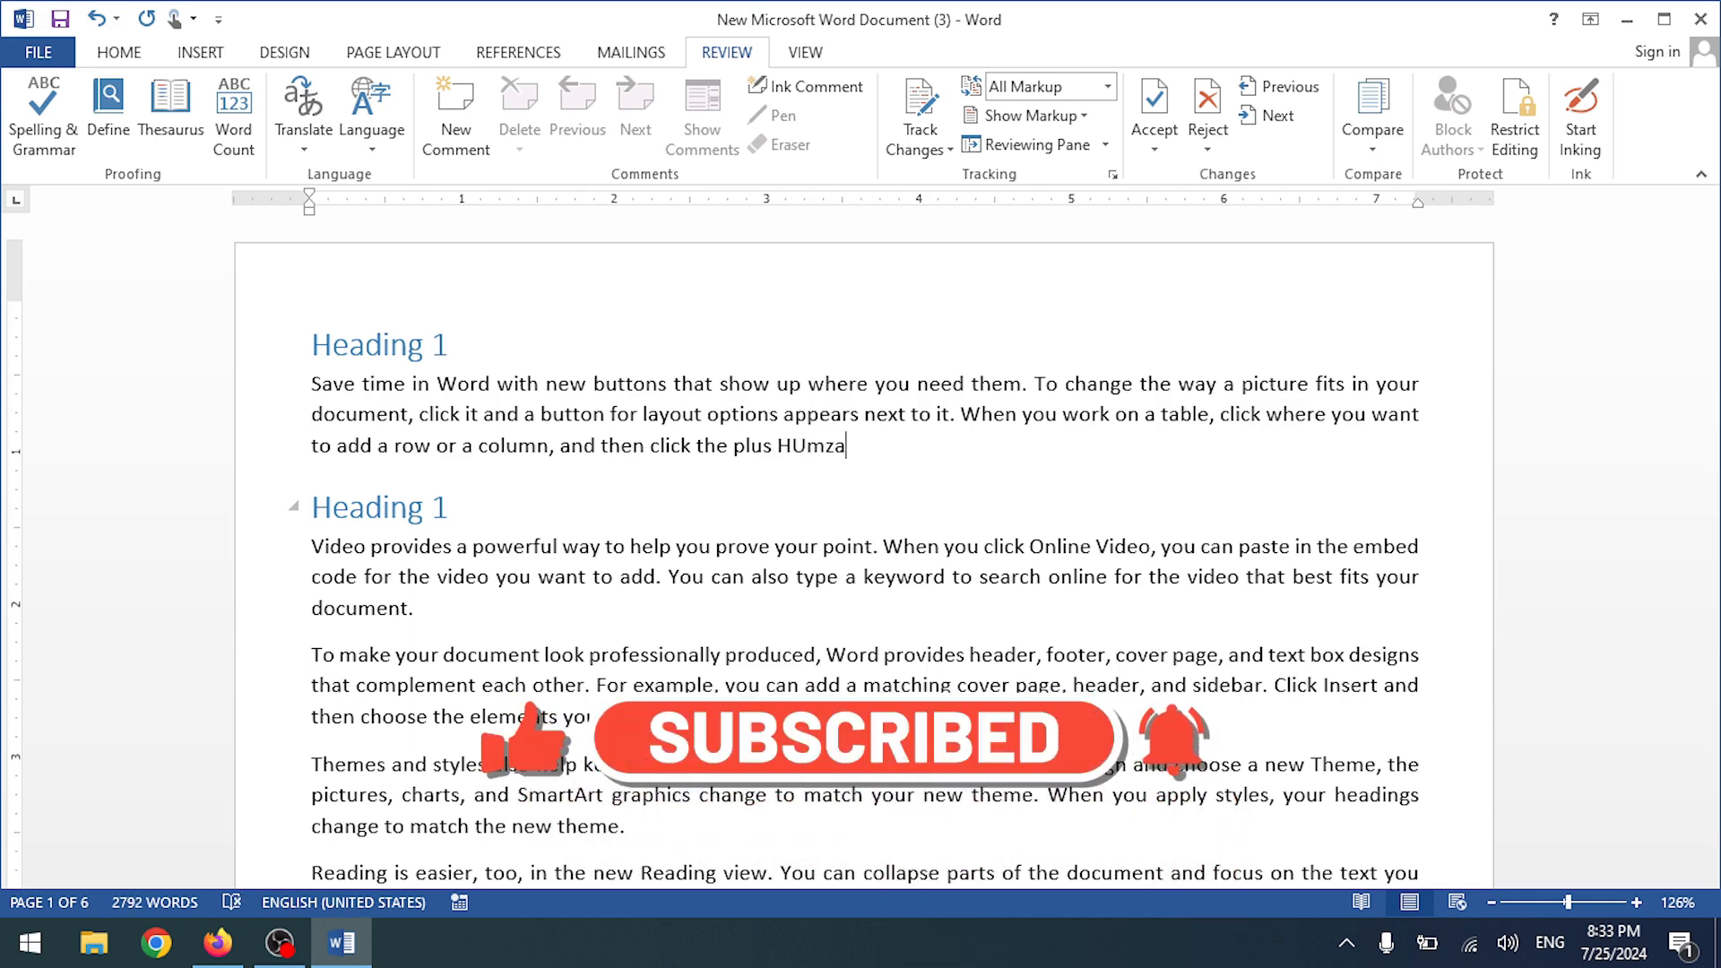
key(BackSpace)
key(BackSpace)
key(BackSpace)
key(BackSpace)
key(BackSpace)
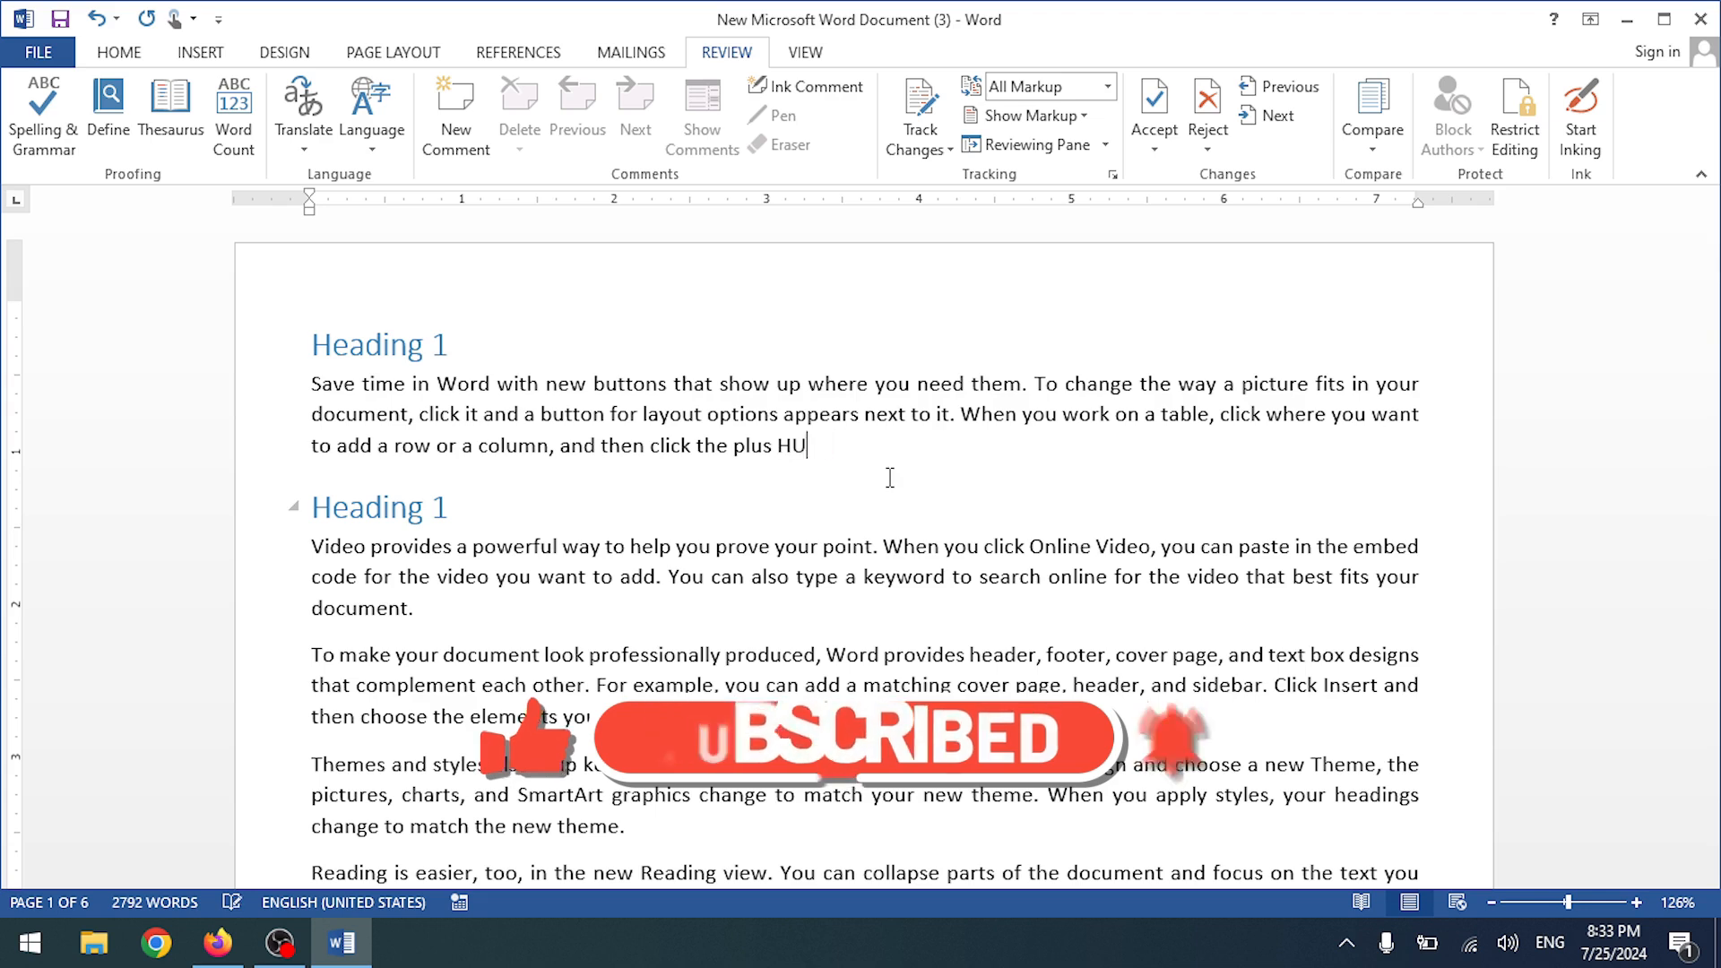
text(umza)
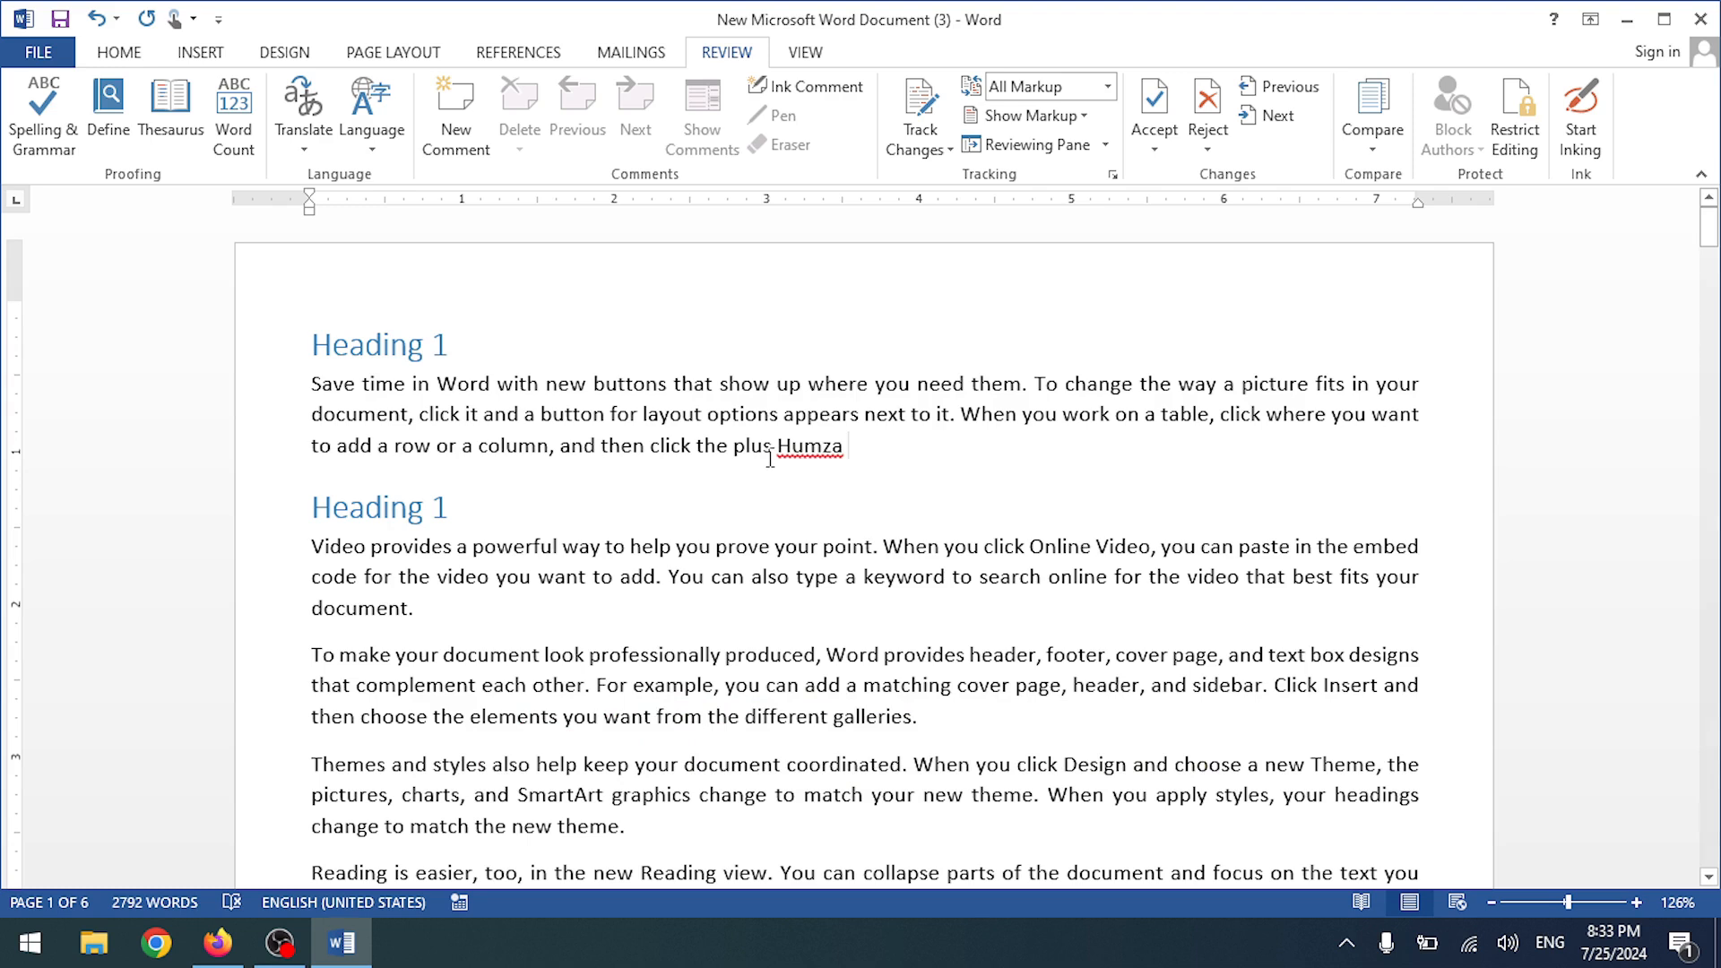
- Add the flagged first name to the dictionary
double_click(809, 447)
click(823, 447)
drag(845, 447, 751, 446)
right_click(804, 447)
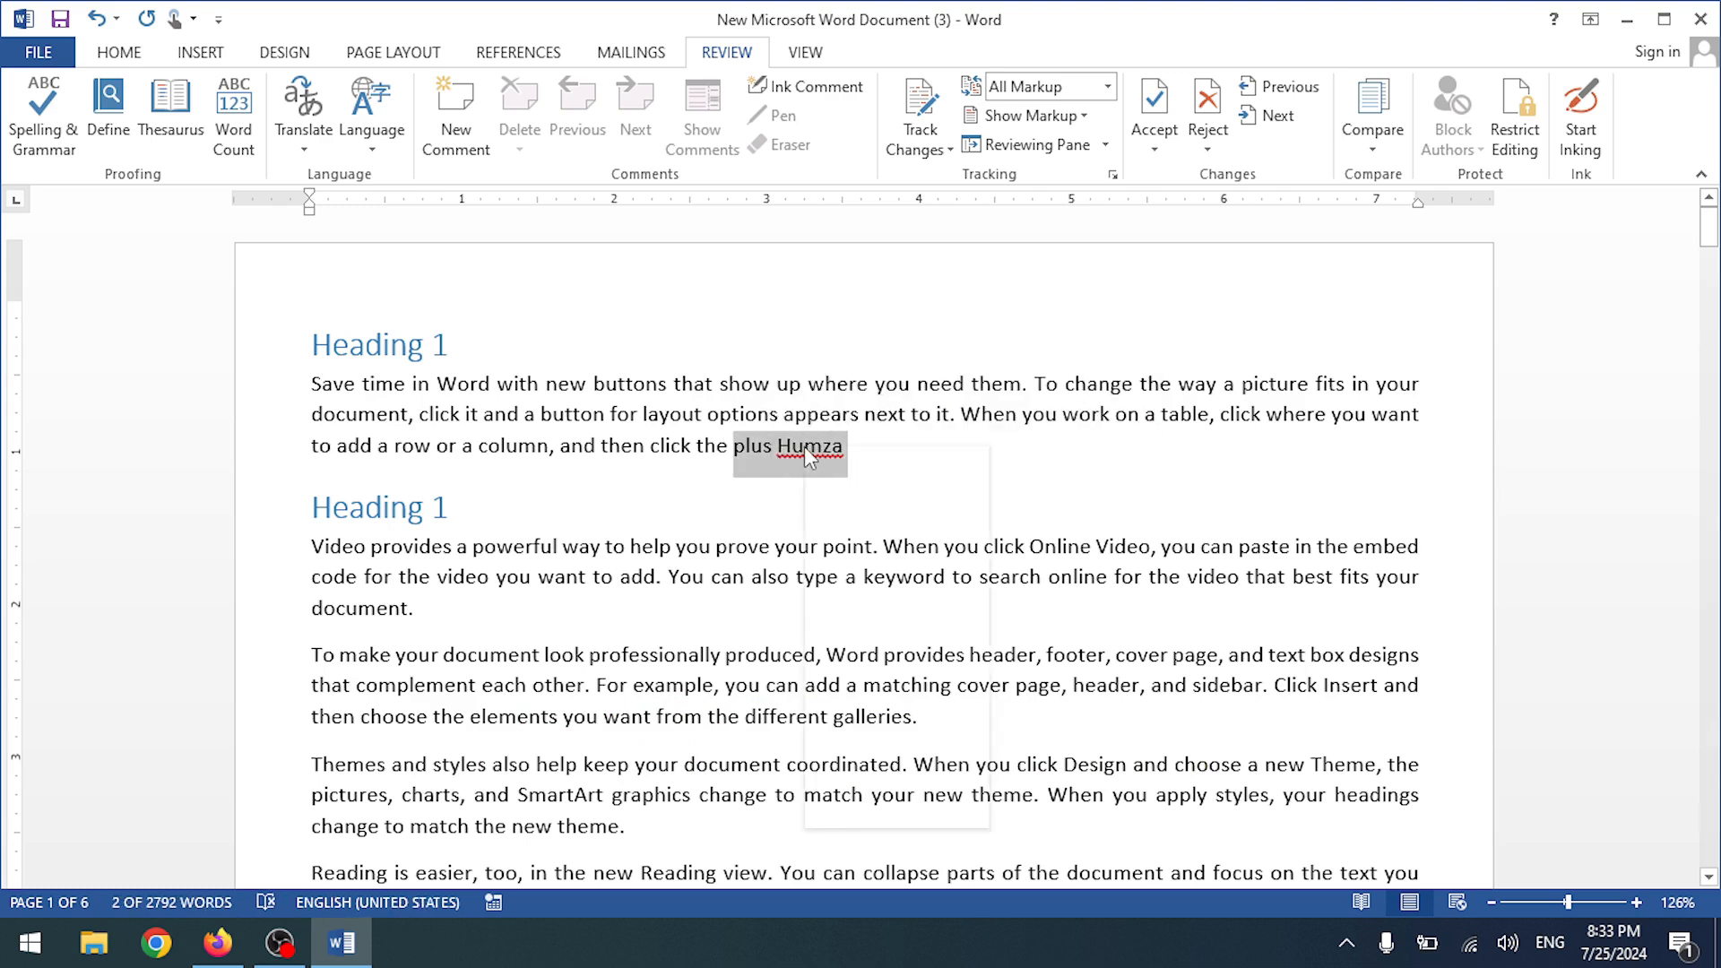
click(773, 475)
click(871, 468)
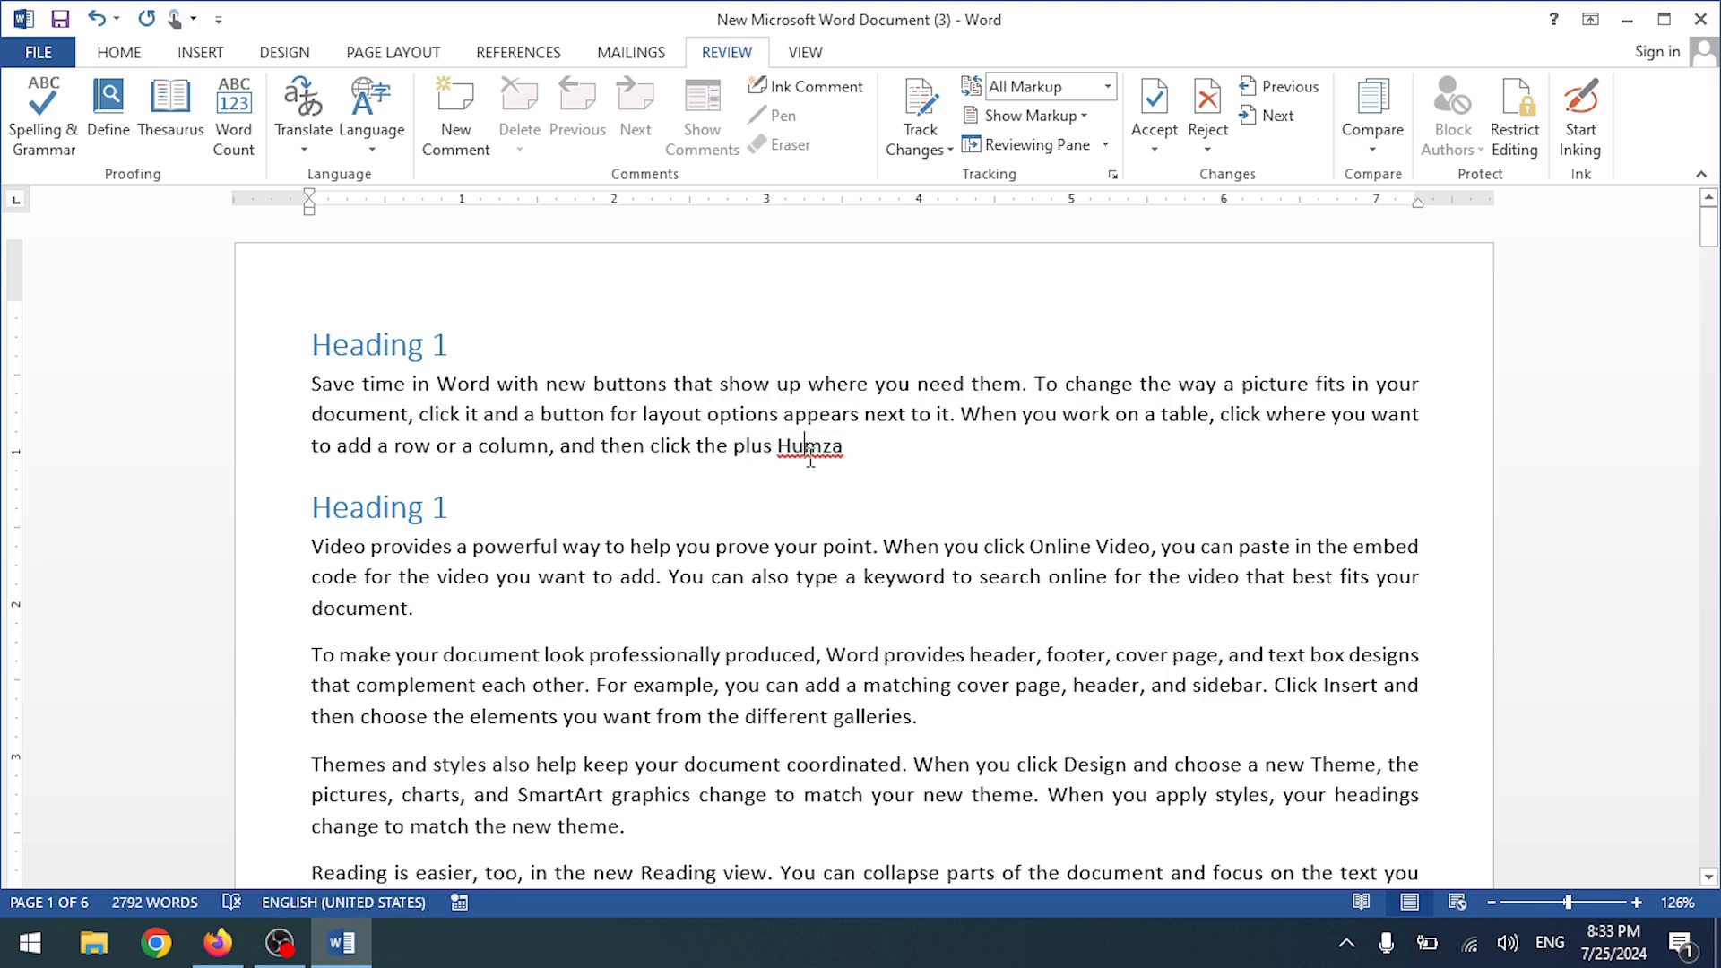
right_click(809, 448)
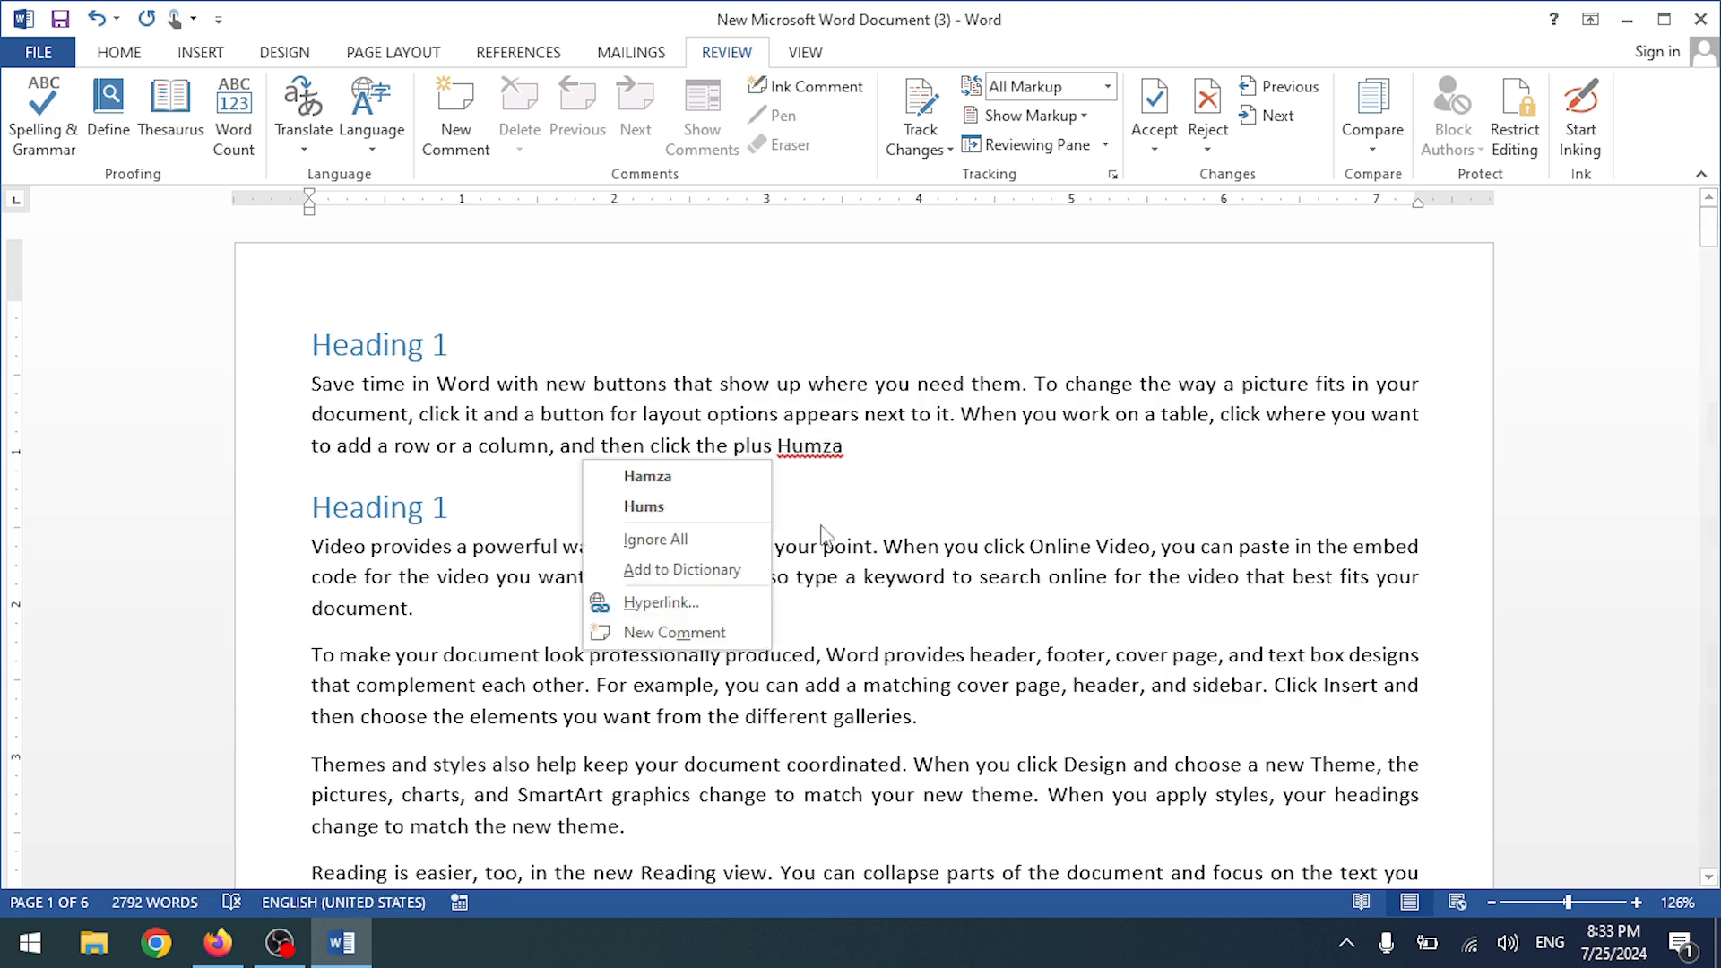
click(705, 578)
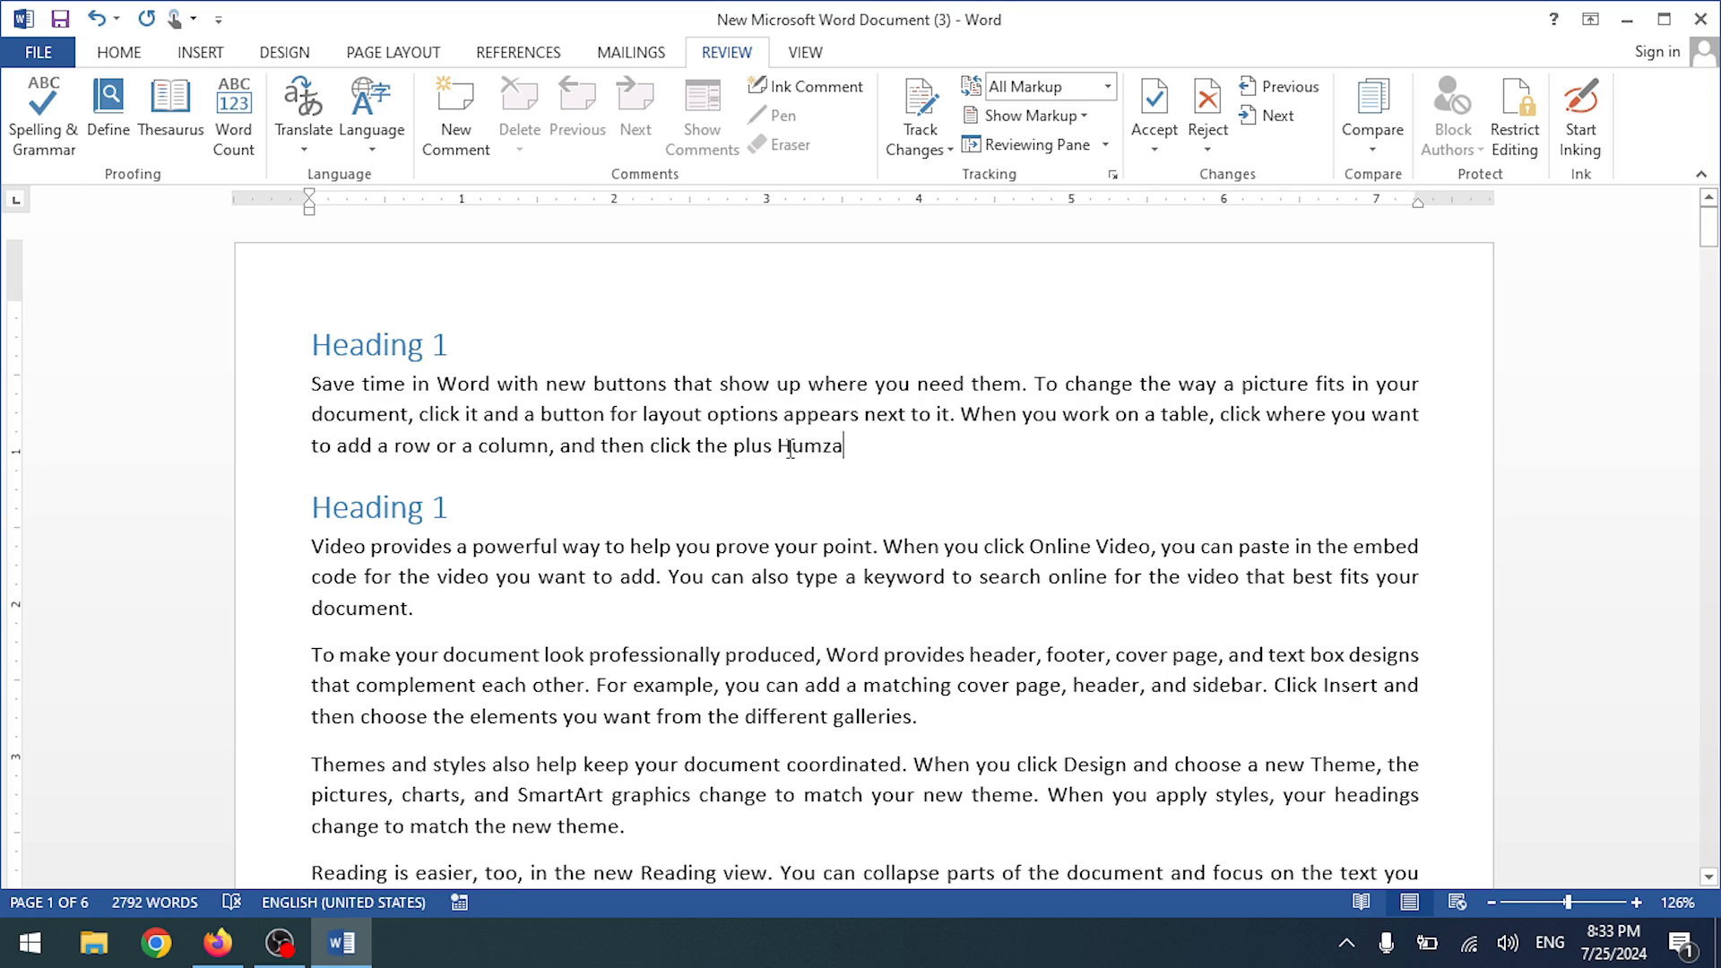
- Replace the first name with the person's surname
drag(778, 453, 844, 457)
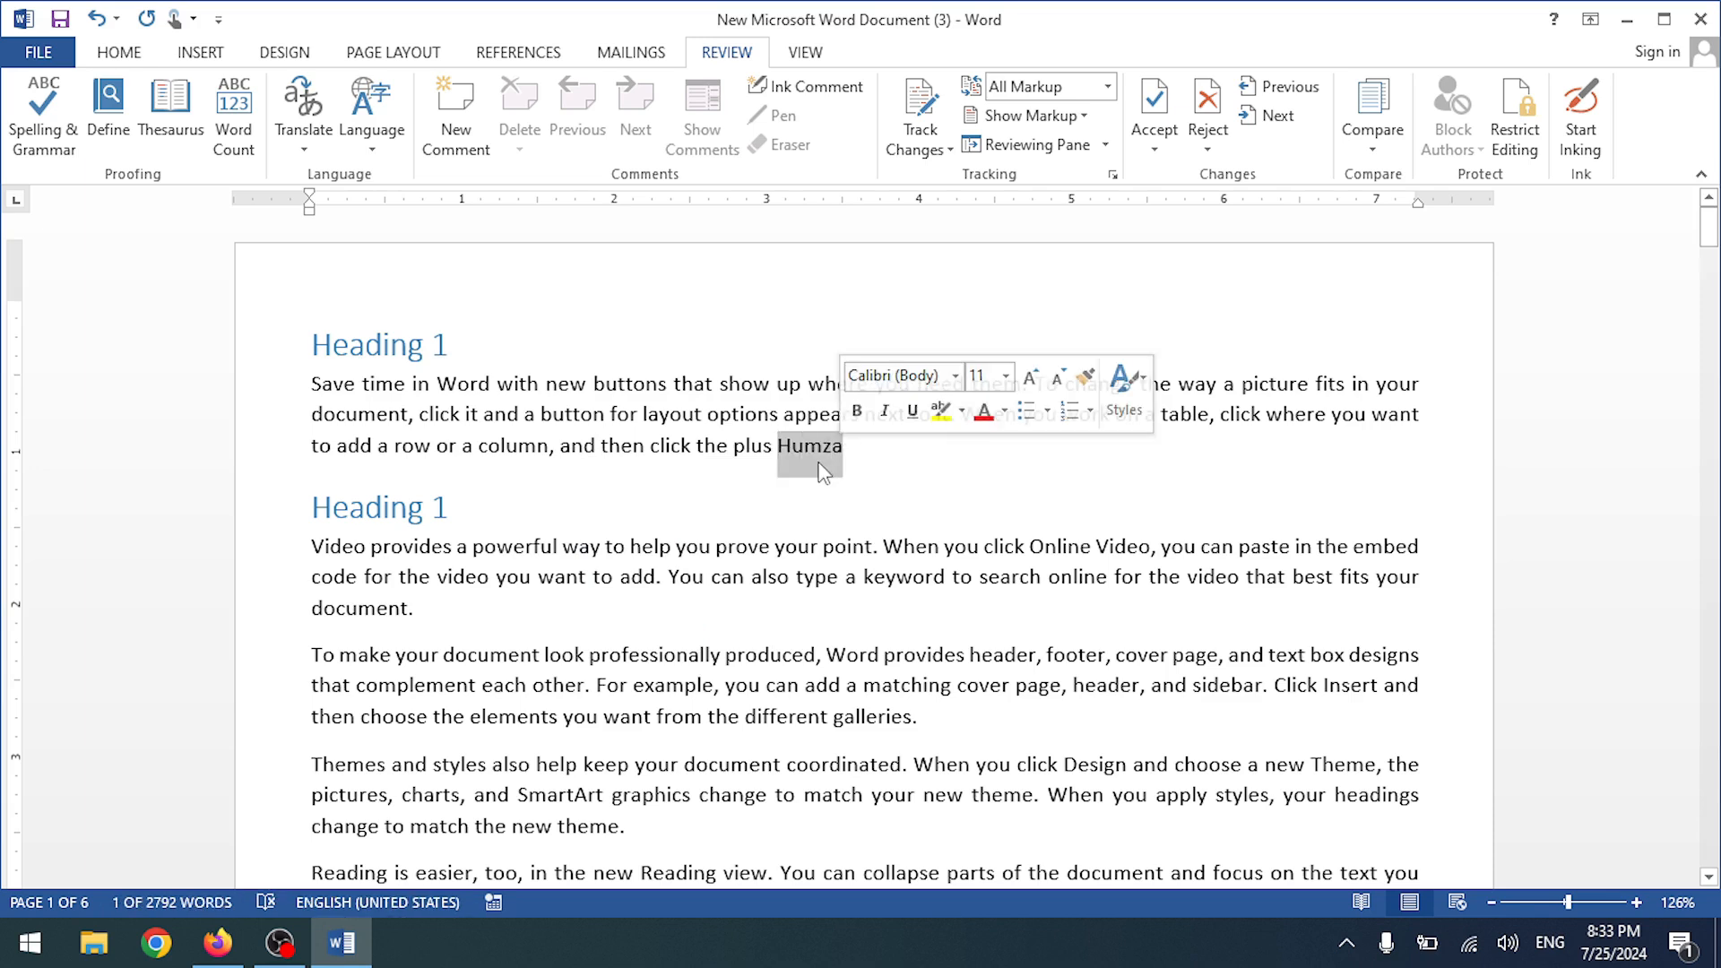
right_click(806, 437)
click(763, 475)
click(852, 452)
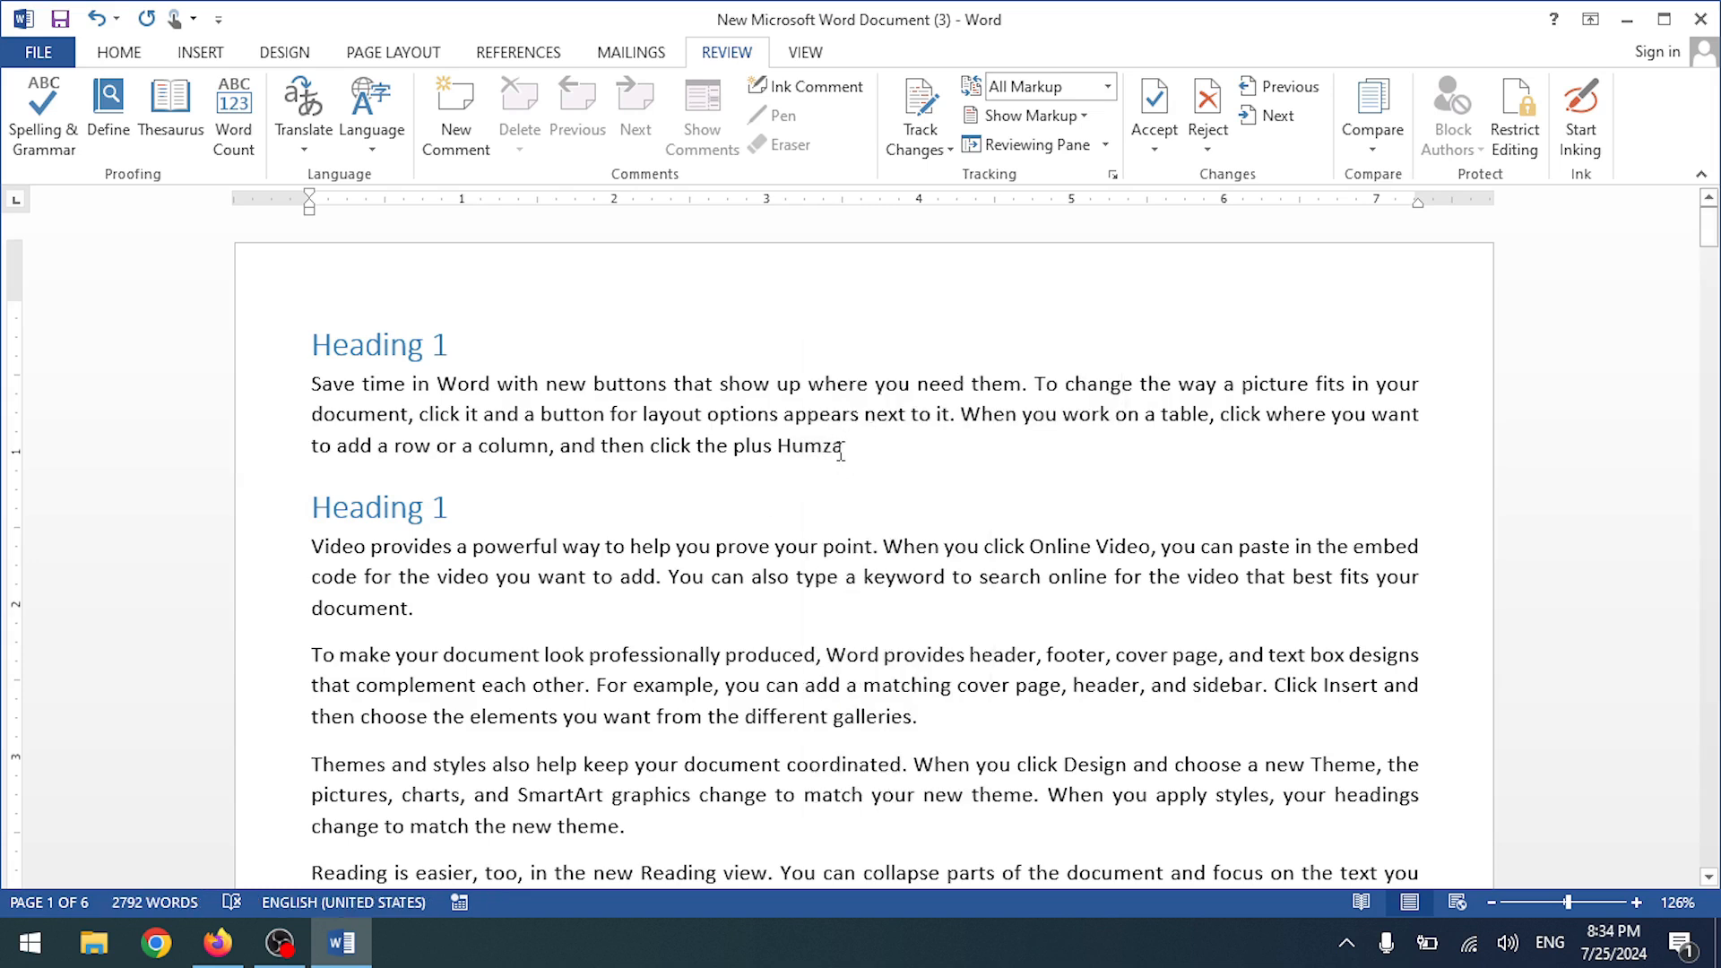
double_click(789, 447)
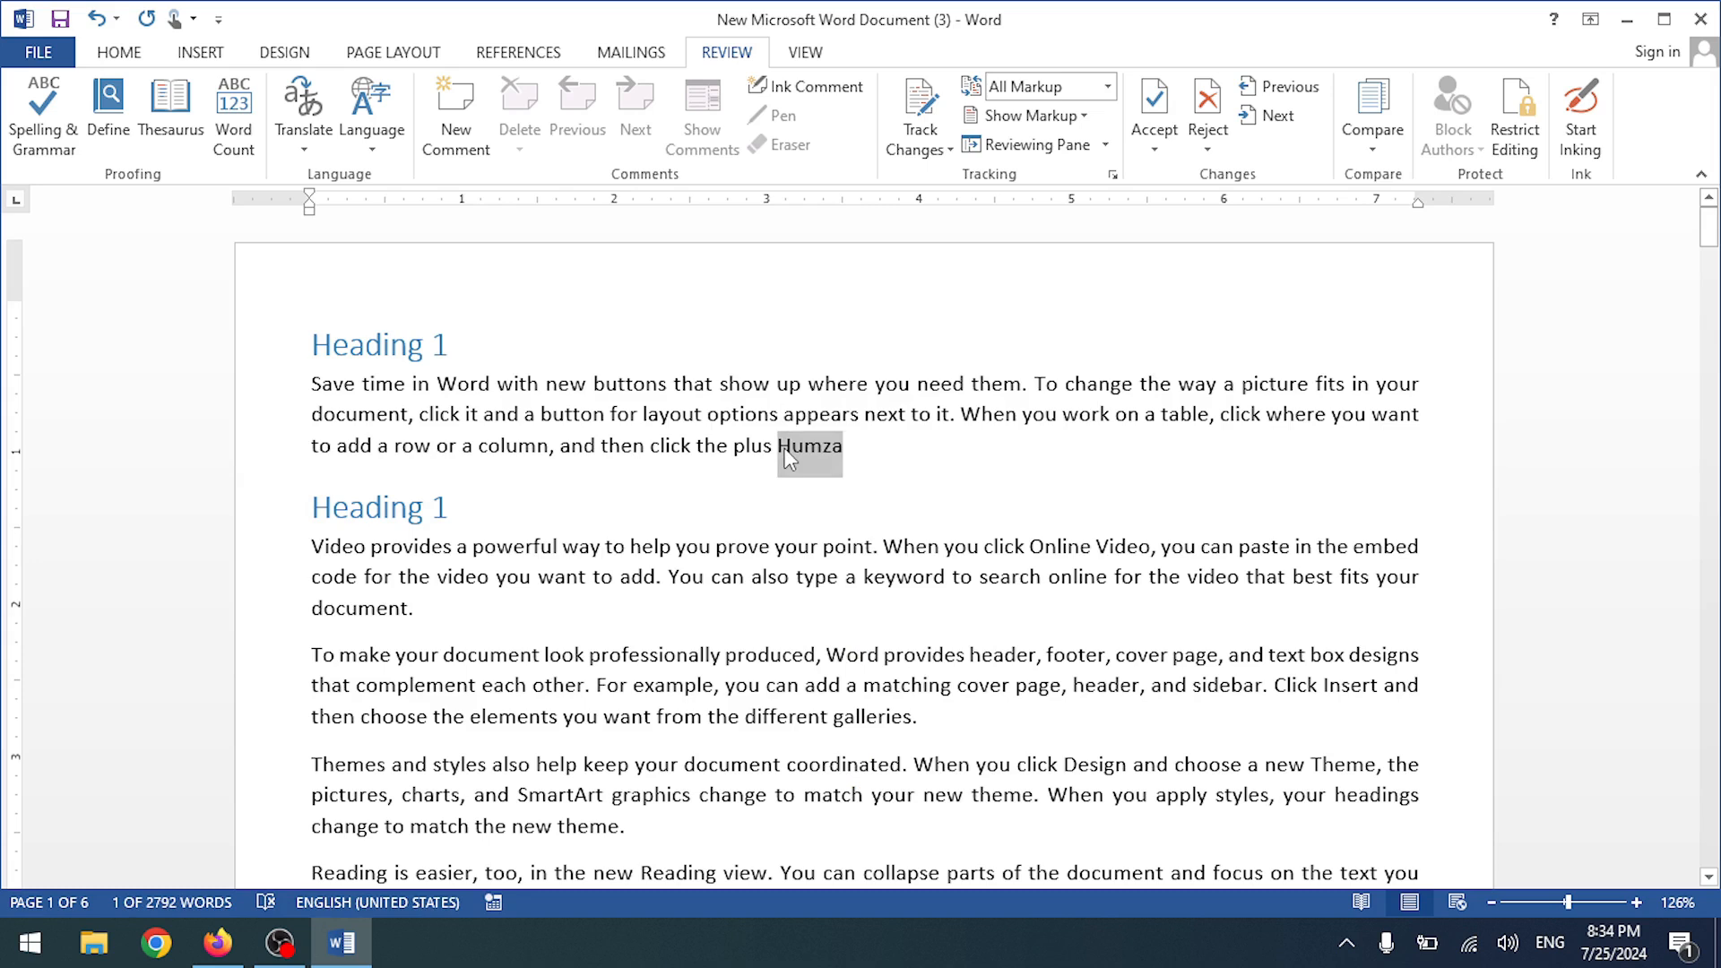
key(BackSpace)
text(Warsi)
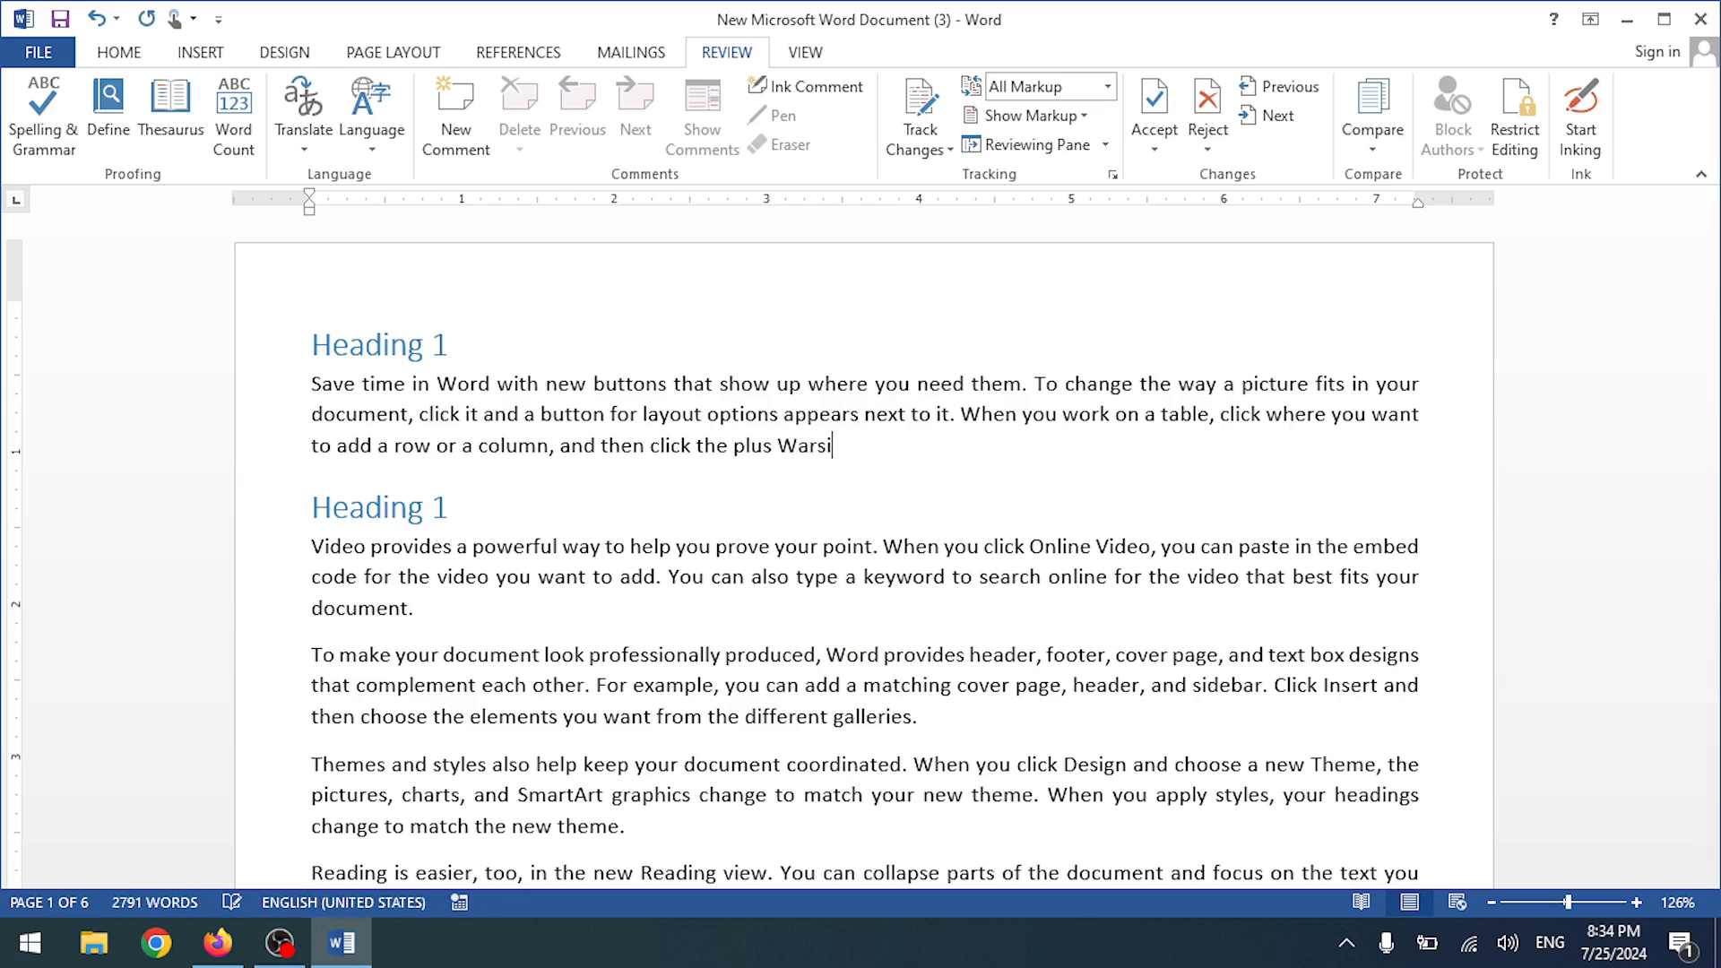
- Remove the name after 'the plus' at the end of the first paragraph
click(778, 446)
click(884, 385)
drag(834, 448, 776, 464)
text(Kashif)
key(BackSpace)
key(BackSpace)
key(BackSpace)
key(BackSpace)
key(BackSpace)
- Add a new line 'What is Computer' and accept the 'Computer?' grammar suggestion
key(Return)
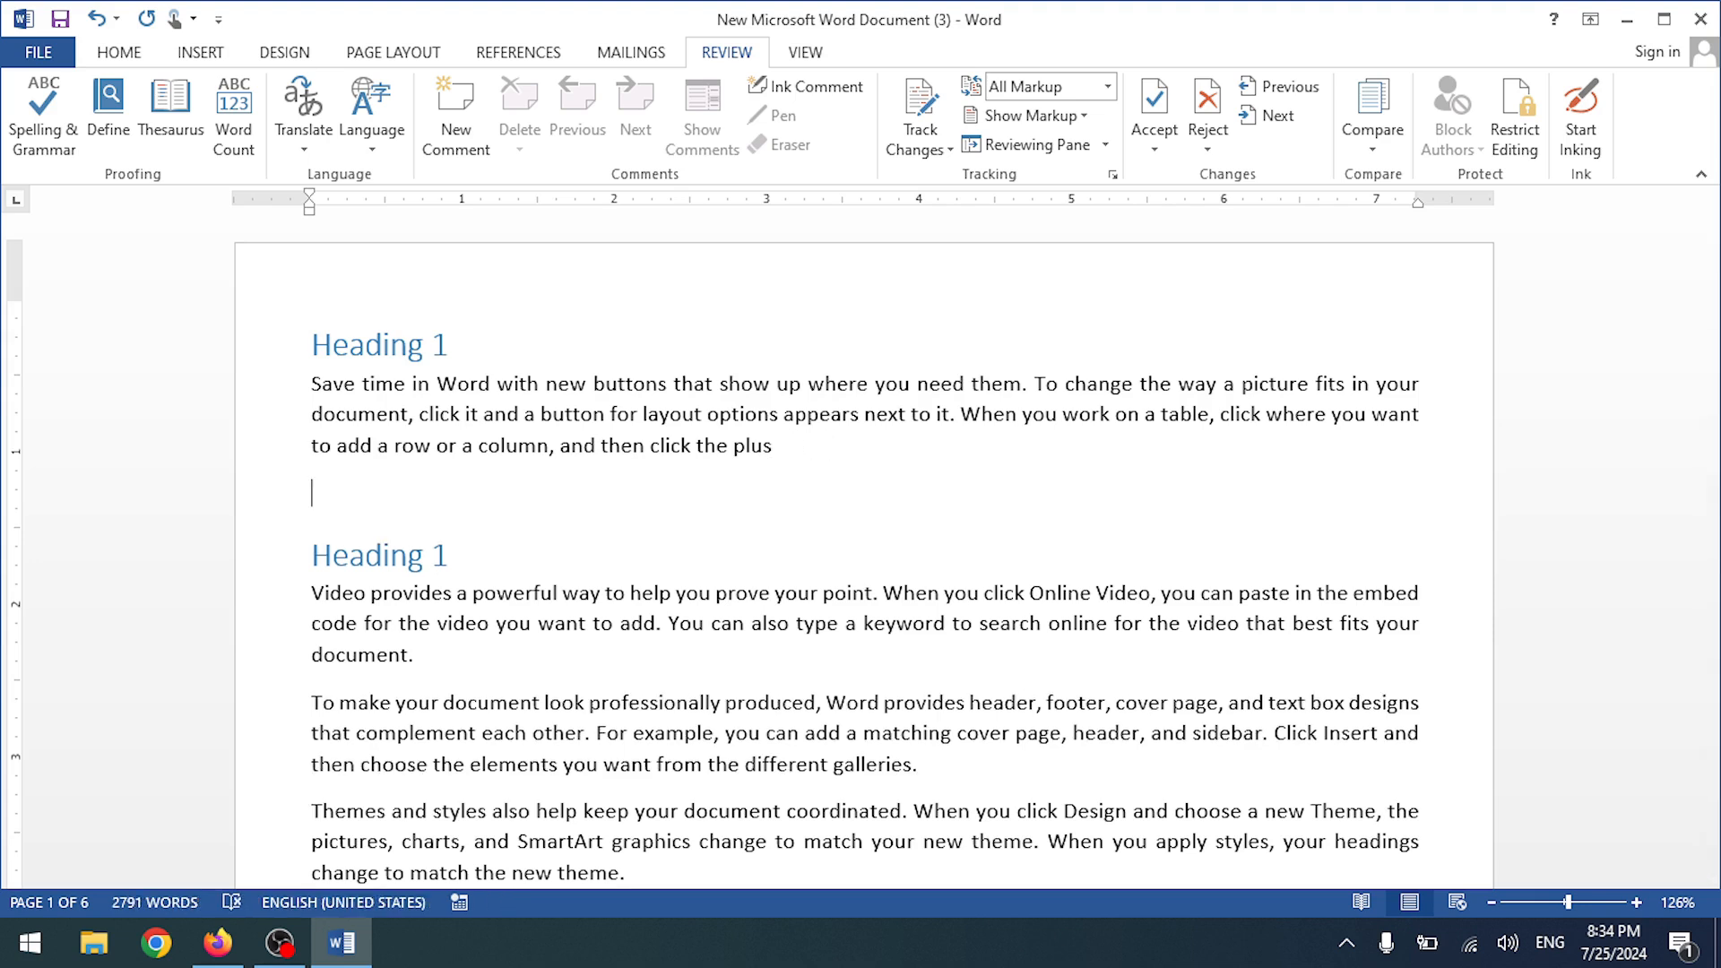
text(What is Compu)
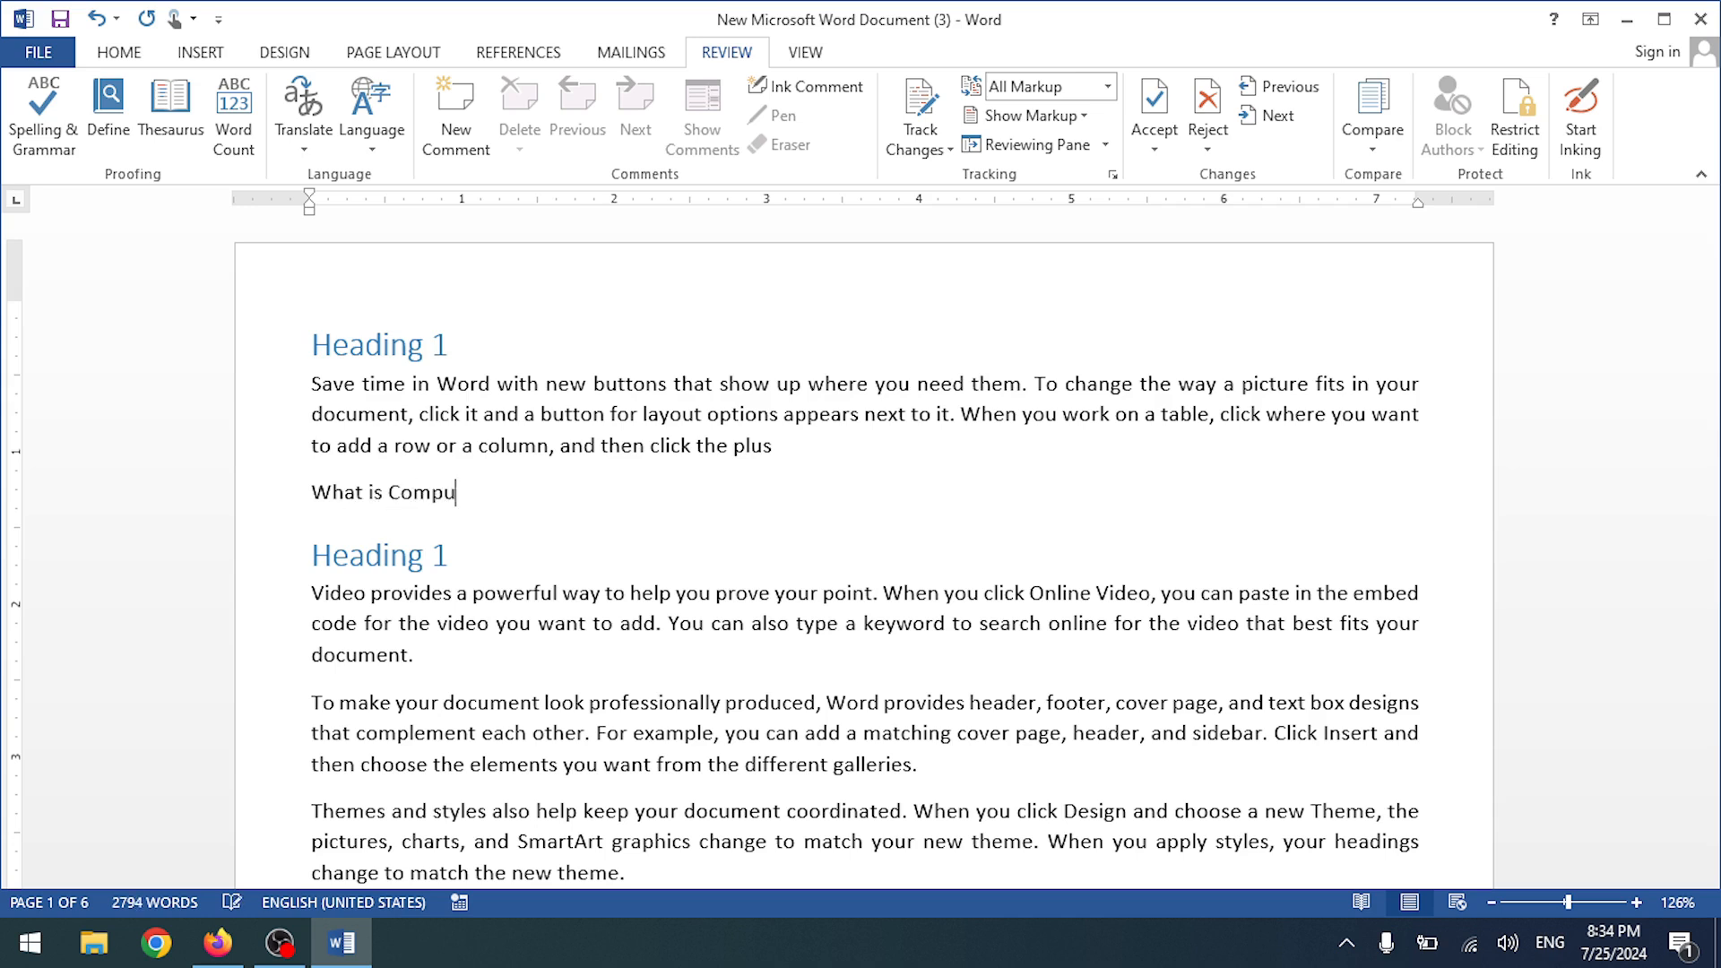
text(ter)
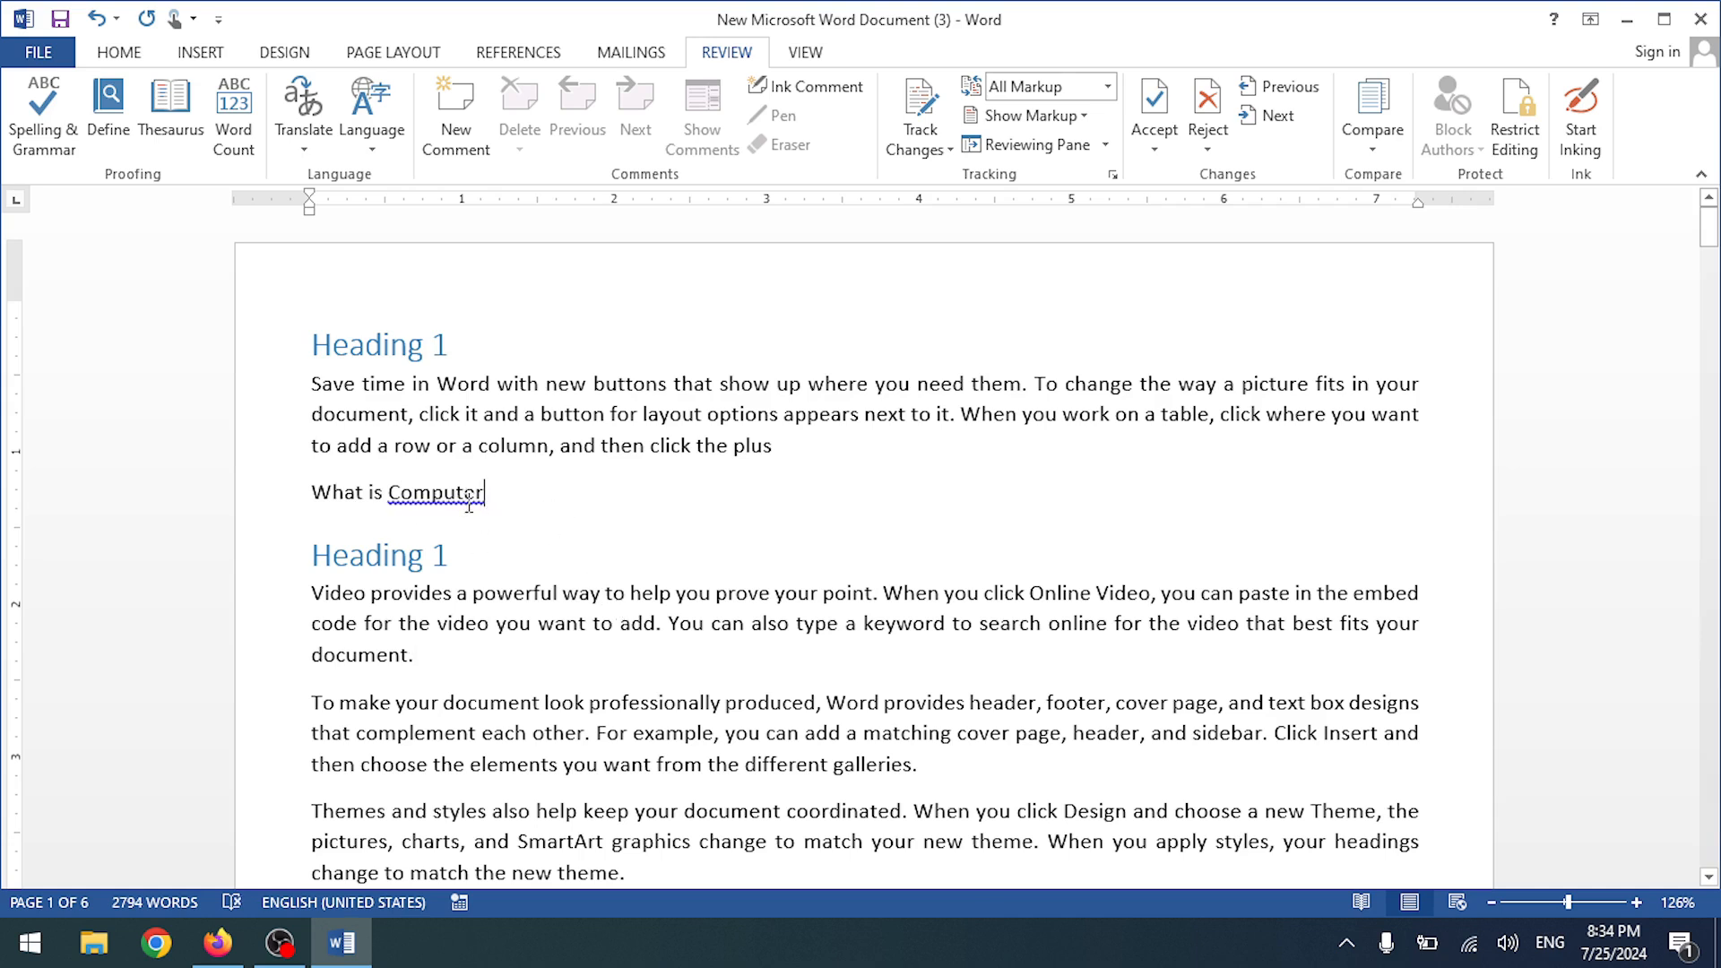
right_click(456, 493)
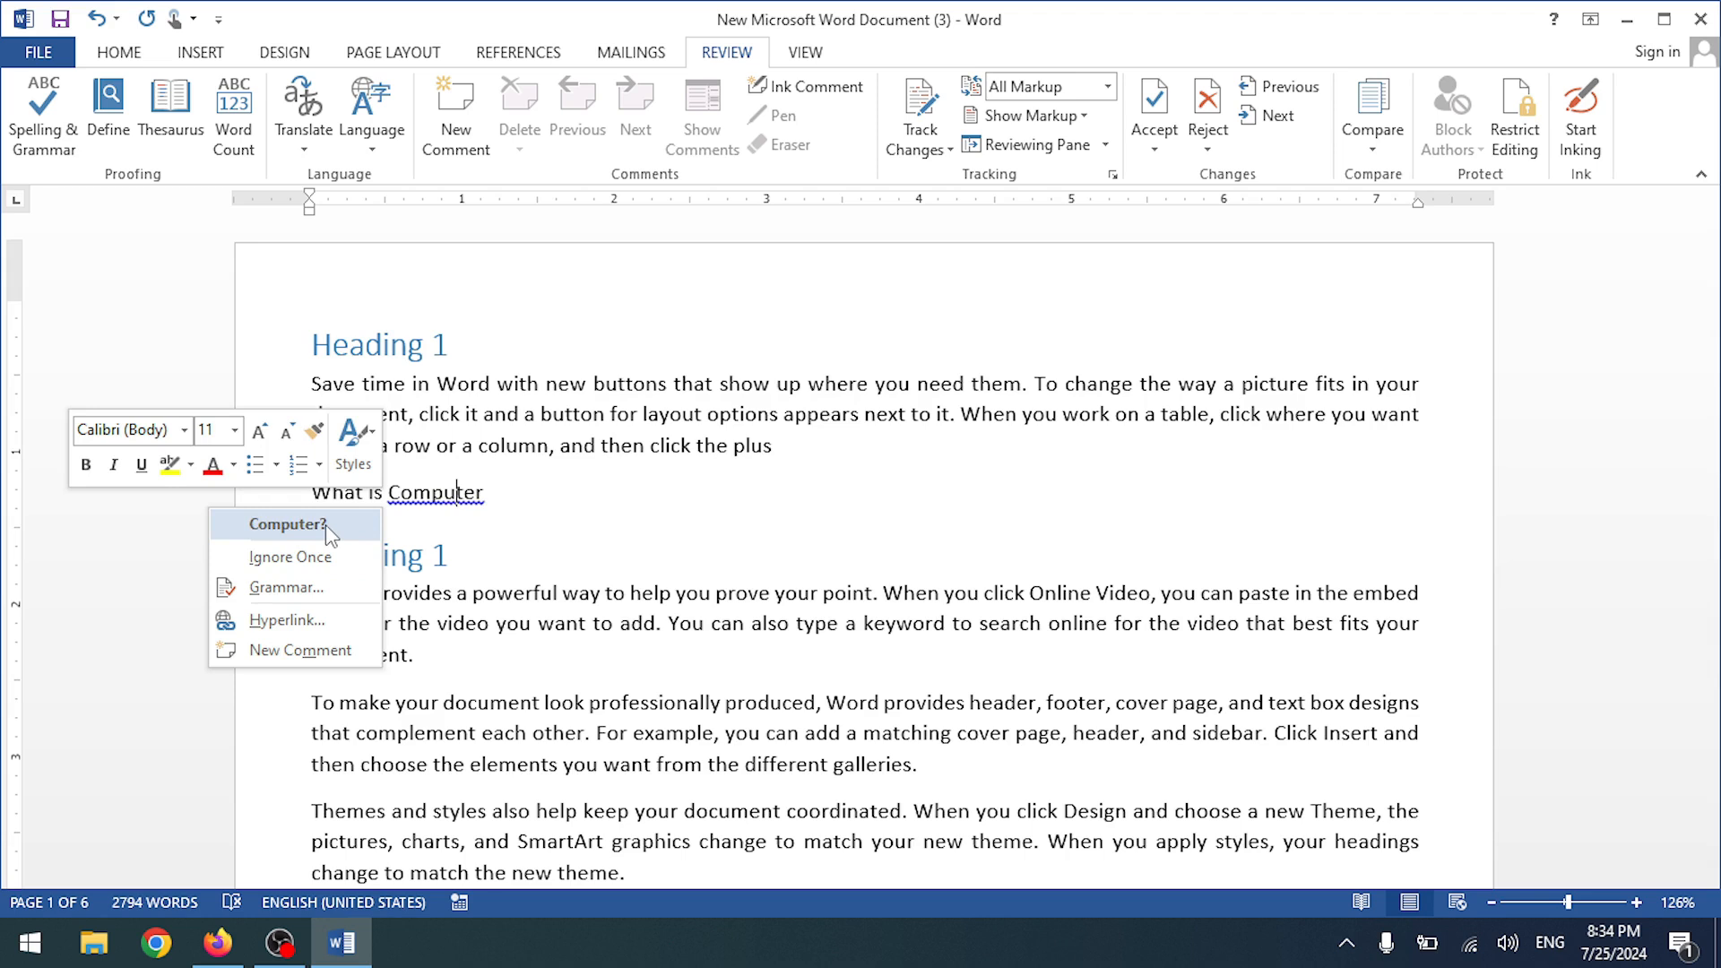
click(313, 587)
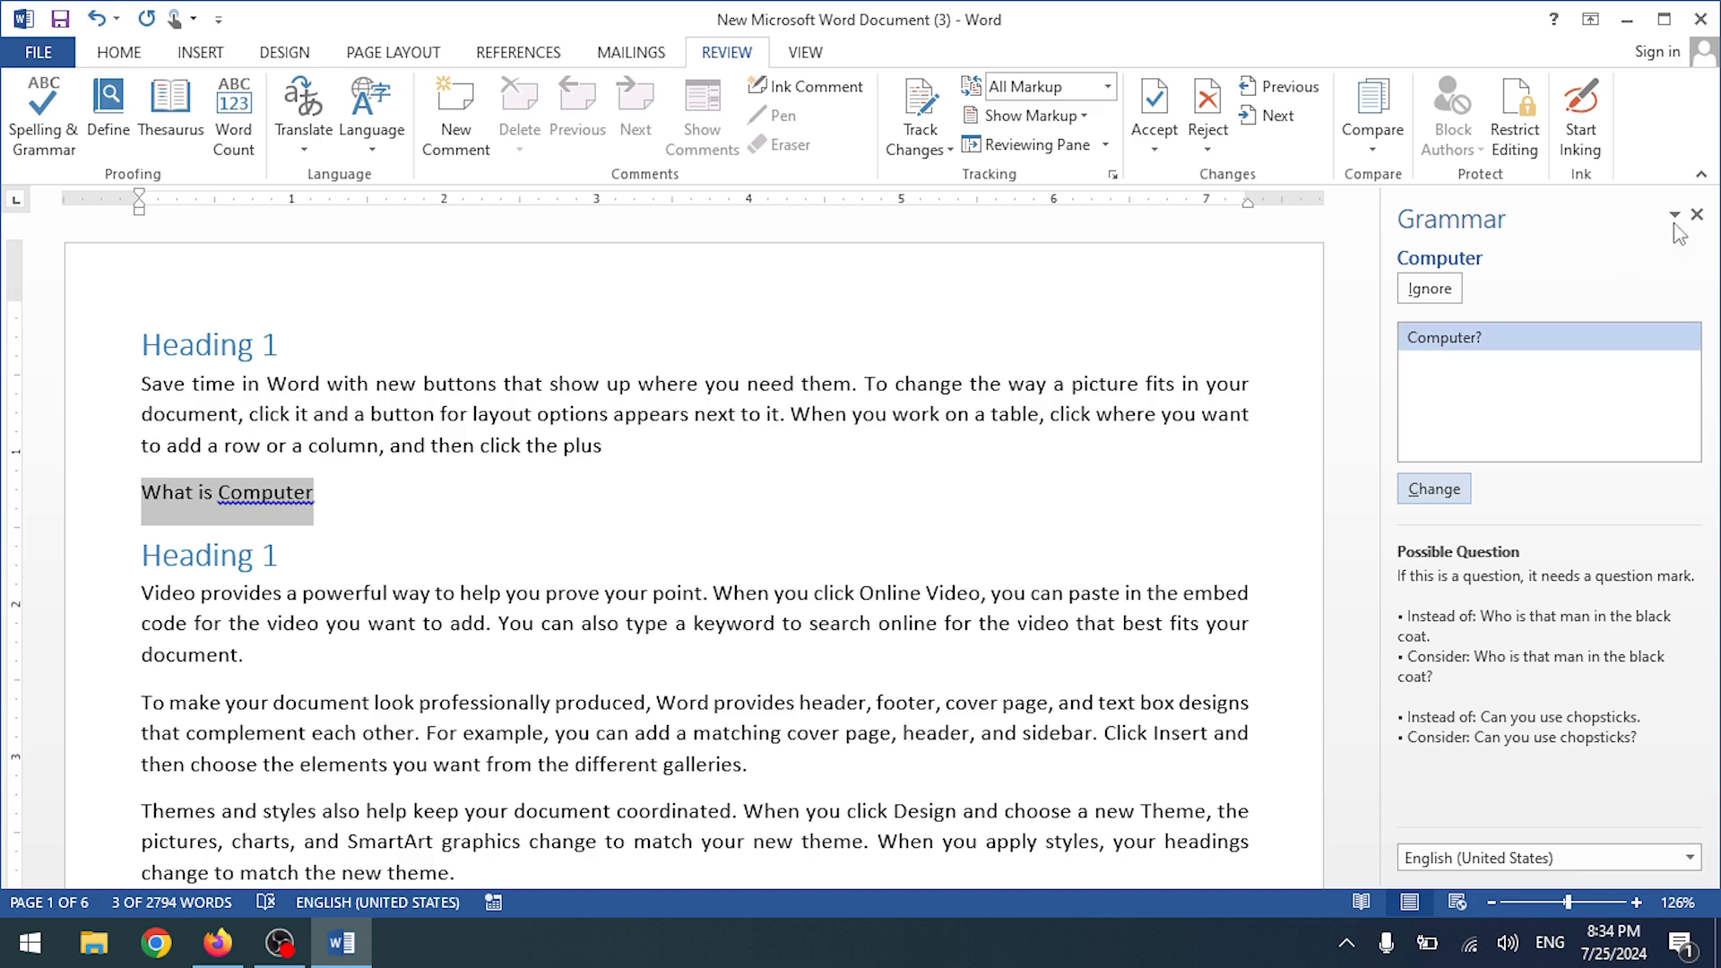
click(1696, 214)
click(468, 492)
right_click(468, 492)
click(296, 544)
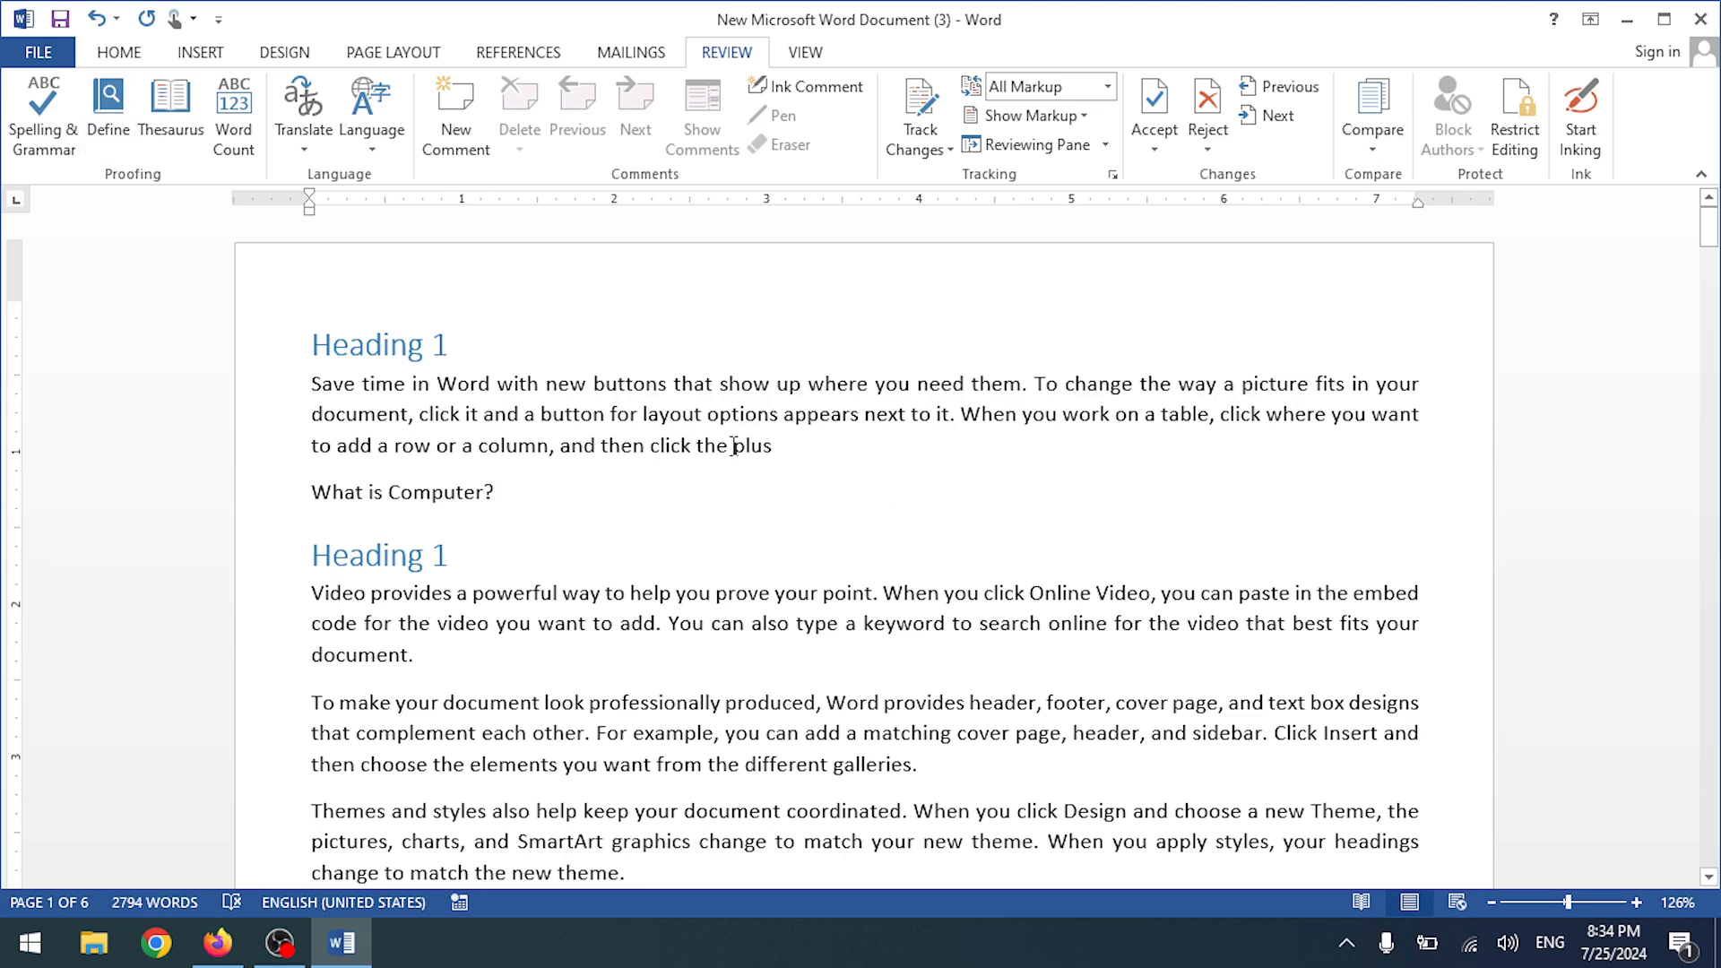
- Select the word 'Video' in the second paragraph and look up its definition with Define
drag(721, 381, 774, 386)
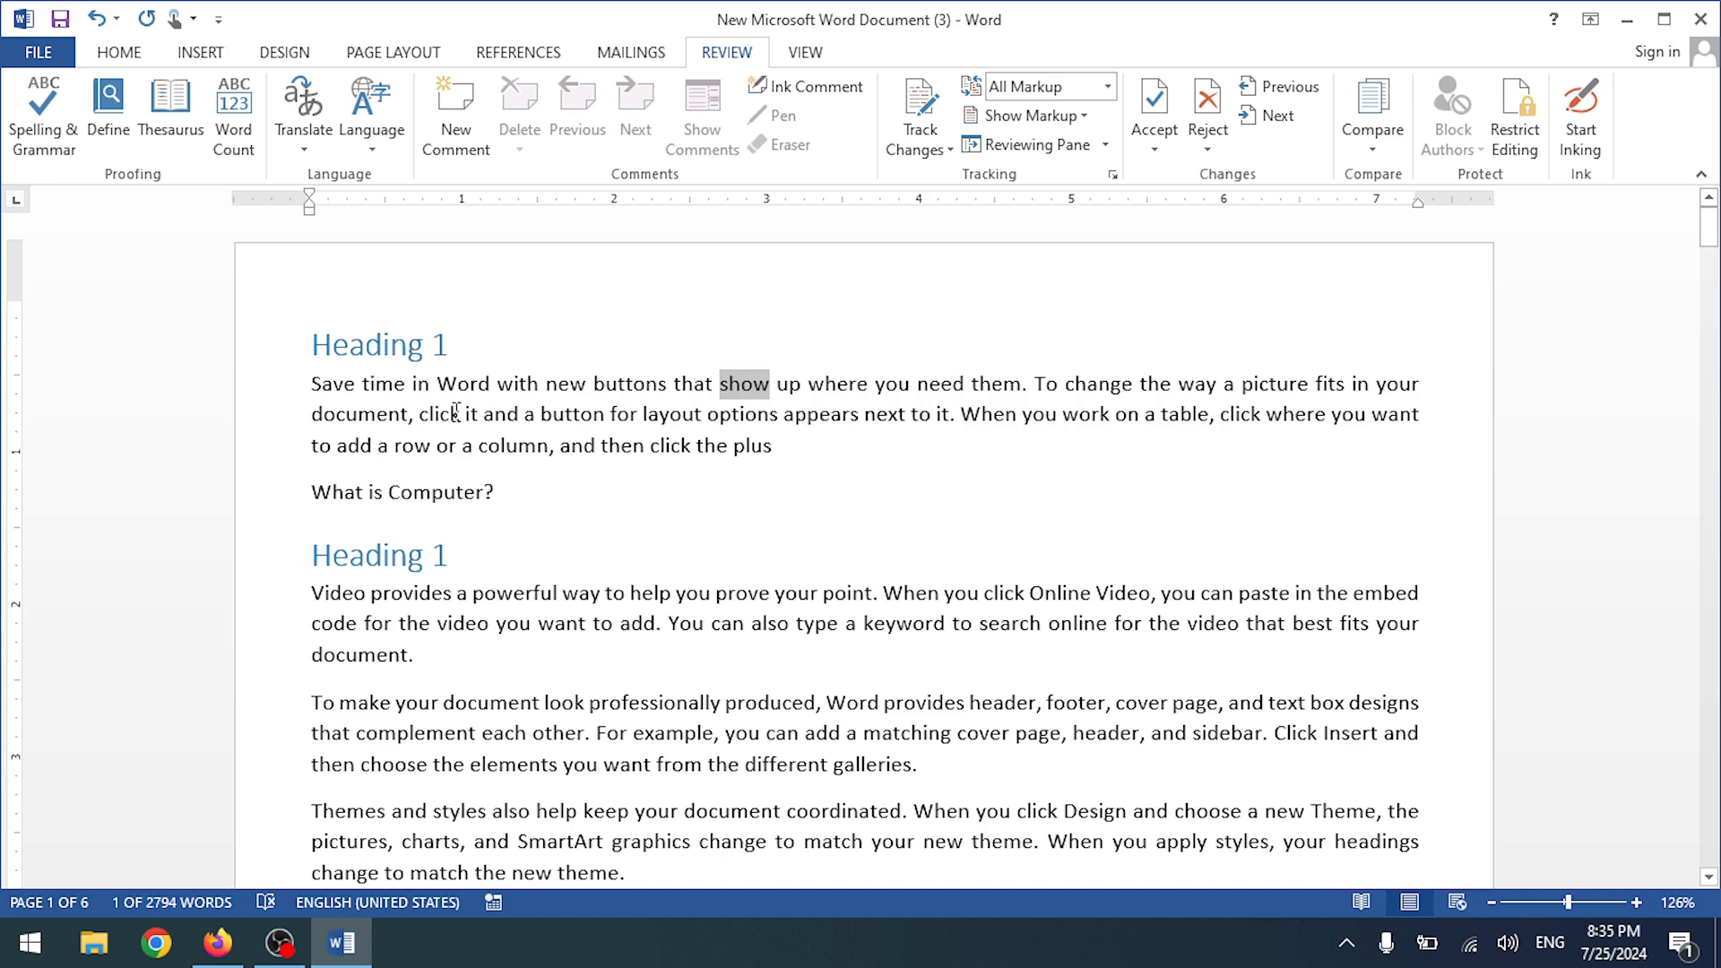
click(900, 387)
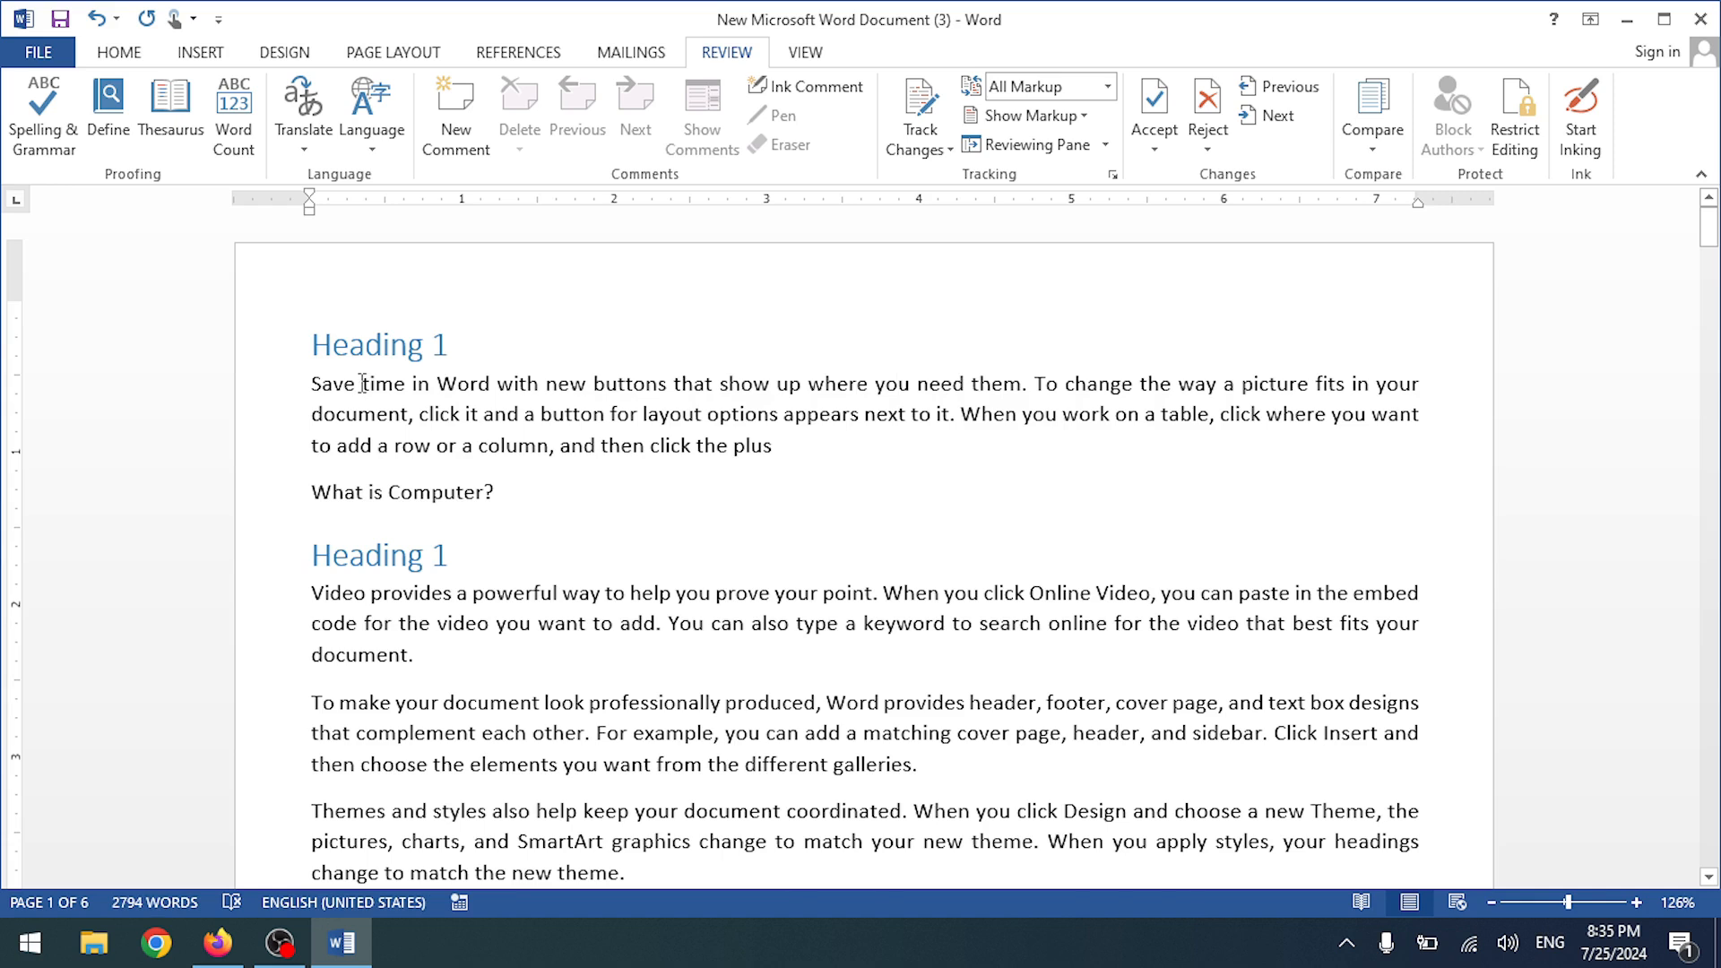
drag(362, 384, 407, 386)
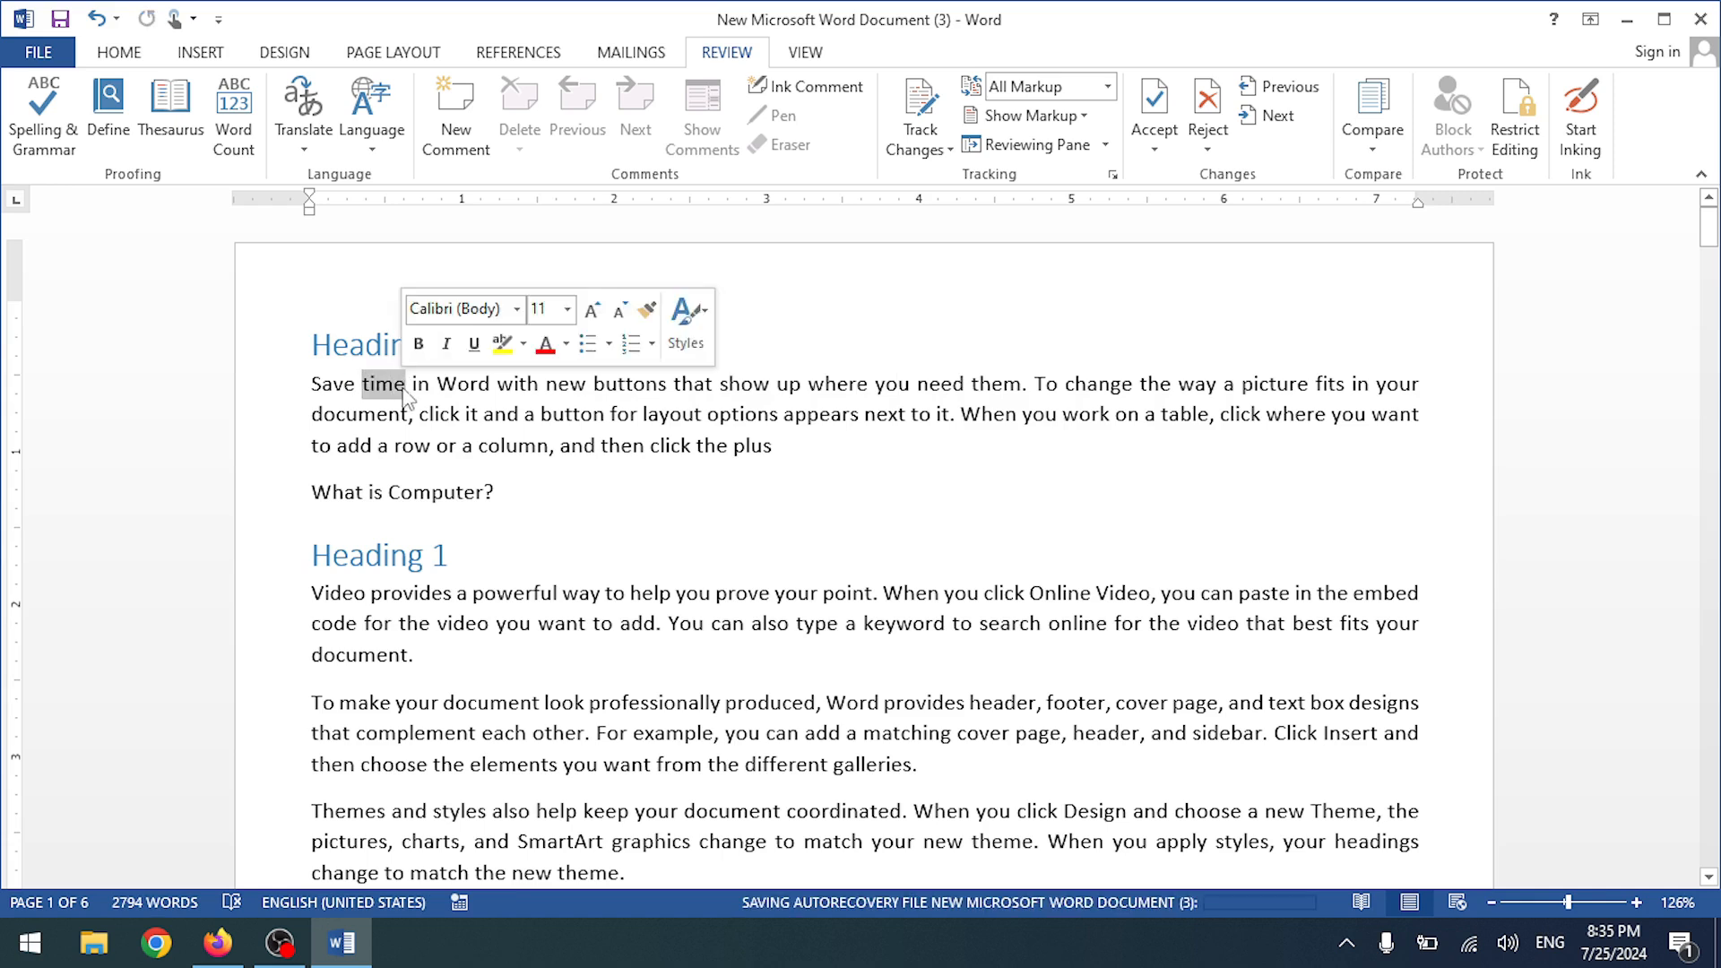
drag(364, 593, 314, 596)
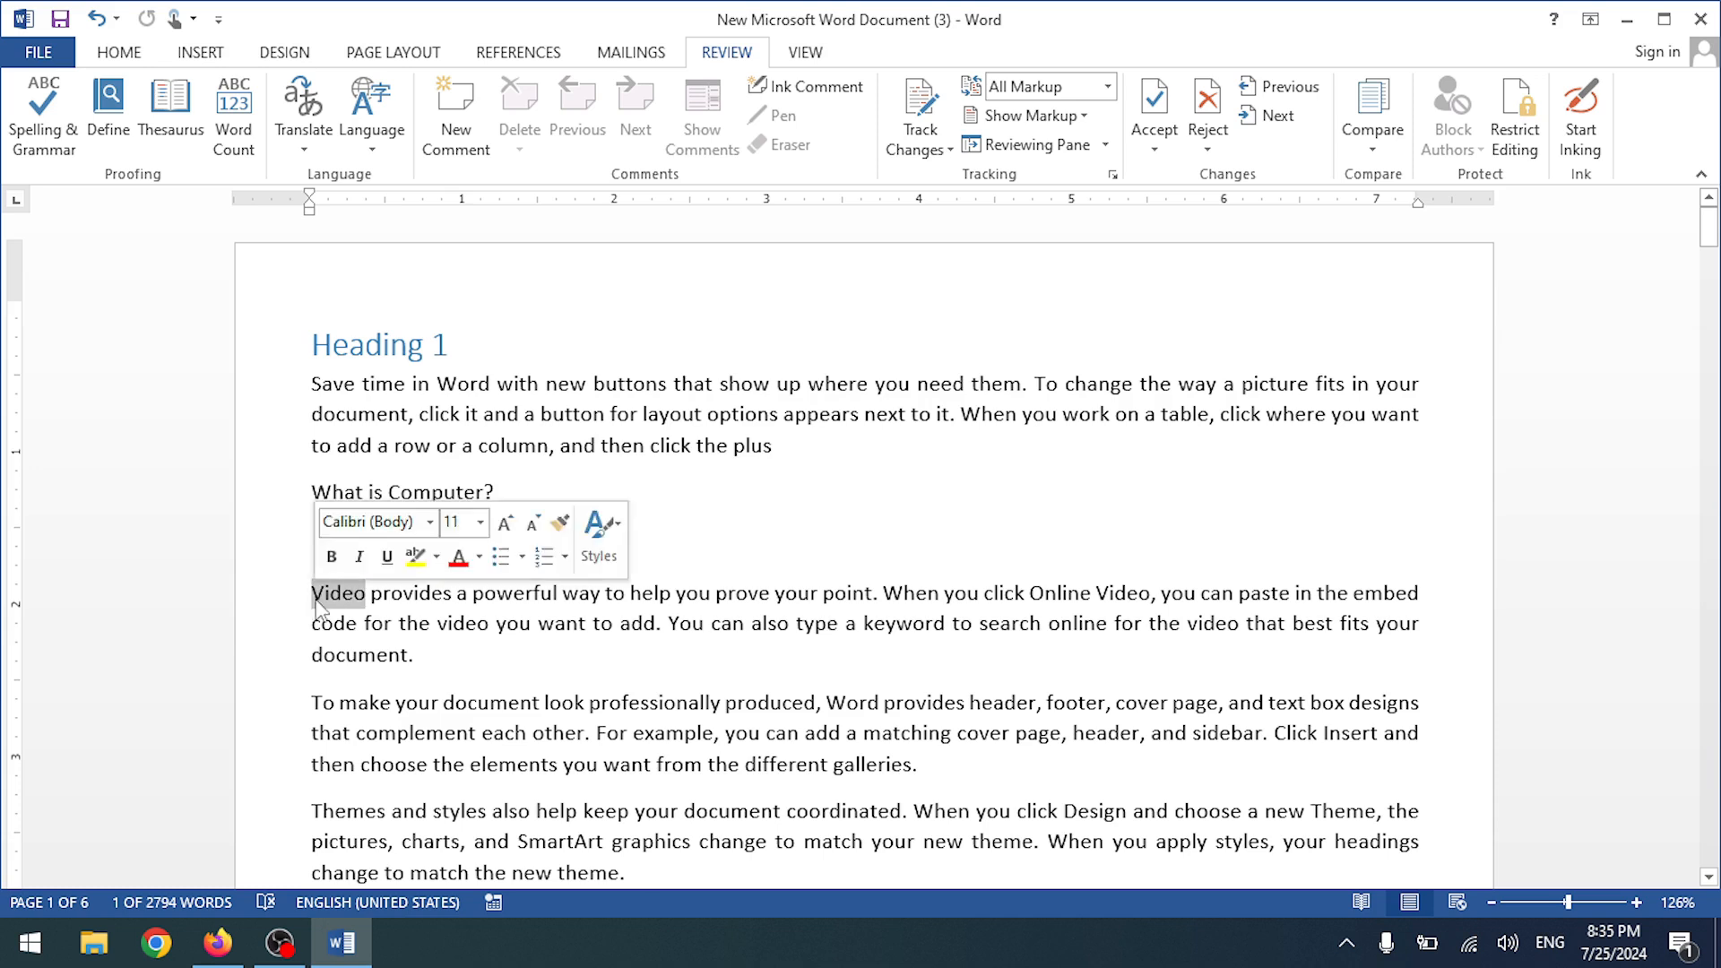
click(109, 112)
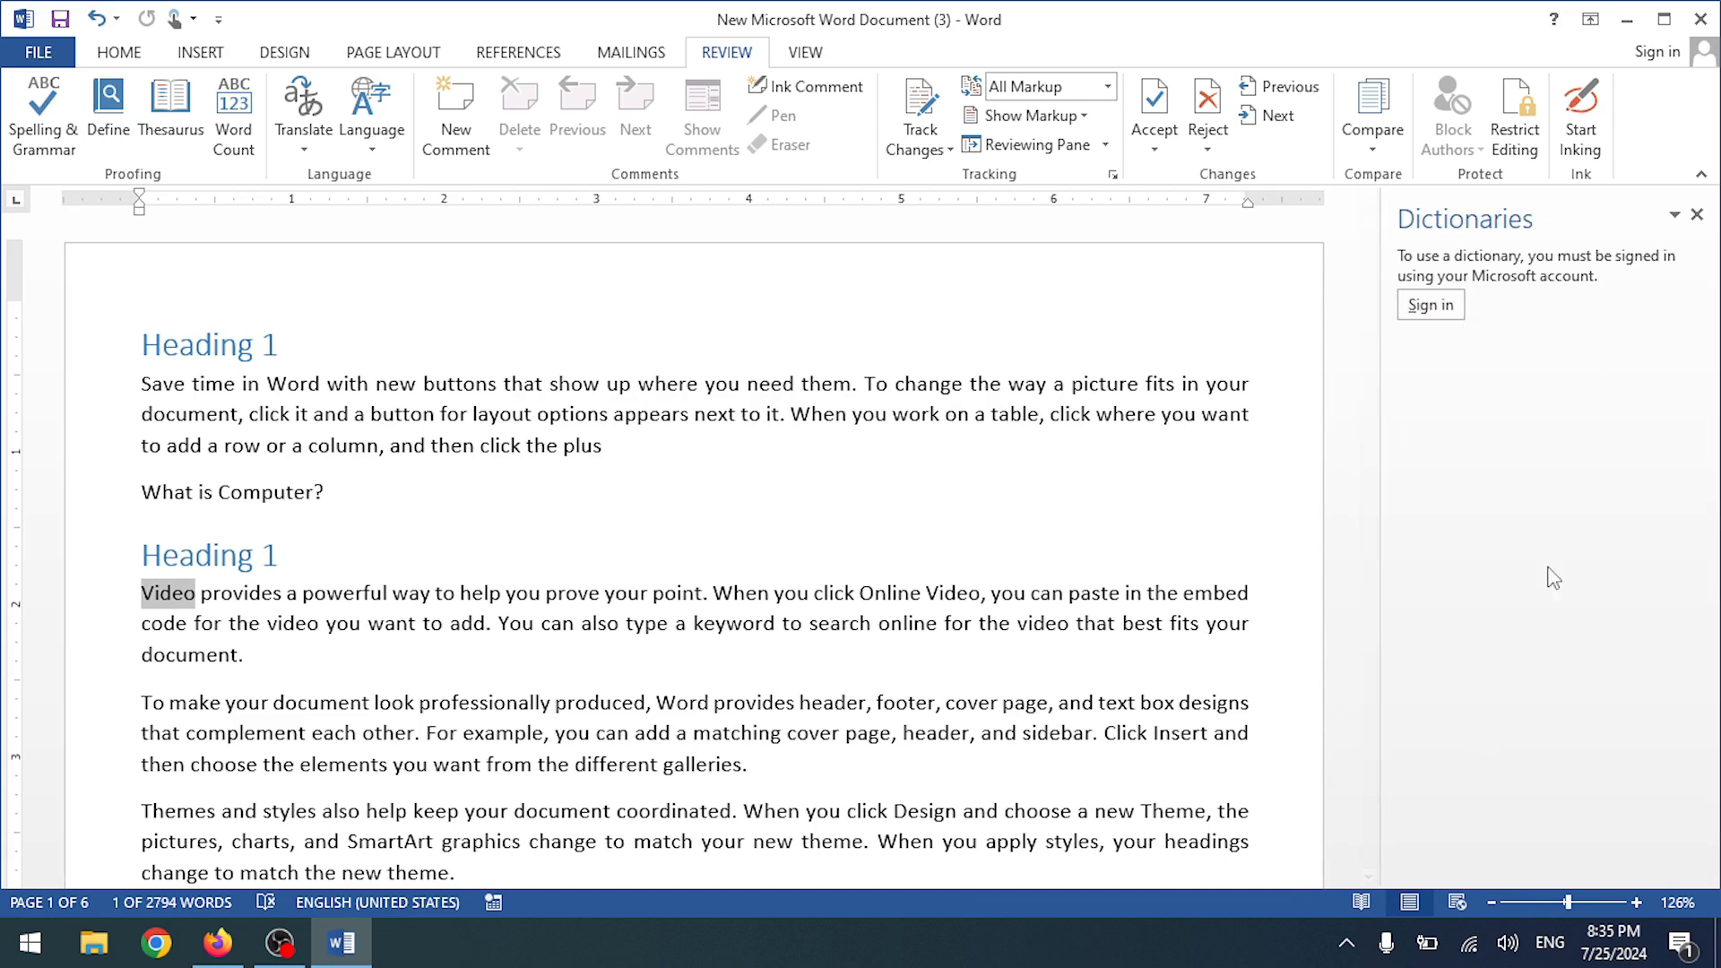
- Close the Dictionaries pane, view Thesaurus synonyms for 'Video' such as Audiovisual and Film, then close it
click(1697, 215)
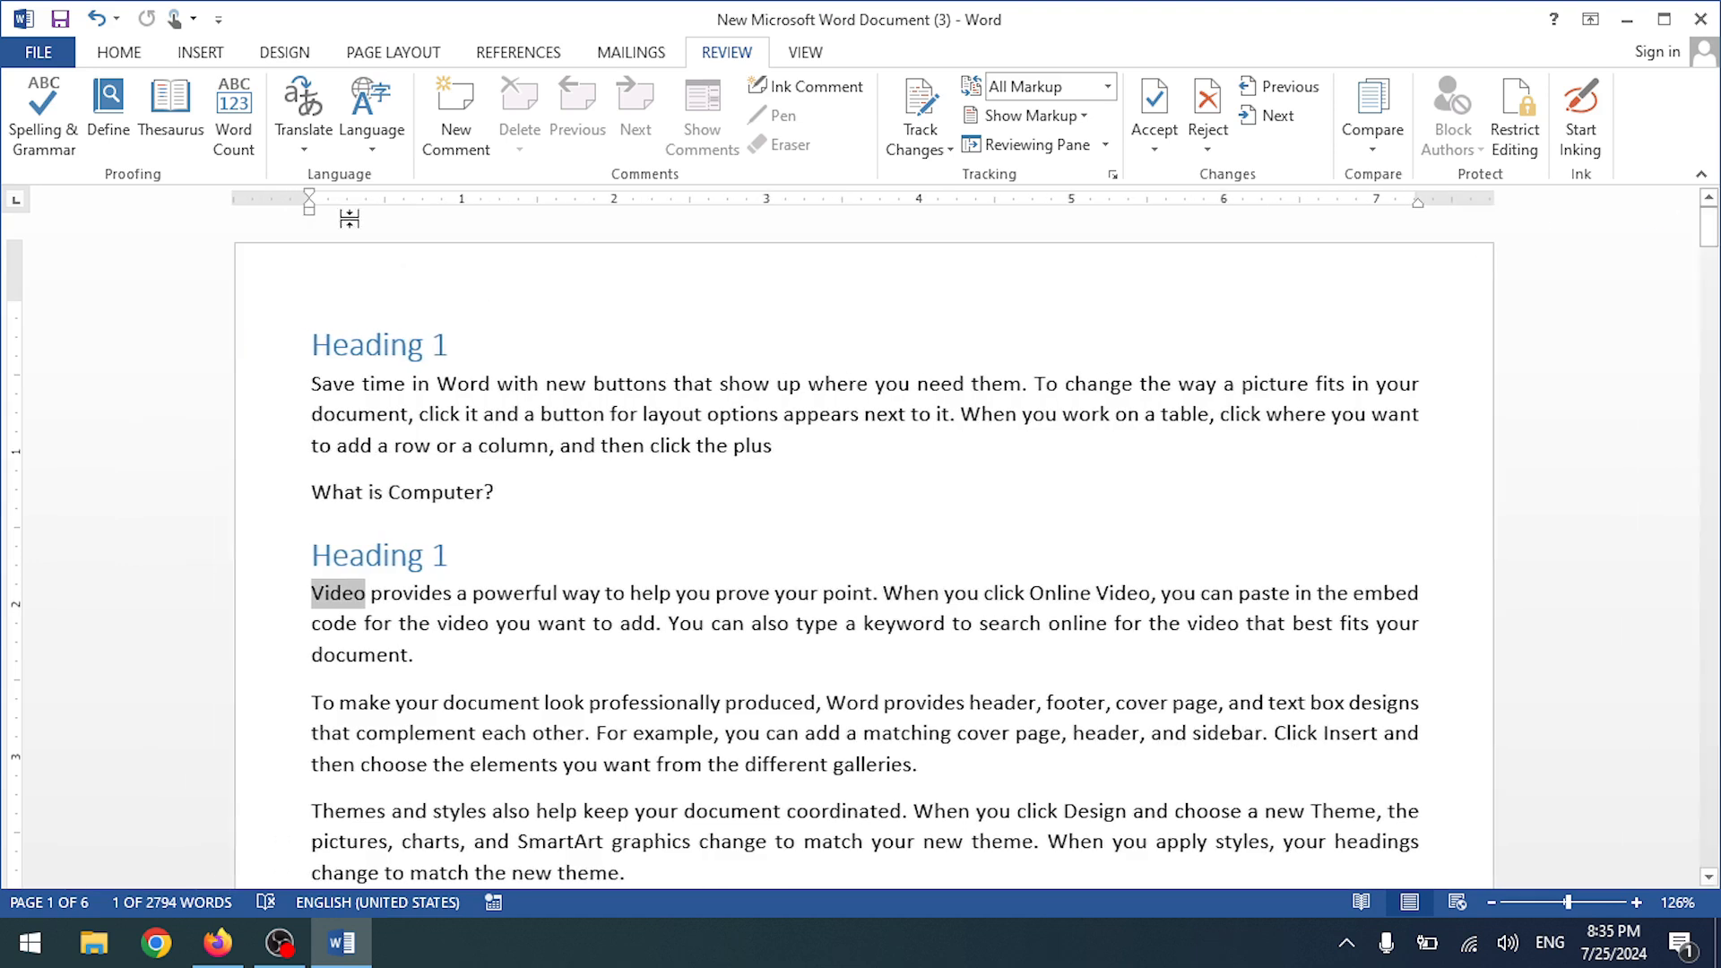
click(182, 137)
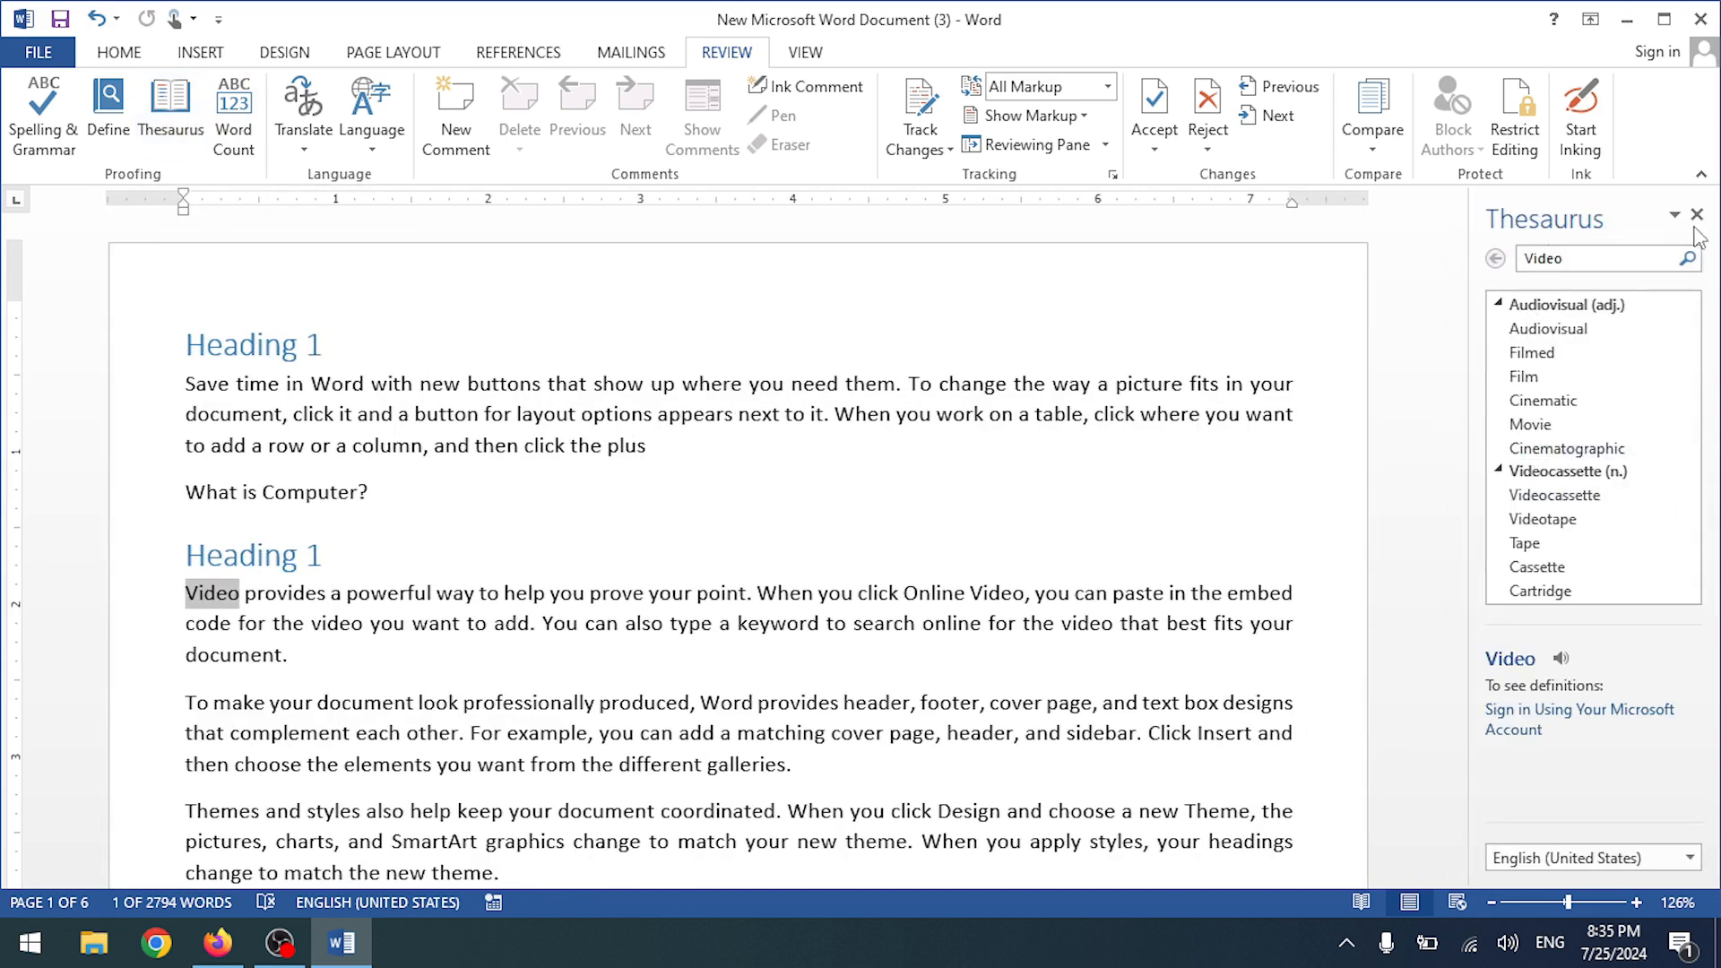
scroll(1613, 536, down, 3)
scroll(1613, 536, up, 3)
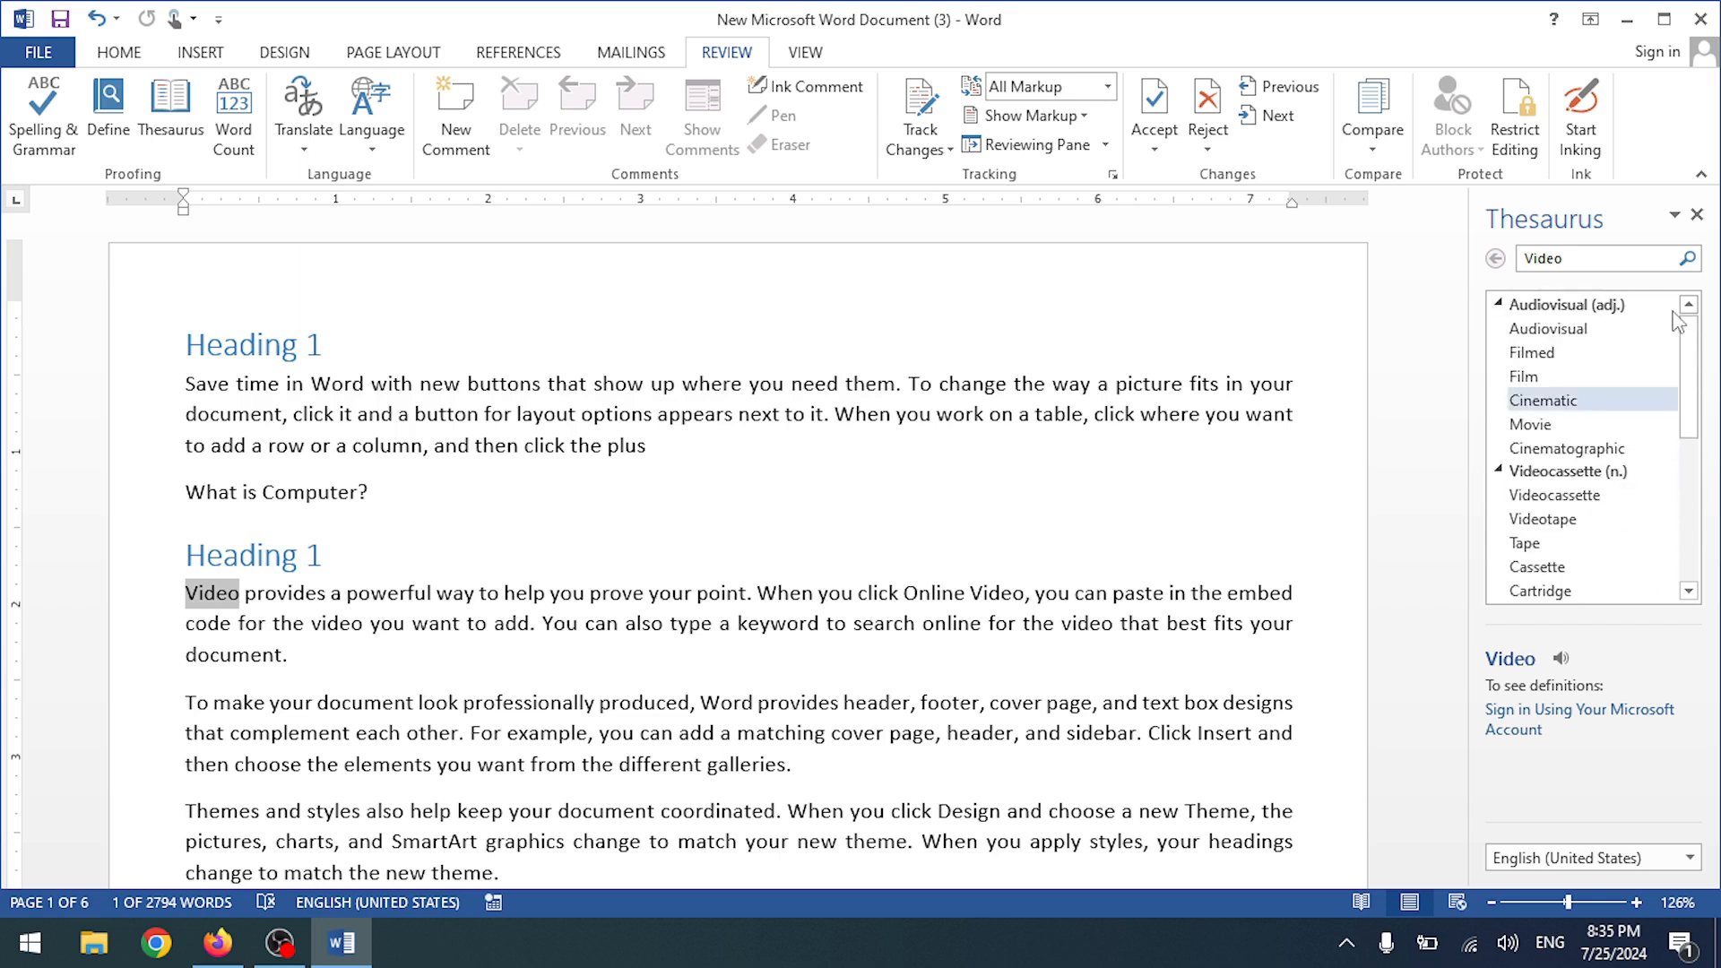
click(1697, 215)
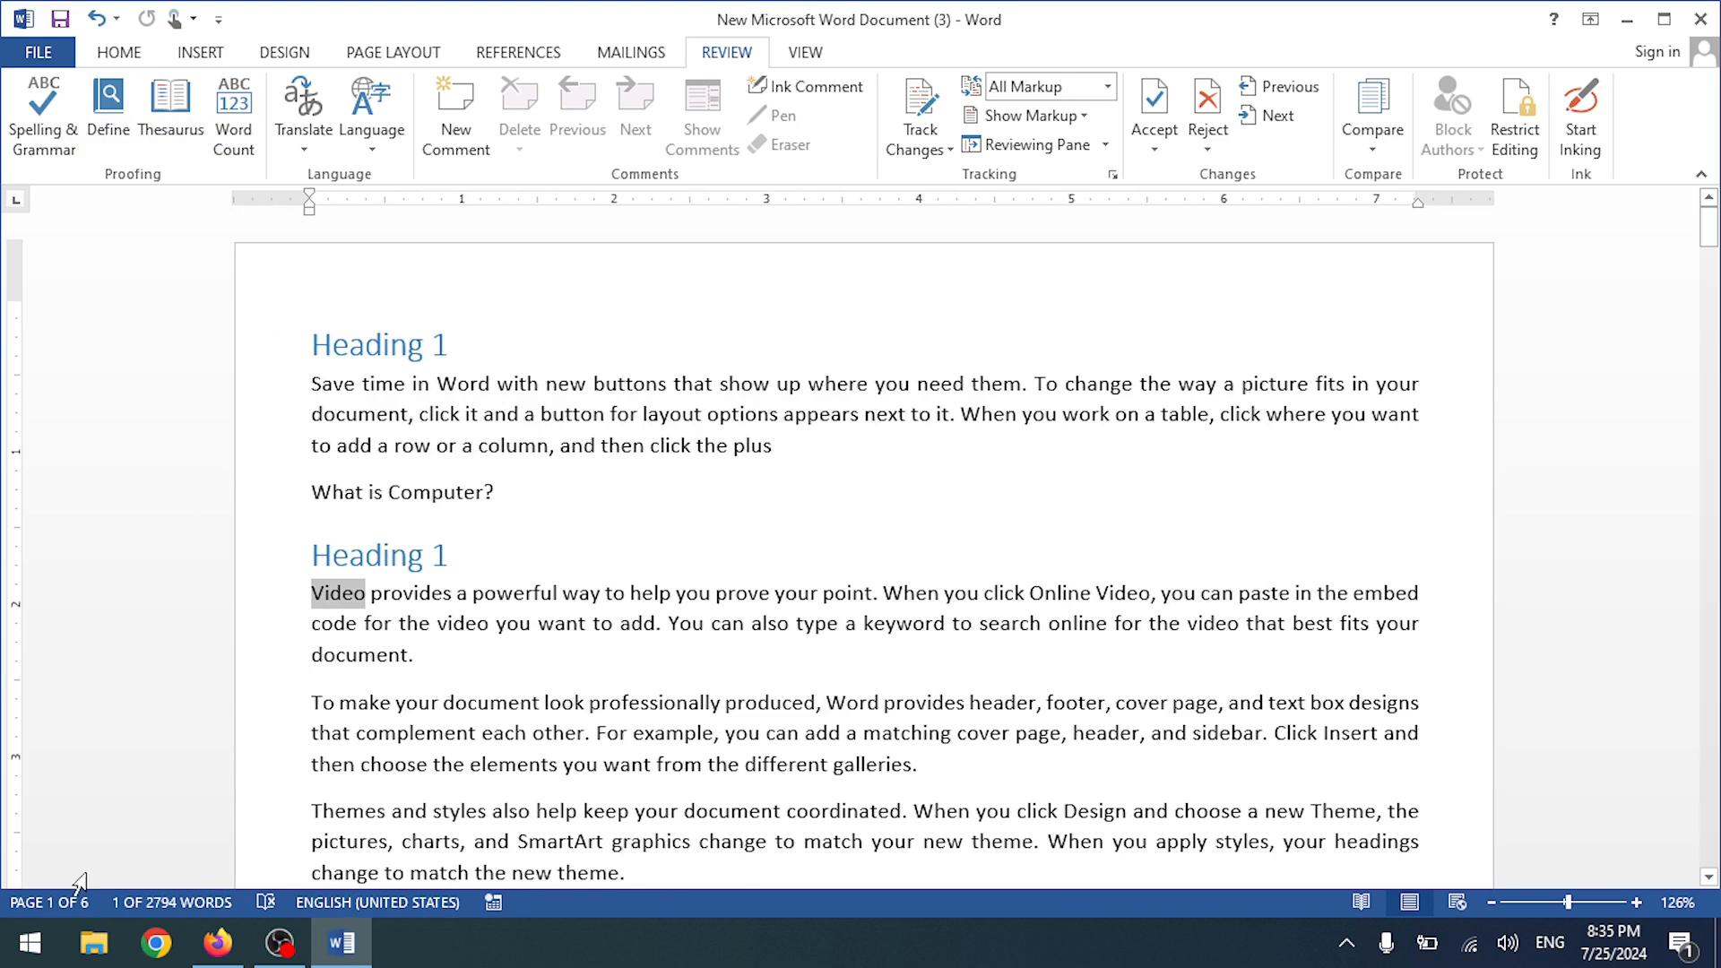
- Close the Navigation pane and check the word count for the selected word 'Video'
click(72, 900)
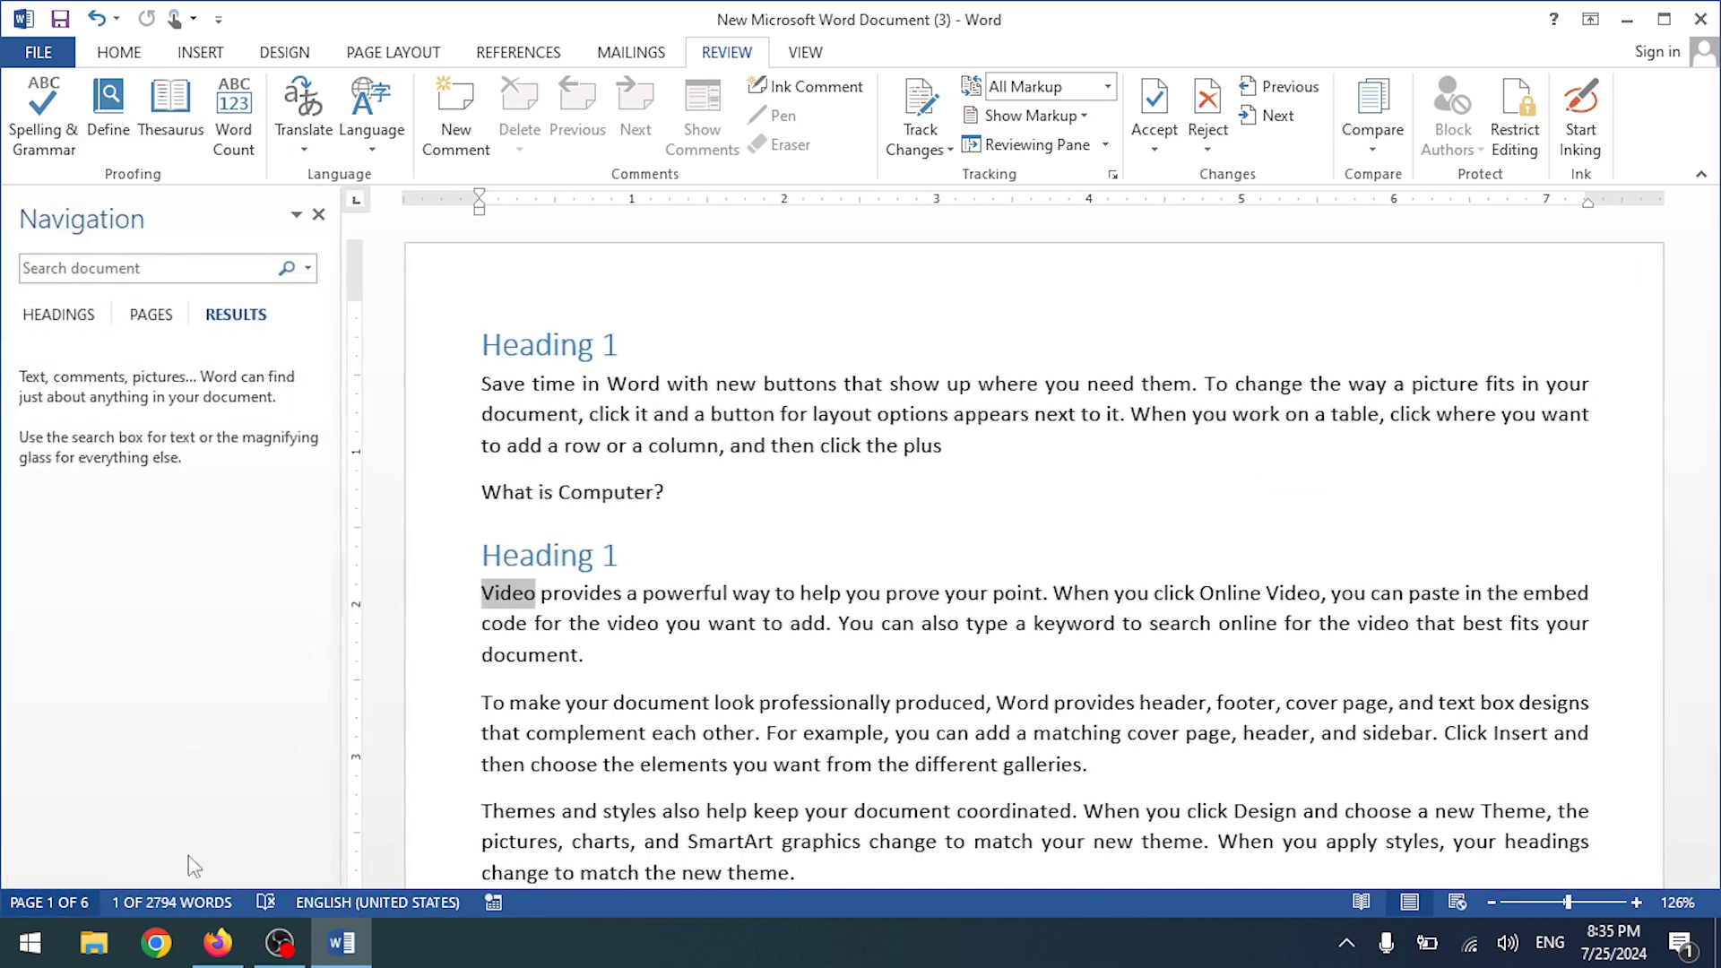
click(319, 214)
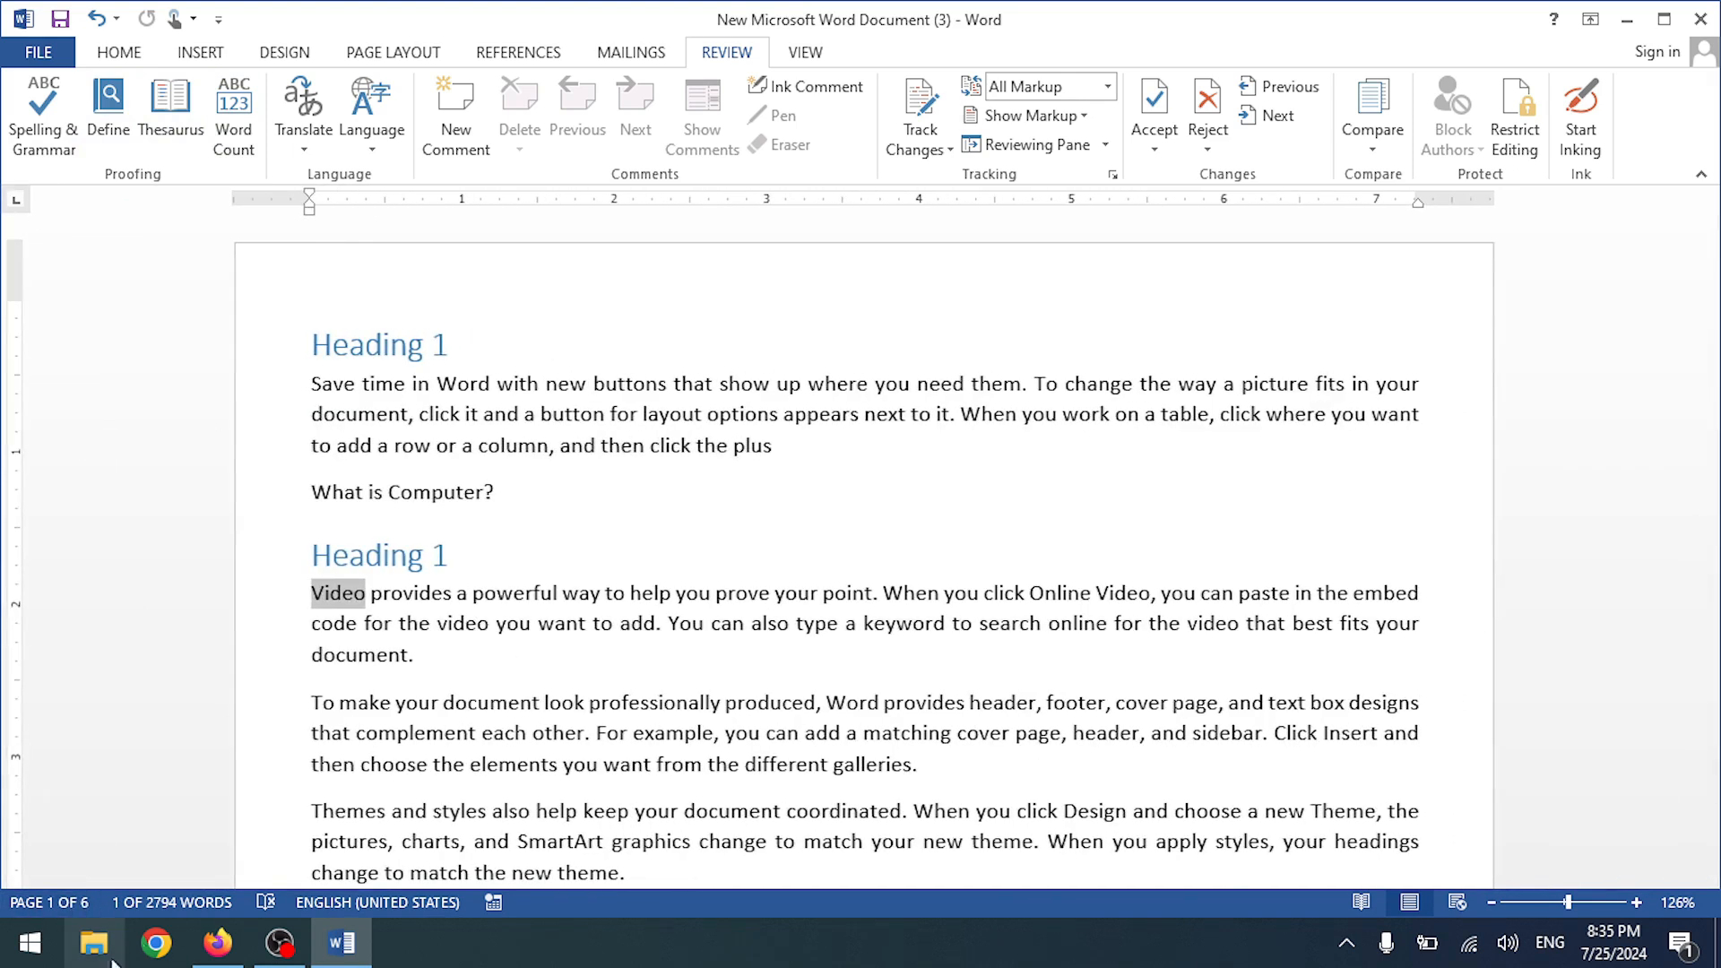
click(185, 901)
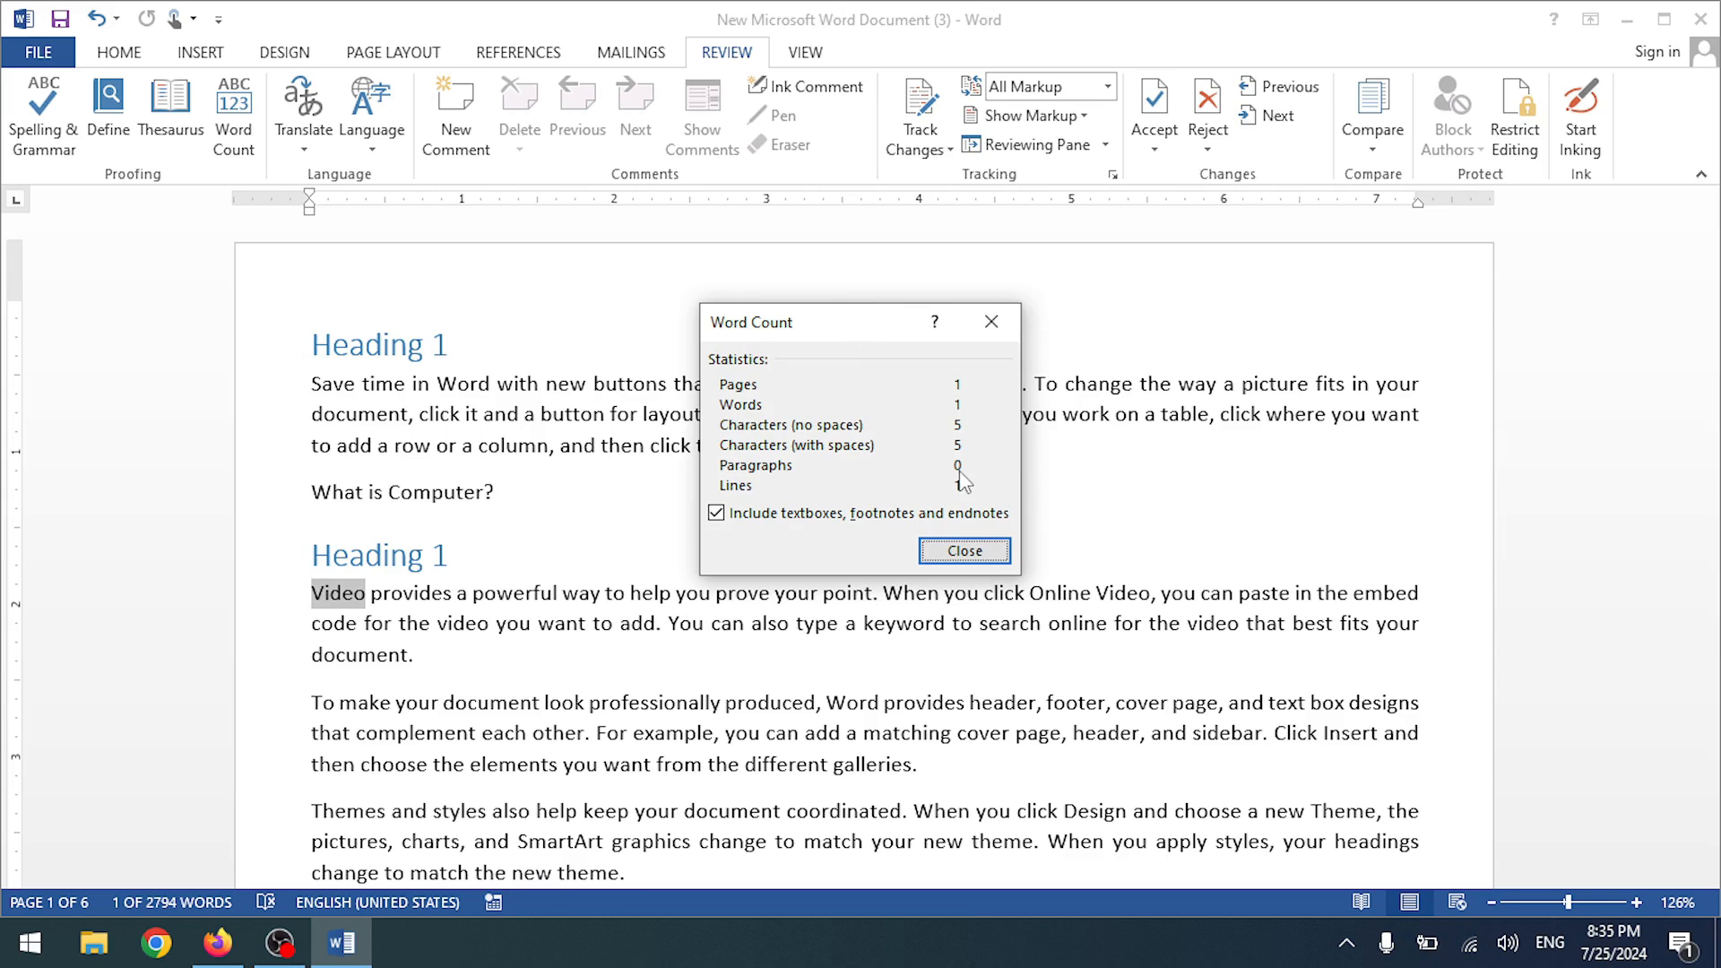
click(953, 559)
click(233, 116)
click(990, 323)
scroll(645, 403, down, 4)
scroll(646, 403, up, 4)
click(228, 112)
click(1010, 334)
- Select the whole document and check its count: 6 pages, 2,794 words, 81 paragraphs, 208 lines
click(569, 574)
click(233, 117)
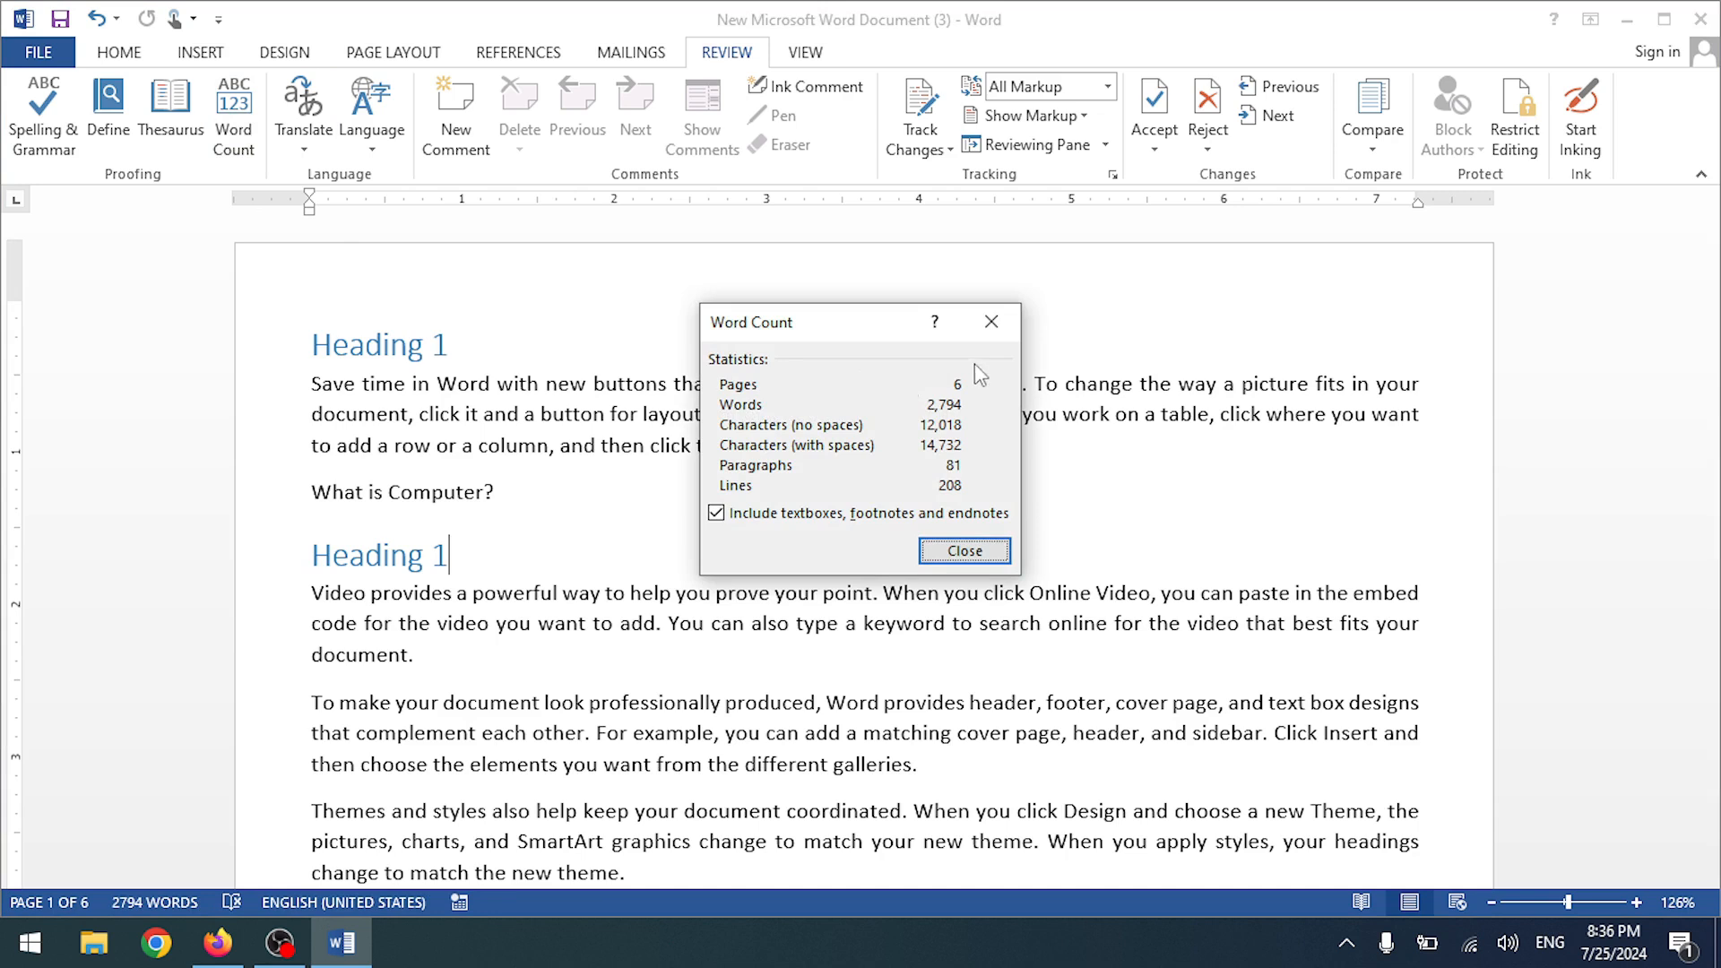
click(986, 318)
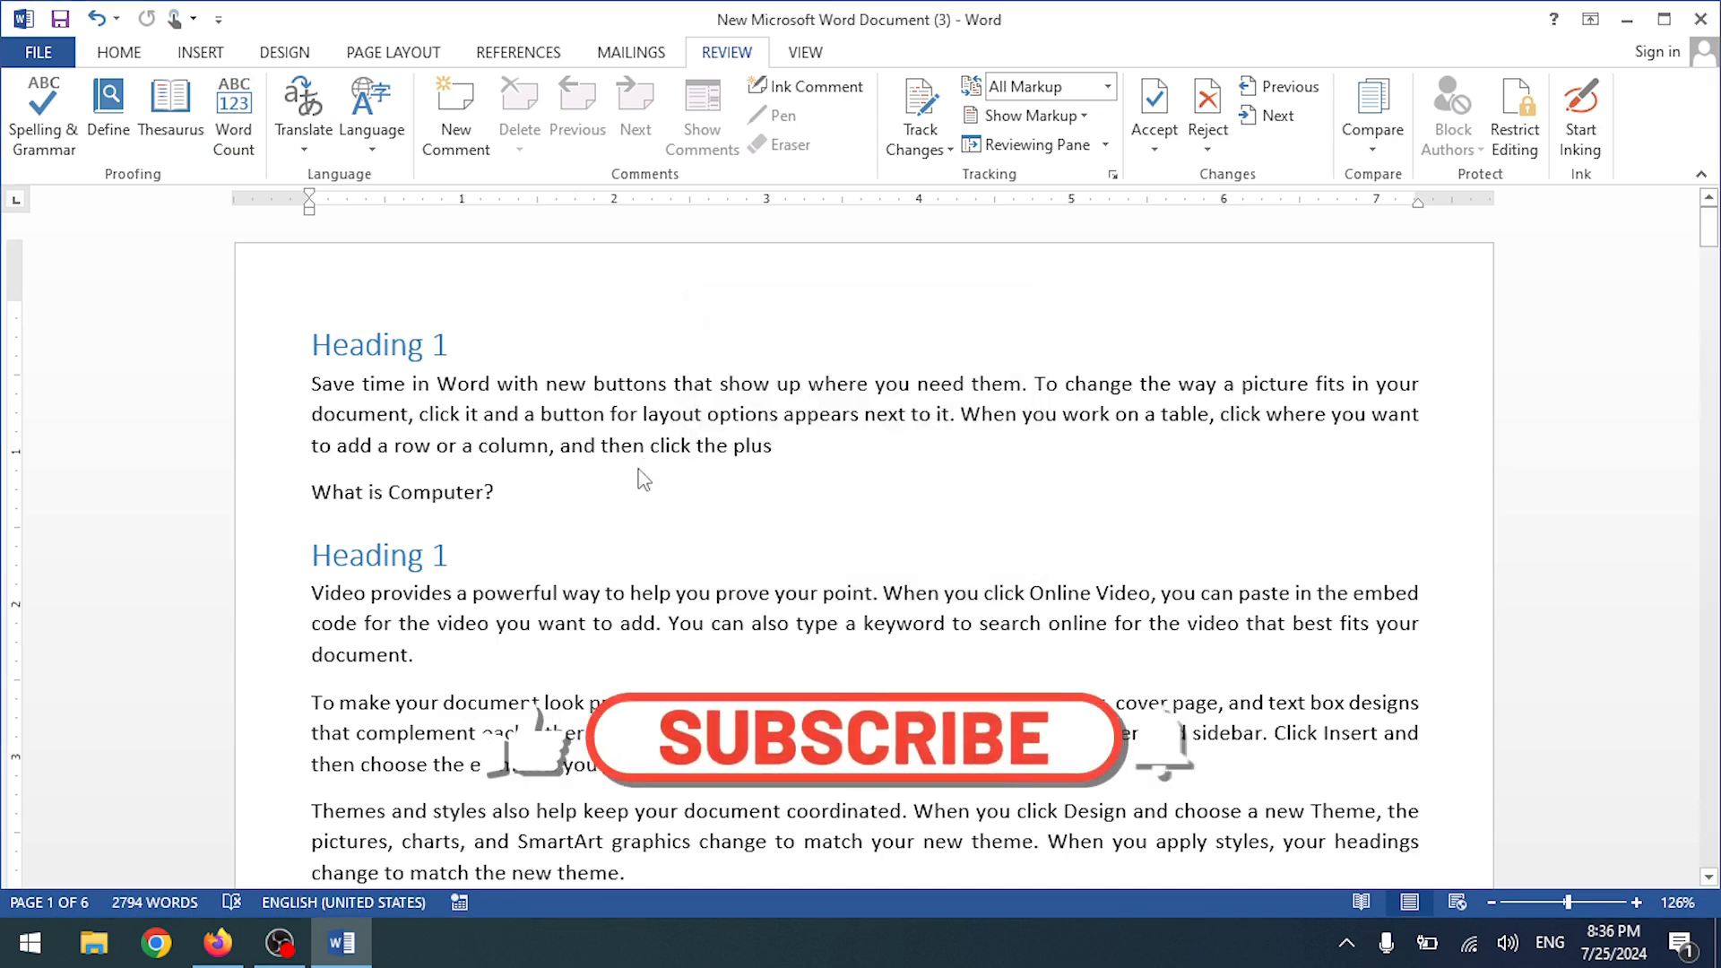
key(ctrl+a)
click(233, 117)
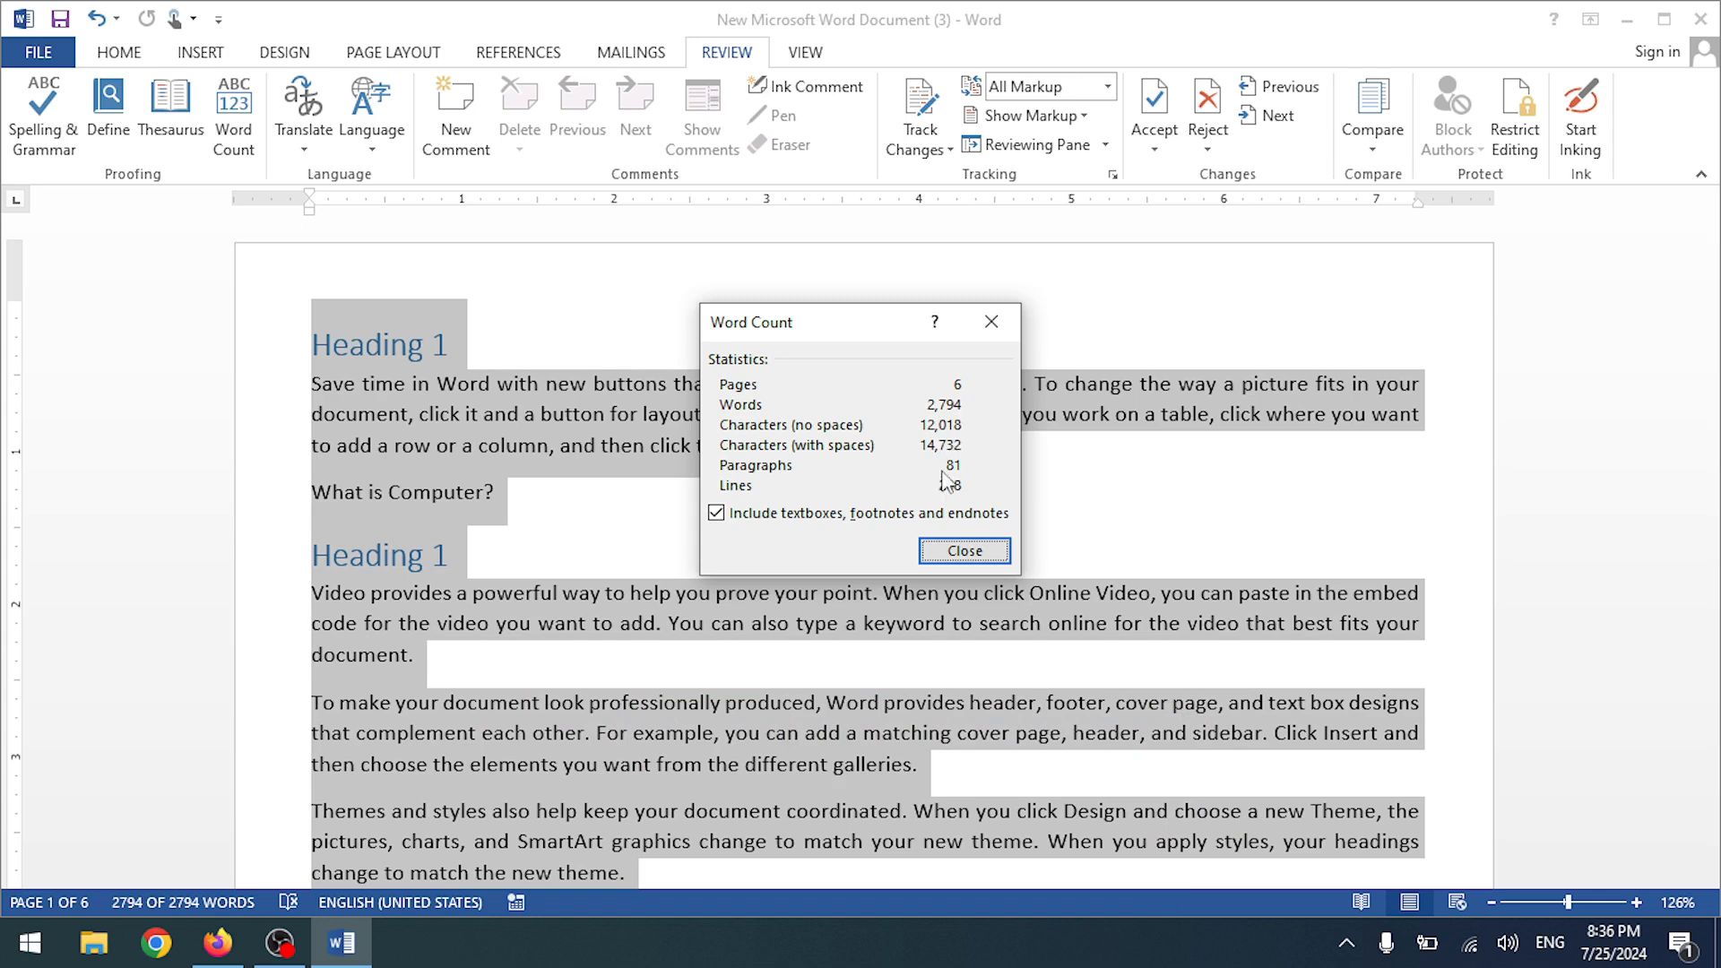
click(988, 332)
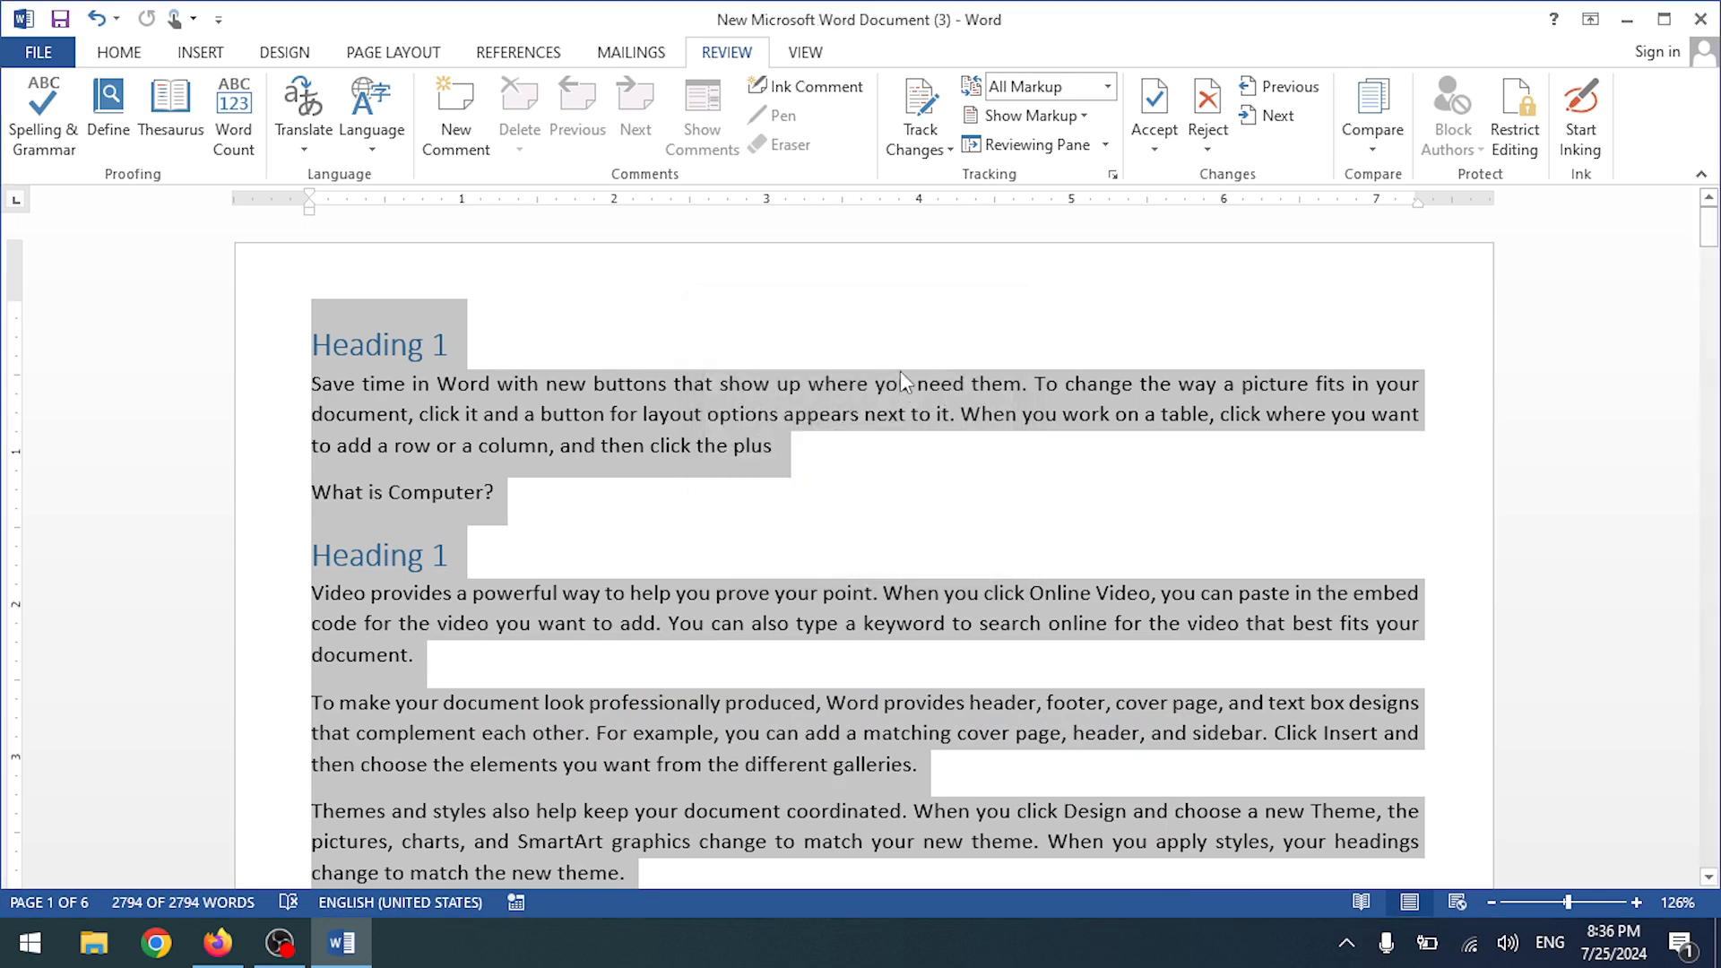
- Select the word 'elements' in the third paragraph and bring up its Translate options
click(583, 416)
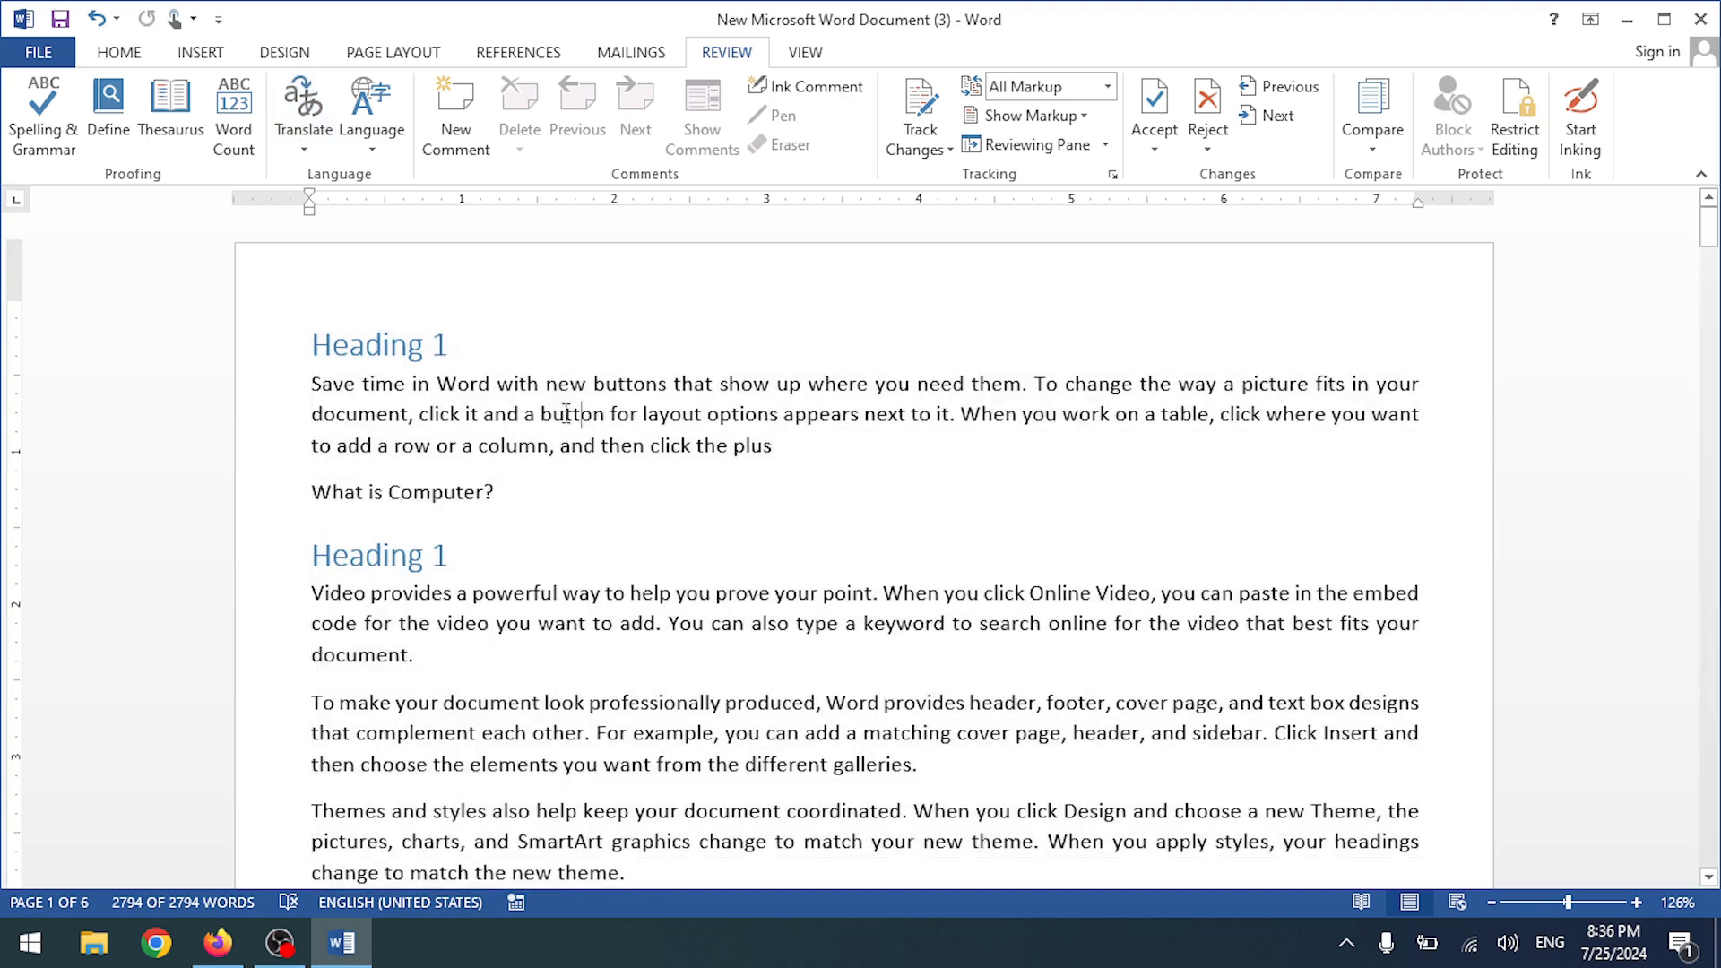
drag(437, 382, 489, 383)
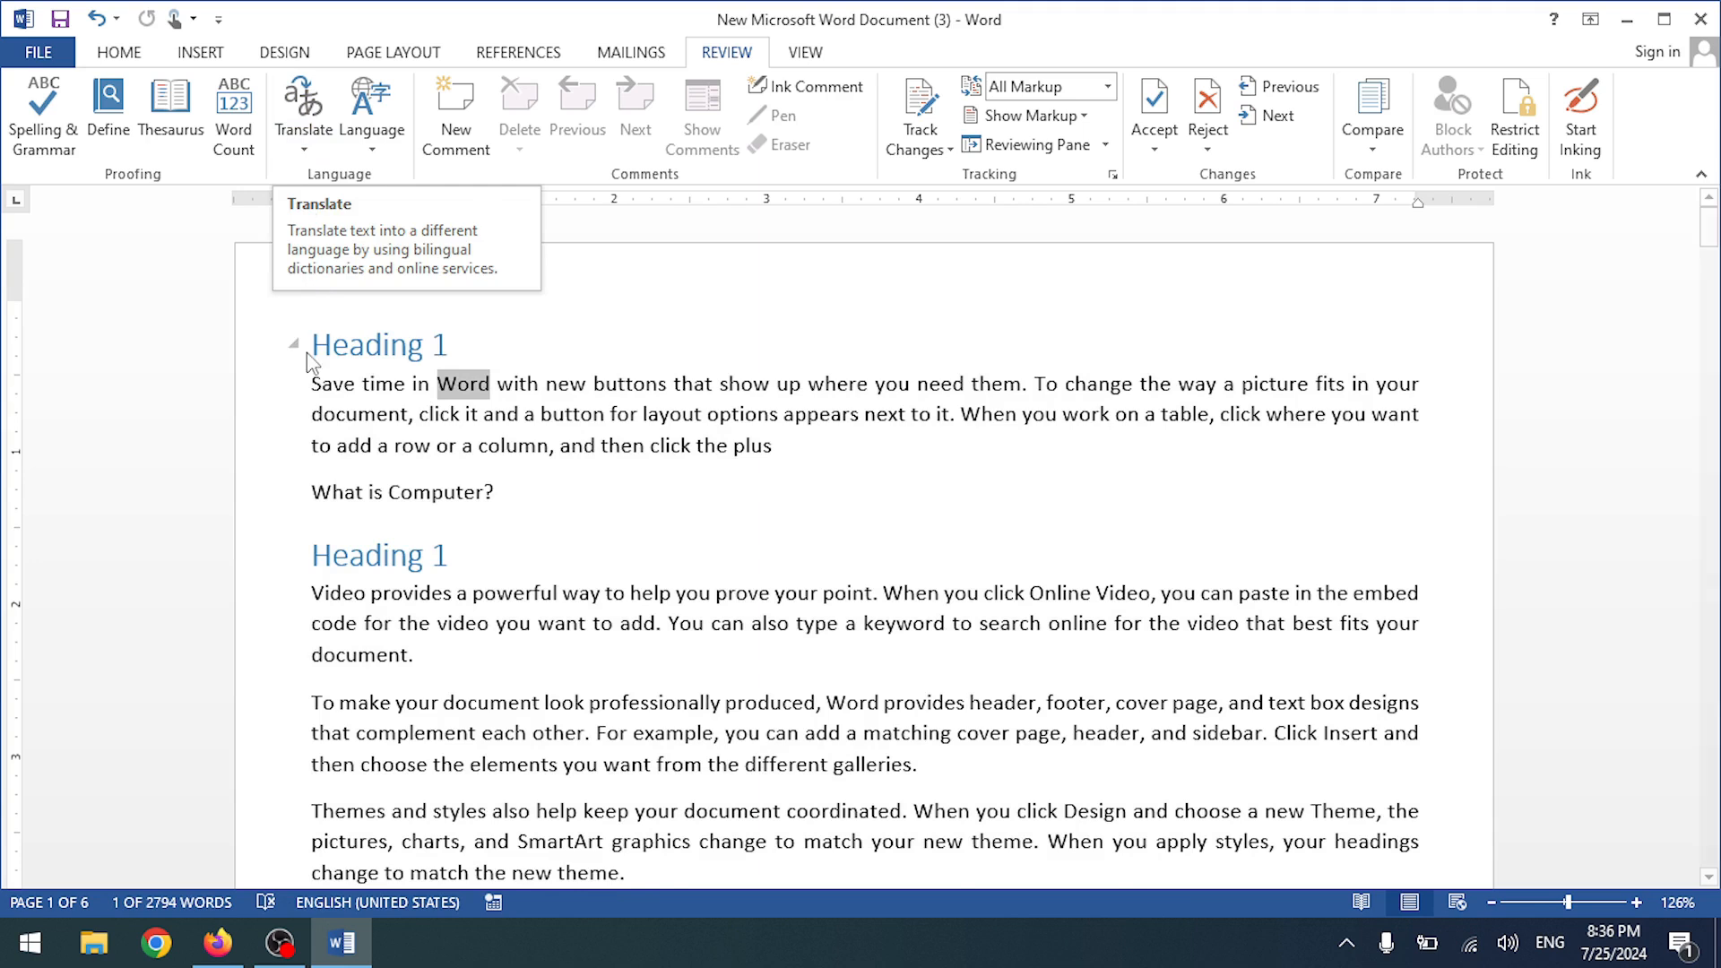
click(337, 417)
drag(314, 591, 367, 594)
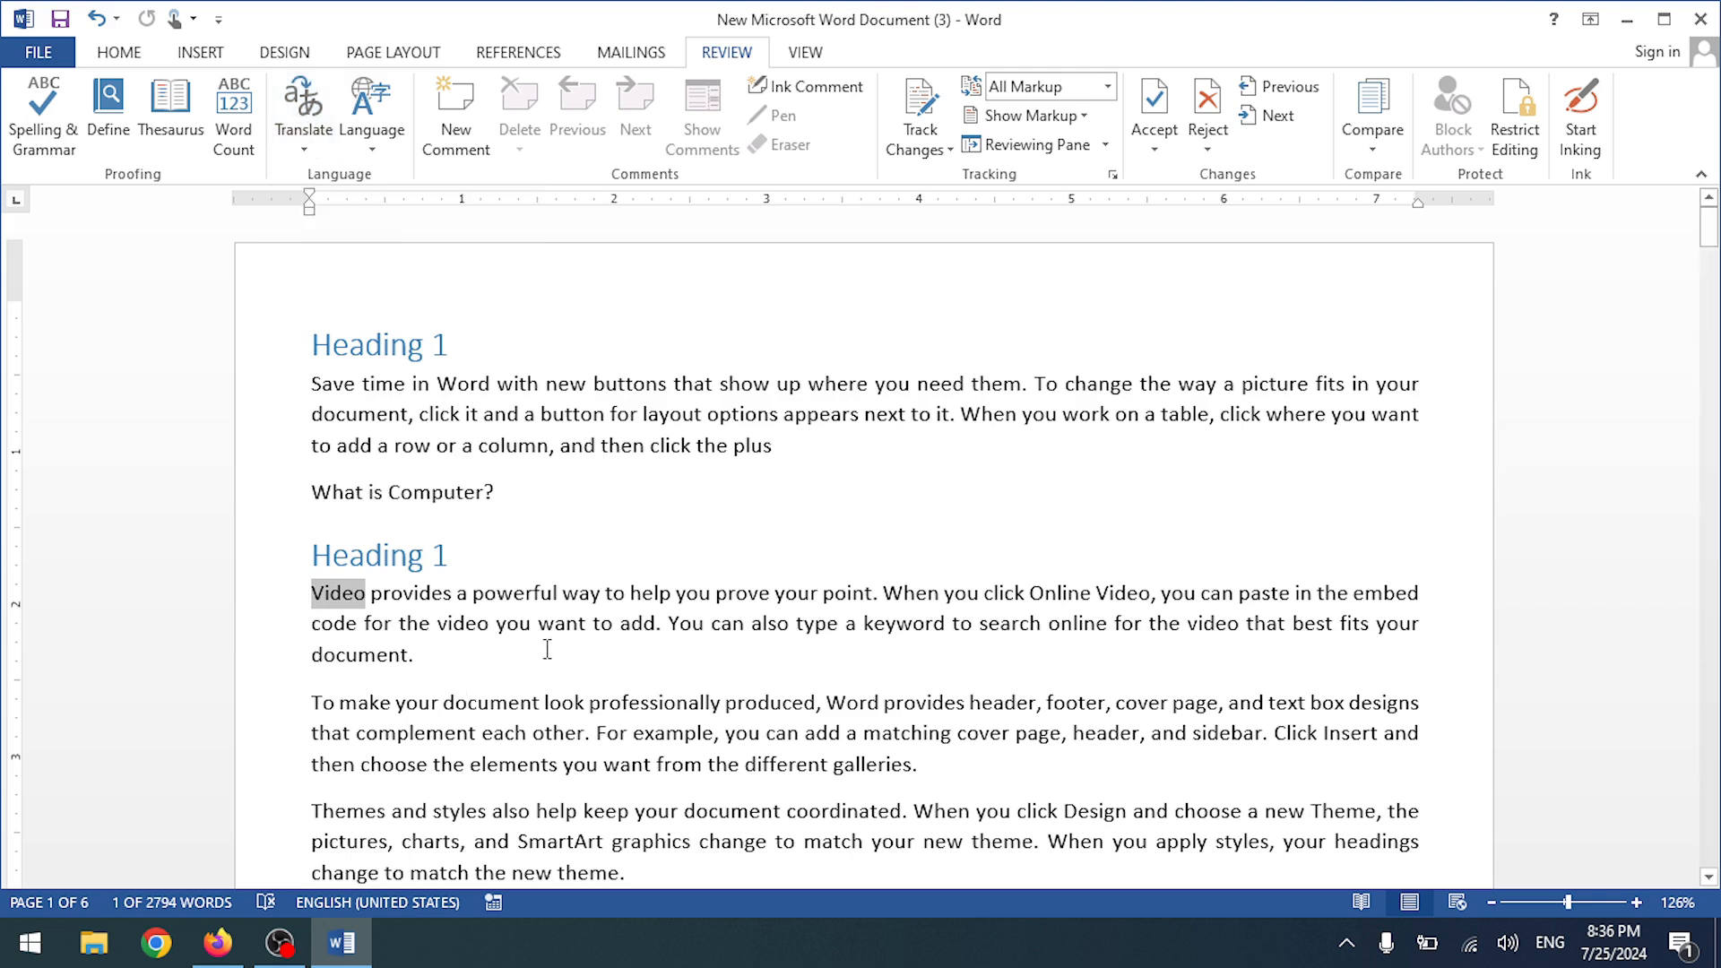
scroll(543, 647, down, 2)
drag(467, 616, 557, 613)
click(520, 616)
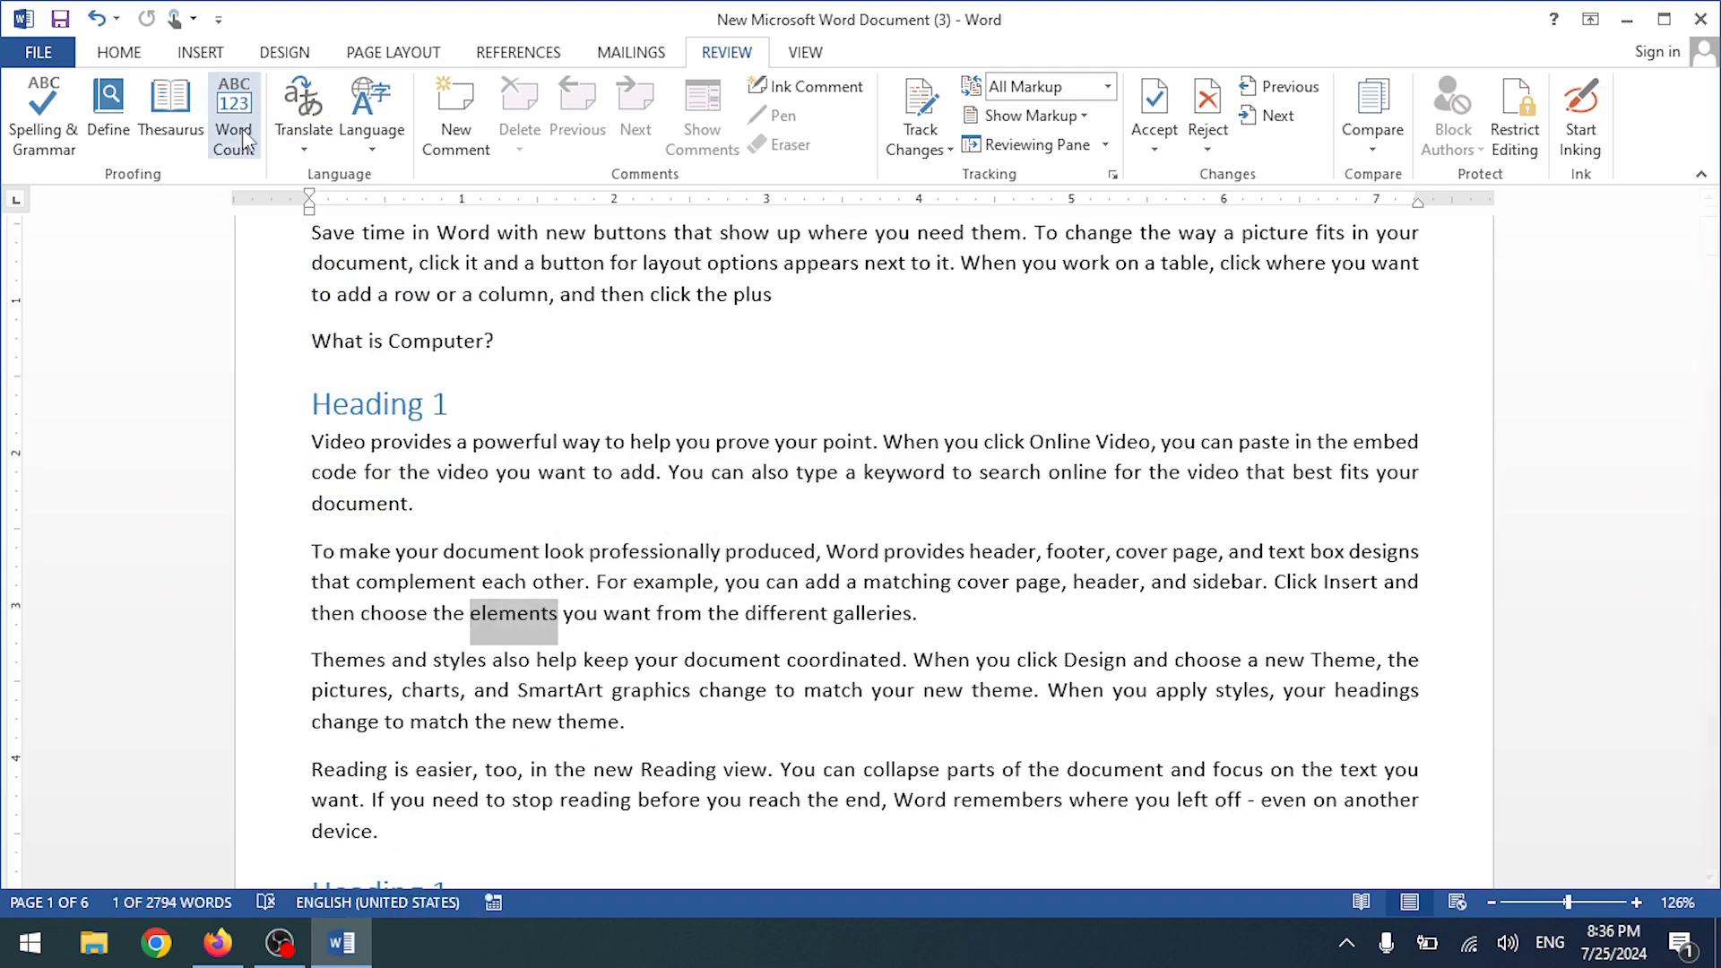
click(303, 134)
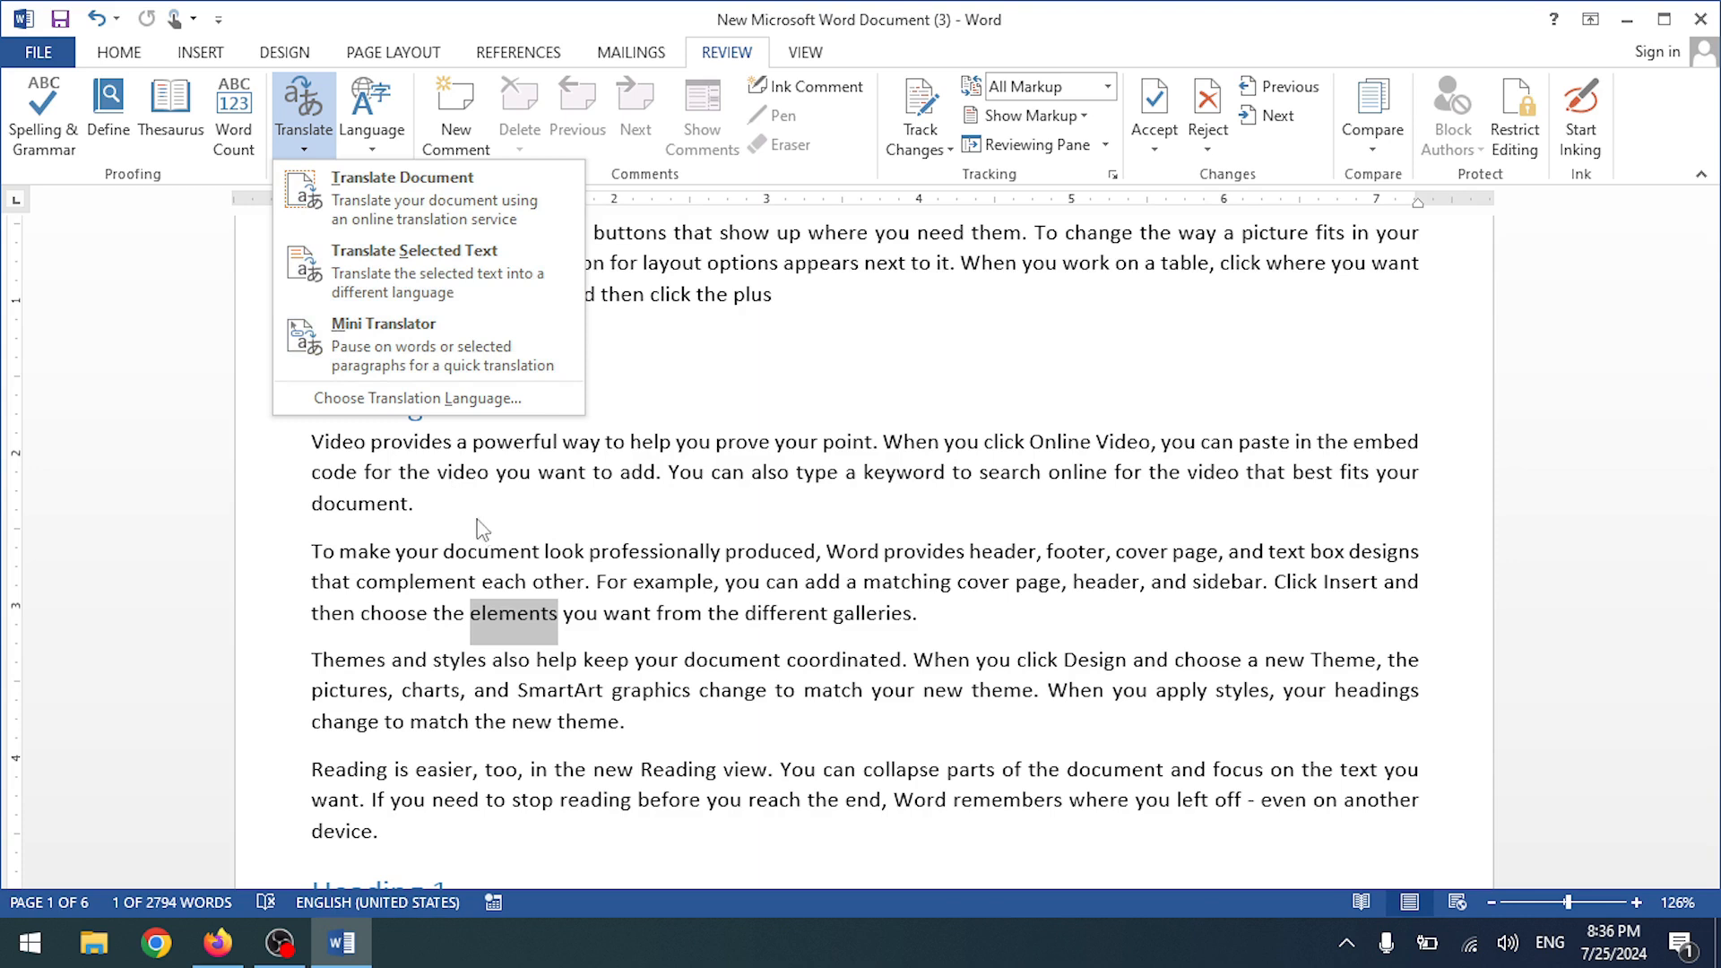
- Translate 'elements' in the Research pane with Urdu (Pakistan) as the target language
click(459, 281)
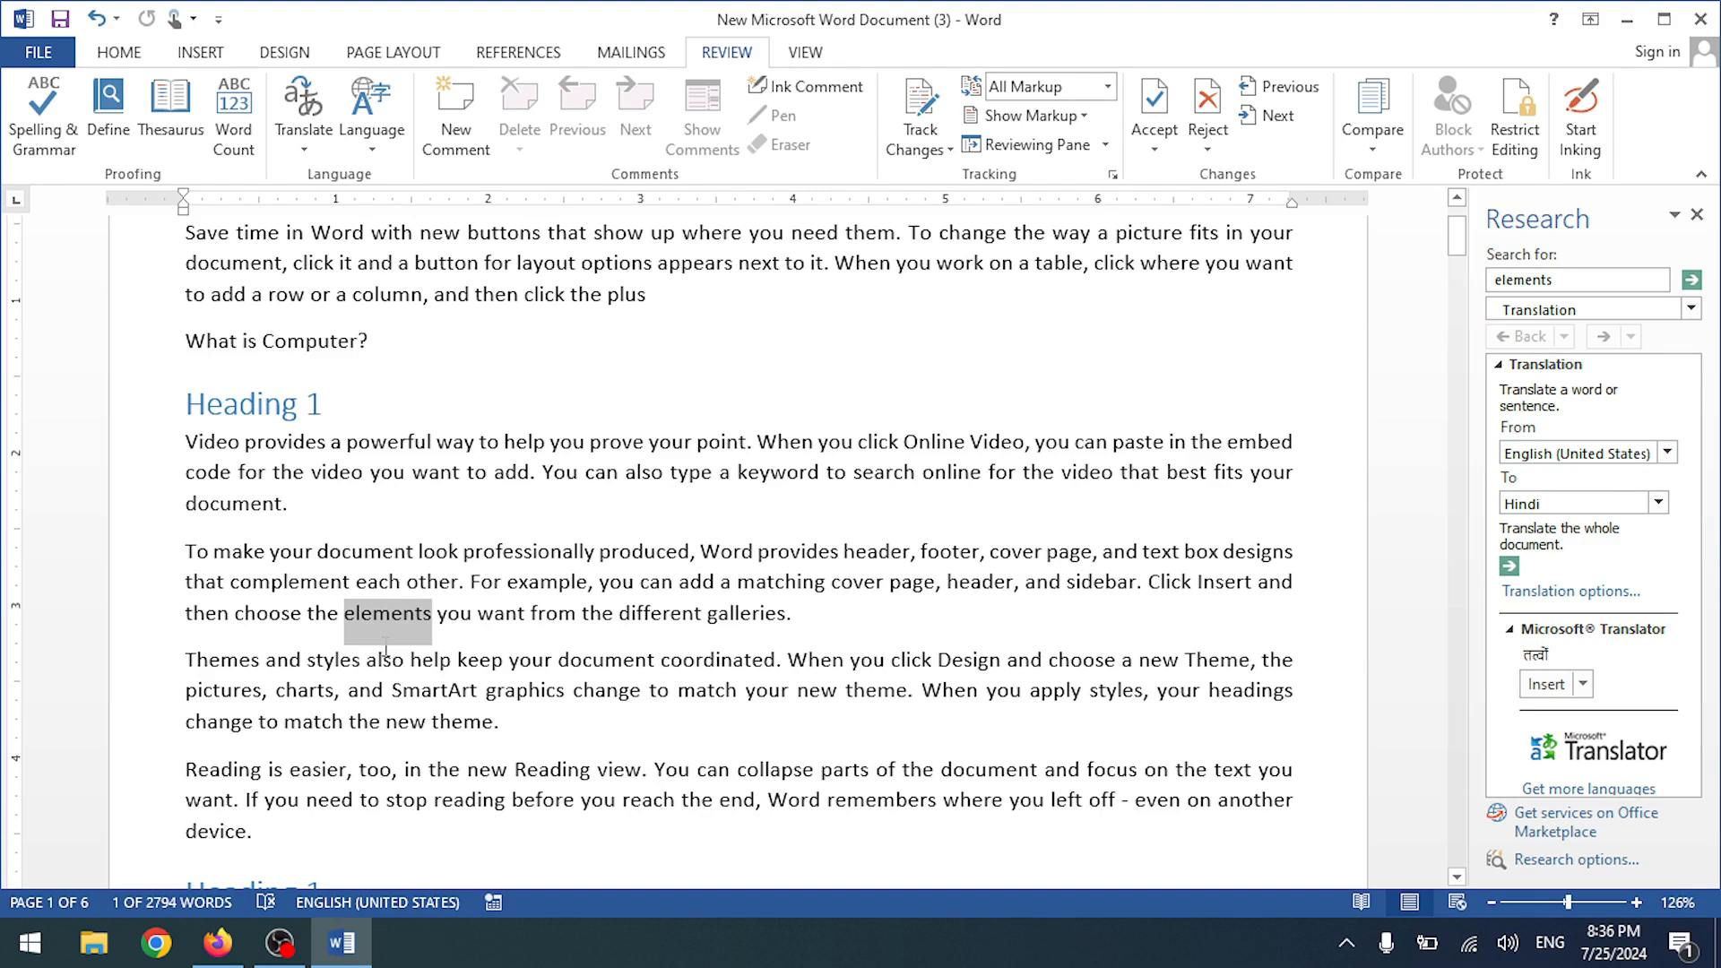
click(1658, 505)
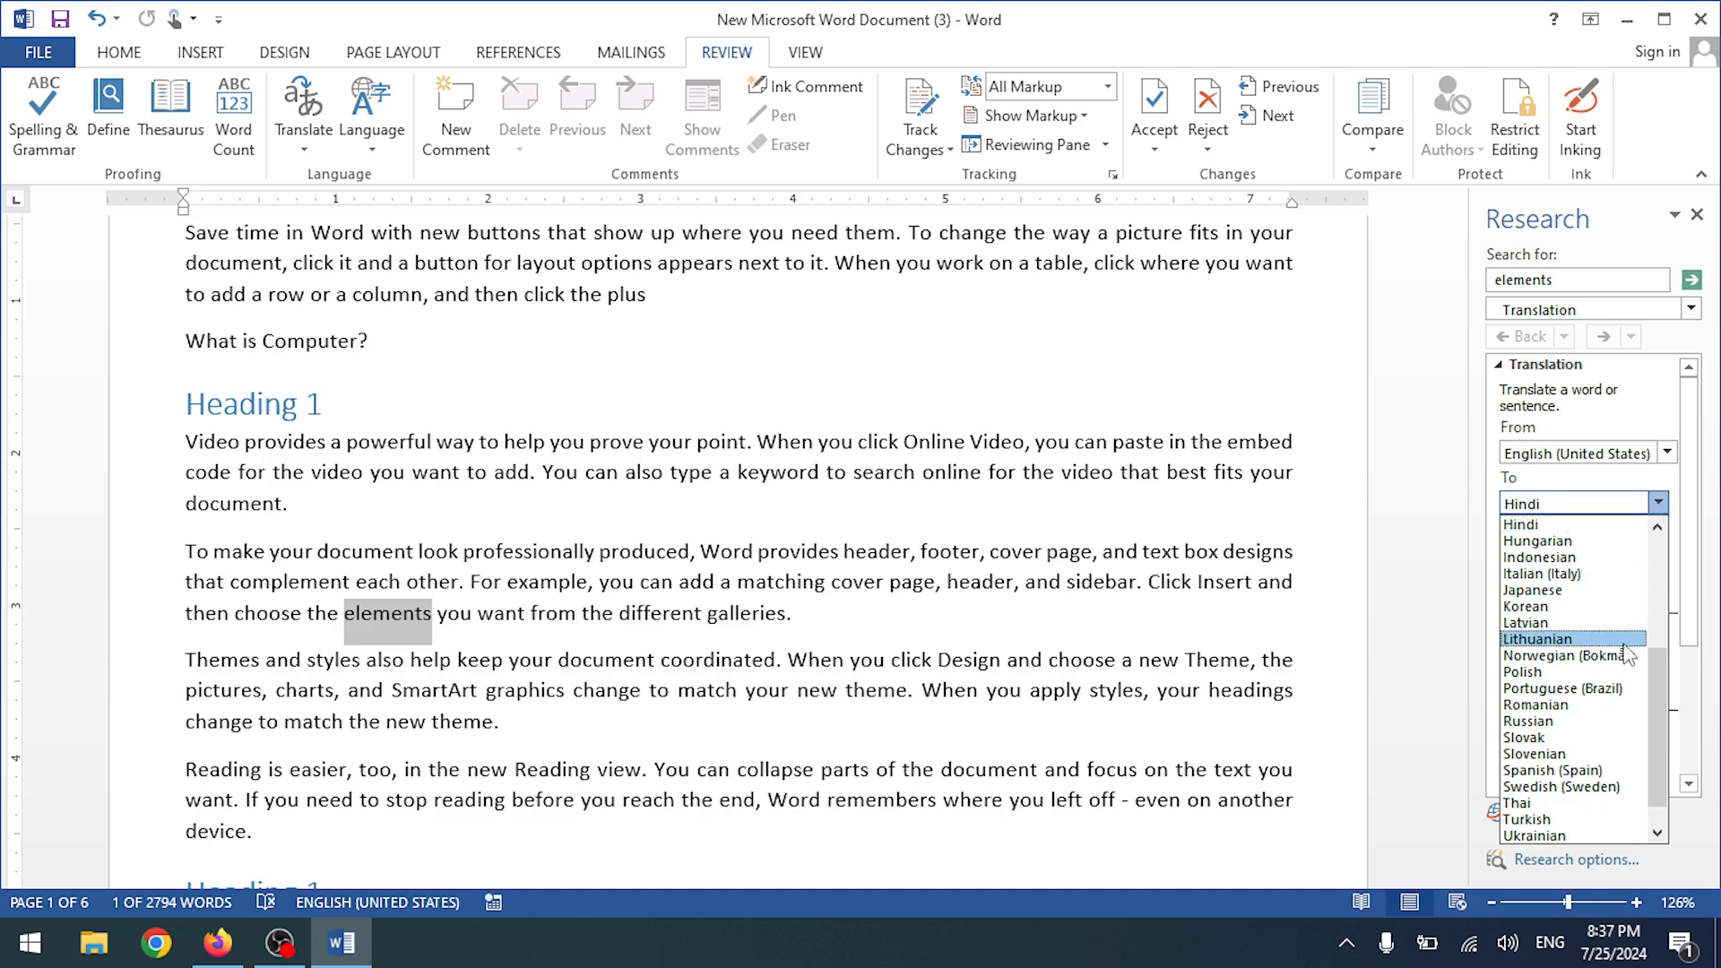
scroll(1626, 645, down, 1)
scroll(1626, 659, up, 4)
scroll(1622, 647, up, 2)
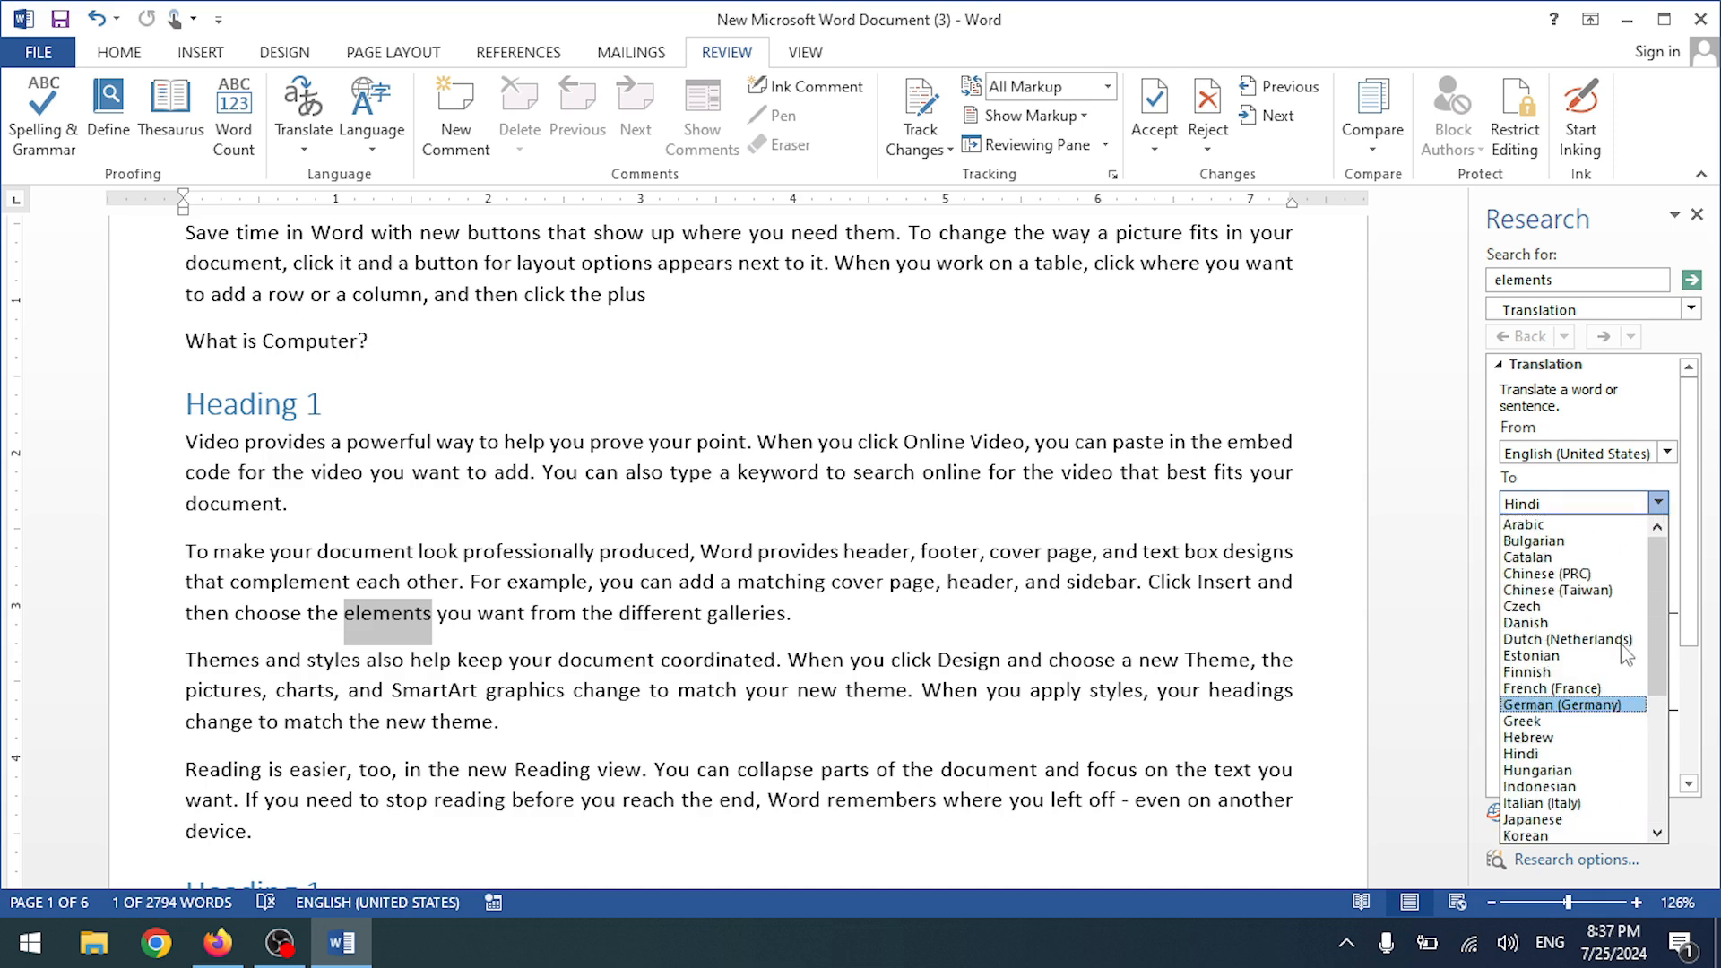
scroll(1626, 654, down, 5)
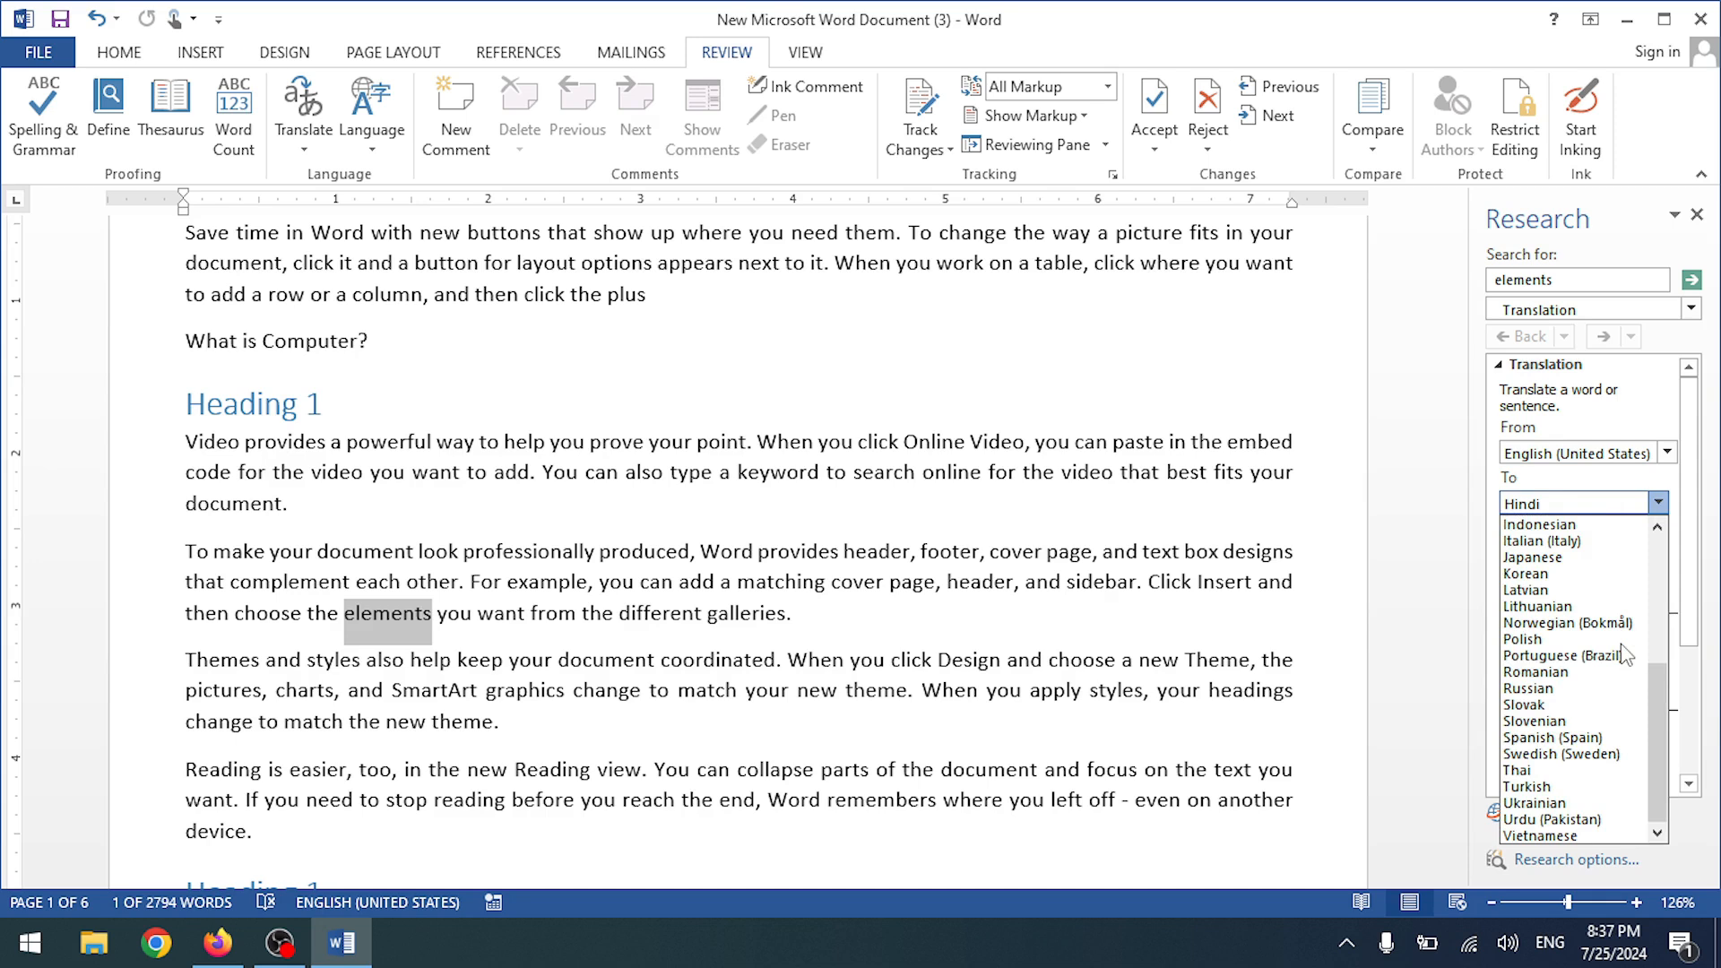
click(1594, 819)
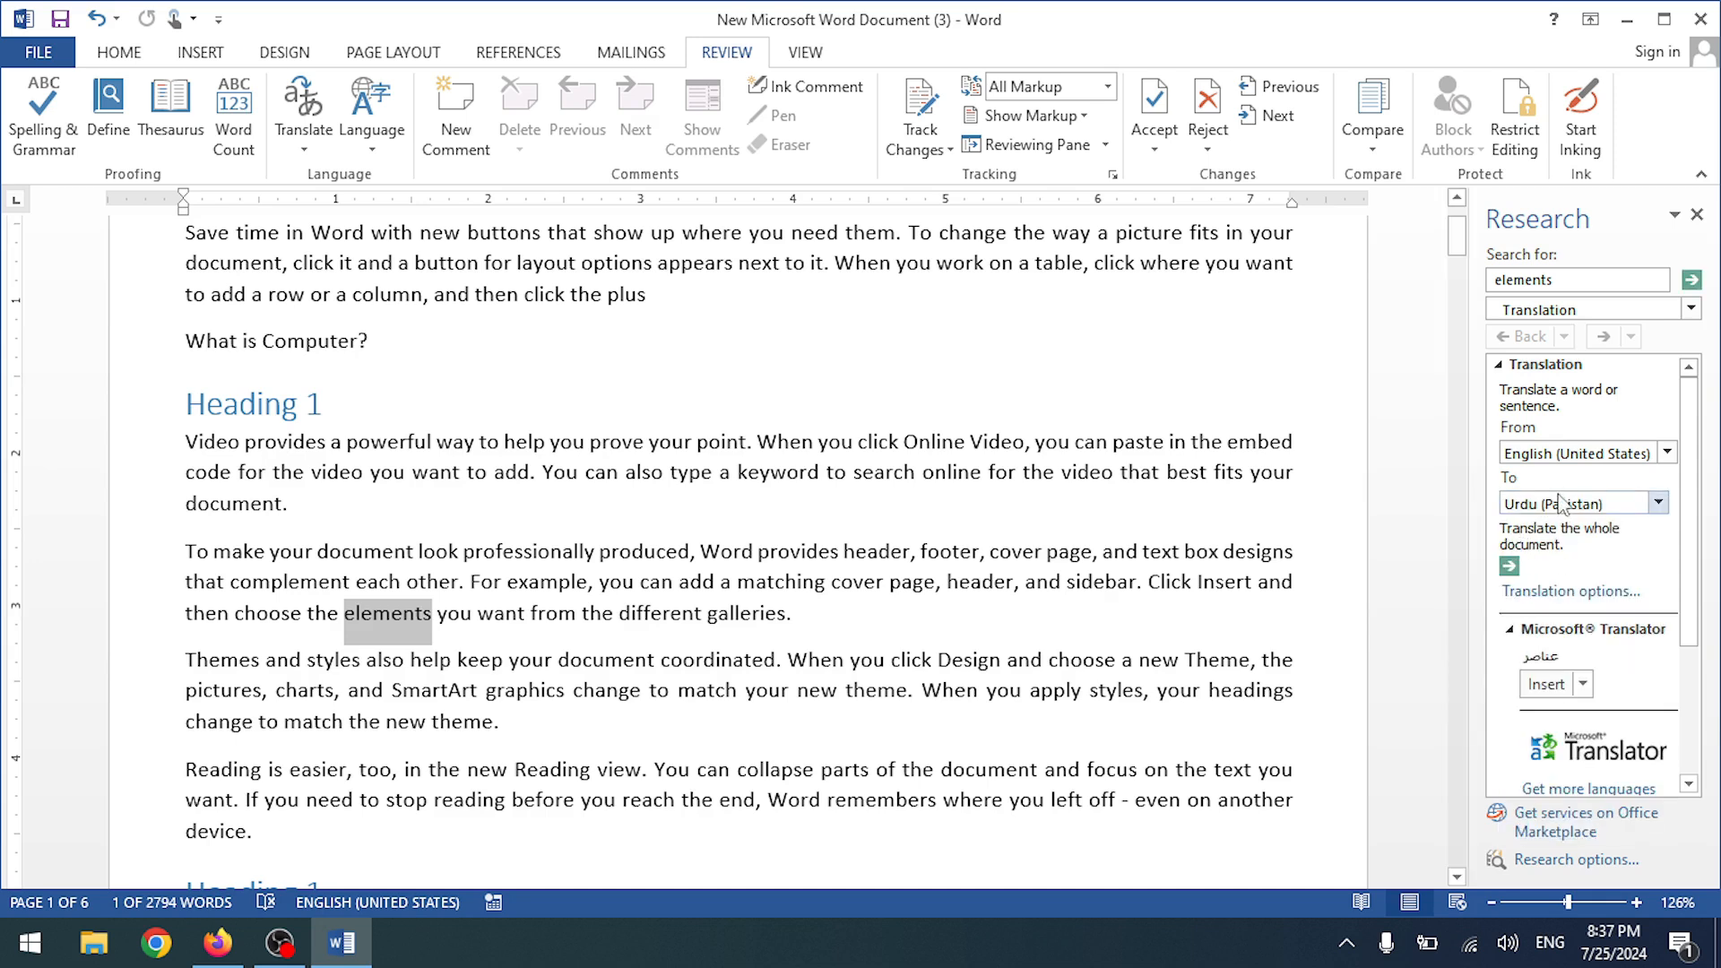
- Send the whole document for Urdu translation, then close the Translator browser tab and return to Word
click(1509, 567)
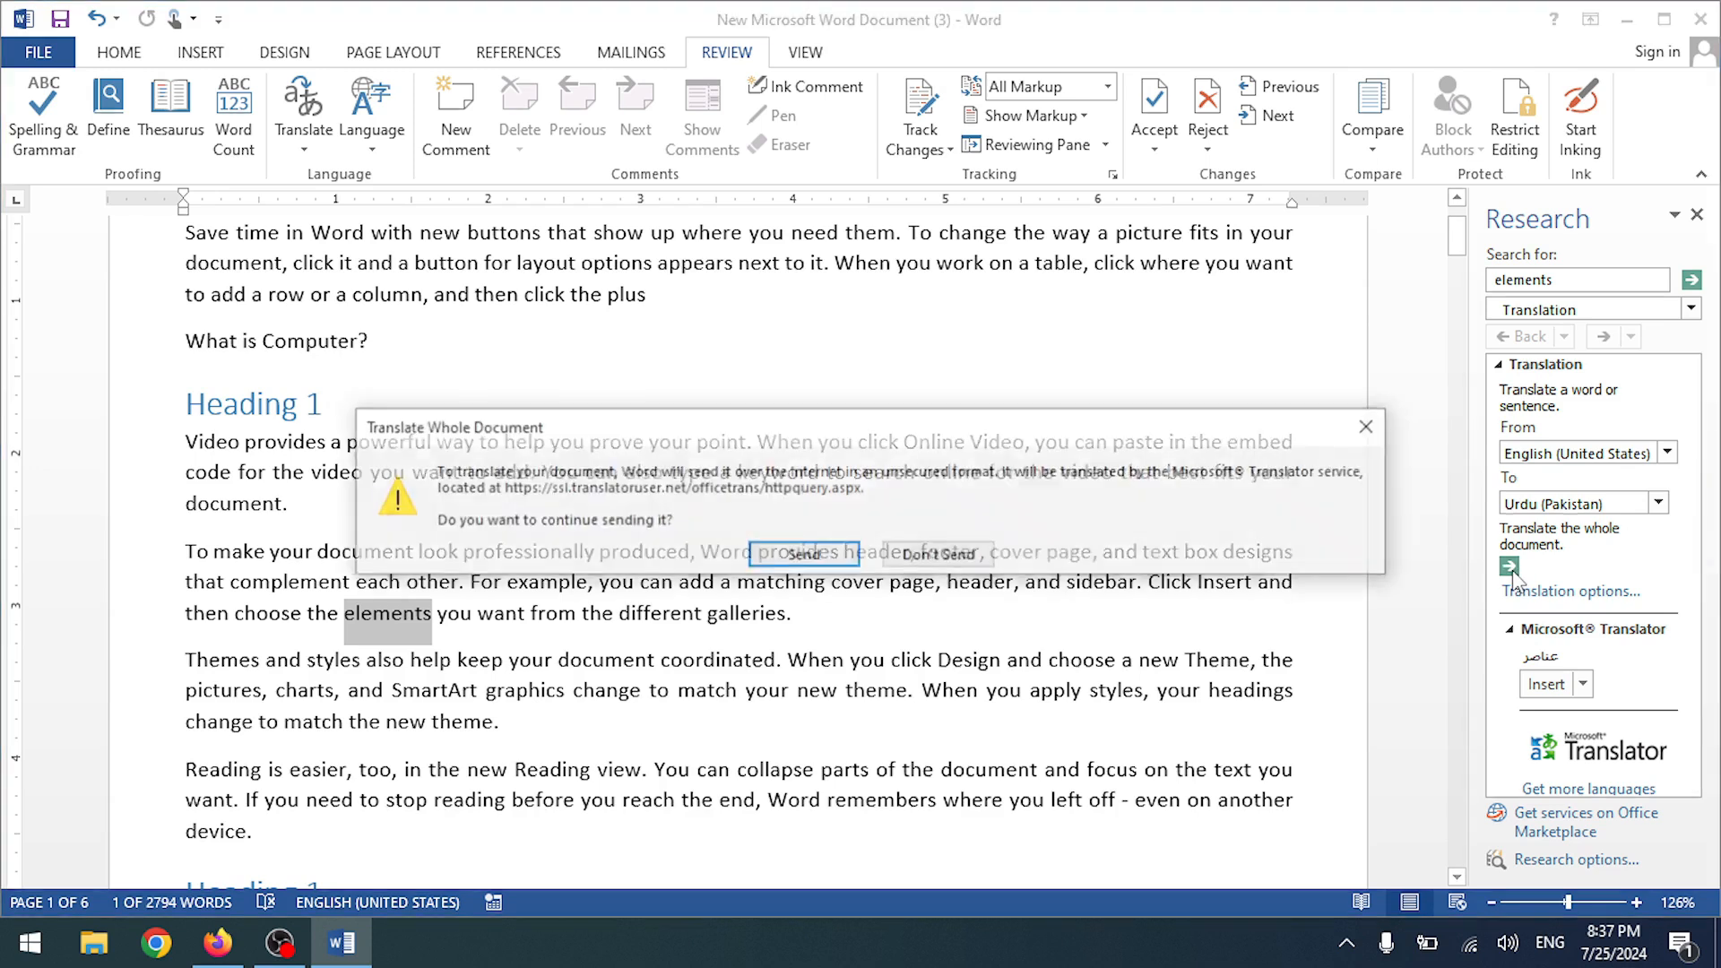
click(854, 563)
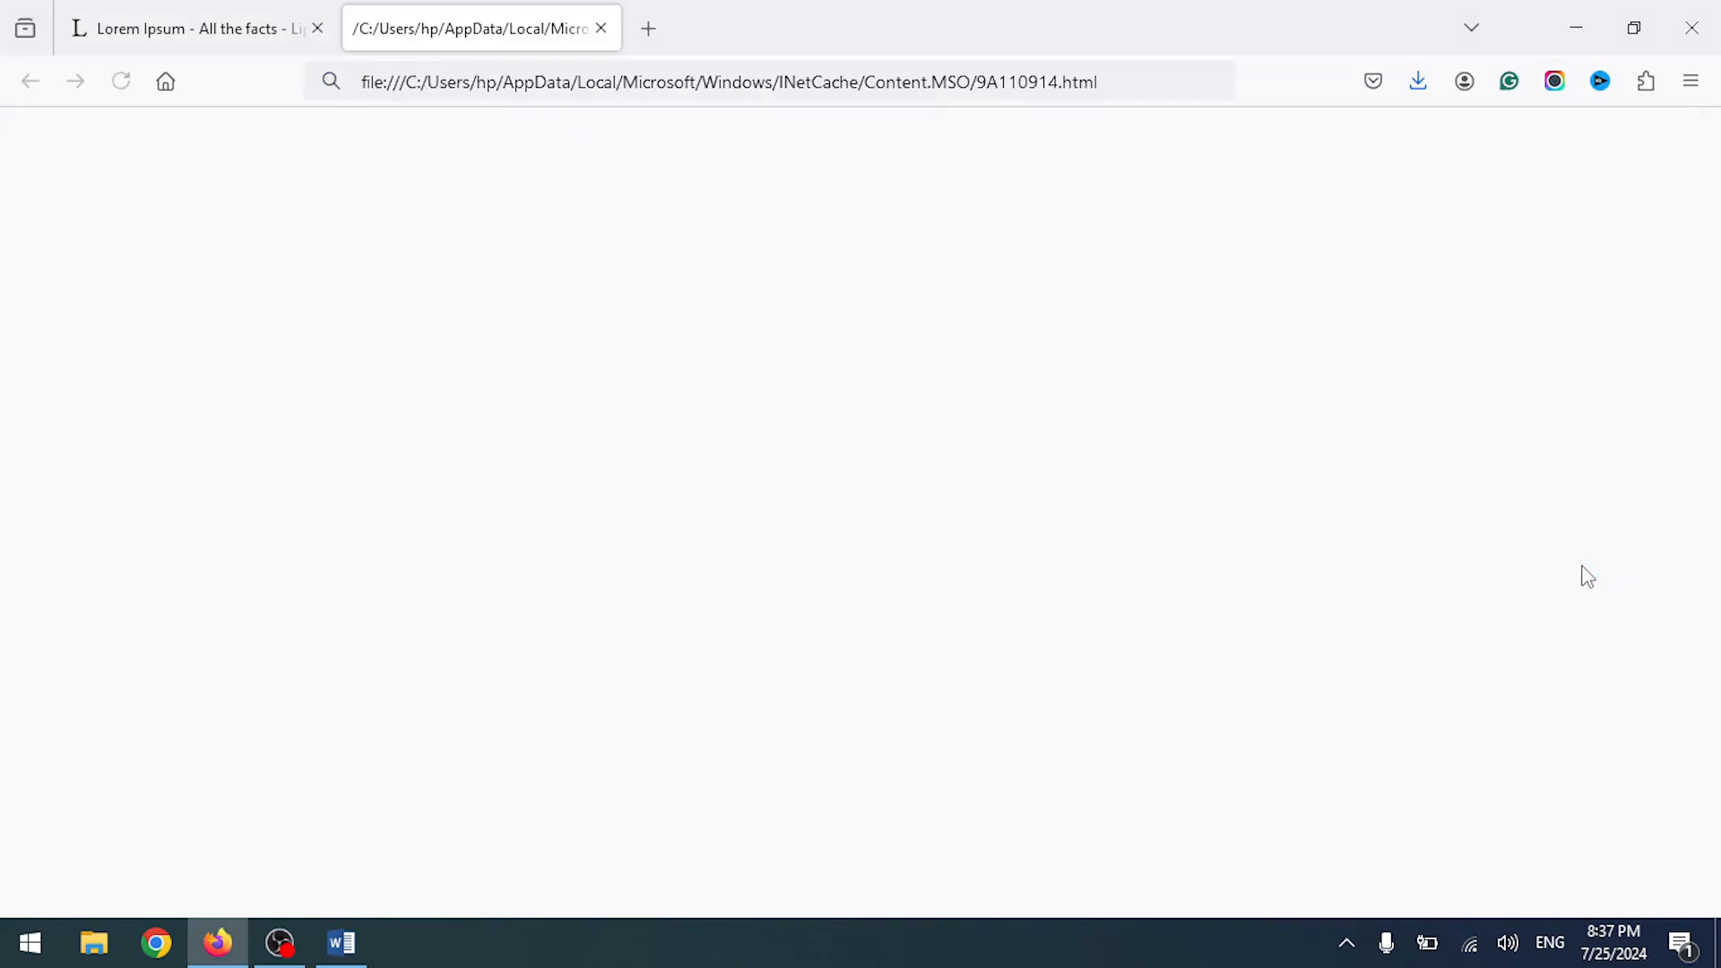
click(601, 28)
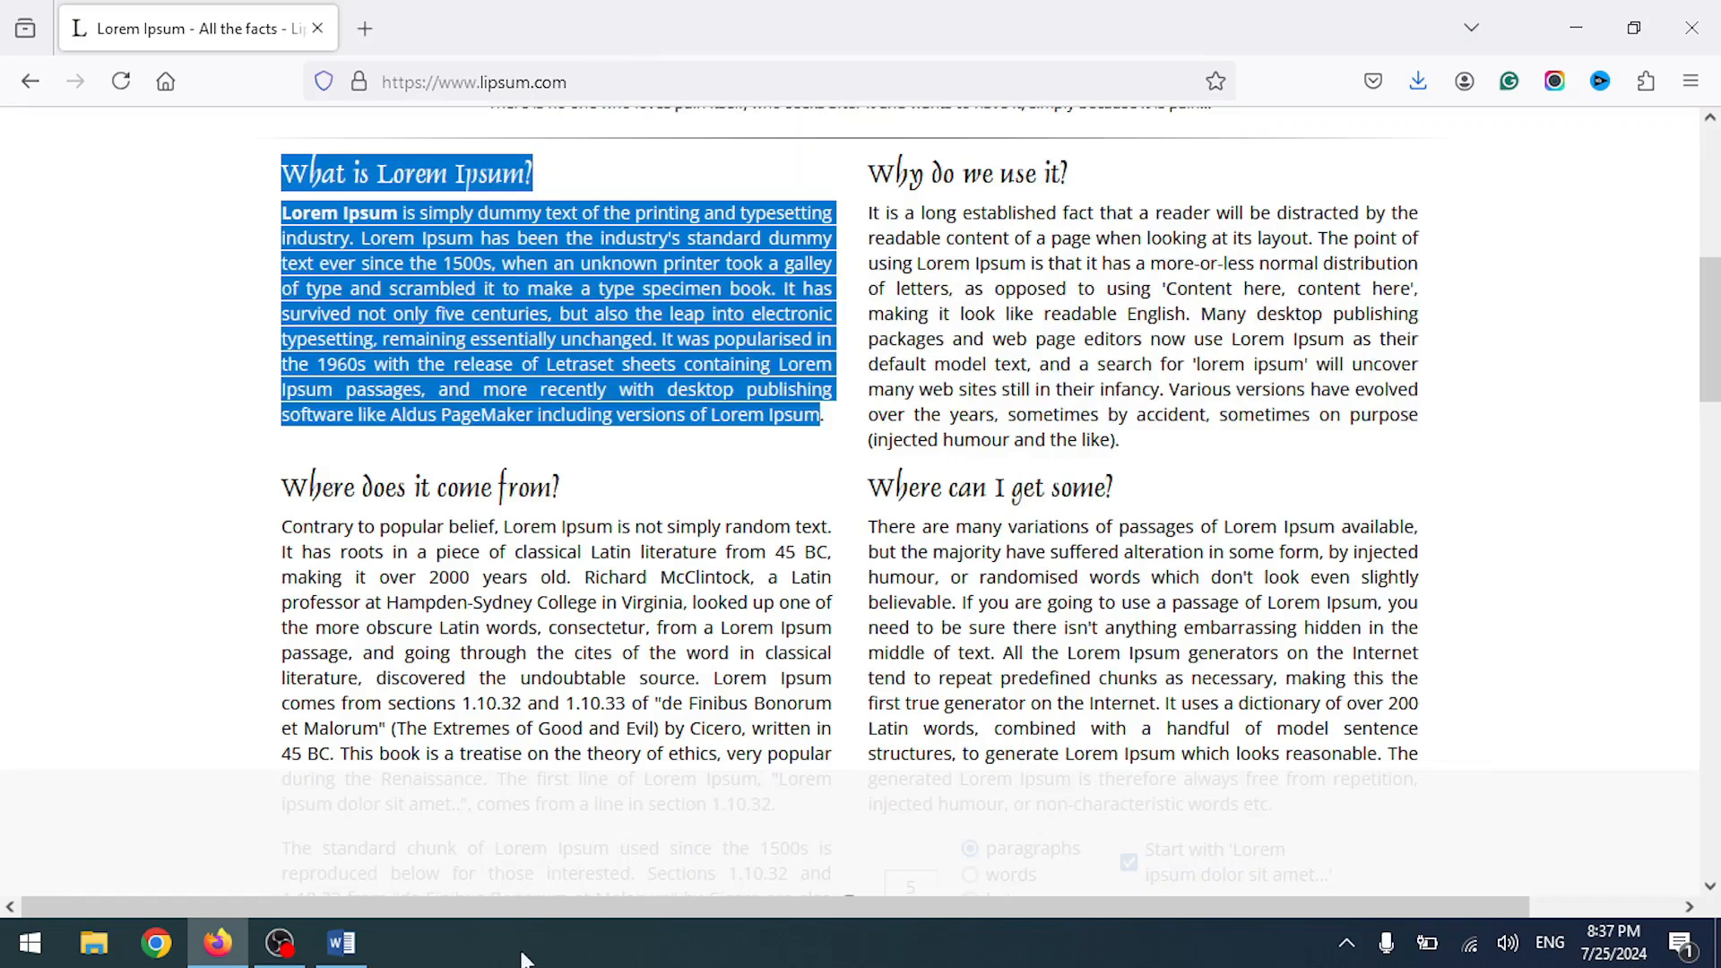
click(340, 942)
- Rerun the Research-pane translation of 'elements' into Urdu (Pakistan)
scroll(1587, 556, down, 1)
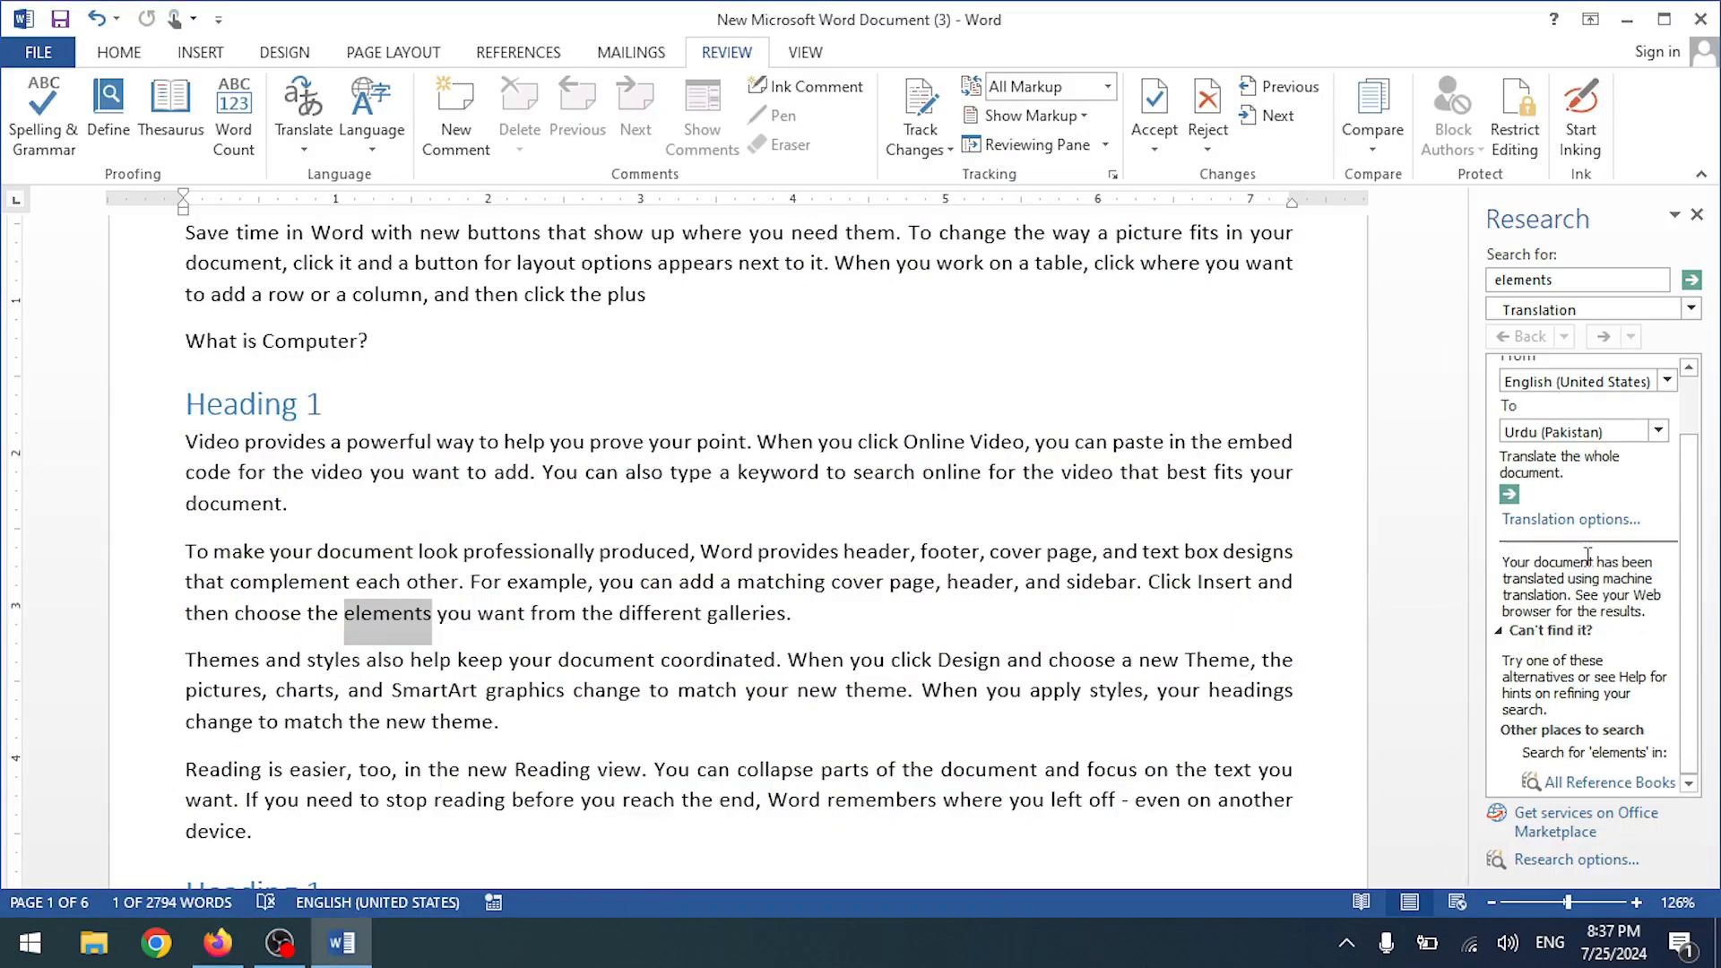
scroll(1587, 556, up, 1)
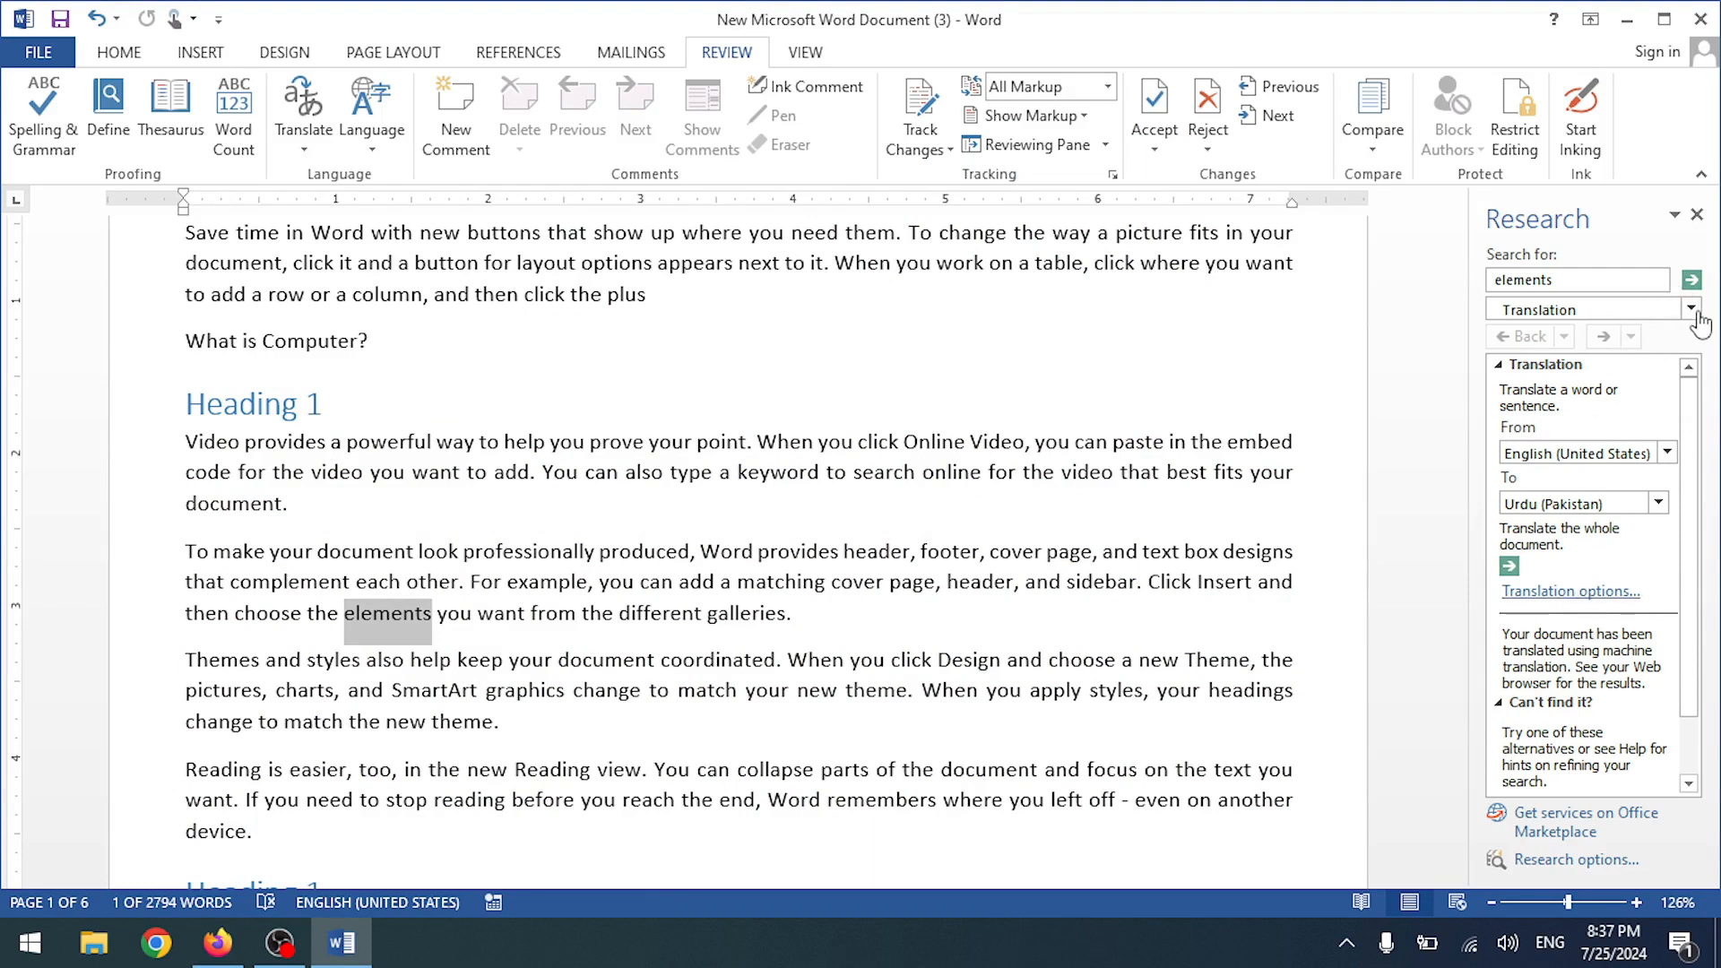
click(1120, 191)
click(1691, 280)
scroll(1604, 601, down, 1)
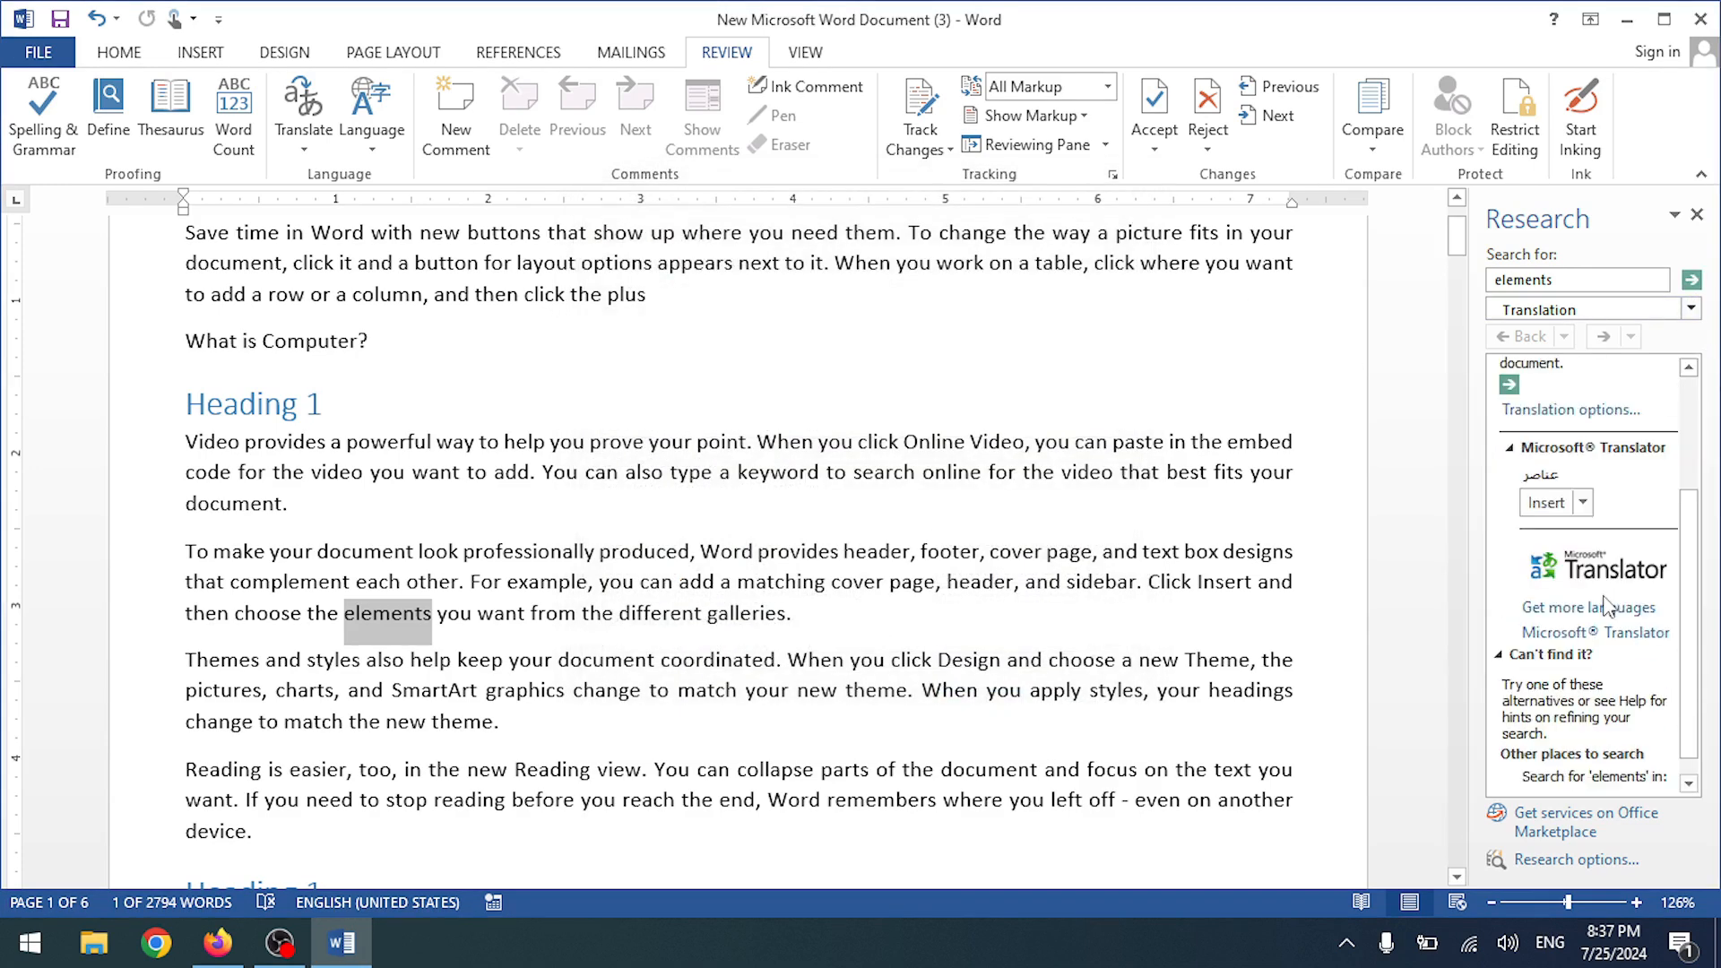
scroll(1604, 607, down, 1)
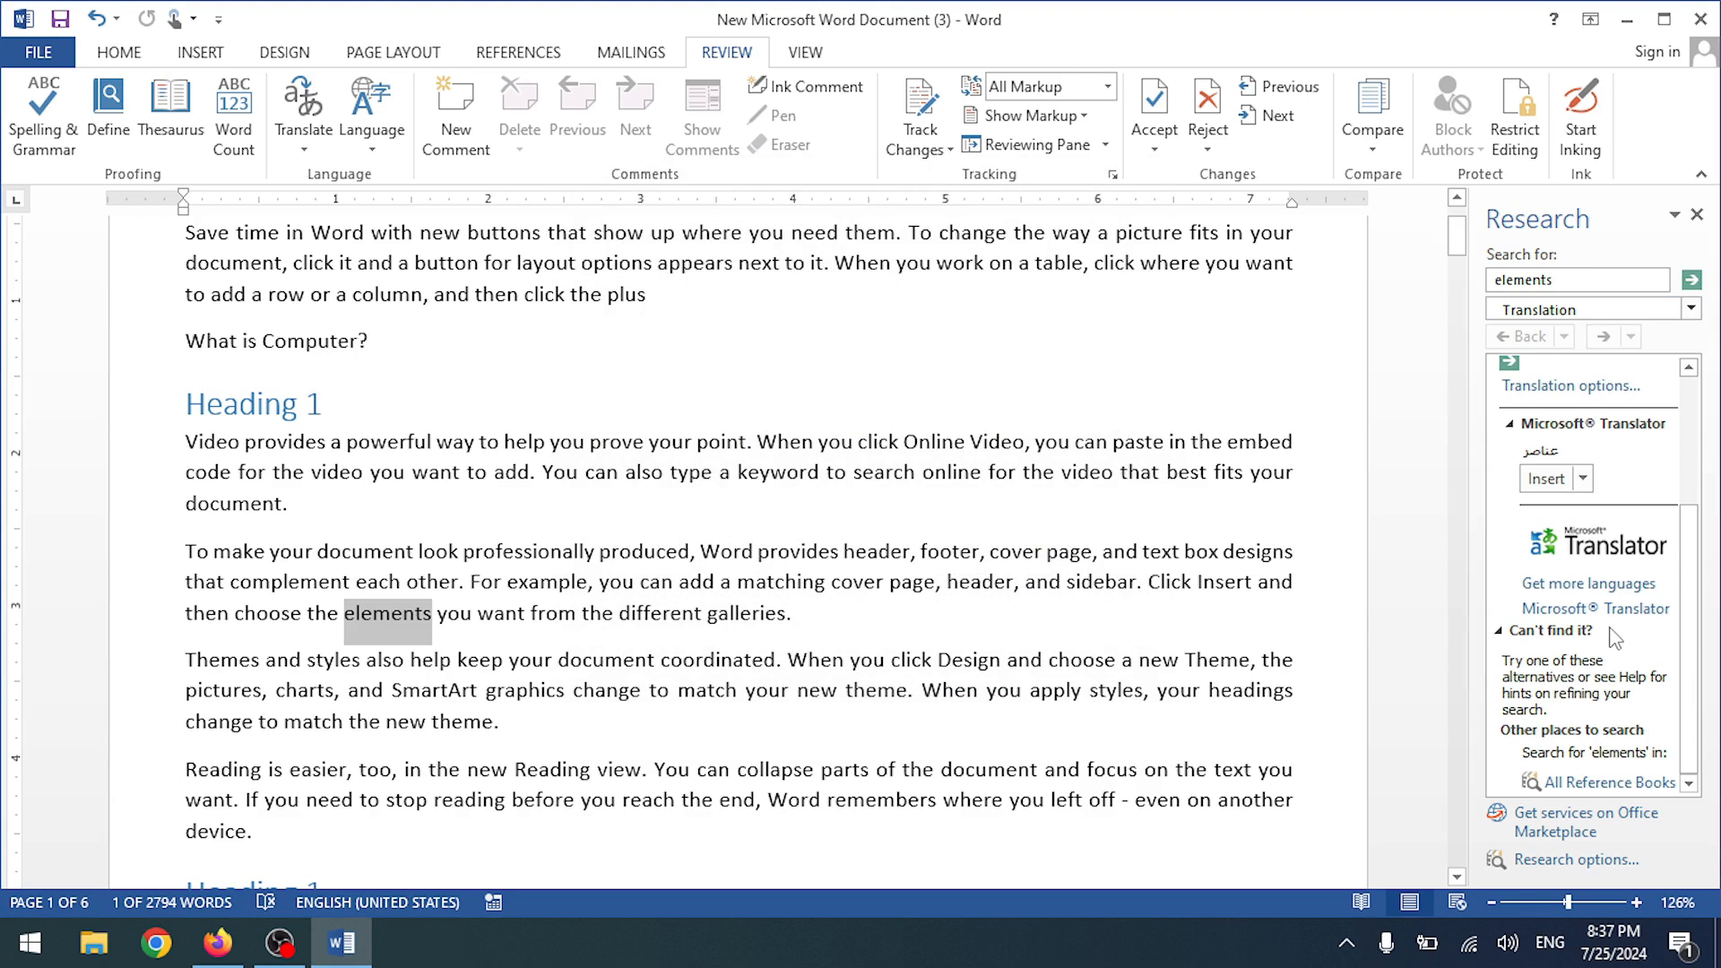
scroll(1614, 638, up, 3)
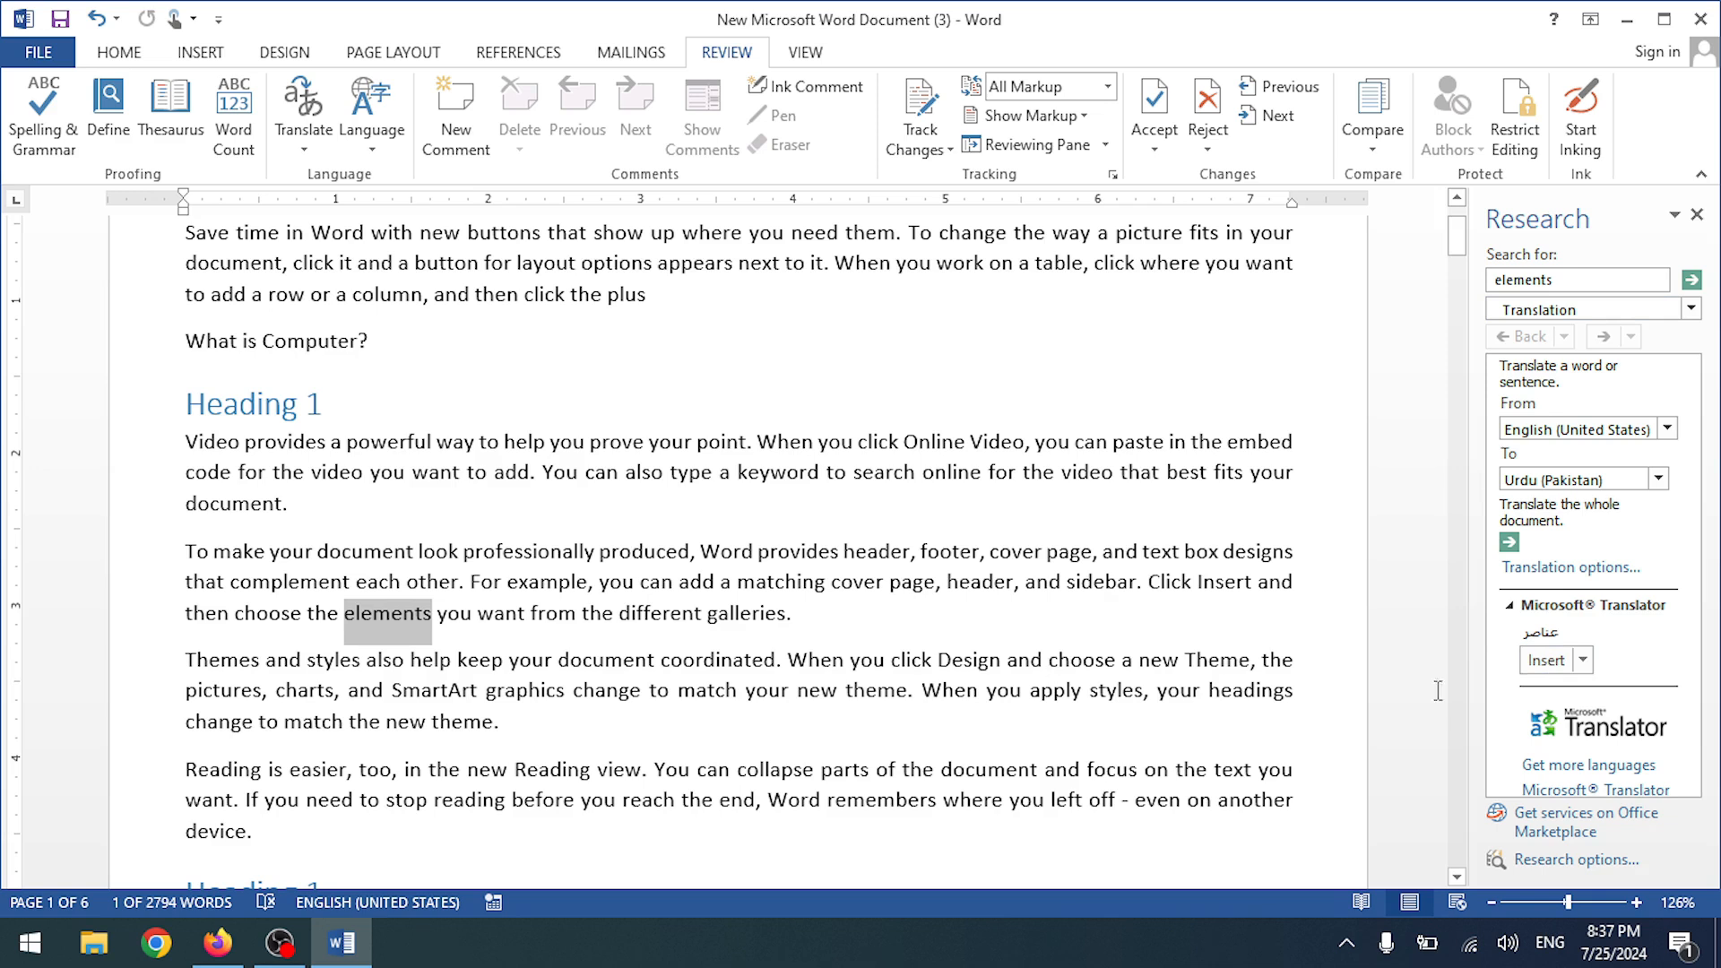
- Insert the Urdu translation عناصر in place of 'elements', undo it, and close the Research pane
click(1543, 665)
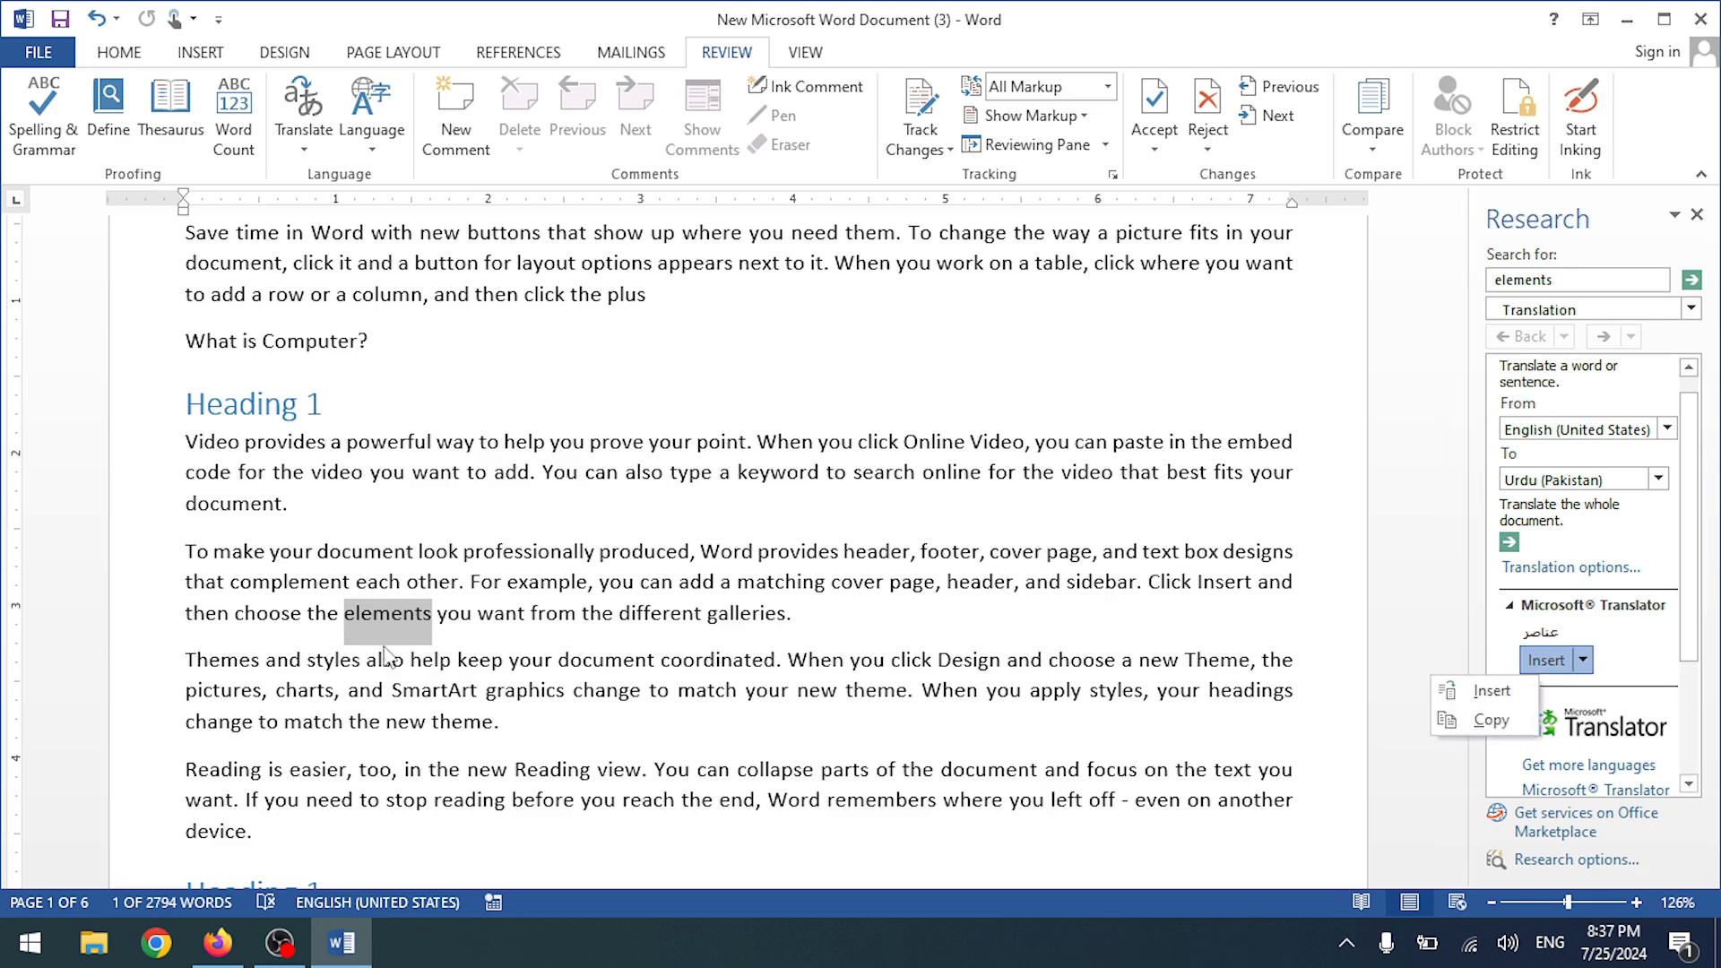
click(1490, 692)
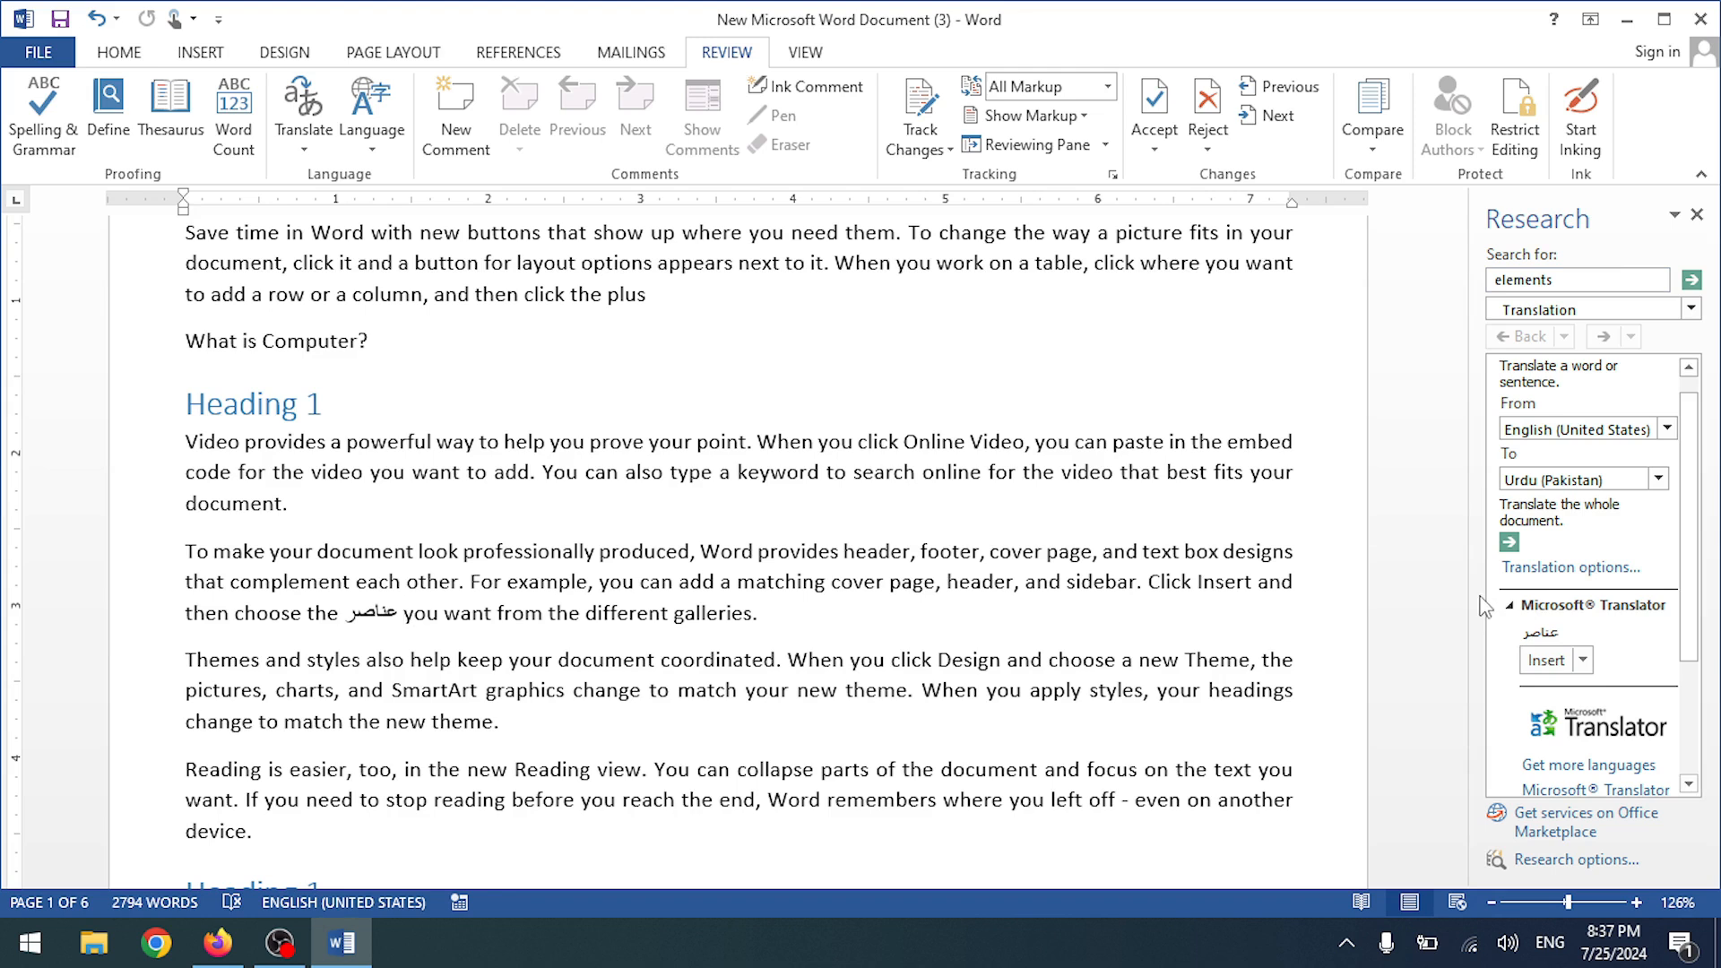
key(ctrl+z)
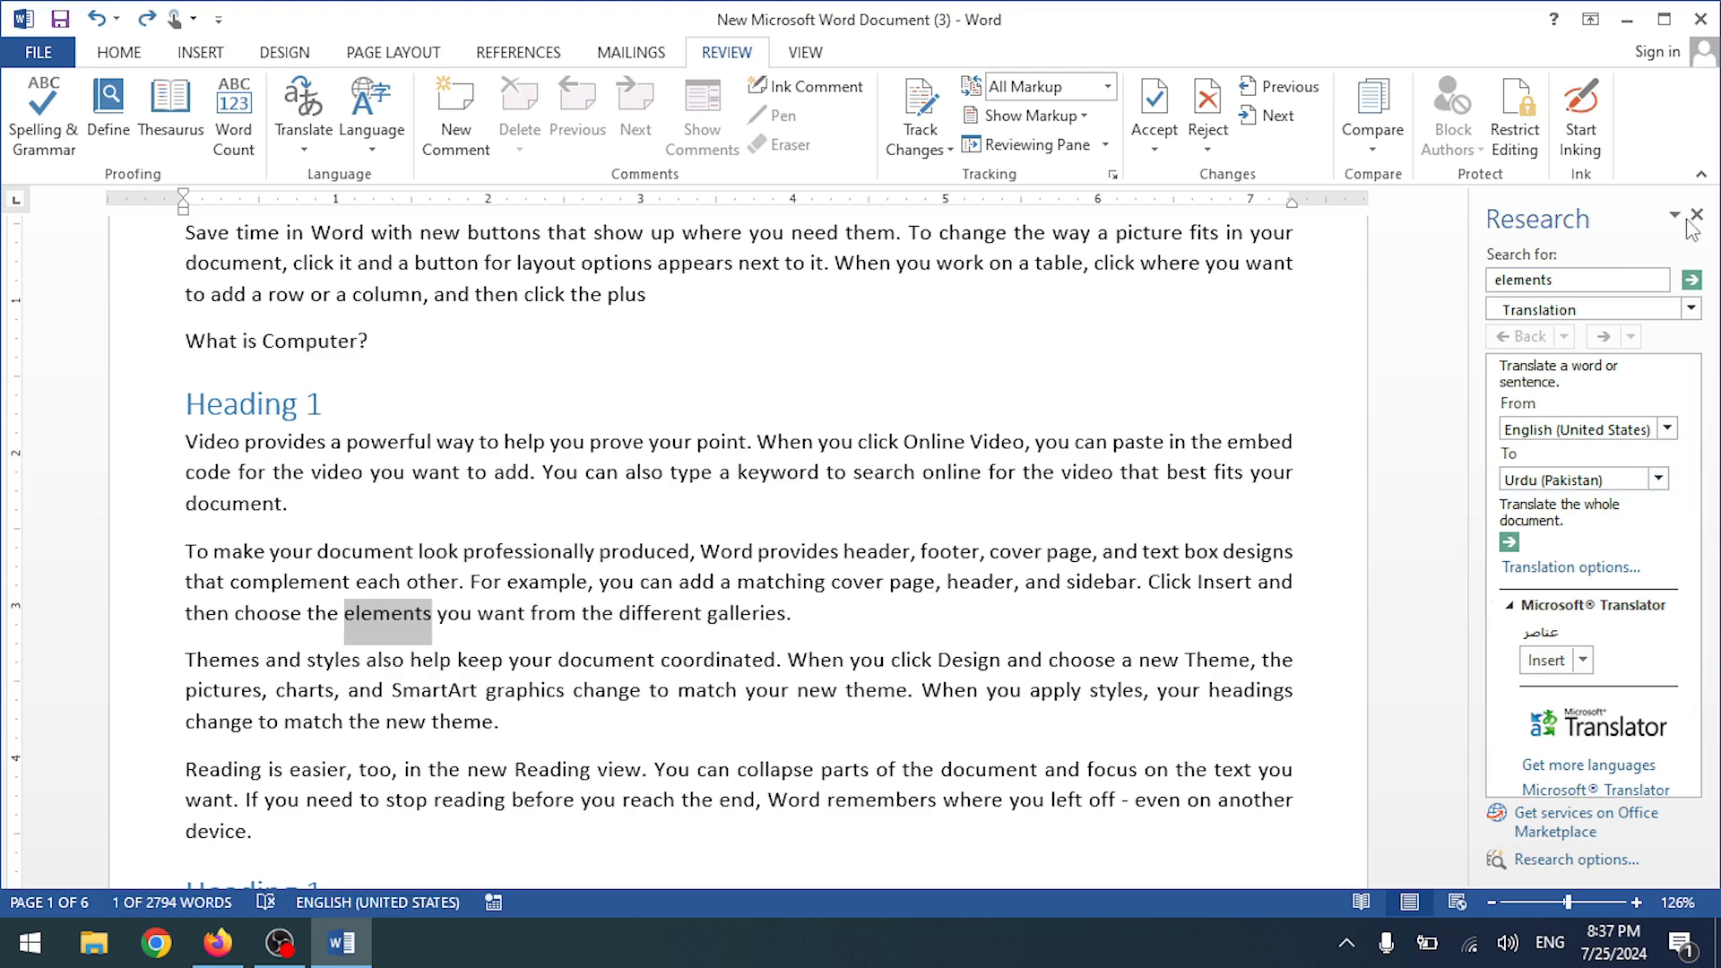
click(1697, 215)
click(597, 558)
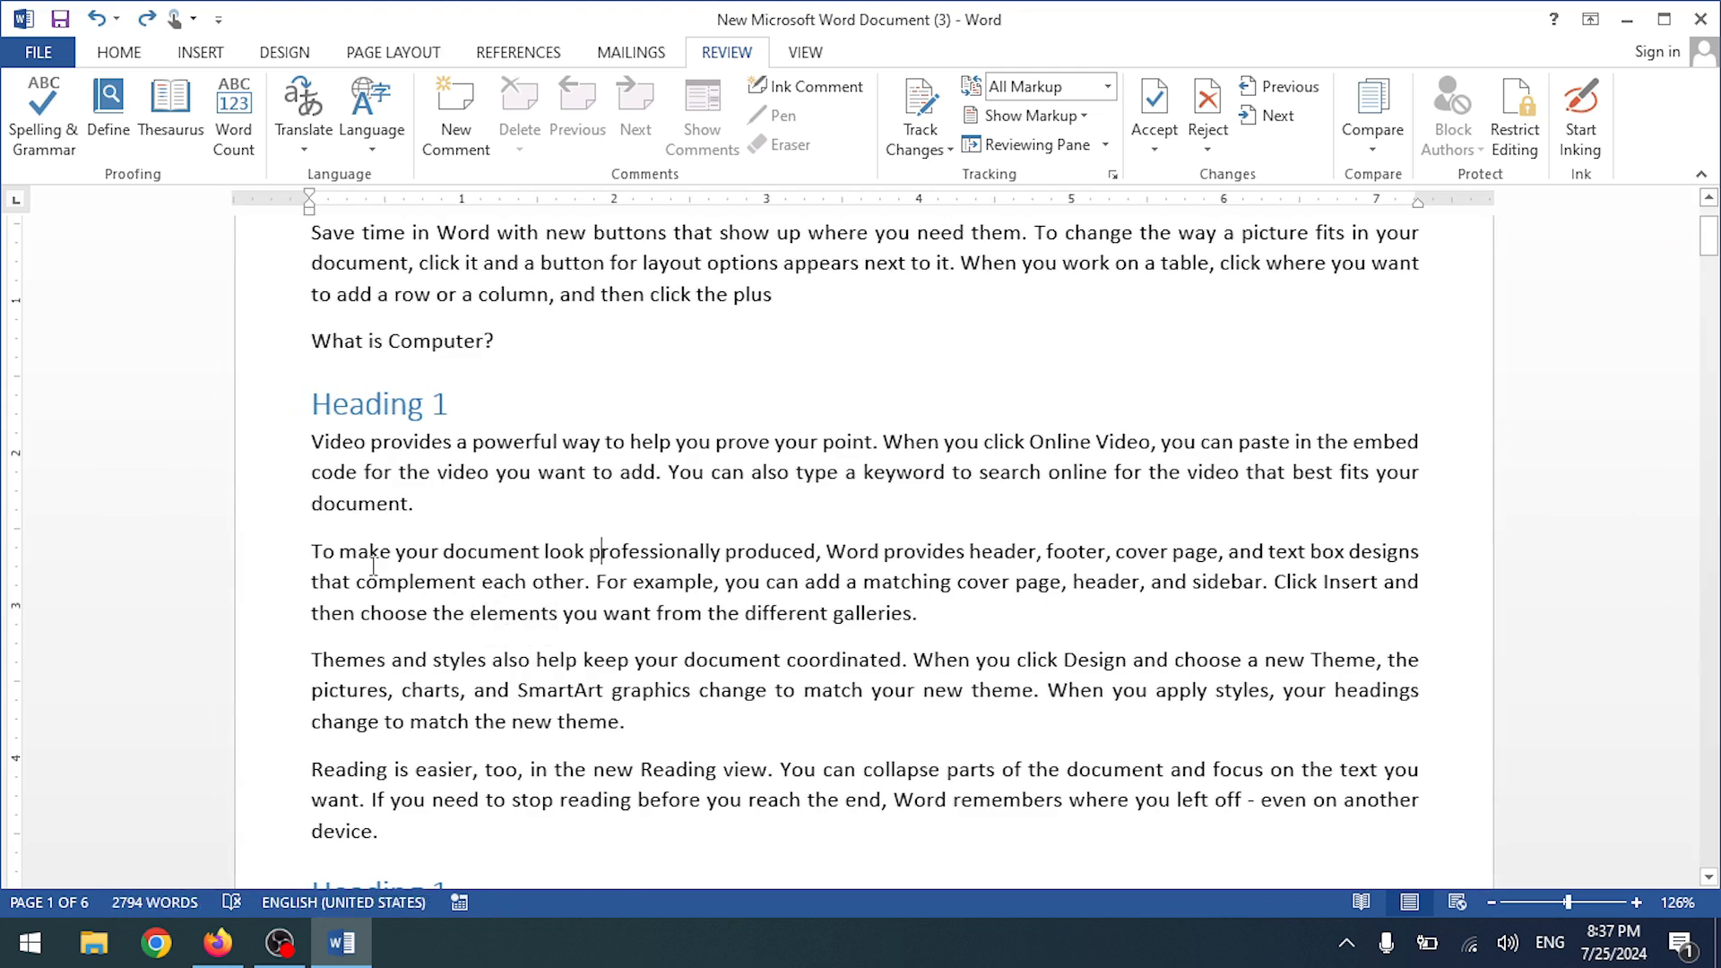
- Translate the paragraph 'To make your document look professionally produced' into Urdu
triple_click(315, 549)
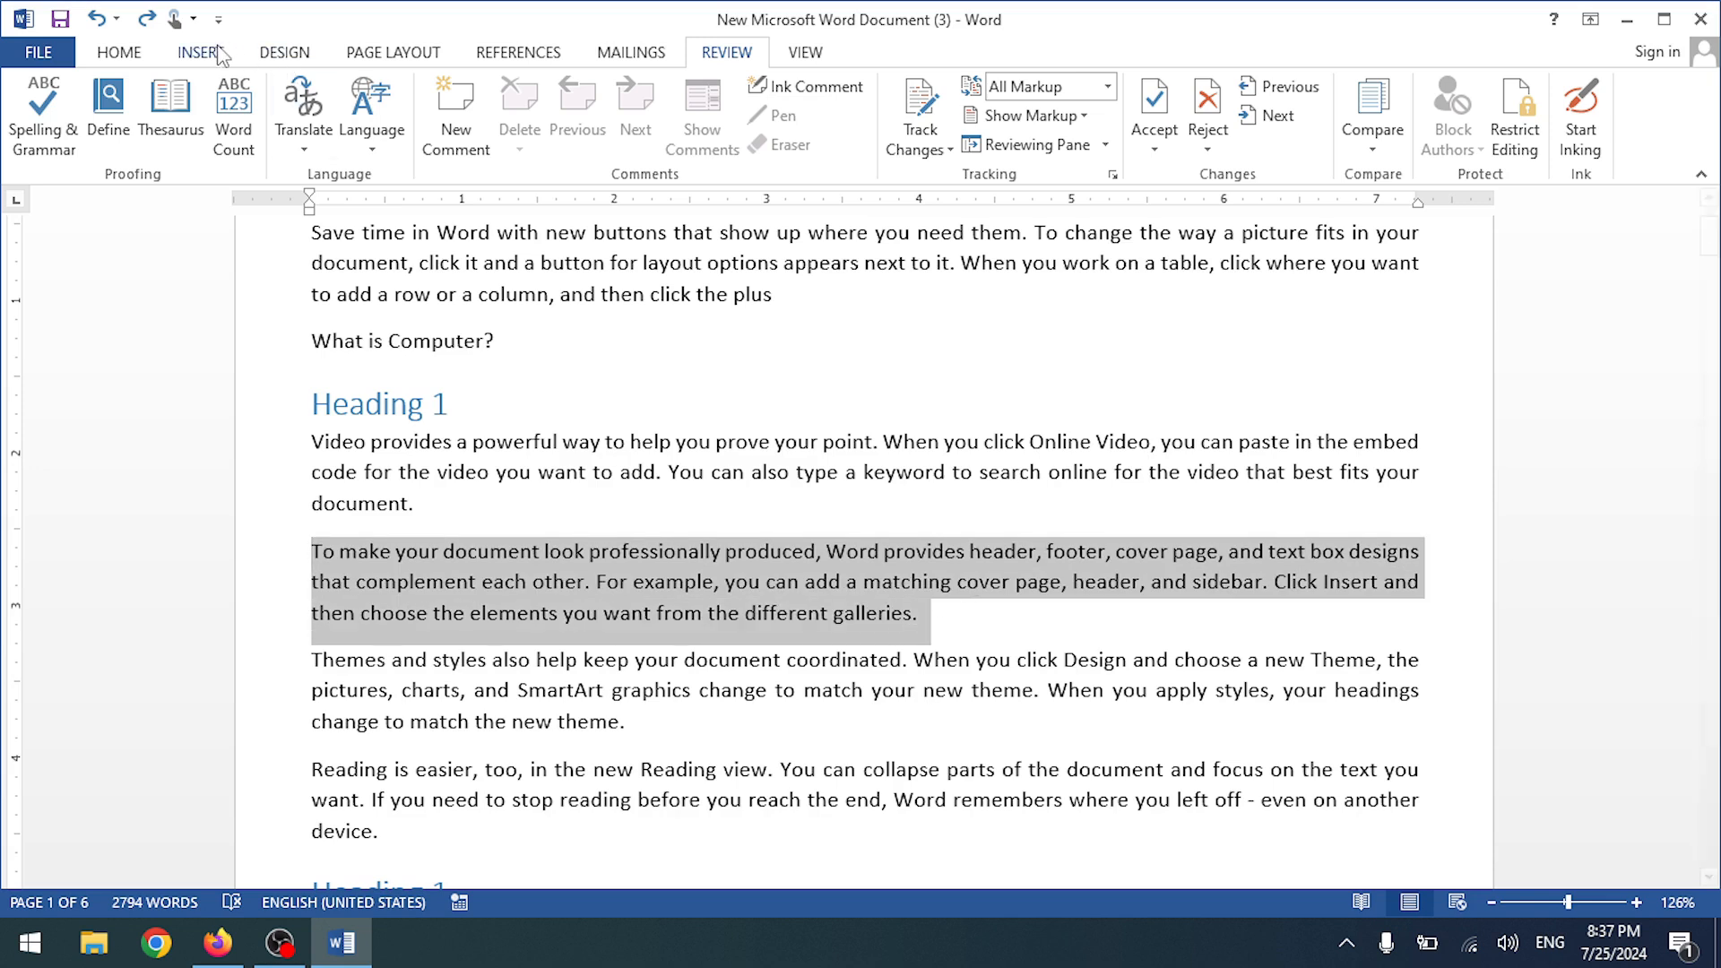
click(308, 130)
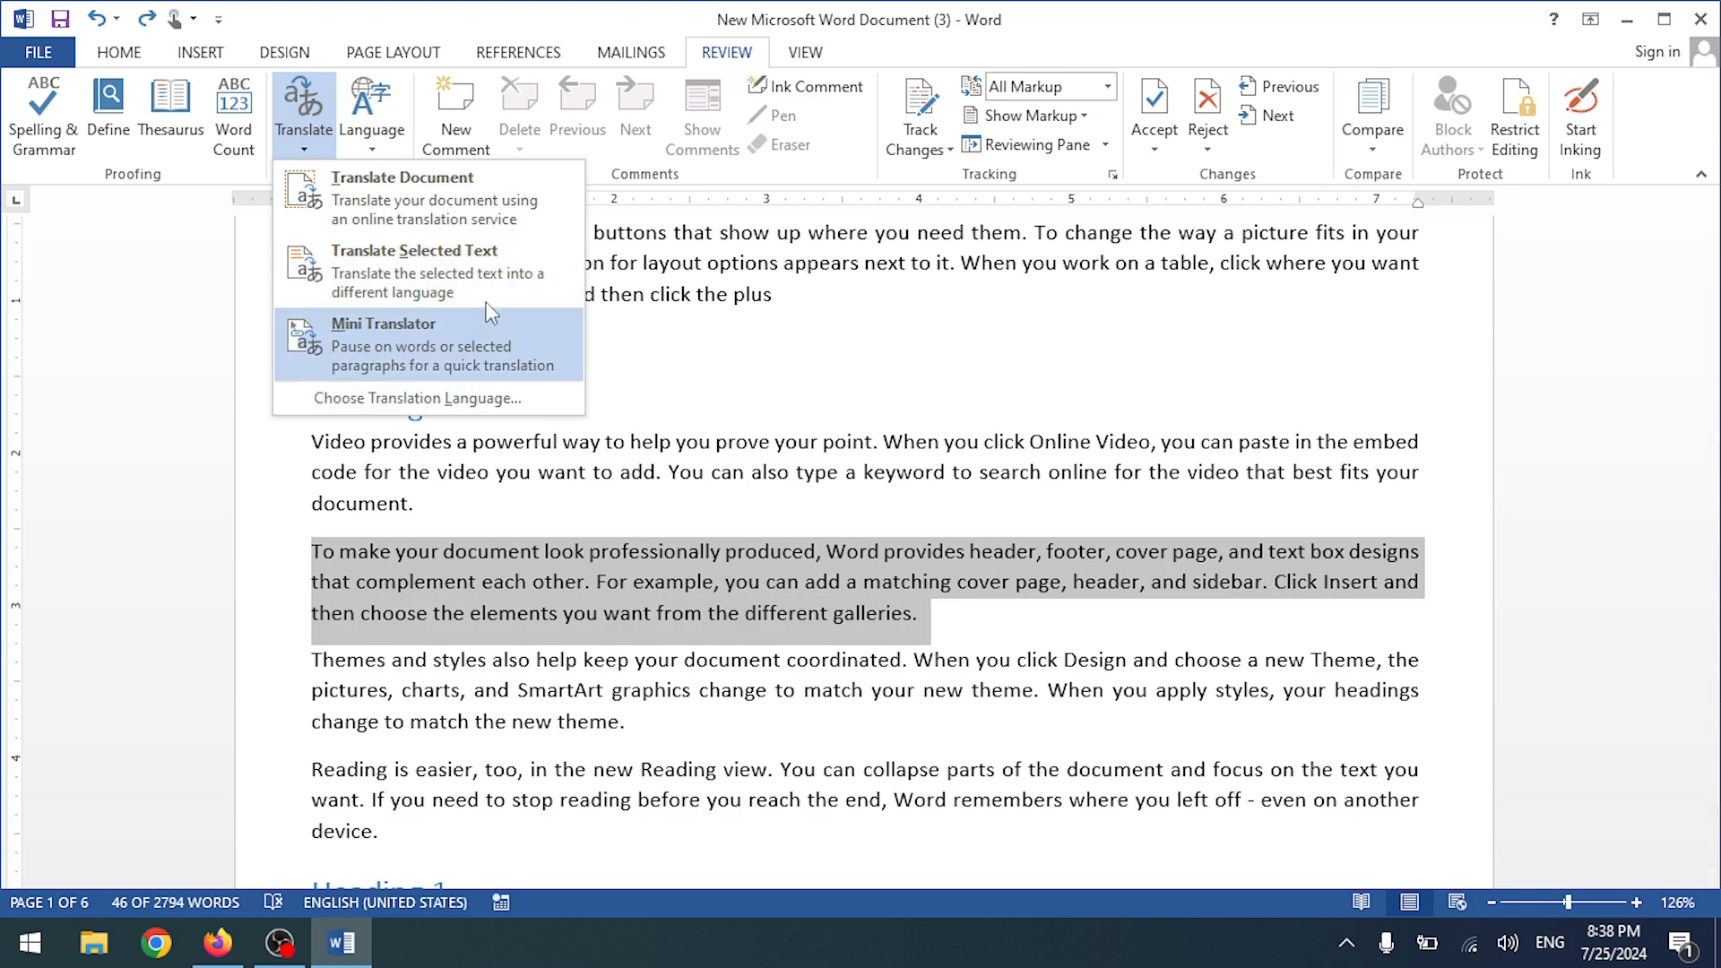
click(414, 269)
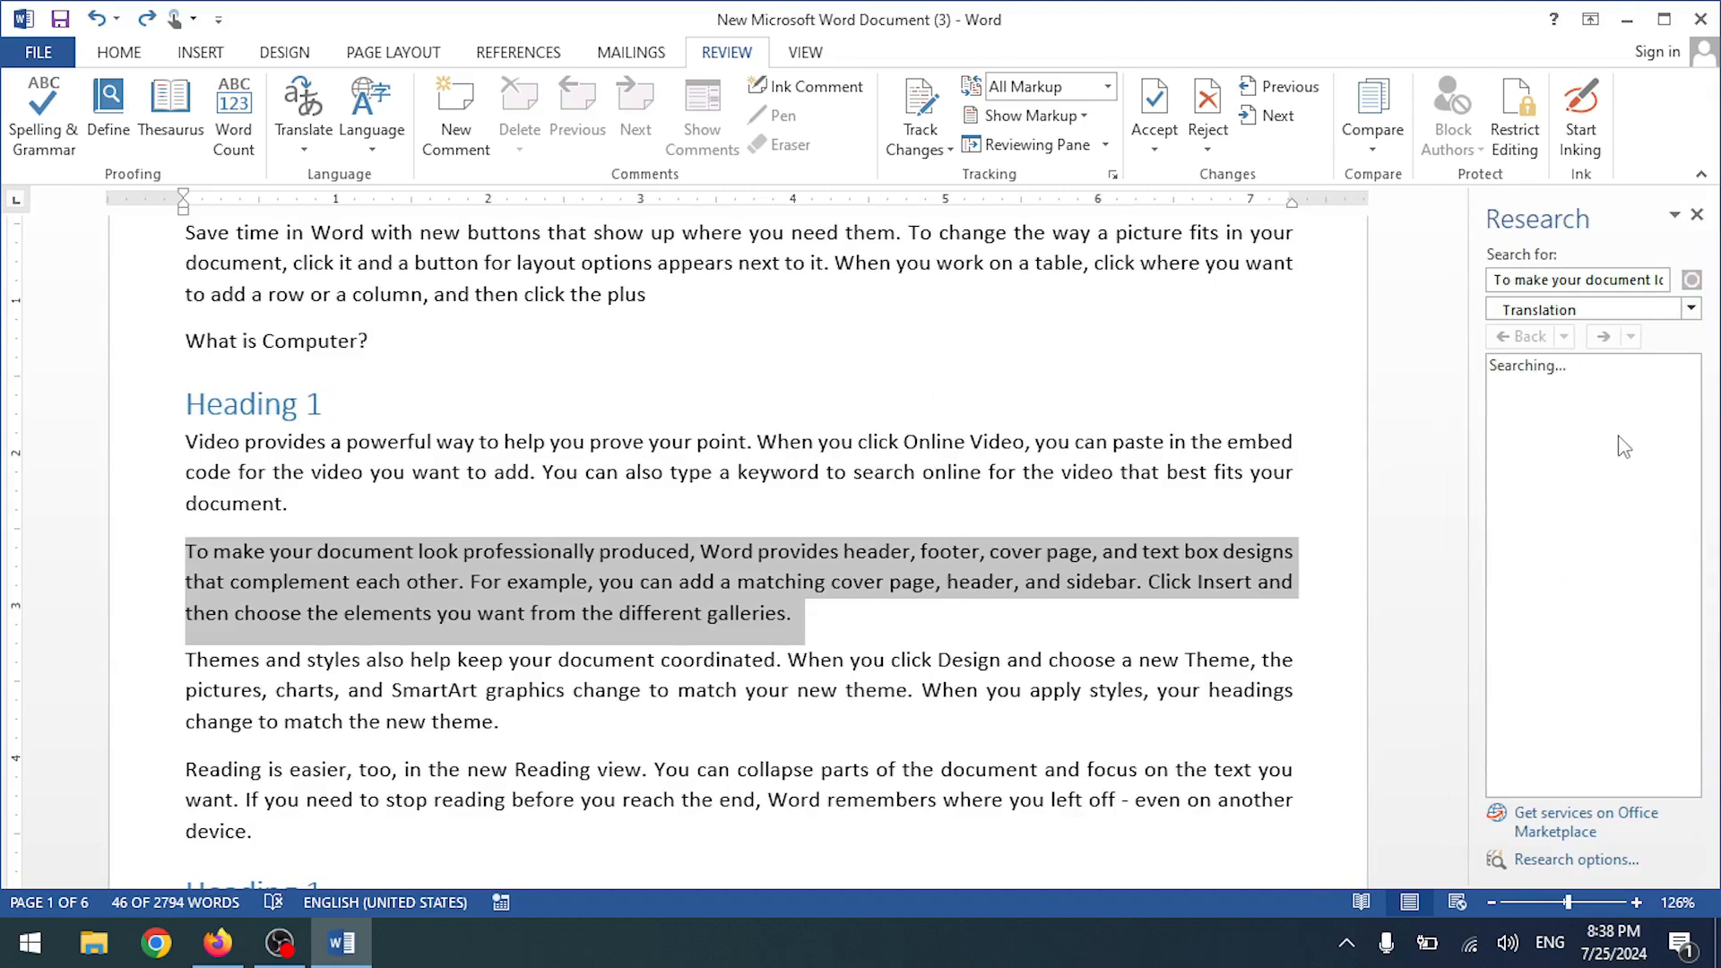
- Insert the Urdu paragraph translation after 'best fits your', then undo the insertion
click(1691, 310)
click(1444, 477)
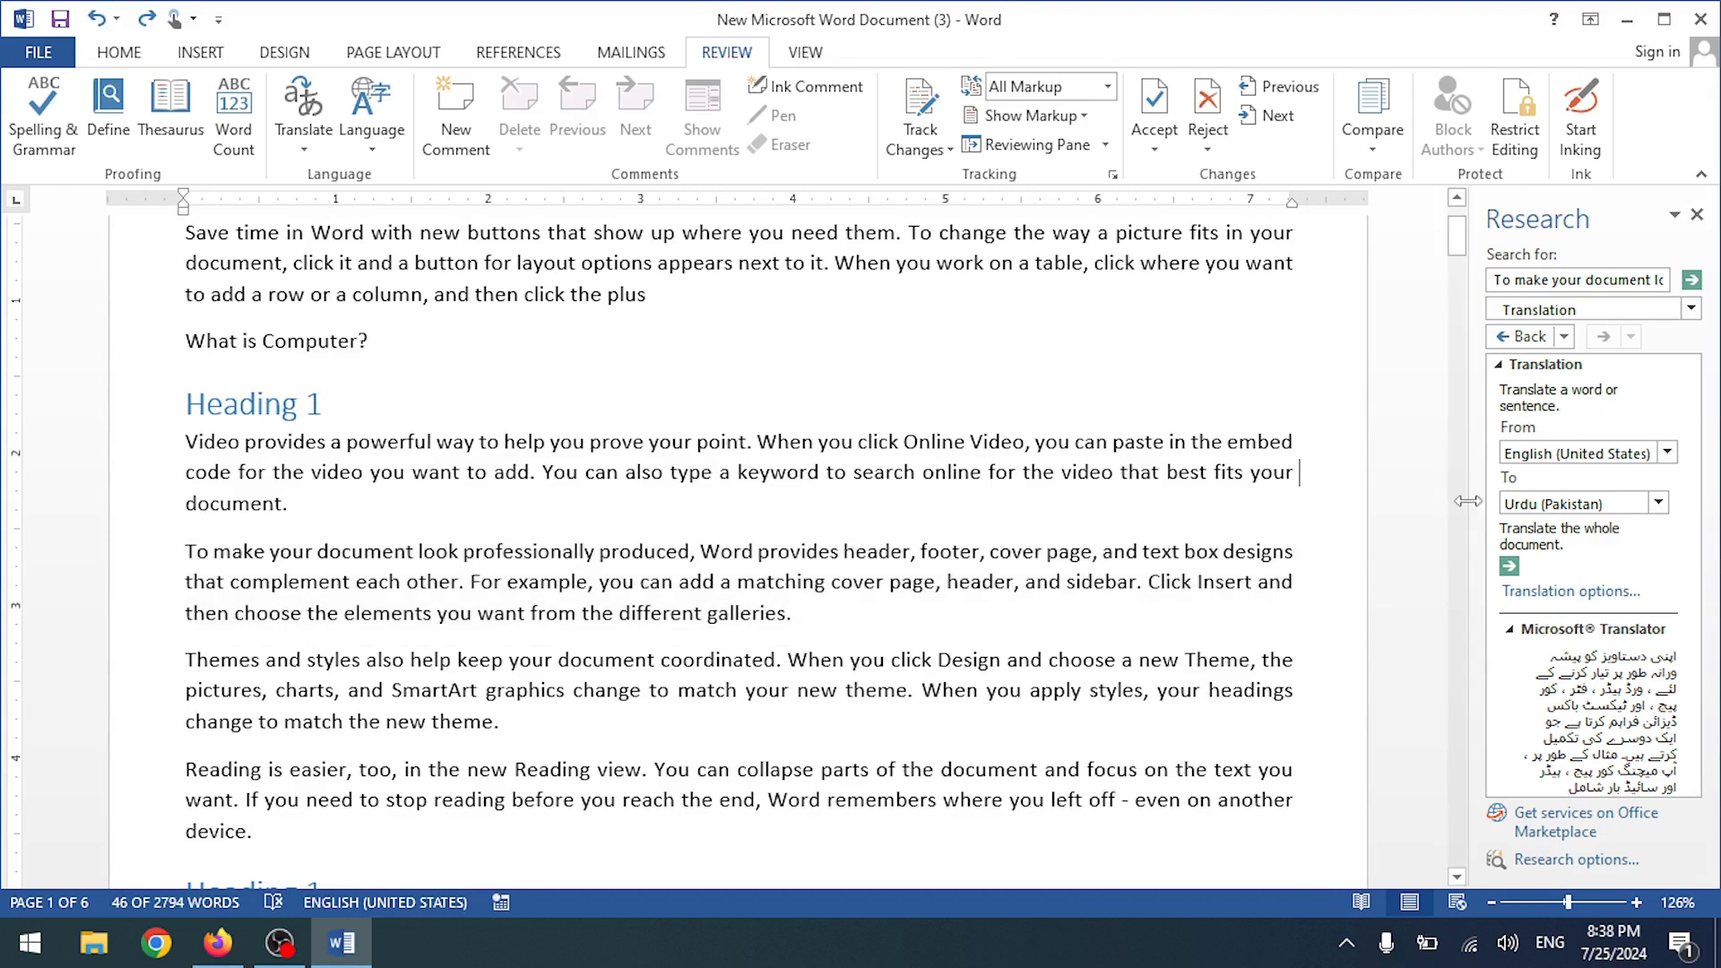
scroll(1607, 778, down, 3)
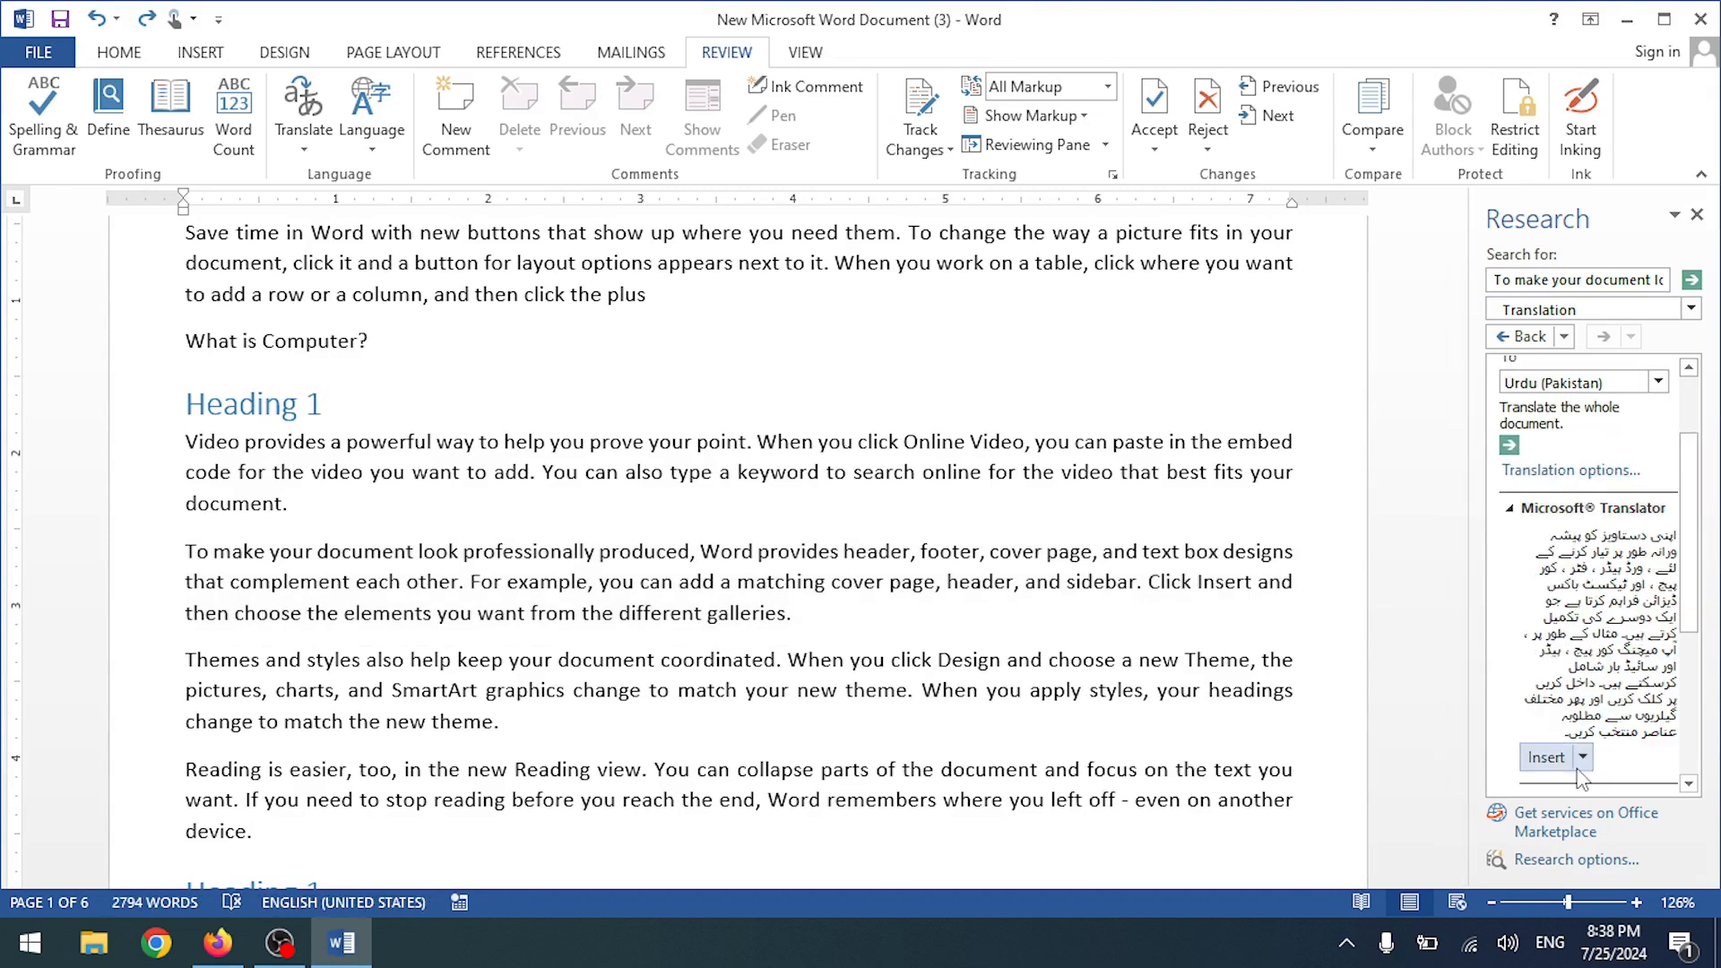
click(1548, 758)
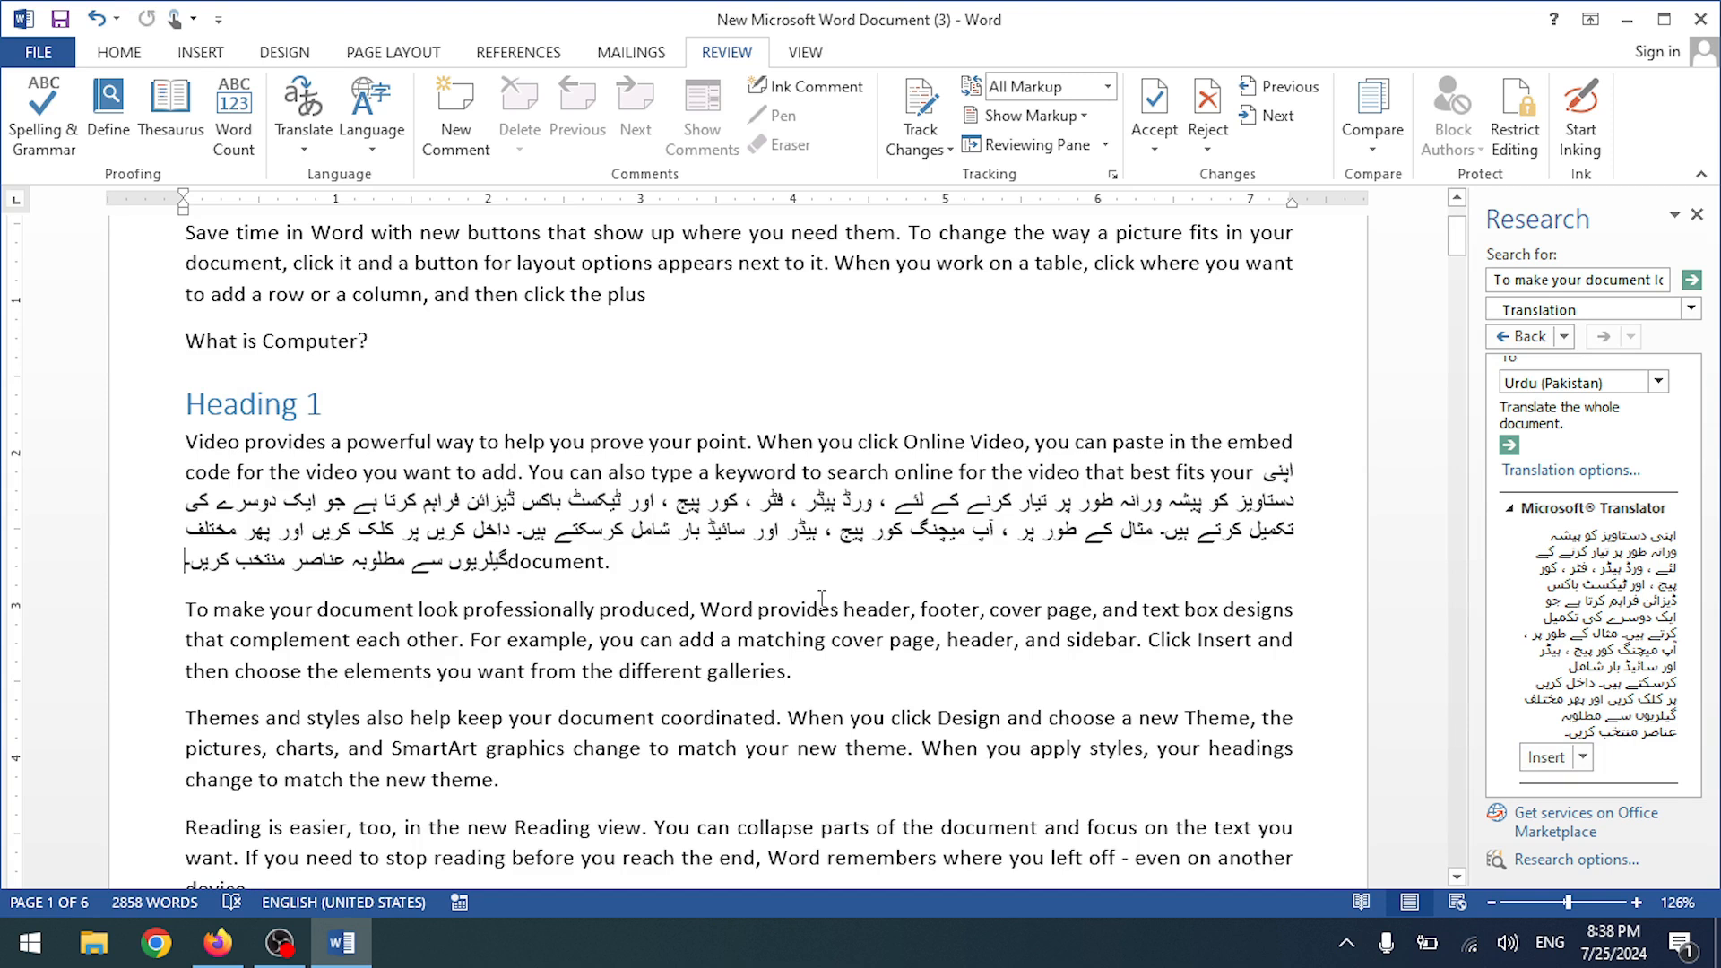
key(ctrl+z)
- Set the document translation language to Urdu (Pakistan) and choose Don't Send
click(413, 473)
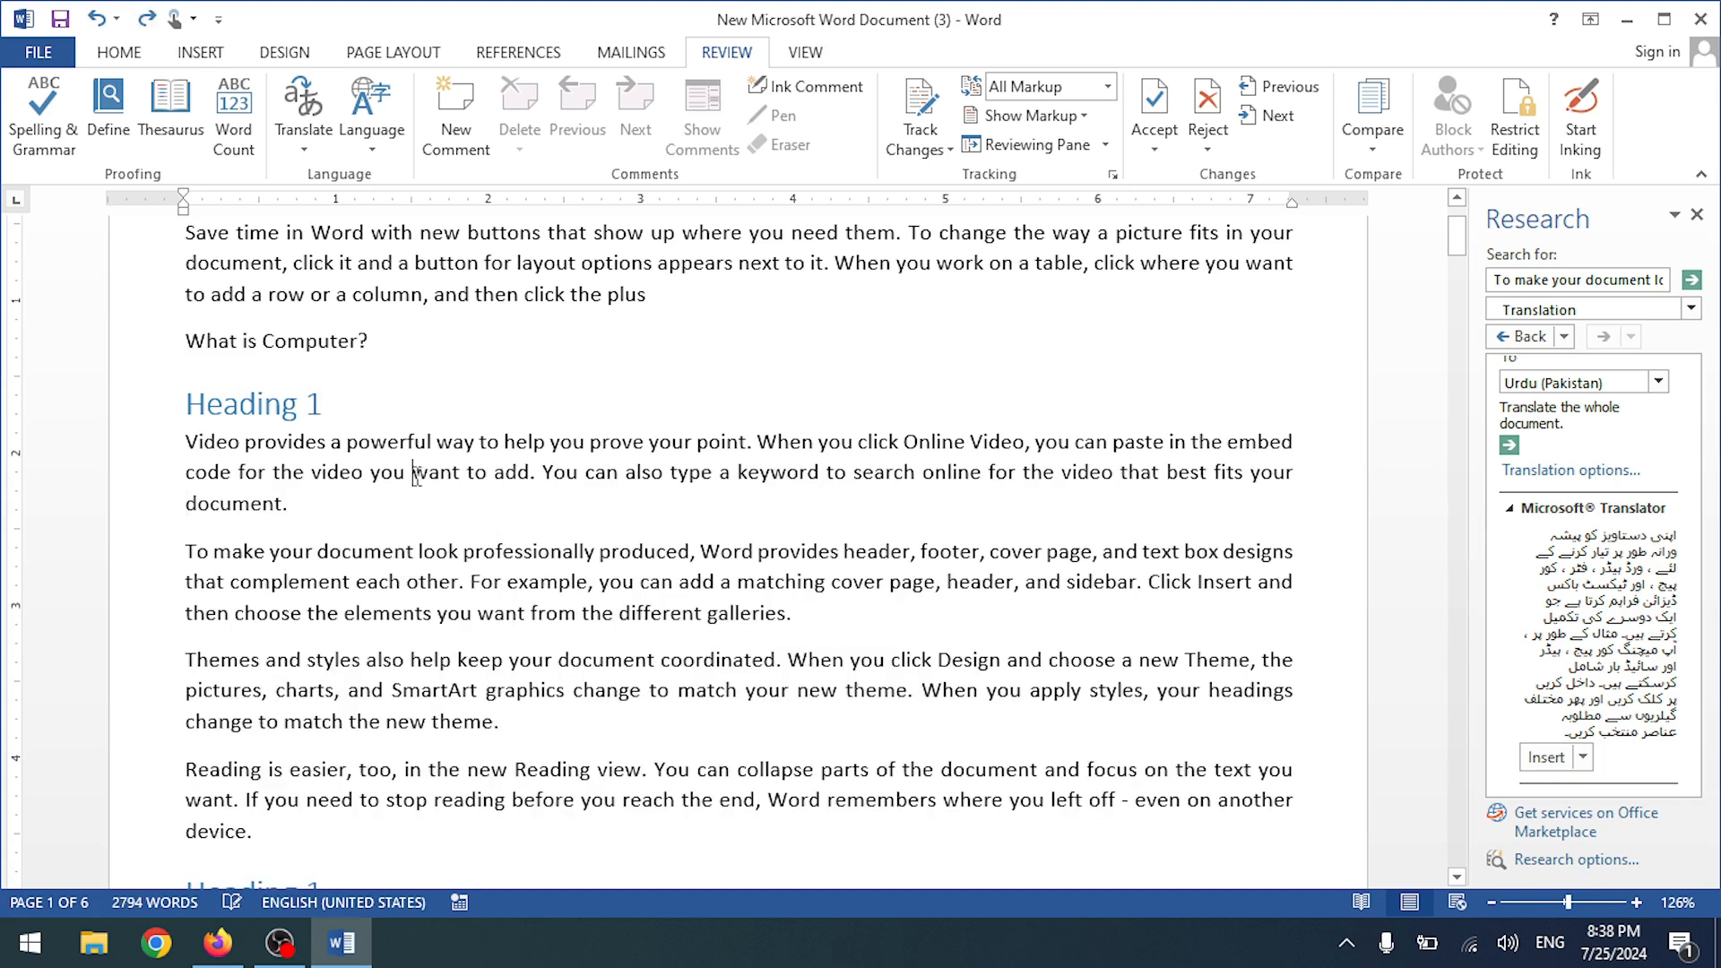
click(304, 132)
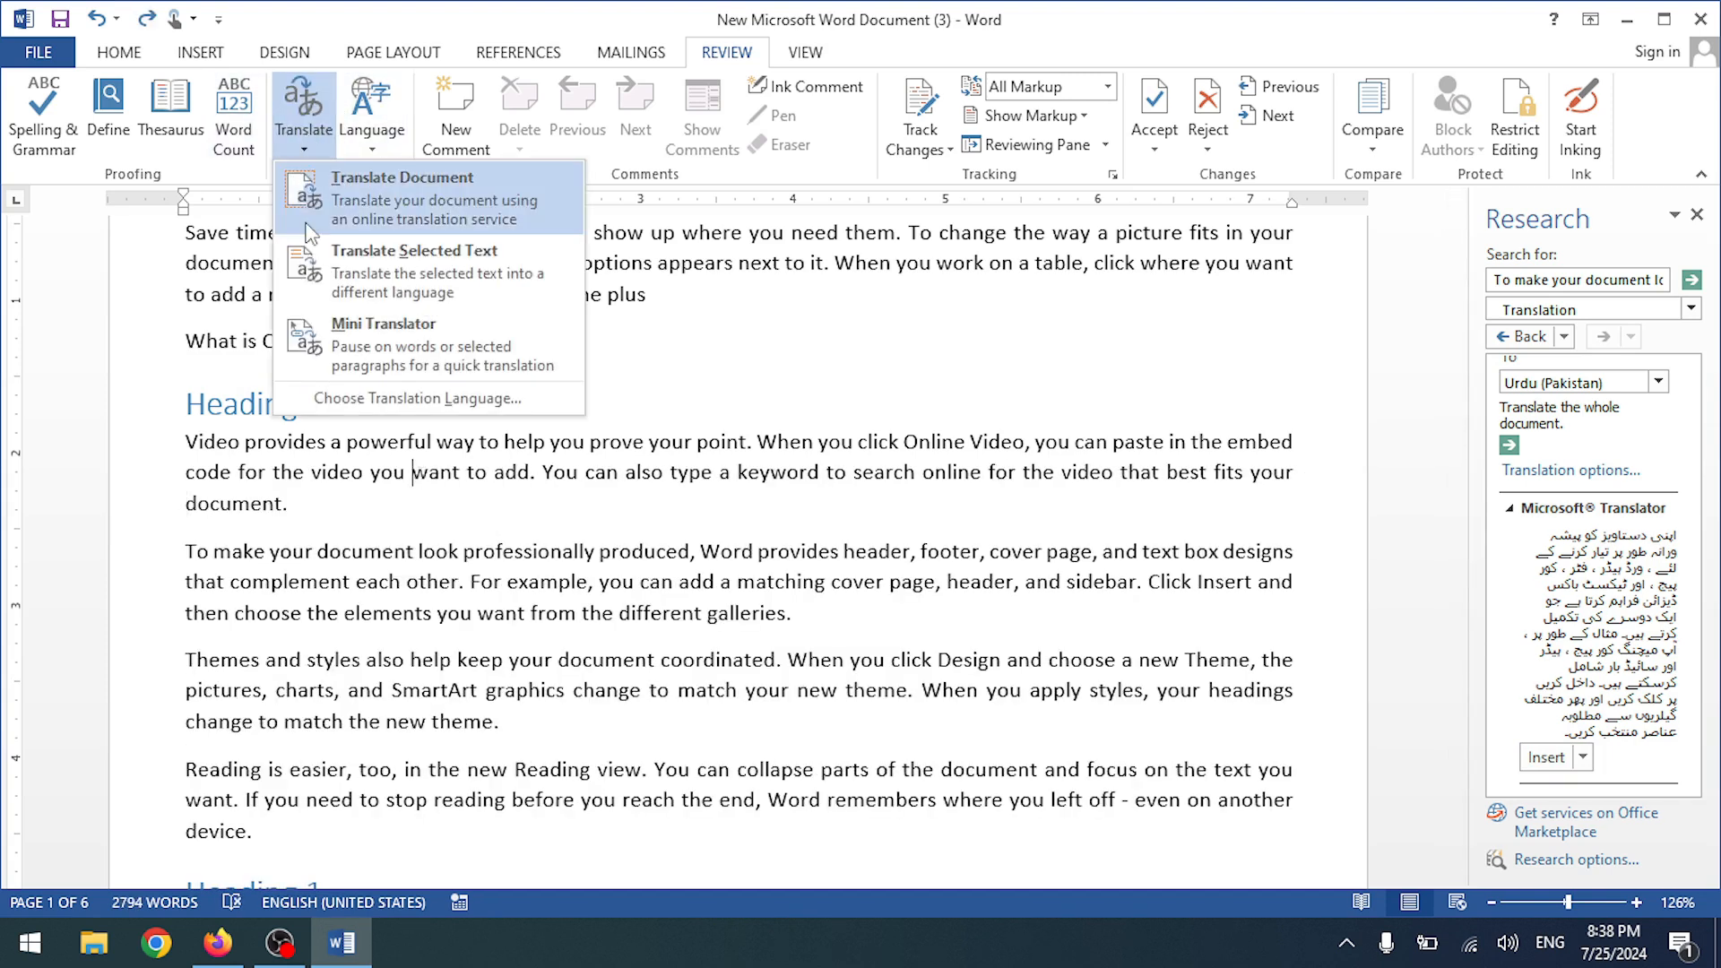
click(351, 202)
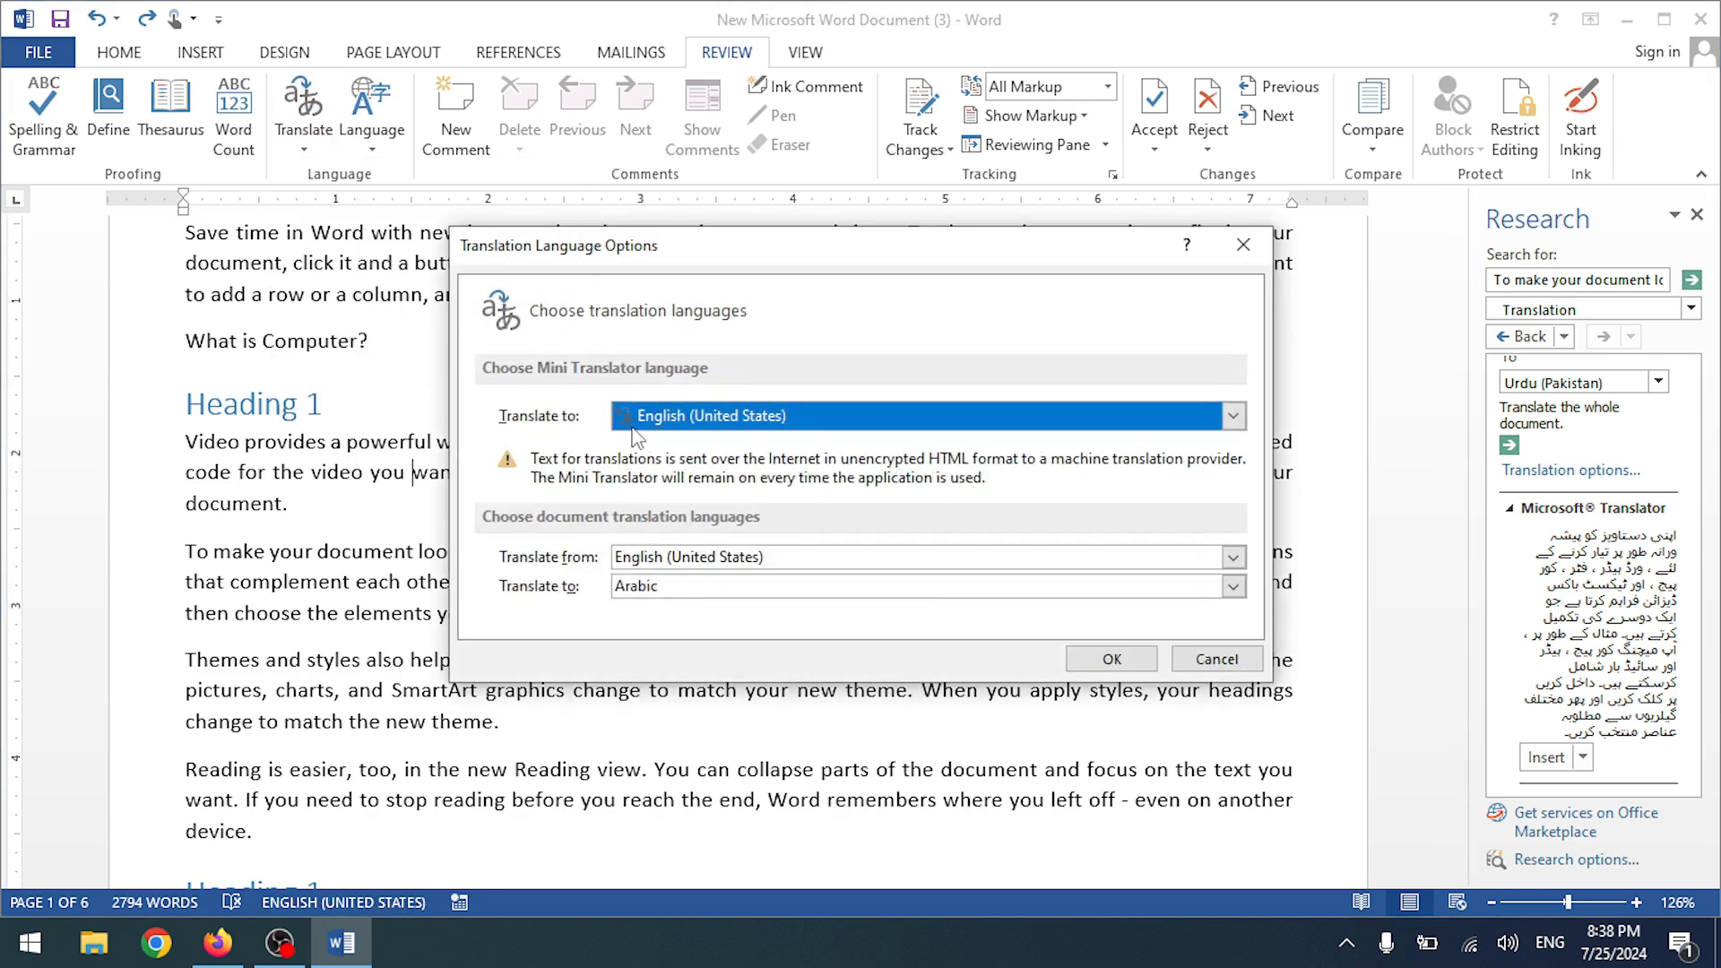
click(672, 589)
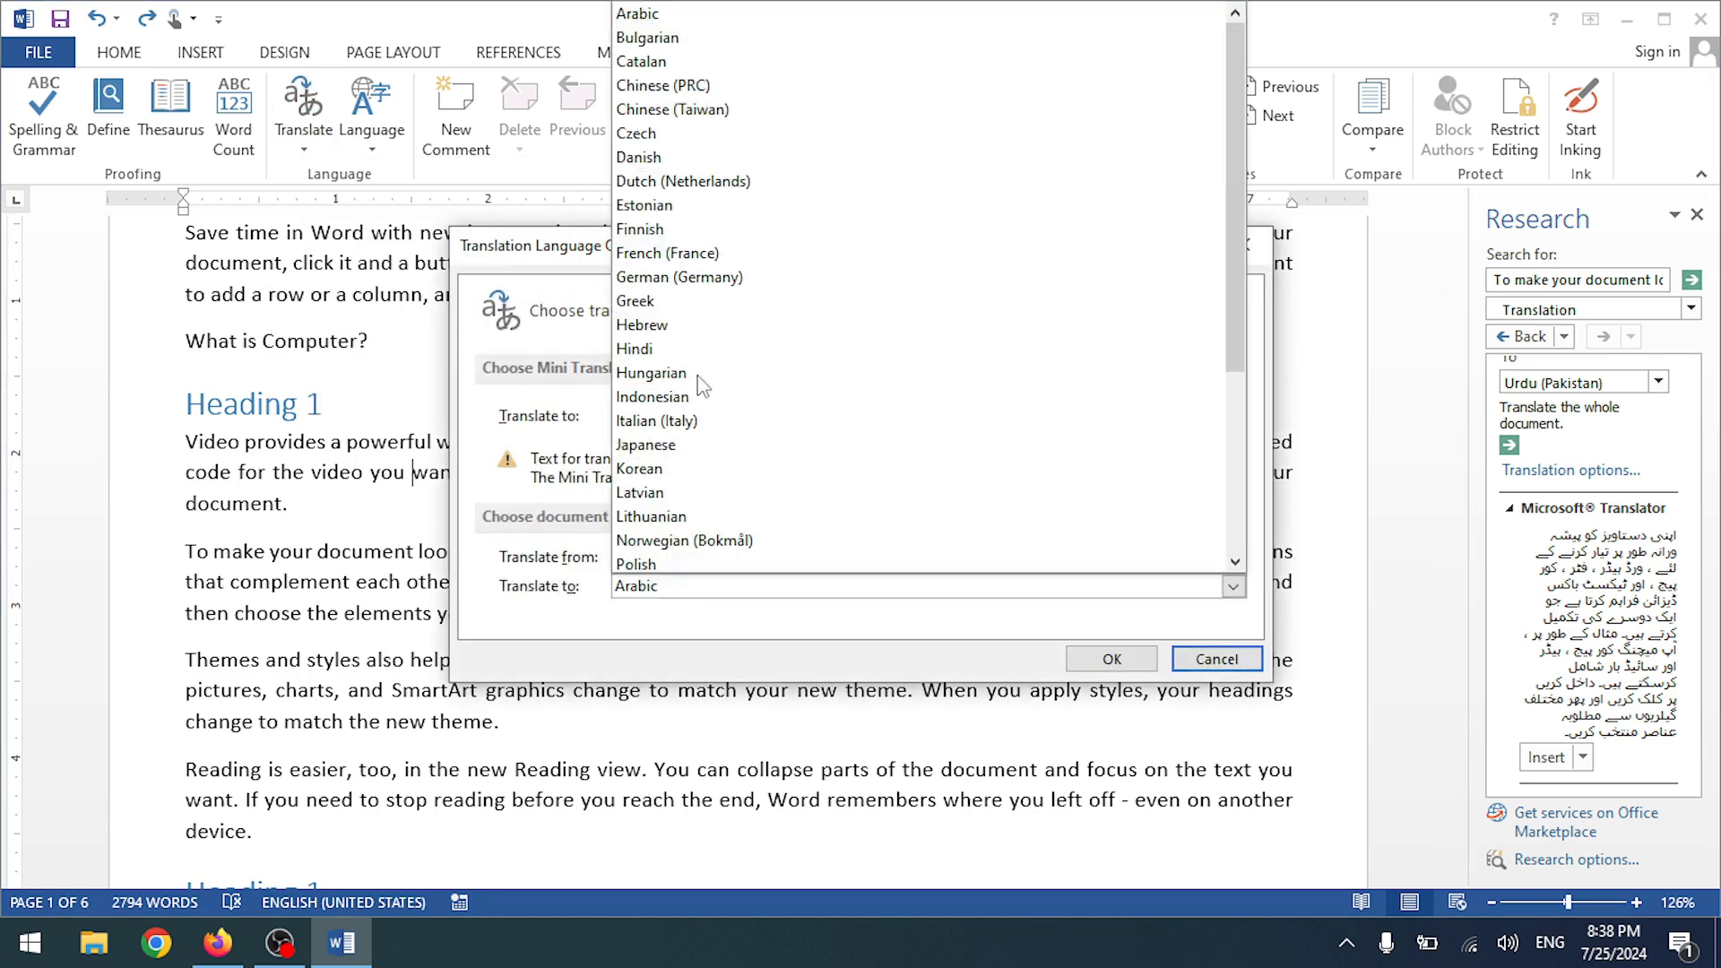
scroll(672, 538, down, 4)
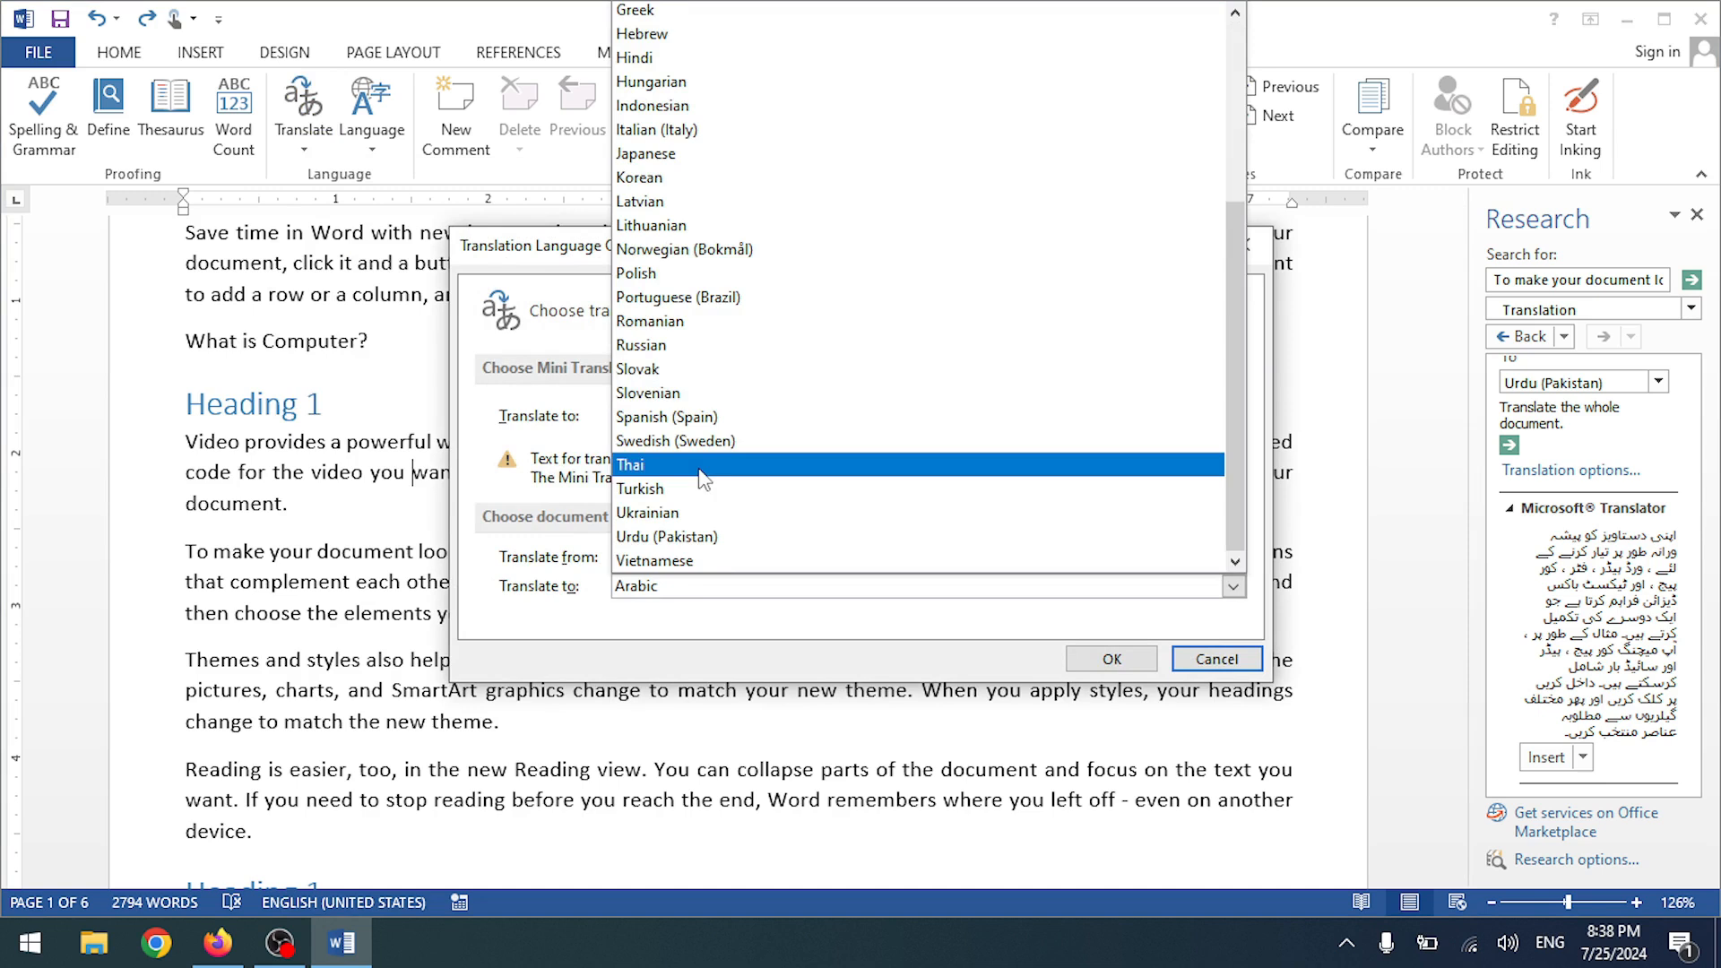
click(668, 536)
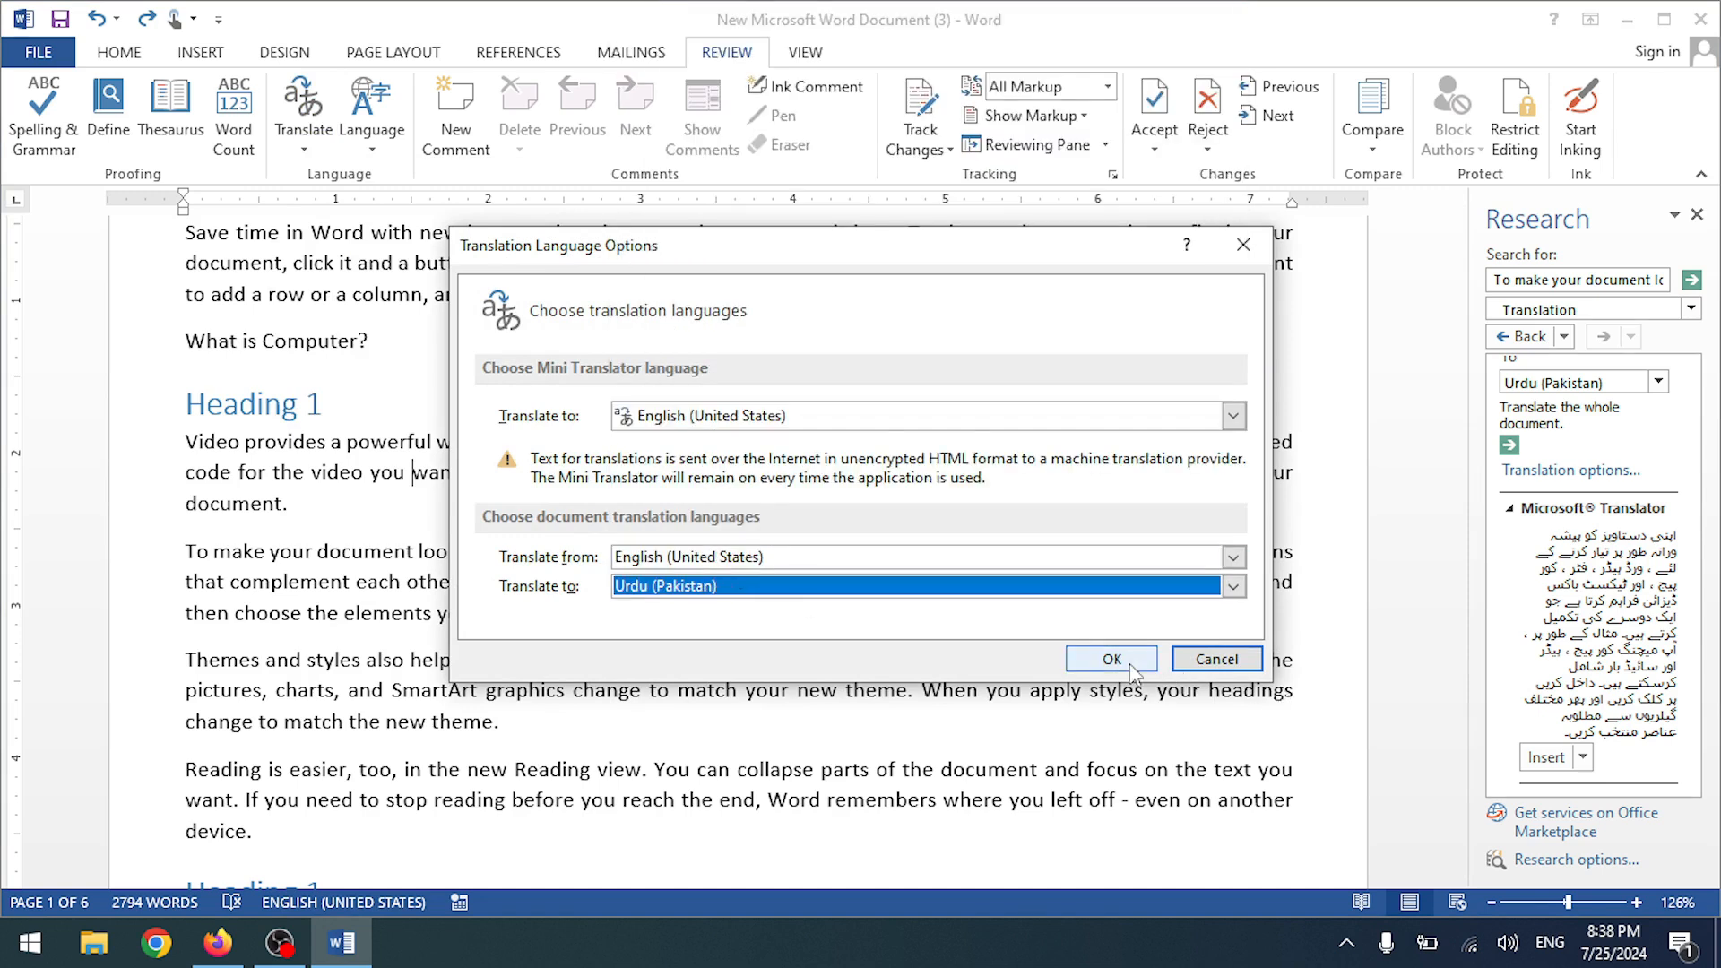
click(1125, 662)
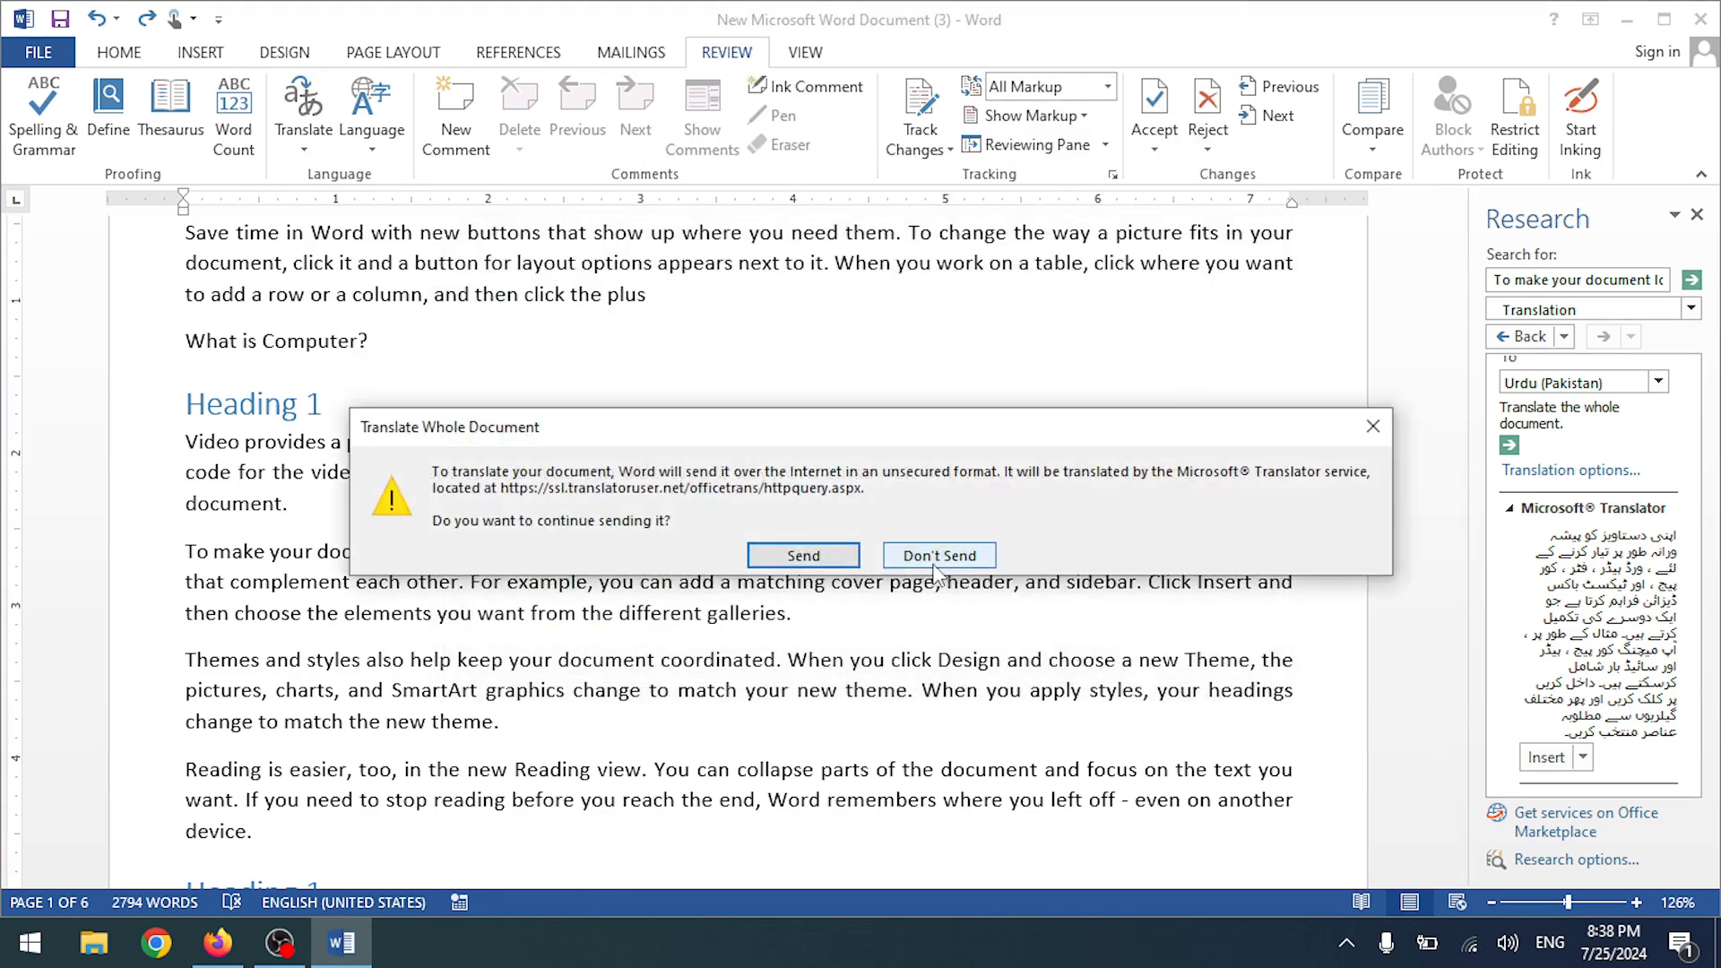
click(937, 558)
- Close the Research pane, then view and dismiss the Language options
scroll(766, 493, up, 3)
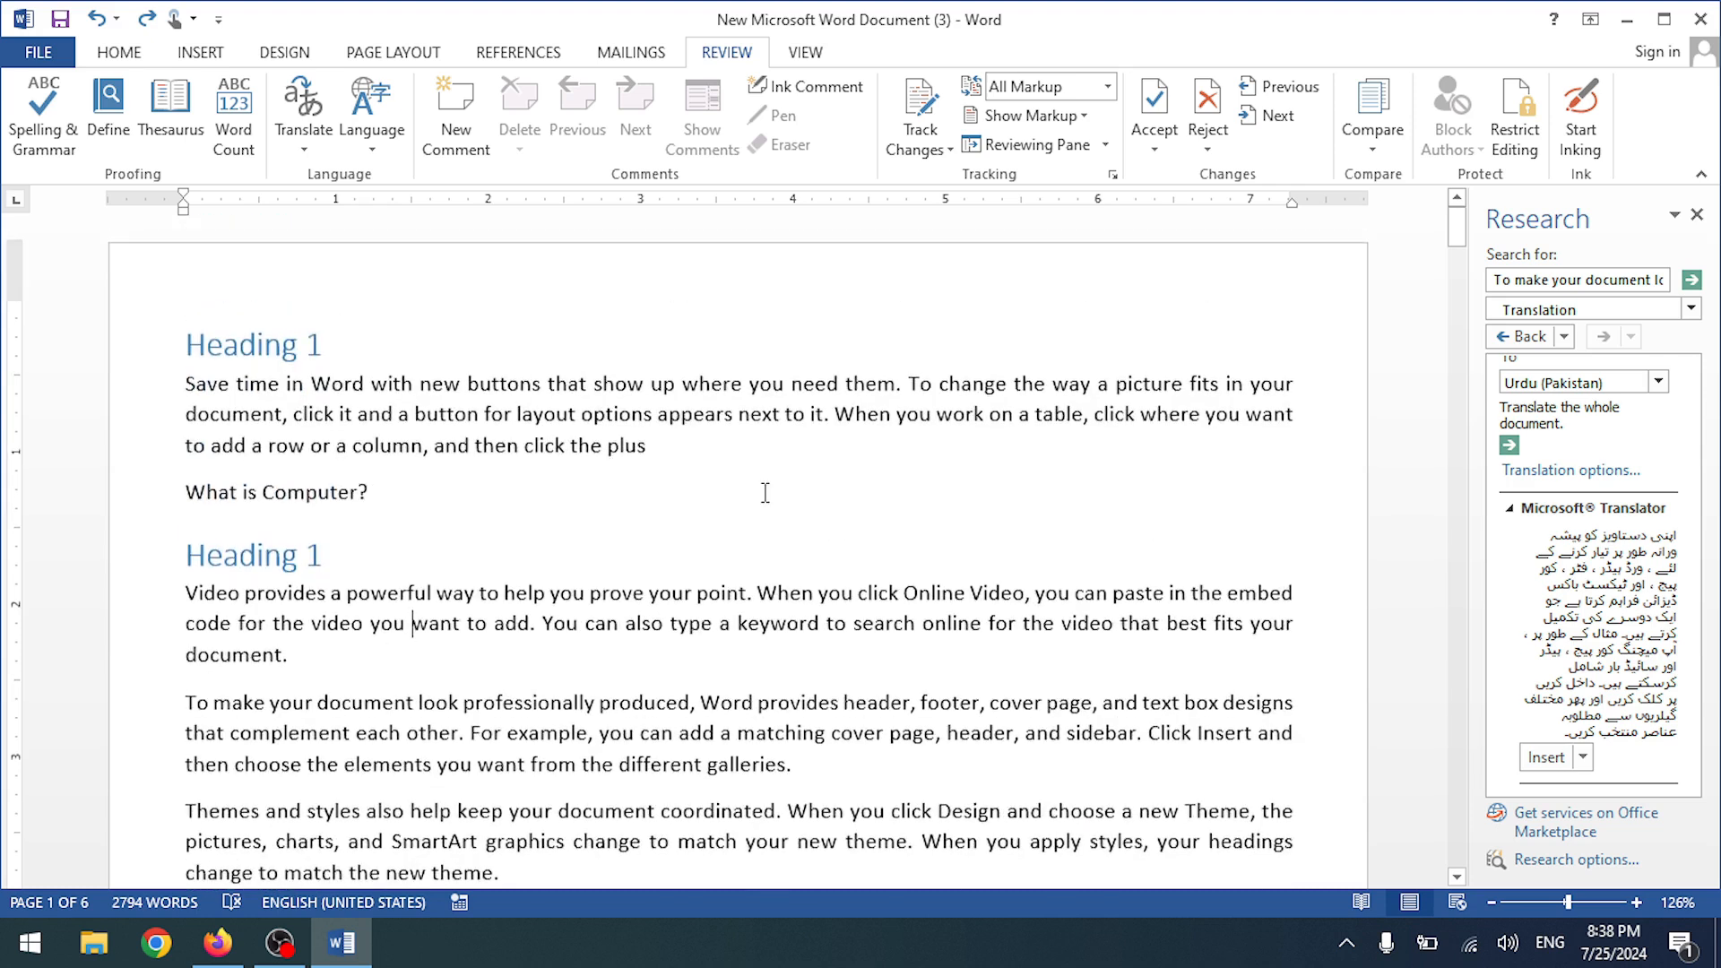
scroll(748, 444, down, 5)
scroll(756, 449, up, 5)
click(1696, 216)
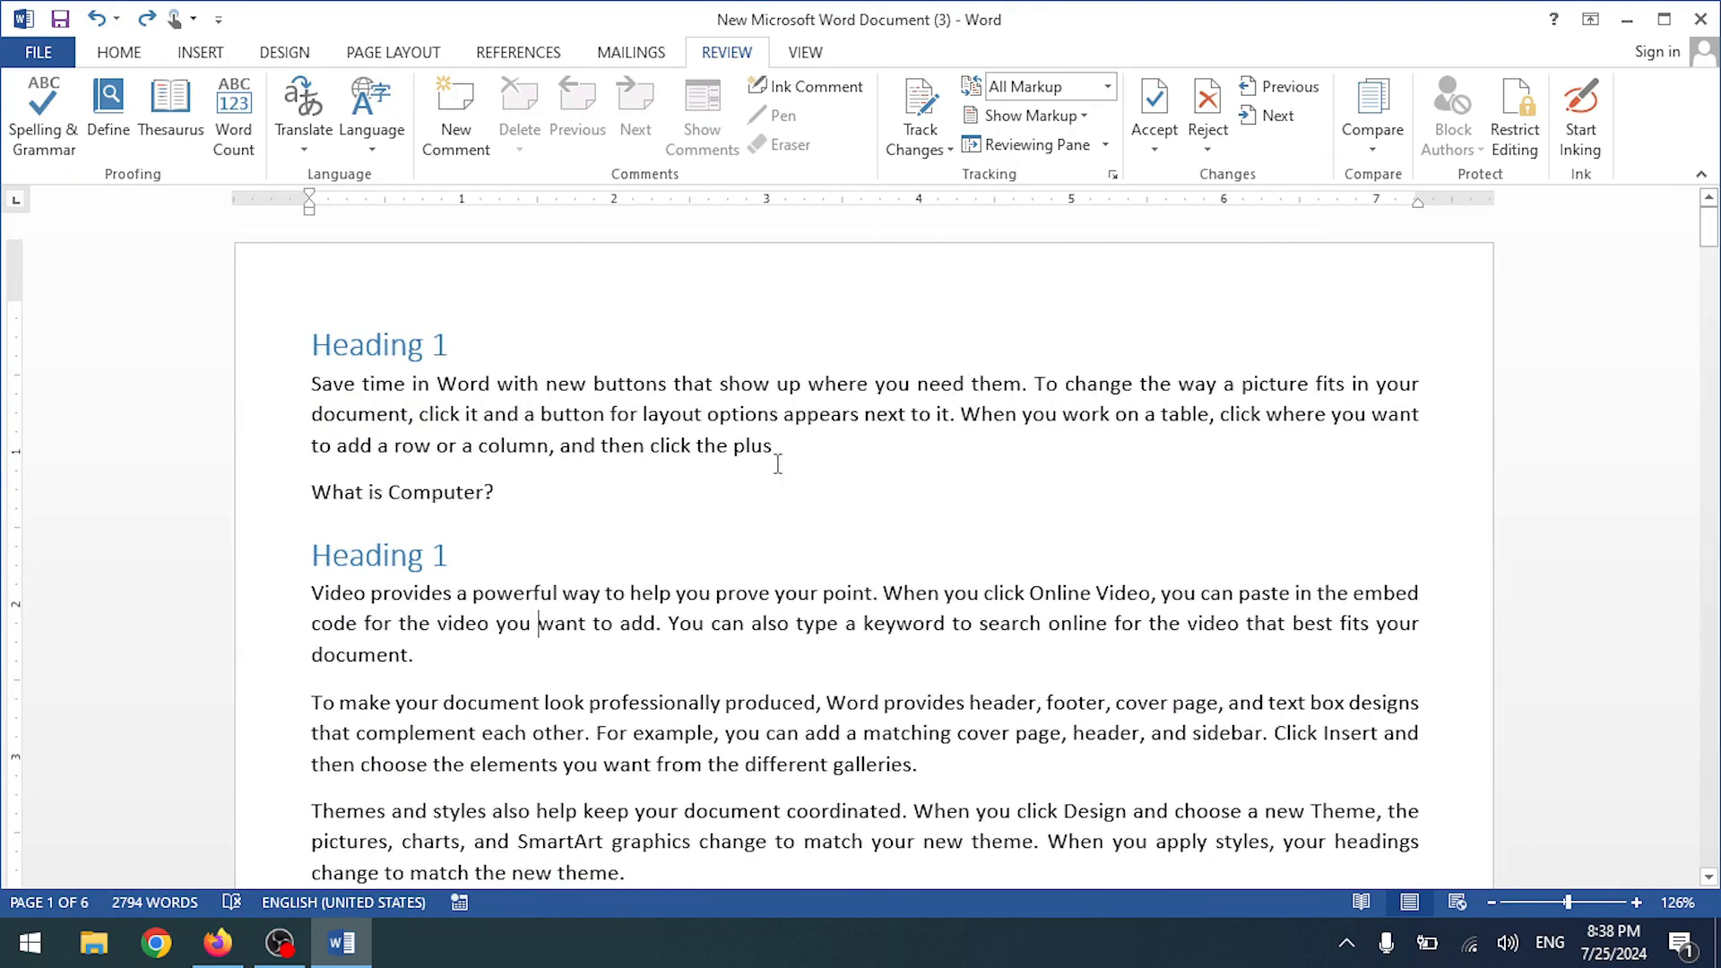
click(386, 113)
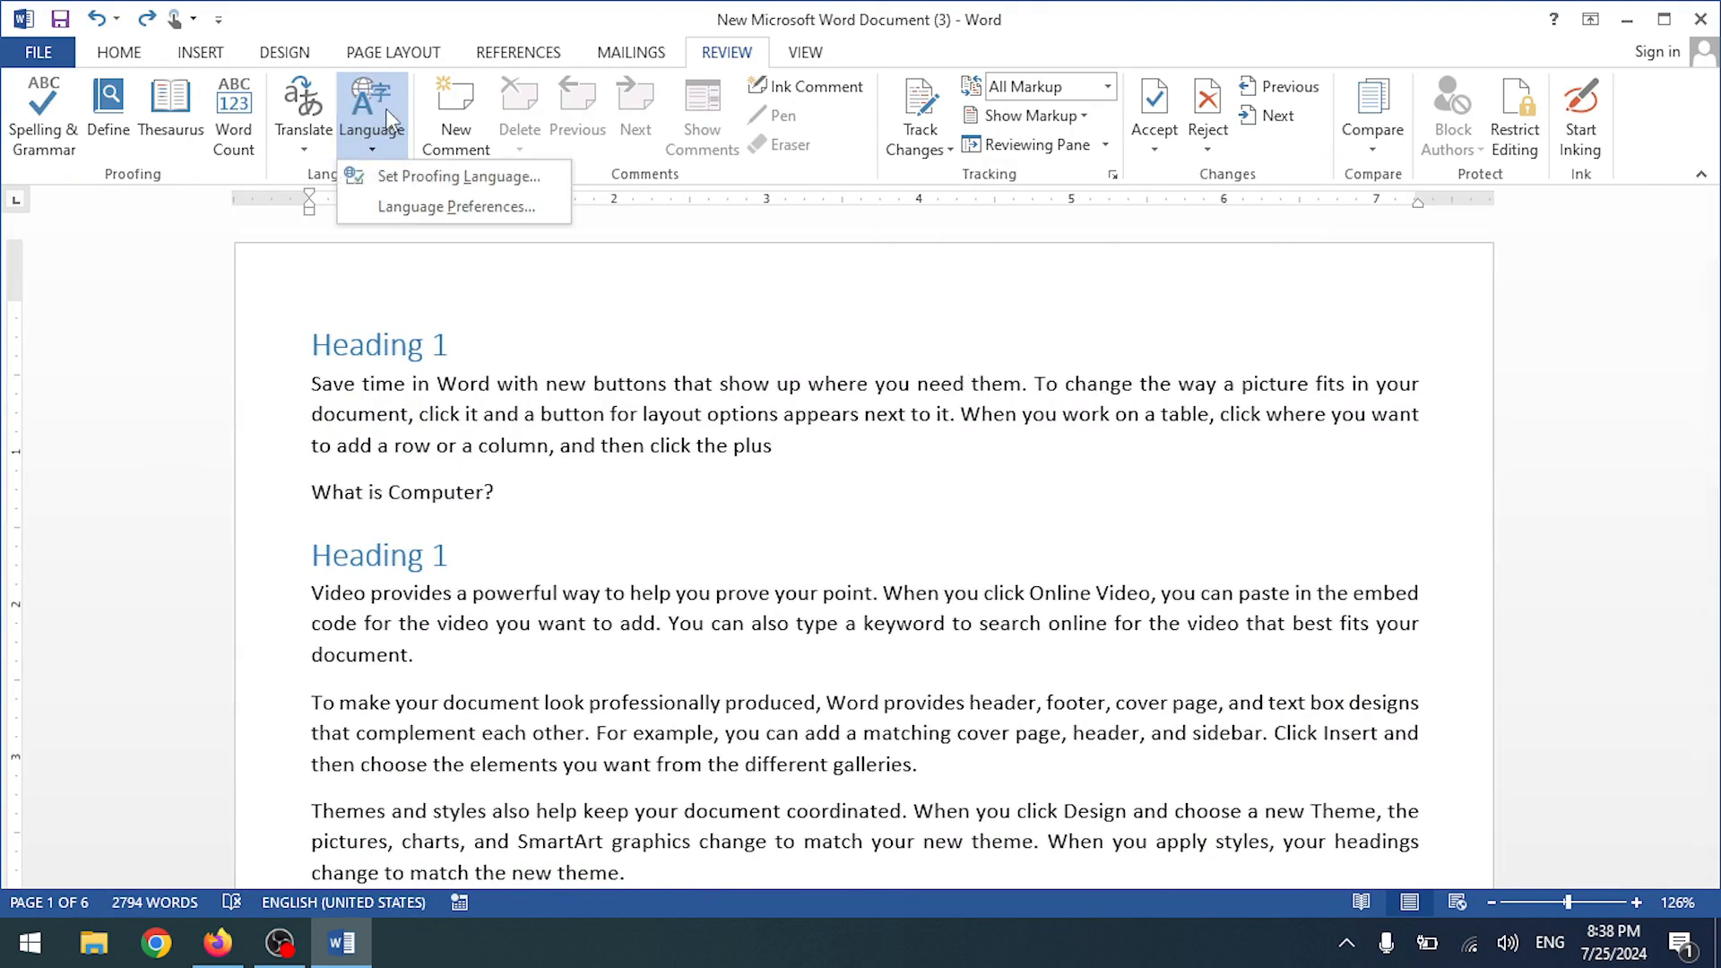
click(411, 434)
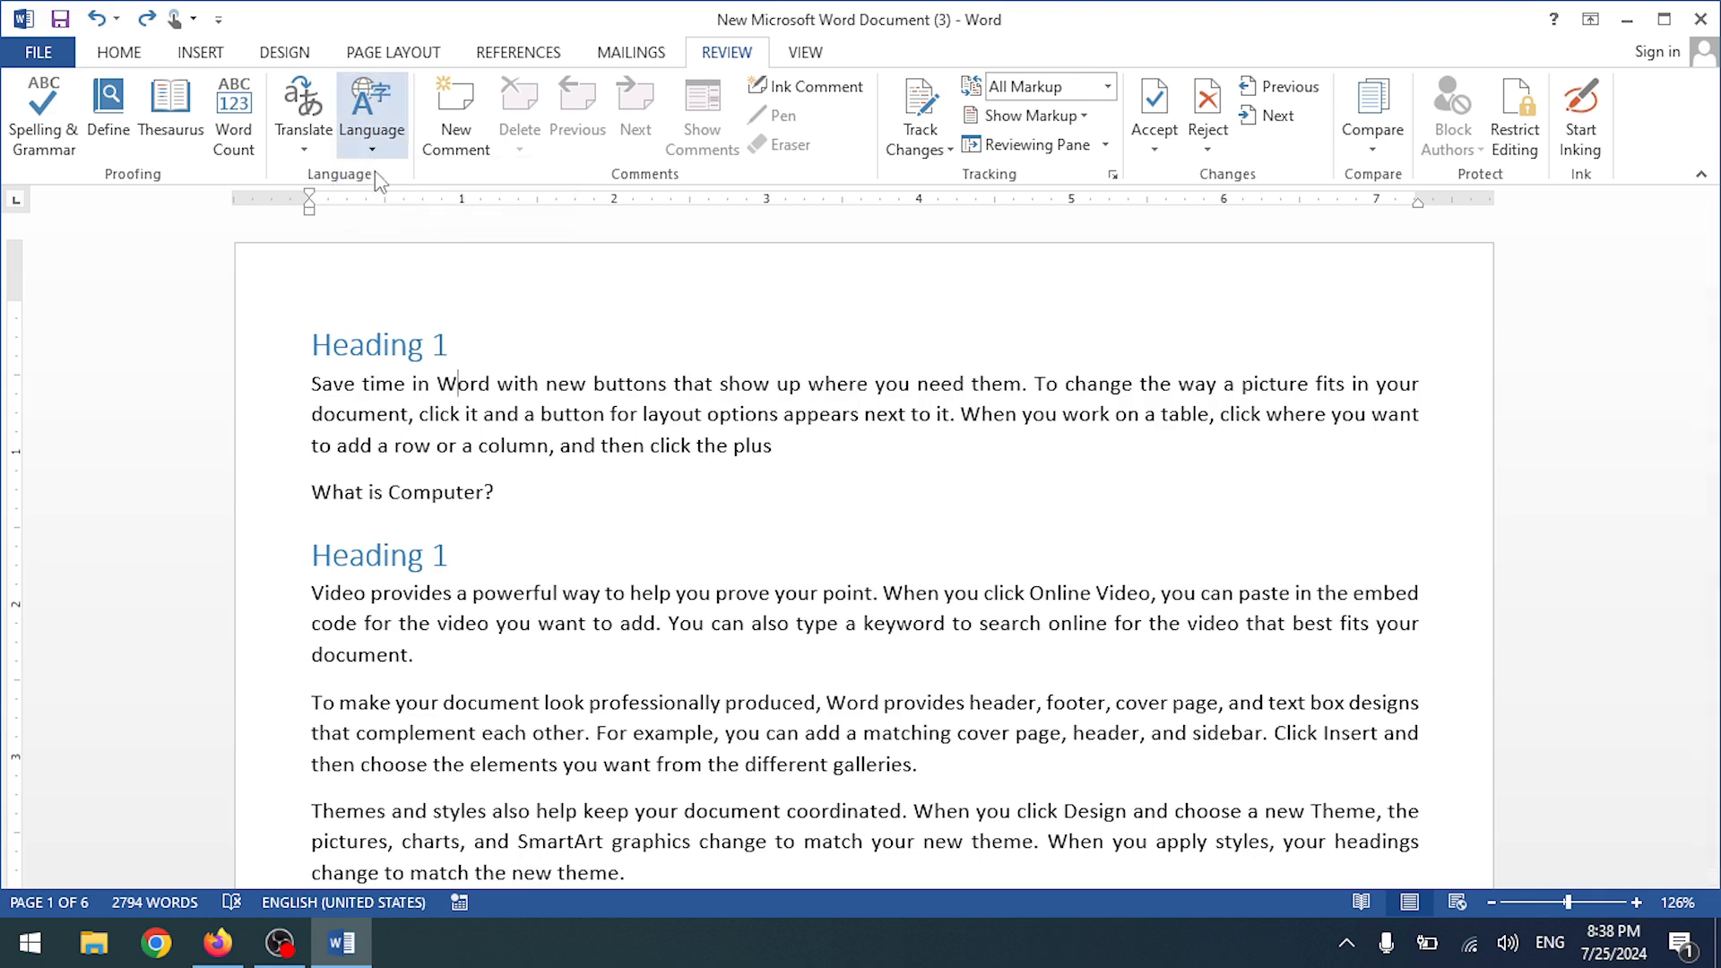
- Add a comment on 'Word' and delete it, then insert an ink comment and undo it
click(468, 146)
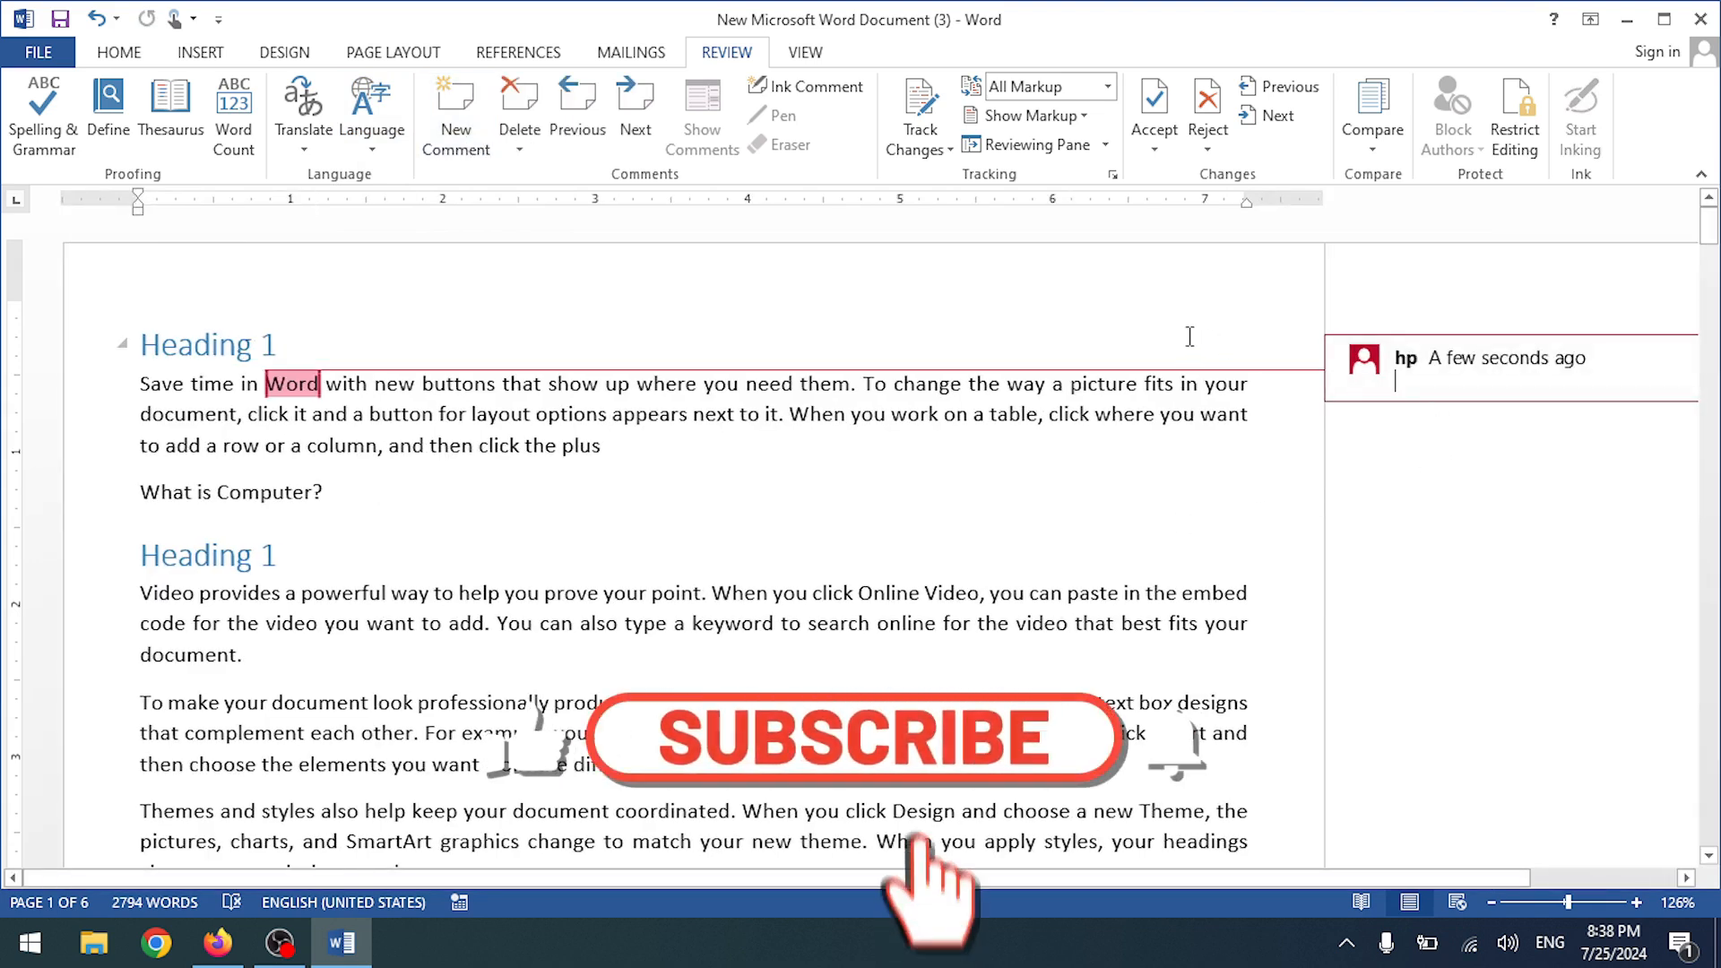
click(520, 143)
click(542, 170)
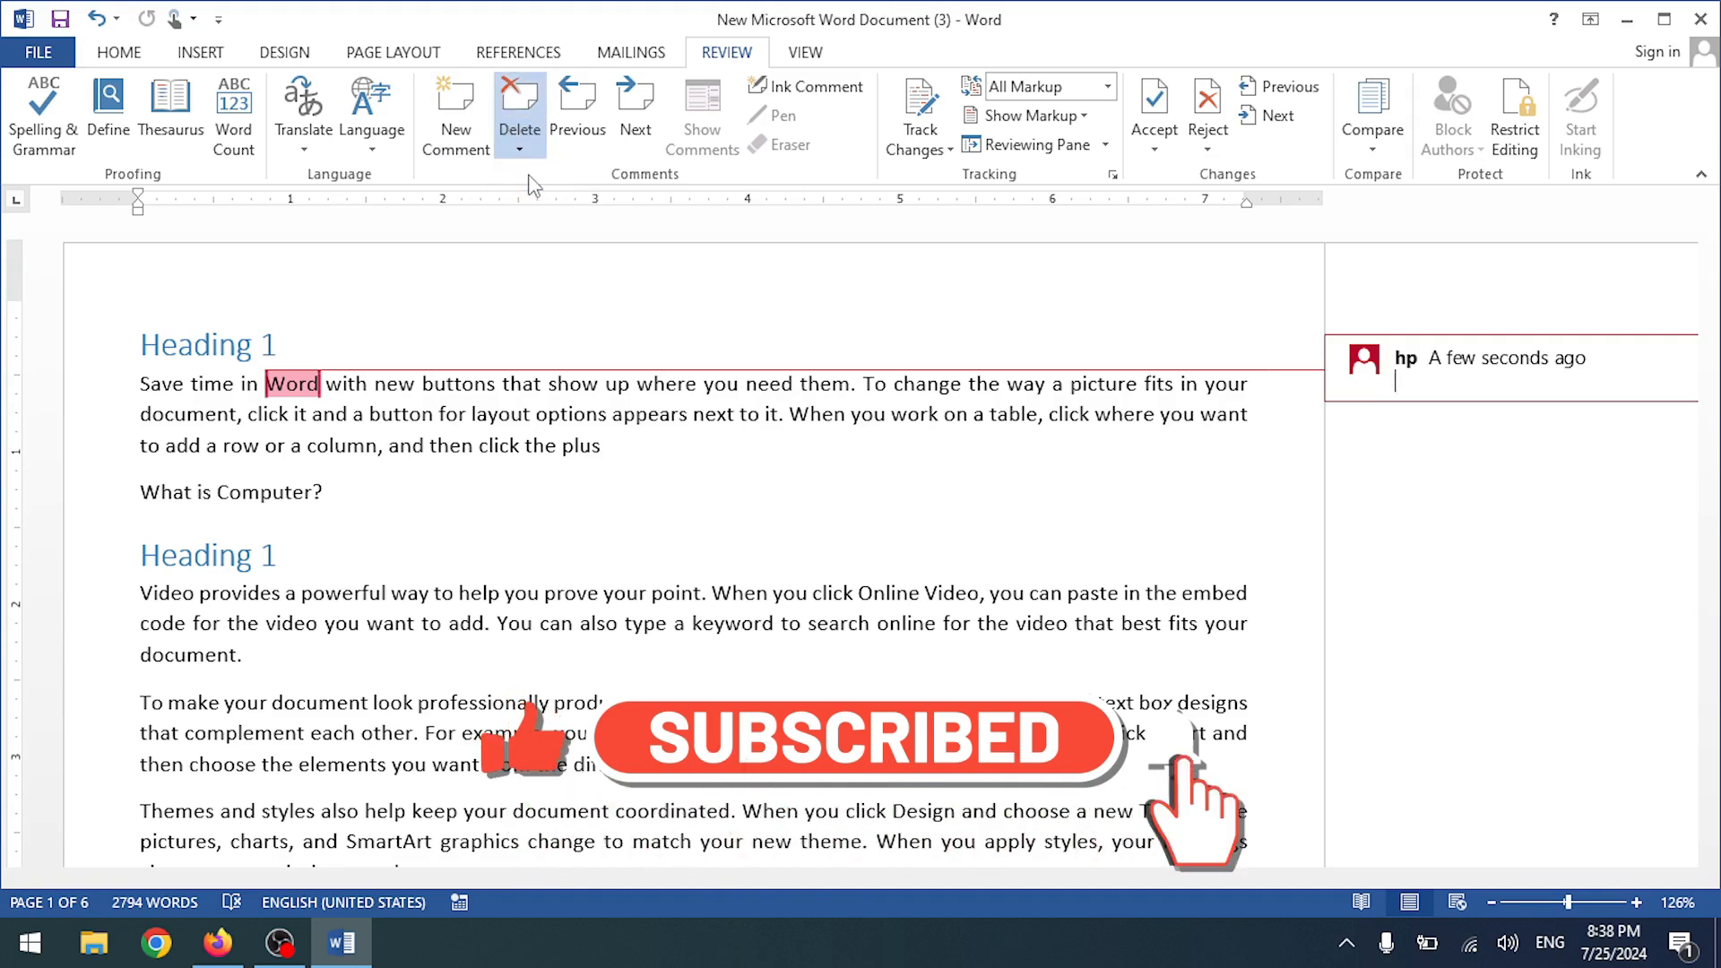
click(832, 90)
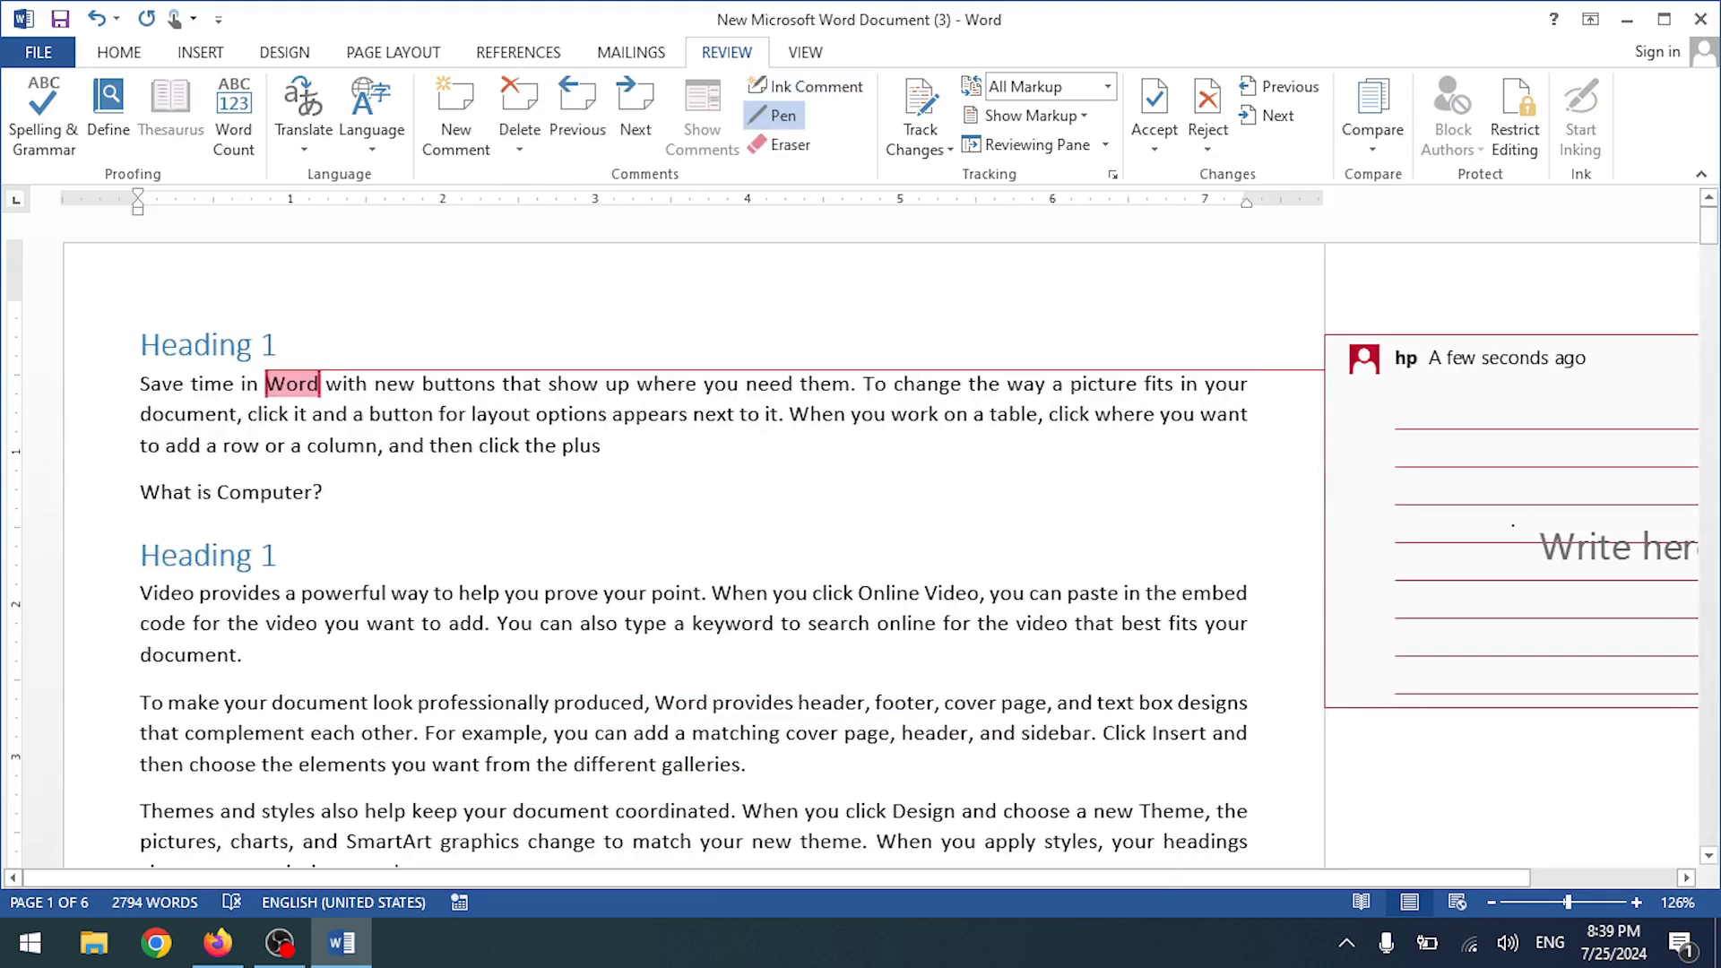
click(1224, 414)
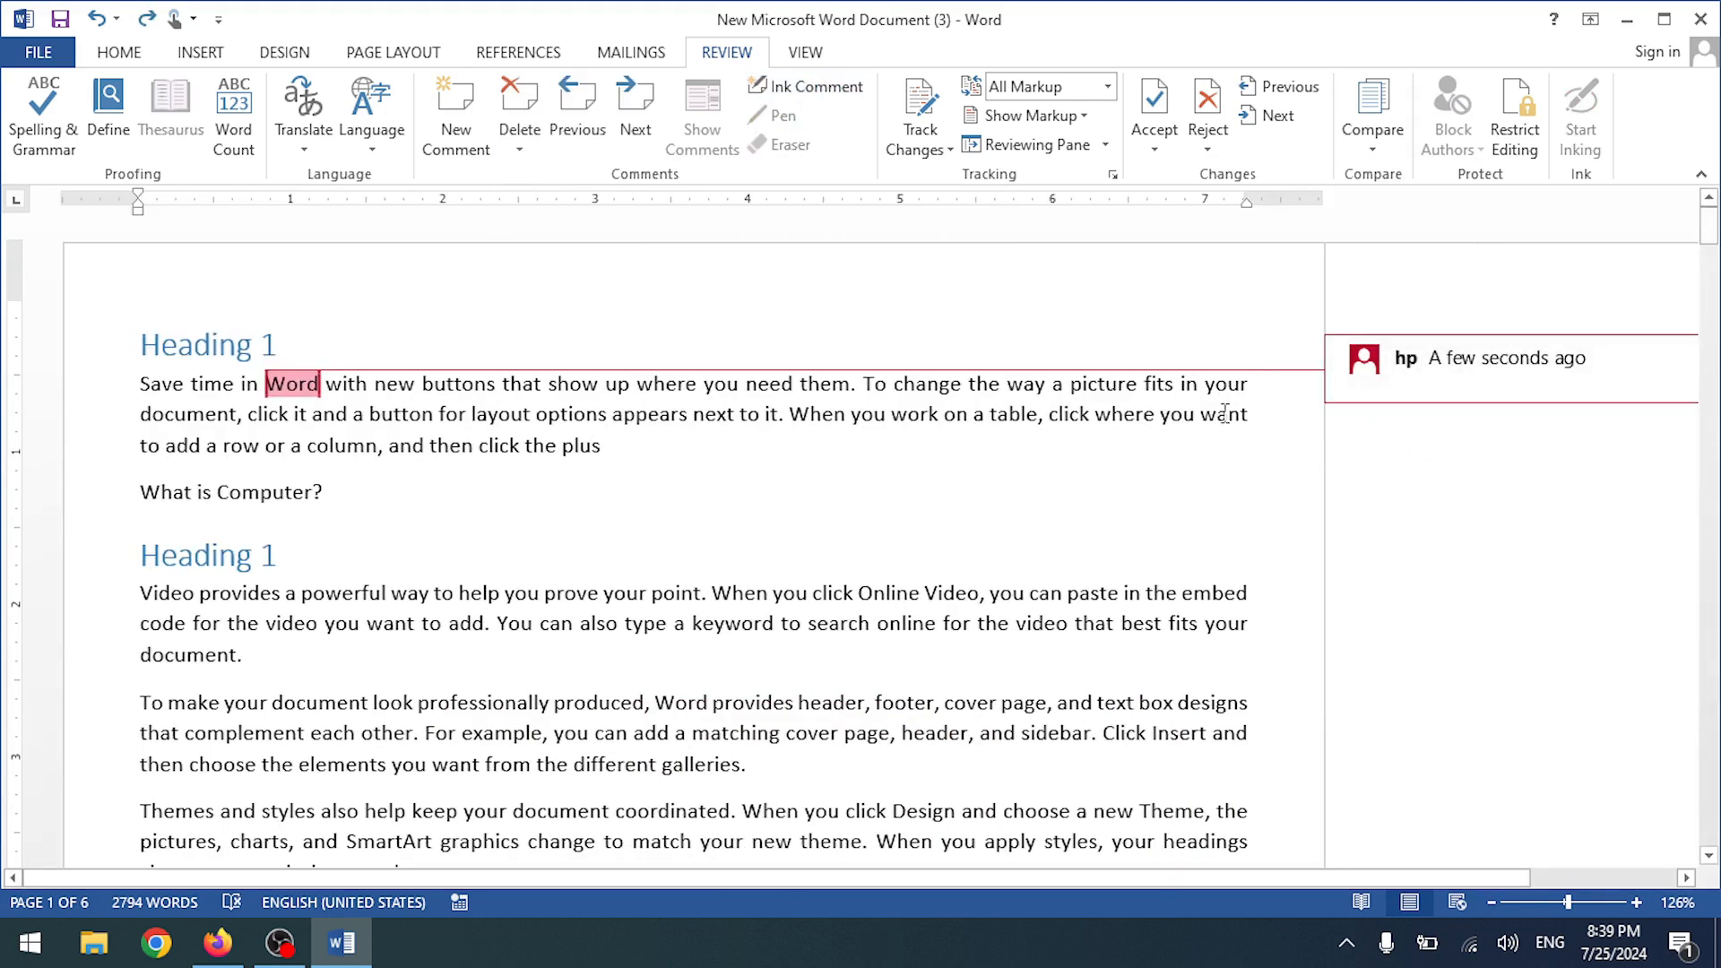
key(ctrl+z)
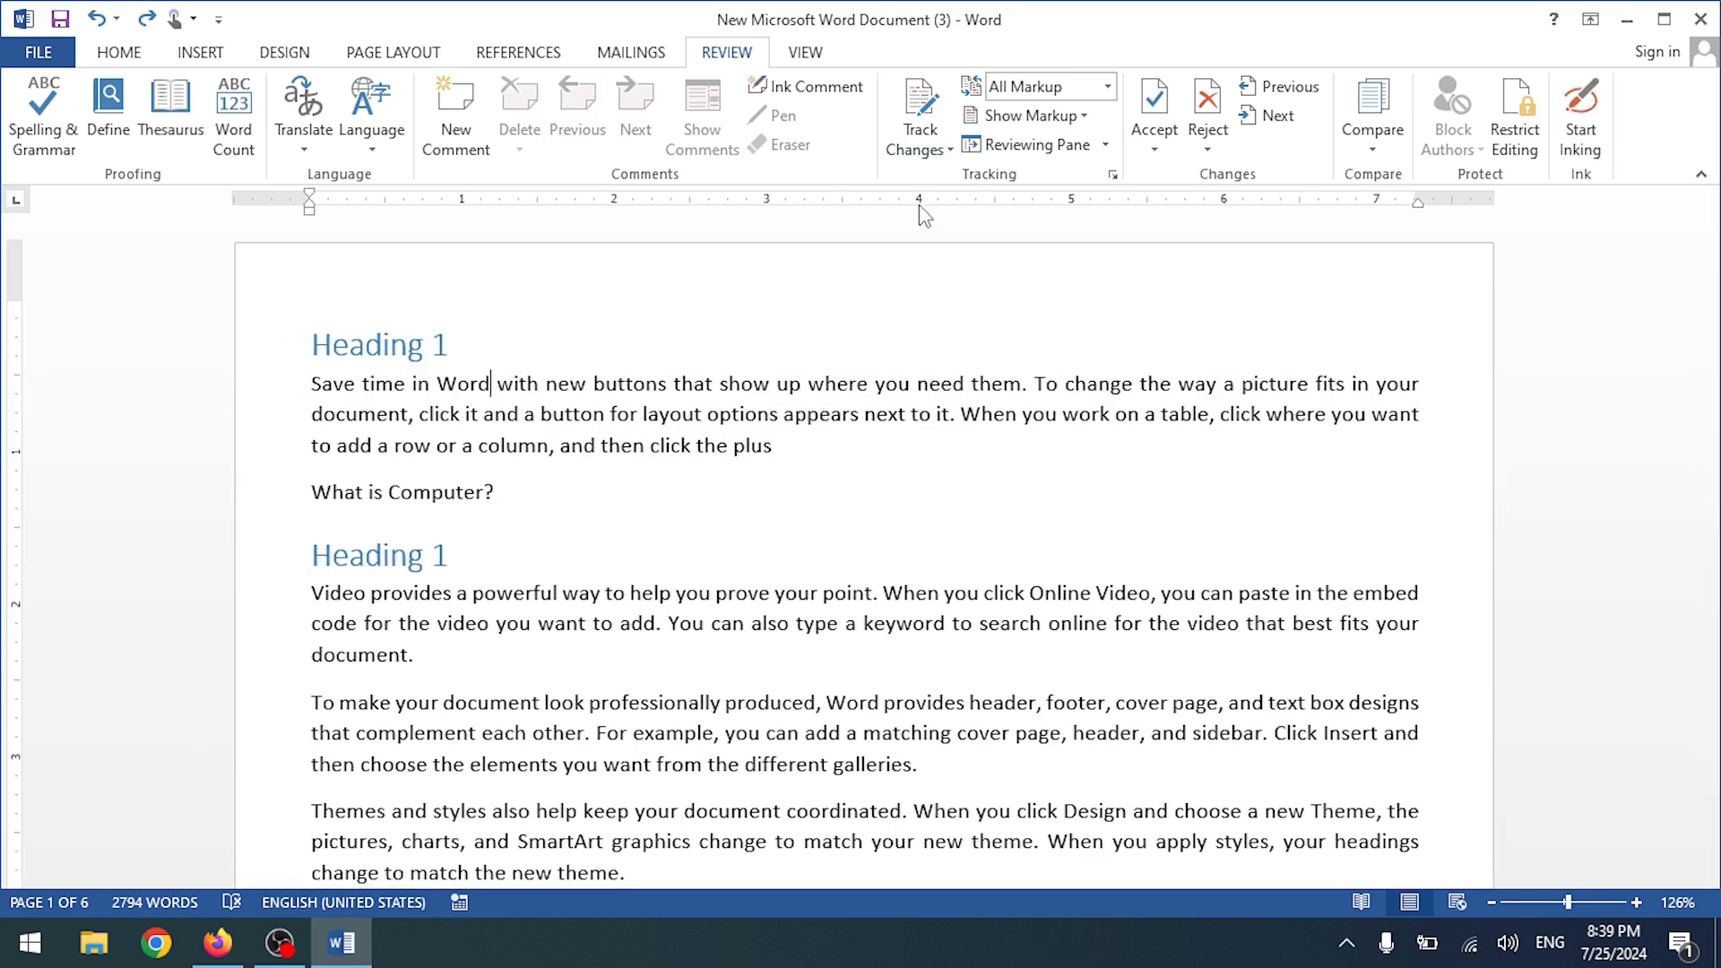
- Turn on Track Changes from the Review tab
click(936, 155)
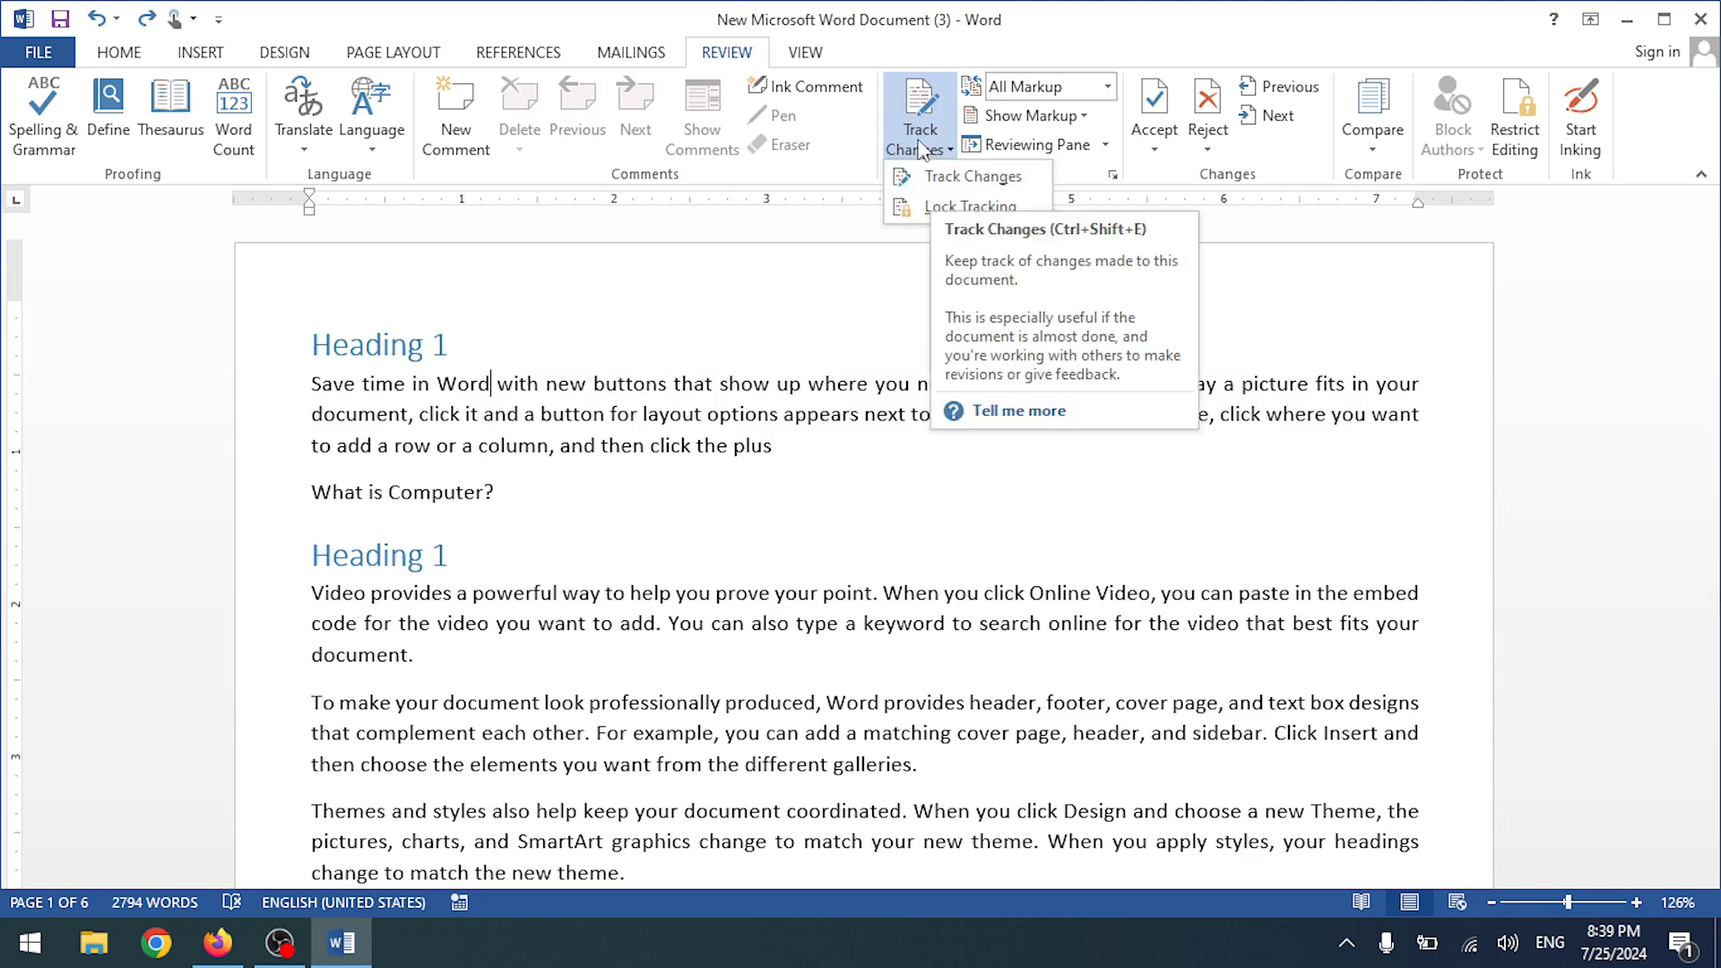
click(932, 178)
click(923, 150)
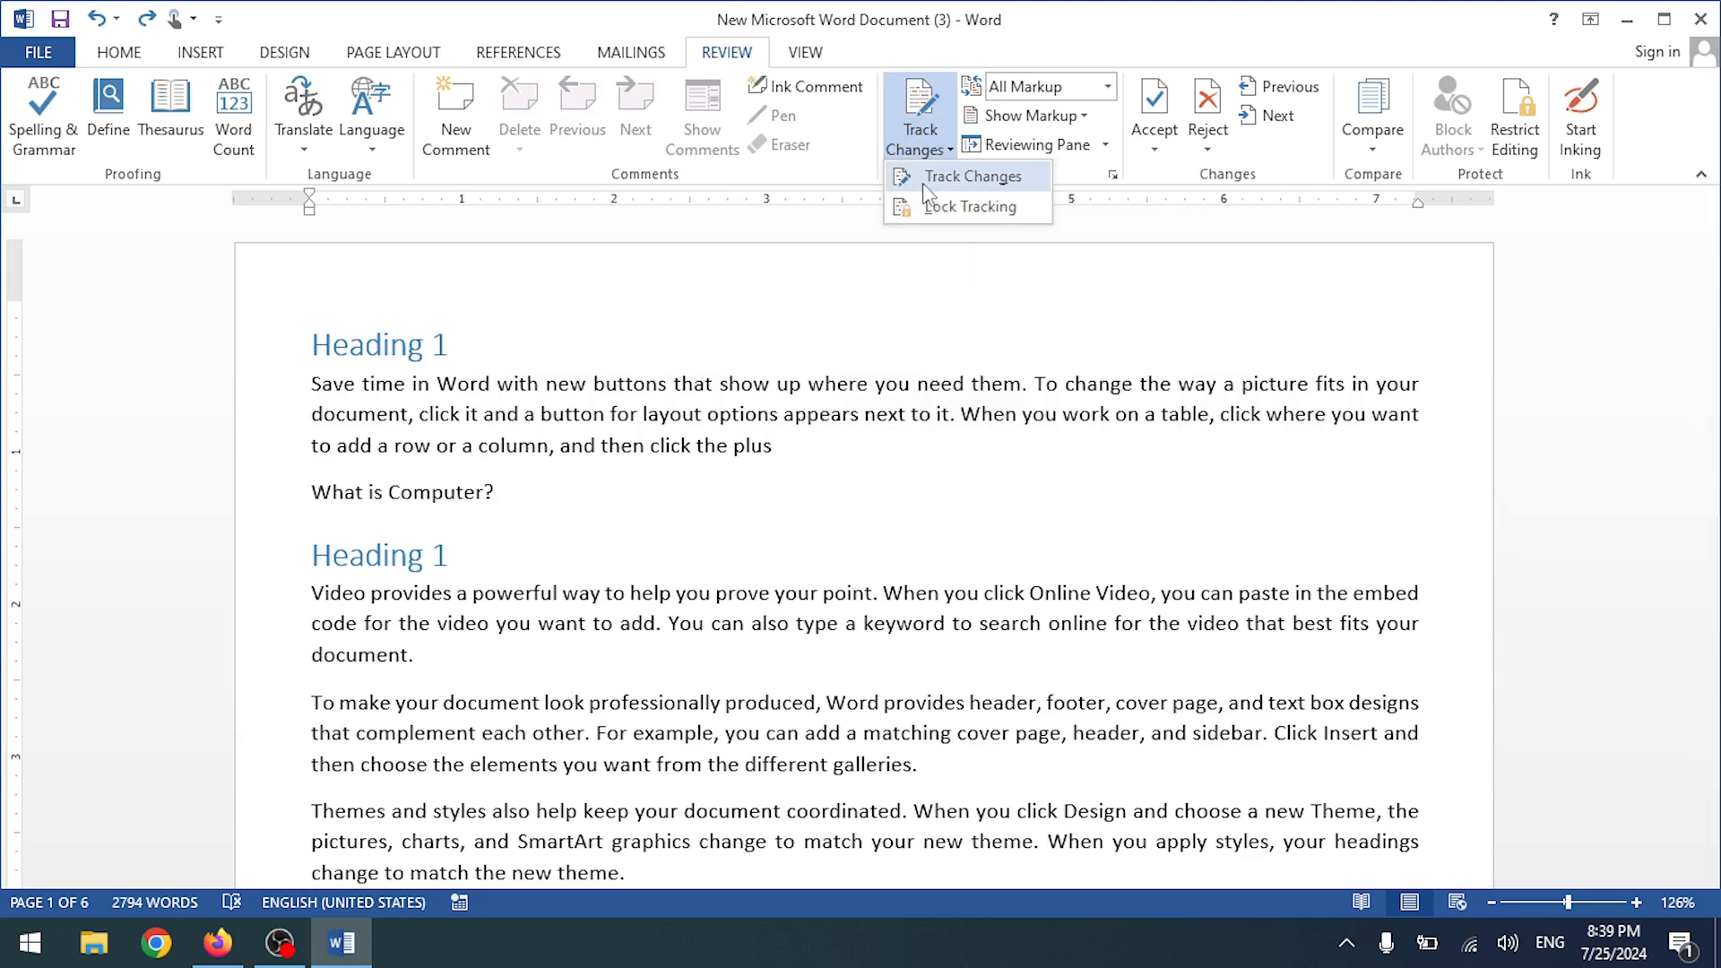
click(759, 387)
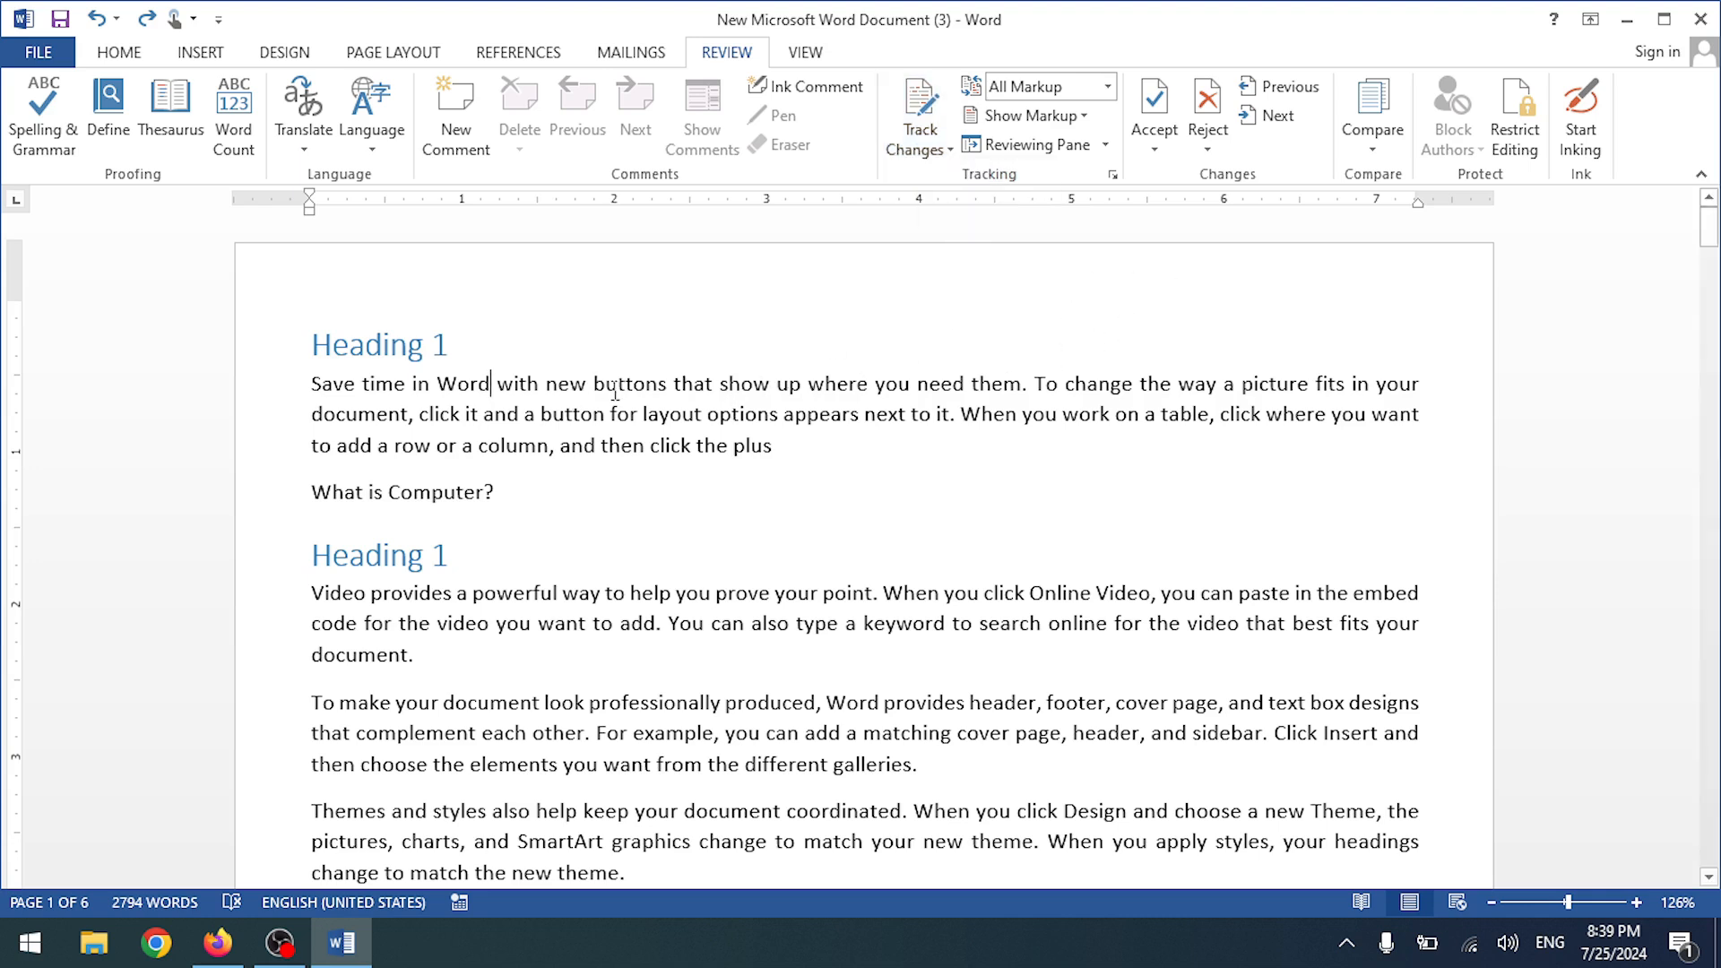
drag(497, 380, 594, 385)
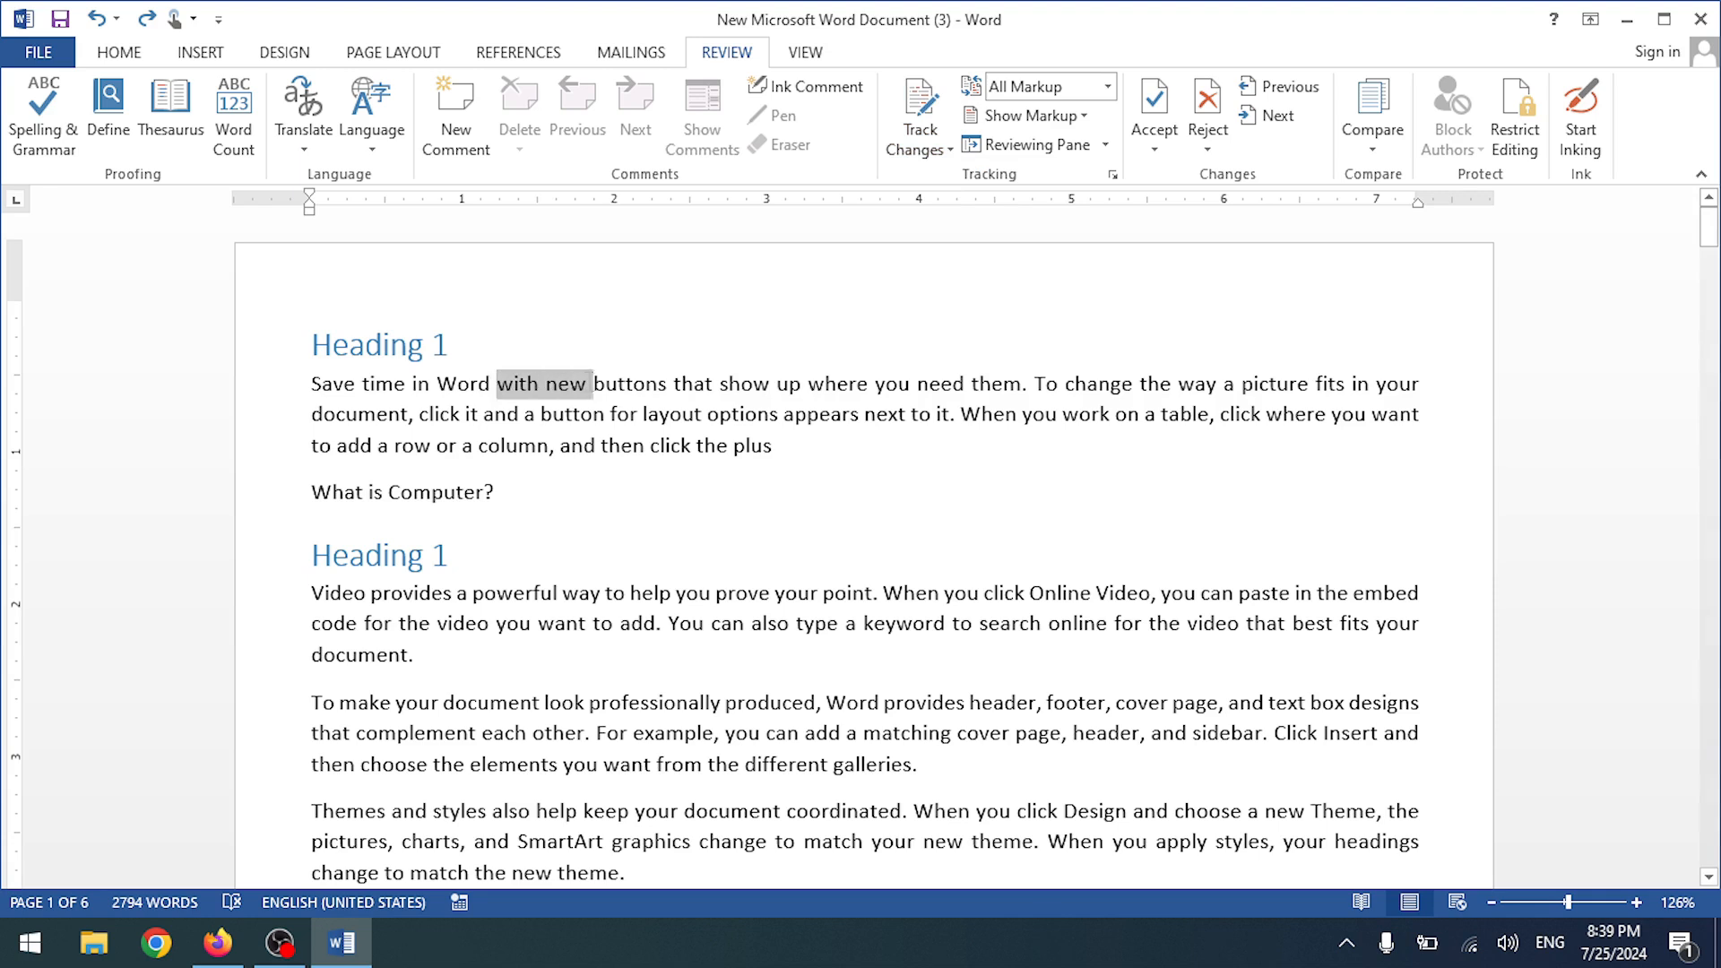
click(683, 385)
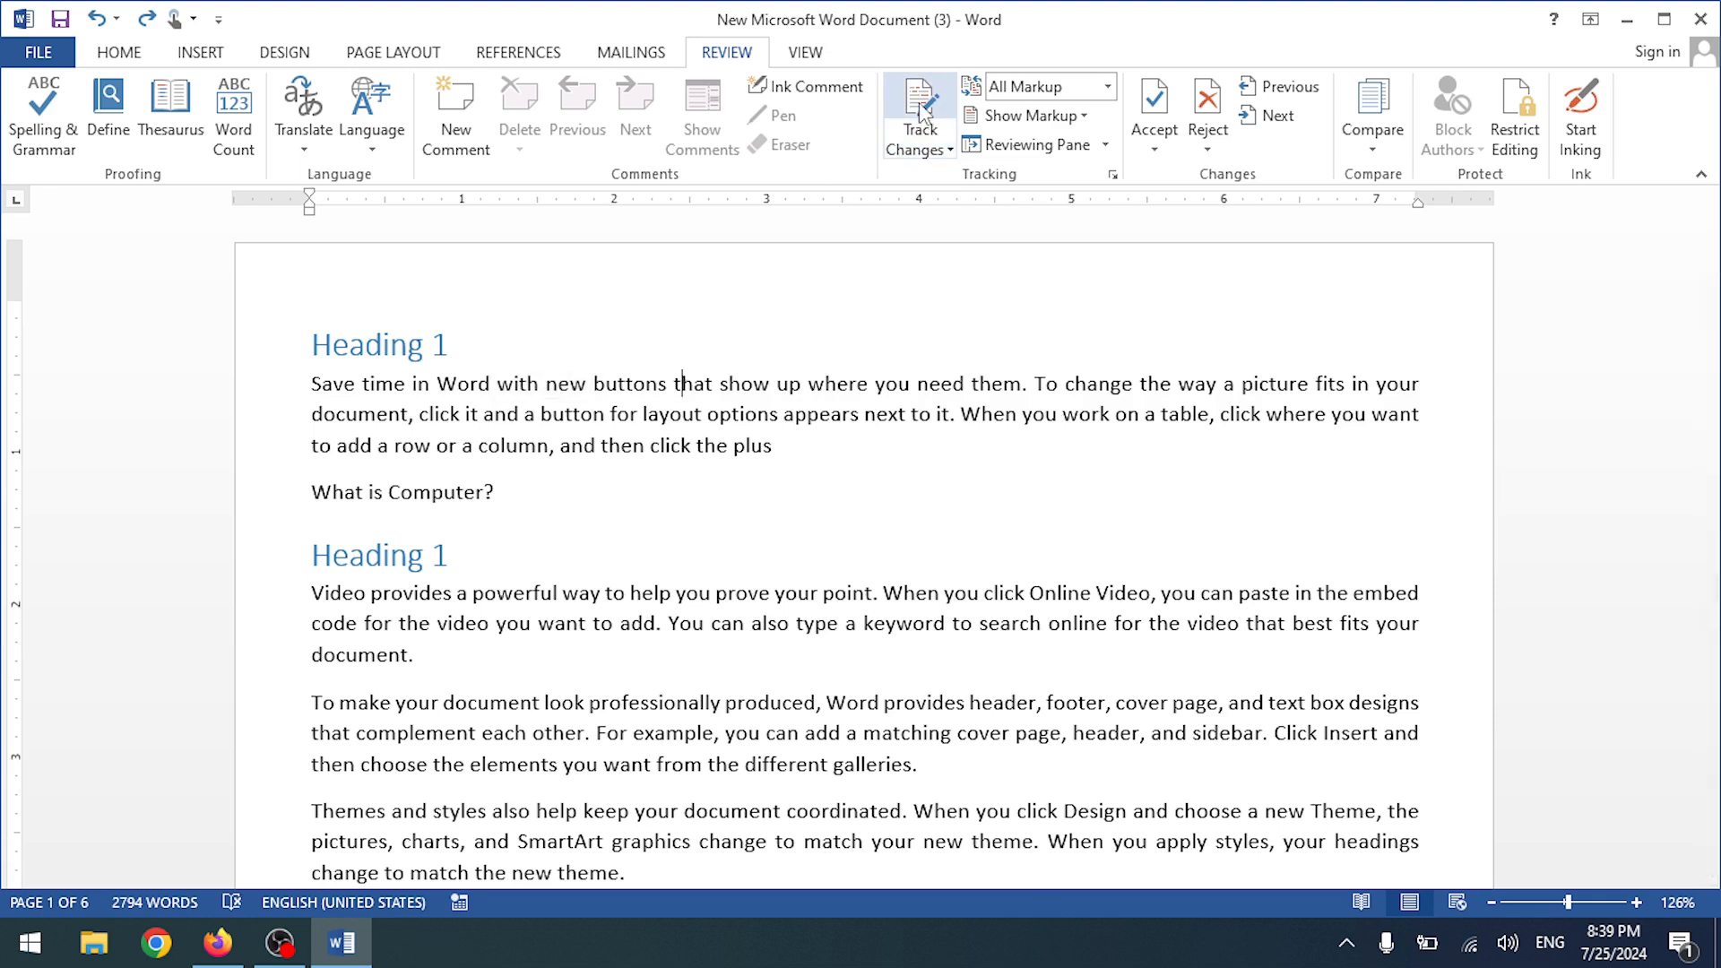
click(920, 148)
click(932, 179)
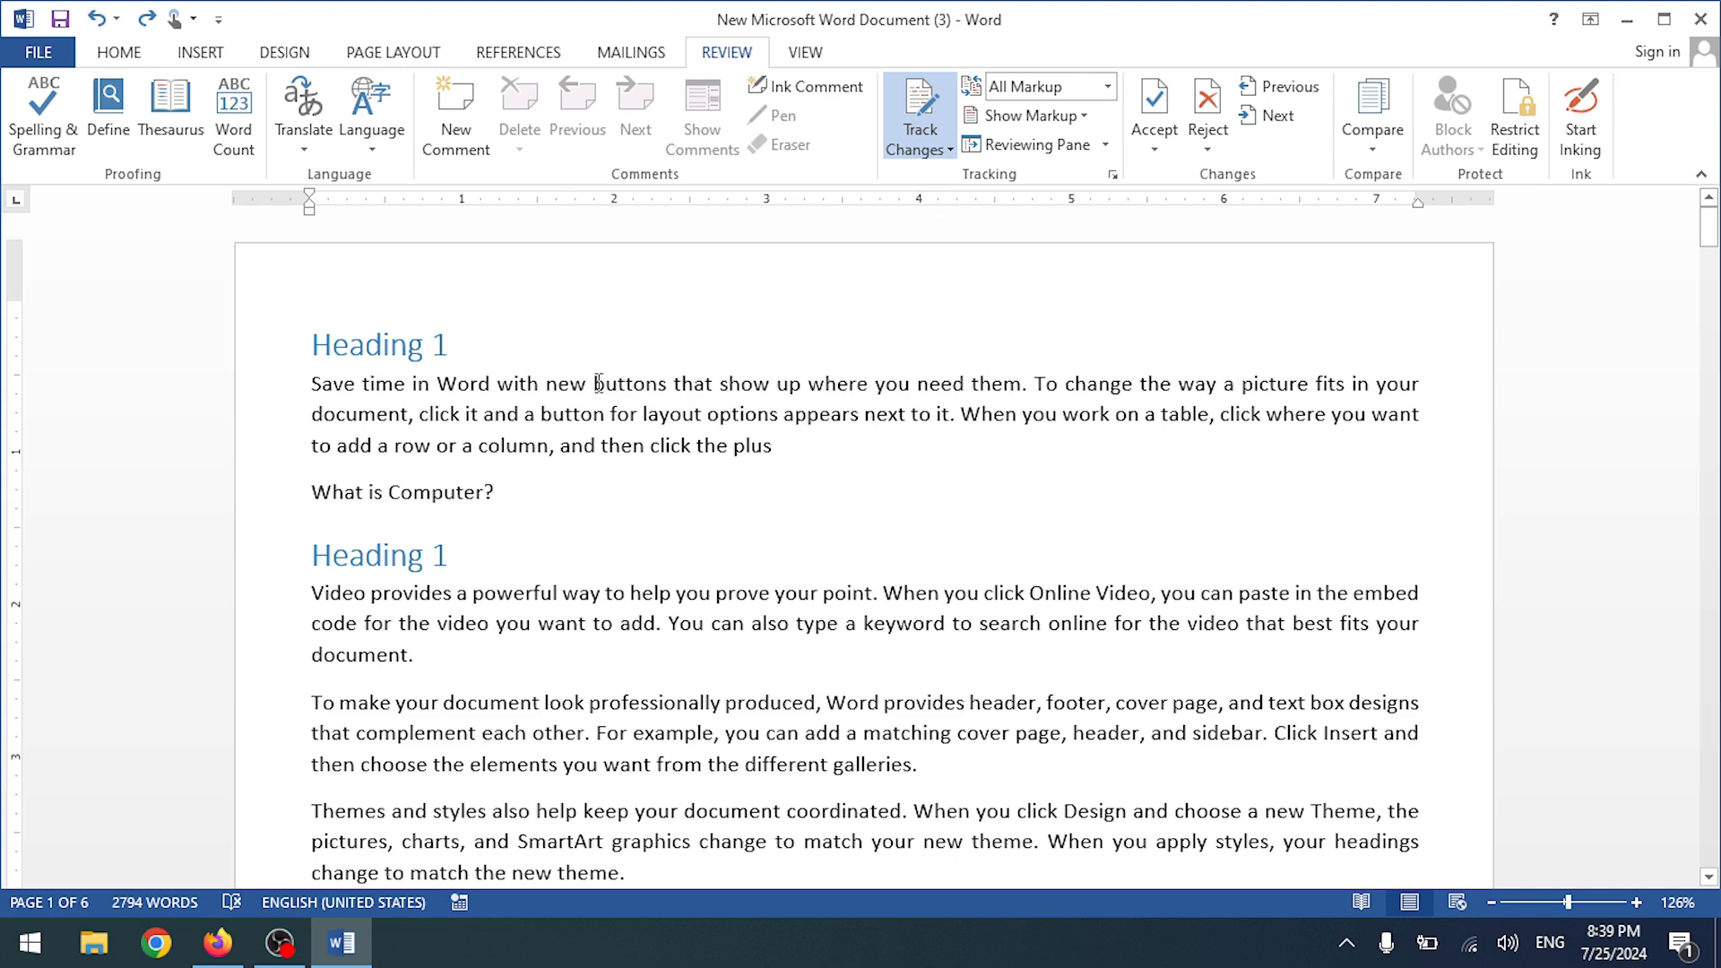
- Delete 'buttons that show' as a tracked change, then select 'way to help you prove'
drag(624, 387, 772, 387)
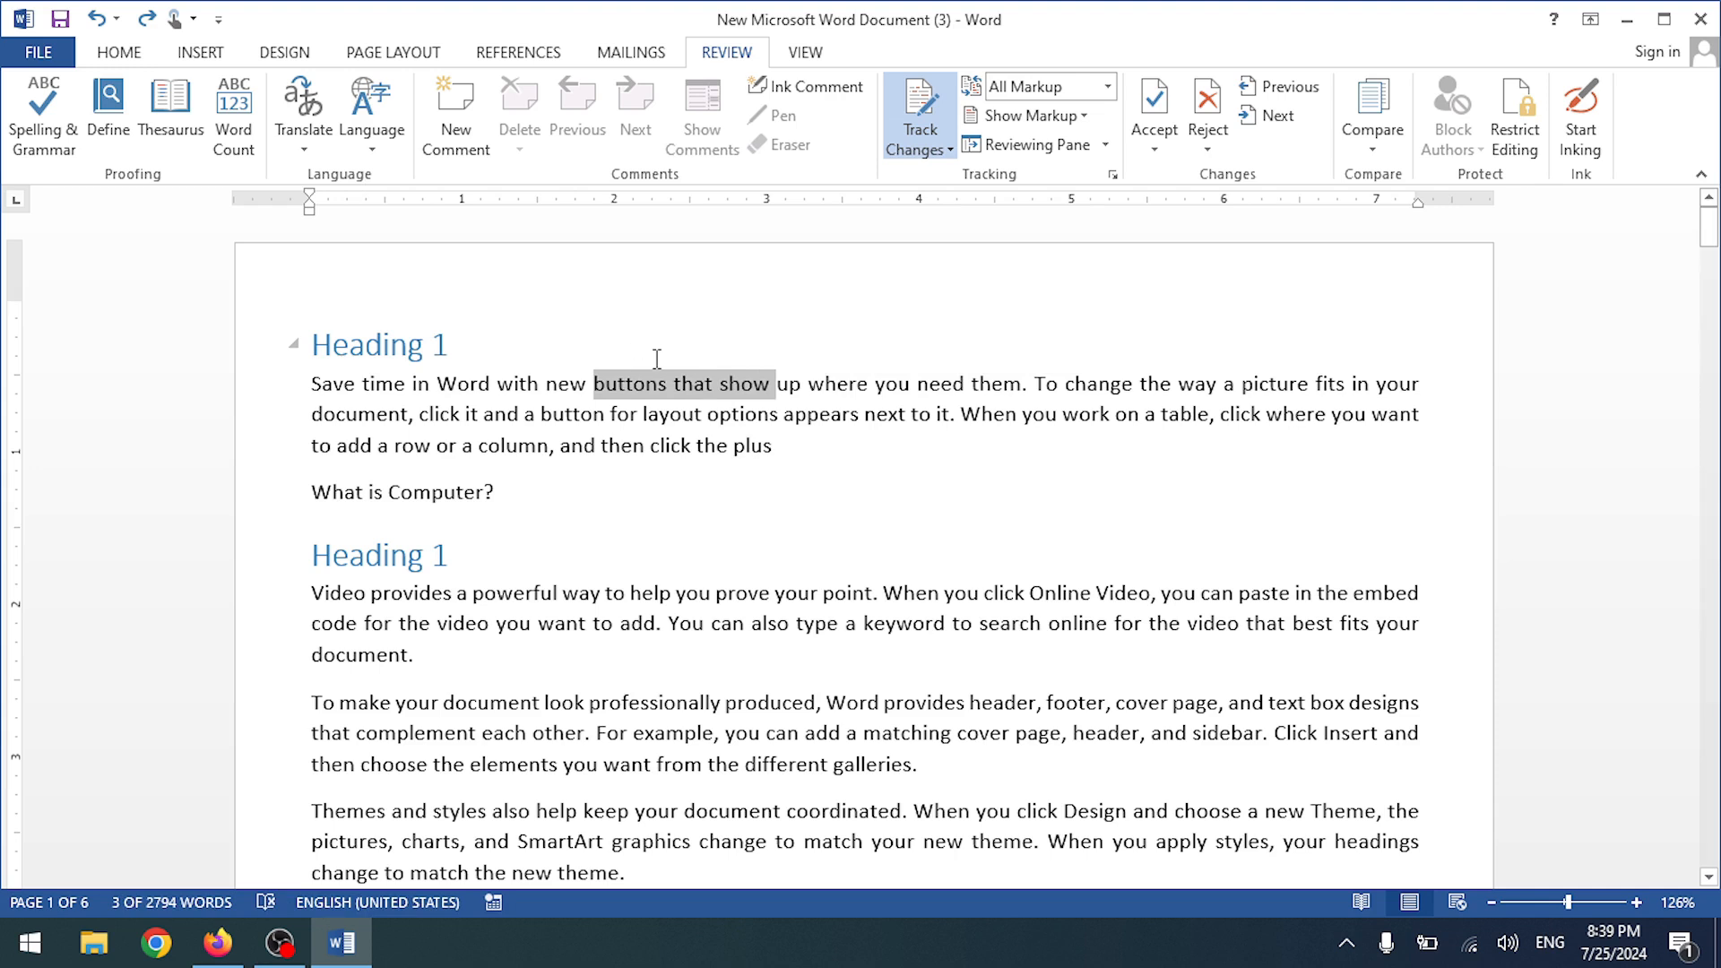
key(Delete)
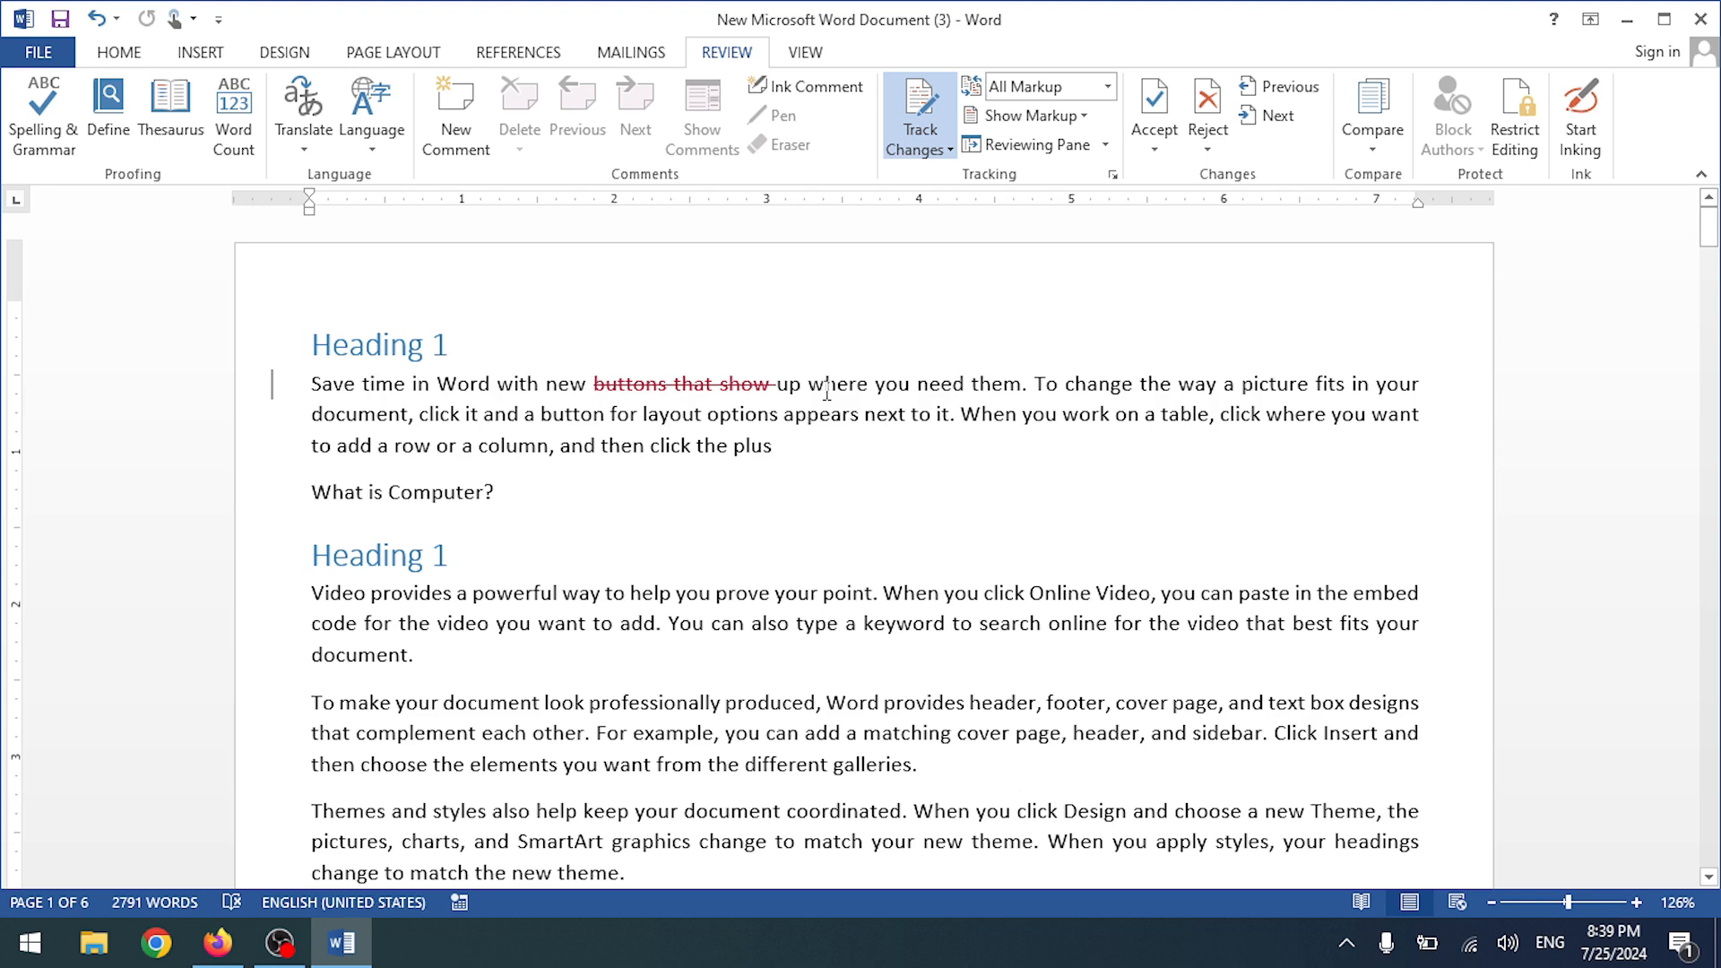
scroll(772, 477, down, 1)
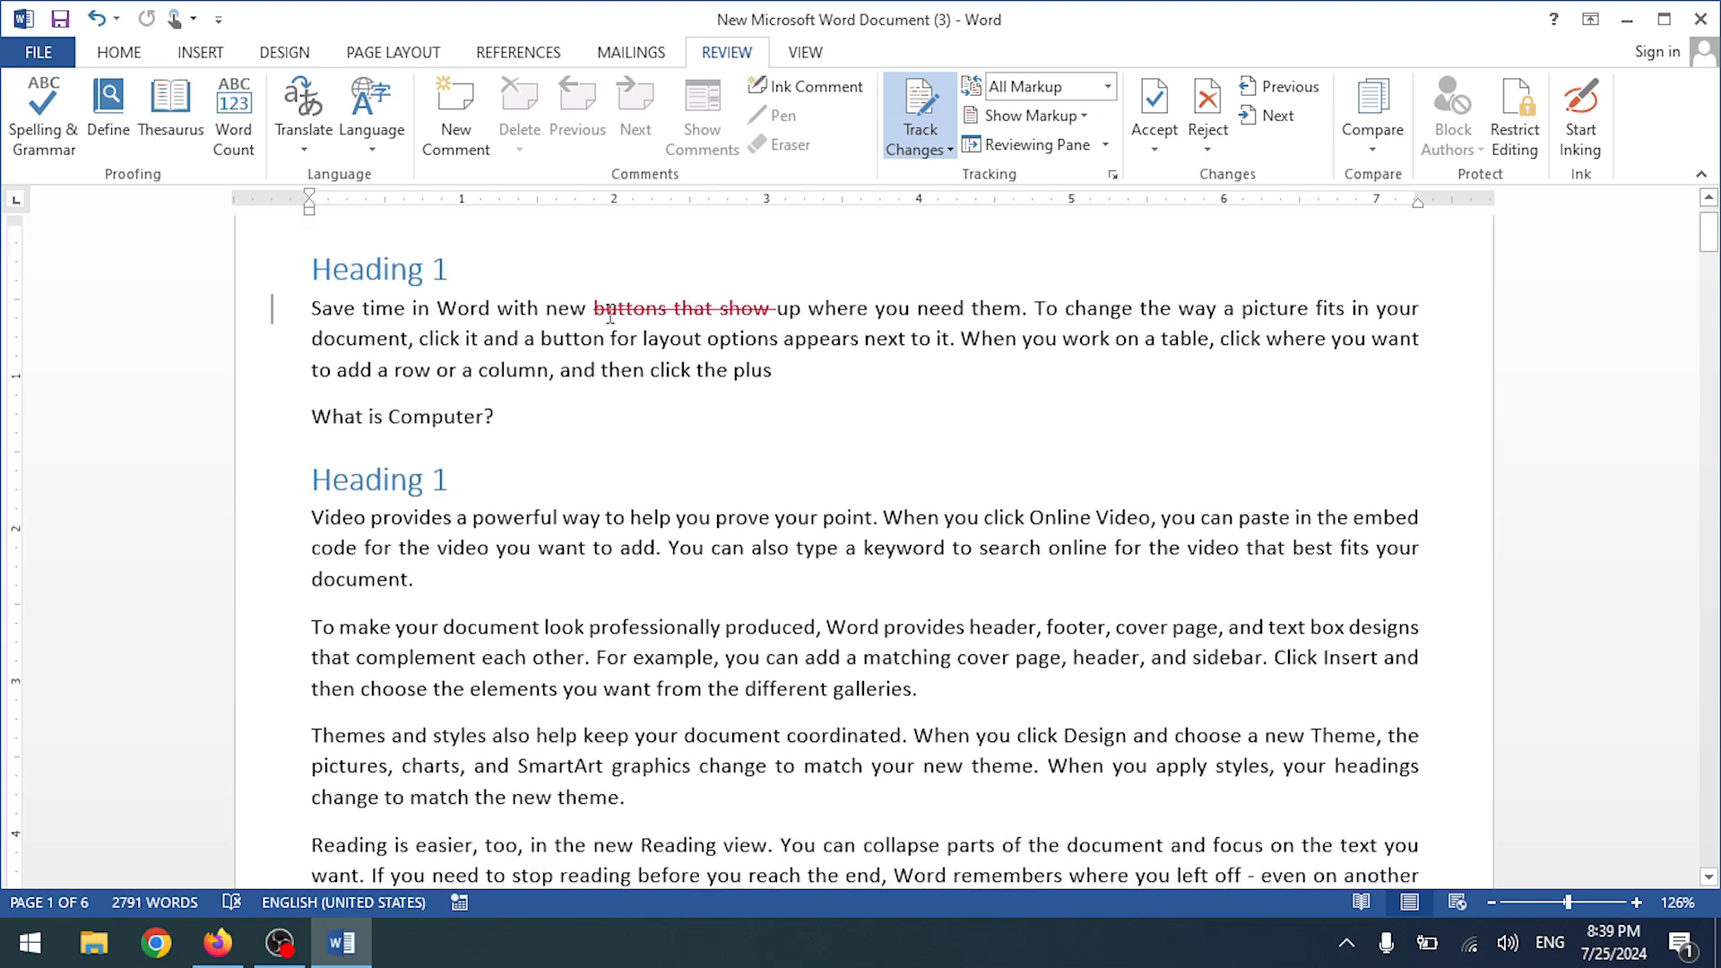
scroll(724, 381, down, 1)
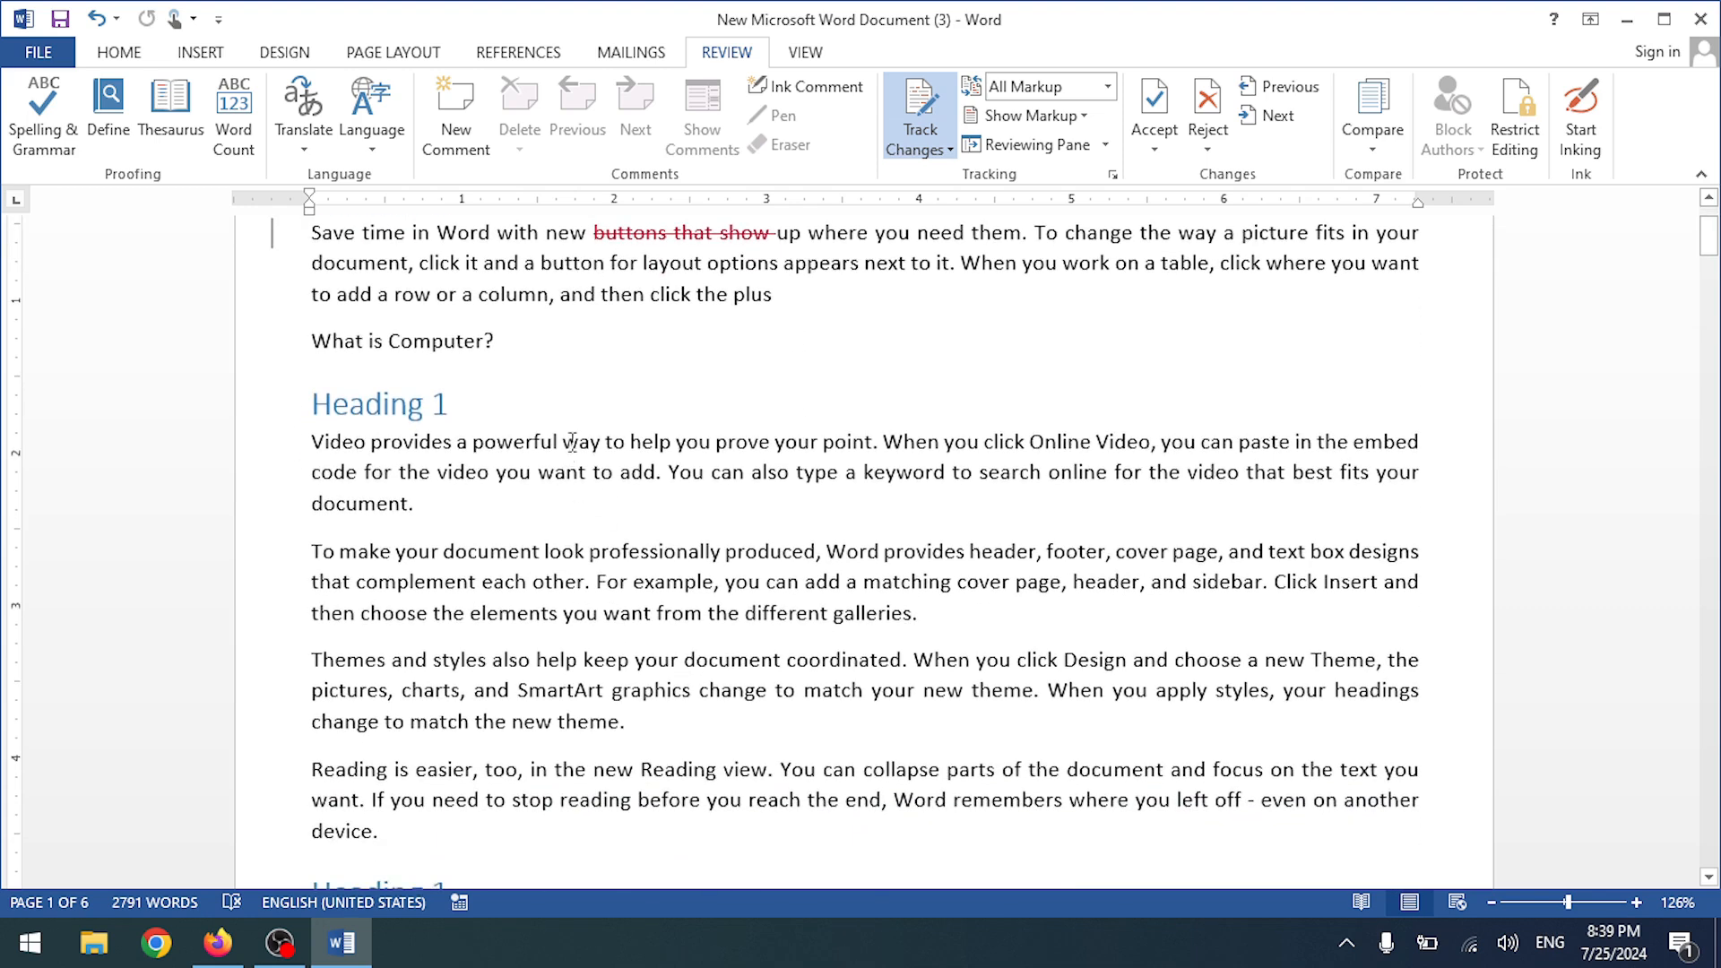
drag(567, 442, 773, 443)
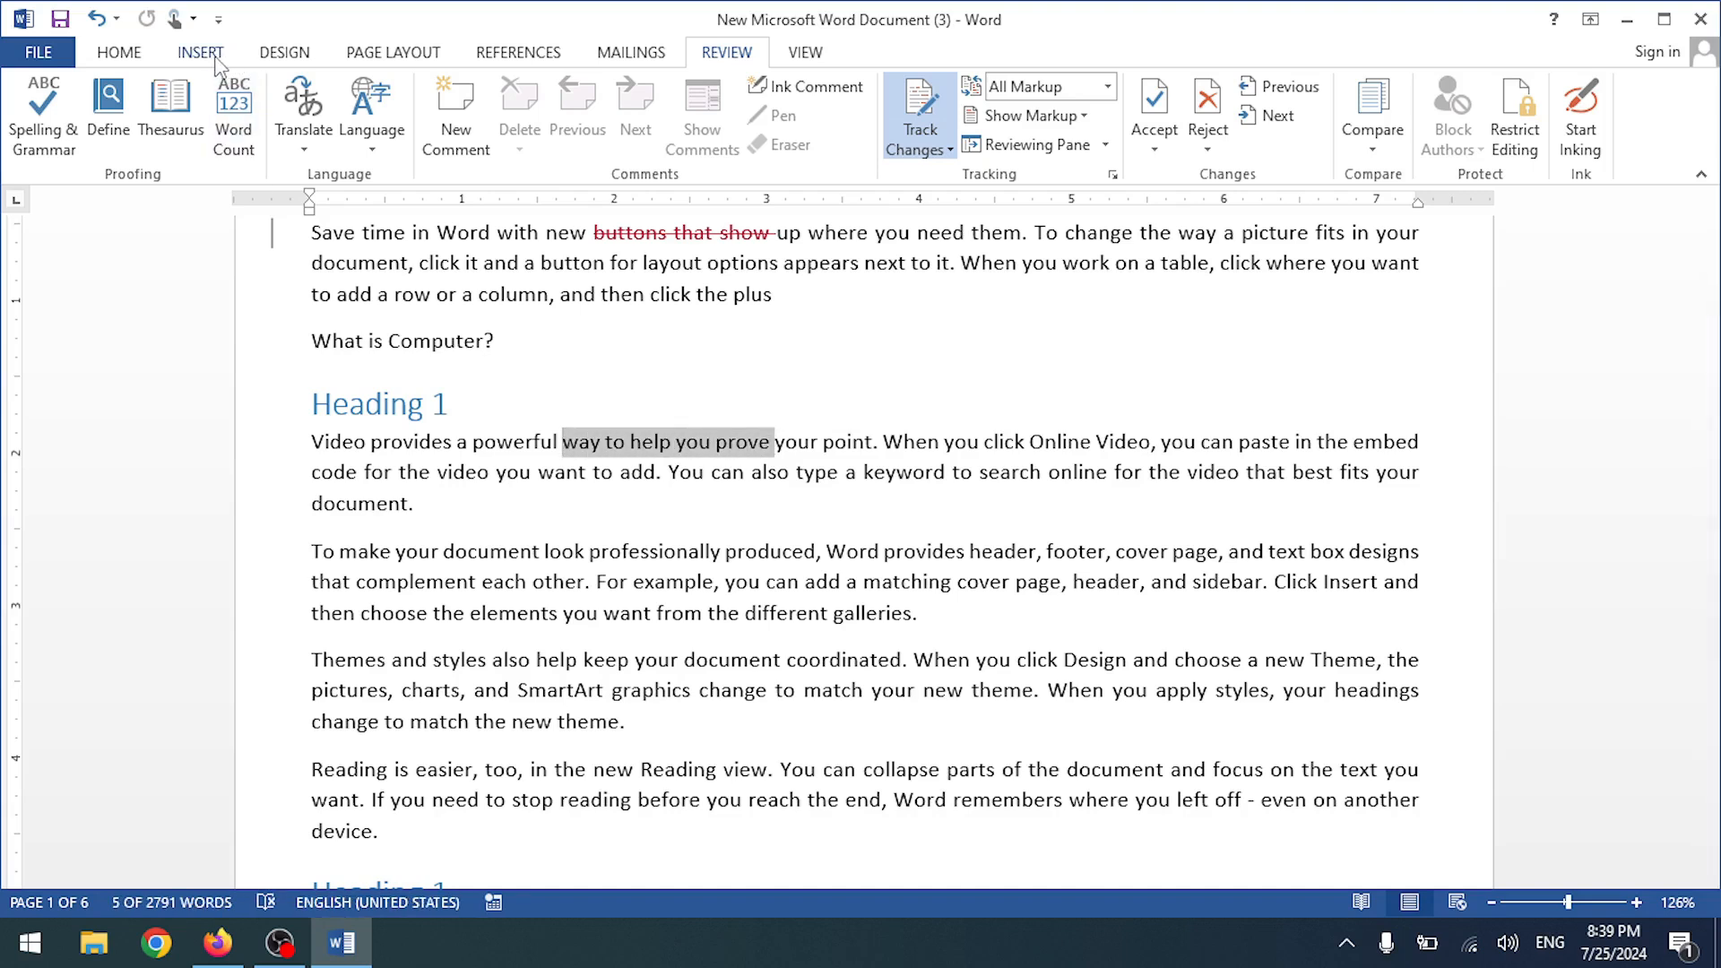
click(122, 56)
click(221, 139)
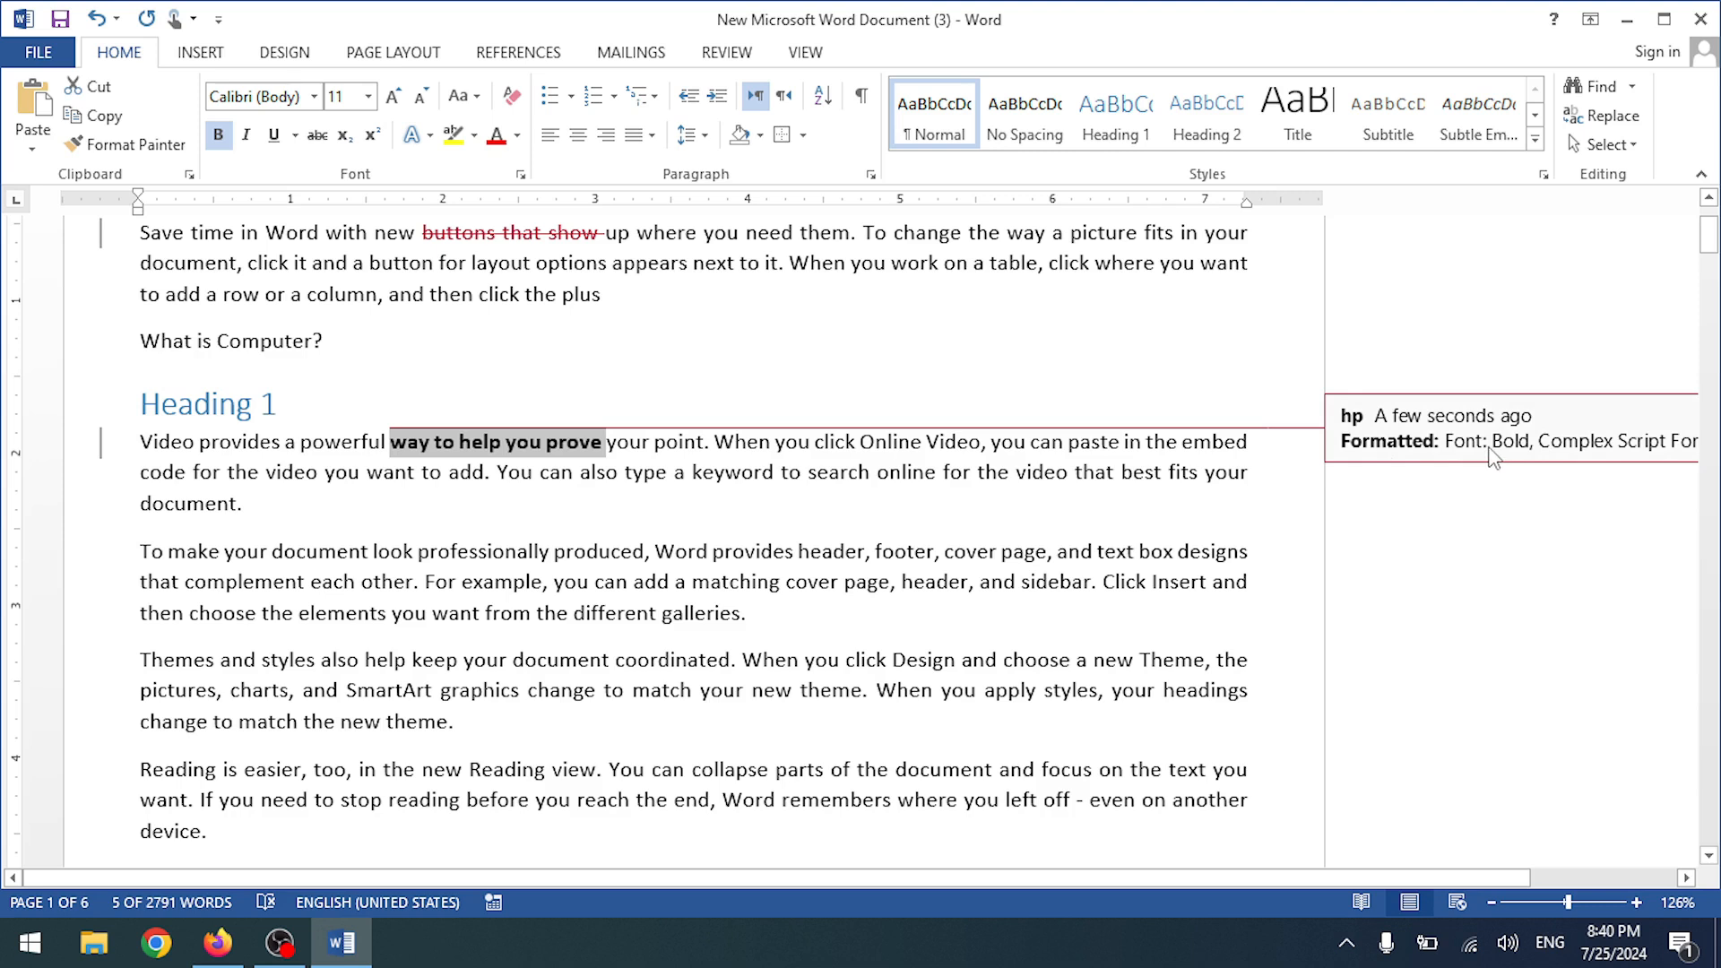
click(486, 581)
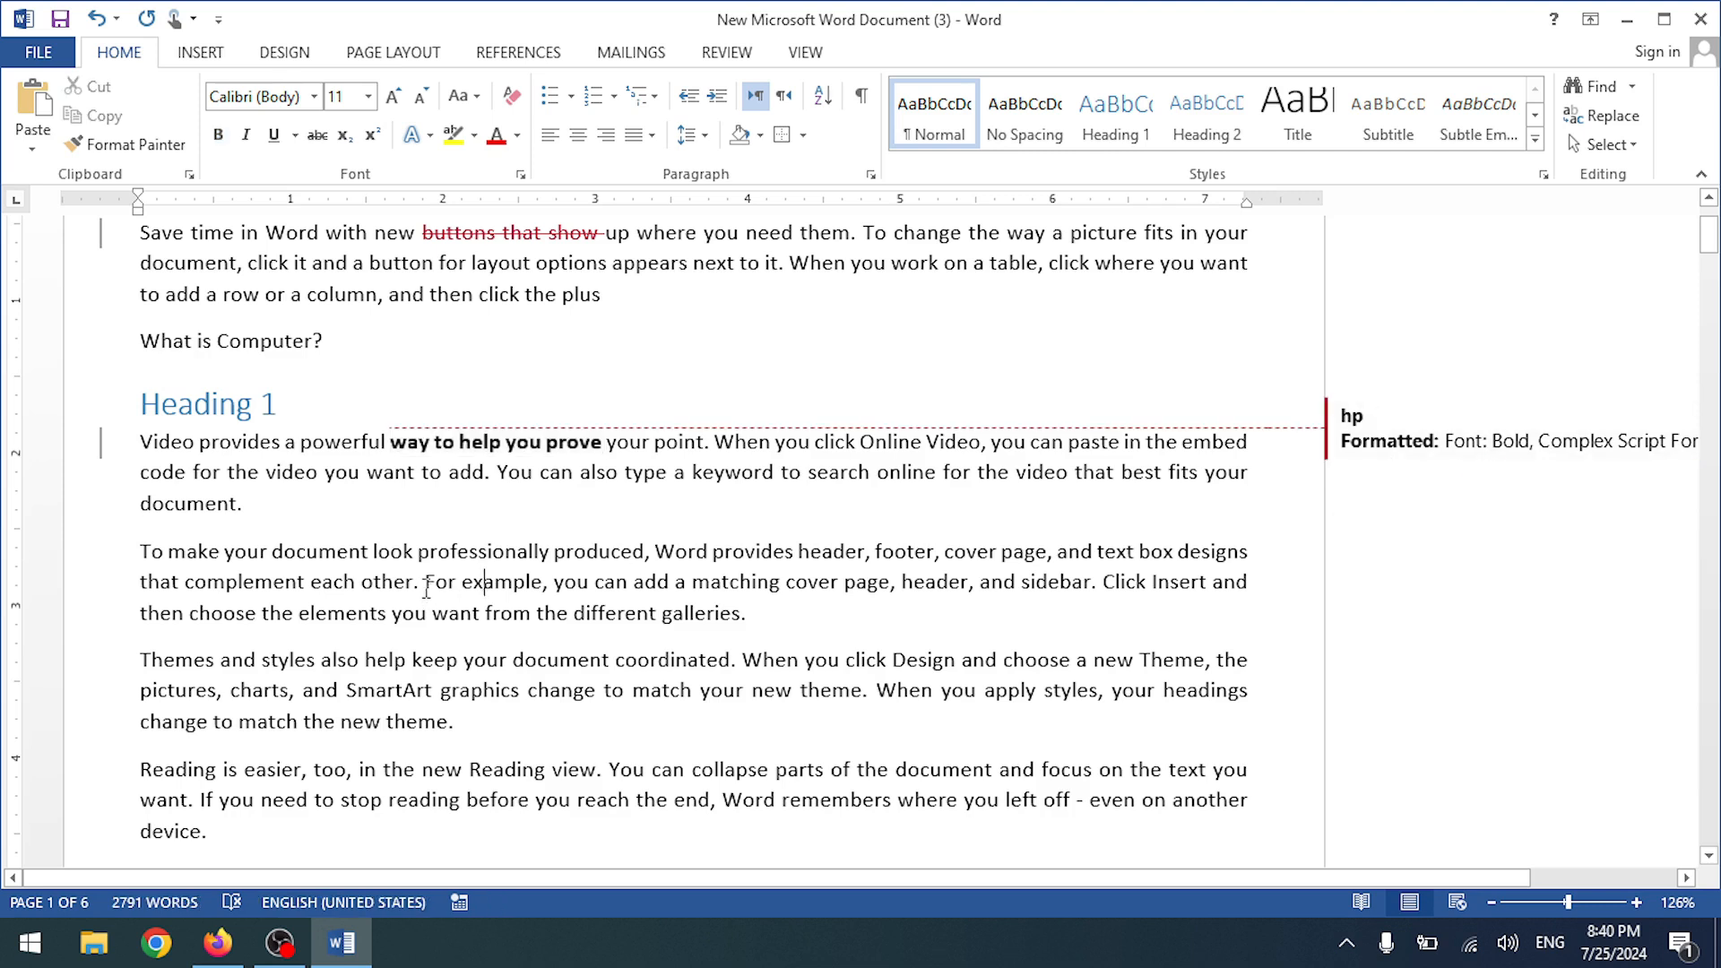
drag(425, 582, 785, 583)
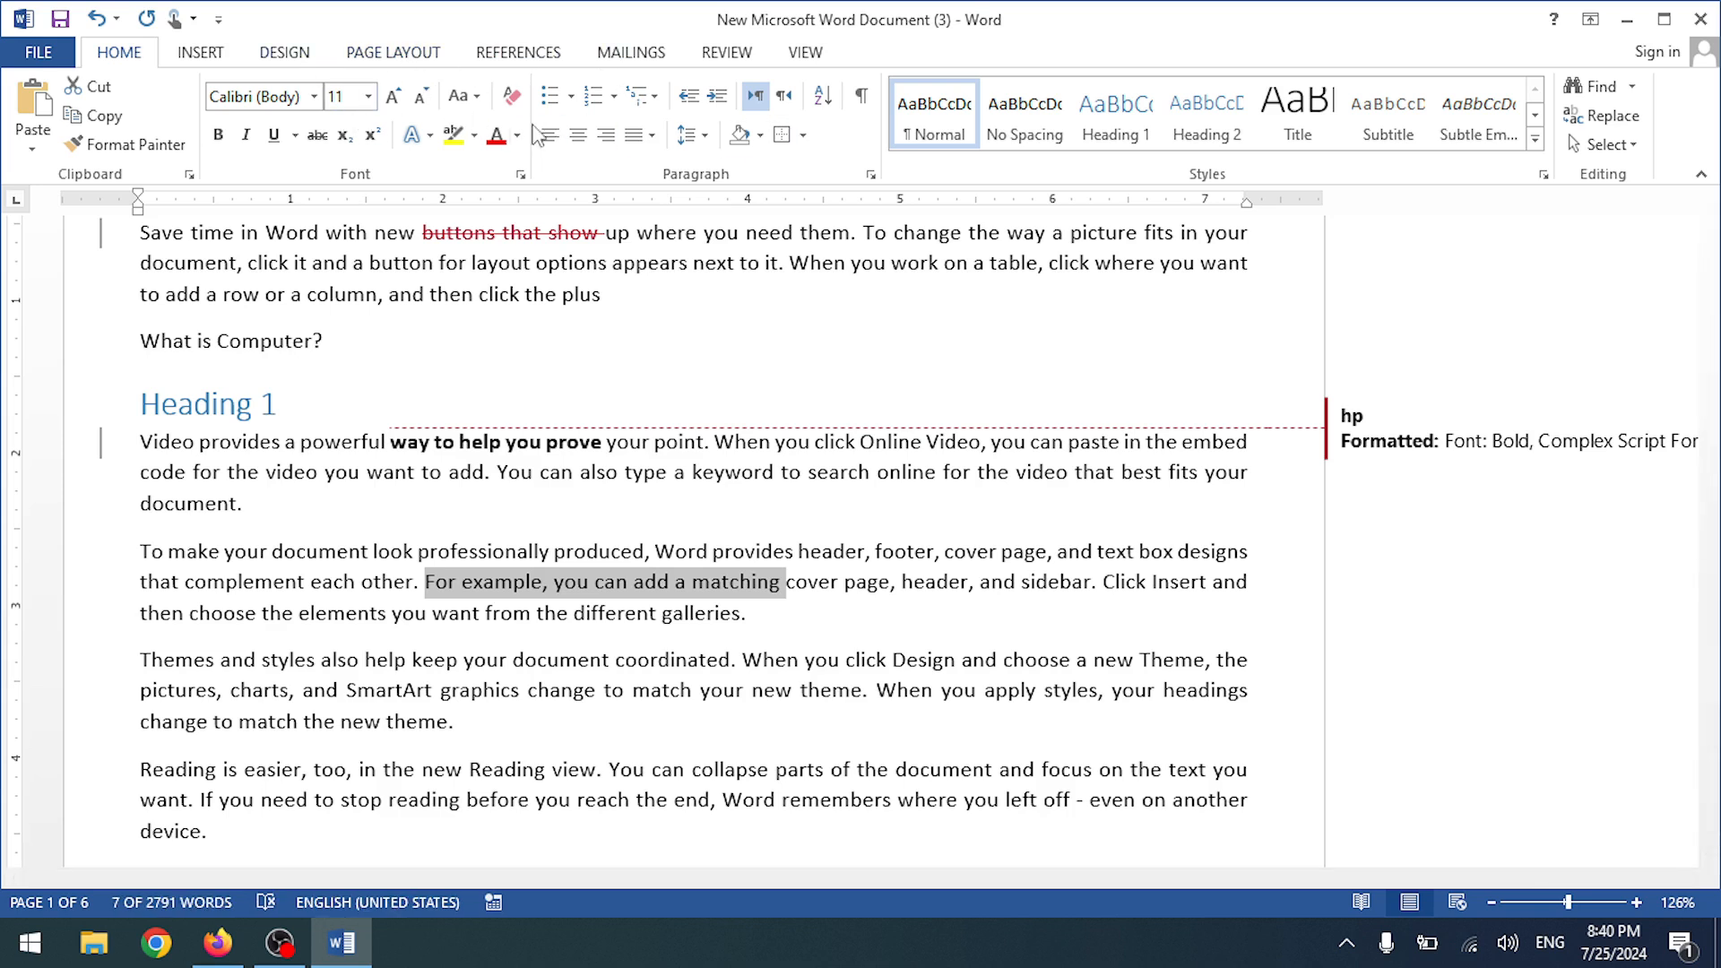
click(414, 134)
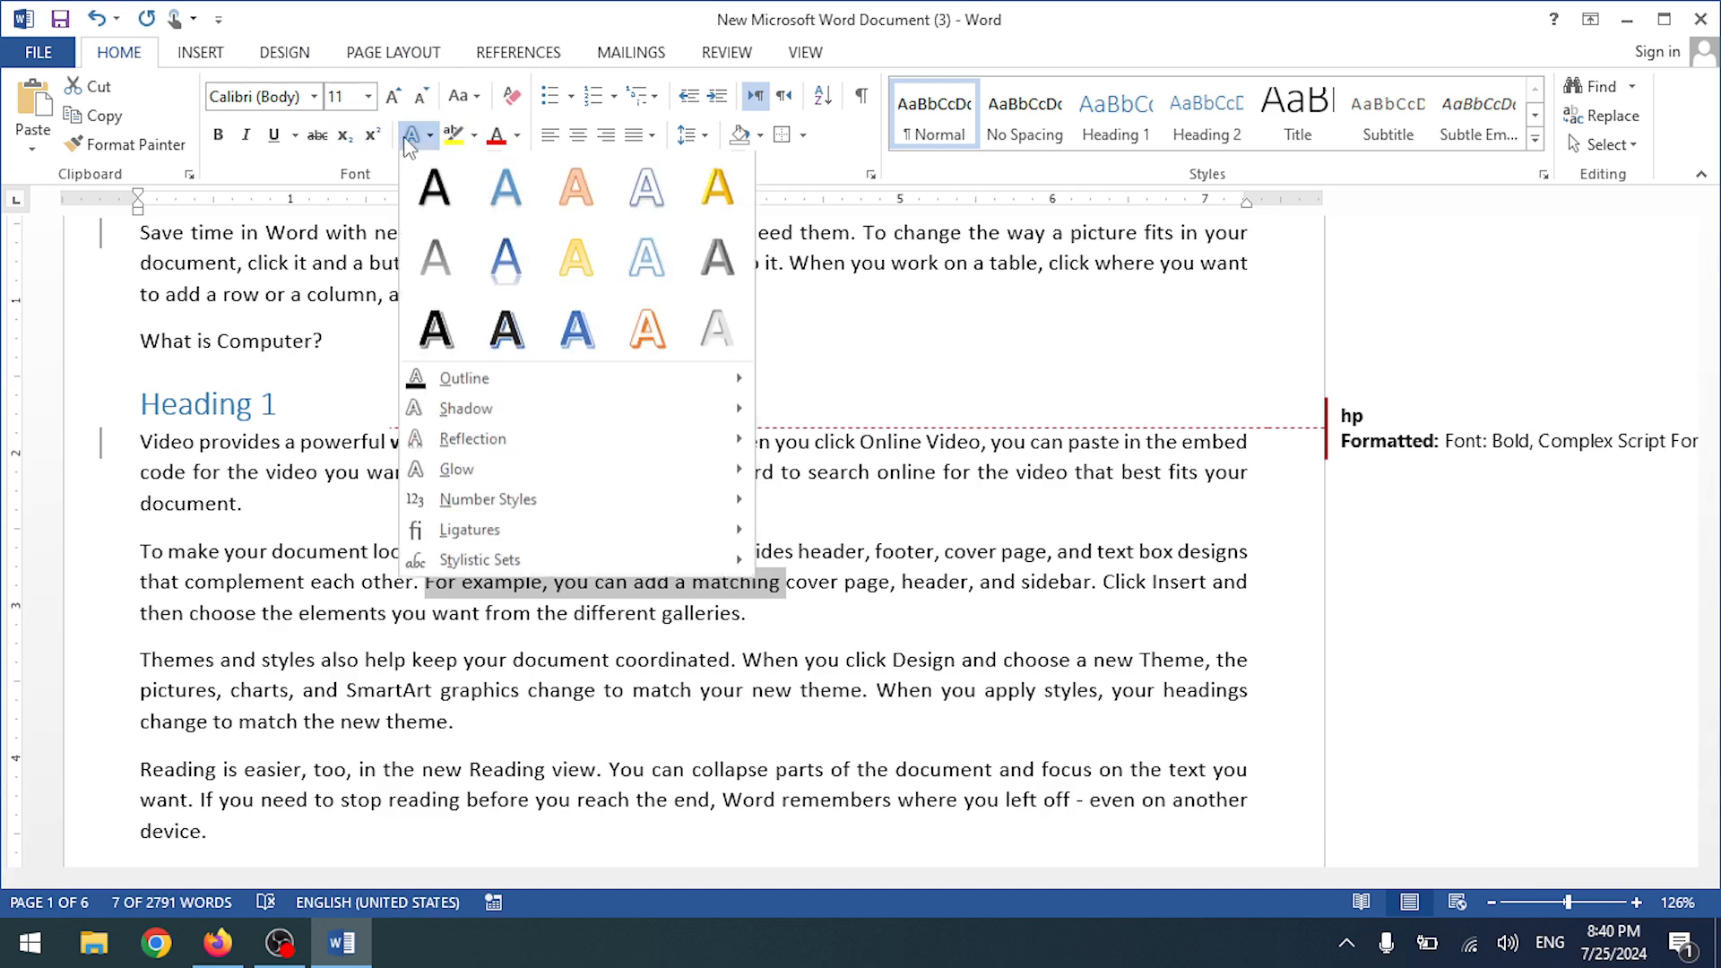
click(501, 276)
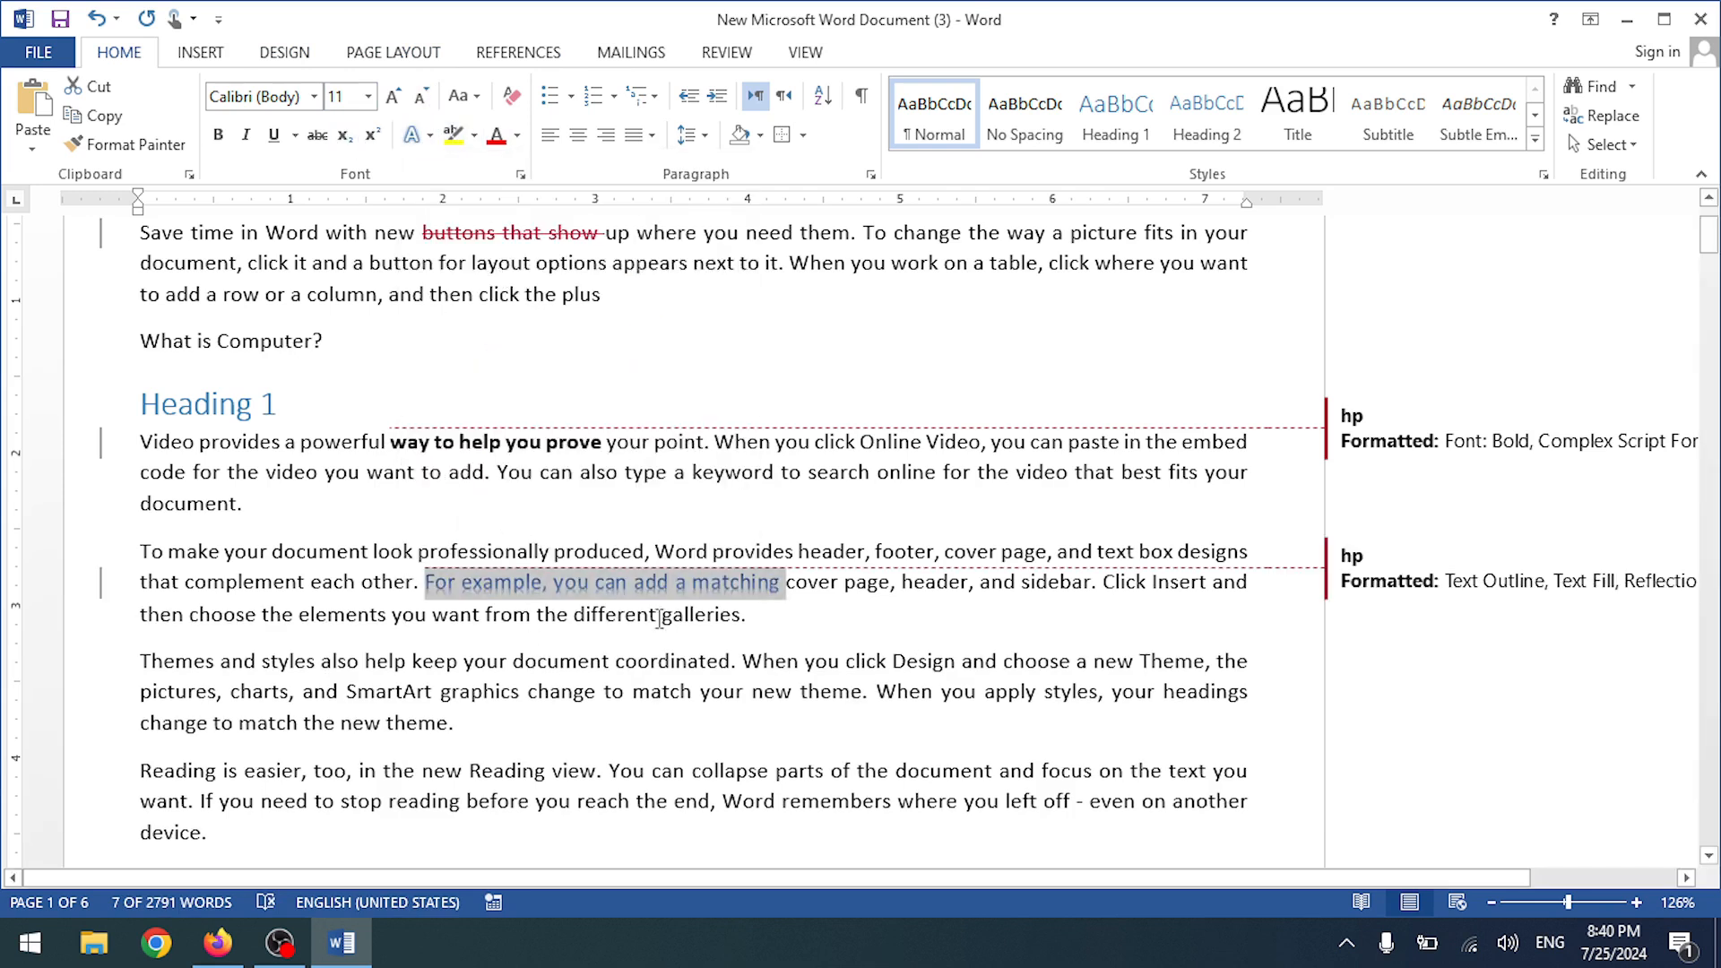
scroll(537, 513, up, 2)
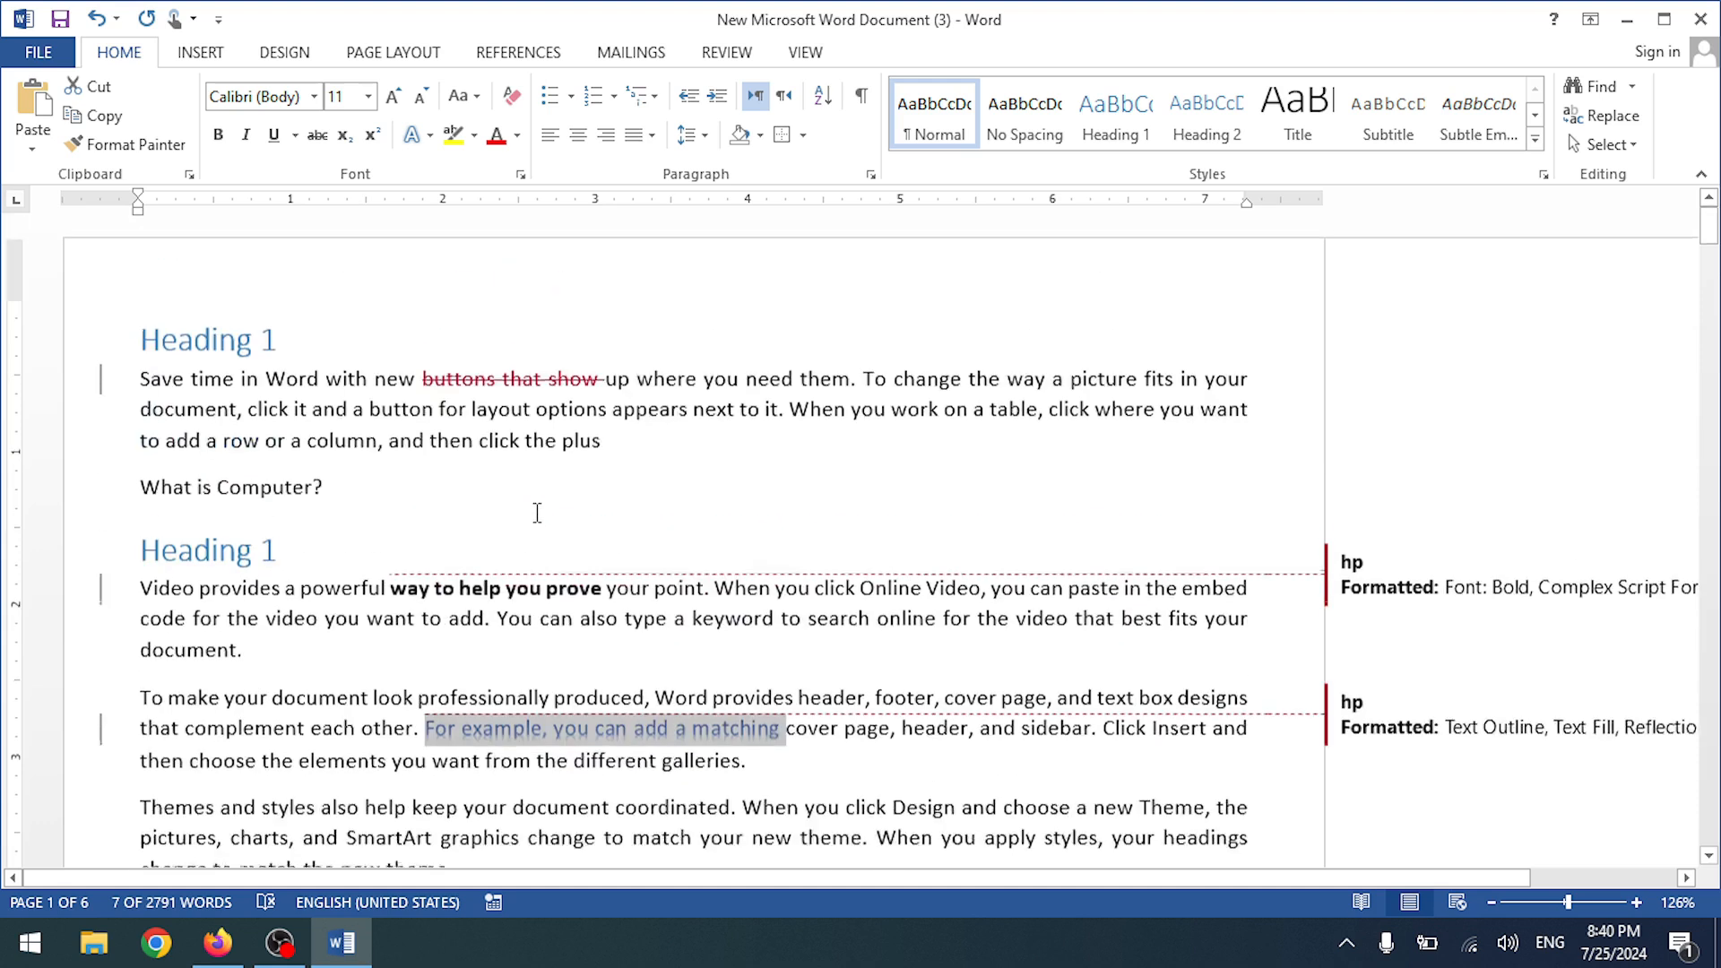
scroll(536, 513, down, 5)
scroll(537, 513, up, 4)
scroll(478, 584, down, 3)
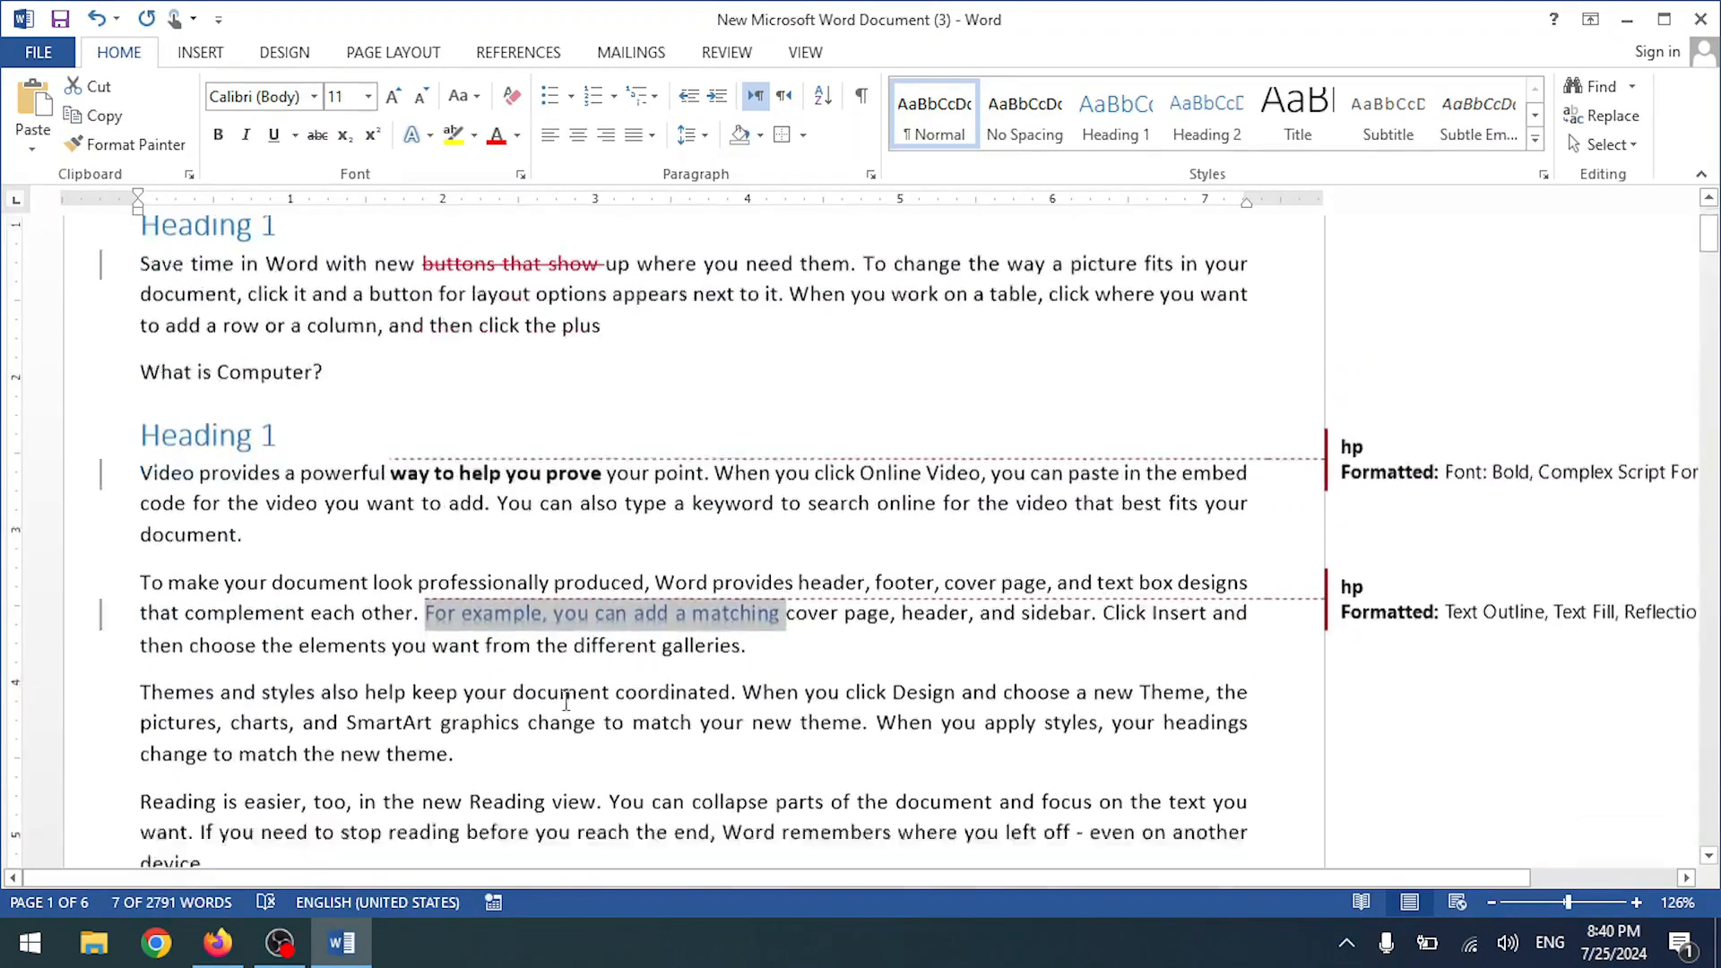
drag(441, 540, 787, 551)
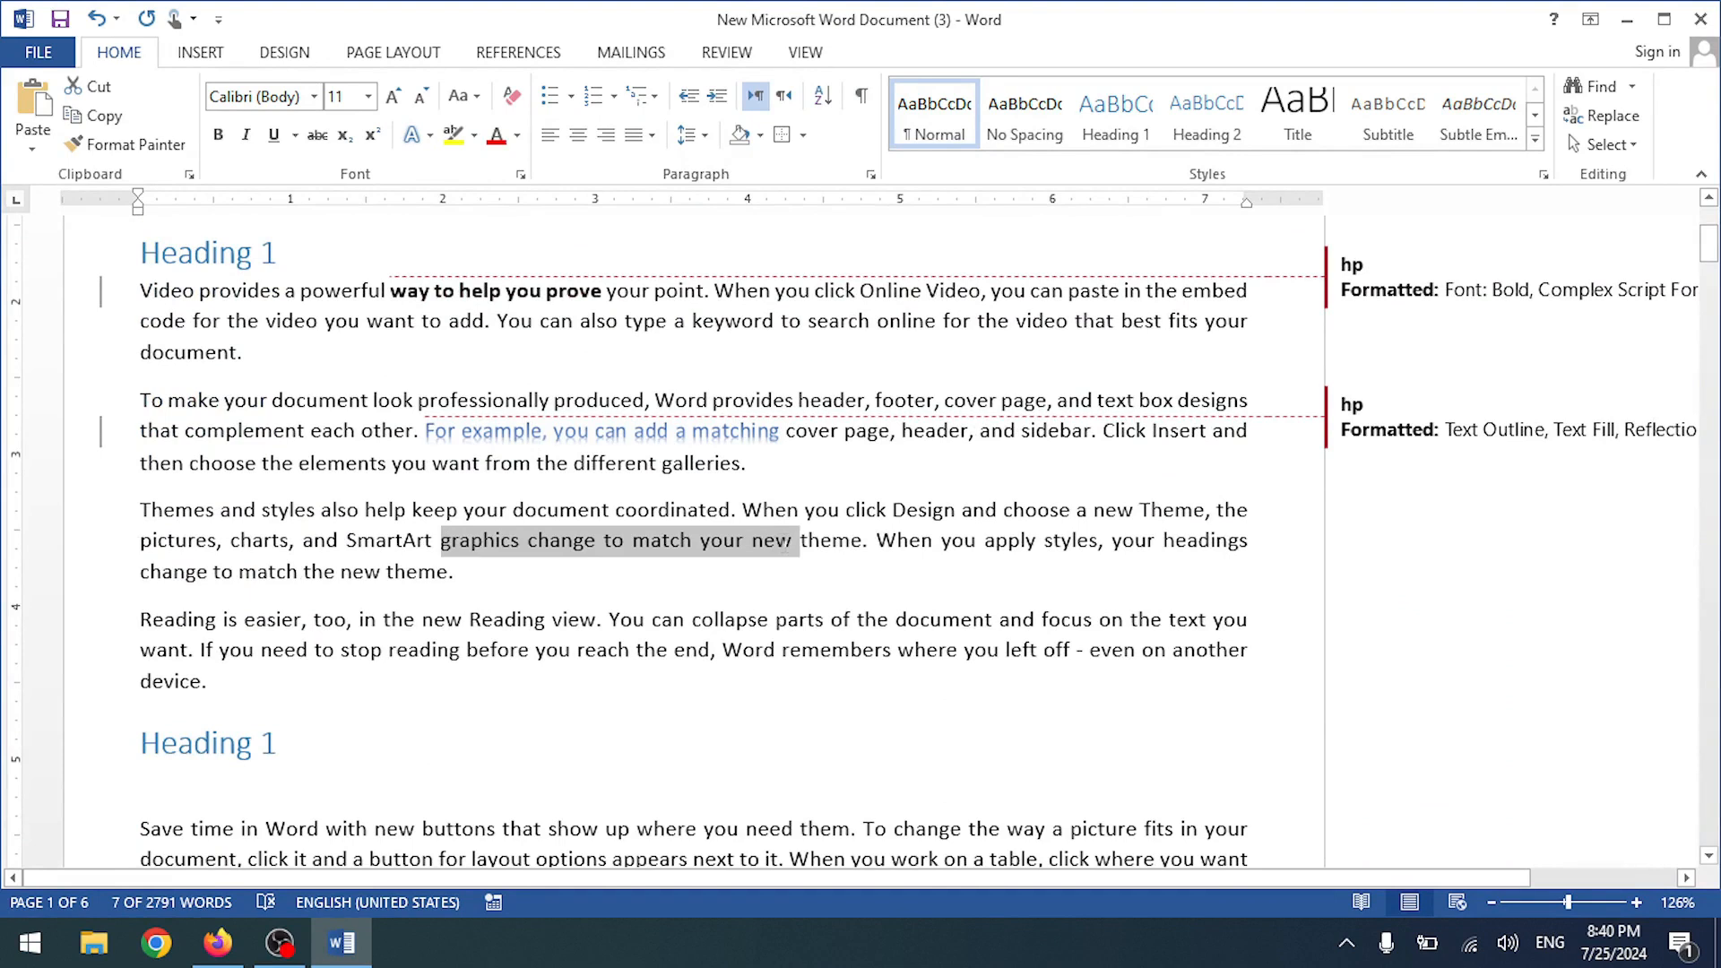
key(Delete)
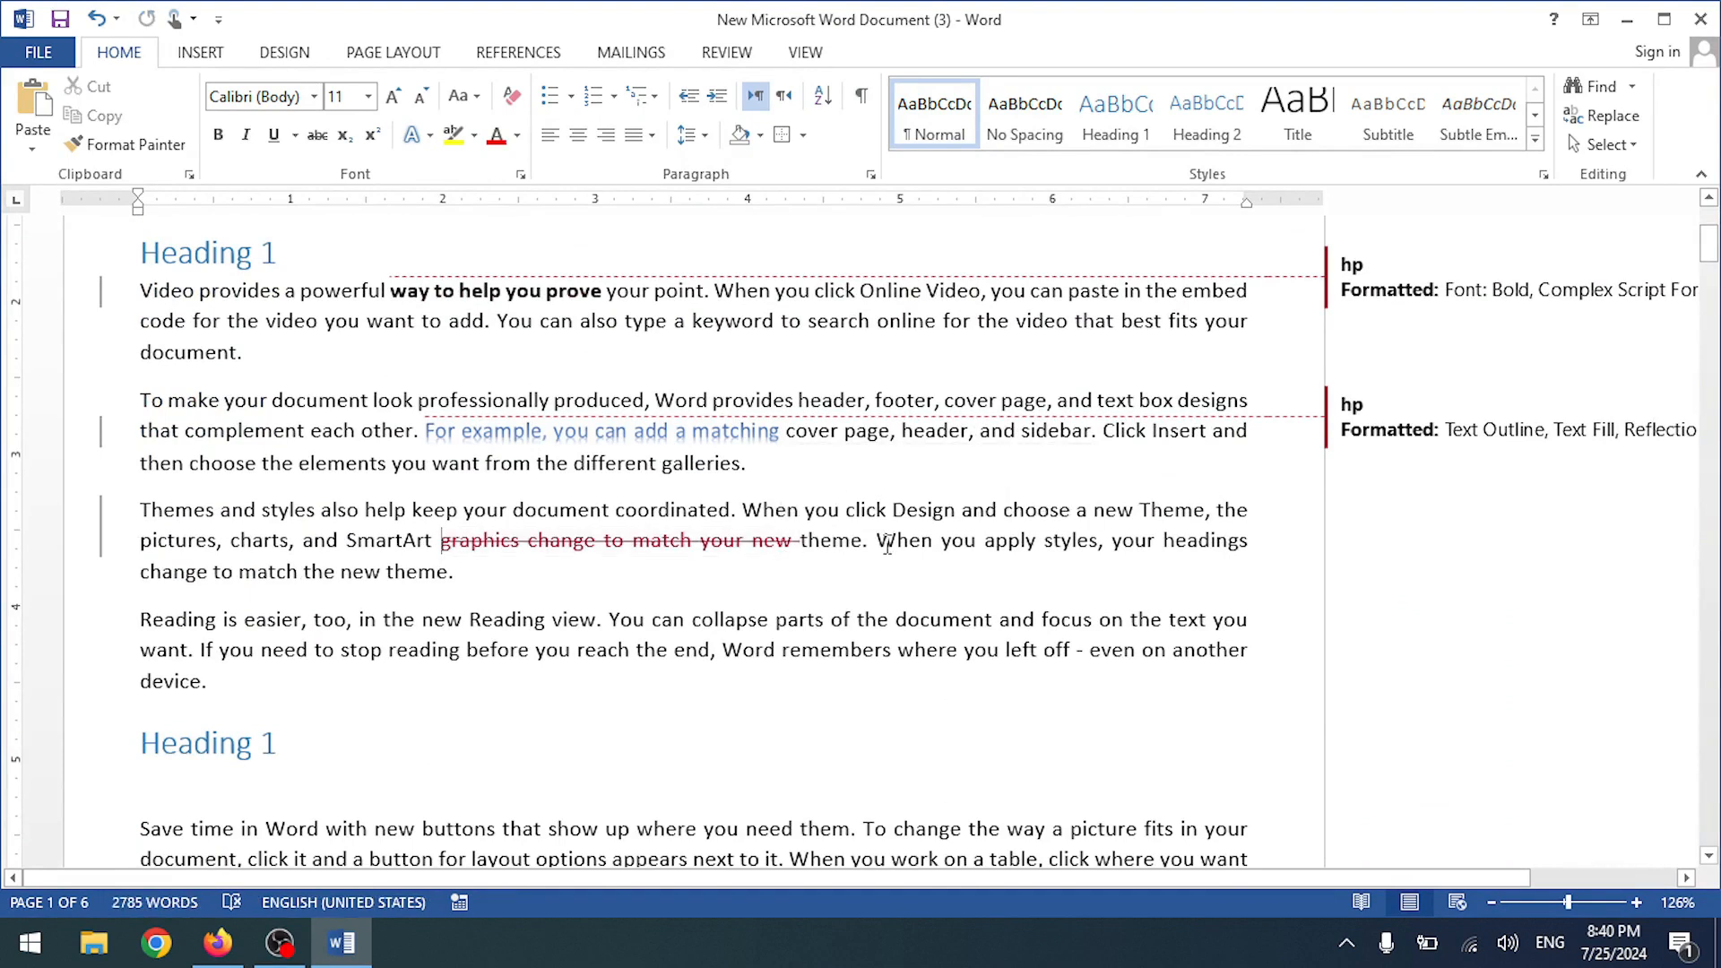
scroll(788, 625, up, 3)
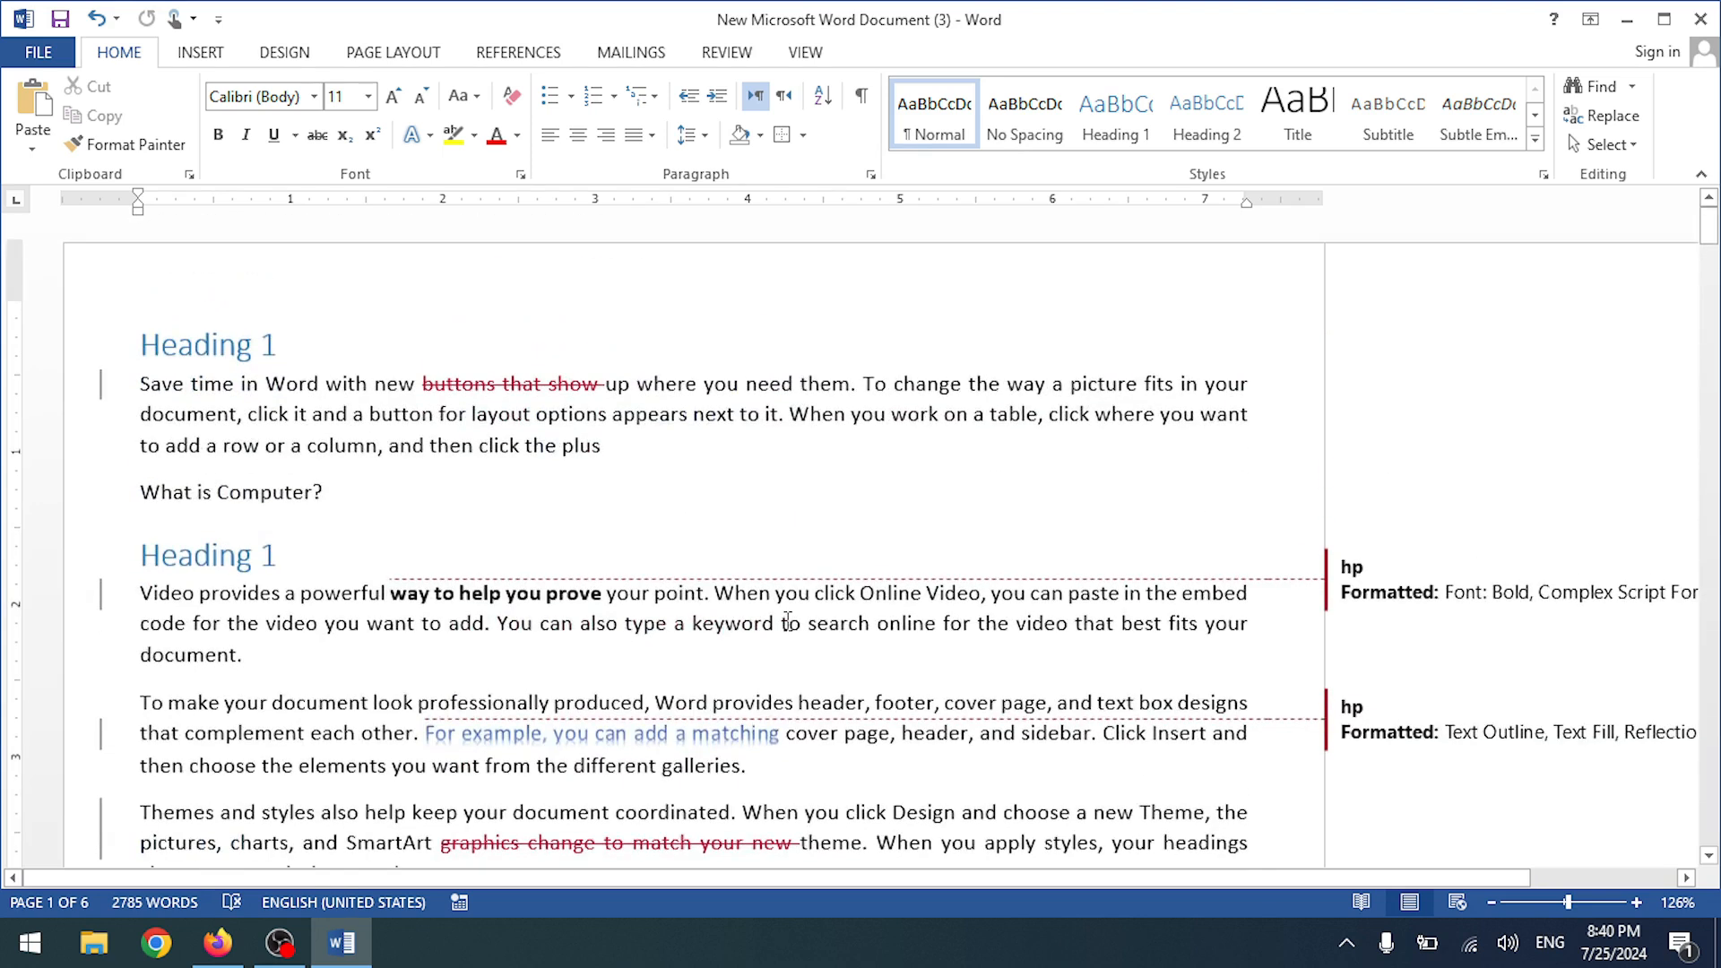
scroll(788, 621, down, 3)
scroll(470, 525, up, 3)
scroll(376, 394, down, 6)
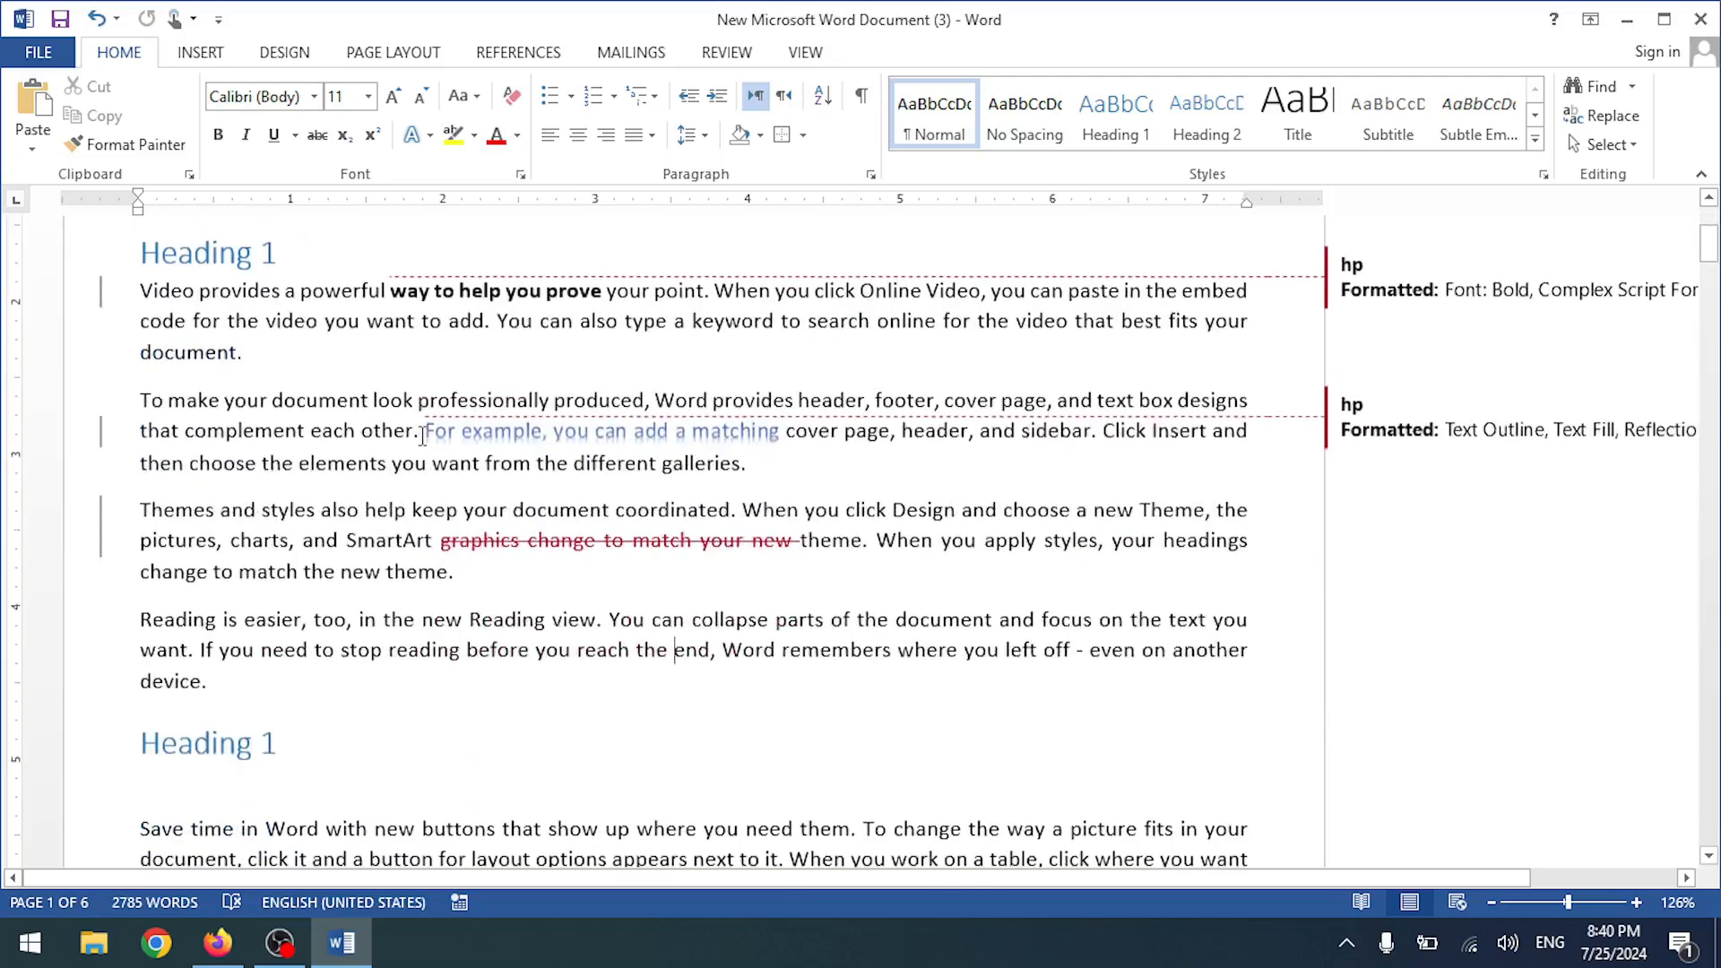
scroll(431, 456, down, 6)
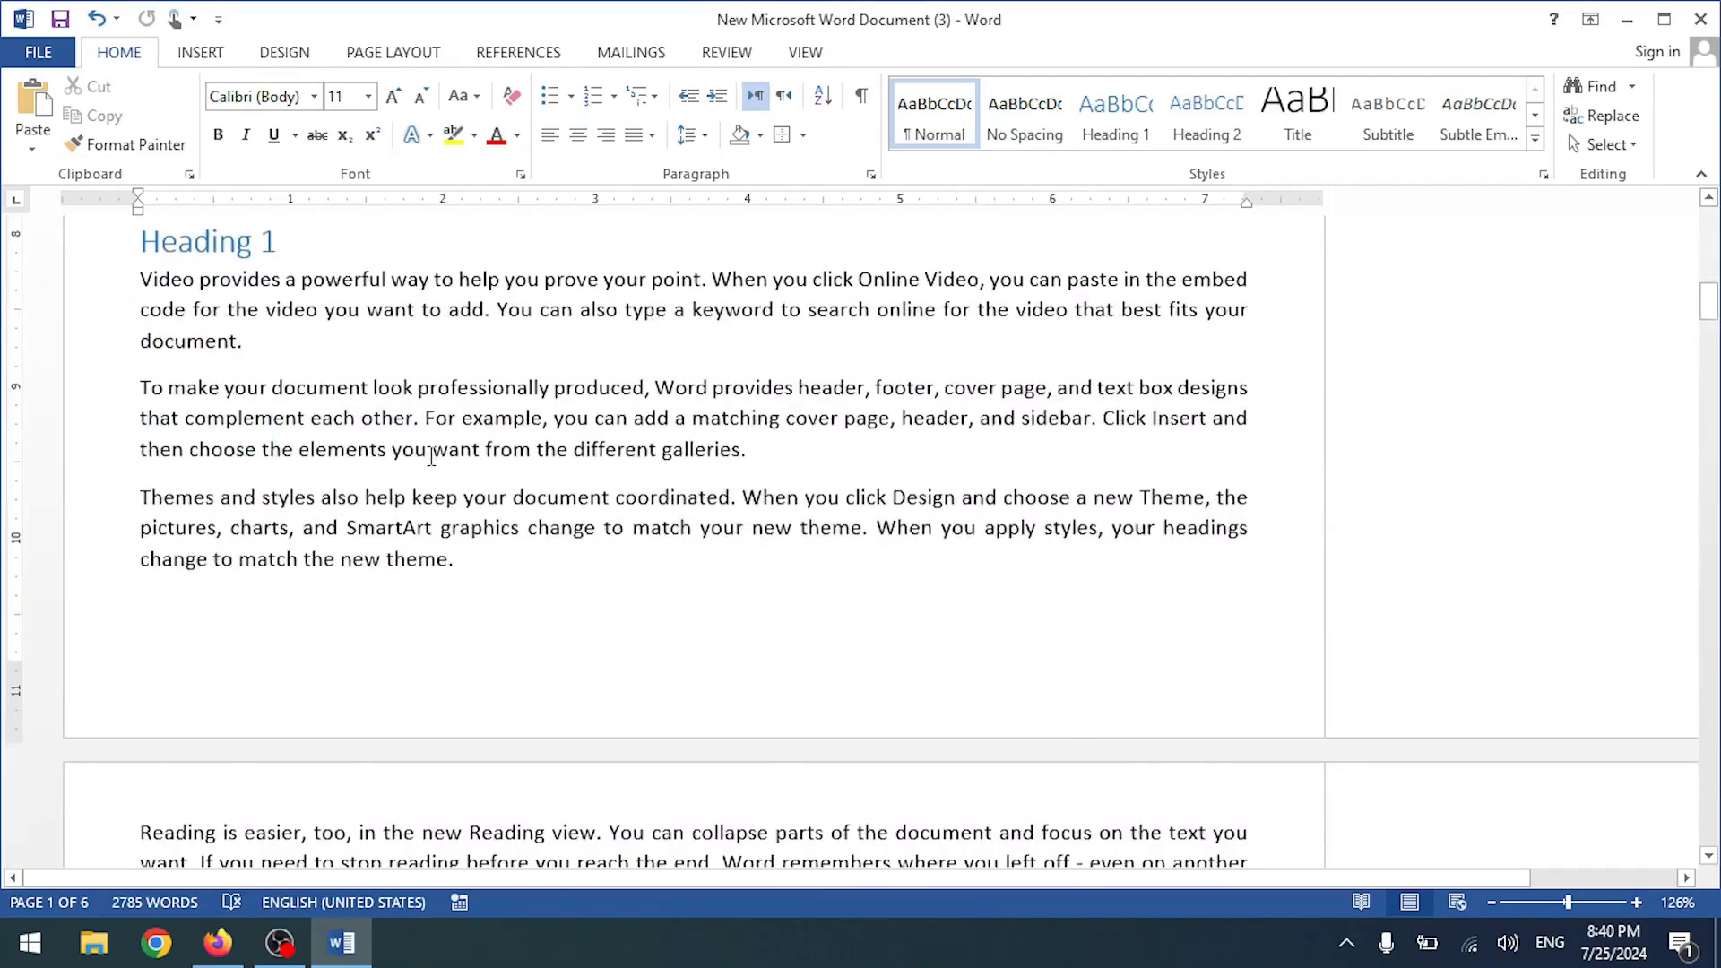
scroll(431, 456, up, 8)
scroll(431, 456, up, 2)
scroll(431, 457, down, 1)
scroll(431, 456, up, 5)
scroll(431, 456, down, 2)
scroll(431, 456, up, 2)
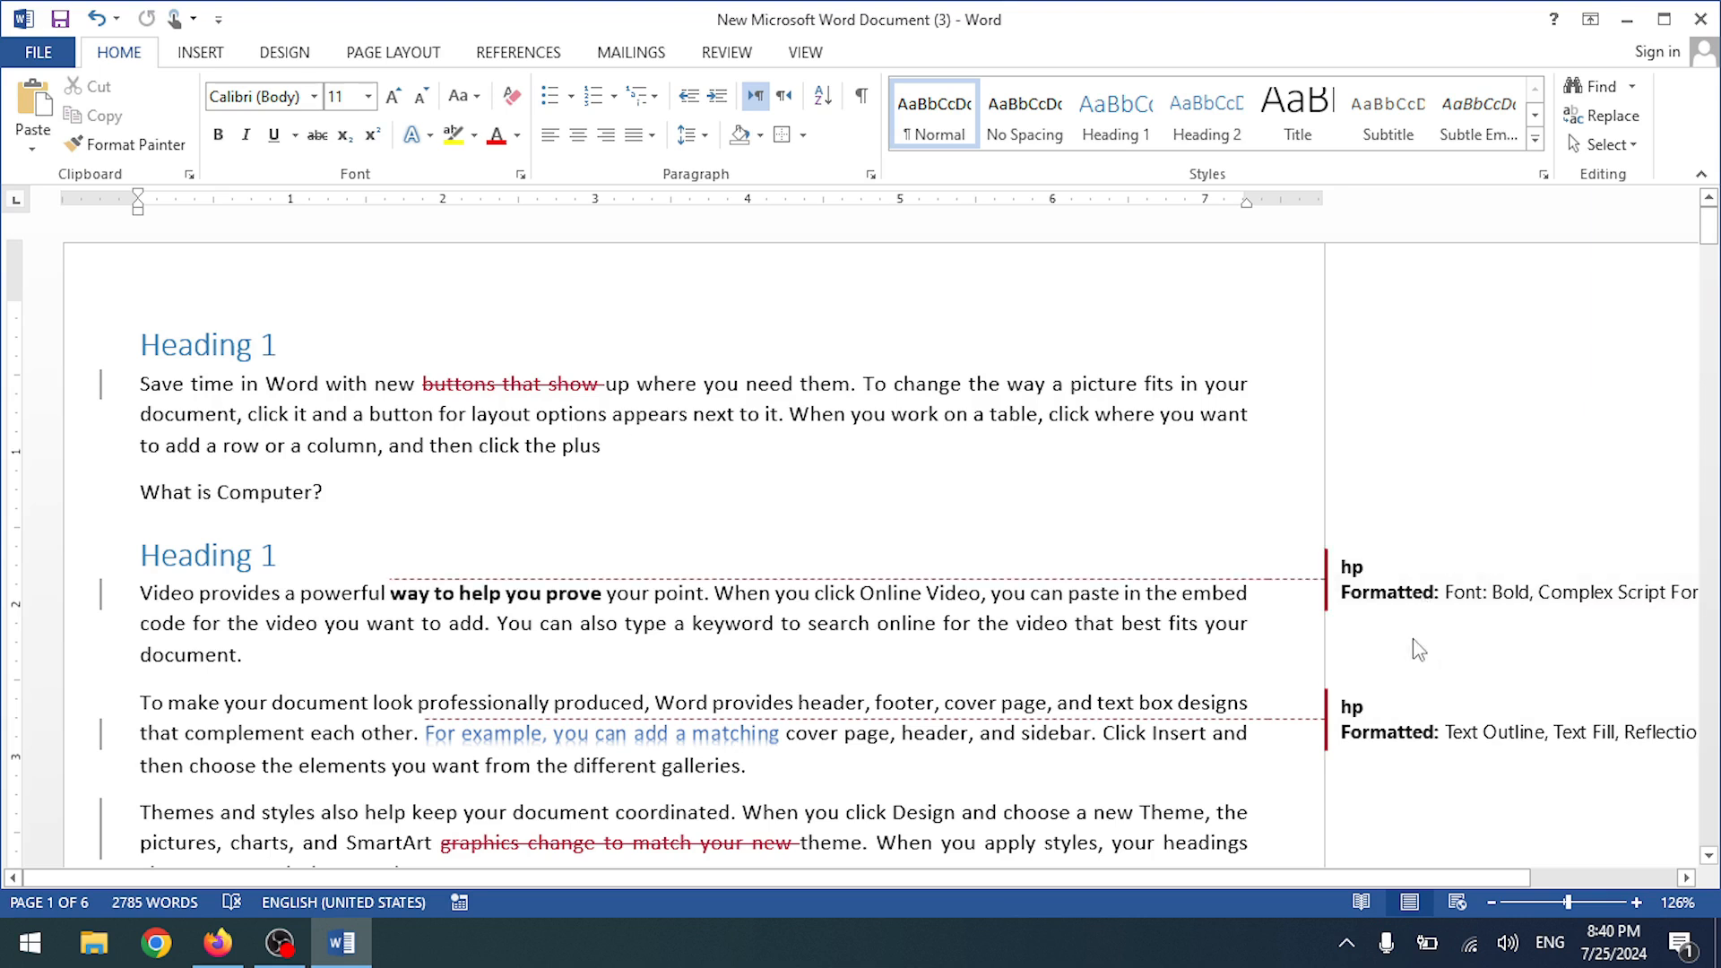
scroll(1429, 646, down, 2)
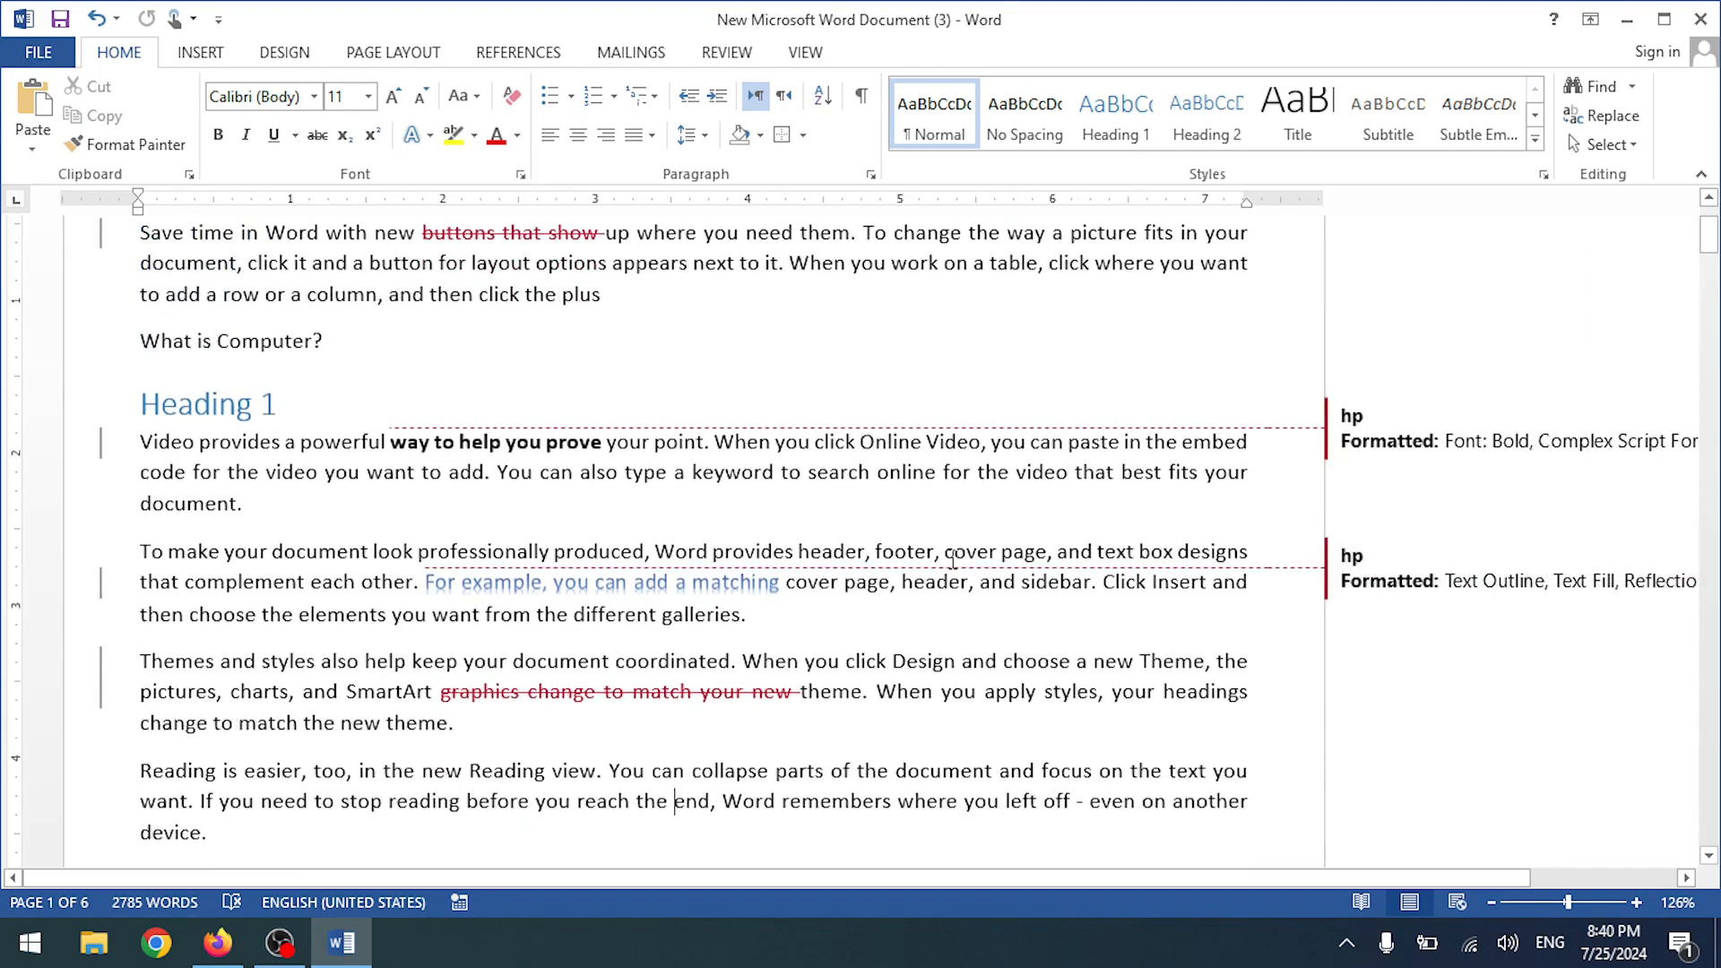
scroll(832, 598, down, 2)
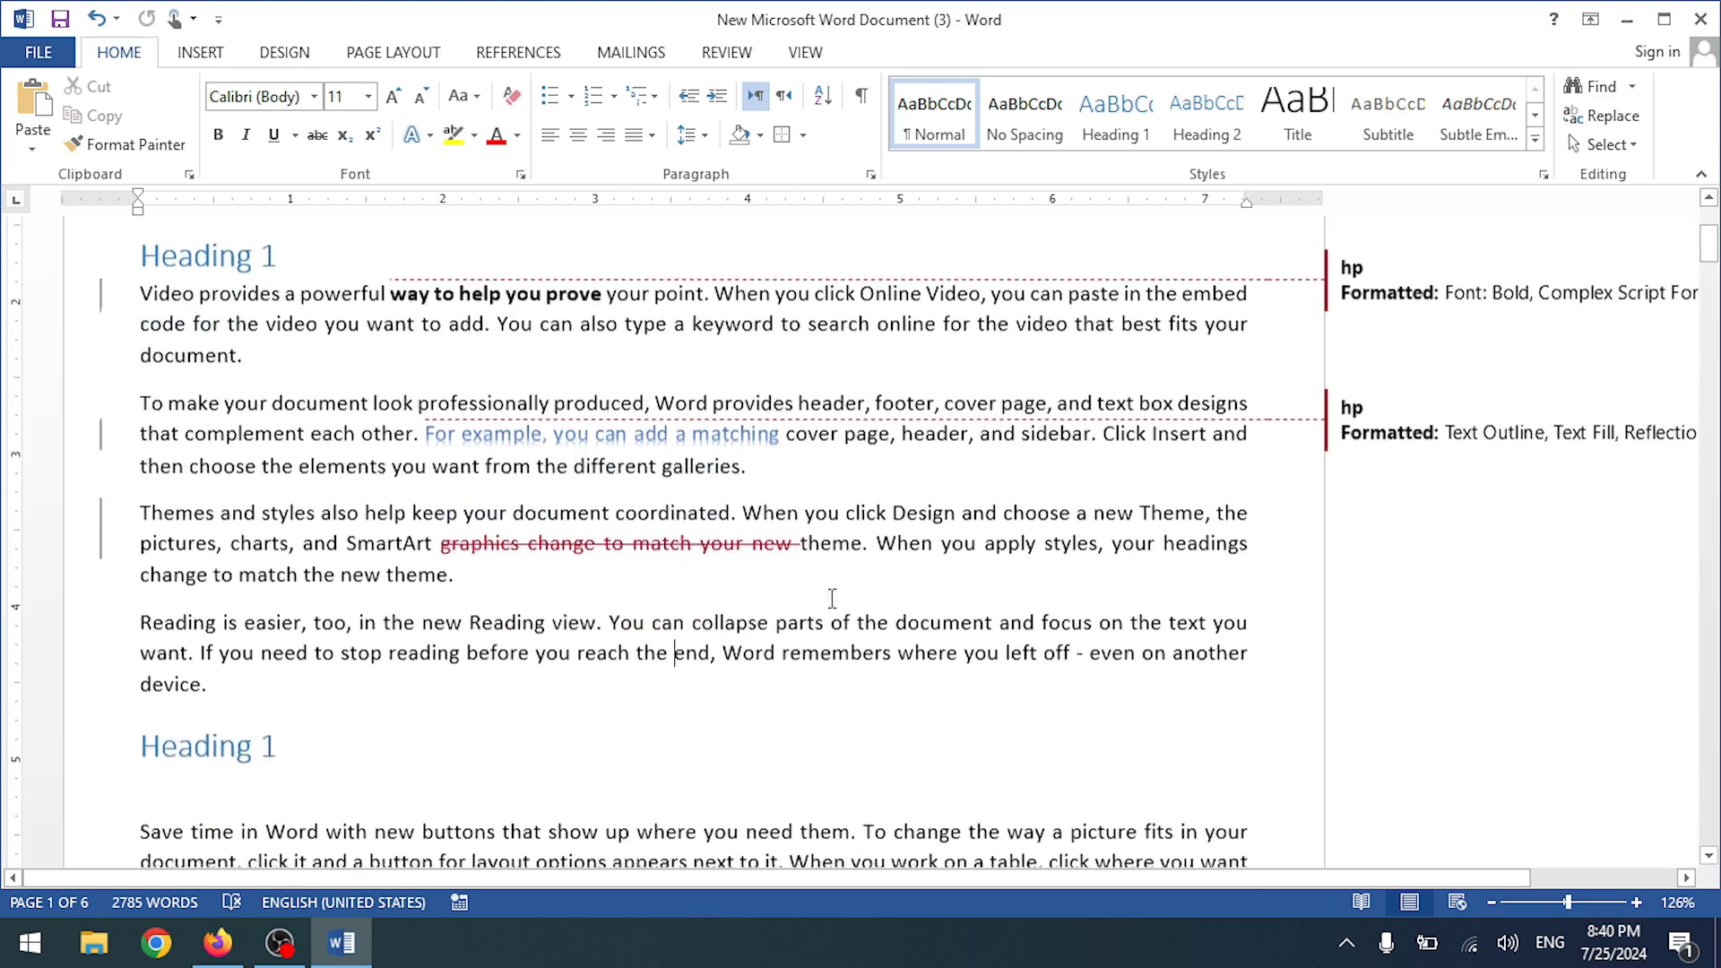
scroll(1003, 546, up, 4)
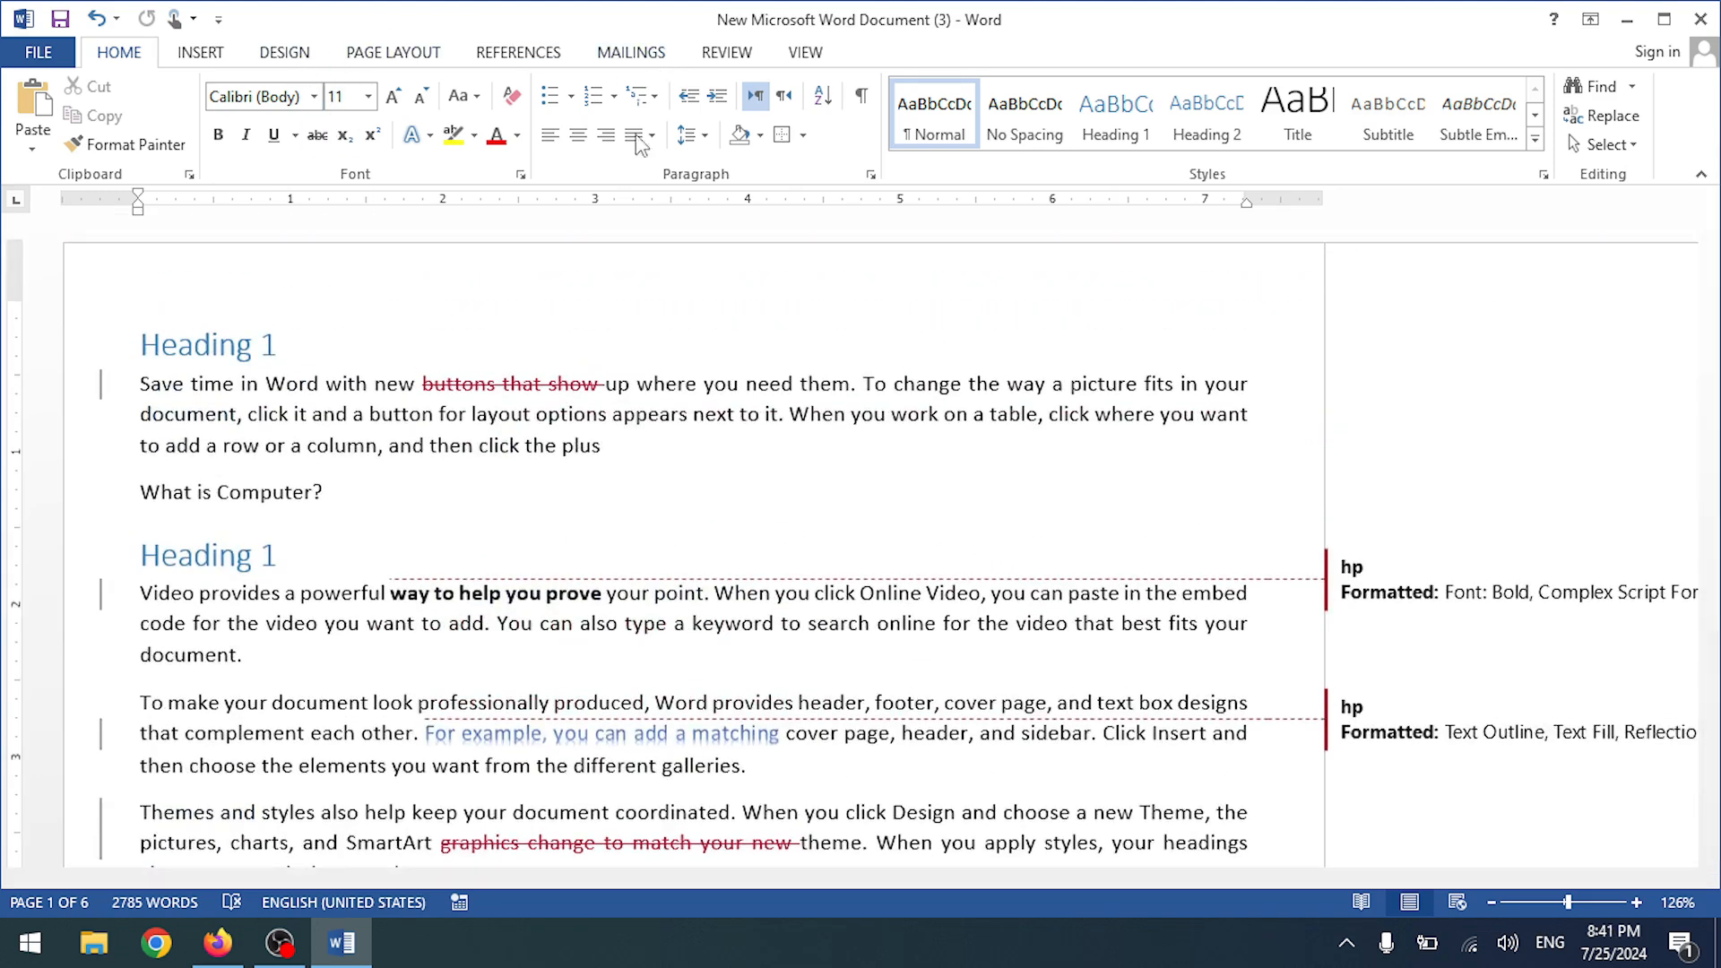
scroll(880, 437, down, 11)
scroll(880, 437, up, 10)
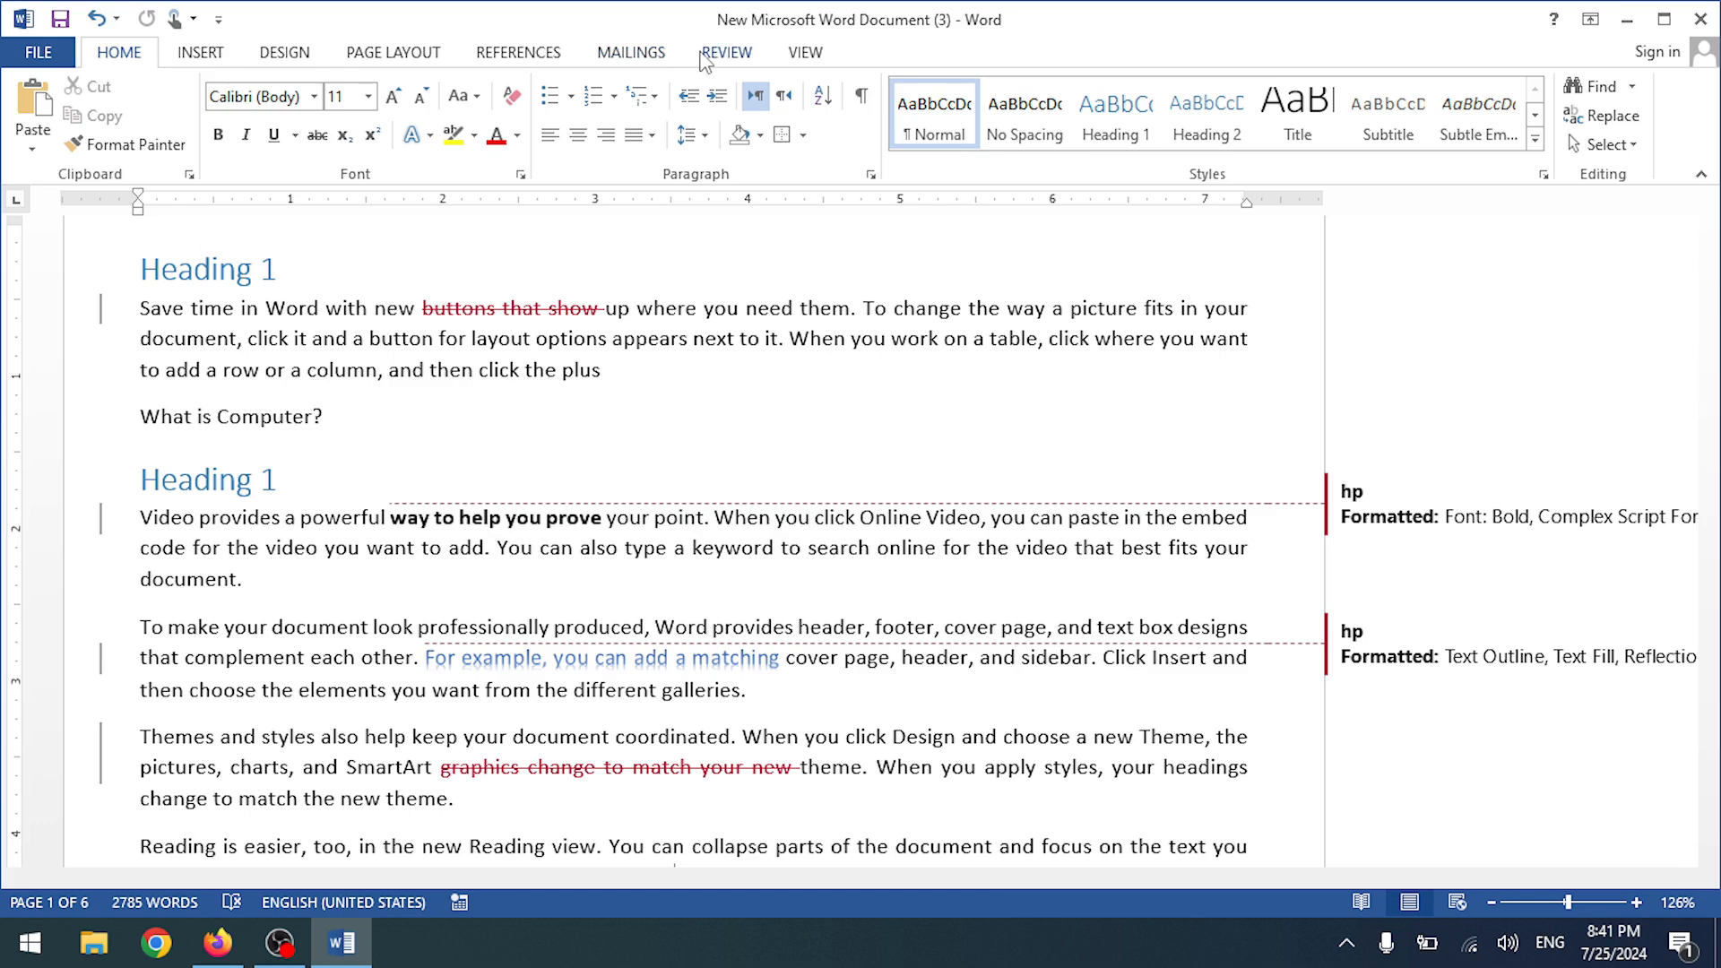
- Accept the 'buttons that show' deletion, then the bold and text-effect formatting changes, one by one
click(706, 59)
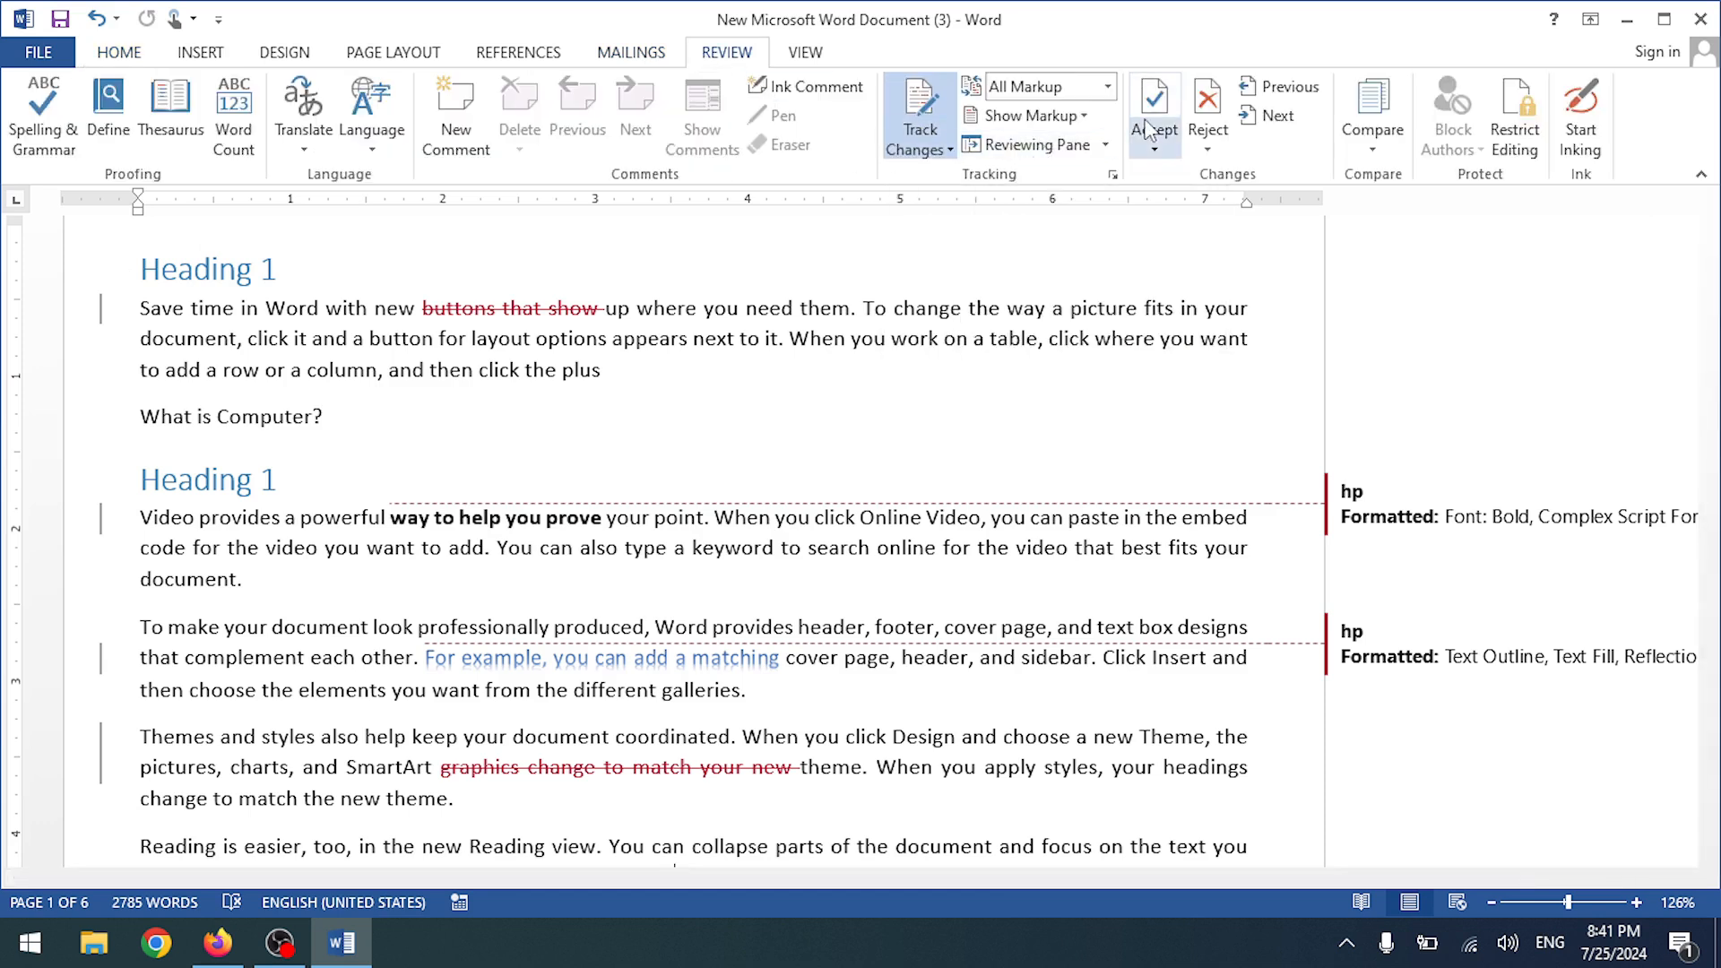
click(1156, 147)
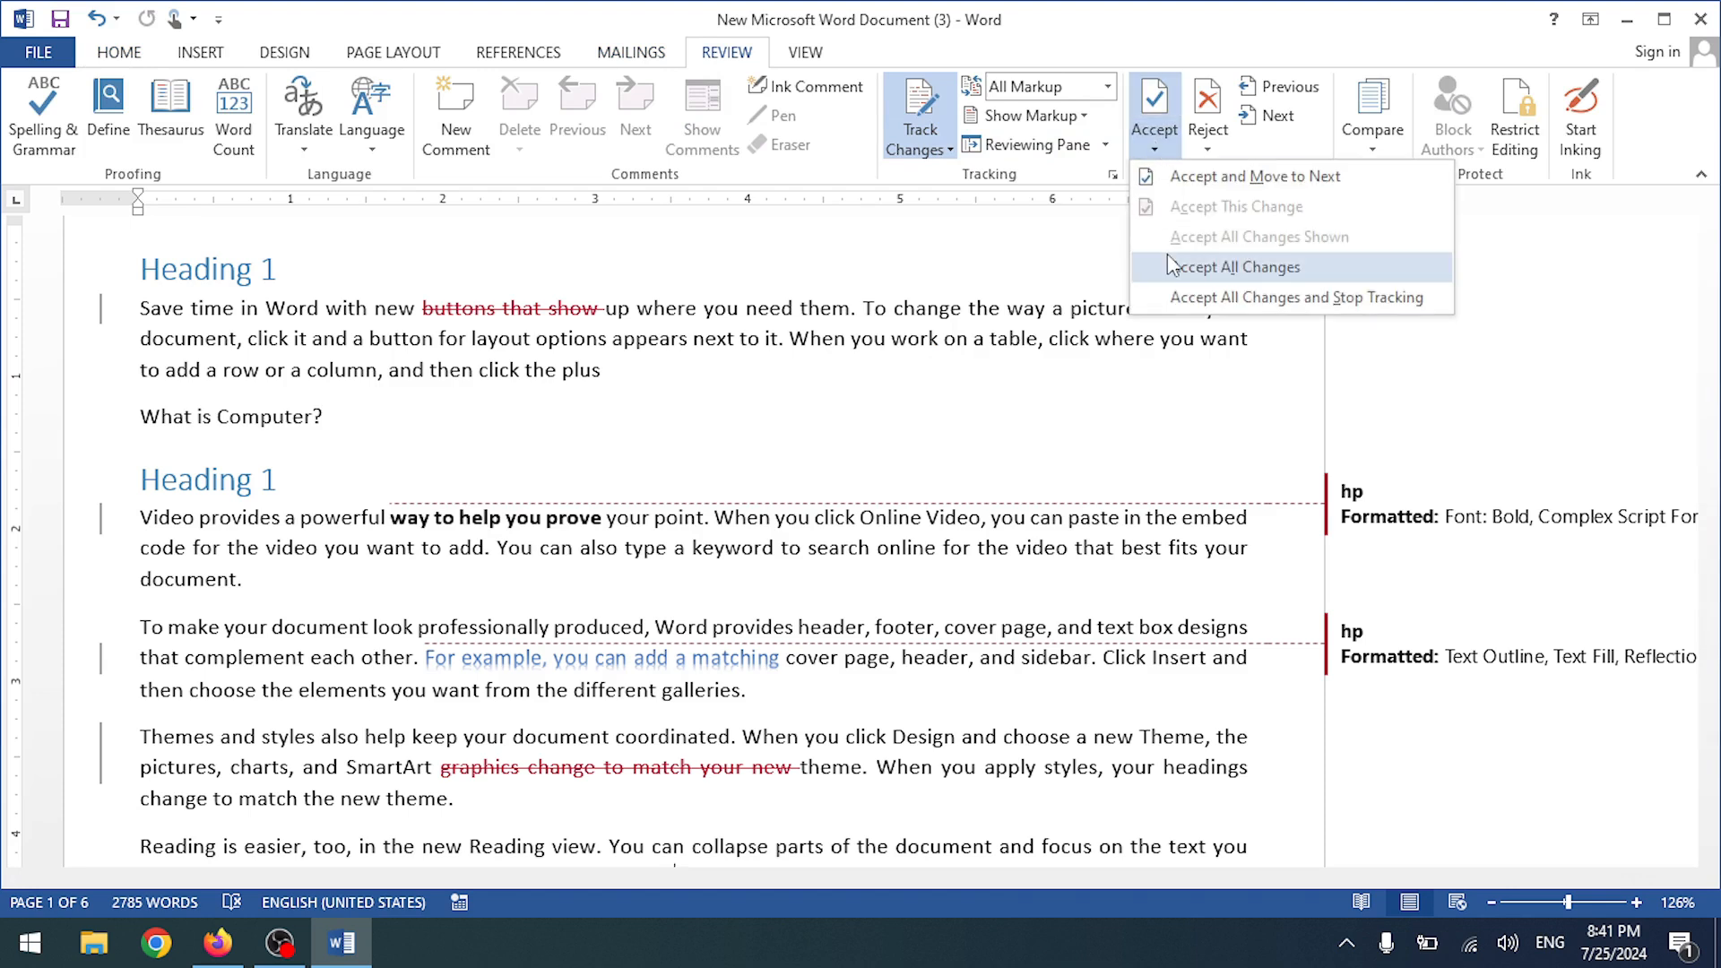
click(1178, 190)
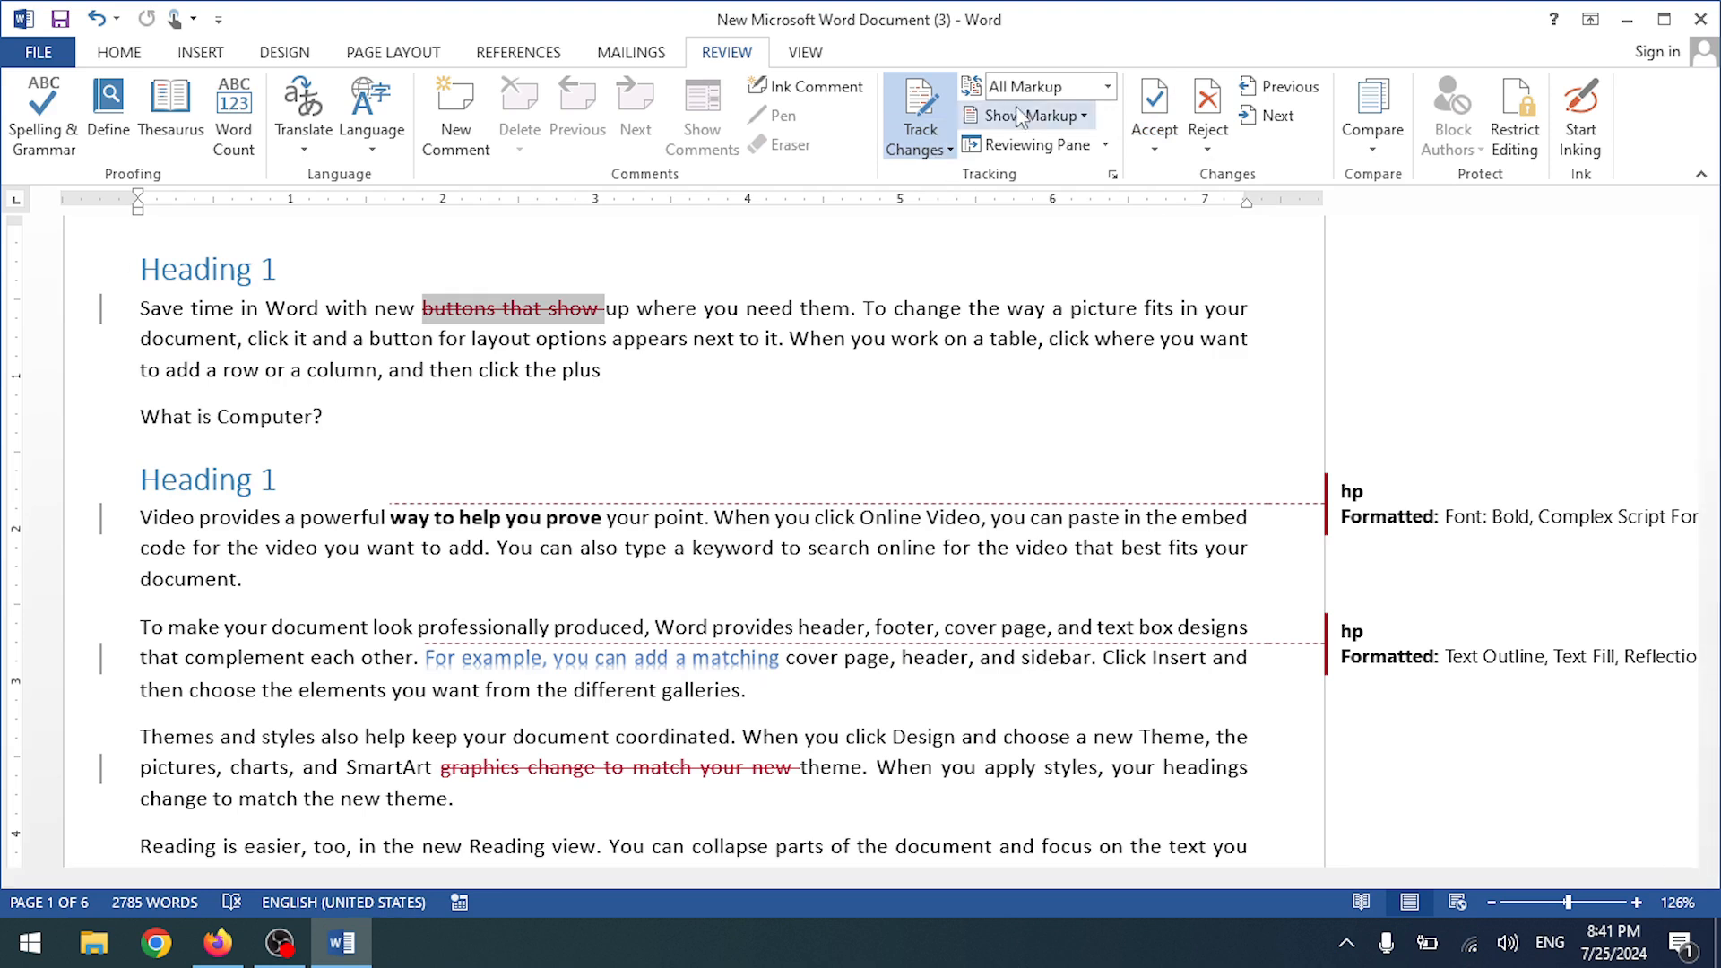
click(1154, 99)
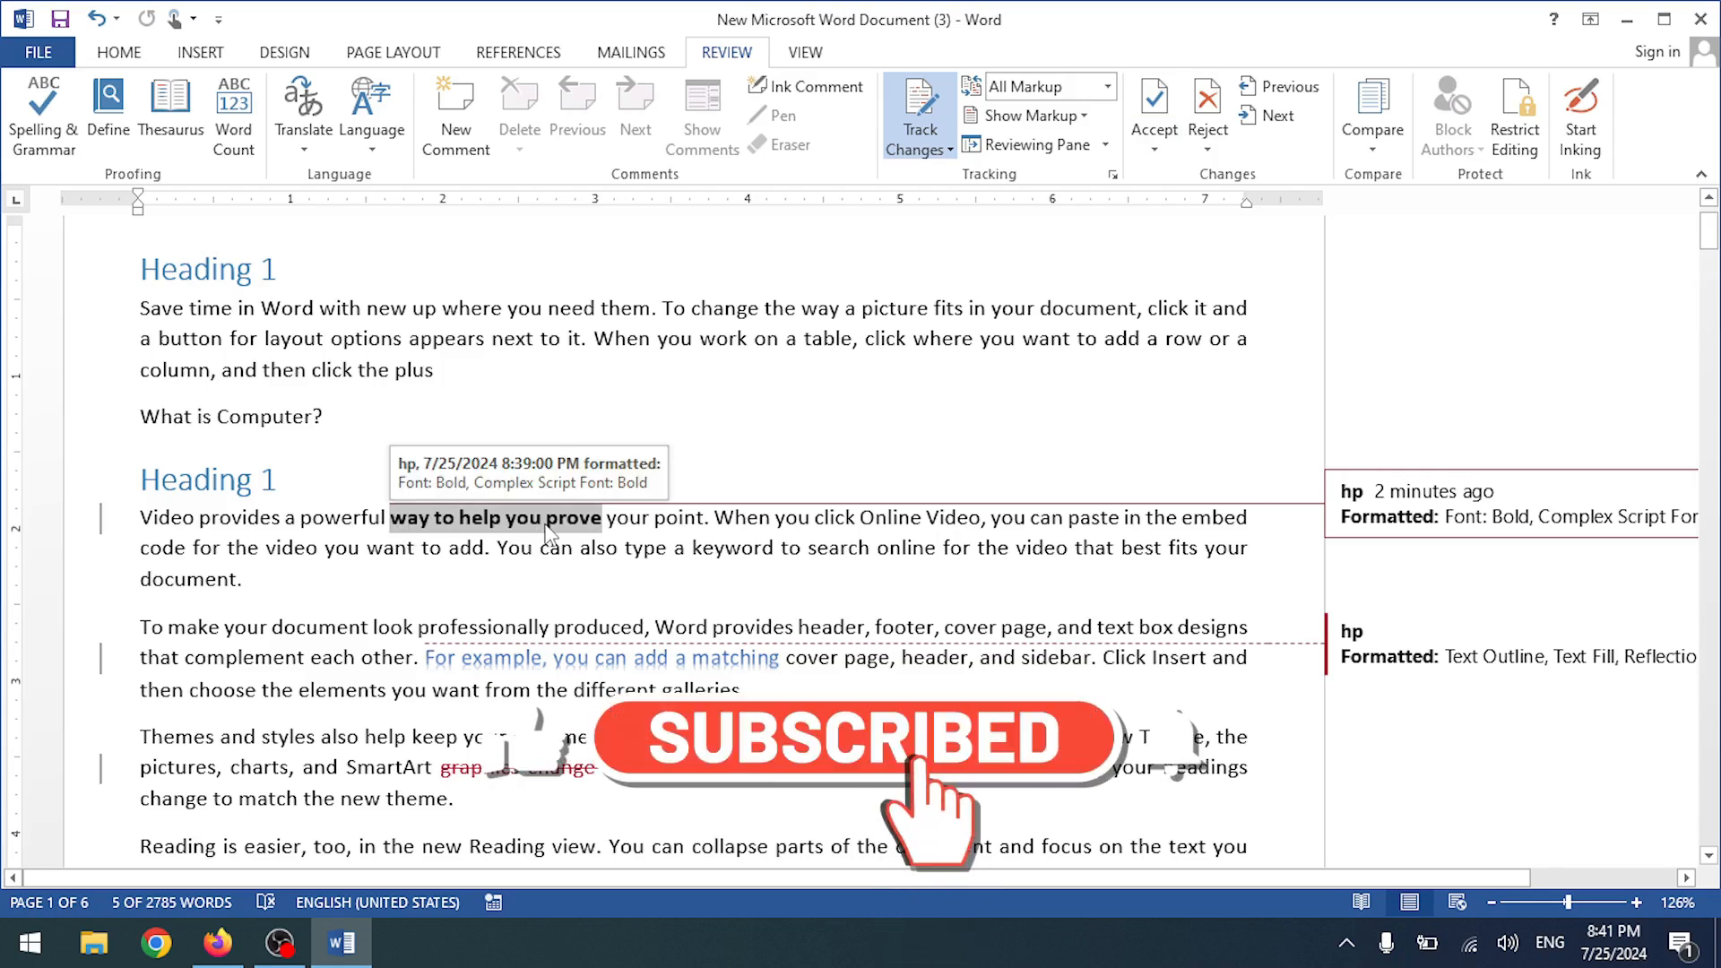
click(1155, 99)
scroll(595, 653, down, 1)
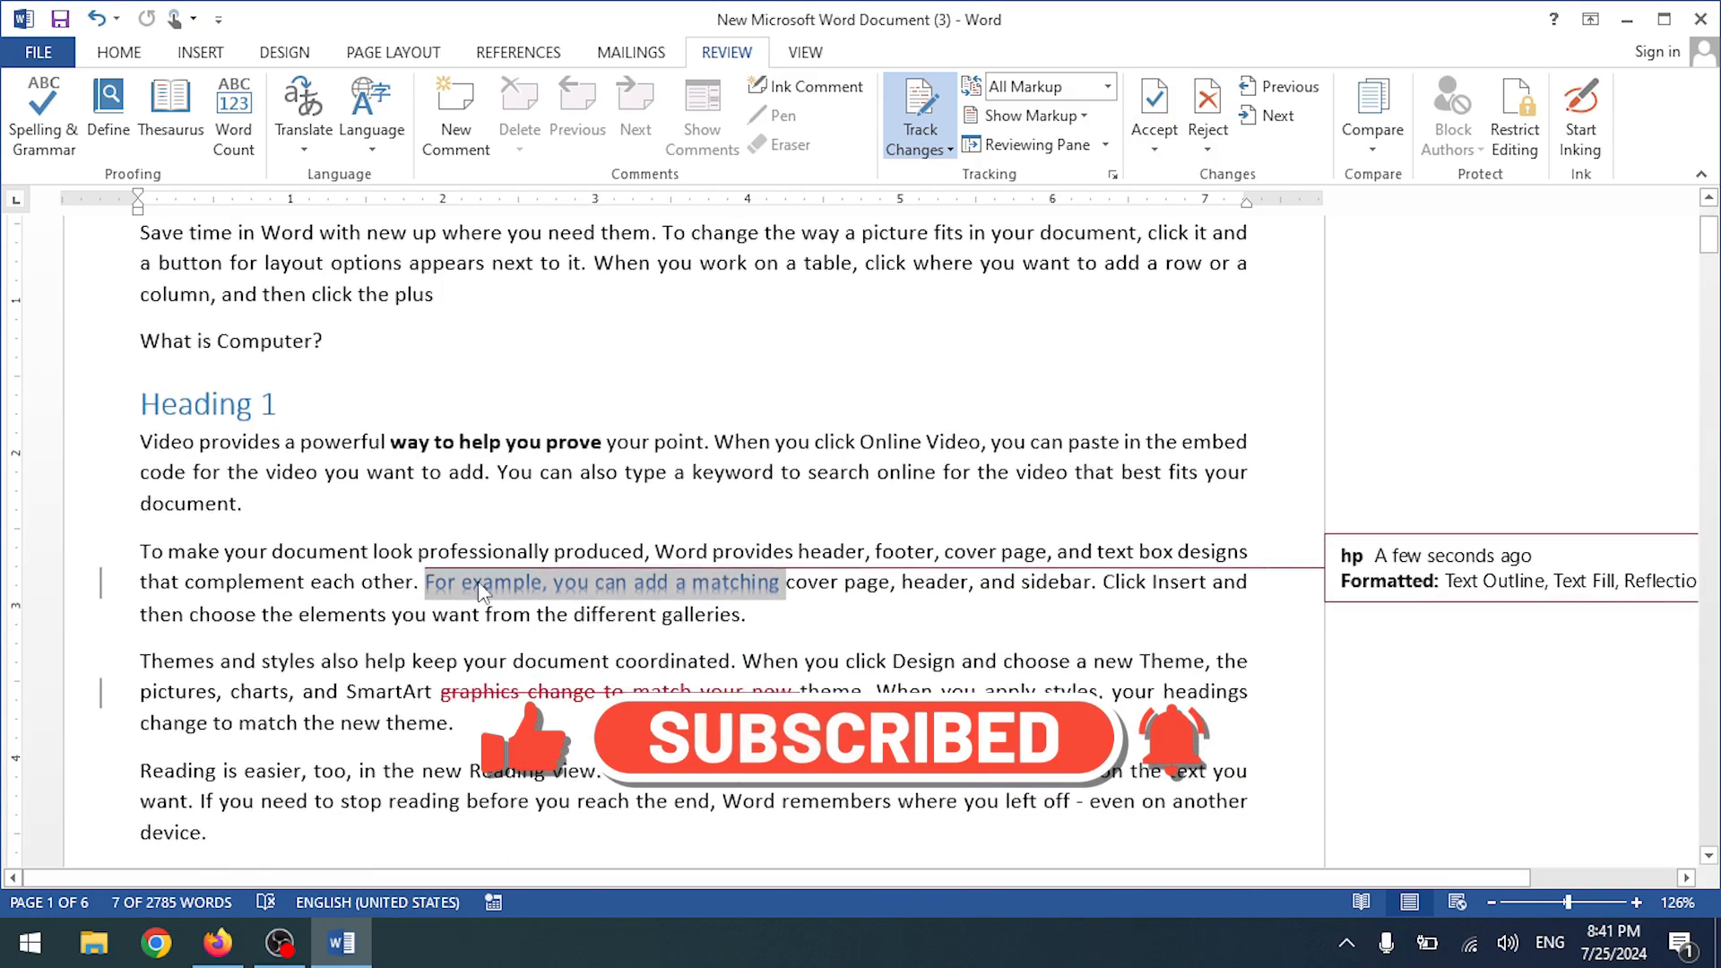
click(1151, 107)
scroll(743, 632, down, 5)
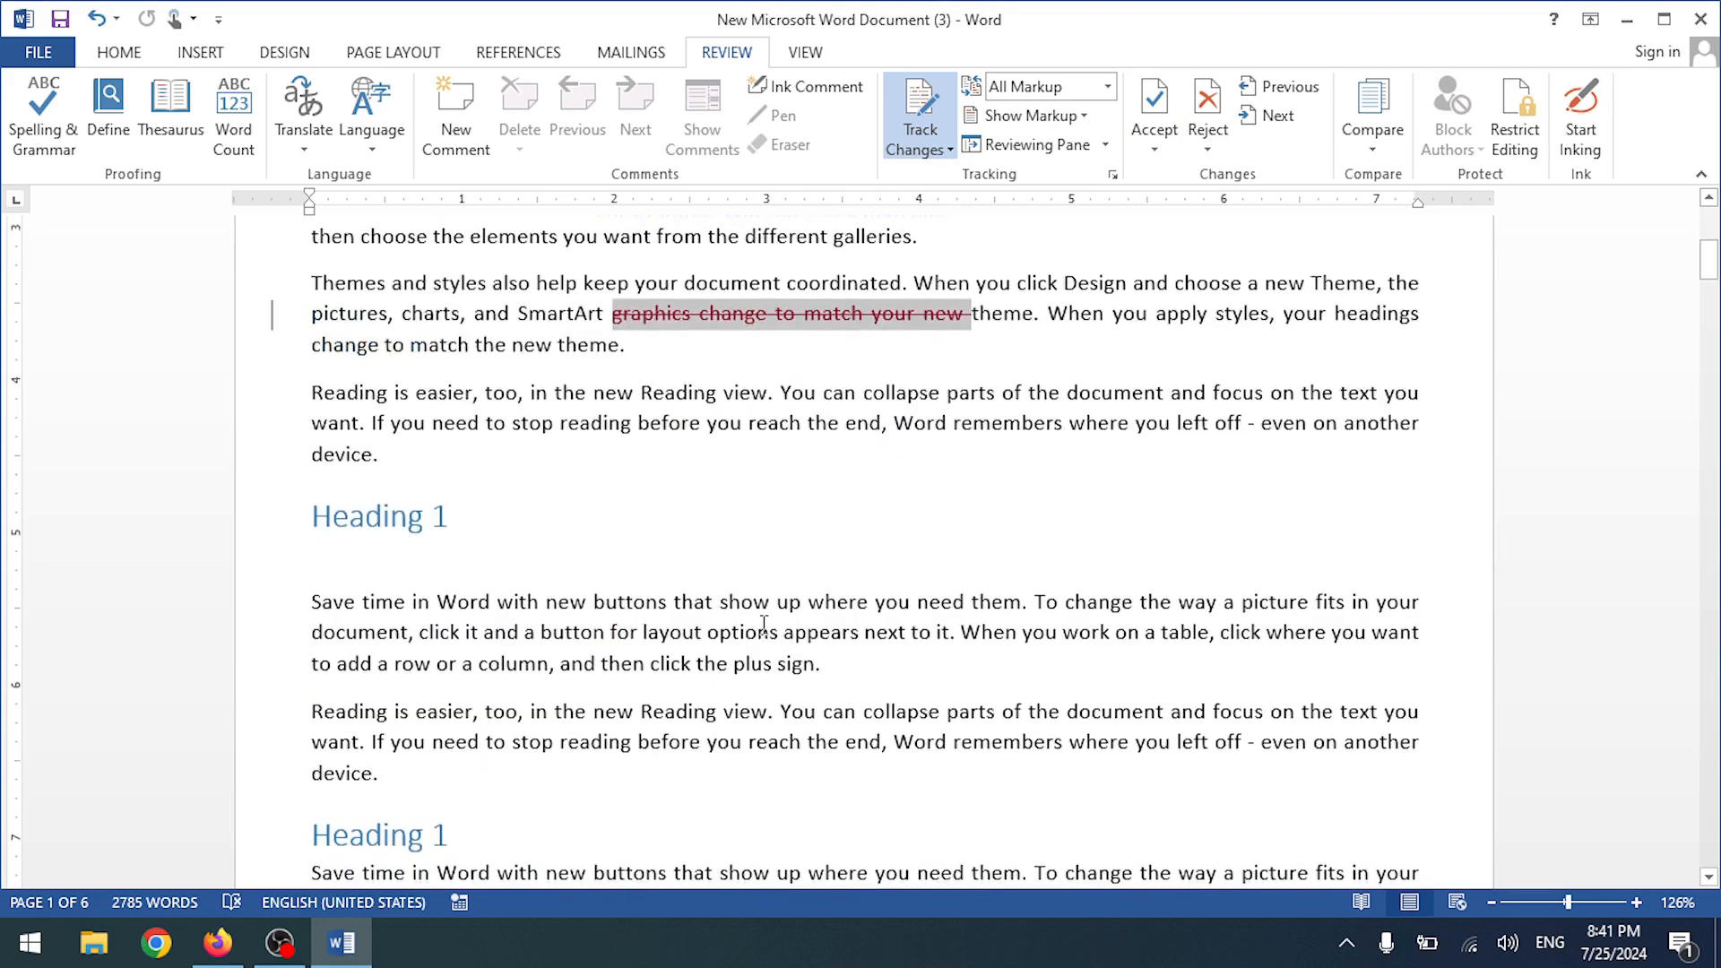
- Delete 'buttons that show up where you need them' and 'before you reach the end, Word remembers' as tracked changes
drag(654, 602, 1022, 602)
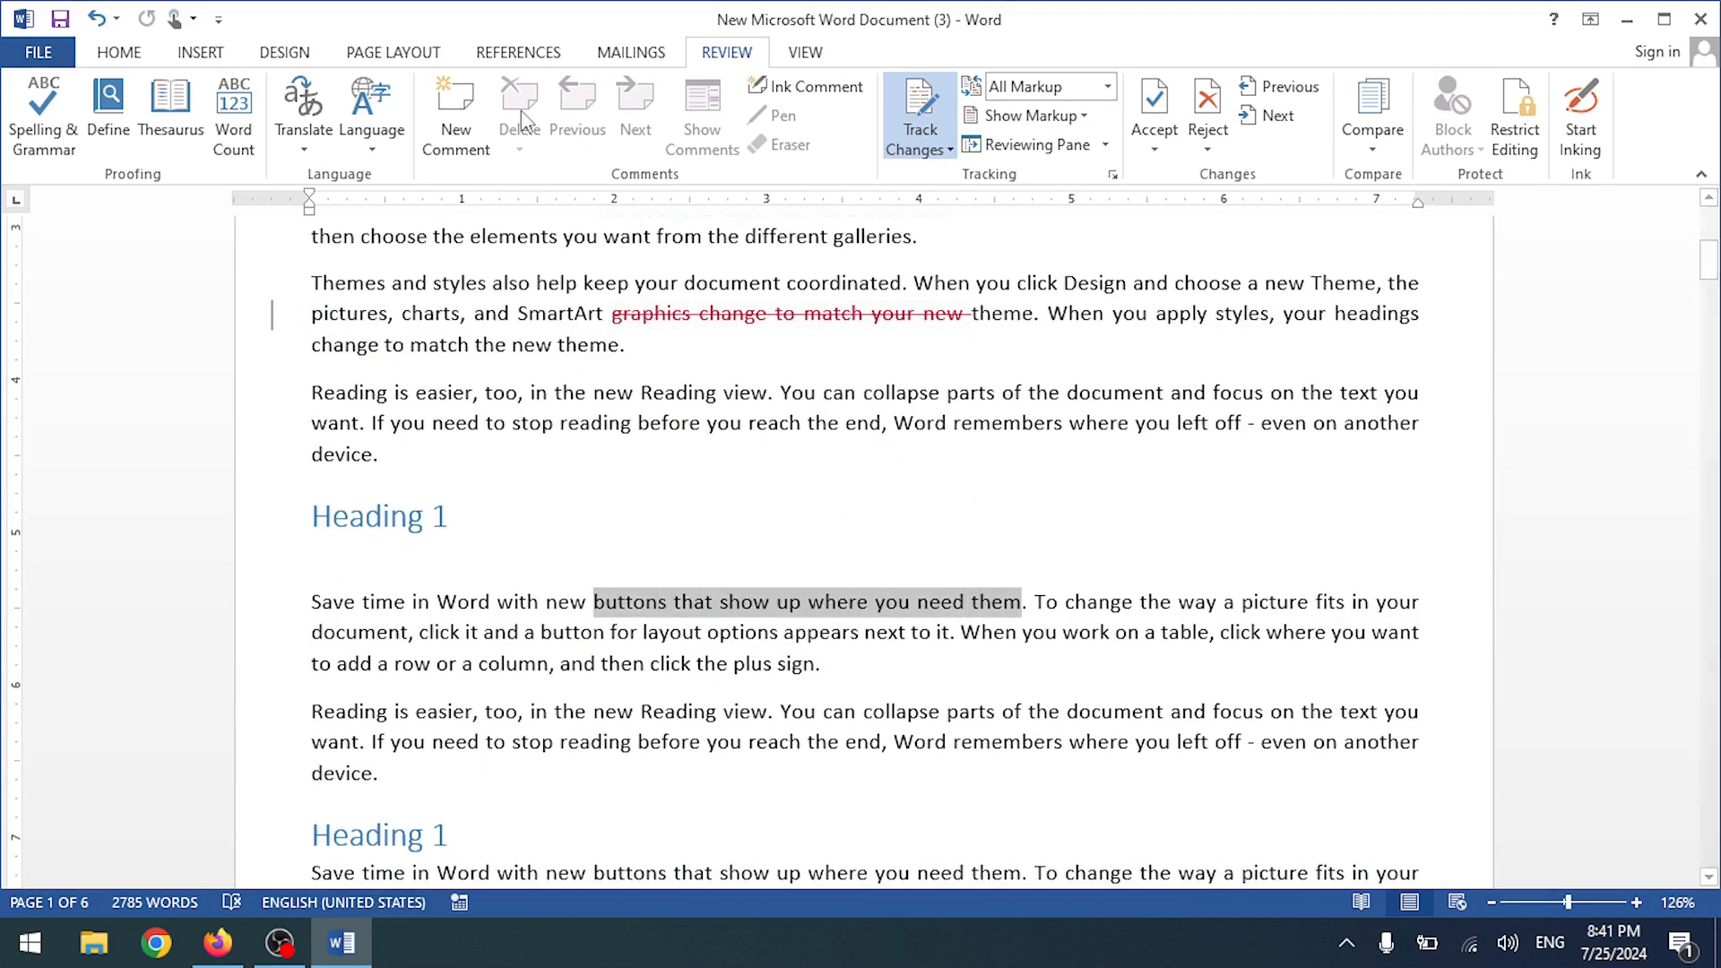
key(BackSpace)
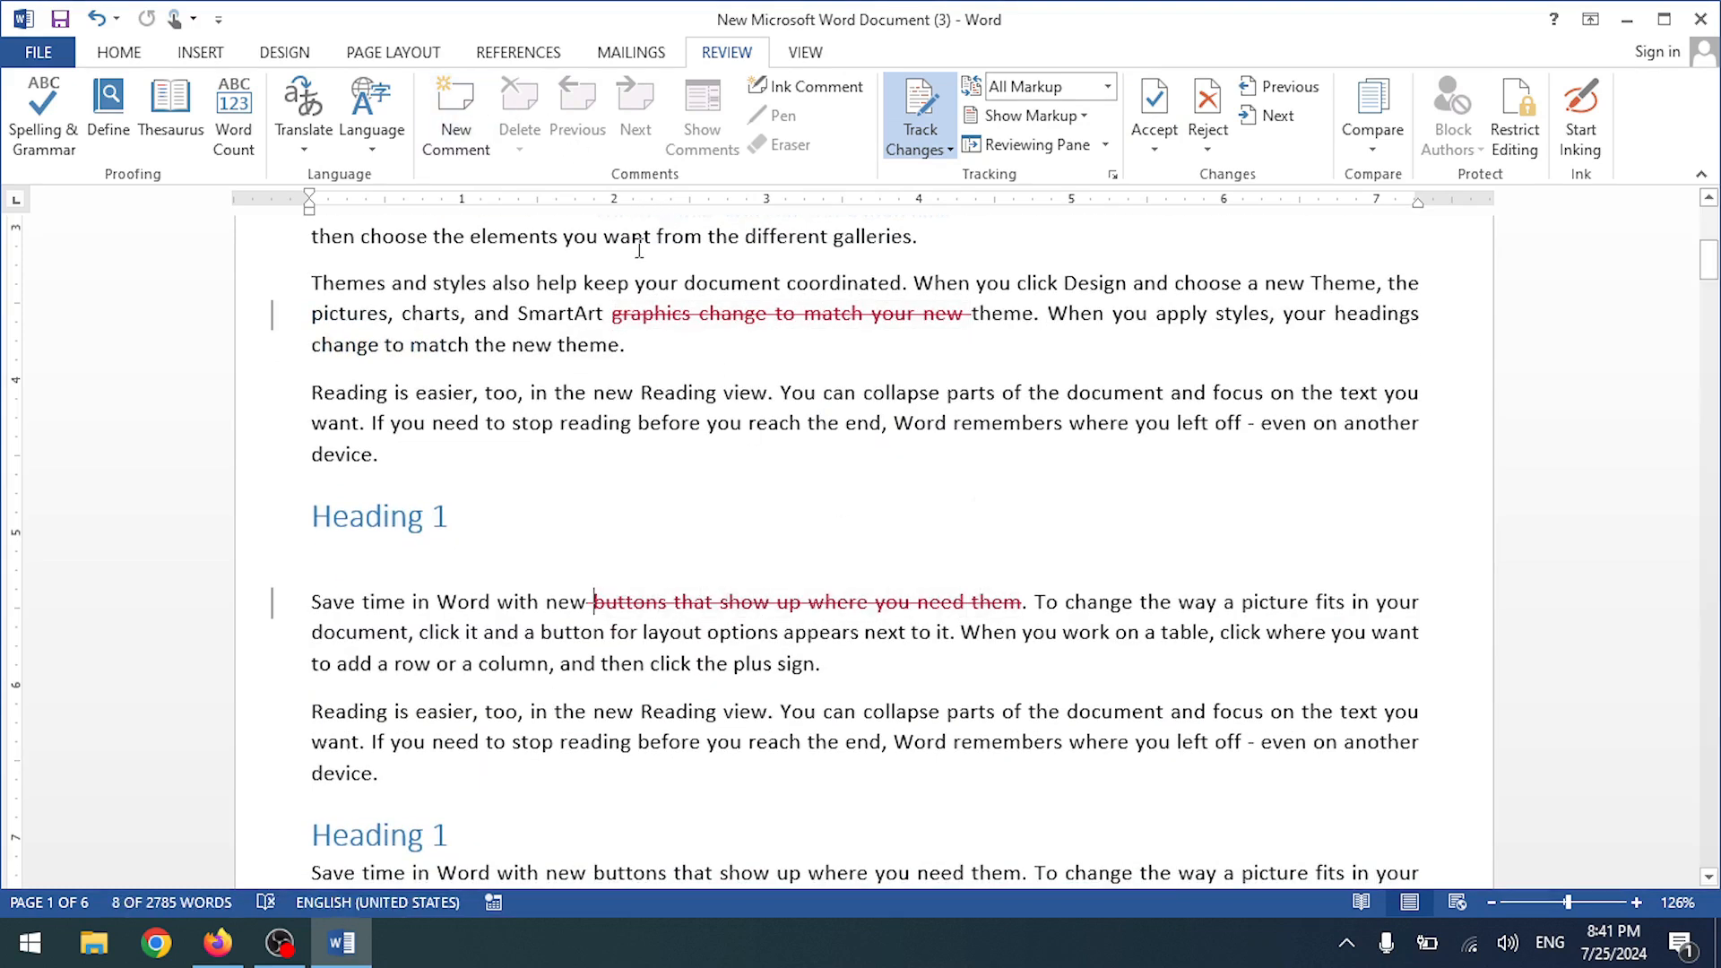
drag(669, 742, 1011, 744)
key(BackSpace)
scroll(790, 741, down, 3)
- Delete 'click the plus sign.' as a tracked change, then delete and undo the 'professionally produced…cover page' passage
drag(652, 708, 914, 710)
key(BackSpace)
scroll(661, 686, down, 3)
drag(589, 690, 1060, 721)
key(BackSpace)
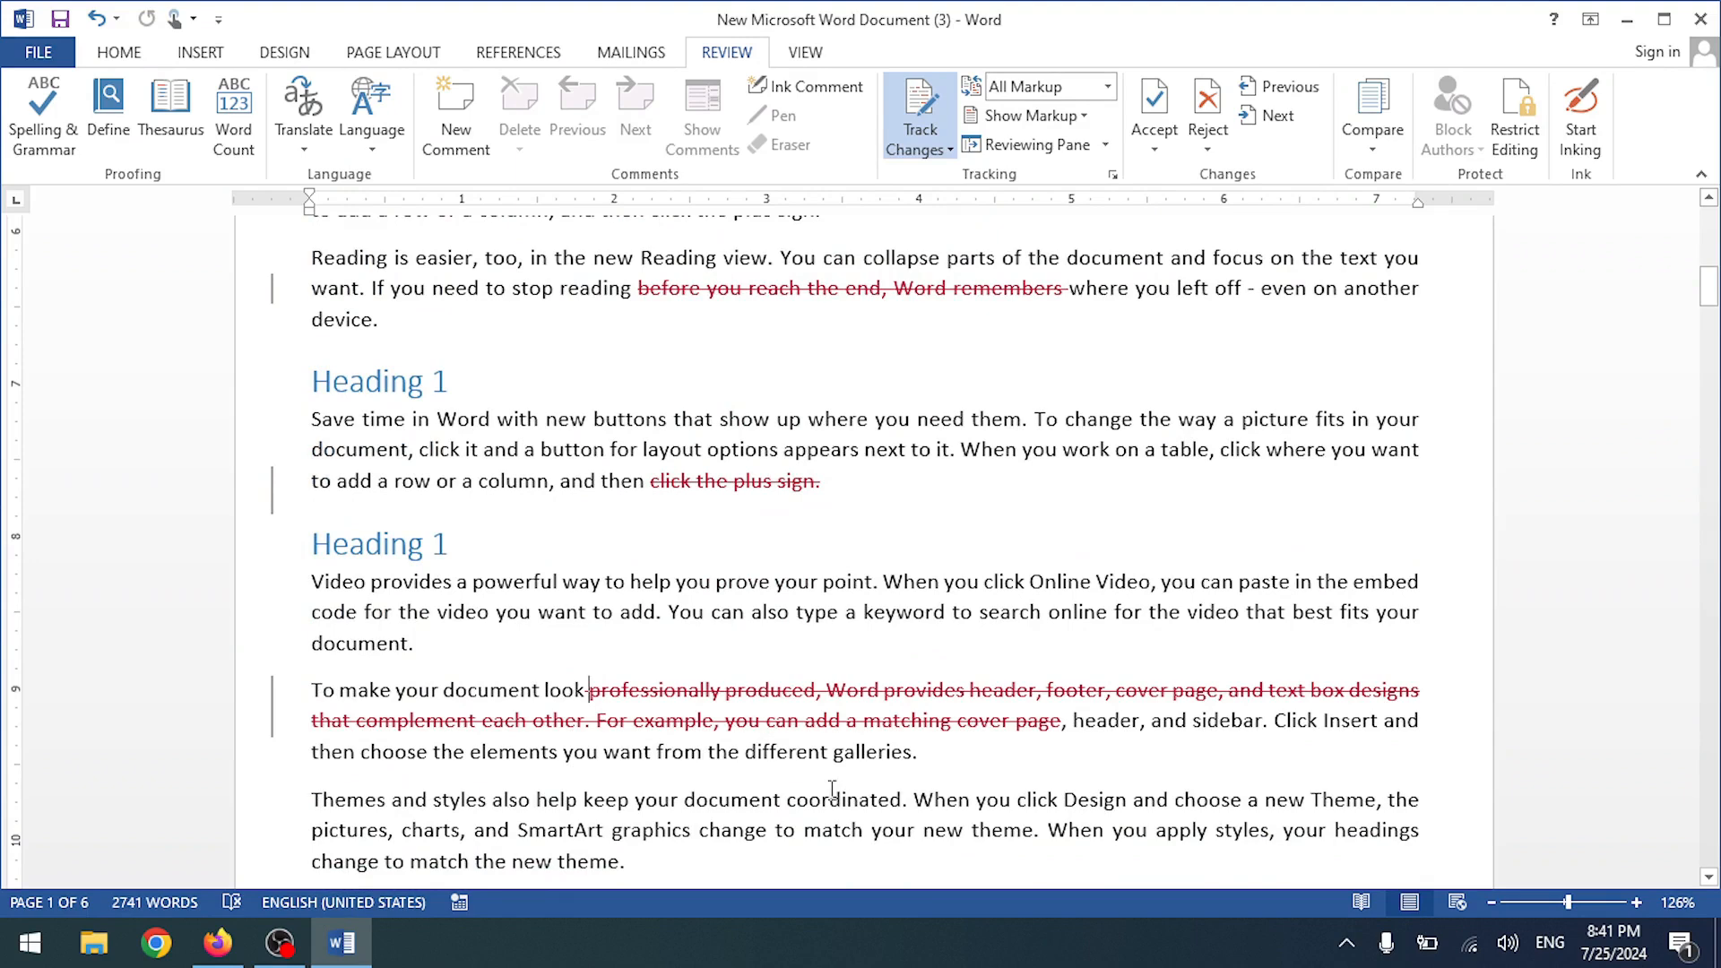
key(ctrl+z)
key(ctrl+z)
key(ctrl+z)
key(ctrl+z)
key(ctrl+z)
key(ctrl+z)
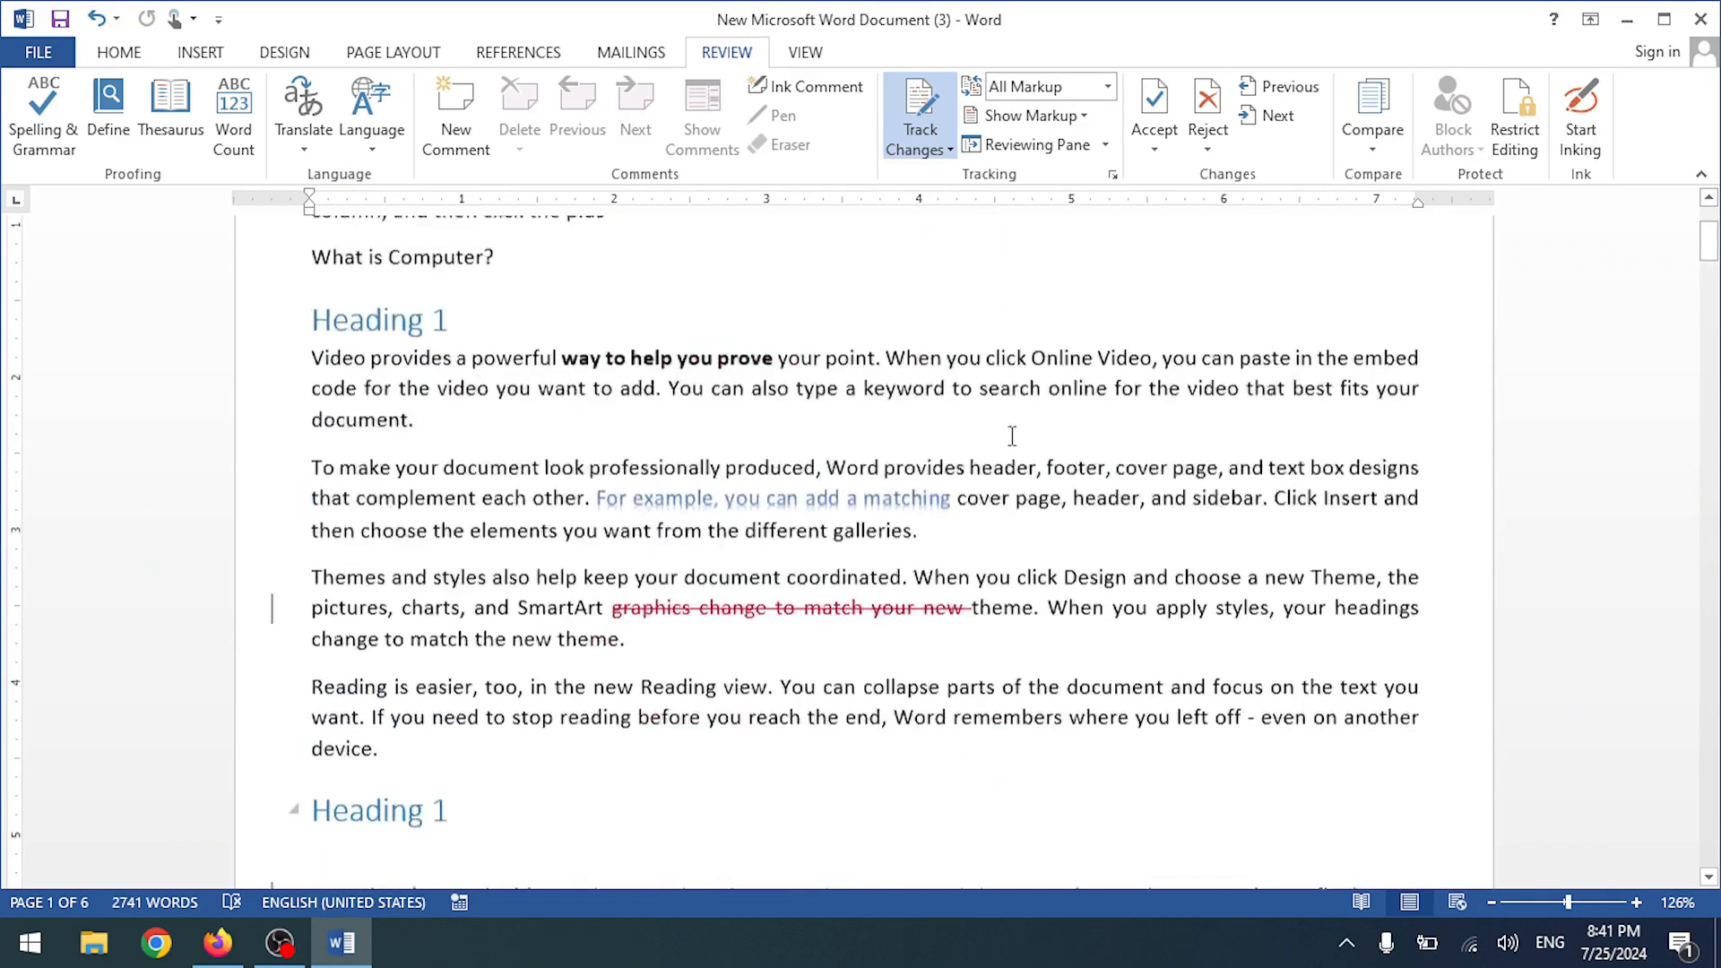
scroll(1015, 429, down, 10)
scroll(780, 592, up, 9)
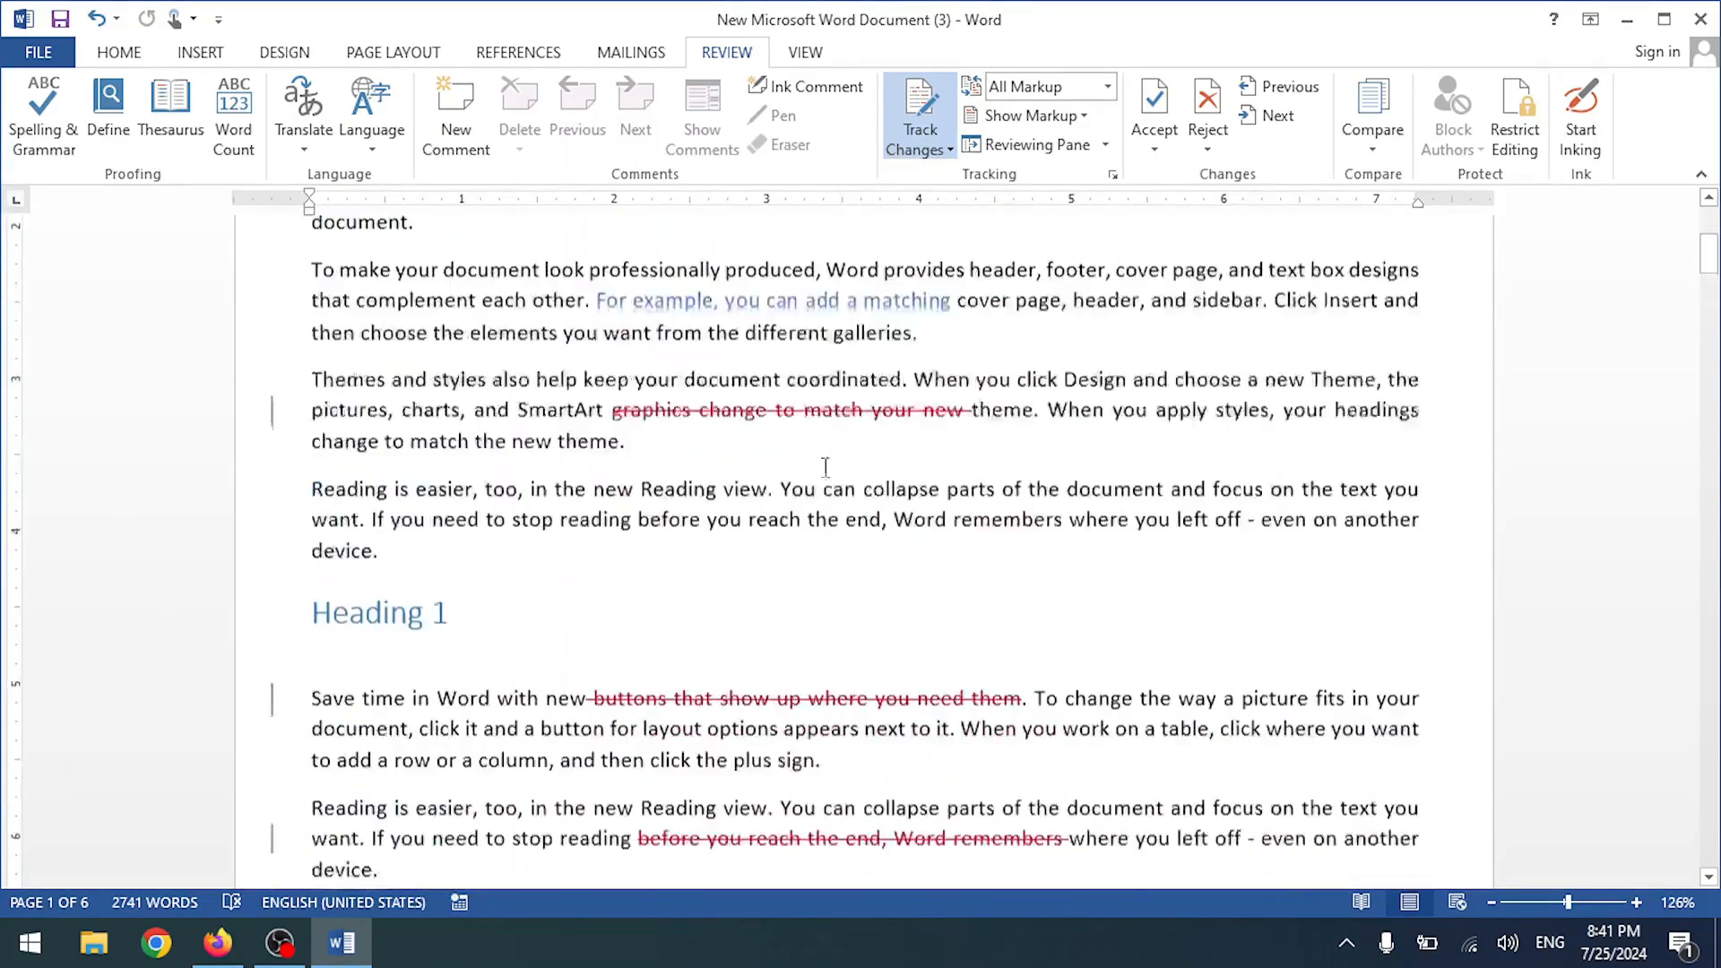
scroll(966, 415, up, 1)
- Accept all remaining tracked changes in the document
click(1154, 144)
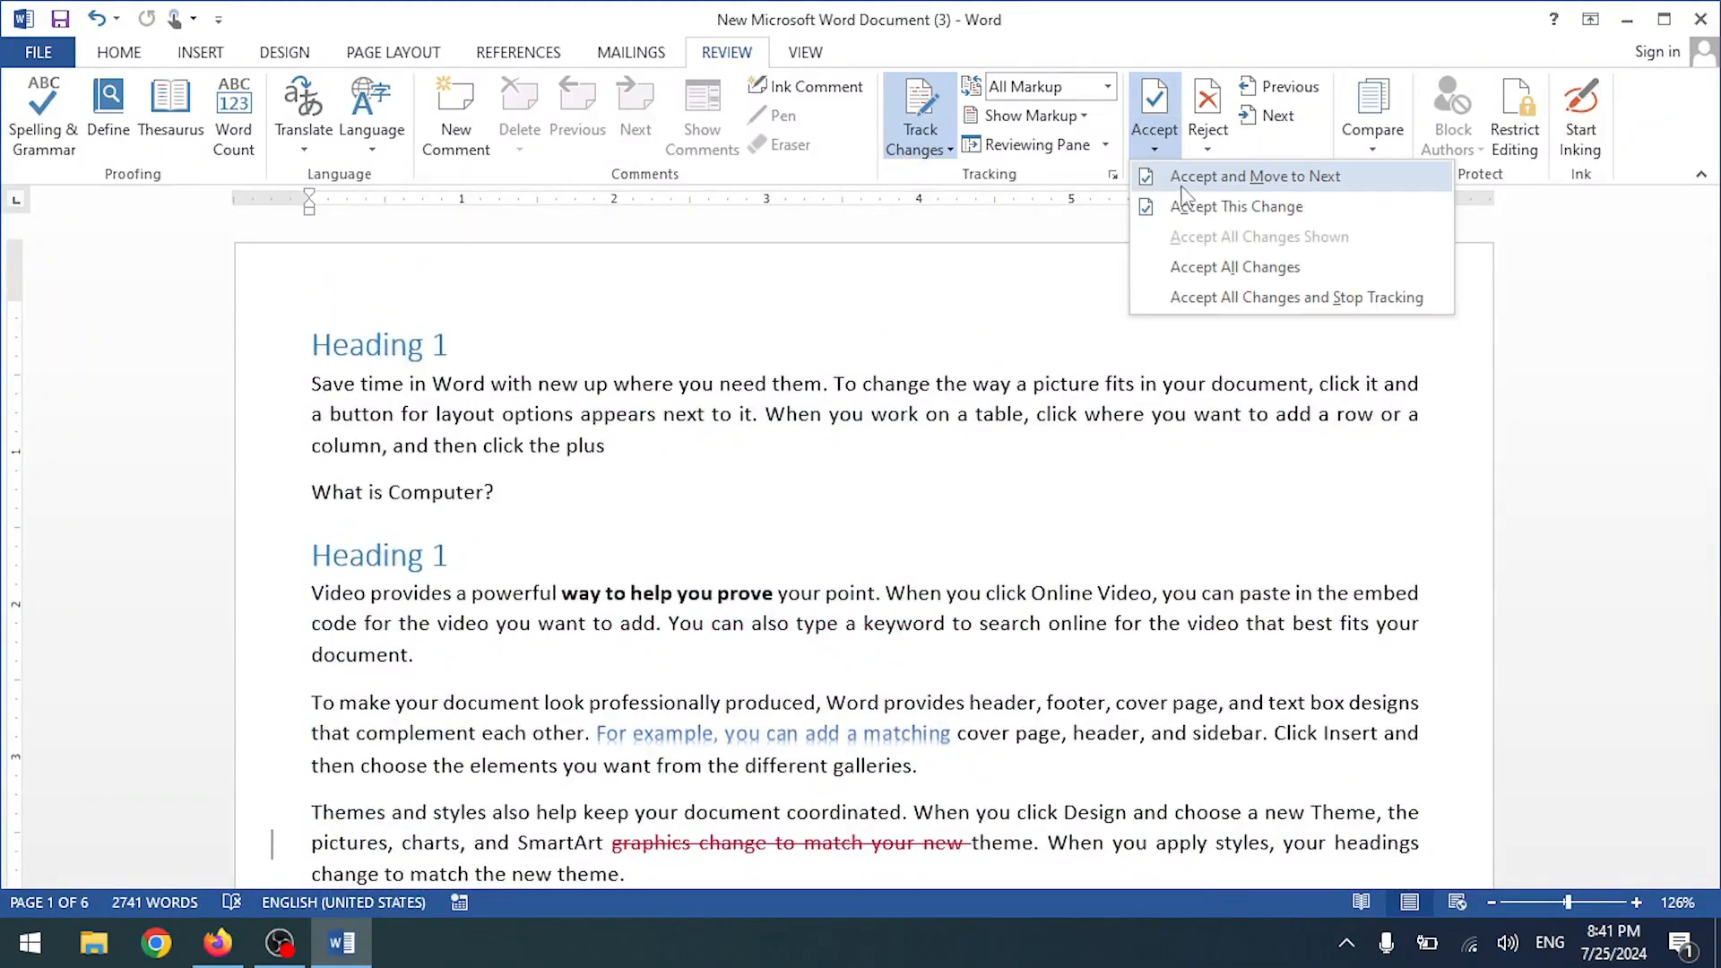
click(1233, 267)
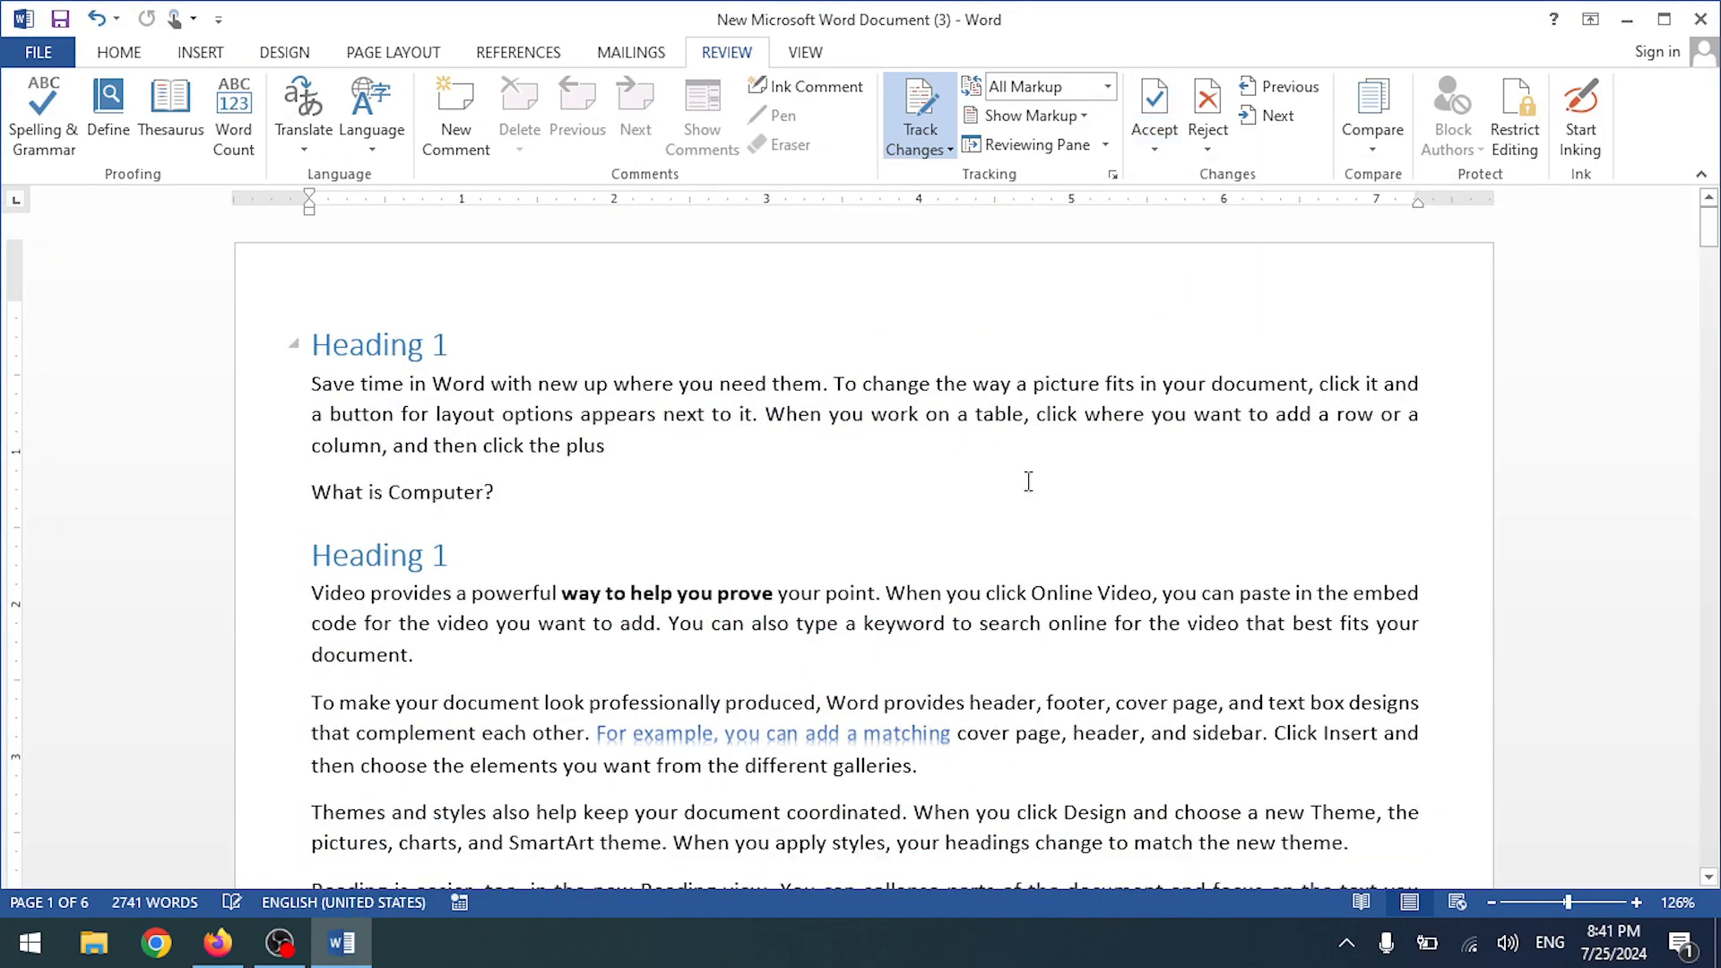
scroll(779, 606, down, 10)
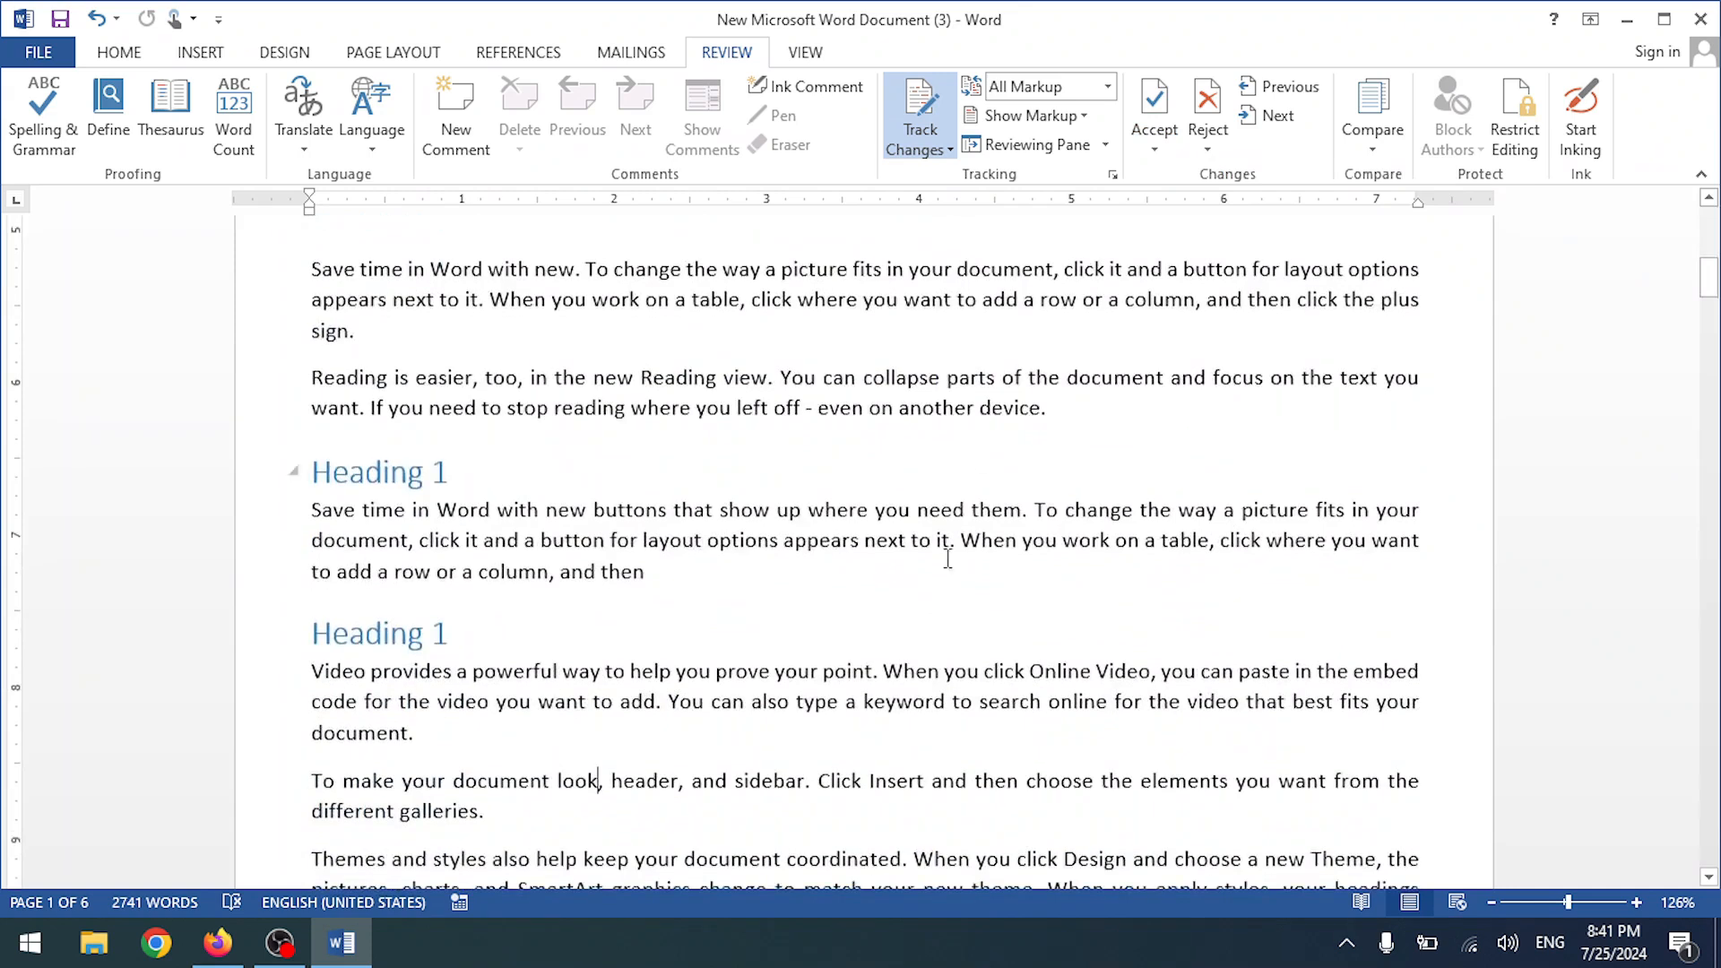
scroll(691, 373, up, 10)
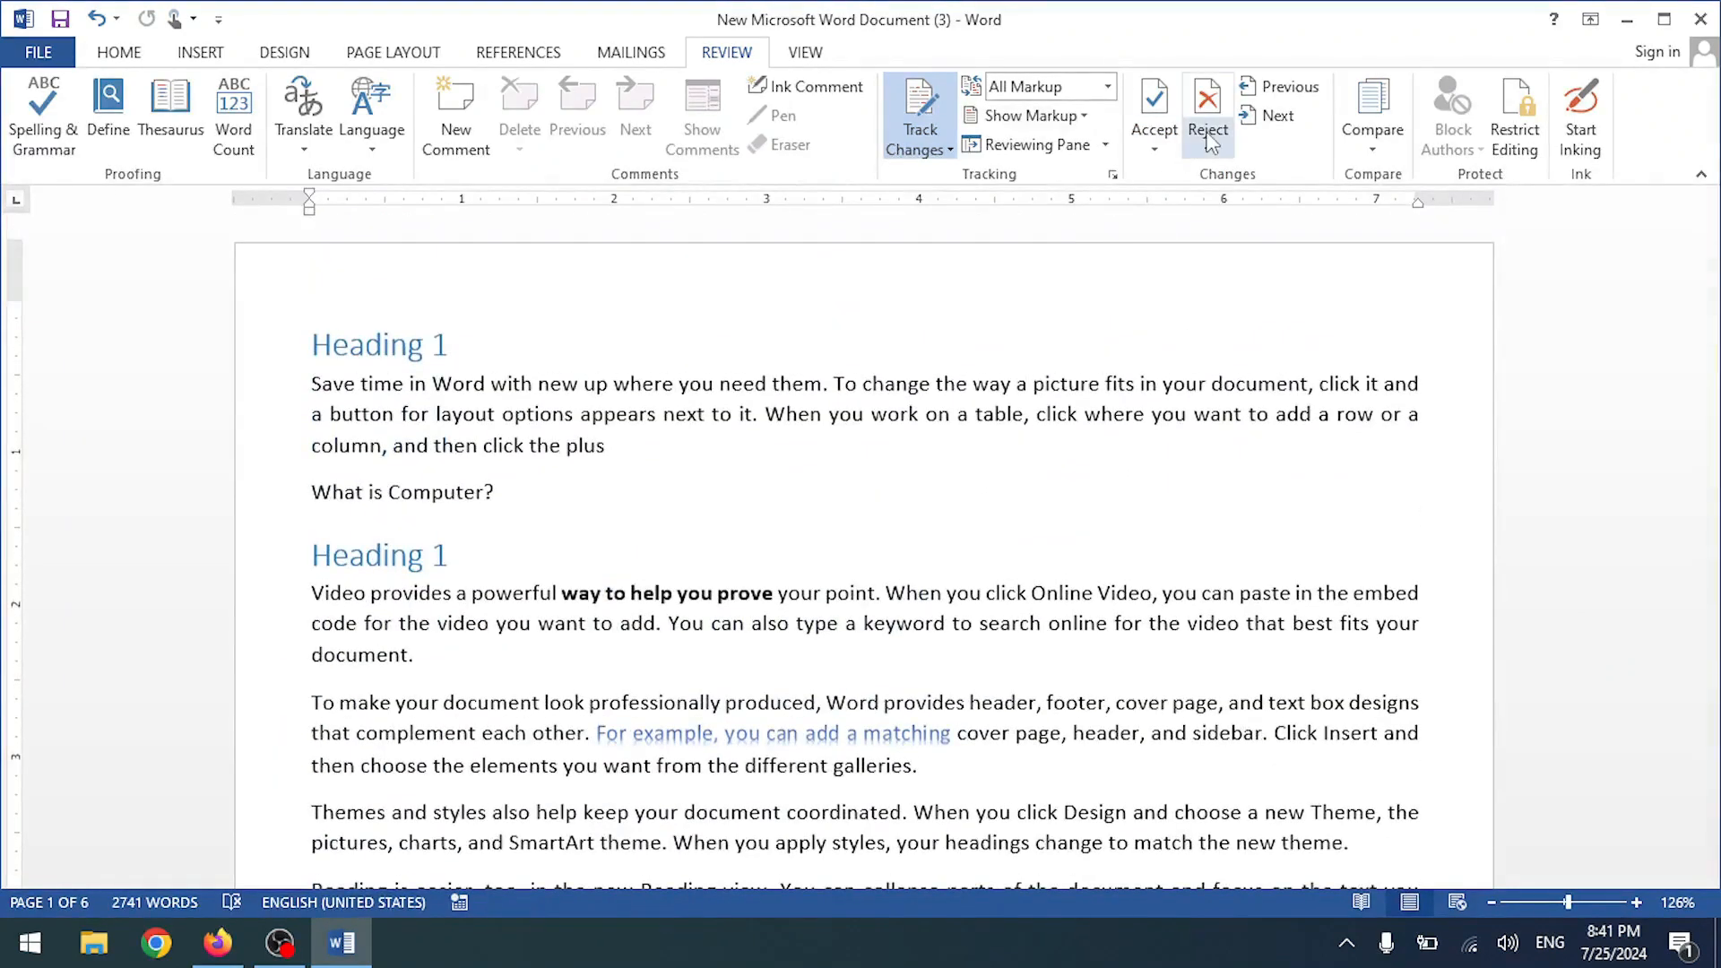
- Try Reject All Changes, apply Accept All Changes again, then select 'way to help you prove your point'
click(1206, 154)
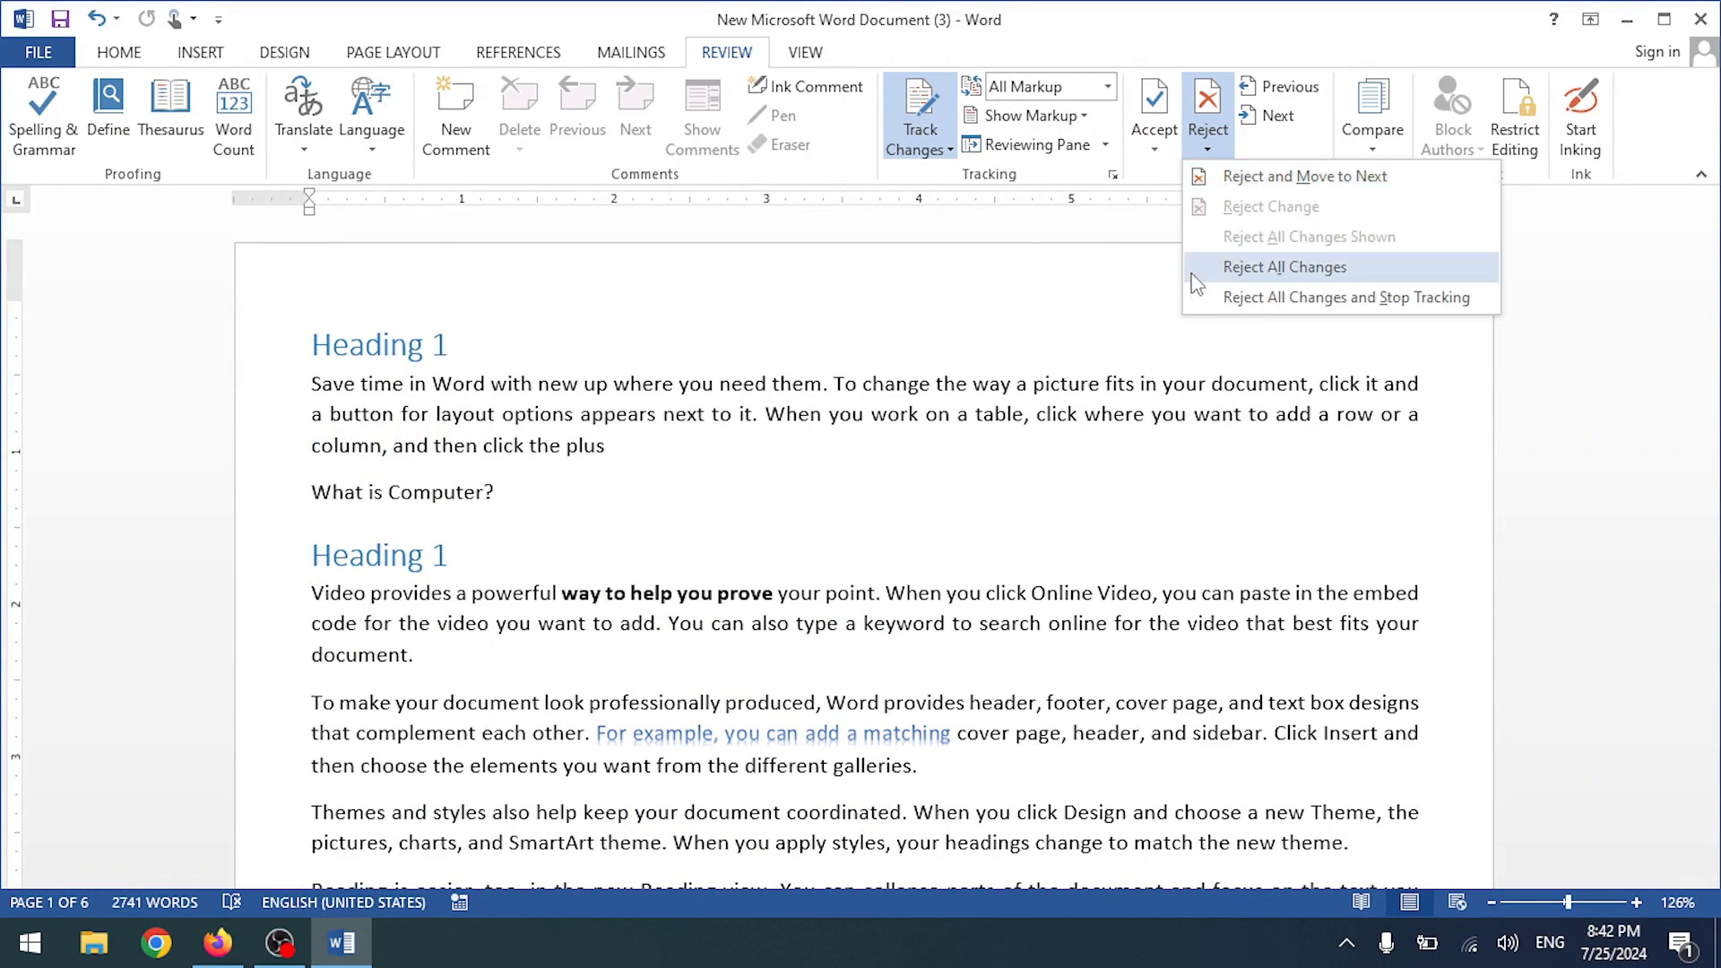
click(1271, 279)
scroll(910, 519, down, 6)
scroll(910, 519, up, 6)
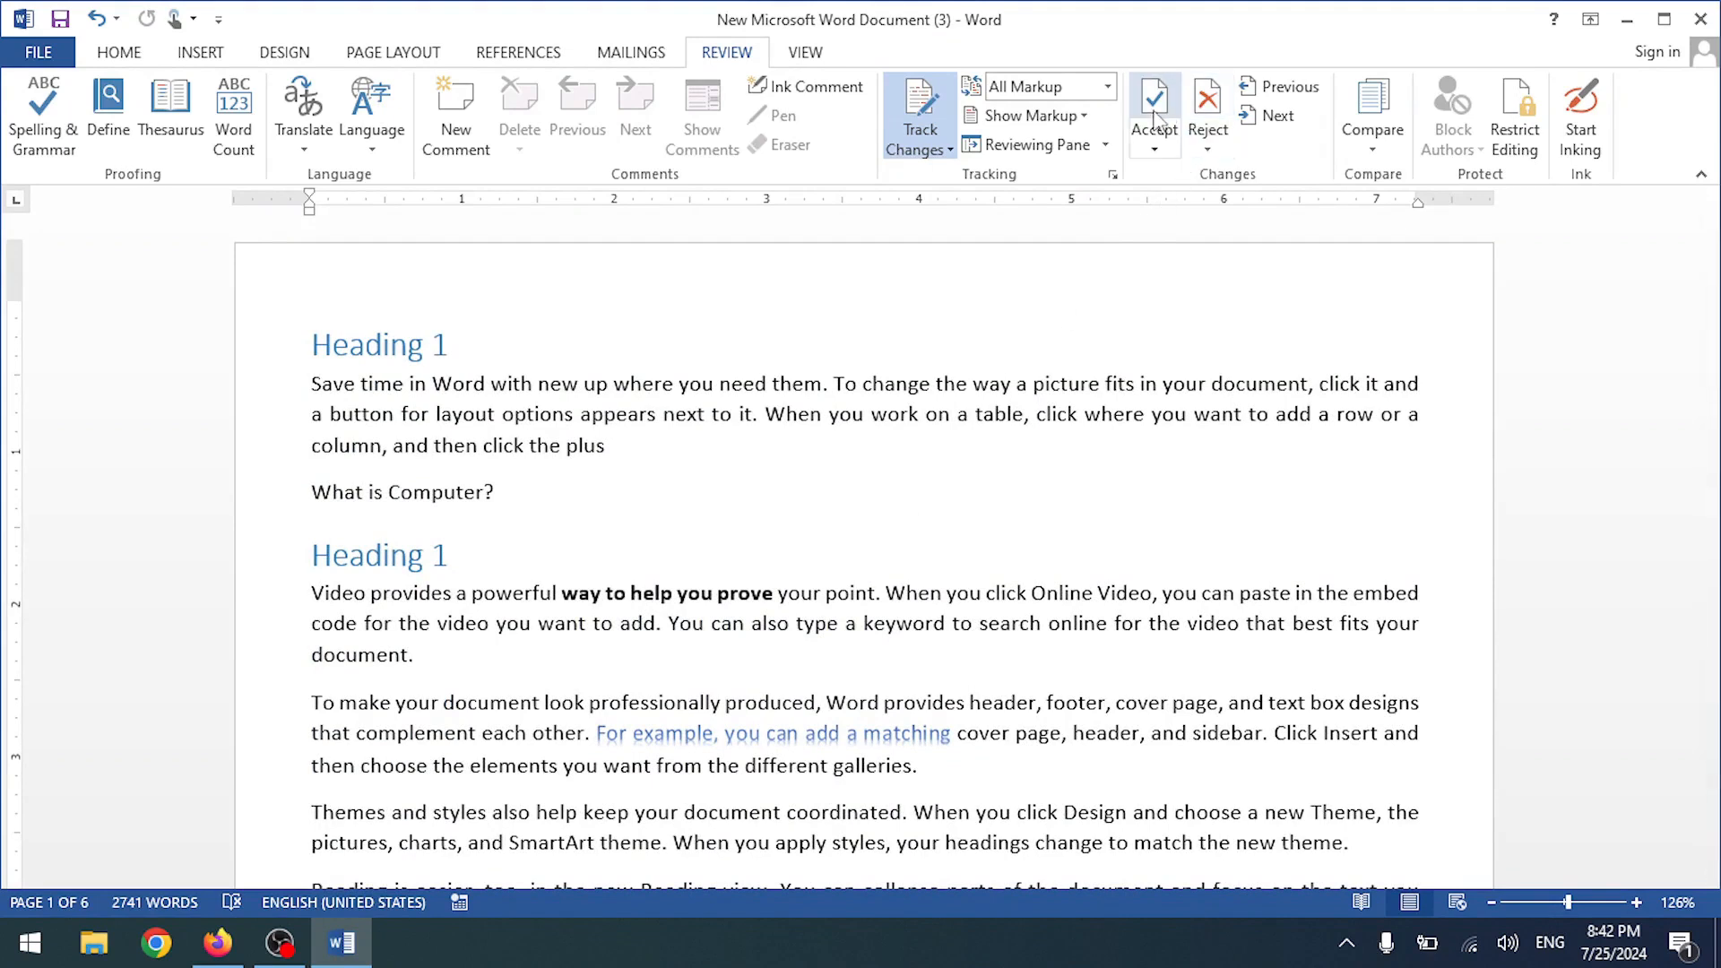
click(1153, 143)
click(1174, 276)
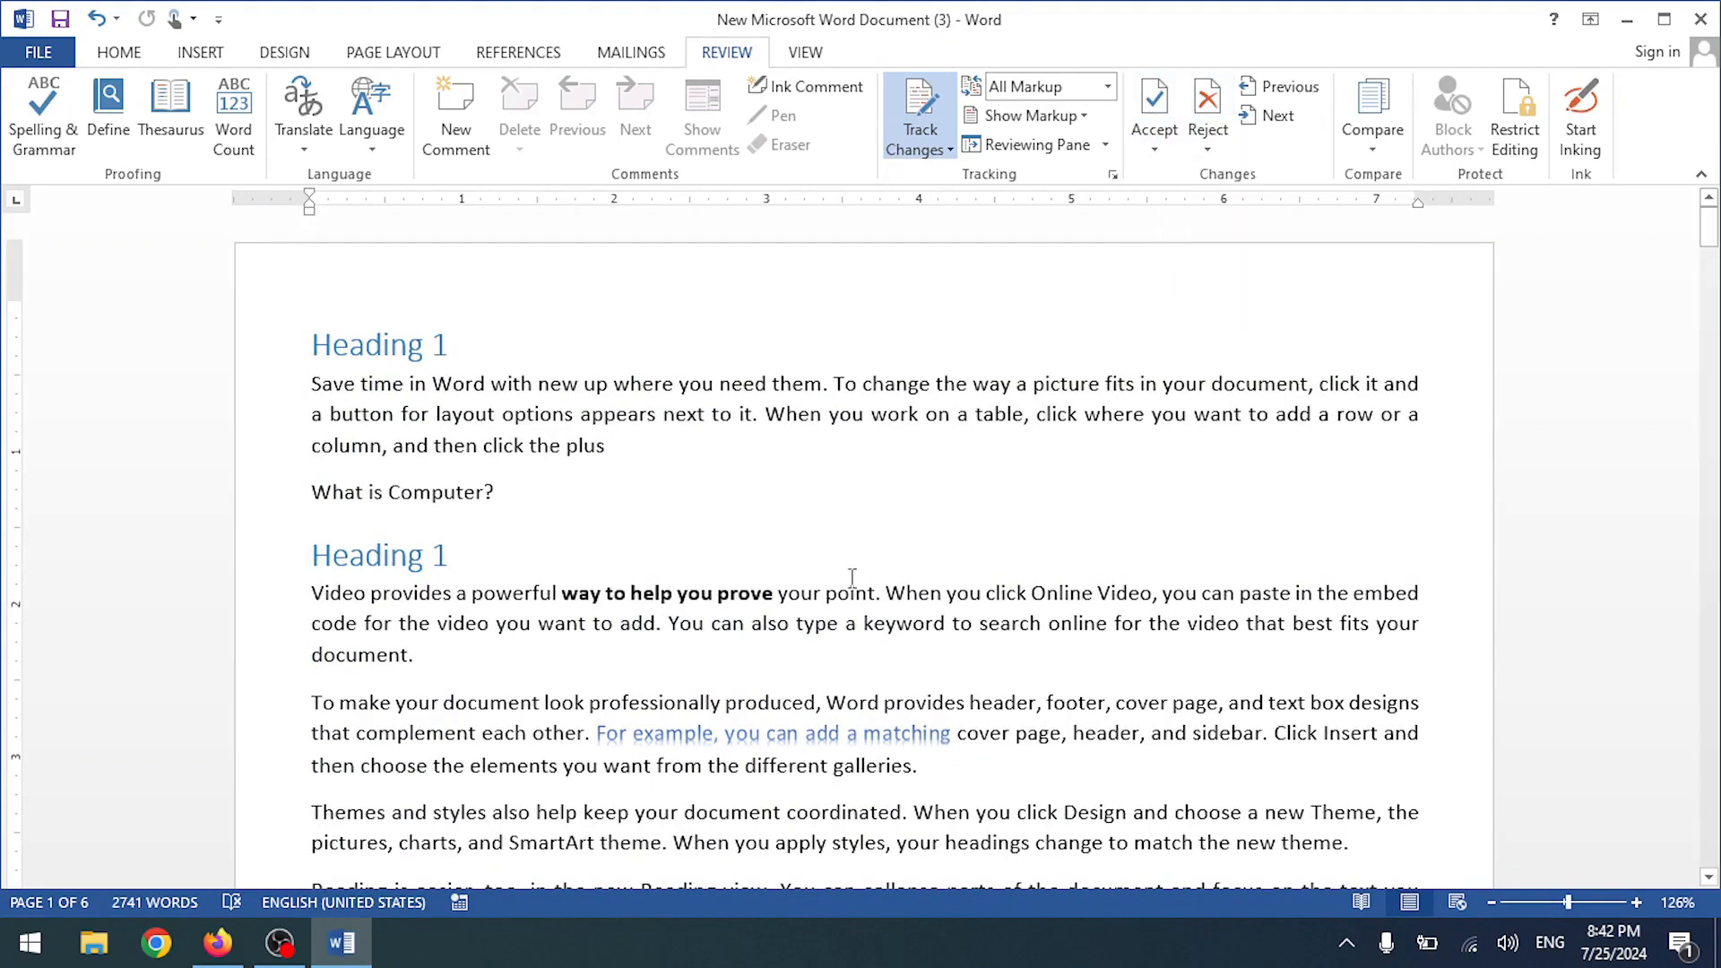
drag(563, 593, 874, 593)
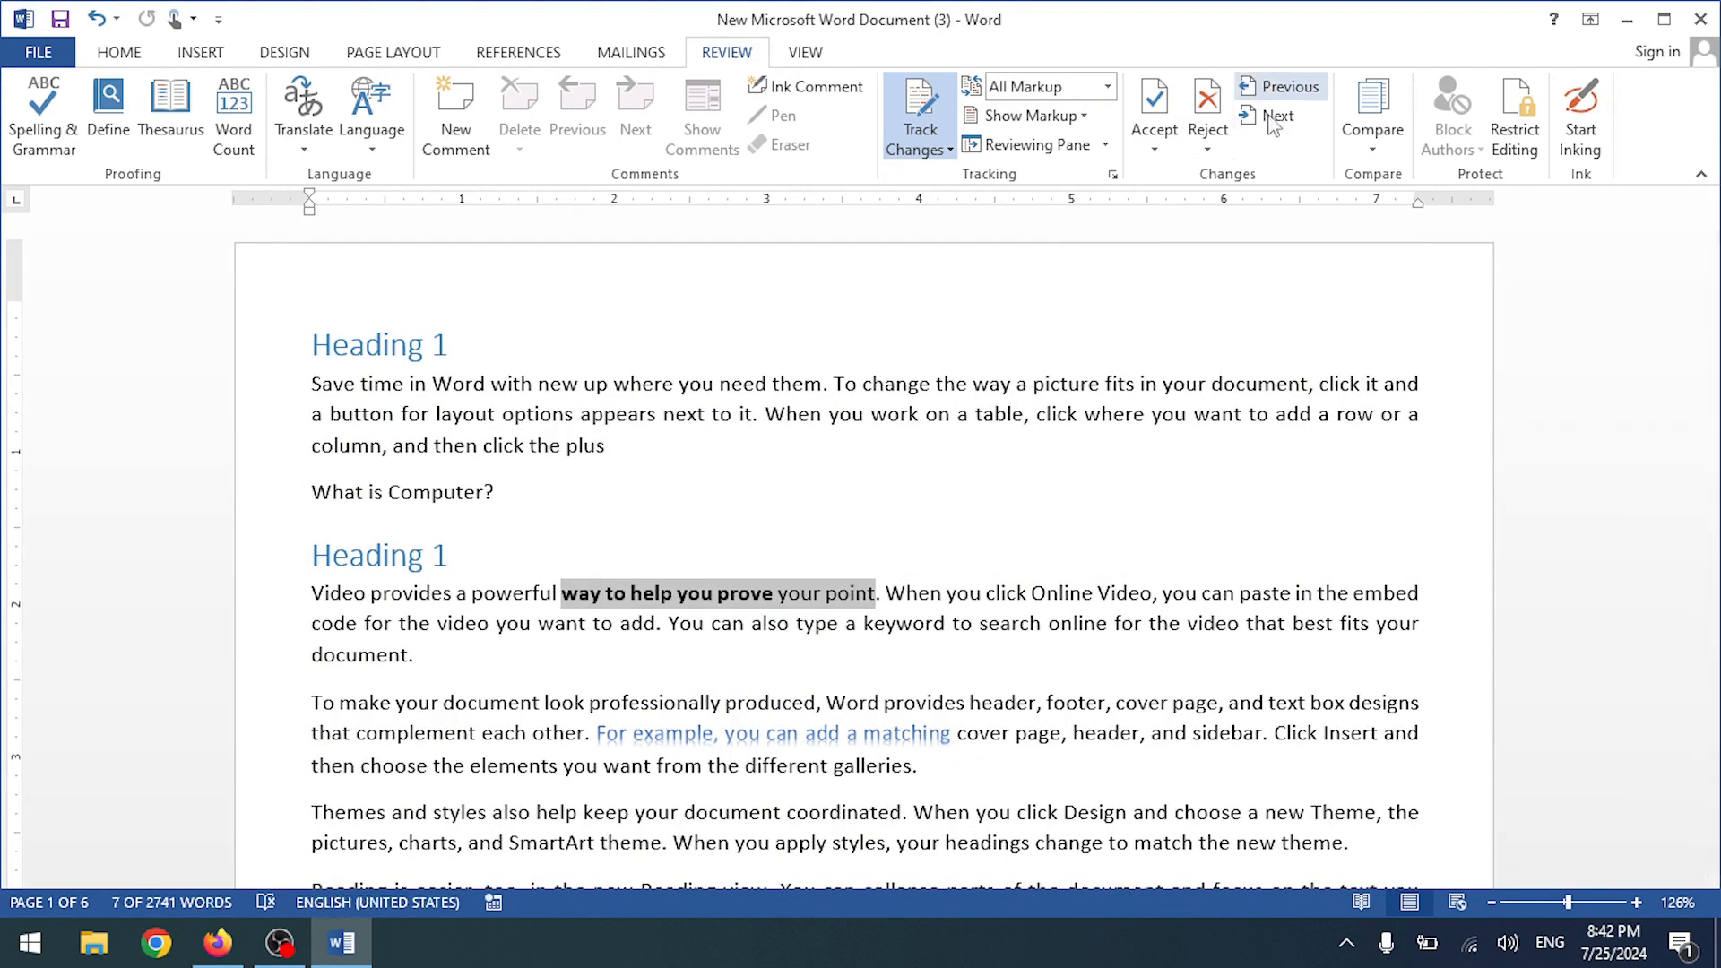
- Check the Show Markup options, switch Track Changes off, and clear the text selection
click(1076, 116)
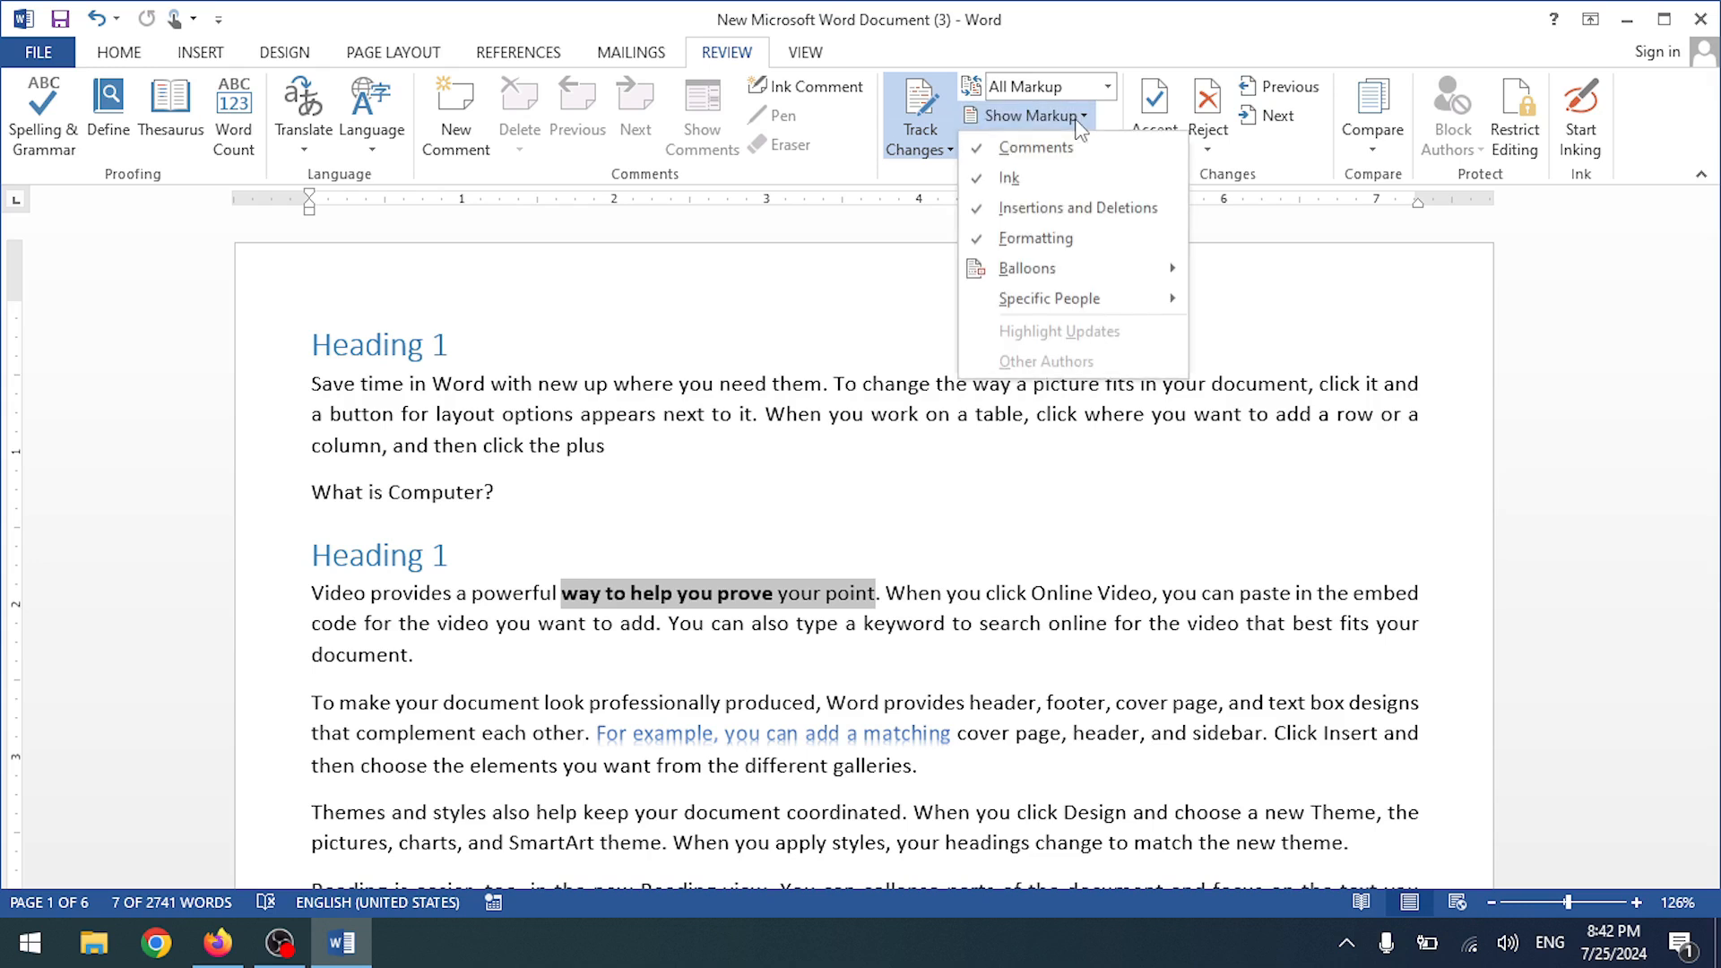
click(889, 280)
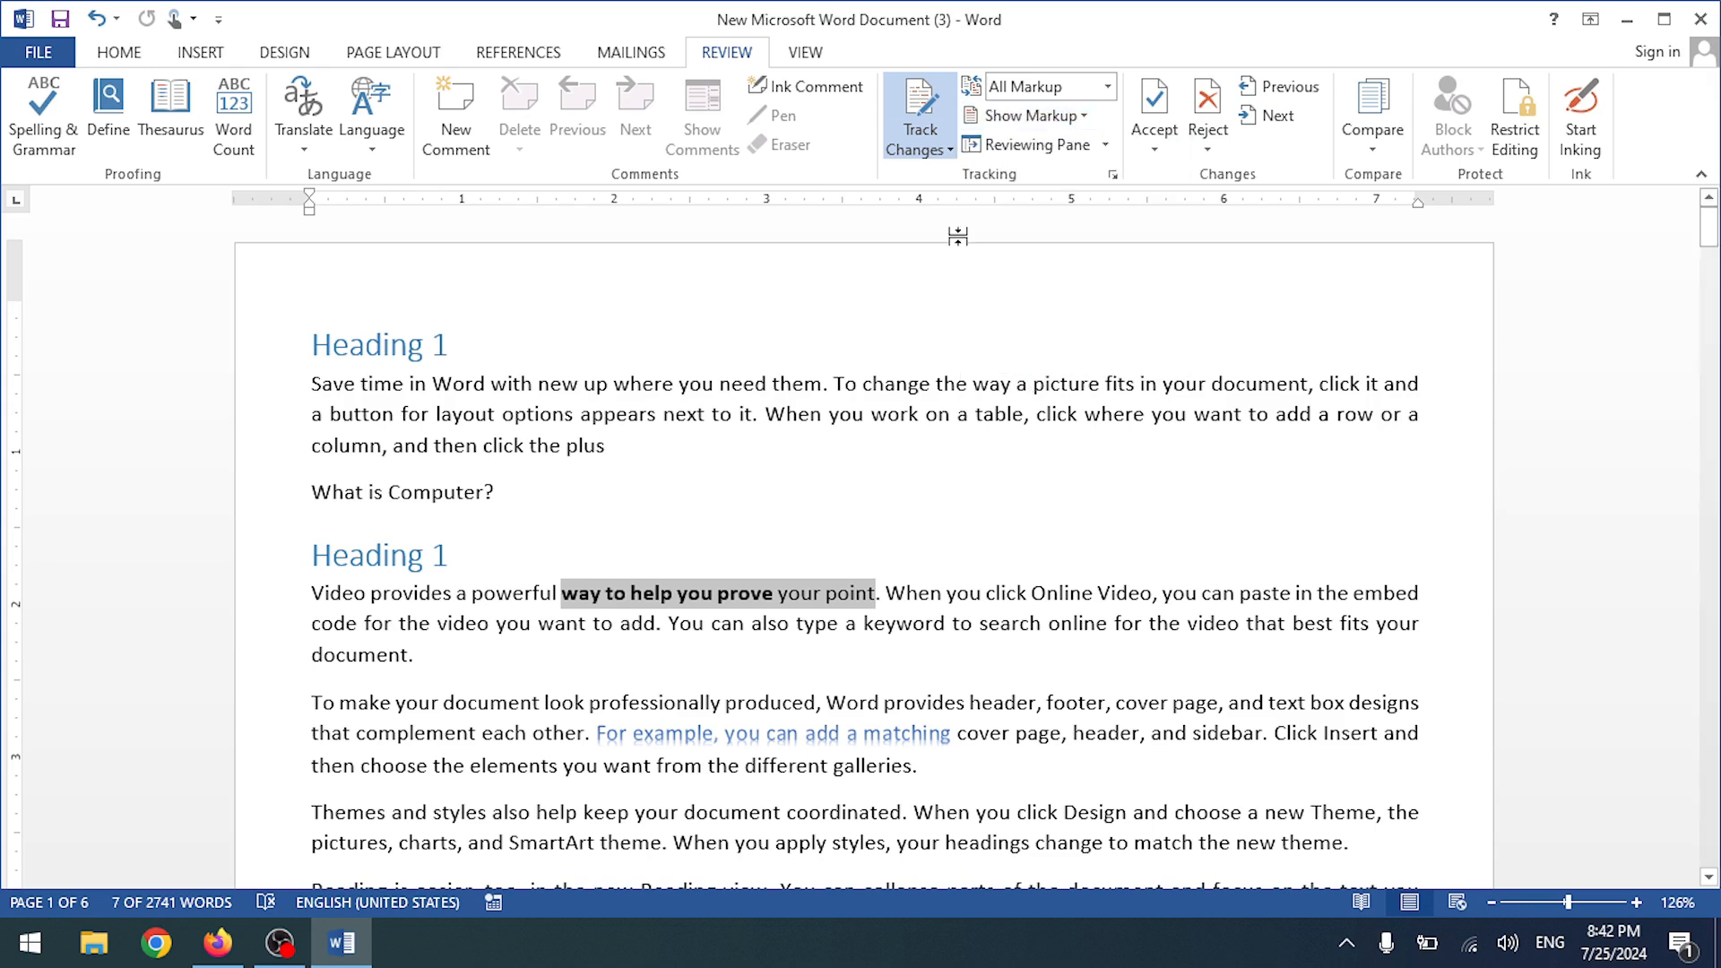
click(919, 144)
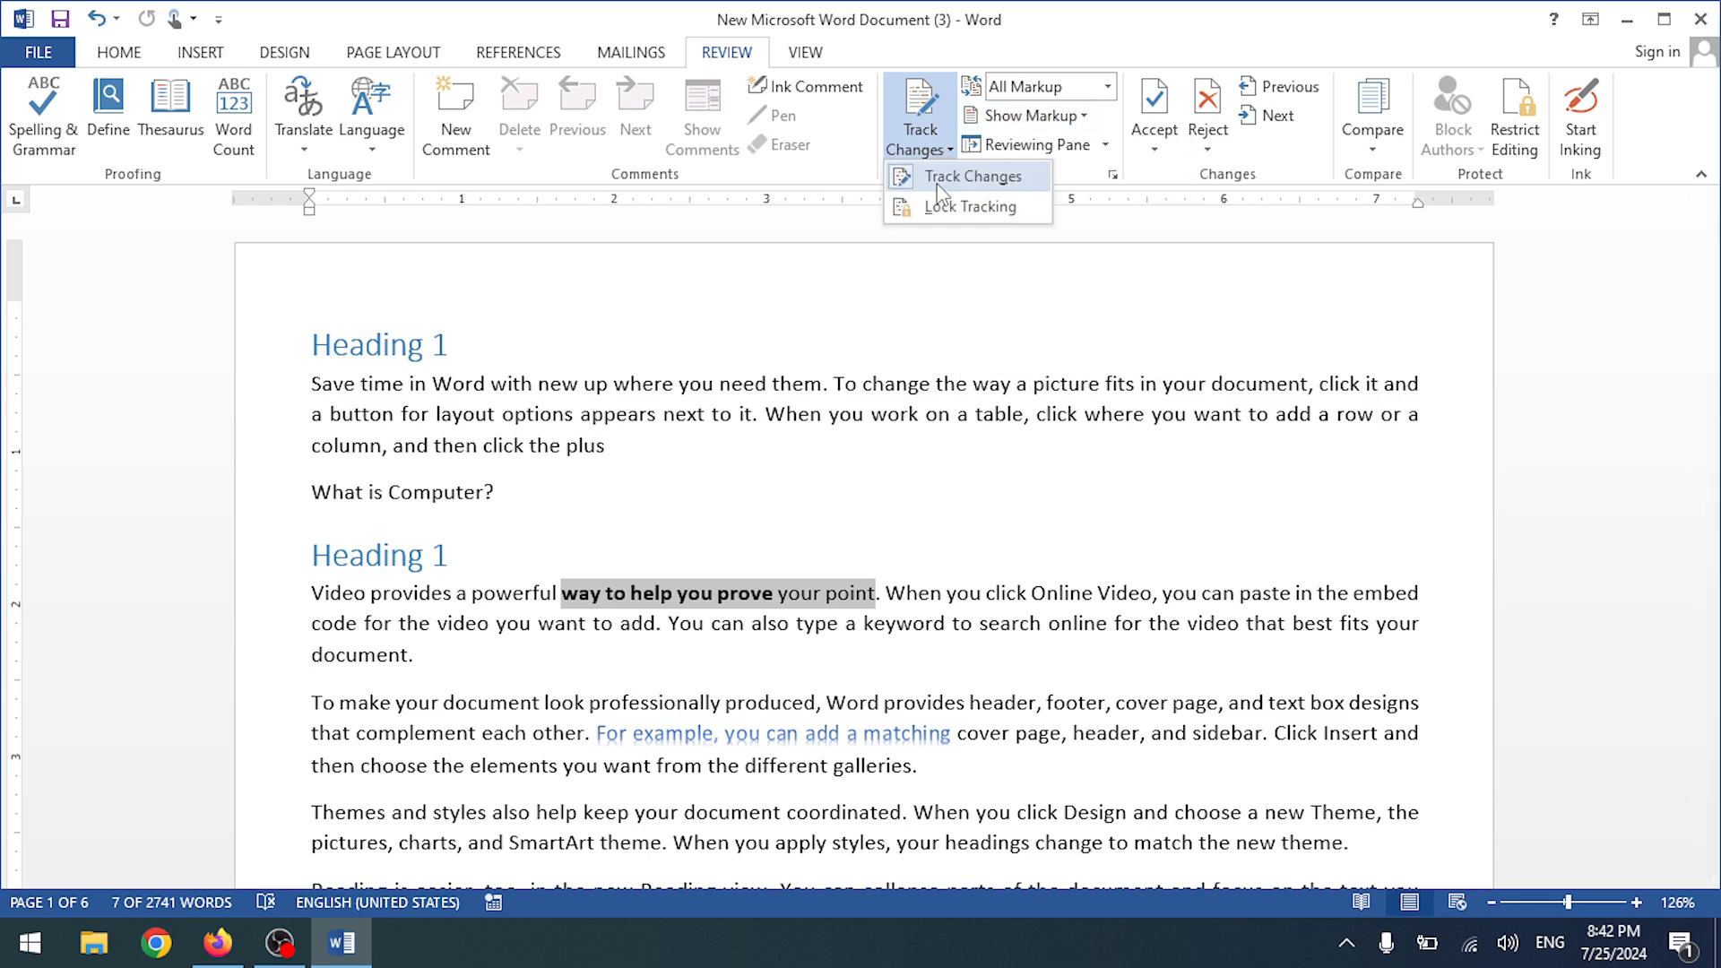
click(912, 169)
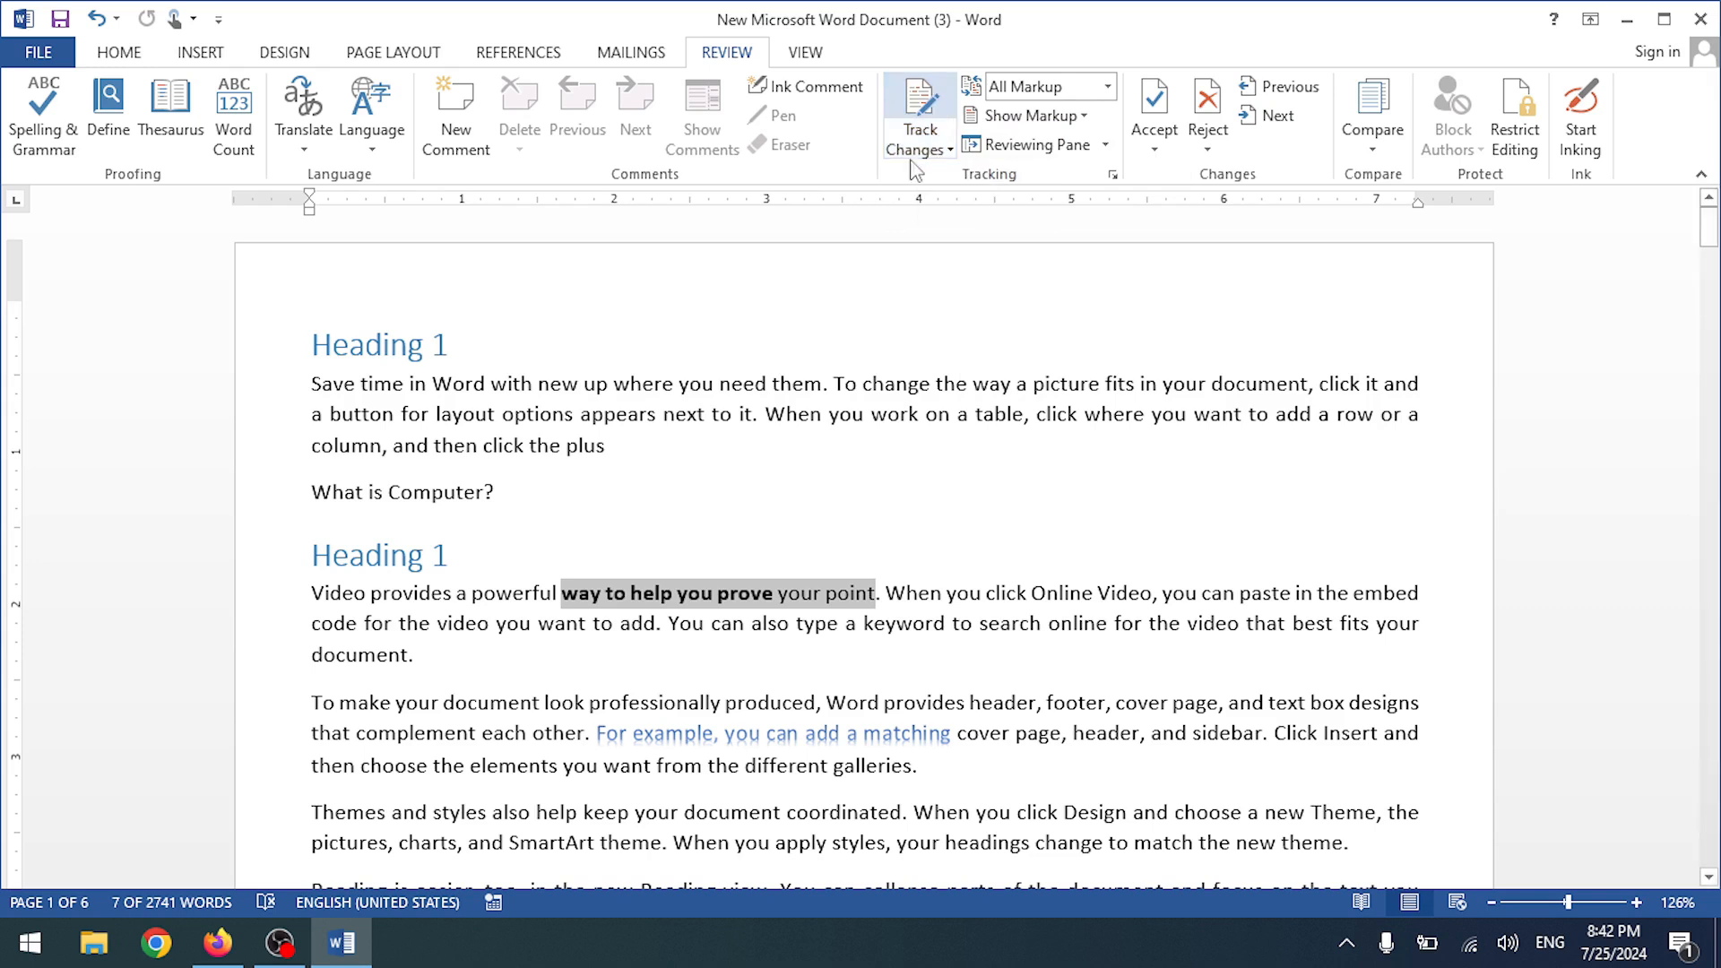
click(850, 605)
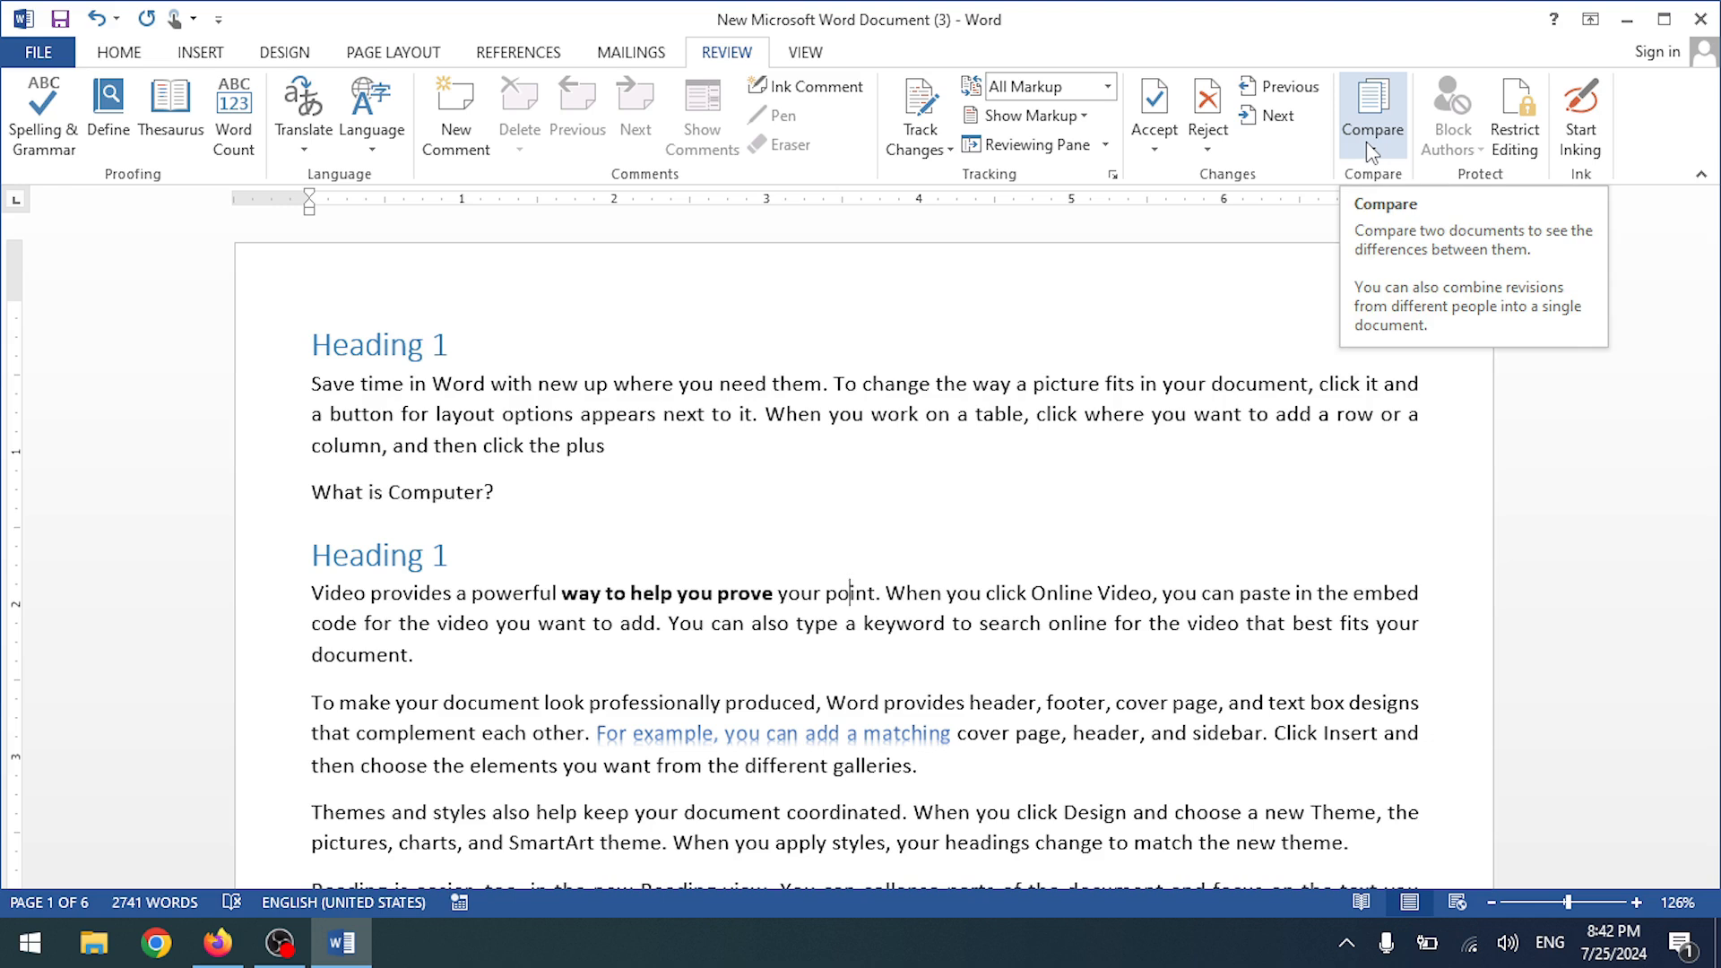
- Open the Restrict Editing pane, then the FILE Info page showing 11.8KB, 6 pages, 2,741 words
click(1157, 383)
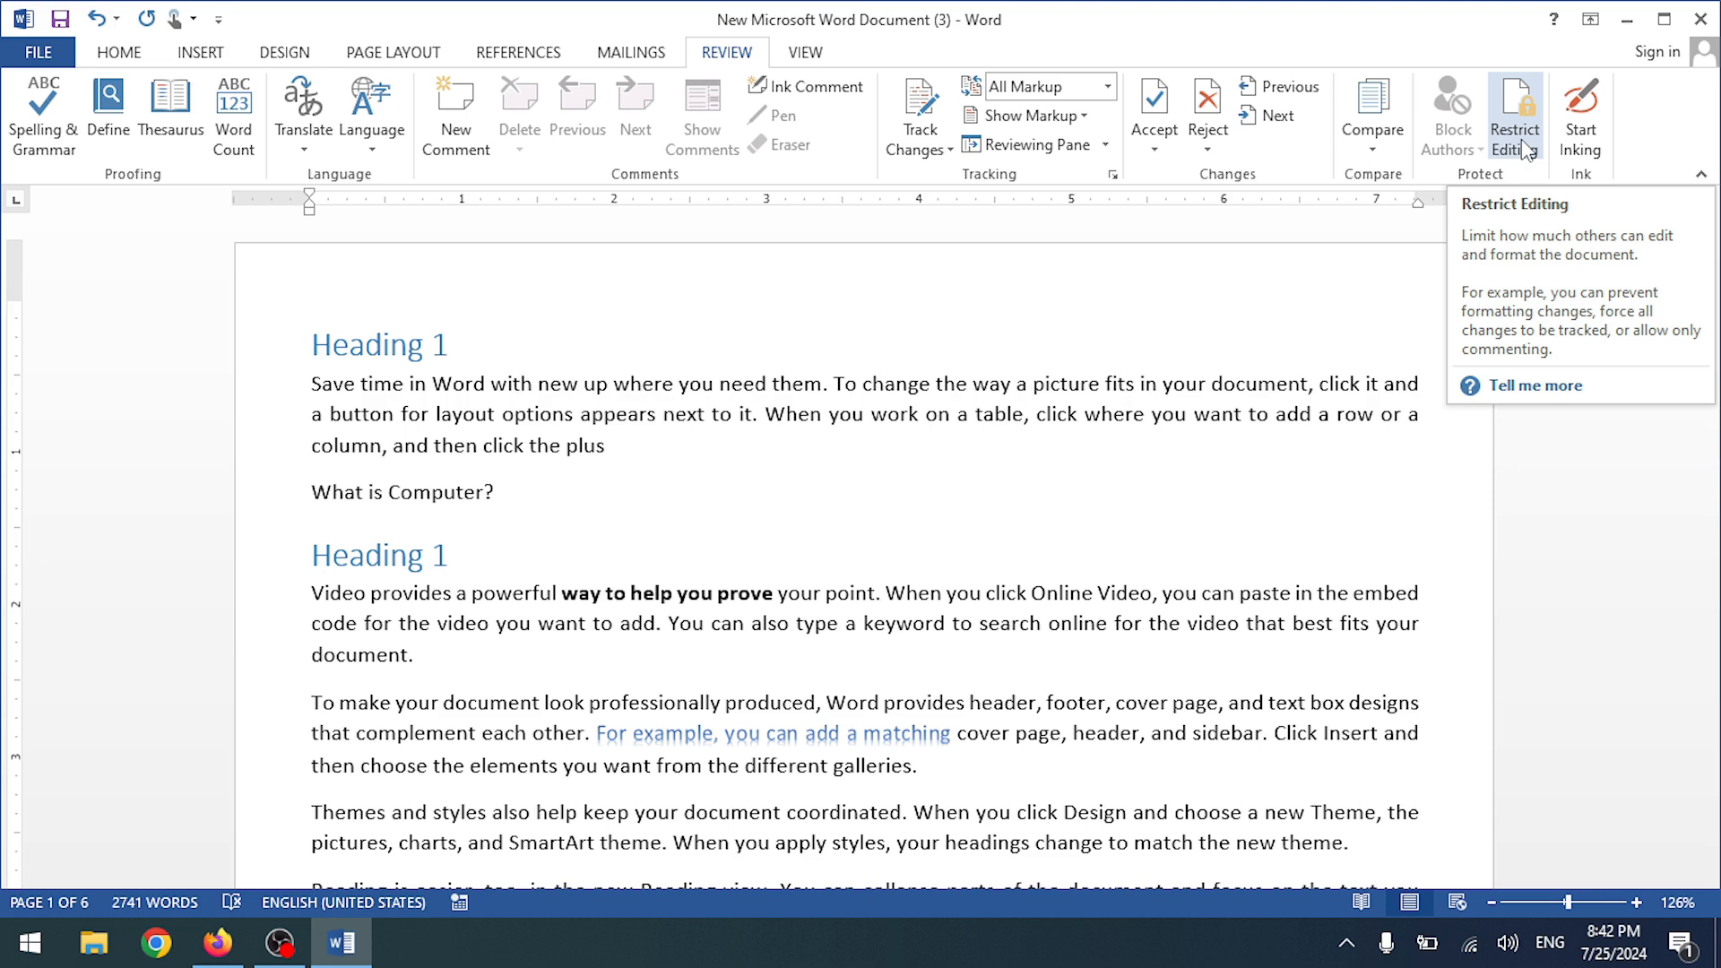
click(1520, 109)
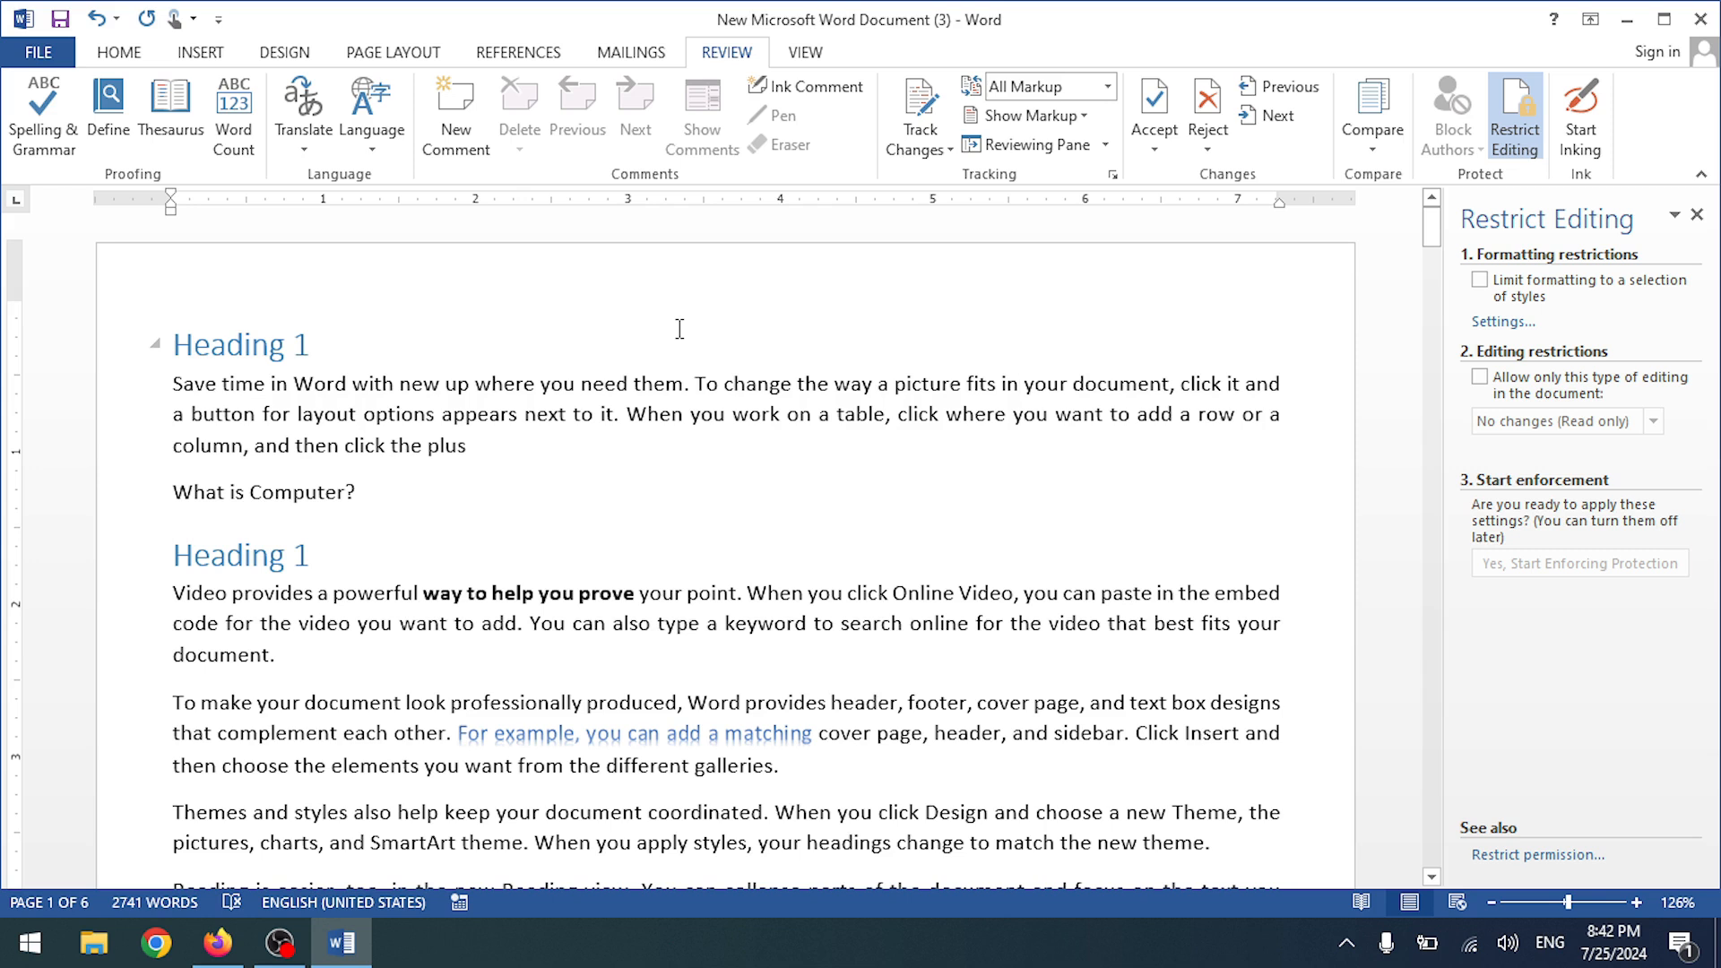
click(41, 53)
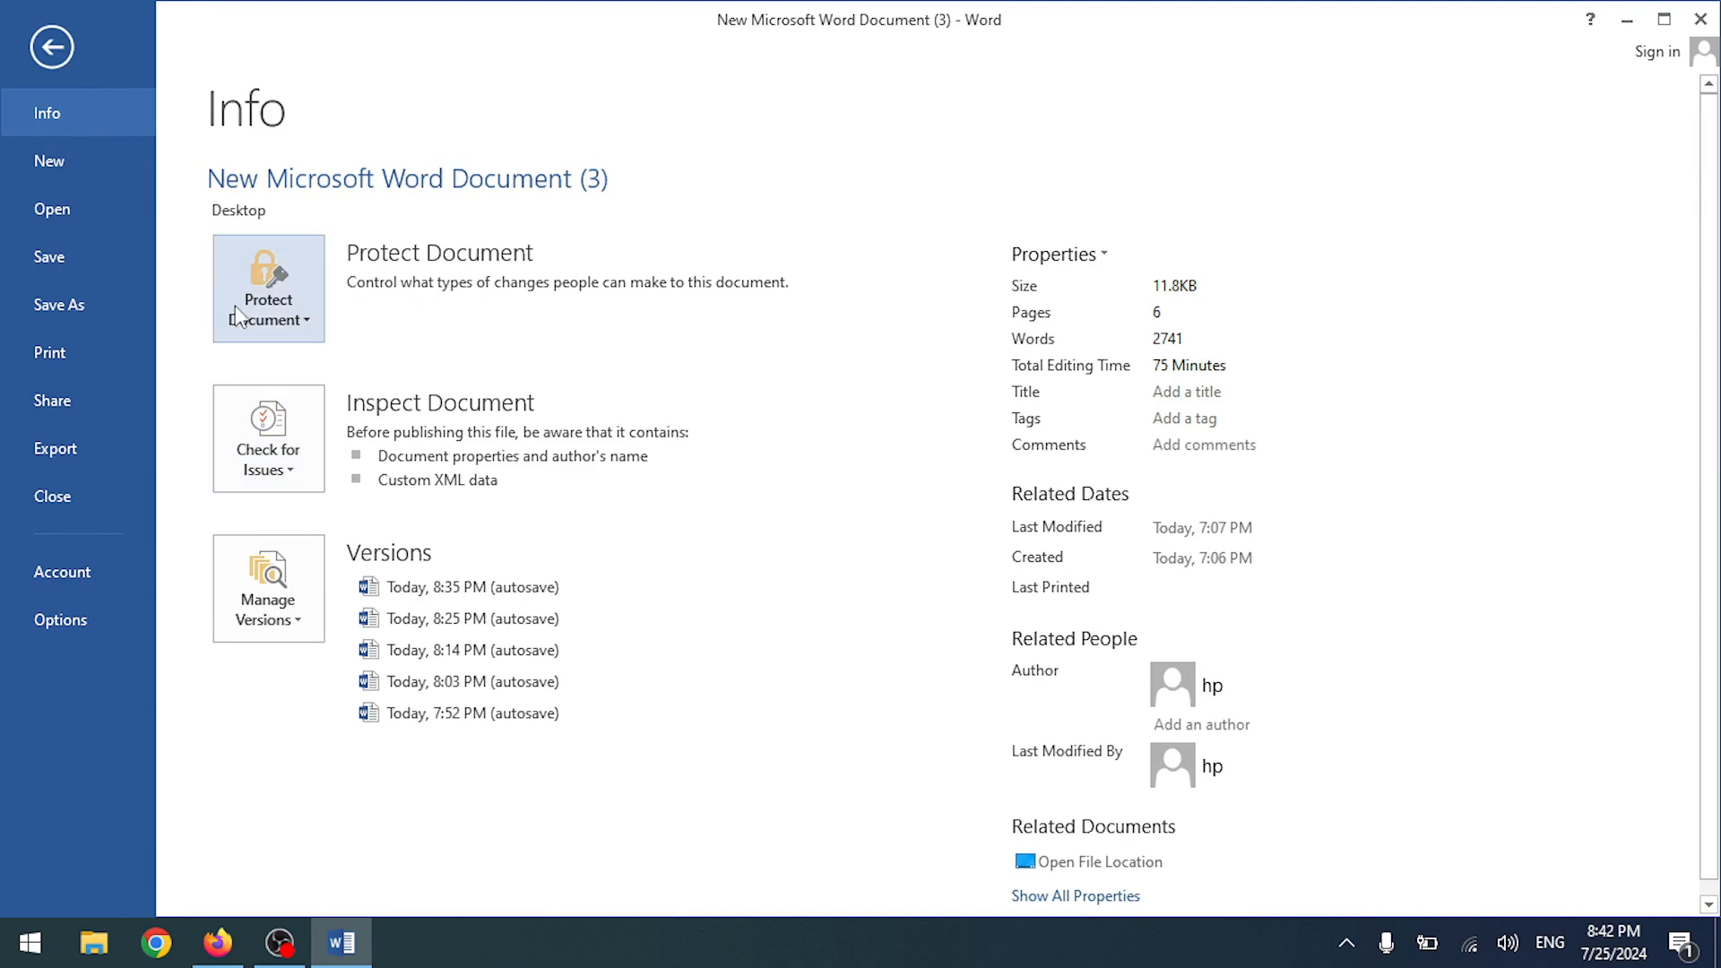
- Return from the Info page to the document beside the Restrict Editing pane, clearing a stray selection
click(51, 47)
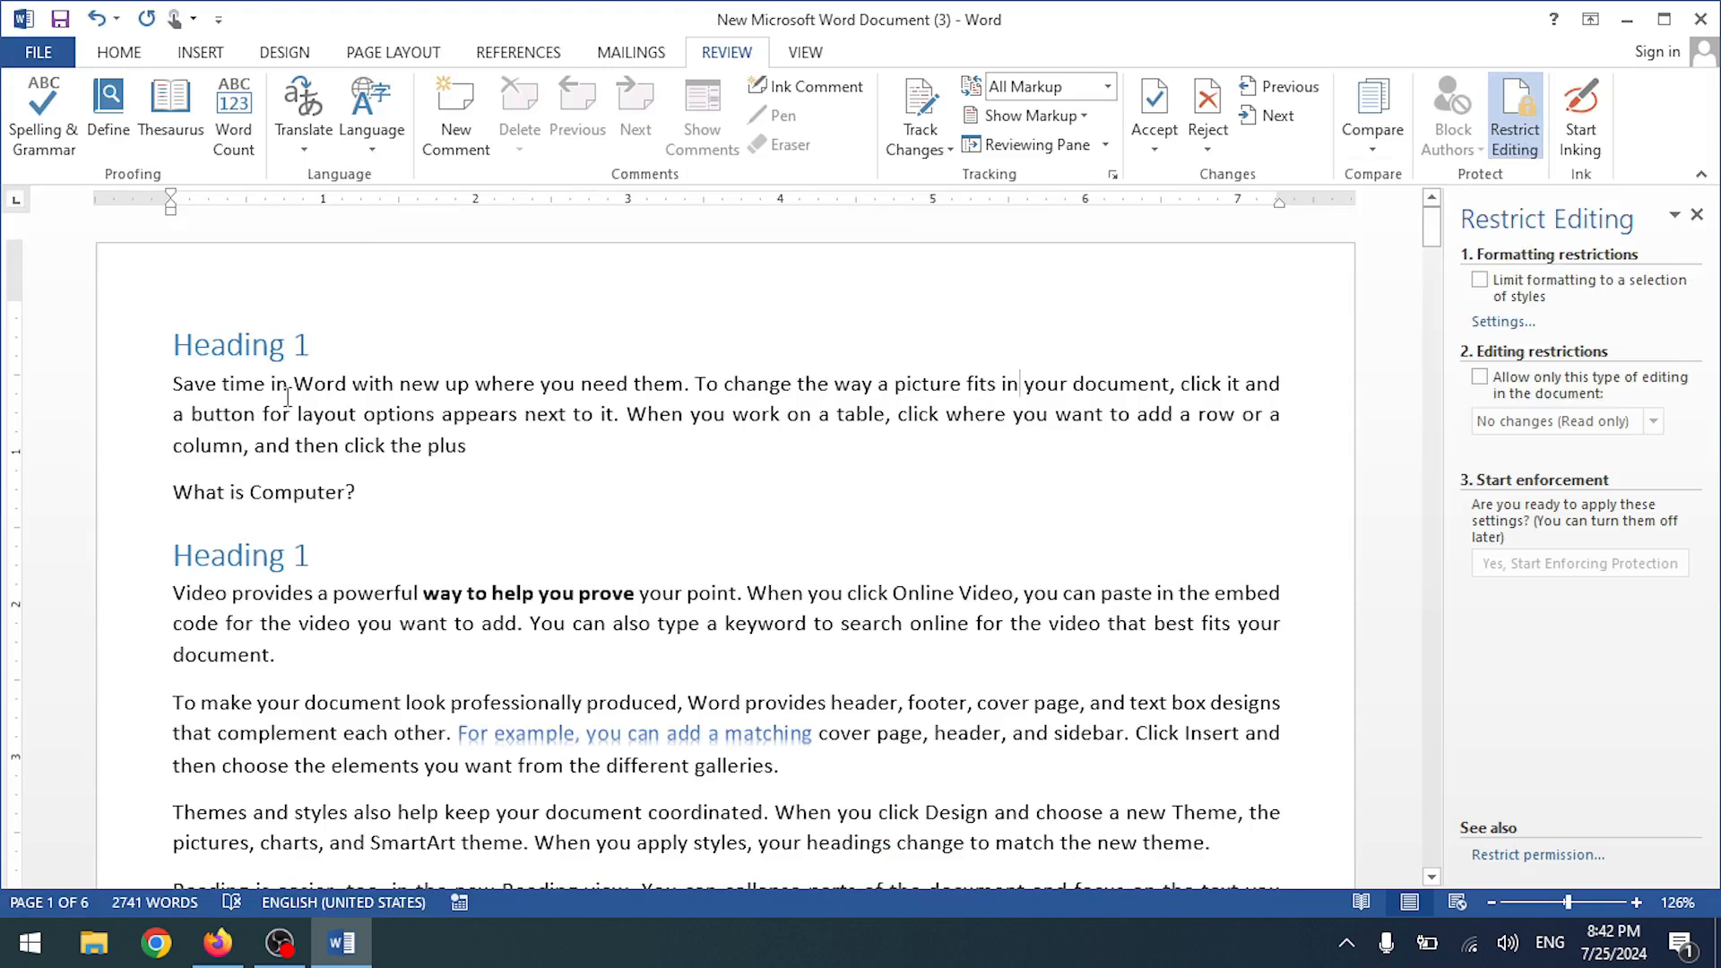
drag(303, 387, 316, 389)
click(528, 418)
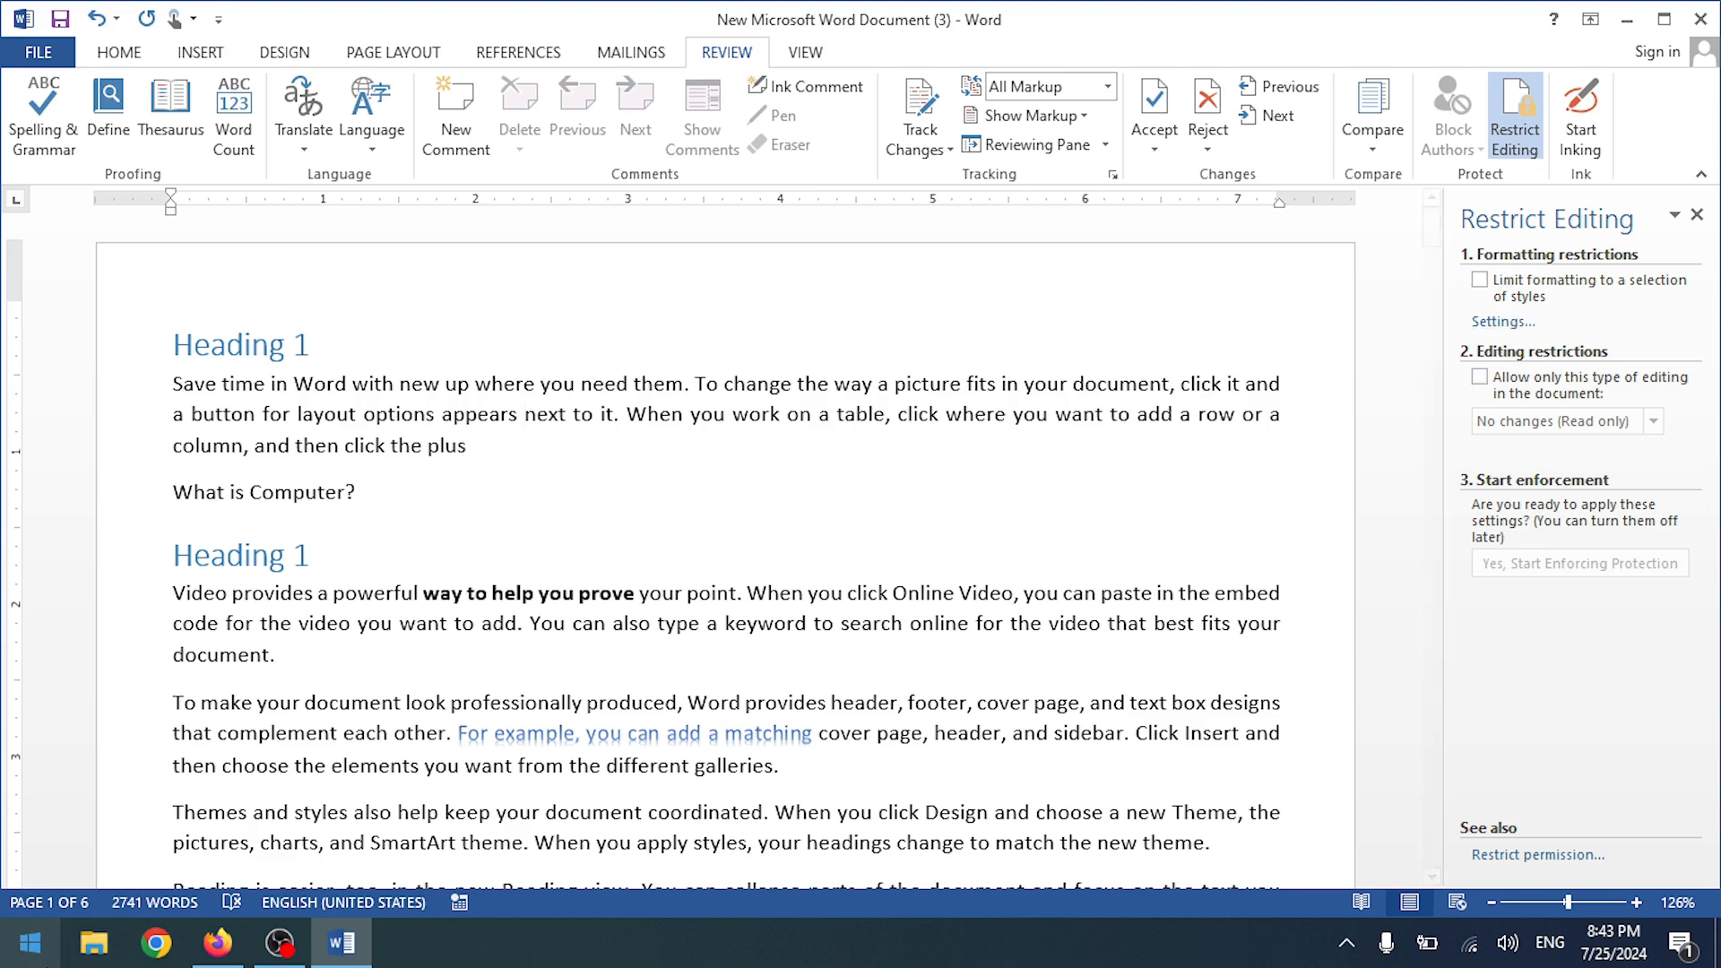
- Search 'm' from the Start menu and launch Windows Magnifier at 200%
click(27, 963)
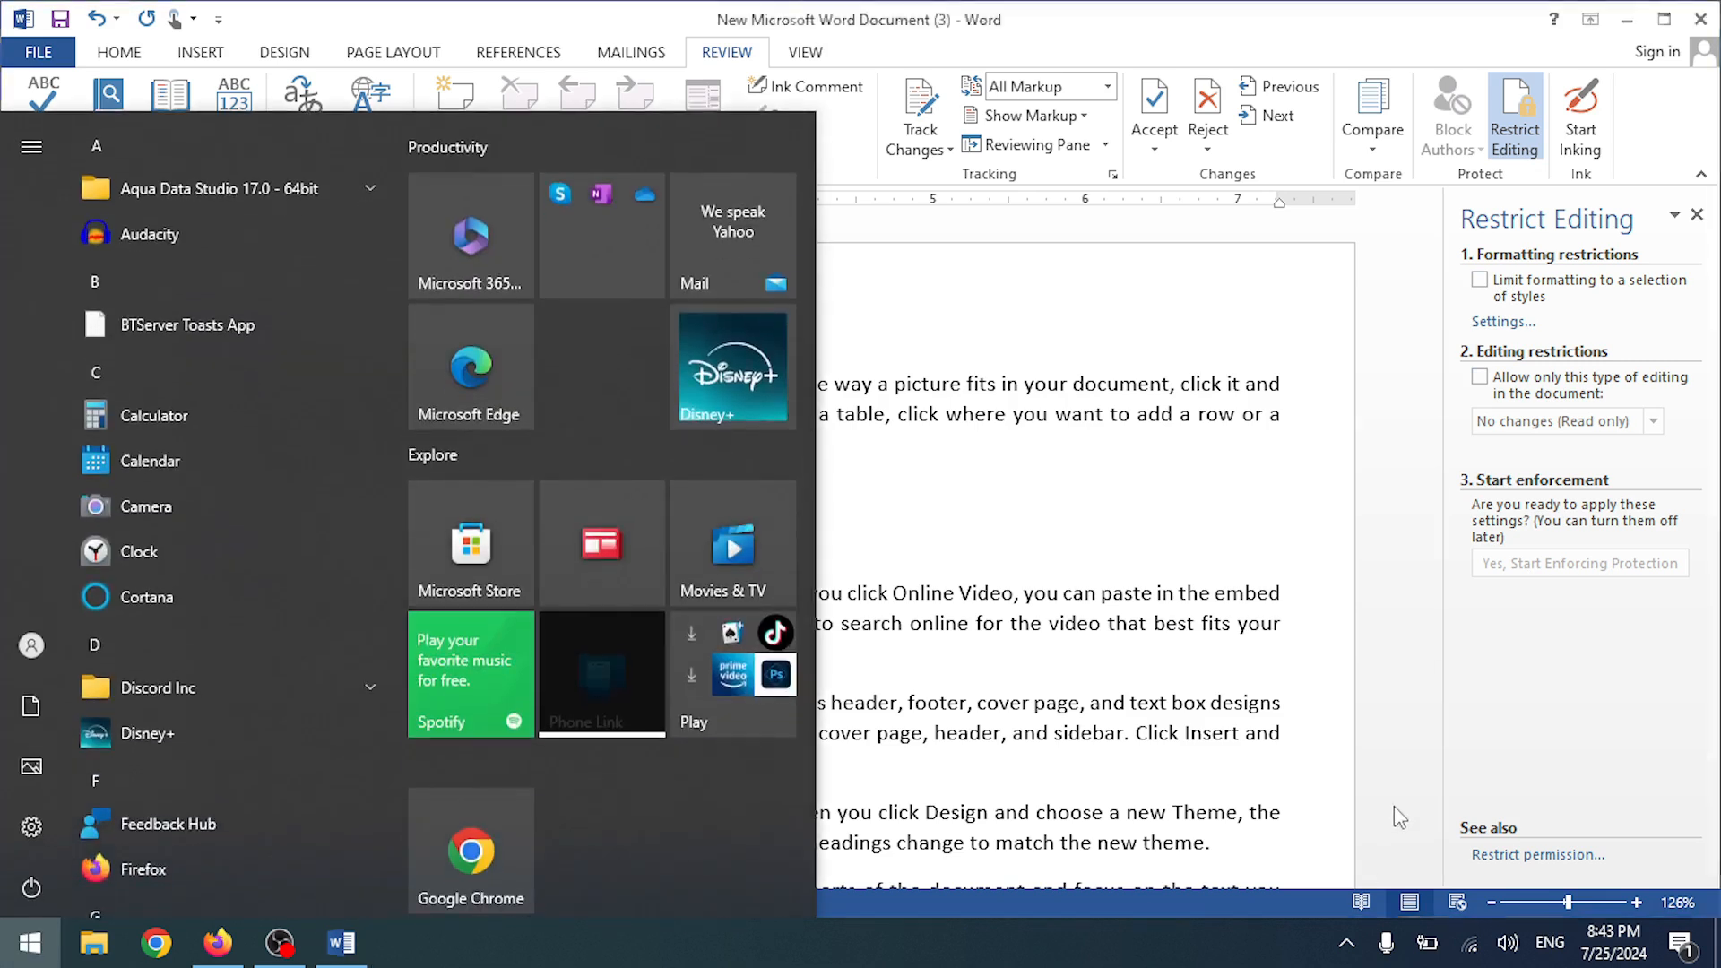
click(1395, 805)
click(1363, 941)
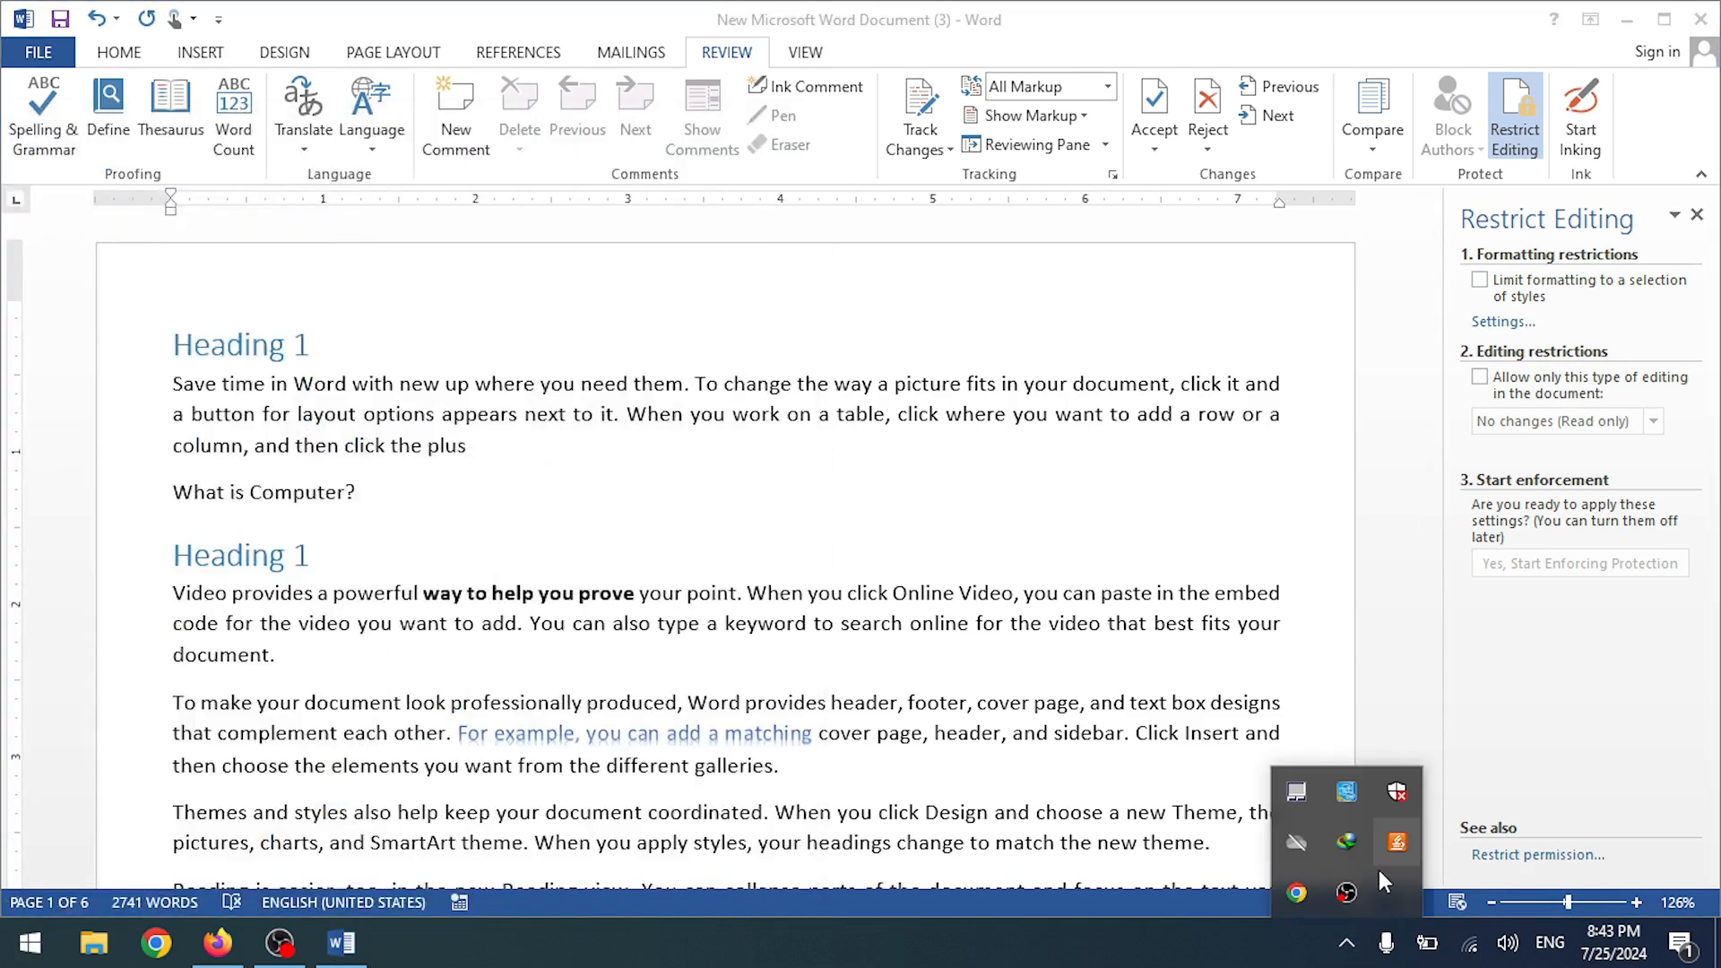
click(1399, 712)
click(26, 962)
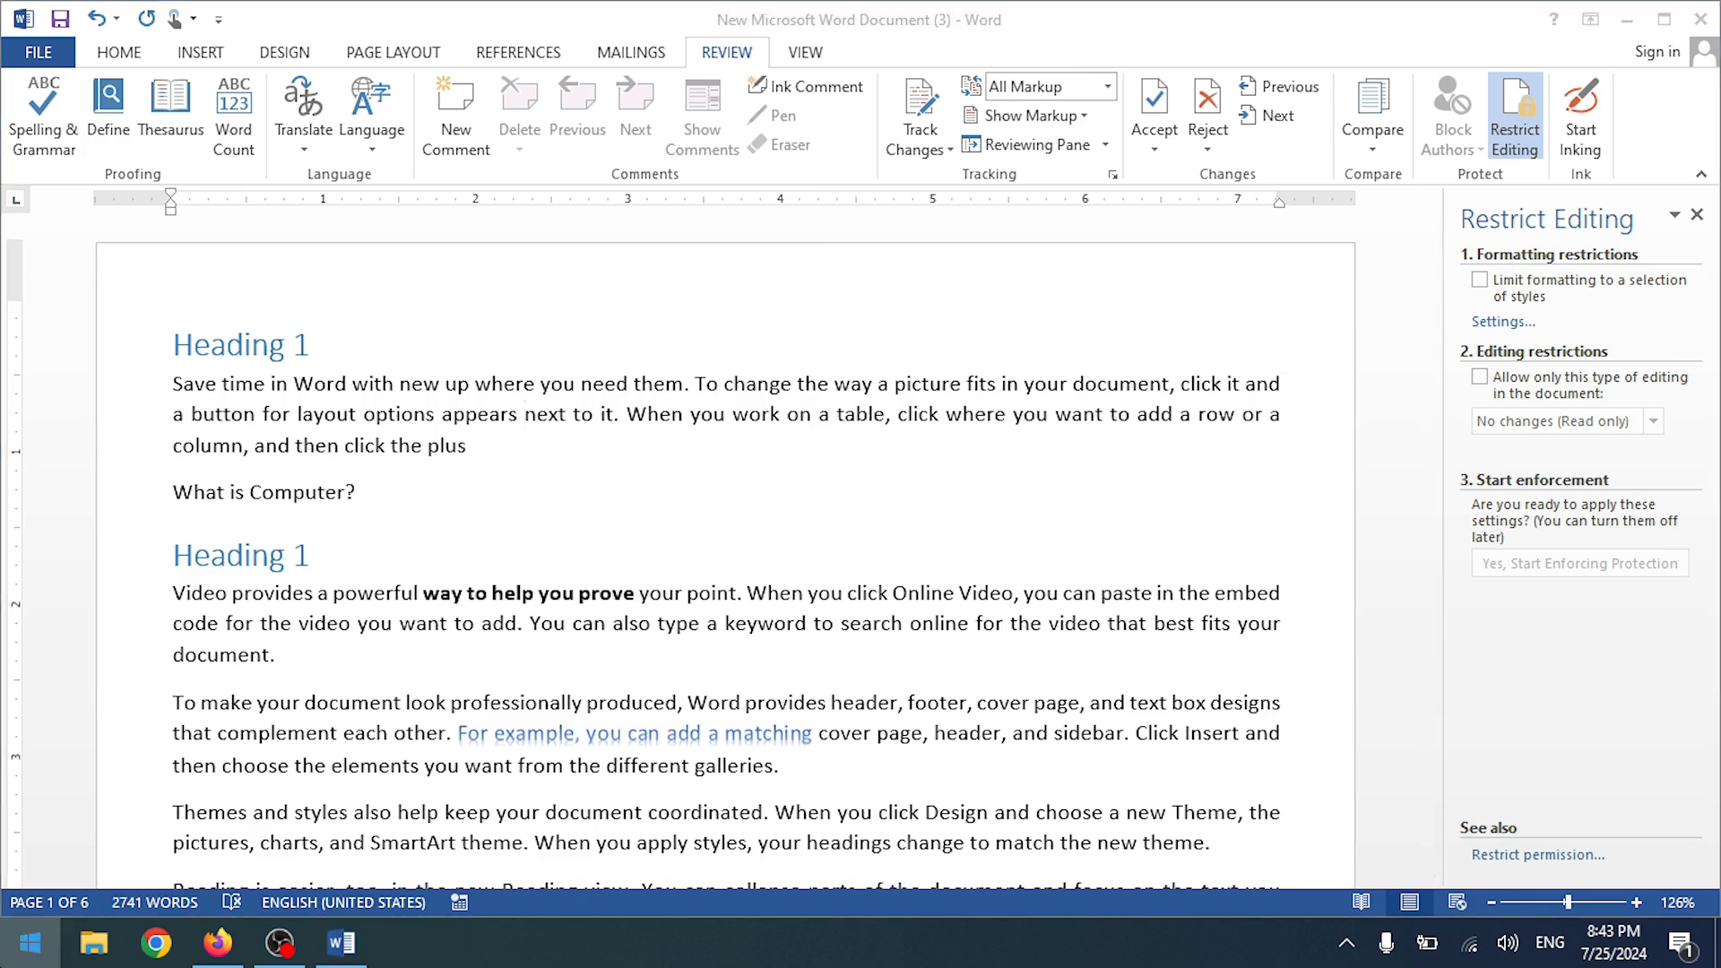
text(mag)
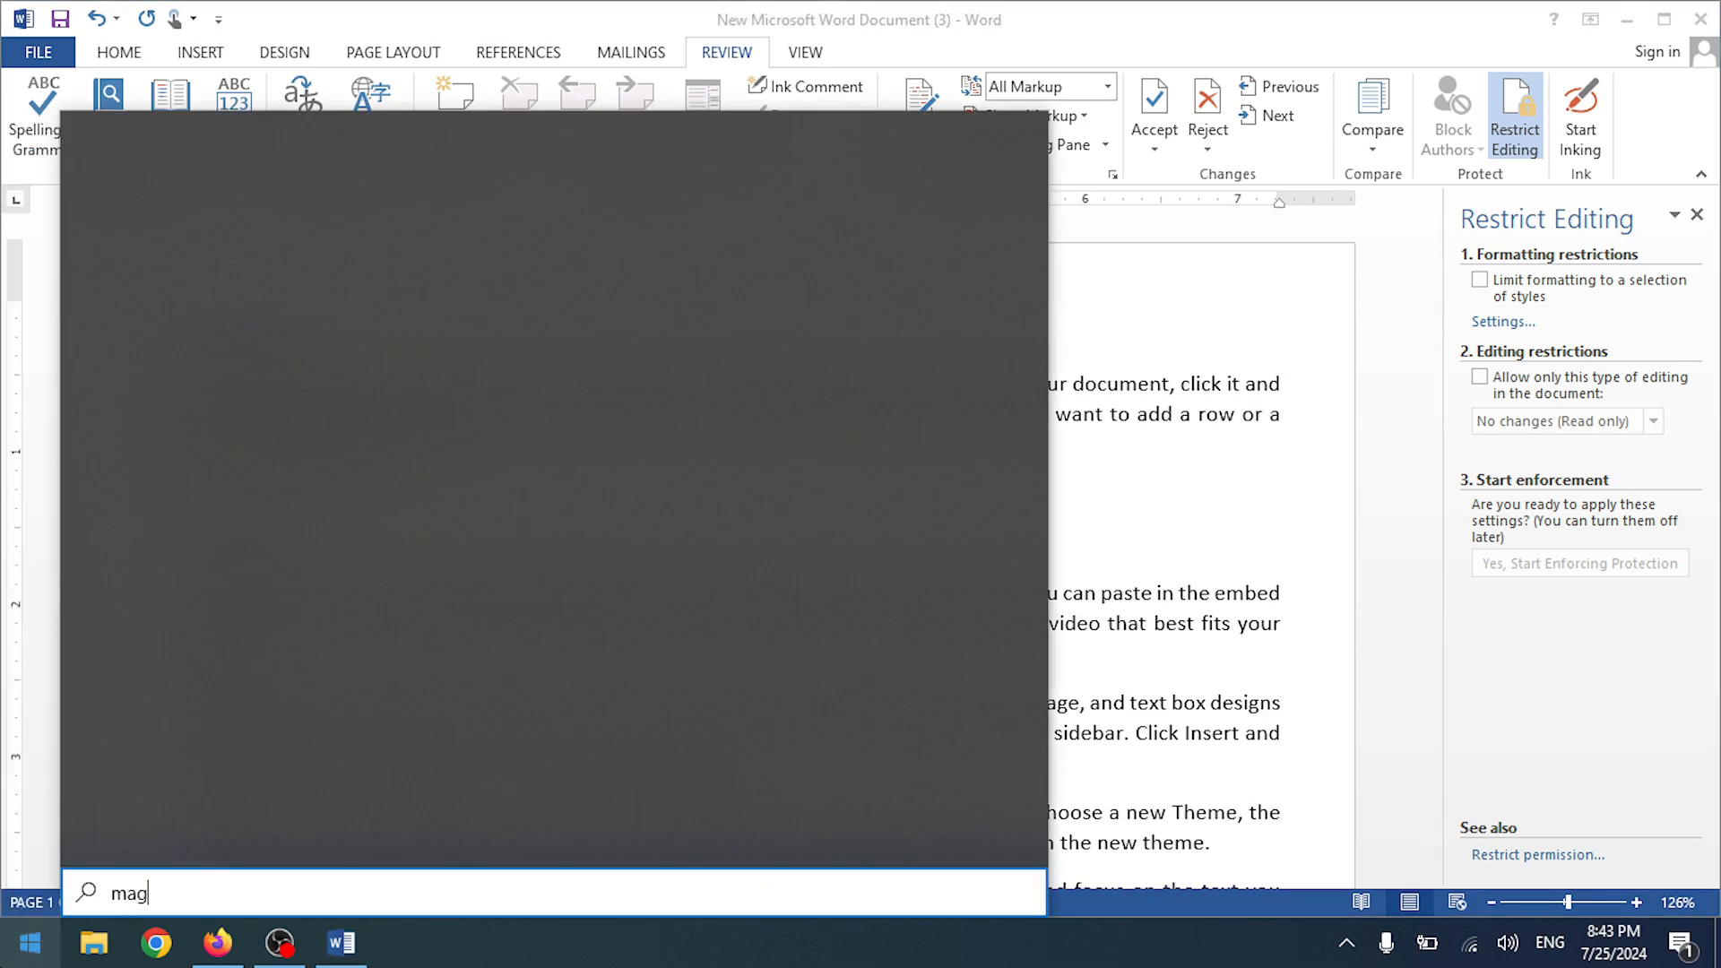
click(287, 276)
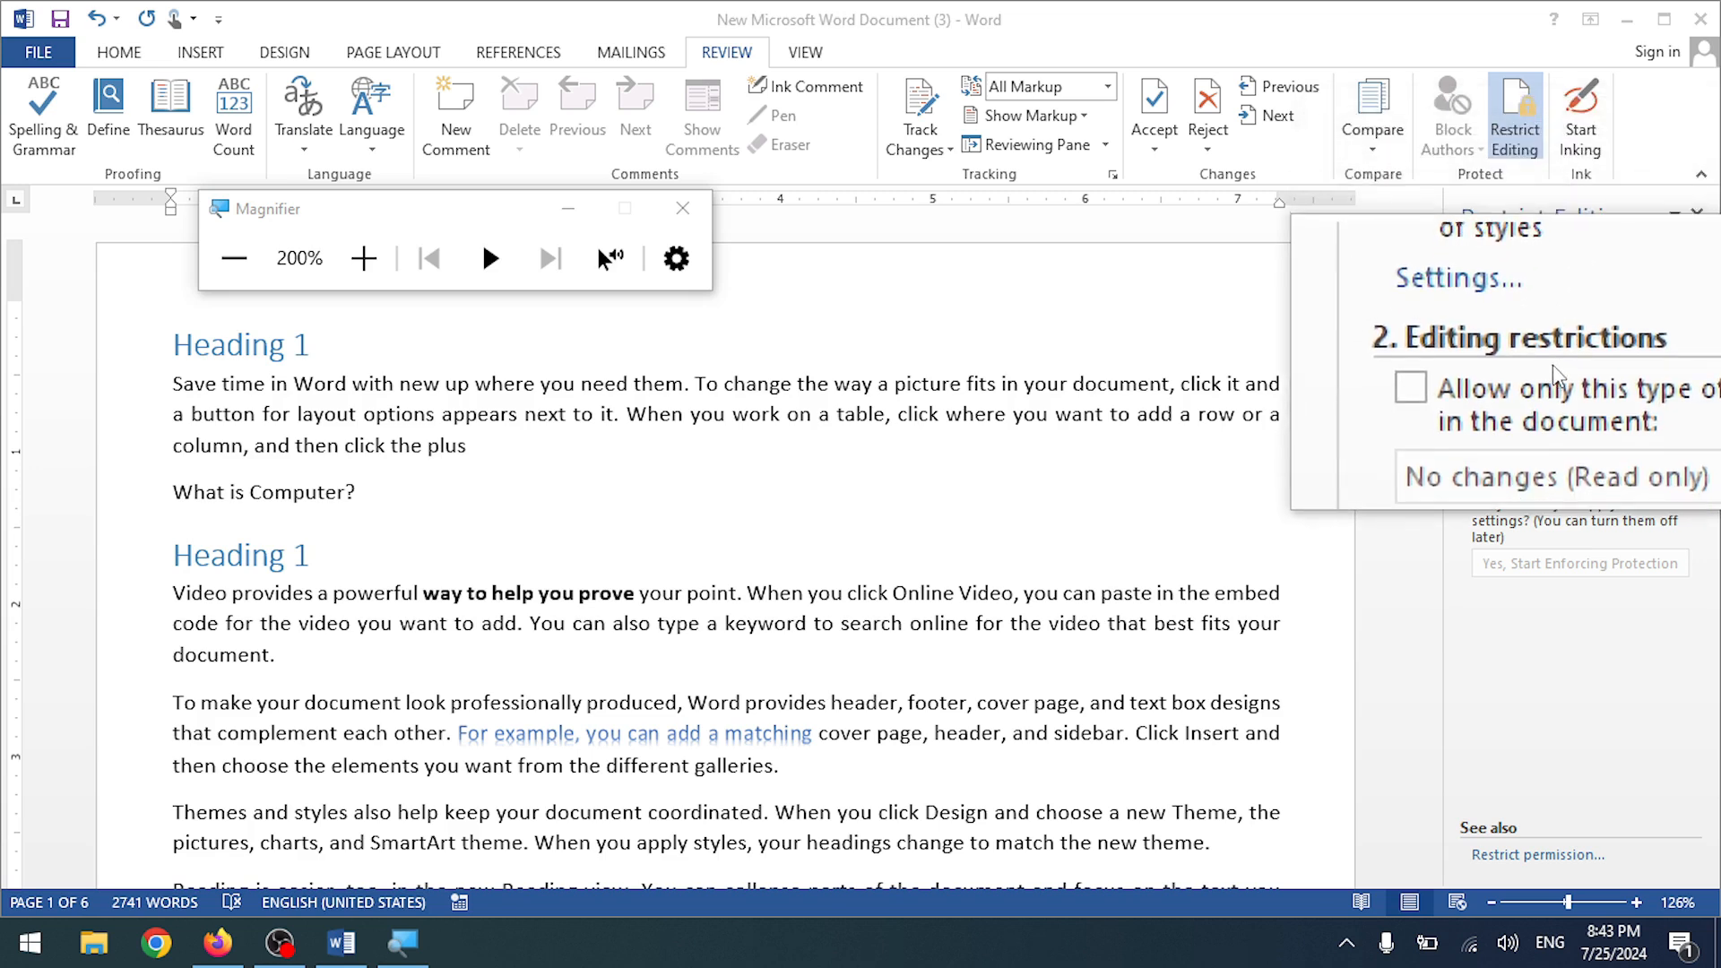
- Limit formatting to selected styles, enforce protection with a password, then close Word and reopen a desktop document
click(683, 203)
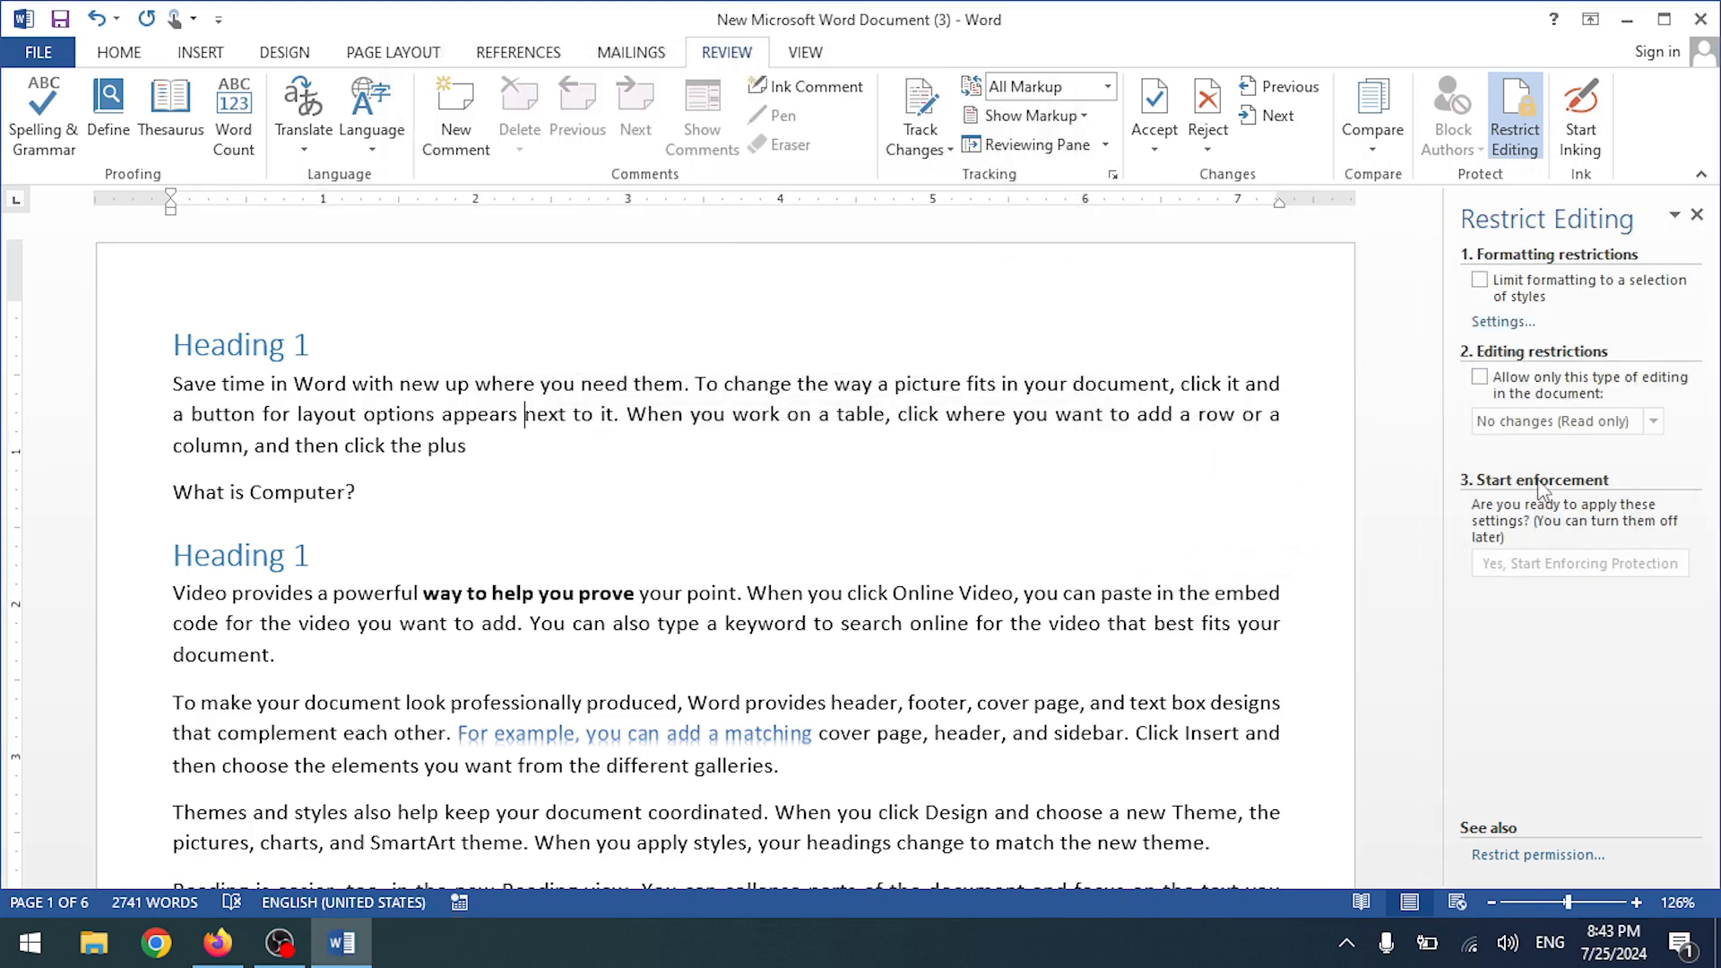
click(1479, 280)
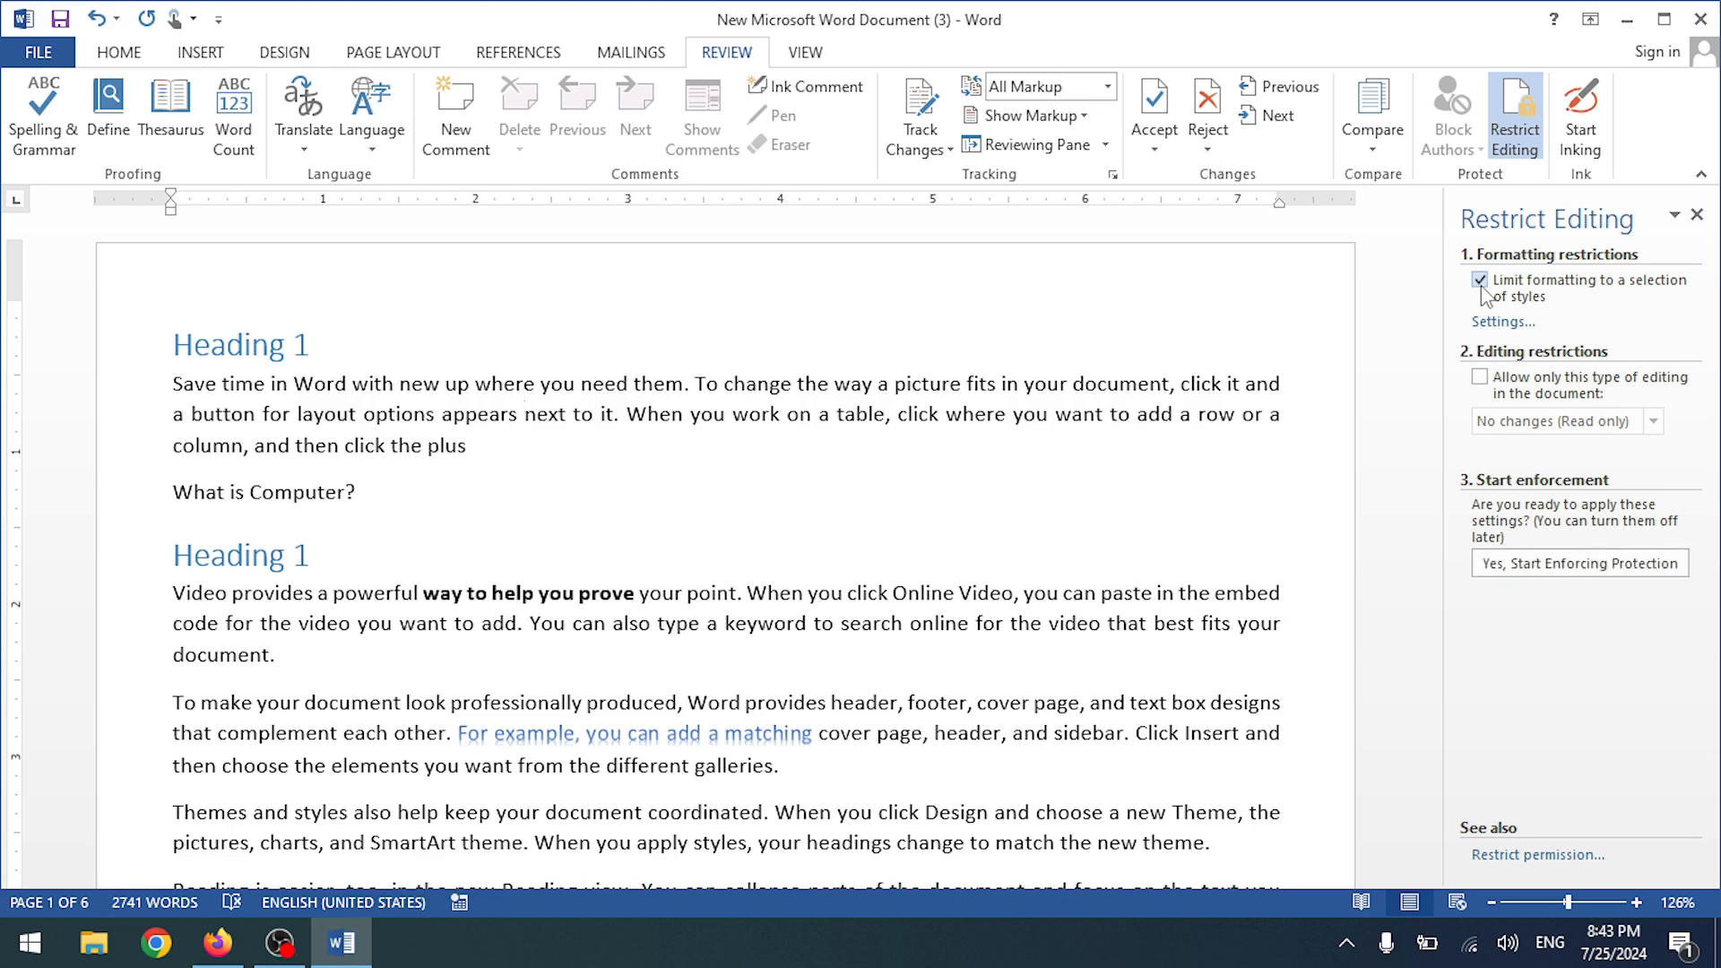
click(1582, 578)
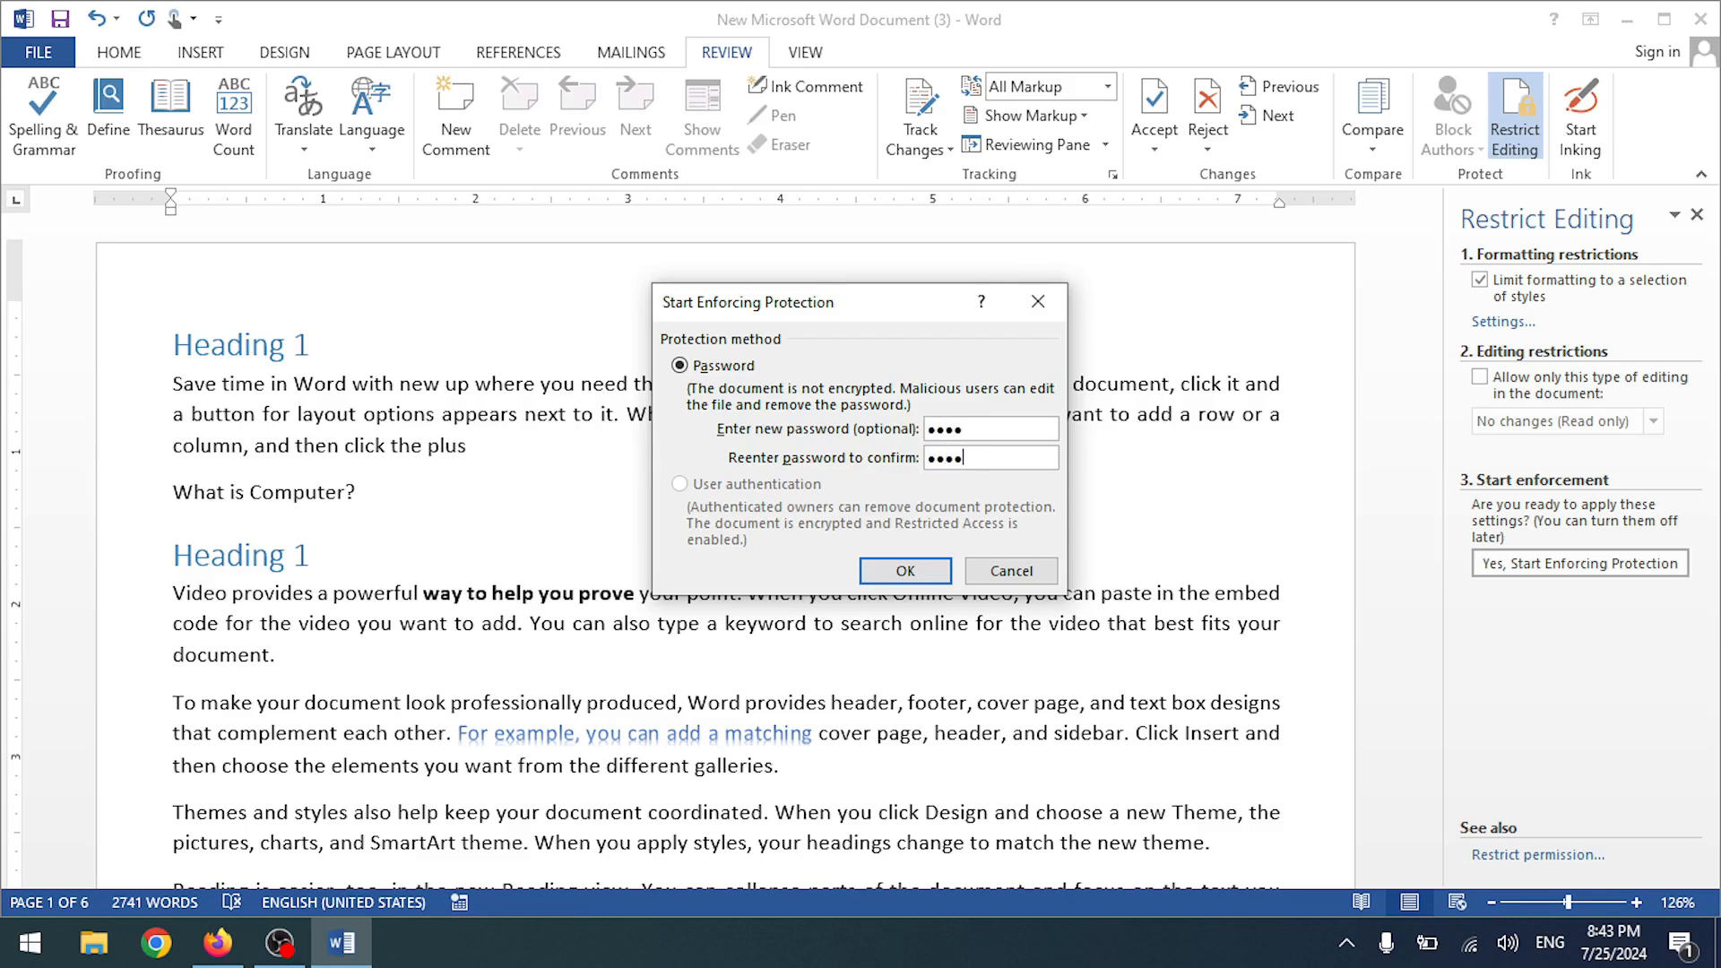
click(926, 565)
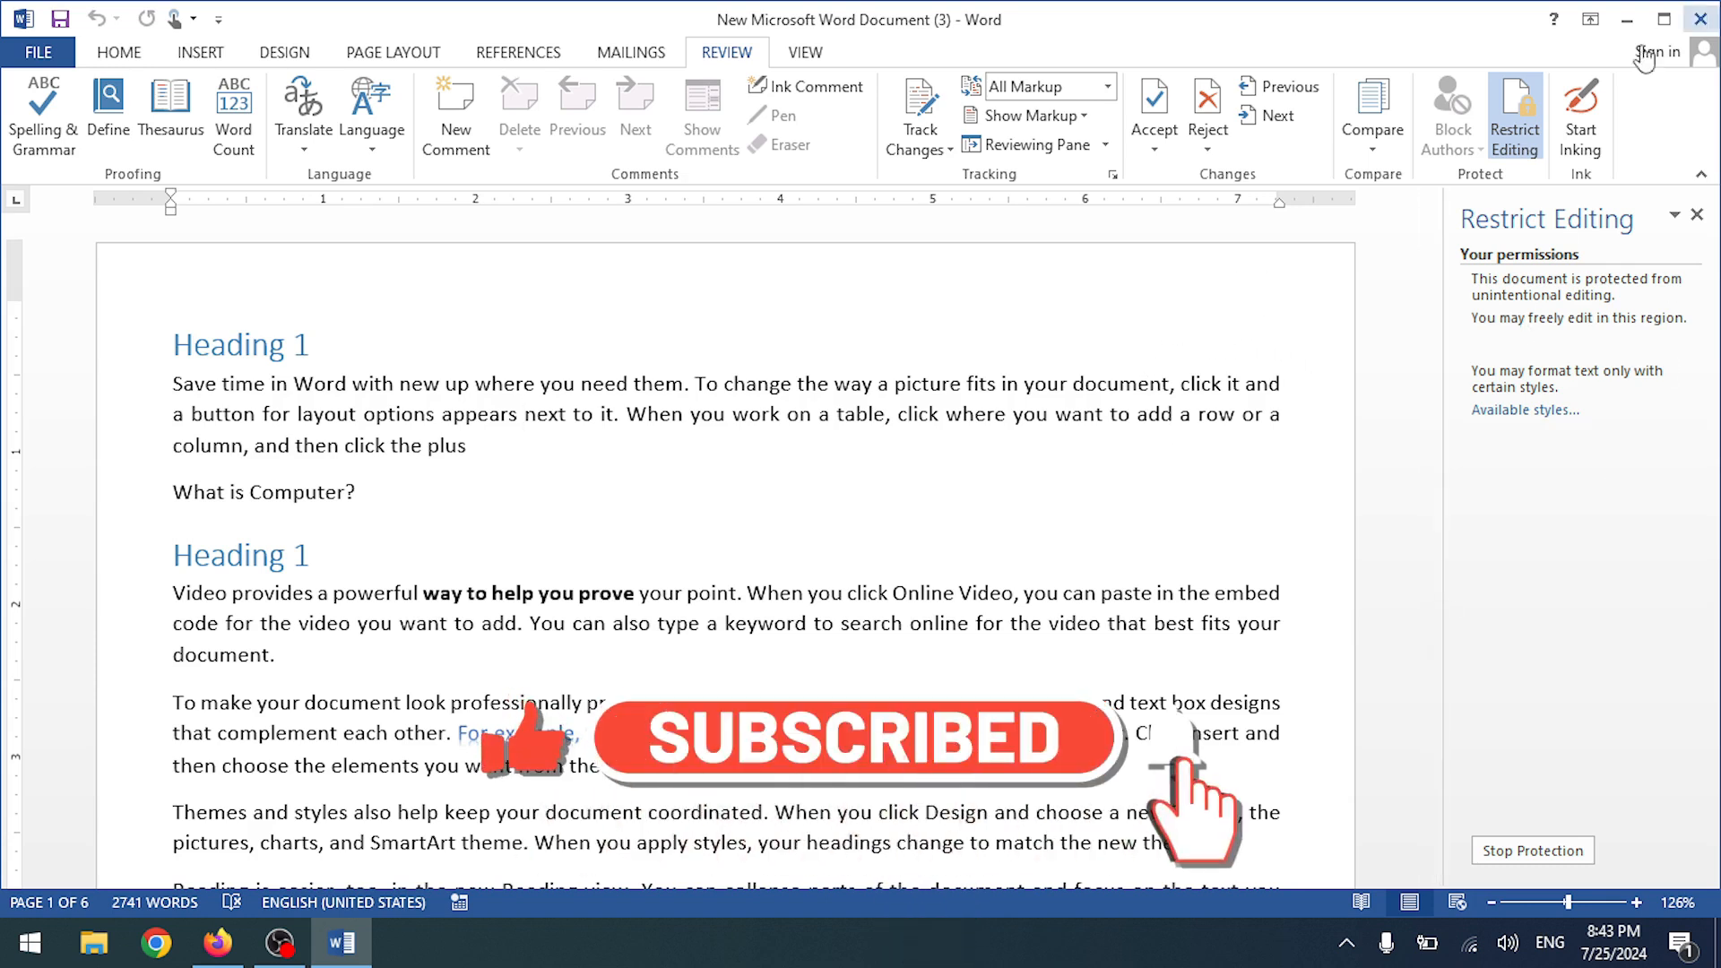
click(1700, 18)
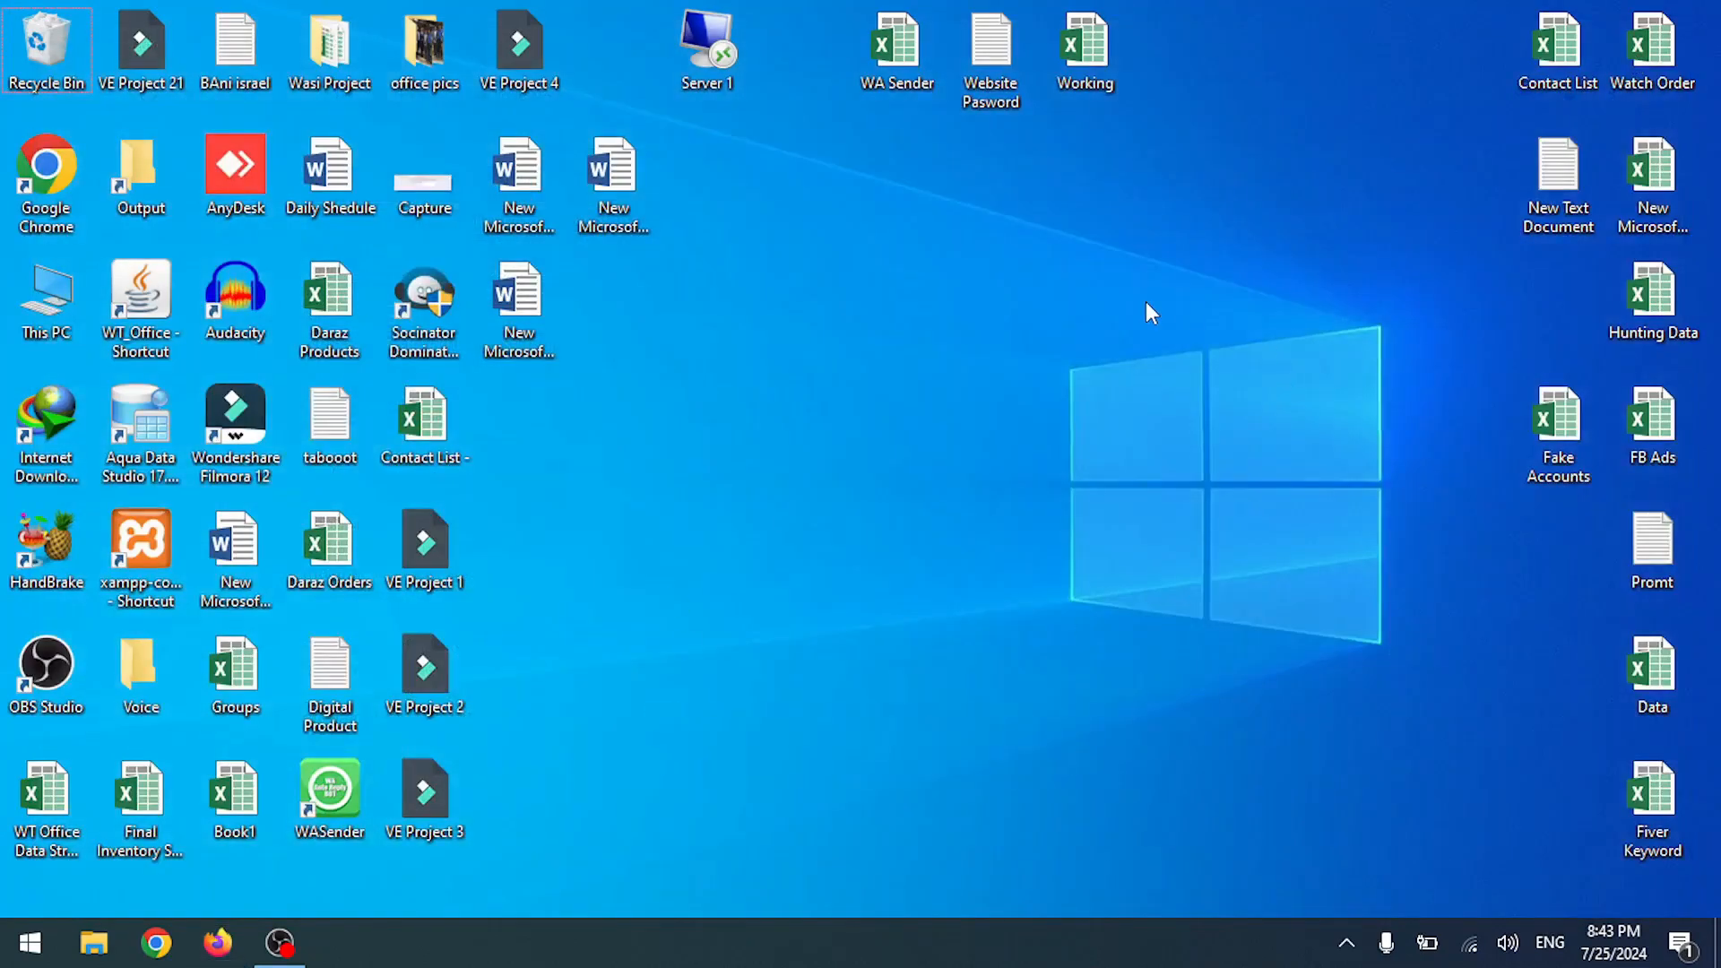
double_click(612, 179)
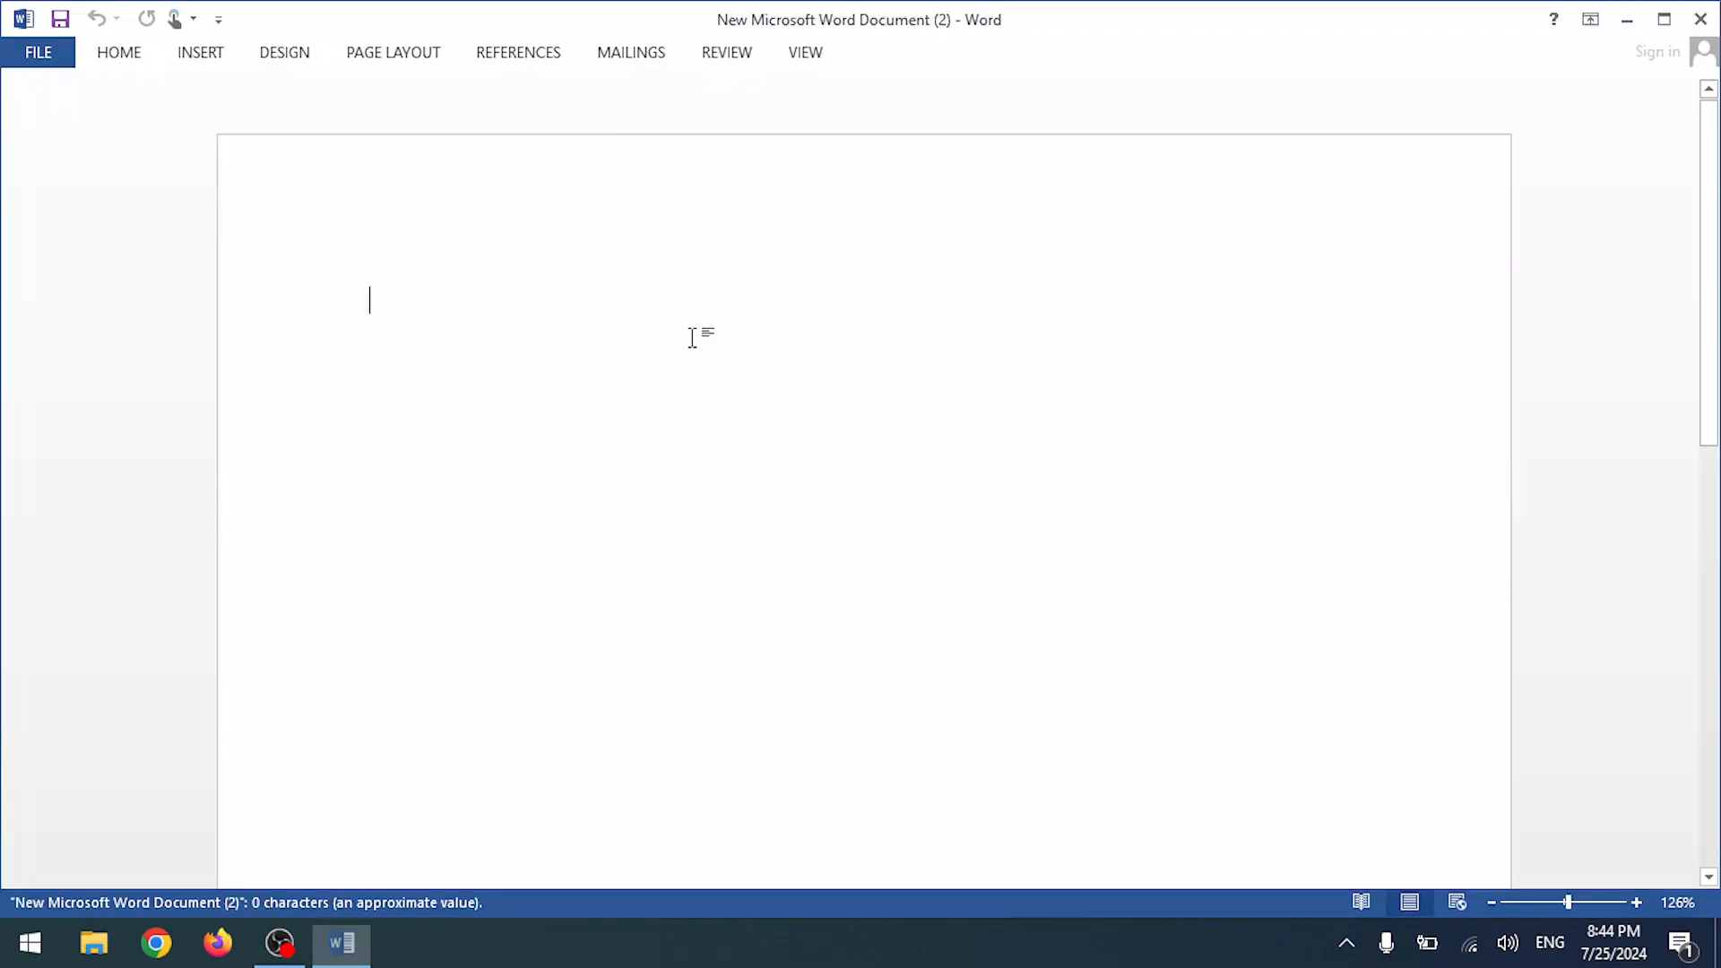
- Close the wrongly opened Word windows and open New Microsoft Word Document (3) from the desktop
click(1693, 27)
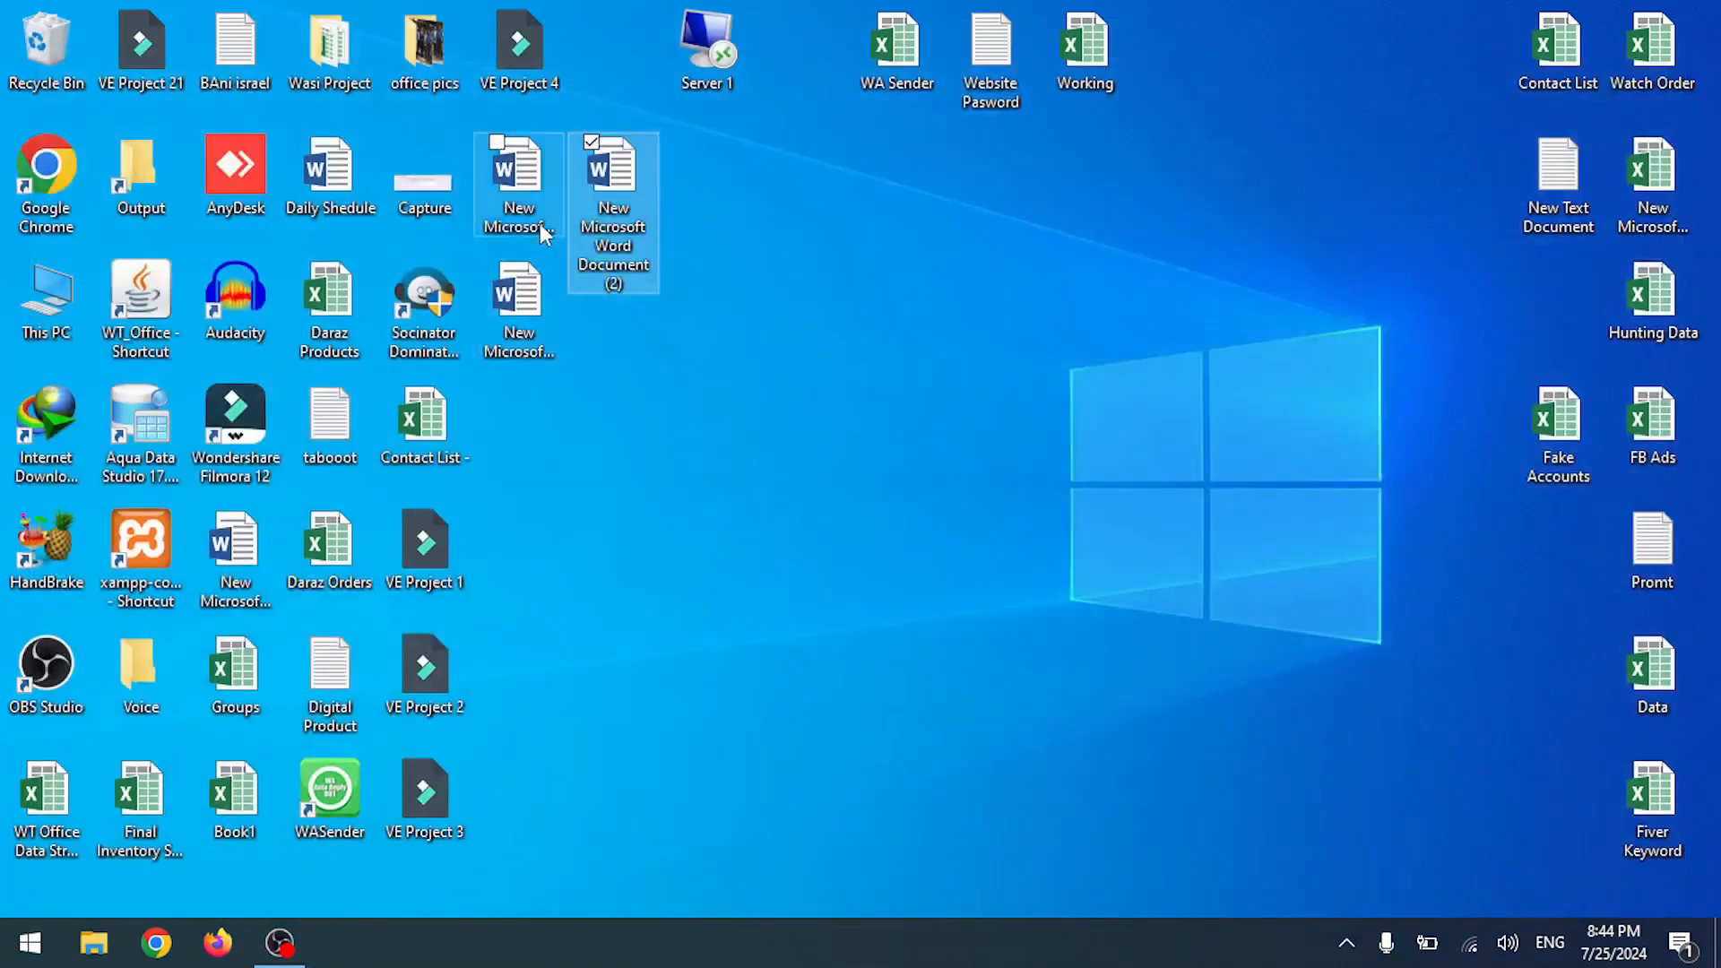
click(541, 226)
double_click(541, 226)
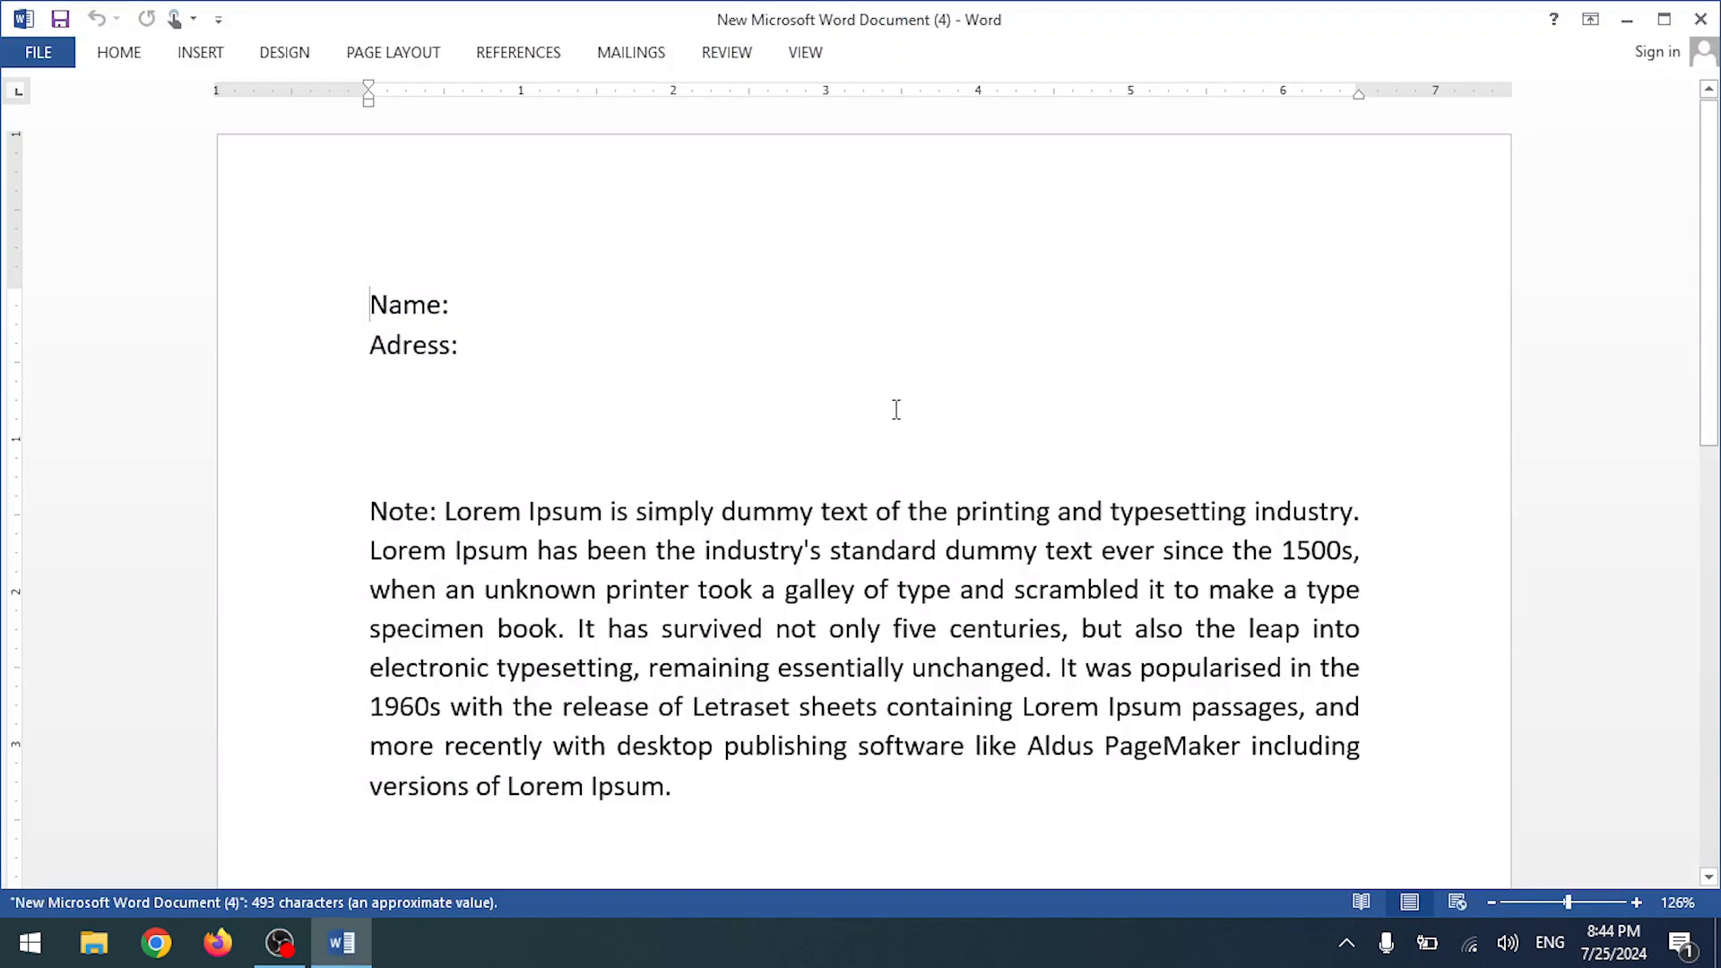
click(1700, 19)
click(526, 339)
double_click(526, 338)
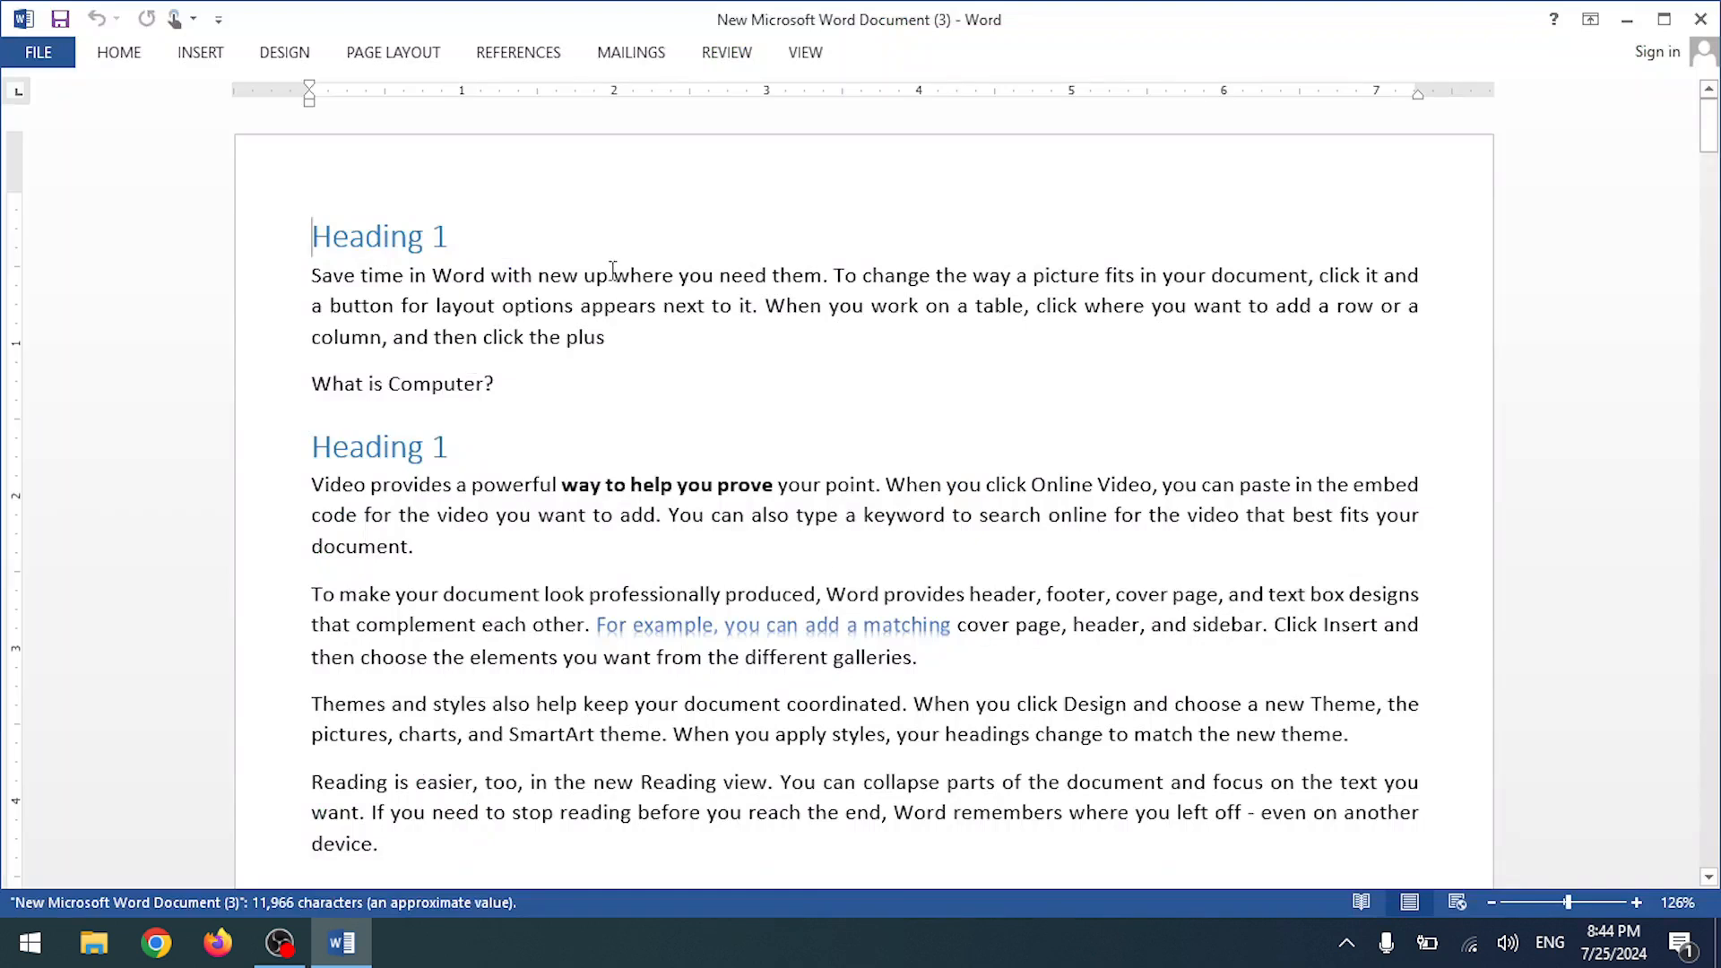
- Test selecting text in the reopened document, pin the ribbon, and view its Restrict Editing permissions
double_click(610, 273)
double_click(715, 278)
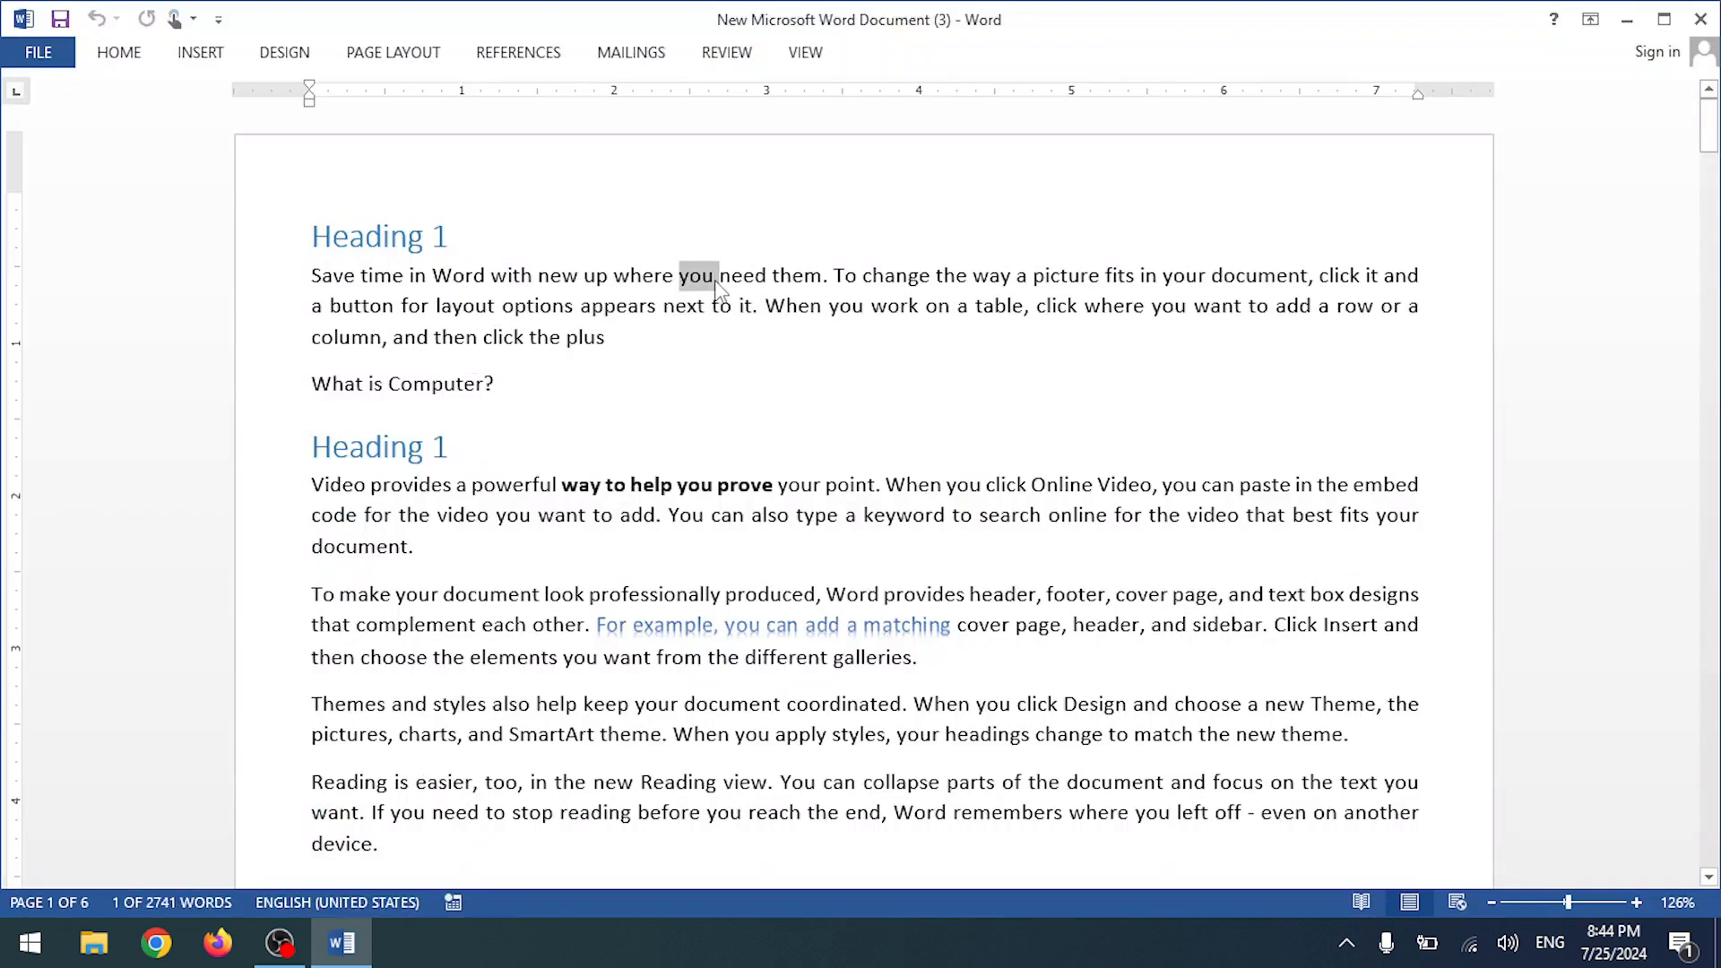
triple_click(513, 280)
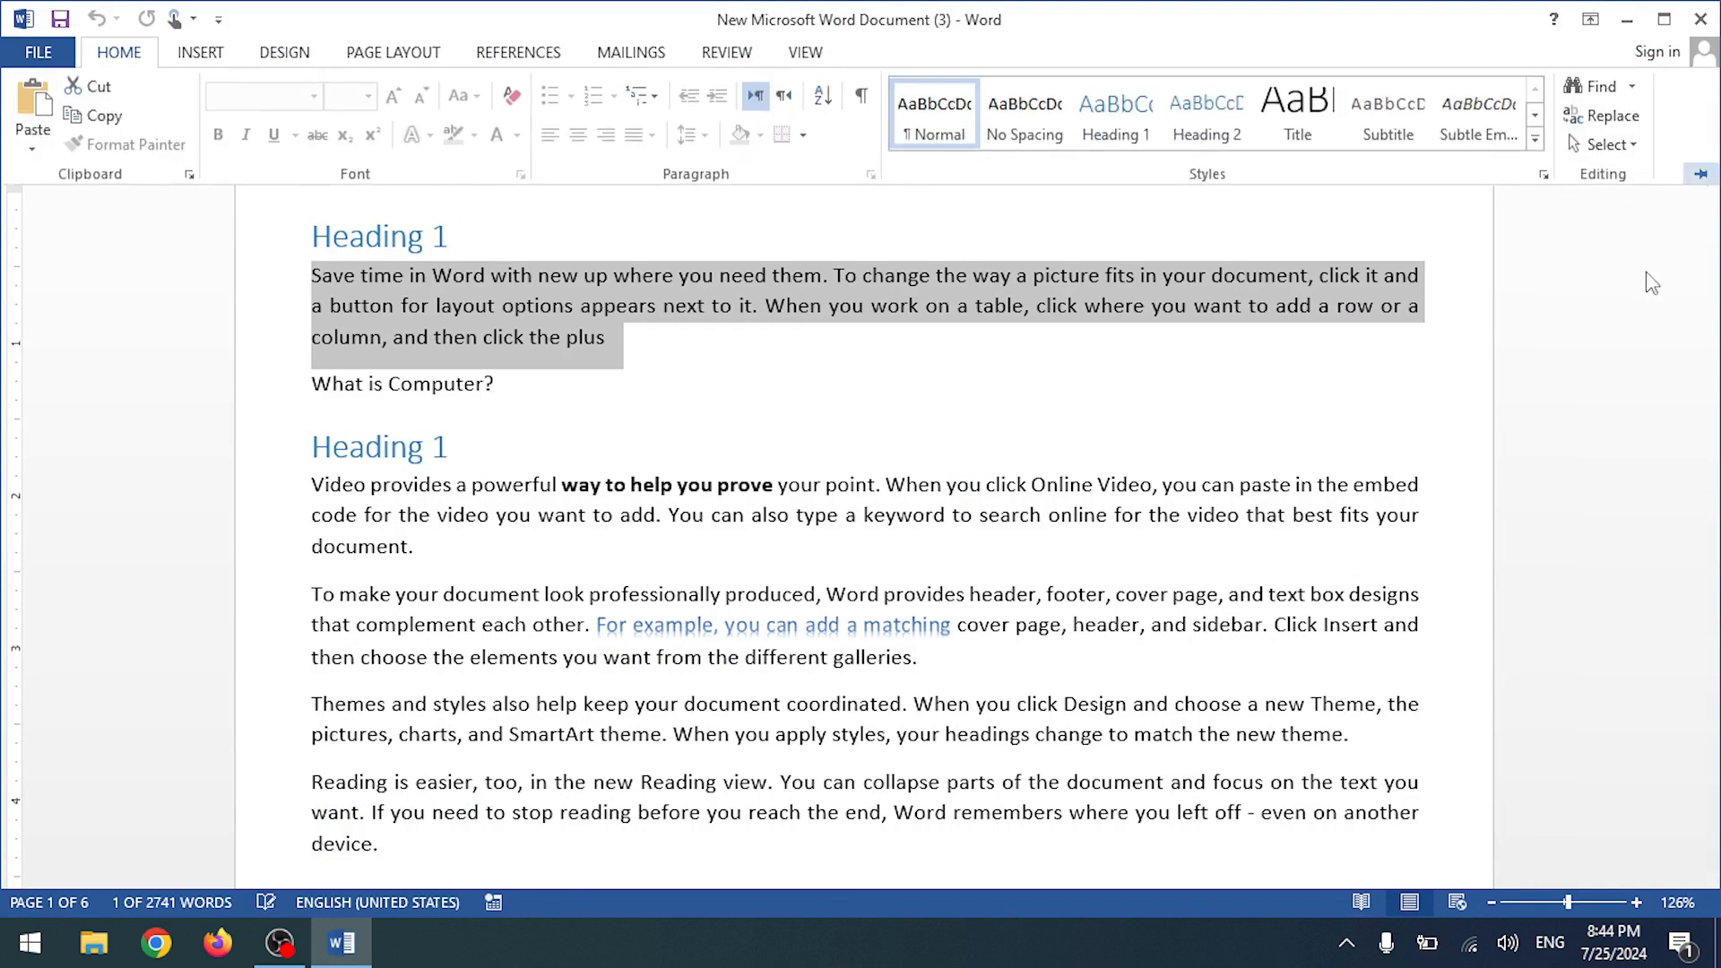
click(1700, 173)
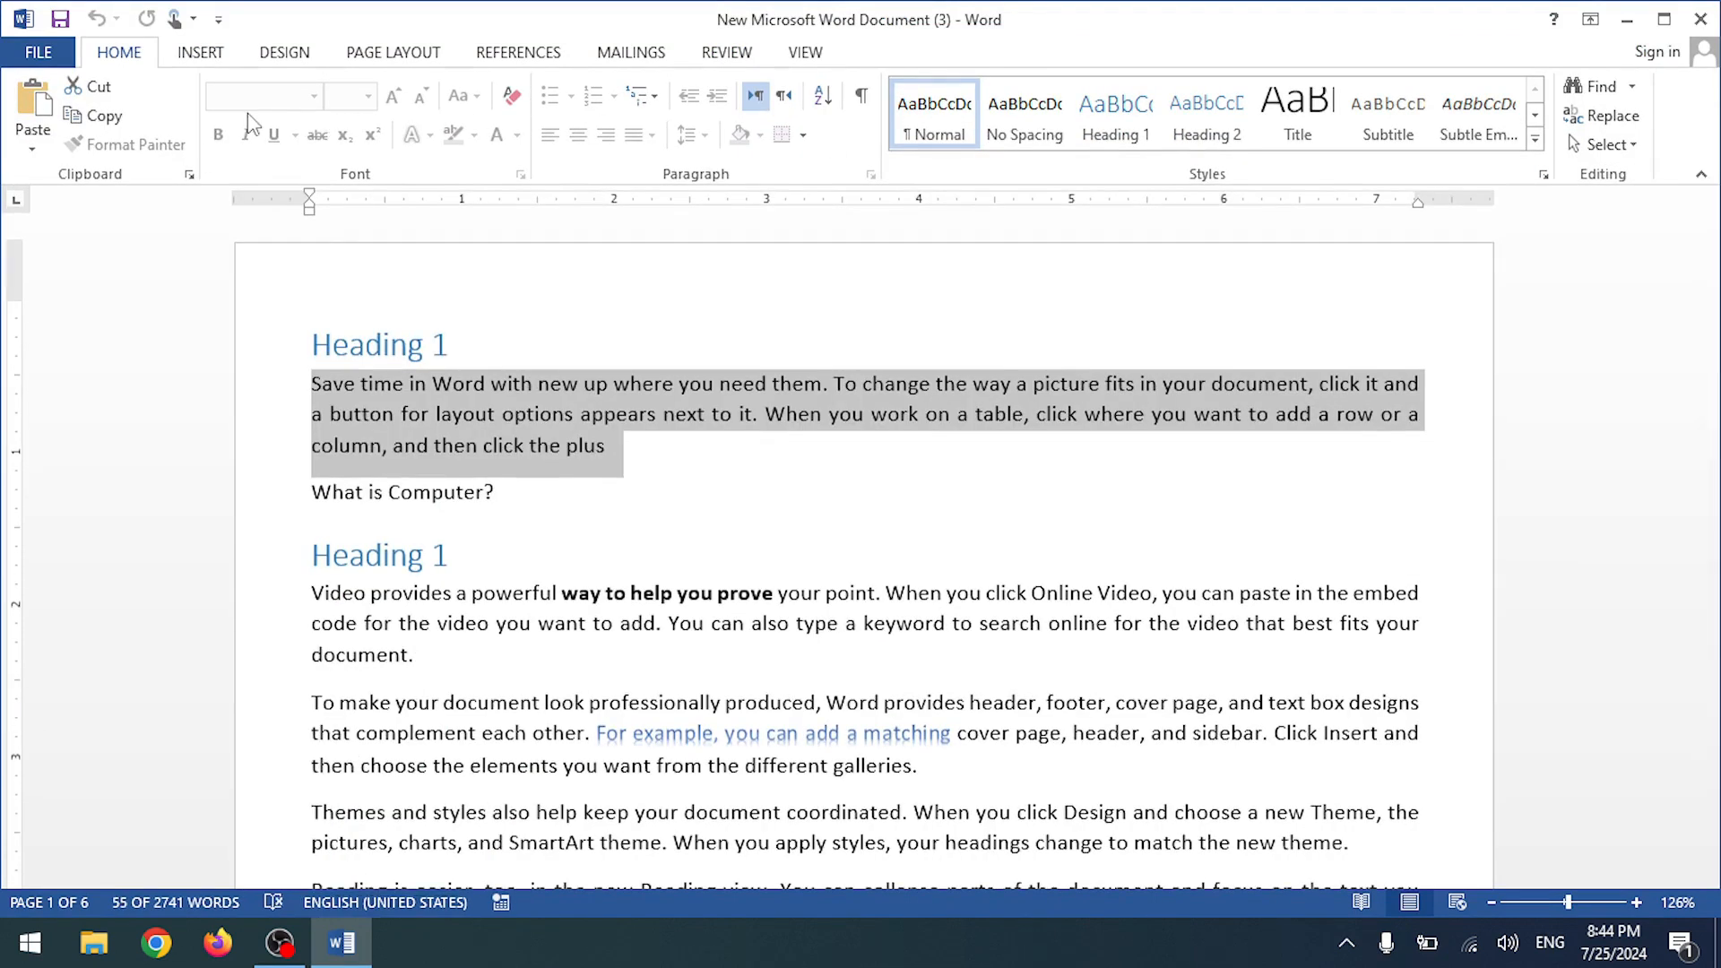
click(470, 383)
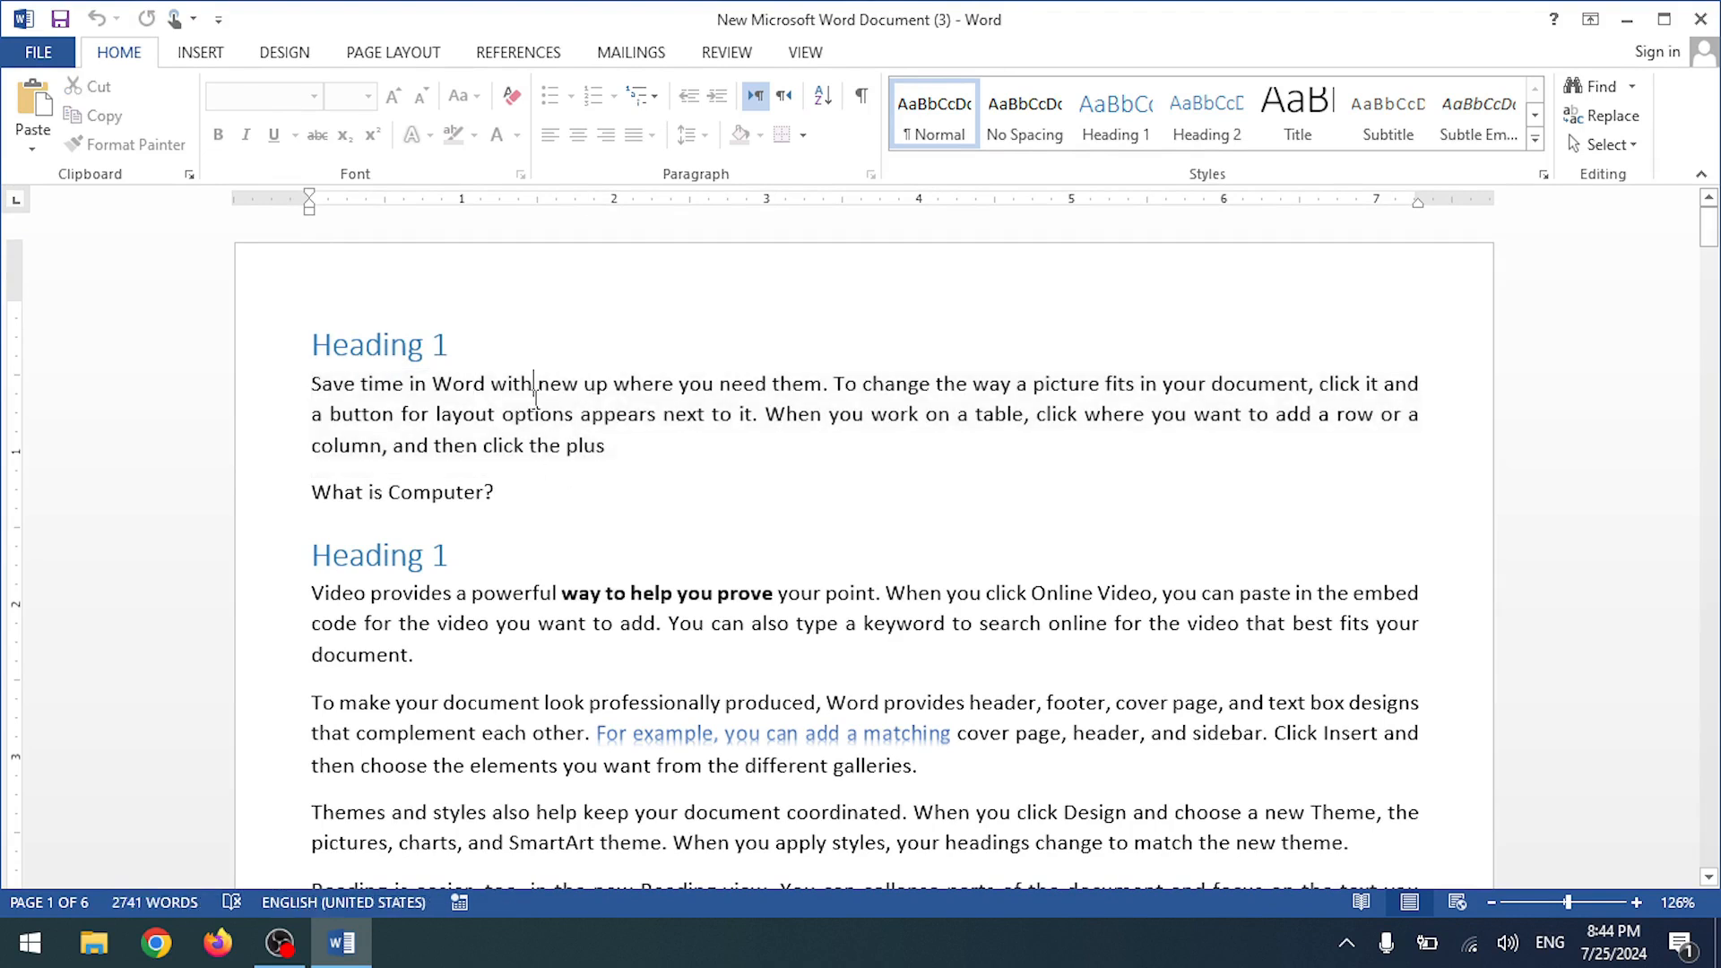
drag(362, 383, 394, 414)
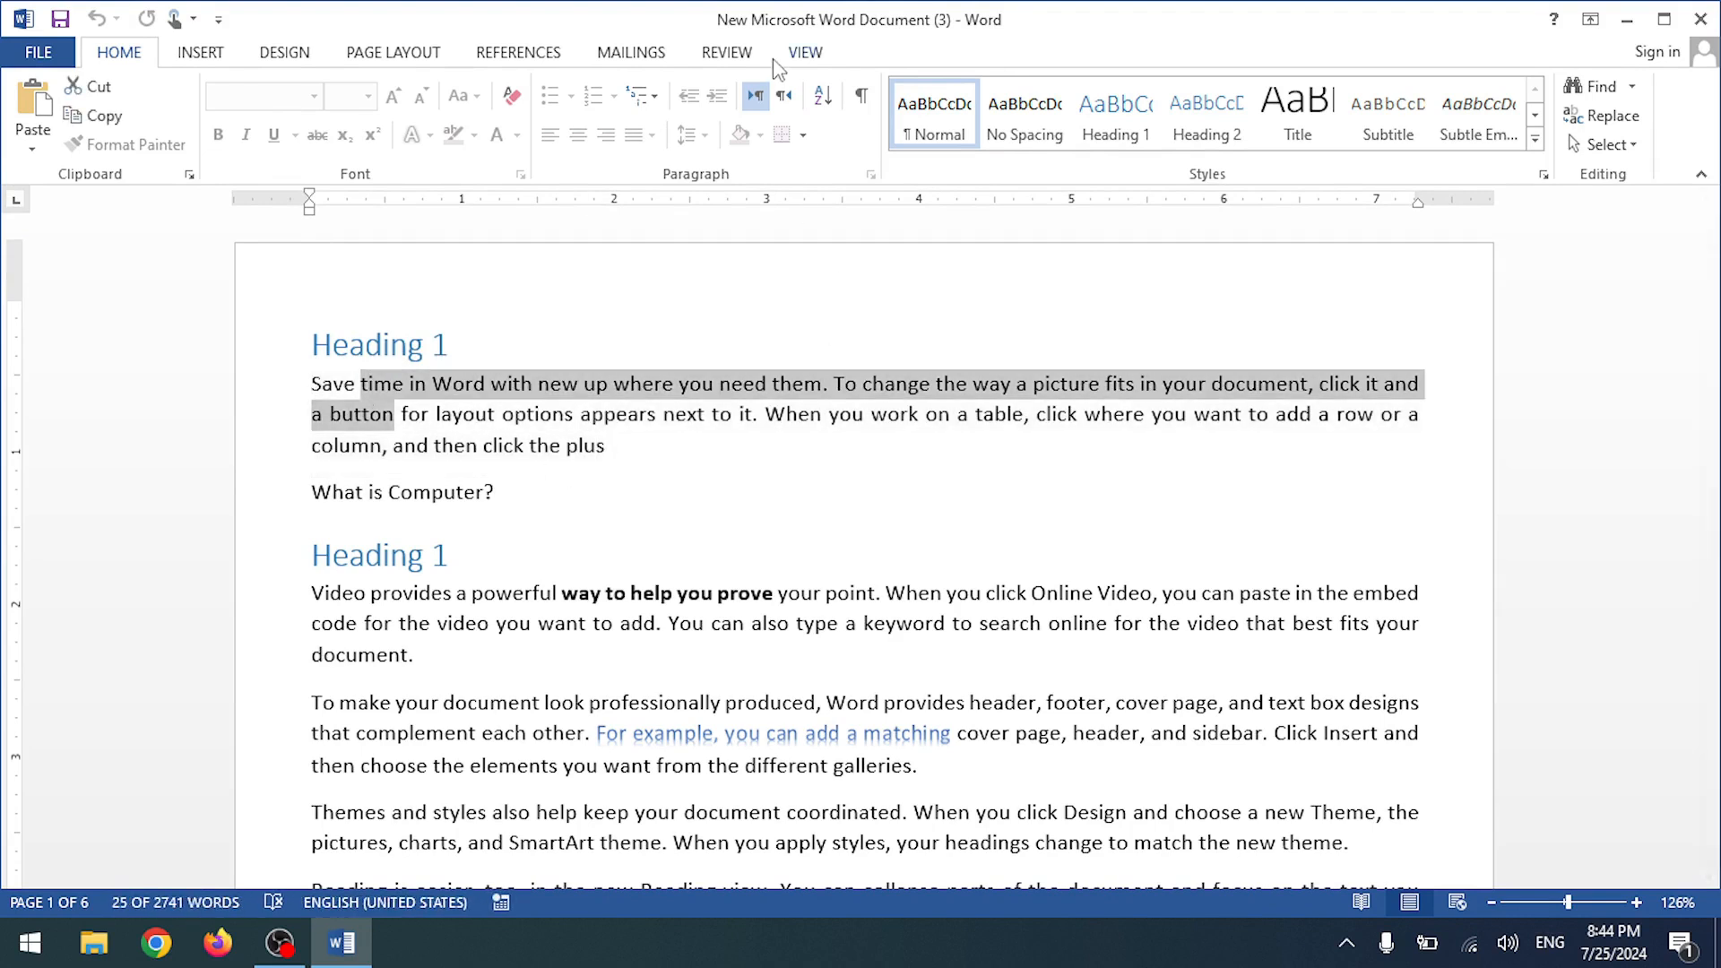
click(722, 54)
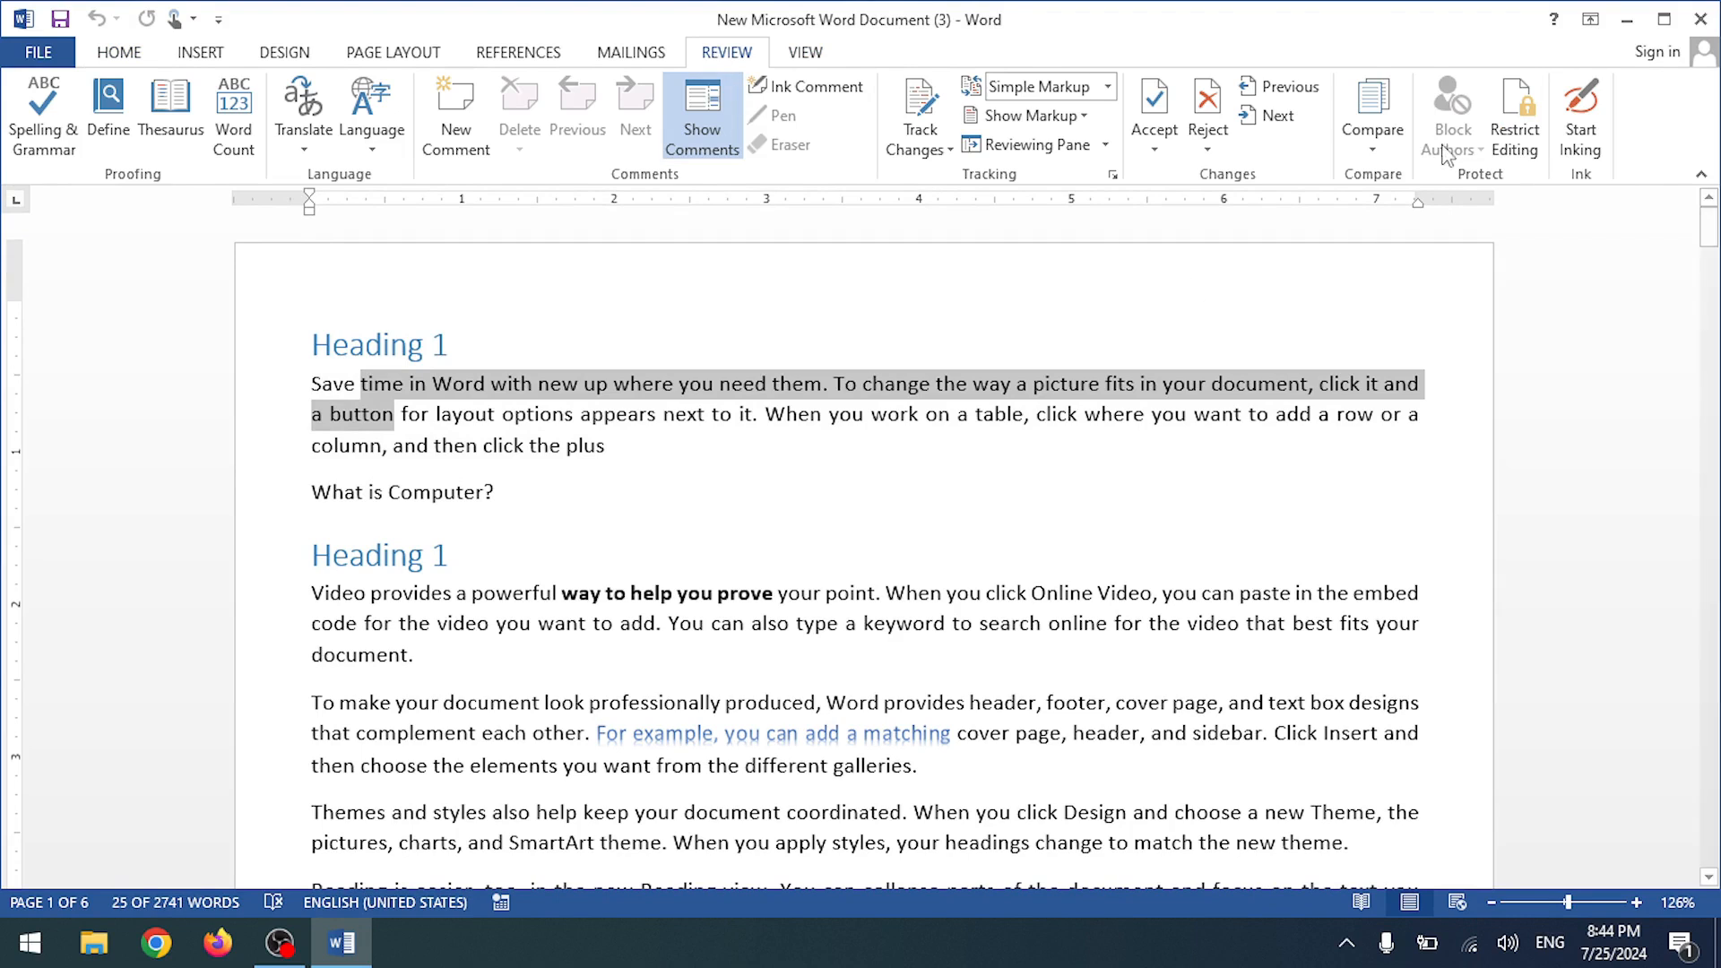
click(1514, 121)
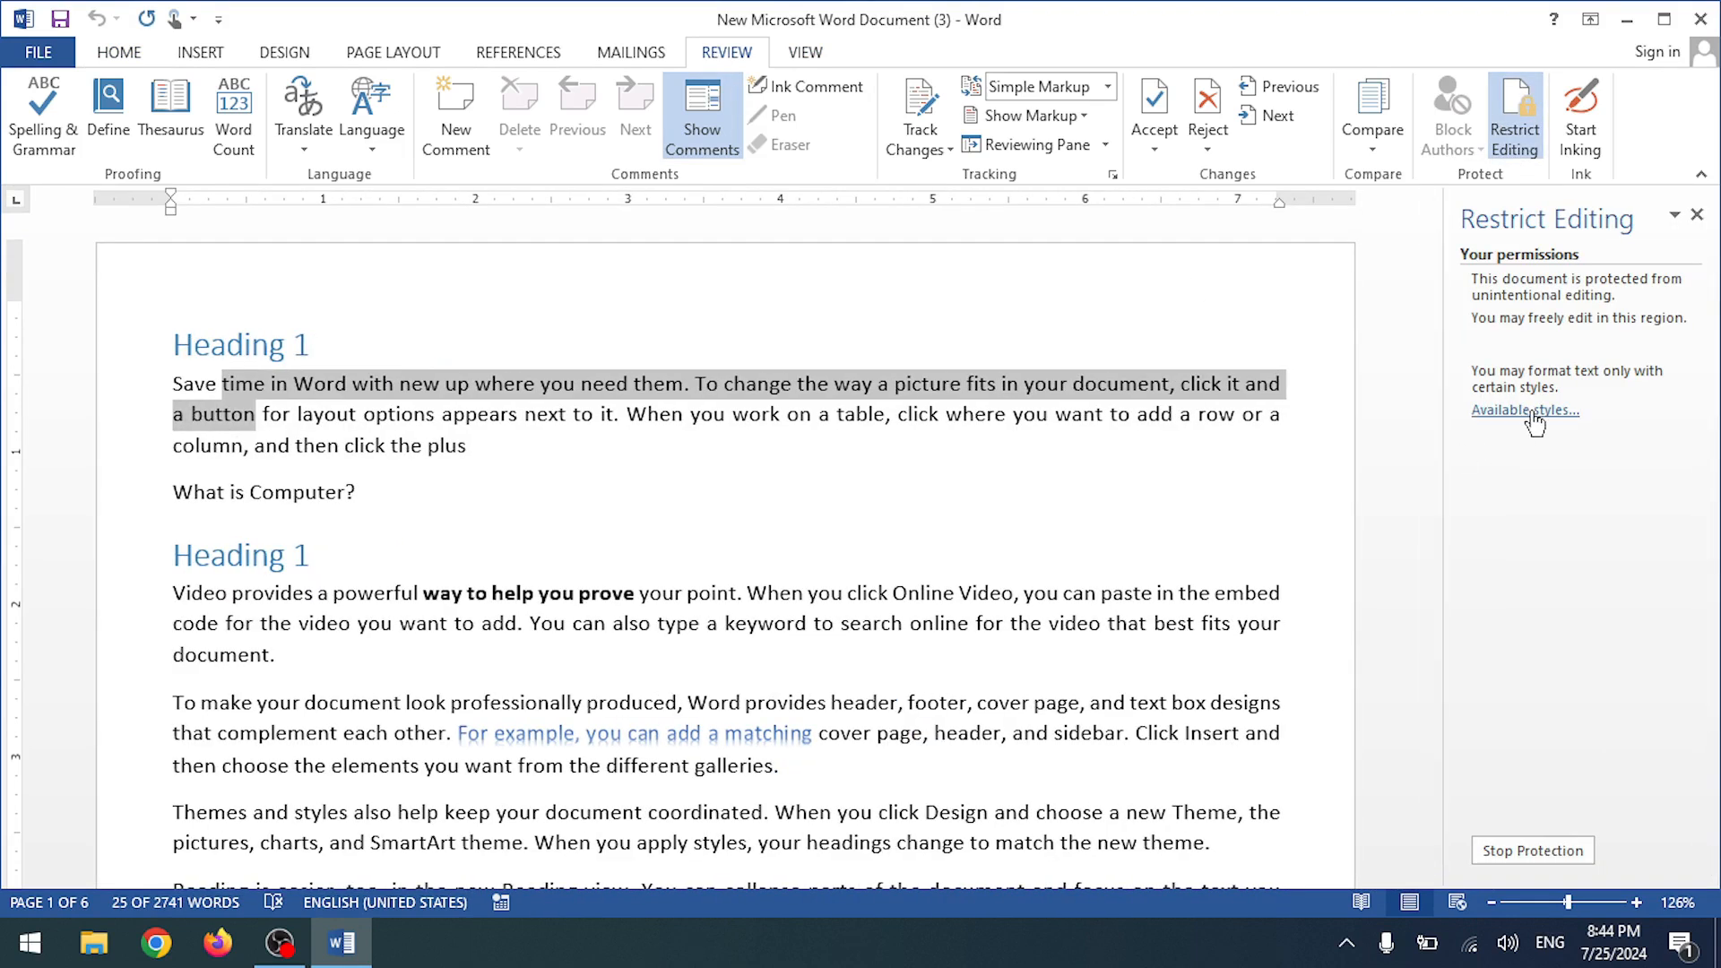
- Stop protection with the password and keep formatting limited to selected styles
click(1529, 853)
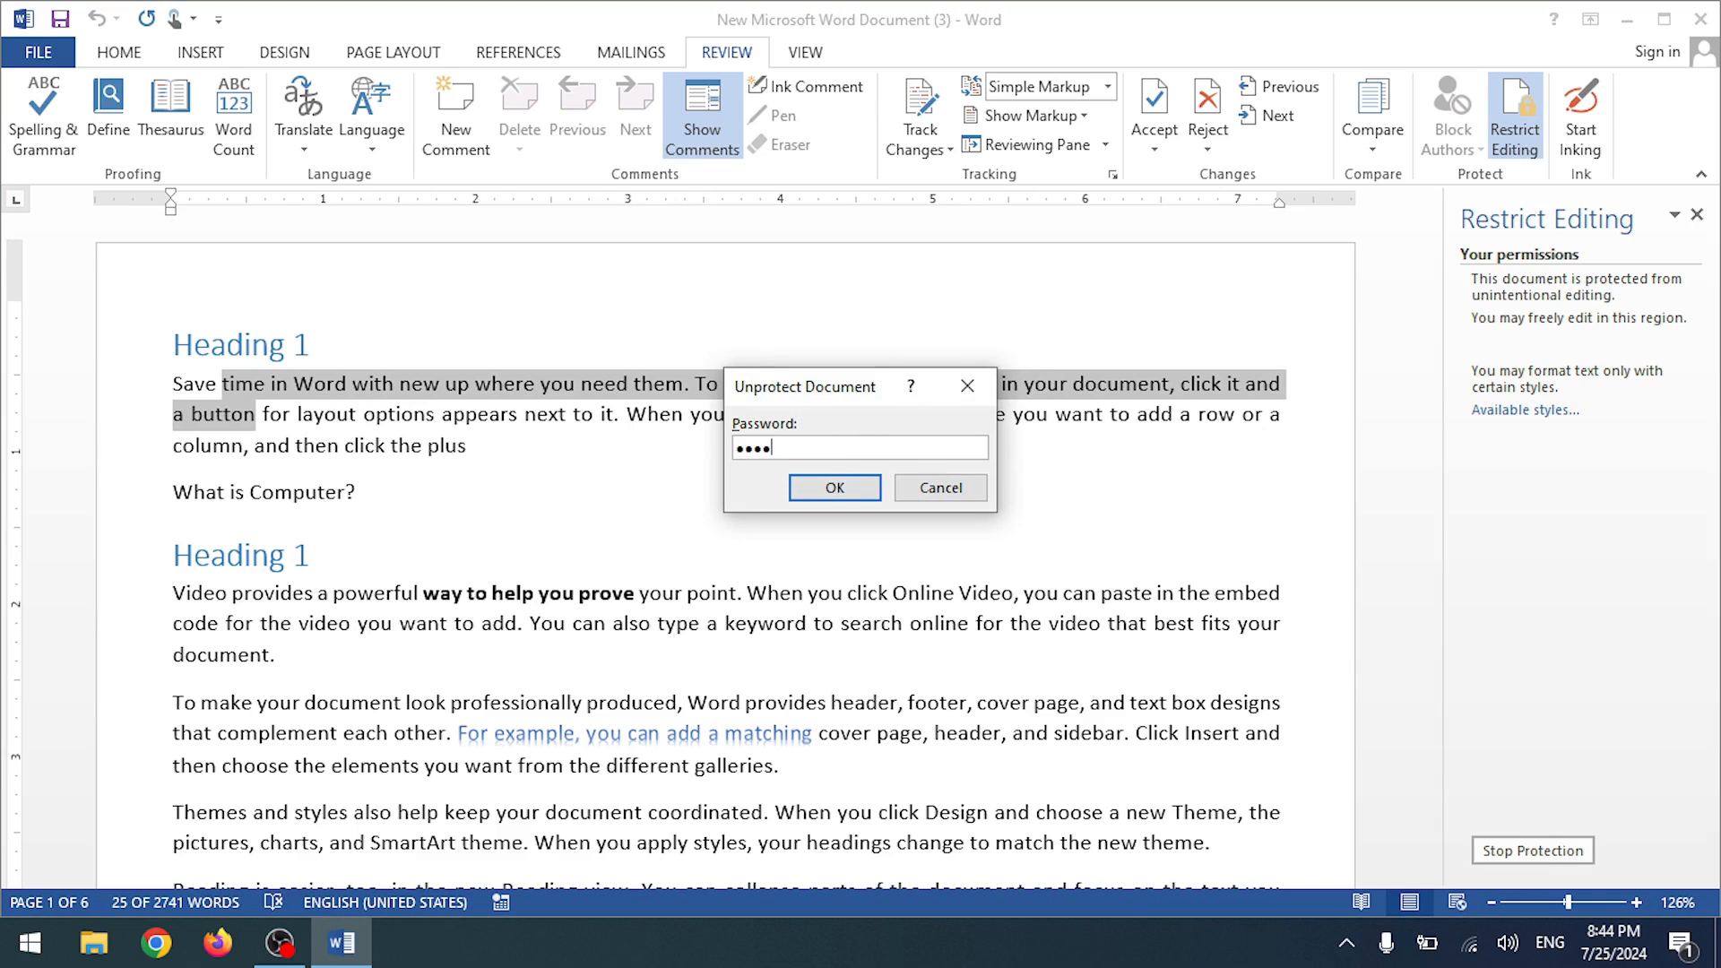
key(Return)
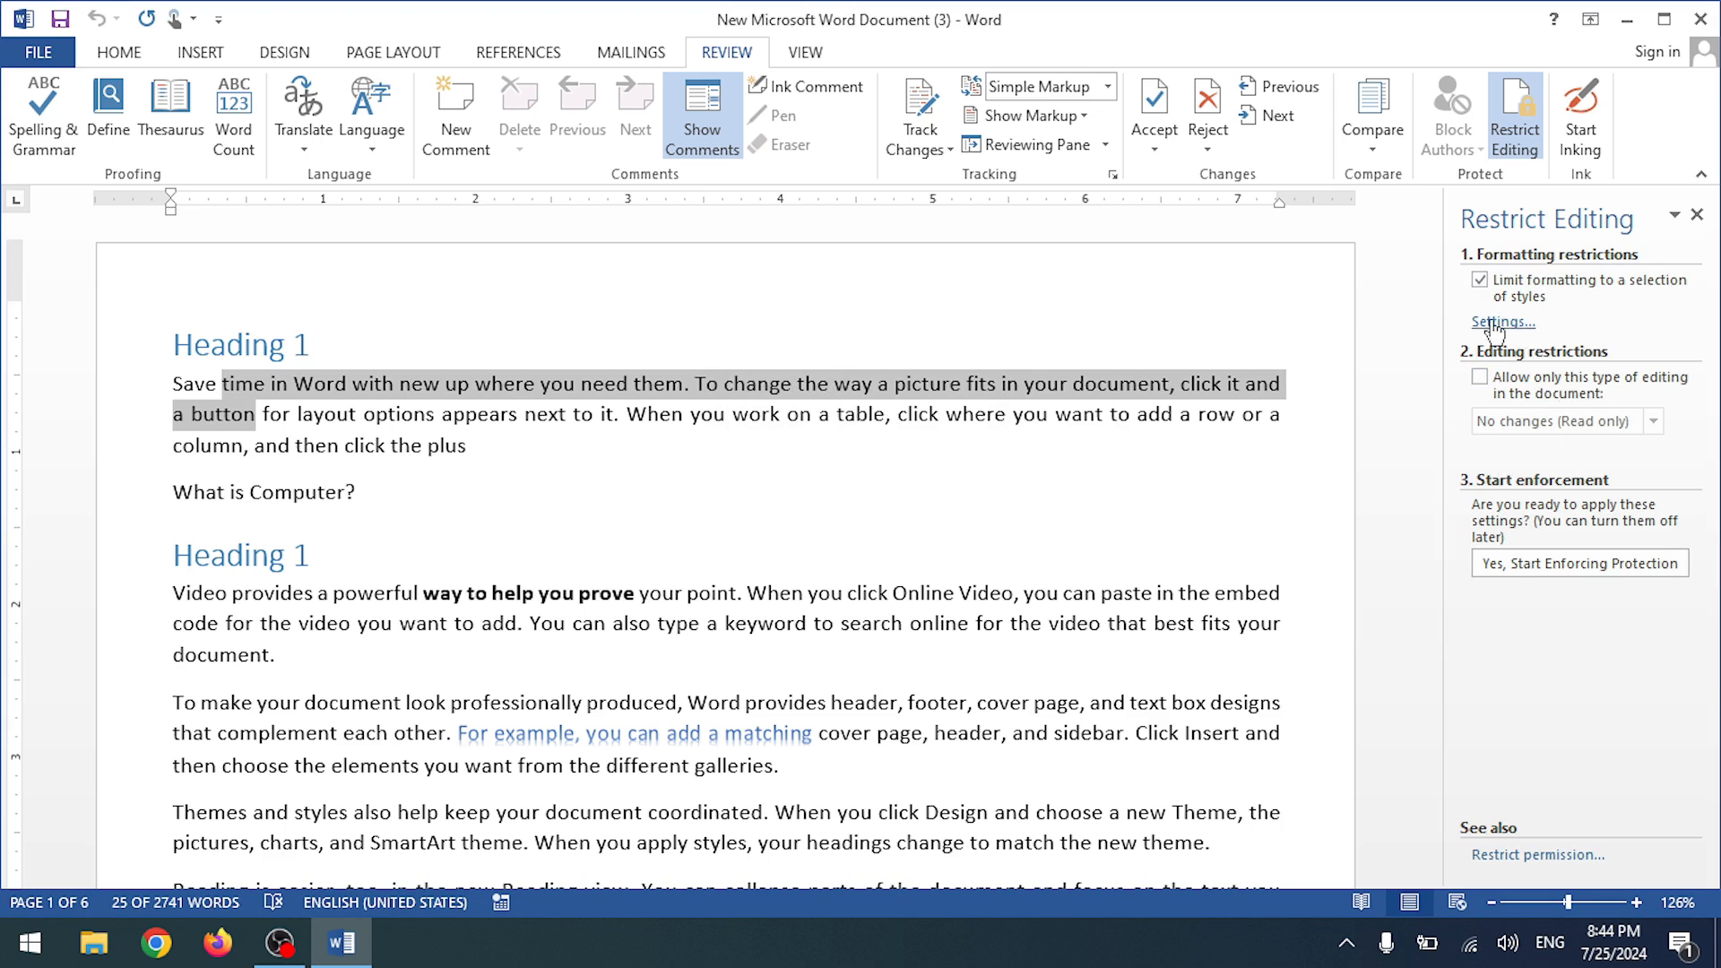
click(1480, 280)
click(1037, 417)
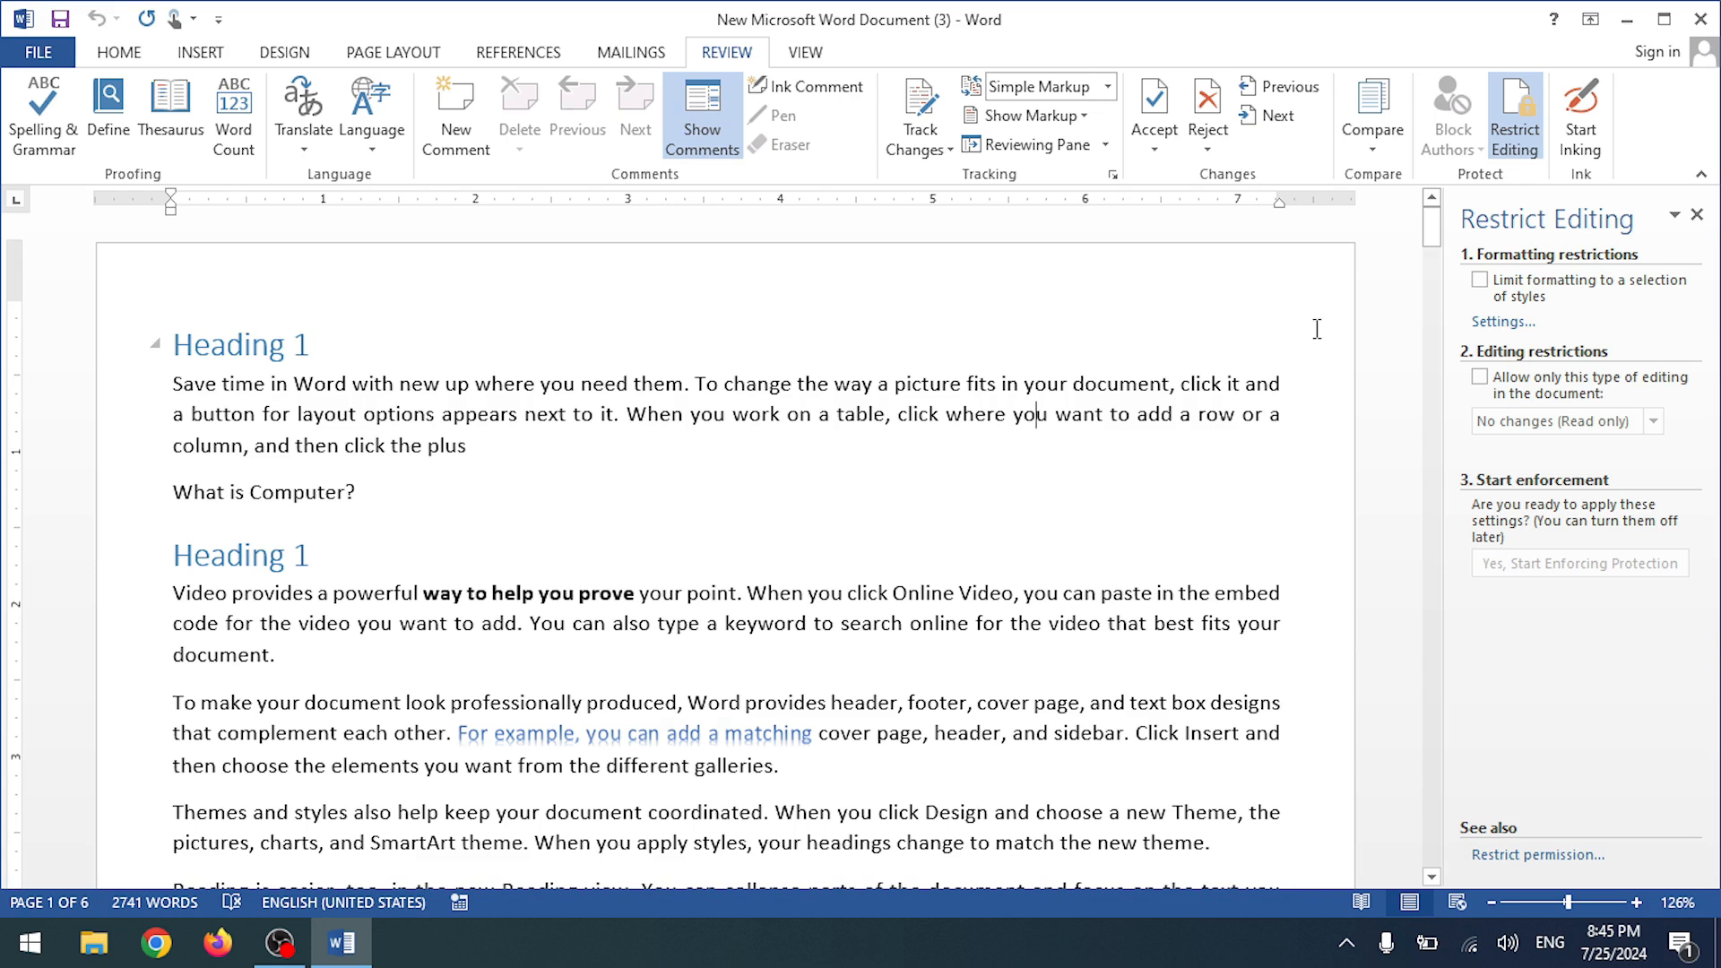
click(1480, 280)
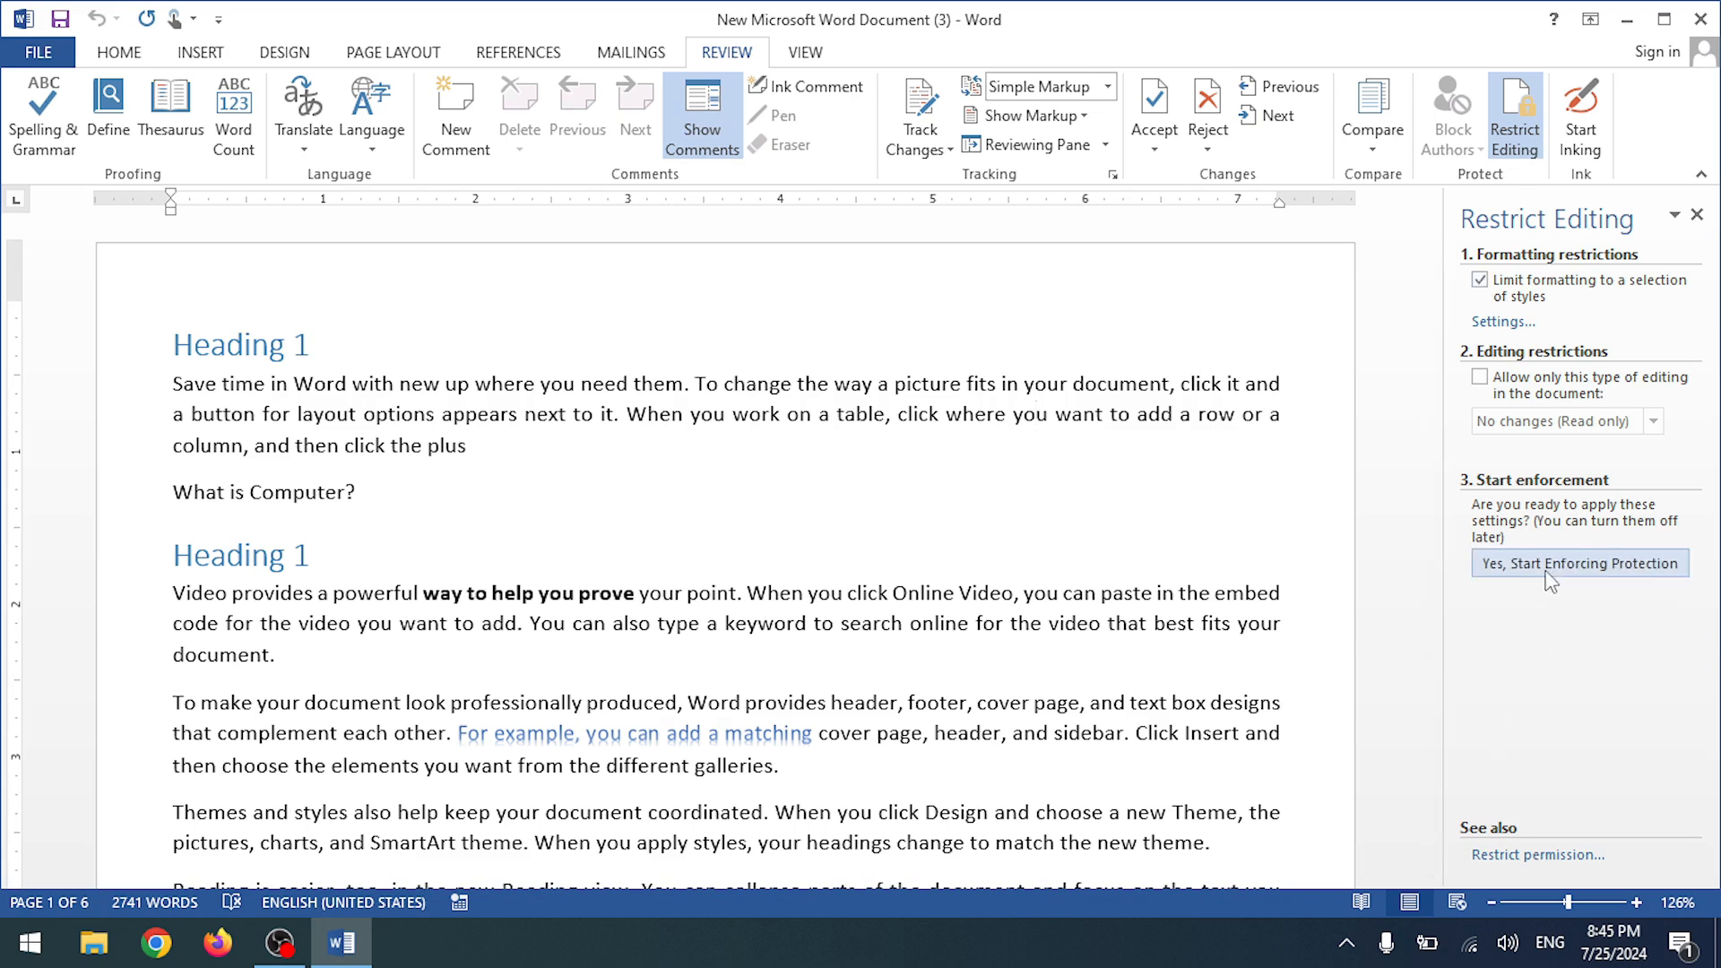
- Re-enforce the formatting protection with the password entered twice, then hide the Restrict Editing pane
click(1544, 565)
text(1234)
click(978, 458)
text(1234)
click(901, 570)
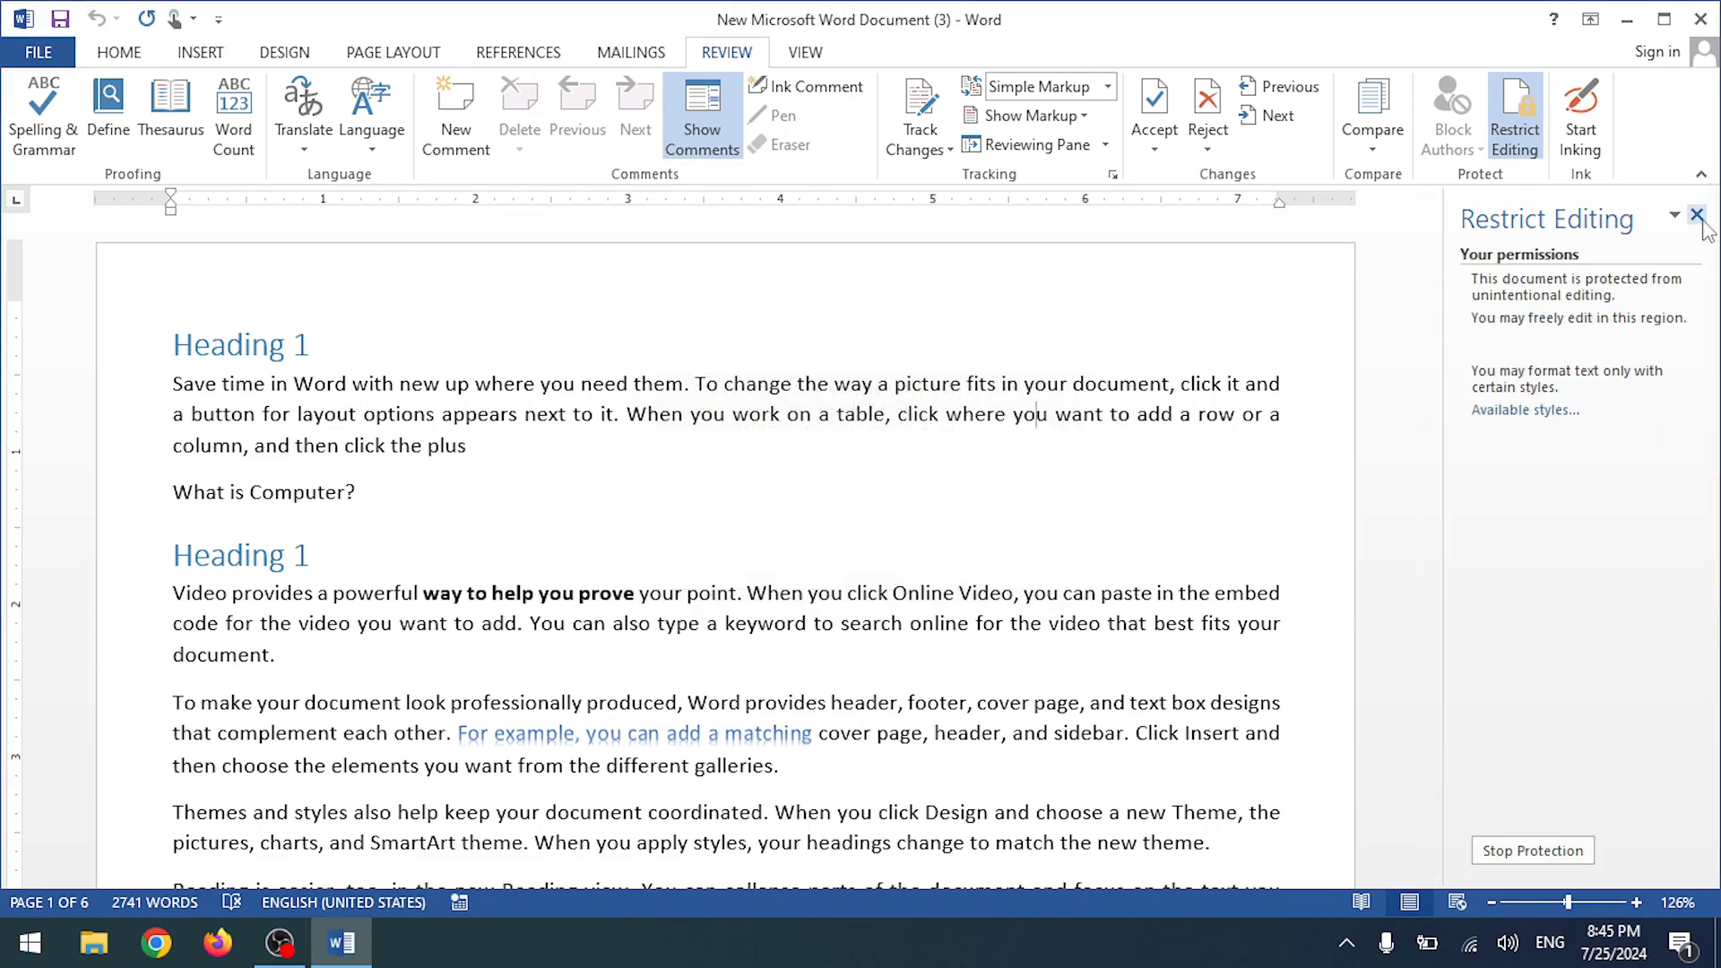
click(1697, 216)
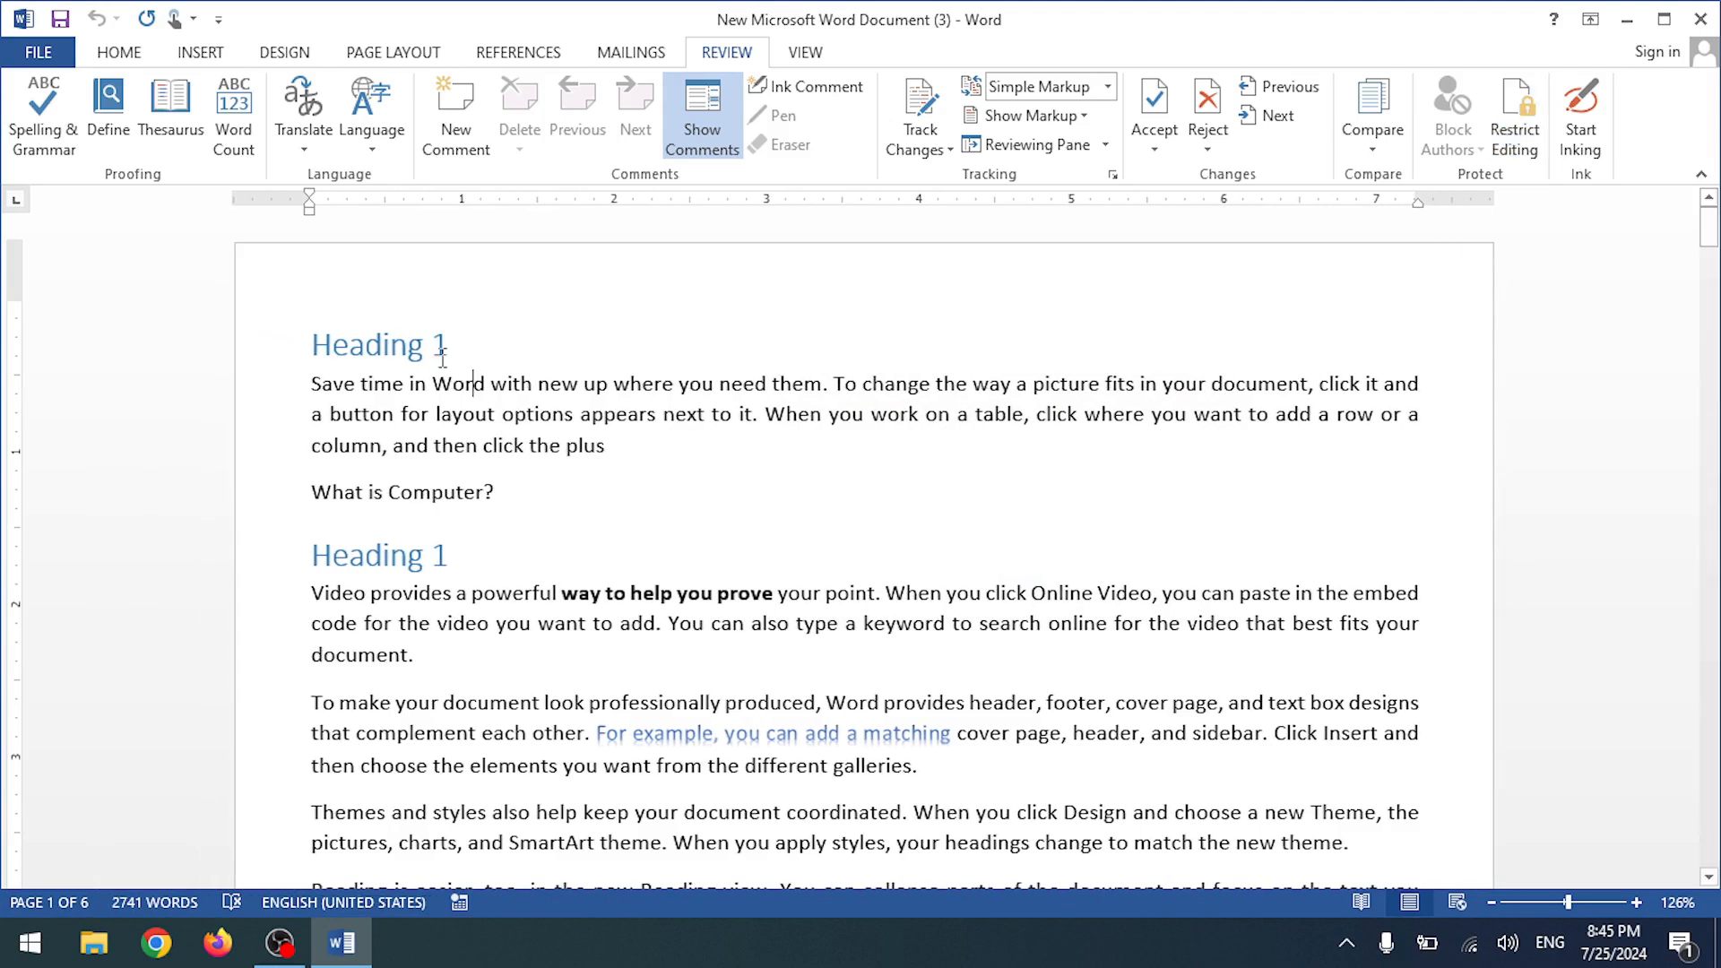
- Shorten the word 'where' to 'whe' in the first paragraph
click(142, 59)
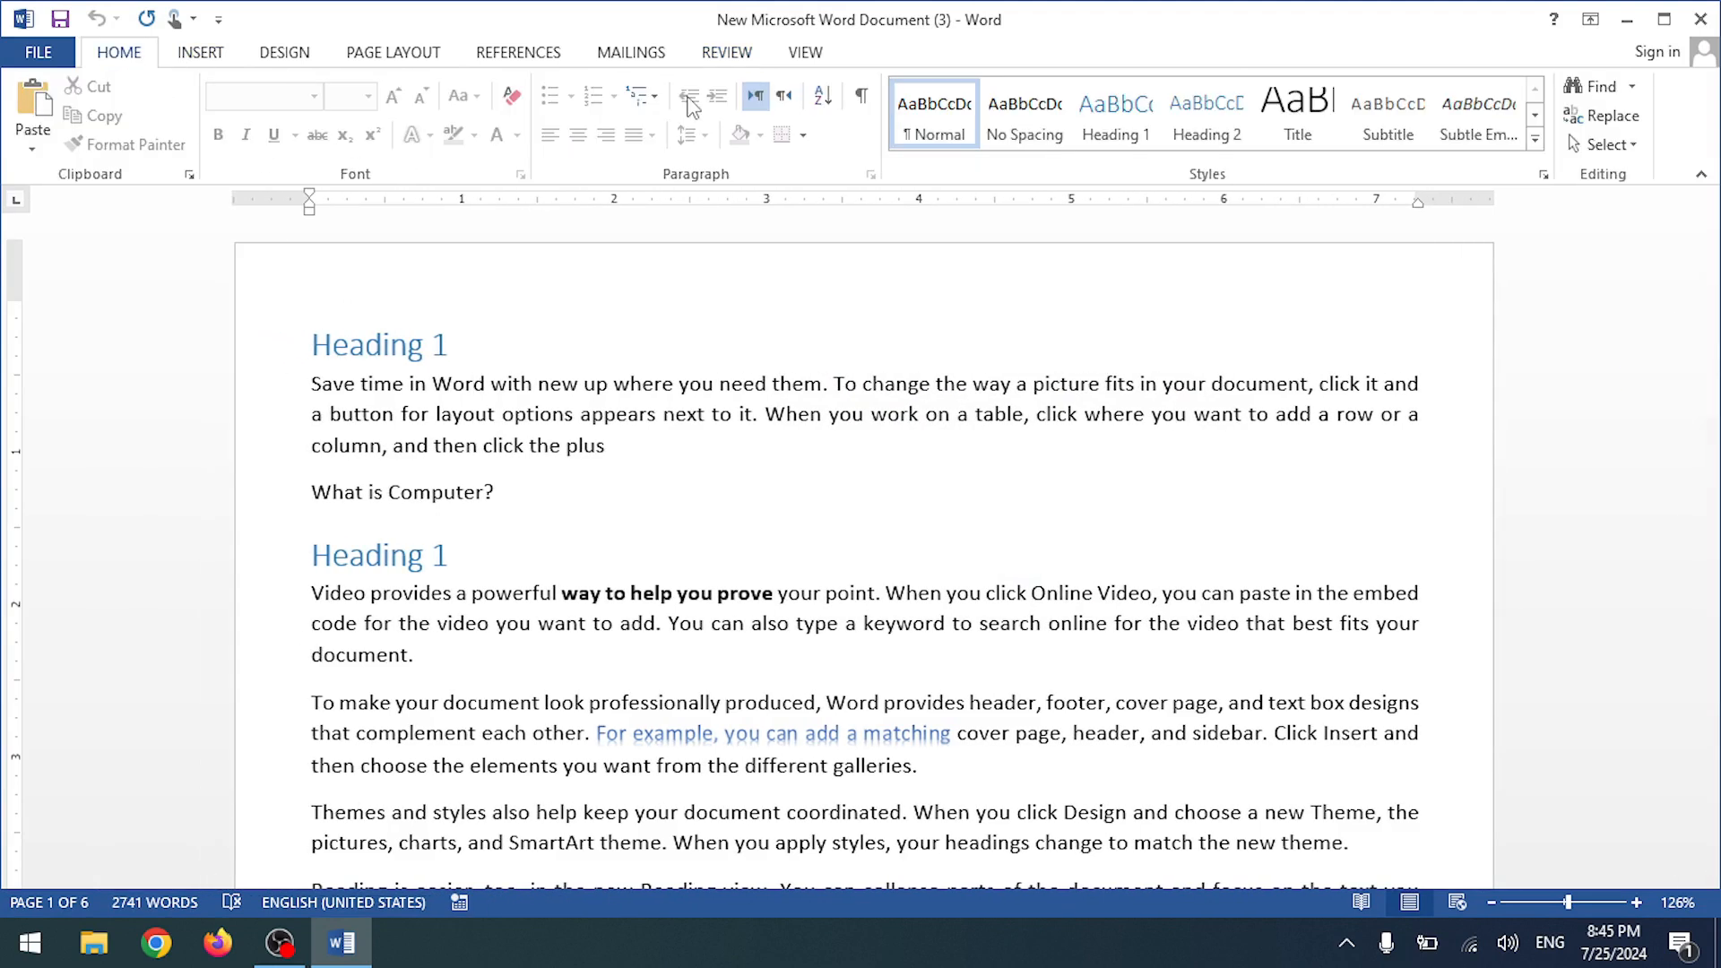
click(643, 362)
click(677, 386)
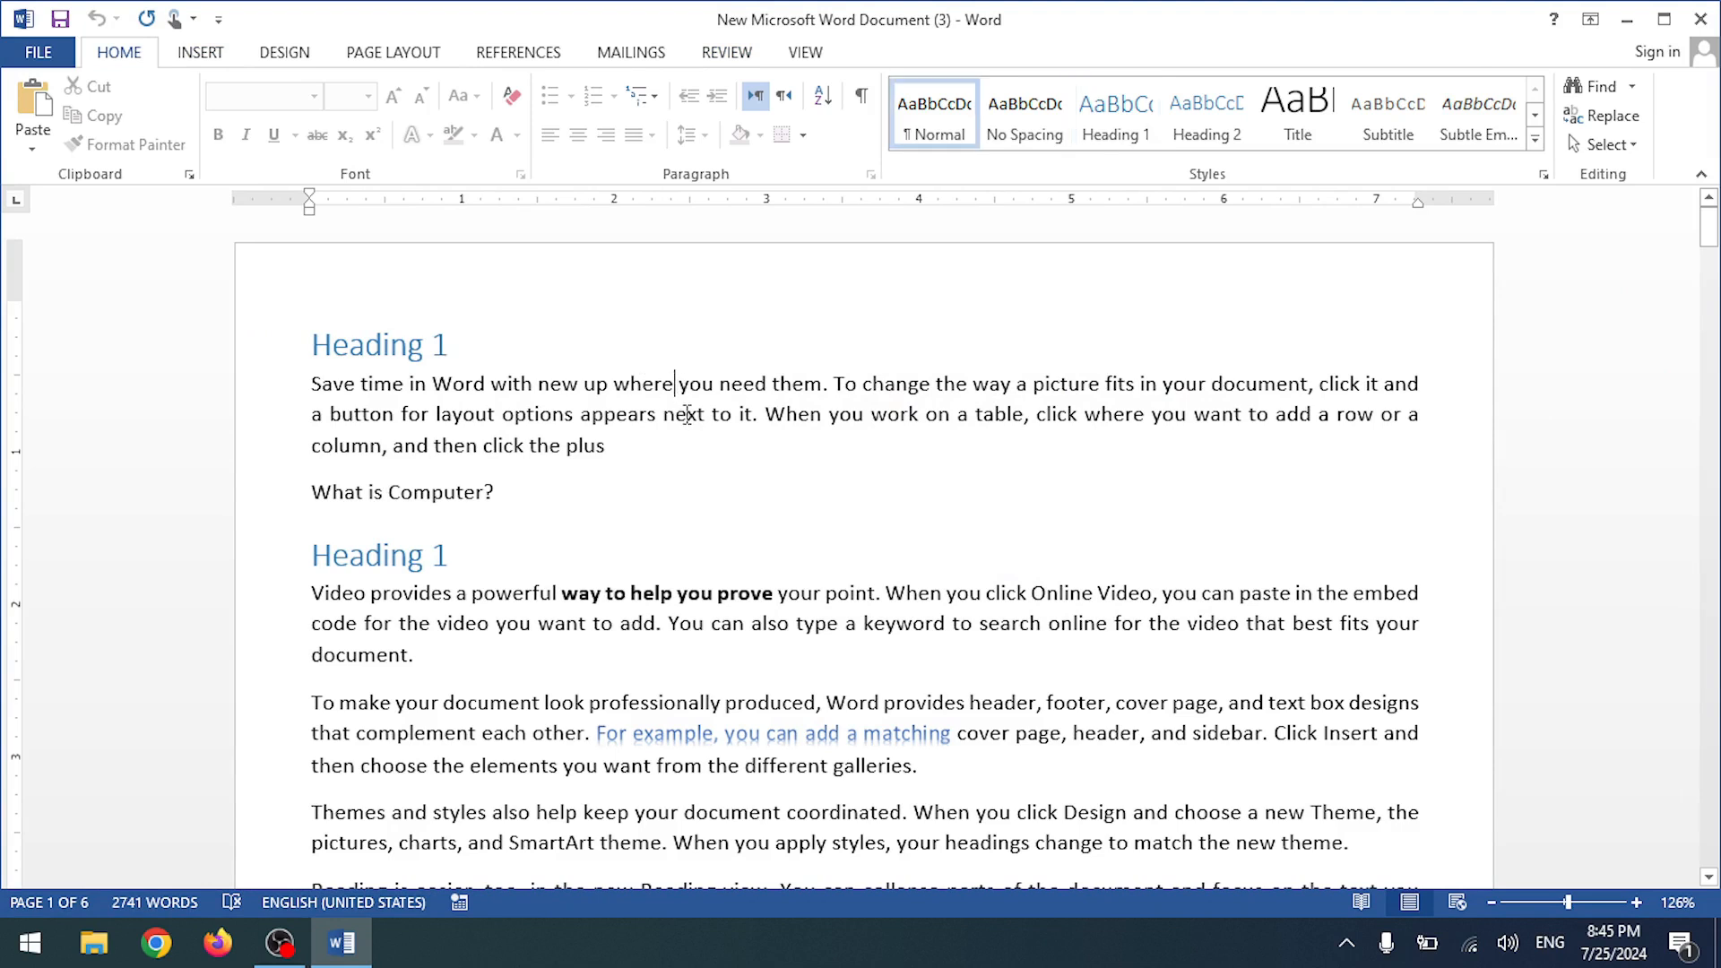
key(BackSpace)
key(BackSpace)
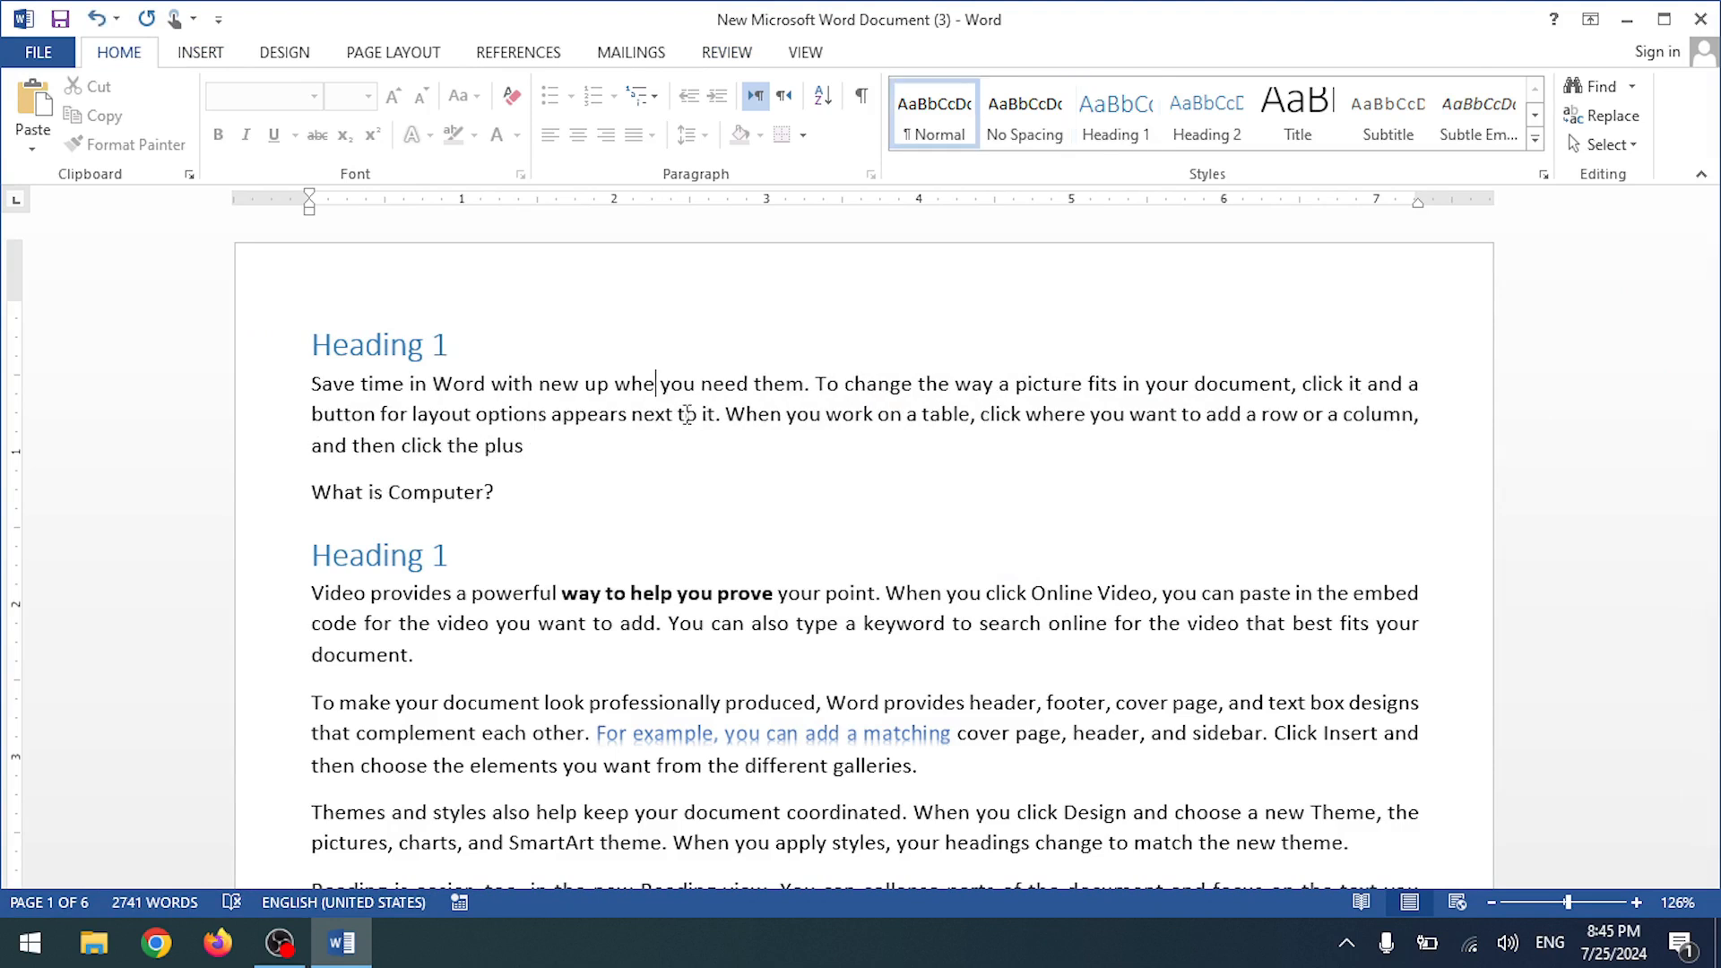
click(611, 385)
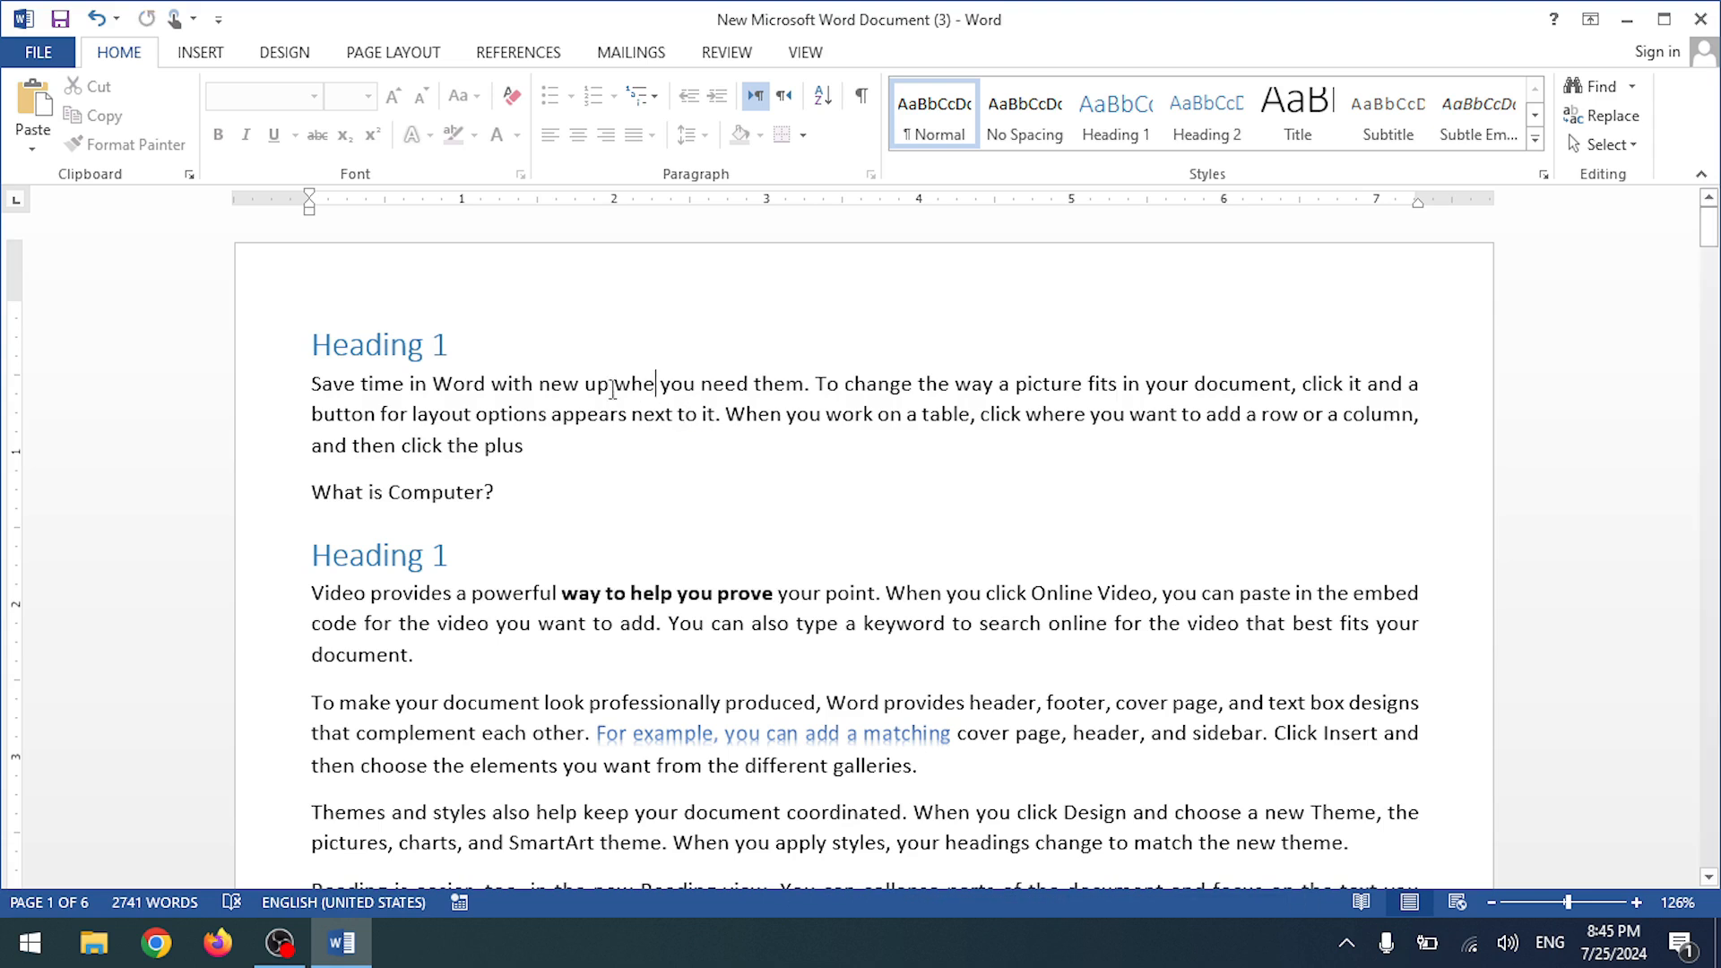
- Bring up the Restrict Editing pane from the Review ribbon
click(349, 345)
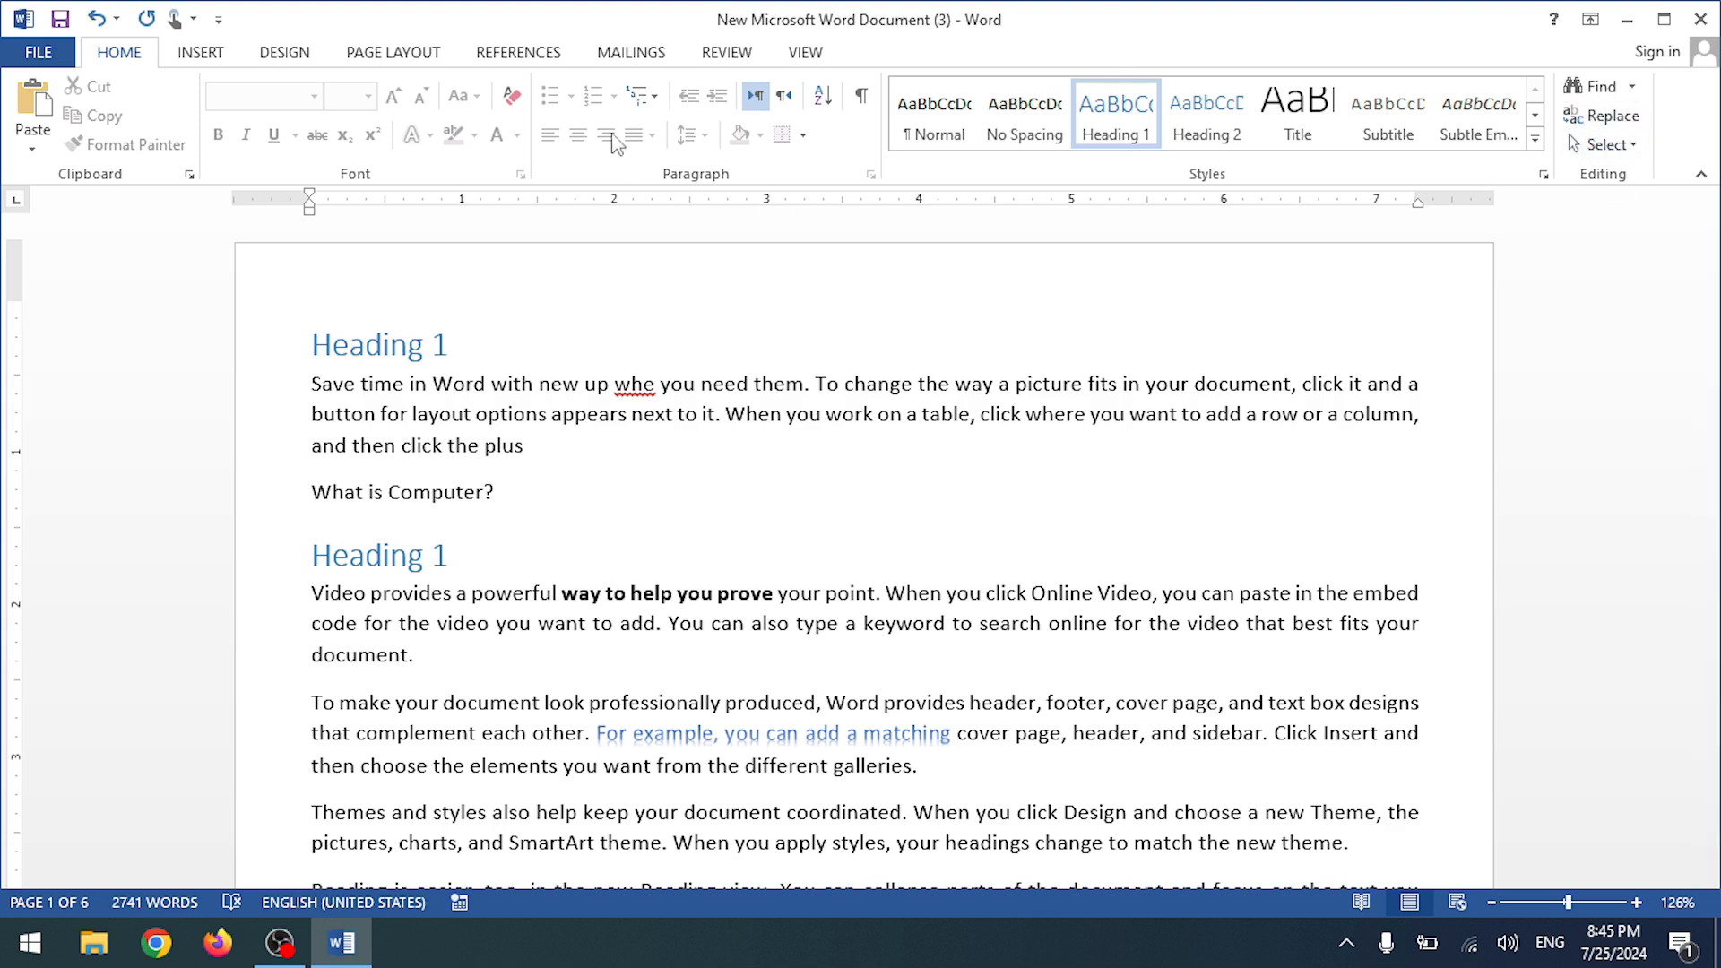
click(723, 55)
click(1515, 116)
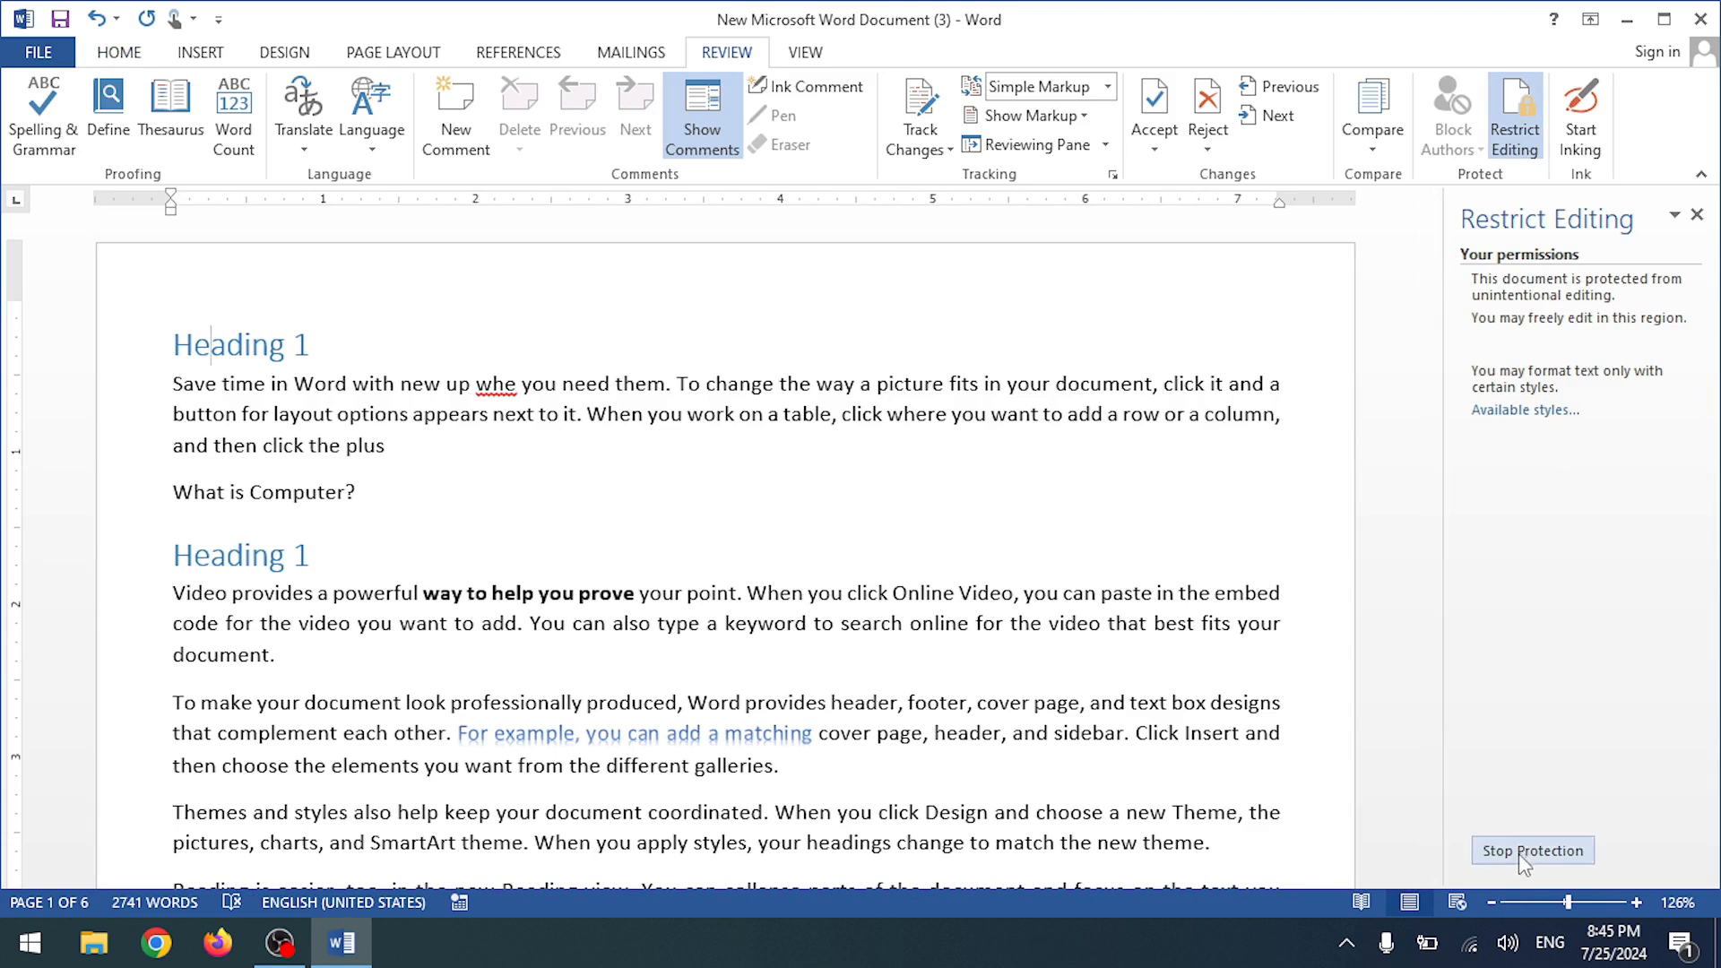
- Stop the current protection by entering the password
click(1522, 853)
text(1234)
key(Return)
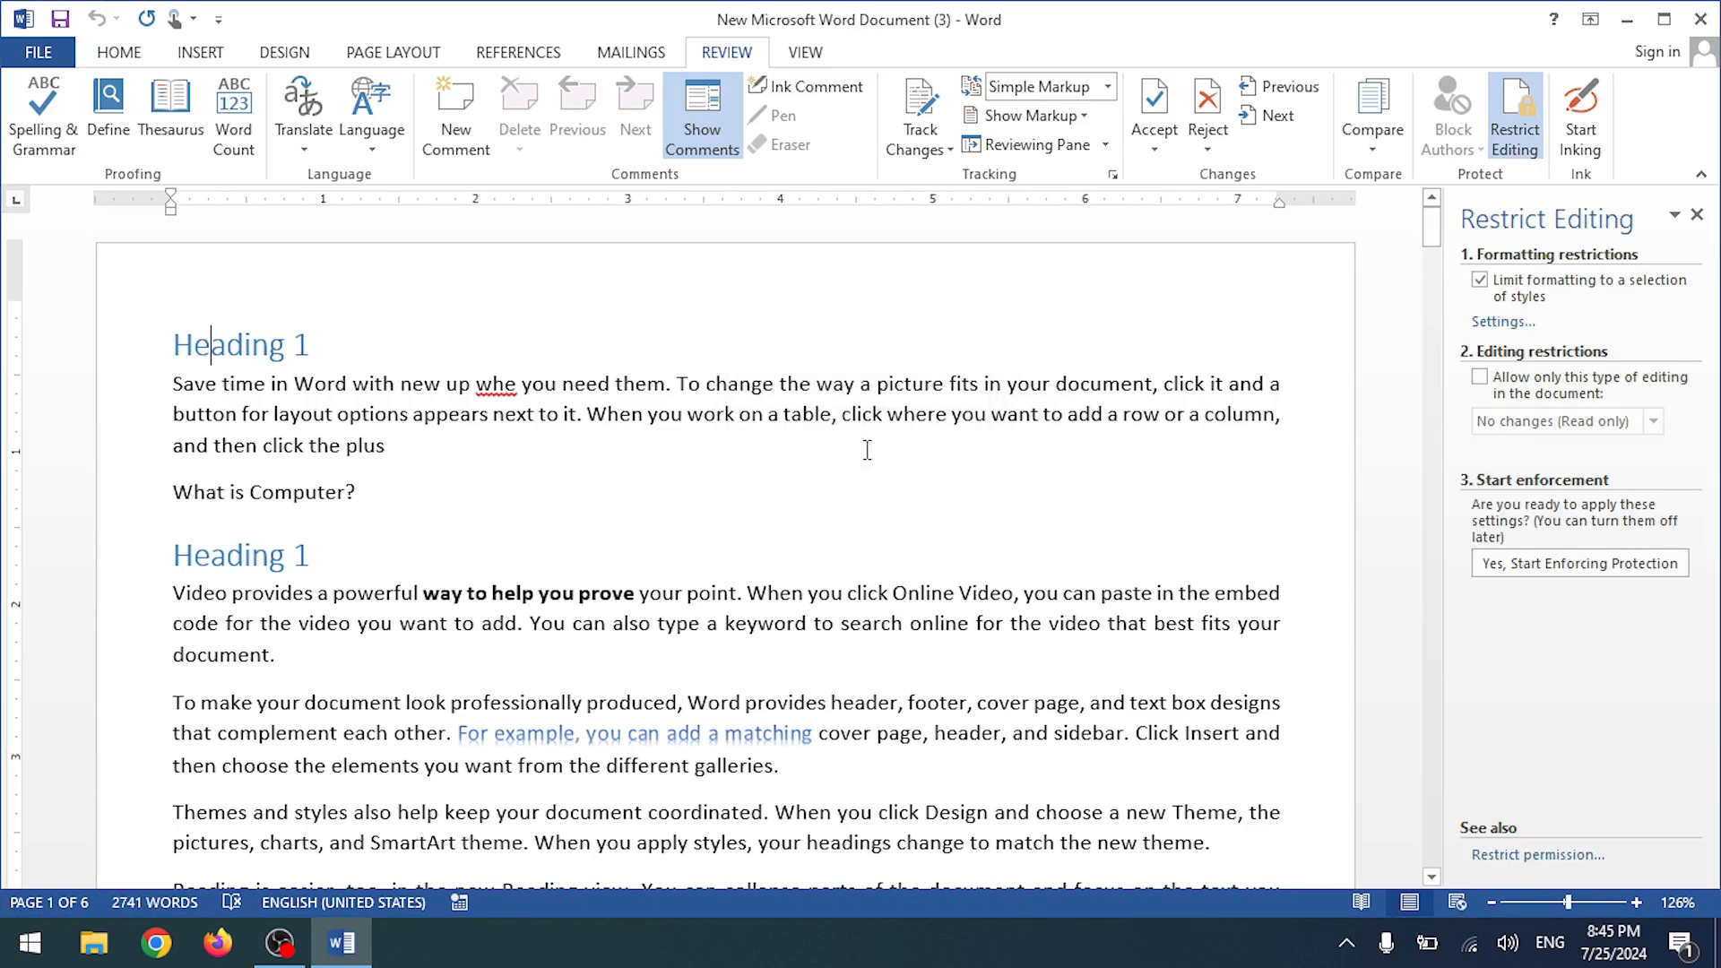
- Switch the restriction to Read only editing, without the formatting limit, with Everyone as an exception
click(1479, 377)
click(1479, 280)
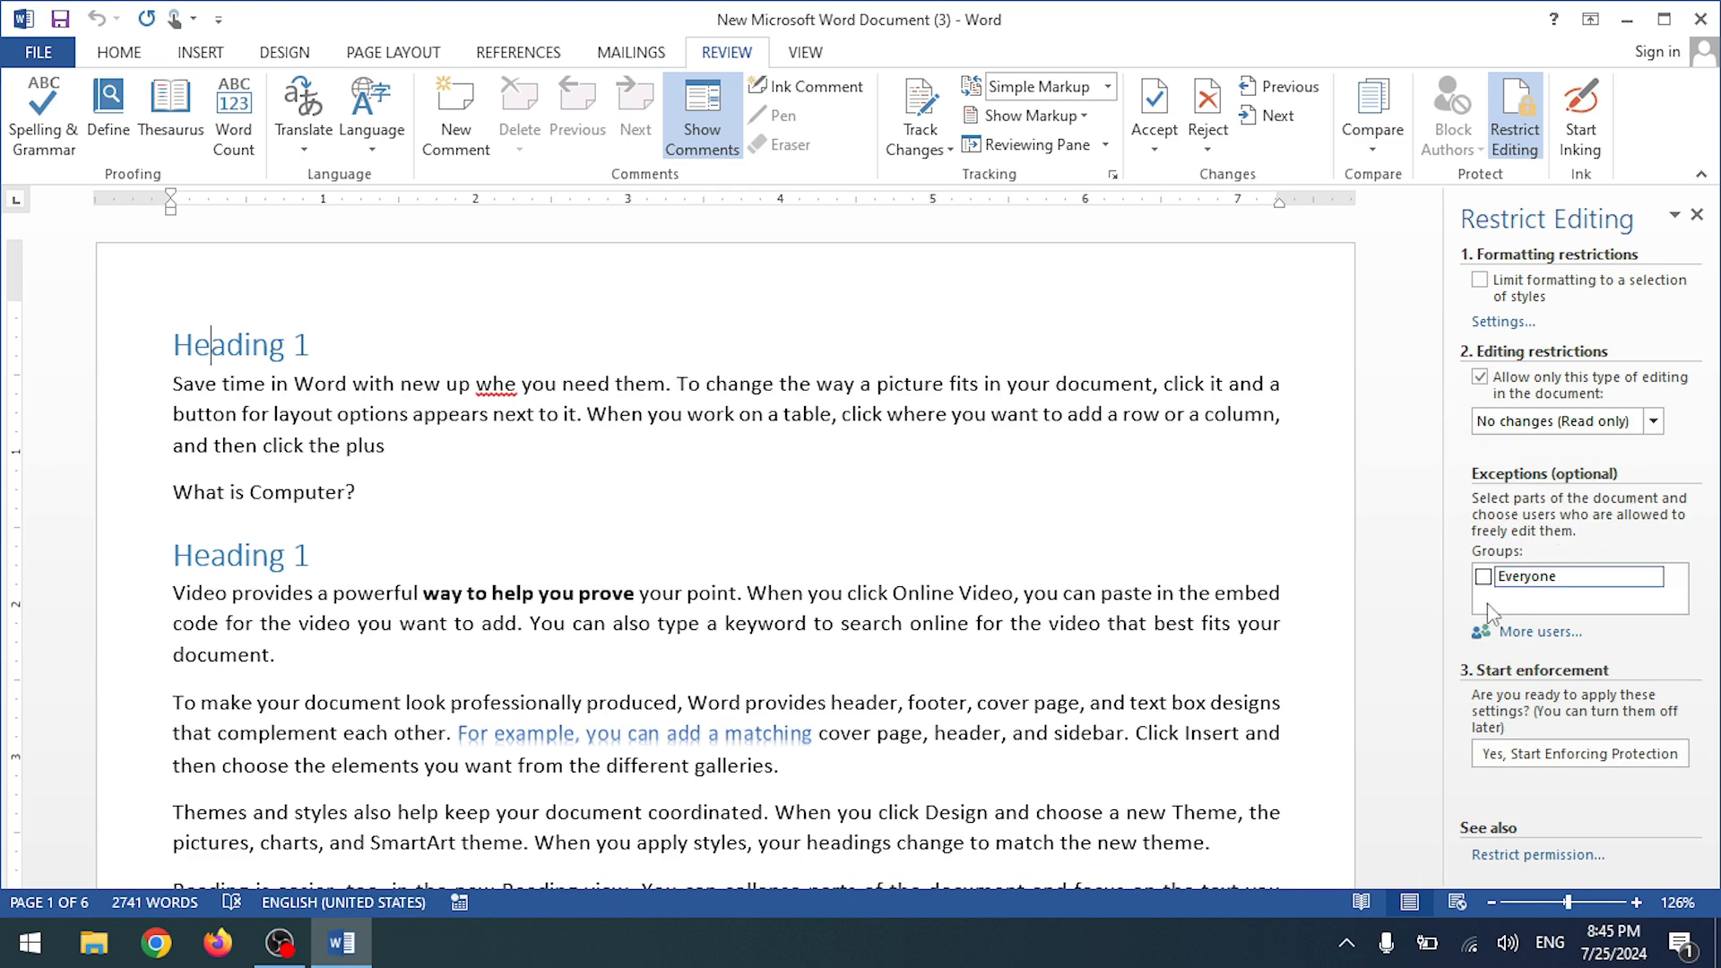
click(1483, 576)
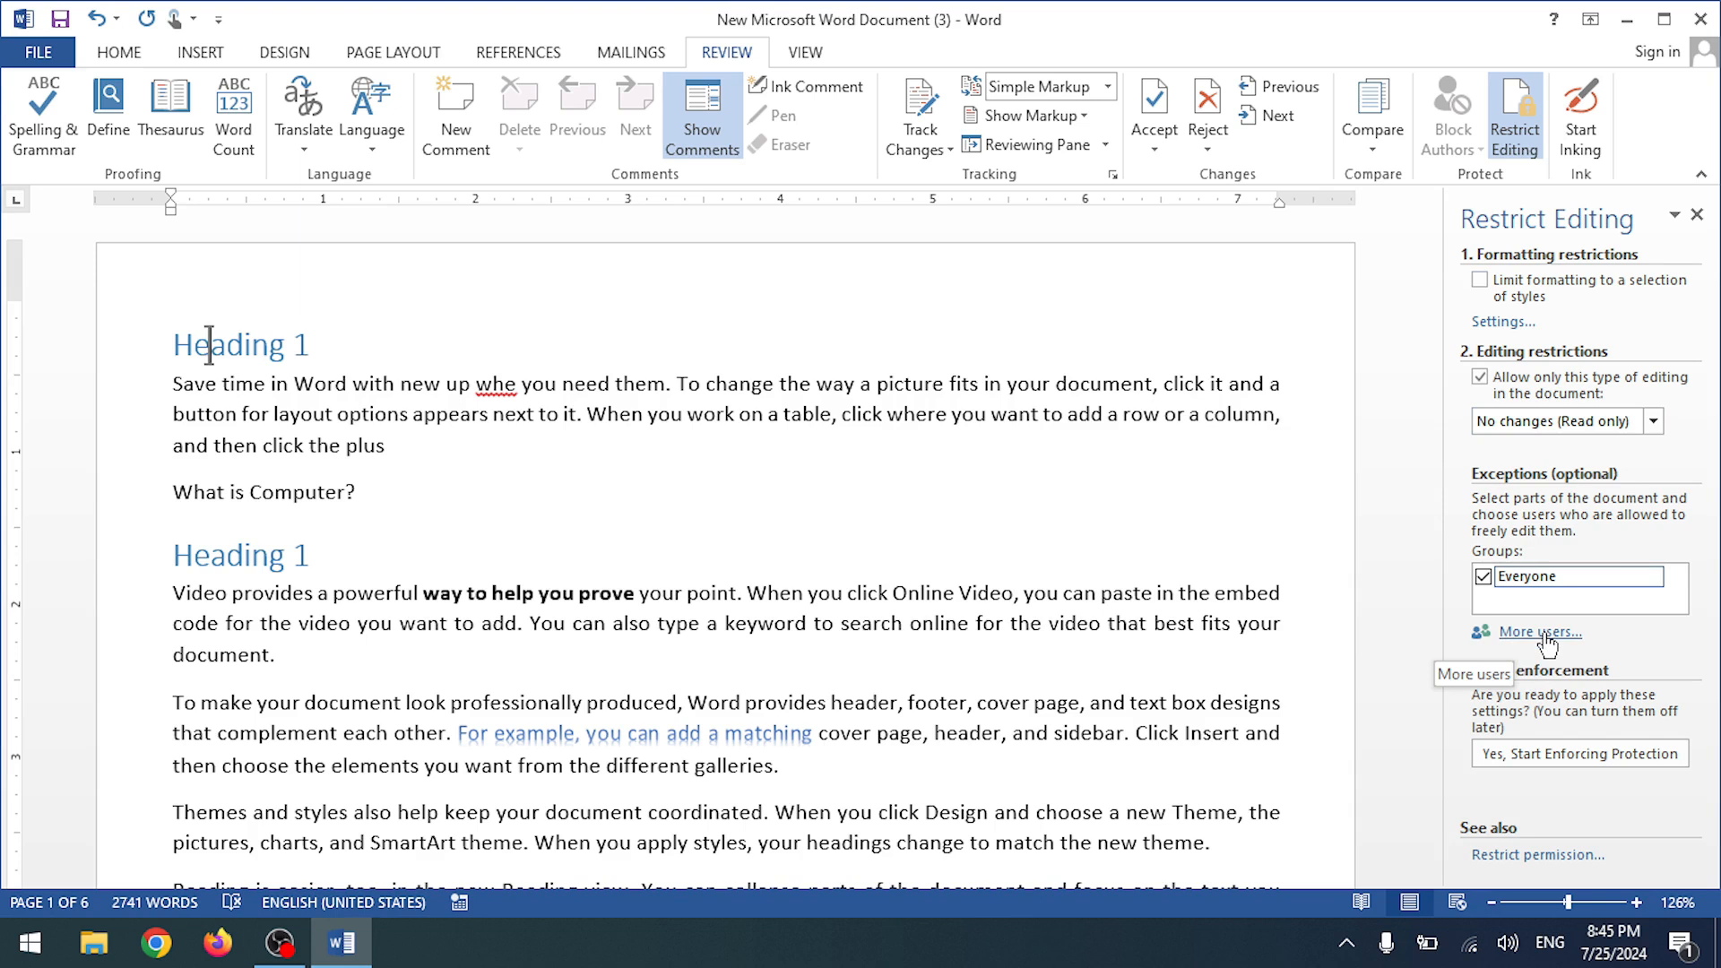
click(1531, 632)
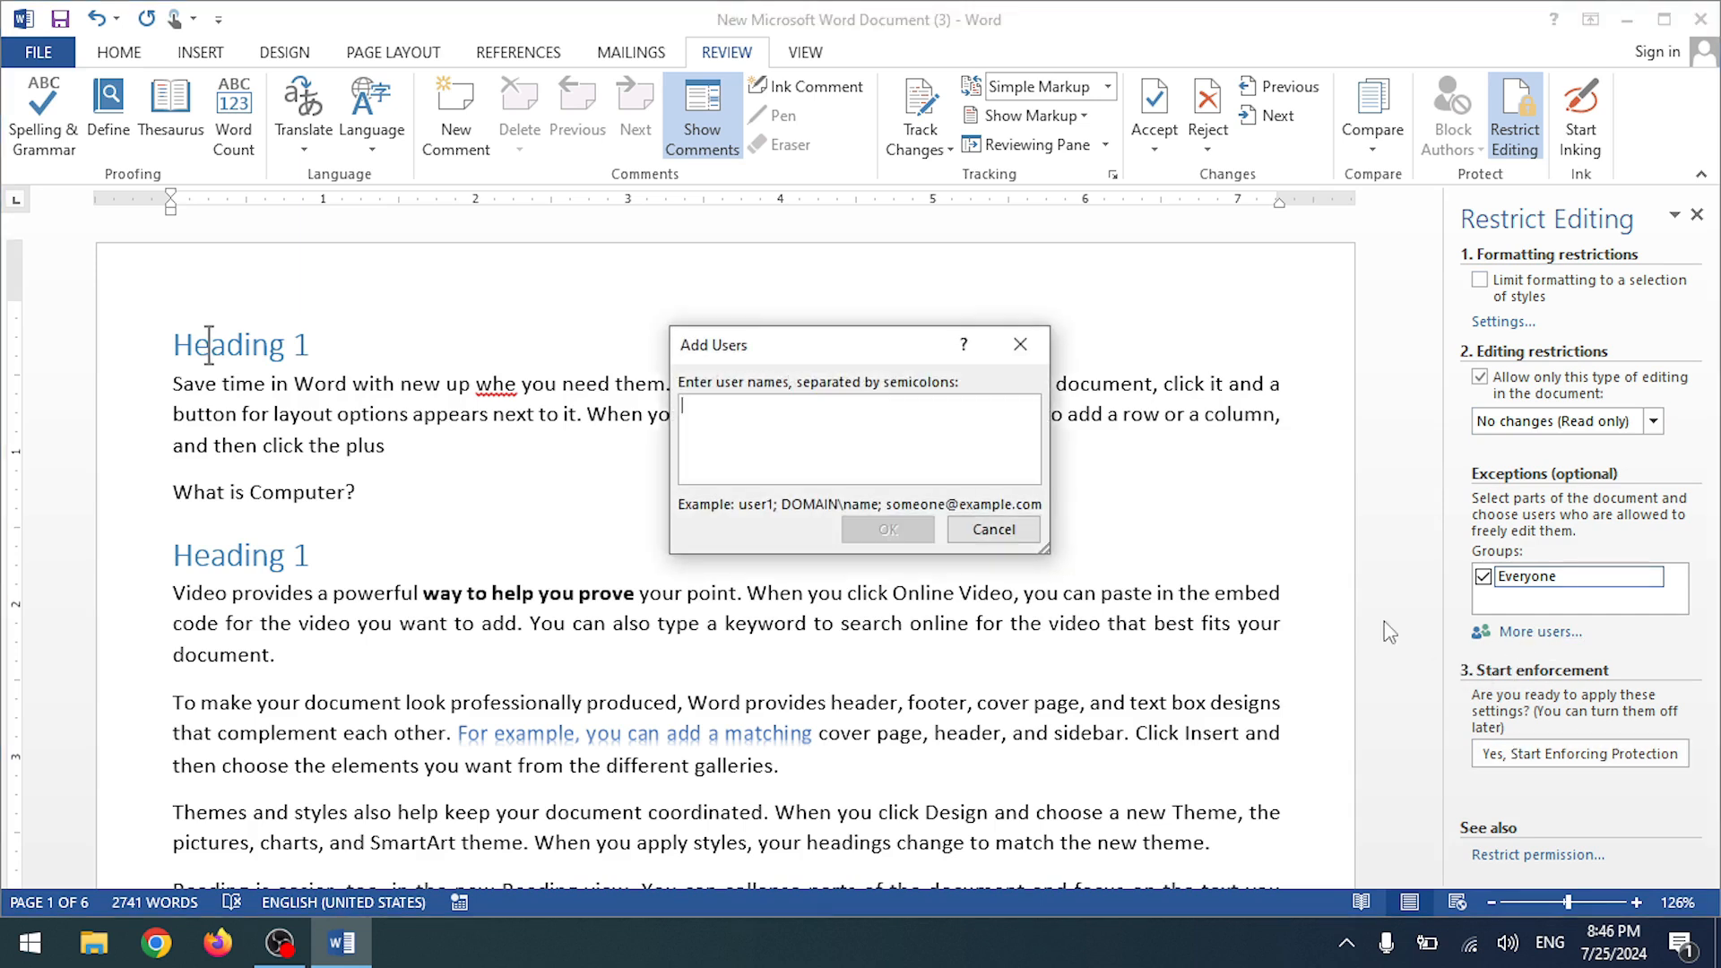
click(1020, 344)
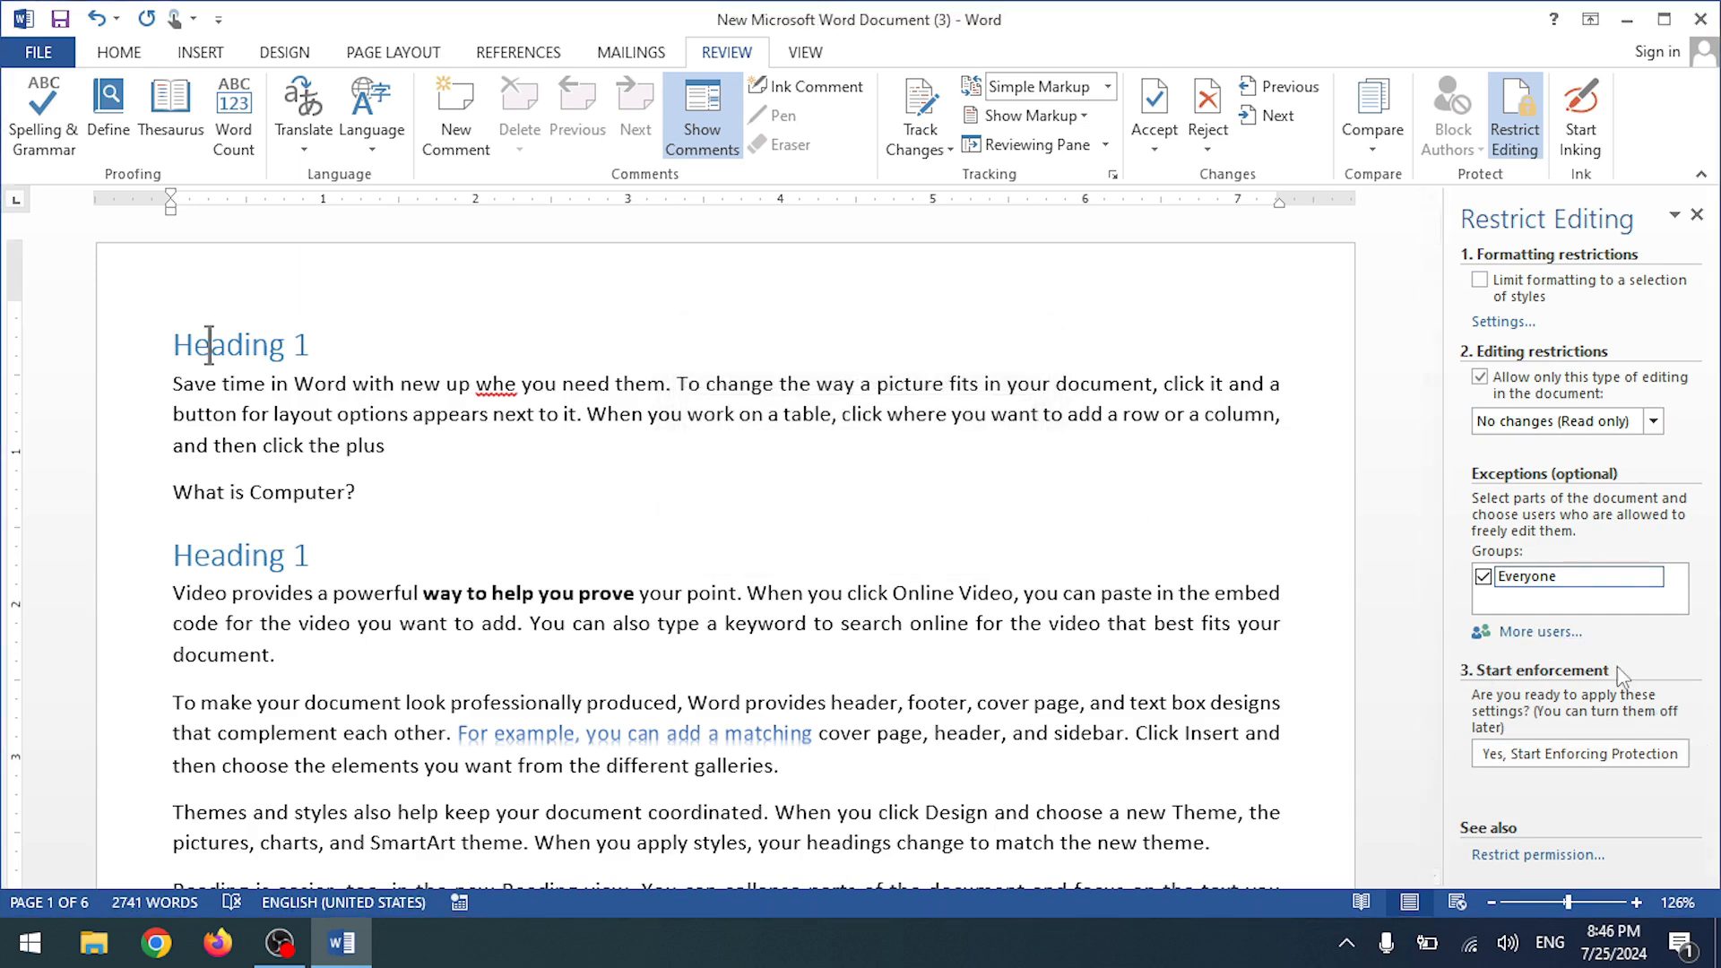
- Start enforcing the read-only protection with the password entered and confirmed
click(1556, 762)
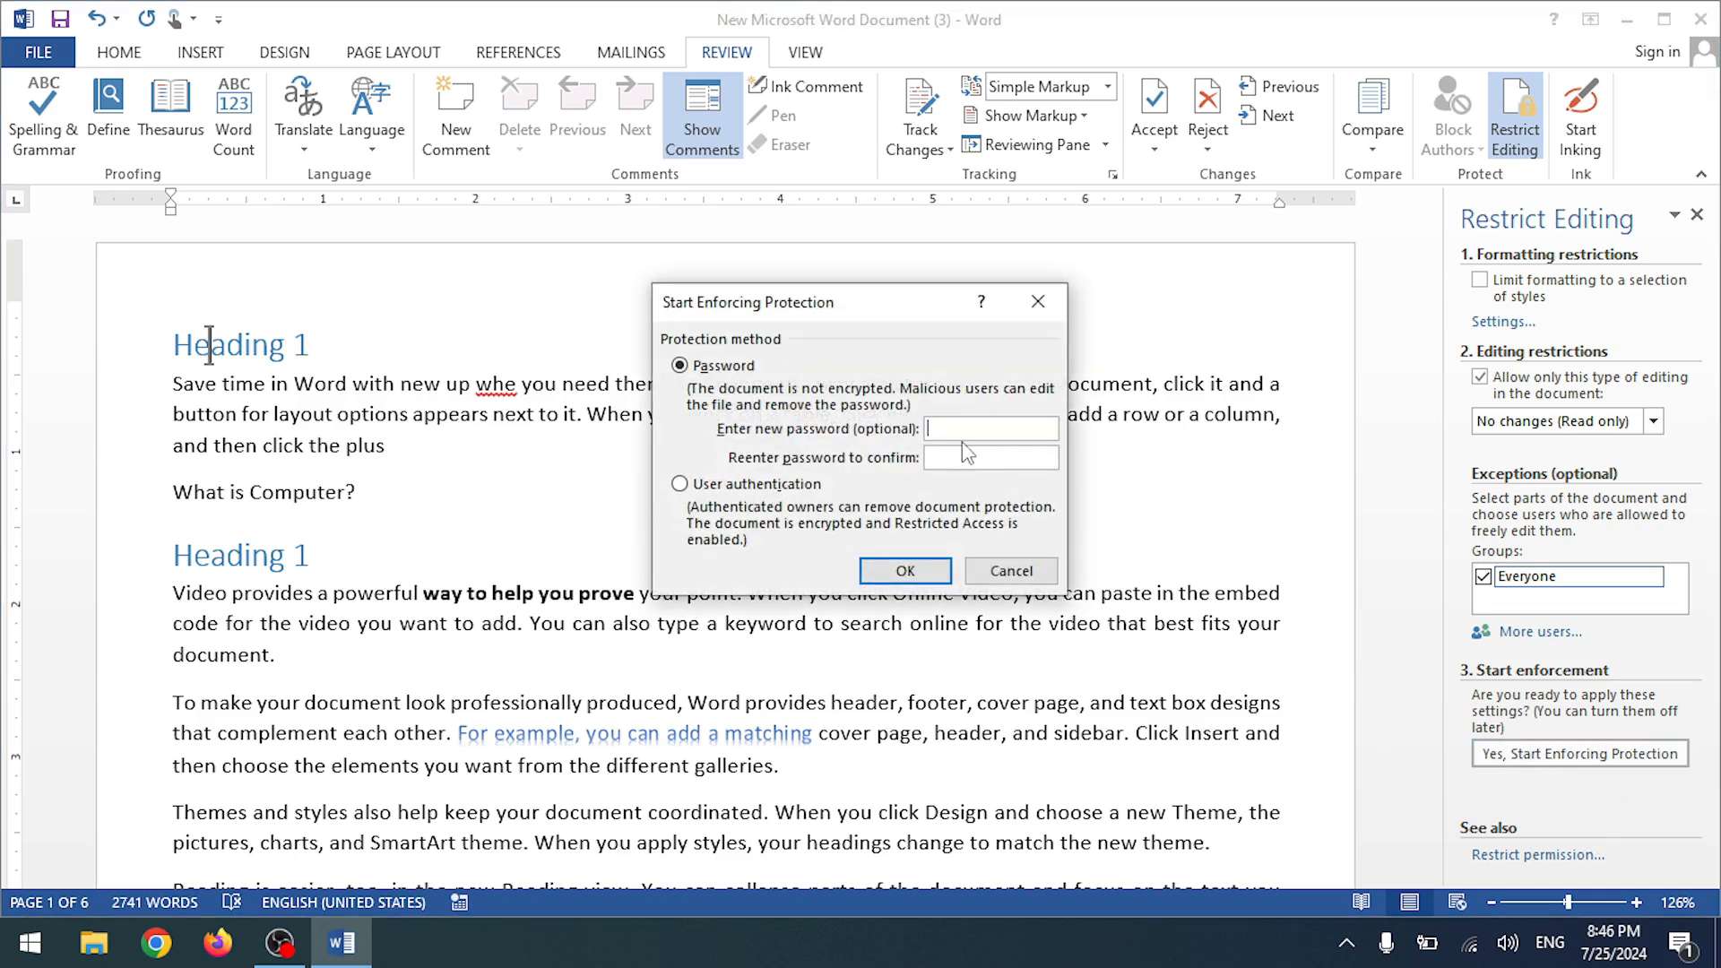
text(1234)
key(BackSpace)
click(968, 455)
text(1234)
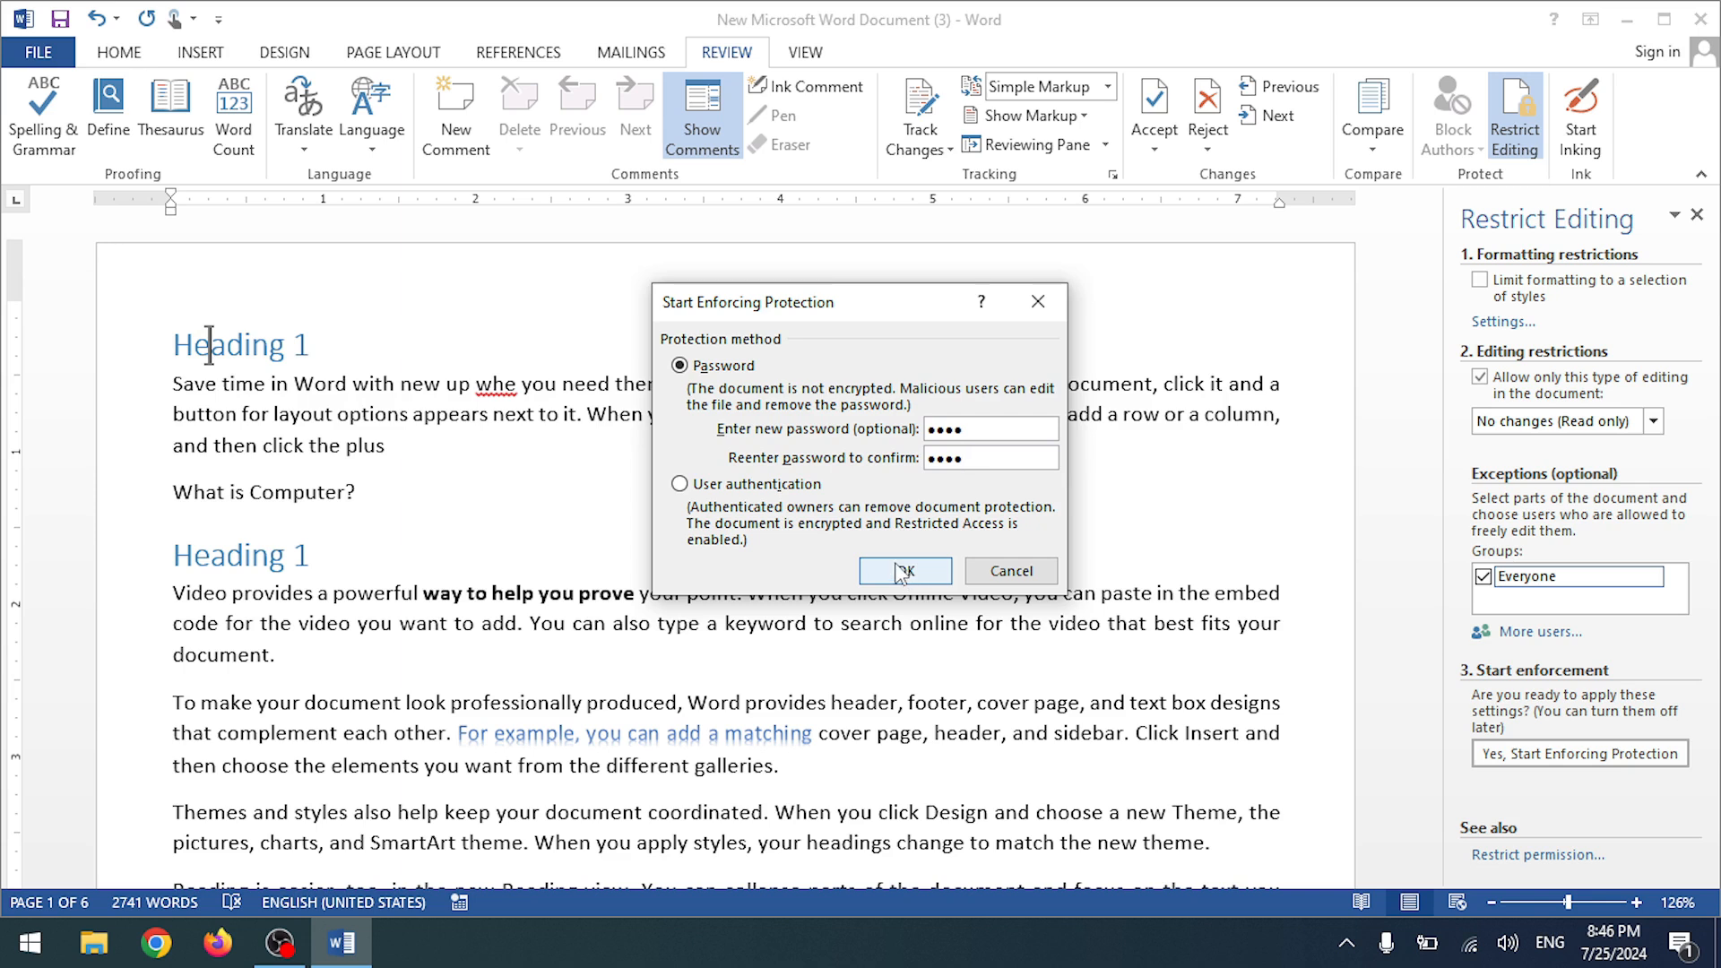
click(901, 572)
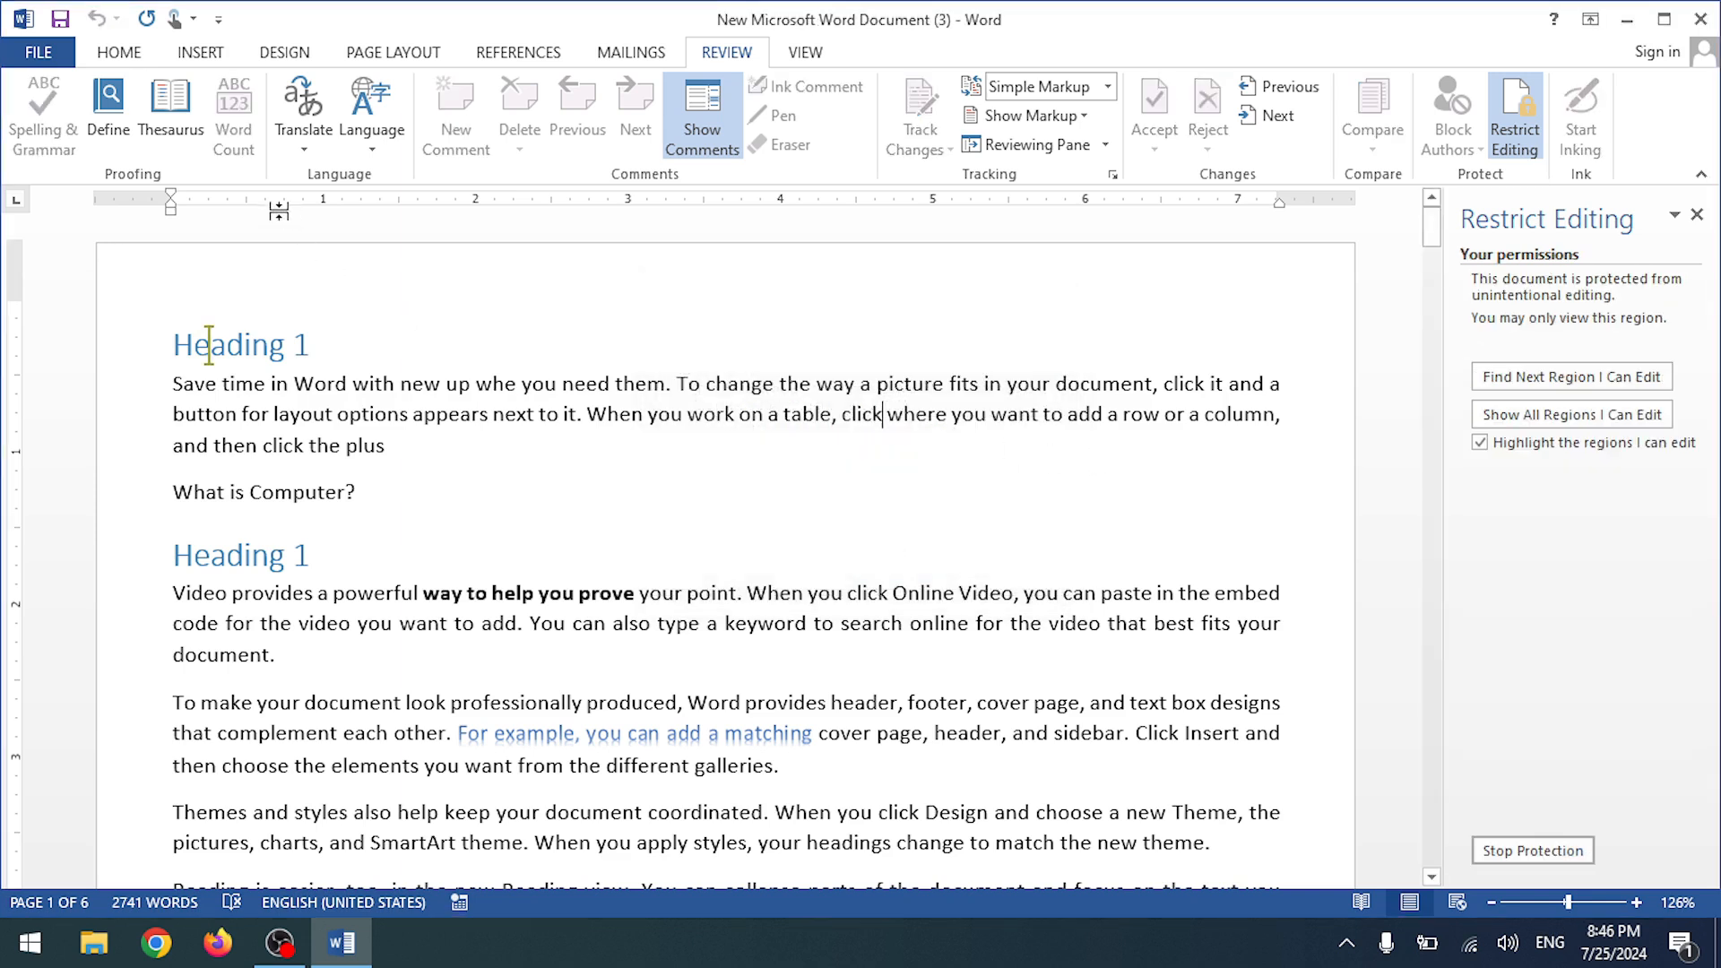
- Try deleting characters in 'need' and 'way' in the first paragraph; the read-only protection blocks both edits
click(129, 54)
click(587, 383)
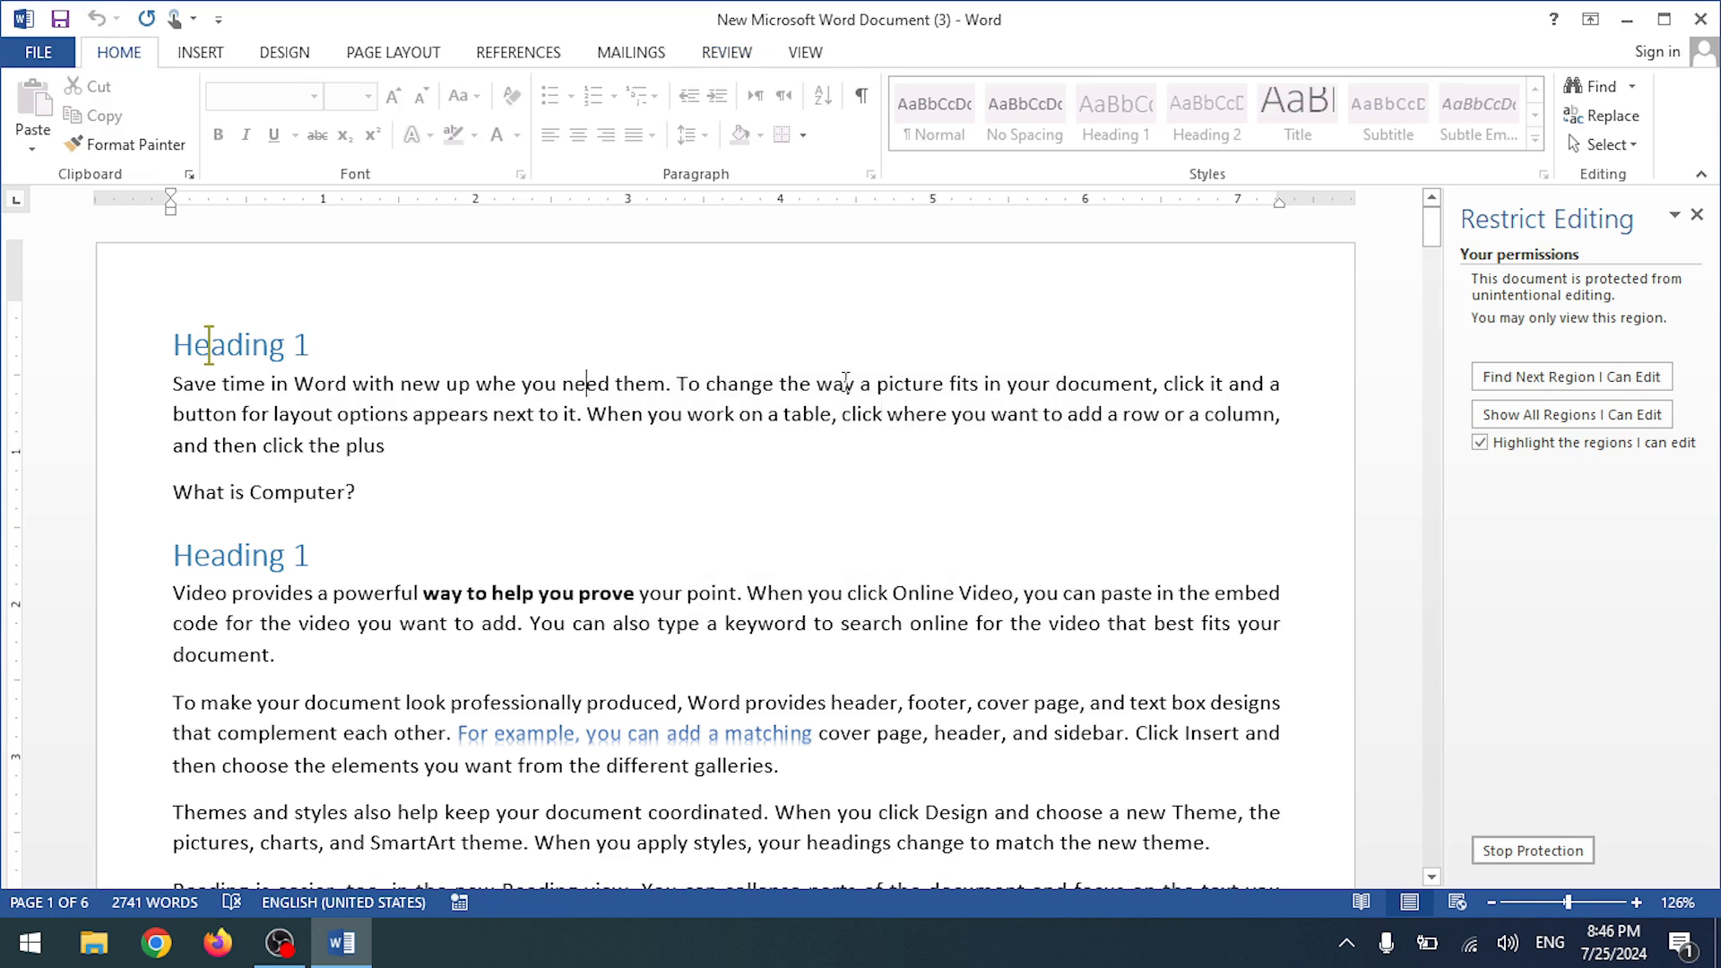
key(BackSpace)
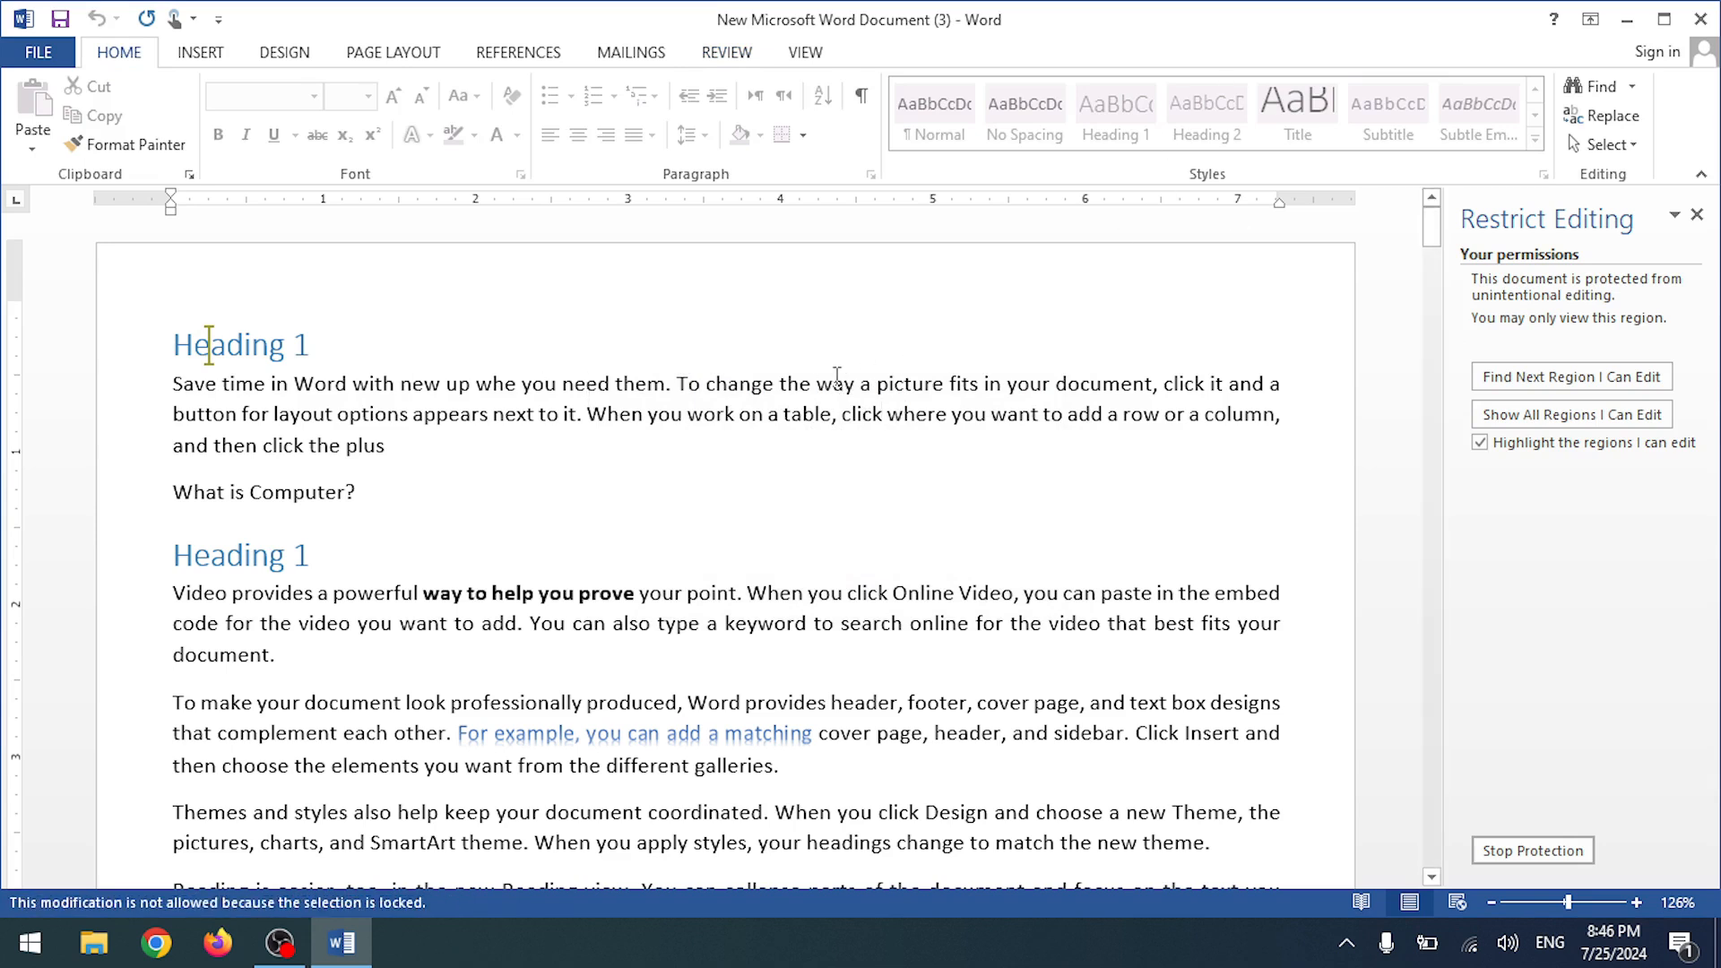
click(836, 378)
key(BackSpace)
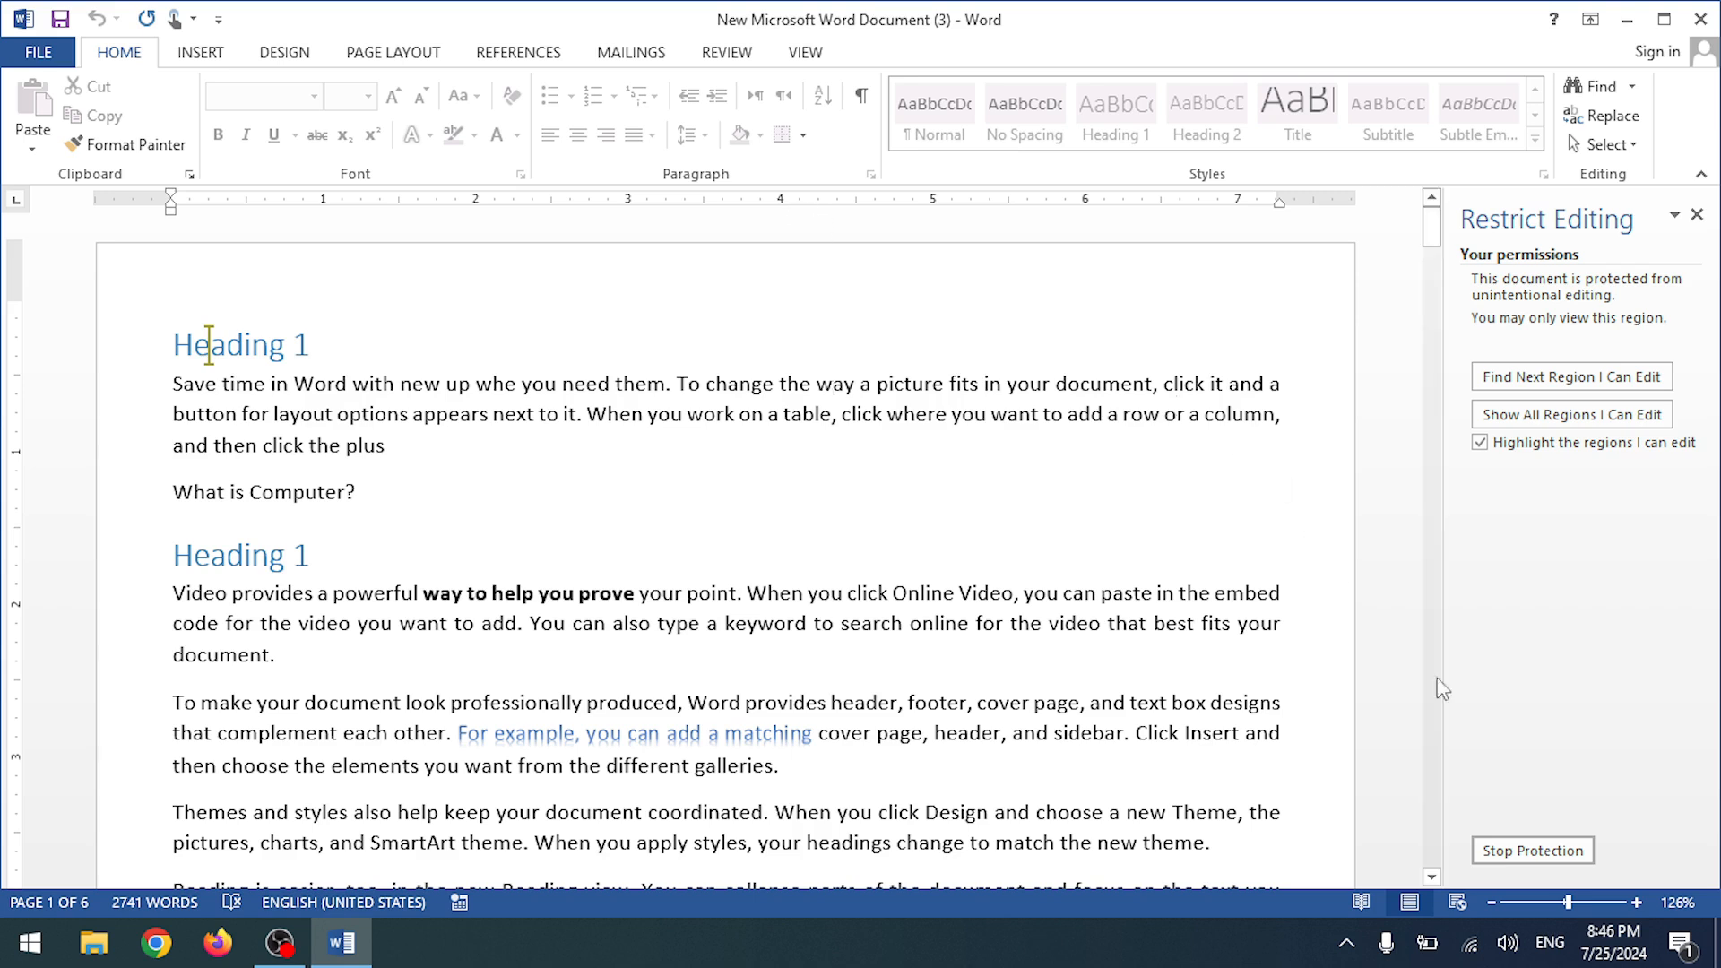
- Unprotect the document with the password and clear the read-only restriction, confirming removal of exceptions
click(1532, 847)
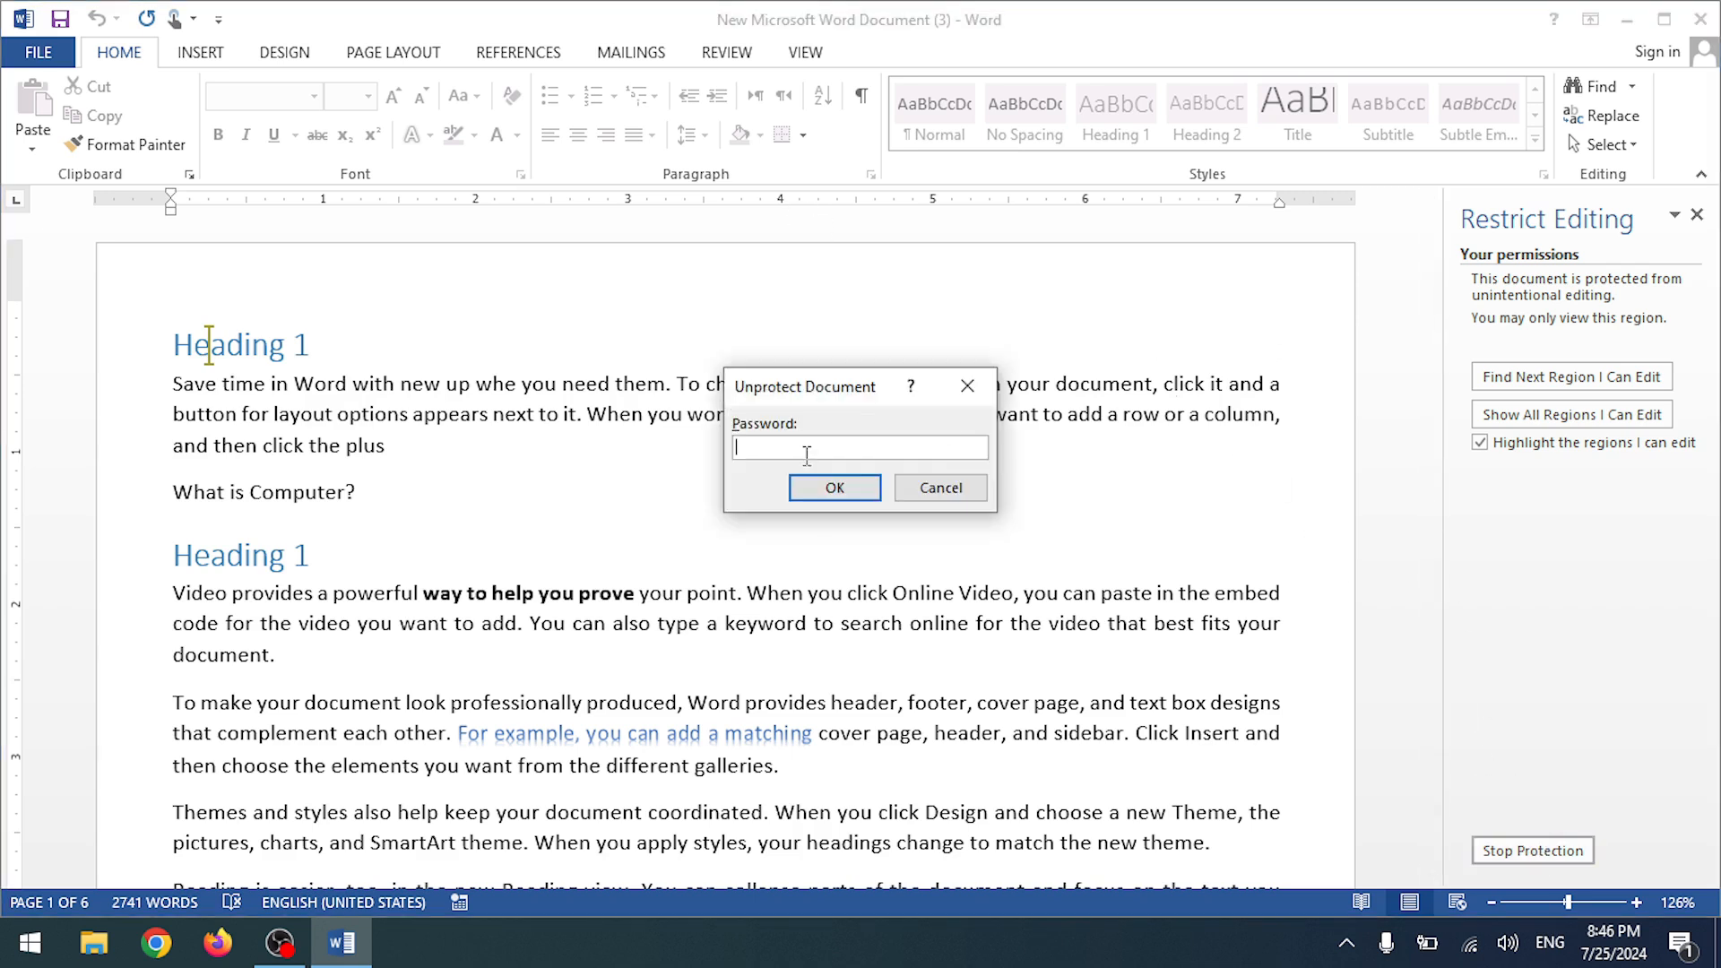
text(1234)
key(Return)
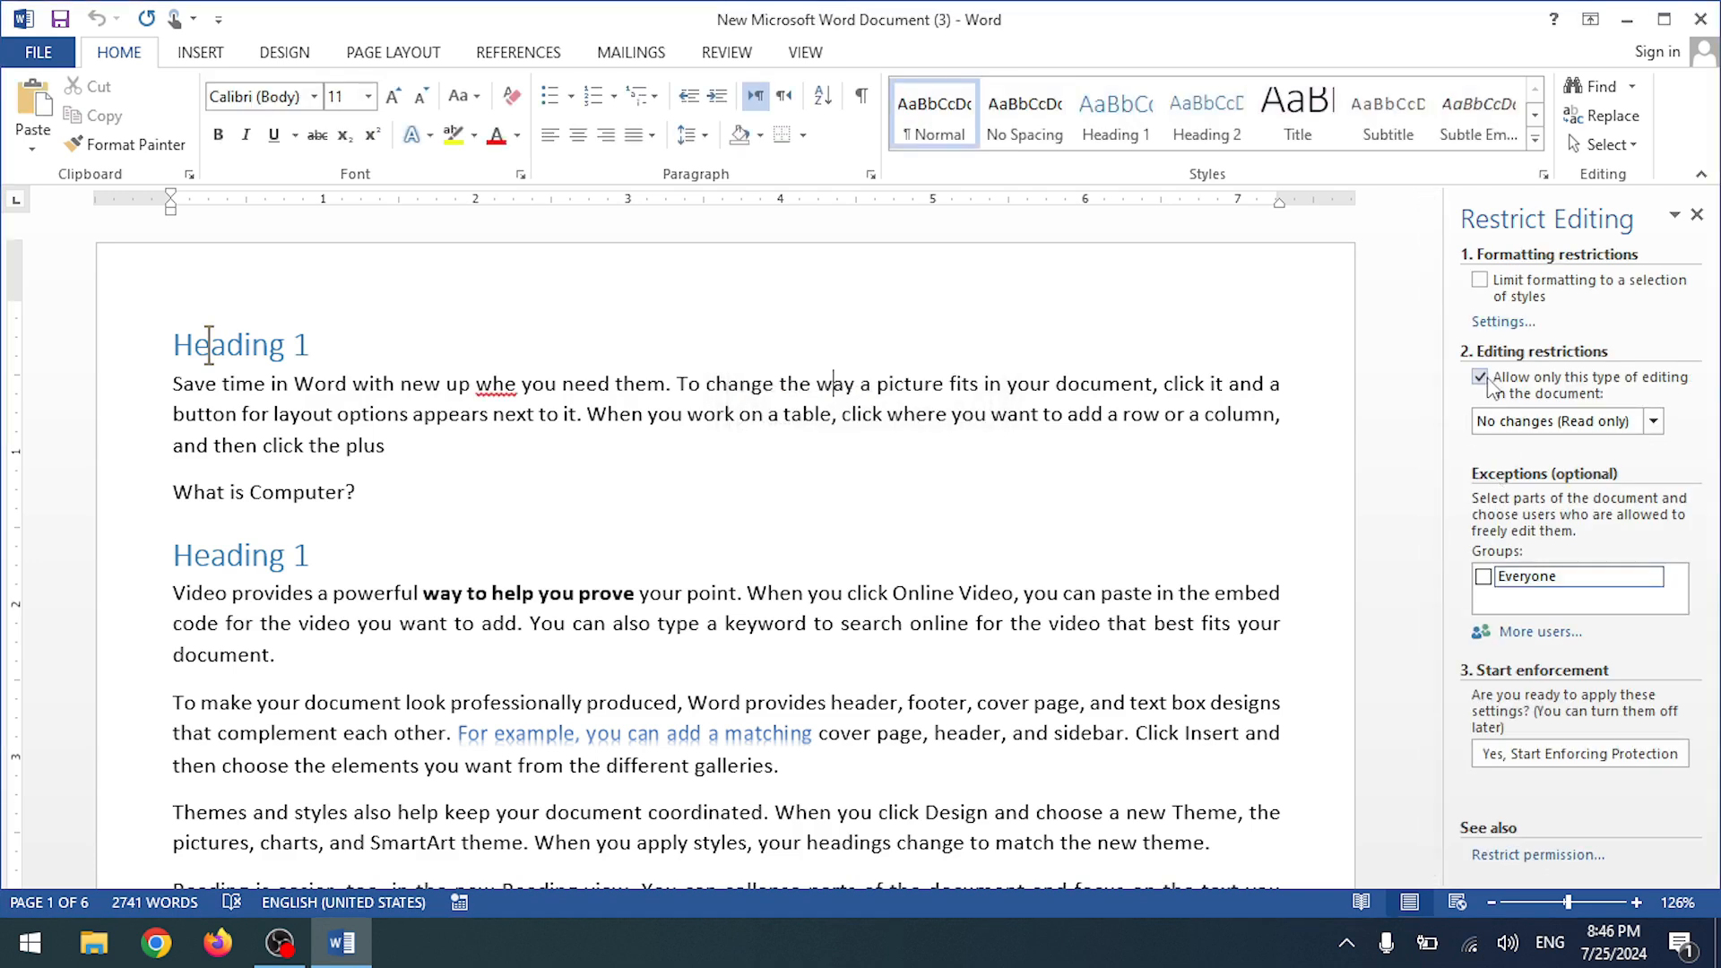
click(1484, 380)
click(757, 497)
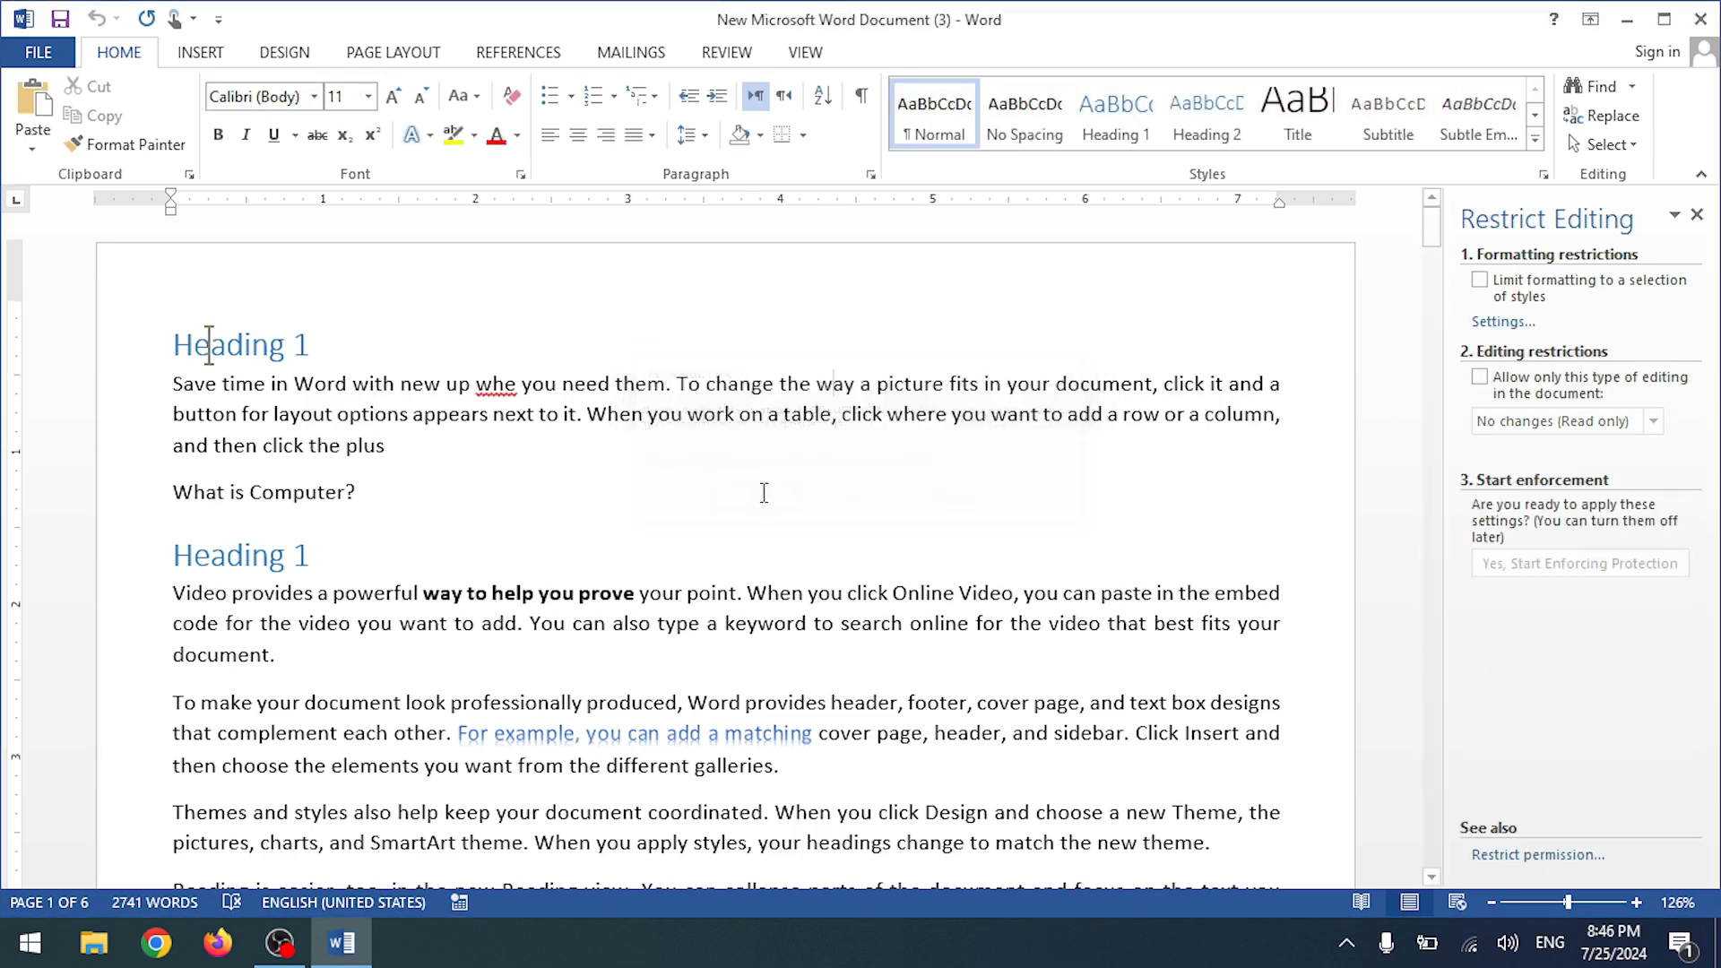
- Close the Restrict Editing pane and return to the Review ribbon
click(1697, 214)
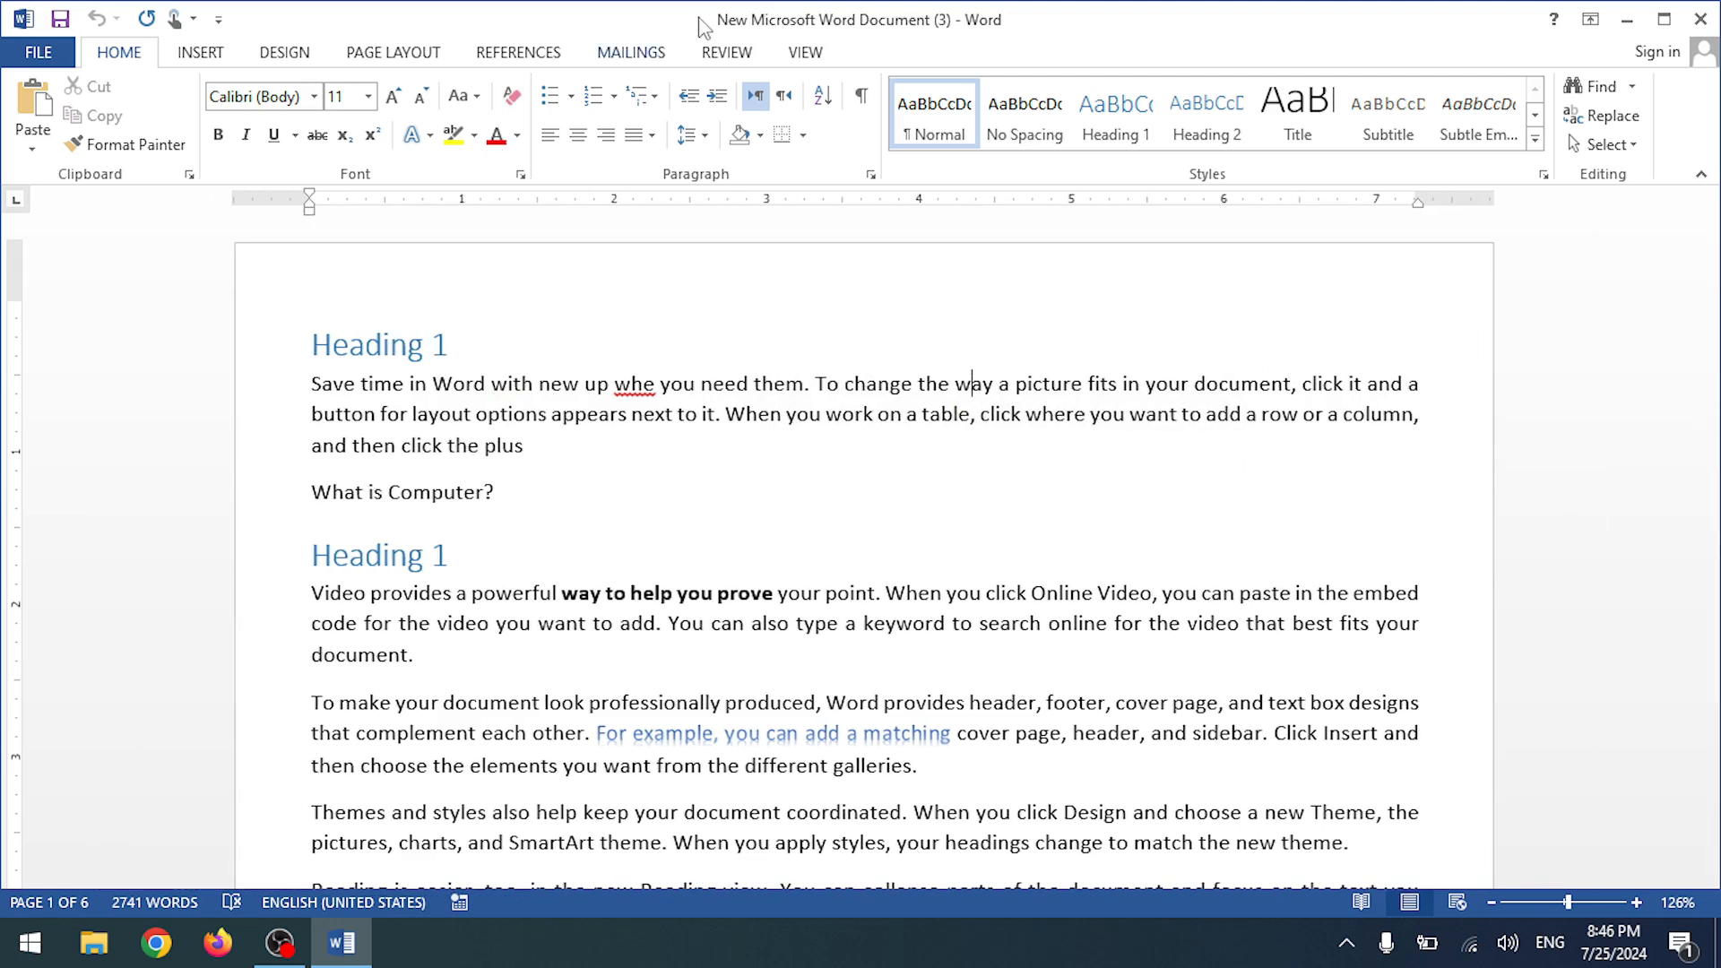
click(631, 54)
click(725, 54)
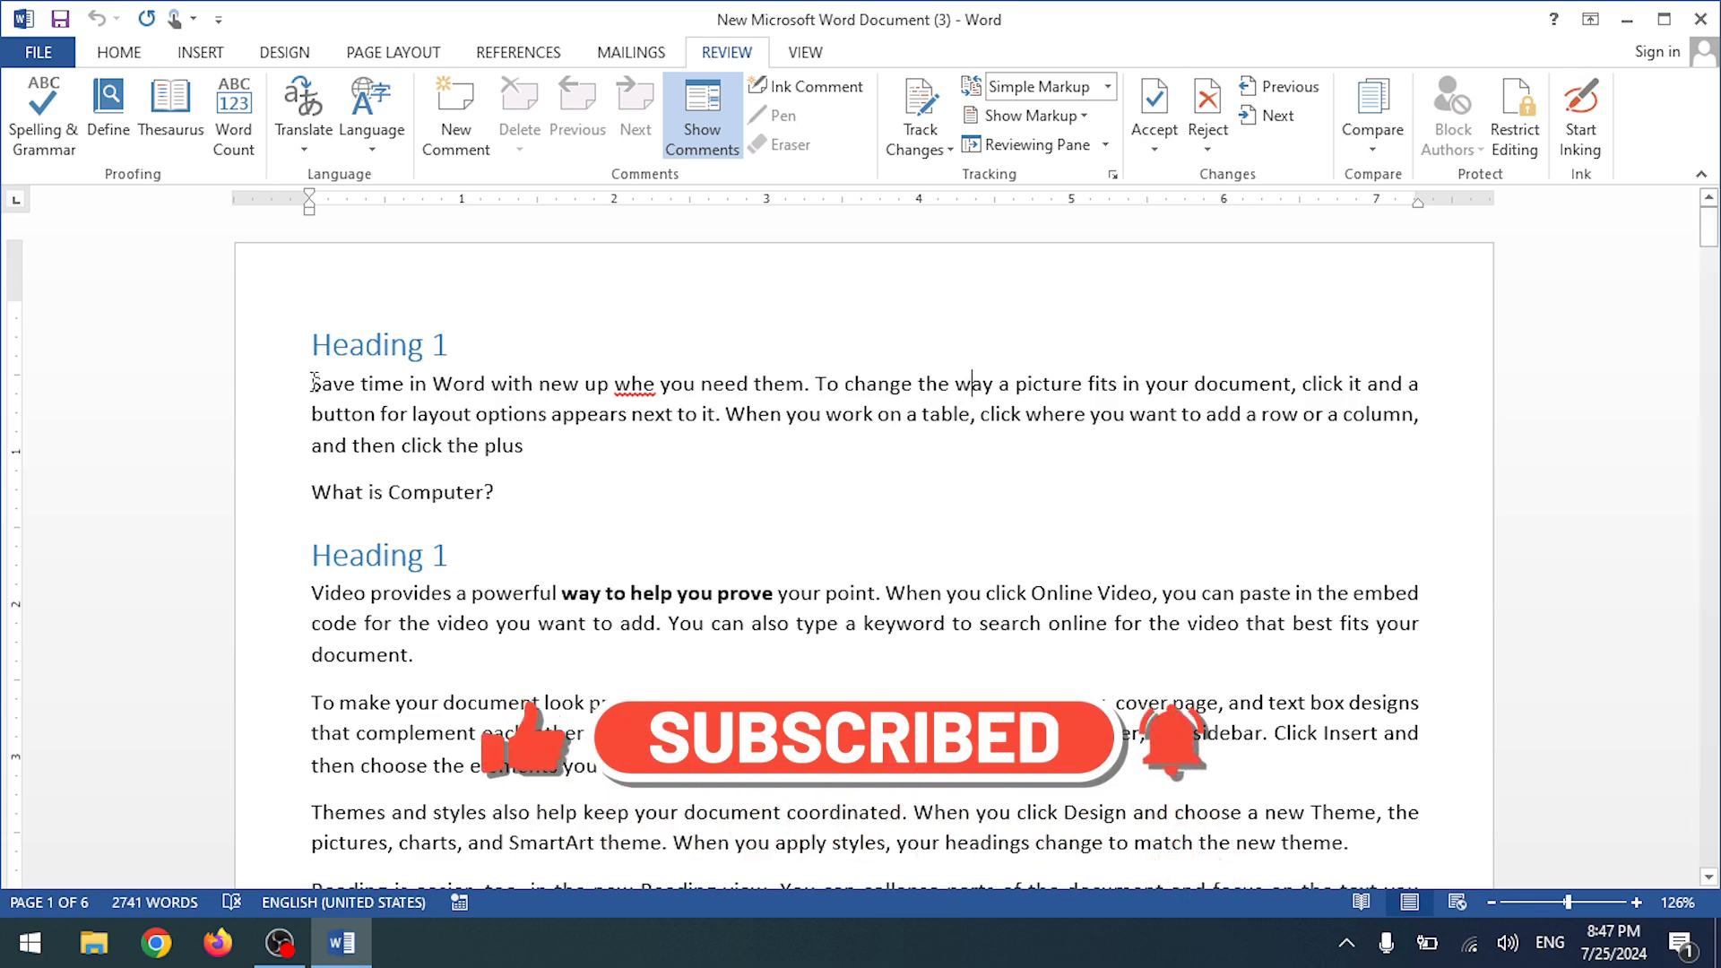
scroll(693, 331, down, 3)
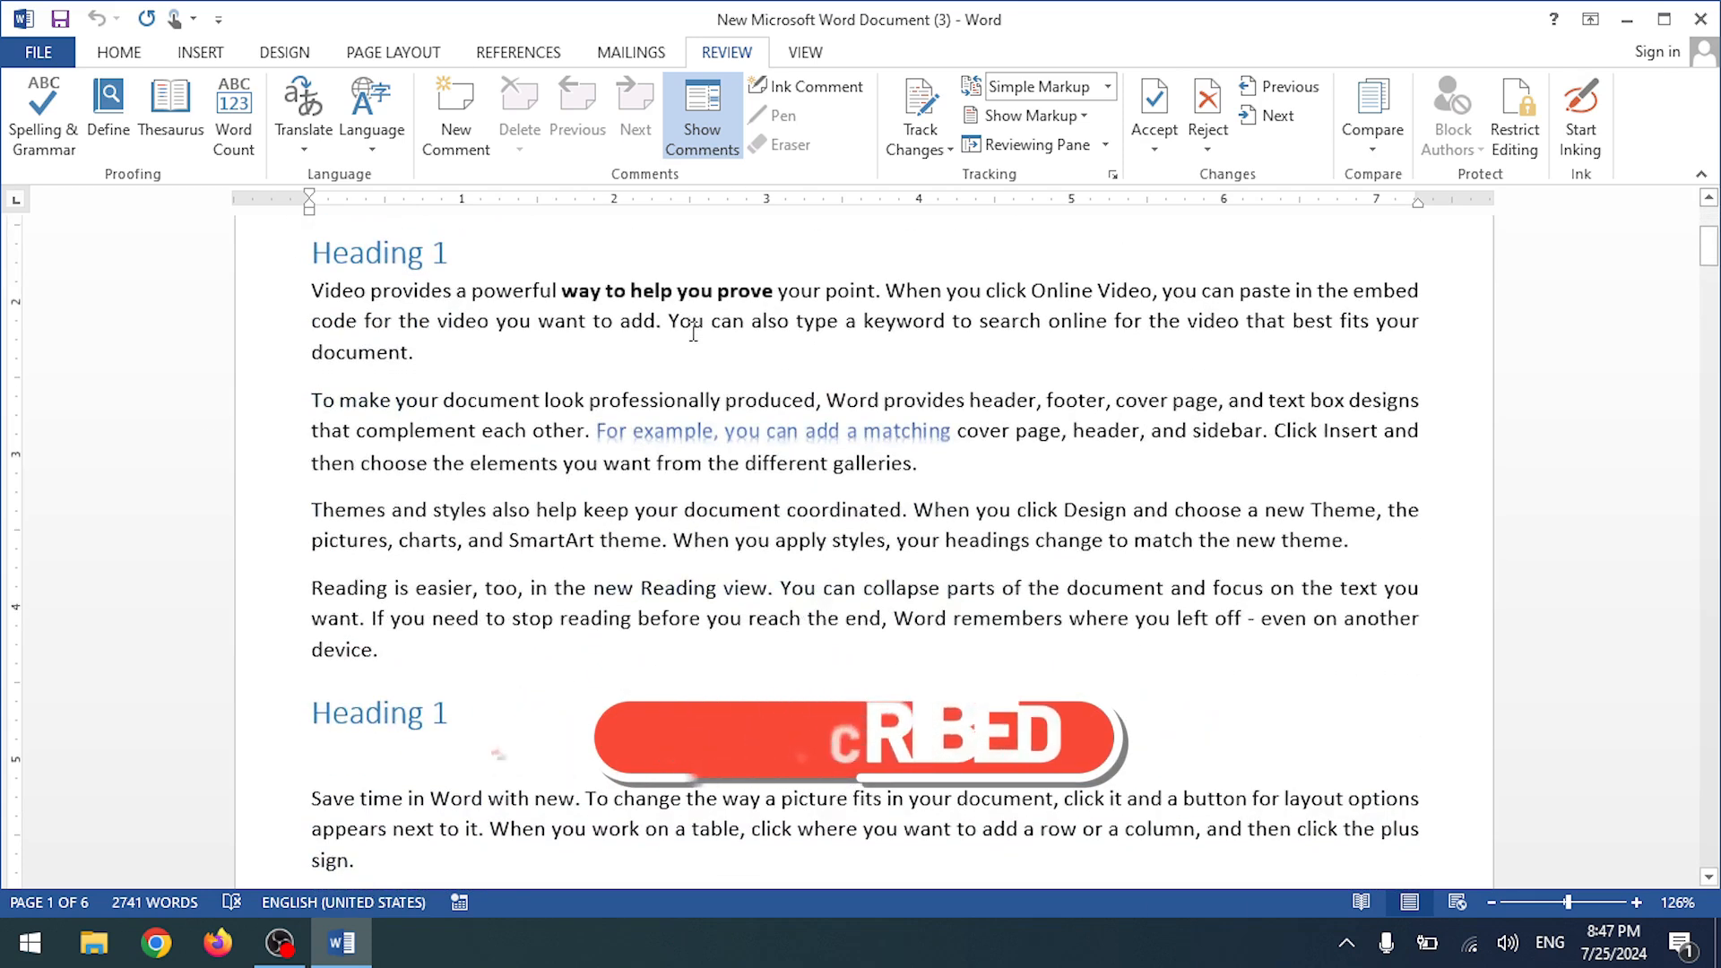
scroll(693, 332, up, 3)
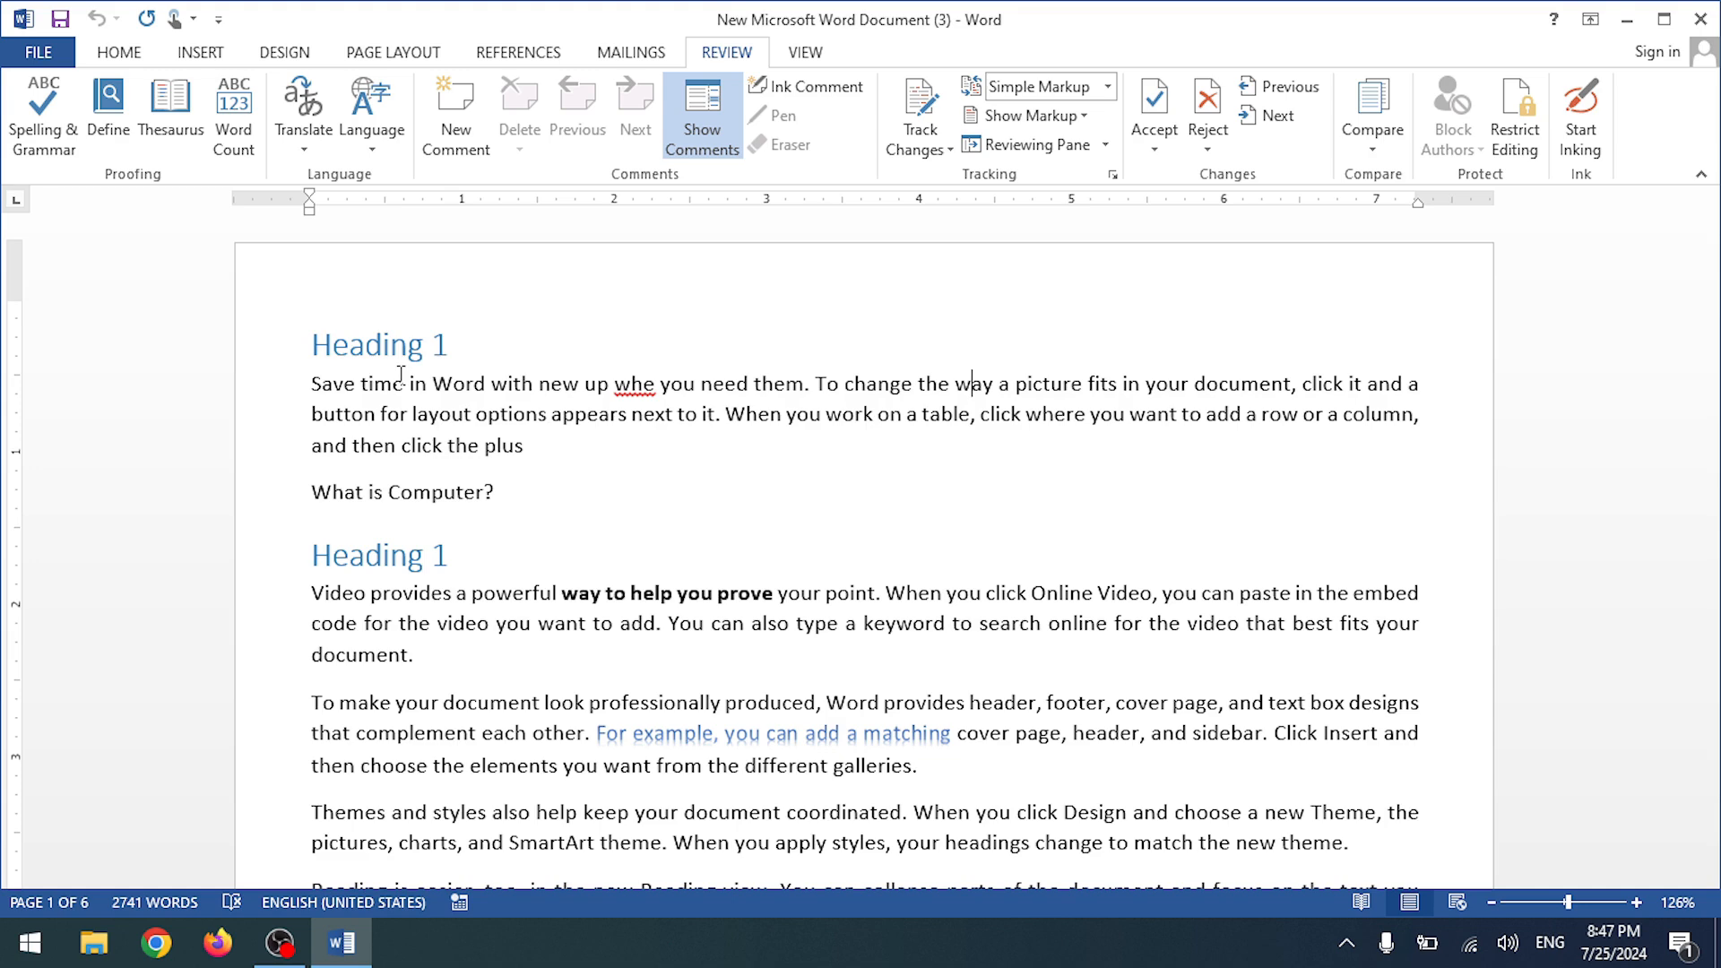
scroll(400, 375, down, 10)
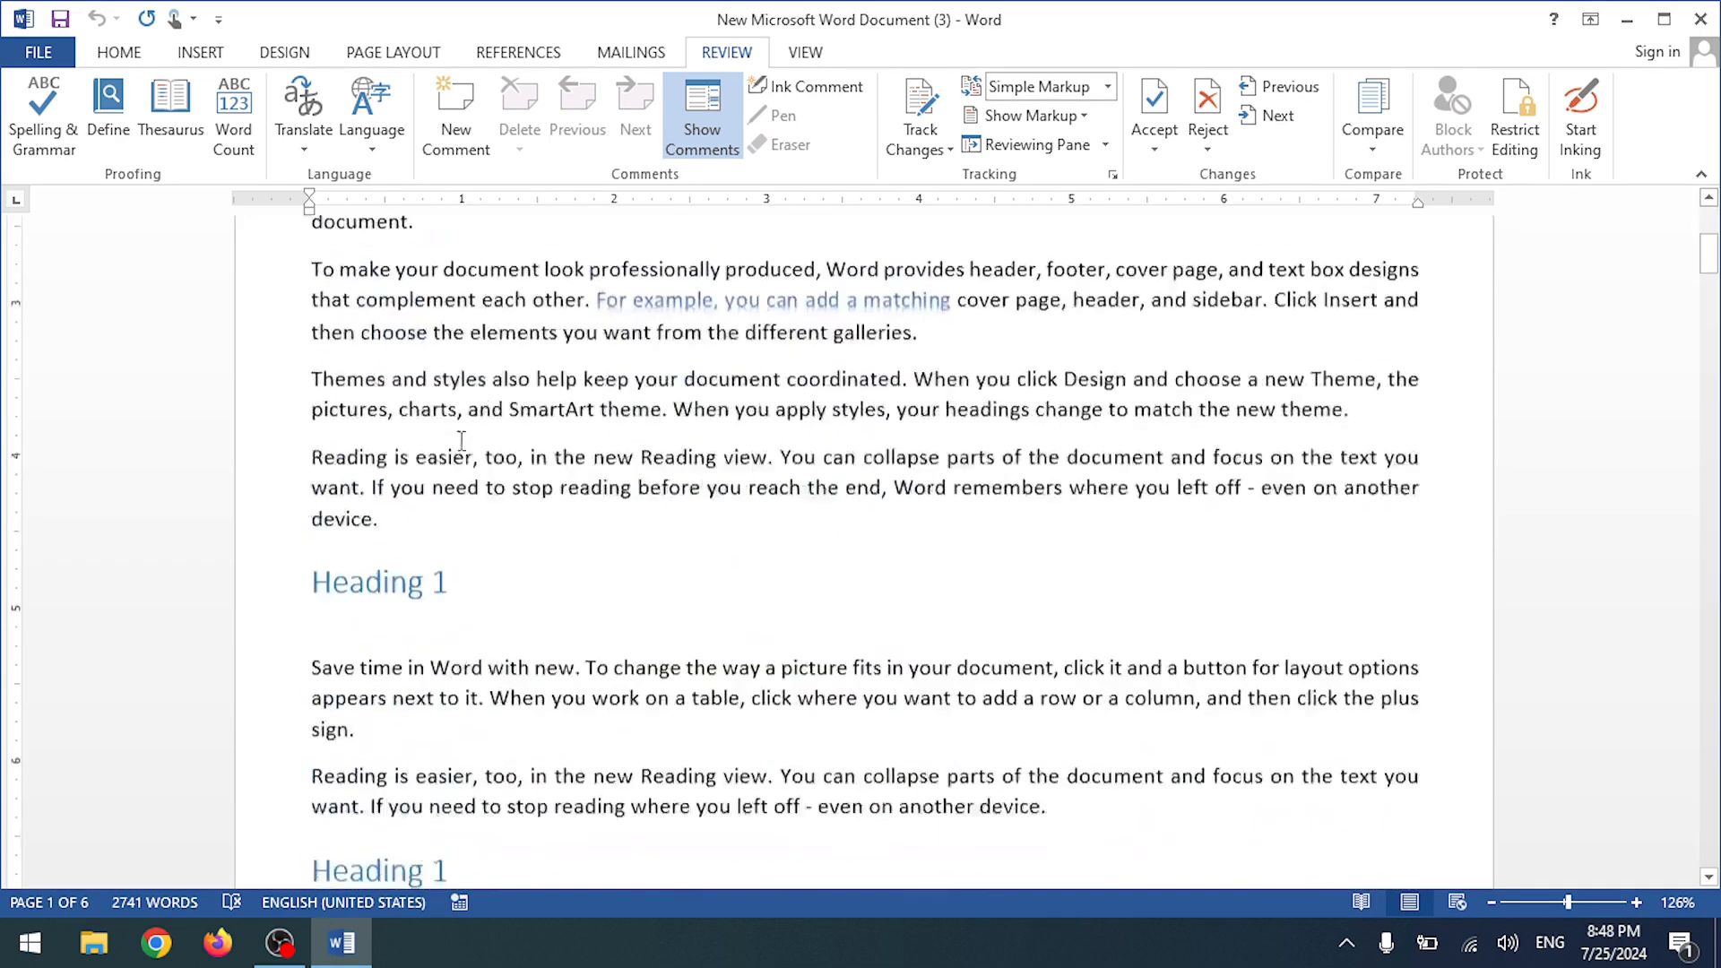
scroll(463, 436, up, 9)
scroll(463, 437, up, 1)
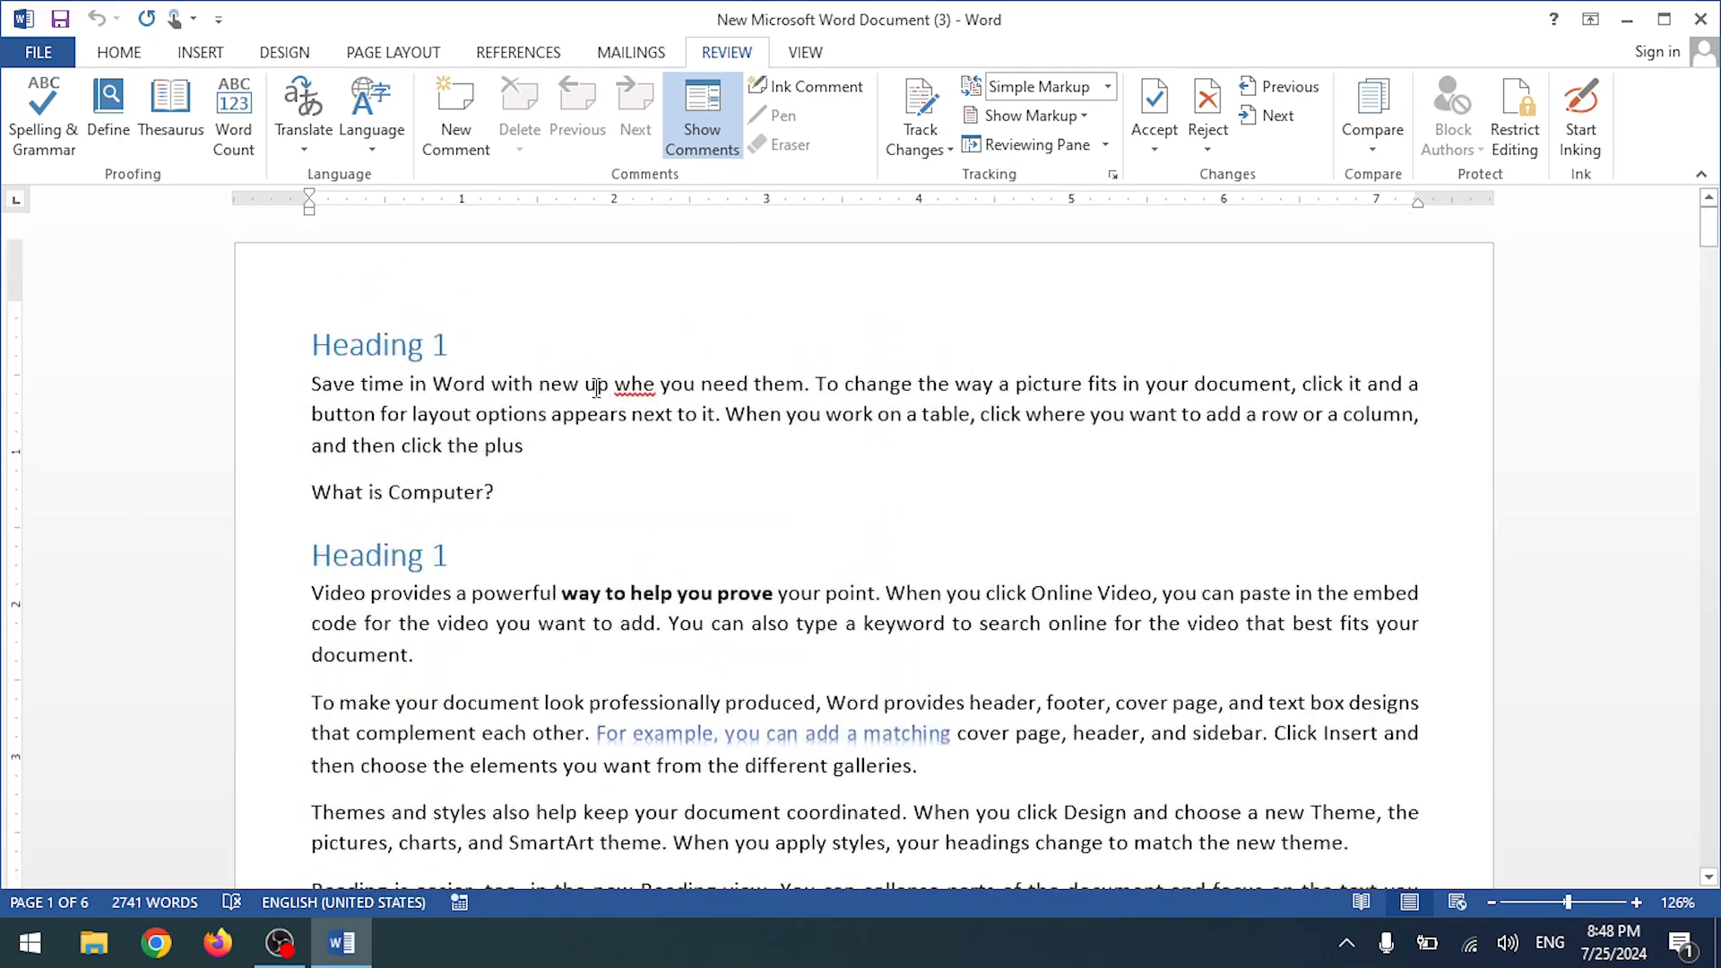